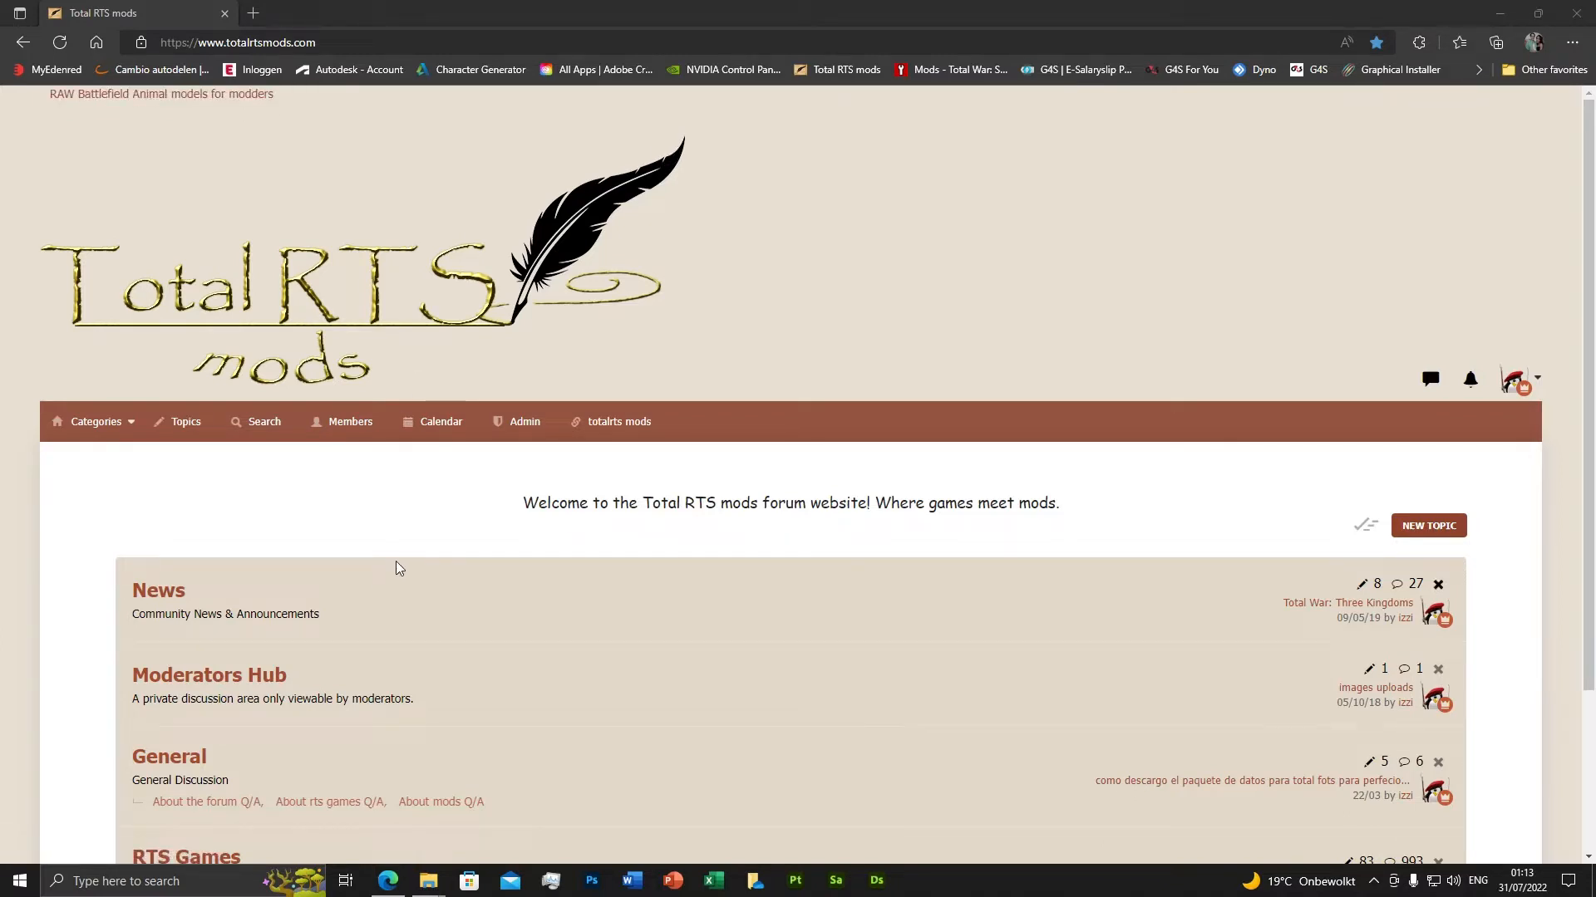
scroll(396, 561, down, 3)
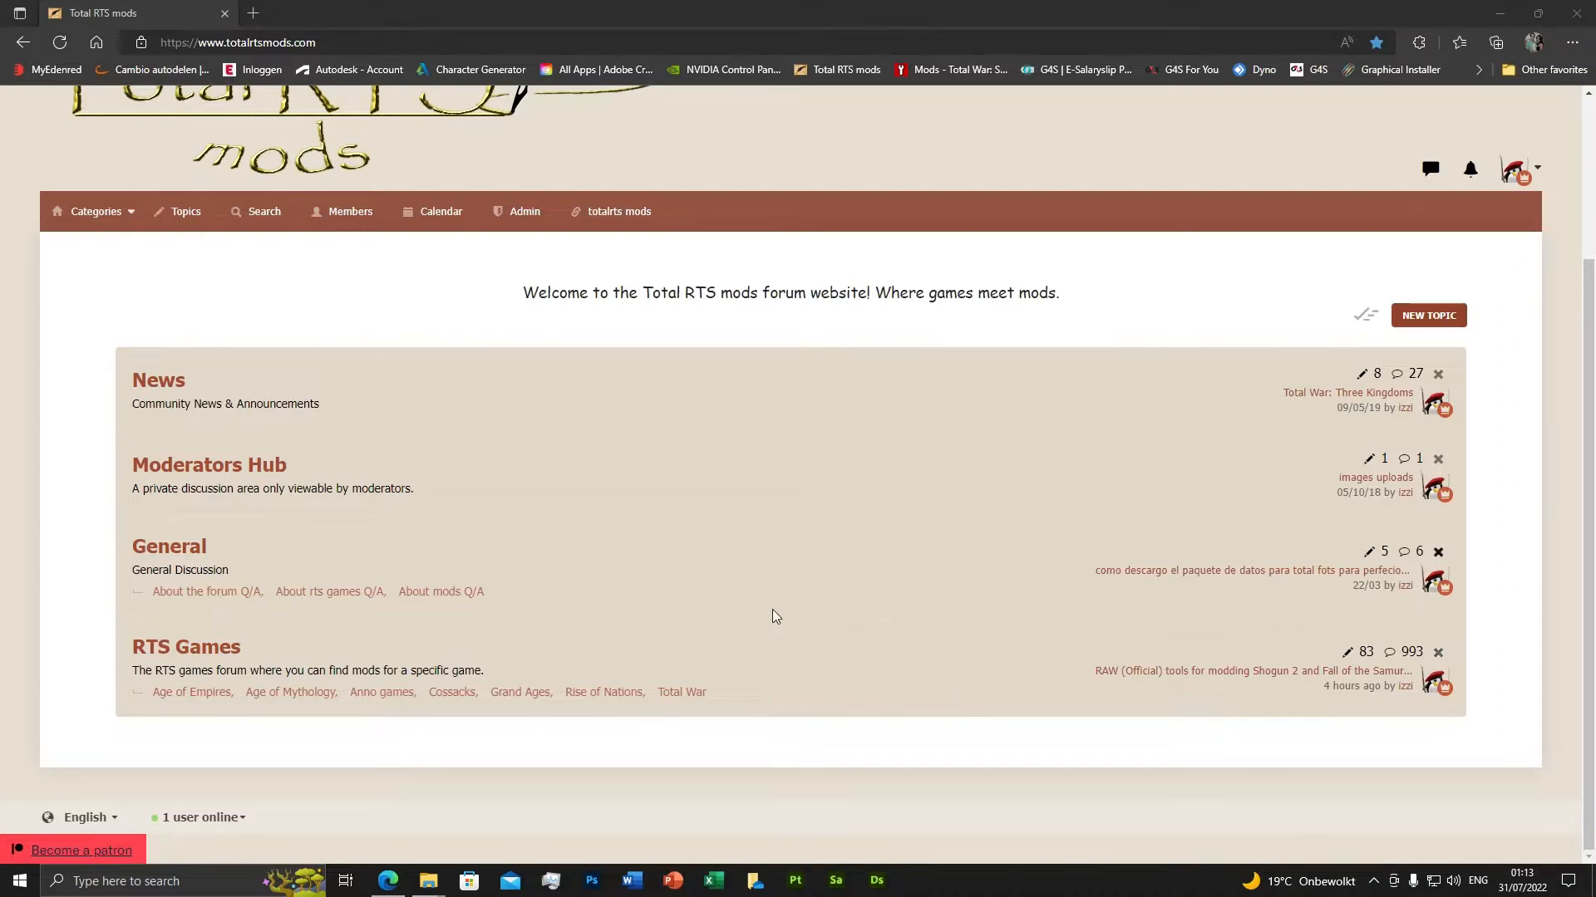
scroll(771, 610, up, 3)
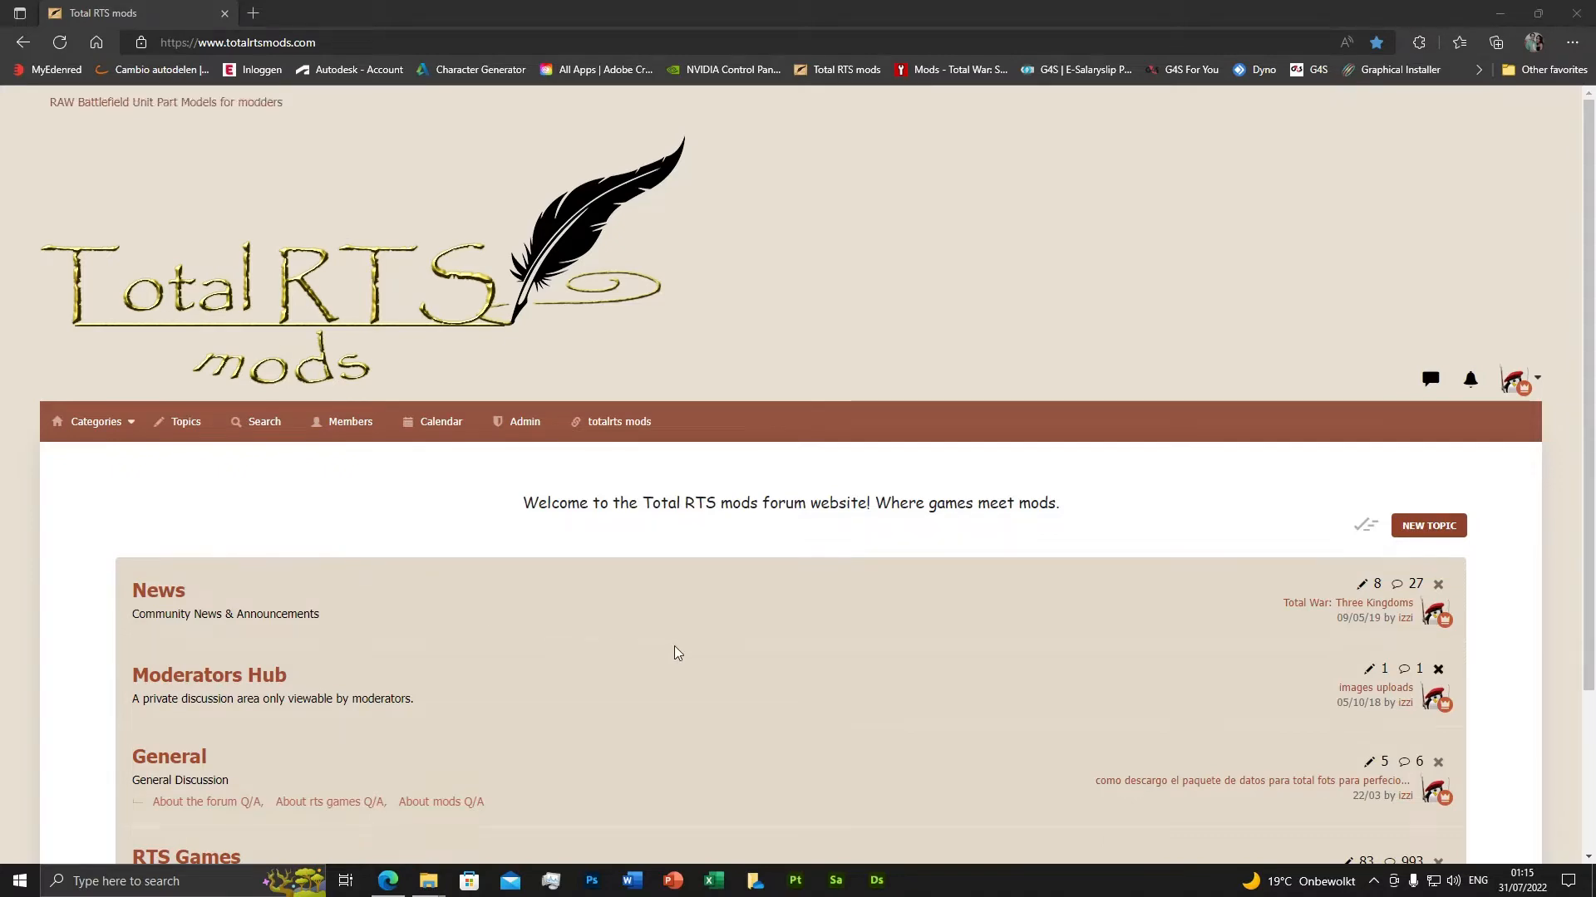
scroll(673, 649, down, 3)
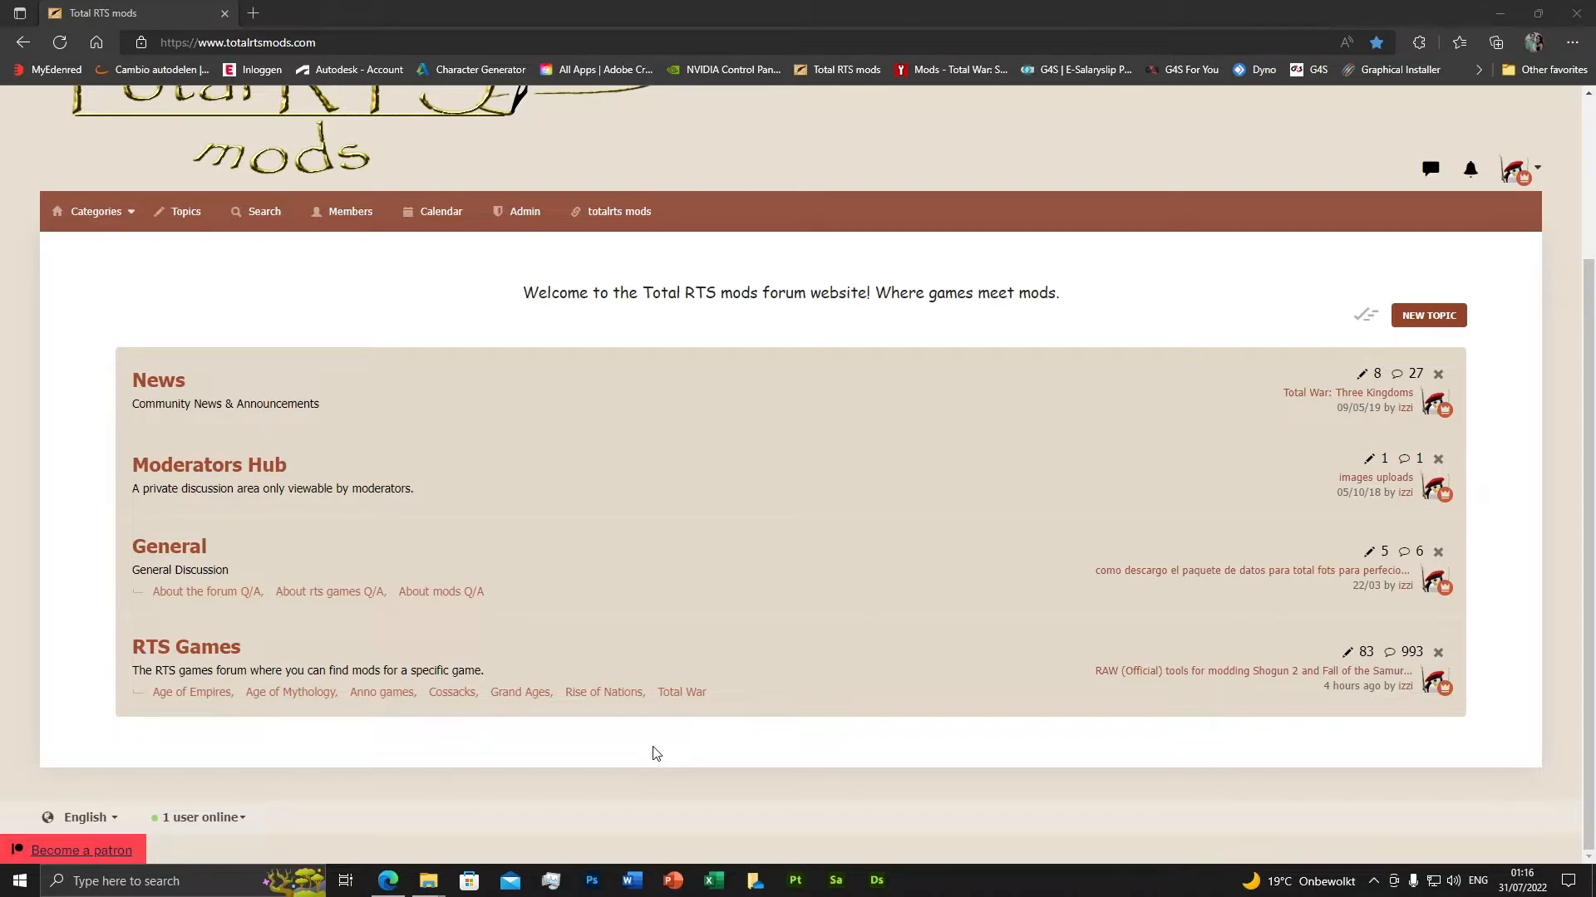
scroll(378, 281, up, 3)
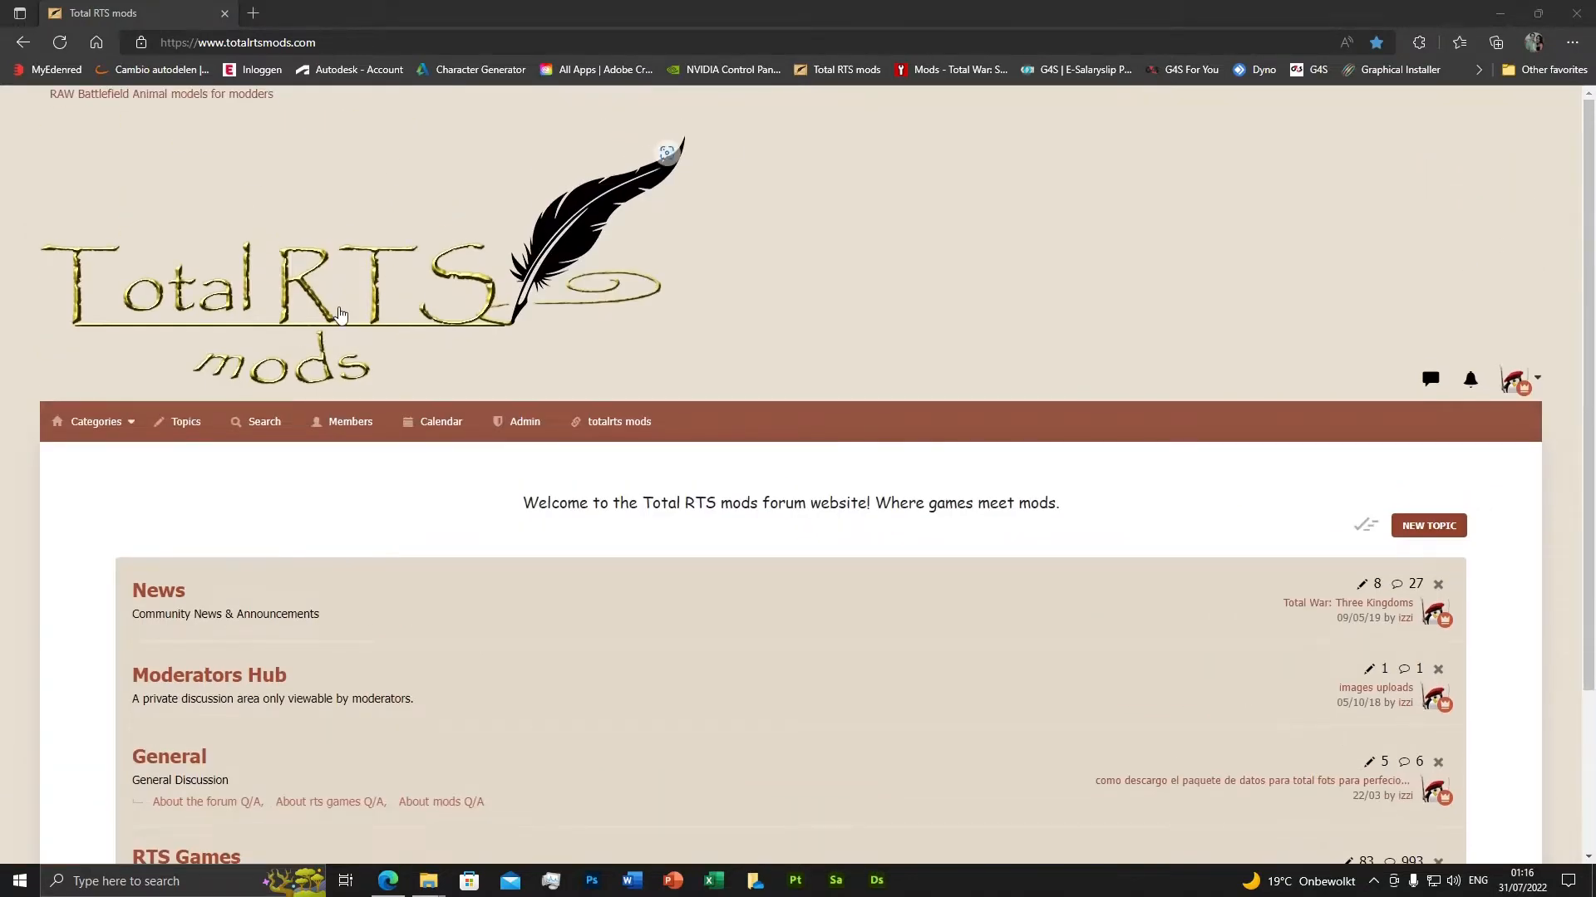
Open the Tools & Resources section of Shogun 2 Total War within the forum's Total War category.
scroll(456, 506, down, 3)
click(675, 695)
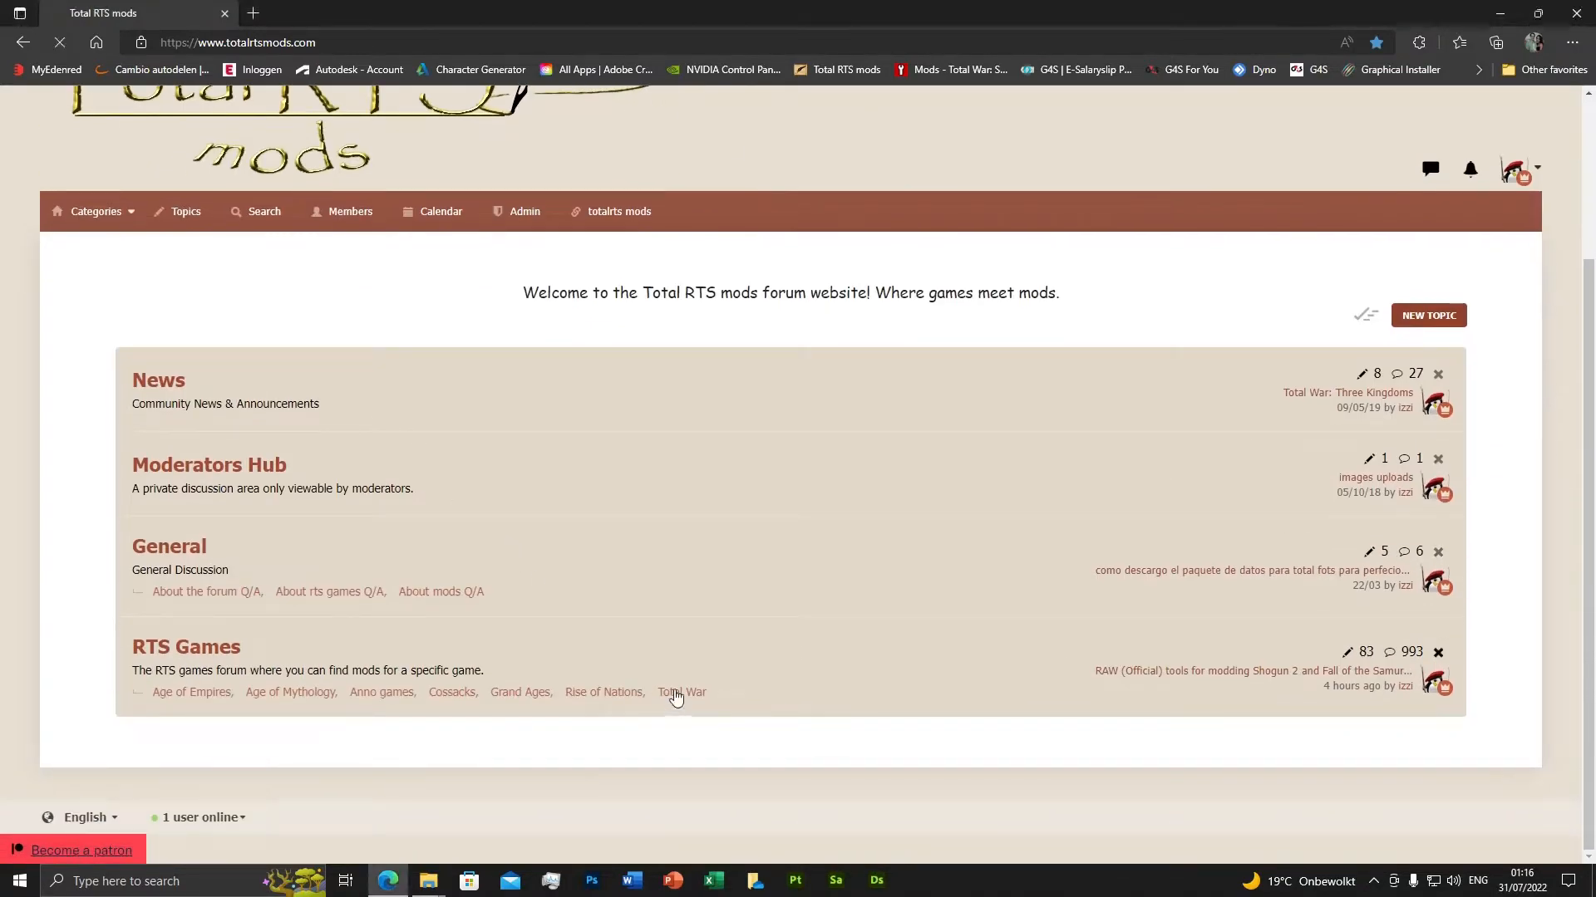
scroll(629, 671, down, 7)
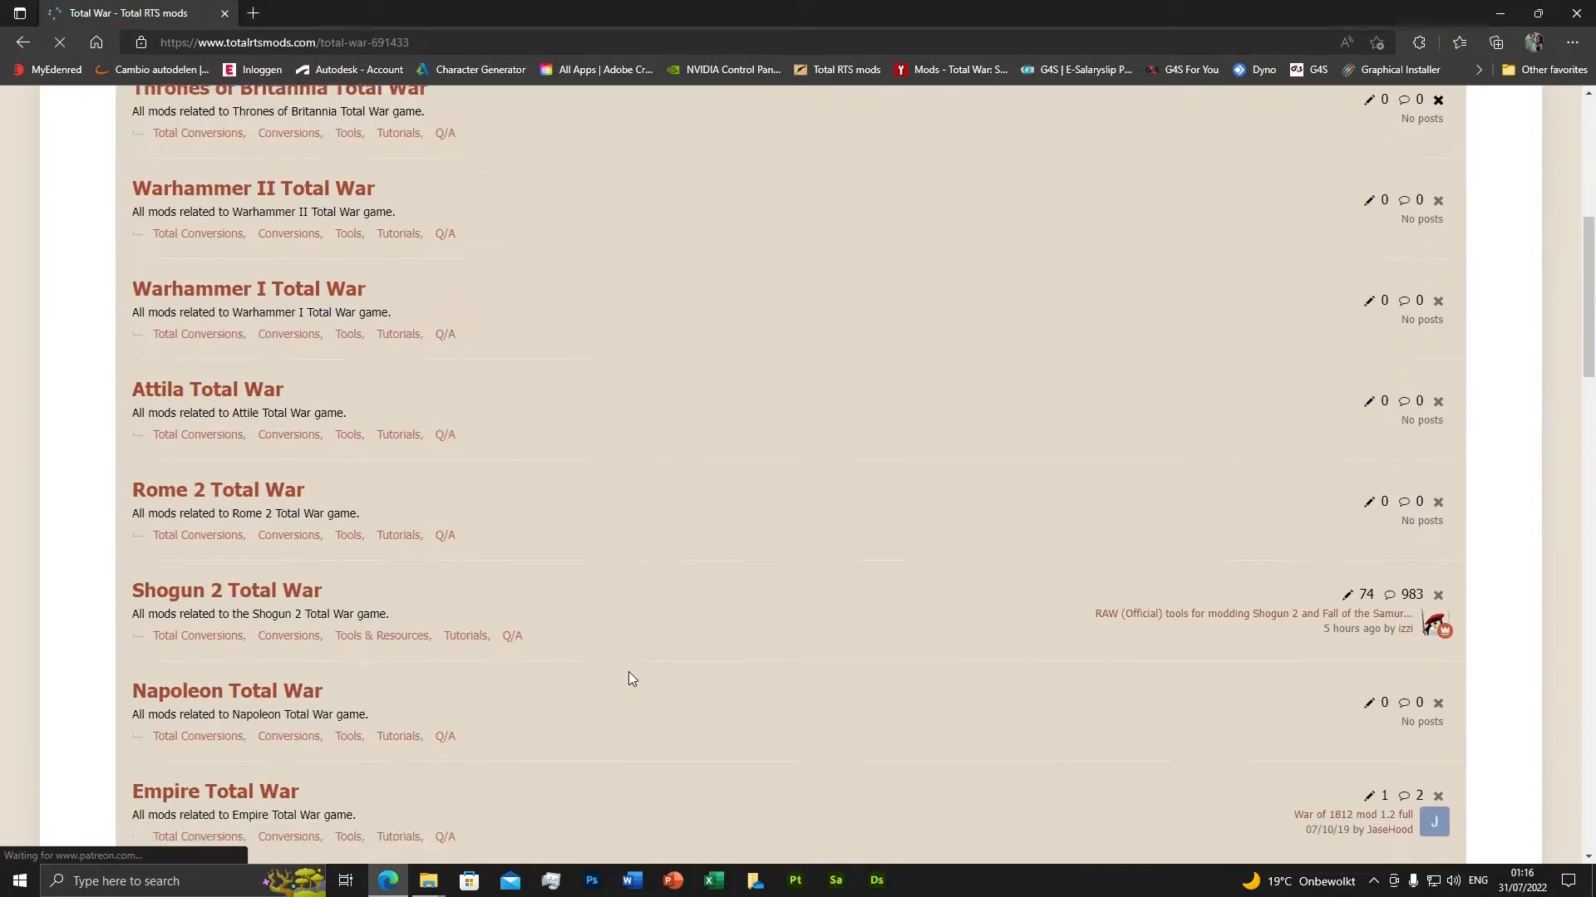
scroll(625, 671, down, 1)
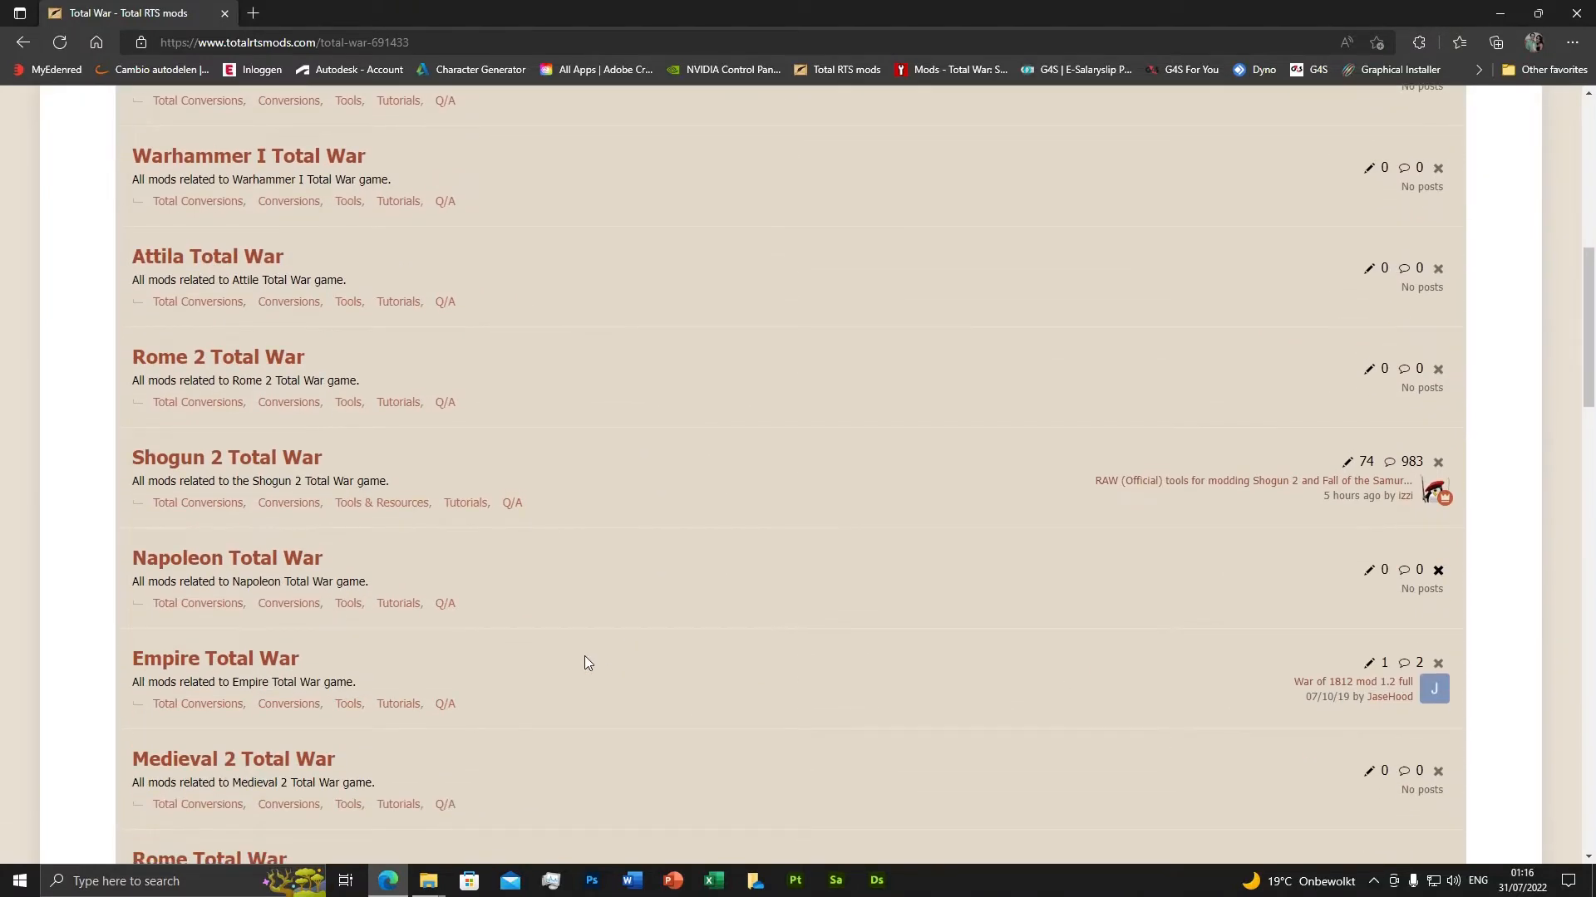
click(221, 459)
scroll(650, 648, down, 4)
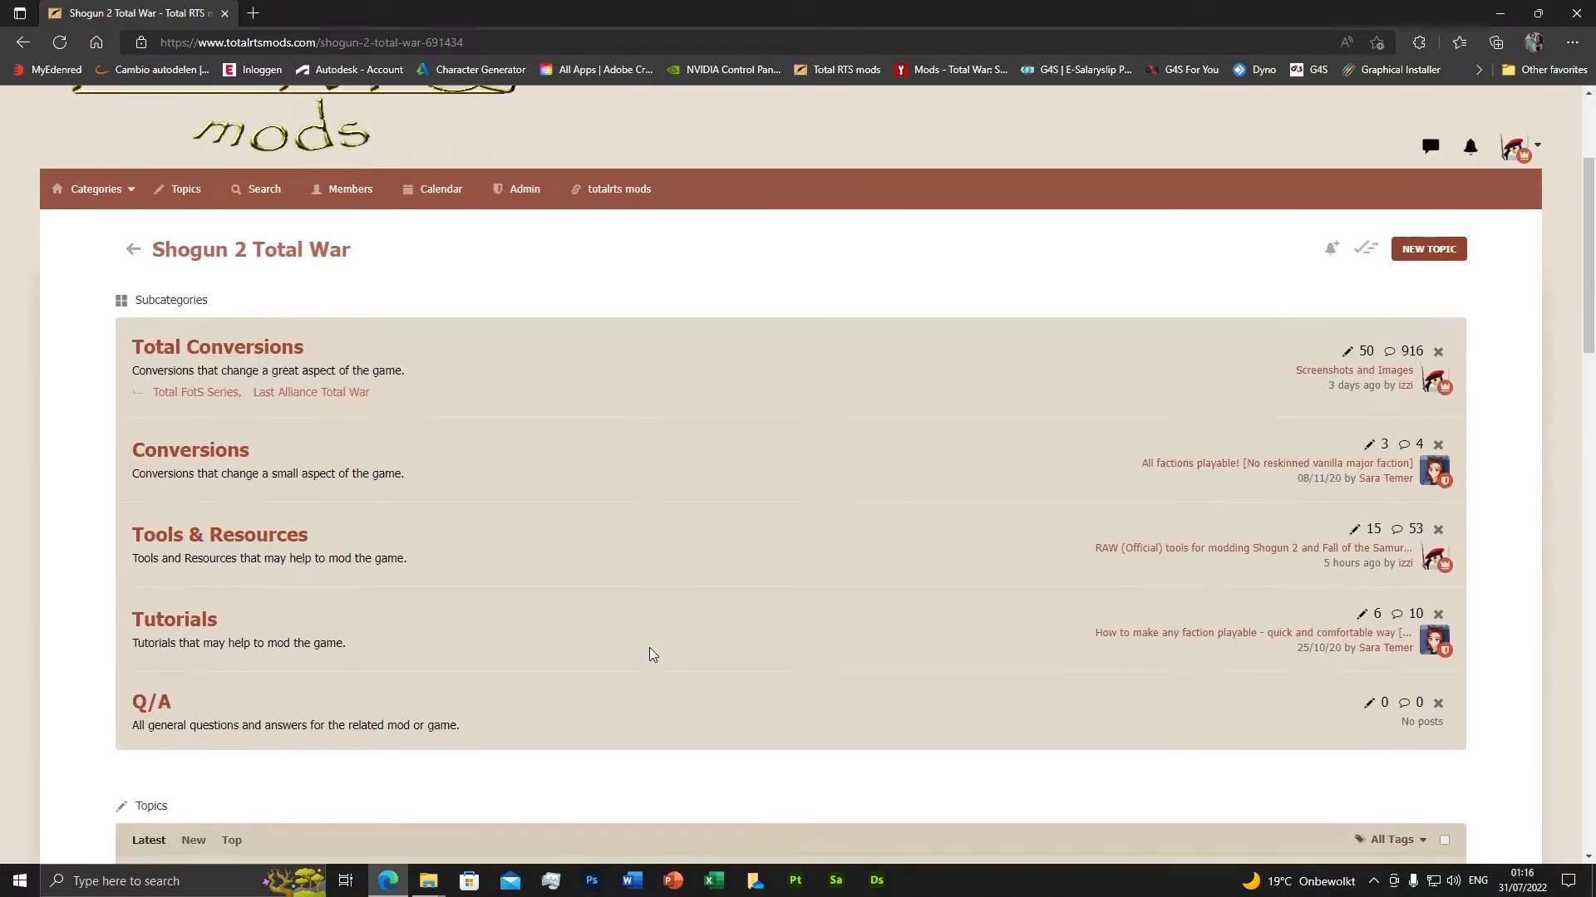
click(254, 419)
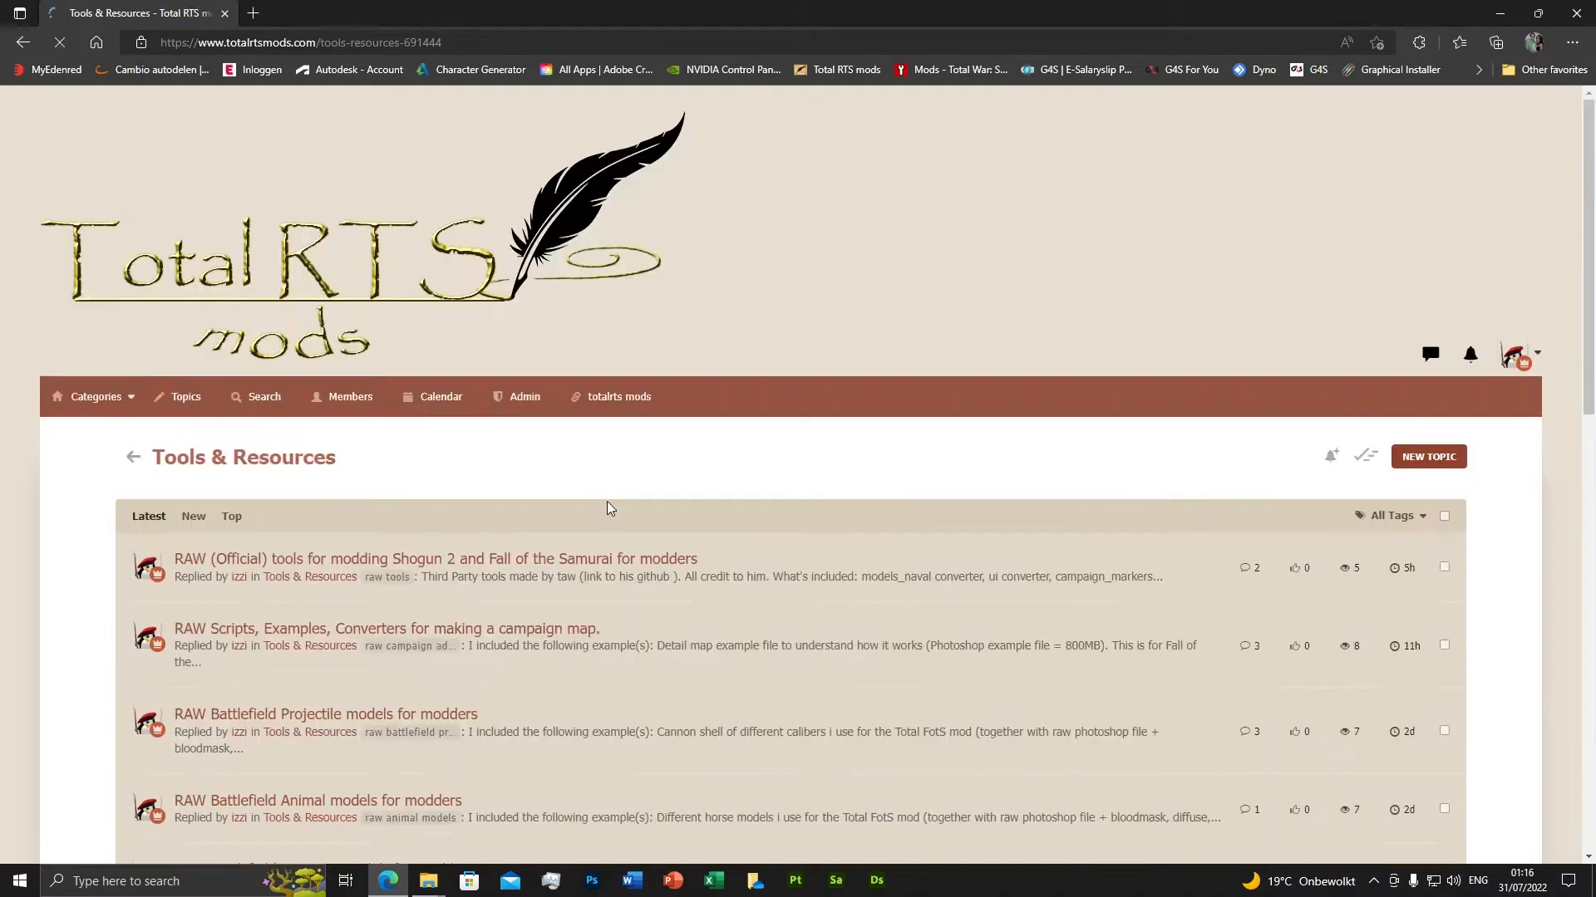
Find and open the topic "RAW Artillery models for modders".
scroll(610, 557, down, 4)
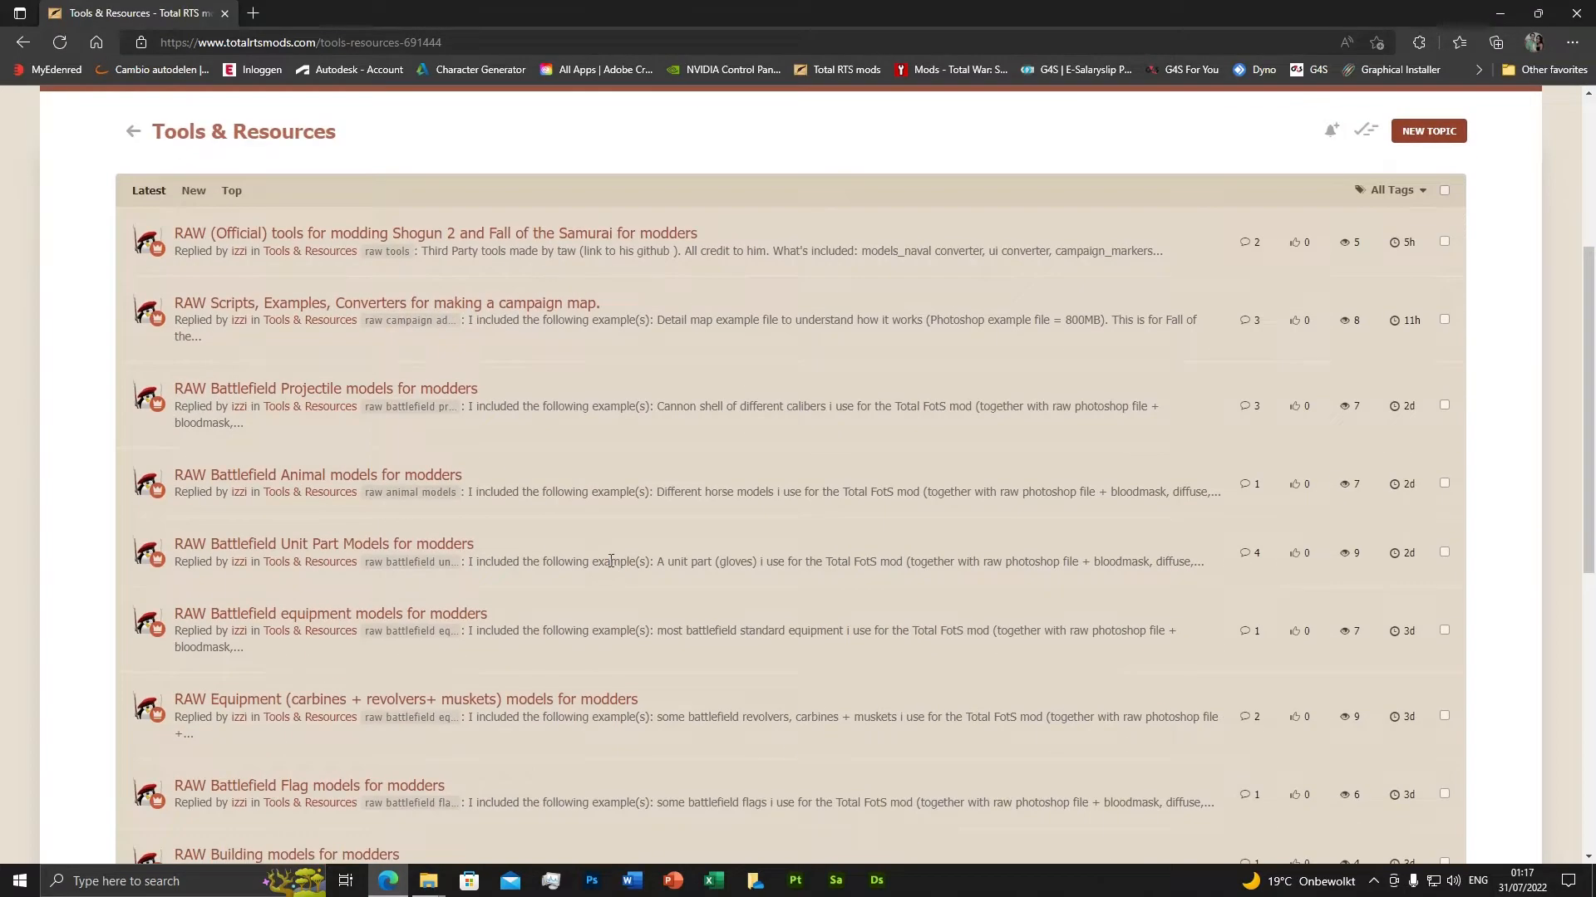
scroll(610, 560, down, 3)
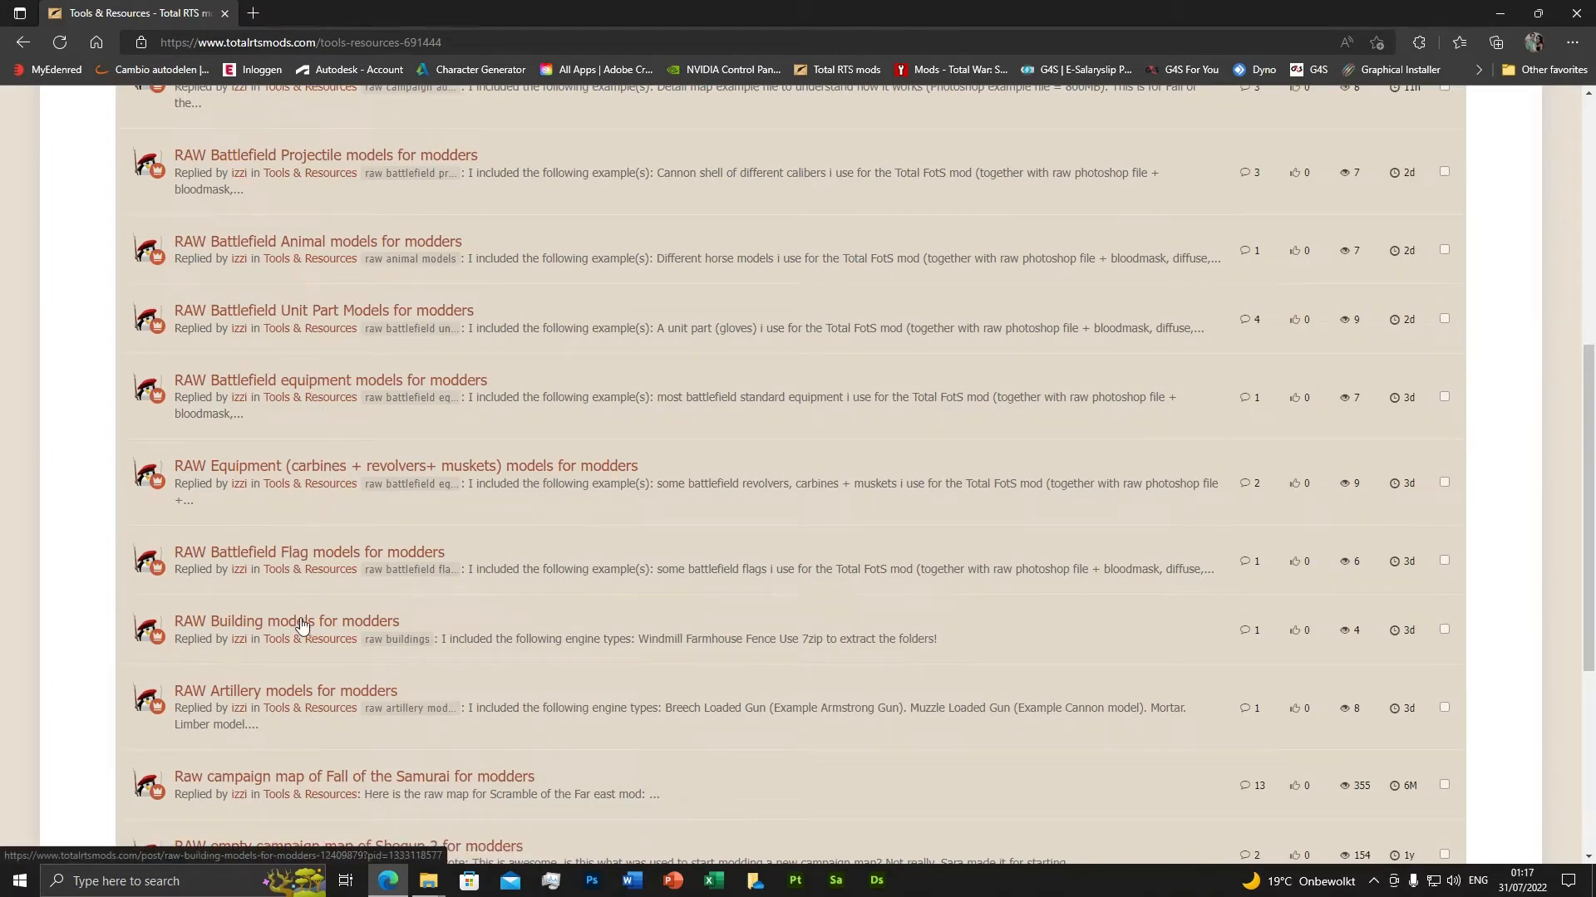
click(271, 692)
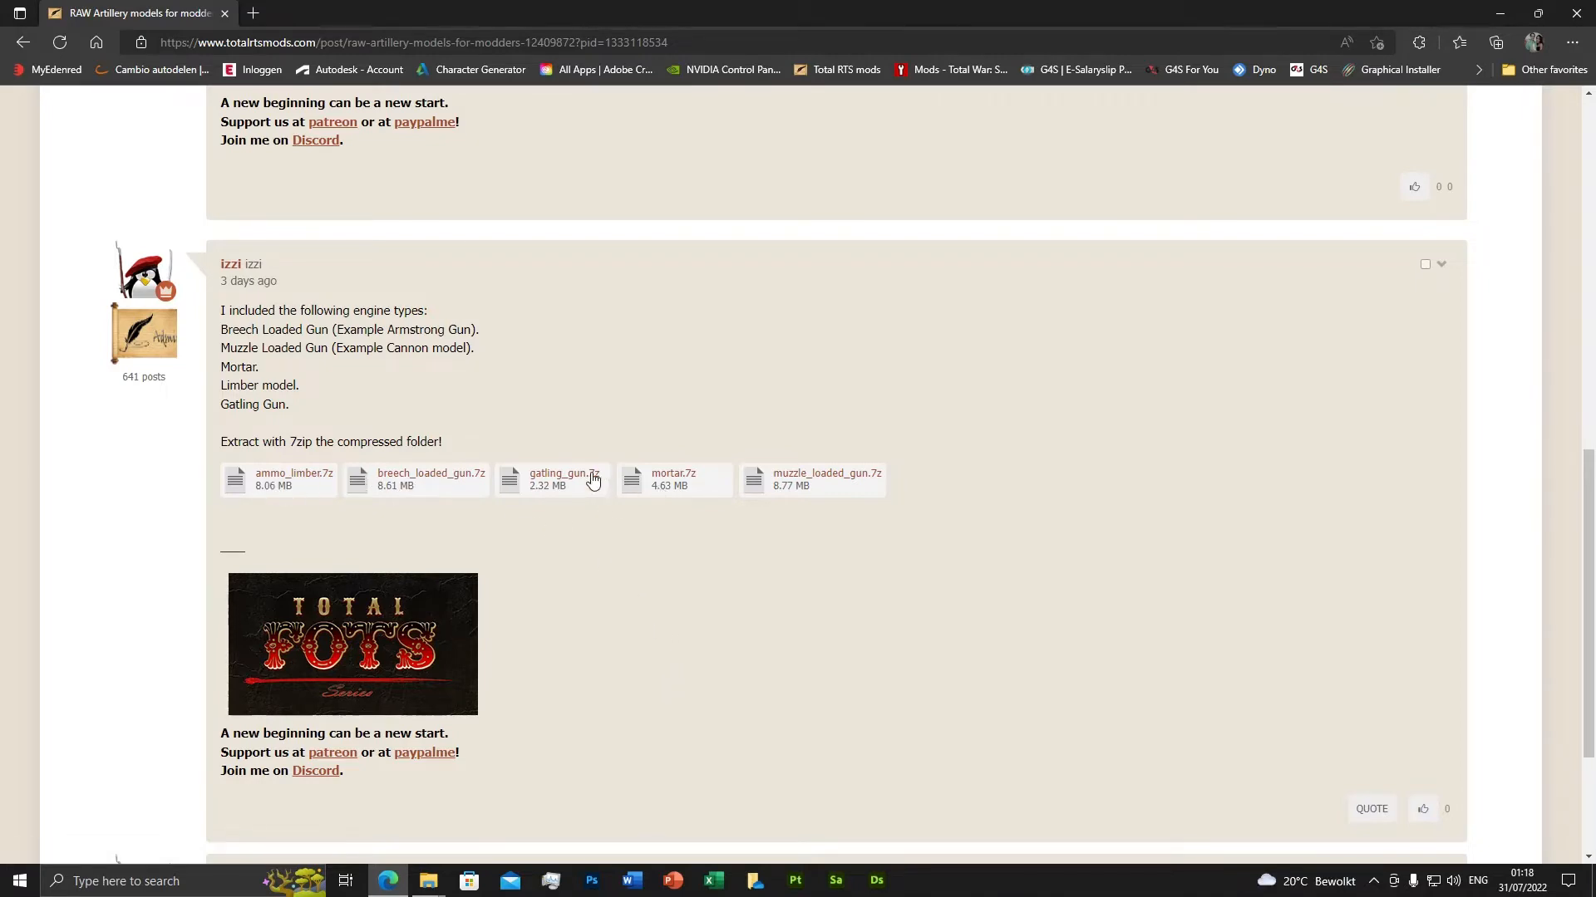
Download the muzzle_loaded_gun.7z attachment, and delete both this download and the older copy of the archive.
click(814, 482)
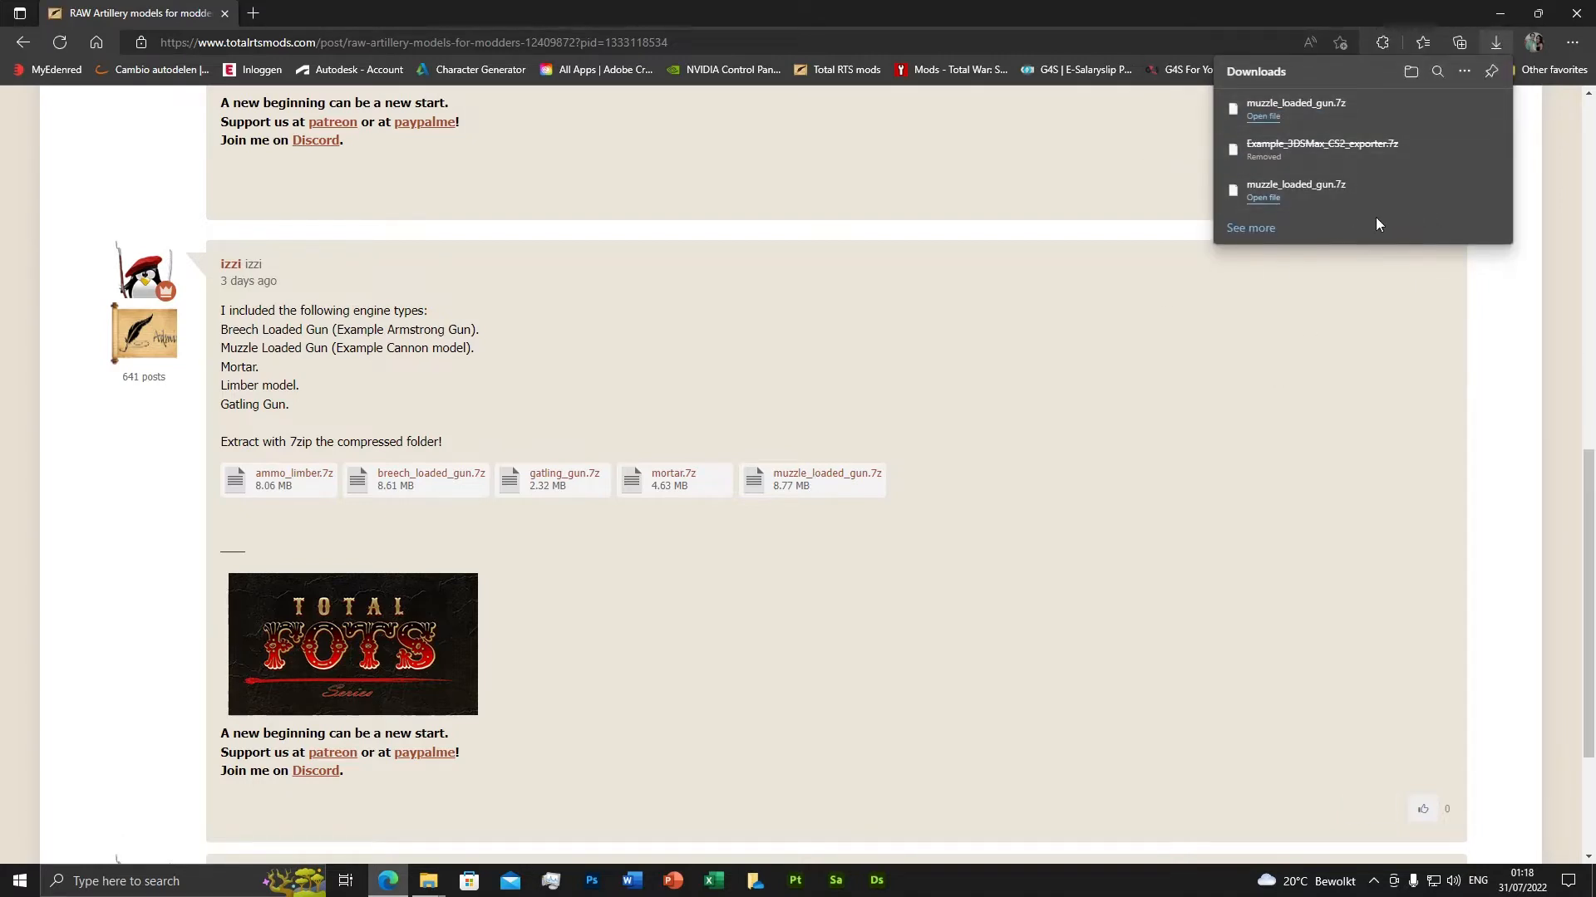
mouse_move(1416, 204)
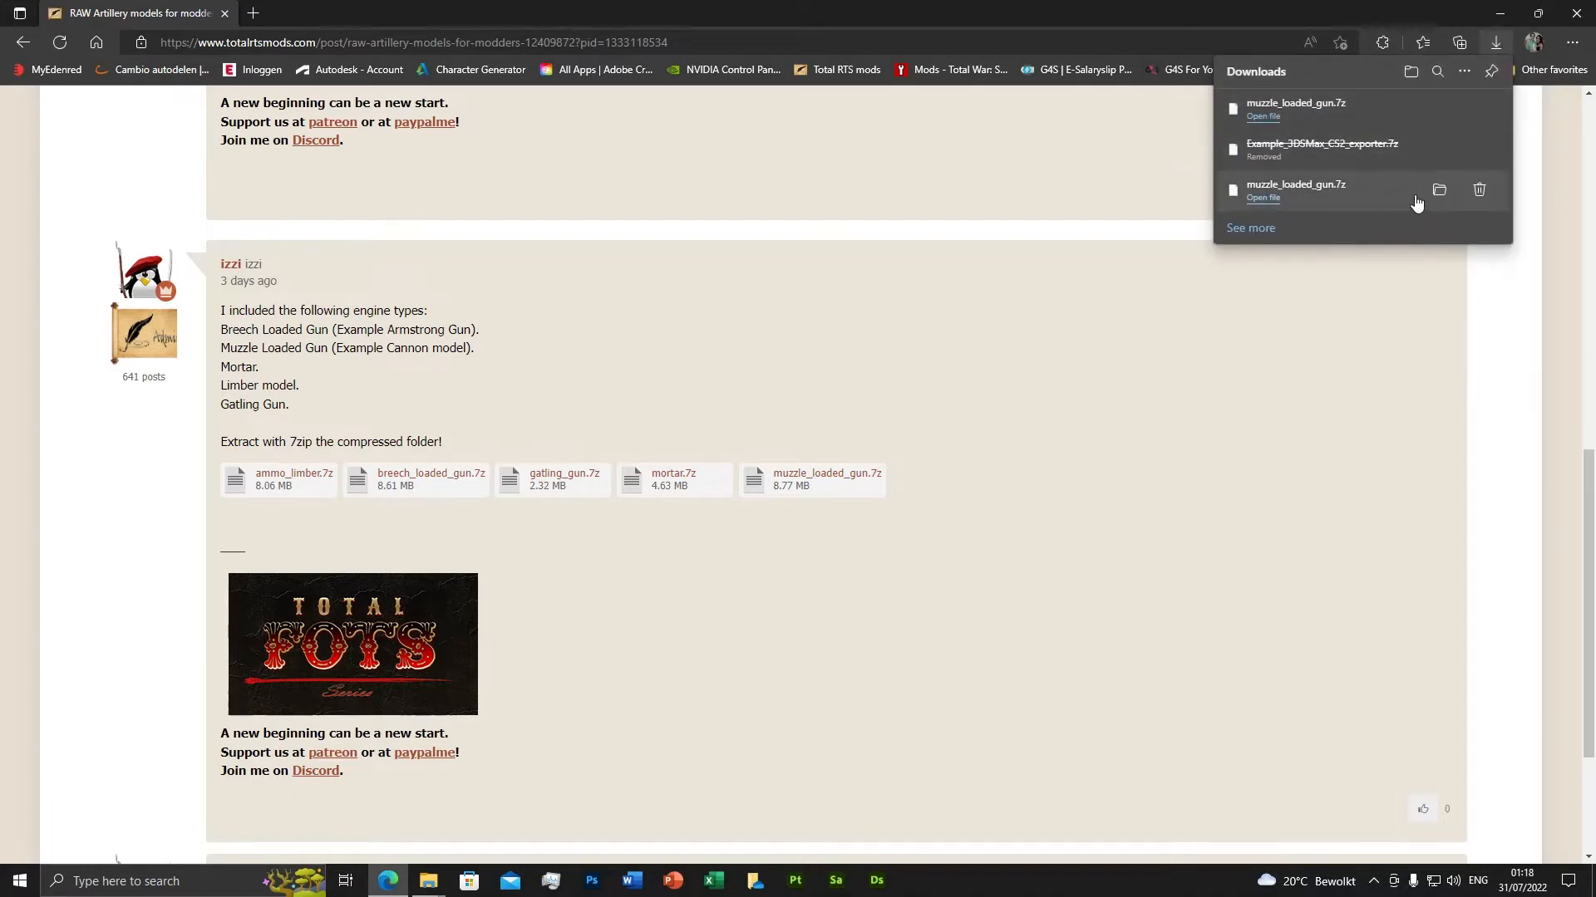
click(1478, 189)
mouse_move(1329, 122)
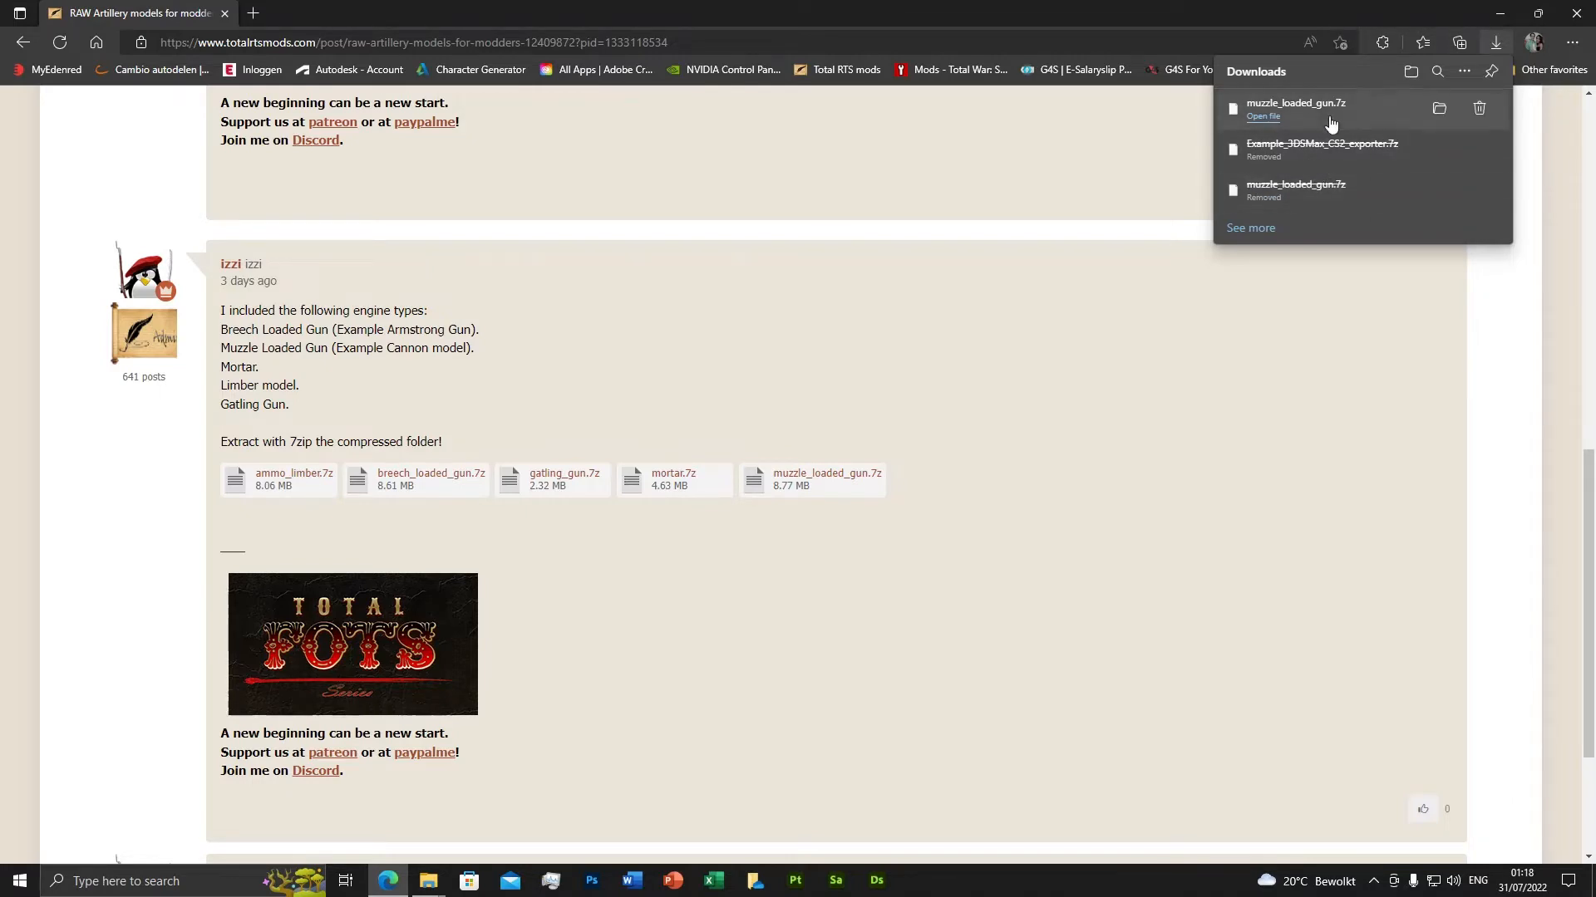
click(1441, 109)
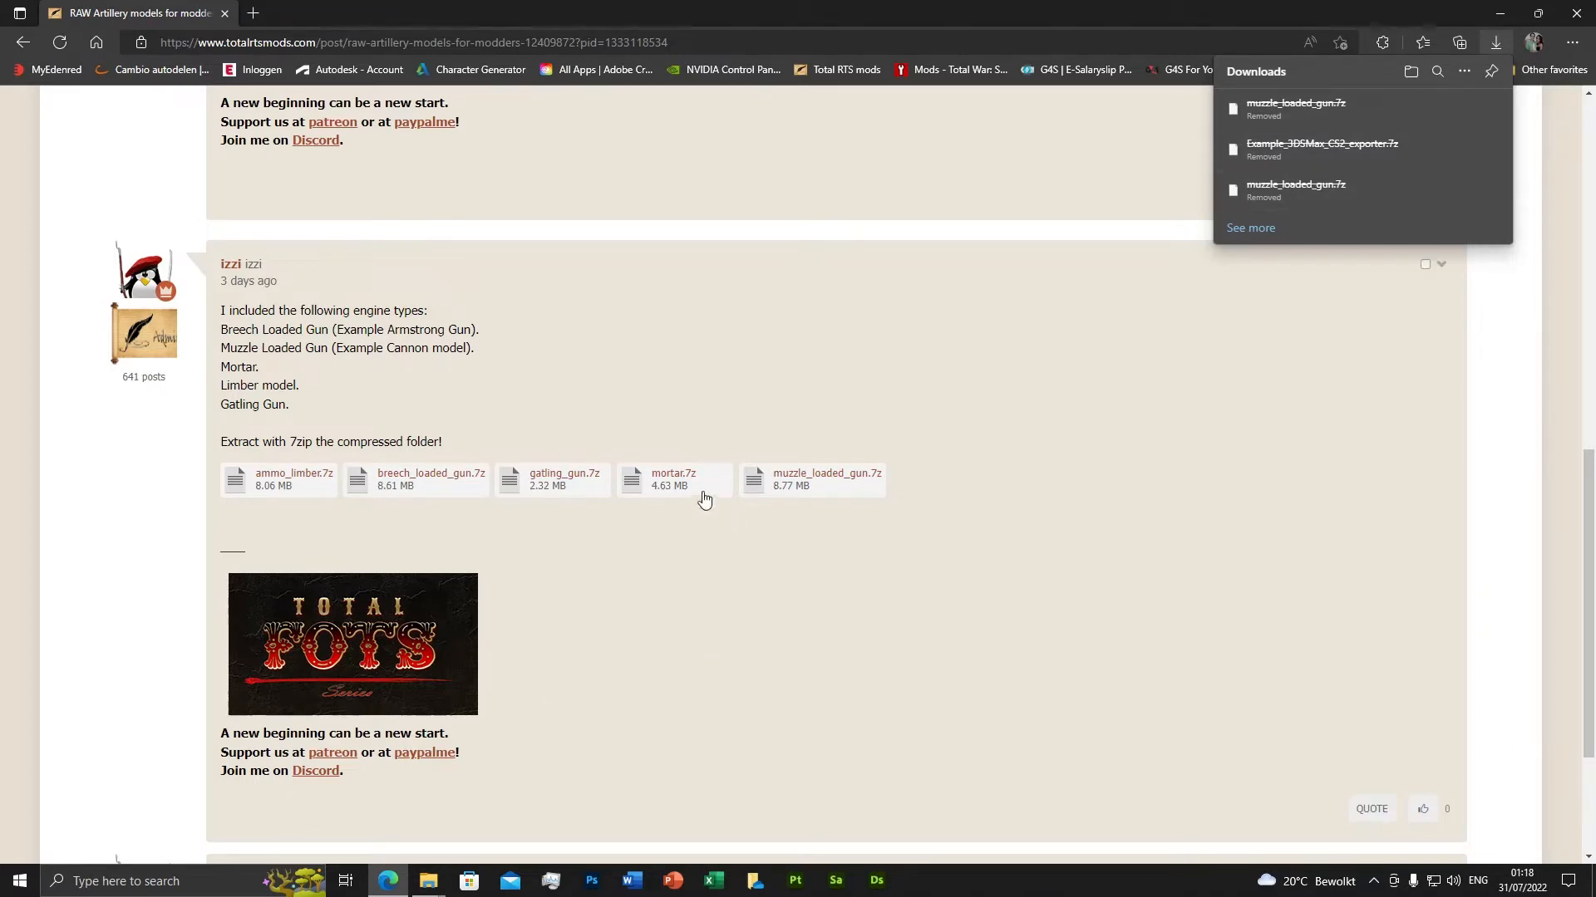
Download muzzle_loaded_gun.7z again from the artillery post and show the archive in the Downloads folder.
click(818, 474)
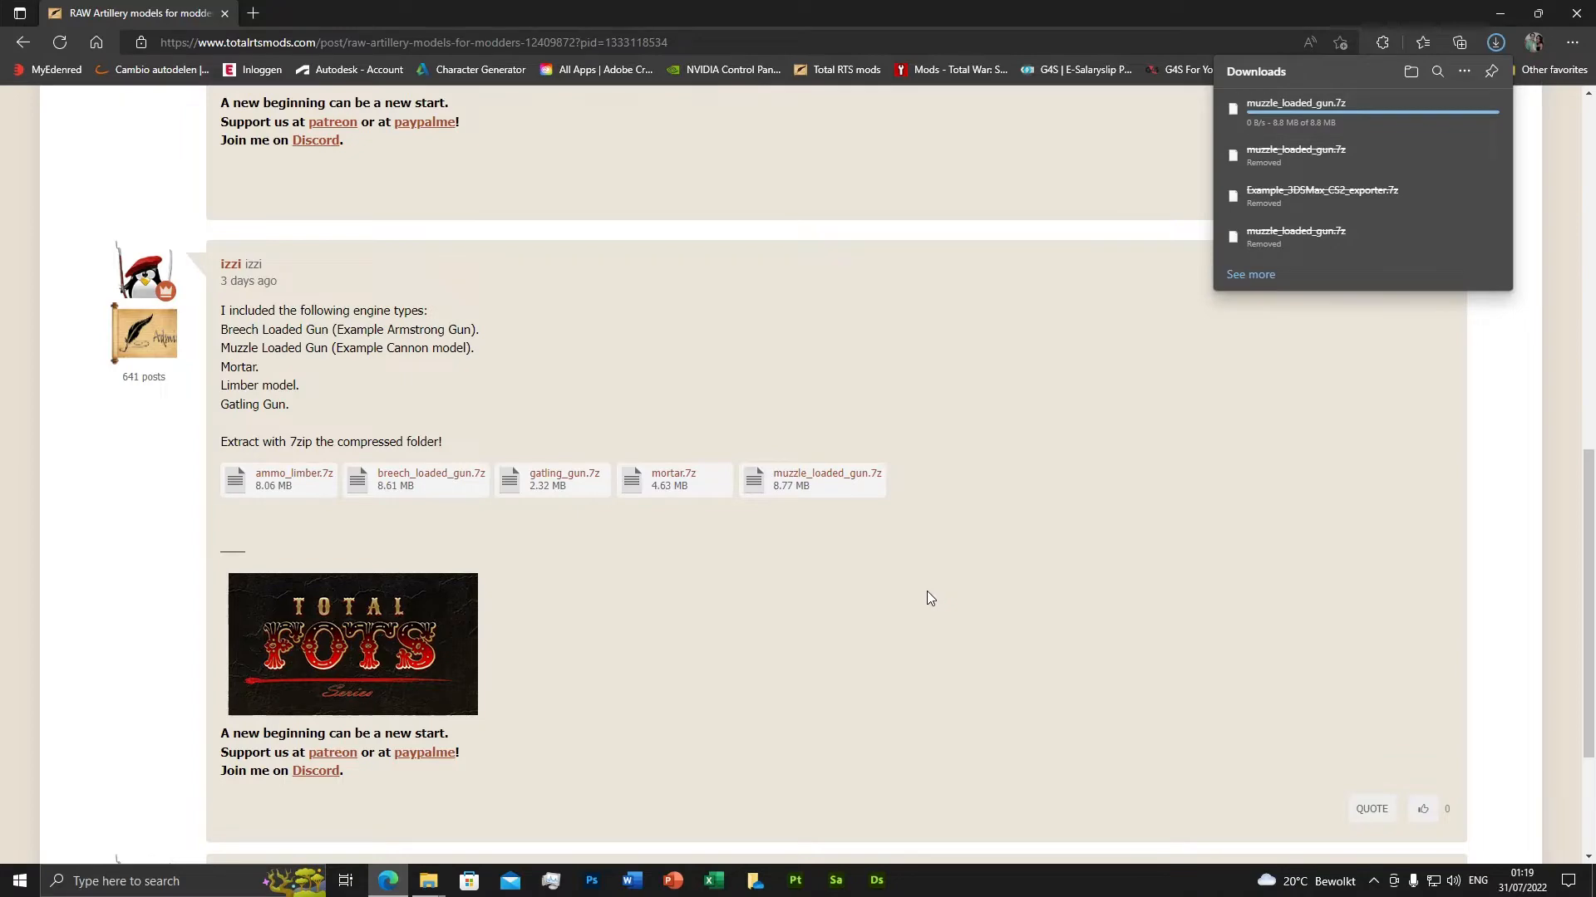
mouse_move(1310, 110)
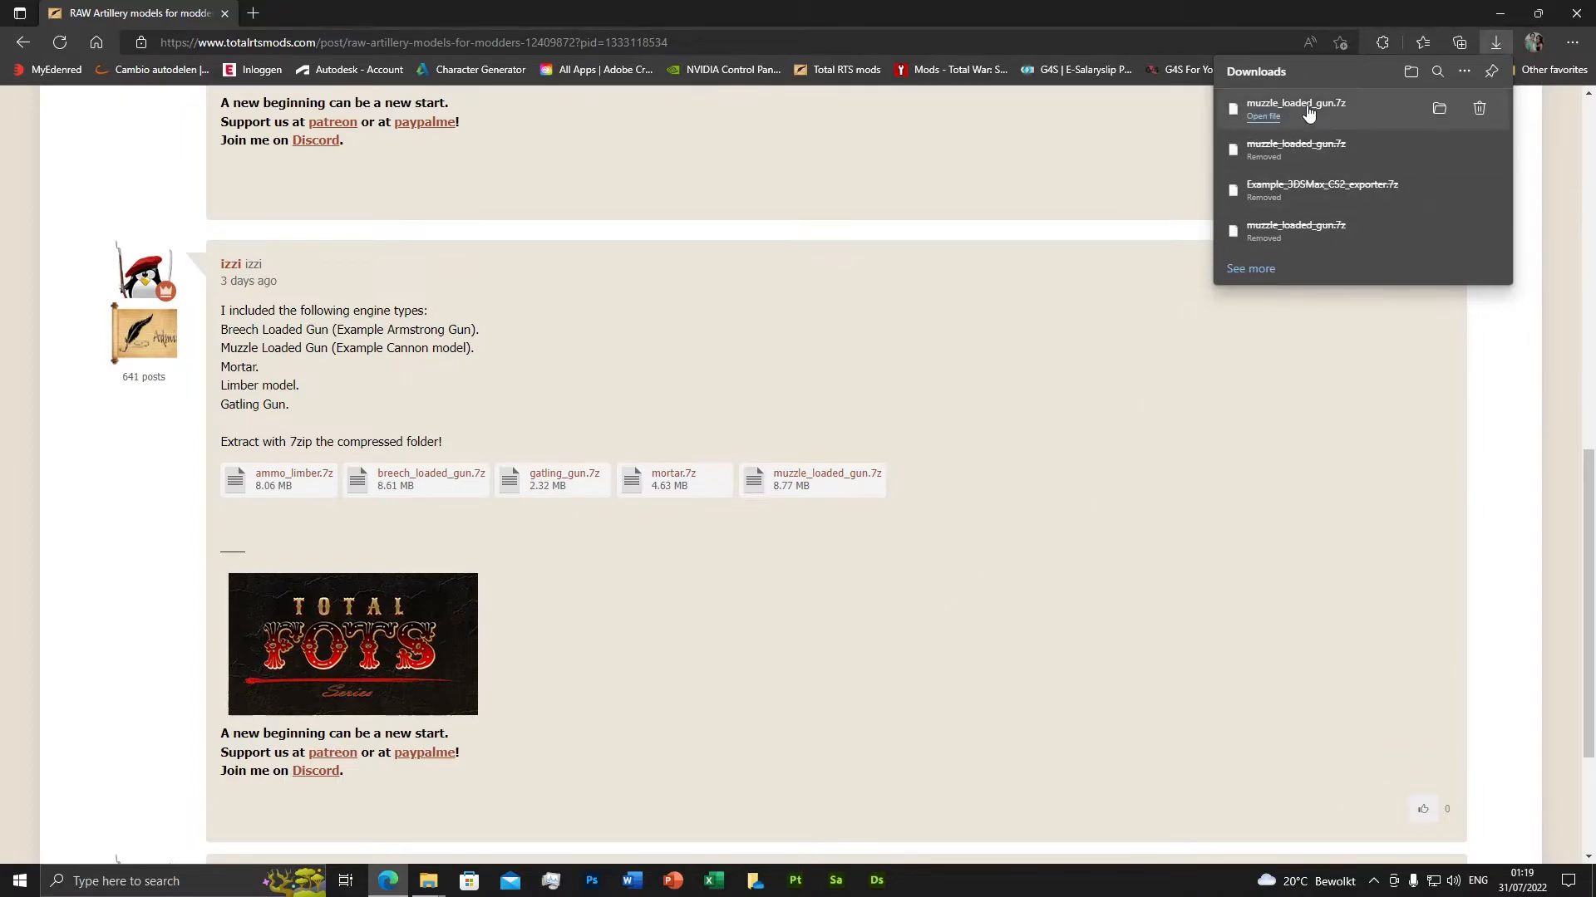
click(1440, 111)
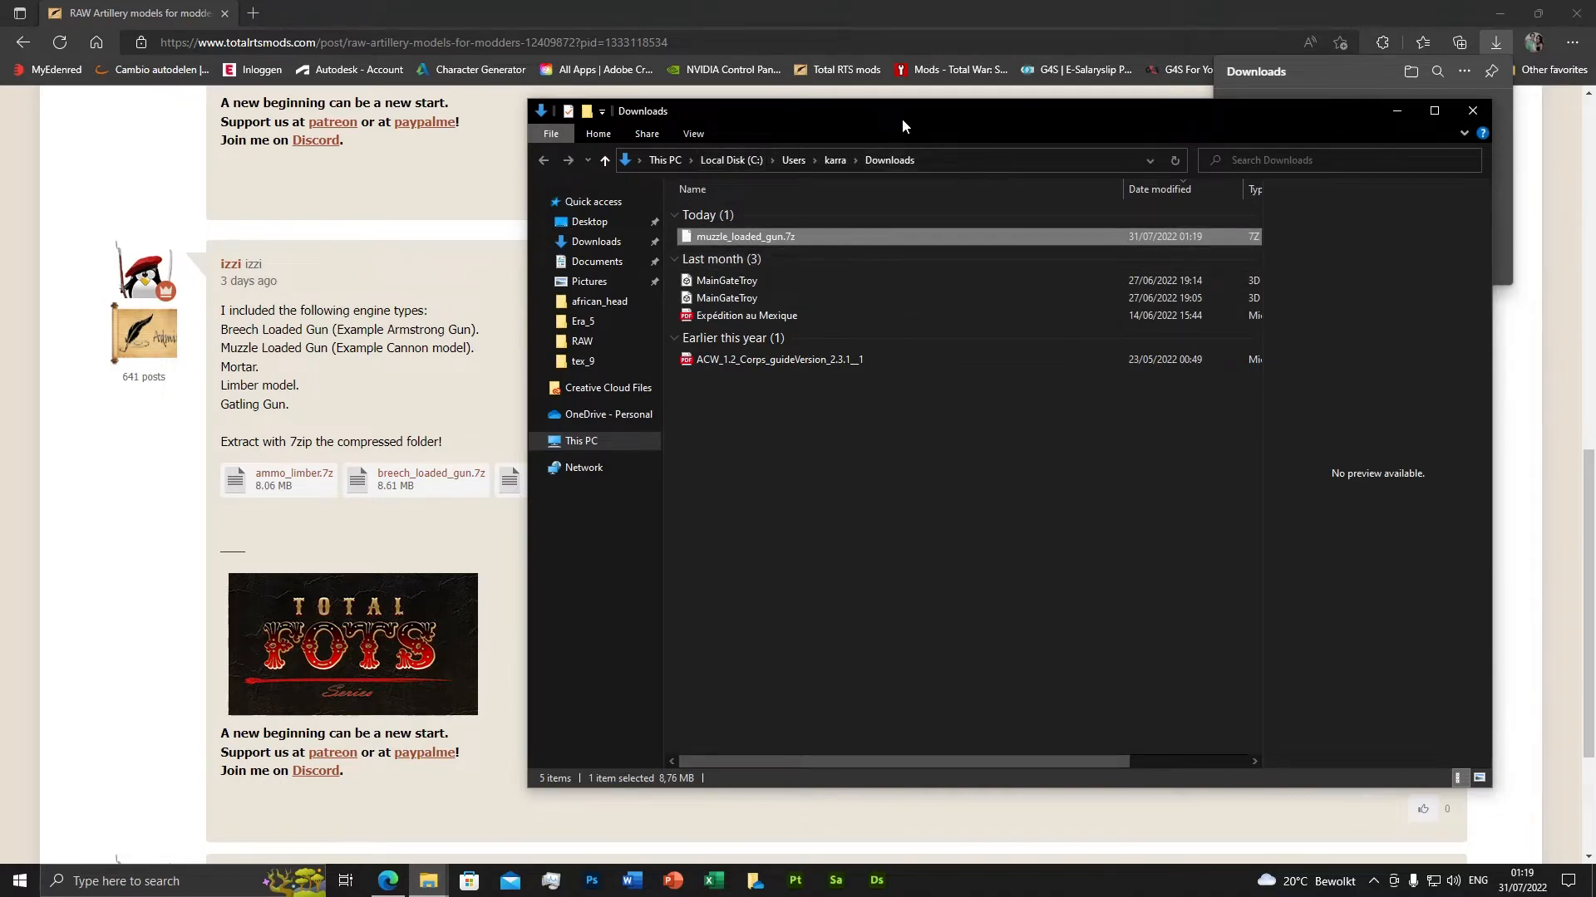
drag(904, 125, 1191, 130)
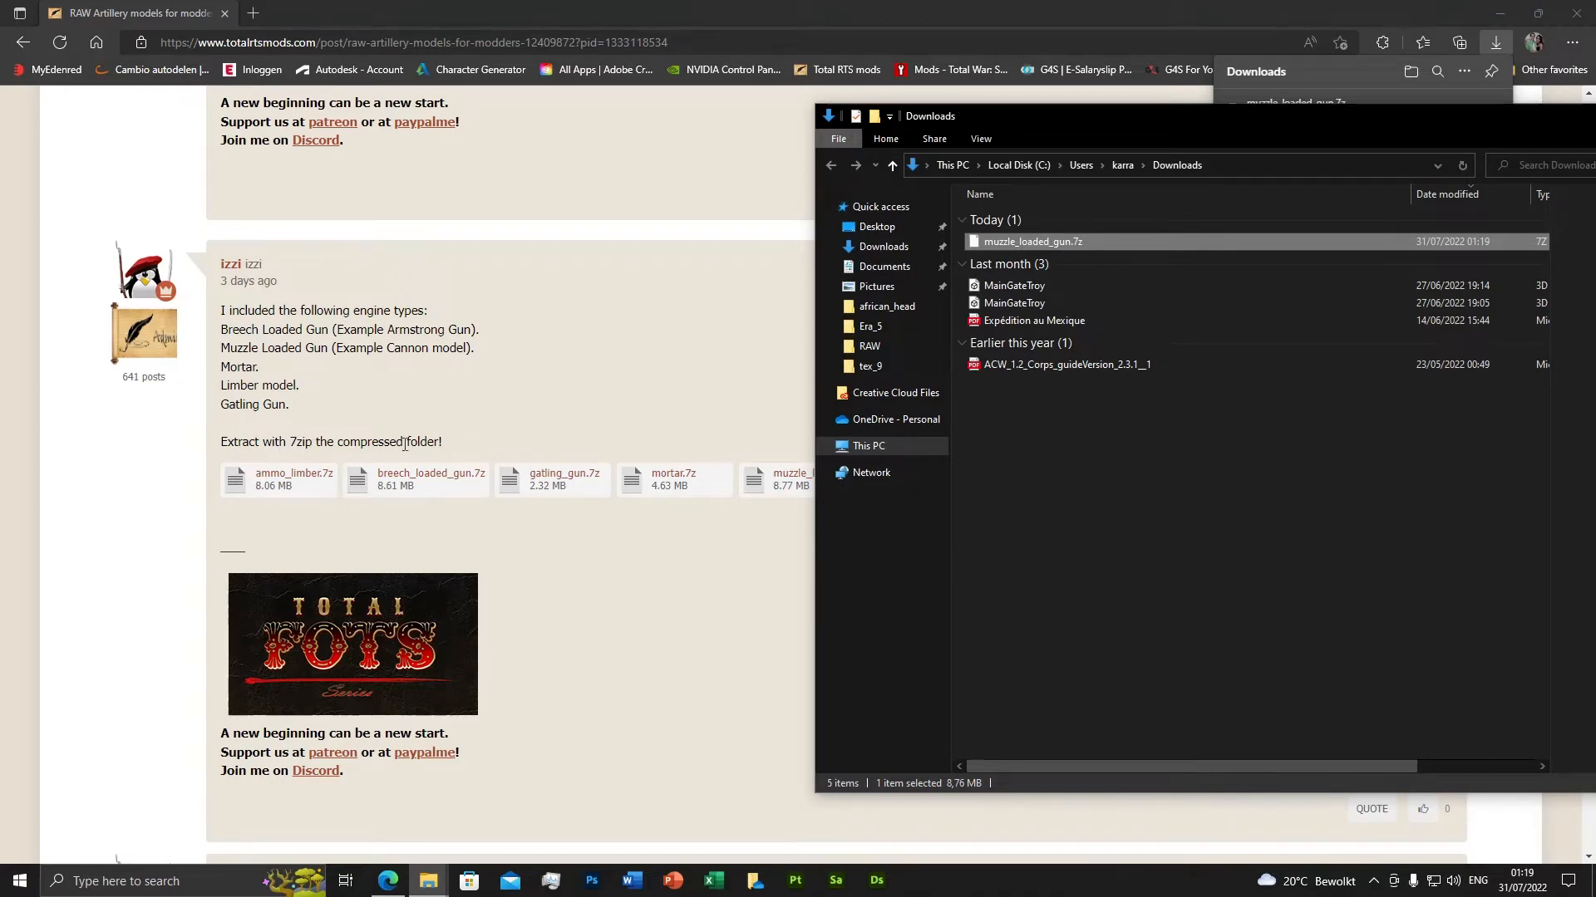
drag(1146, 118, 992, 104)
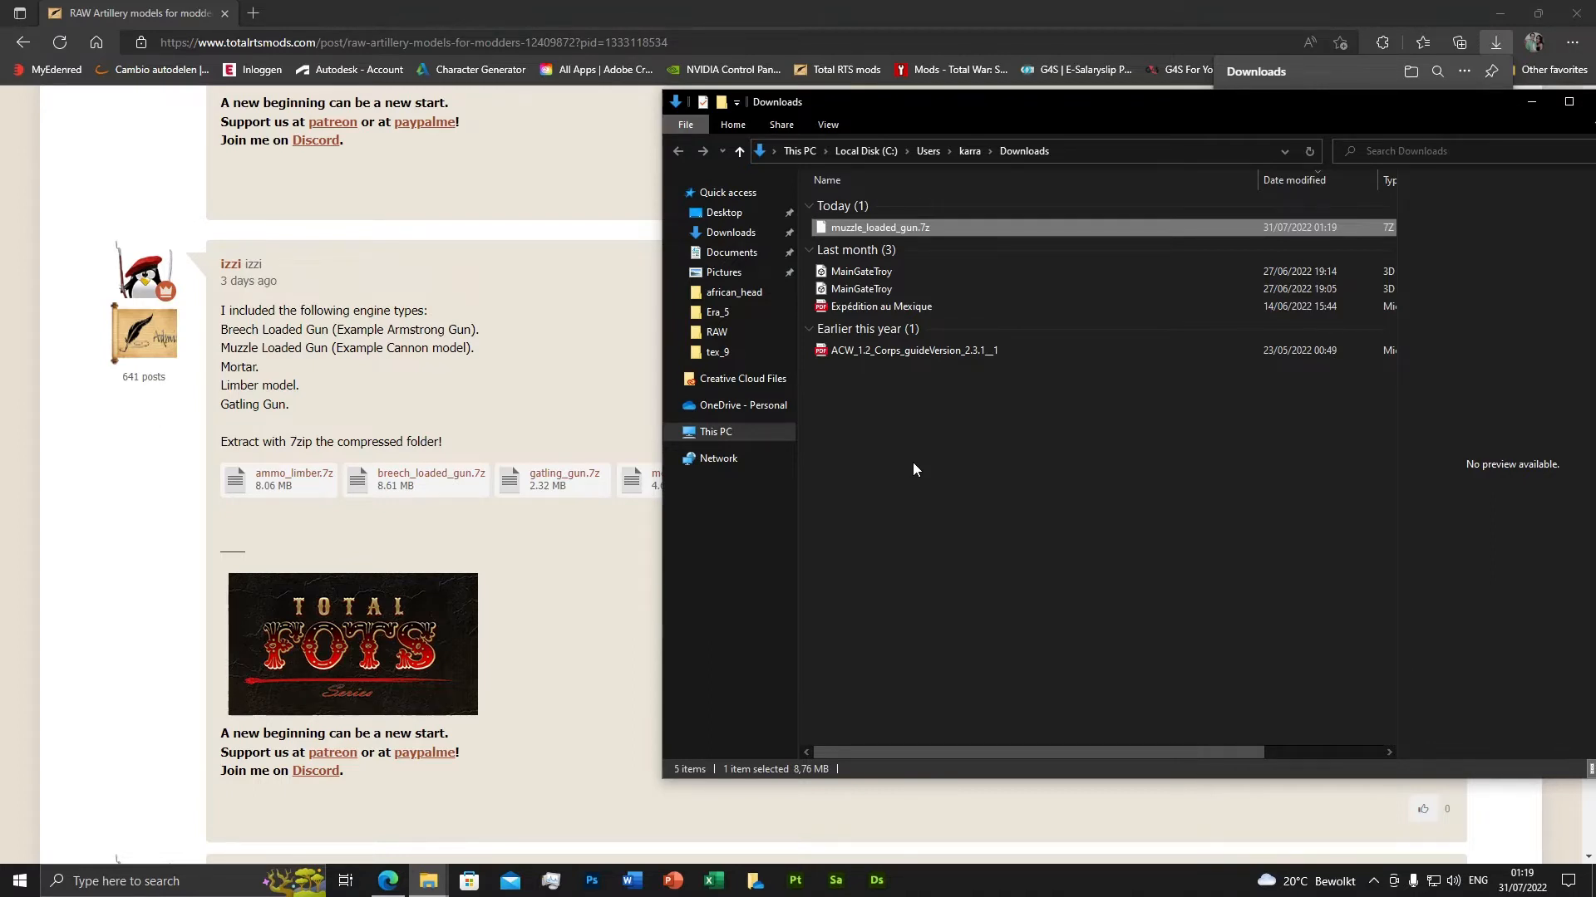
Extract muzzle_loaded_gun.7z with 7-Zip into a muzzle_loaded_gun folder in Downloads and open that folder.
right_click(871, 228)
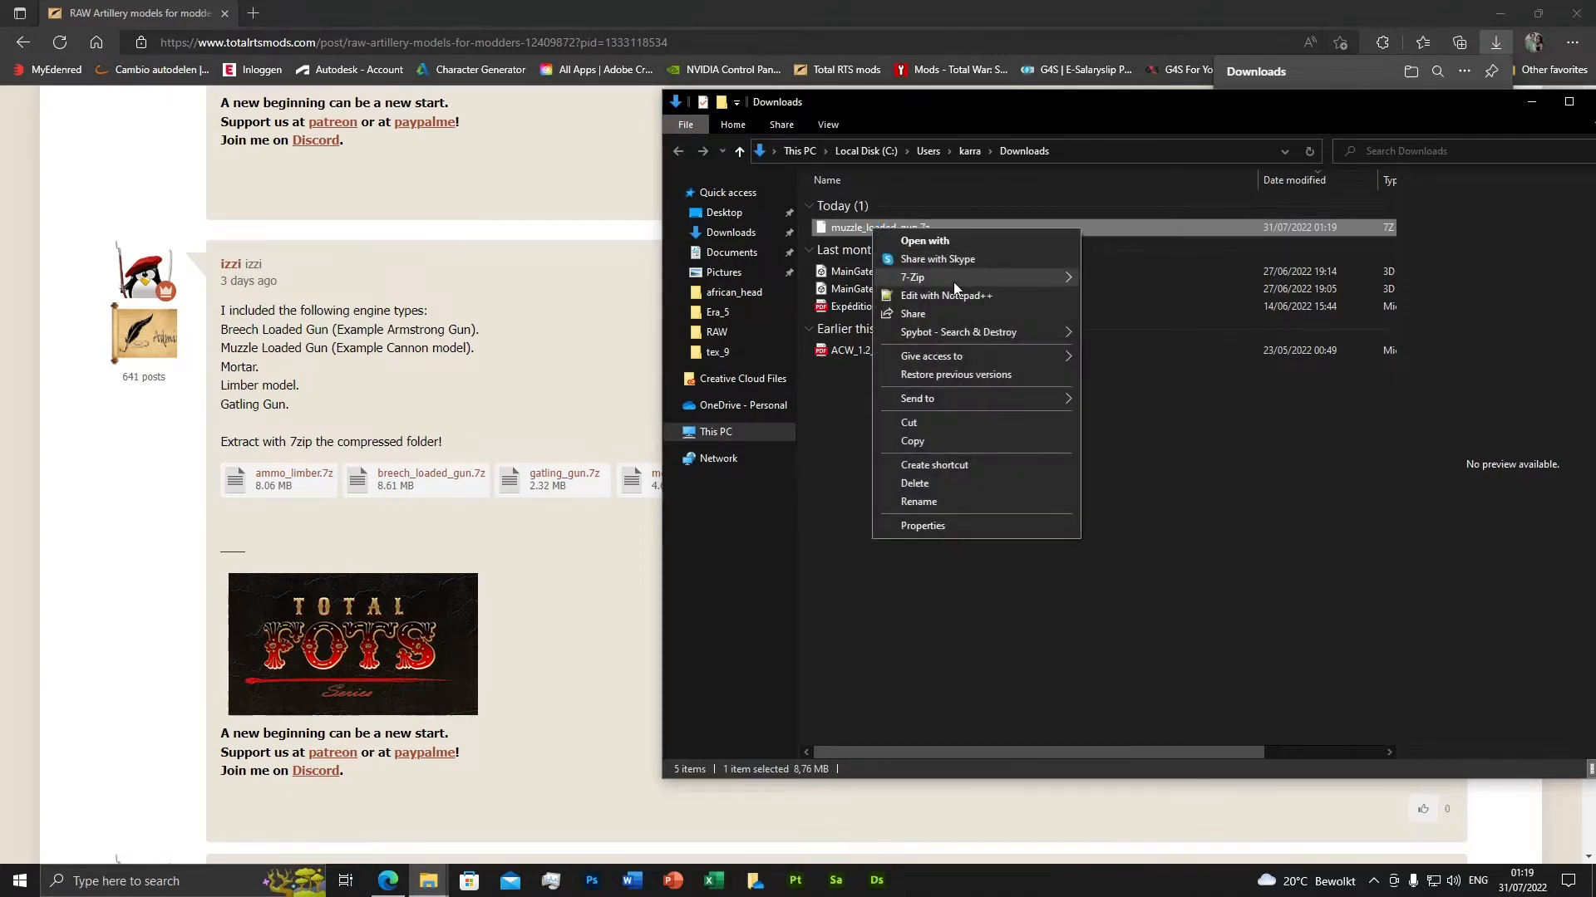
mouse_move(954, 287)
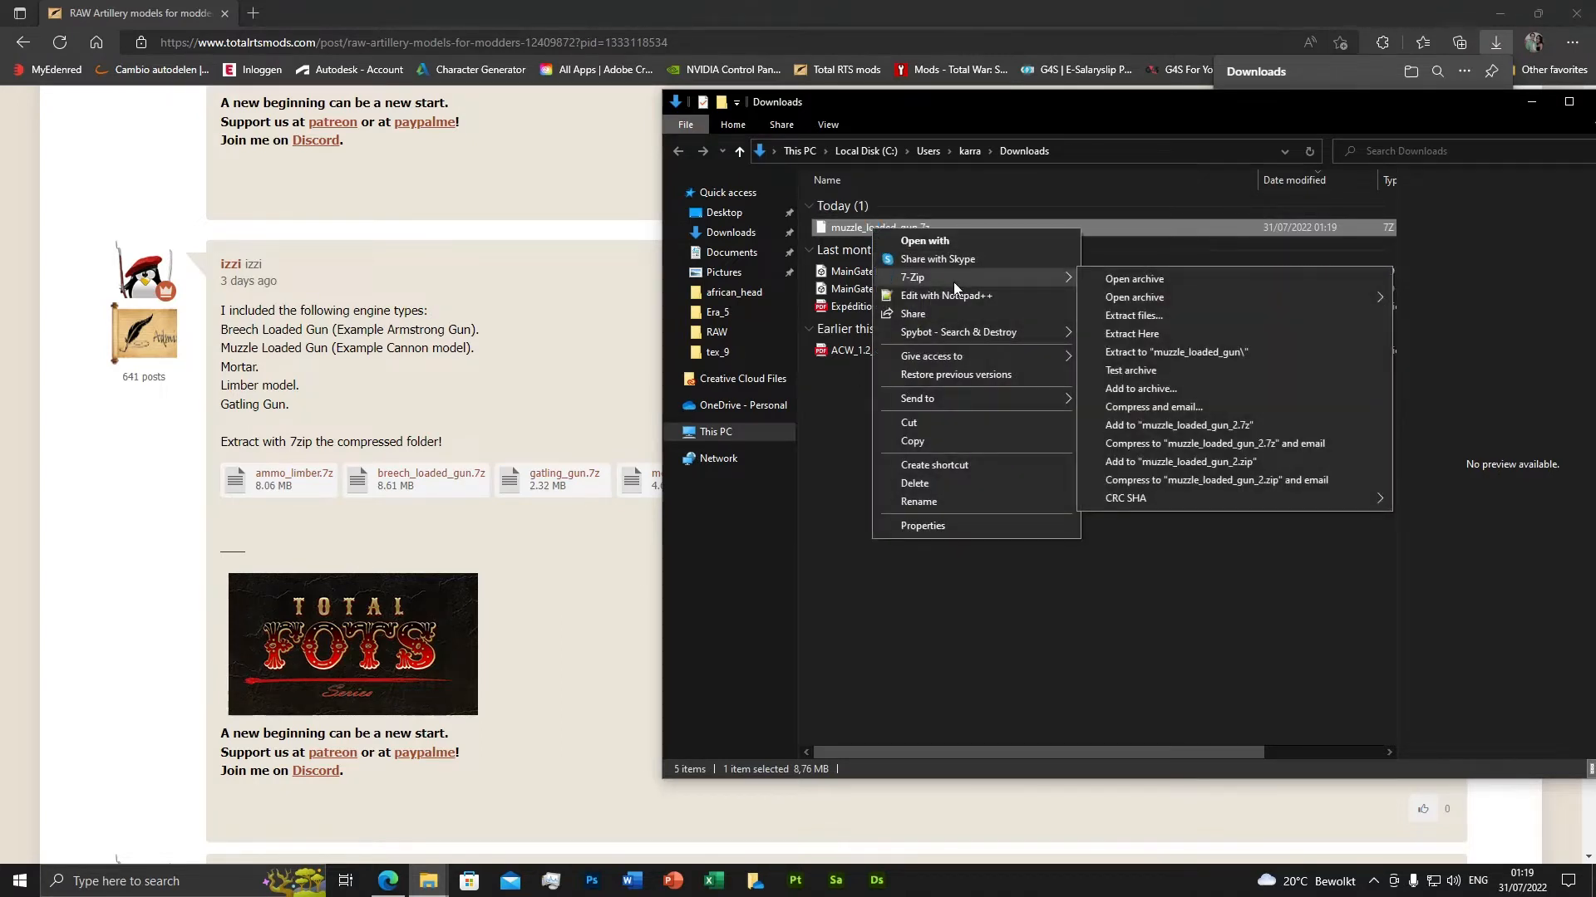
click(1159, 315)
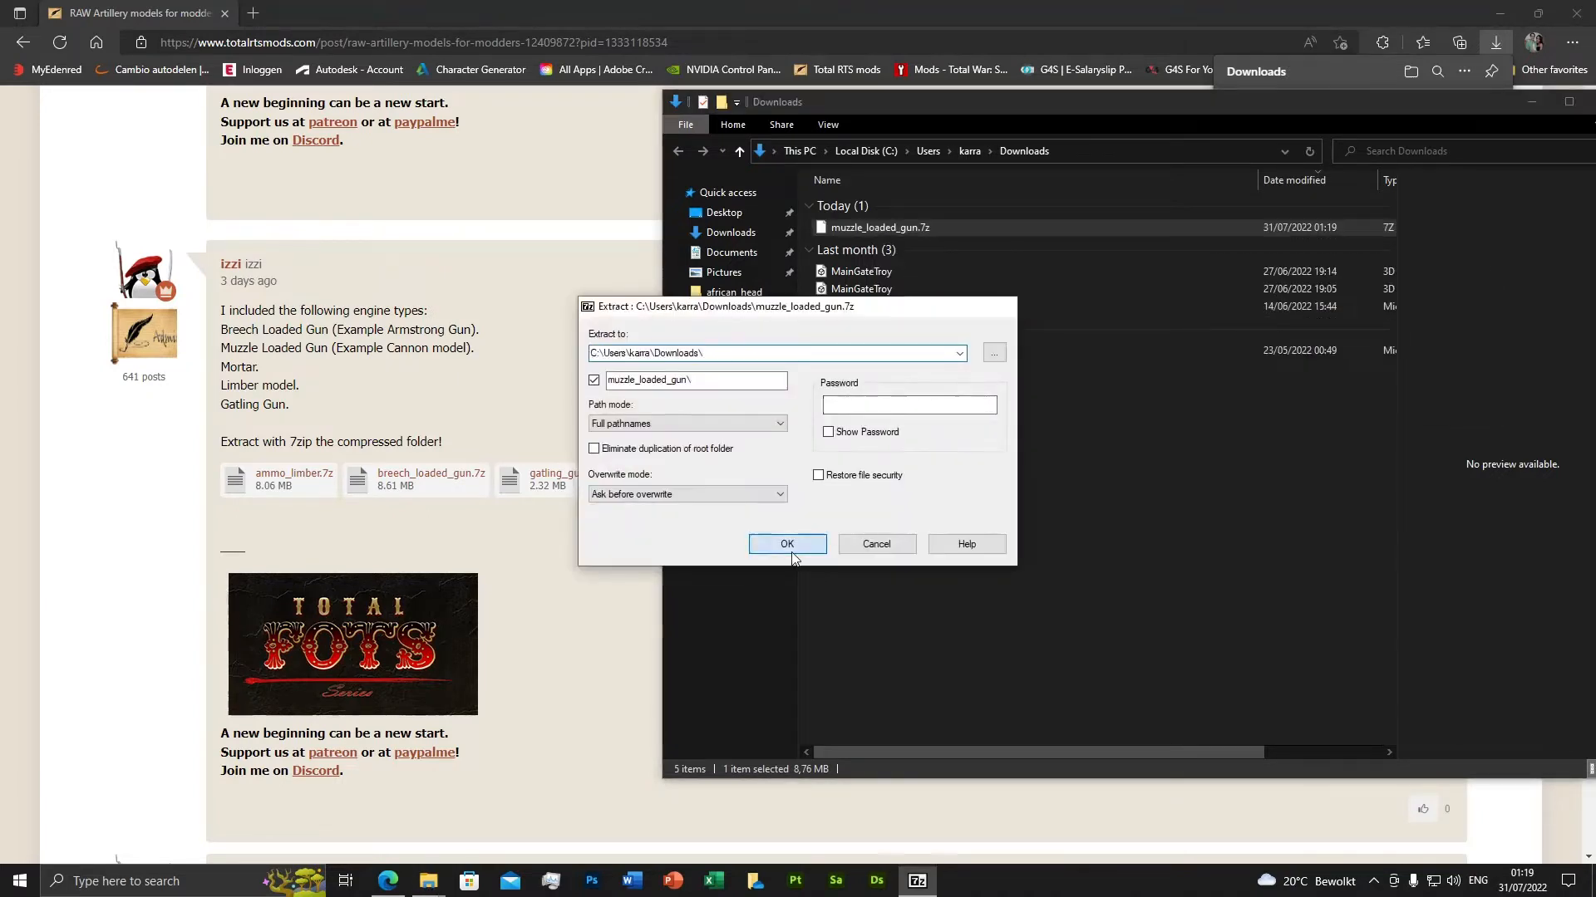
click(793, 550)
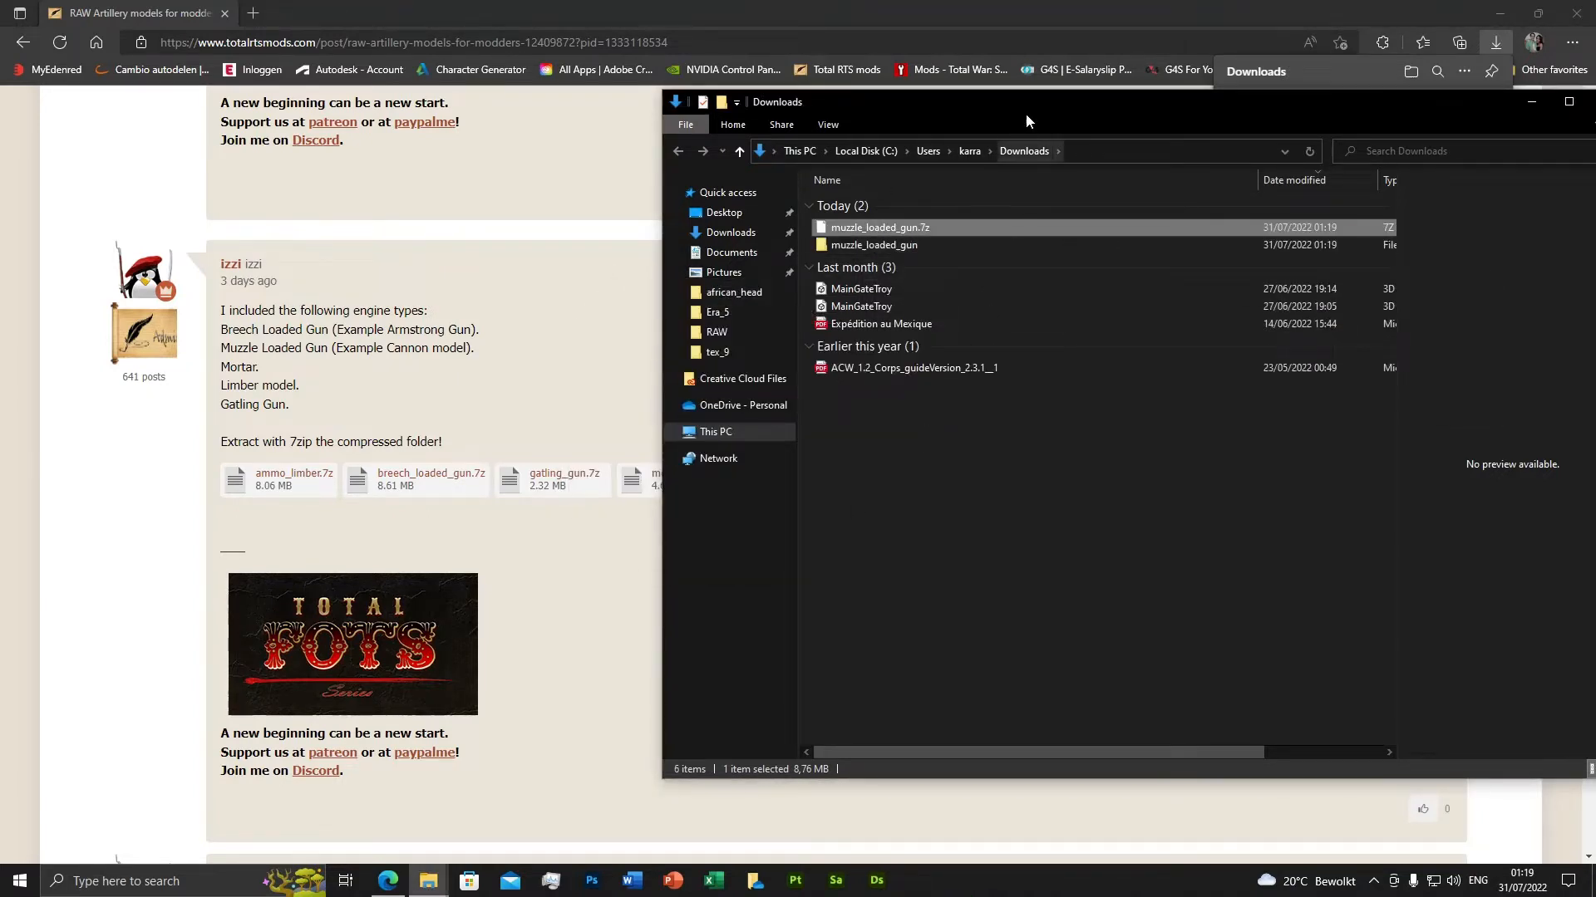
drag(1014, 101, 833, 131)
double_click(710, 272)
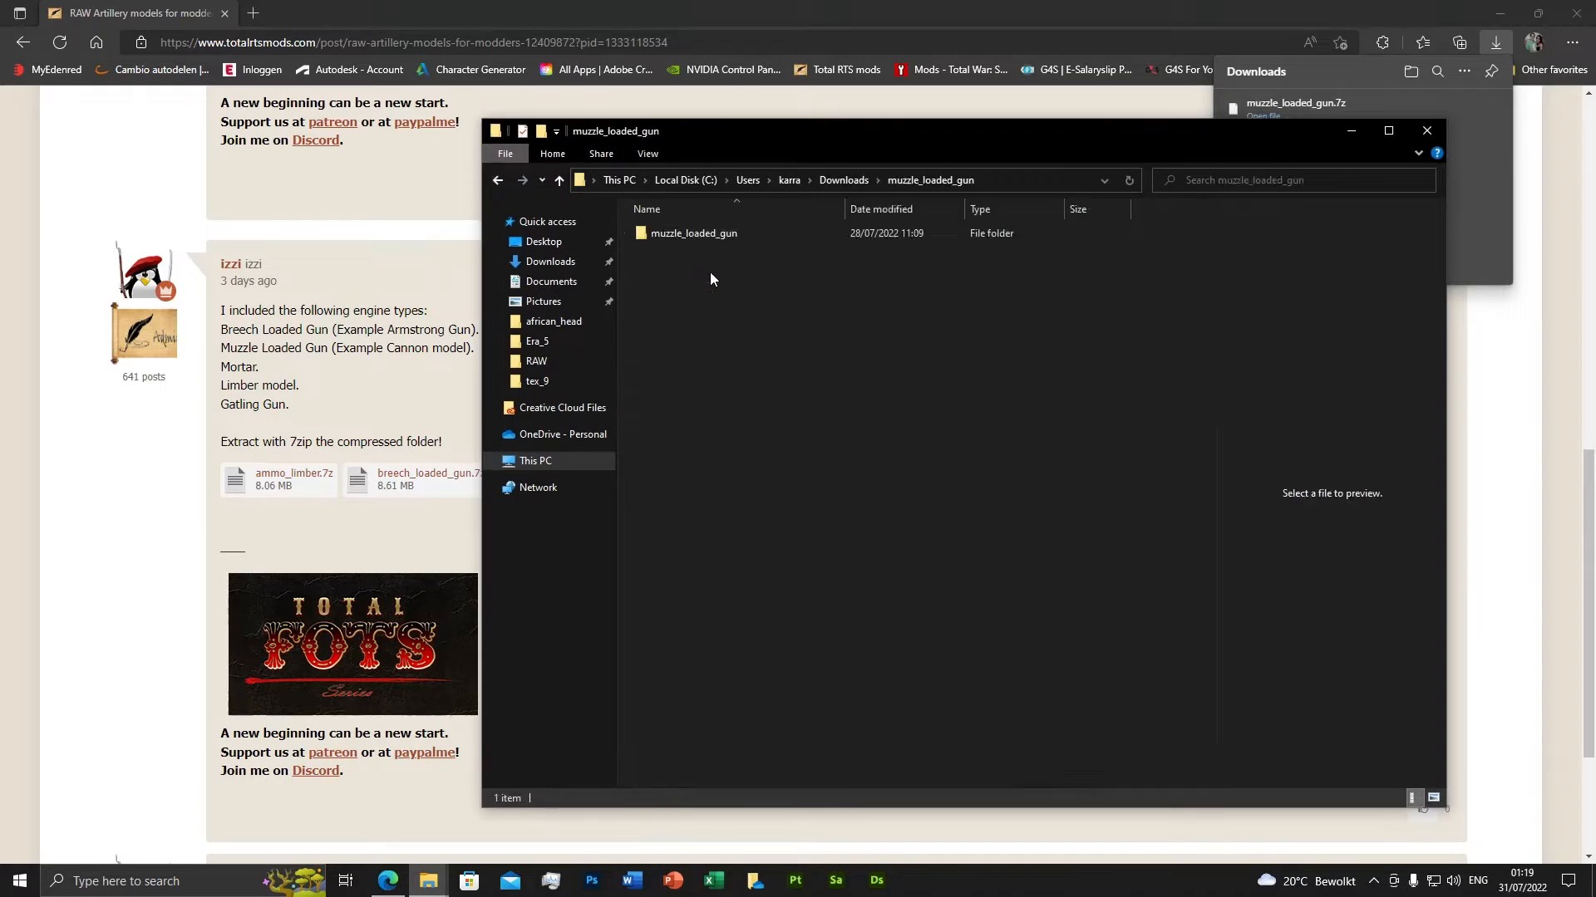
Copy the inner muzzle_loaded_gun folder from the extracted files to the desktop.
click(700, 236)
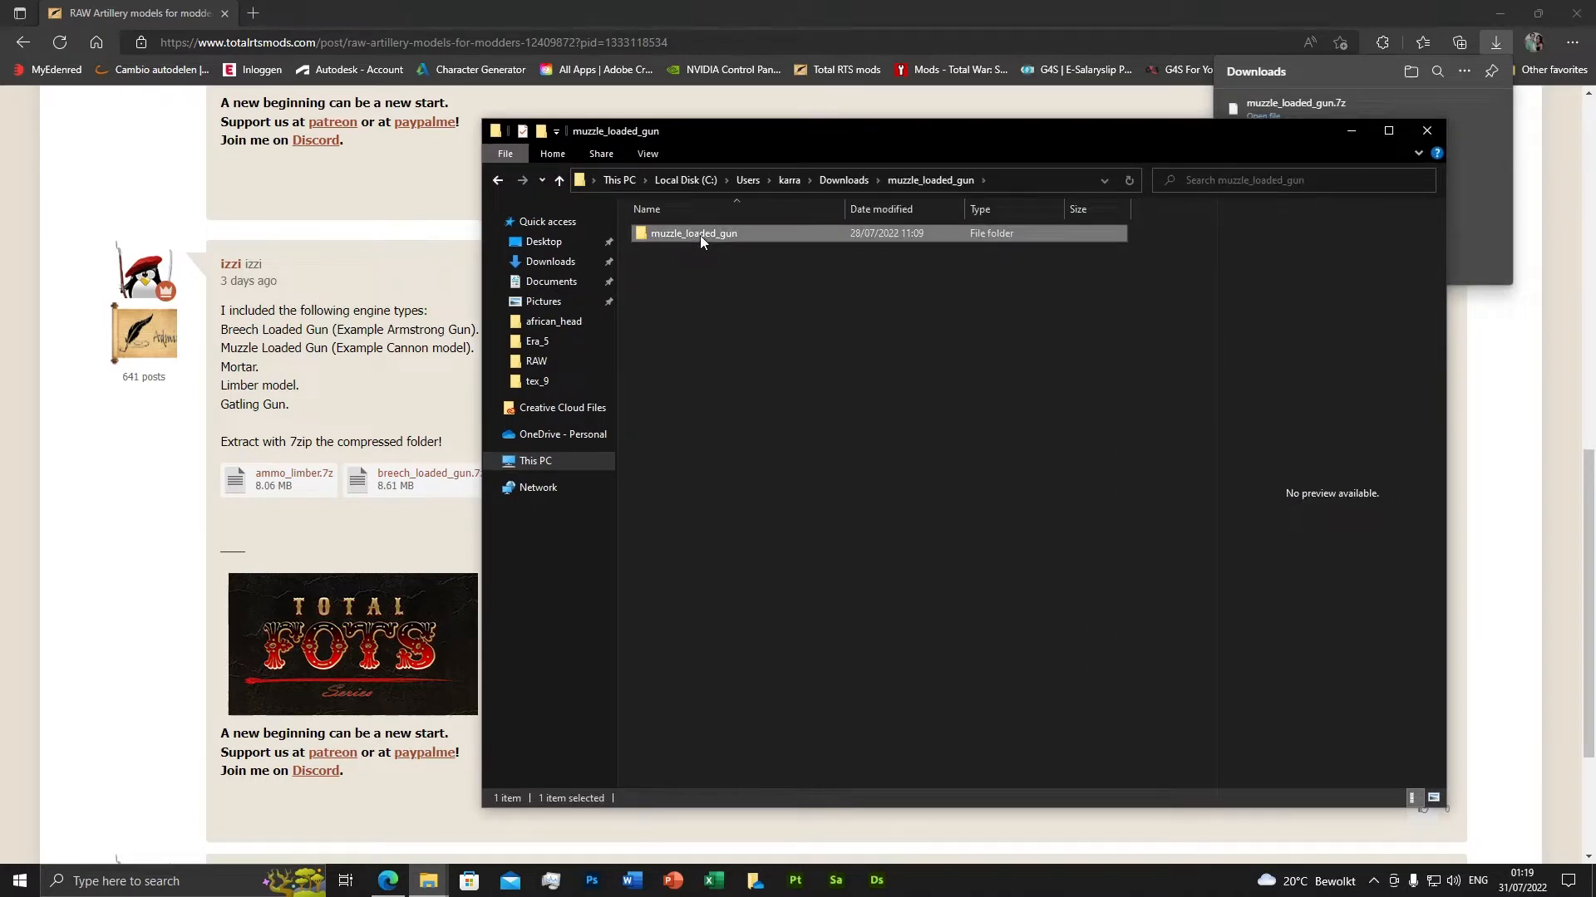
click(747, 355)
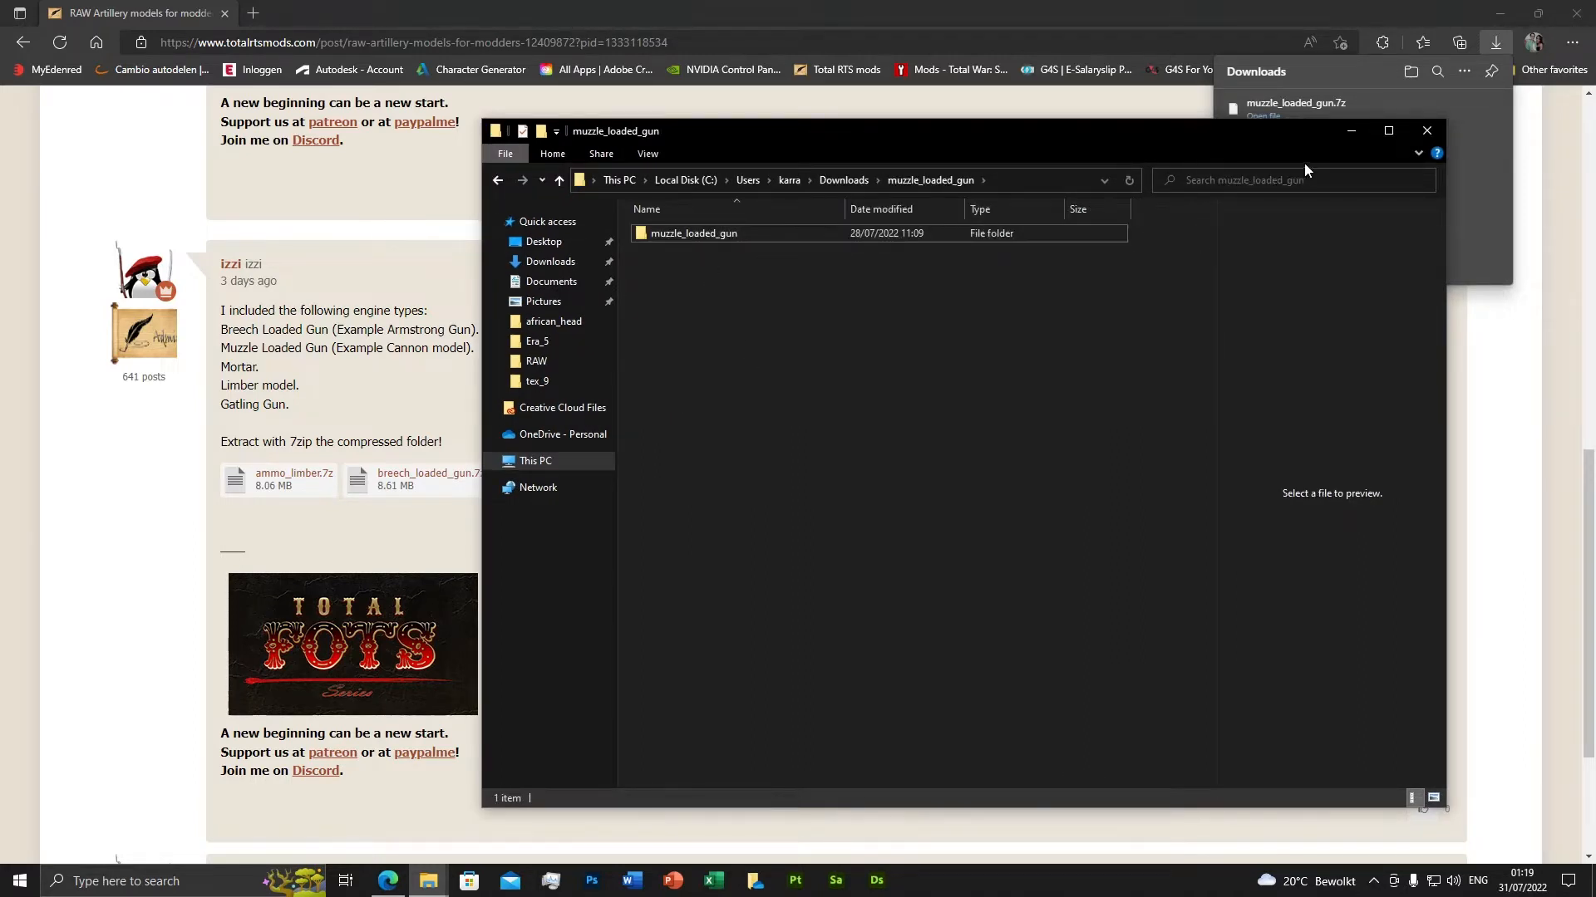
click(1350, 131)
click(1500, 12)
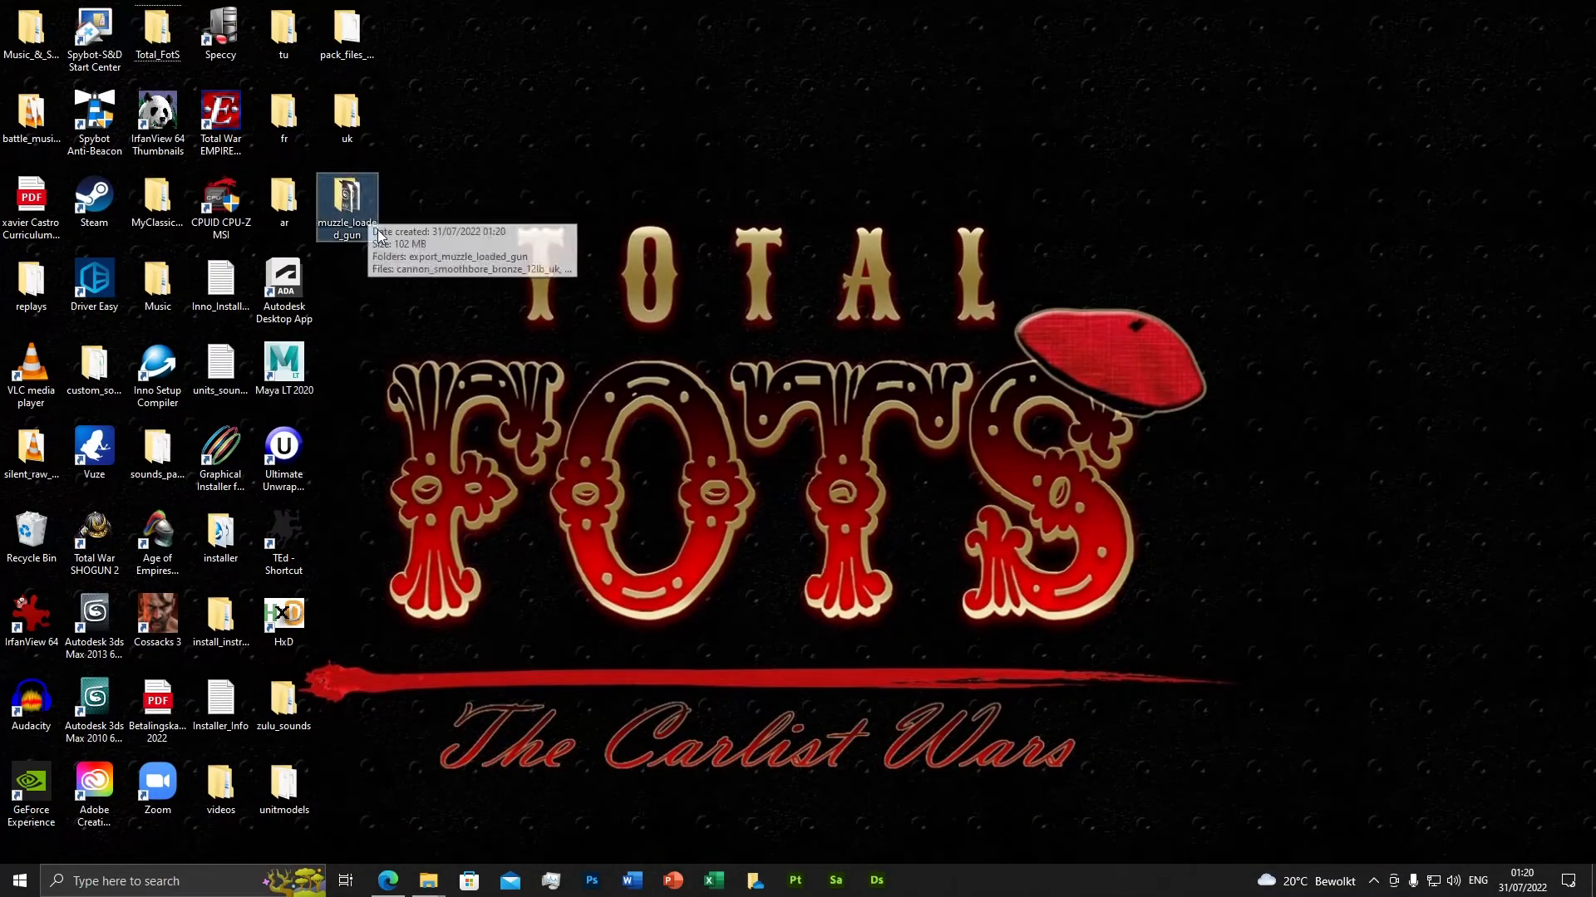
click(664, 526)
Delete the muzzle_loaded_gun archive and its extracted folder from Downloads, and switch back to the browser's artillery models post.
mouse_move(432, 888)
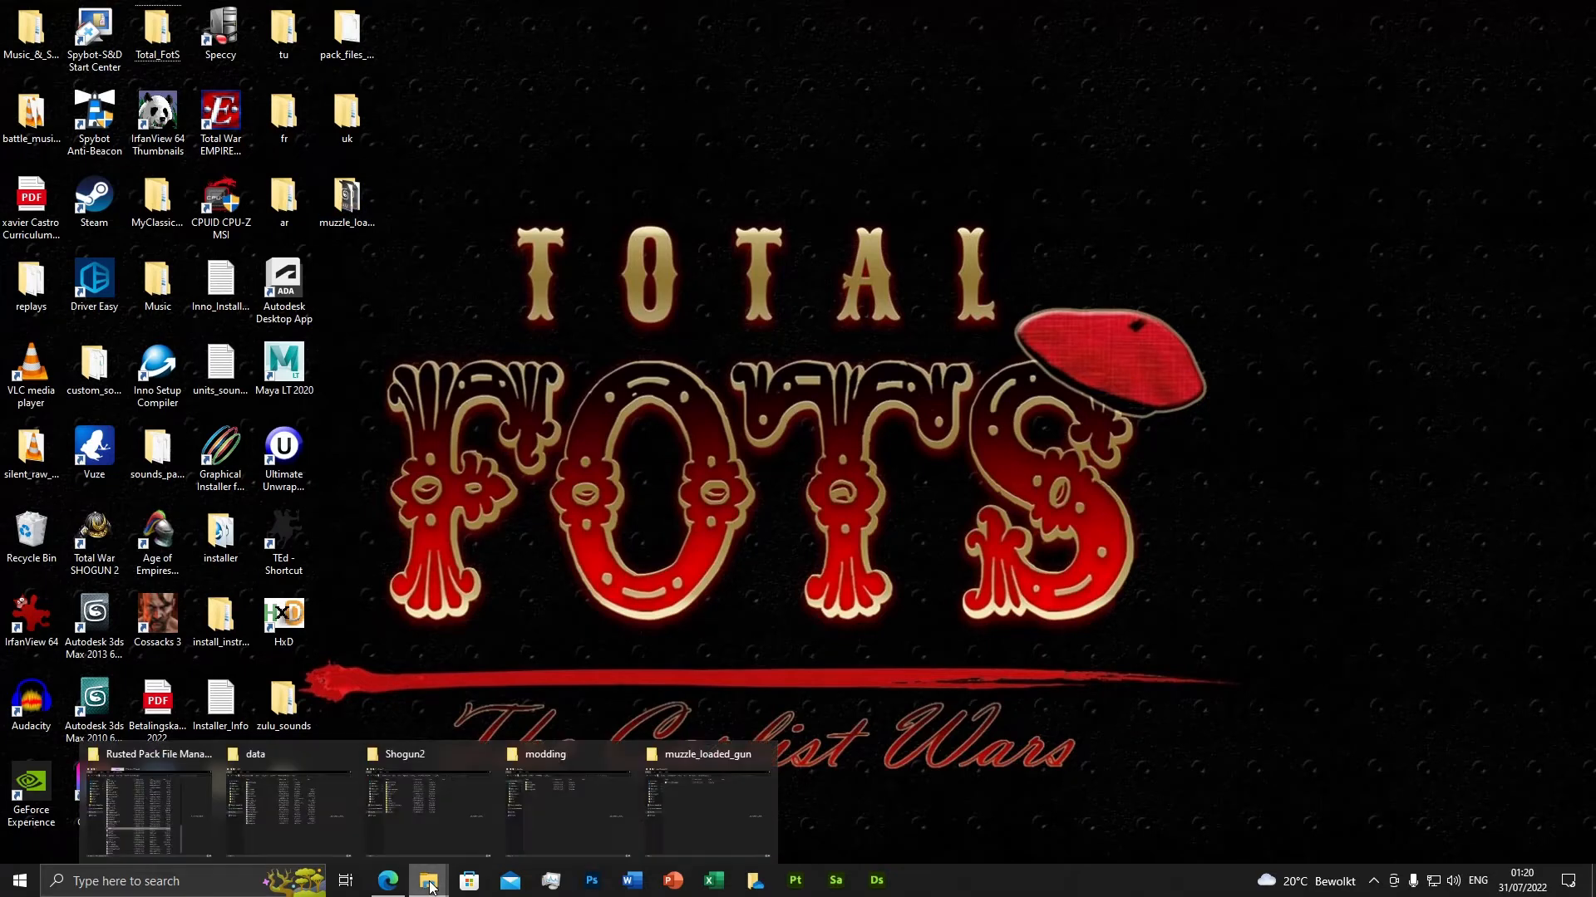
click(735, 810)
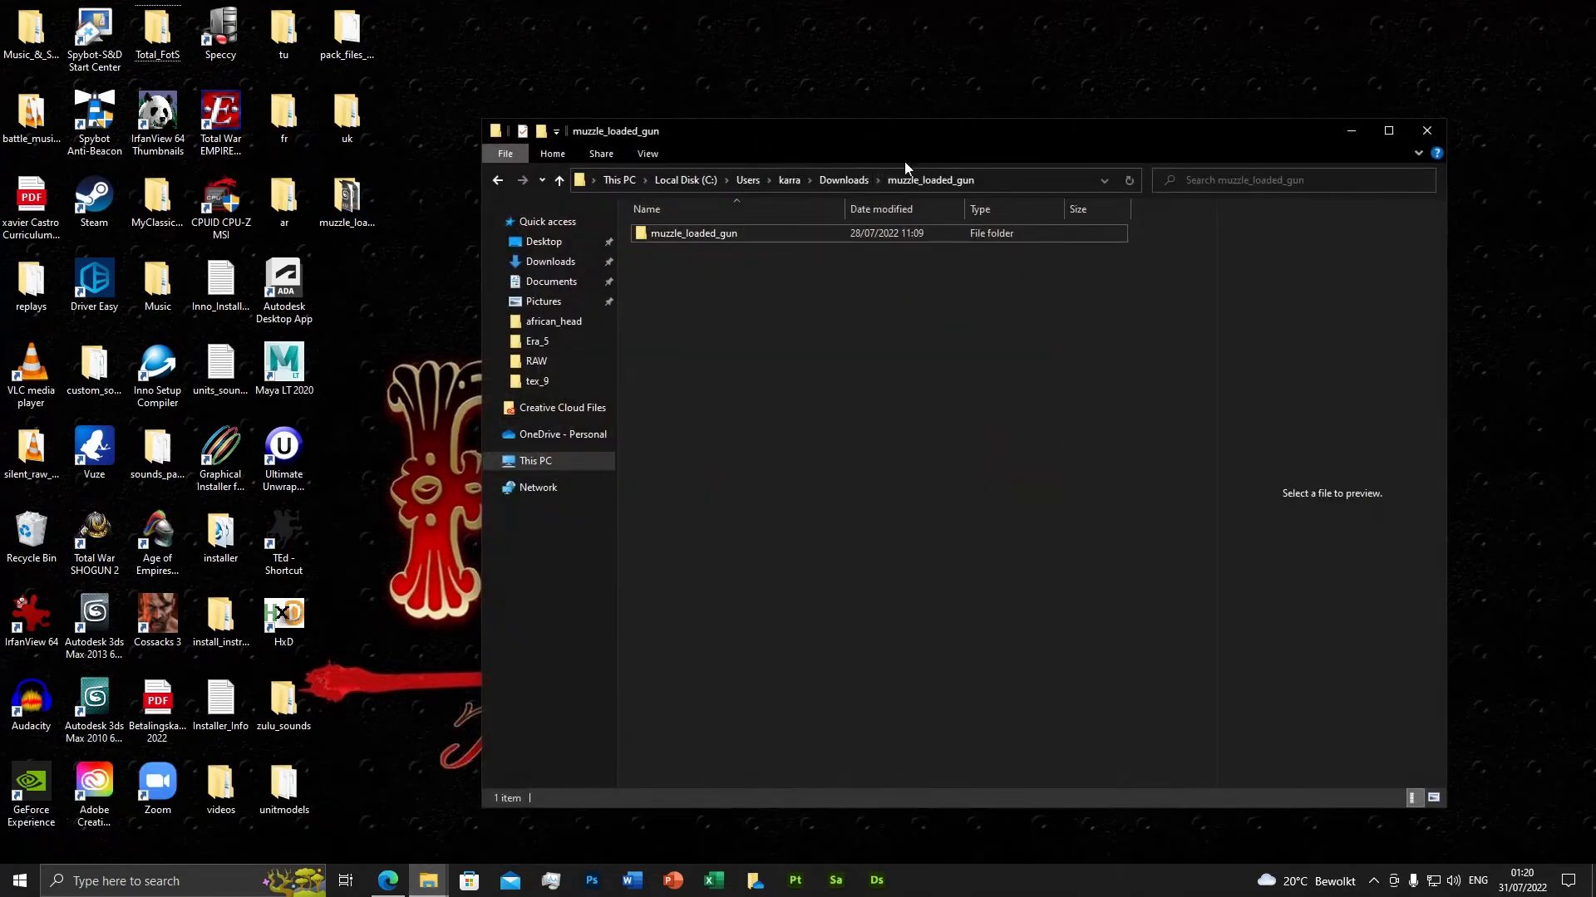
click(848, 181)
click(685, 257)
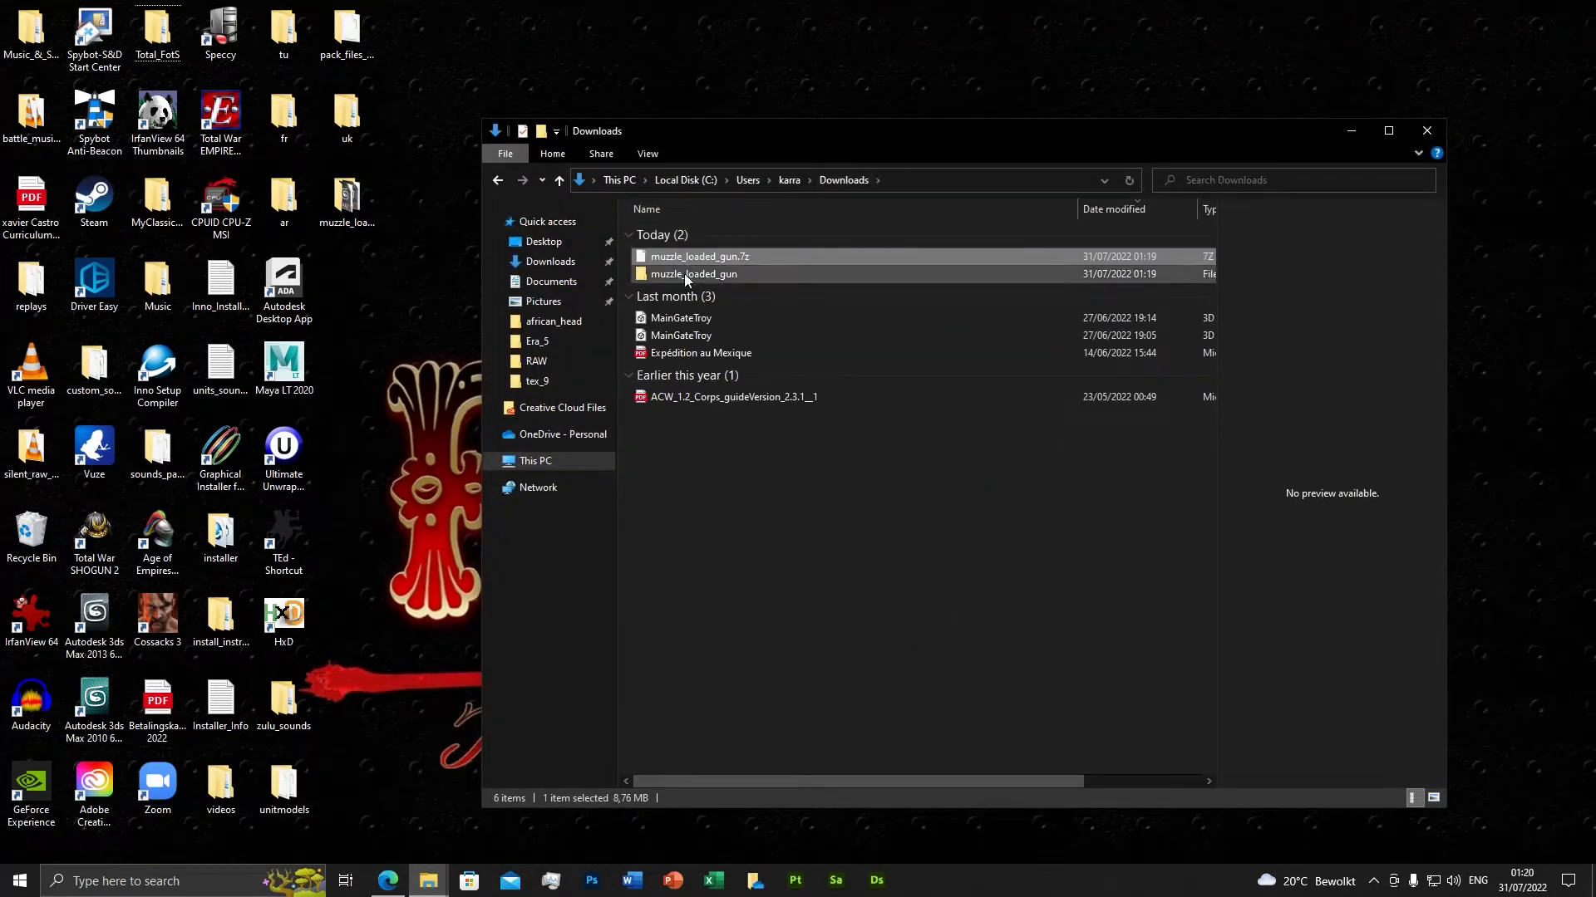
shift+click(685, 275)
key(Delete)
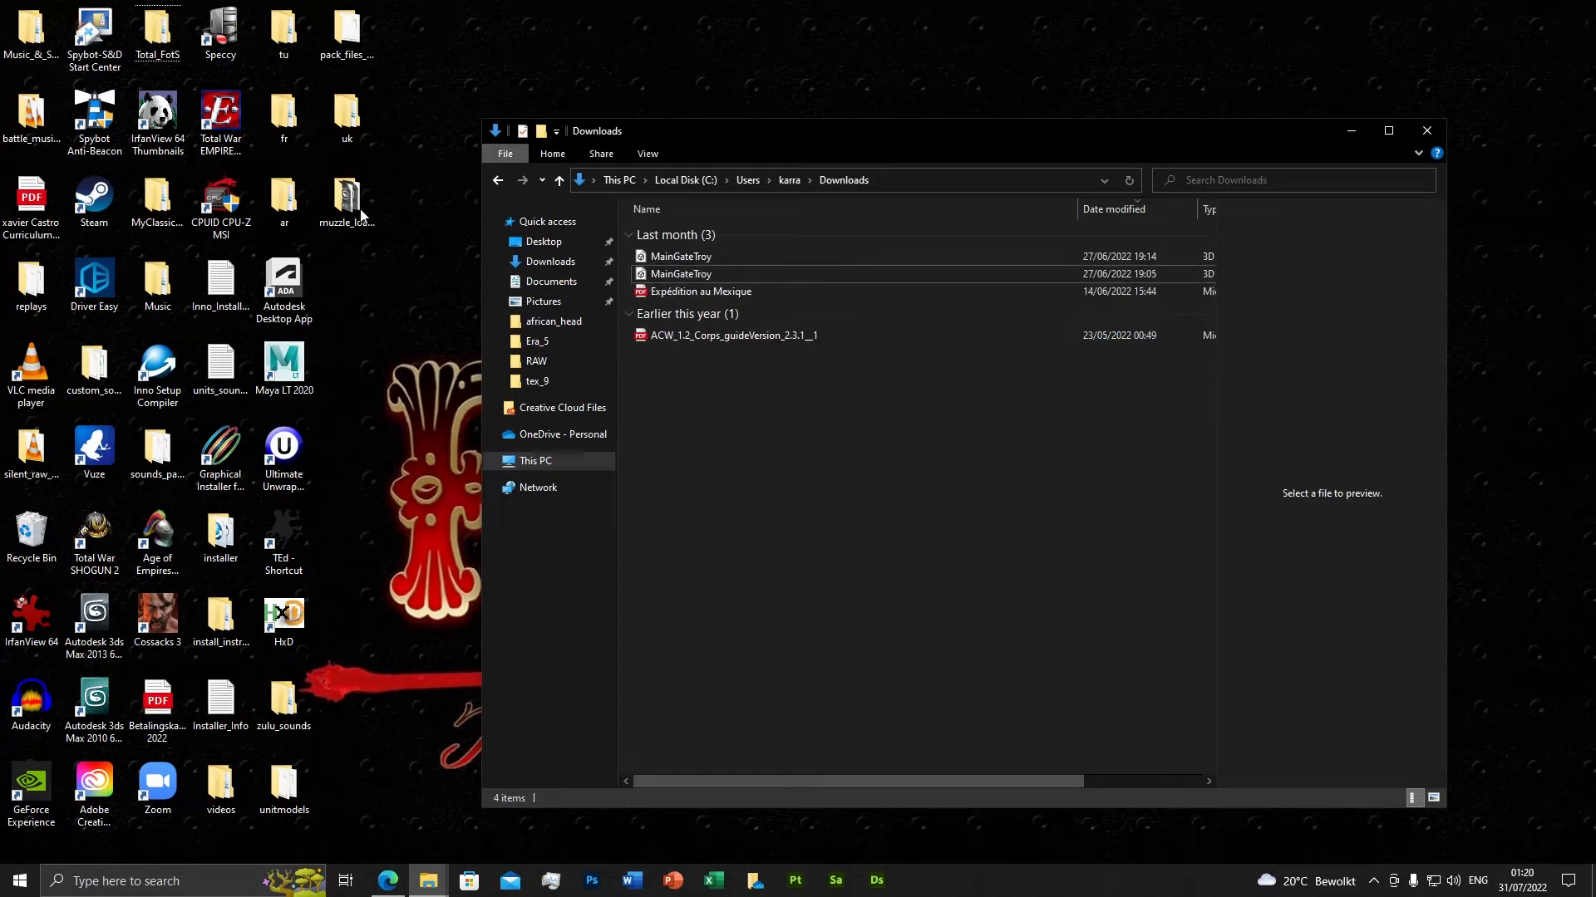
click(1355, 130)
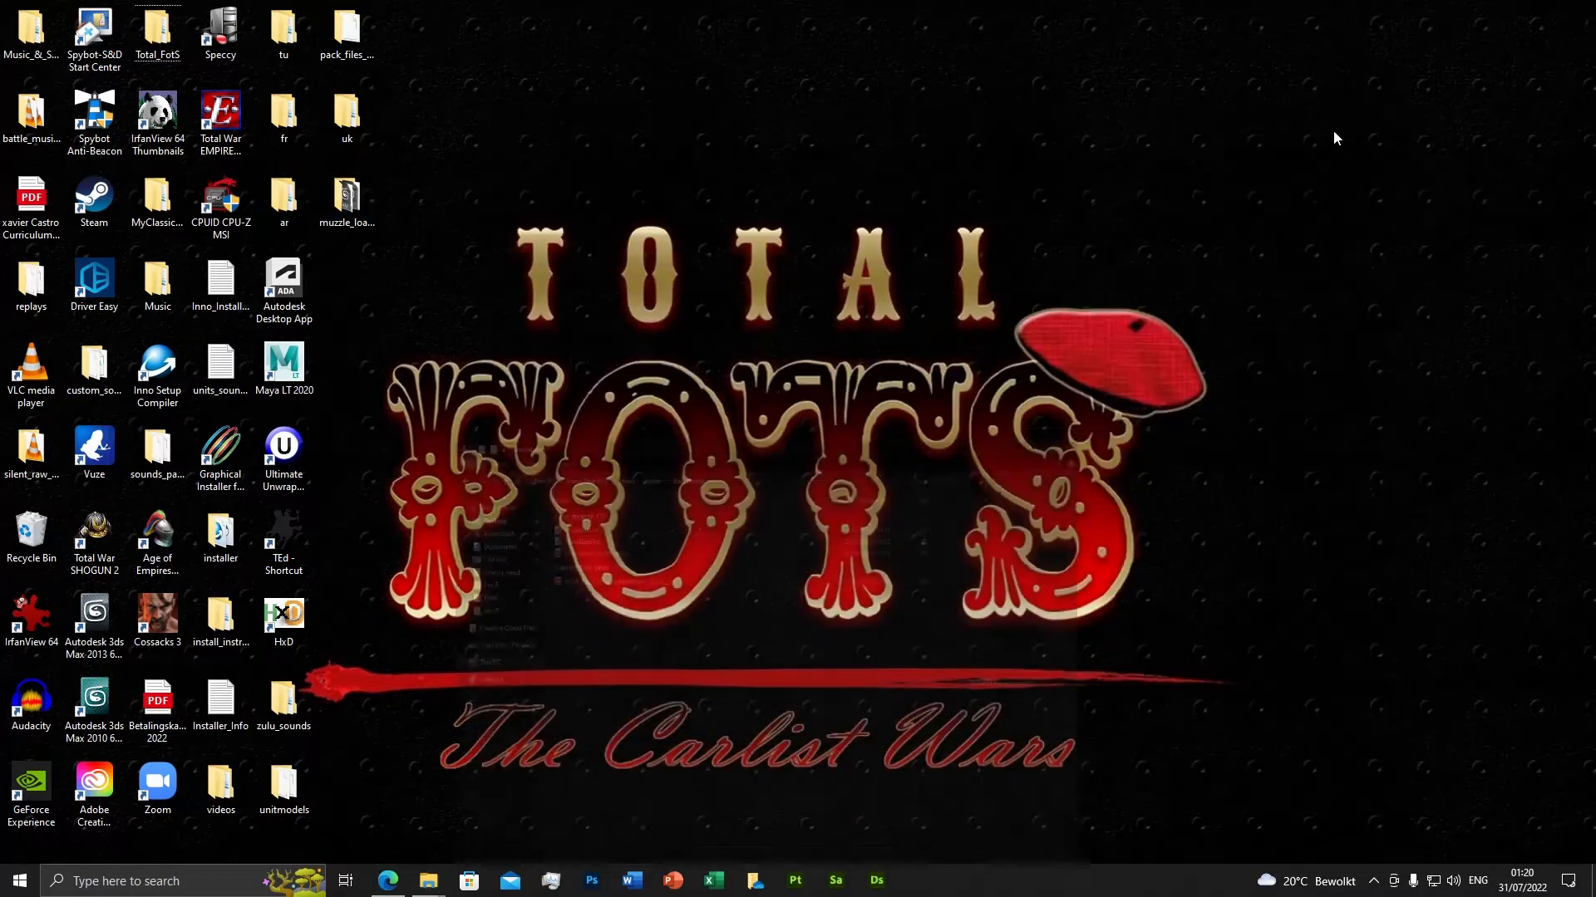
click(397, 883)
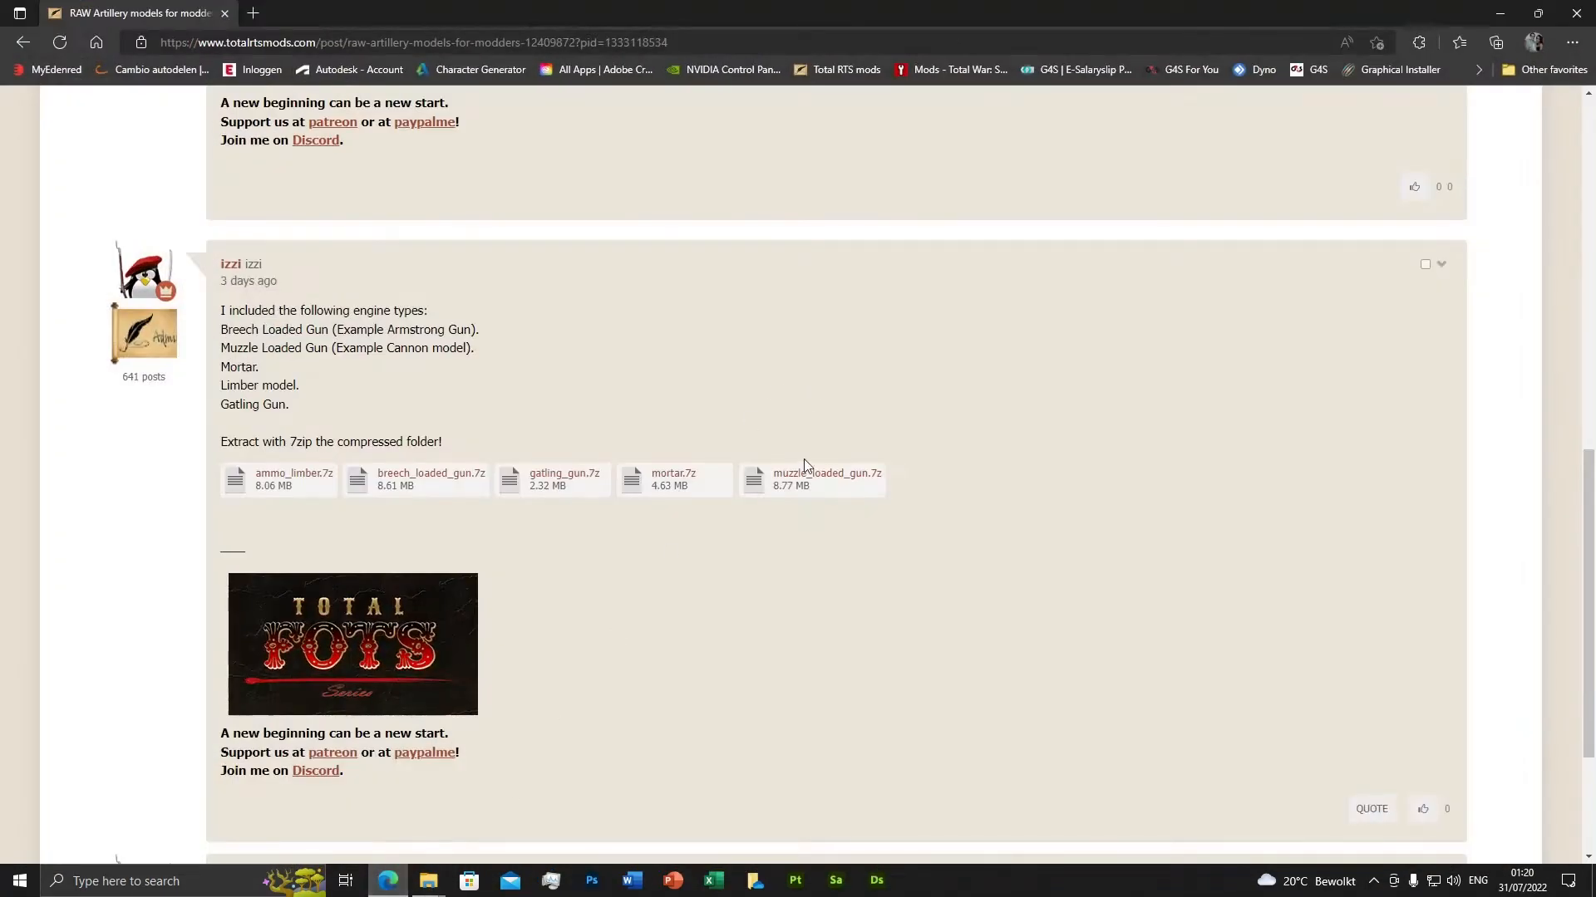
Go from the artillery models topic to Tools & Resources and open the RAW (Official) tools topic for modding Shogun 2 and Fall of the Samurai.
scroll(805, 460, up, 10)
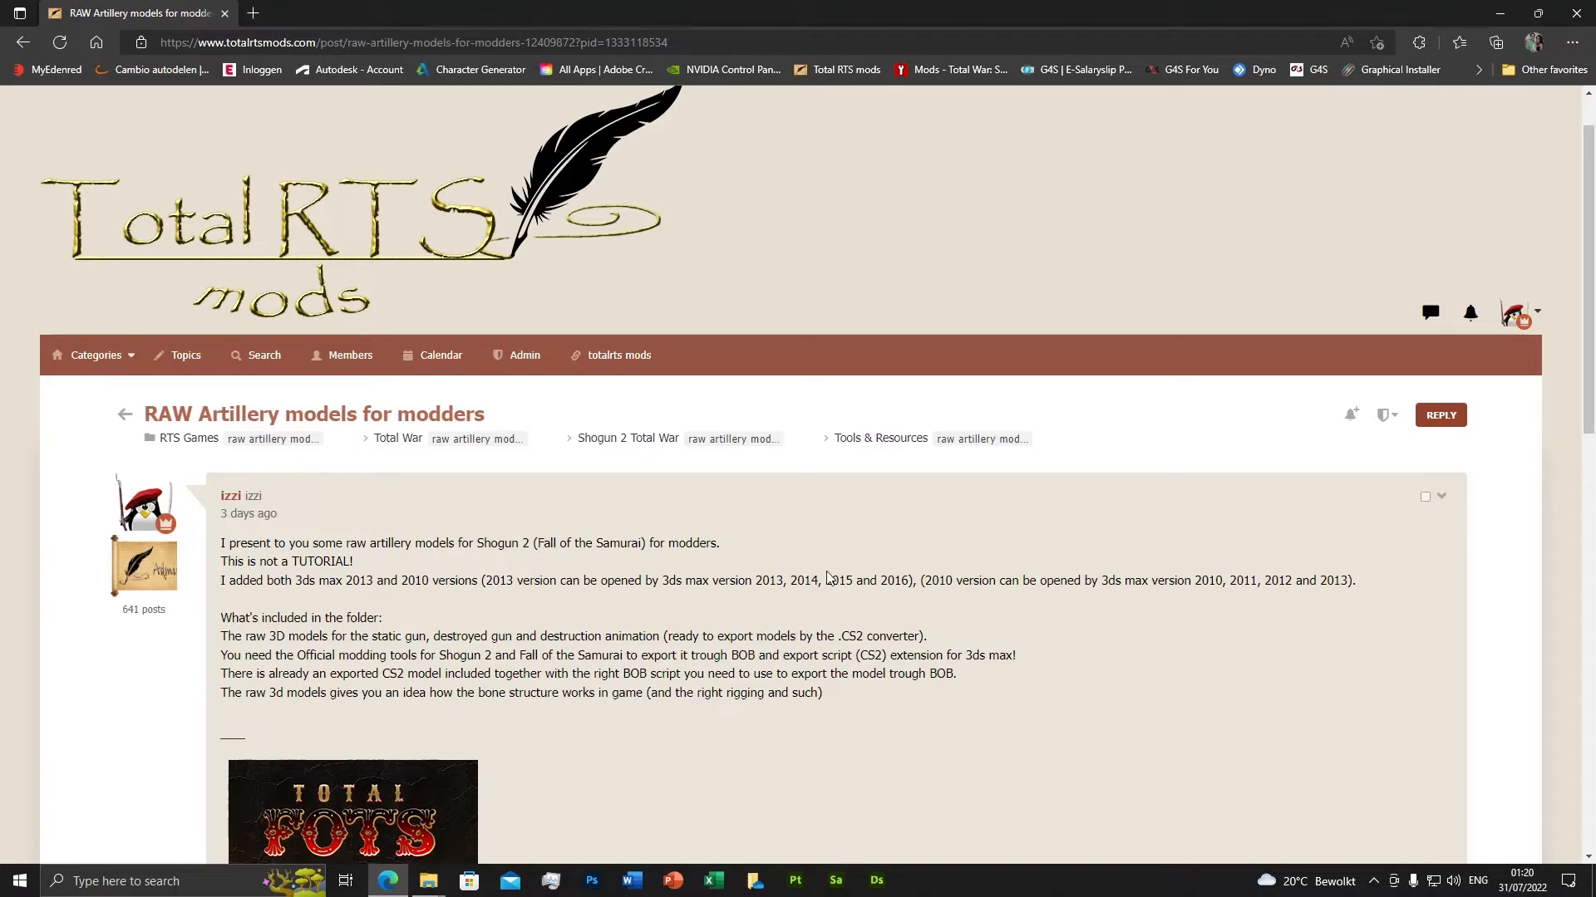
scroll(873, 623, down, 3)
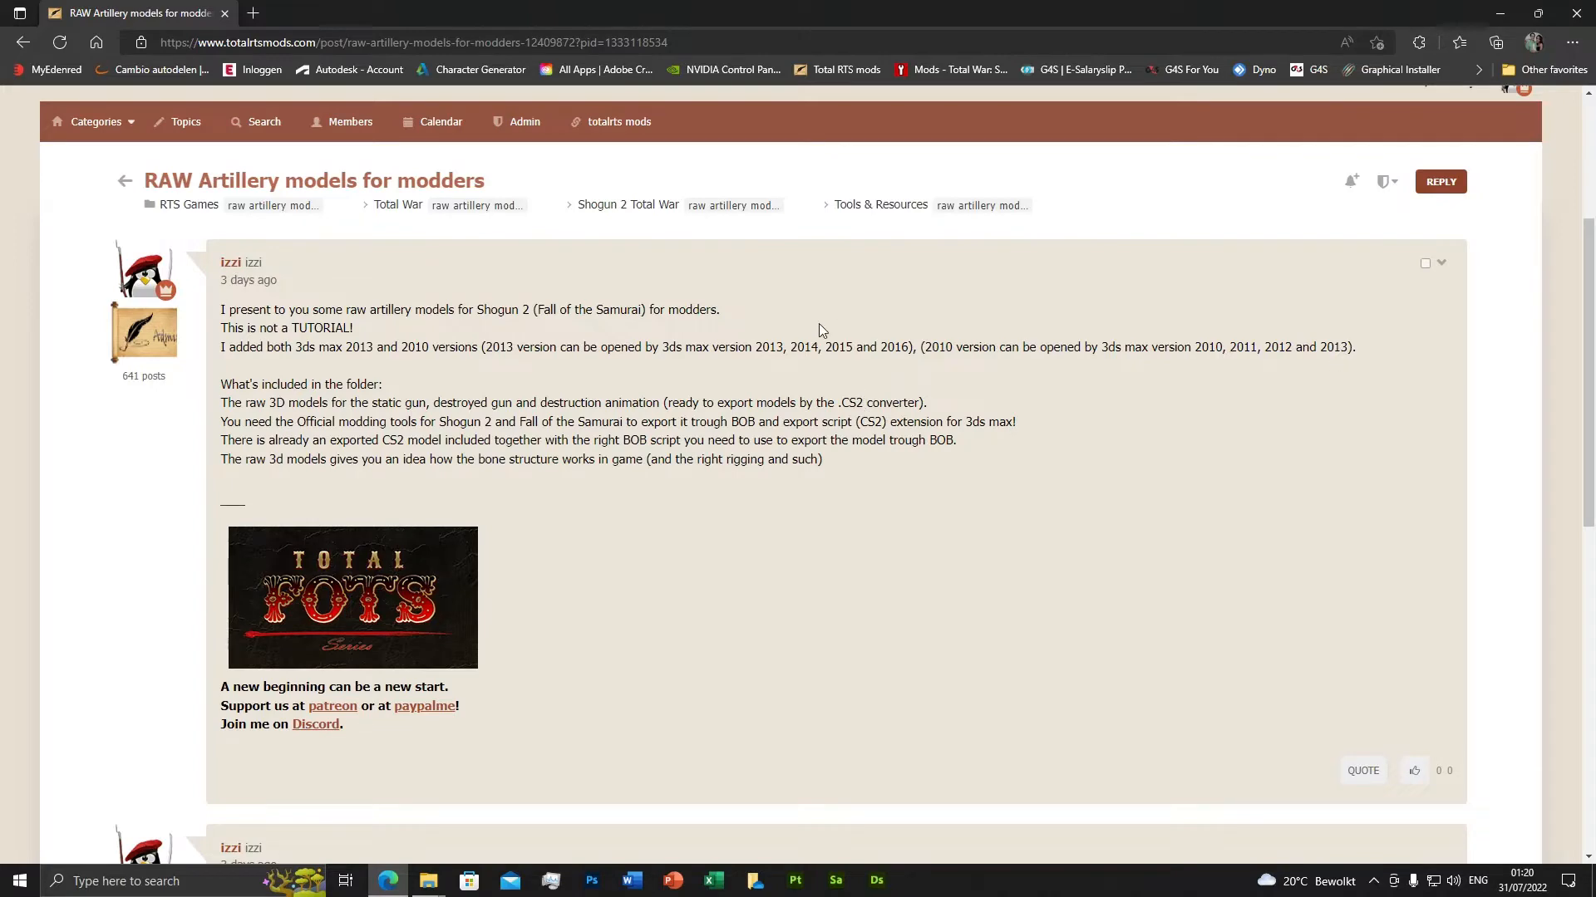
scroll(855, 381, up, 1)
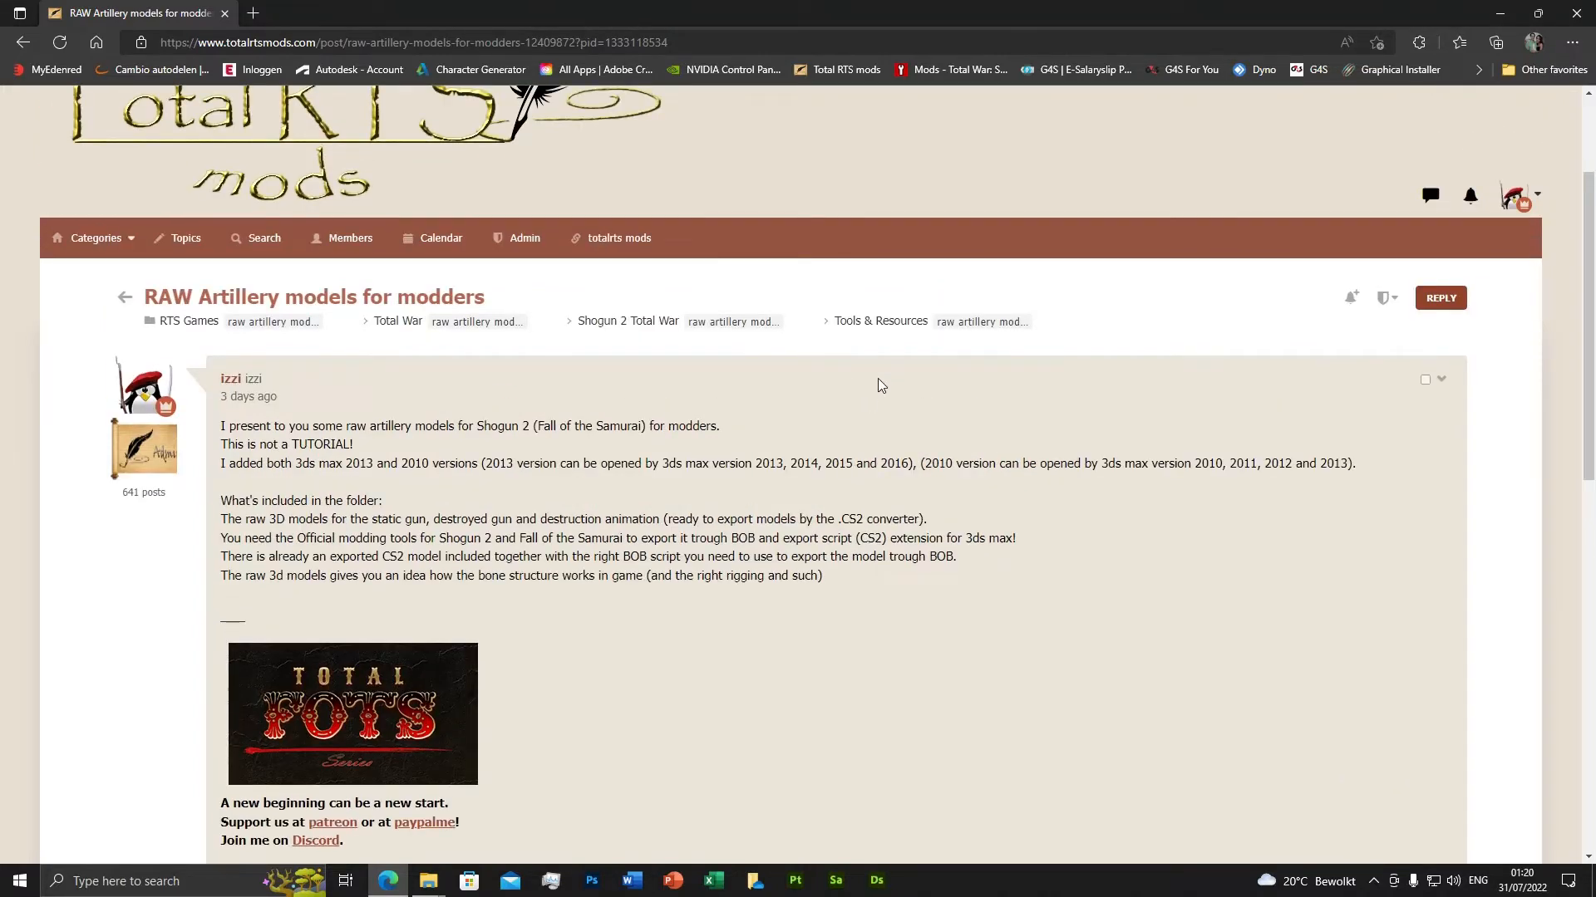
click(883, 324)
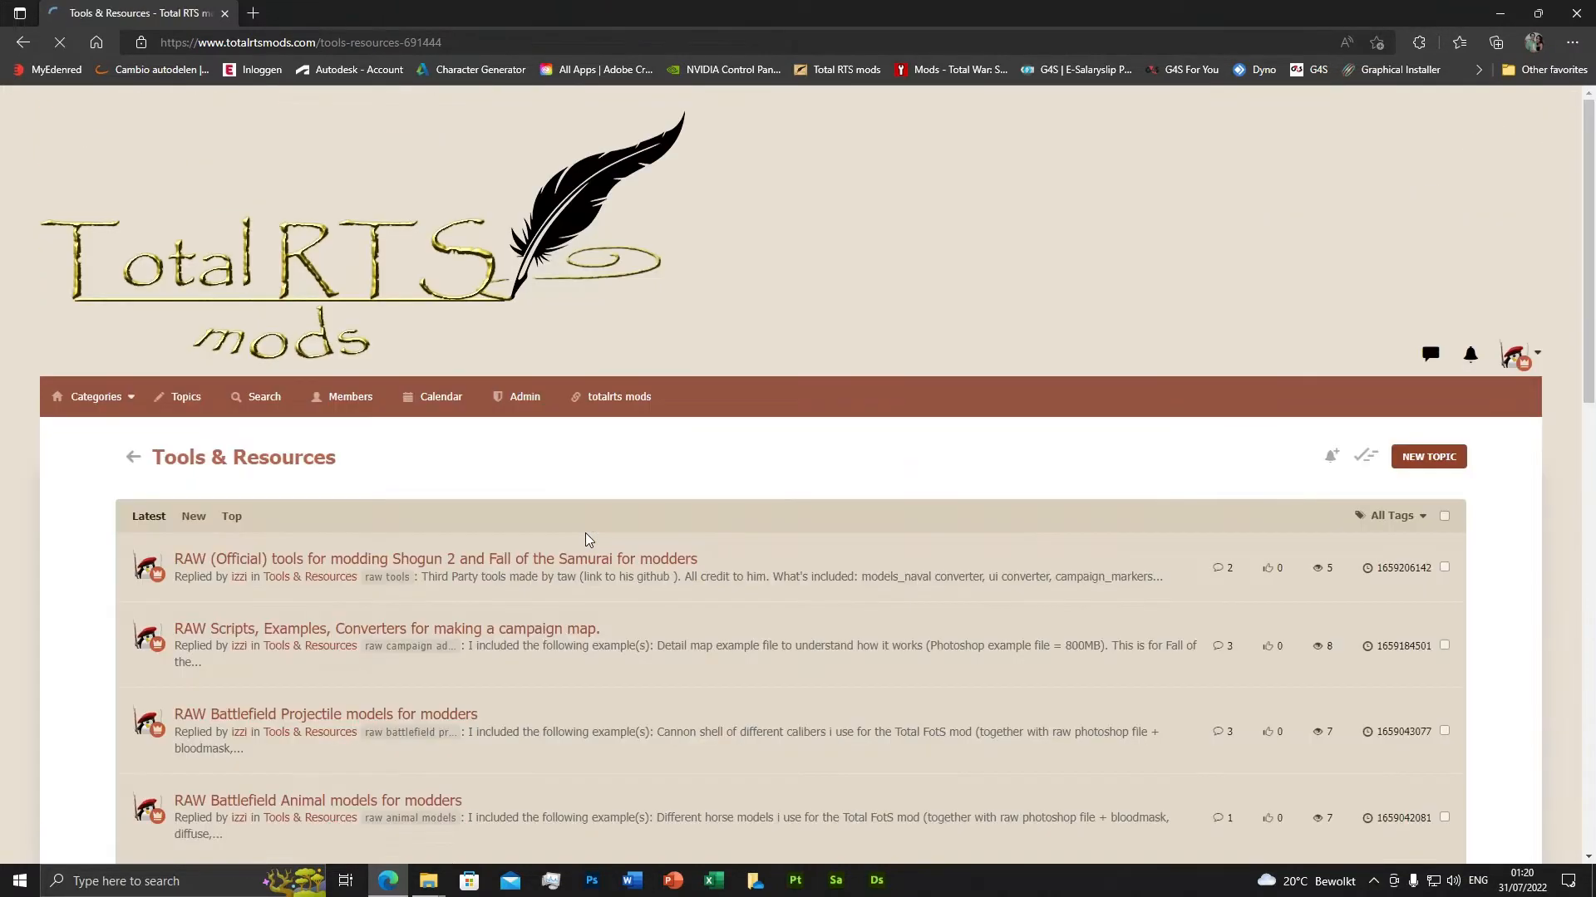
scroll(566, 537, down, 3)
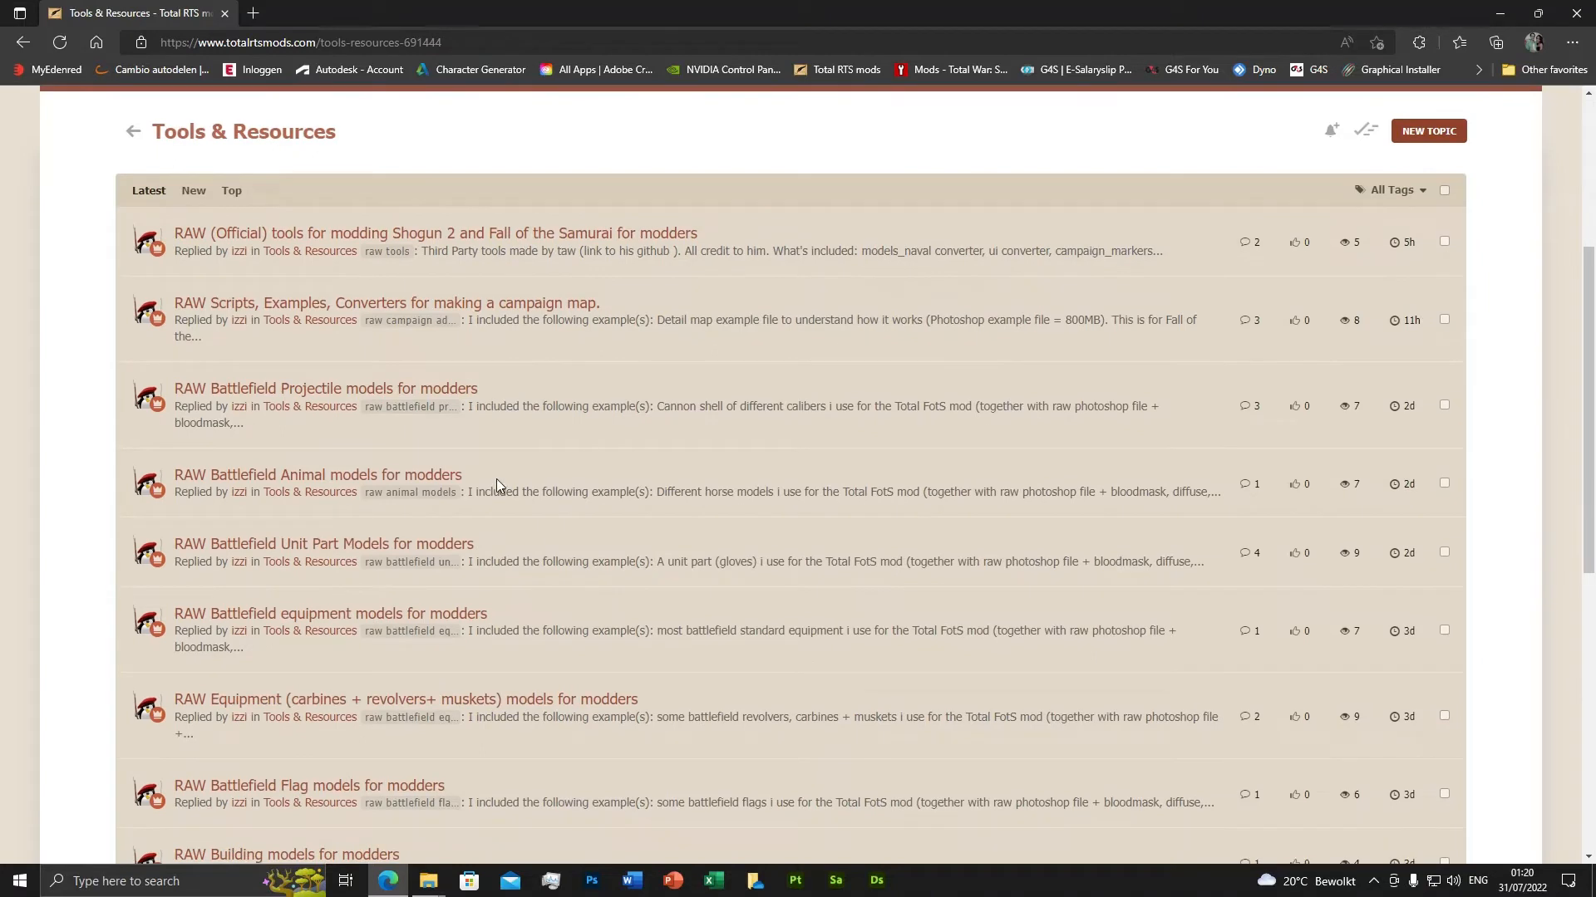
click(419, 241)
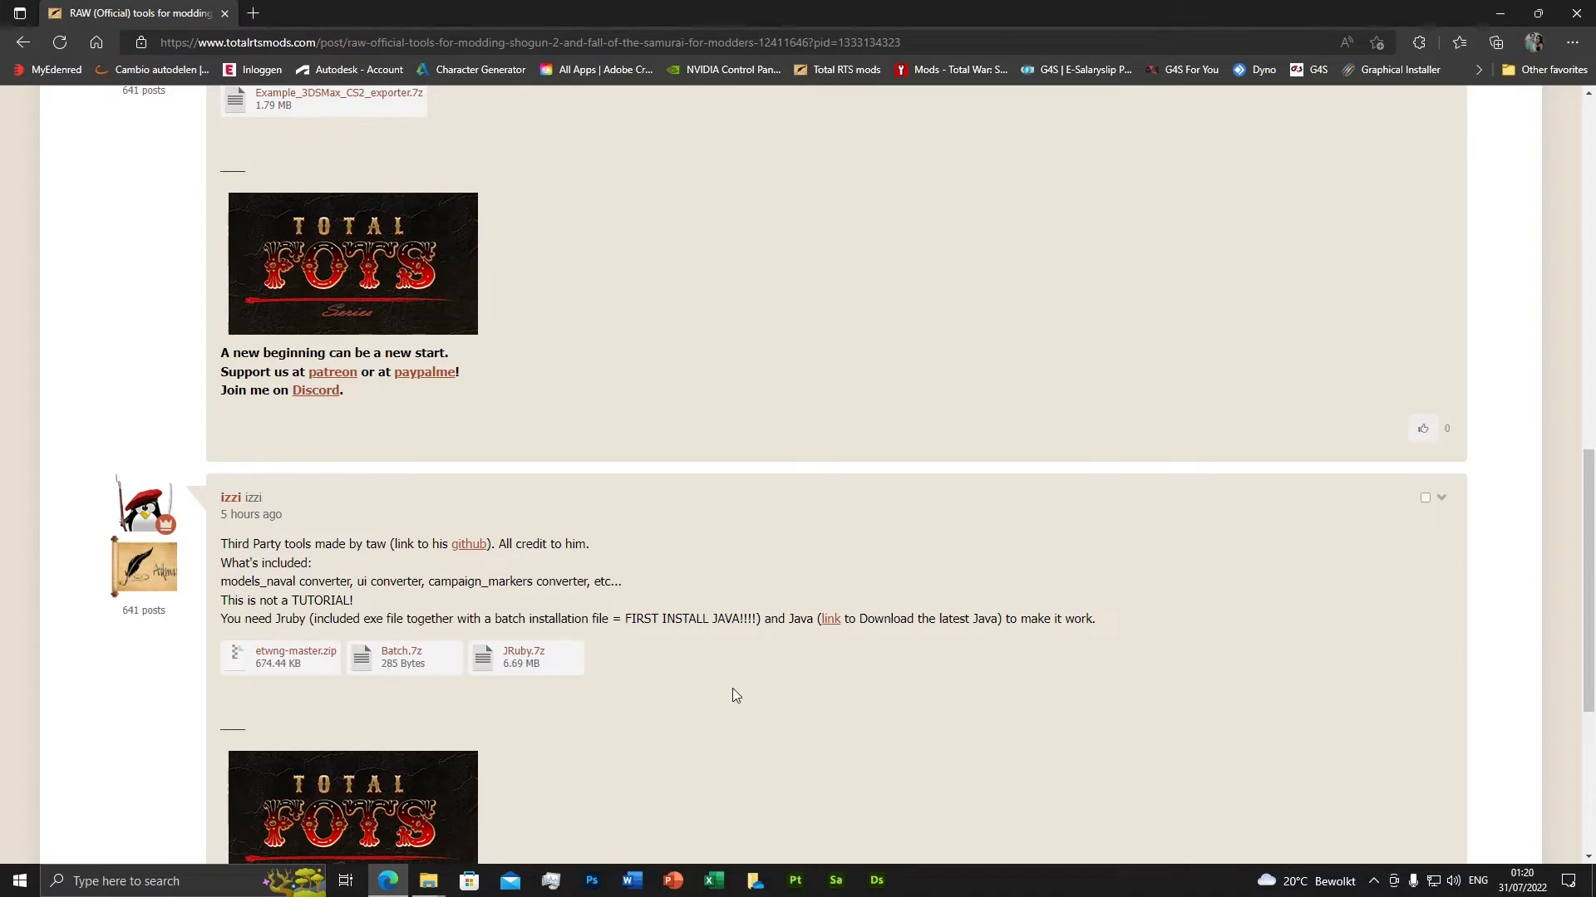
Download Example_3DSMax_CS2_exporter.7z from the official CS2 exporter post and show the archive in the Downloads folder.
scroll(733, 695, up, 15)
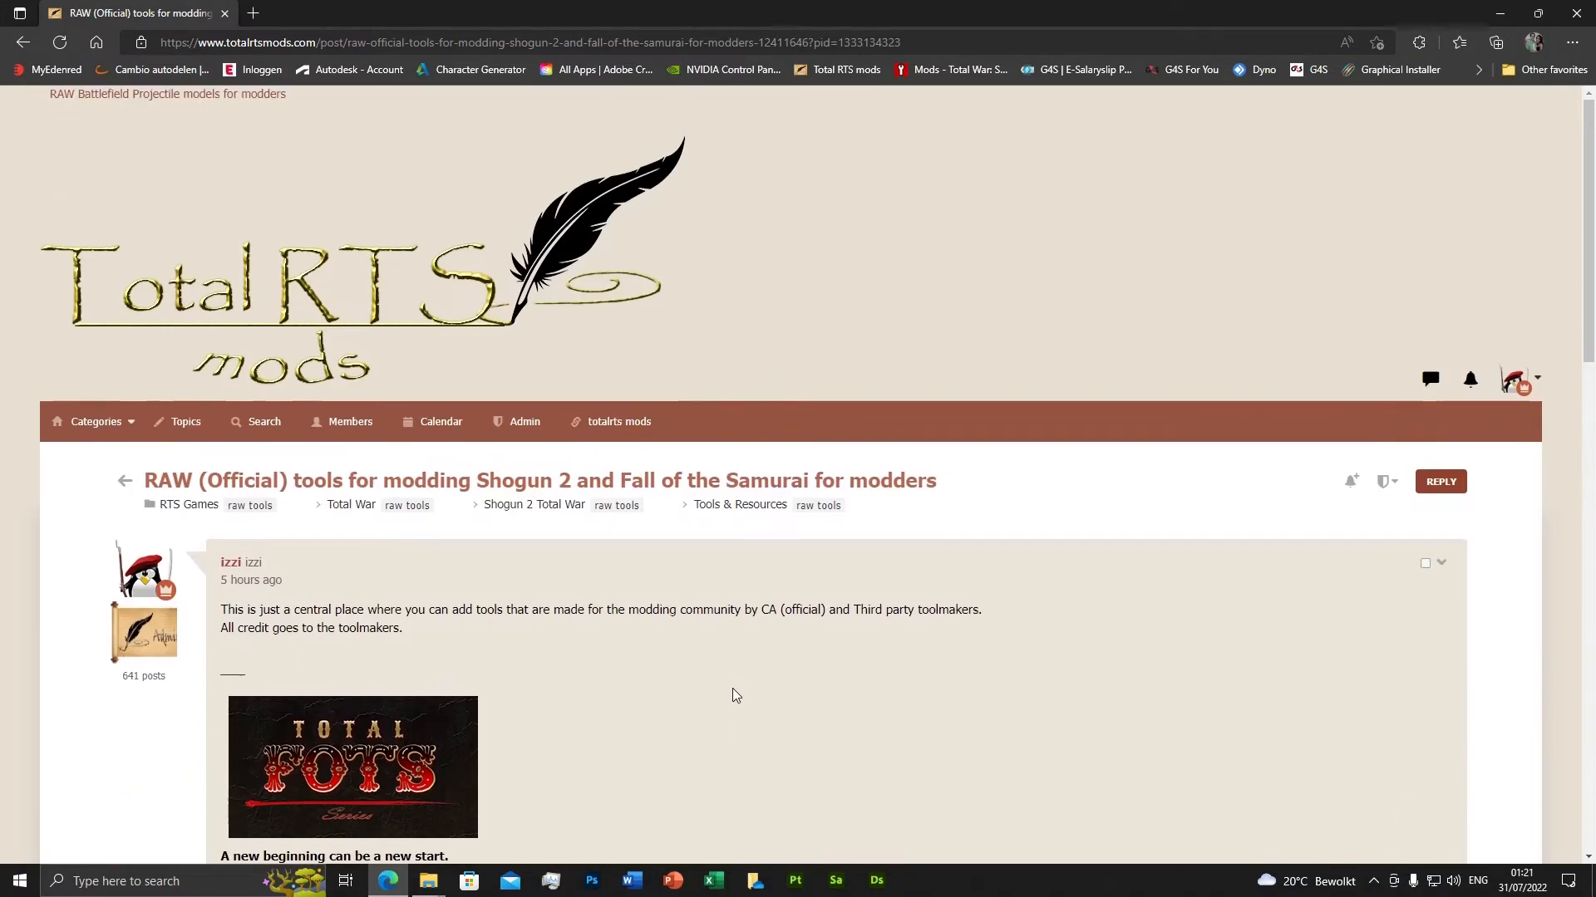
scroll(733, 695, down, 4)
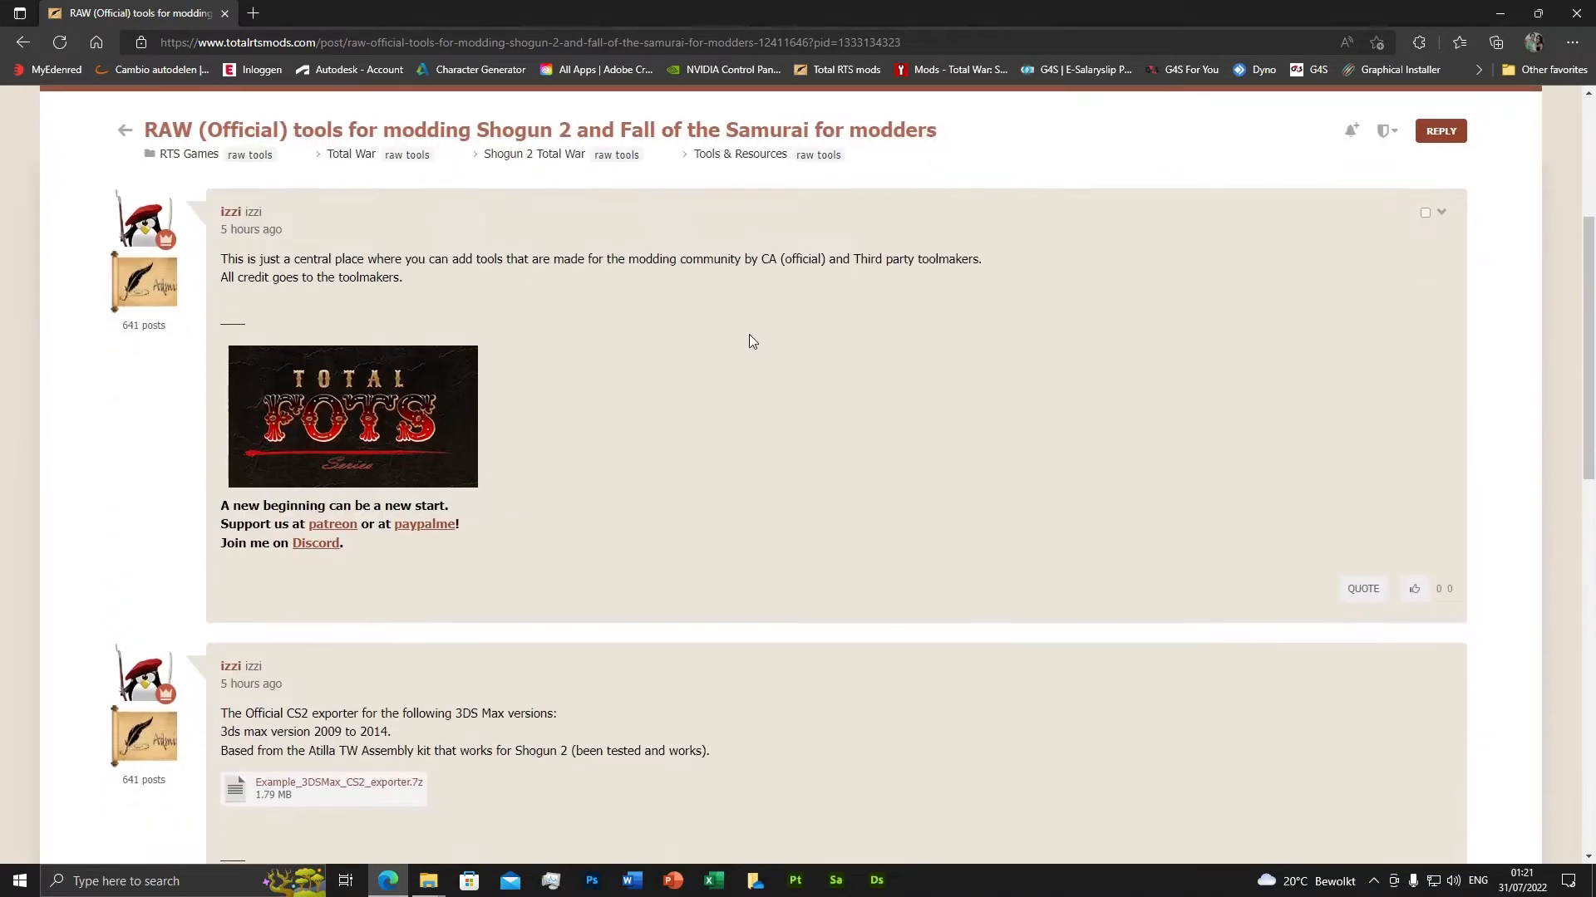
scroll(455, 306, down, 4)
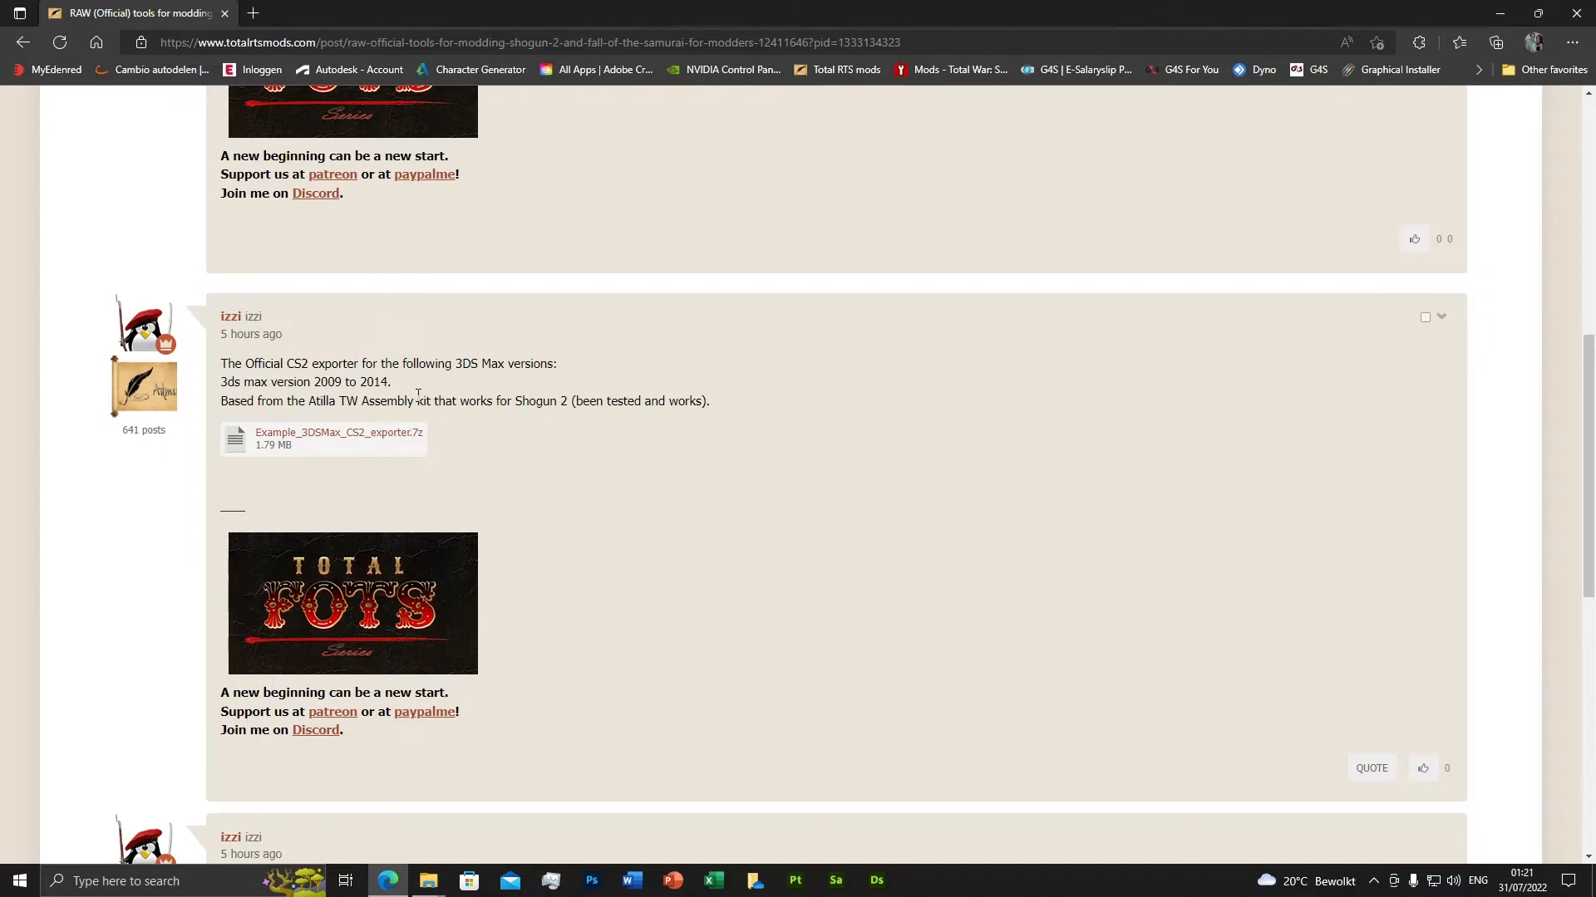
click(342, 439)
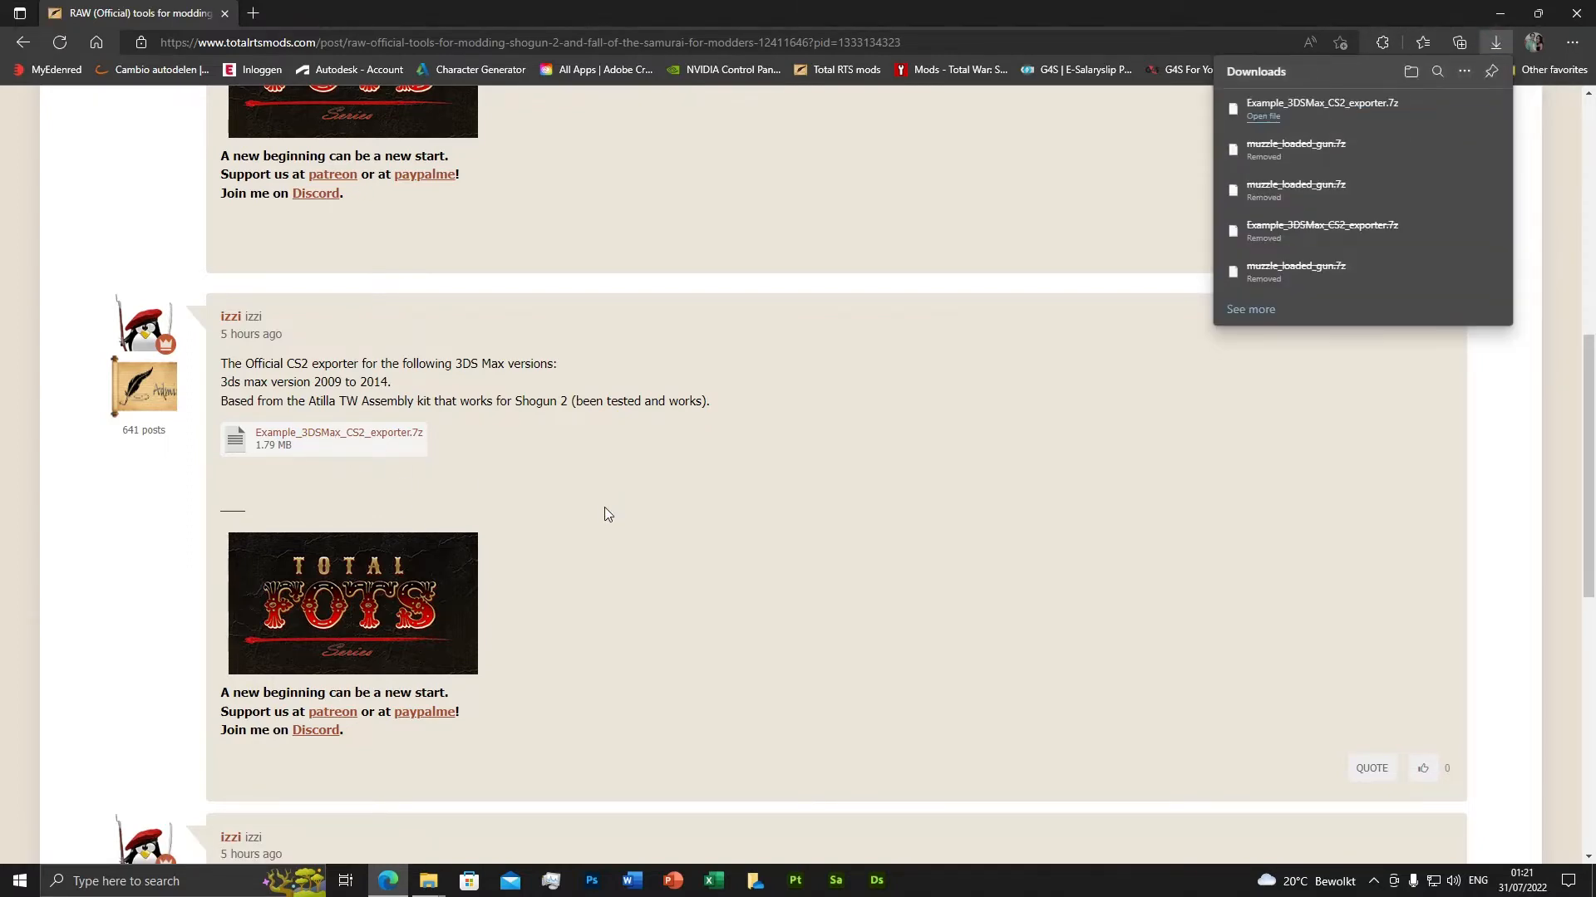
click(1437, 113)
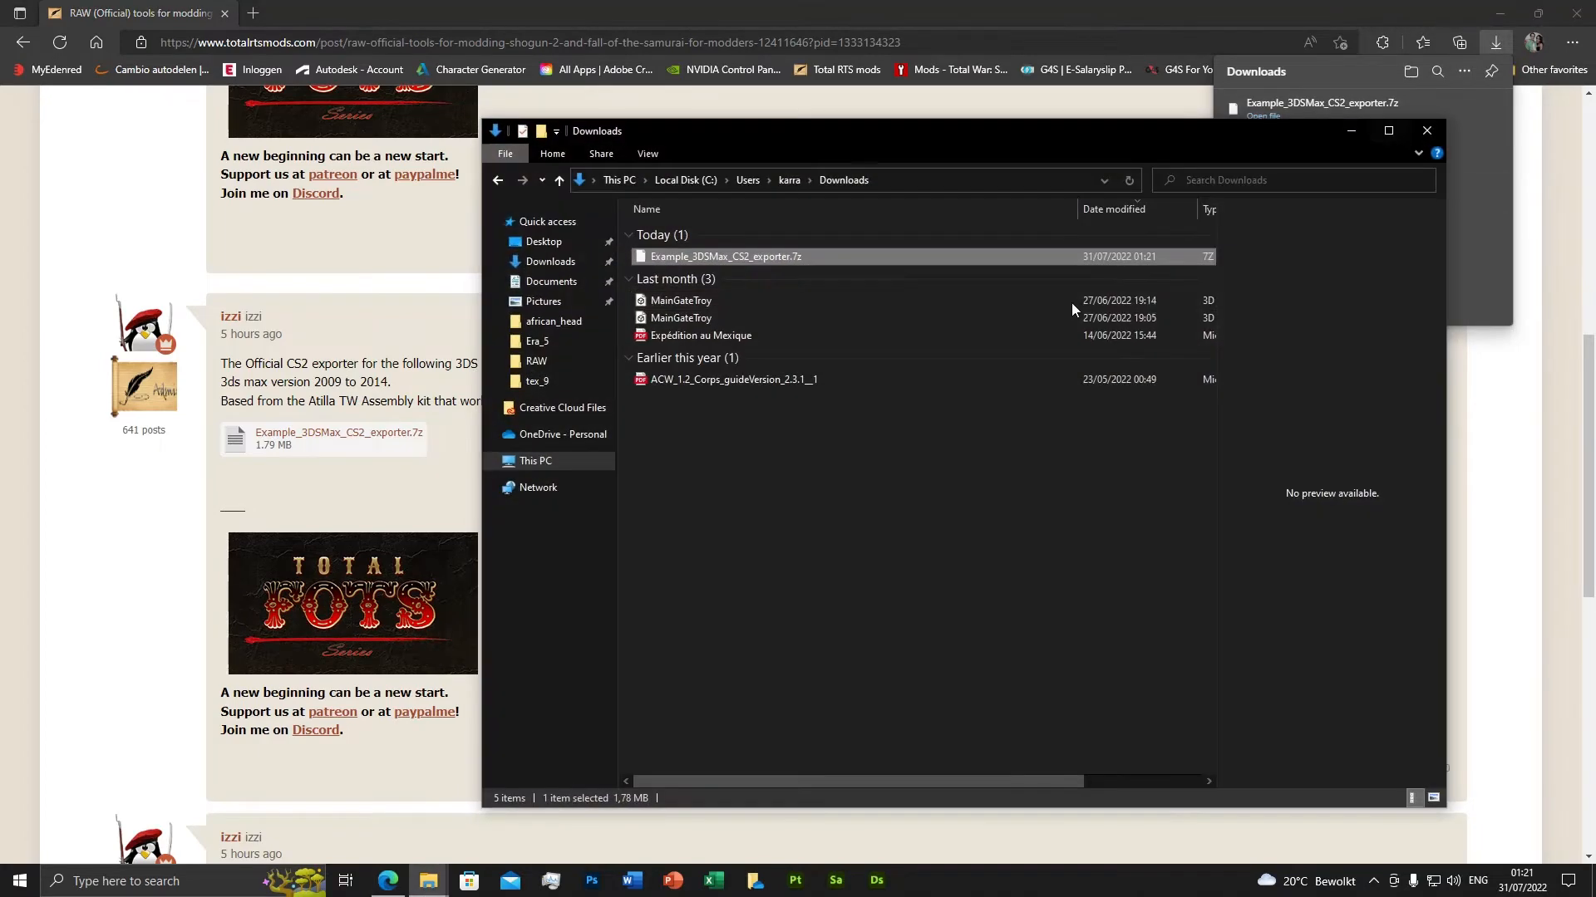
Extract Example_3DSMax_CS2_exporter.7z with 7-Zip into its own Example_3DSMax_CS2_exporter folder in Downloads.
double_click(695, 257)
right_click(695, 258)
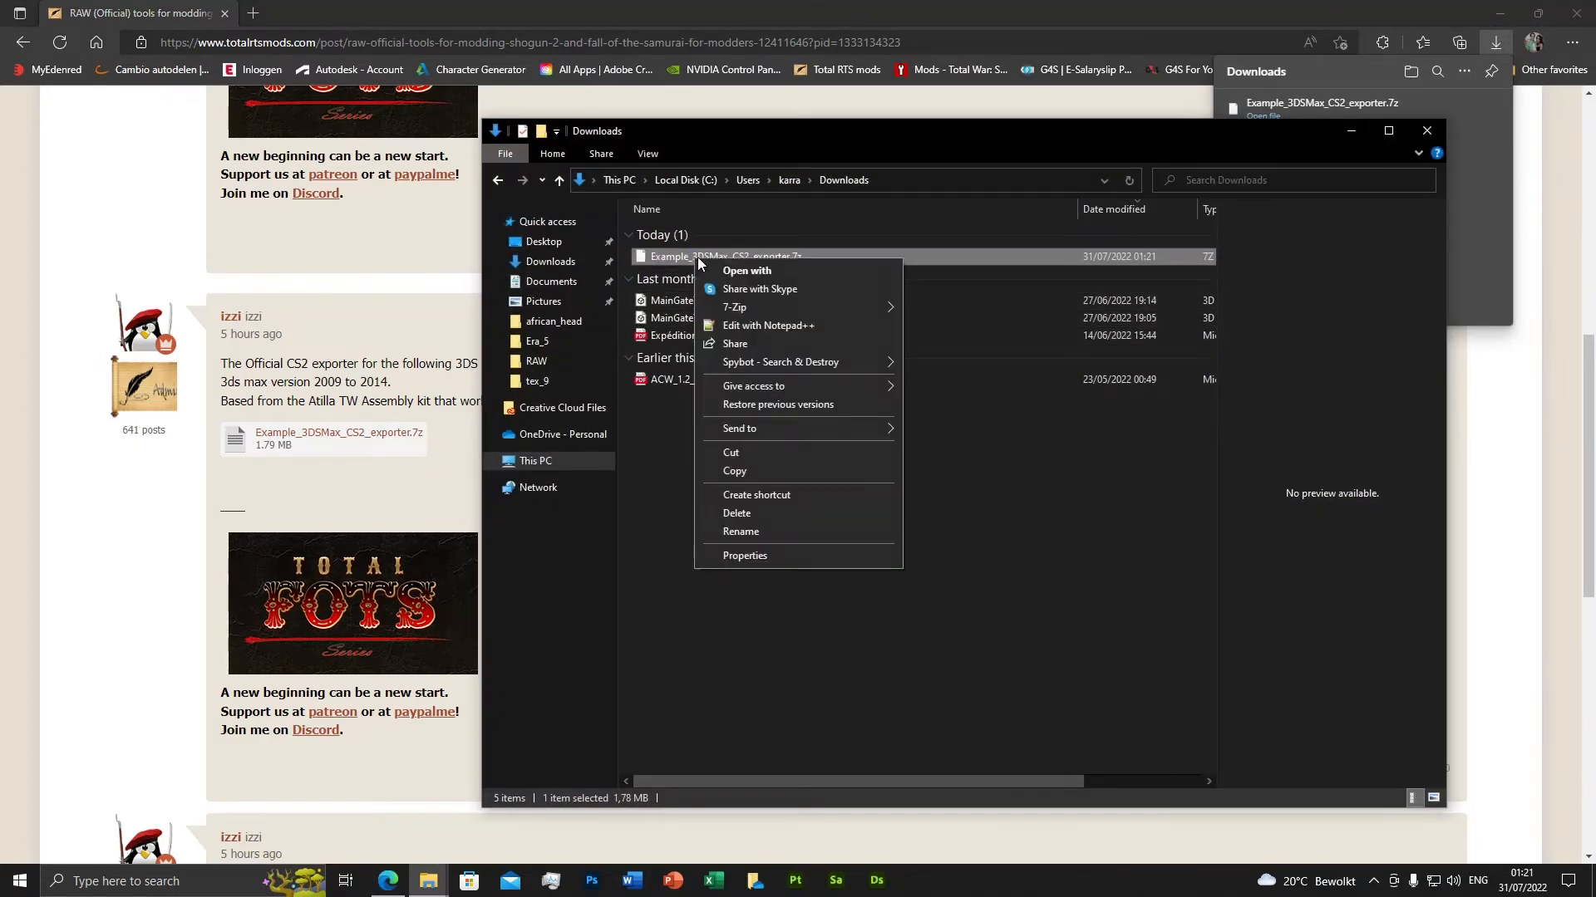
mouse_move(829, 306)
click(964, 344)
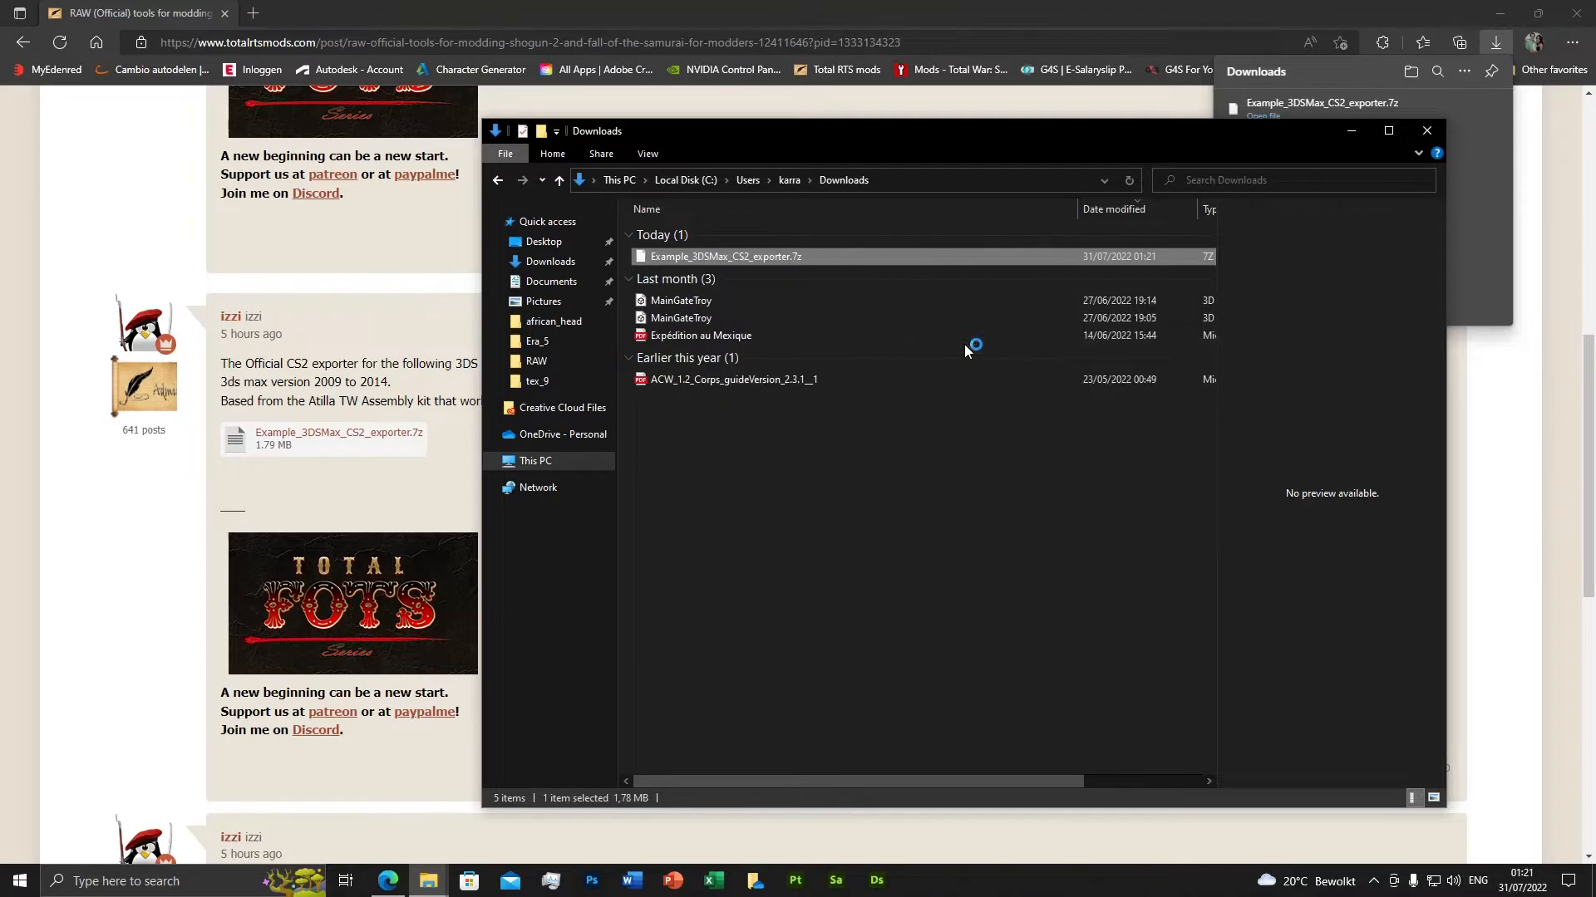
click(791, 544)
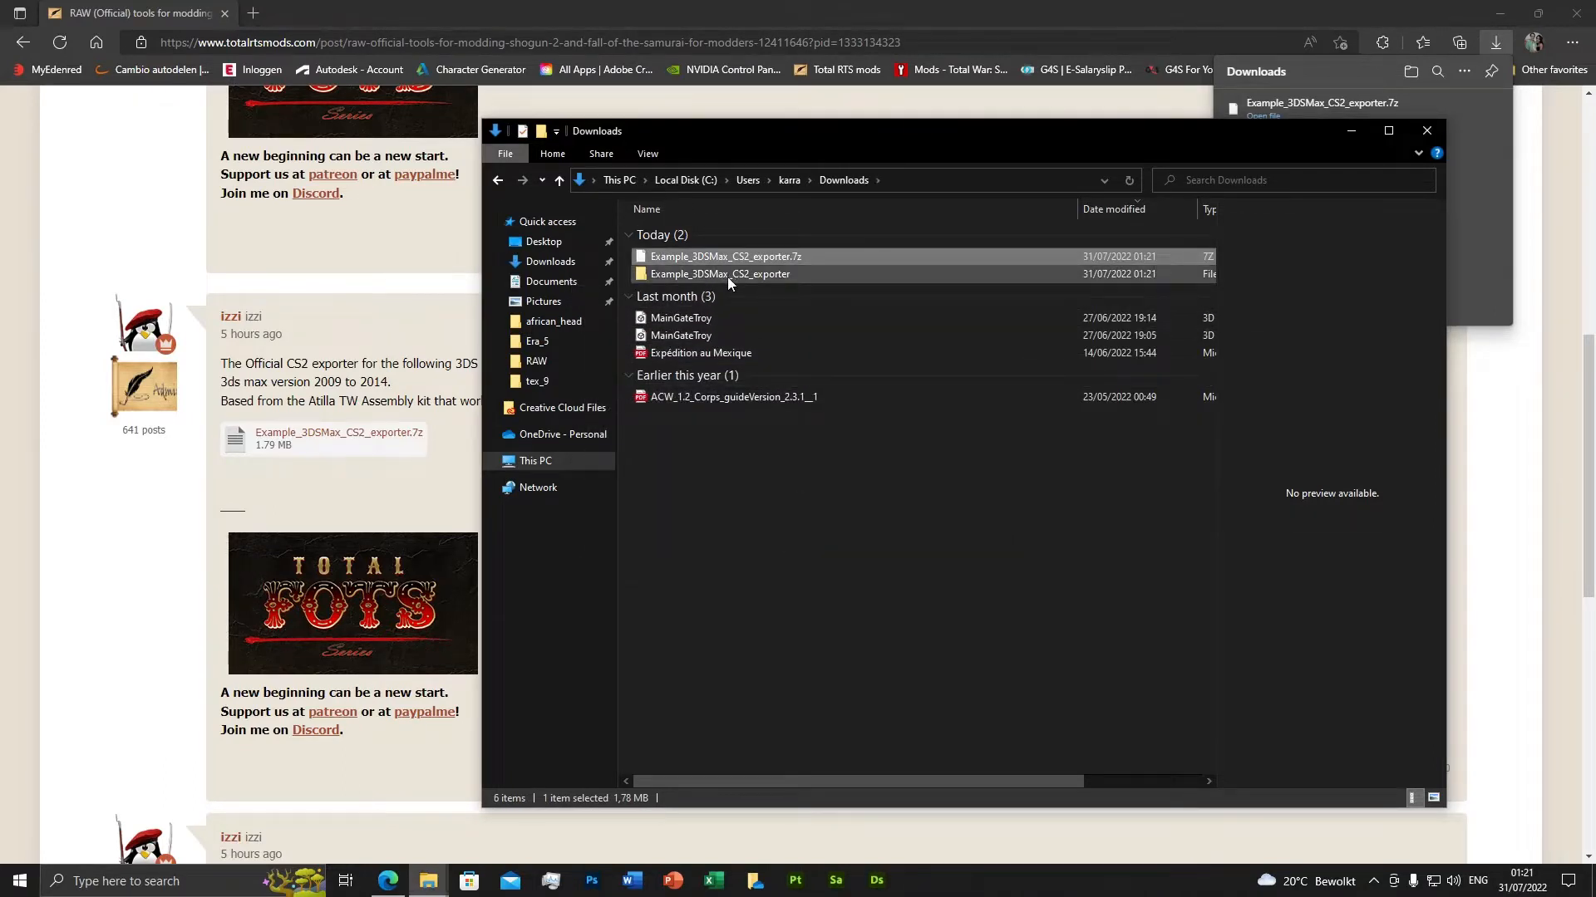
Delete the Example_3DSMax_CS2_exporter.7z archive from Downloads and close the browser.
click(748, 274)
click(750, 261)
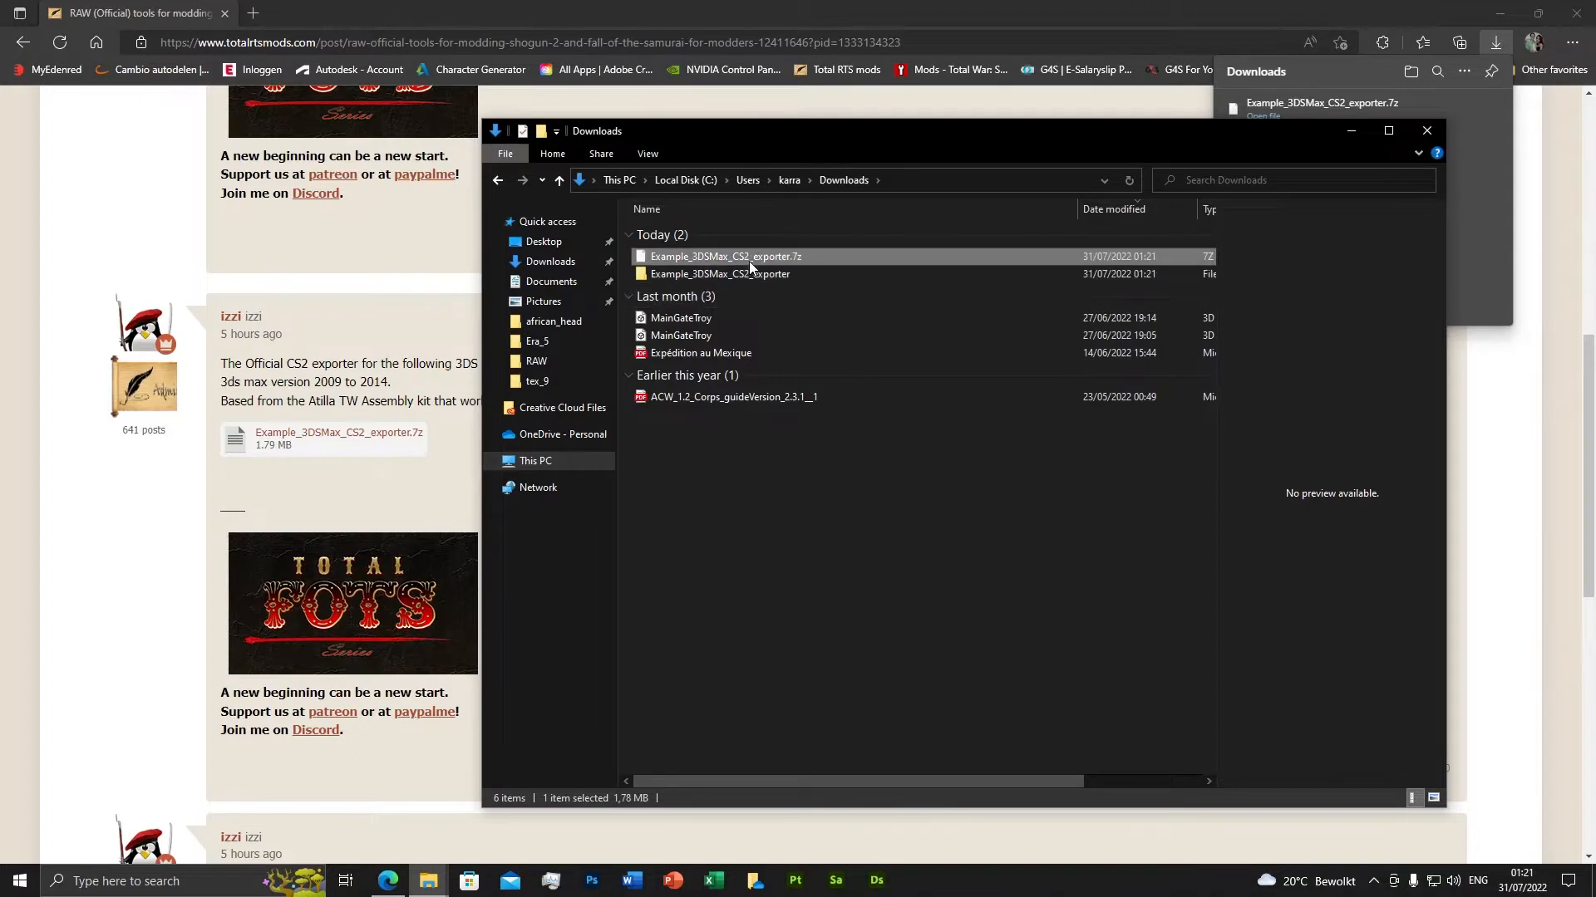
key(Delete)
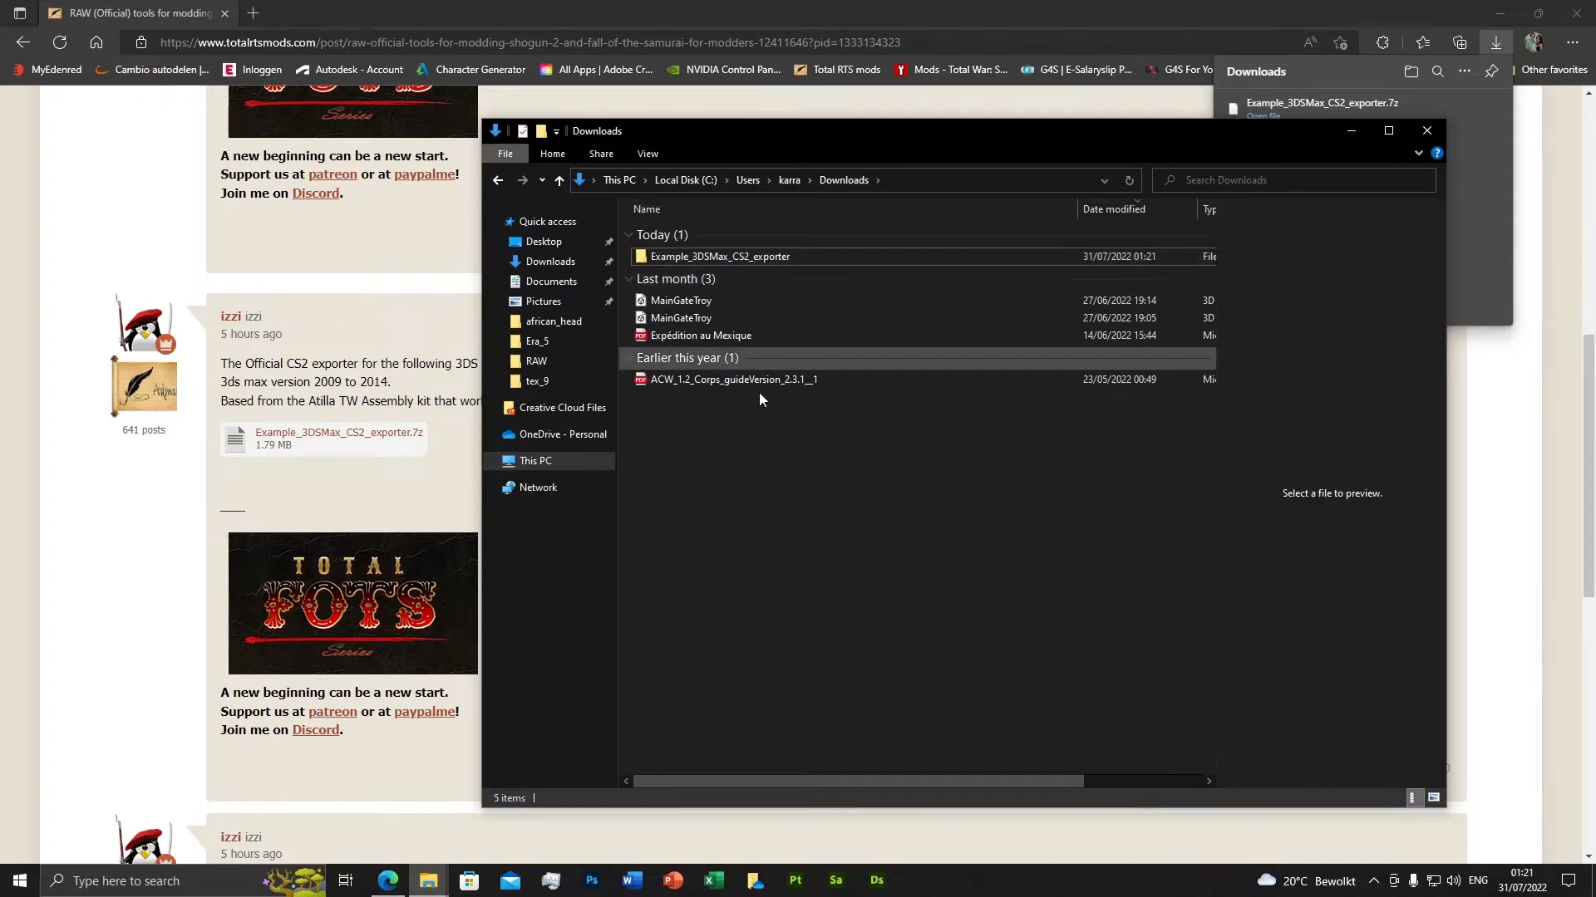
drag(956, 133, 823, 127)
click(1139, 7)
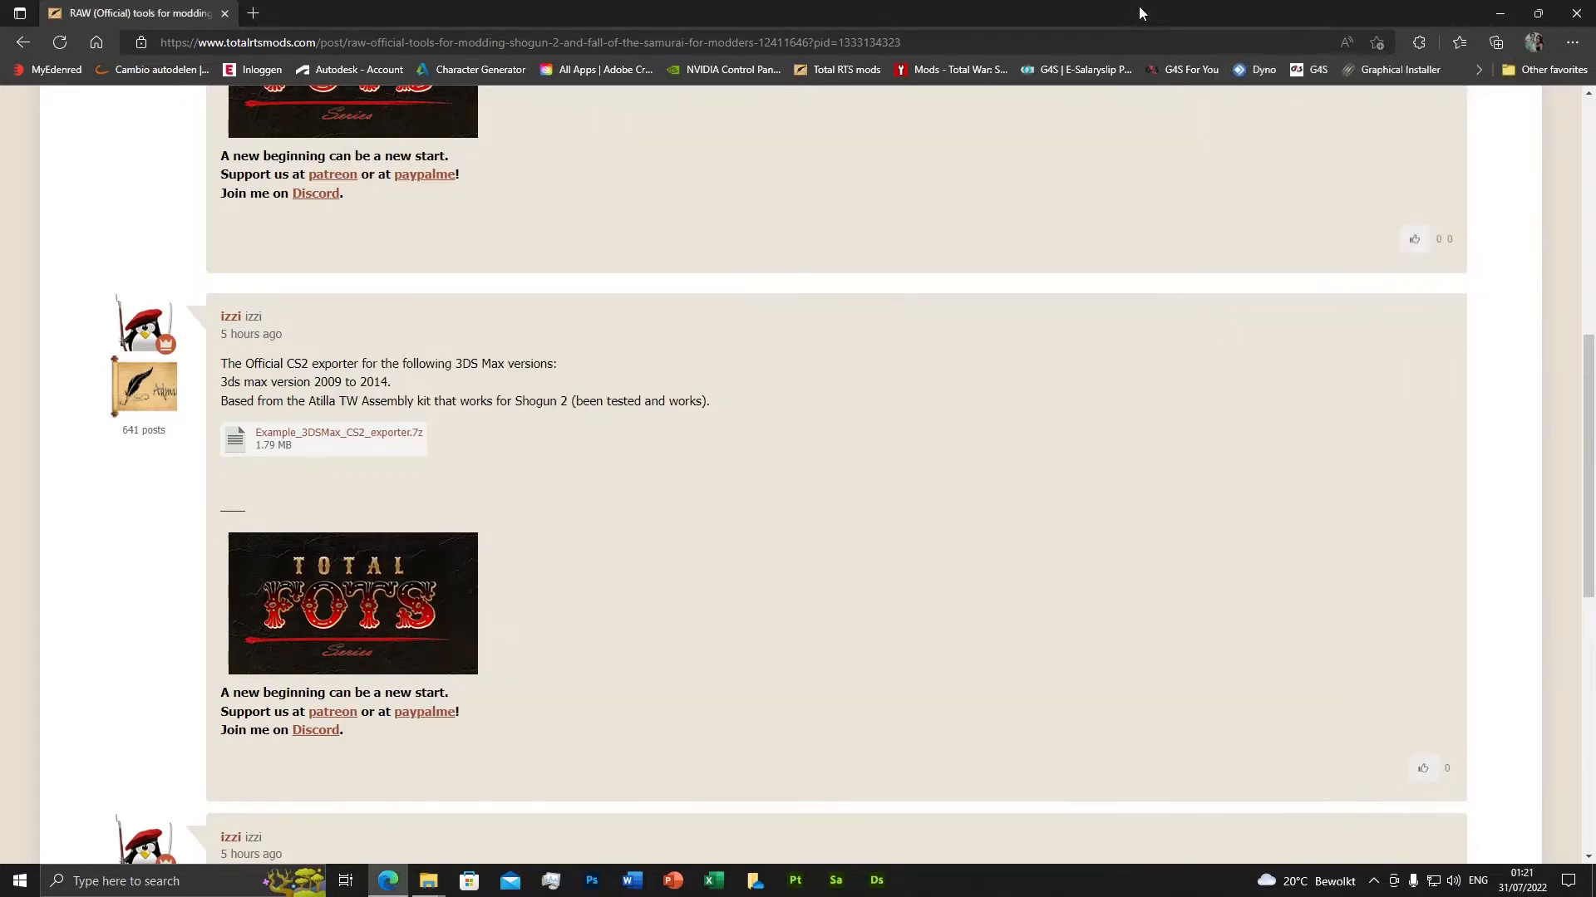
scroll(652, 609, up, 10)
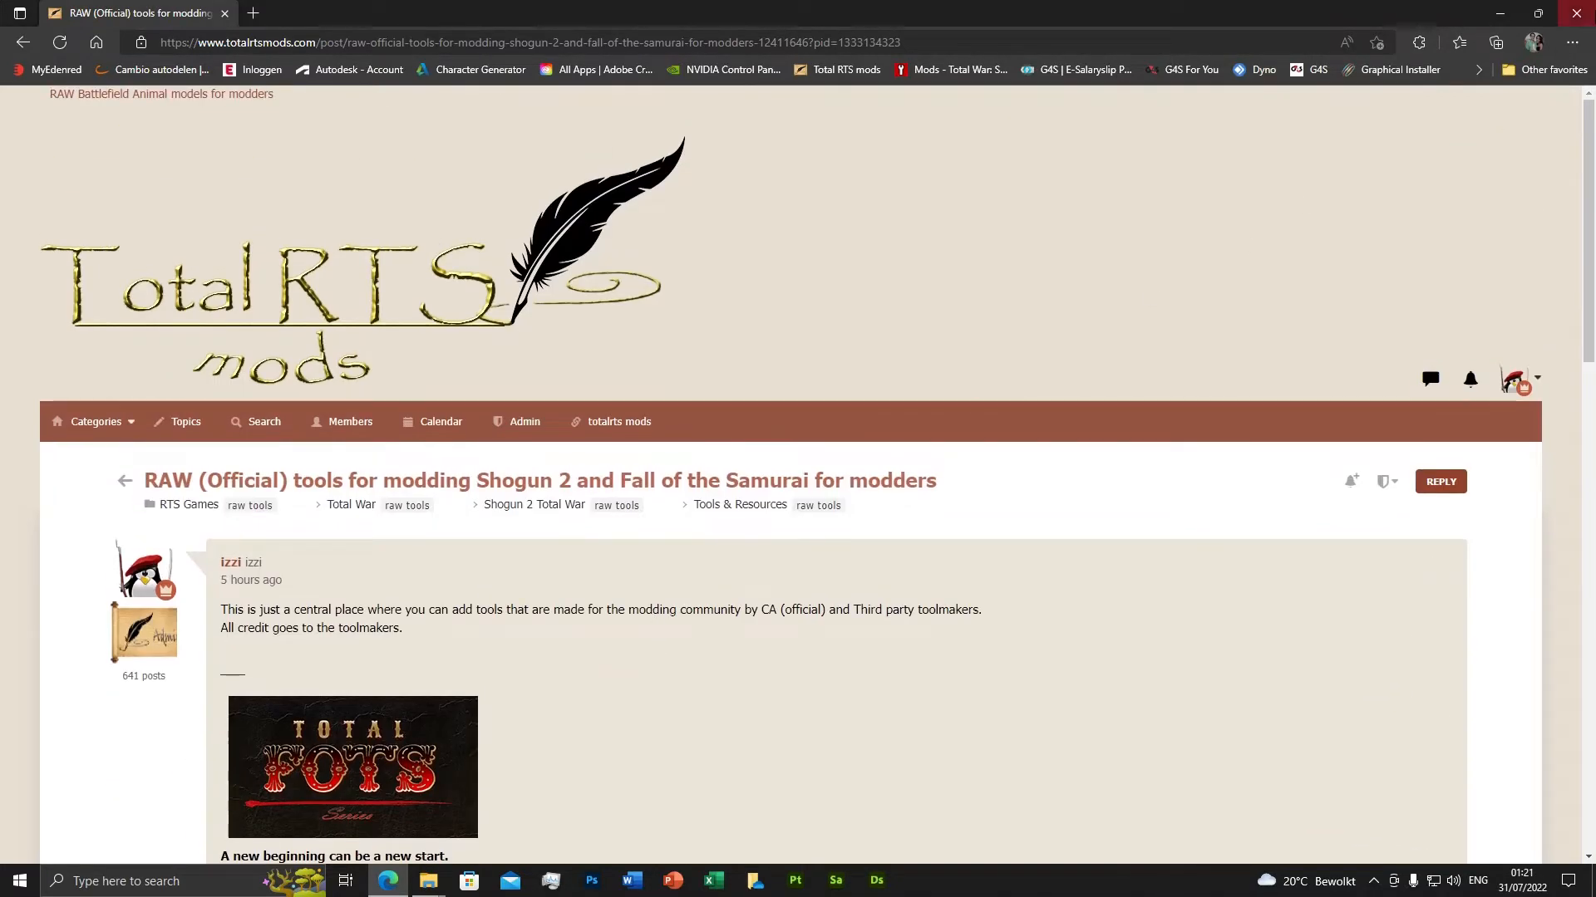
click(1577, 13)
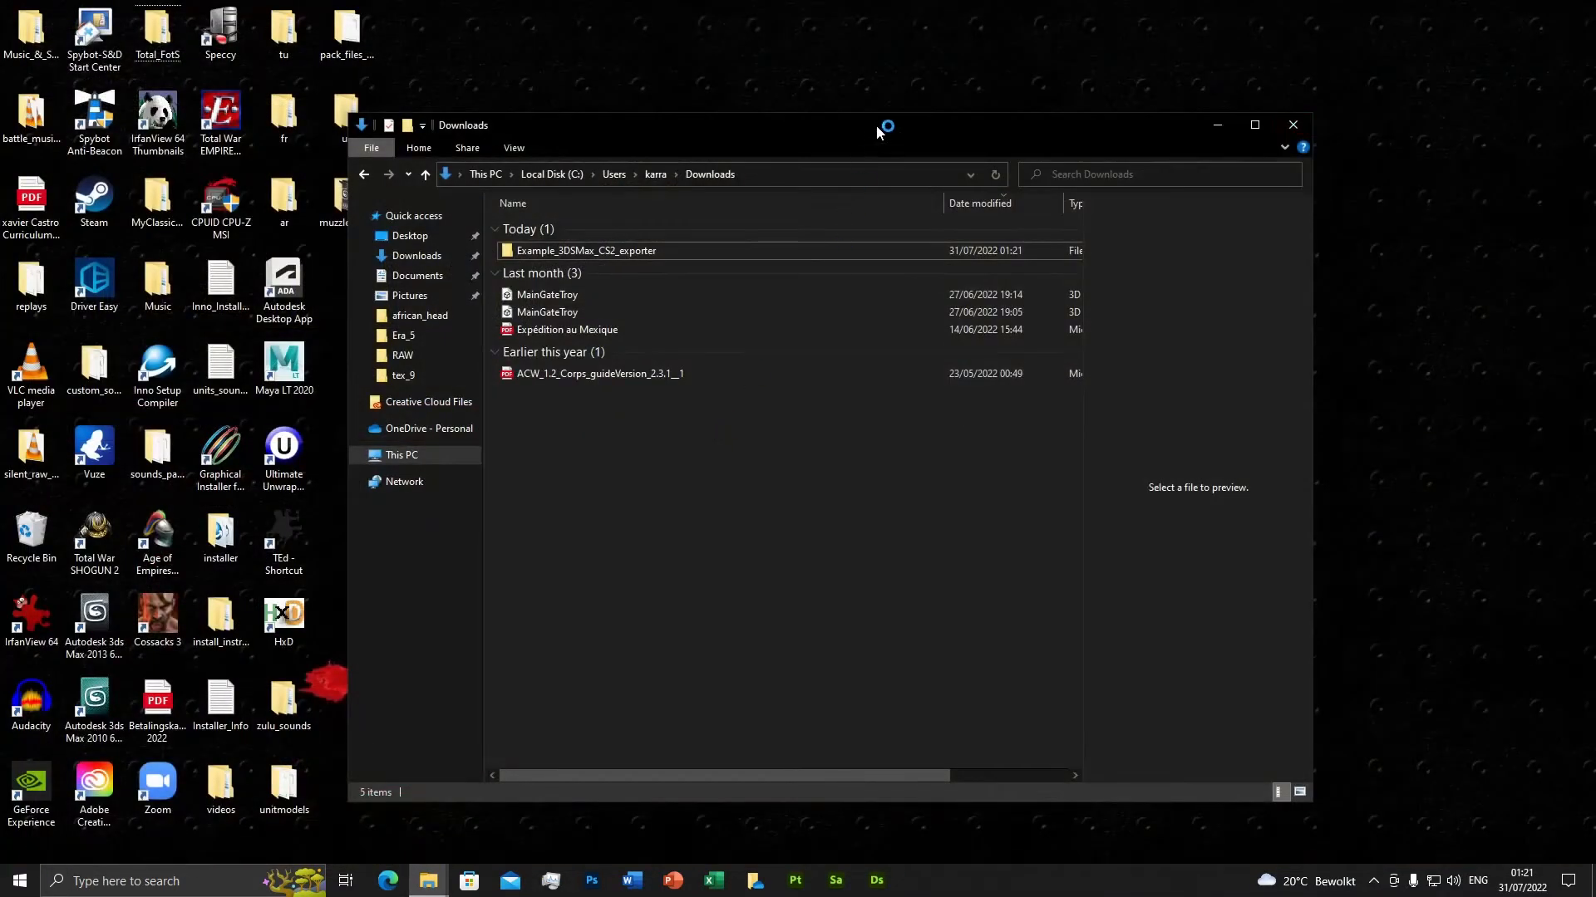
Open the inner Example_3DSMax_CS2_exporter folder that holds the exporter versions for each 3ds Max release.
drag(876, 125, 1010, 83)
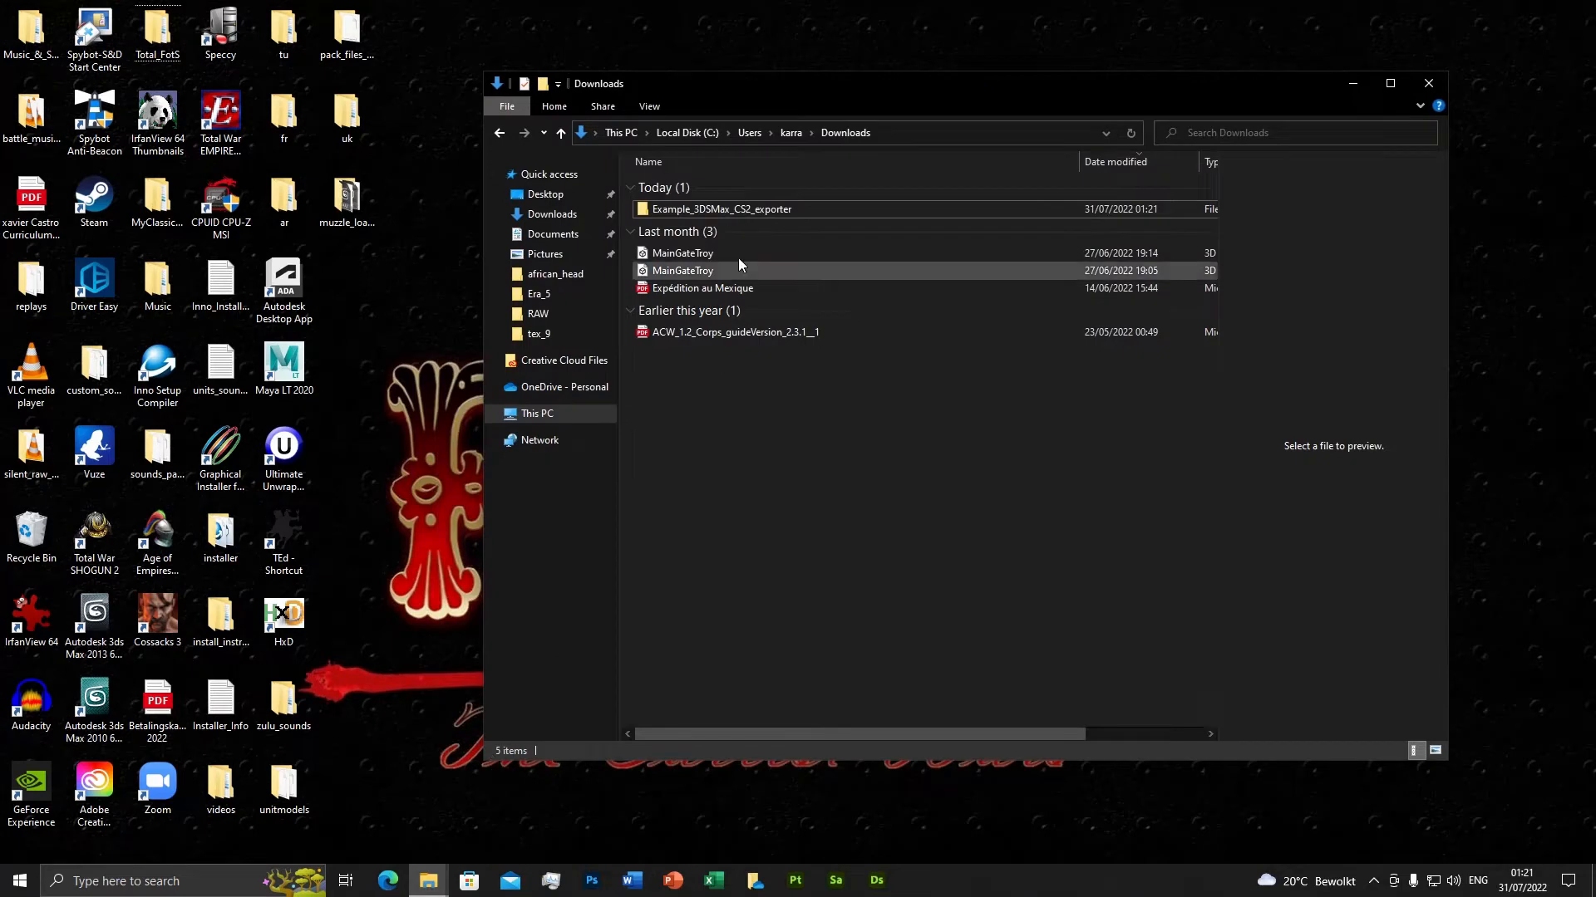
double_click(738, 208)
double_click(734, 184)
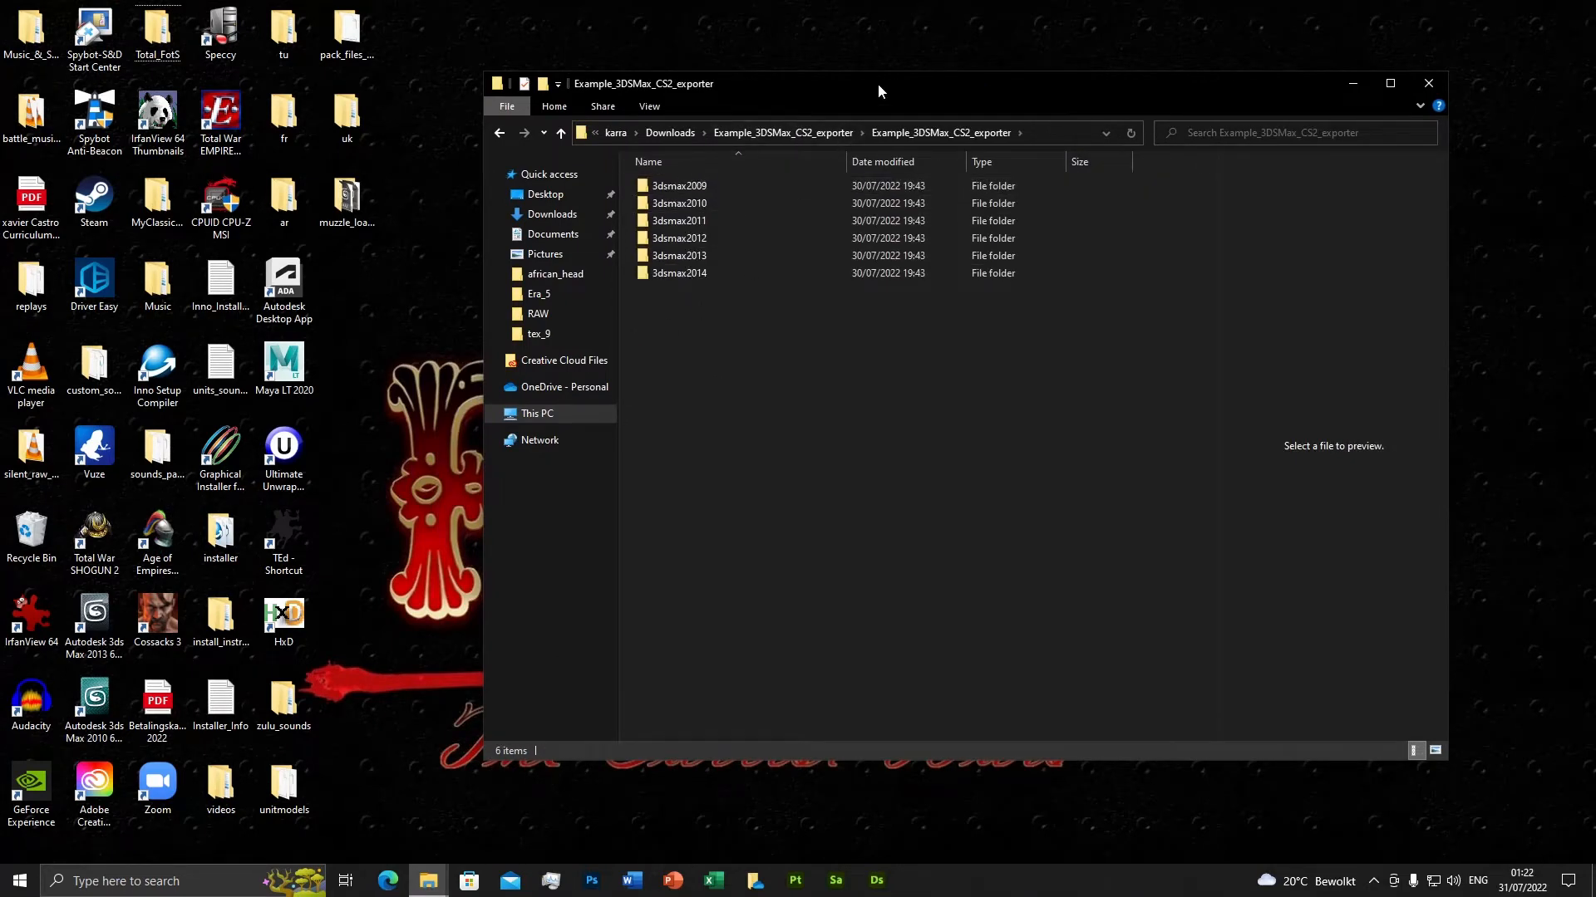
drag(878, 83, 906, 53)
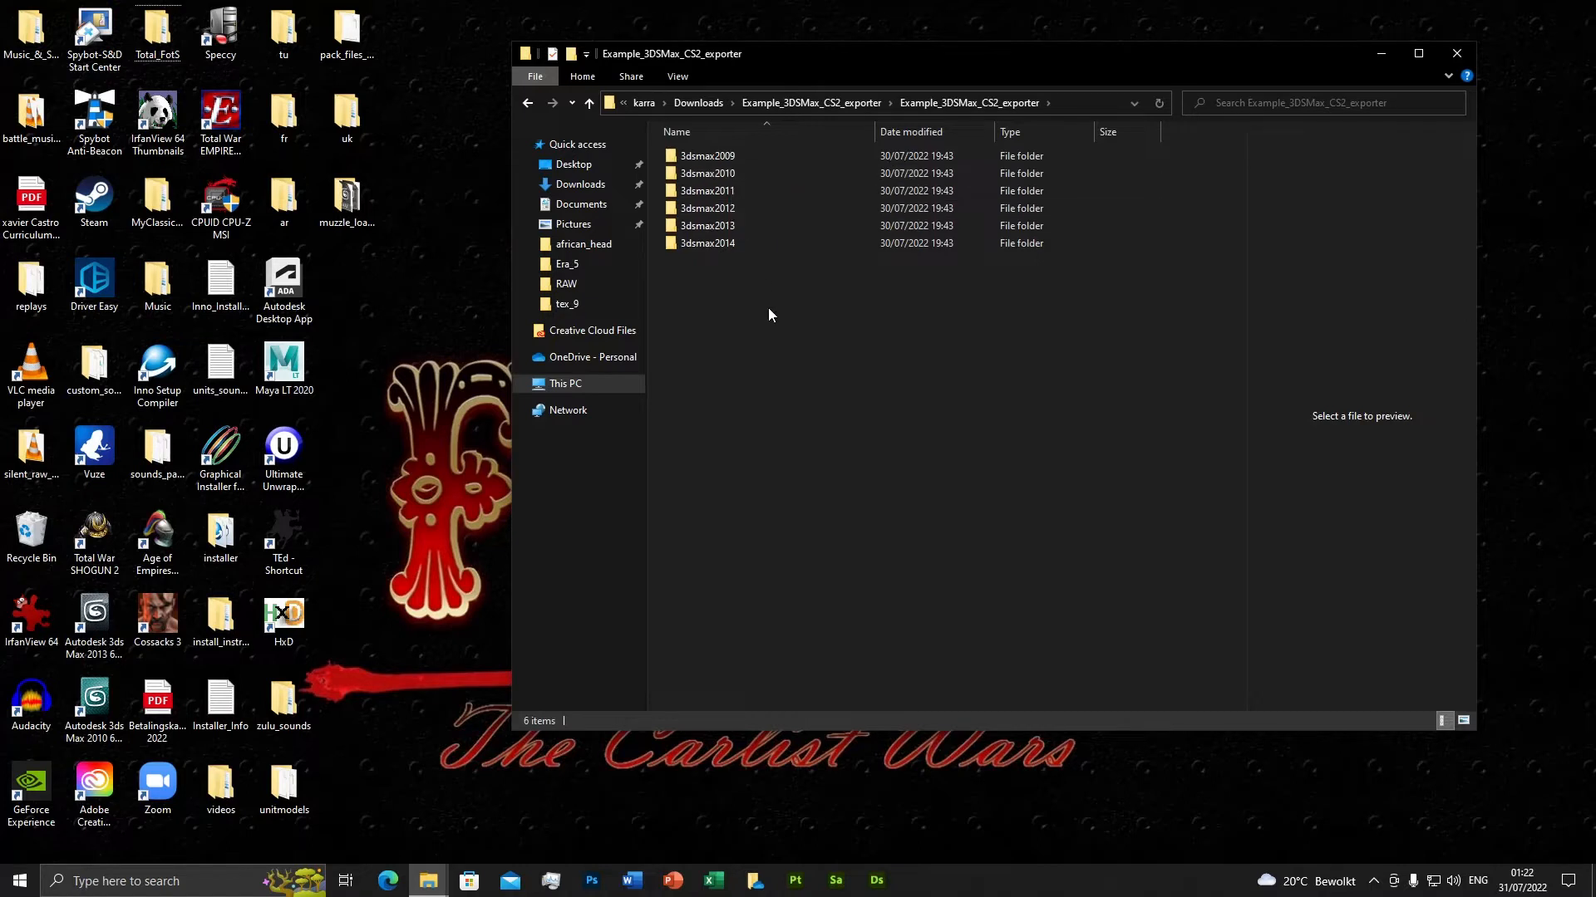
Open the 64bit folder inside 3dsmax2013 and show the file options for cas2_exporter.dle.
double_click(721, 229)
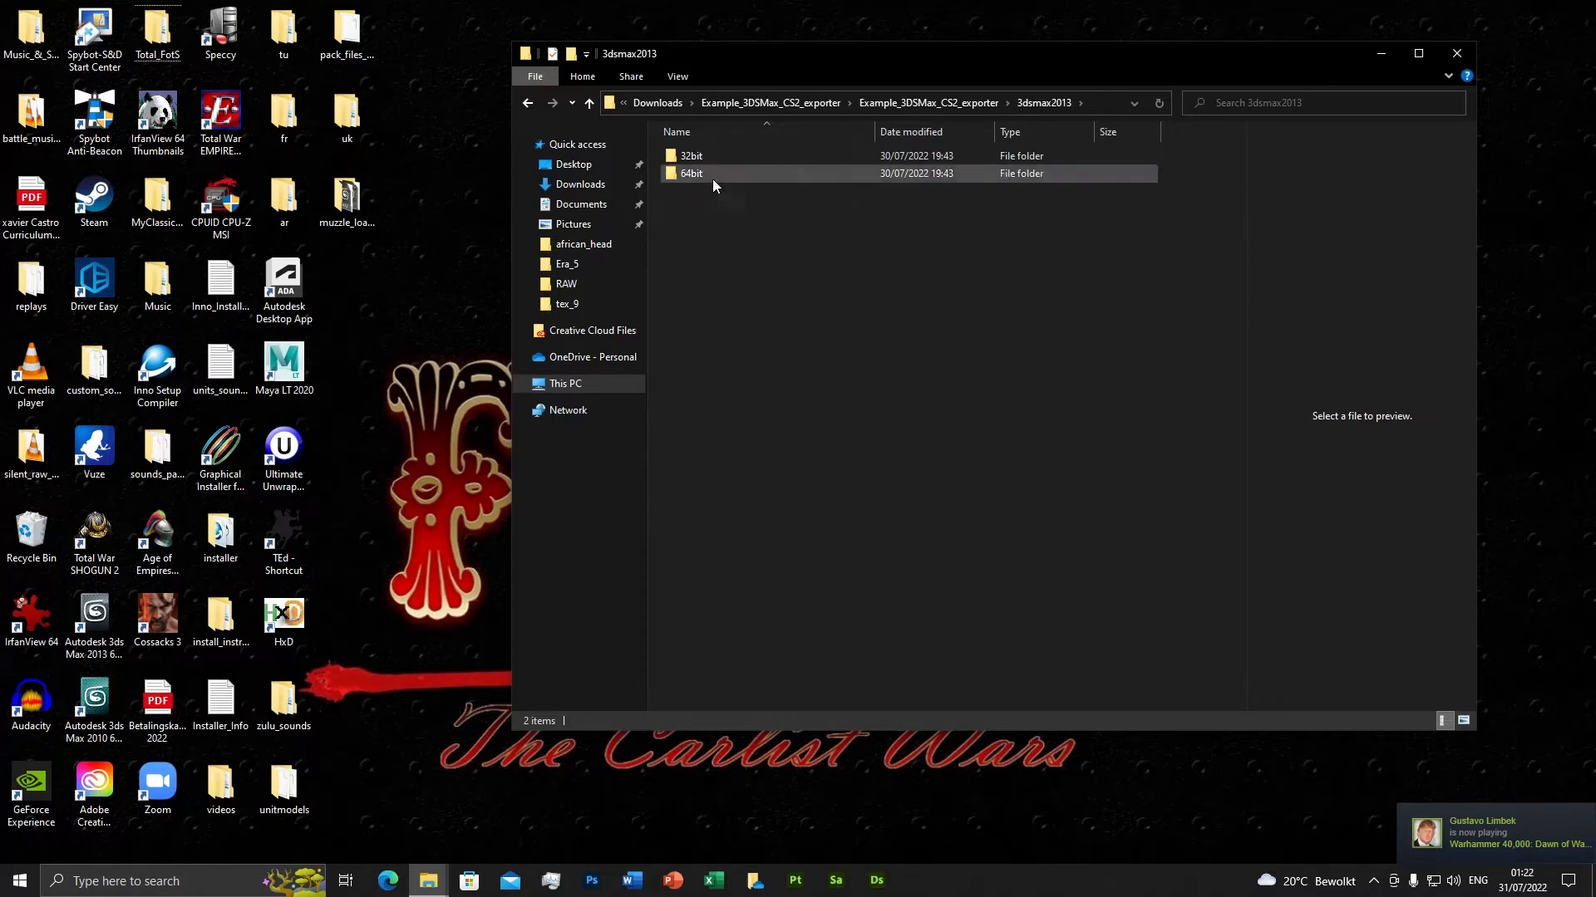
double_click(706, 172)
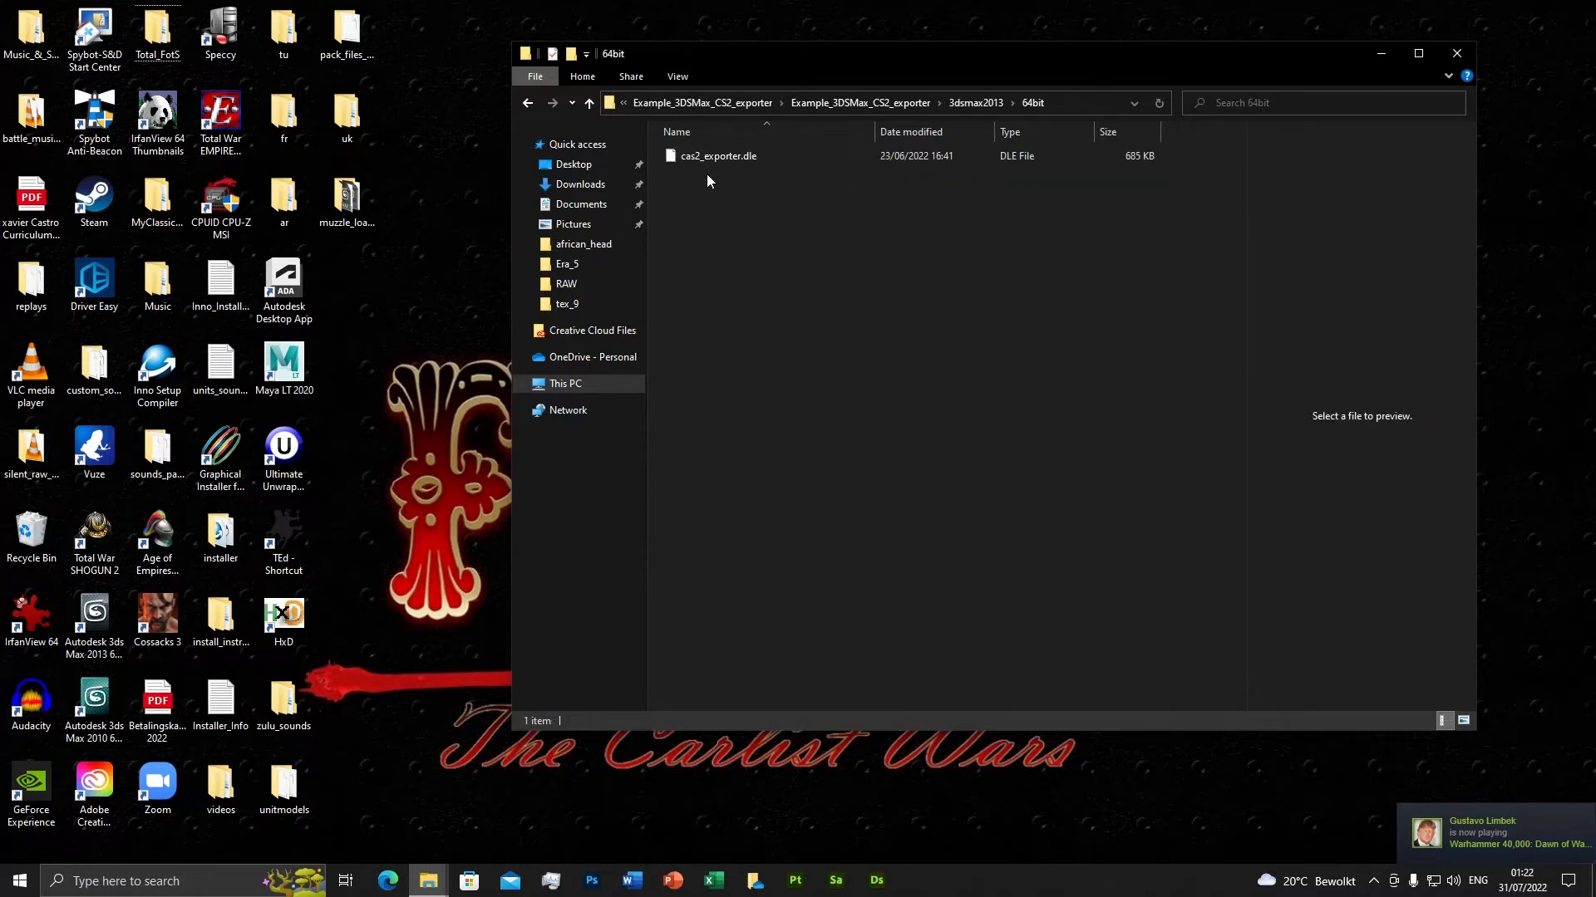
click(705, 156)
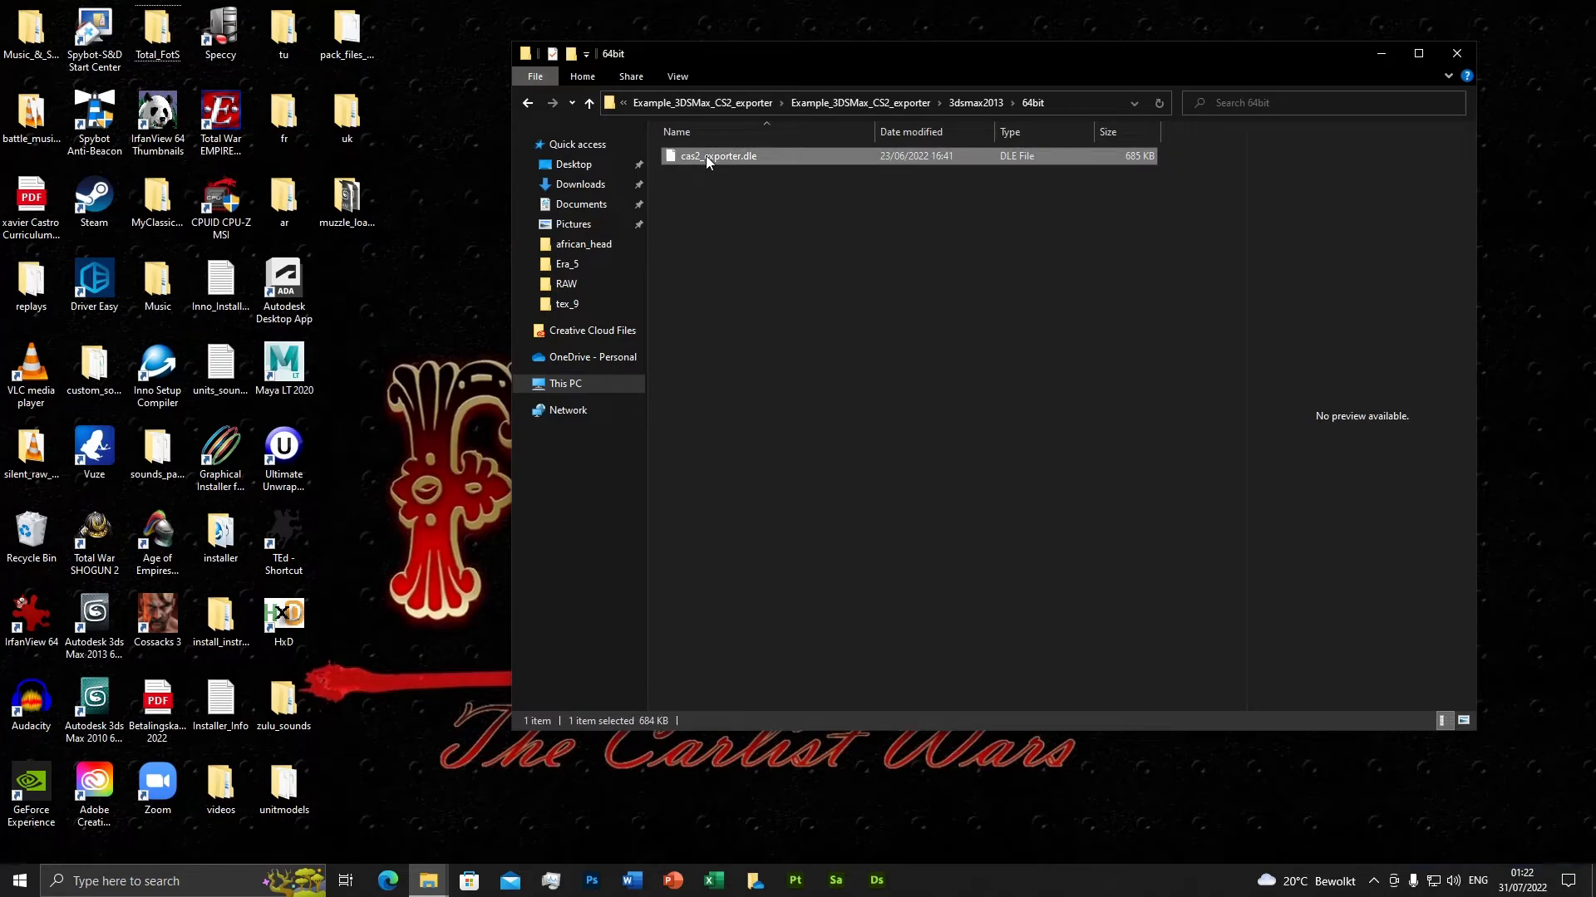
right_click(705, 156)
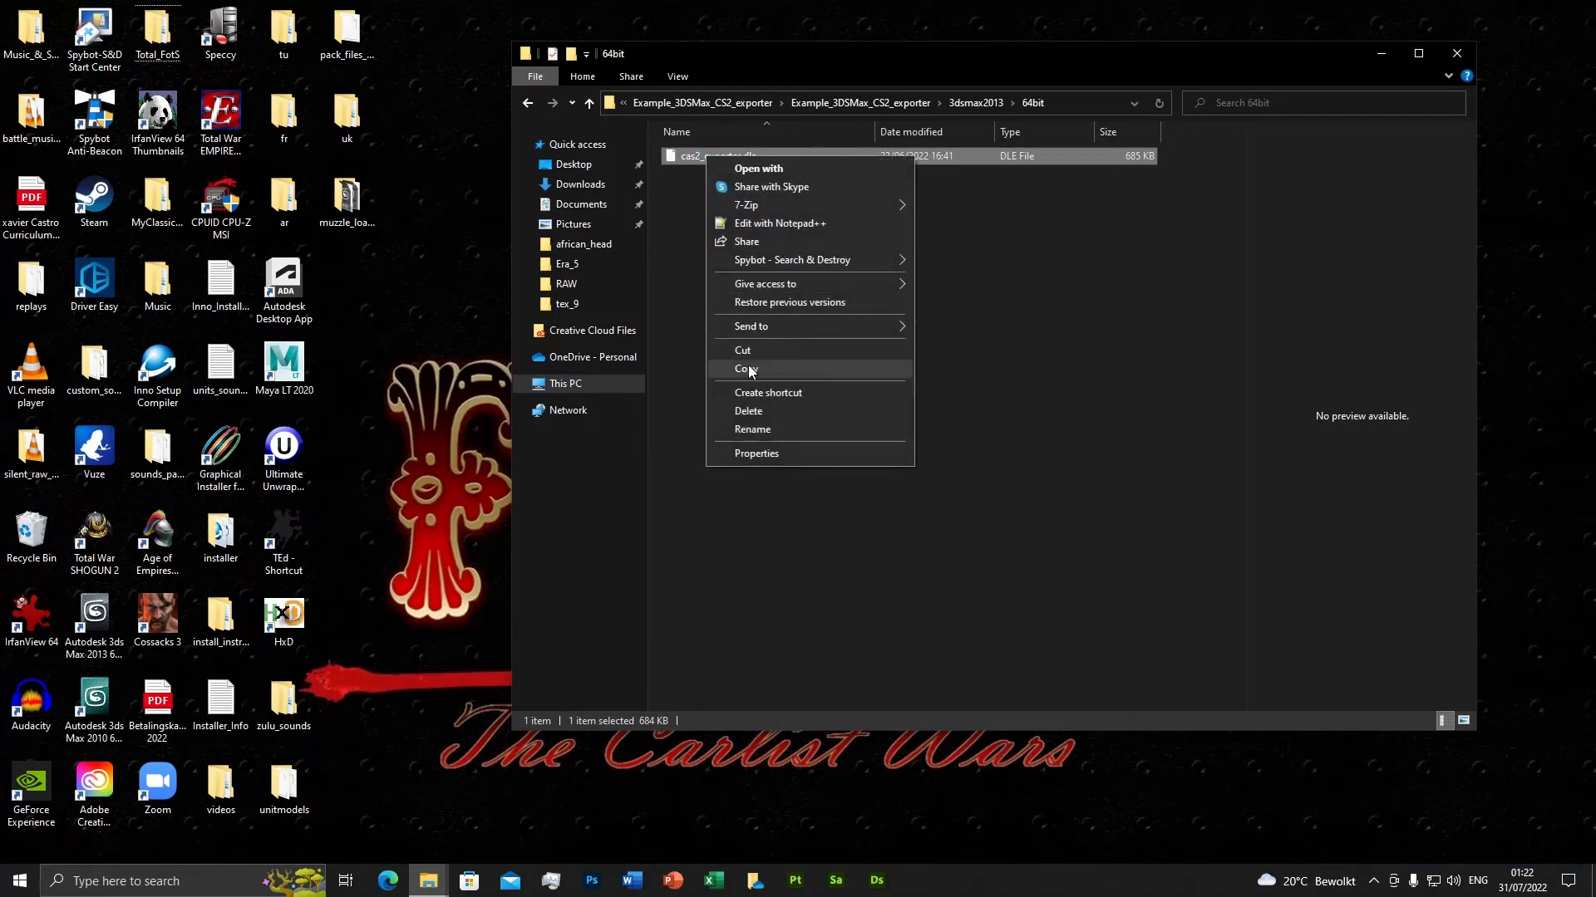
click(1010, 335)
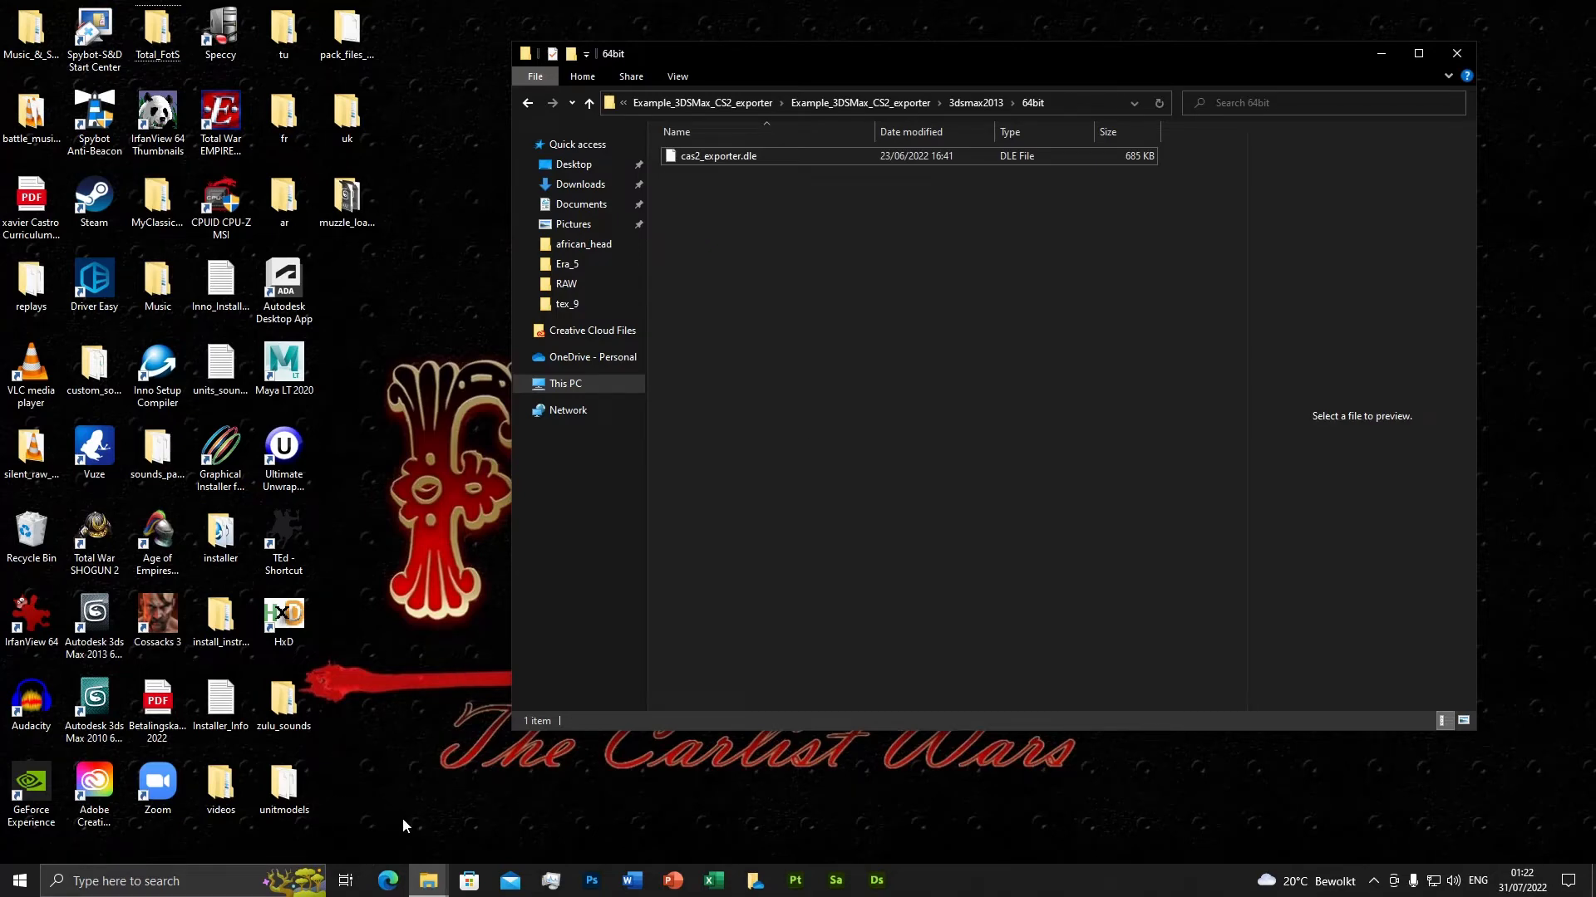
Open a second File Explorer window and browse to the Autodesk folder under C:\Program Files.
click(429, 881)
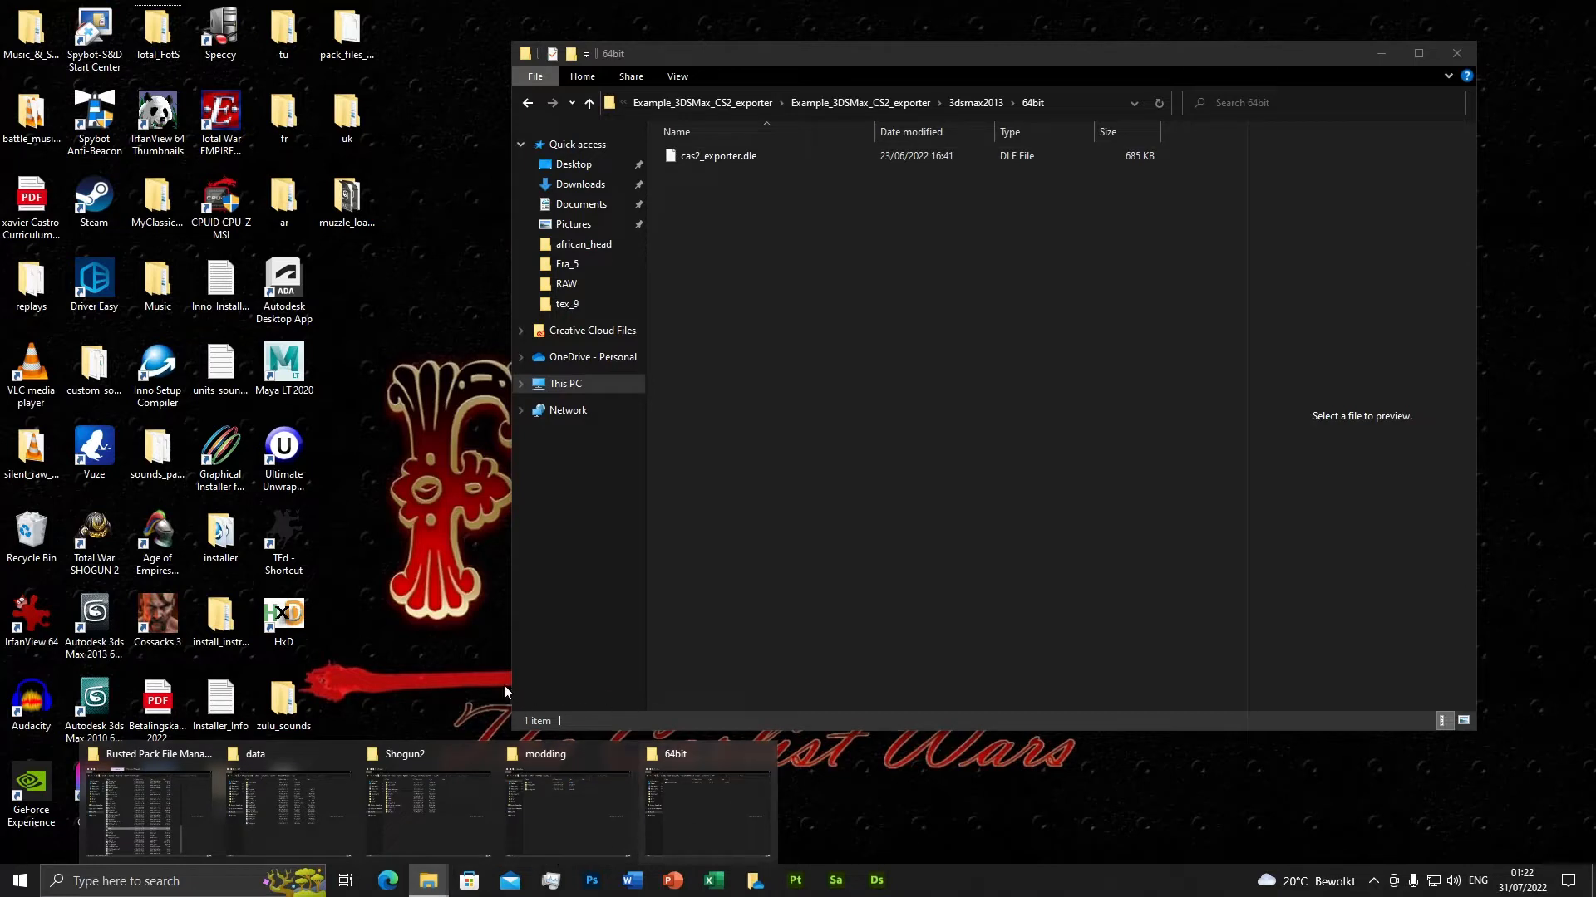
double_click(221, 619)
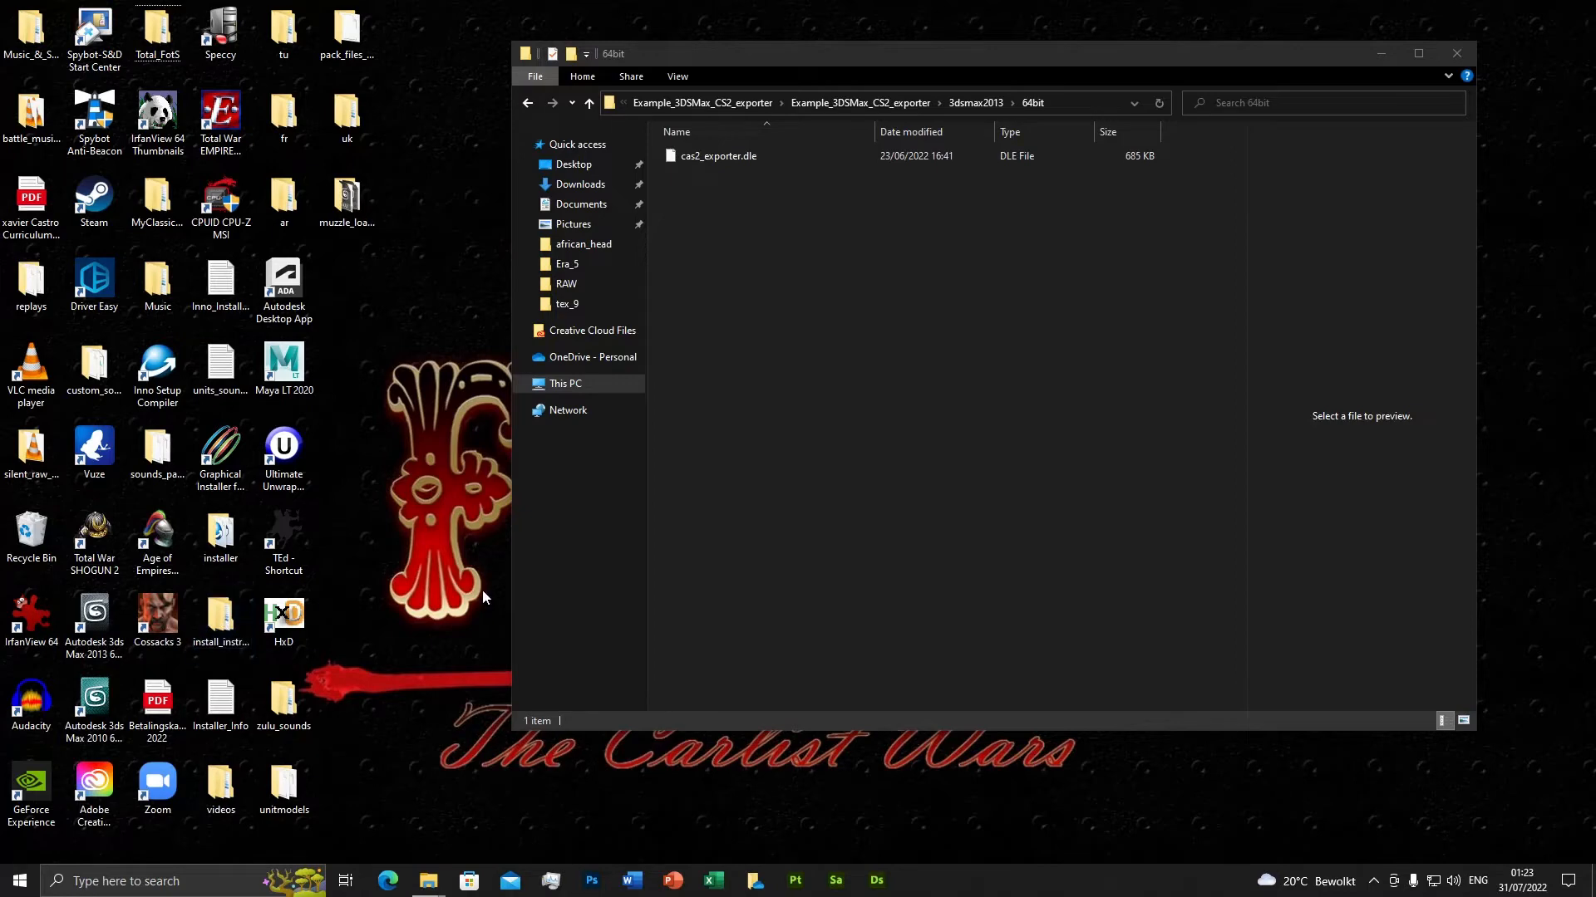
click(586, 407)
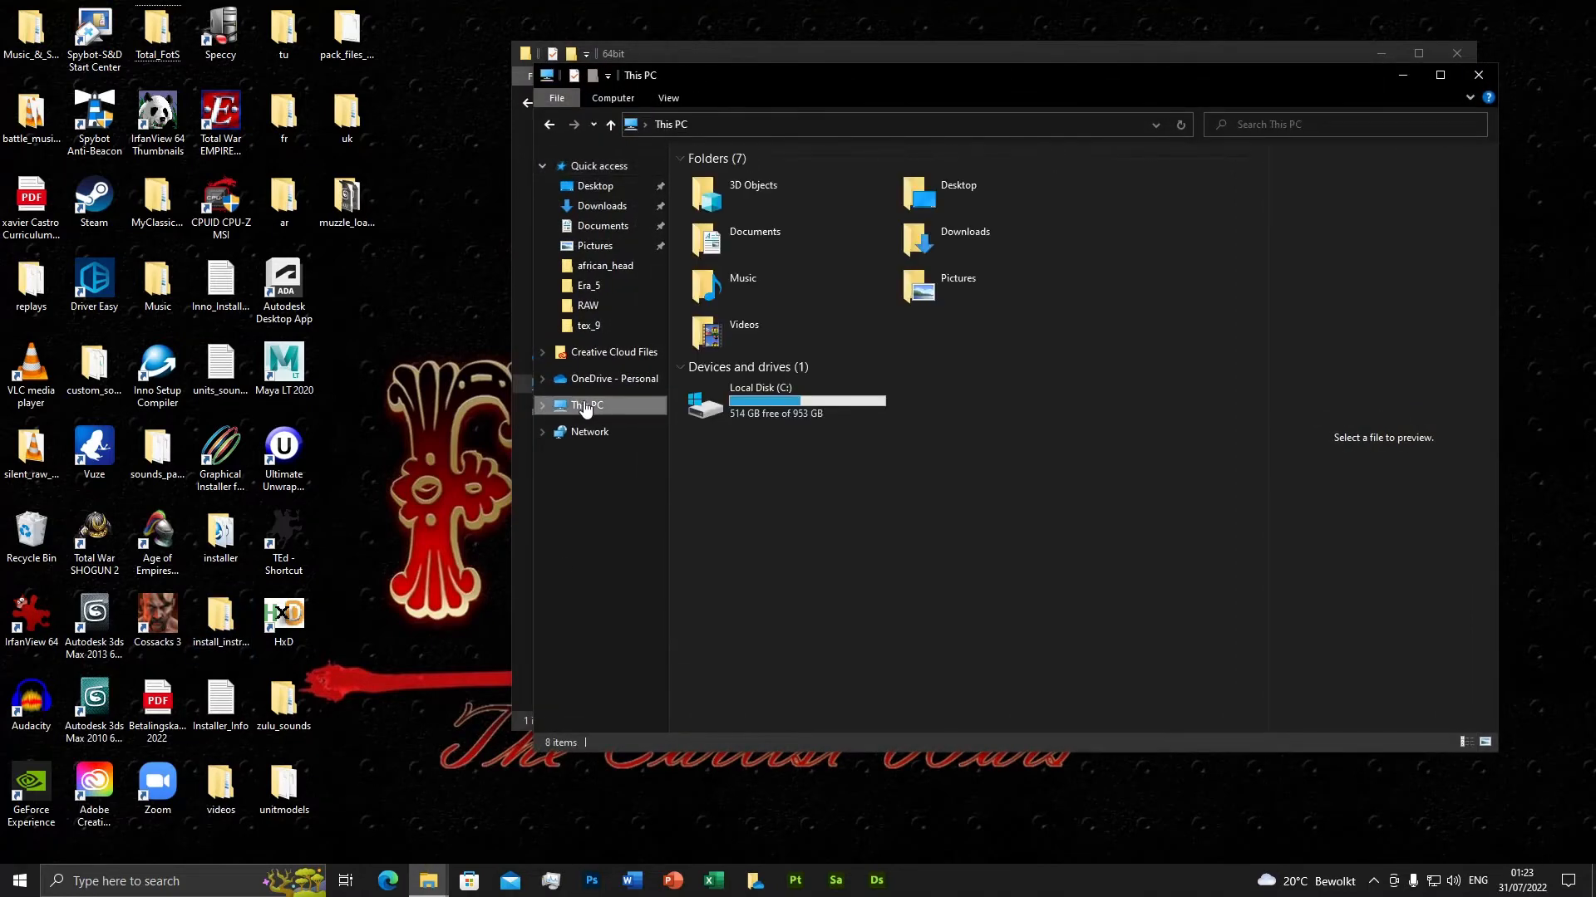
mouse_move(806, 410)
double_click(770, 410)
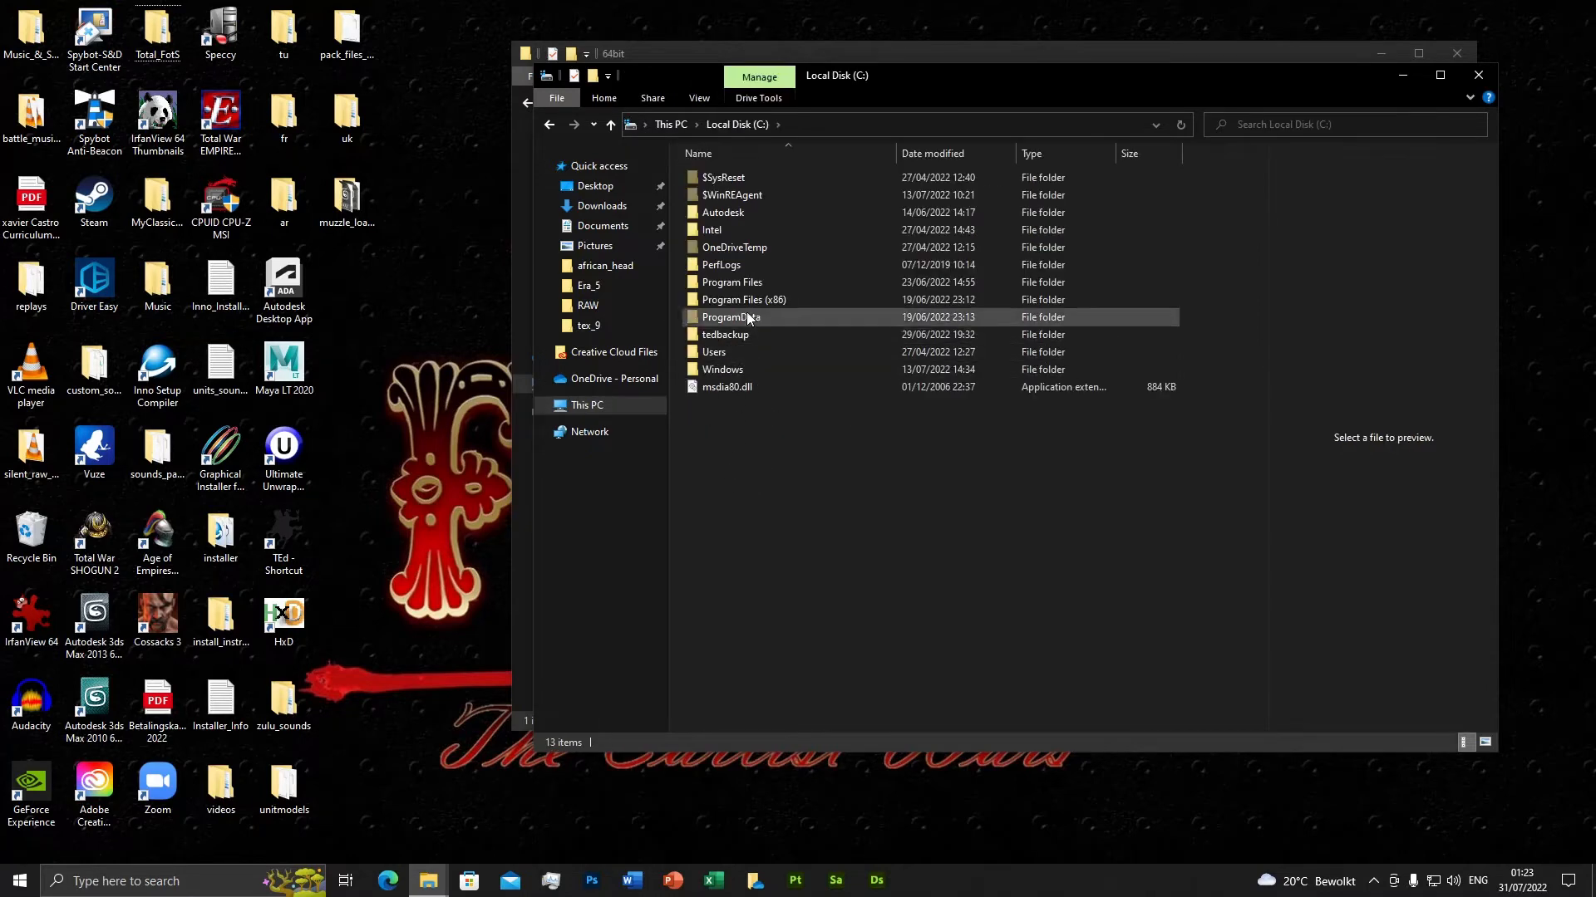
double_click(748, 283)
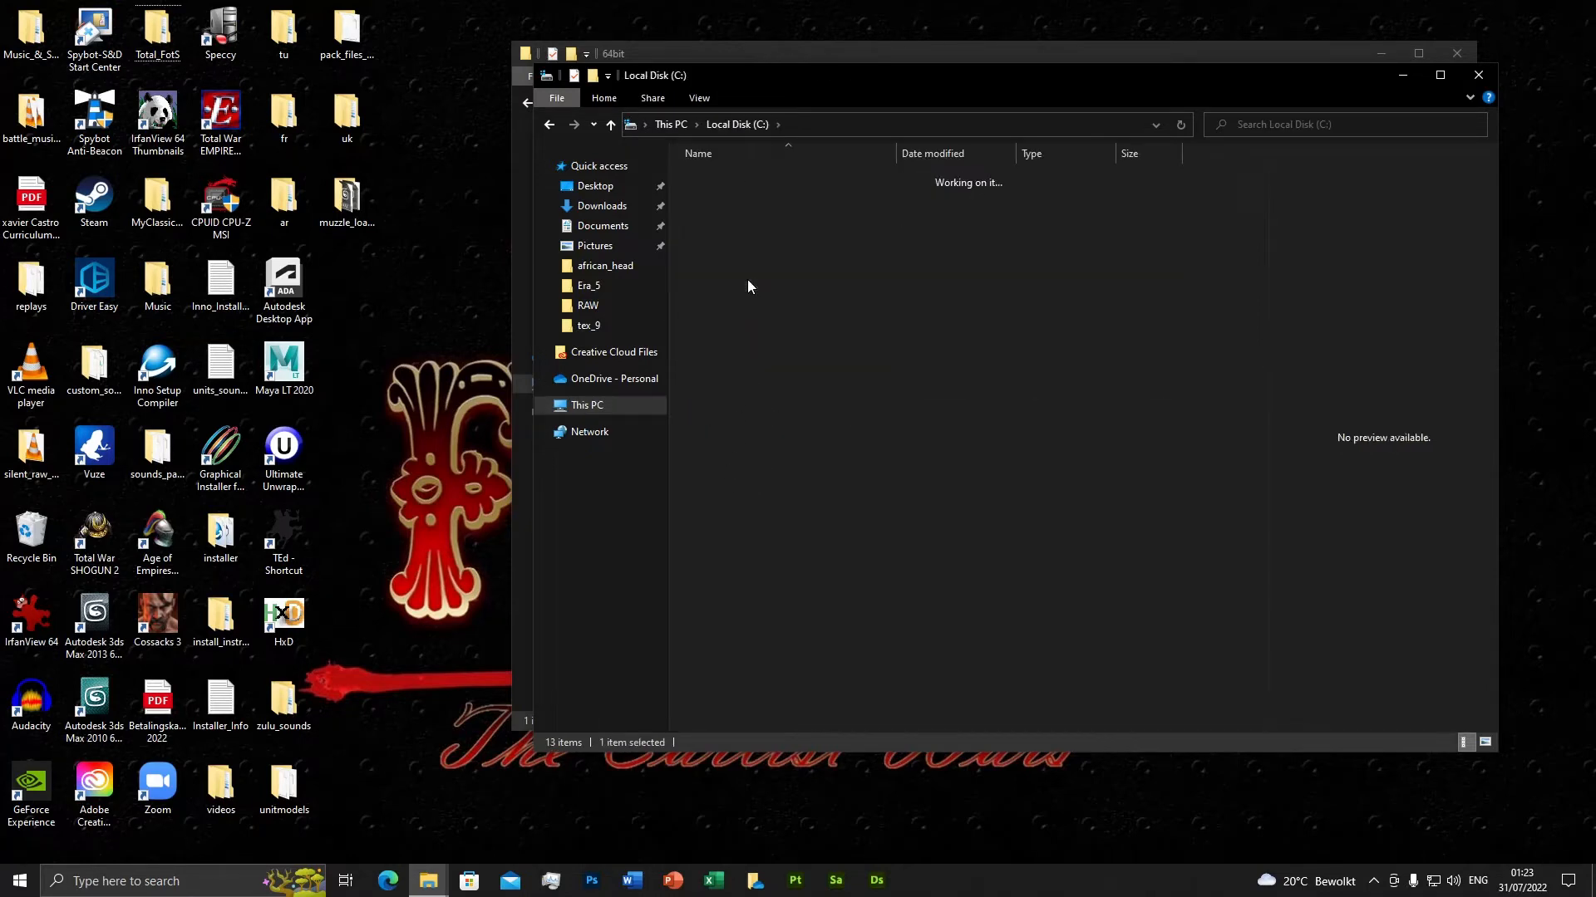
click(552, 127)
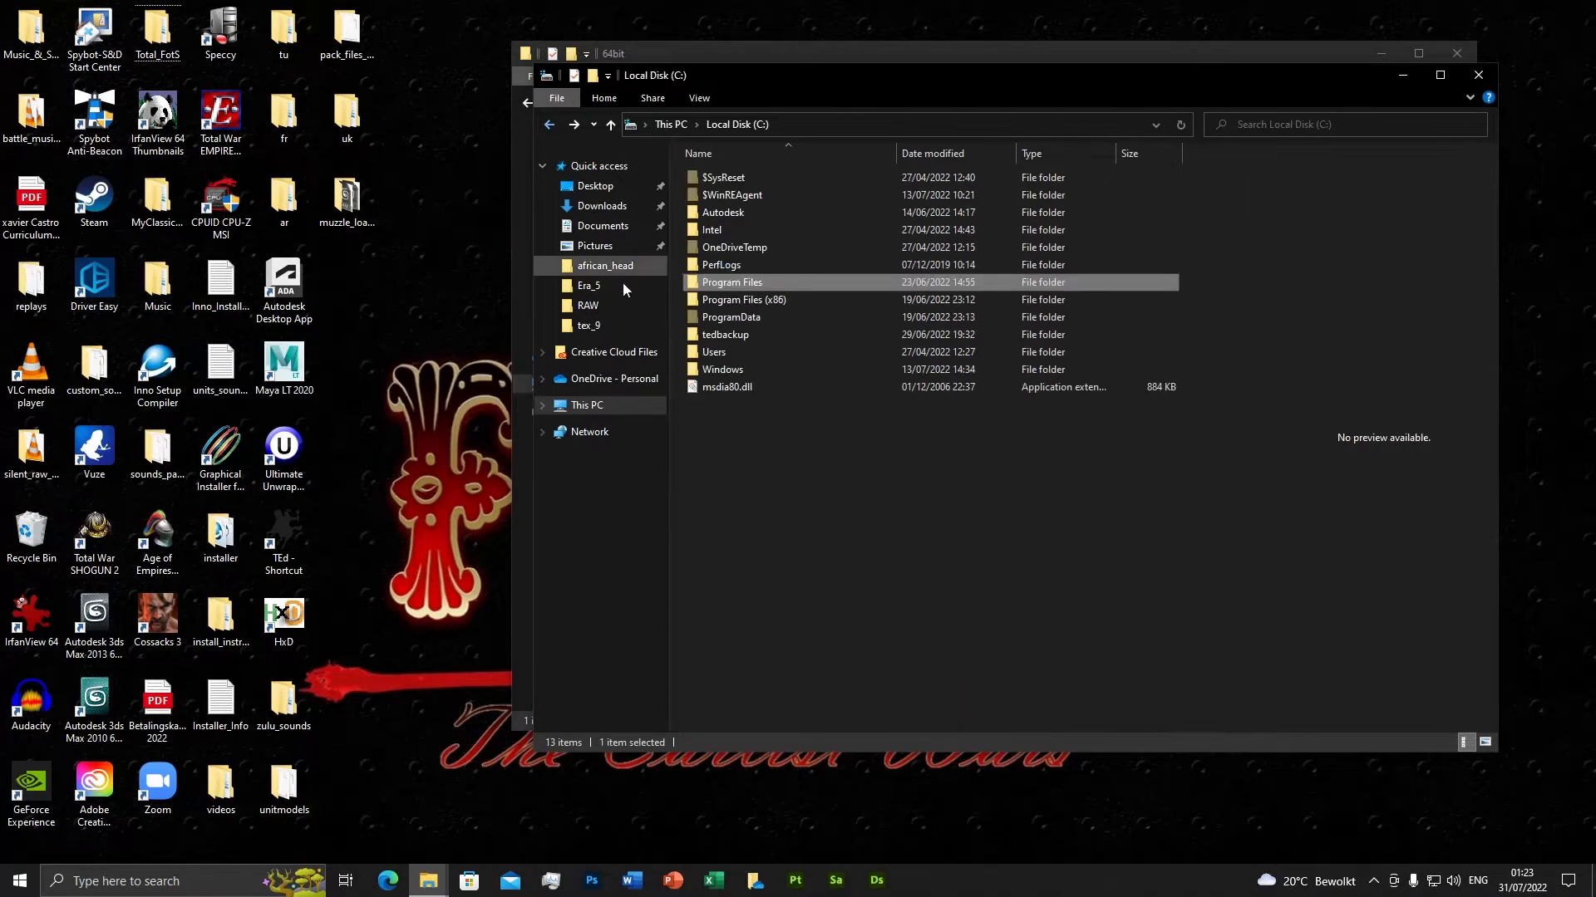
double_click(744, 282)
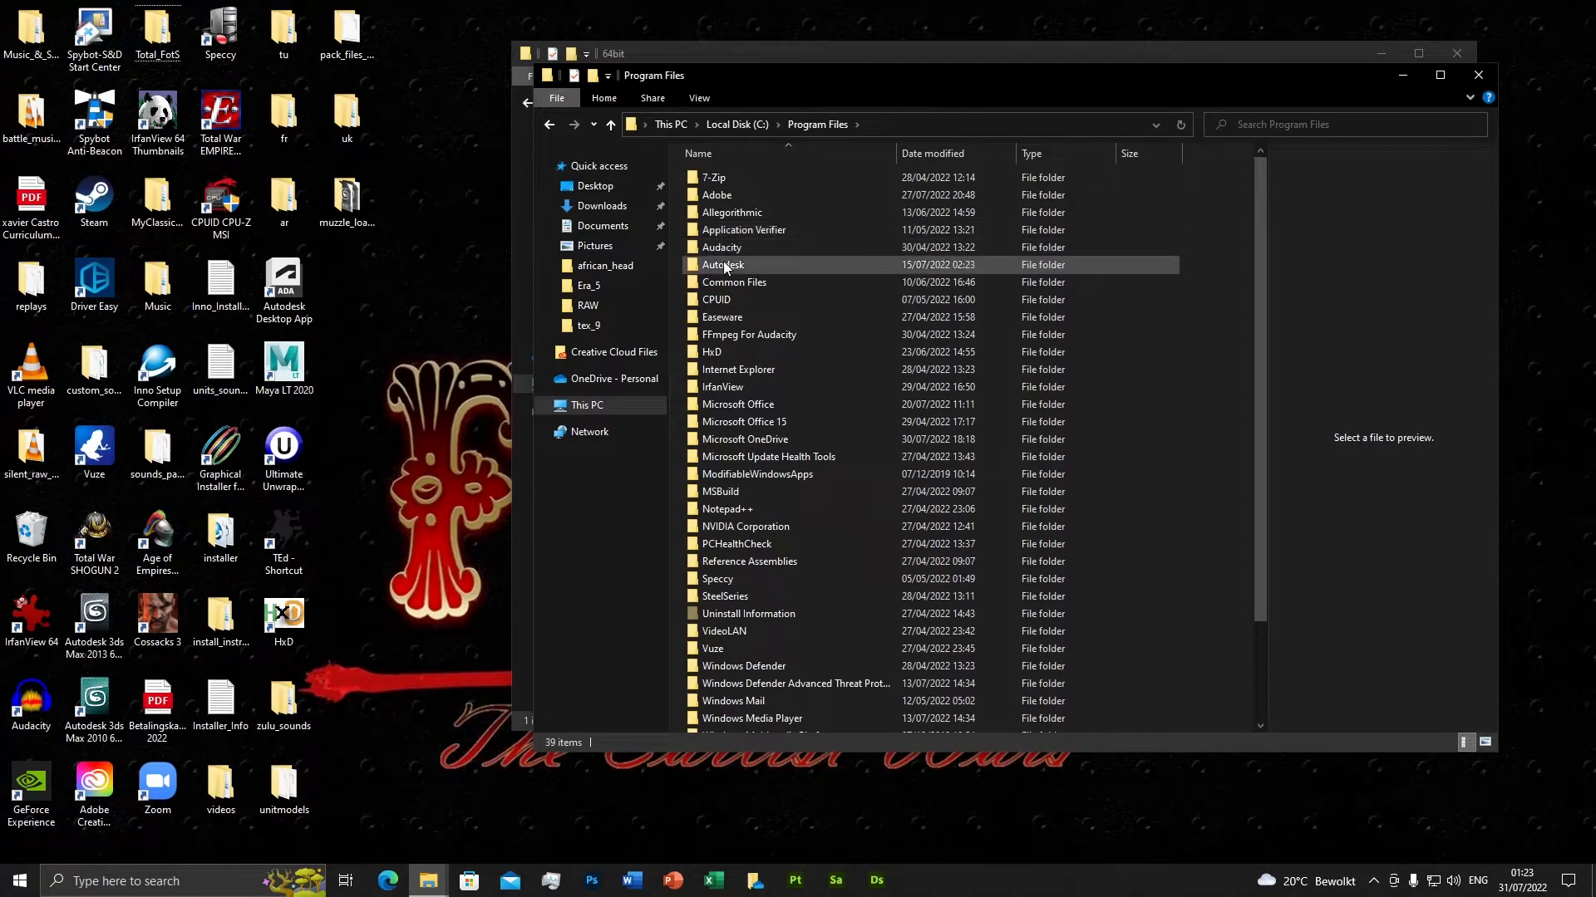
double_click(723, 263)
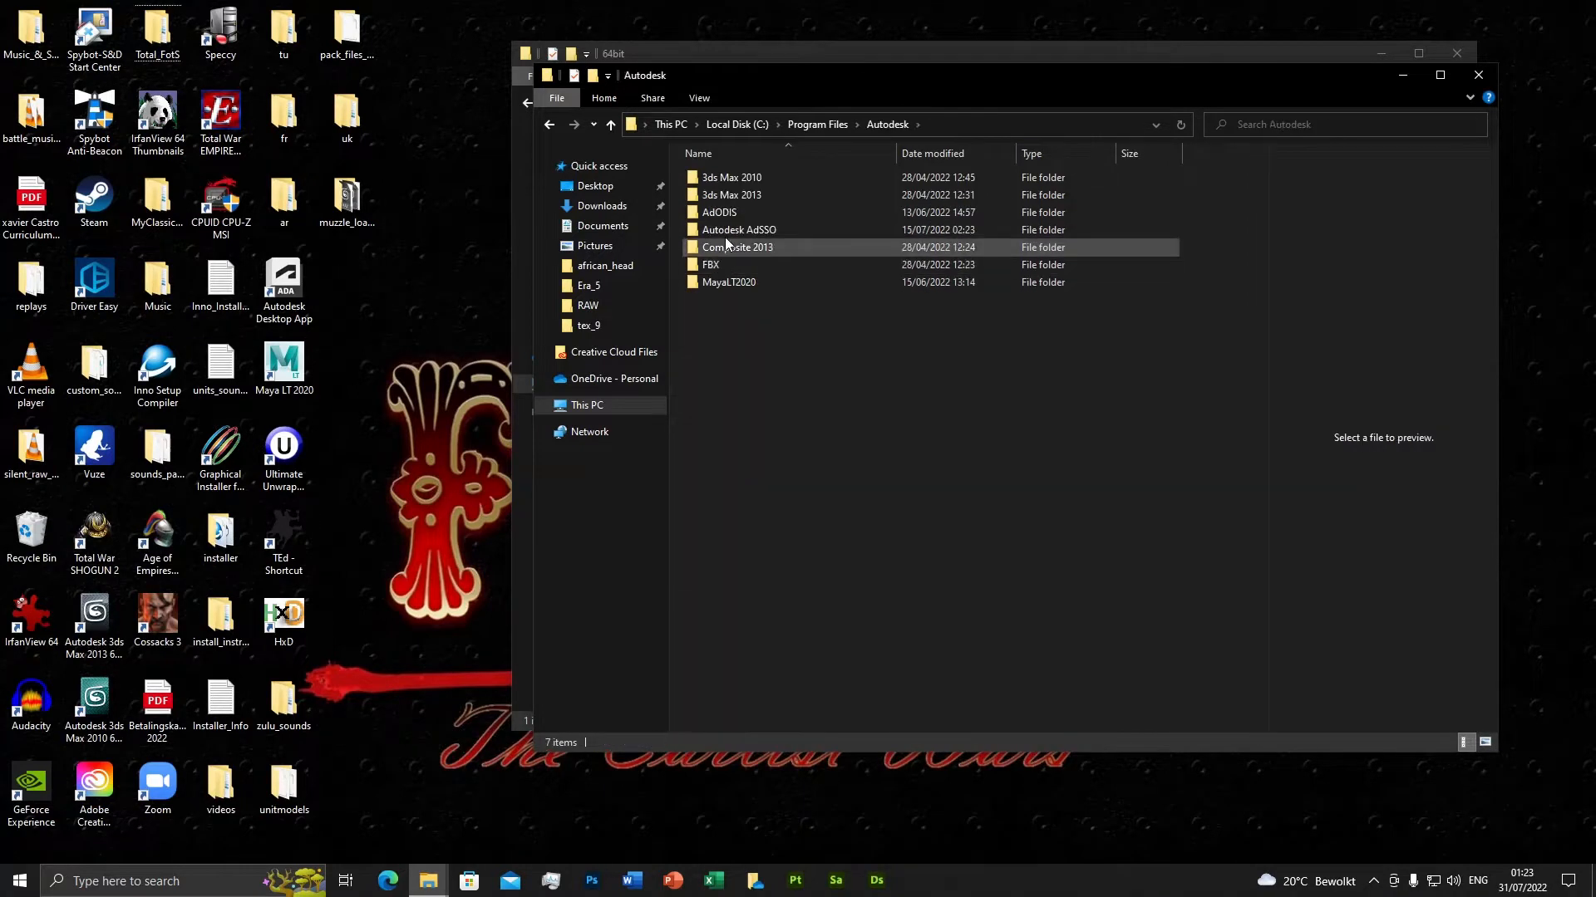
Open the plugins folder inside the 3ds Max 2013 installation folder.
double_click(743, 194)
scroll(786, 555, down, 5)
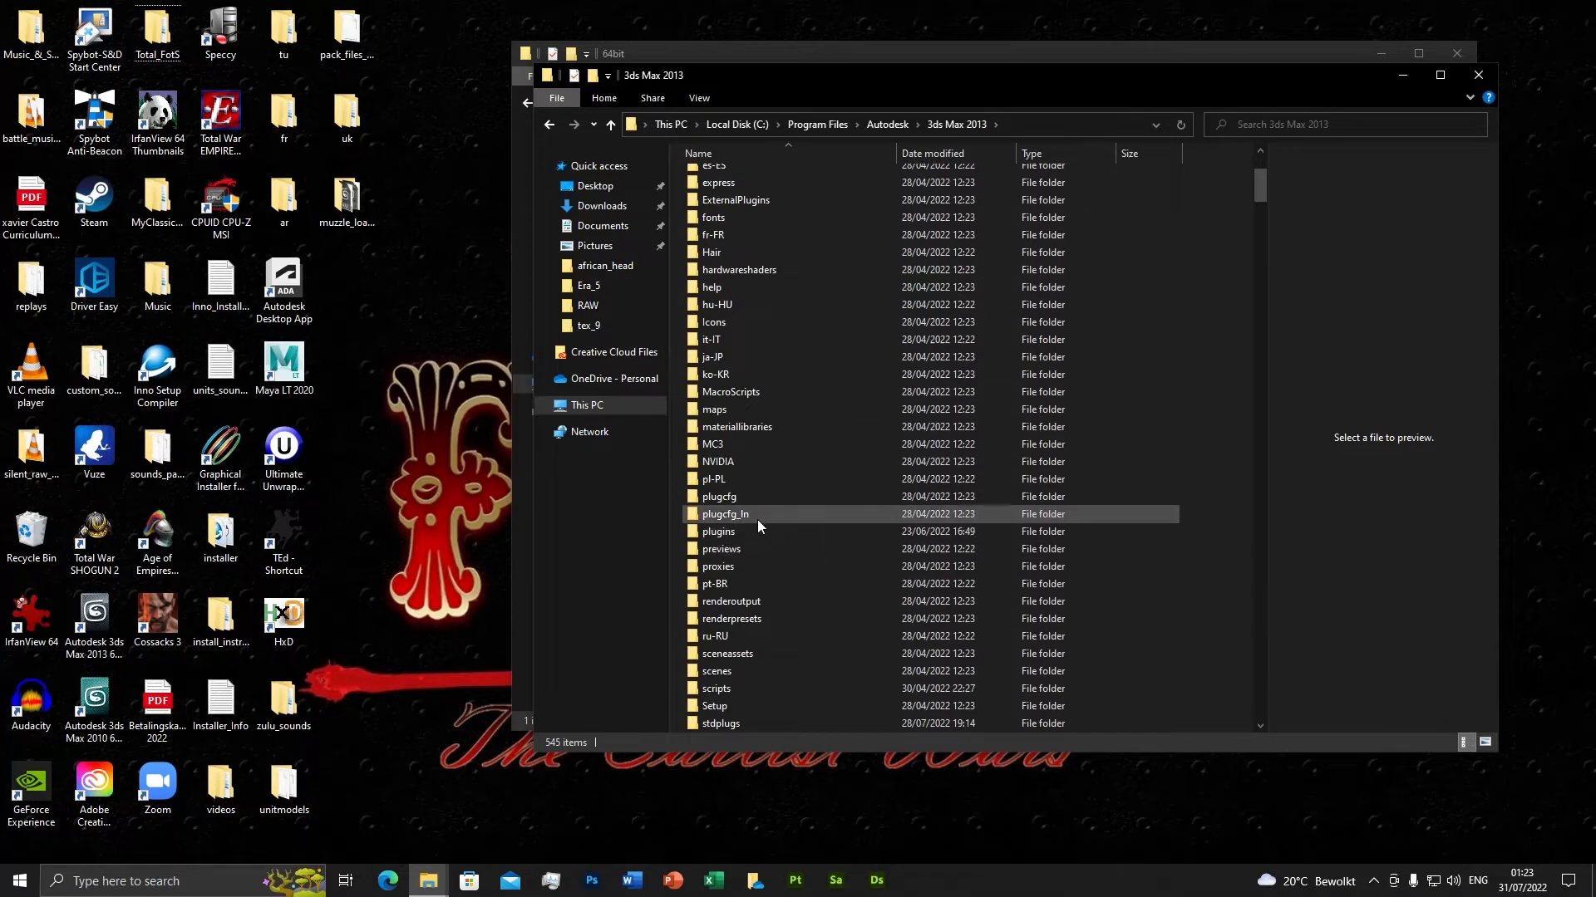
double_click(723, 532)
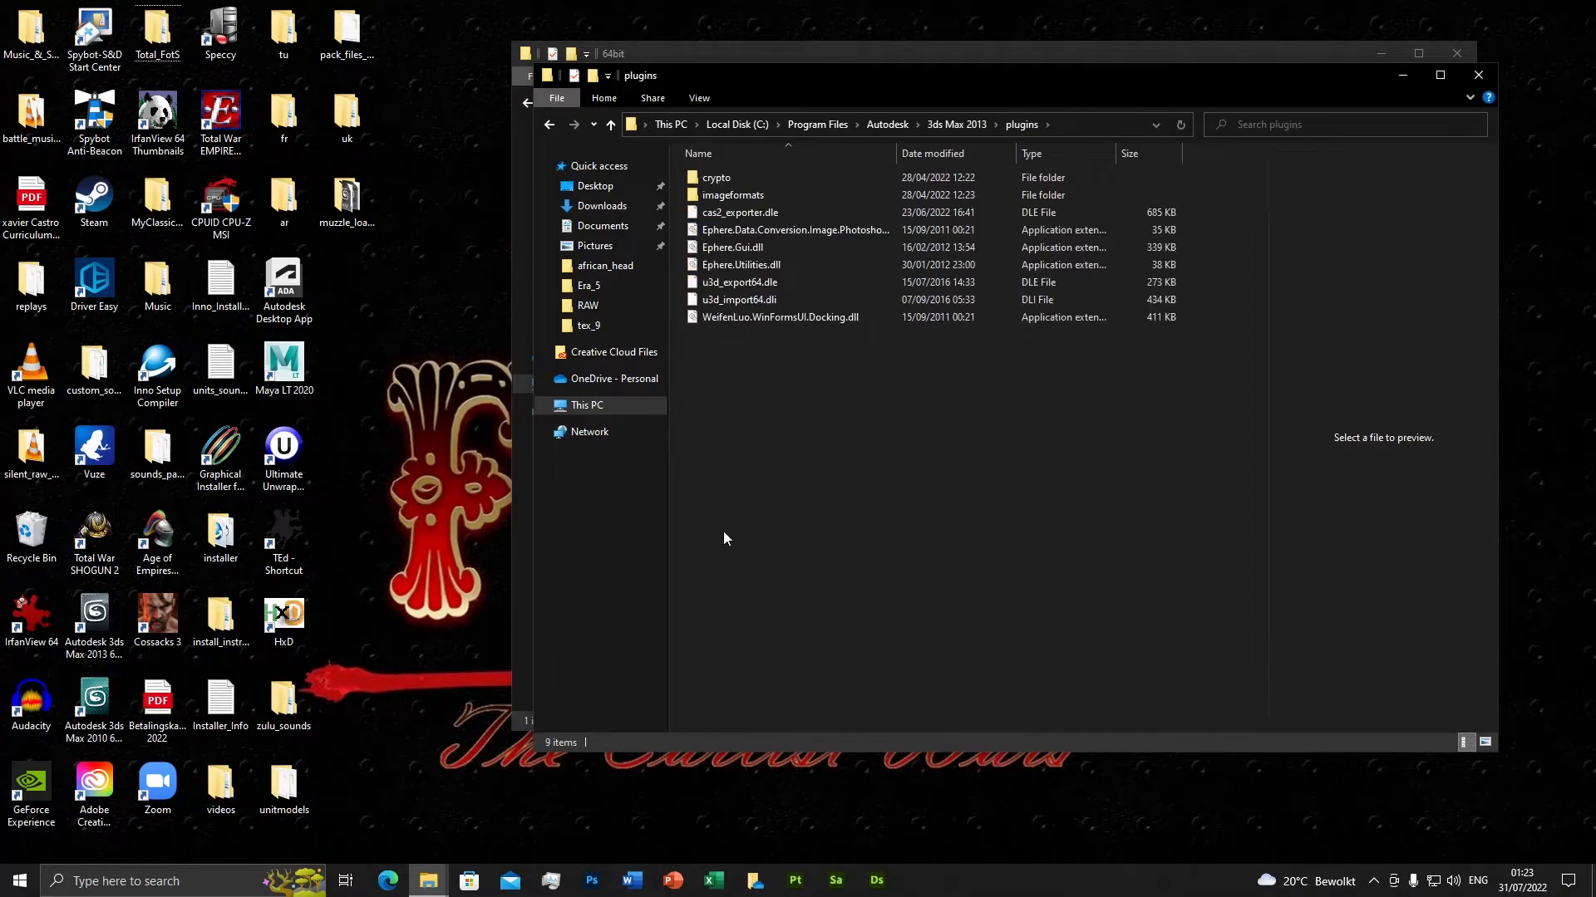
Compare cas2_exporter.dle in the 64bit folder with the copy in plugins side by side, and close both windows.
drag(881, 79, 395, 116)
drag(768, 59, 862, 56)
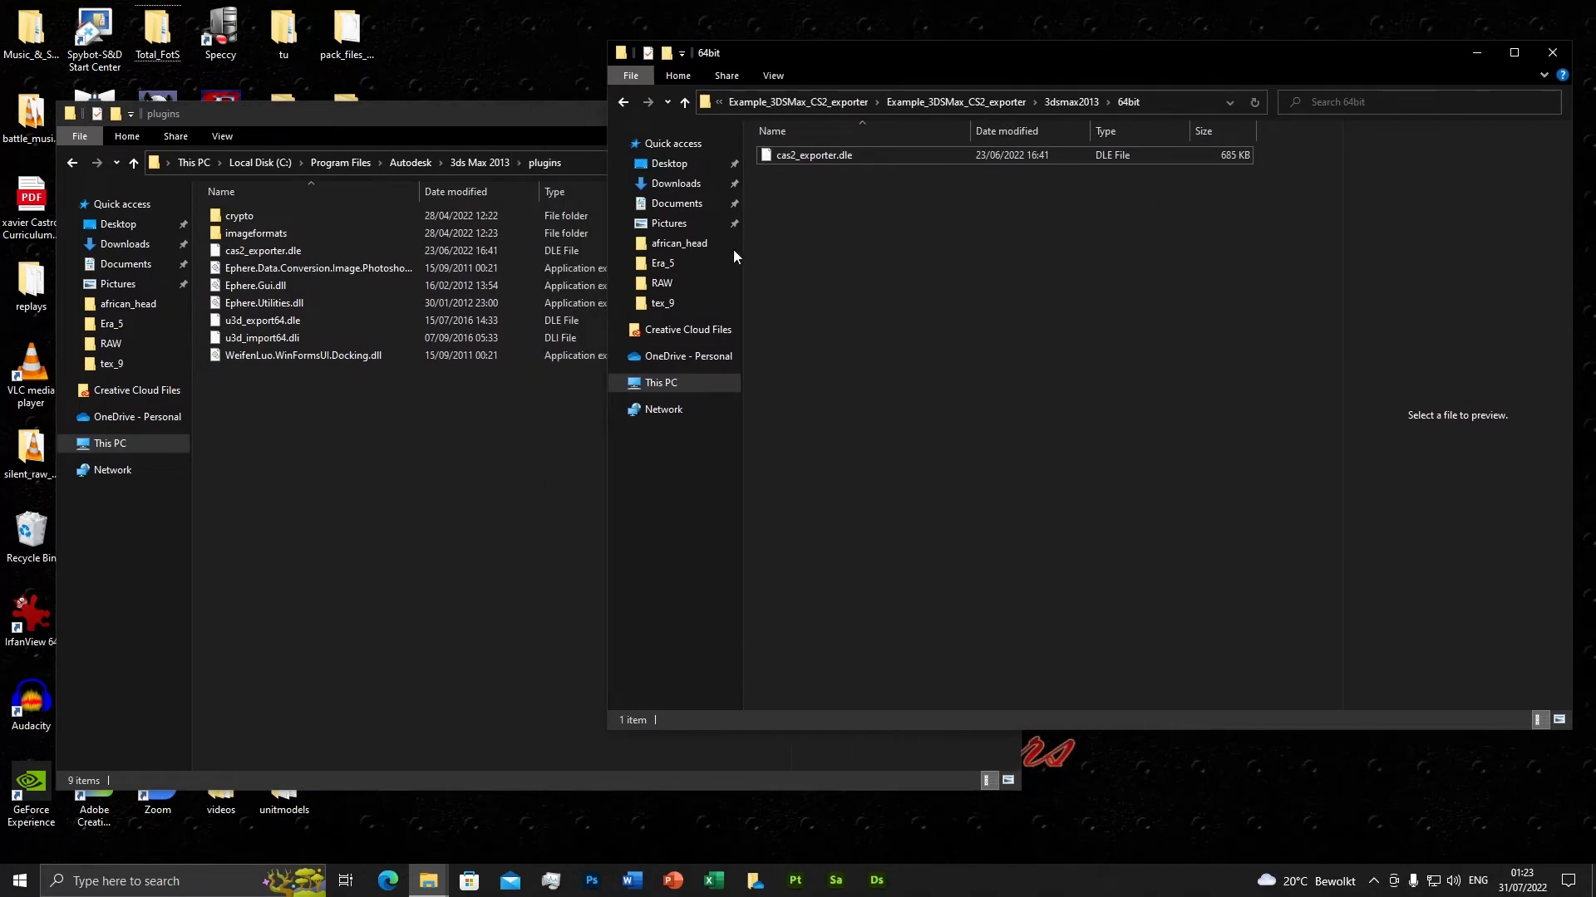
click(829, 156)
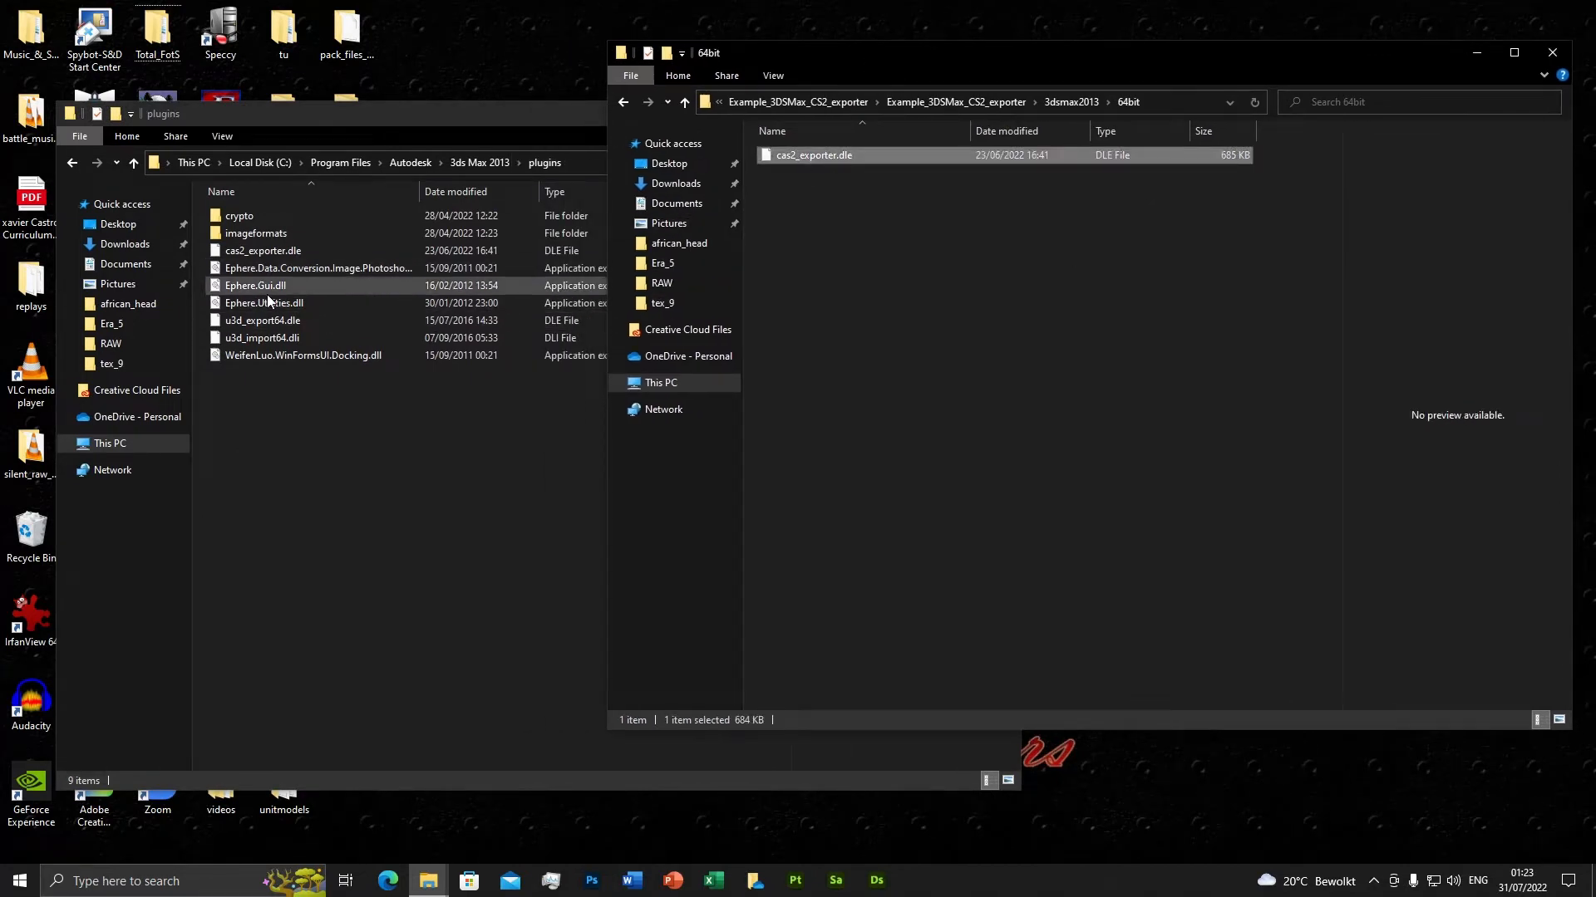
click(252, 251)
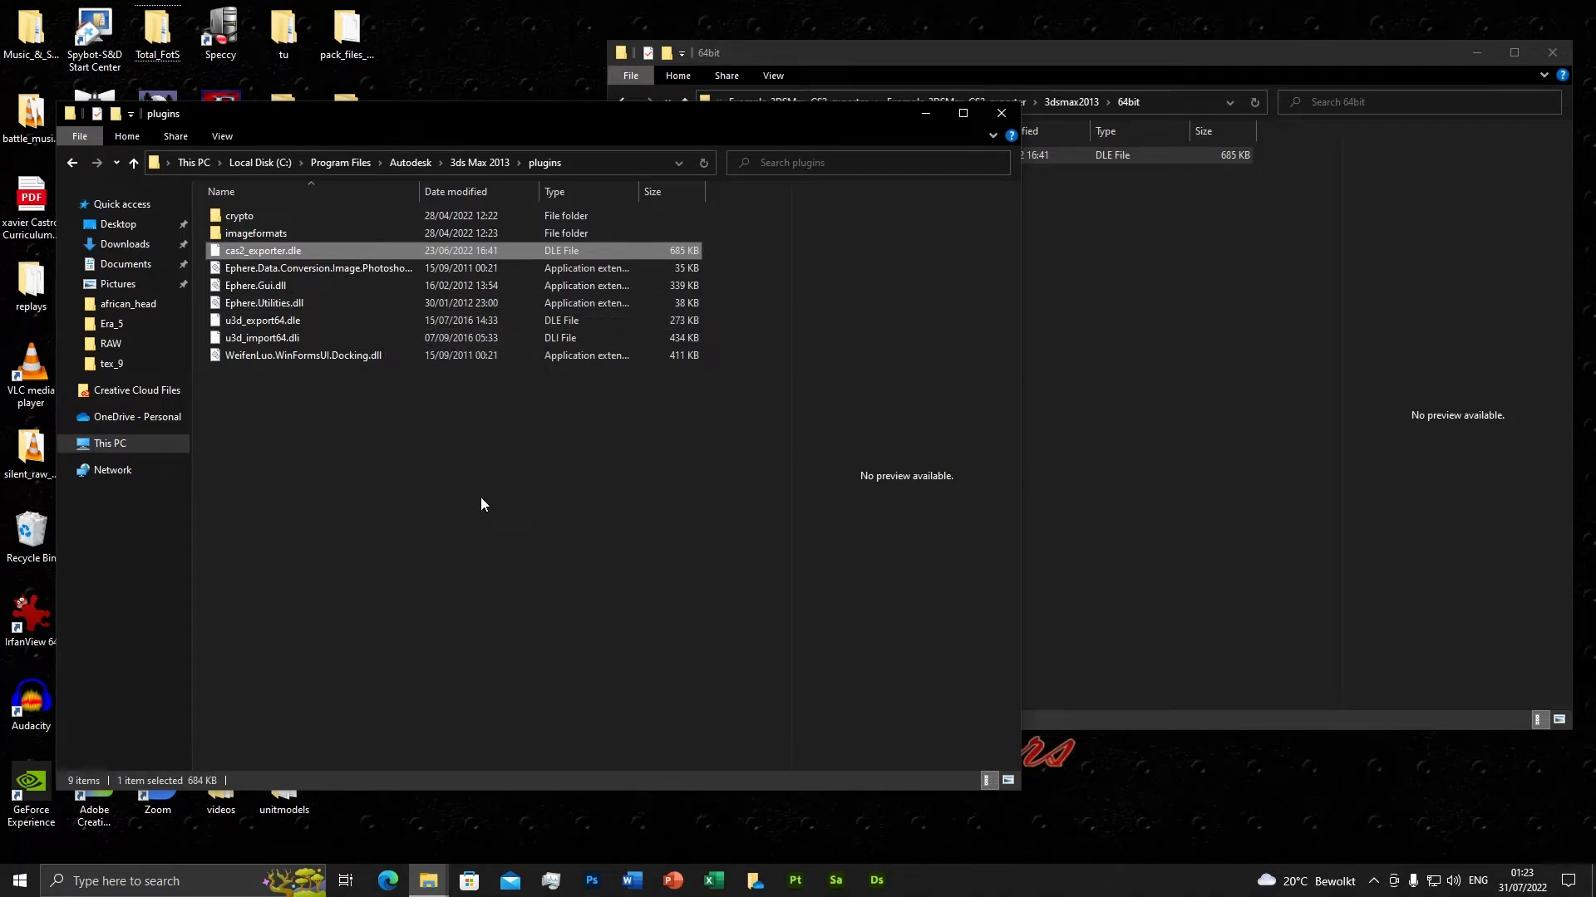
click(1001, 114)
click(1552, 53)
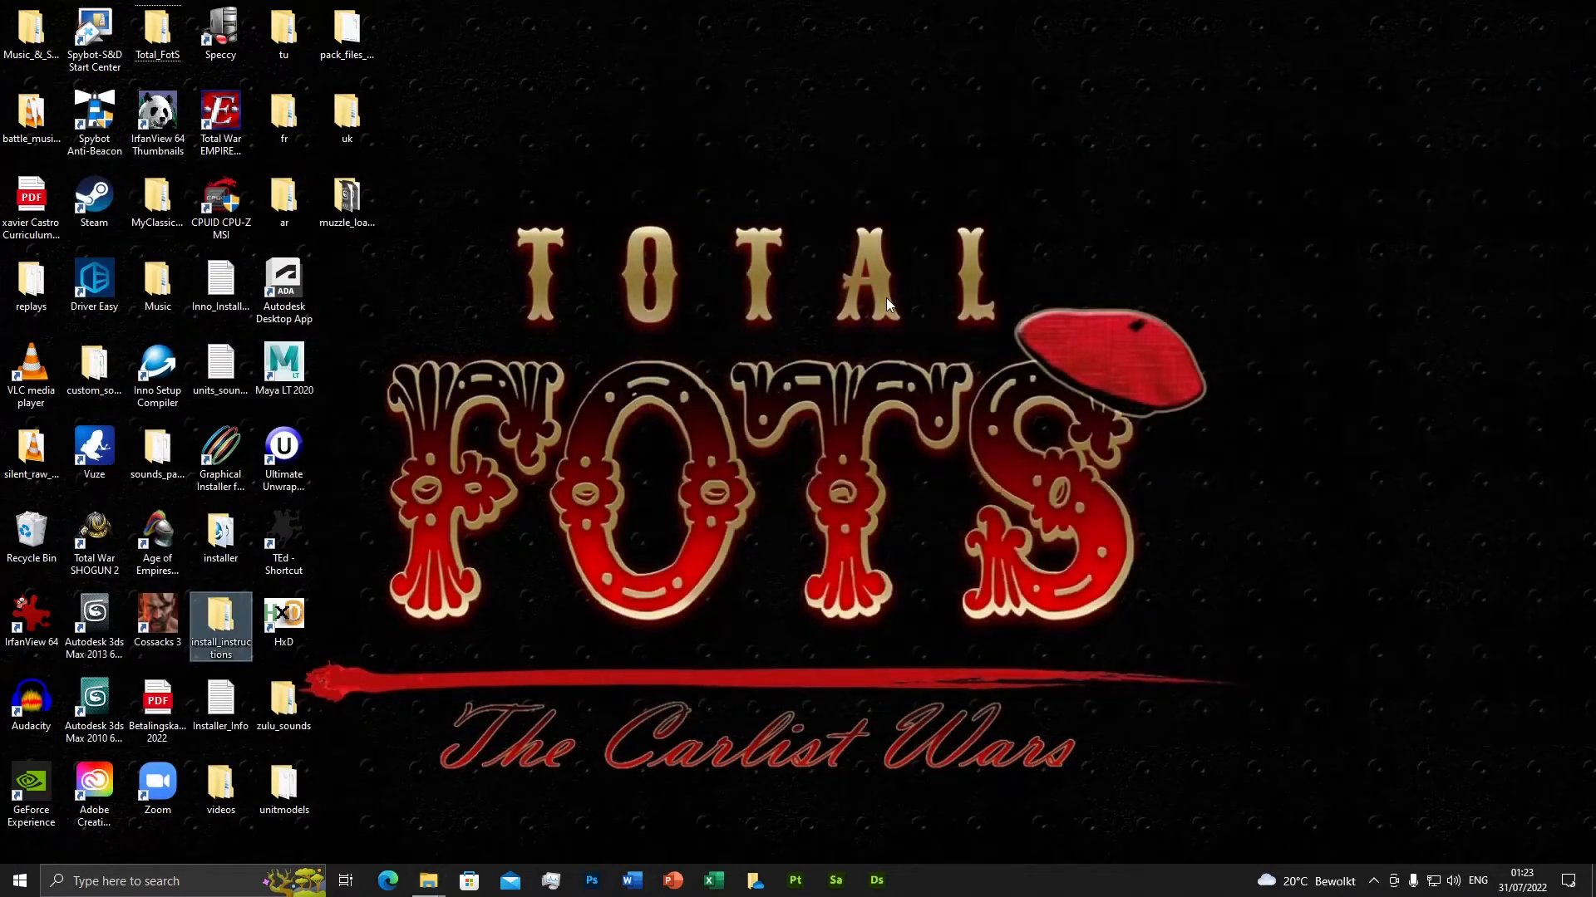
Open the muzzle_loaded_gun folder on the desktop and go through its cannon_smoothbore_bronze_12lb_uk scene files.
double_click(344, 204)
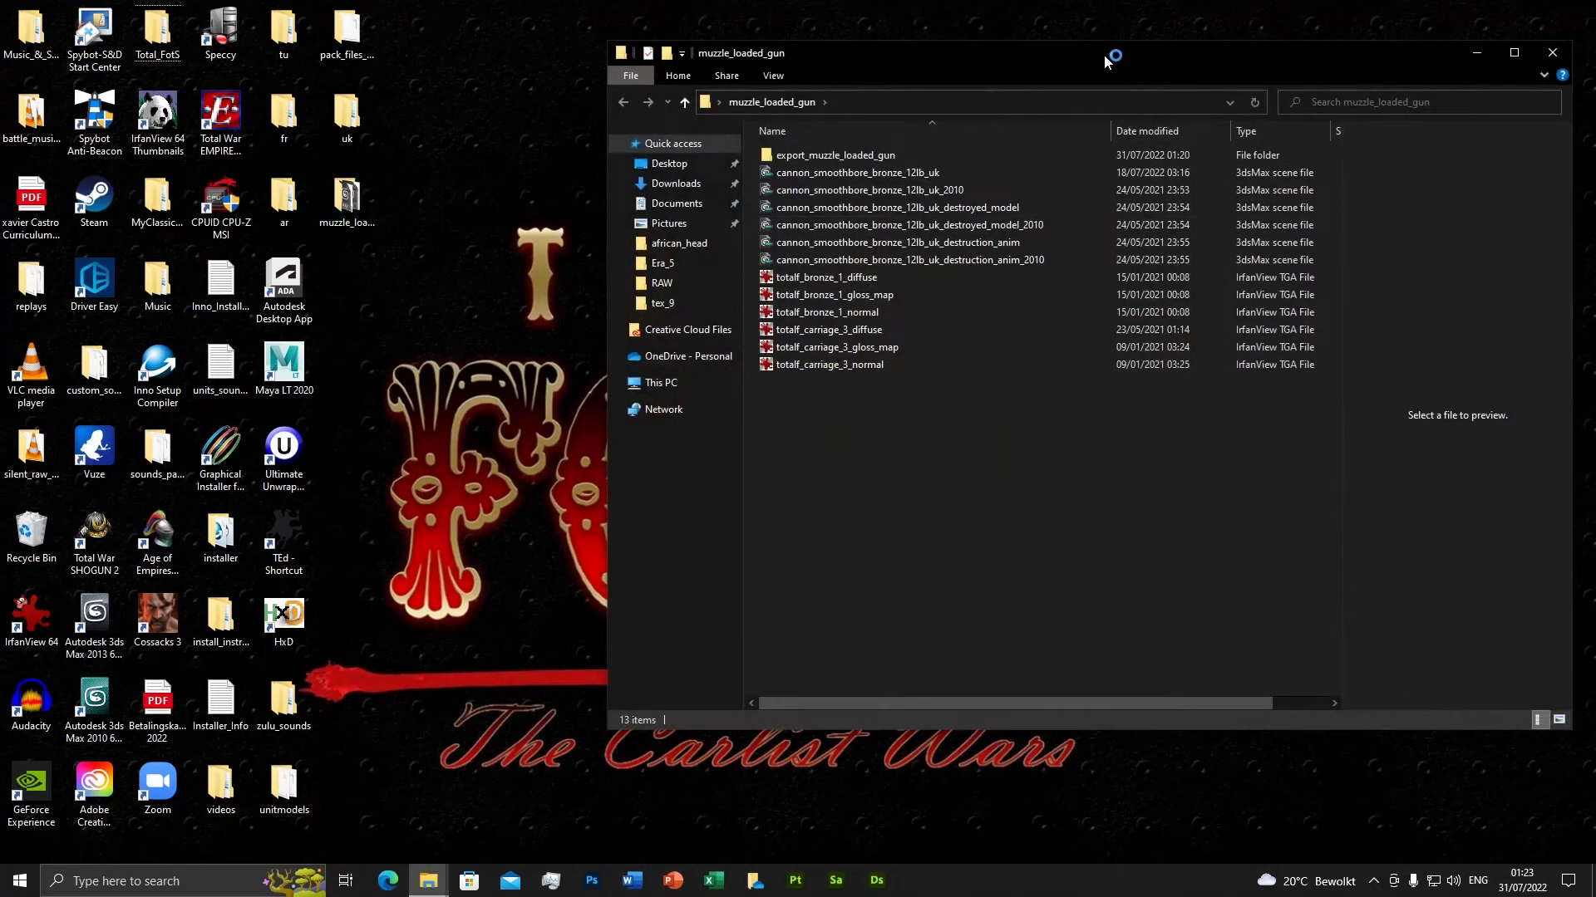
drag(1107, 51, 927, 39)
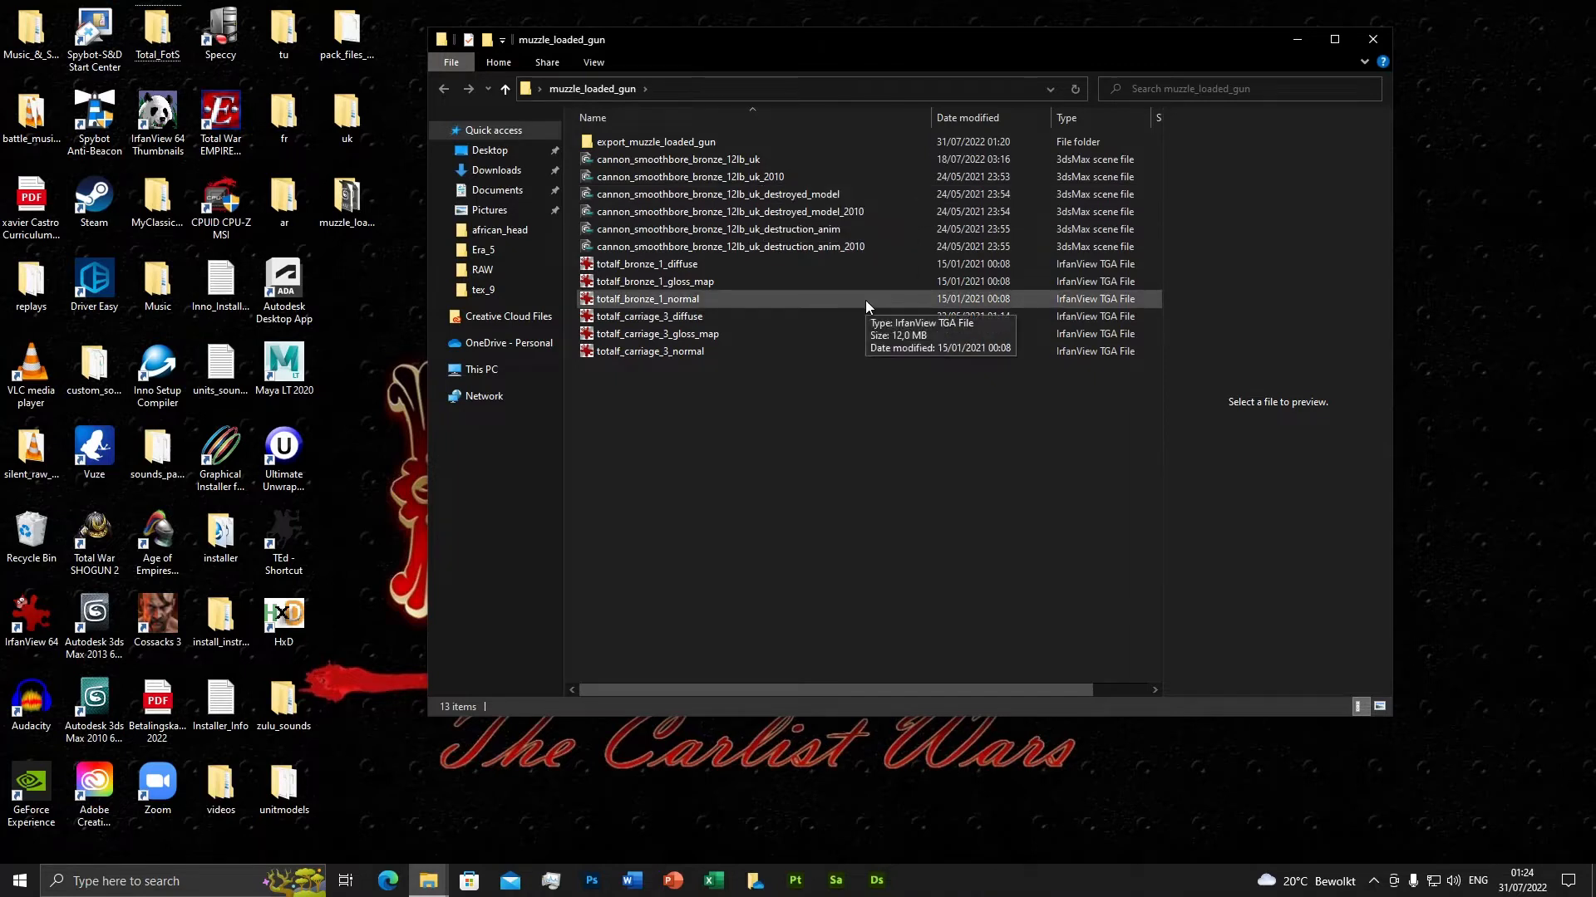
click(751, 161)
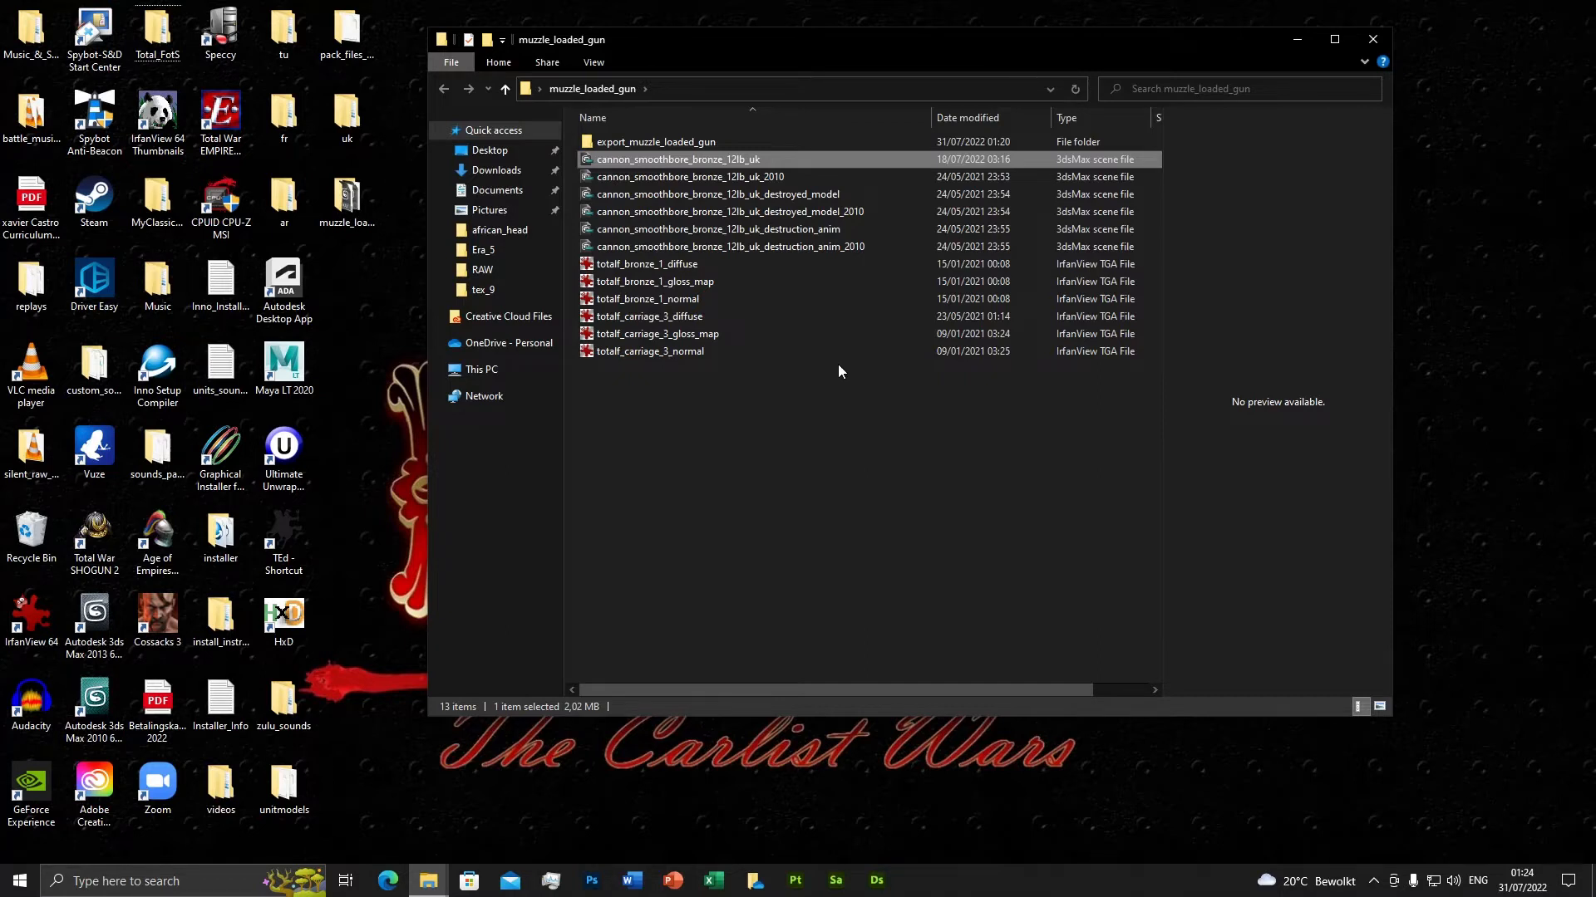
click(823, 213)
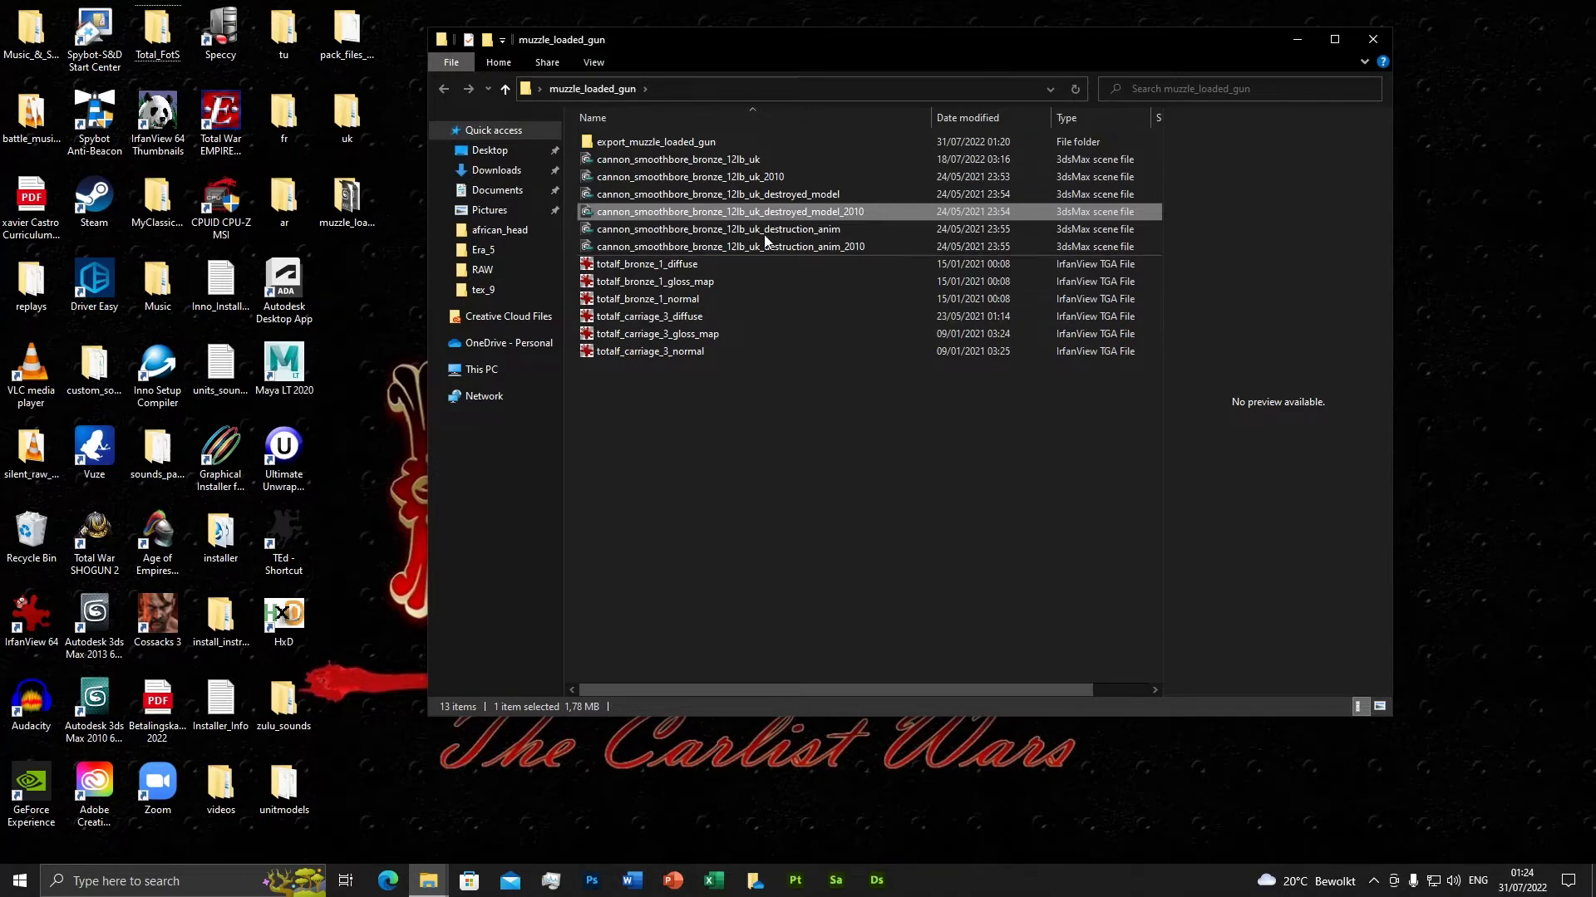
click(747, 159)
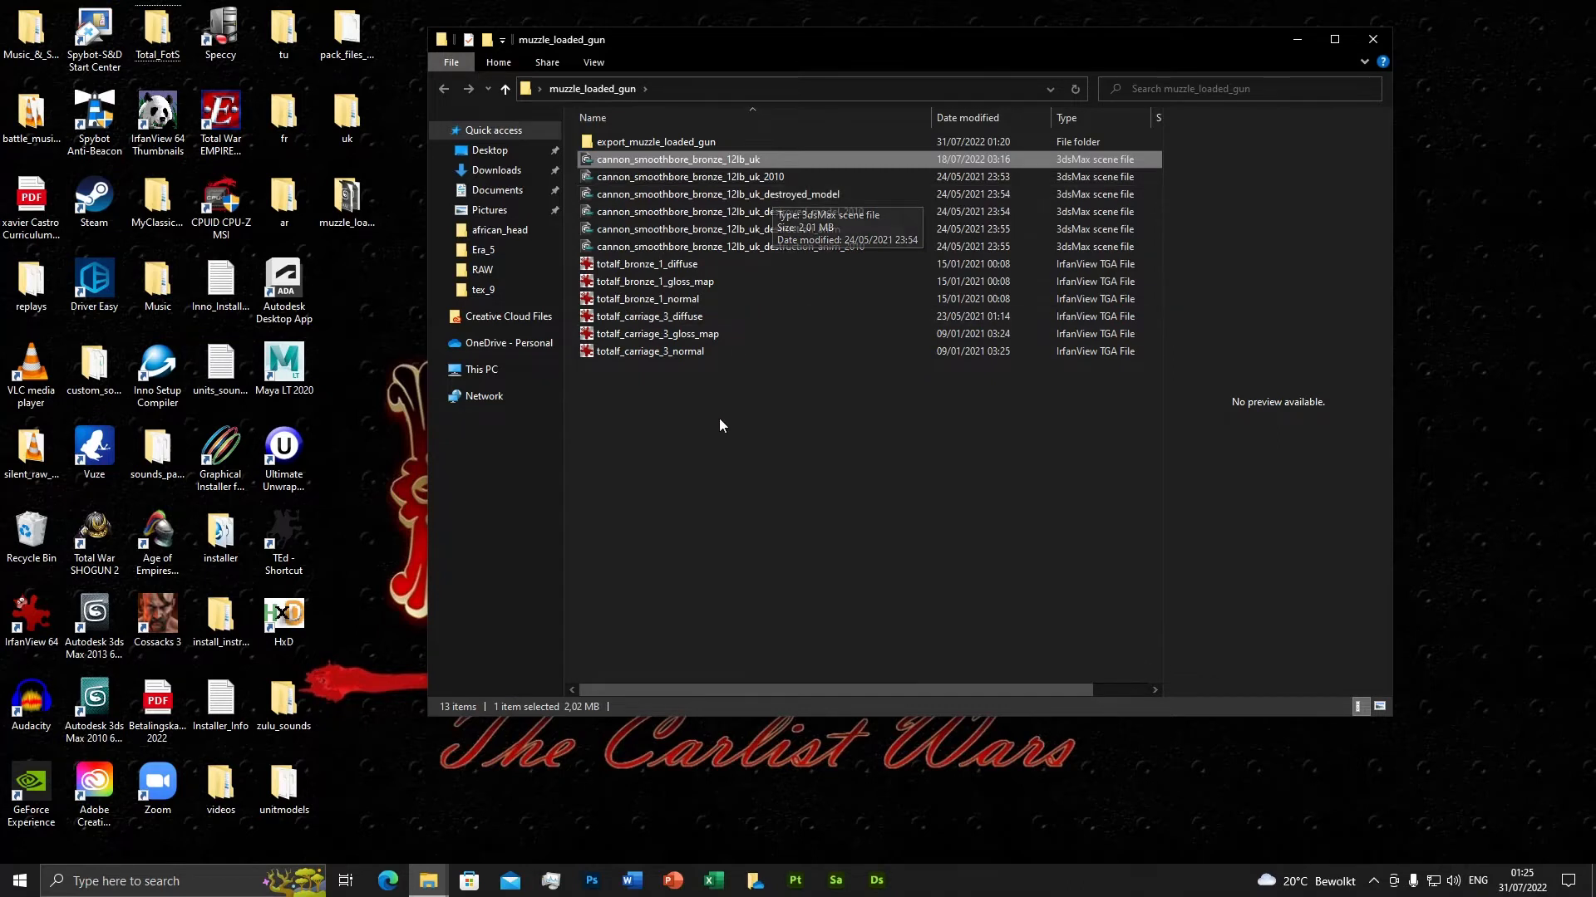
View the totalf_bronze_1_gloss_map texture in IrfanView and close it.
click(687, 266)
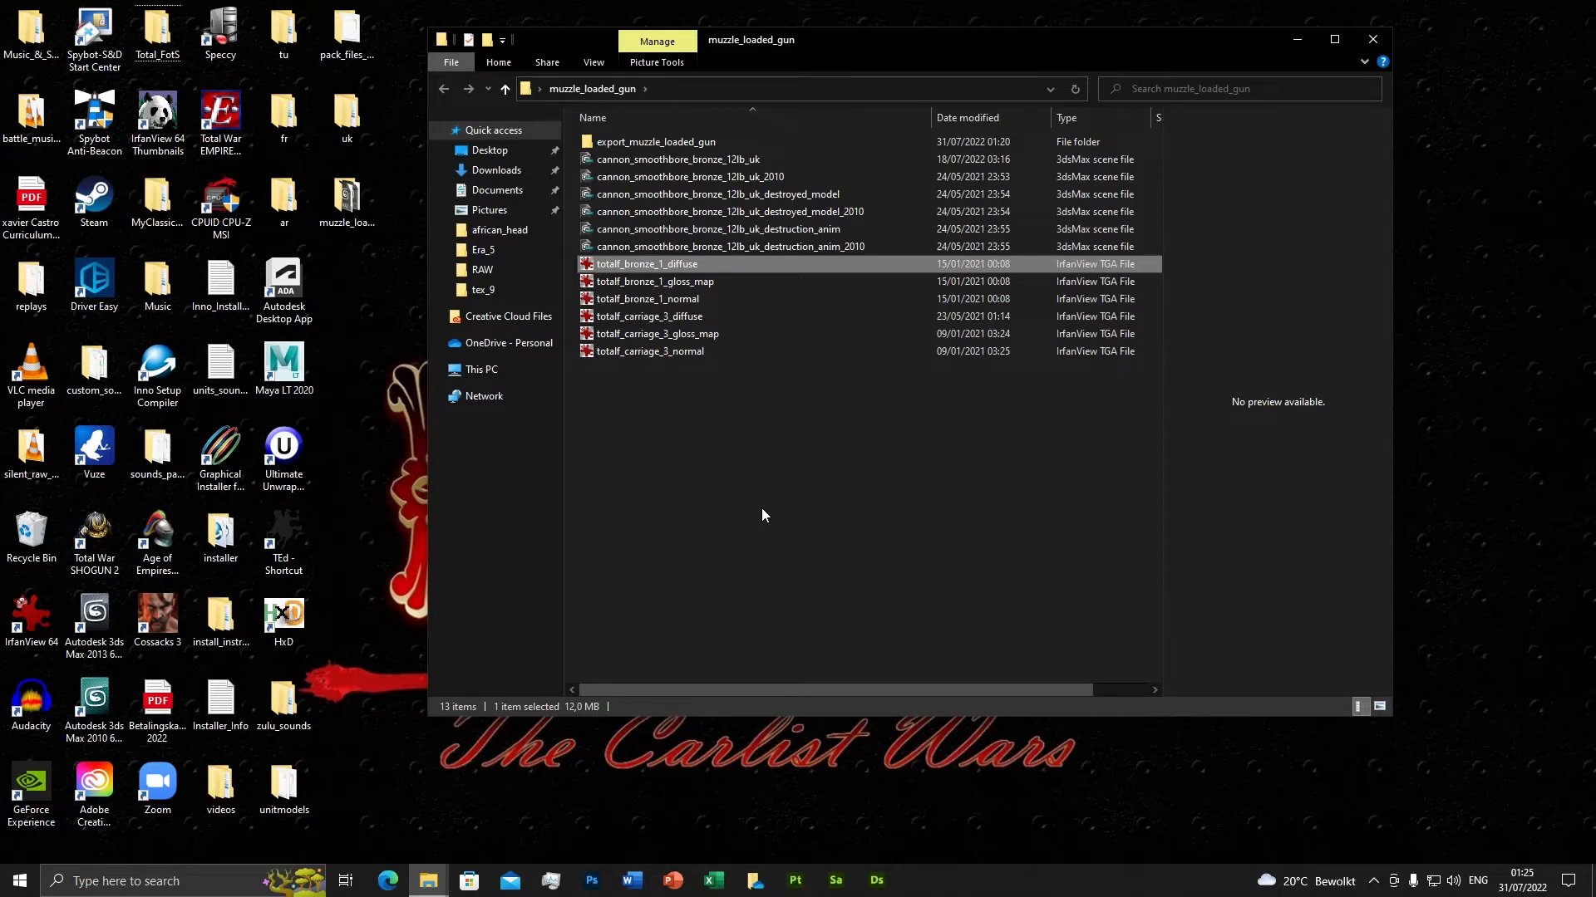
double_click(687, 282)
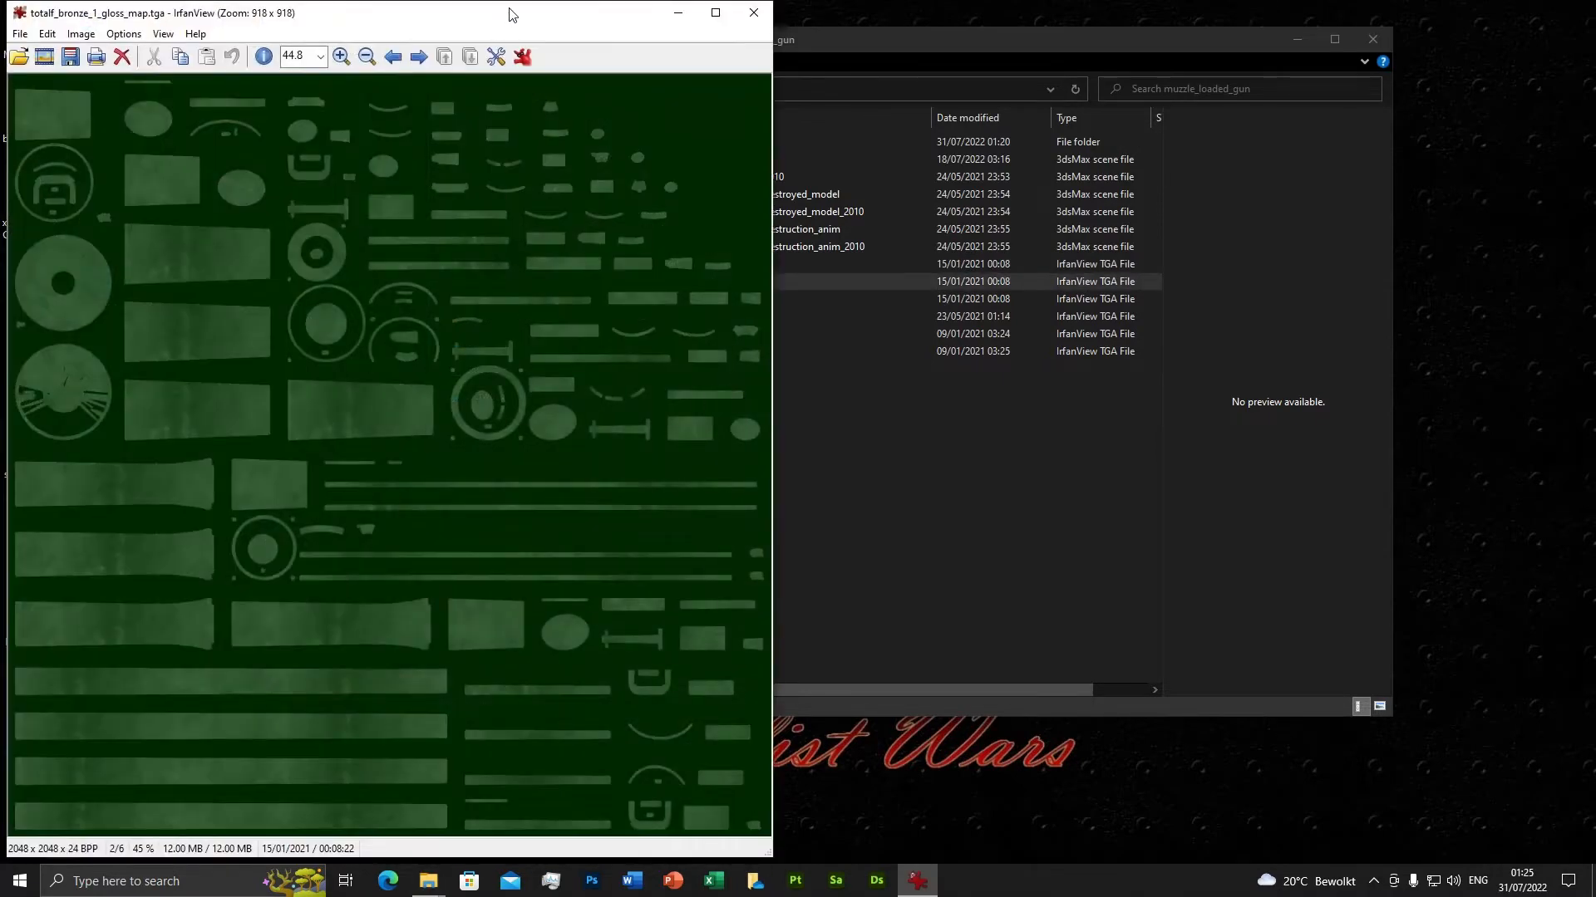
drag(510, 12, 777, 13)
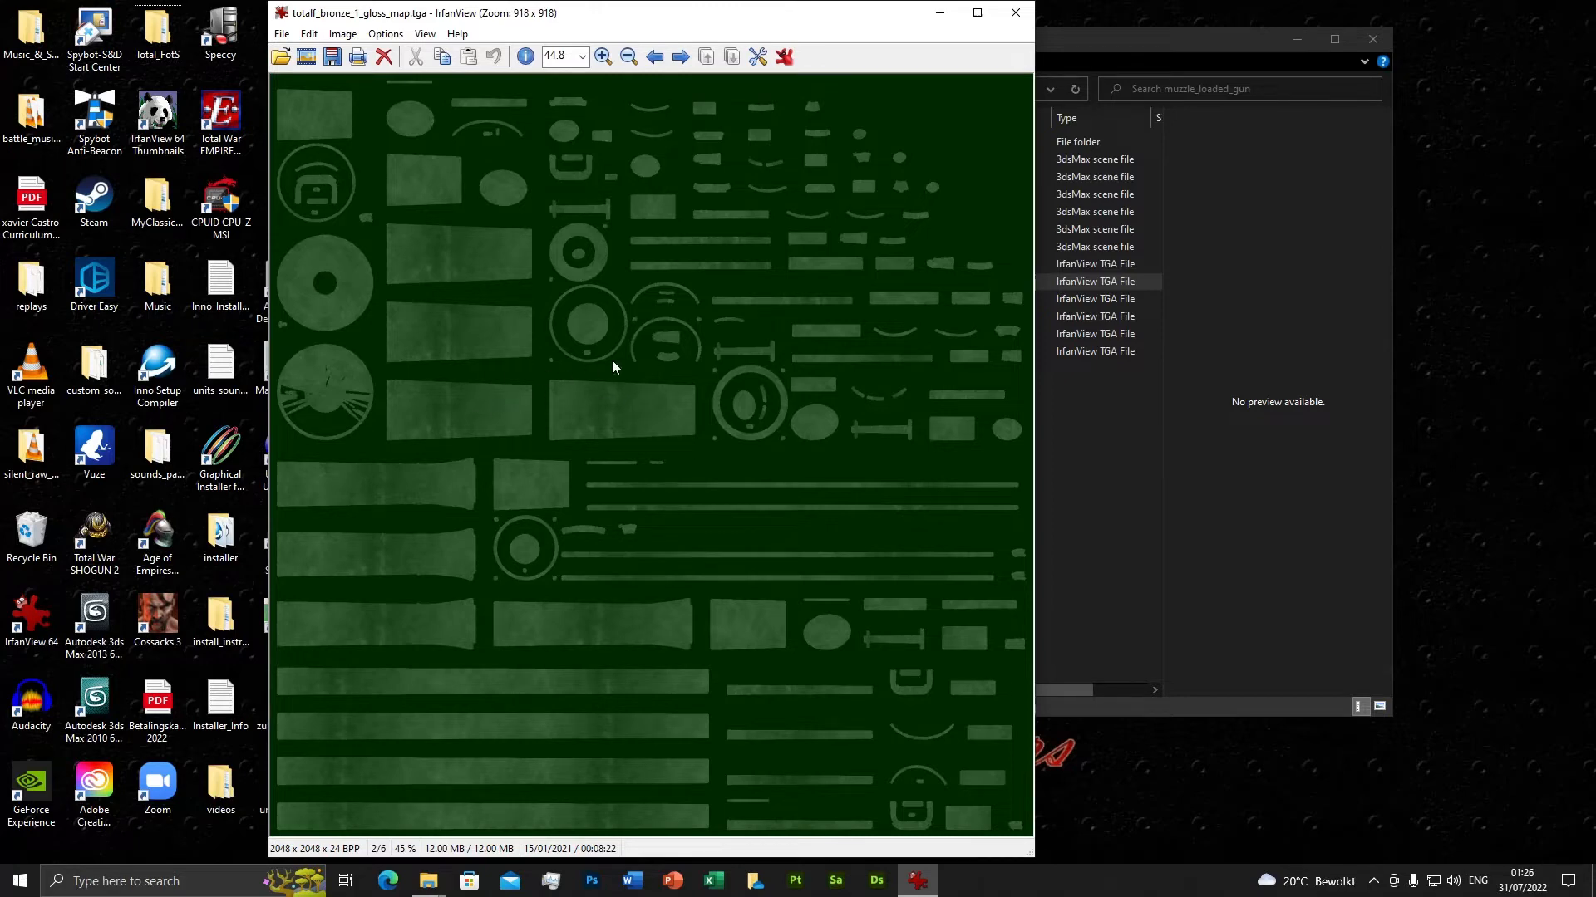
click(1015, 13)
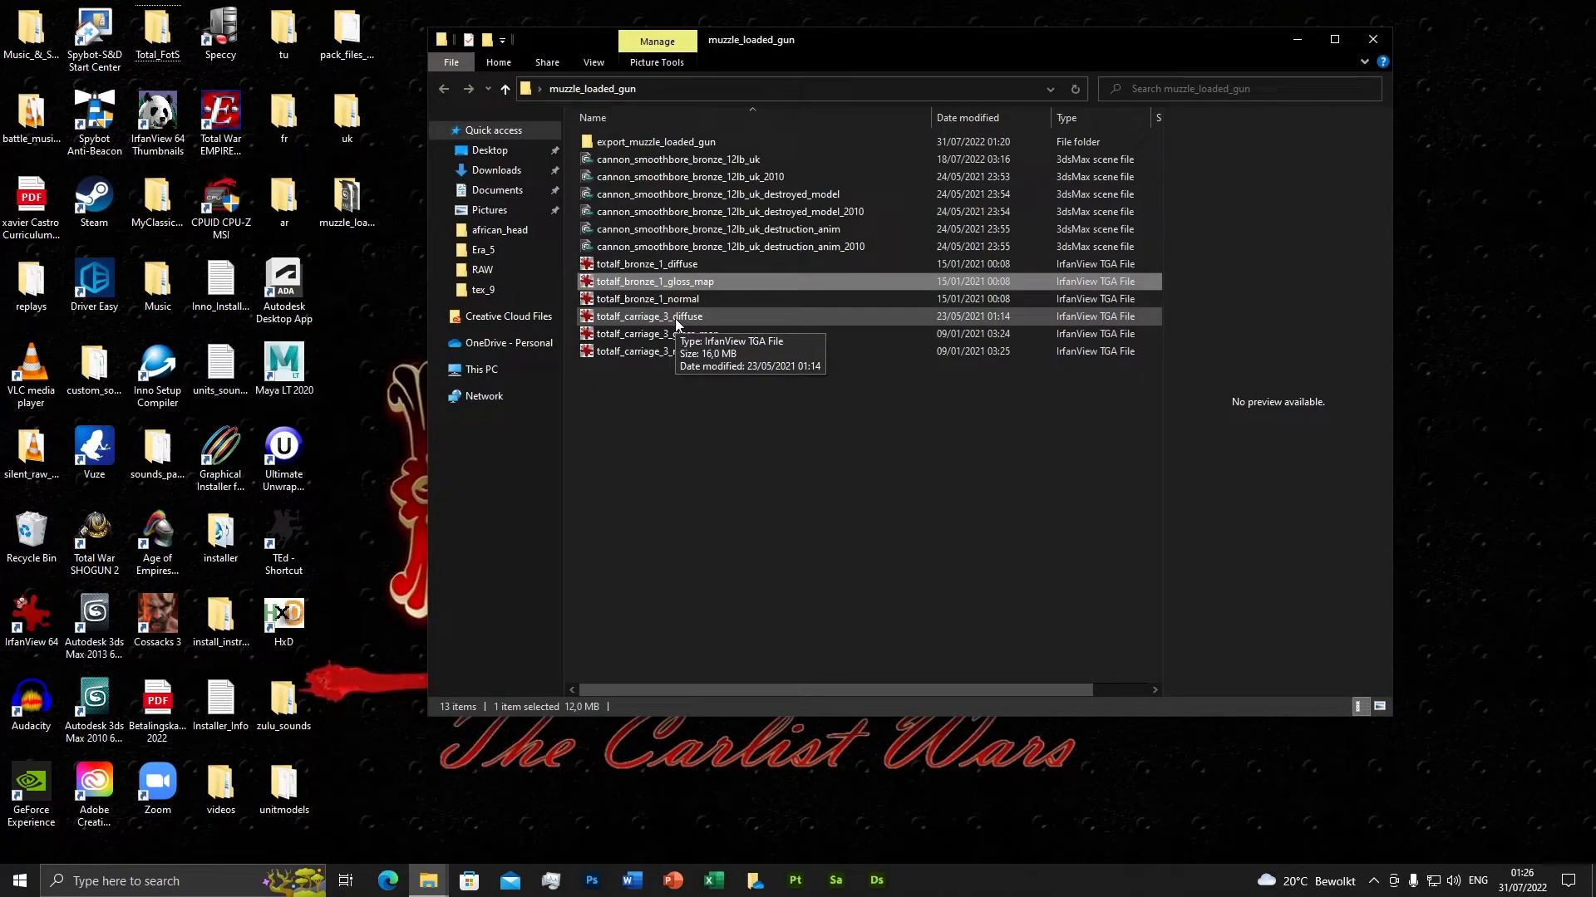
View the totalf_bronze_1_normal texture in IrfanView, close it and clear the file selection.
double_click(690, 299)
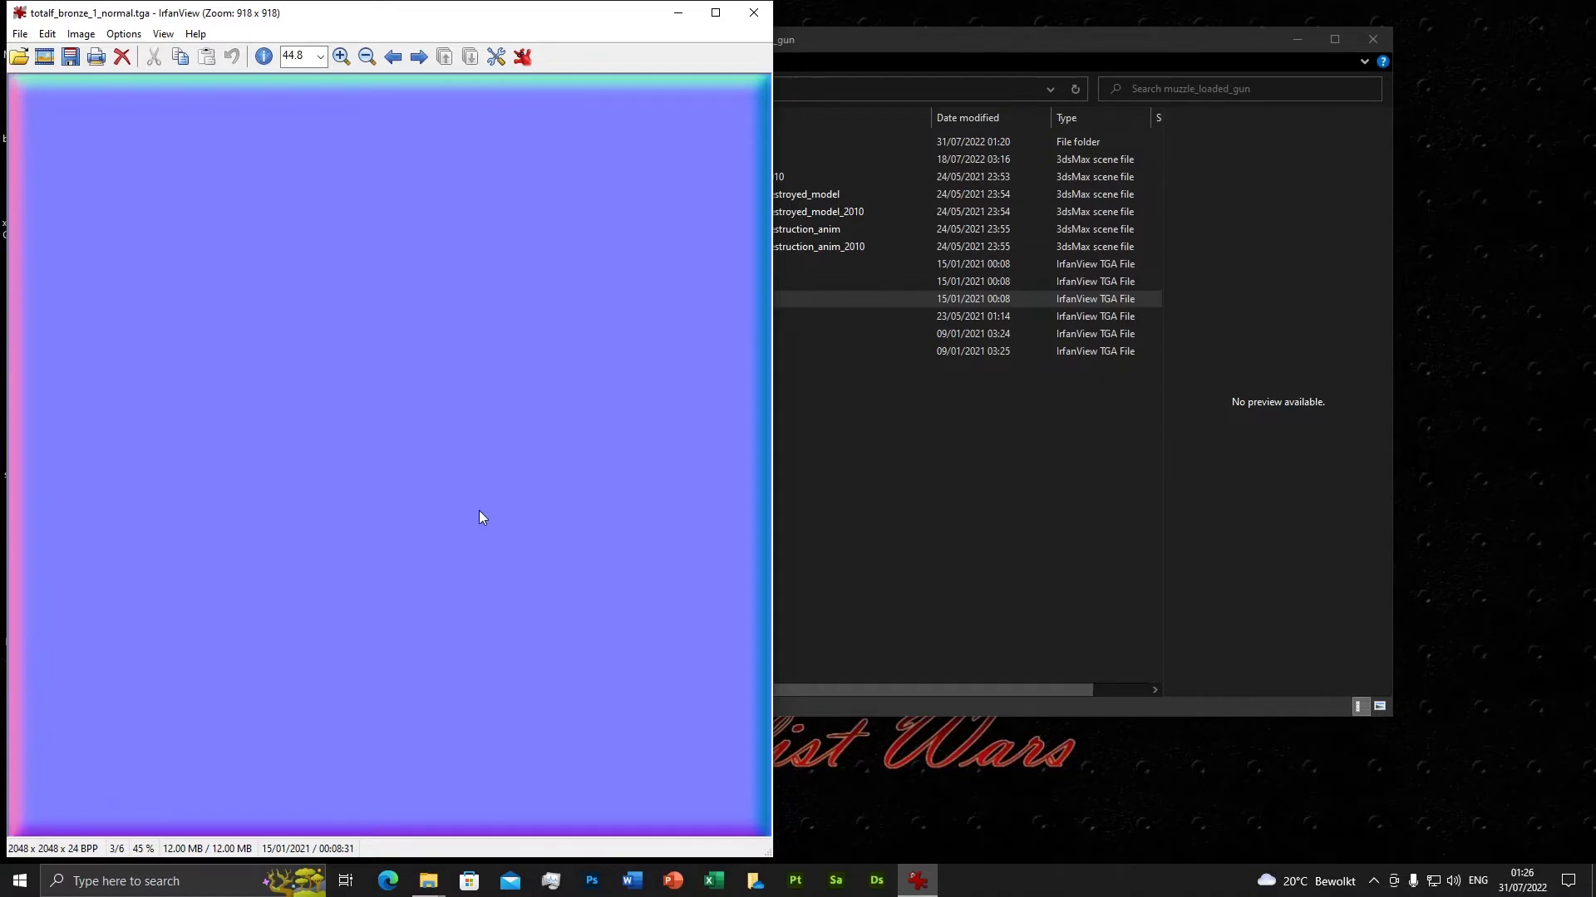
click(753, 13)
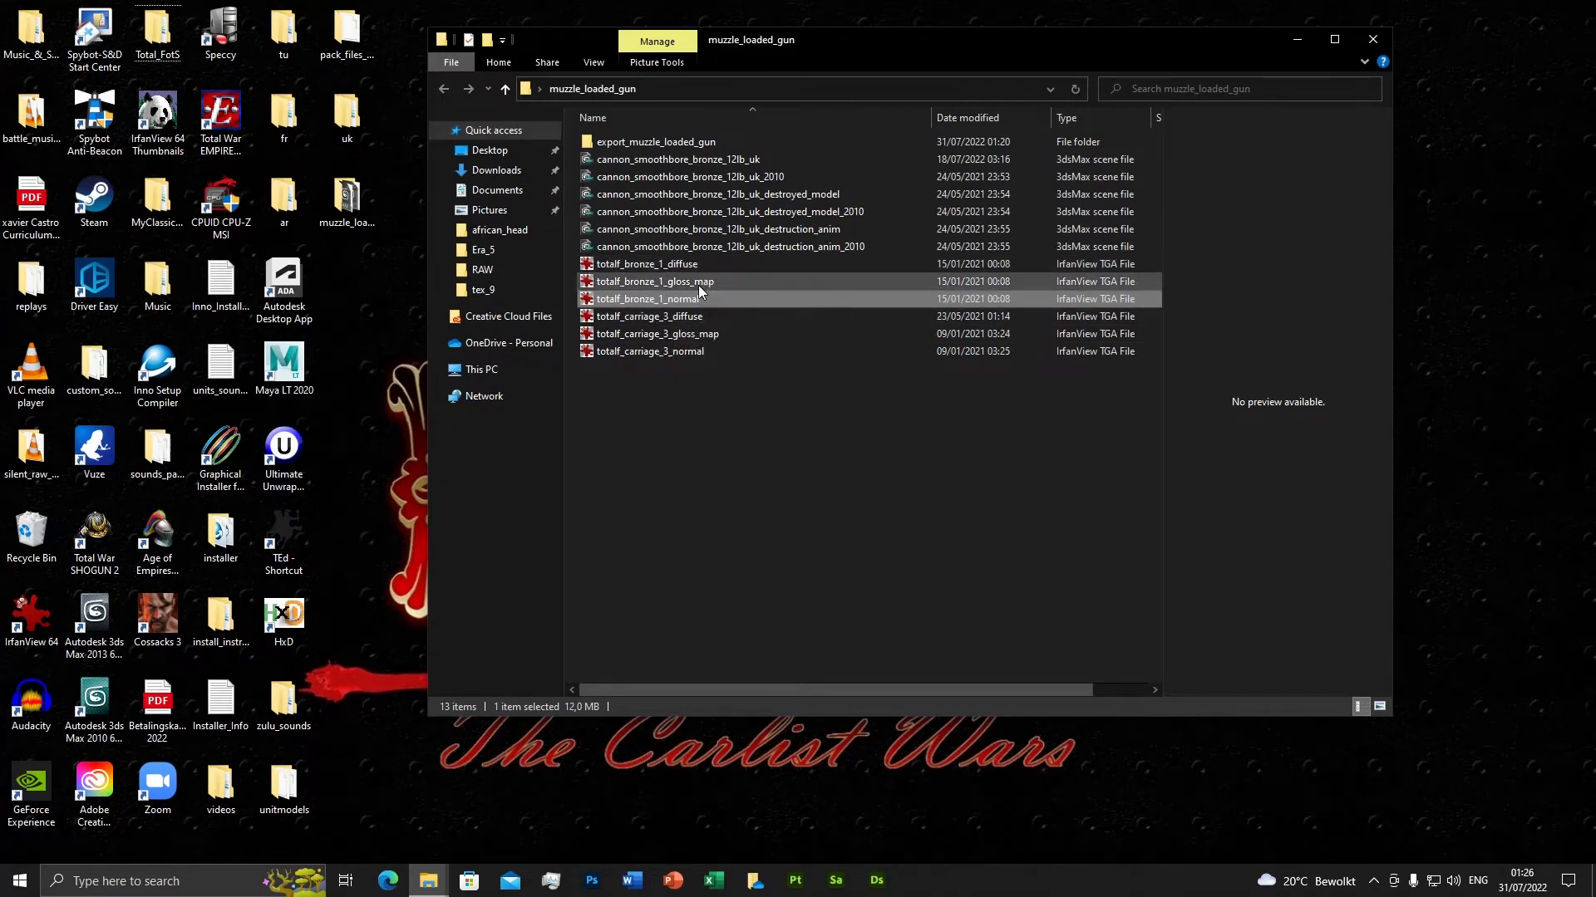
click(779, 471)
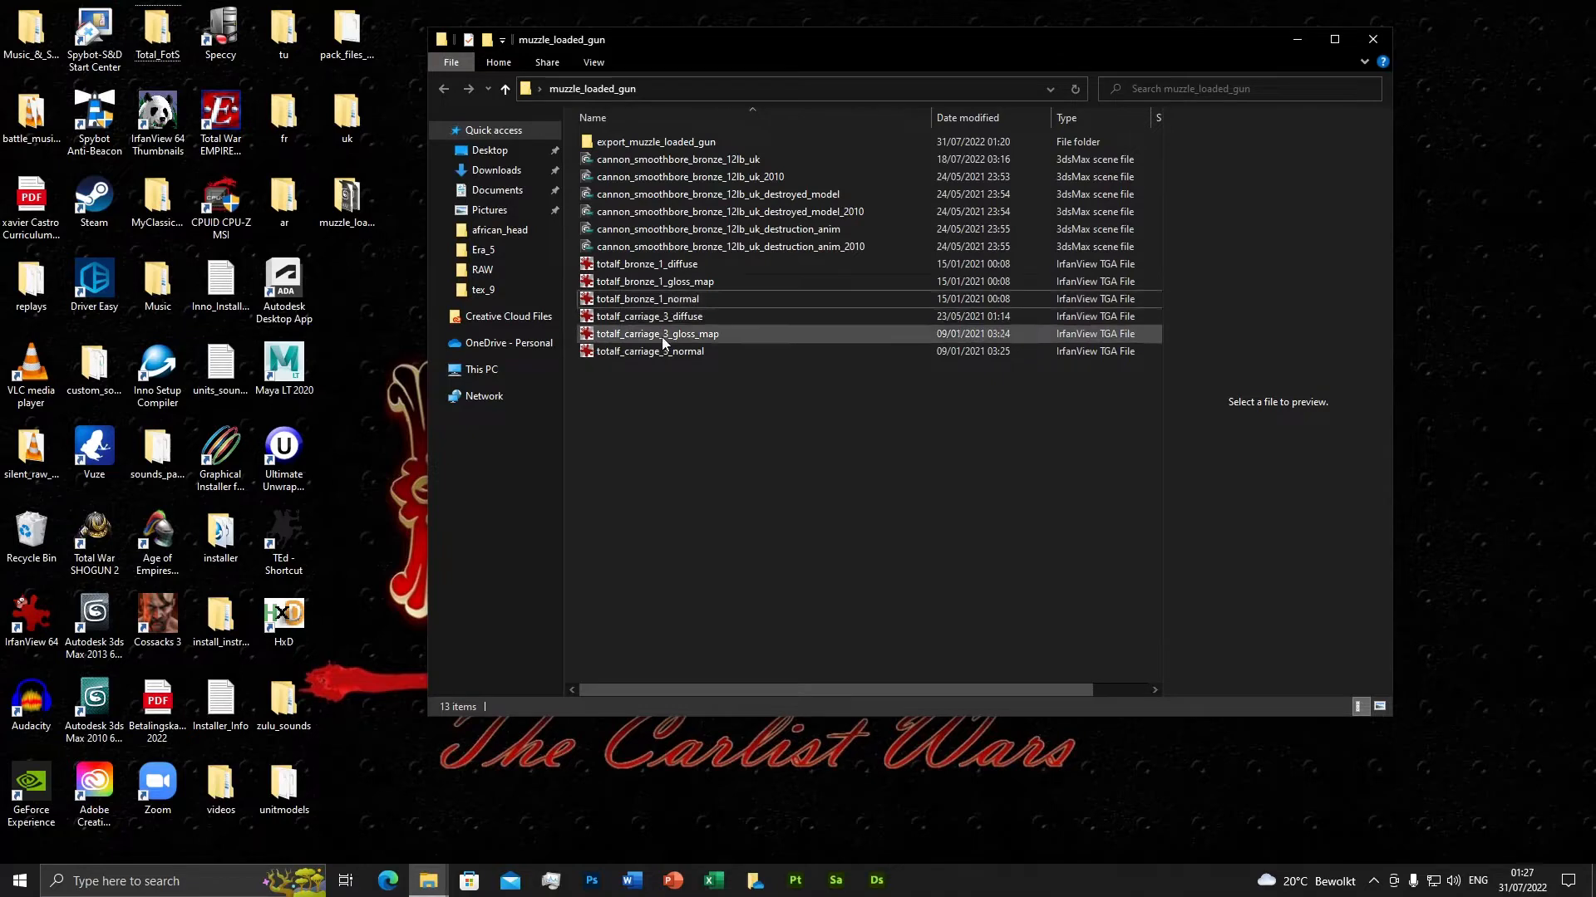
View the totalf_bronze_1_diffuse and totalf_carriage_3_diffuse textures in IrfanView, closing each one.
click(673, 266)
double_click(673, 265)
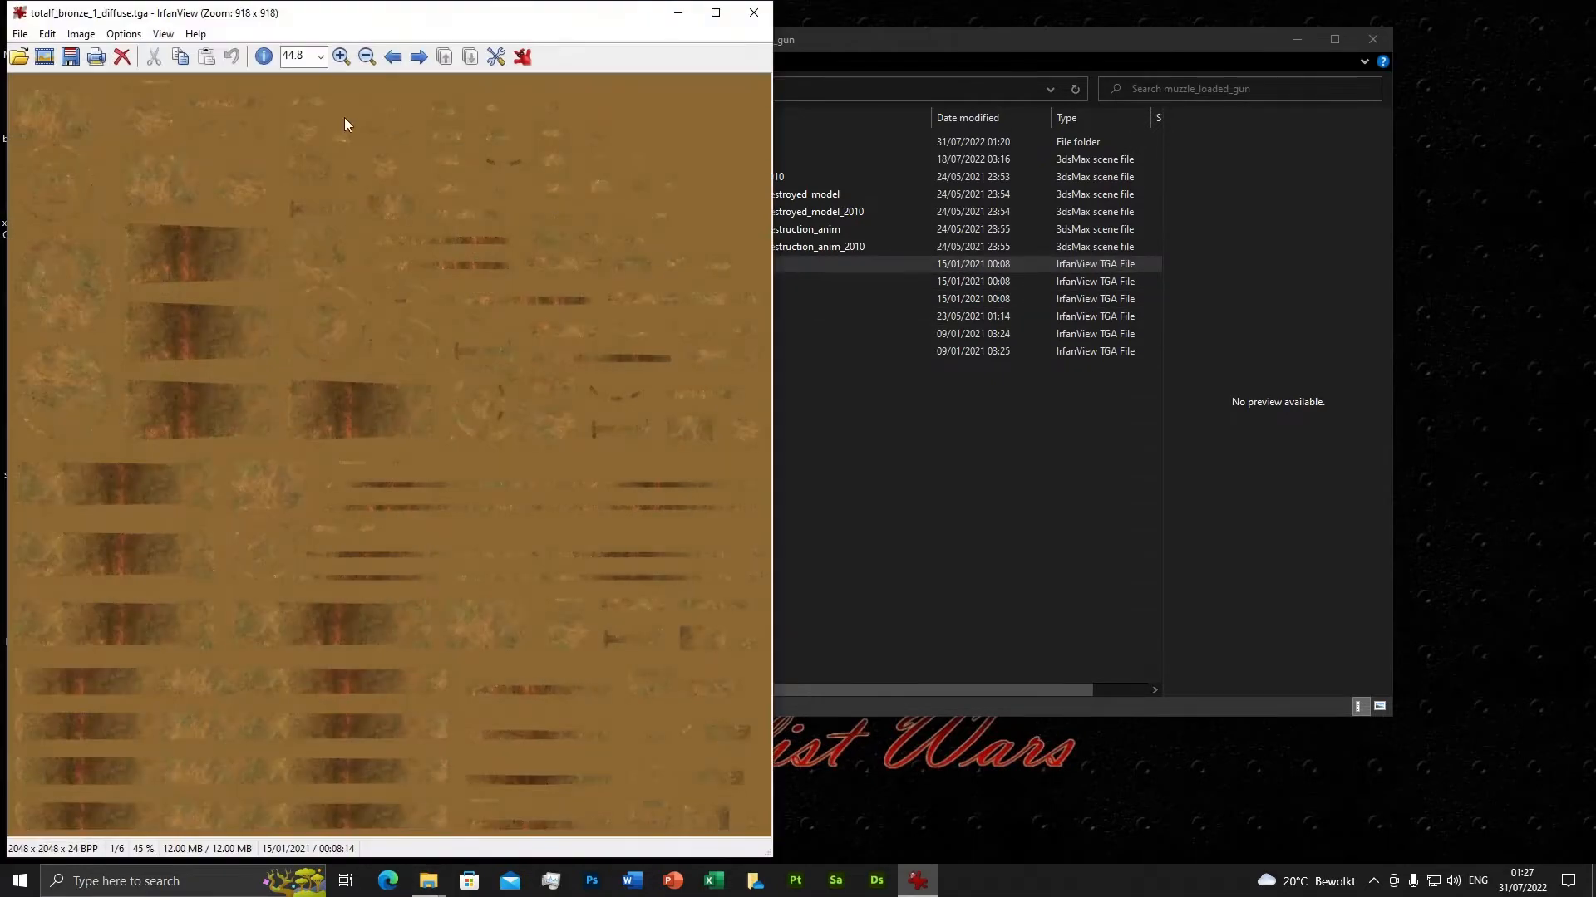
click(754, 13)
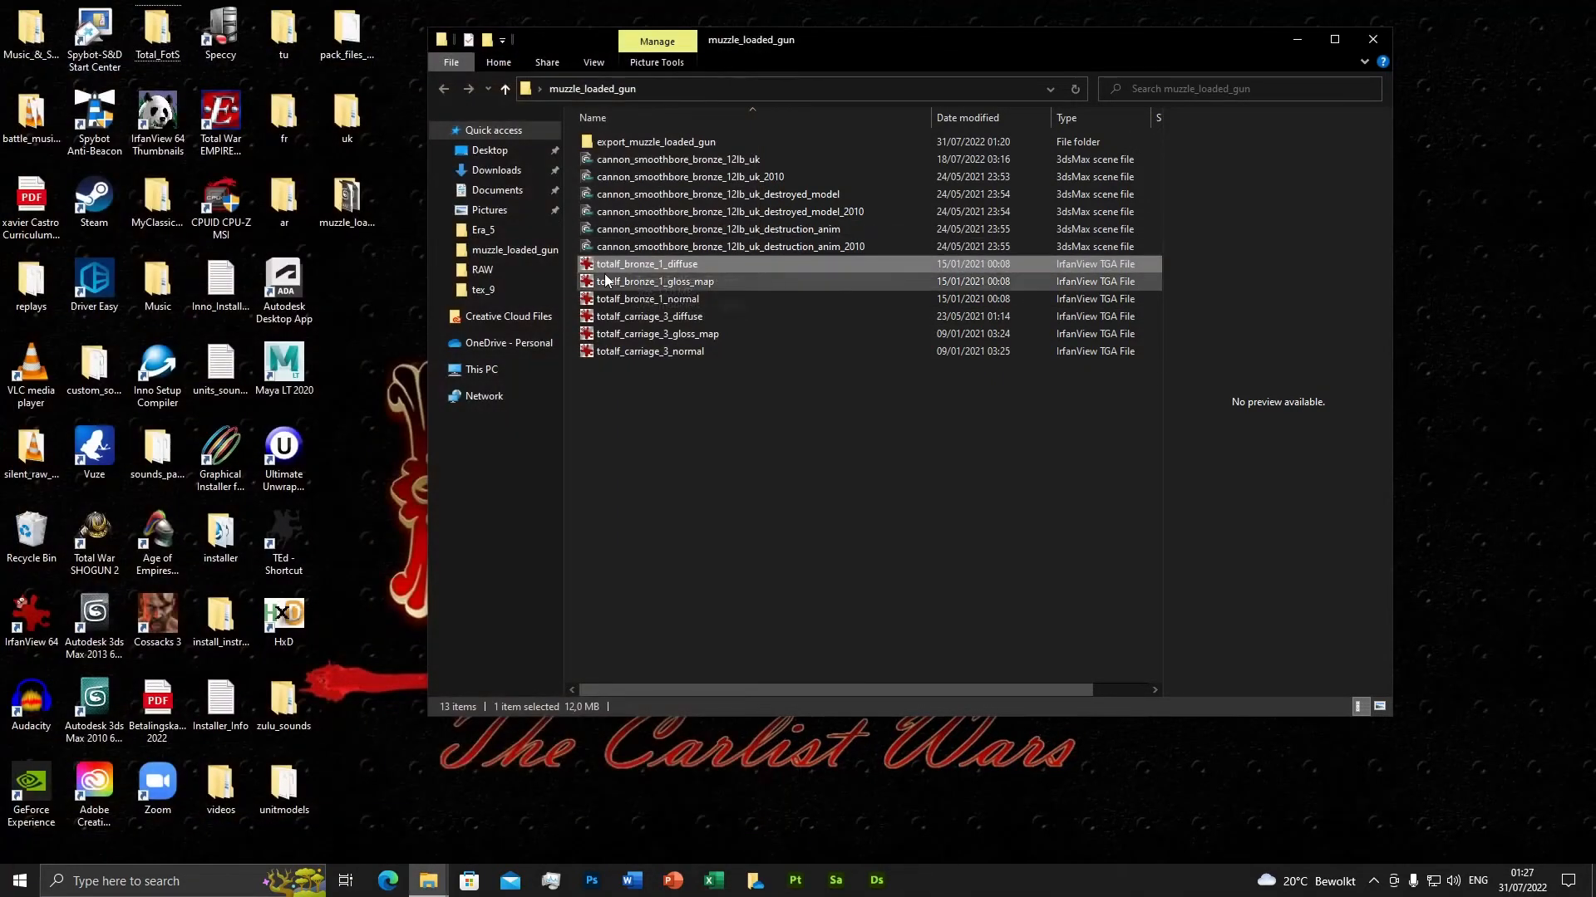
double_click(671, 321)
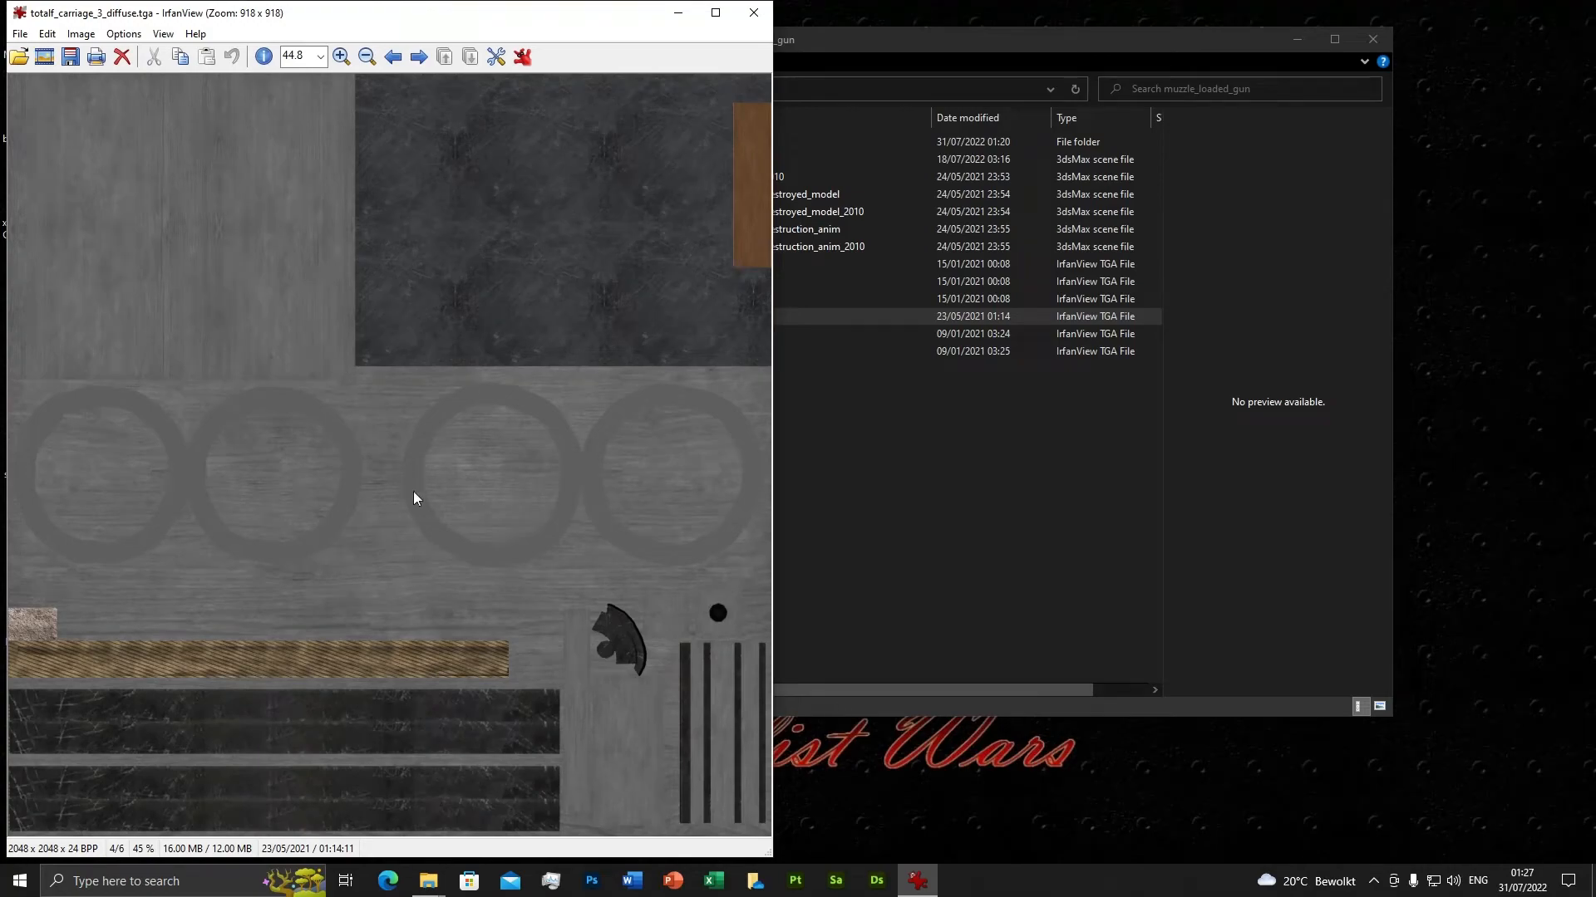
click(754, 12)
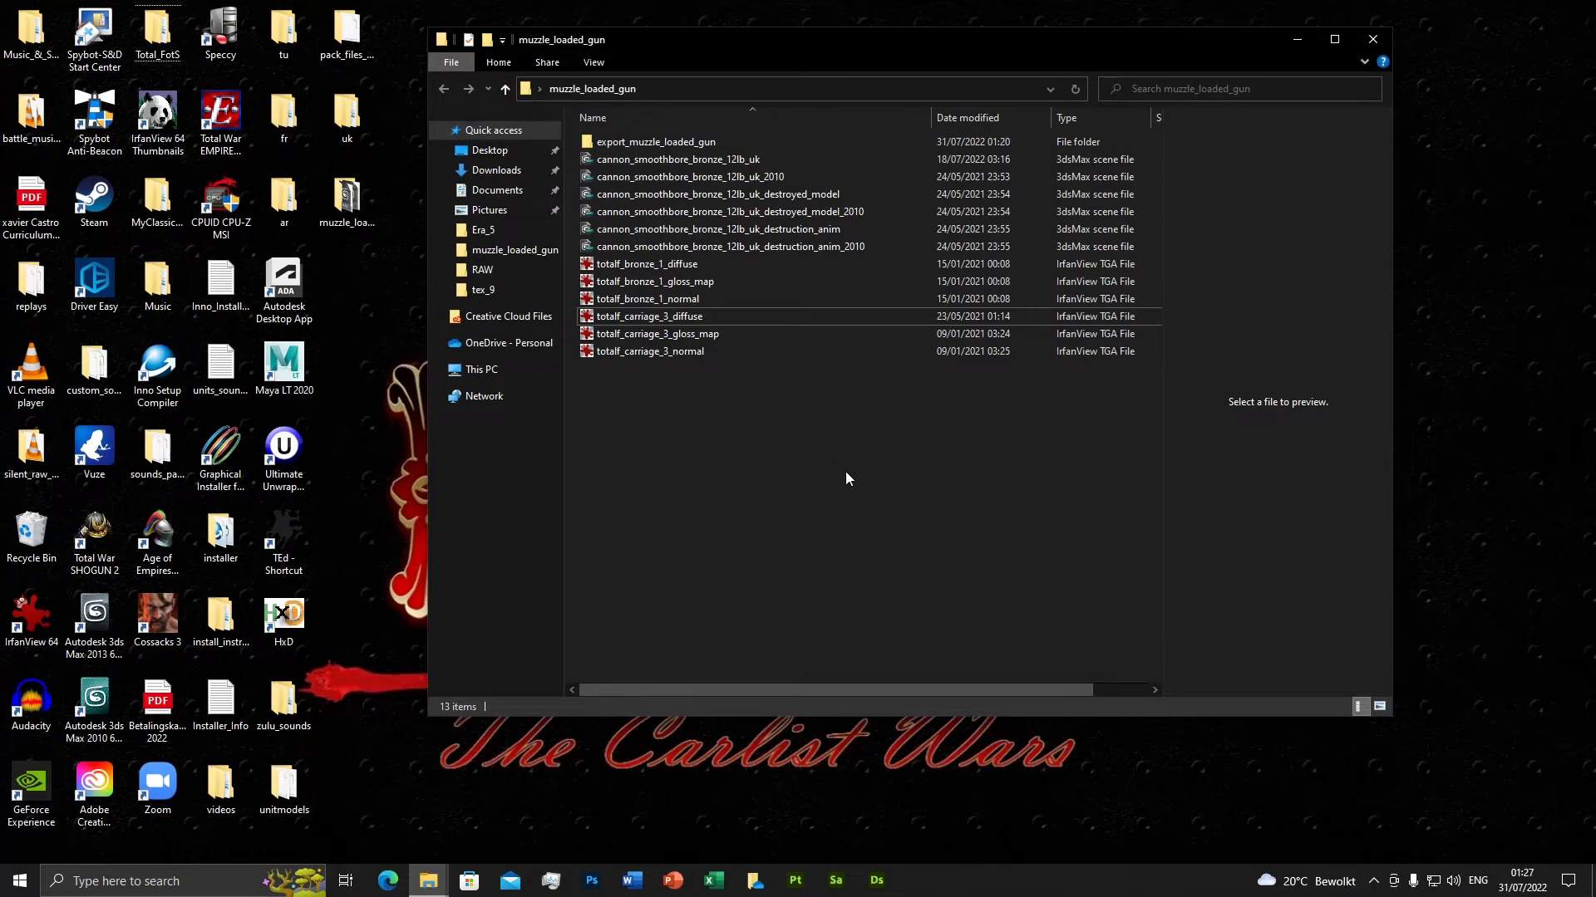
Open the export_muzzle_loaded_gun folder and inspect the files in its destruction_anim subfolder.
double_click(642, 144)
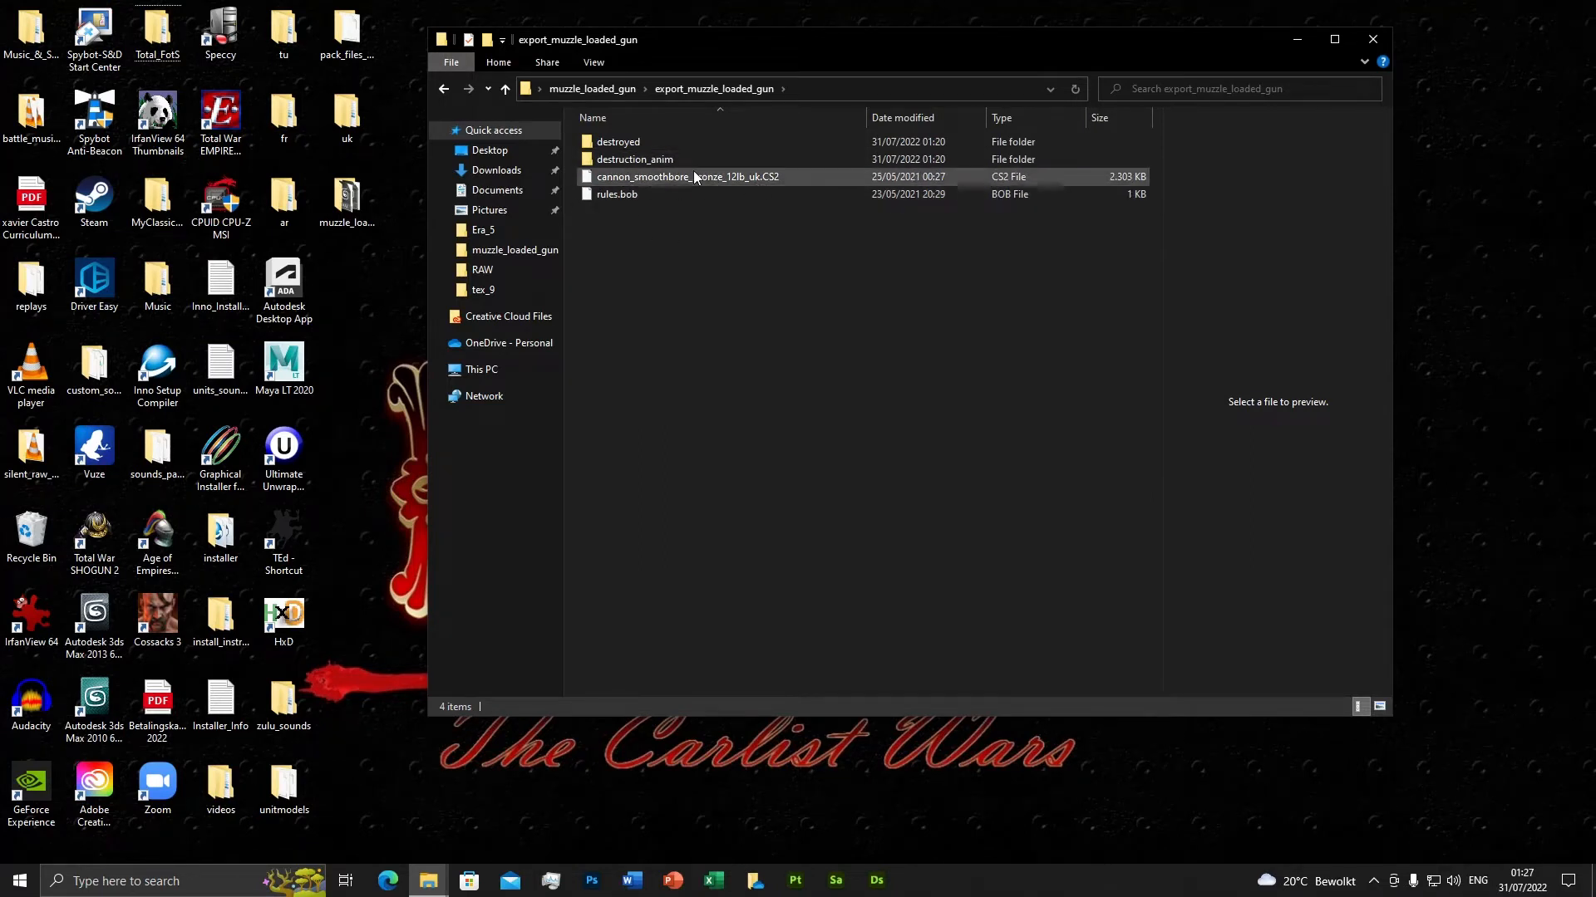
double_click(652, 158)
click(669, 88)
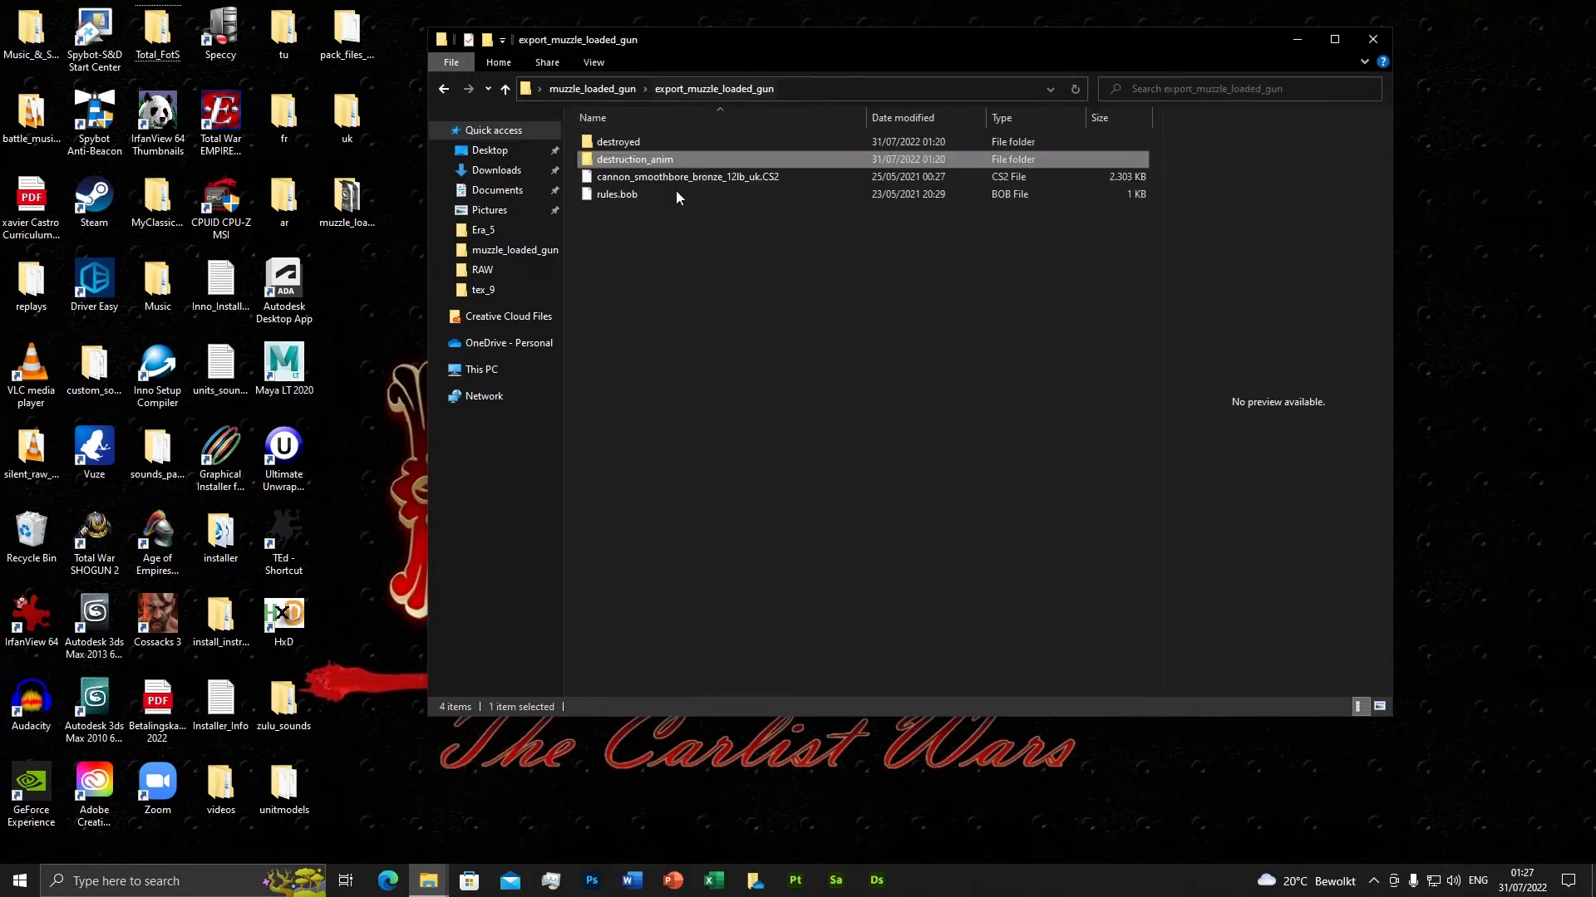
double_click(626, 162)
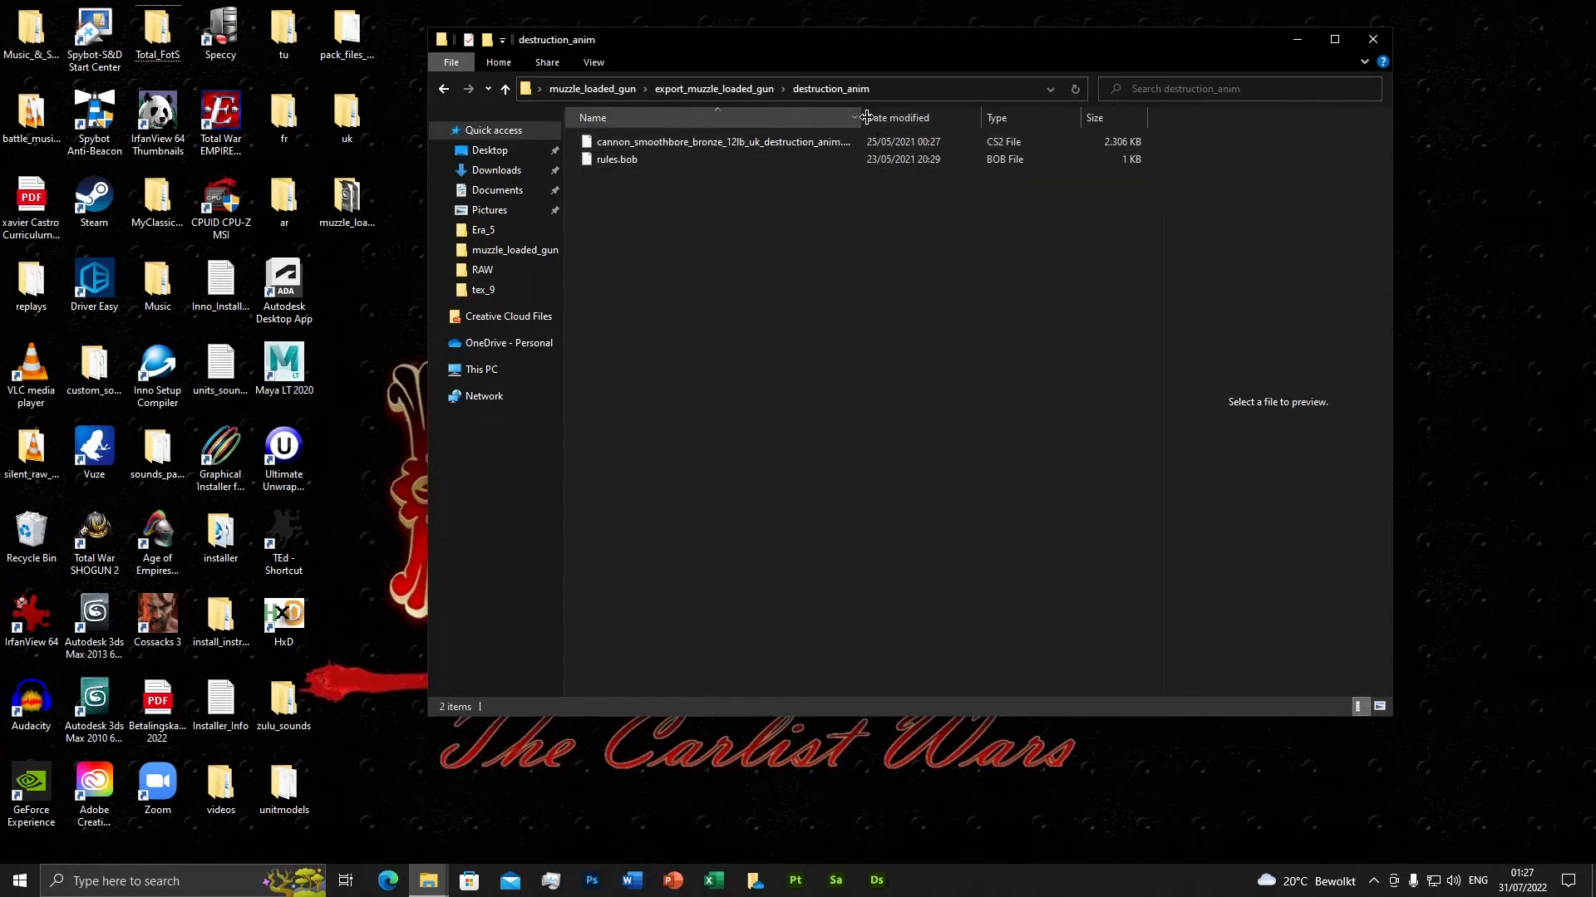
click(733, 91)
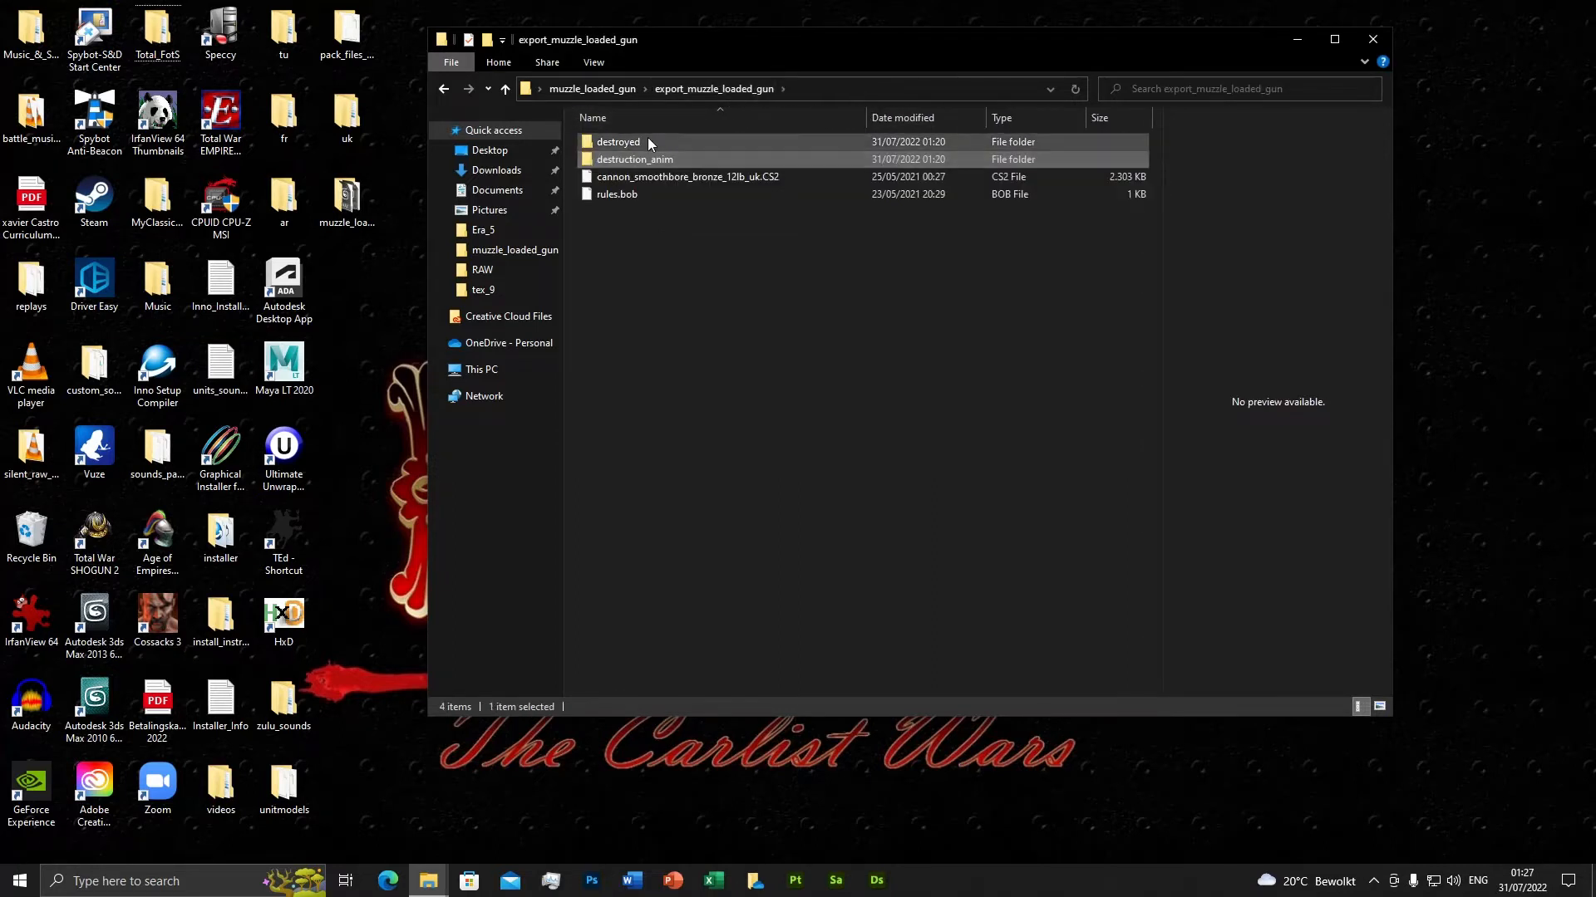
Inspect the destroyed subfolder with its file names shown in full, and return to muzzle_loaded_gun.
double_click(647, 142)
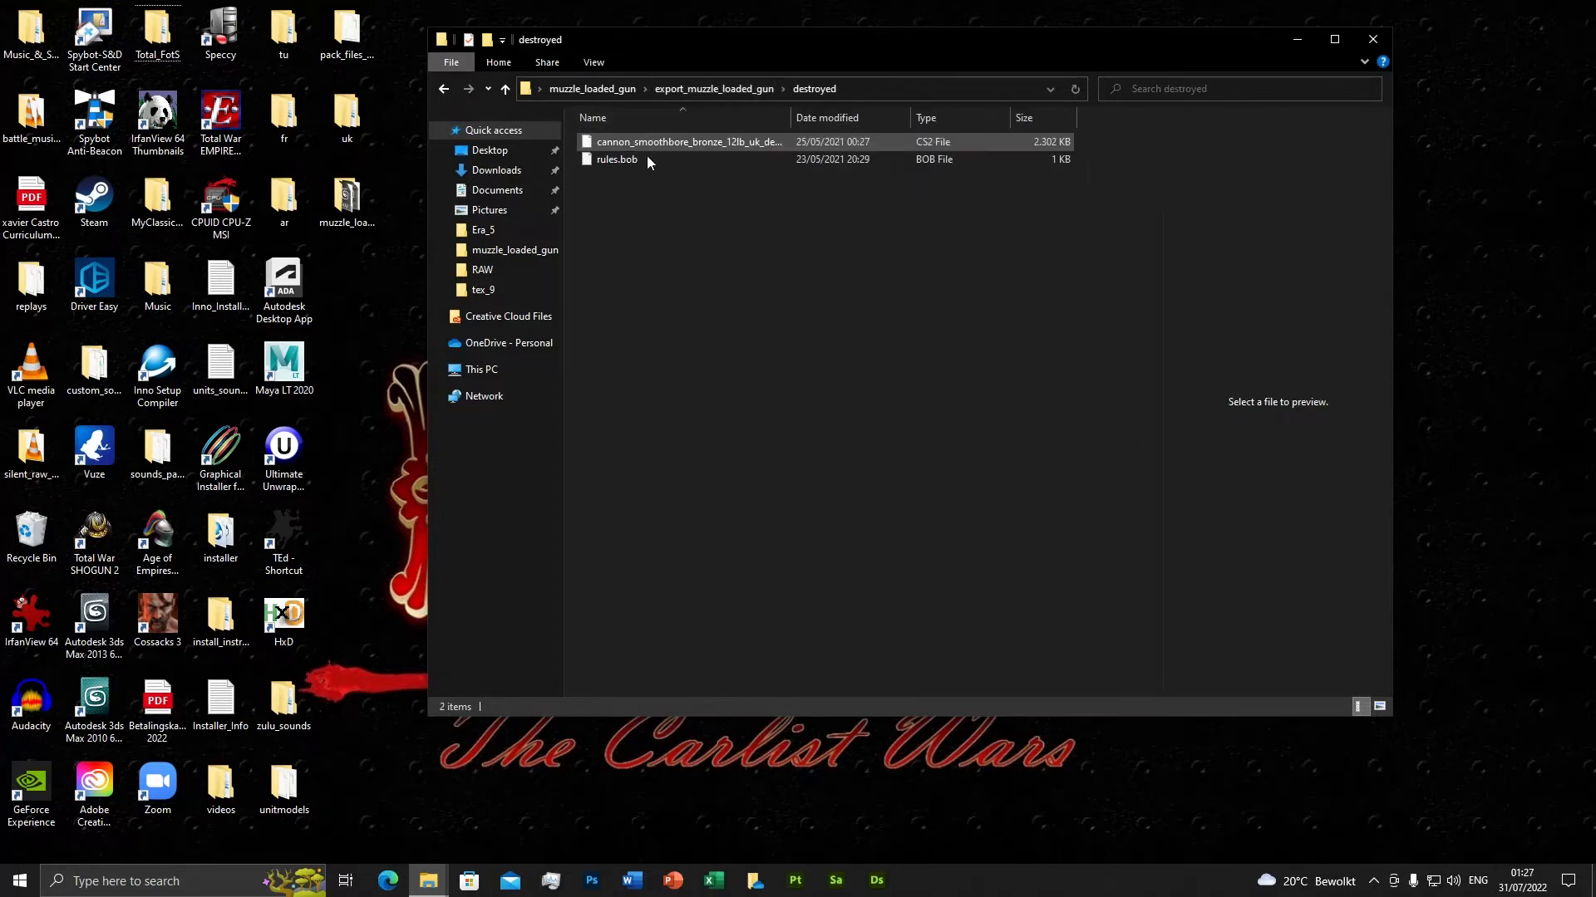
double_click(791, 117)
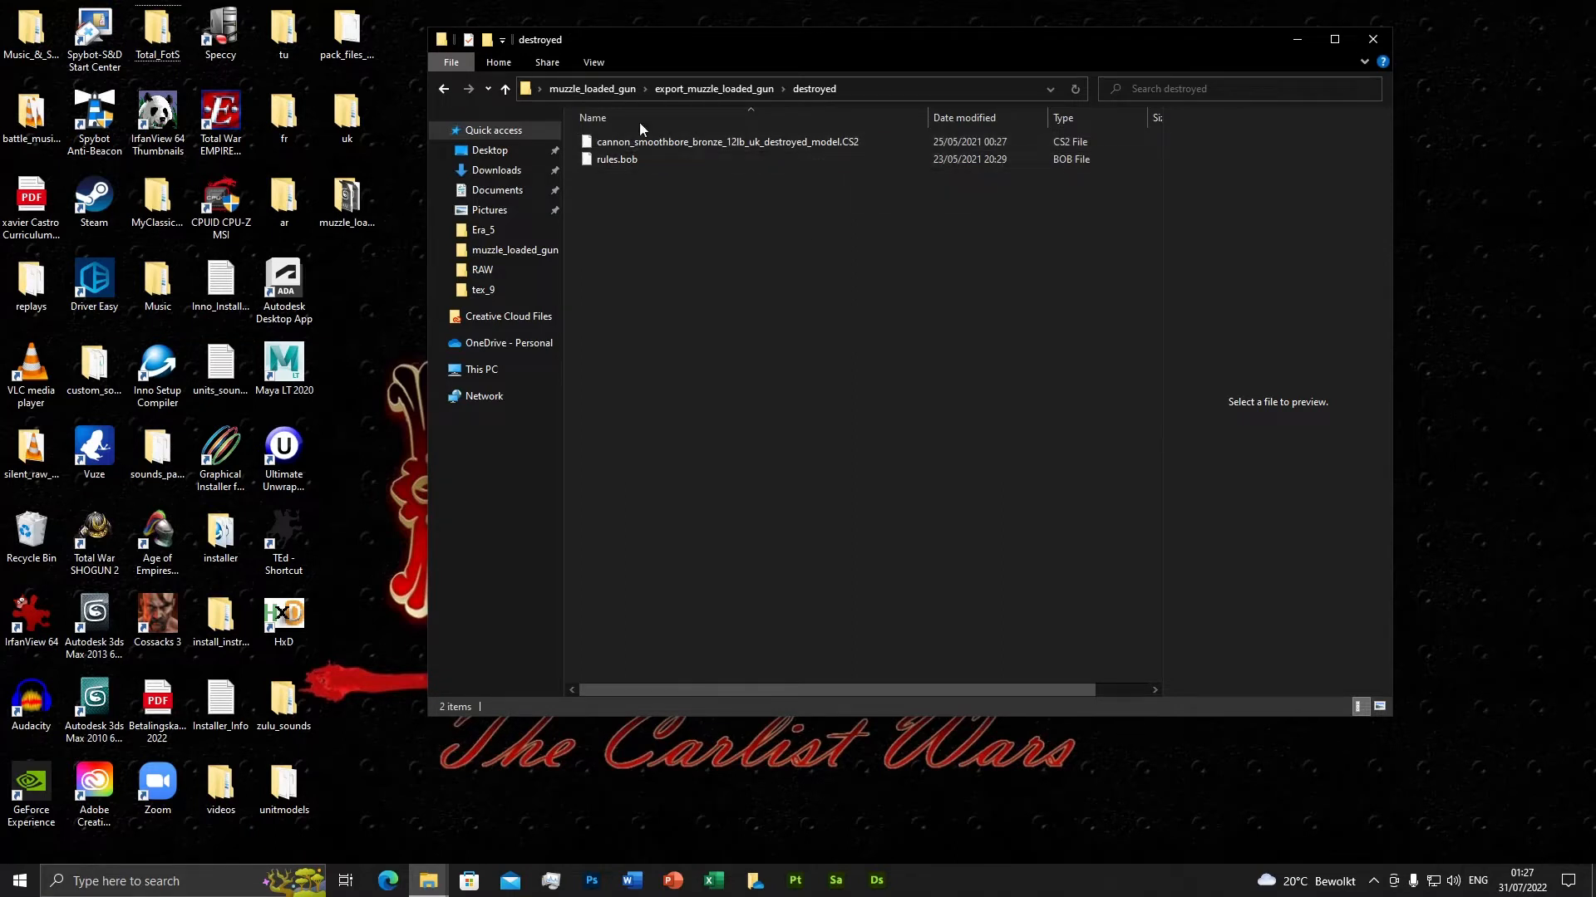
click(610, 88)
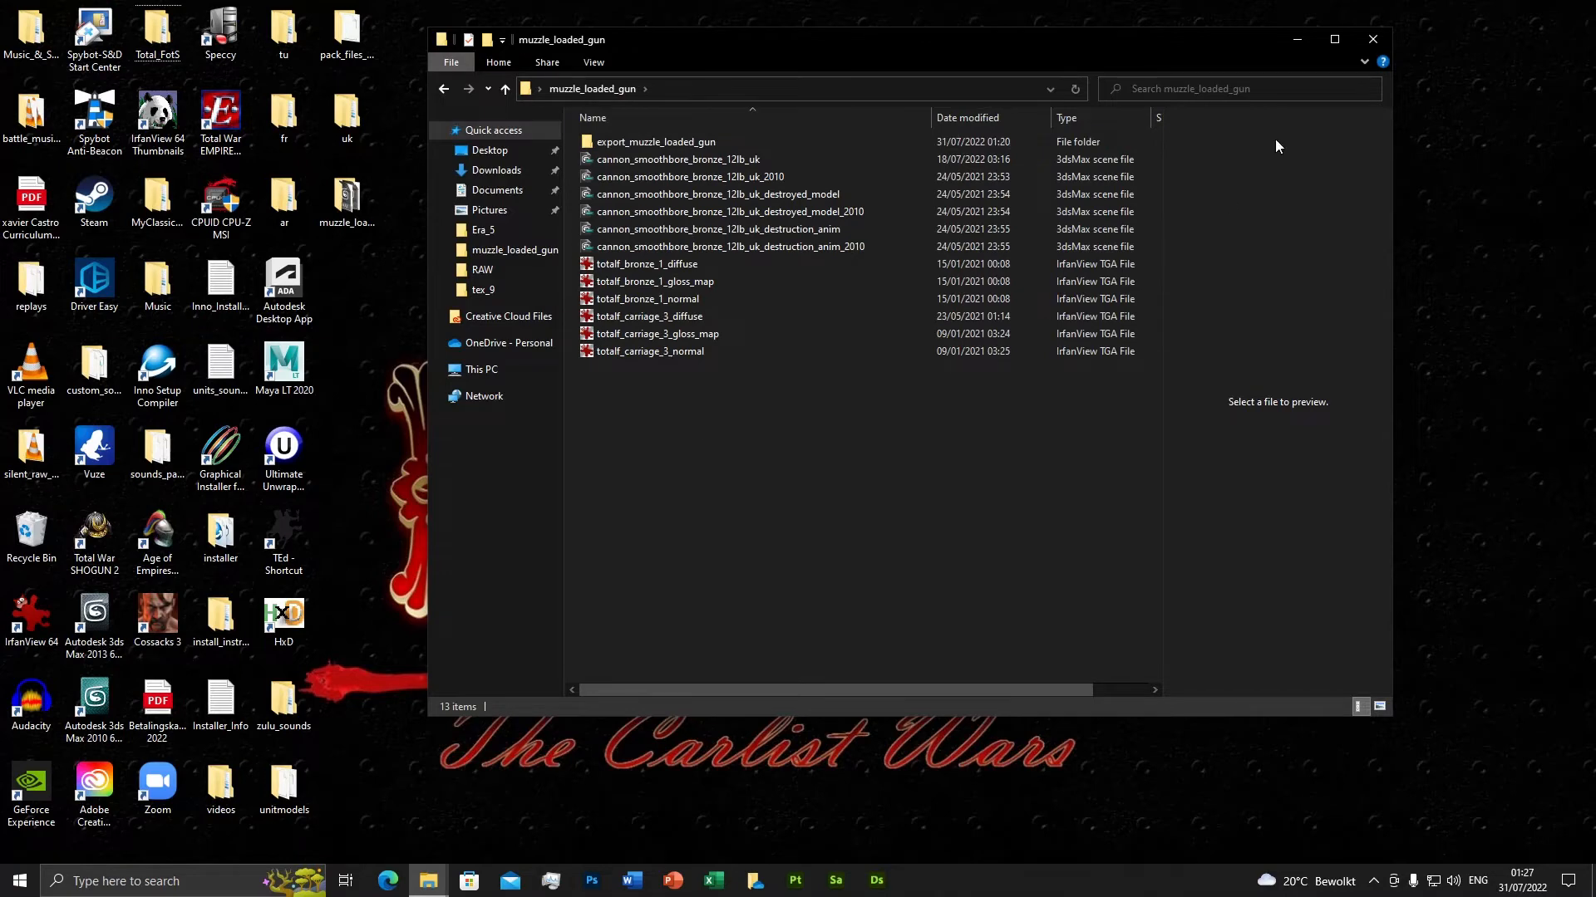
Minimize the folder window and launch Autodesk 3ds Max 2013 from the desktop with administrator rights.
click(1297, 39)
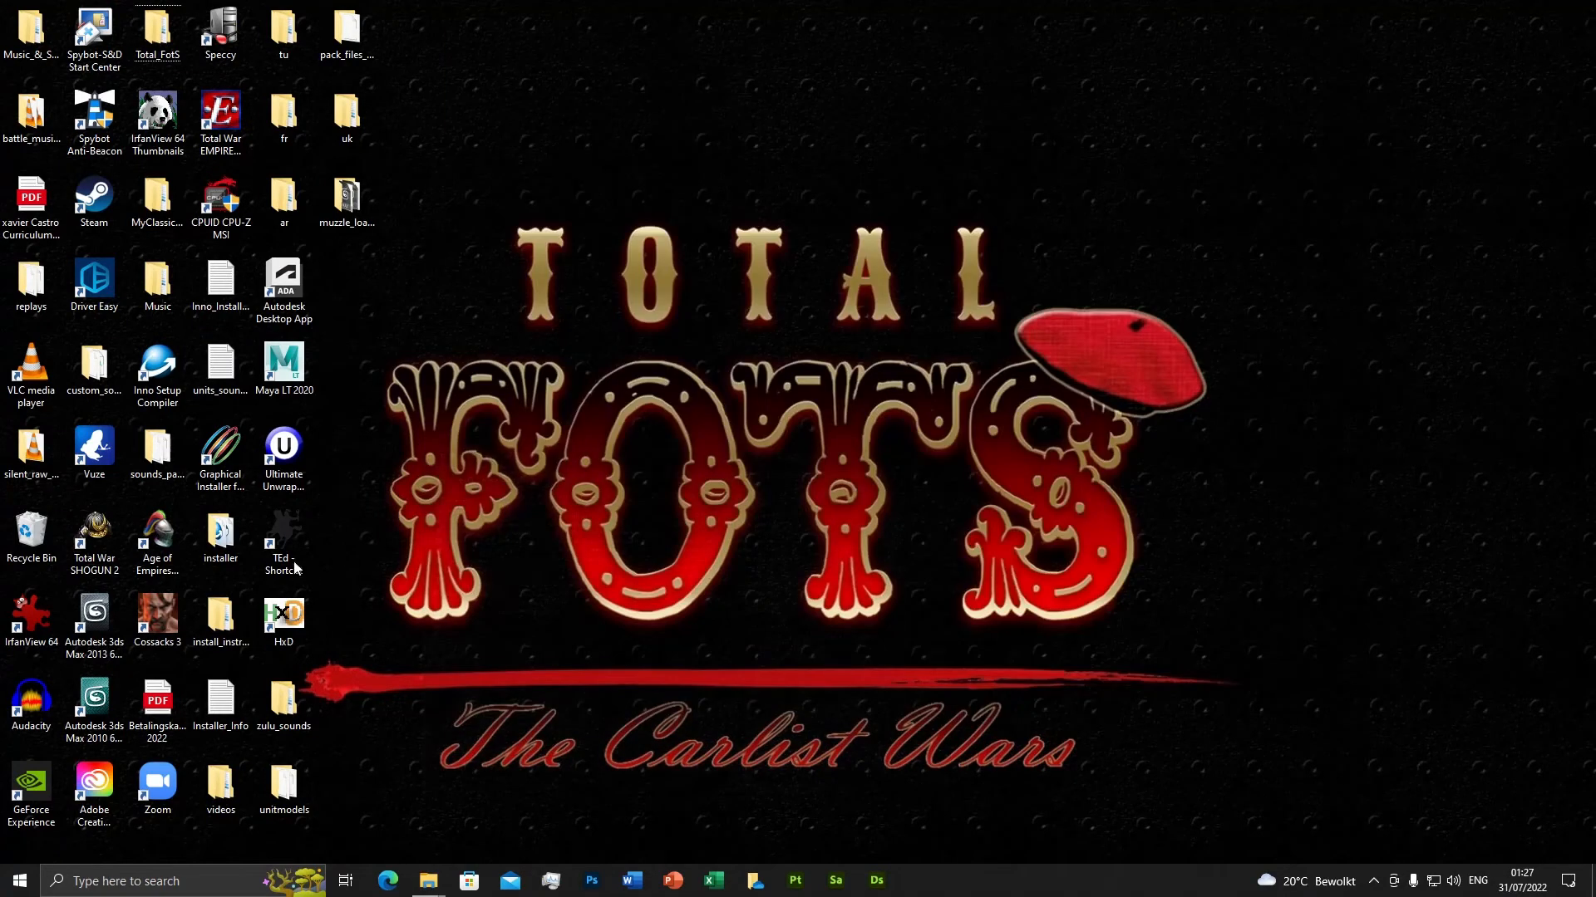
right_click(91, 627)
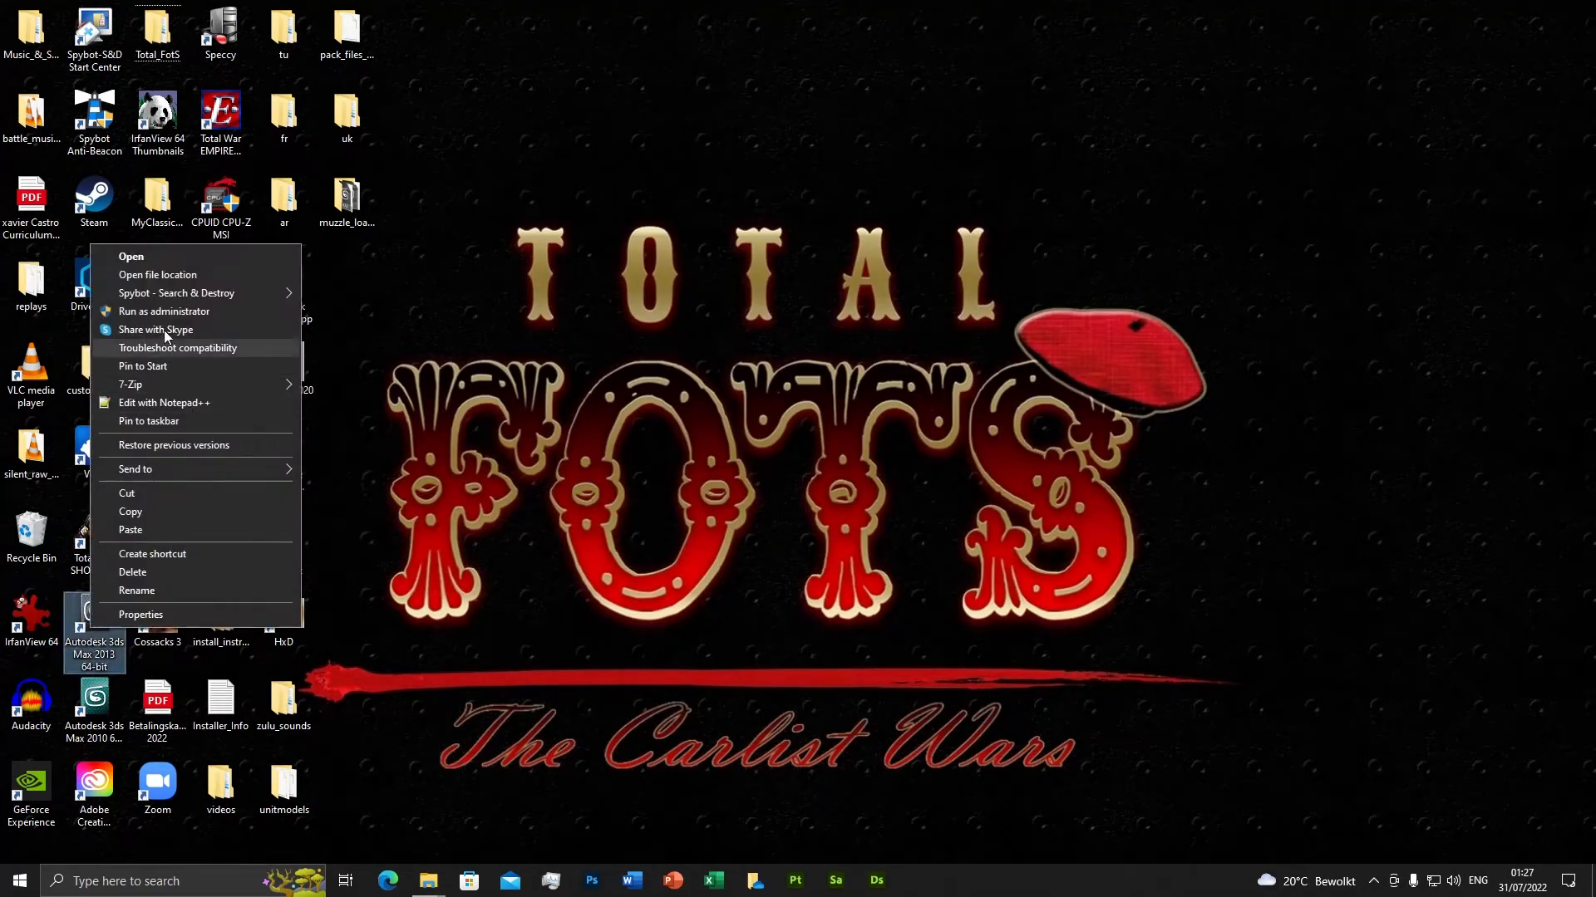
click(163, 312)
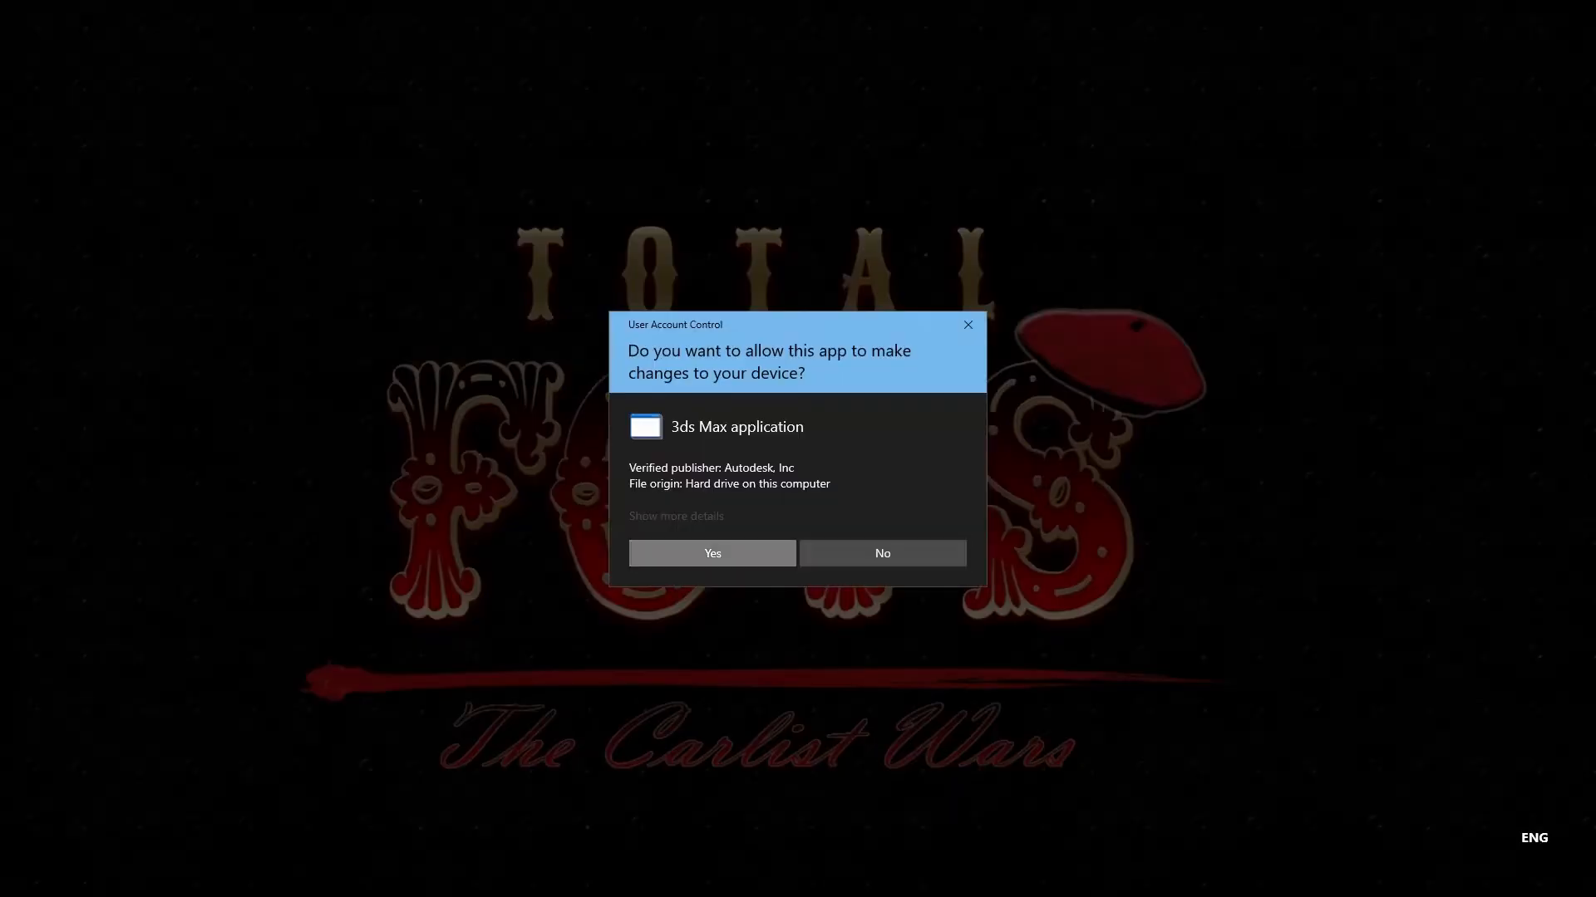
click(712, 553)
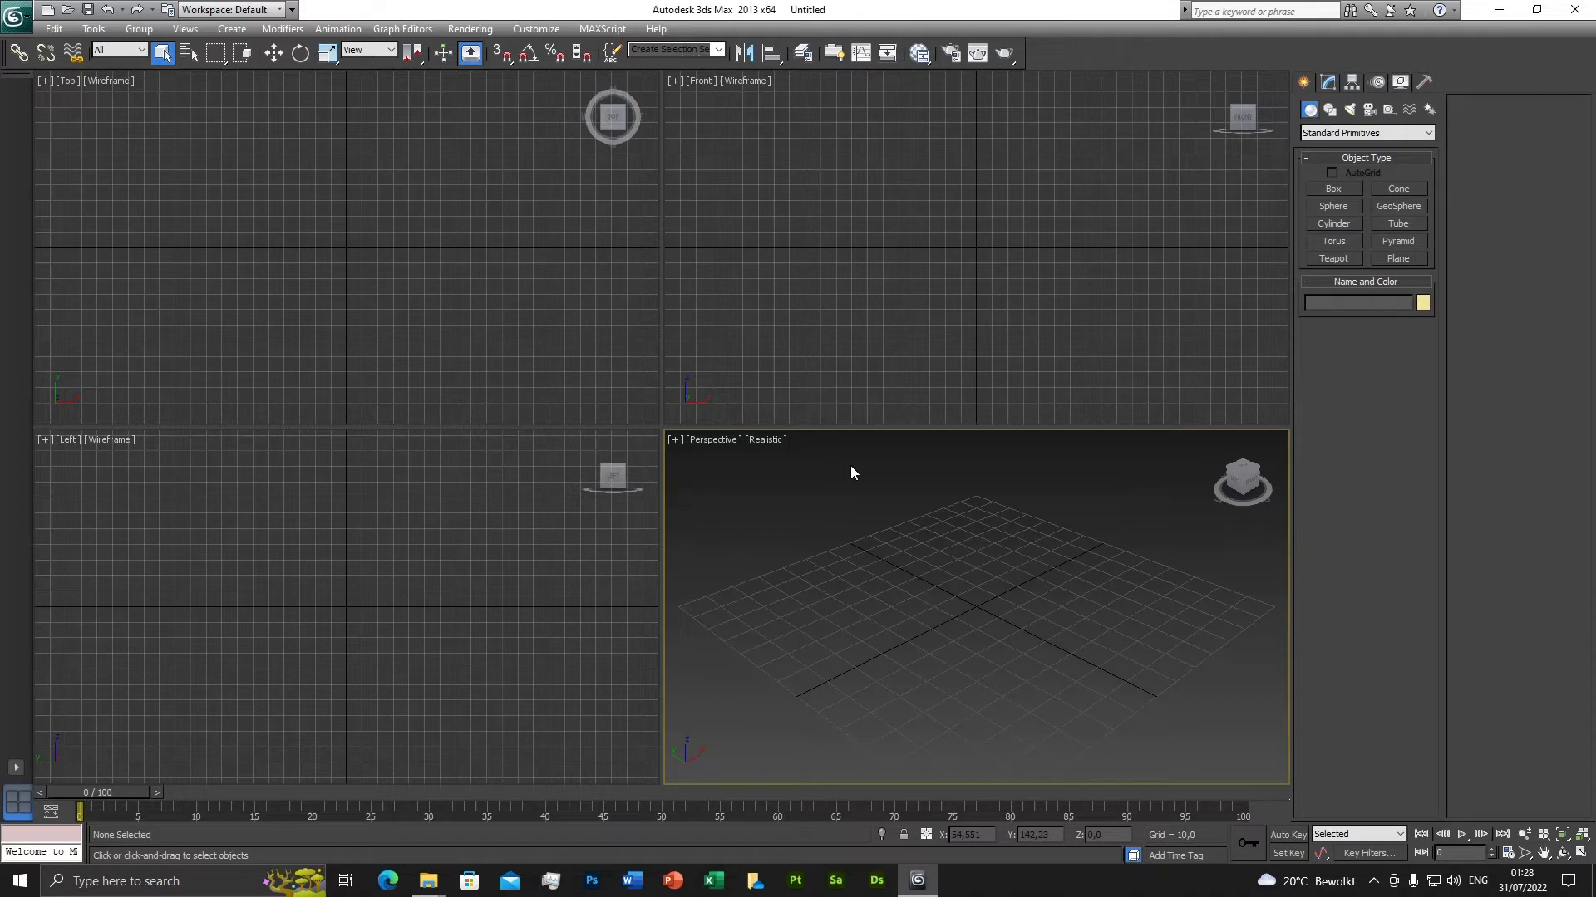
click(18, 21)
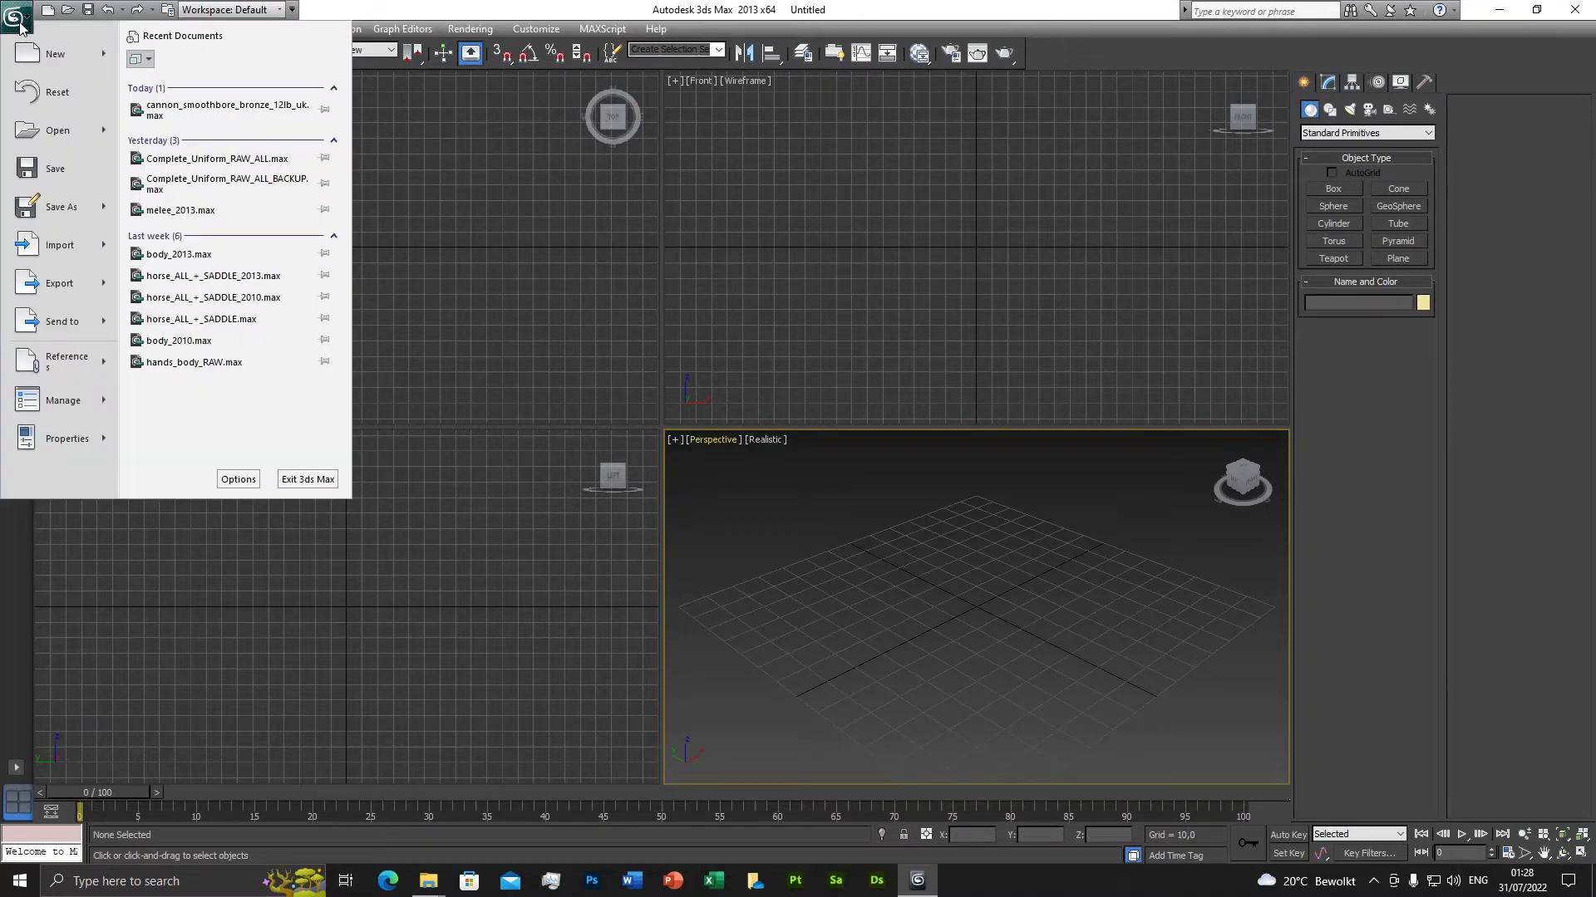
mouse_move(63, 125)
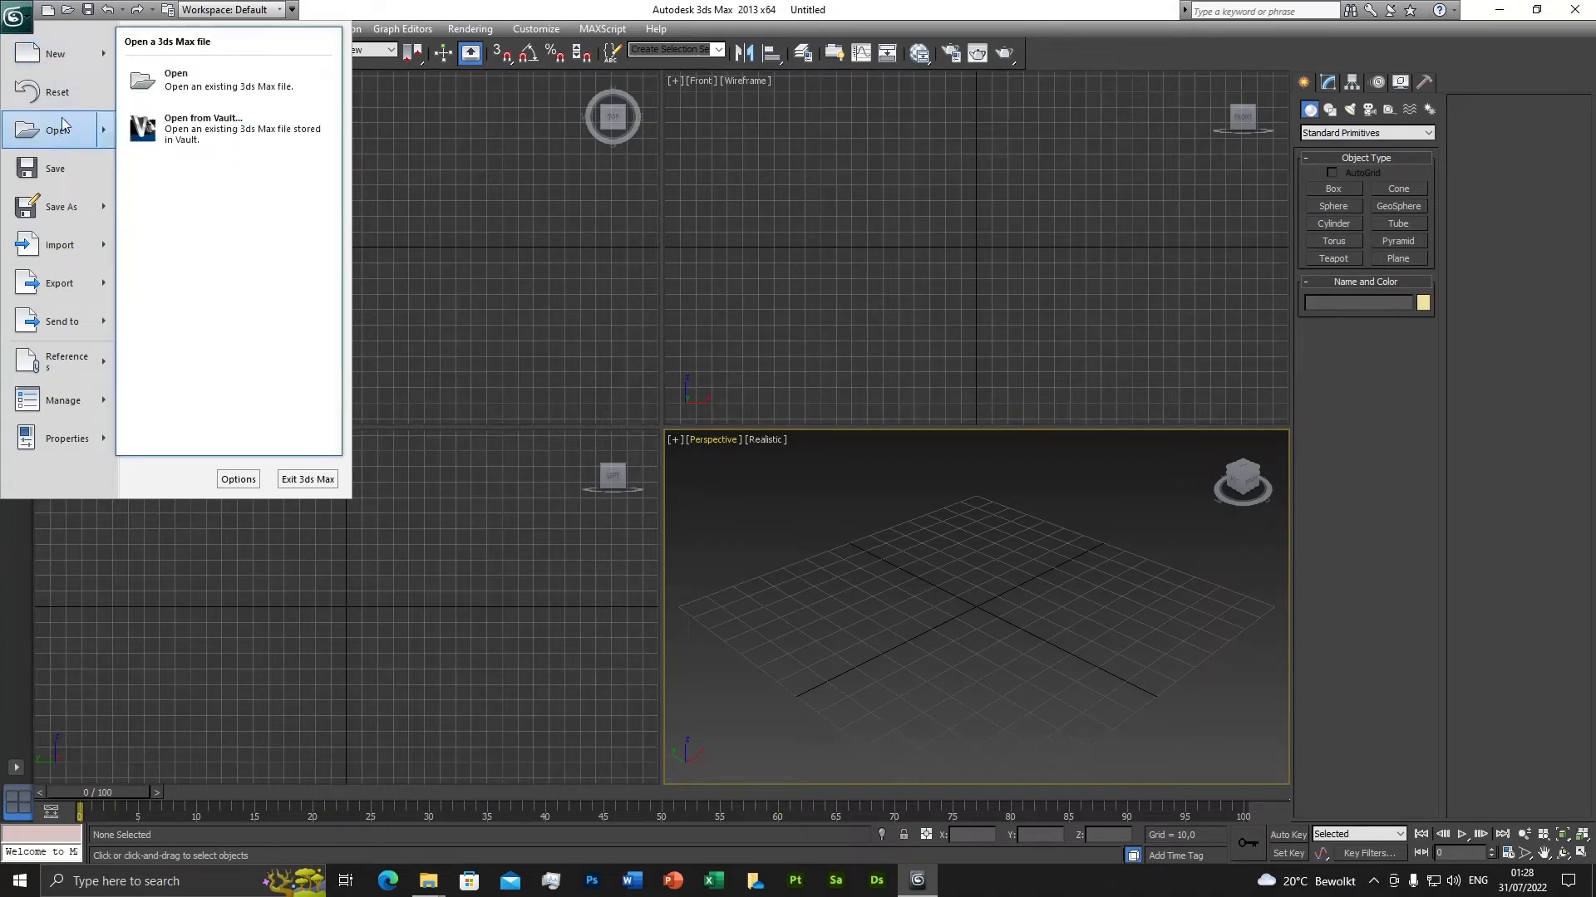
click(447, 6)
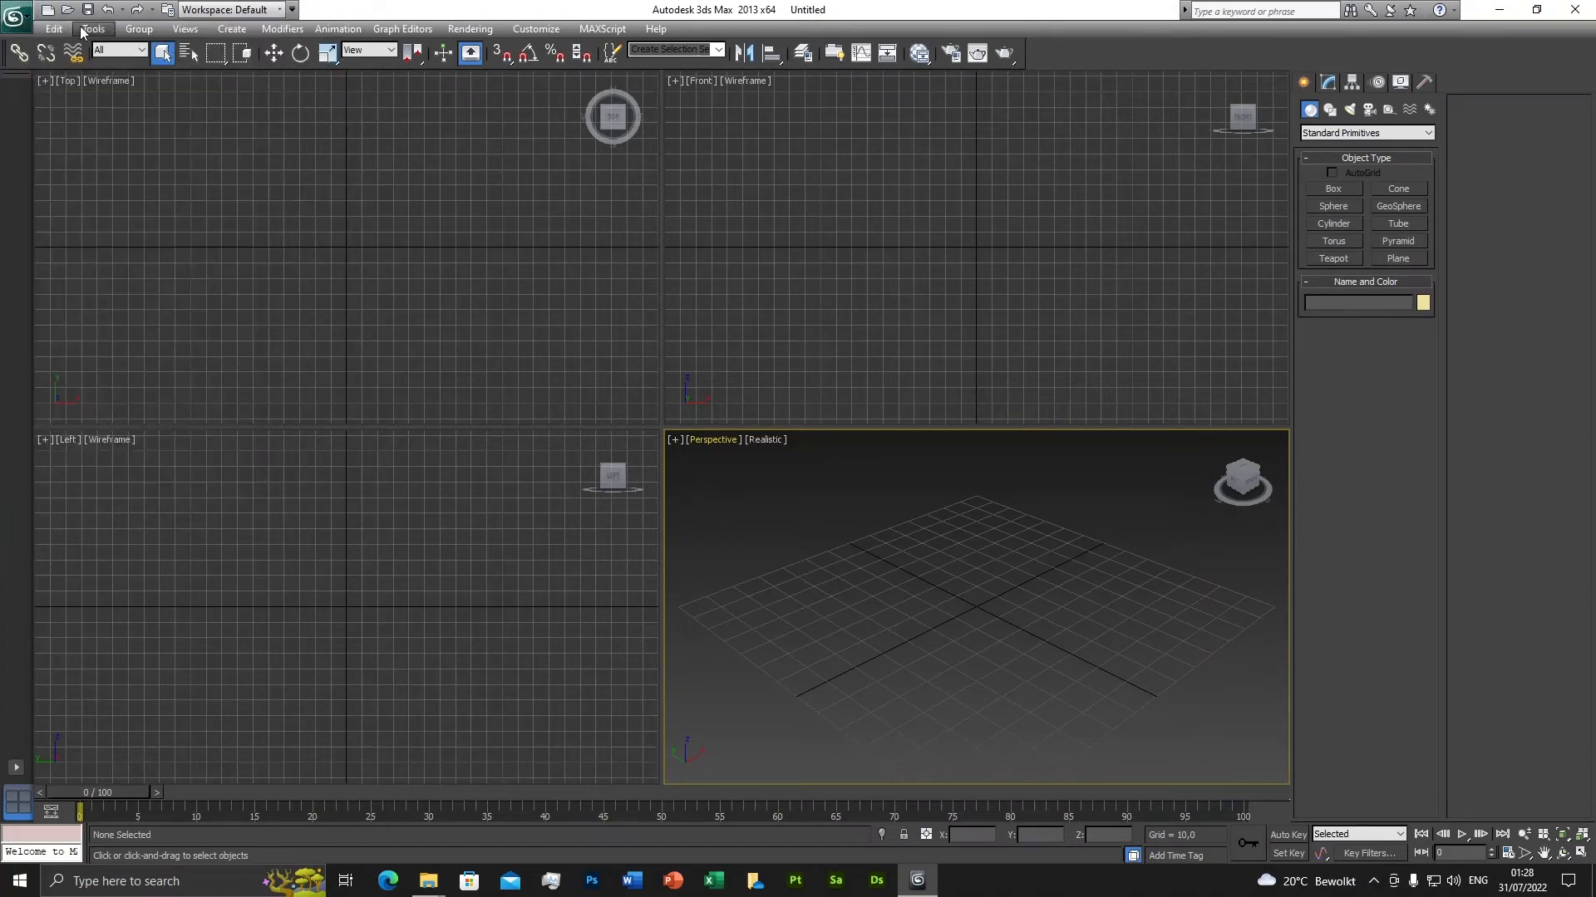
Start opening a scene file and browse to the muzzle_loaded_gun folder on the Desktop.
click(21, 20)
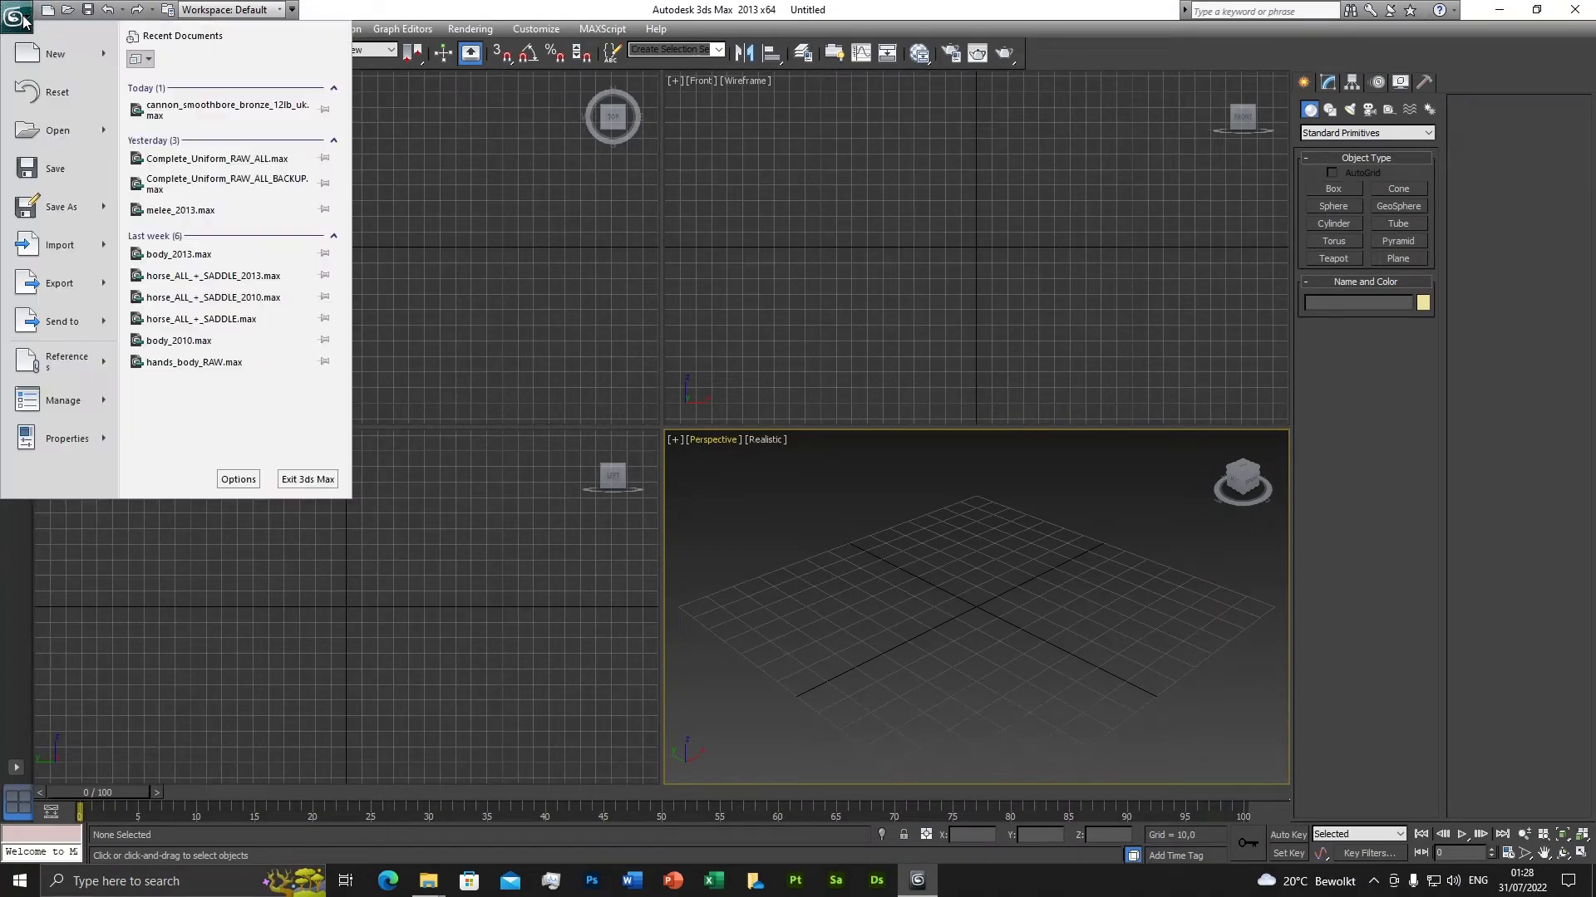
click(72, 139)
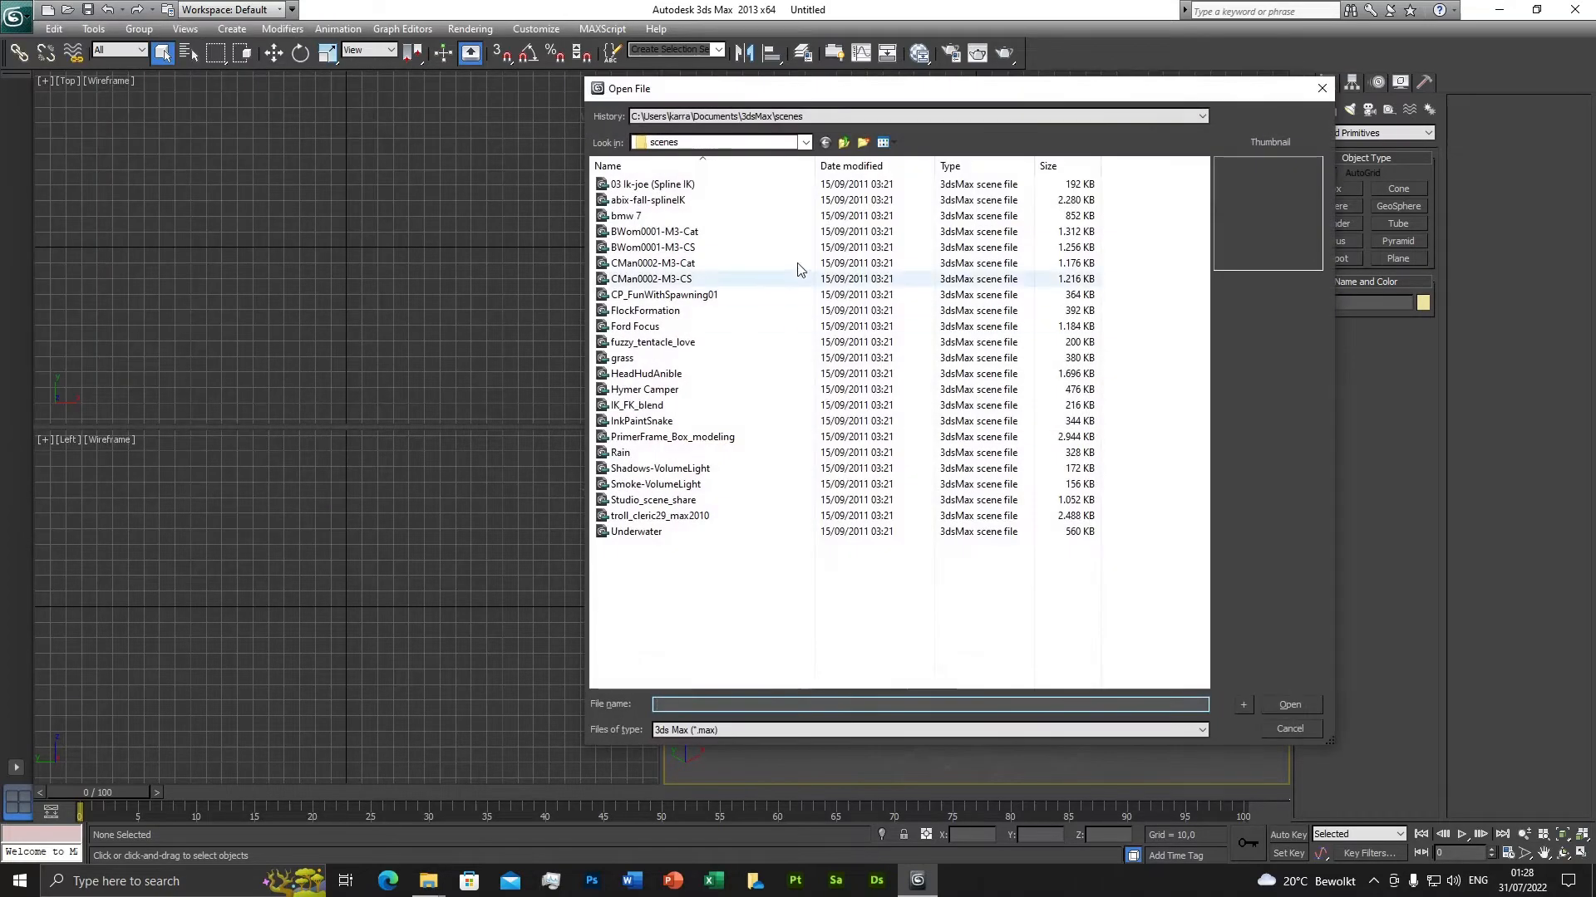
click(726, 144)
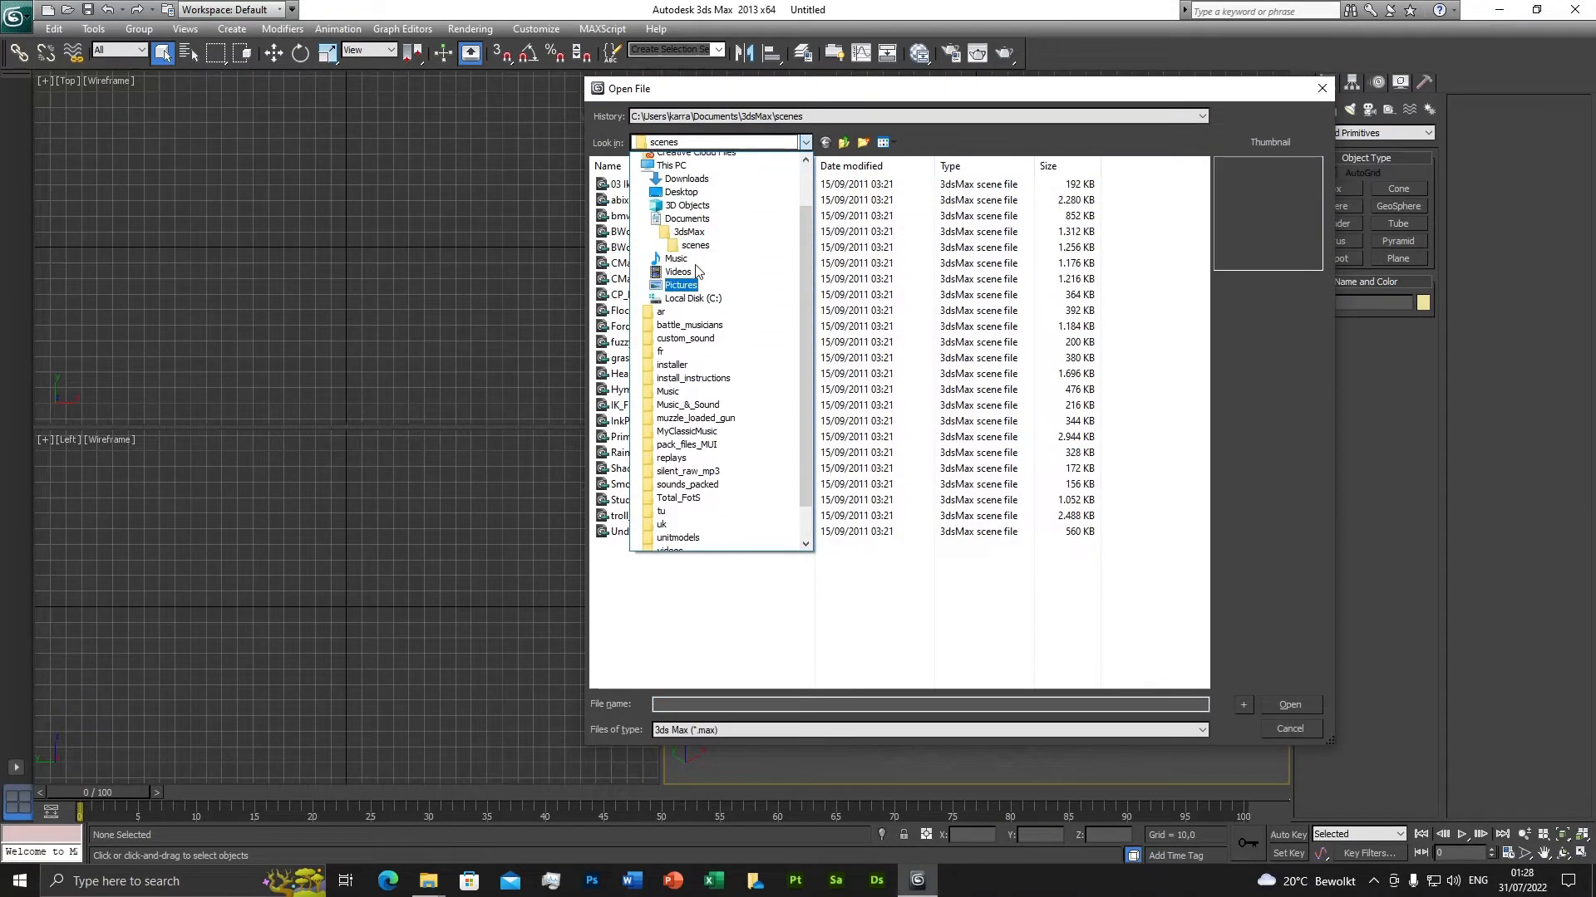
scroll(686, 187, up, 1)
click(682, 216)
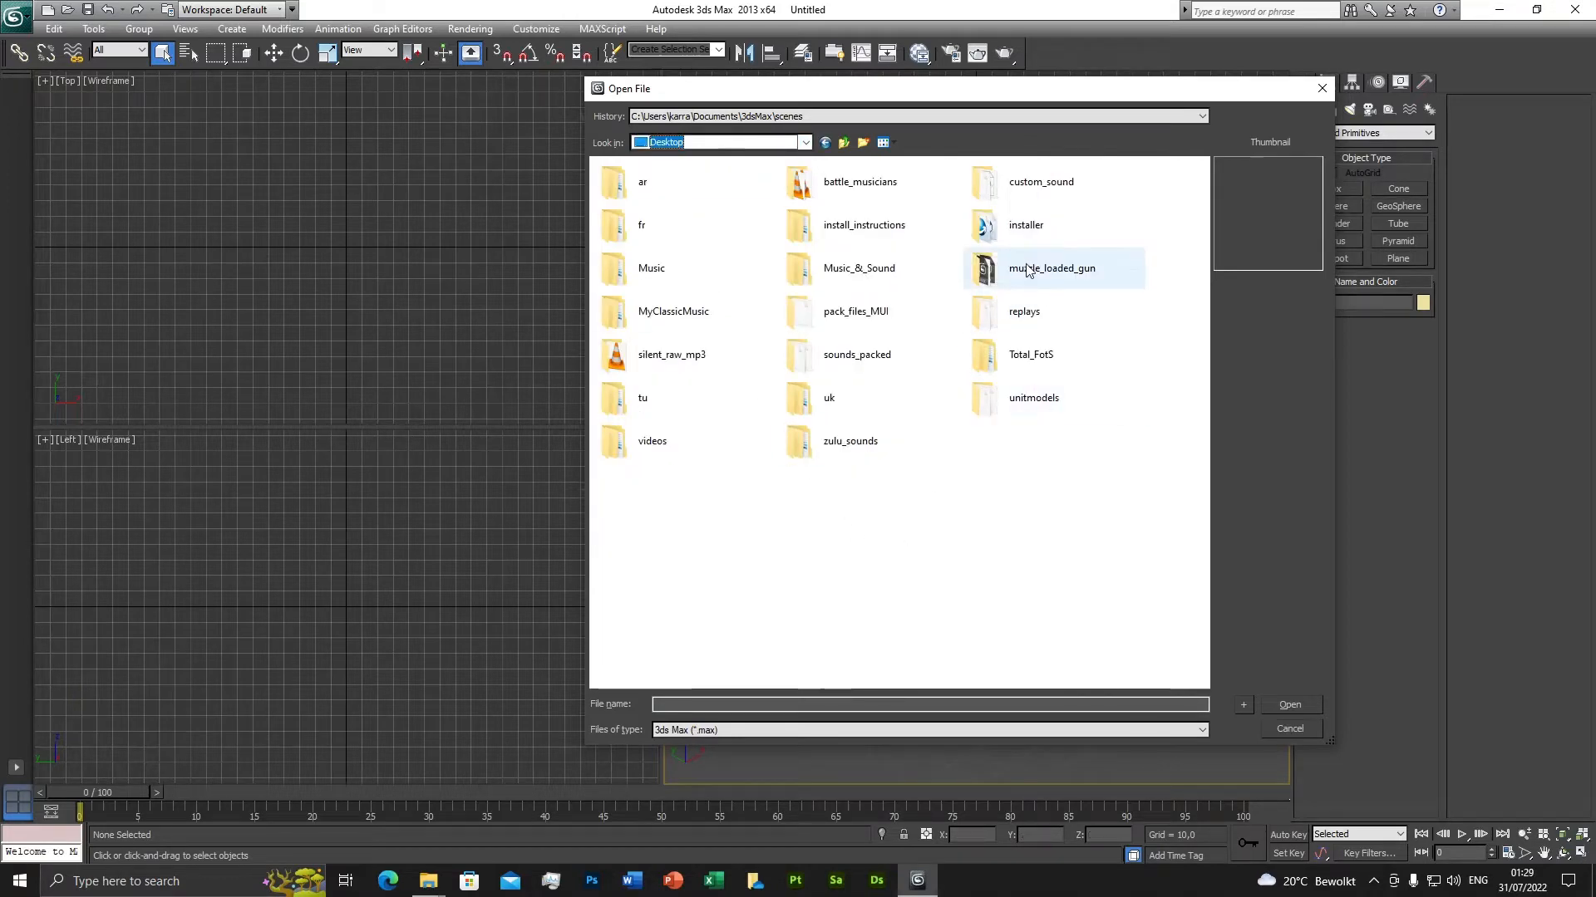
click(1048, 281)
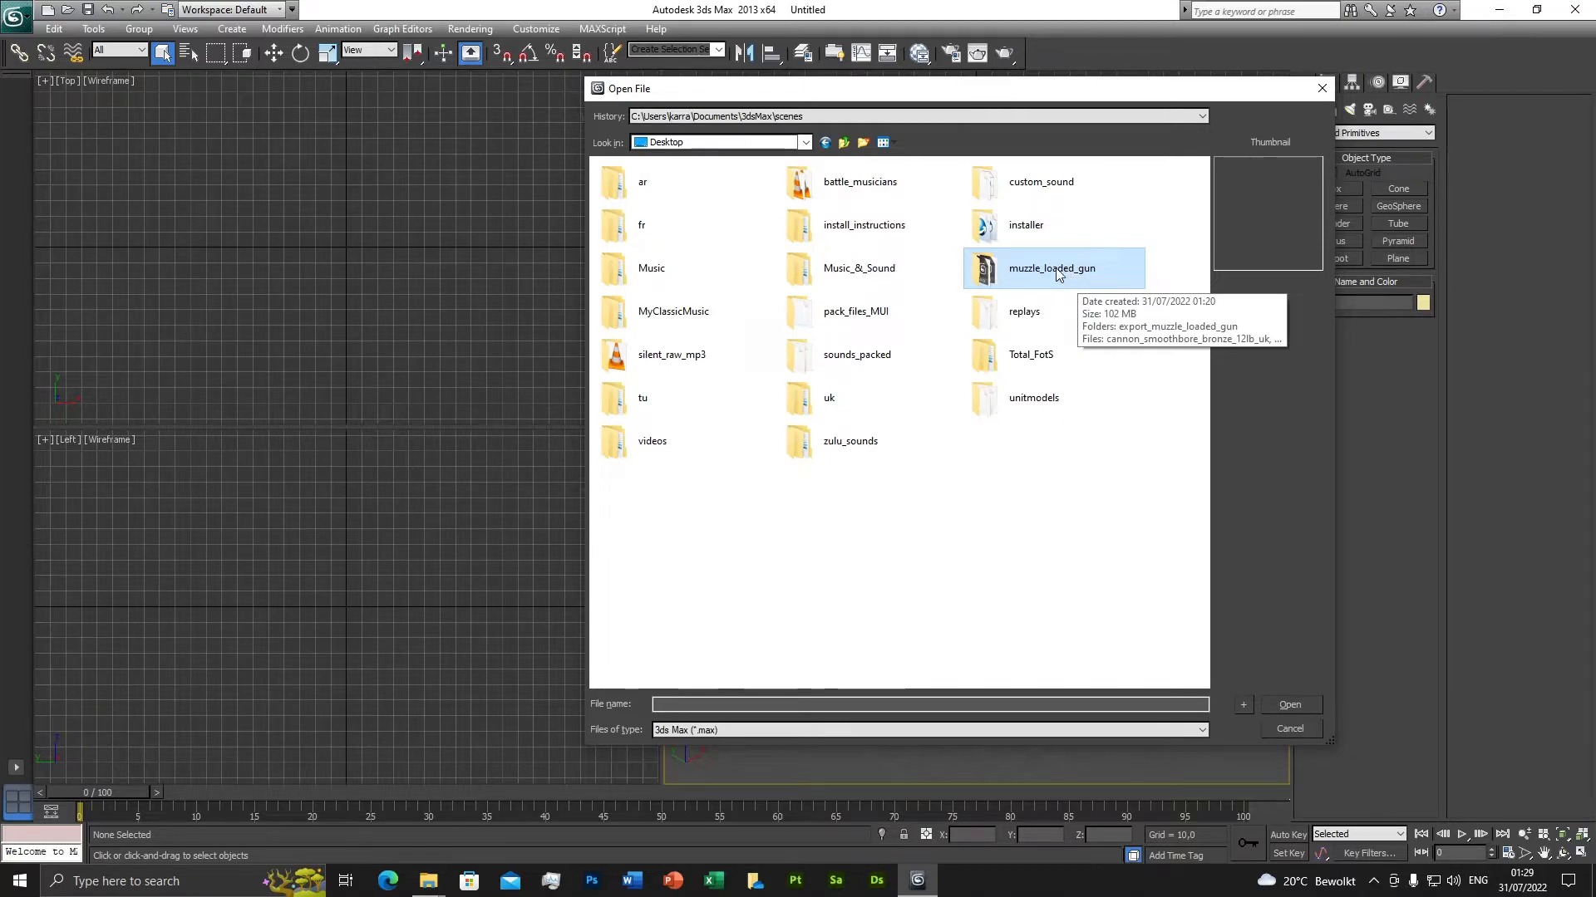
double_click(1069, 271)
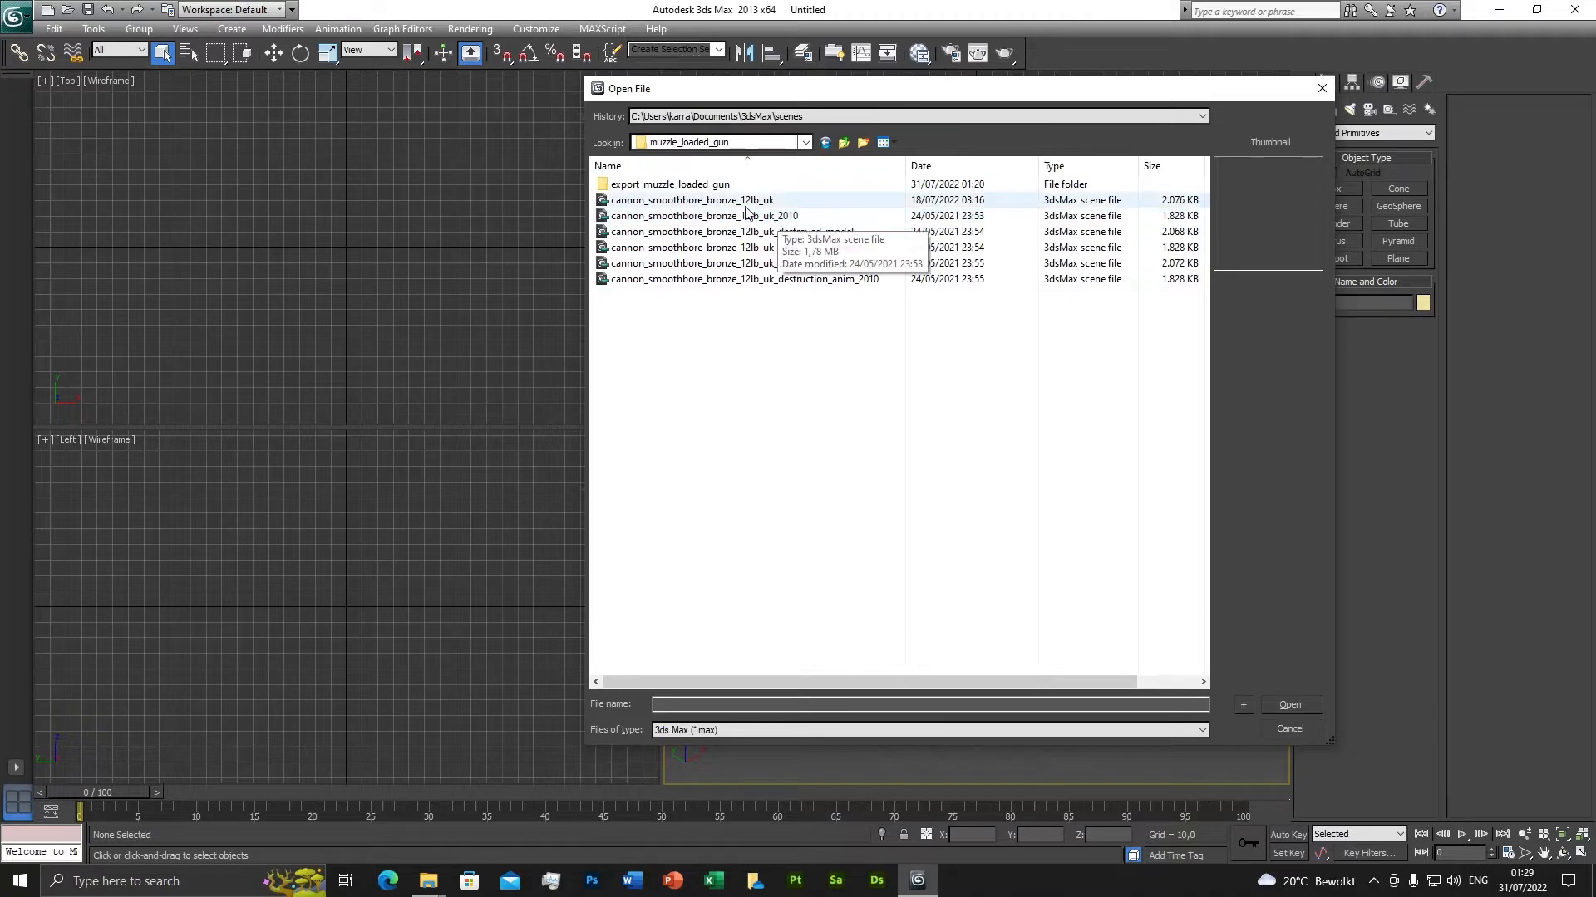
Open the cannon_smoothbore_bronze_12lb_uk scene, adopting the file's gamma and LUT settings and accepting the student version notice.
click(719, 203)
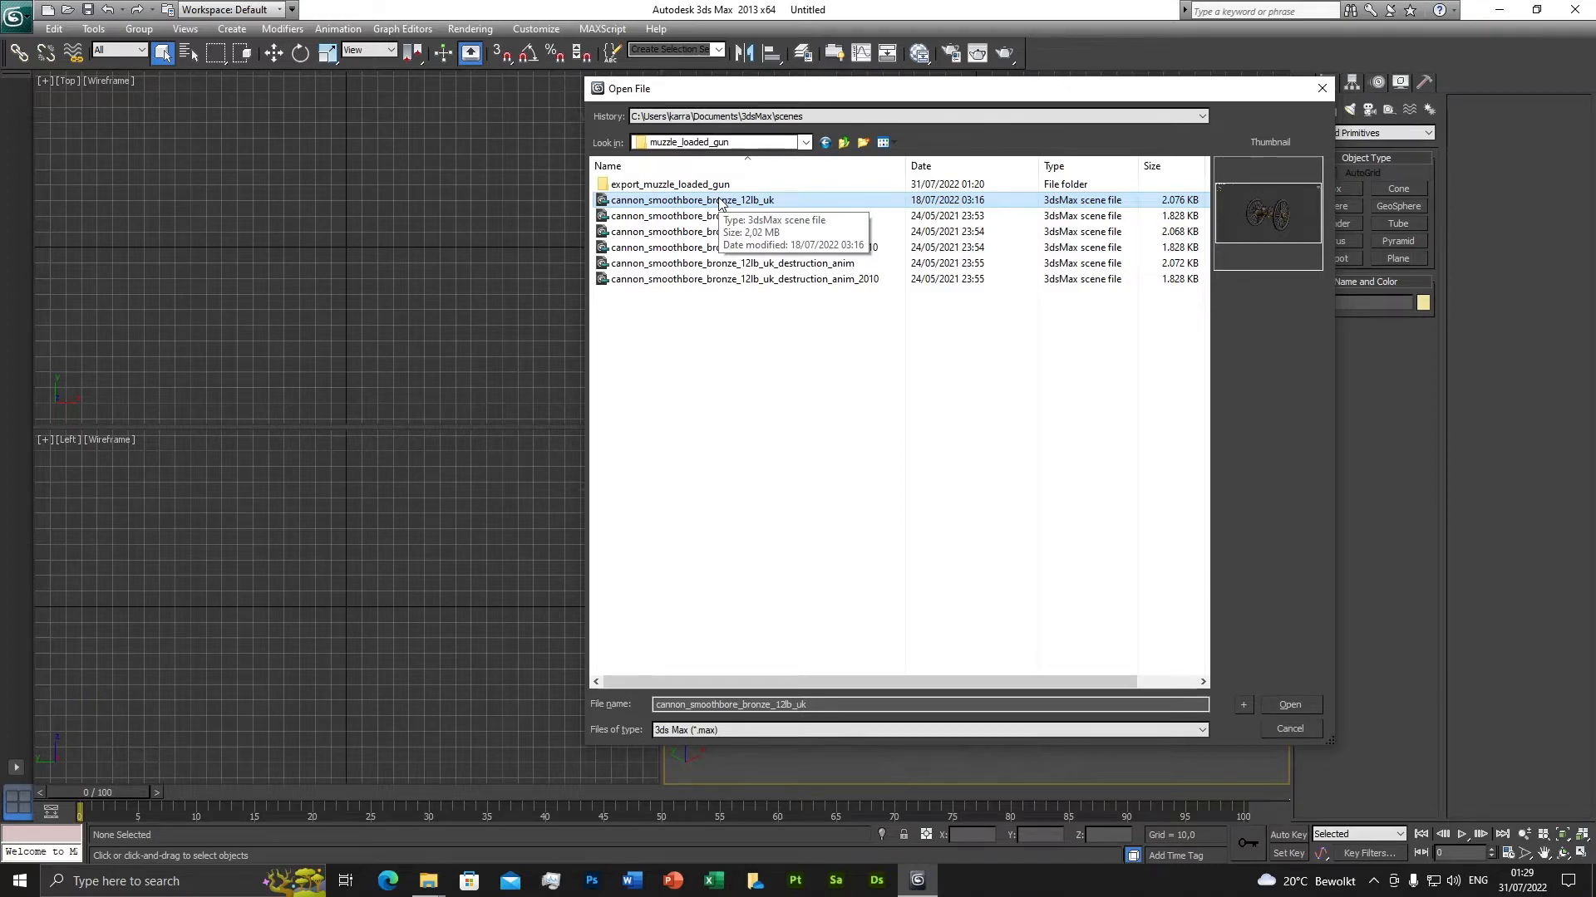
double_click(720, 203)
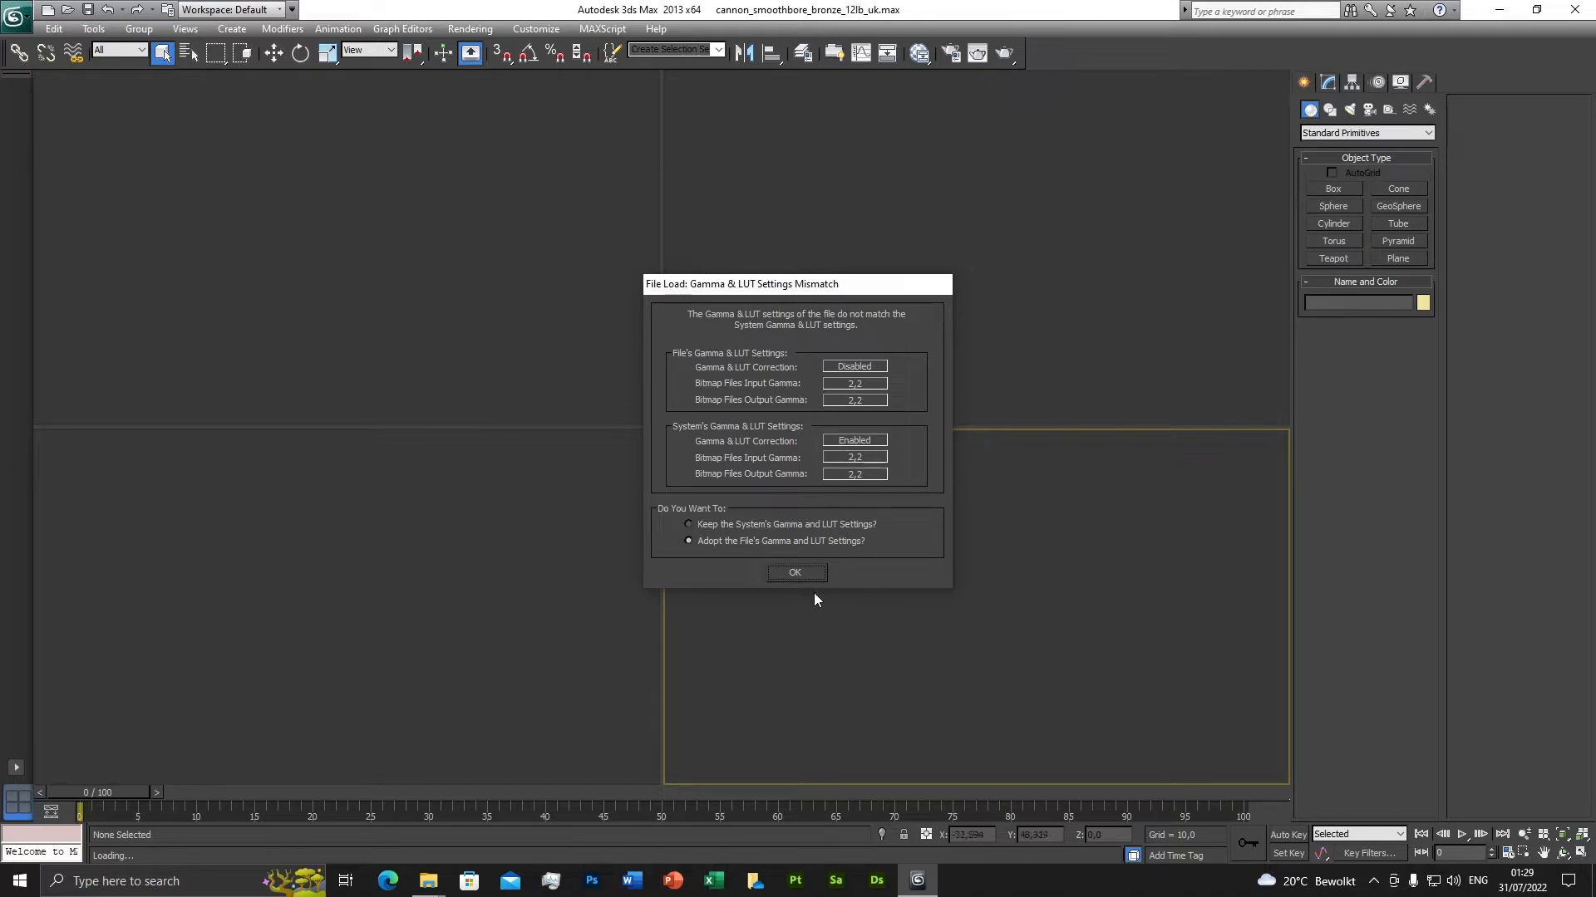
click(796, 571)
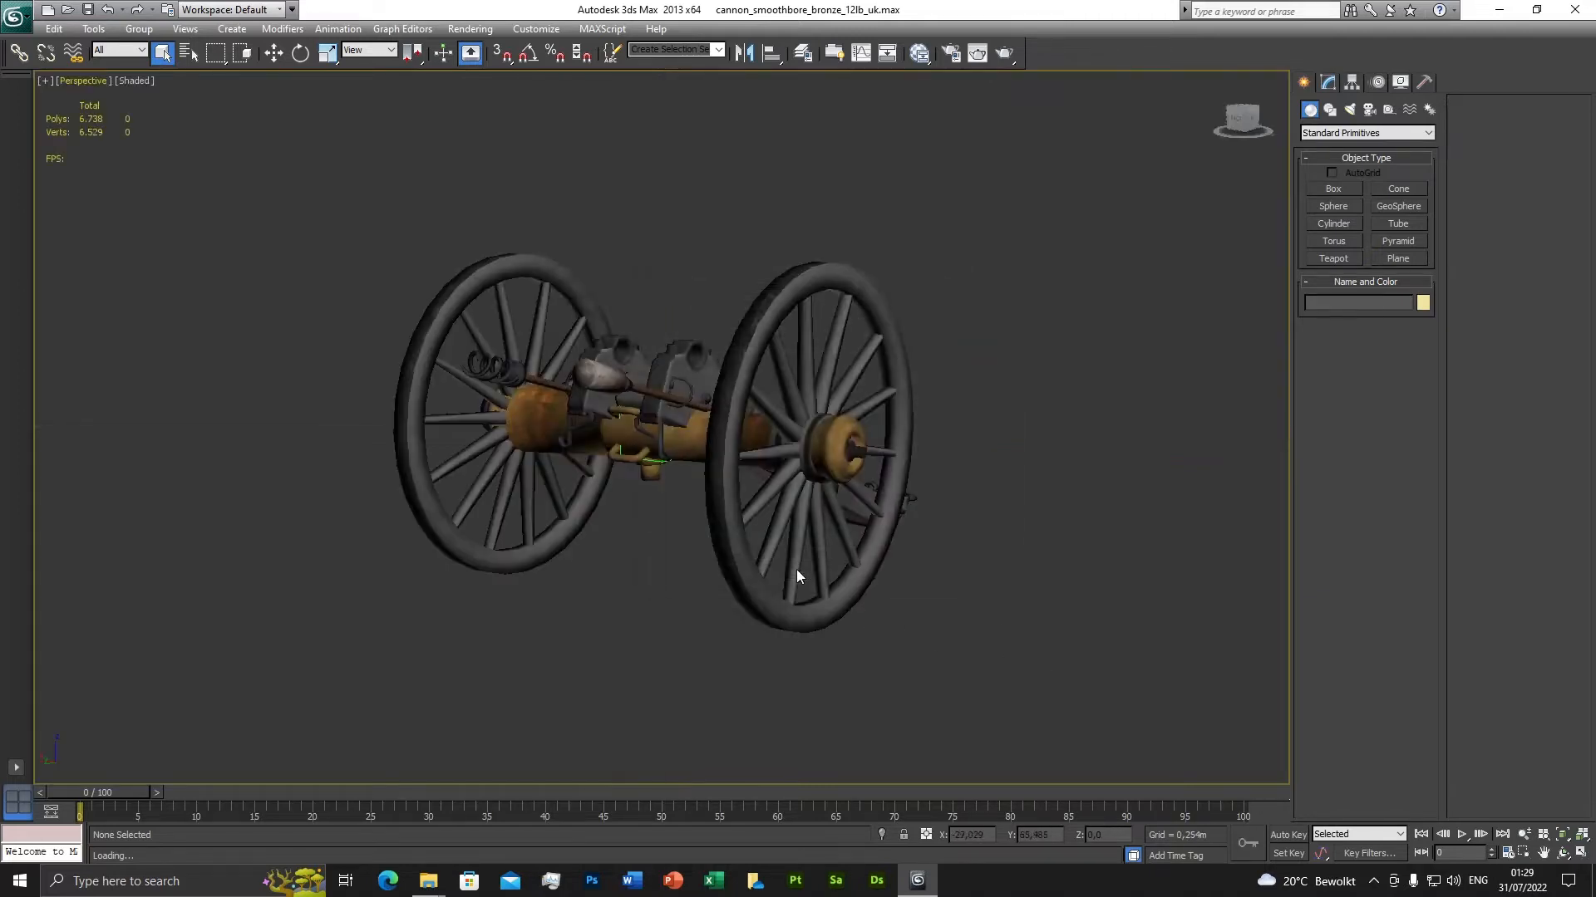
click(990, 584)
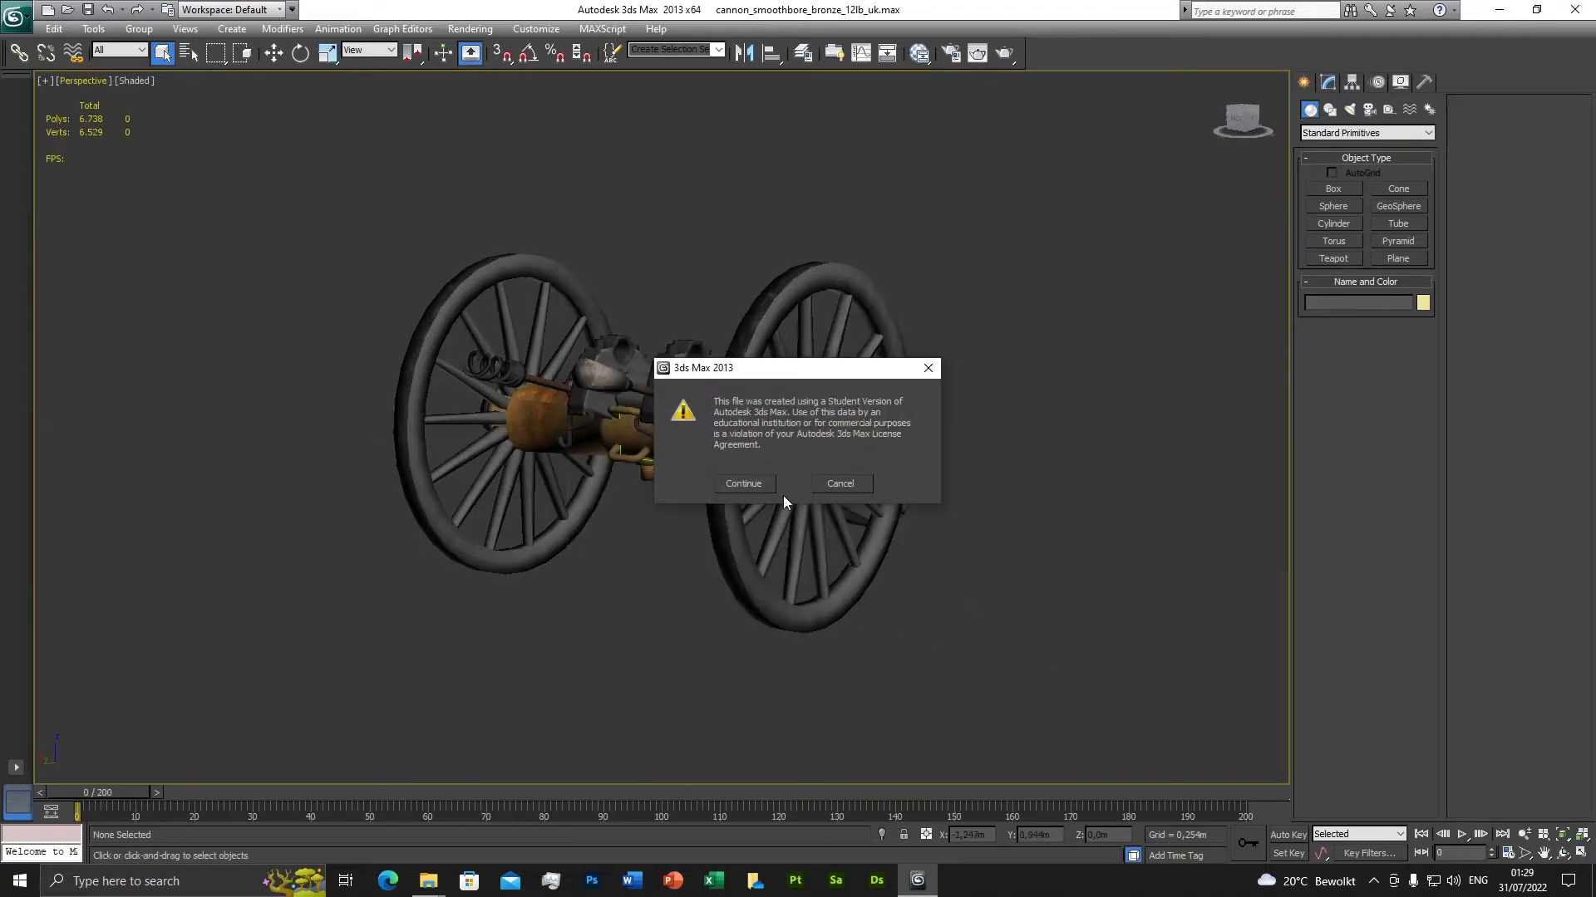
click(754, 486)
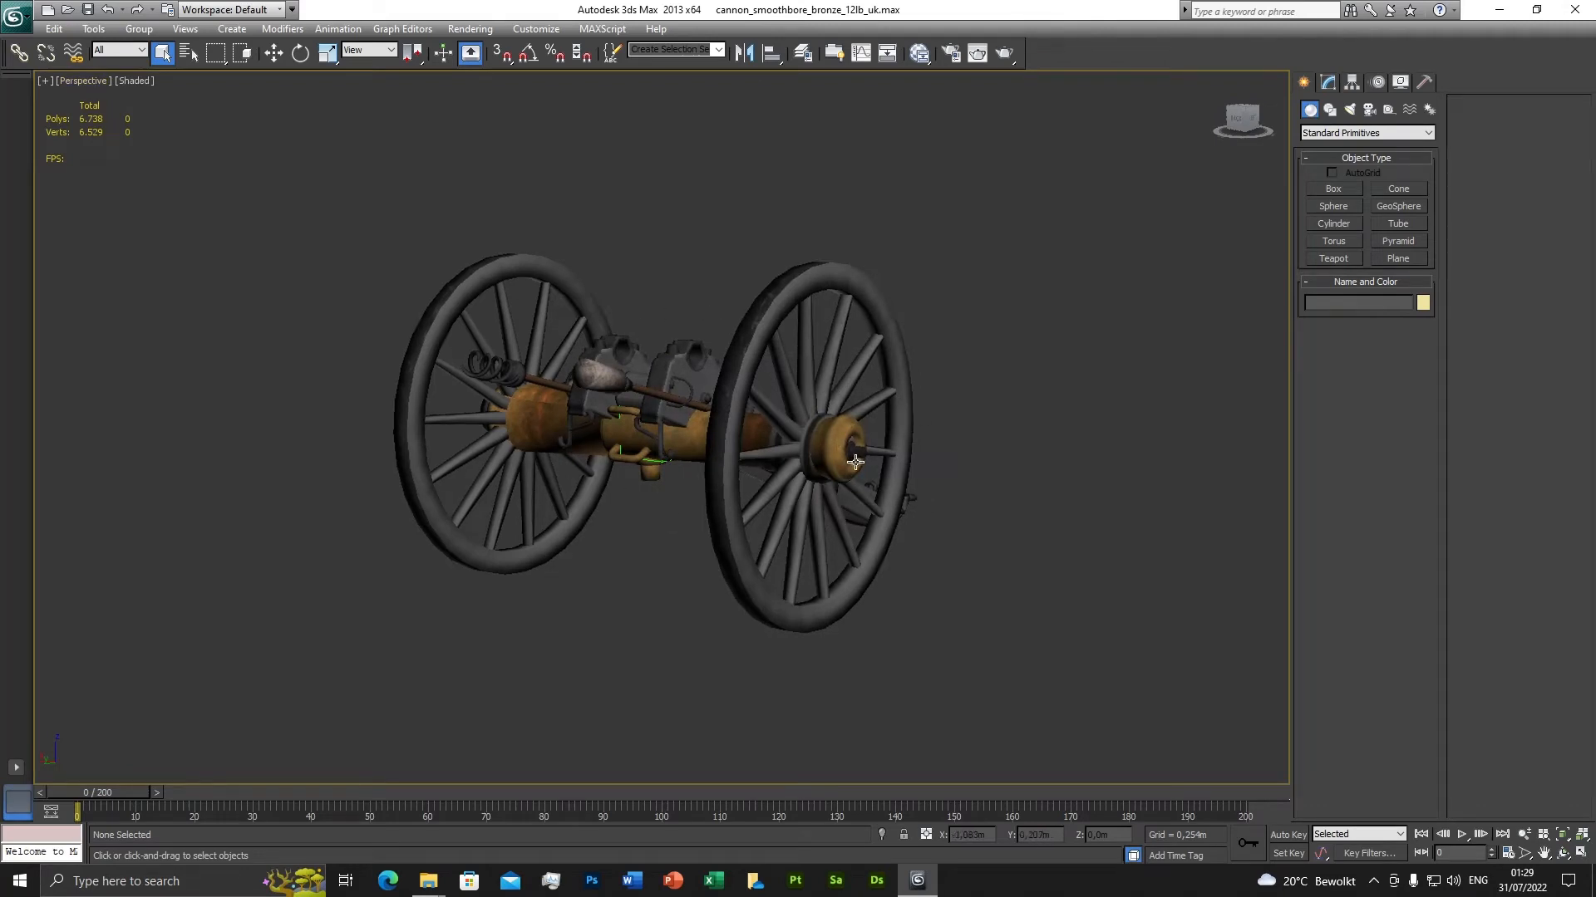
Examine the cannon's wheels, carriage and barrel from several angles in the Perspective view.
scroll(873, 484, down, 2)
scroll(872, 485, up, 2)
alt+middle_drag(797, 534, 542, 356)
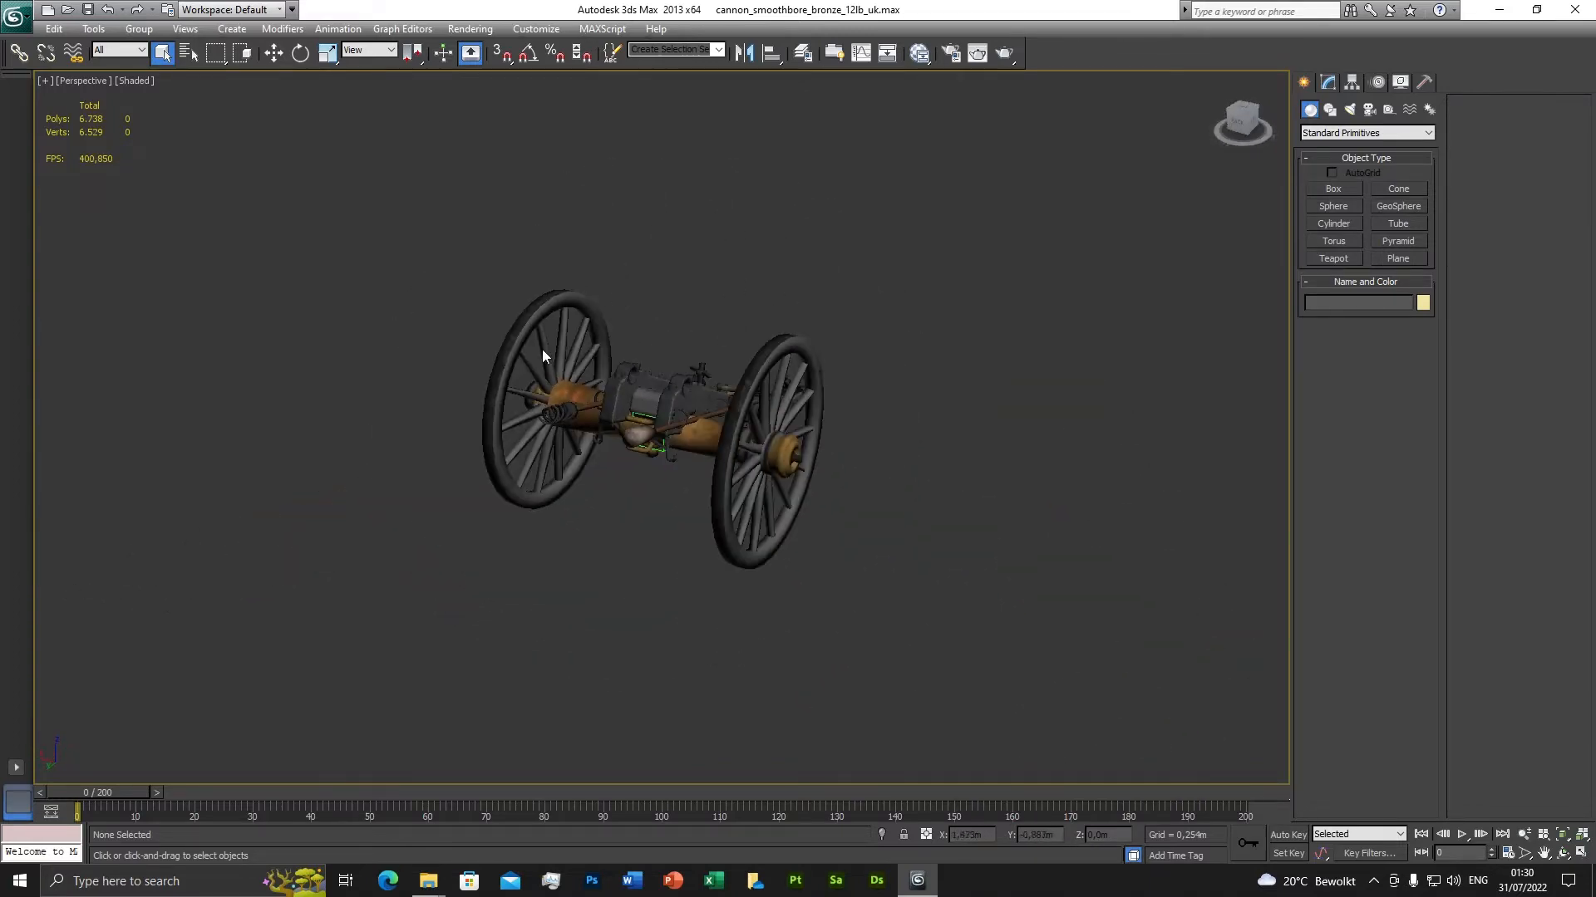
mouse_move(805, 469)
alt+middle_down()
mouse_move(676, 455)
mouse_move(844, 456)
mouse_move(815, 462)
alt+middle_up()
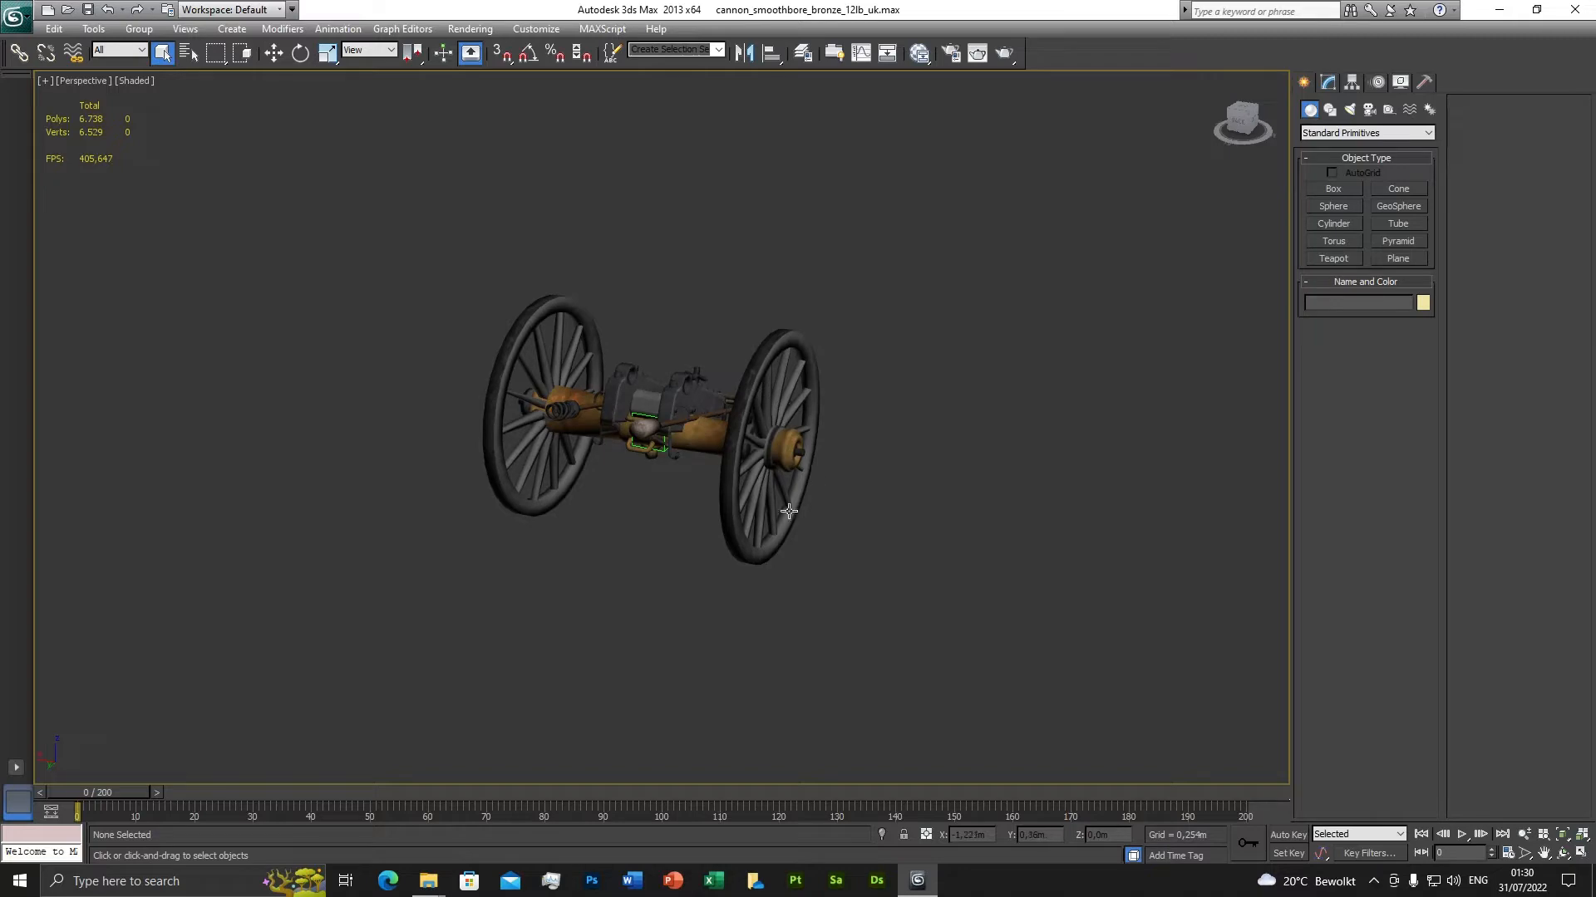
scroll(700, 521, up, 3)
alt+middle_drag(699, 522, 559, 300)
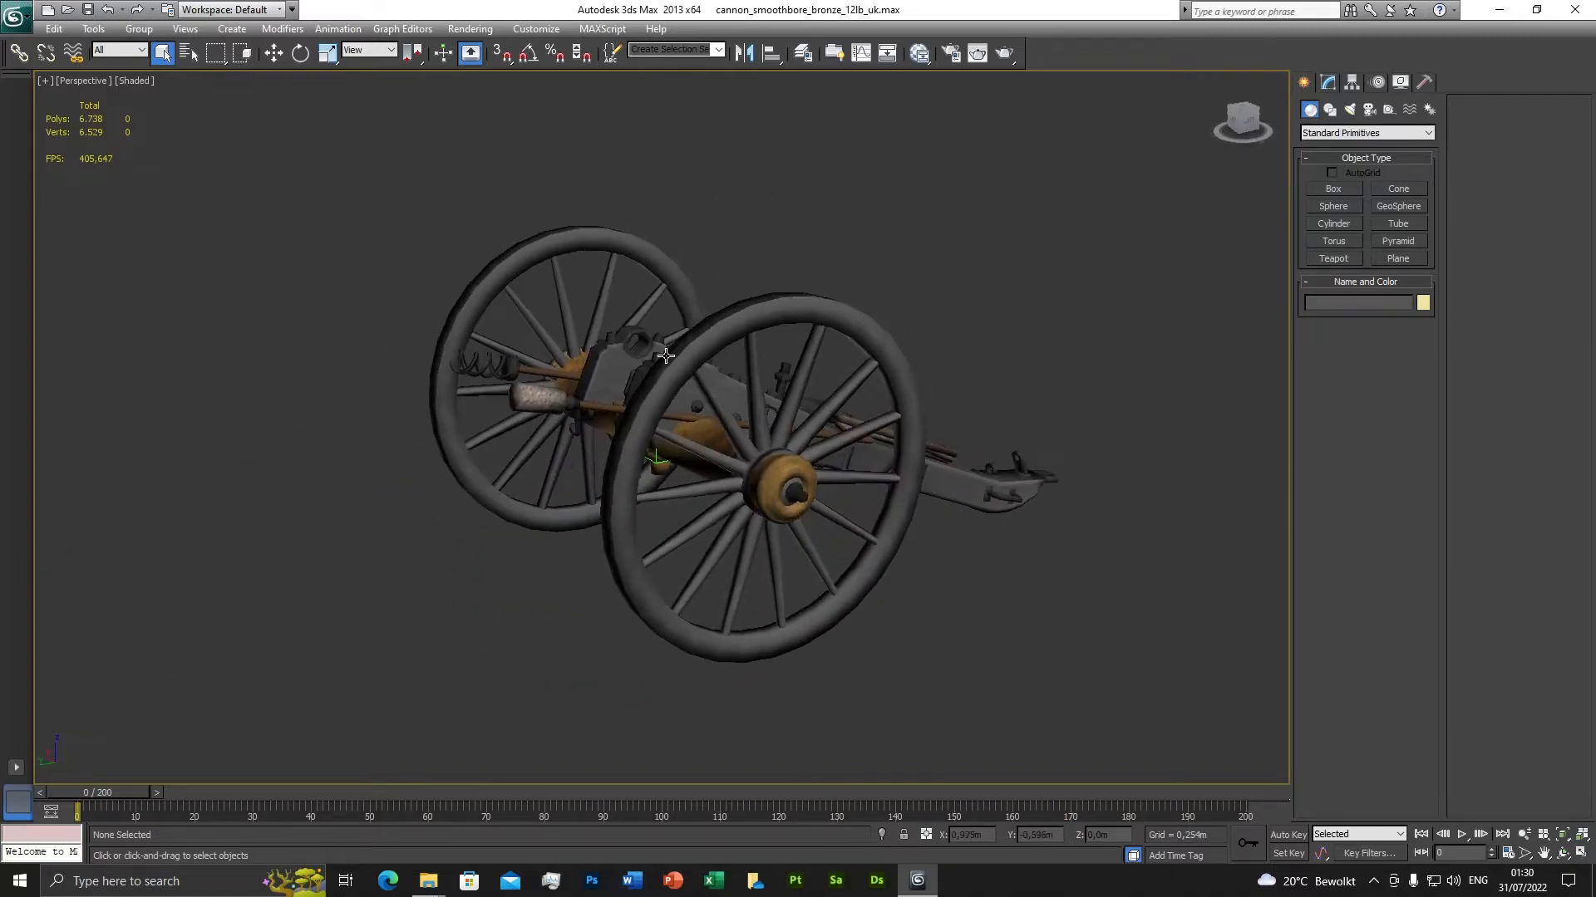
mouse_move(705, 370)
alt+middle_down()
mouse_move(784, 382)
mouse_move(692, 385)
alt+middle_up()
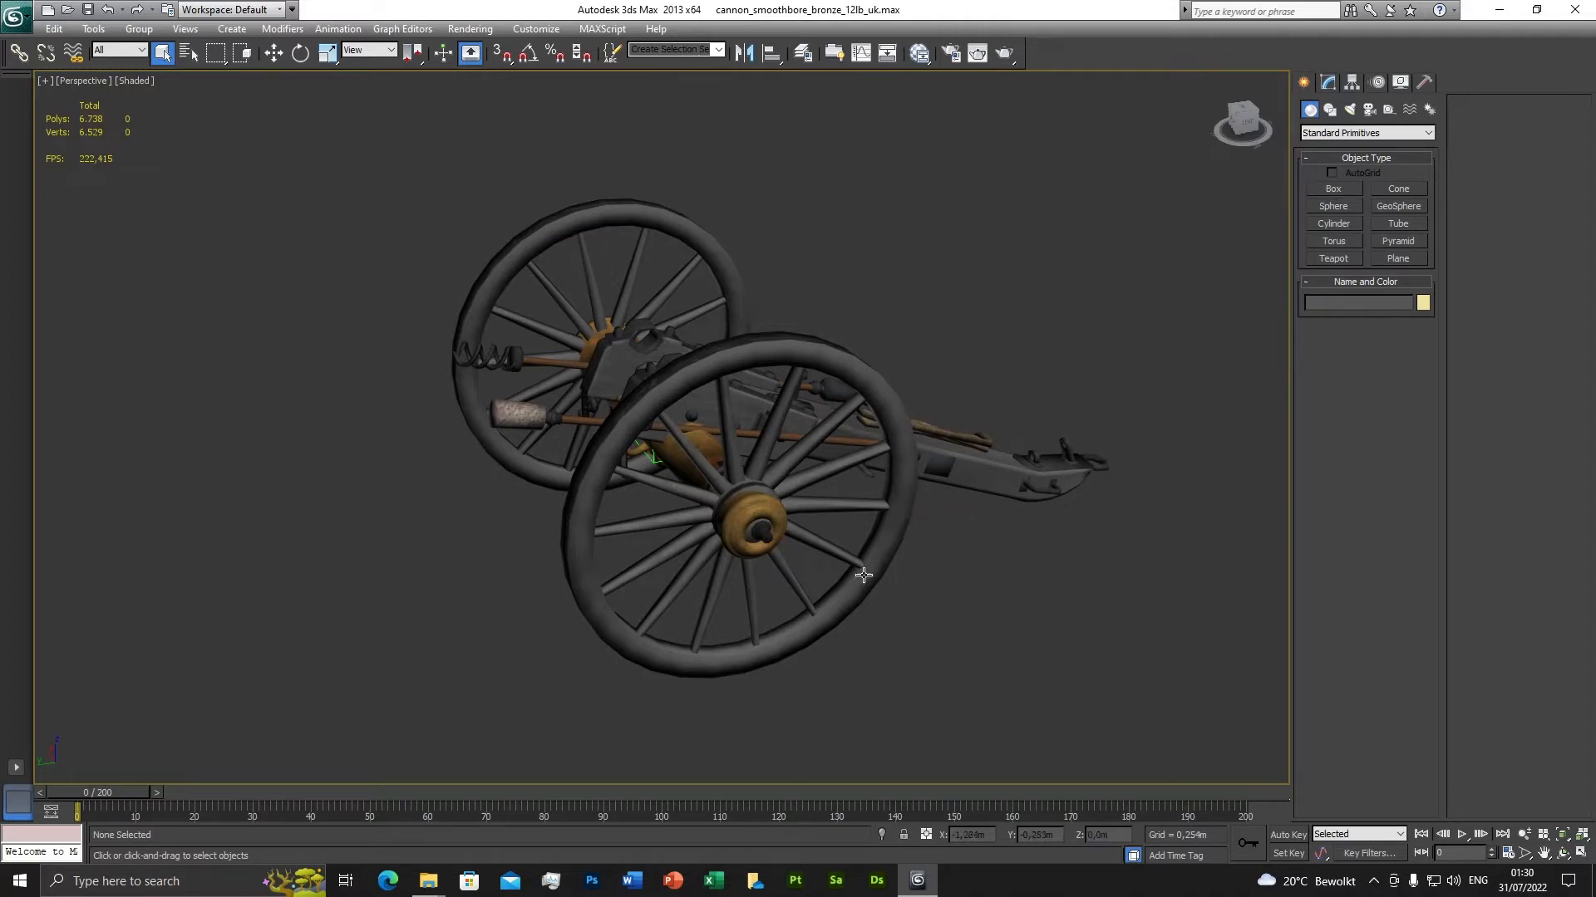
alt+middle_drag(864, 573, 956, 617)
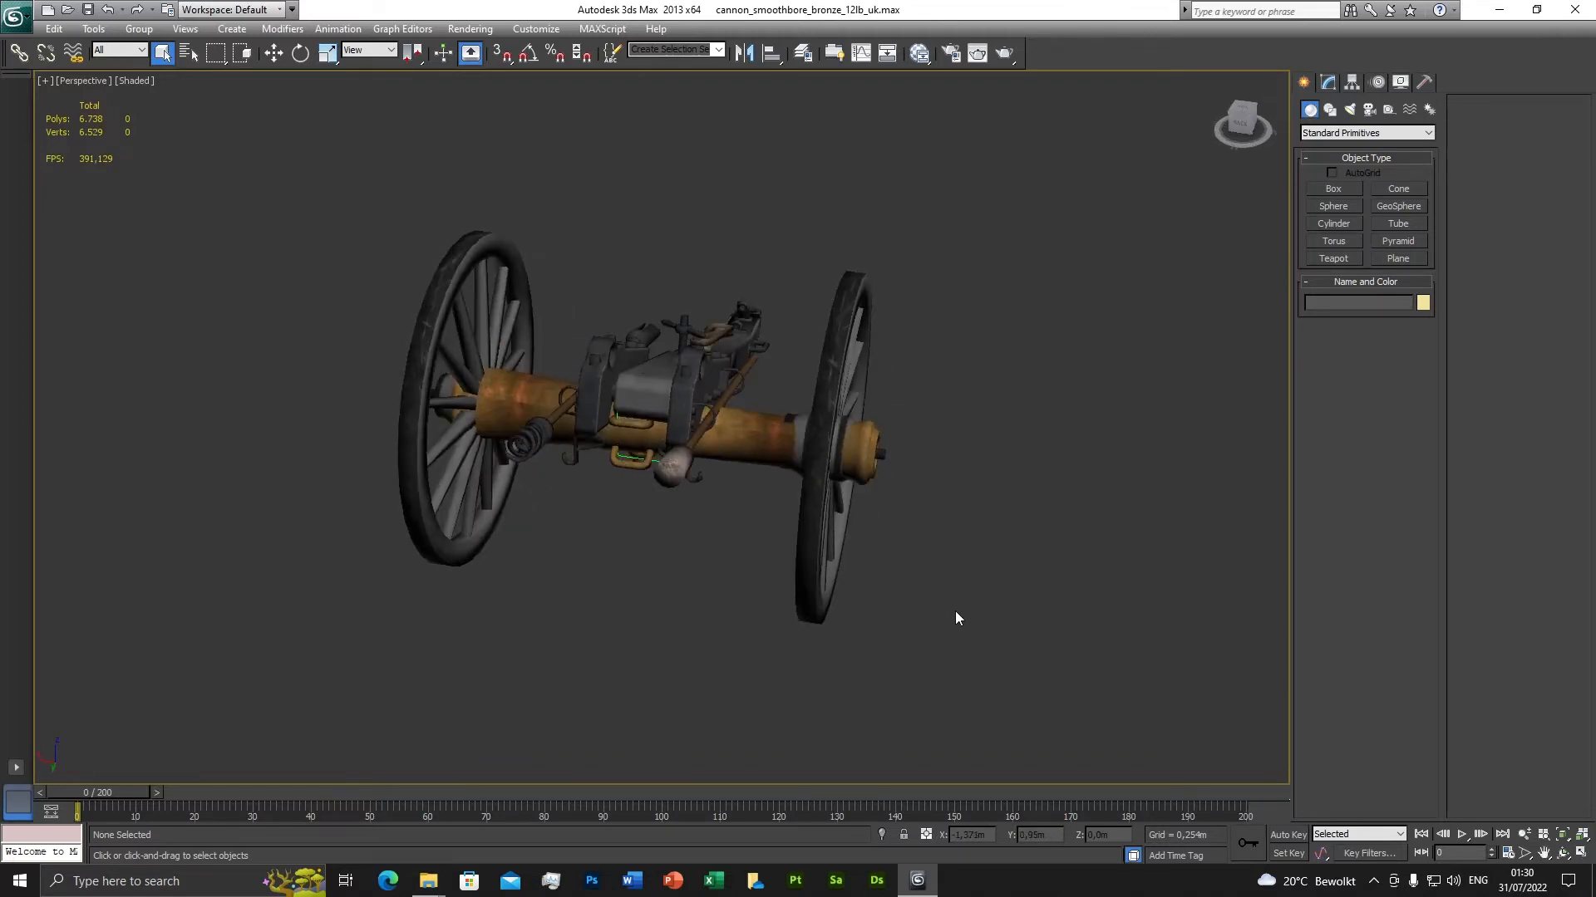
alt+middle_drag(955, 616, 958, 566)
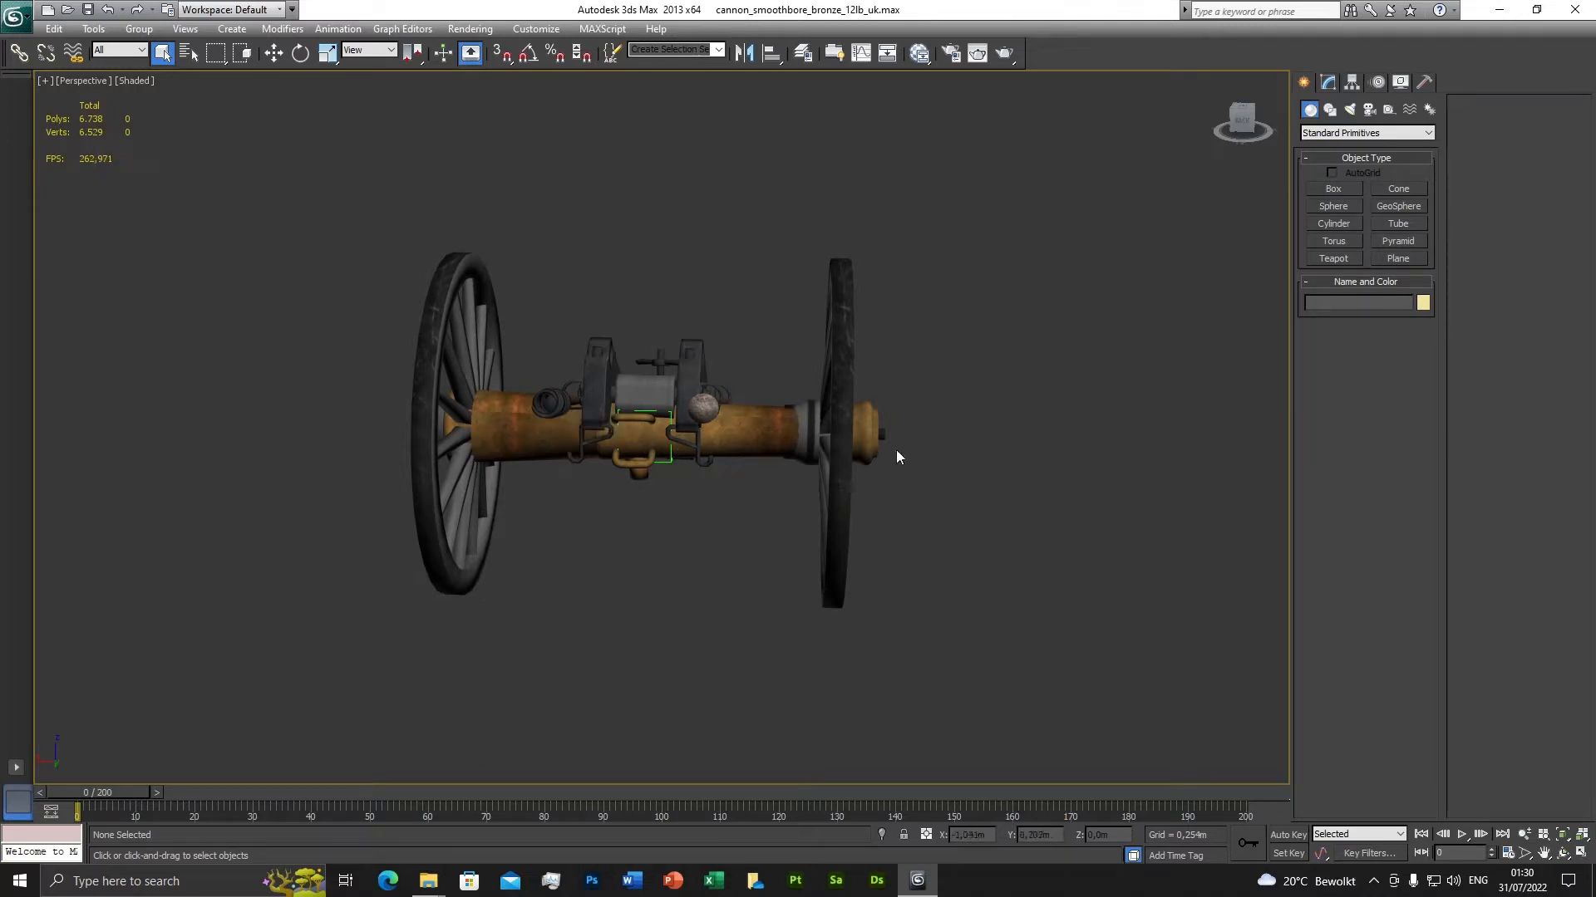
Open the layer manager and hide the carriage and skeleton layers, leaving the barrel on display.
click(803, 54)
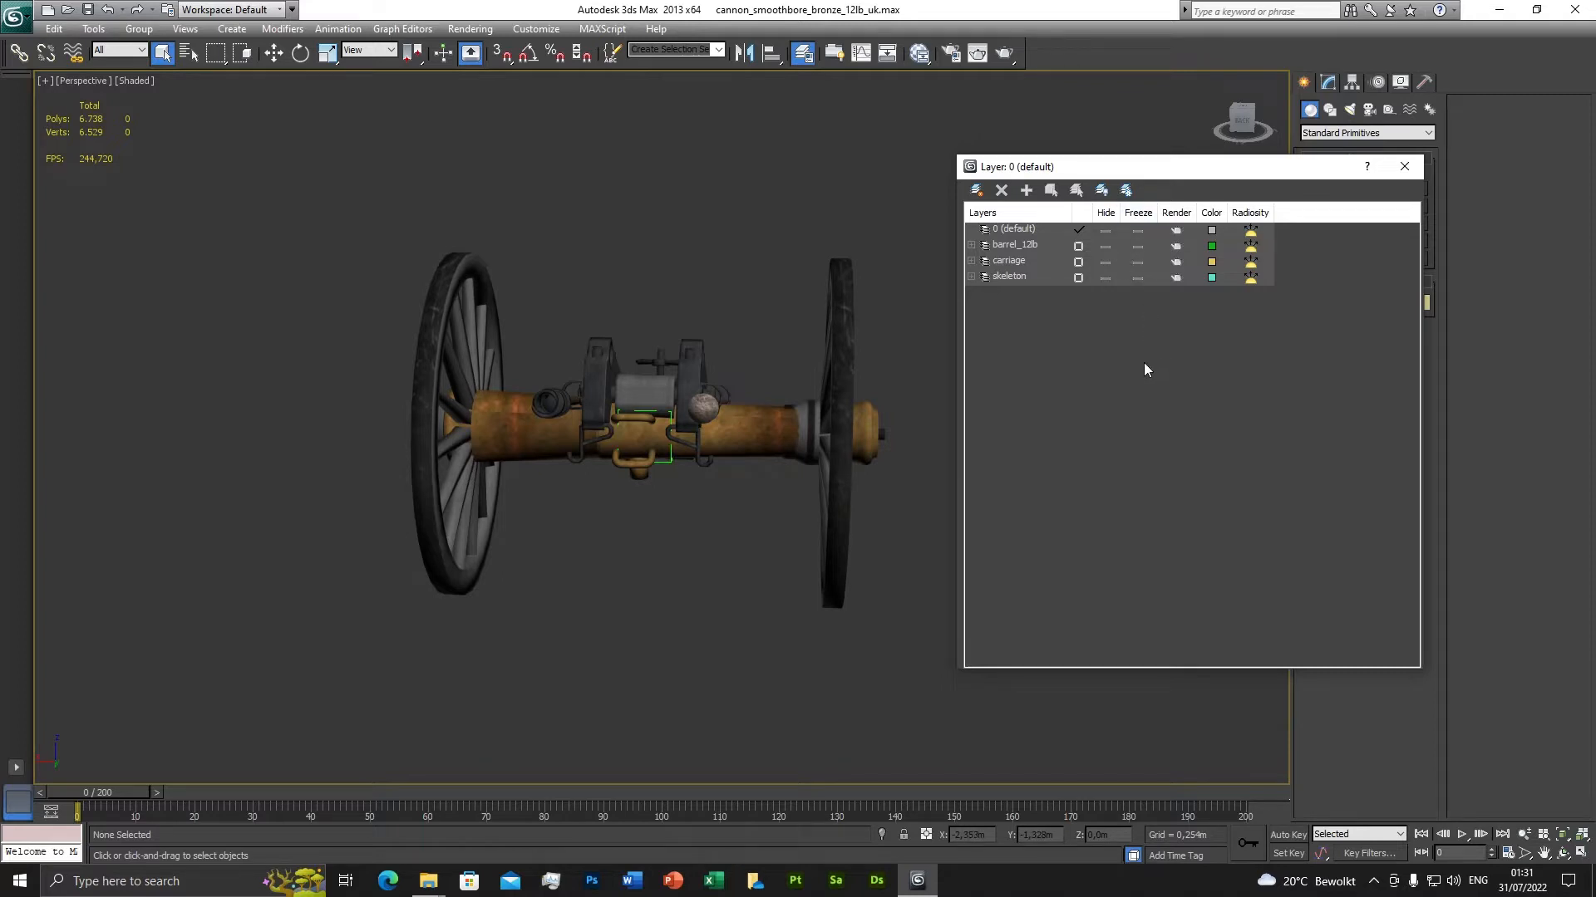
click(1105, 262)
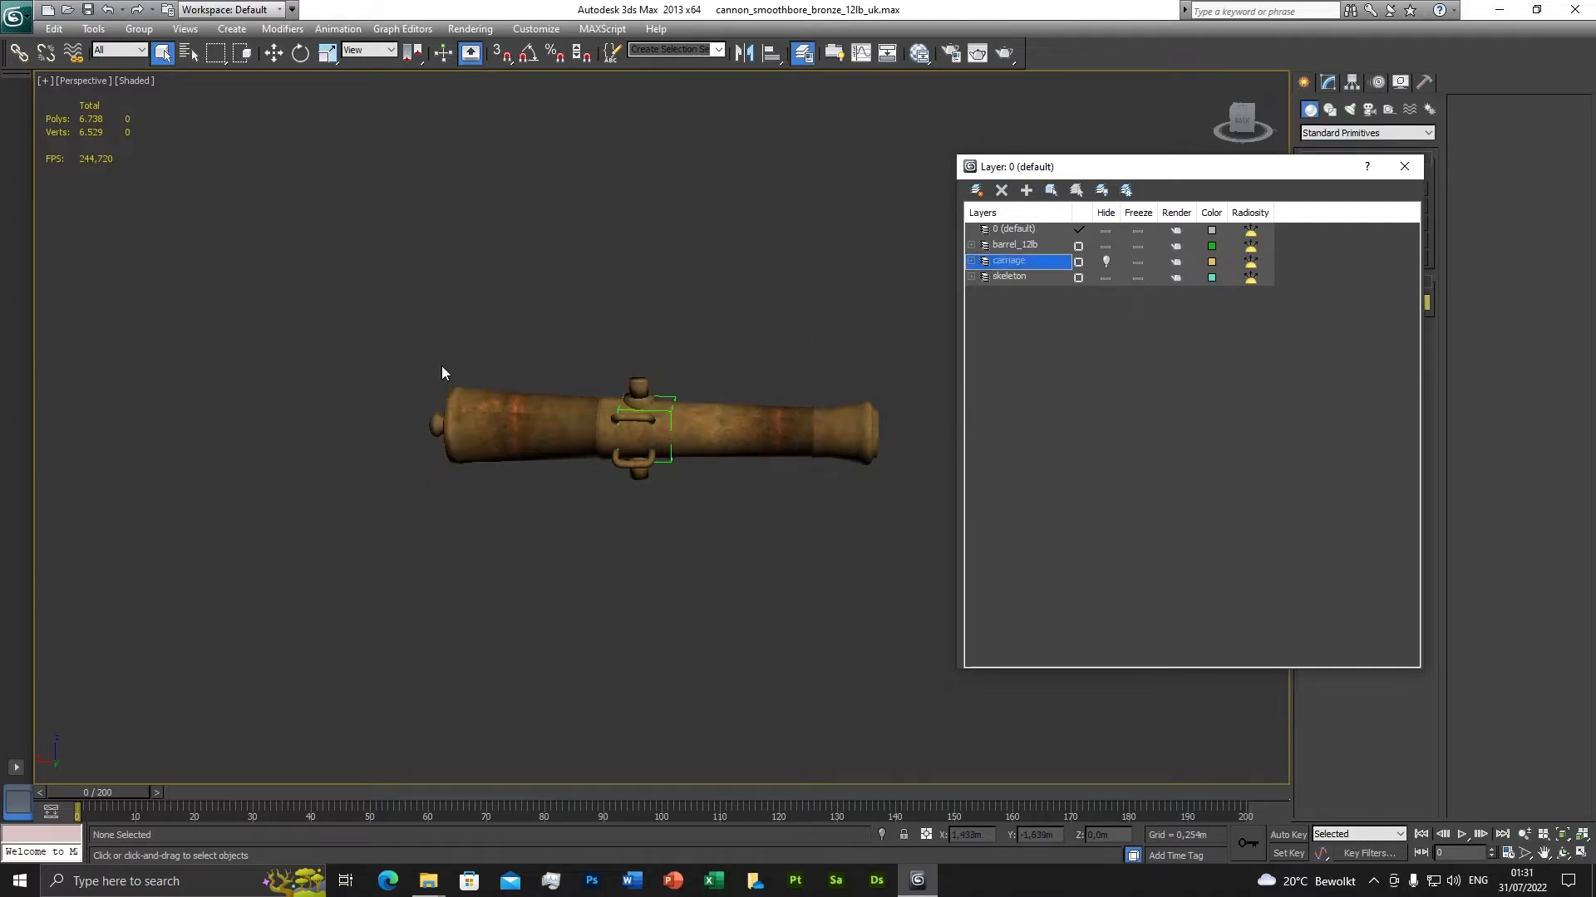
click(1106, 278)
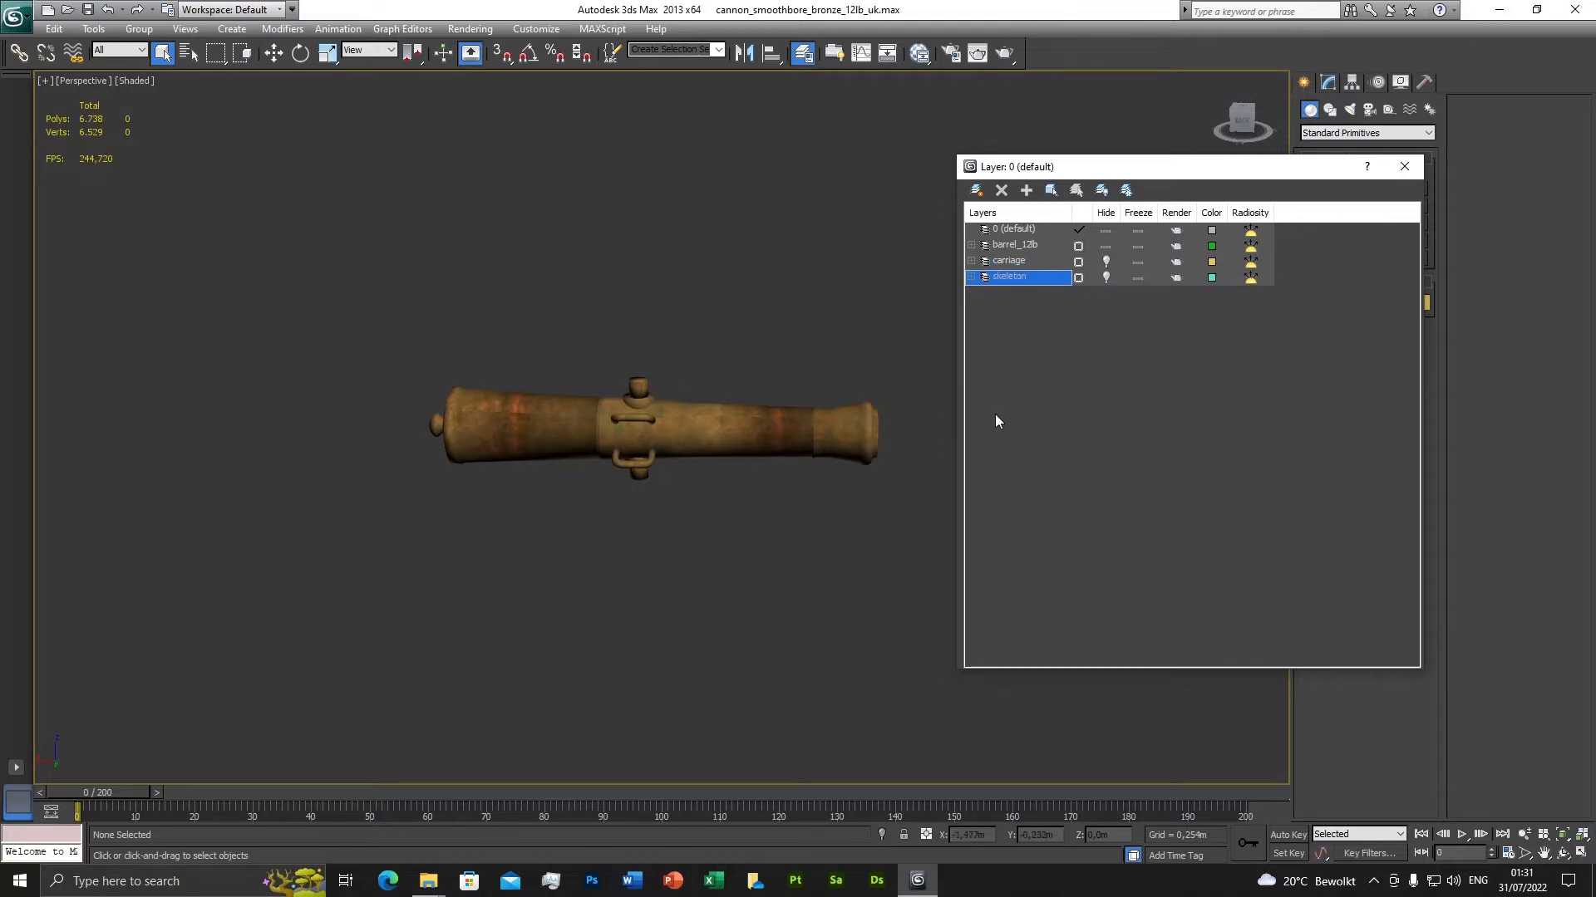
Expand the carriage, skeleton and barrel_12lb layers and widen the Layers column to show full object names.
click(971, 261)
click(971, 323)
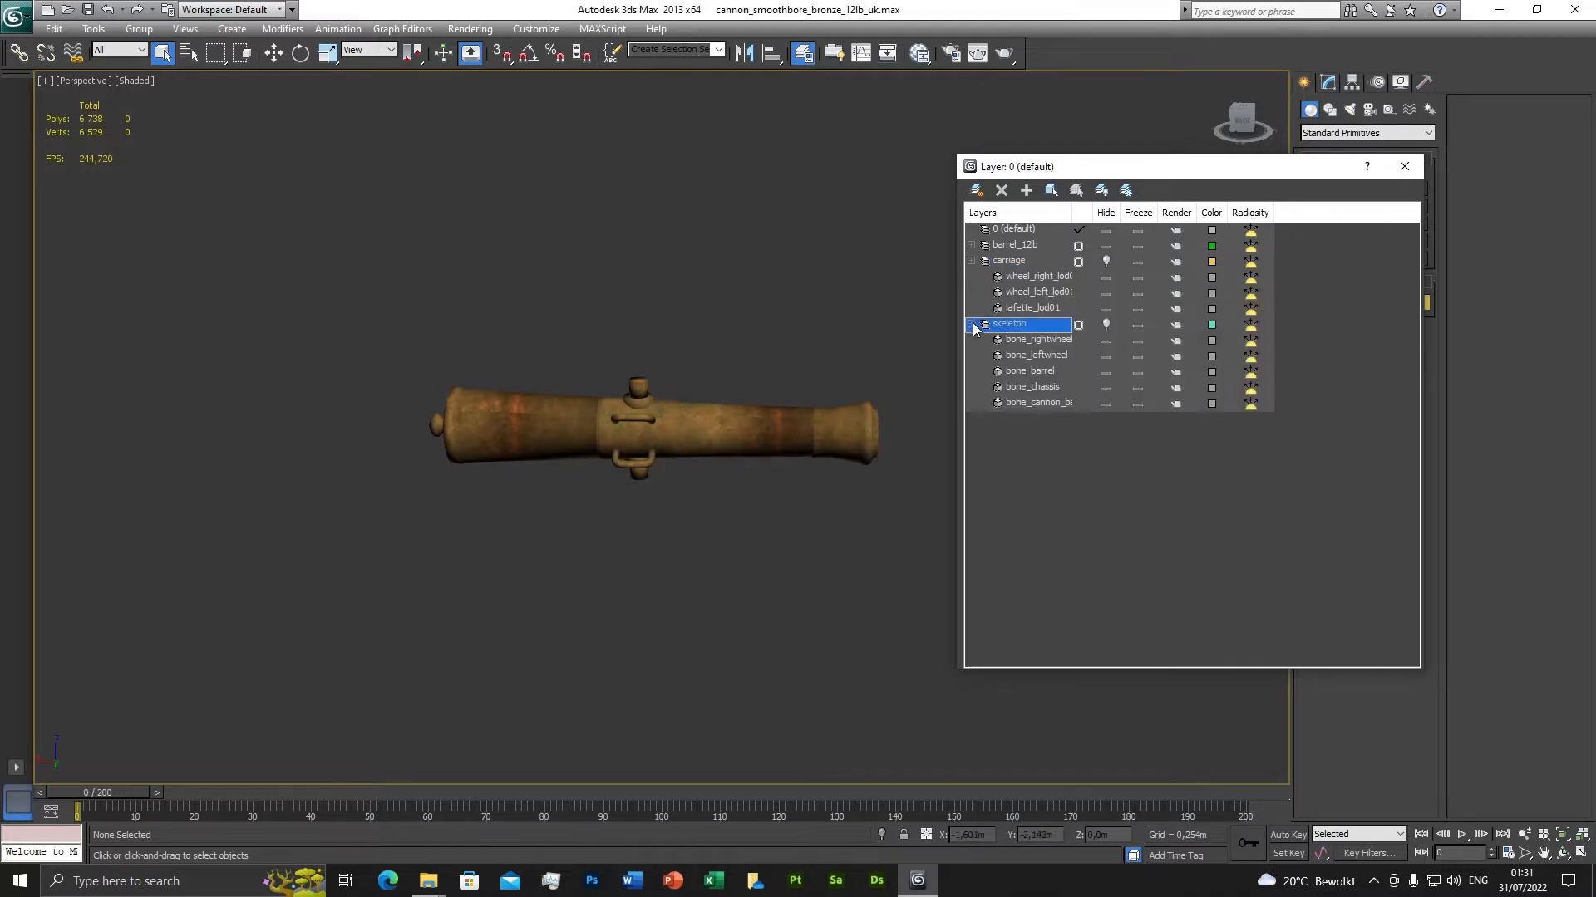
click(971, 244)
drag(1073, 213, 1176, 213)
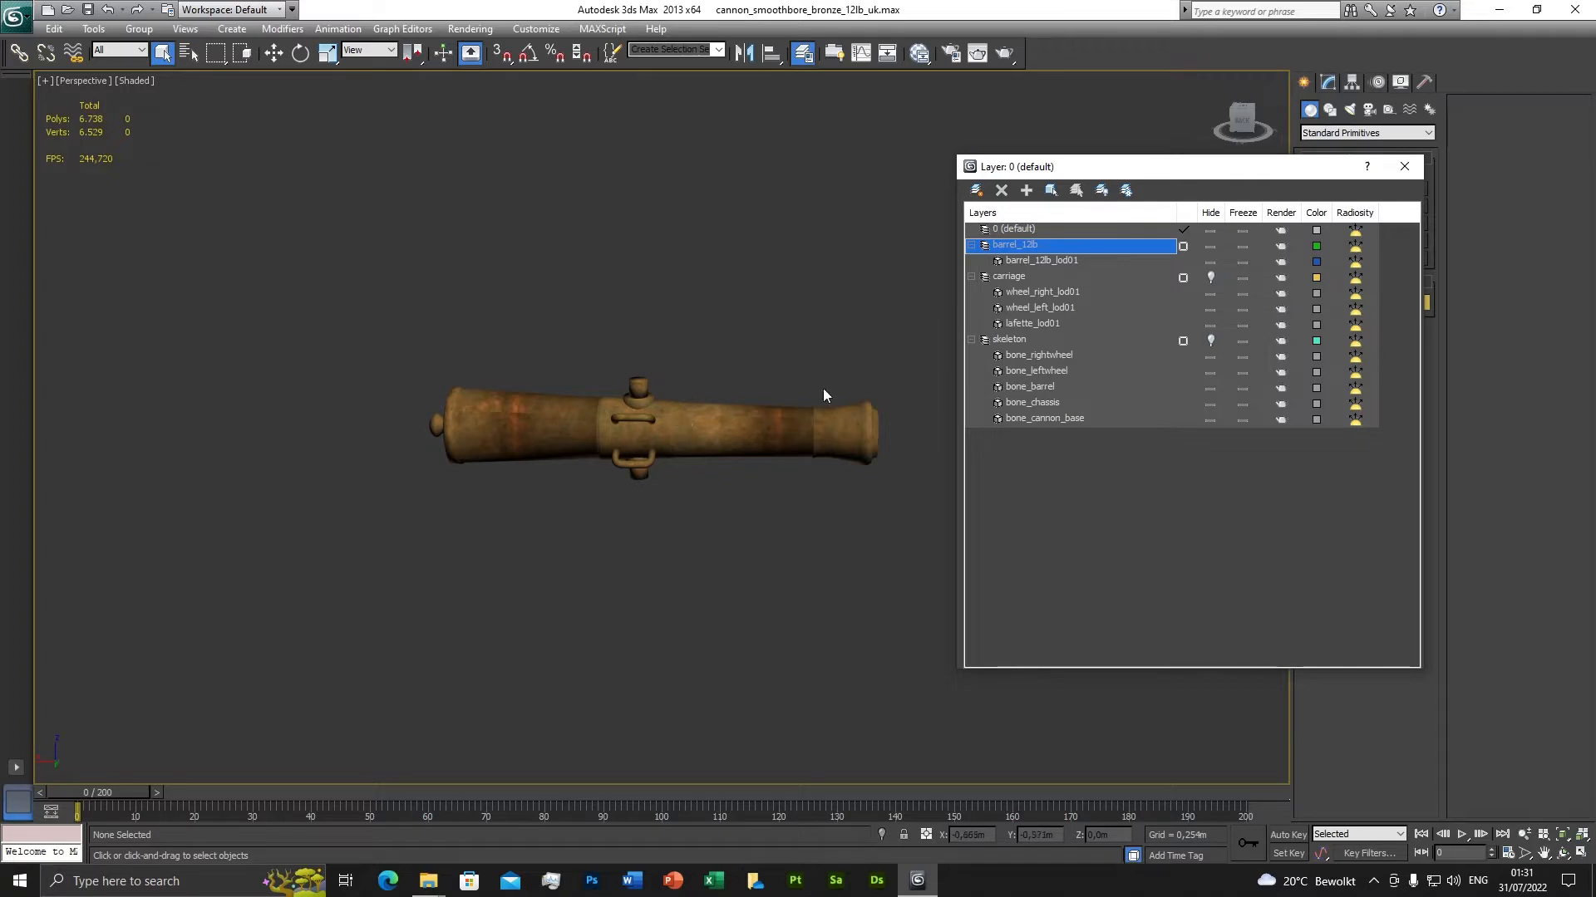
Select barrel_12lb_lod01 from the layer list and show its modifier stack and Editable Poly settings.
right_click(1019, 261)
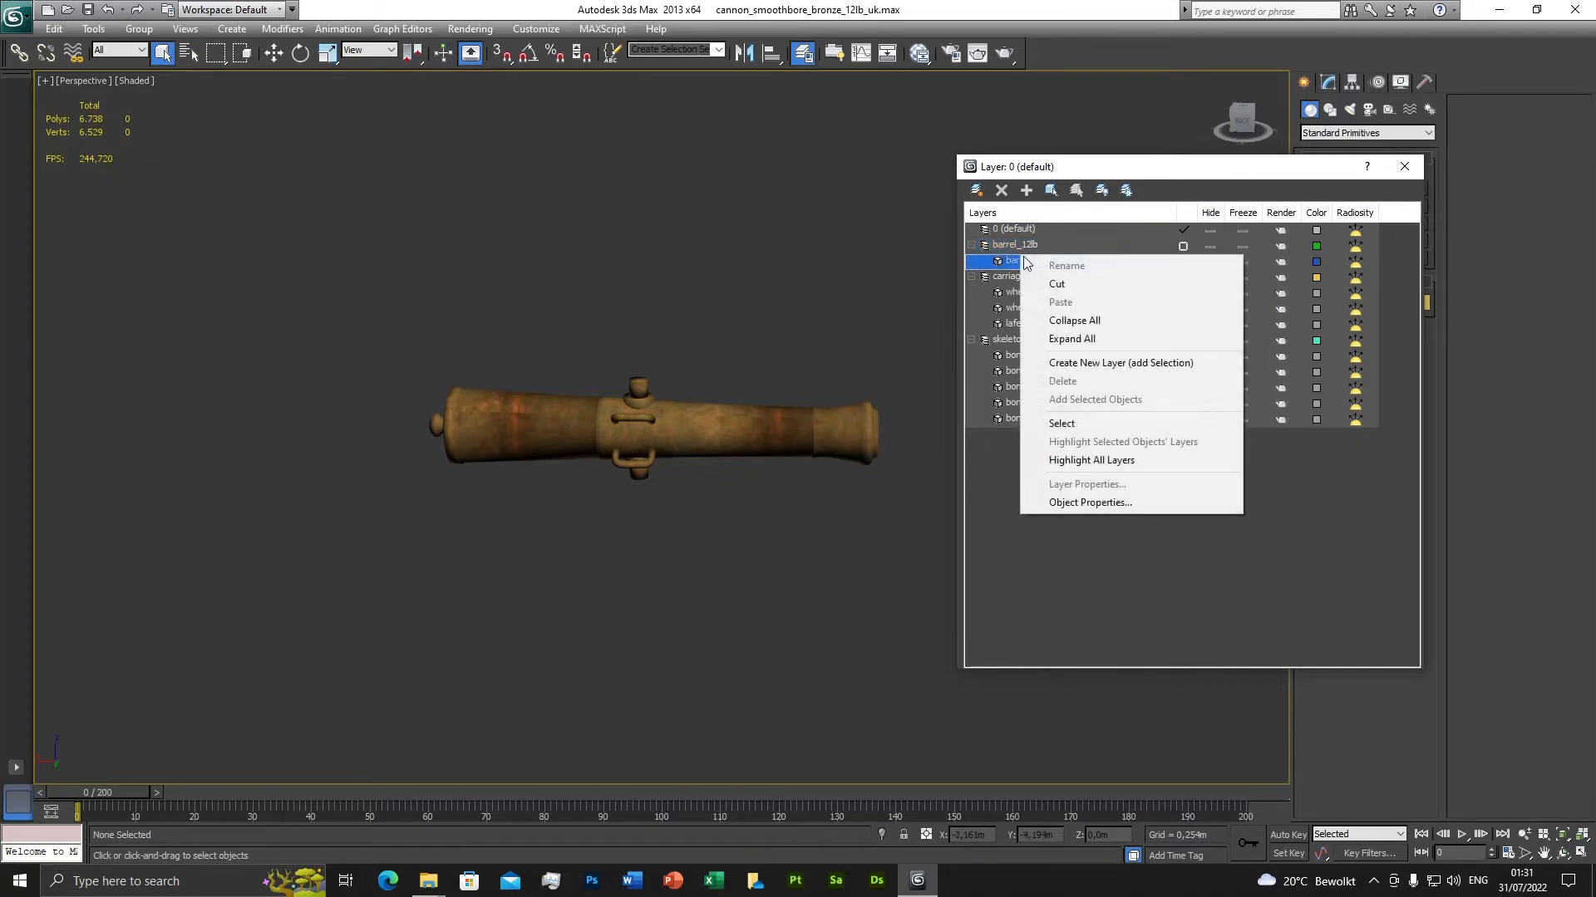
click(1066, 425)
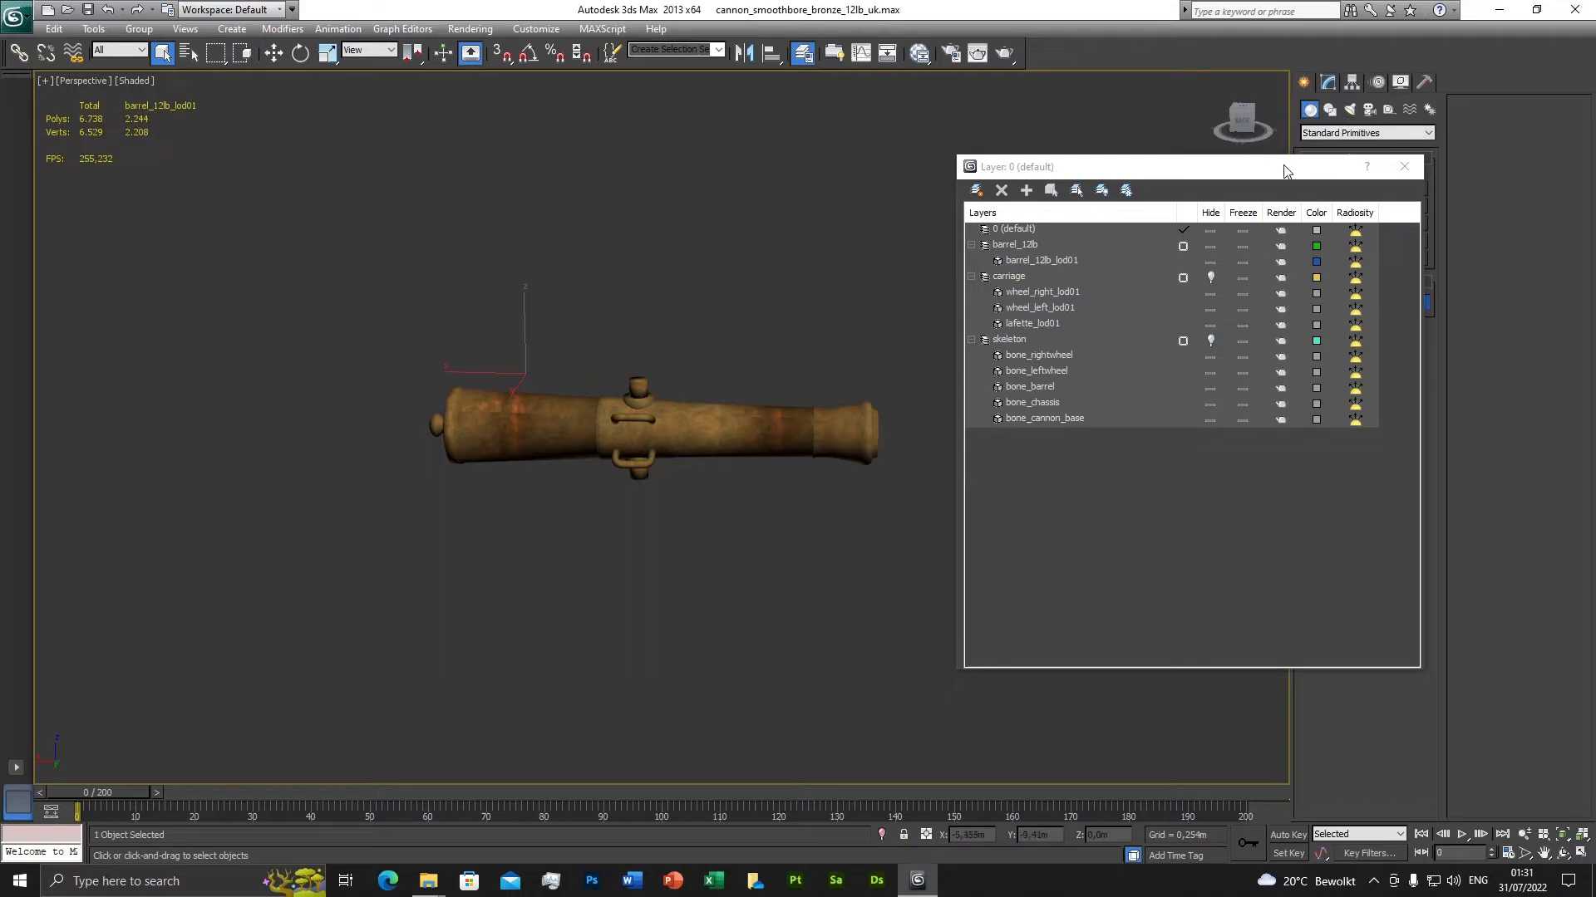
drag(1269, 166, 988, 168)
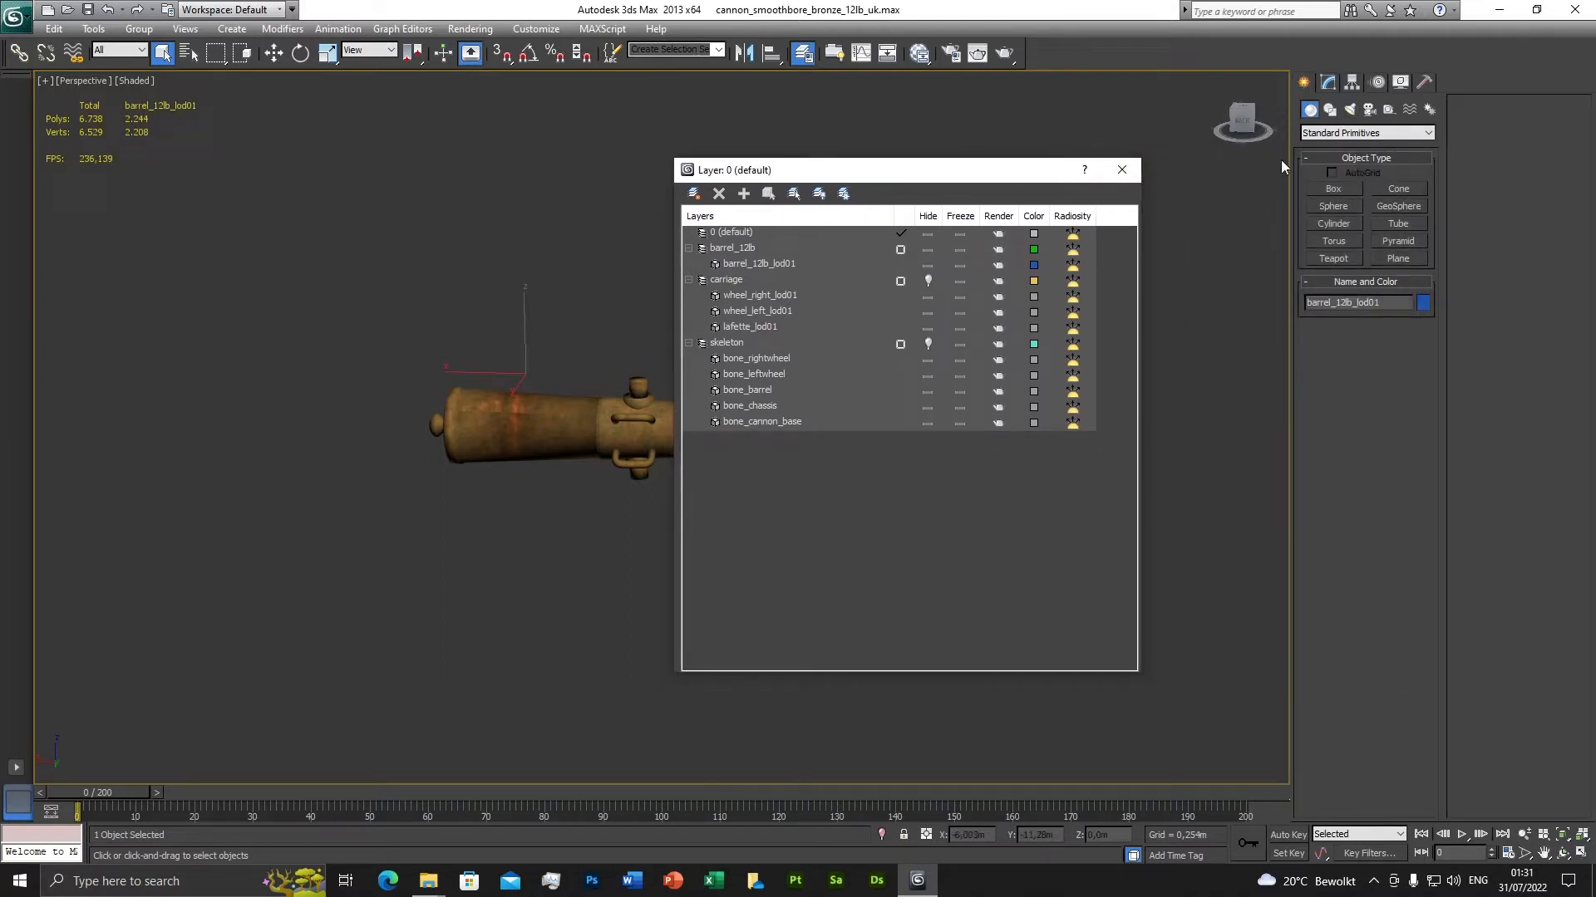
click(1323, 85)
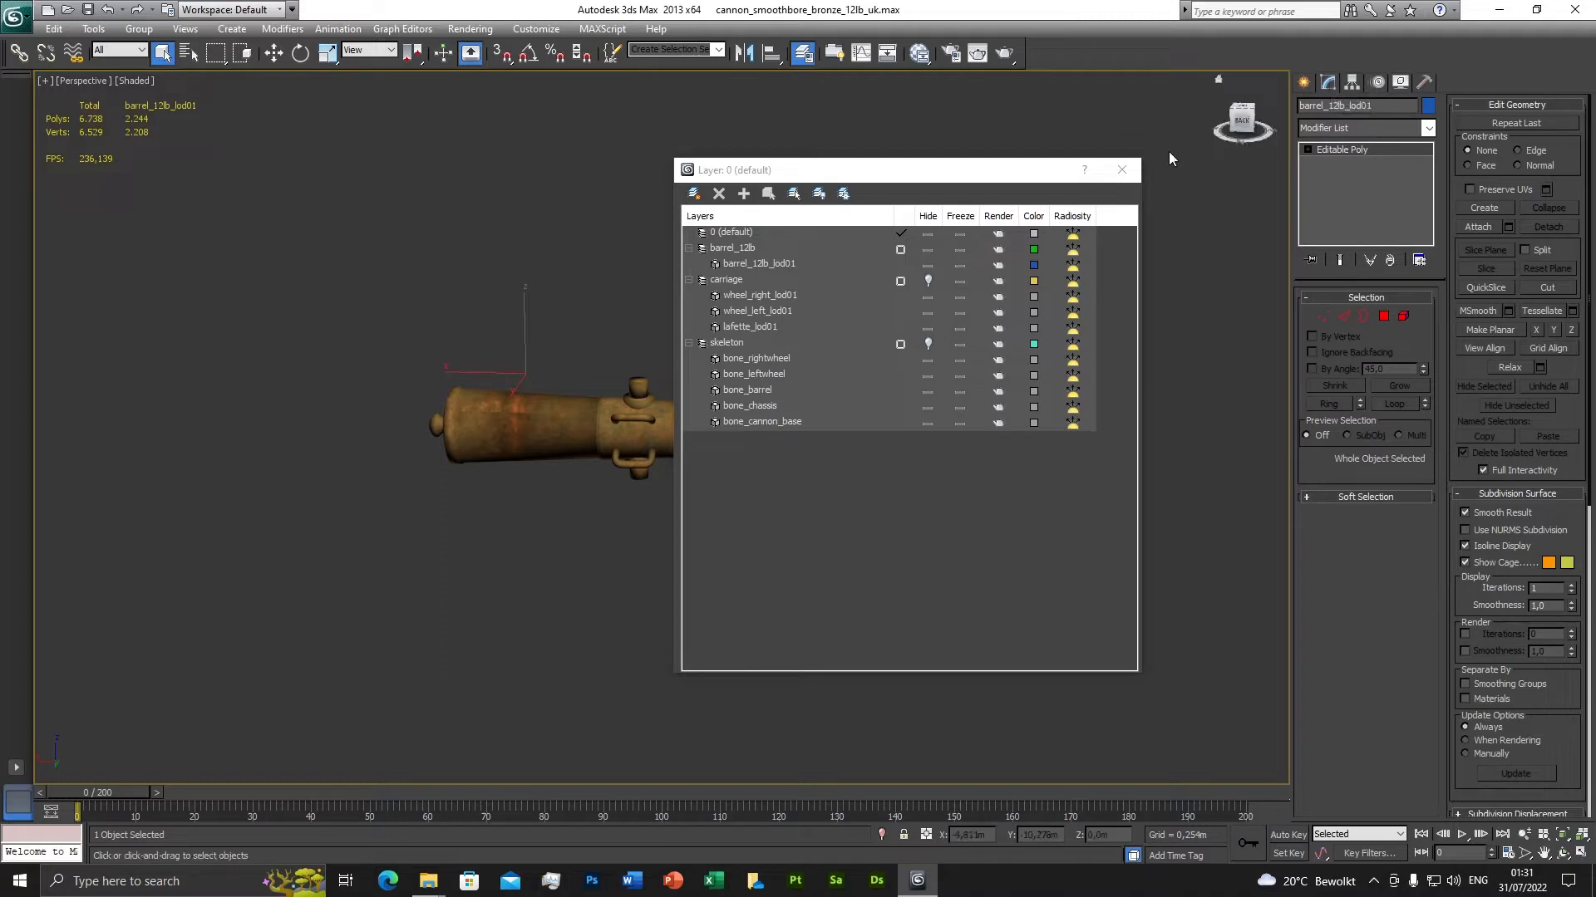
Collapse the skeleton and carriage layers in the list and close the layer manager.
drag(1035, 171, 1149, 149)
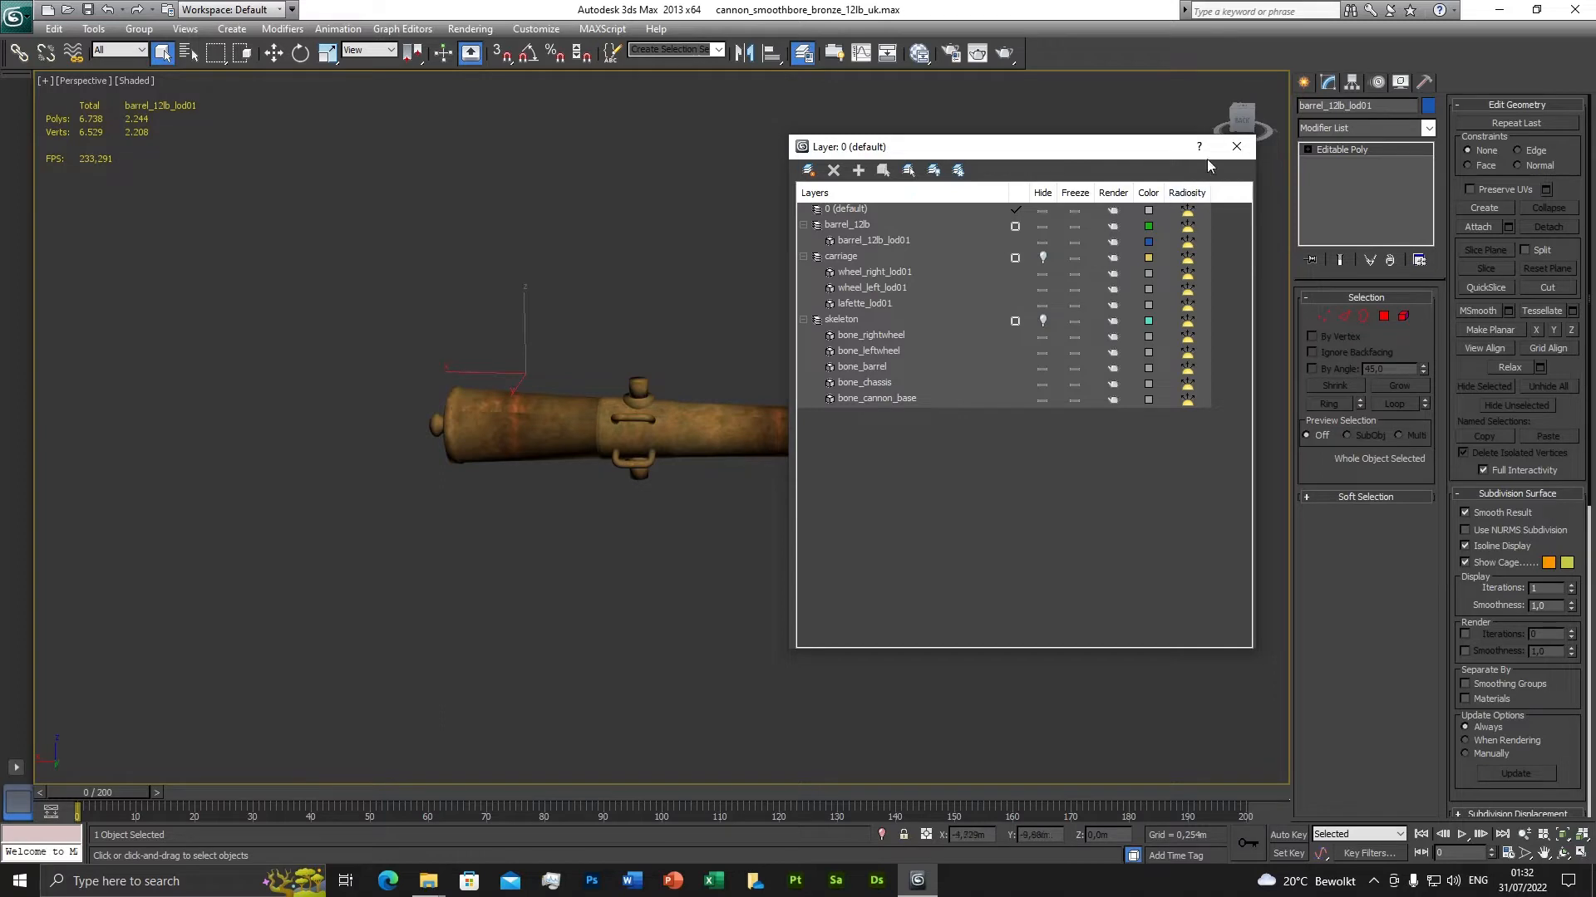
click(804, 320)
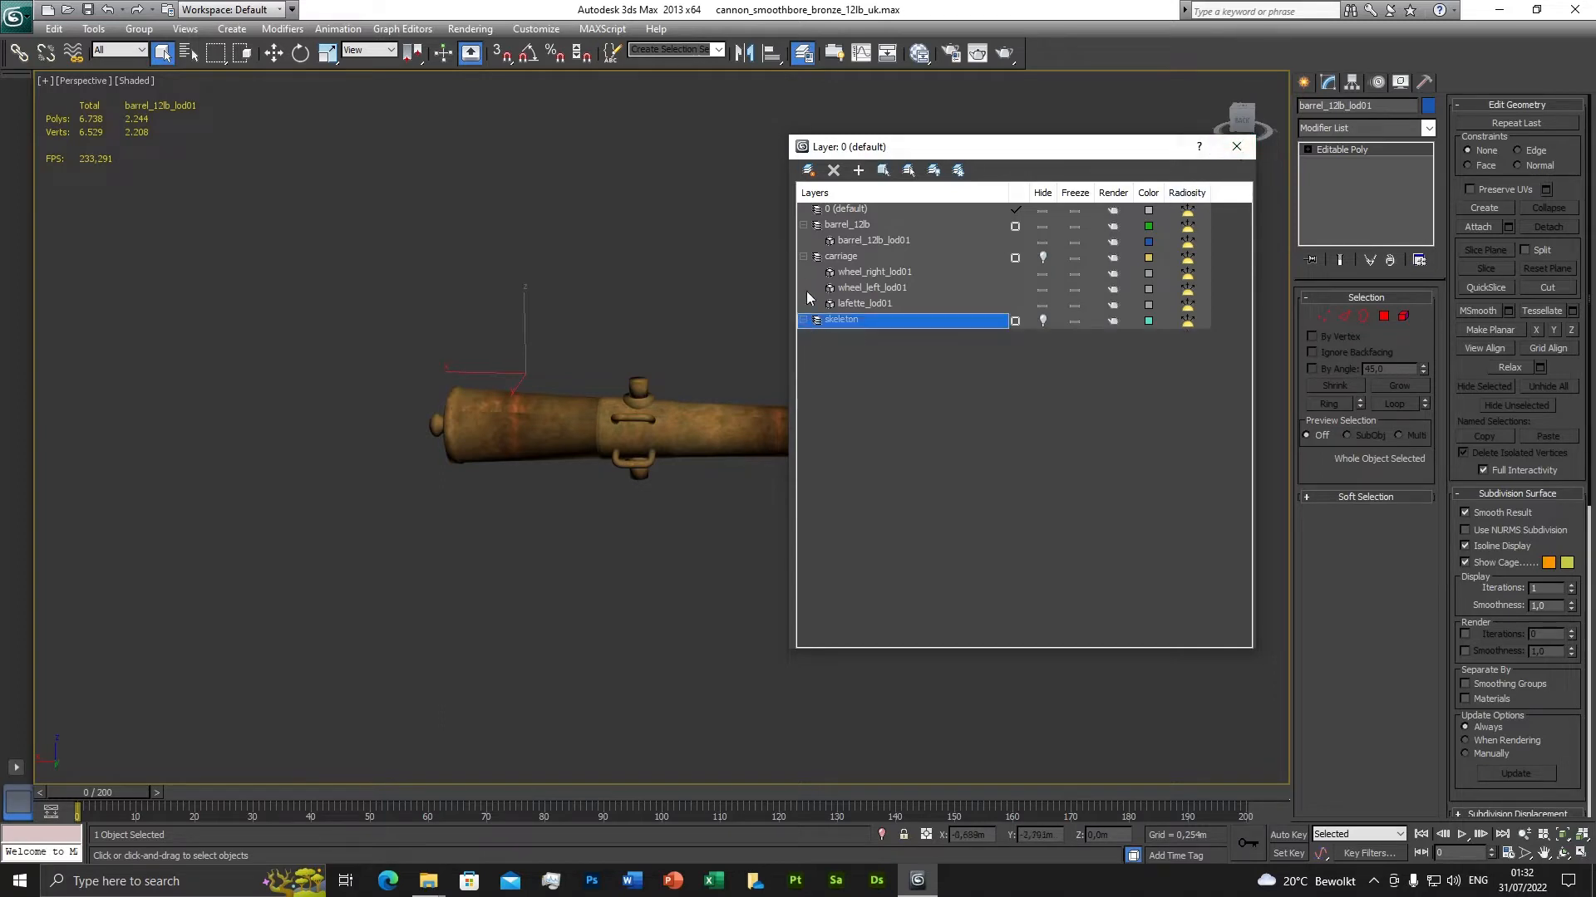
click(804, 256)
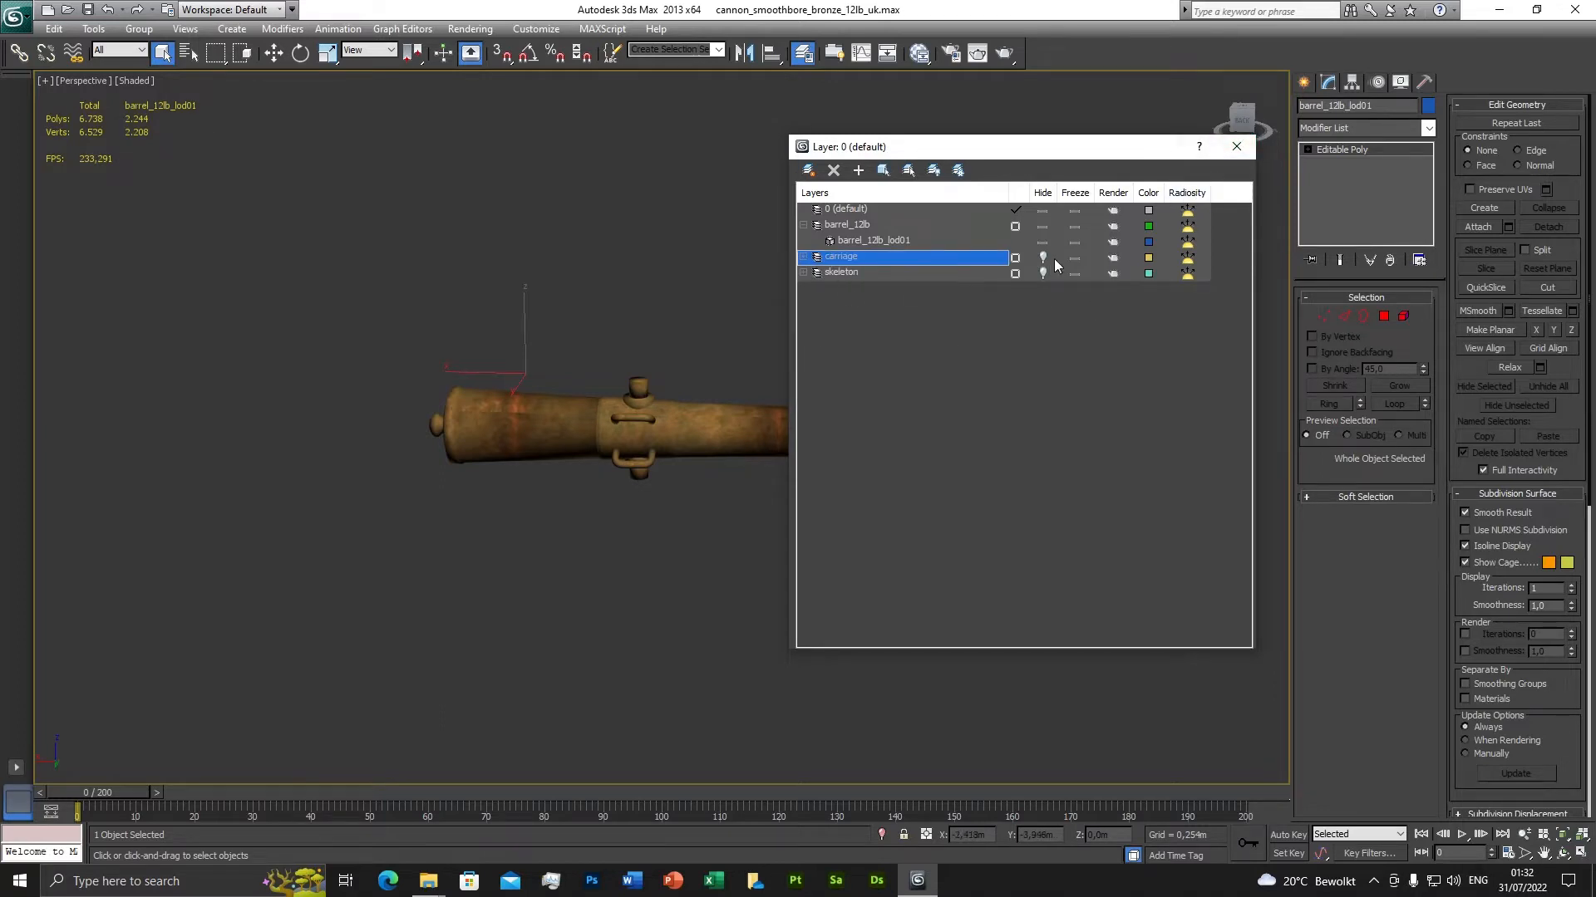
click(1236, 146)
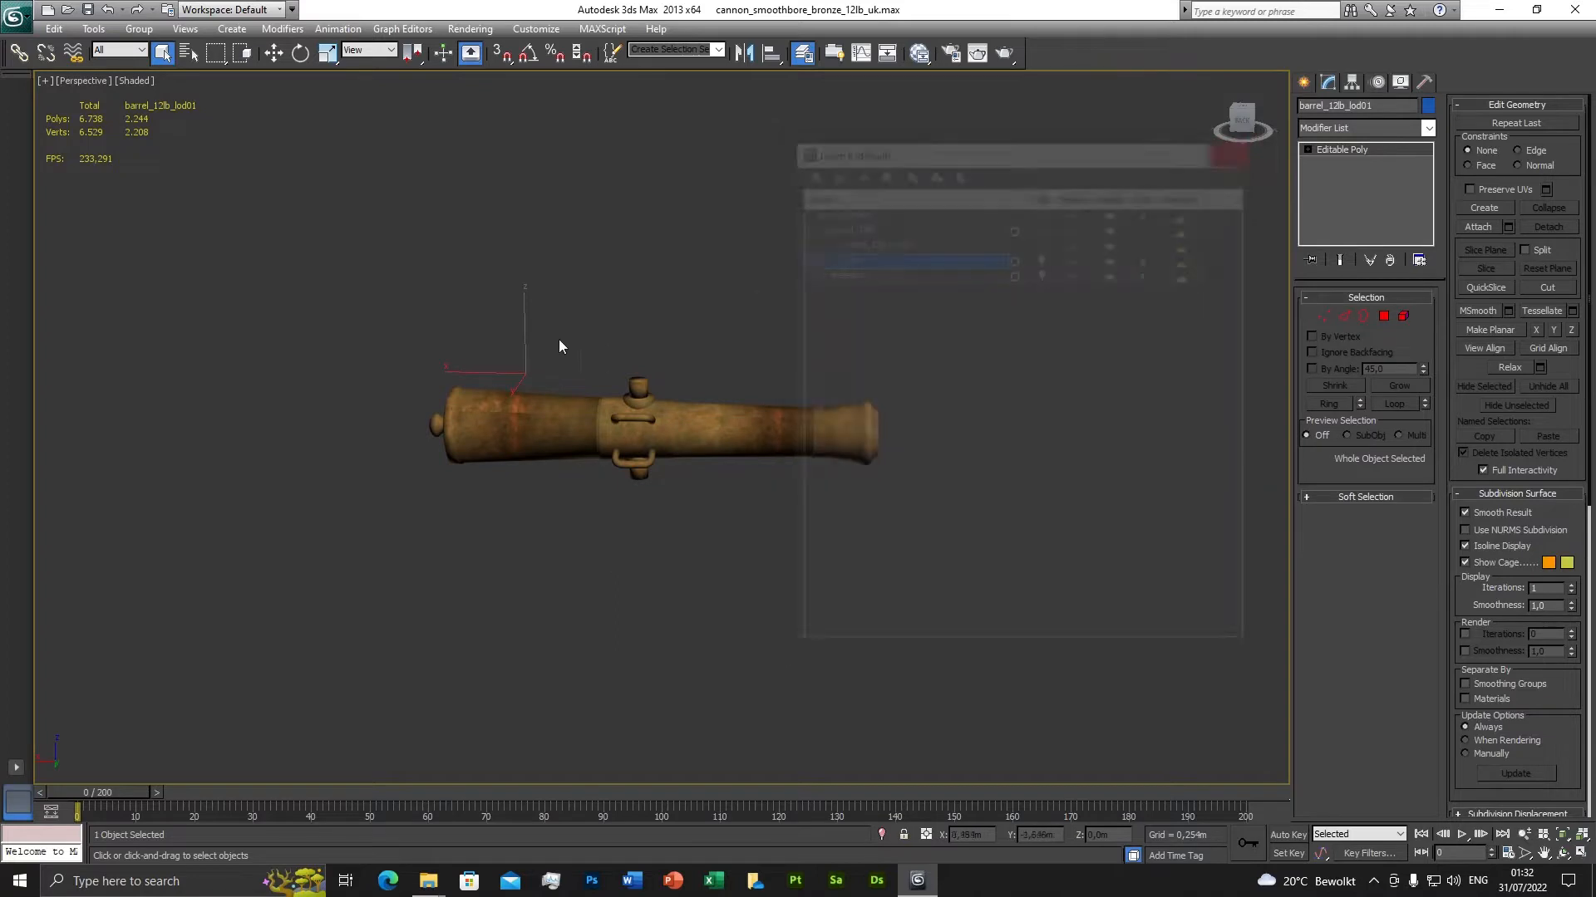
Center the pivot of barrel_12lb_lod01 to the object using Affect Pivot Only, and return to its Editable Poly settings.
click(272, 54)
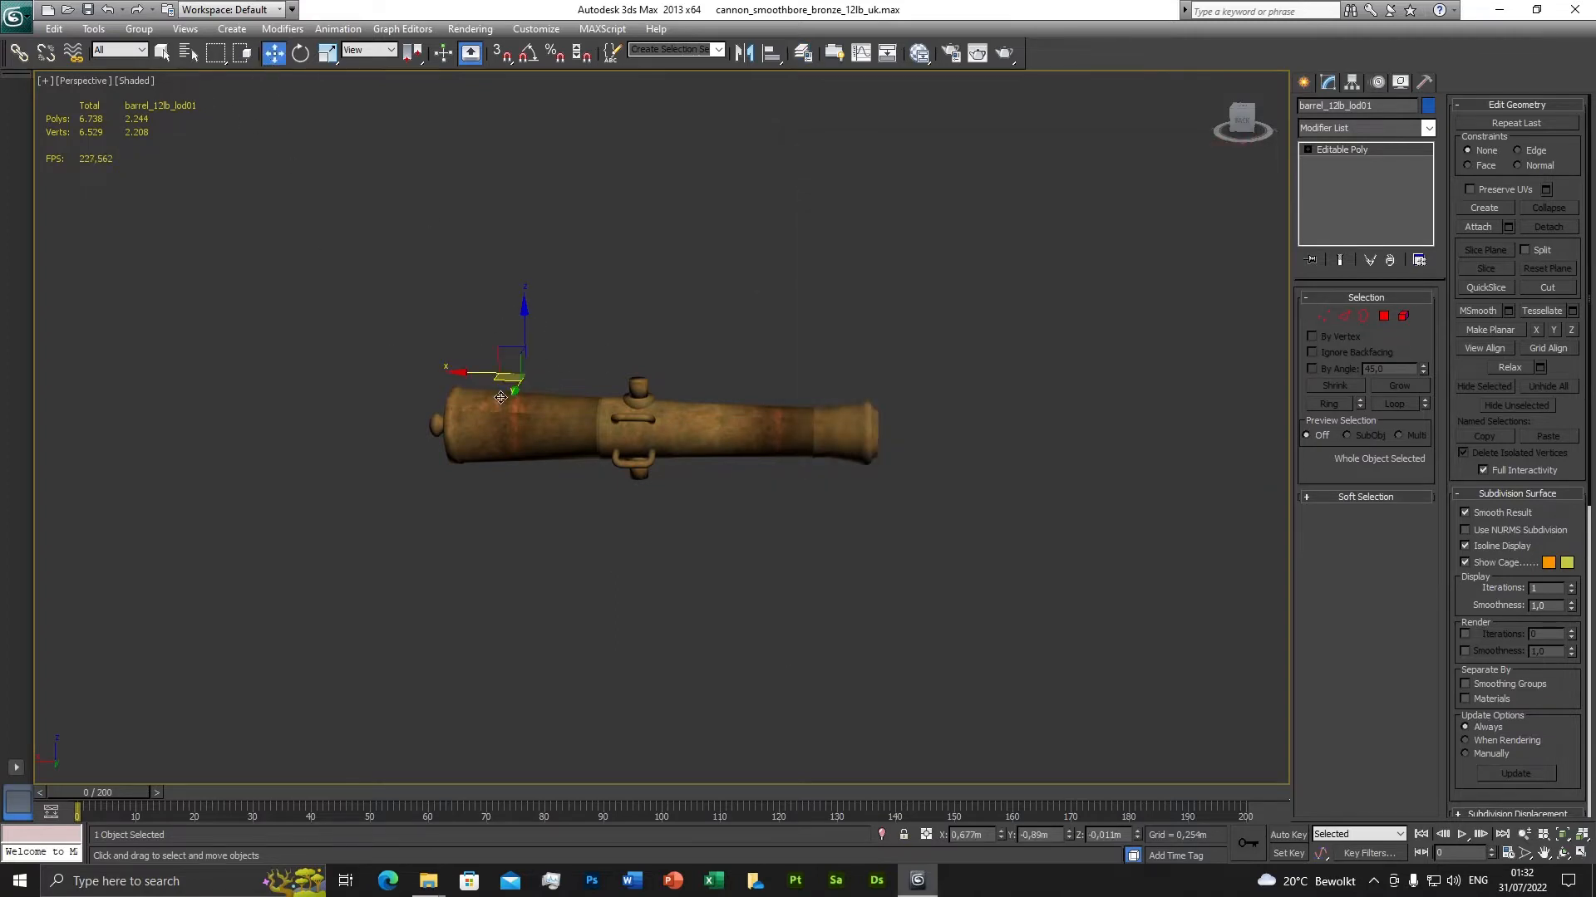
click(1352, 84)
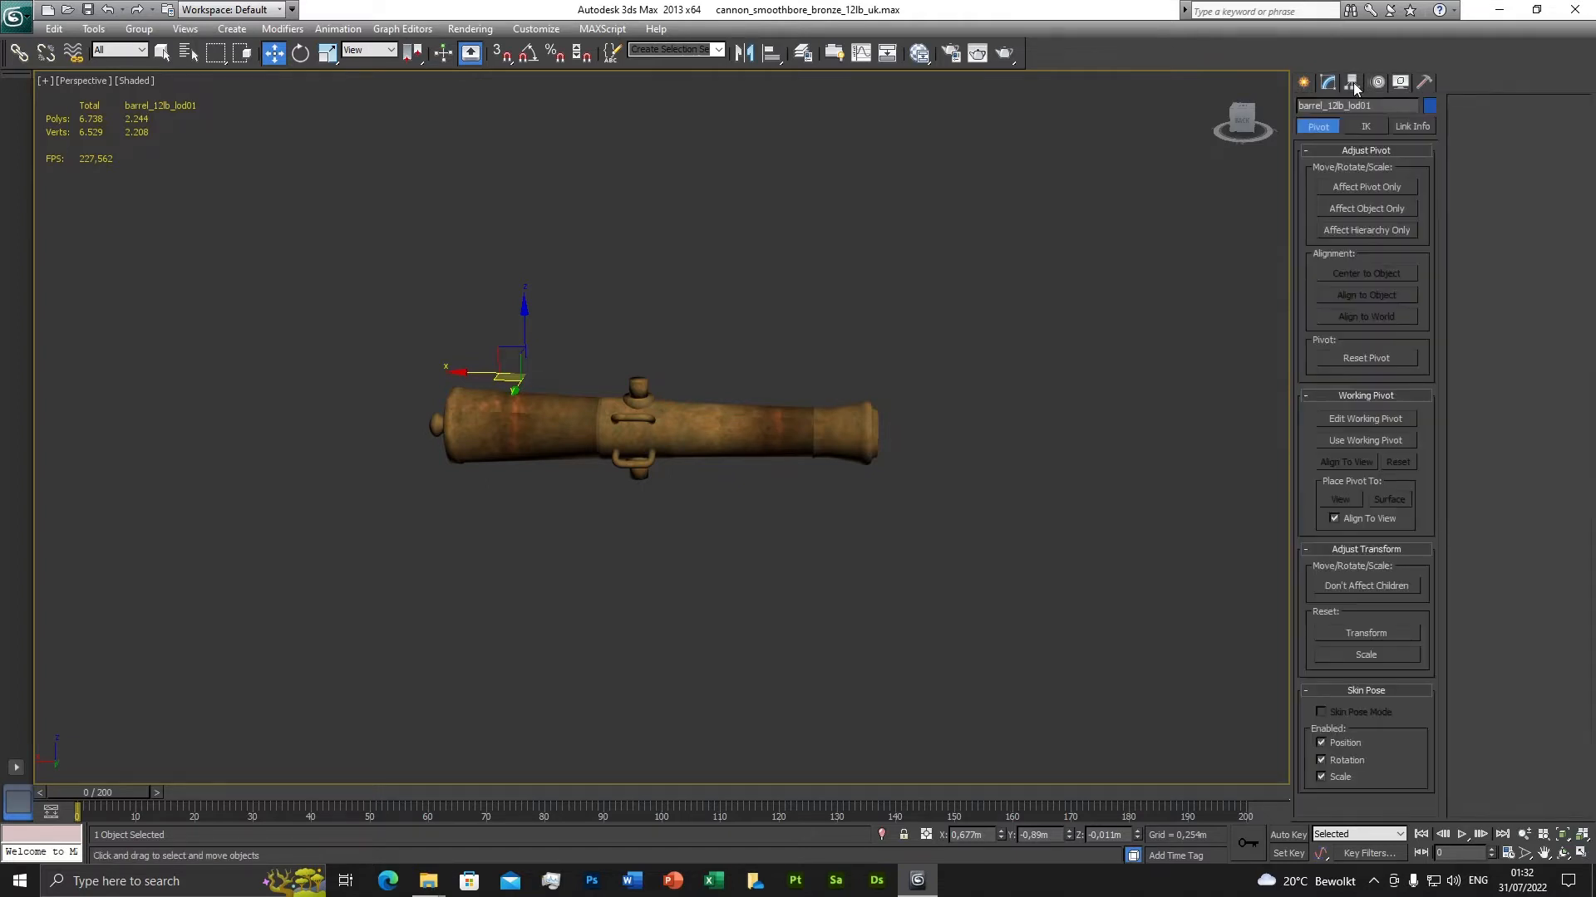
click(1368, 186)
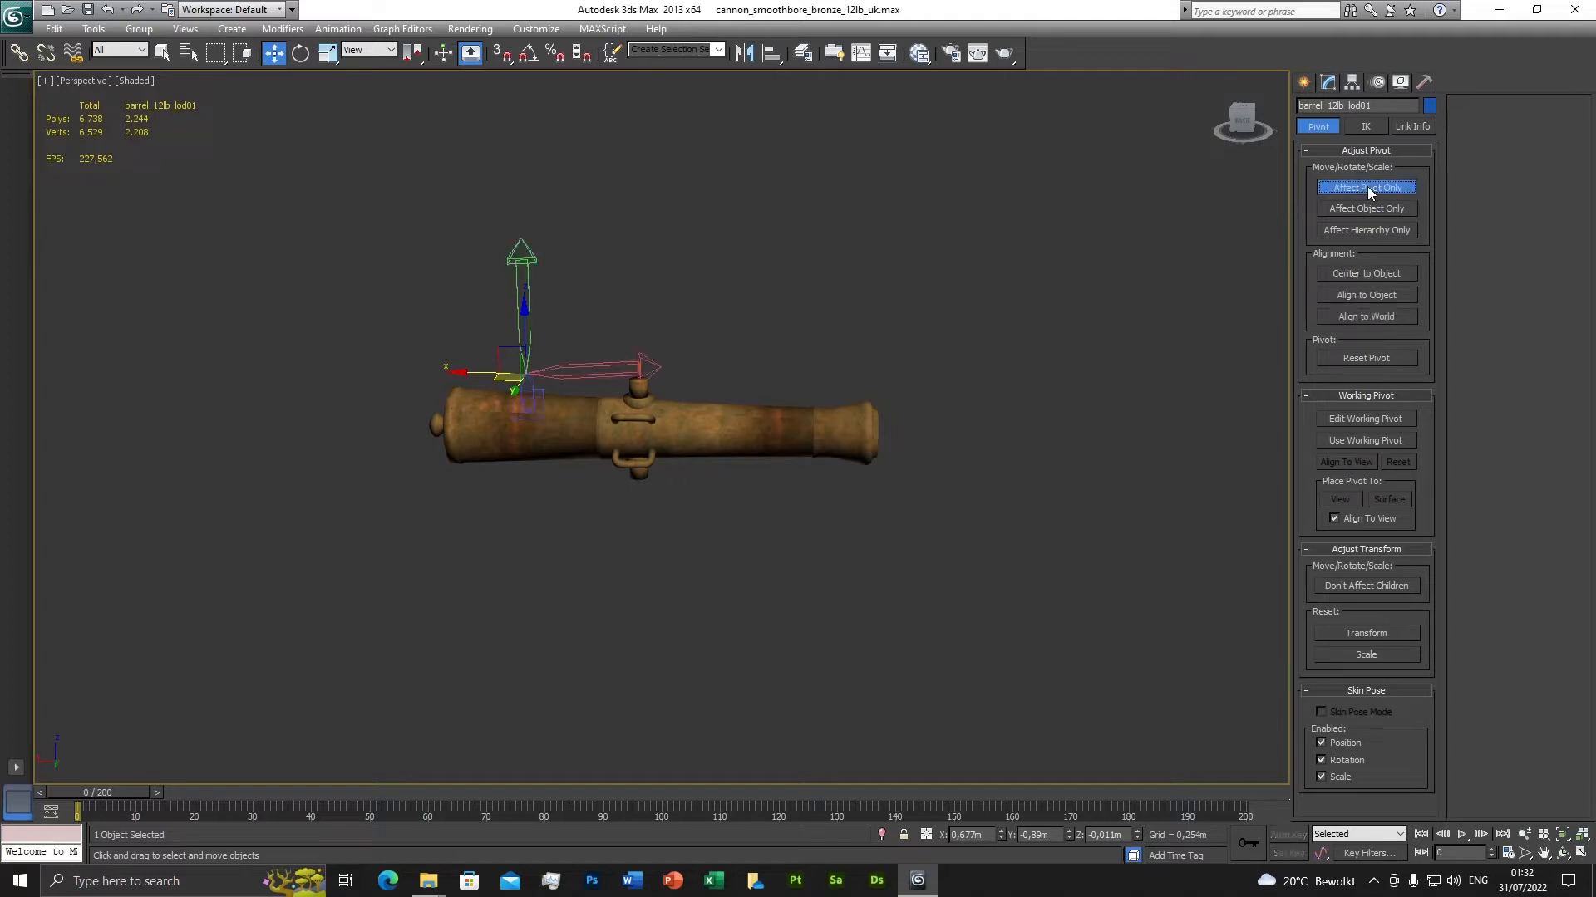
click(1369, 280)
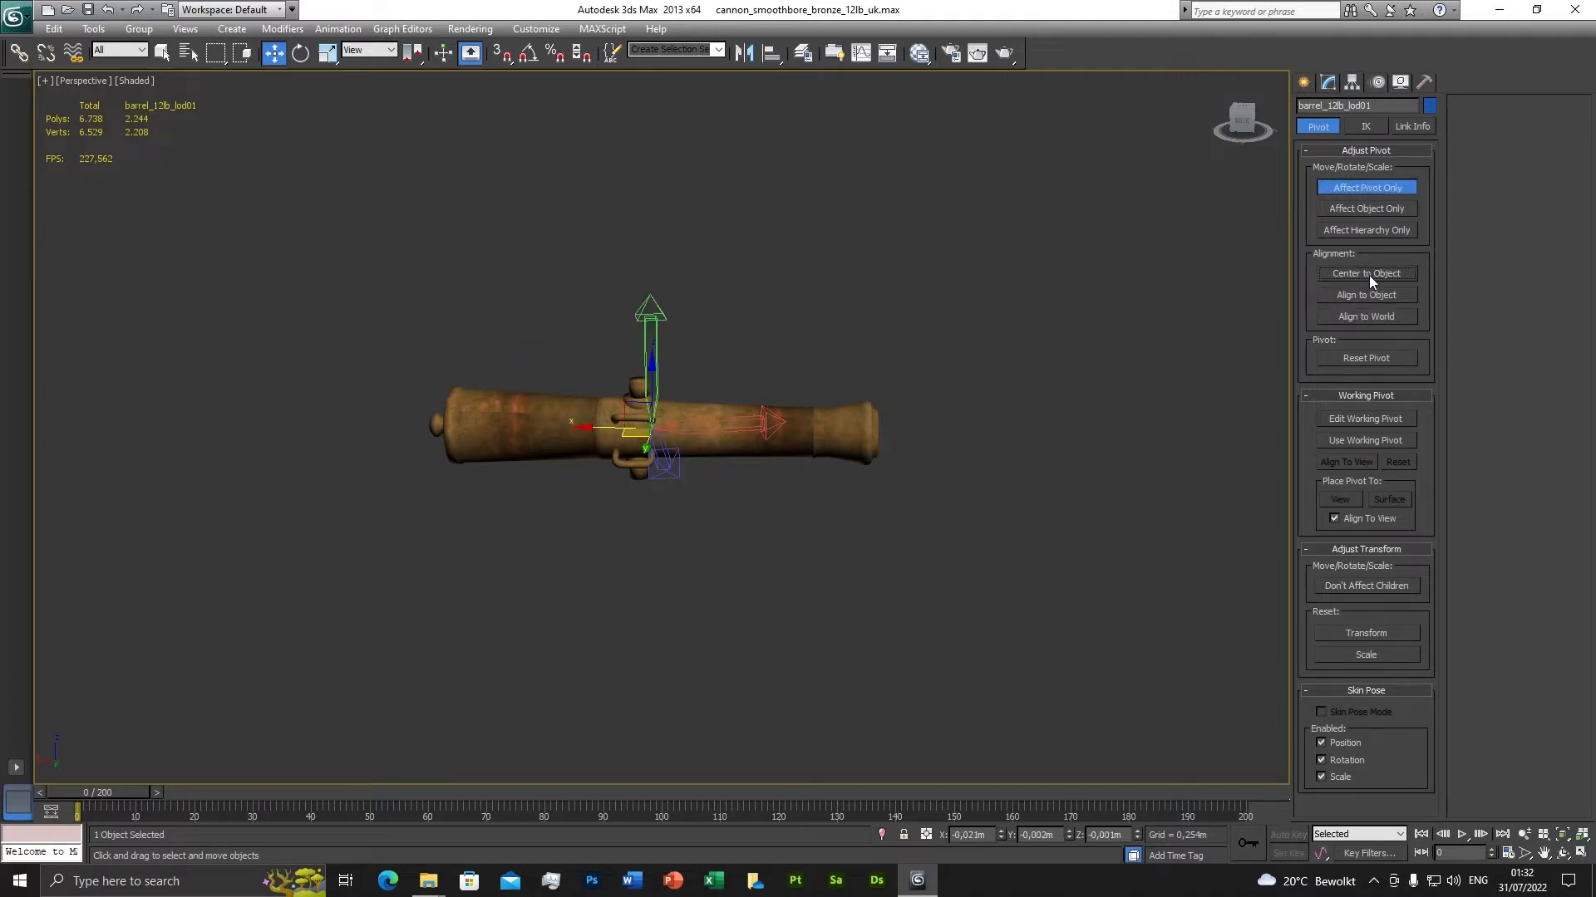
click(1364, 188)
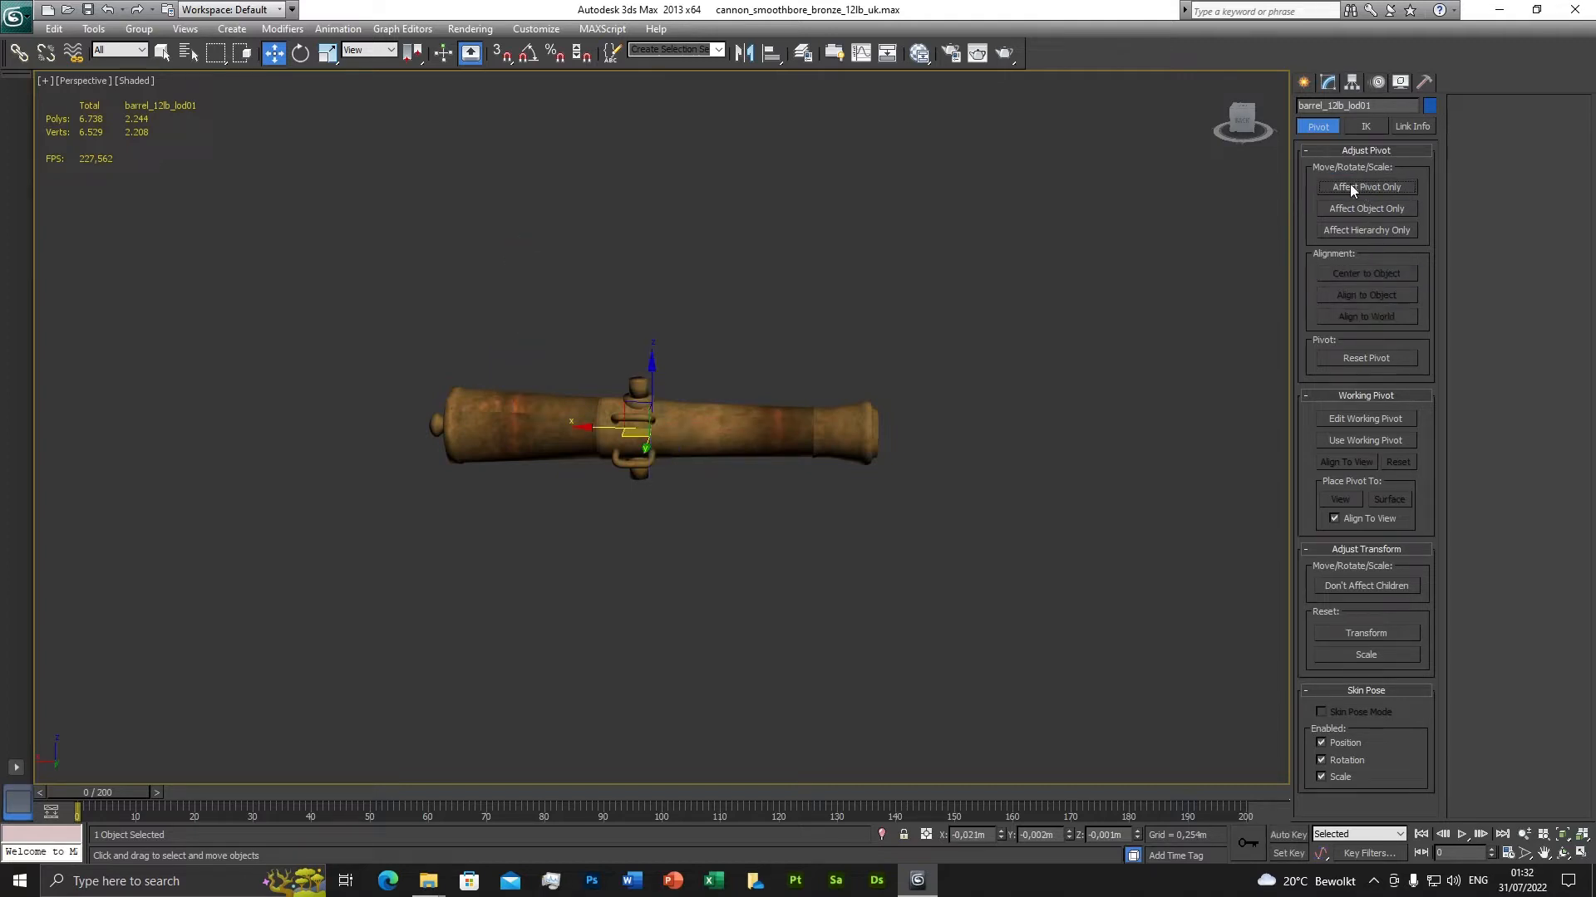
click(1330, 83)
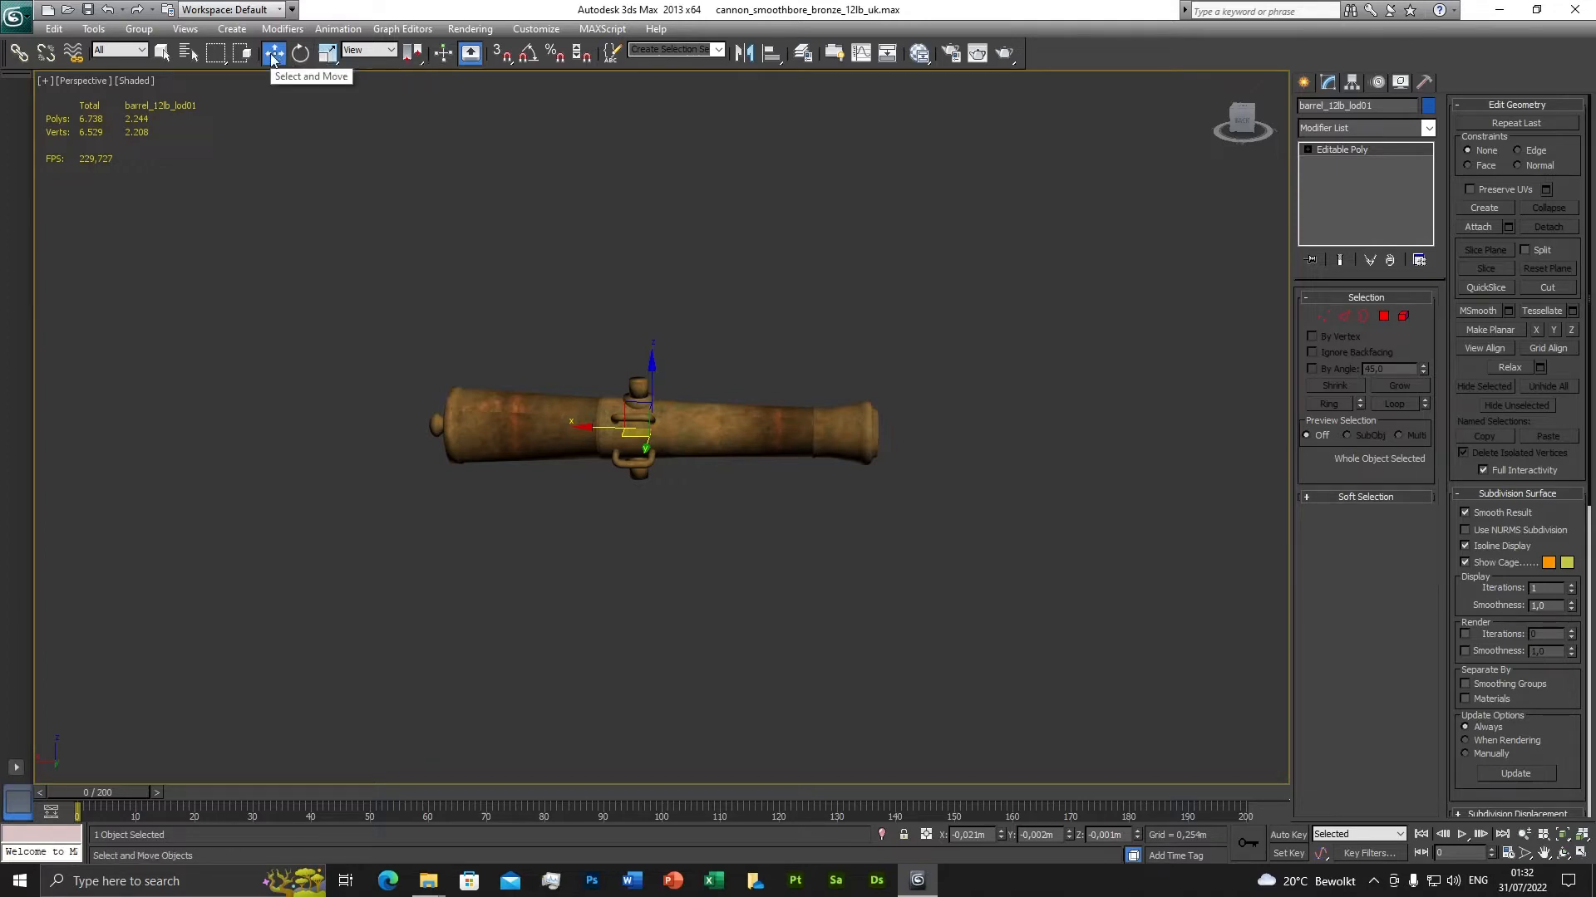
Try moving the barrel along the Z axis, about 0.39 m up and about 0.24 m down, undoing each move.
scroll(680, 474, up, 5)
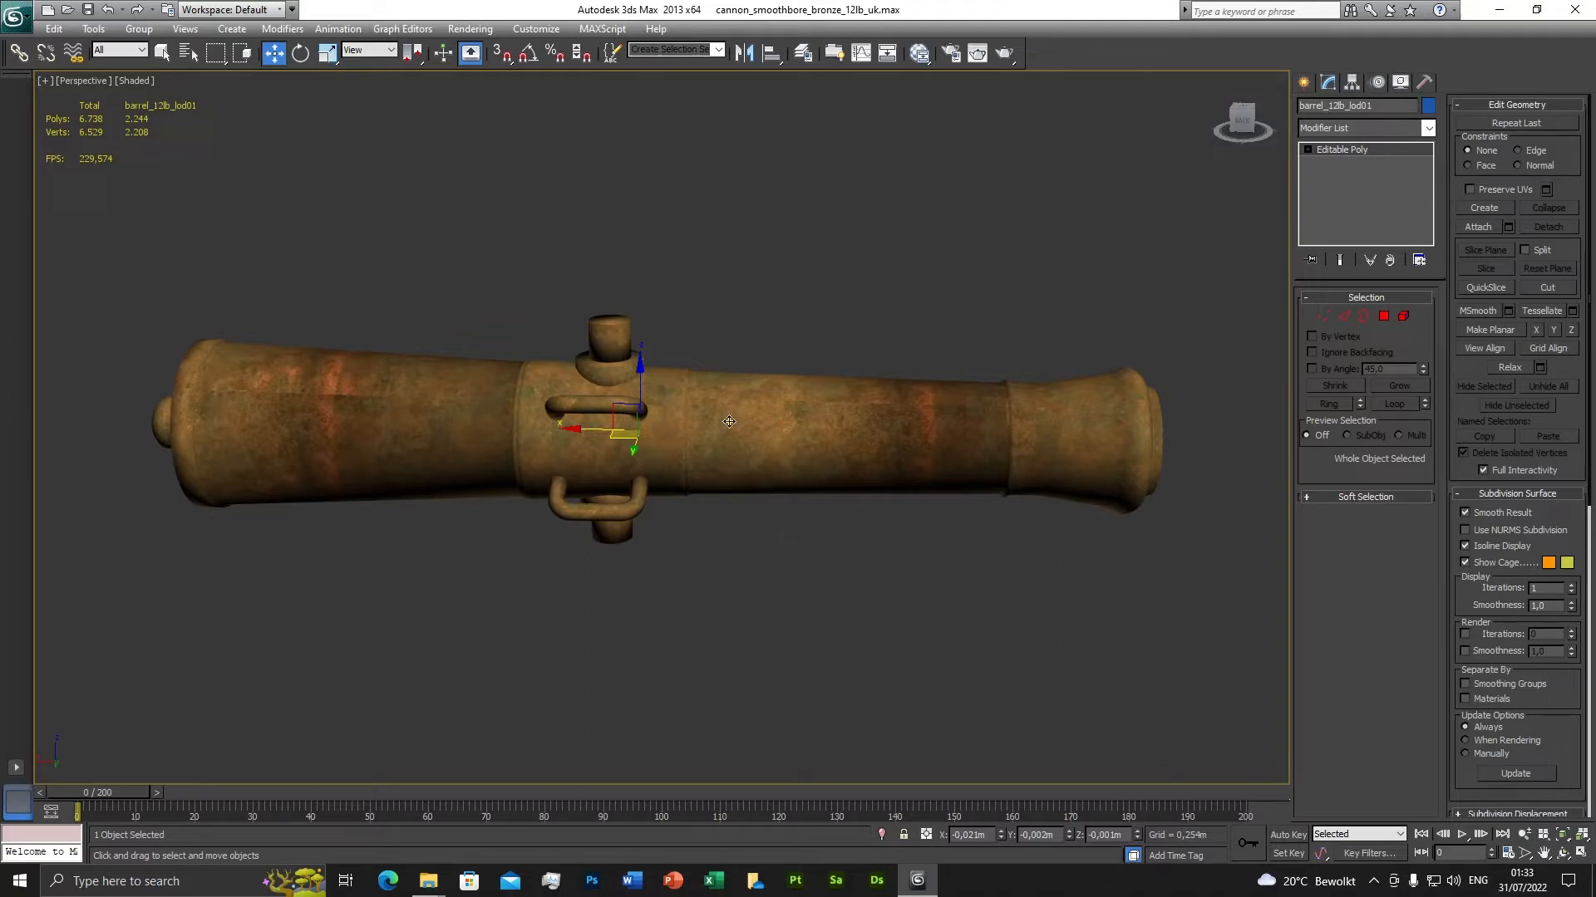
scroll(750, 374, down, 2)
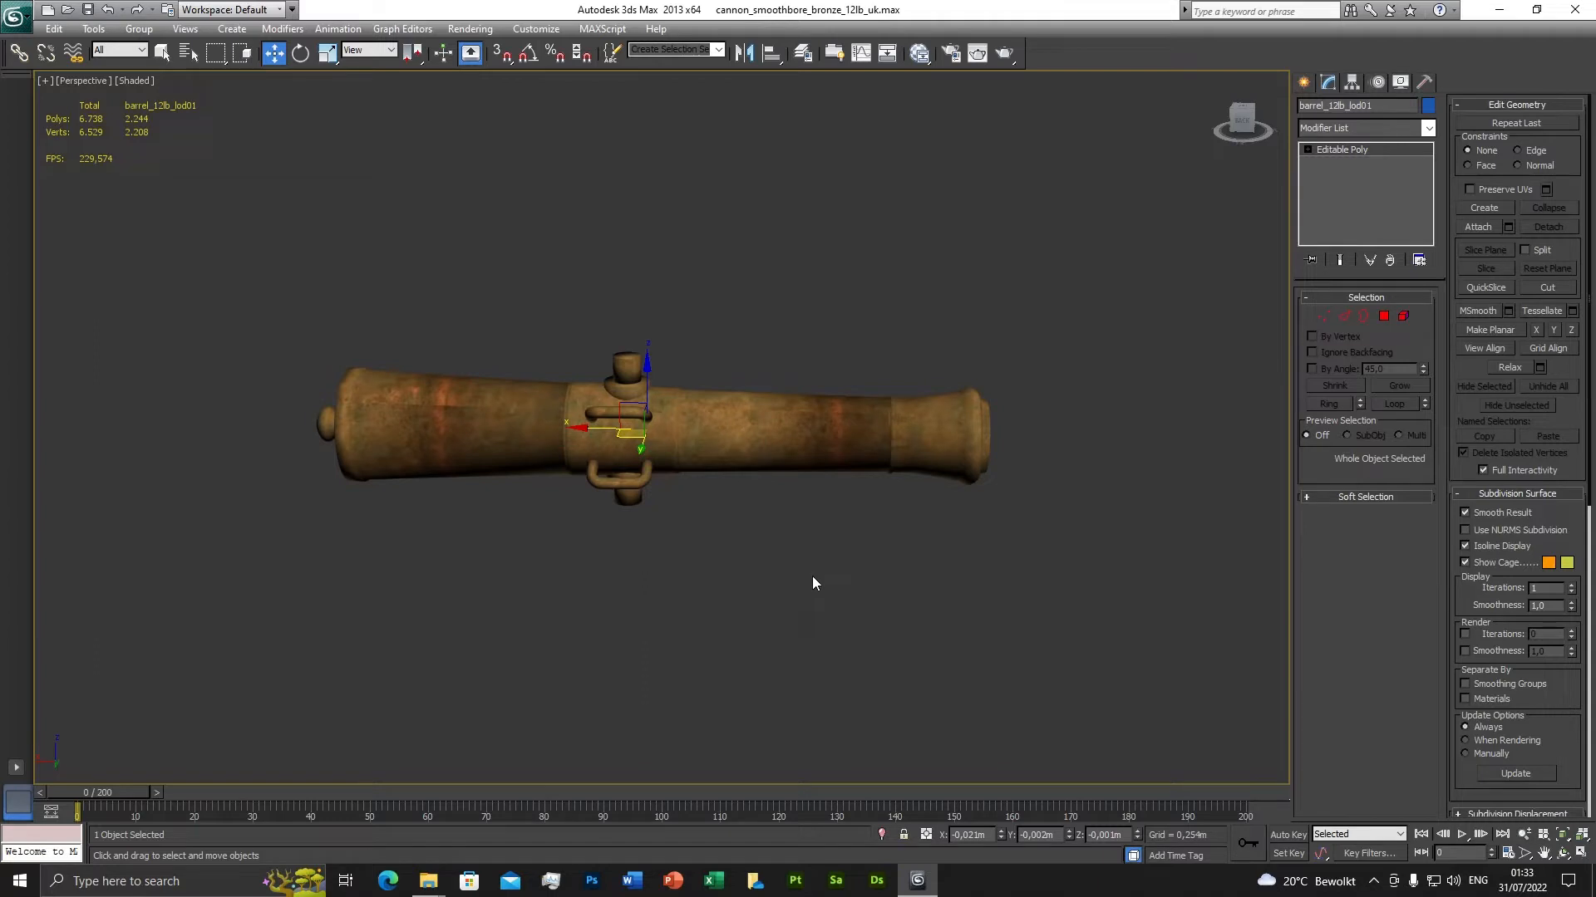
scroll(813, 577, up, 2)
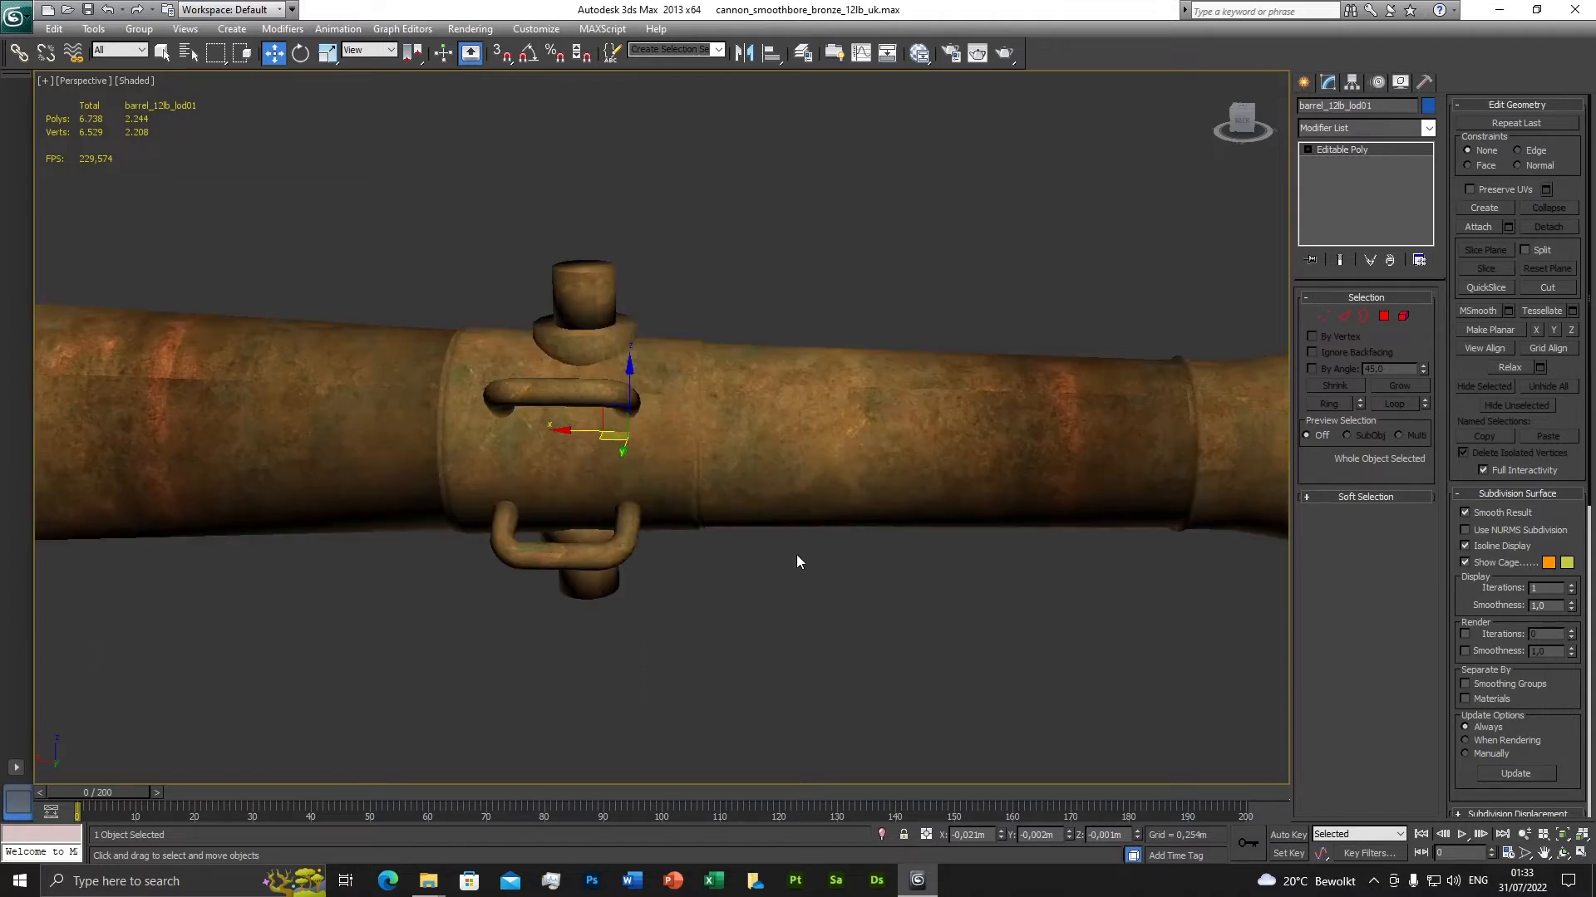
scroll(796, 555, down, 1)
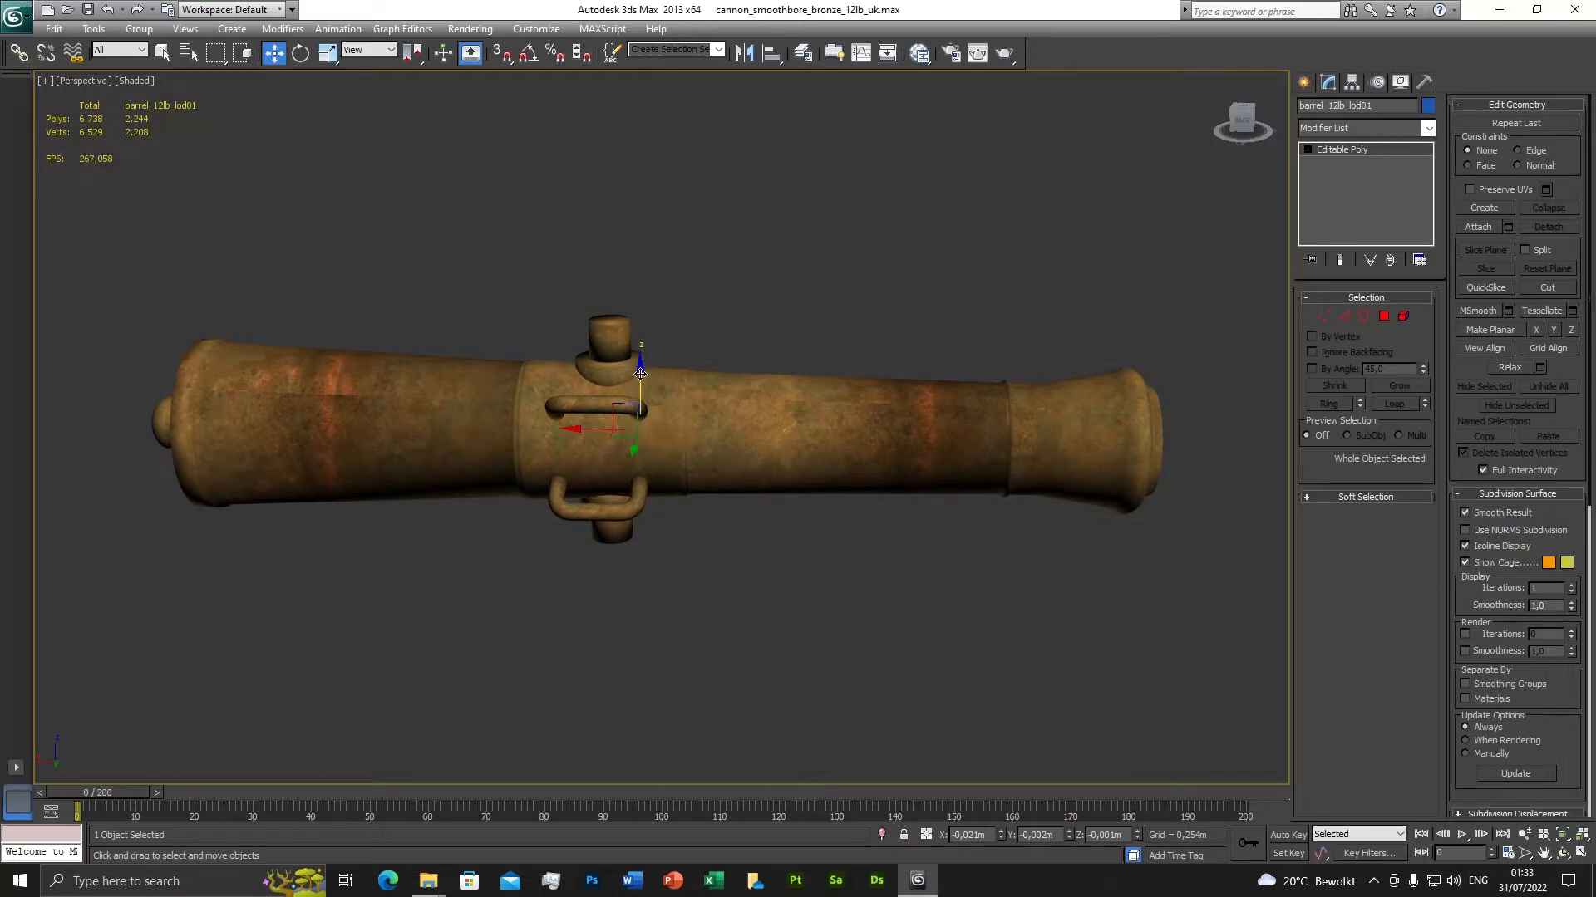
drag(640, 374, 647, 188)
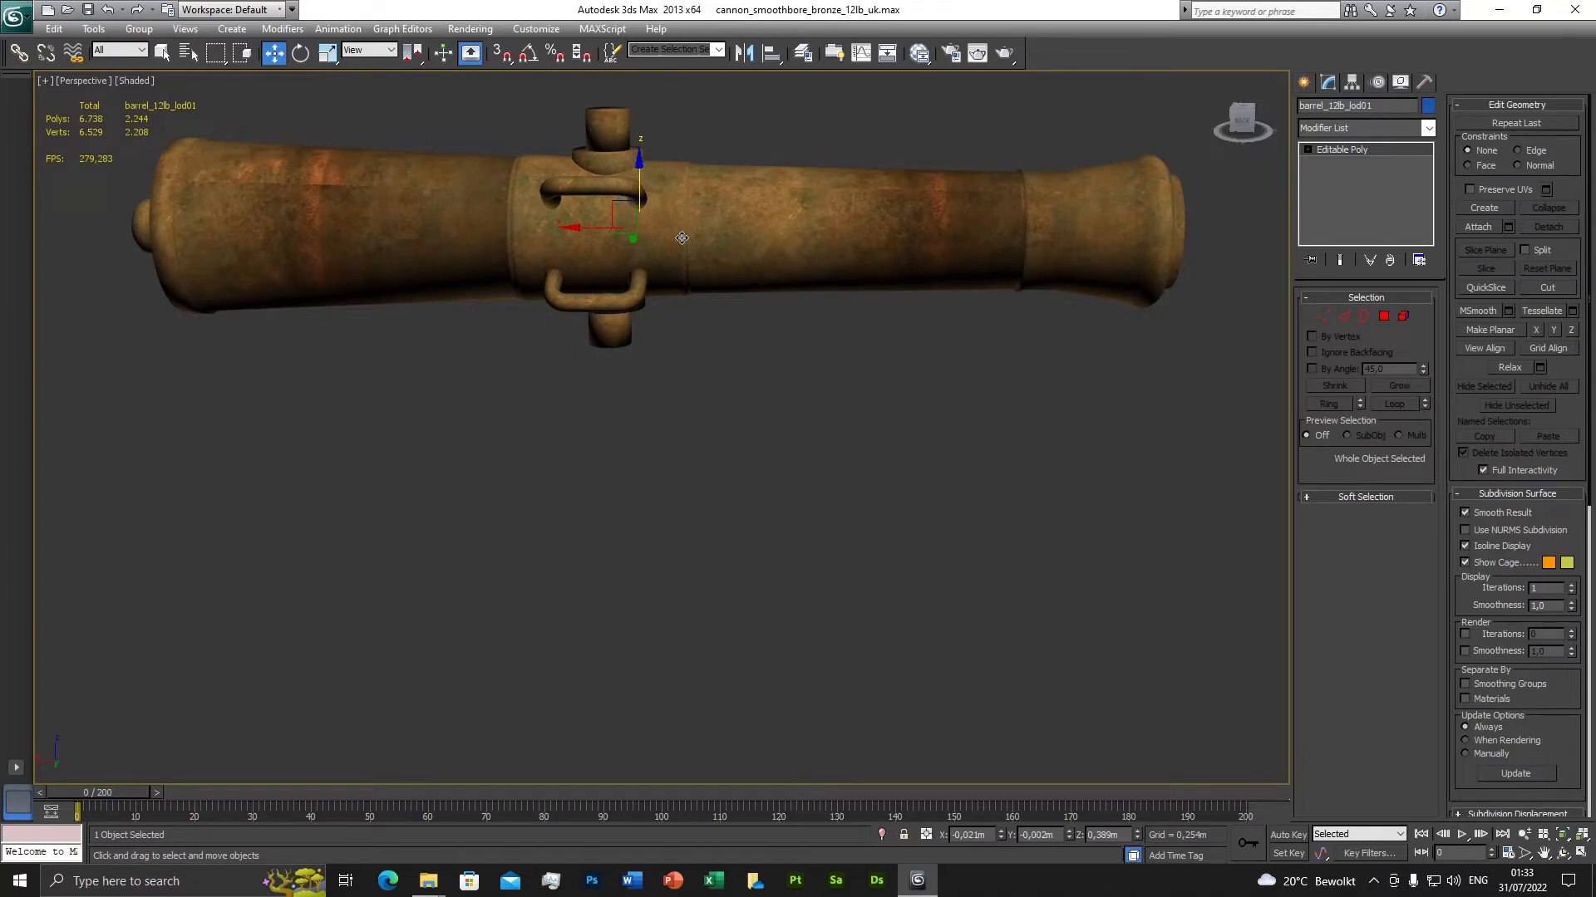
key(ctrl+z)
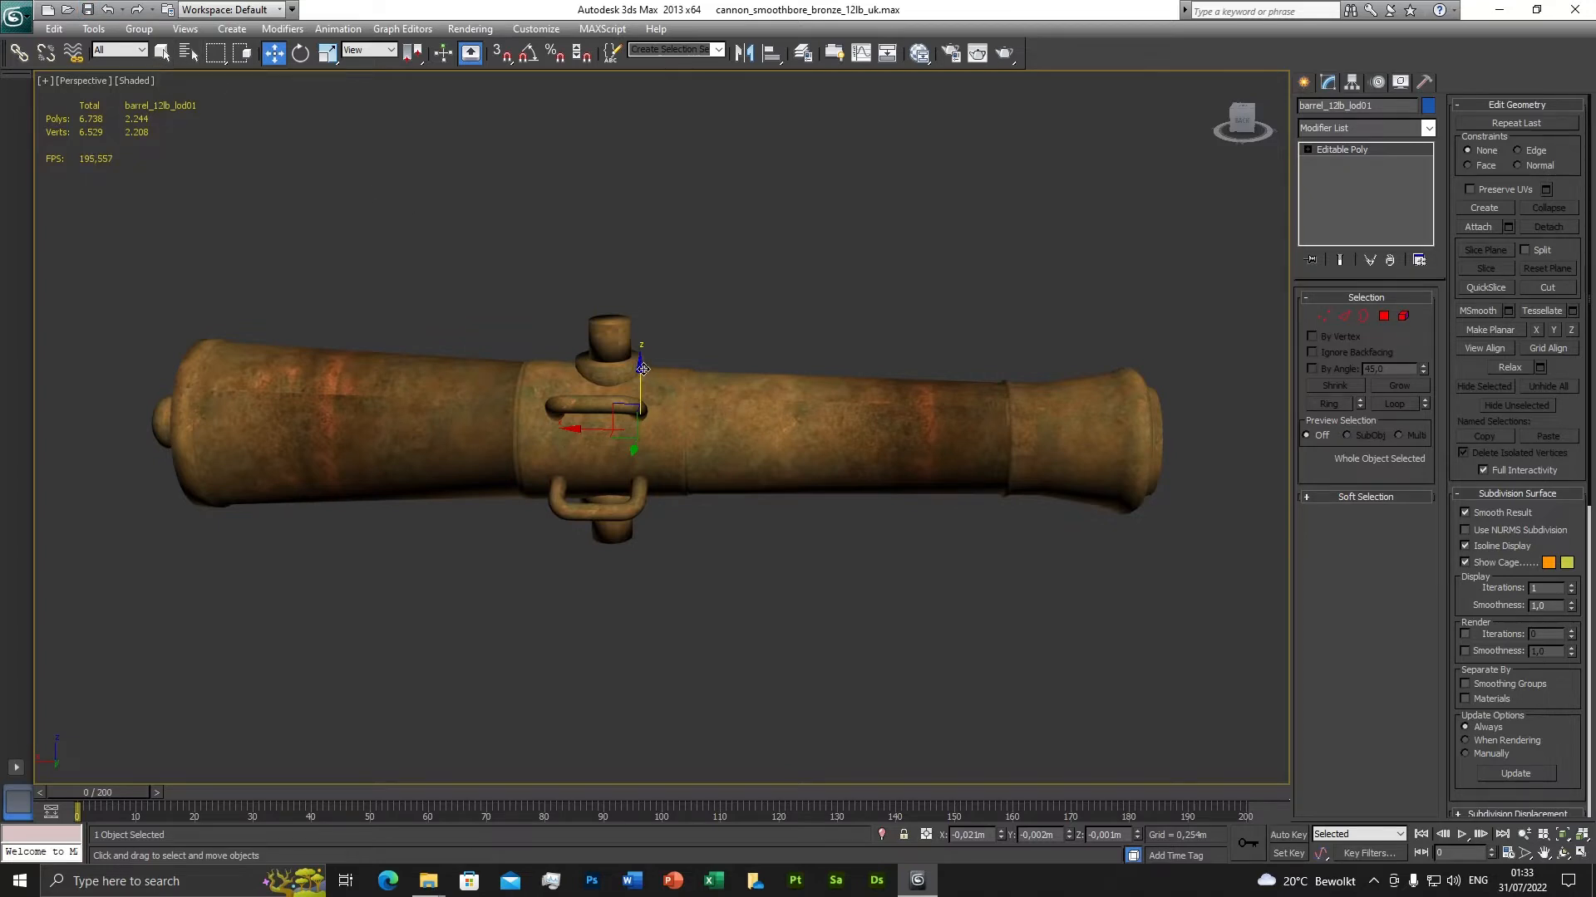
drag(642, 365, 642, 487)
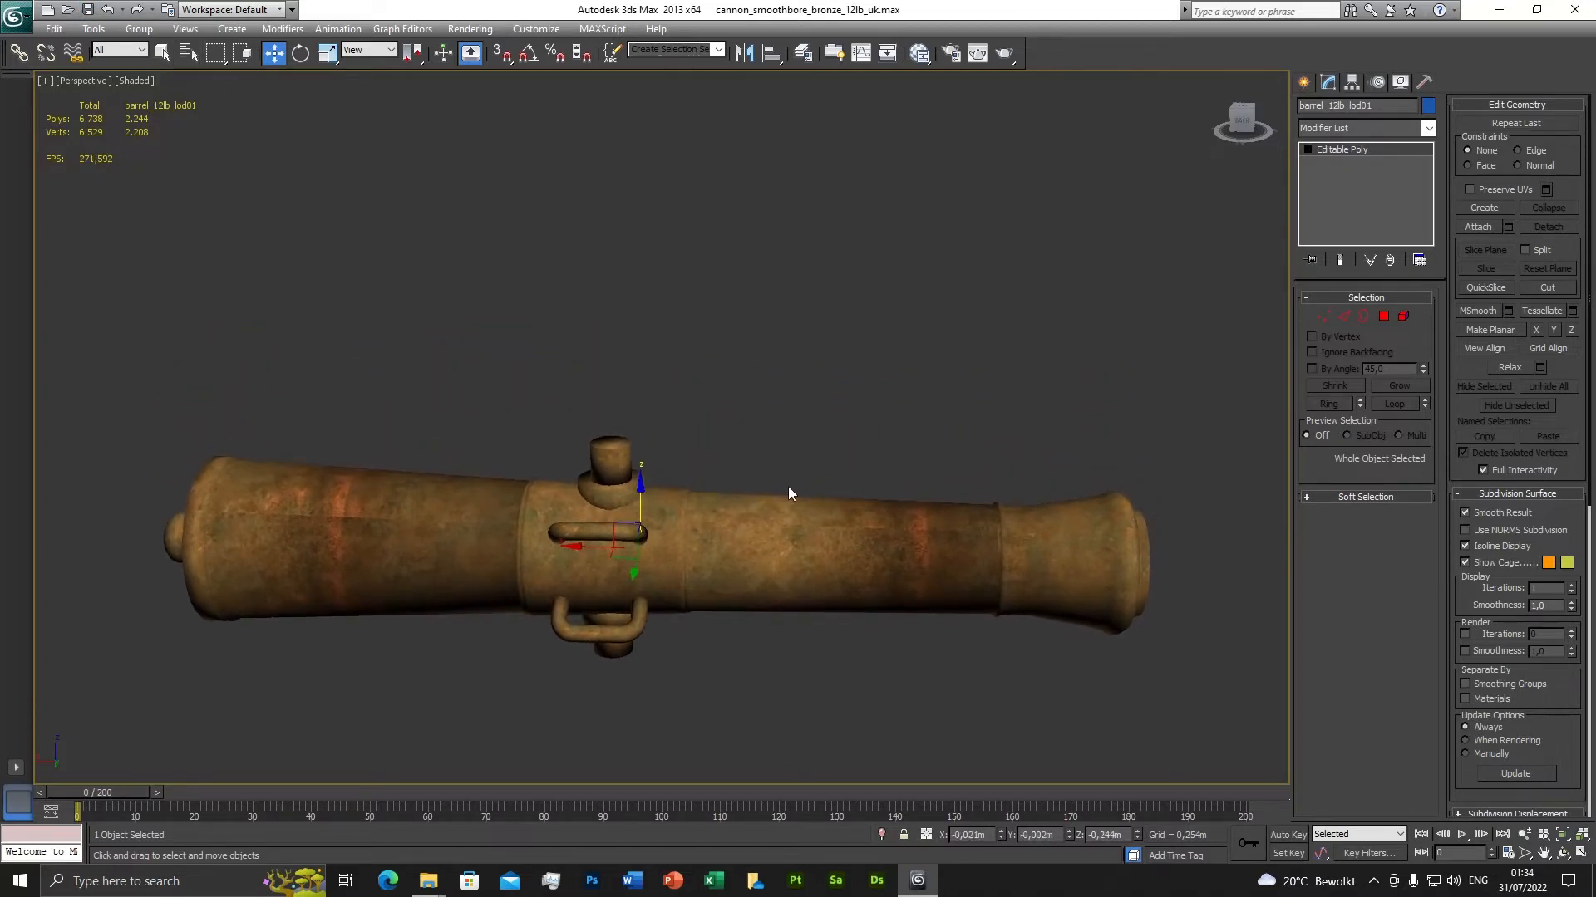
key(ctrl+z)
Try moving the barrel along the X axis, about 0.3 m forward and about 0.6 m back, undoing each move.
drag(587, 431, 421, 436)
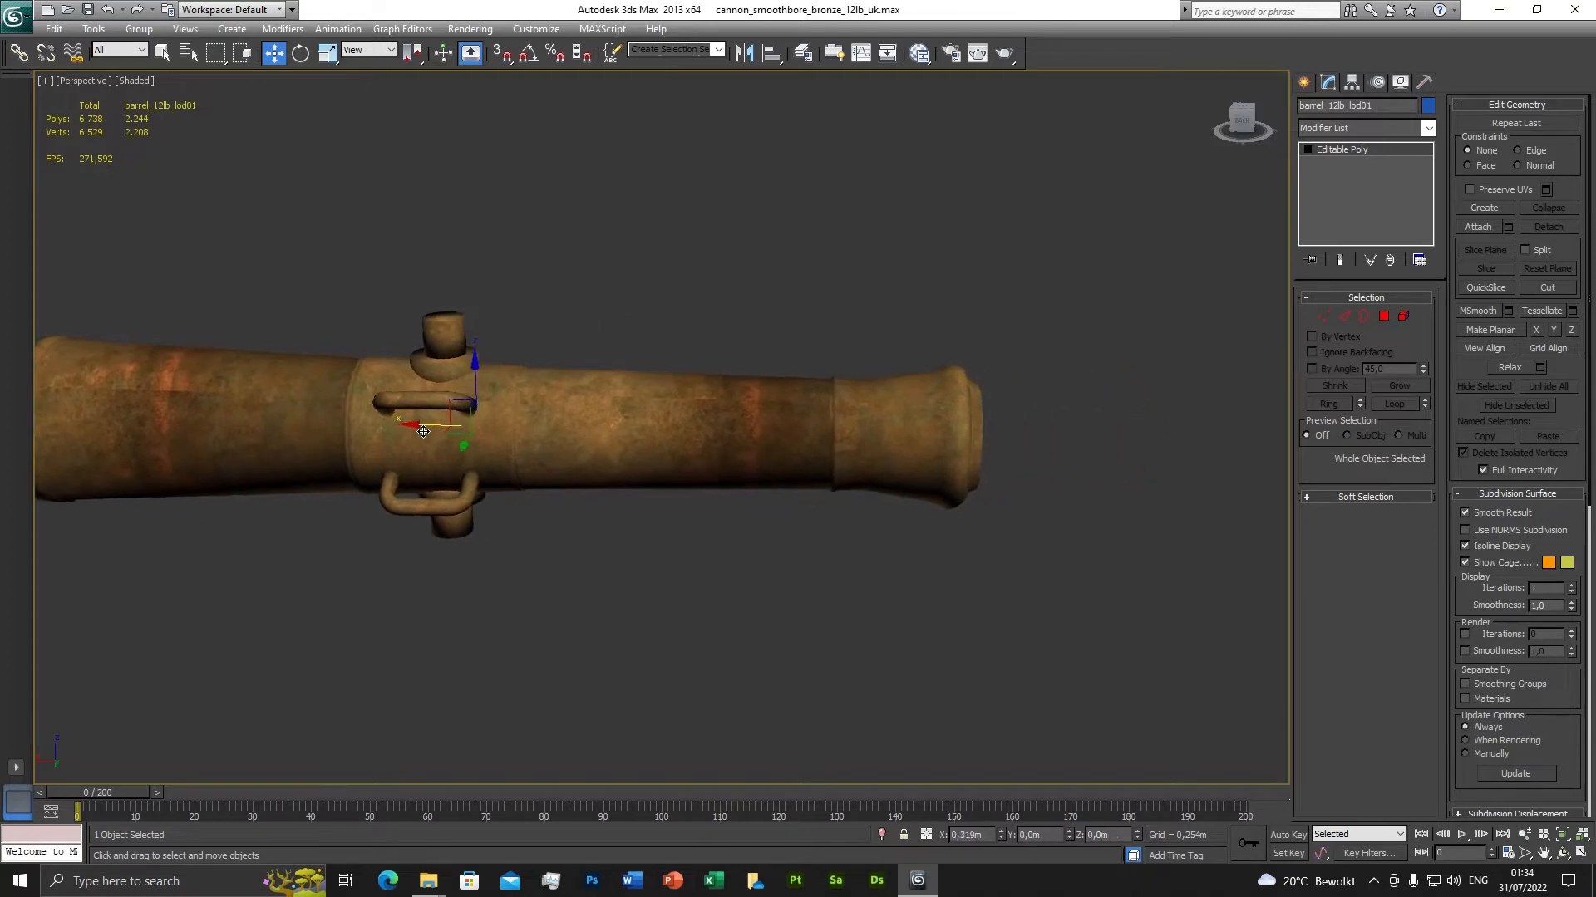
key(ctrl+z)
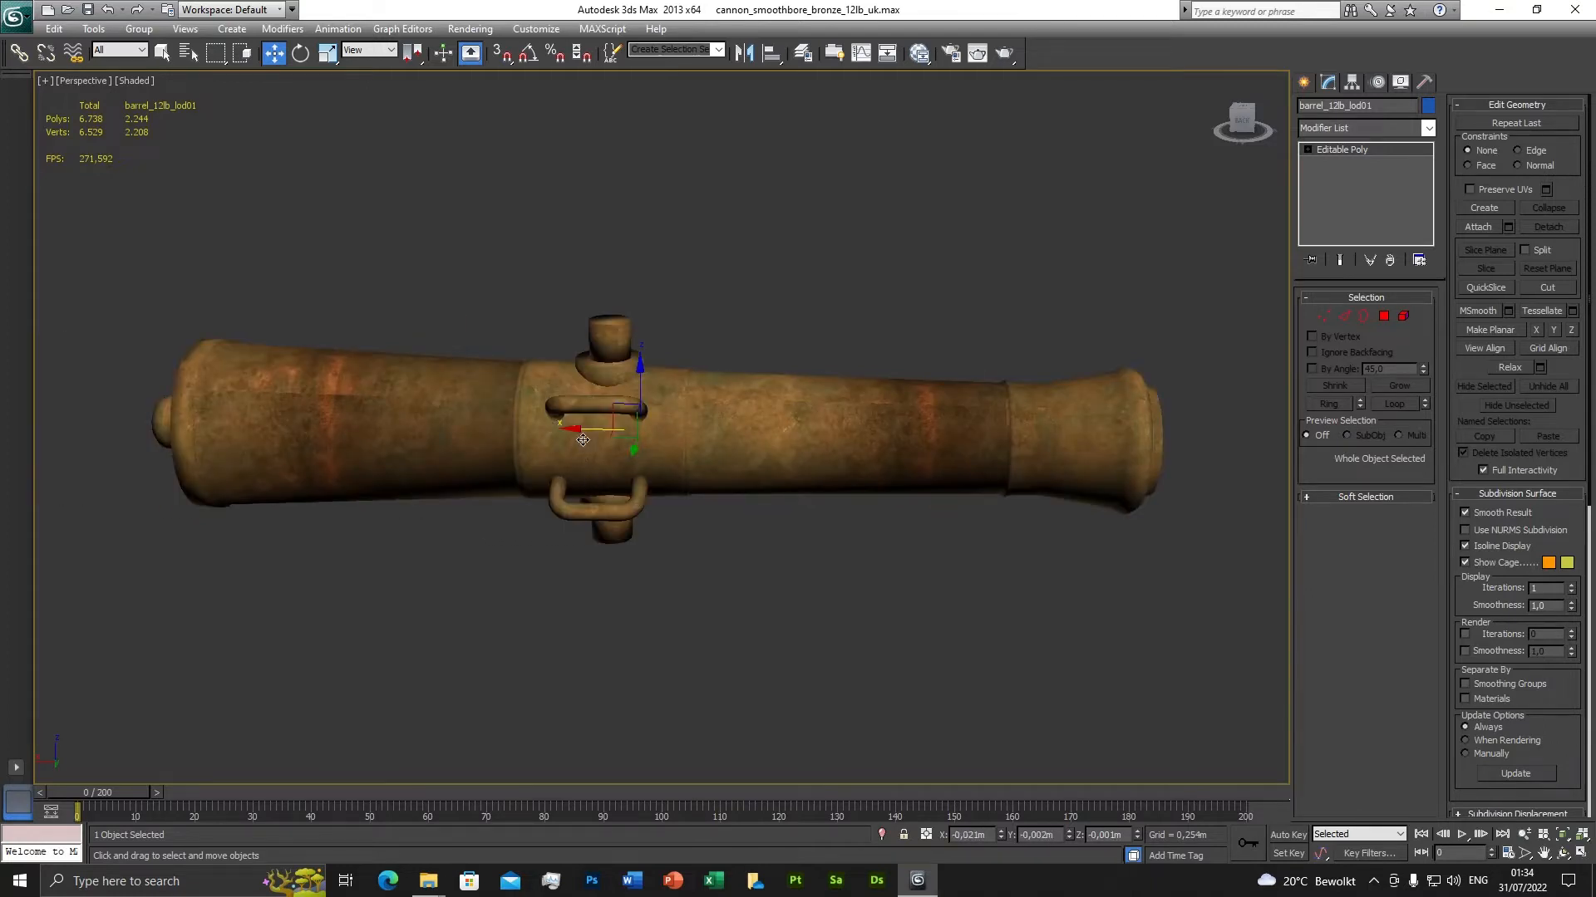
drag(582, 438, 876, 460)
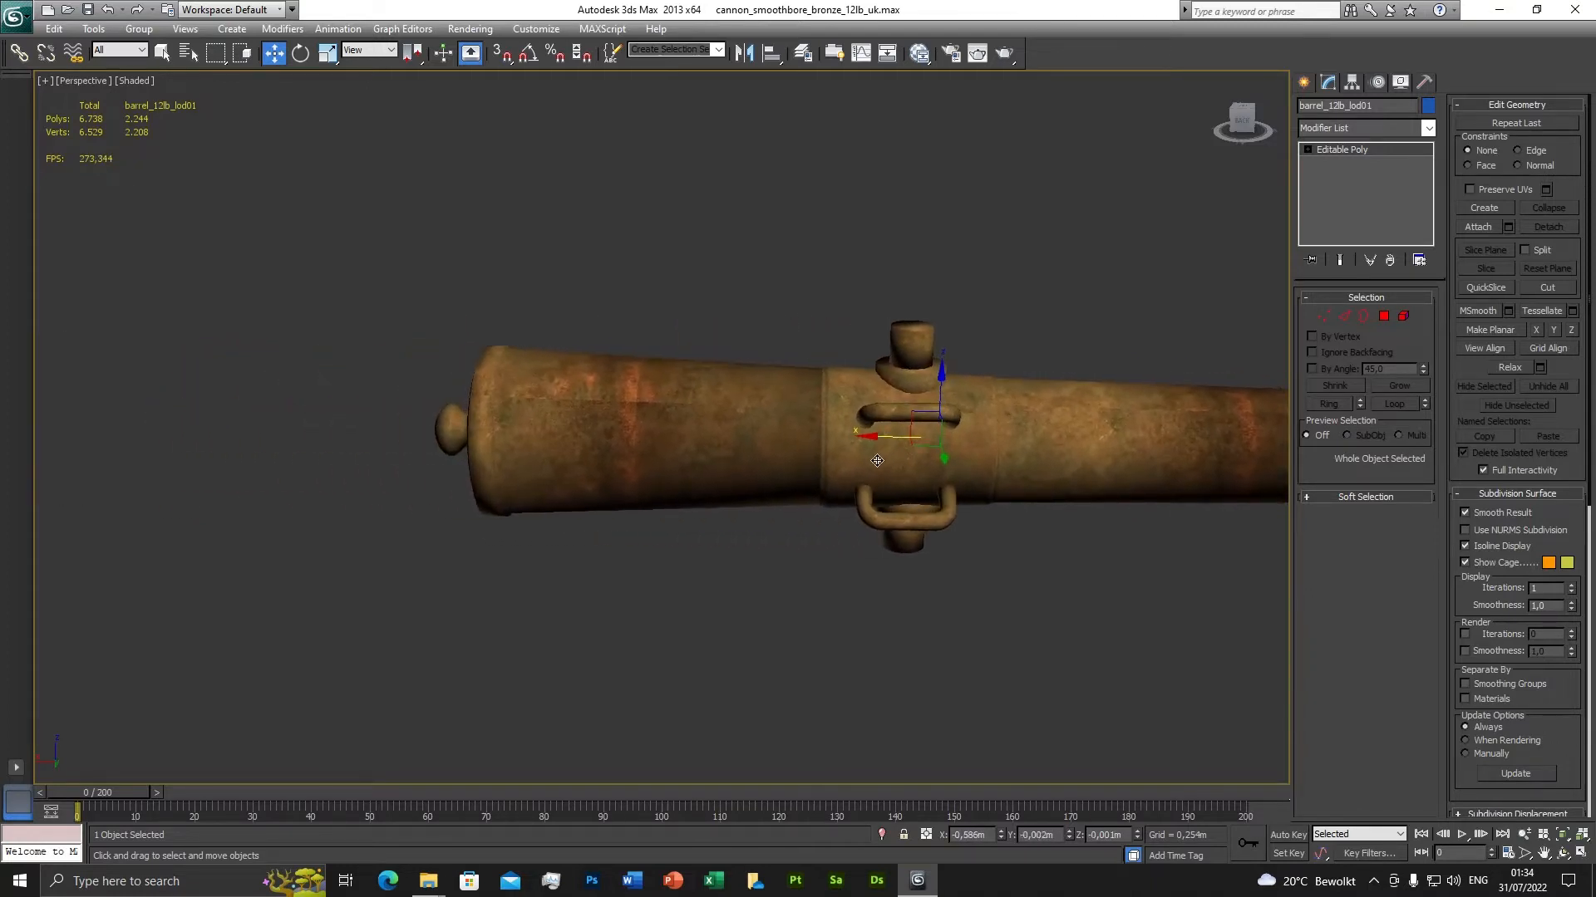
key(ctrl+z)
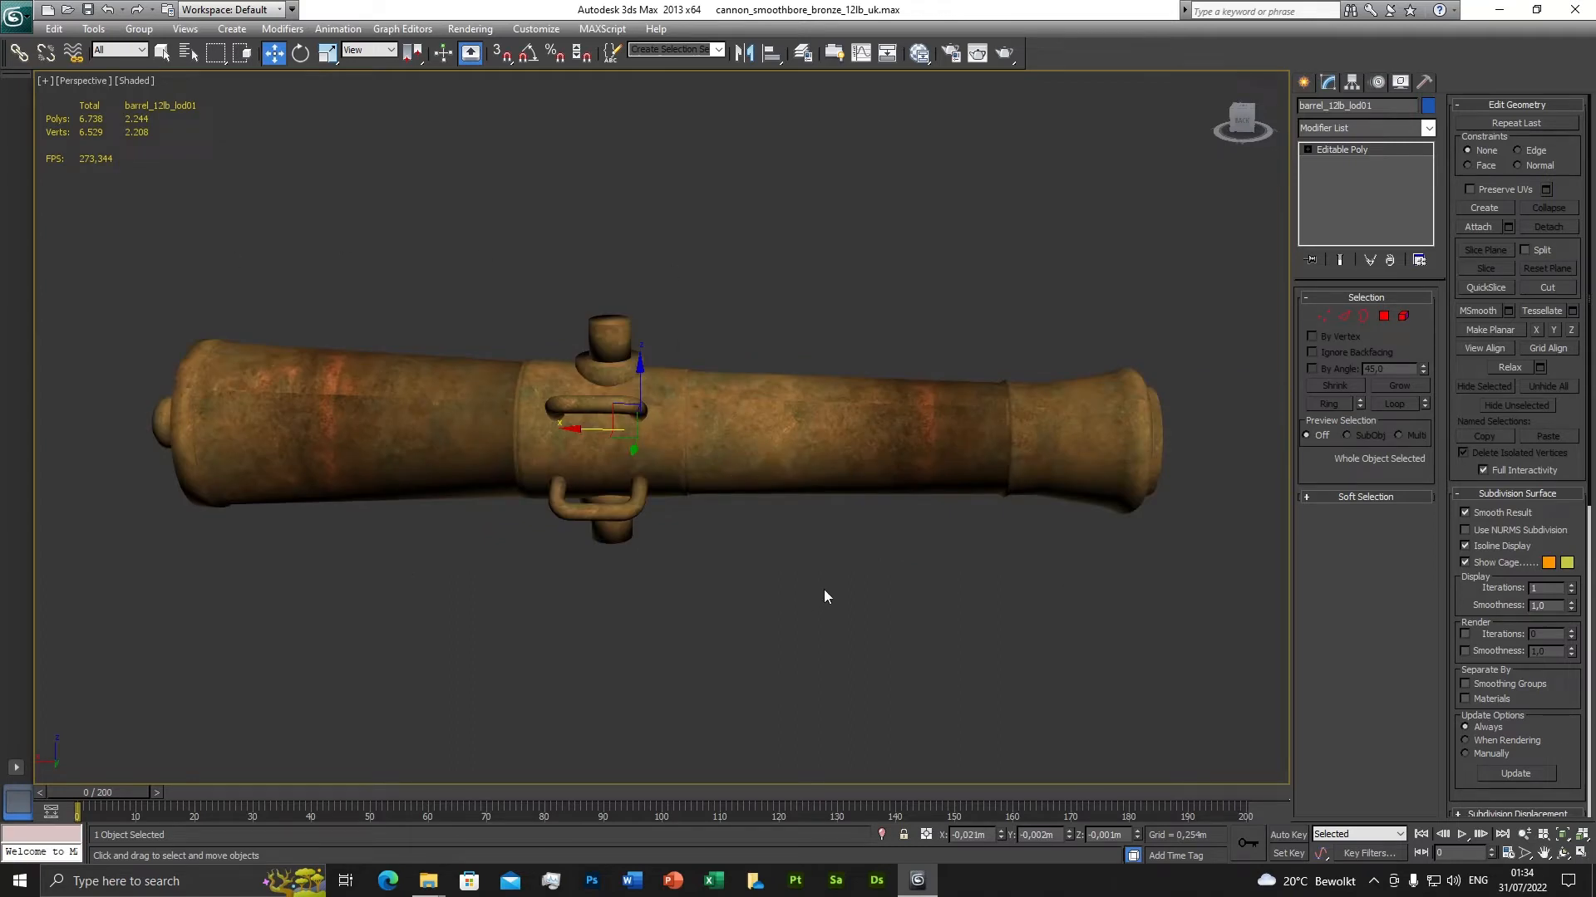
Try moving the barrel sideways along the Y axis, about 0.4 m one way and 0.5 m the other, undoing each move.
alt+middle_drag(823, 595, 707, 592)
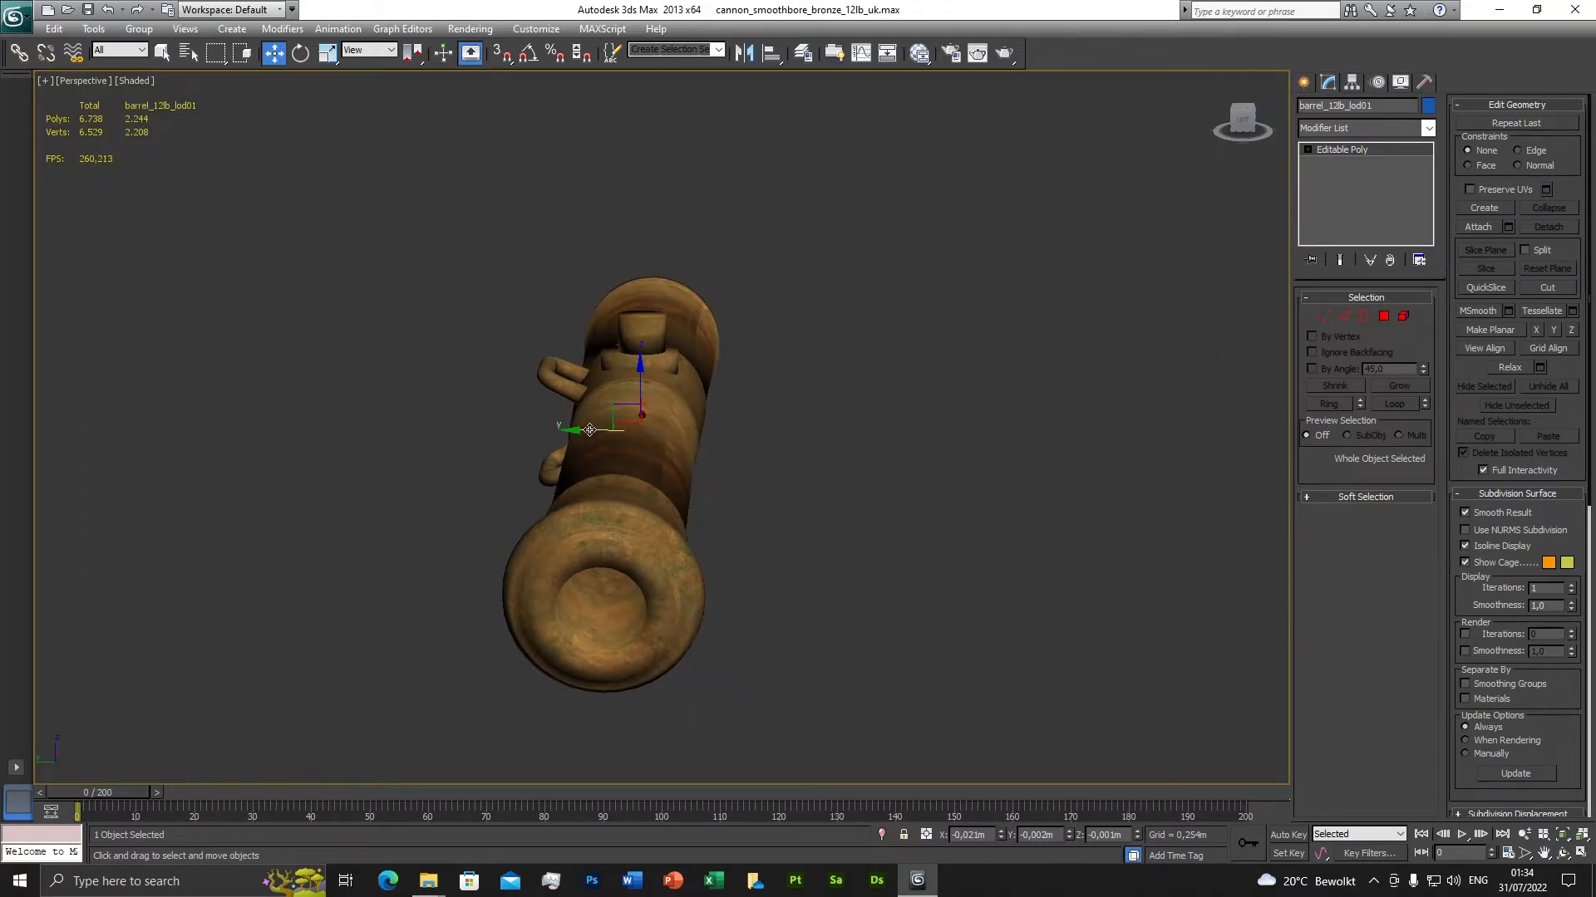
drag(589, 430, 382, 428)
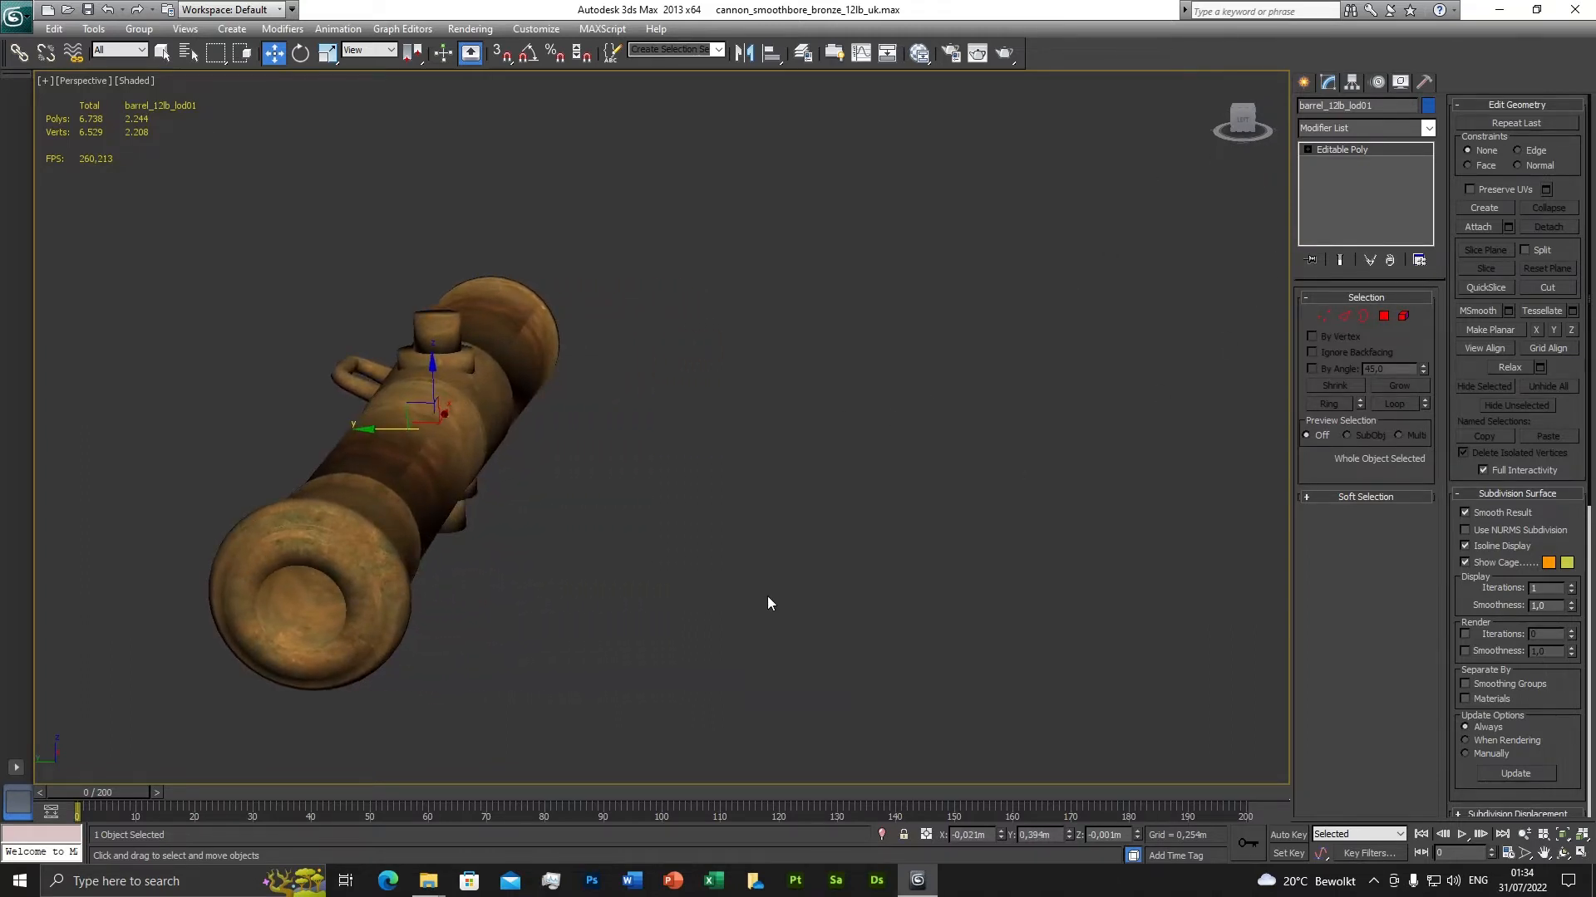
key(ctrl+z)
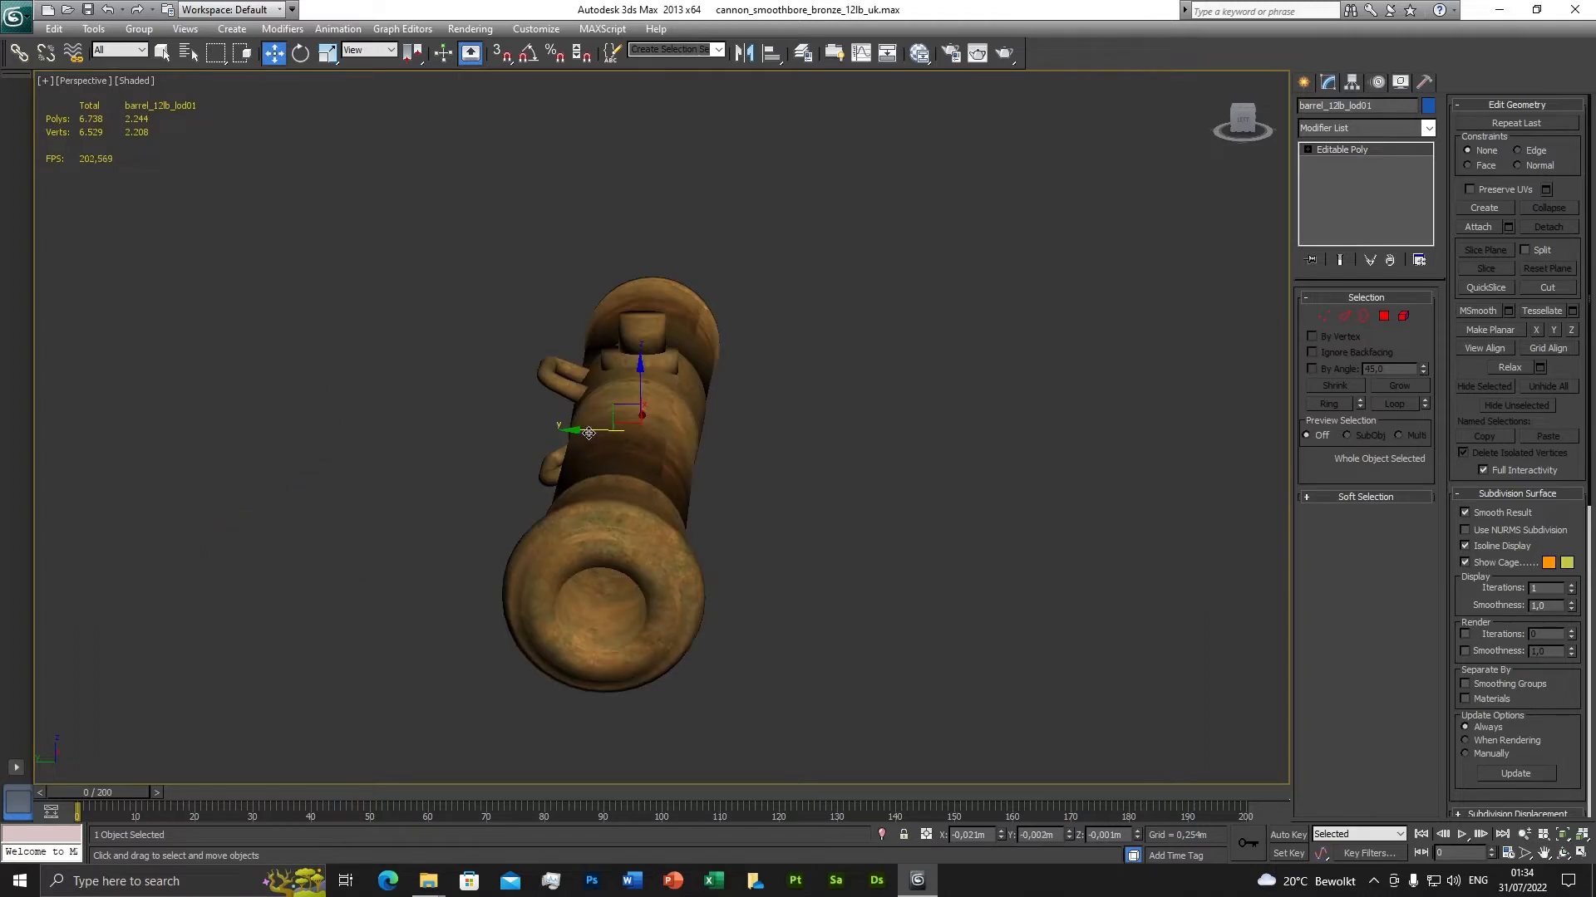
drag(590, 434, 847, 494)
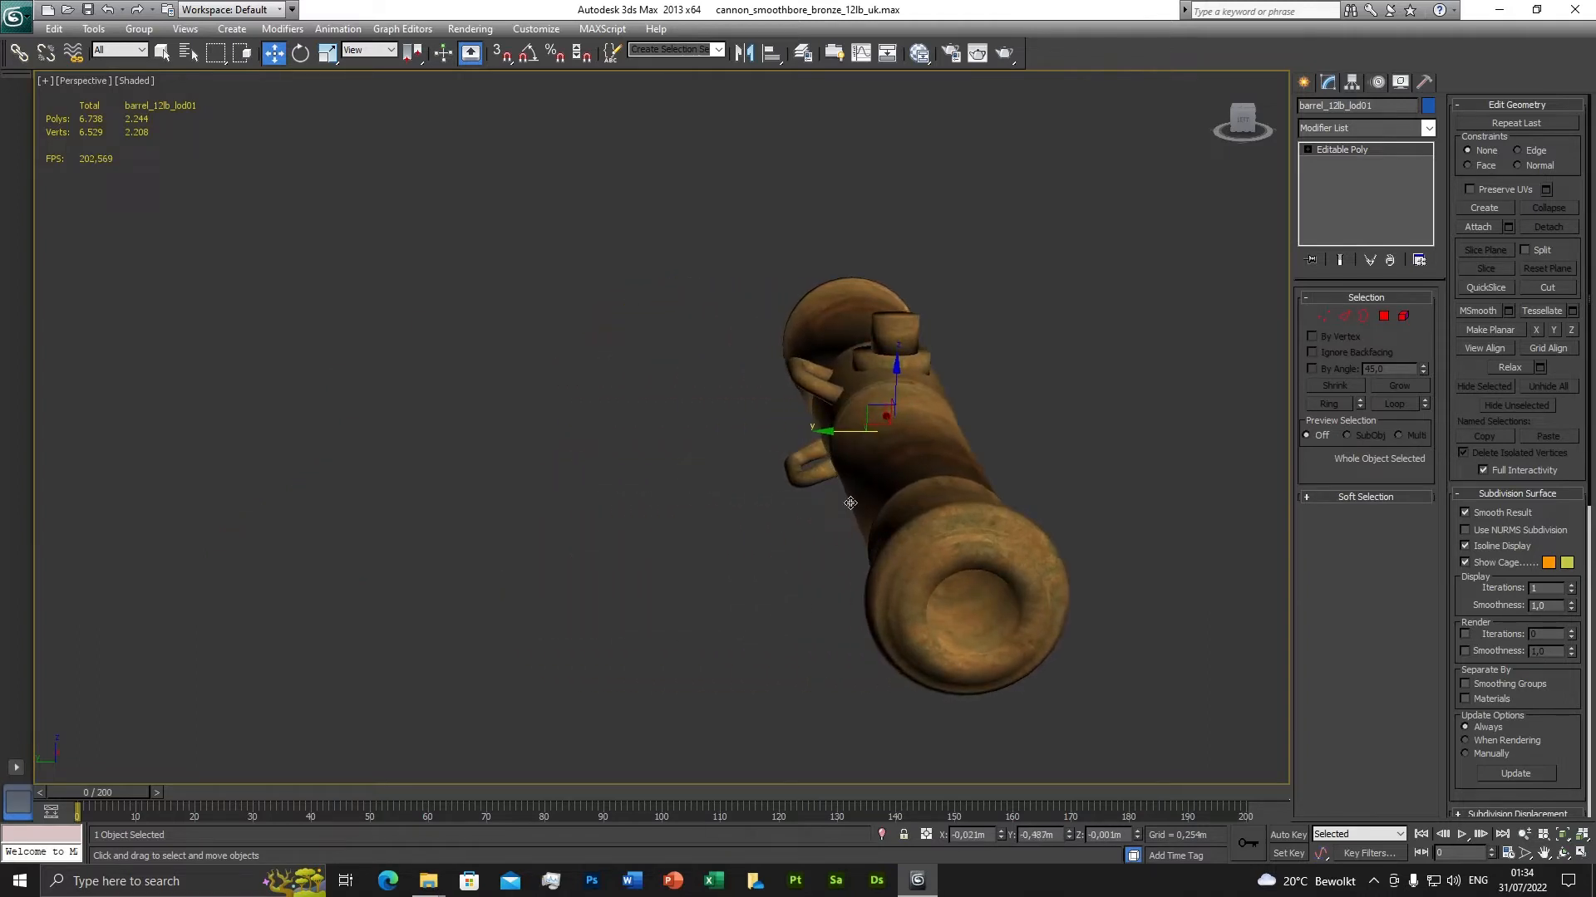
key(ctrl+z)
Leave the Move tool and switch back to plain Select Object with the barrel still selected.
alt+middle_drag(671, 508, 861, 514)
scroll(860, 513, down, 4)
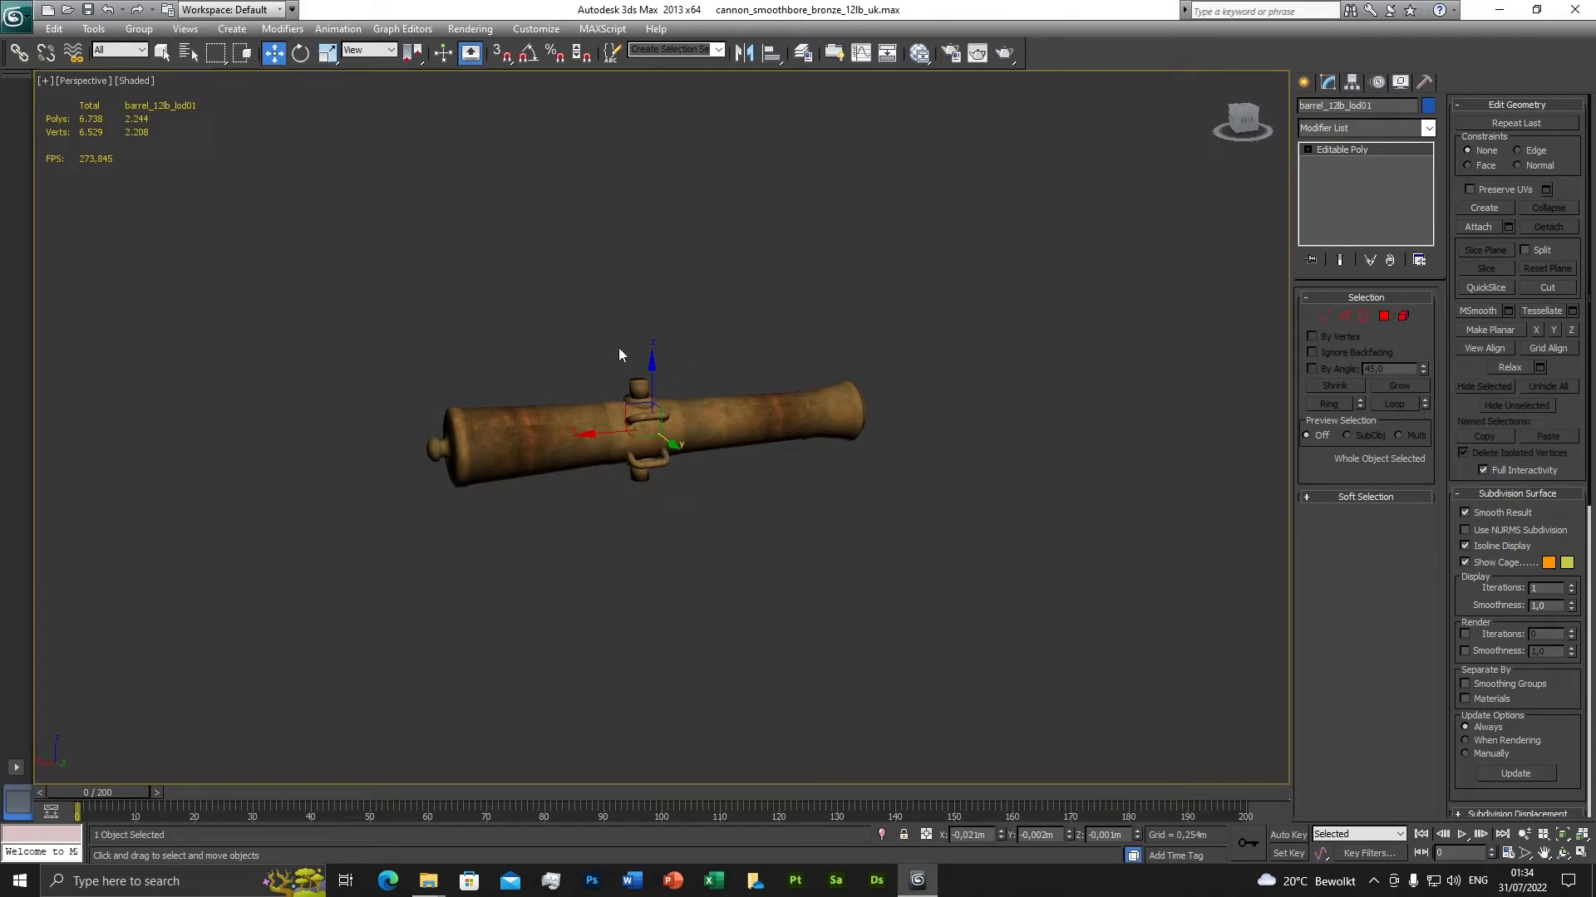
alt+middle_drag(572, 471, 626, 521)
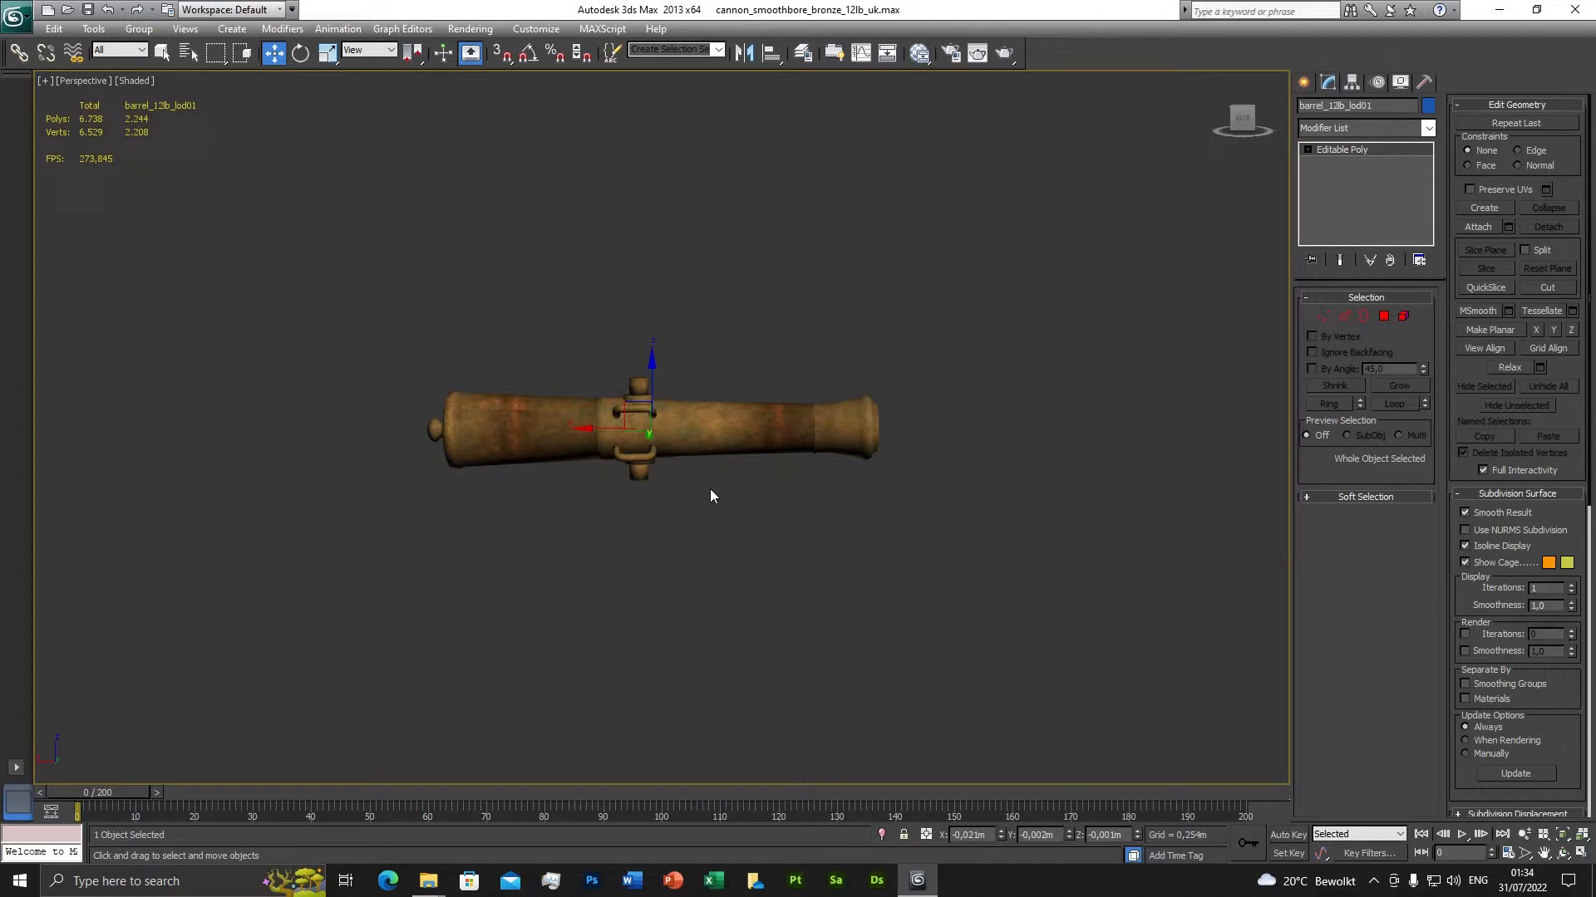
scroll(707, 492, up, 3)
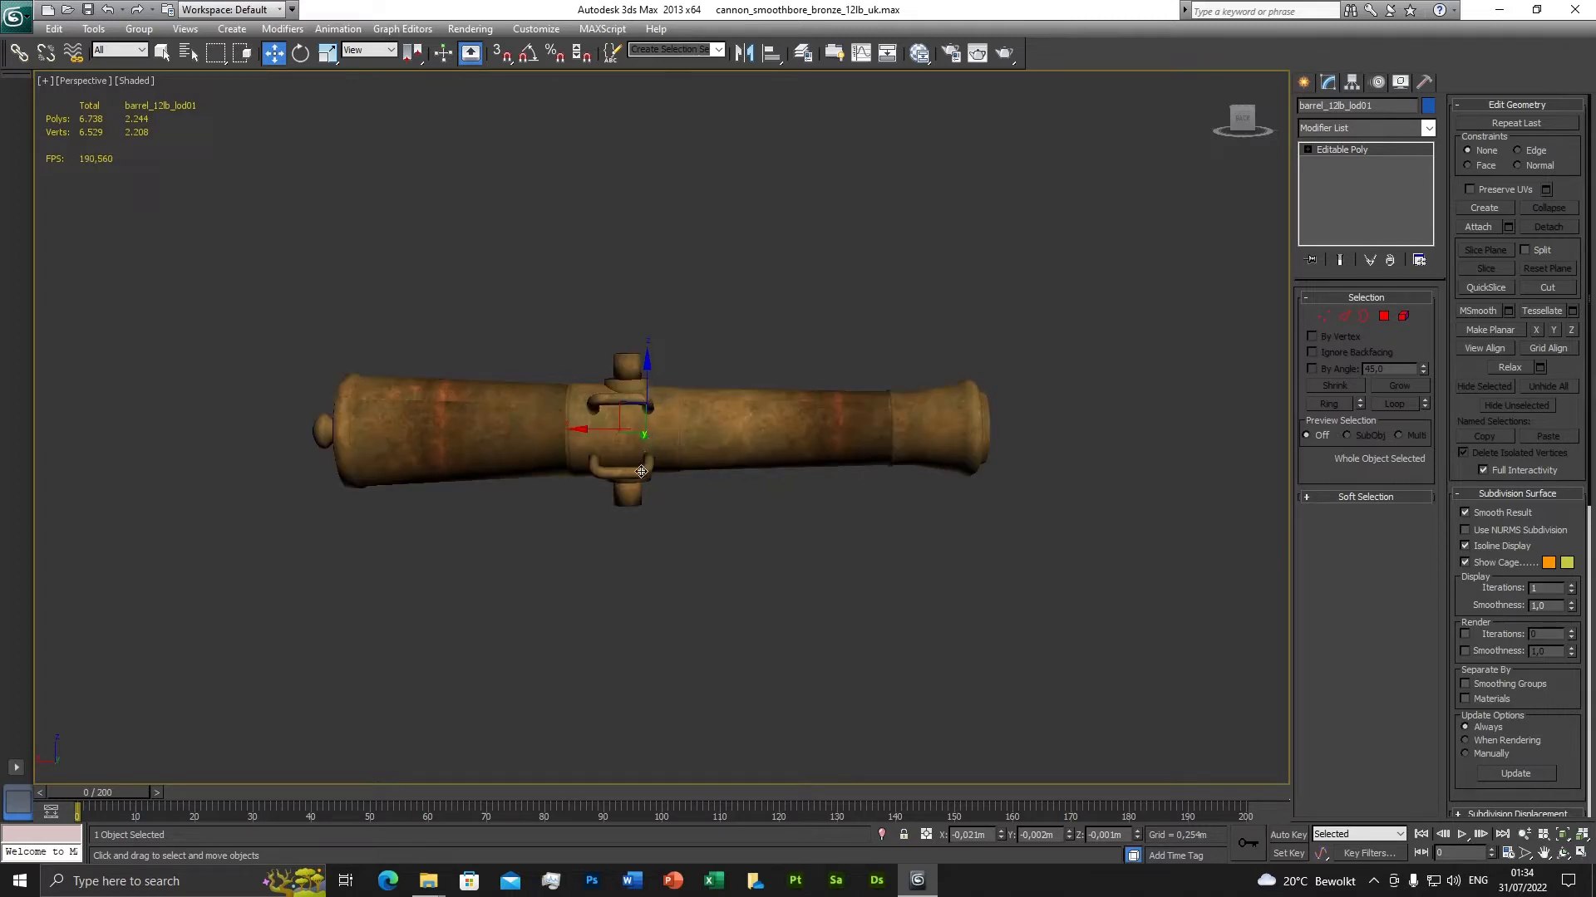
alt+middle_drag(675, 495, 730, 516)
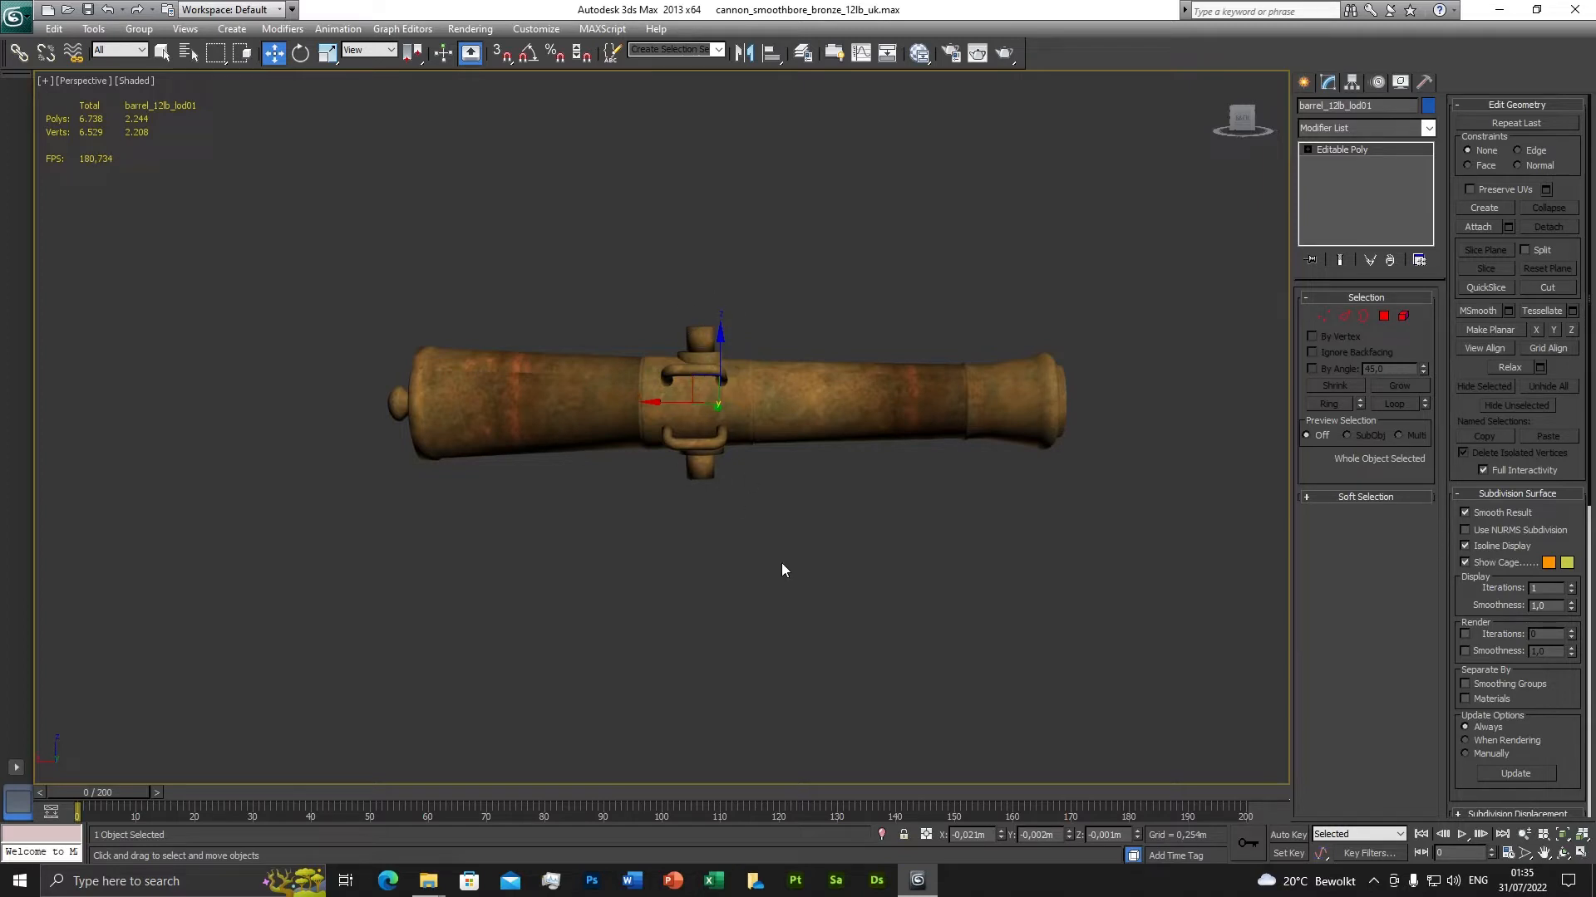
click(163, 53)
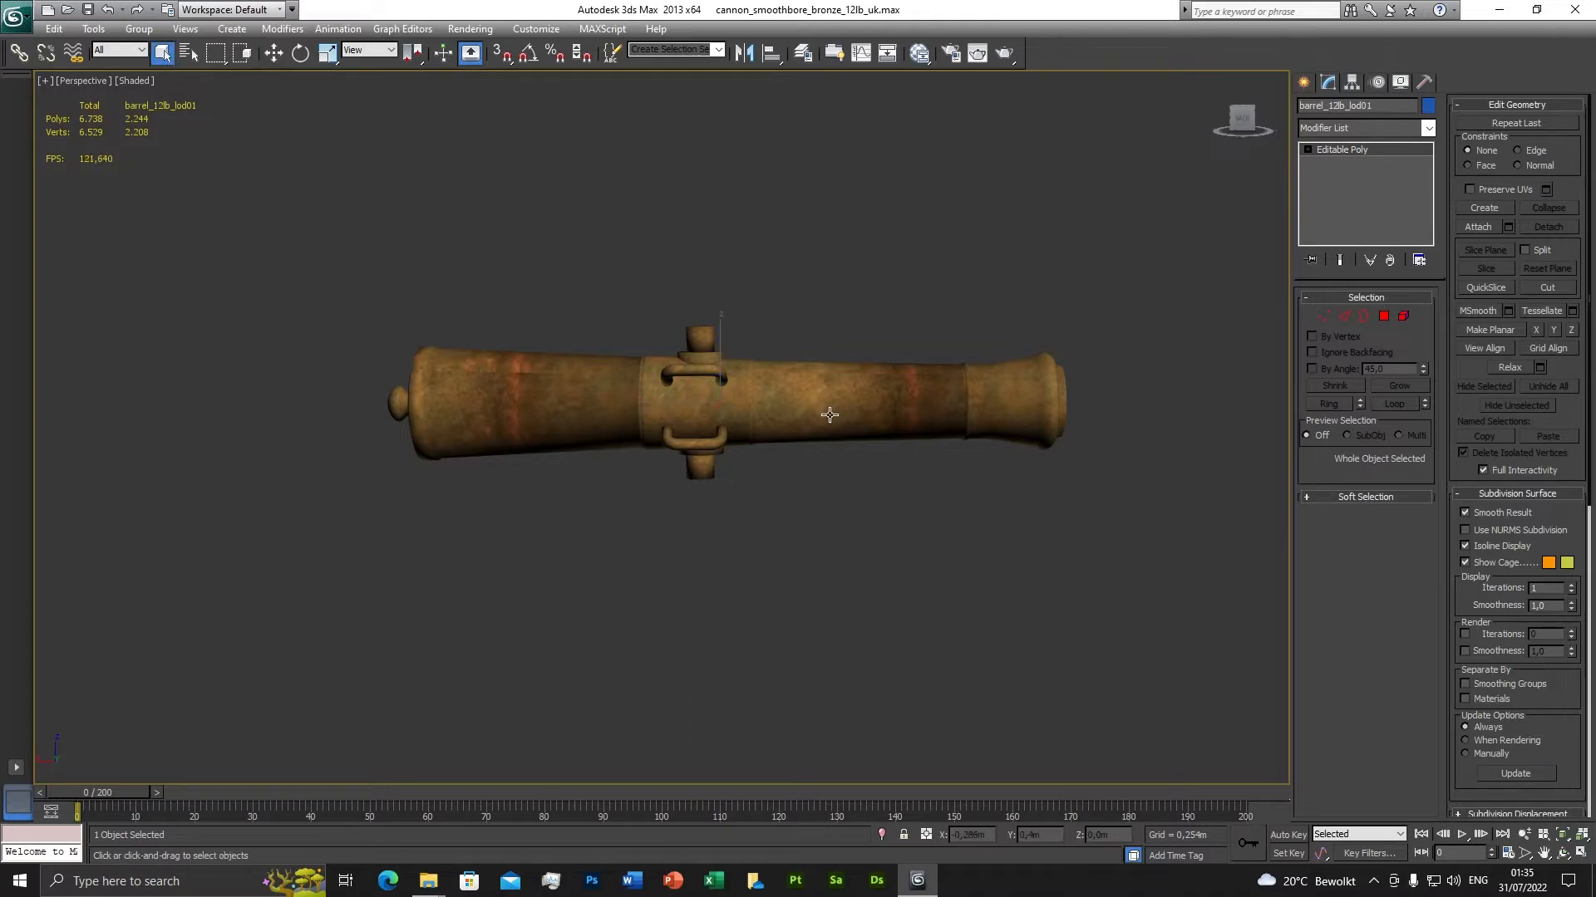
alt+middle_drag(826, 410, 918, 468)
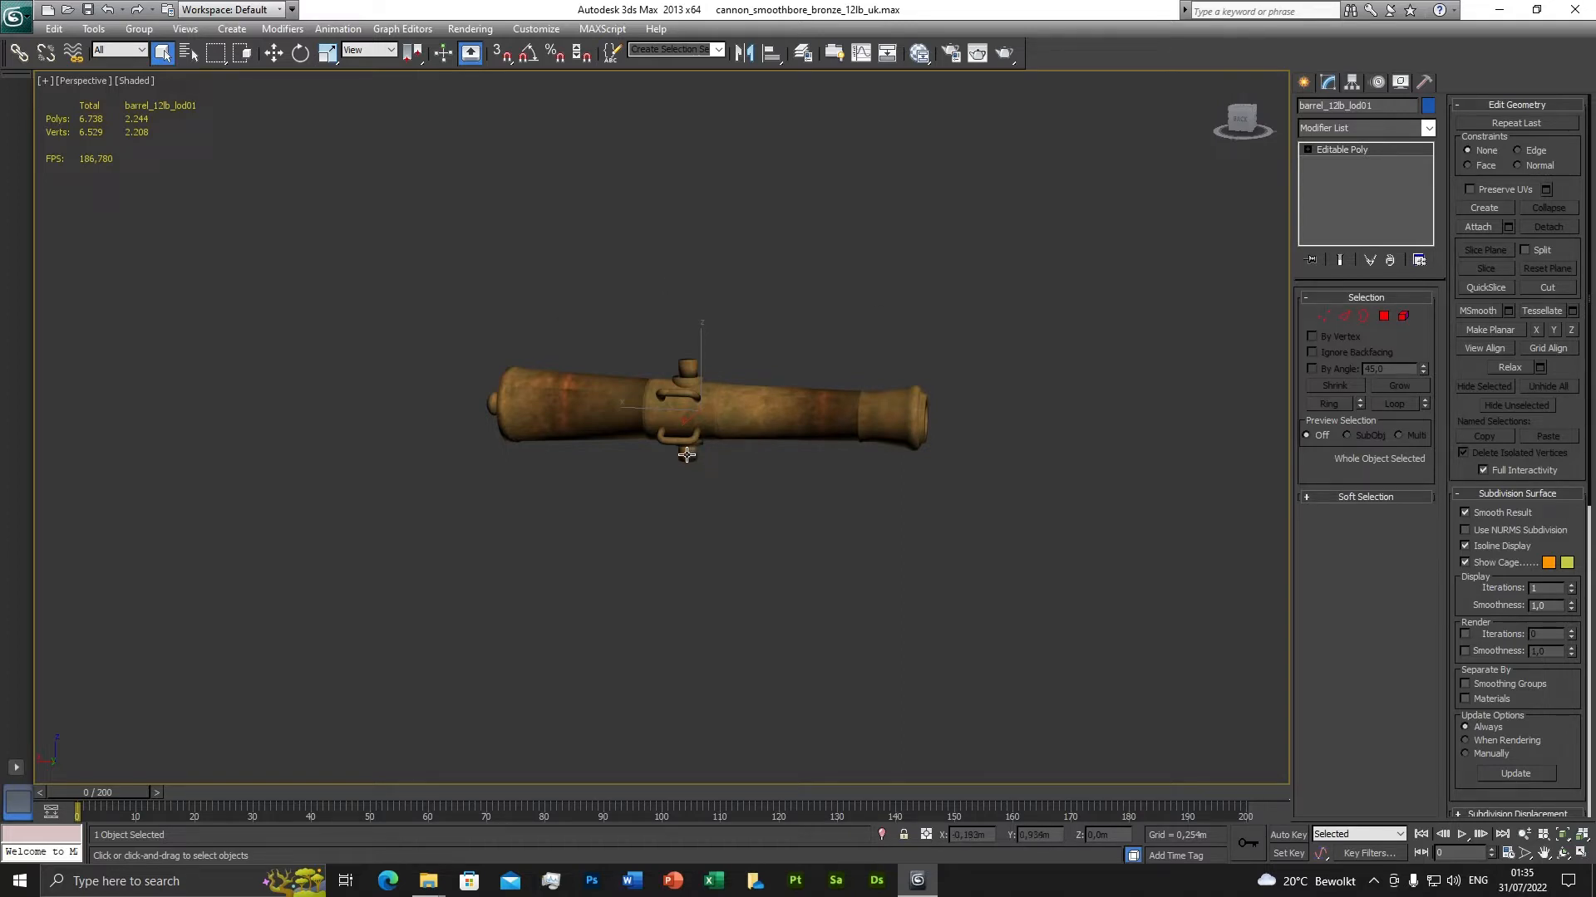
Examine the Desktop folders and the supported file types in the import file dialog, and cancel without importing.
click(26, 19)
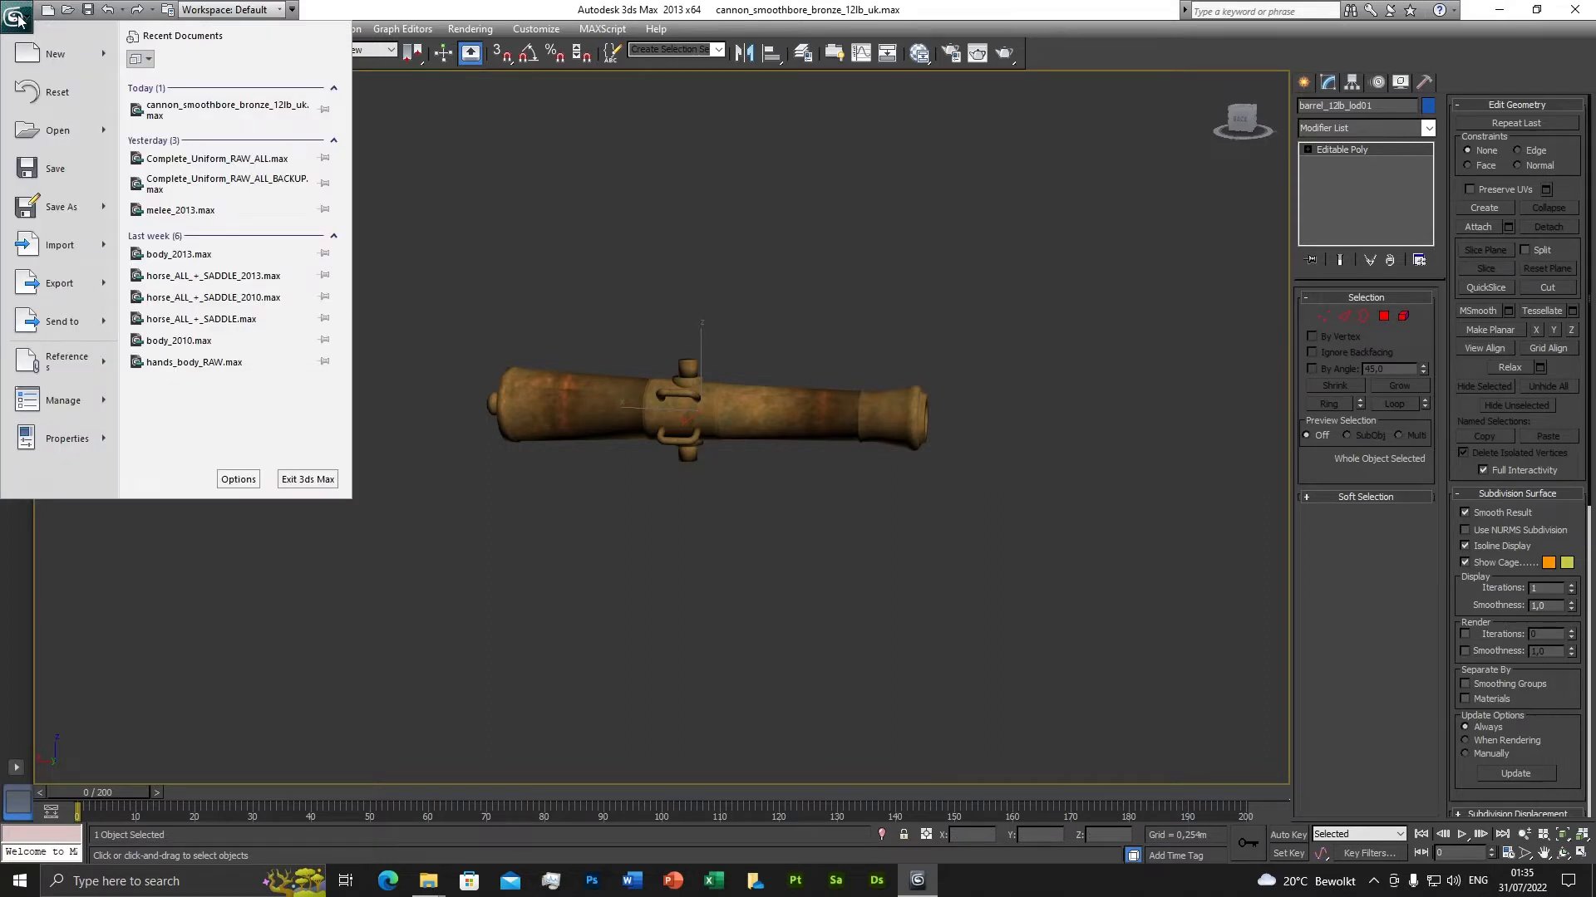
mouse_move(75, 254)
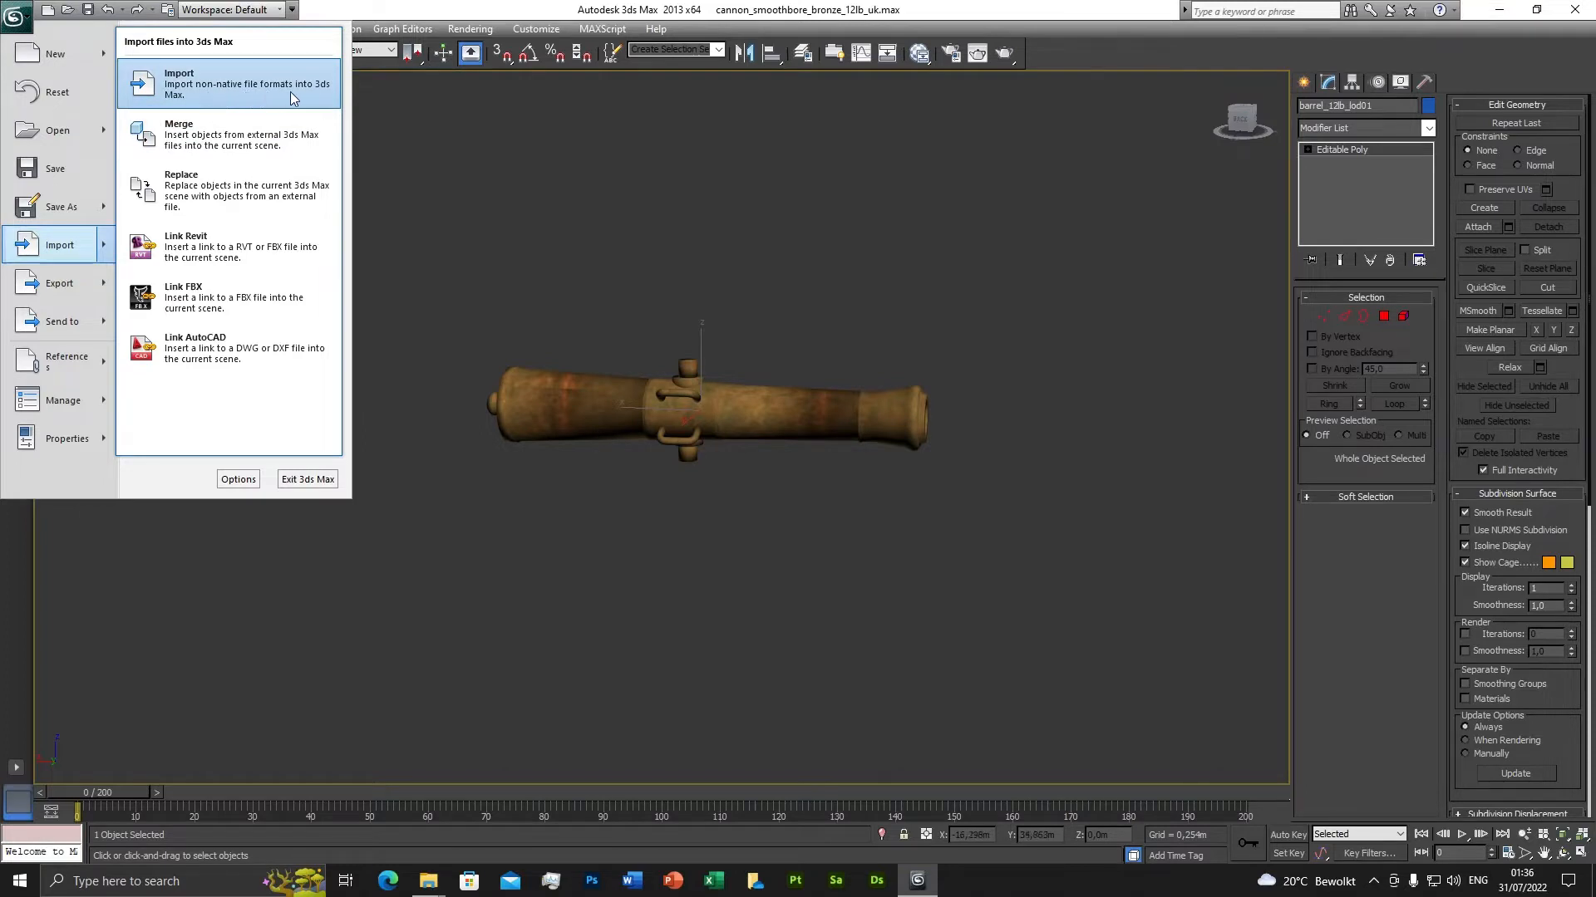
click(201, 85)
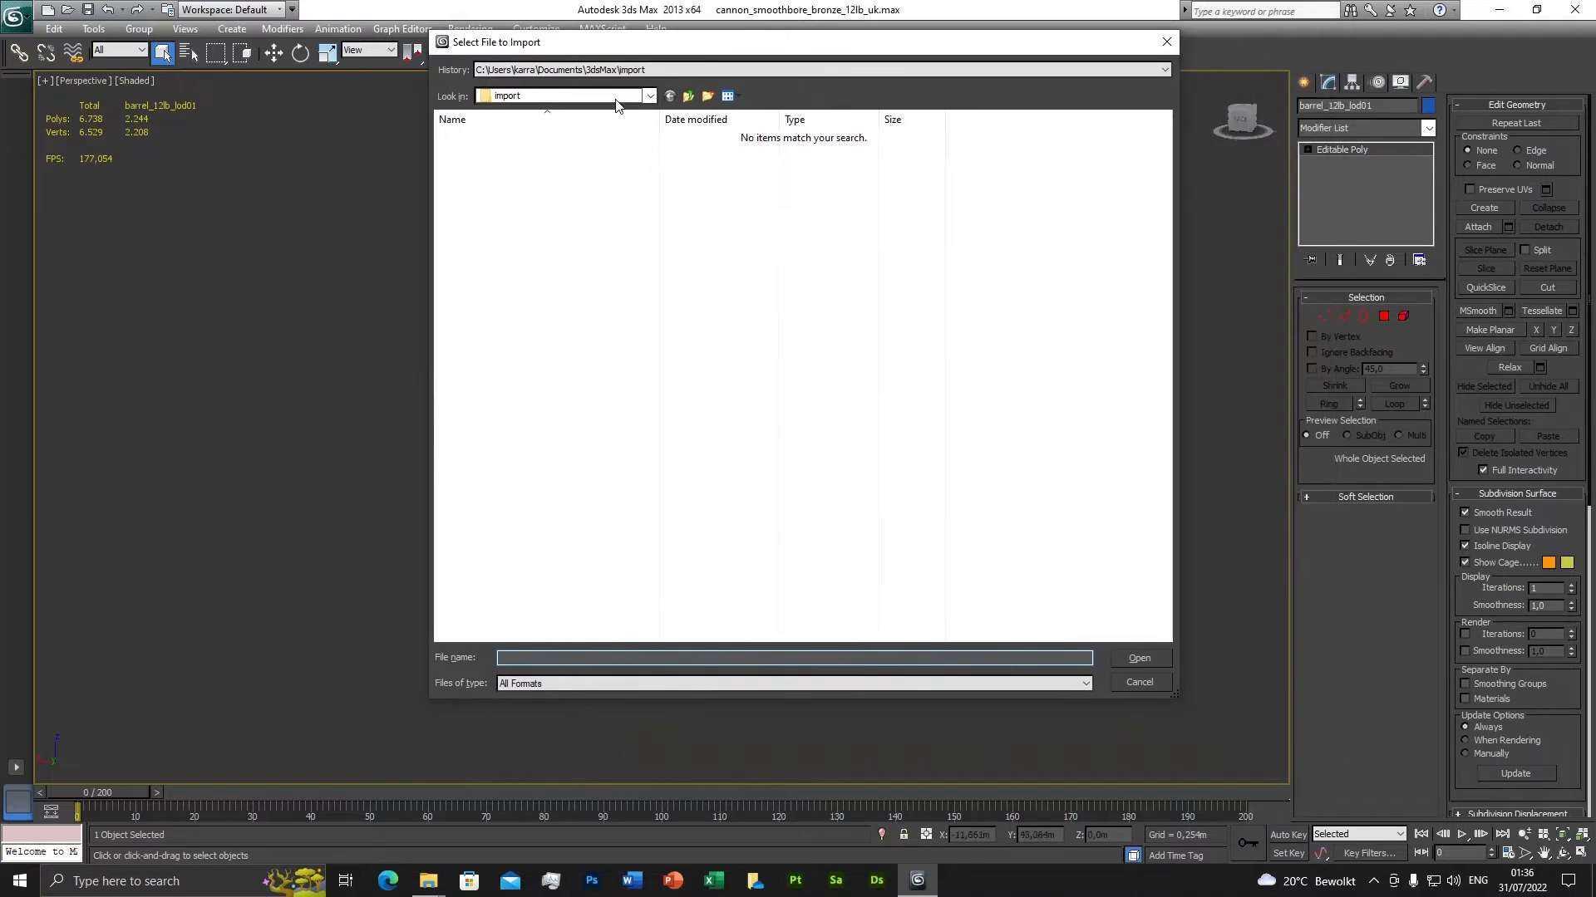
click(615, 98)
scroll(532, 208, up, 3)
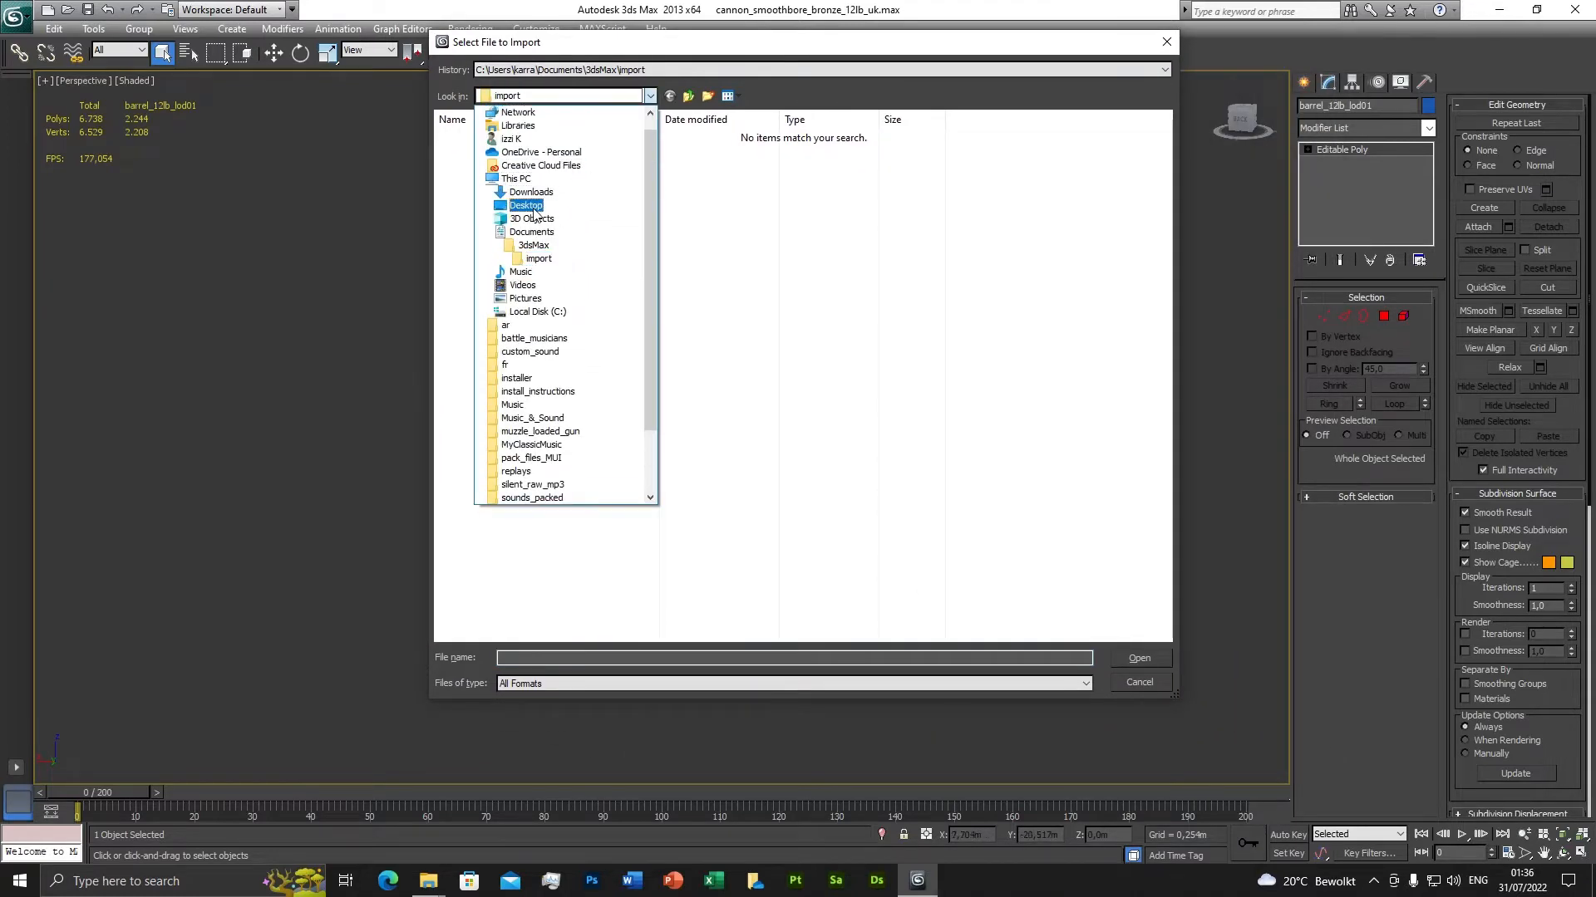
click(533, 209)
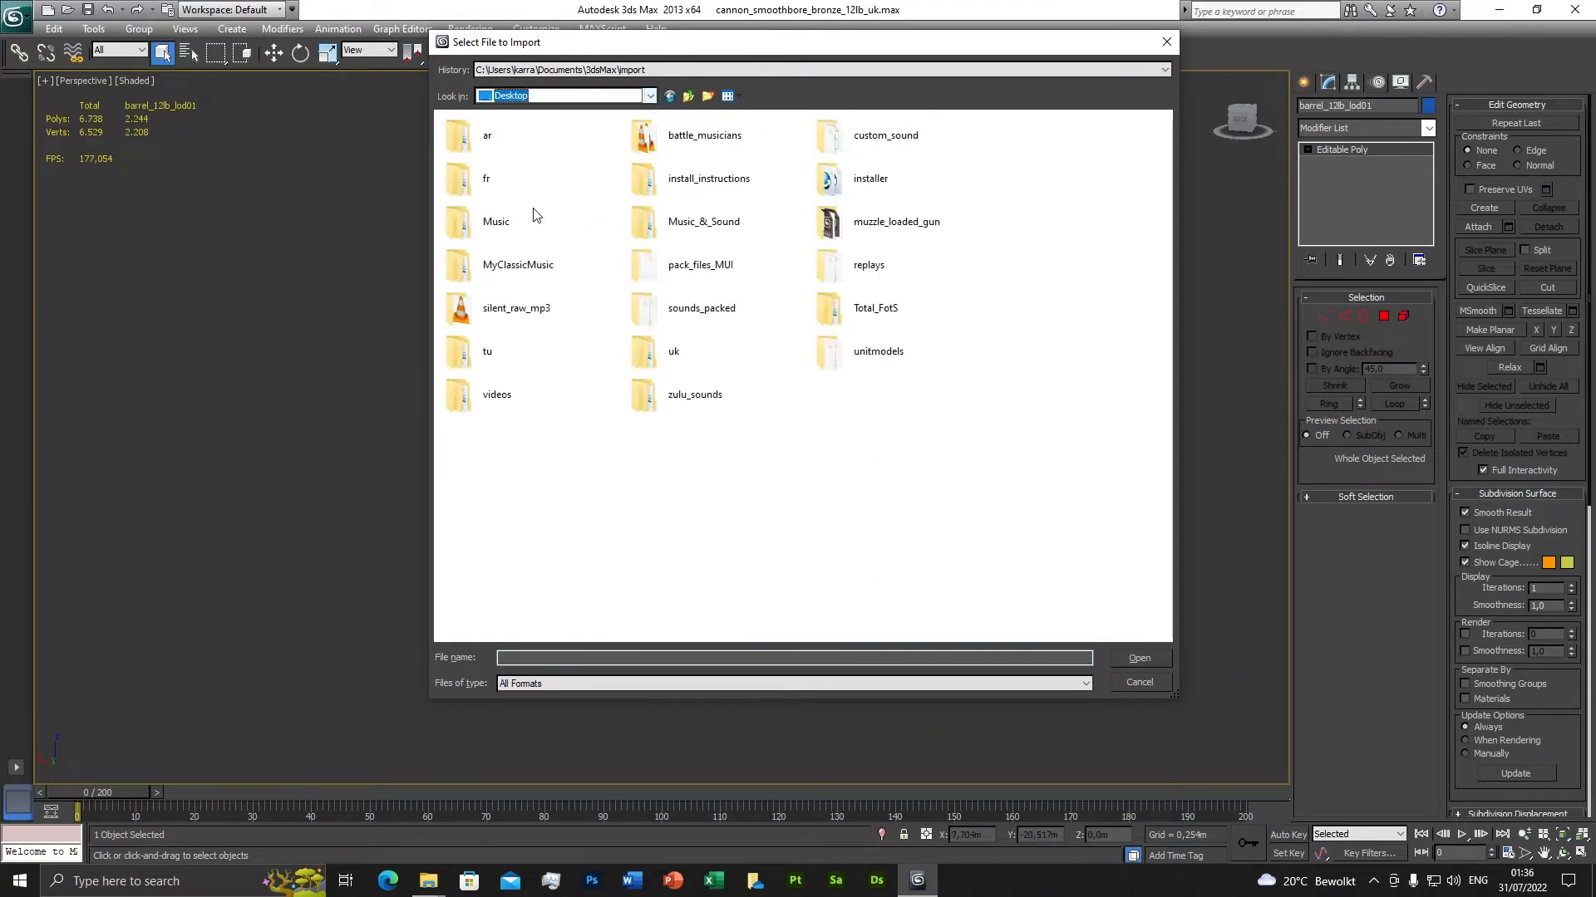
click(585, 681)
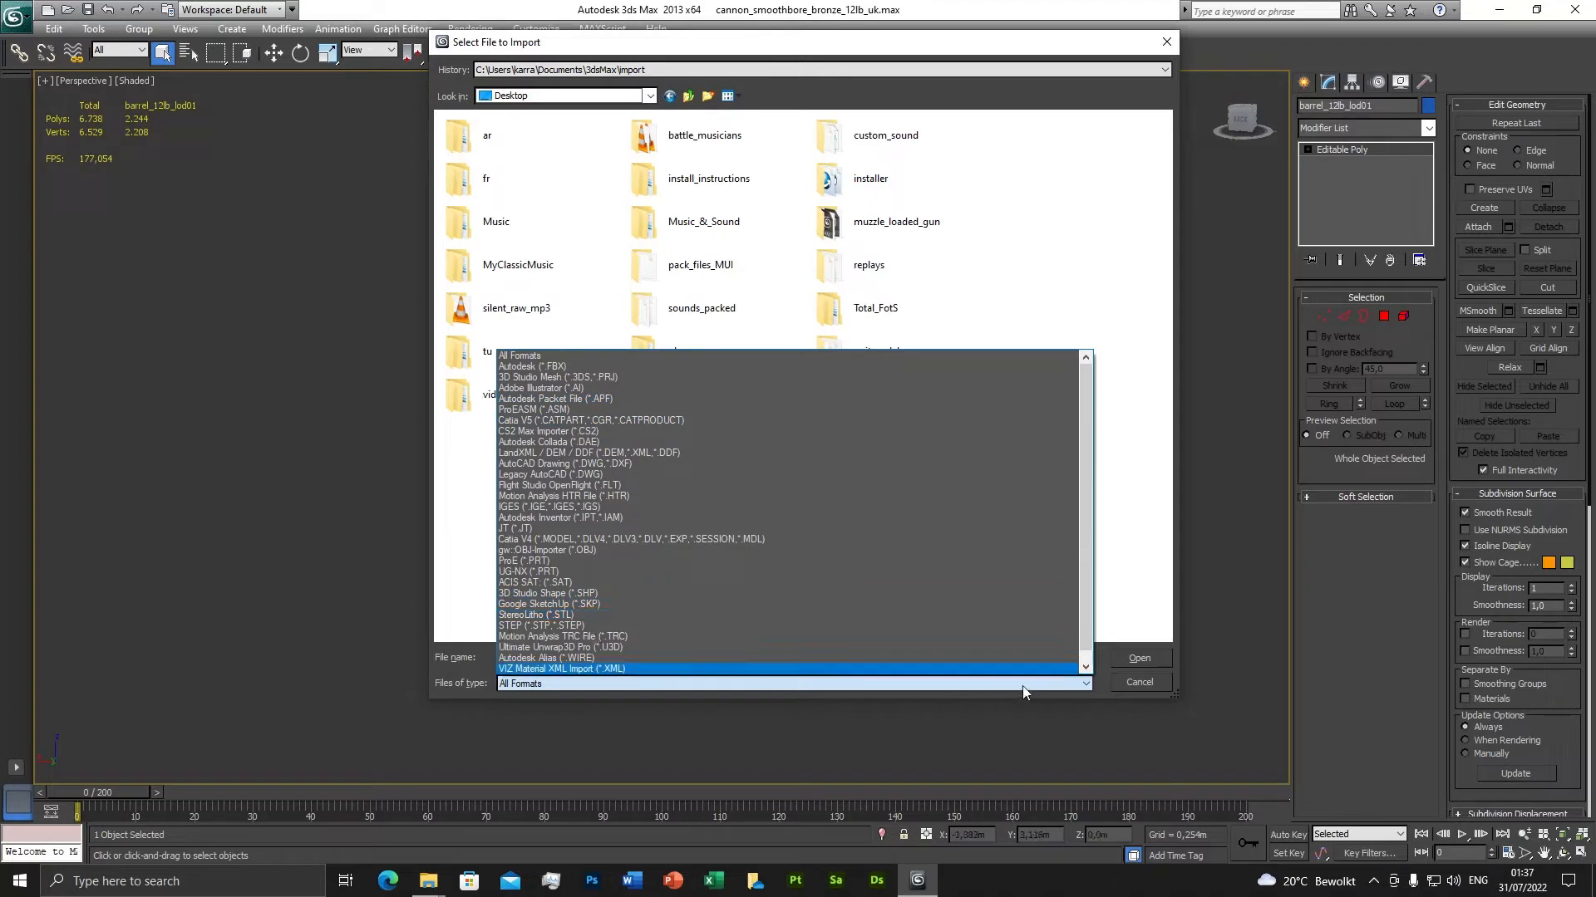
click(1102, 690)
click(1133, 682)
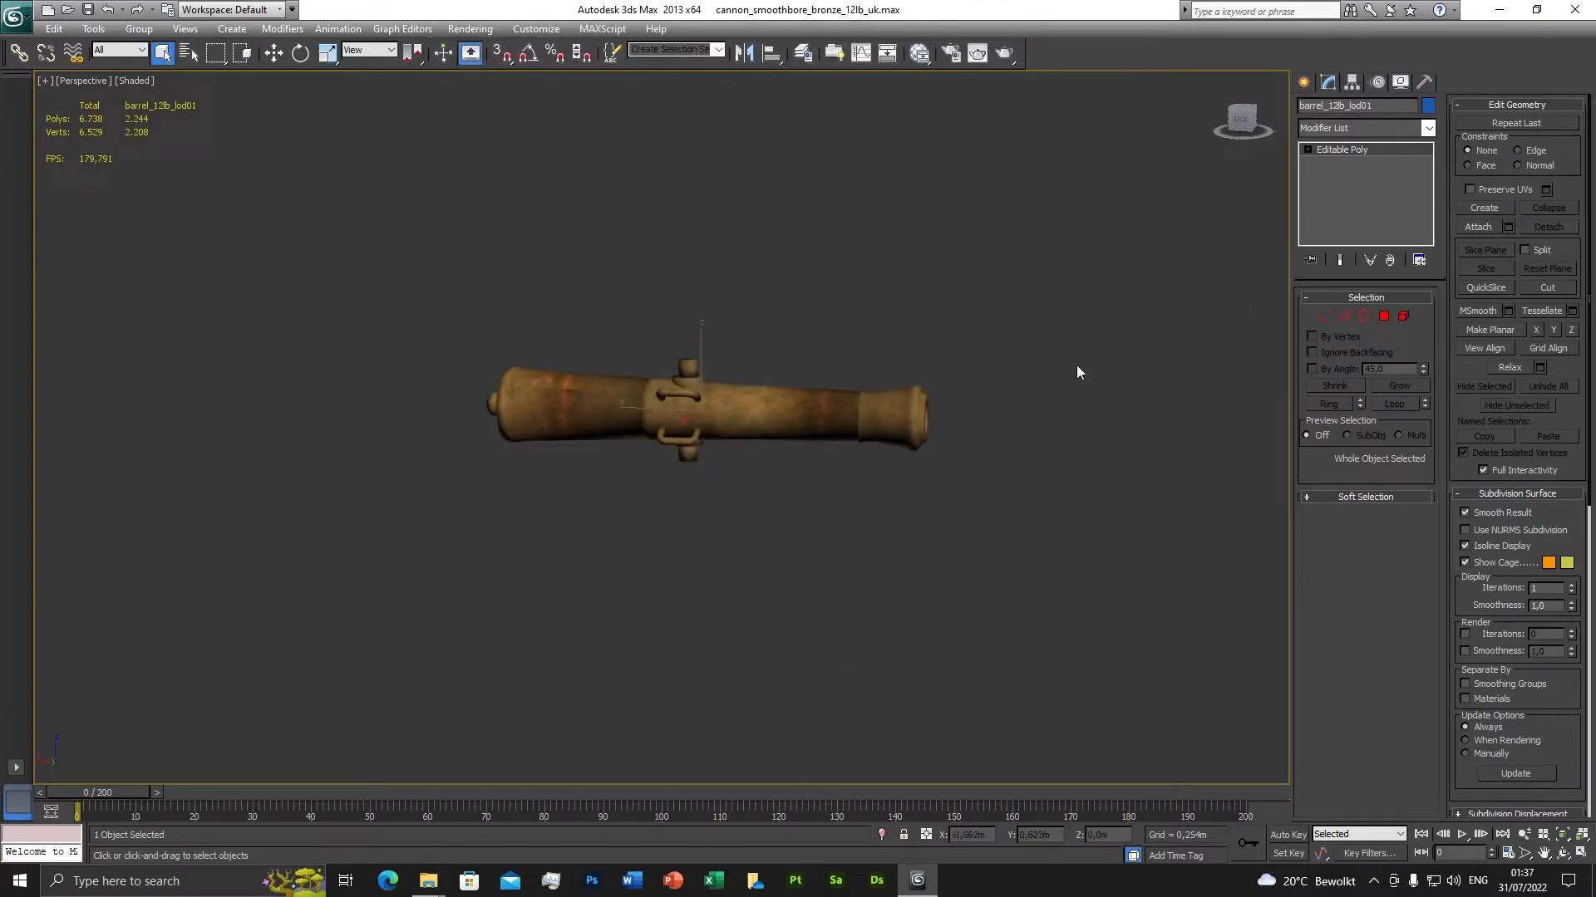
Use the UVW Remove utility to strip the materials from the selected barrel with Set Gray enabled.
click(1425, 84)
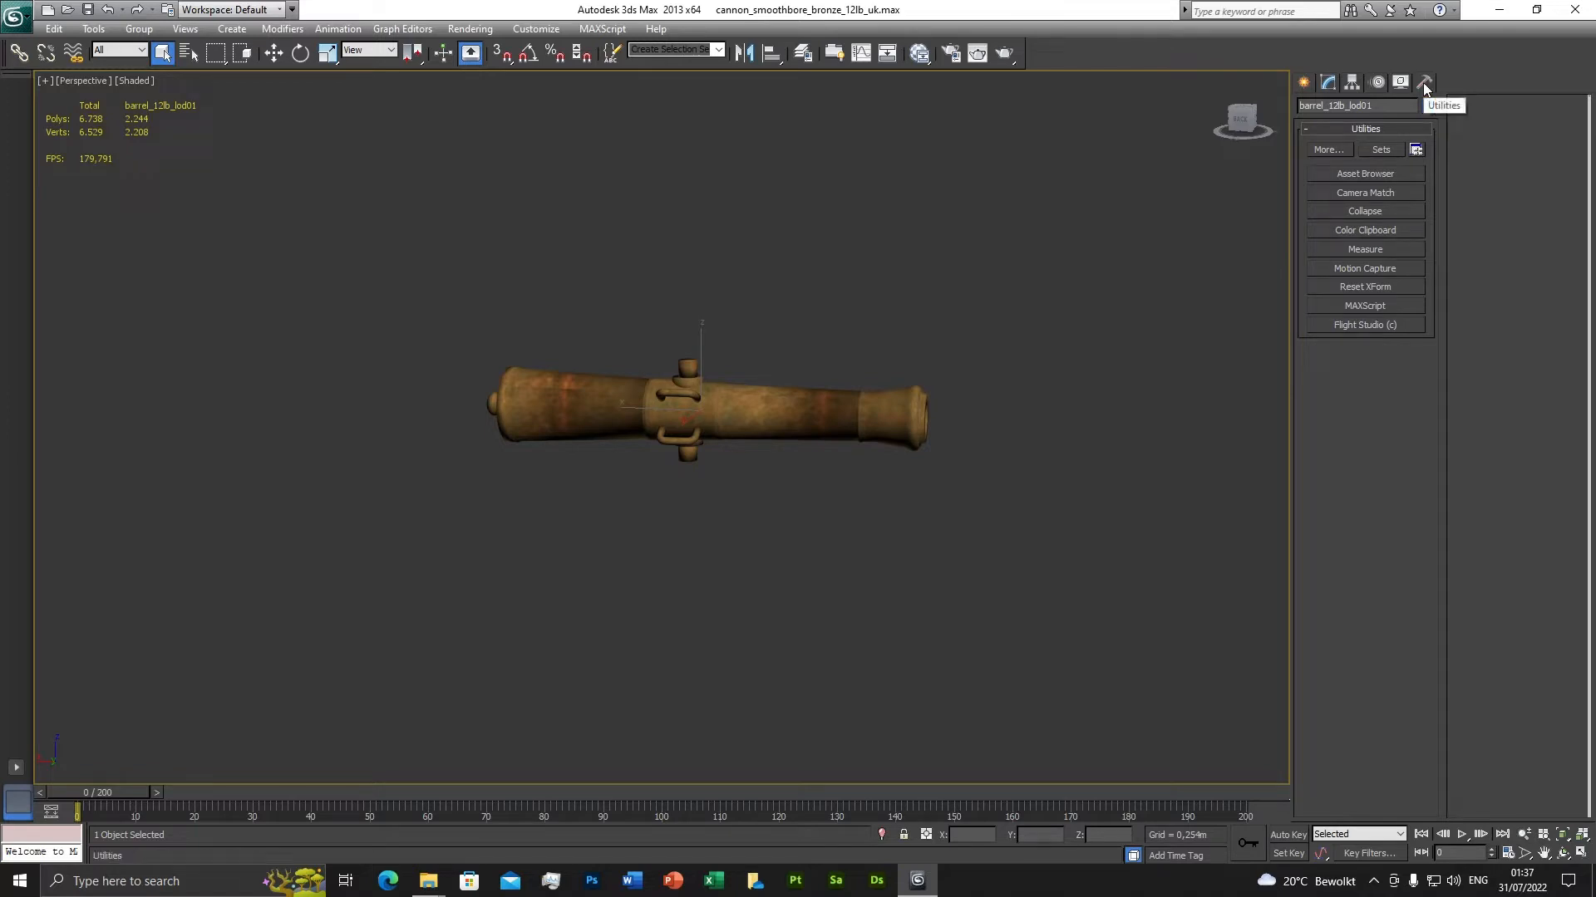
click(1328, 150)
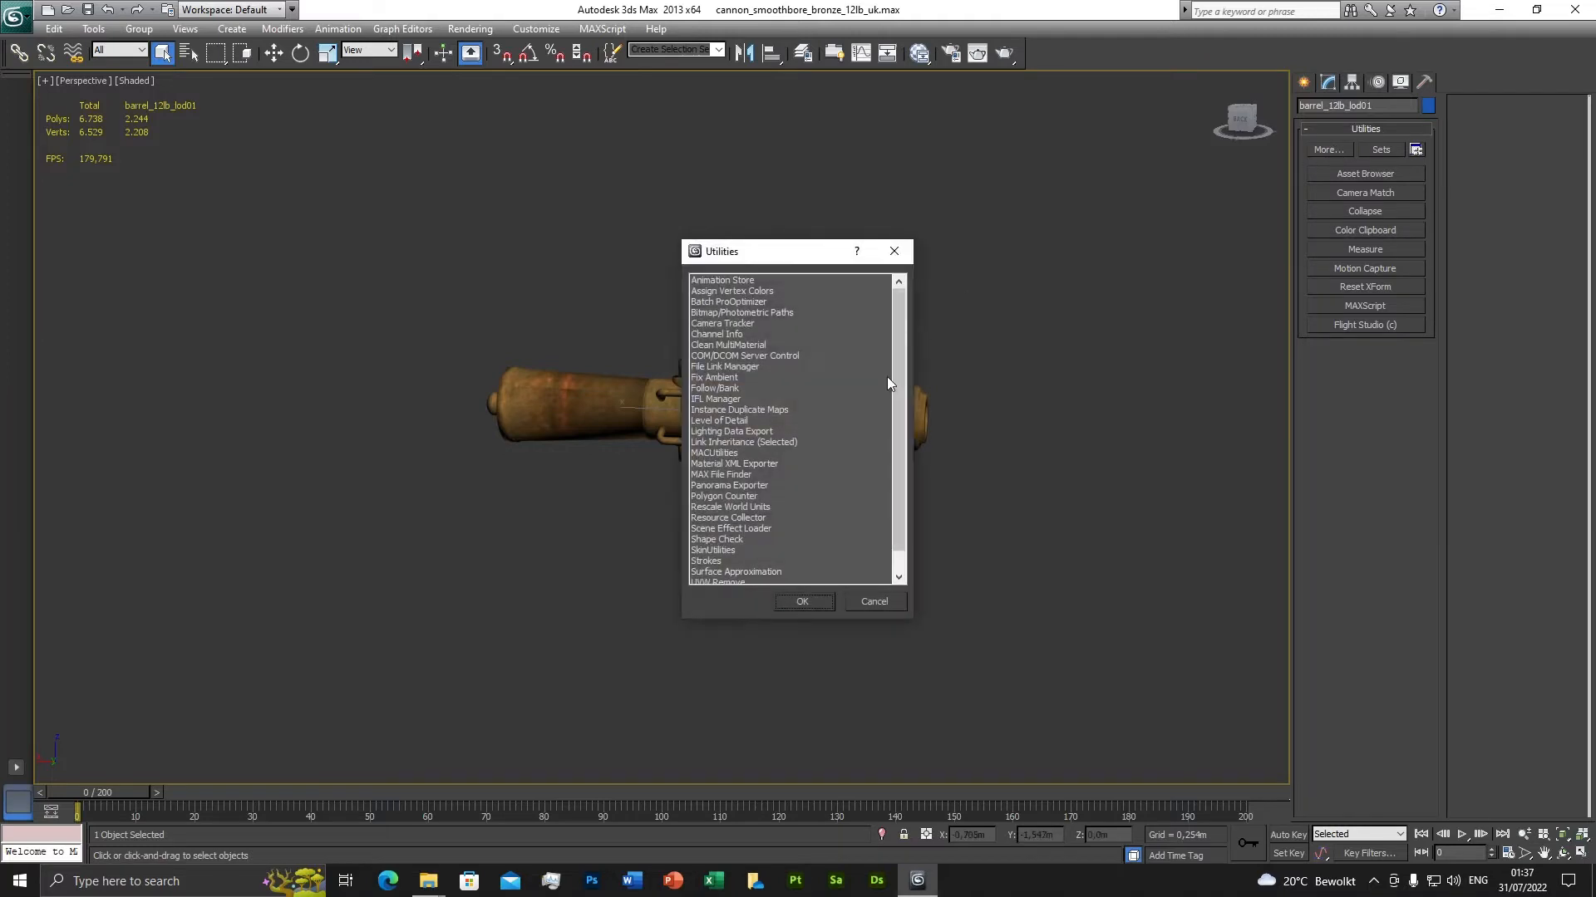
scroll(807, 467, down, 1)
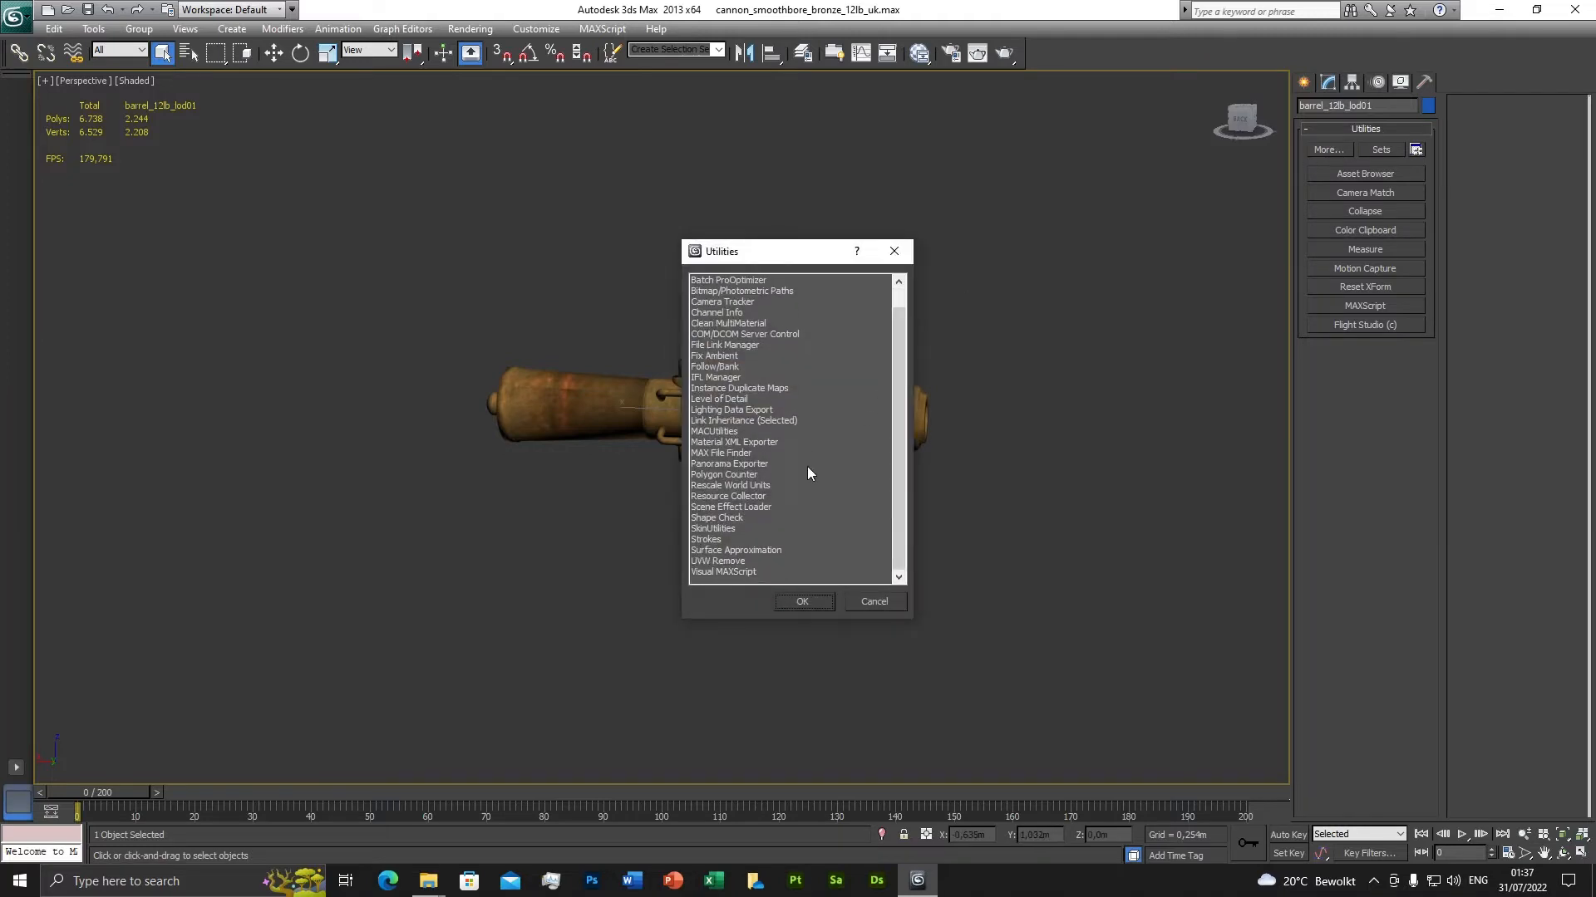
double_click(717, 561)
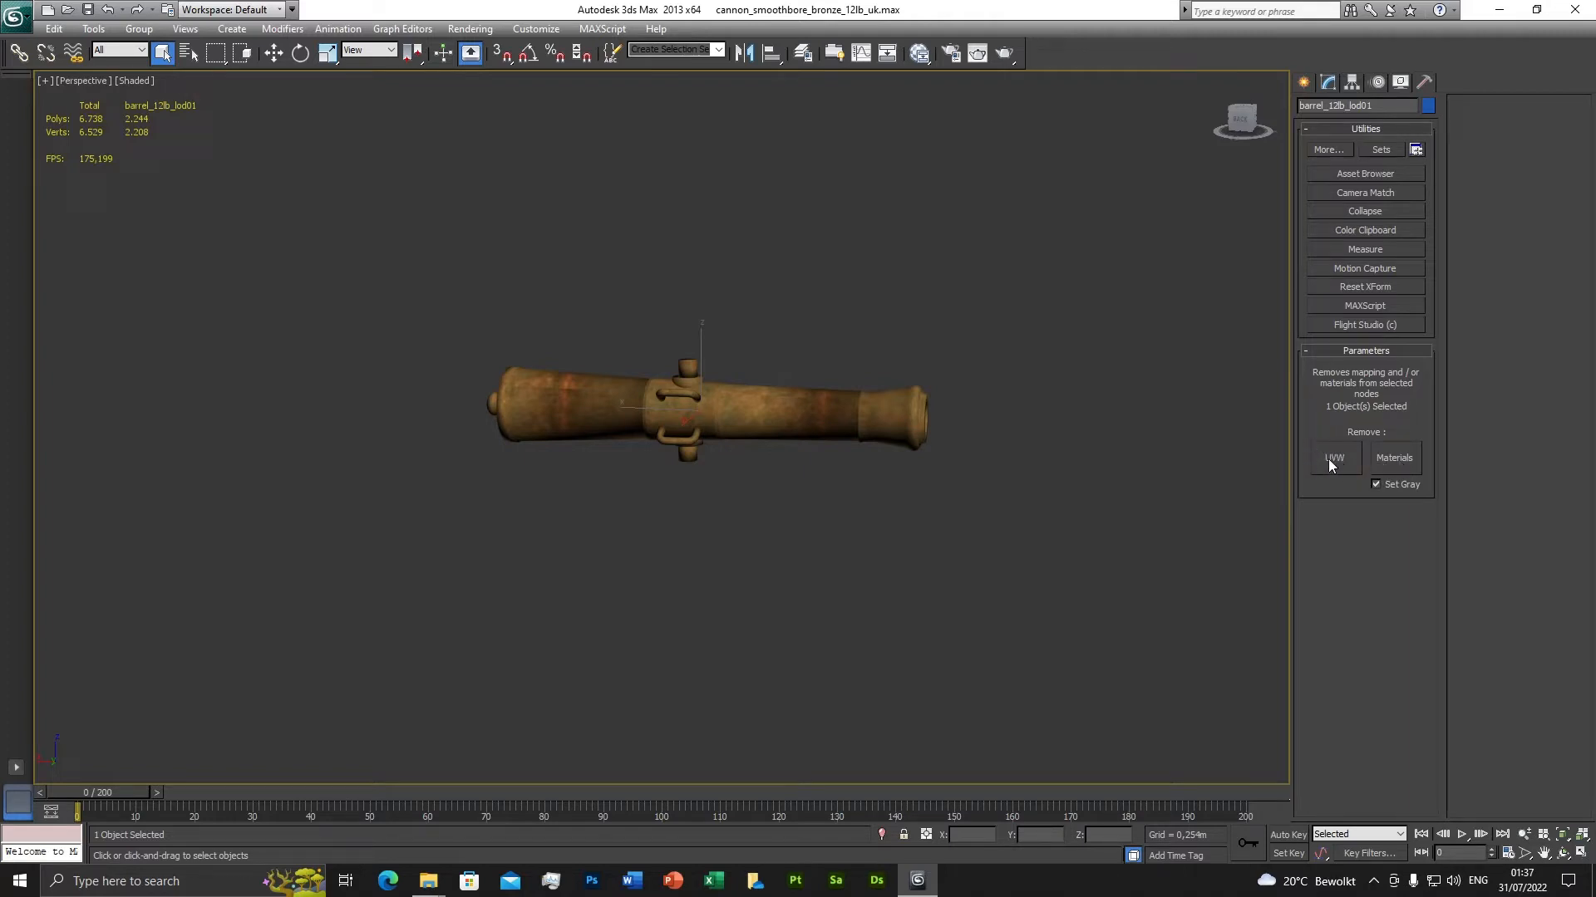
click(1392, 463)
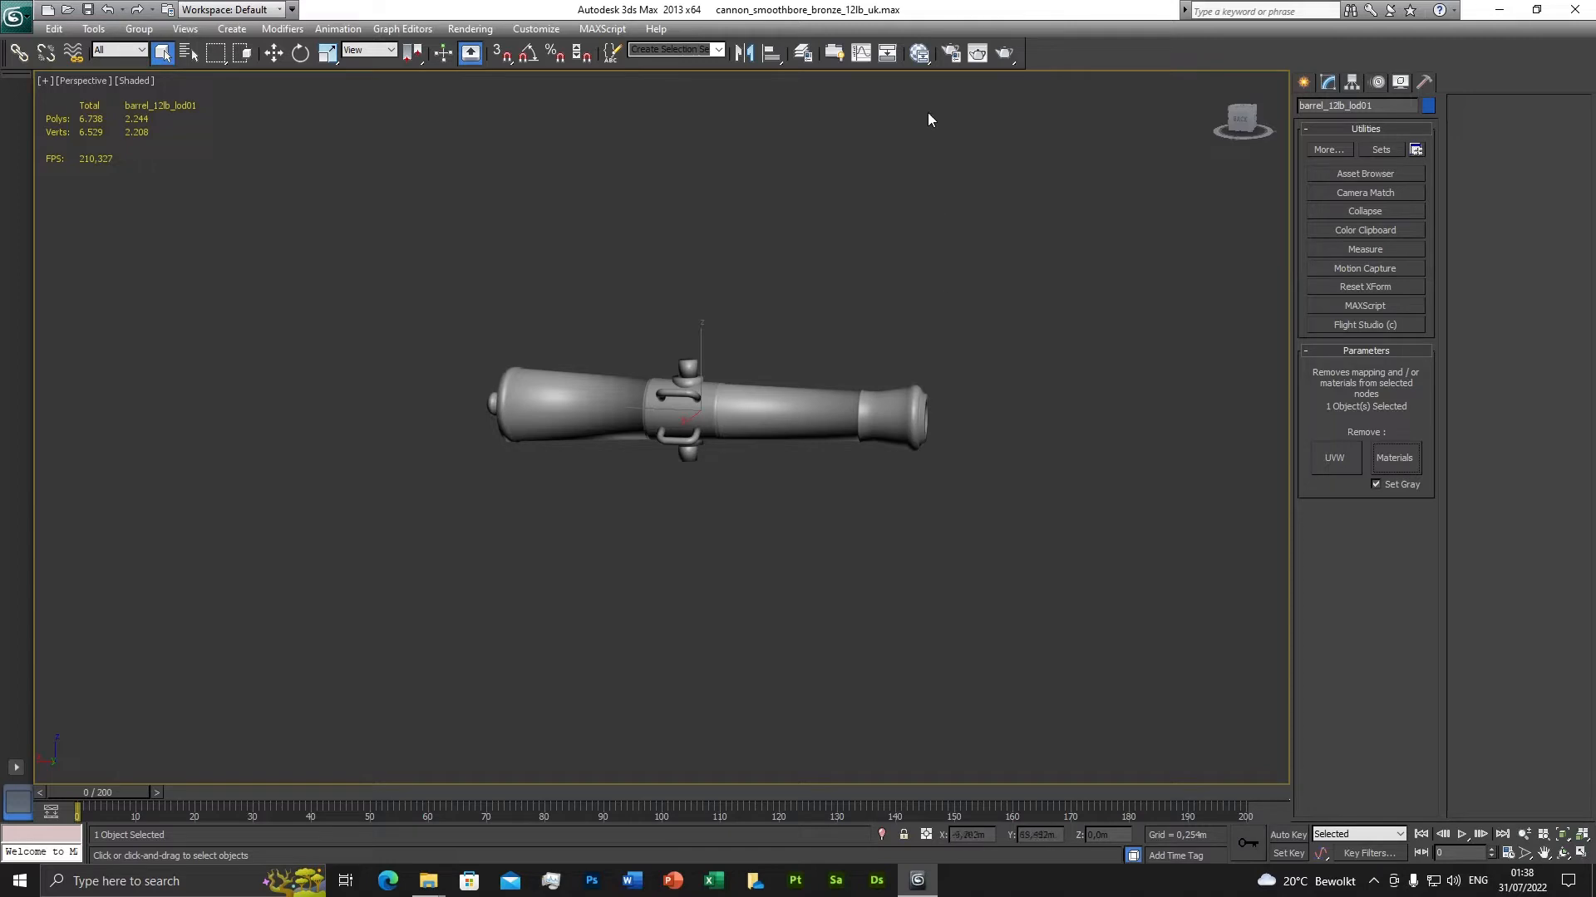
Bring up the Slate Material Editor and enlarge it to fill the whole screen.
click(919, 55)
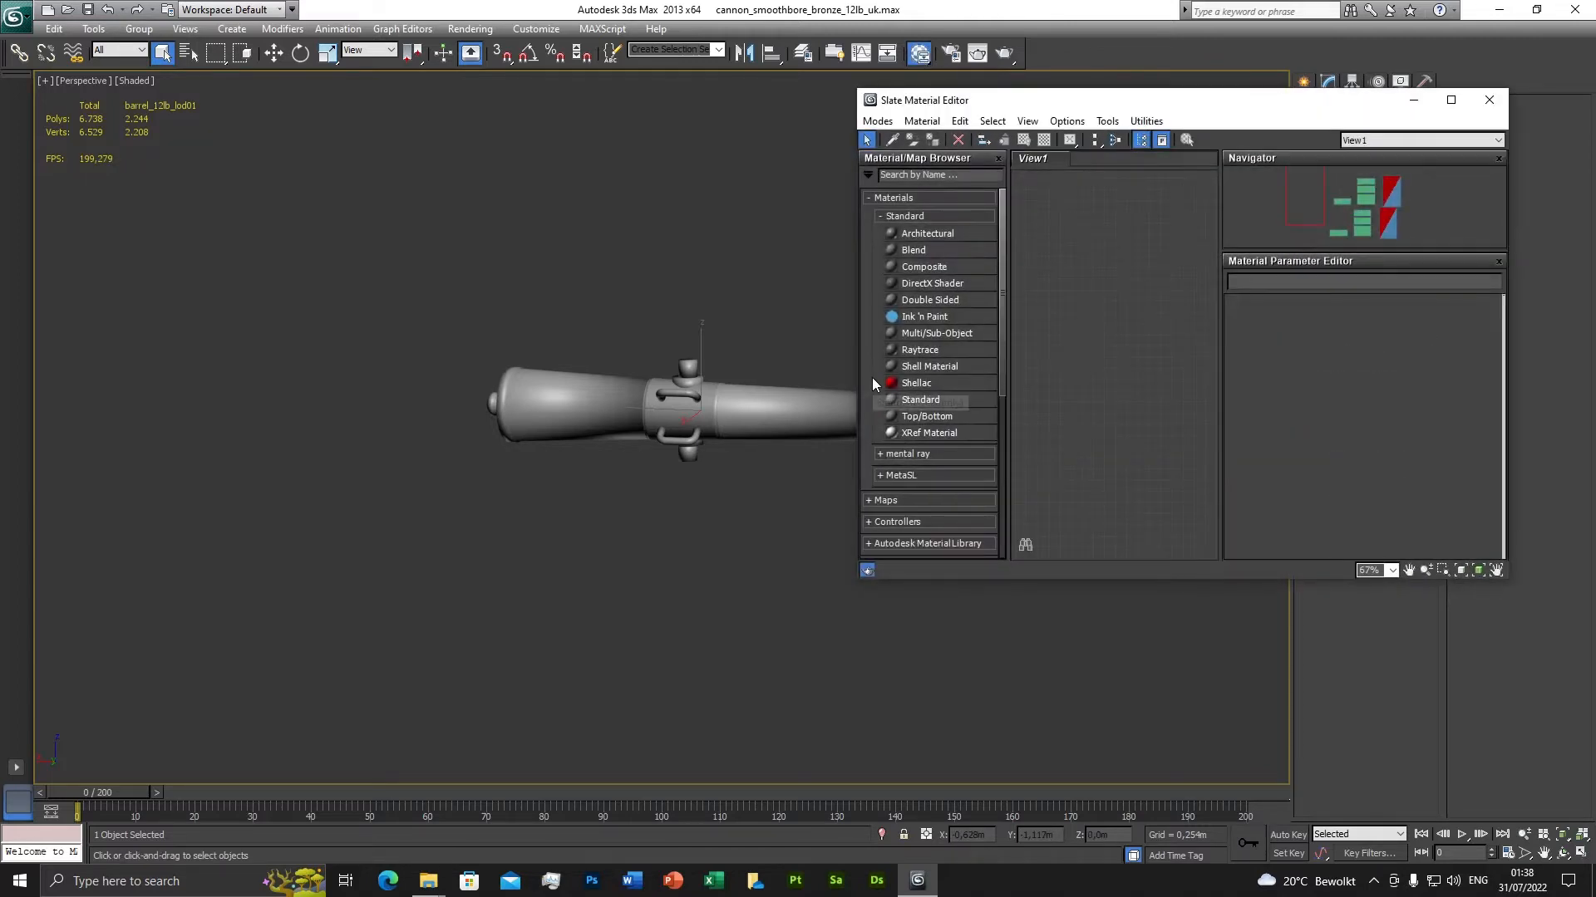
drag(1246, 107, 810, 103)
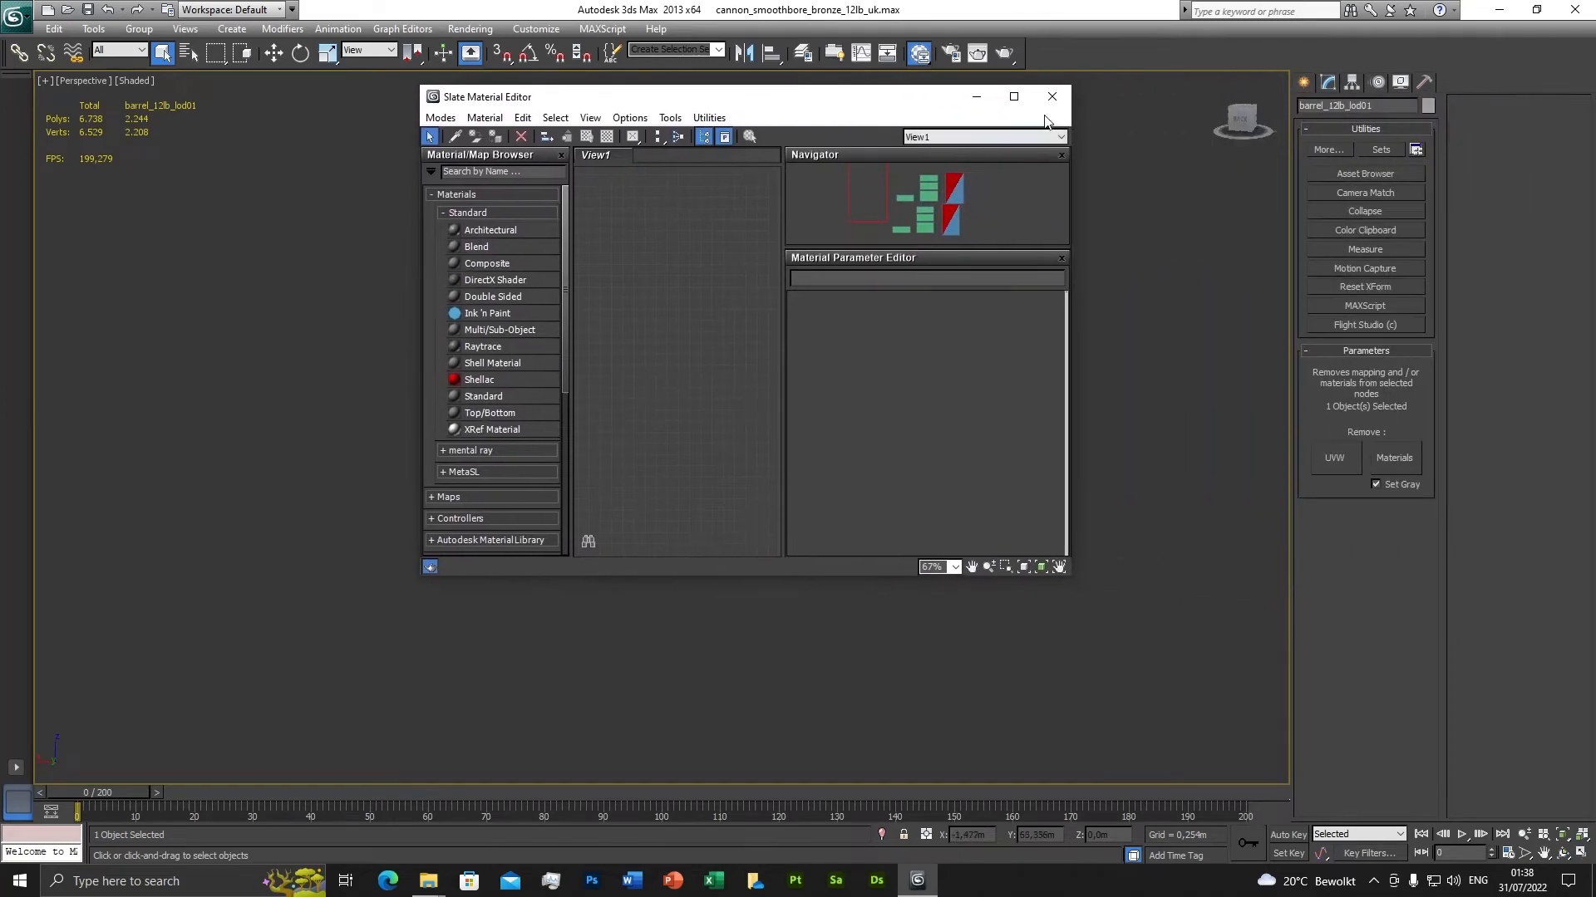
double_click(810, 103)
click(1536, 9)
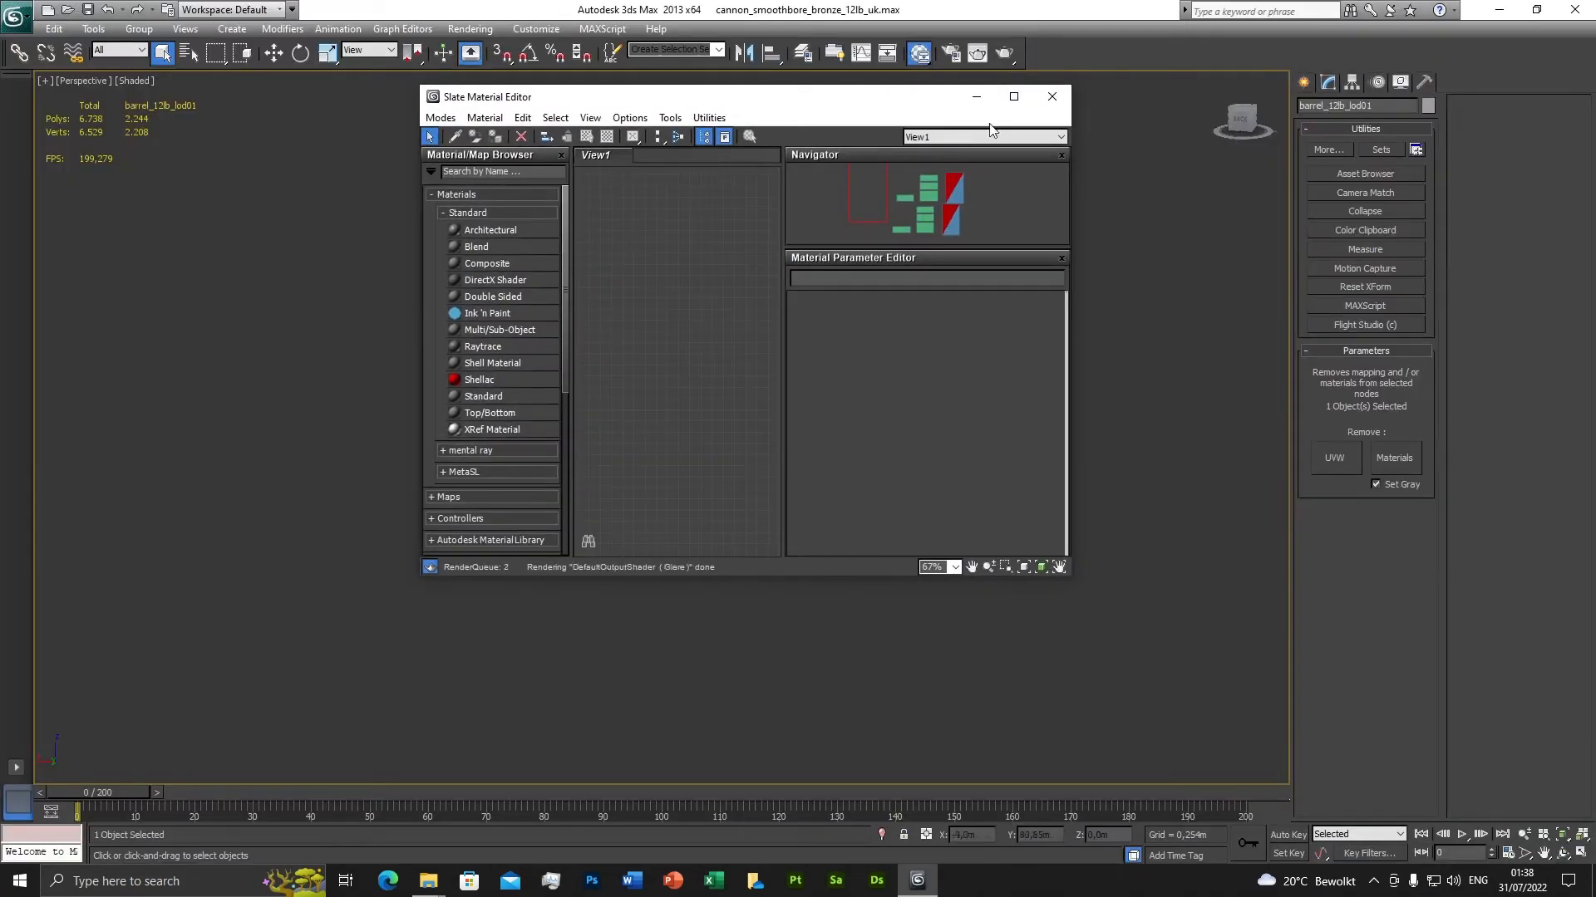
click(977, 97)
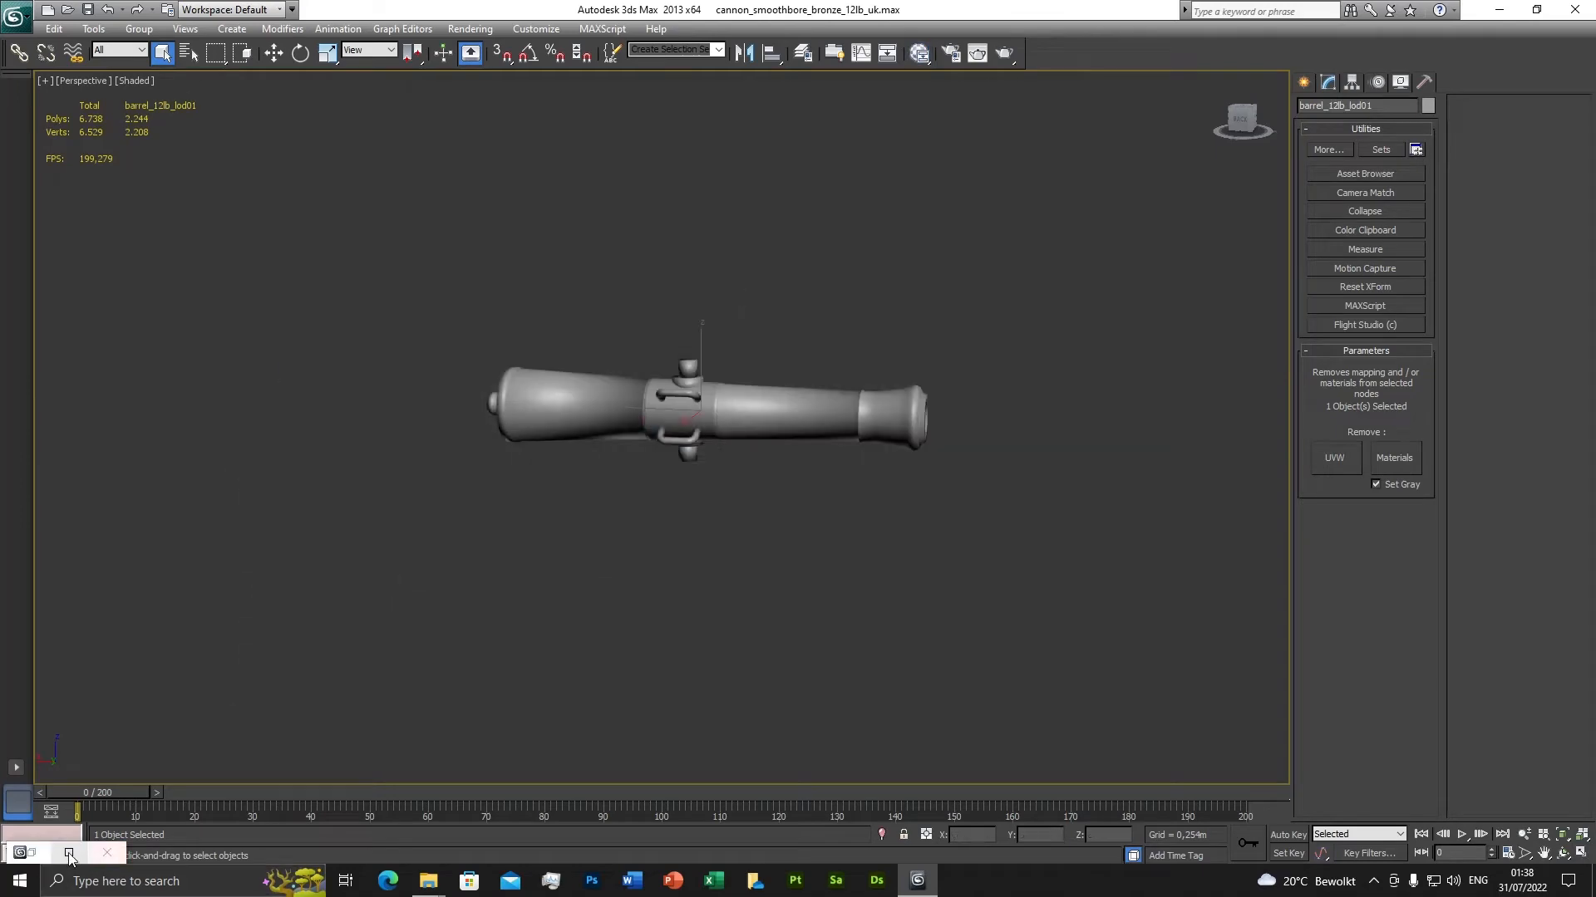
click(63, 854)
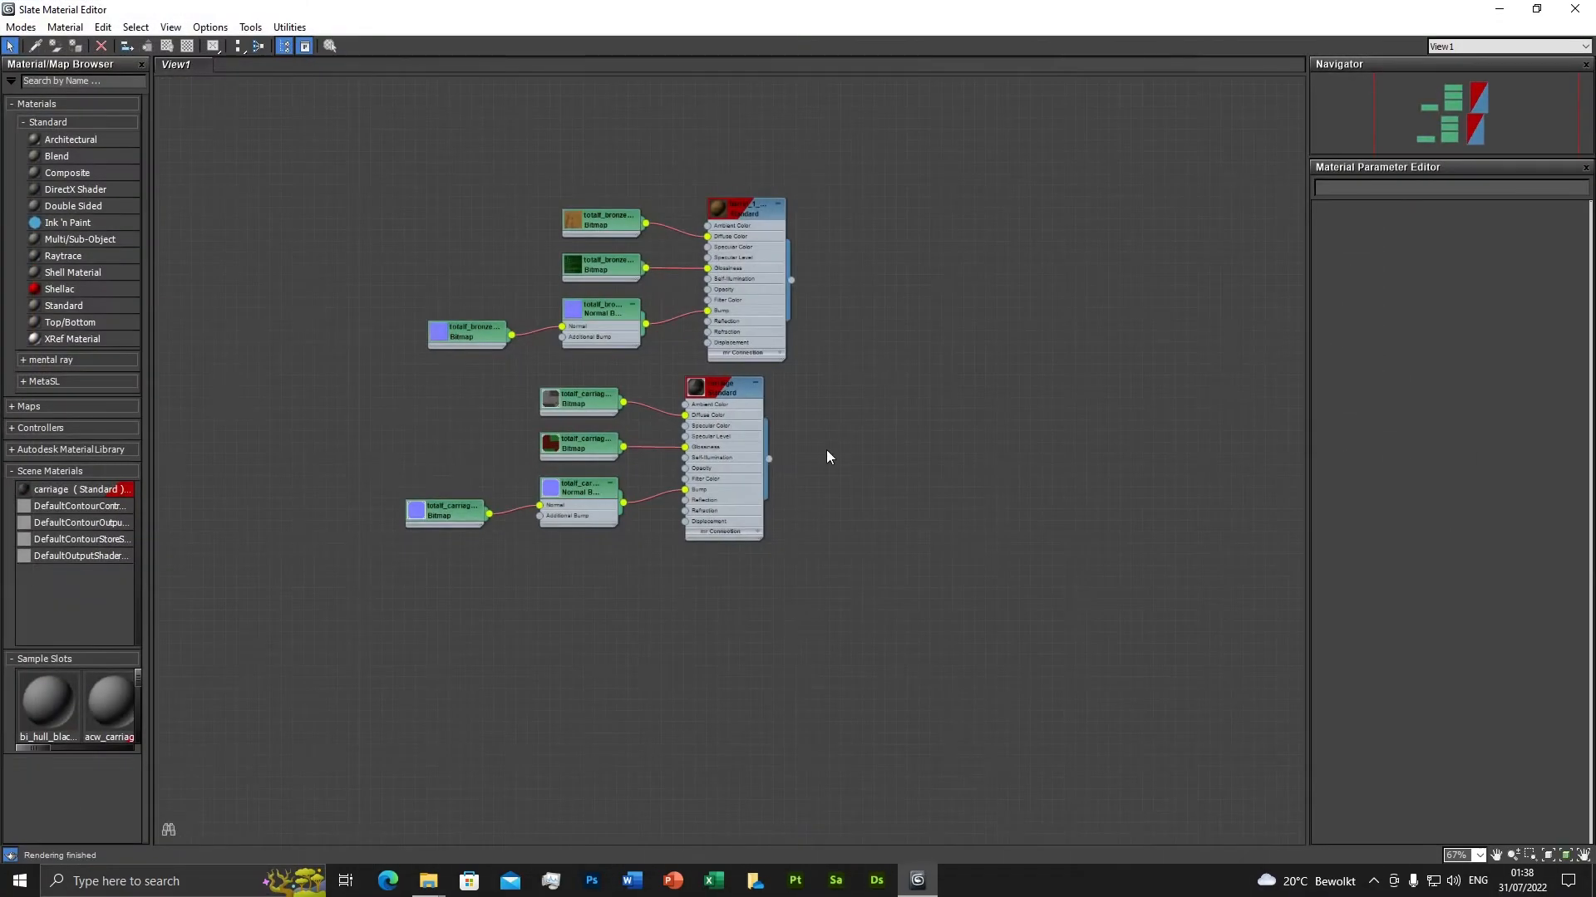
Delete all the barrel and carriage material and bitmap nodes from the View1 material graph.
drag(314, 149, 935, 642)
double_click(736, 209)
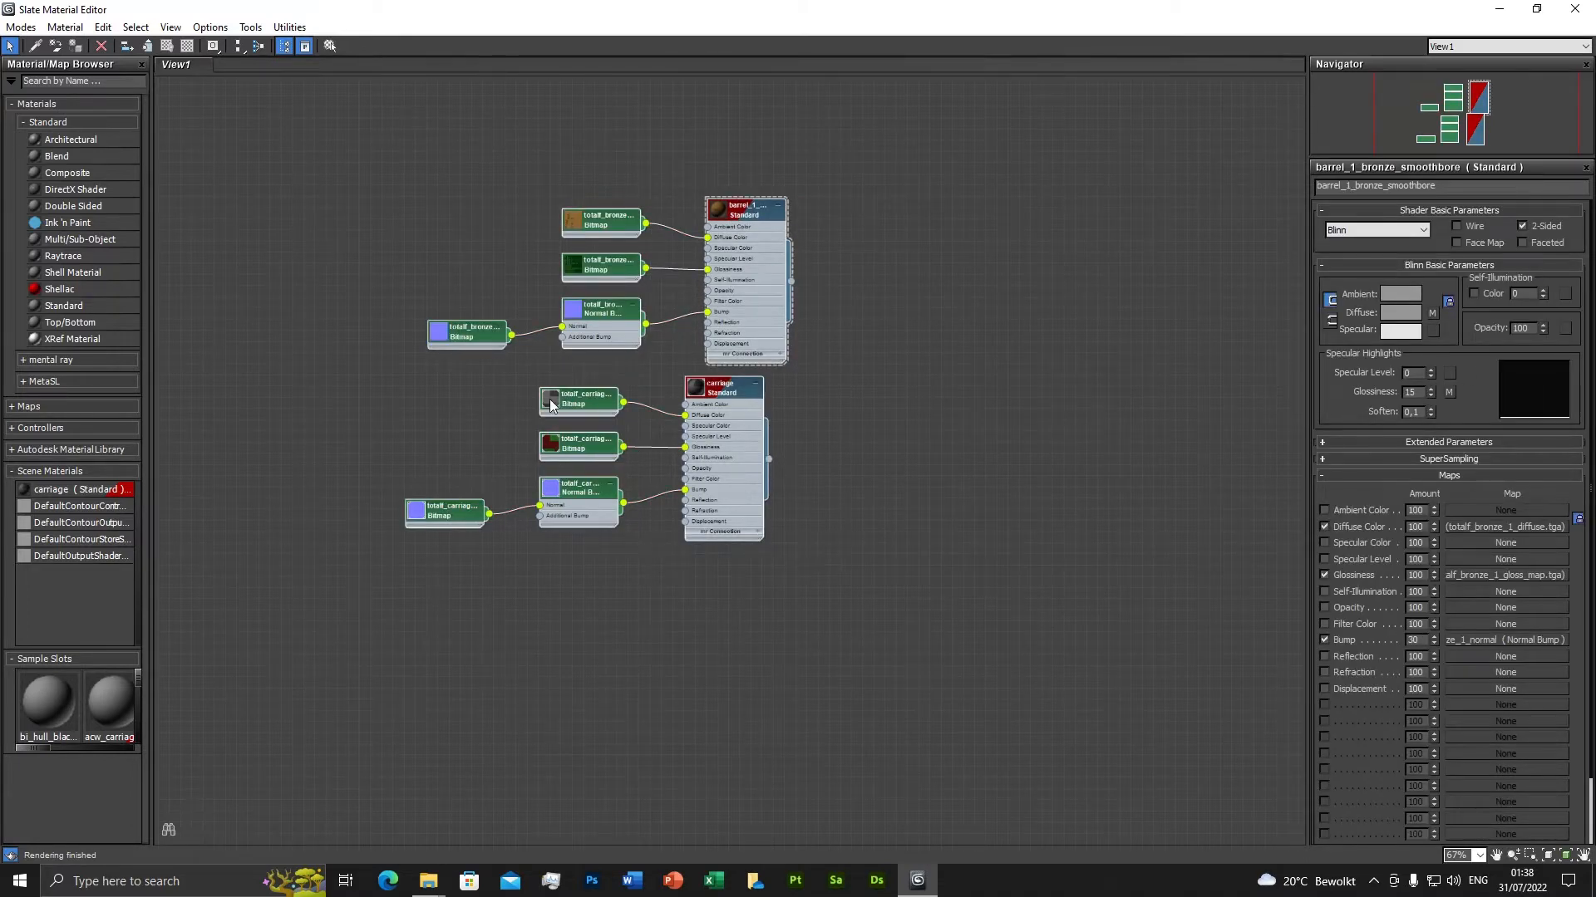
drag(330, 150, 910, 646)
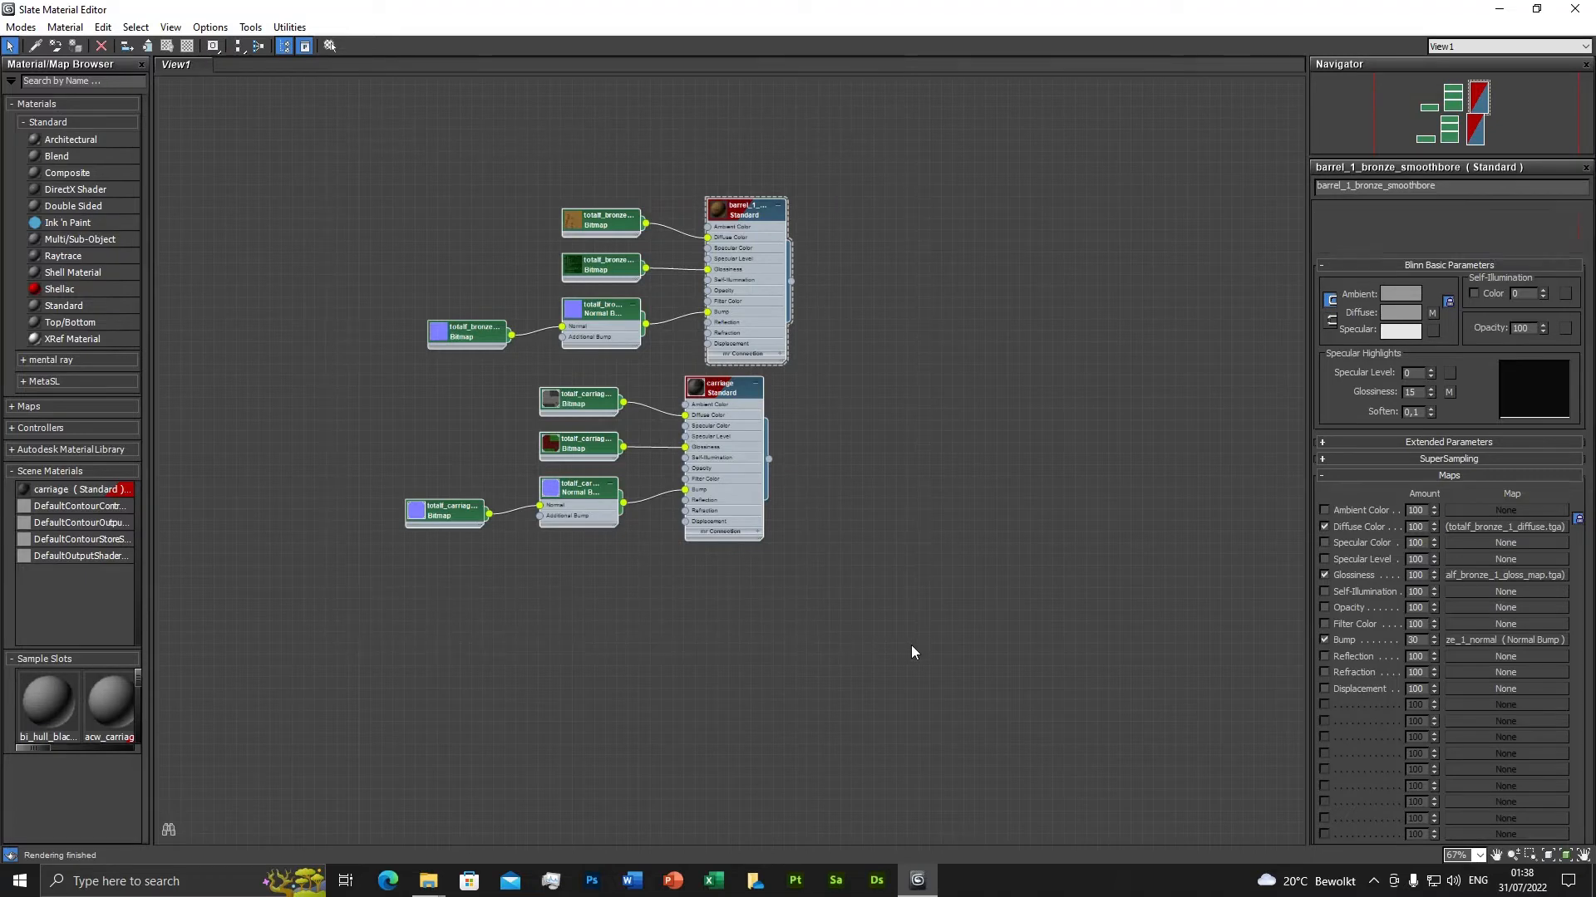
key(Delete)
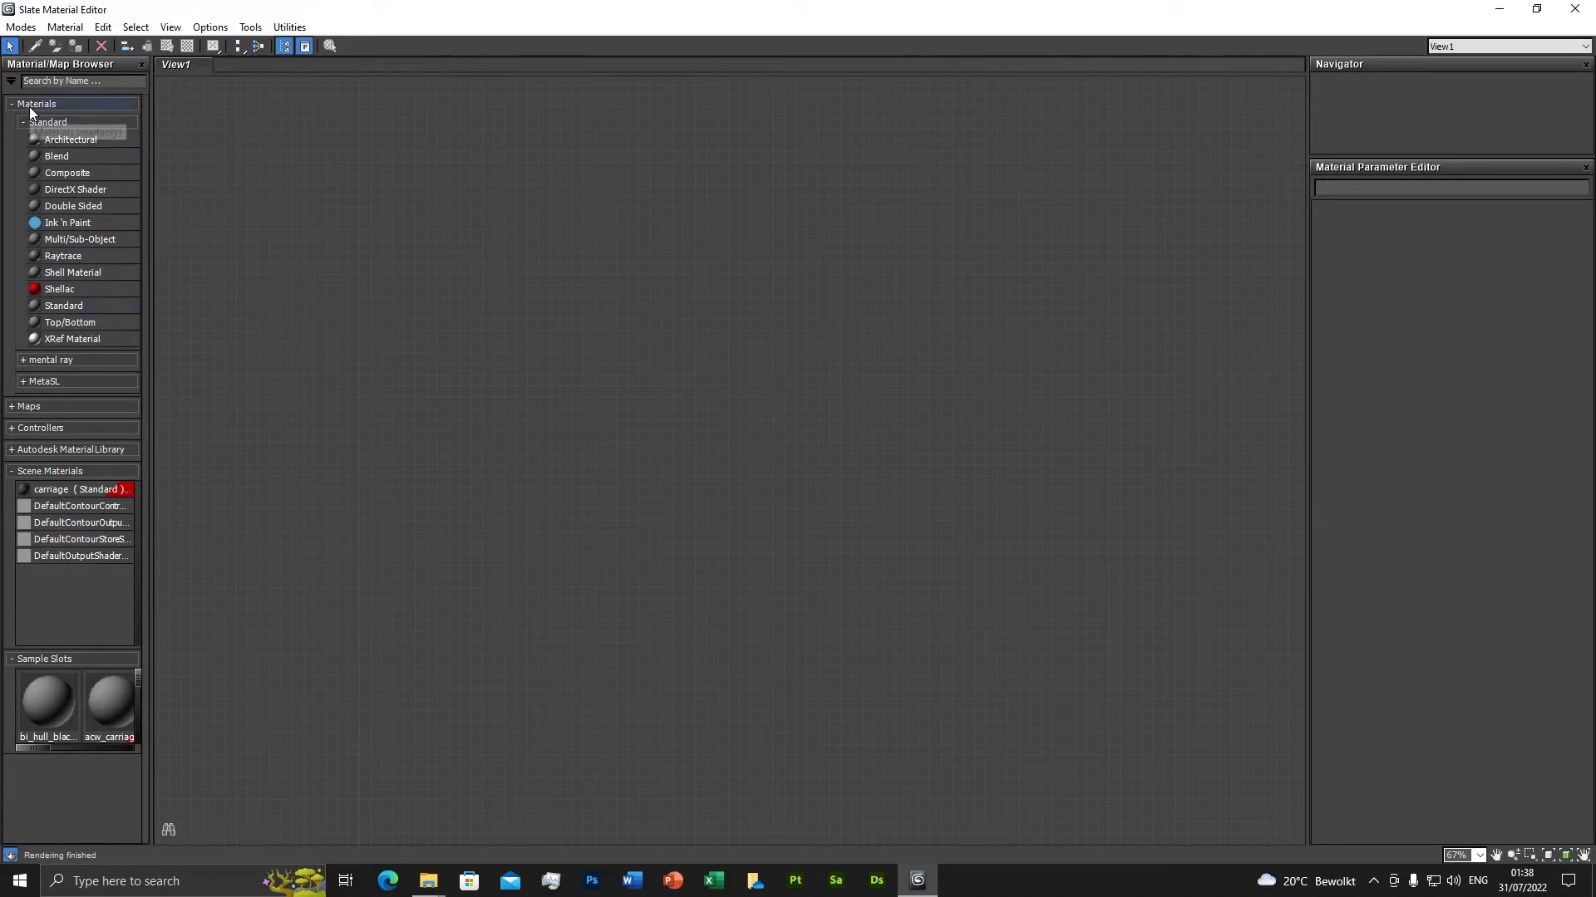
Add a new Standard material to the empty graph and show its parameters.
double_click(63, 307)
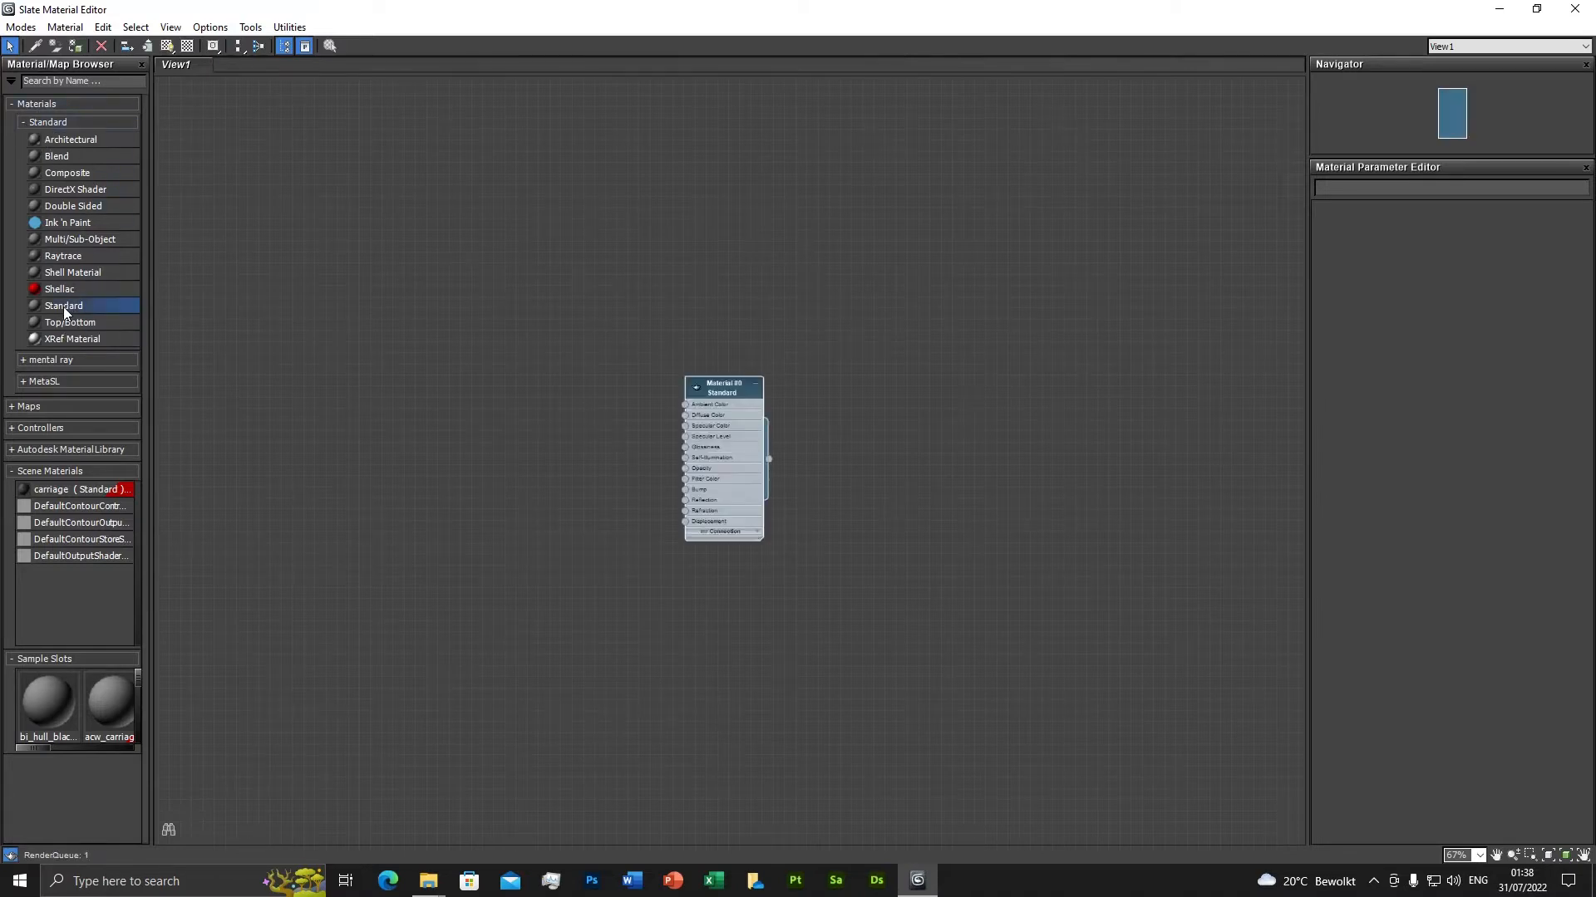
scroll(722, 481, up, 4)
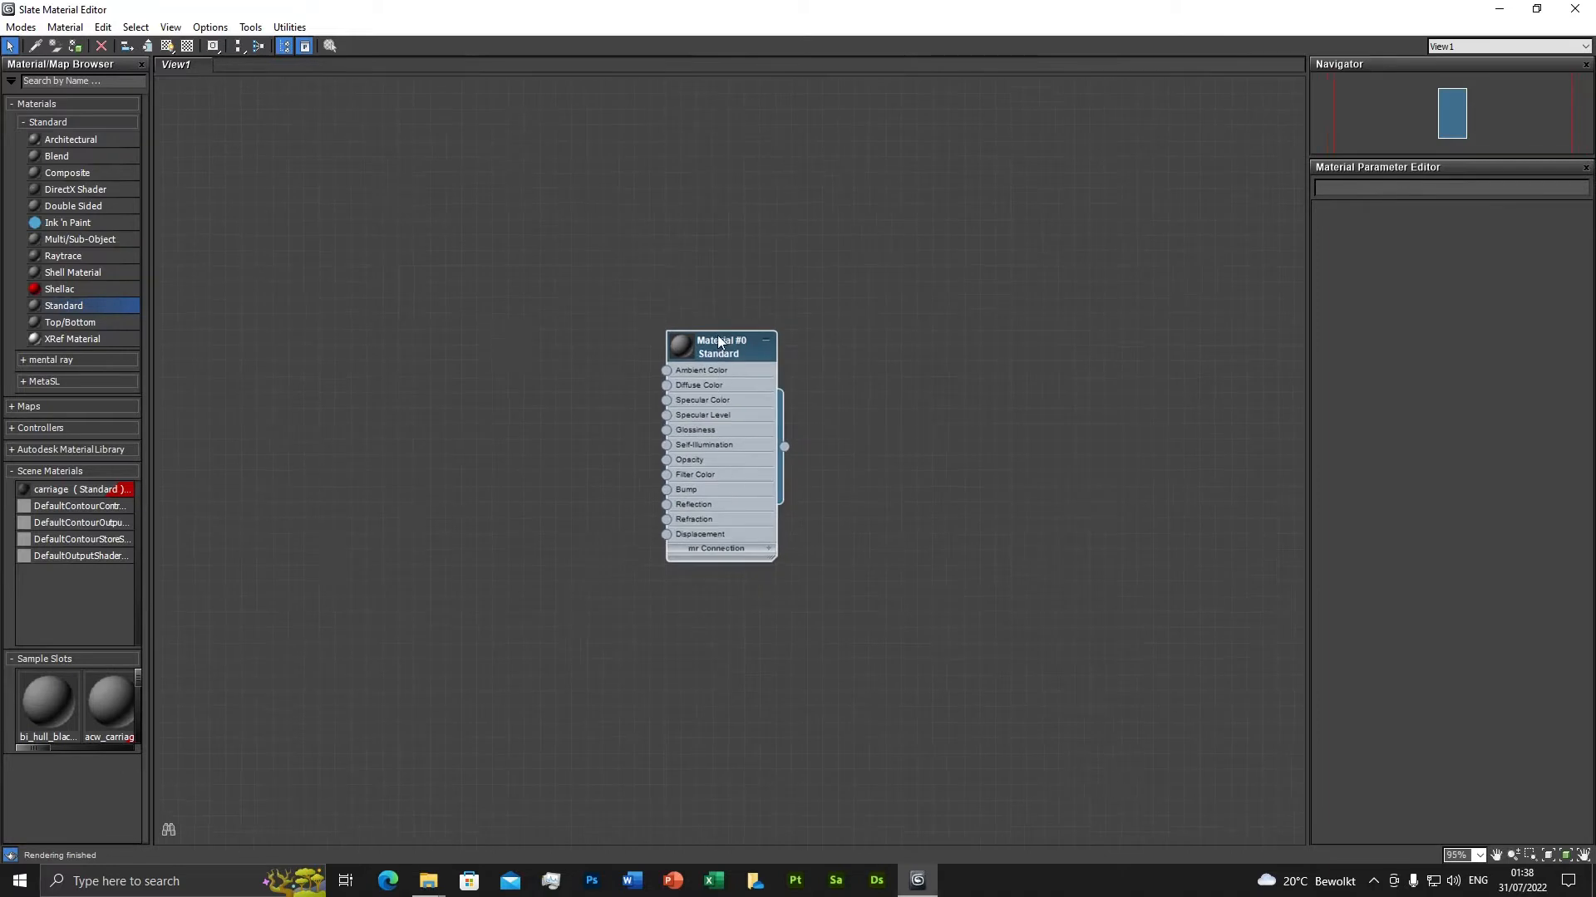
double_click(741, 387)
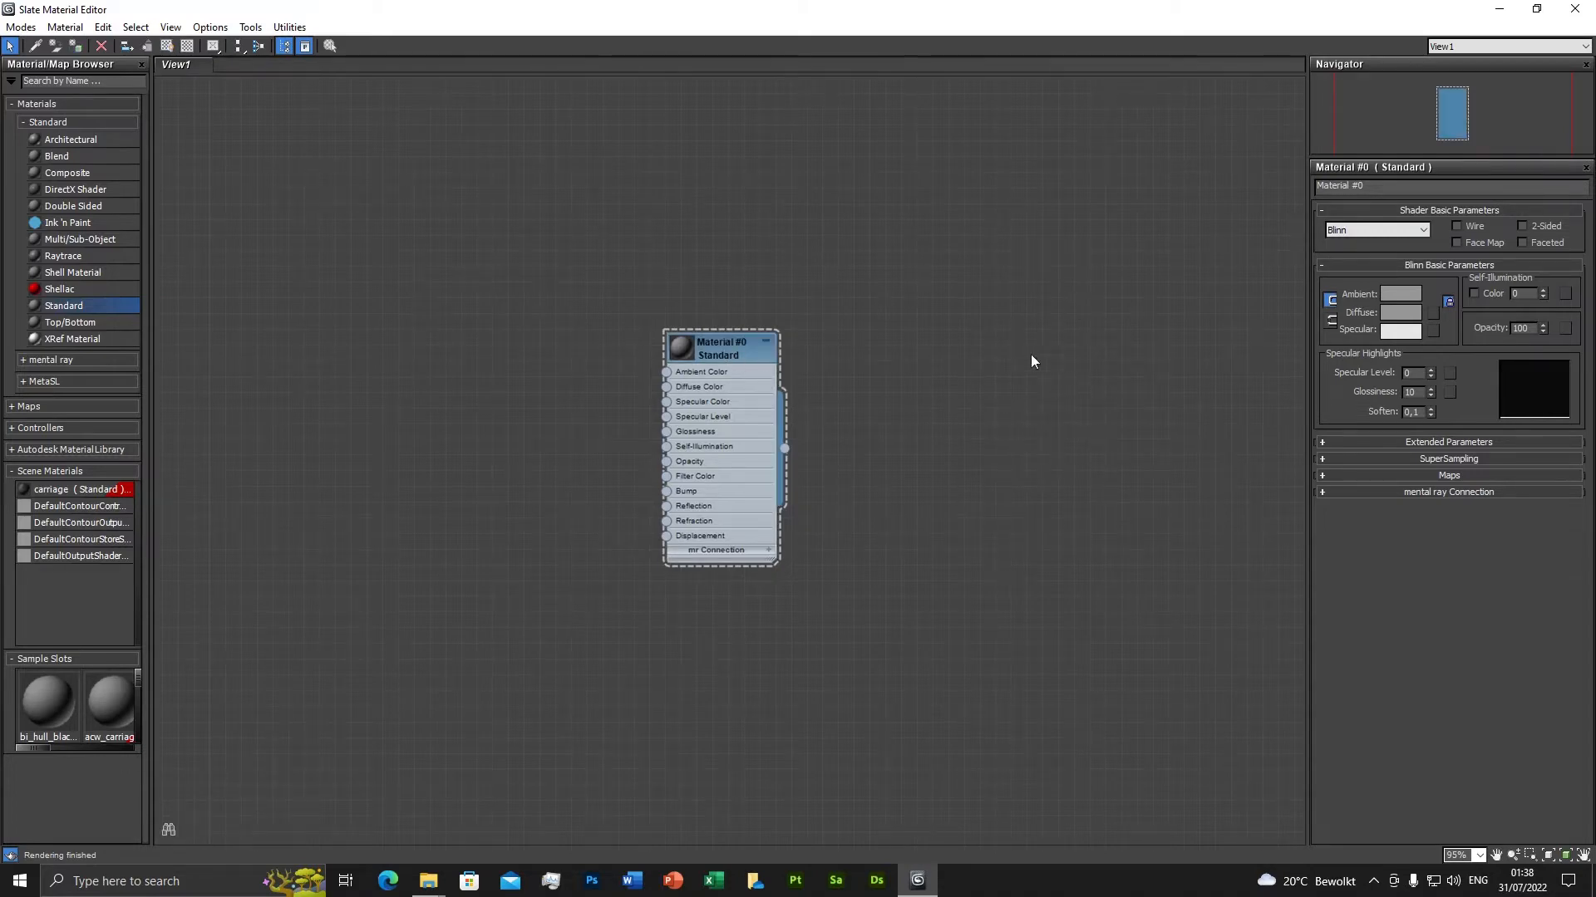
Rename the new Standard material as muzzle_loaded_barrel.
click(723, 347)
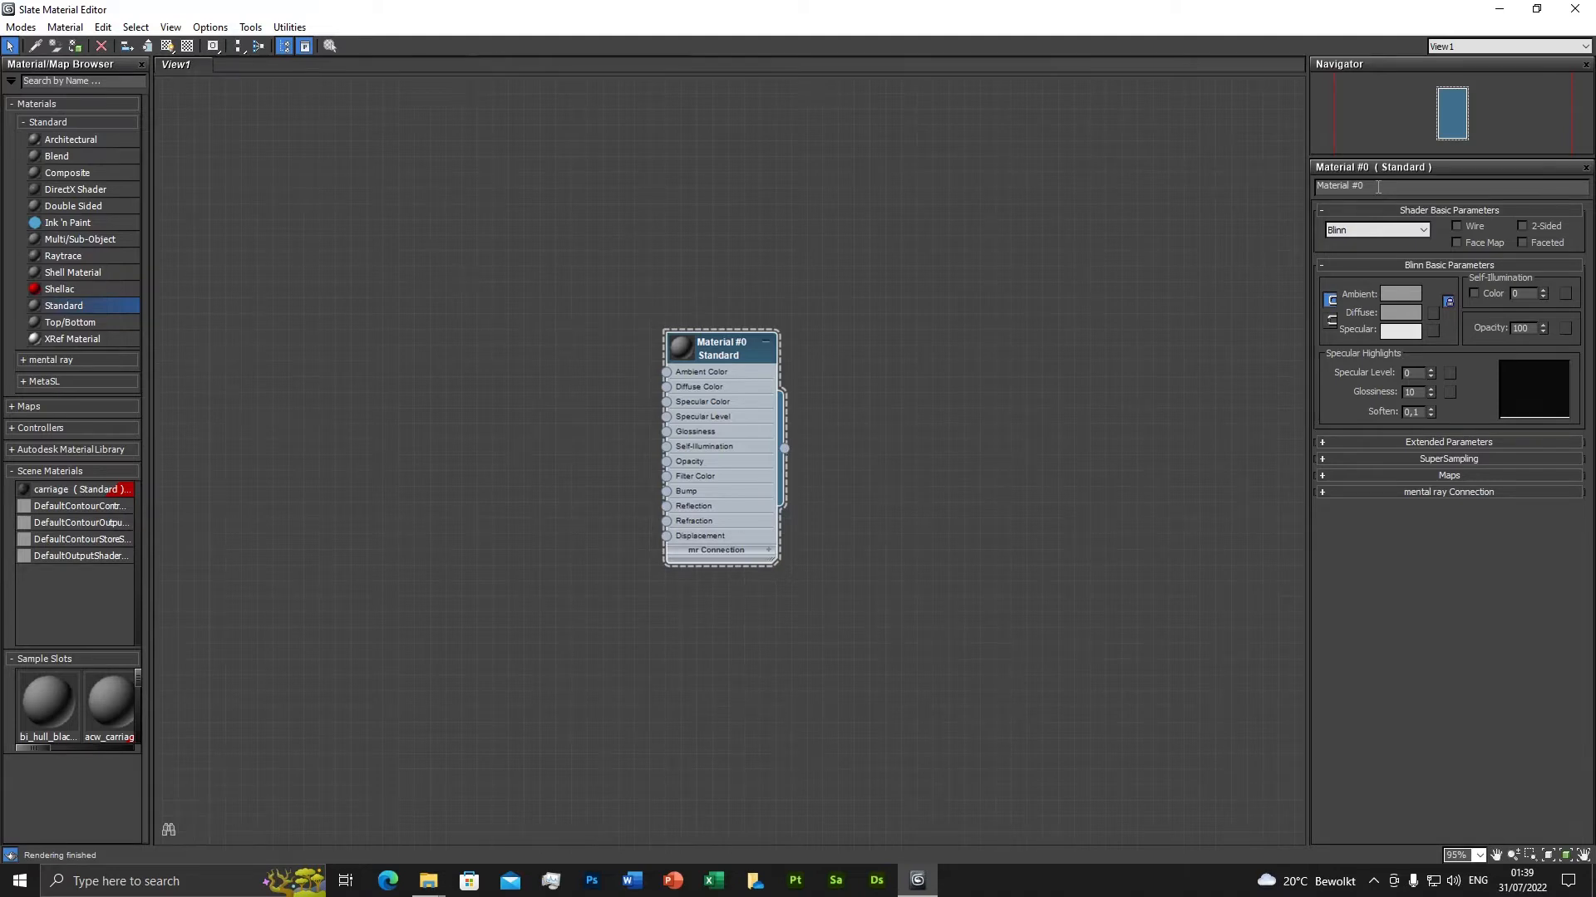
drag(1378, 187, 1332, 190)
text(muzzle_loaded)
key(BackSpace)
key(BackSpace)
text(barr)
Make the barrel material 2-Sided and set its Glossiness to 15.
click(1522, 226)
click(1419, 391)
double_click(1412, 392)
text(15)
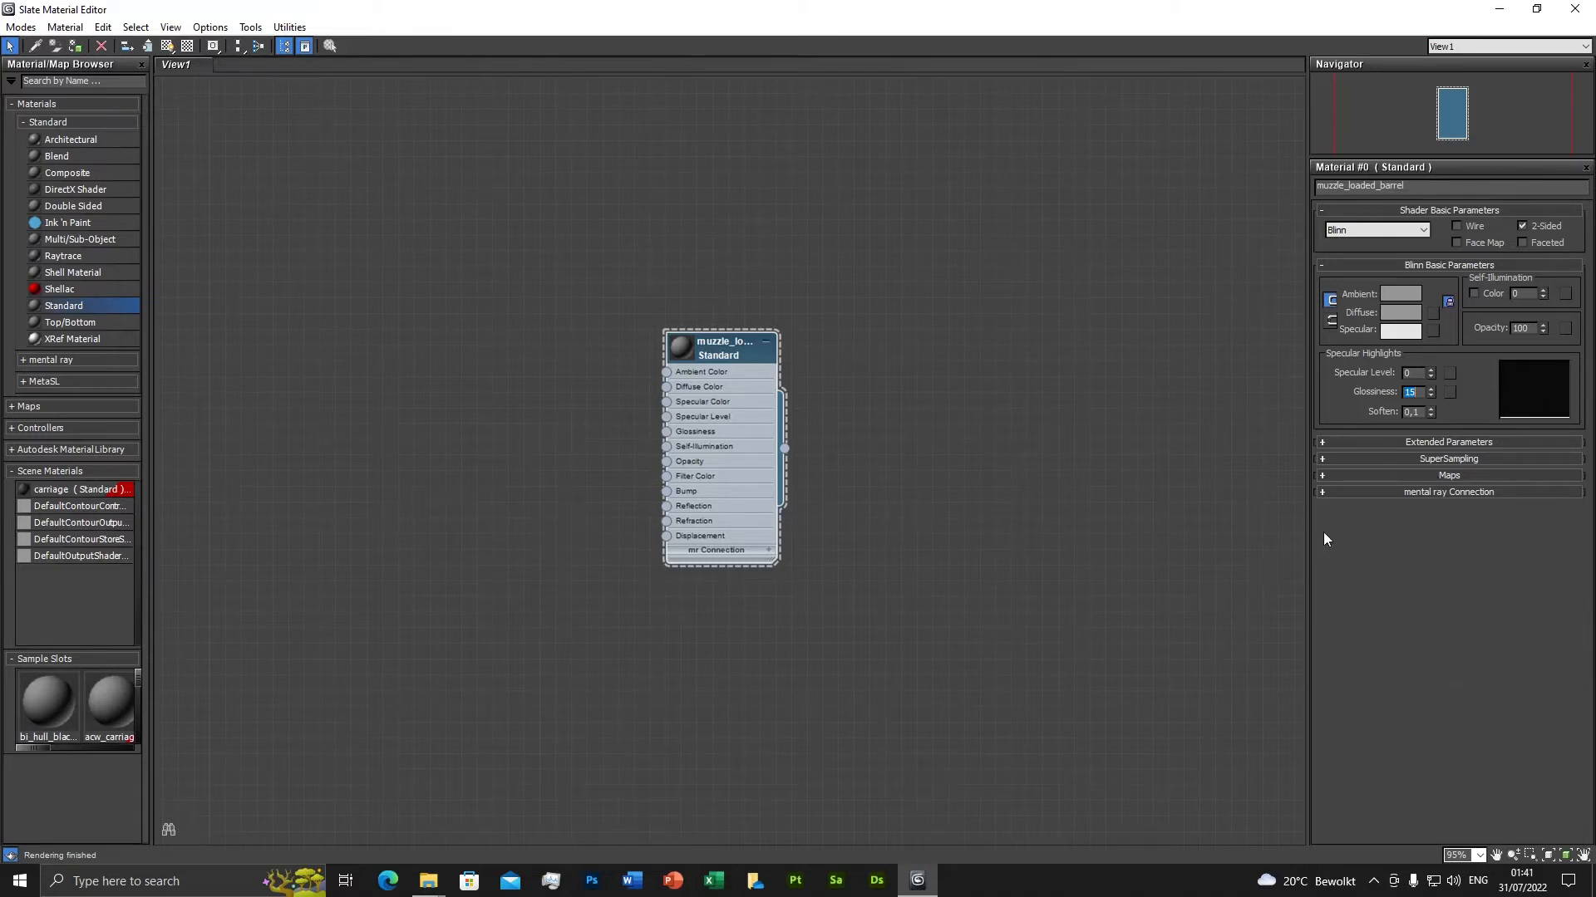
Choose a standard Bitmap map for the barrel material's Diffuse Color slot.
click(697, 398)
key(z)
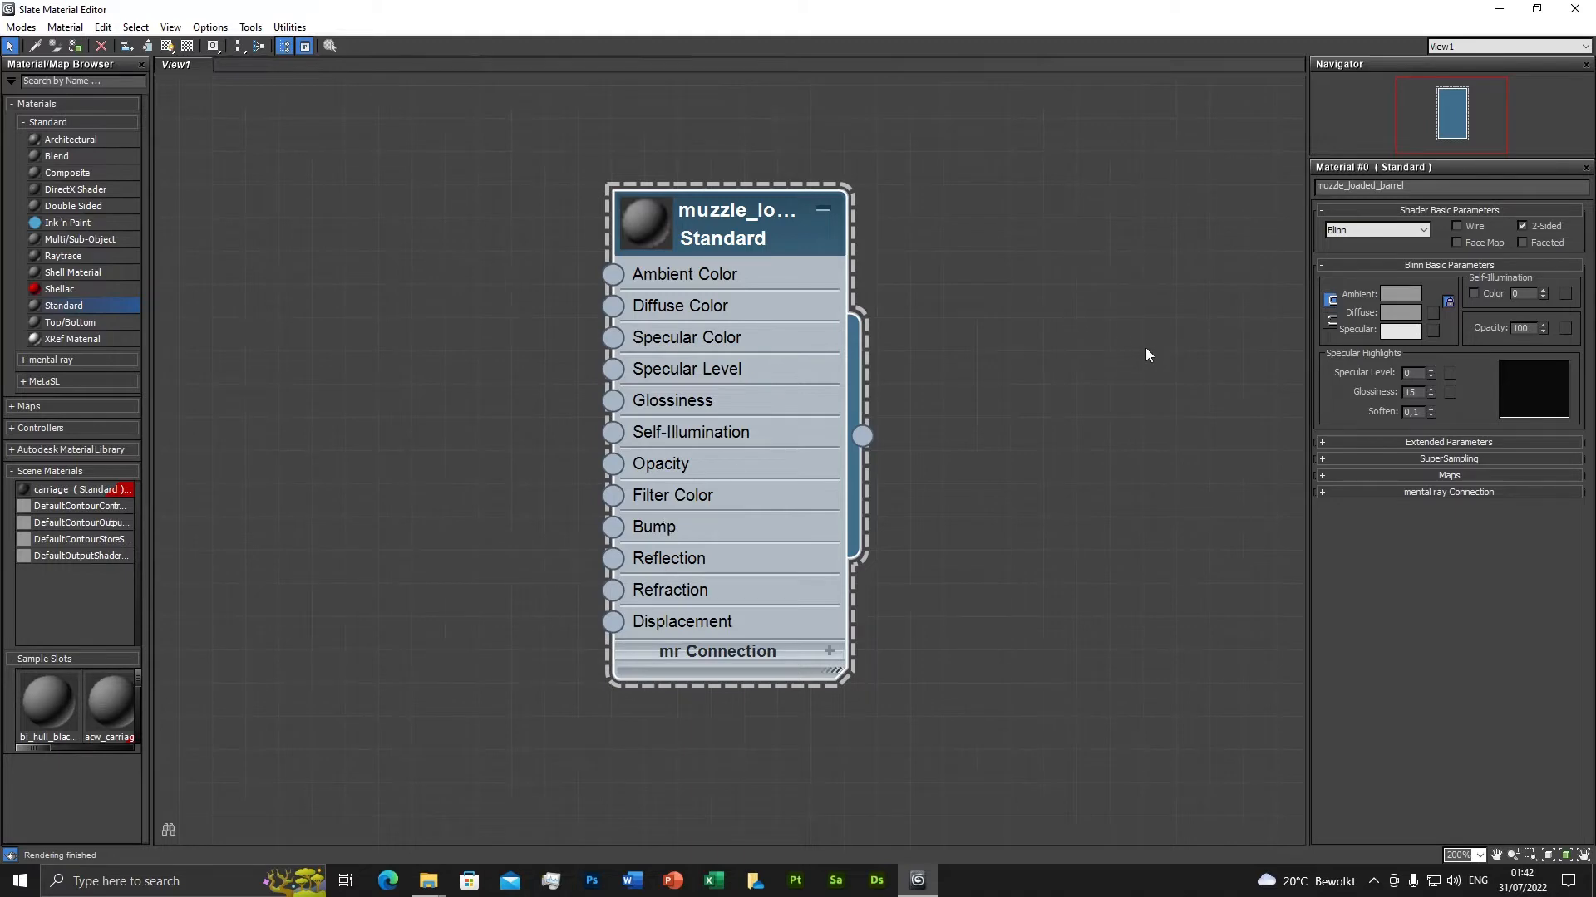
click(1447, 476)
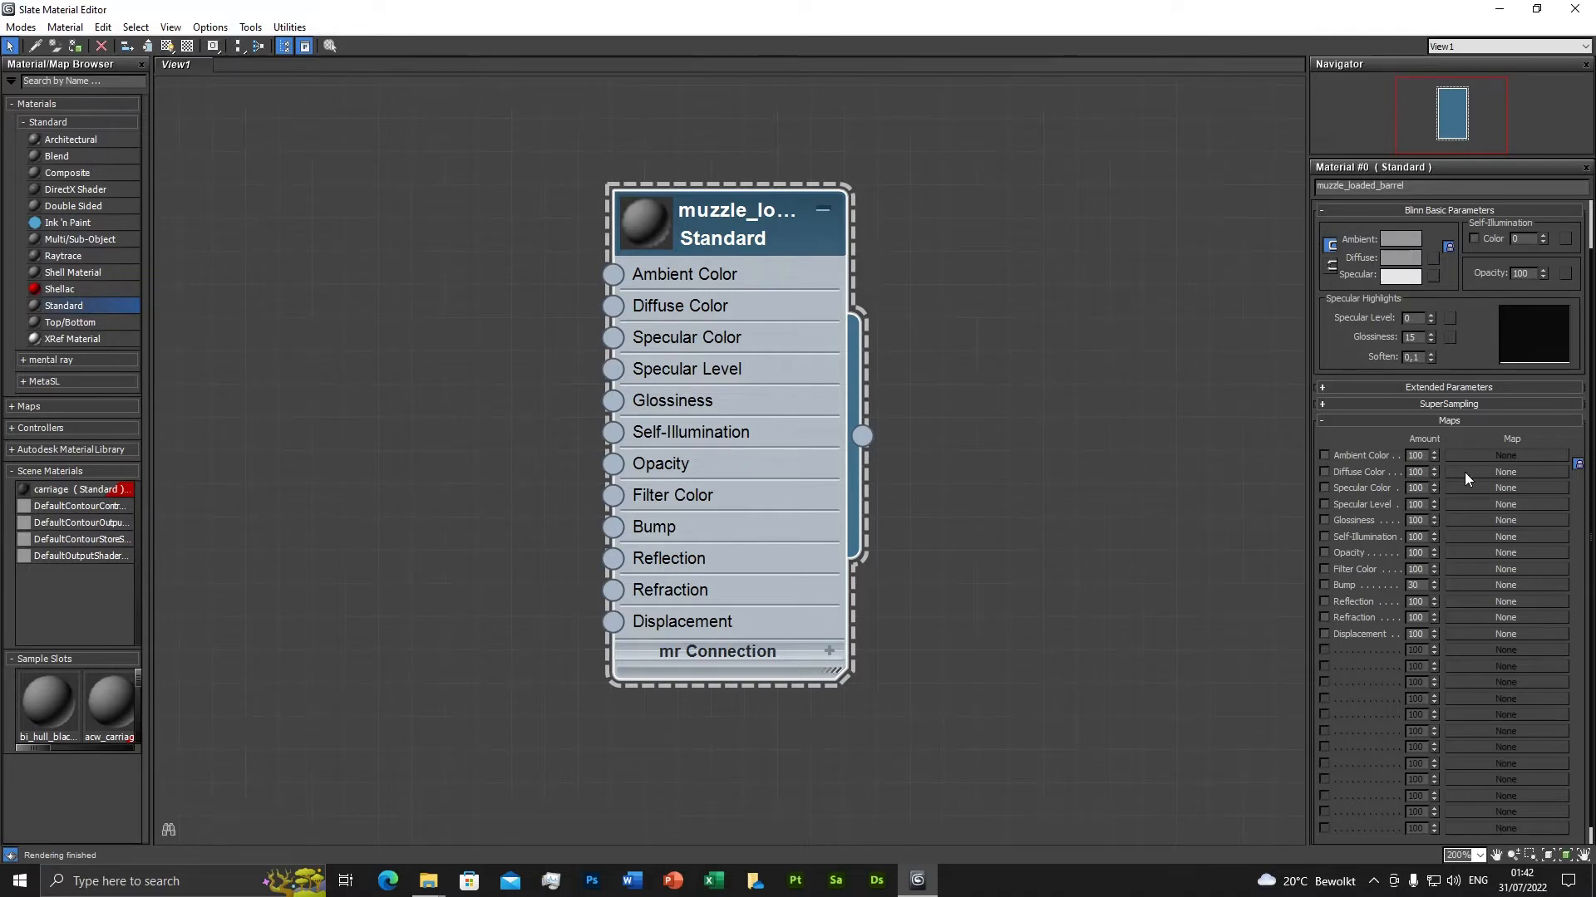
click(1518, 470)
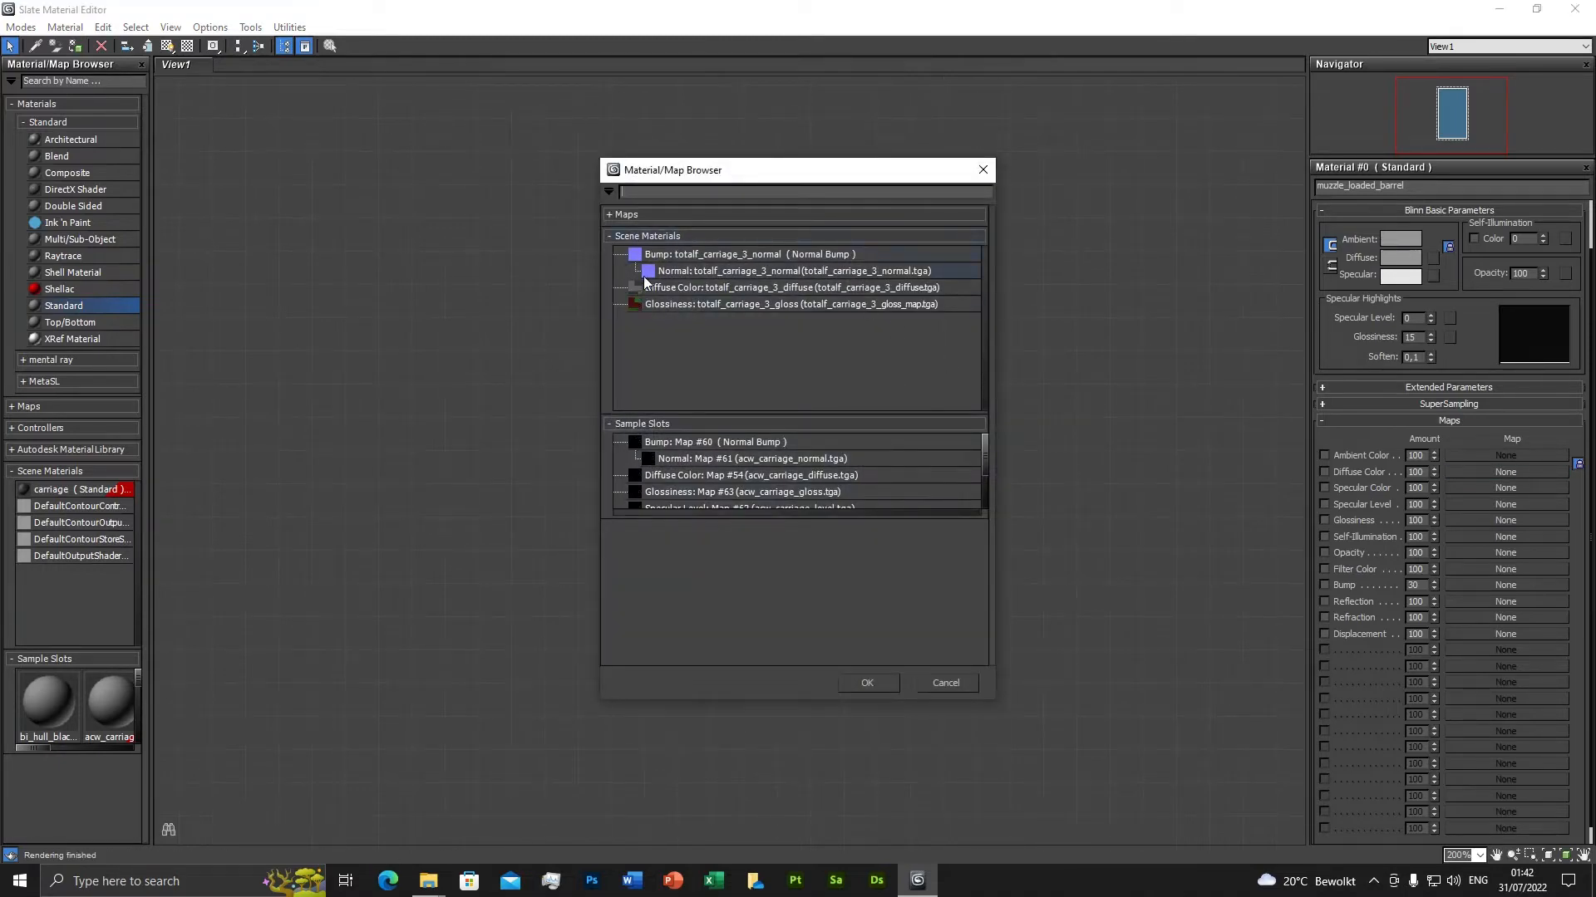
click(609, 236)
click(611, 260)
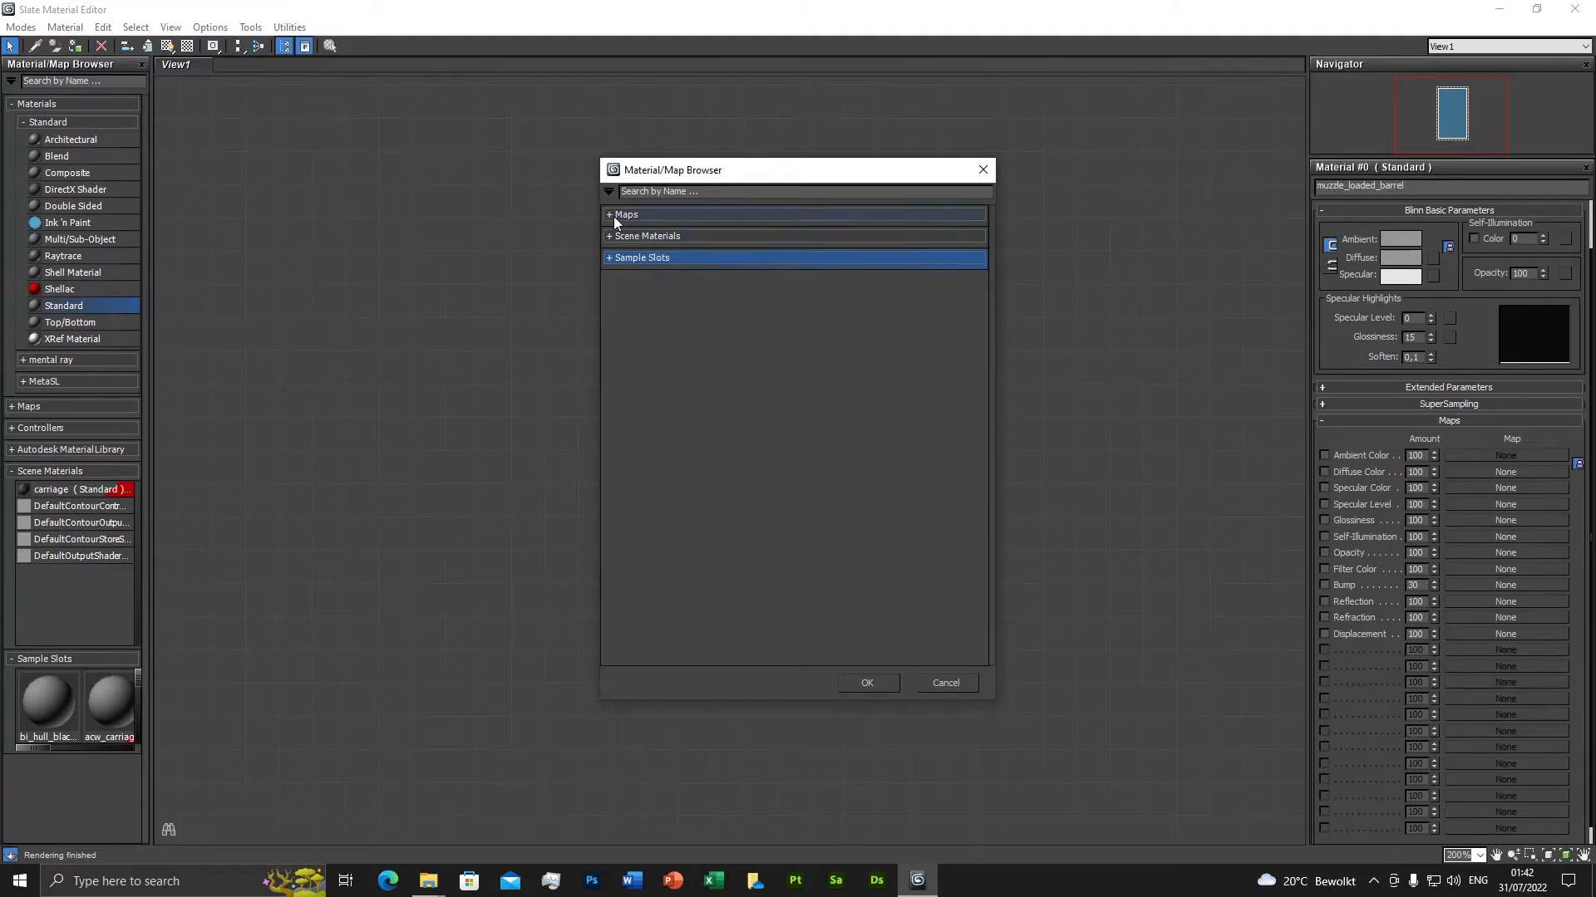
click(613, 216)
click(624, 236)
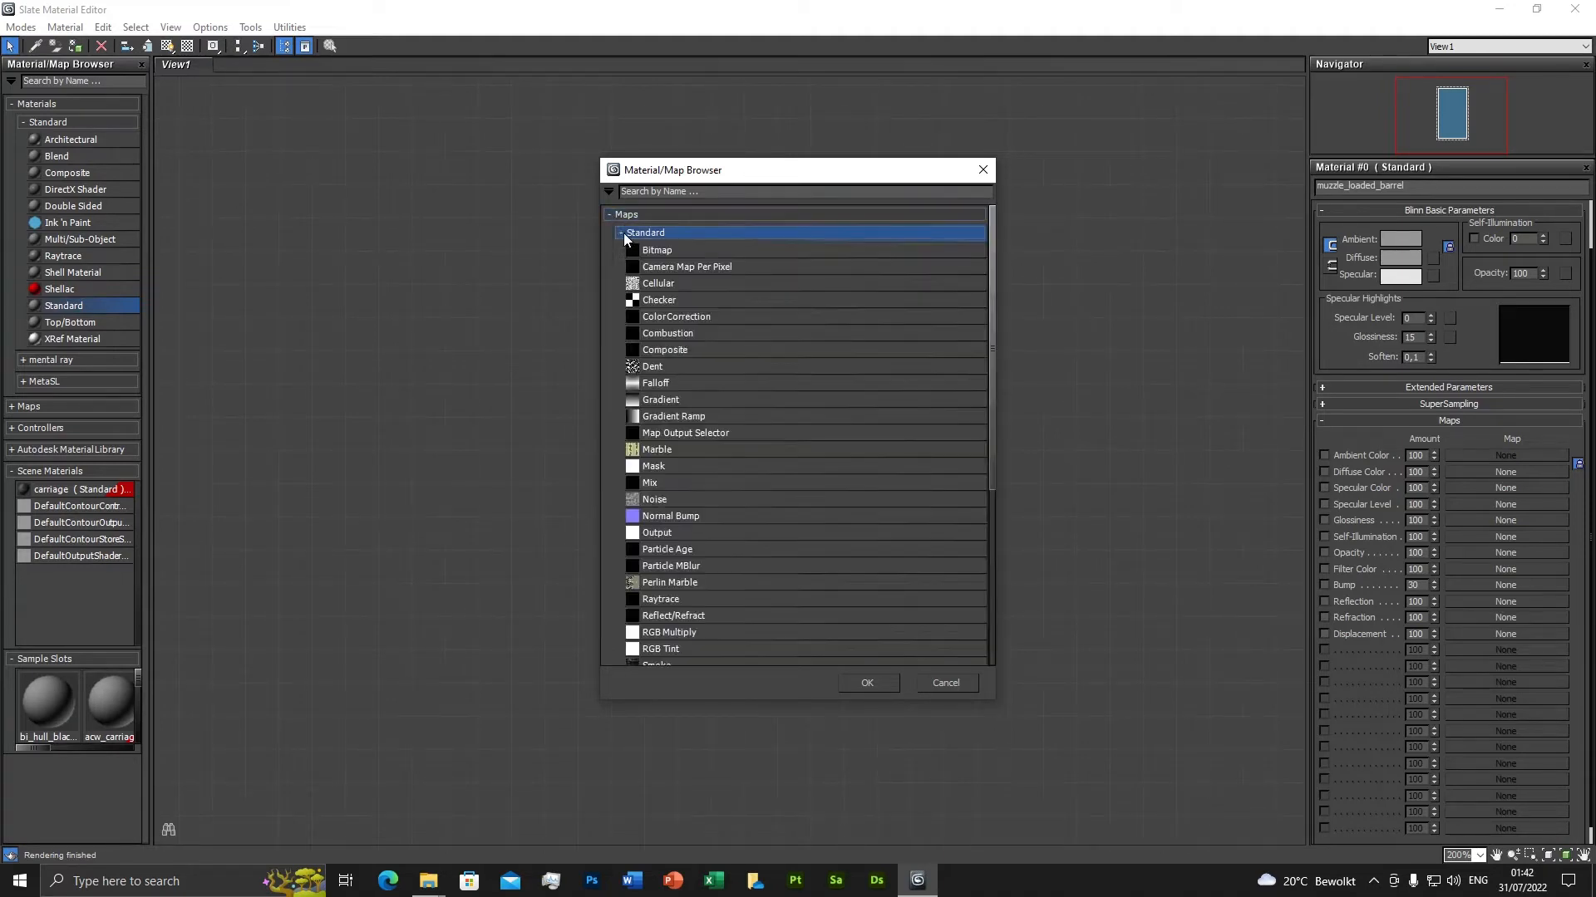
double_click(666, 252)
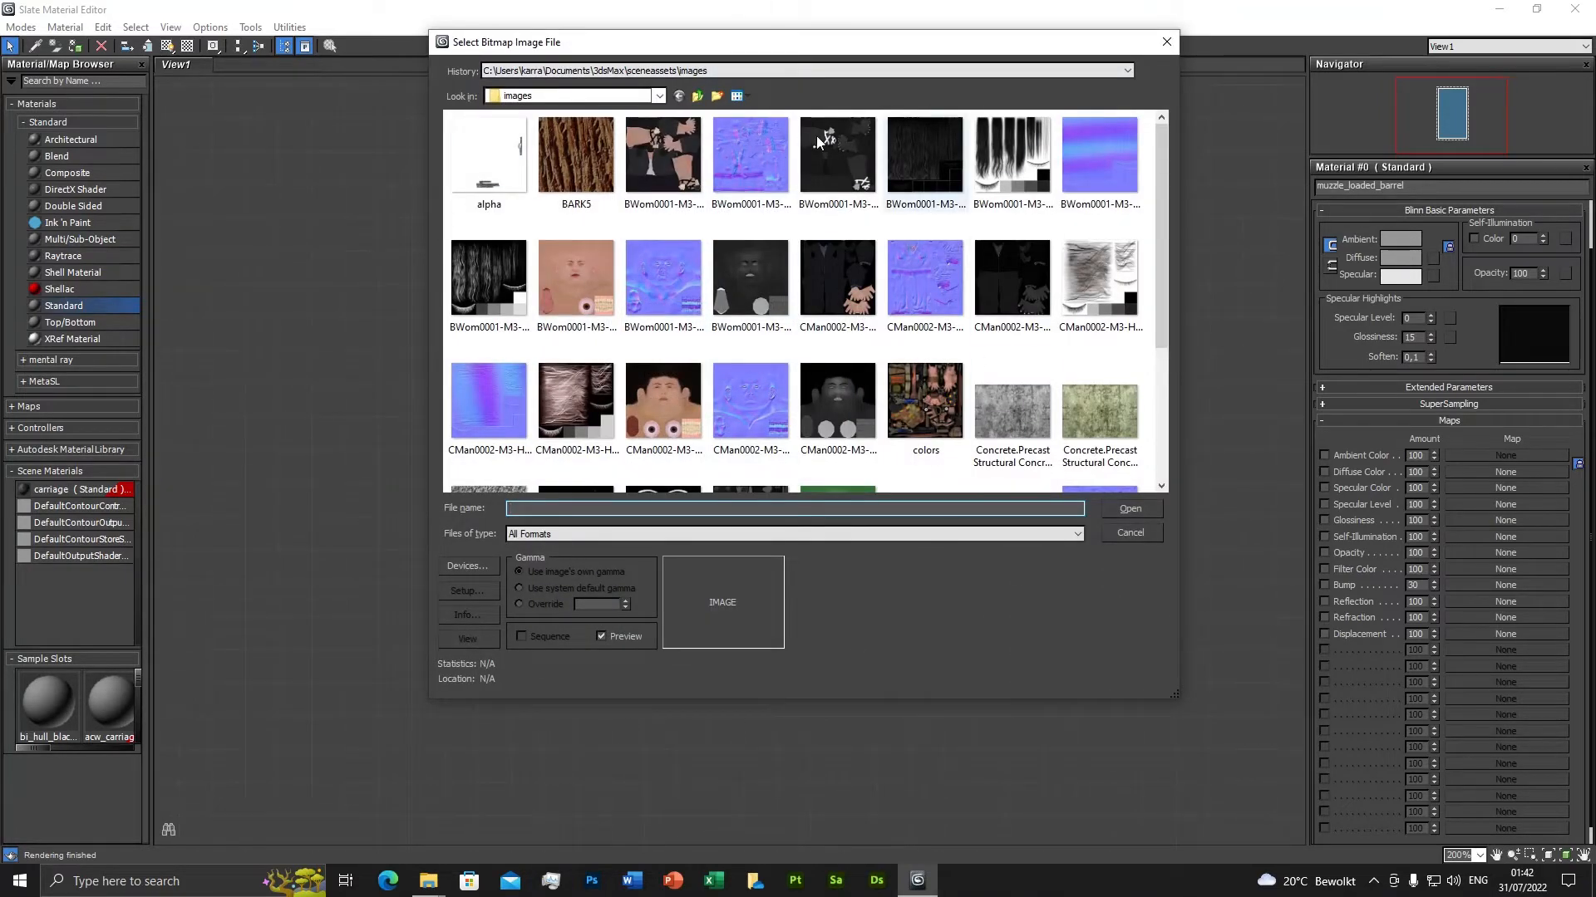
Browse to the Desktop's muzzle_loaded_gun folder, preview the bronze and carriage diffuse textures, and select totalf_bronze_1_diffuse.
click(579, 99)
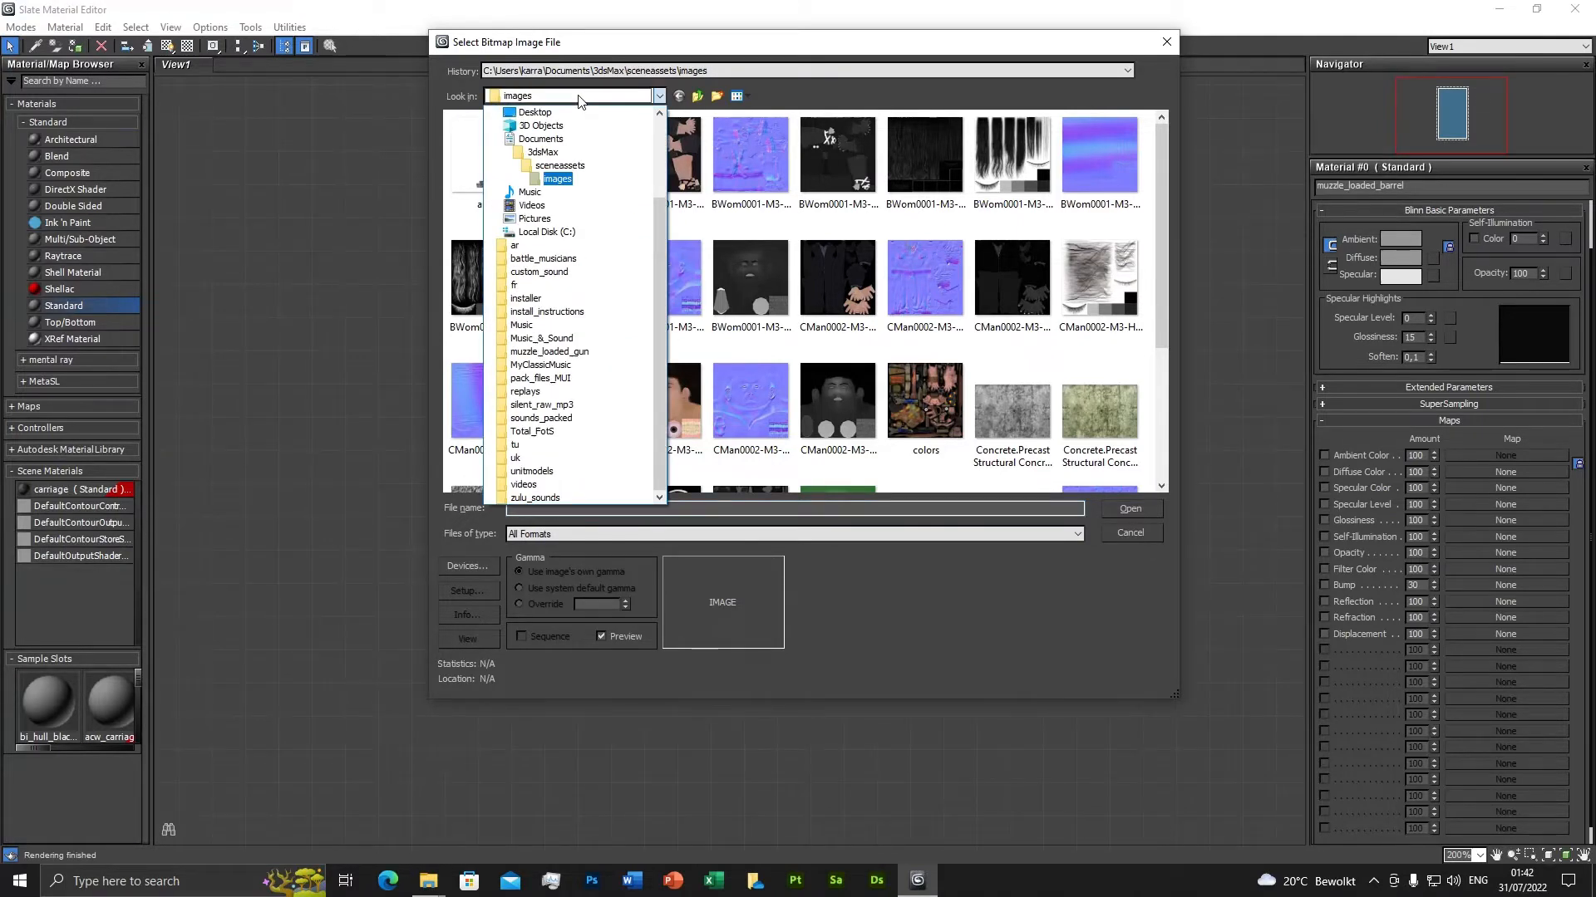
click(534, 112)
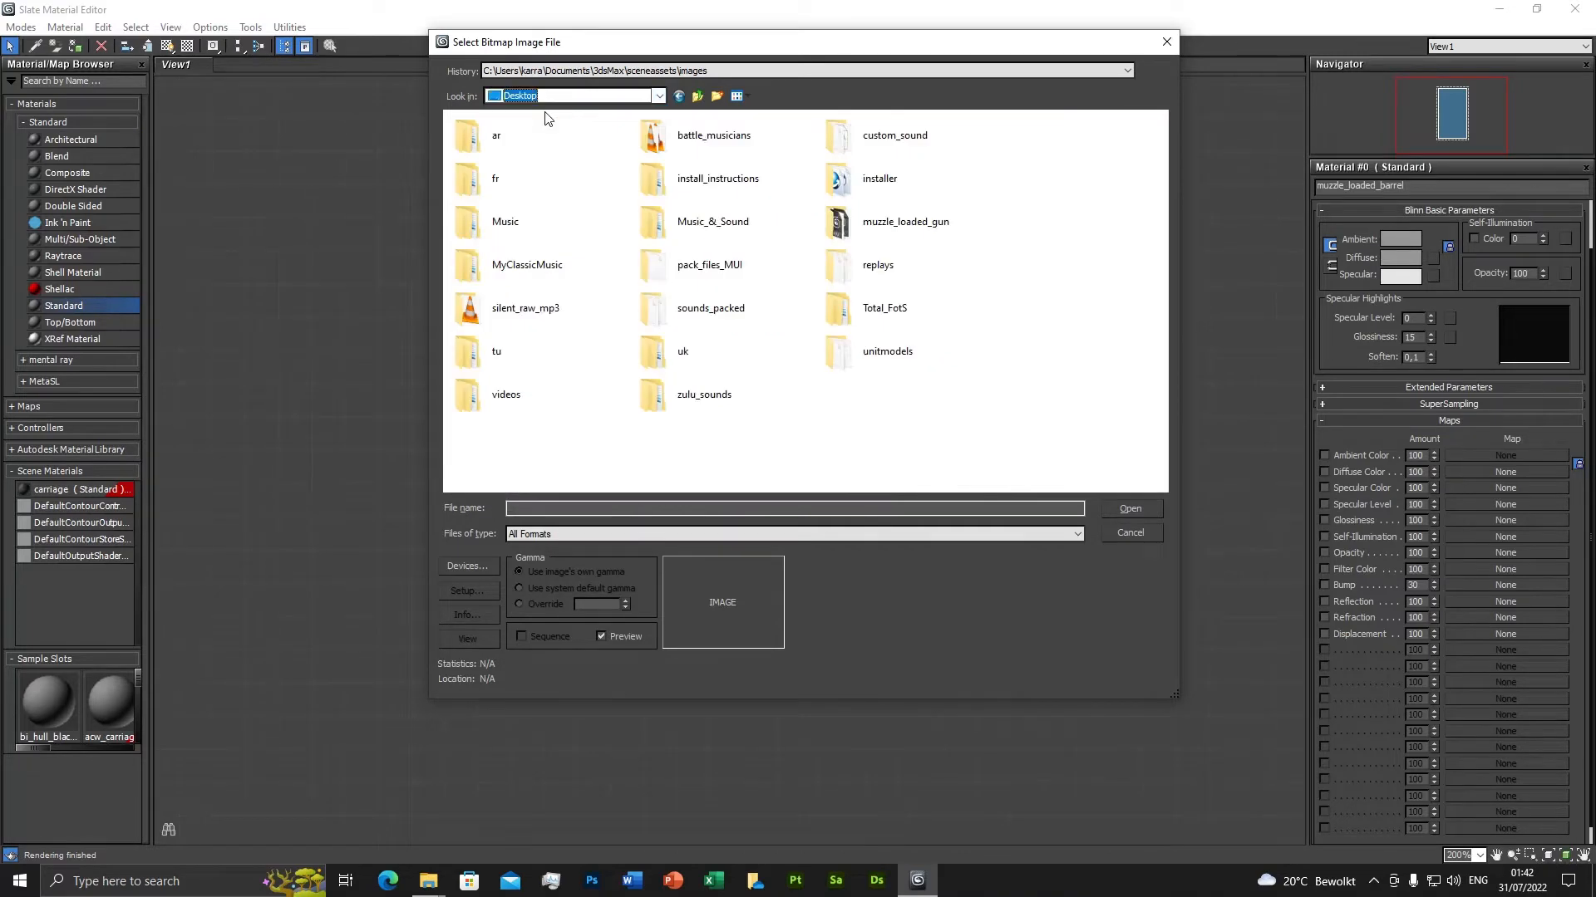
double_click(905, 223)
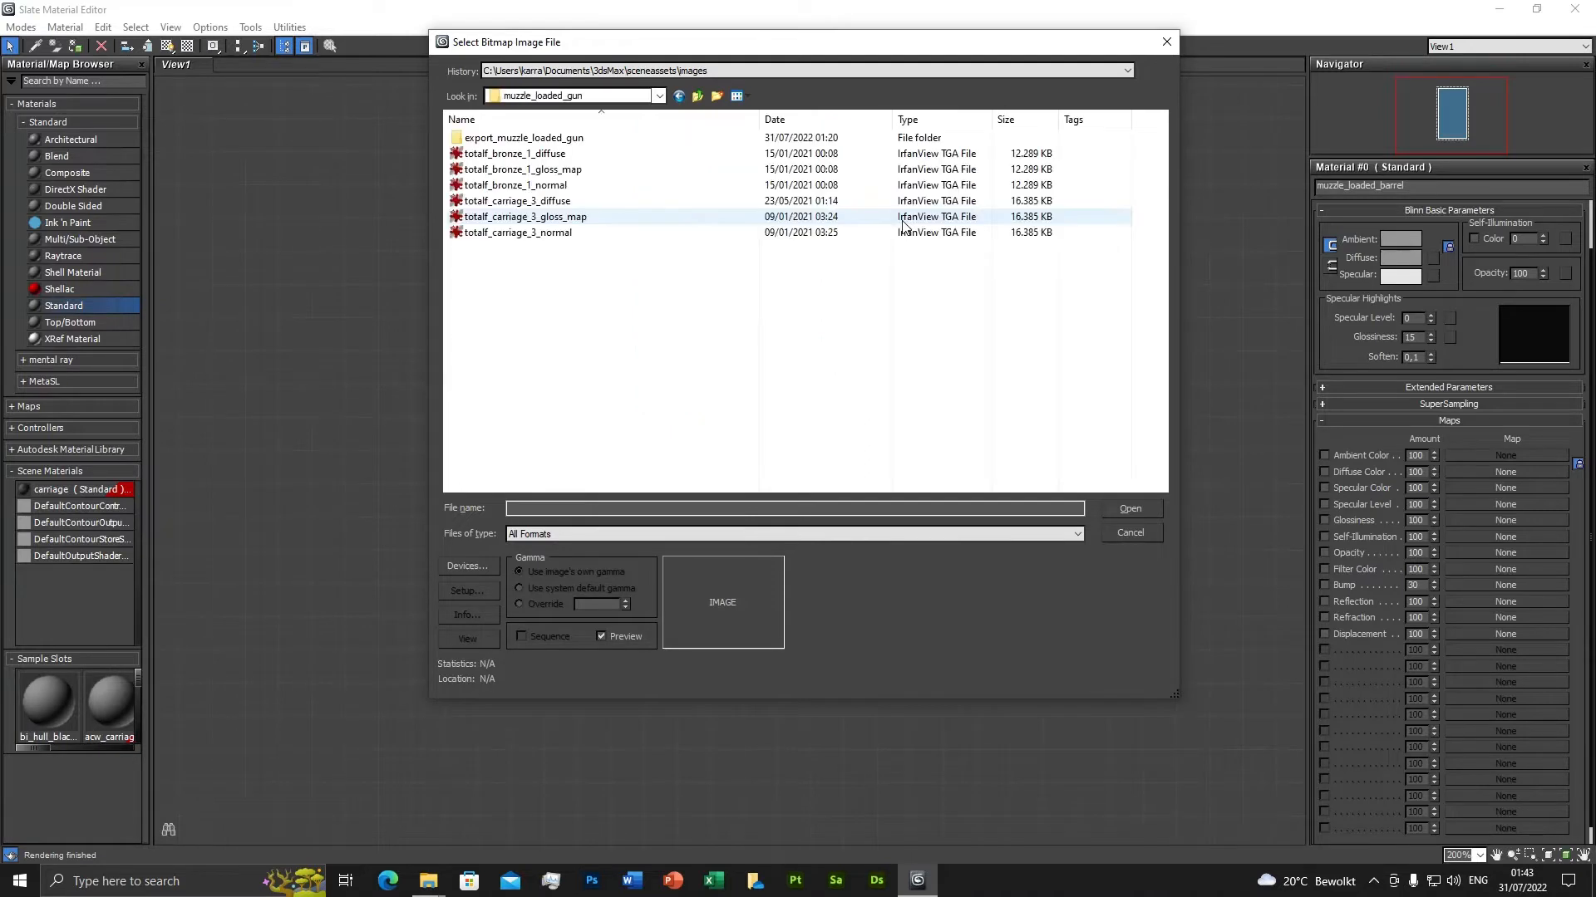
click(588, 153)
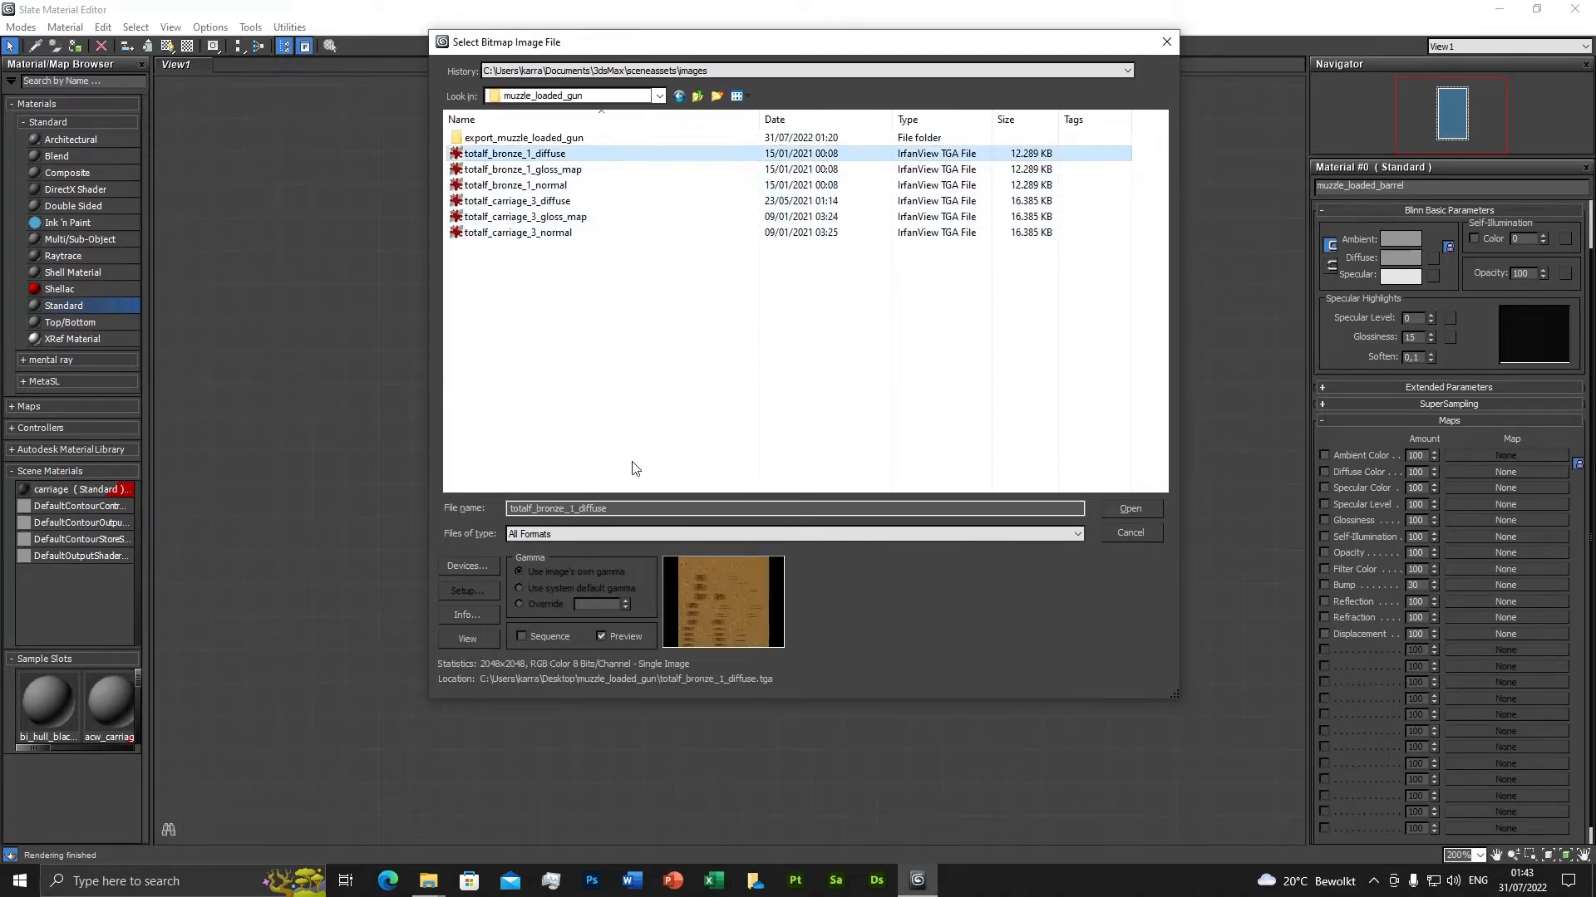
click(552, 201)
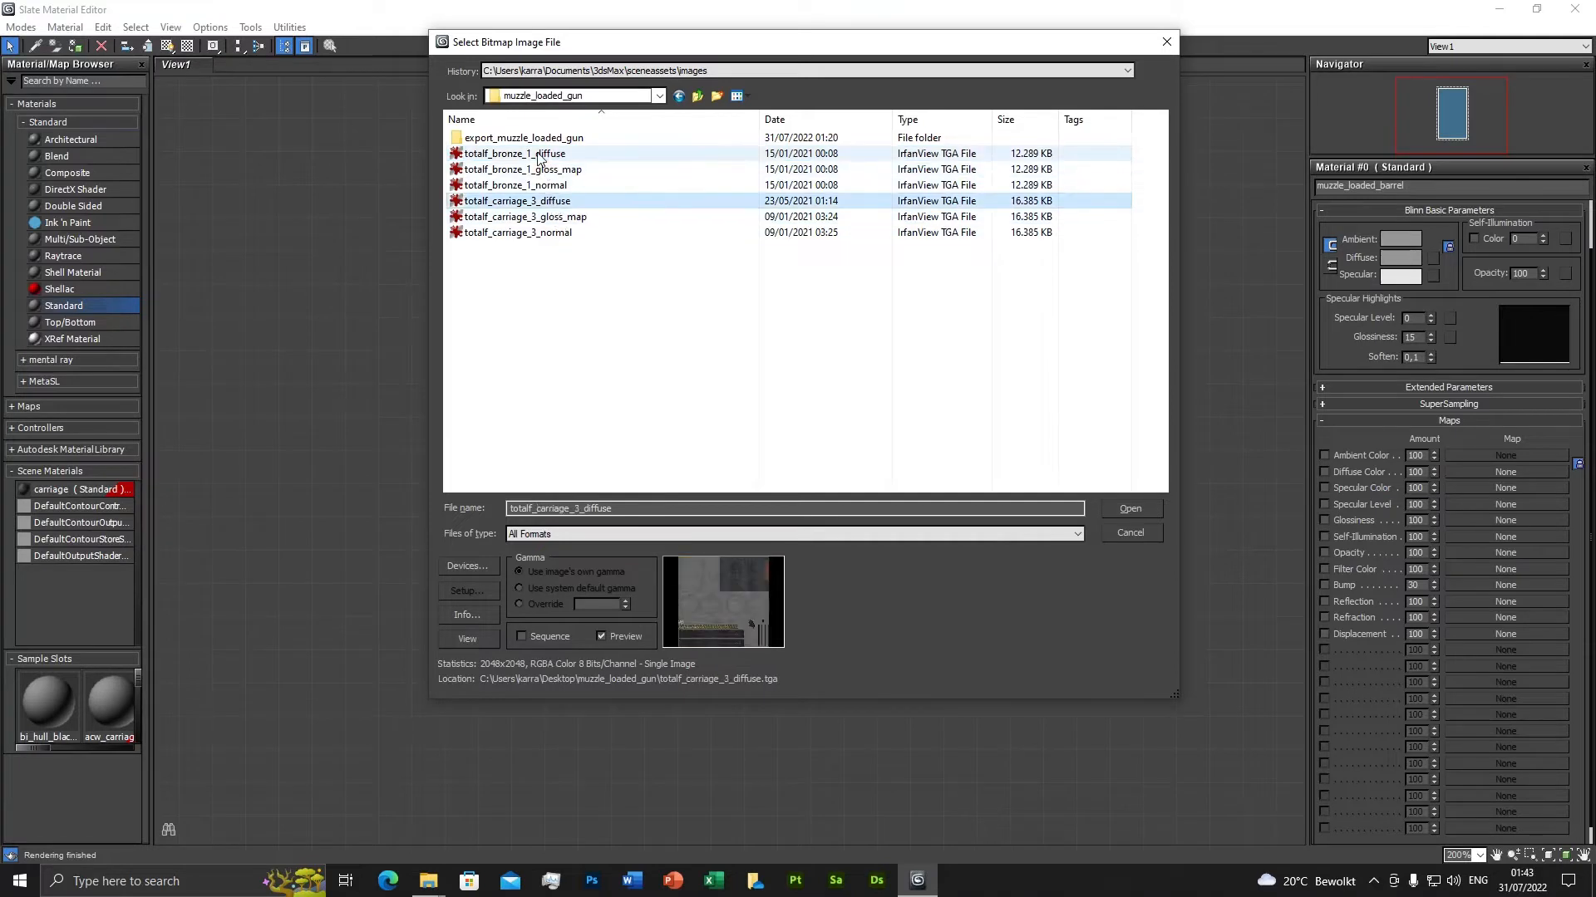
click(539, 157)
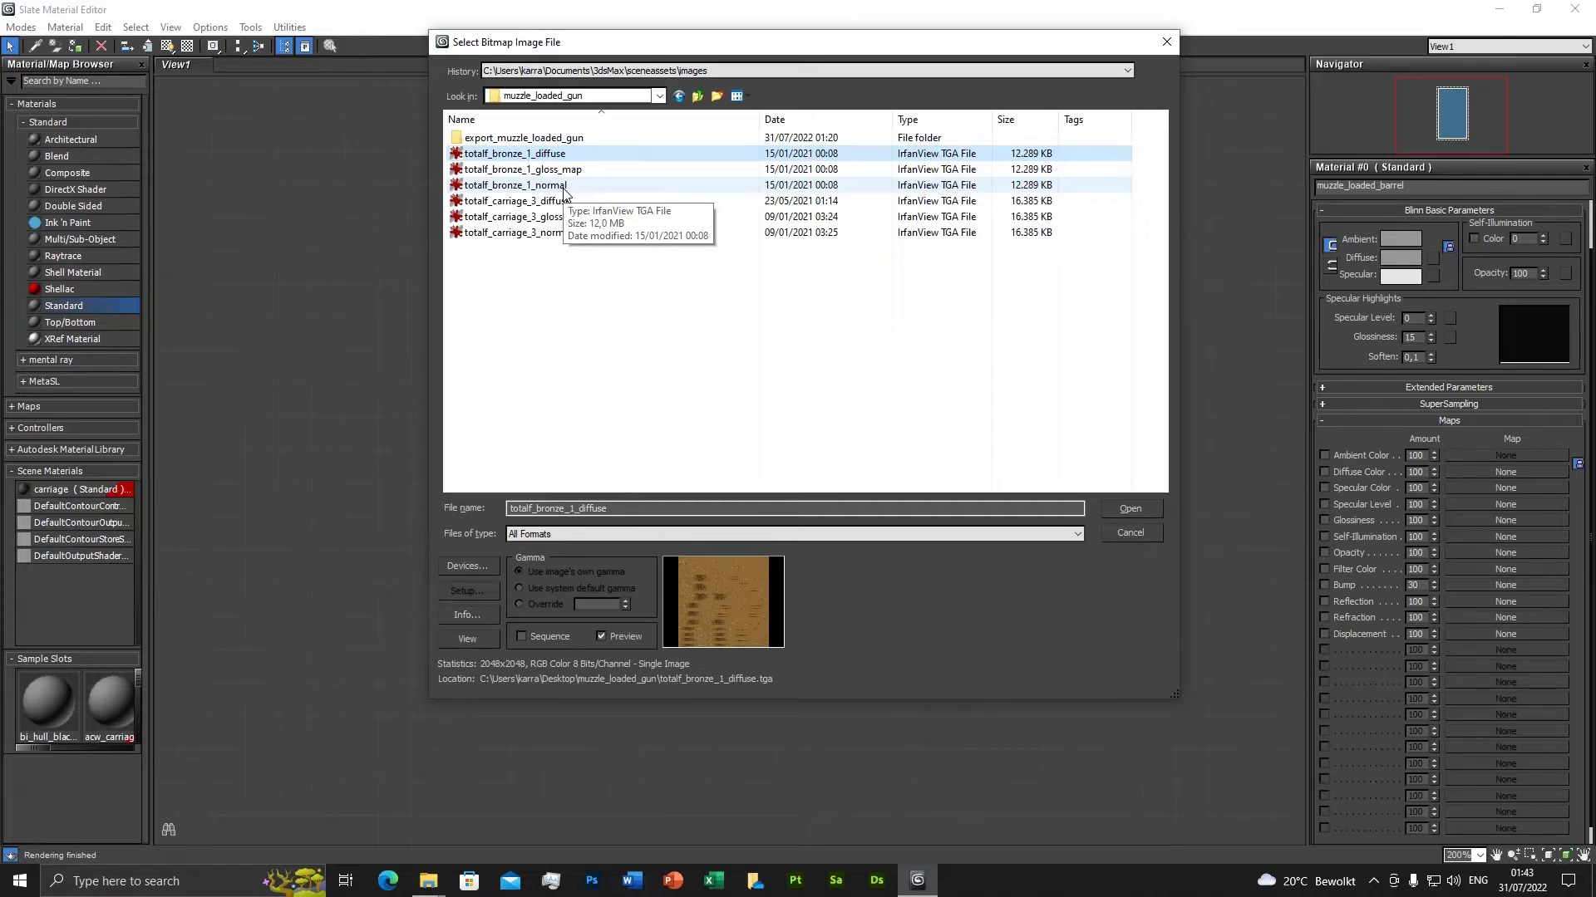
Copy the file name totalf_bronze_1_diffuse and load that texture into the barrel material's Diffuse Color slot.
click(515, 154)
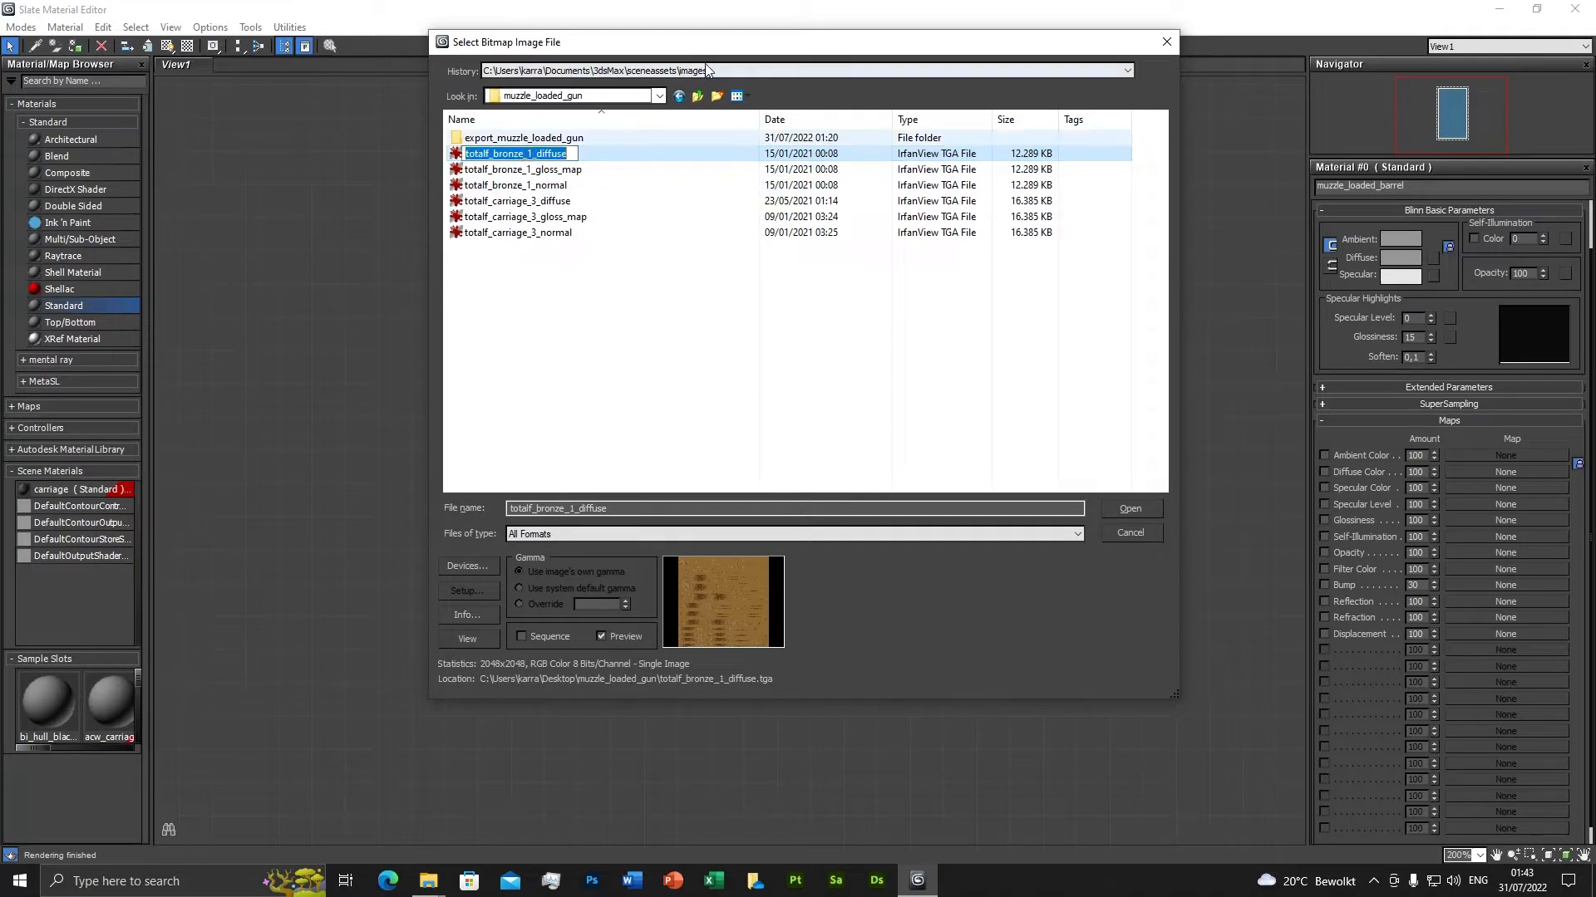
click(517, 200)
click(515, 154)
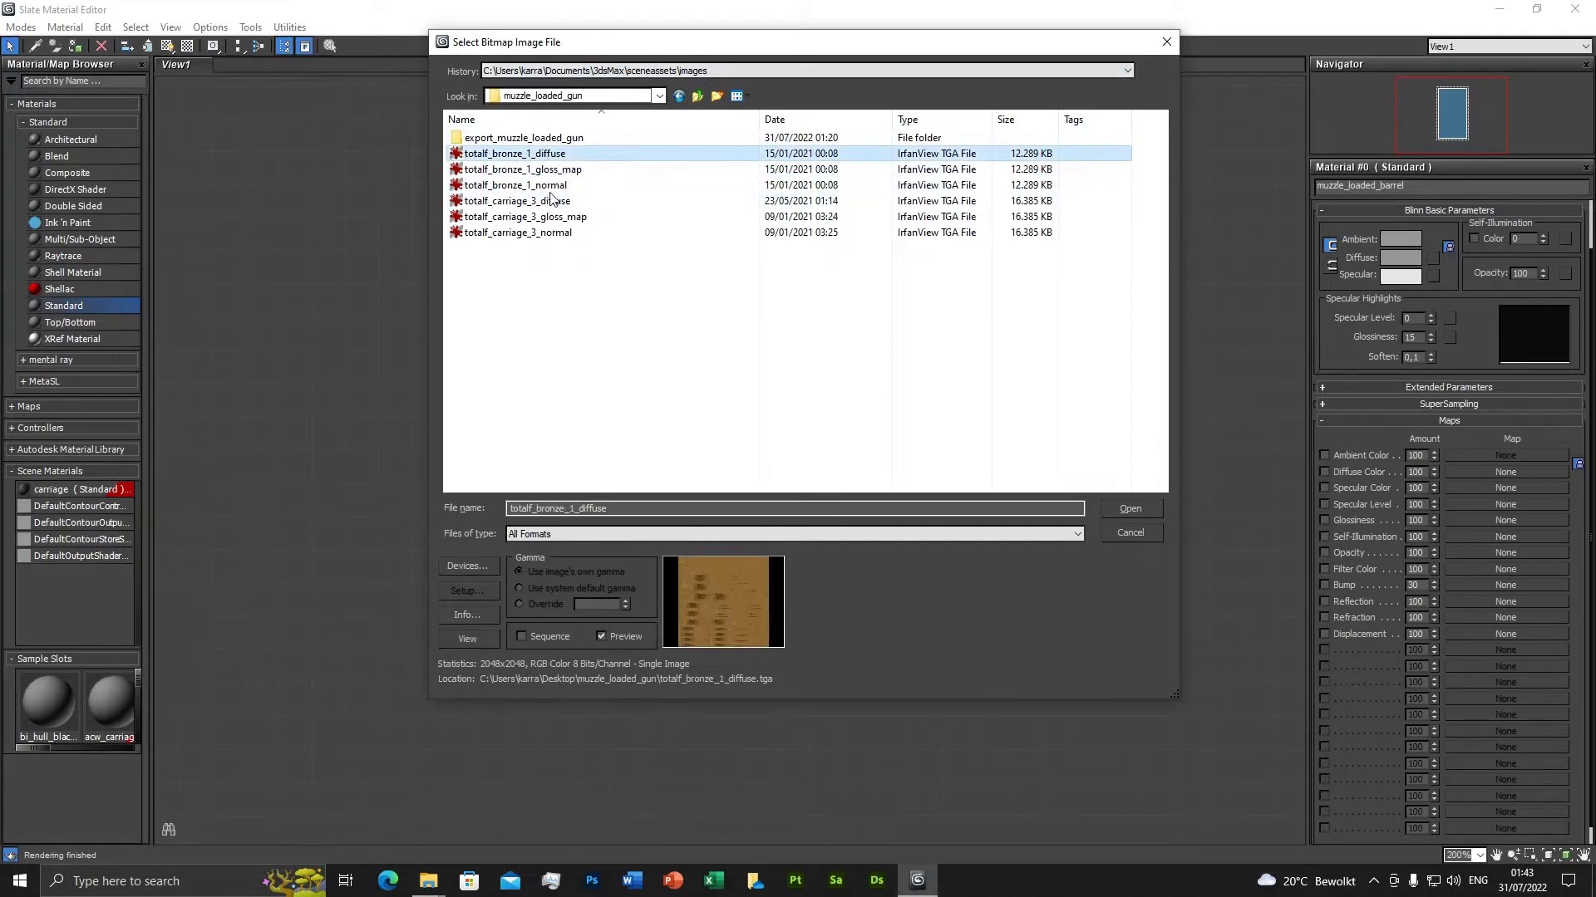
double_click(572, 509)
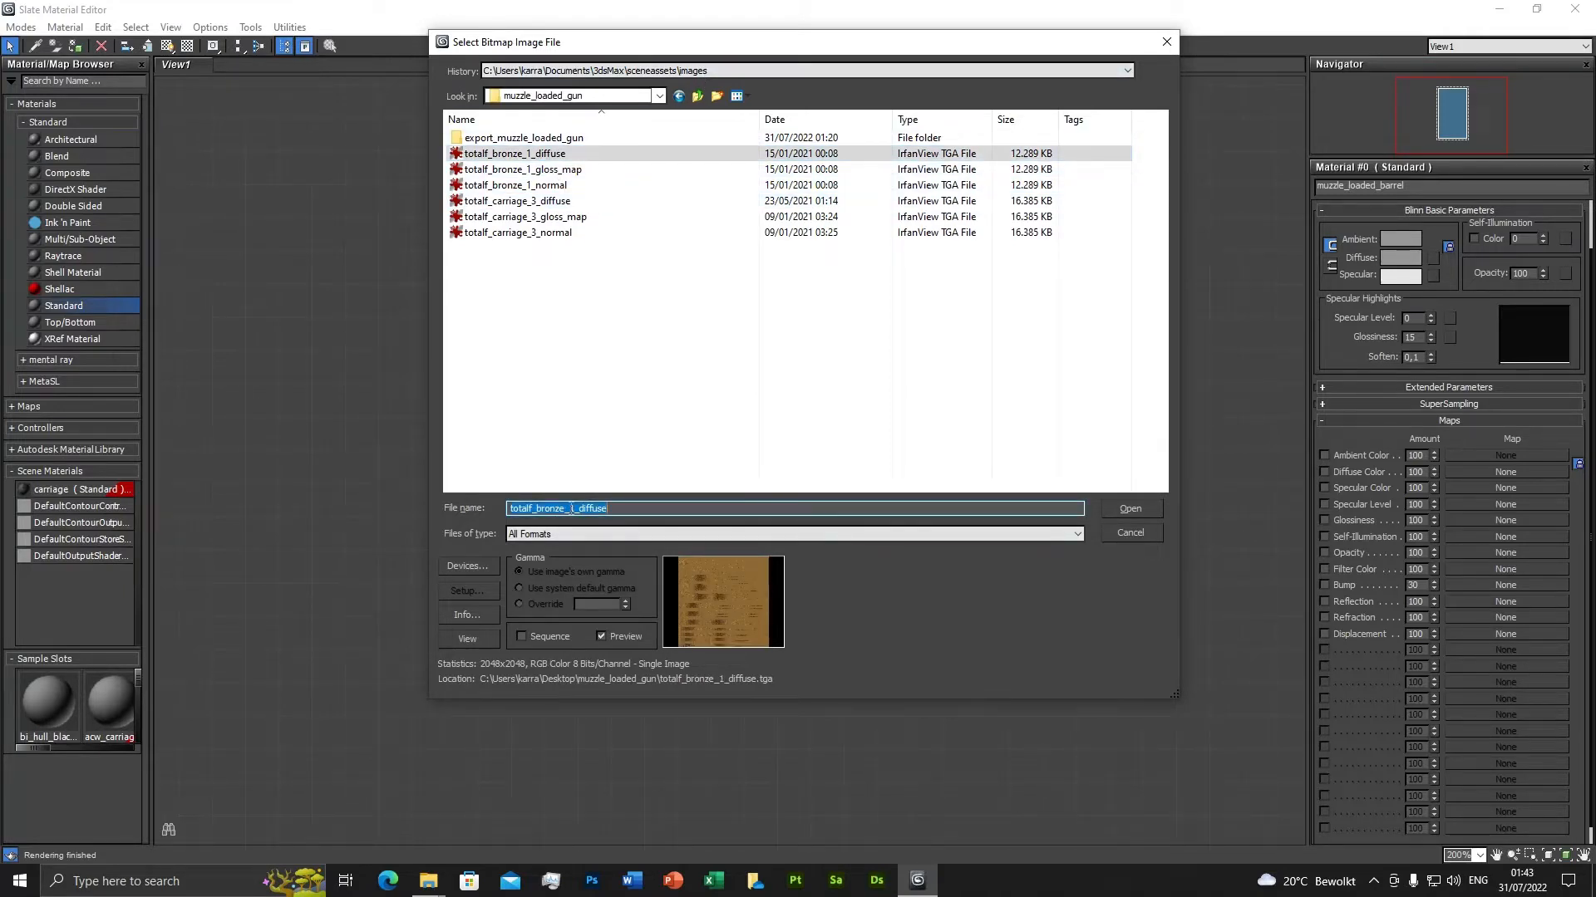
right_click(572, 508)
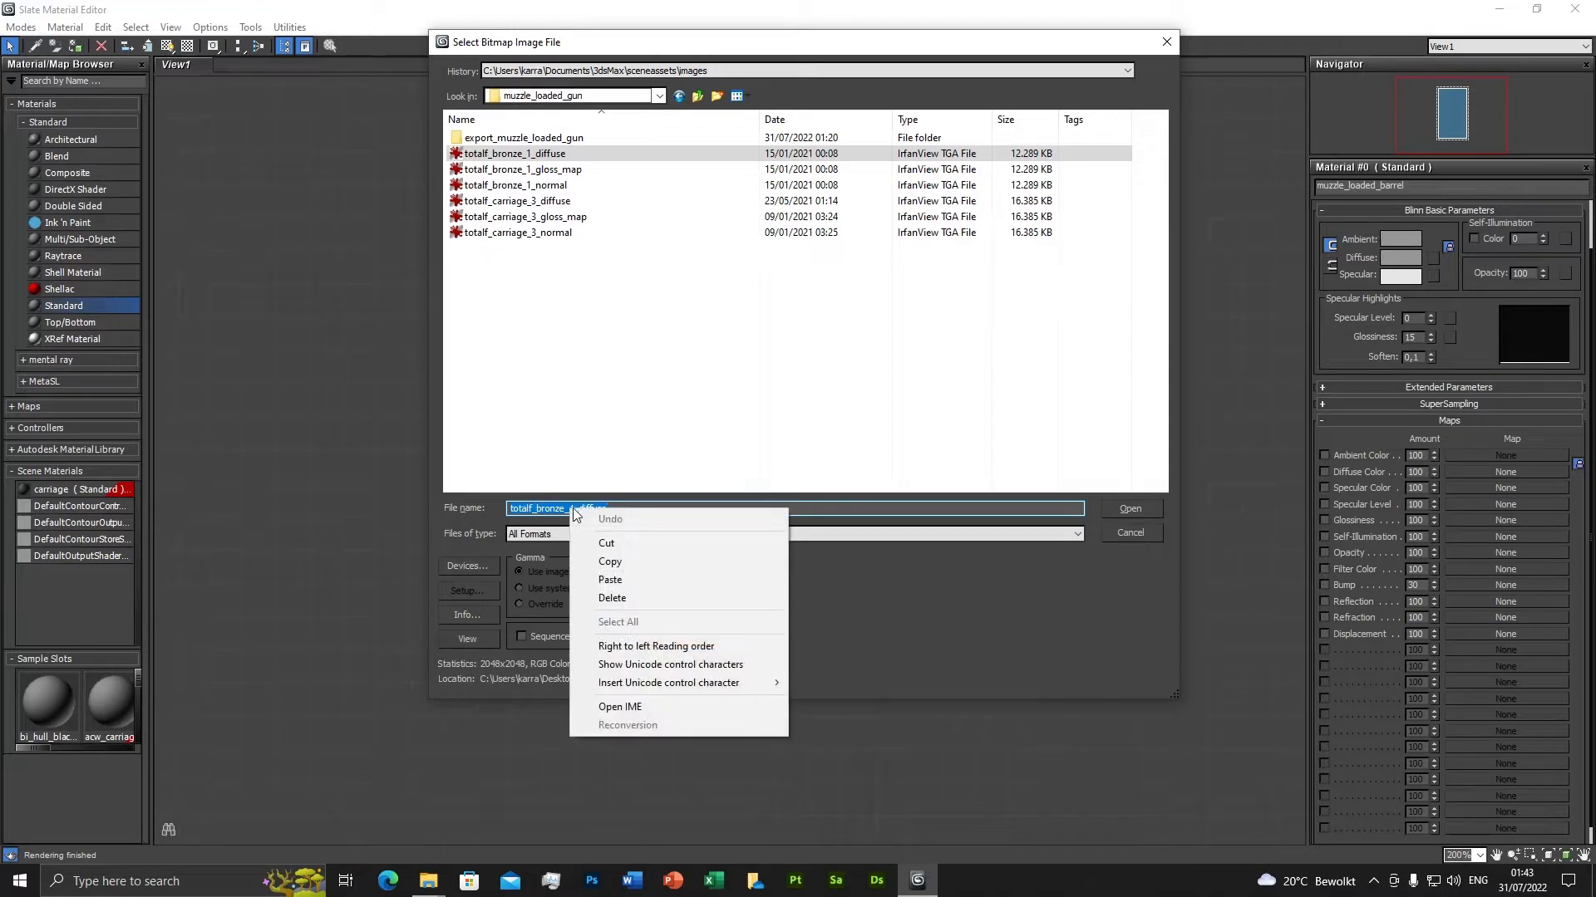
click(761, 510)
drag(760, 510, 534, 514)
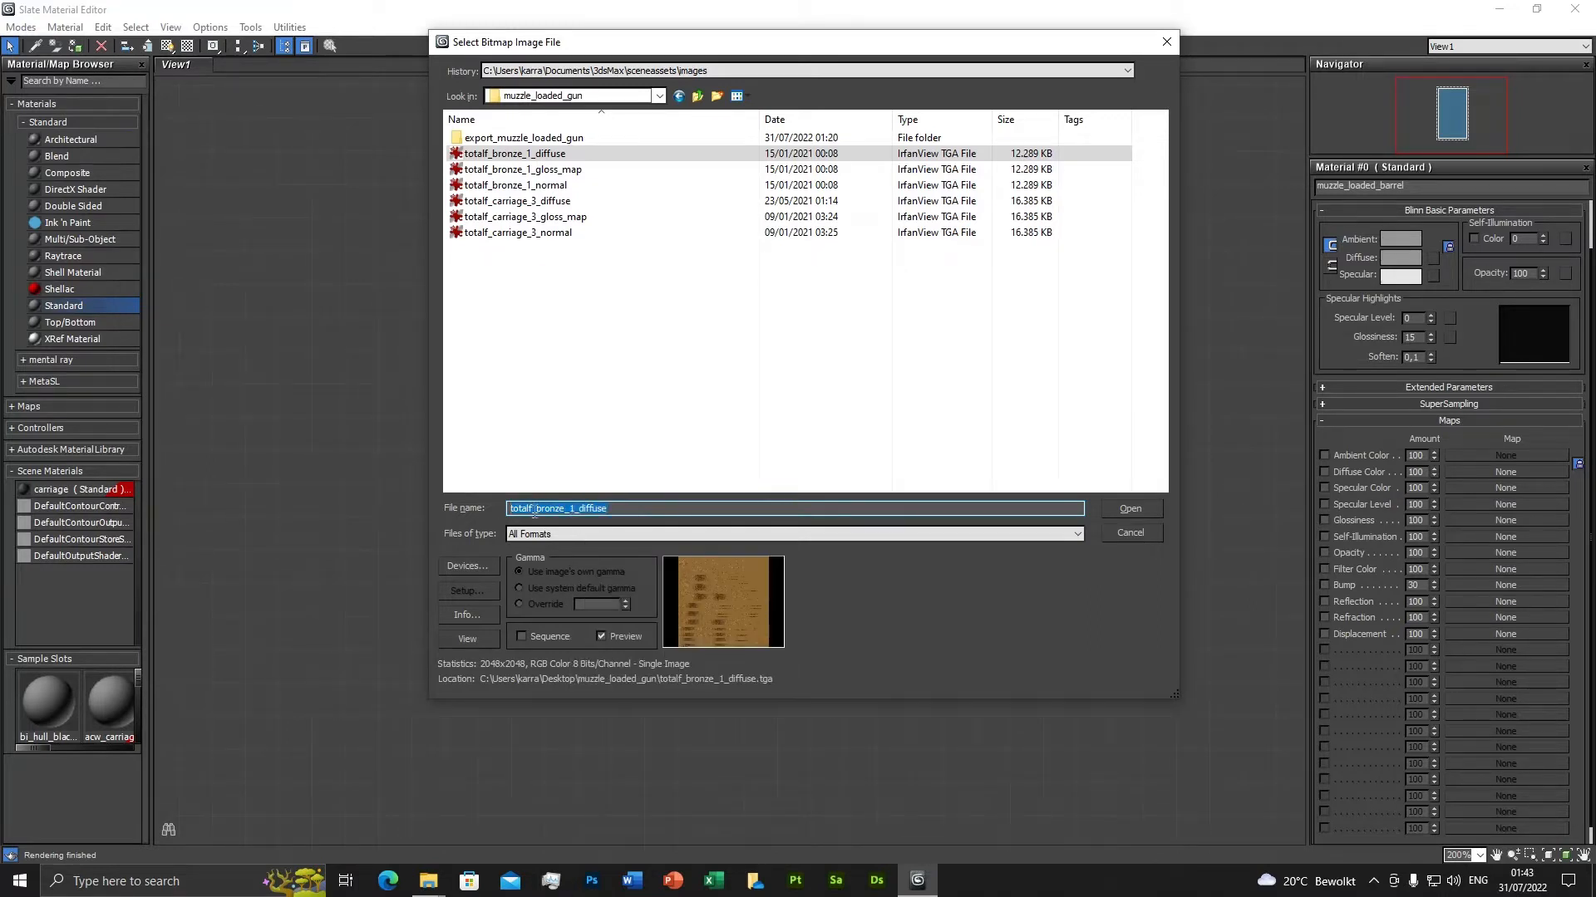
double_click(532, 154)
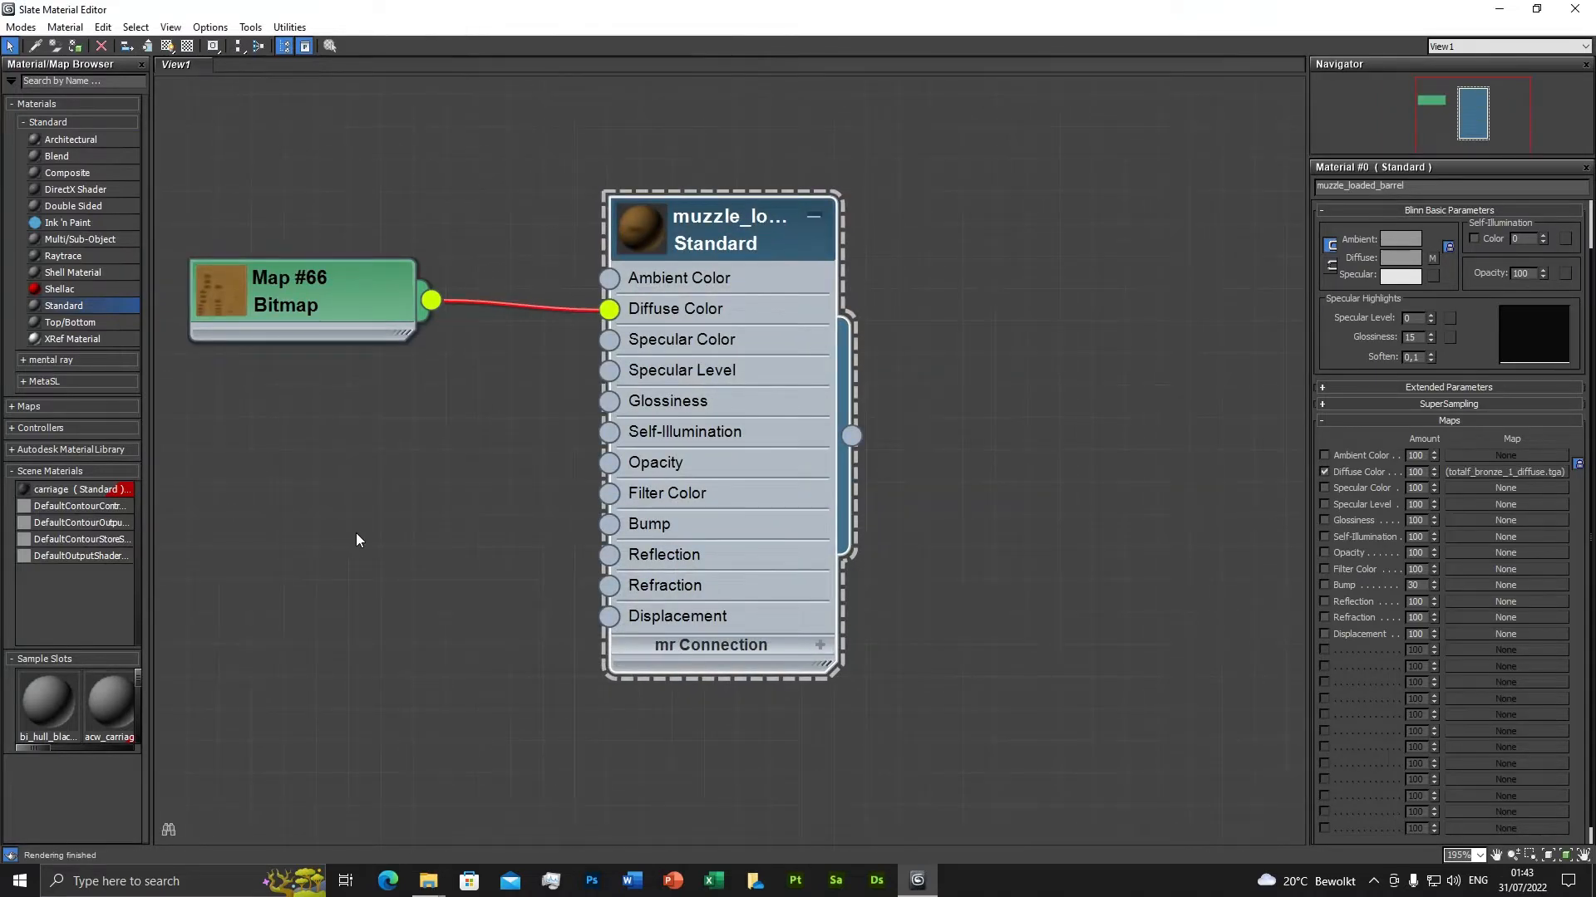
Enlarge the diffuse bitmap node's preview and move the node farther away from the barrel material node.
middle_drag(391, 527, 600, 451)
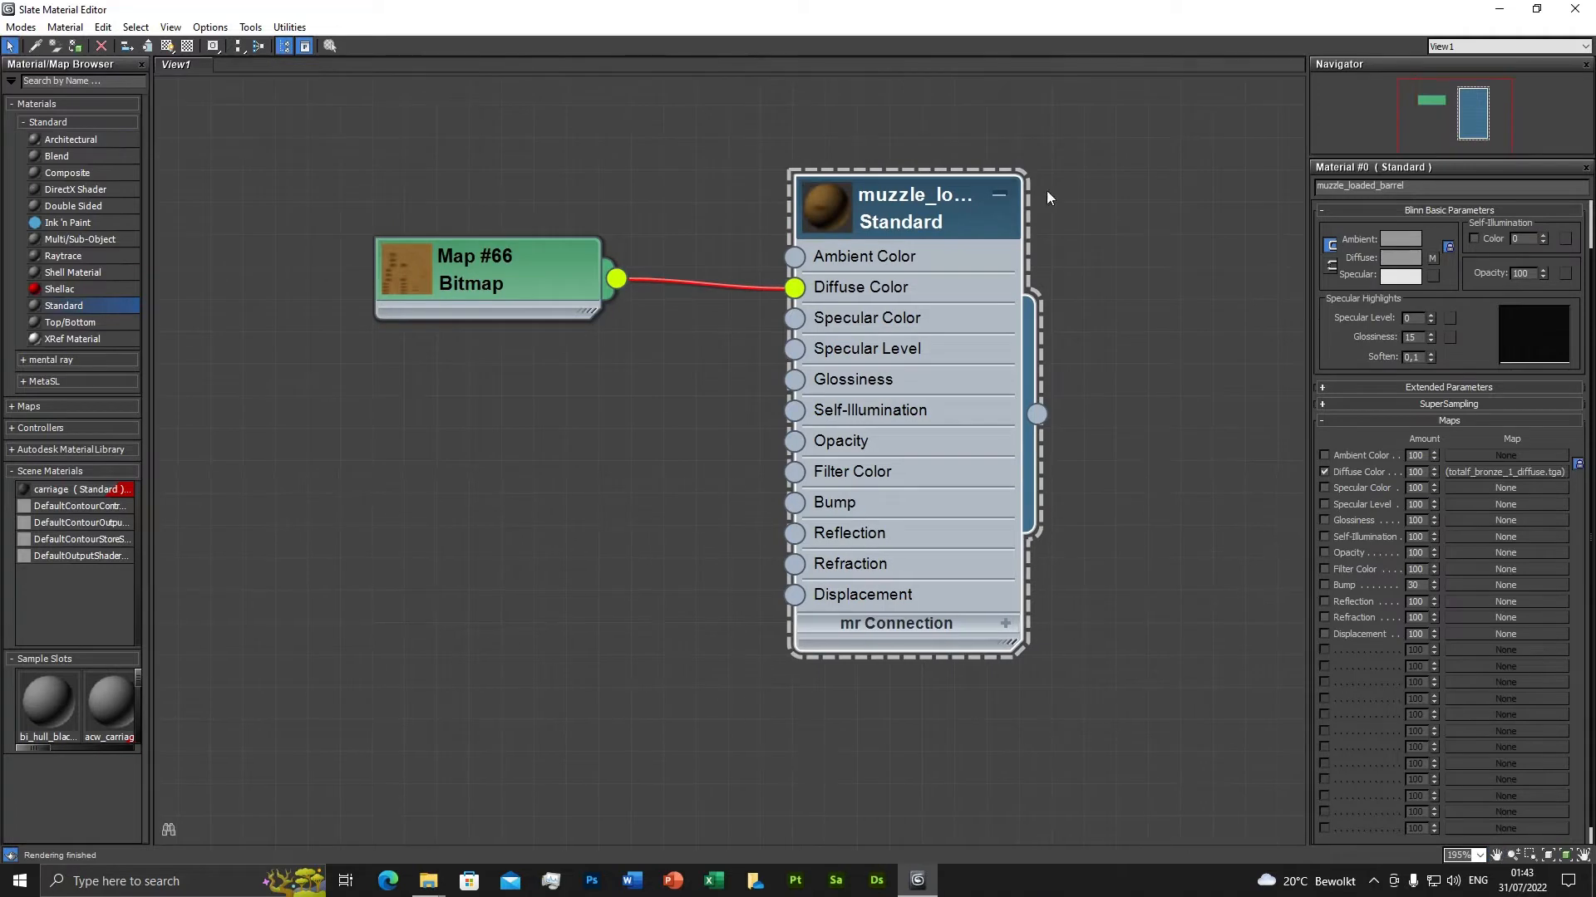
double_click(410, 269)
drag(482, 281, 289, 155)
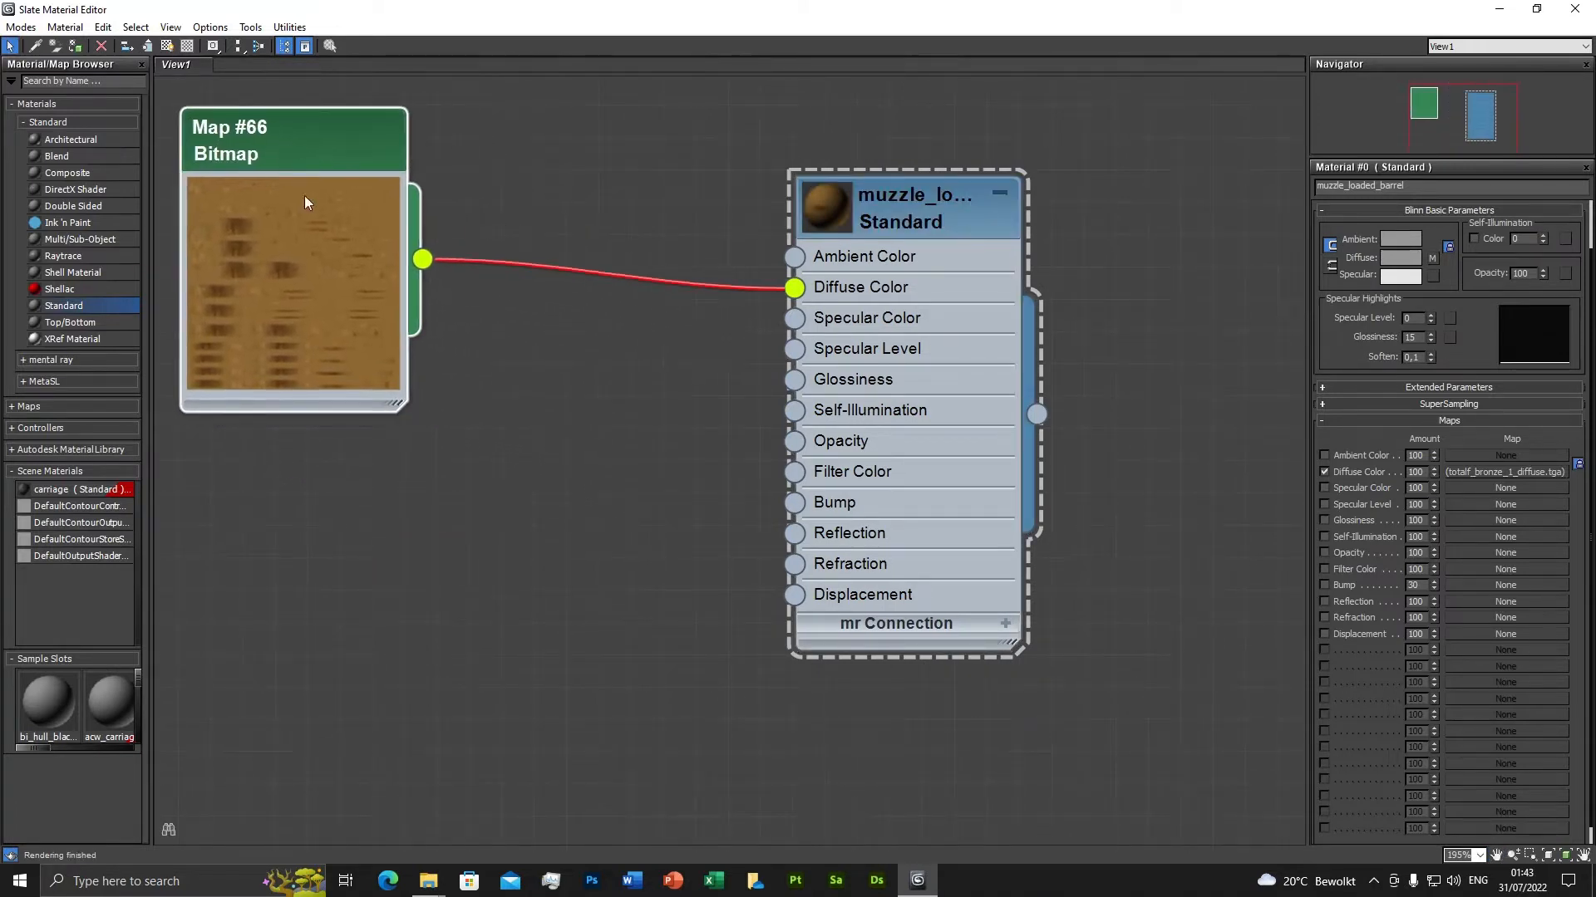
middle_drag(429, 438, 553, 513)
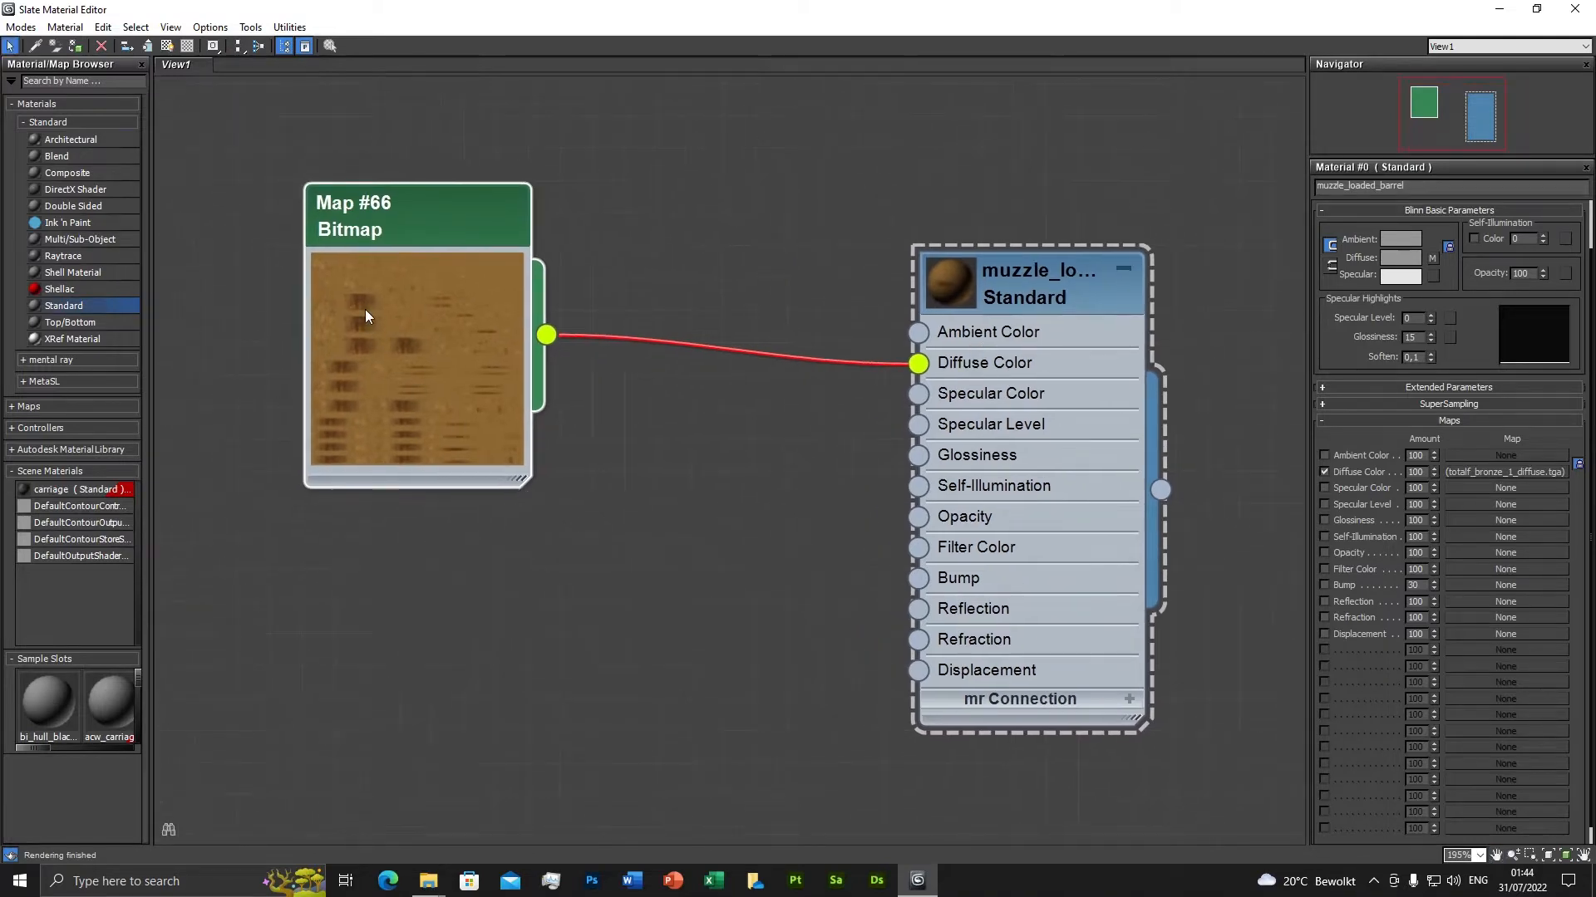
Rename the diffuse bitmap node as totalf_bronze_1_diffuse.
click(1018, 293)
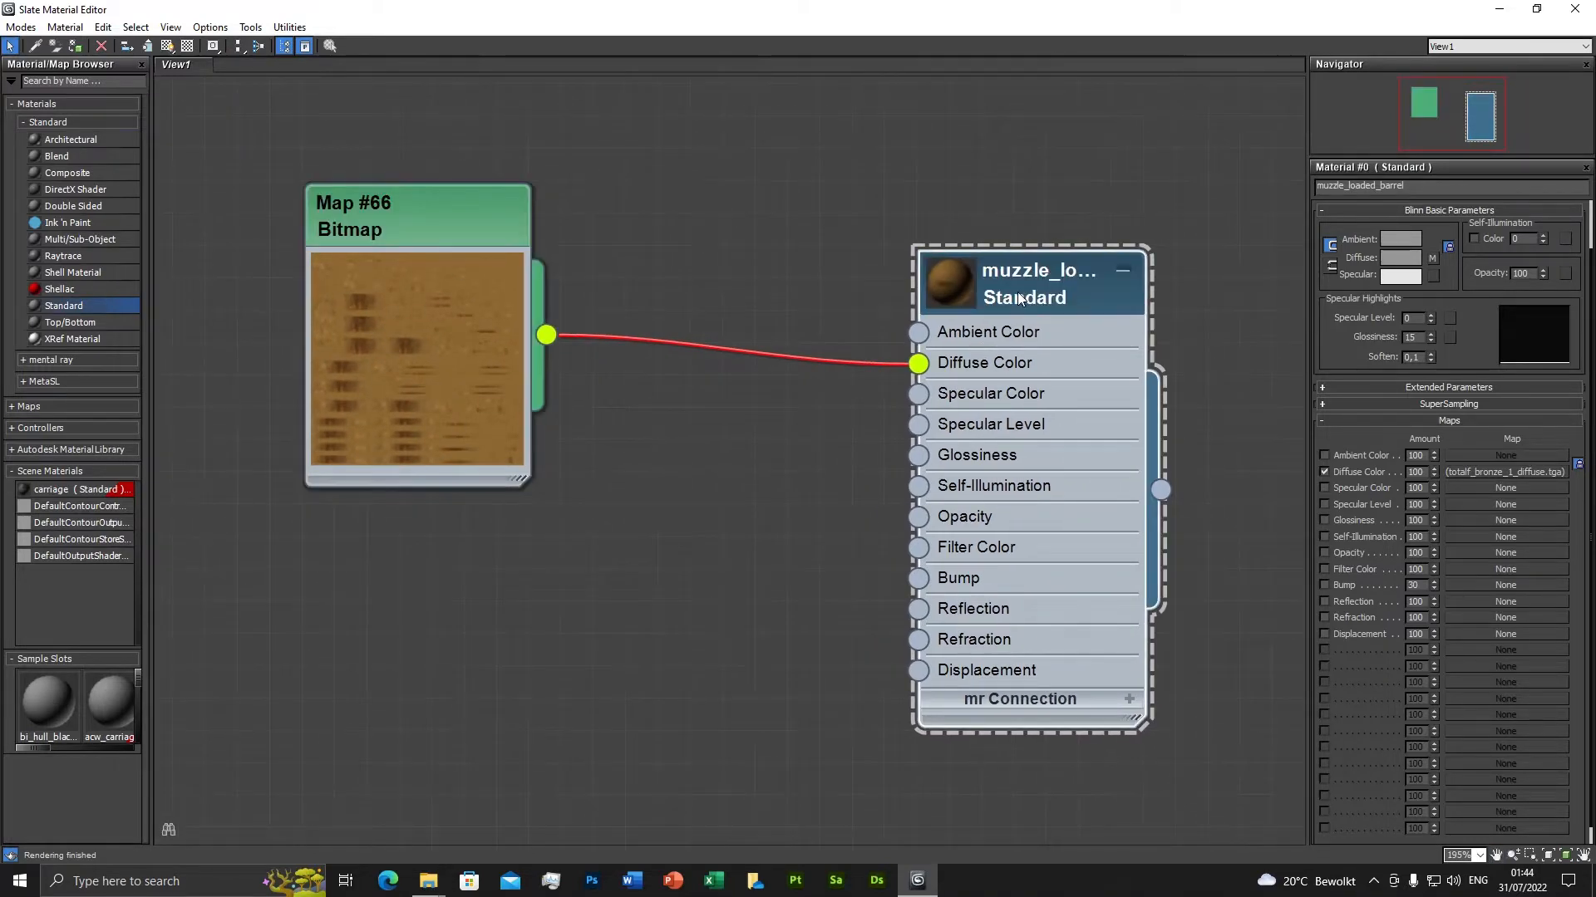
click(359, 216)
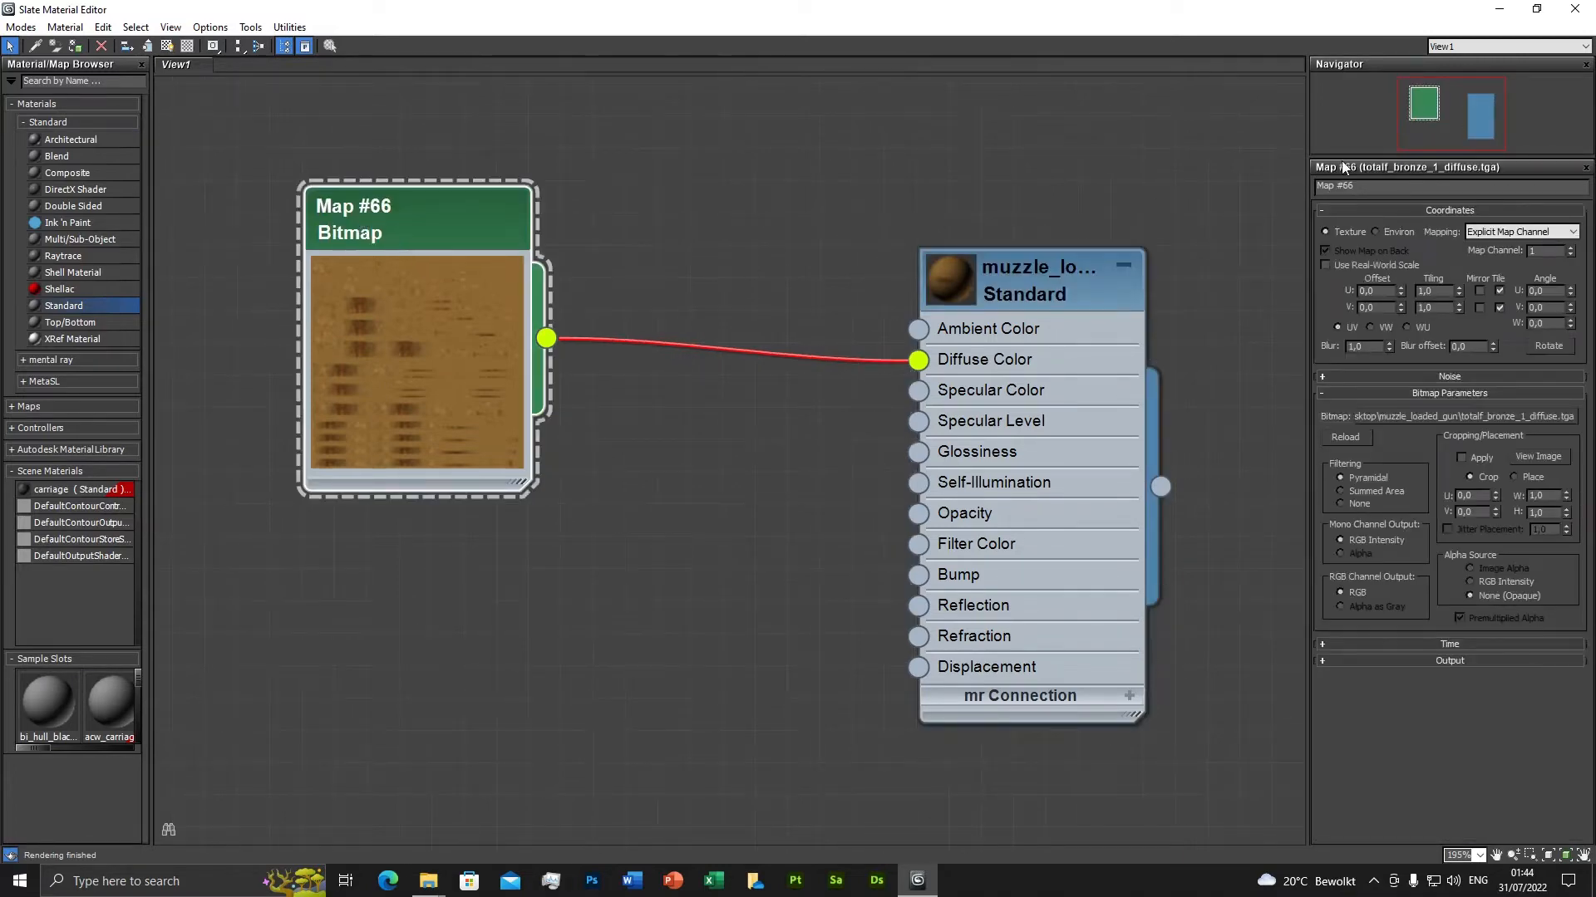
drag(1357, 184, 1306, 189)
key(ctrl+v)
key(Return)
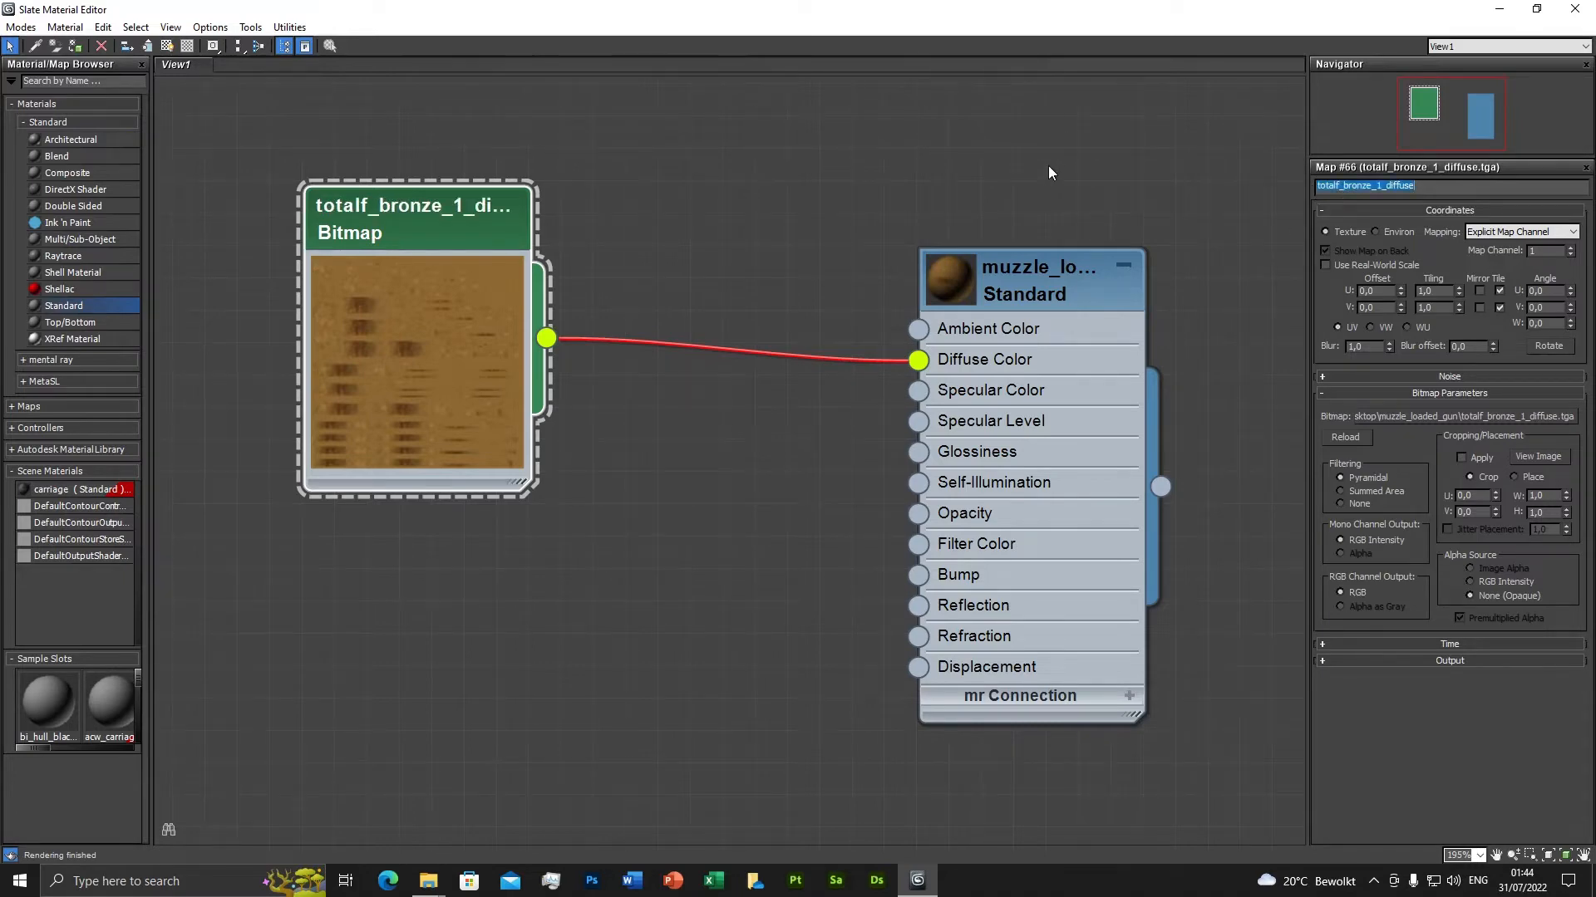
Add a Bitmap map to the barrel material's Glossiness slot, copy the file name totalf_bronze_1_gloss_map and load that texture.
click(1047, 287)
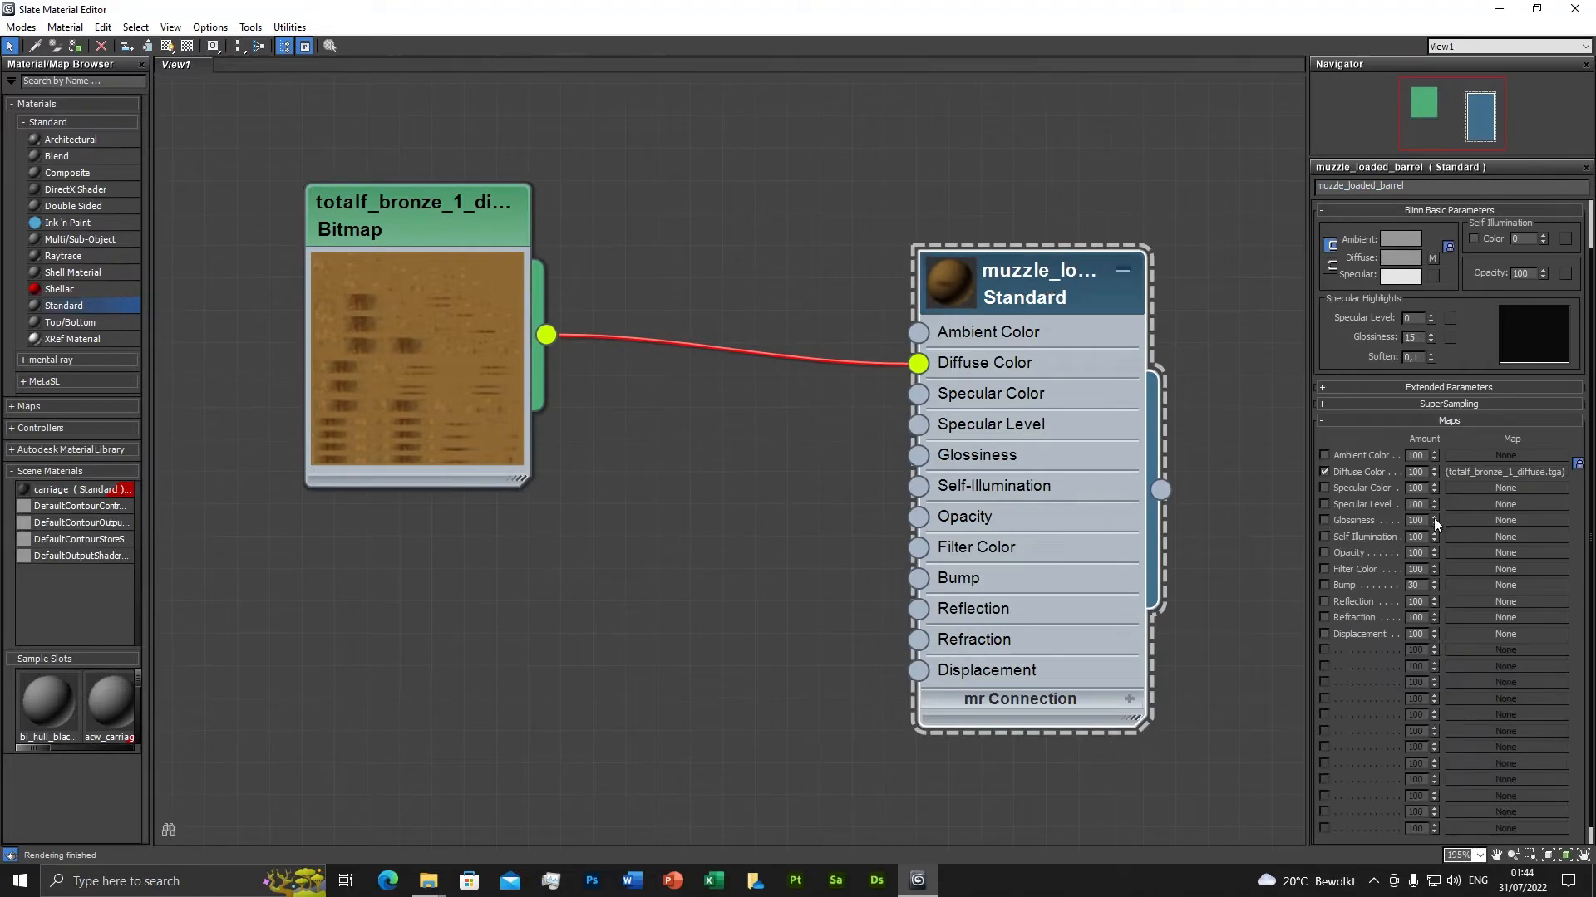
click(1494, 517)
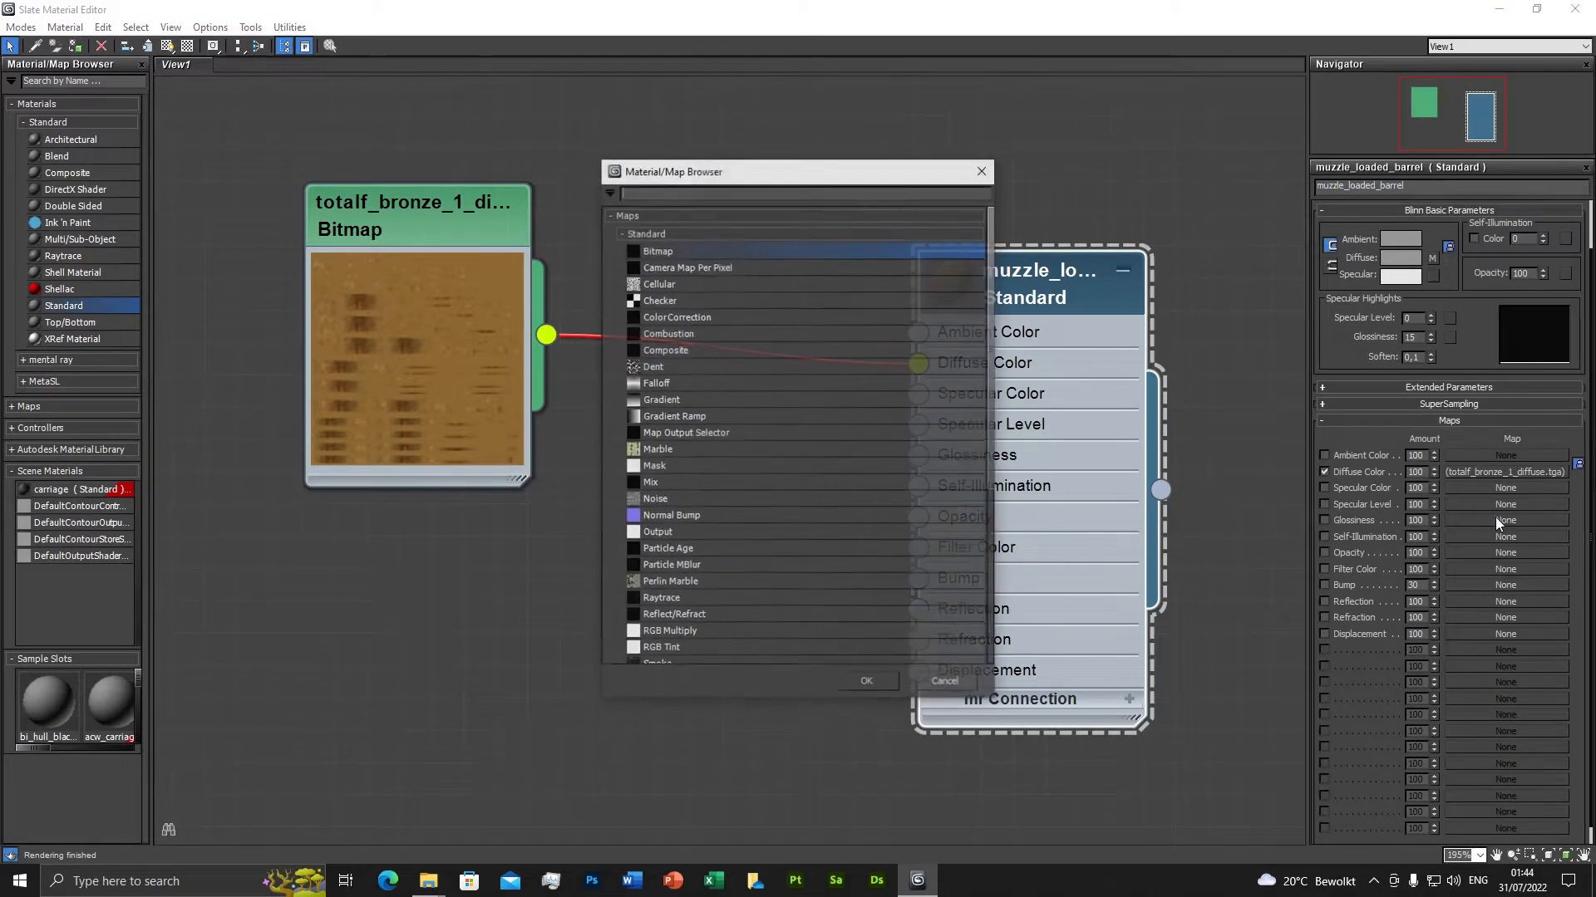
double_click(664, 253)
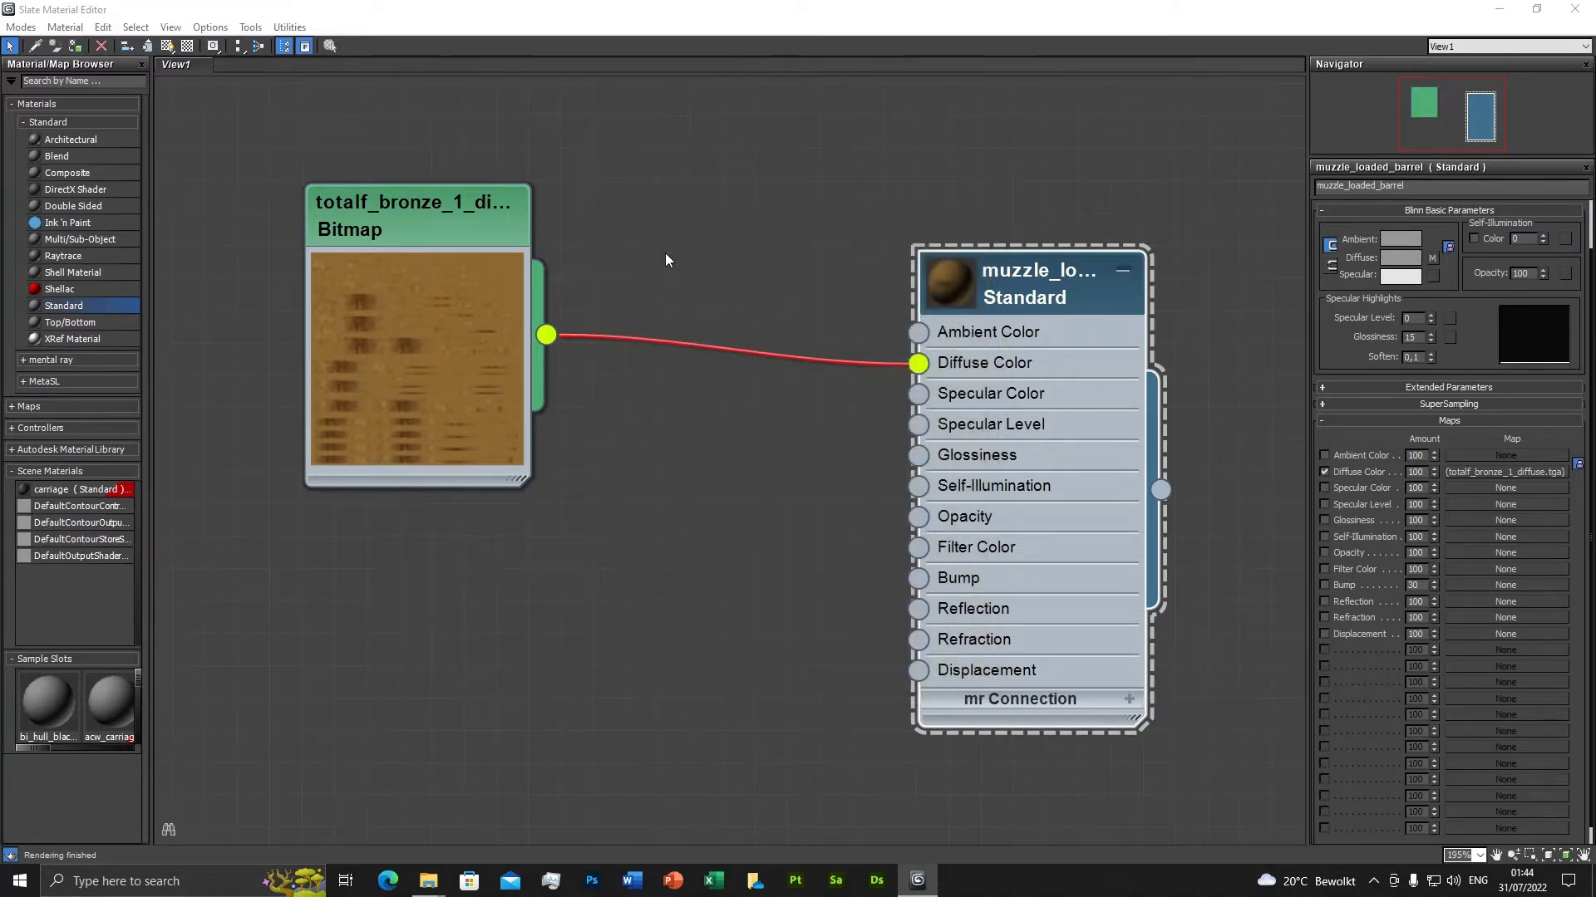
click(552, 170)
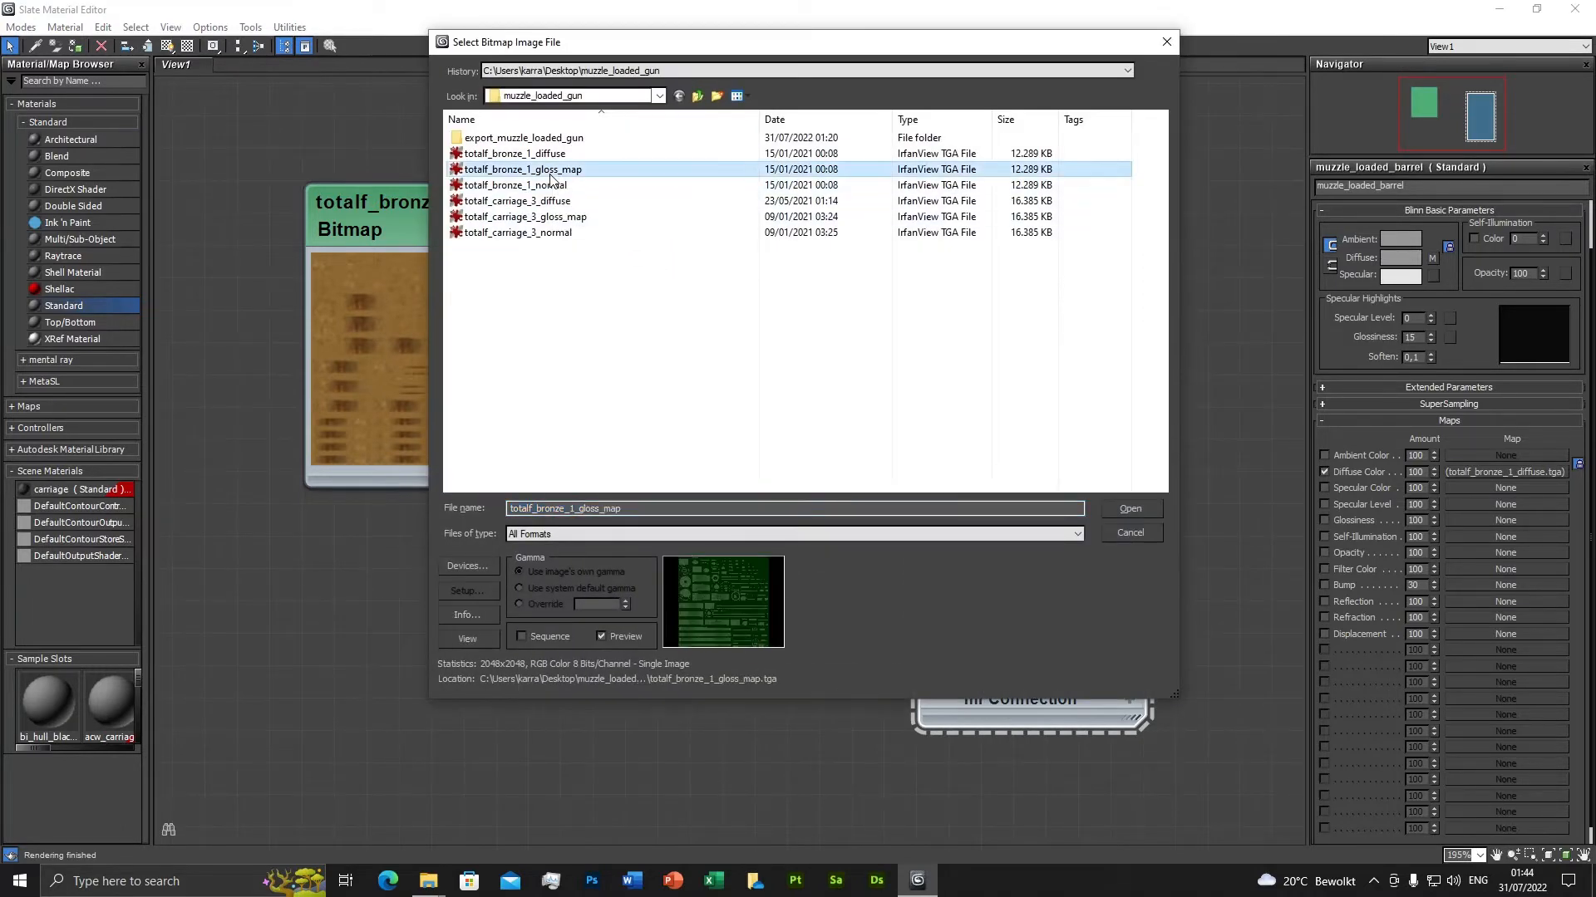
double_click(587, 507)
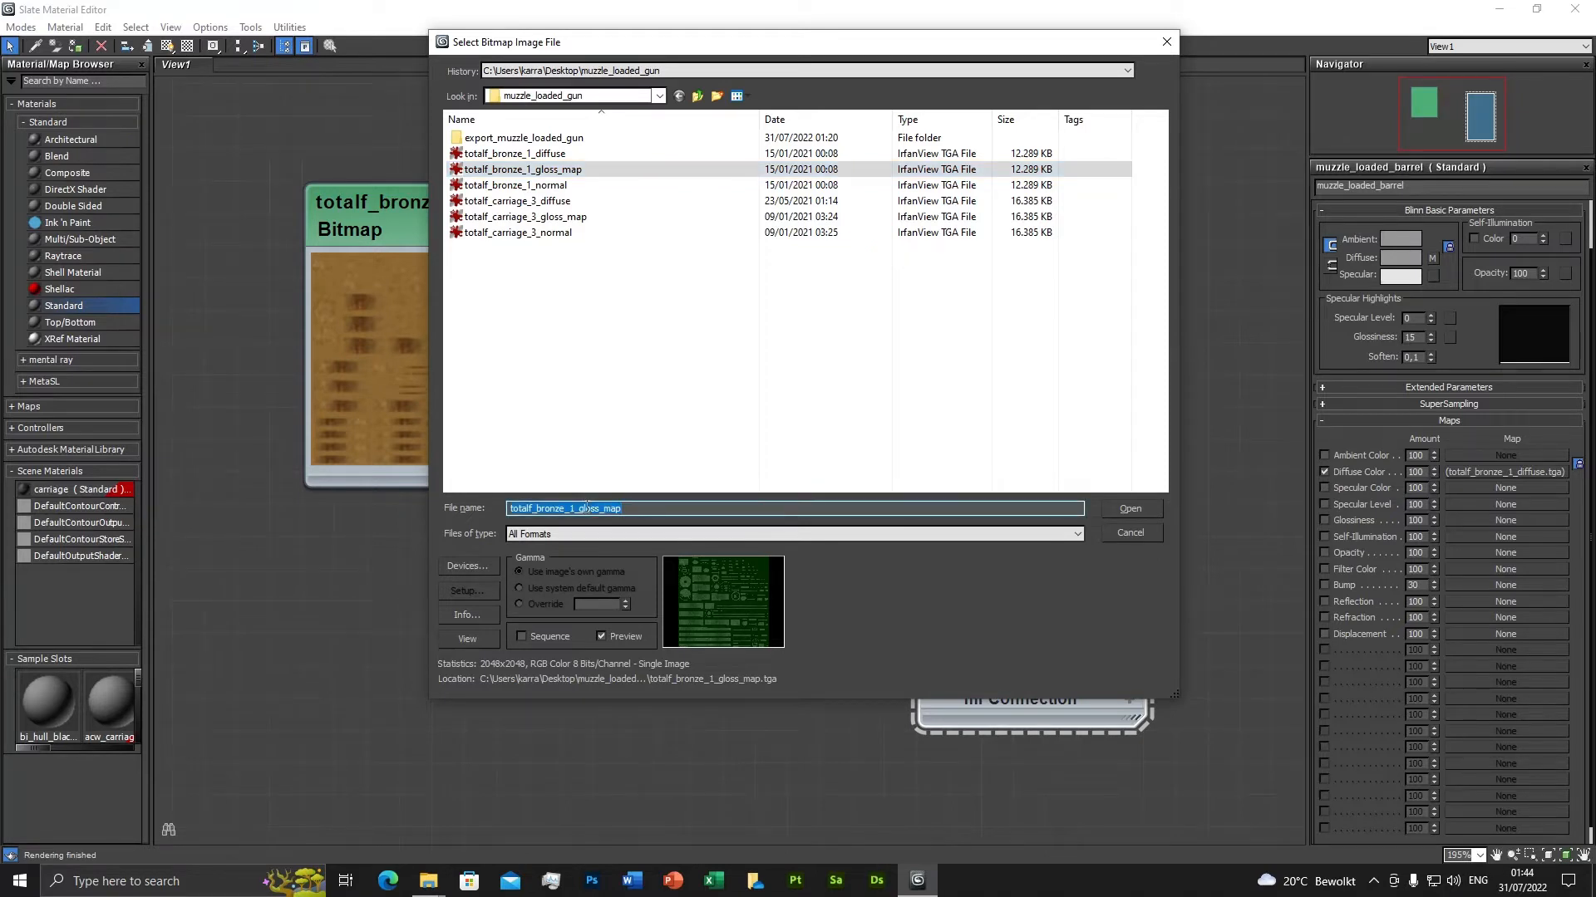
right_click(587, 508)
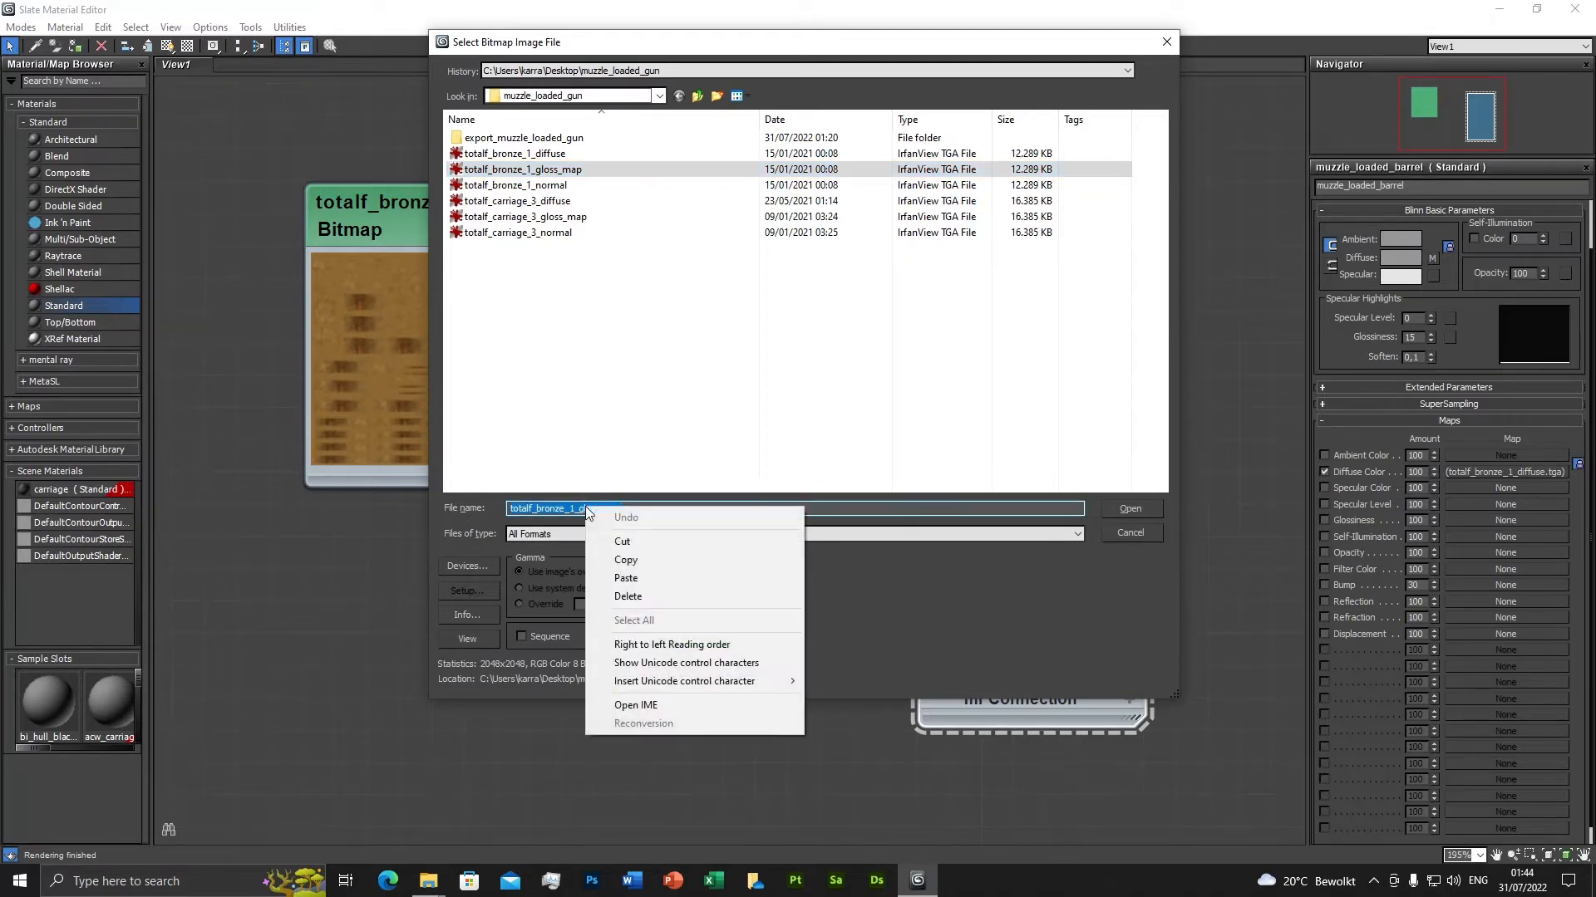
click(644, 570)
click(545, 171)
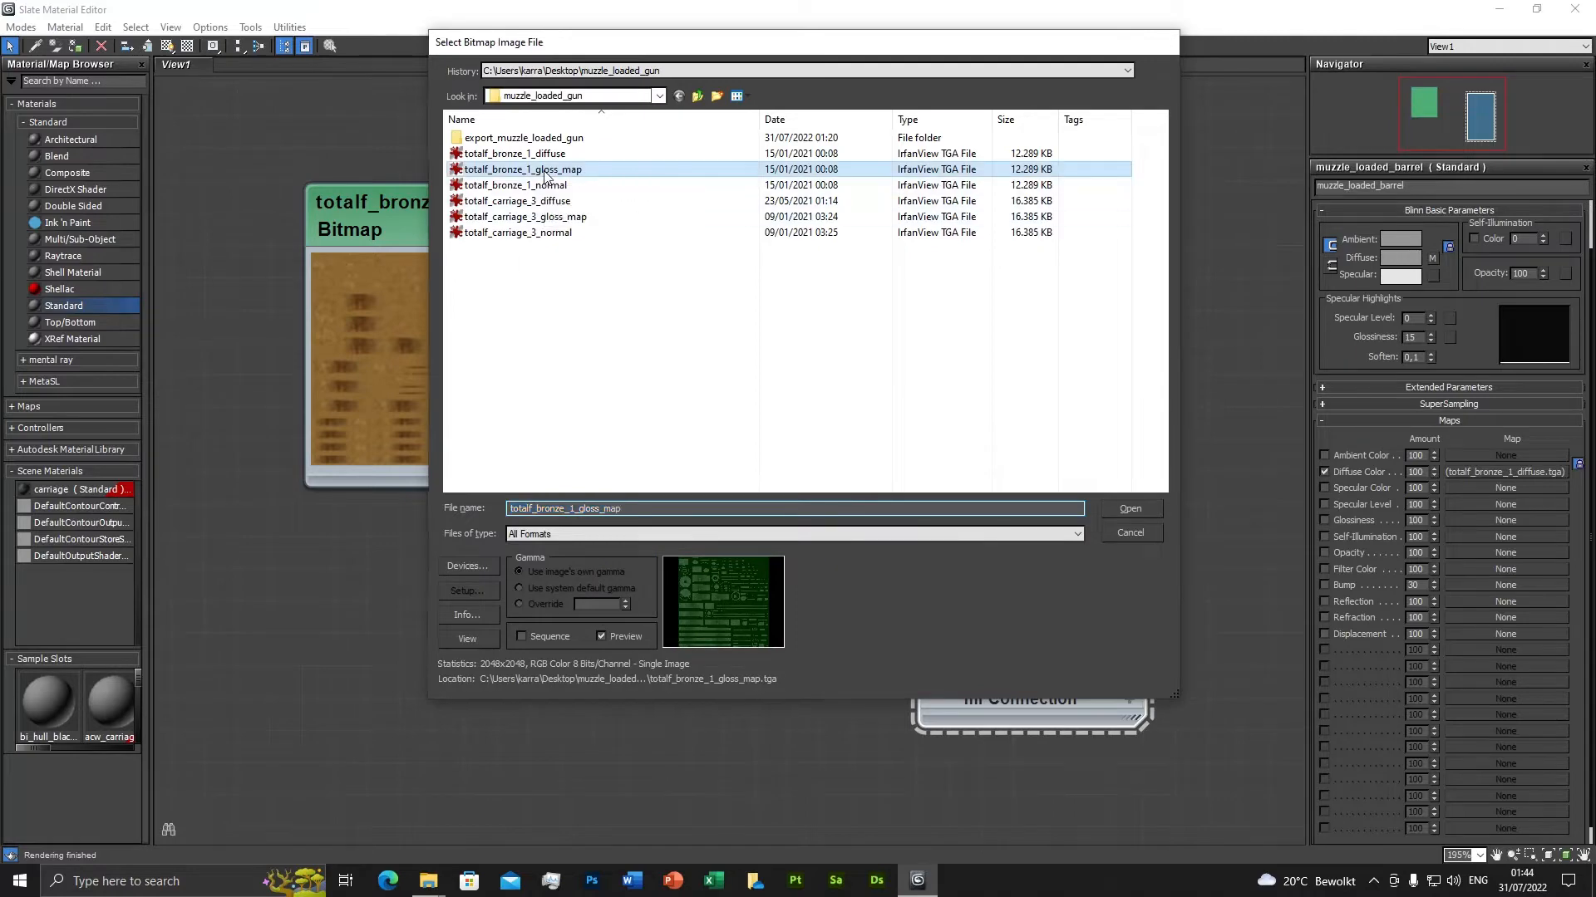
double_click(545, 171)
Position the gloss bitmap node beside the material's Glossiness input and rename it as totalf_bronze_1_gloss_map.
drag(627, 425, 718, 417)
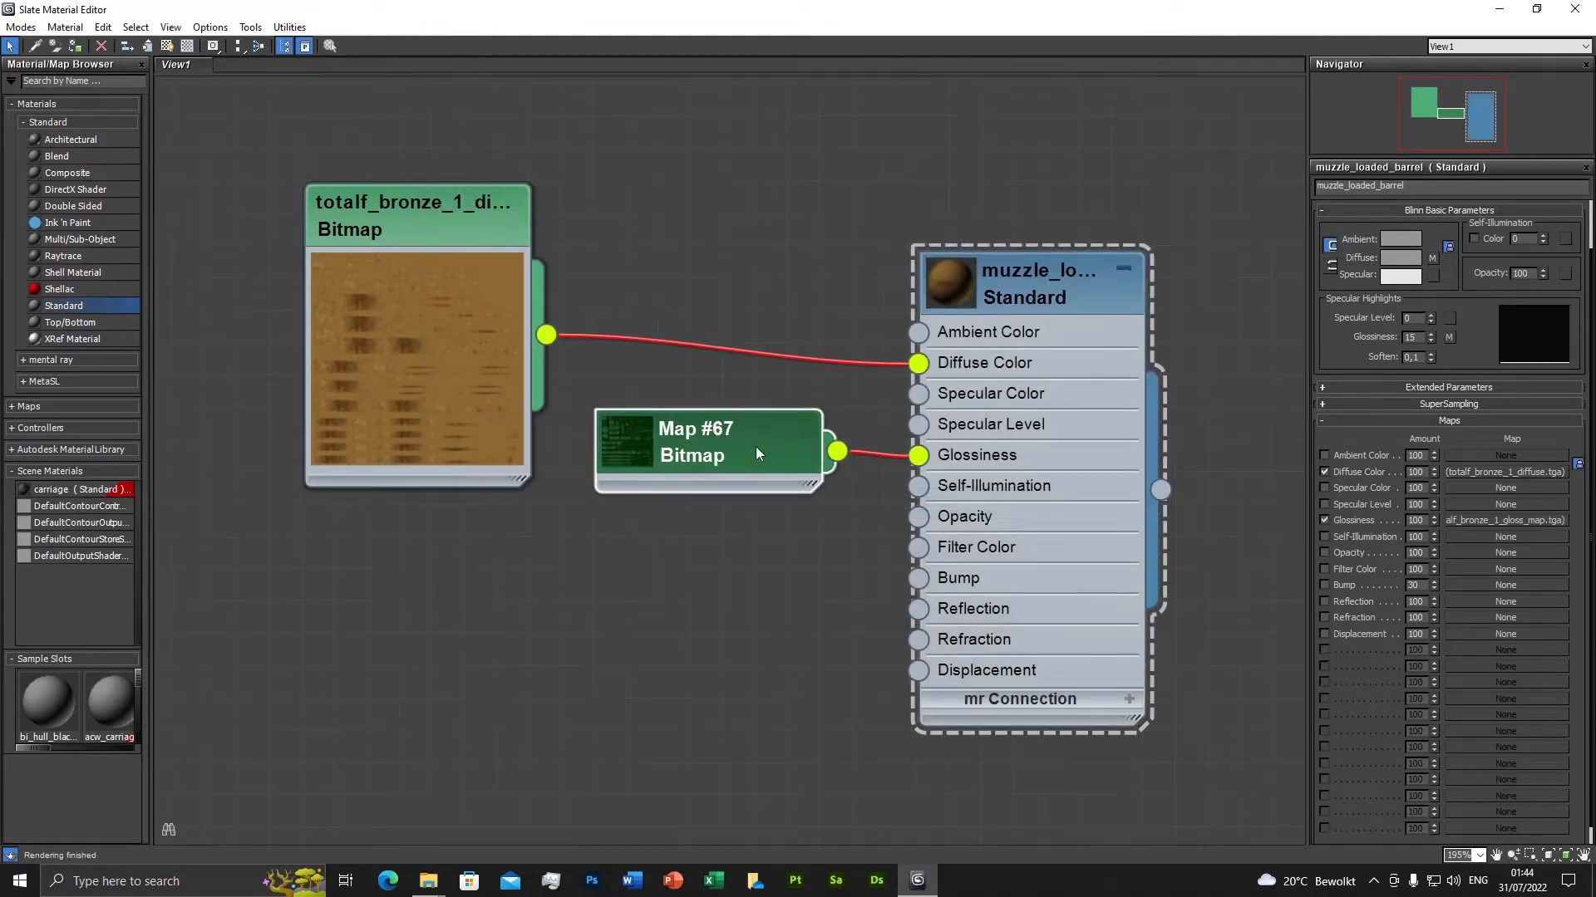
double_click(693, 446)
drag(1354, 185, 1321, 185)
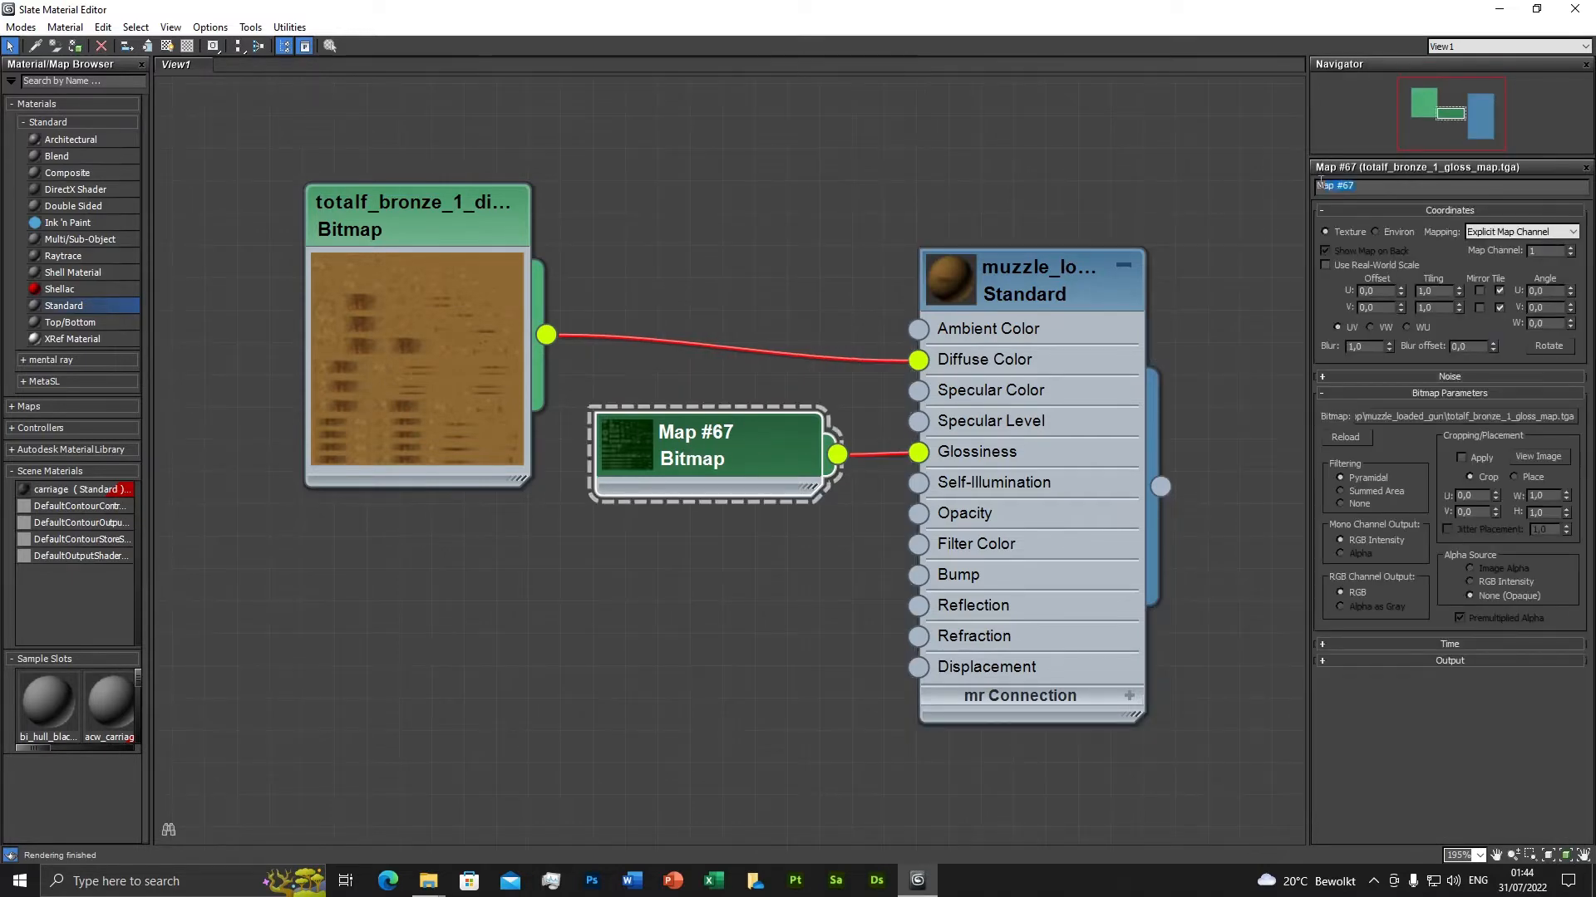
key(ctrl+v)
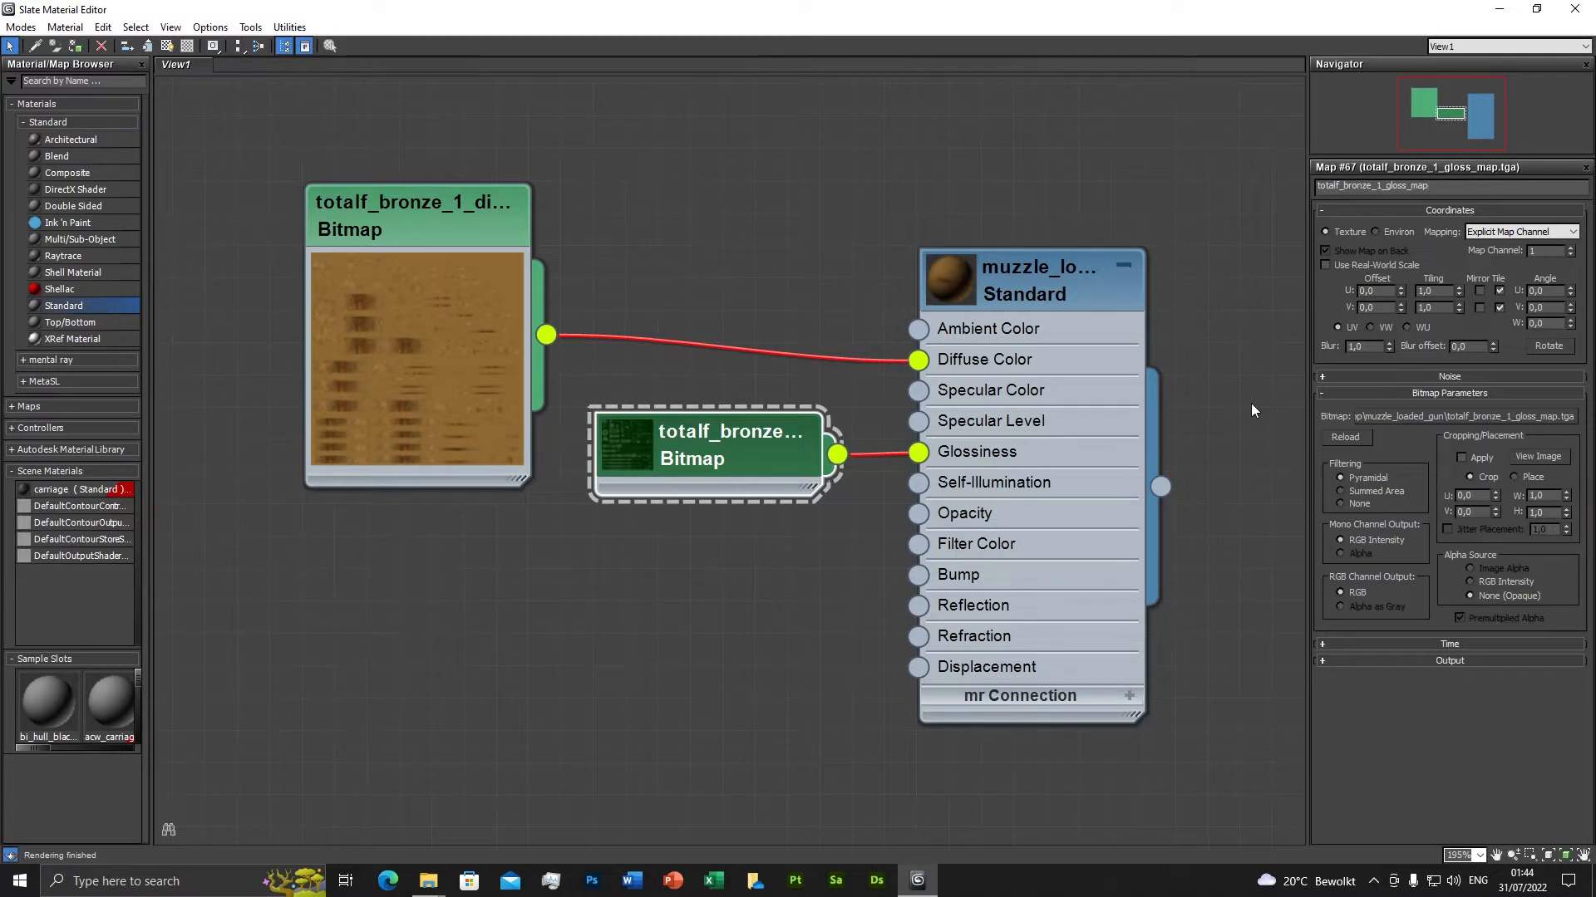
key(BackSpace)
key(BackSpace)
key(BackSpace)
key(Return)
Add a Bitmap map to the barrel material's Bump slot, copy the file name totalf_bronze_1_normal and load that texture.
click(1032, 281)
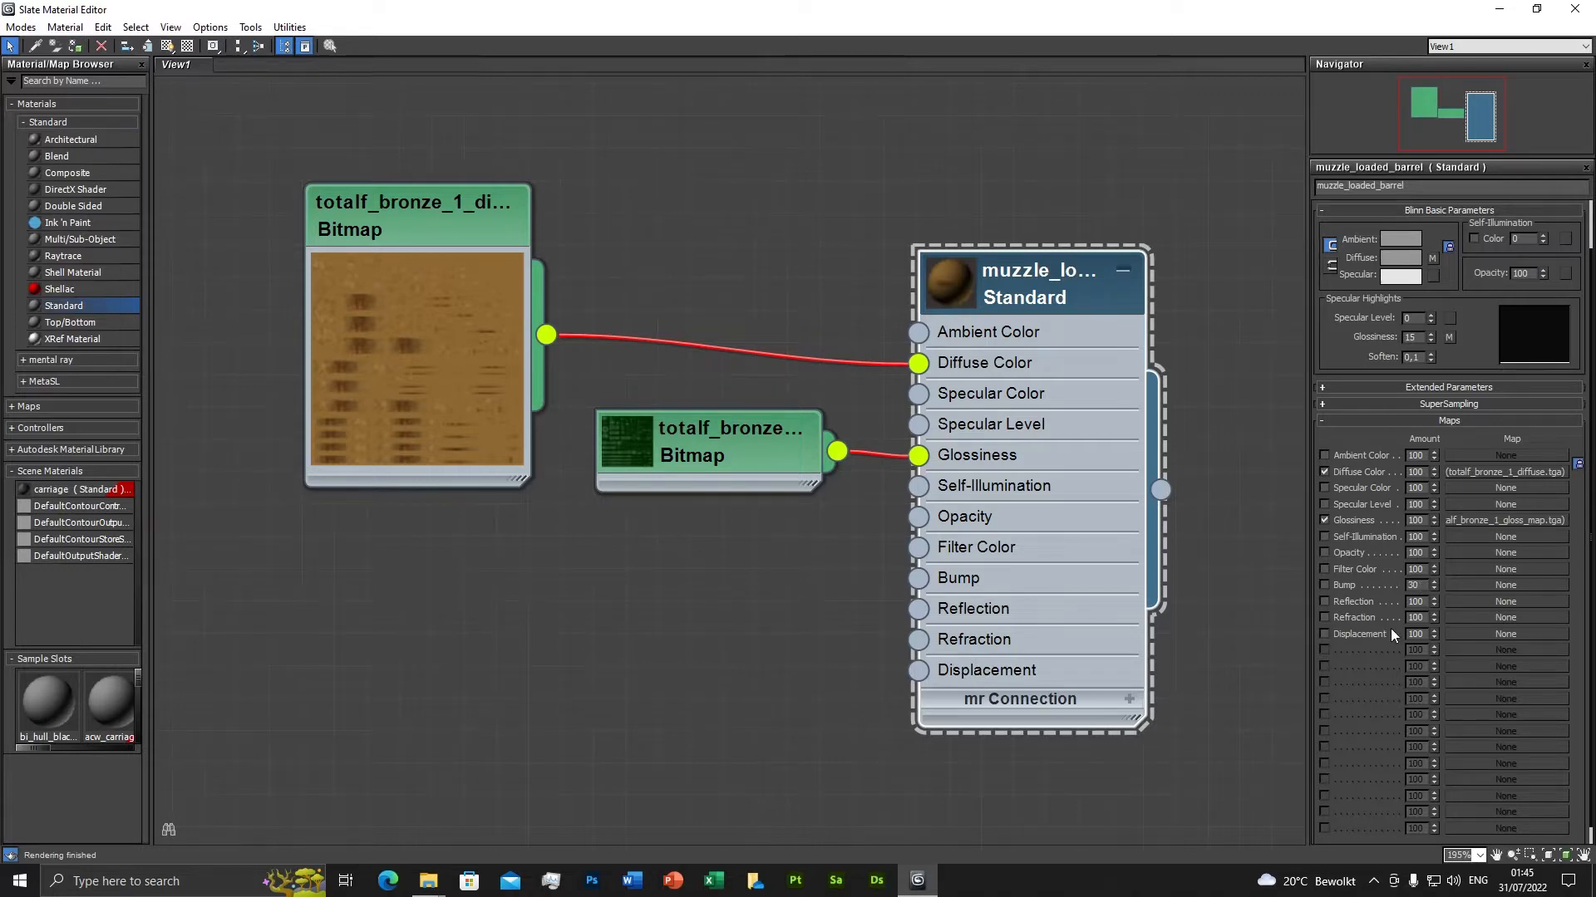
click(1469, 583)
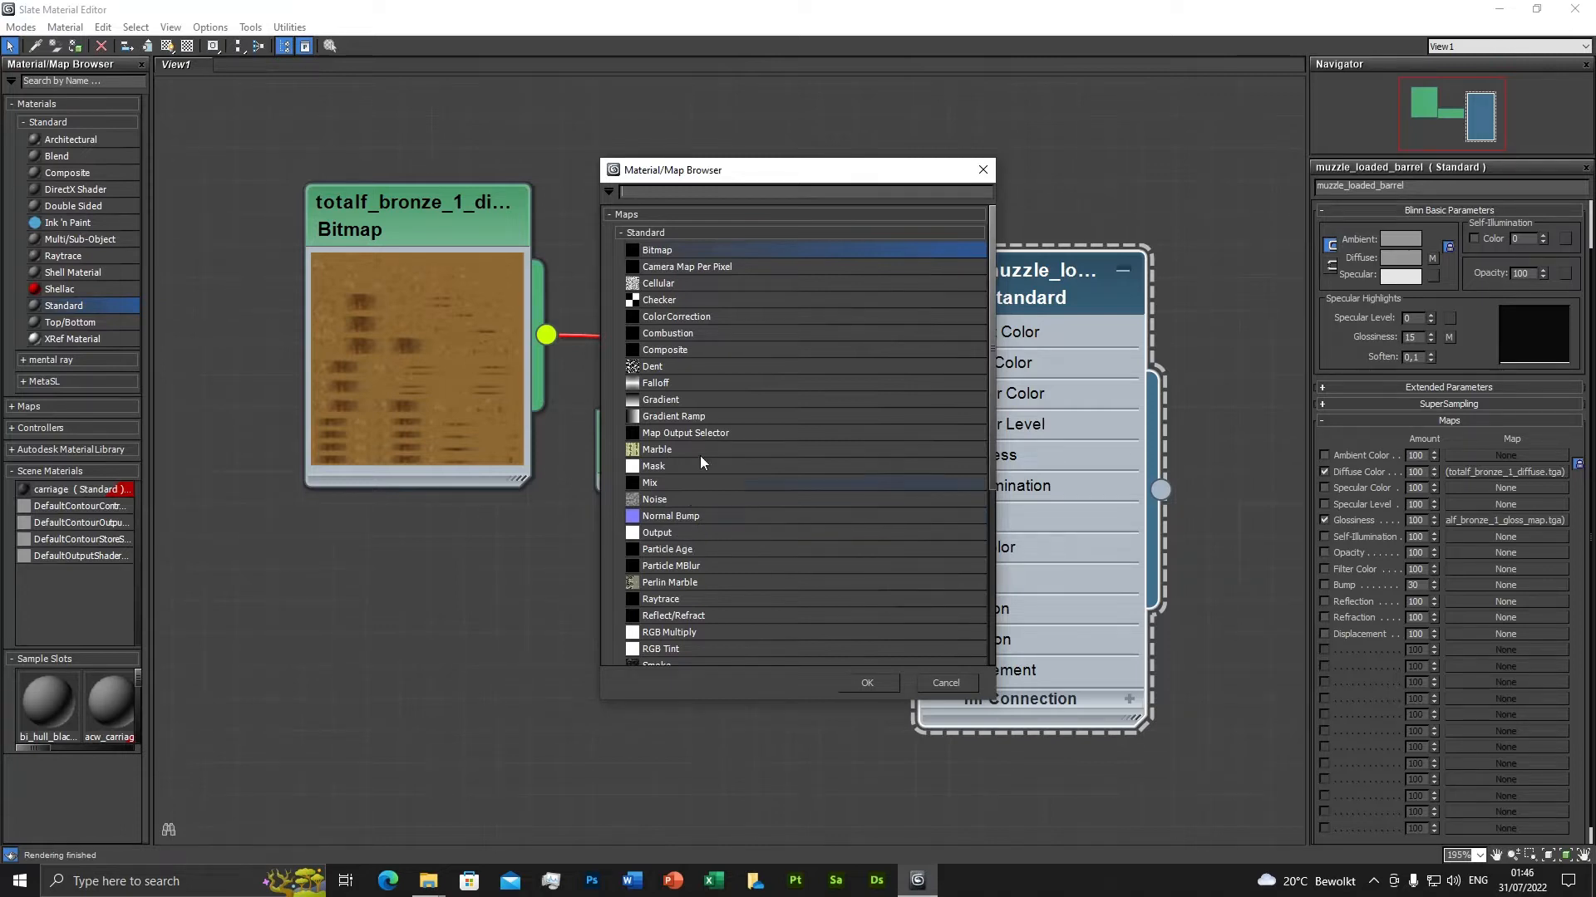
double_click(656, 250)
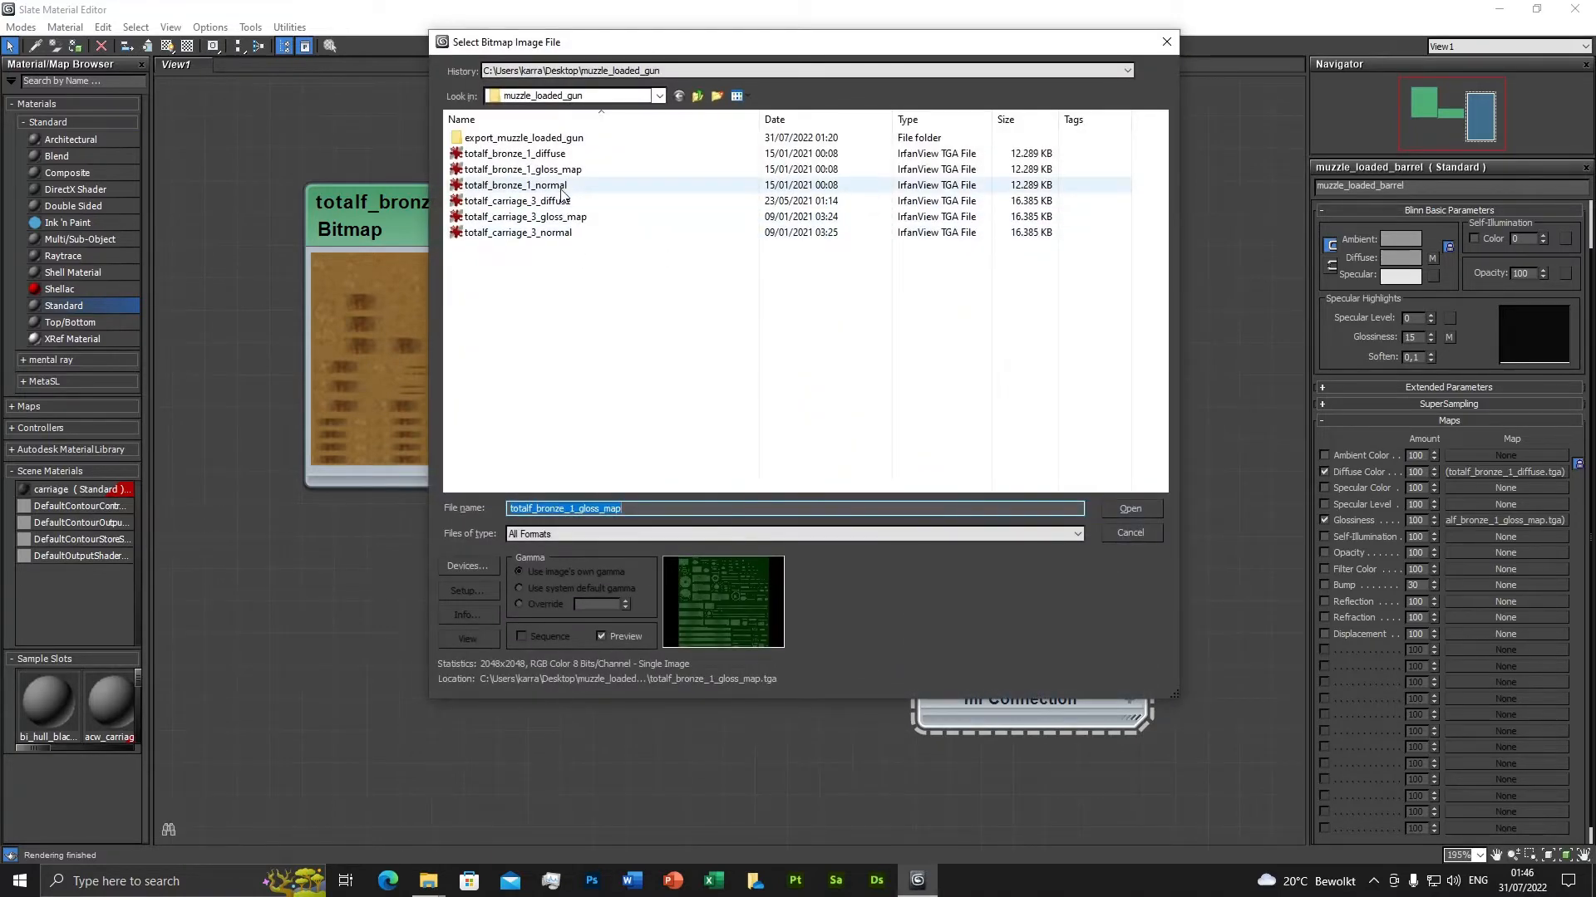
click(563, 190)
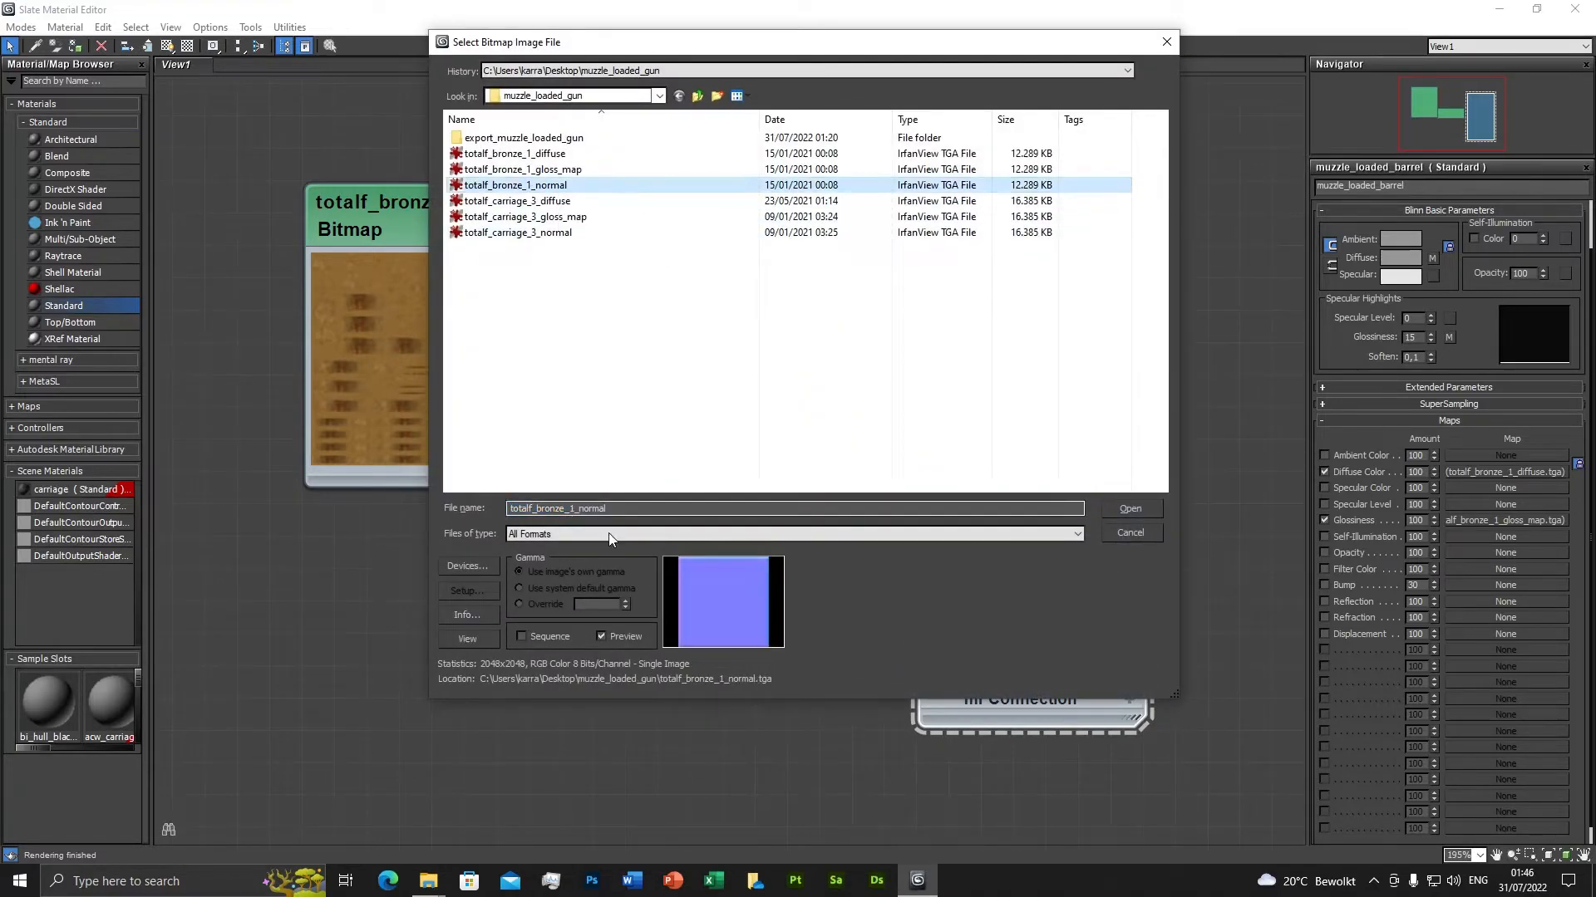
double_click(580, 508)
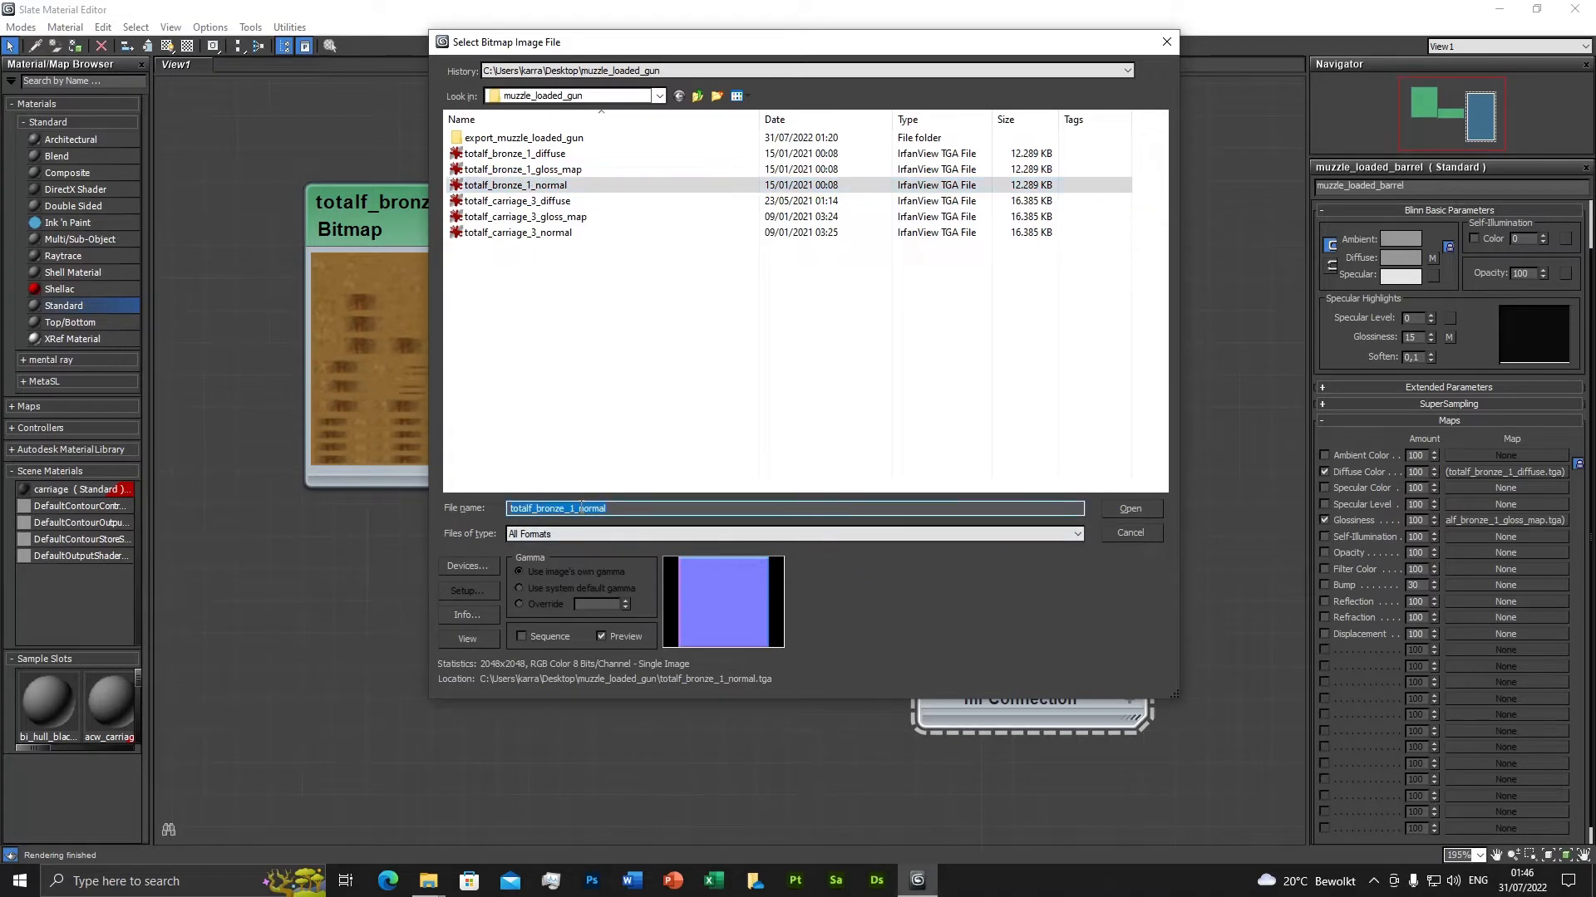
right_click(580, 507)
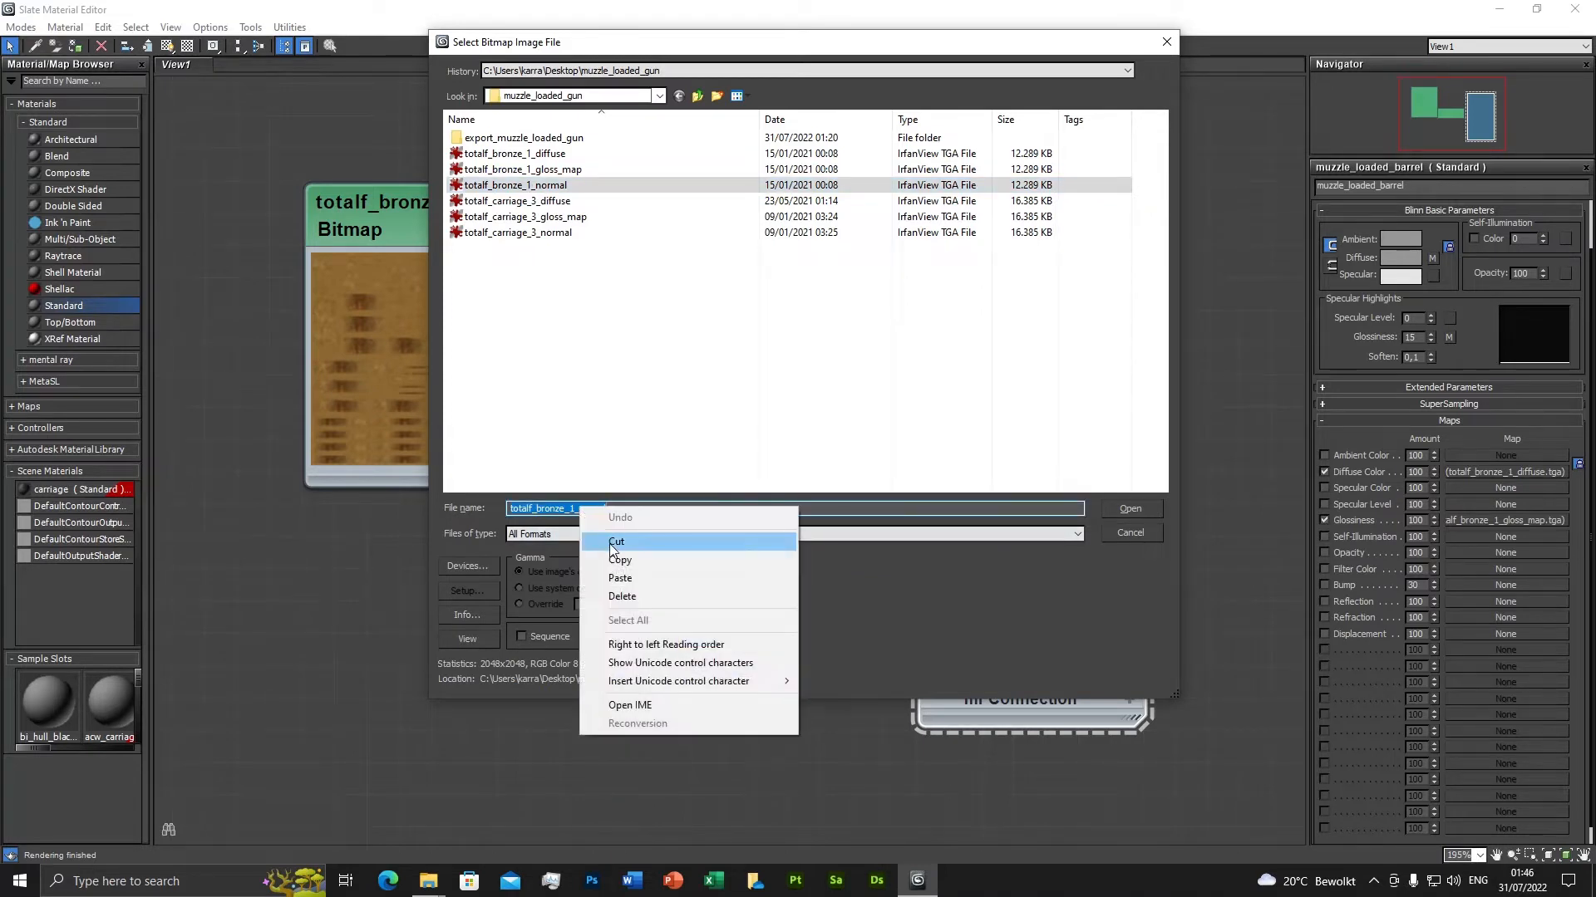
click(610, 558)
click(526, 190)
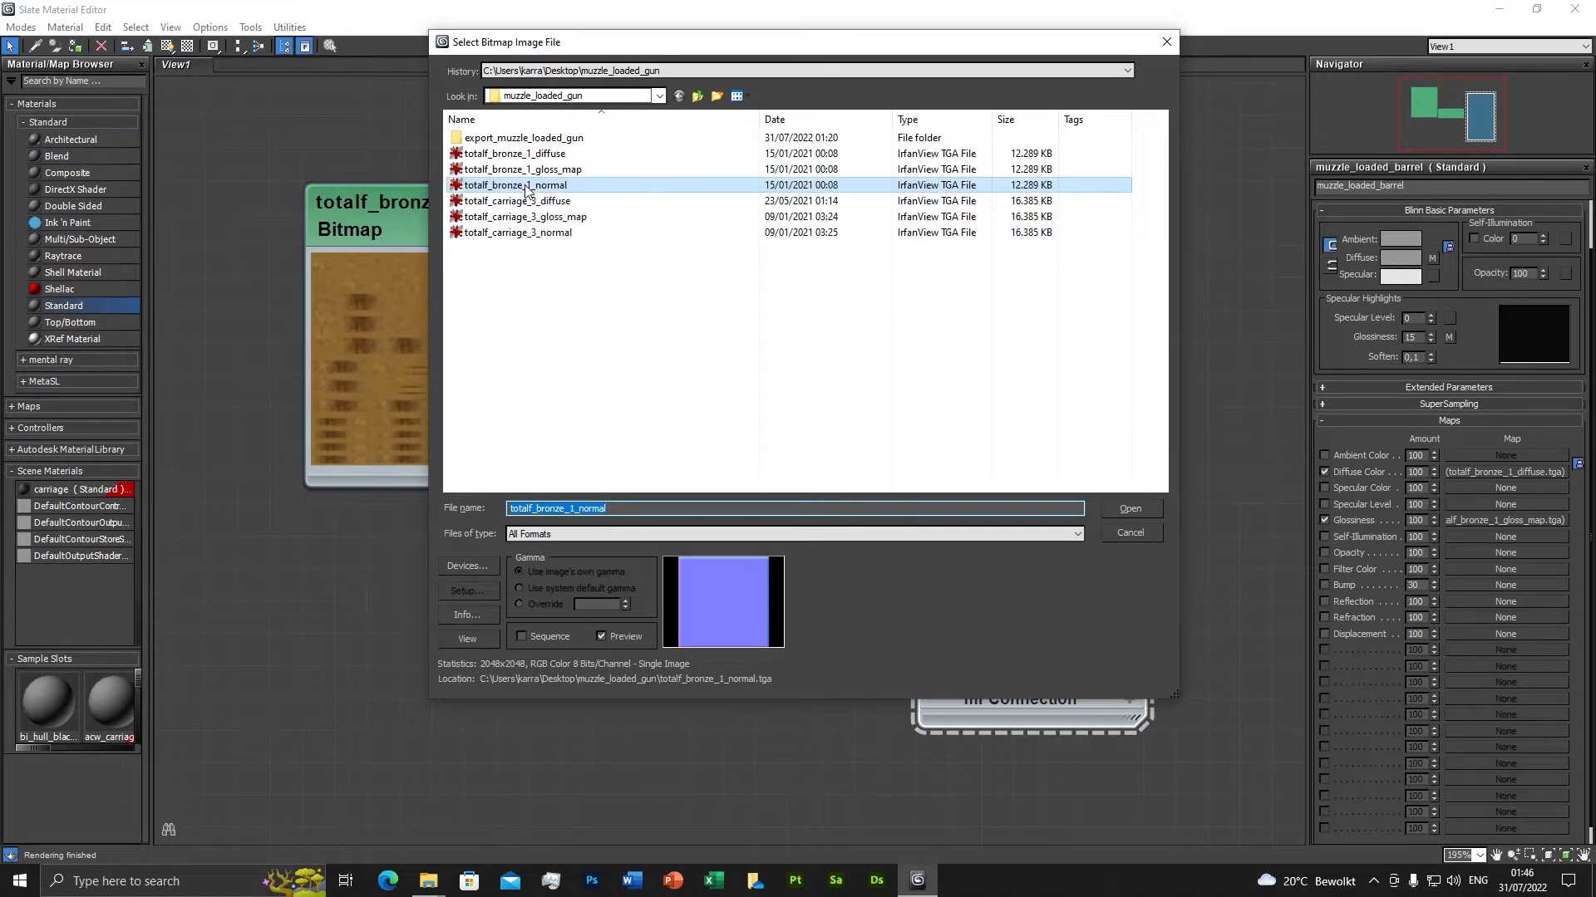
double_click(526, 186)
Rename the normal bitmap node as totalf_bronze_1_normal, and reselect the muzzle_loaded_barrel material.
double_click(605, 565)
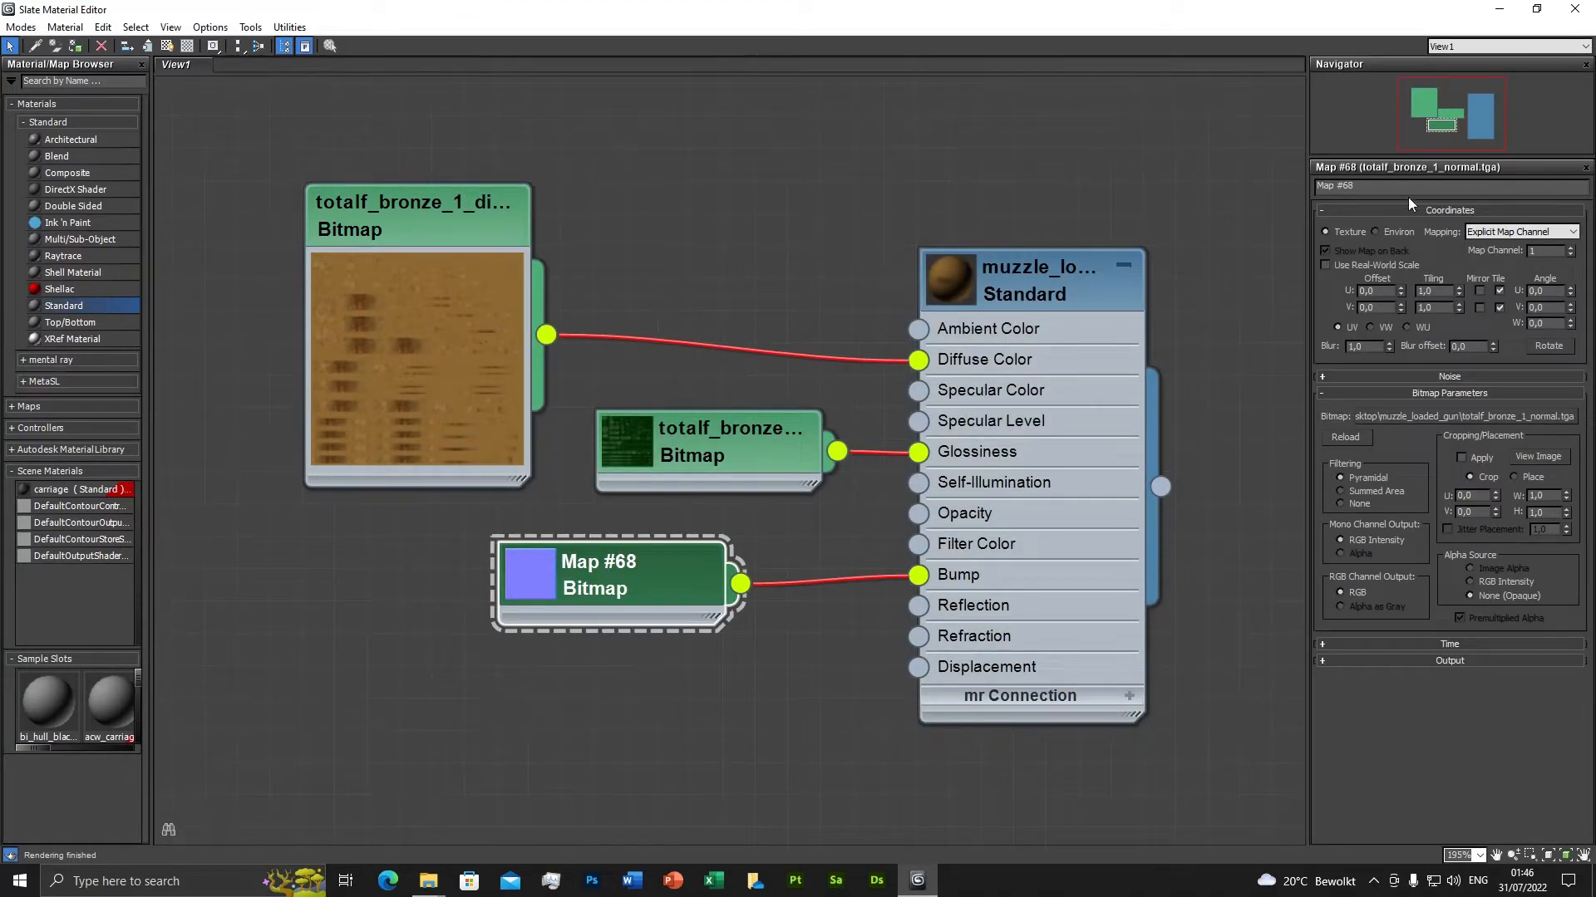
drag(1371, 186, 1302, 189)
key(ctrl+v)
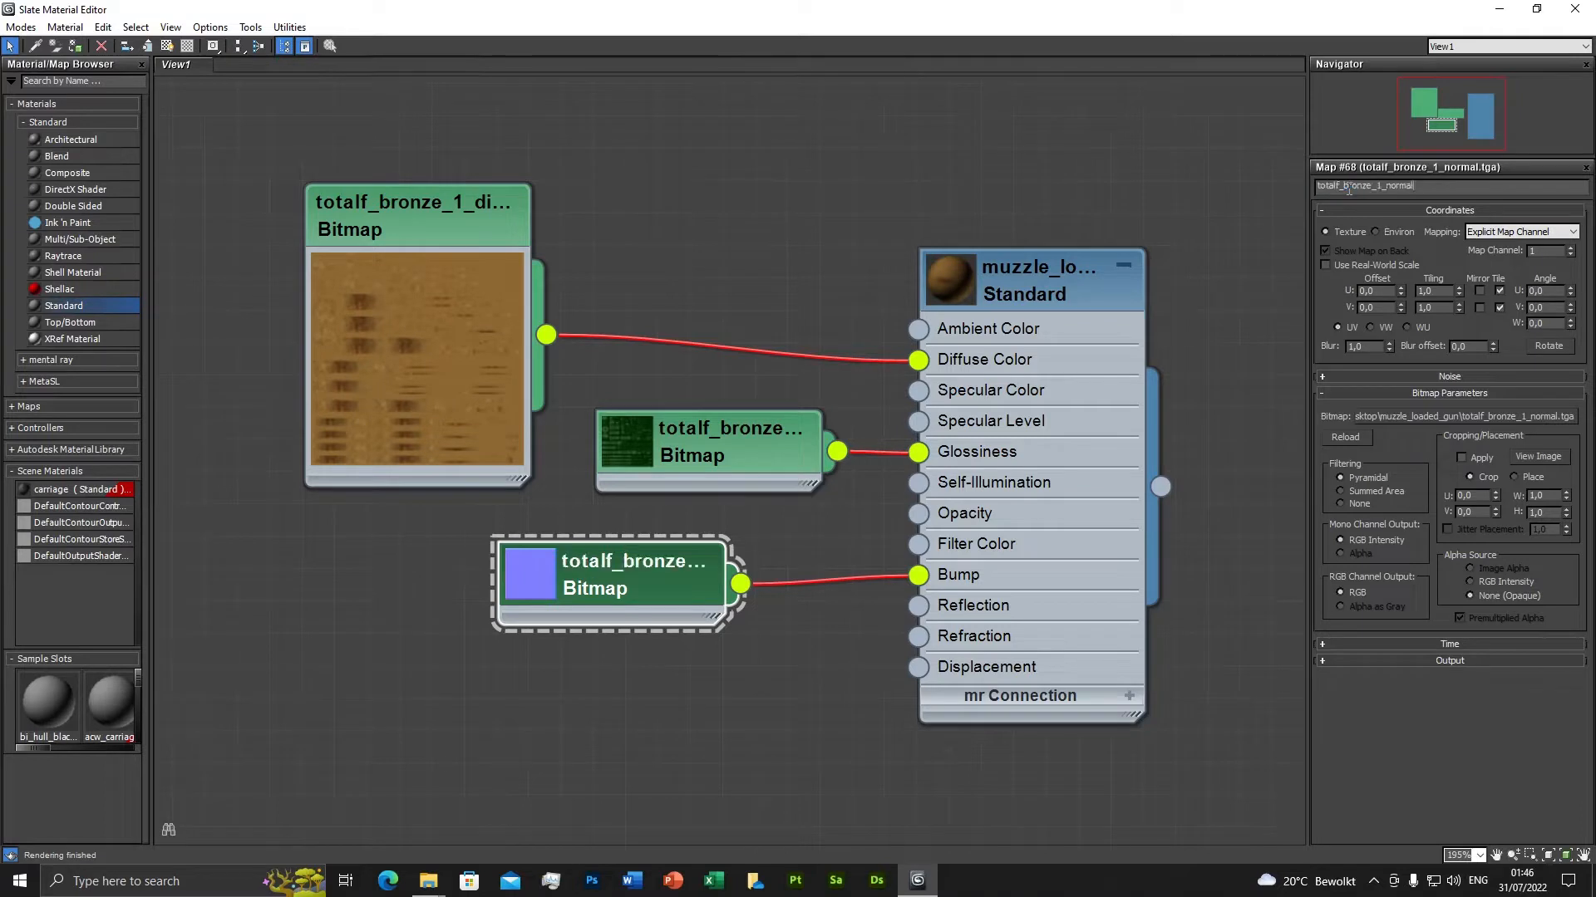
double_click(1349, 189)
click(1010, 275)
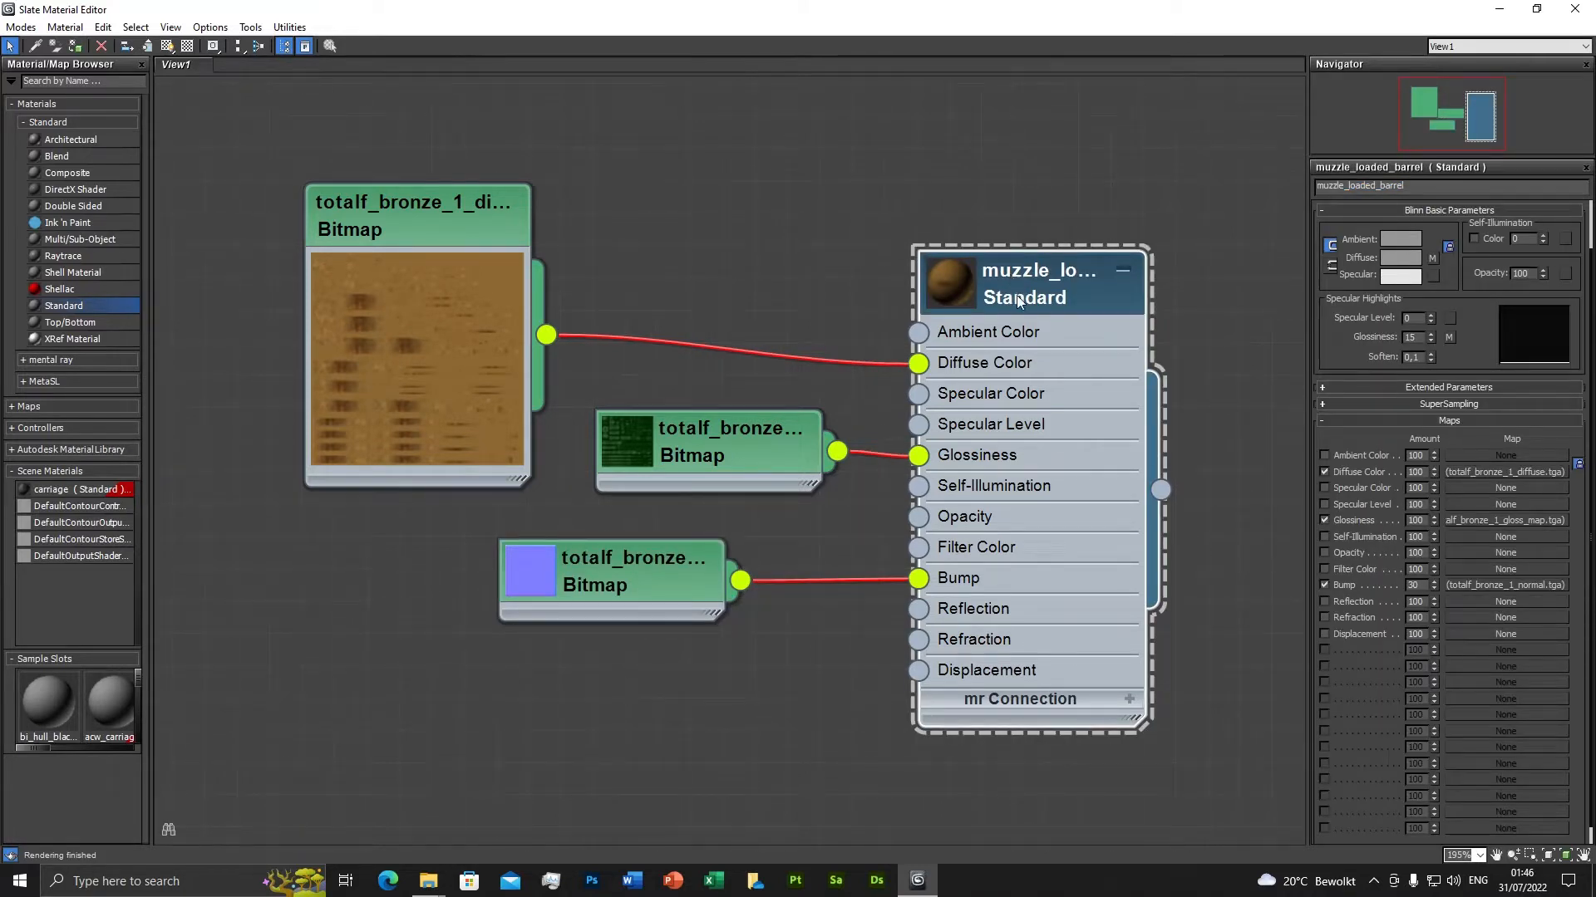
View the barrel in the perspective viewport, restore the Slate Material Editor and open the diffuse bitmap's parameters.
click(1574, 9)
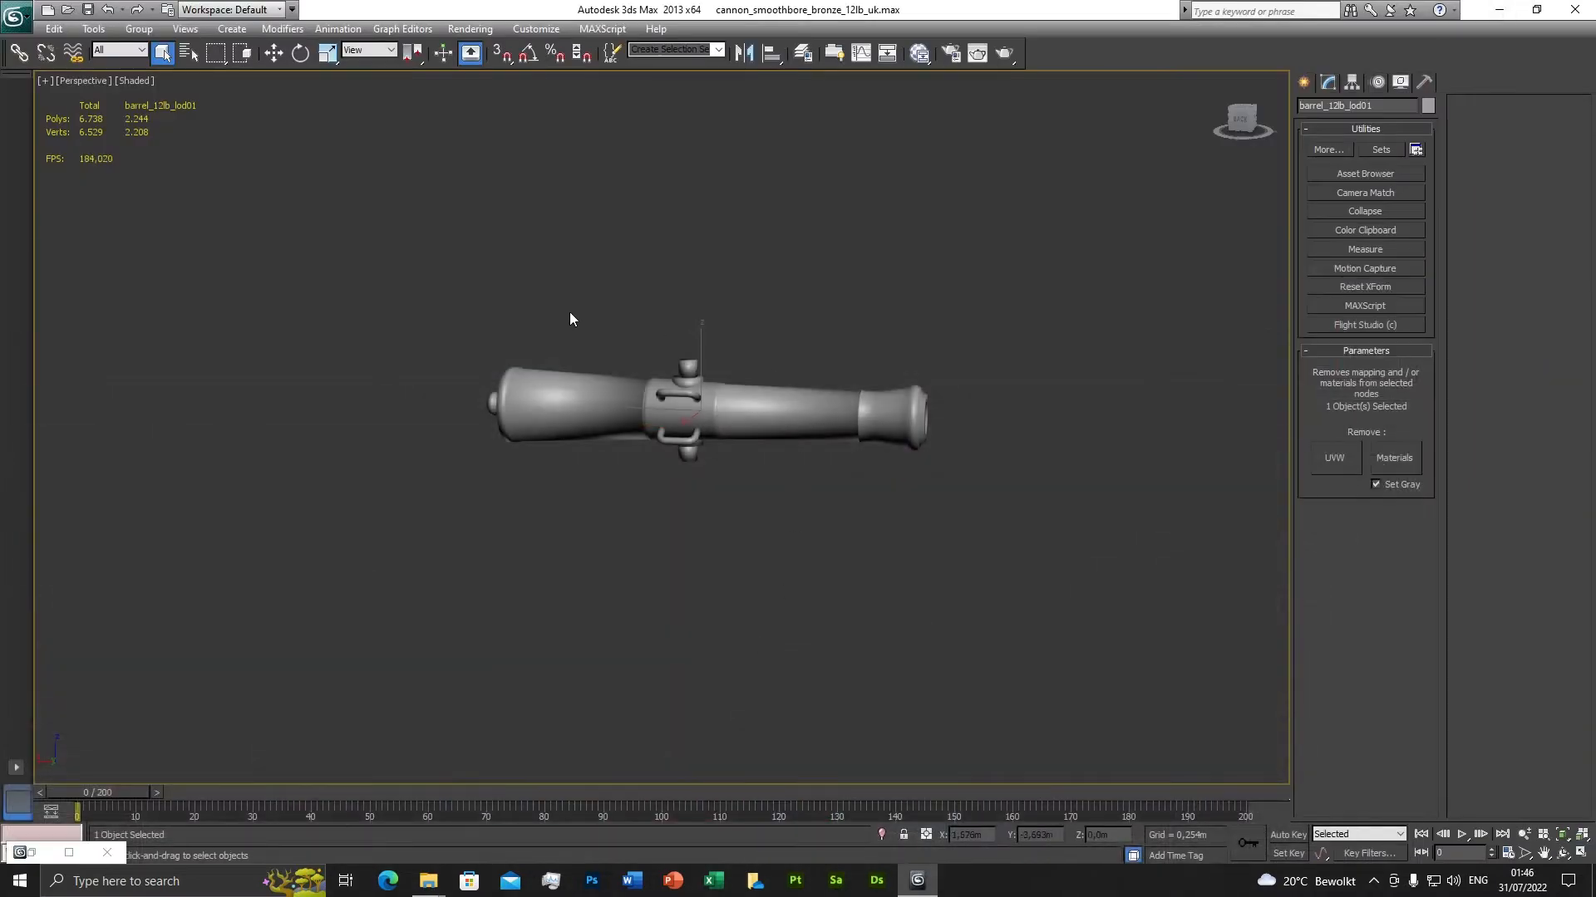
click(69, 852)
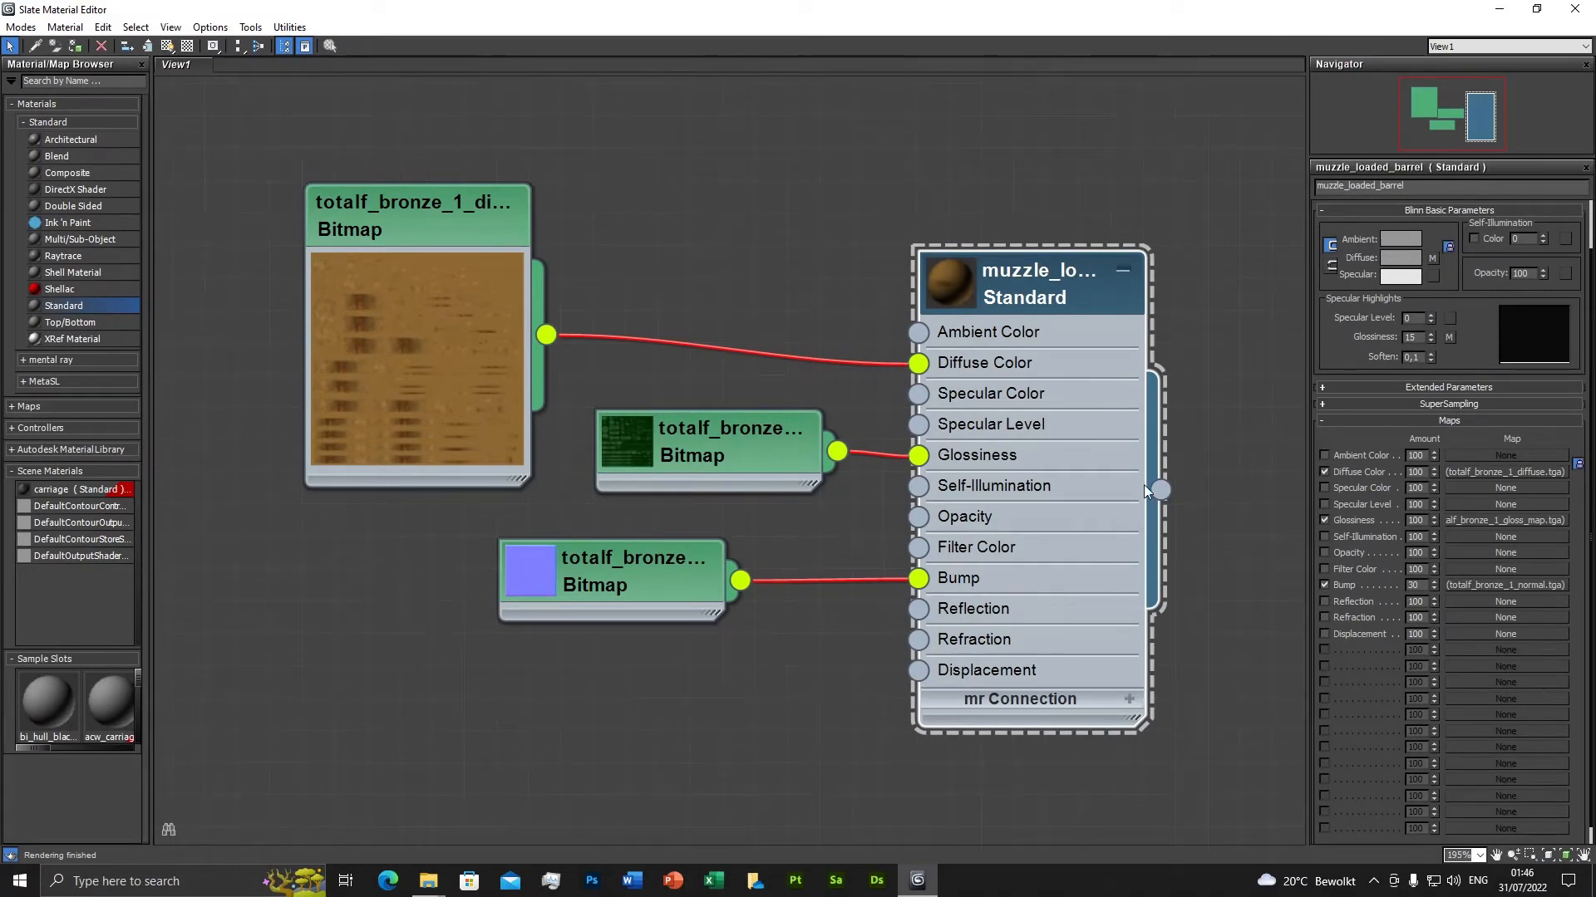
double_click(422, 202)
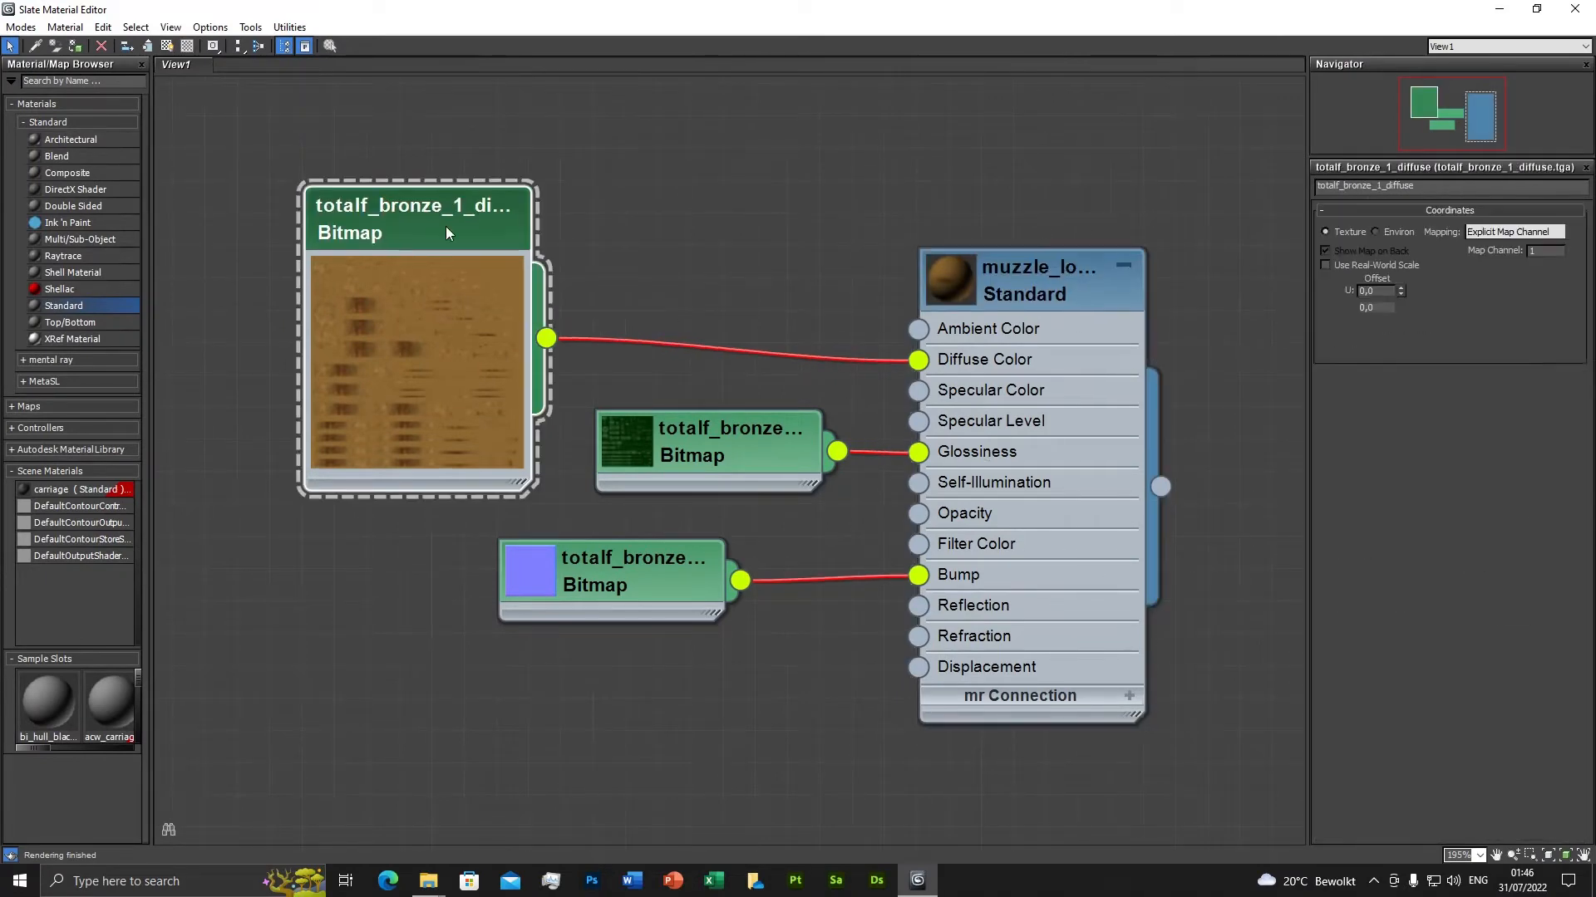
Assign the muzzle_loaded_barrel material to the selected barrel, show its texture in the perspective viewport and close the Slate Material Editor.
double_click(1037, 281)
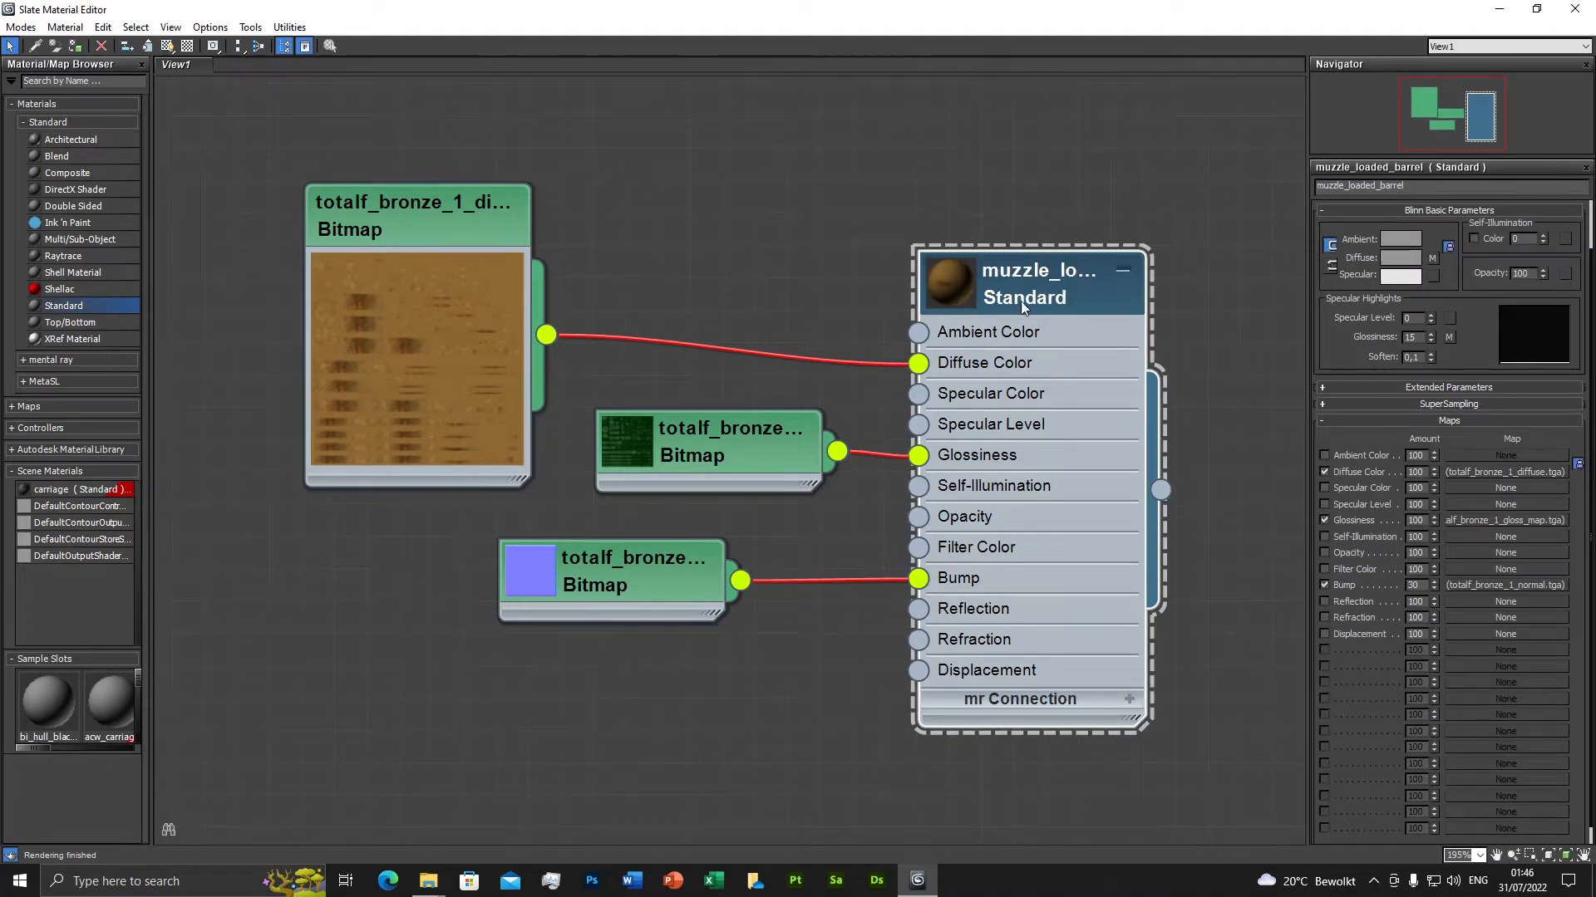
click(75, 46)
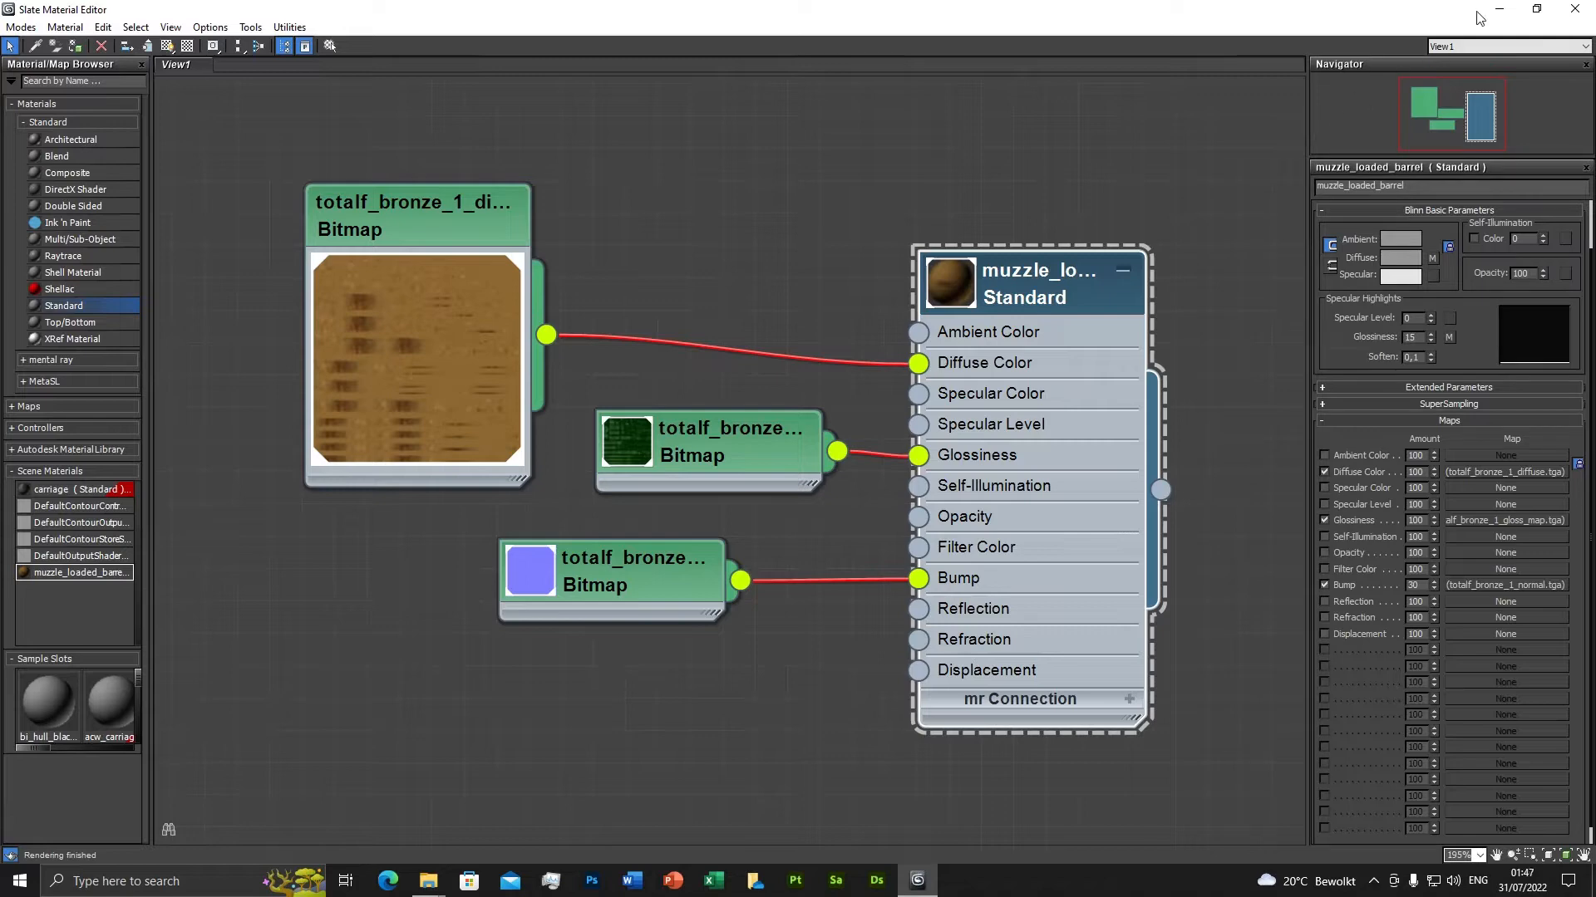
click(1539, 12)
drag(821, 100, 1317, 164)
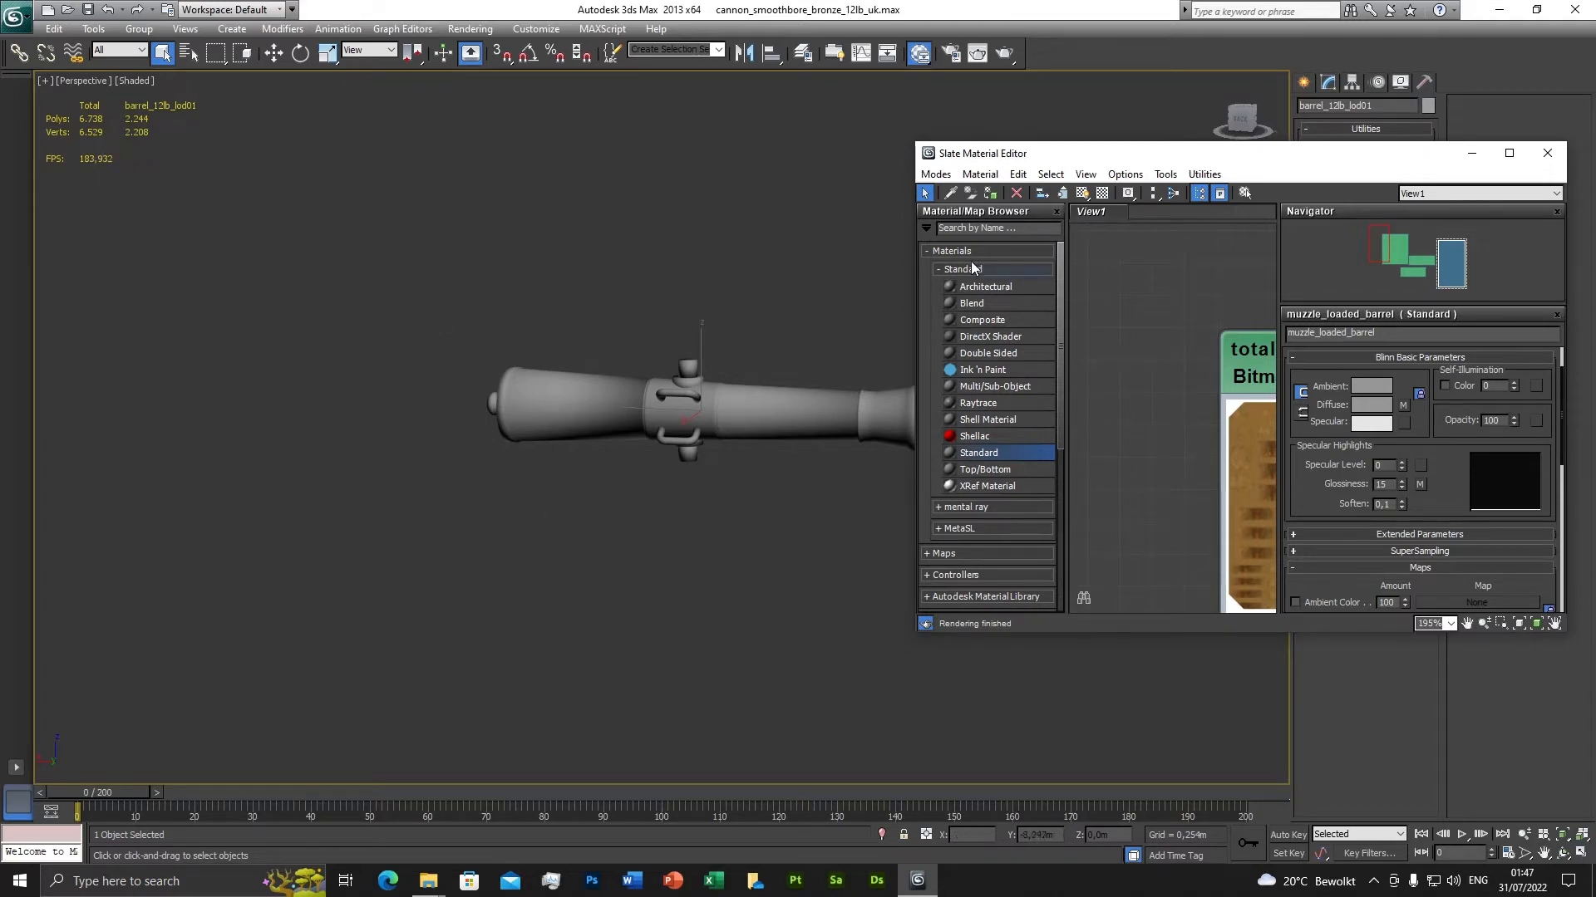
click(1082, 194)
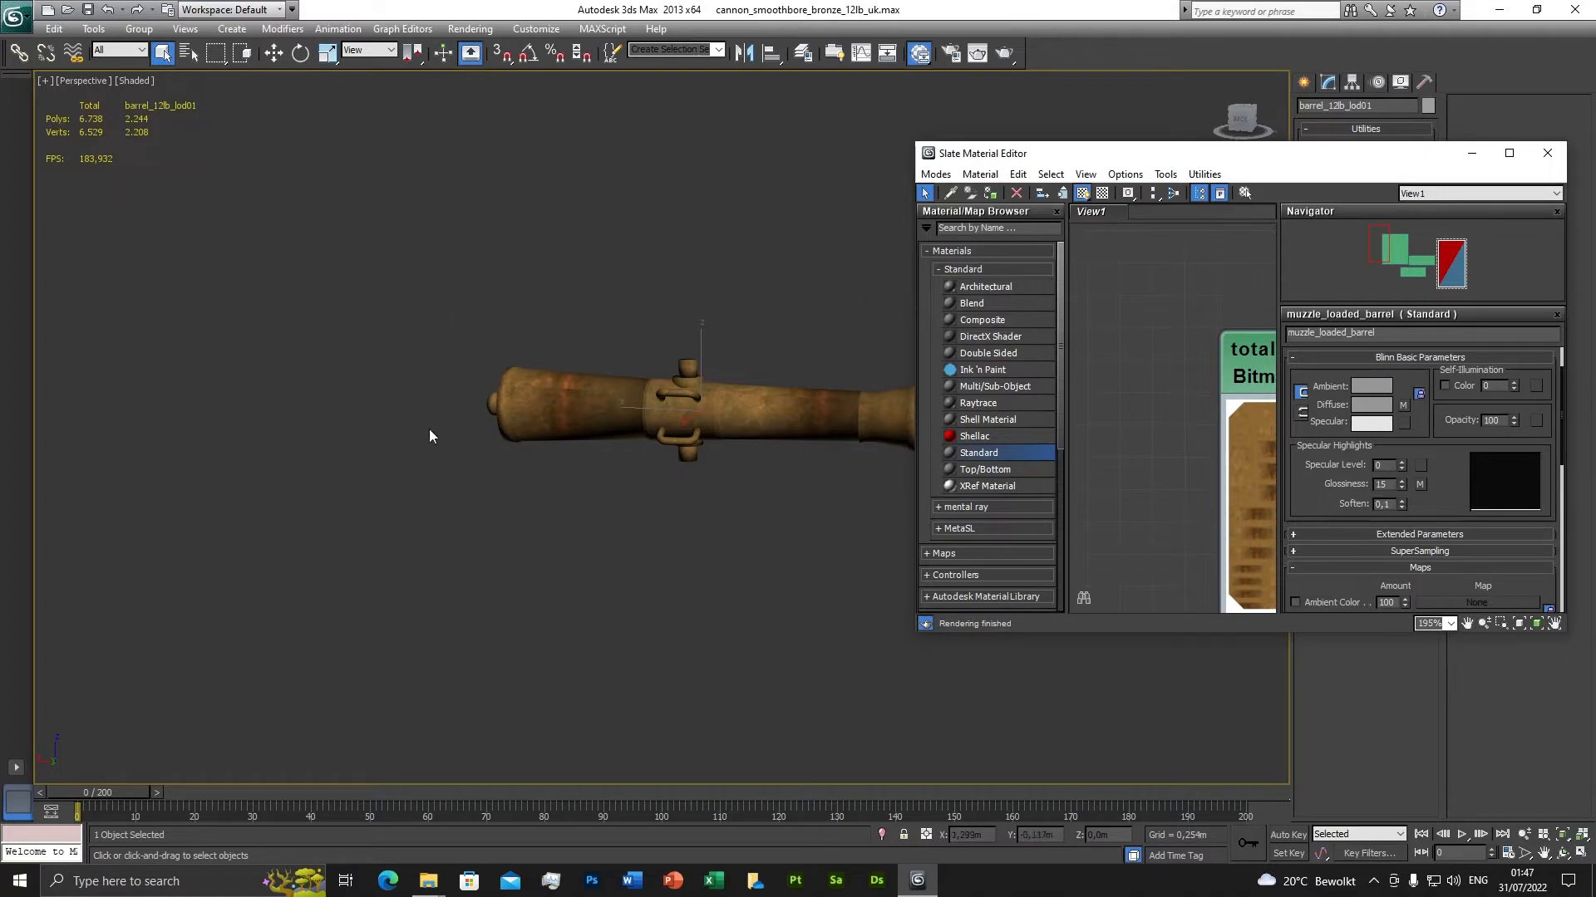
drag(1275, 156, 677, 147)
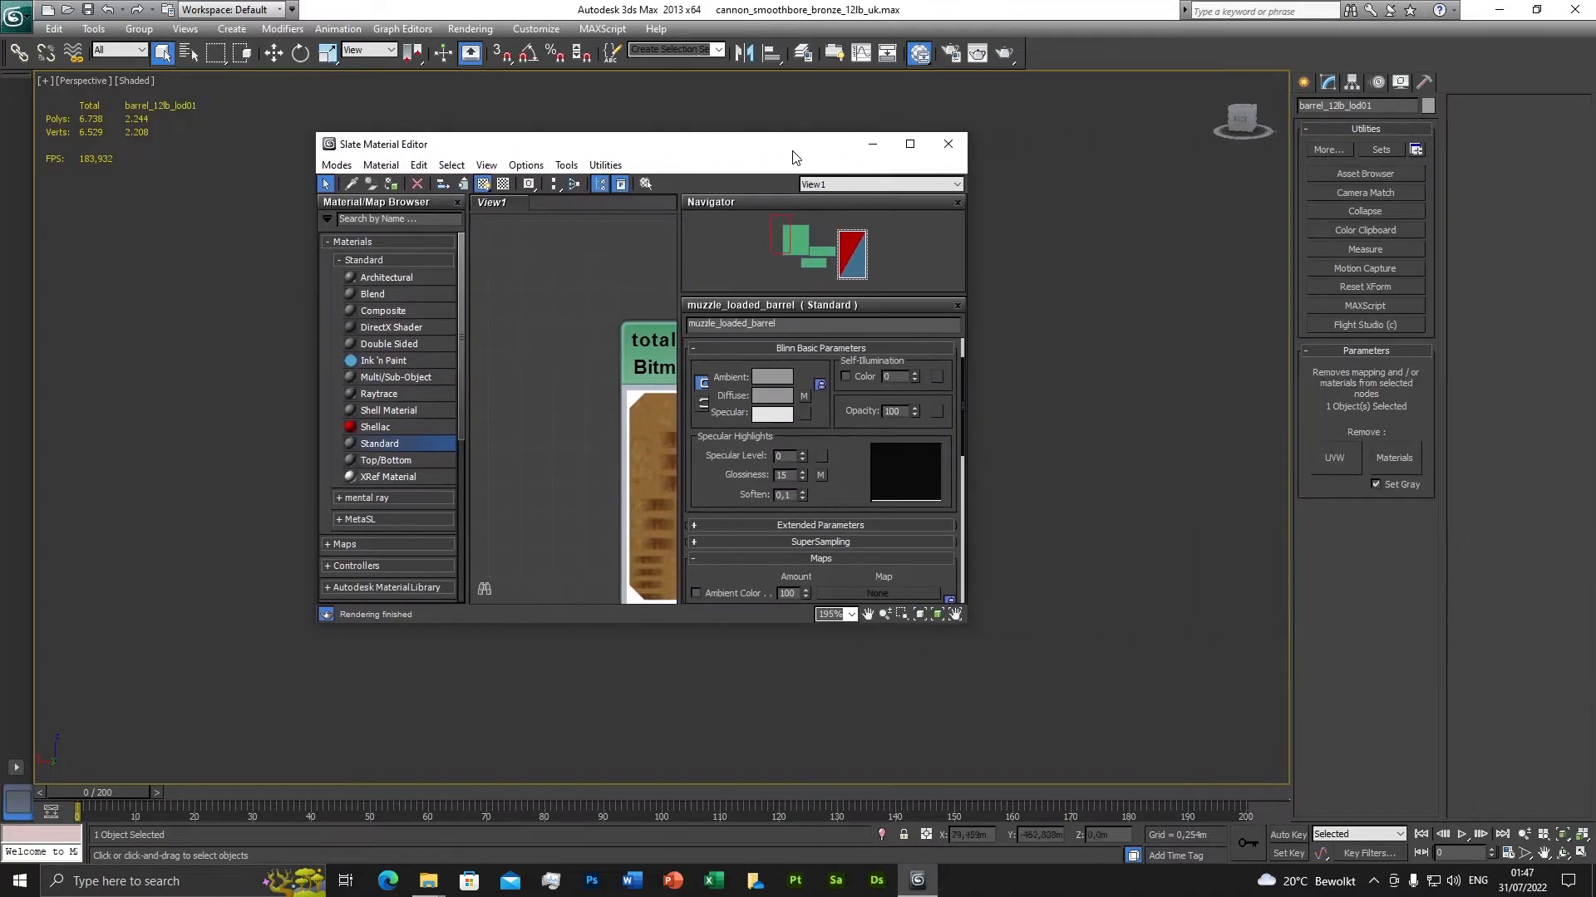
click(947, 144)
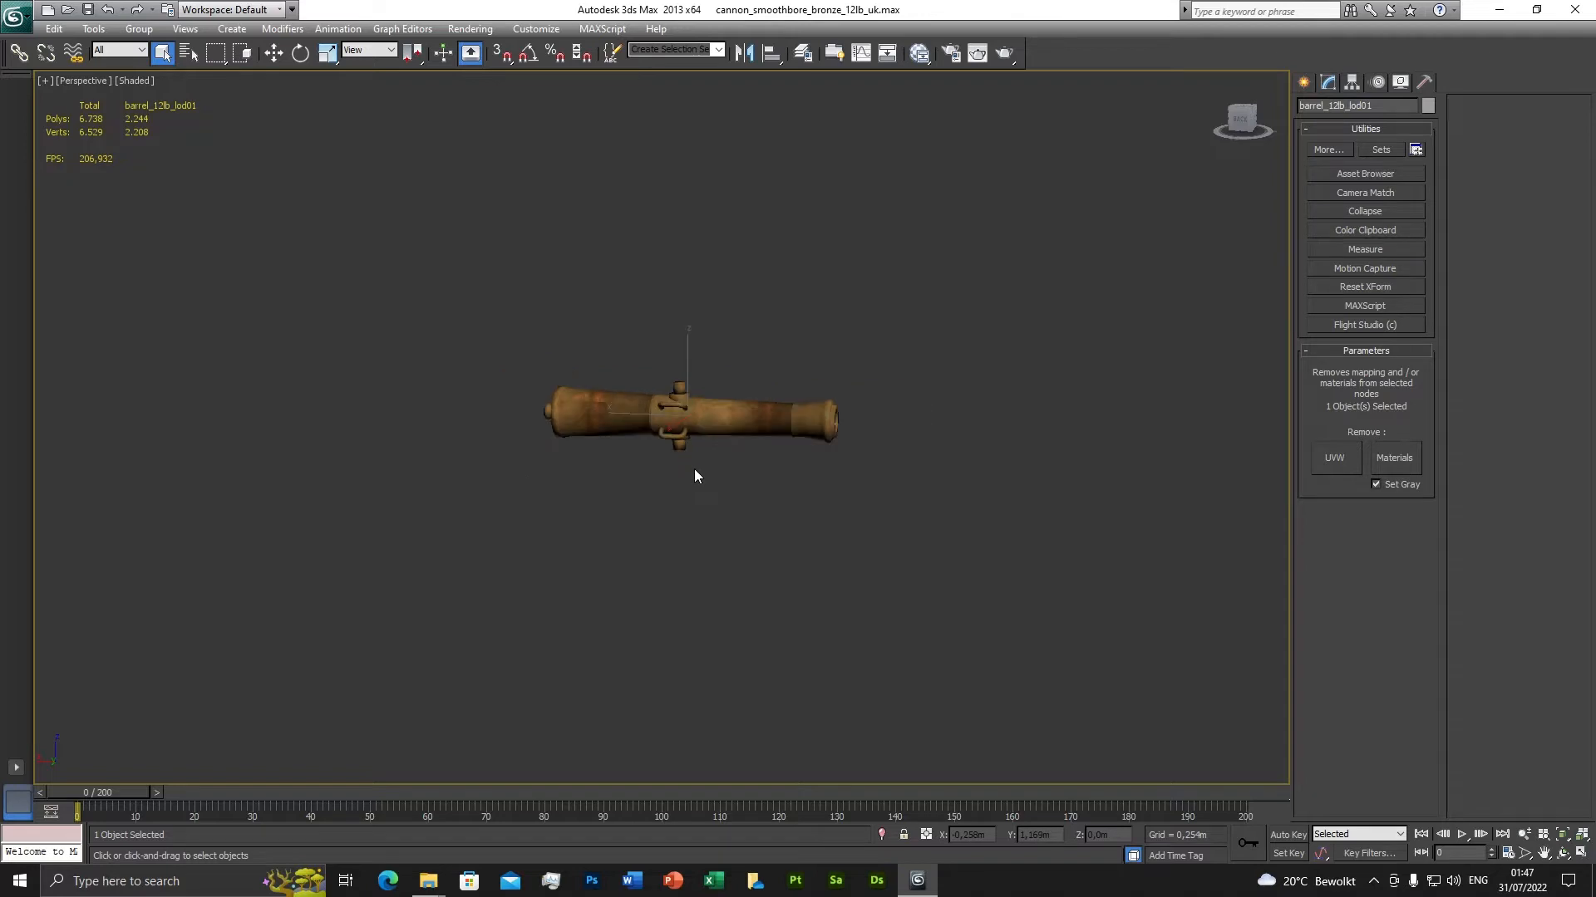
Hide the barrel_12lb layer, unhide the carriage layer and expand it to list its objects, keeping the layer manager clear of the model.
click(807, 55)
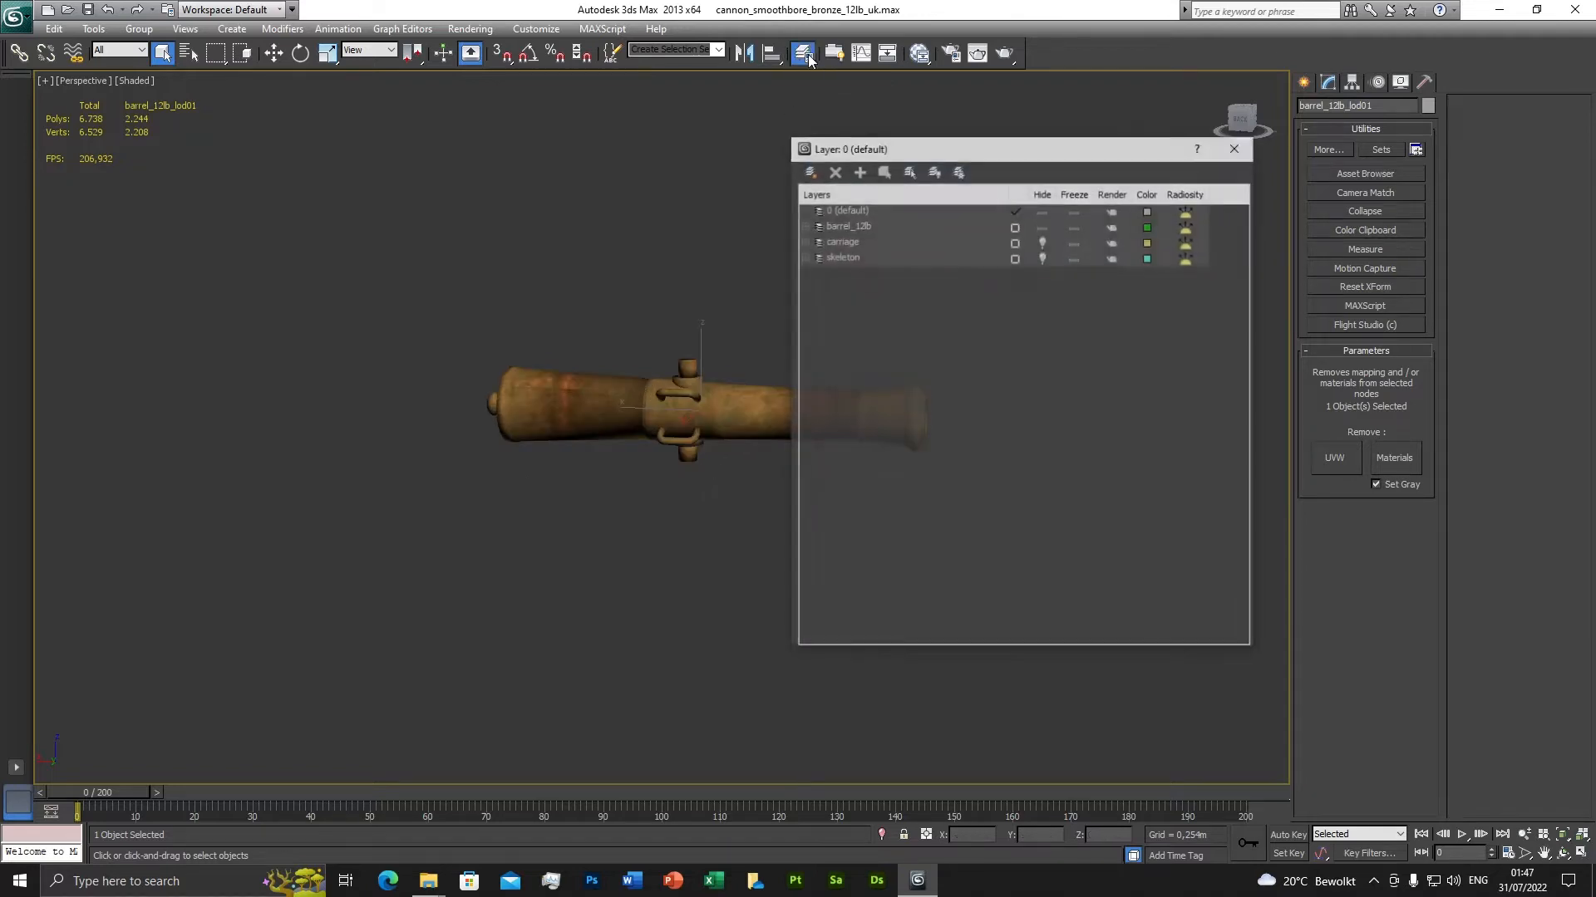
click(1236, 148)
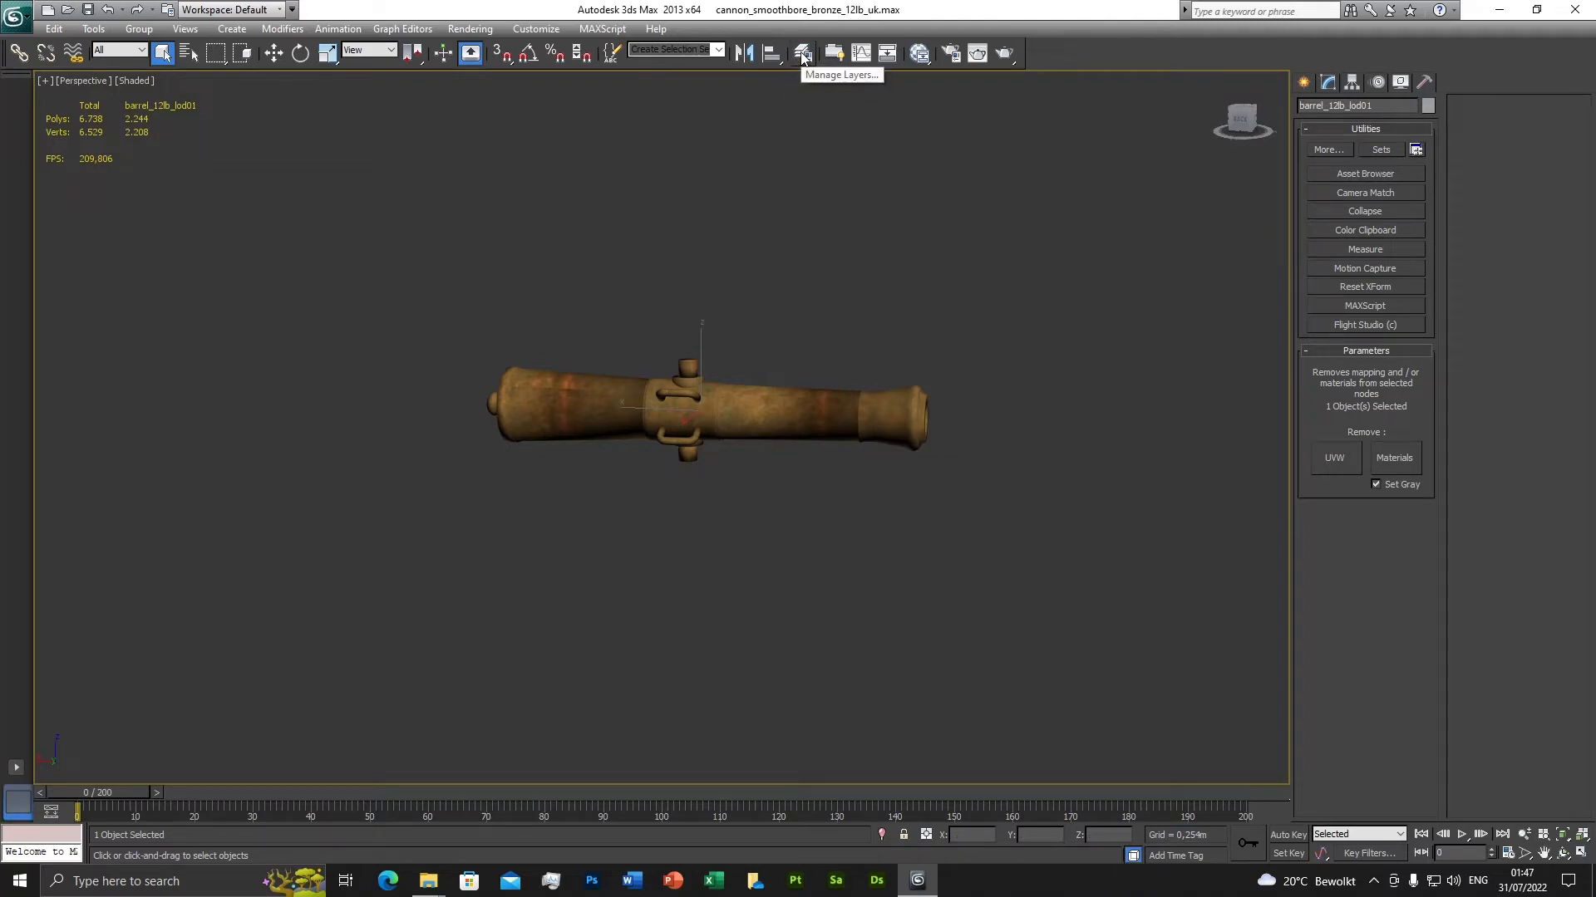
click(802, 56)
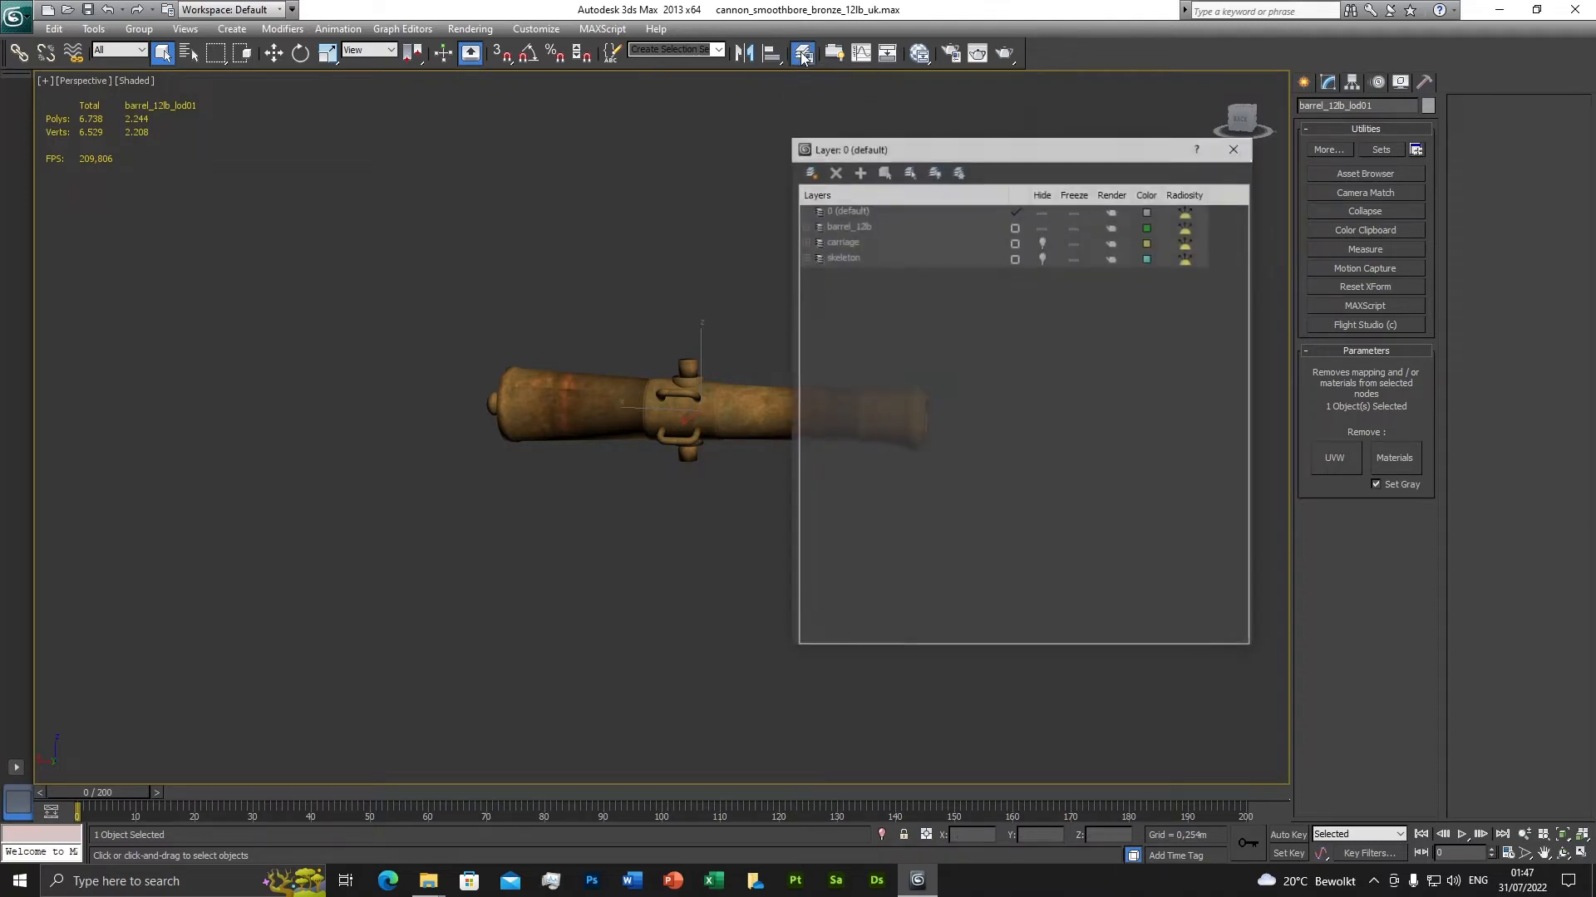
click(1042, 227)
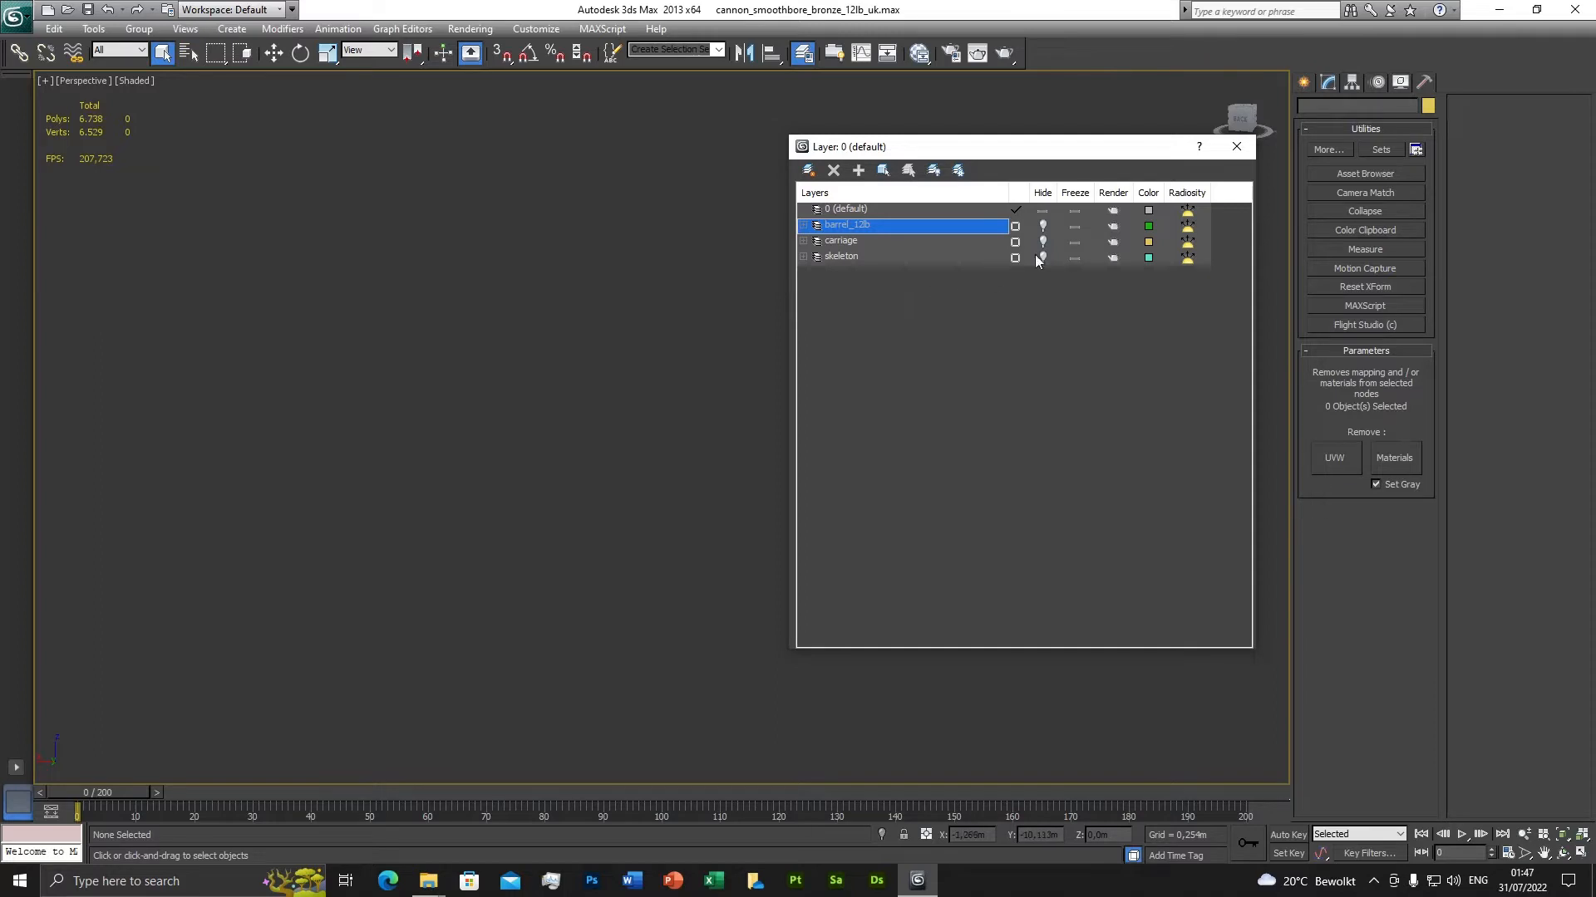
click(1044, 243)
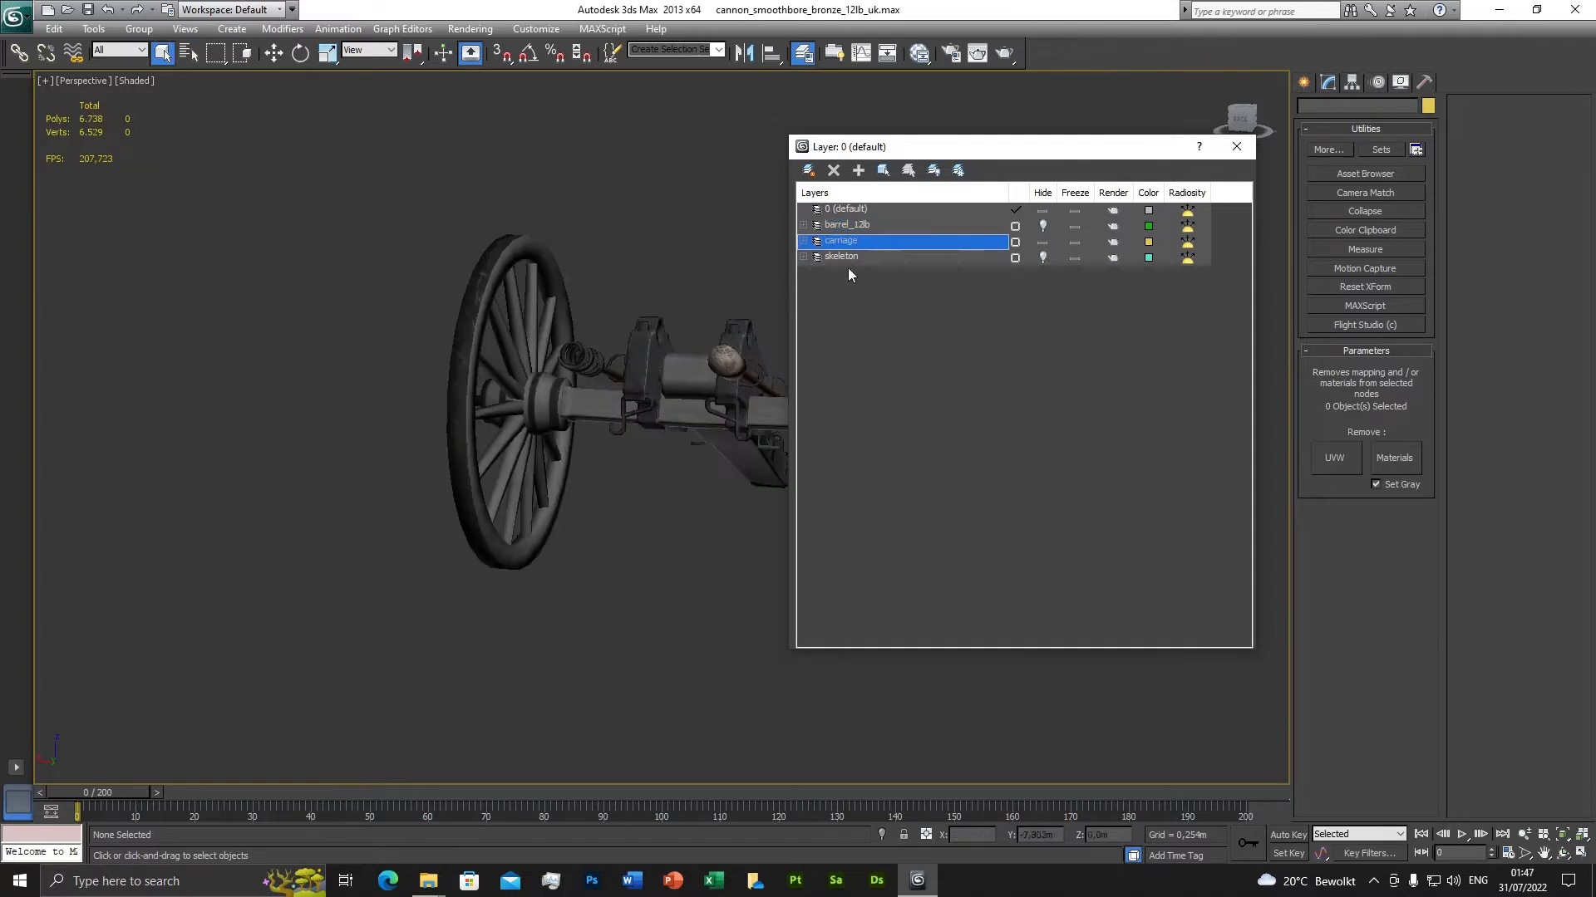
click(803, 241)
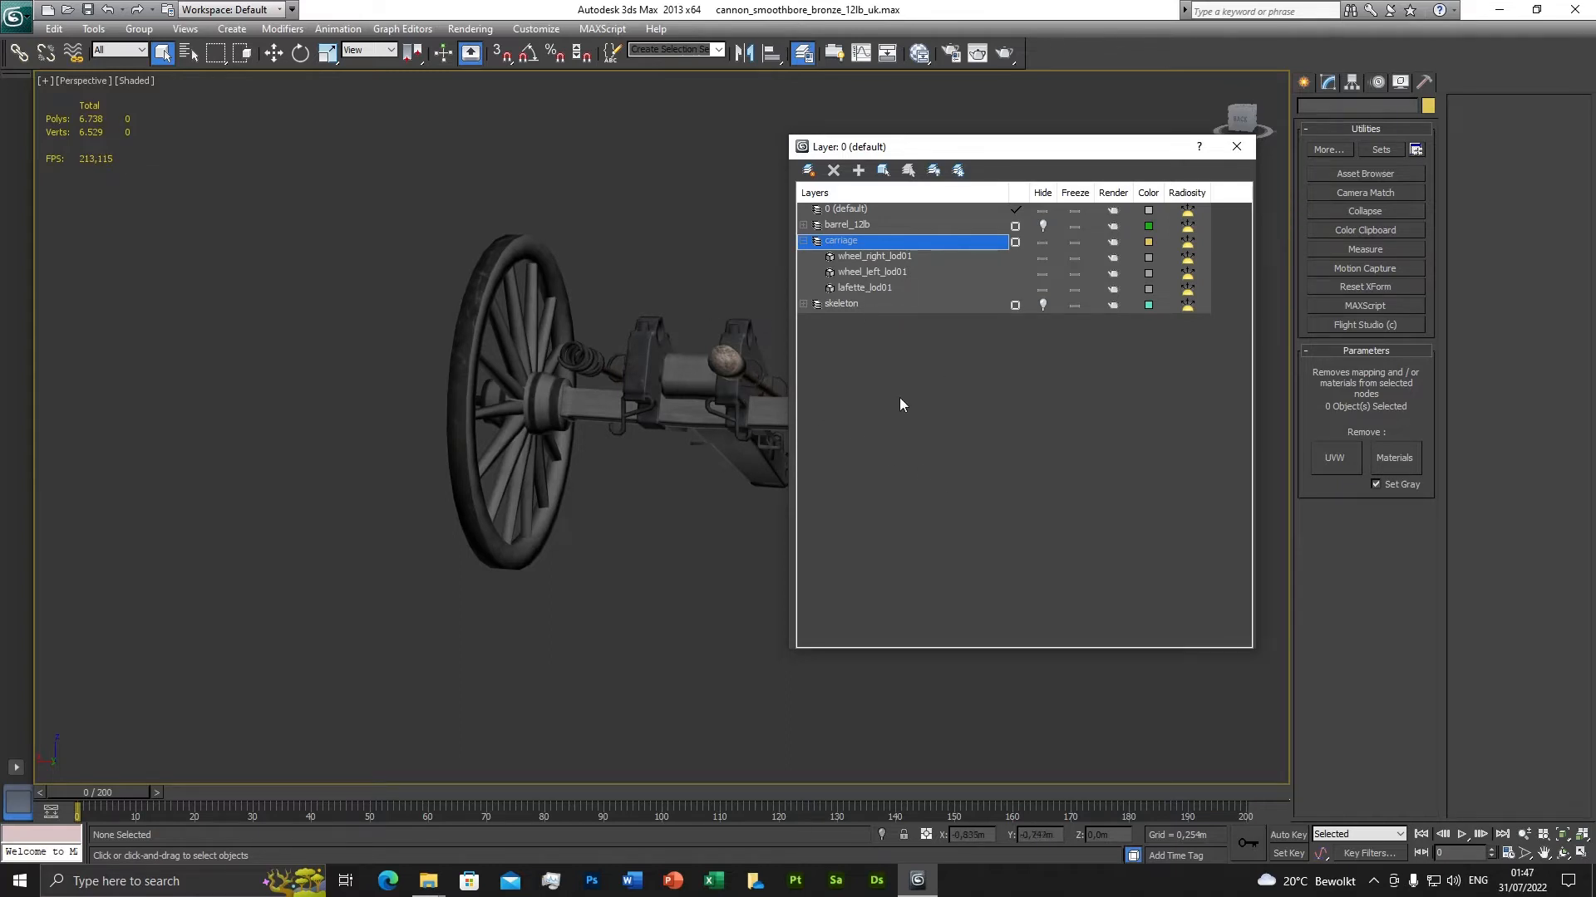
drag(984, 148, 1189, 107)
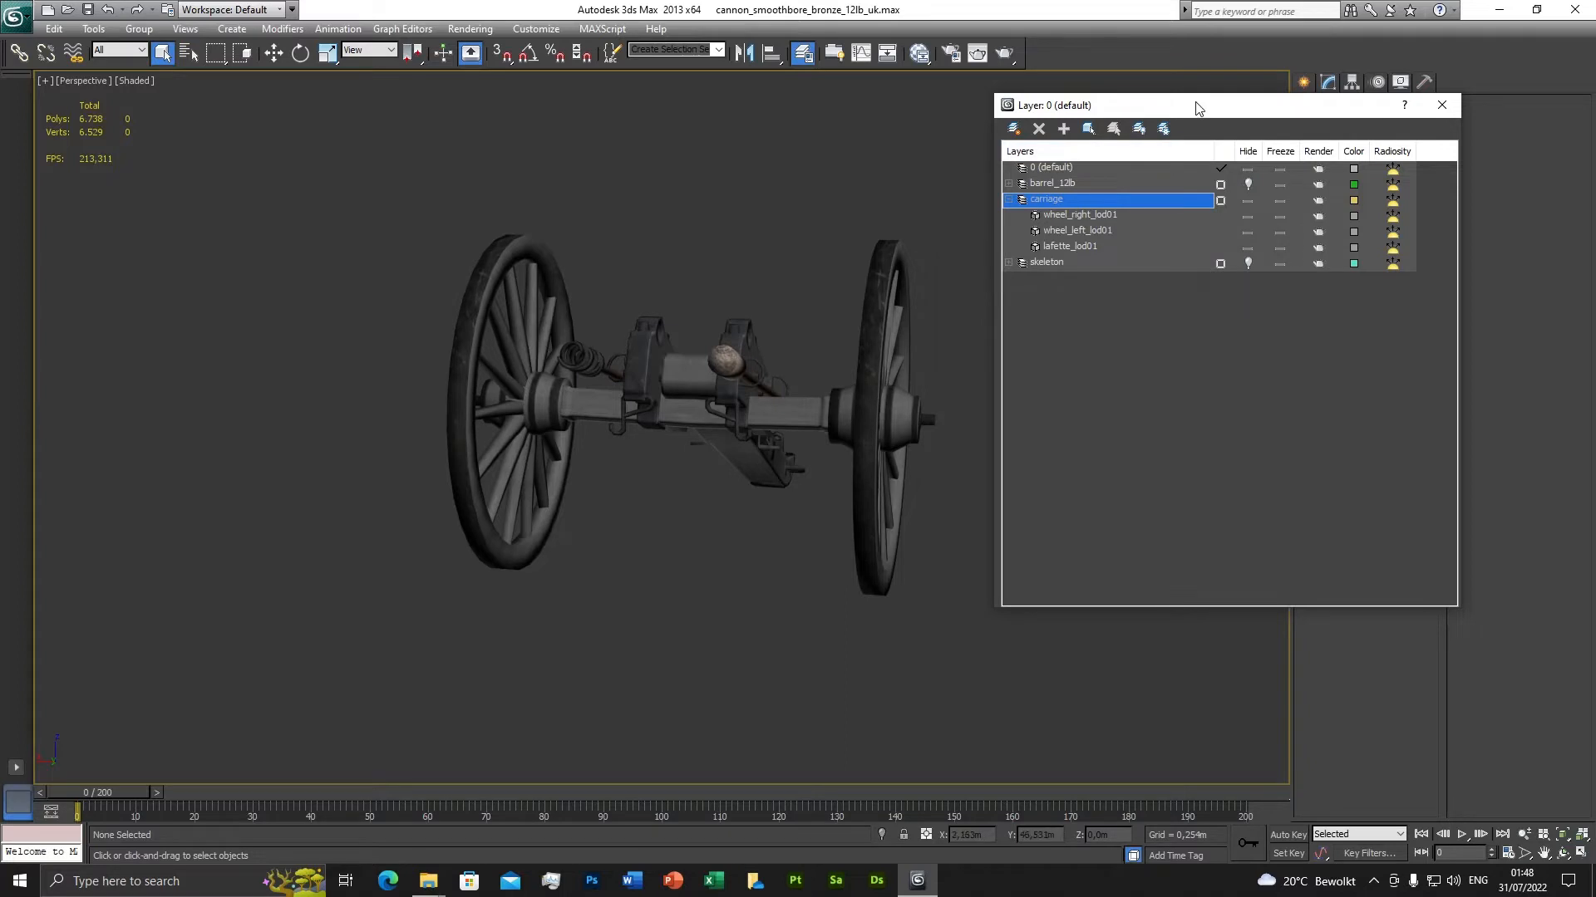
drag(1197, 107, 1301, 281)
Select the left wheel, right wheel and lafette individually in the viewport, and select wheel_right_lod01 by name from the scene list.
click(876, 312)
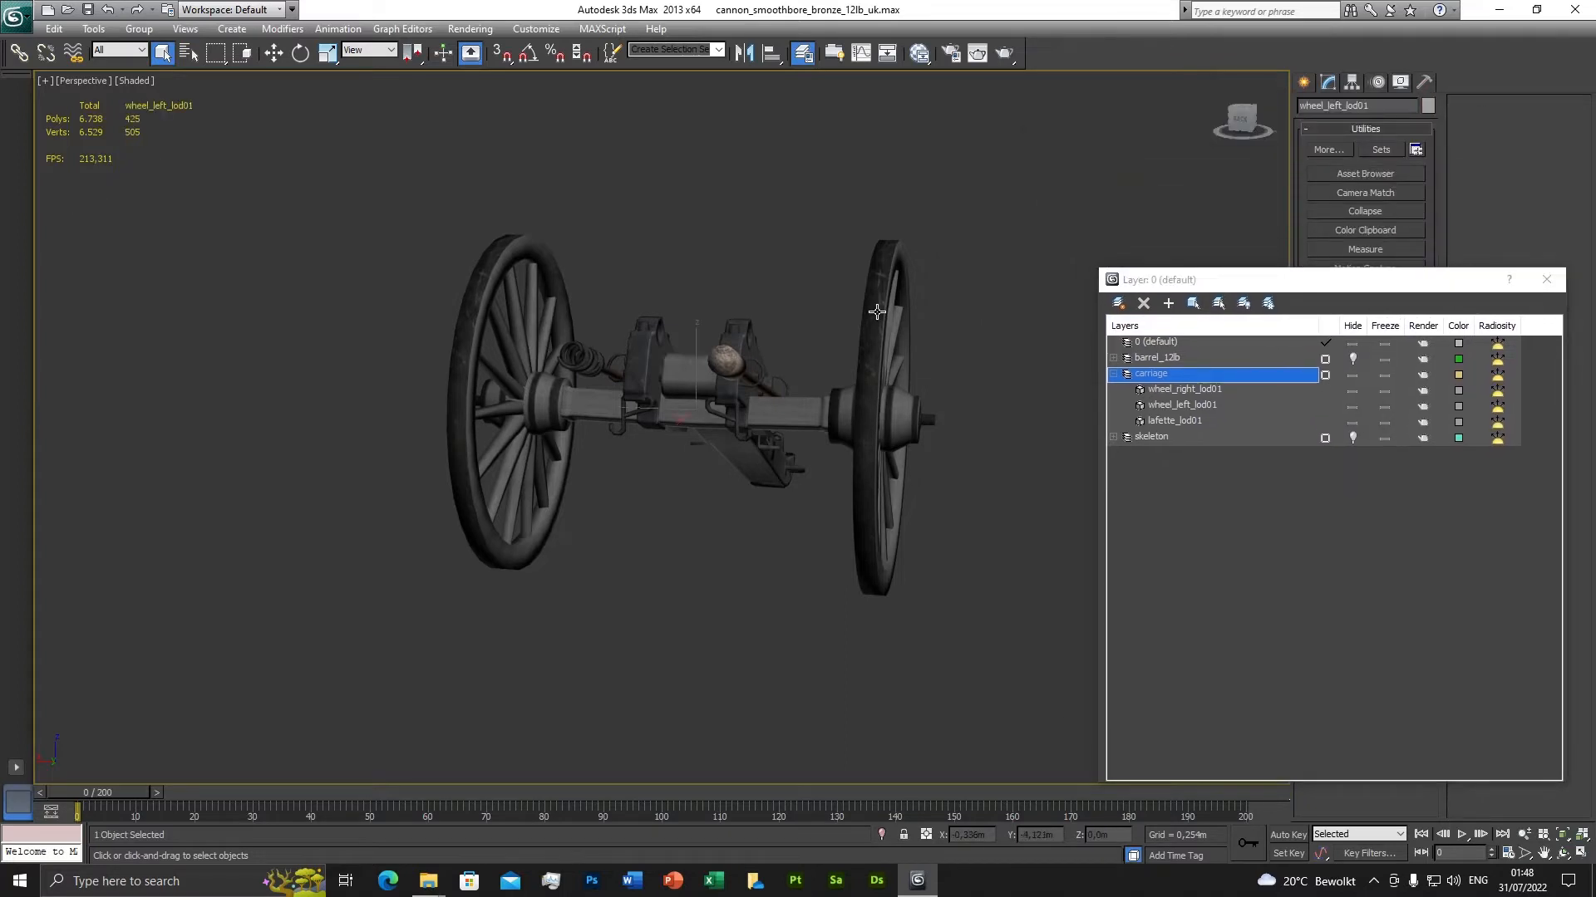
click(477, 282)
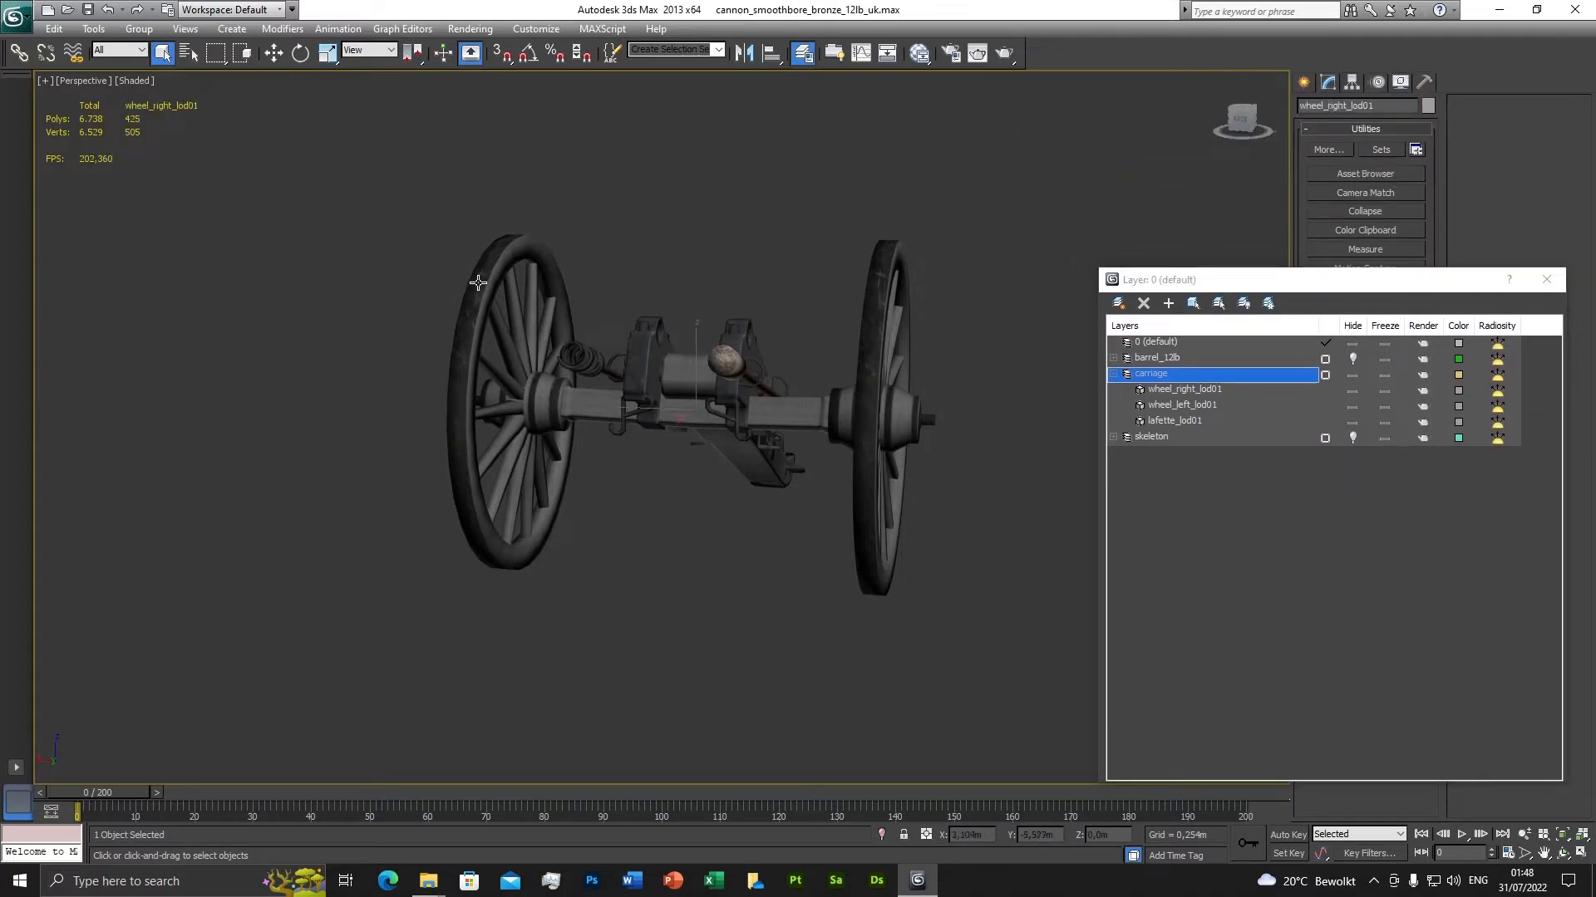
click(677, 405)
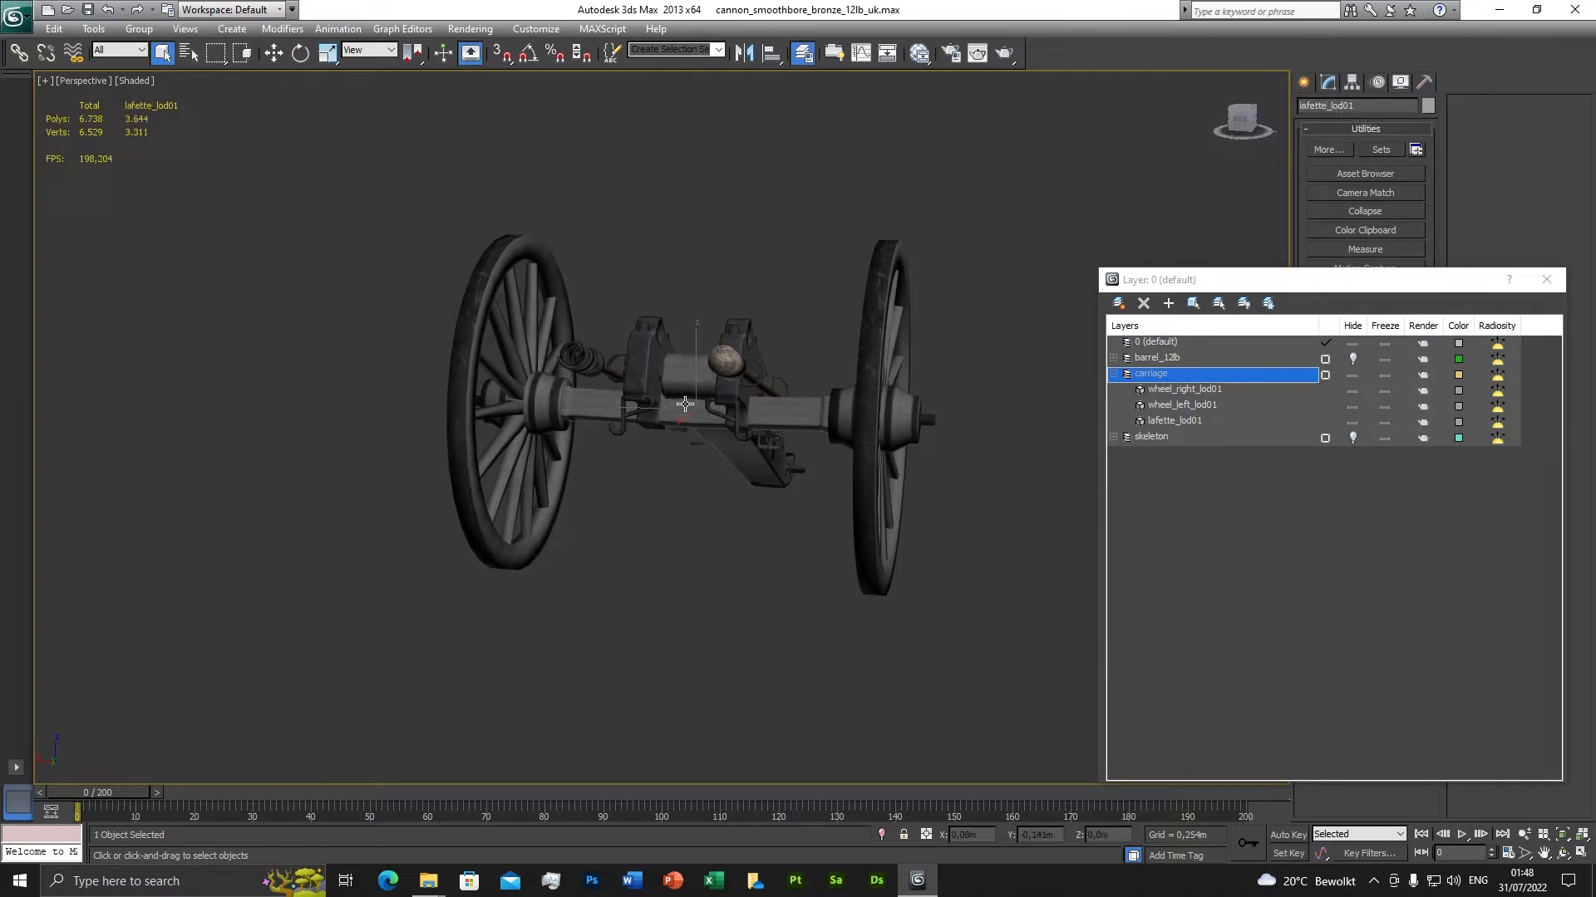
click(187, 54)
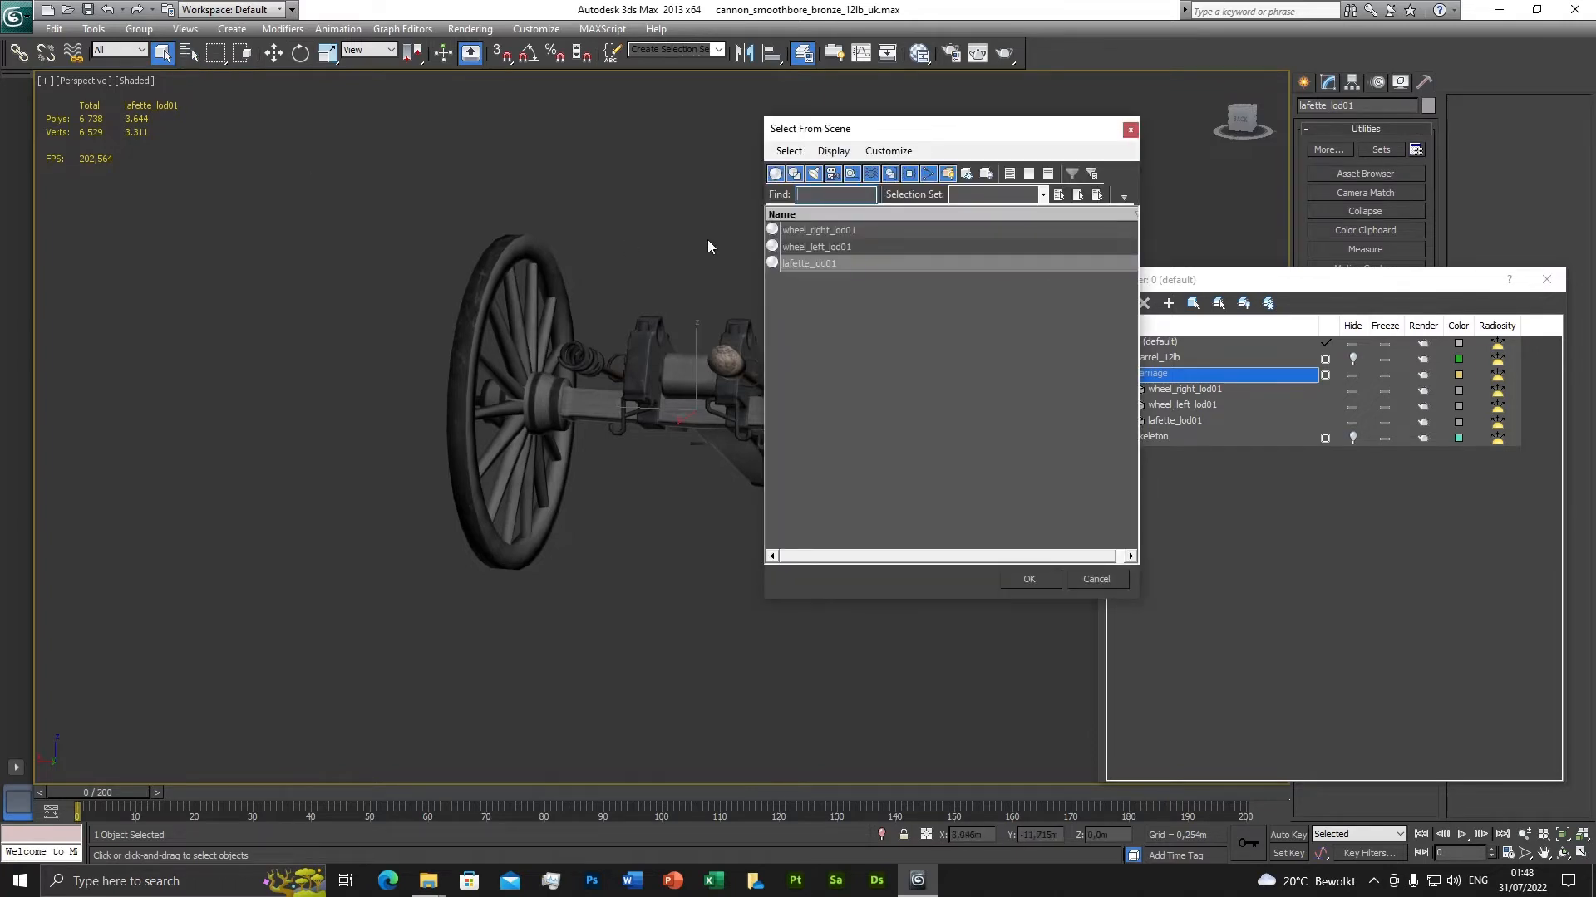
click(826, 233)
double_click(825, 233)
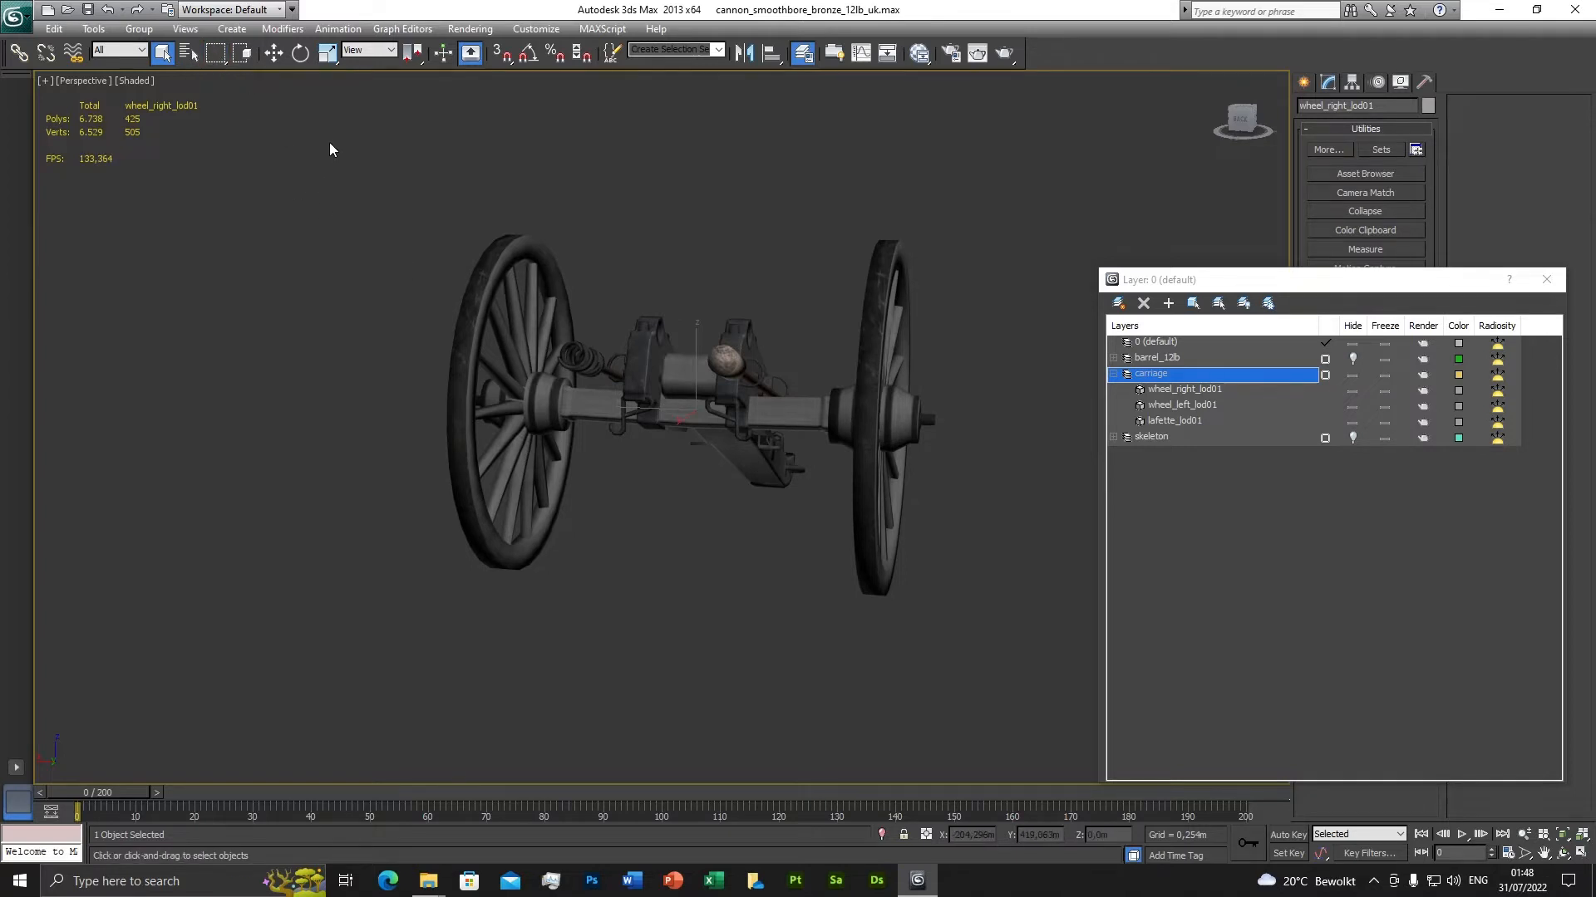
Try region selection around both wheels and the lafette, and reselect only the right wheel.
drag(328, 141, 606, 523)
drag(977, 656, 977, 656)
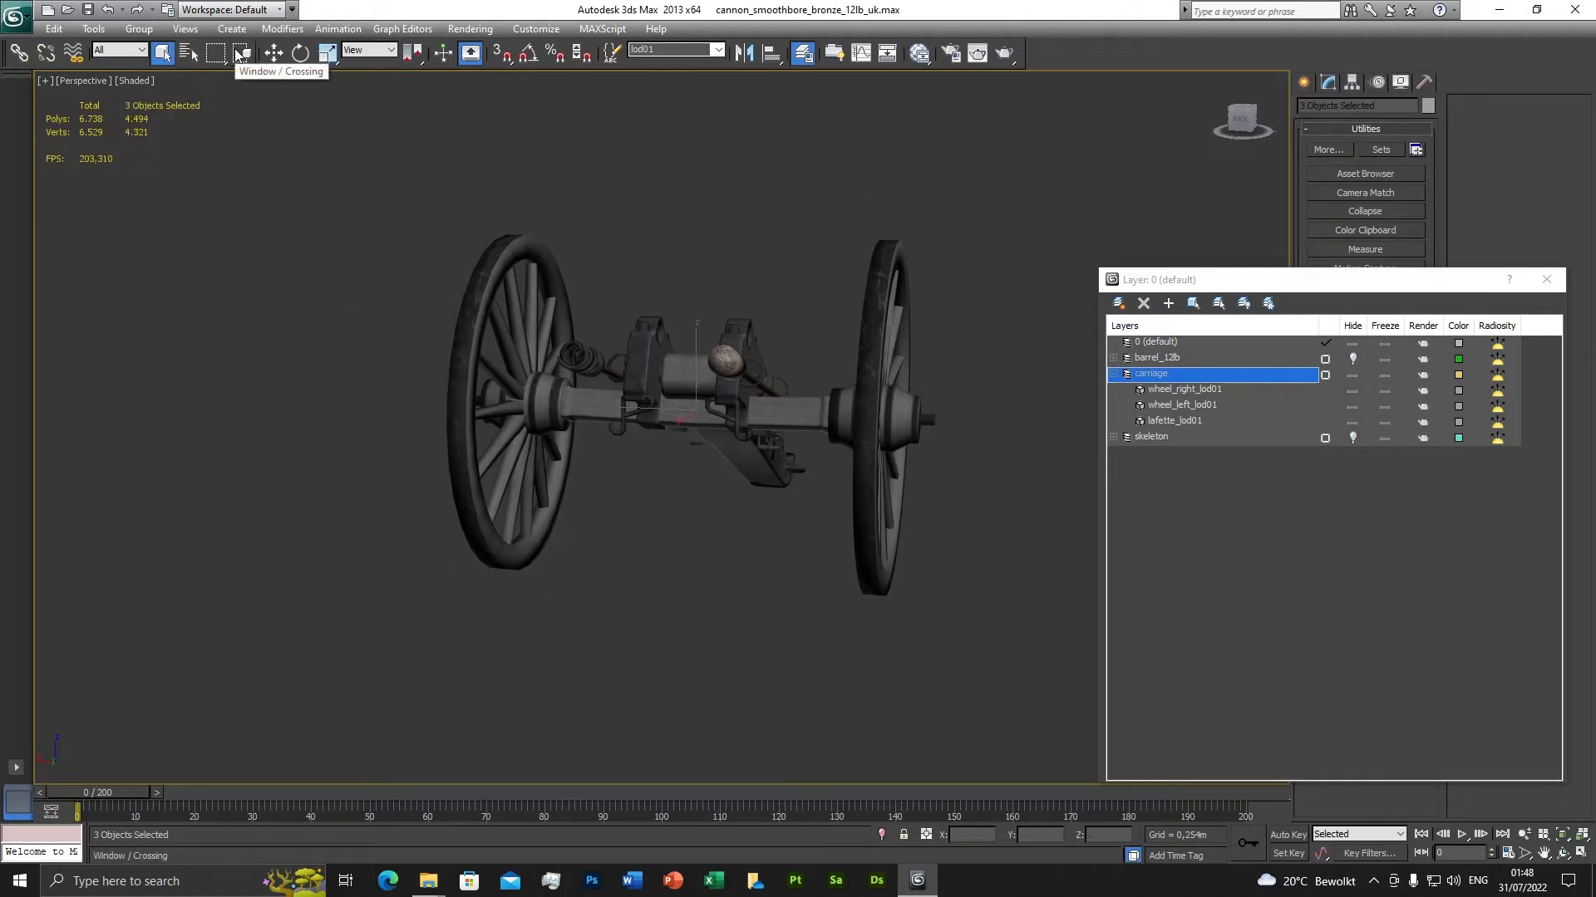
click(472, 326)
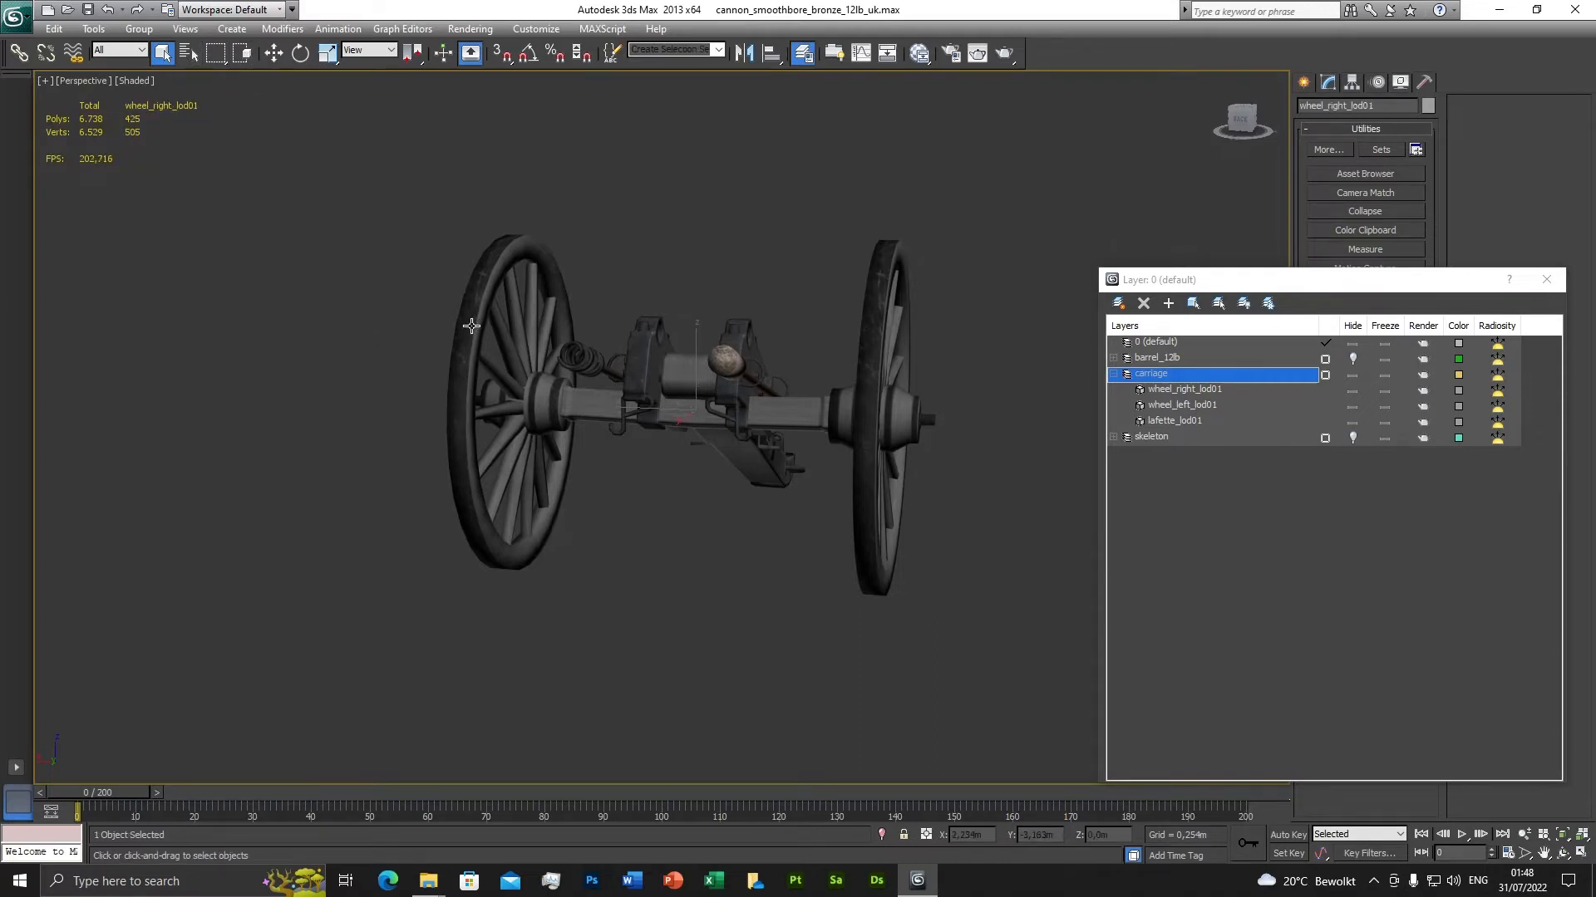
drag(395, 193, 965, 618)
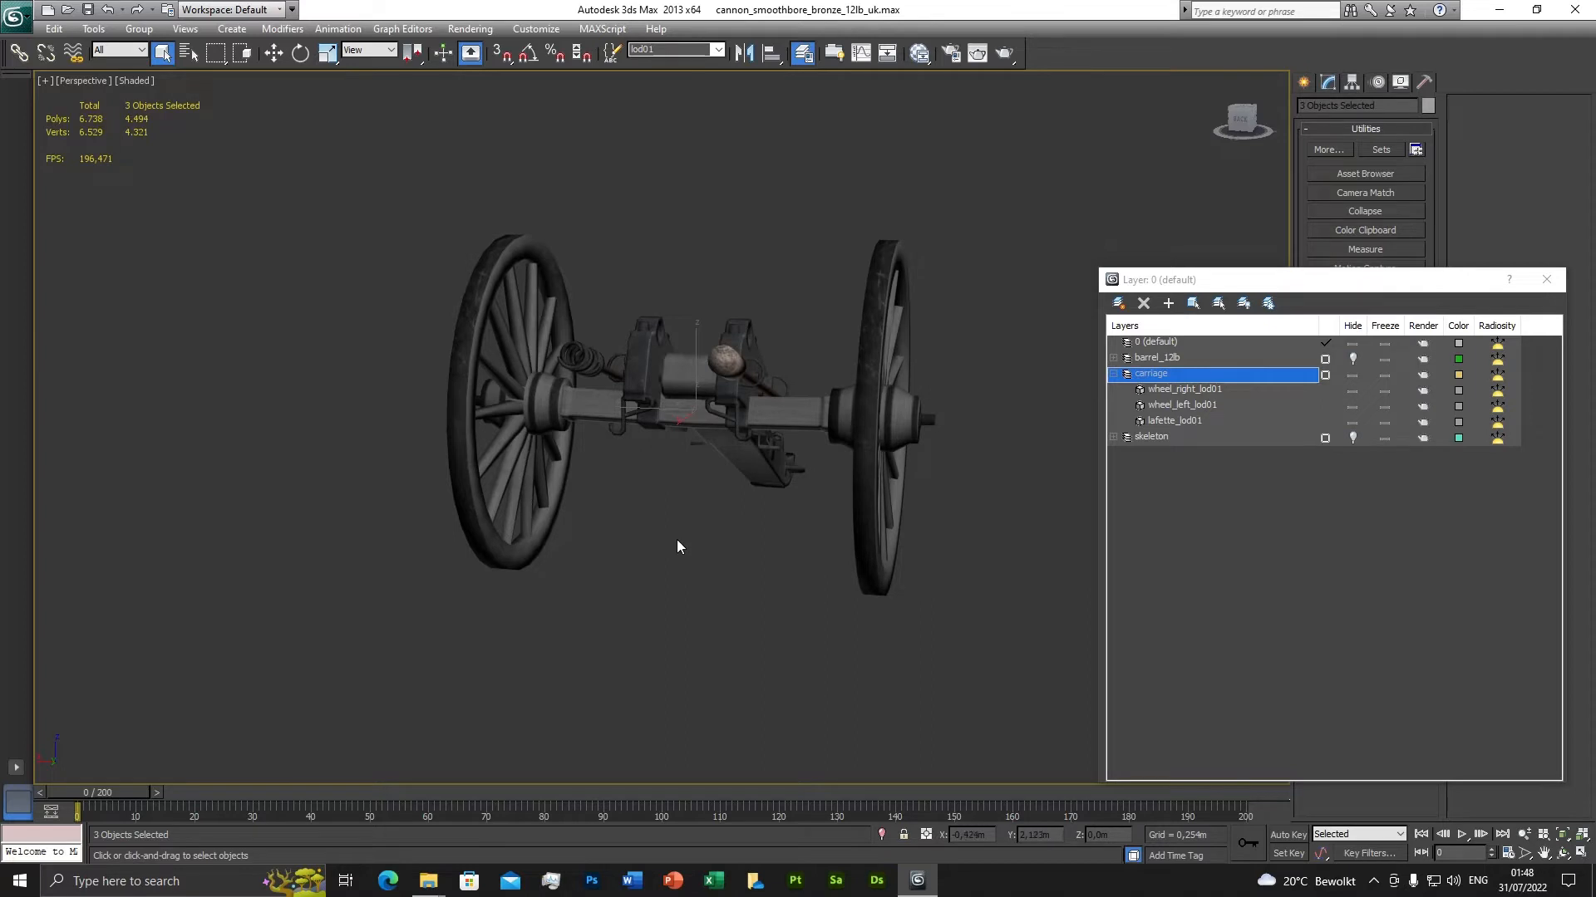
drag(371, 156, 1006, 664)
click(478, 303)
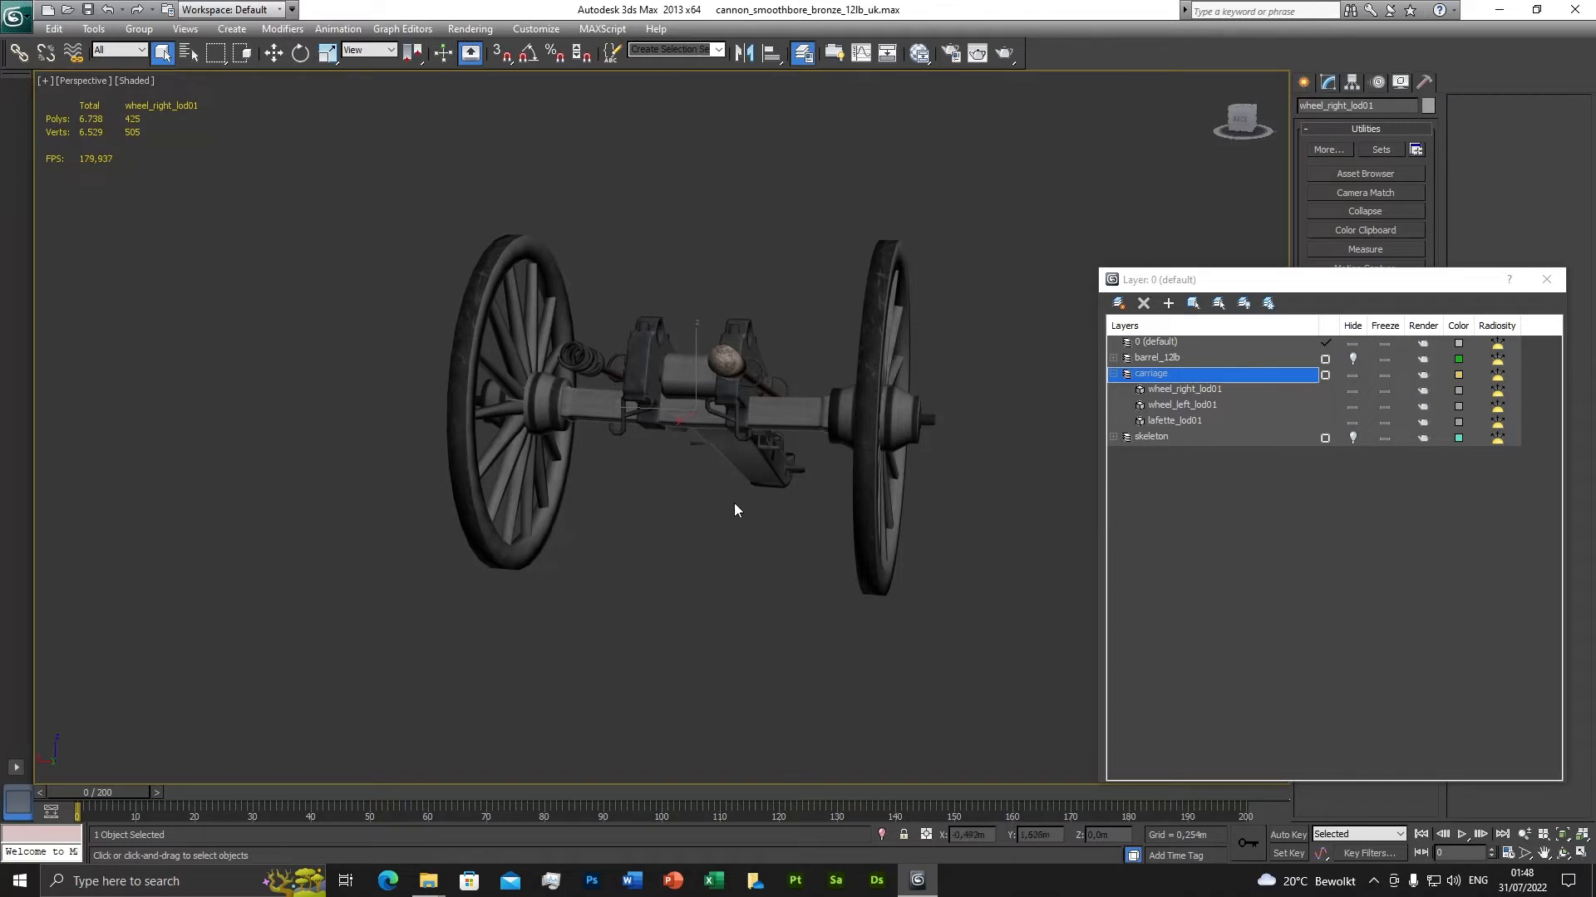
Collapse the carriage layer and close the layer manager.
drag(1330, 282, 1168, 200)
click(950, 291)
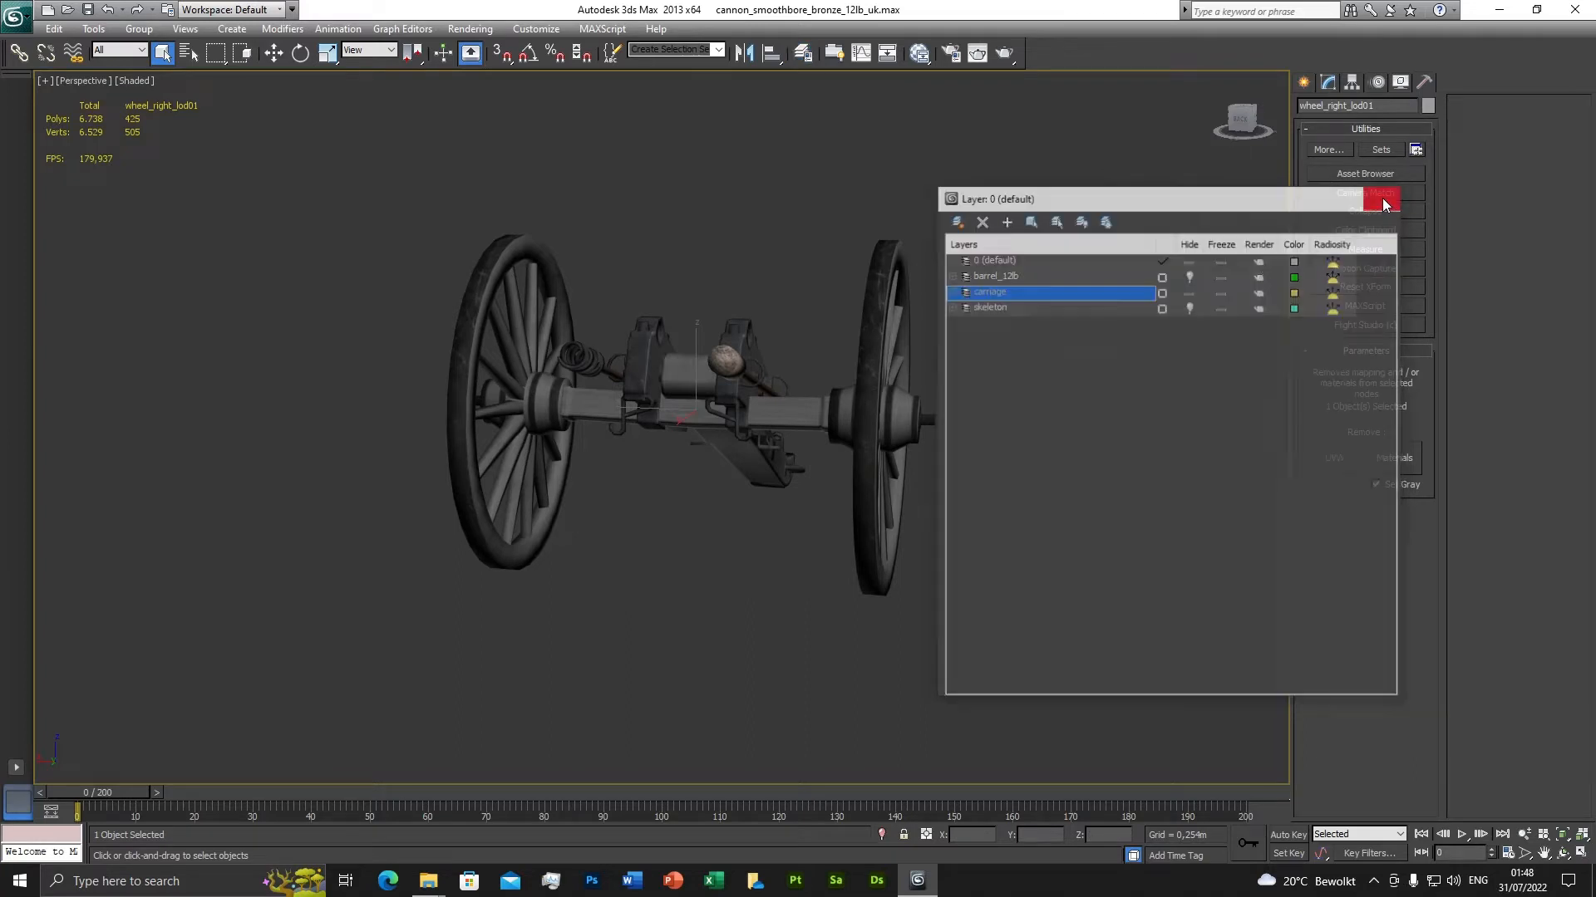
click(1385, 197)
Region-select the three carriage objects, view their modifier settings, and select the left wheel to compare its Editable Poly settings.
scroll(960, 312, down, 3)
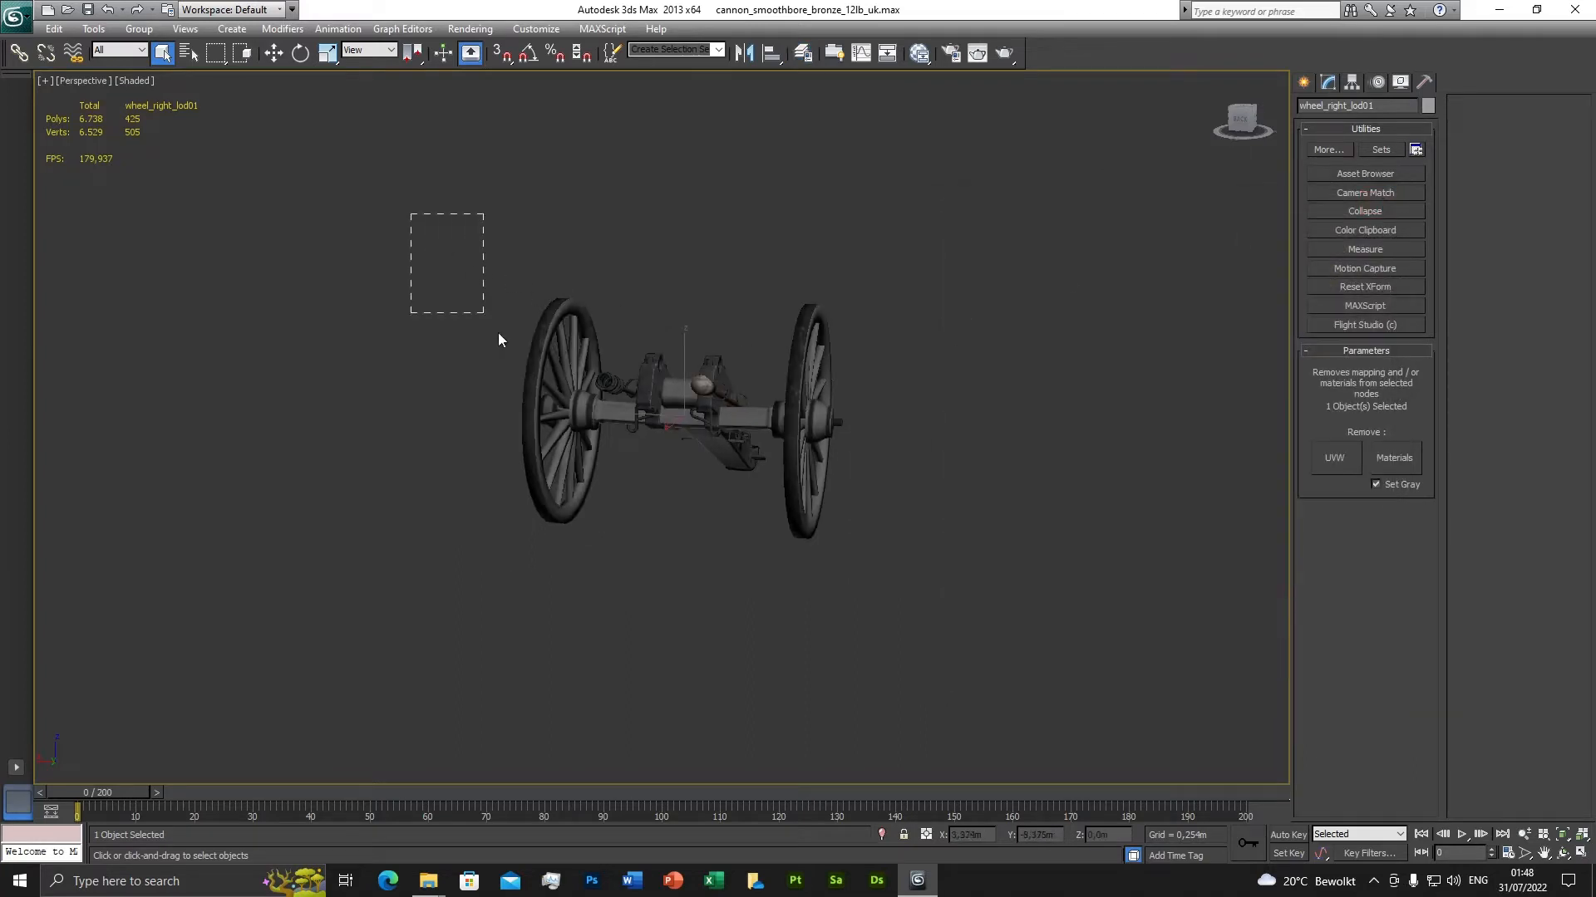
drag(499, 333, 906, 610)
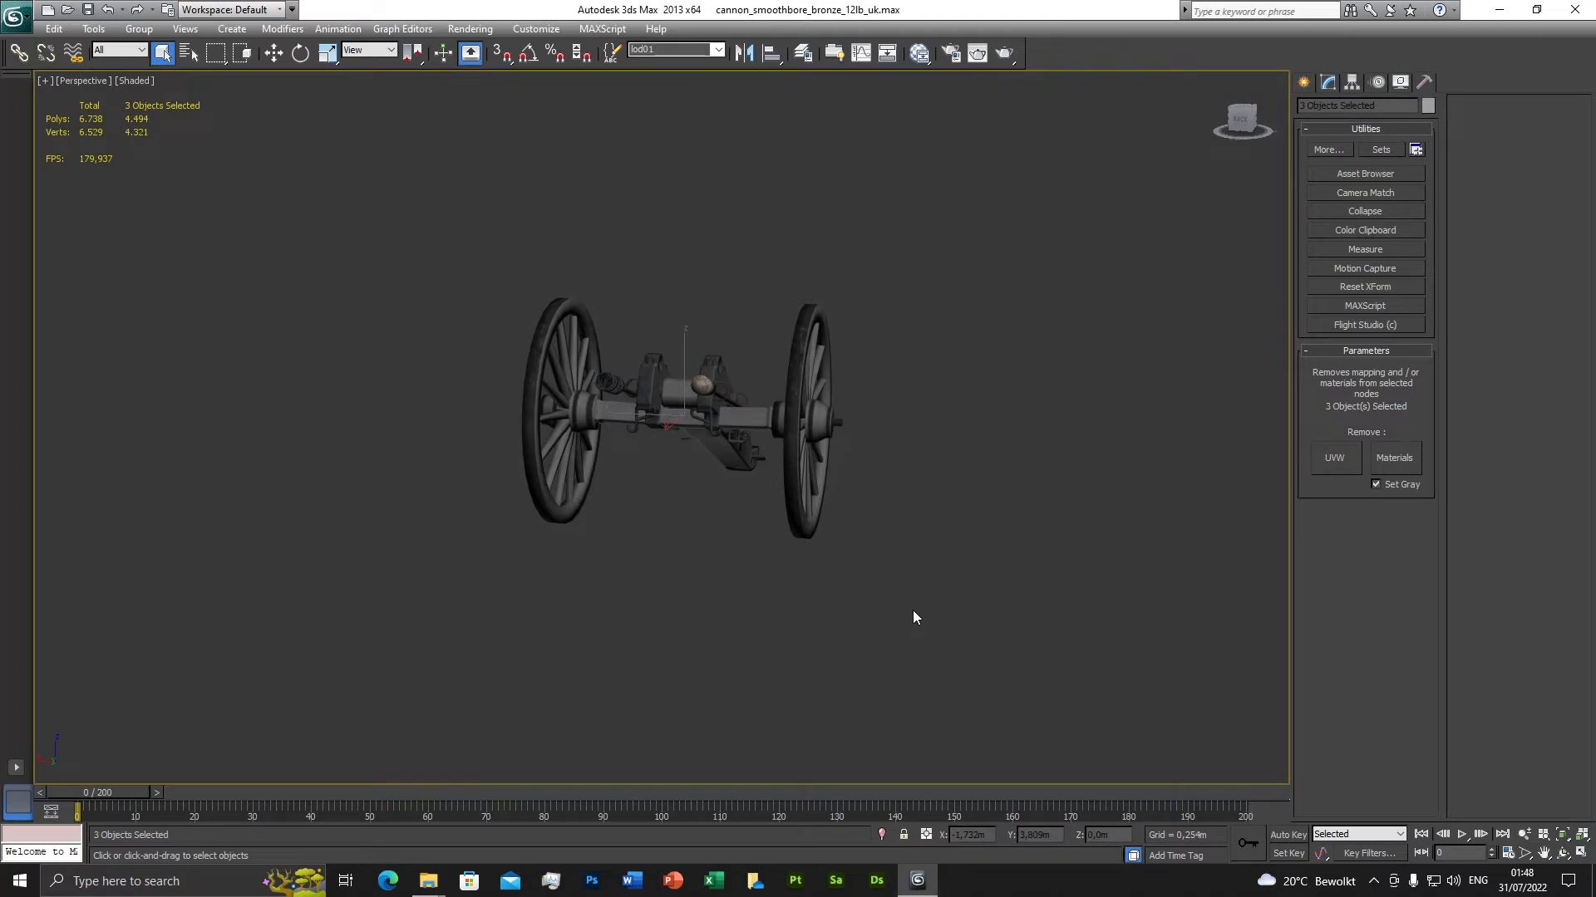
click(1328, 85)
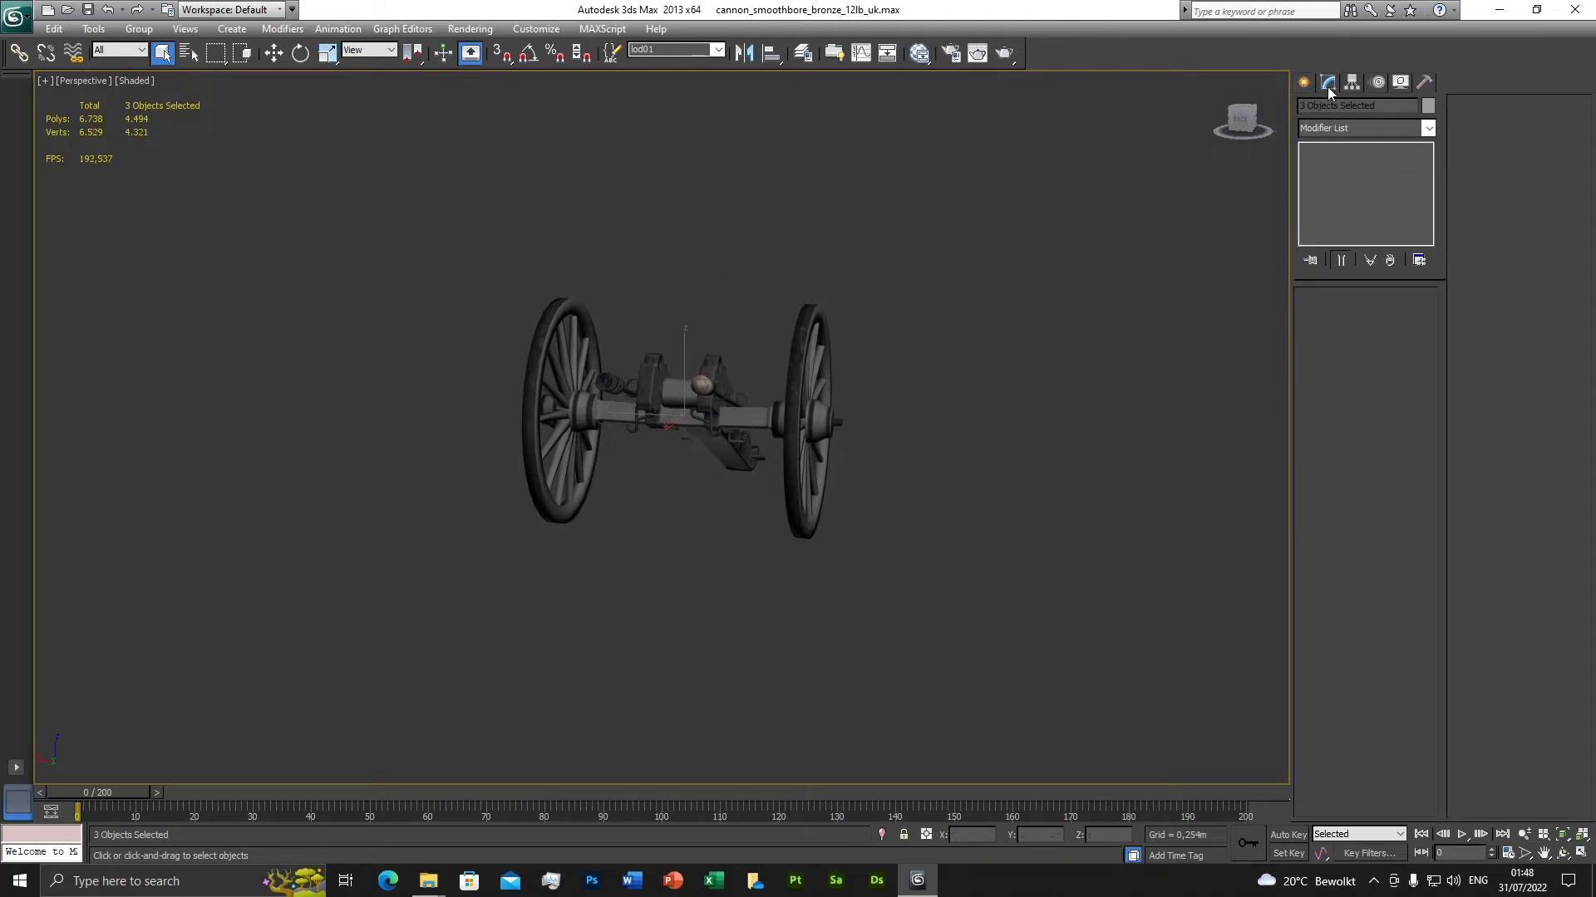
drag(379, 200, 1005, 627)
click(795, 368)
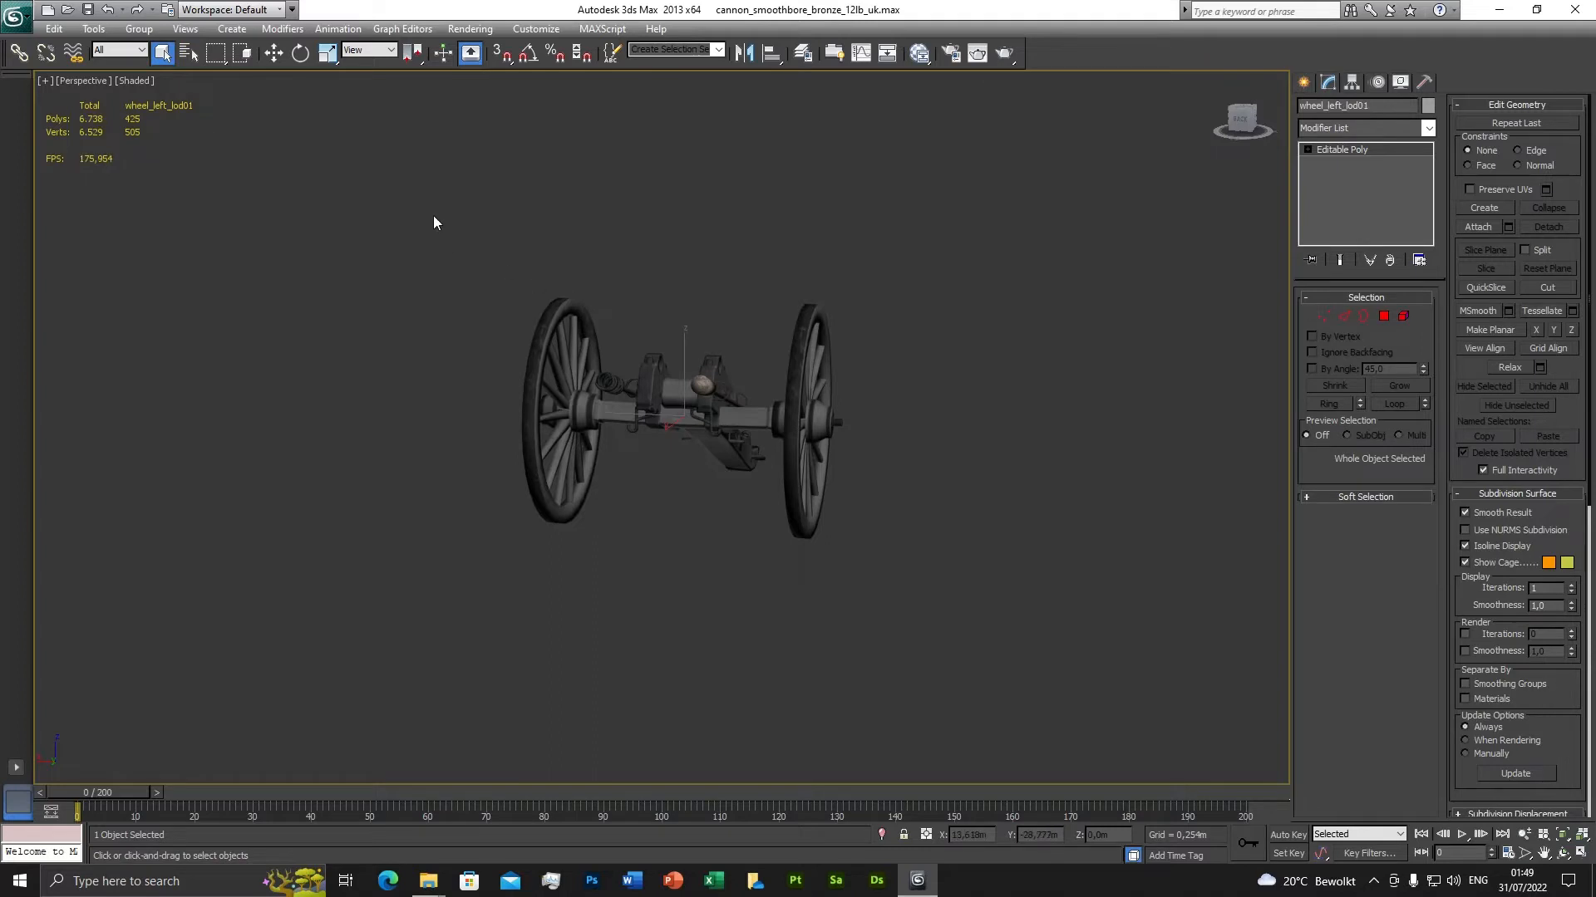
Select both wheels and the lafette together and remove their materials with Set Gray enabled.
drag(435, 216, 916, 632)
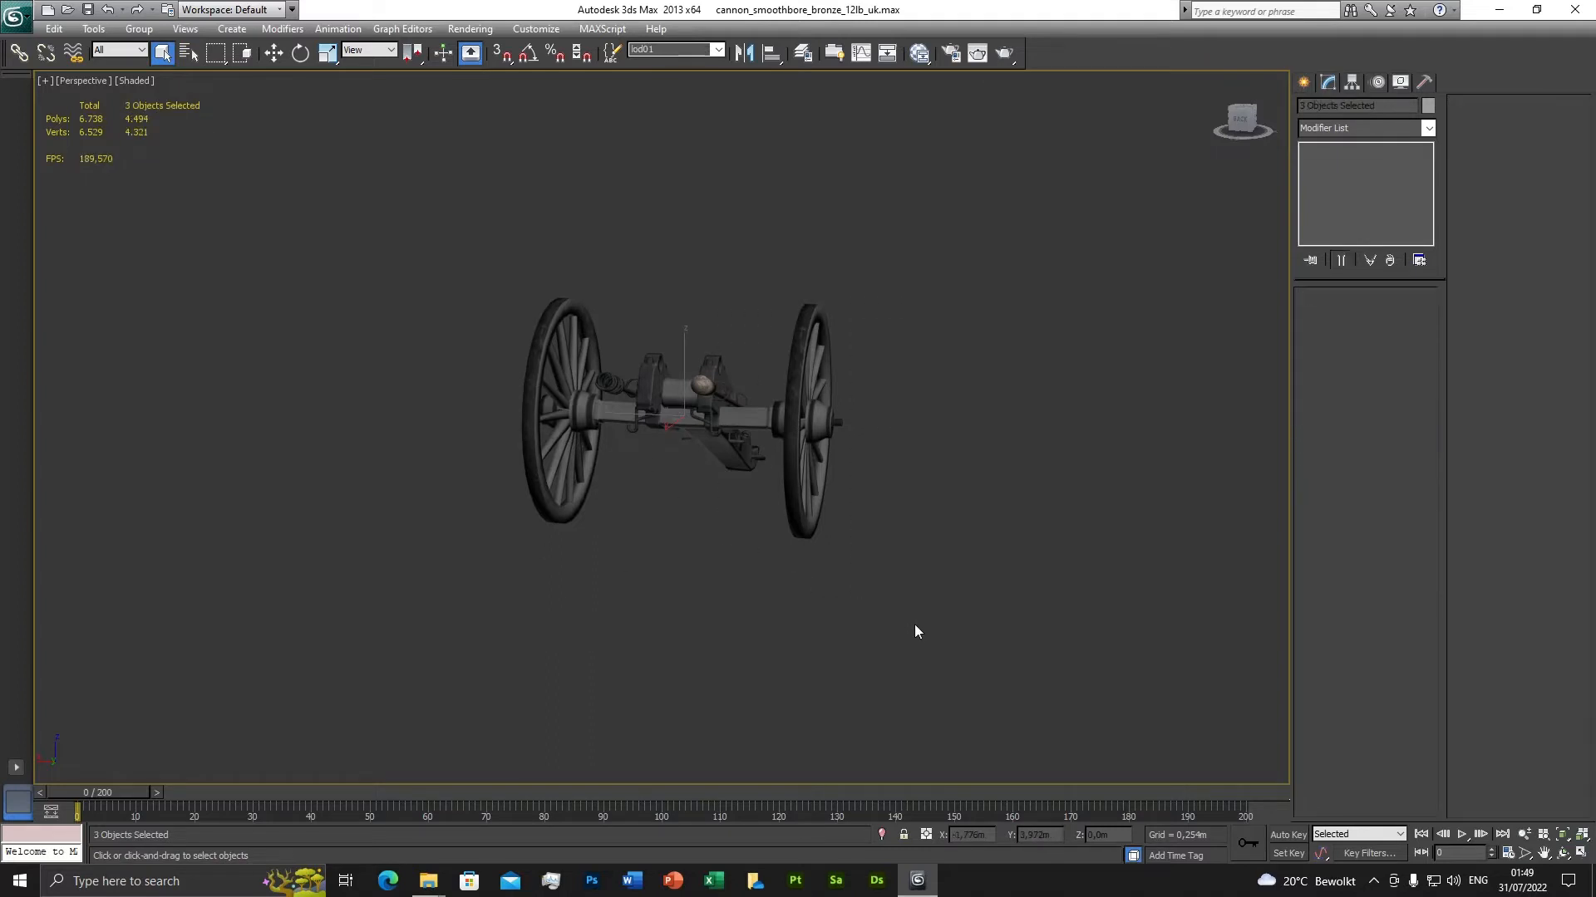
click(1424, 83)
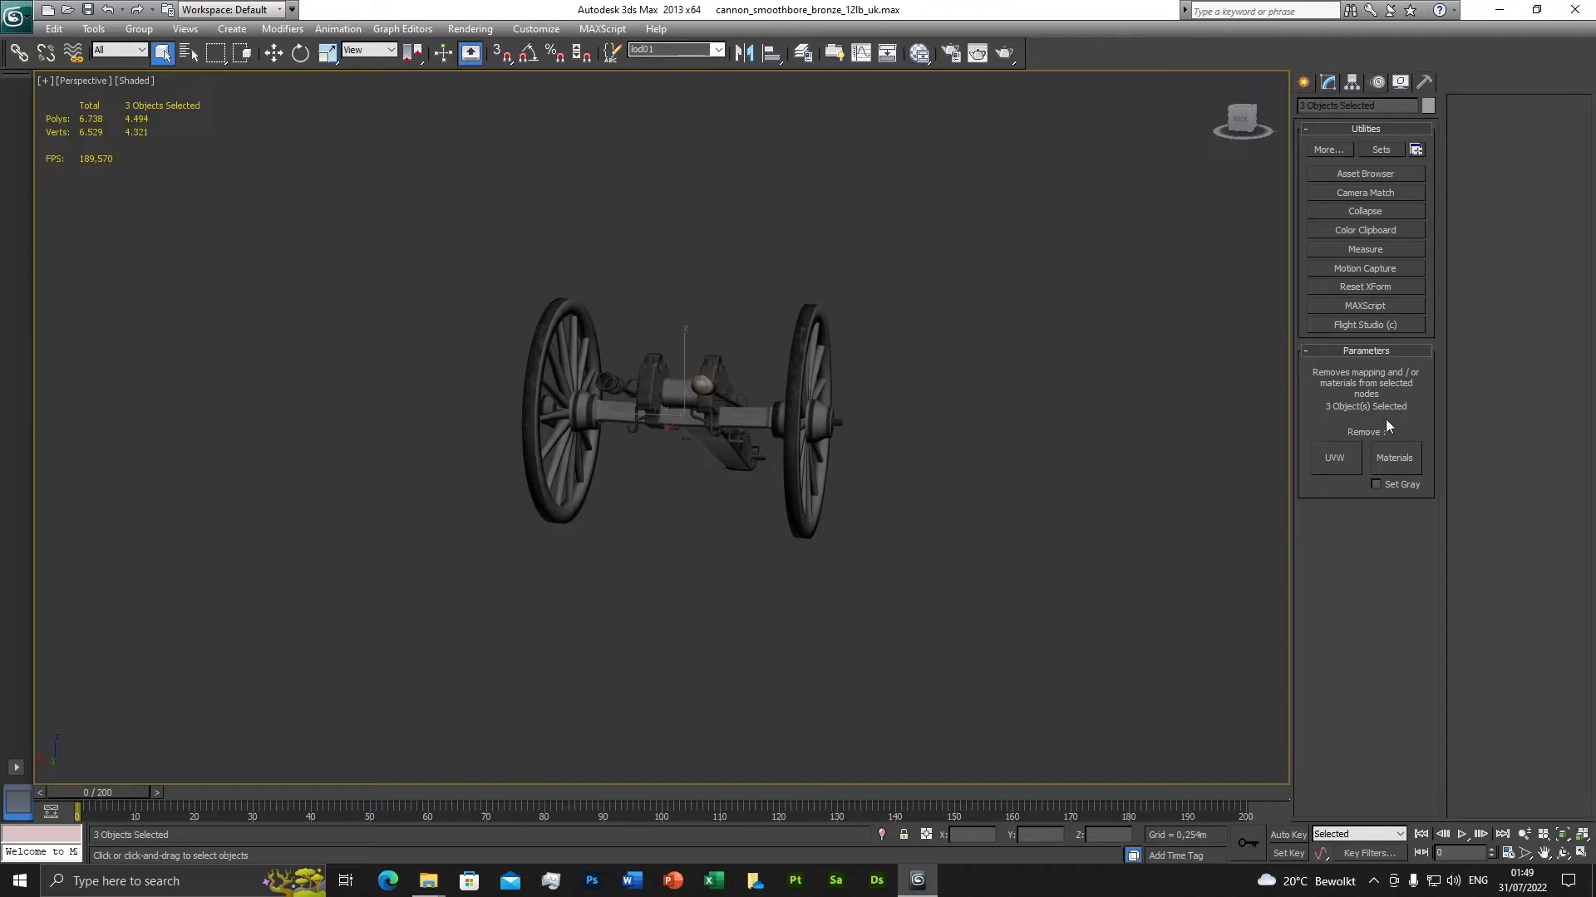
click(1394, 465)
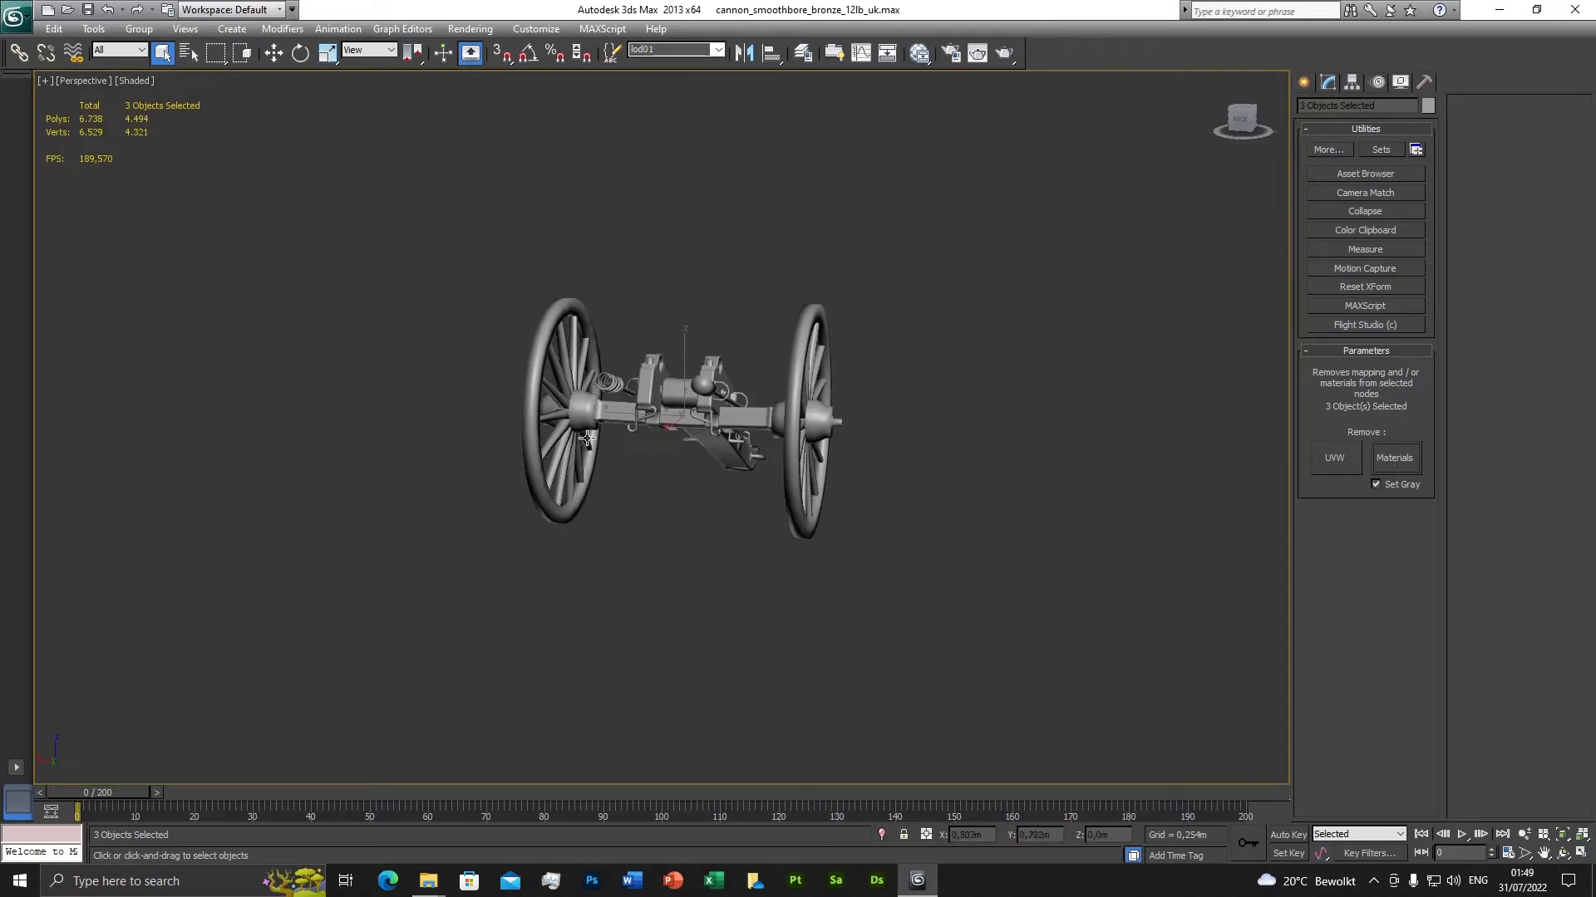
Reopen the Slate Material Editor and add a new Standard material node below the barrel material's bitmap nodes.
ctrl+alt+middle_drag(870, 344, 871, 135)
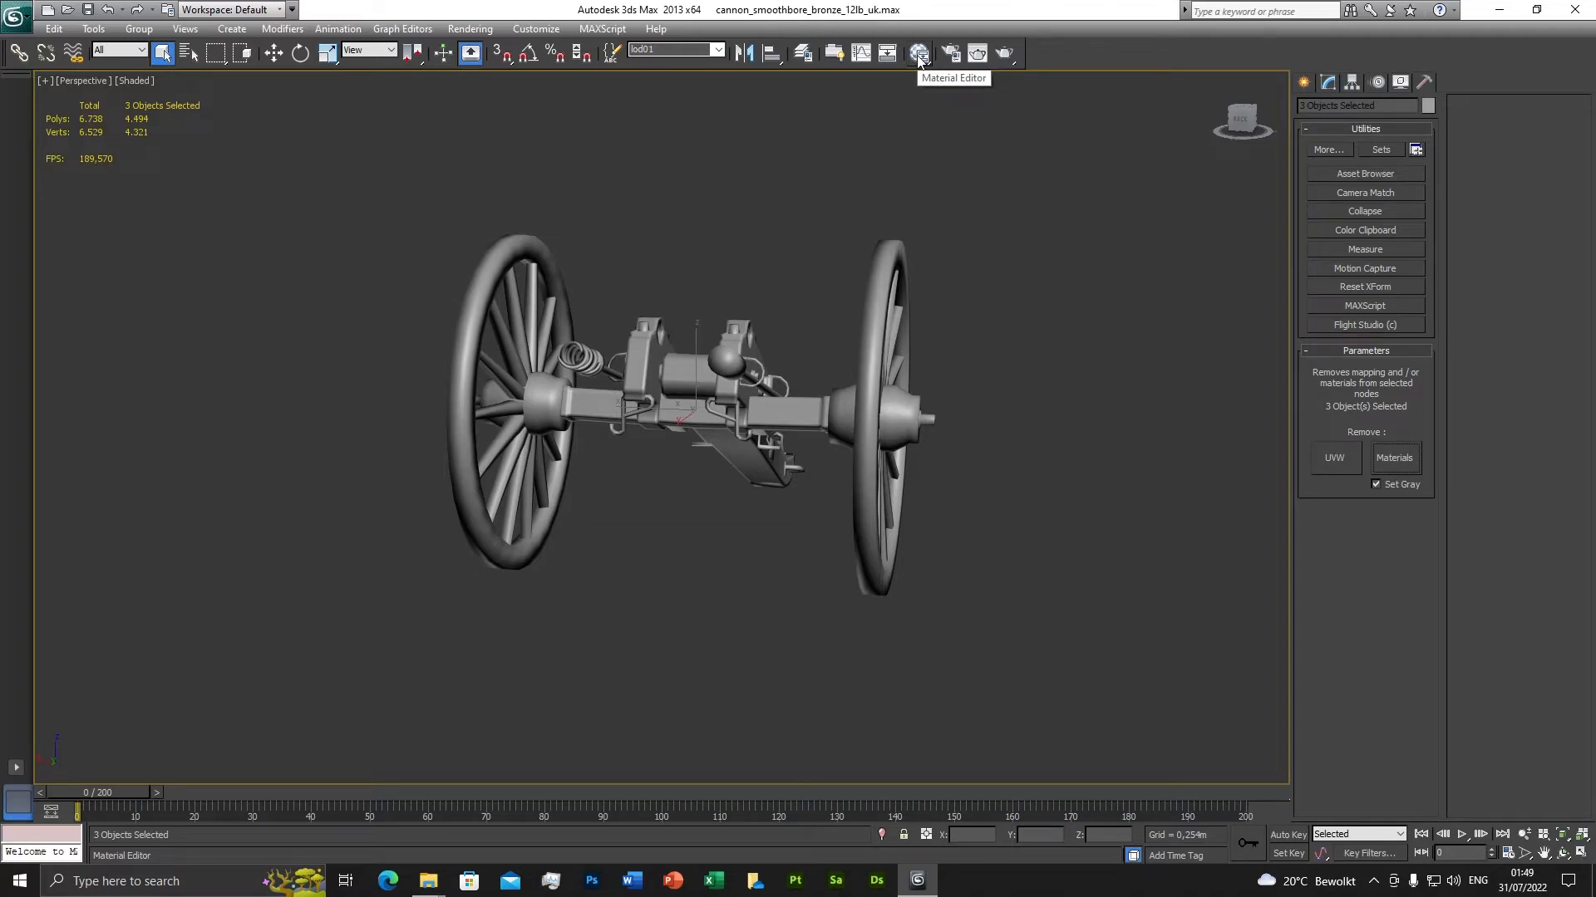
click(919, 54)
click(905, 139)
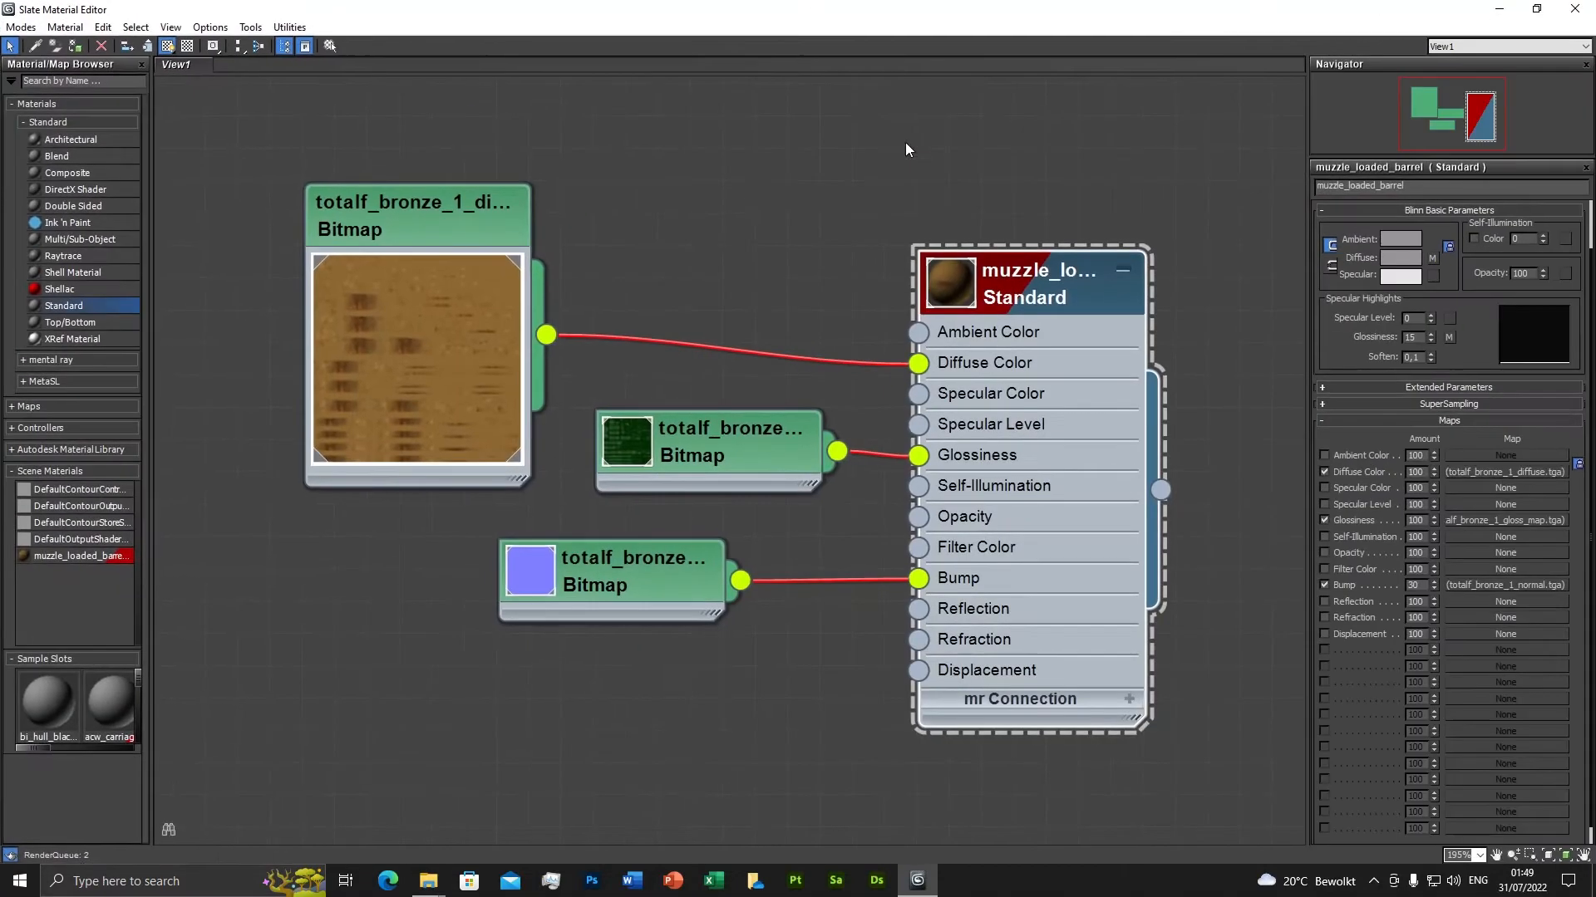
scroll(906, 150, down, 5)
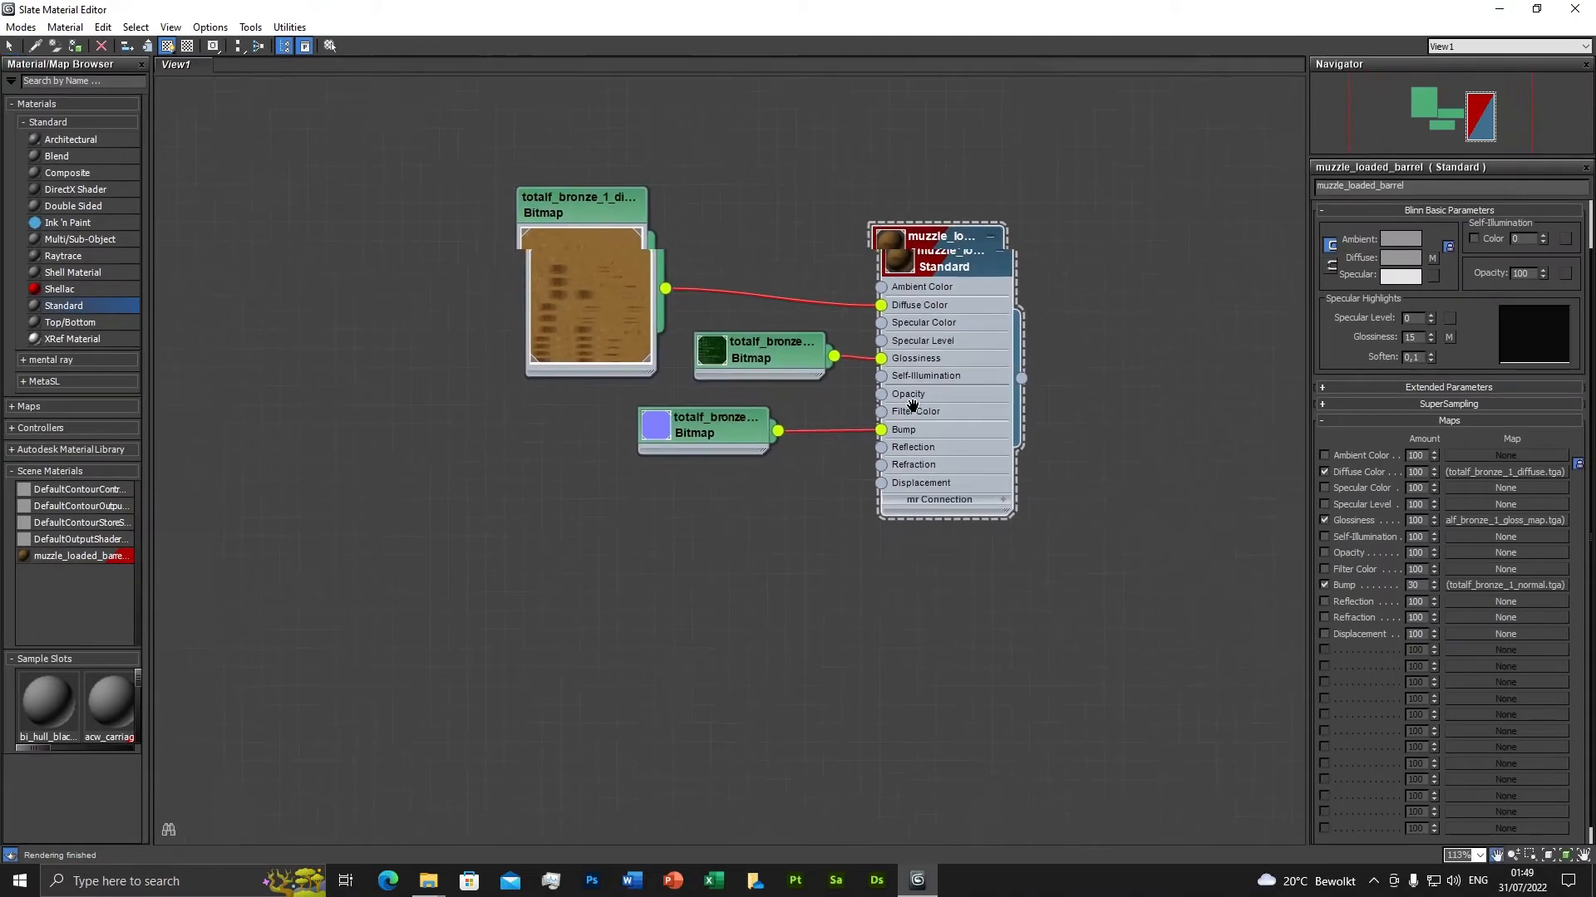
middle_drag(911, 404, 837, 287)
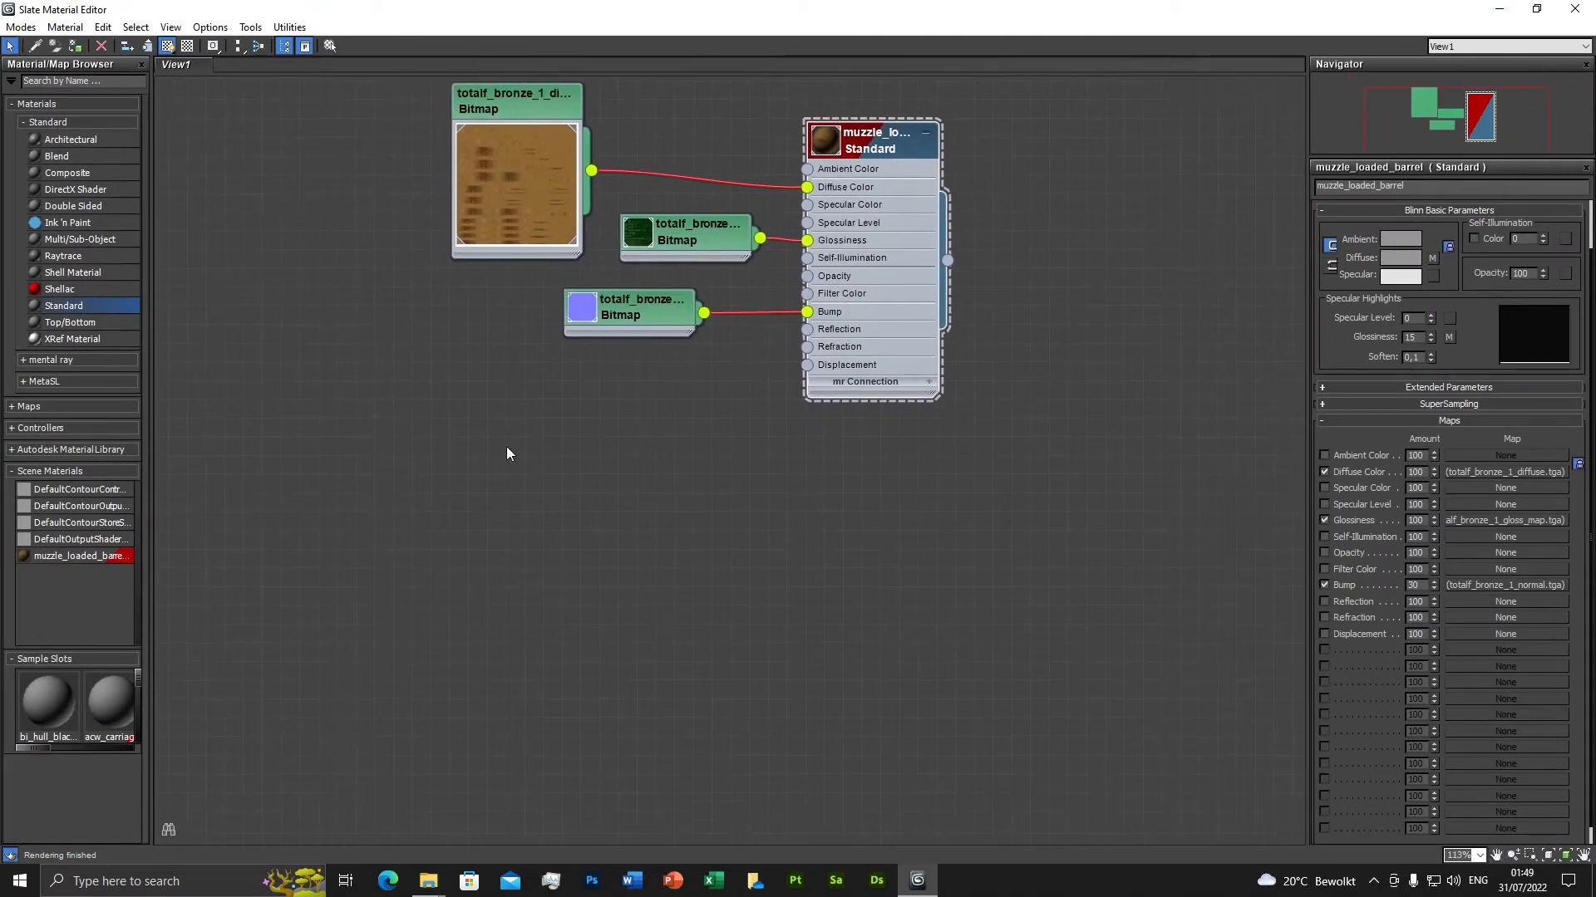
double_click(78, 304)
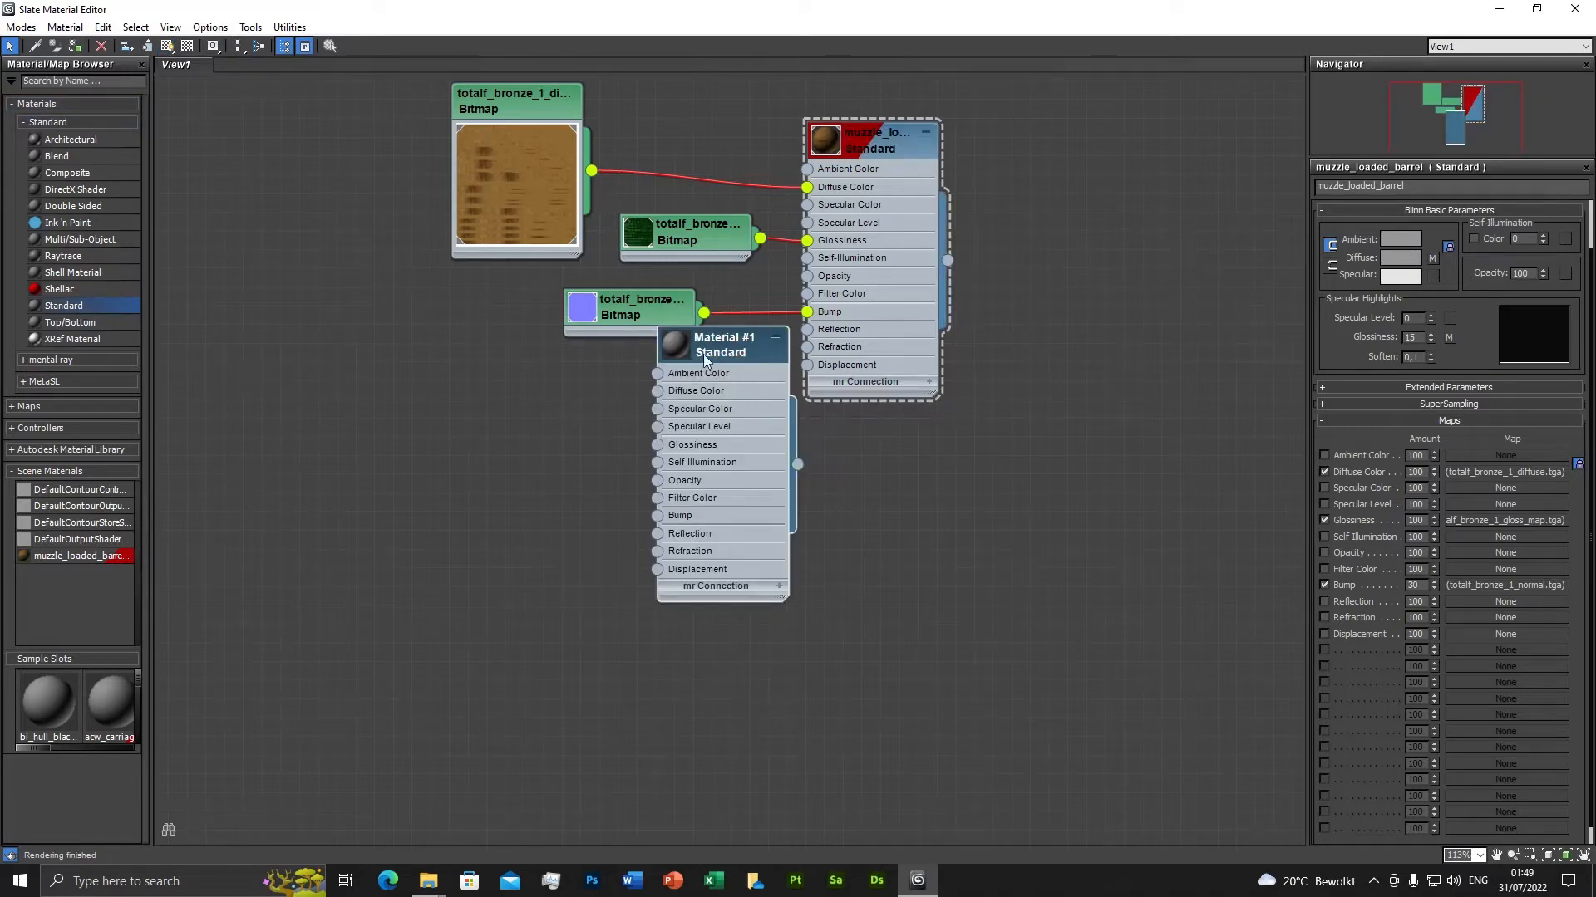
Place the new Standard material node directly below the barrel material and rename it muzzle_loaded_carriage.
drag(706, 359, 858, 447)
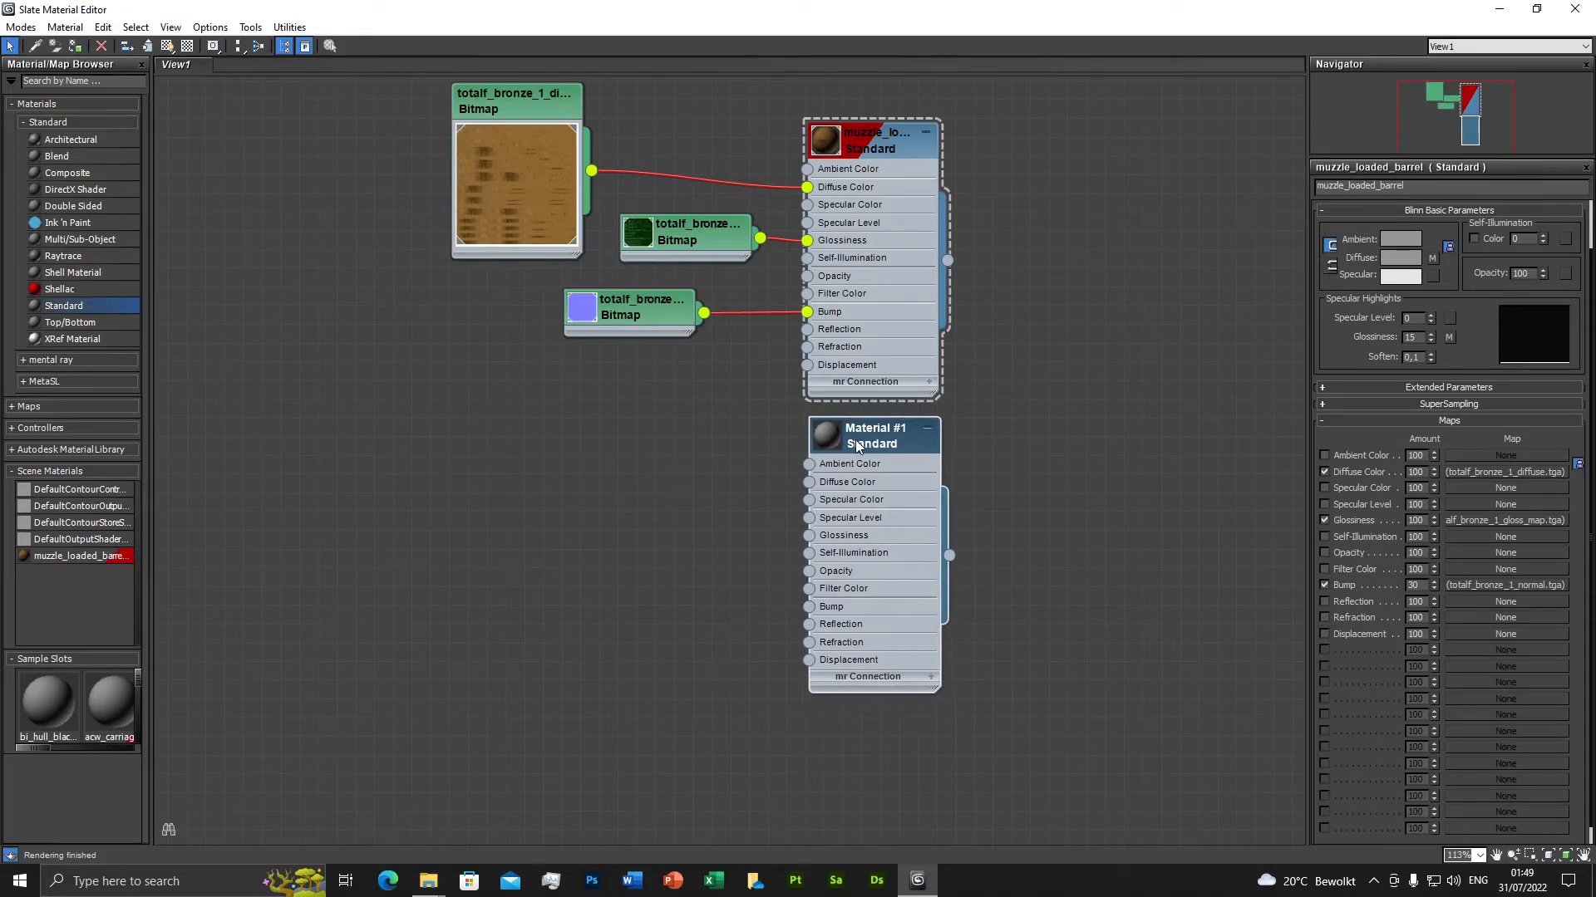
double_click(860, 446)
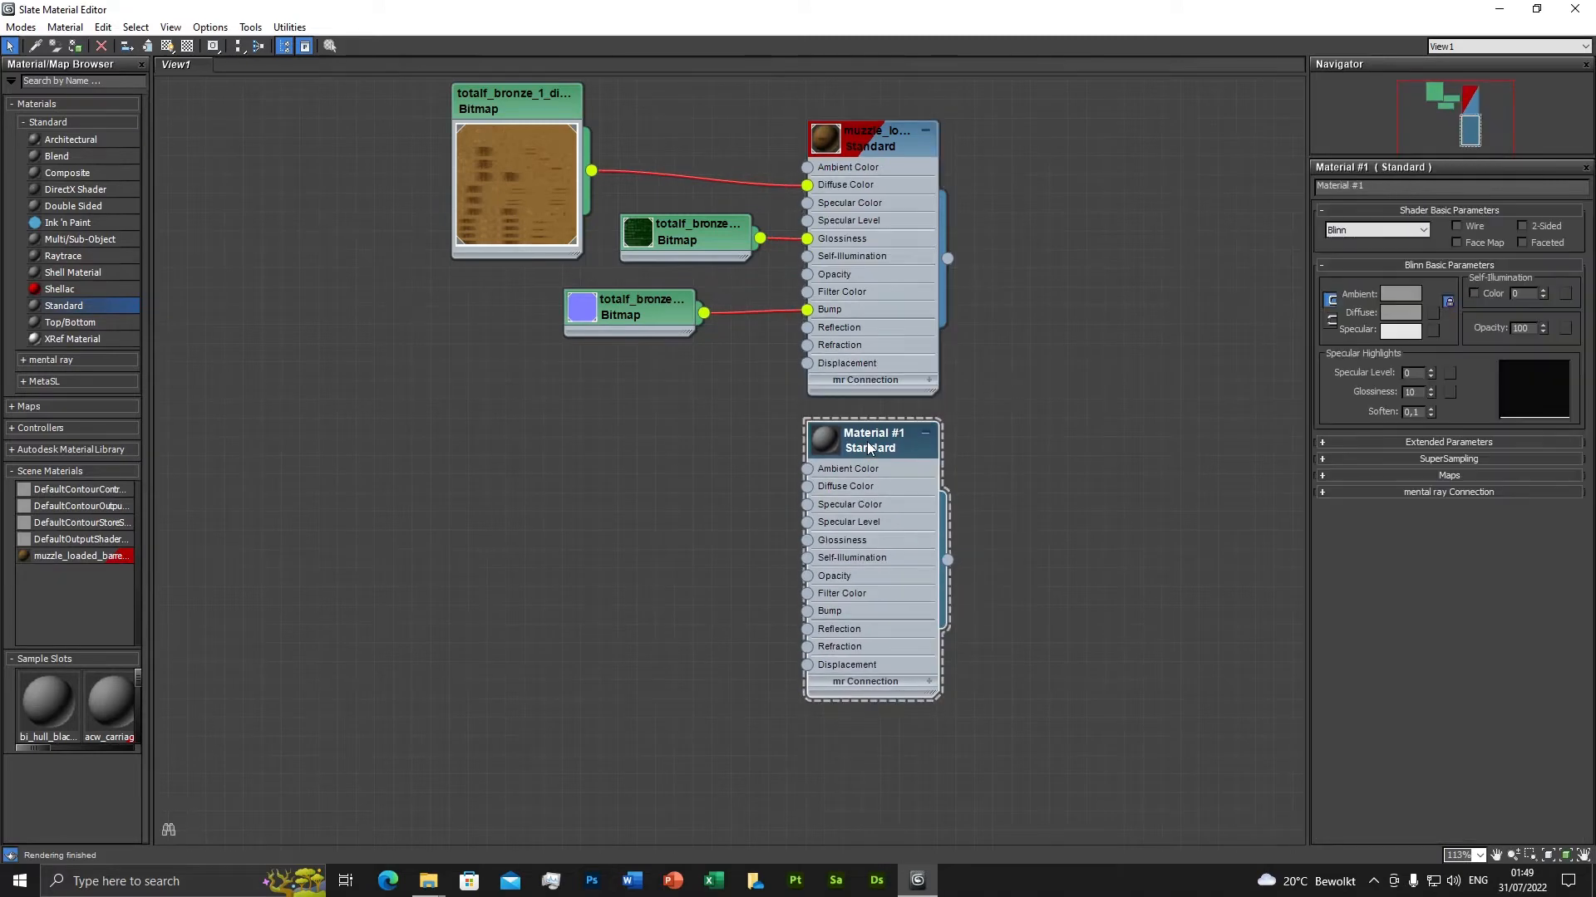
drag(1363, 186, 1303, 196)
text(muzzle_loaded_carriage)
key(Return)
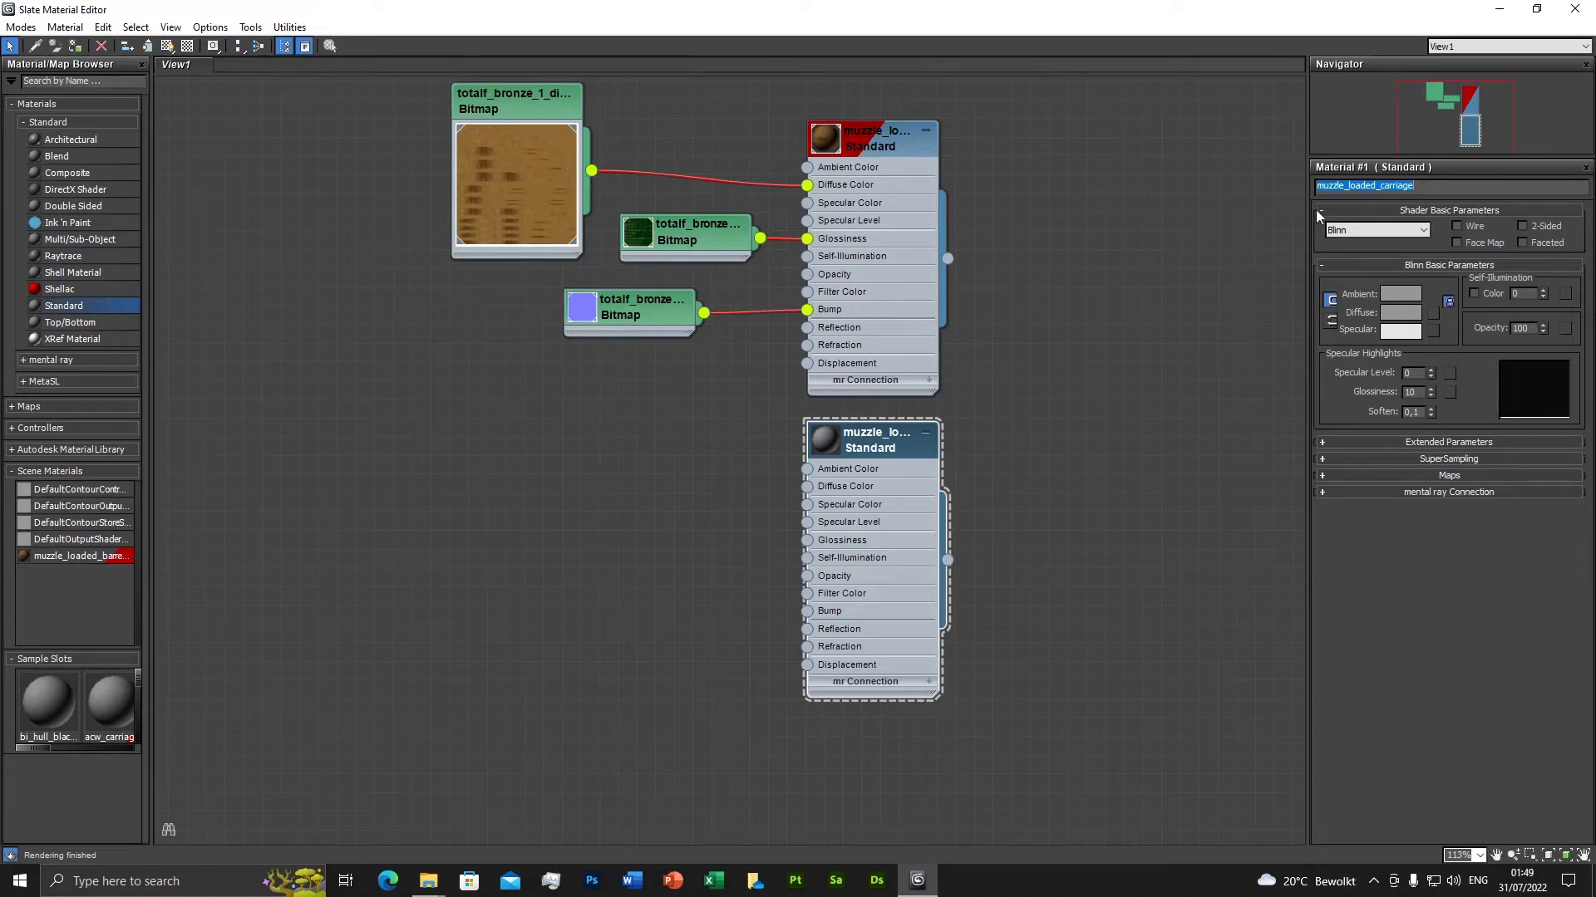
Make the carriage material 2-Sided and set its glossiness to 15, using the barrel material's parameters as reference.
click(1521, 224)
click(874, 141)
double_click(874, 141)
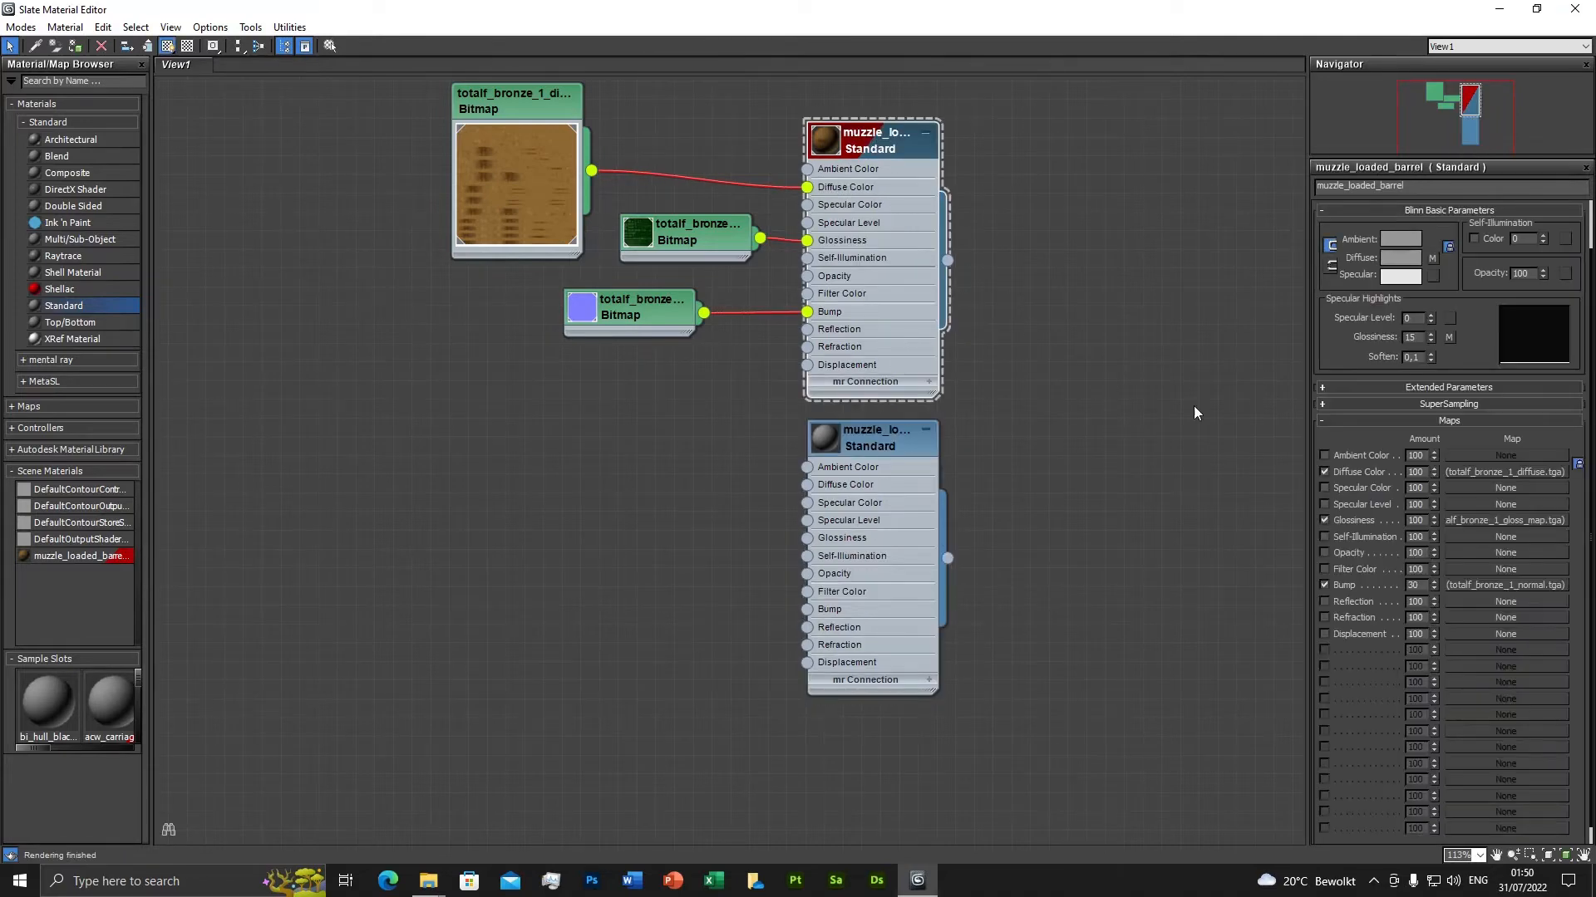
double_click(874, 436)
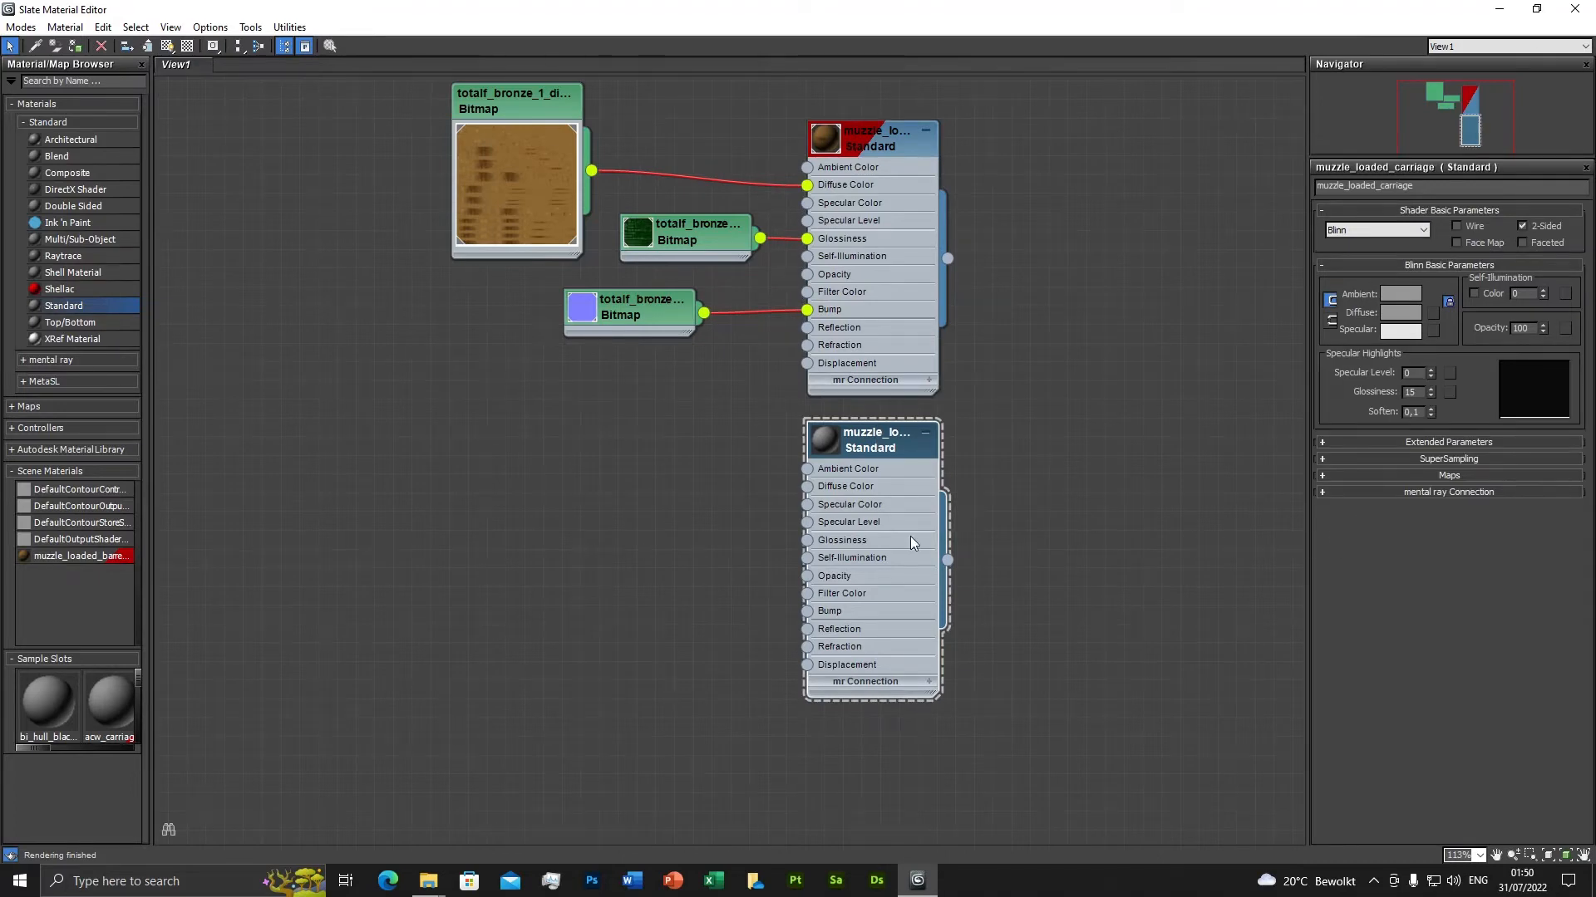
Assign the totalf_carriage_3_diffuse bitmap to the carriage material's Diffuse Color, copying its file name, and move the enlarged bitmap node away from the material.
click(1442, 476)
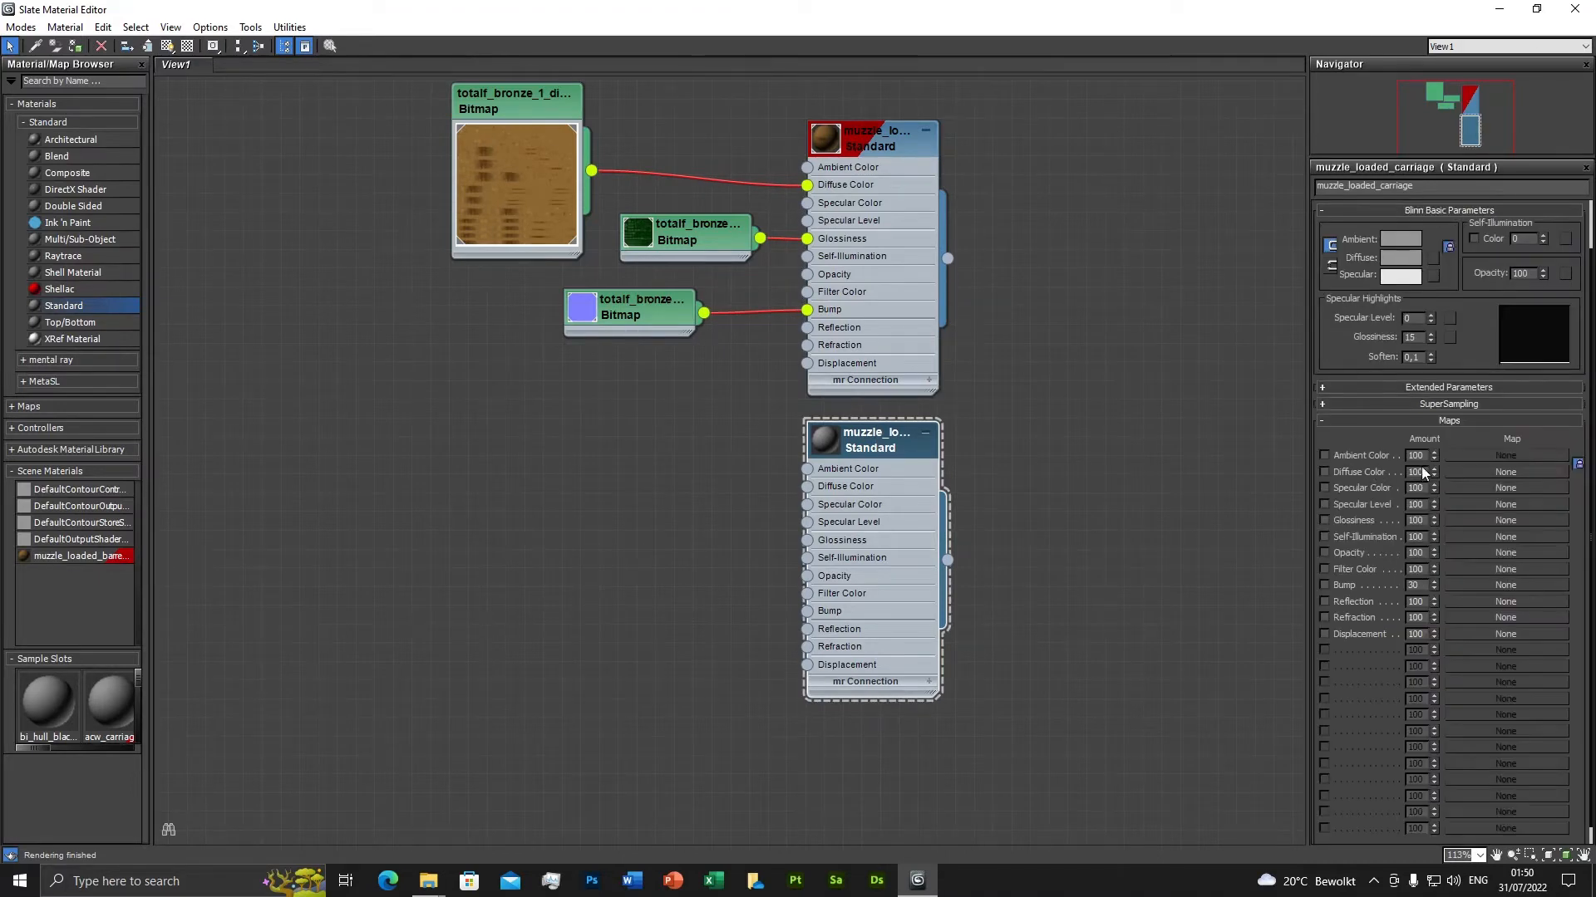
click(1463, 472)
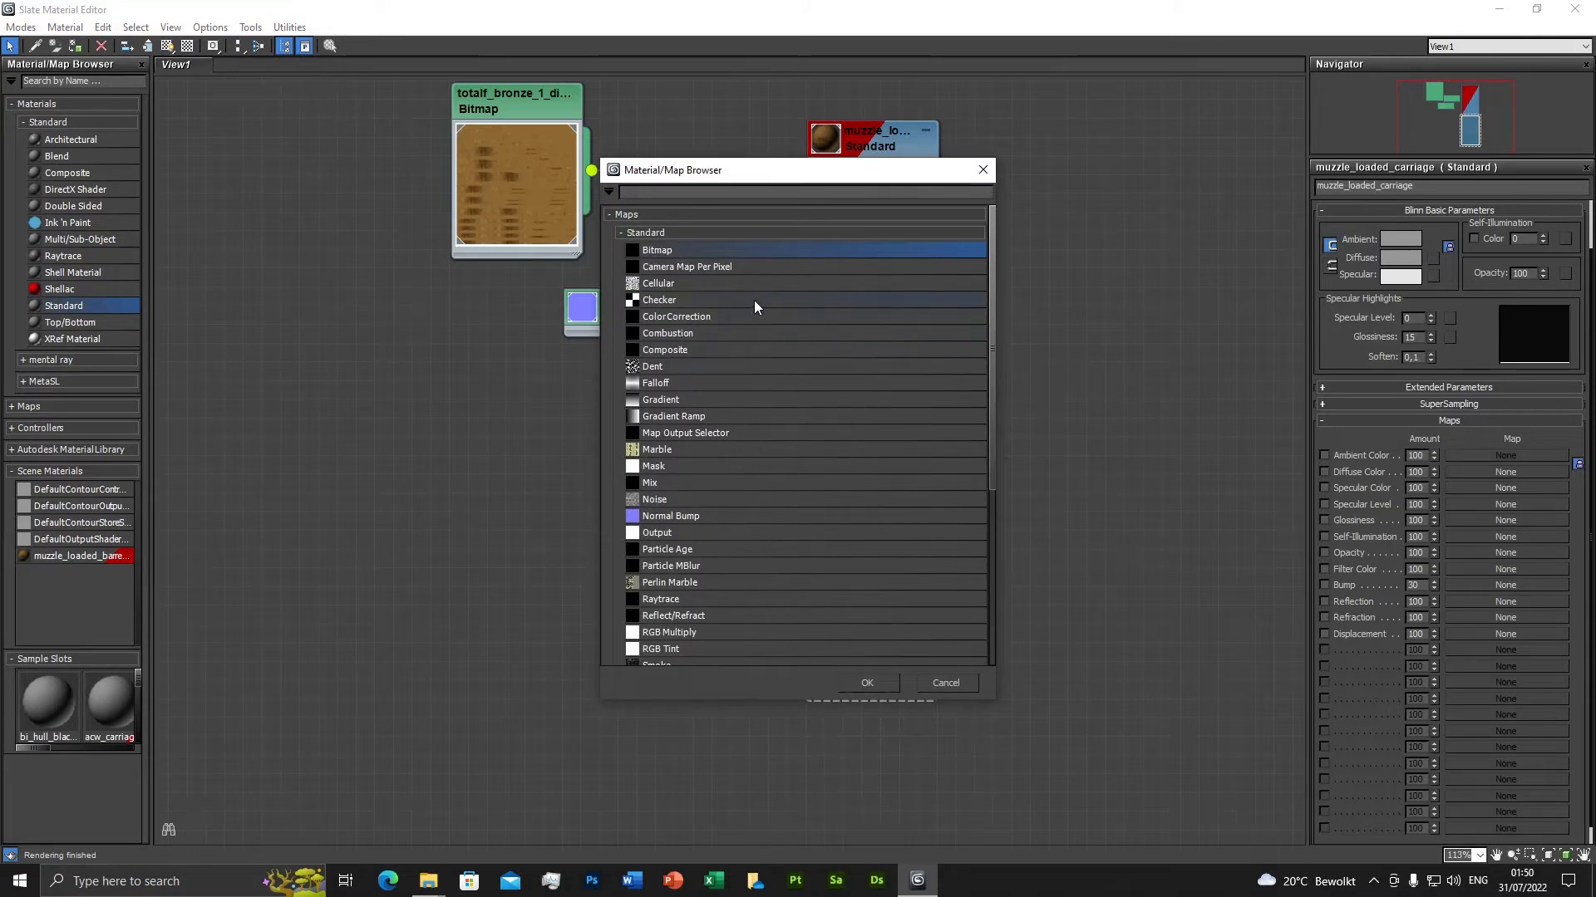
double_click(663, 251)
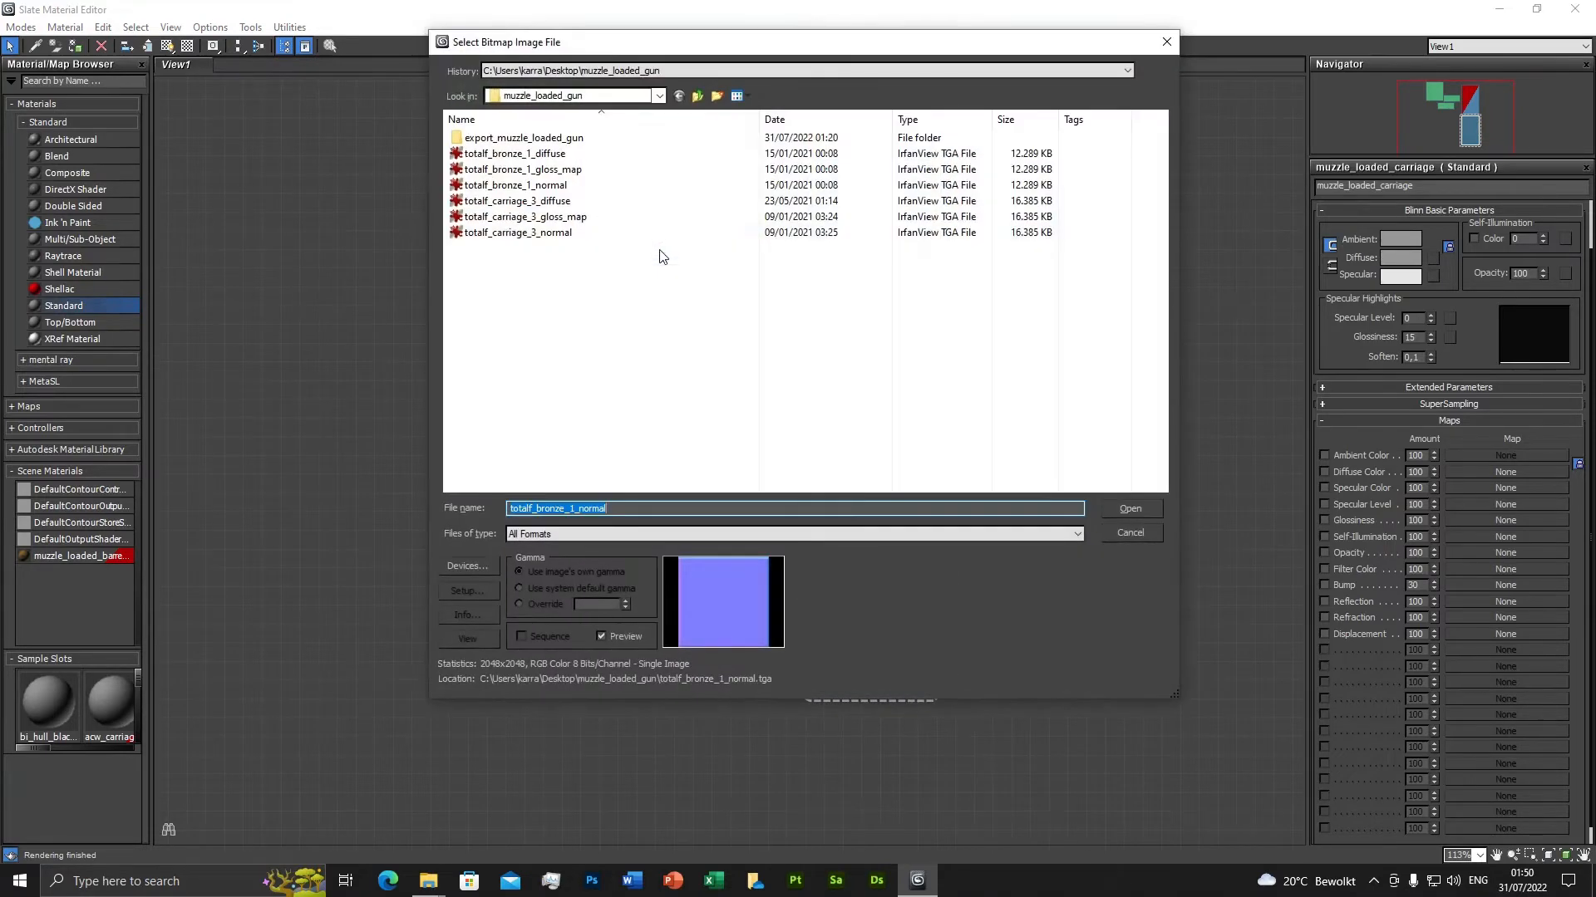
click(521, 202)
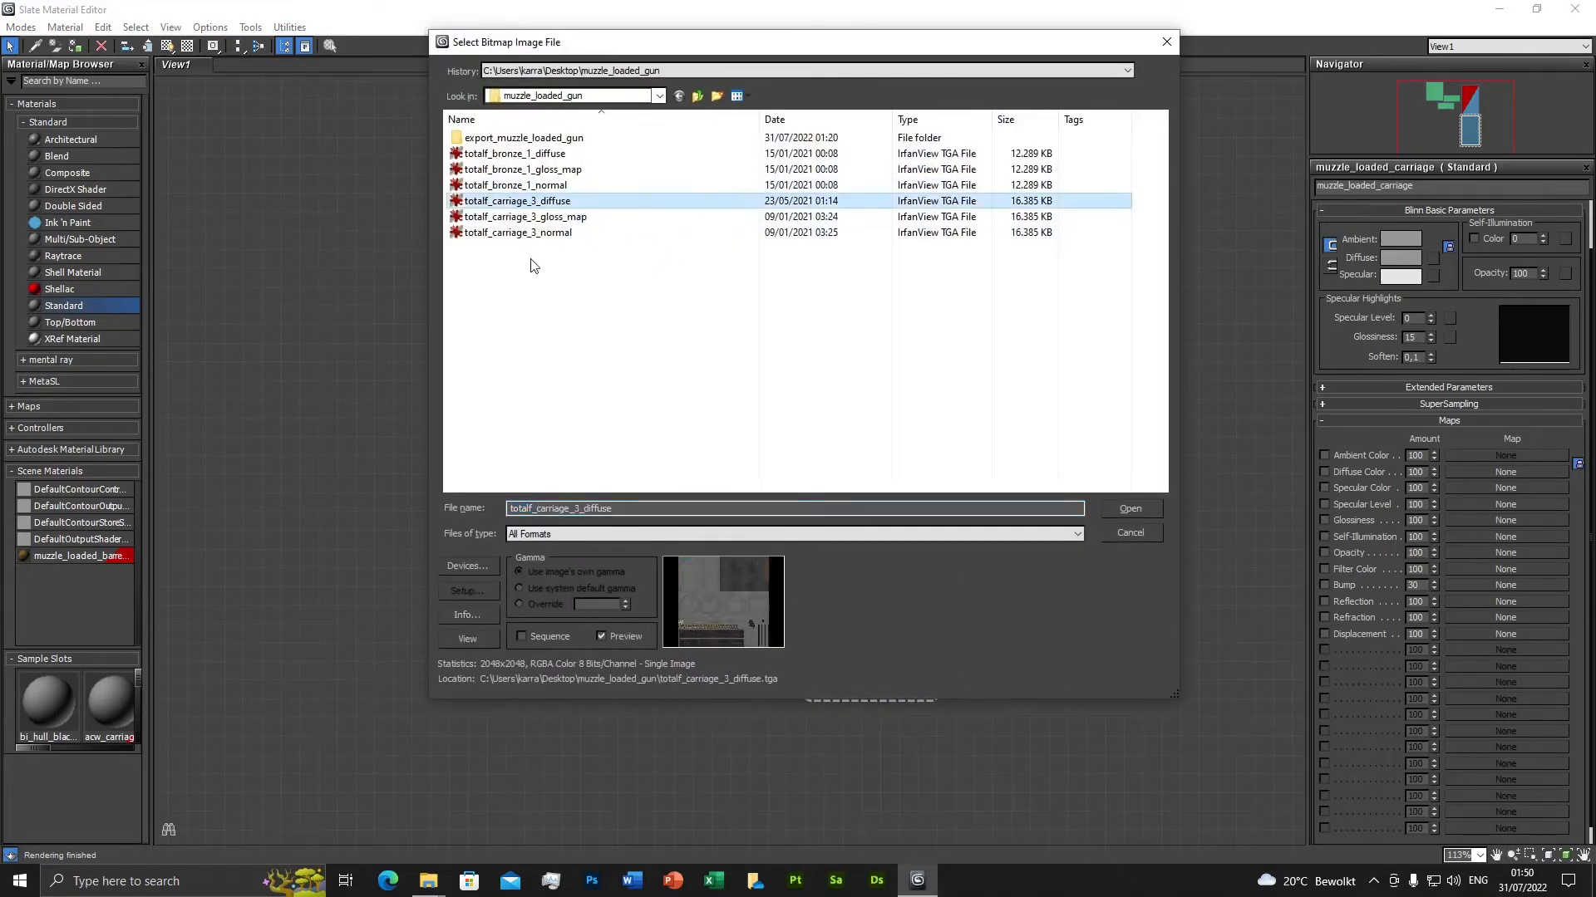
double_click(567, 509)
key(ctrl+c)
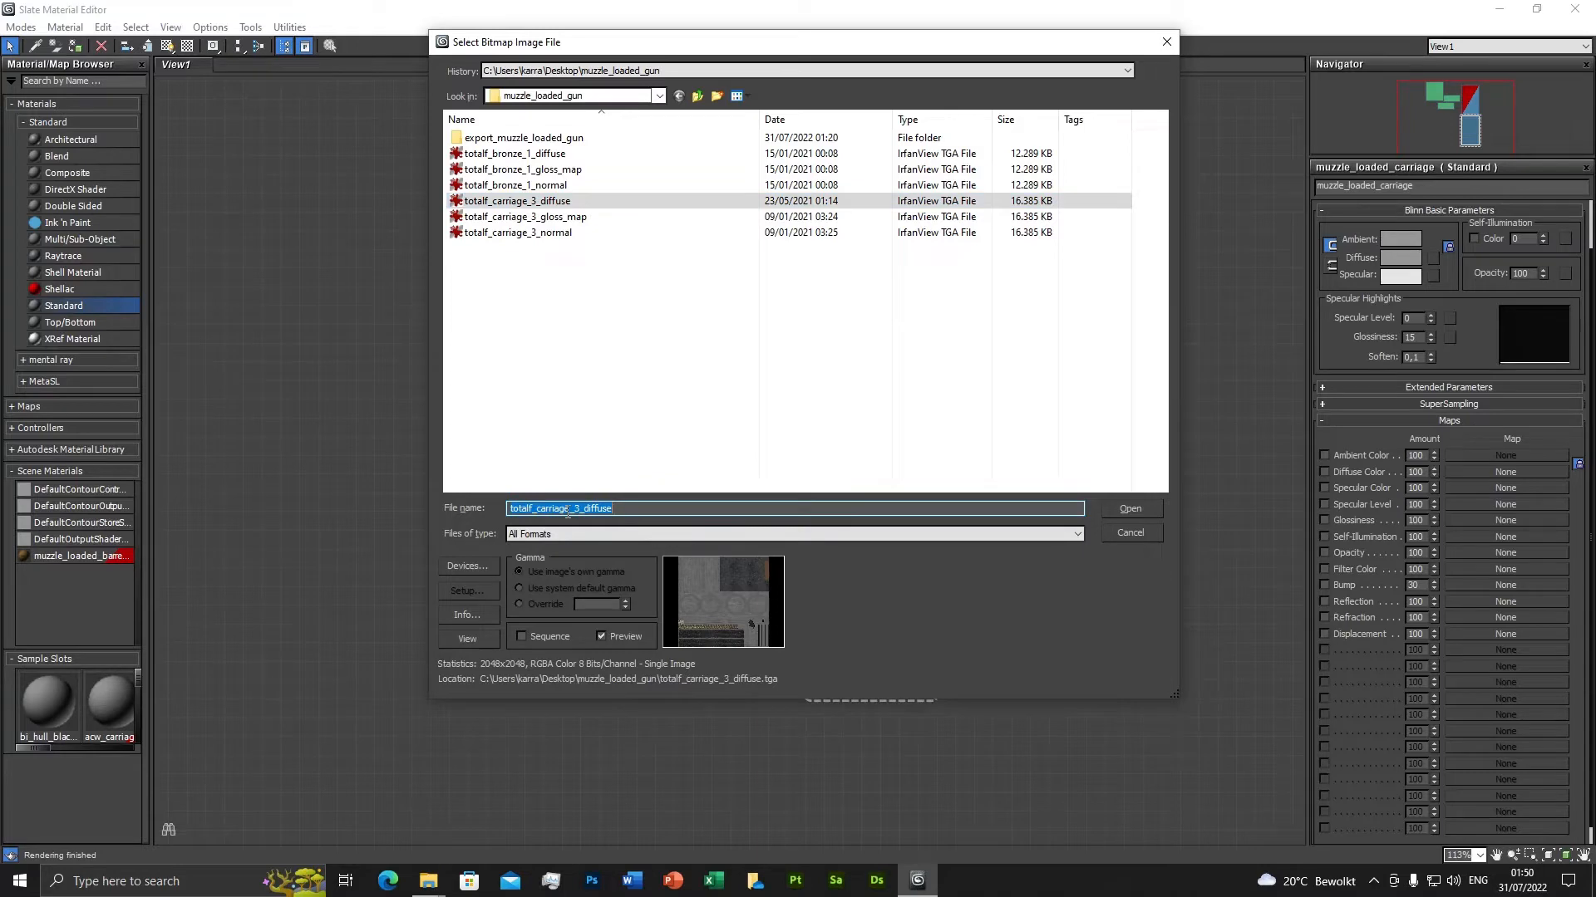
double_click(554, 203)
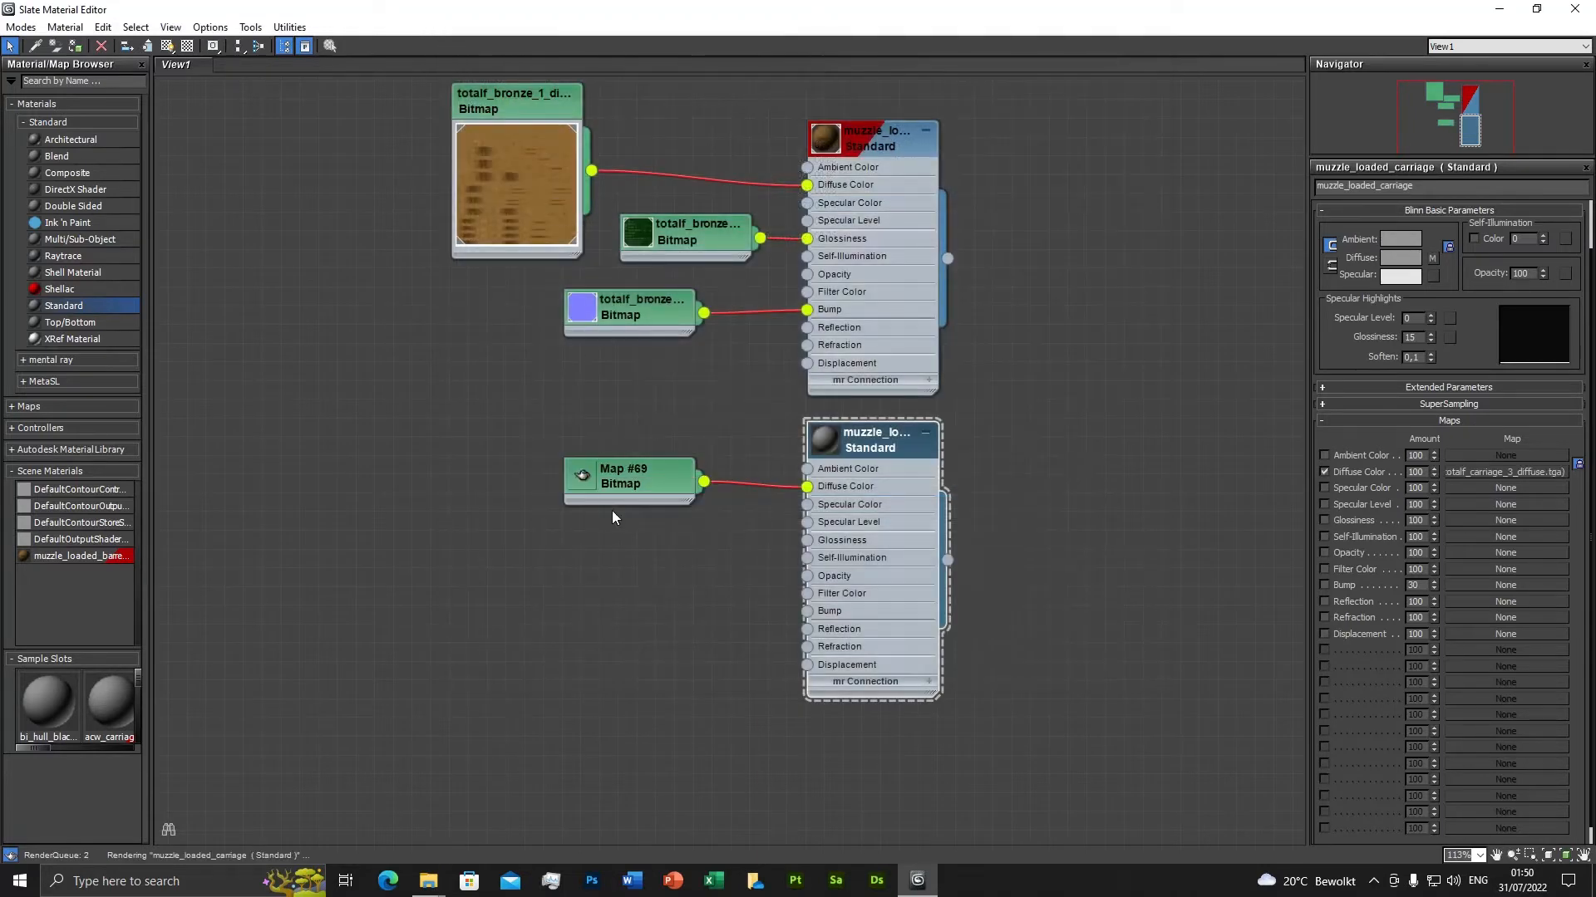
double_click(590, 484)
drag(607, 474, 490, 417)
Rename the carriage's diffuse bitmap node totalf_carriage_3_diffuse using the copied file name.
scroll(880, 576, up, 4)
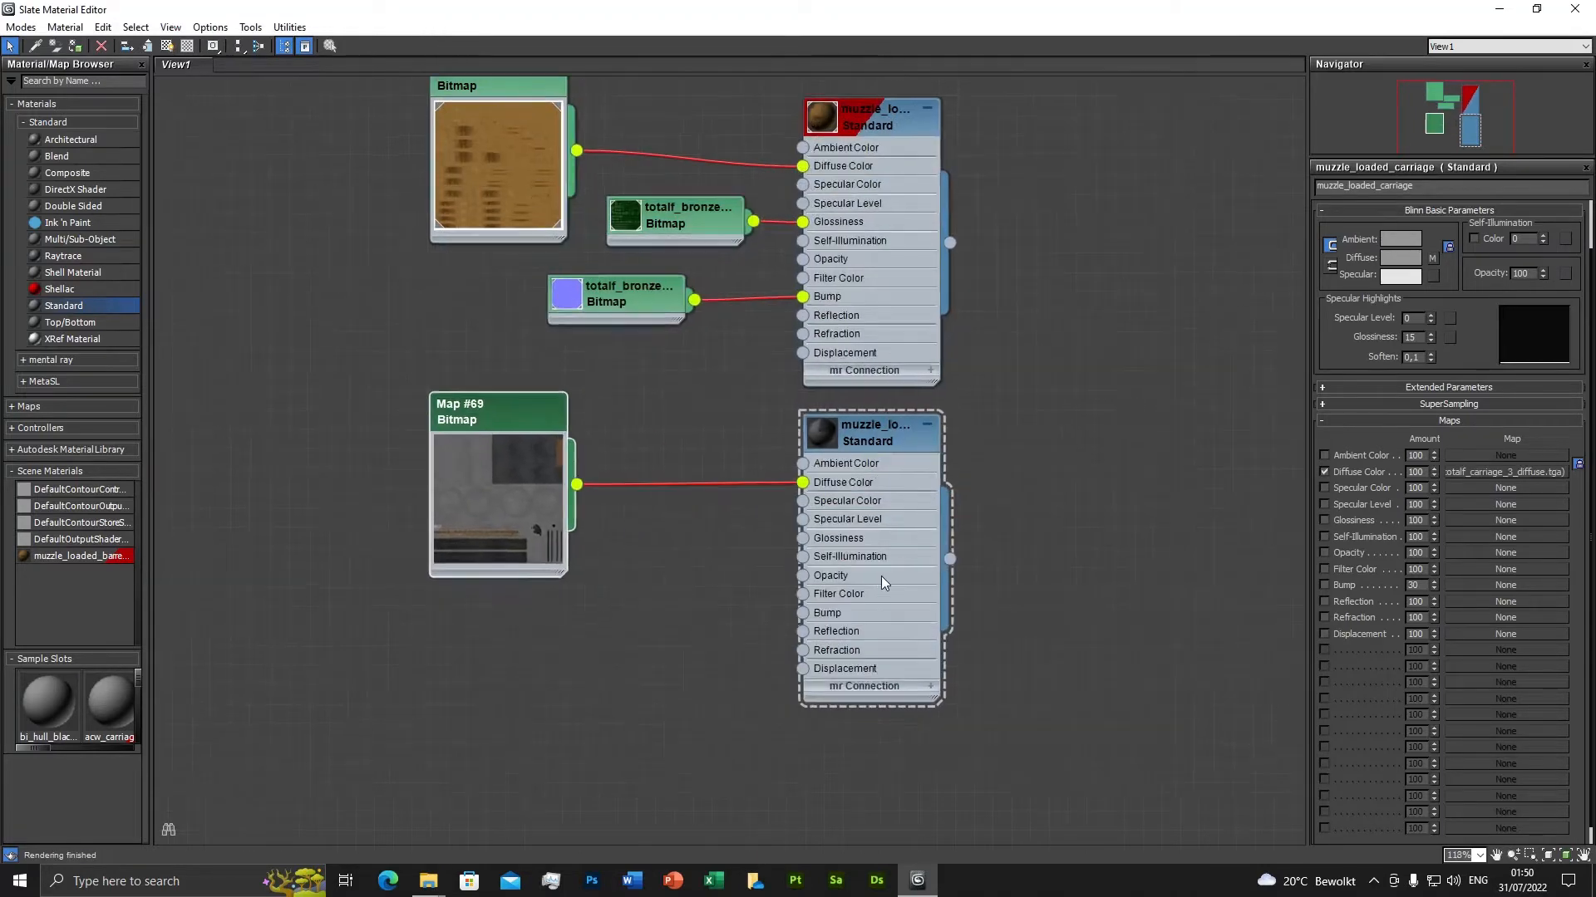
scroll(881, 576, up, 3)
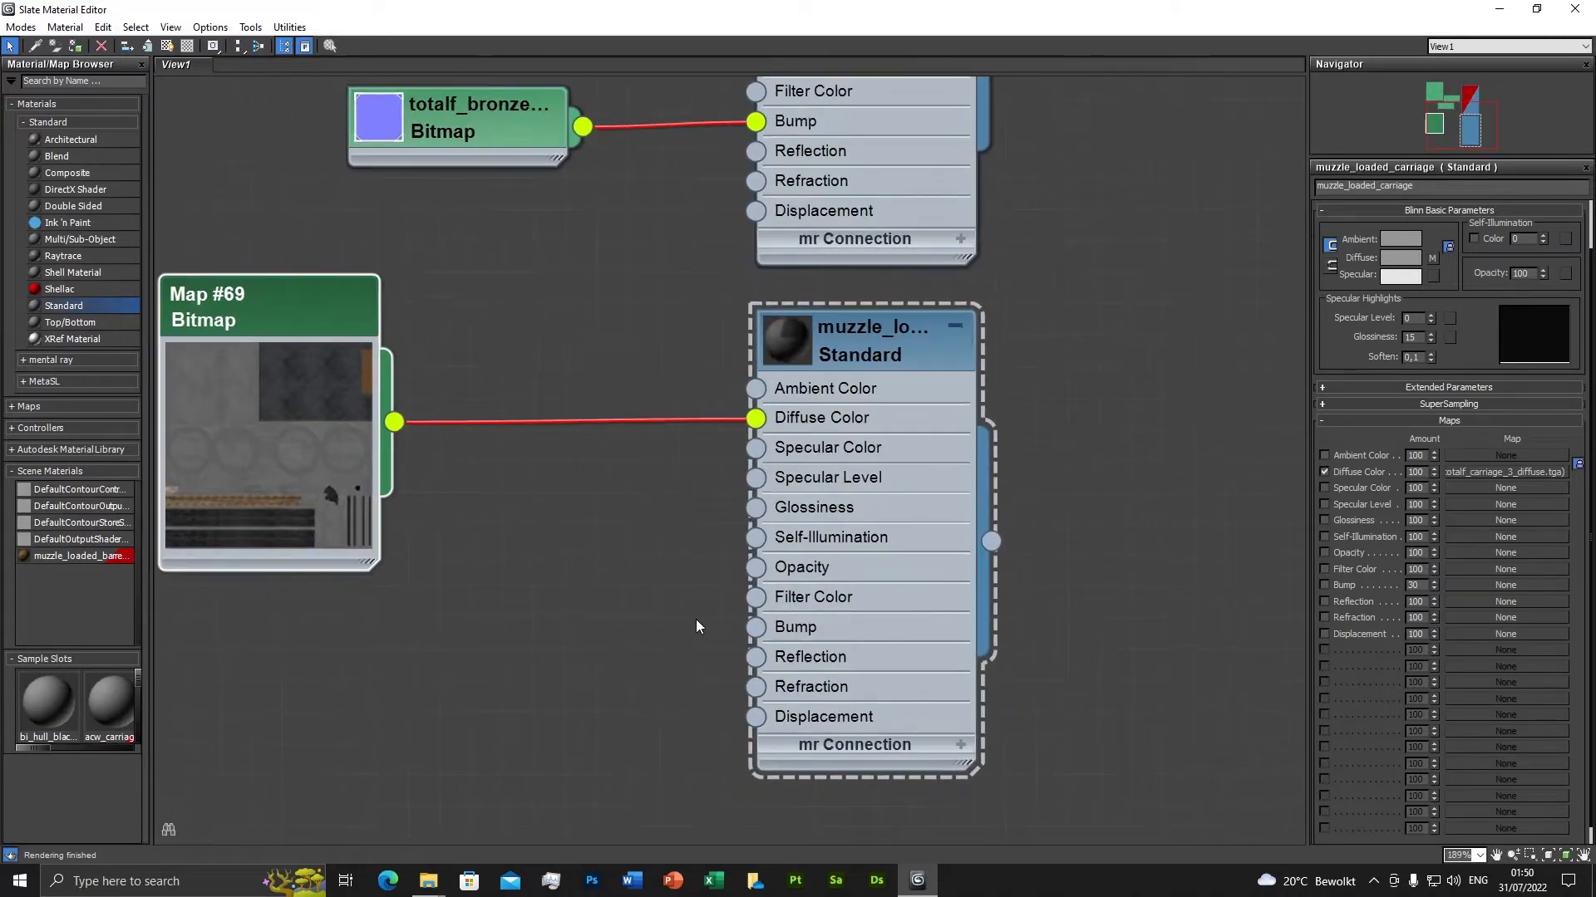
middle_drag(621, 612, 735, 545)
scroll(733, 546, up, 1)
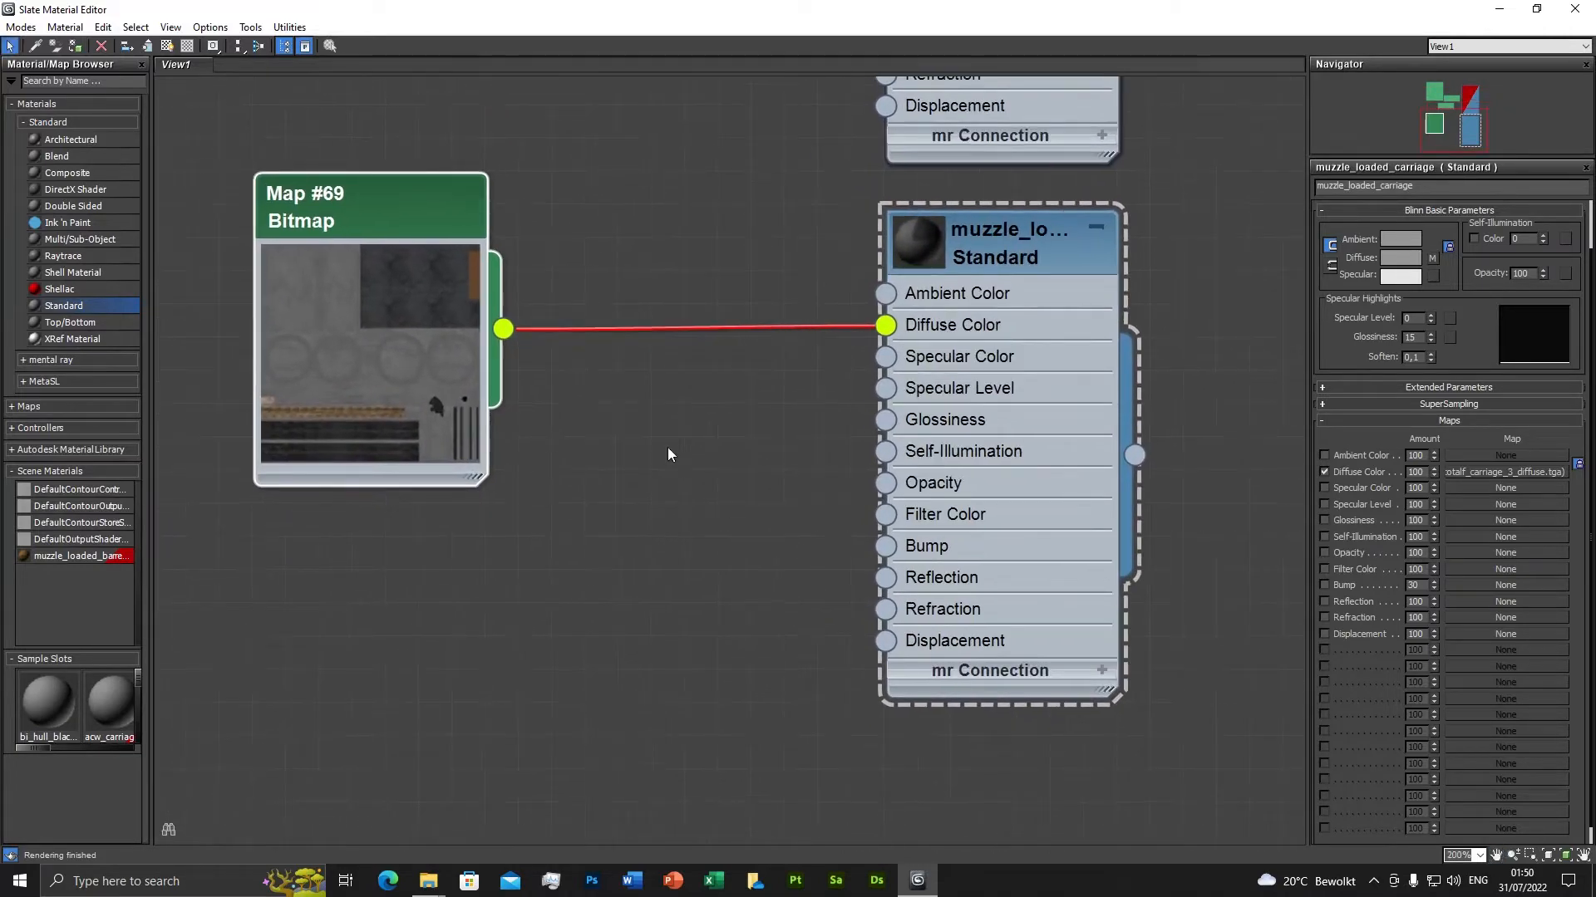
click(350, 222)
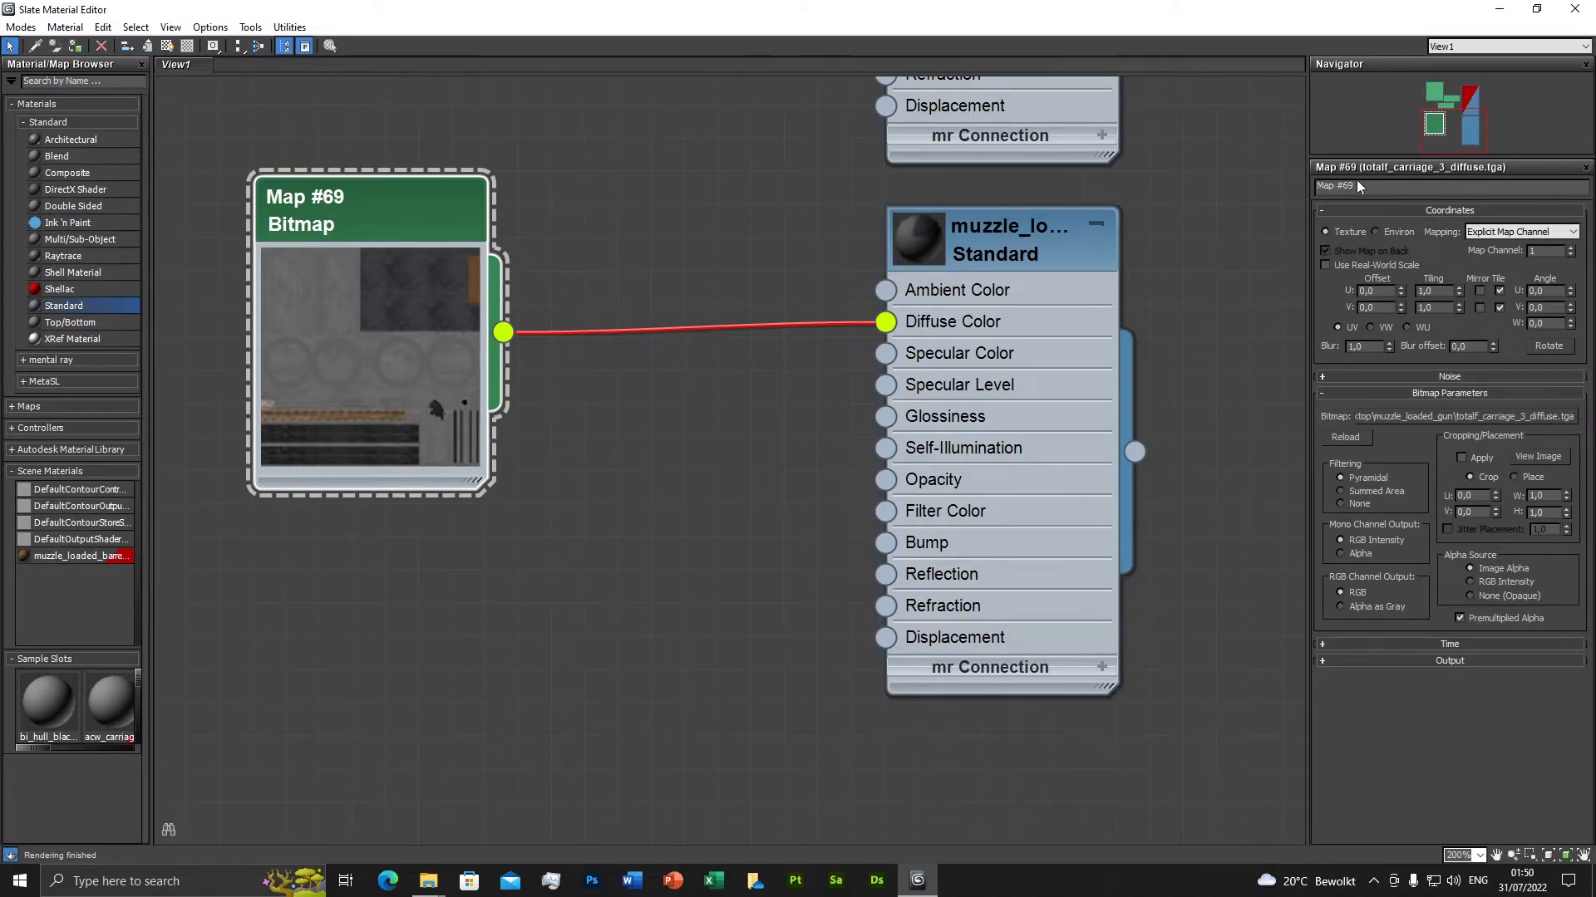
drag(1363, 190, 1317, 191)
key(ctrl+v)
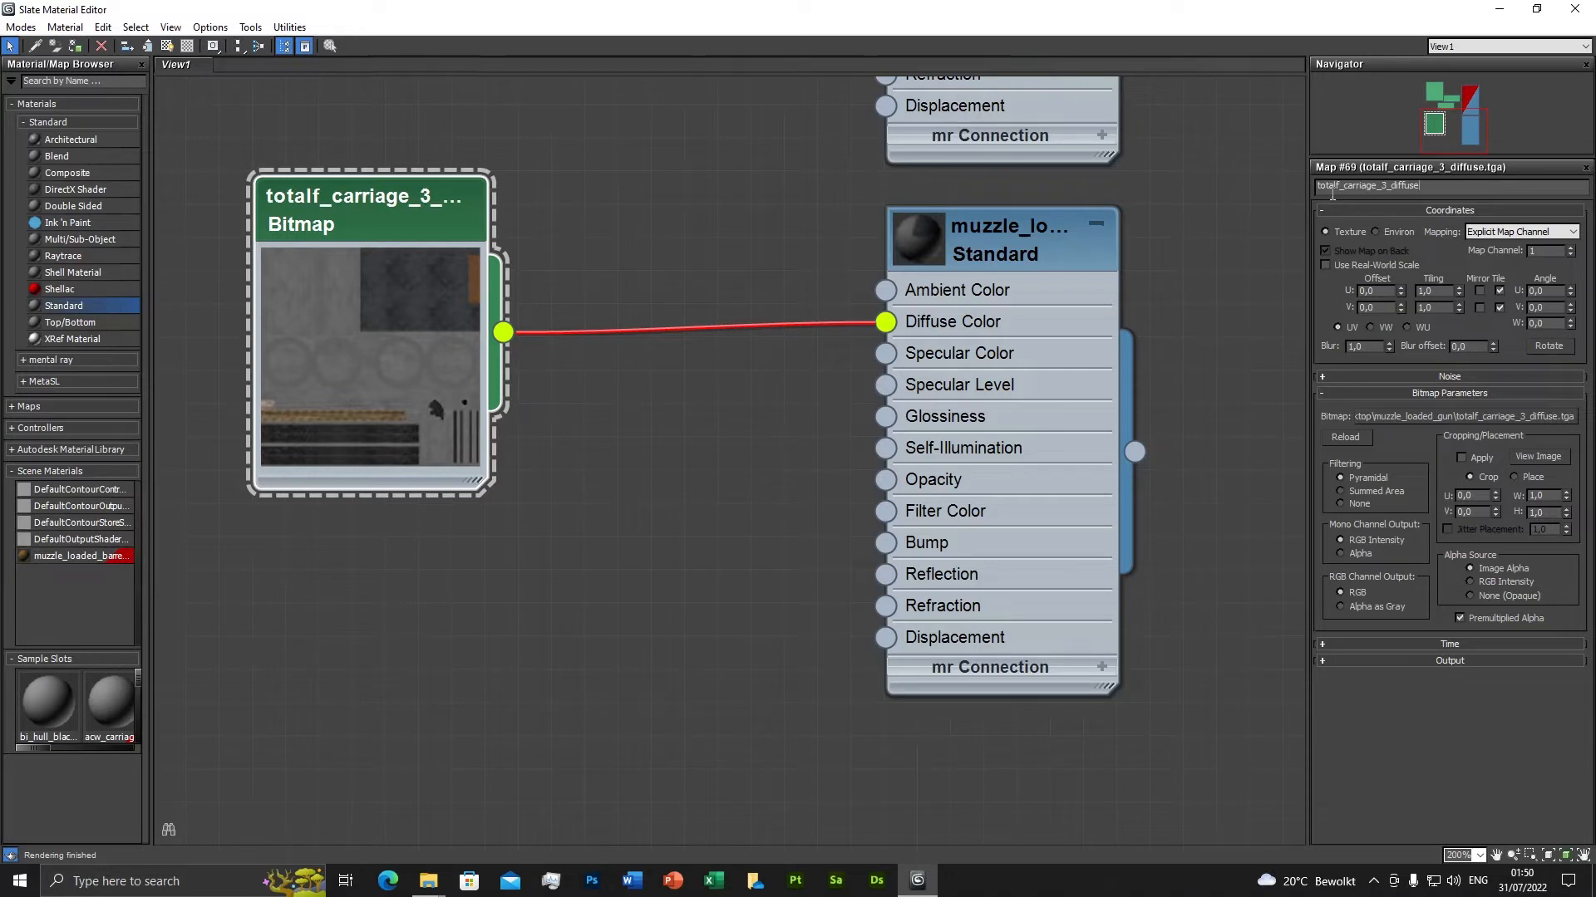
double_click(1332, 188)
Assign the totalf_carriage_3_gloss_map bitmap to the carriage material's Glossiness, copying its file name, and position its node beside the Glossiness input.
click(1020, 247)
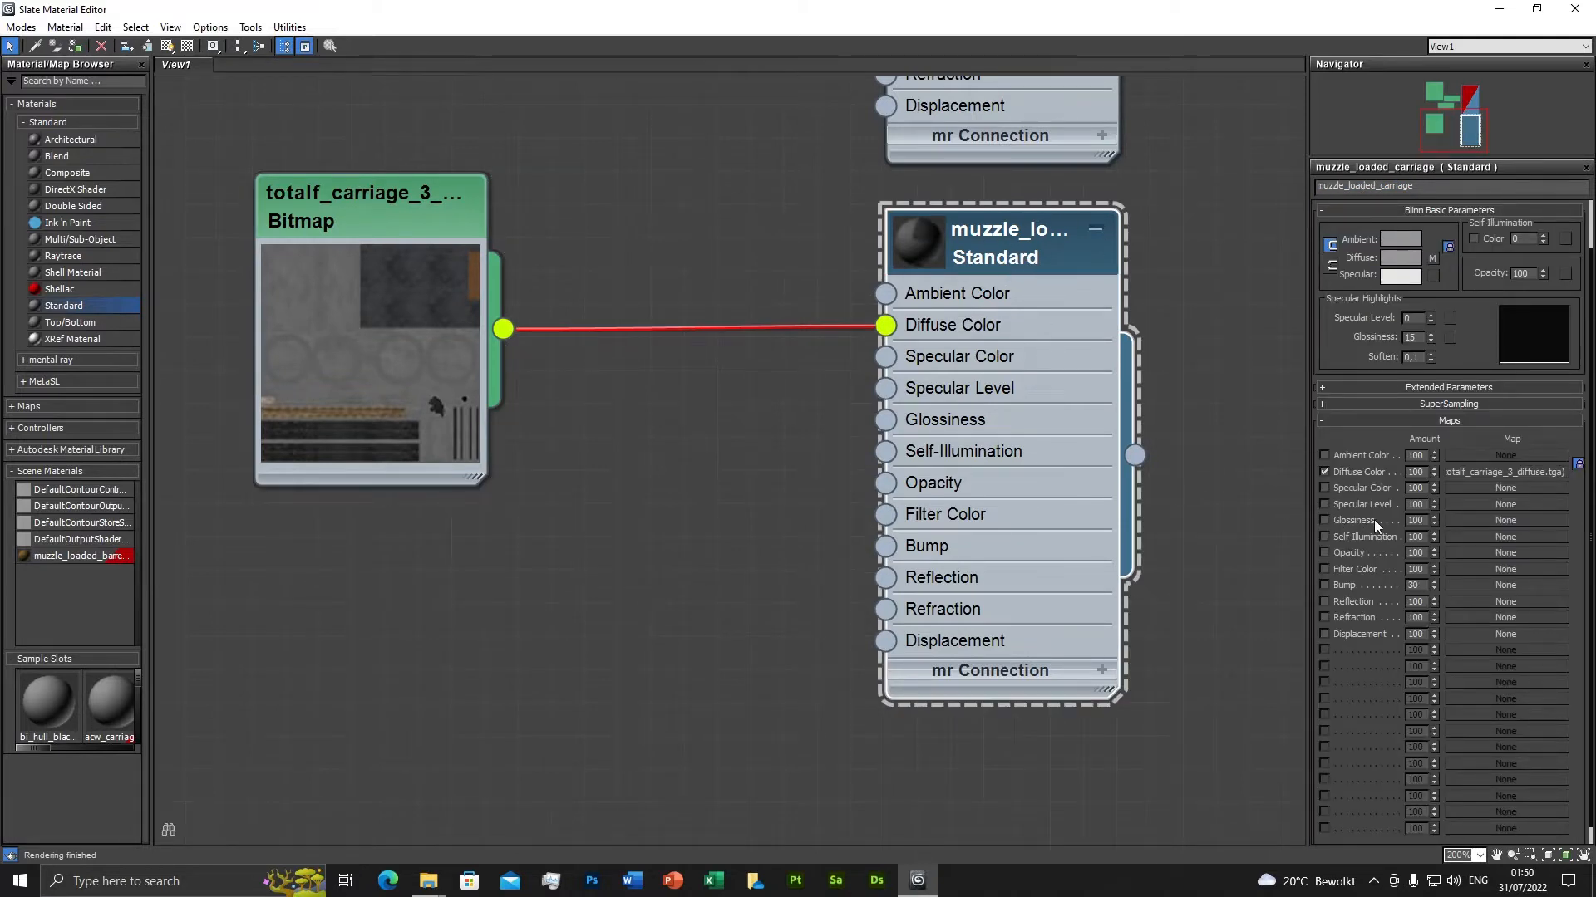
click(1490, 520)
double_click(675, 252)
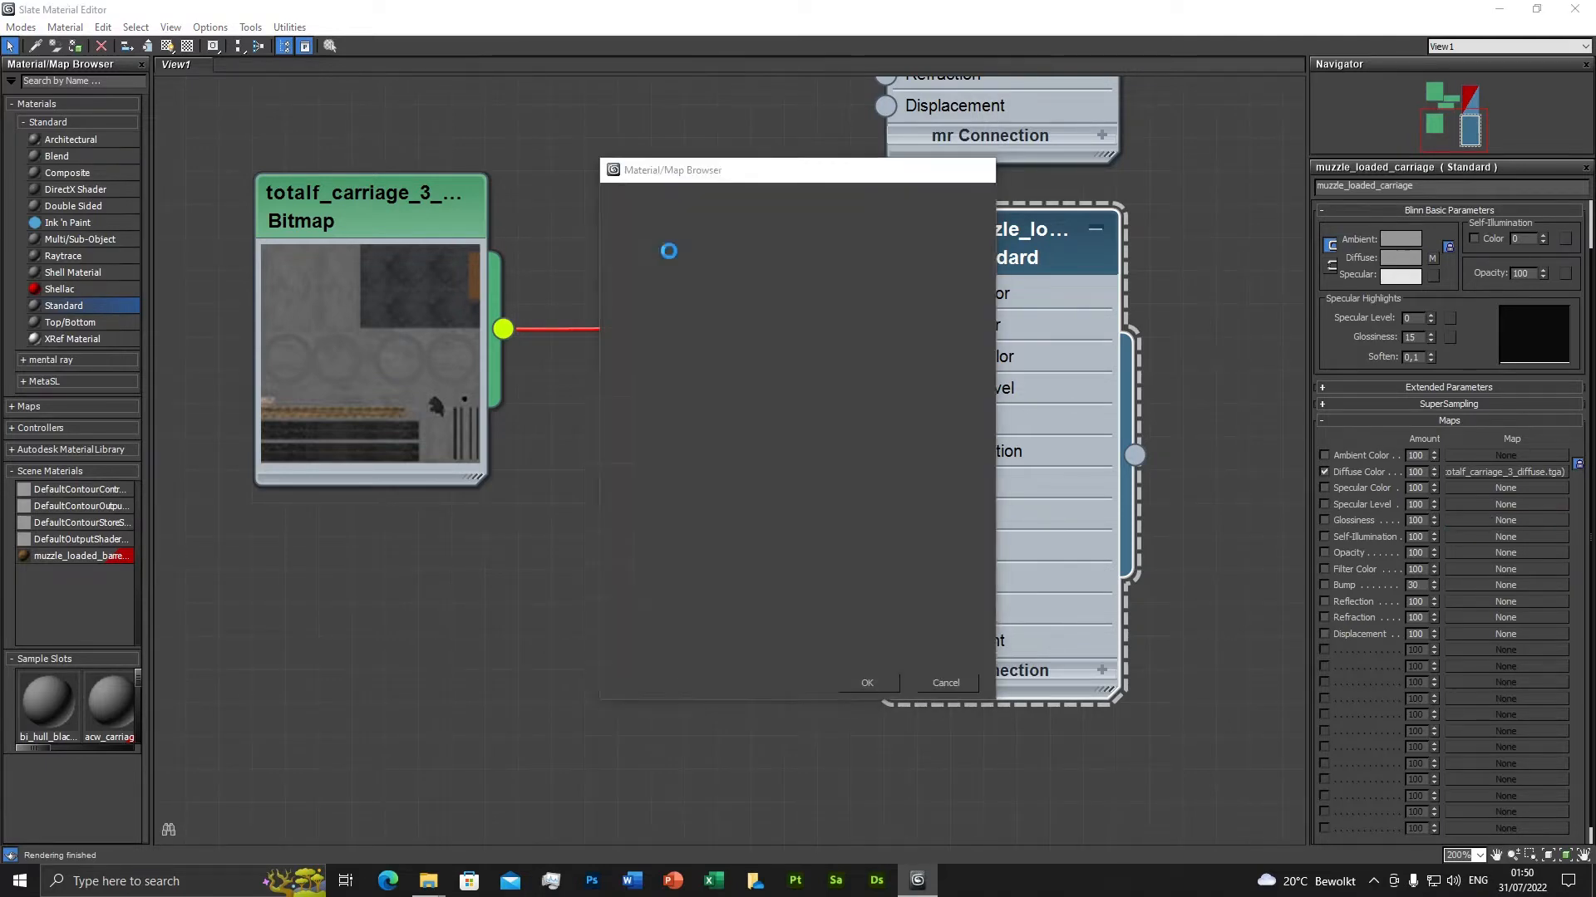
click(557, 218)
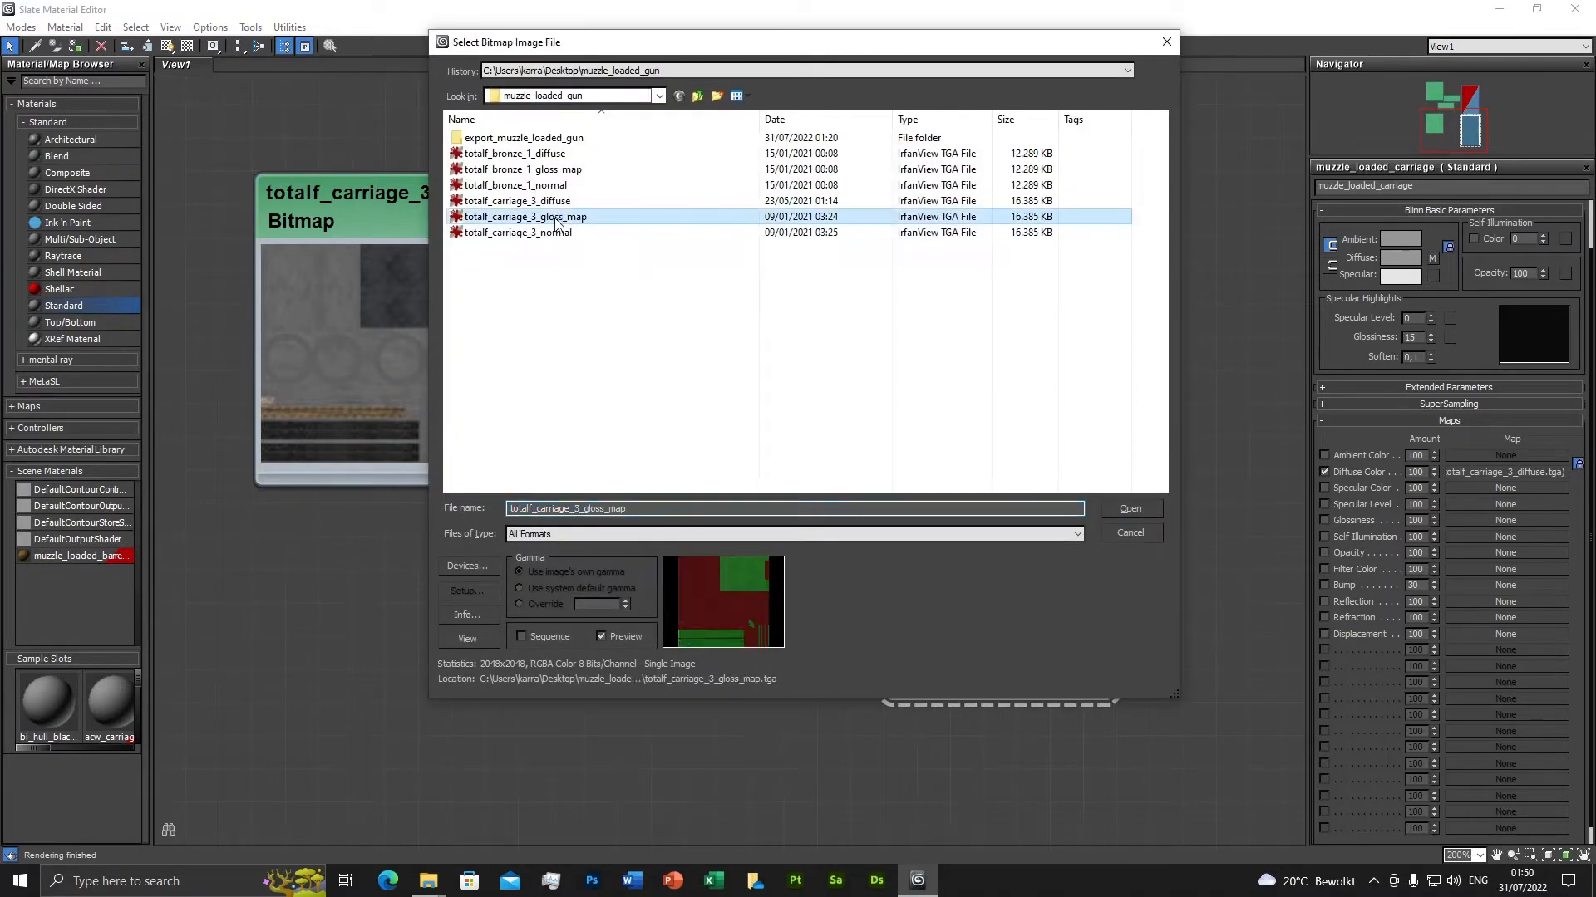
double_click(590, 508)
key(ctrl+c)
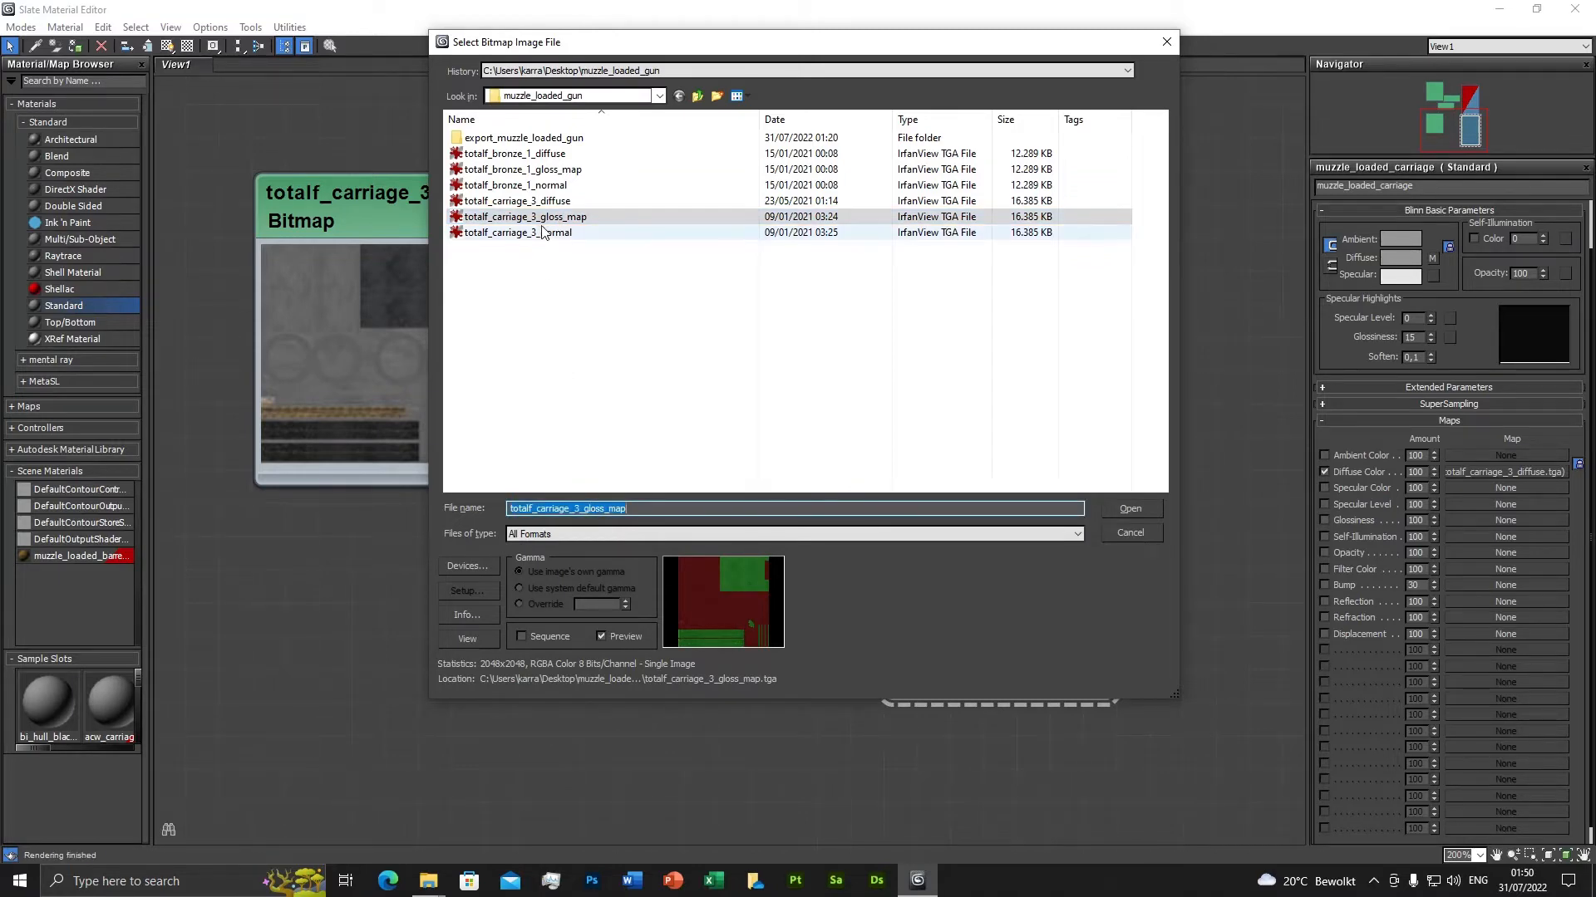
key(Return)
drag(610, 425, 669, 423)
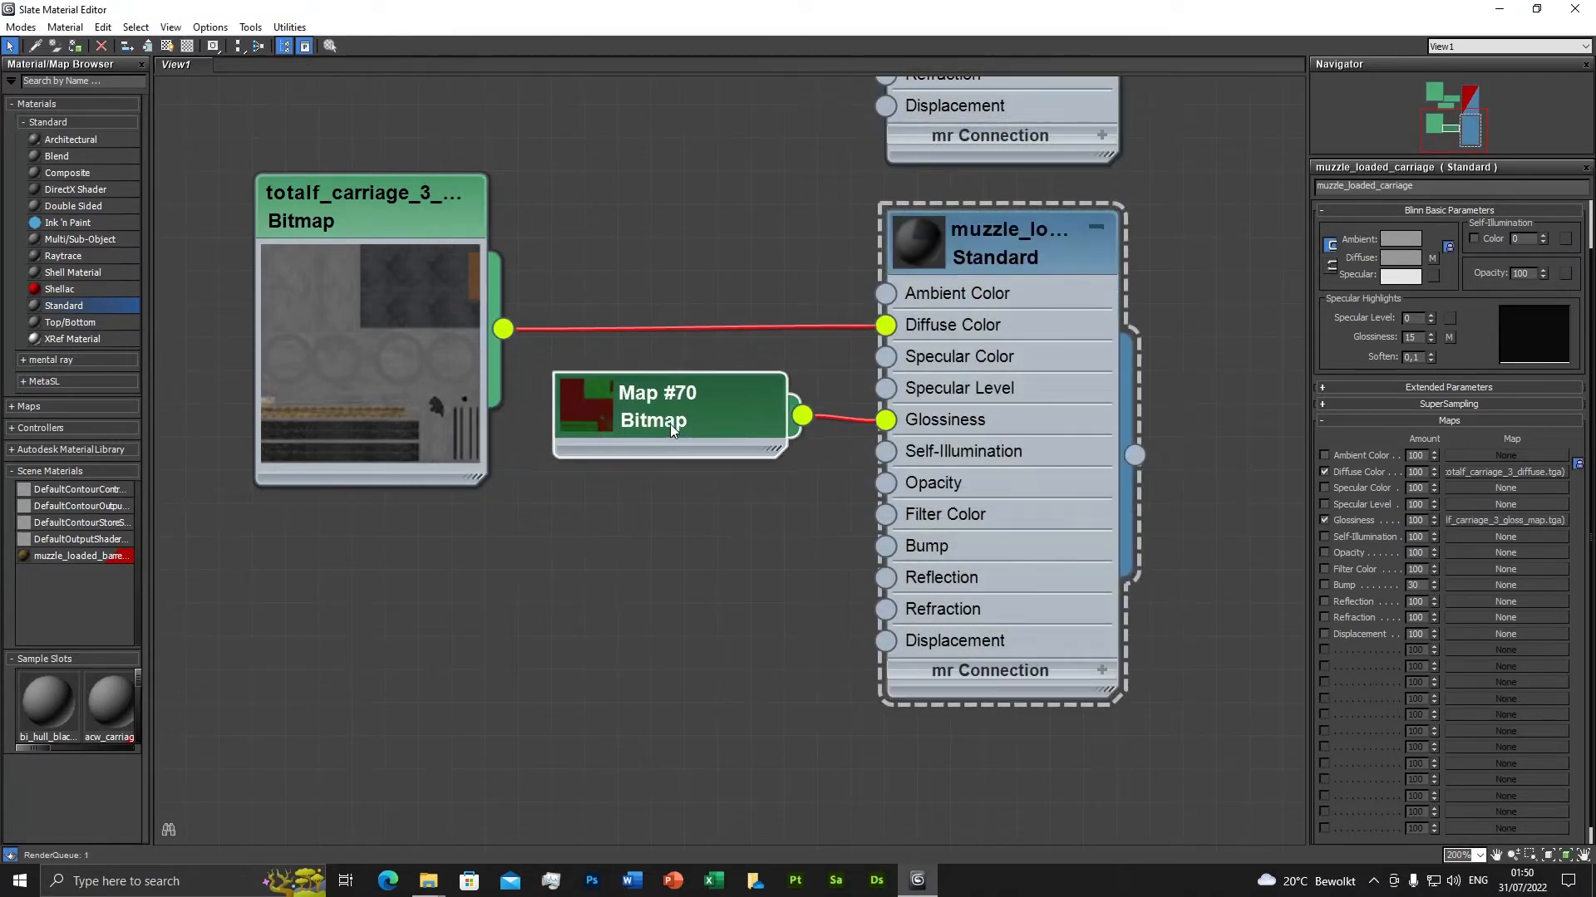
Rename the carriage's gloss bitmap node totalf_carriage_3_gloss, starting from the copied file name.
click(681, 412)
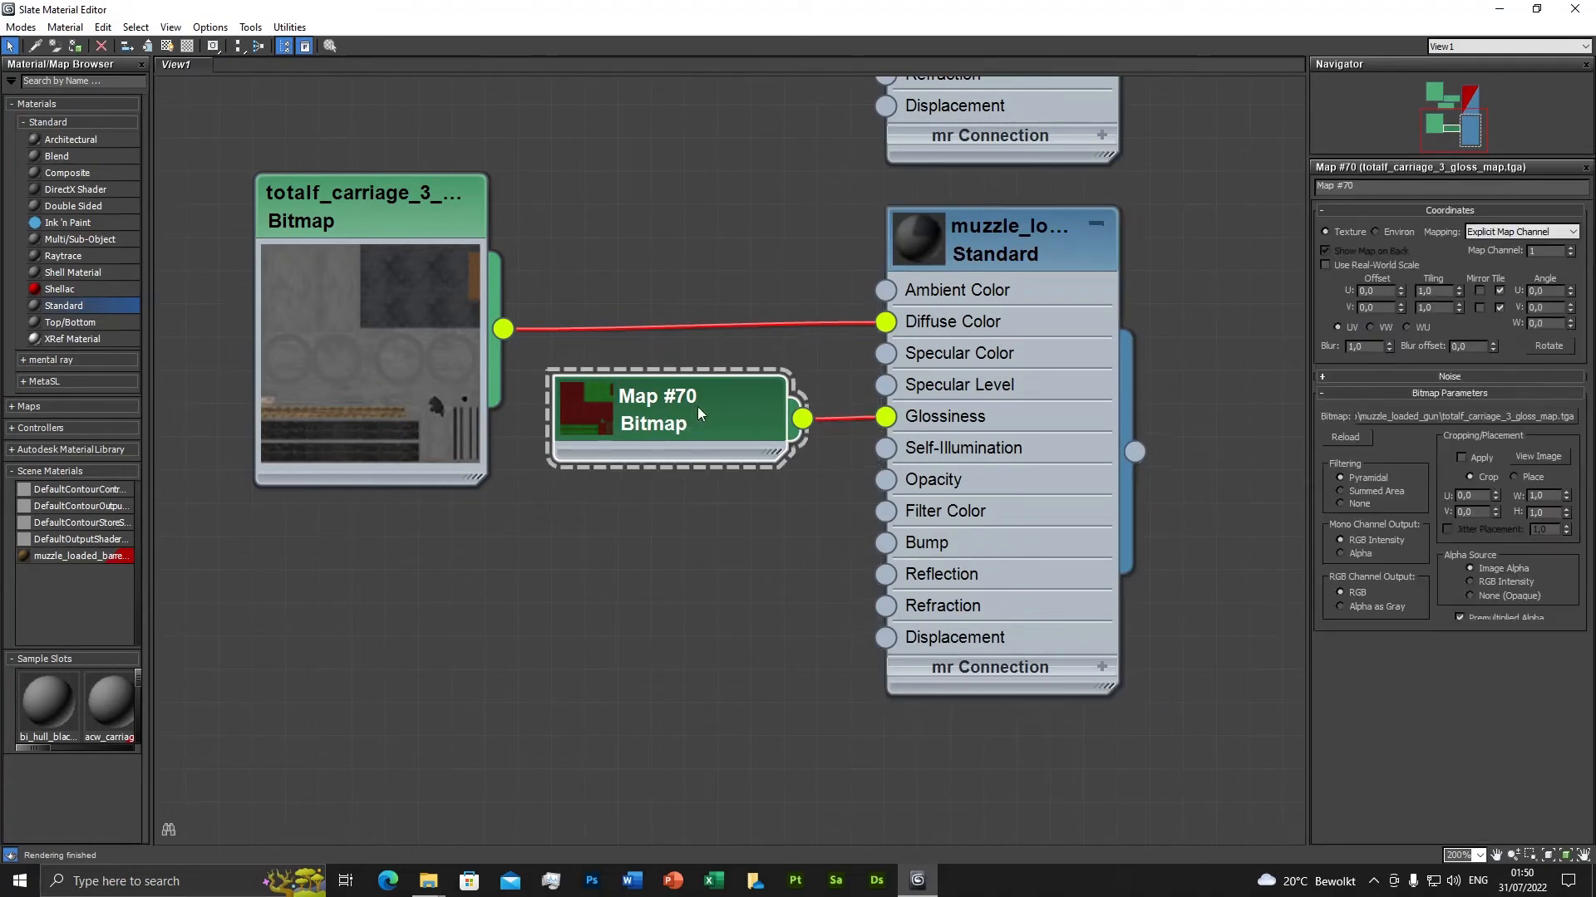
drag(1344, 191, 1325, 185)
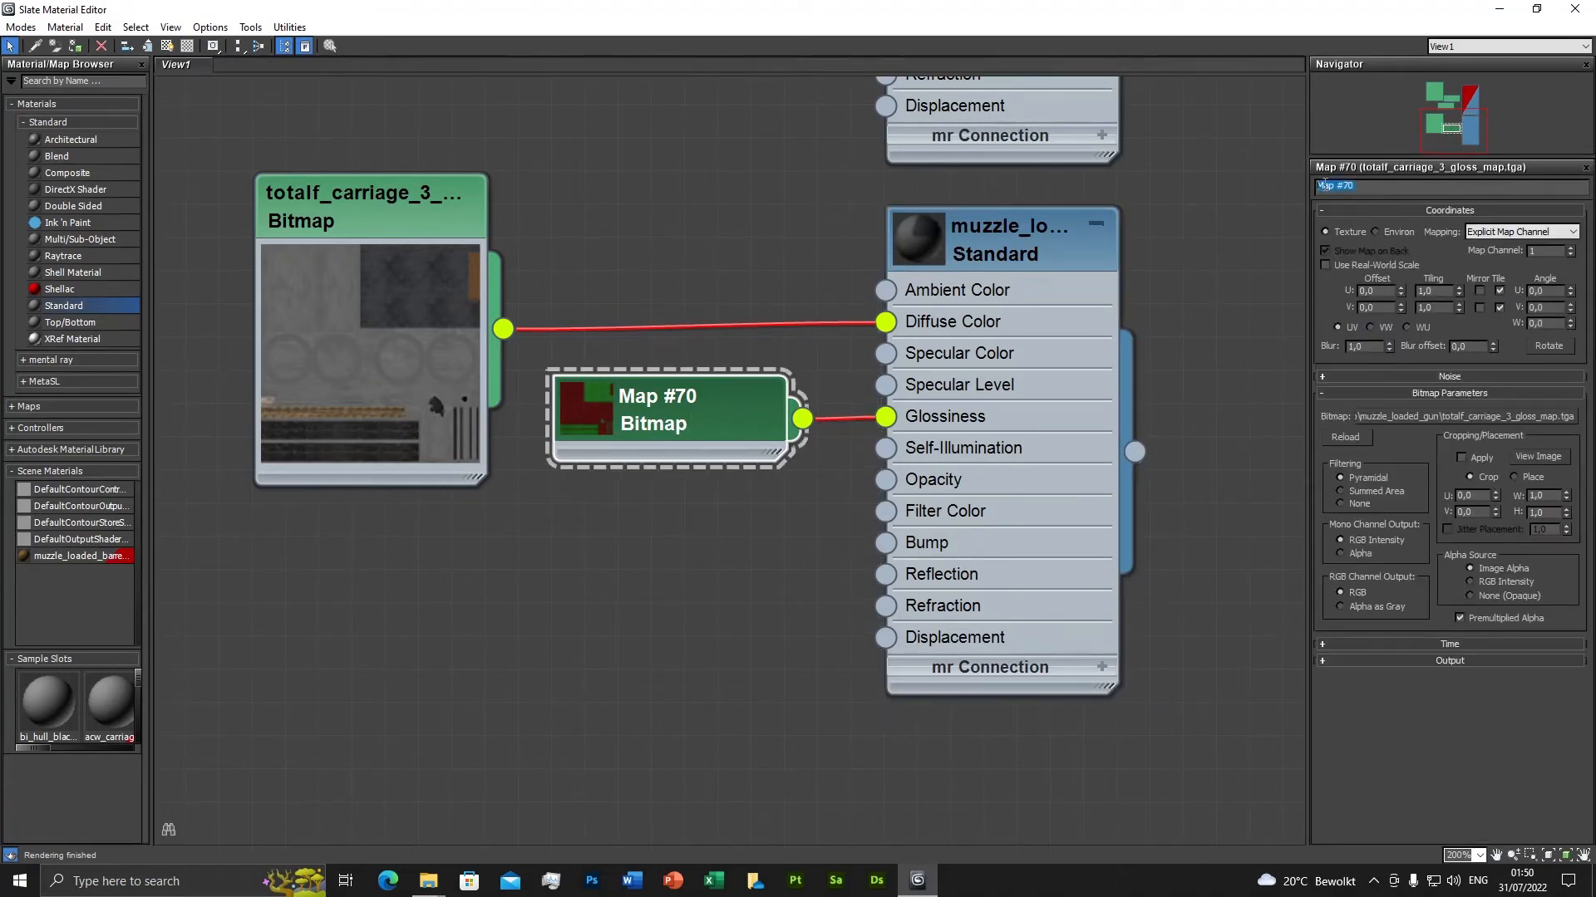
key(ctrl+v)
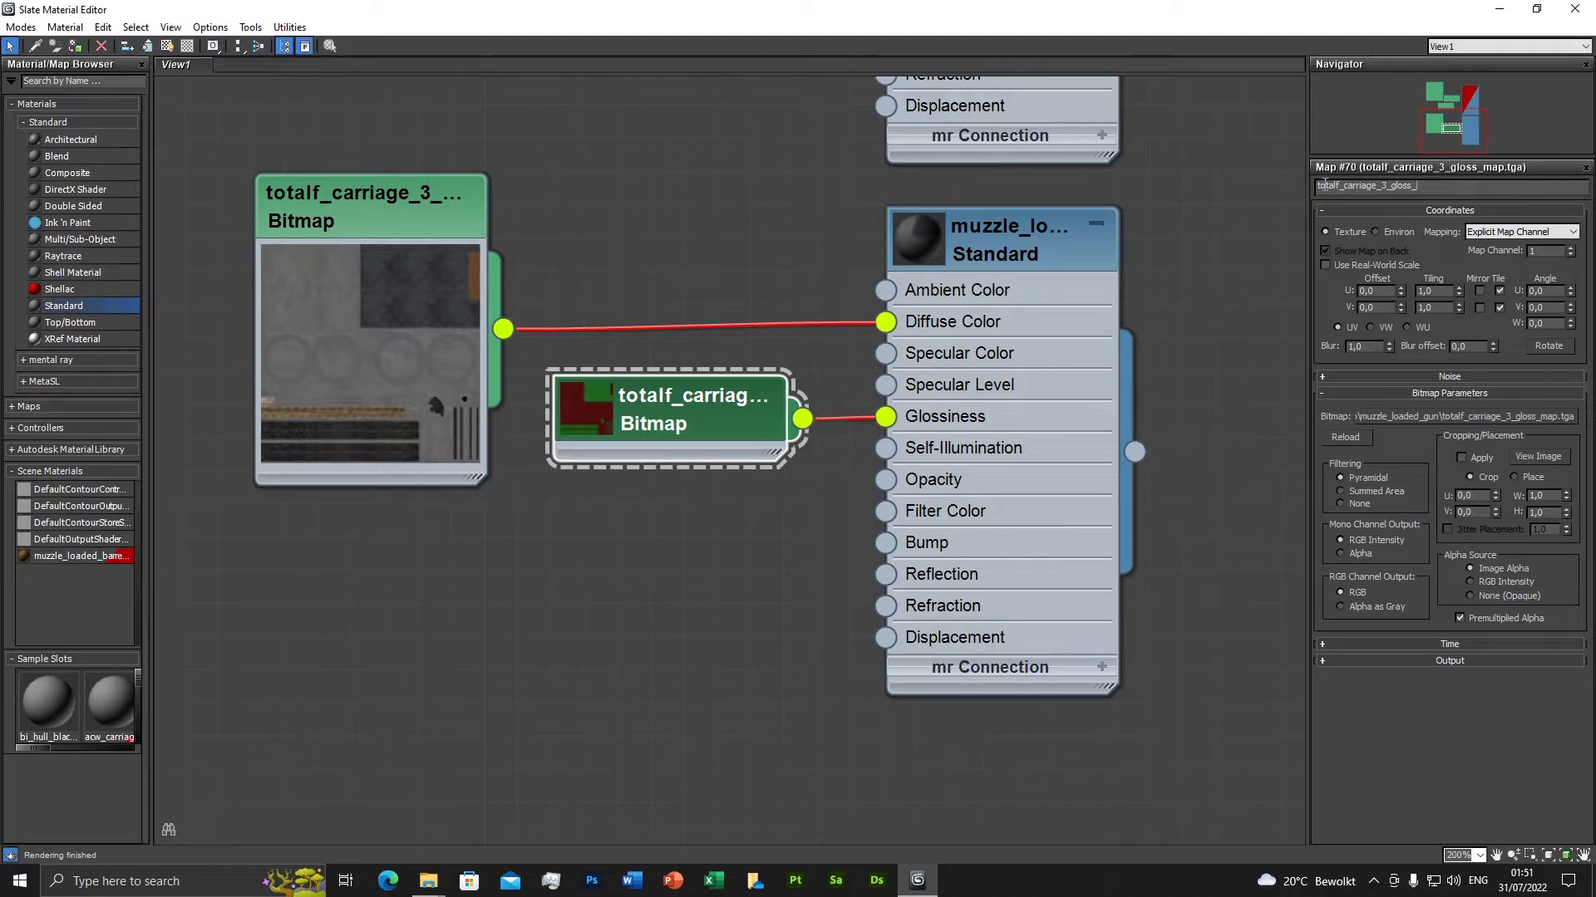
double_click(1324, 185)
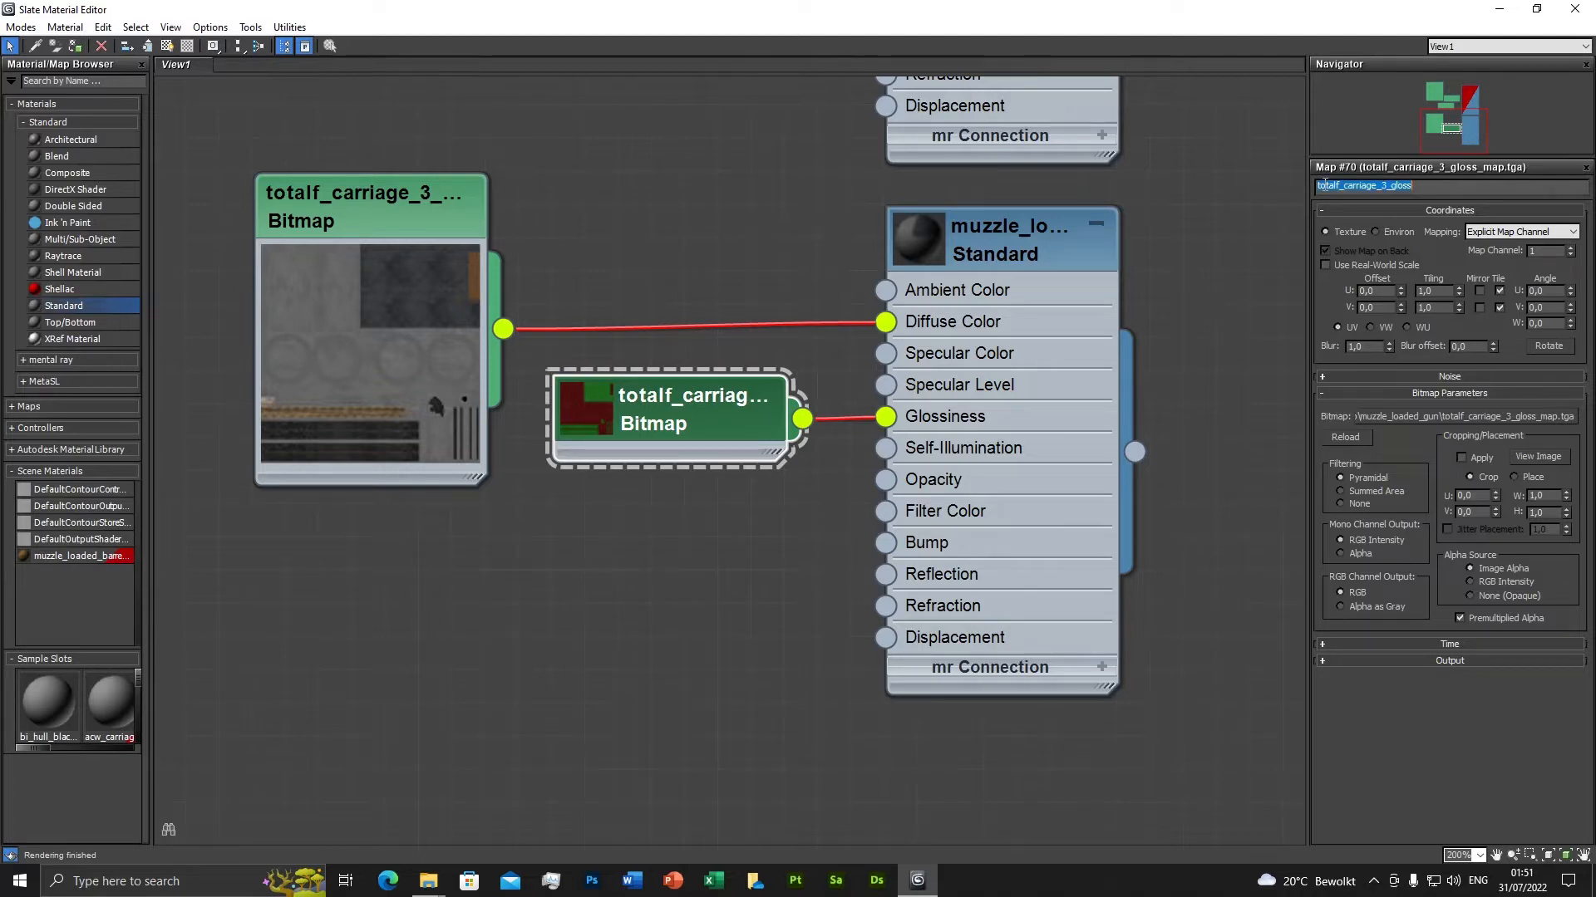
Assign the totalf_carriage_3_normal bitmap to the carriage material's Bump map and copy its file name.
click(975, 253)
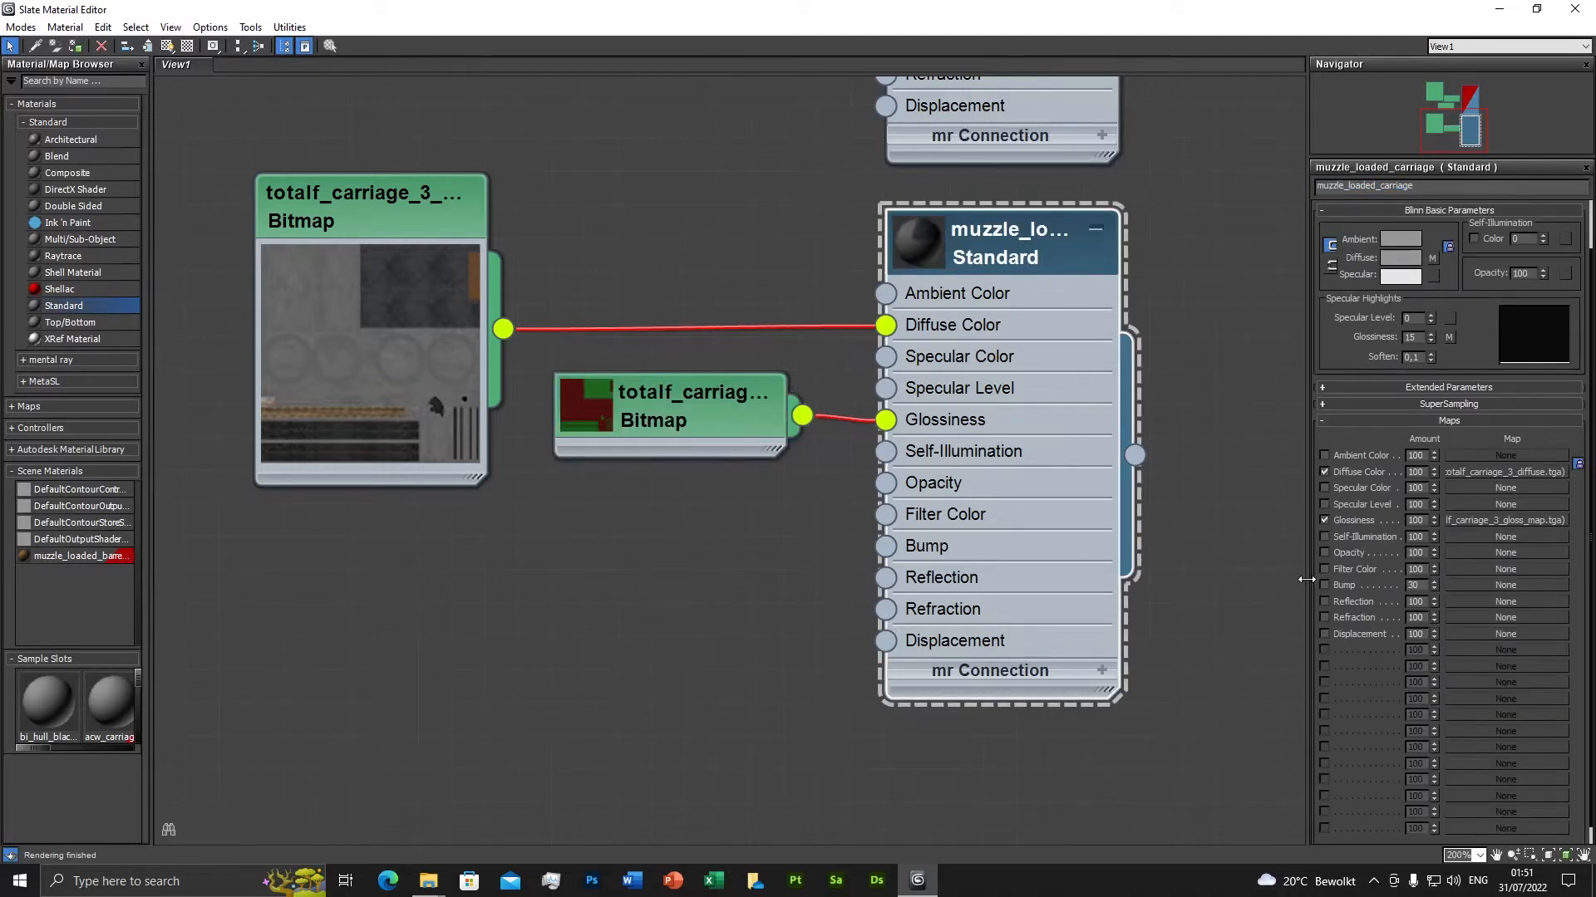
click(1488, 584)
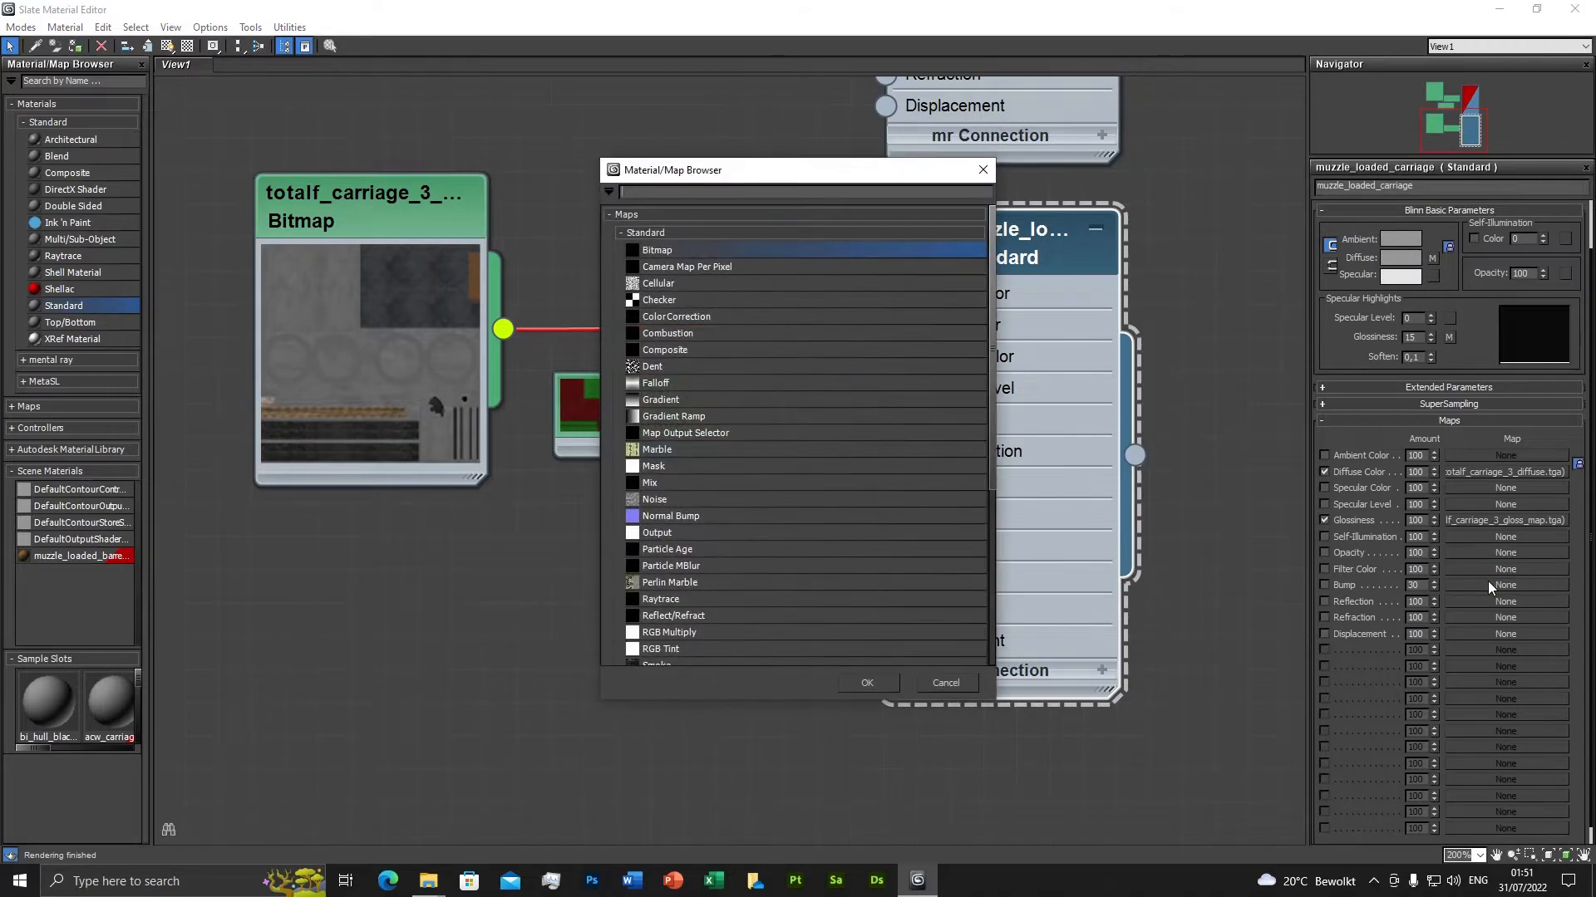
double_click(662, 248)
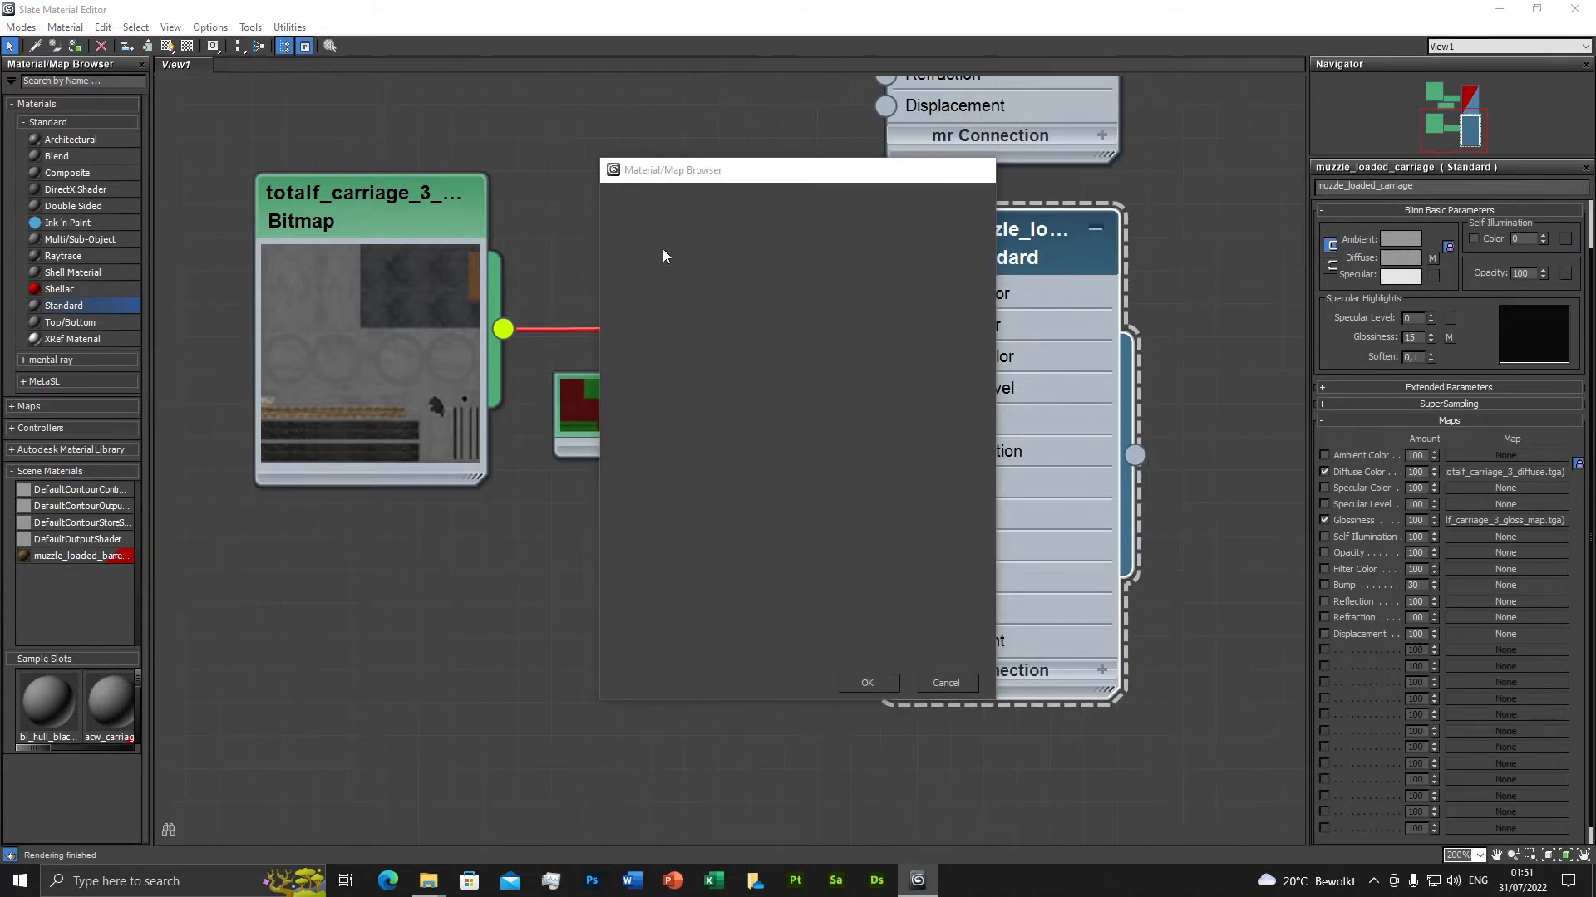
click(540, 233)
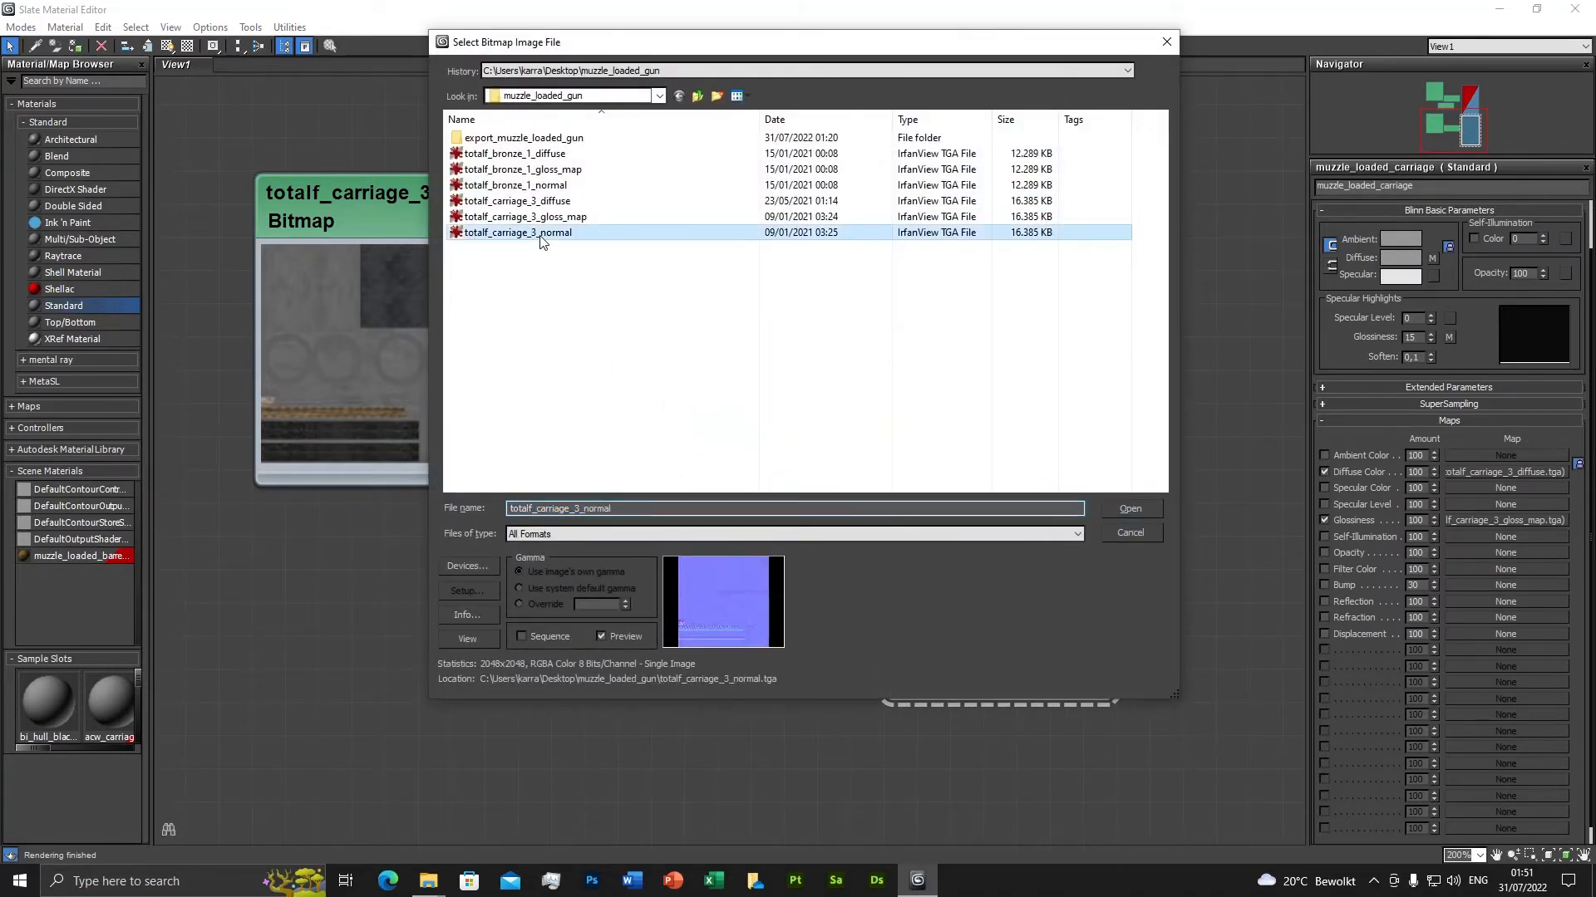
click(579, 507)
key(ctrl+c)
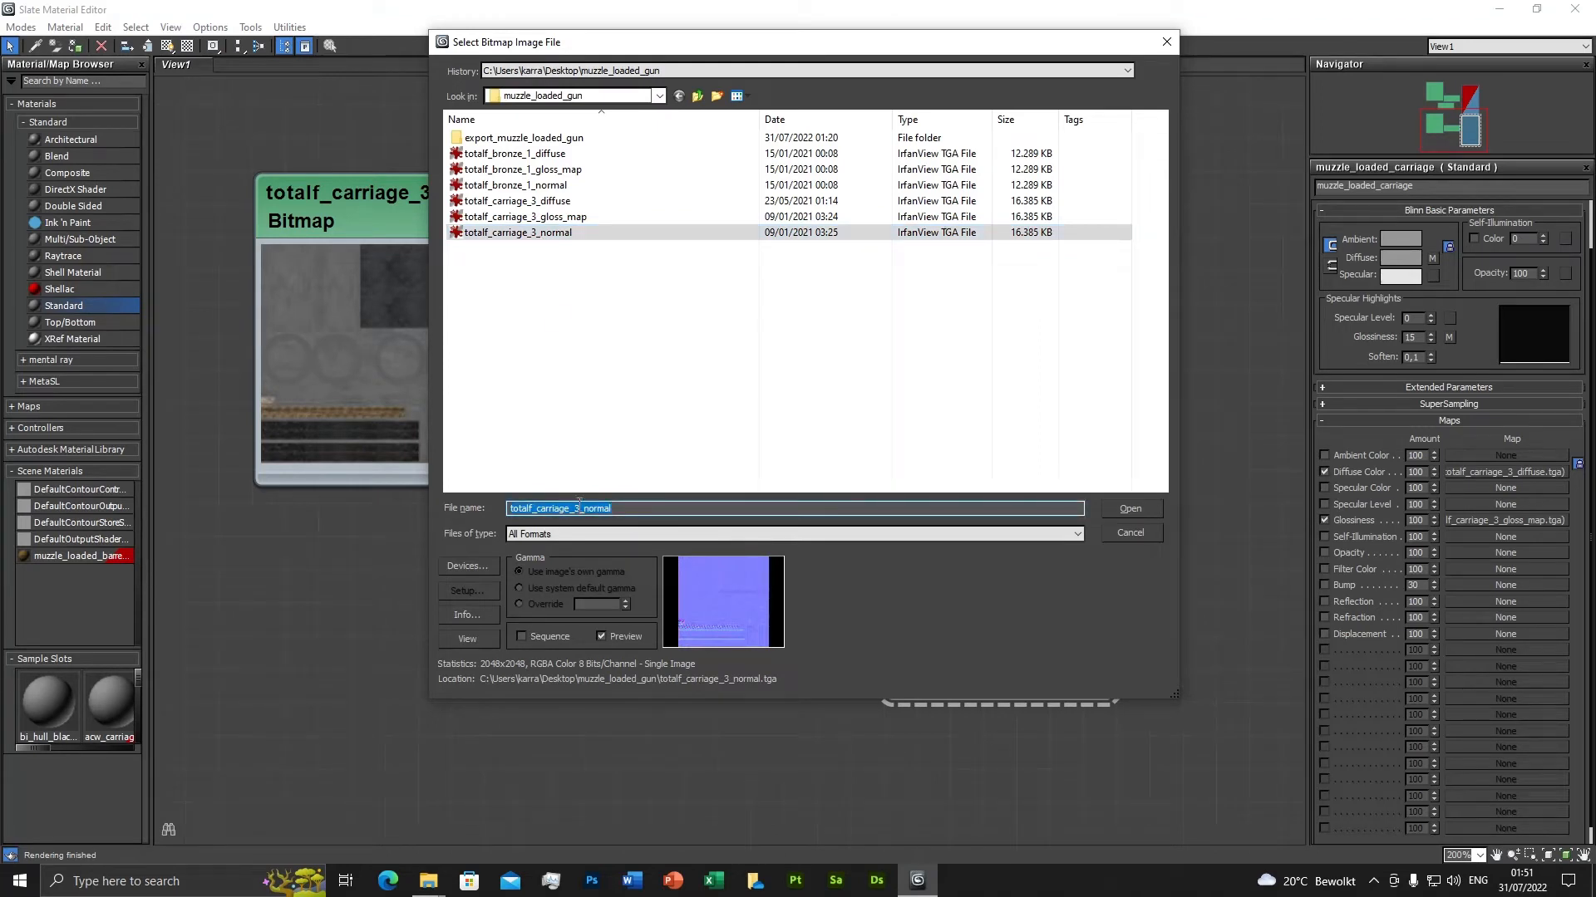
double_click(552, 235)
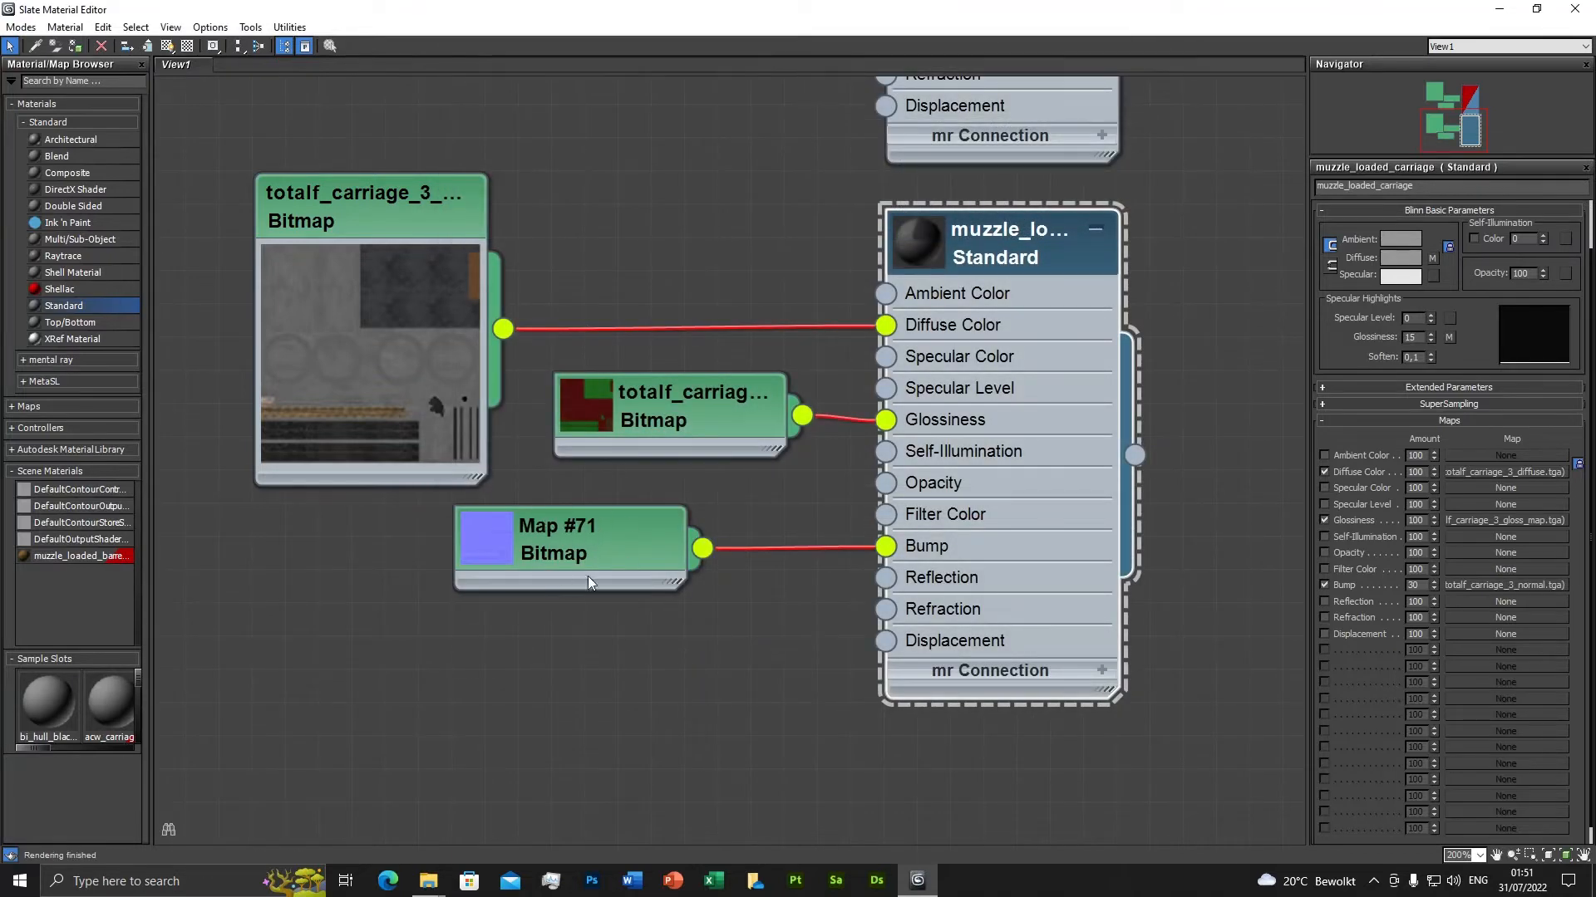
Rename the carriage's bump bitmap node totalf_carriage_3_normal and review the diffuse bitmap node's parameters.
double_click(586, 542)
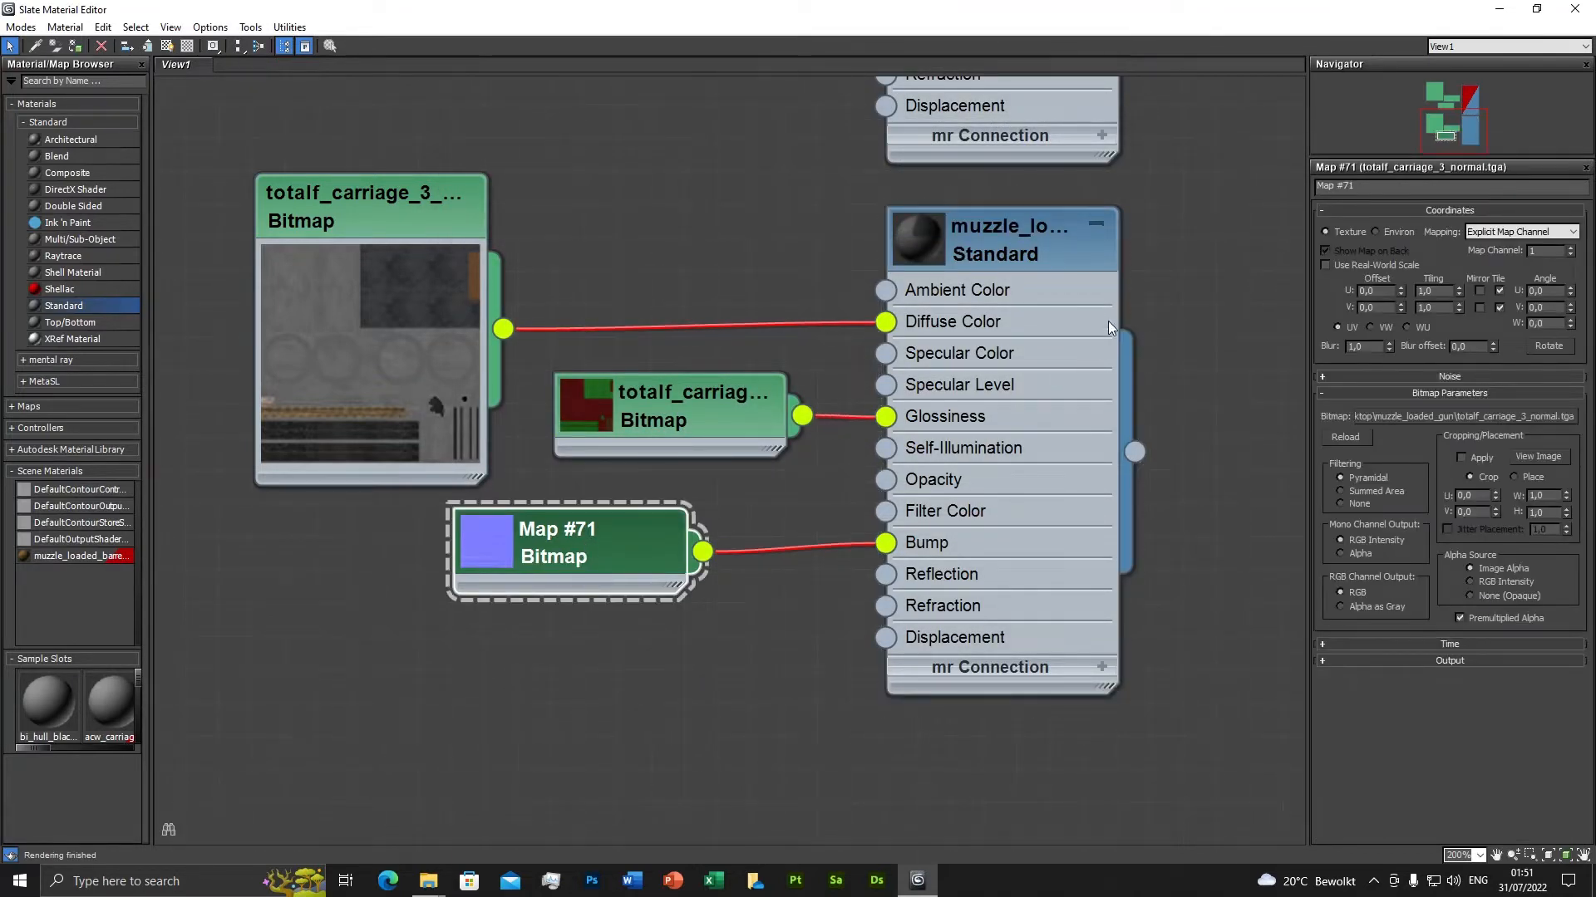
drag(1353, 186, 1322, 188)
key(ctrl+v)
double_click(1324, 189)
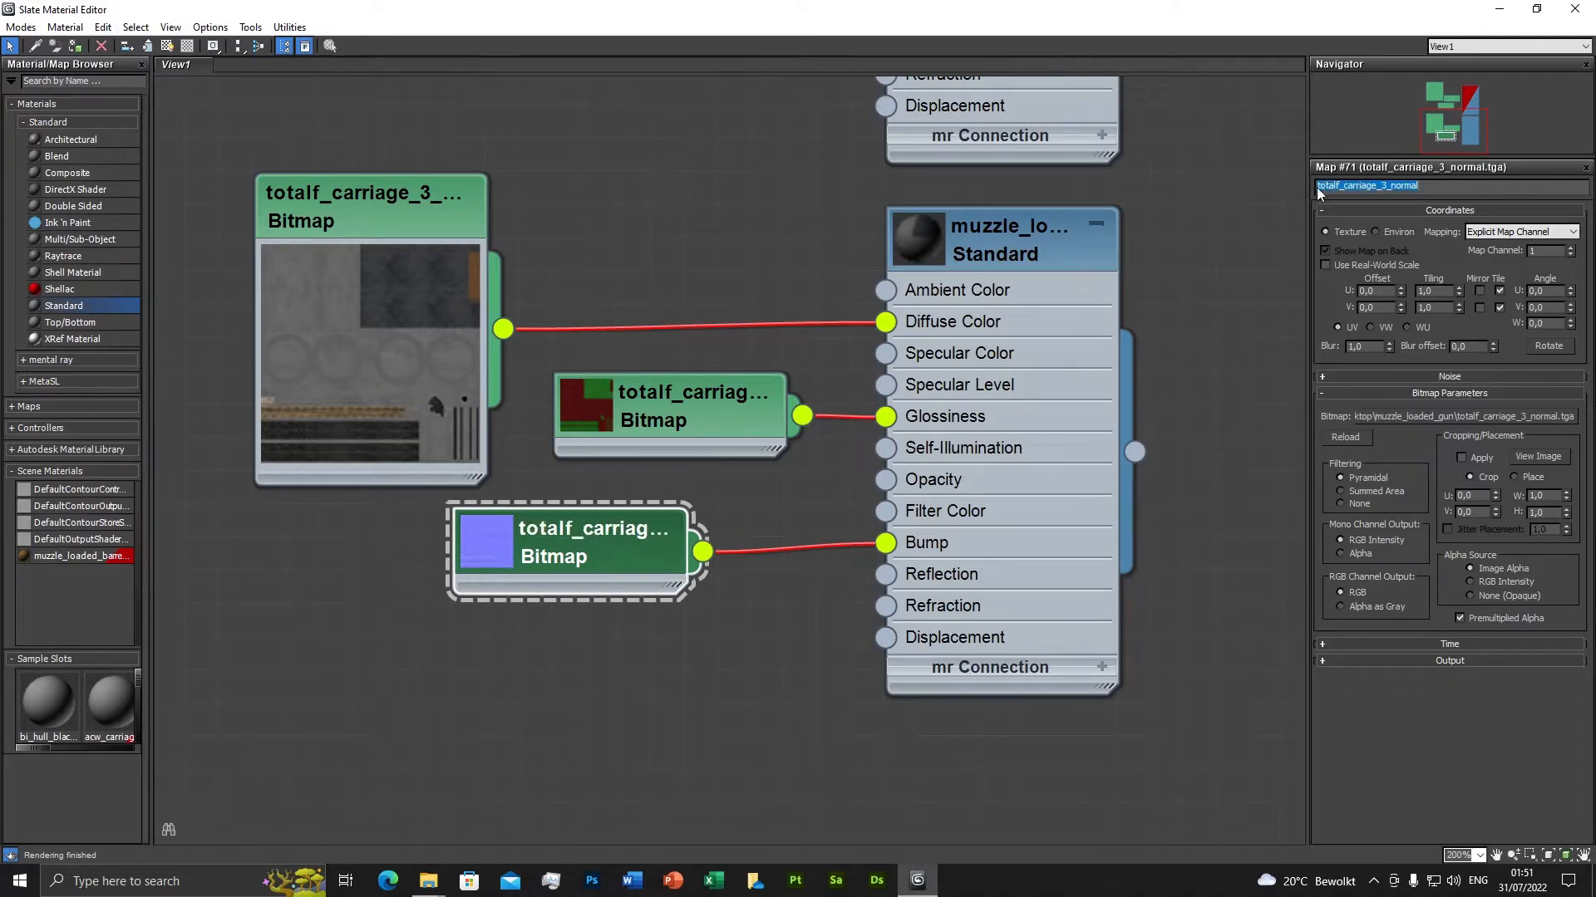
click(694, 389)
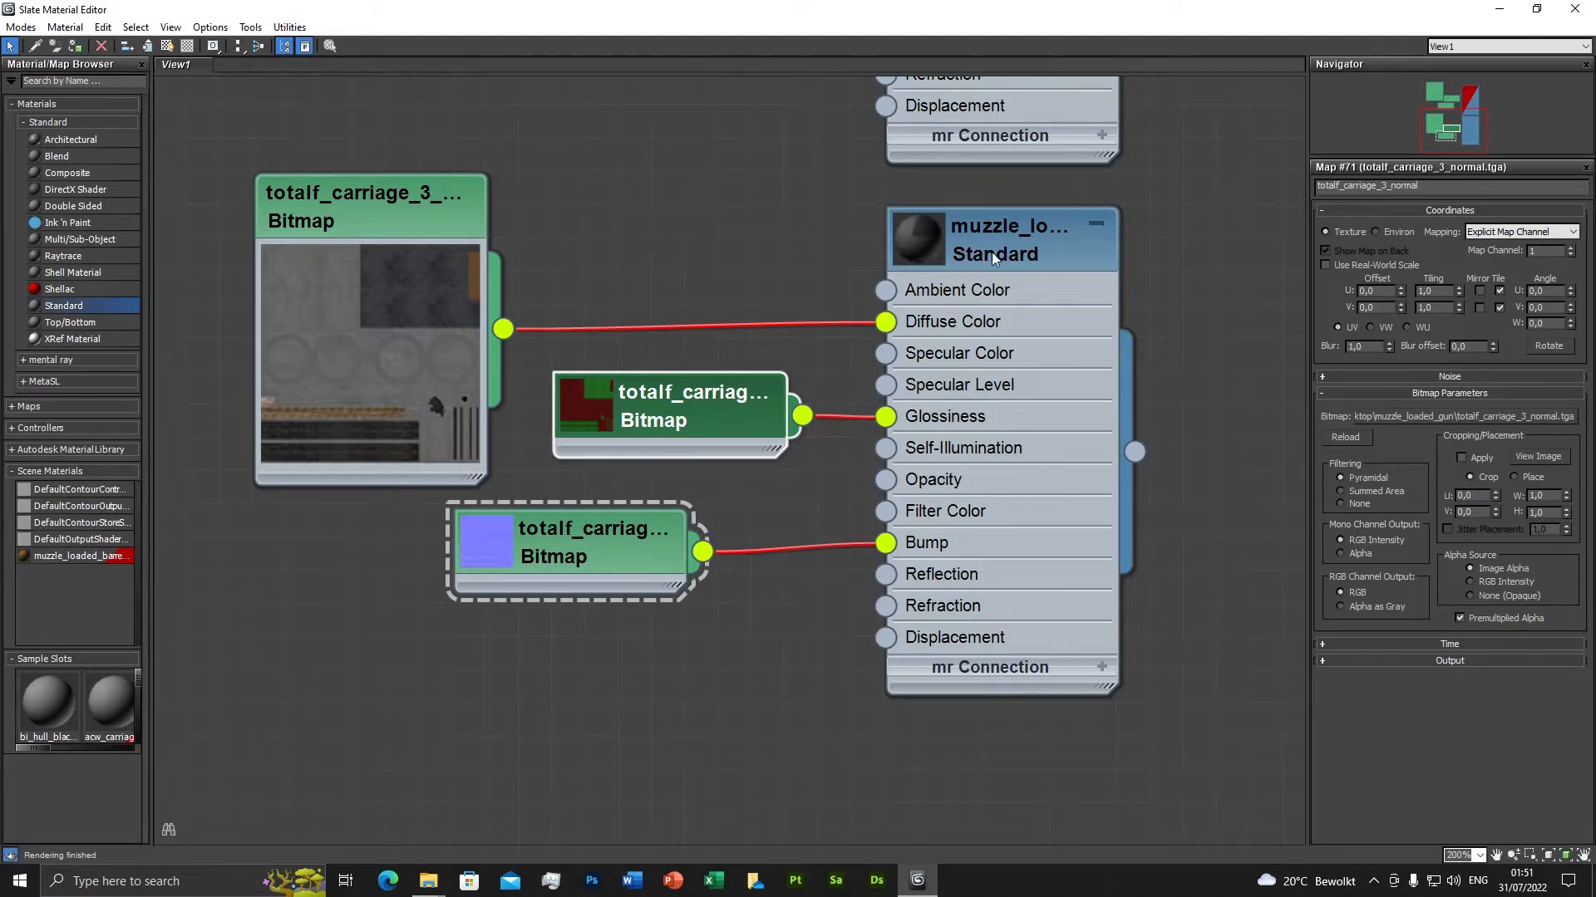
click(399, 214)
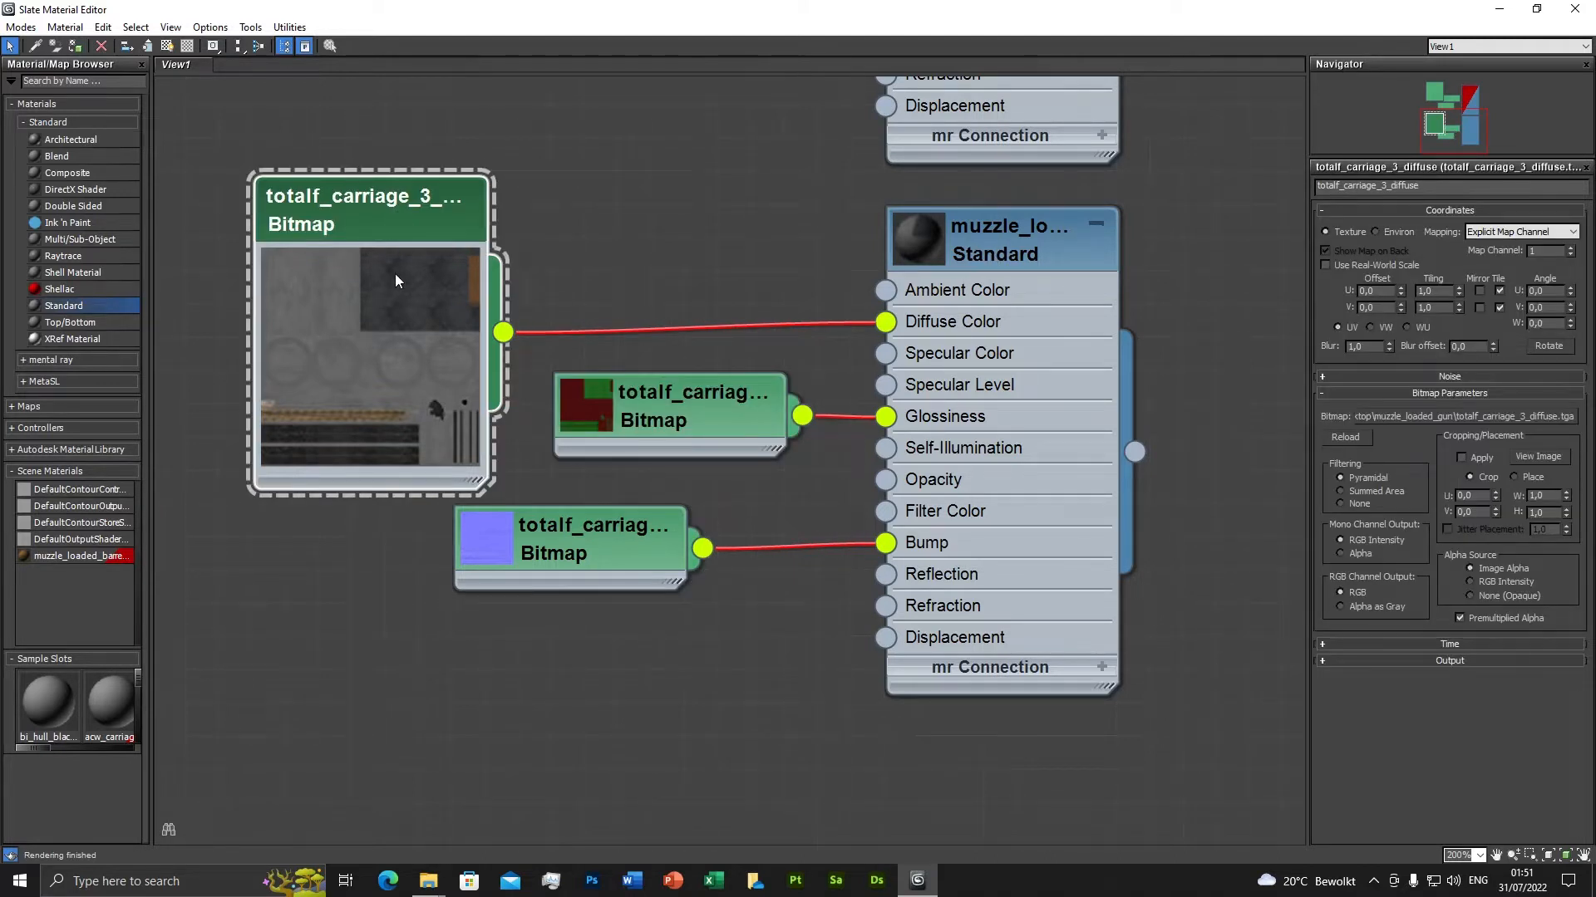
Assign the muzzle_loaded_carriage material to the right wheel only and show its texture in the viewport, with the material editor reduced beside the model.
click(1017, 231)
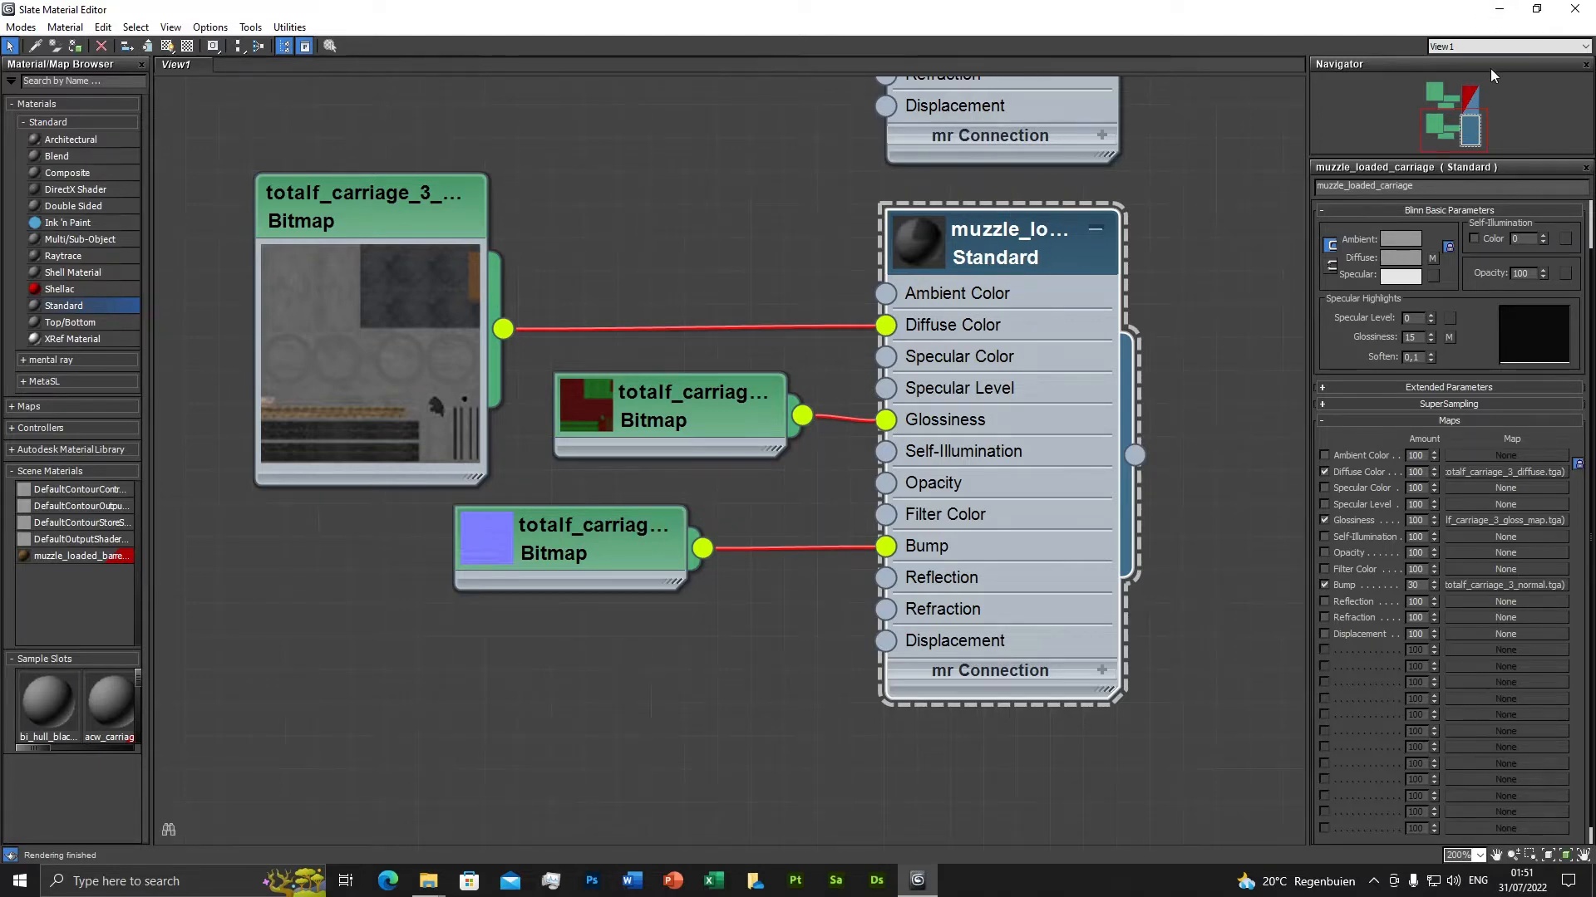
click(1499, 9)
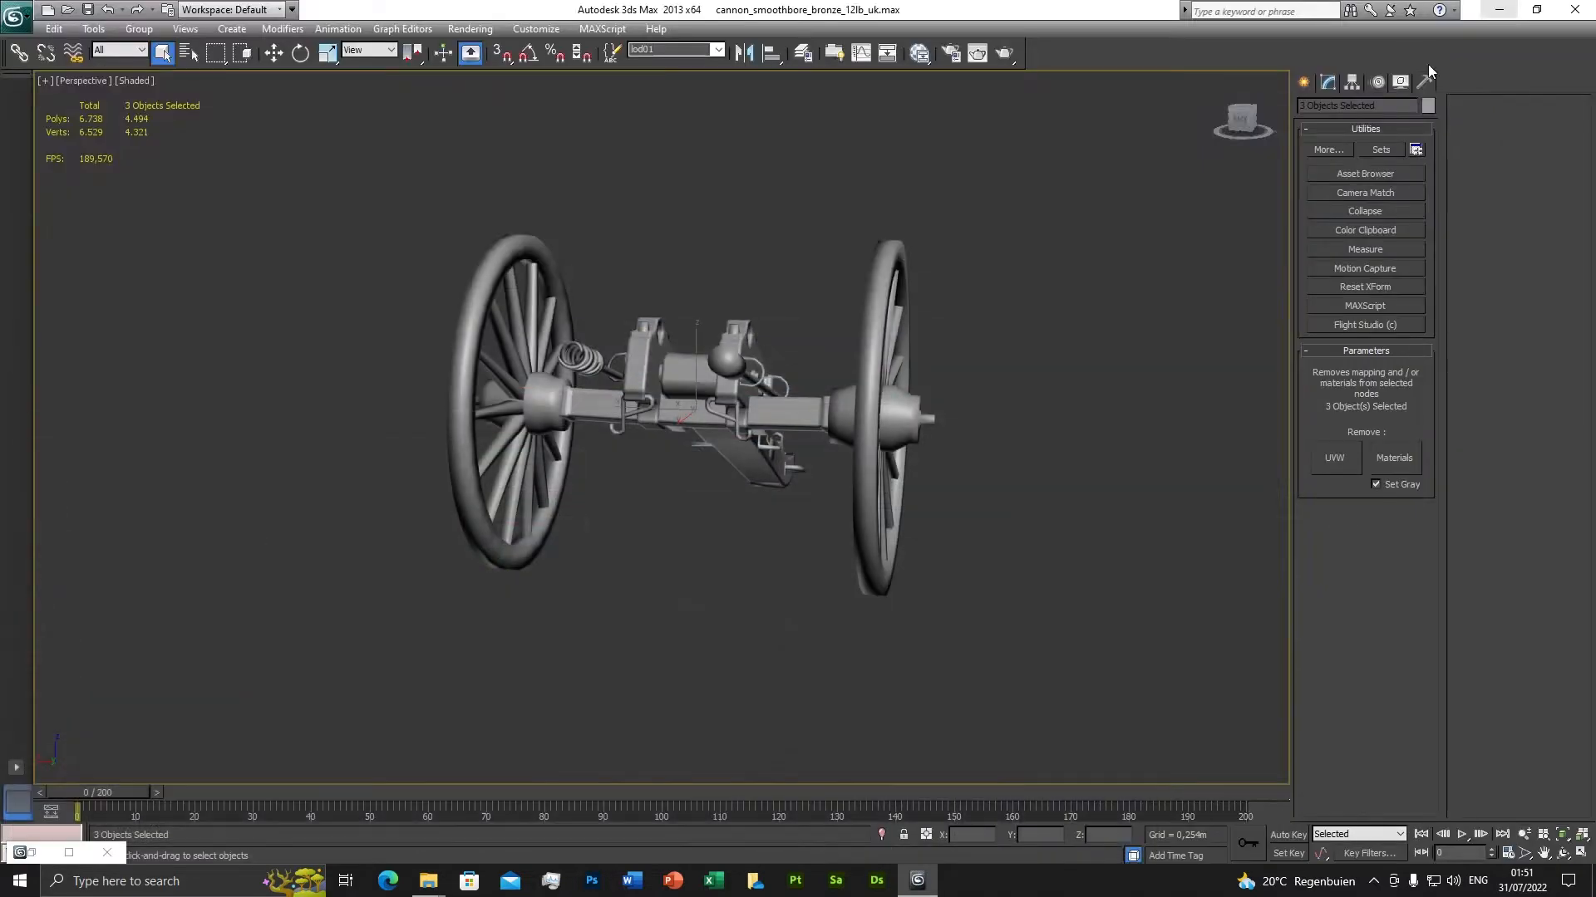
click(1039, 301)
click(482, 306)
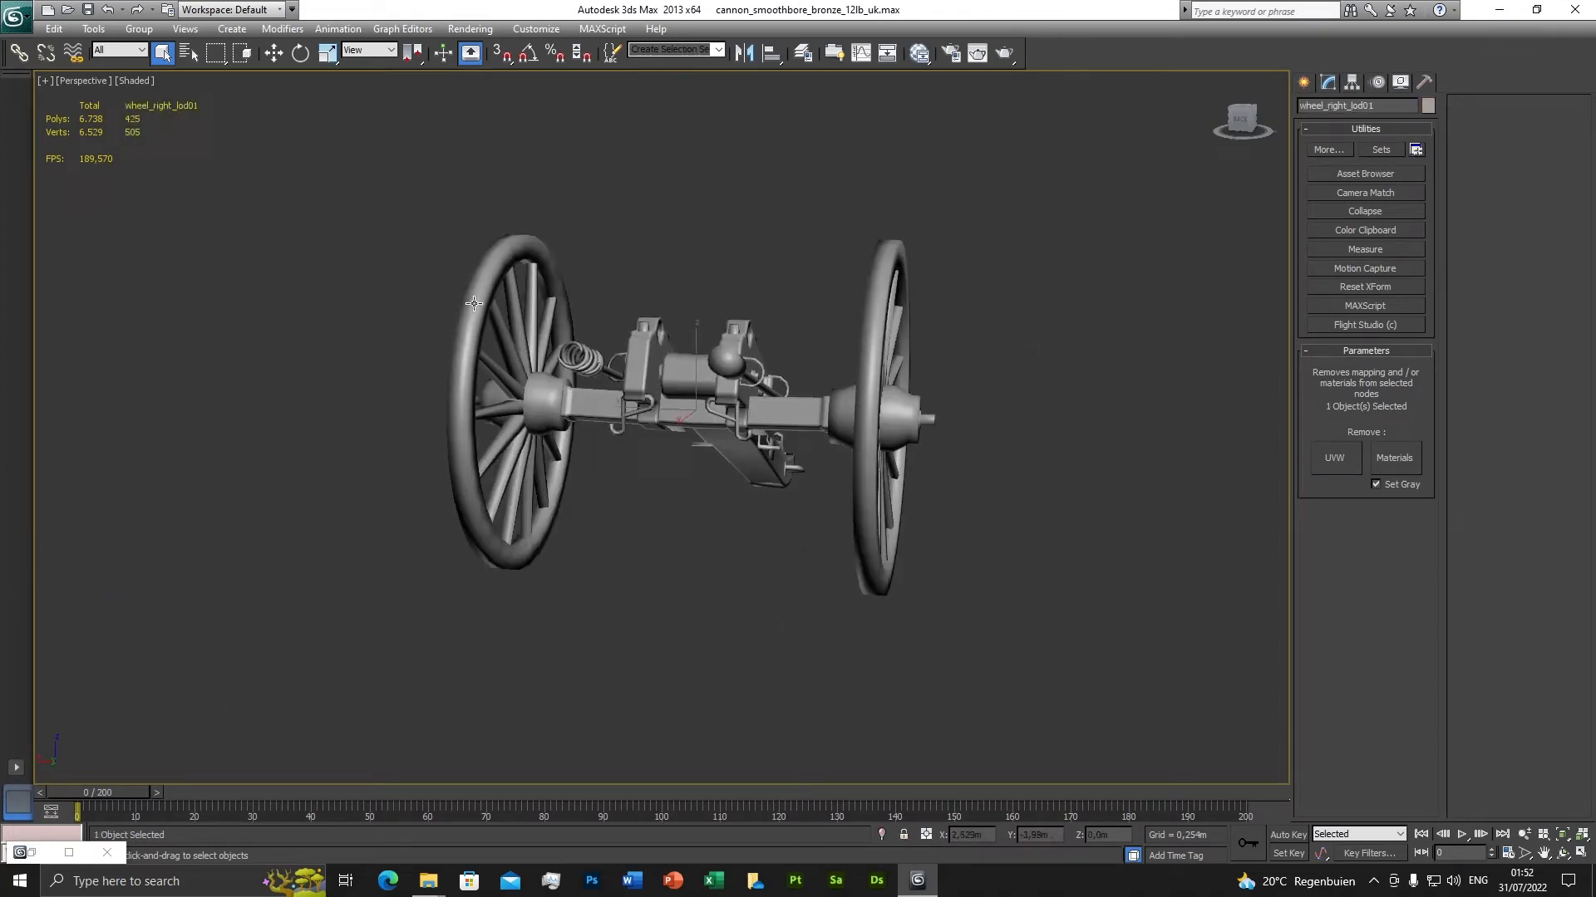
click(71, 853)
click(1536, 9)
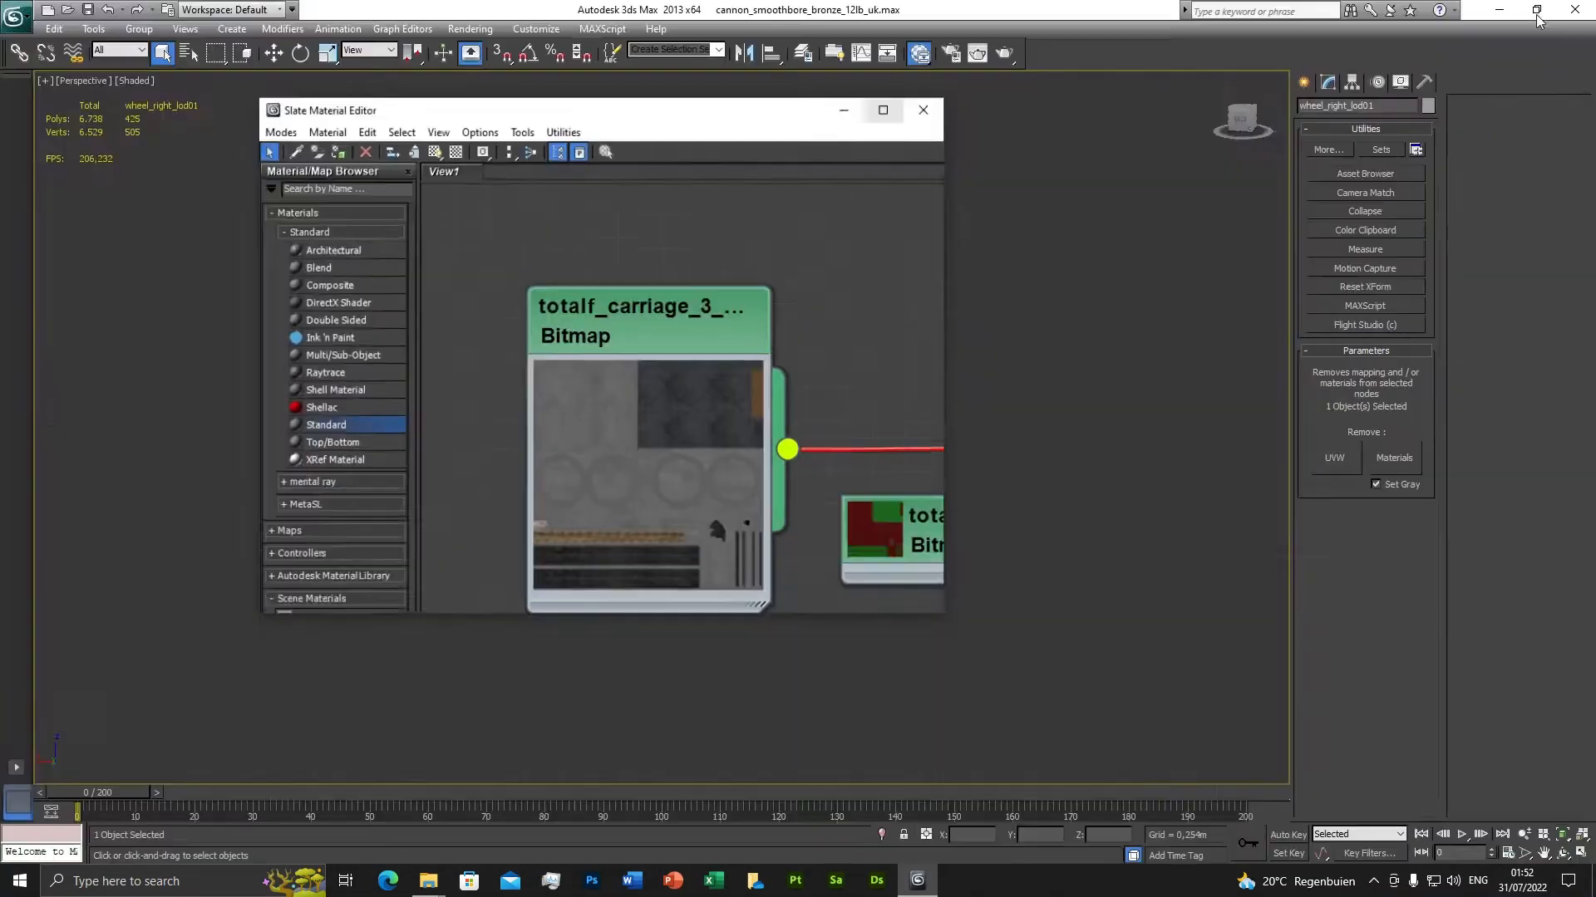
drag(687, 124, 1356, 236)
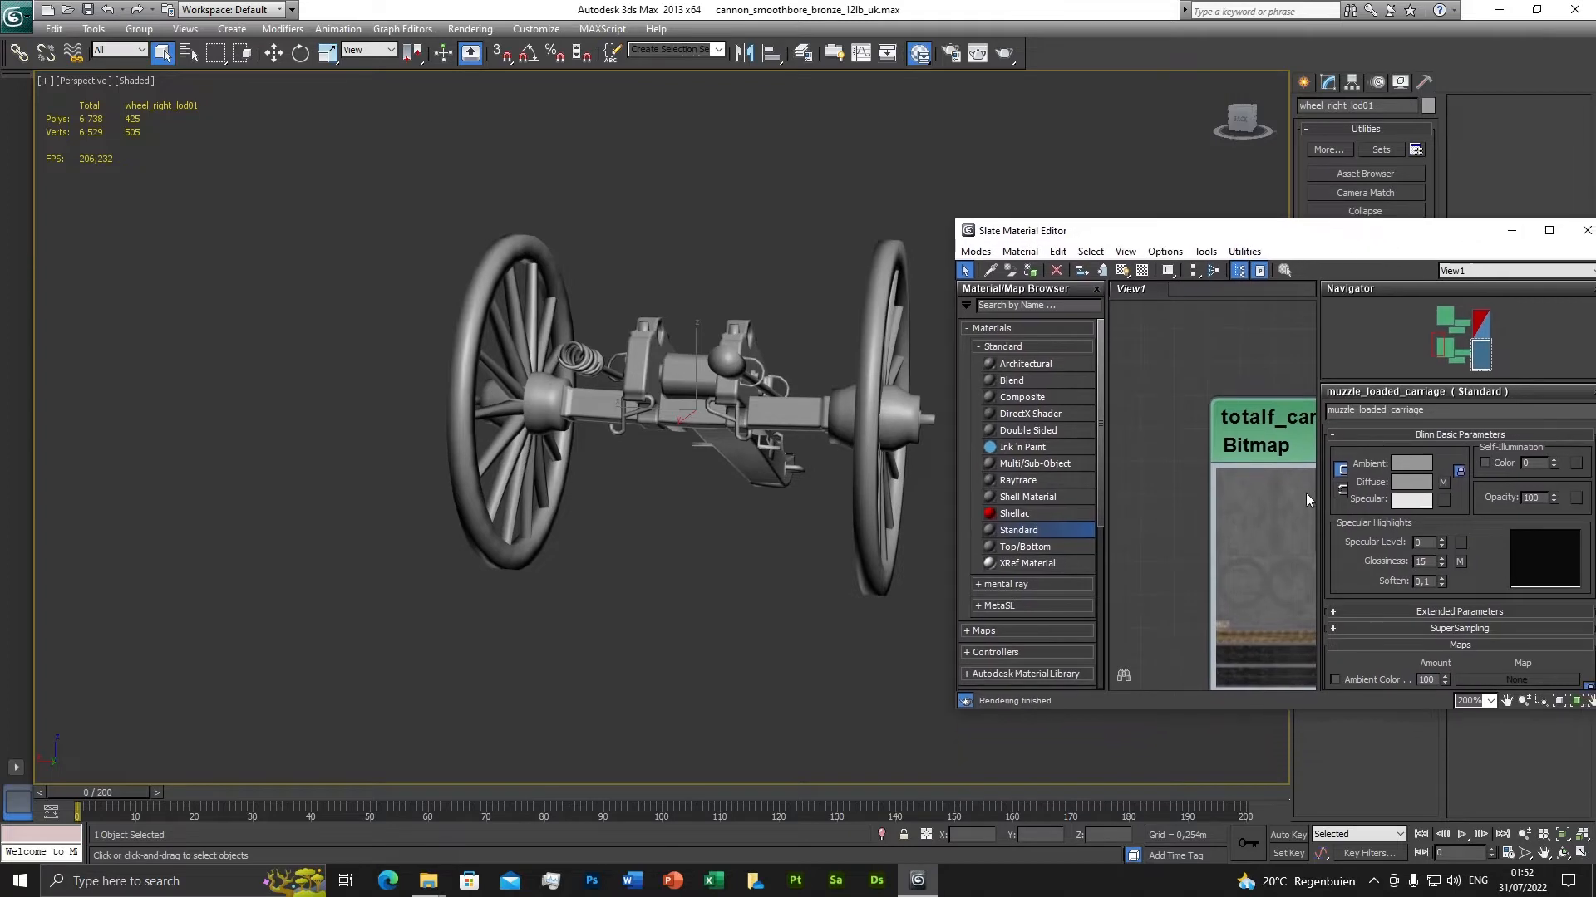
scroll(1272, 495, down, 2)
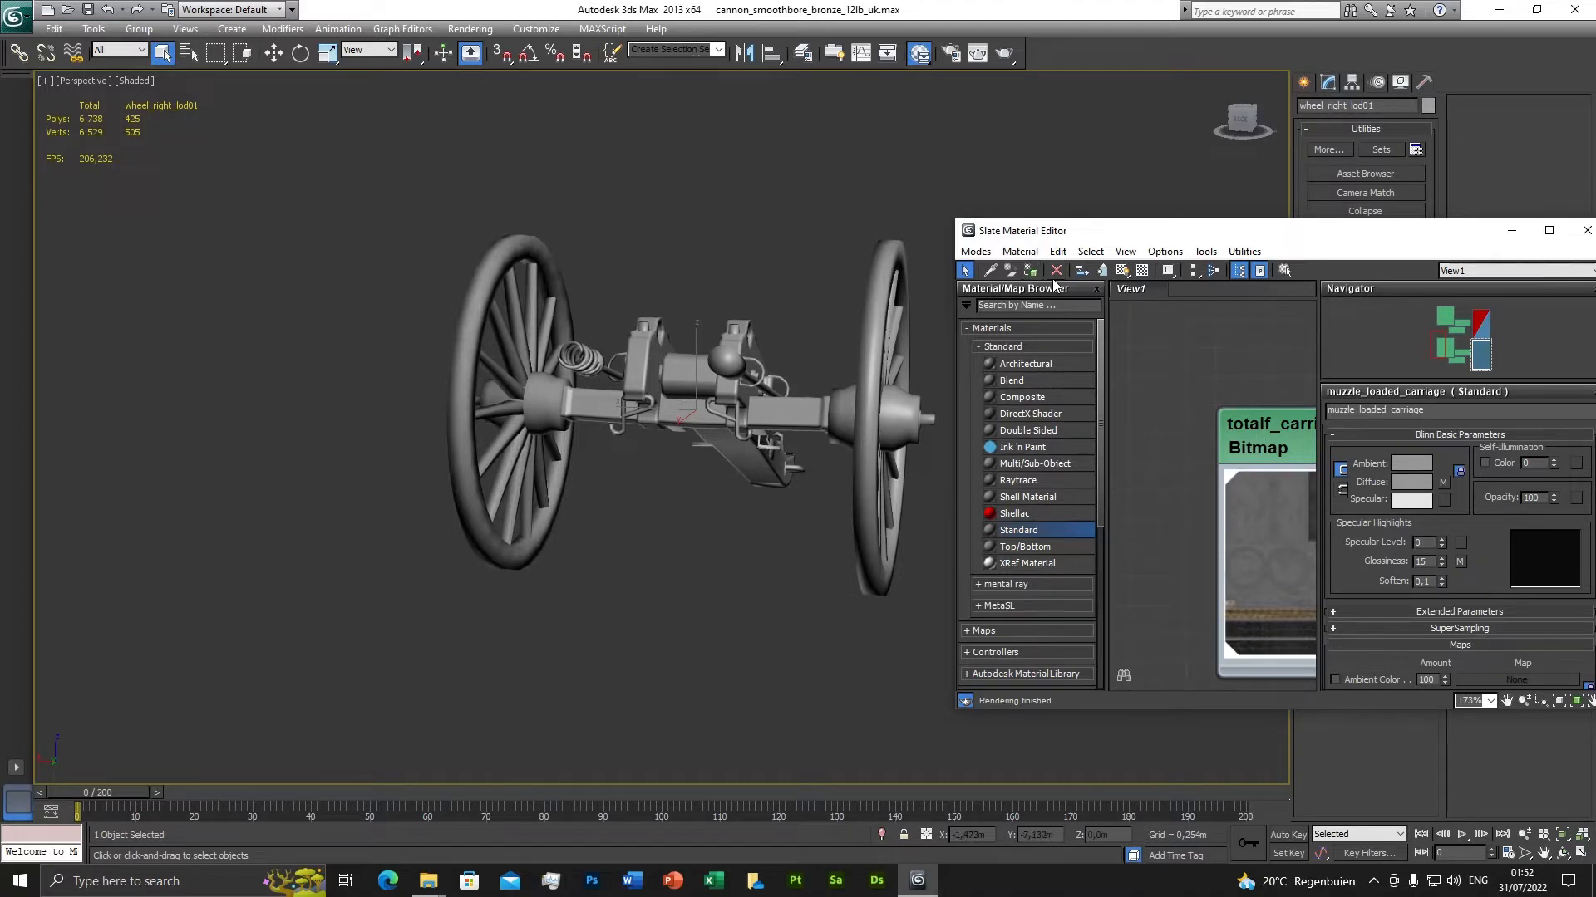
click(1123, 271)
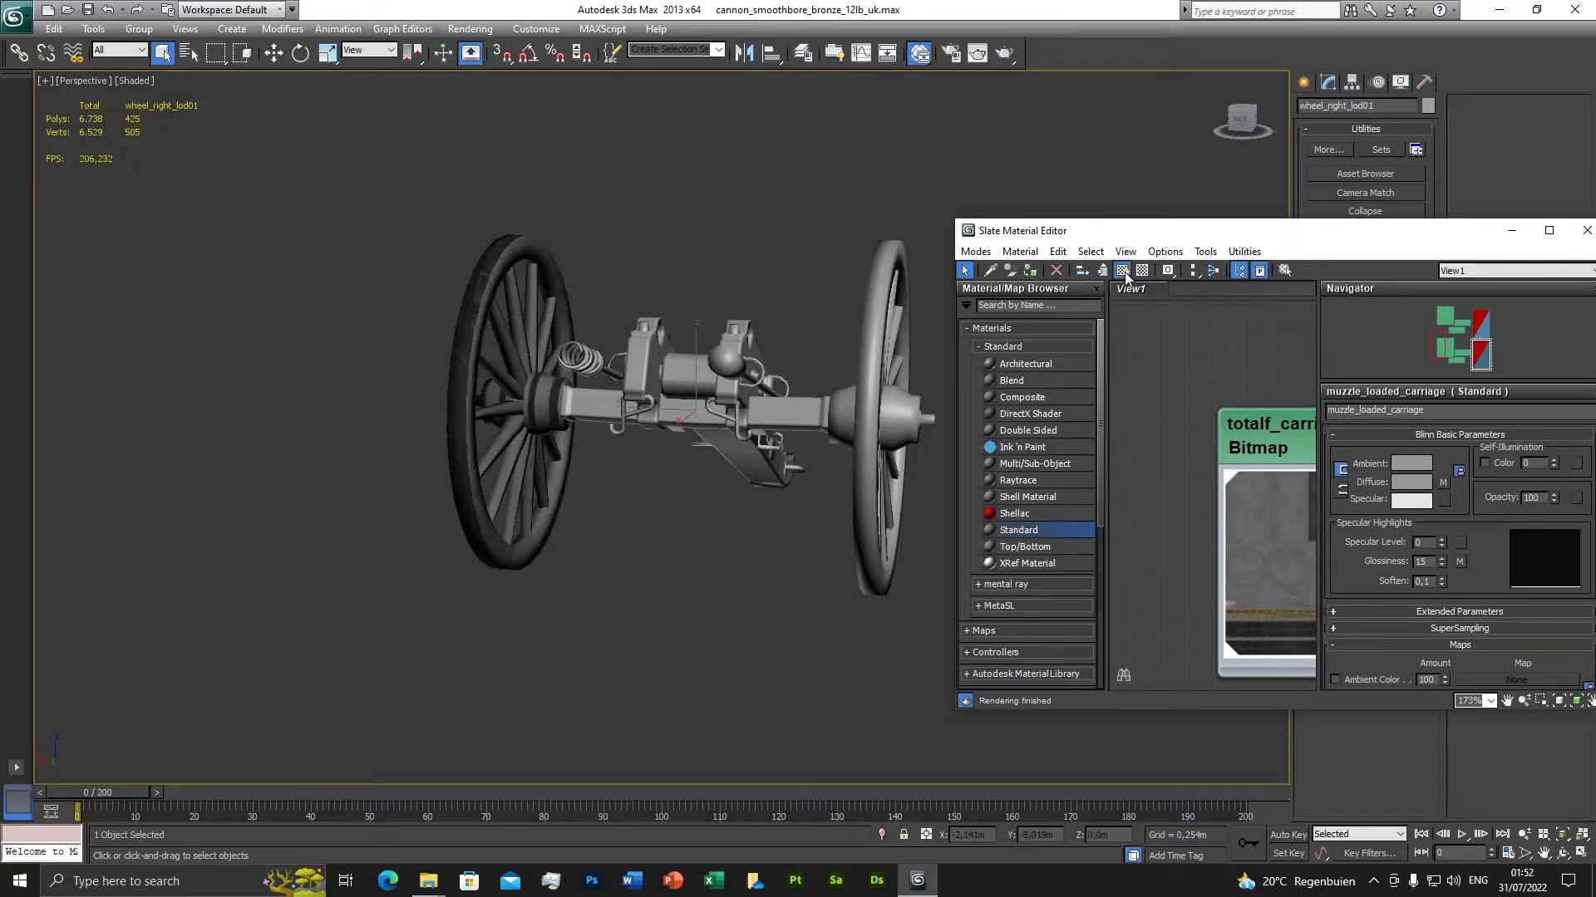
Assign the muzzle_loaded_carriage material to the left wheel and the lafette_lod01 carriage body, then close the material editor.
click(881, 321)
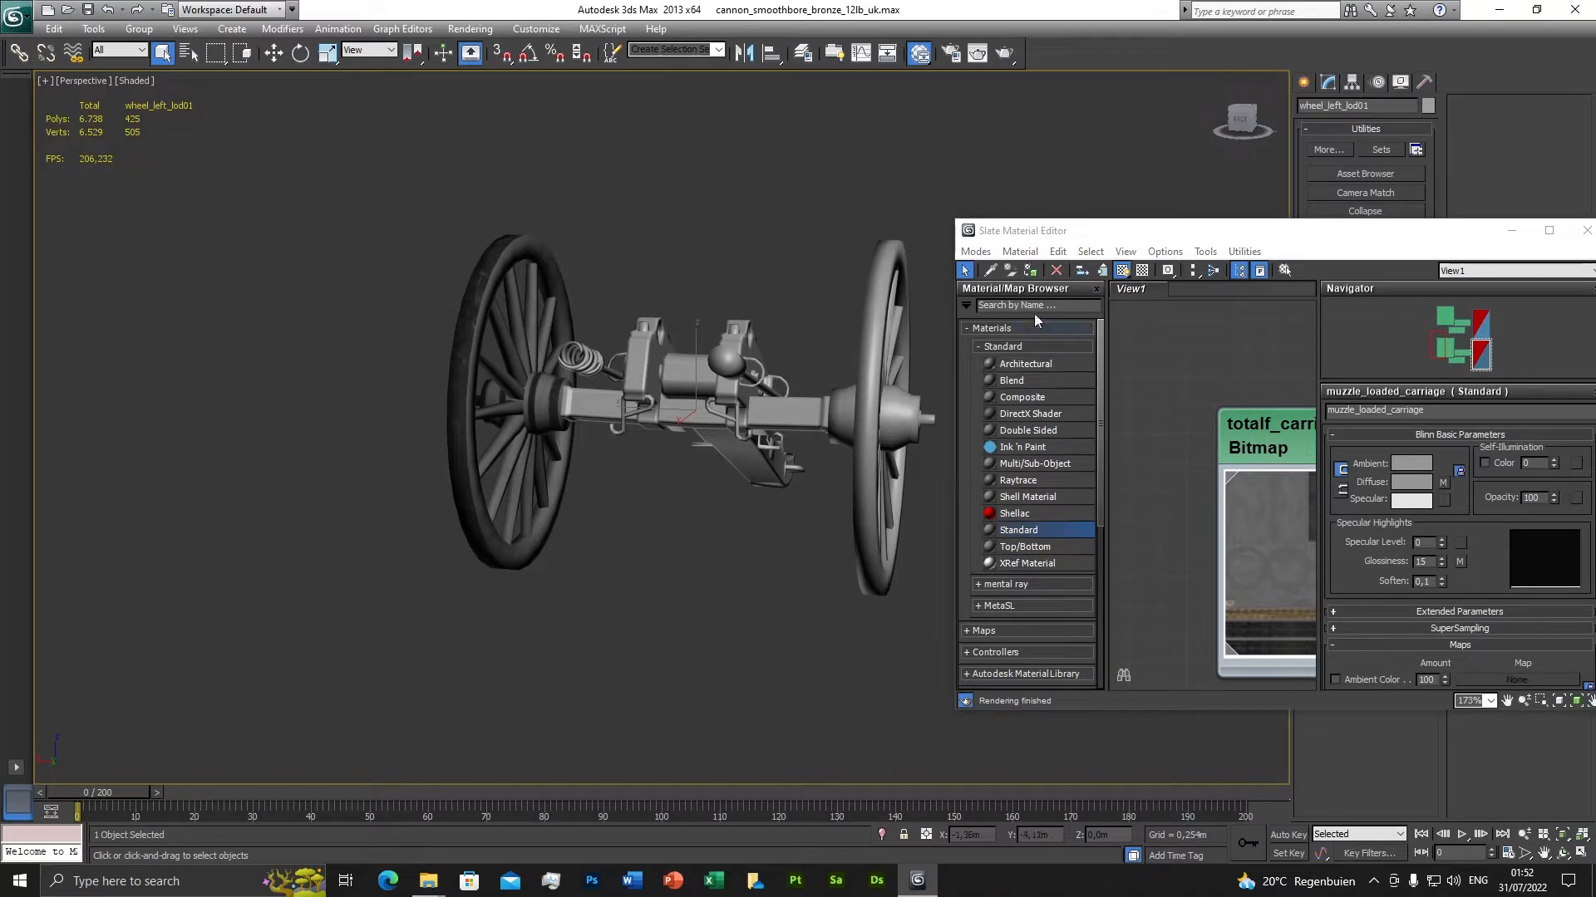
click(1031, 272)
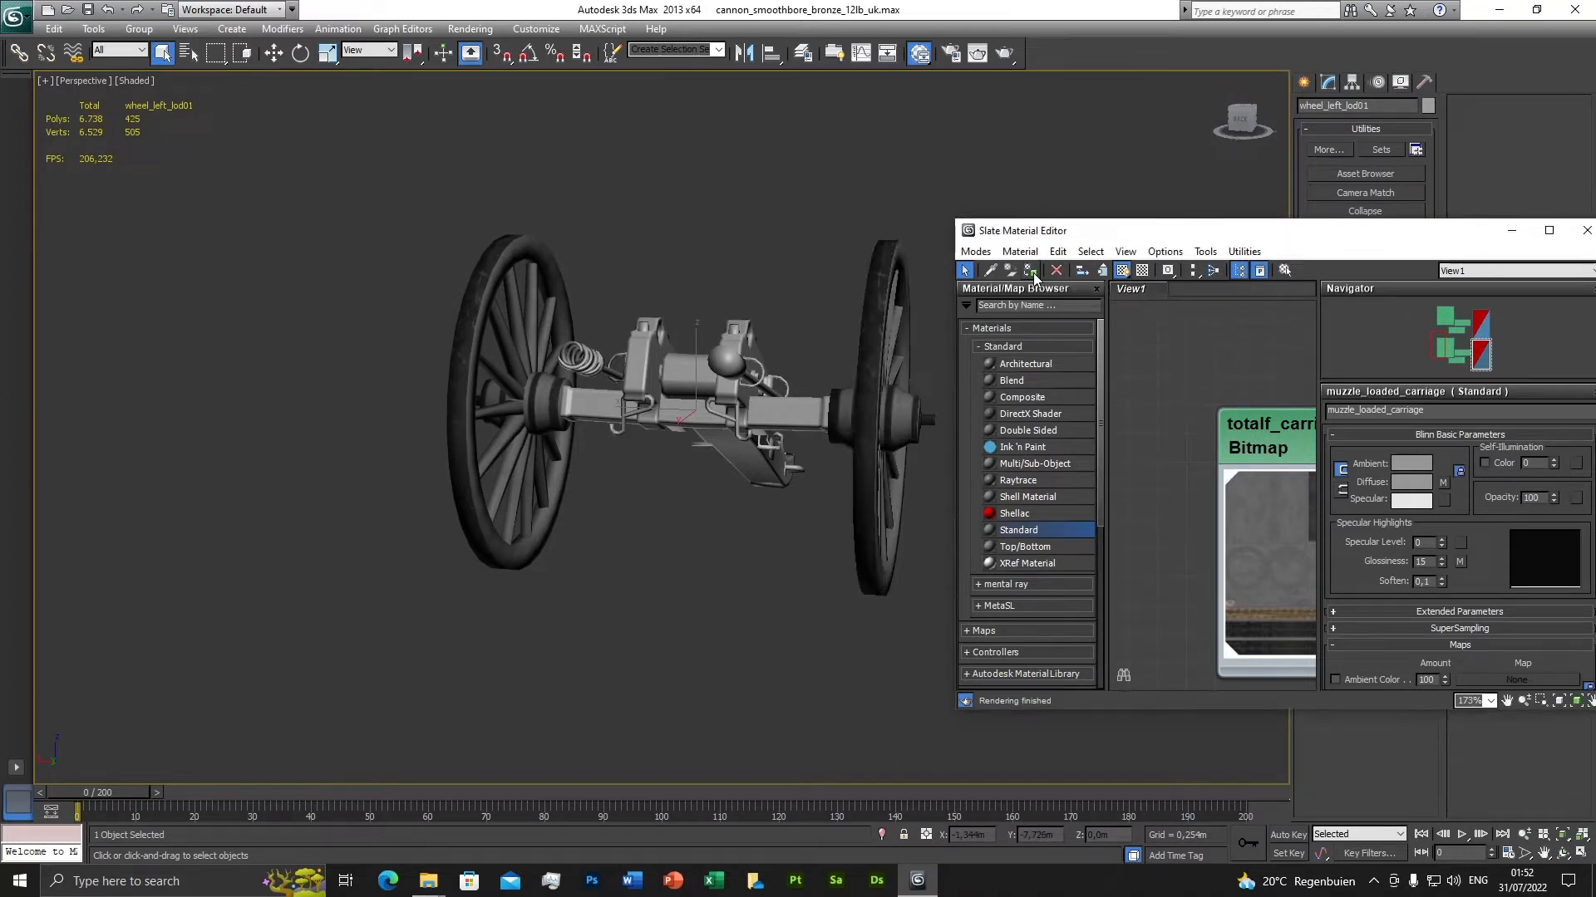
click(690, 378)
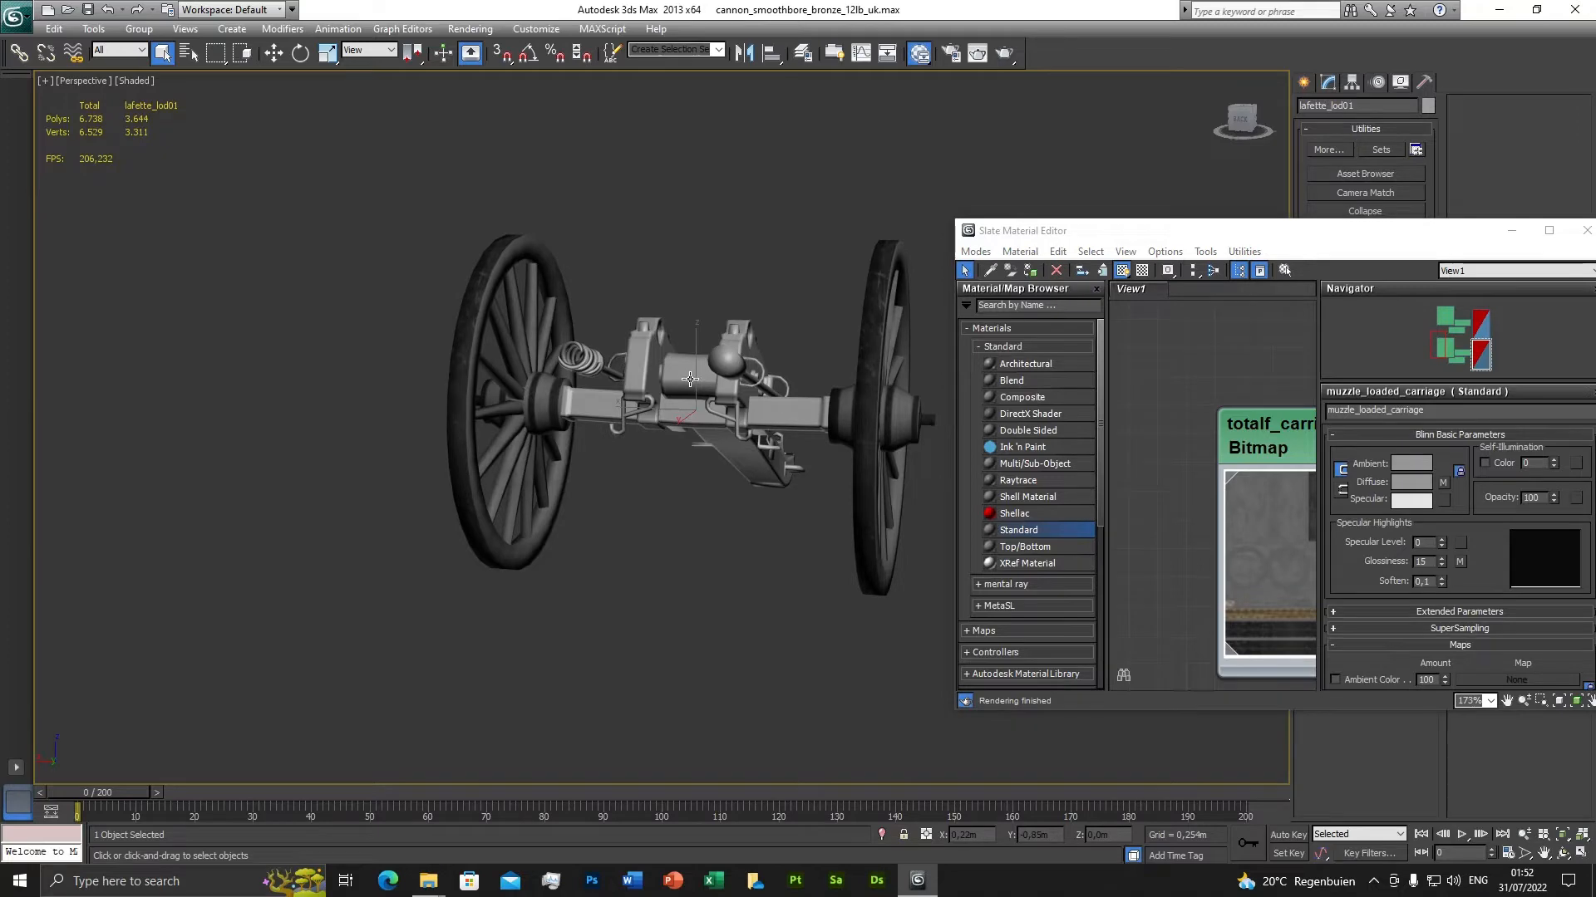
click(1032, 274)
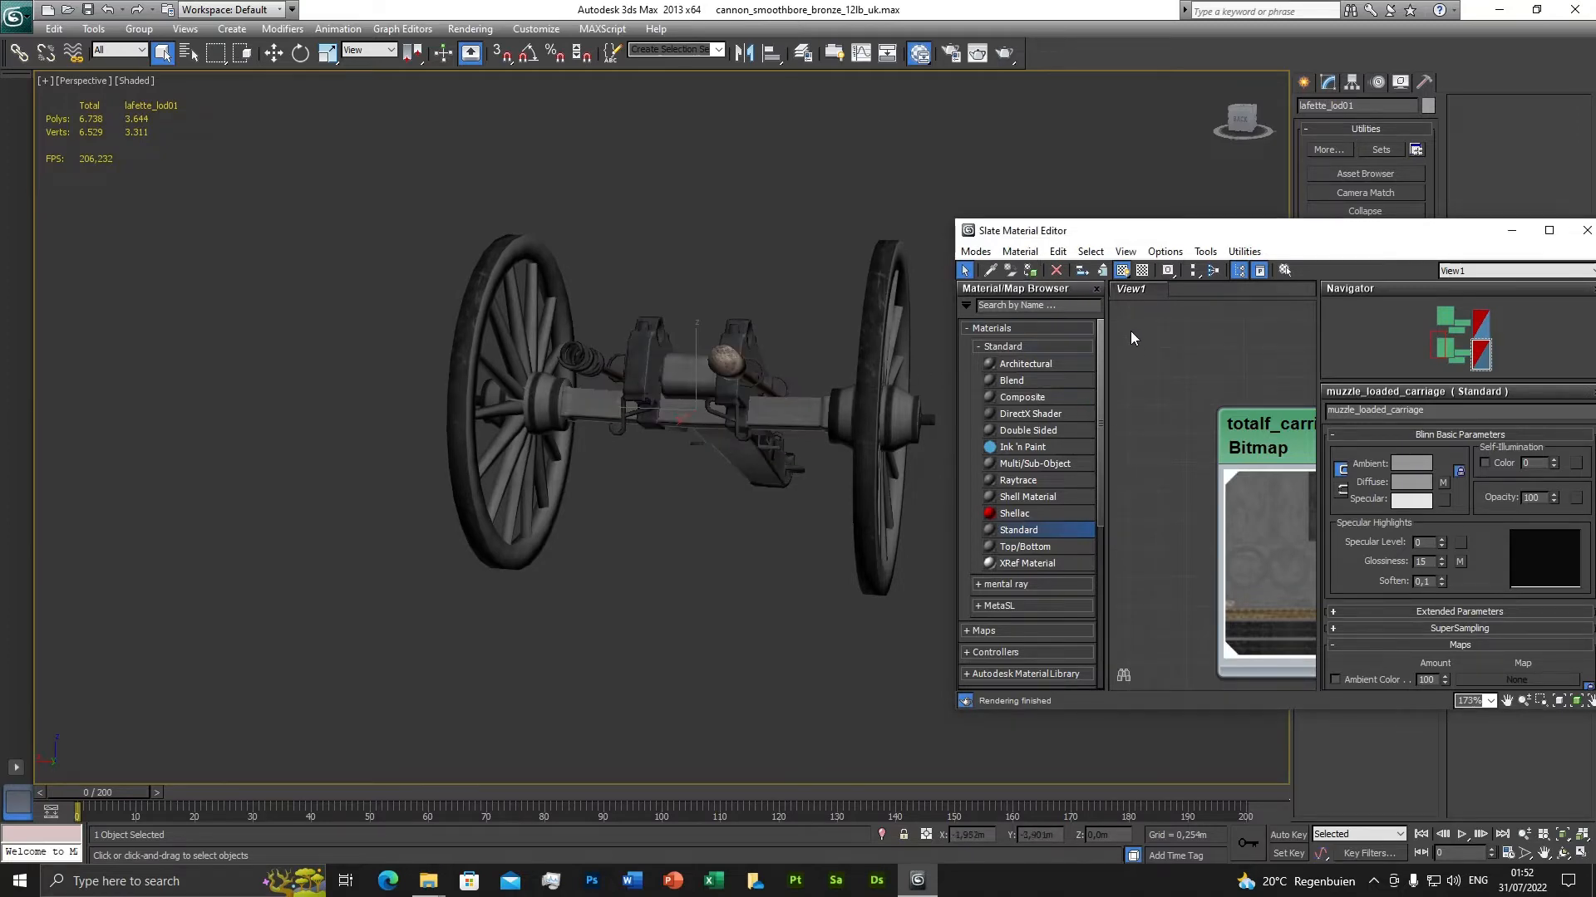
drag(1434, 237, 796, 147)
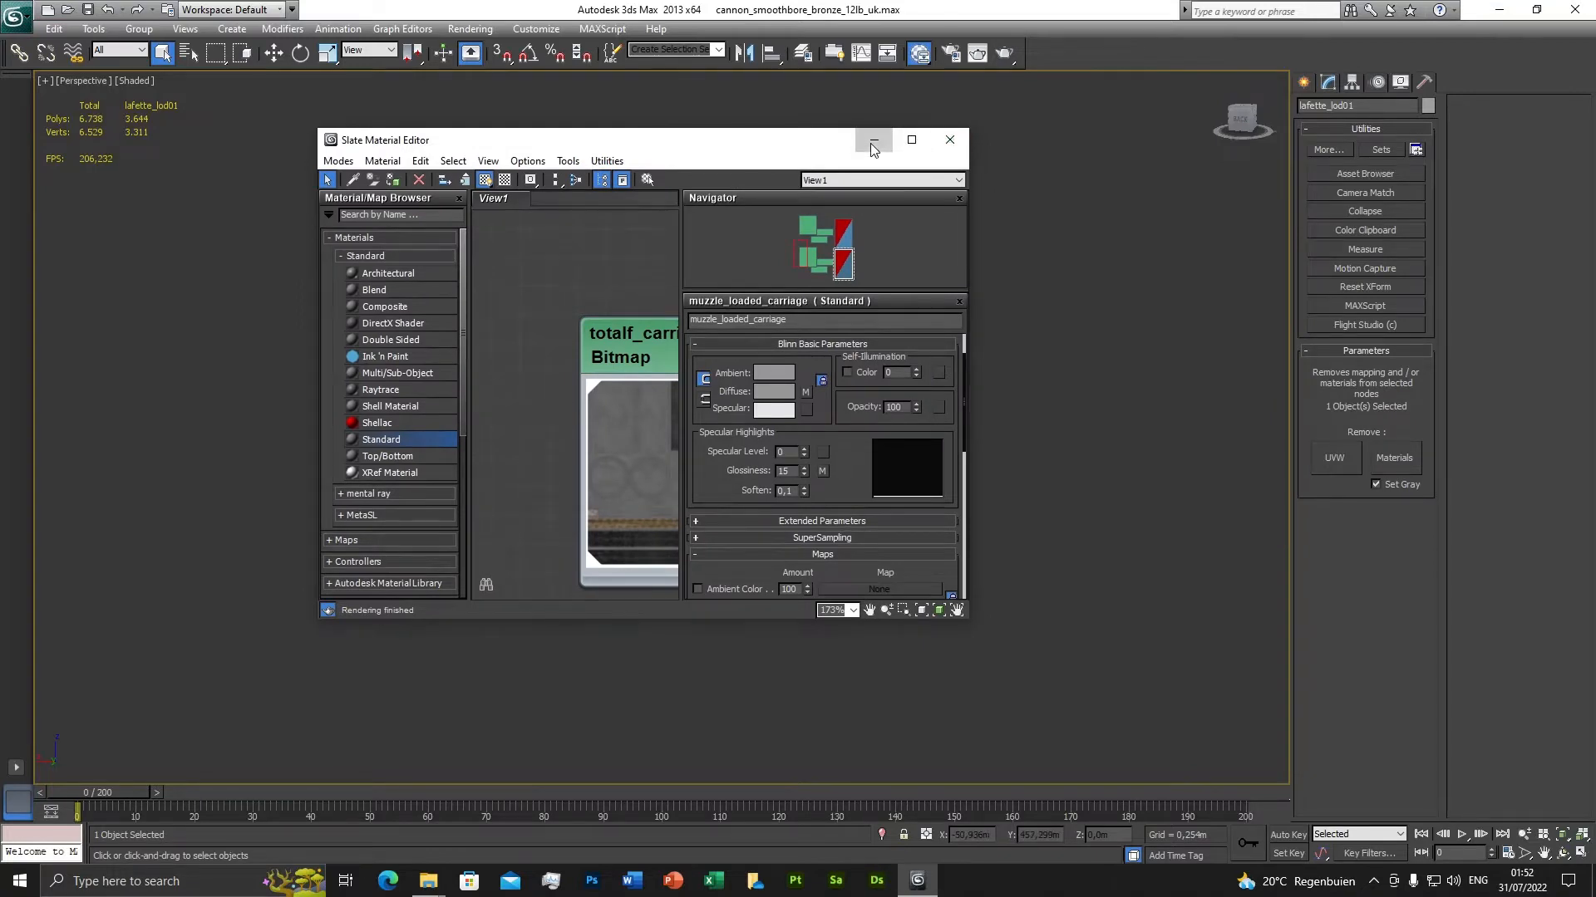
click(949, 141)
Remove the materials from both wheels and the carriage body together with Set Gray enabled, then clear the selection.
scroll(995, 508, down, 3)
drag(446, 241, 901, 572)
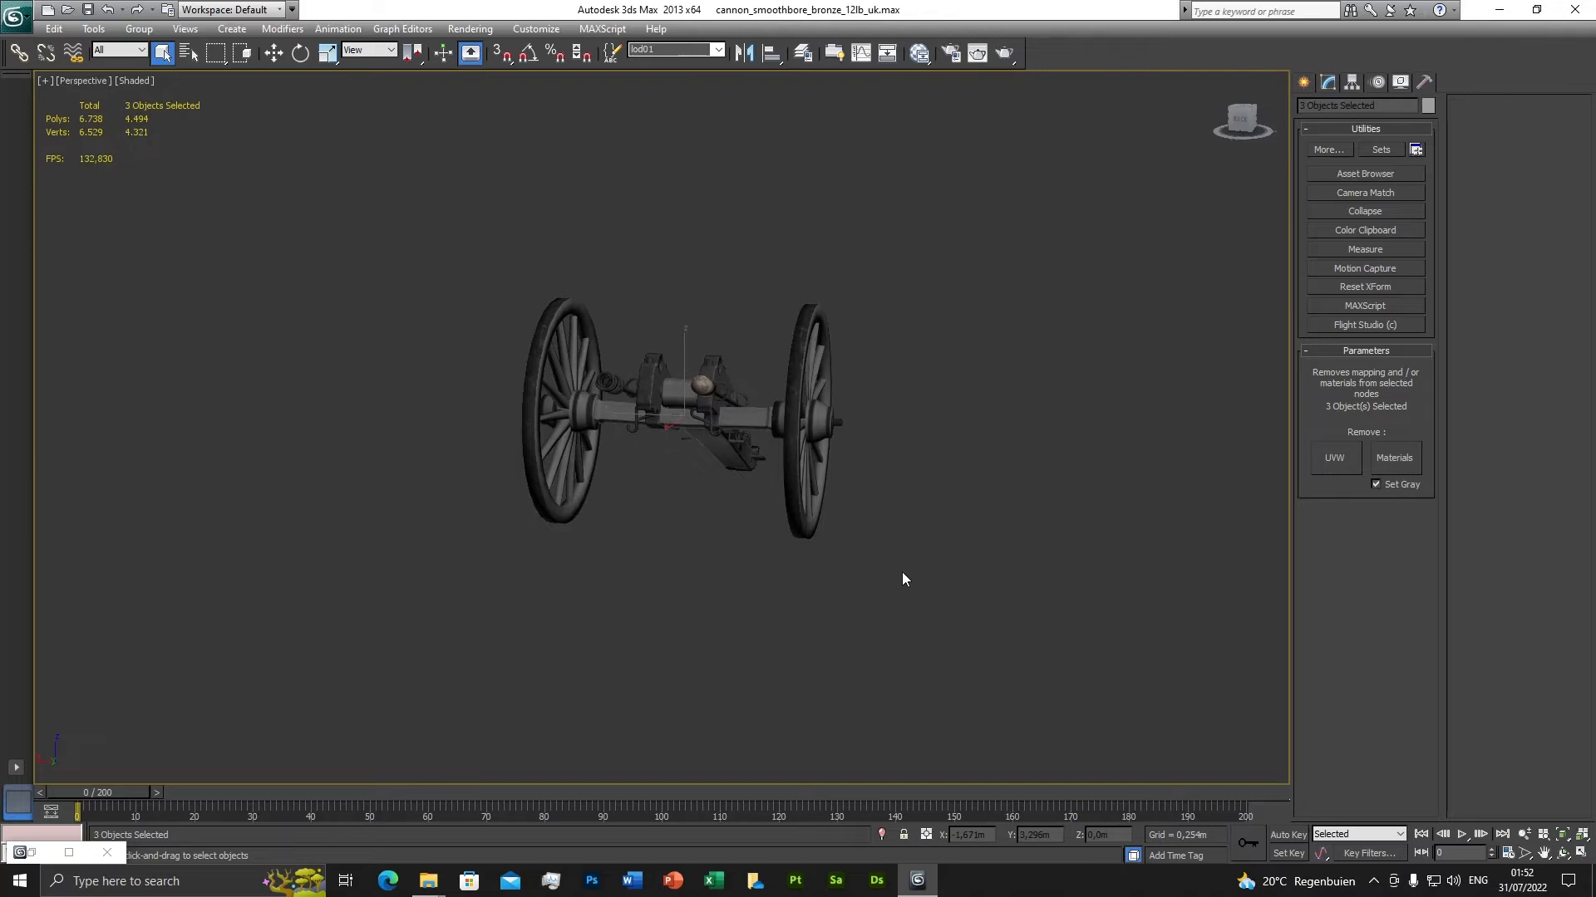
click(1403, 465)
click(980, 433)
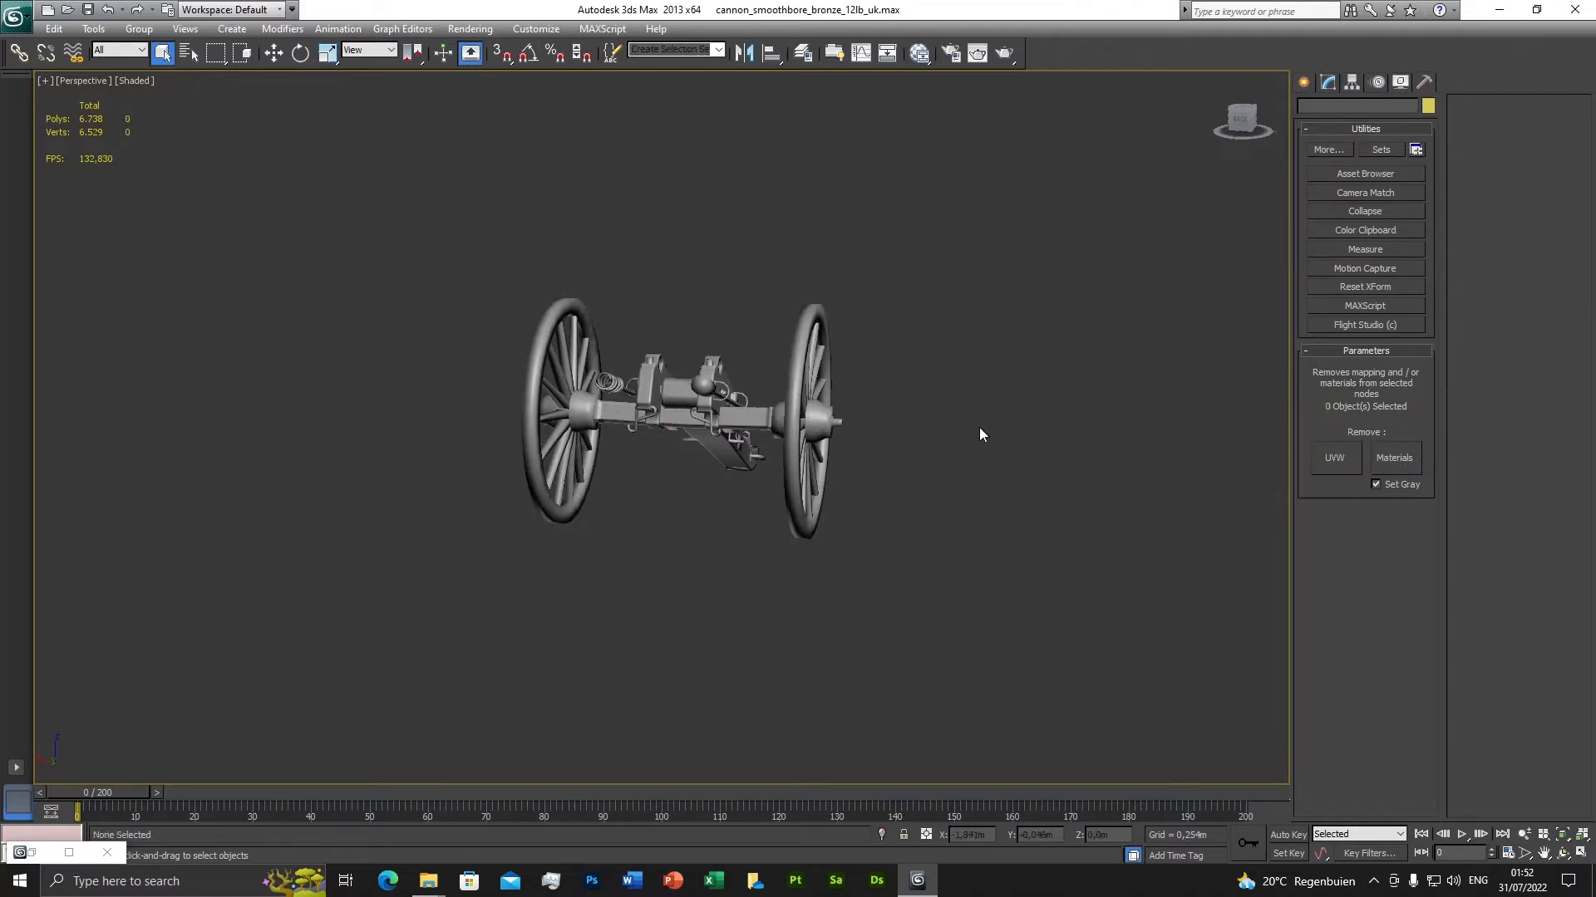
Select both wheels and the carriage body and assign the muzzle_loaded_carriage material to all three at once.
drag(417, 221, 707, 504)
drag(912, 591, 916, 594)
key(m)
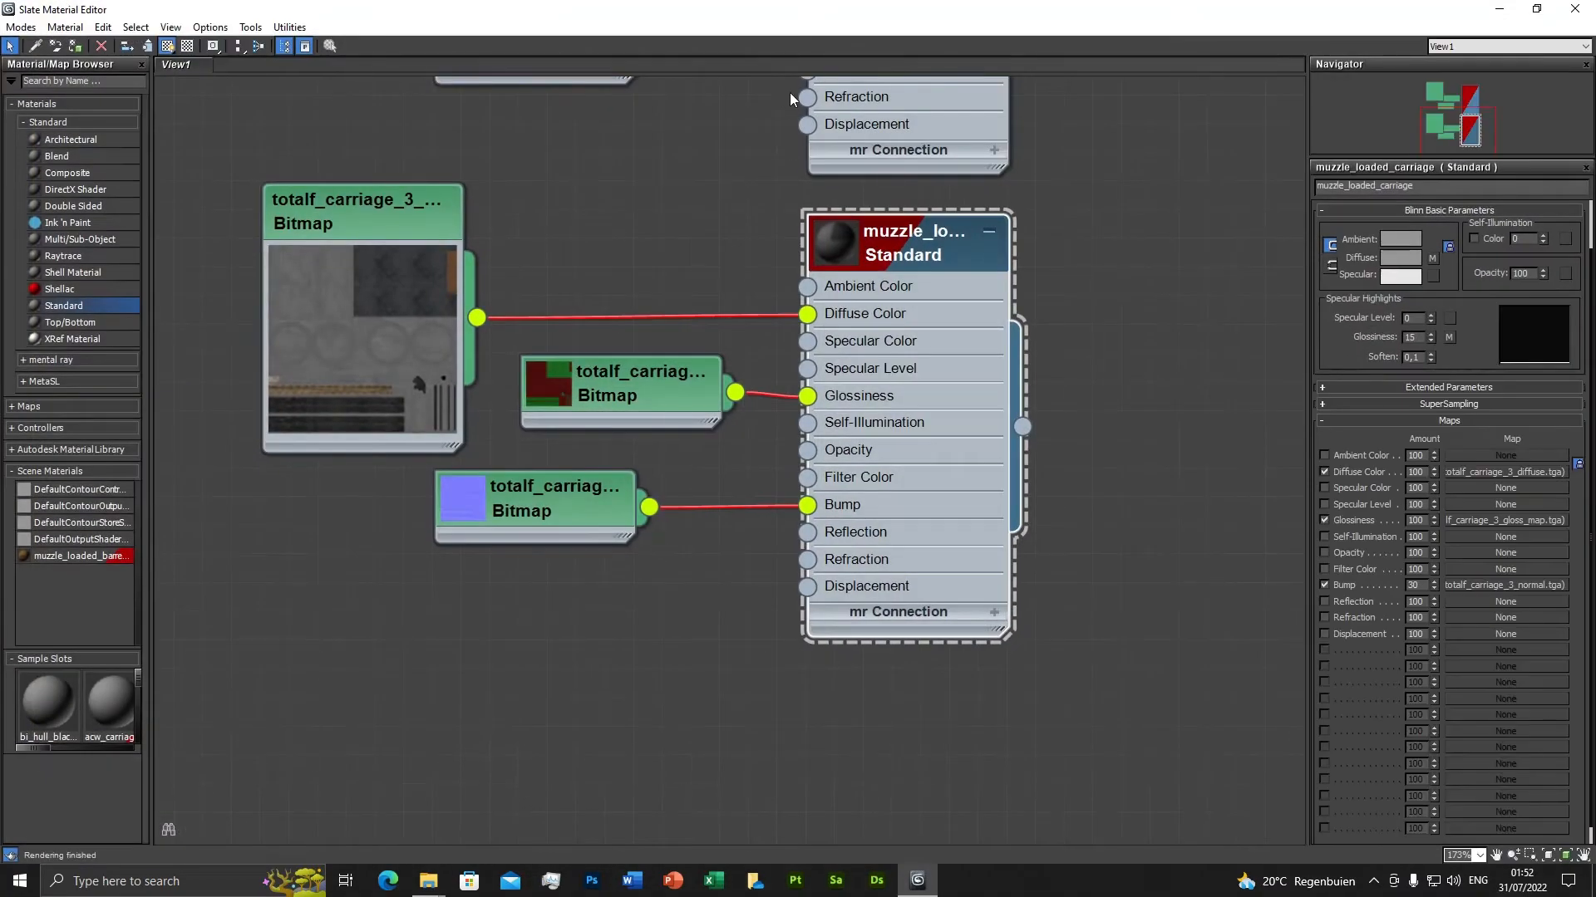
click(1536, 9)
drag(731, 146, 1316, 167)
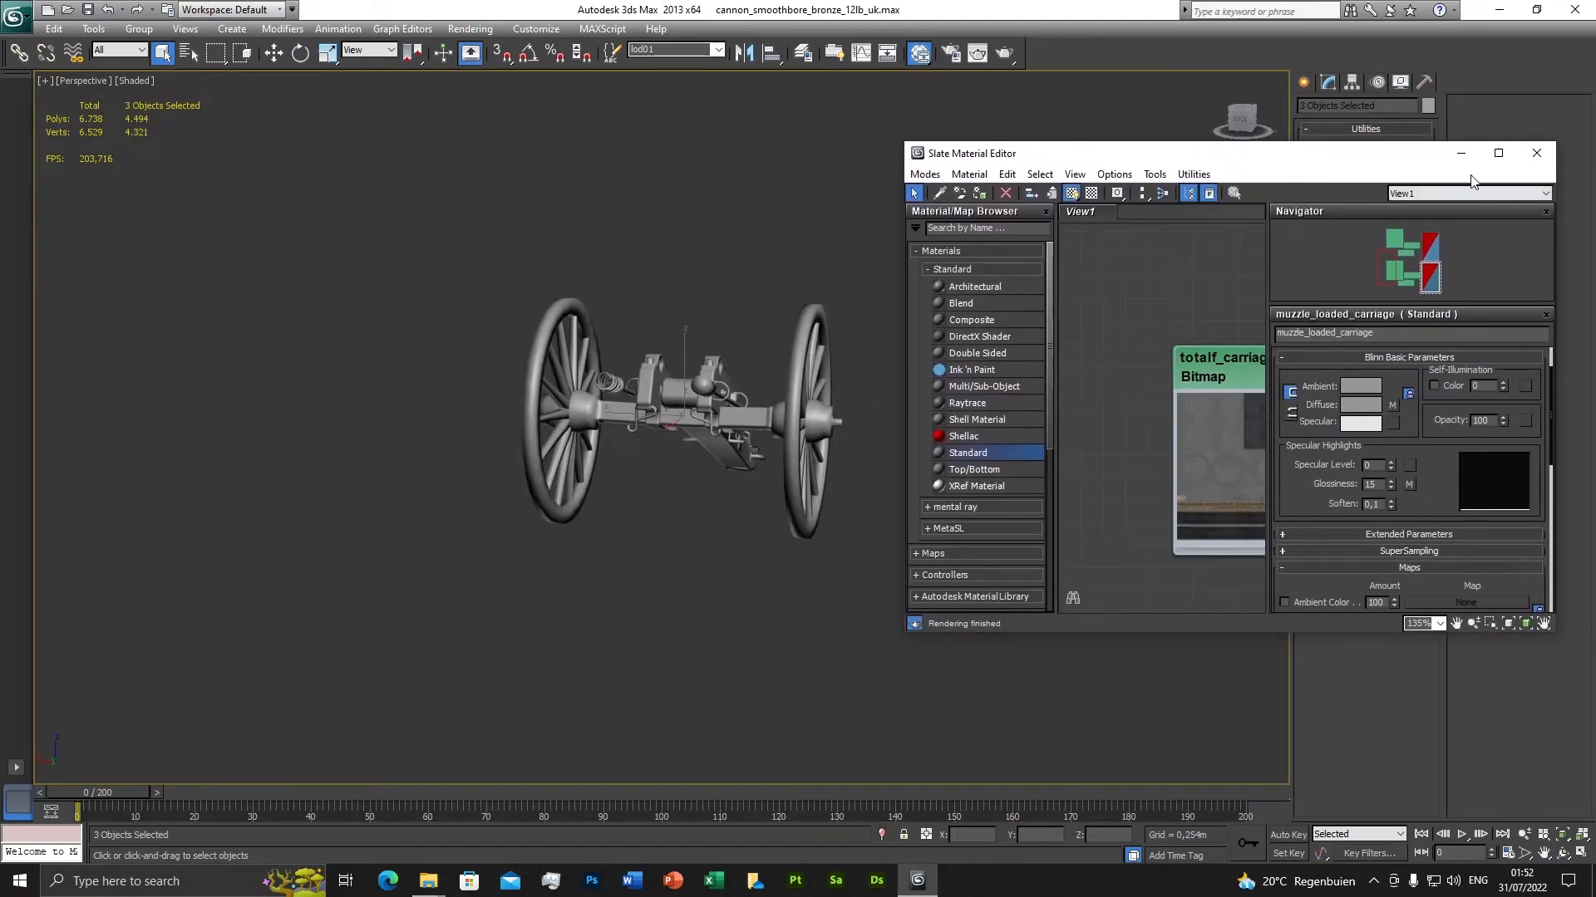
click(1496, 155)
scroll(789, 311, down, 1)
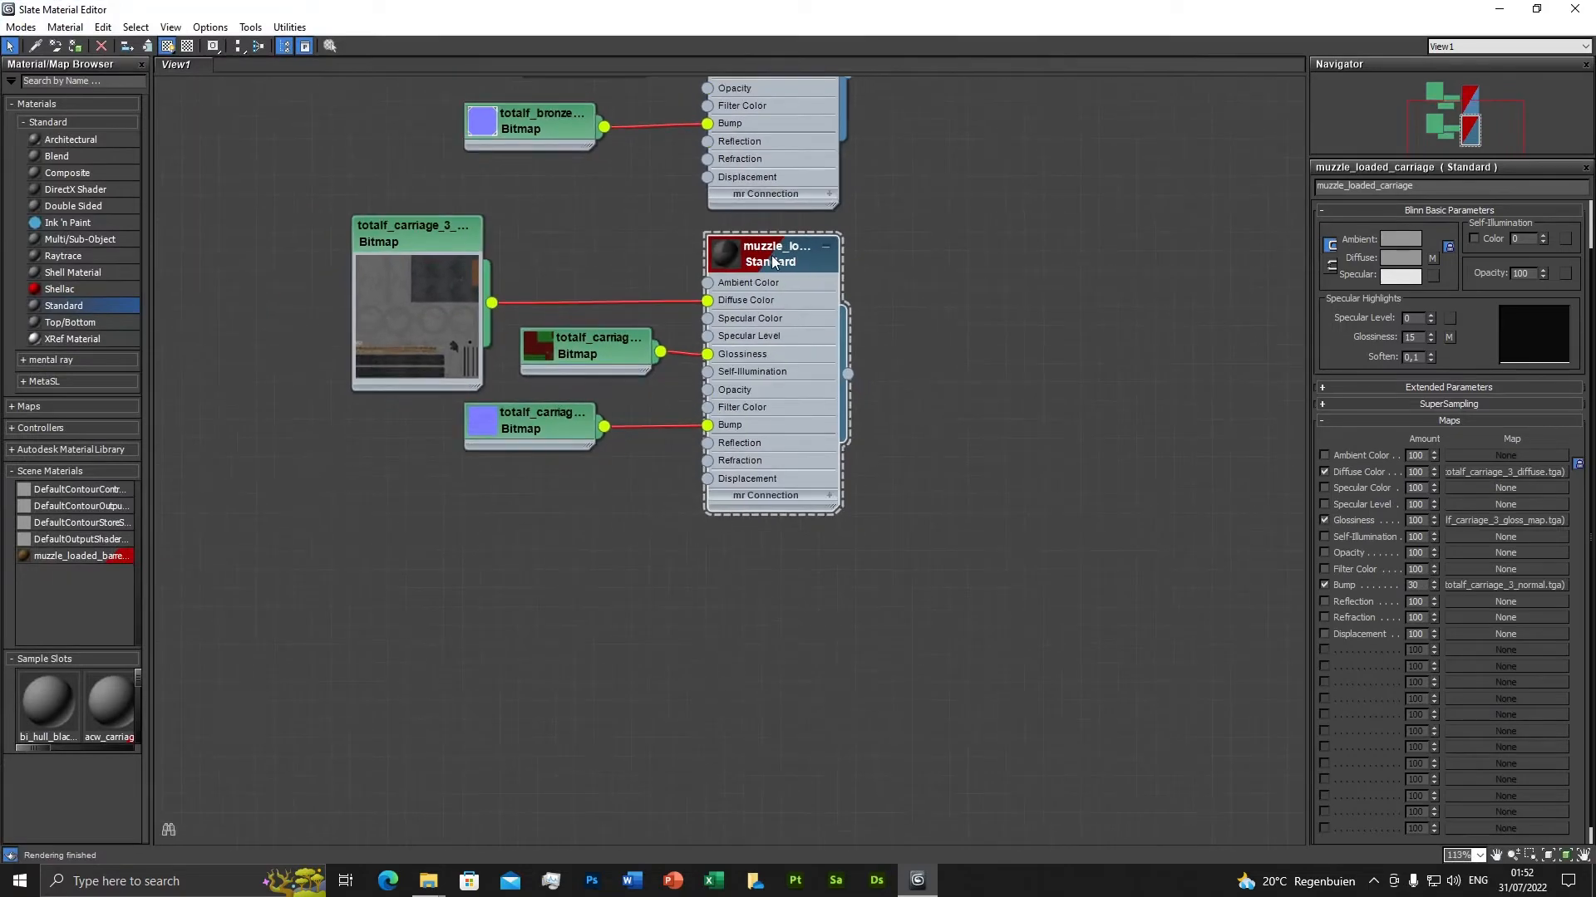
click(1536, 9)
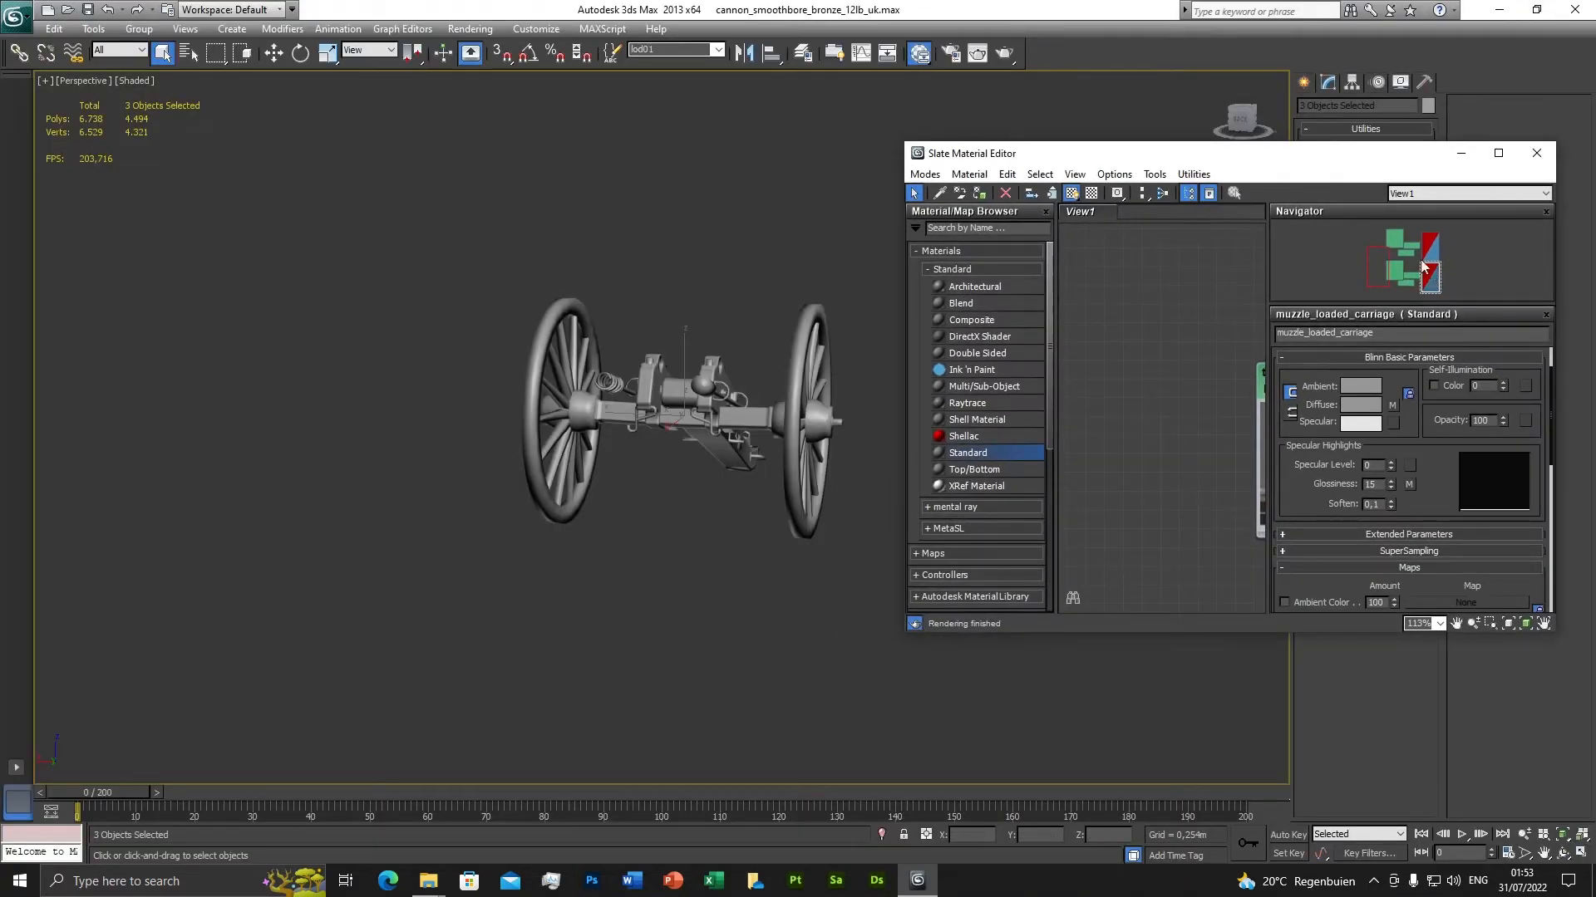
click(979, 193)
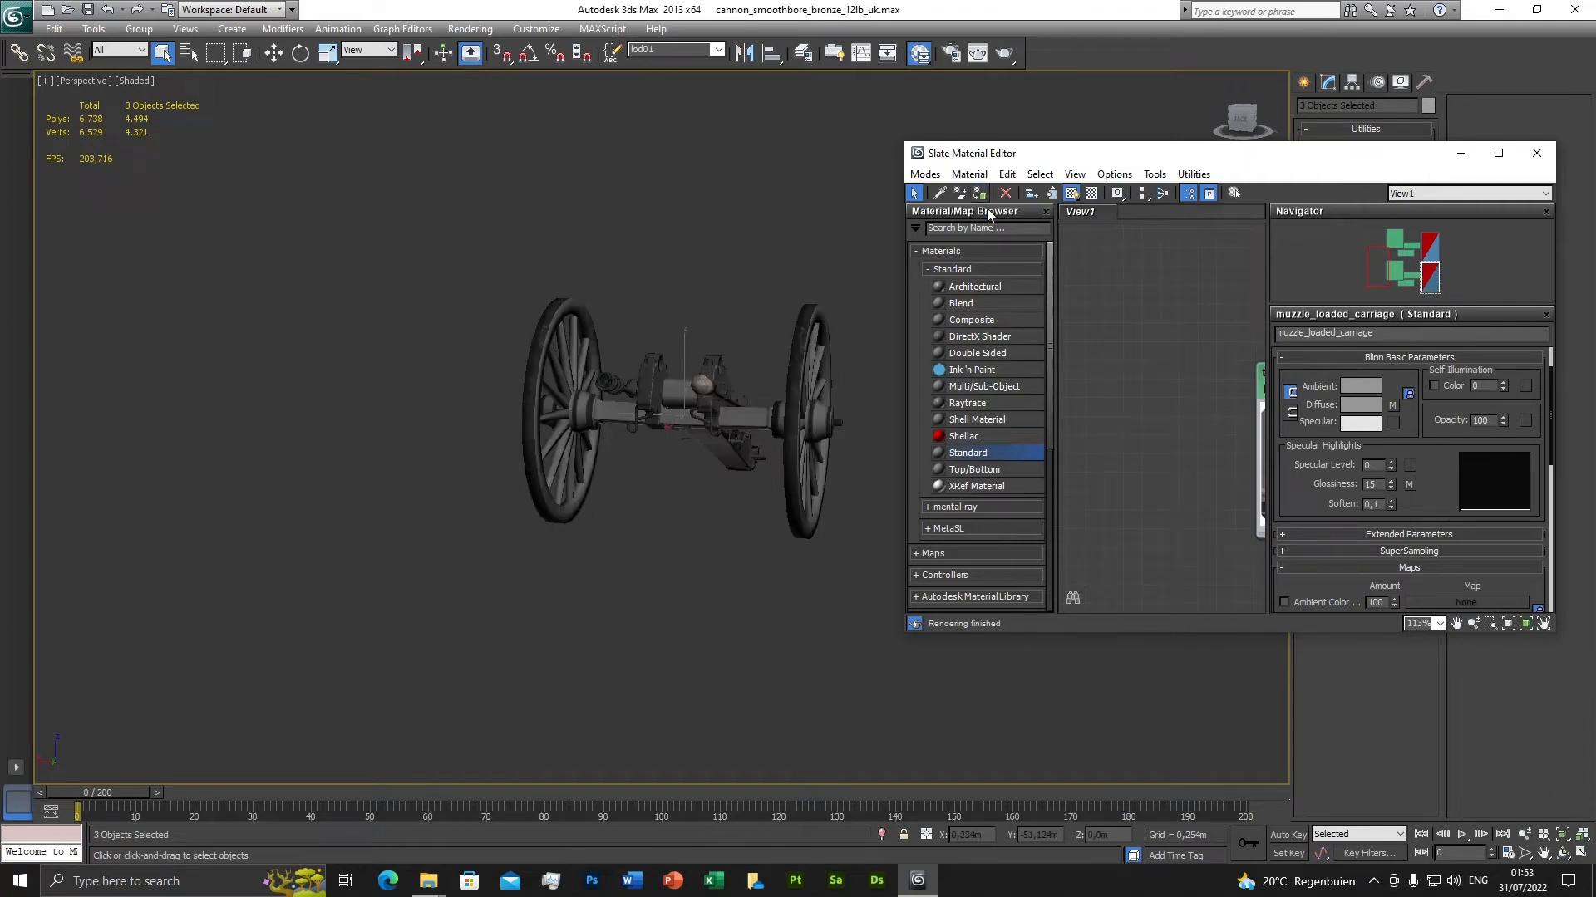
Toggle the carriage material's shaded viewport display off and back on, and close the material editor.
click(1076, 196)
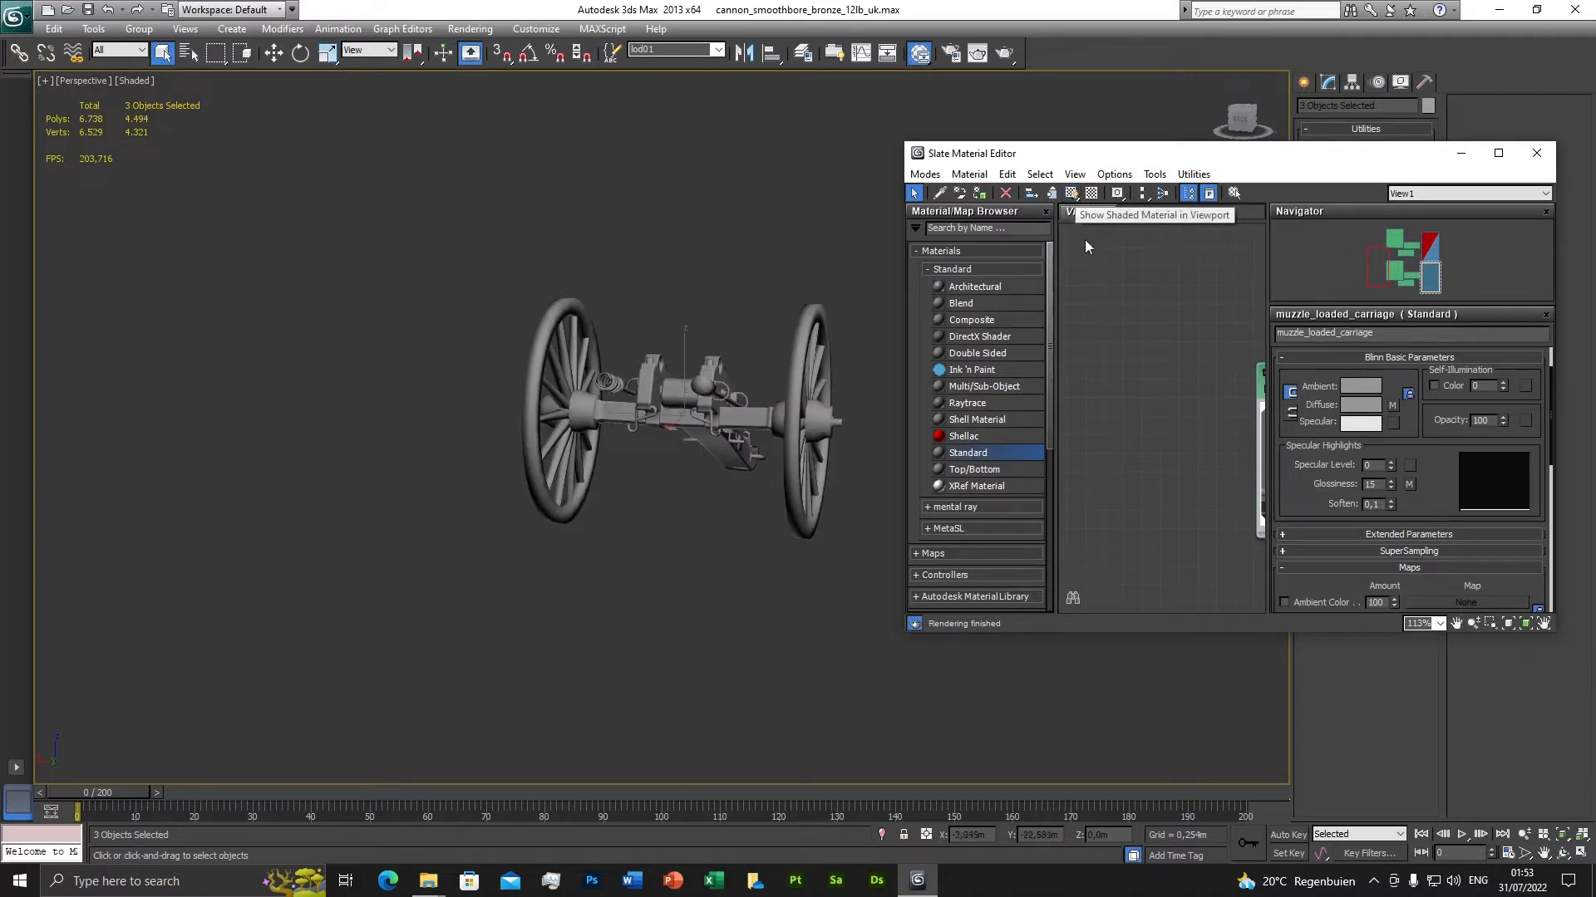
click(1072, 191)
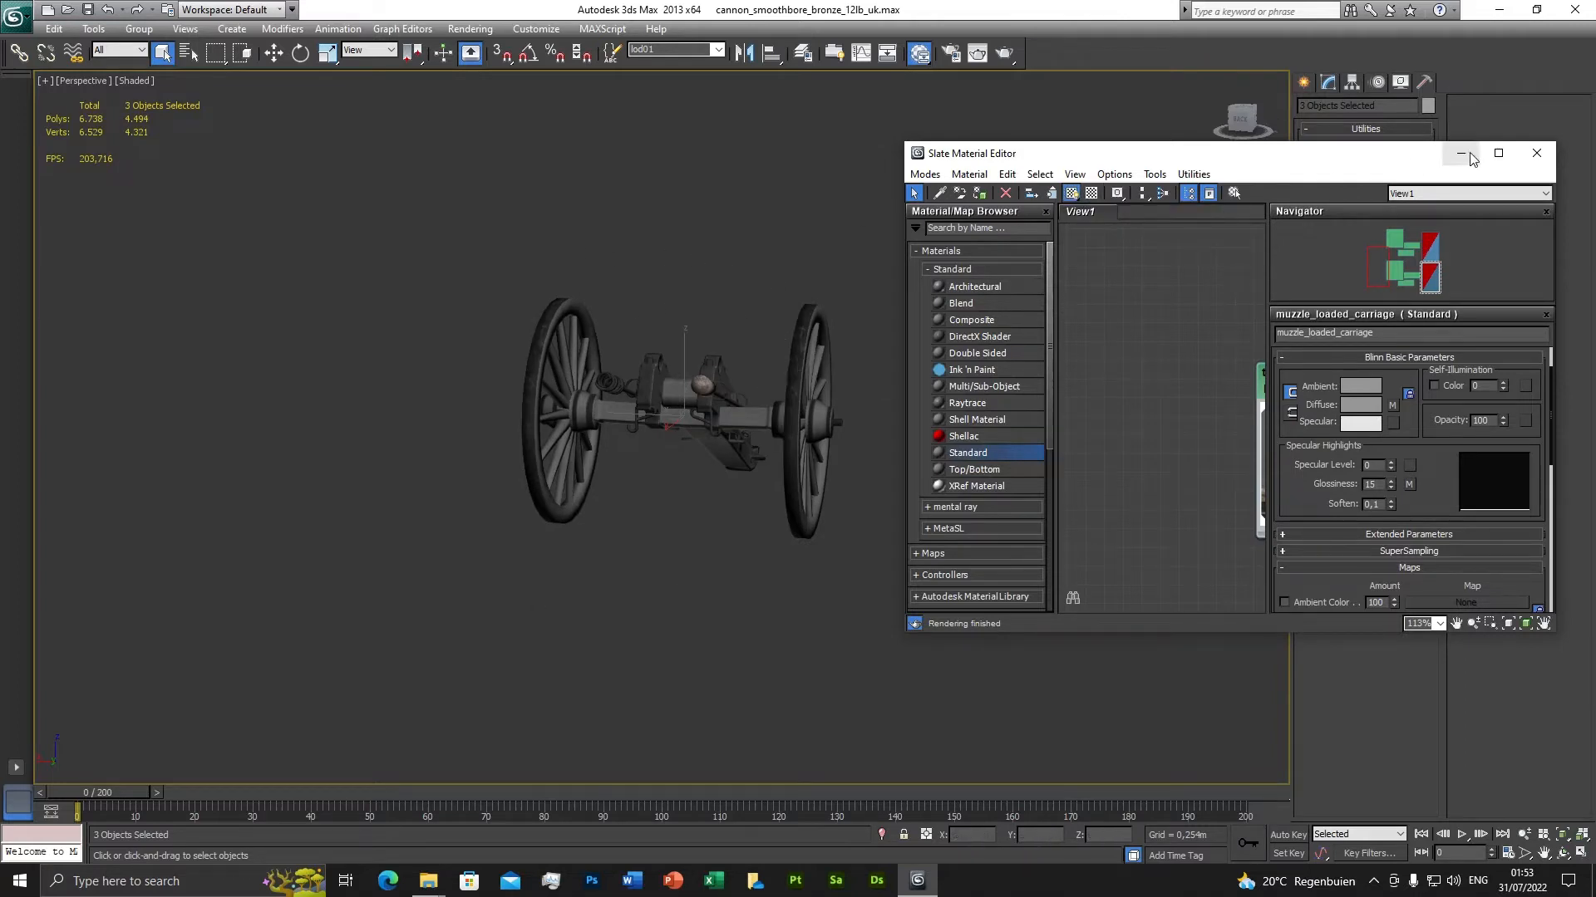
click(1536, 152)
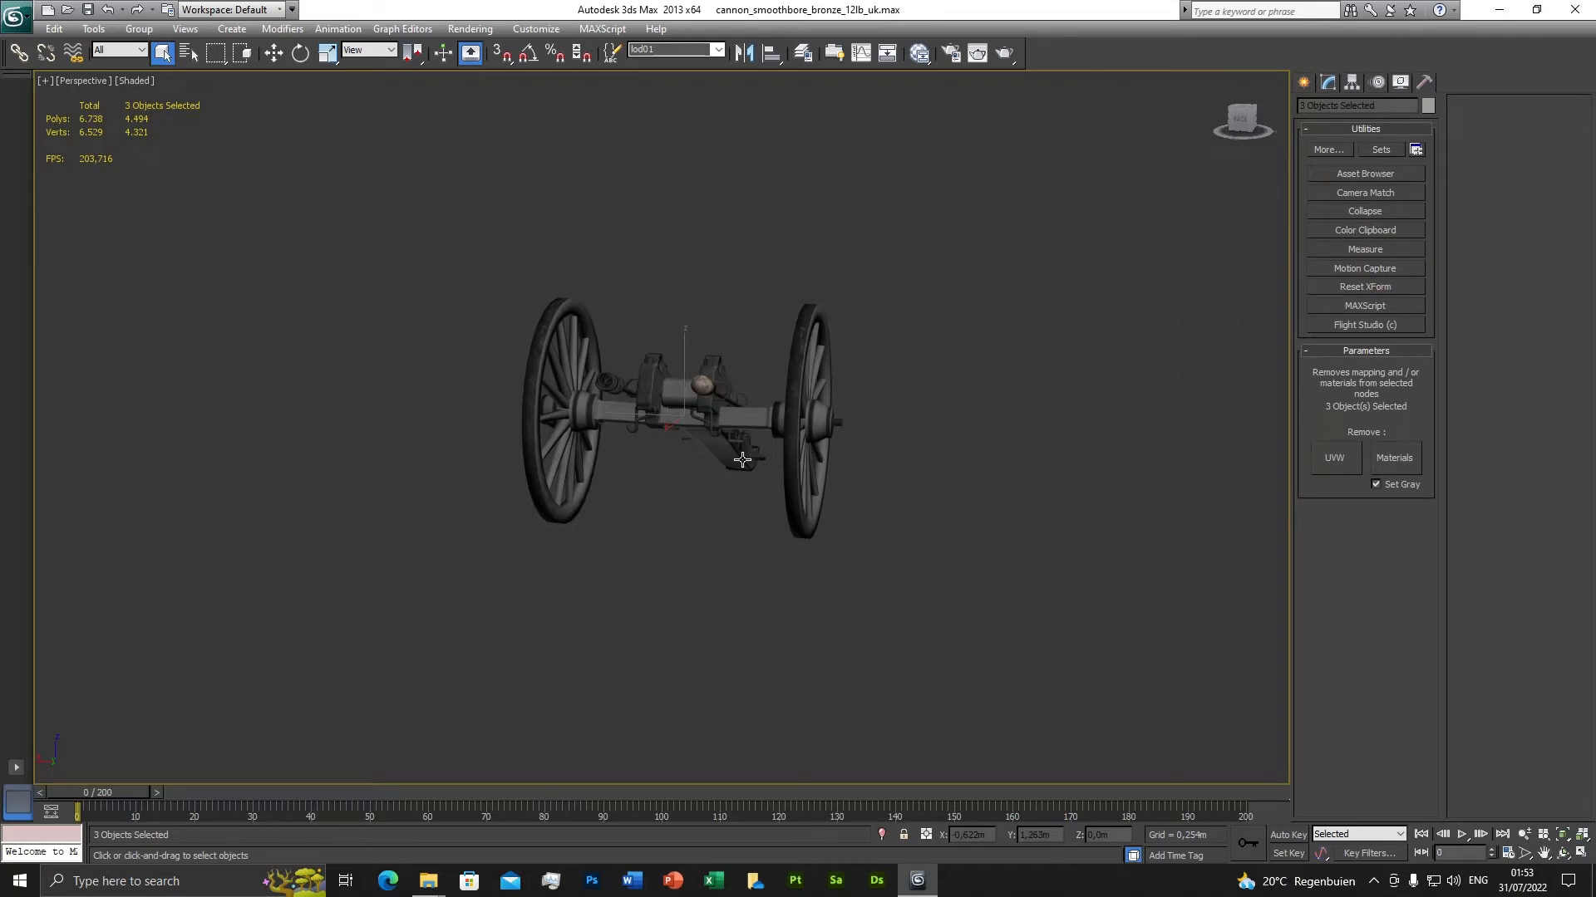
Unhide the barrel_12lb layer, and toggle the barrel_12lb and carriage layers off and back on so both are shown.
click(803, 55)
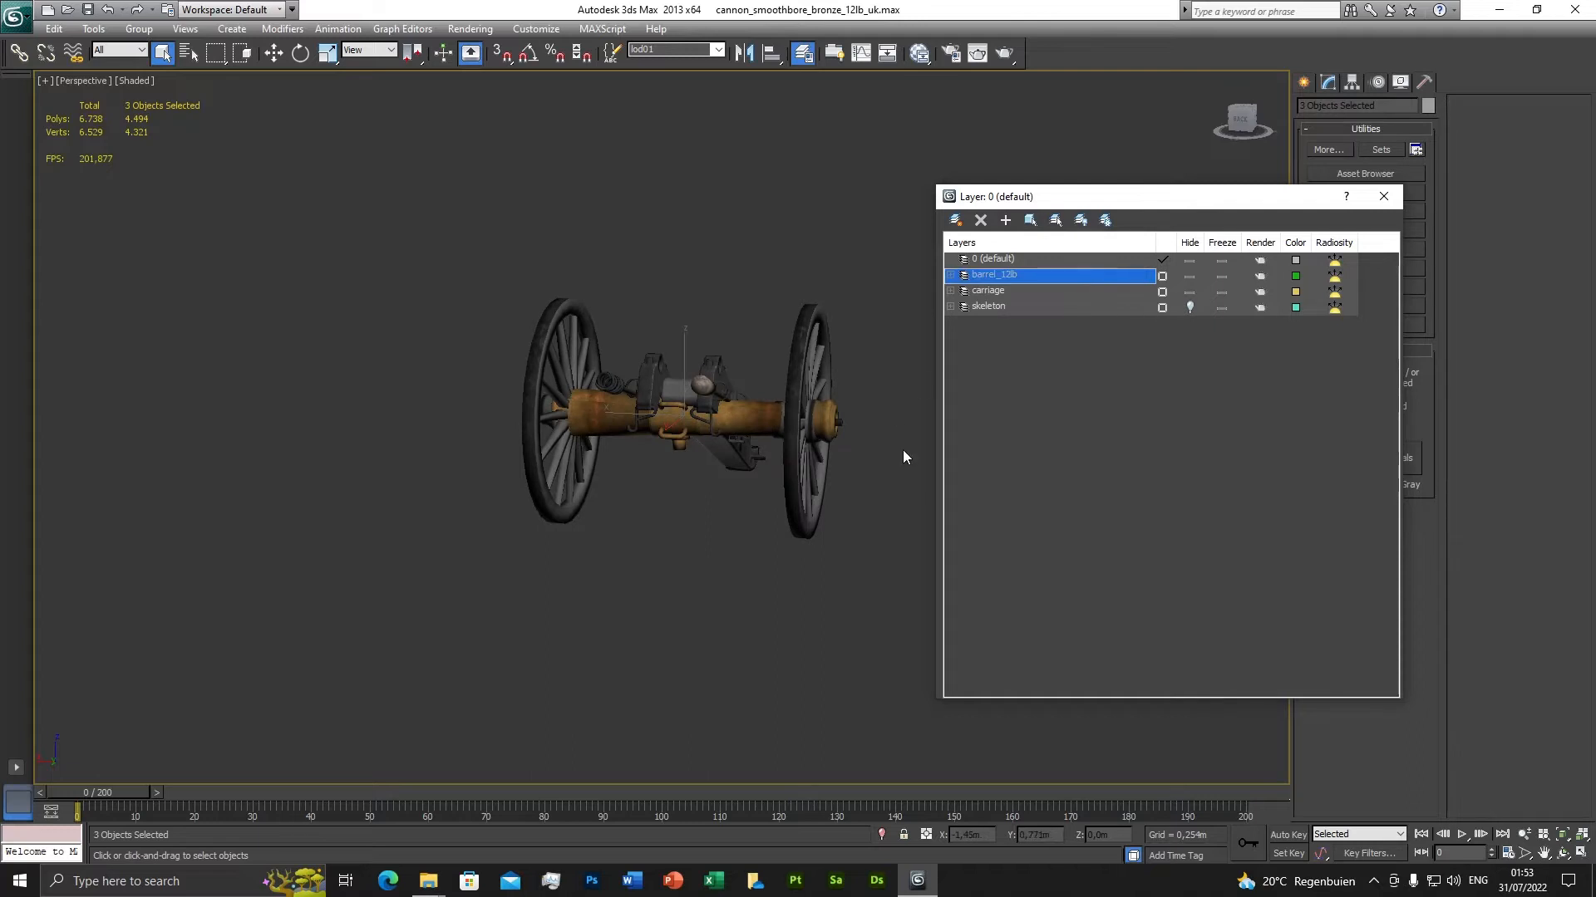
click(1189, 276)
click(1190, 291)
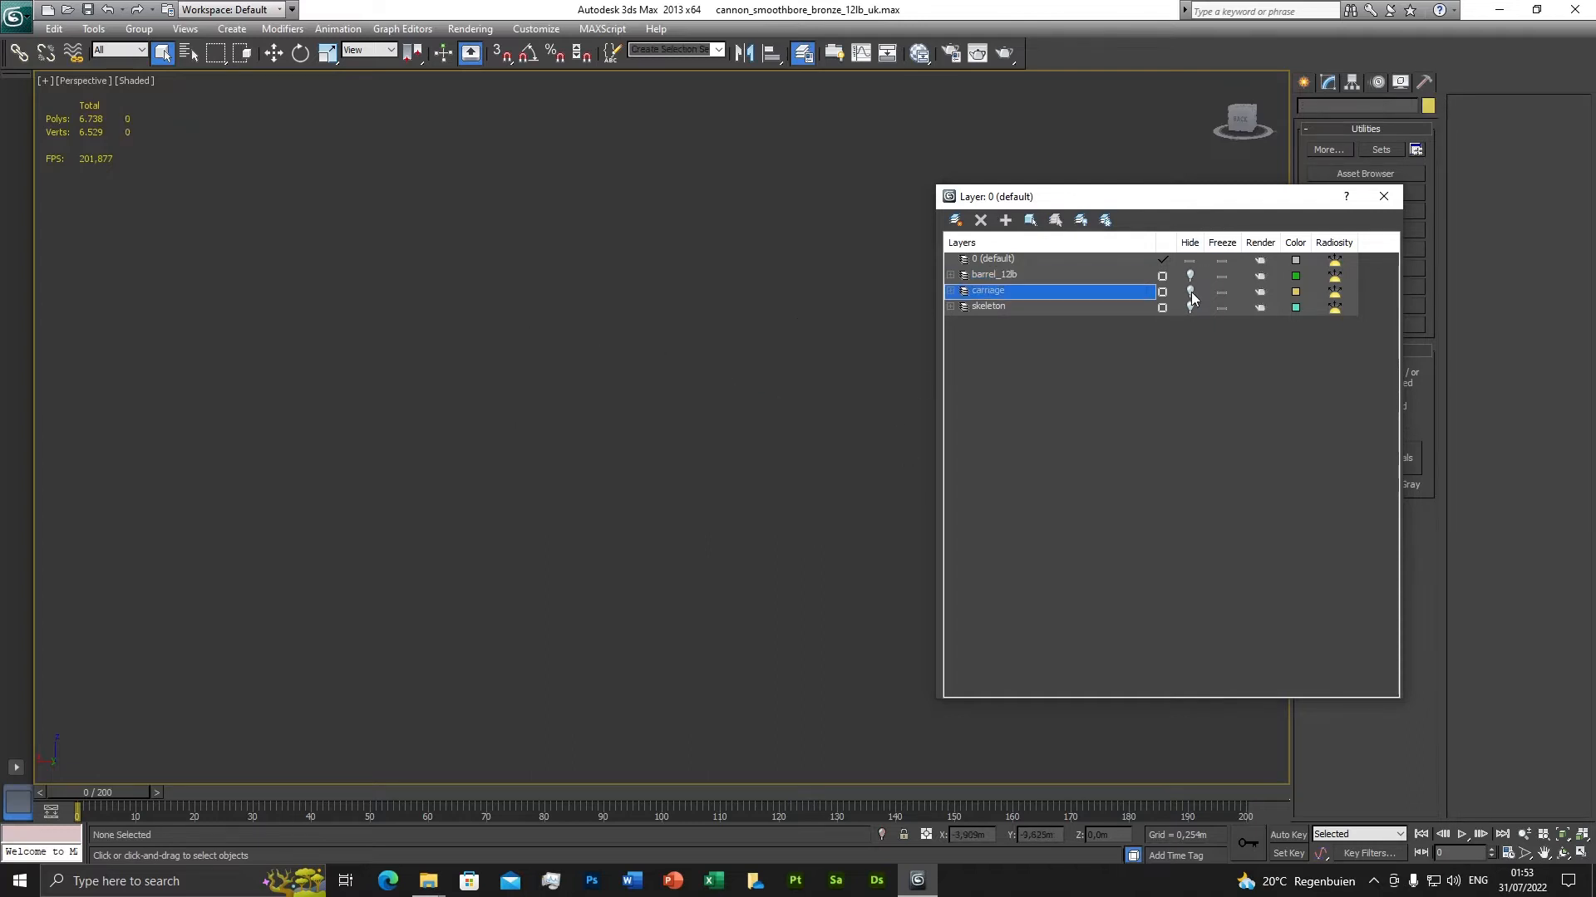
click(1190, 292)
click(1189, 276)
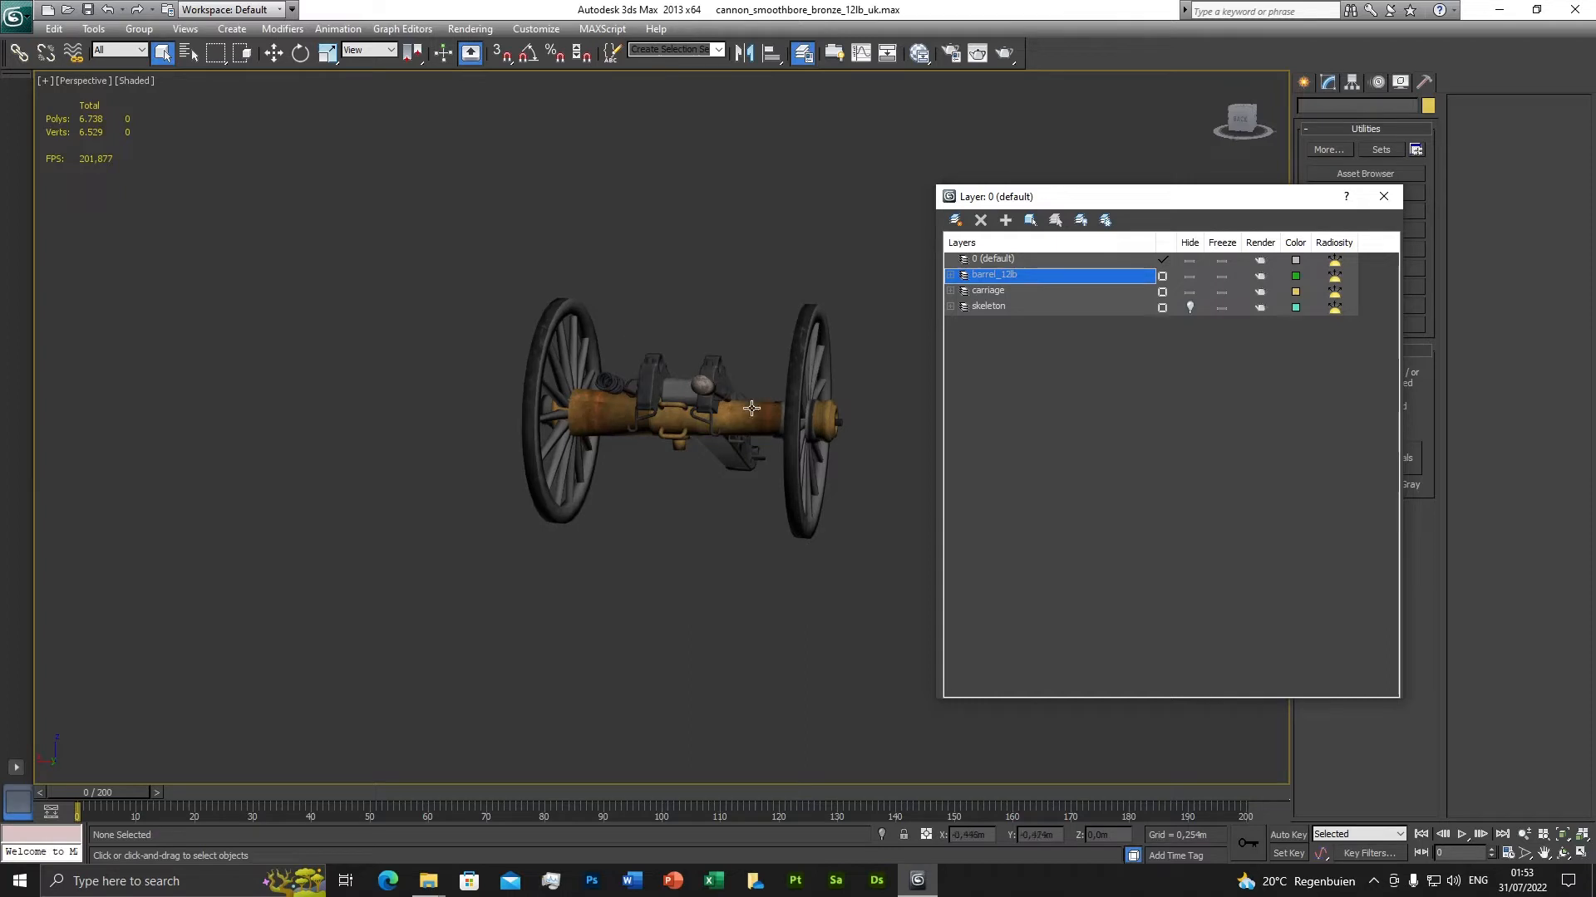
scroll(714, 413, up, 2)
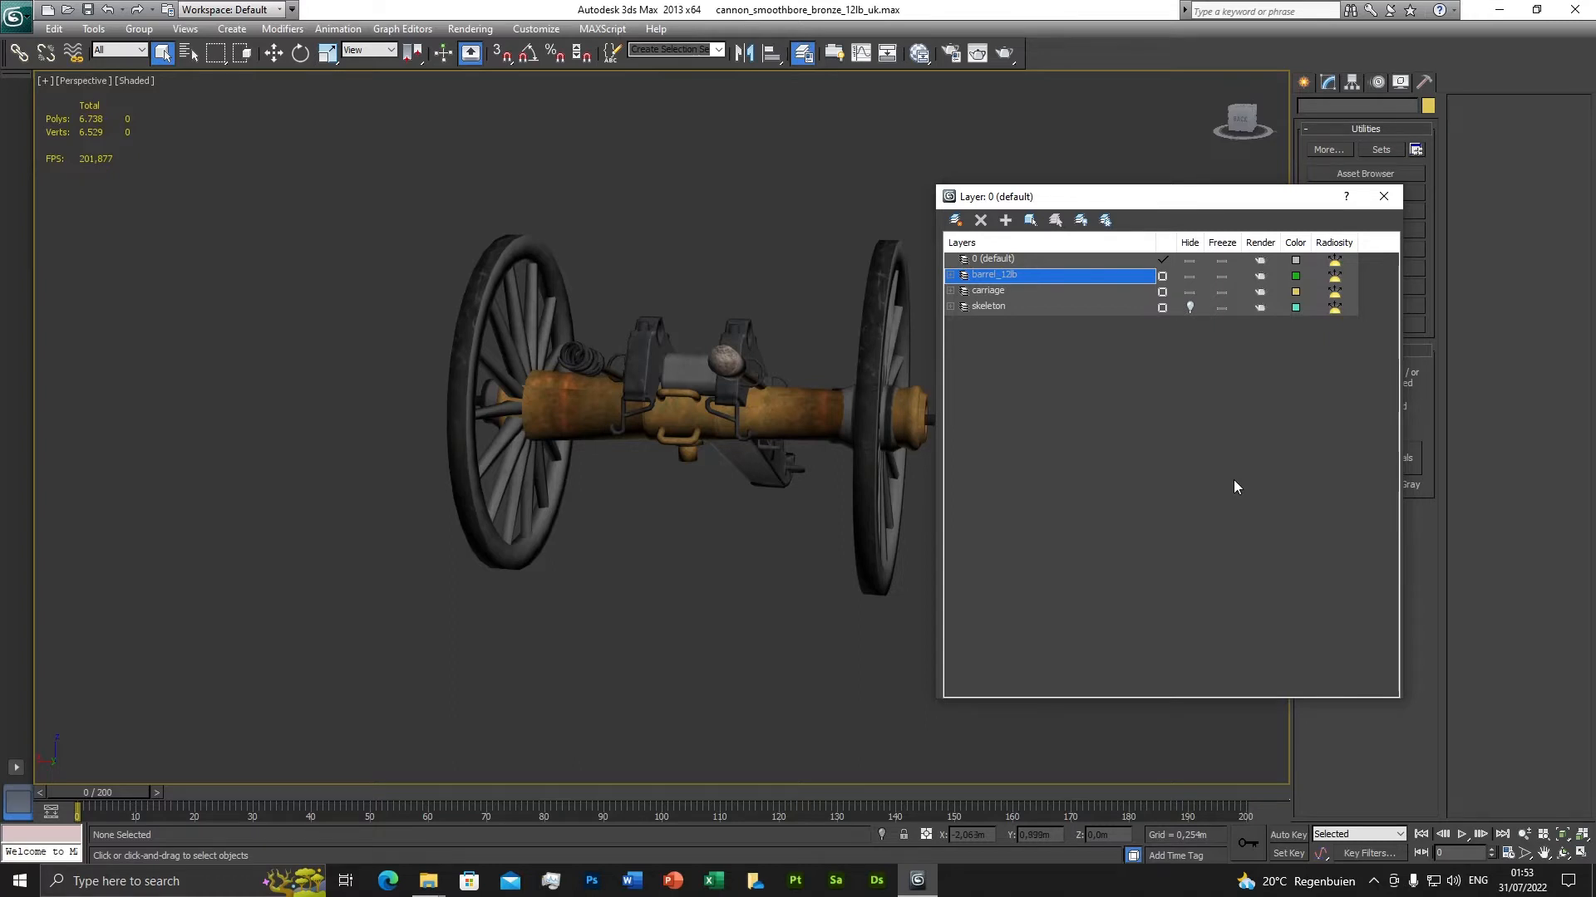
Check which bones the skeleton layer contains, unhide that layer, and close the layer manager.
click(951, 308)
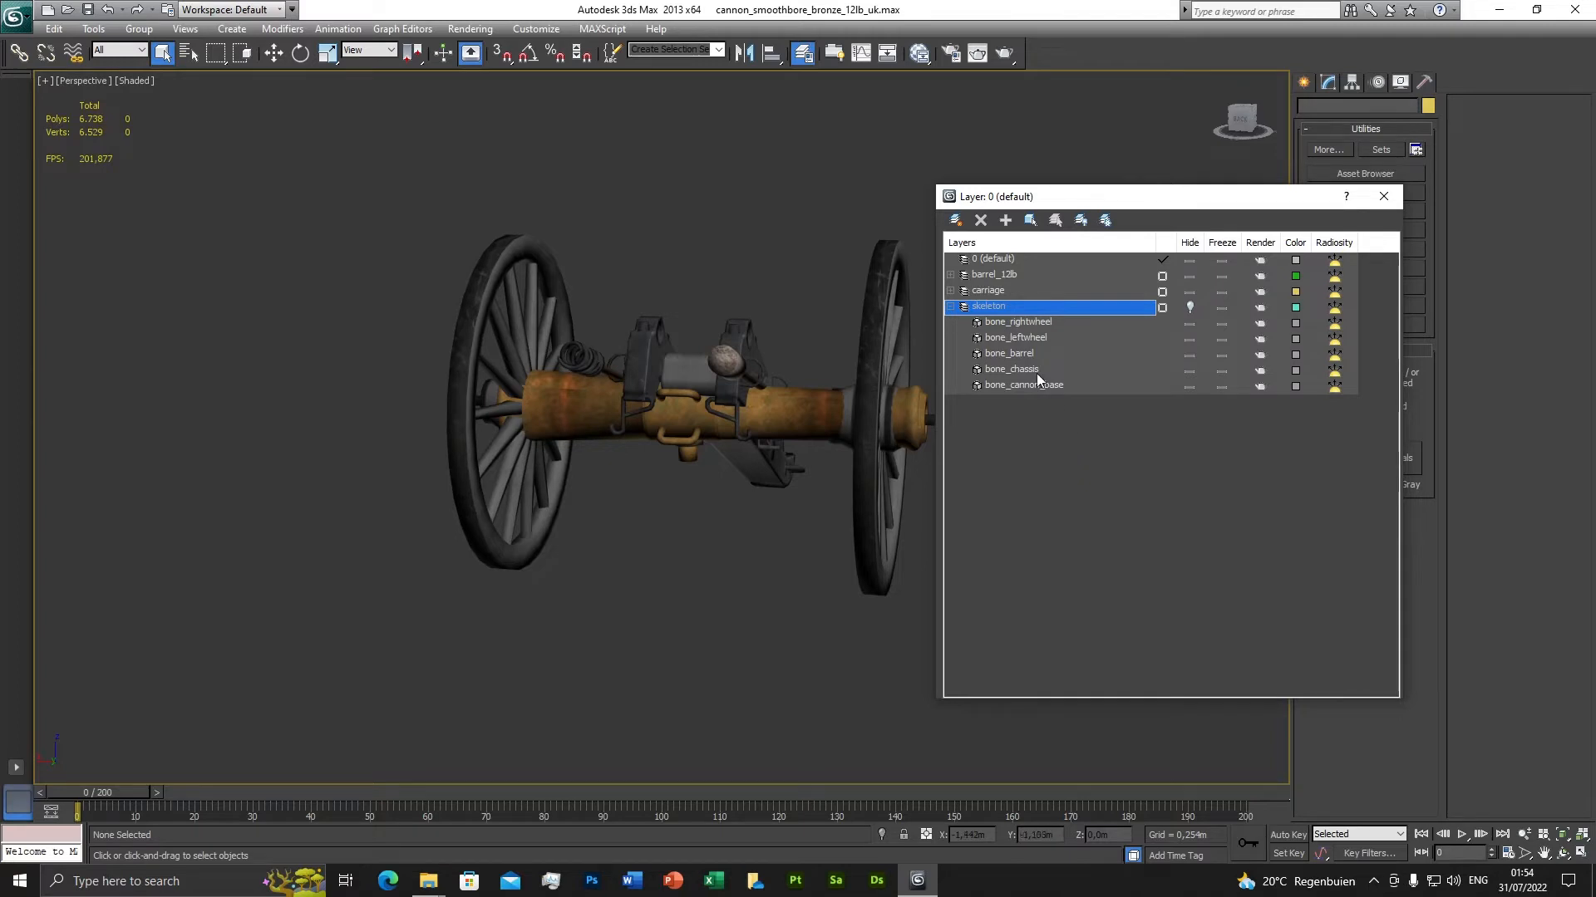
click(950, 306)
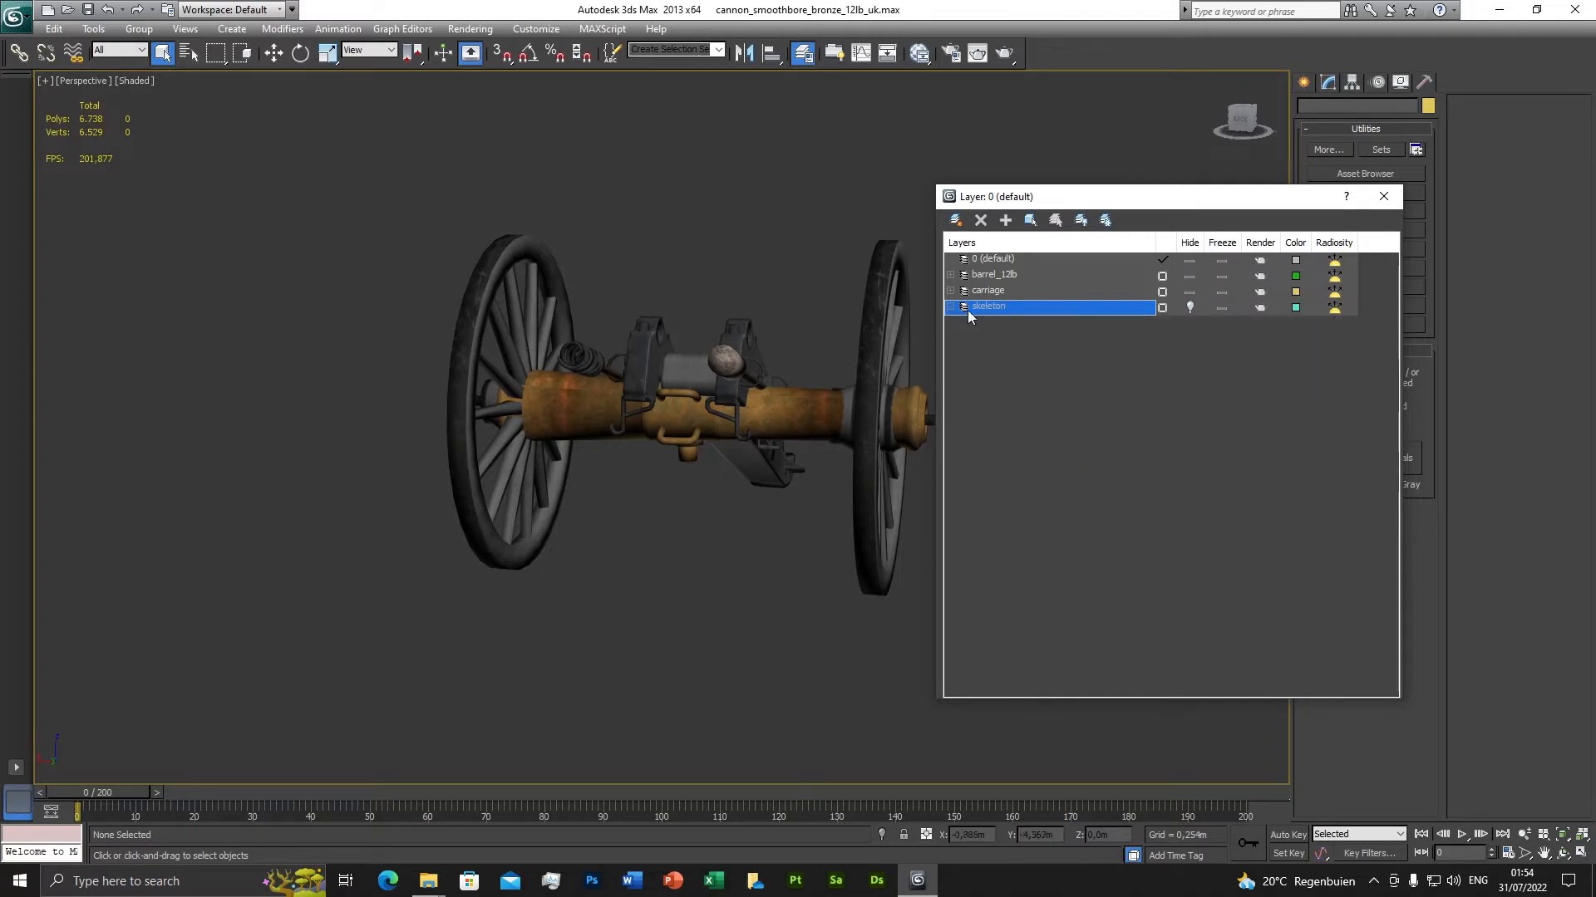
click(1190, 306)
scroll(667, 502, up, 5)
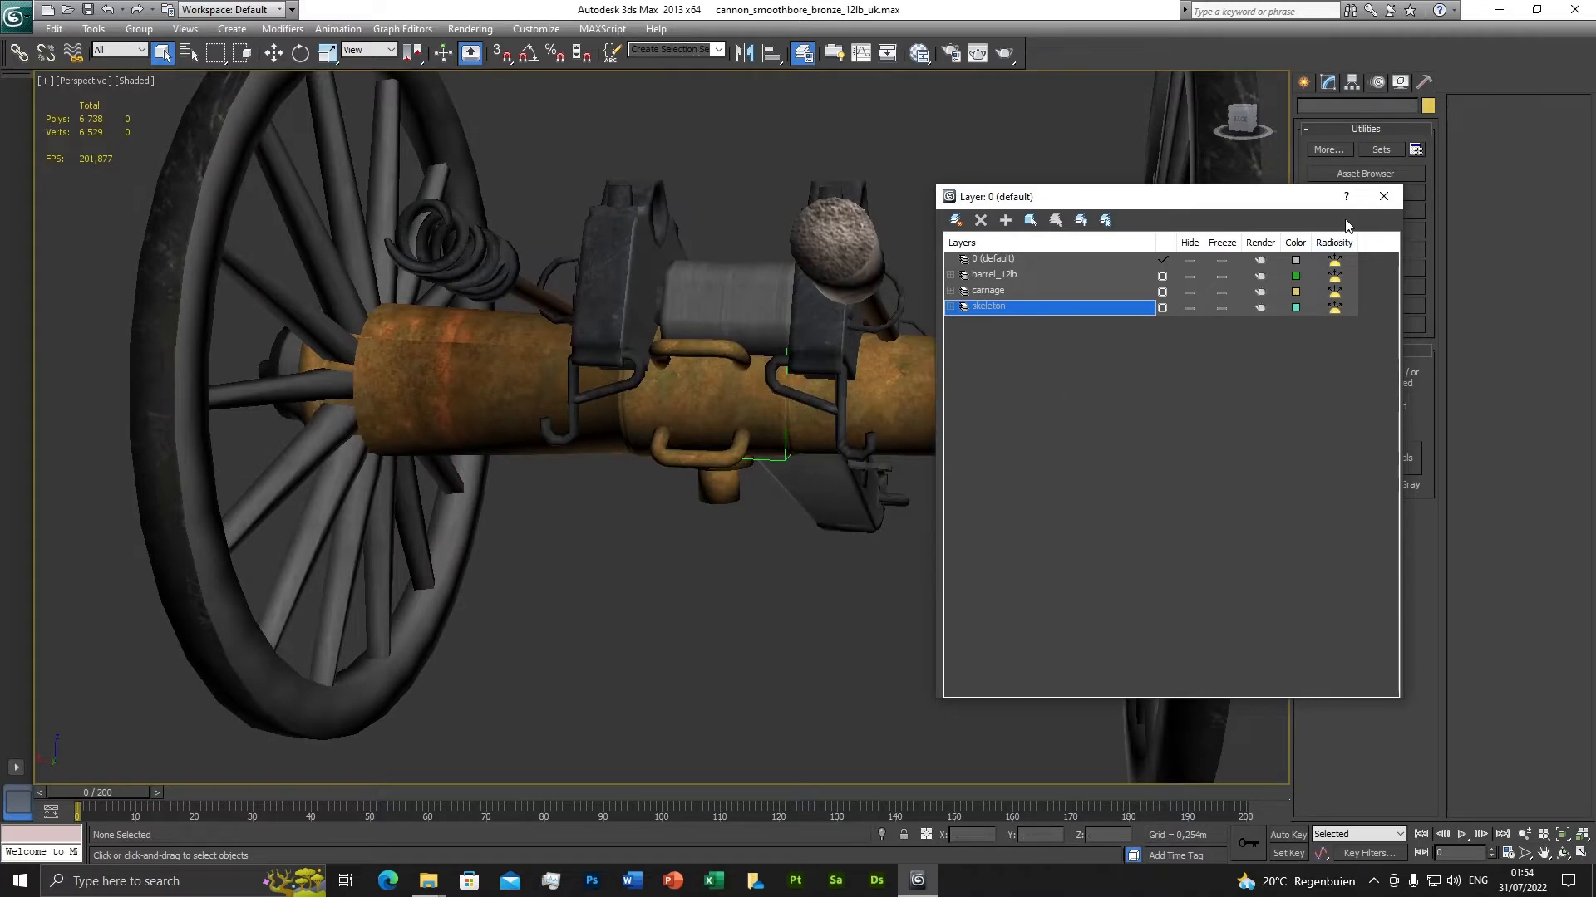
click(1383, 197)
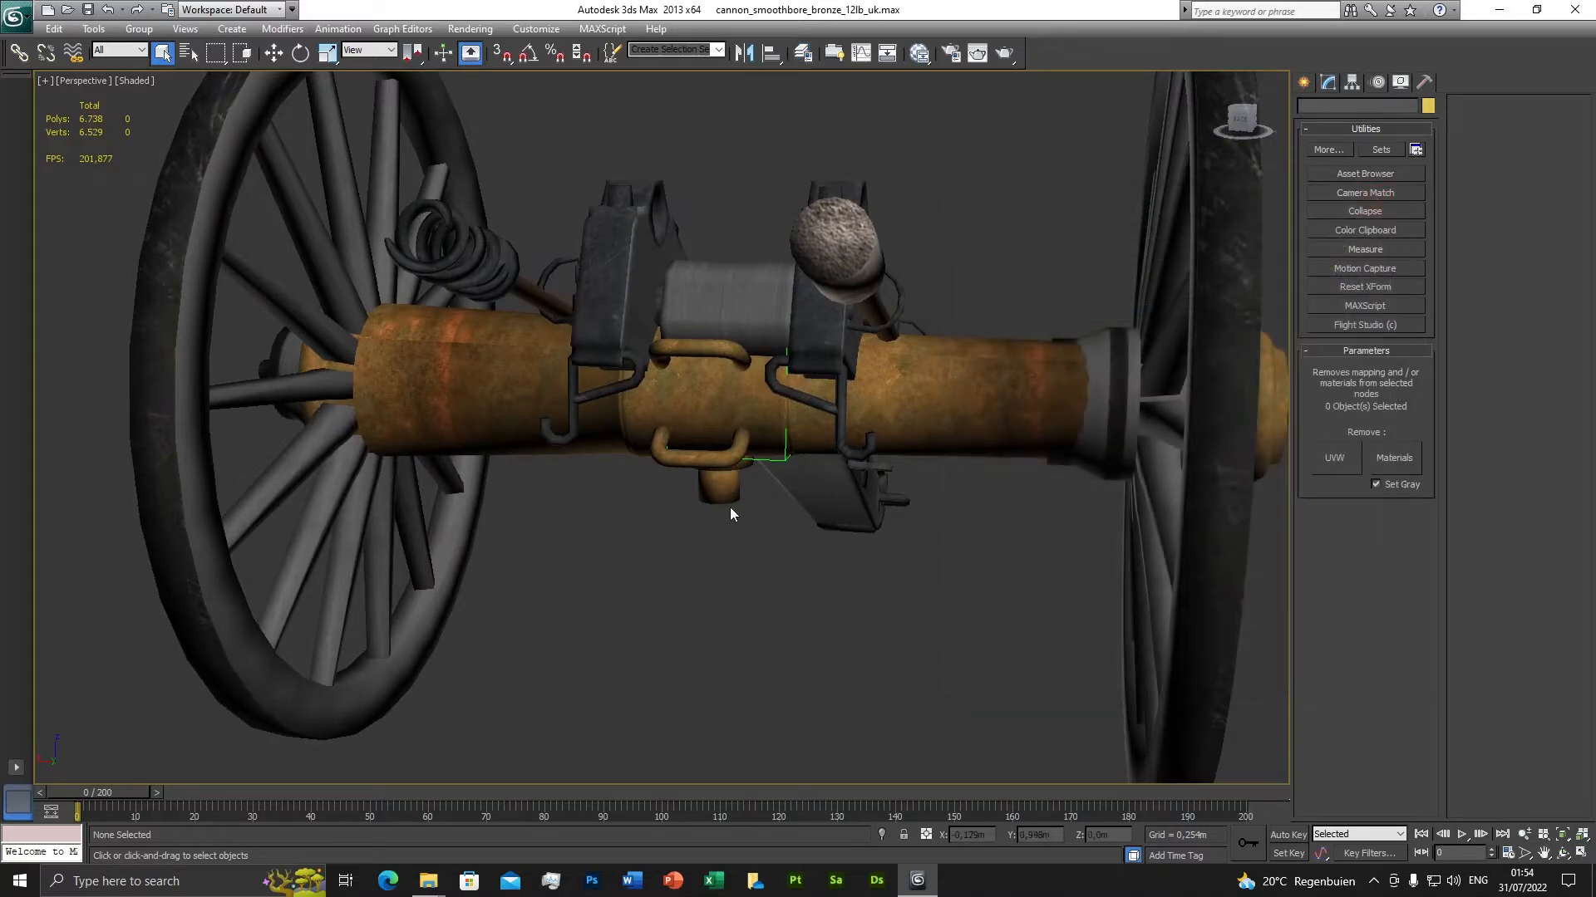
Examine the textured barrel, its bone and its placement on the carriage from the front, above and the sides.
alt+middle_drag(730, 508, 803, 462)
alt+middle_drag(912, 524, 847, 499)
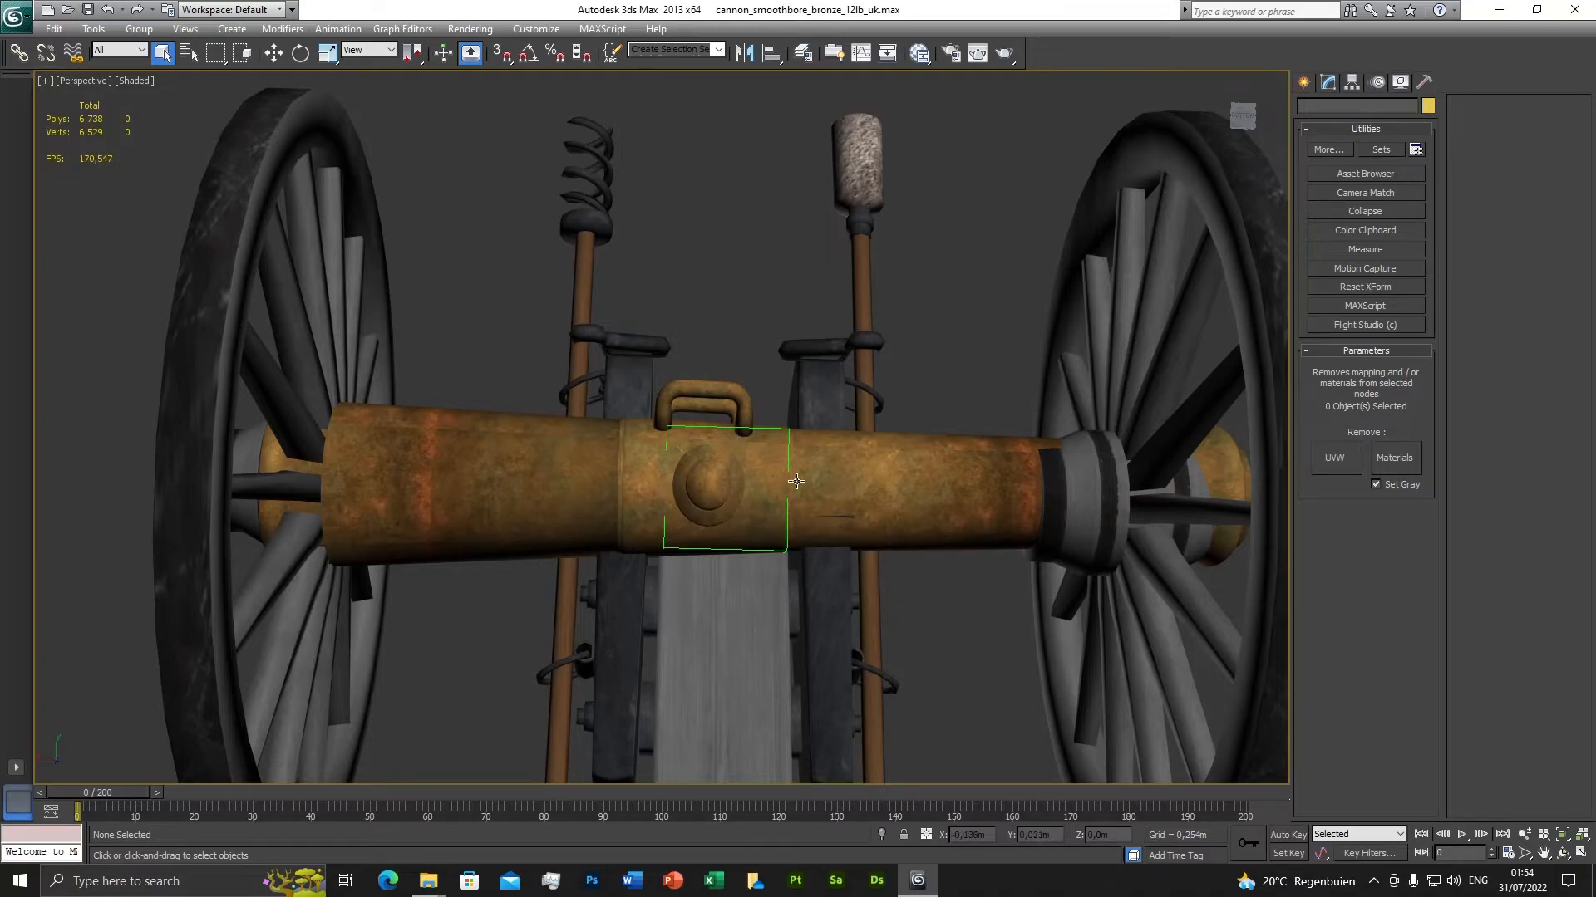
alt+middle_drag(796, 481, 853, 584)
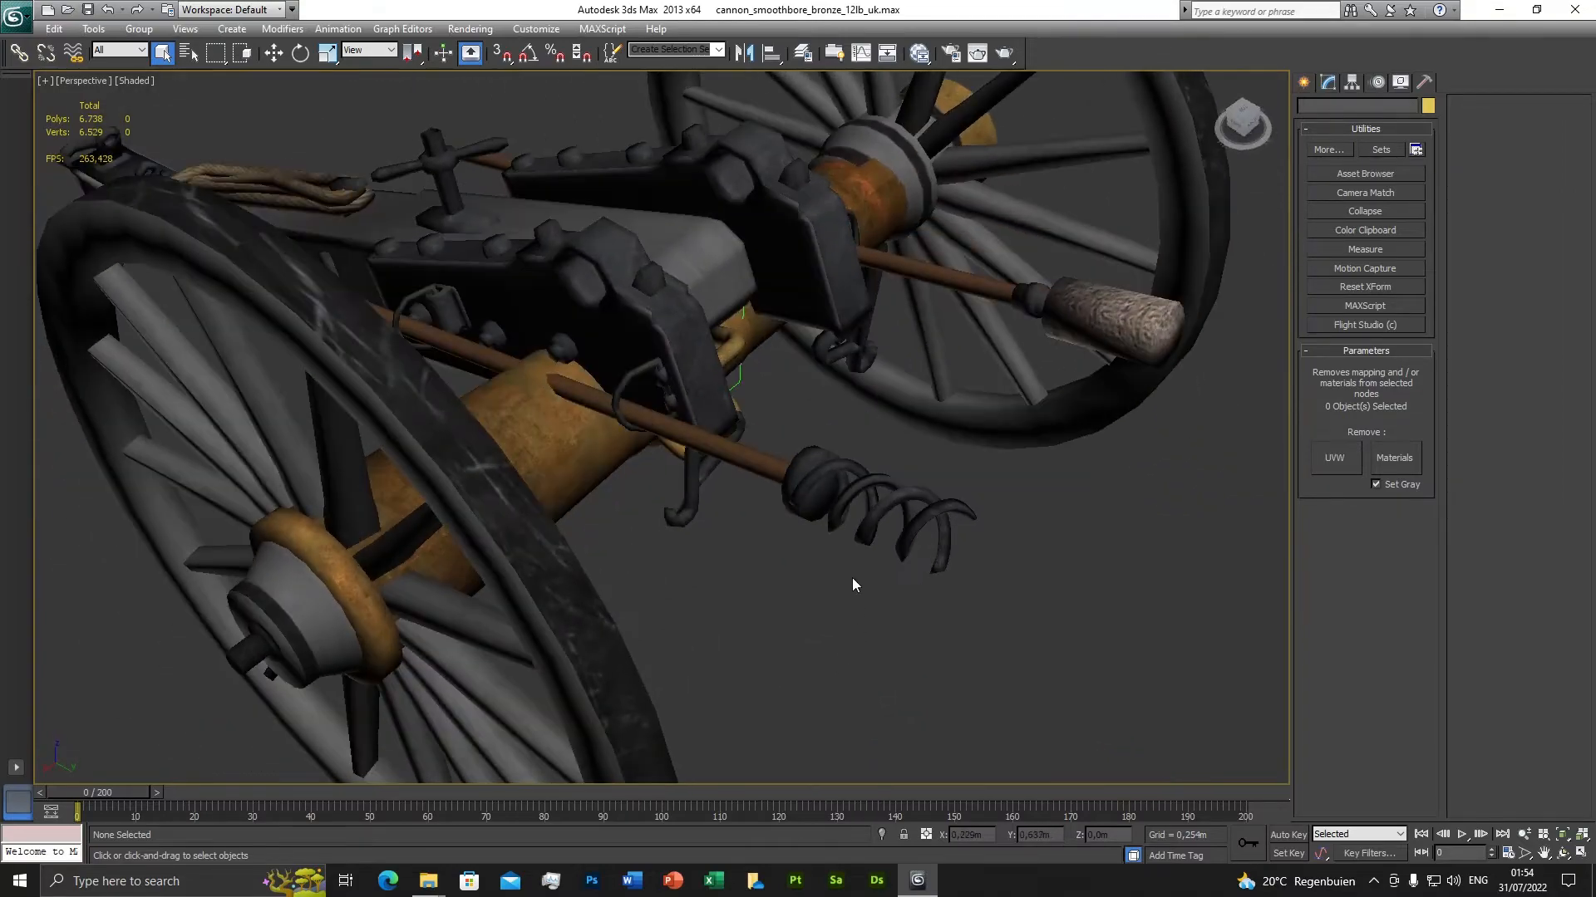
alt+middle_drag(855, 420, 858, 534)
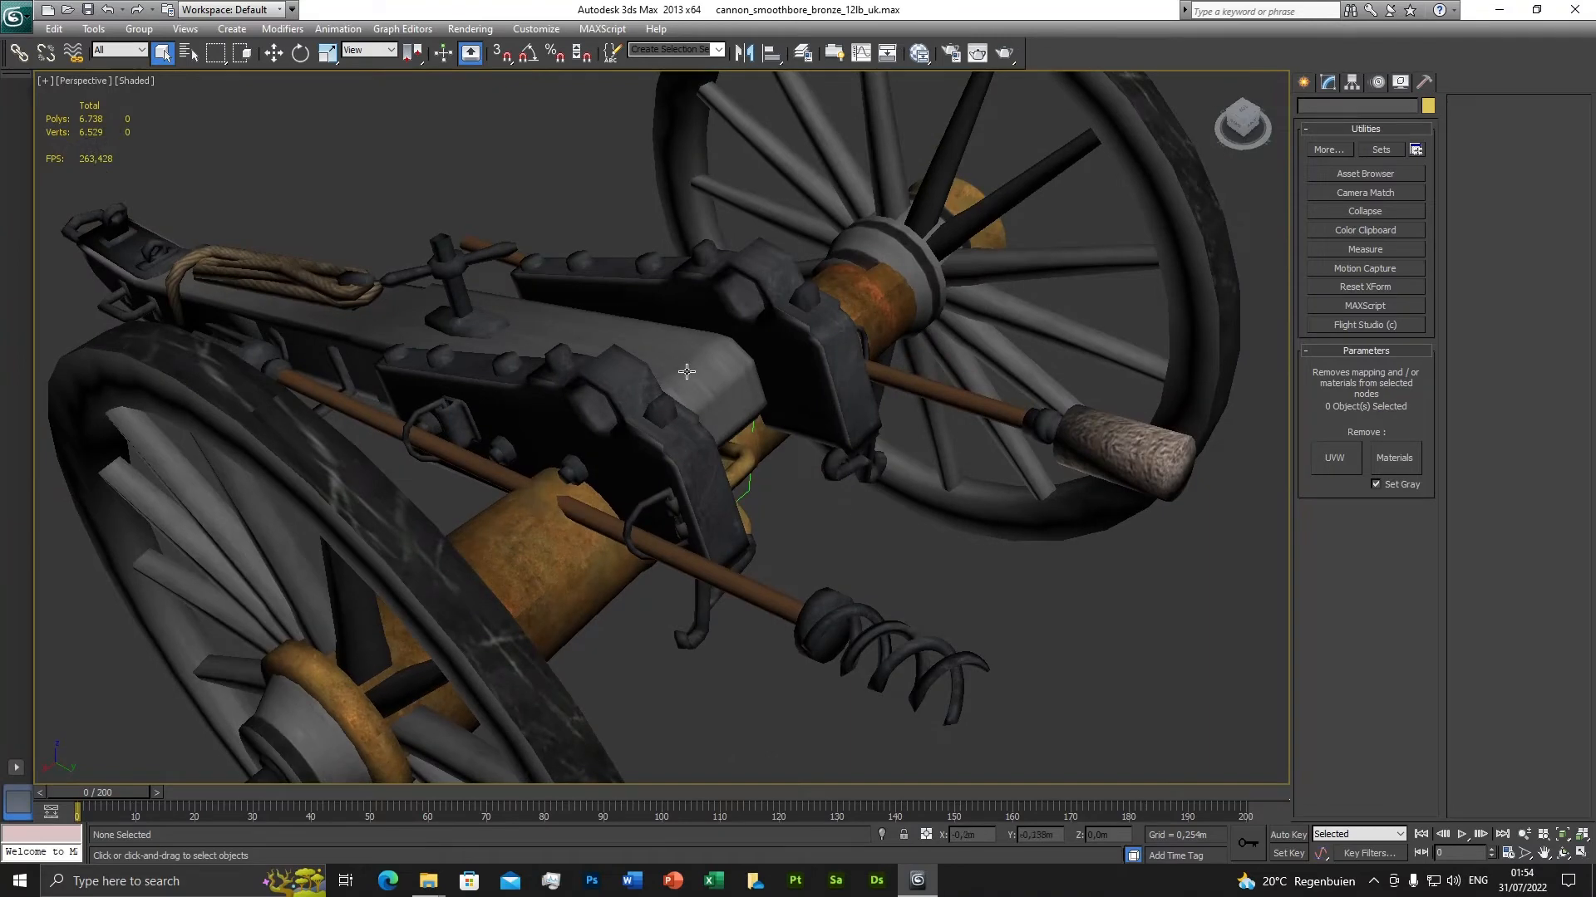
mouse_move(686, 372)
alt+middle_down()
mouse_move(685, 341)
mouse_move(706, 387)
alt+middle_up()
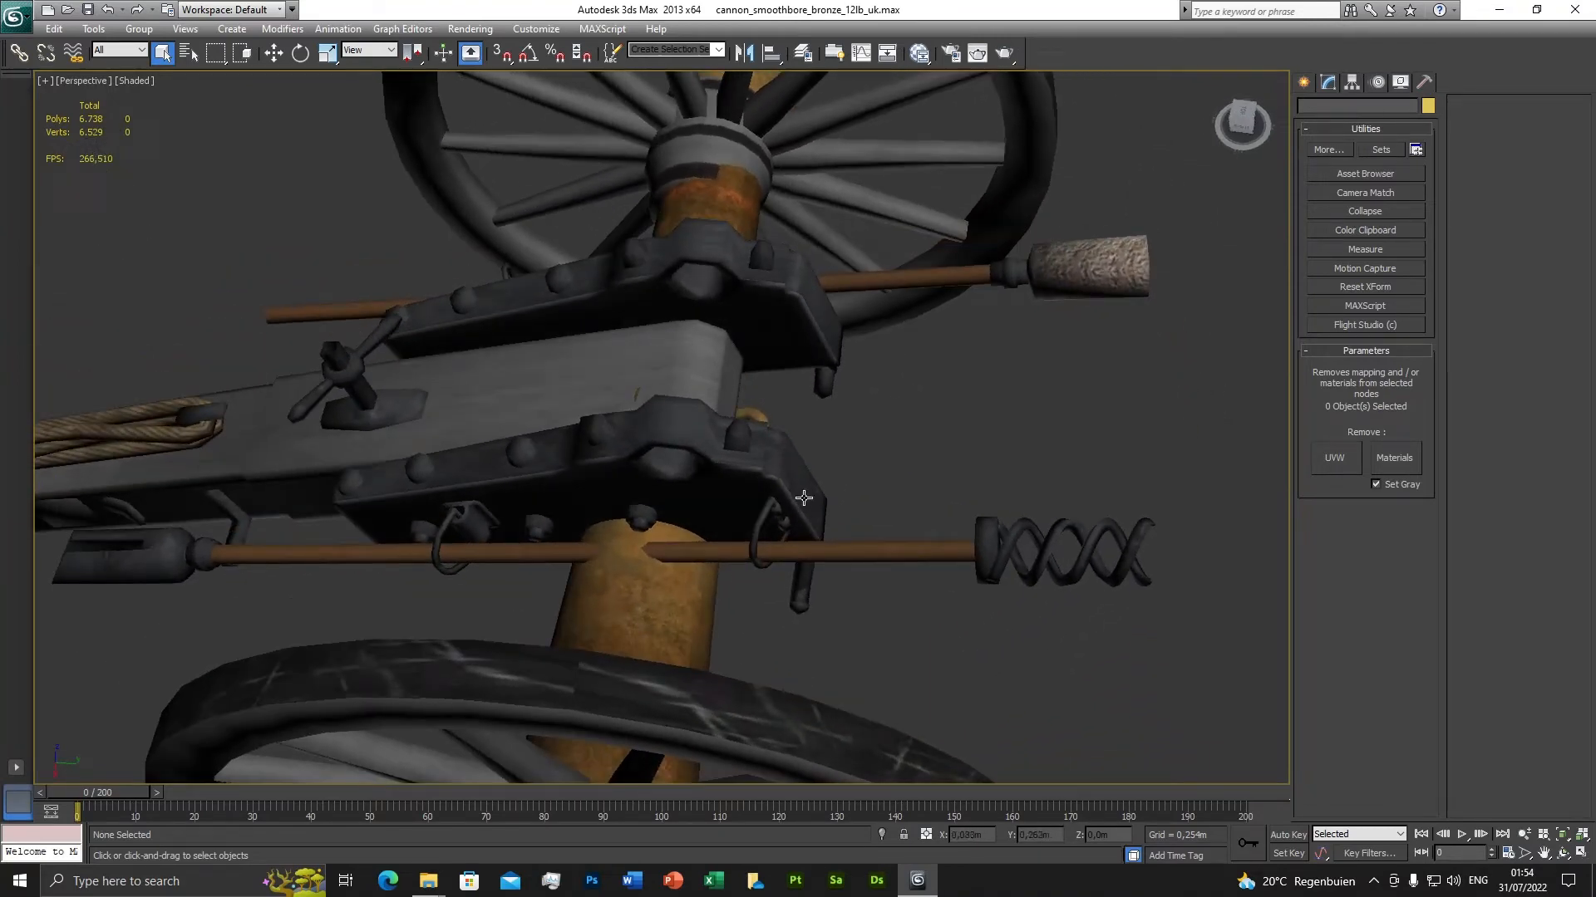
alt+middle_drag(803, 497, 712, 488)
scroll(720, 545, up, 2)
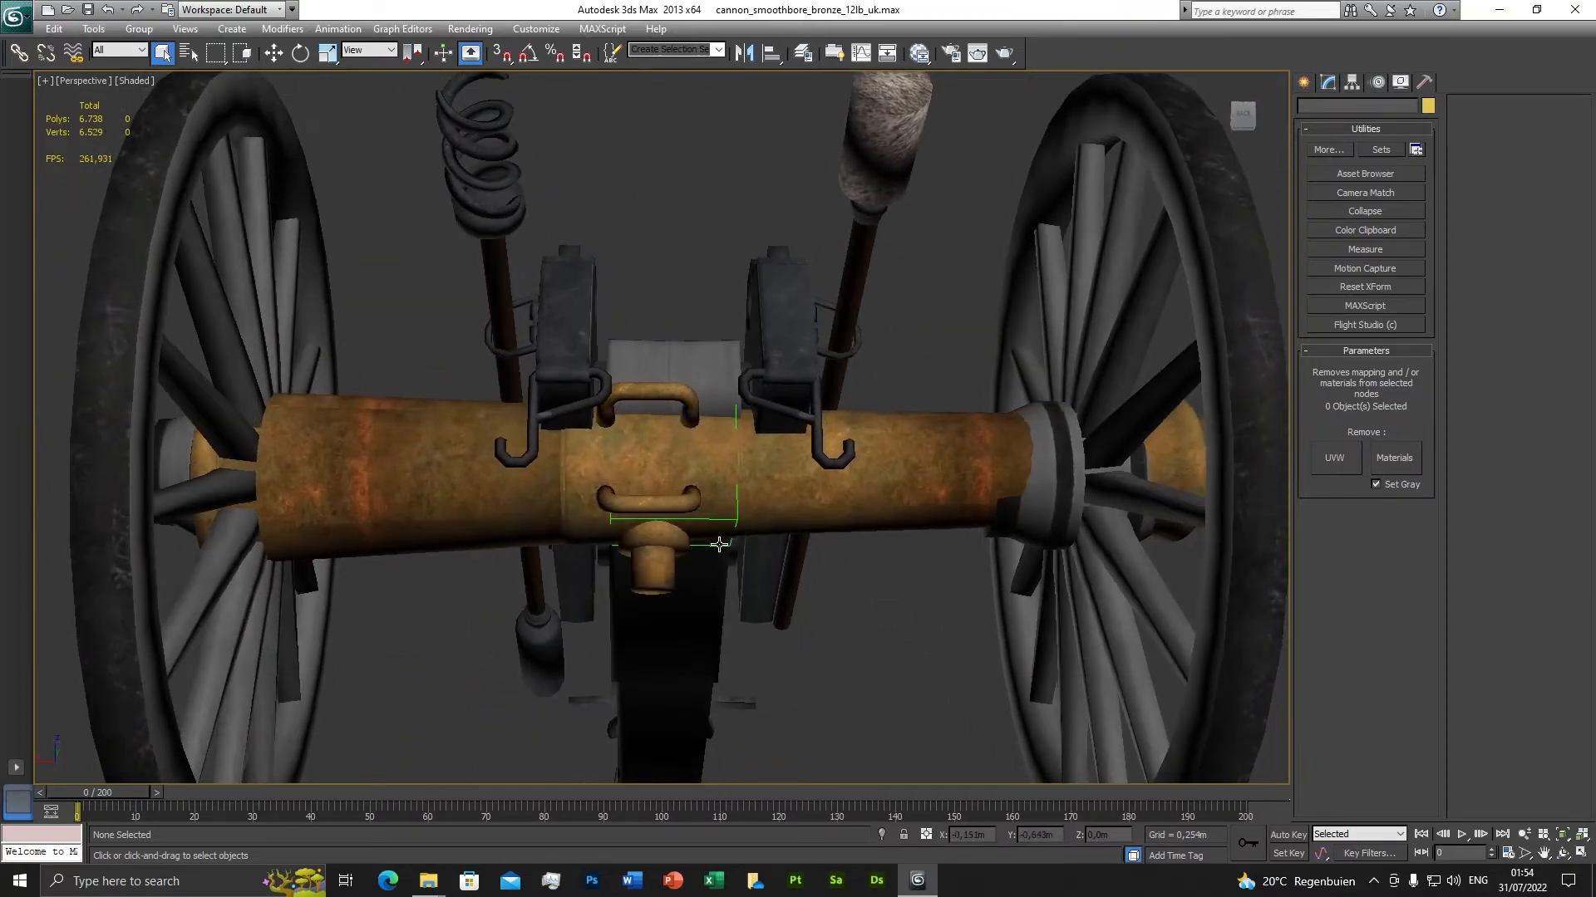
scroll(776, 545, down, 2)
alt+middle_drag(720, 545, 808, 449)
scroll(862, 514, down, 4)
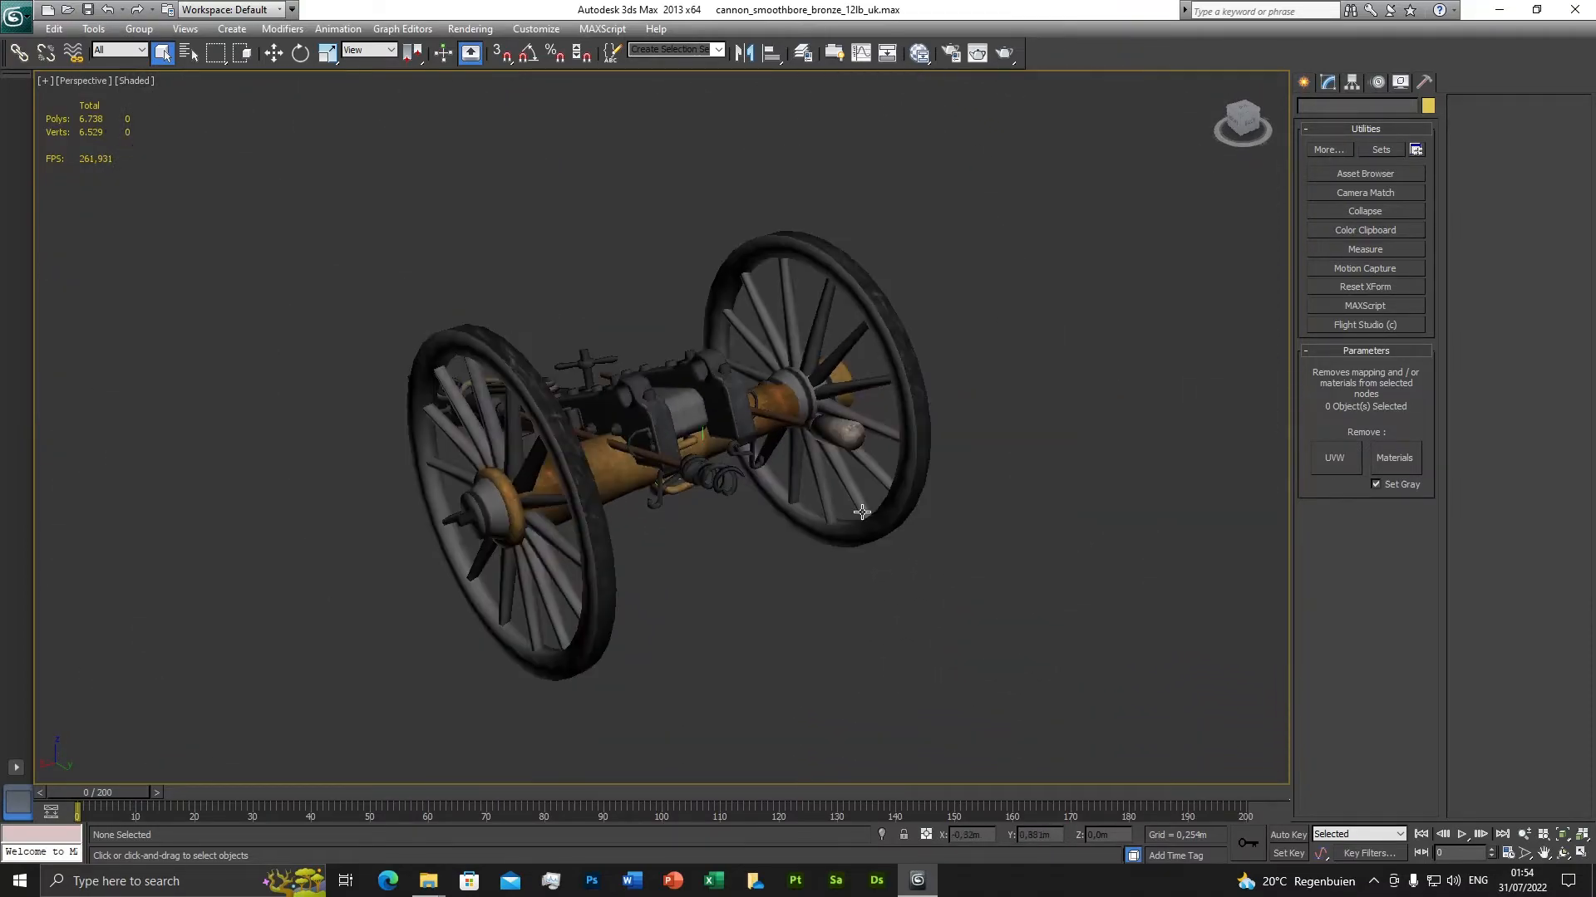
alt+middle_drag(862, 513, 798, 385)
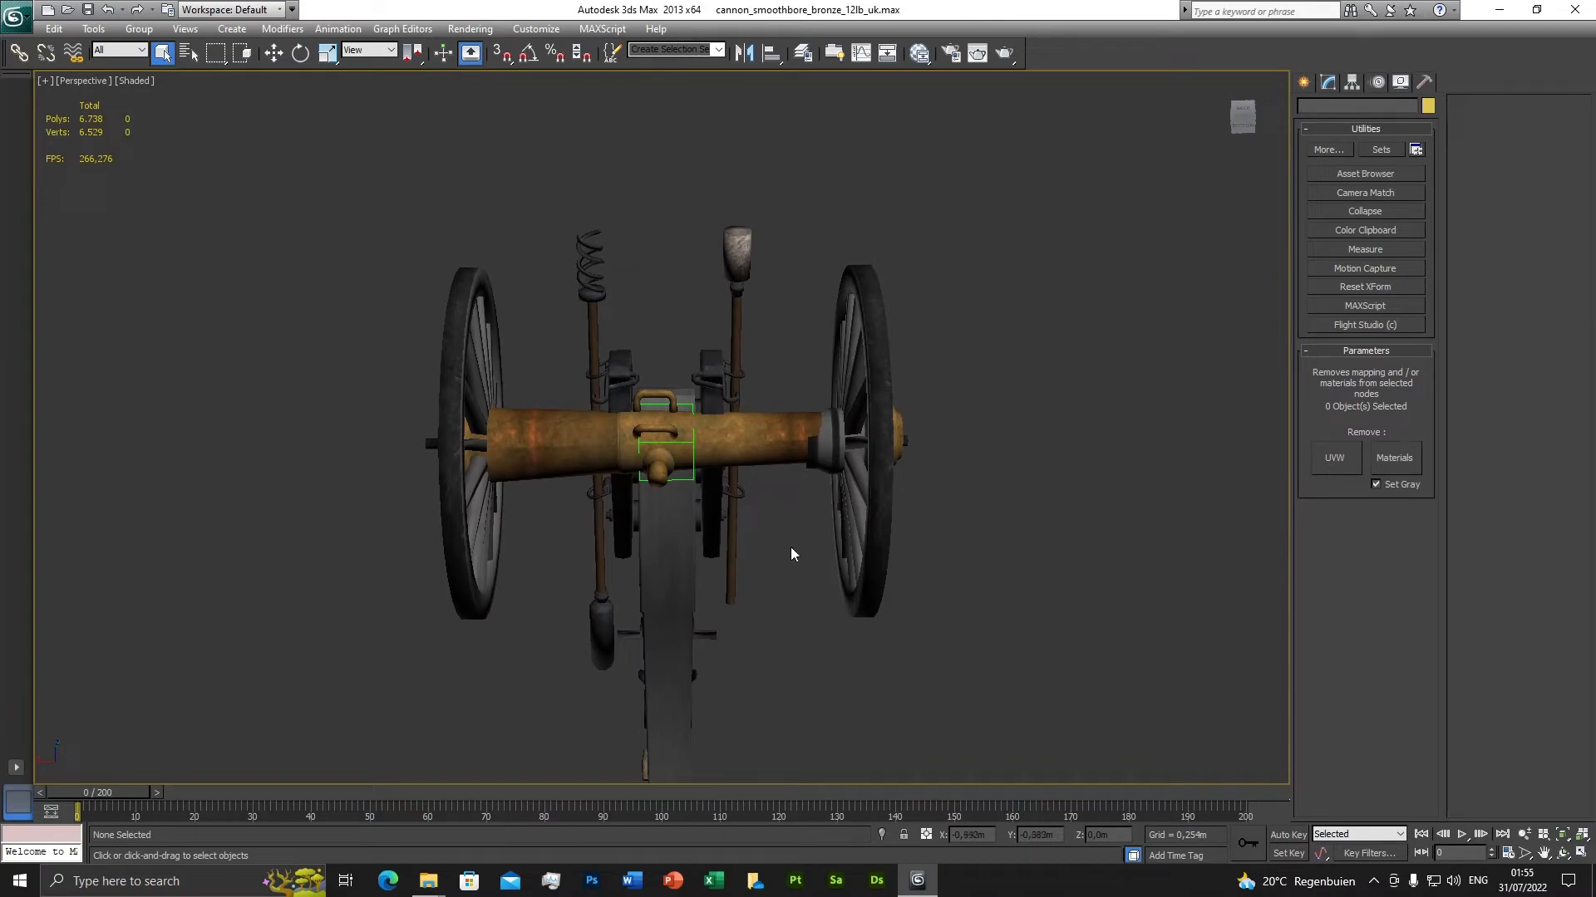
mouse_move(790, 555)
alt+middle_down()
mouse_move(793, 487)
mouse_move(795, 544)
alt+middle_up()
scroll(786, 536, up, 10)
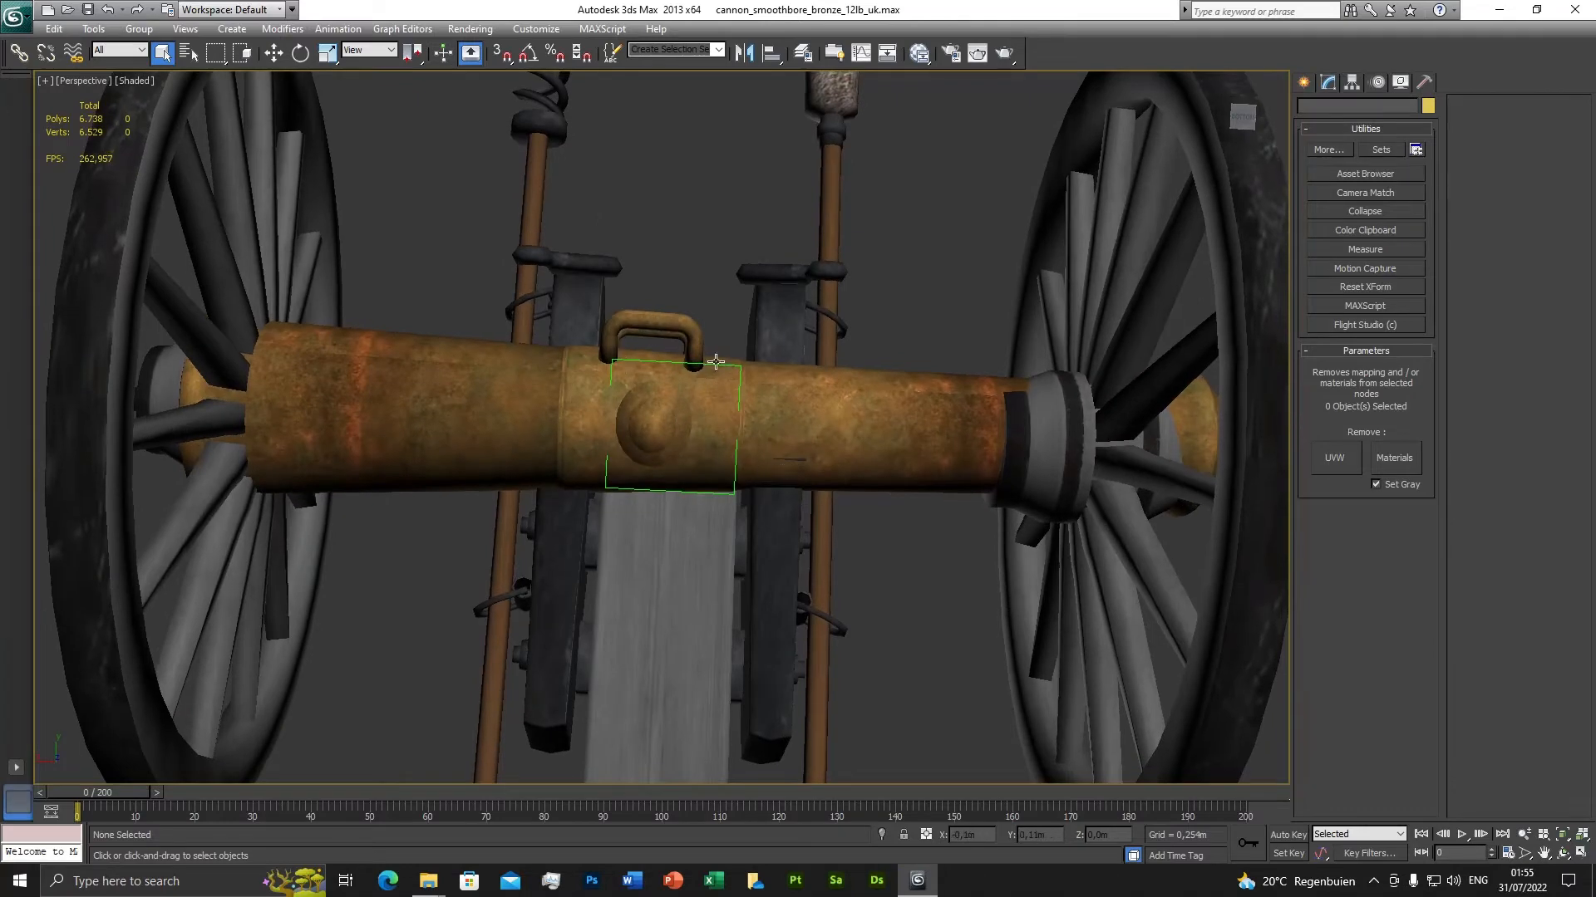
alt+middle_drag(686, 445, 859, 704)
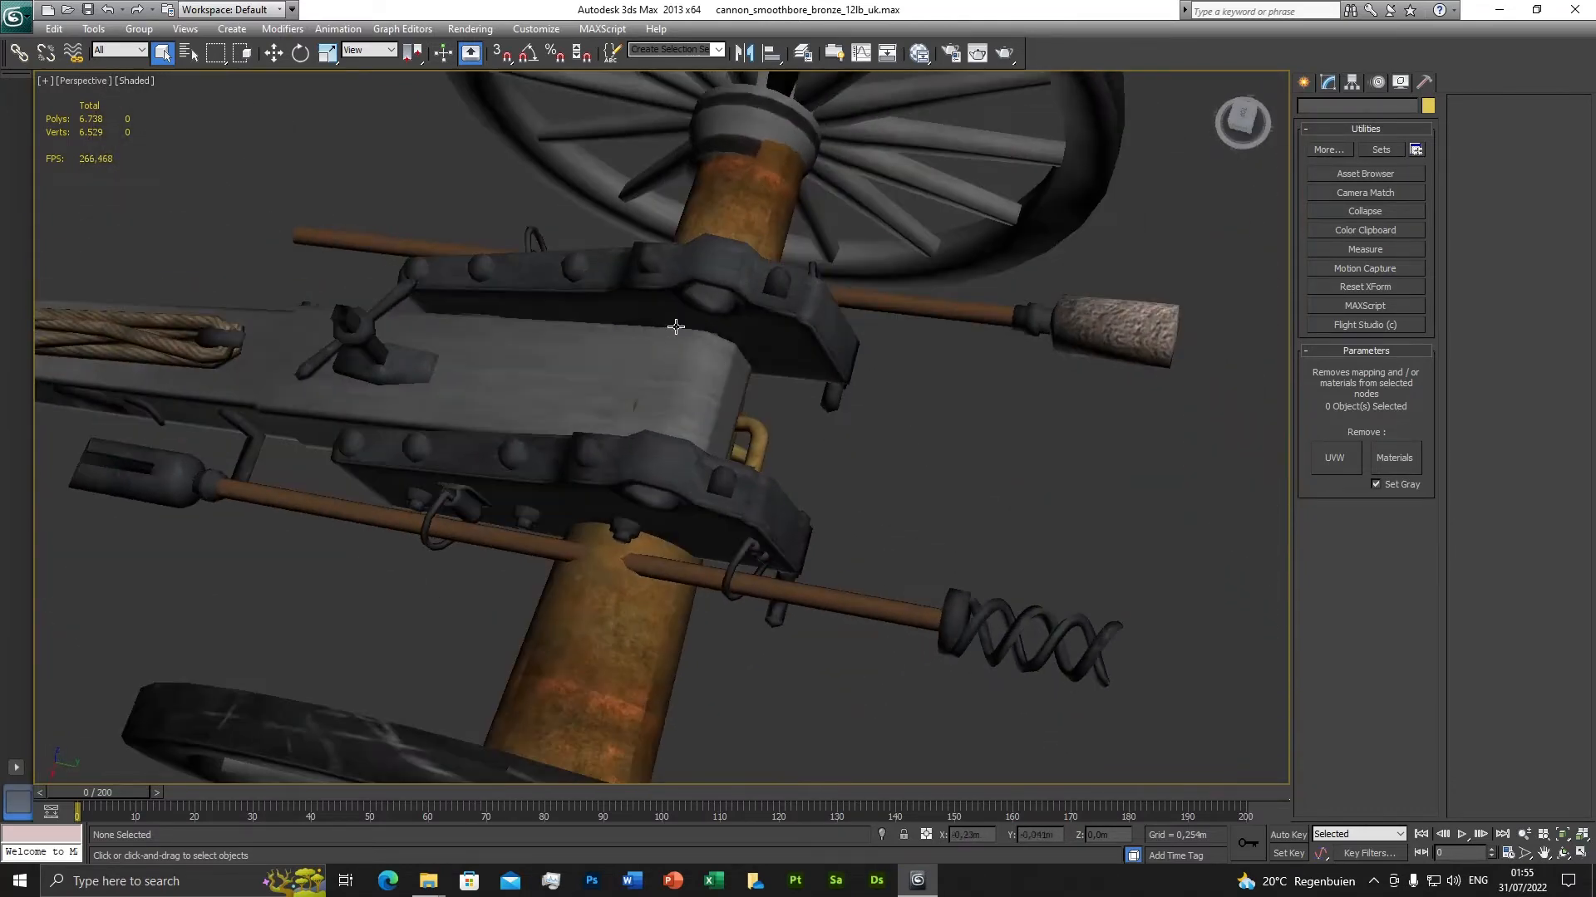
Select the lafette_lod01 carriage body and inspect the cannon in side view, including the trail and wheels.
click(728, 470)
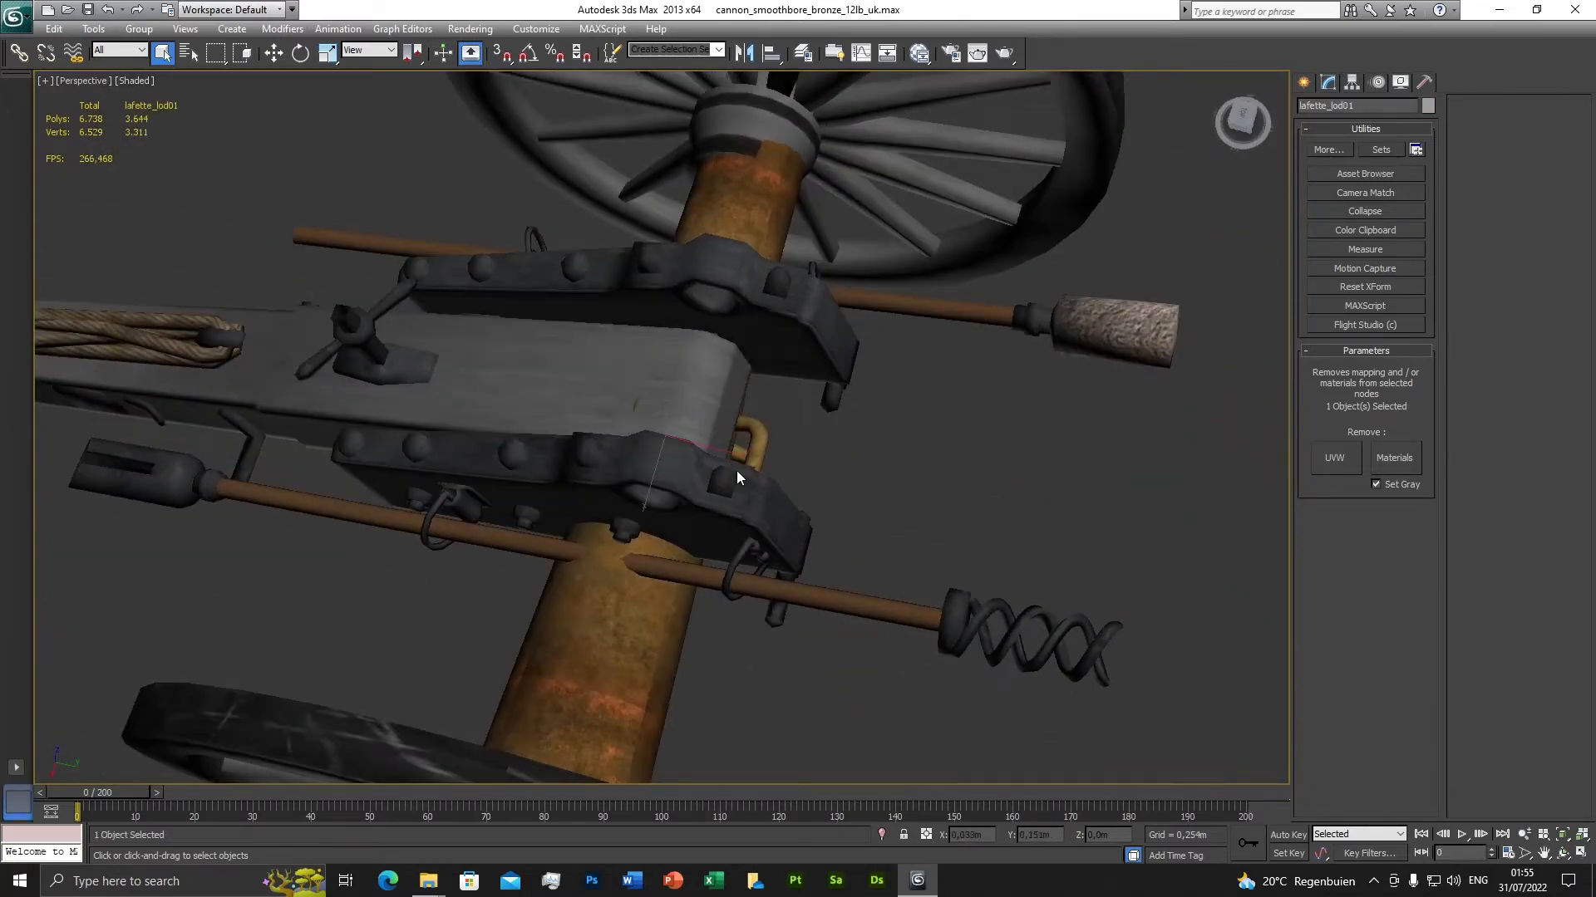
alt+middle_drag(881, 512, 713, 422)
alt+middle_drag(551, 340, 798, 545)
scroll(667, 537, up, 3)
alt+middle_drag(667, 537, 597, 534)
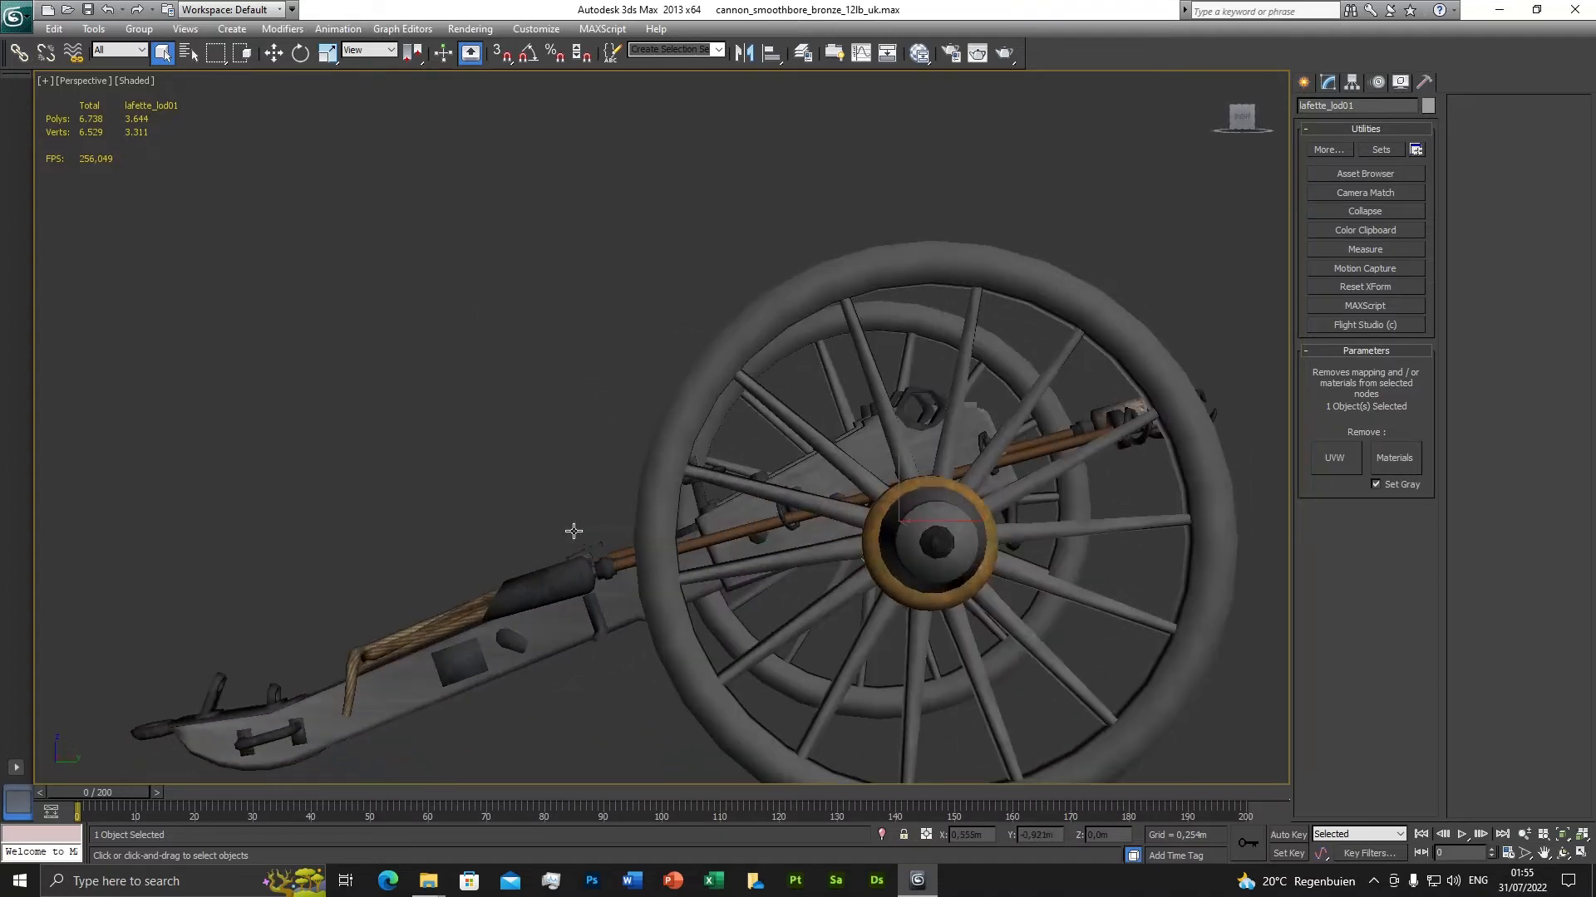
scroll(598, 534, down, 4)
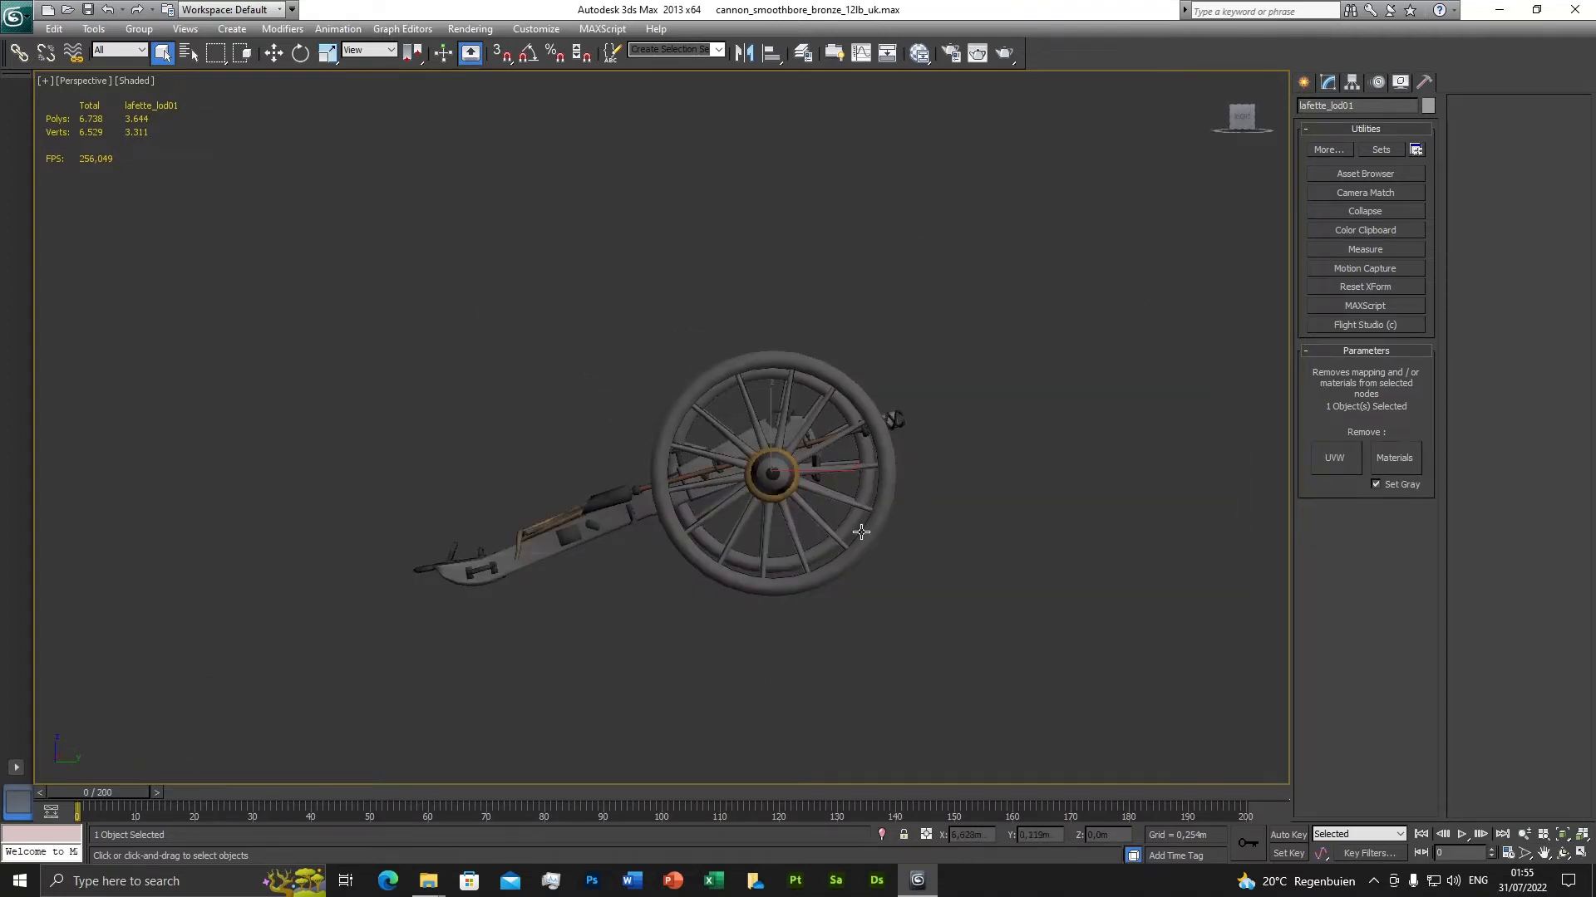
Examine the cannon carriage and wheels from behind, the side and the front.
alt+middle_drag(861, 531, 1095, 551)
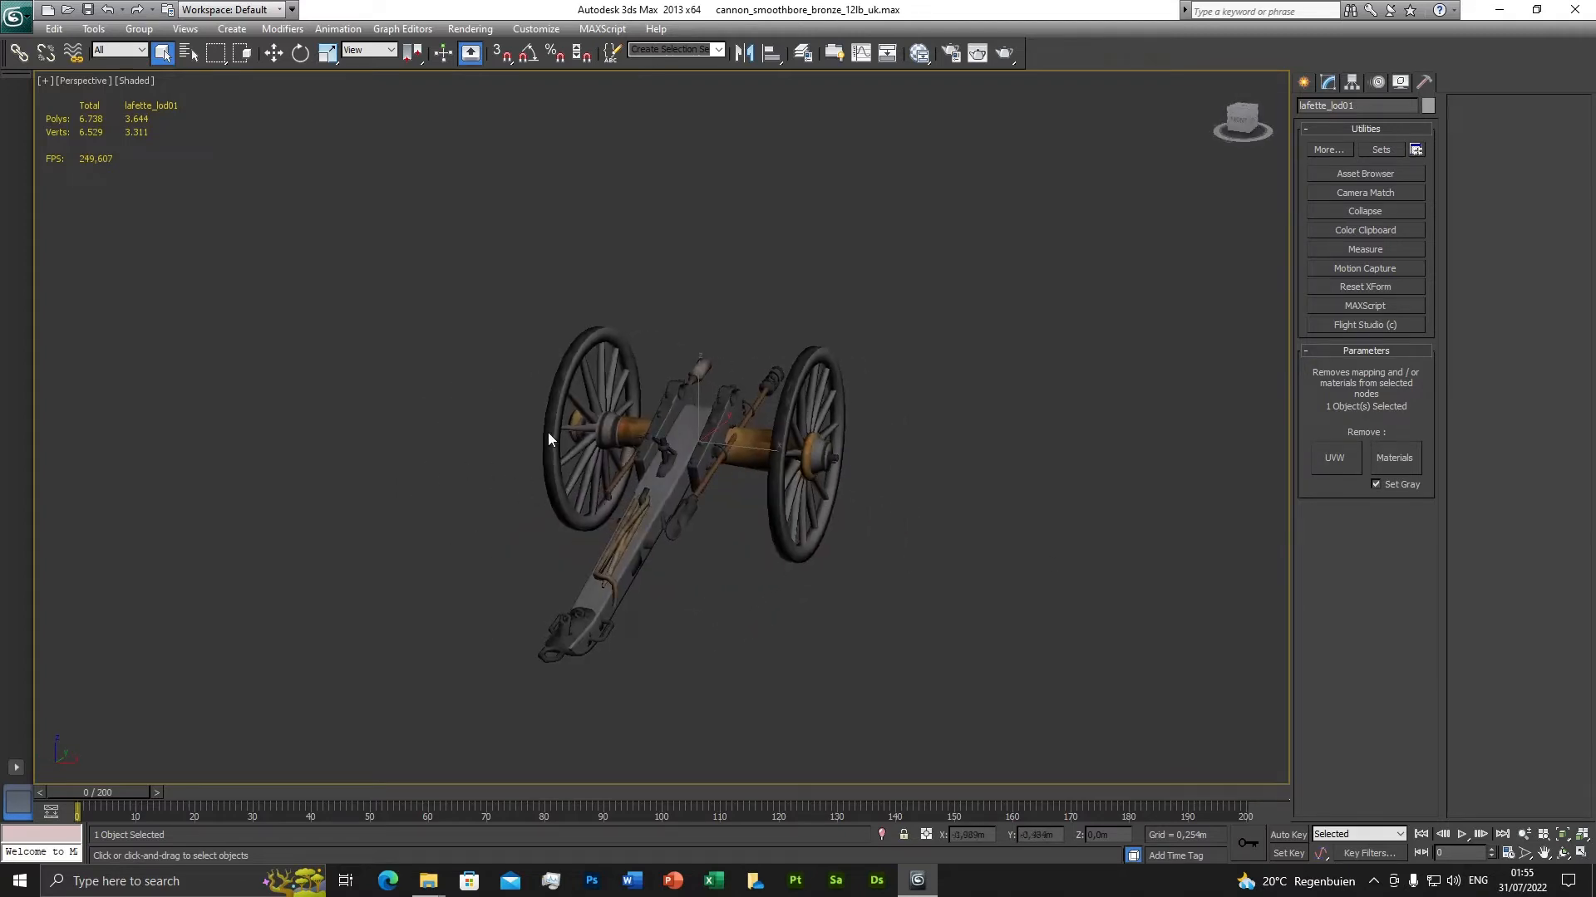
alt+middle_drag(935, 504, 779, 381)
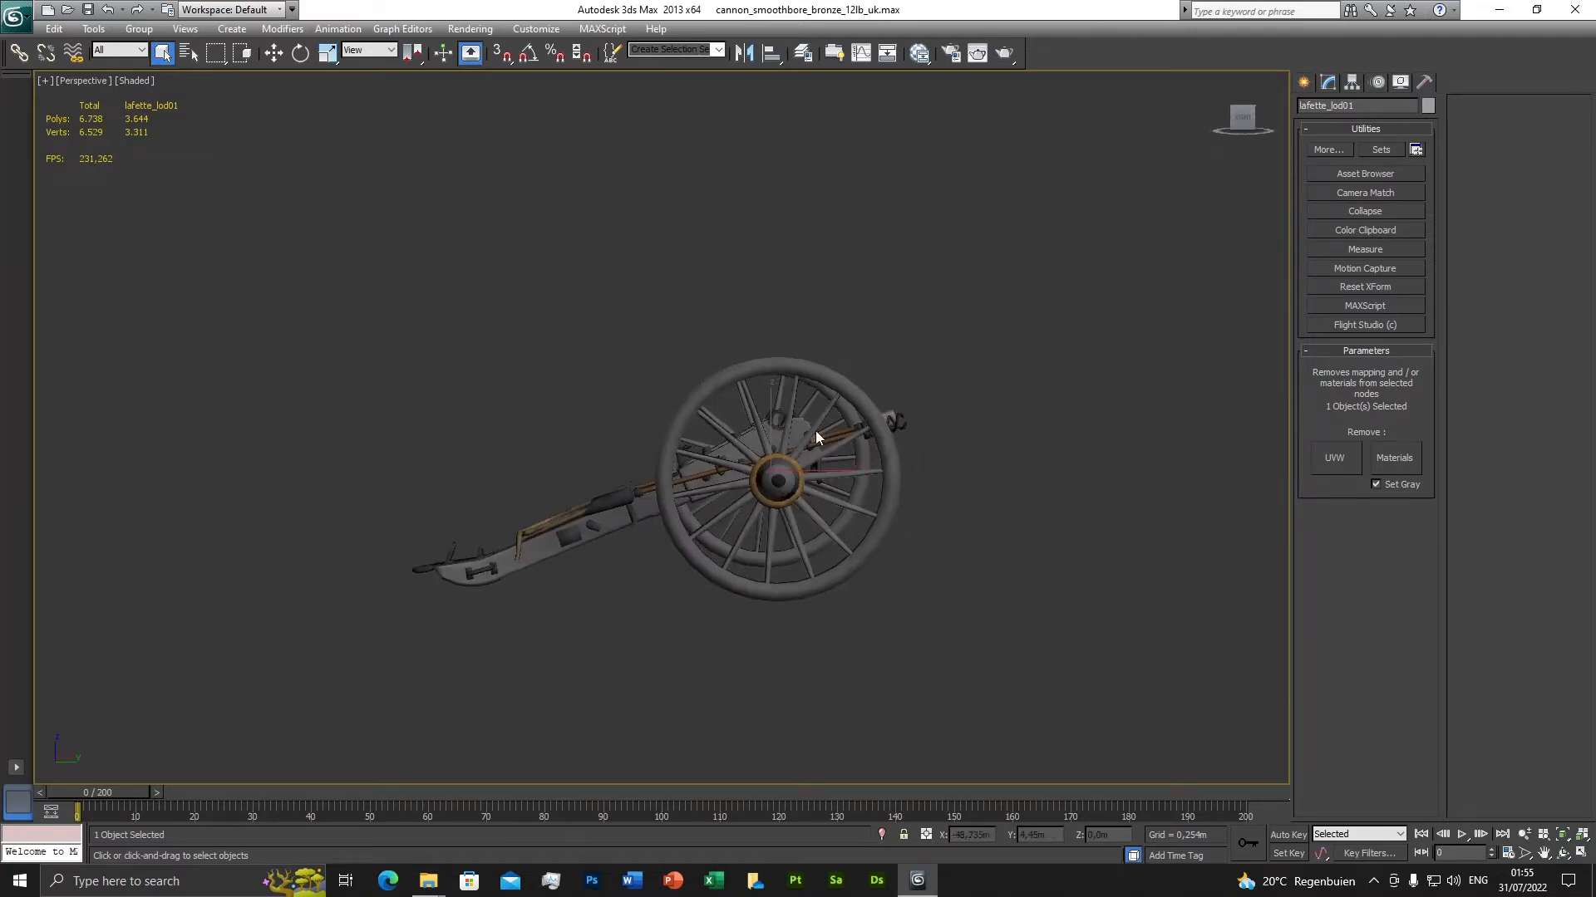
alt+middle_drag(816, 438, 763, 561)
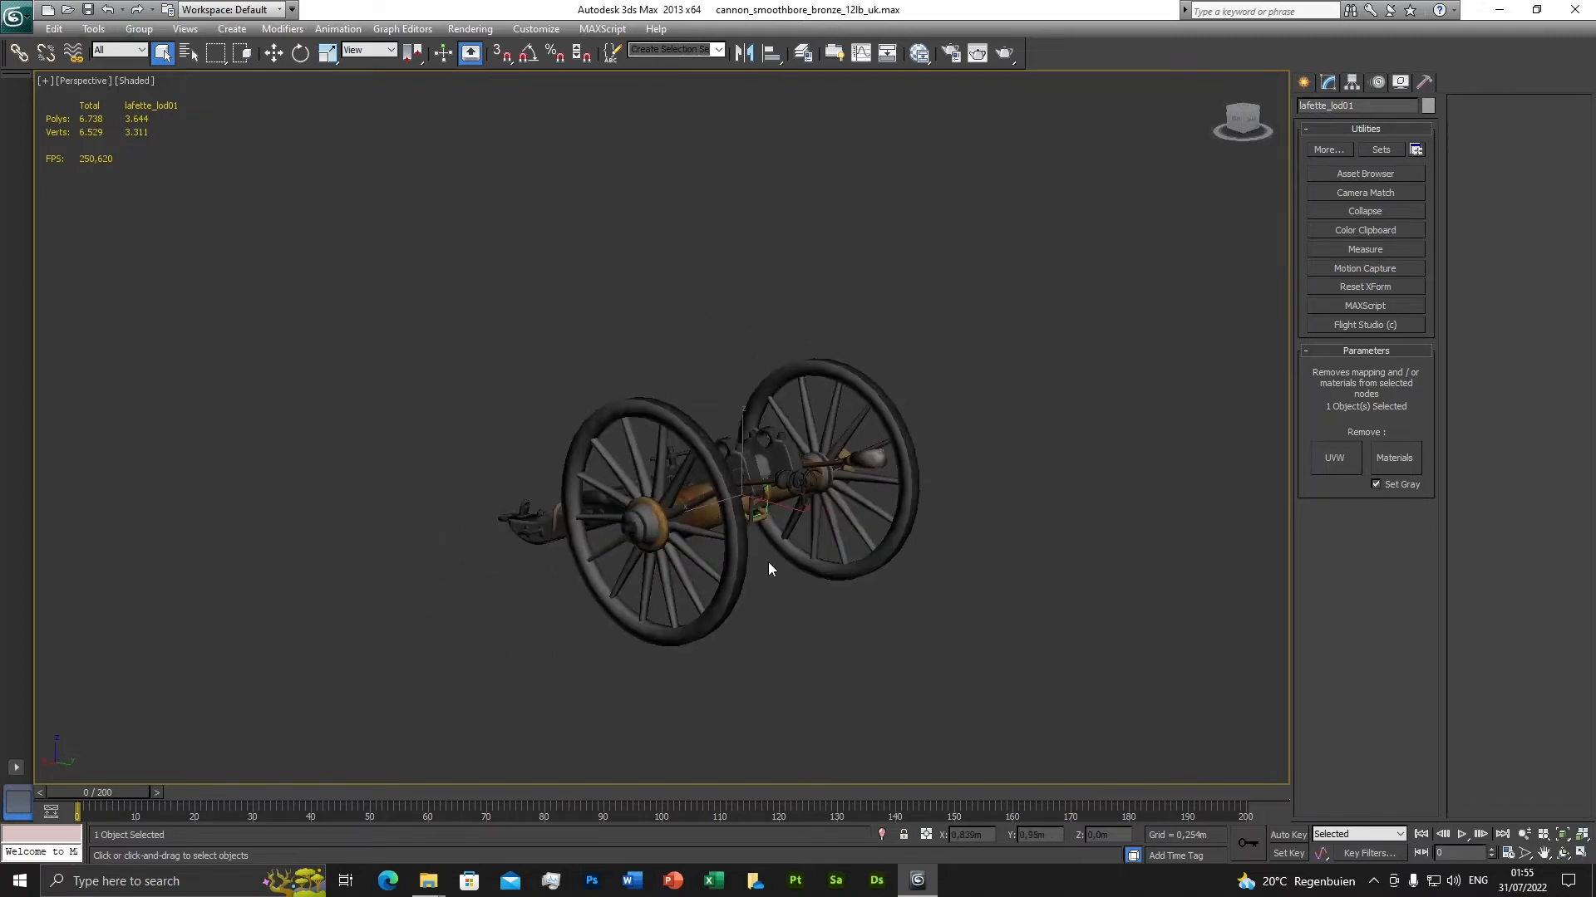
alt+middle_drag(813, 630, 810, 499)
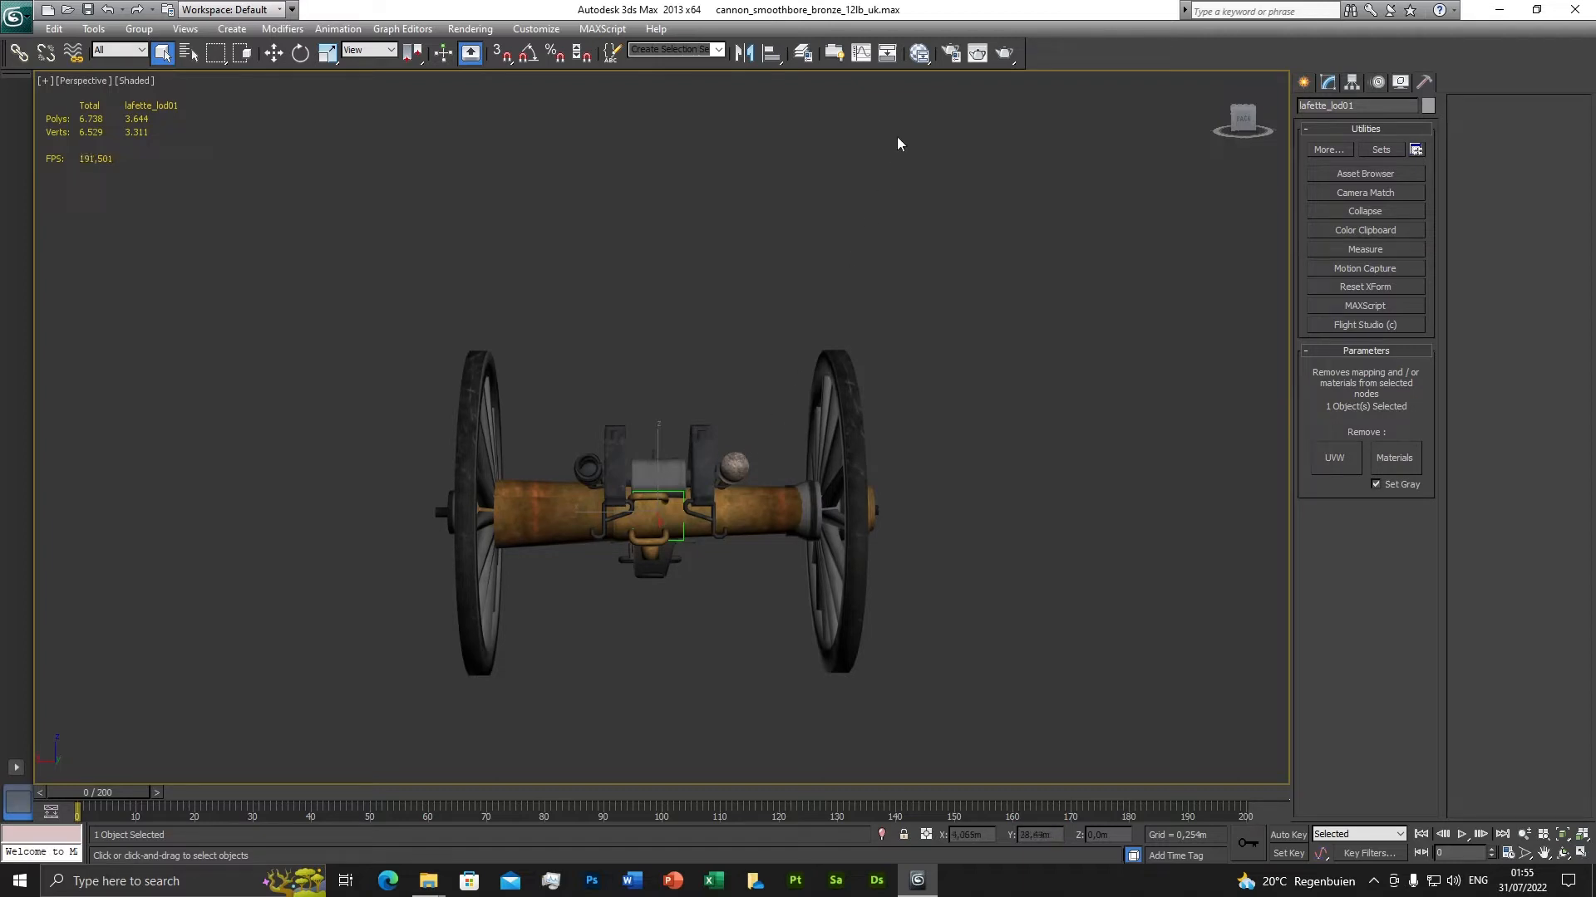
Open the Schematic View maximized and inspect the hierarchy of the cannon's bones and meshes.
click(886, 55)
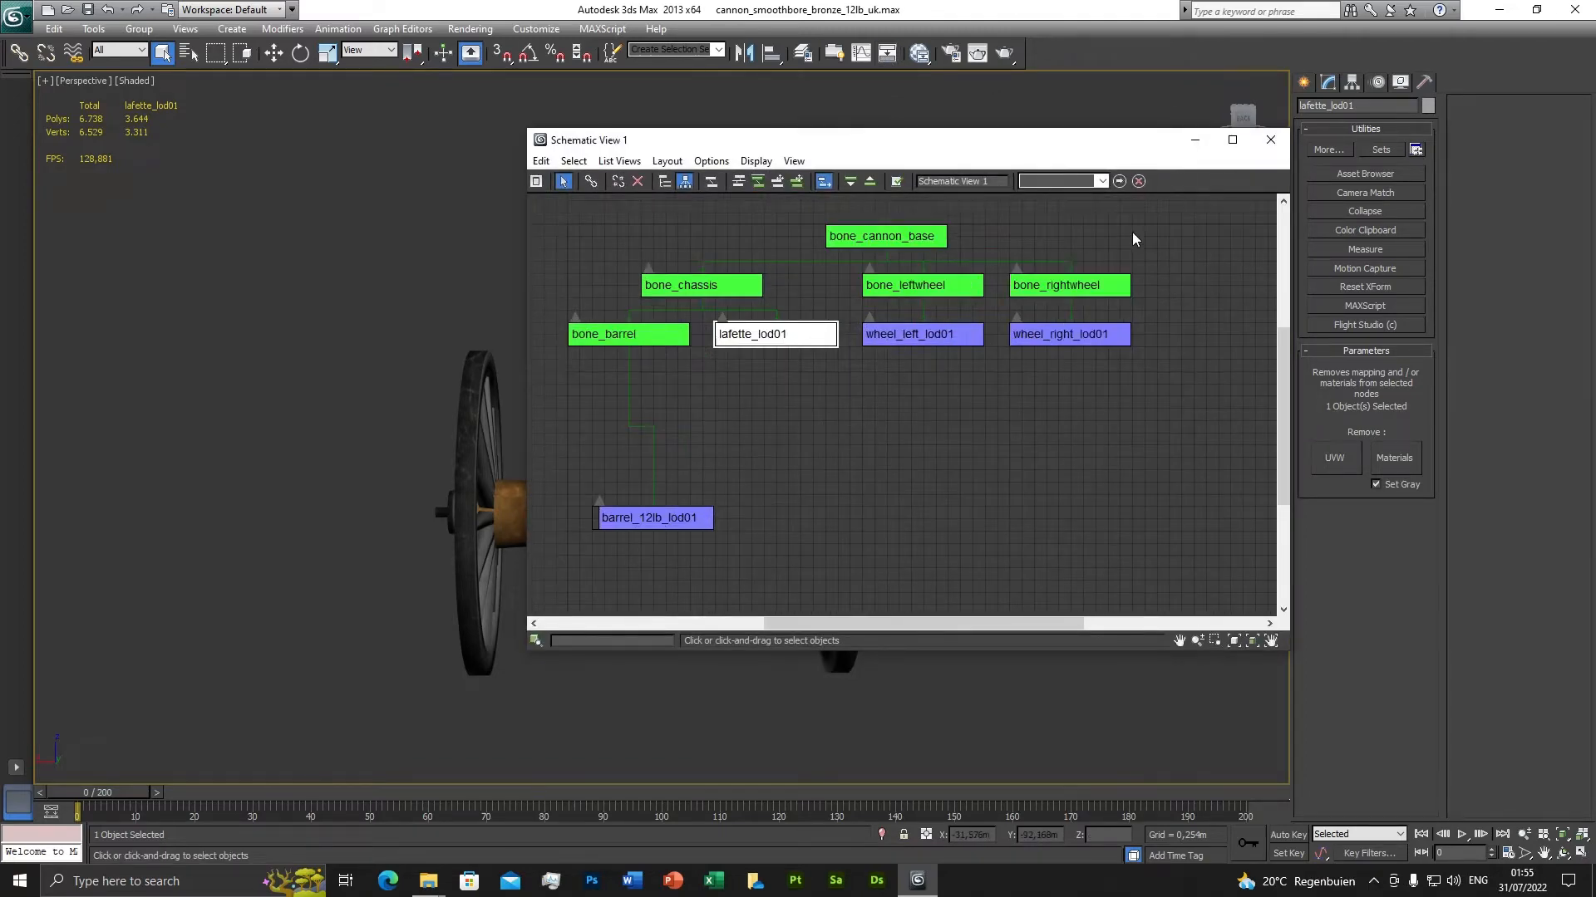
click(1232, 141)
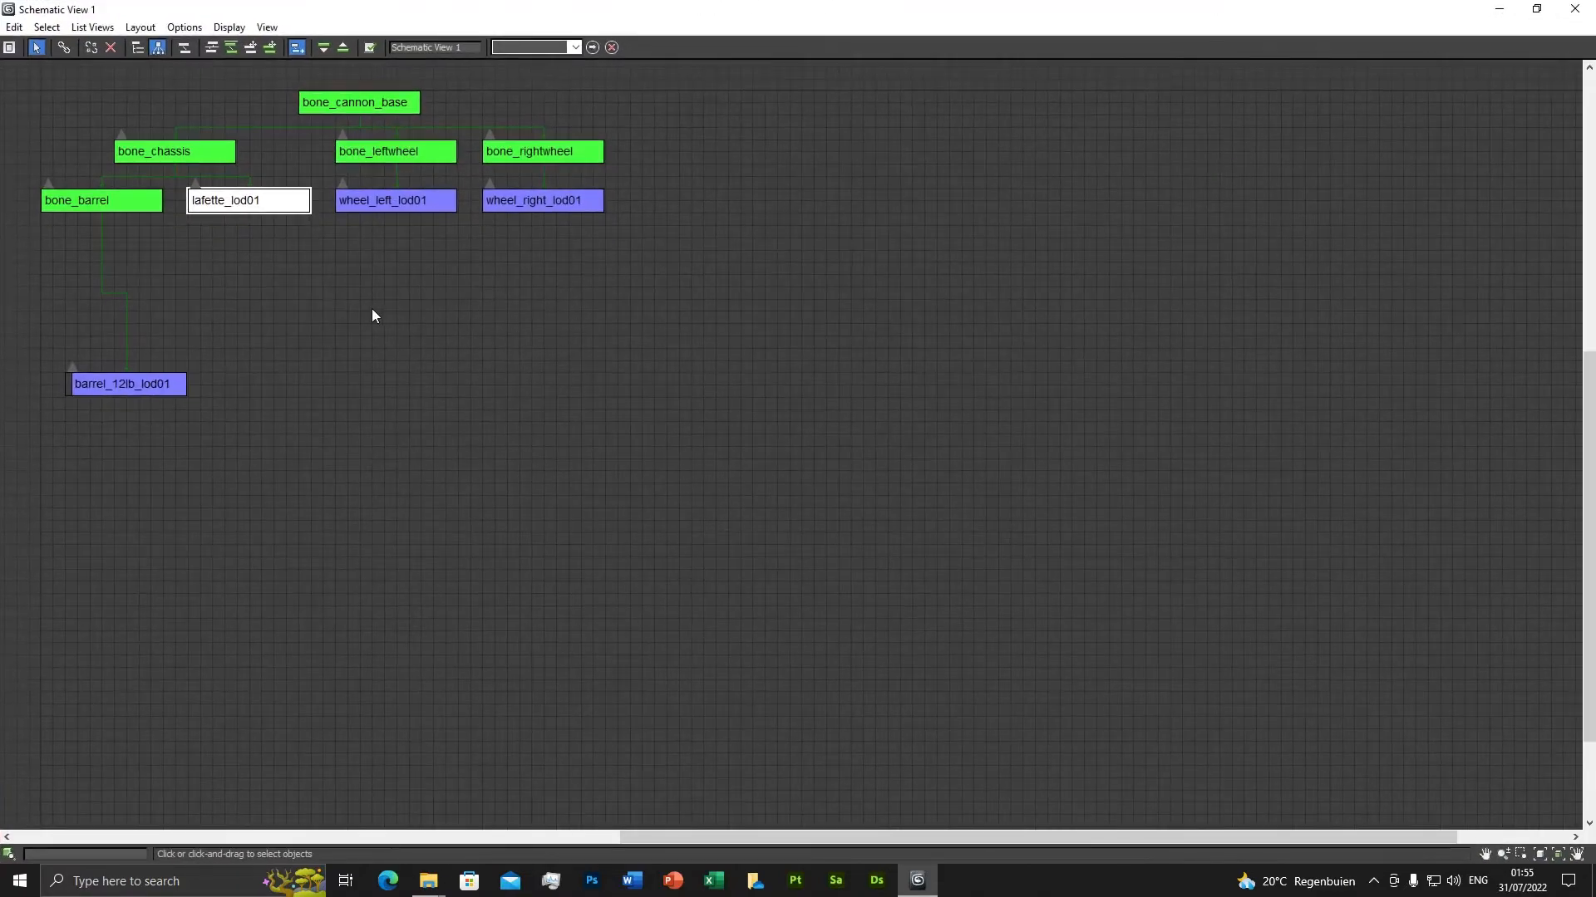
middle_drag(372, 316, 798, 474)
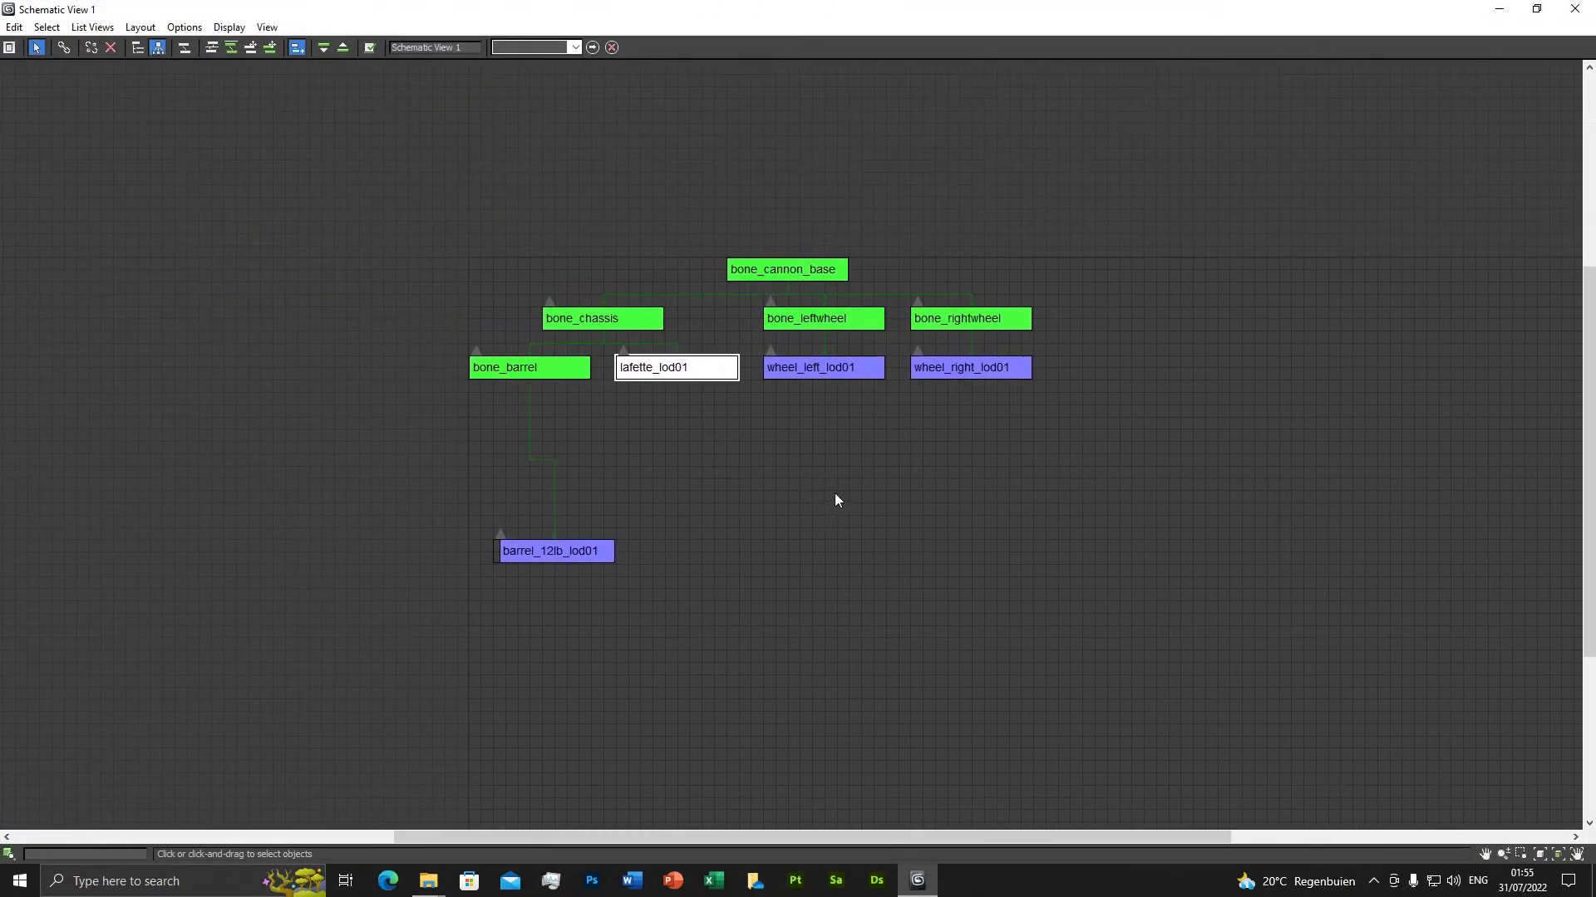
middle_drag(829, 508, 811, 466)
scroll(858, 525, up, 2)
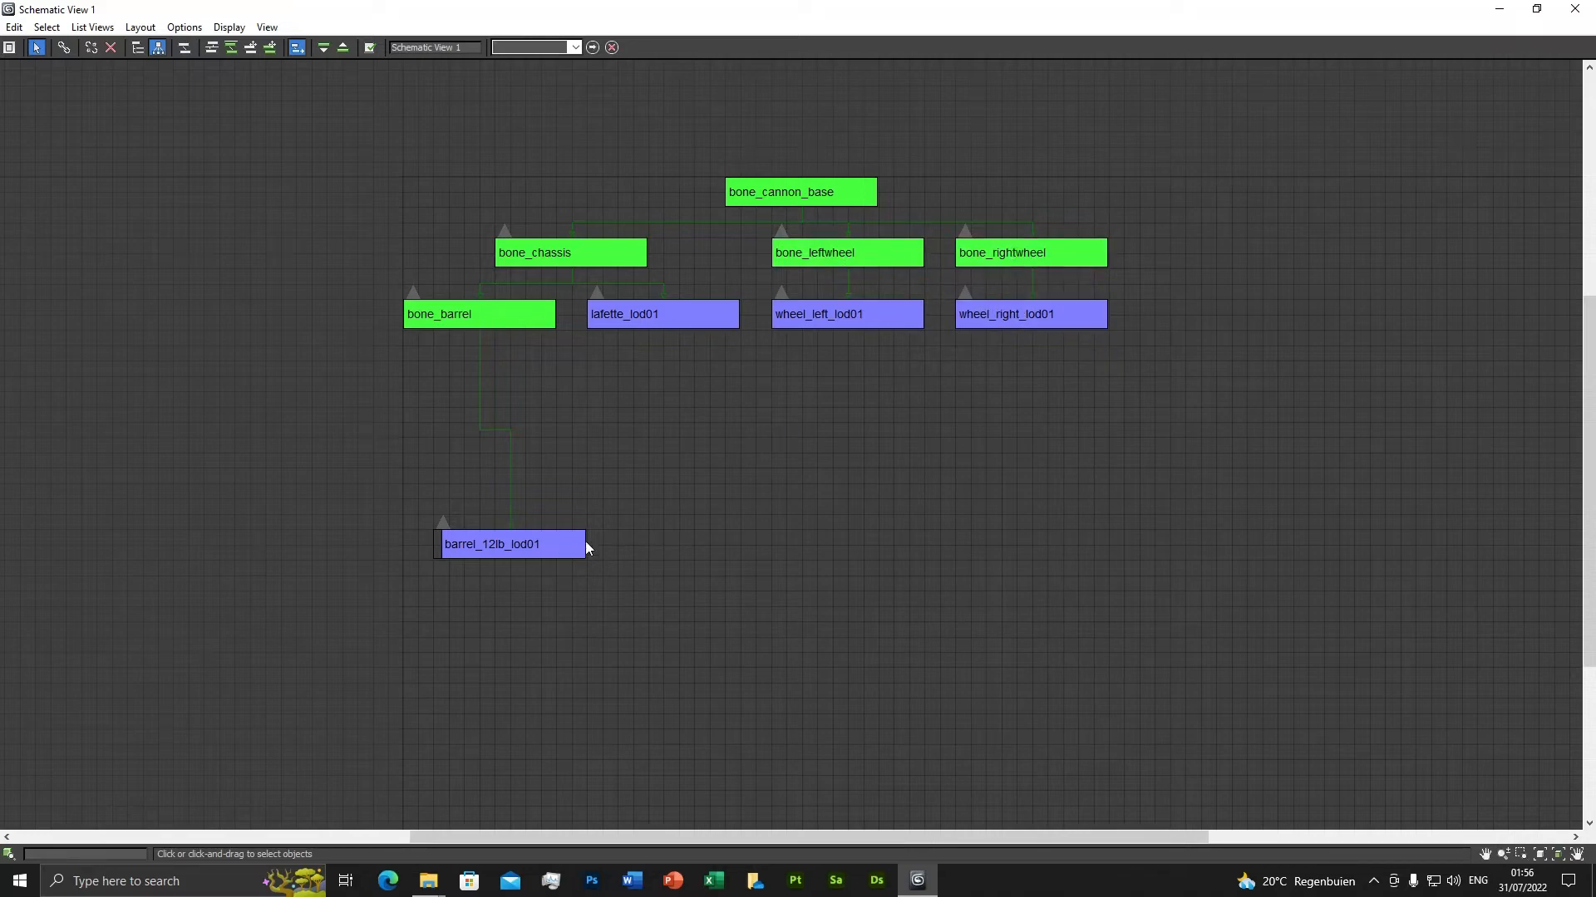
Unlink barrel_12lb_lod01, lafette_lod01, wheel_left_lod01 and wheel_right_lod01 from their parent bones.
click(526, 552)
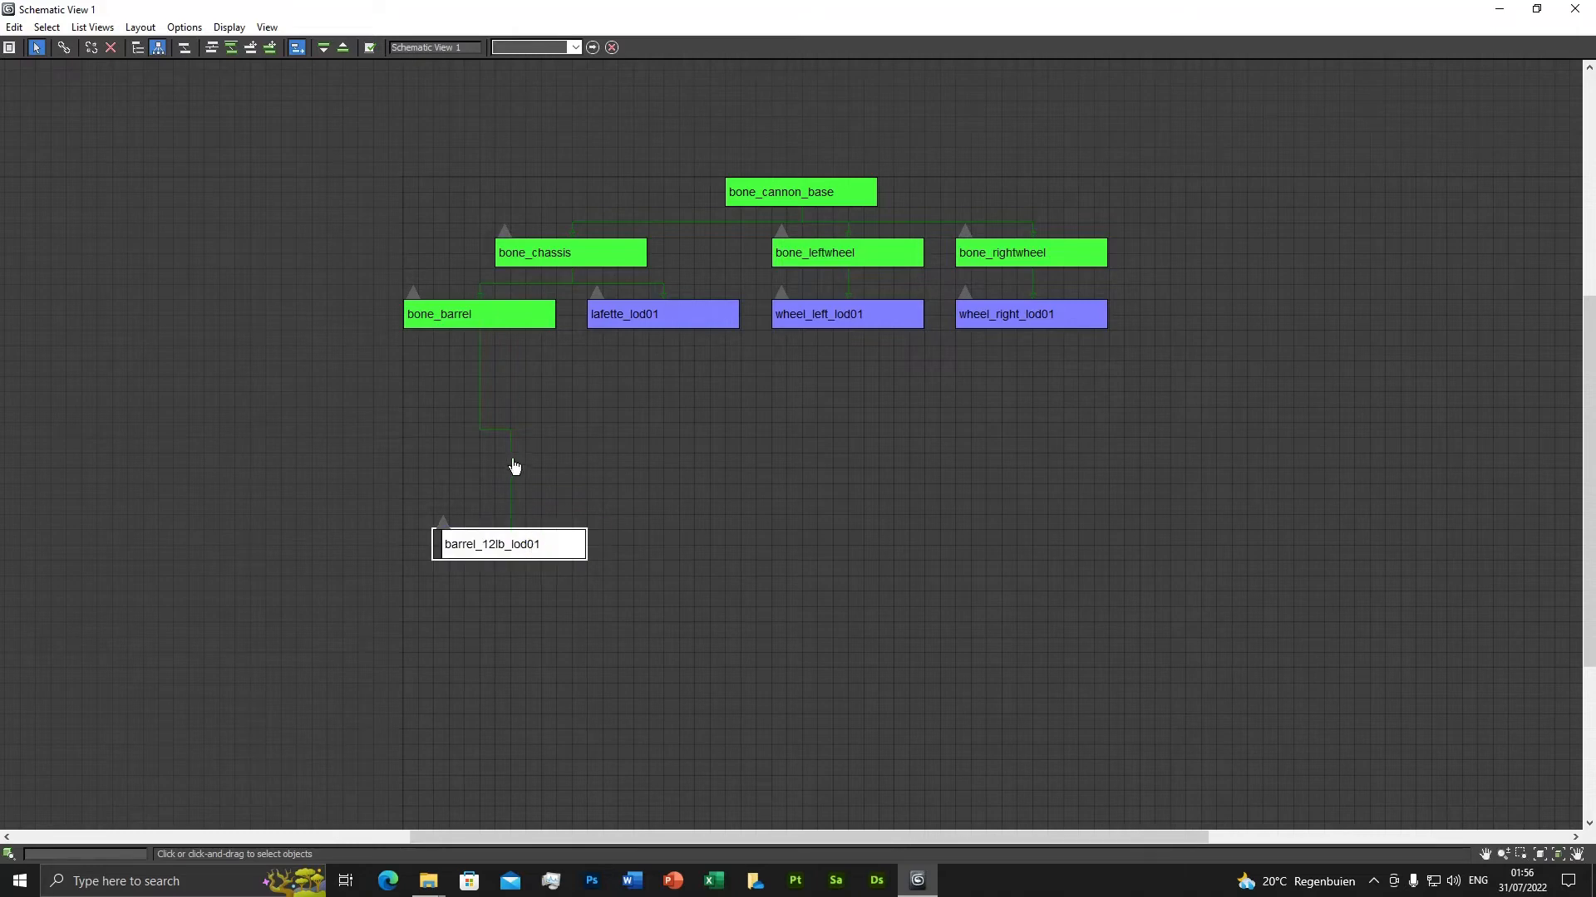
click(92, 47)
click(642, 318)
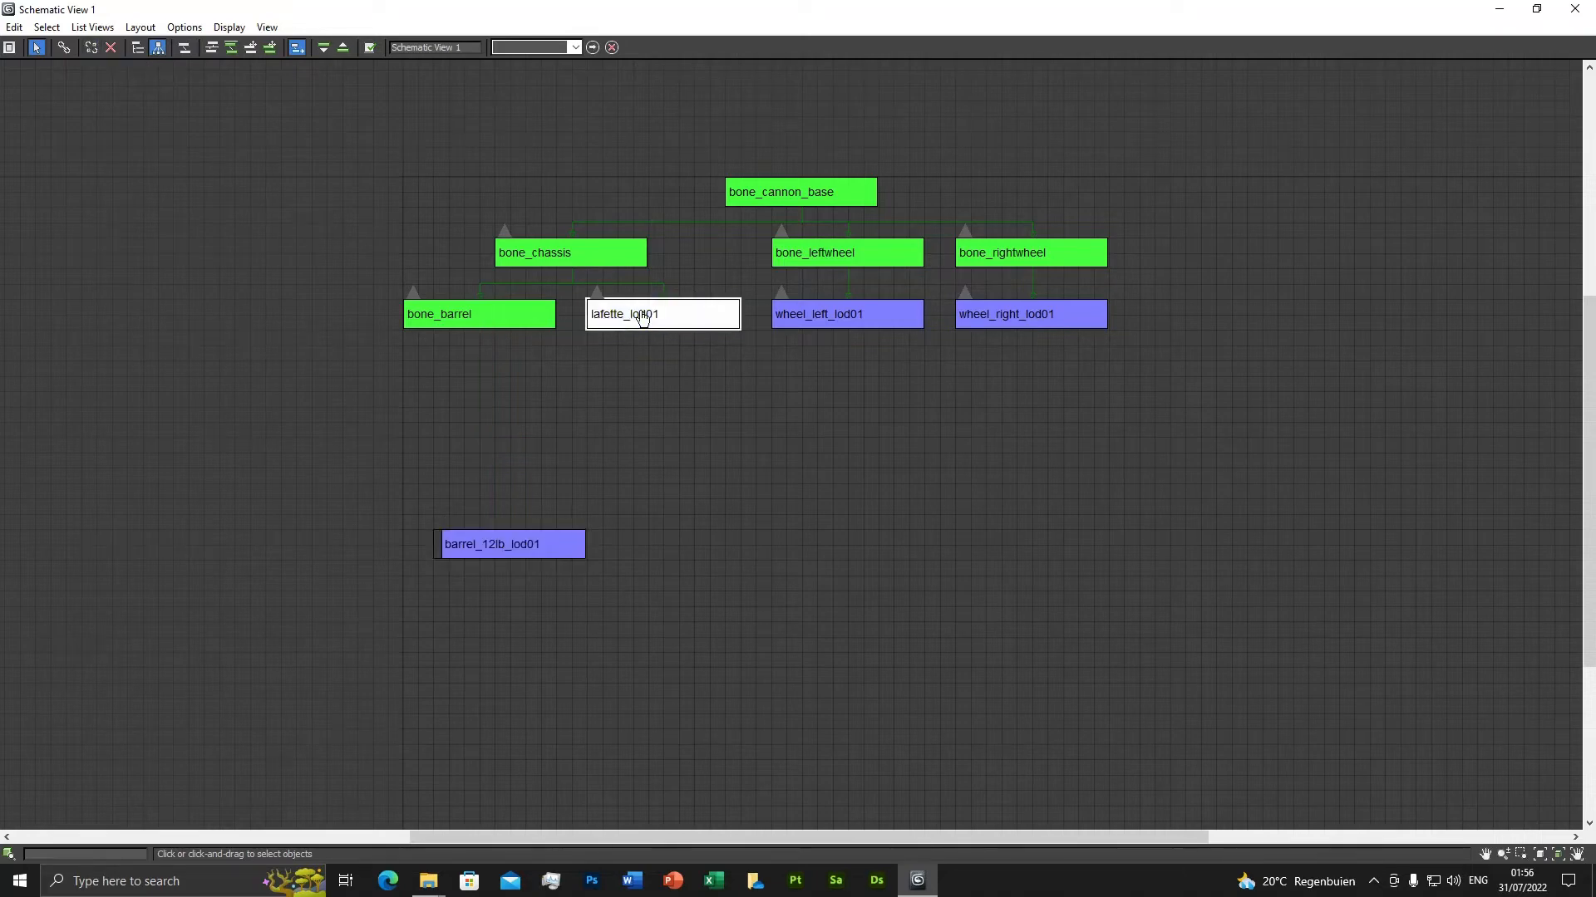
click(90, 47)
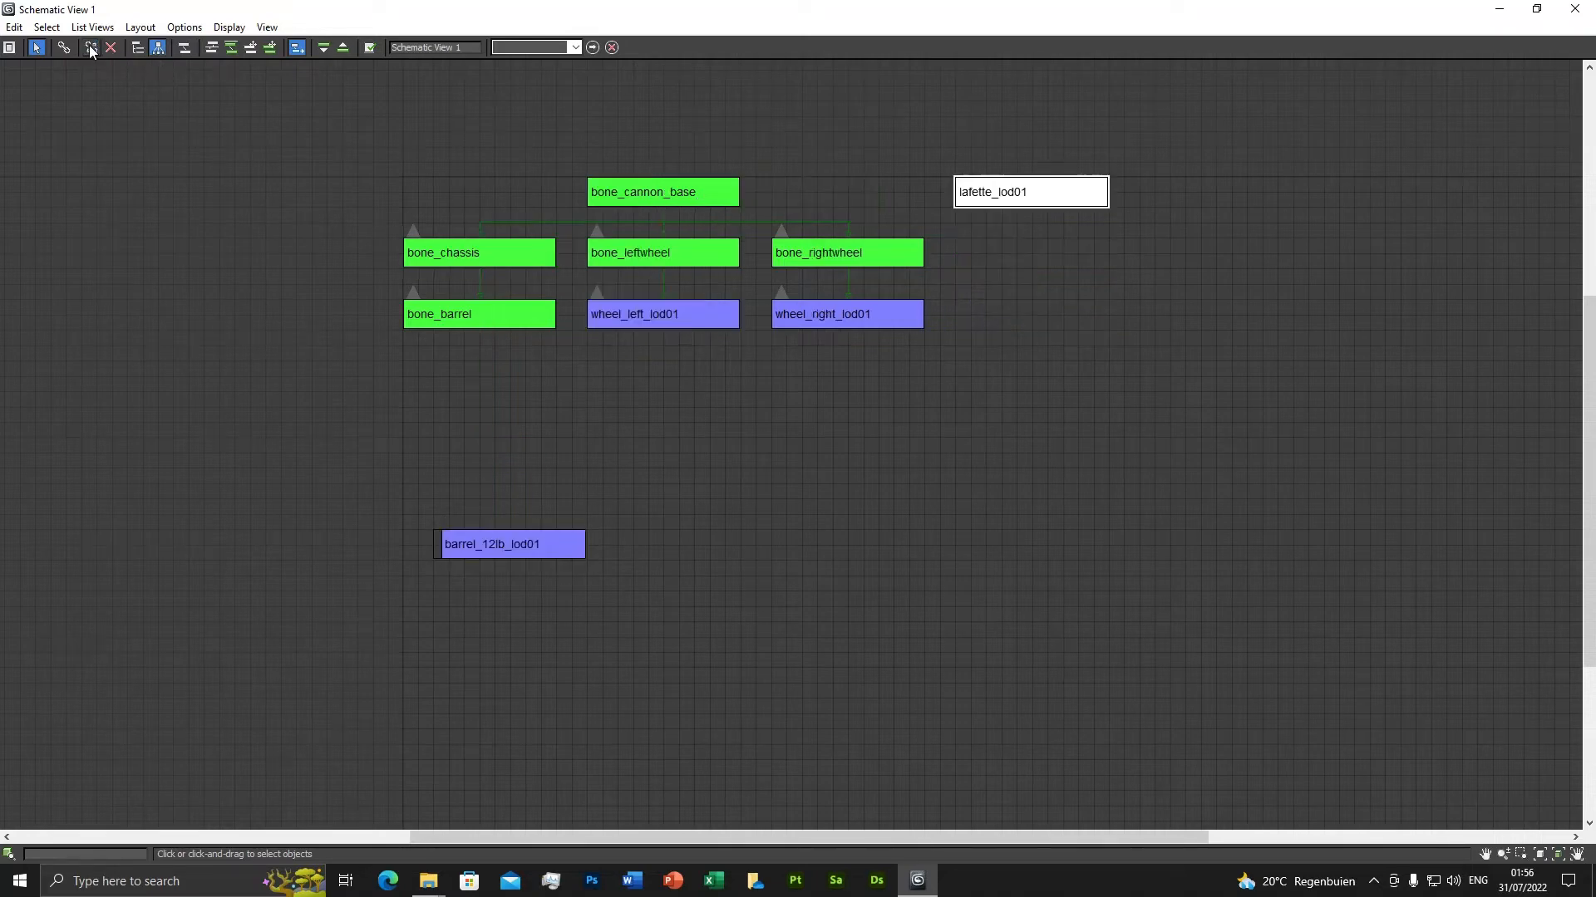
click(653, 313)
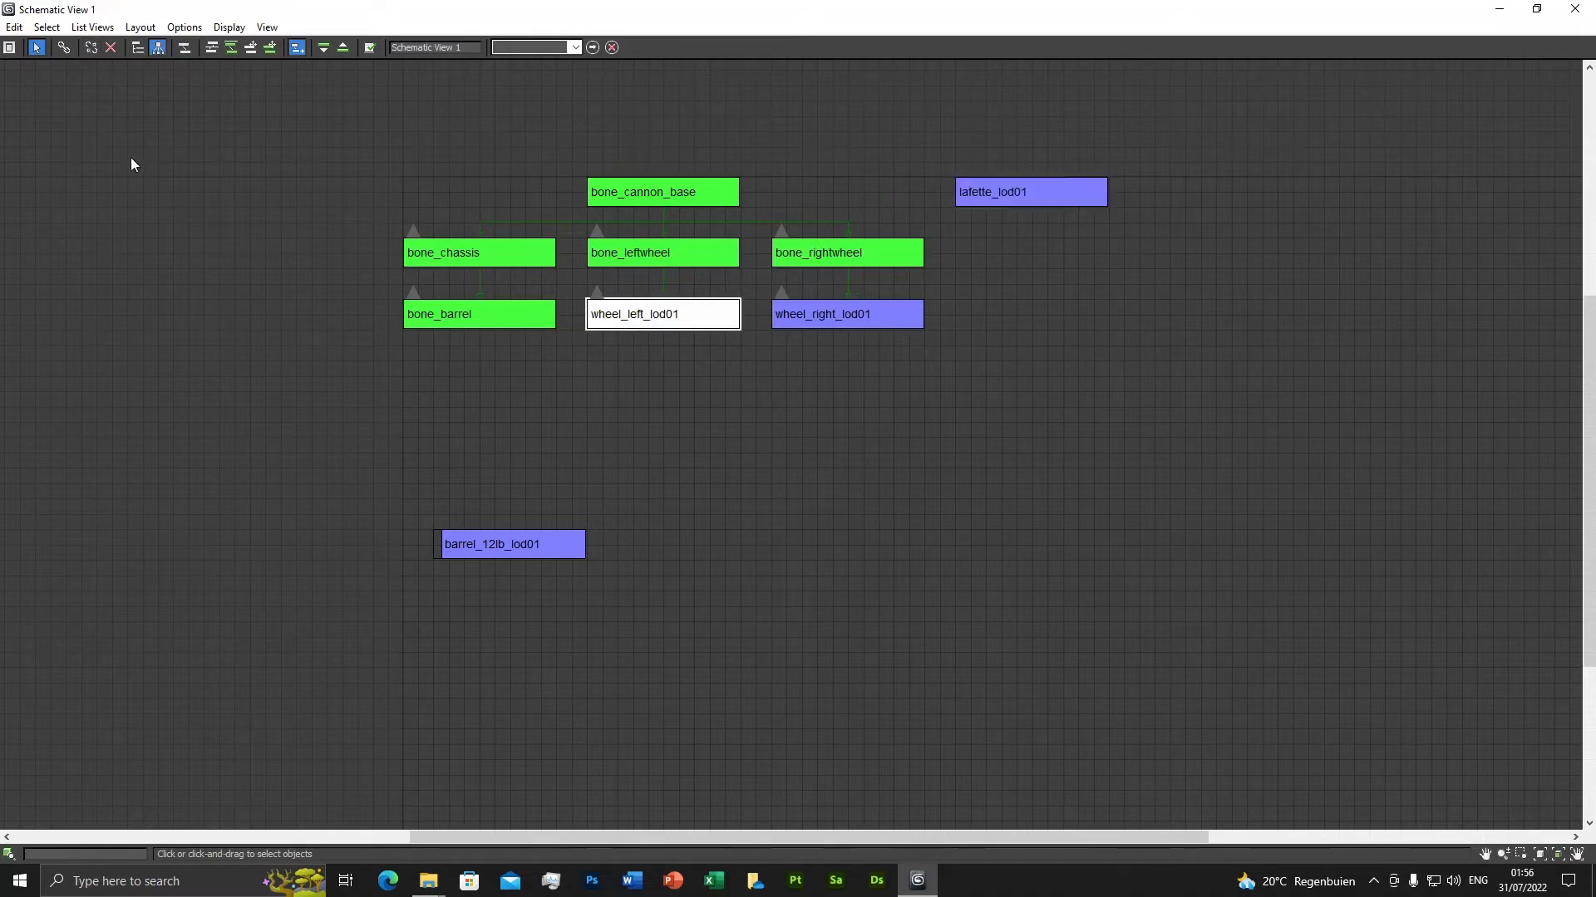
click(91, 48)
click(819, 319)
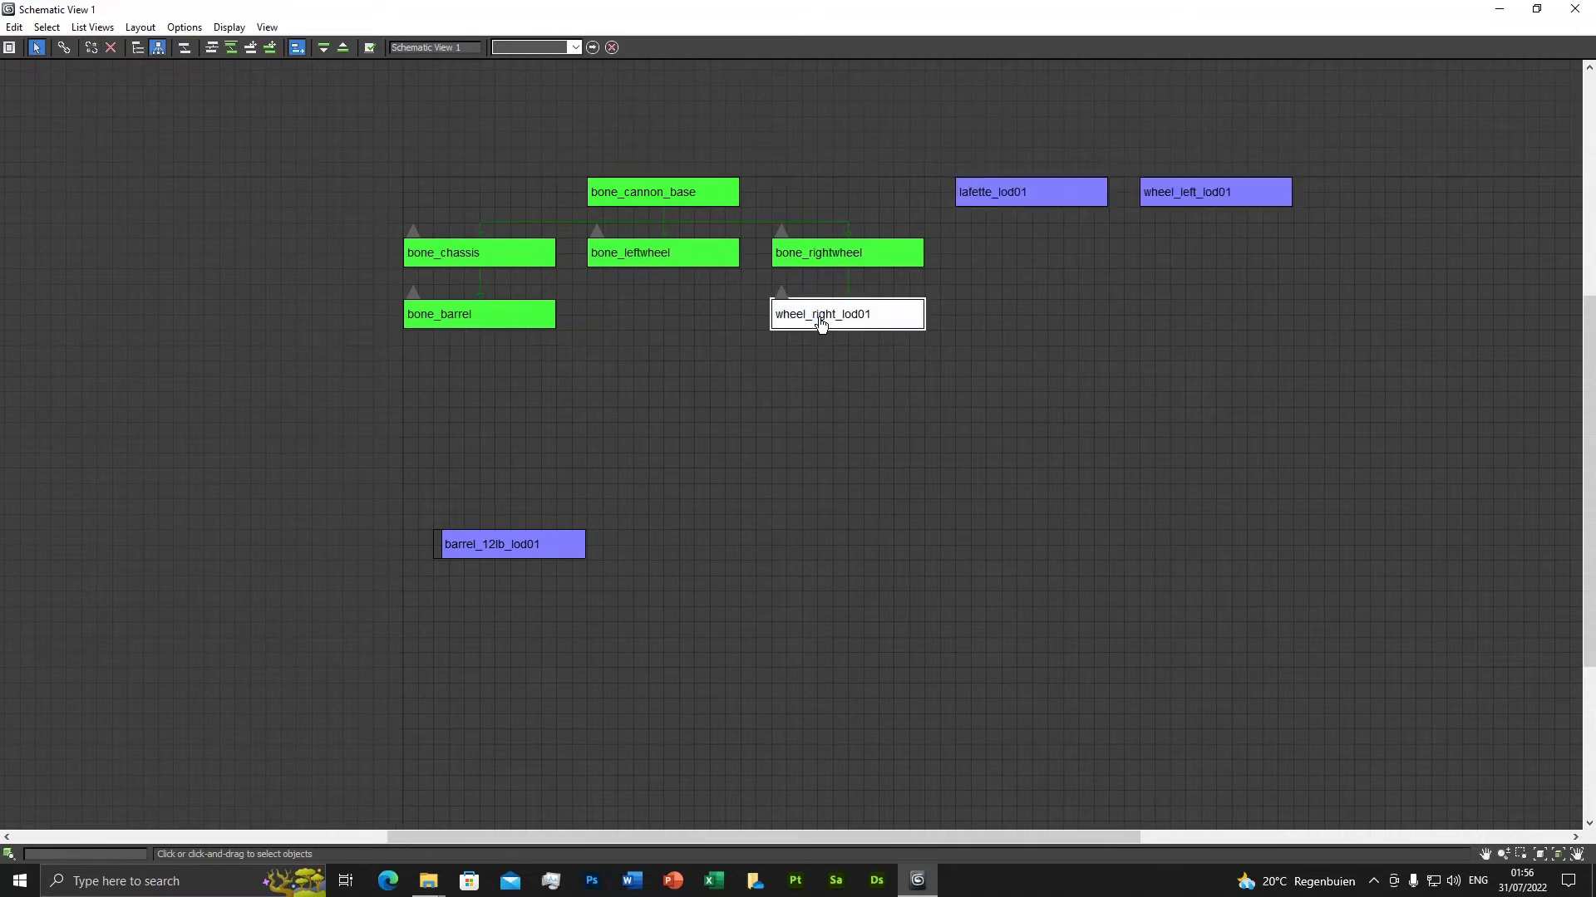
click(91, 47)
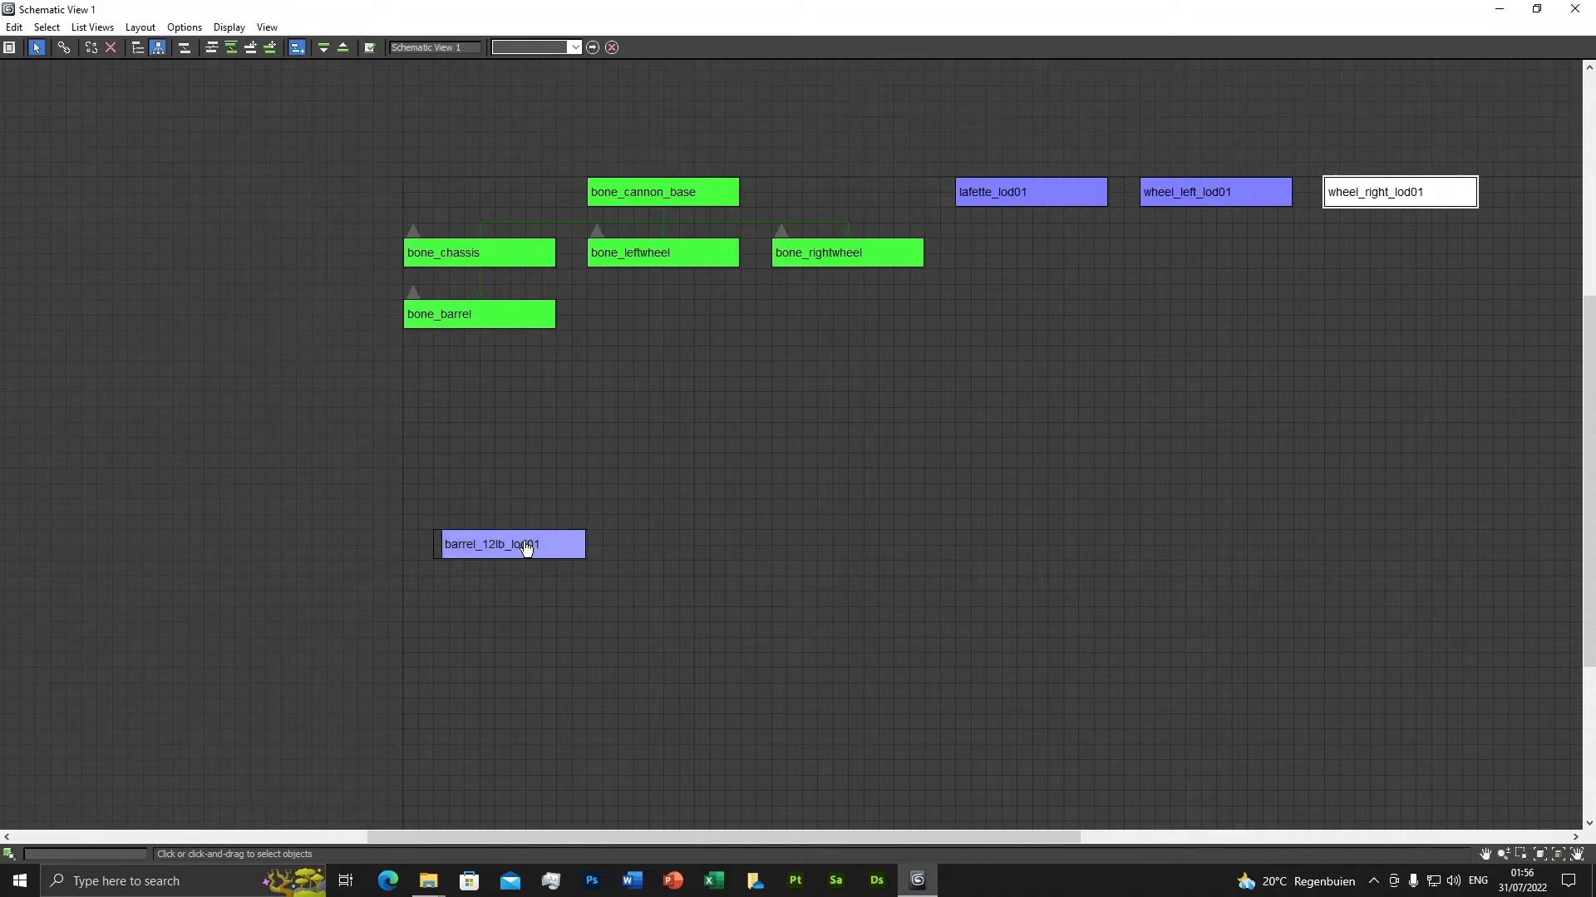
Place the barrel_12lb_lod01 node beneath bone_barrel and link it to that bone as its child.
drag(525, 545, 1121, 373)
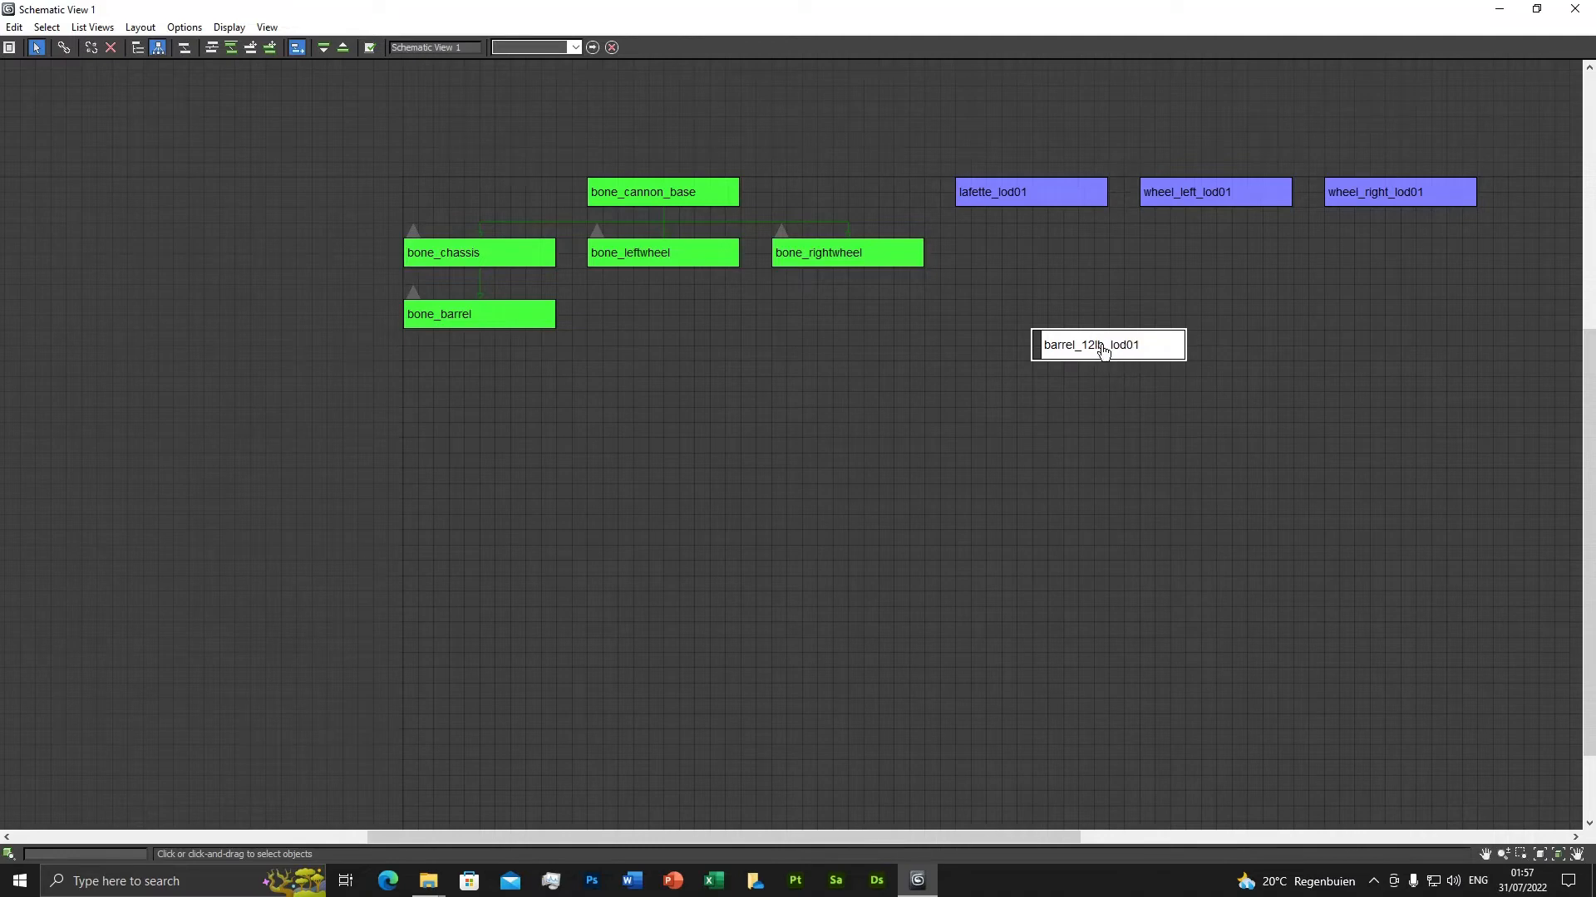
drag(1098, 356, 469, 403)
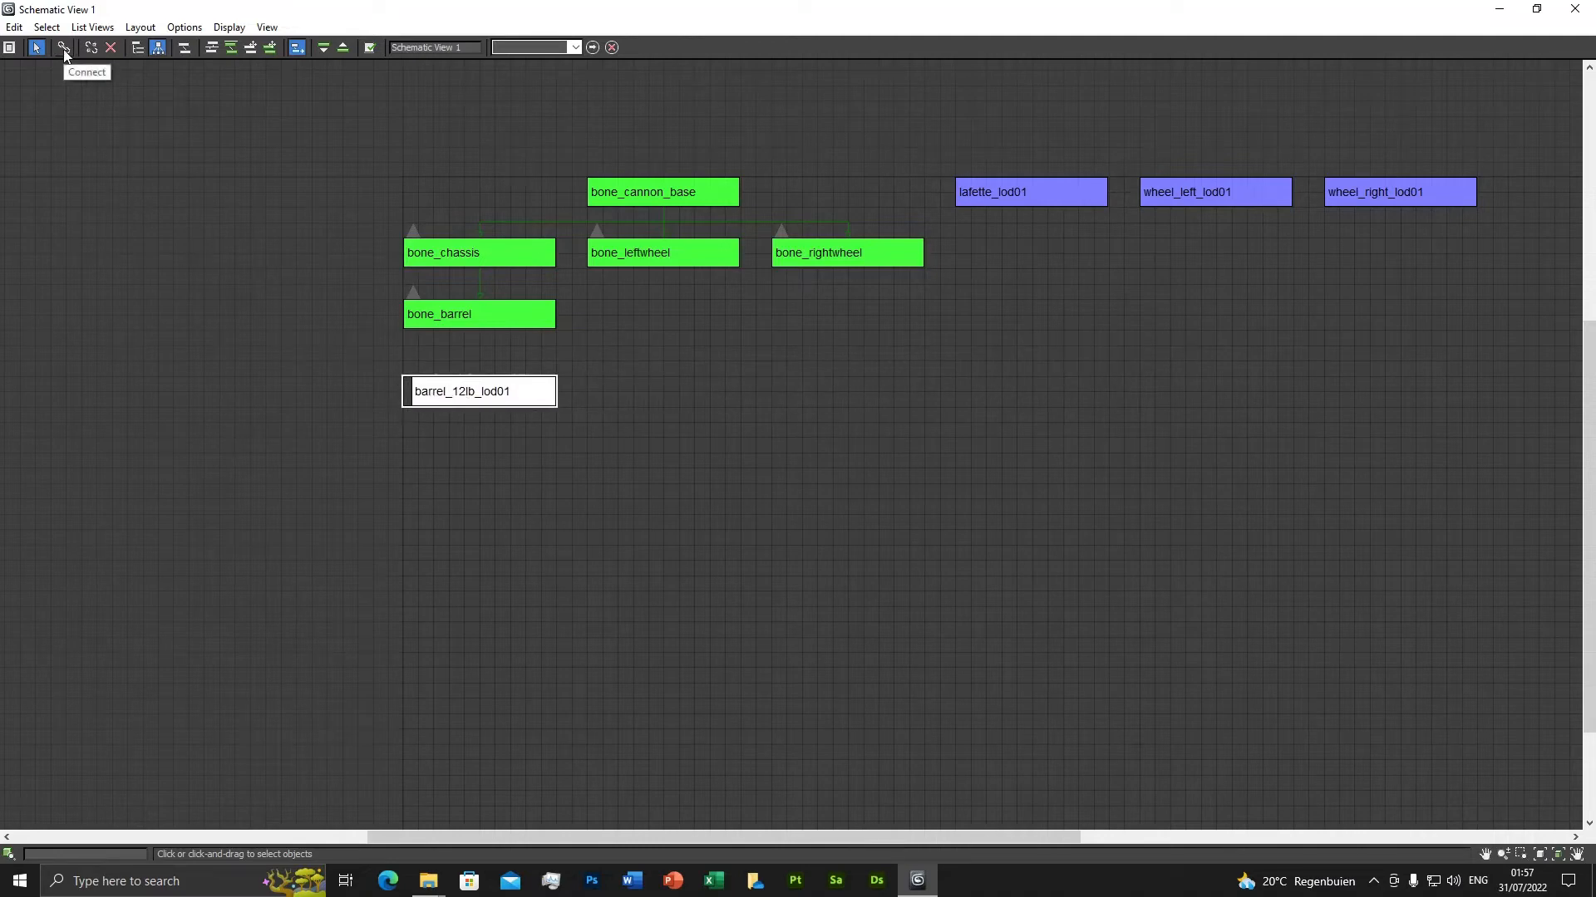
click(64, 49)
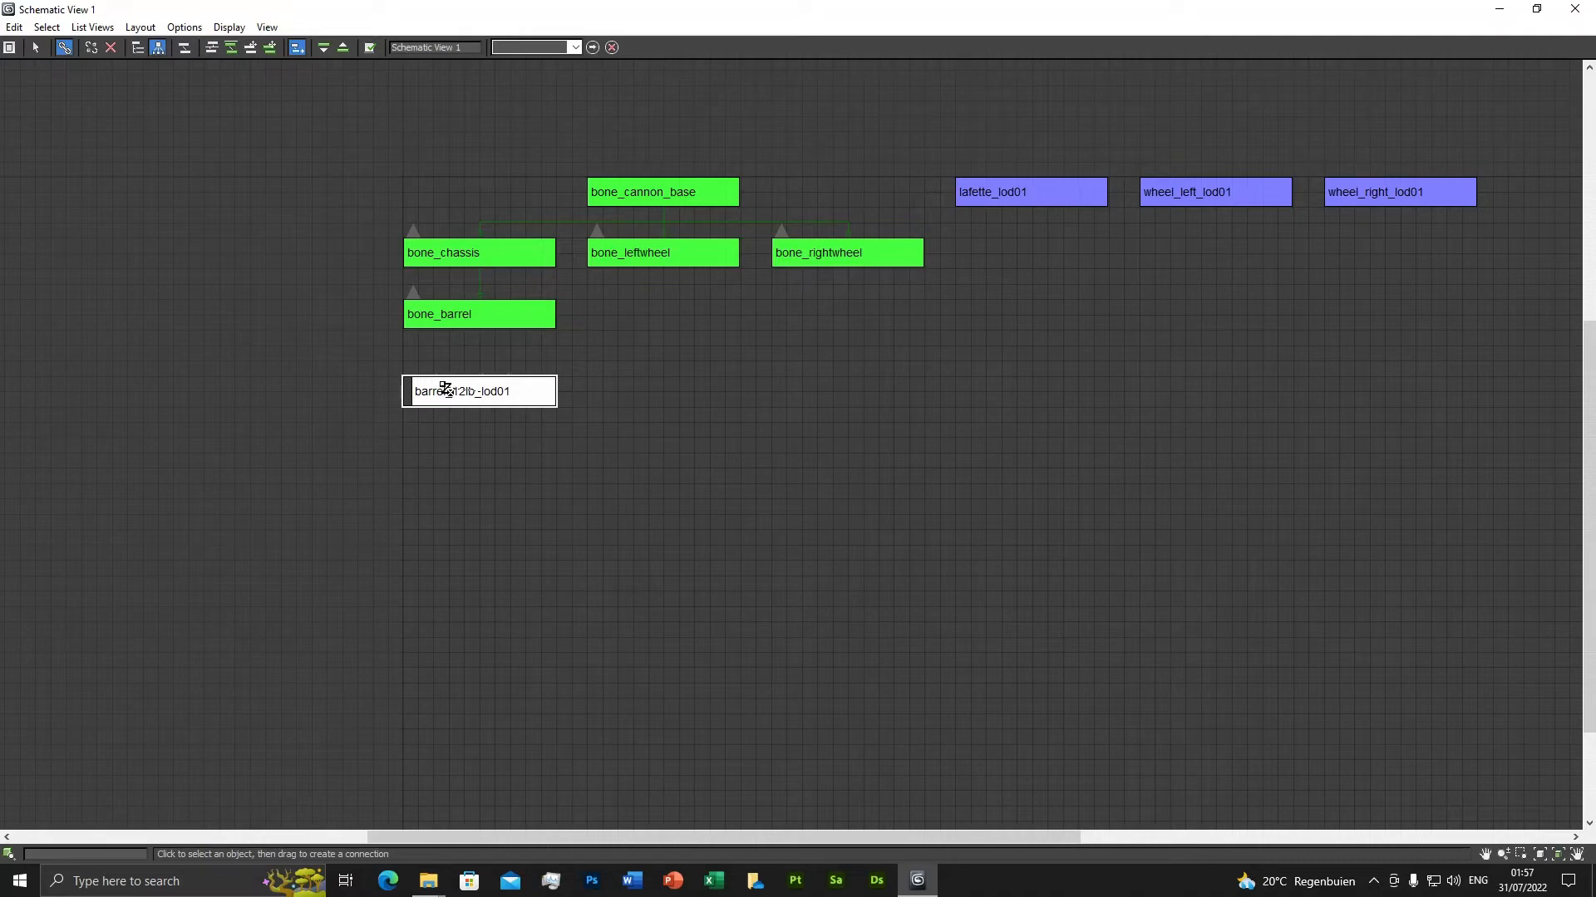
drag(445, 390, 445, 313)
click(789, 542)
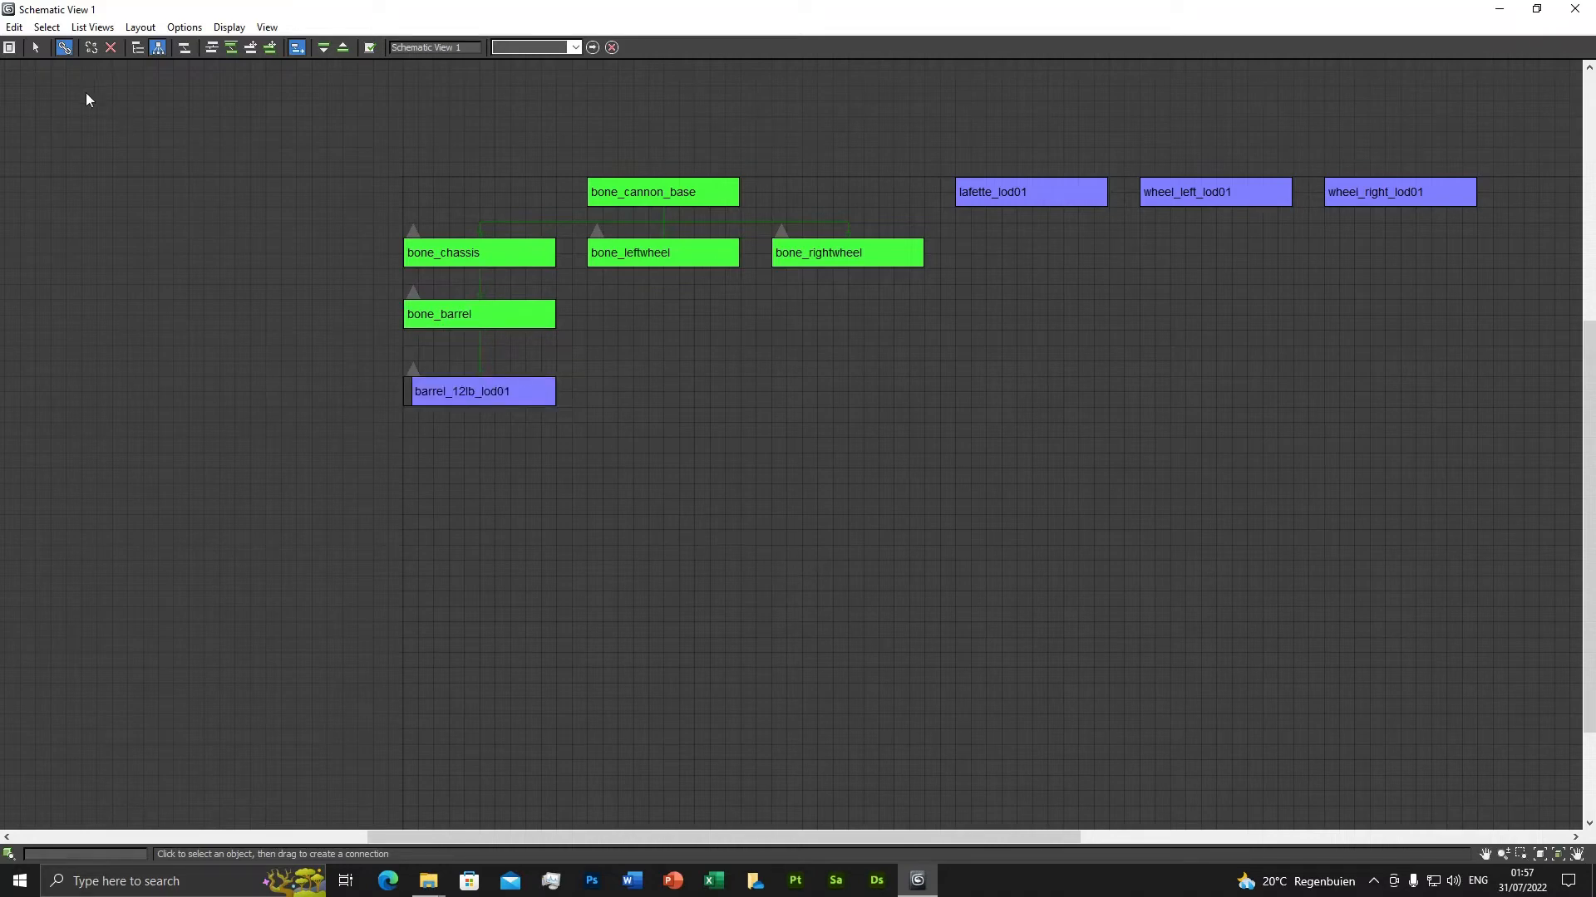
click(37, 47)
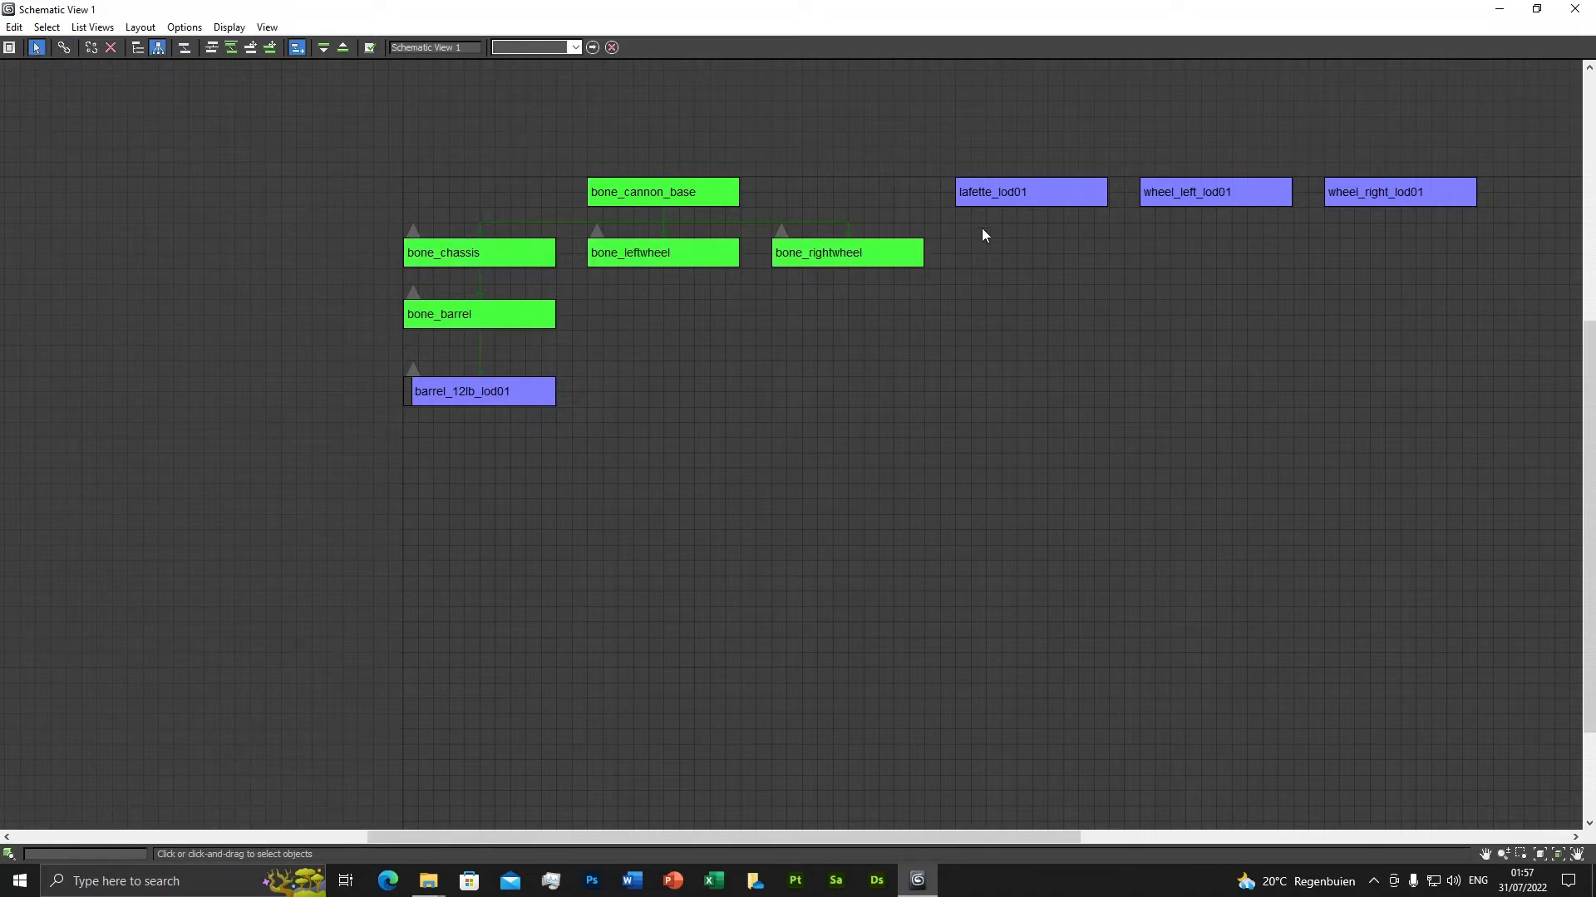
Link lafette_lod01 to bone_chassis and arrange the bone_barrel and lafette_lod01 nodes side by side beneath it.
drag(1002, 199, 606, 370)
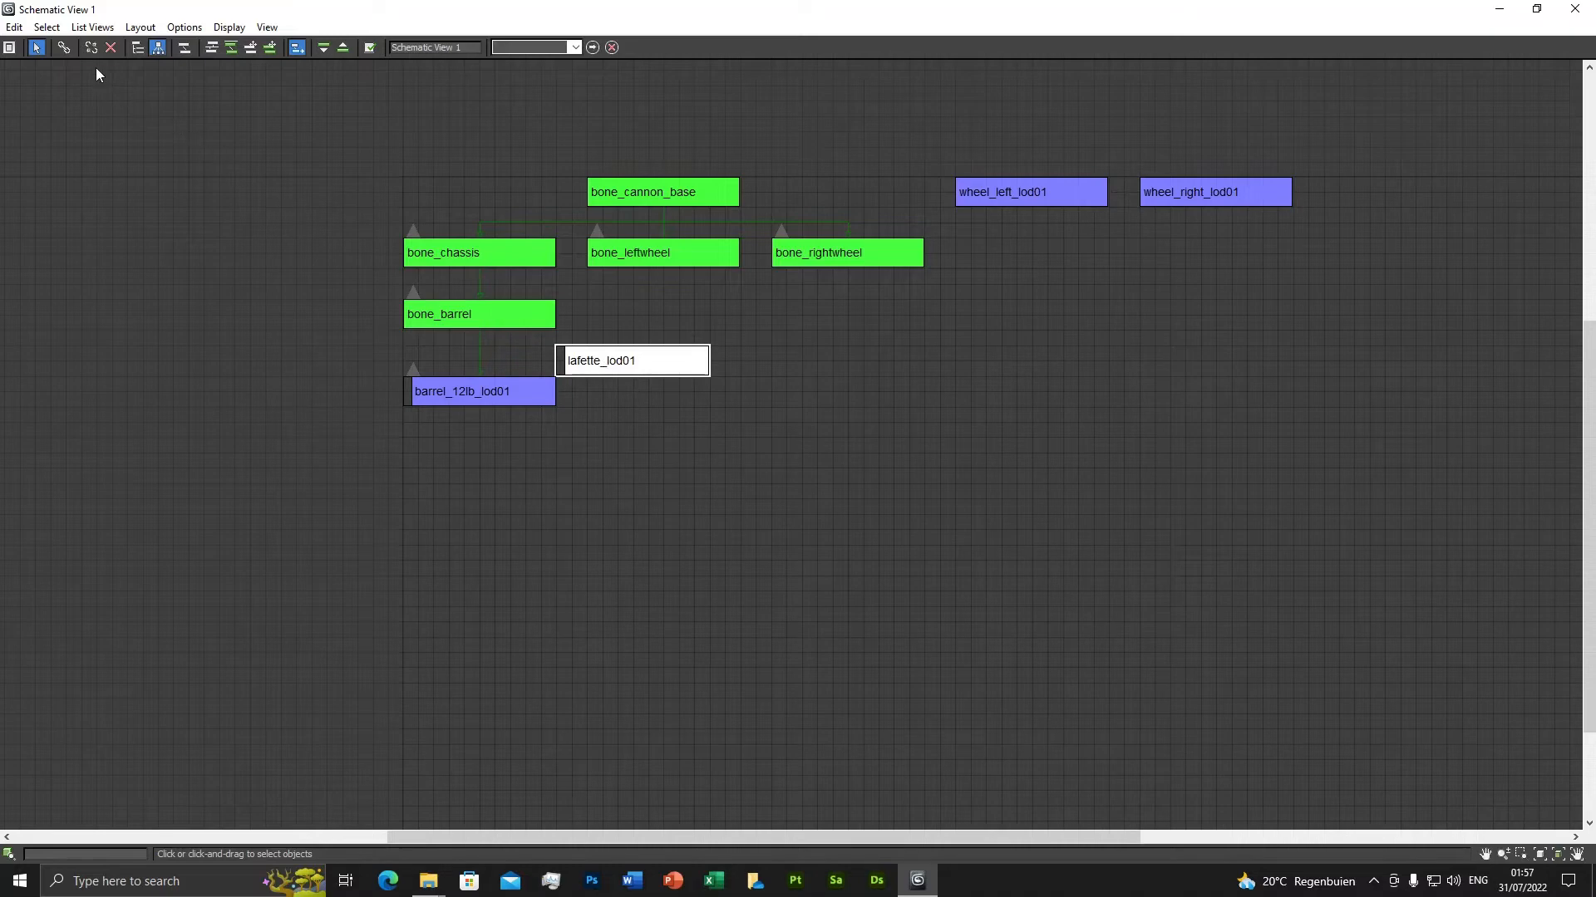
click(66, 48)
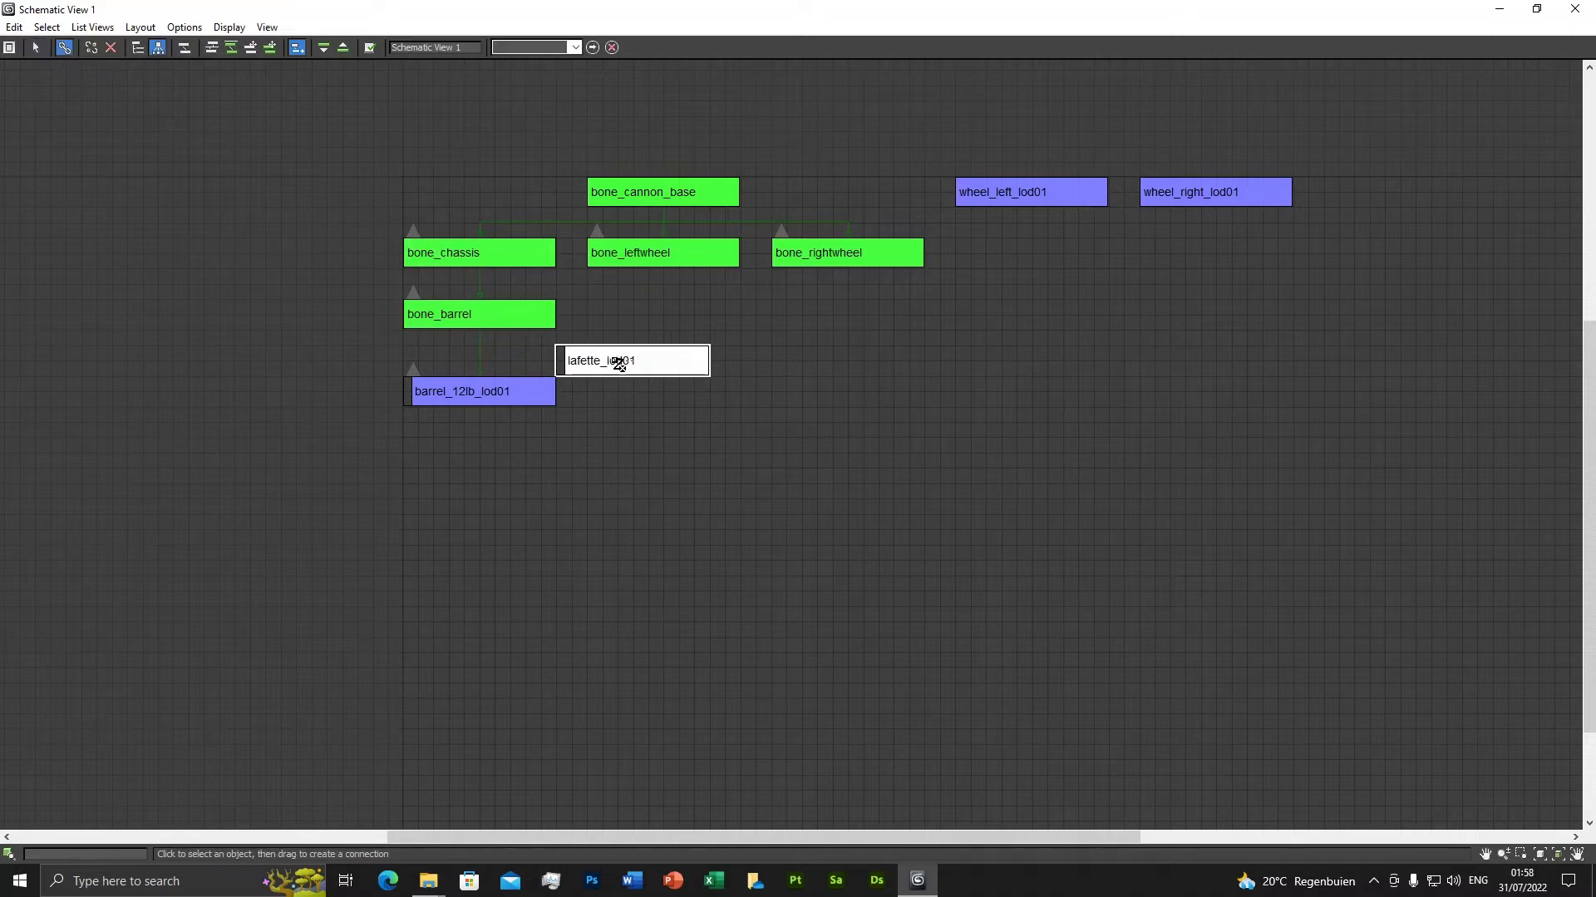
drag(541, 278, 516, 255)
click(38, 48)
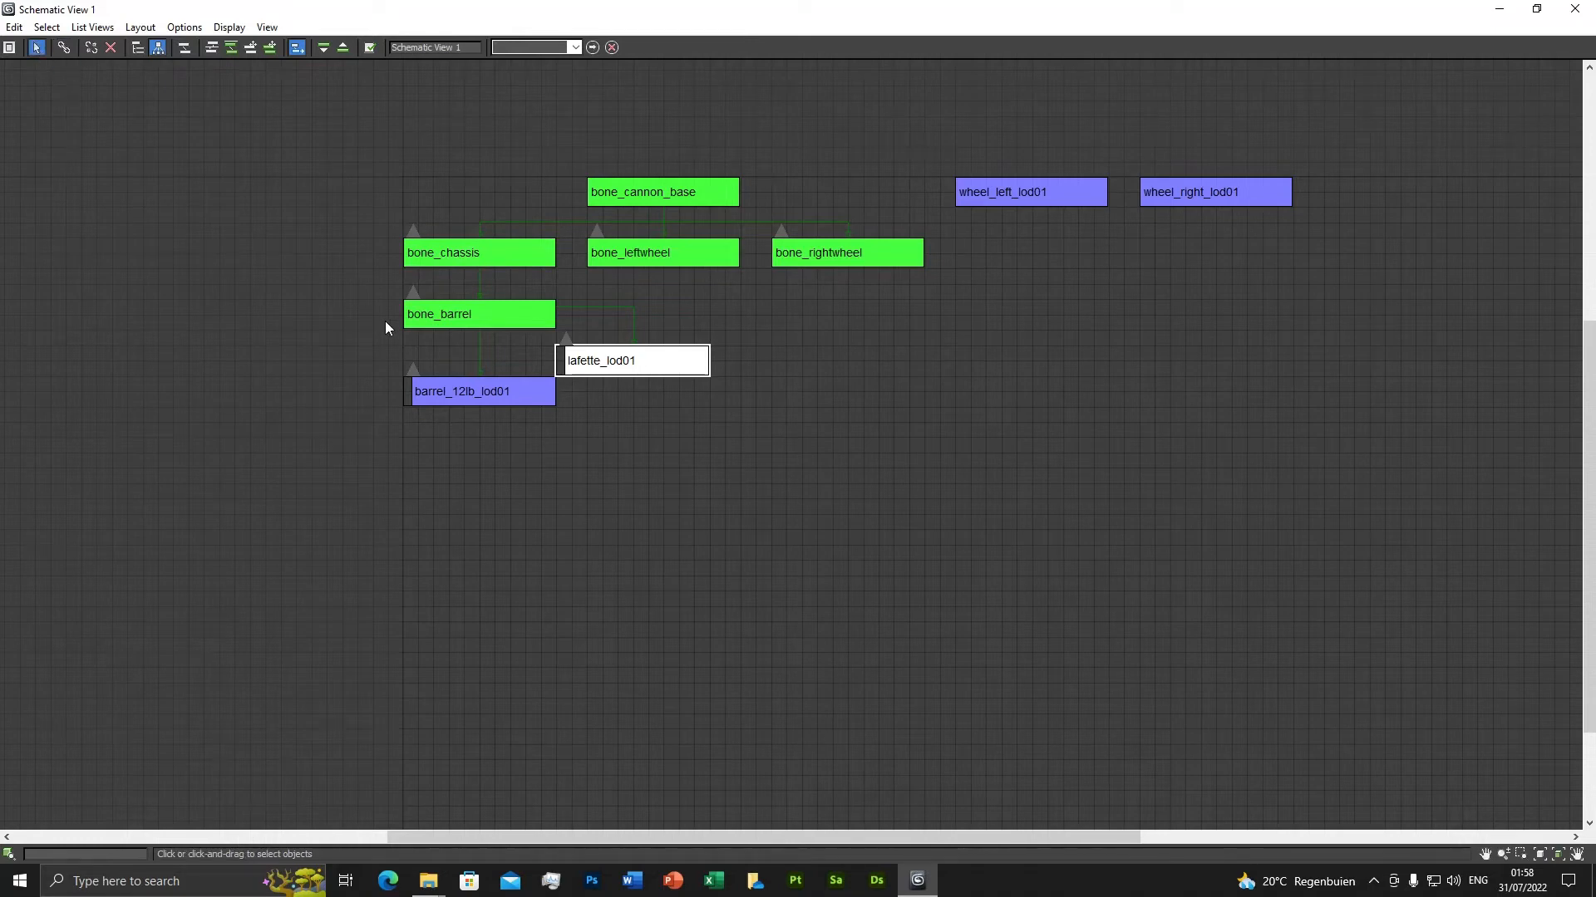
drag(460, 318, 309, 410)
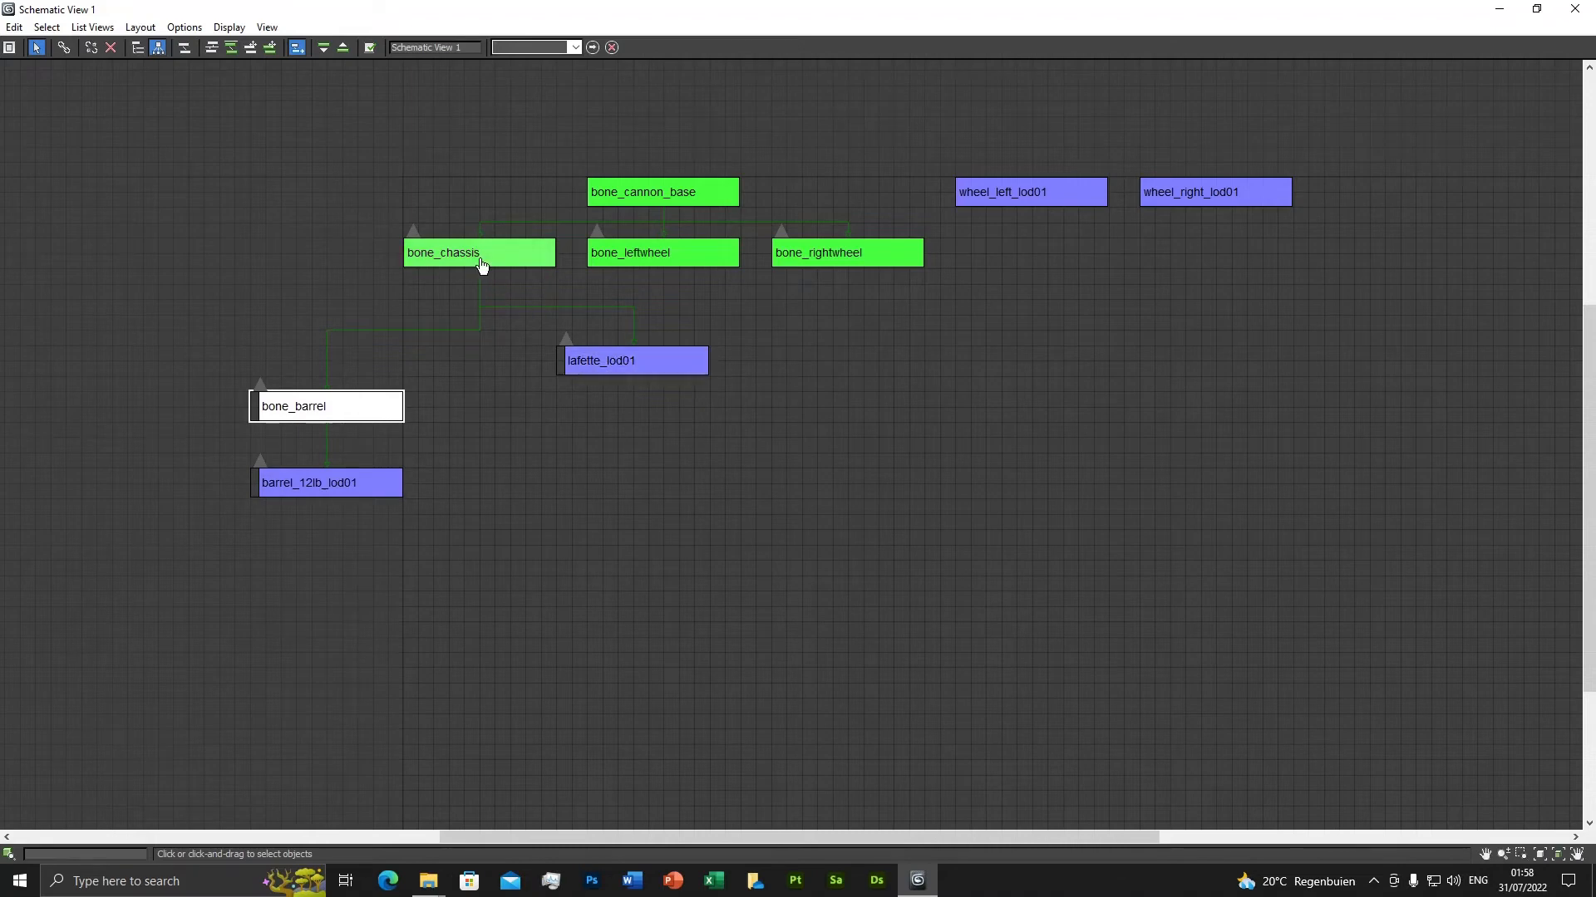
drag(644, 369, 505, 416)
click(875, 411)
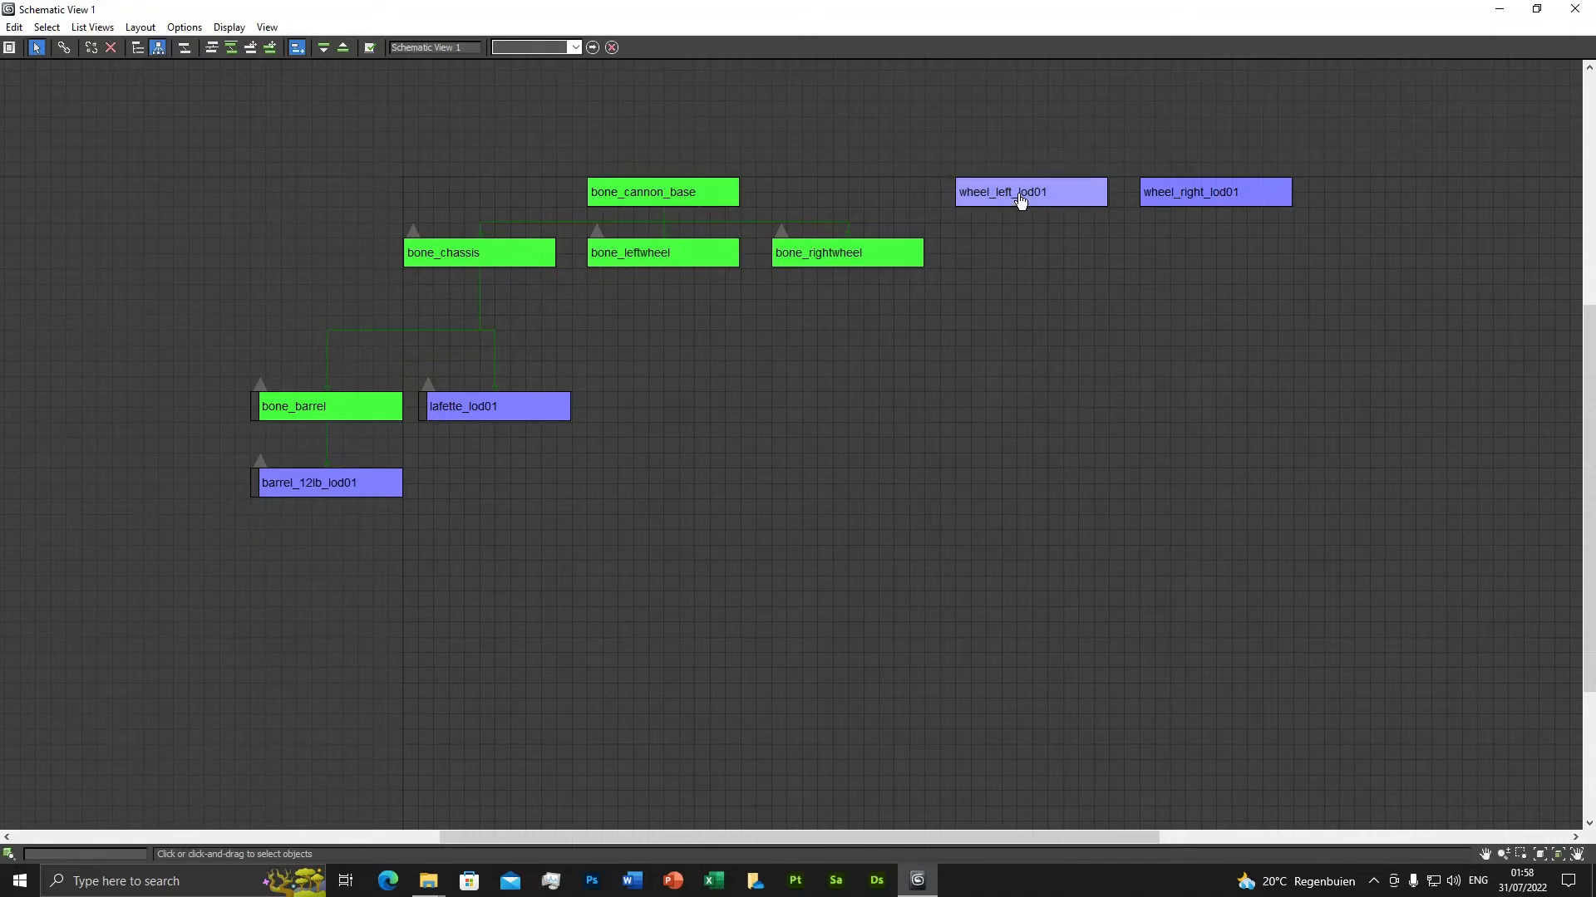
Place the wheel_left_lod01 node beneath bone_leftwheel and link it to that bone.
drag(1019, 200, 647, 345)
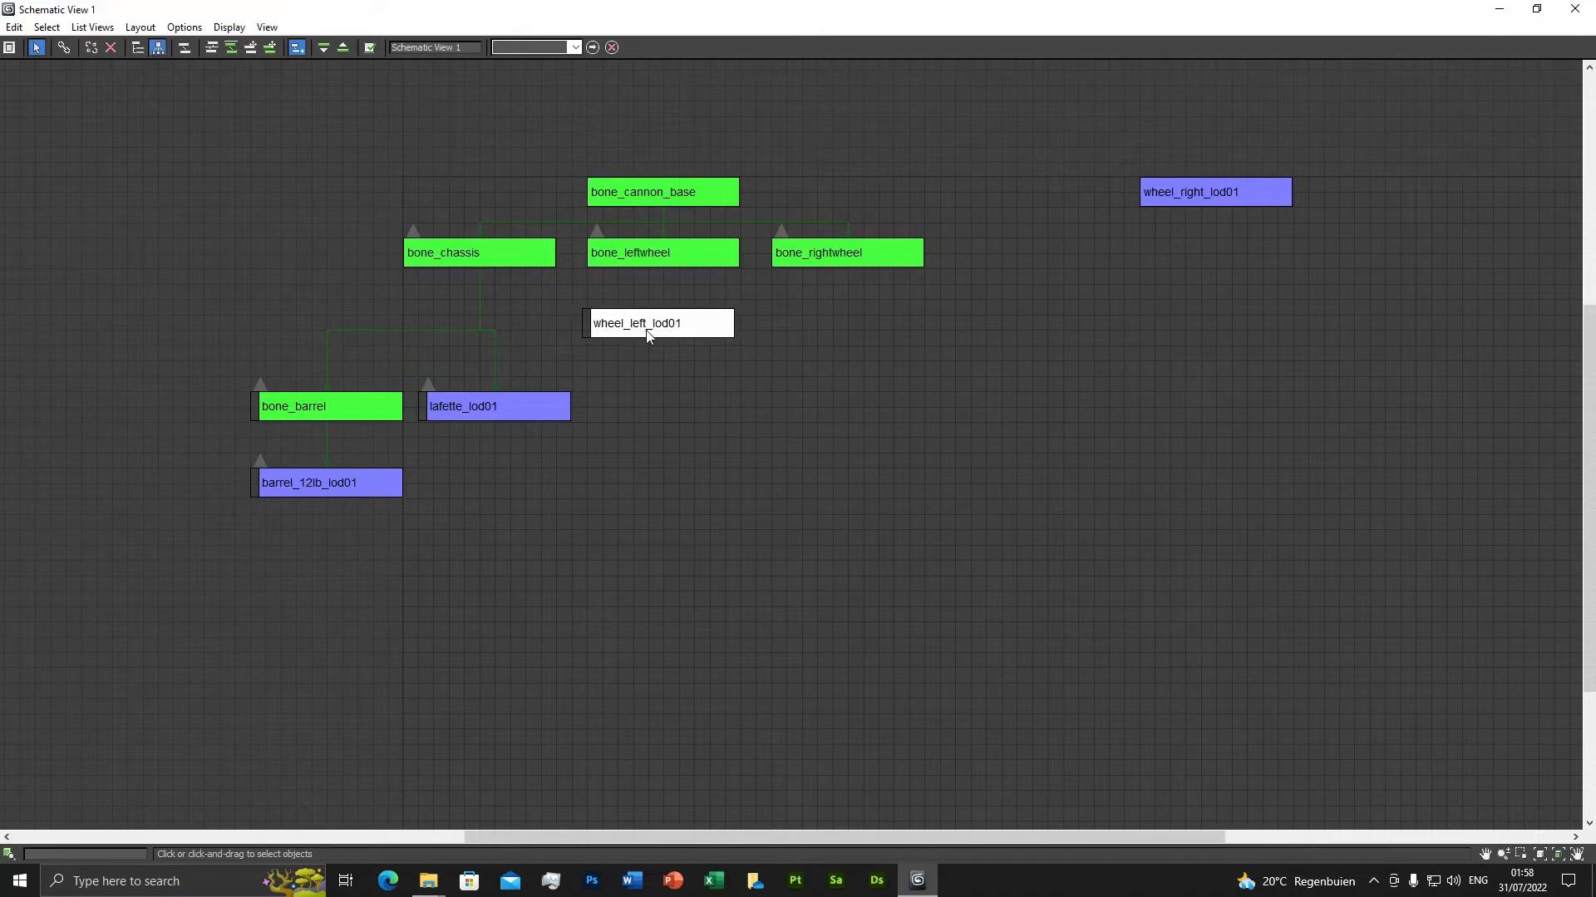
click(65, 47)
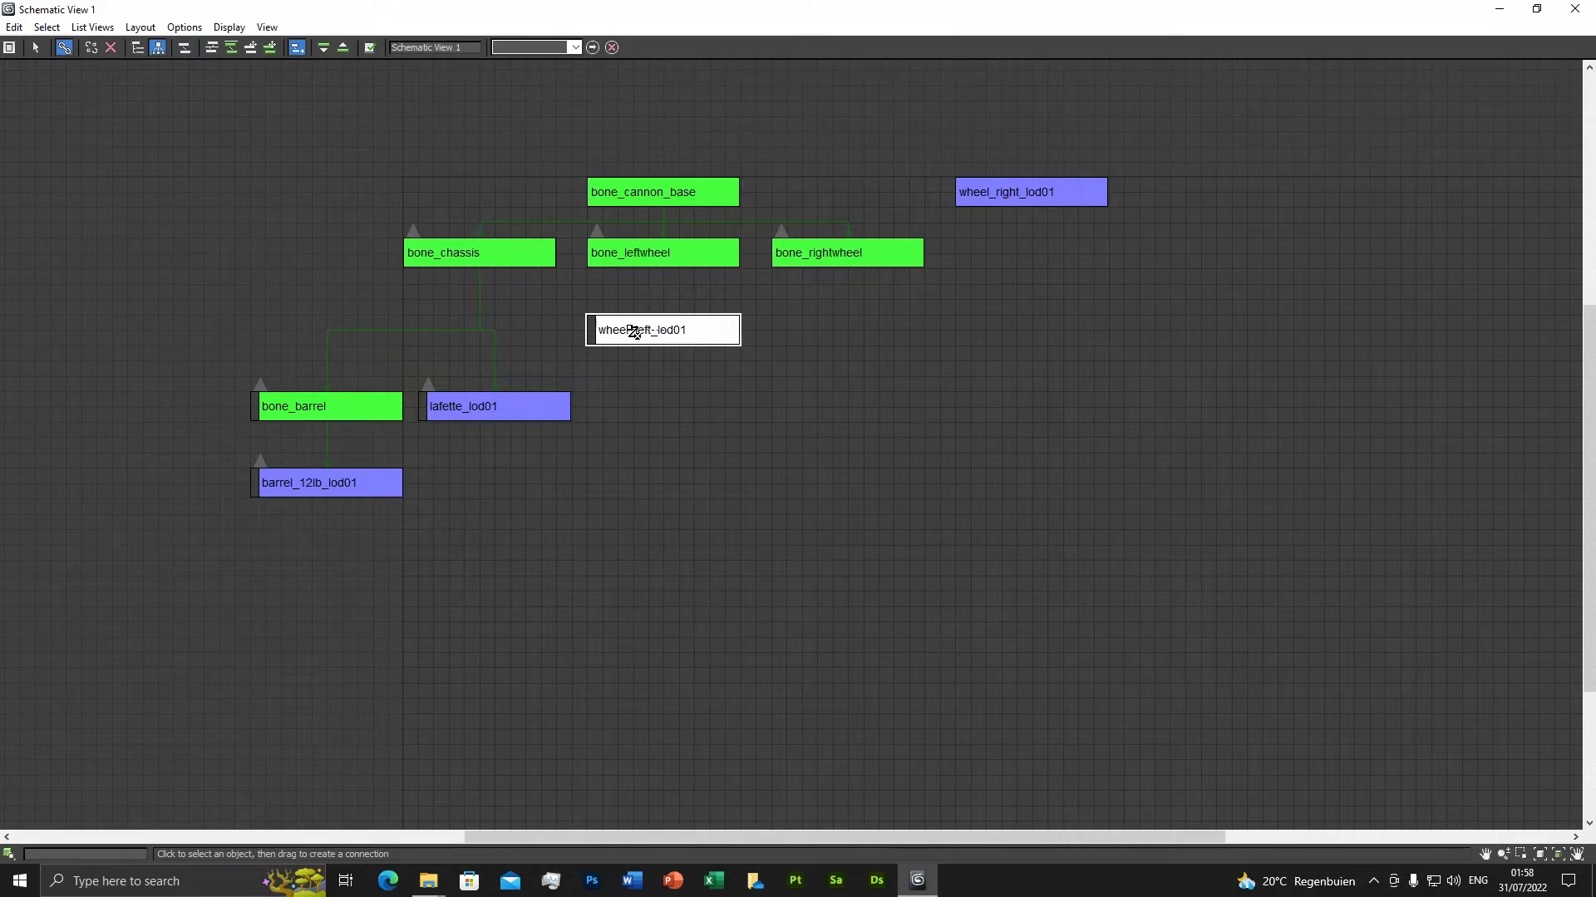
drag(659, 324, 636, 256)
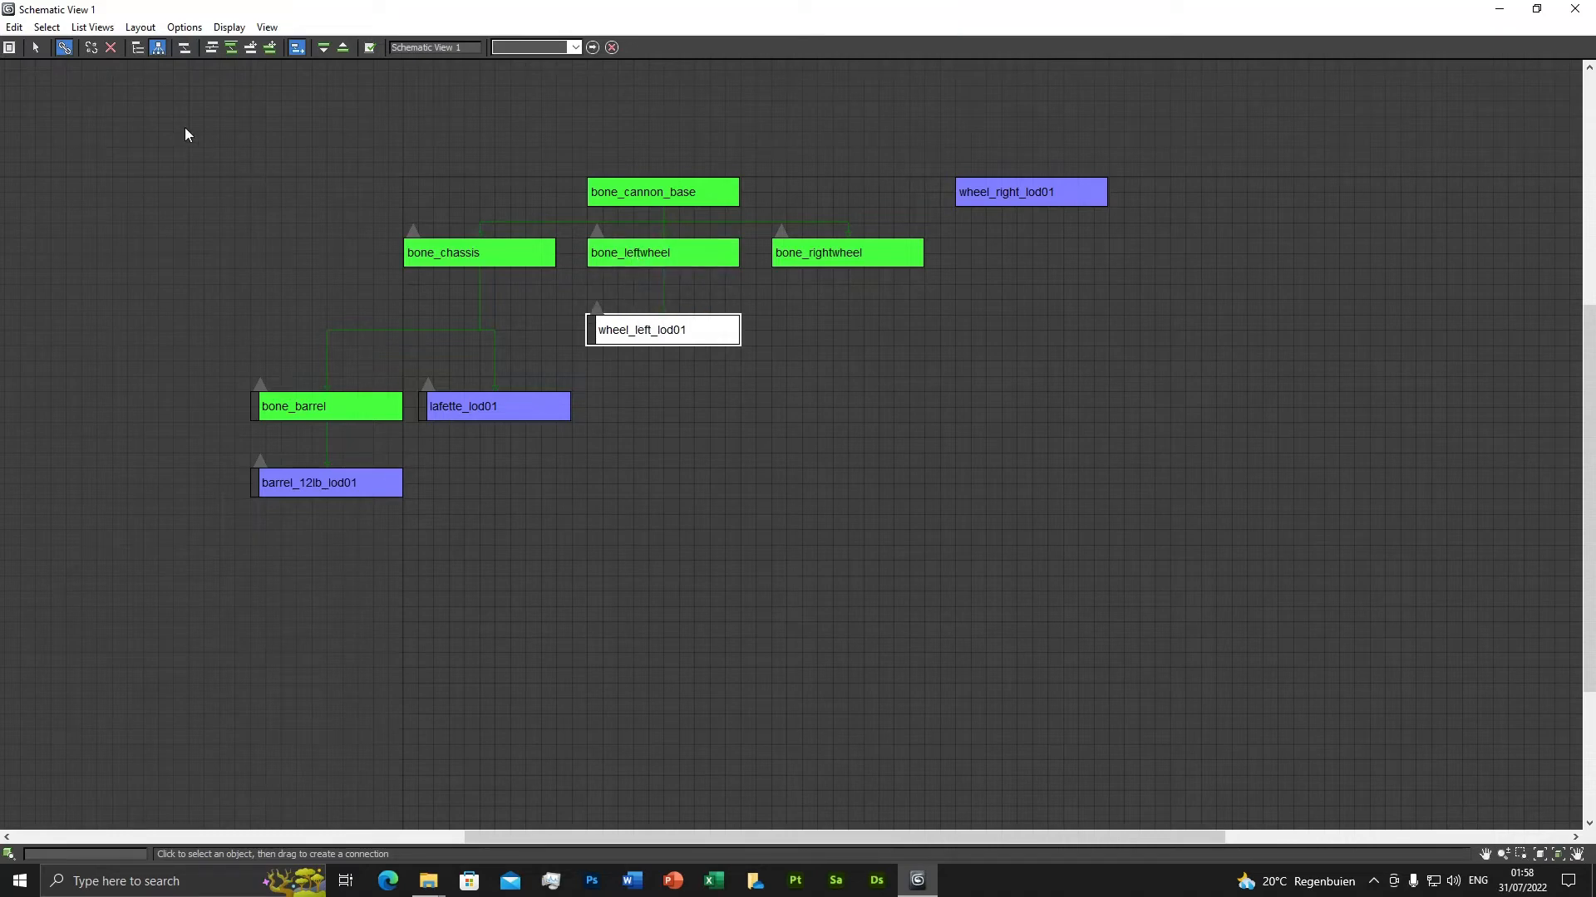
click(37, 49)
Place the wheel_right_lod01 node beneath bone_rightwheel and link it to that bone.
drag(1019, 200, 828, 352)
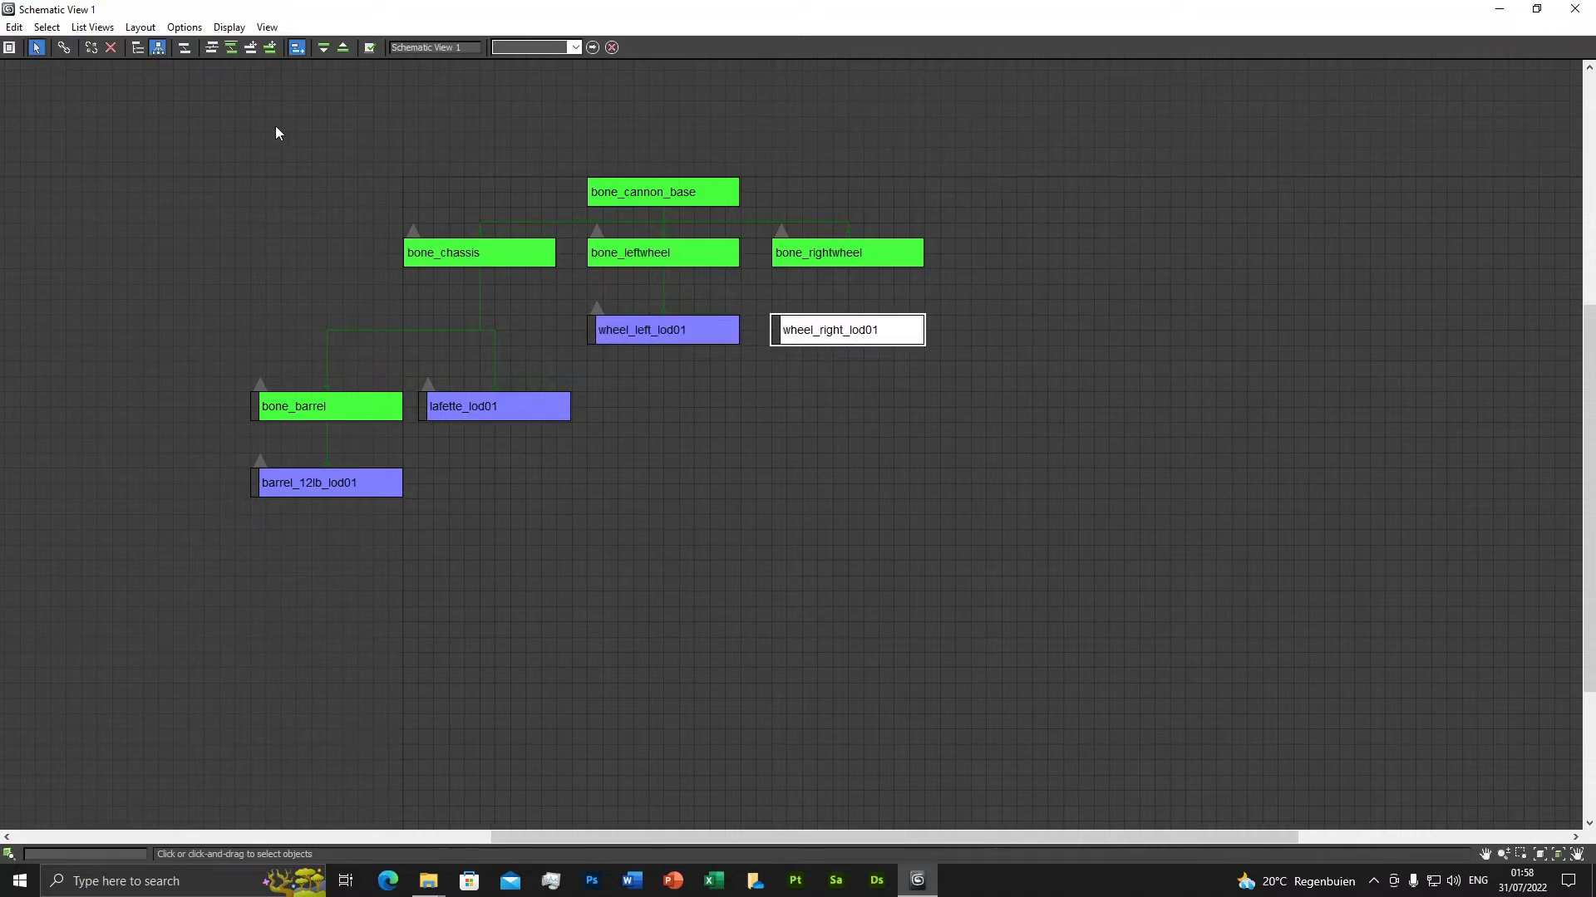
click(66, 48)
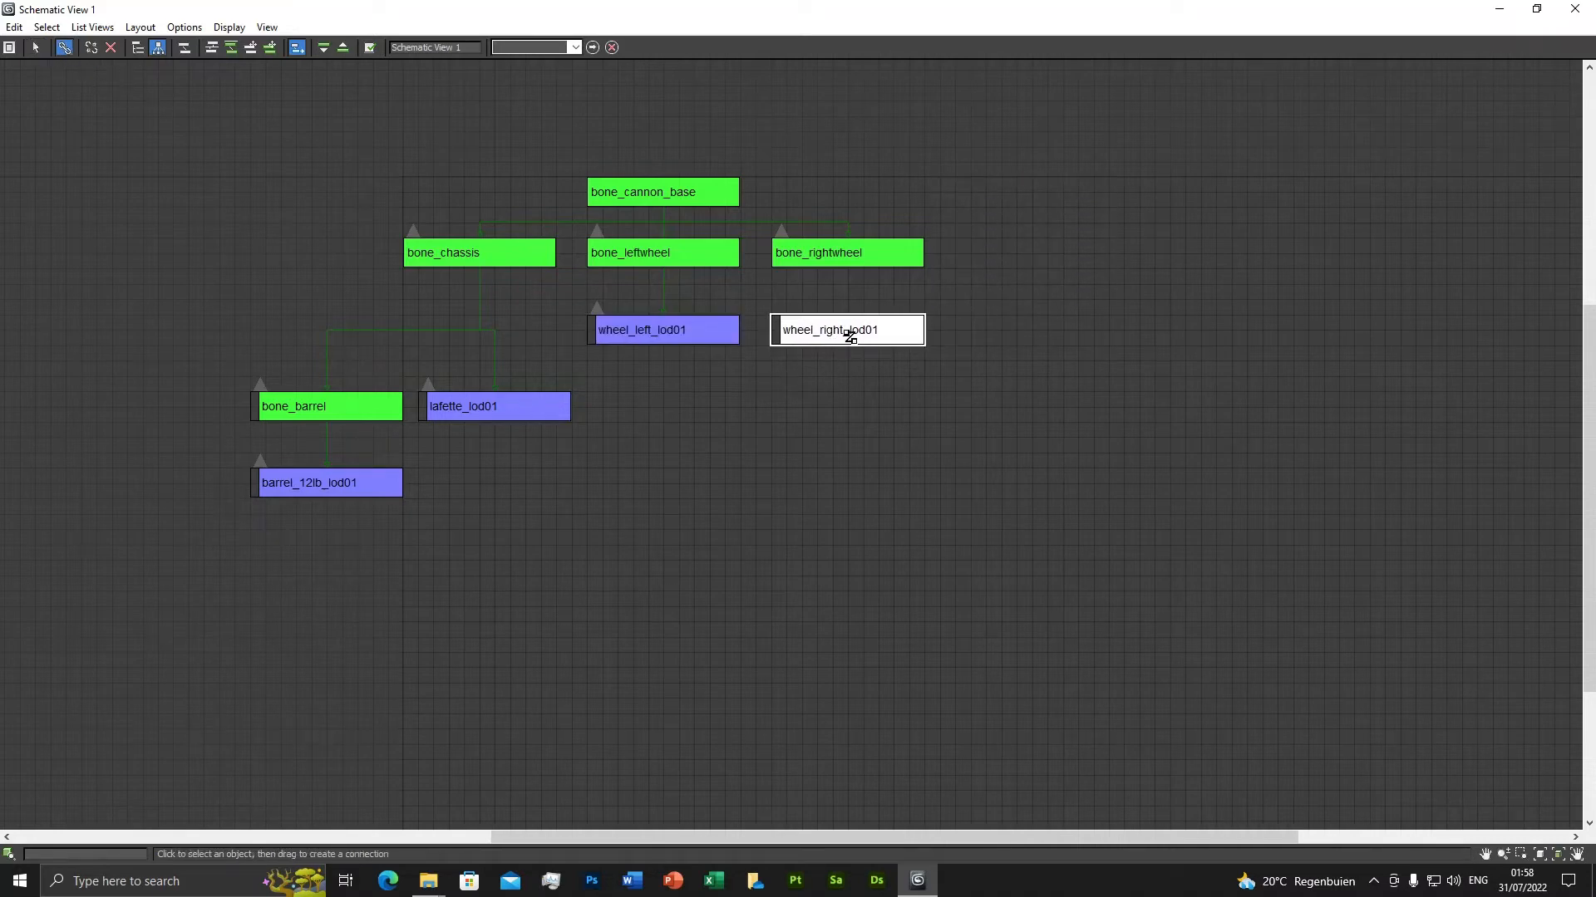
drag(843, 277, 843, 255)
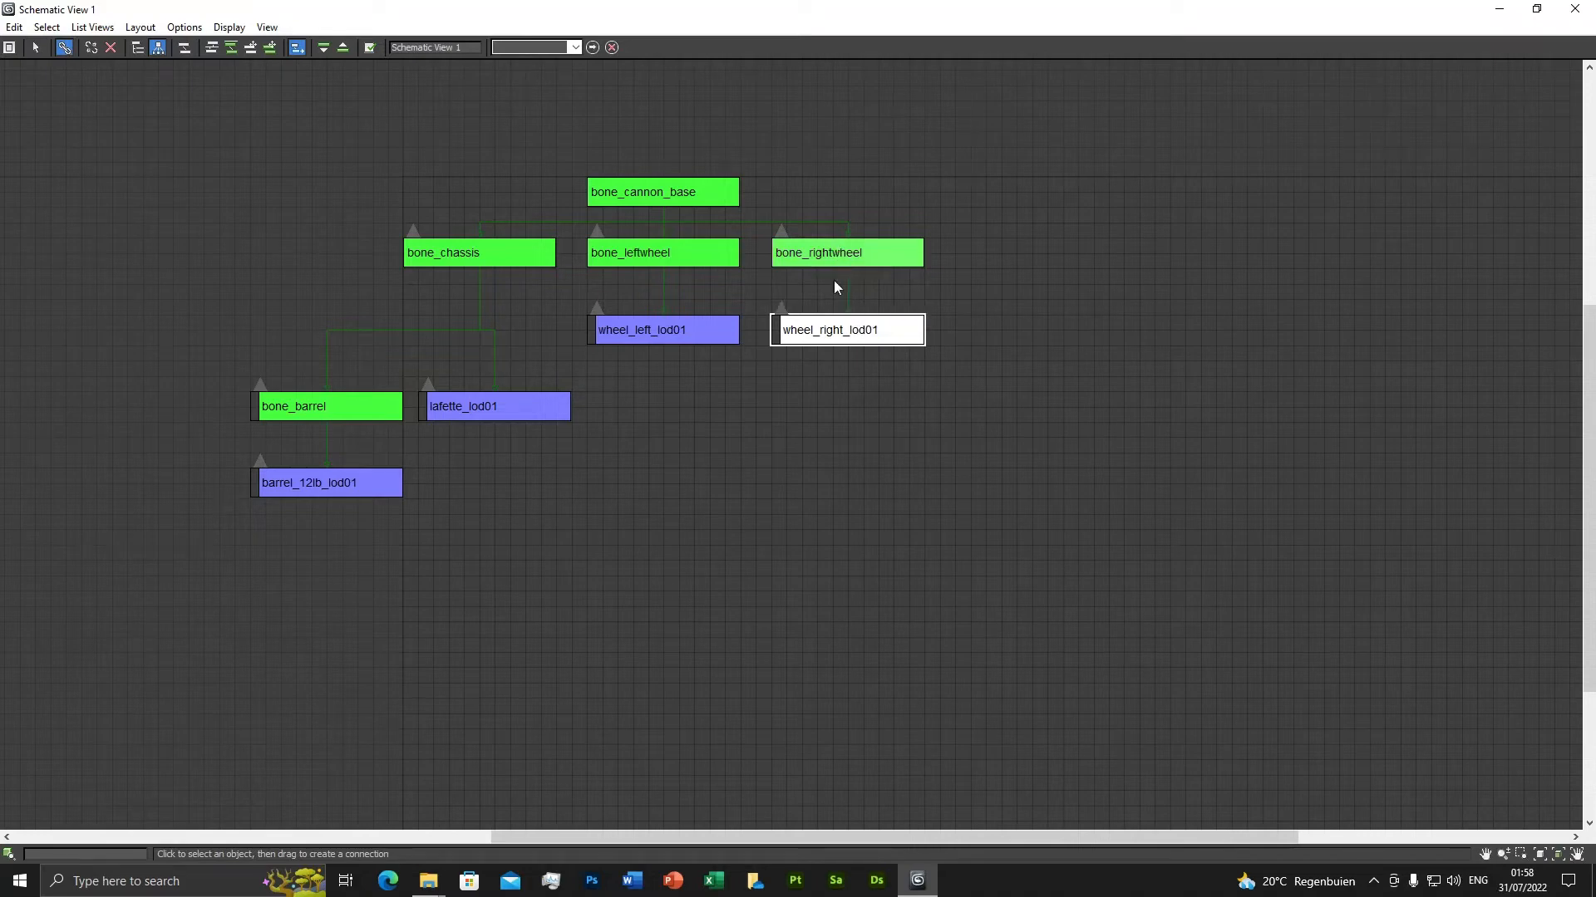
click(887, 556)
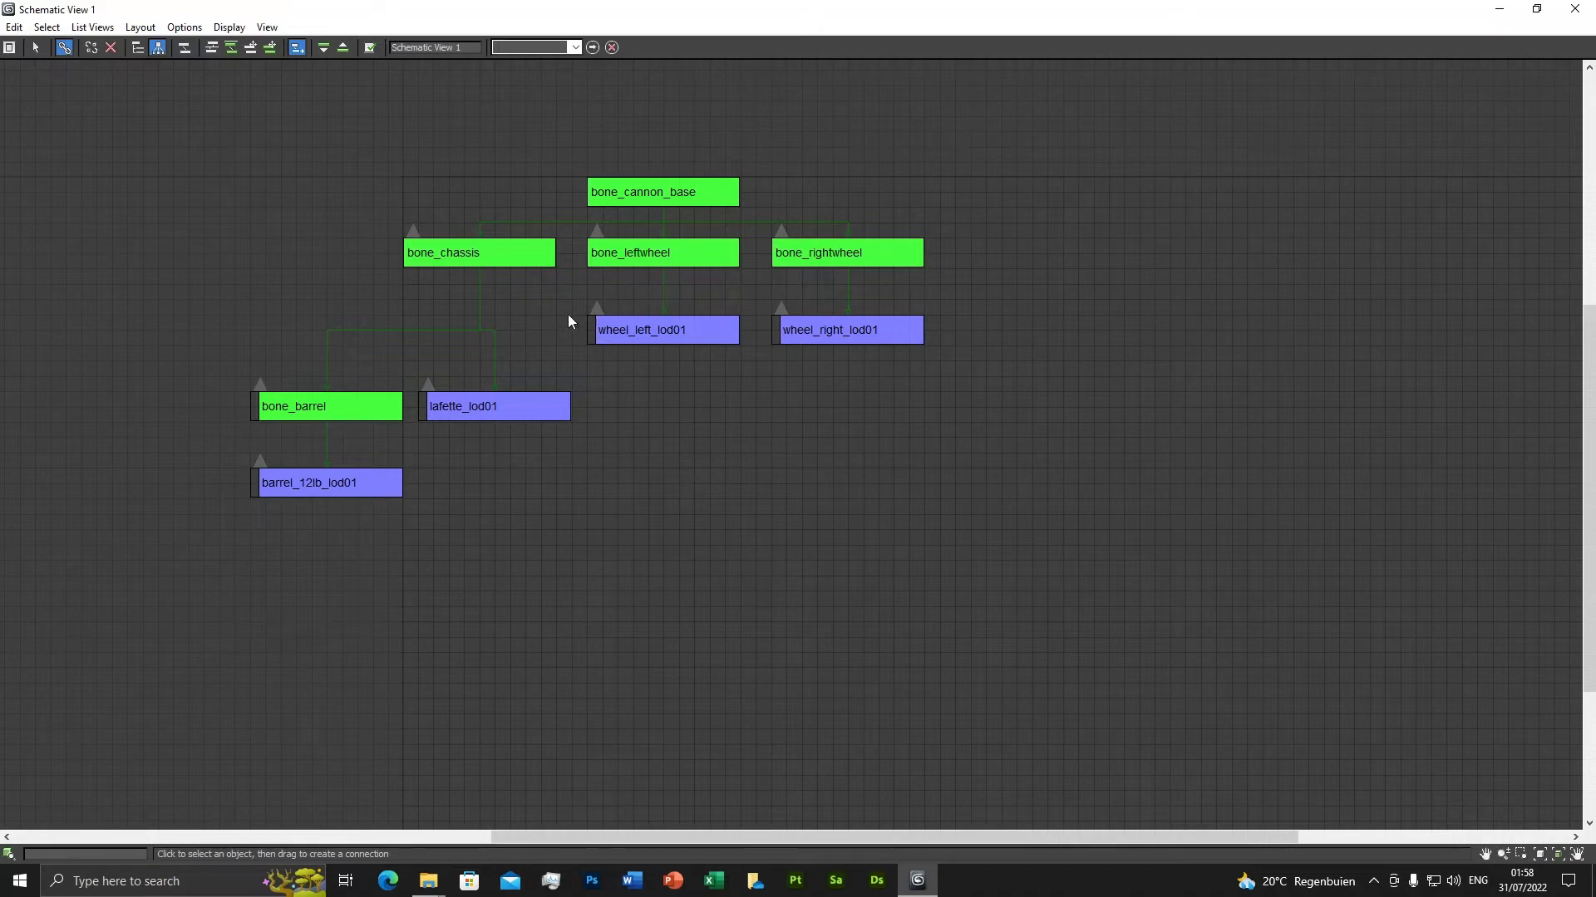
click(36, 48)
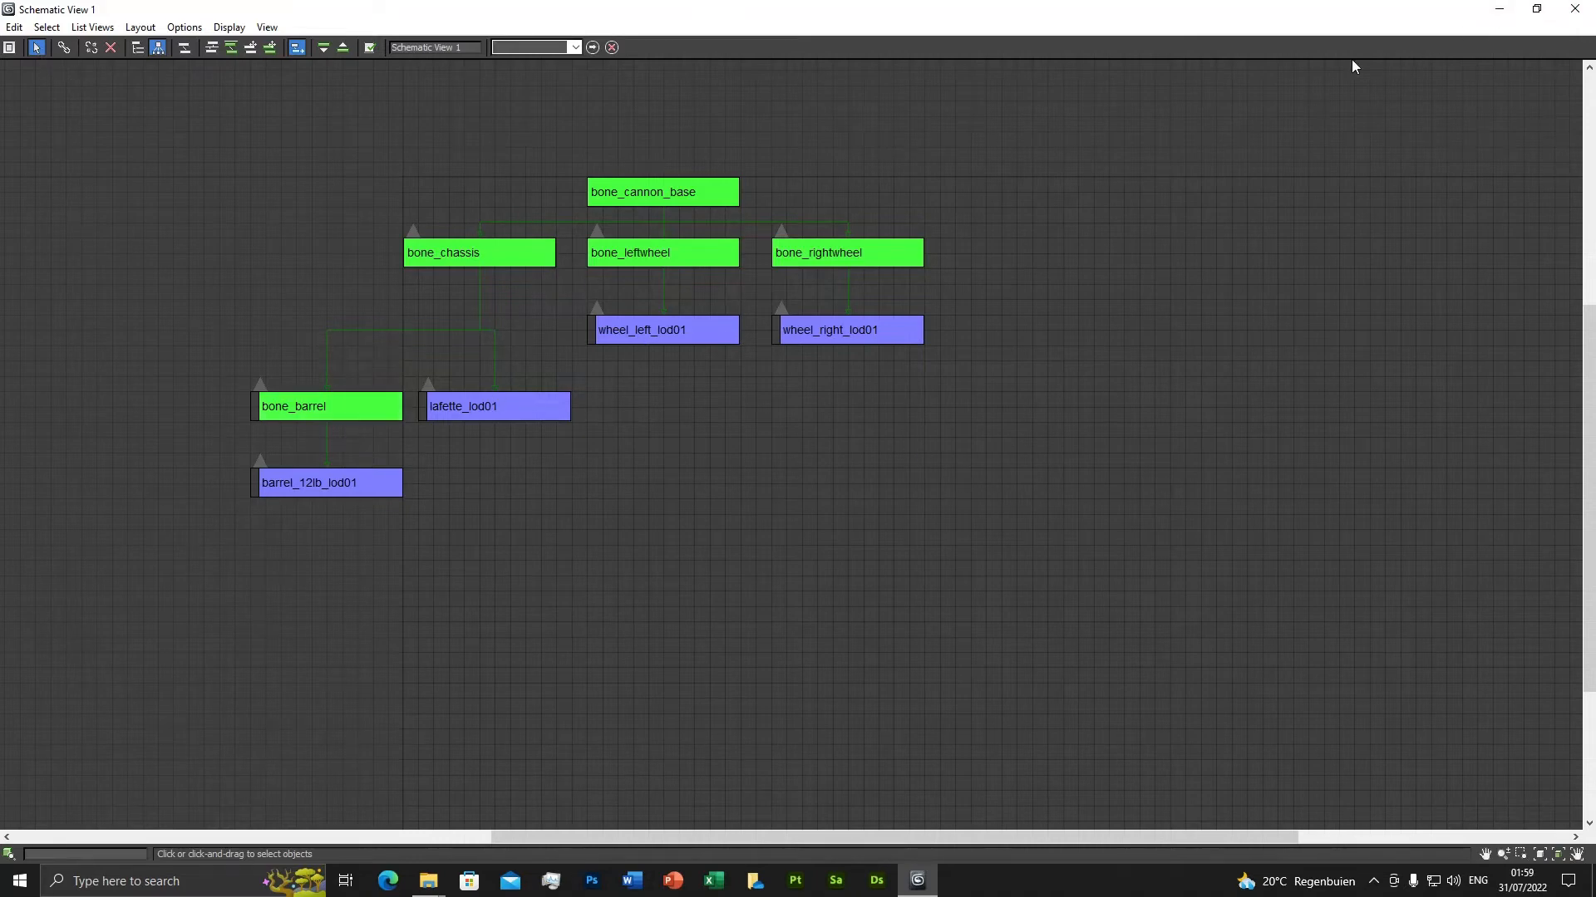
Close the Schematic View and return to a closer front view of the cannon.
click(1578, 9)
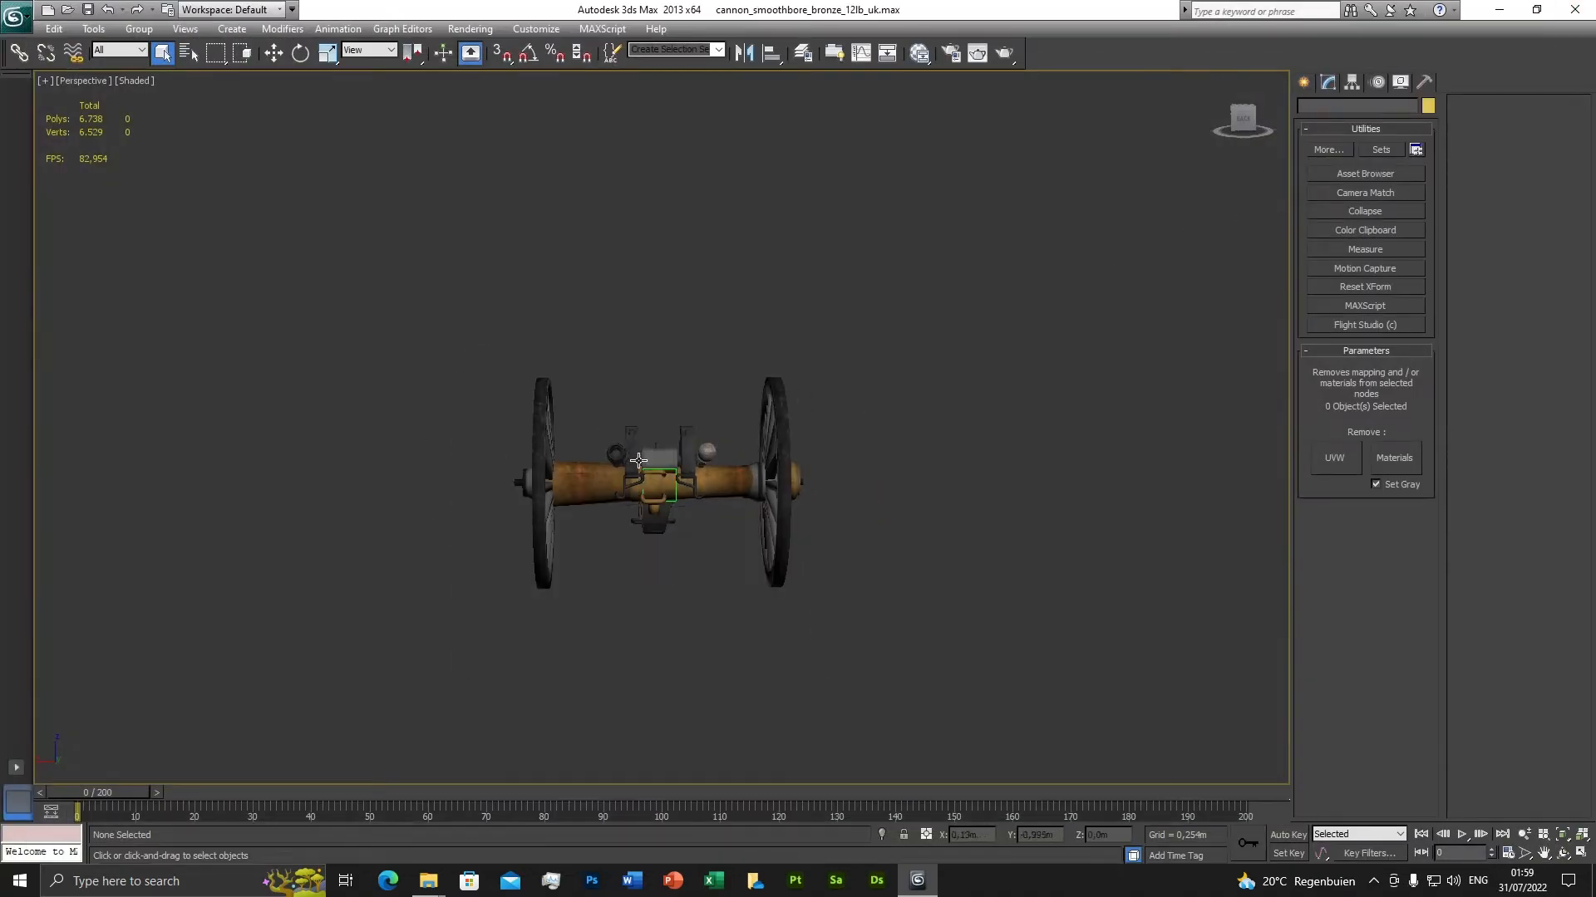
scroll(735, 328, up, 2)
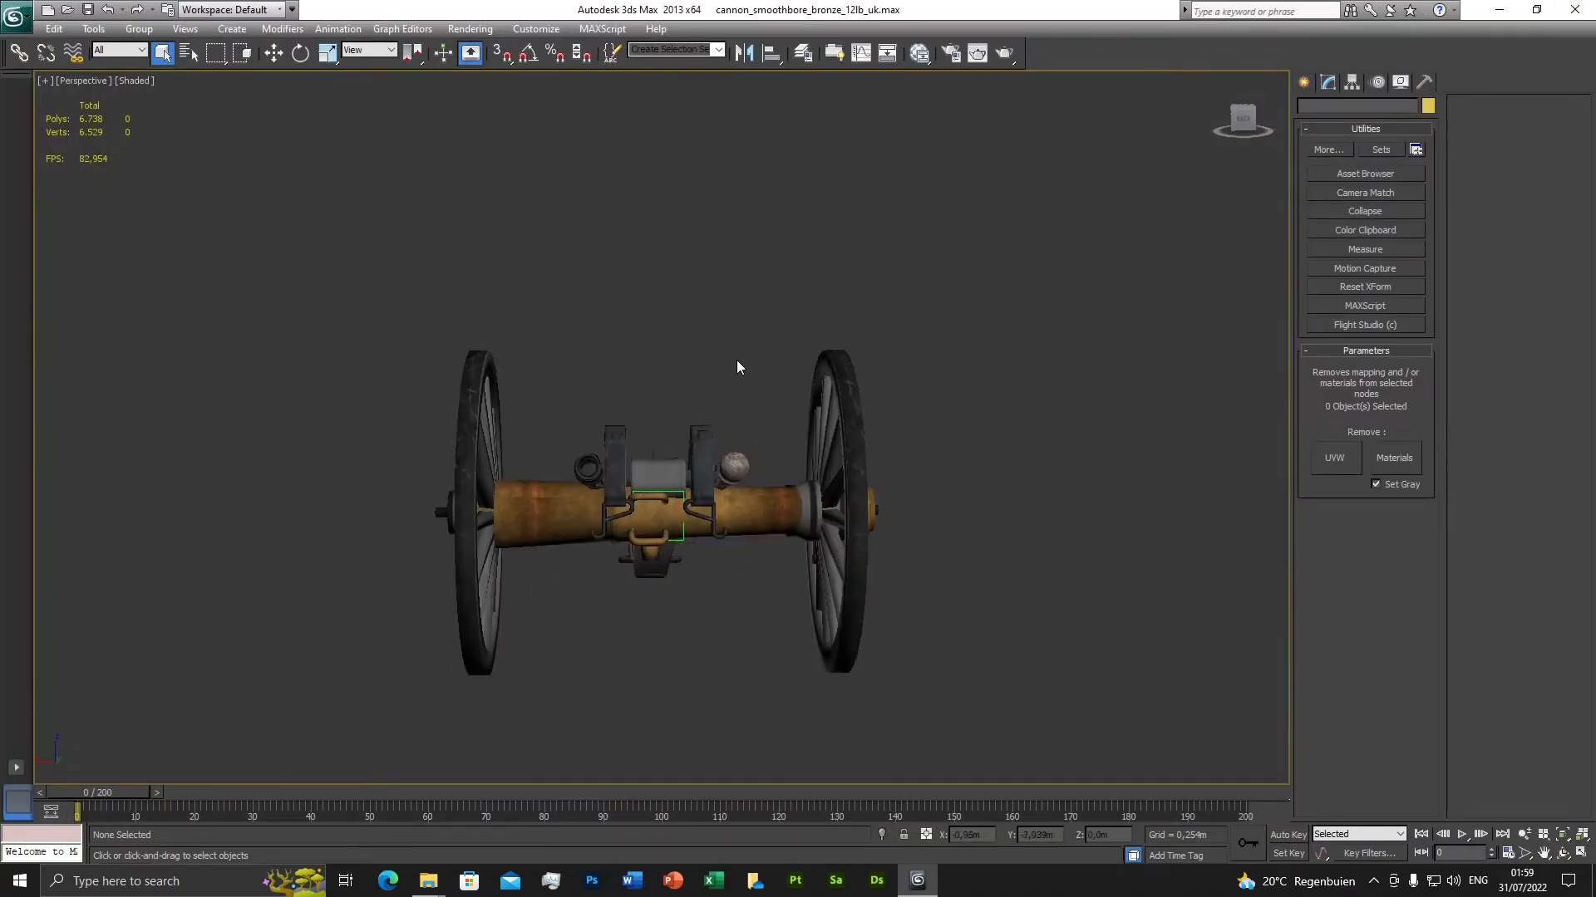
middle_drag(777, 413, 787, 312)
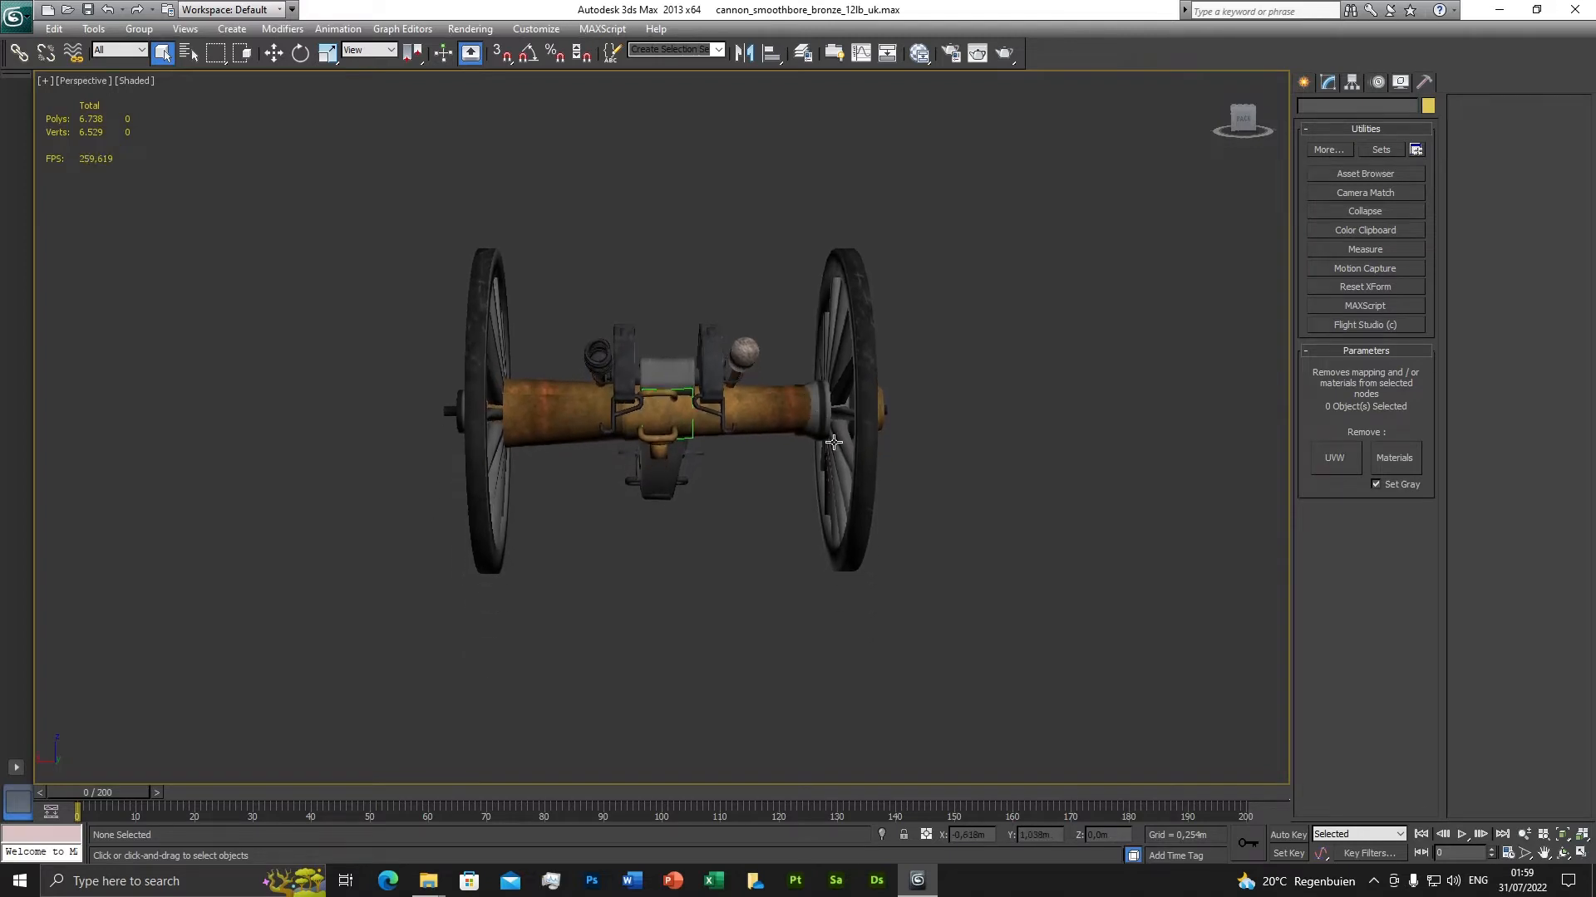
Select bone_rightwheel in the skeleton layer, raise it about 1.07 m to test its wheel link, and undo the move.
click(807, 61)
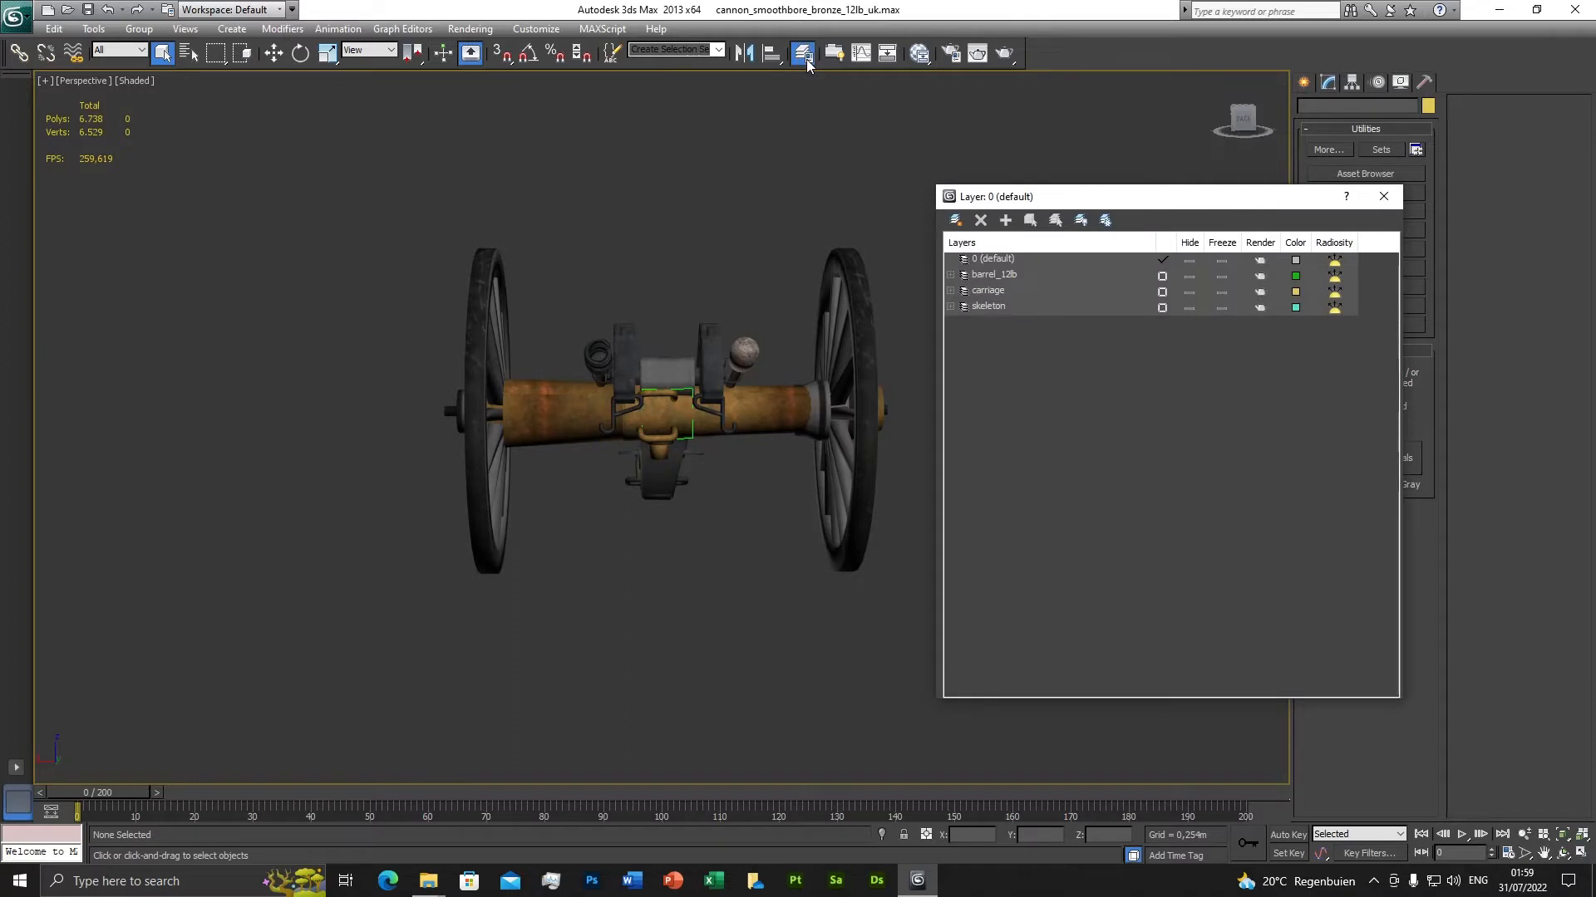
click(1383, 196)
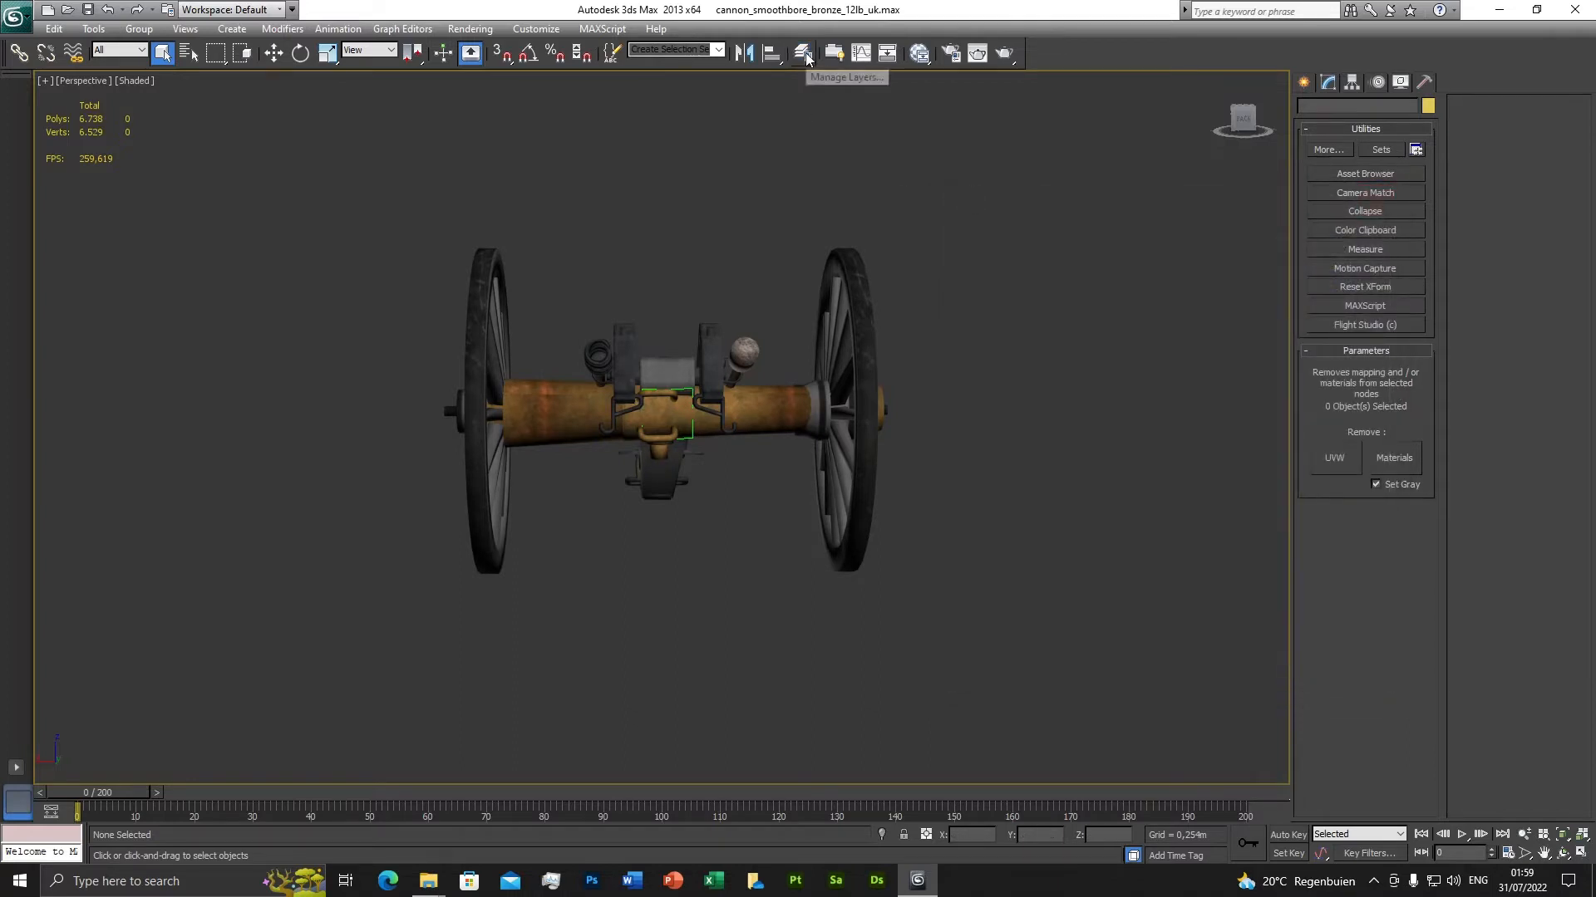
click(805, 55)
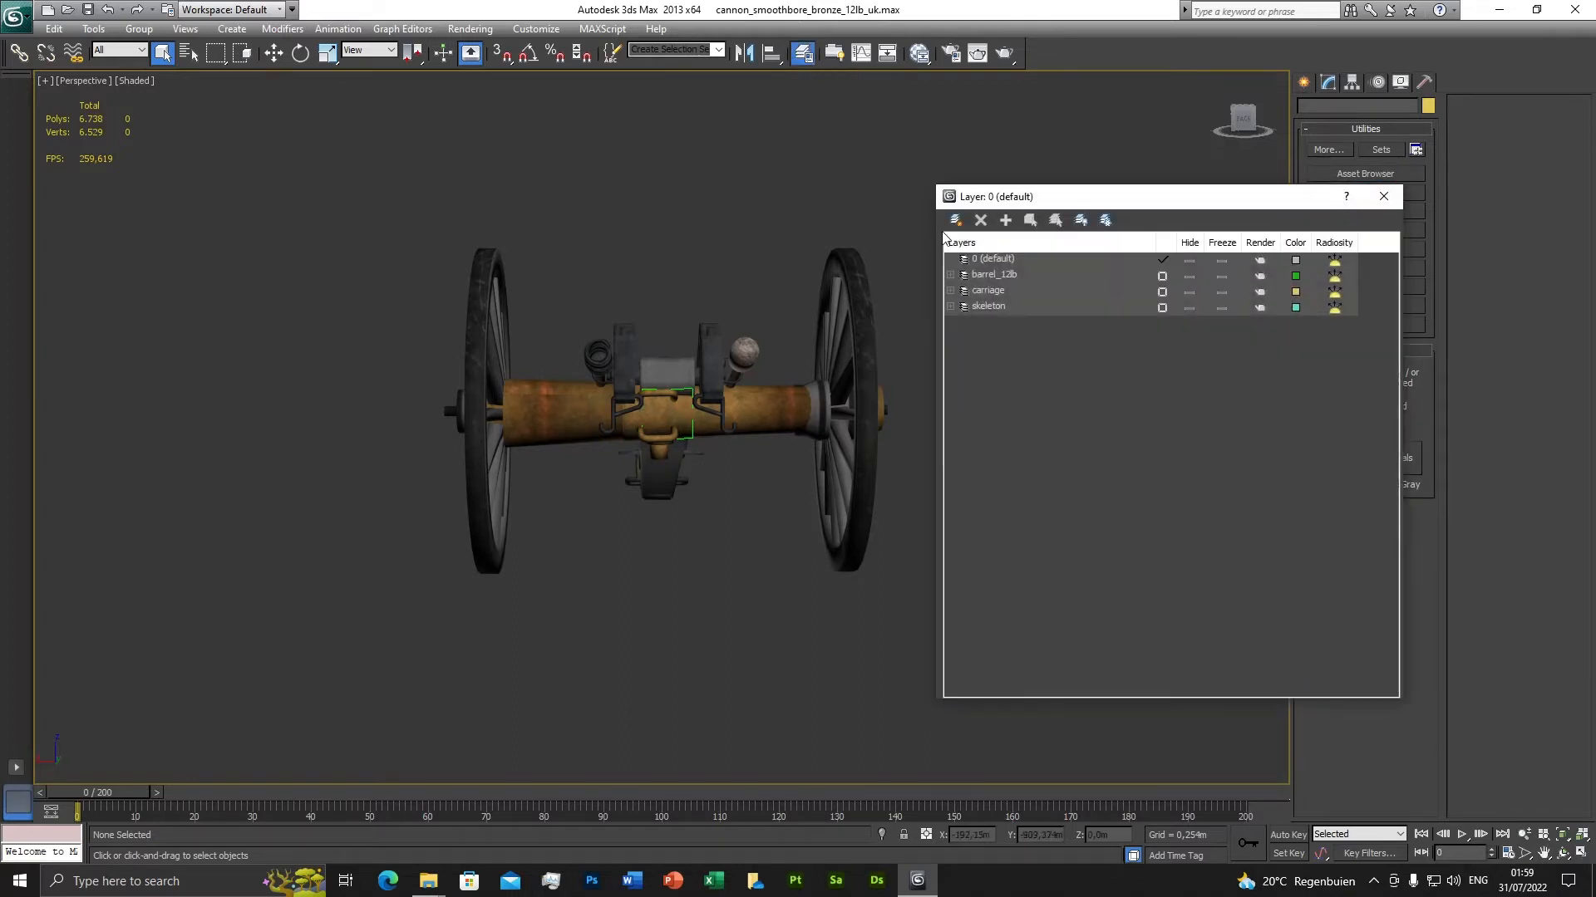
click(951, 308)
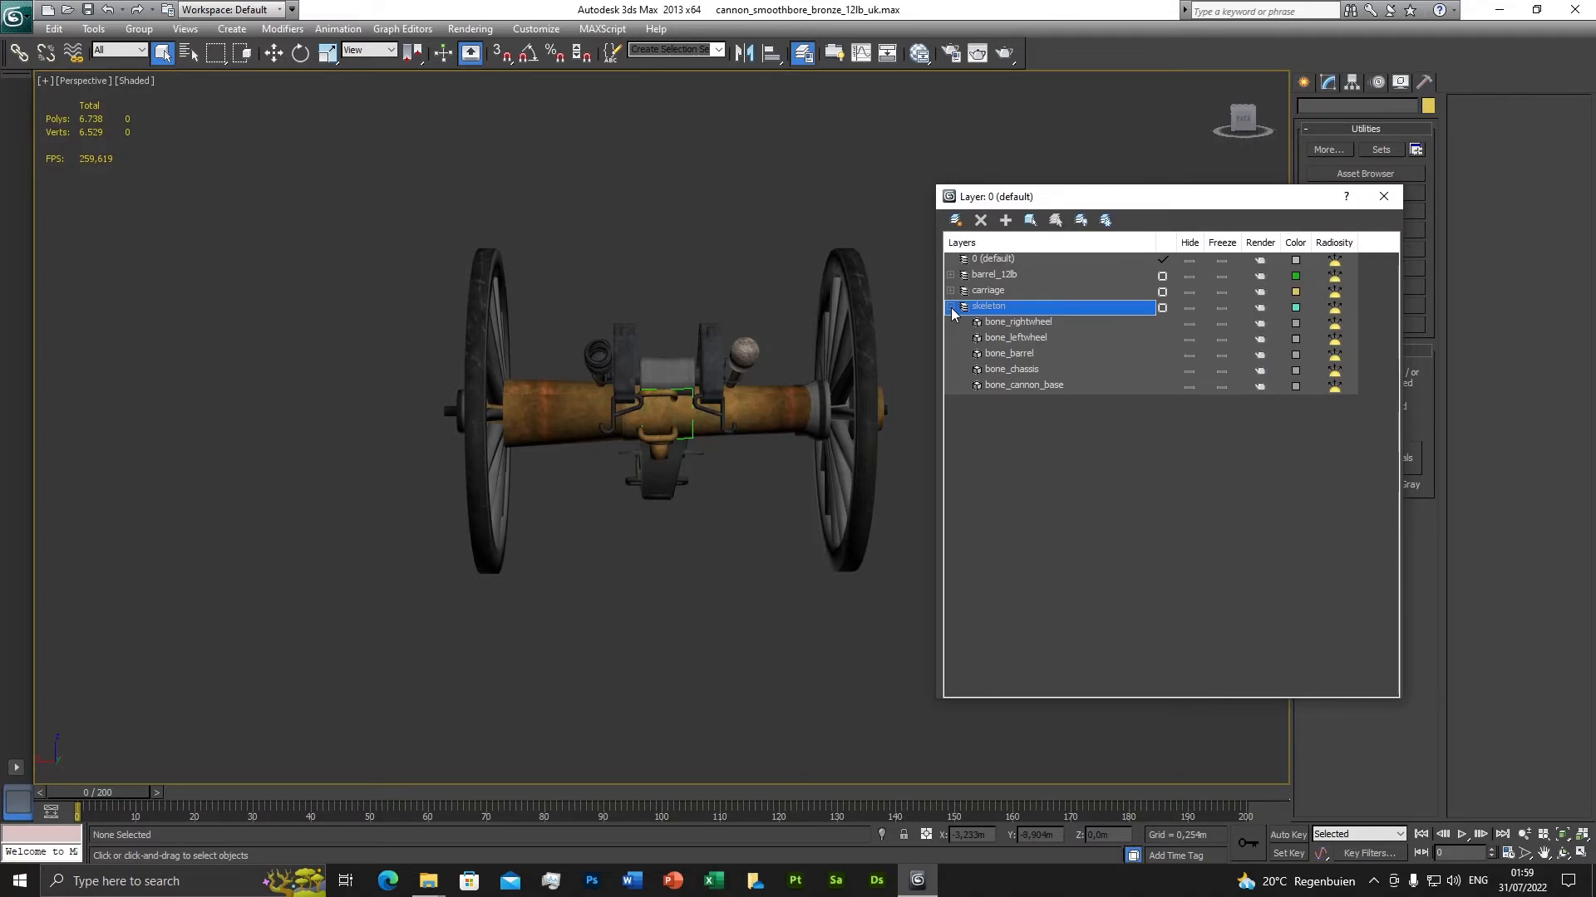
click(1024, 326)
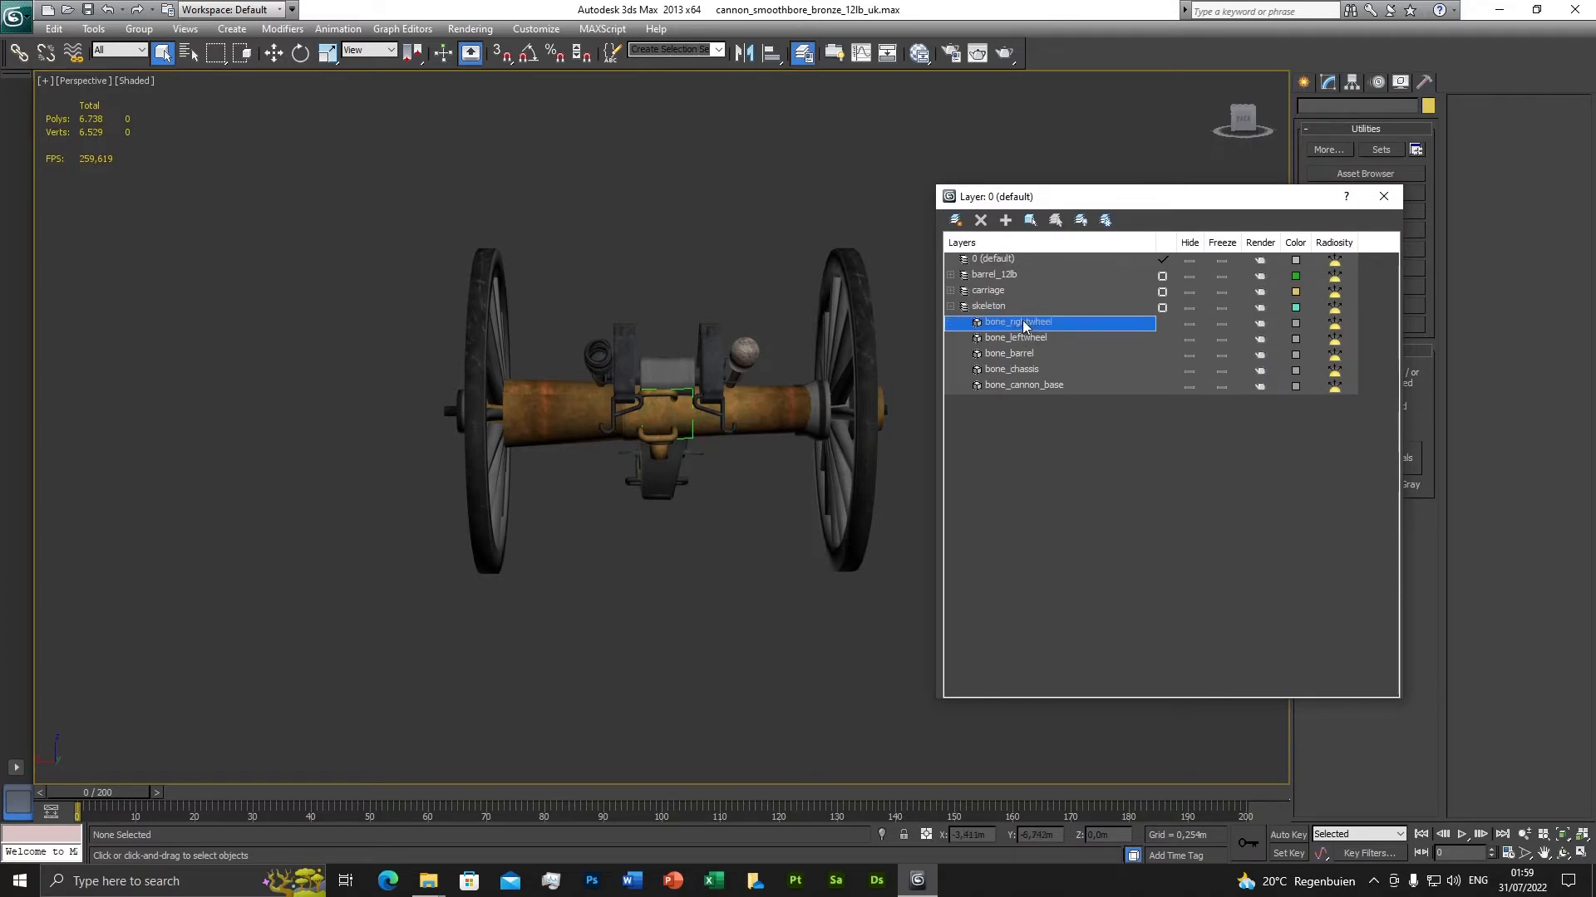
right_click(1024, 327)
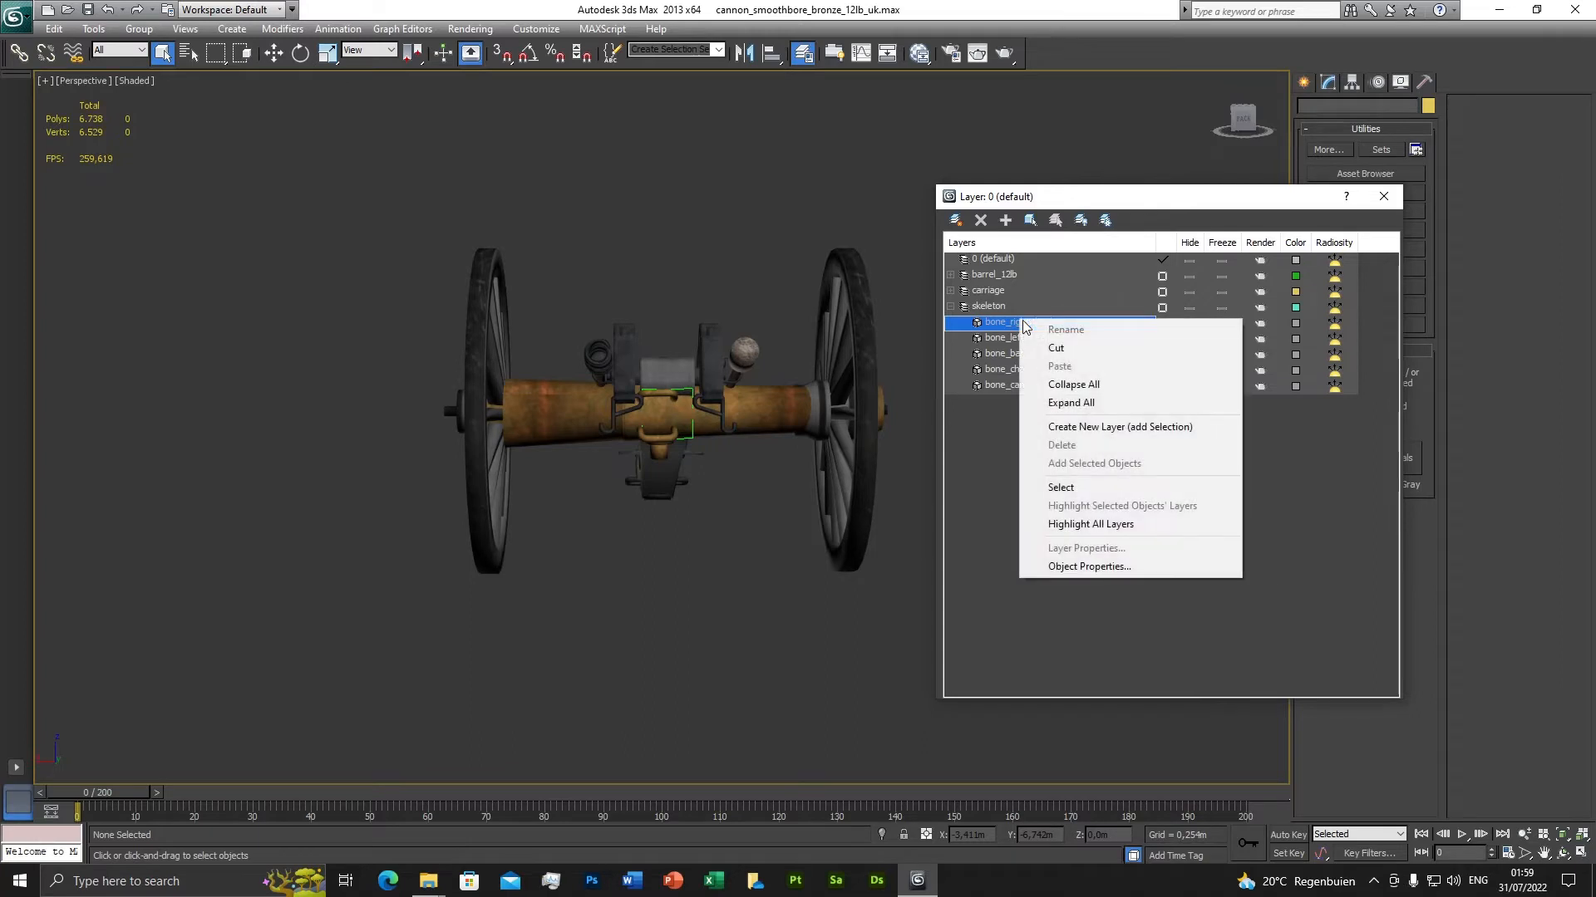
click(1062, 489)
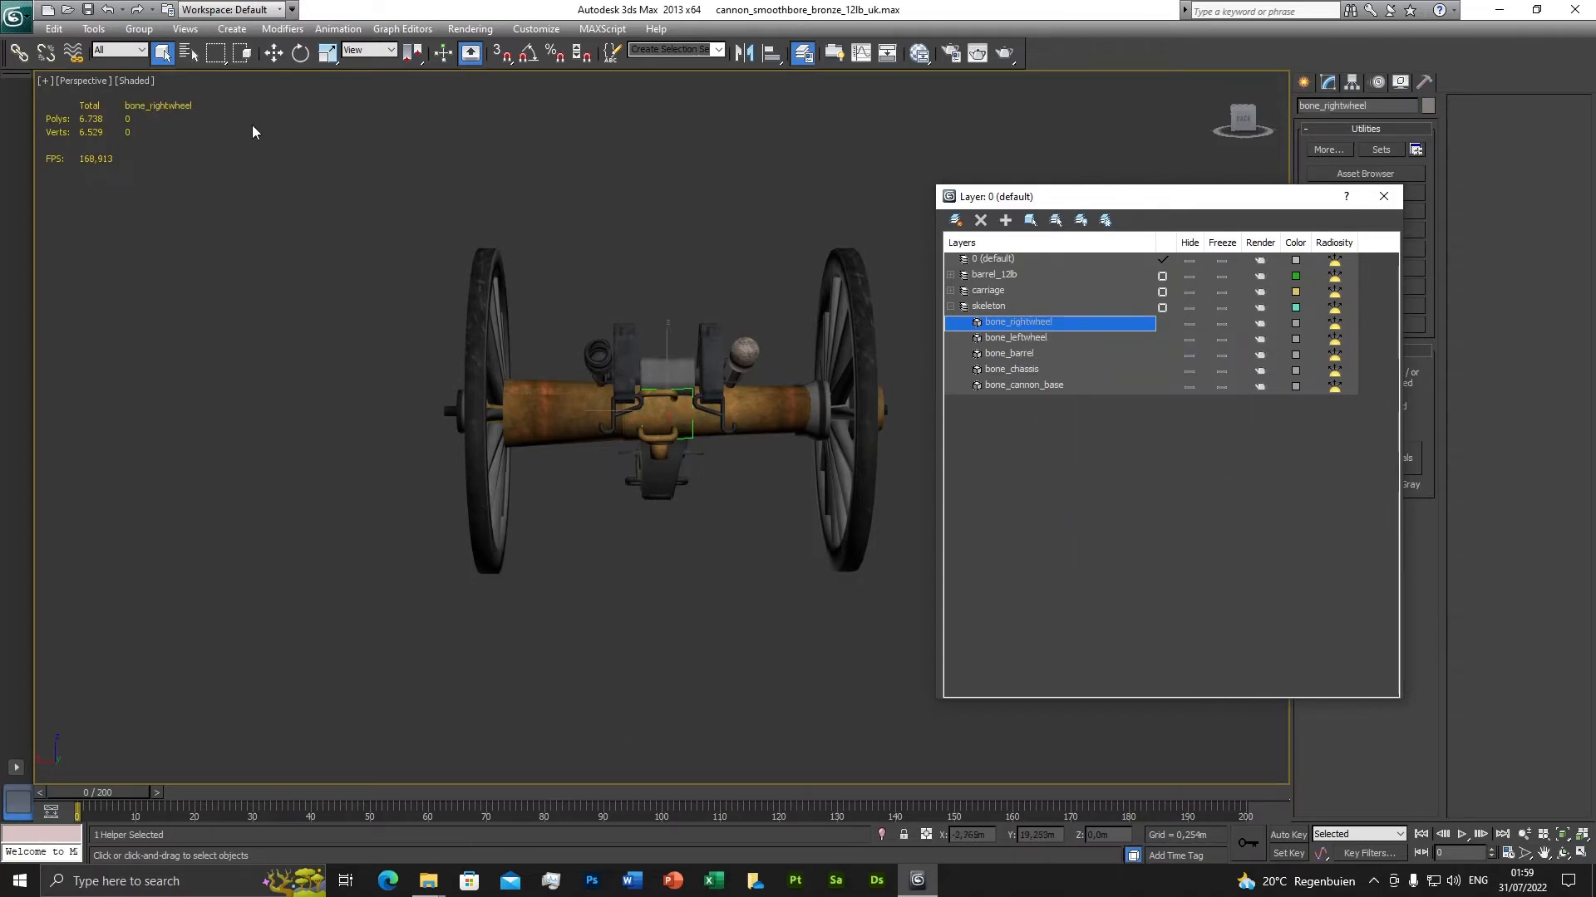
click(272, 54)
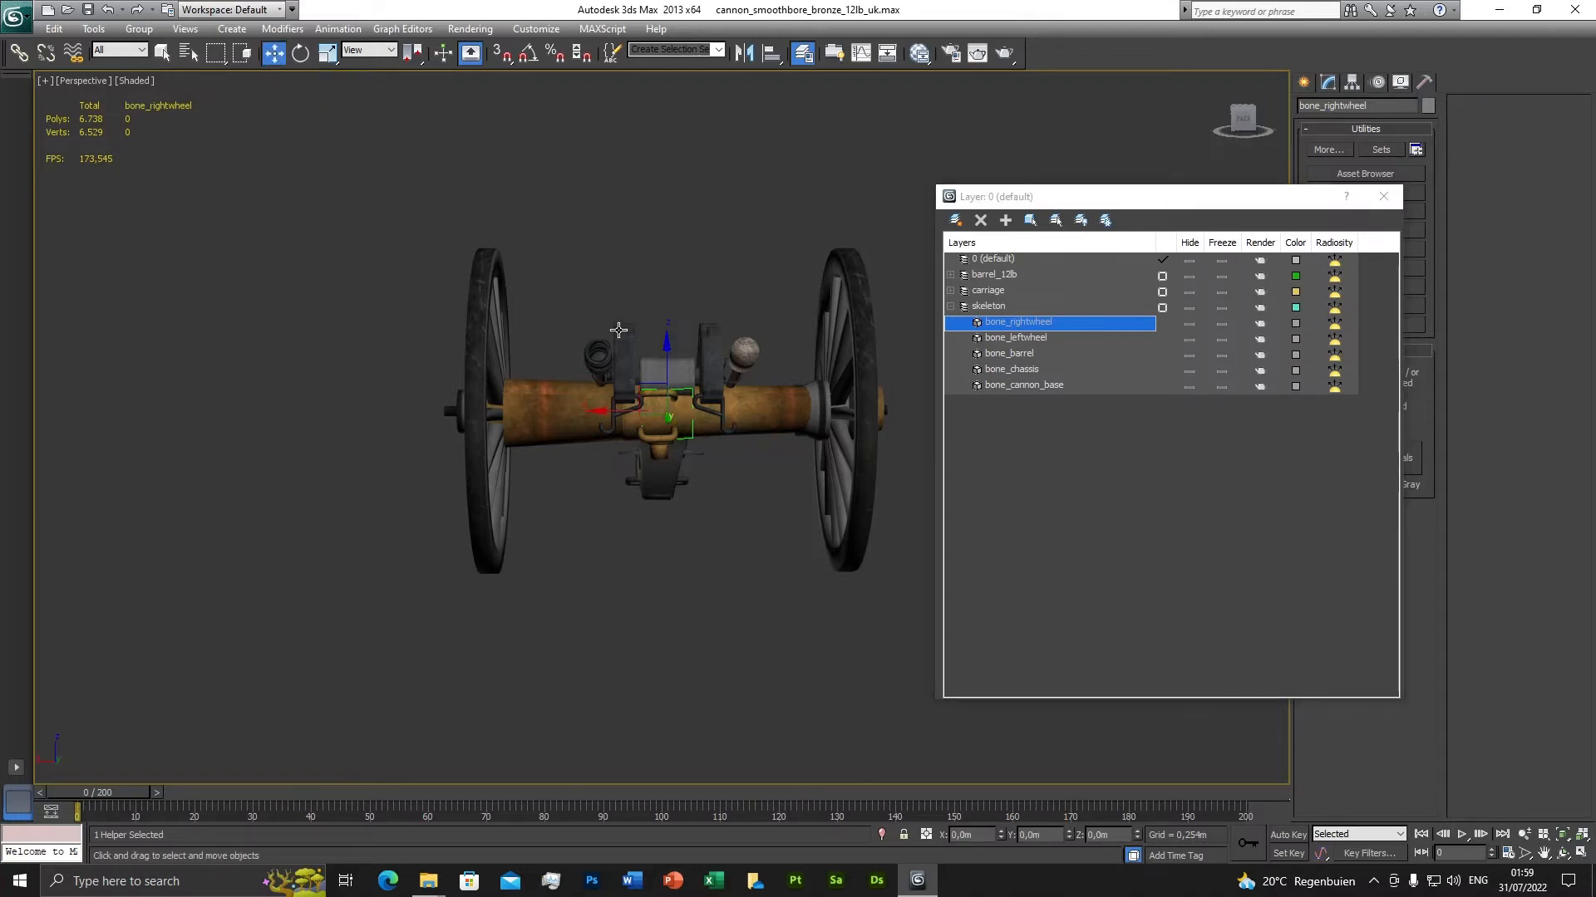
drag(666, 358, 668, 121)
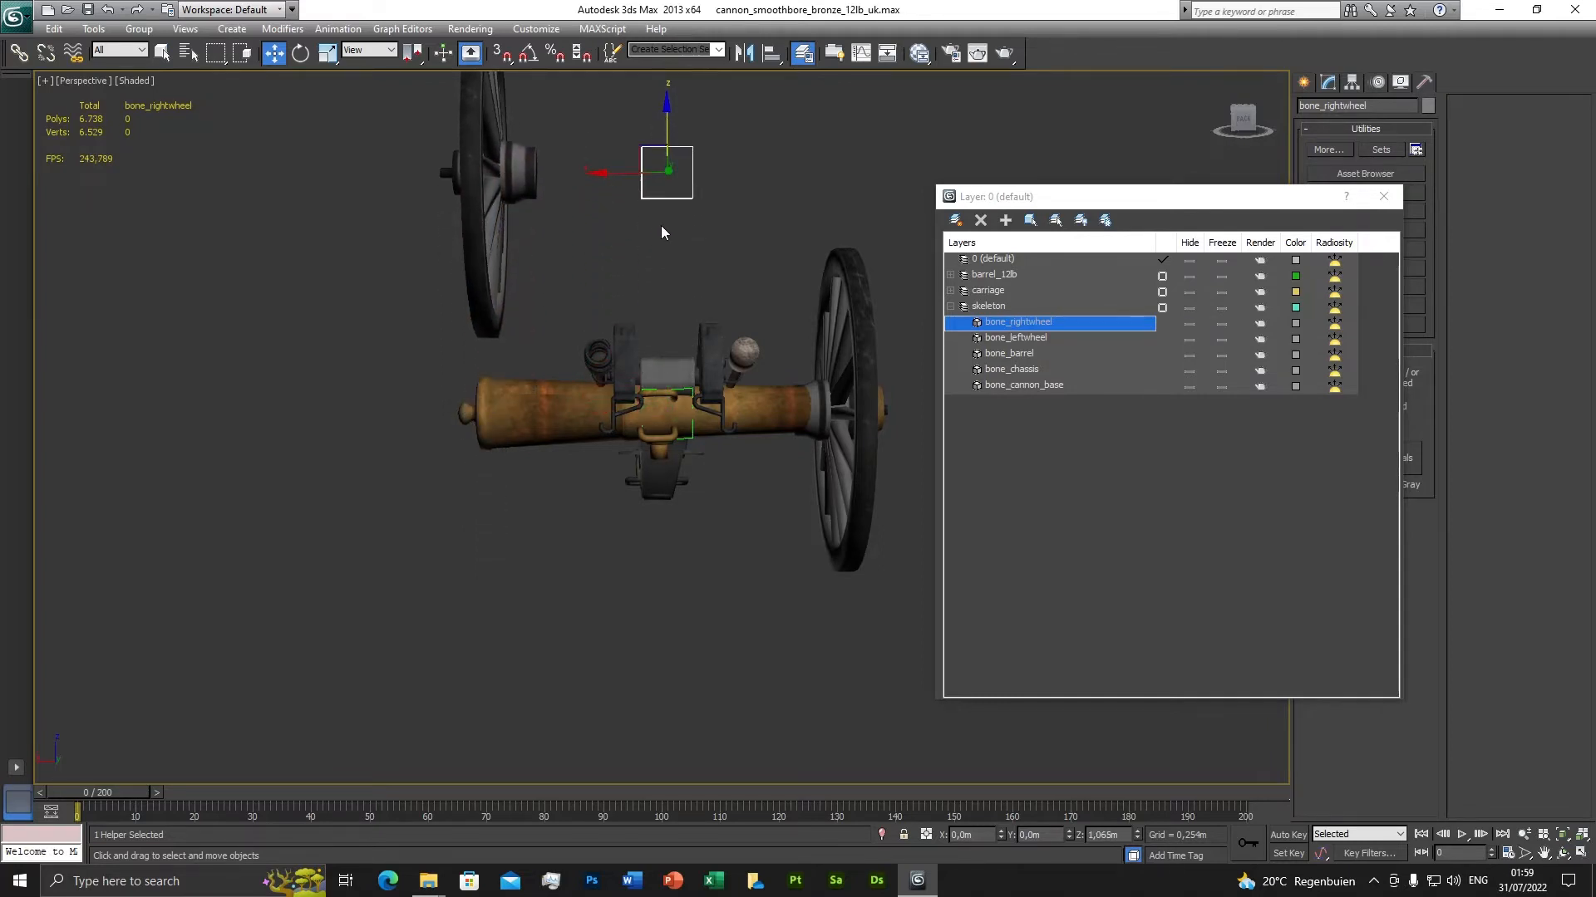
click(108, 10)
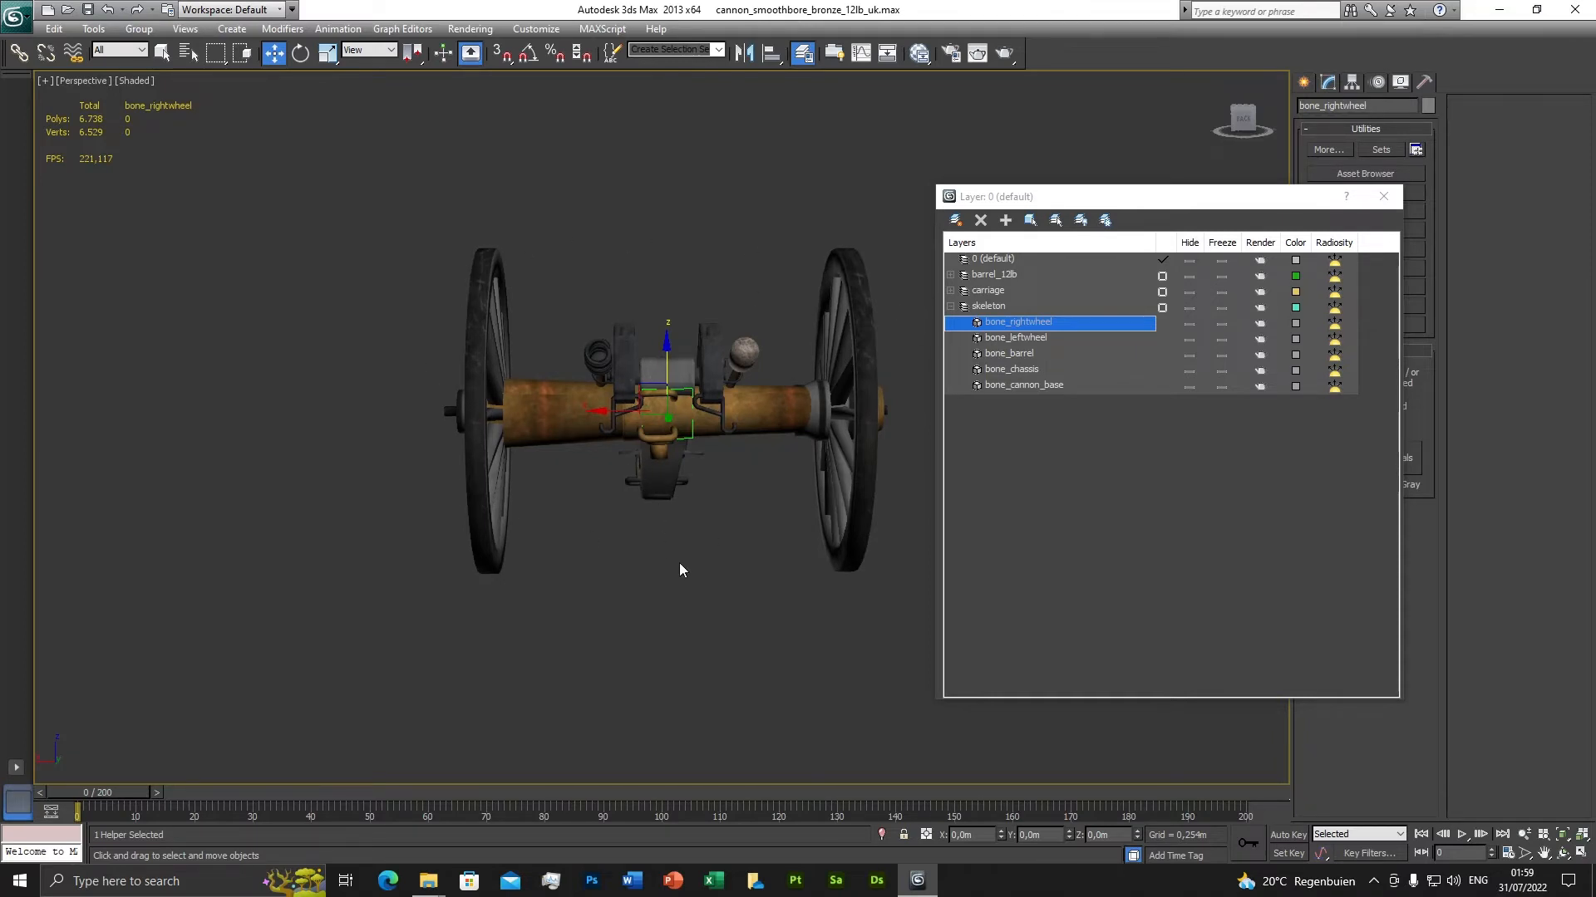
Select bone_leftwheel in the skeleton layer, raise it about 0.96 m to test its wheel link, and undo the move.
click(1022, 339)
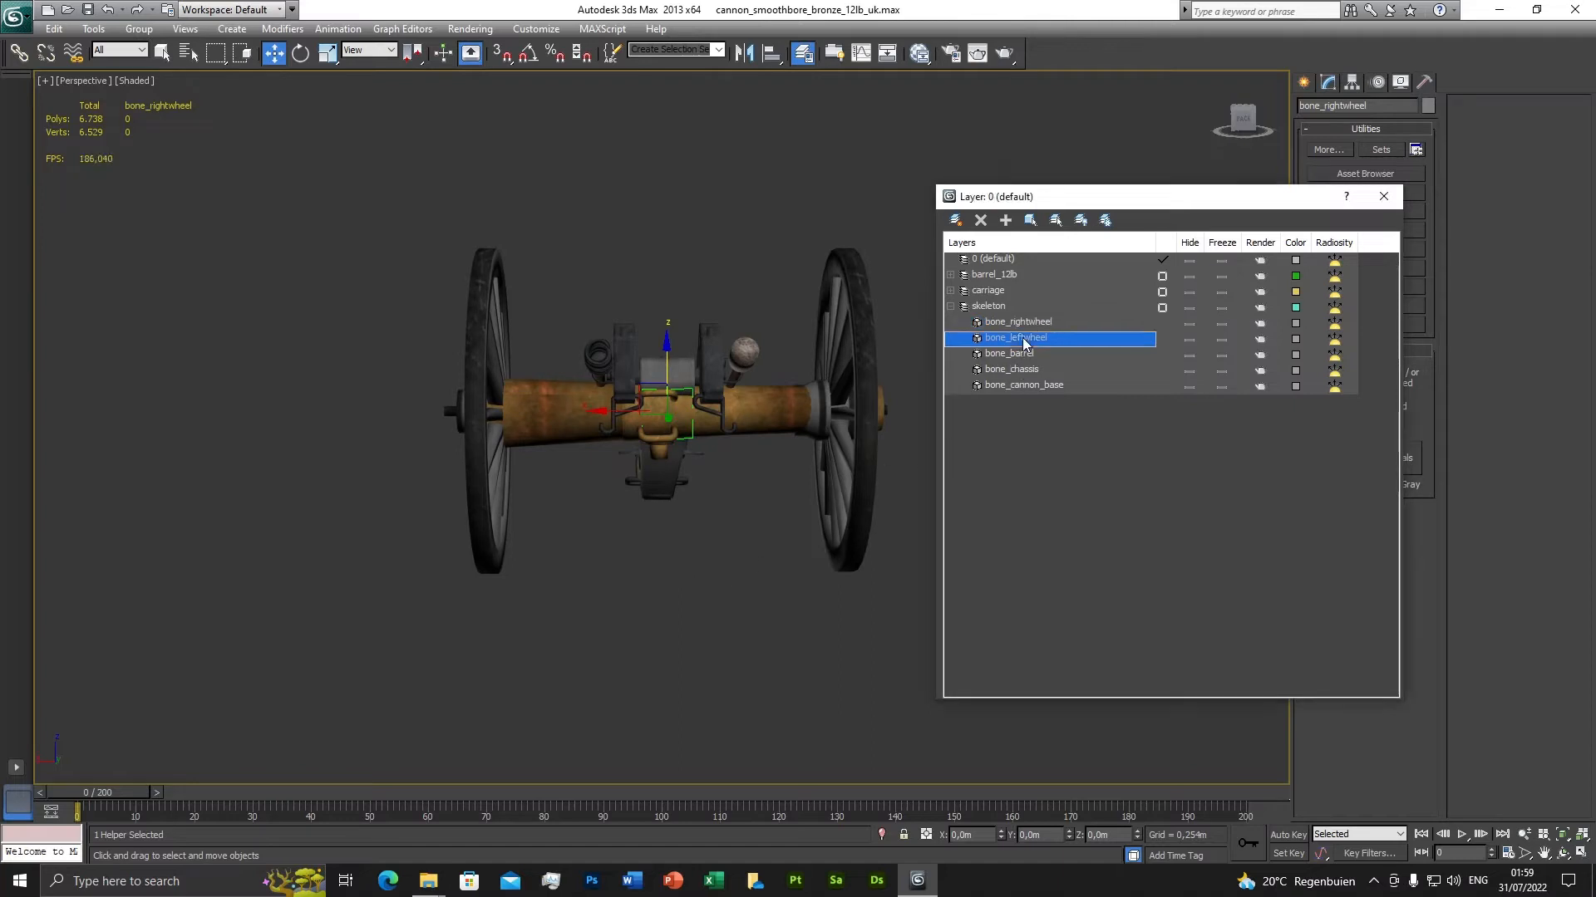
right_click(1017, 340)
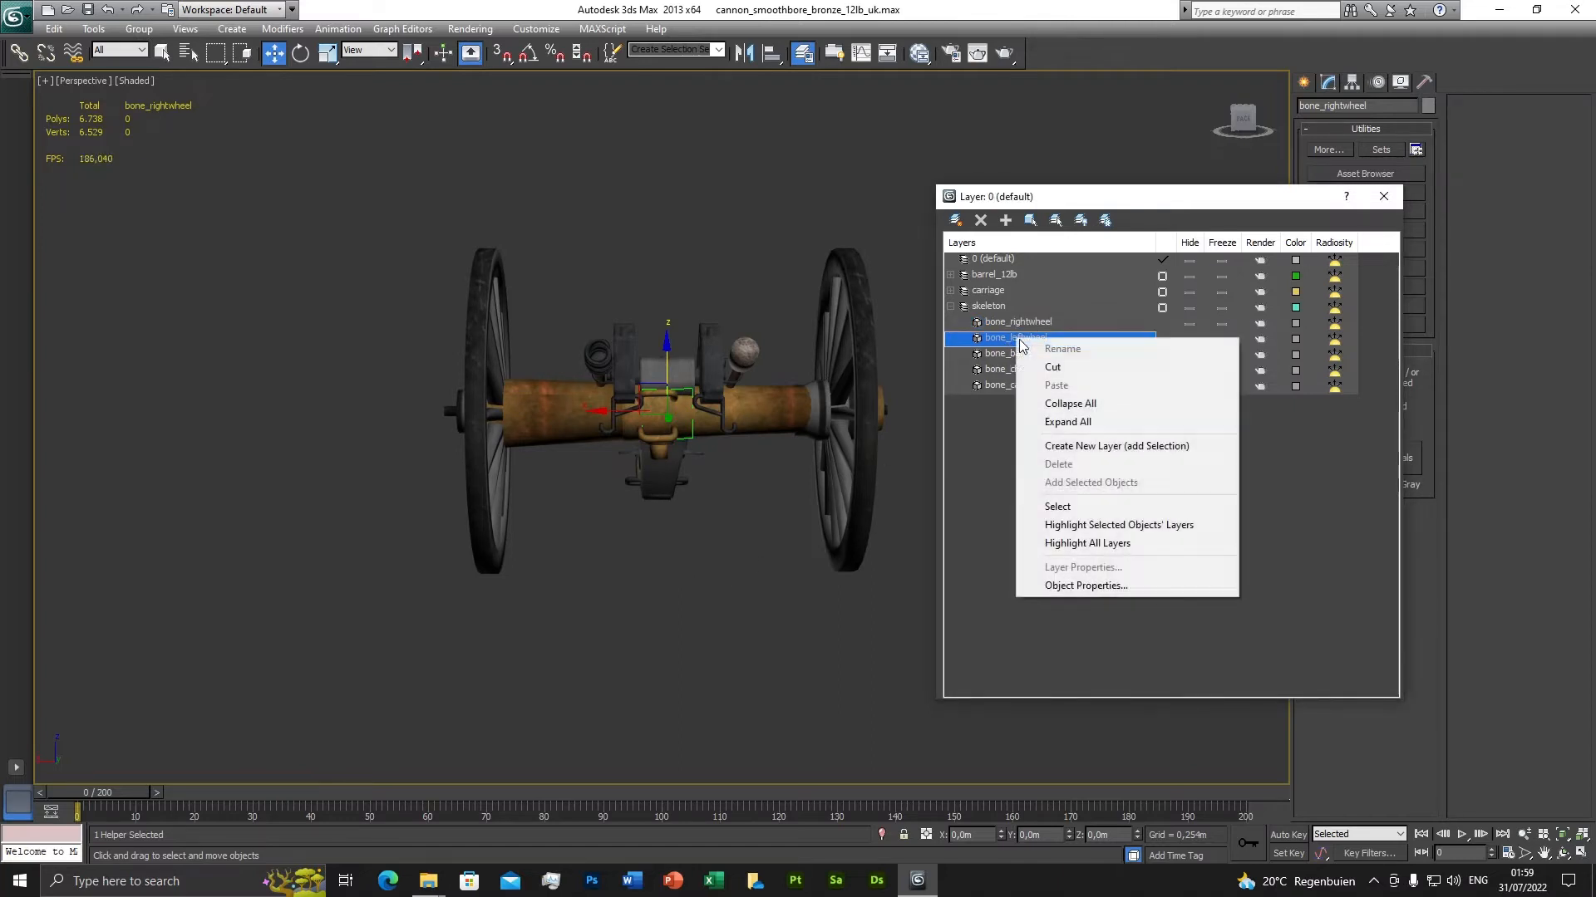
click(1070, 507)
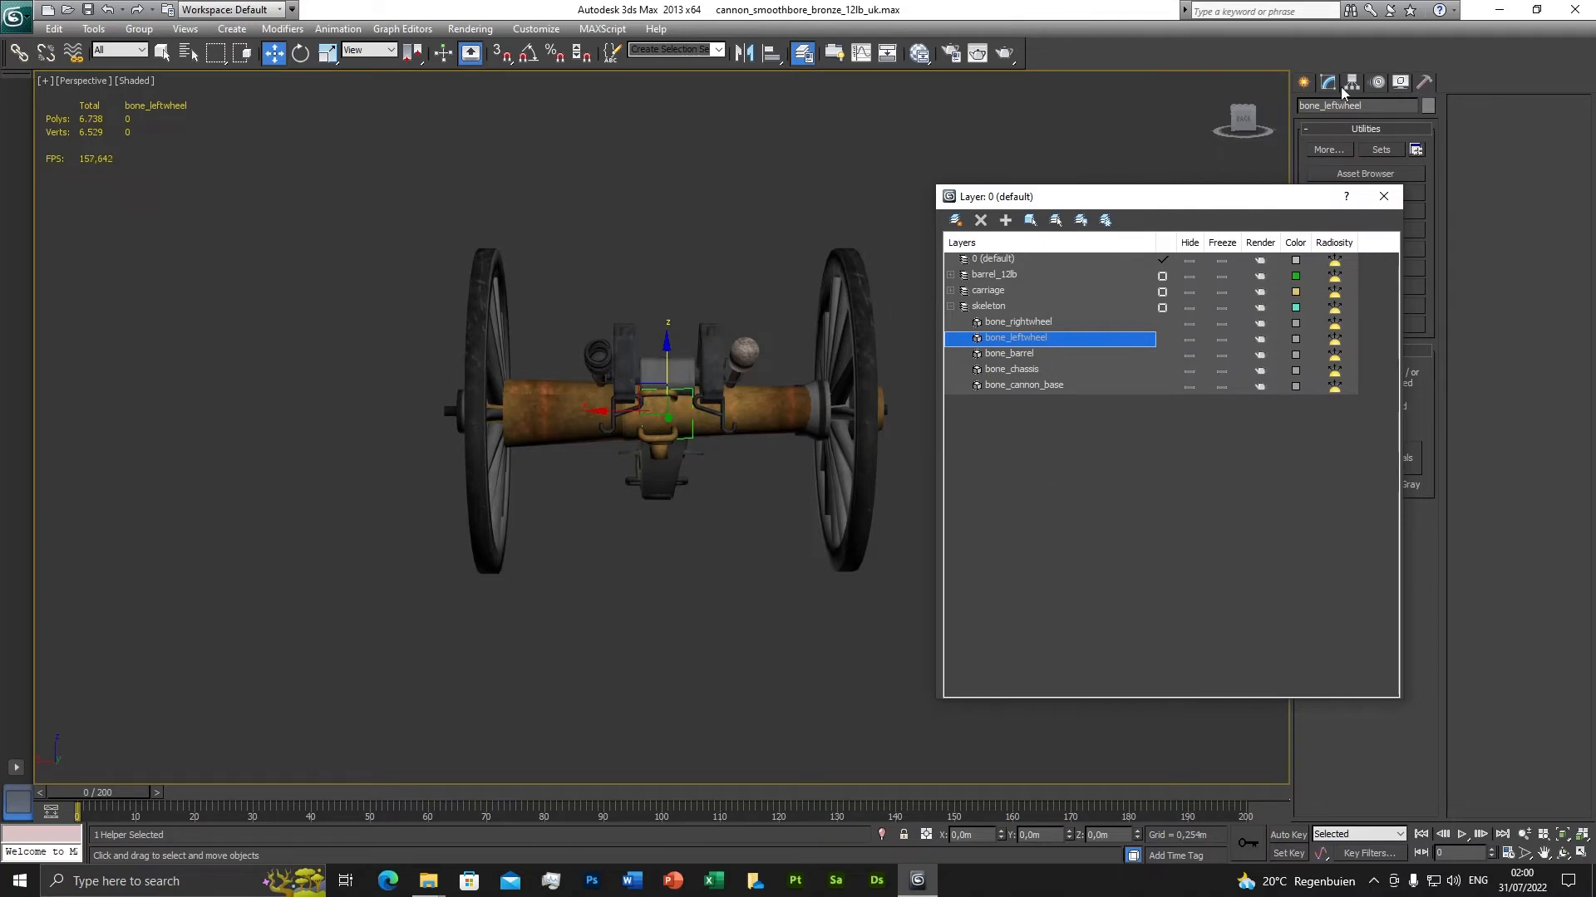
click(665, 345)
drag(665, 345, 665, 274)
drag(667, 152, 666, 131)
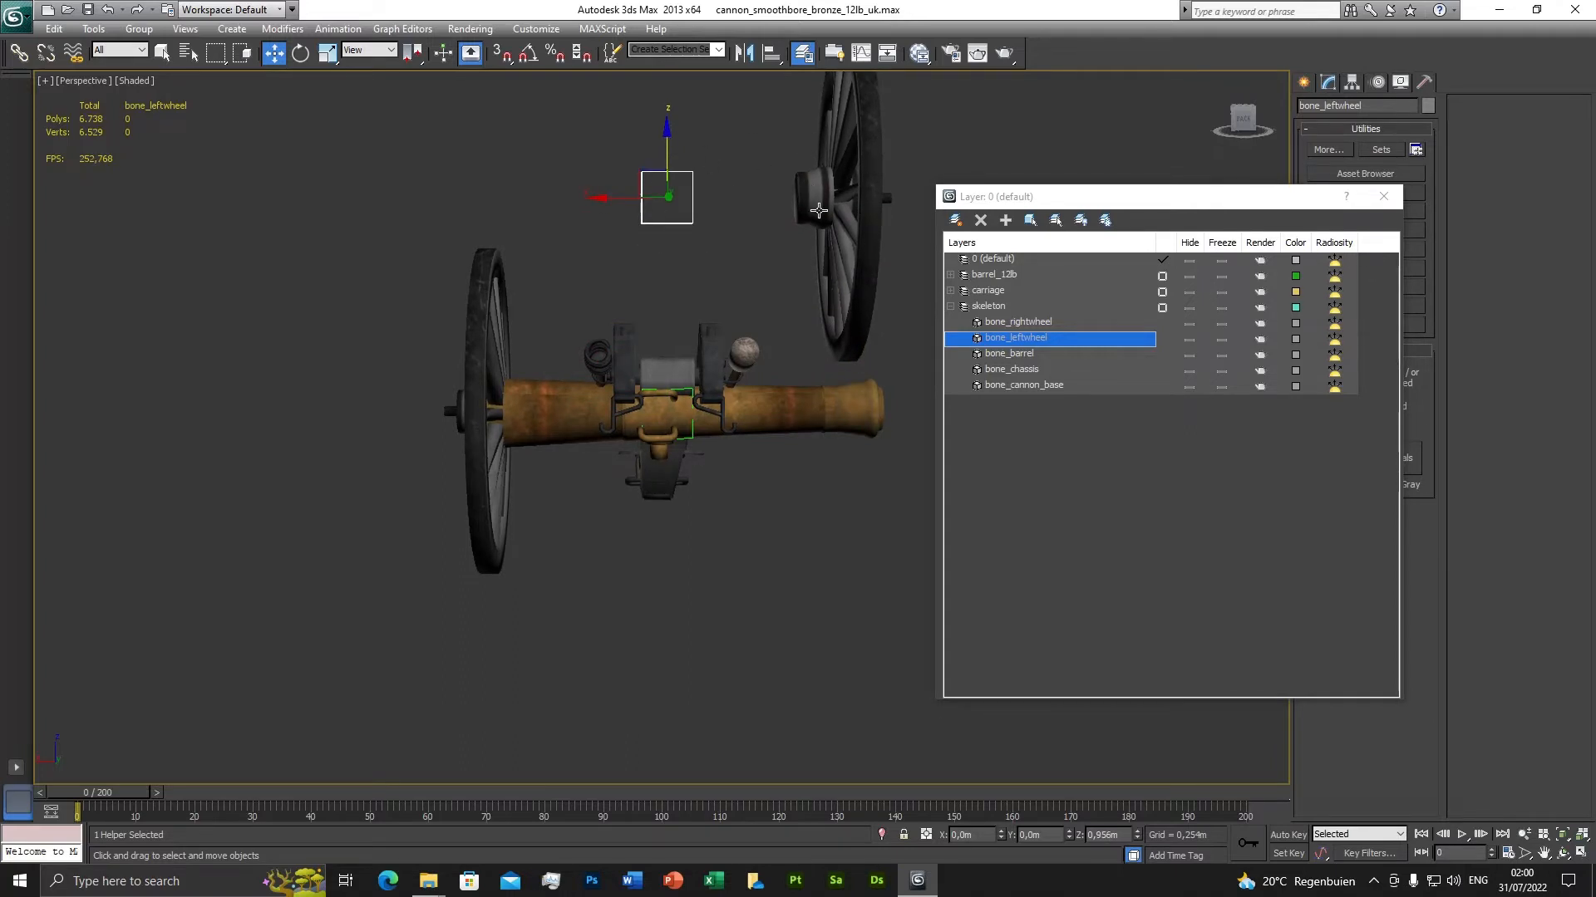
key(ctrl+z)
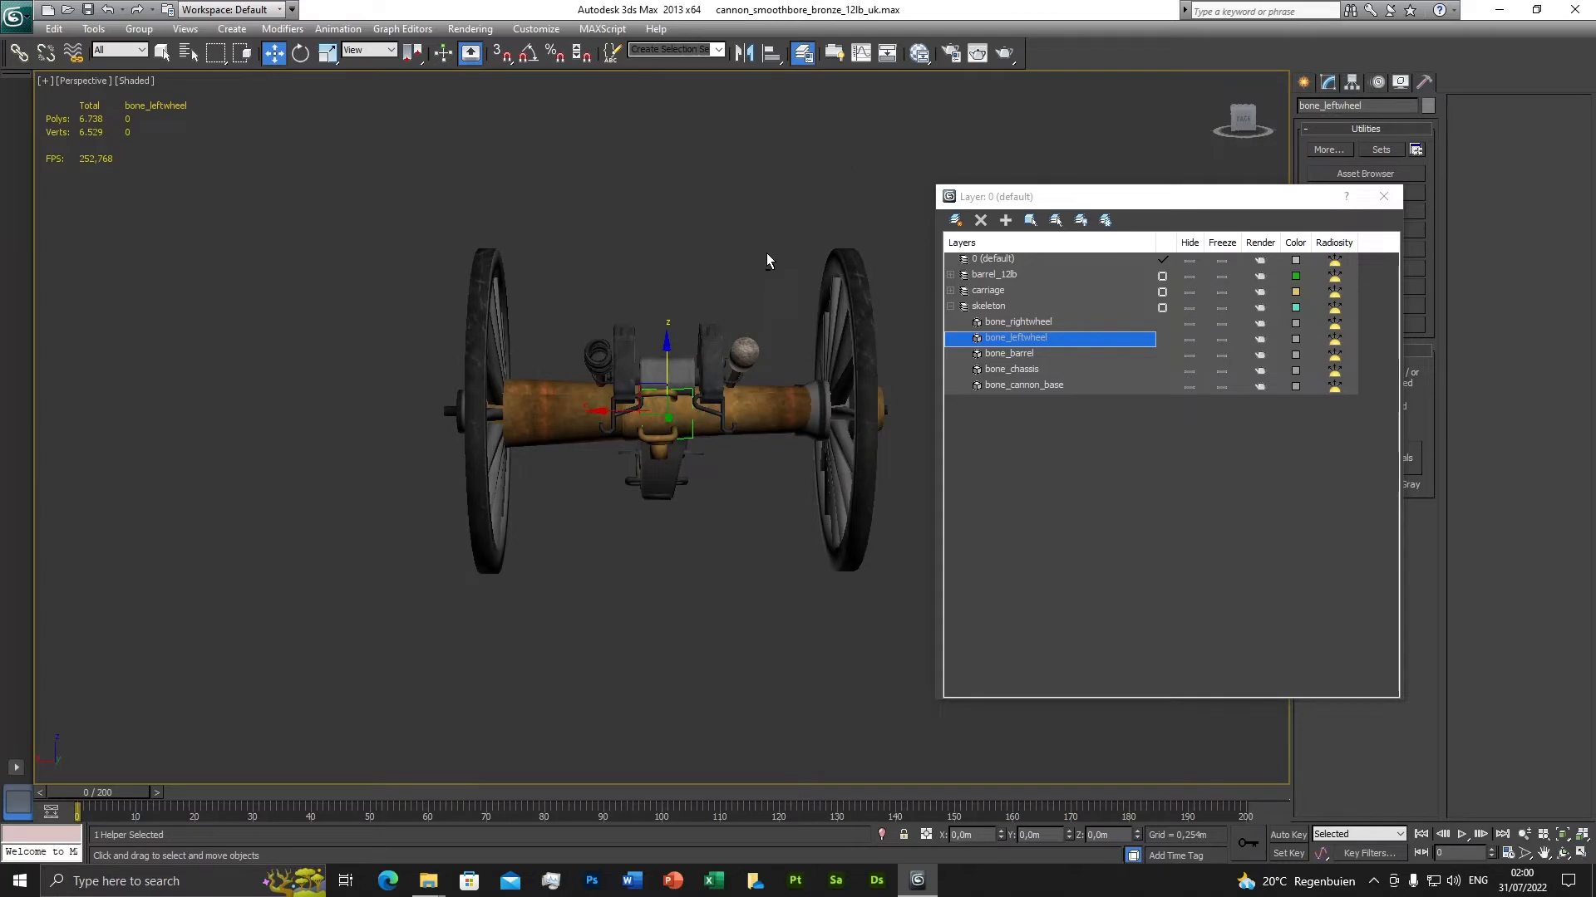
Select bone_barrel in the skeleton layer, raise it about 0.99 m to test the barrel link, and undo the move.
click(1021, 355)
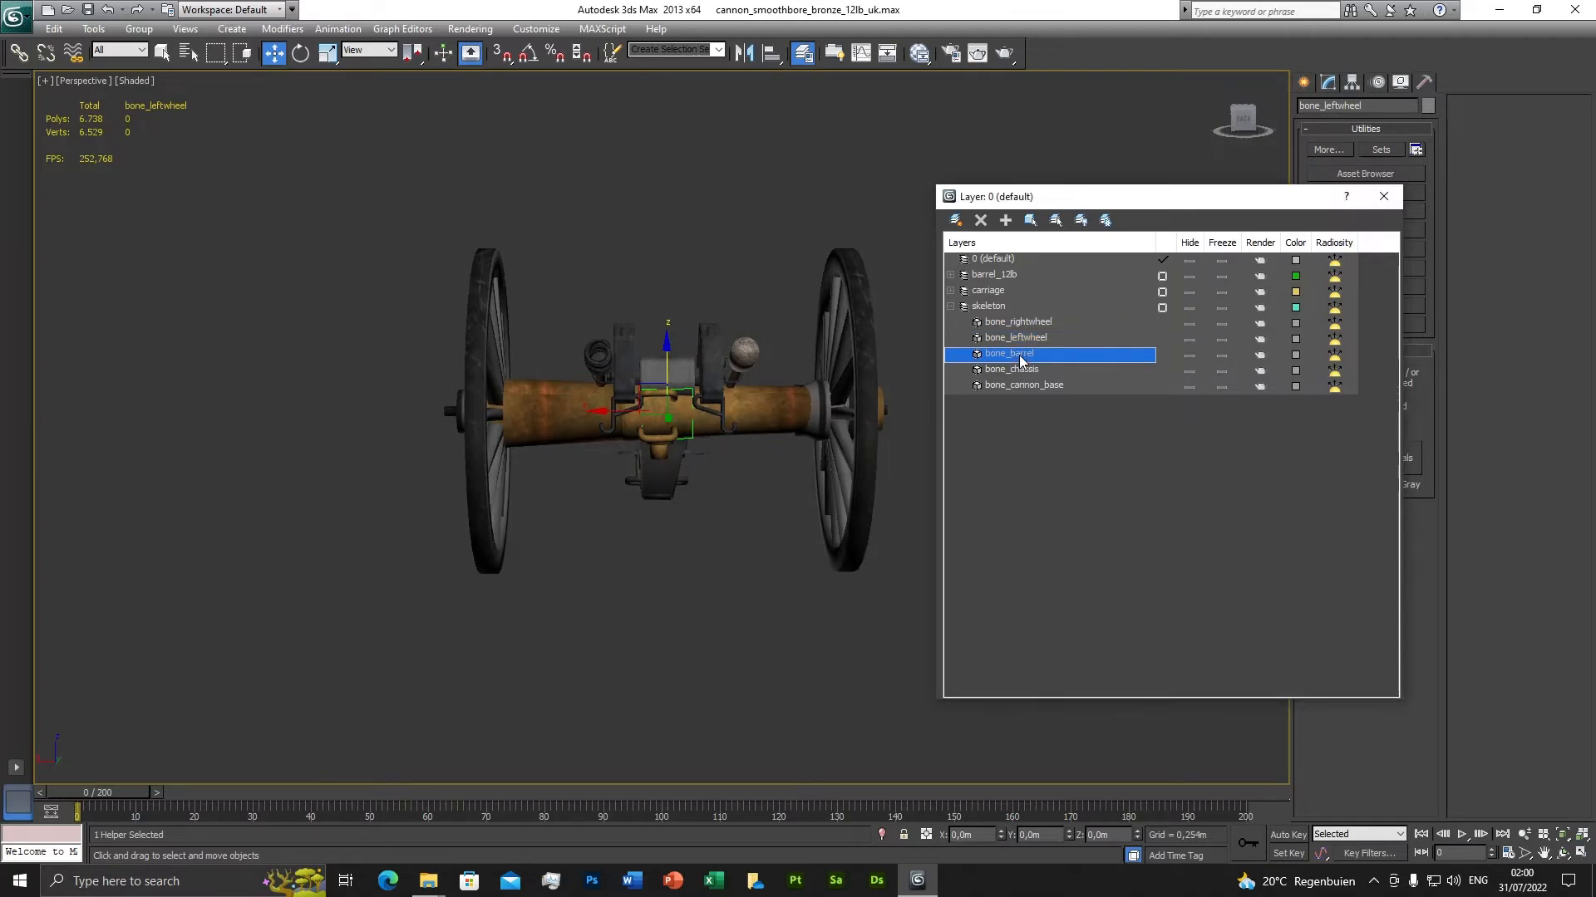
right_click(1020, 360)
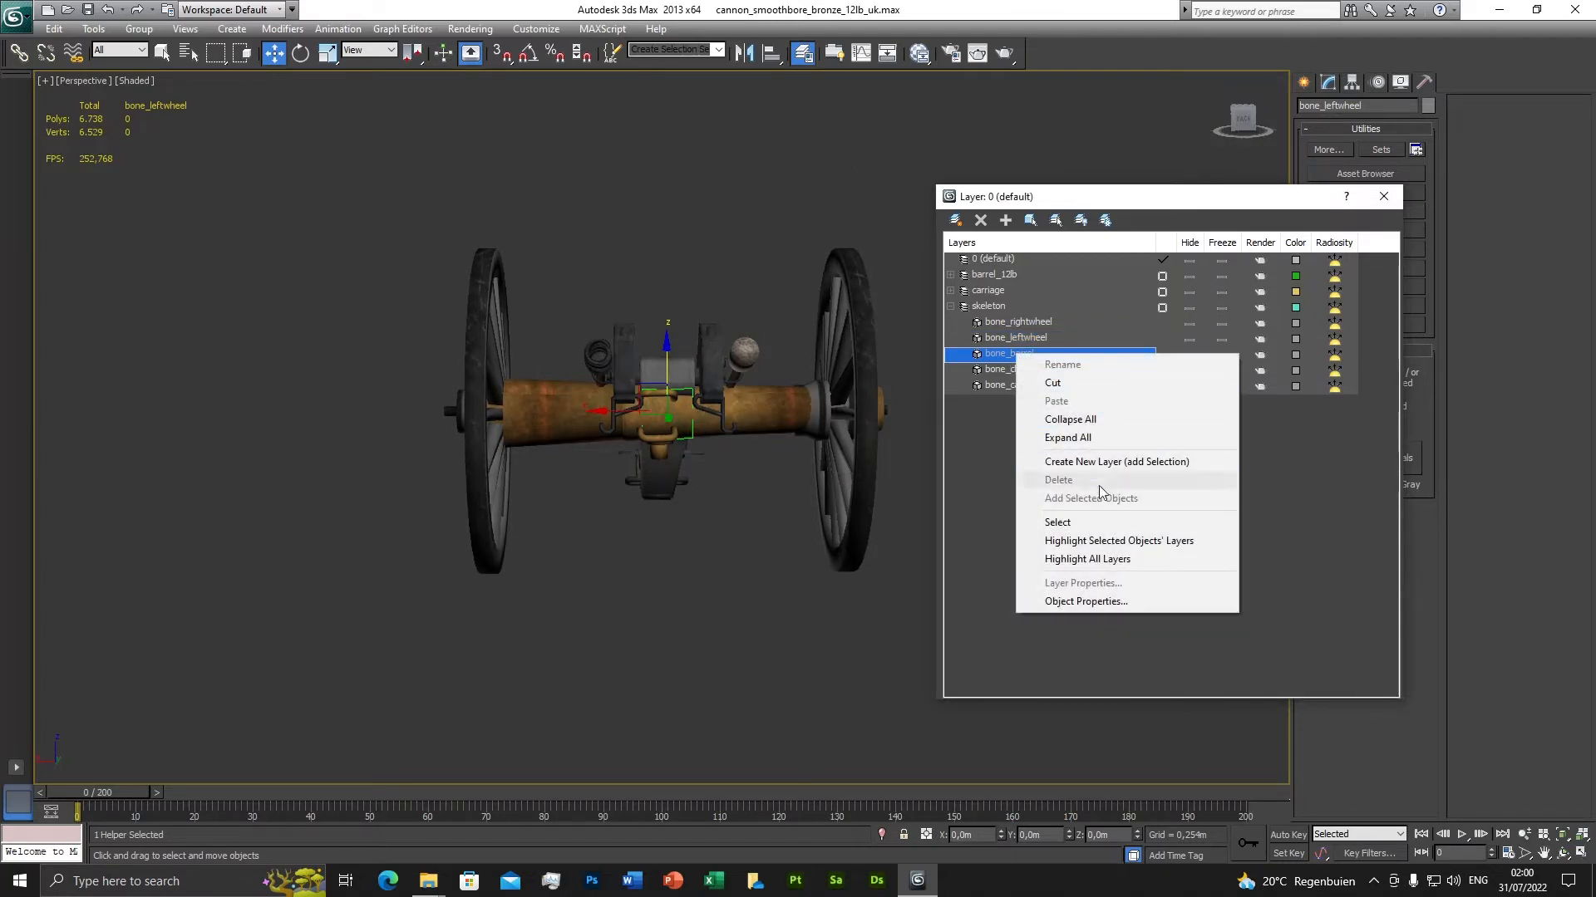
click(1079, 523)
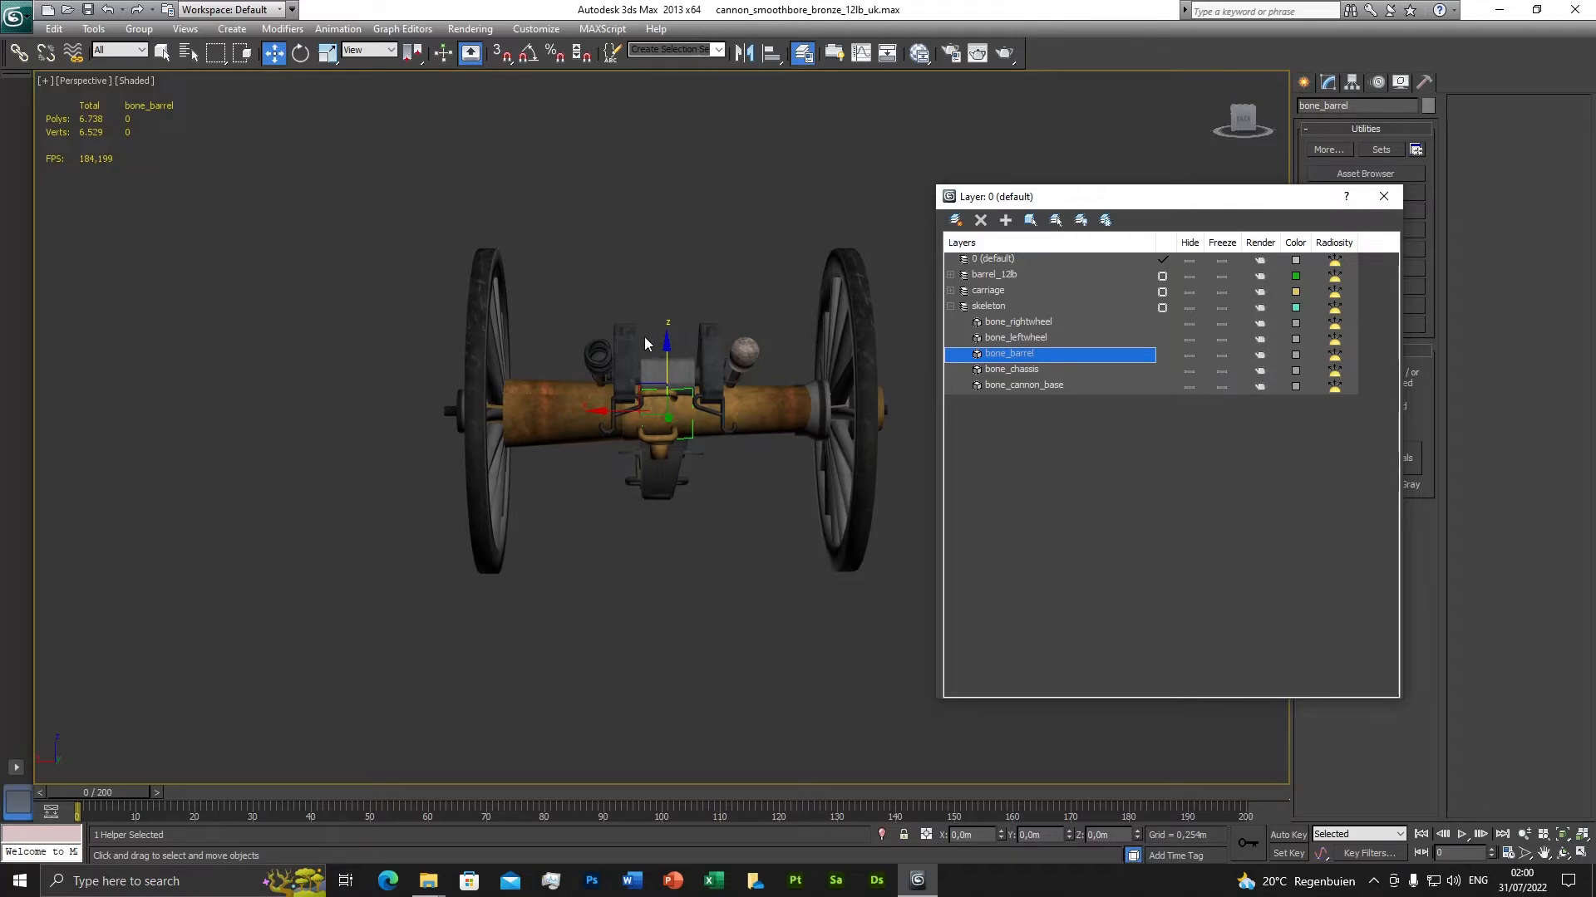
drag(666, 354, 667, 133)
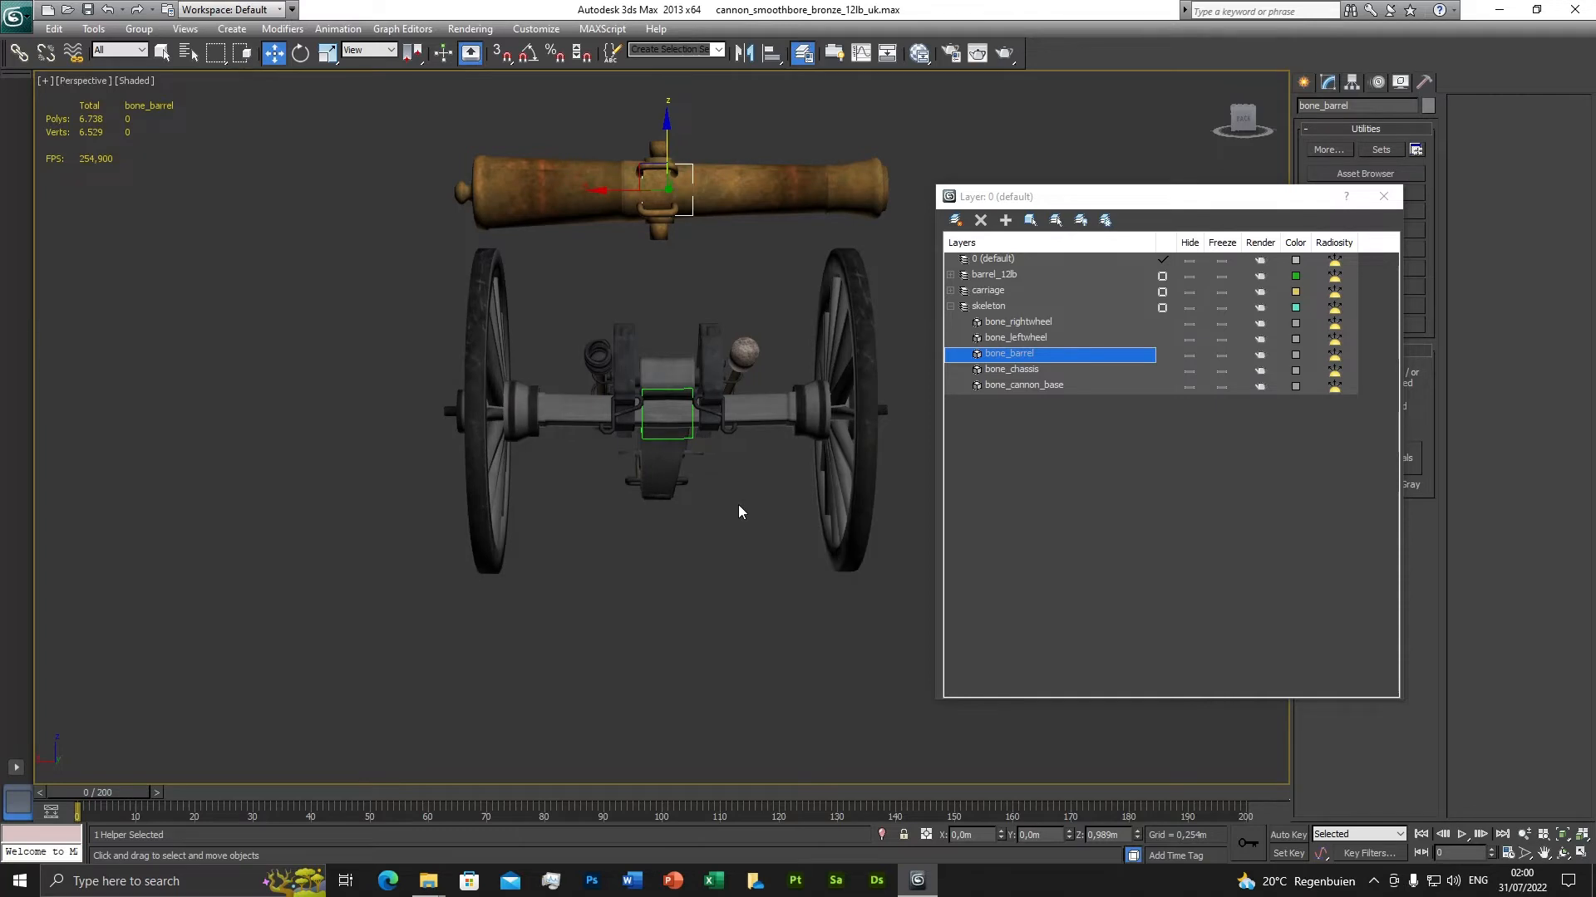
key(ctrl+z)
Select bone_chassis in the skeleton layer, raise it about 1.1 m to test the carriage and barrel links, and undo the move.
click(1007, 370)
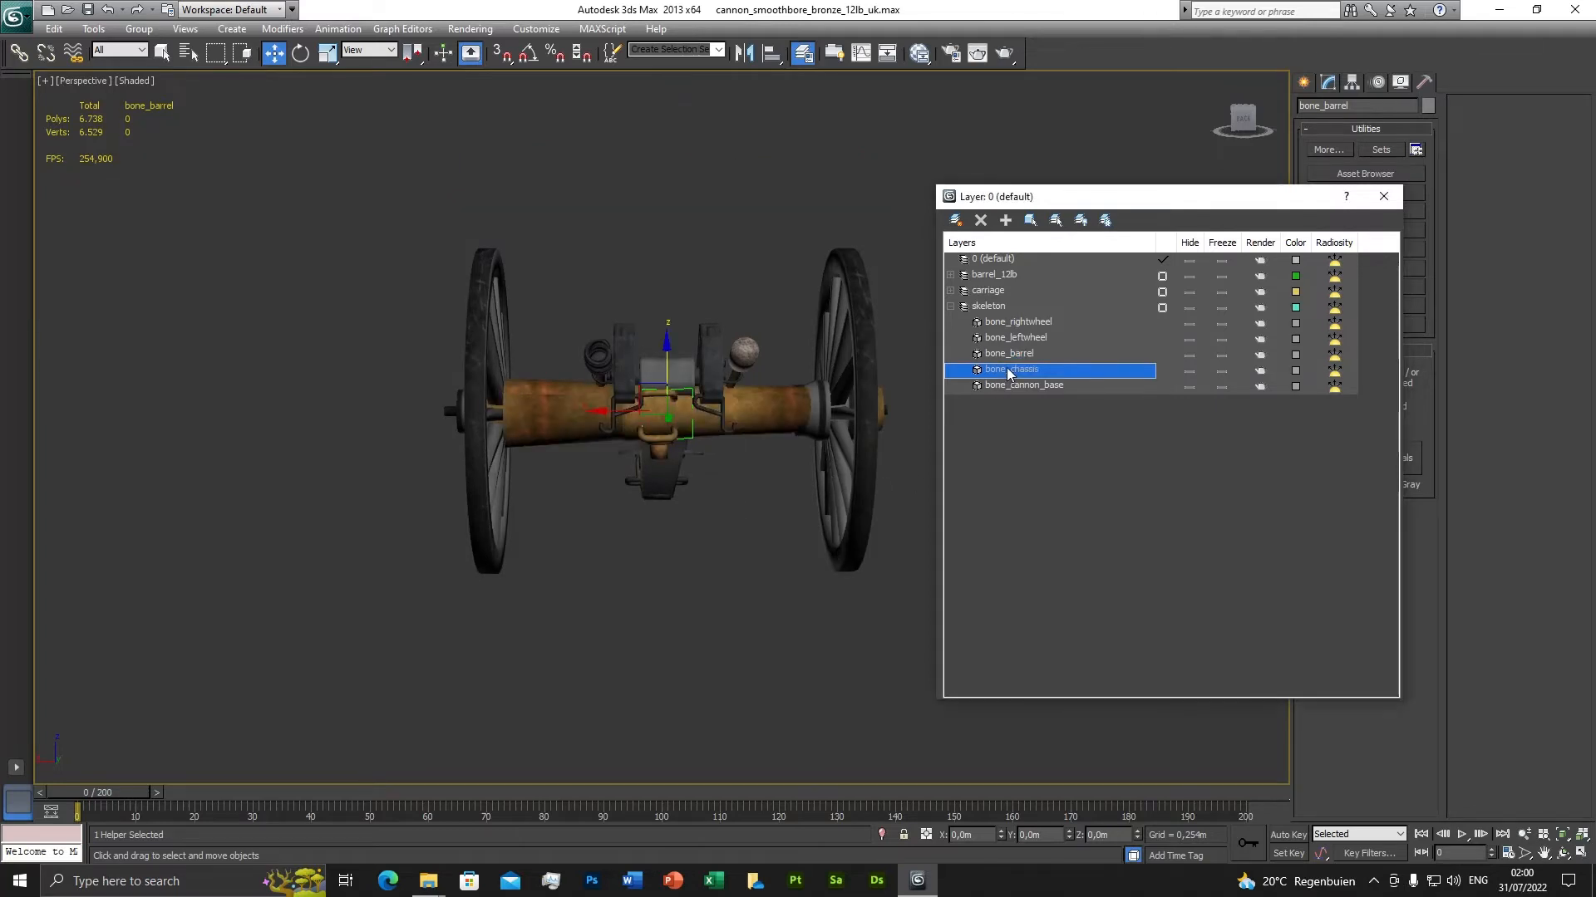
right_click(1007, 371)
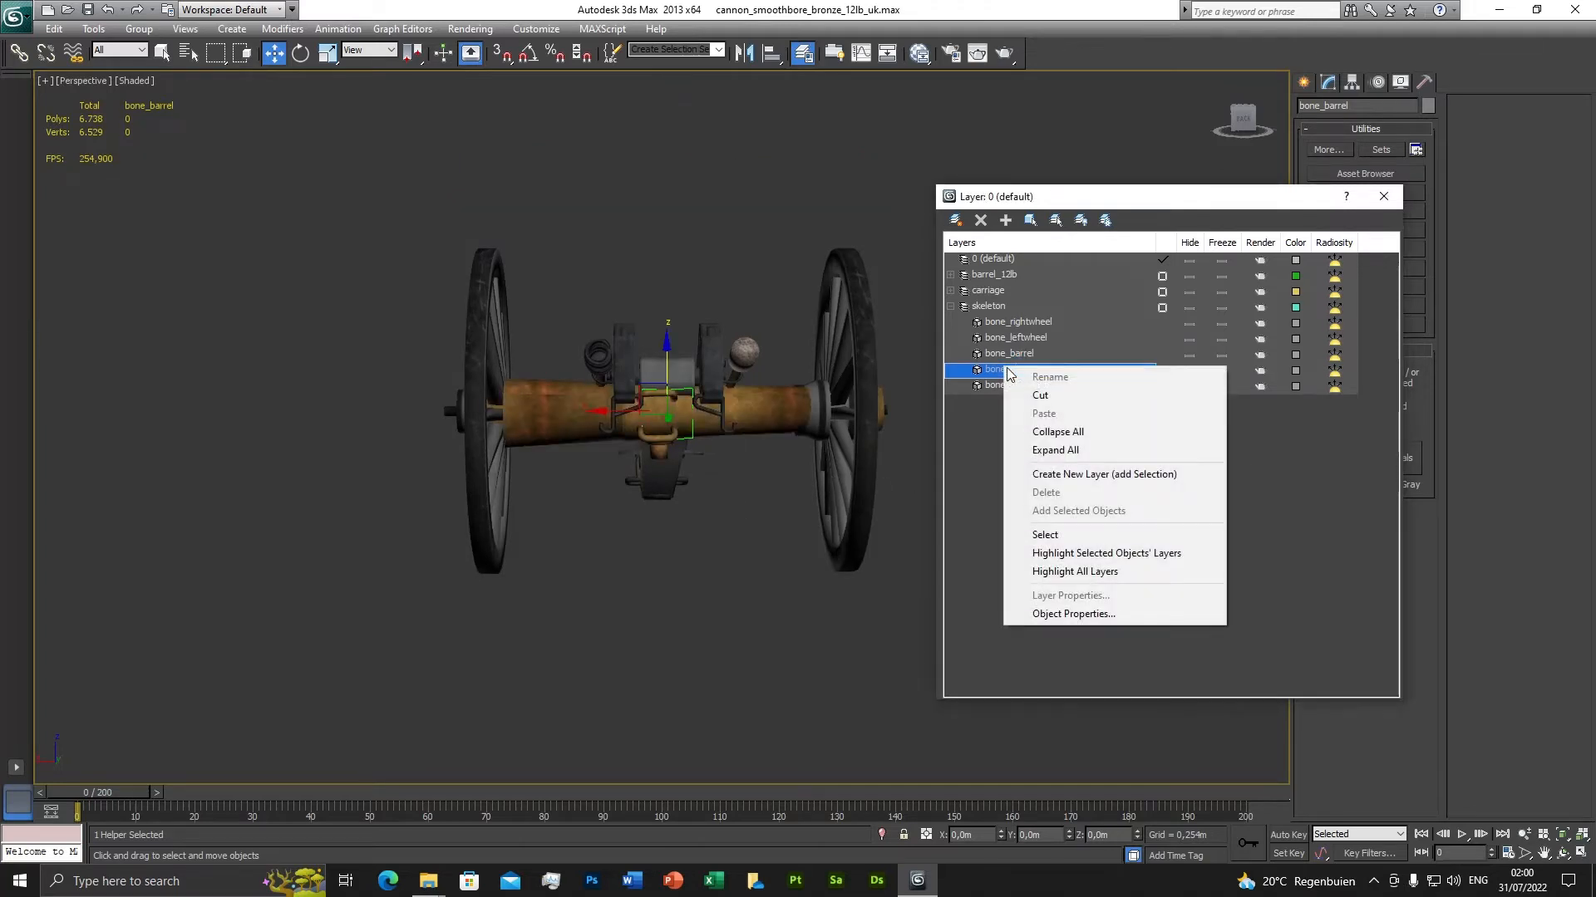
click(1044, 536)
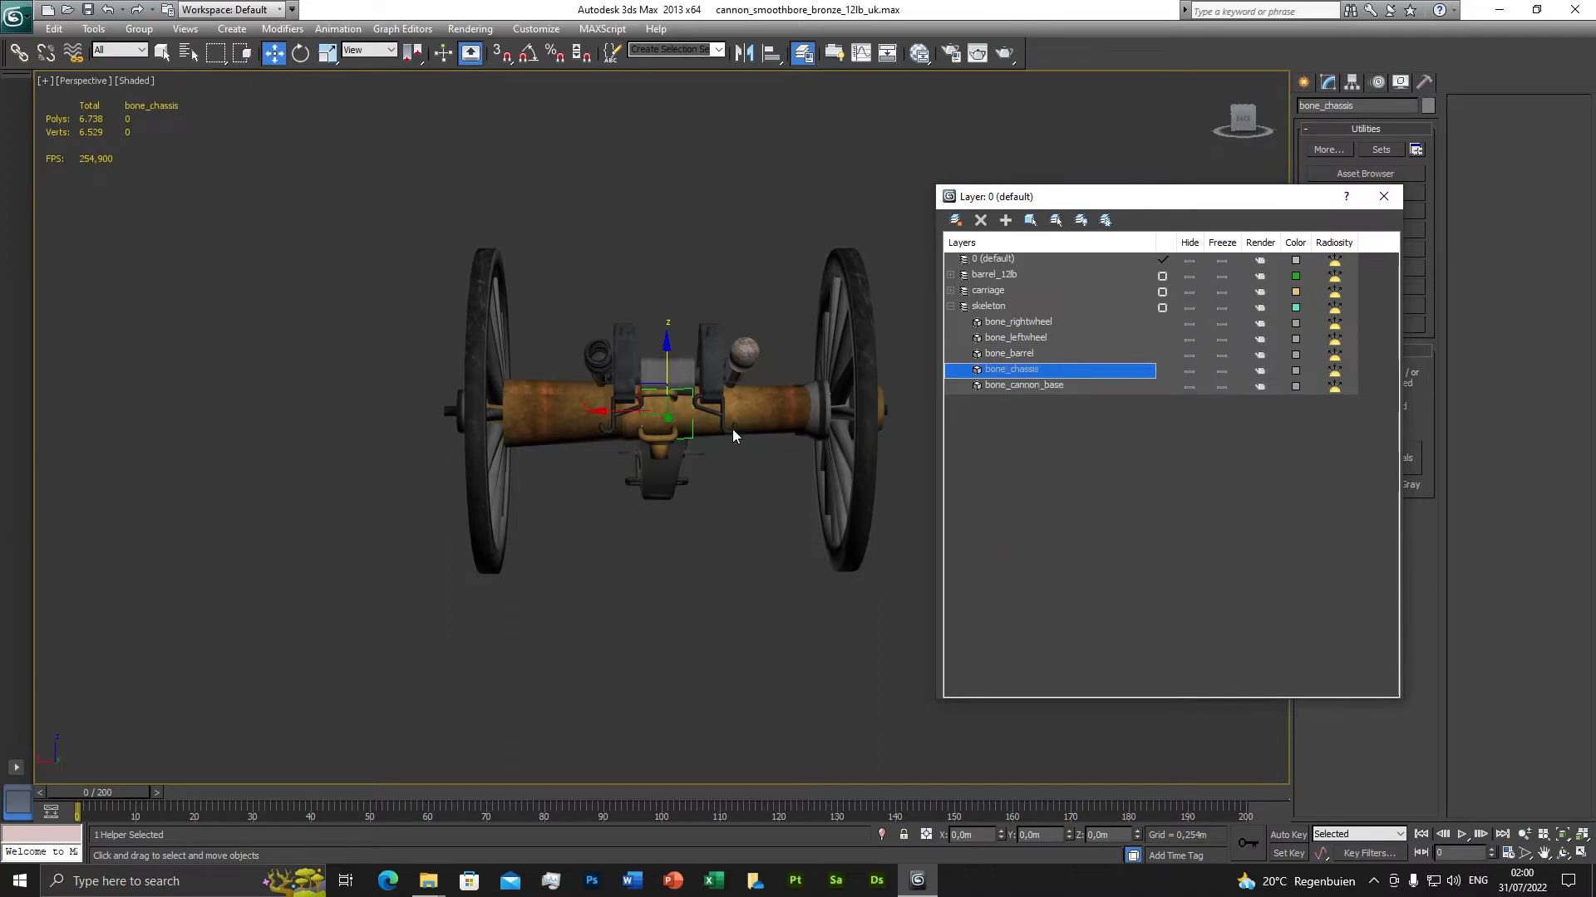
drag(666, 370, 663, 125)
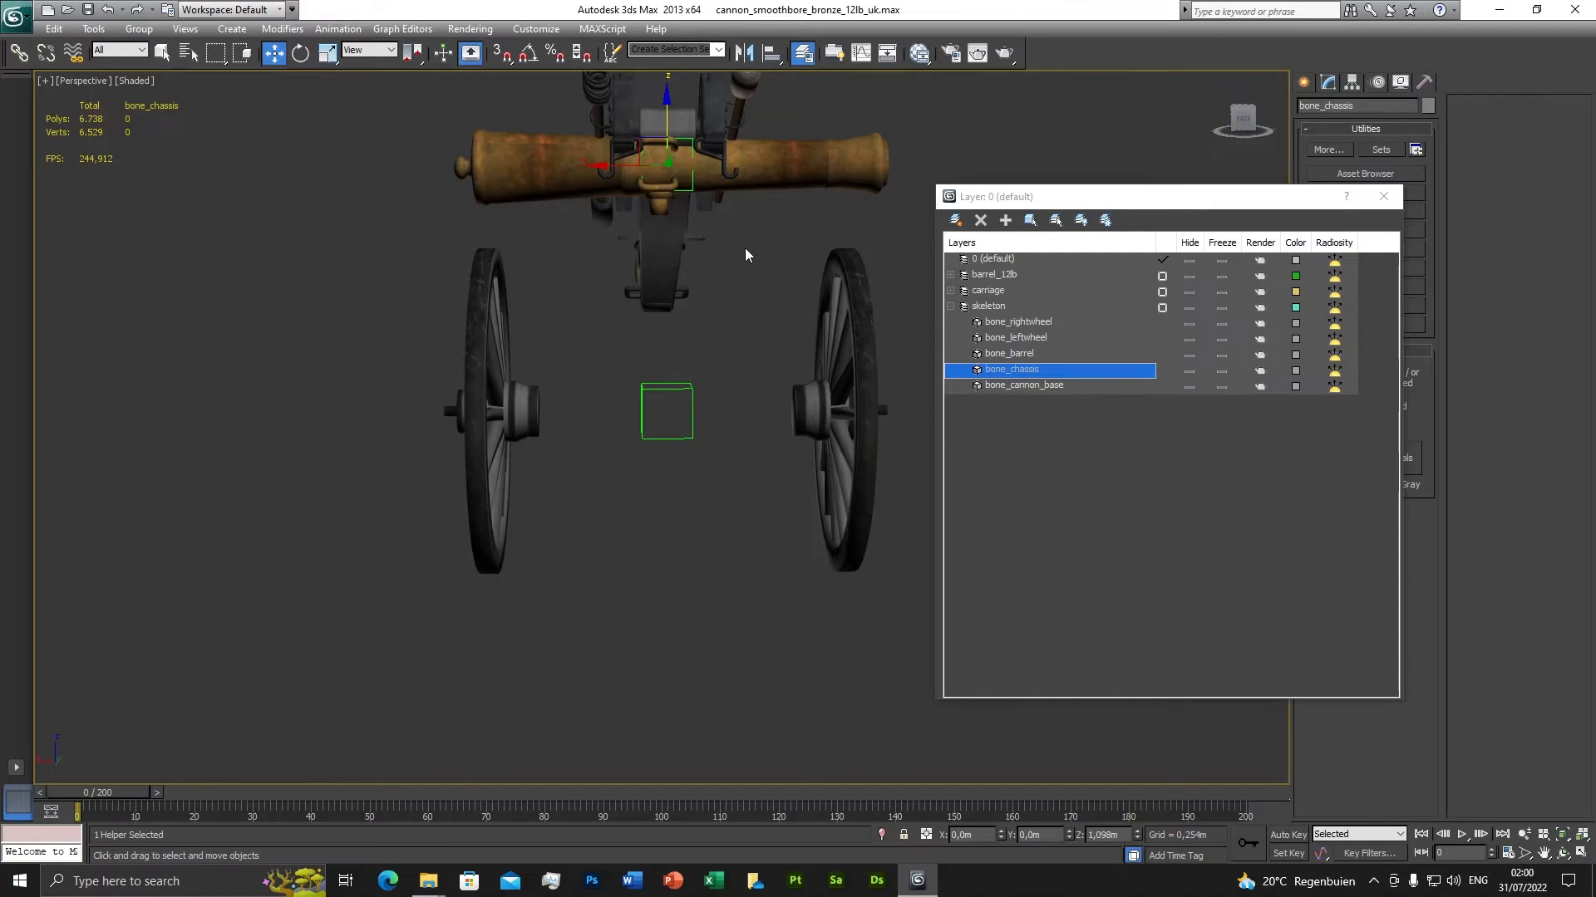
key(ctrl+z)
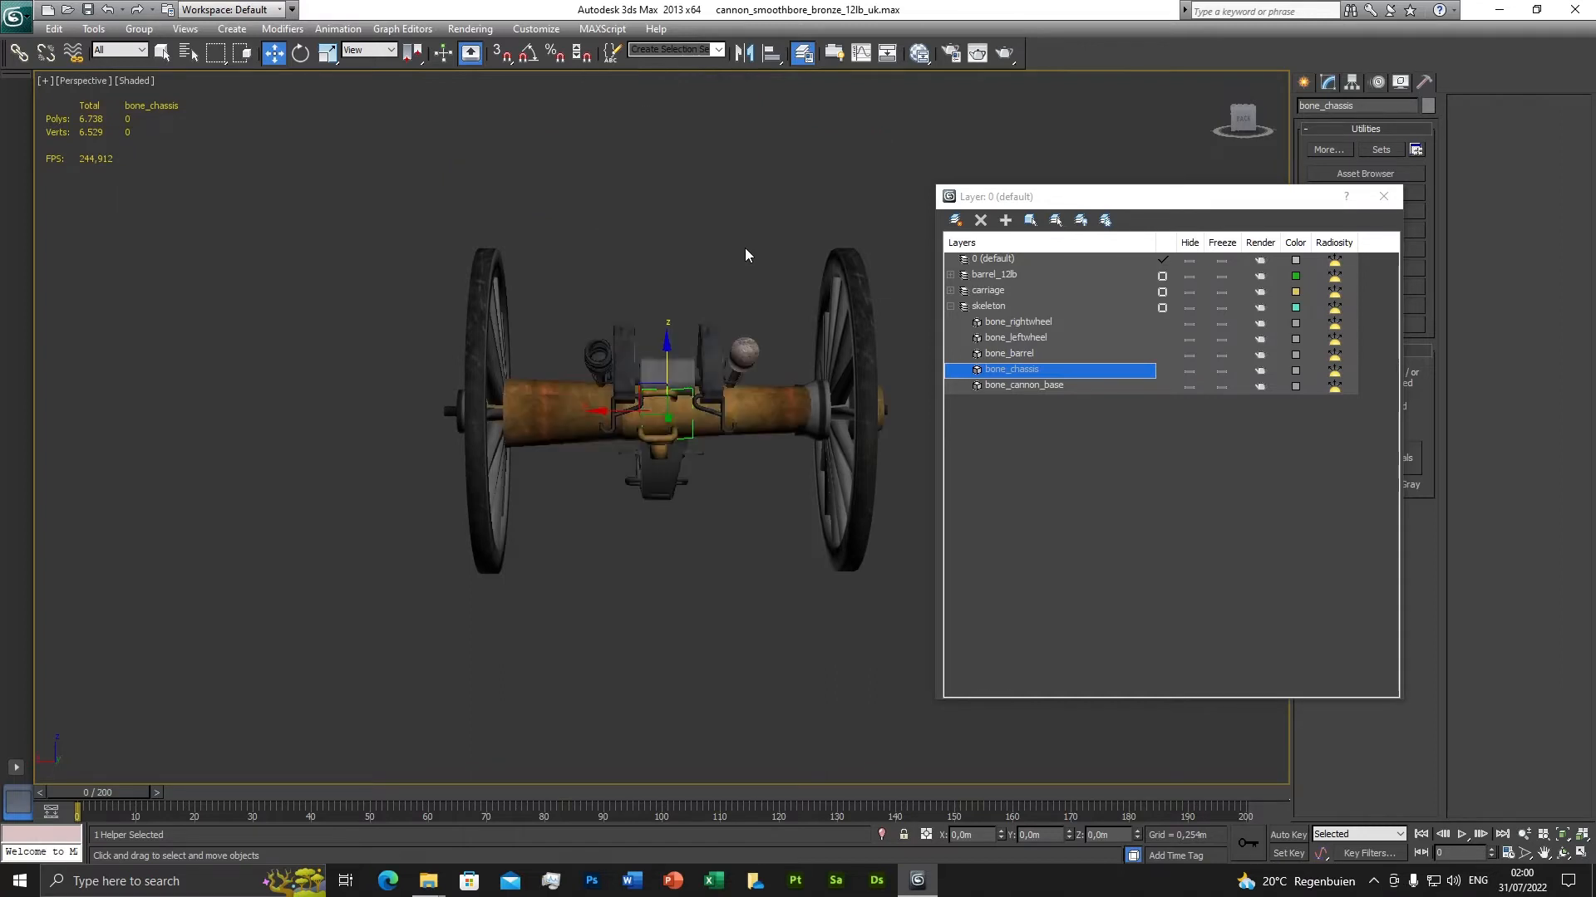
Select bone_cannon_base in the skeleton layer, raise it about 0.87 m to test the whole hierarchy, and undo the move.
right_click(1032, 391)
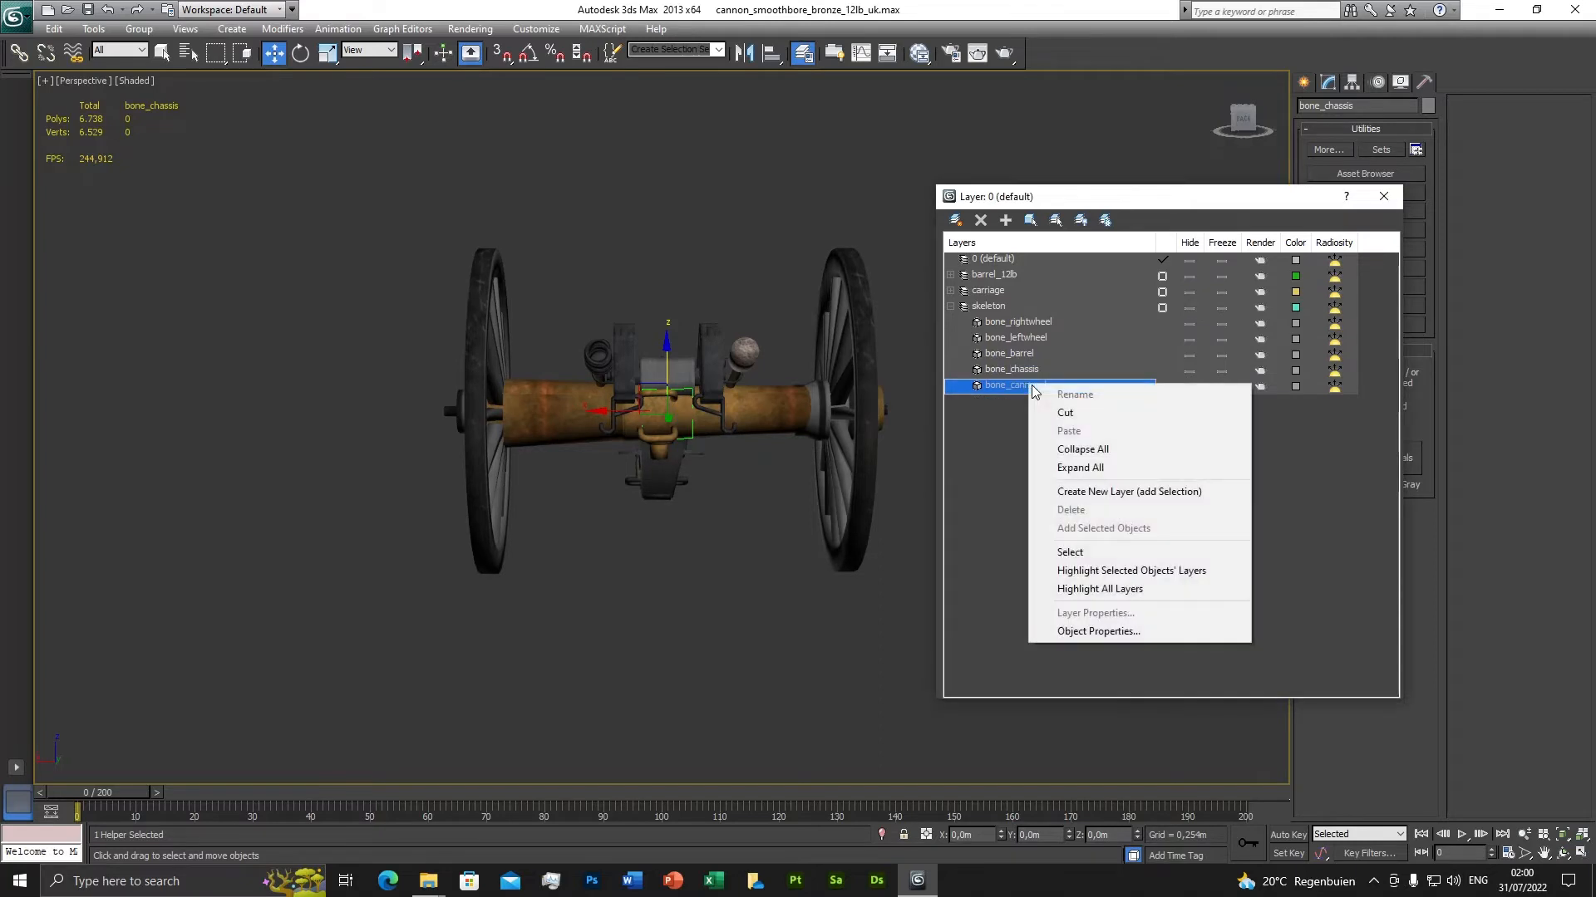
click(1075, 551)
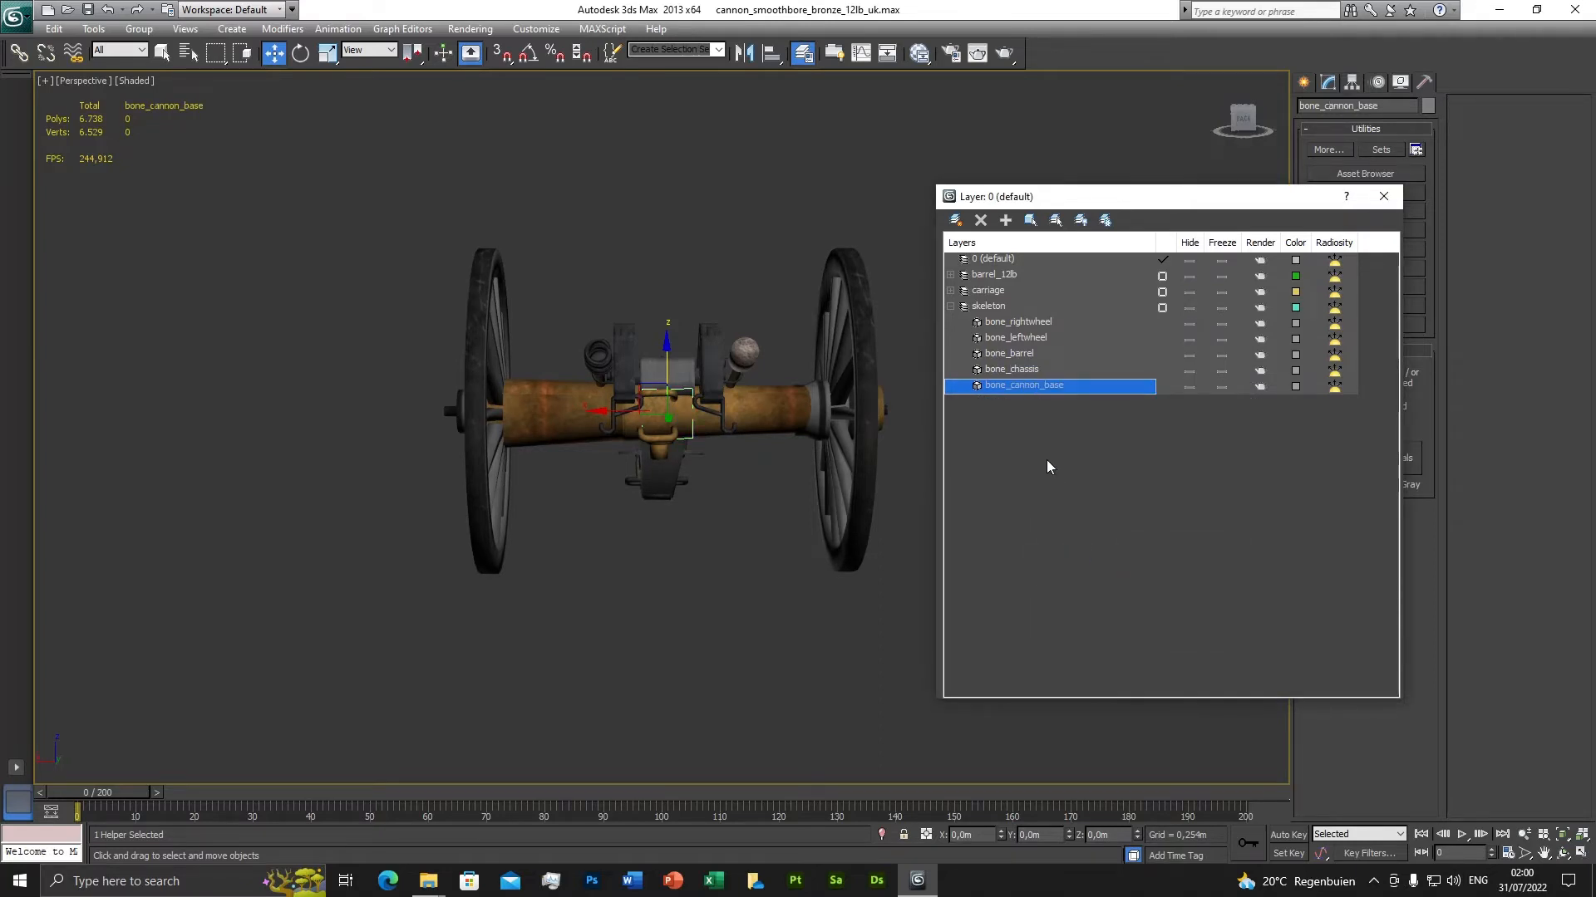
right_click(1019, 385)
click(1068, 553)
drag(652, 353, 653, 163)
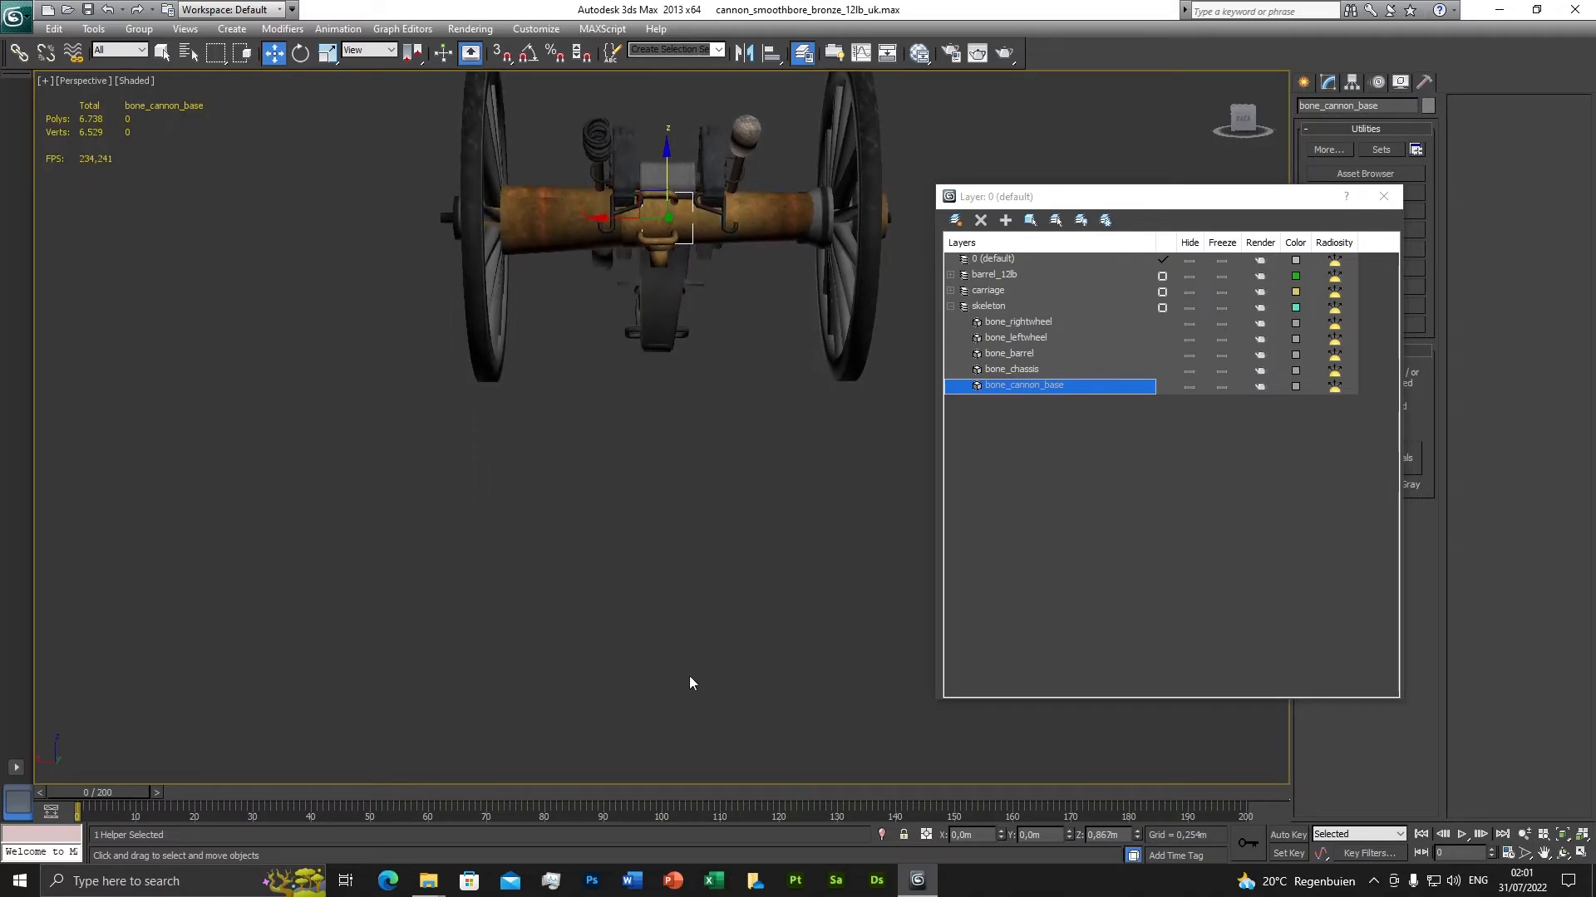
key(ctrl+z)
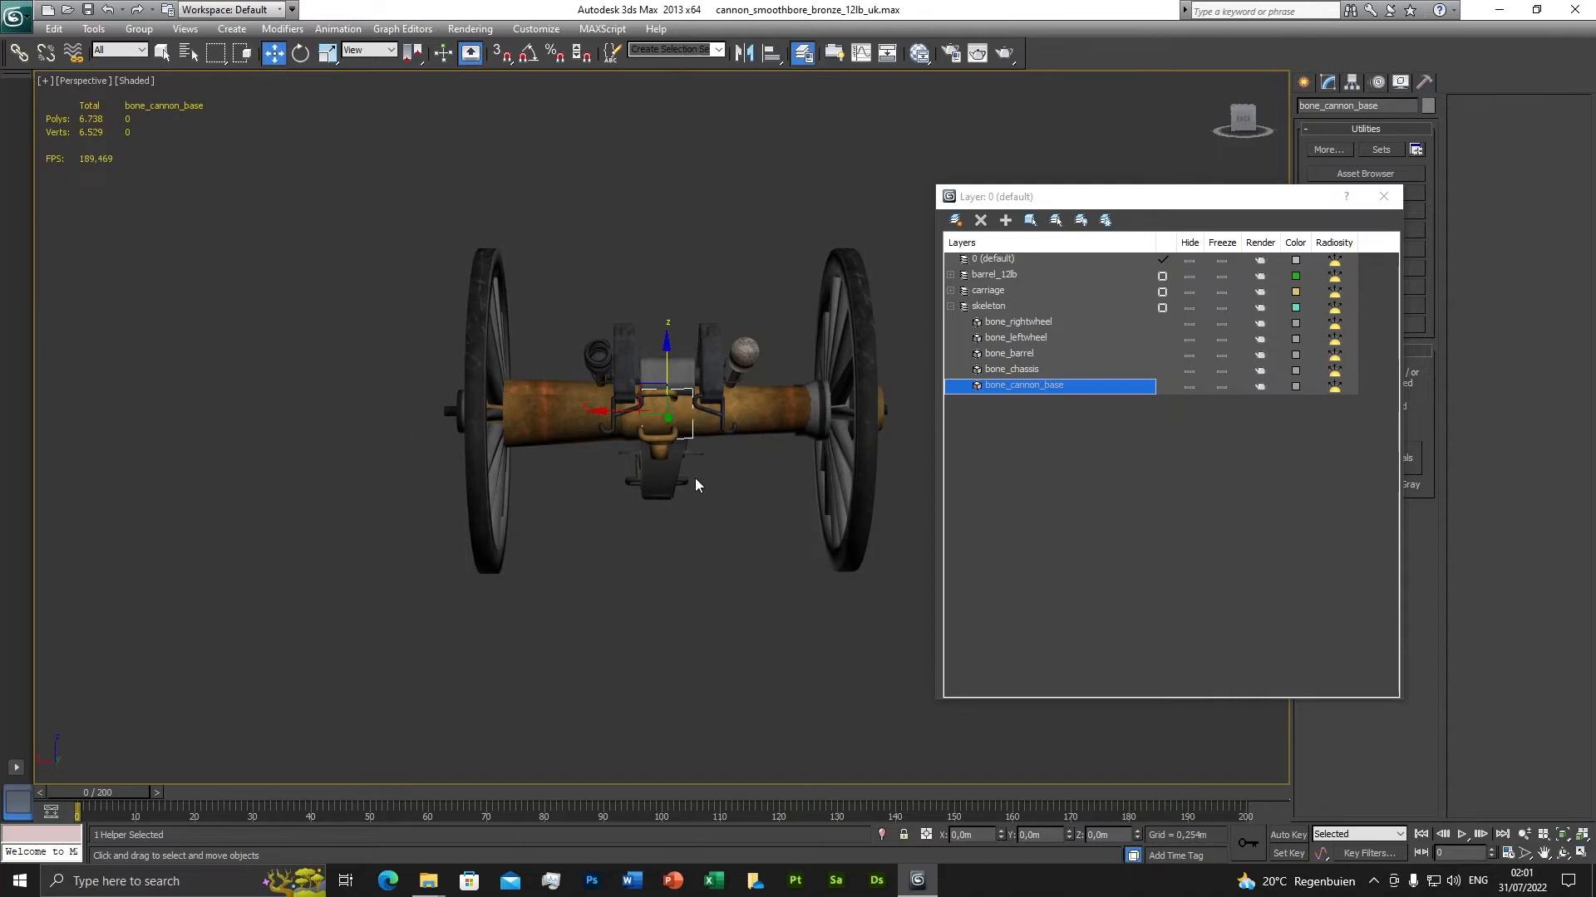
Collapse the skeleton layer, close the layer manager, and return to the Select Object tool.
click(950, 306)
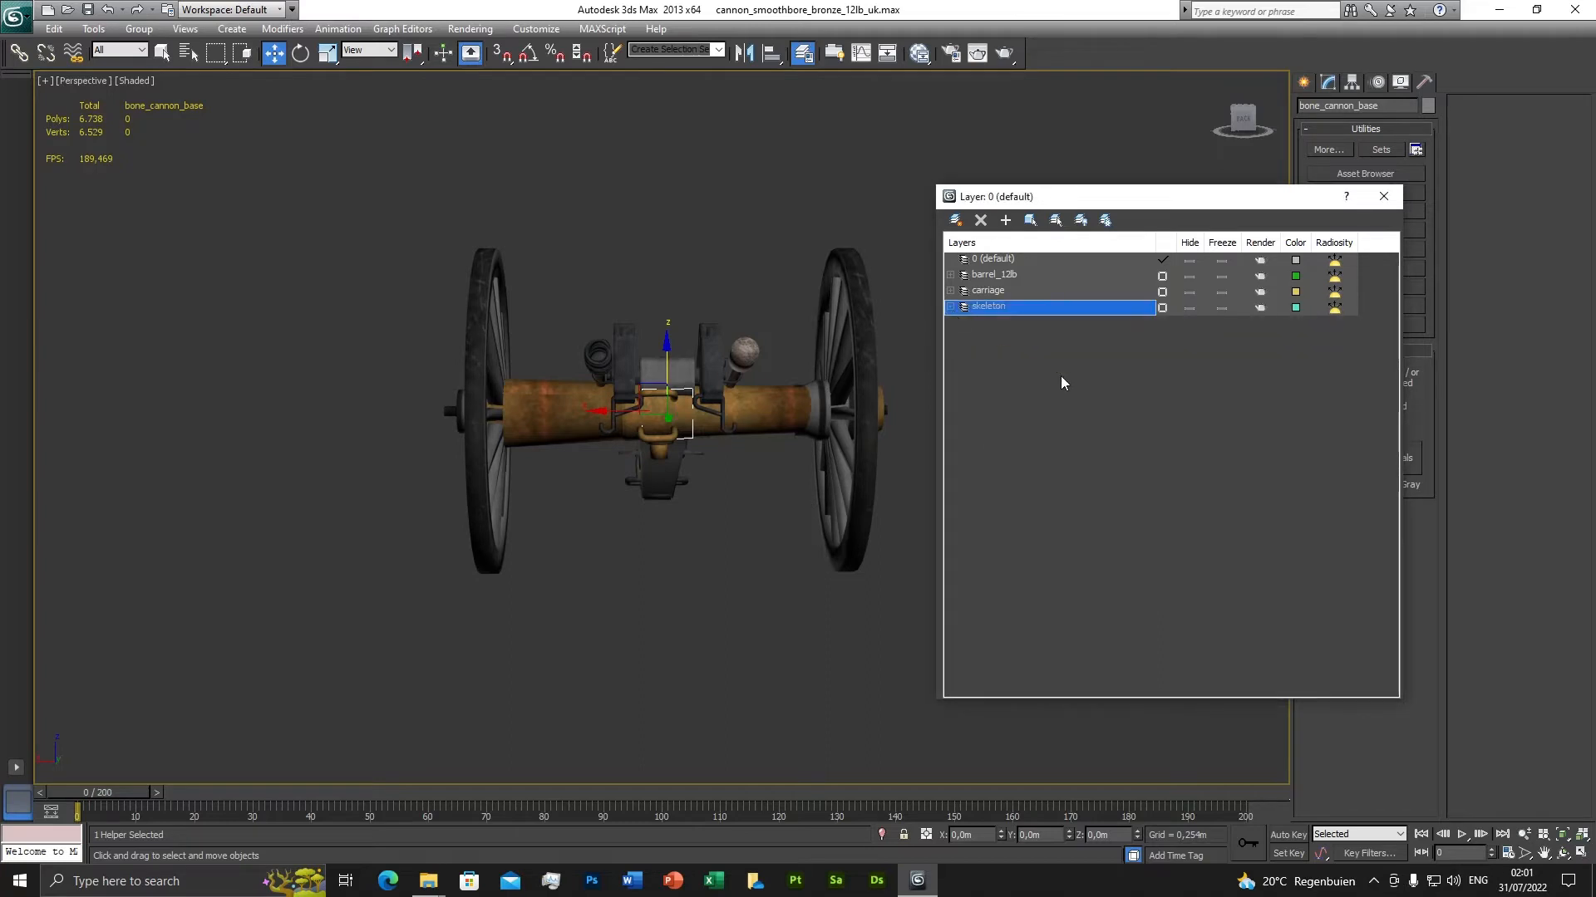
click(1382, 196)
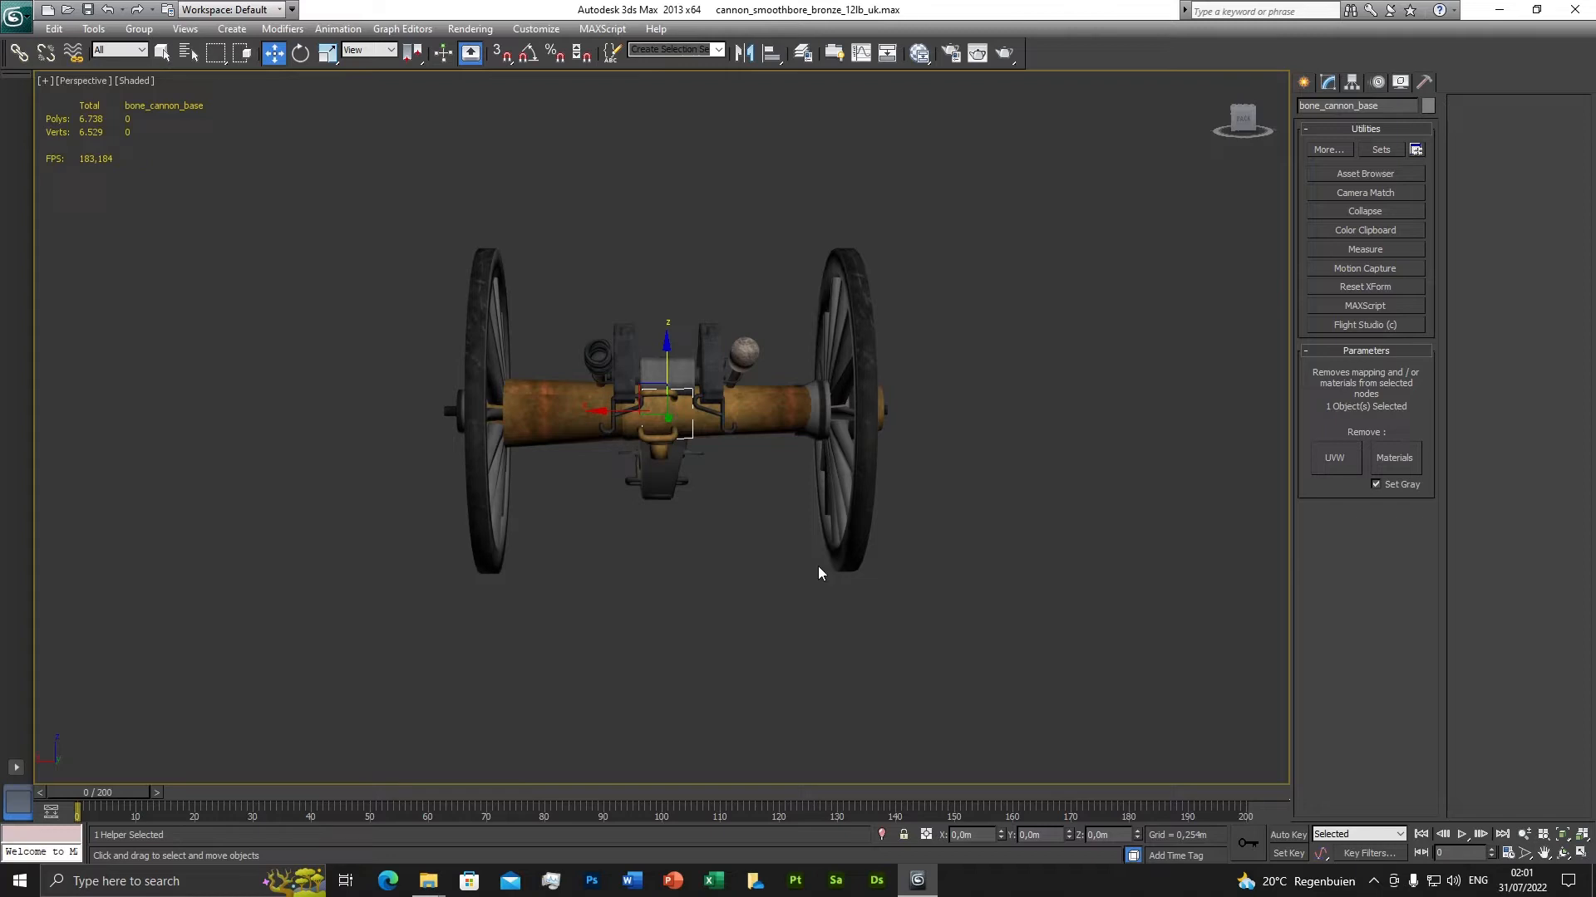
click(172, 58)
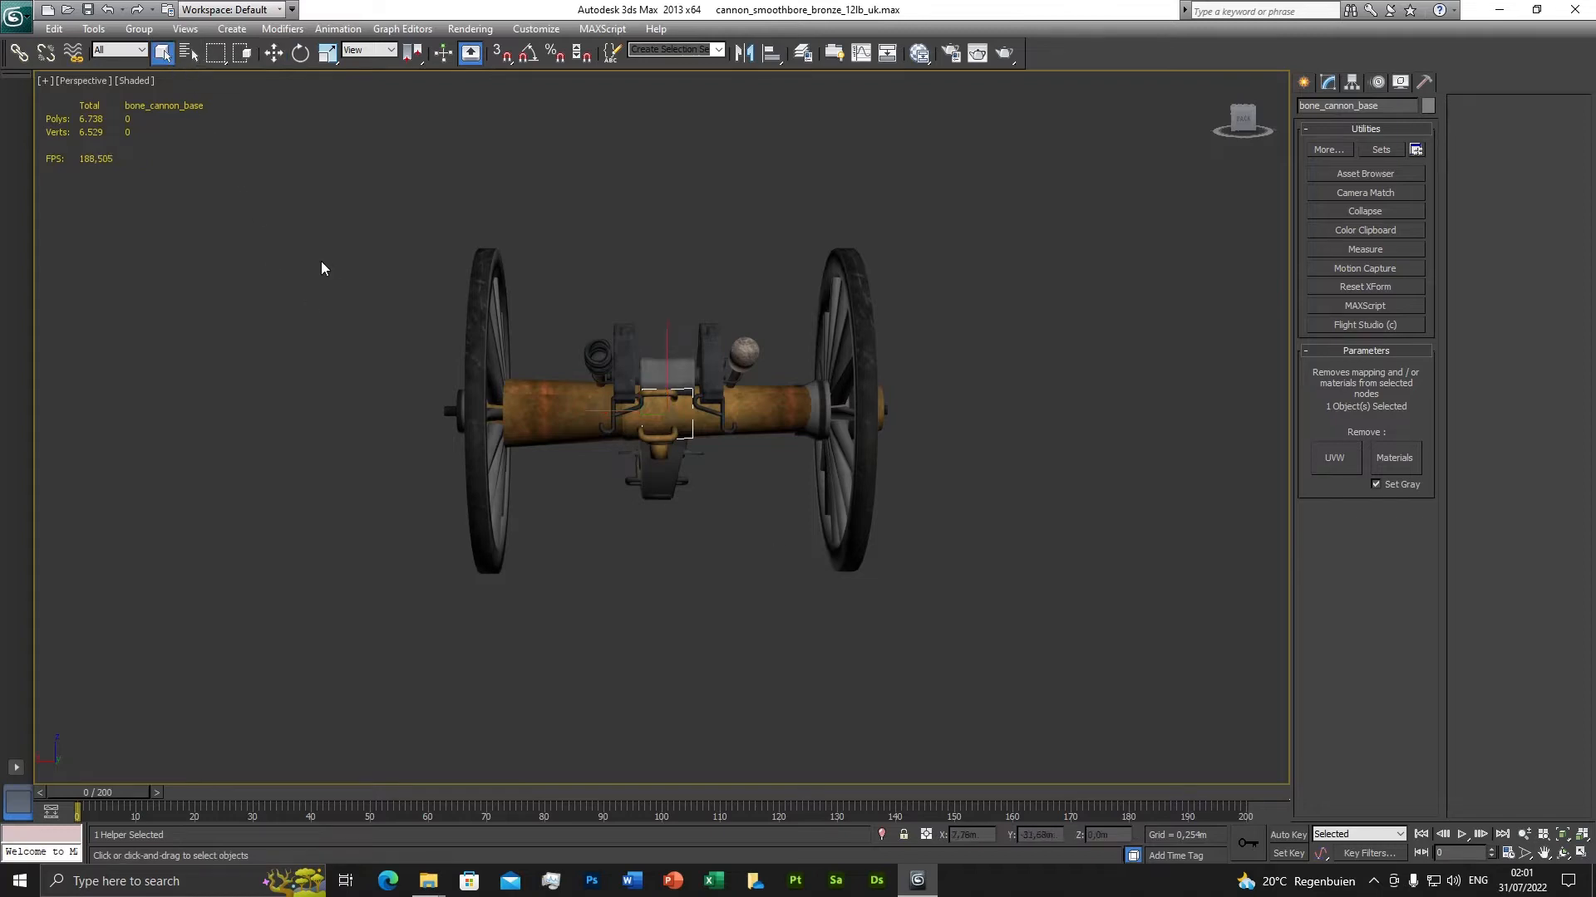
Start saving the scene under a new name, pick the existing cannon_smoothbore_bronze_12lb_uk file, and review the available 3ds Max file formats.
click(21, 25)
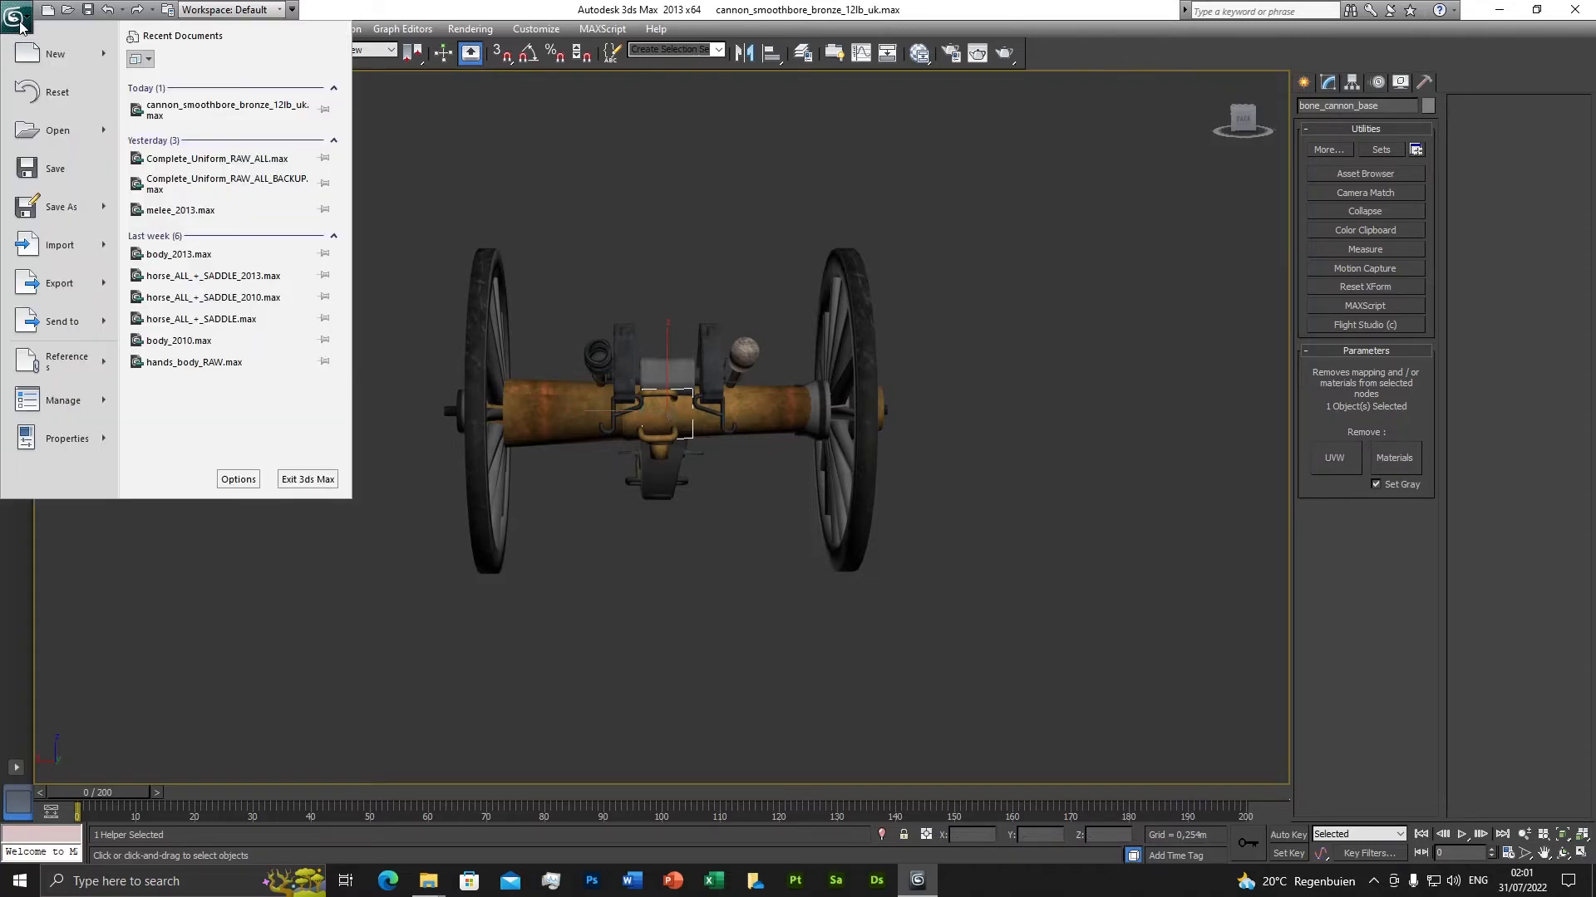
click(17, 18)
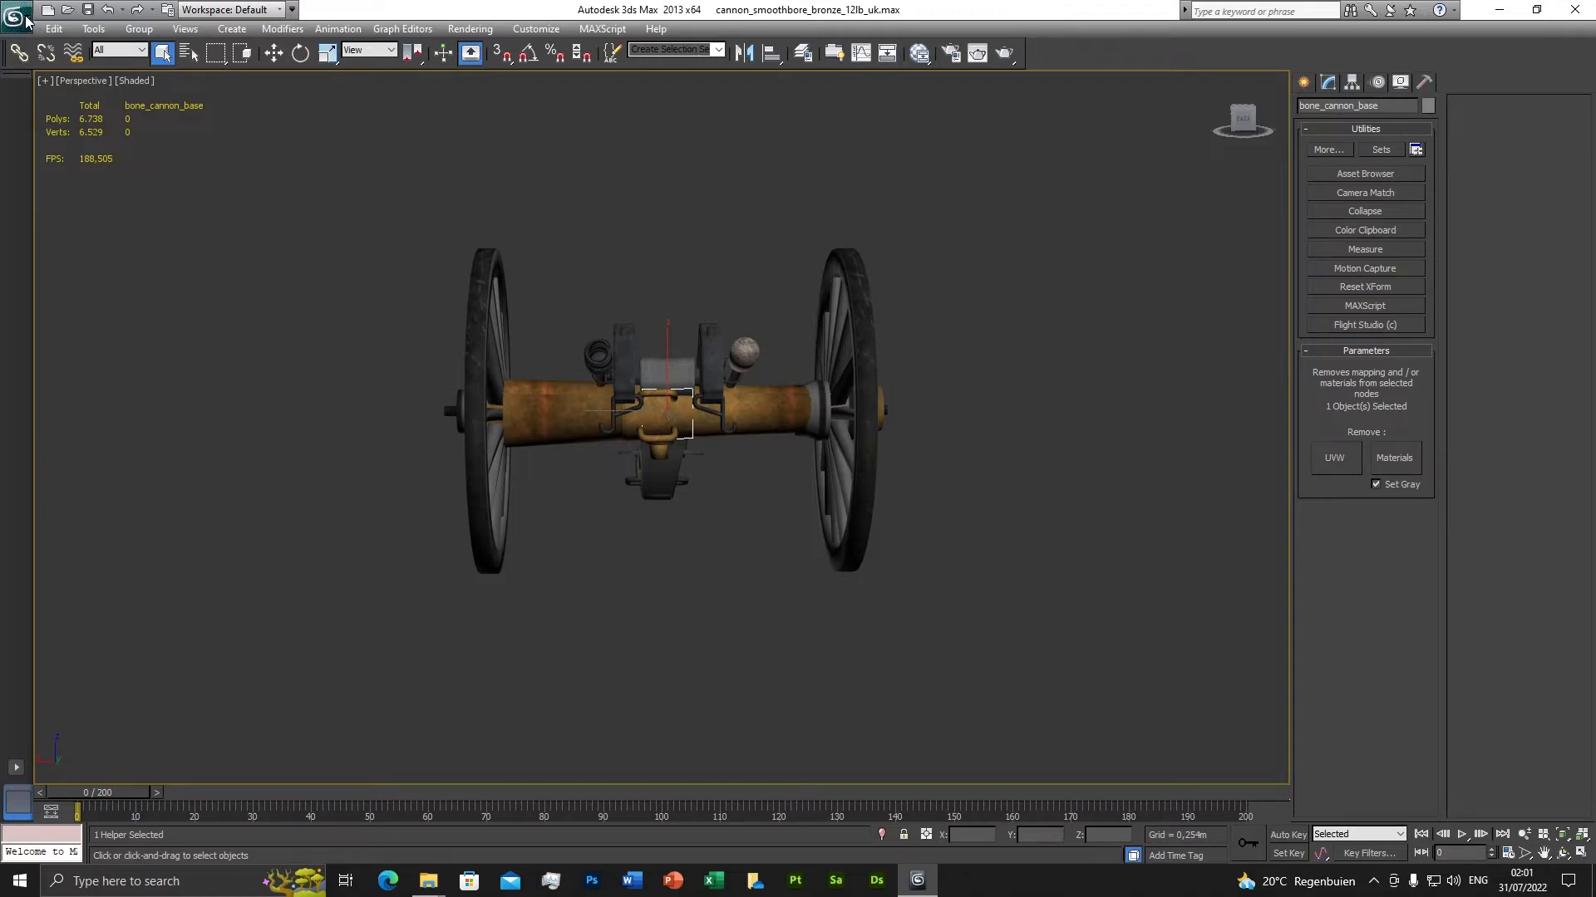
click(18, 16)
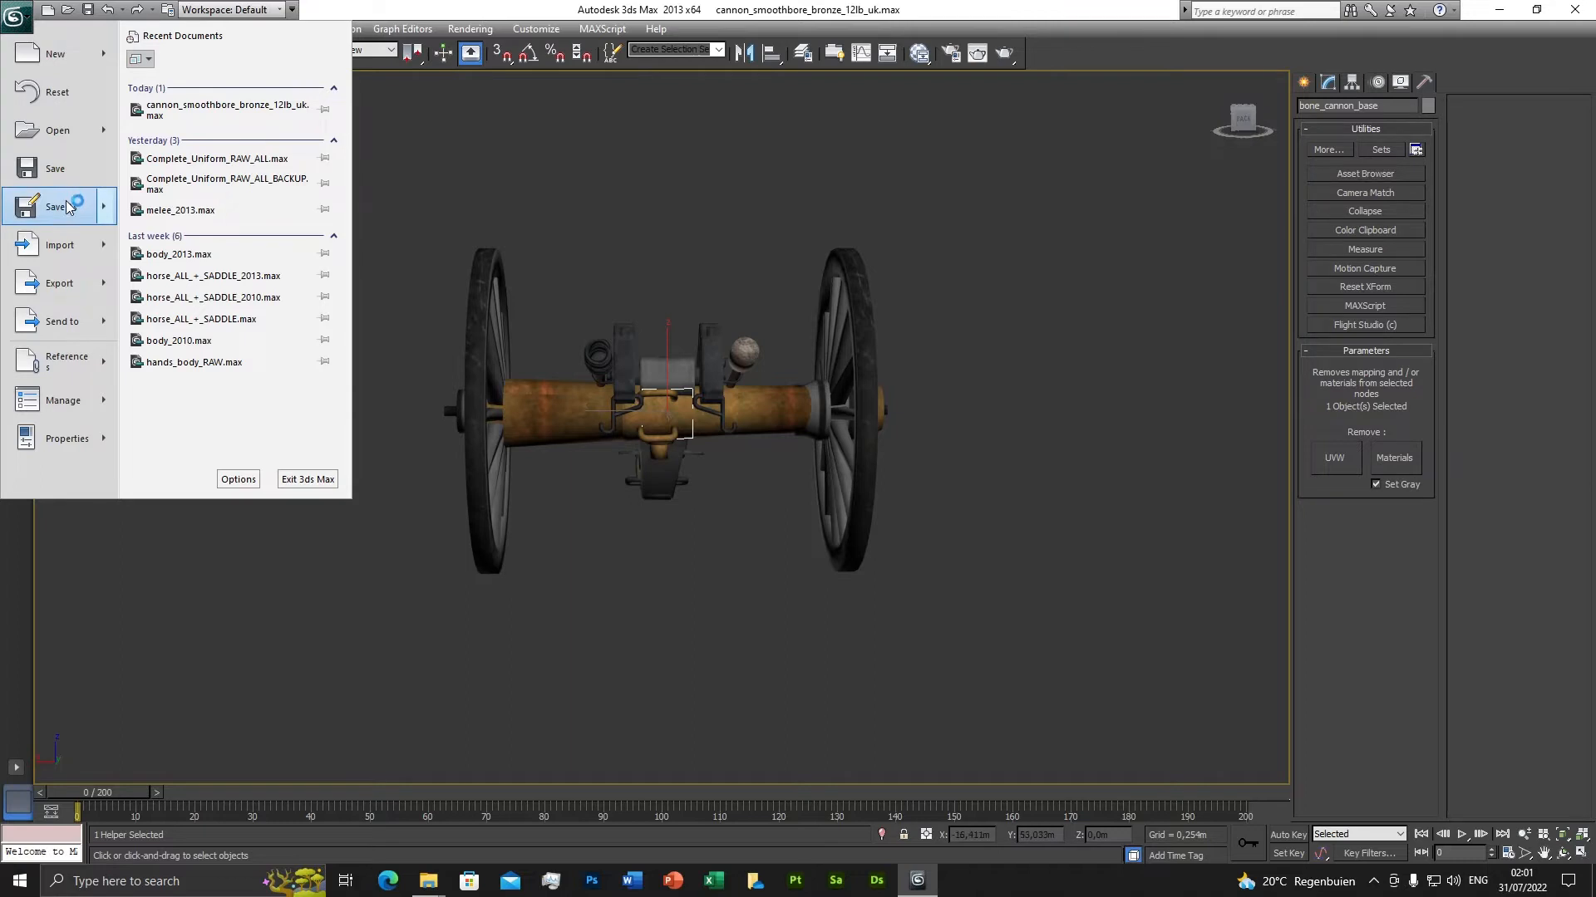
mouse_move(67, 200)
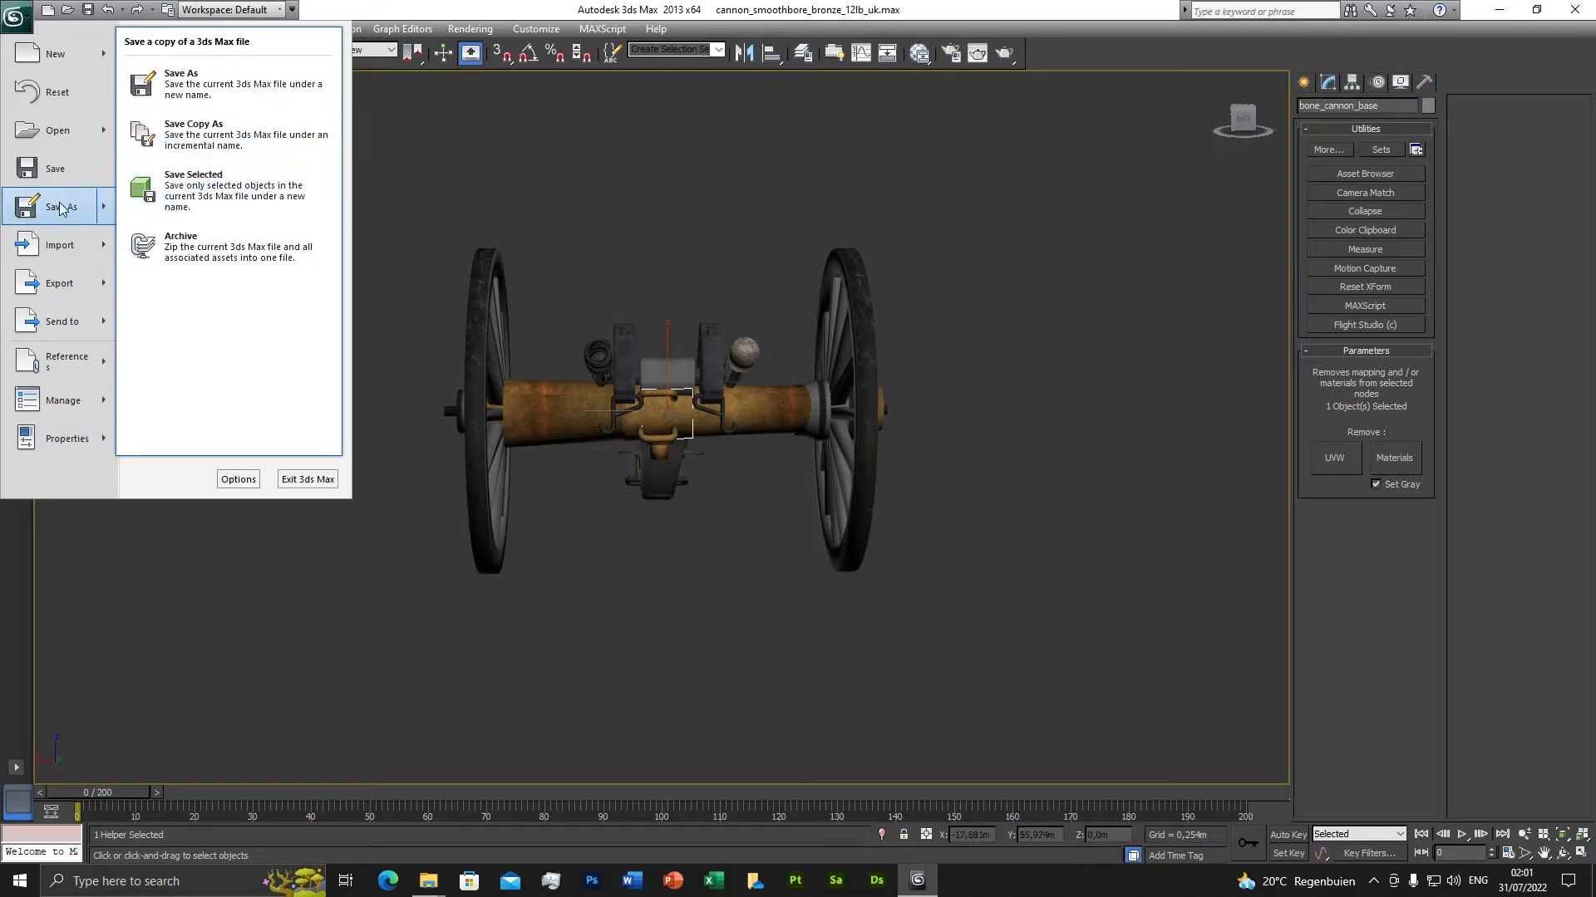
click(178, 81)
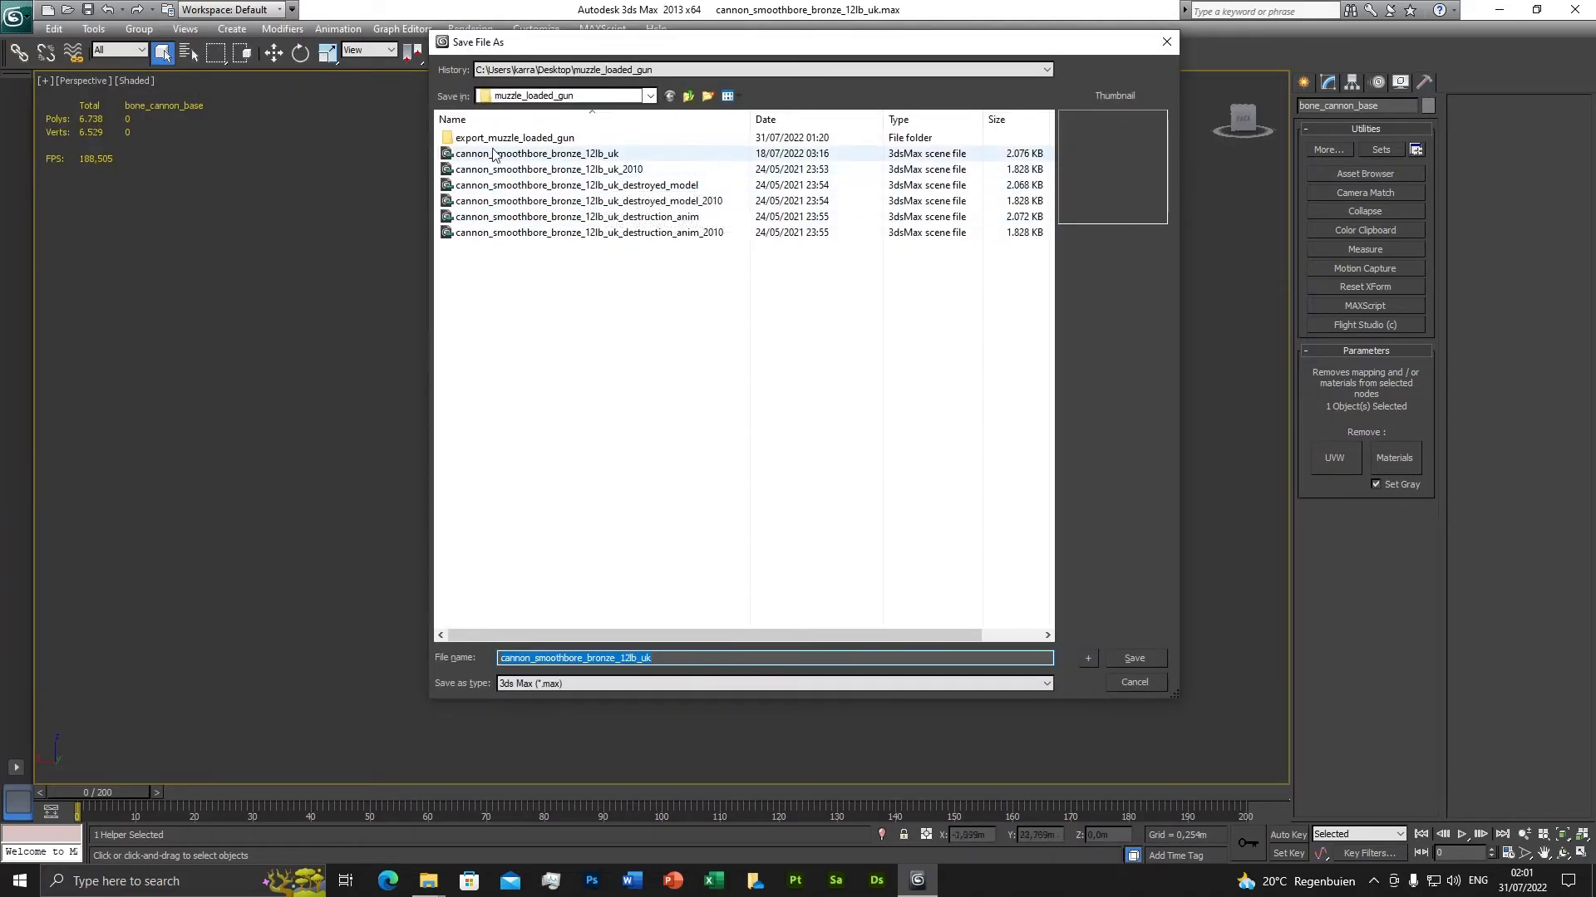
click(567, 153)
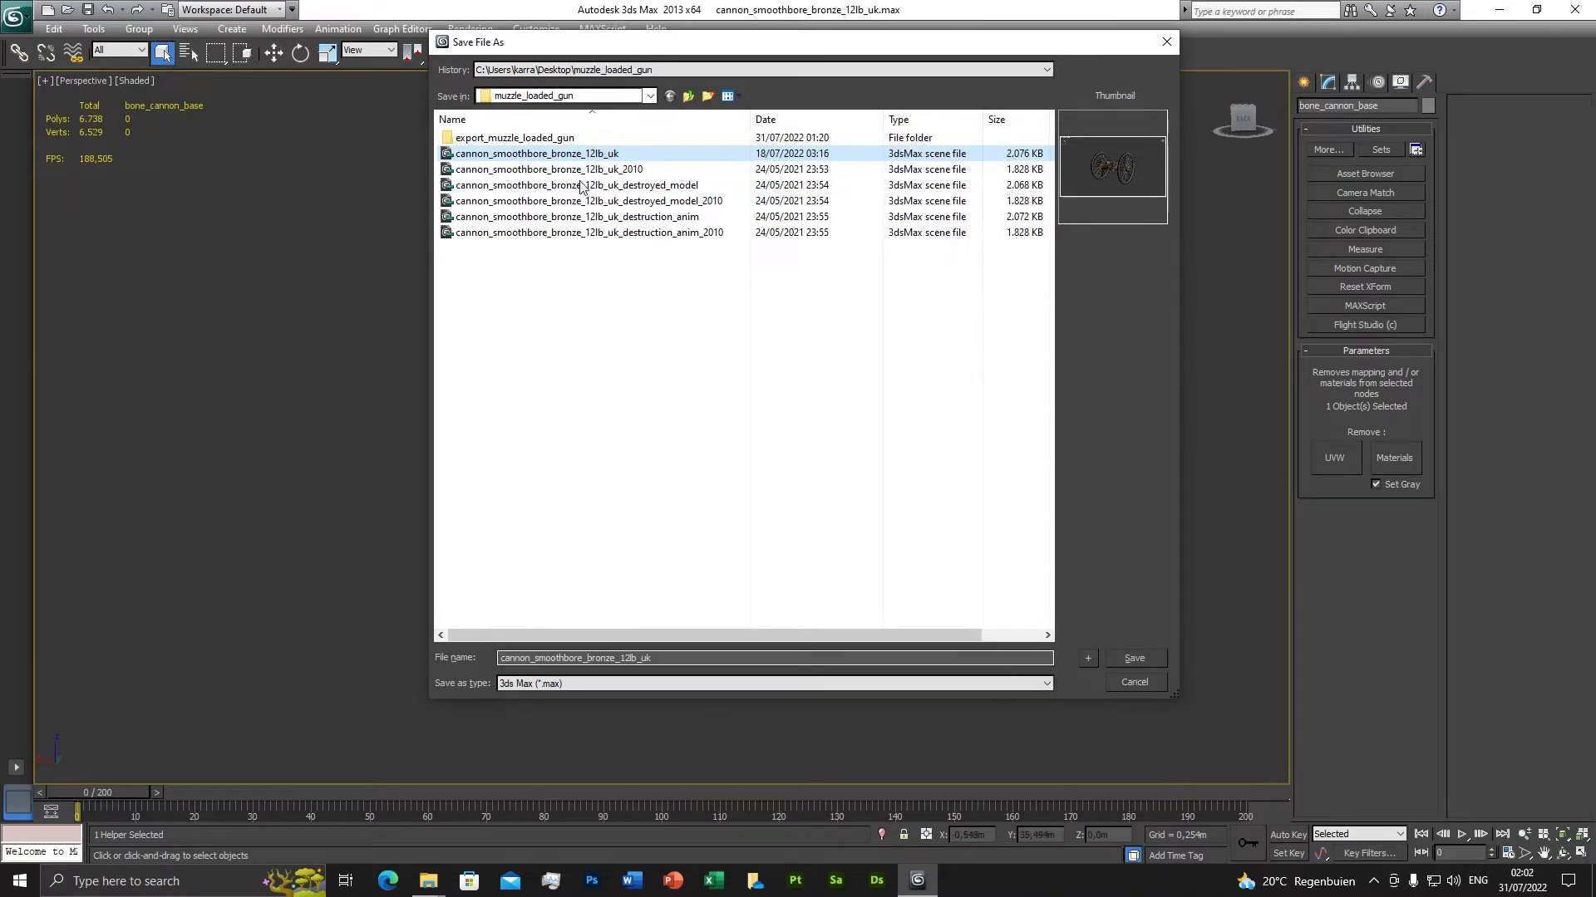
click(625, 685)
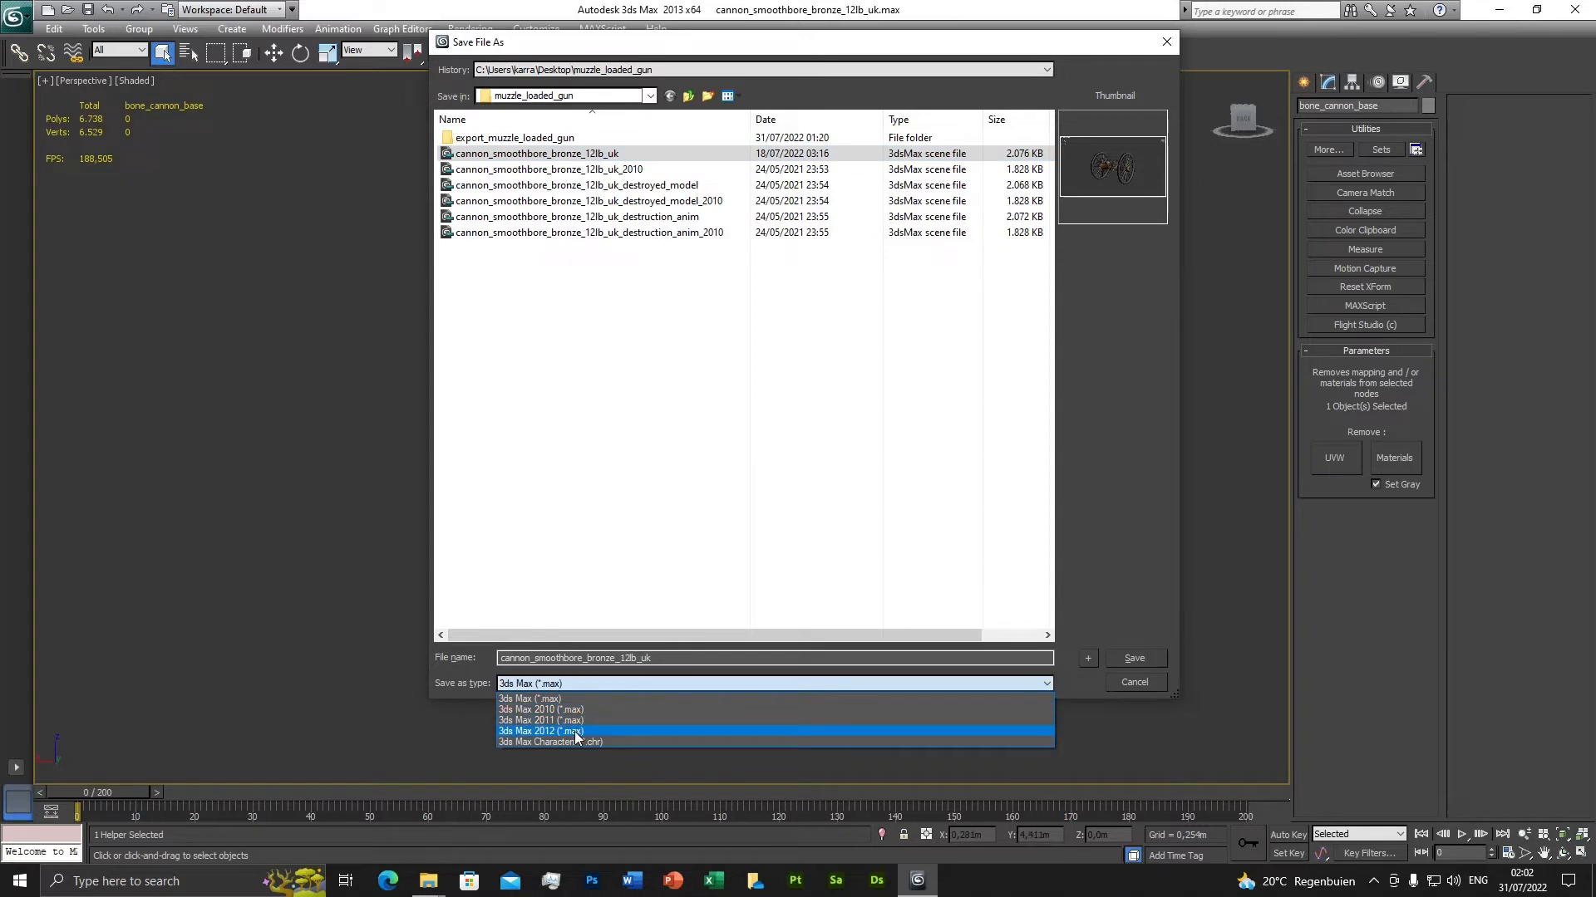
click(624, 178)
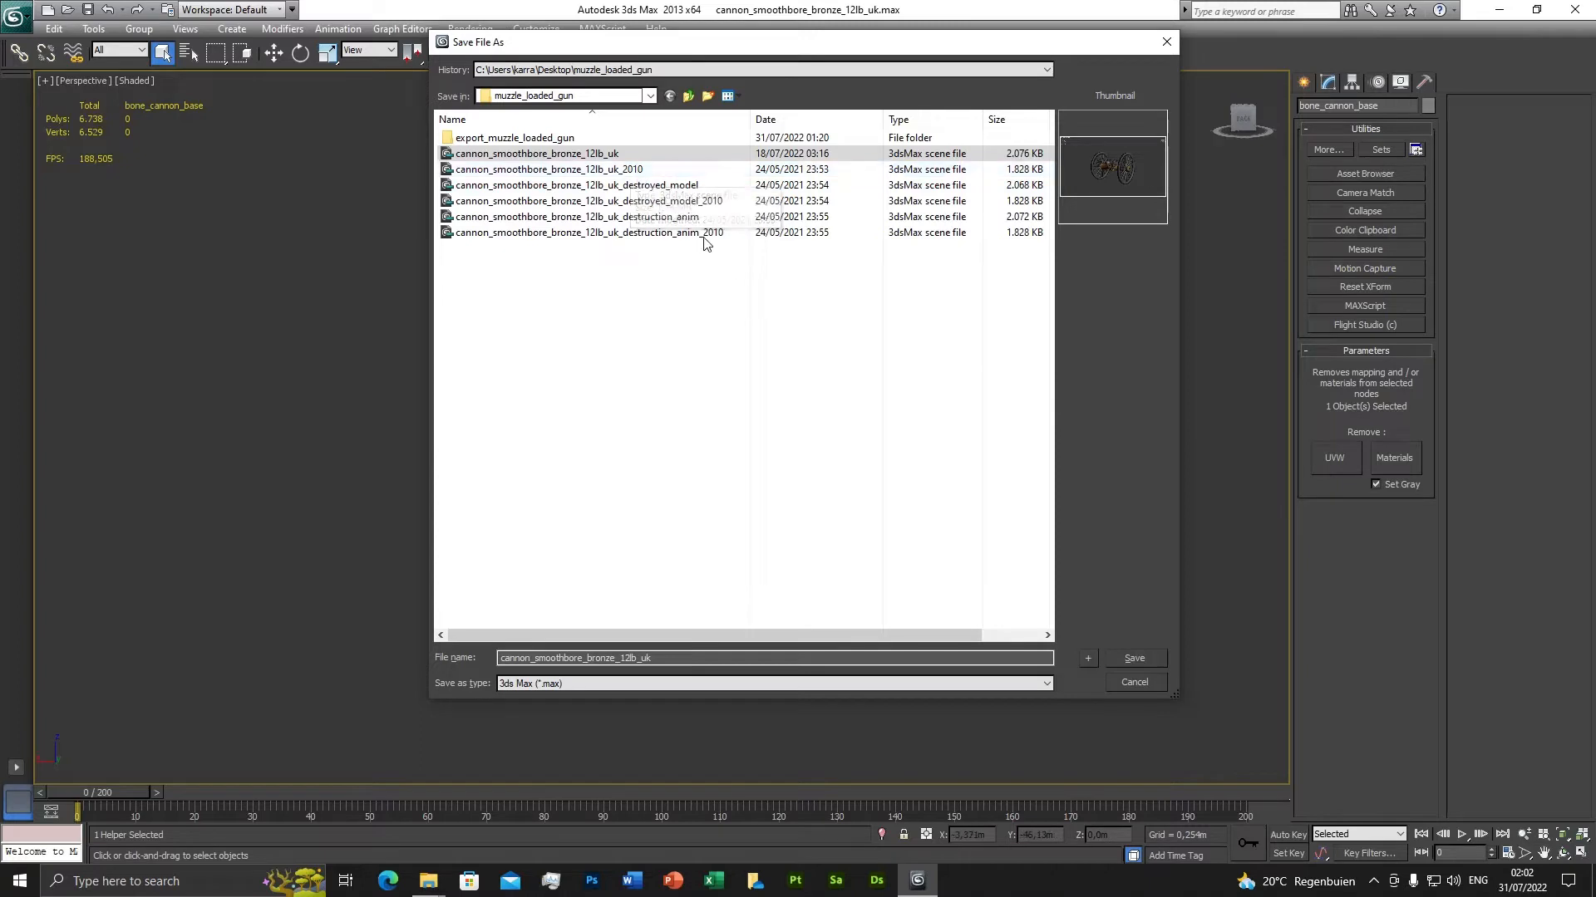
Choose cannon_smoothbore_bronze_12lb_uk_2010 in 3ds Max 2010 format as the save target, and cancel the save.
click(637, 170)
click(595, 690)
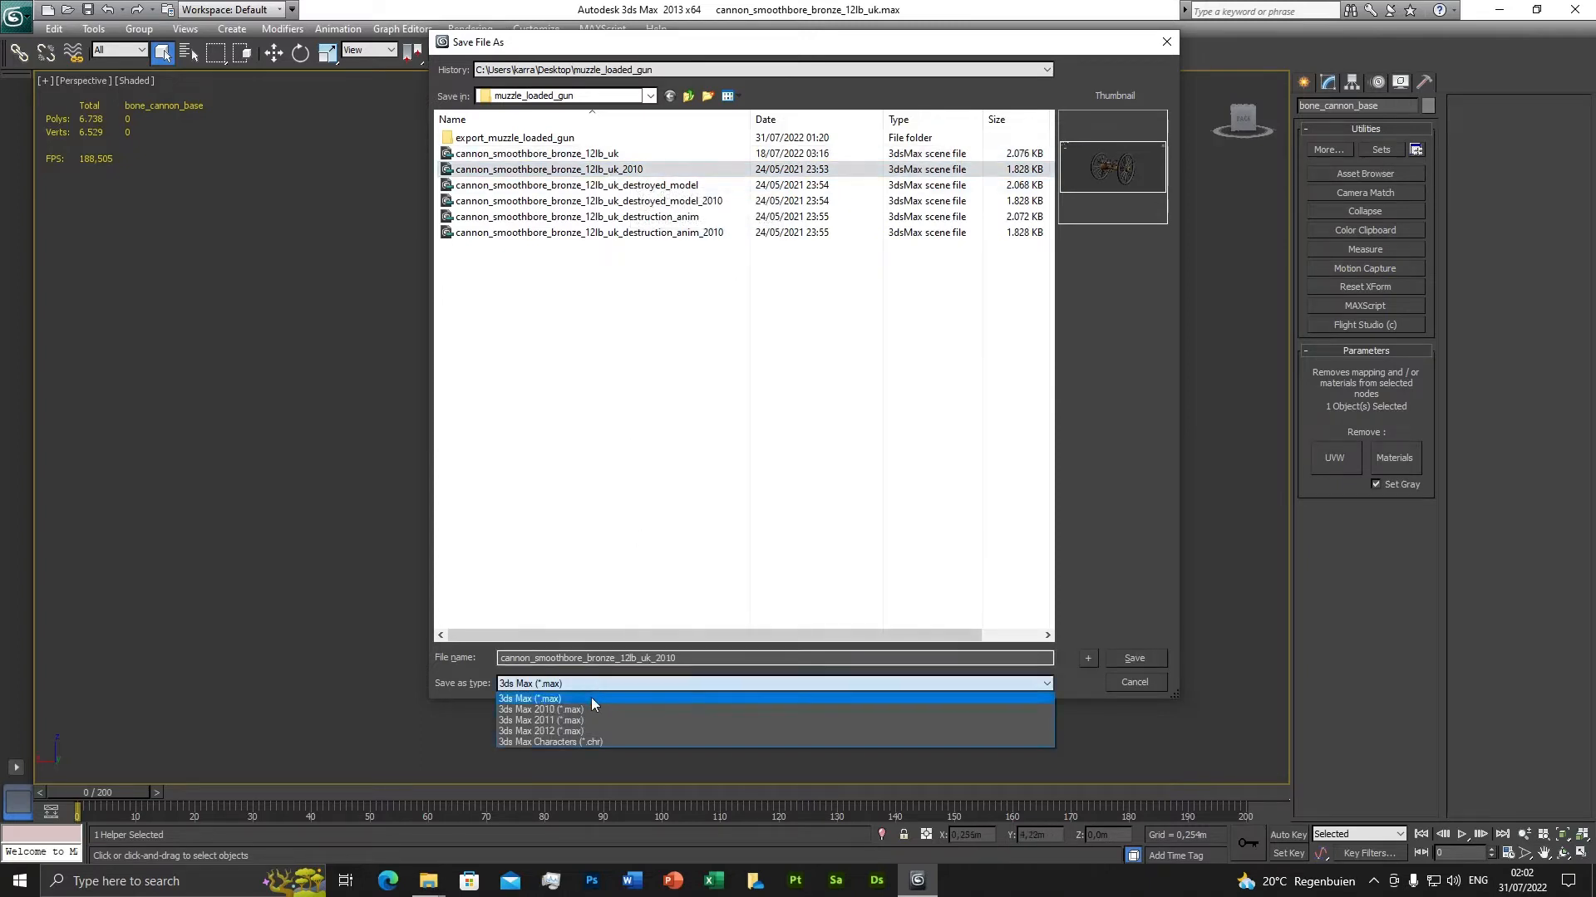
click(586, 711)
click(1139, 668)
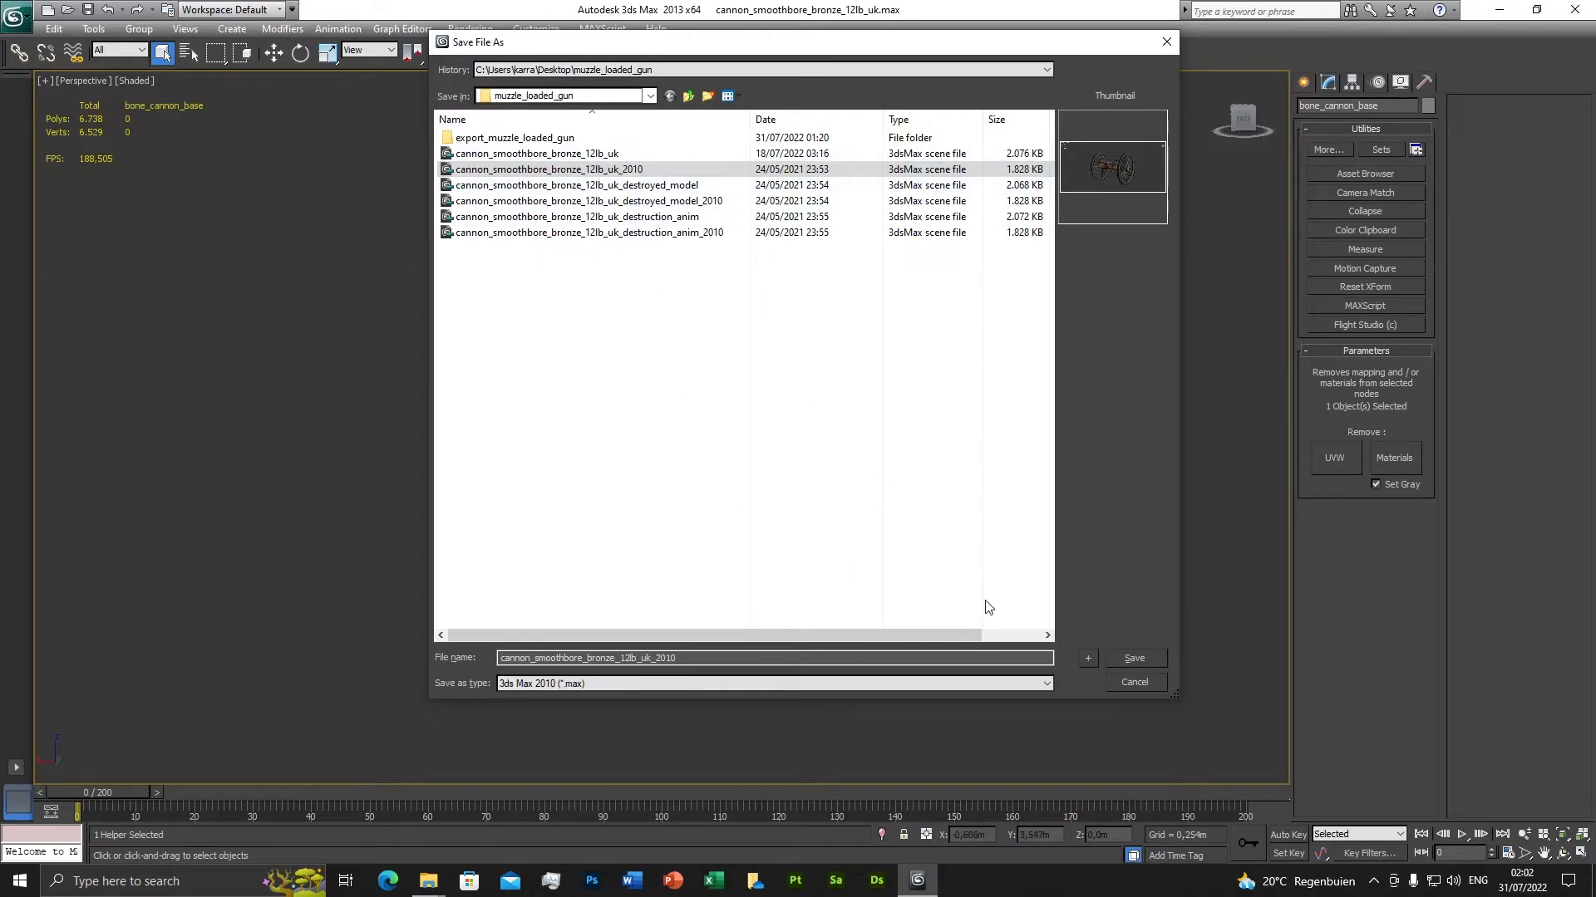
click(1135, 678)
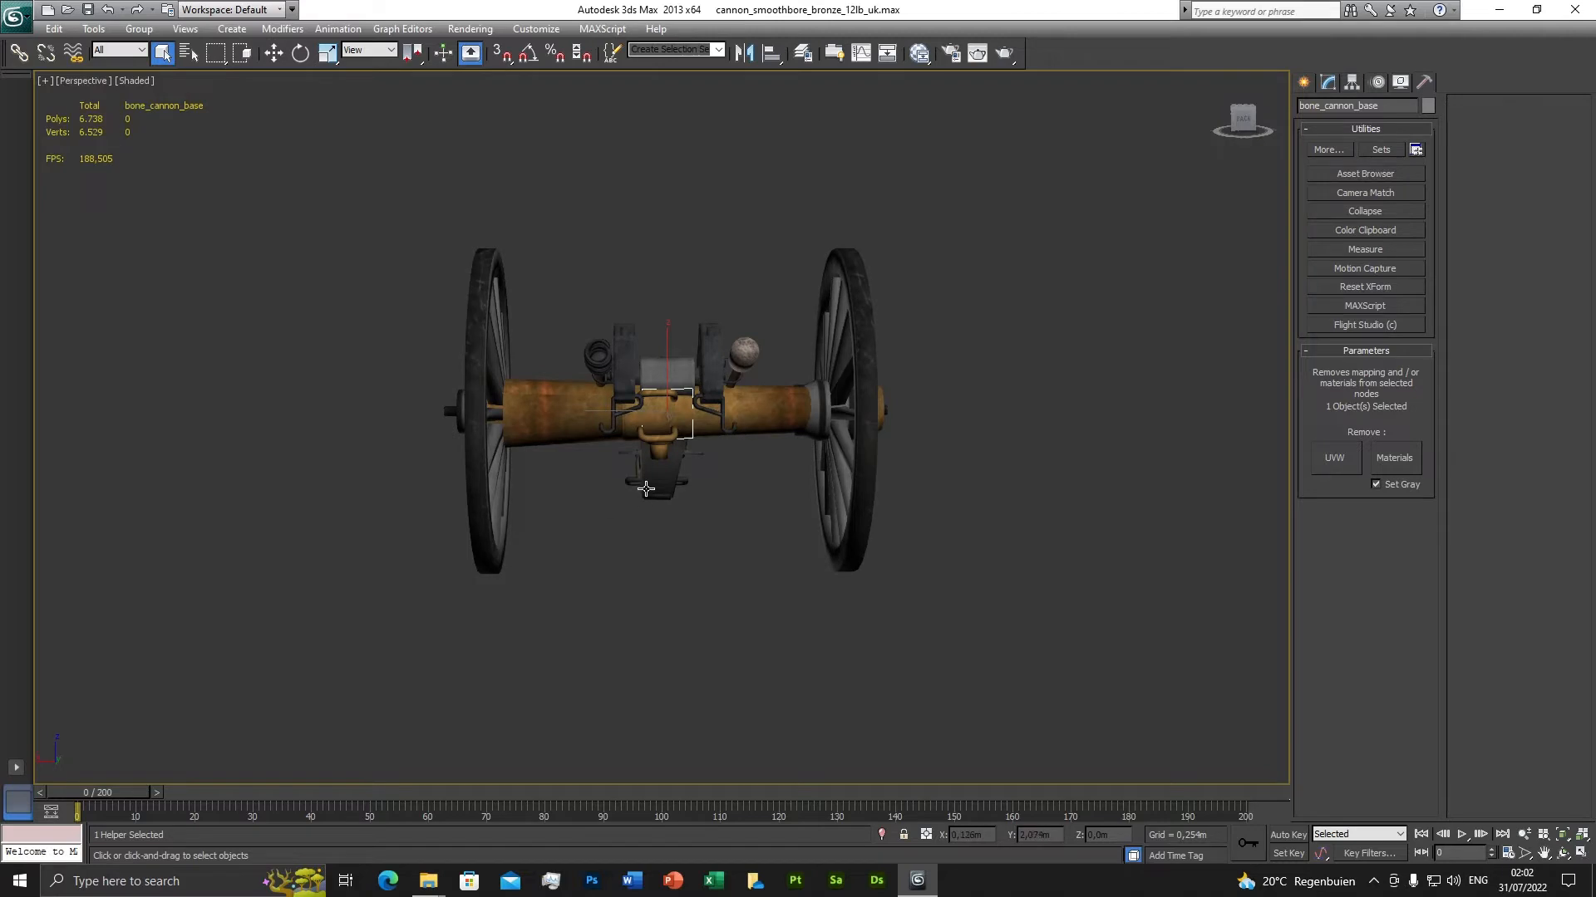
click(25, 25)
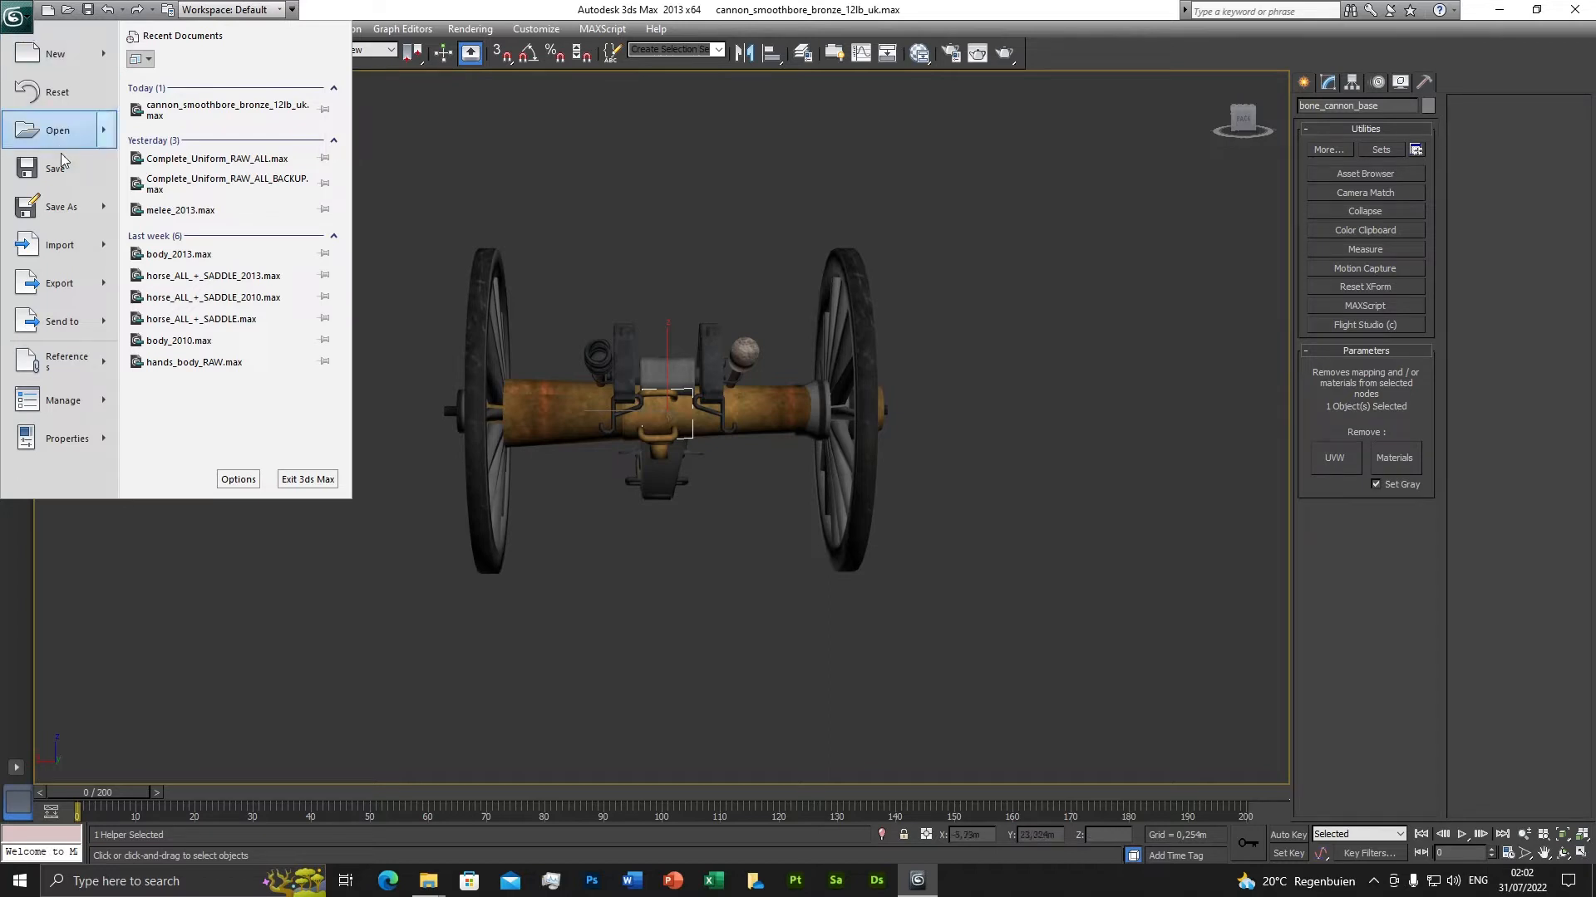
mouse_move(58, 291)
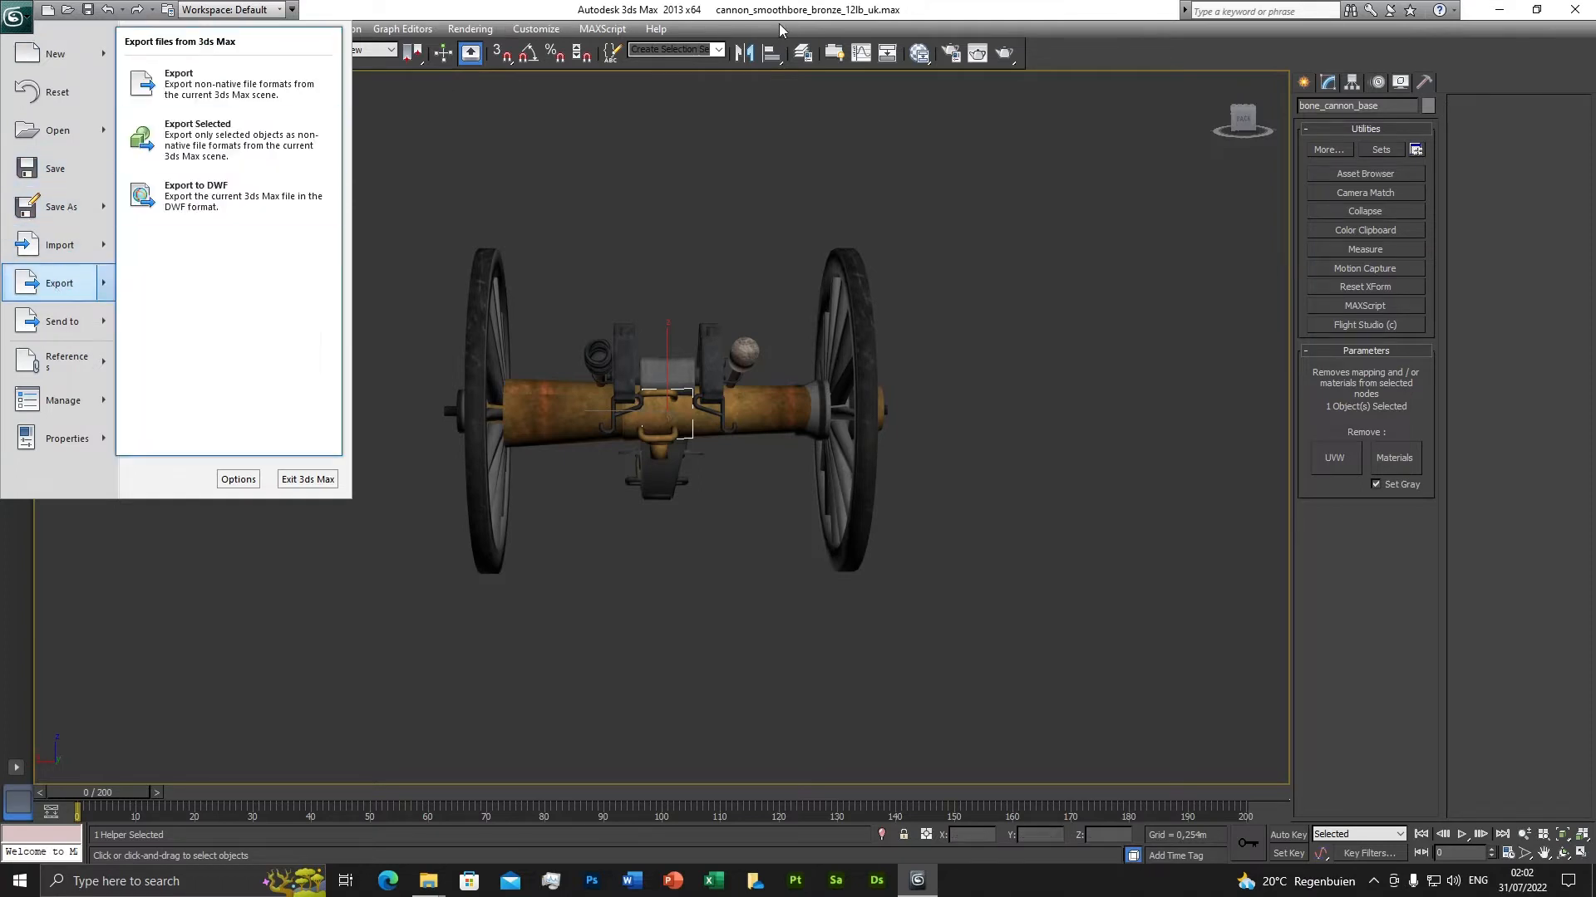
click(764, 401)
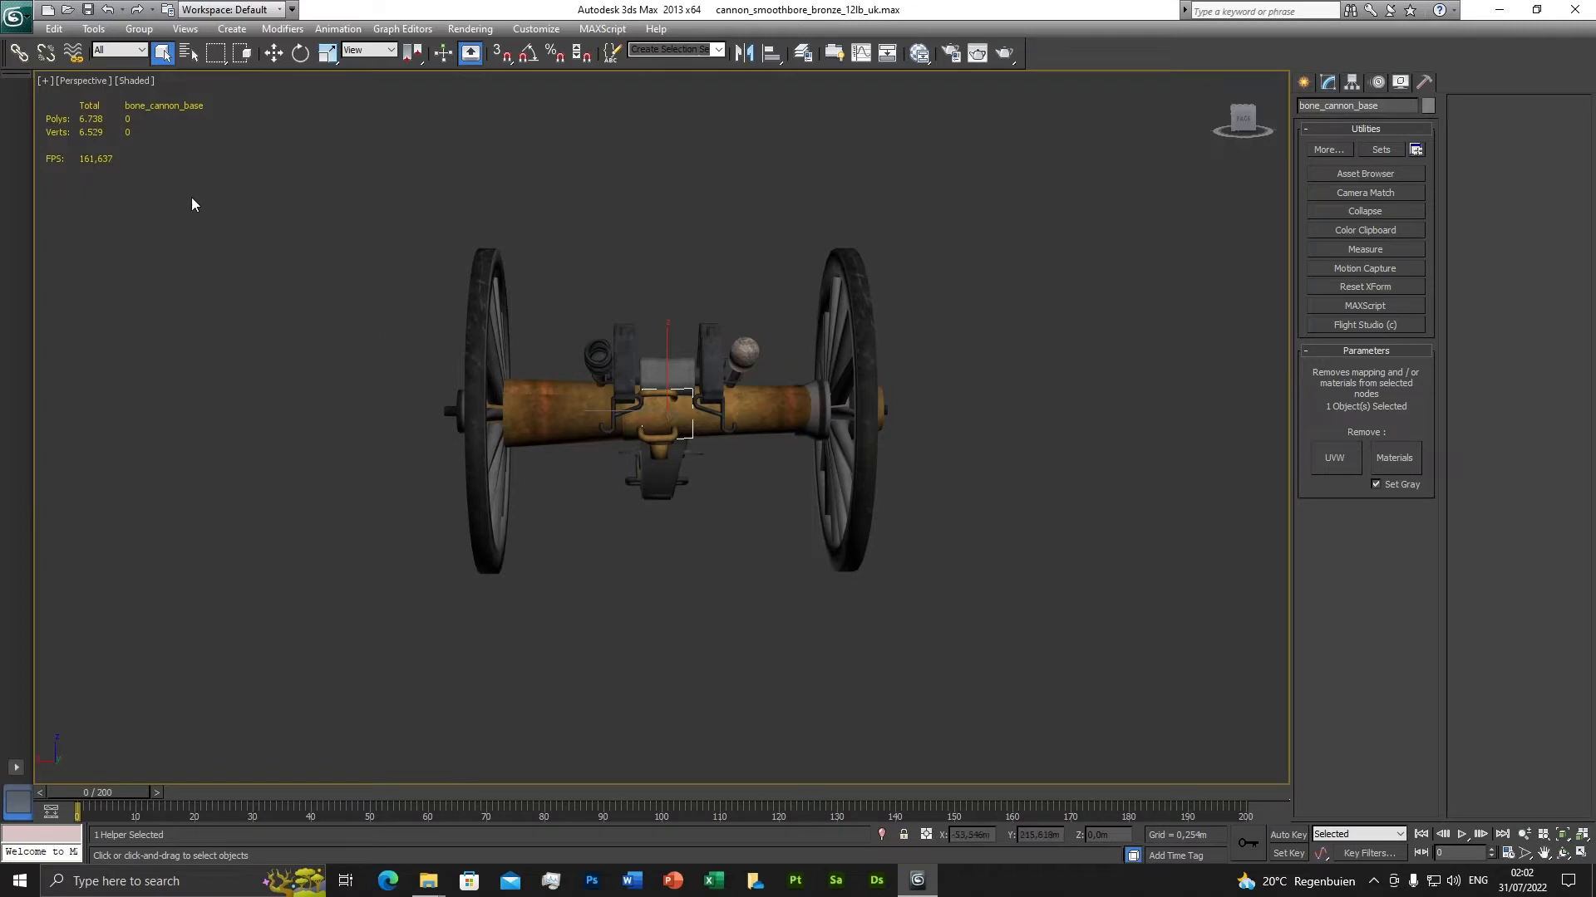
Start a full scene export and choose the export_muzzle_loaded_gun folder inside muzzle_loaded_gun on the Desktop as the destination.
click(26, 21)
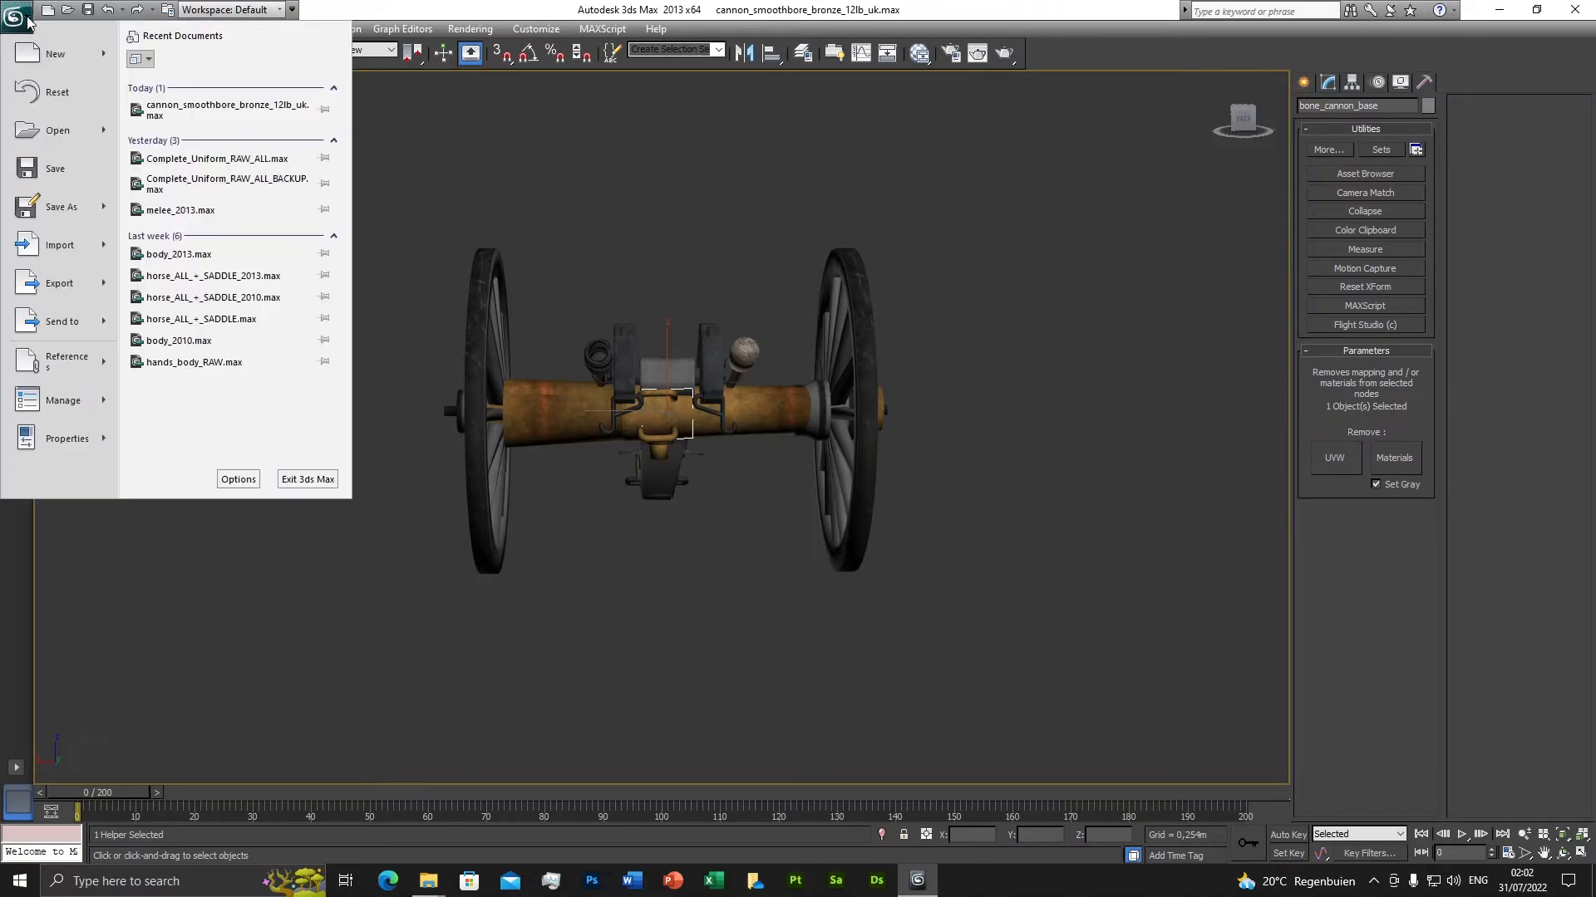
mouse_move(75, 285)
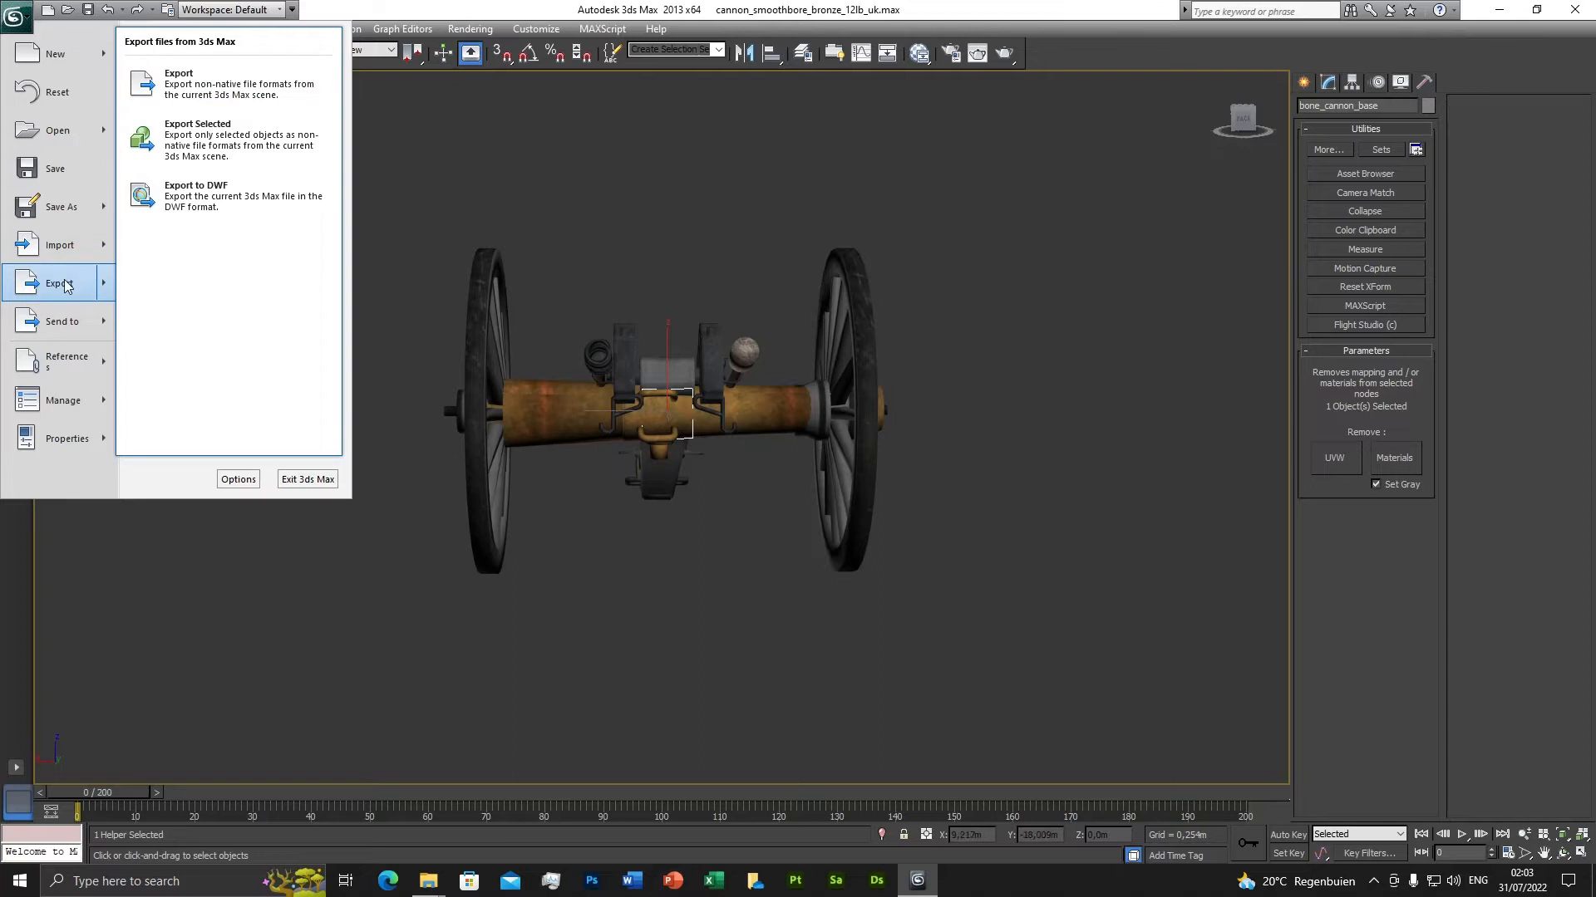
click(192, 84)
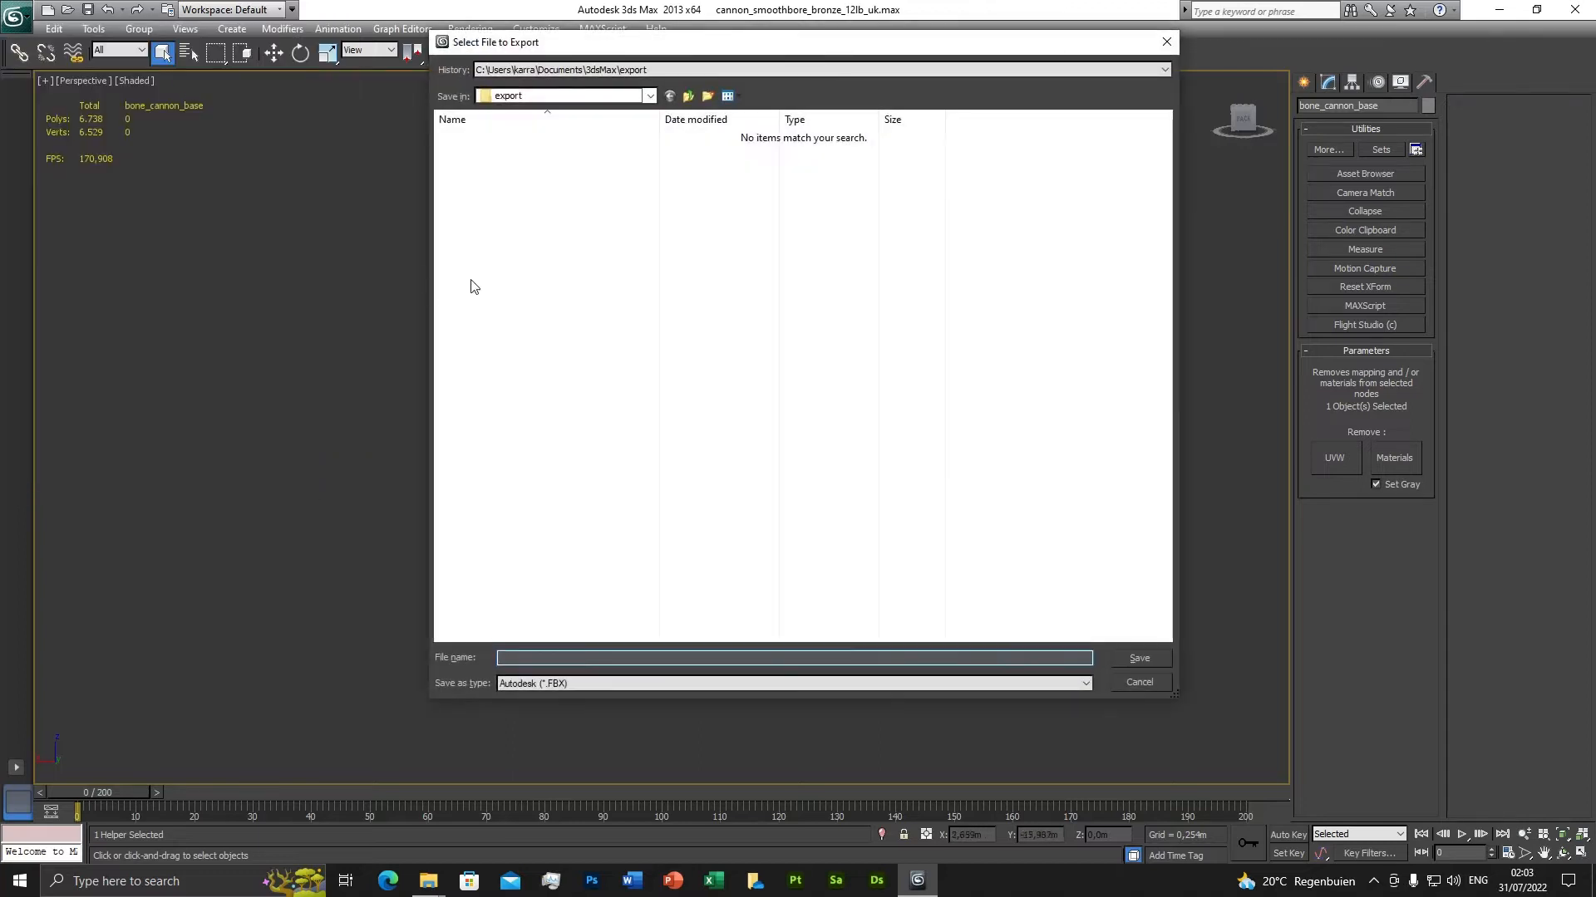
click(555, 96)
scroll(582, 233, up, 3)
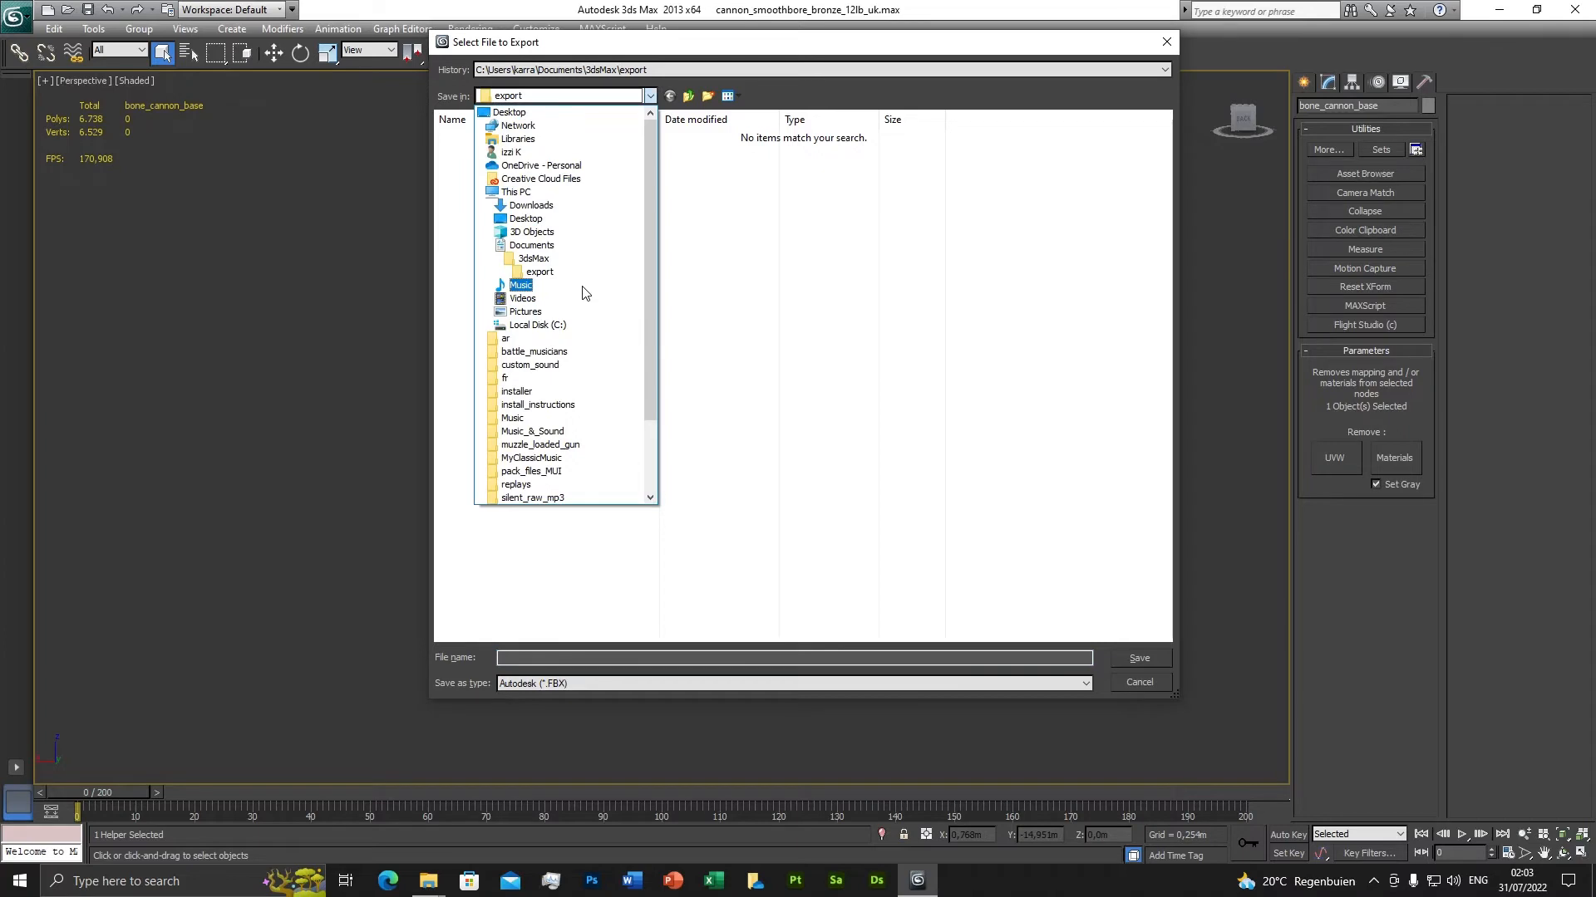
click(513, 113)
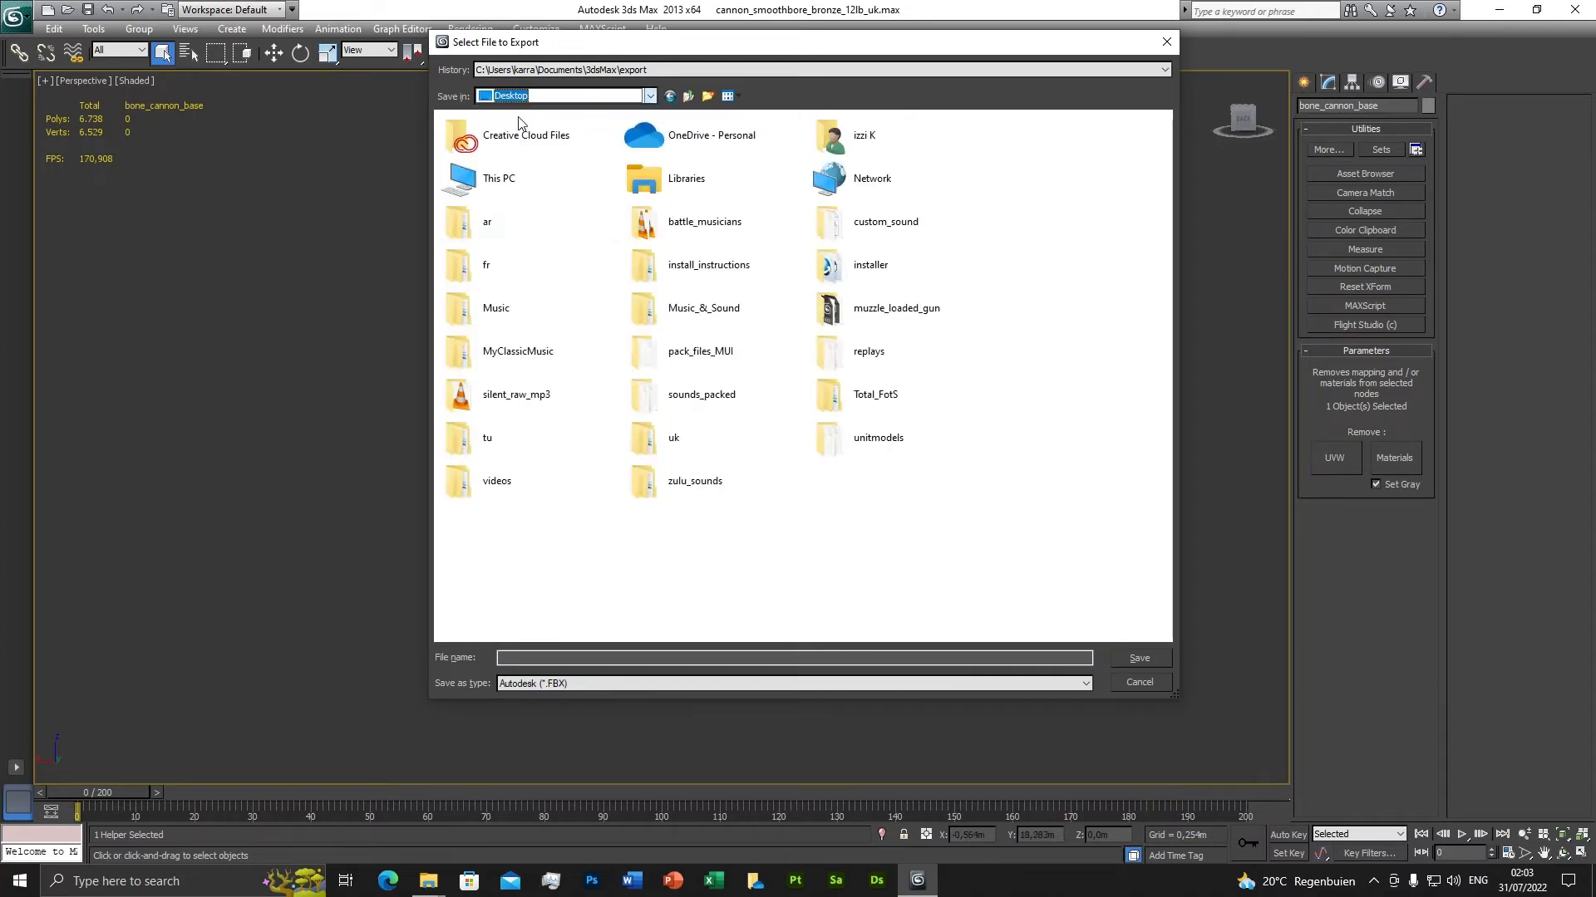
click(889, 317)
double_click(889, 318)
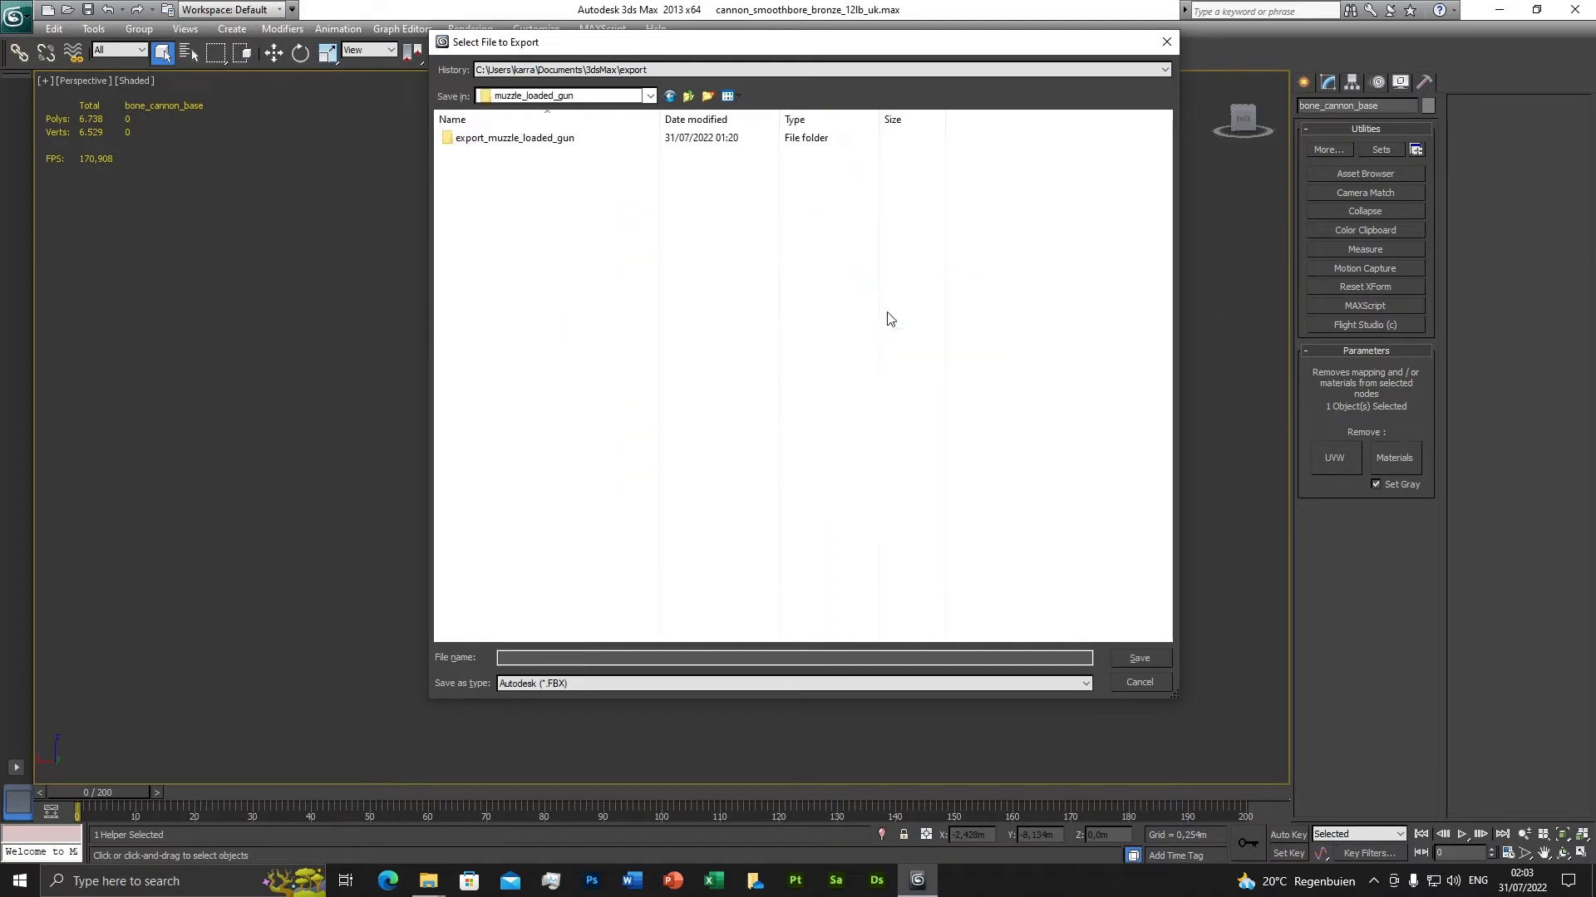
double_click(517, 139)
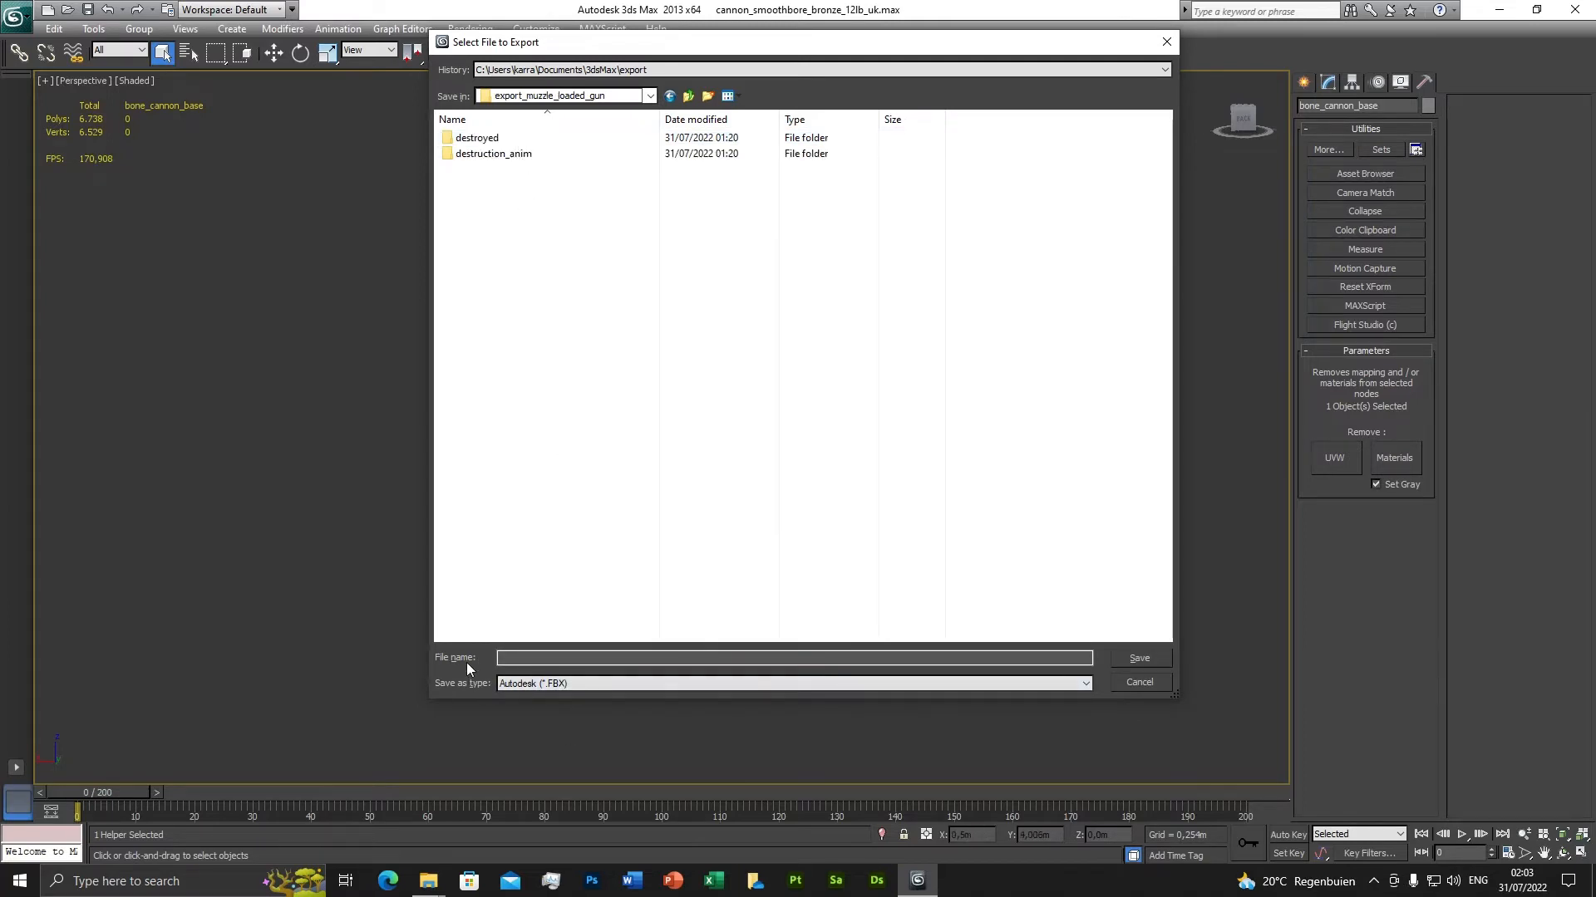
Export the scene in CS2 Max Exporter format, replacing cannon_smoothbore_bronze_12lb_uk.CS2 and keeping the exporter's default options.
click(574, 685)
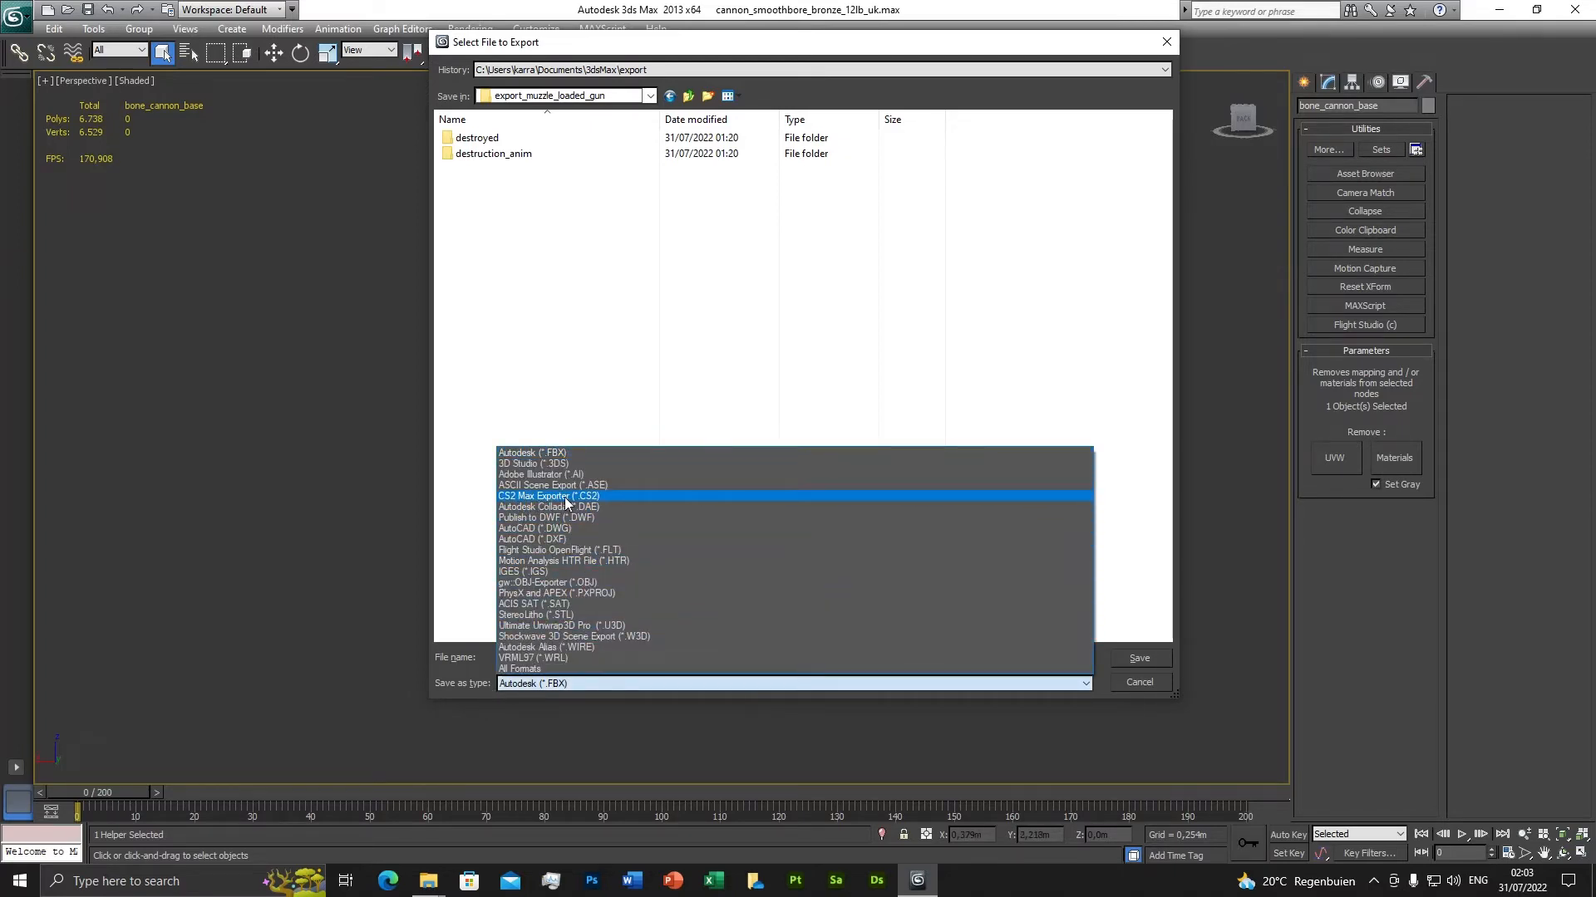
click(559, 497)
click(551, 172)
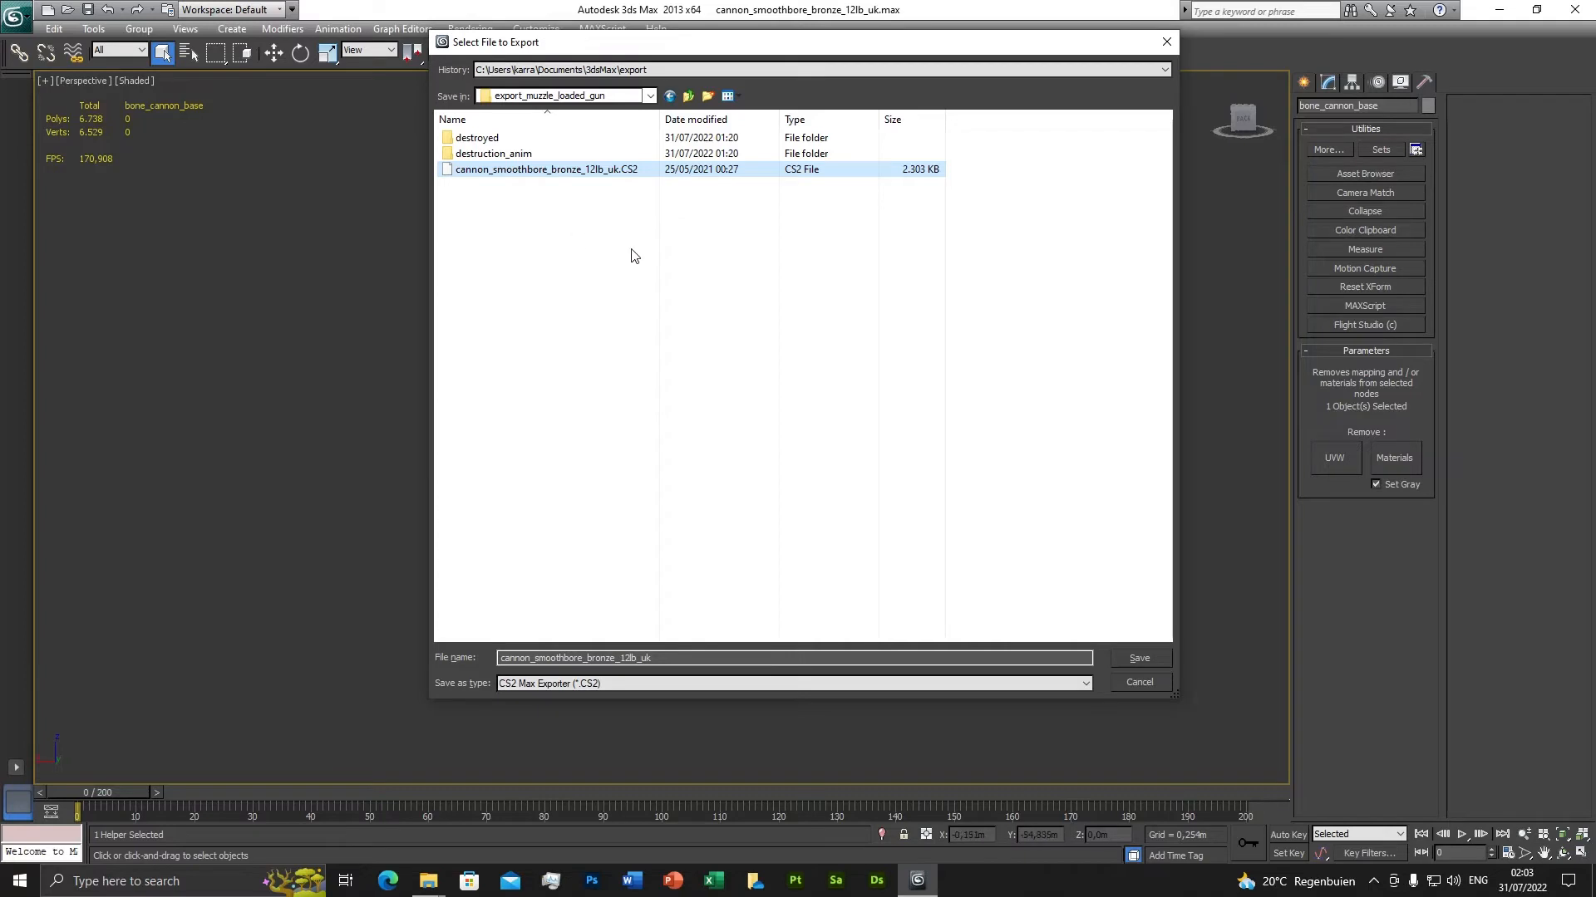
click(1135, 658)
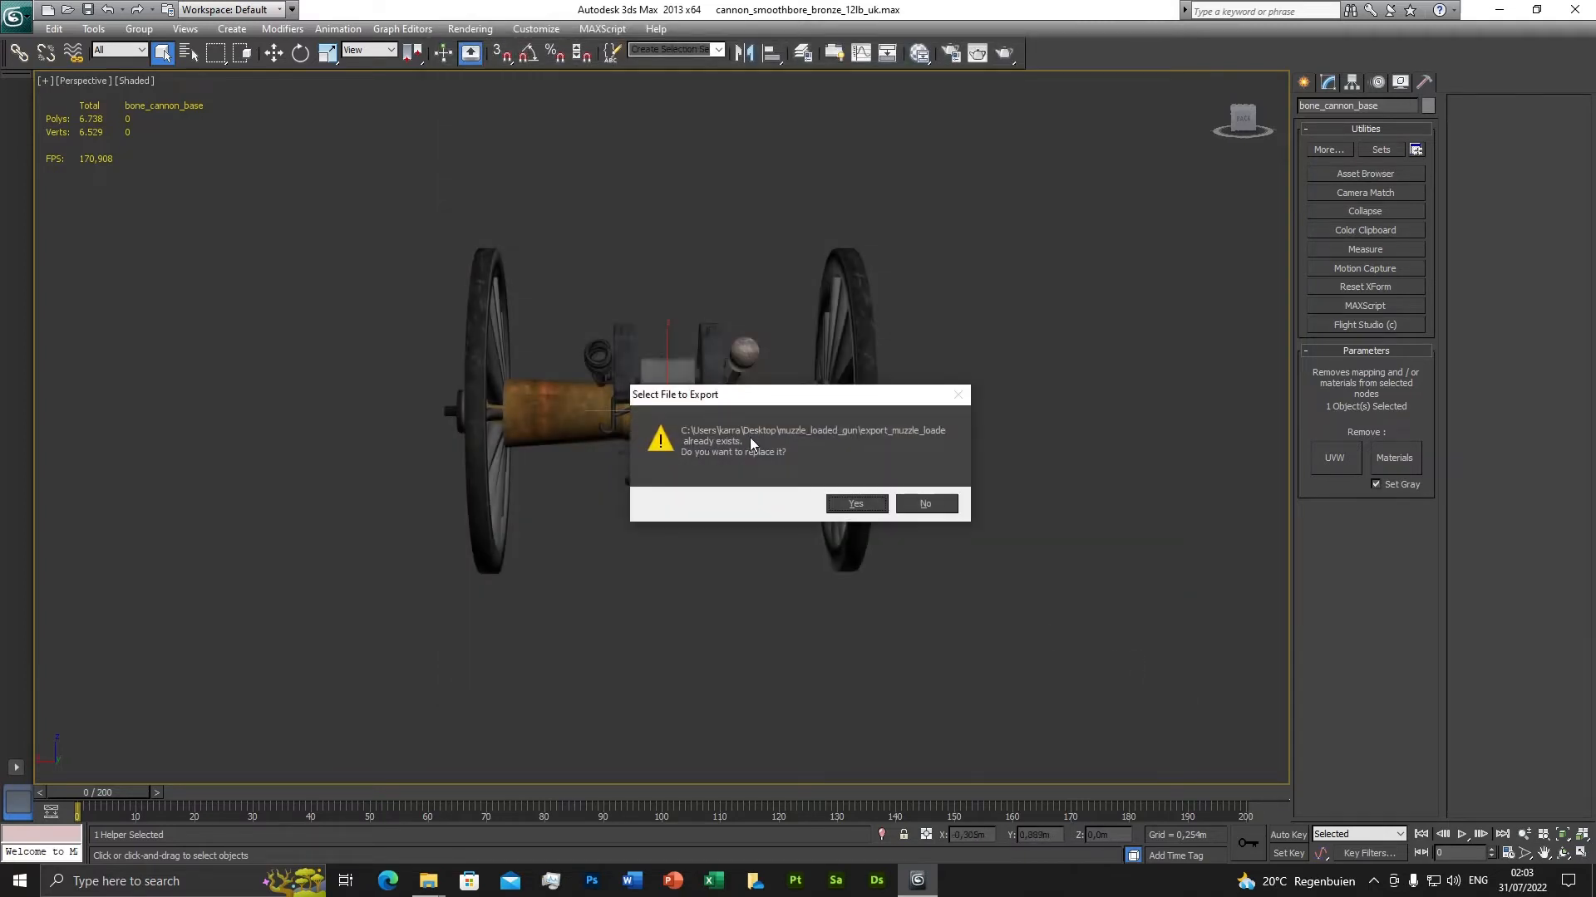
click(856, 503)
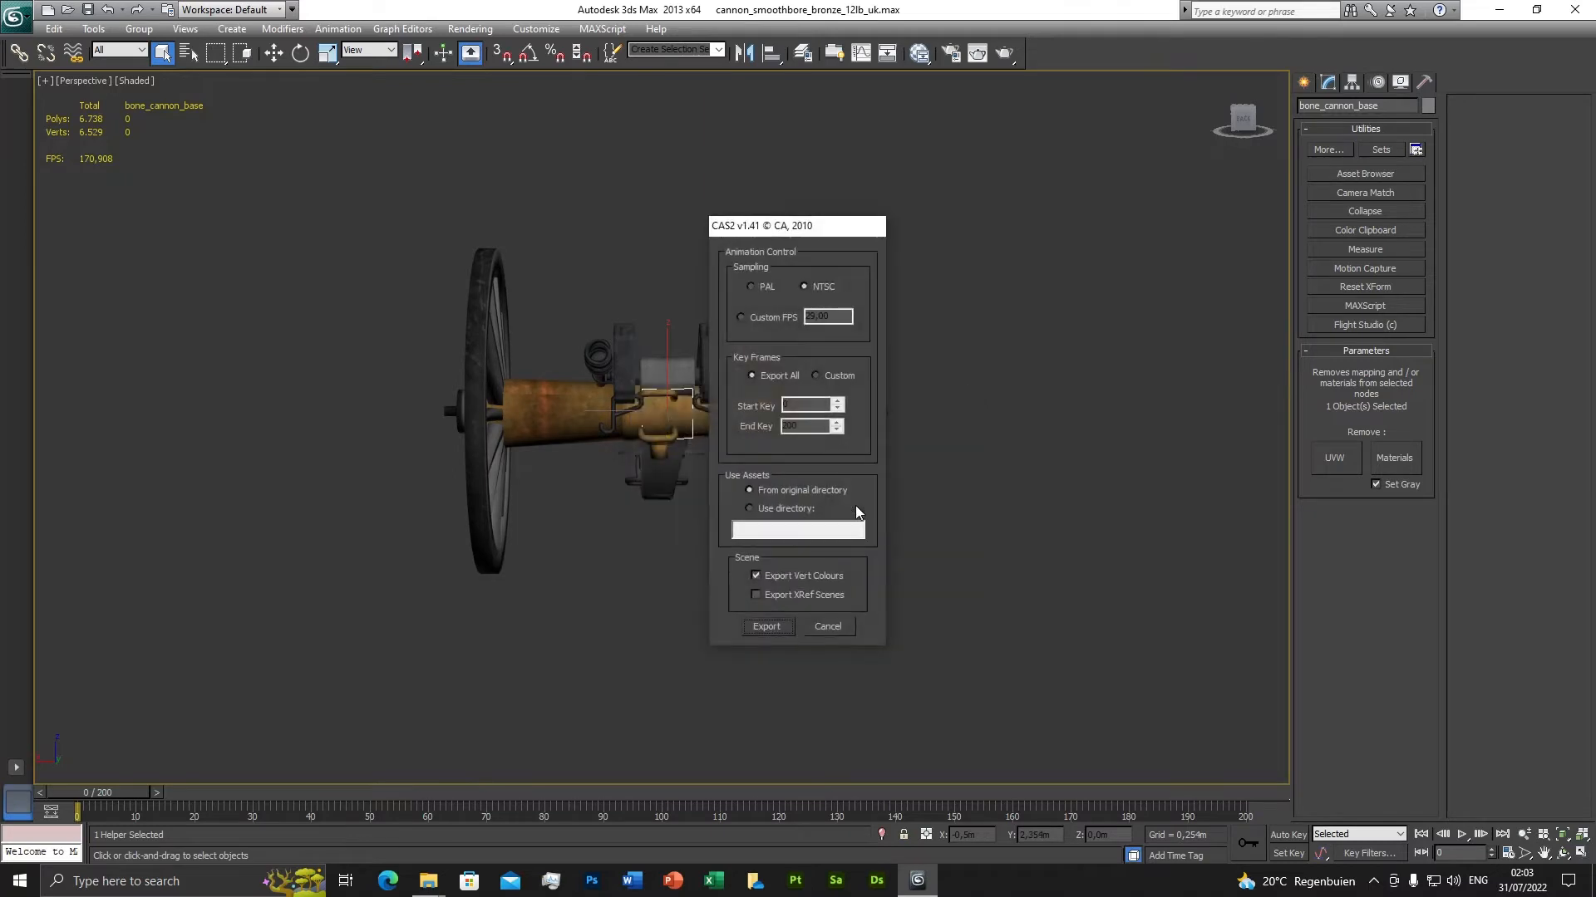
click(776, 629)
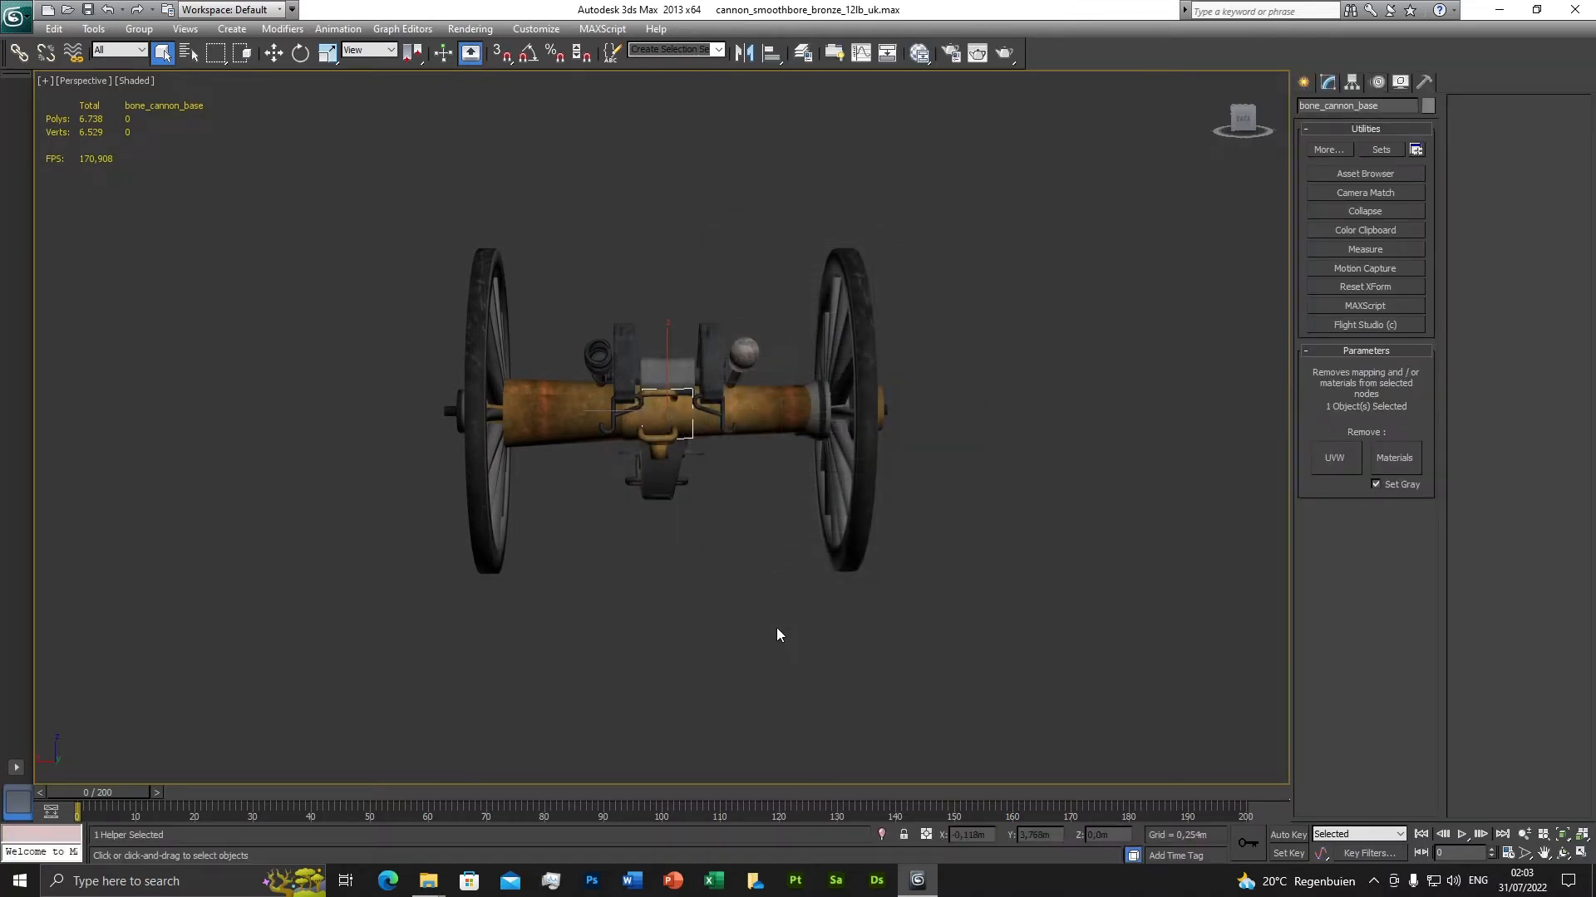
Start another full scene export in the export_muzzle_loaded_gun folder with CS2 Max Exporter as the file format.
click(18, 20)
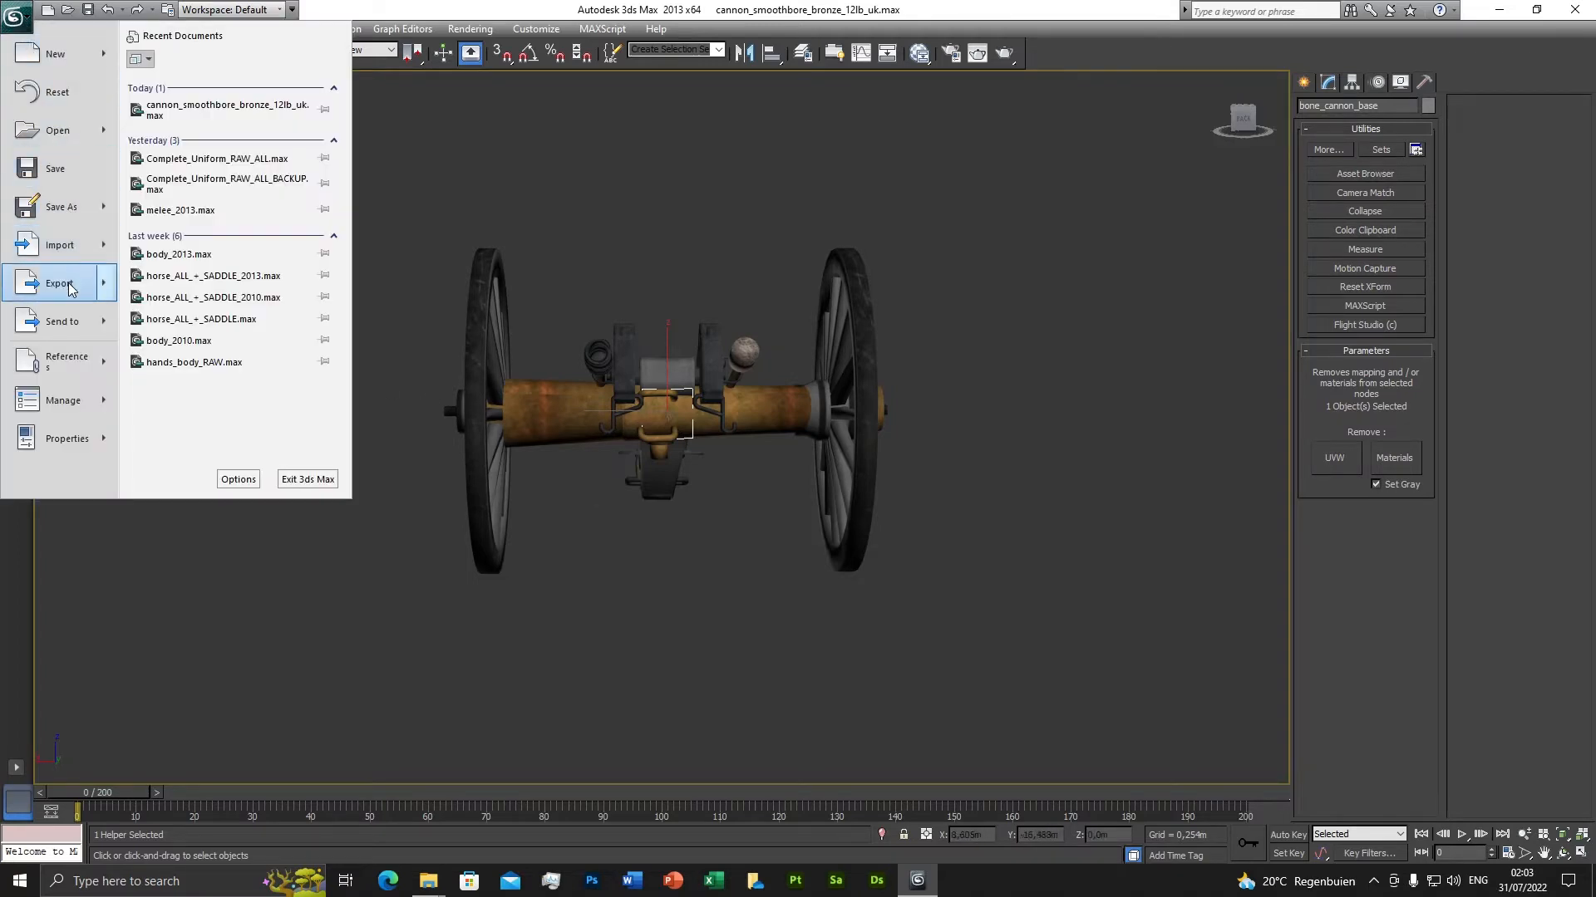
mouse_move(71, 289)
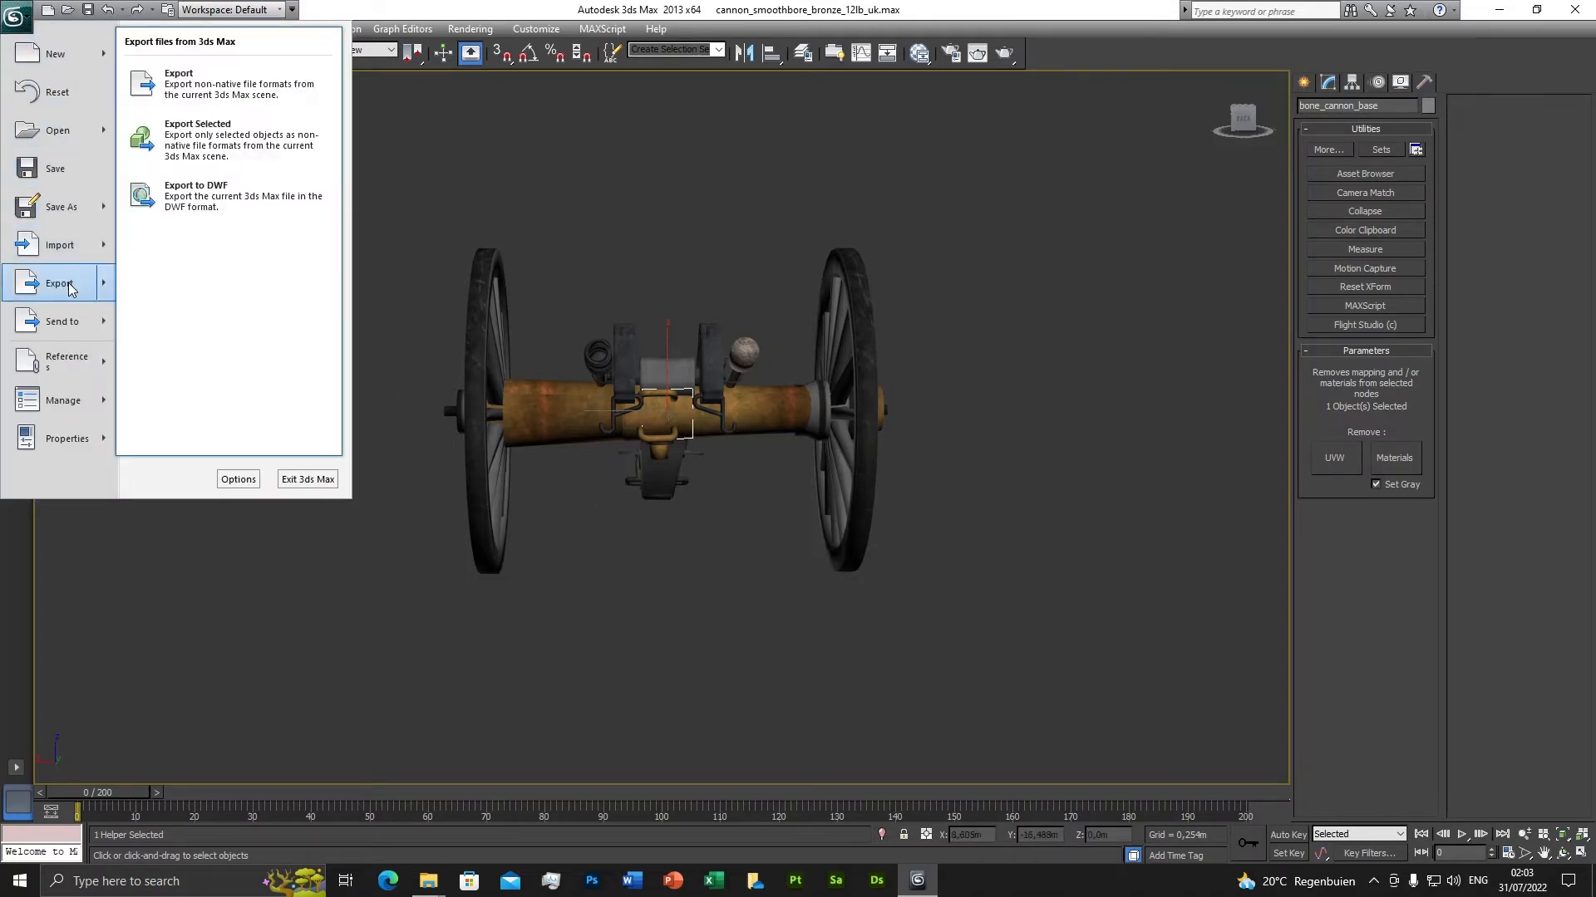
click(199, 87)
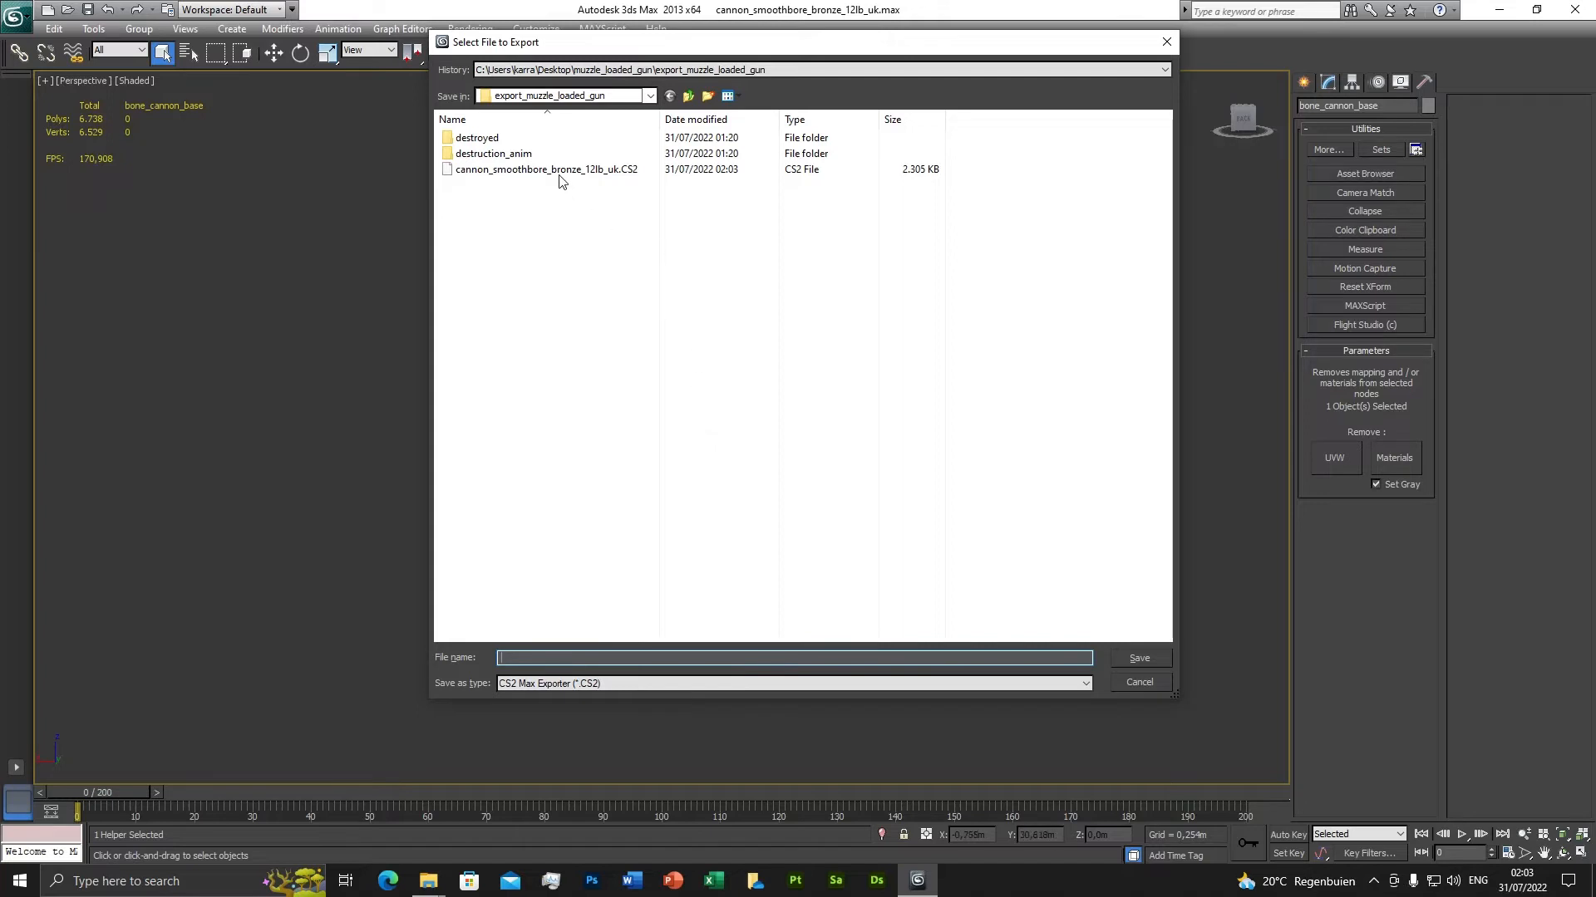
click(584, 684)
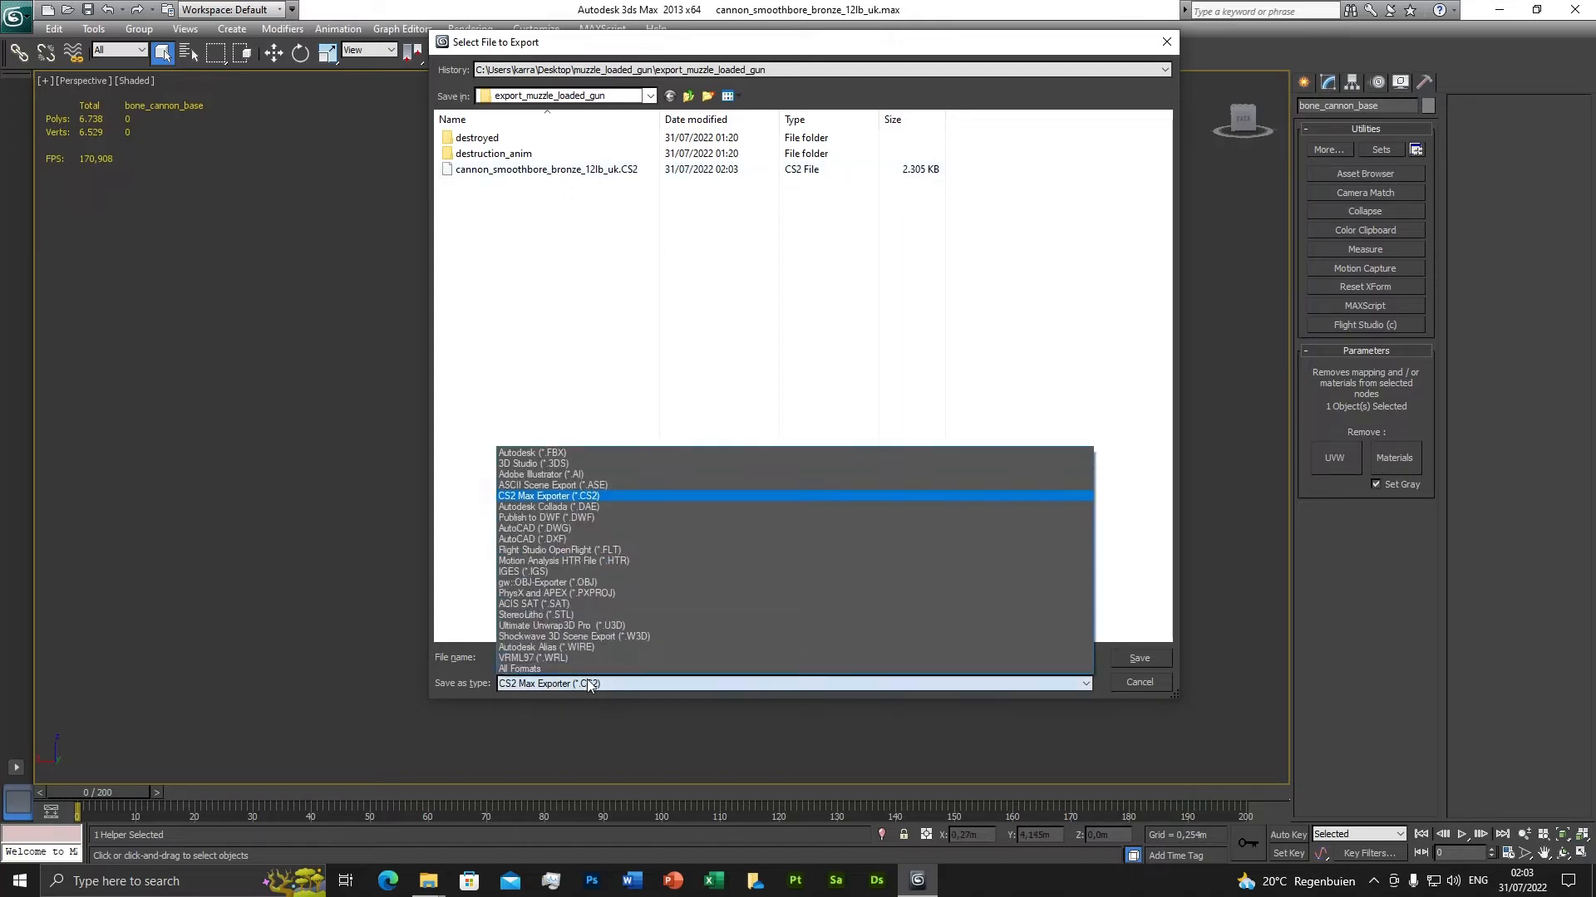
click(545, 496)
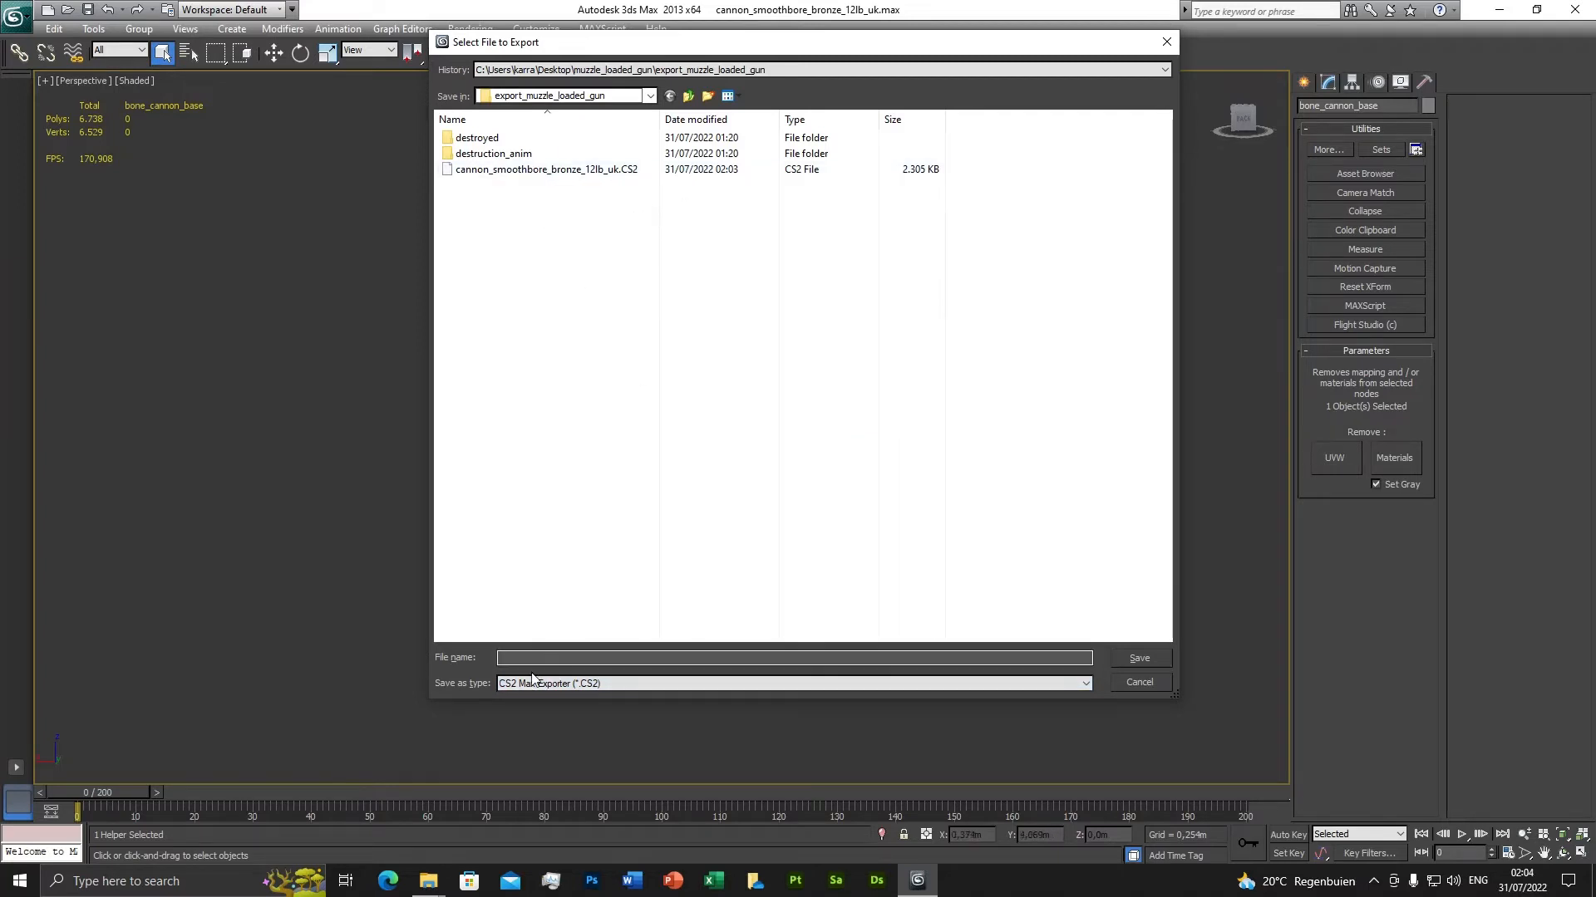
Export over the existing cannon_smoothbore_bronze_12lb_uk.CS2 file, keeping NTSC sampling, all key frames and the other default exporter options.
click(569, 170)
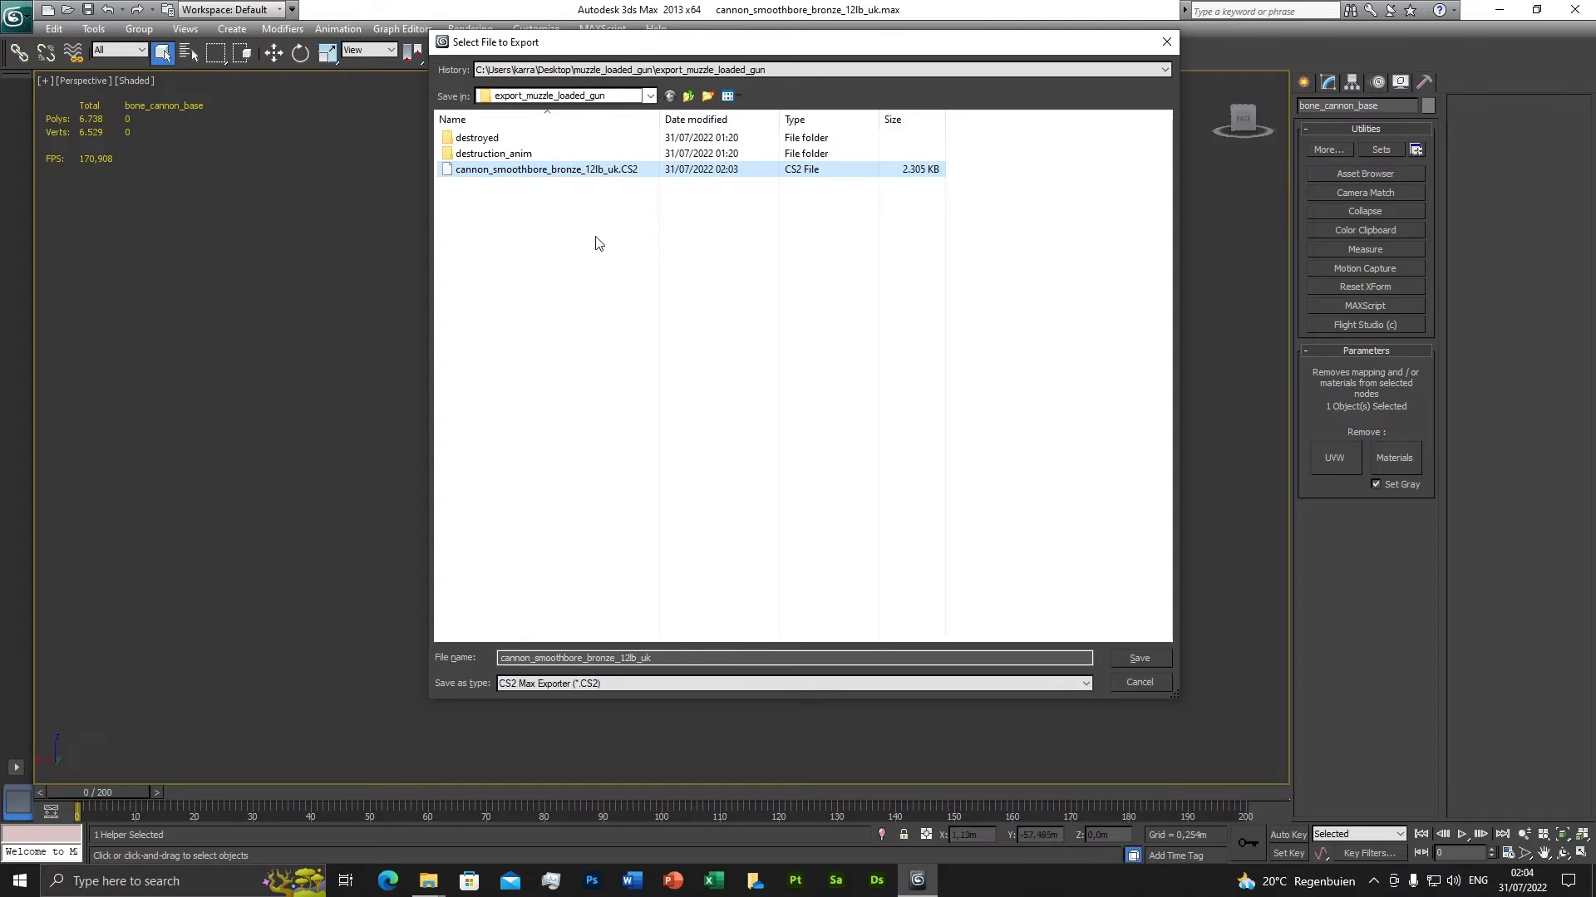
click(572, 177)
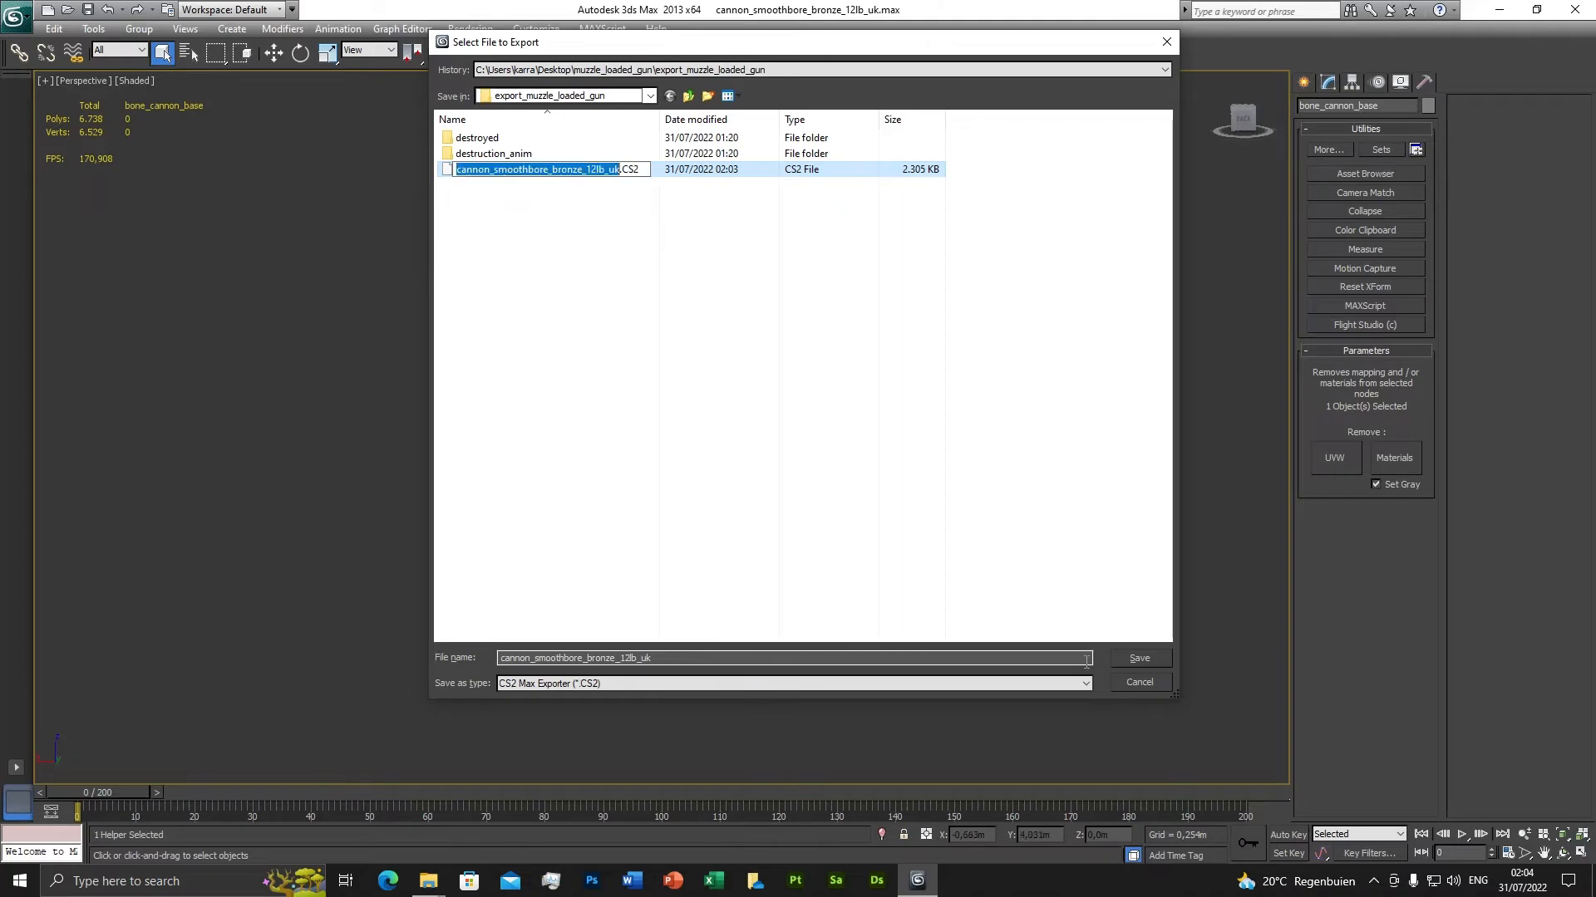
click(734, 502)
click(575, 169)
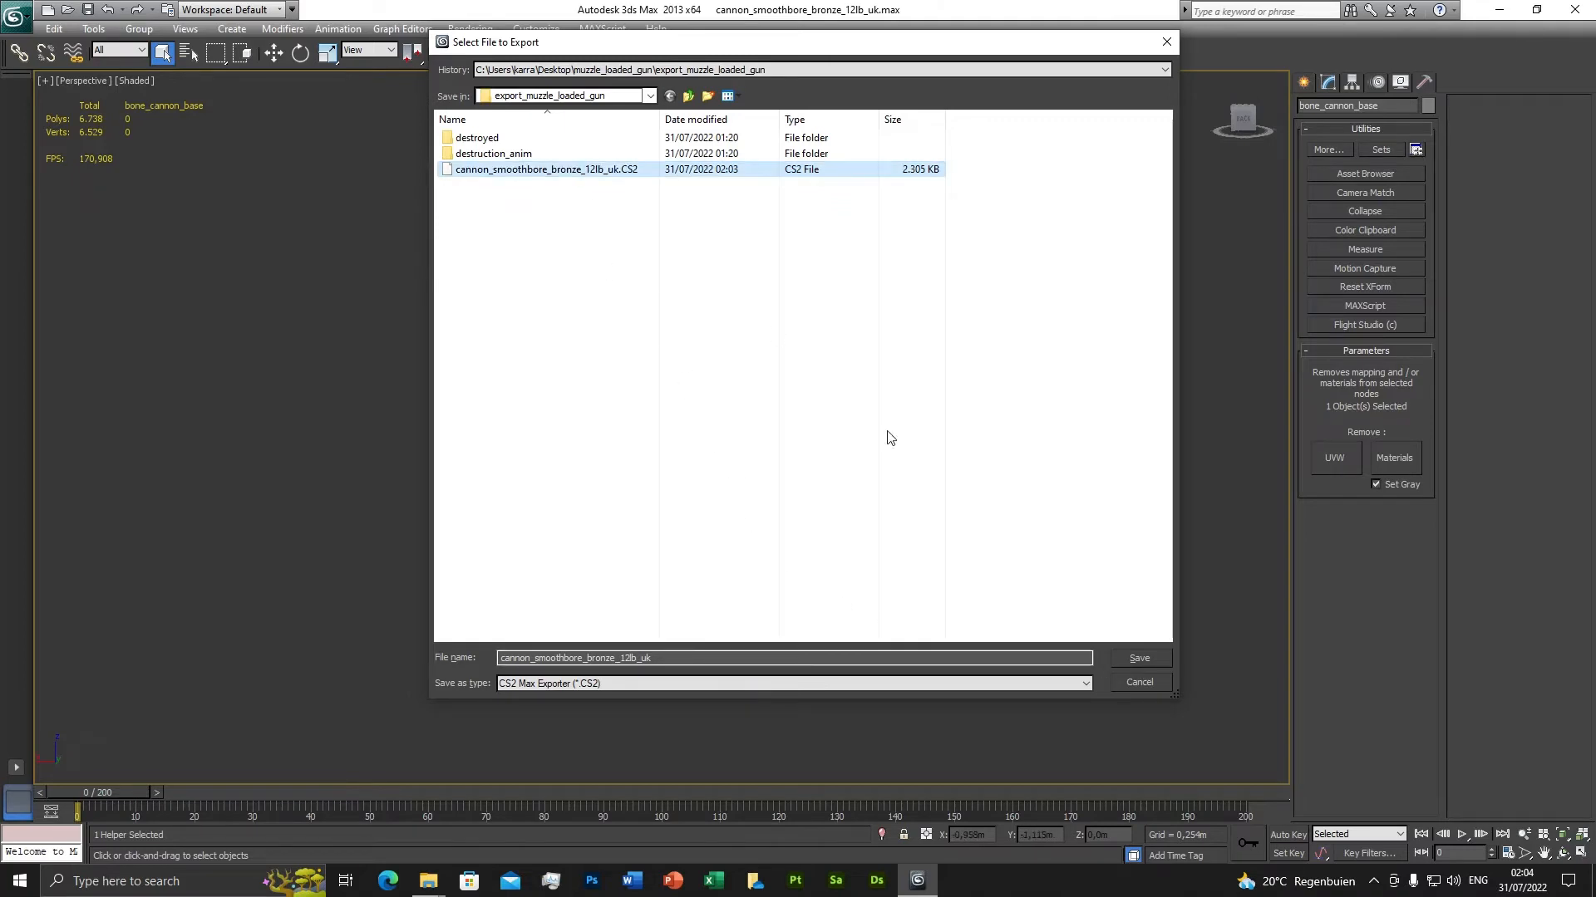
click(1140, 660)
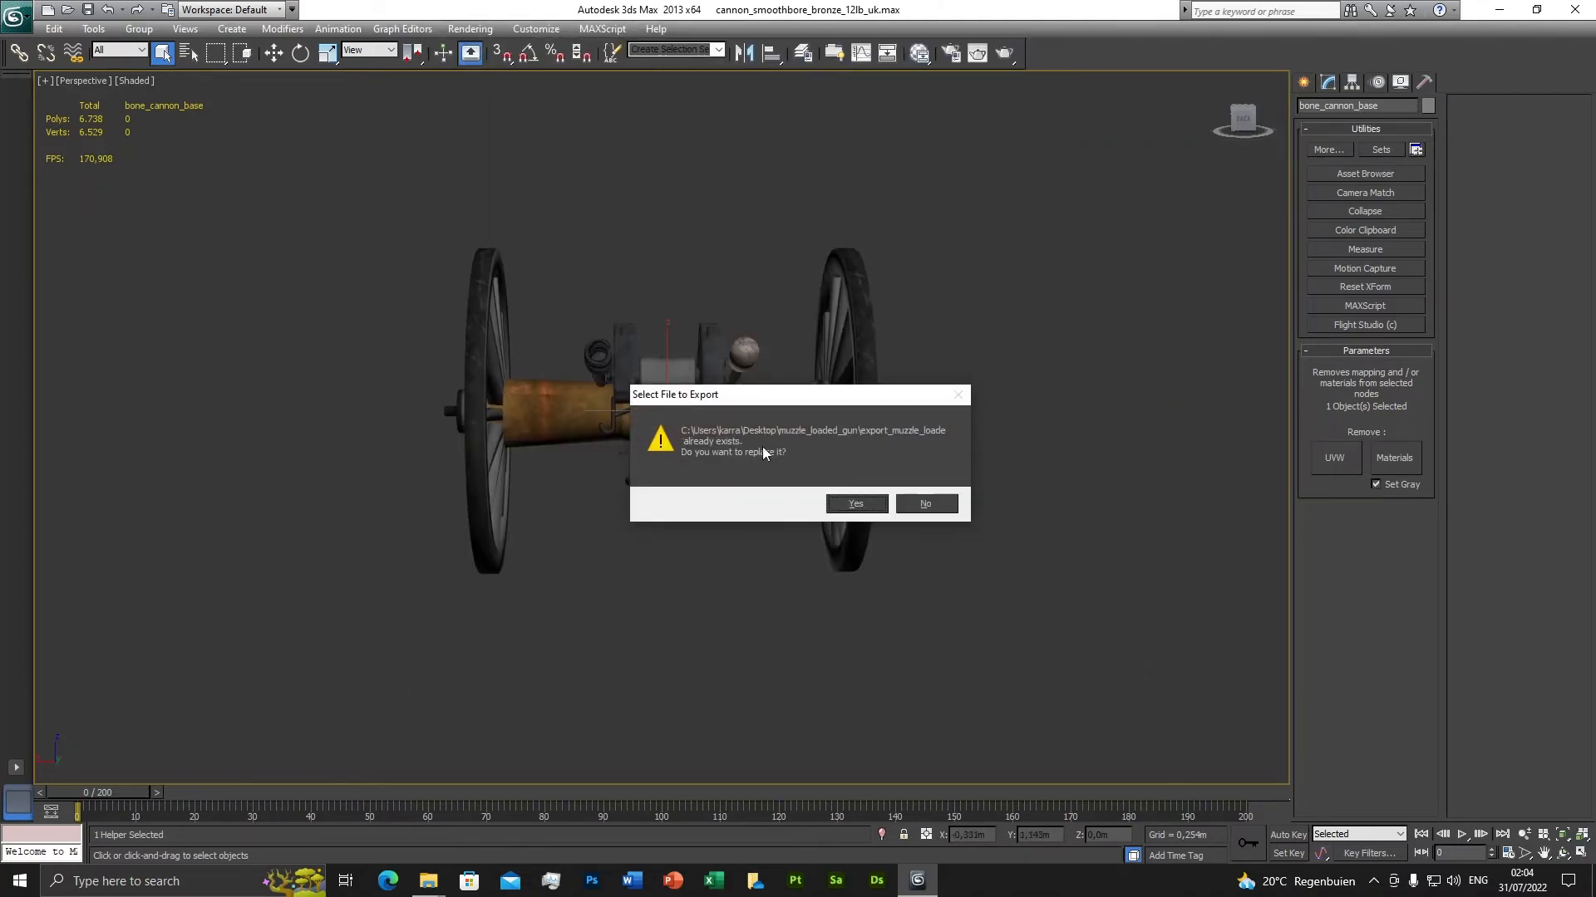
click(846, 505)
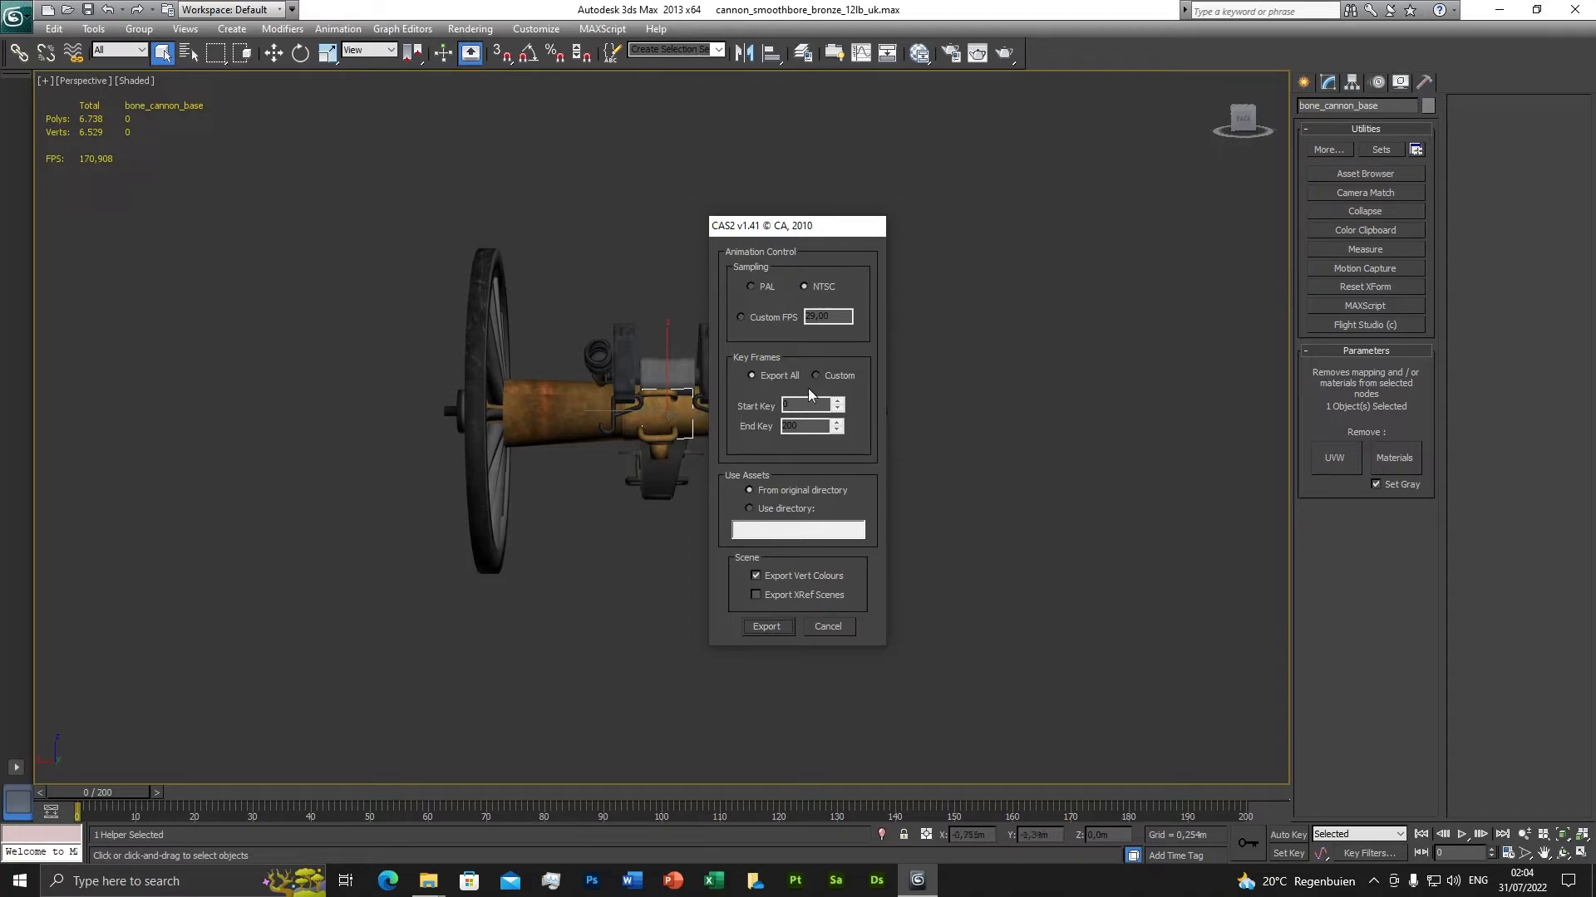
click(766, 629)
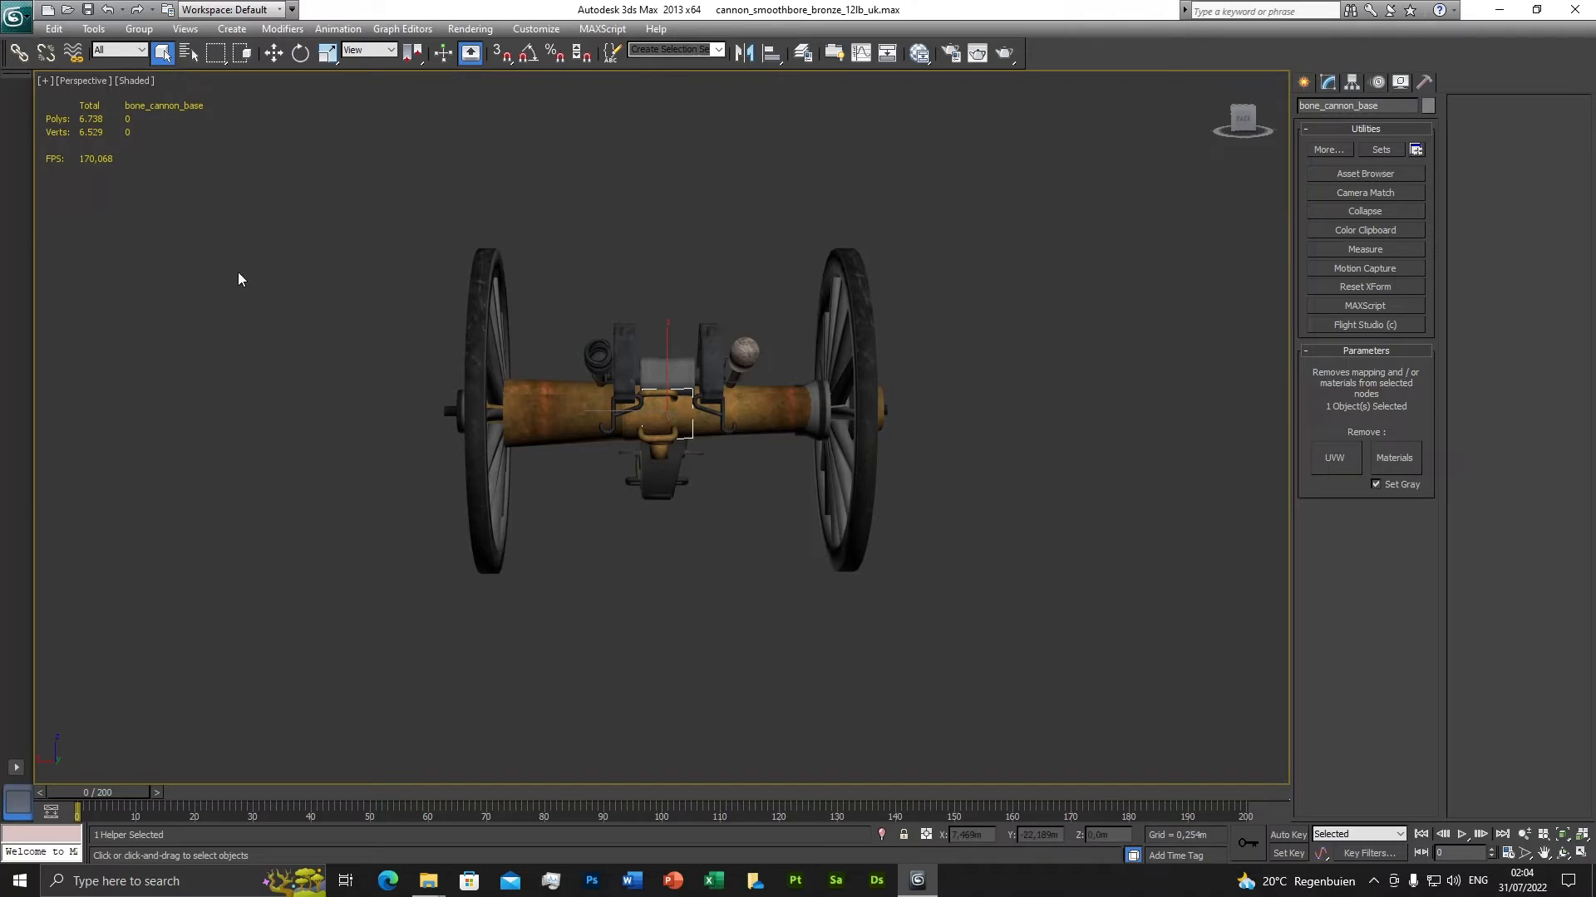
Begin opening another scene, save the changes to the current one, and leave the file selection.
click(23, 17)
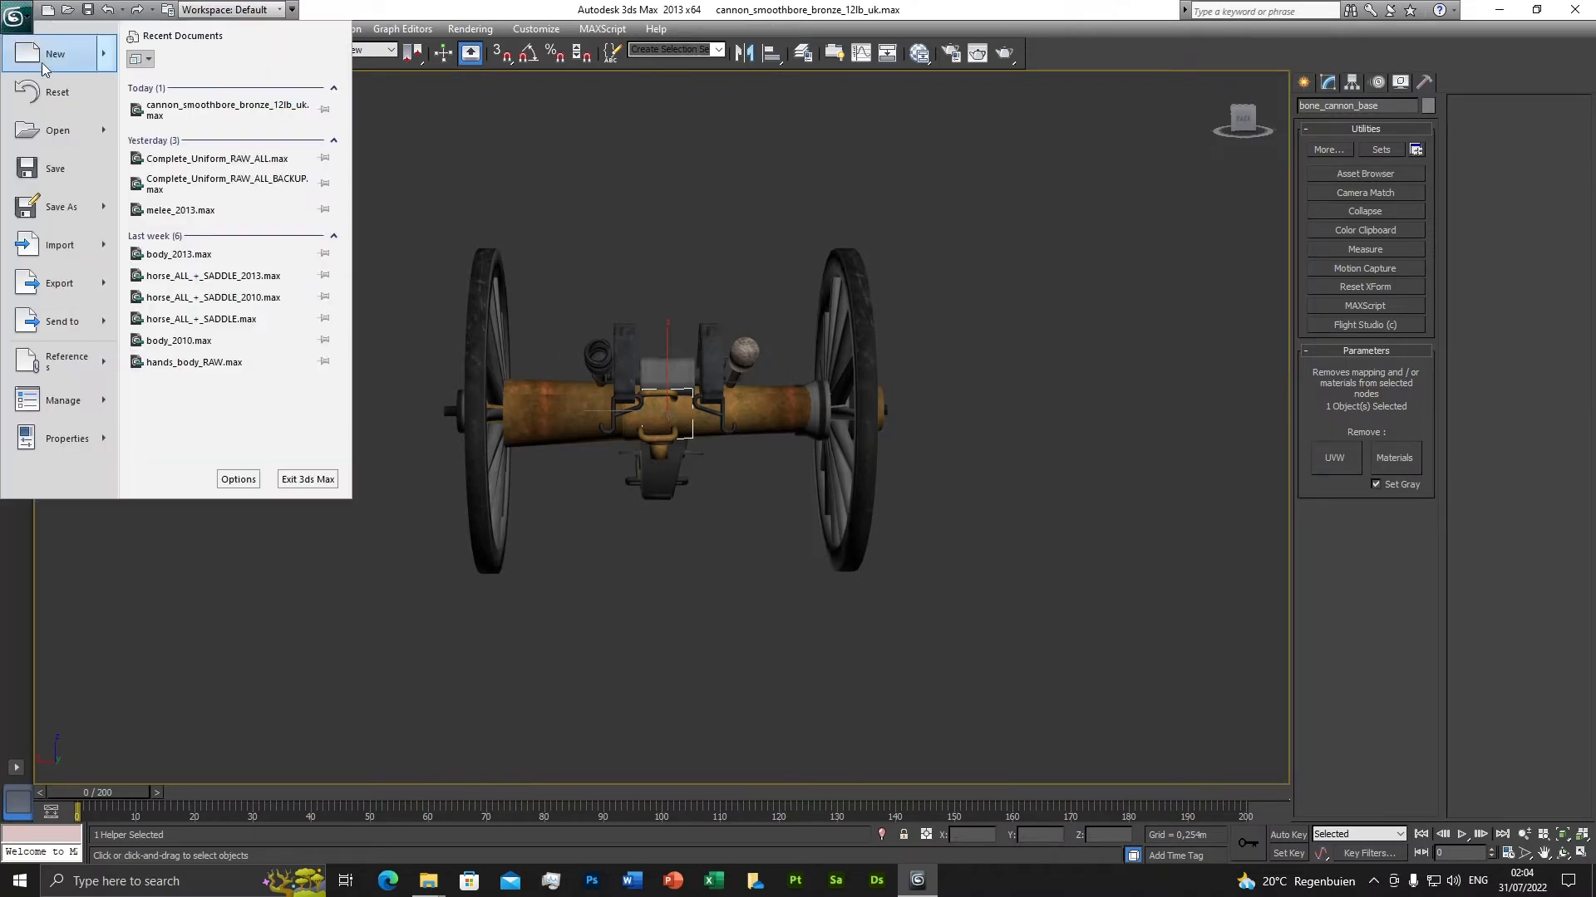
click(62, 130)
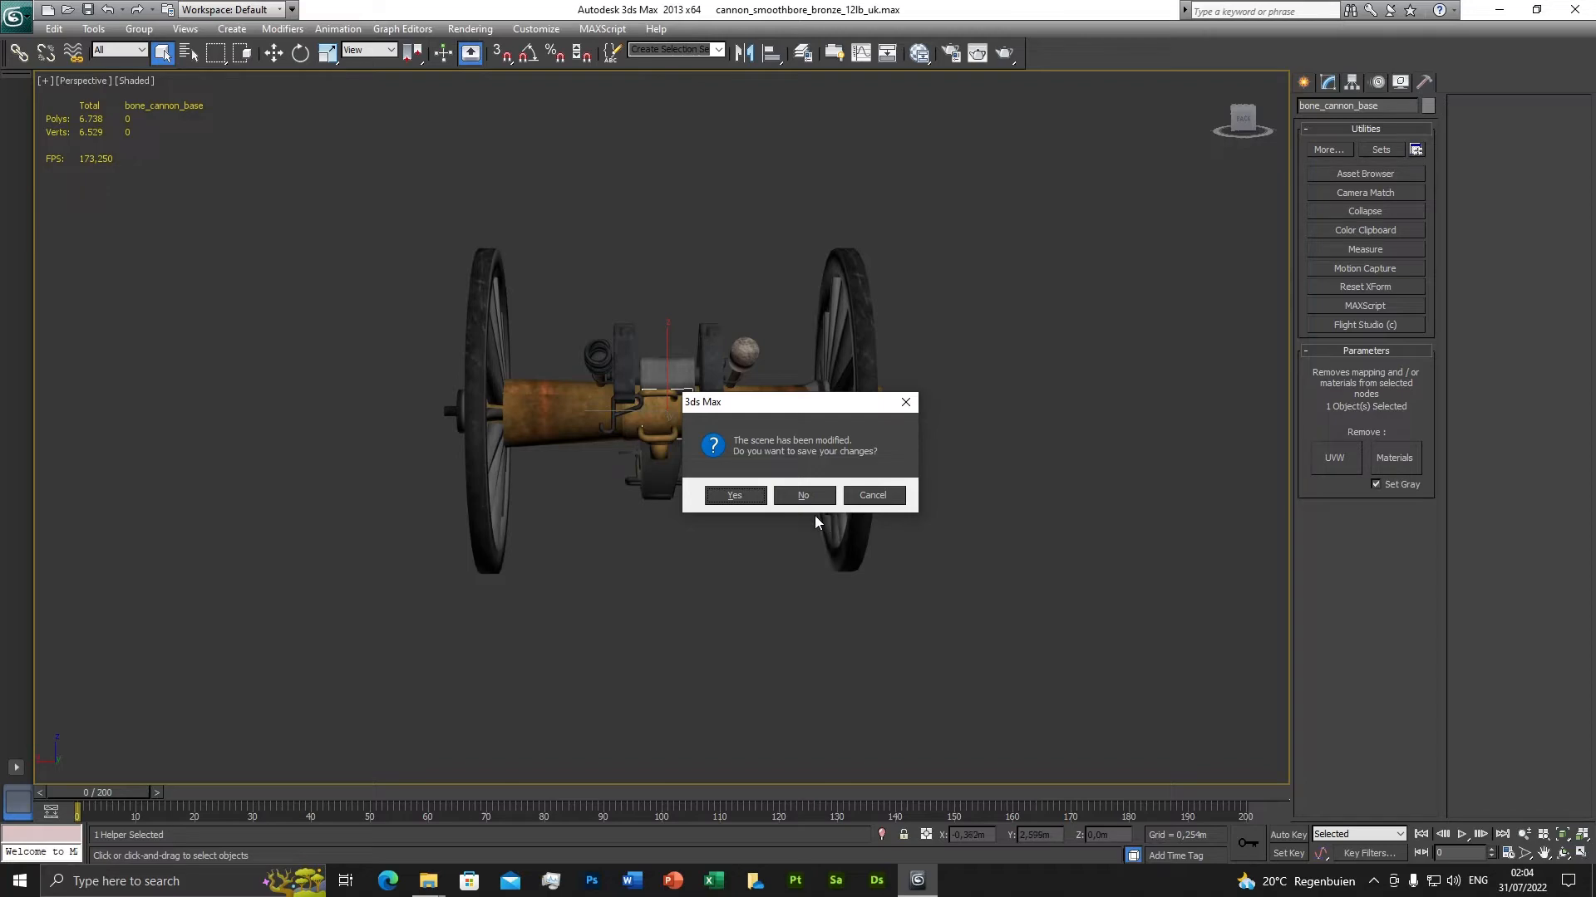
click(736, 493)
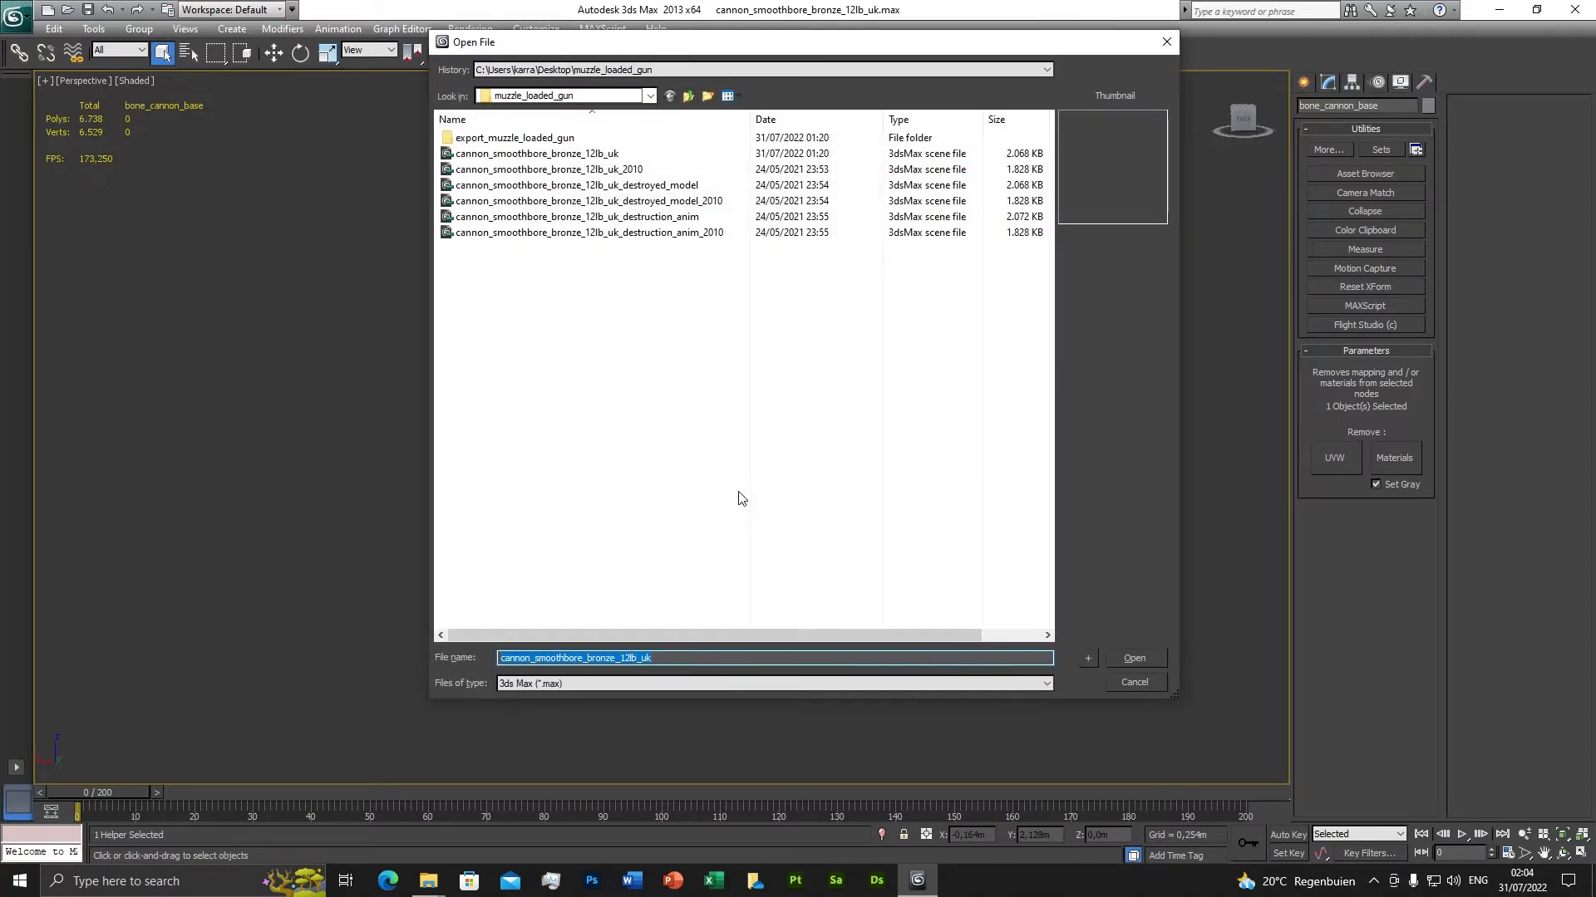
click(1134, 658)
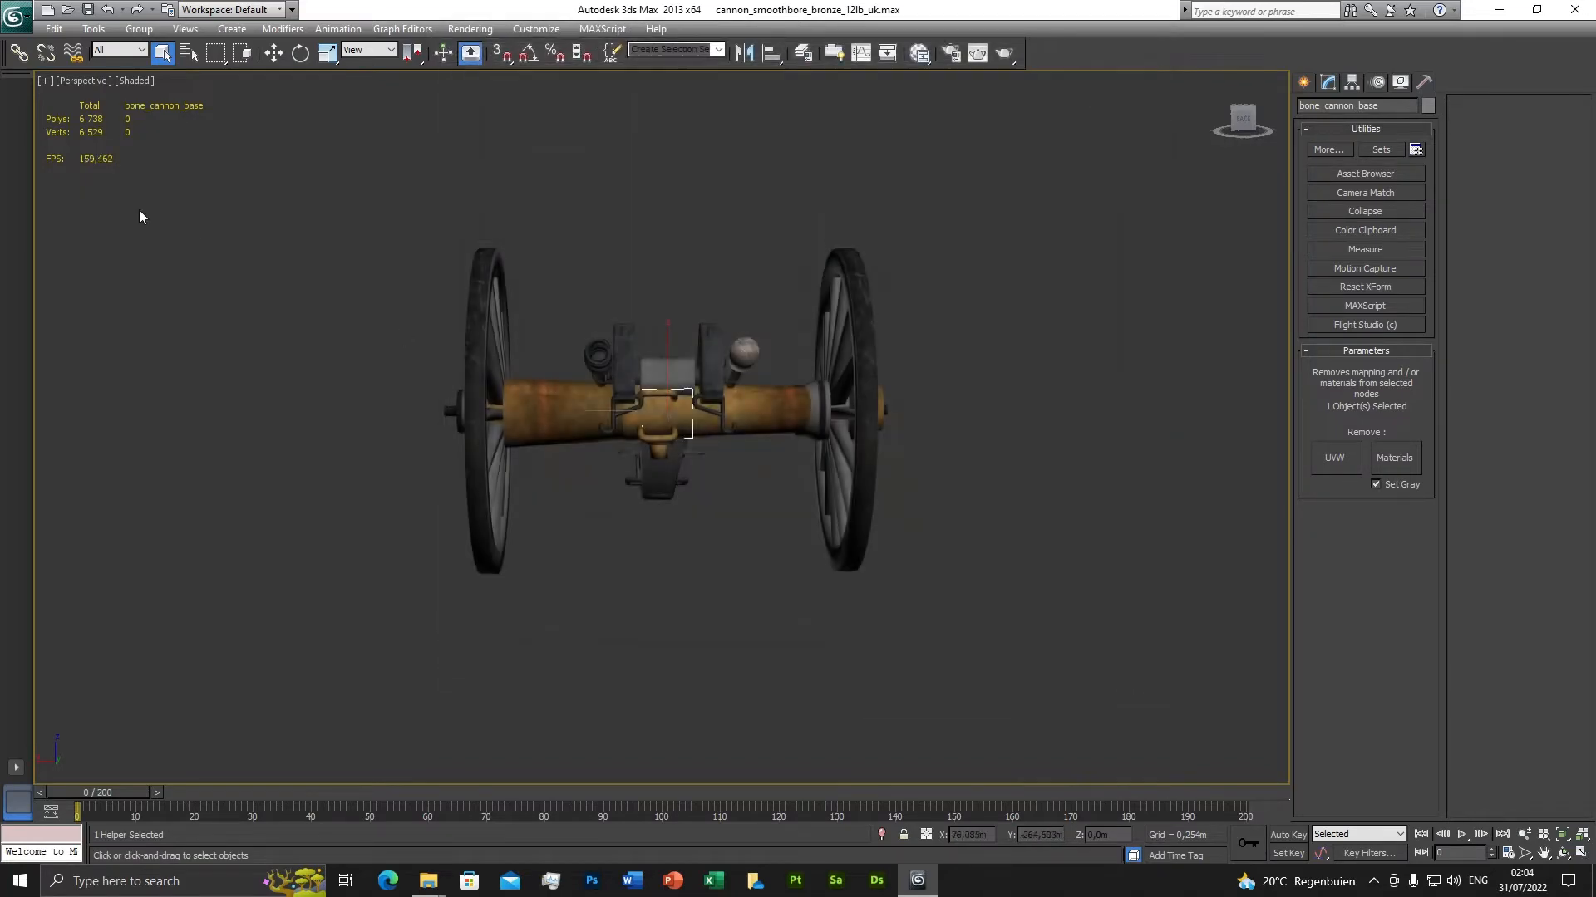
Open the cannon_smoothbore_bronze_12lb_uk_destruction_anim scene, continuing without the missing external files and accepting the student-version notice.
click(14, 16)
click(585, 447)
key(ctrl+o)
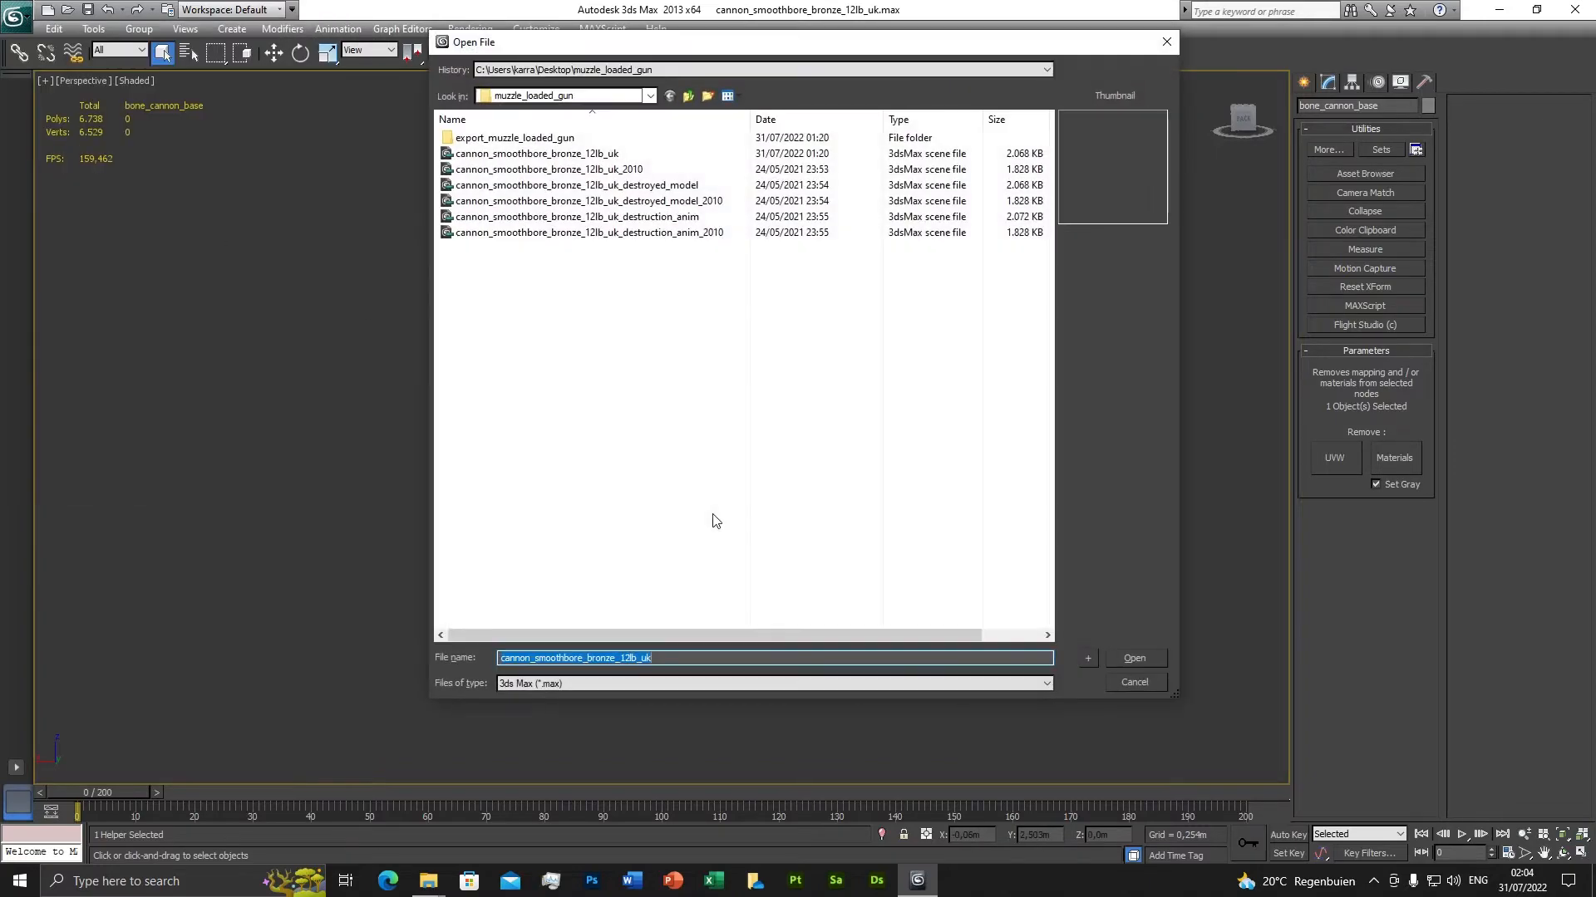
click(656, 218)
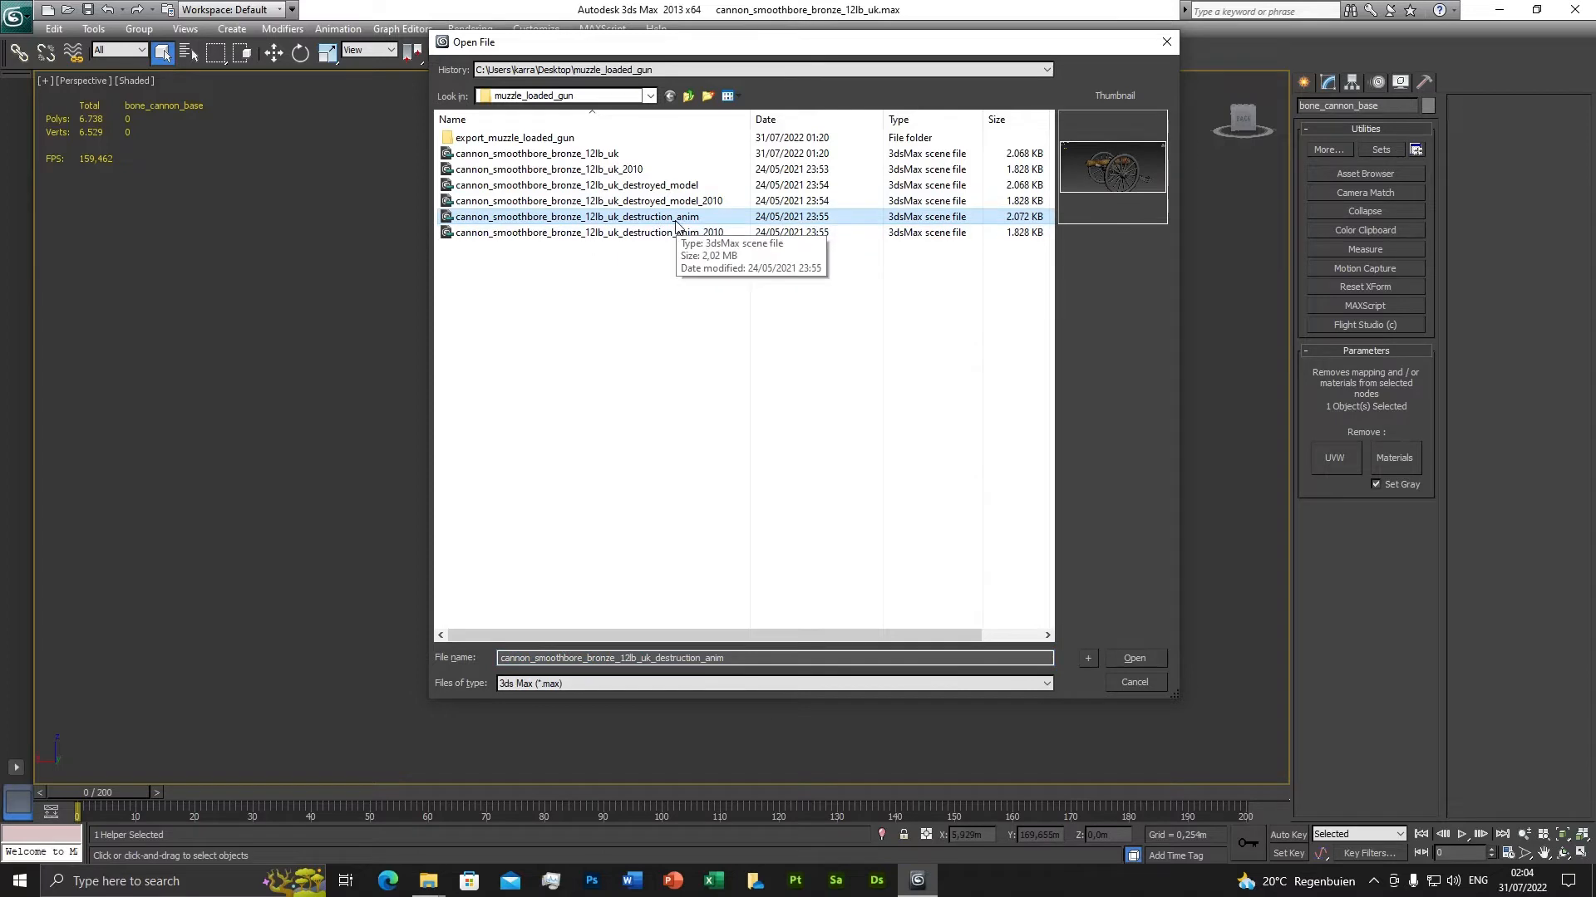
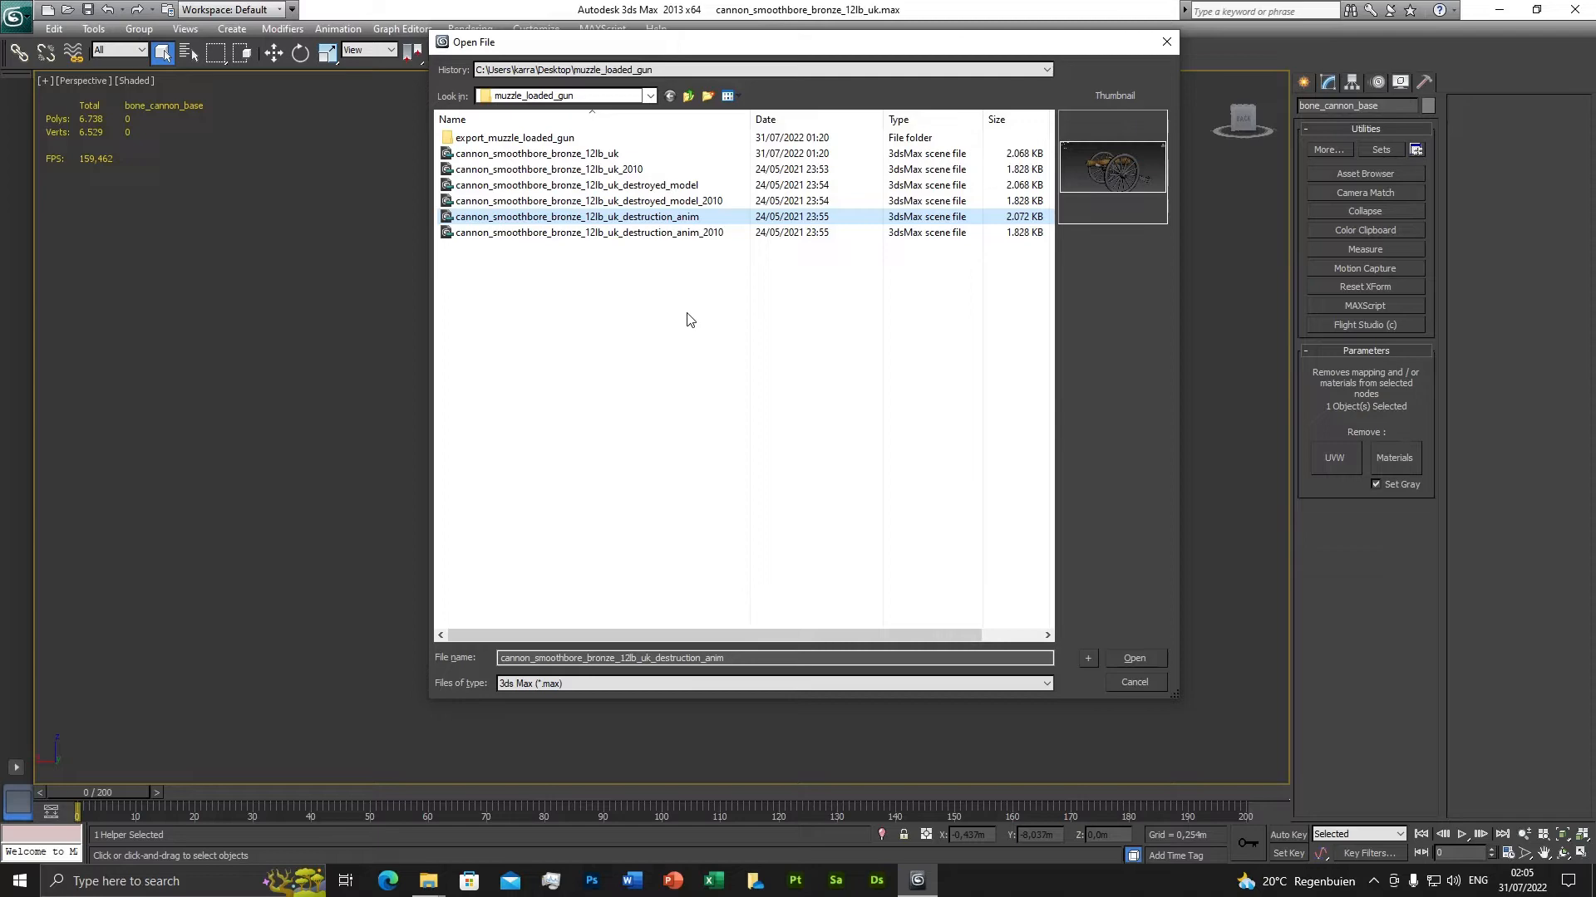
click(1134, 659)
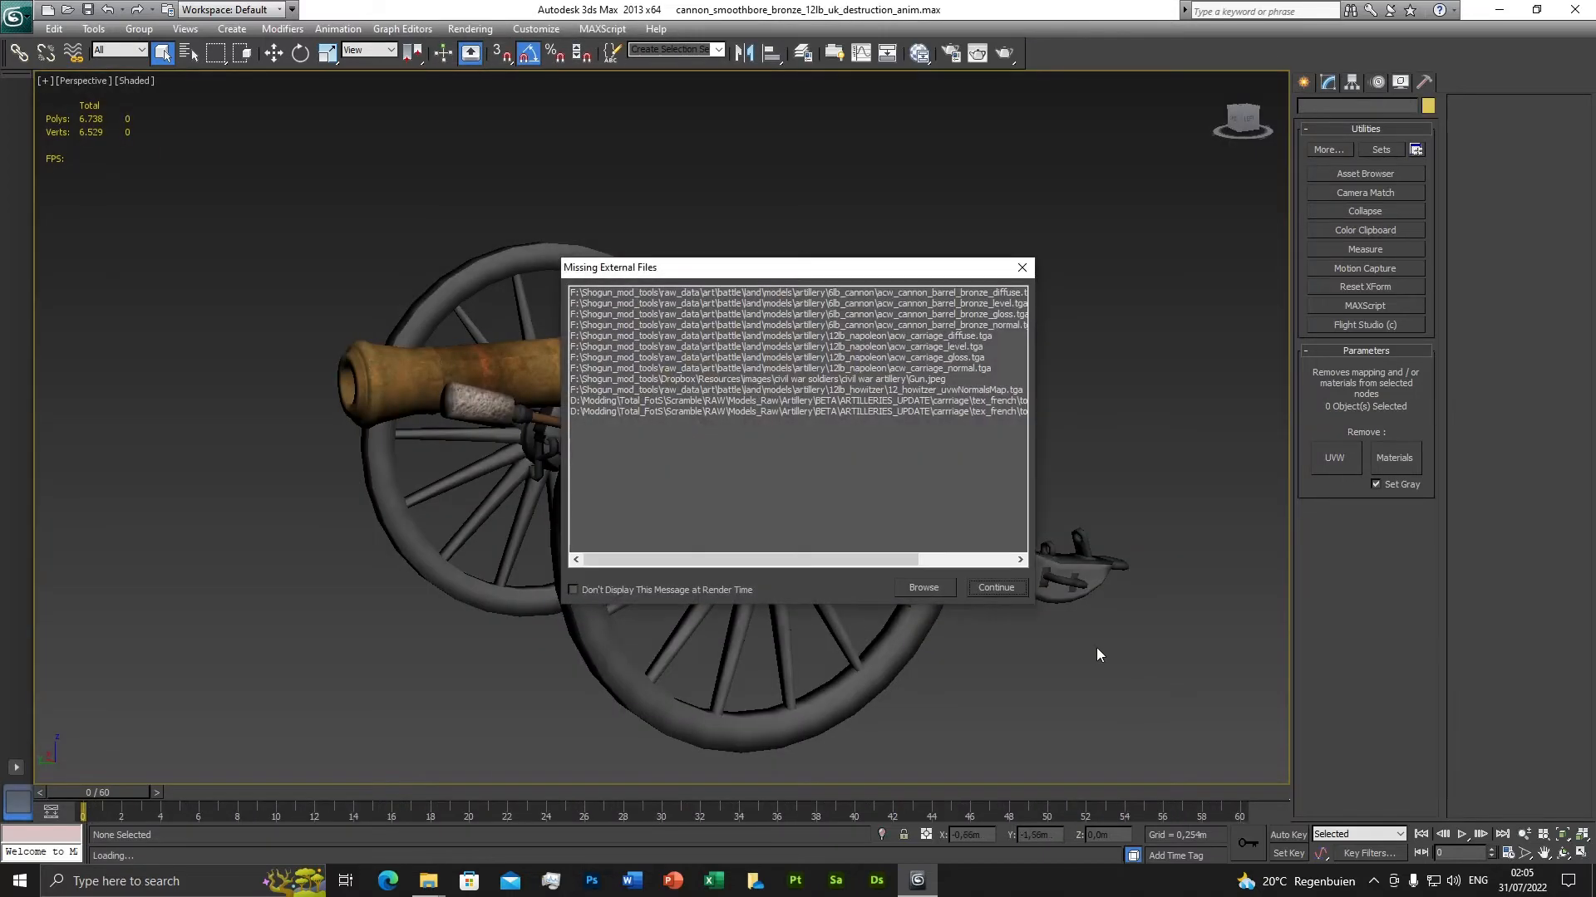
click(999, 587)
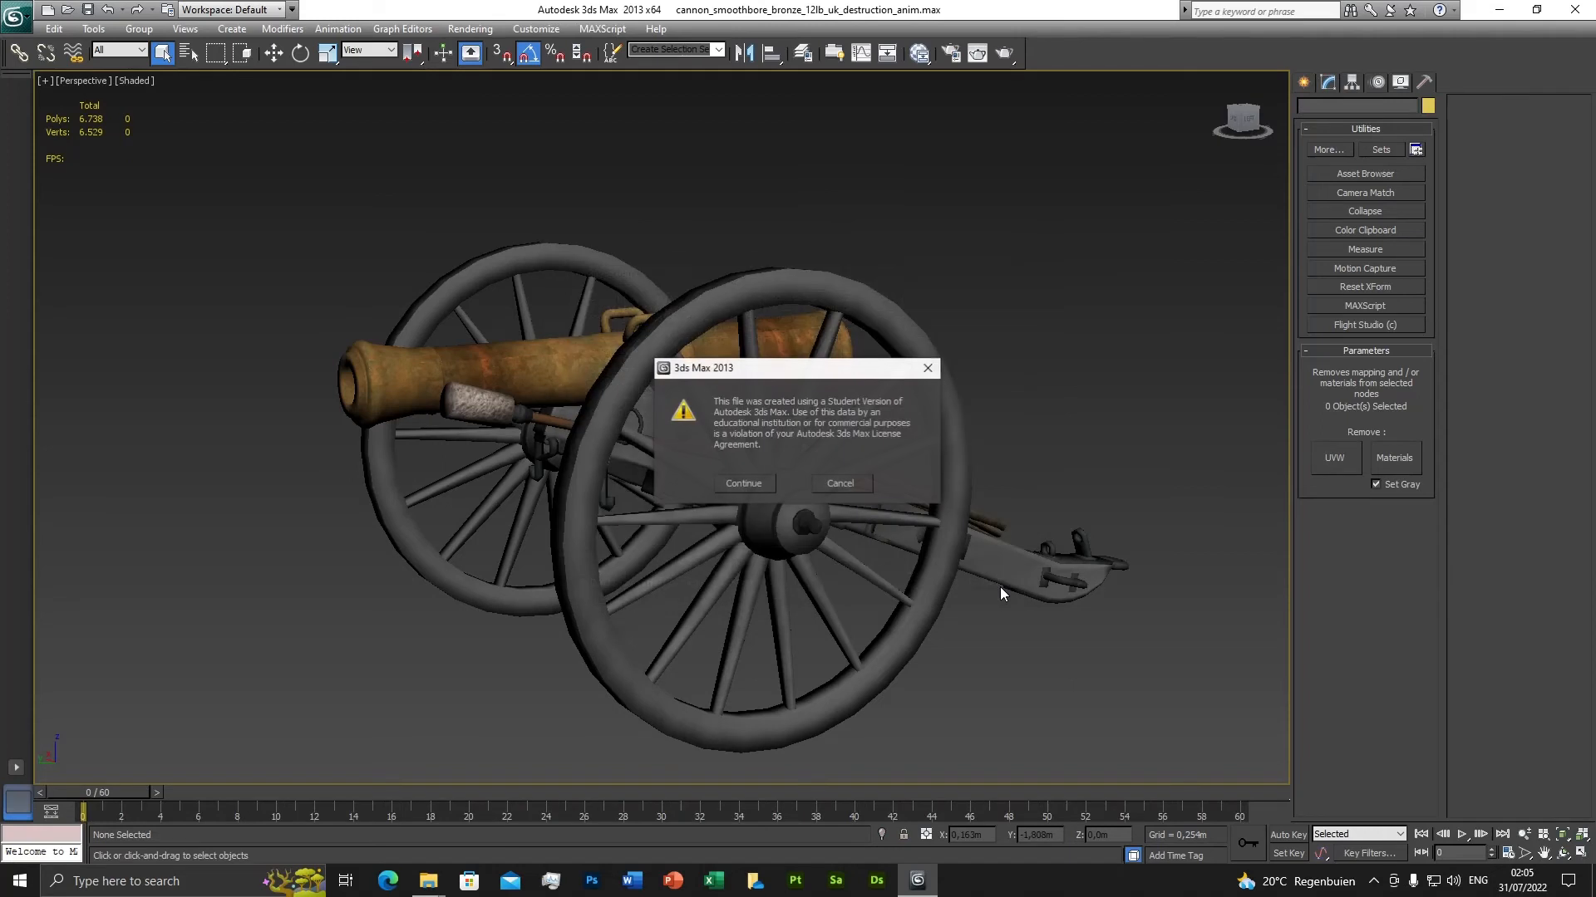
click(746, 482)
Examine the cannon model of the destruction animation scene from the front, the side and close up.
scroll(883, 582, down, 4)
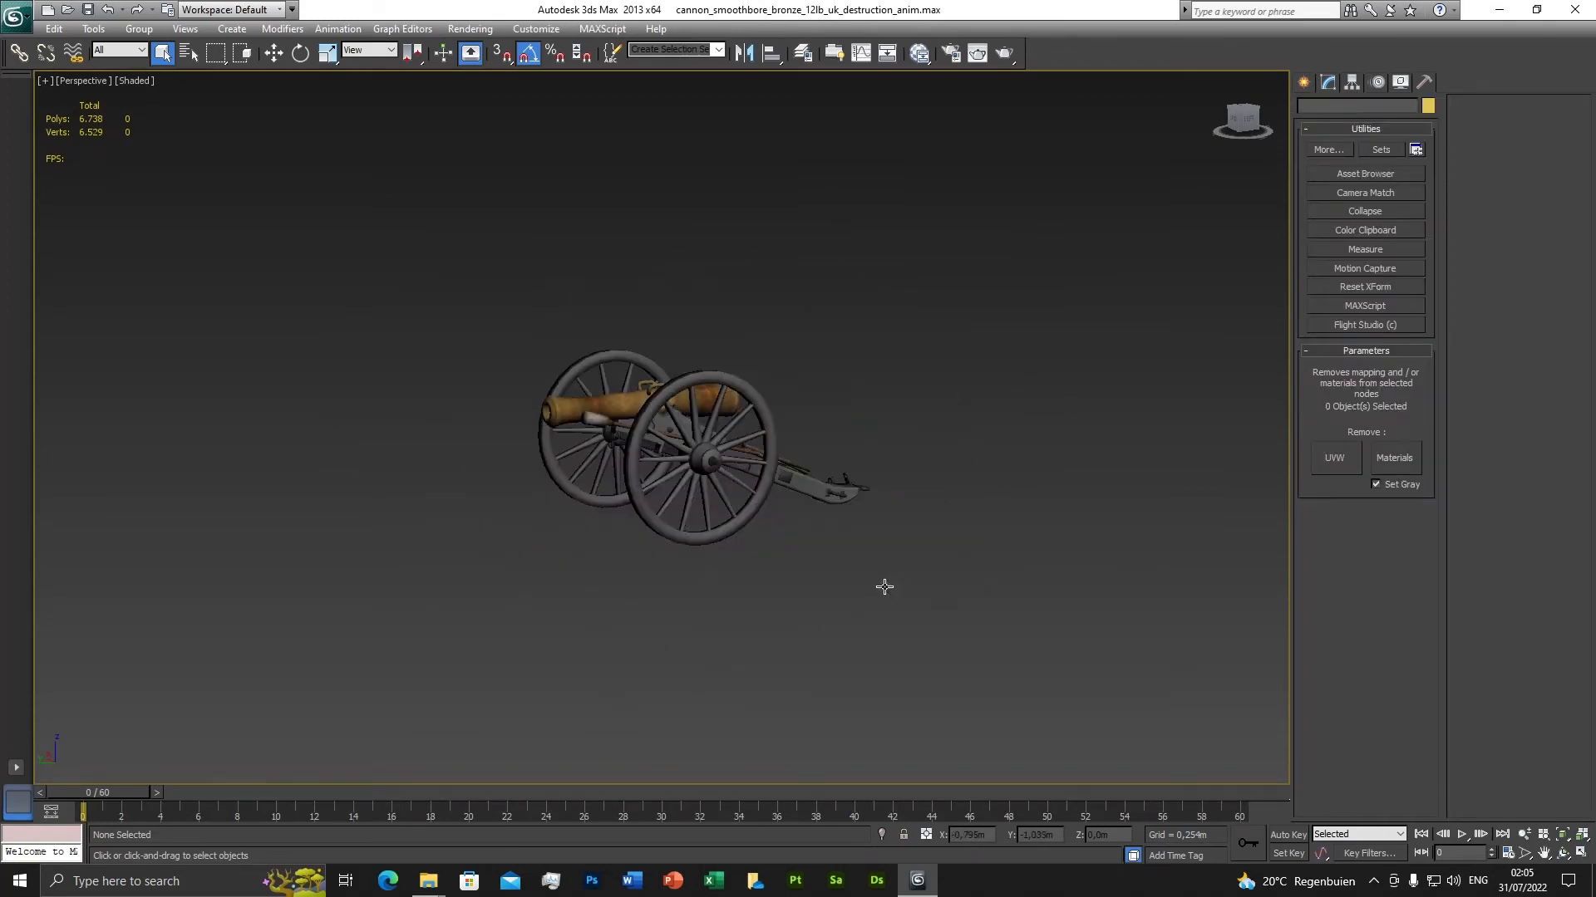
scroll(884, 587, up, 2)
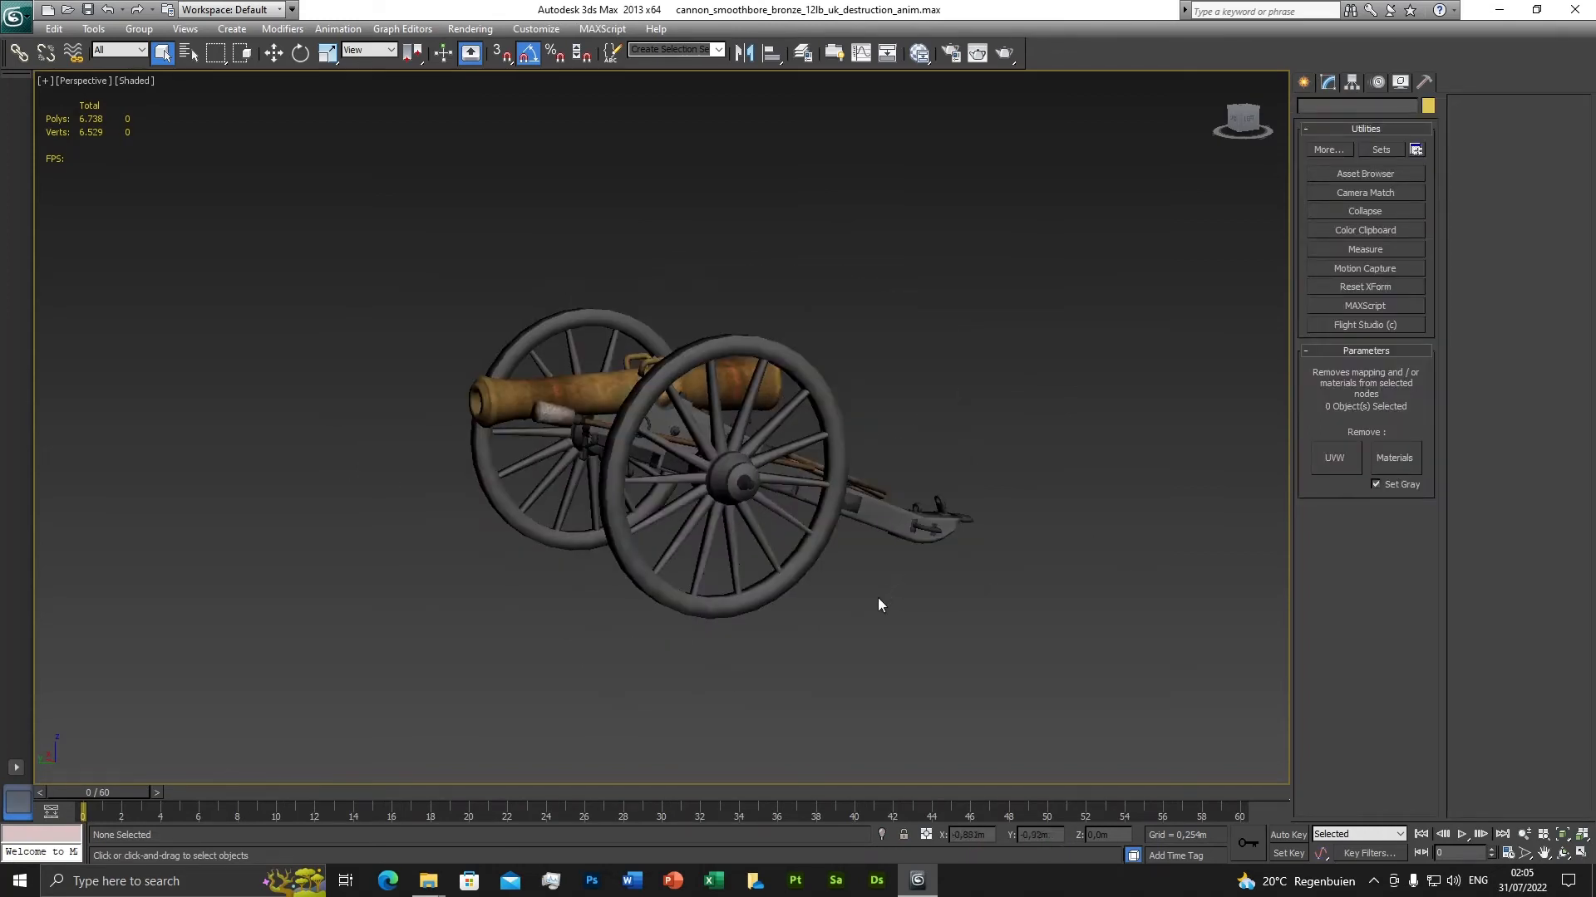
alt+middle_drag(880, 602, 760, 536)
scroll(1014, 598, up, 3)
scroll(975, 574, up, 2)
scroll(720, 575, up, 3)
scroll(719, 576, down, 4)
scroll(737, 541, up, 3)
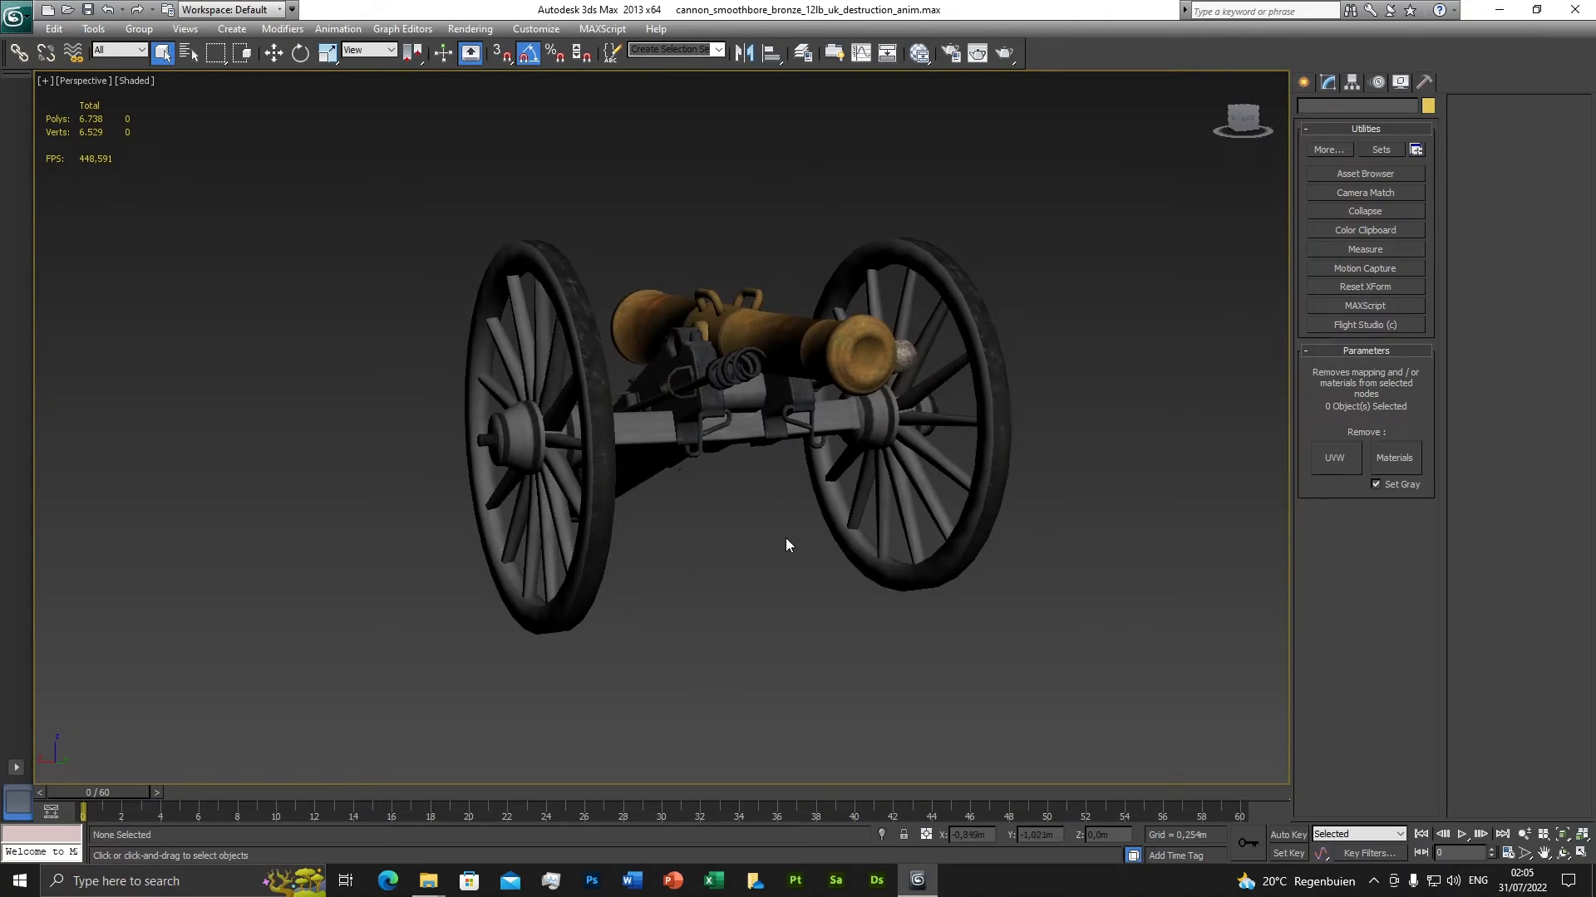
alt+middle_drag(785, 537, 815, 552)
scroll(773, 540, up, 3)
scroll(817, 550, down, 3)
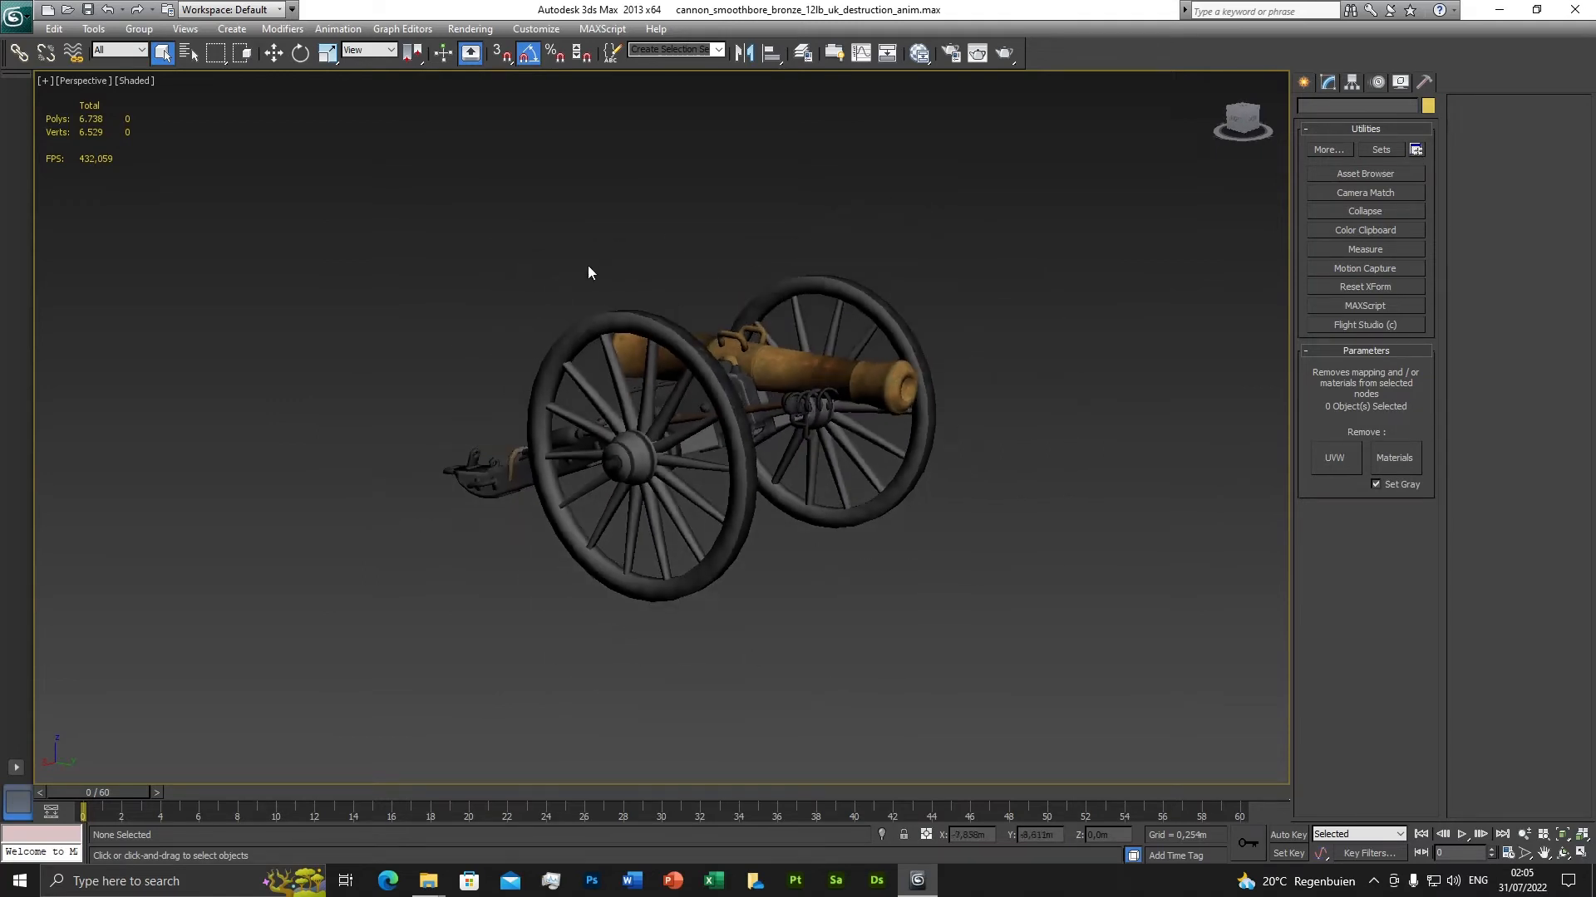
alt+middle_drag(727, 463, 793, 446)
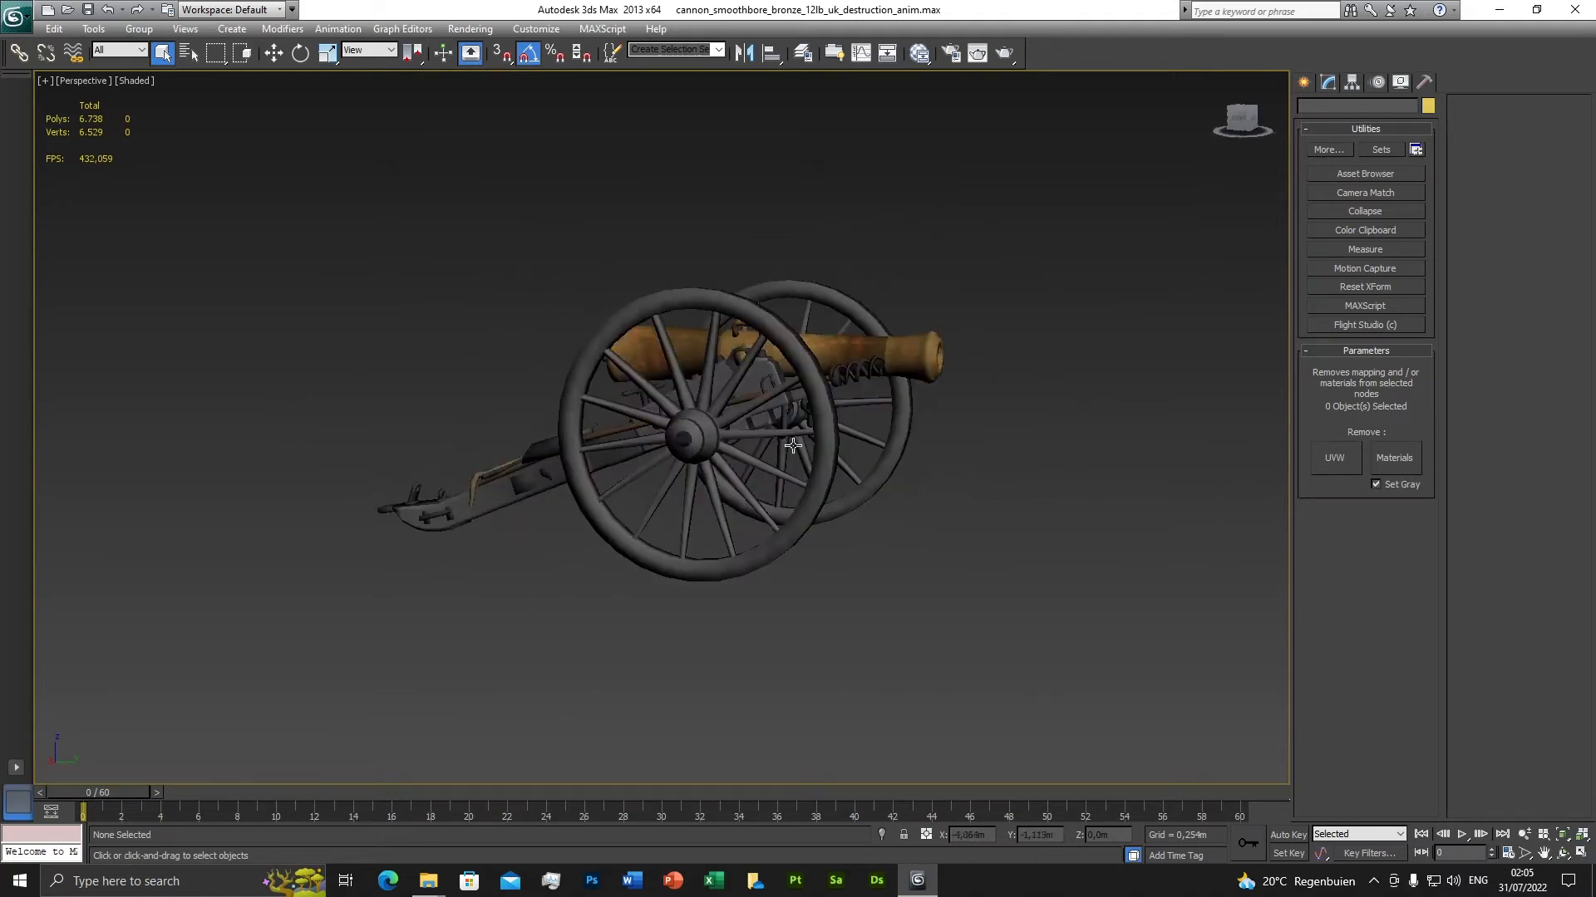
Select the building_lod01 cannon mesh, highlight its animation keys at frames 0 and 10, and clear the key selection.
click(918, 357)
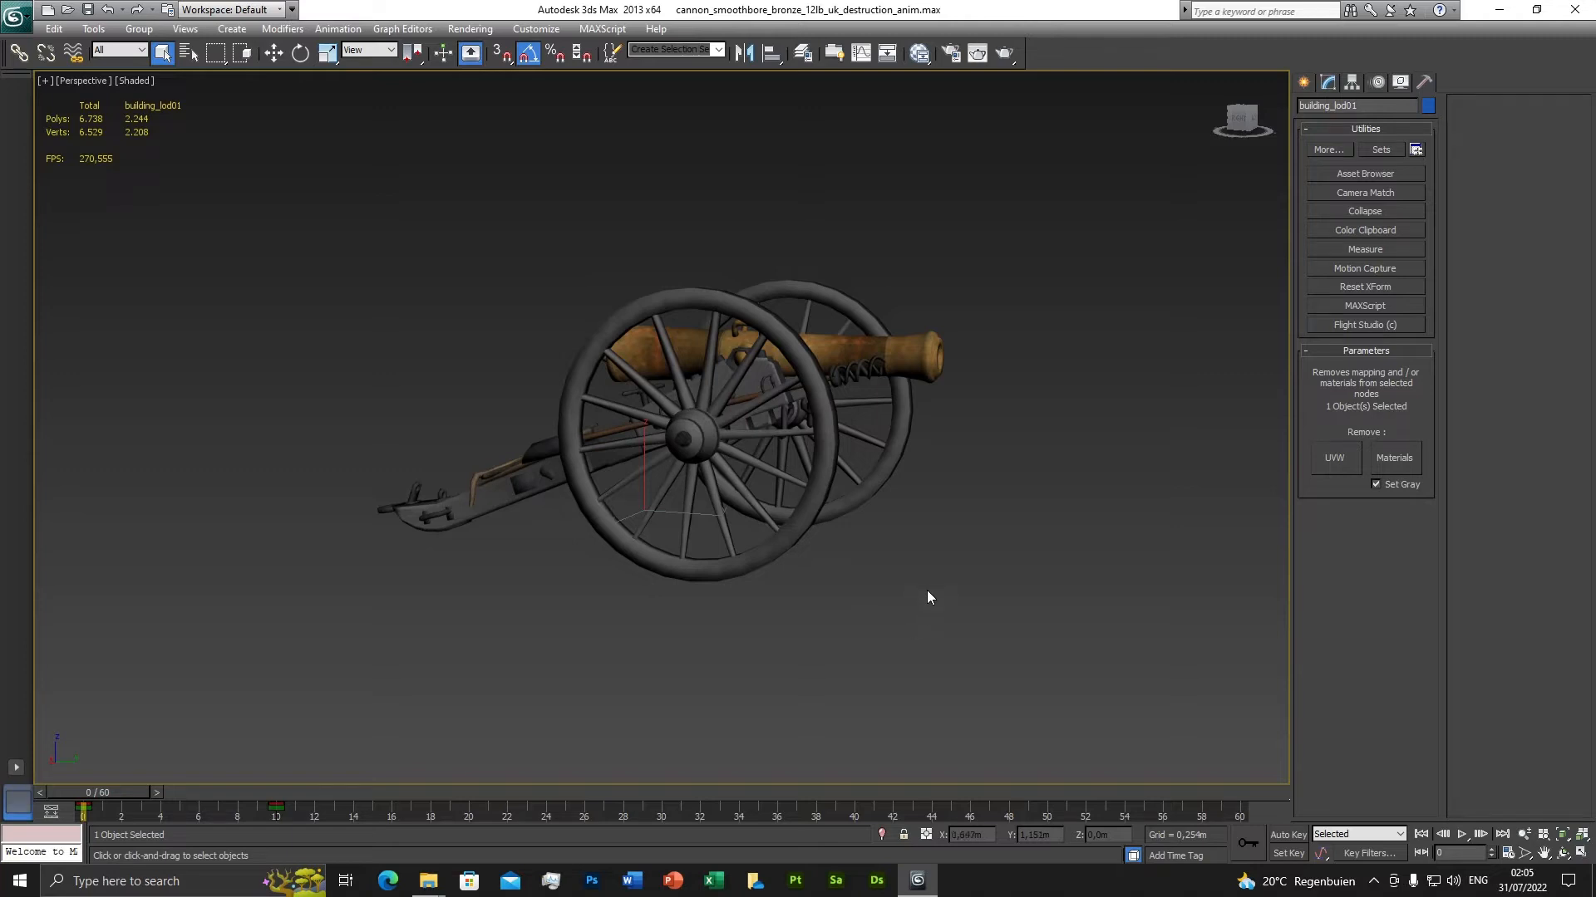
alt+middle_drag(928, 596, 851, 584)
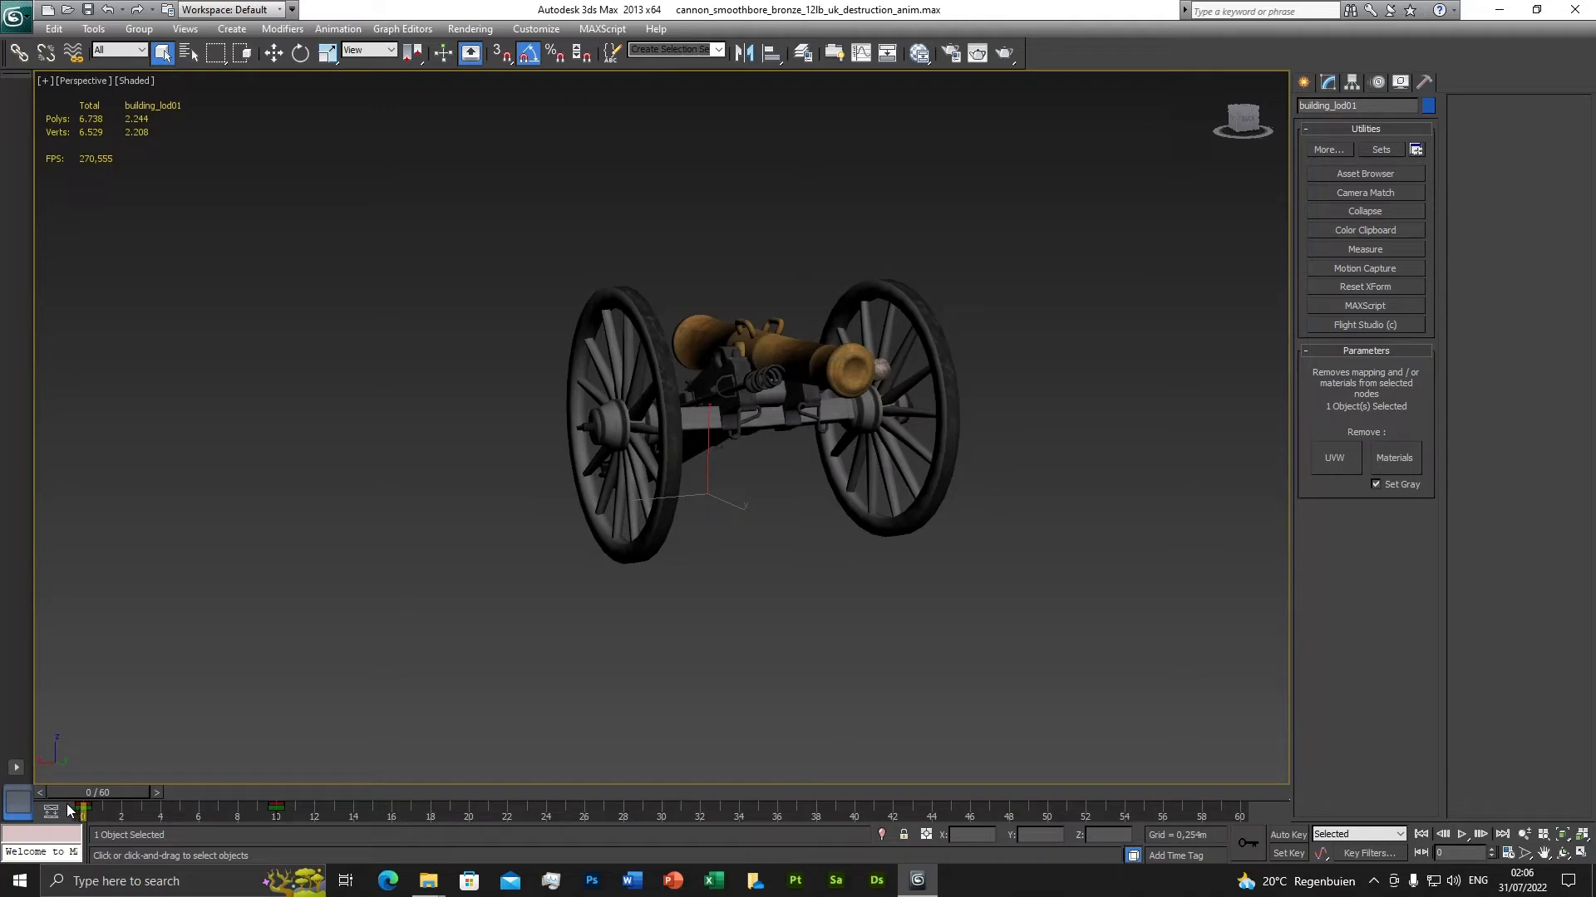
drag(70, 810, 301, 819)
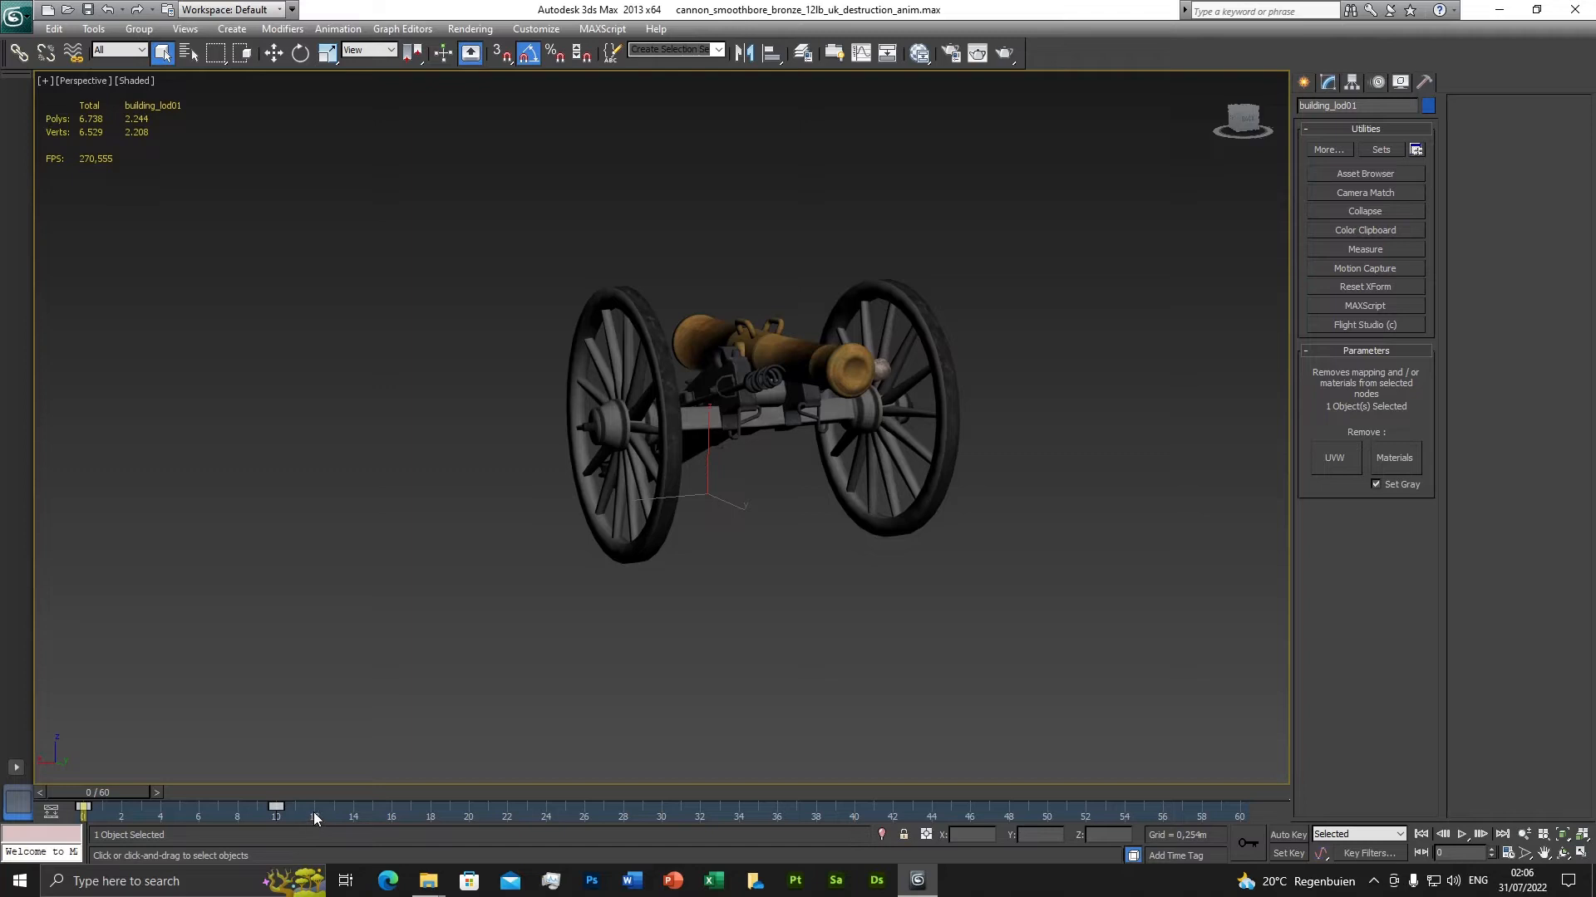
click(314, 819)
drag(94, 791, 92, 744)
key(q)
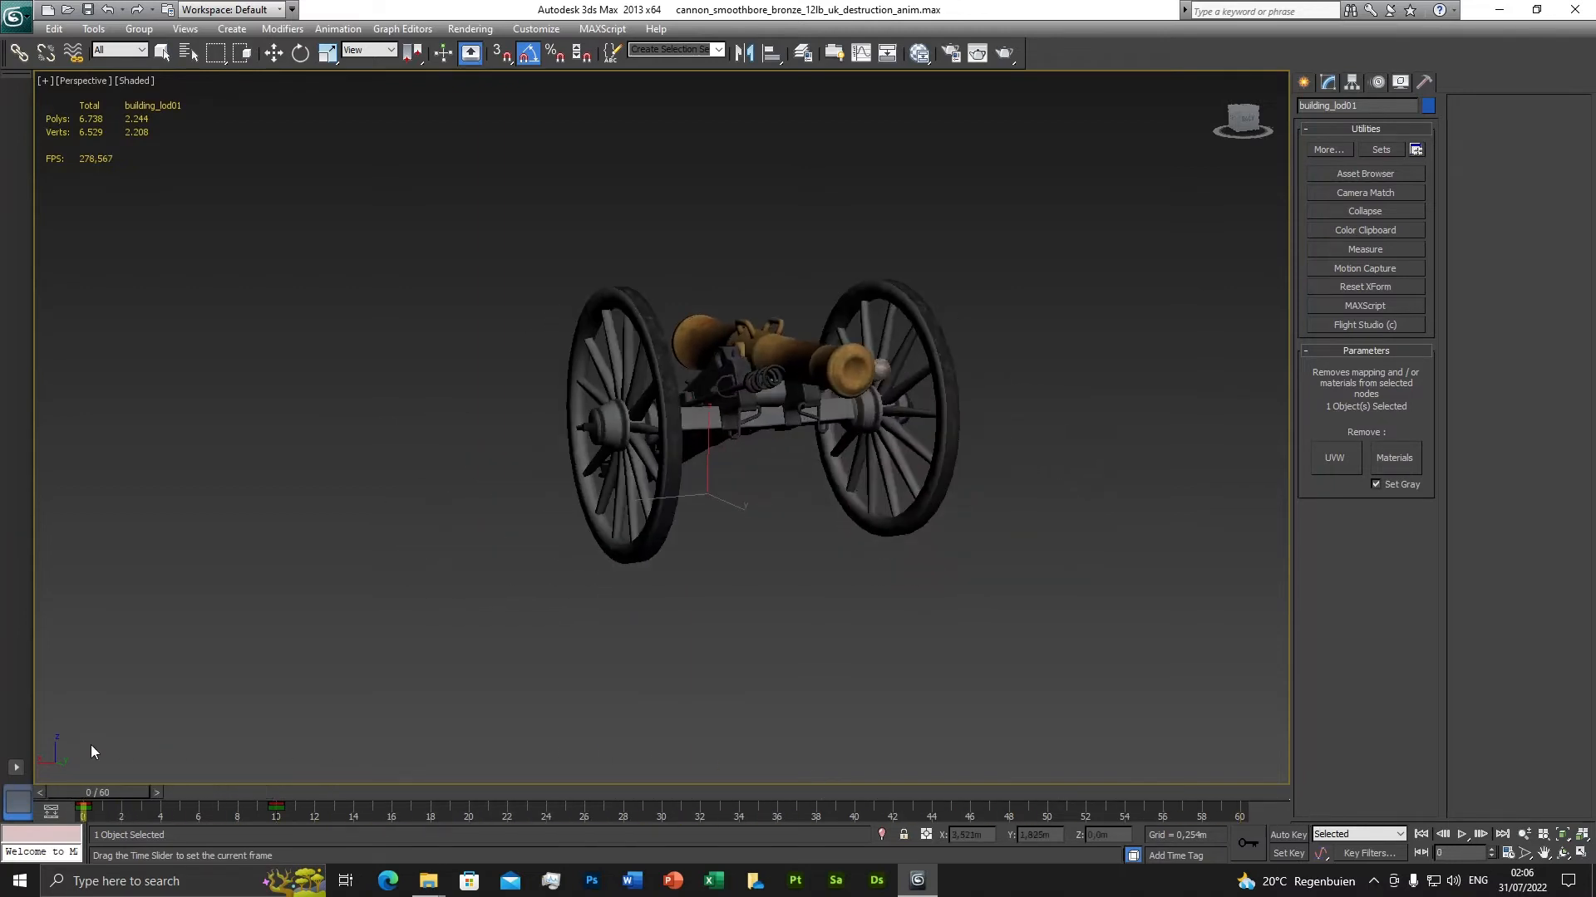
View the cannon from the side, play the destruction animation through to frame 60, and return to the first frame.
alt+middle_drag(462, 572, 531, 596)
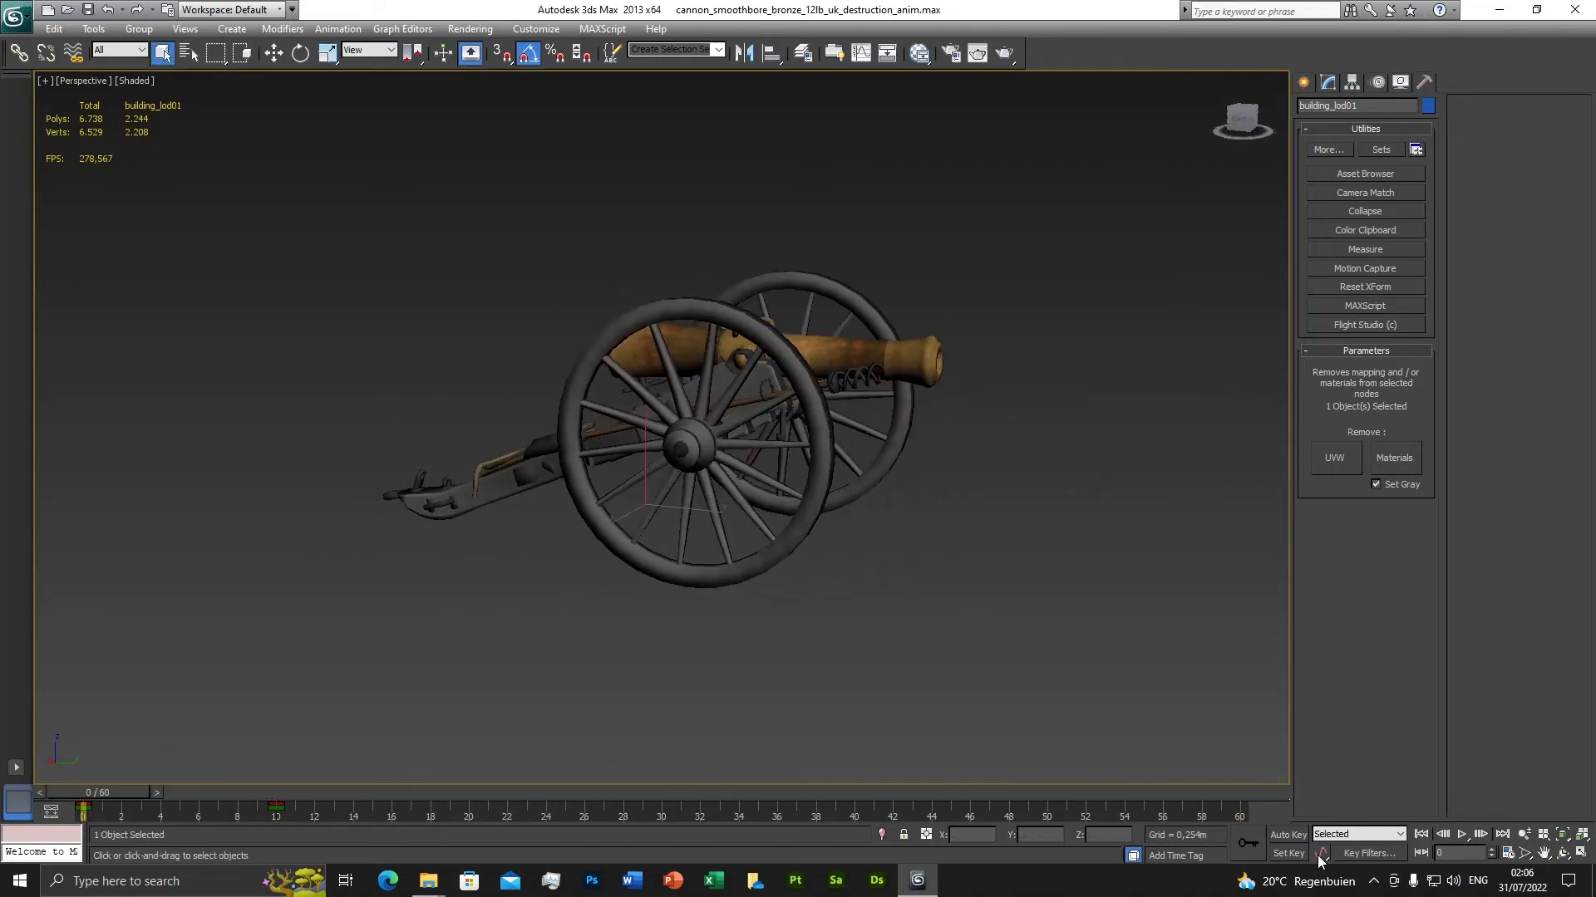
click(105, 795)
mouse_move(103, 791)
mouse_down()
mouse_move(1205, 792)
mouse_move(802, 819)
mouse_move(92, 810)
mouse_up()
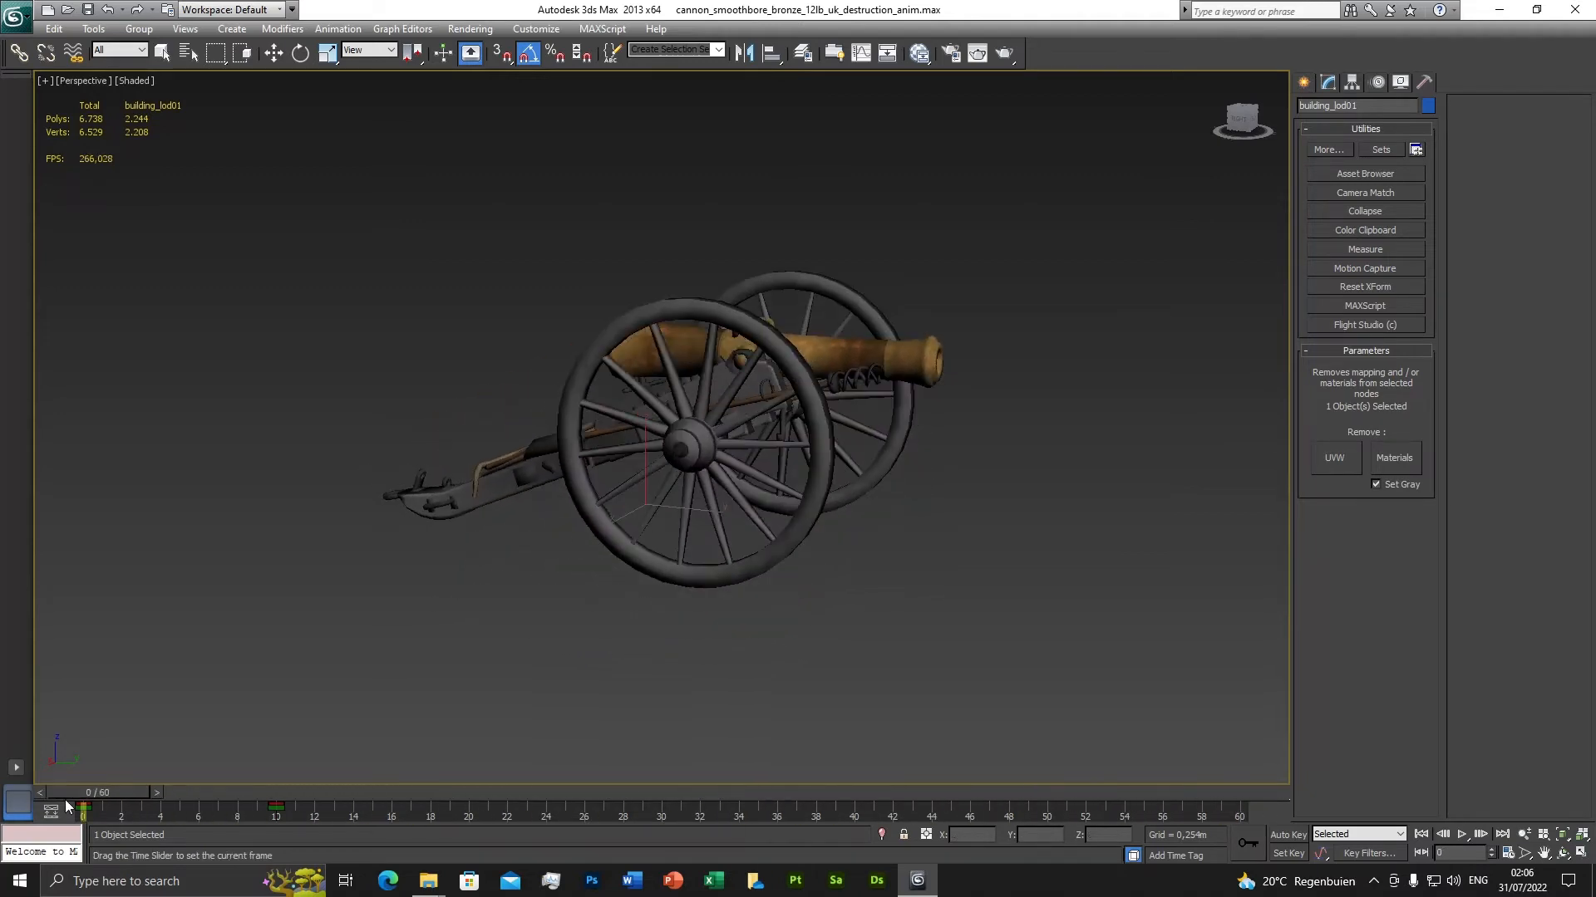
click(1463, 834)
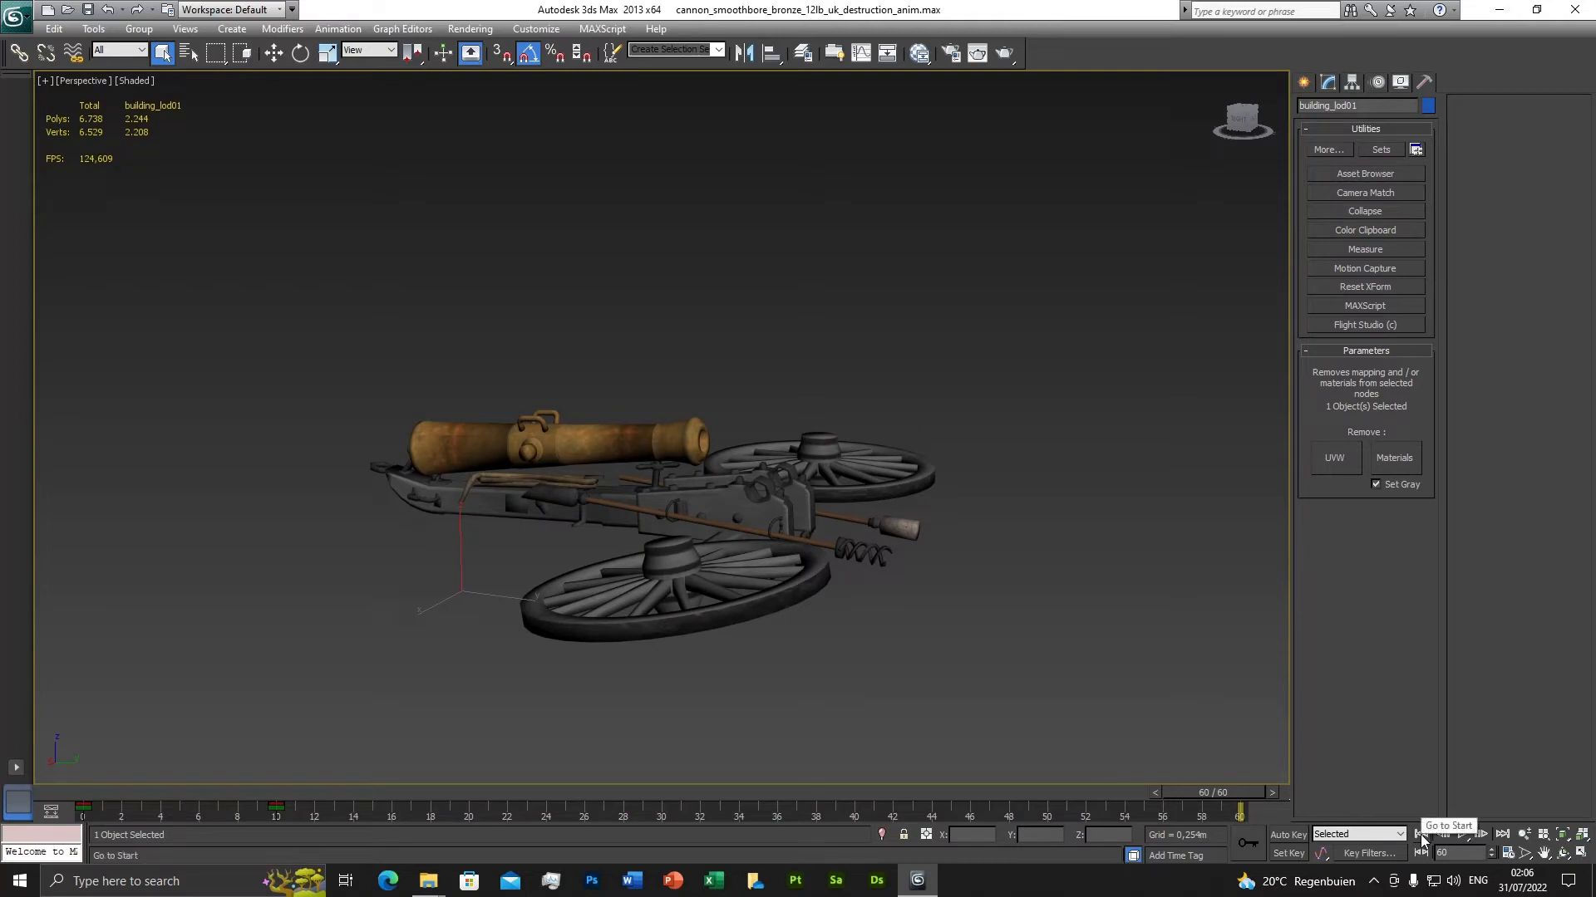
click(1421, 836)
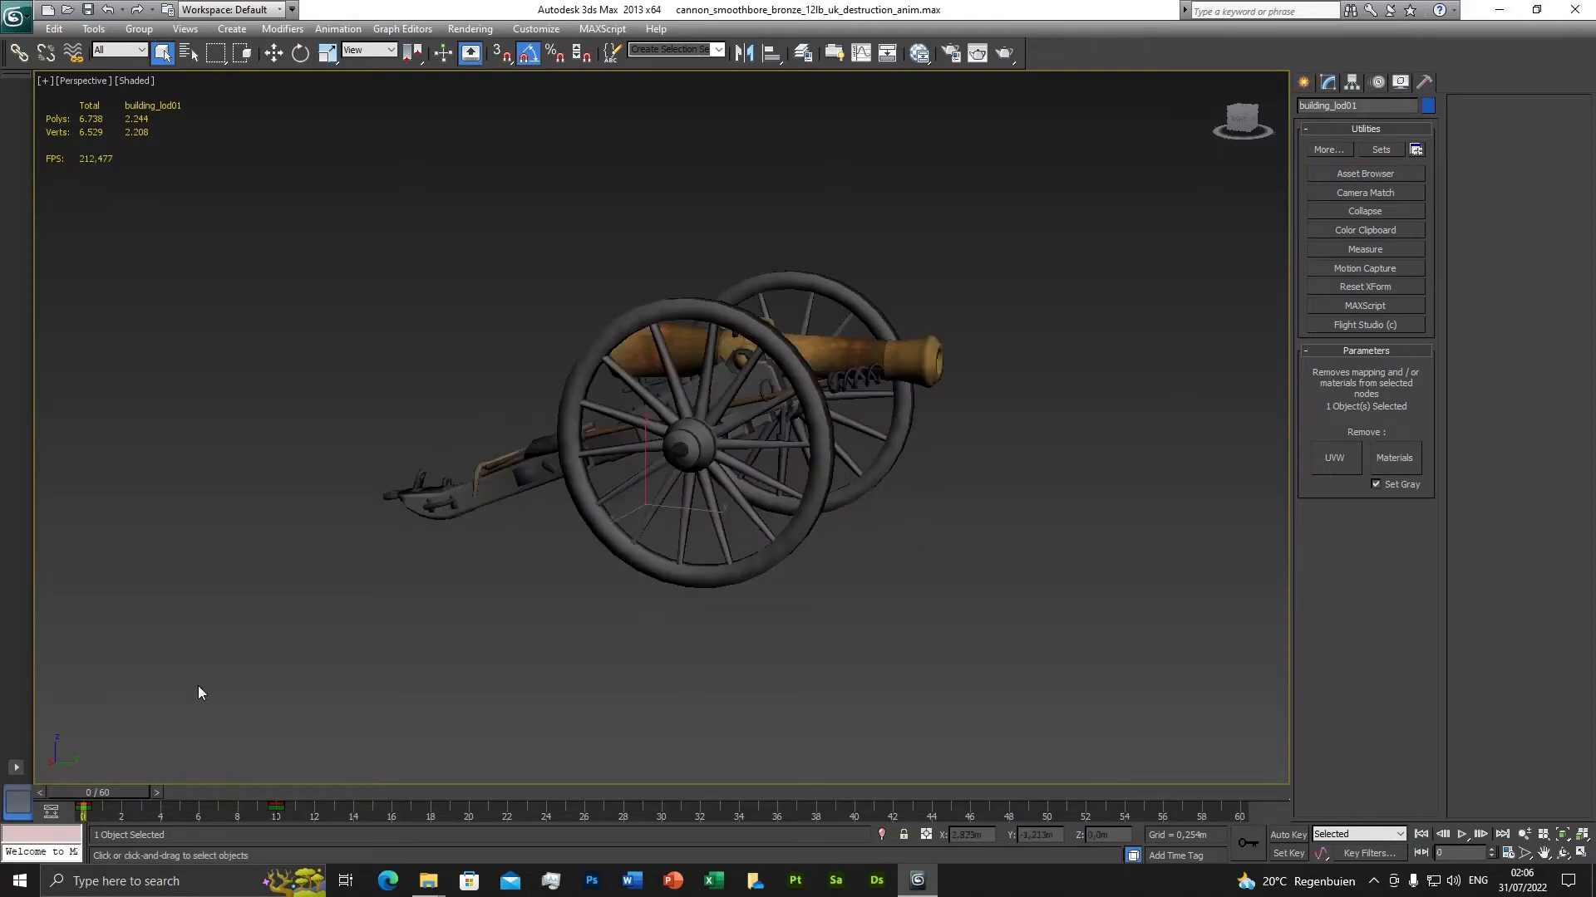
Step through the cannon's collapse one frame at a time from frame 0 to frame 9.
click(1481, 834)
click(1481, 835)
click(1481, 834)
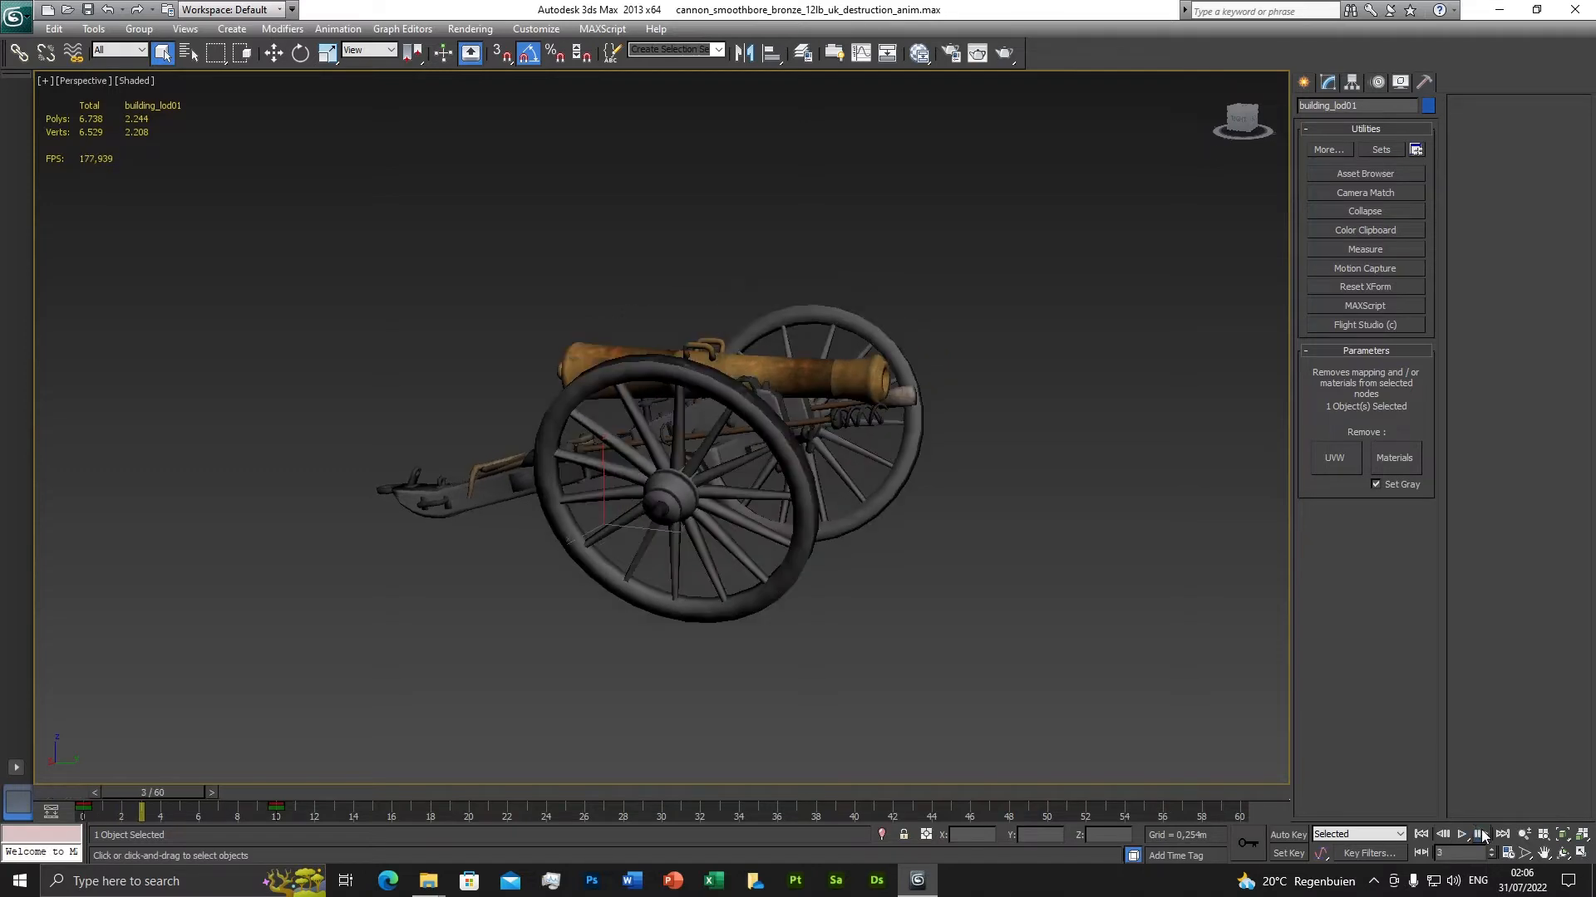
click(1481, 834)
click(1481, 834)
click(1481, 834)
click(1481, 834)
click(1481, 834)
click(1481, 834)
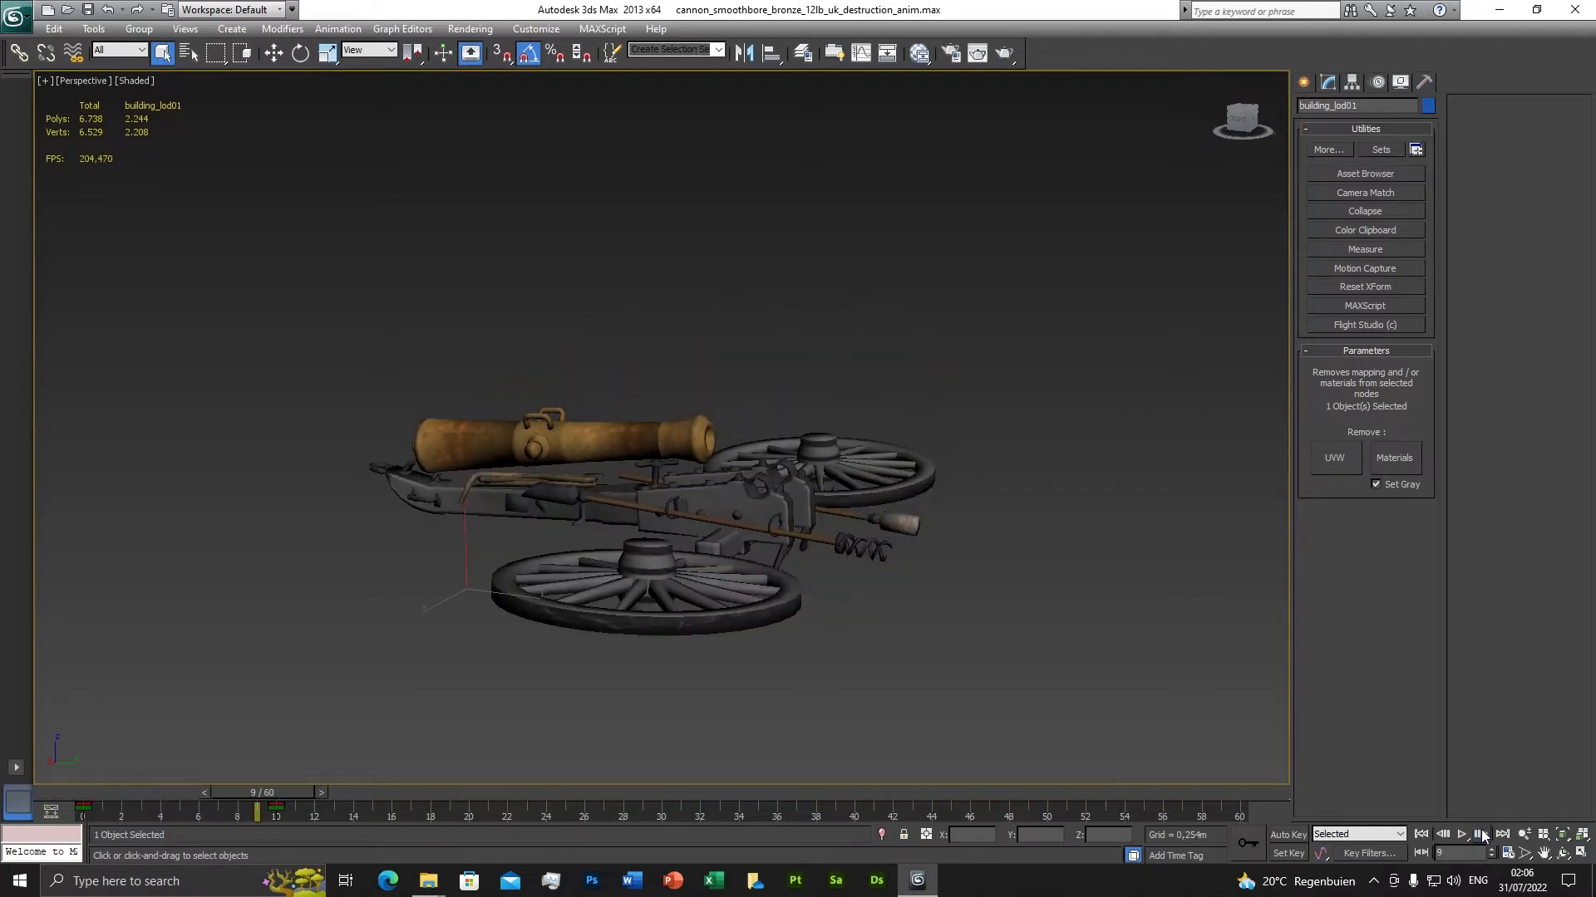
Return the destruction animation to frame 0 and view the intact cannon from the front at an angle.
click(1481, 834)
click(1481, 834)
drag(289, 800, 92, 793)
alt+middle_drag(813, 591, 854, 293)
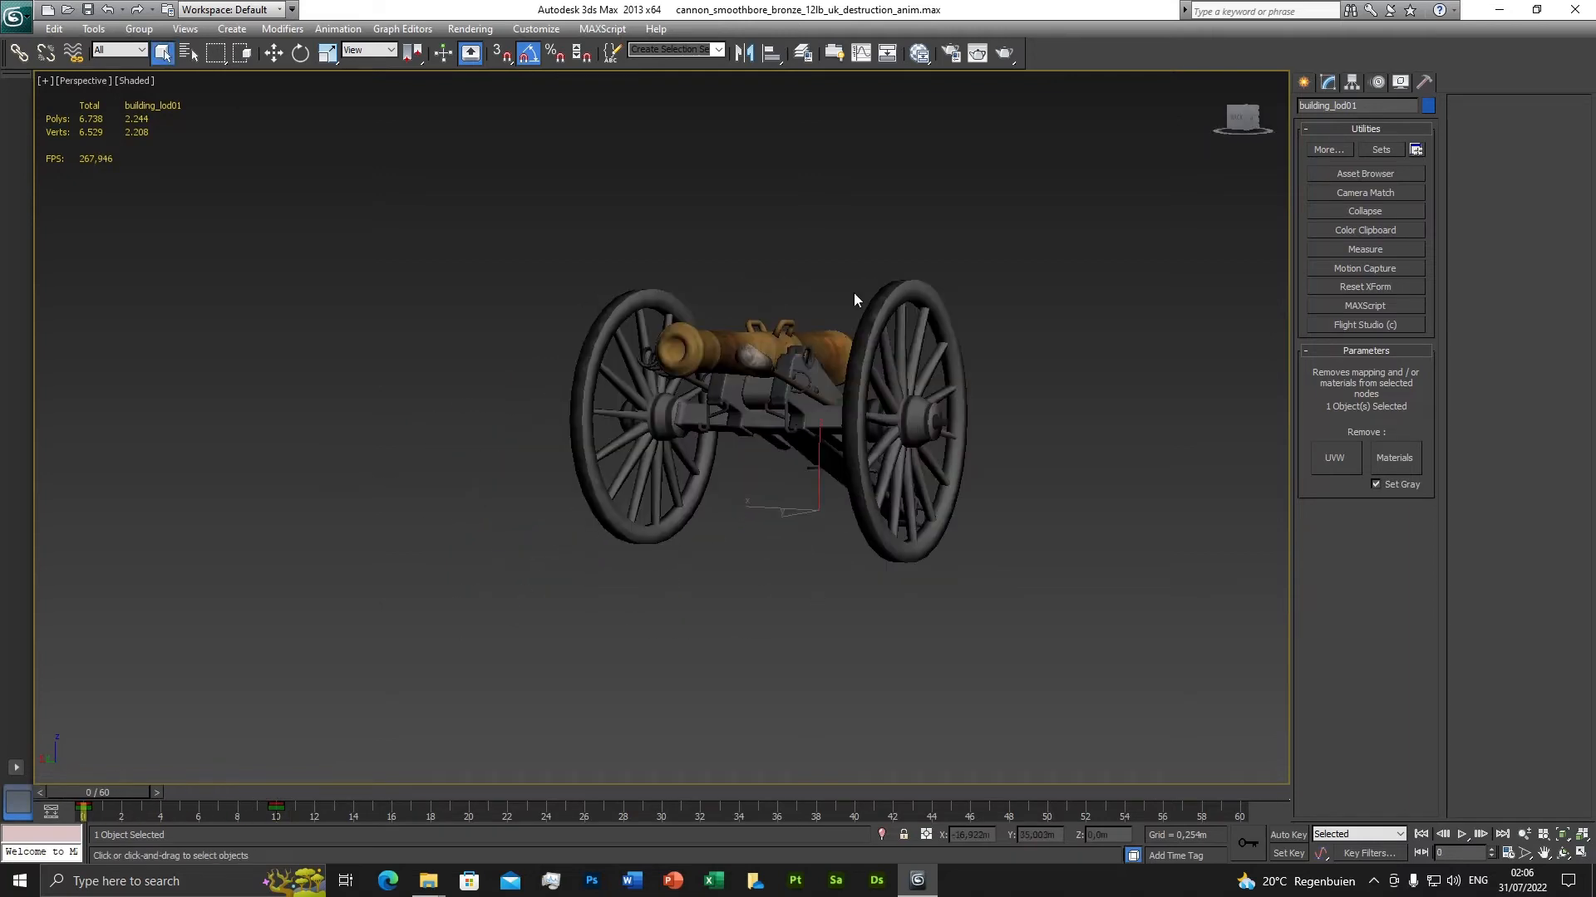
alt+middle_drag(771, 380, 822, 350)
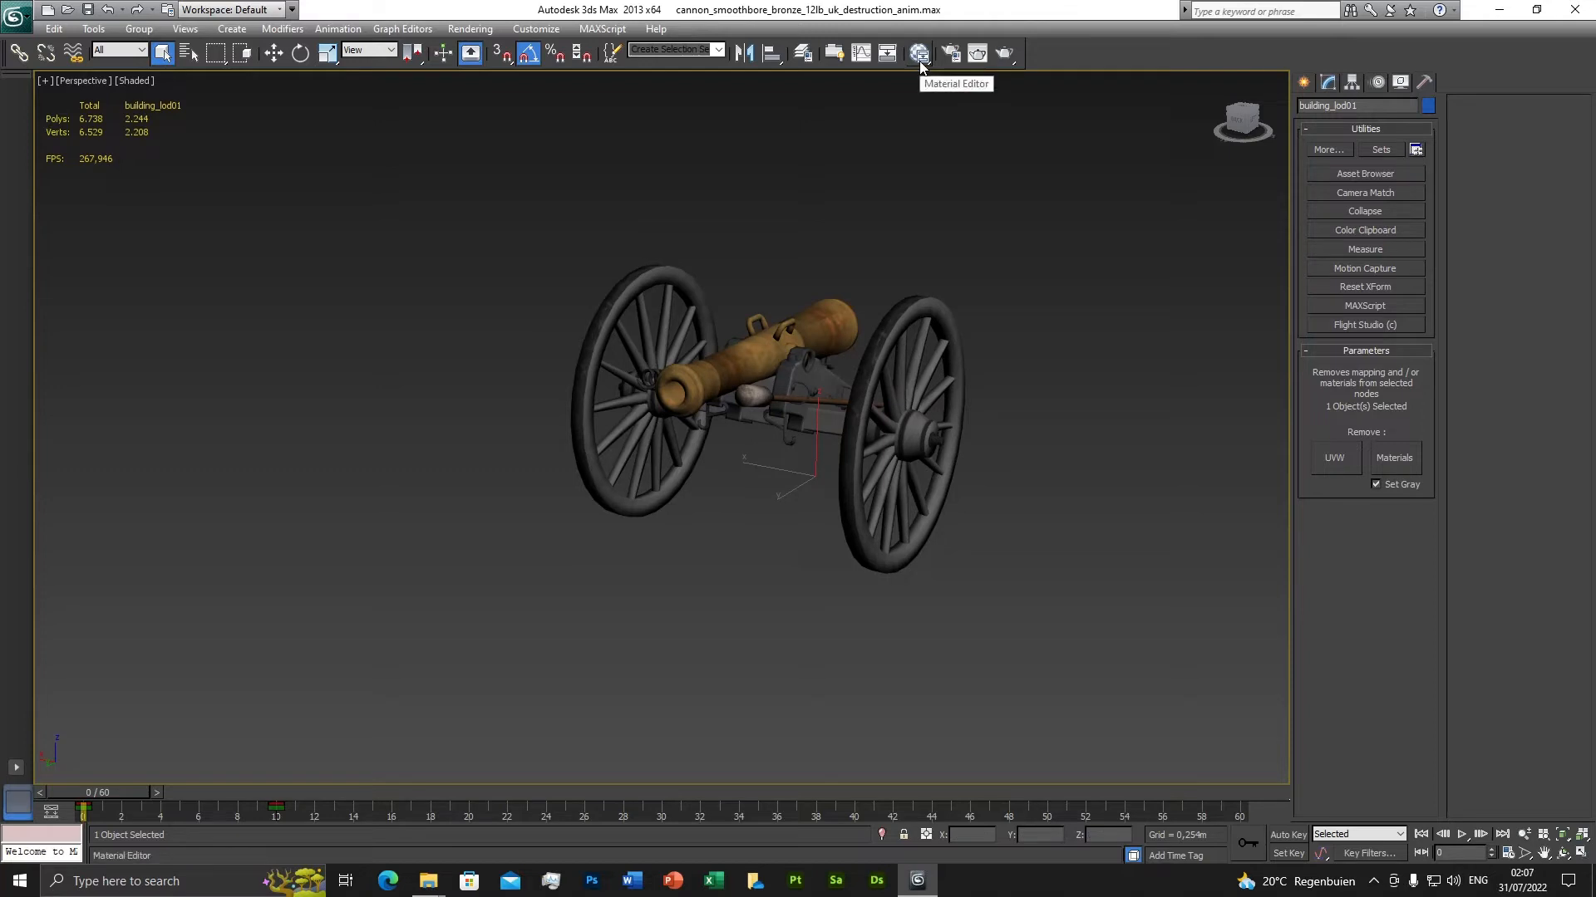
Select all four cannon objects and load the UVW Remove utility for them.
drag(516, 163, 1030, 622)
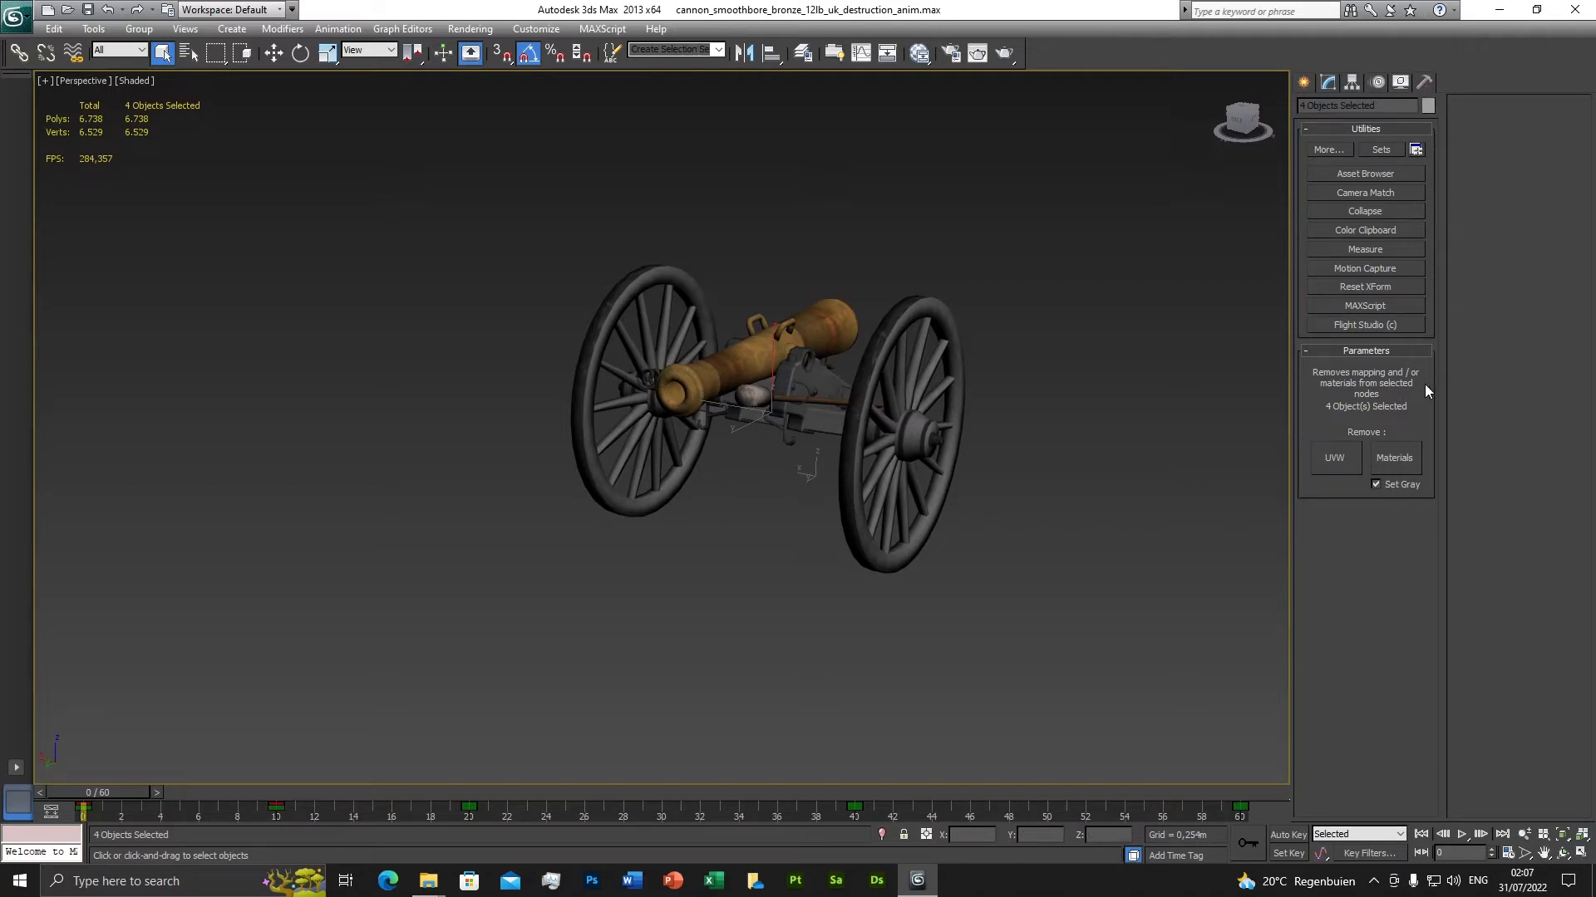
click(1320, 149)
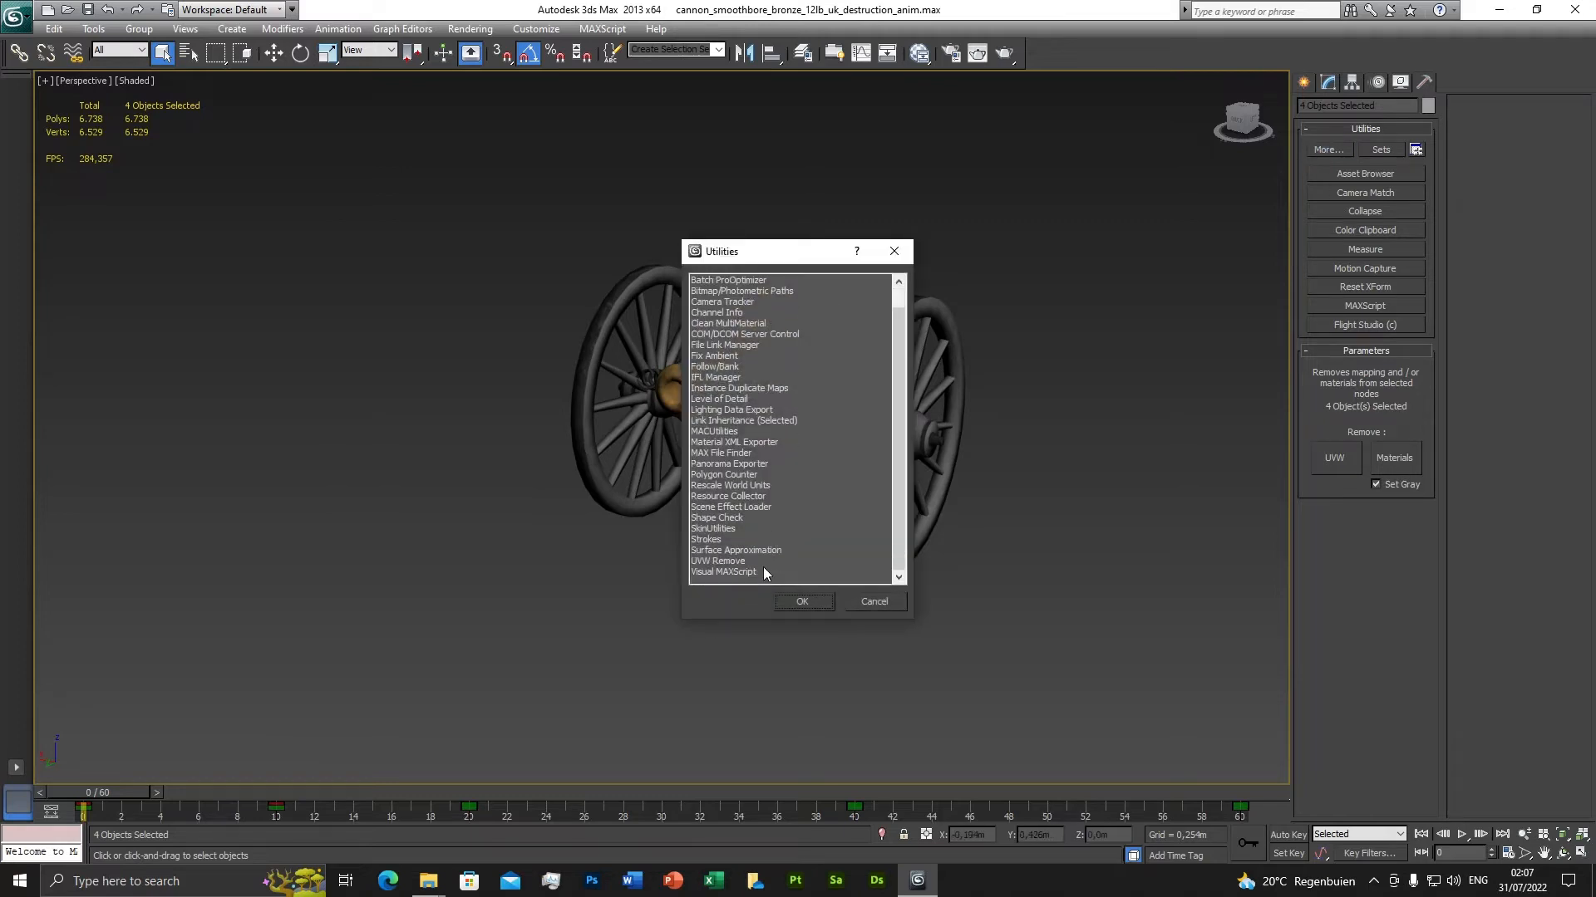
click(734, 562)
double_click(733, 563)
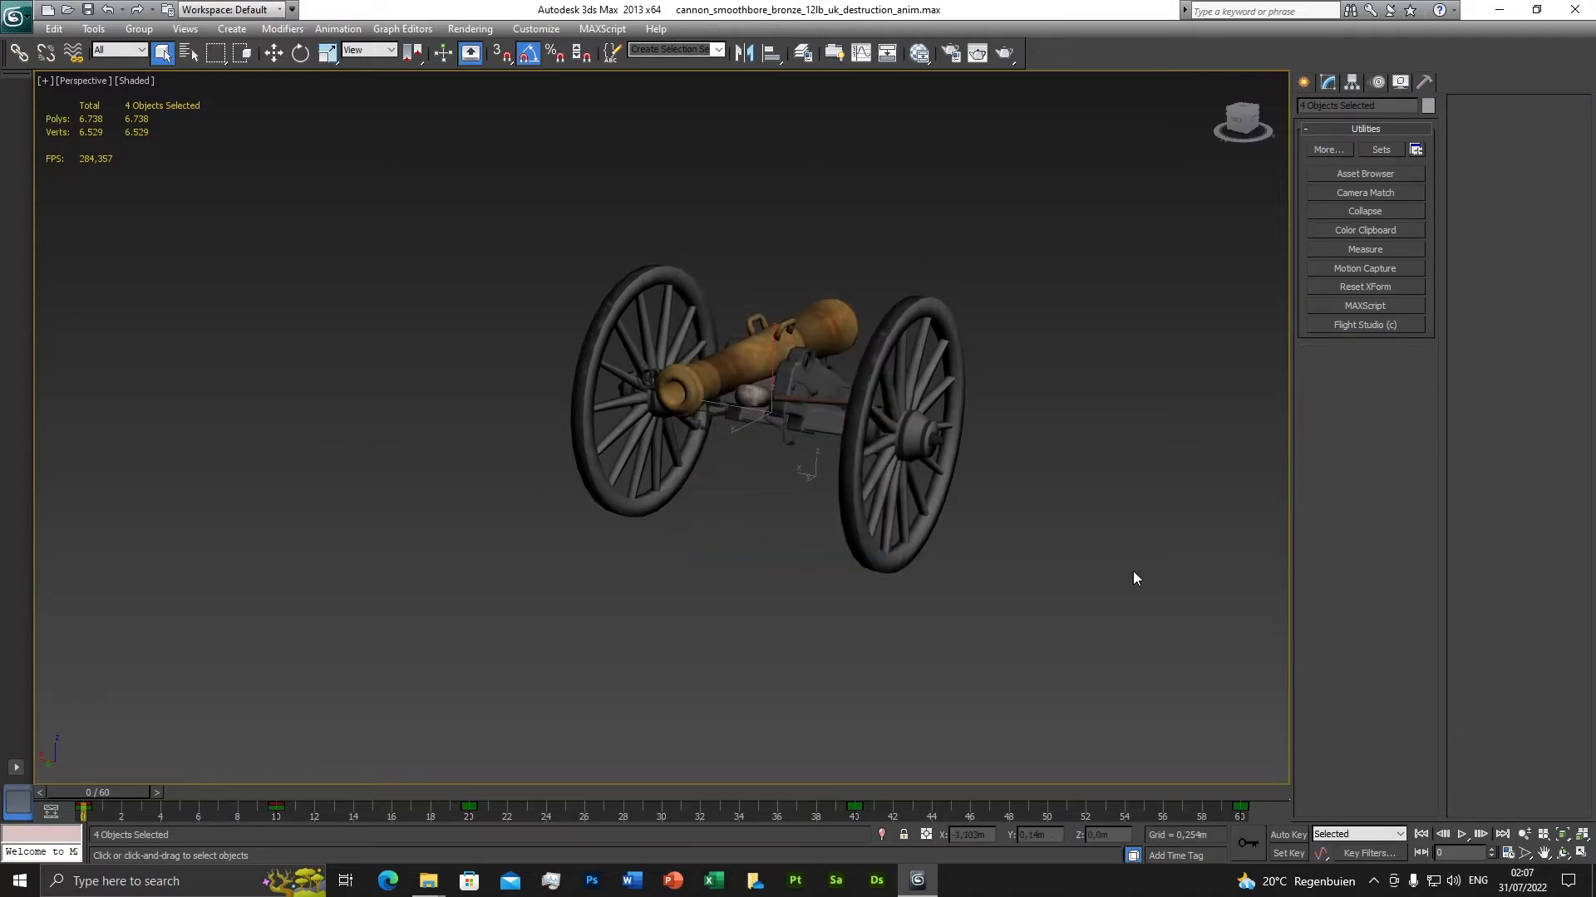
click(1328, 150)
click(724, 558)
double_click(725, 560)
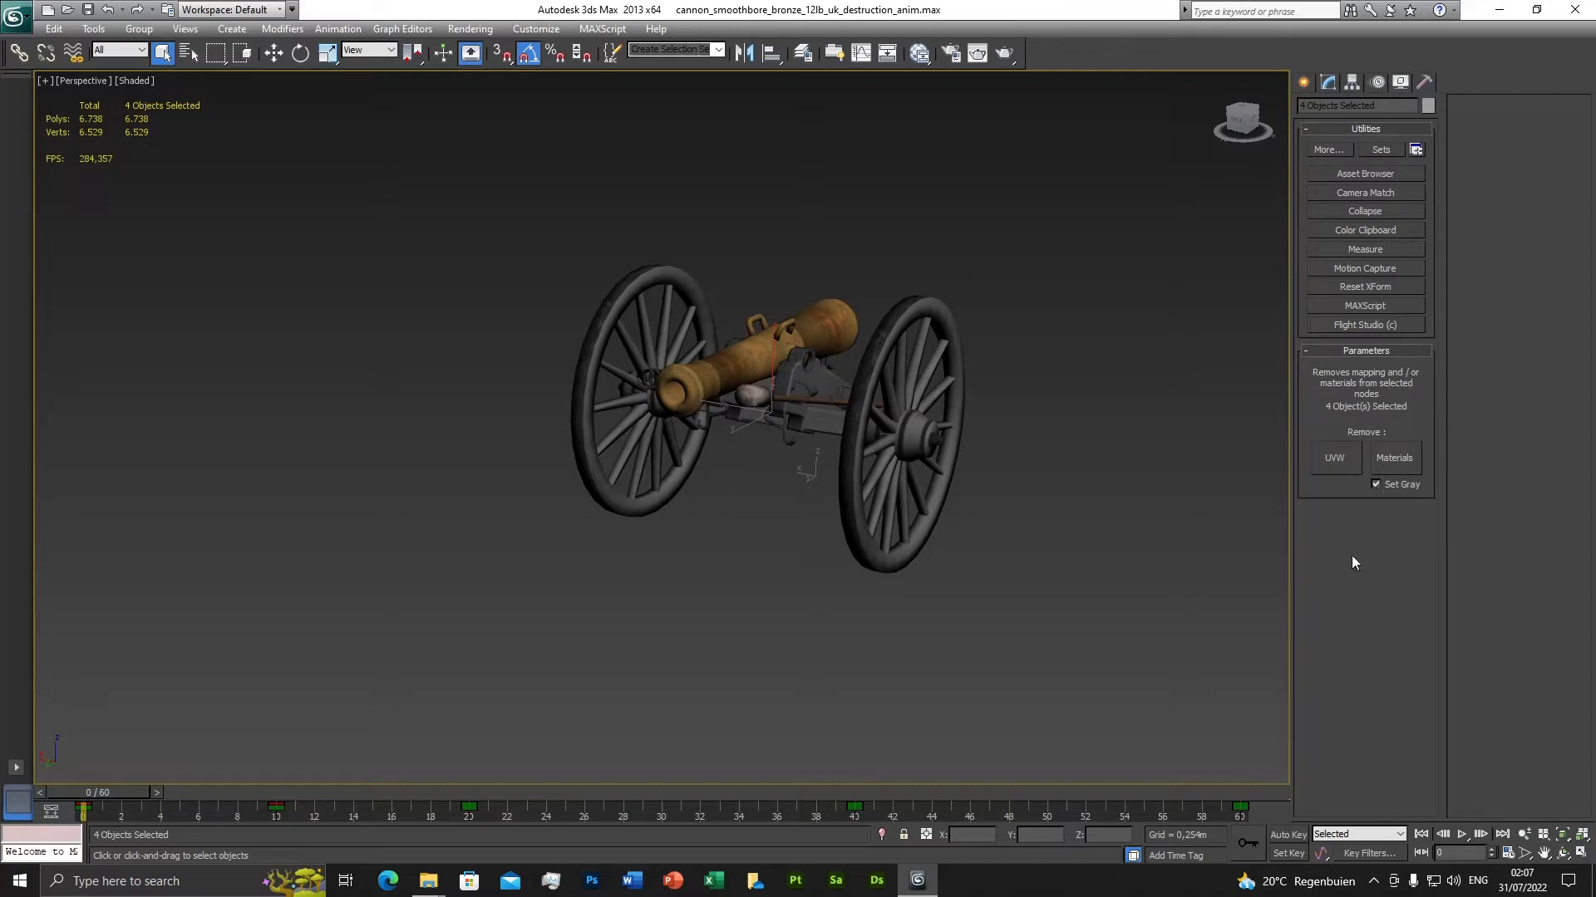
Review the barrel and carriage material node trees in a maximized Slate Material Editor, and close the editor.
click(922, 55)
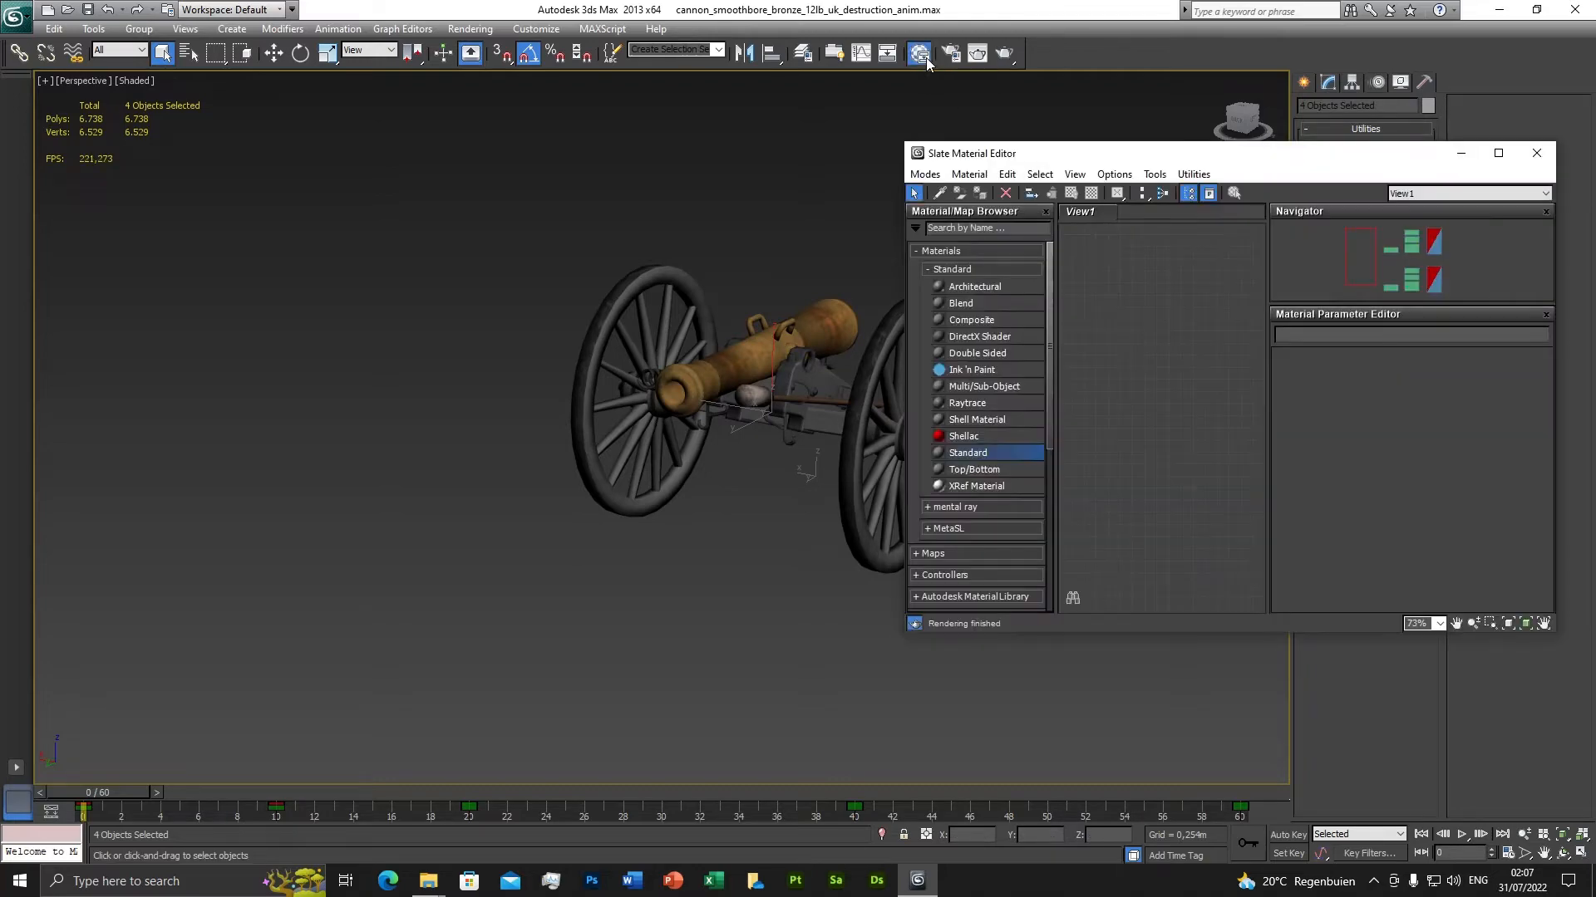
drag(1238, 162, 734, 156)
click(998, 150)
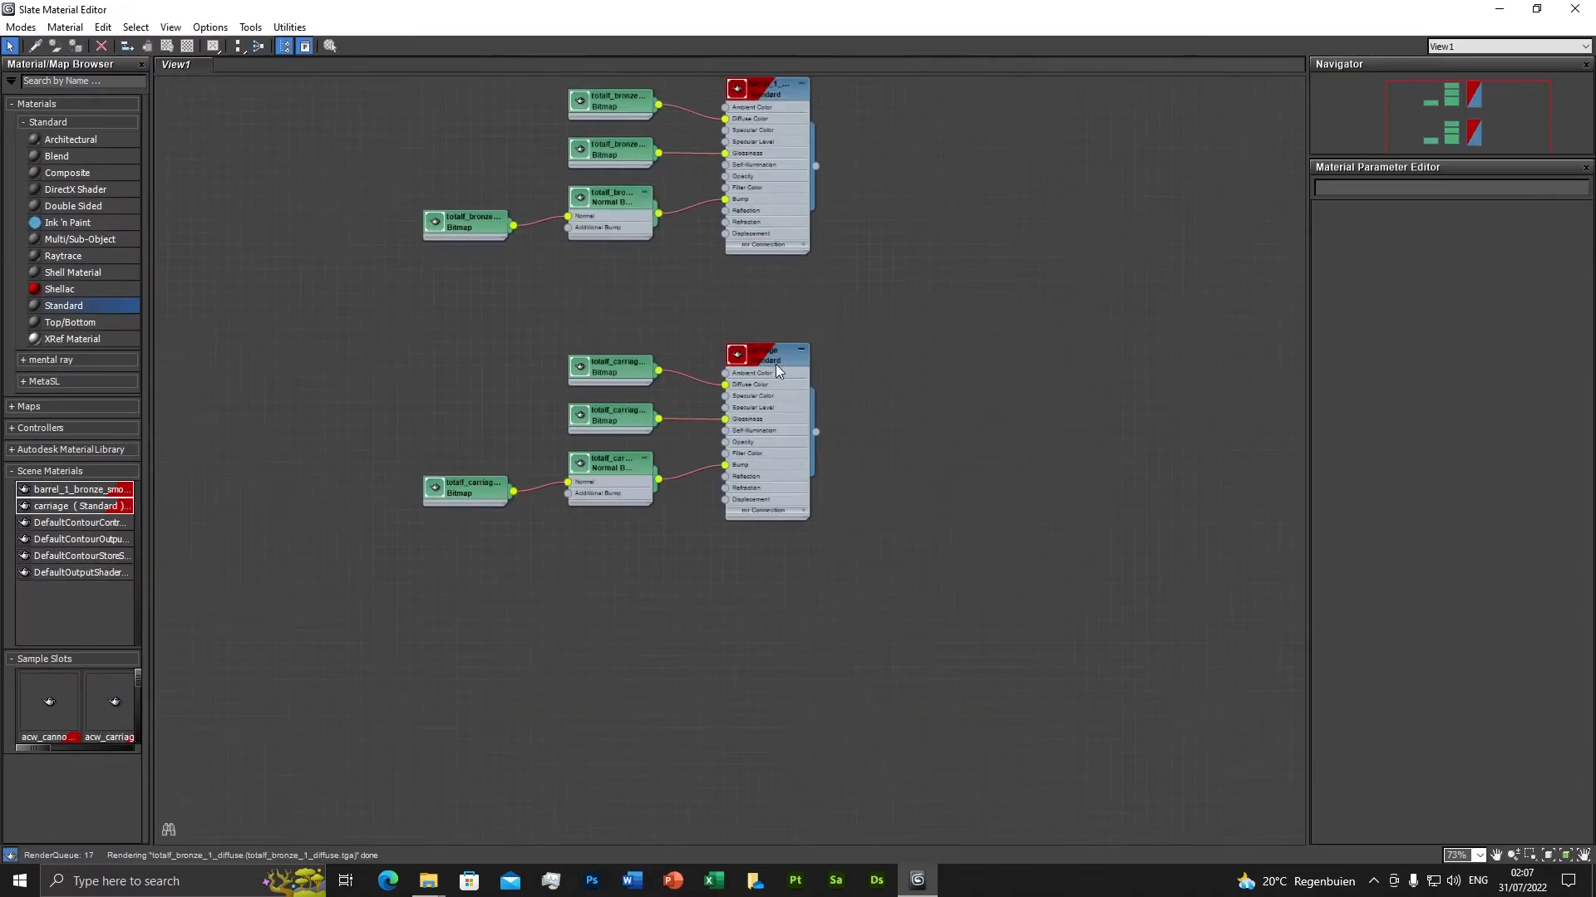
scroll(673, 232, down, 1)
middle_drag(688, 193, 759, 342)
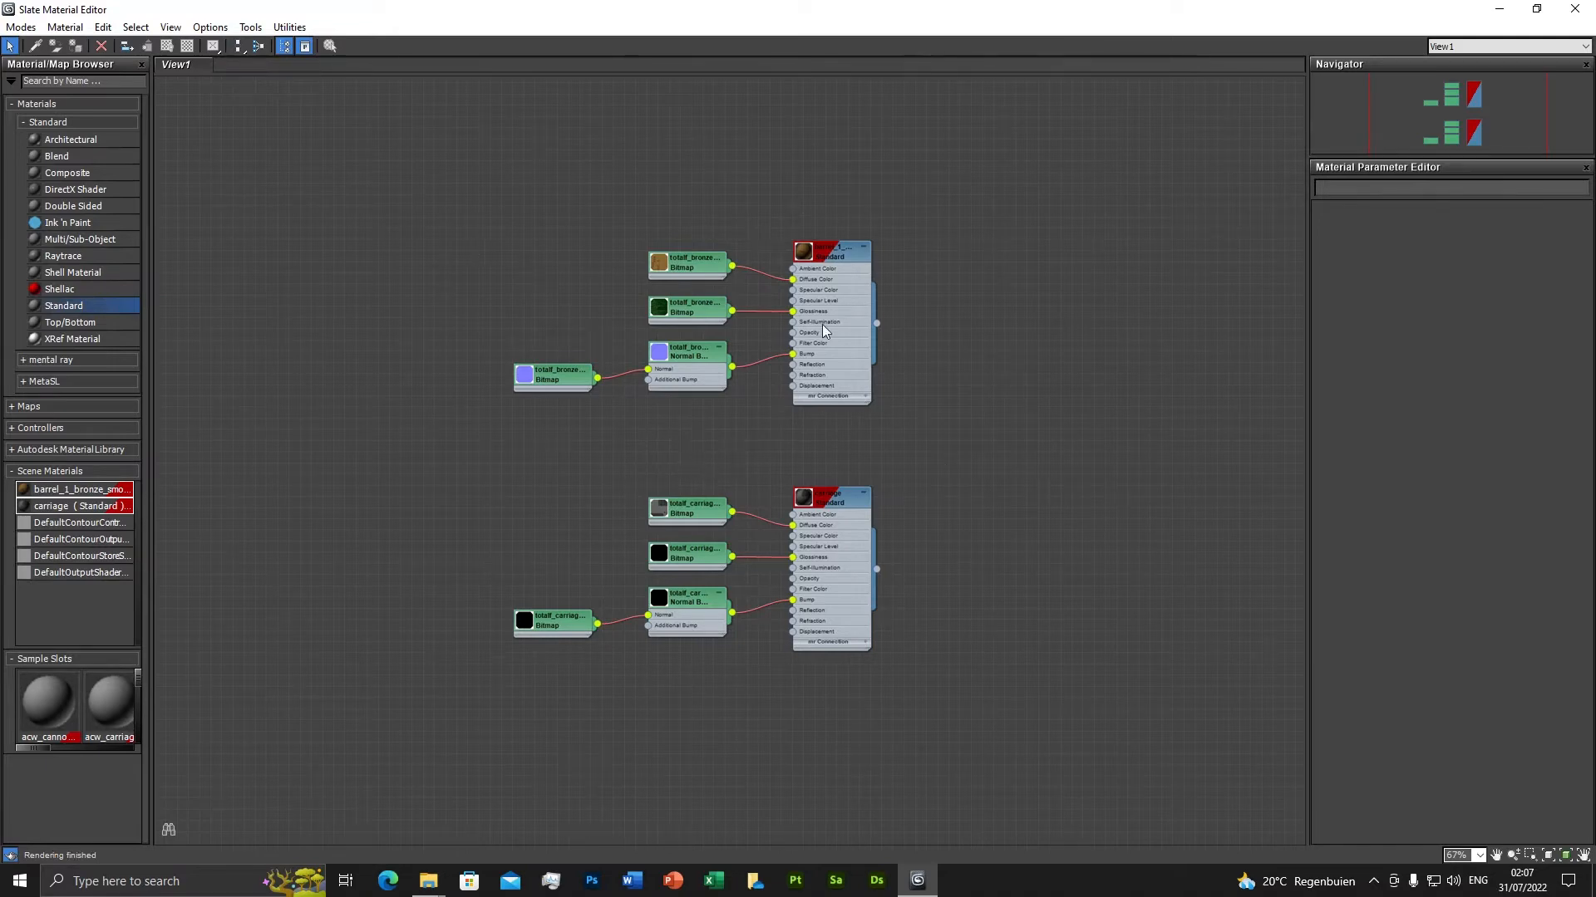
click(1575, 8)
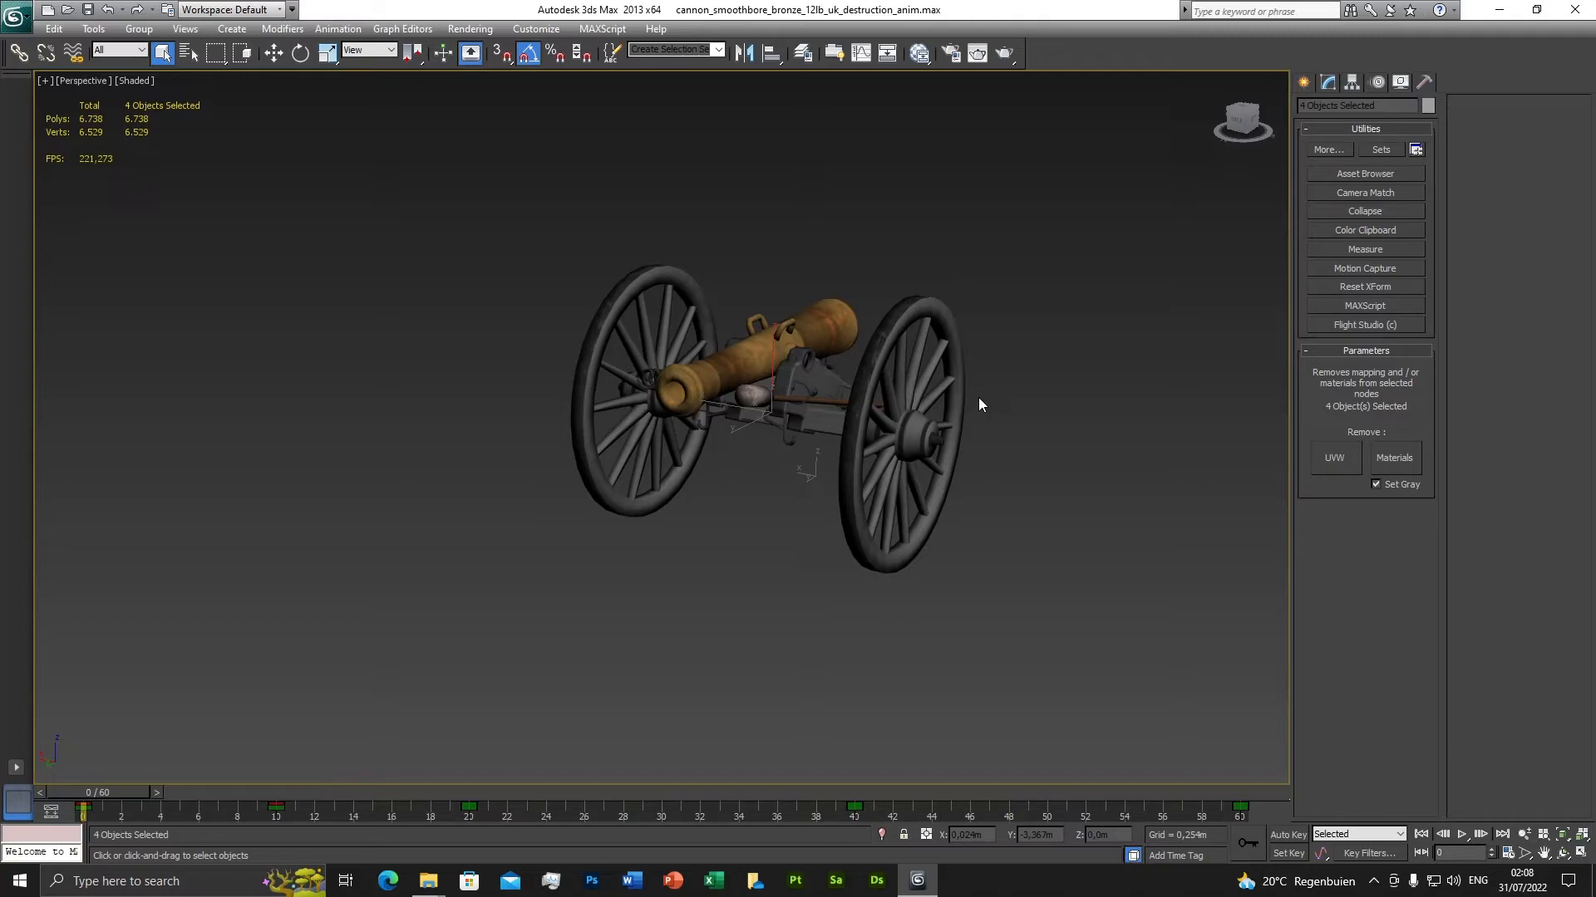
Reopen the Slate Material Editor, enlarge the bronze diffuse preview beside its tree, and inspect the carriage material and bronze gloss map parameters.
click(920, 53)
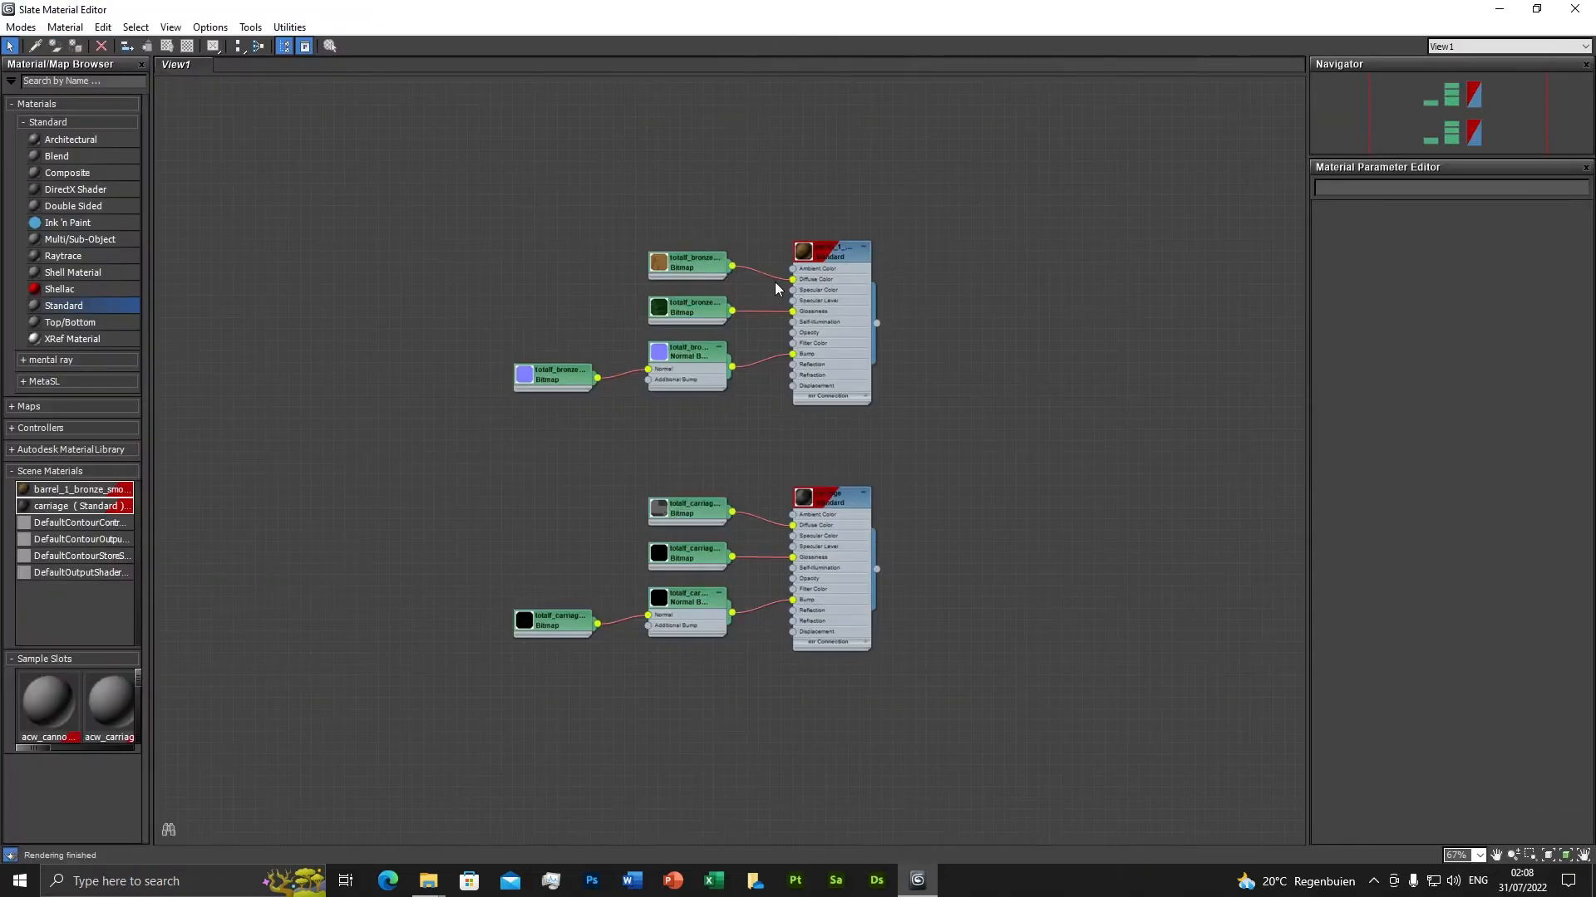
scroll(689, 281, up, 2)
double_click(631, 237)
drag(673, 245, 452, 184)
double_click(947, 230)
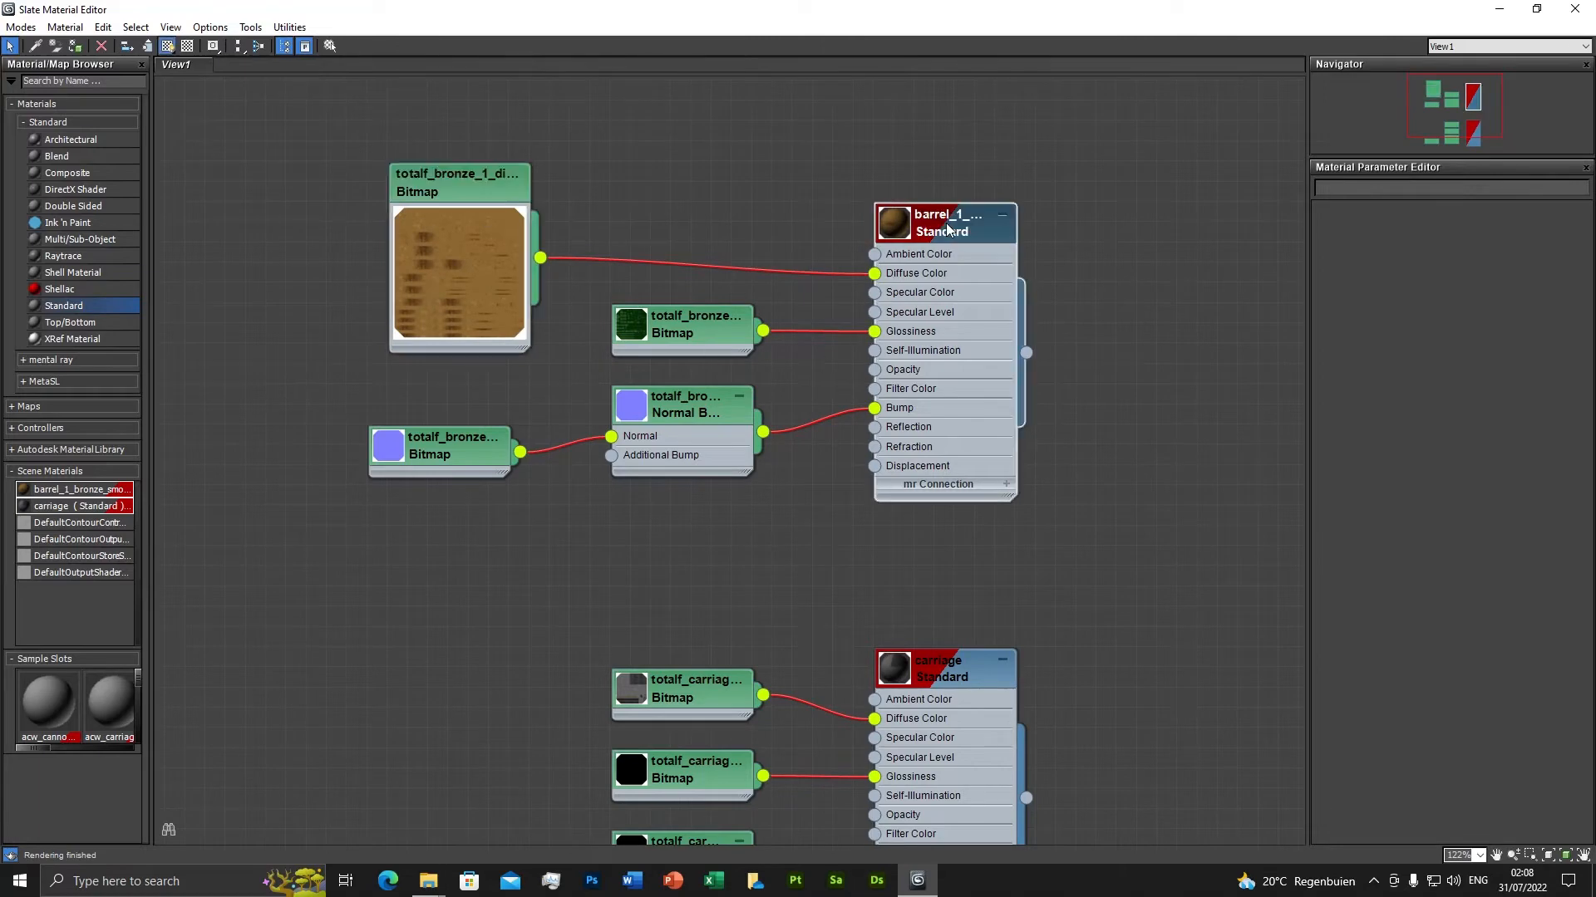
double_click(957, 671)
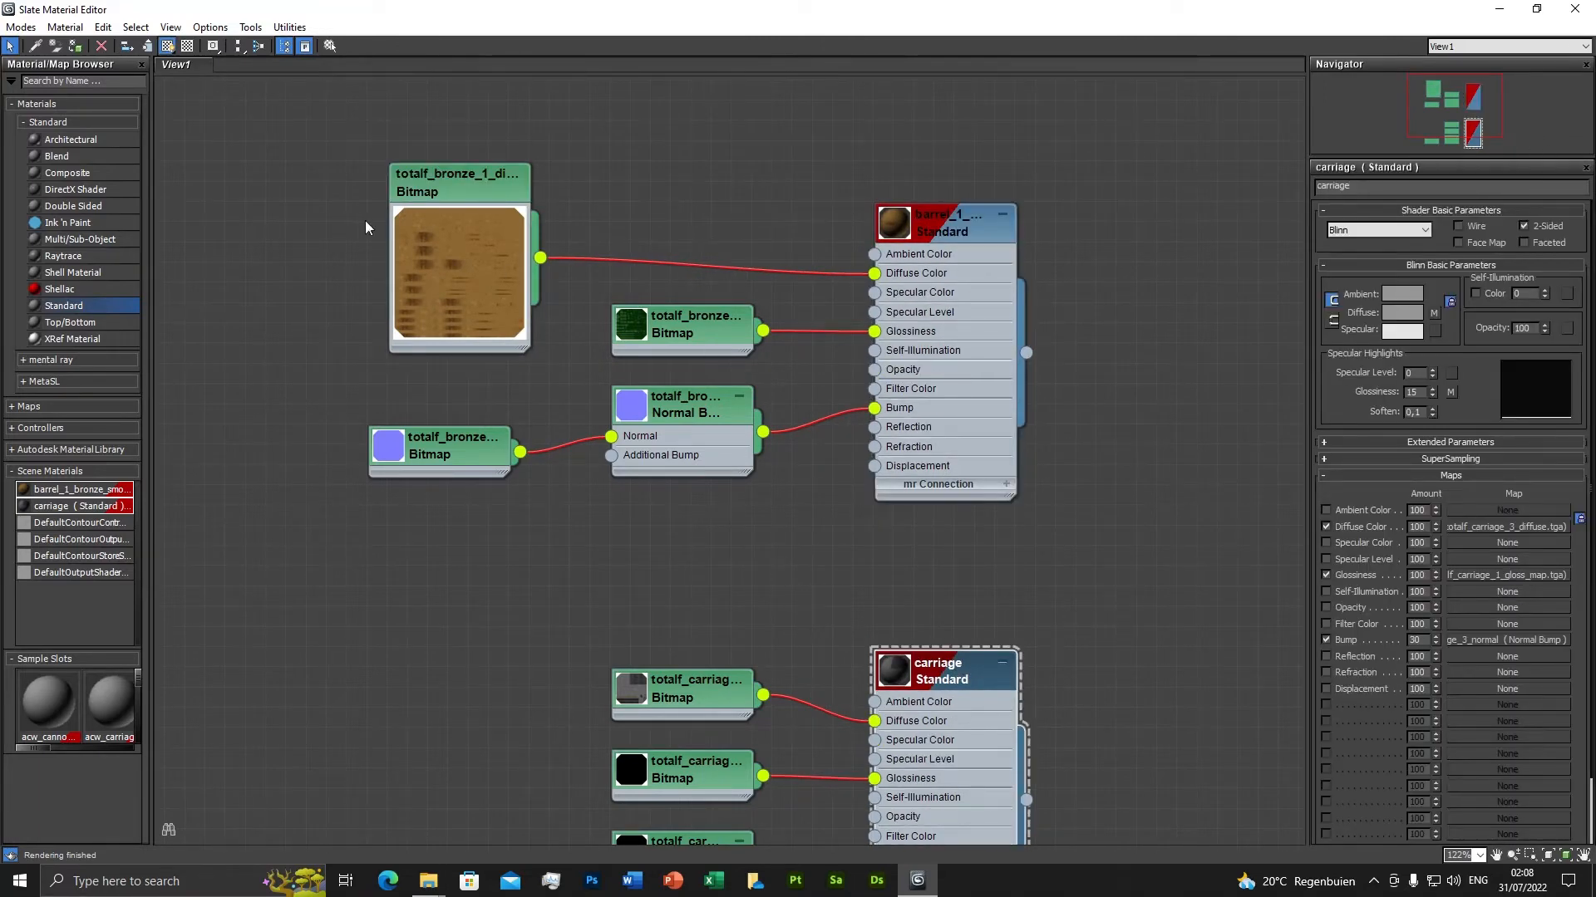
double_click(698, 331)
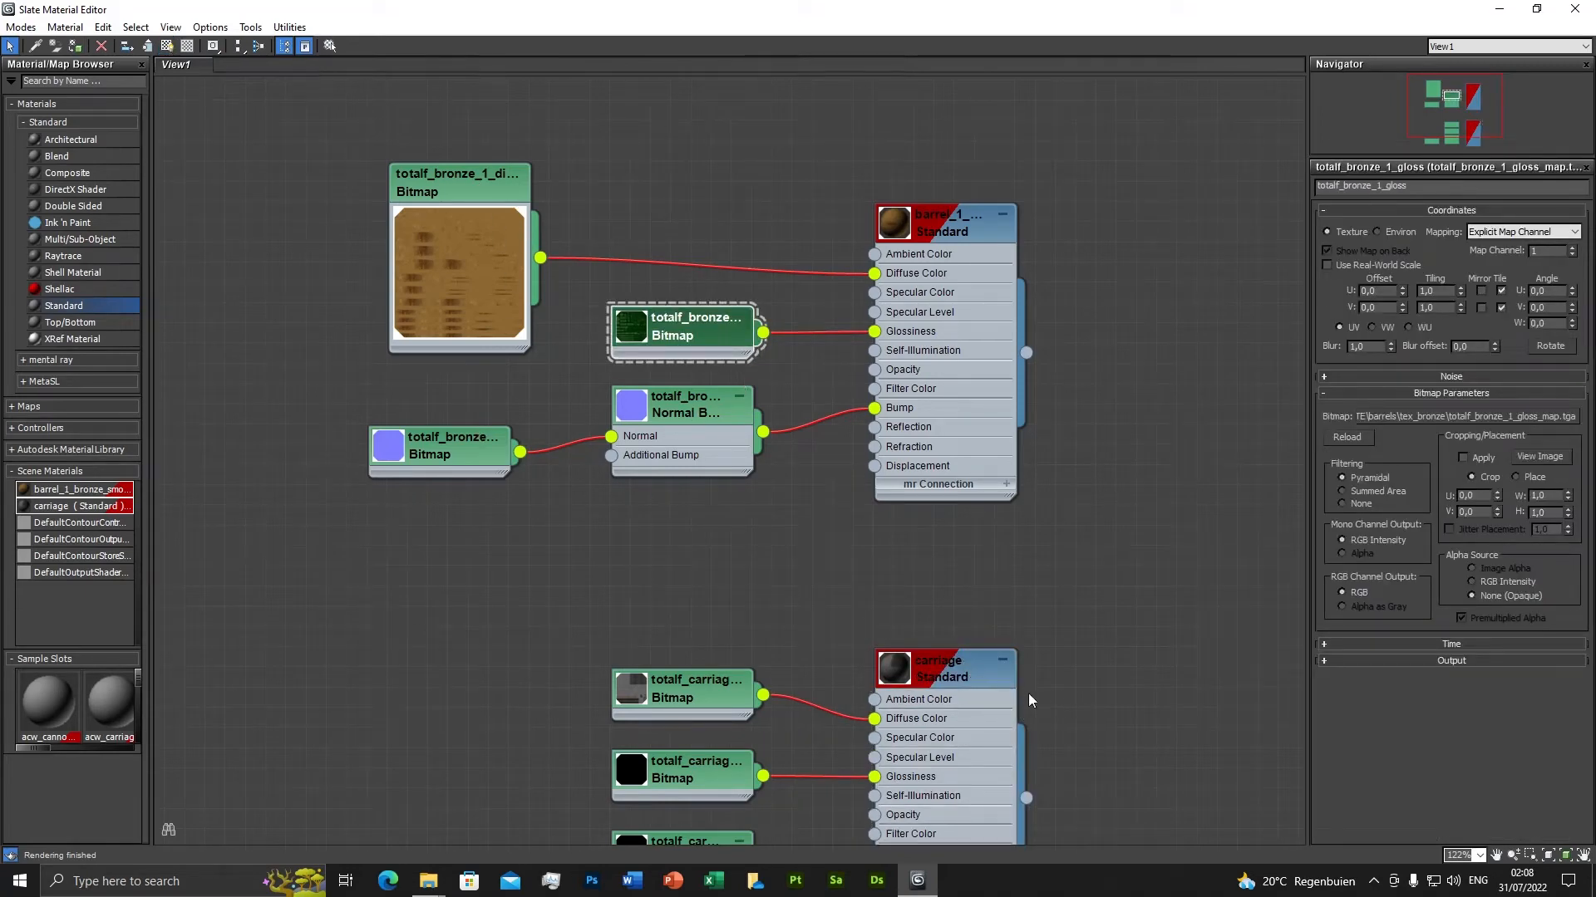
Enlarge the carriage diffuse bitmap's preview and move its node clear of the other carriage maps.
middle_drag(1050, 731, 1050, 499)
scroll(1065, 441, up, 1)
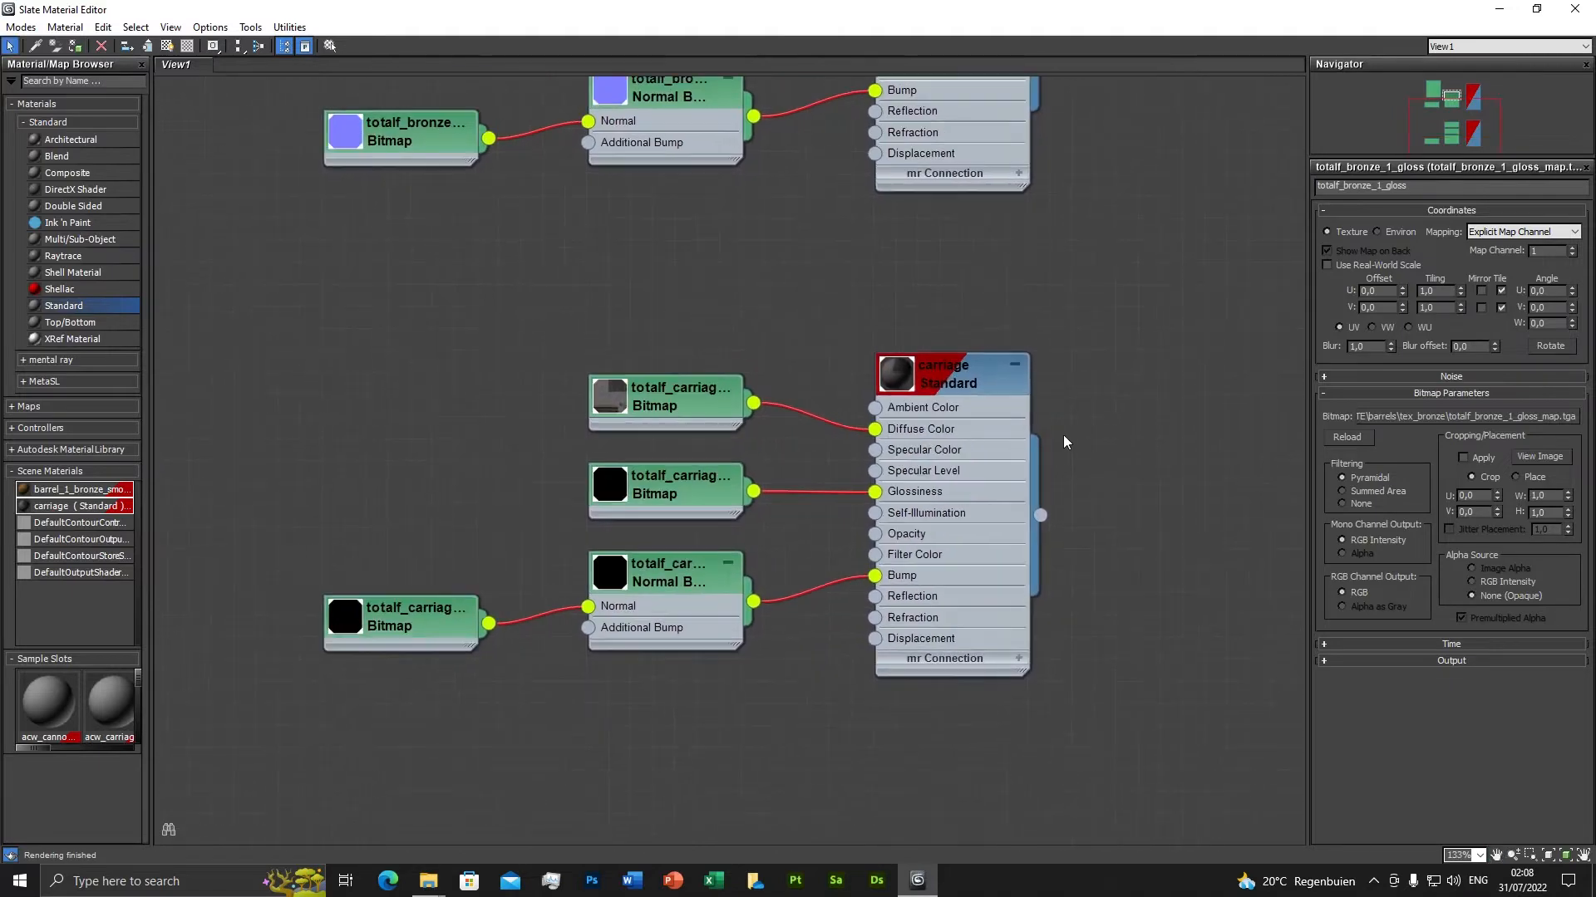
double_click(615, 405)
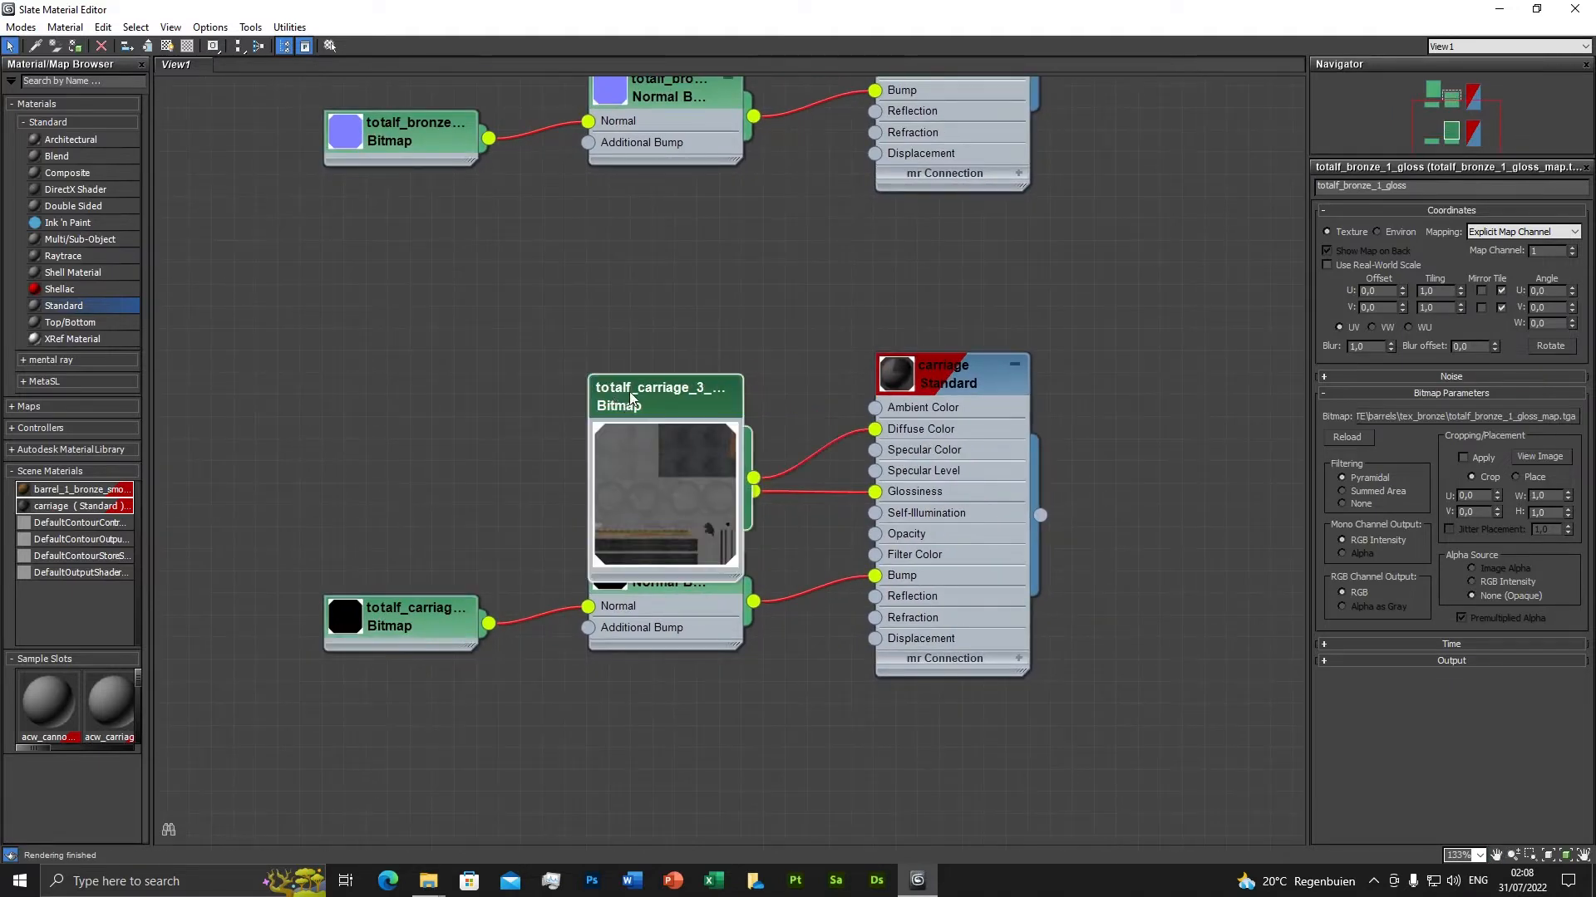
drag(607, 397, 394, 353)
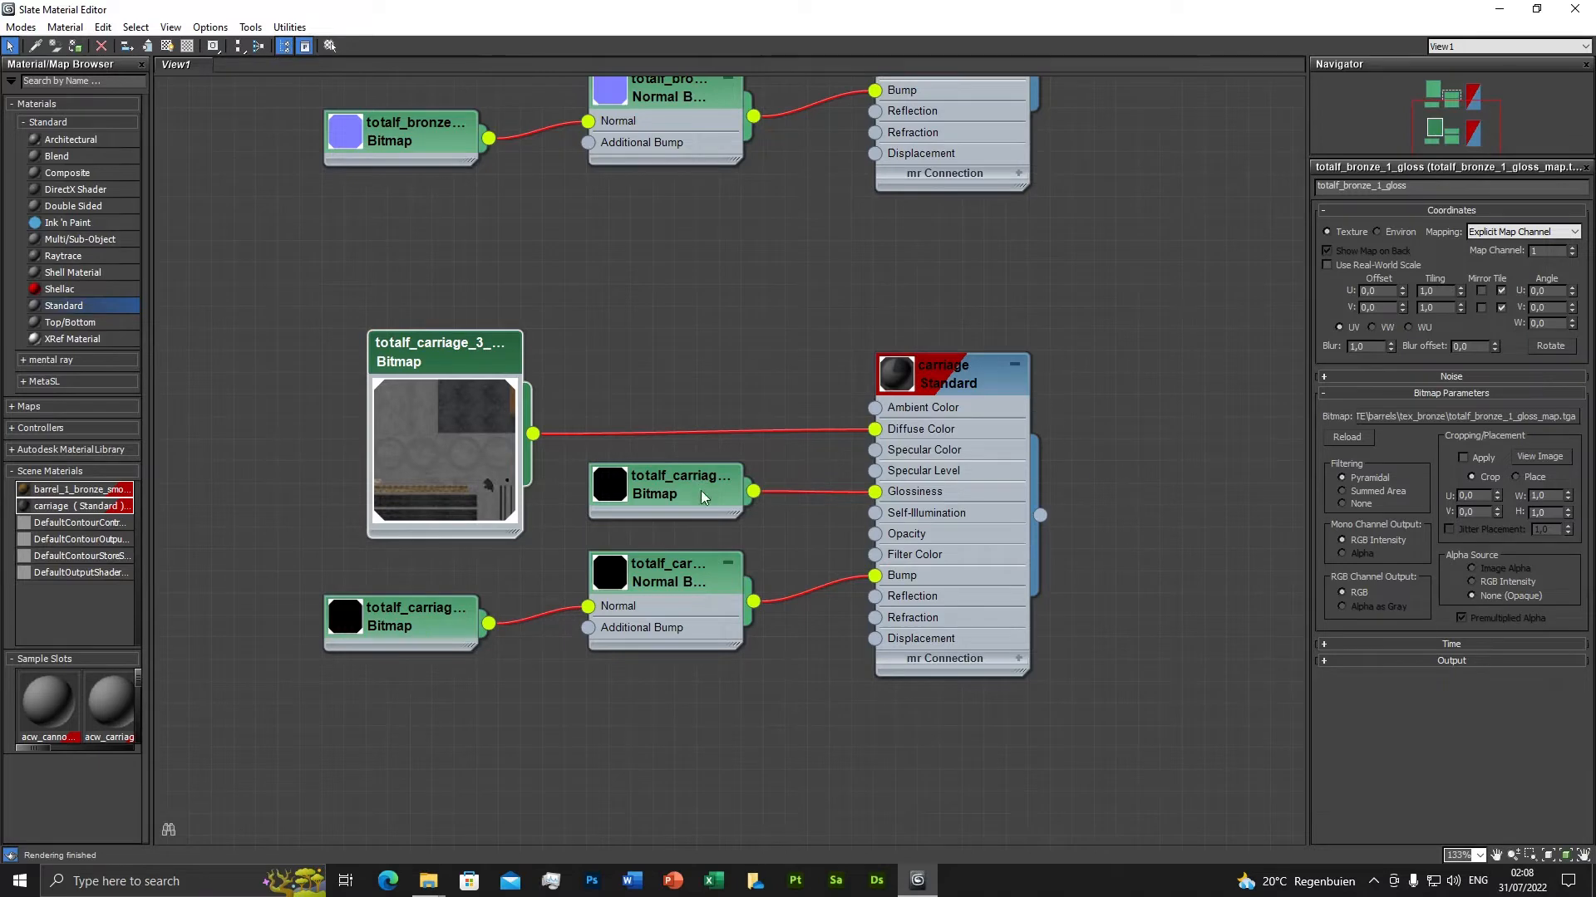
Inspect the bitmap parameters of the carriage gloss, diffuse and normal maps, and close the material editor.
scroll(700, 496, down, 4)
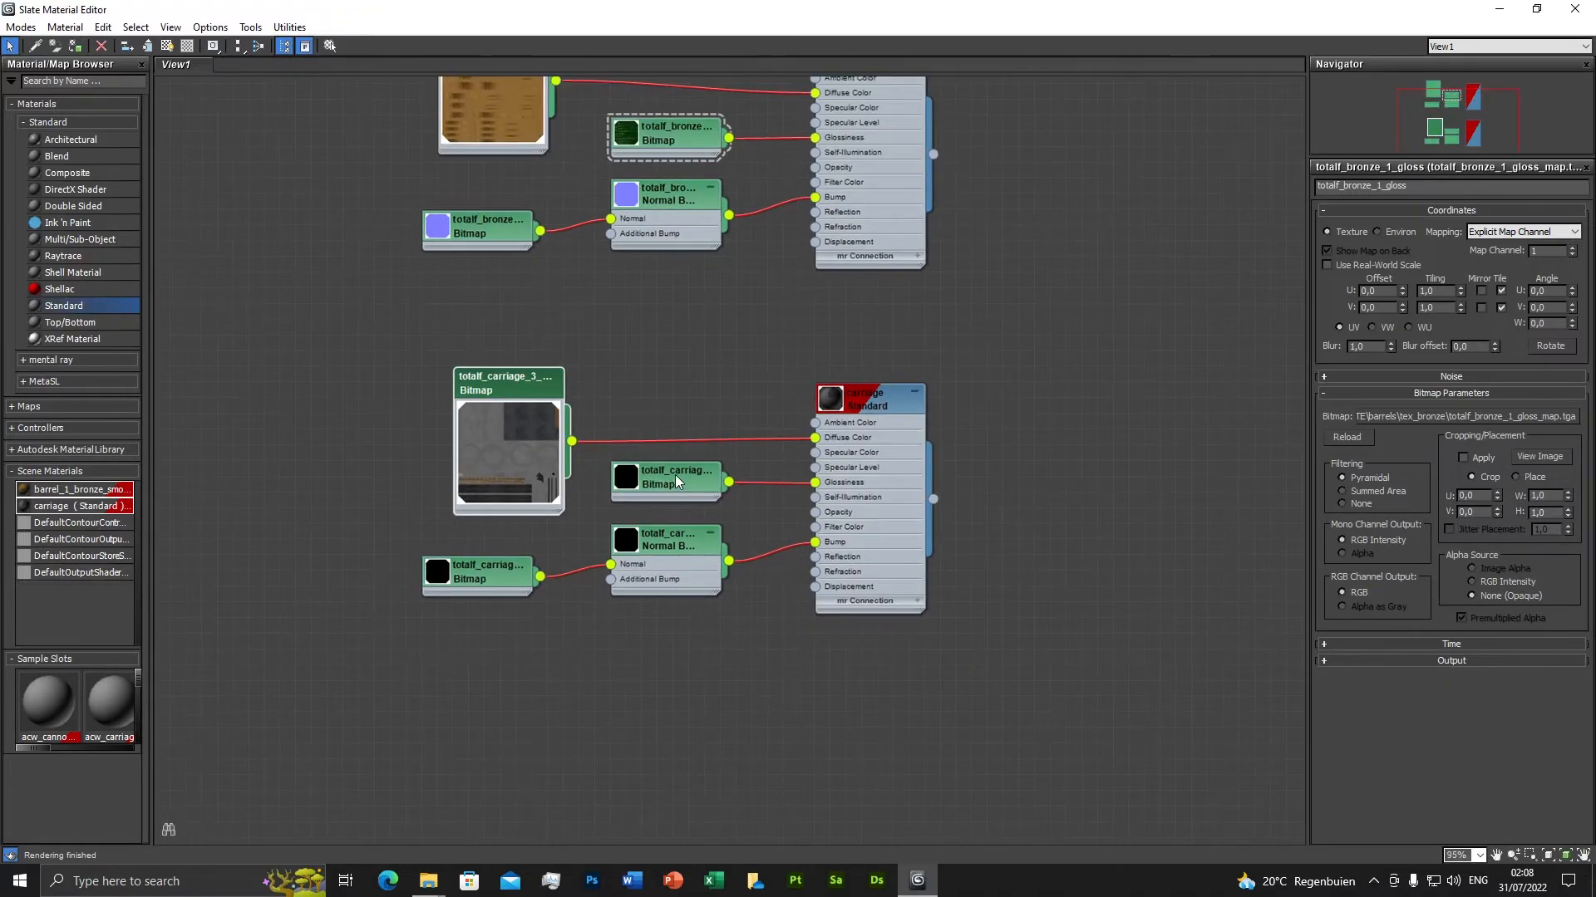
click(660, 471)
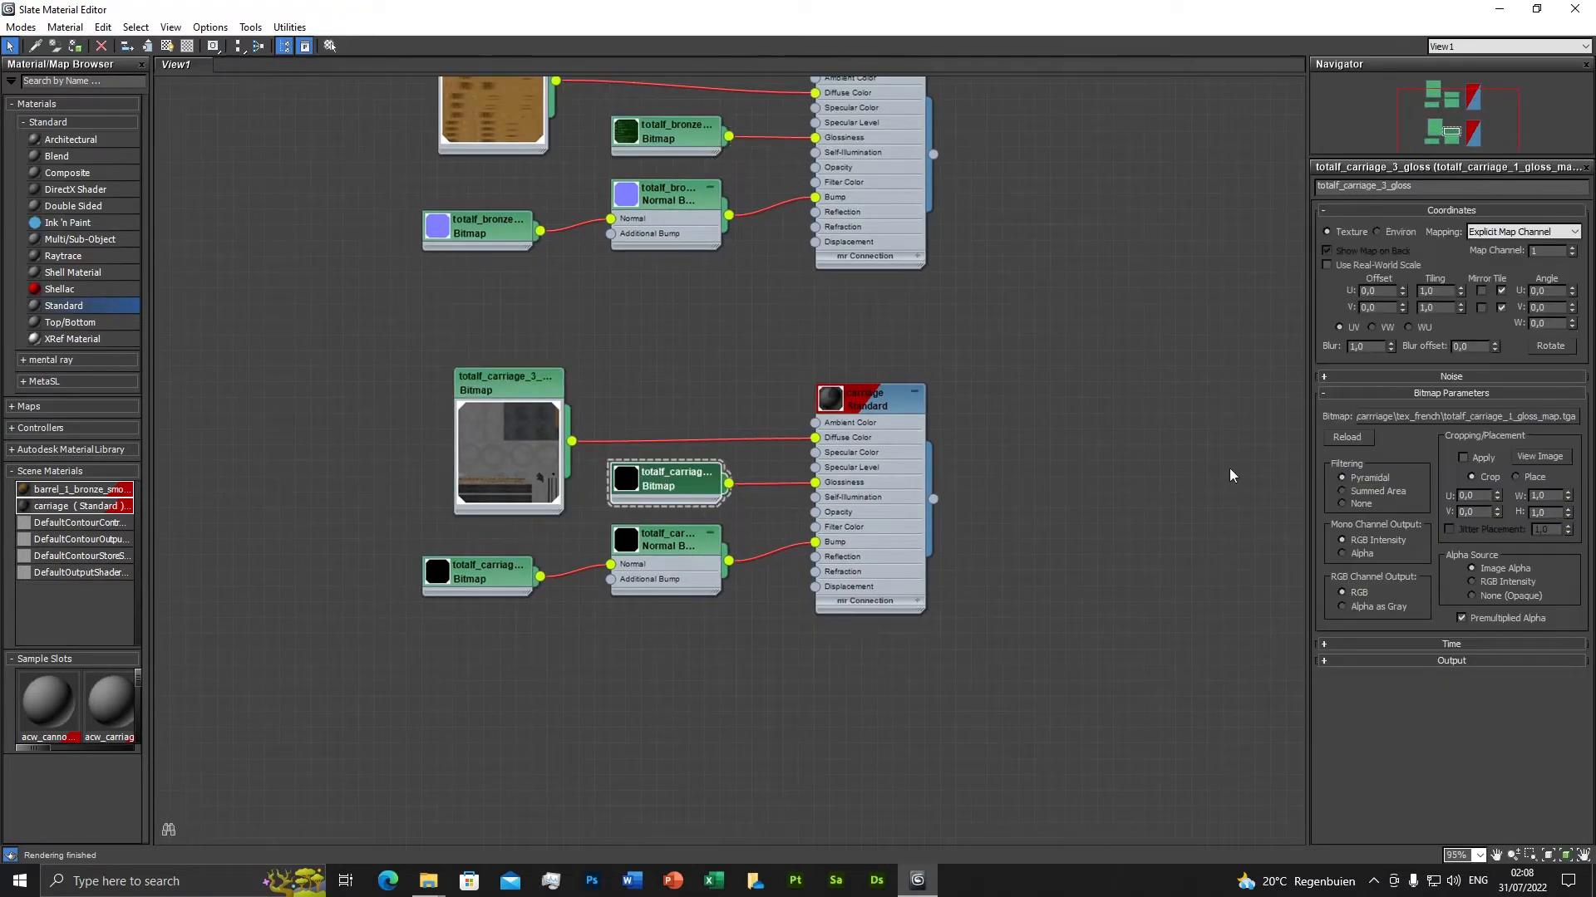
click(503, 384)
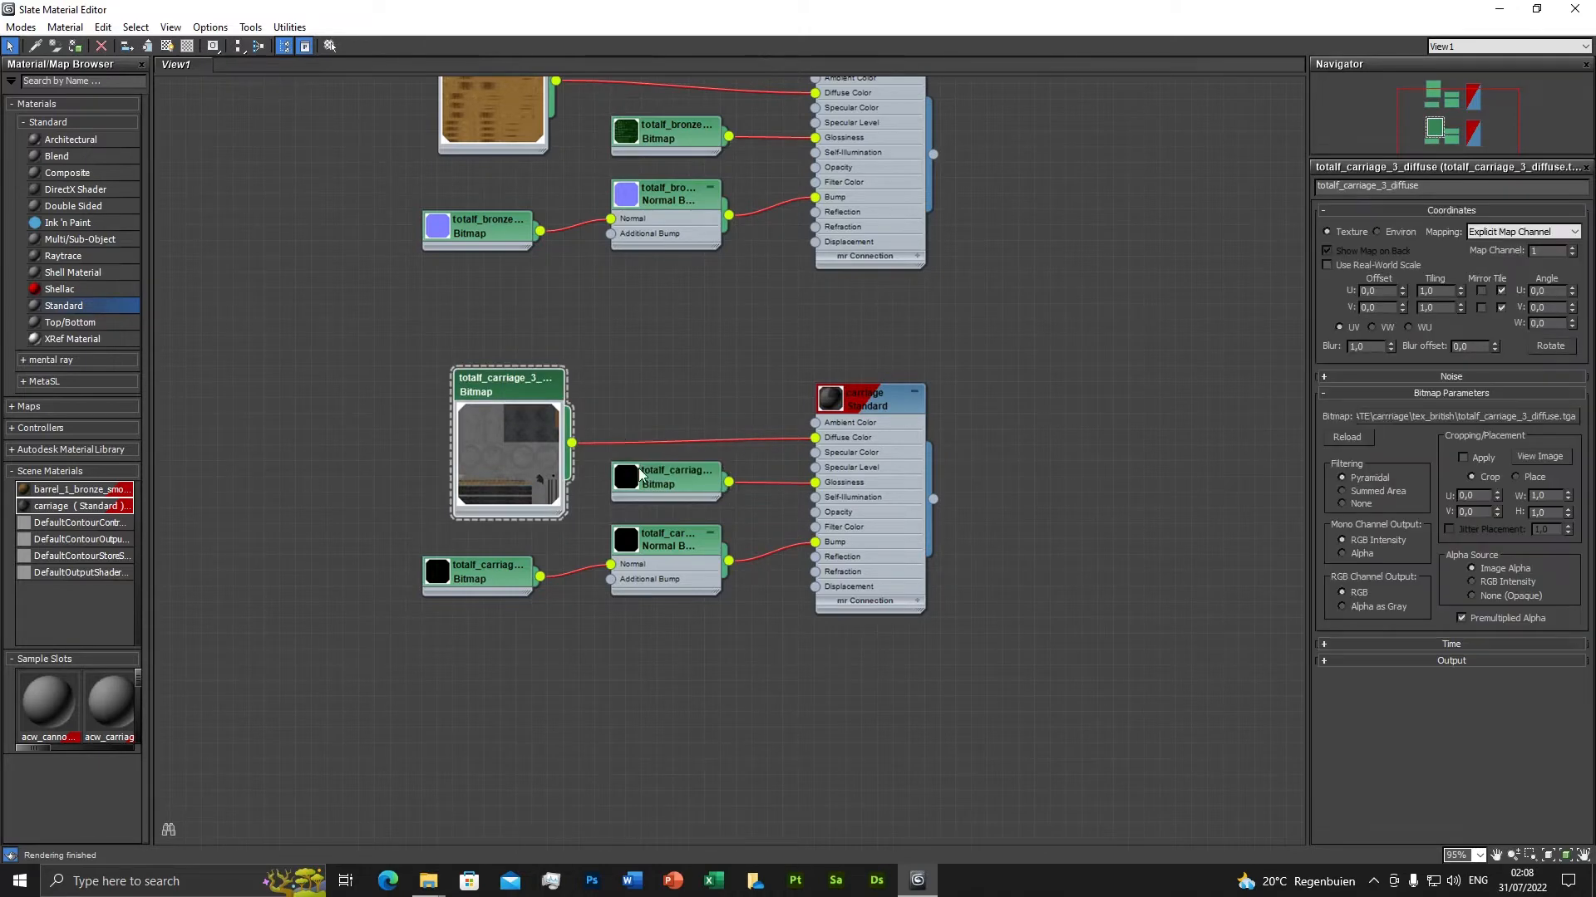
click(679, 481)
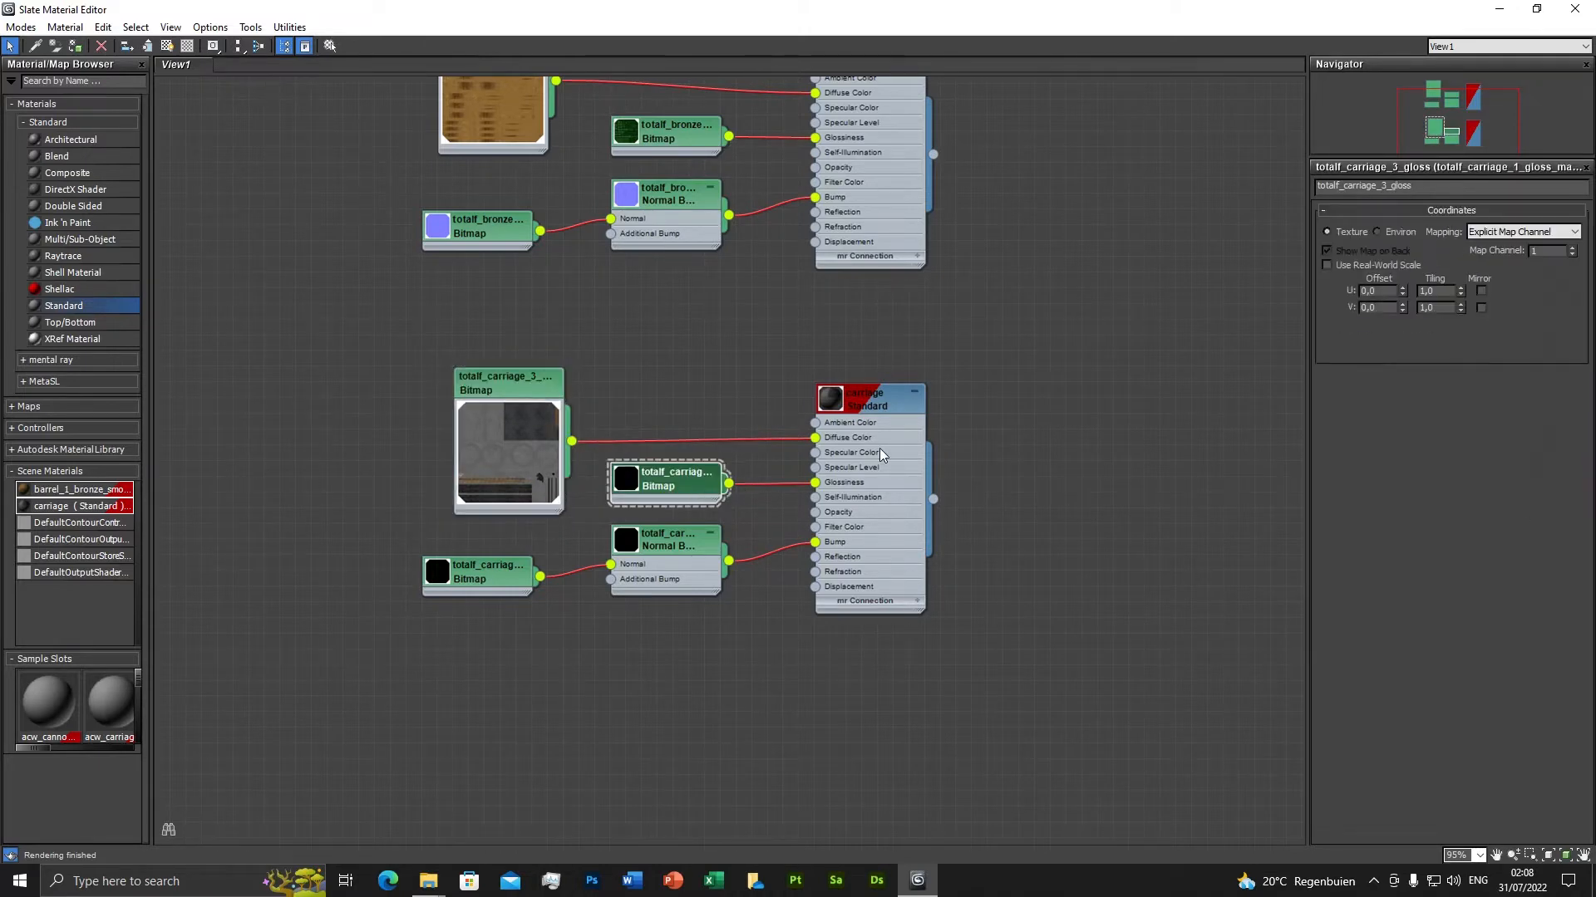
click(472, 579)
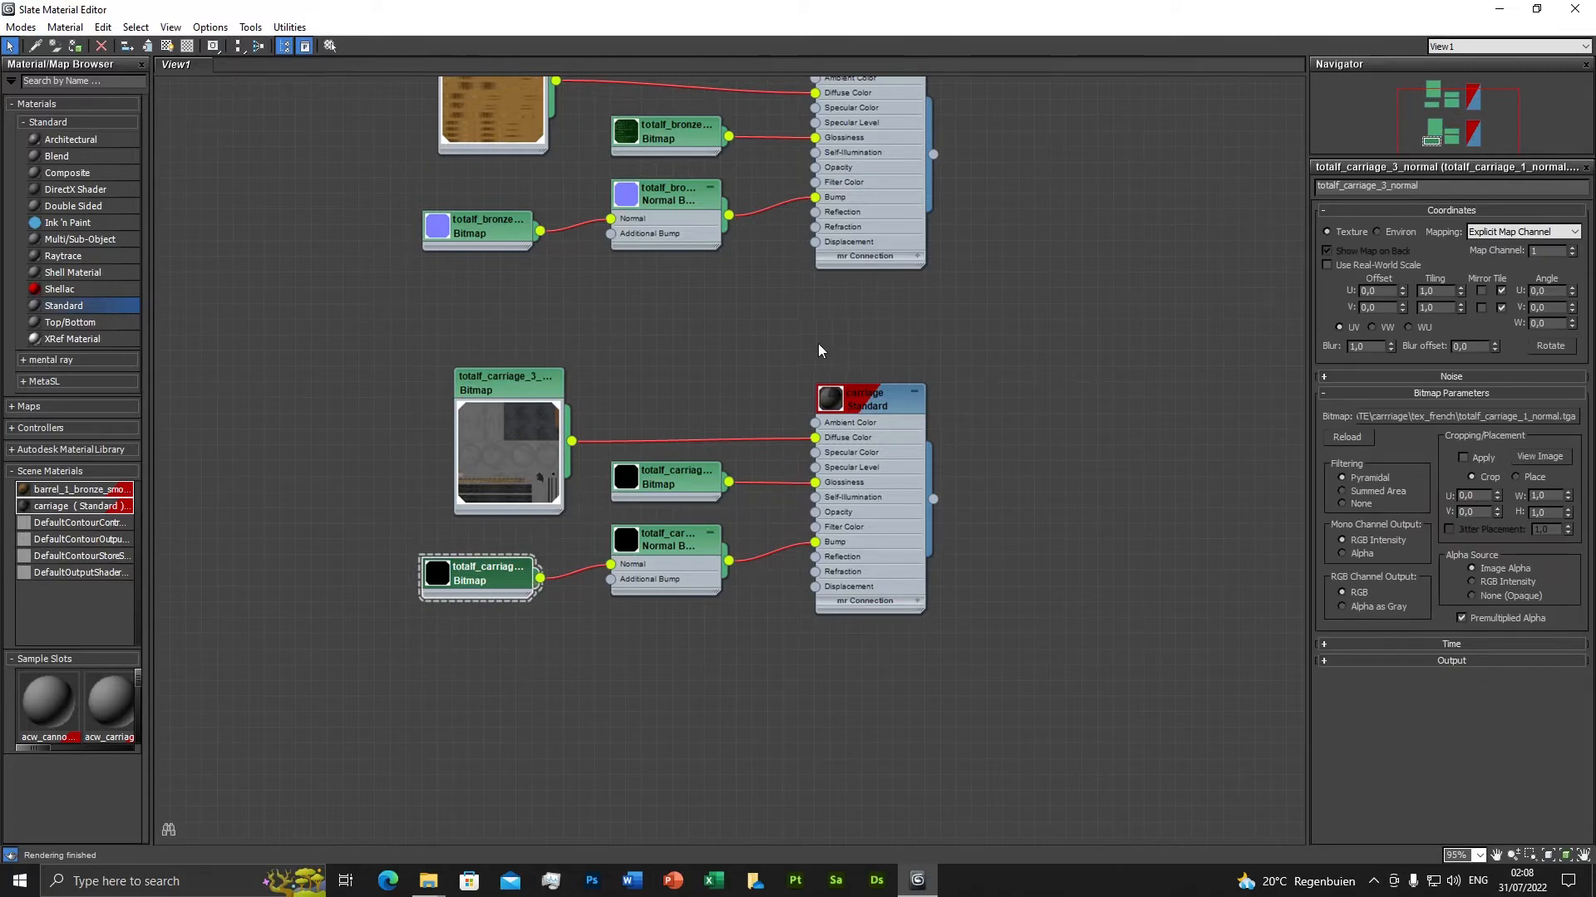
middle_drag(705, 318, 799, 500)
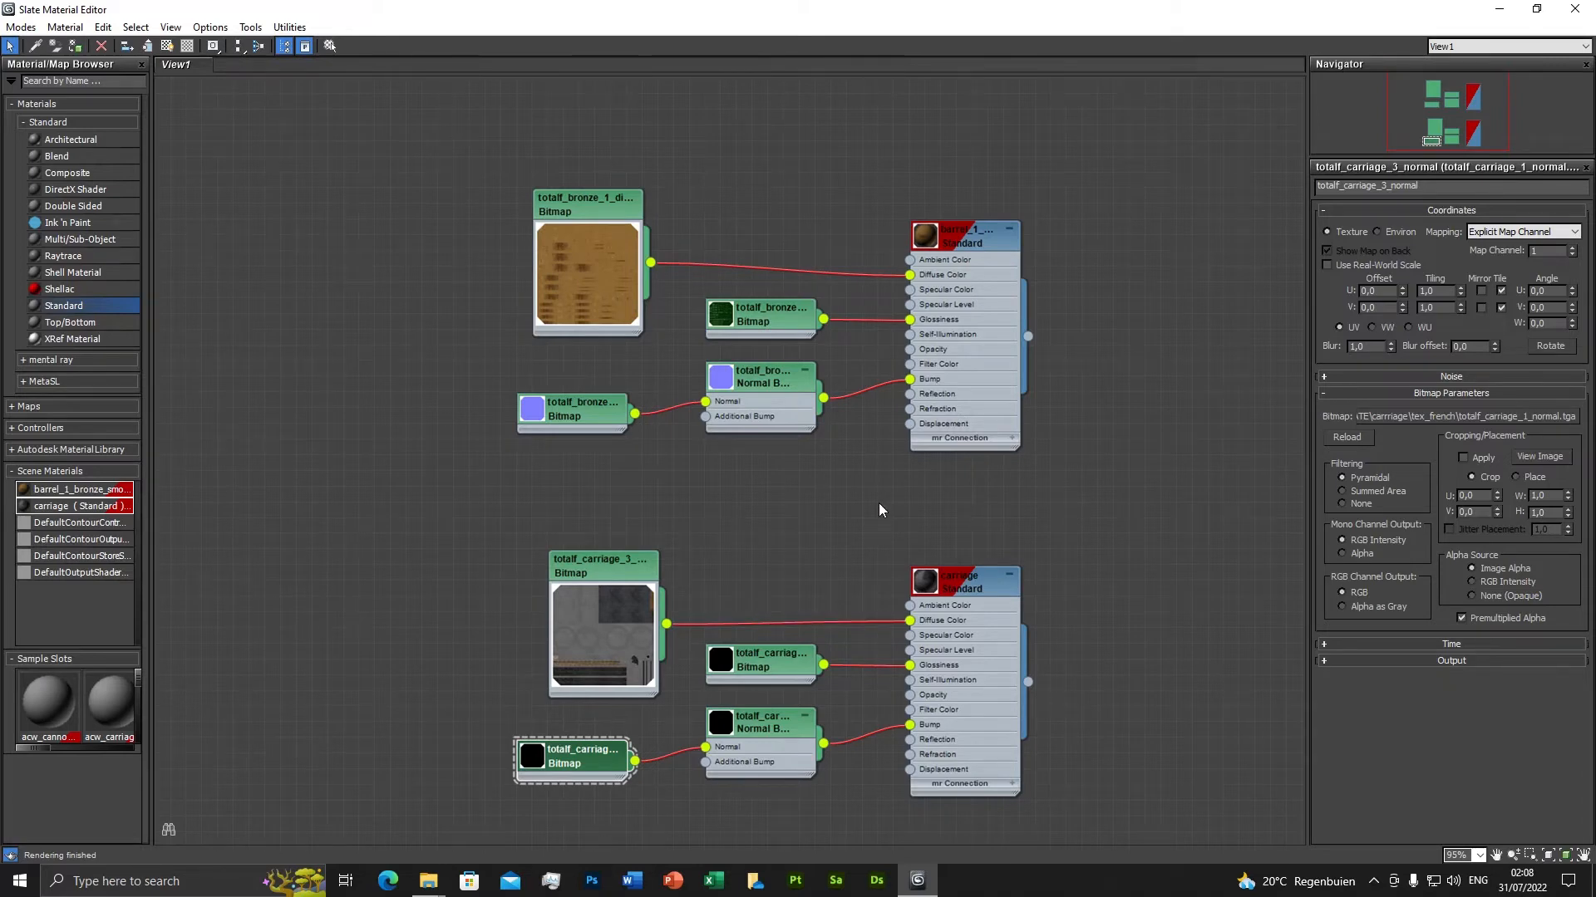
click(1573, 10)
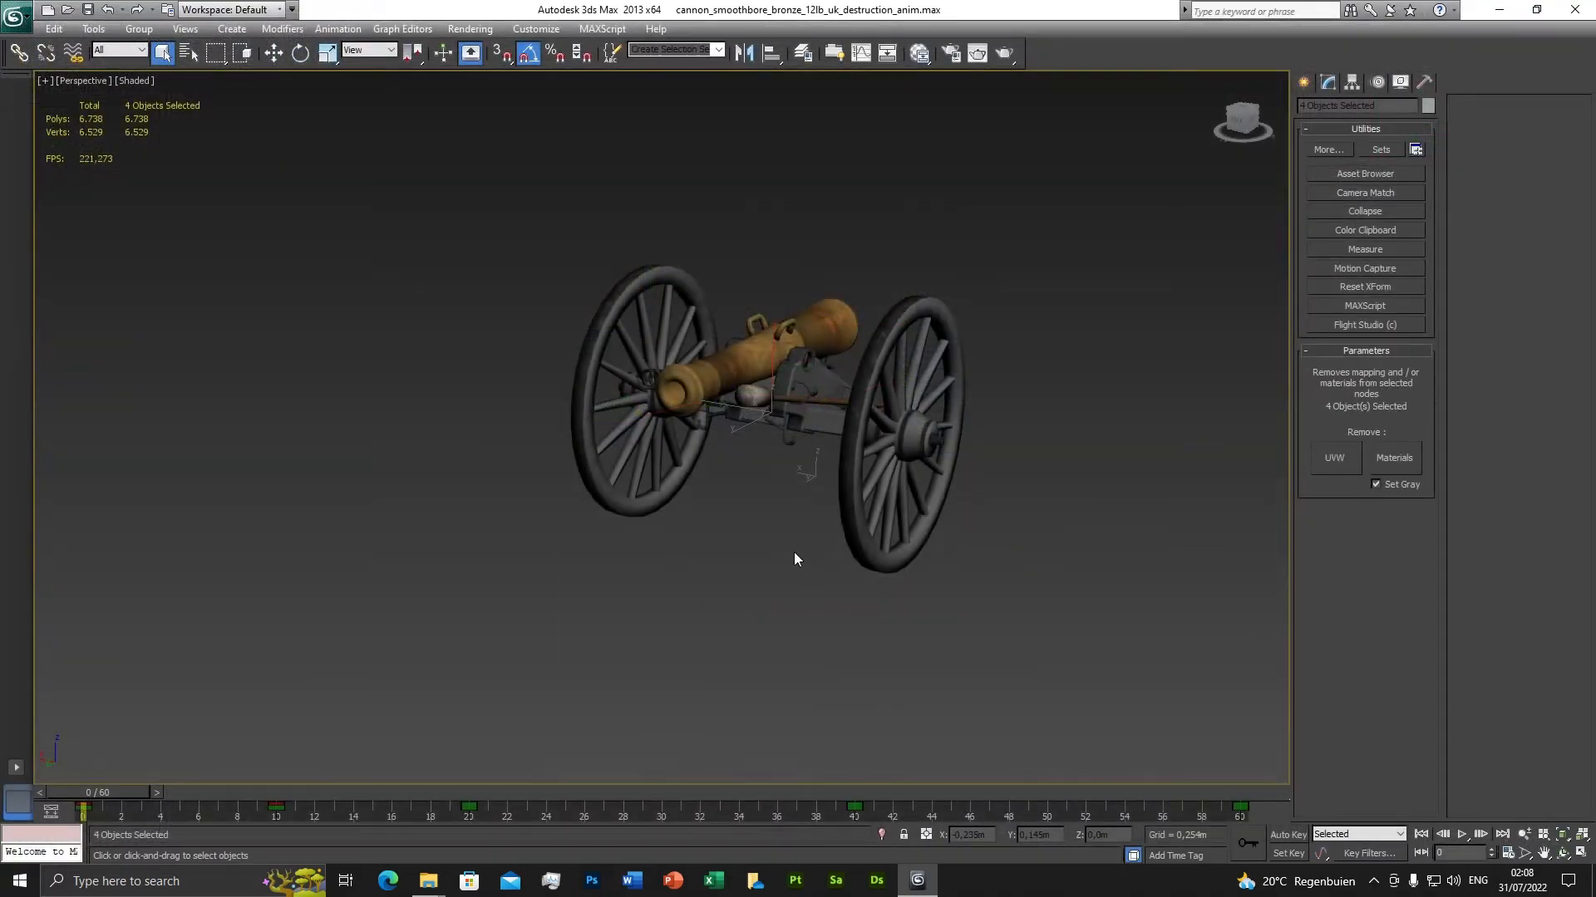
Select the bronze barrel mesh, center its pivot to the object, and return to its Editable Poly settings.
alt+middle_drag(794, 556, 779, 528)
alt+middle_drag(570, 456, 526, 690)
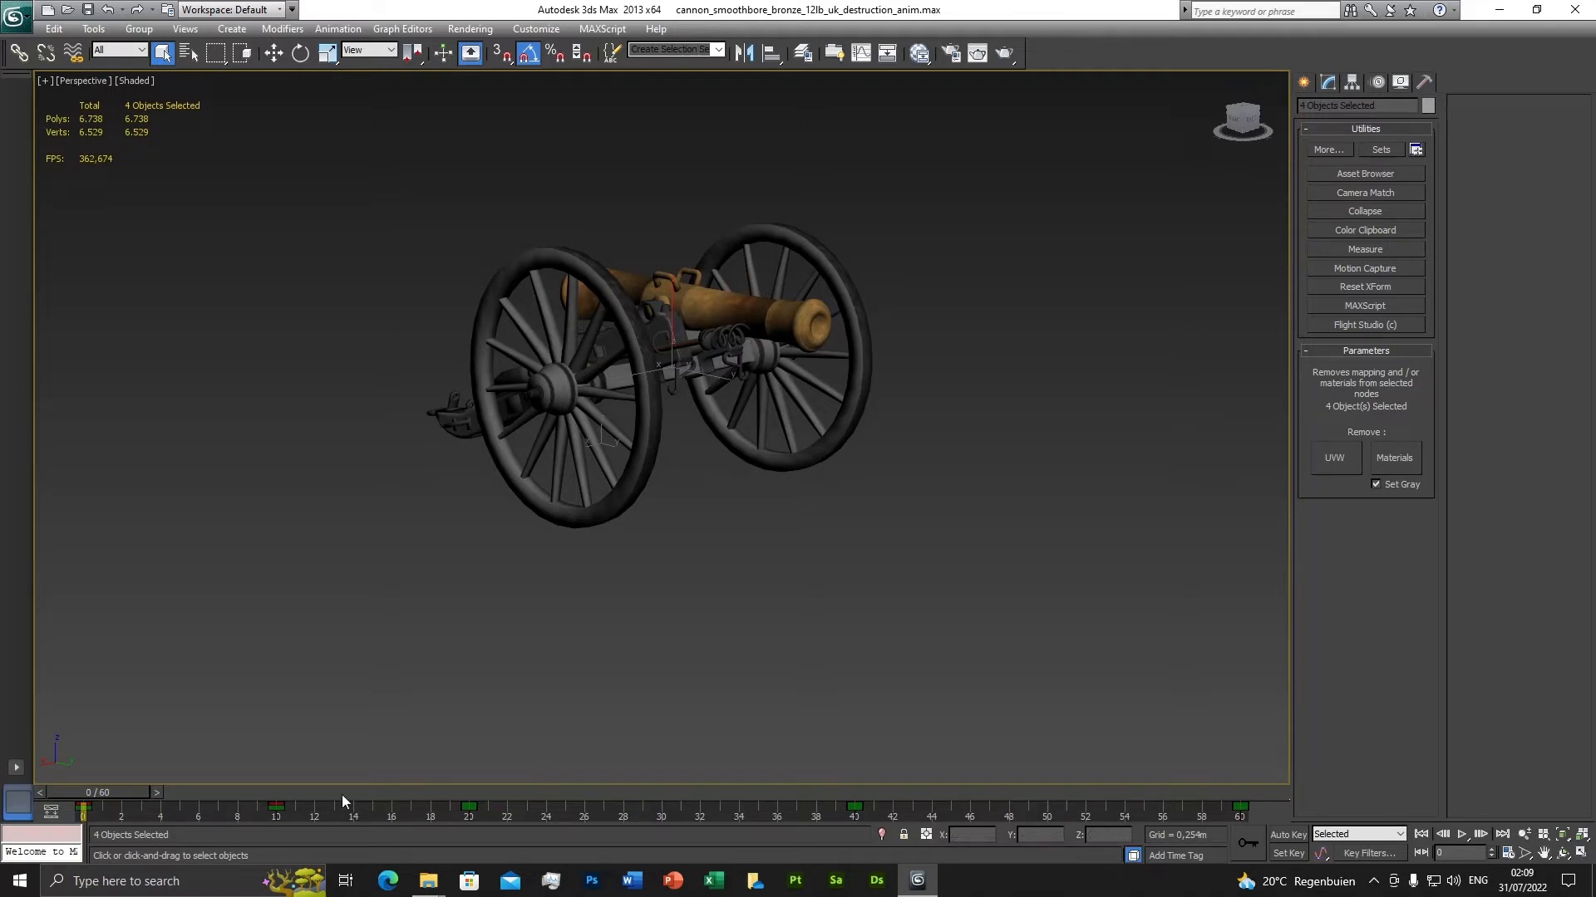
click(743, 309)
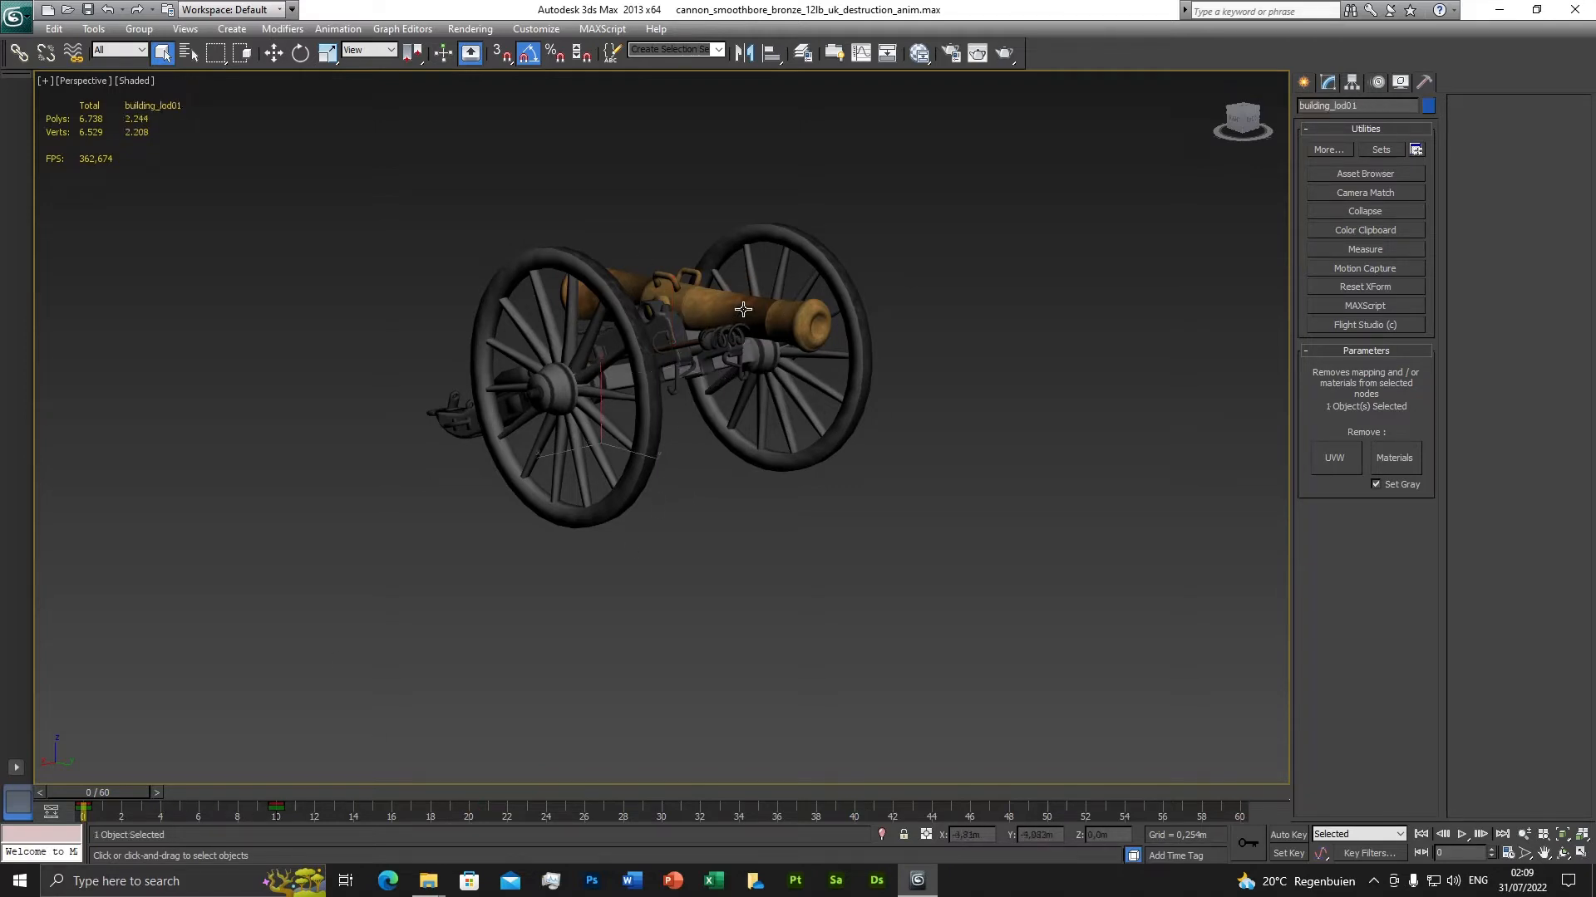
alt+middle_drag(759, 434, 920, 387)
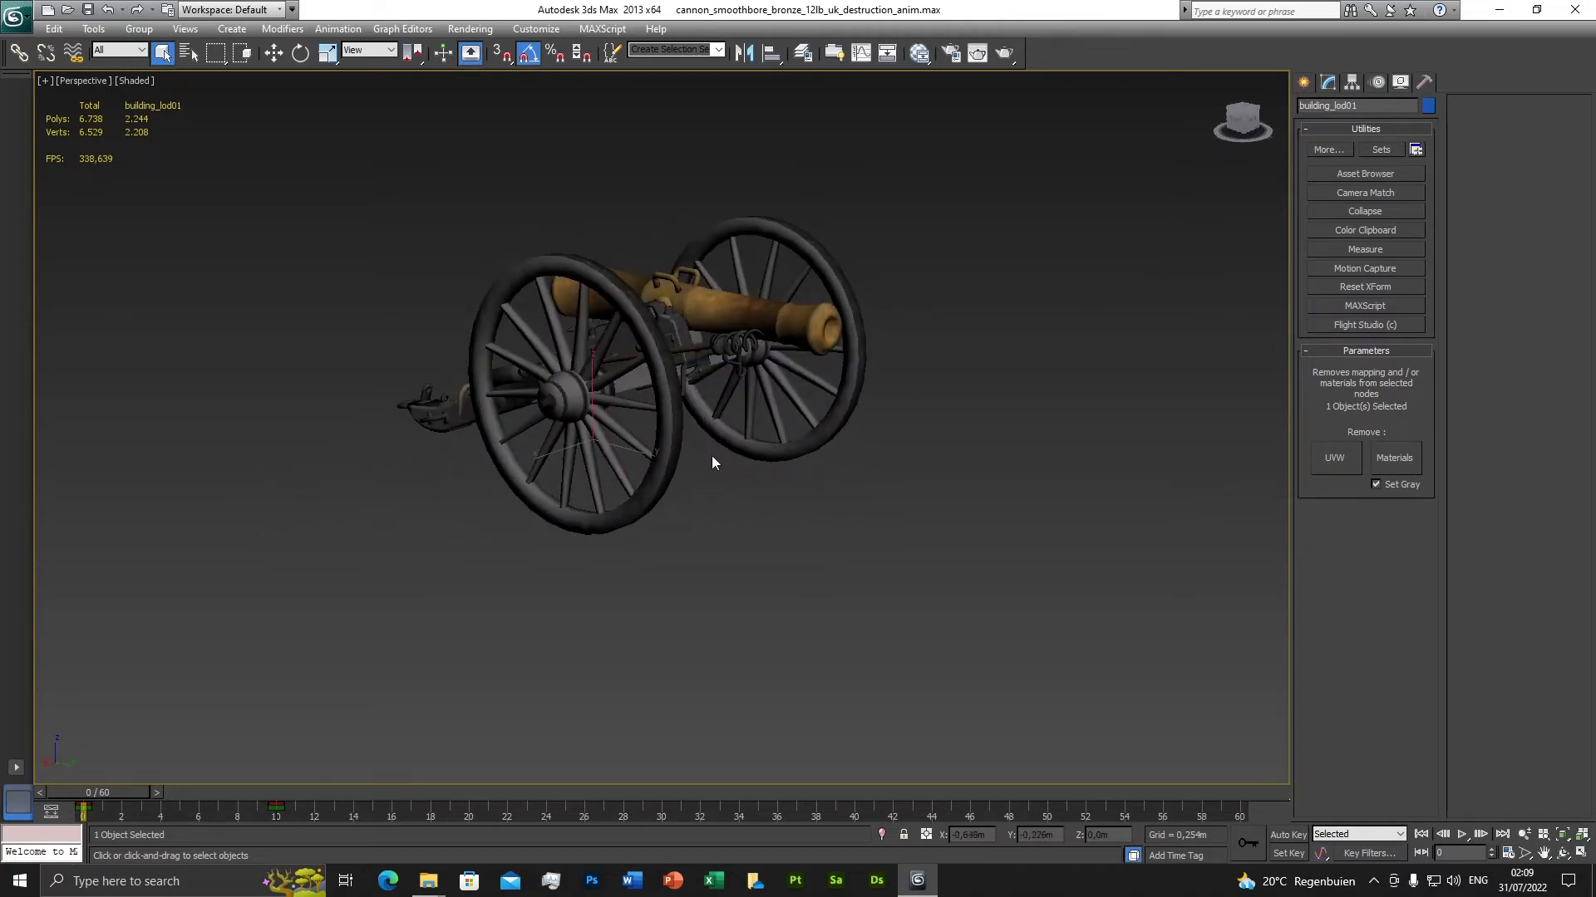
alt+middle_drag(711, 455, 652, 457)
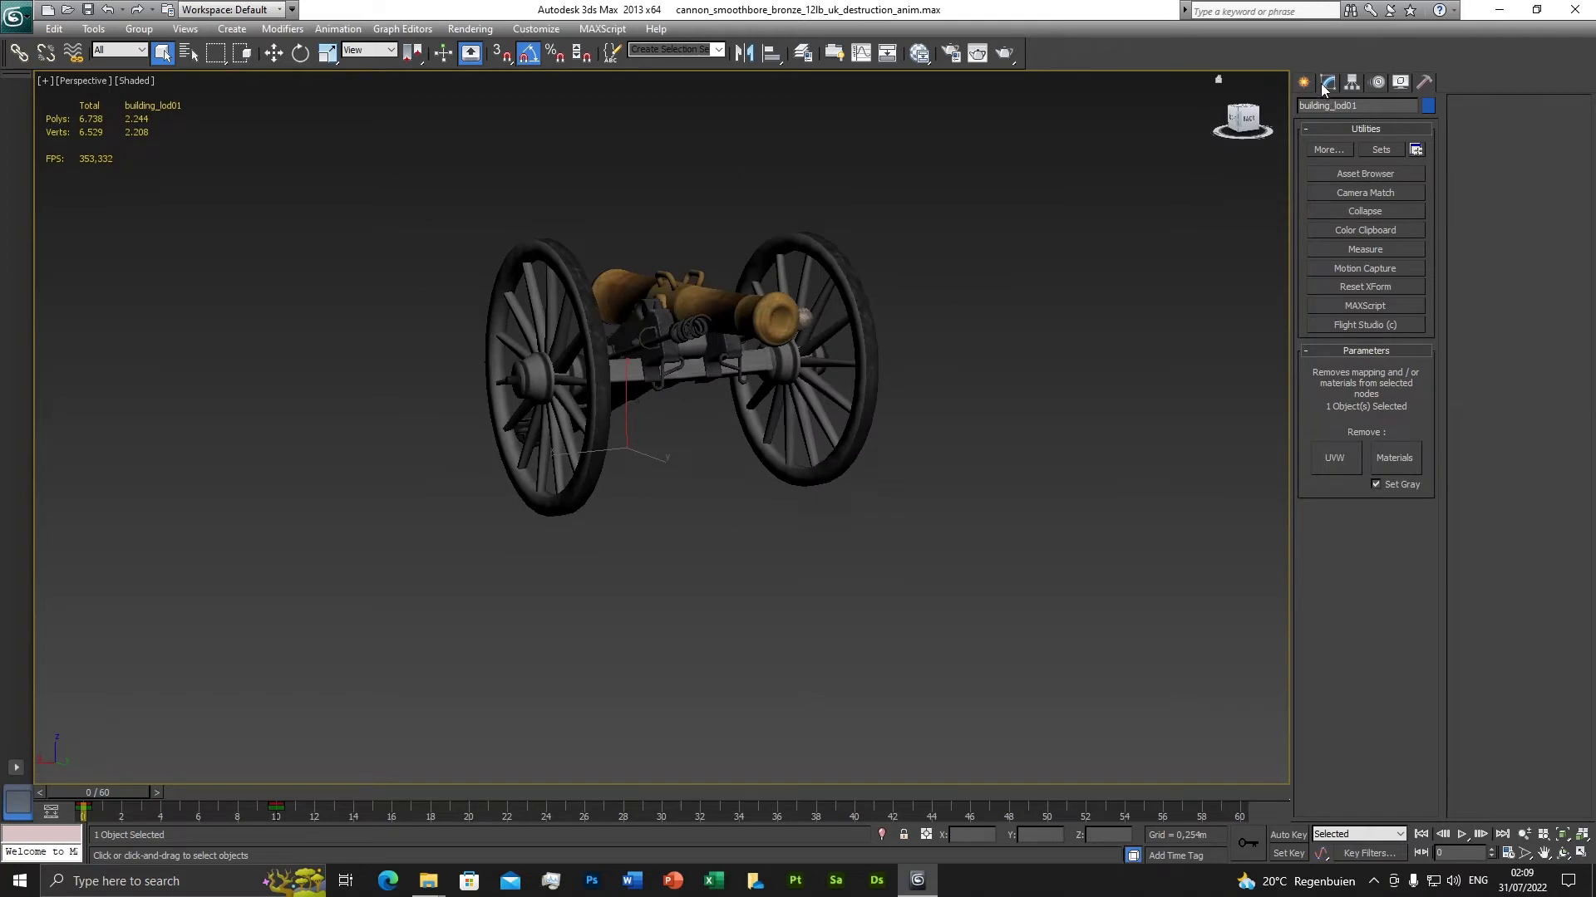
click(1352, 82)
click(1359, 188)
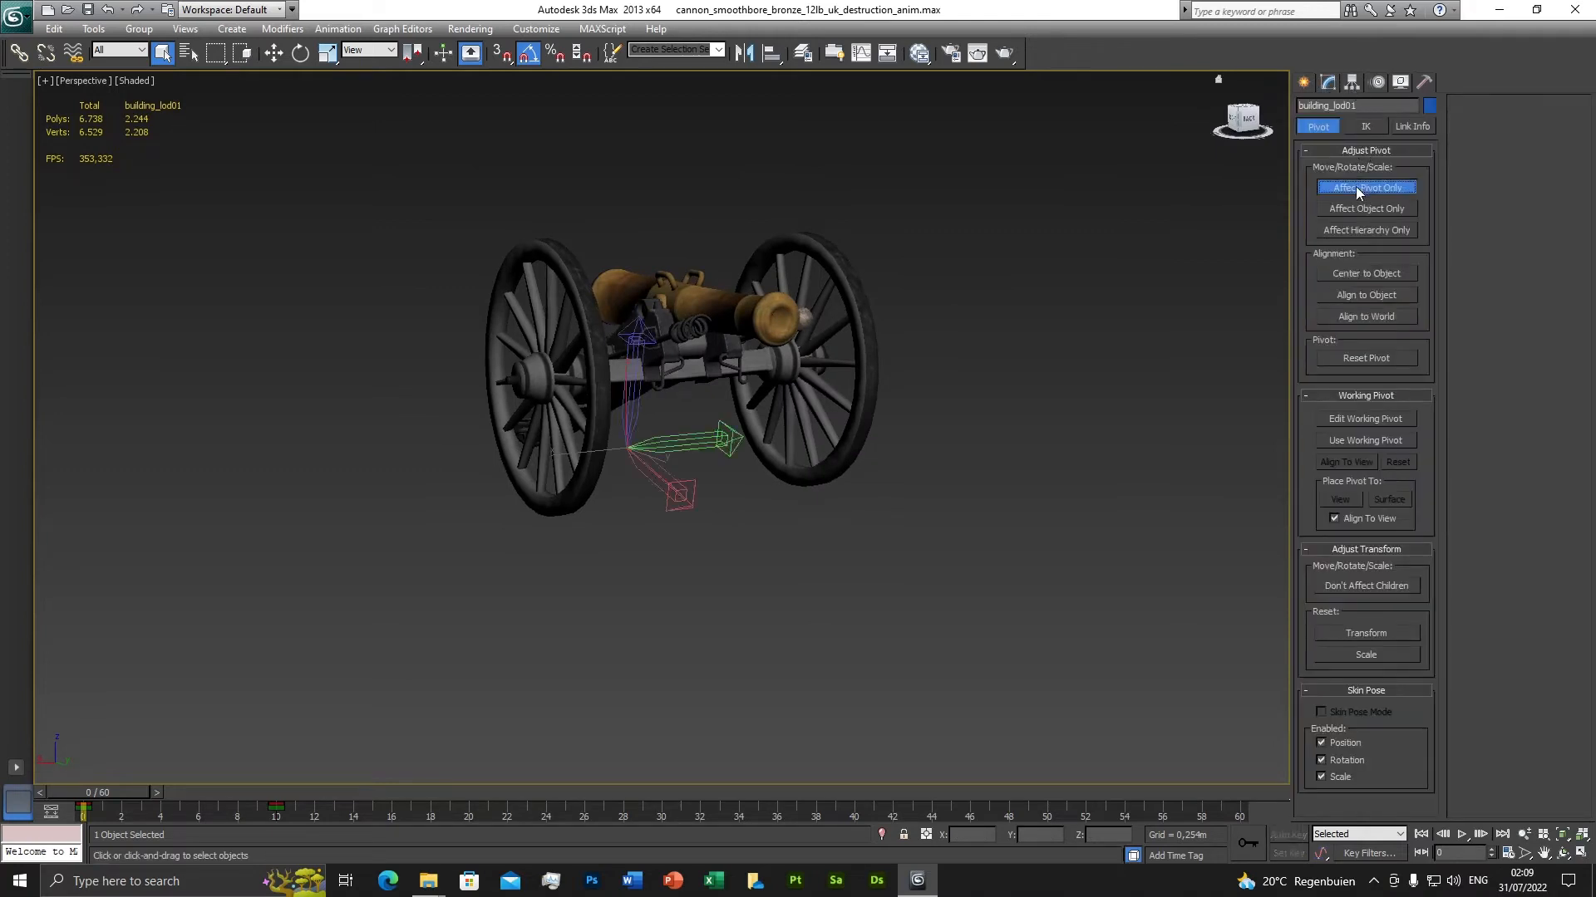
click(1367, 272)
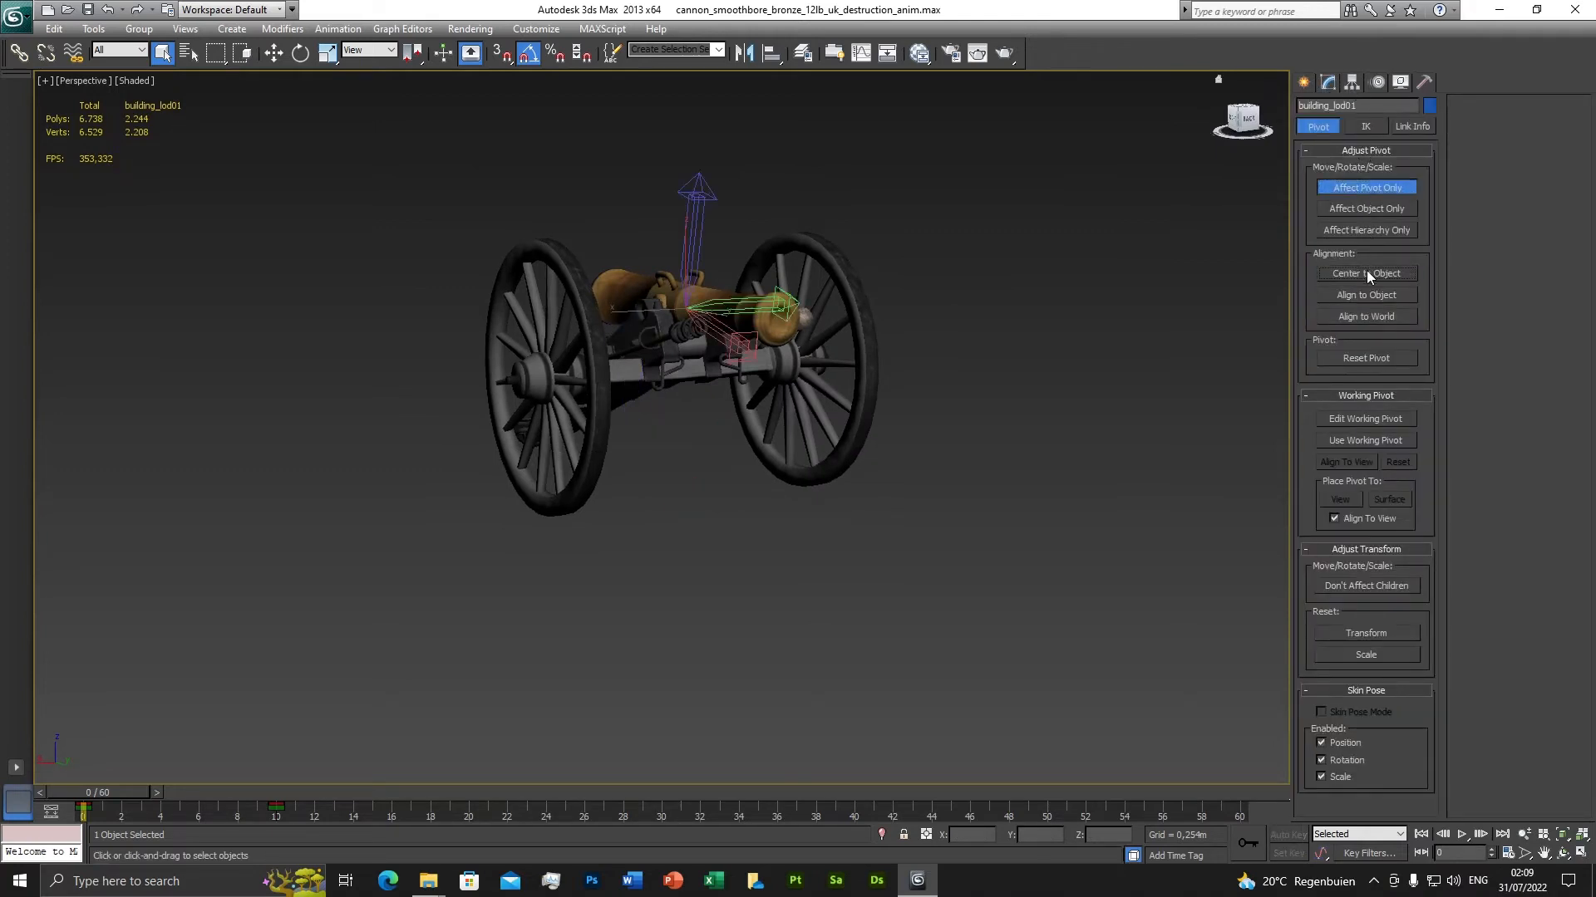
click(1355, 190)
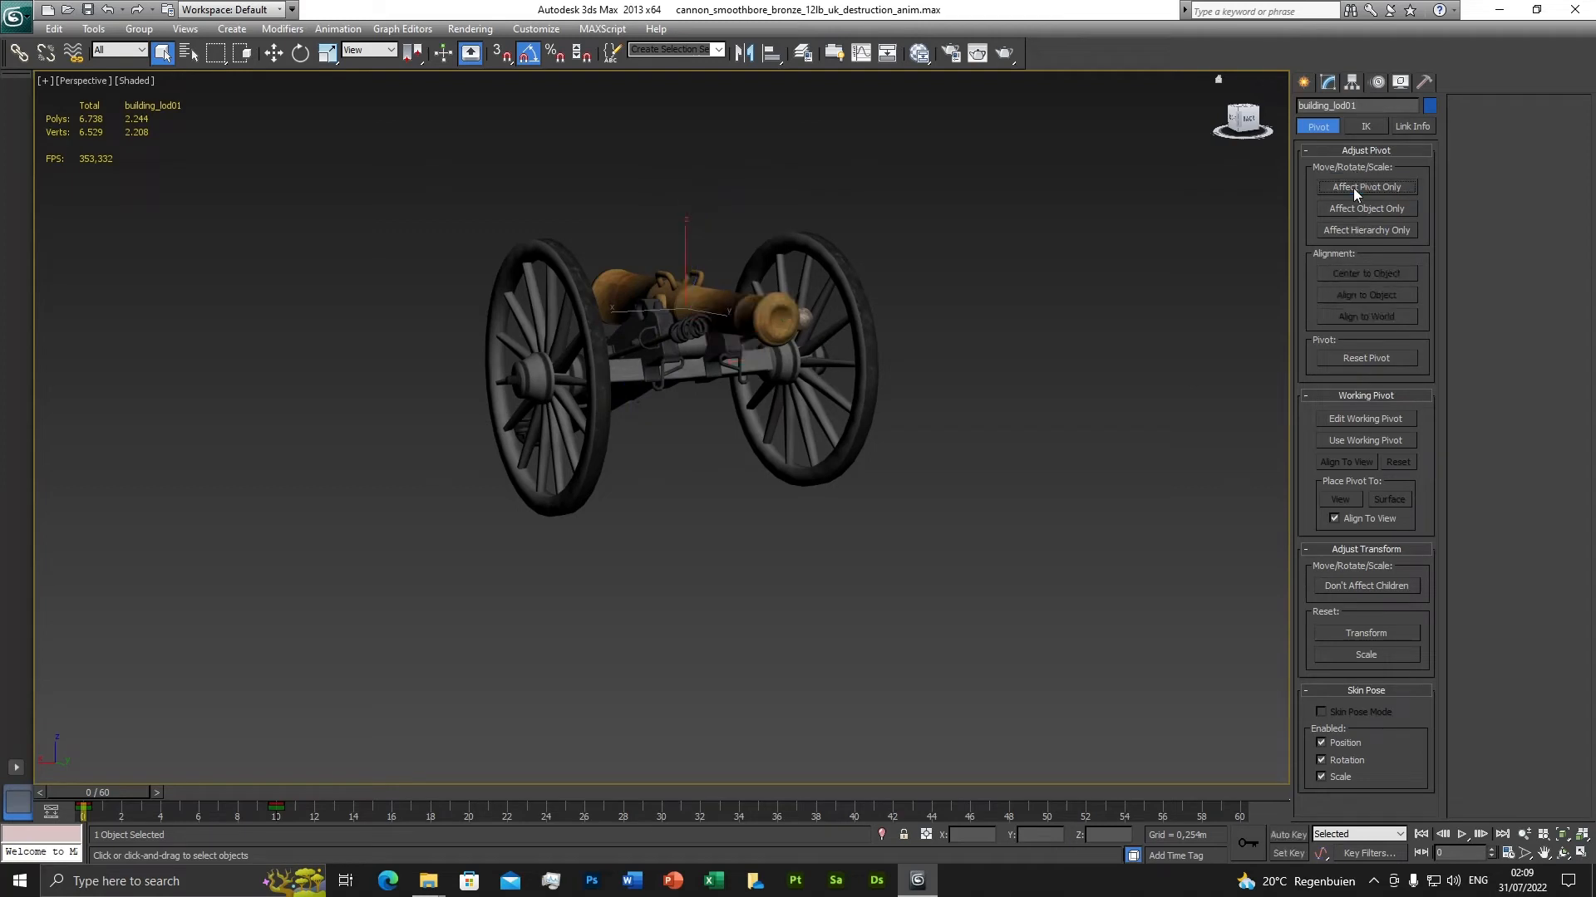
click(1330, 84)
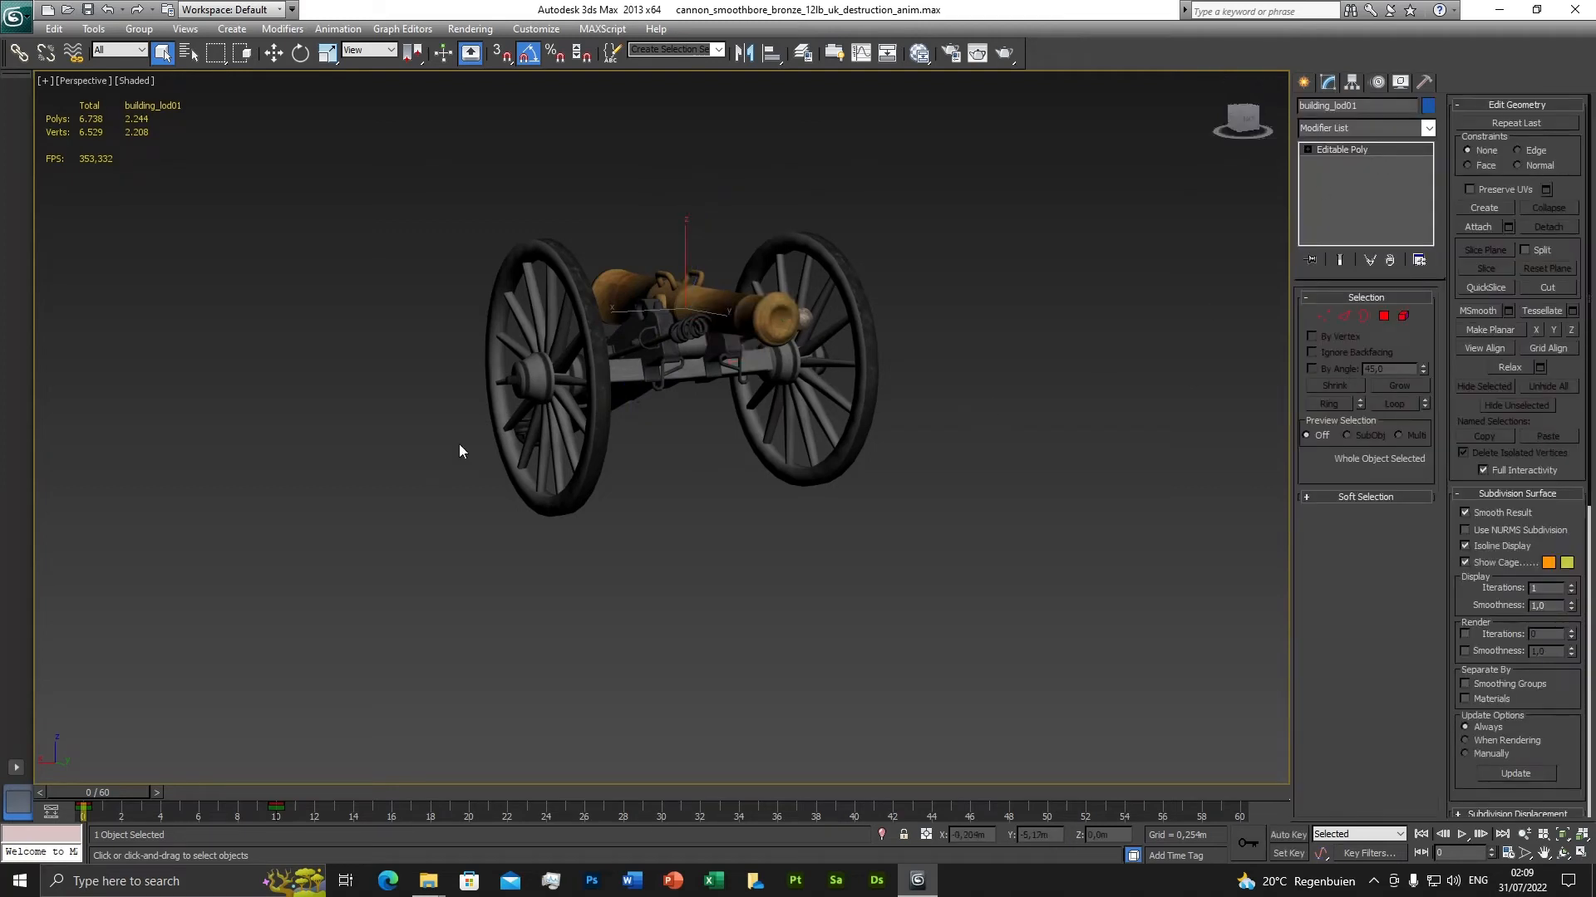
Open the layer manager and expand the barrel_12lb and carriage layers to list their objects.
alt+middle_drag(459, 452, 727, 370)
click(801, 53)
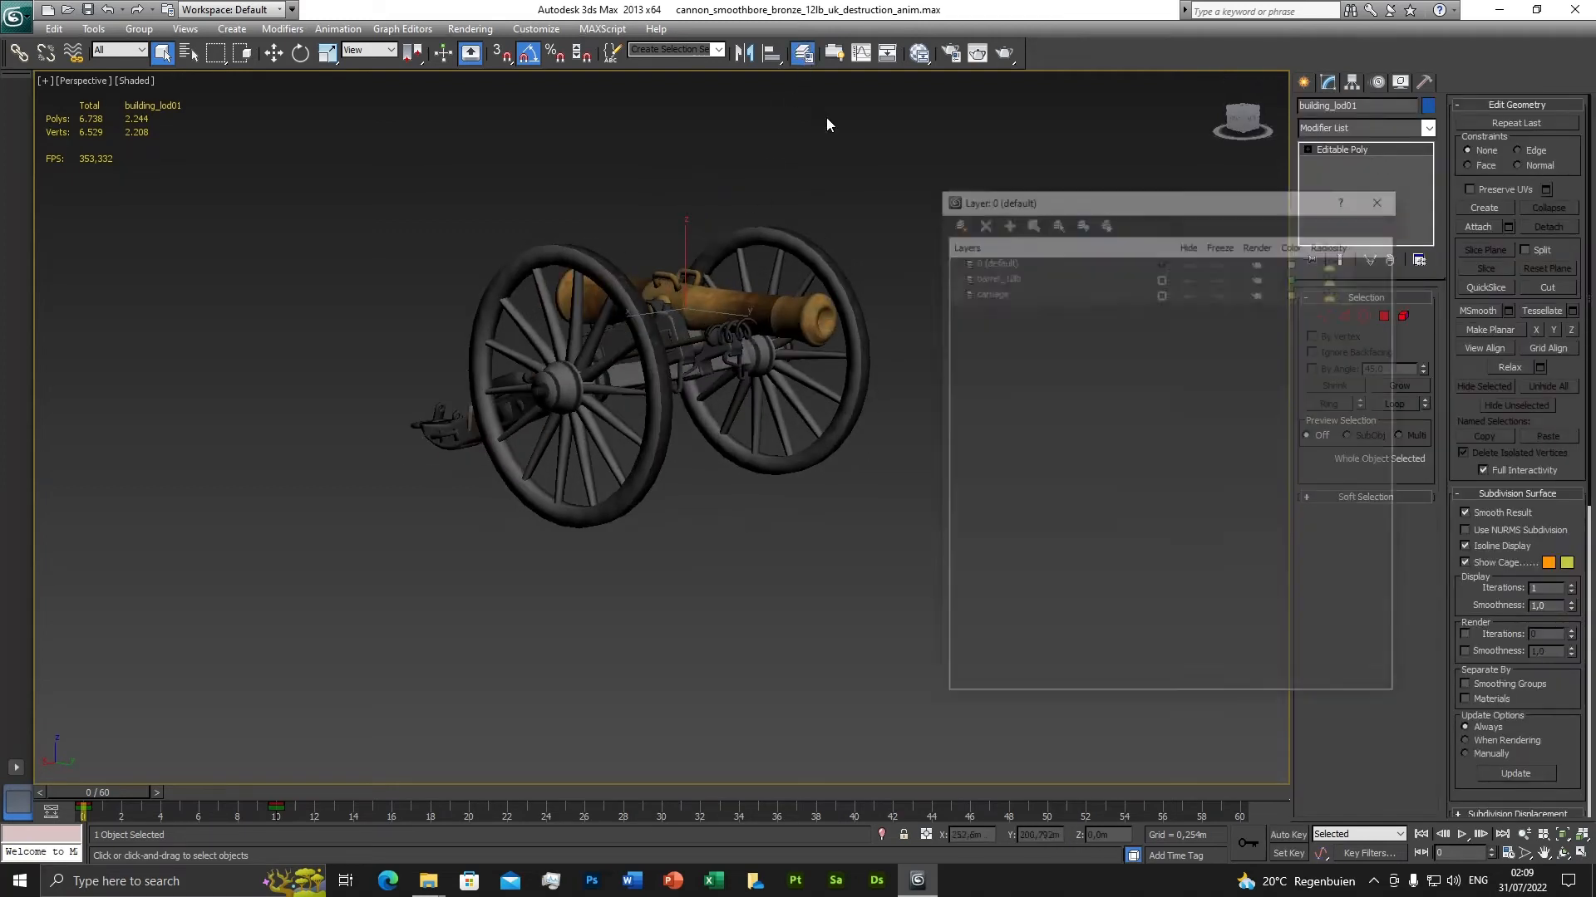
click(951, 275)
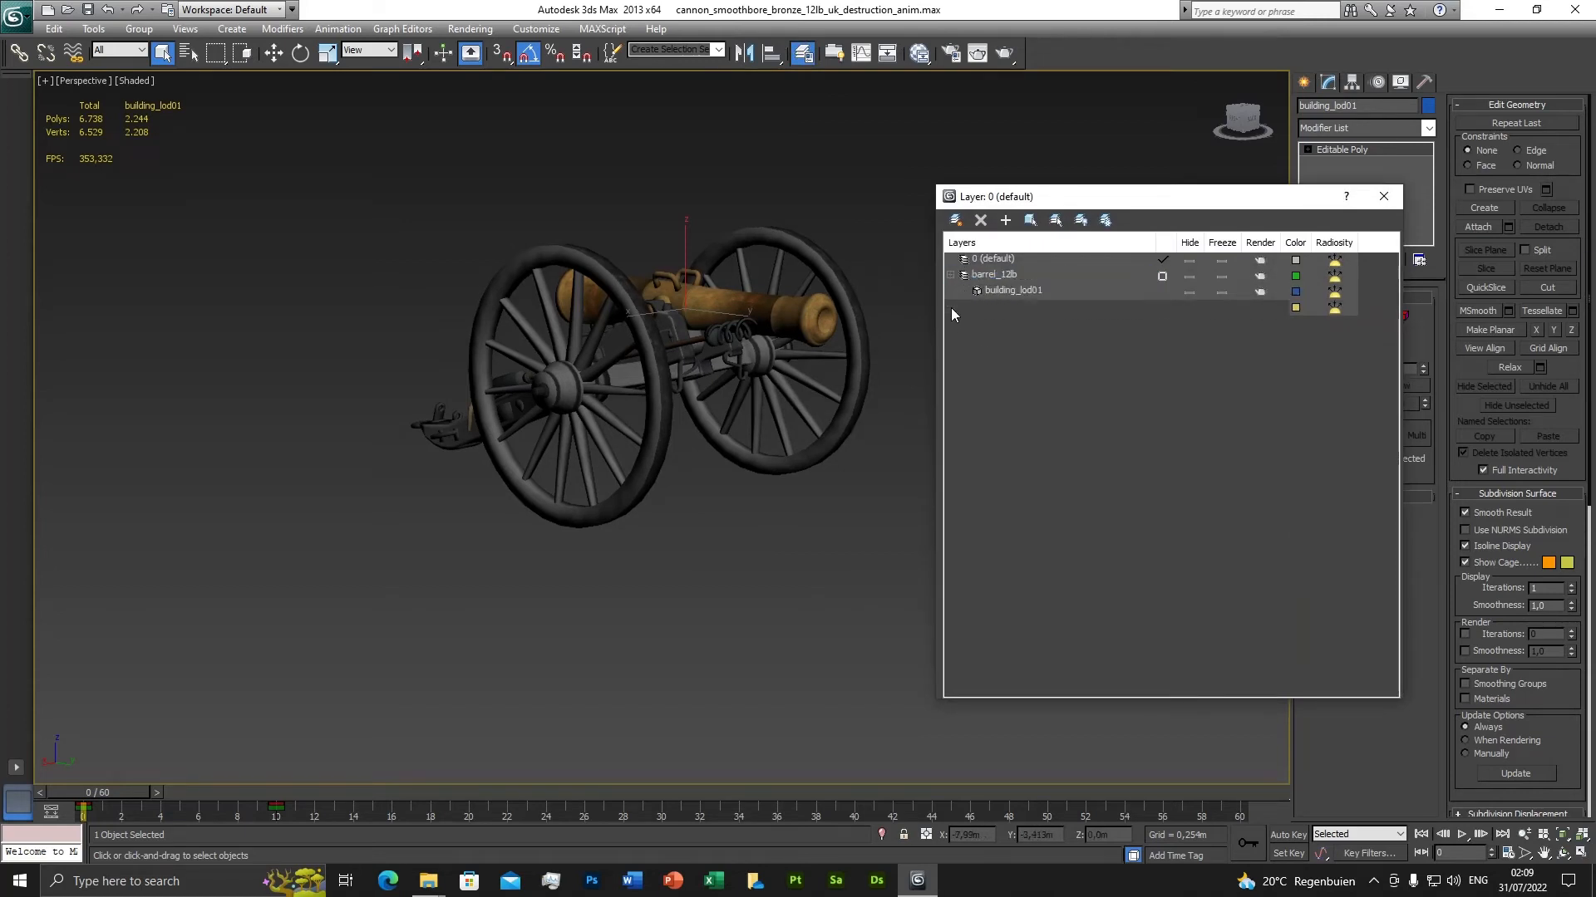
click(950, 307)
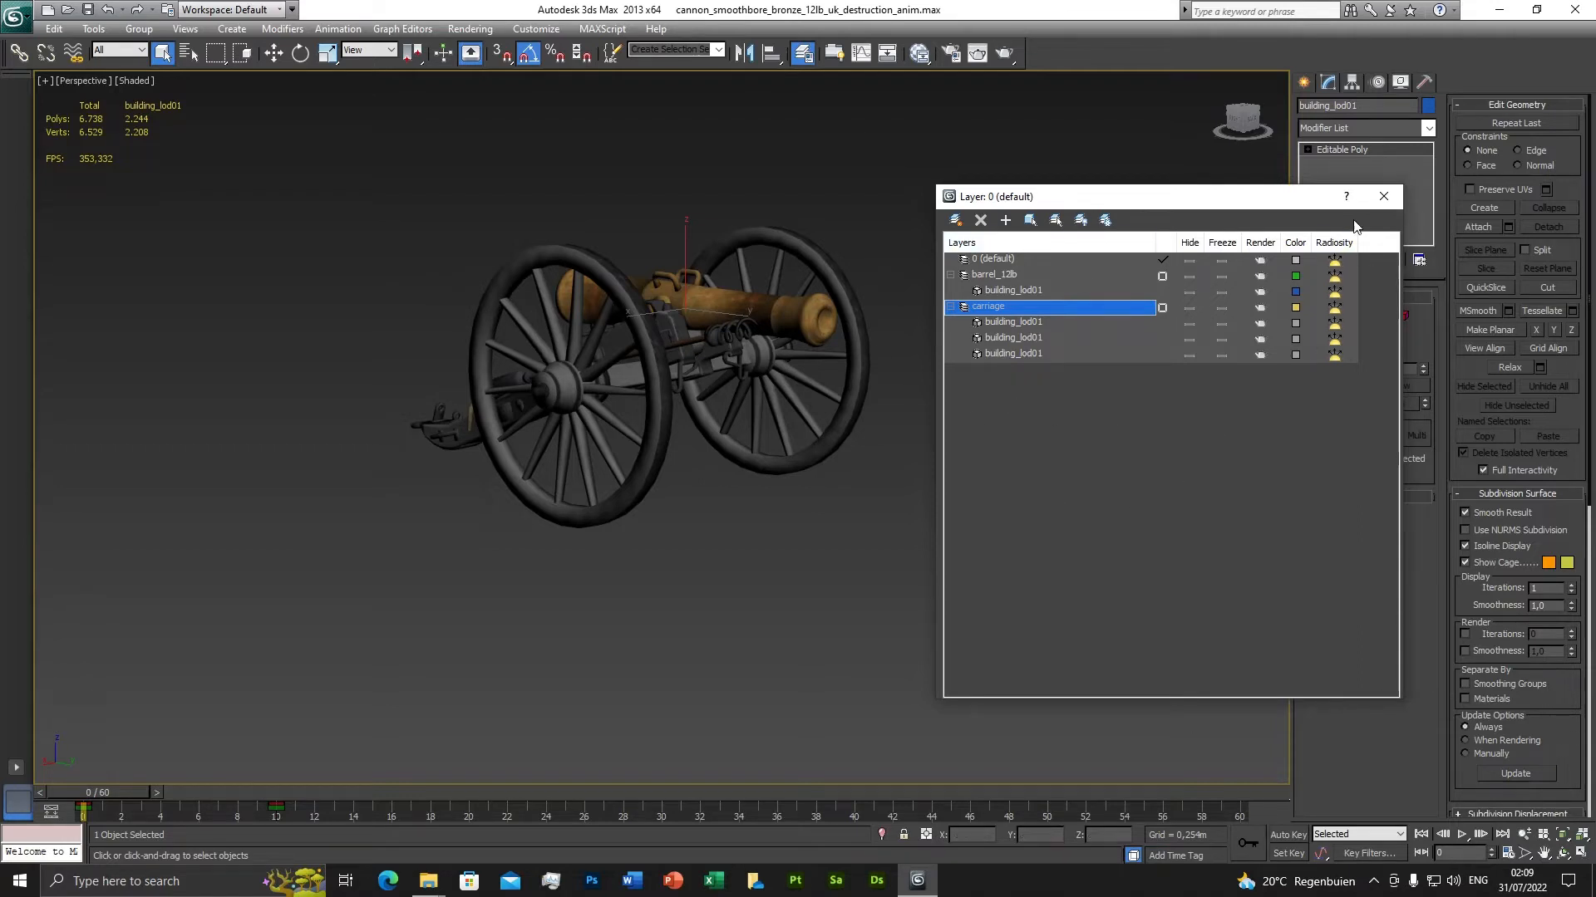
Close the layer manager and delete the bronze barrel's animation keys at frames 0 and 10.
click(1383, 196)
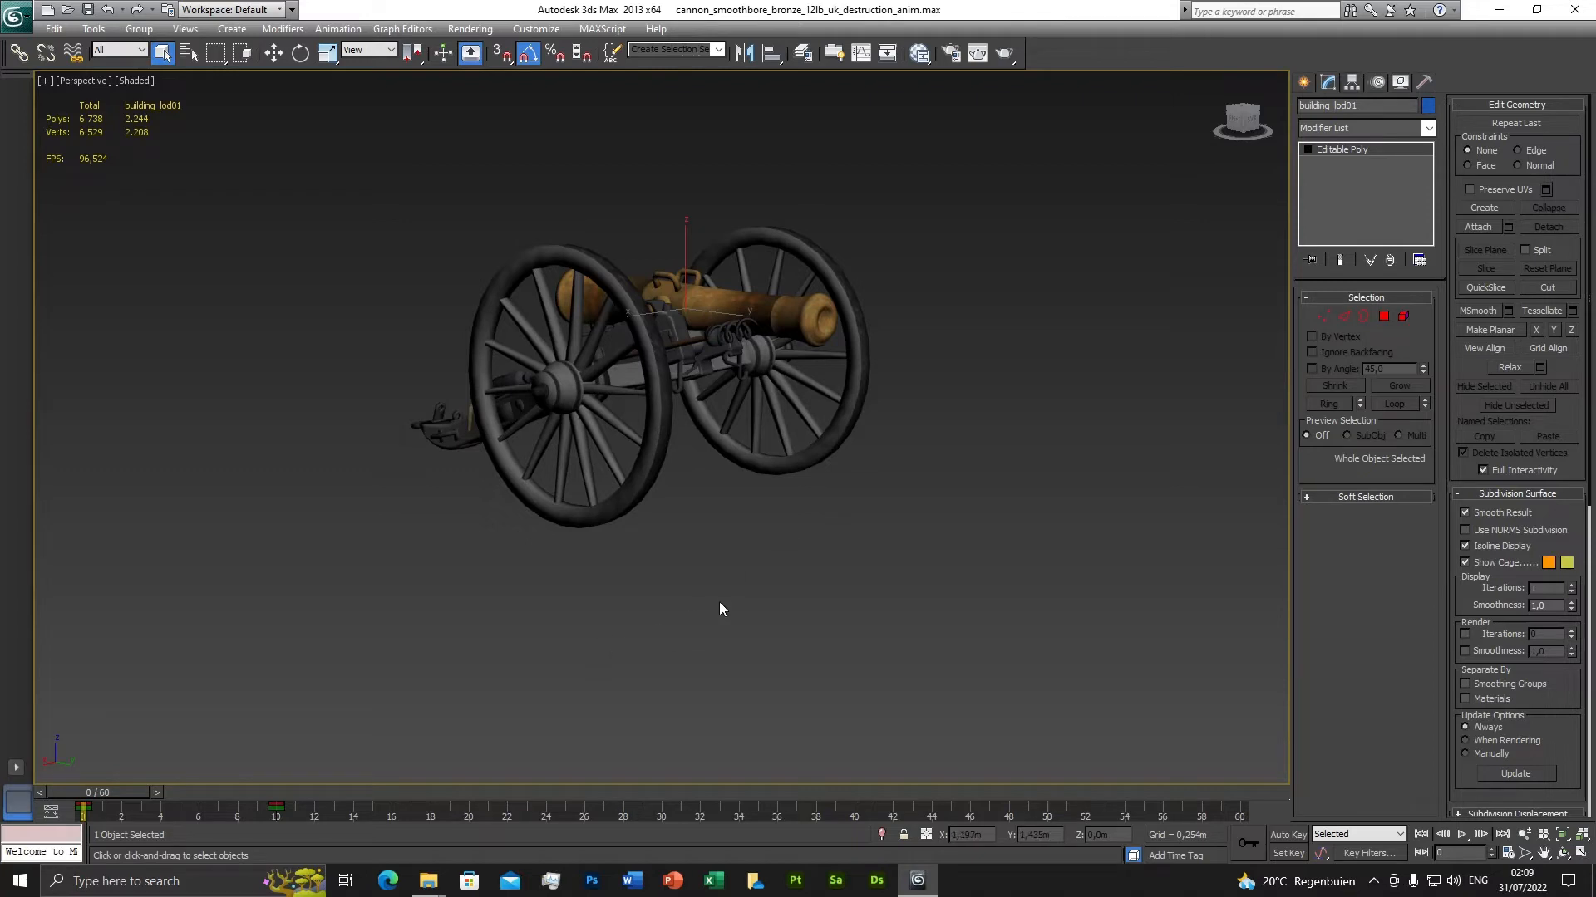
scroll(720, 605, up, 3)
scroll(719, 604, down, 3)
mouse_move(85, 792)
mouse_down()
mouse_move(219, 796)
mouse_move(87, 804)
mouse_up()
key(q)
drag(195, 821, 307, 821)
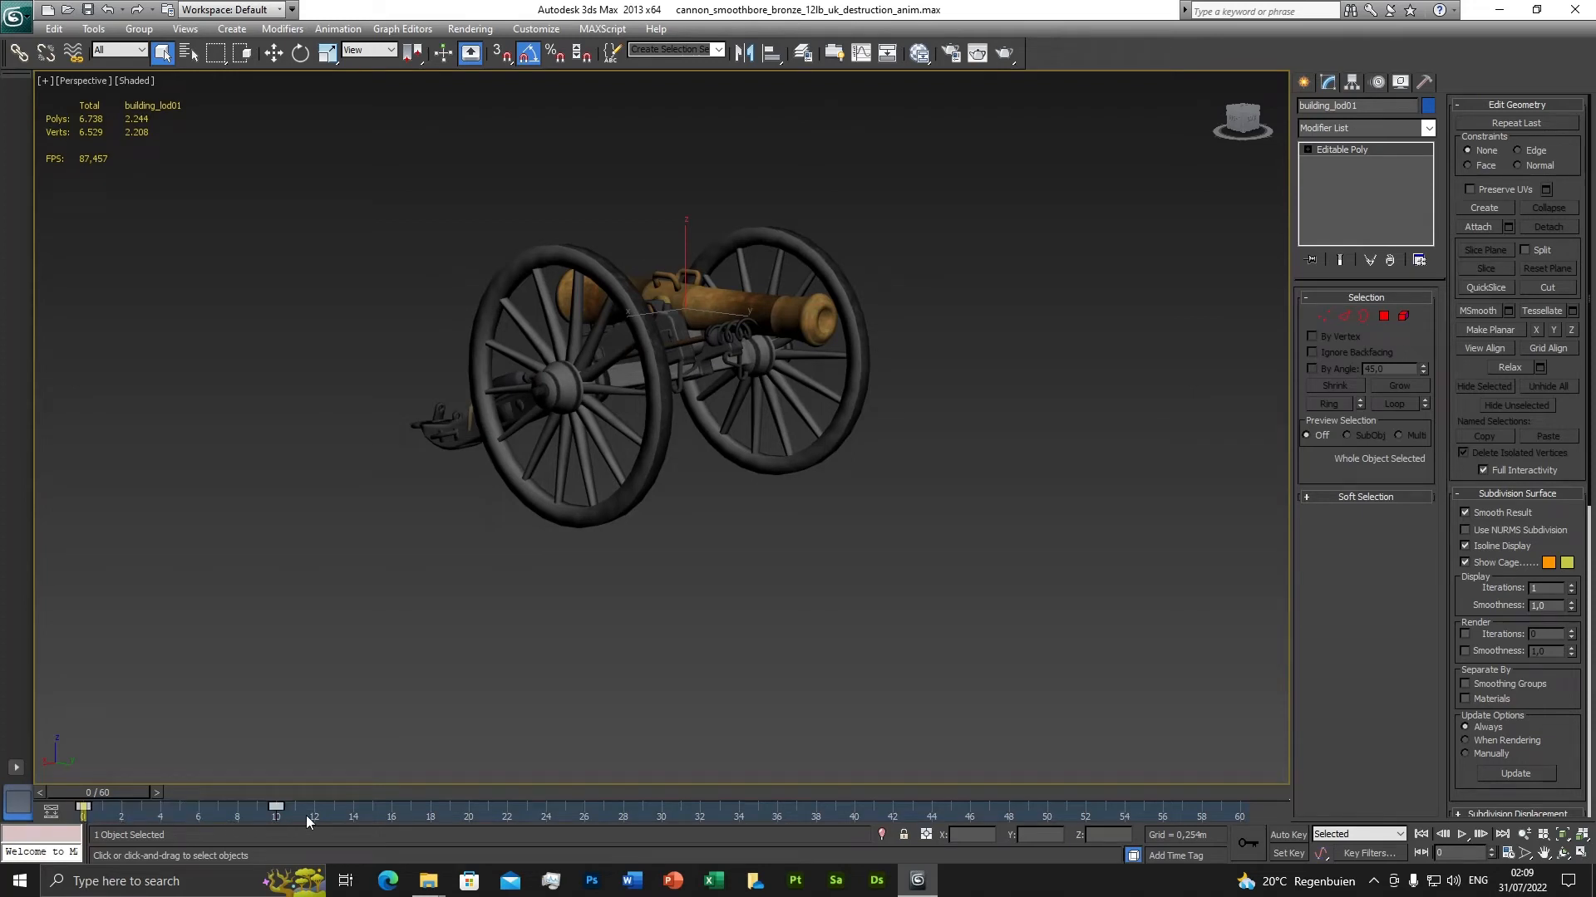
key(Delete)
drag(531, 804, 103, 836)
key(q)
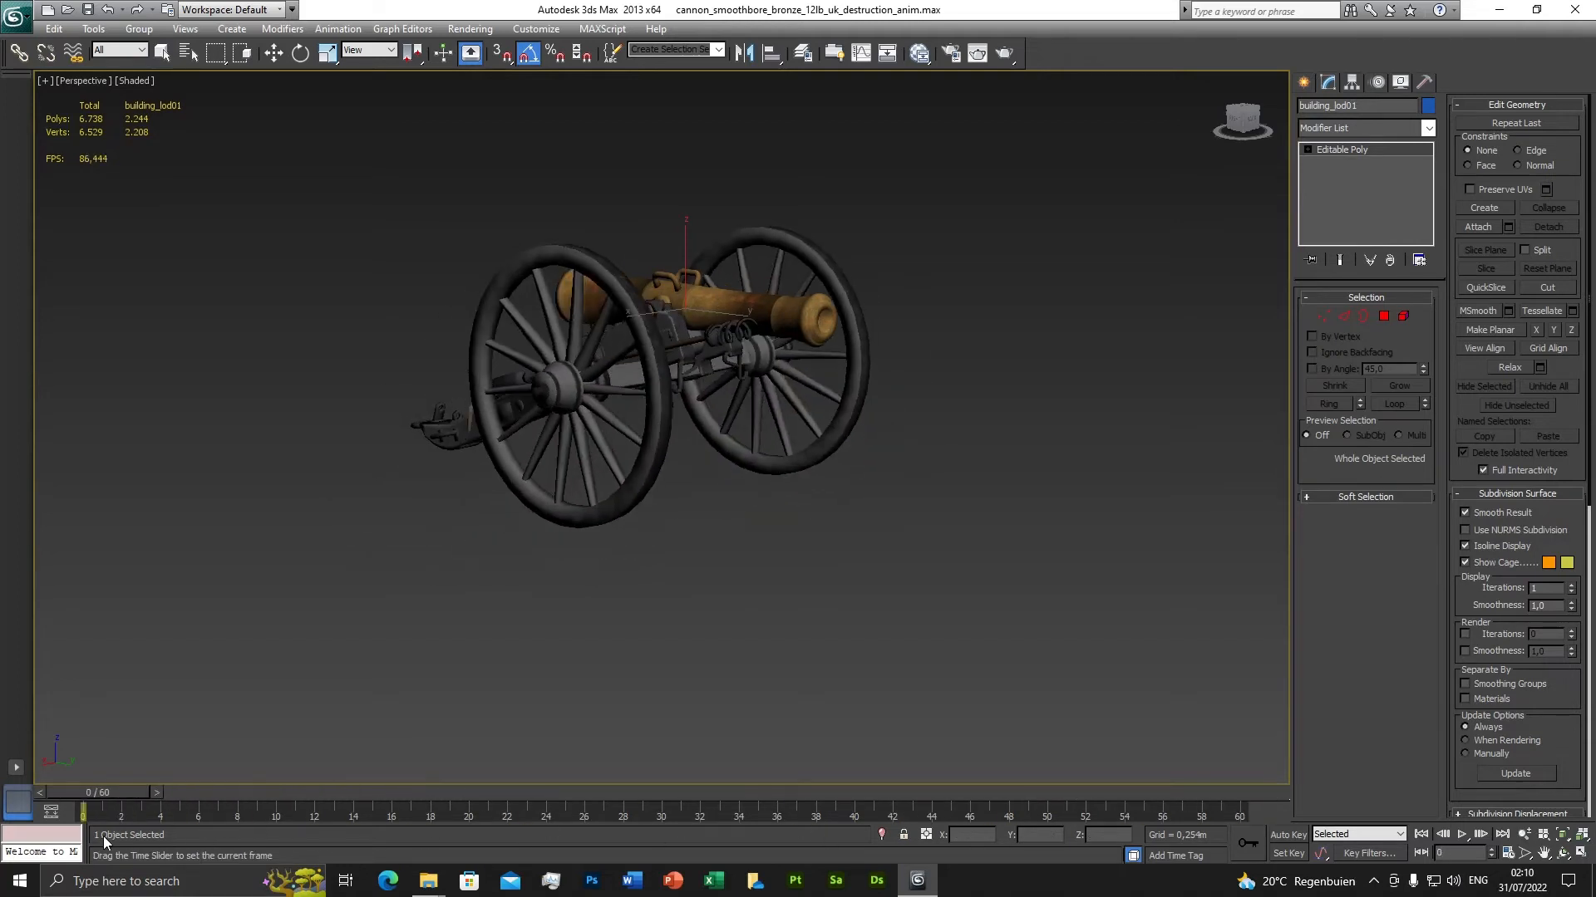
key(q)
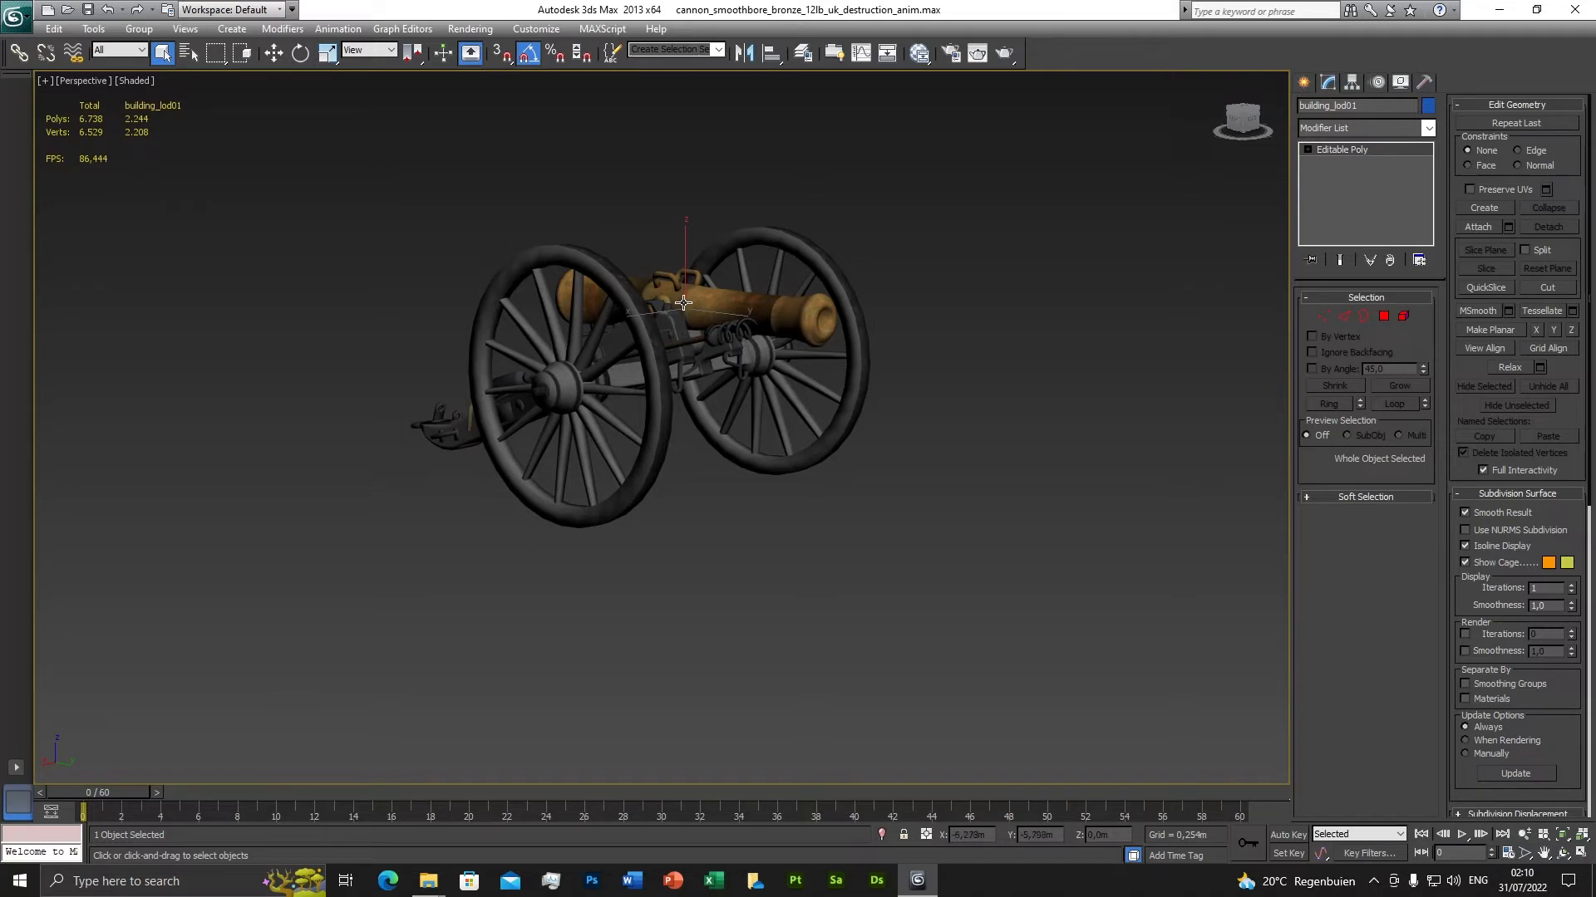
Scrub the timeline between frames 0 and 10 to check the barrel without its keys, stopping at frame 10.
drag(118, 791, 280, 793)
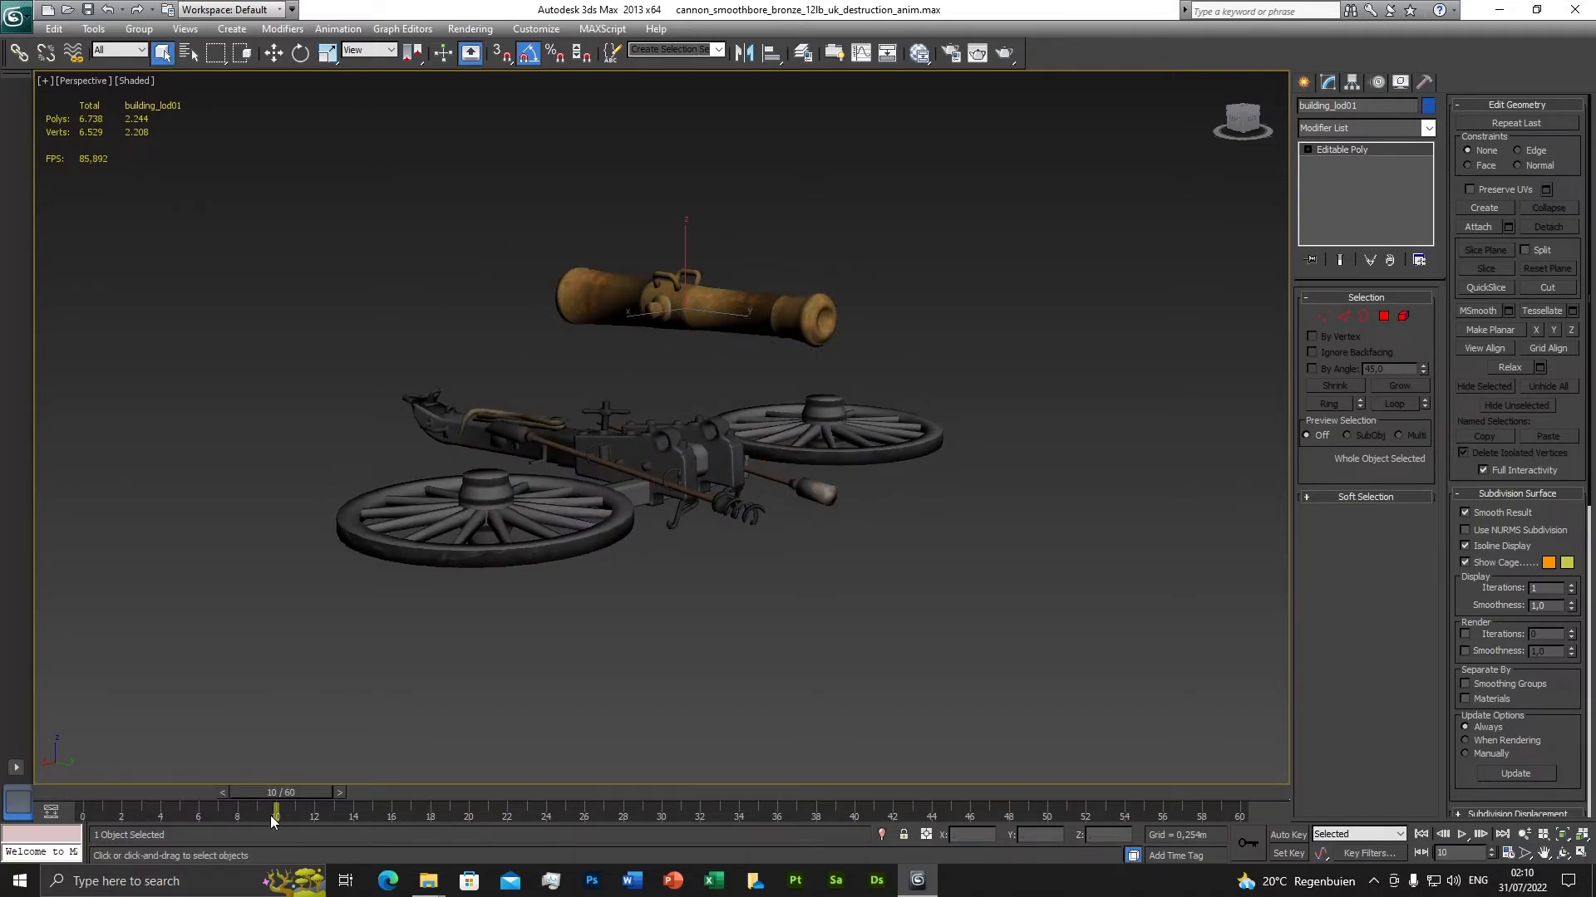
drag(301, 793, 98, 798)
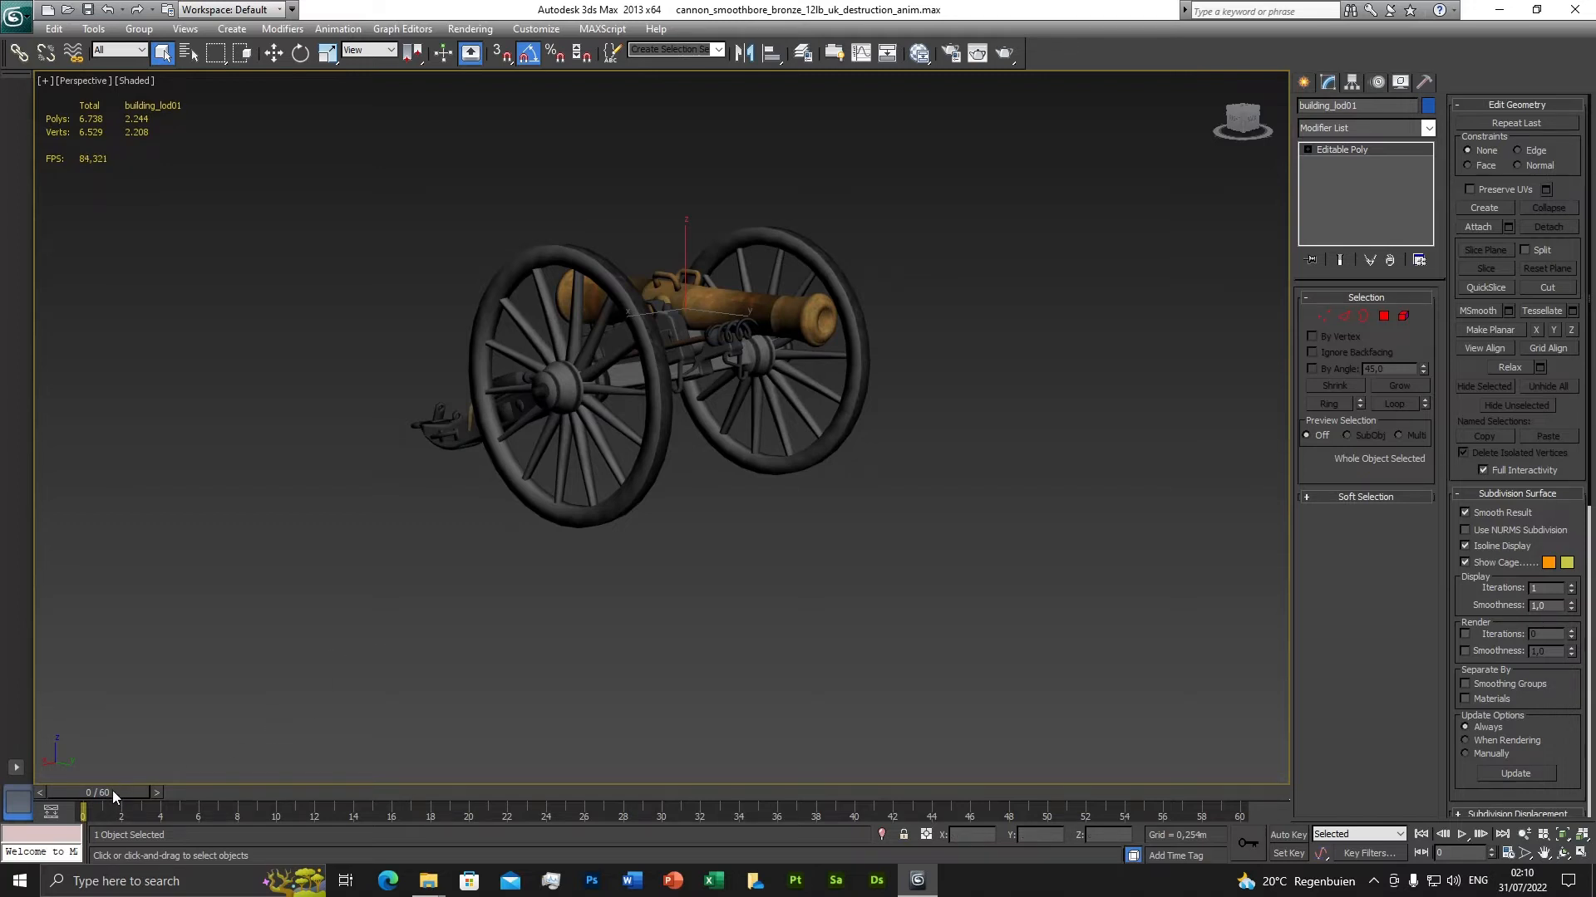
drag(113, 791, 302, 790)
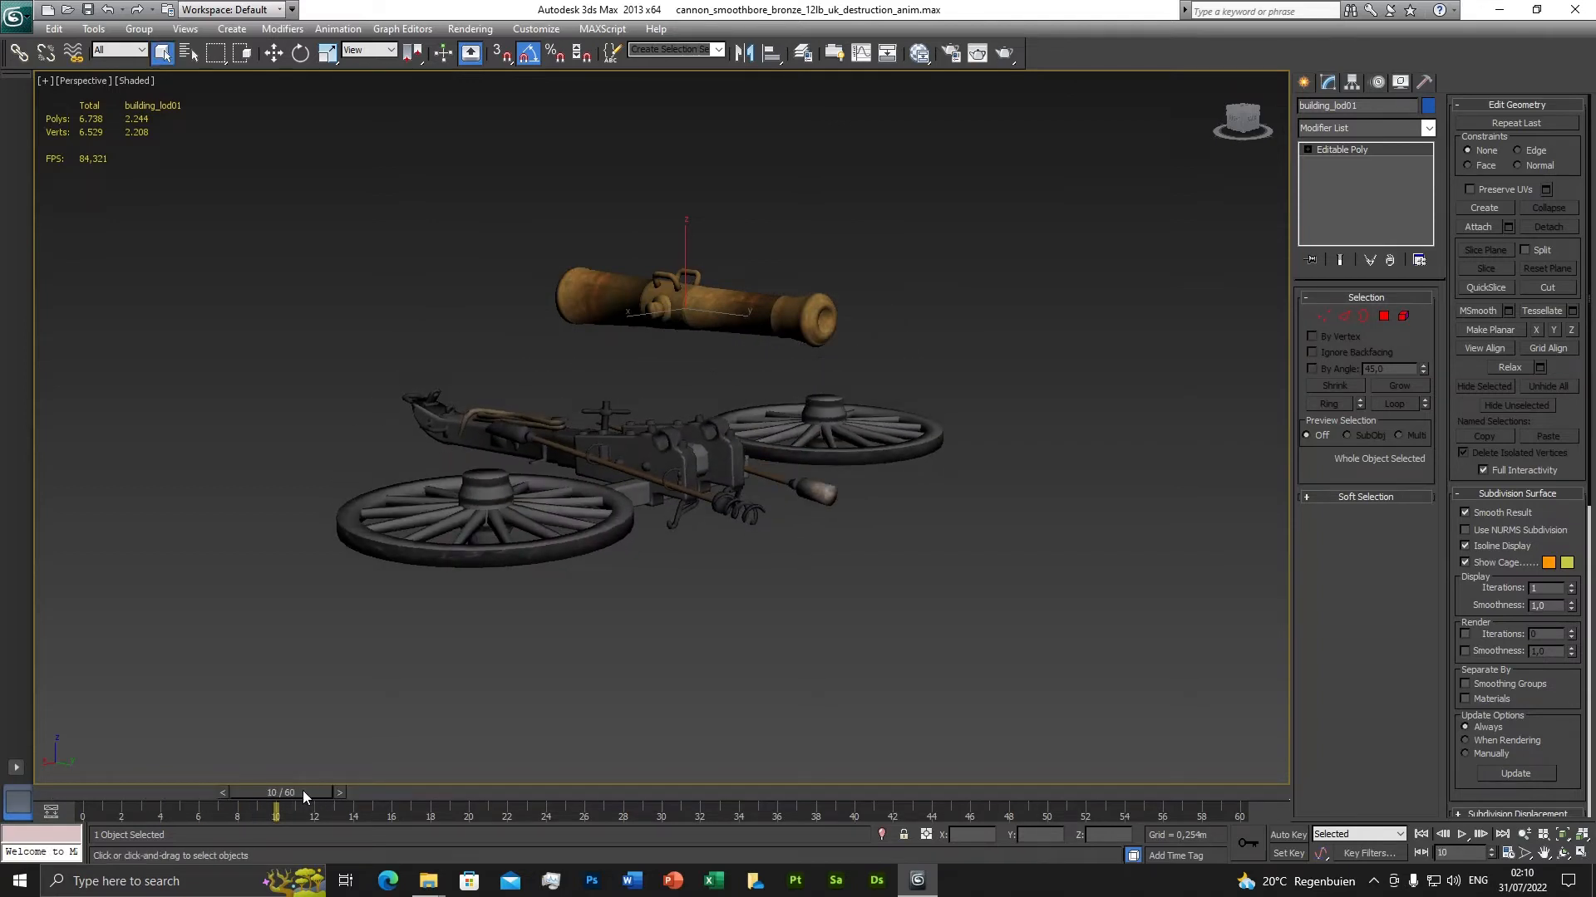
With Auto Key on at frame 10, move the barrel down onto the collapsed carriage, to about Y 0.212 m and Z 0.37 m.
click(275, 55)
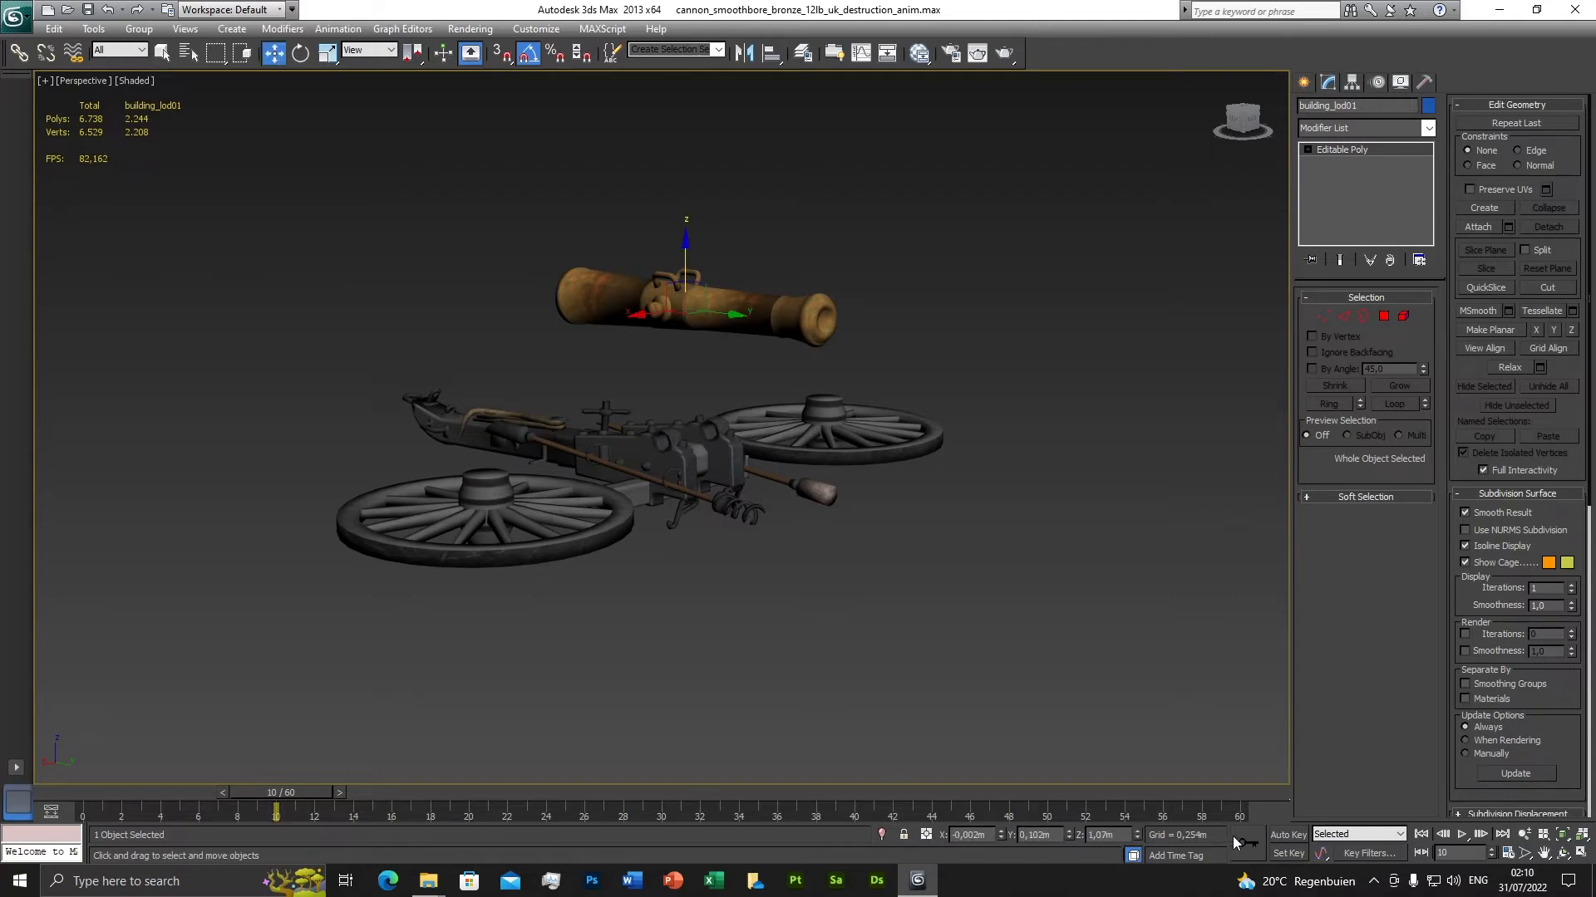
click(1290, 834)
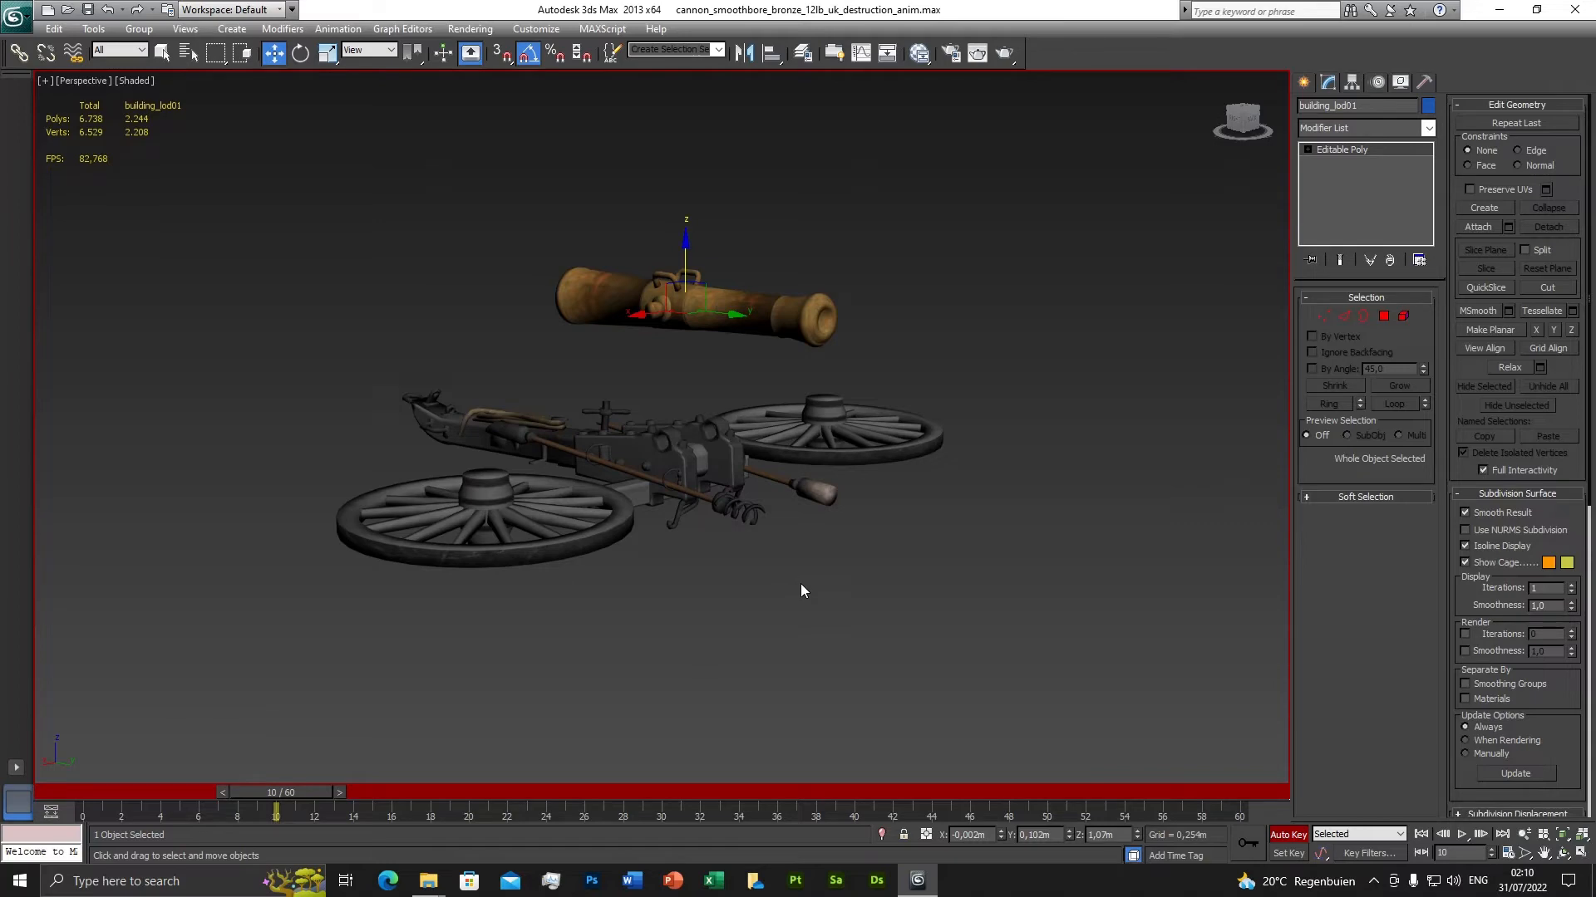
scroll(800, 584, up, 5)
scroll(800, 583, down, 3)
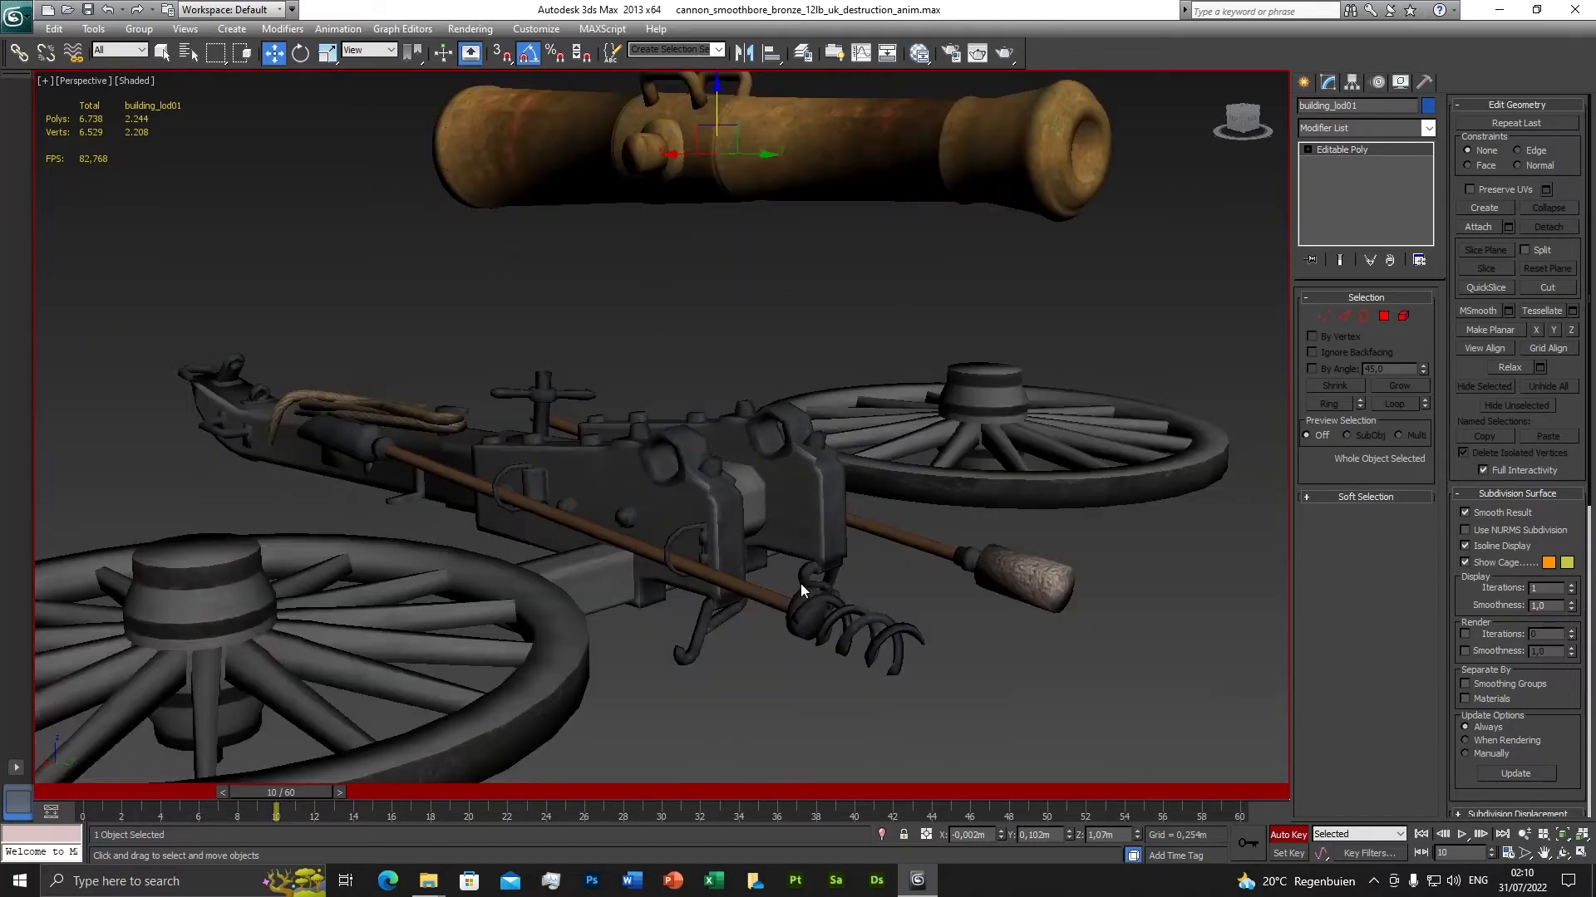
alt+middle_drag(690, 619, 739, 581)
drag(661, 211, 654, 392)
alt+middle_drag(593, 508, 712, 568)
scroll(712, 568, up, 3)
drag(708, 475, 751, 489)
mouse_move(751, 489)
alt+middle_down()
mouse_move(748, 559)
mouse_move(744, 511)
alt+middle_up()
drag(702, 414, 702, 431)
alt+middle_drag(705, 523, 738, 516)
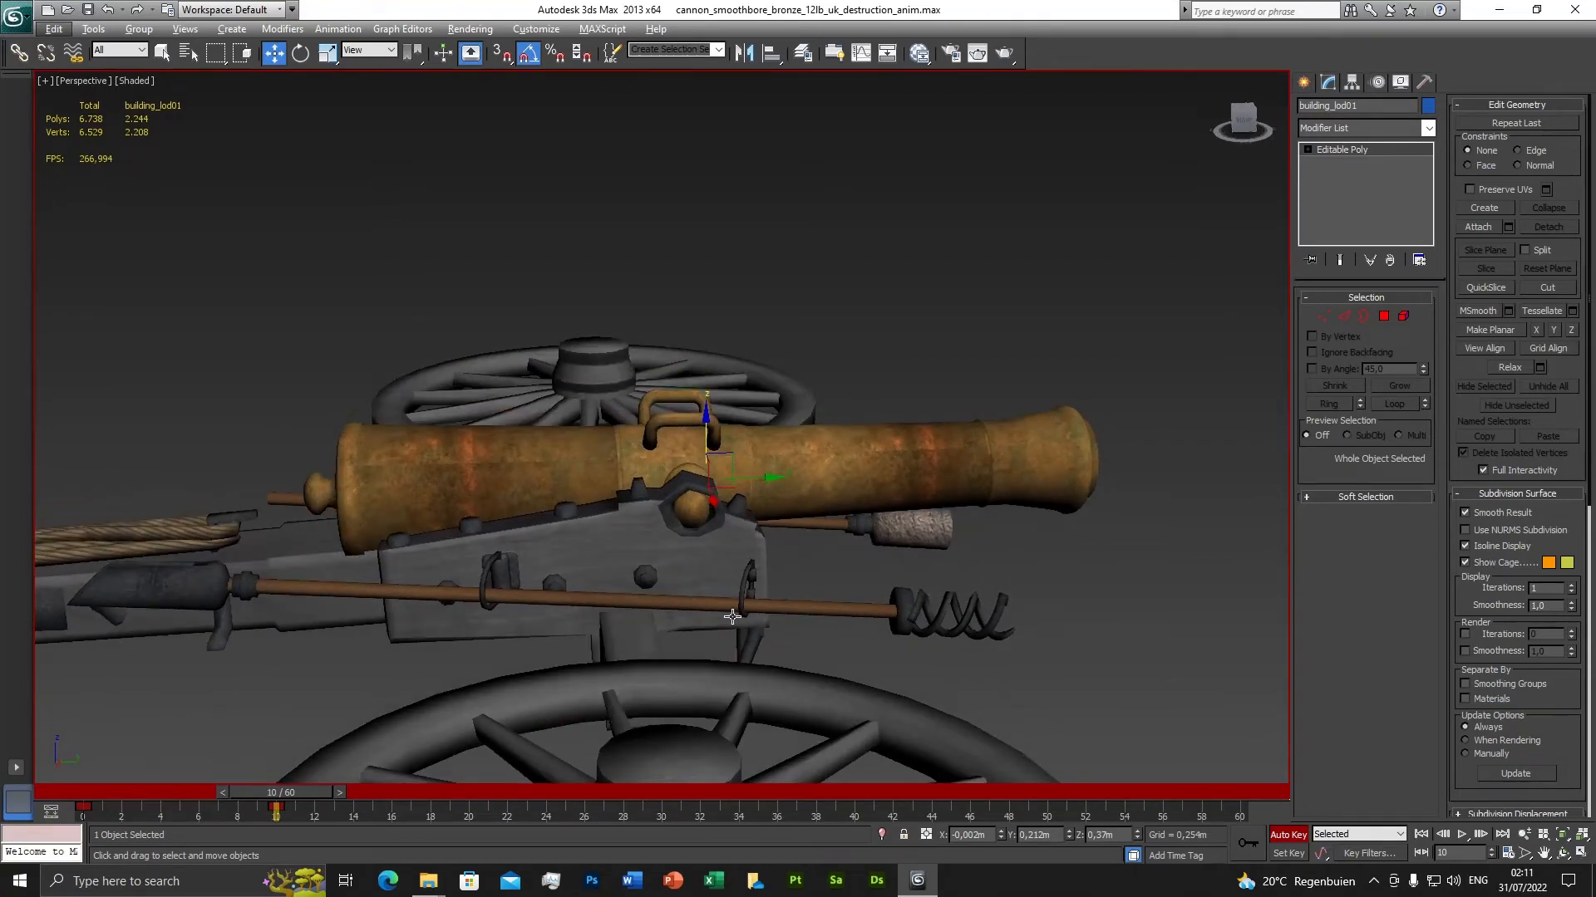
Toggle see-through display on the barrel and examine from several angles how it sits in the carriage.
key(alt+x)
alt+middle_drag(731, 596, 524, 512)
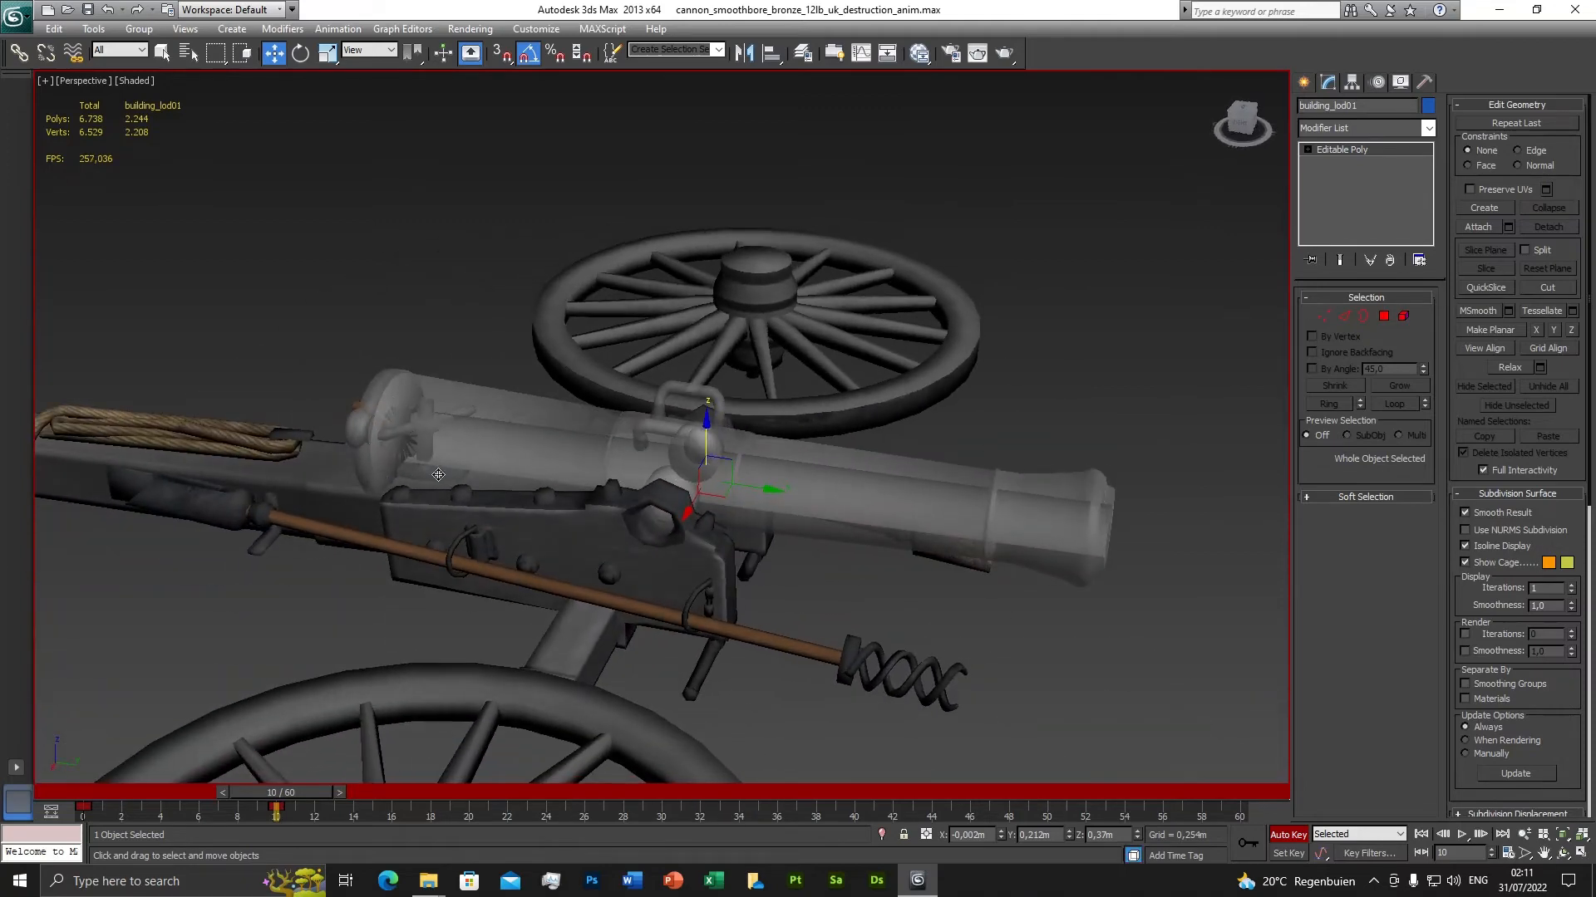
key(alt+x)
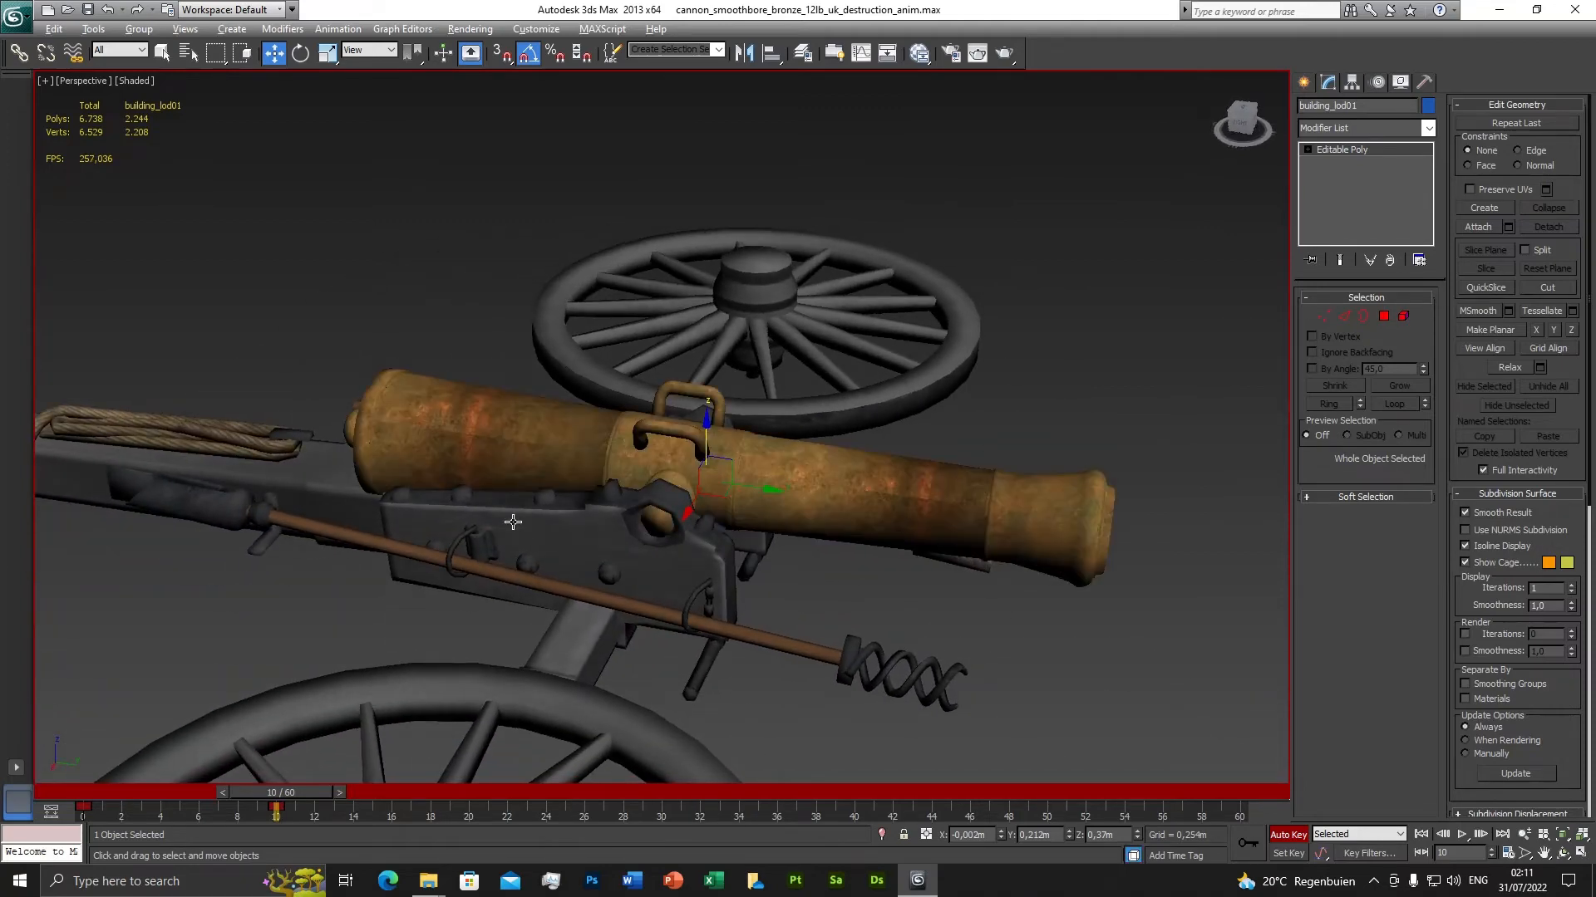
key(alt+x)
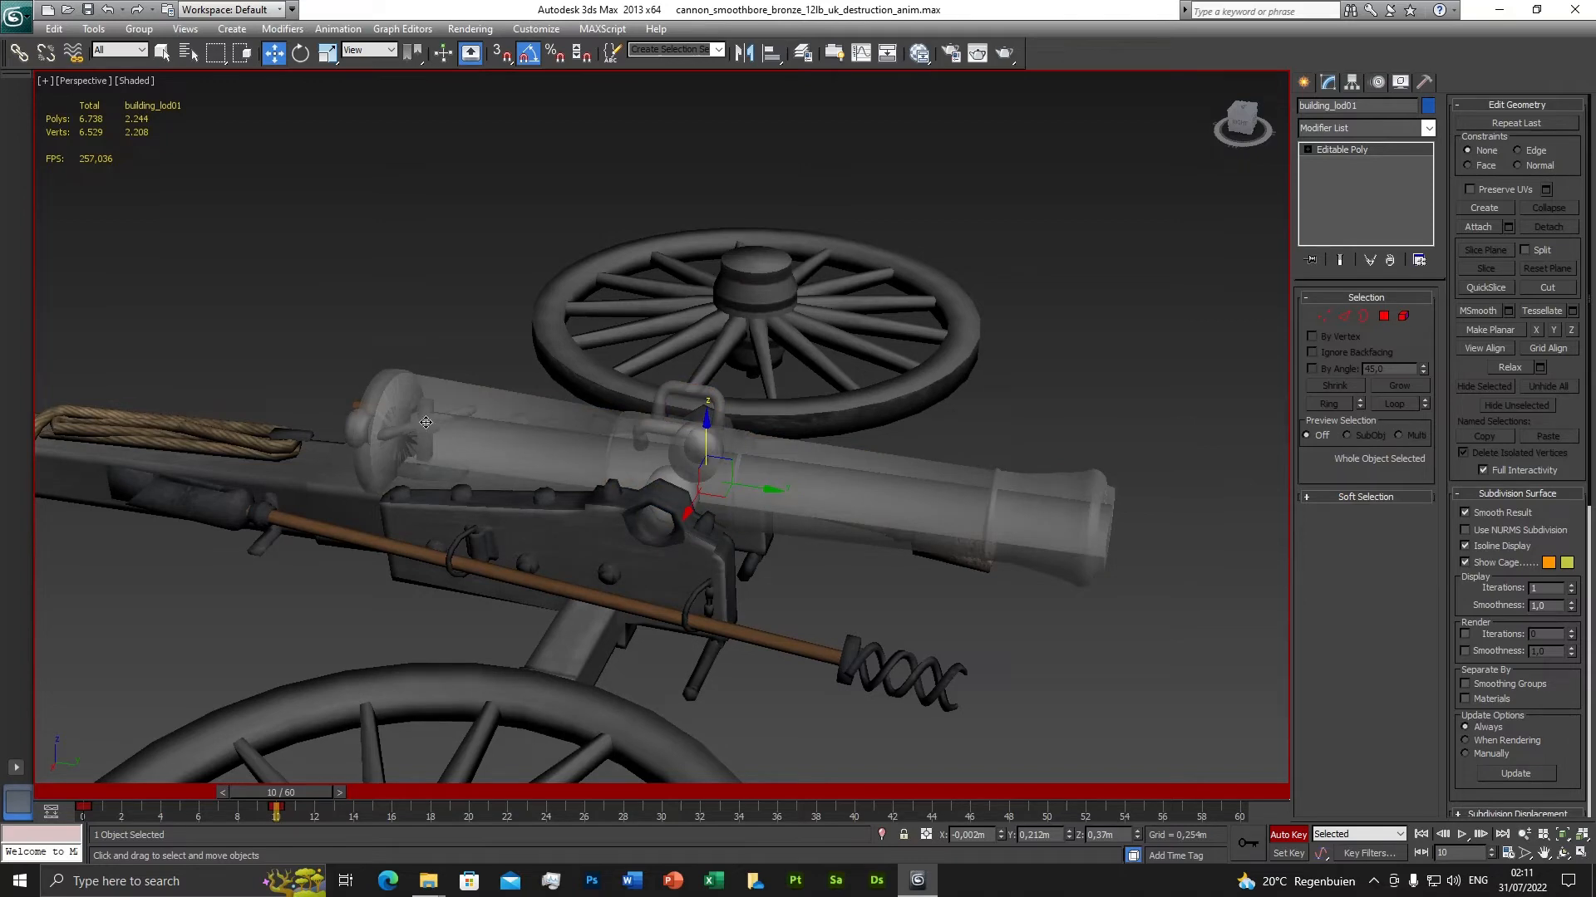
alt+middle_drag(466, 474, 495, 534)
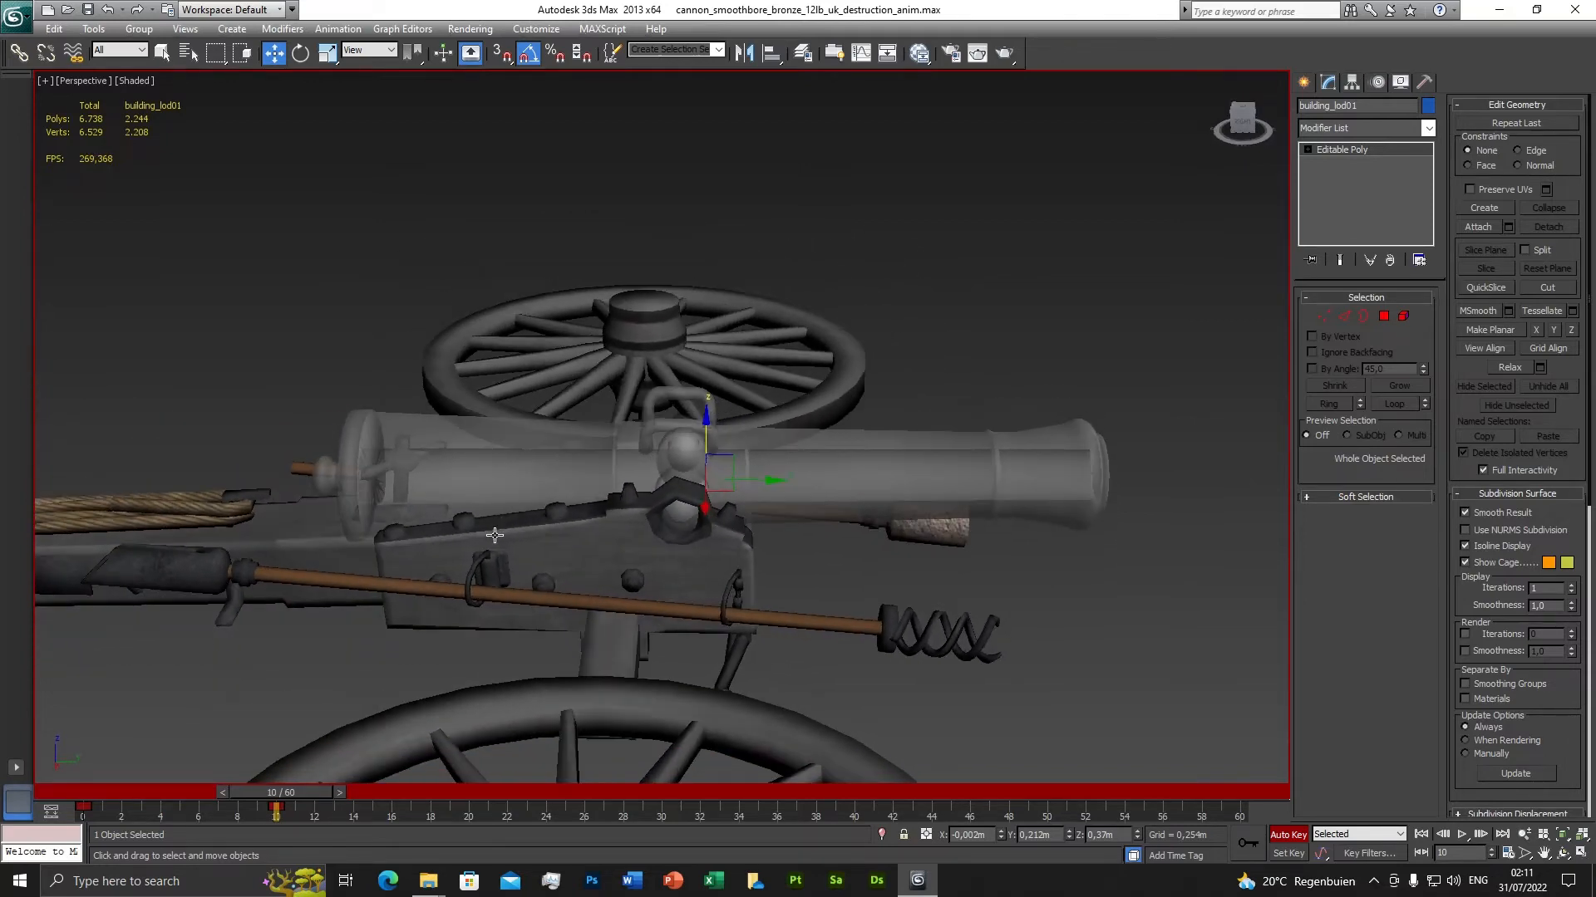
alt+middle_drag(367, 309, 351, 314)
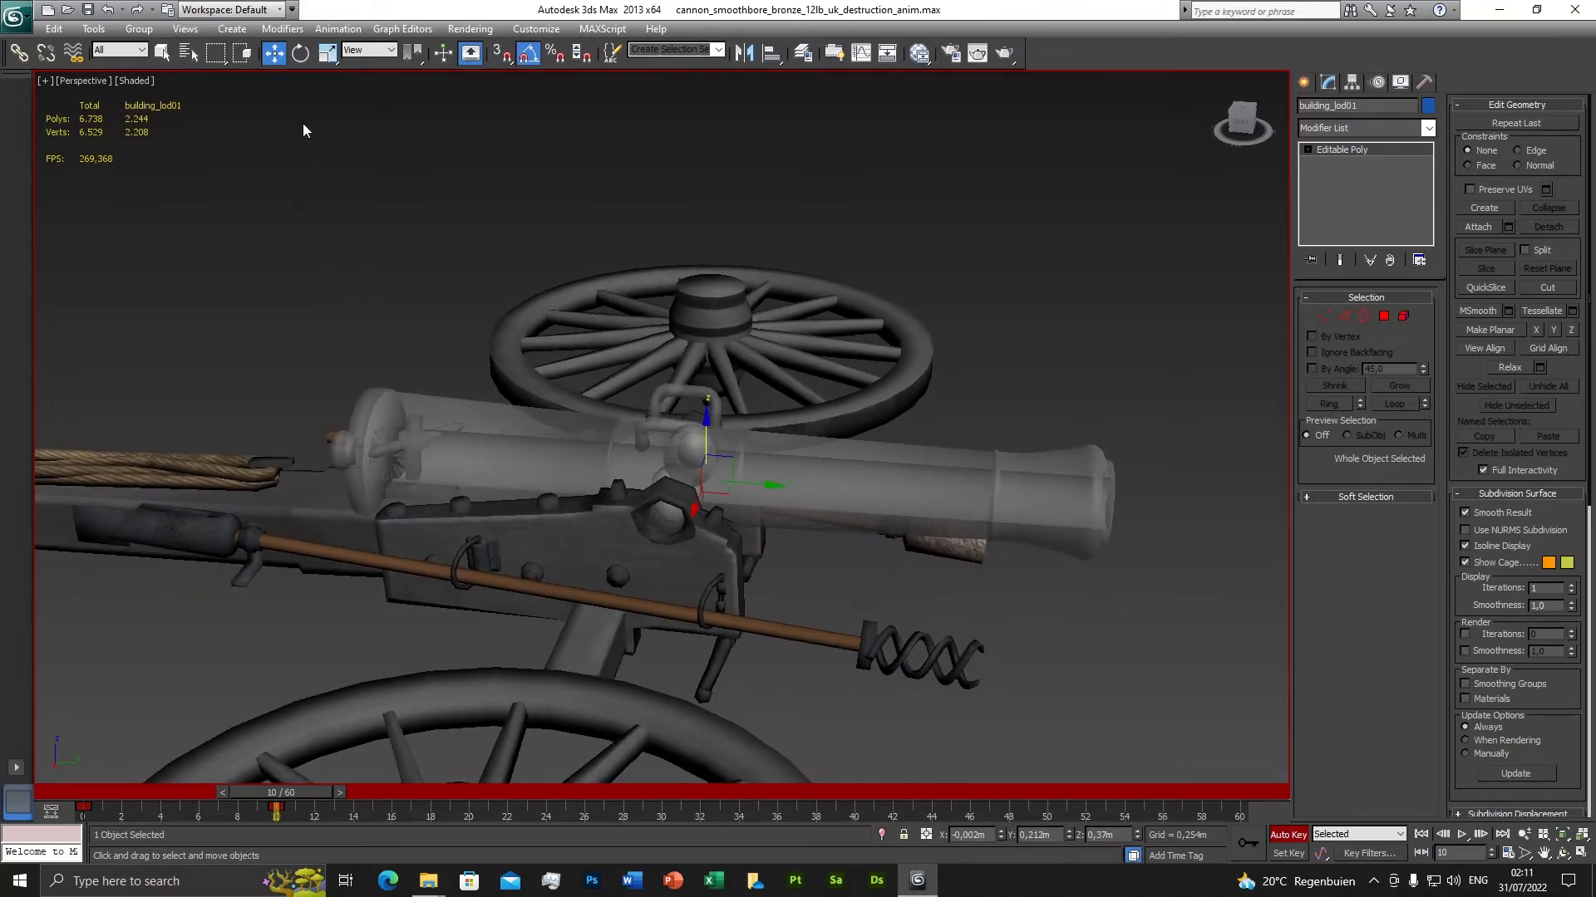
Rotate the barrel muzzle-down at frame 10 to a Y rotation of about 32.3°, and turn off Auto Key.
click(301, 55)
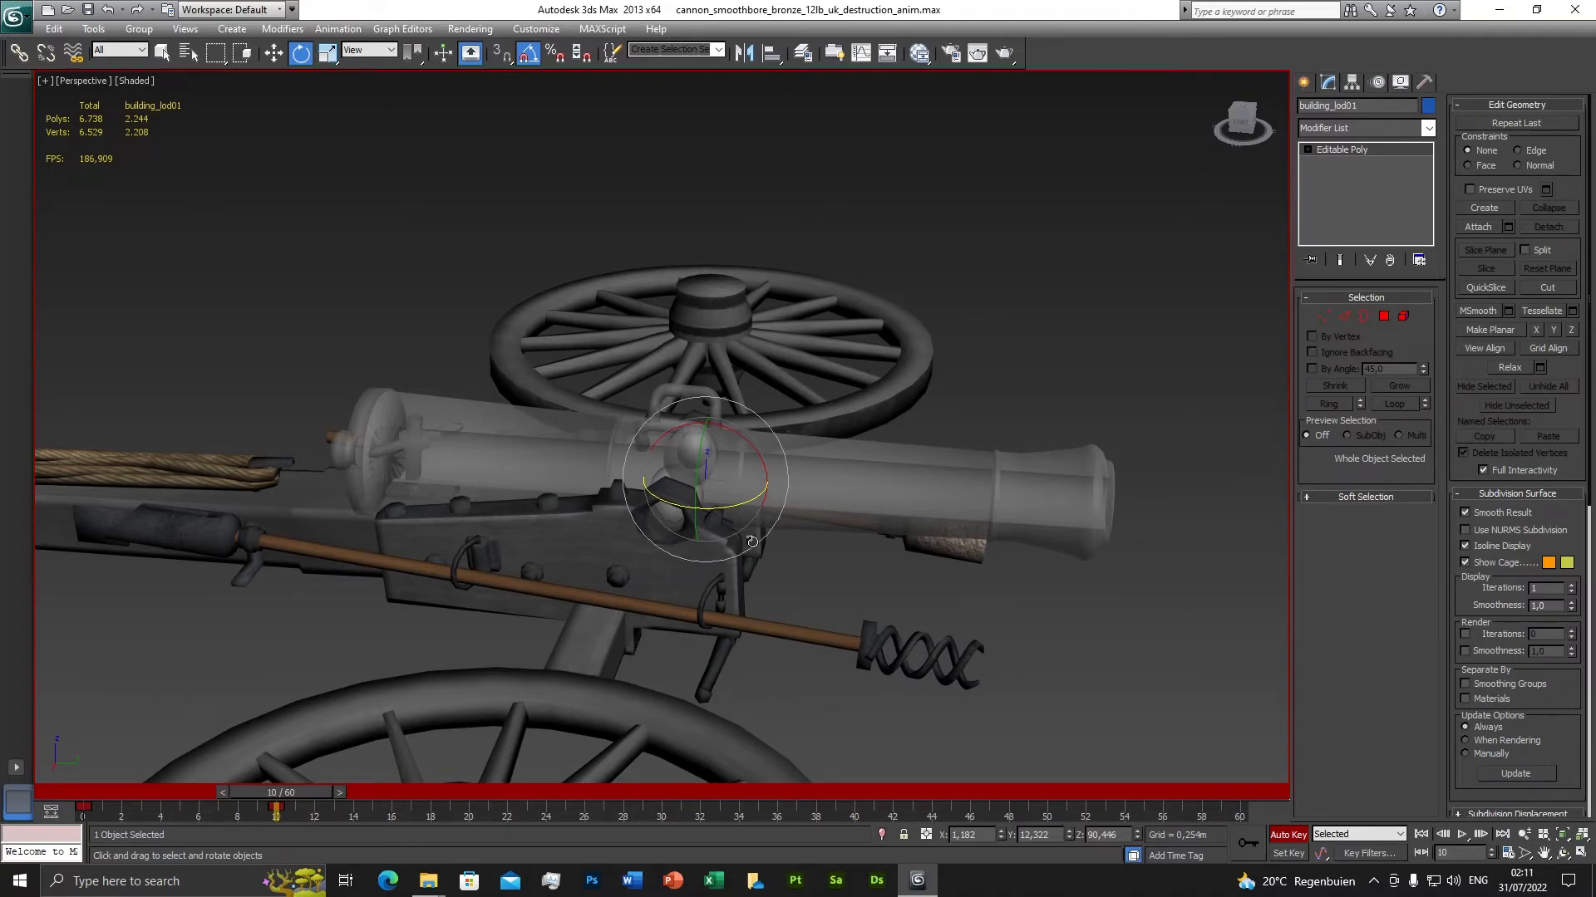
drag(734, 435, 740, 449)
alt+middle_drag(739, 449, 739, 483)
drag(748, 446, 750, 450)
alt+middle_drag(694, 529, 574, 623)
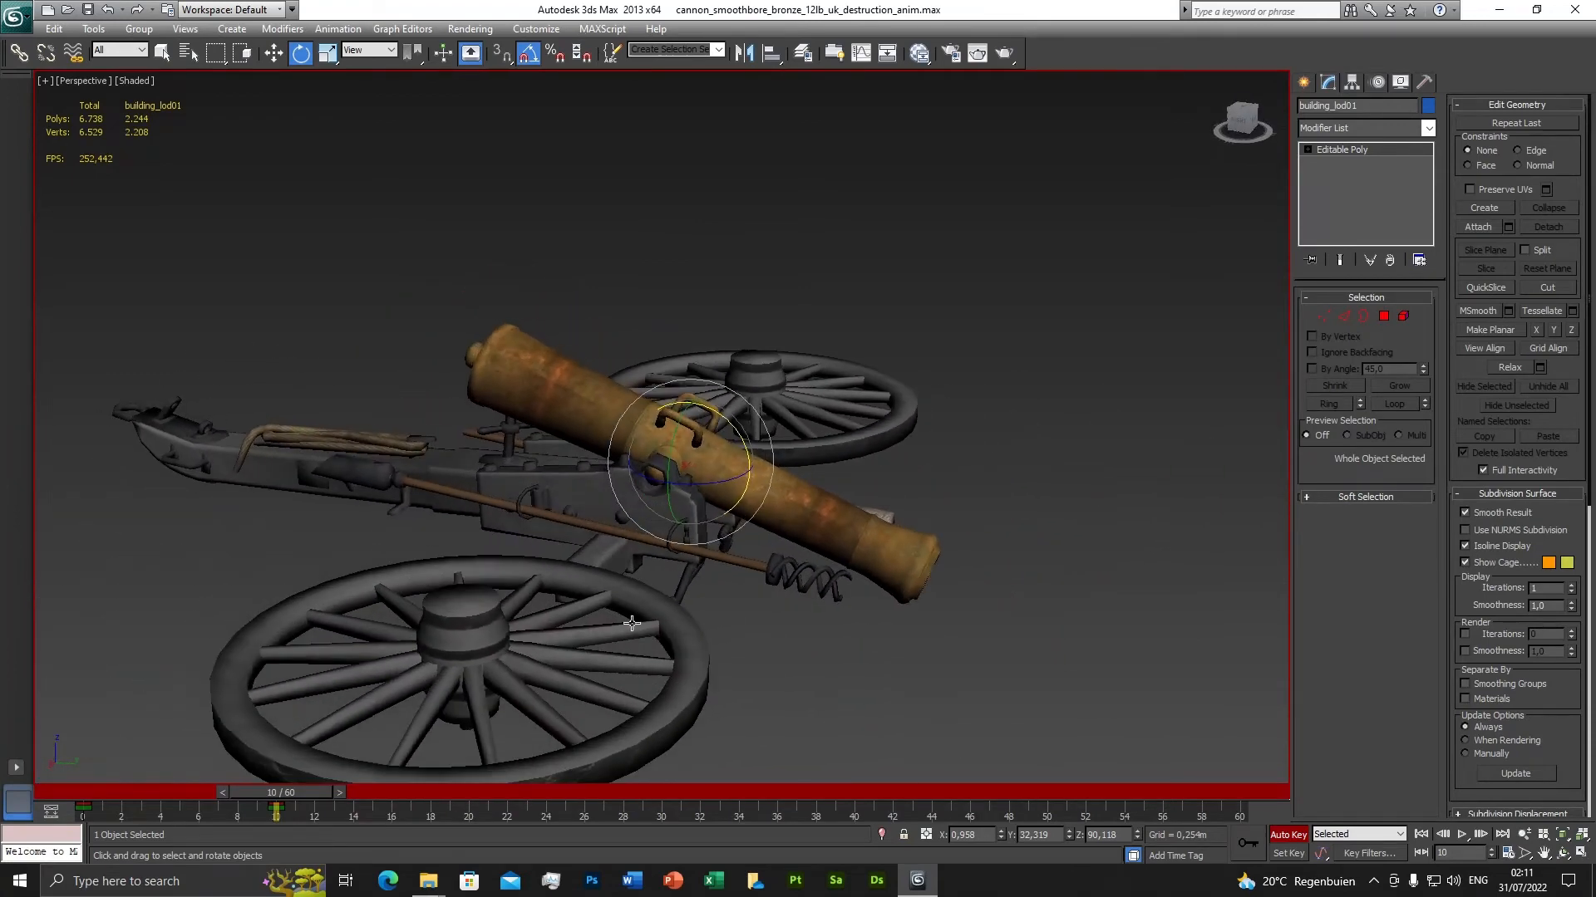
alt+middle_drag(522, 496, 490, 475)
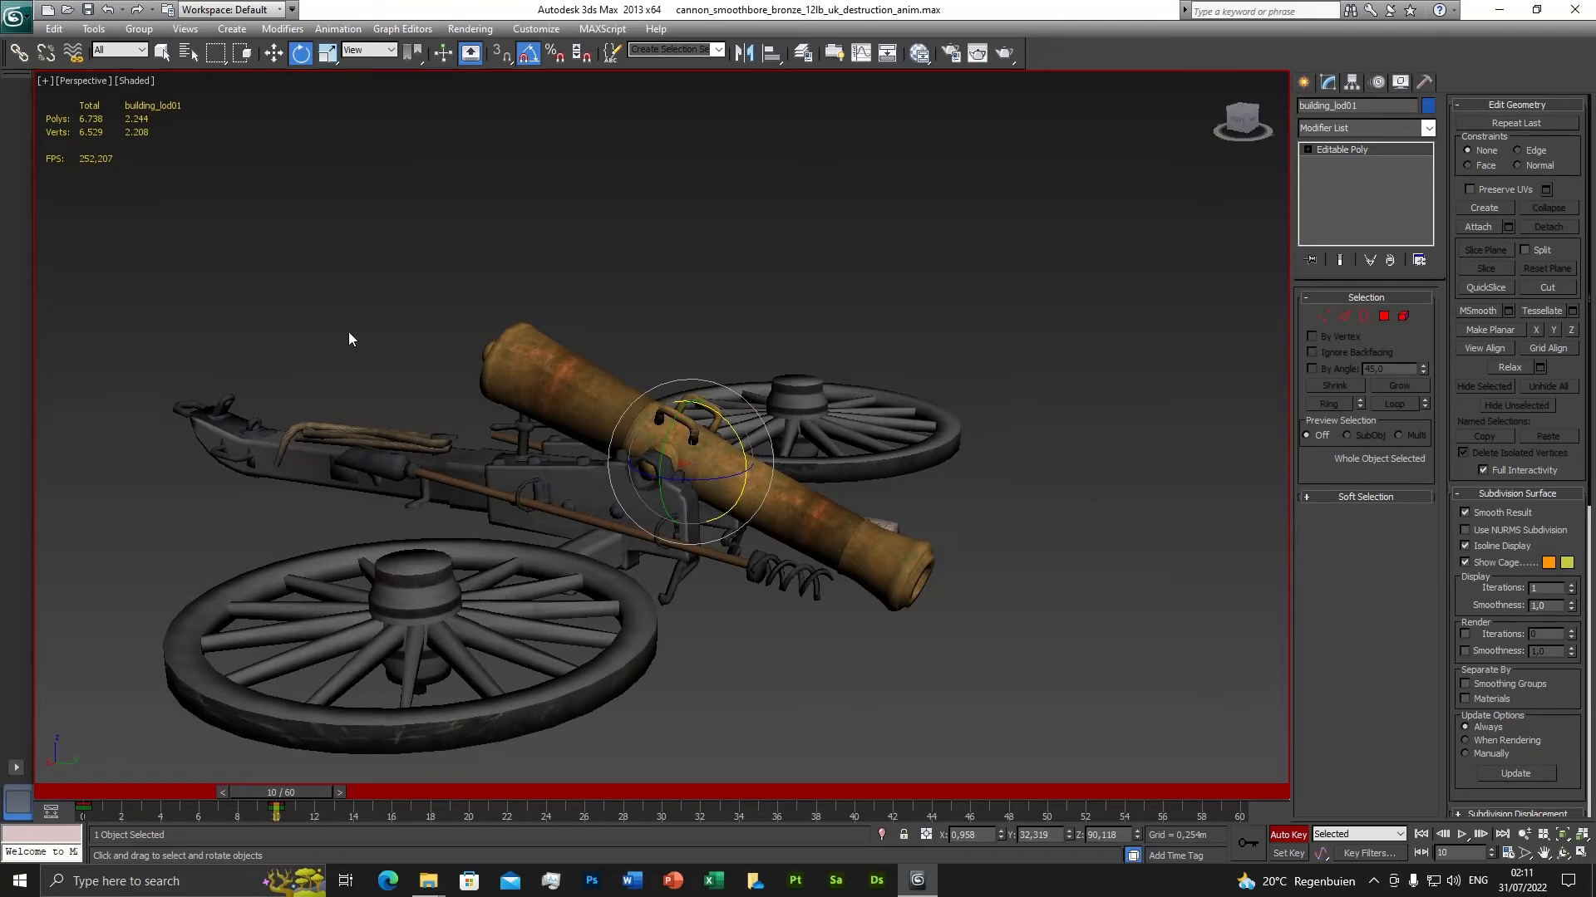
click(1288, 833)
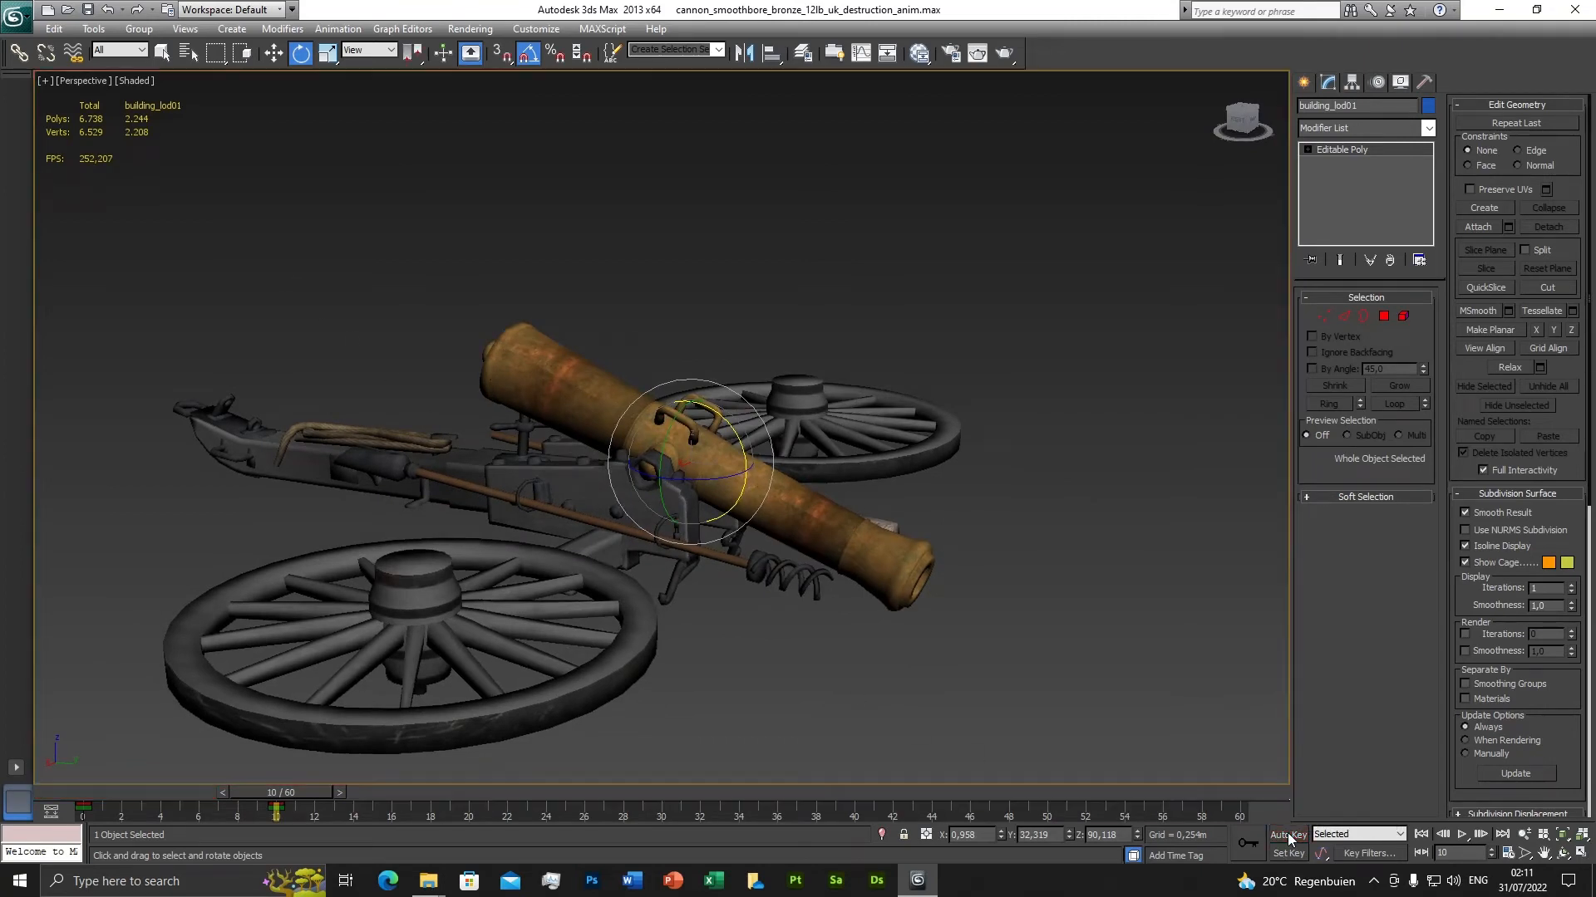
click(163, 61)
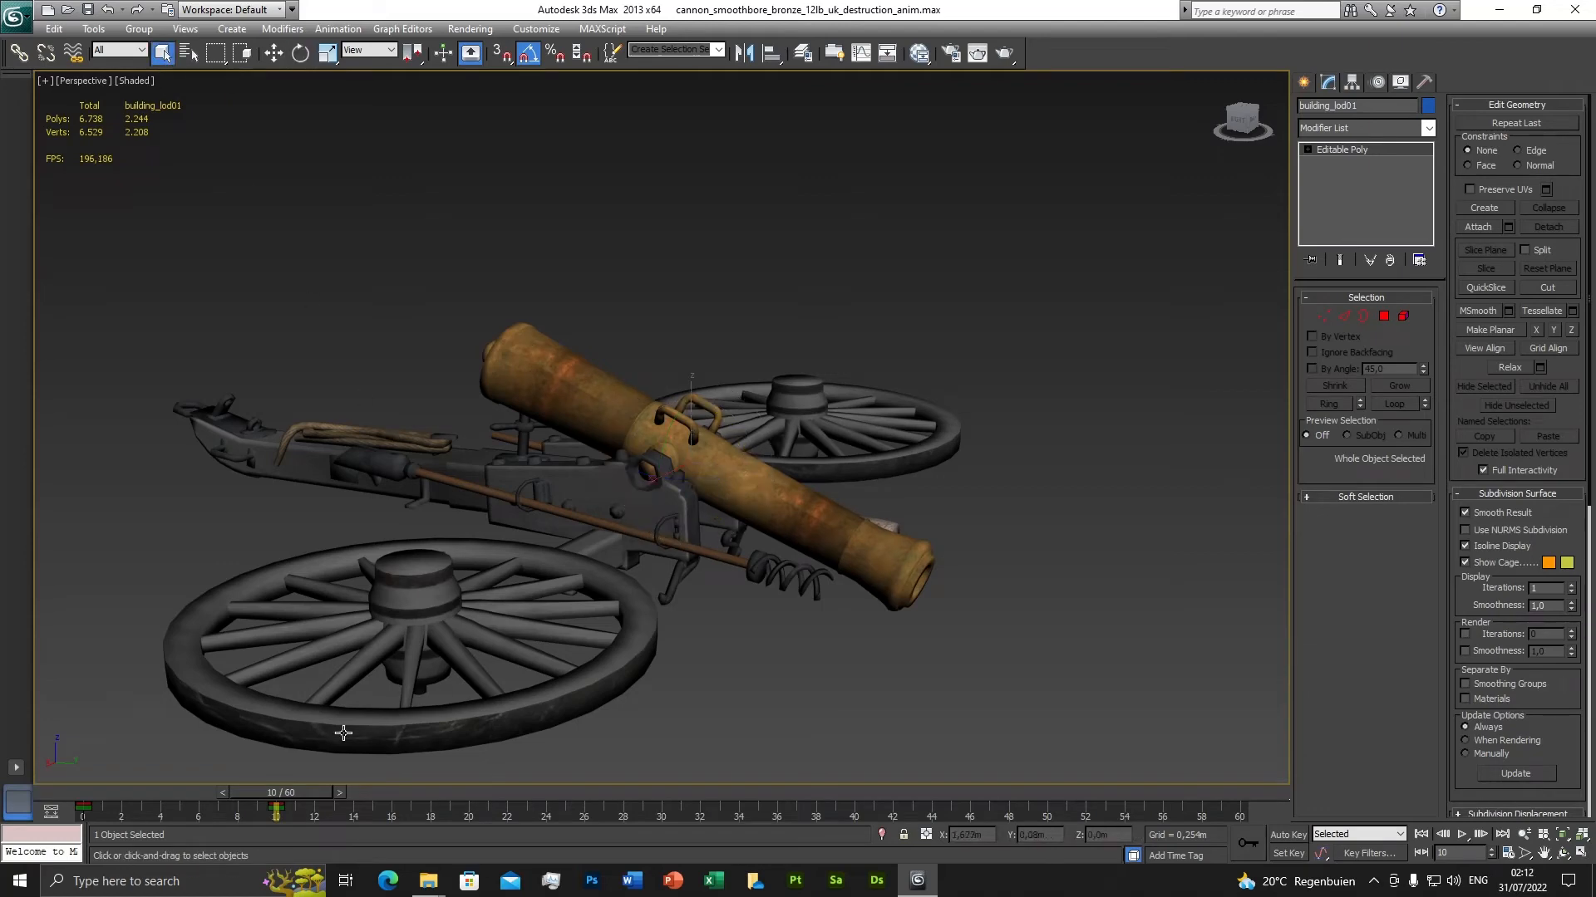
Scrub between frames 0 and 10 and examine the barrel's fall with the collapsing carriage from several angles.
drag(297, 790, 102, 794)
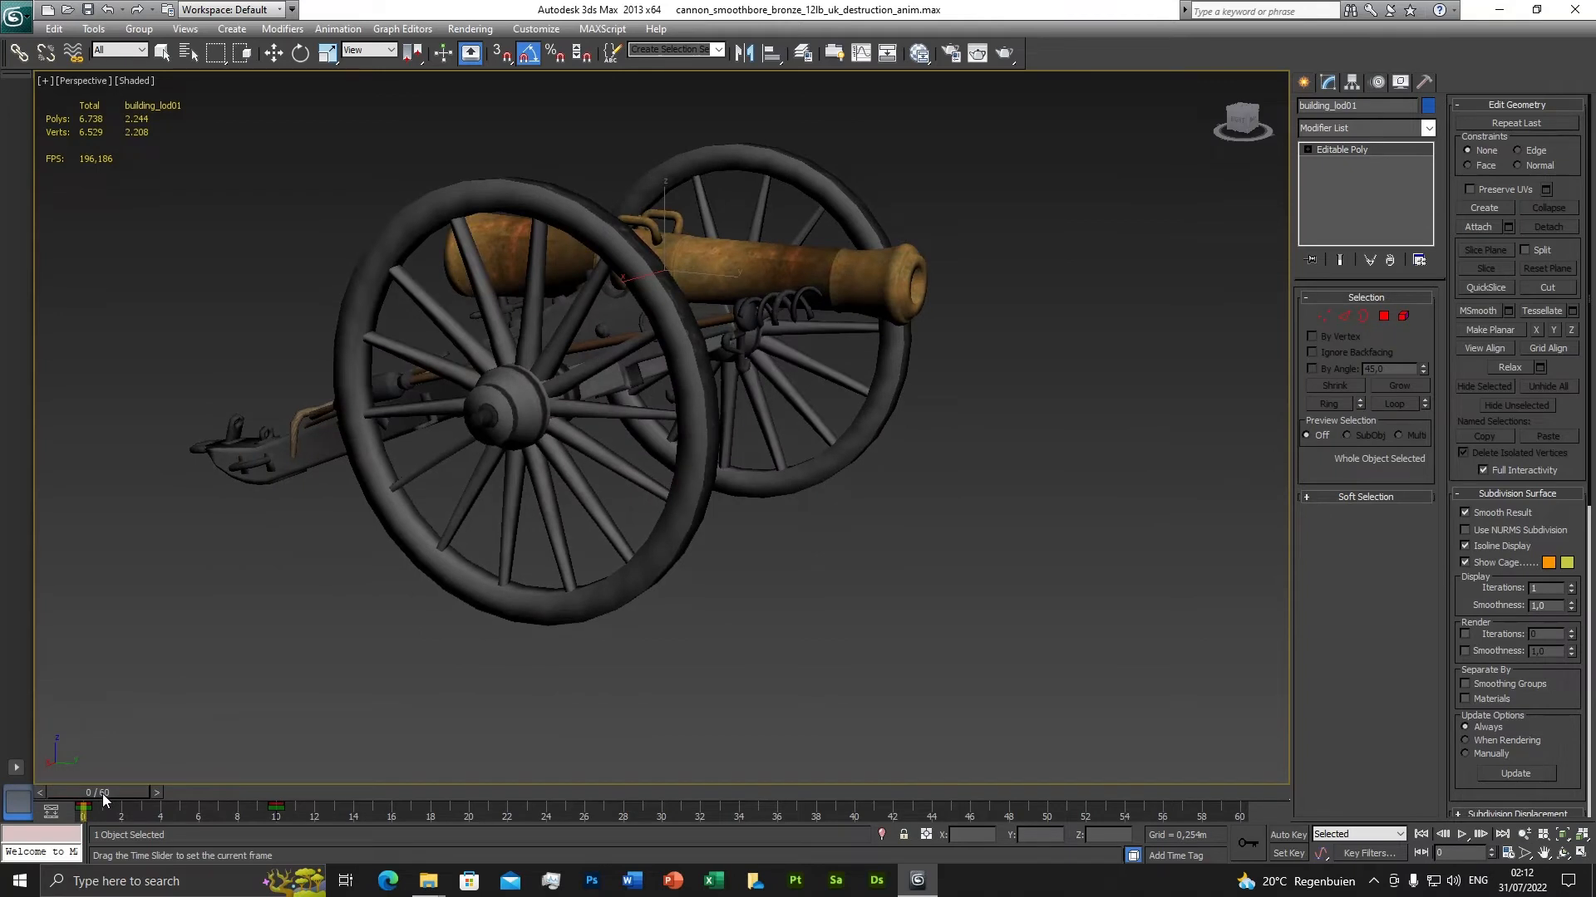
alt+middle_drag(580, 540, 752, 589)
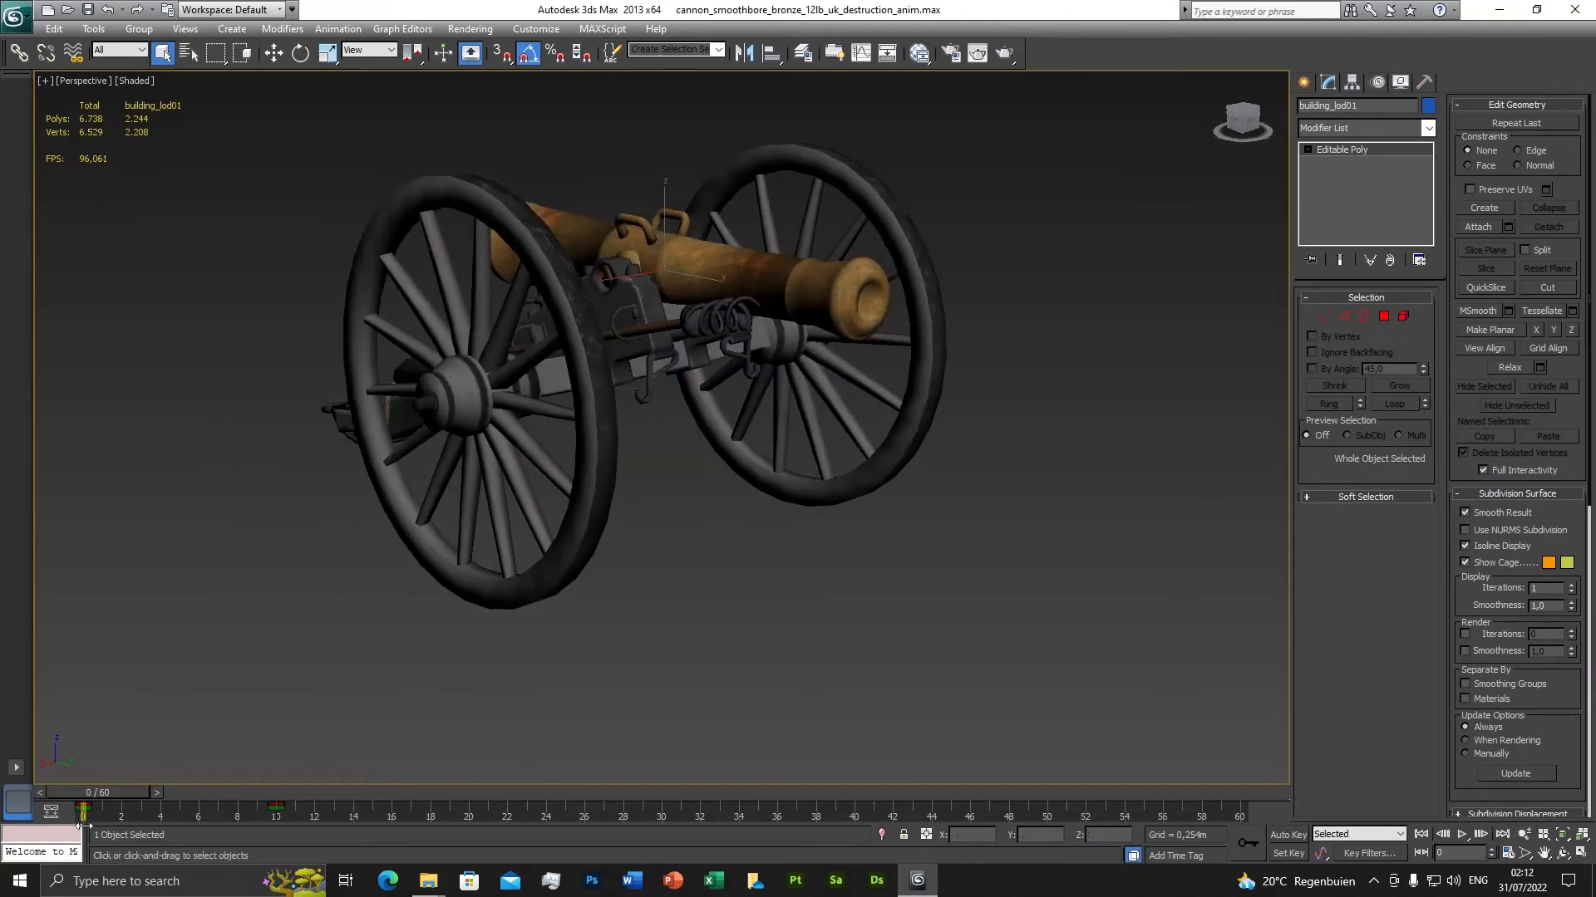
mouse_move(99, 792)
mouse_down()
mouse_move(648, 802)
mouse_move(72, 788)
mouse_move(658, 794)
mouse_move(104, 765)
mouse_up()
scroll(695, 508, down, 1)
scroll(698, 506, up, 1)
alt+middle_drag(706, 578, 477, 573)
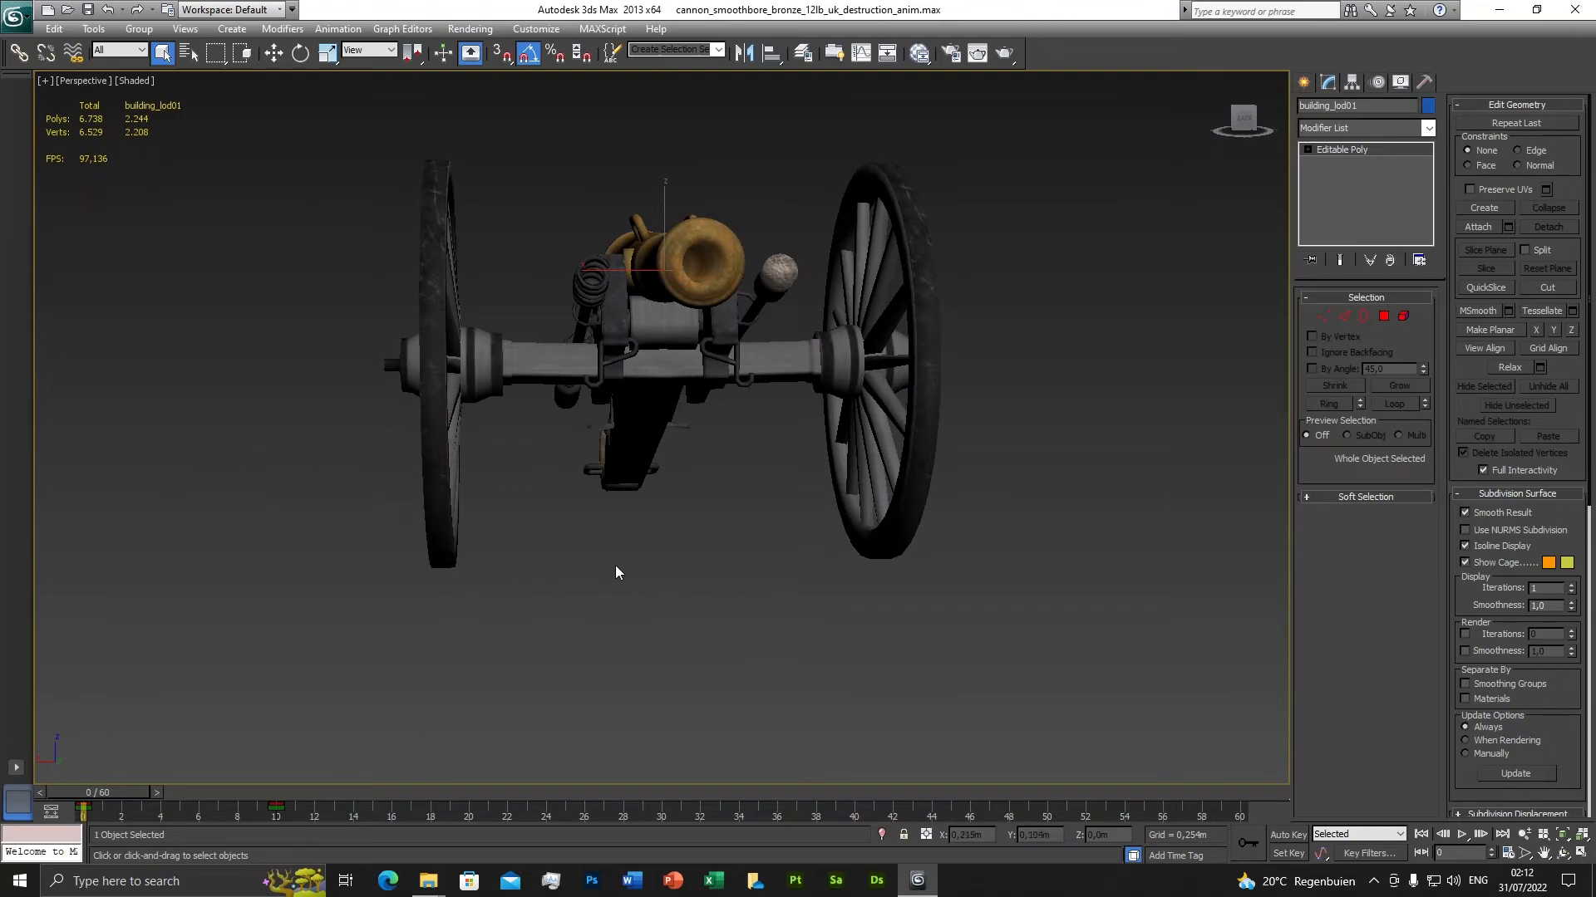
alt+middle_drag(758, 565, 645, 591)
drag(113, 792, 314, 795)
alt+middle_drag(374, 731, 462, 680)
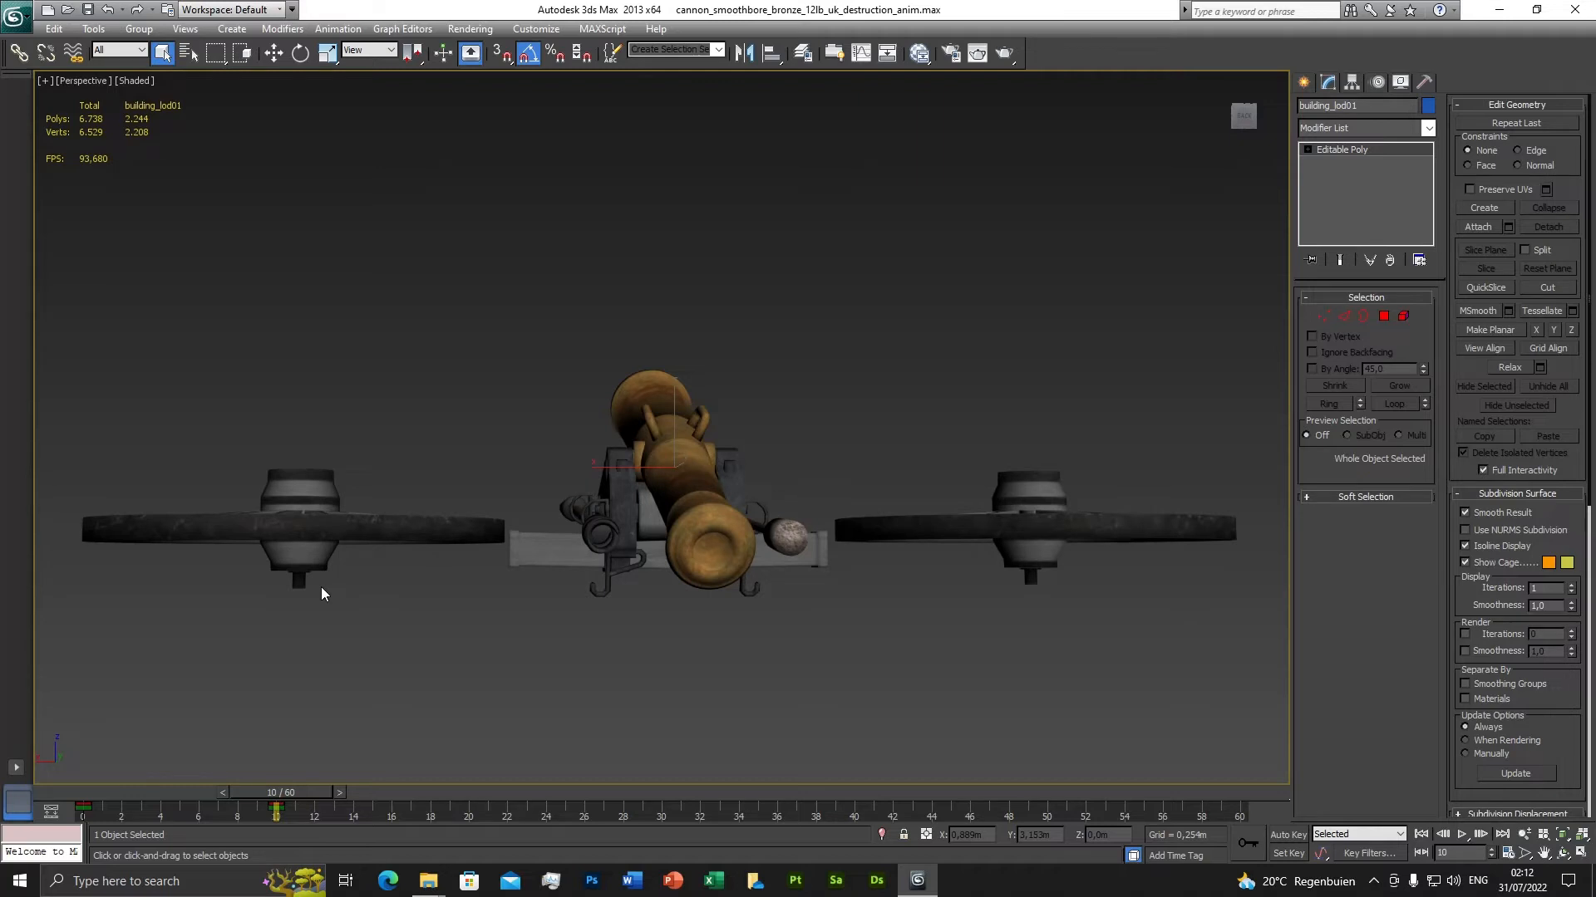
alt+middle_drag(429, 579, 449, 711)
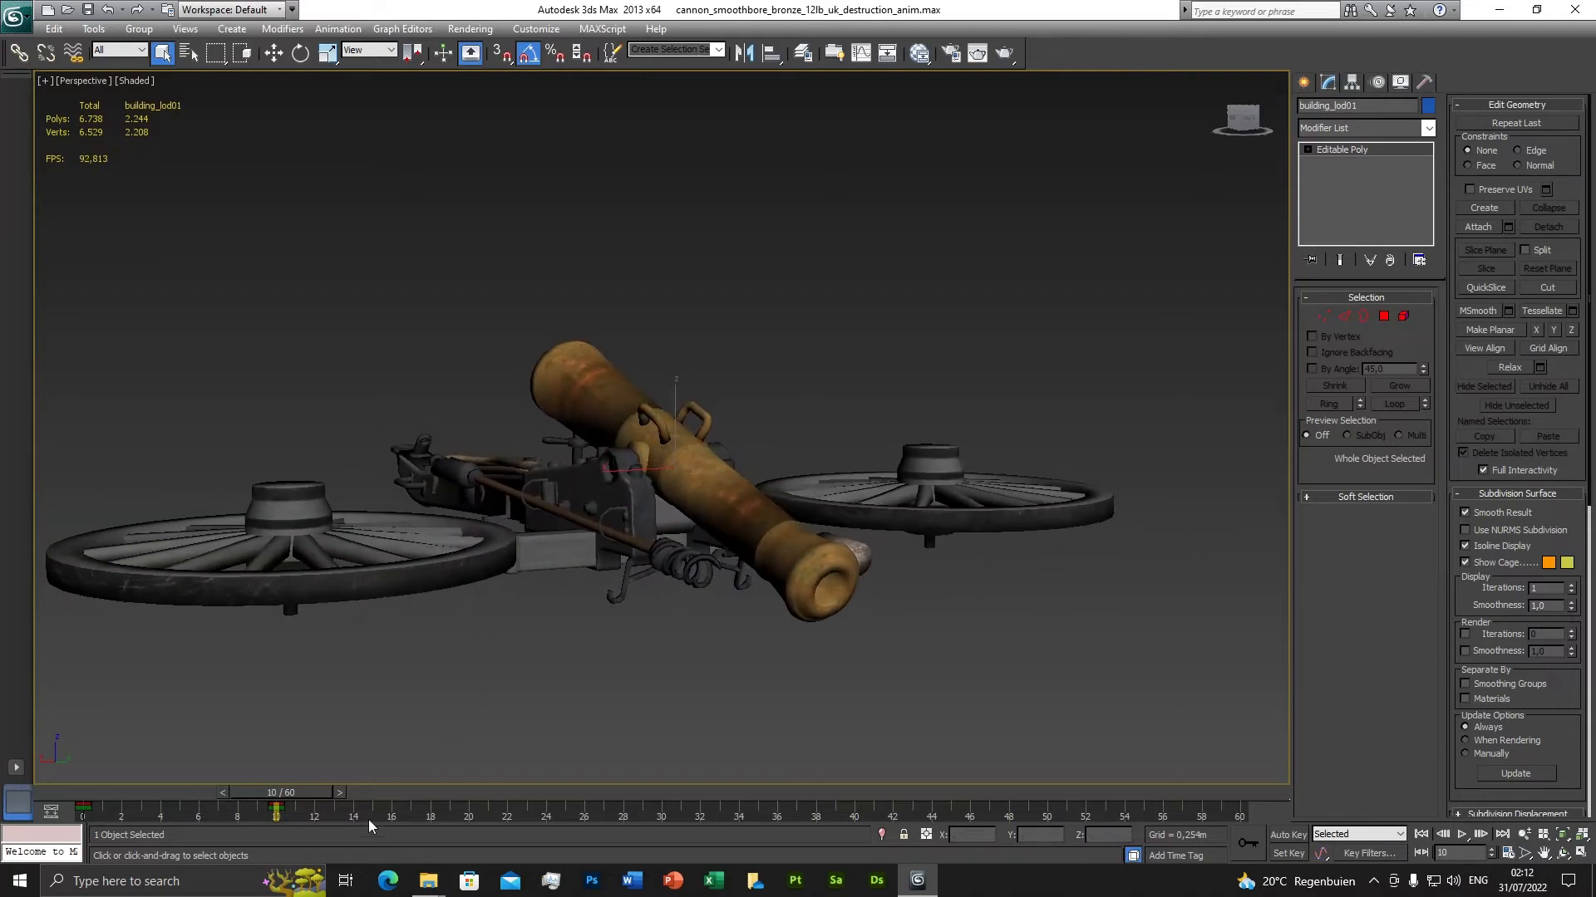
drag(314, 796, 102, 794)
scroll(541, 643, down, 5)
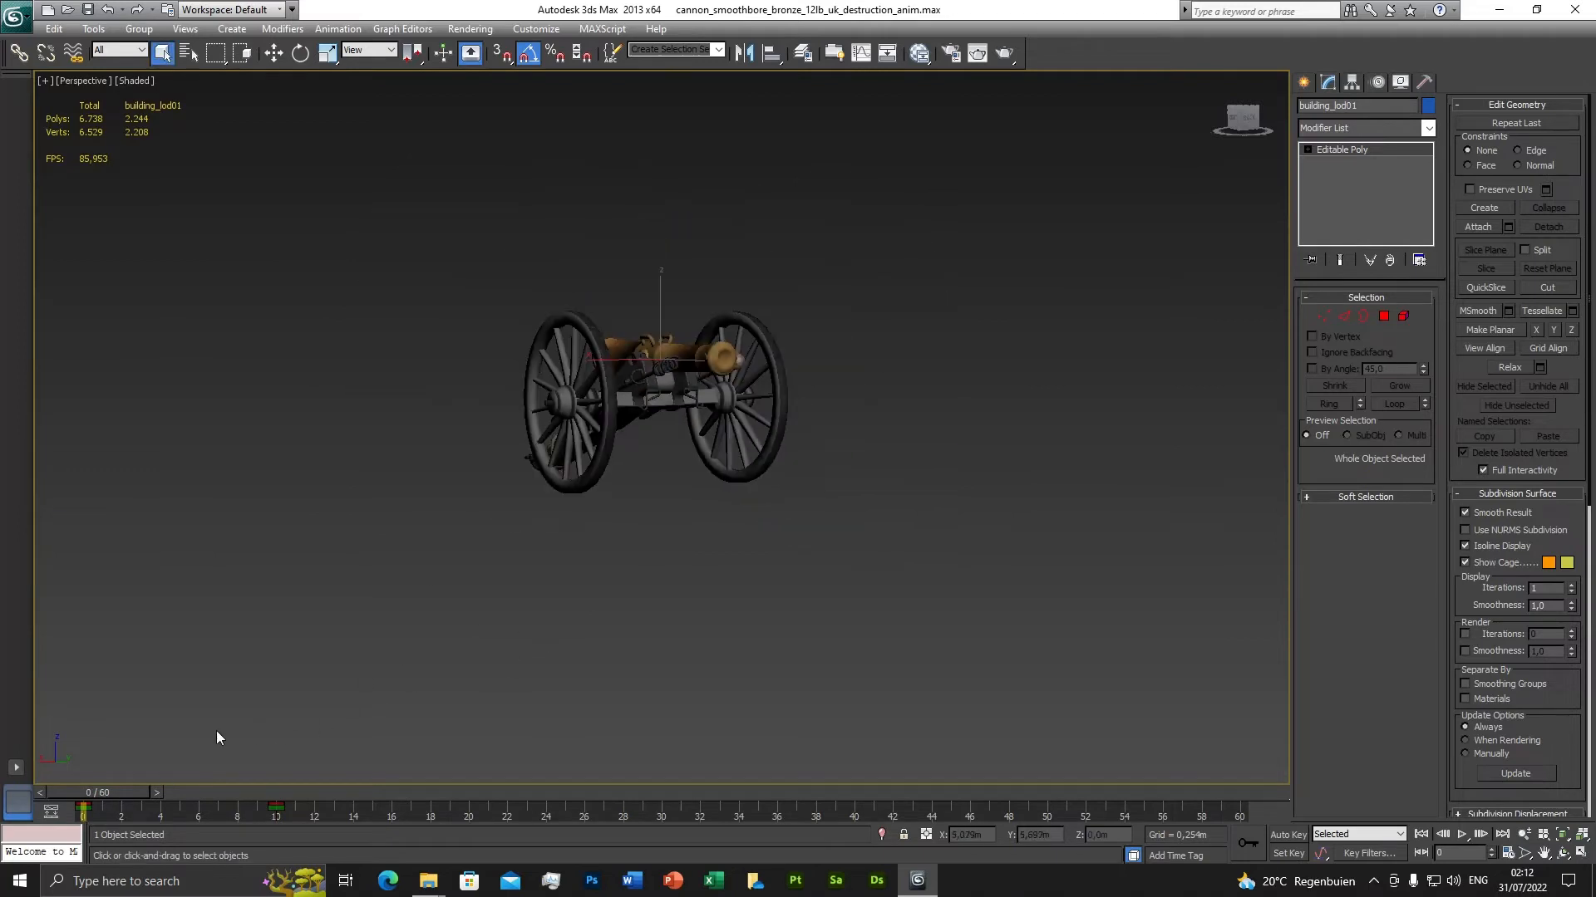
alt+middle_drag(216, 731, 465, 657)
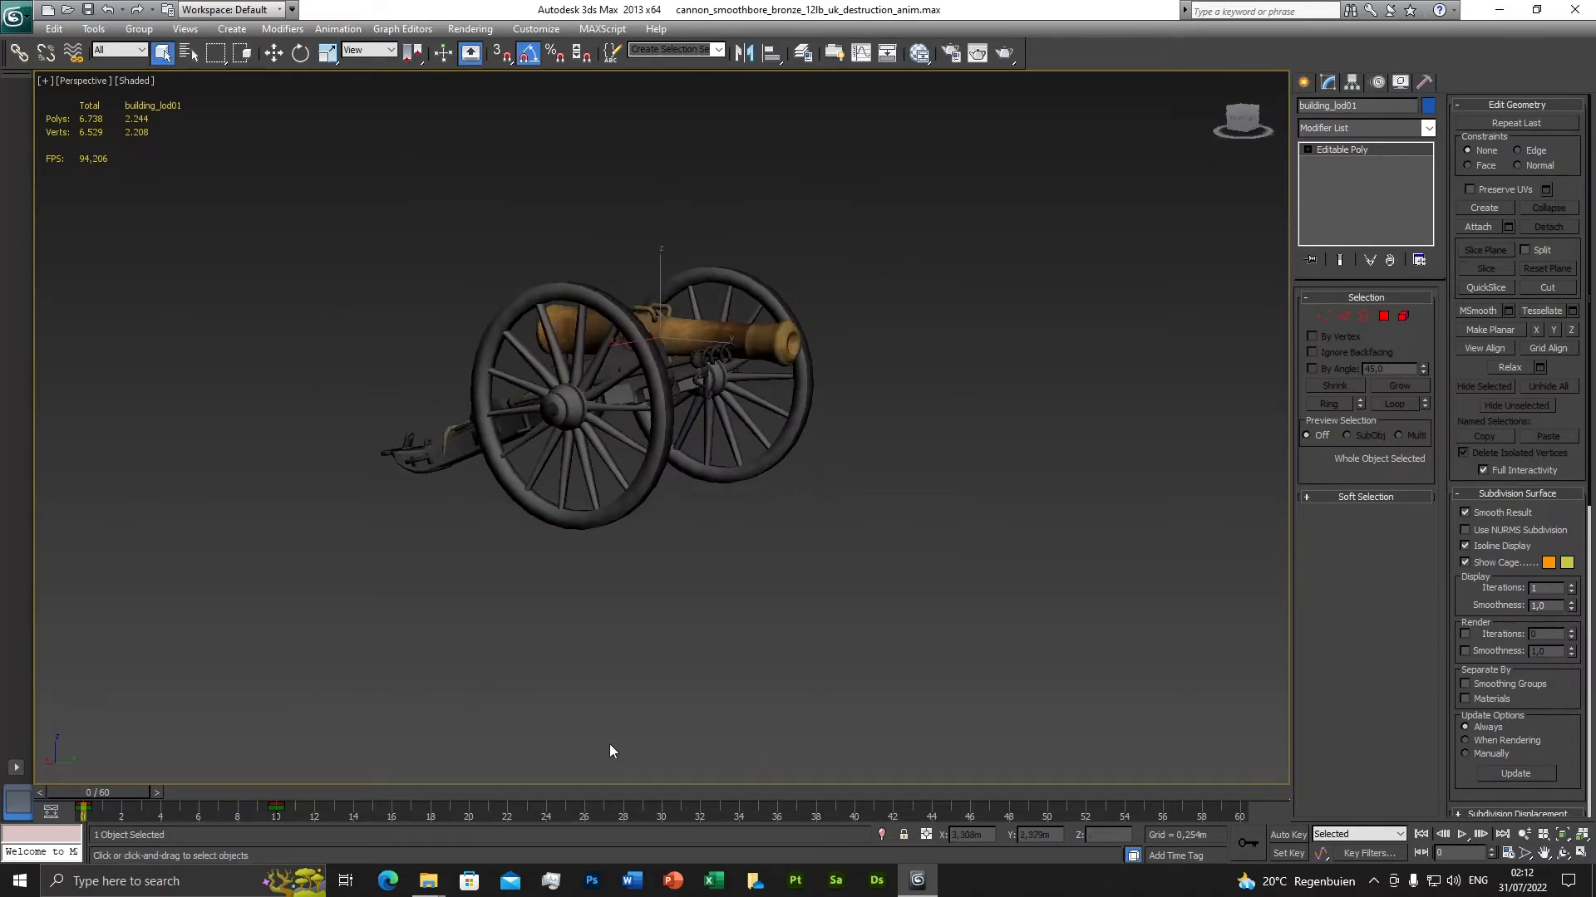
Step through the destruction animation frame by frame up to frame 13, and return to the first frame.
click(1481, 835)
click(1481, 835)
click(1481, 836)
click(1481, 835)
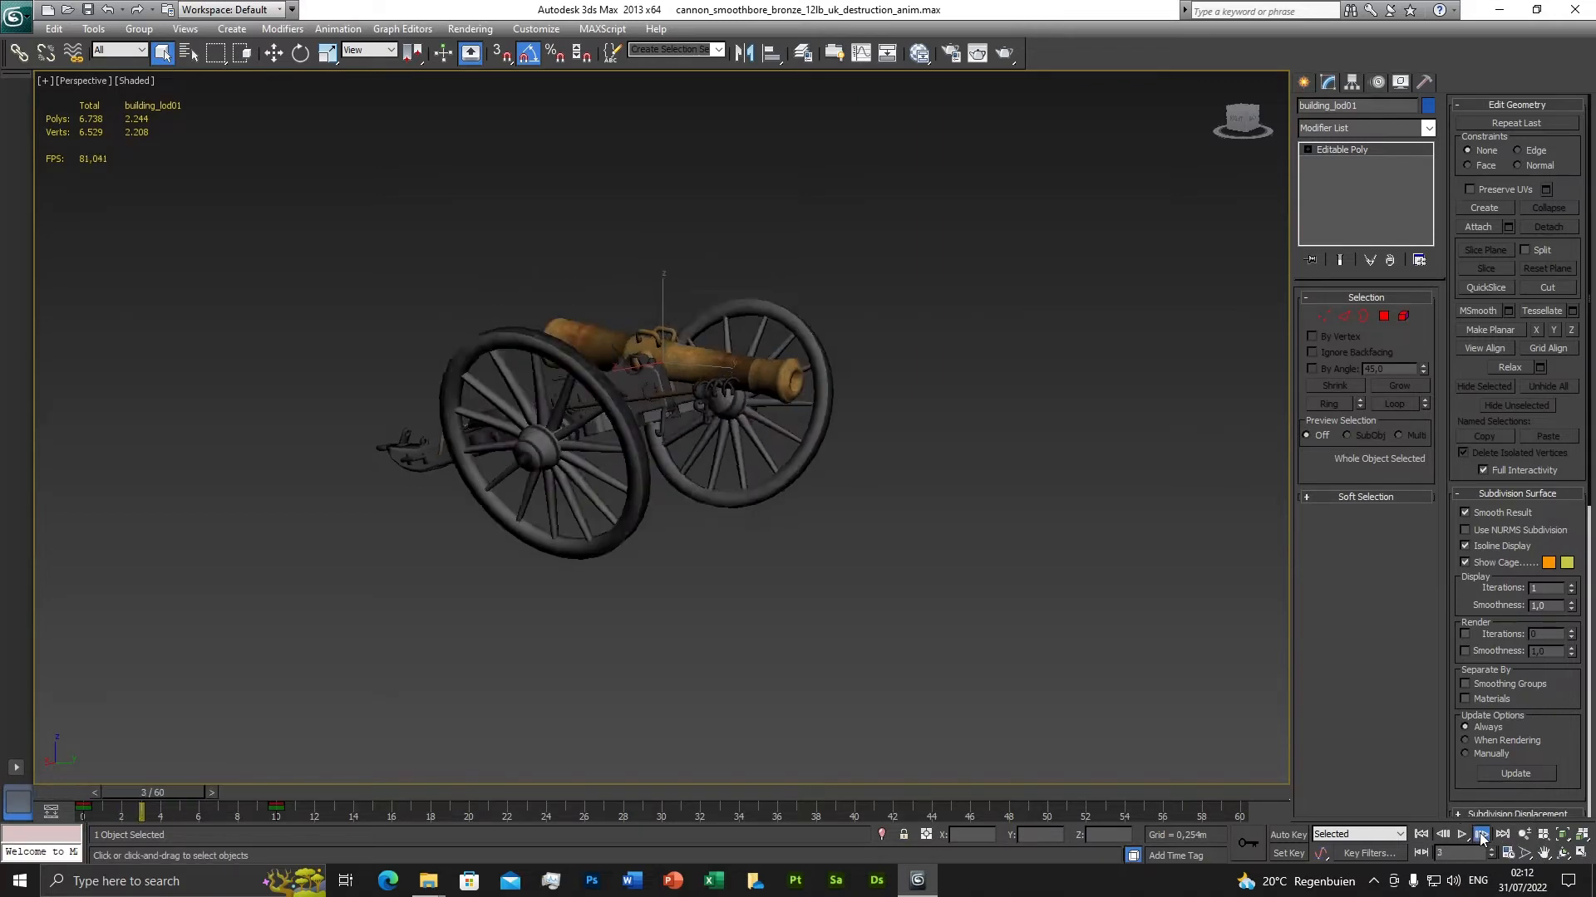
click(1481, 835)
click(1481, 835)
click(1481, 836)
click(1481, 835)
click(1481, 835)
click(1481, 835)
click(1481, 835)
click(1481, 835)
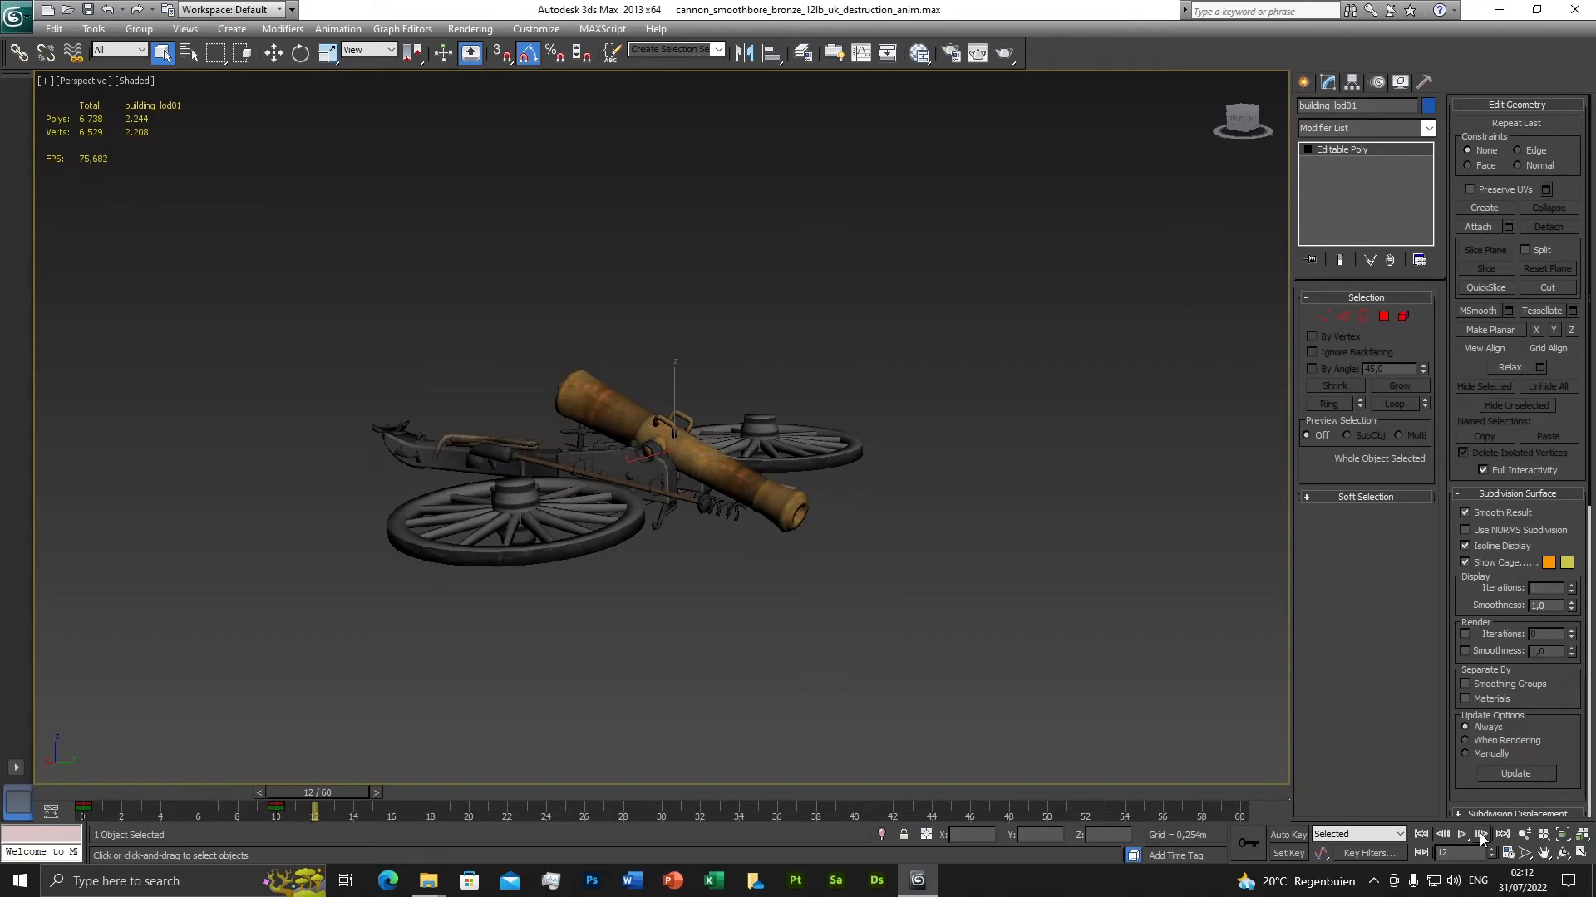
click(1480, 835)
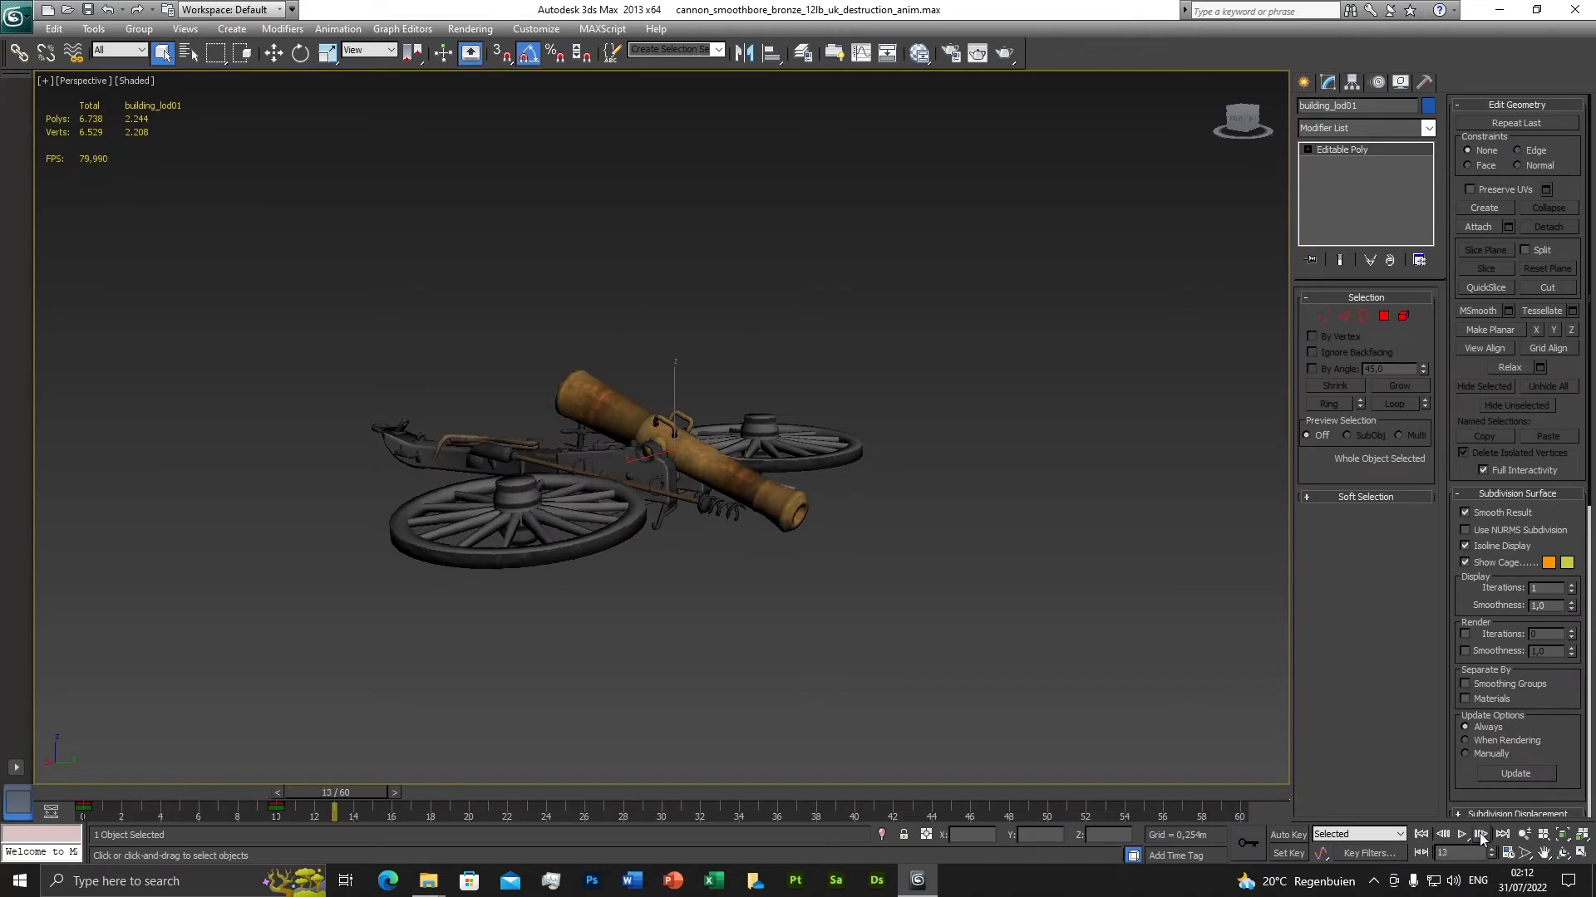
click(1421, 835)
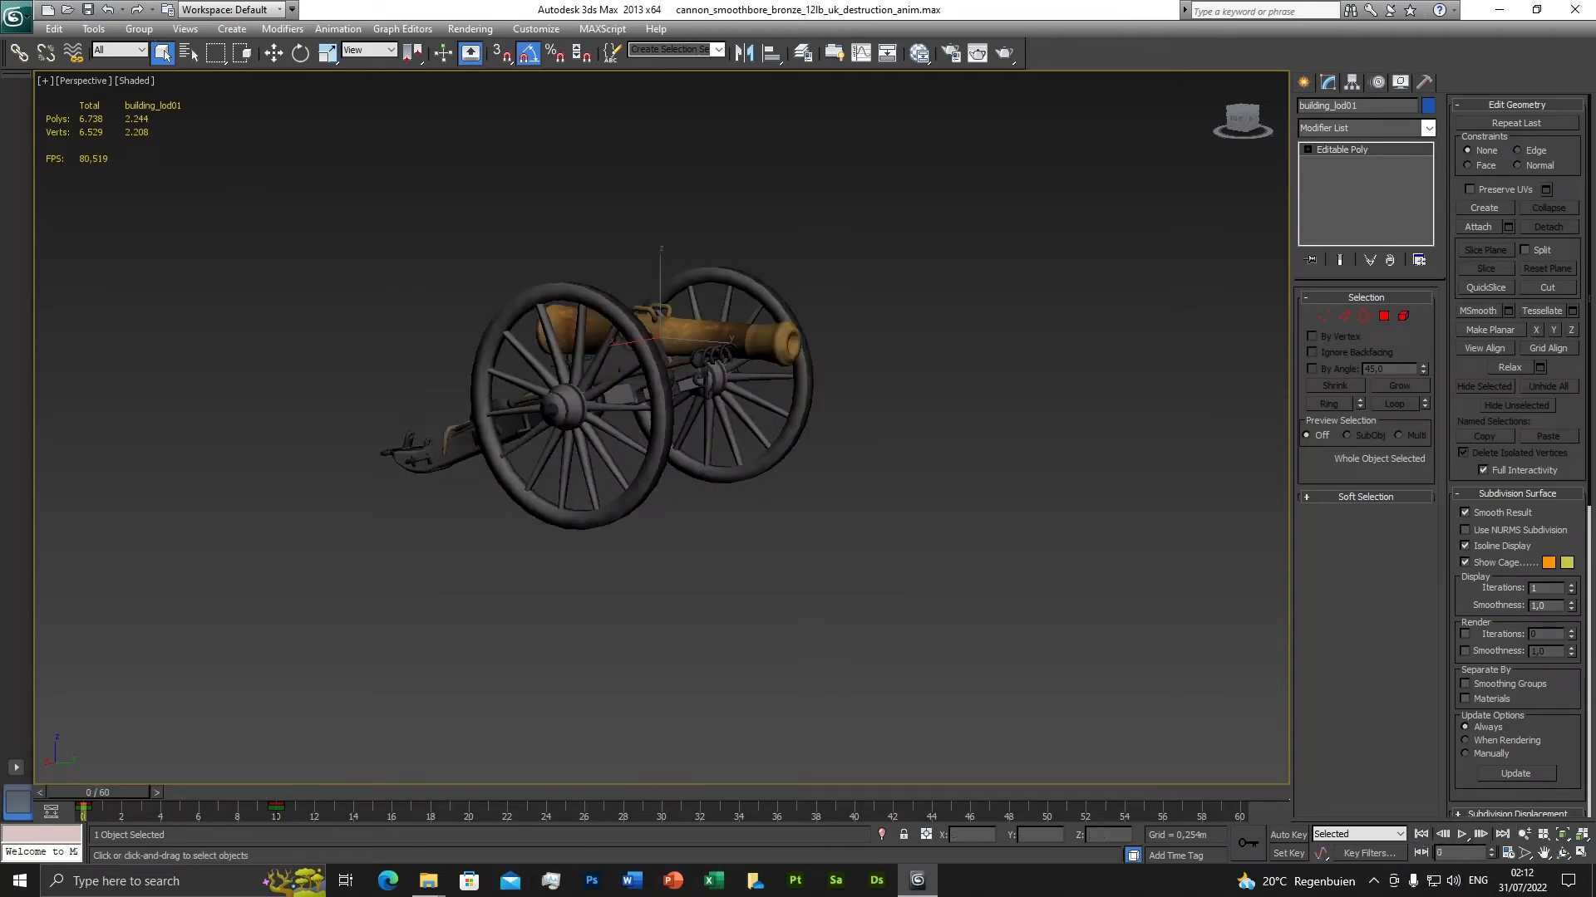
Play the full destruction animation, return to frame 0 and view the intact cannon from the front.
click(1462, 835)
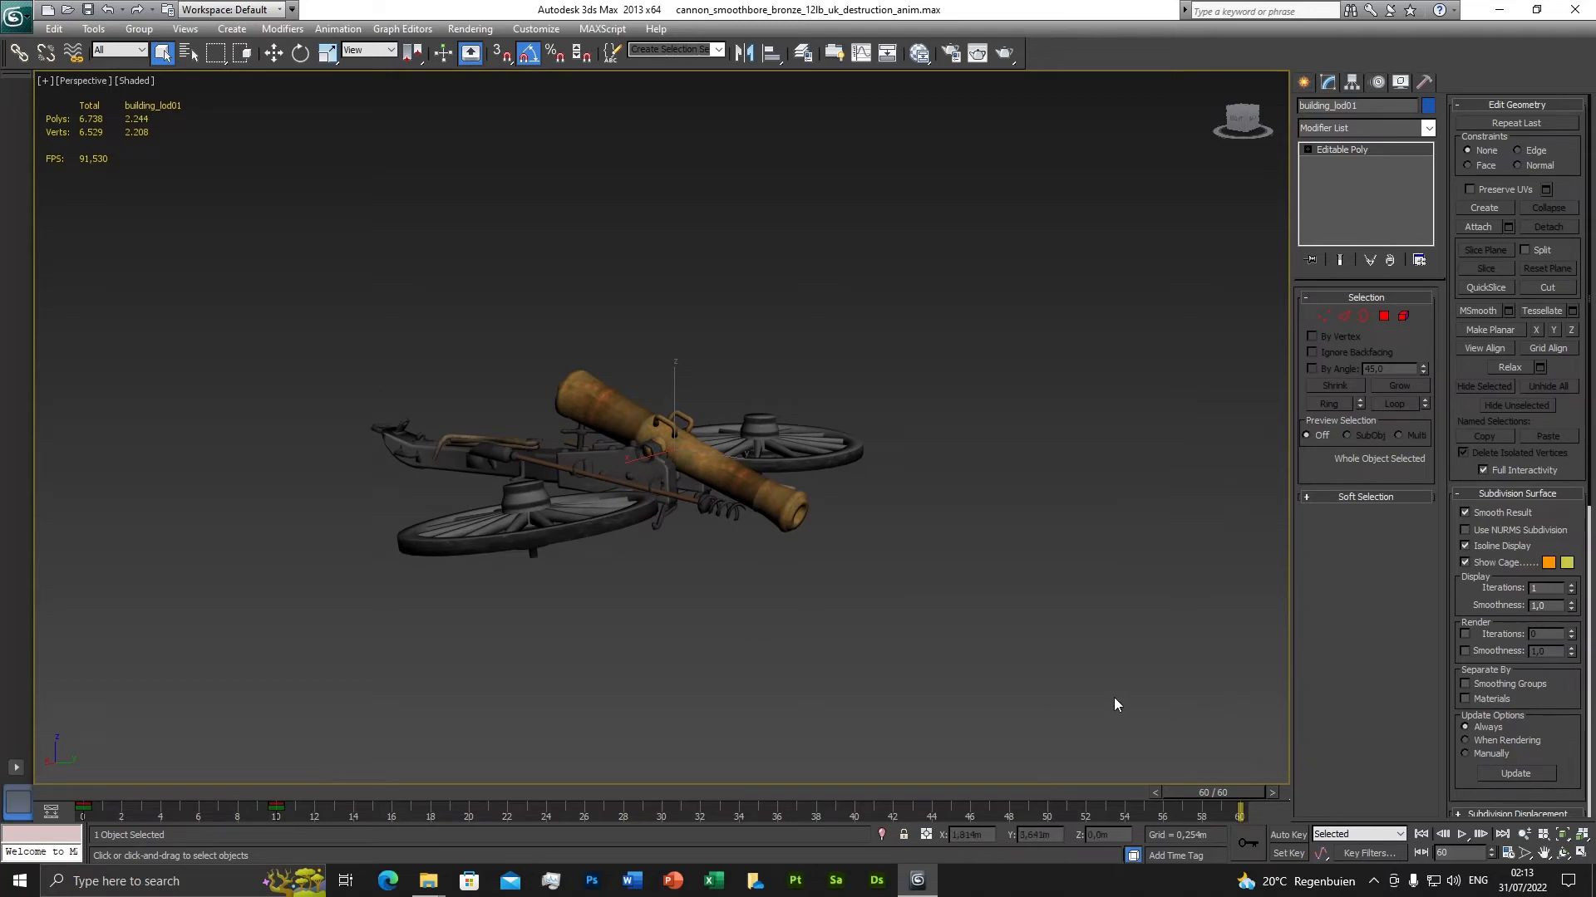
click(1420, 834)
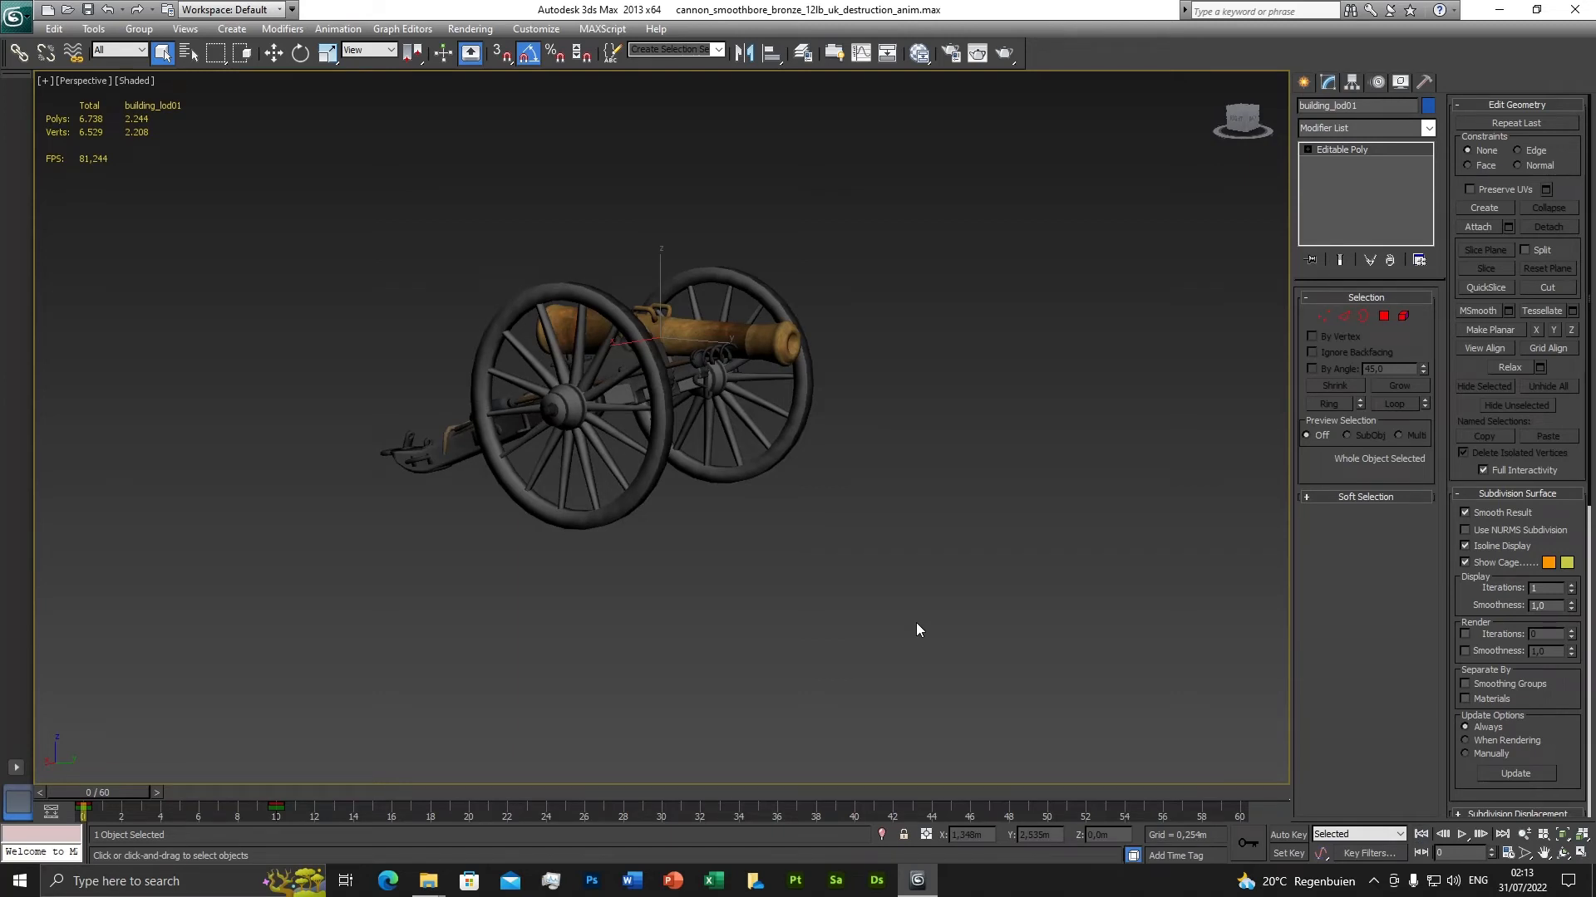
alt+middle_drag(880, 532, 790, 529)
scroll(869, 536, up, 2)
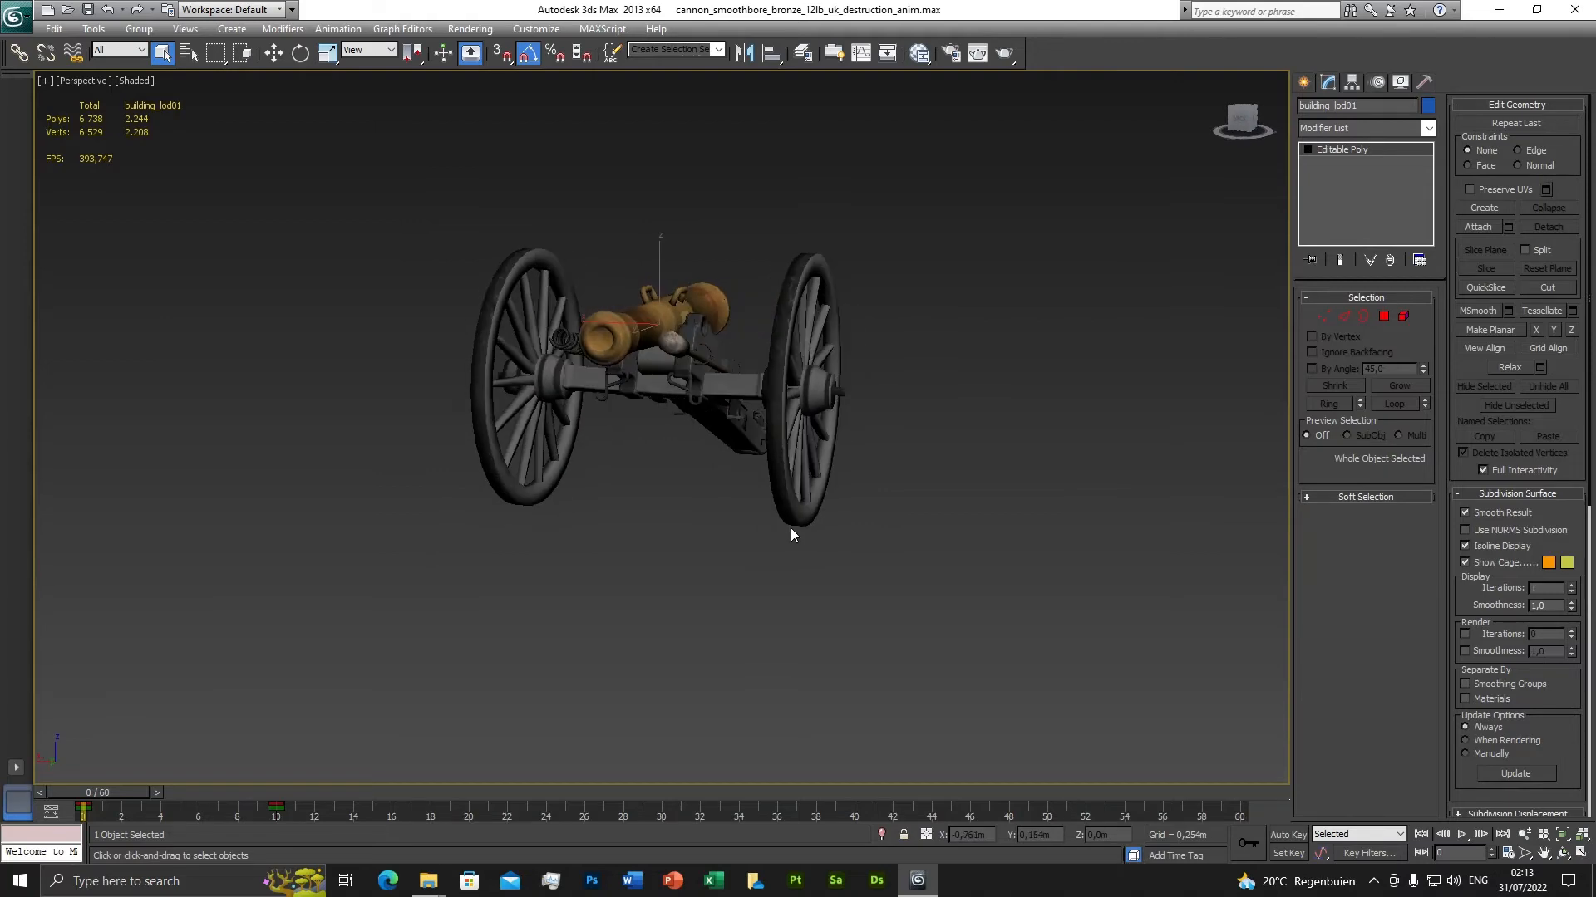
click(22, 24)
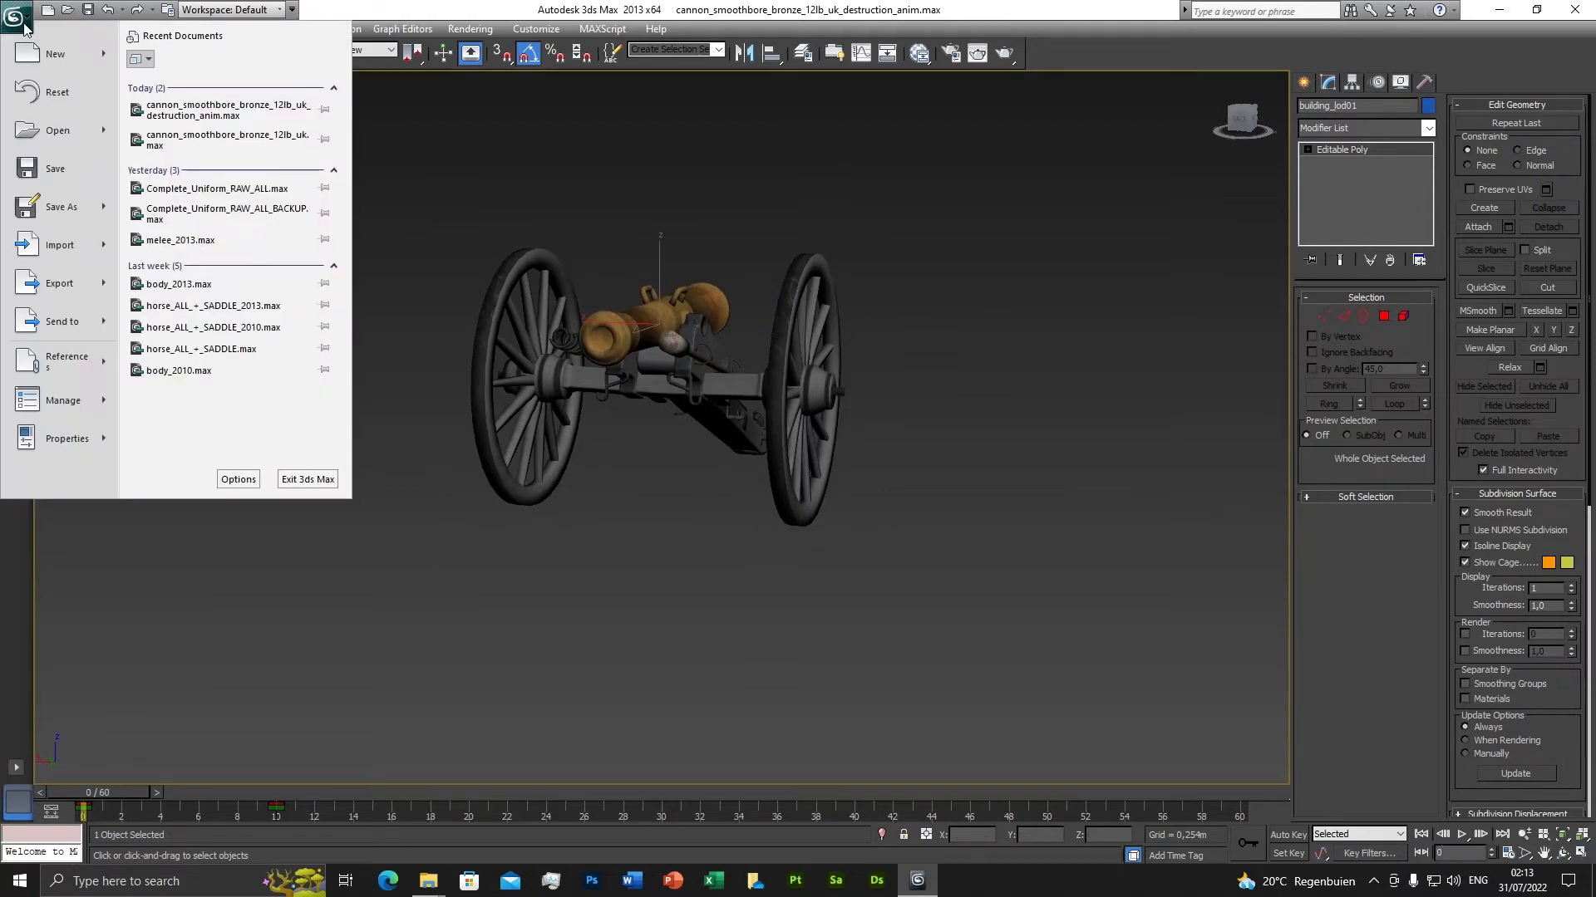
click(60, 206)
click(651, 218)
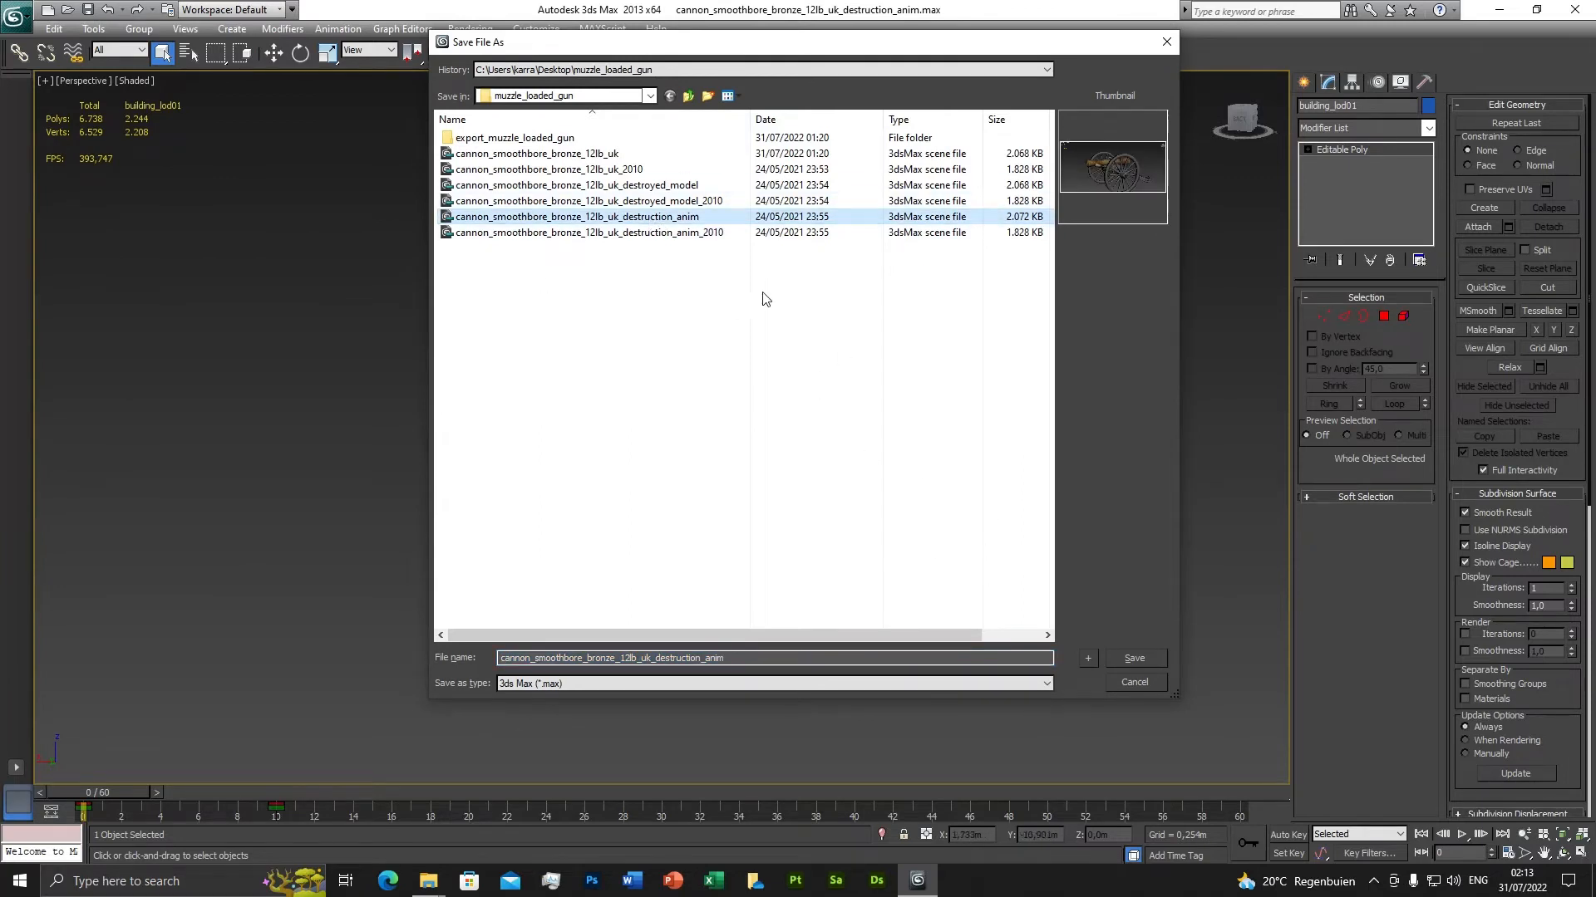
click(1135, 684)
Export the animated scene as cannon_smoothbore_bronze_12lb_uk_destruction_anim.CS2 in the destruction_anim folder, replacing the existing file and exporting all key frames with NTSC sampling.
alt+middle_drag(875, 561, 858, 550)
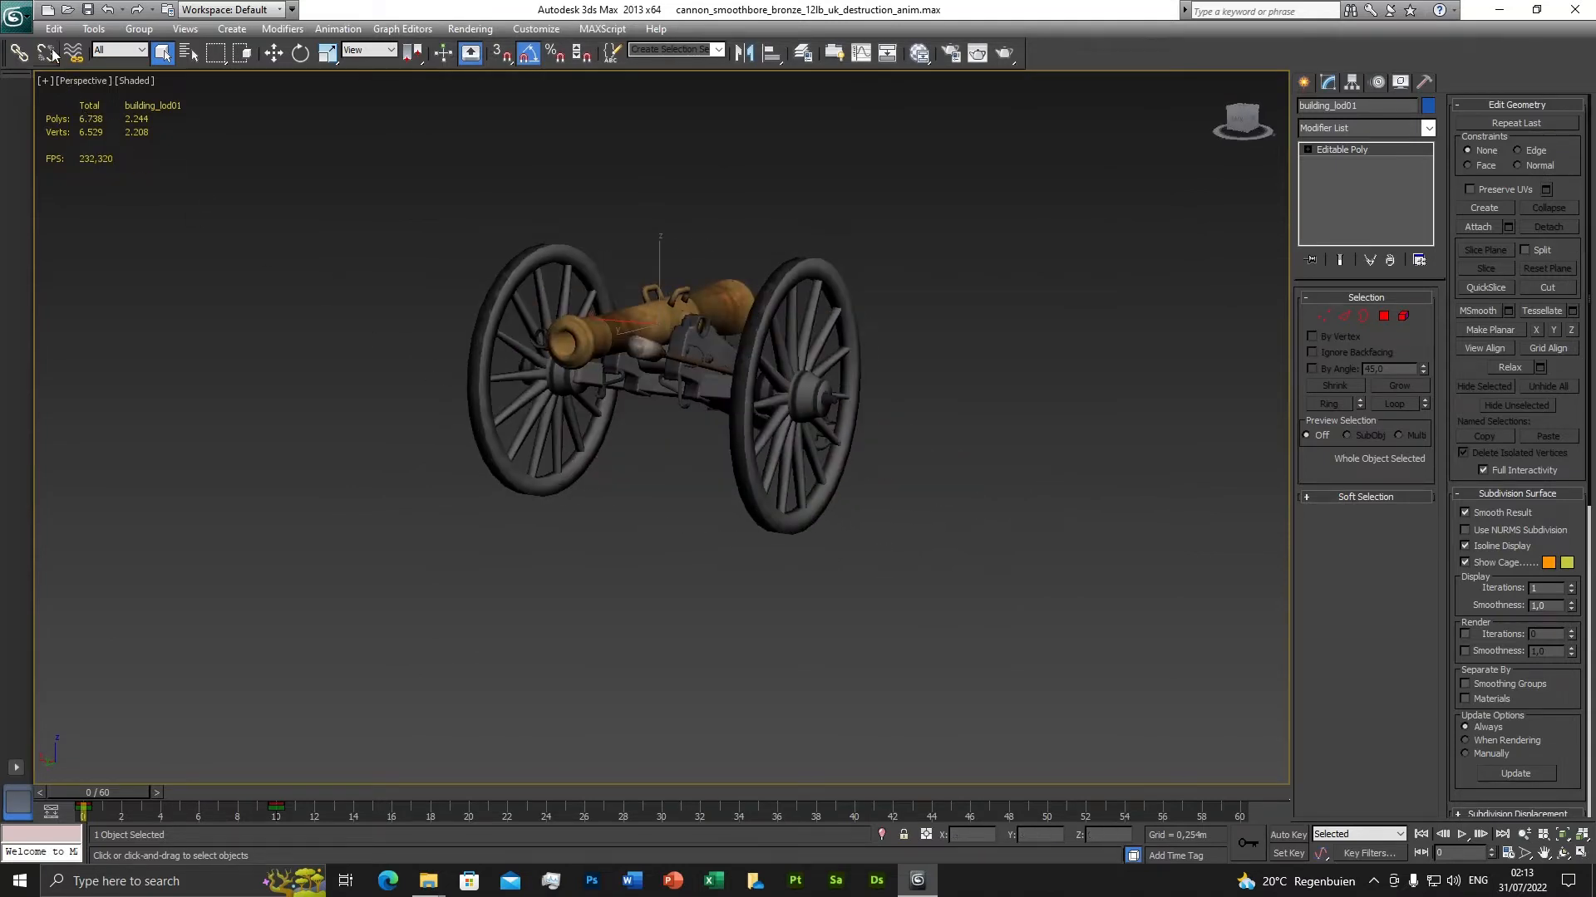
click(15, 15)
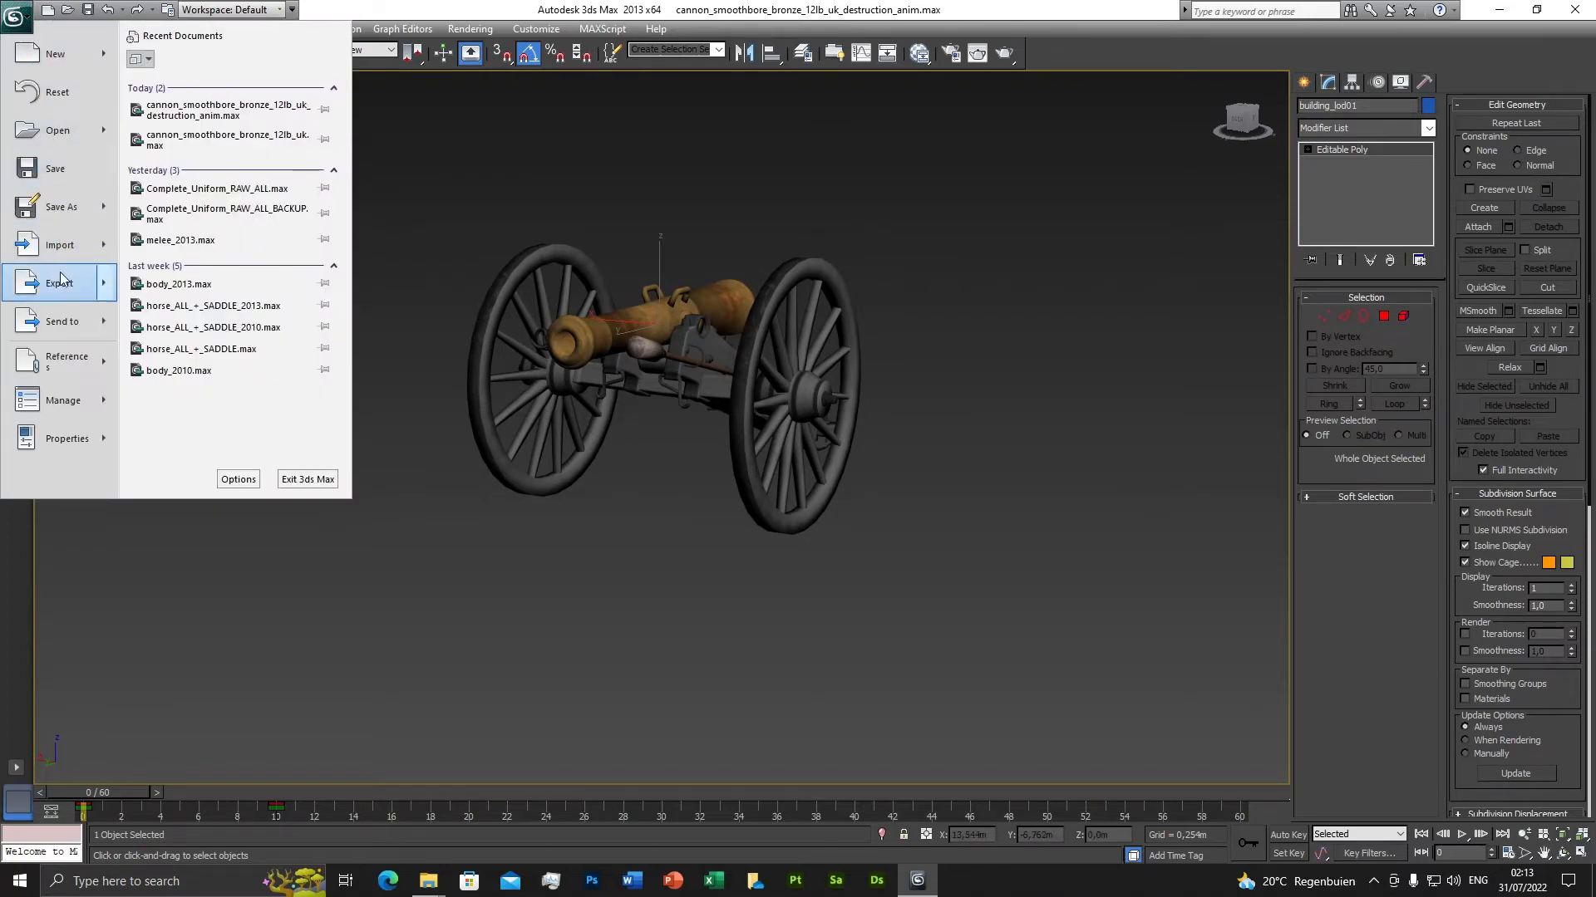
mouse_move(106, 268)
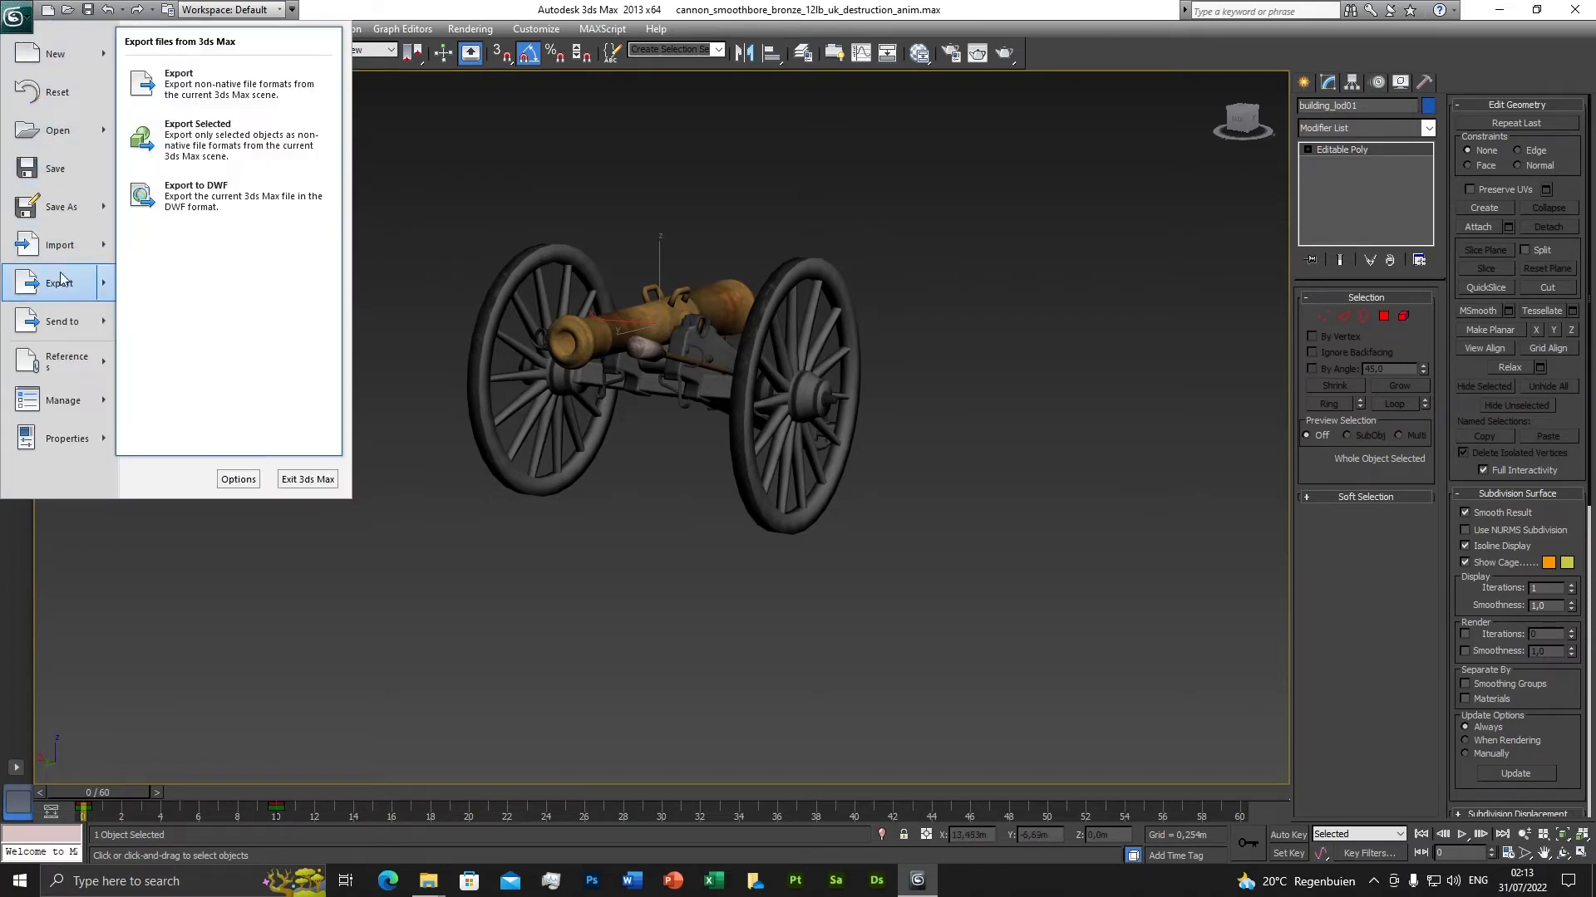
click(189, 83)
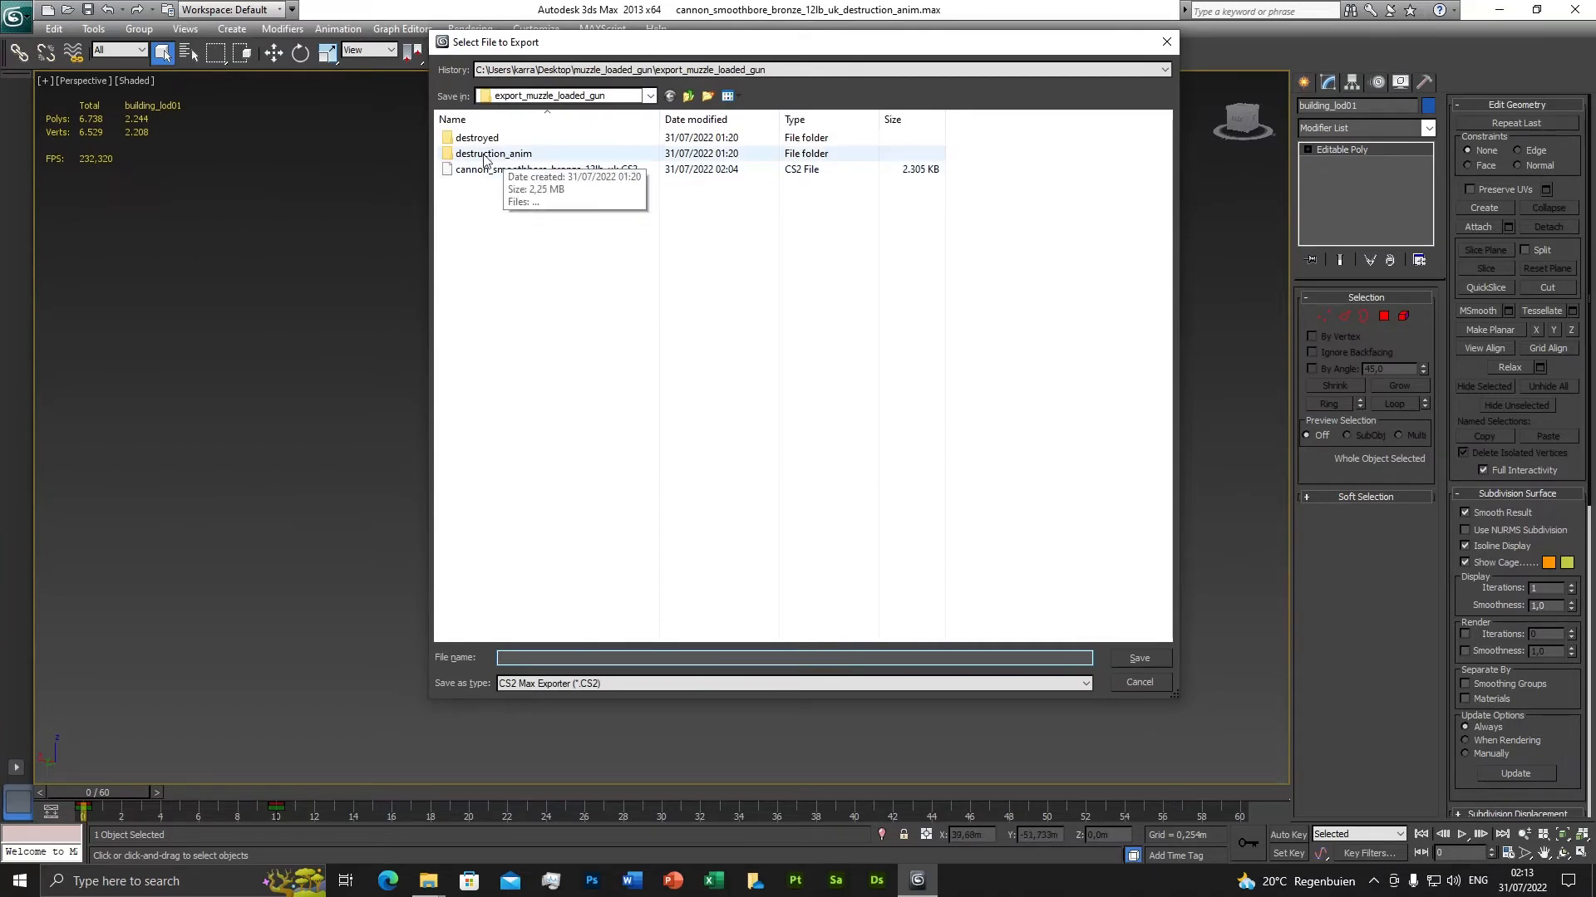
double_click(484, 155)
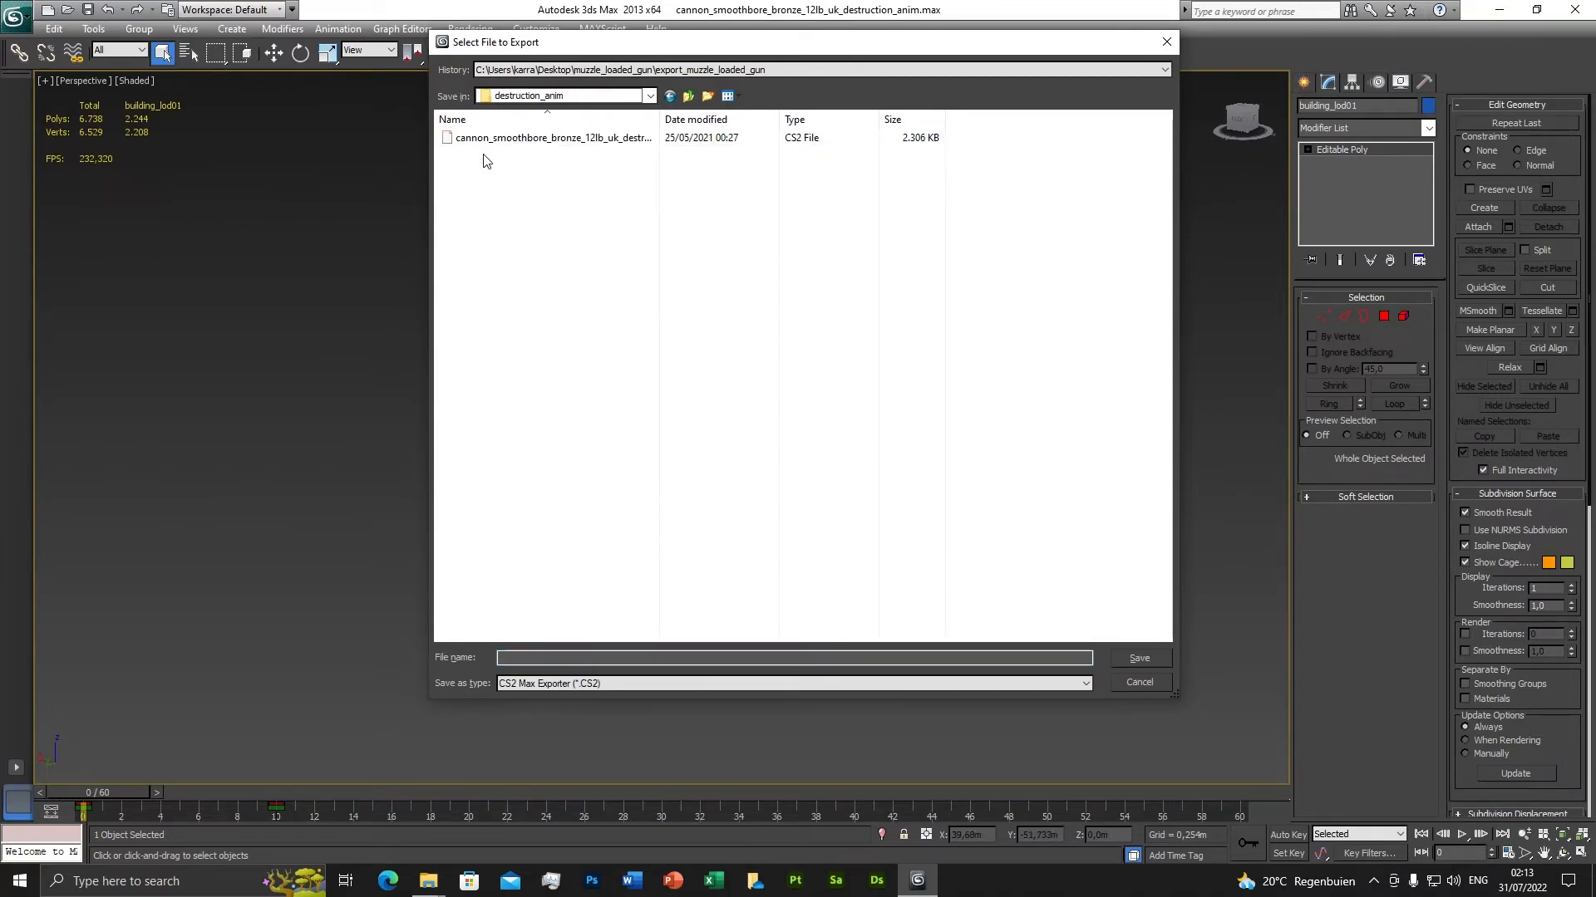
click(556, 141)
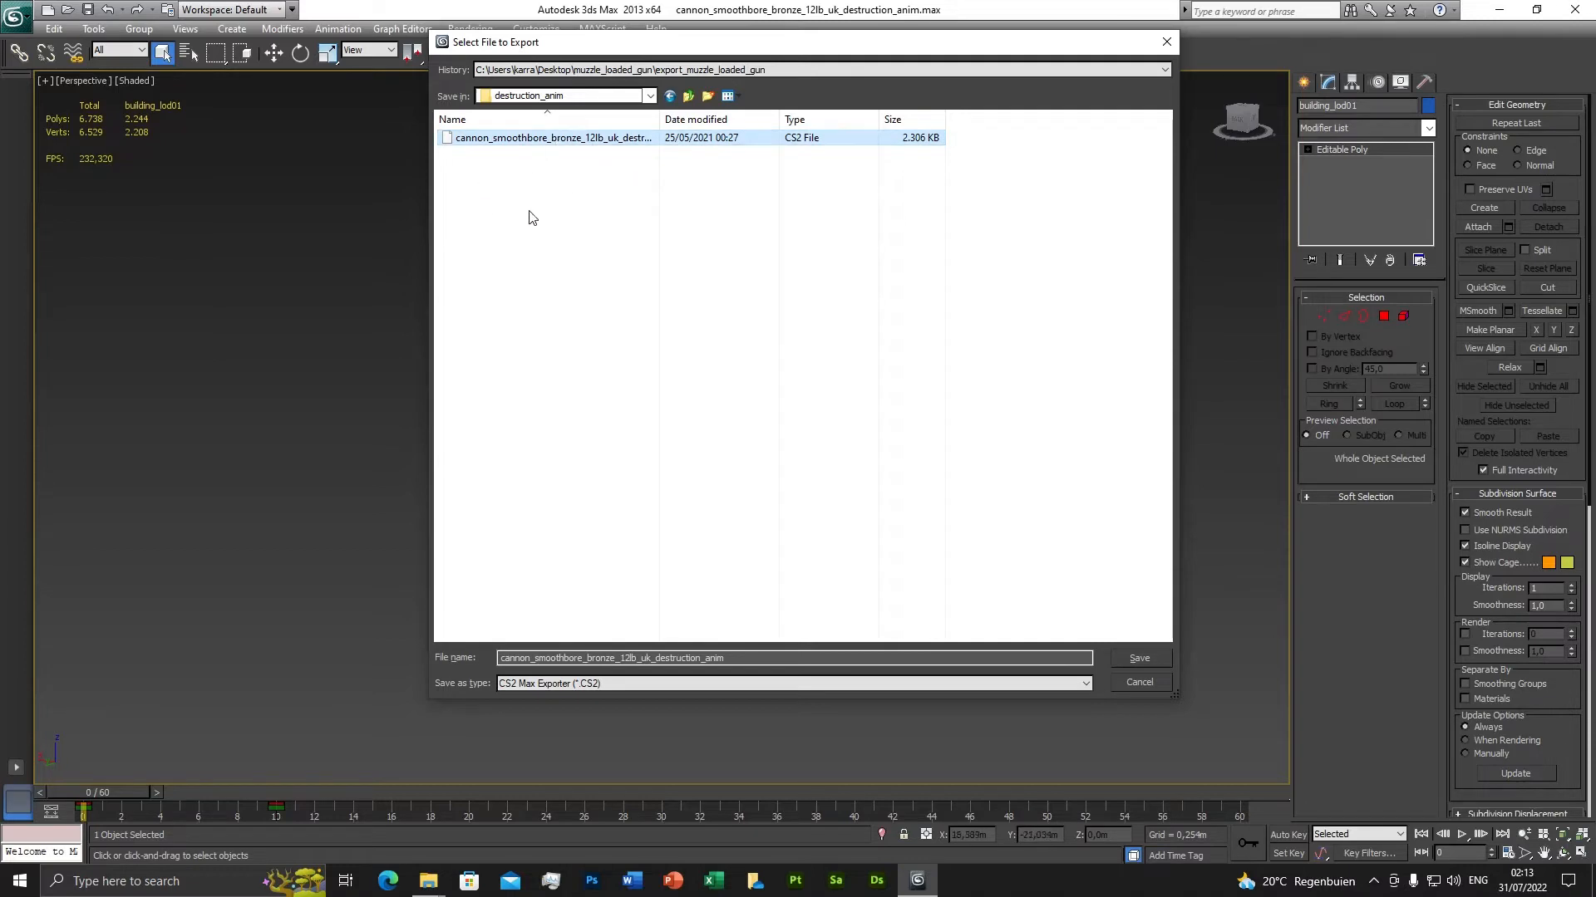
drag(658, 125, 862, 124)
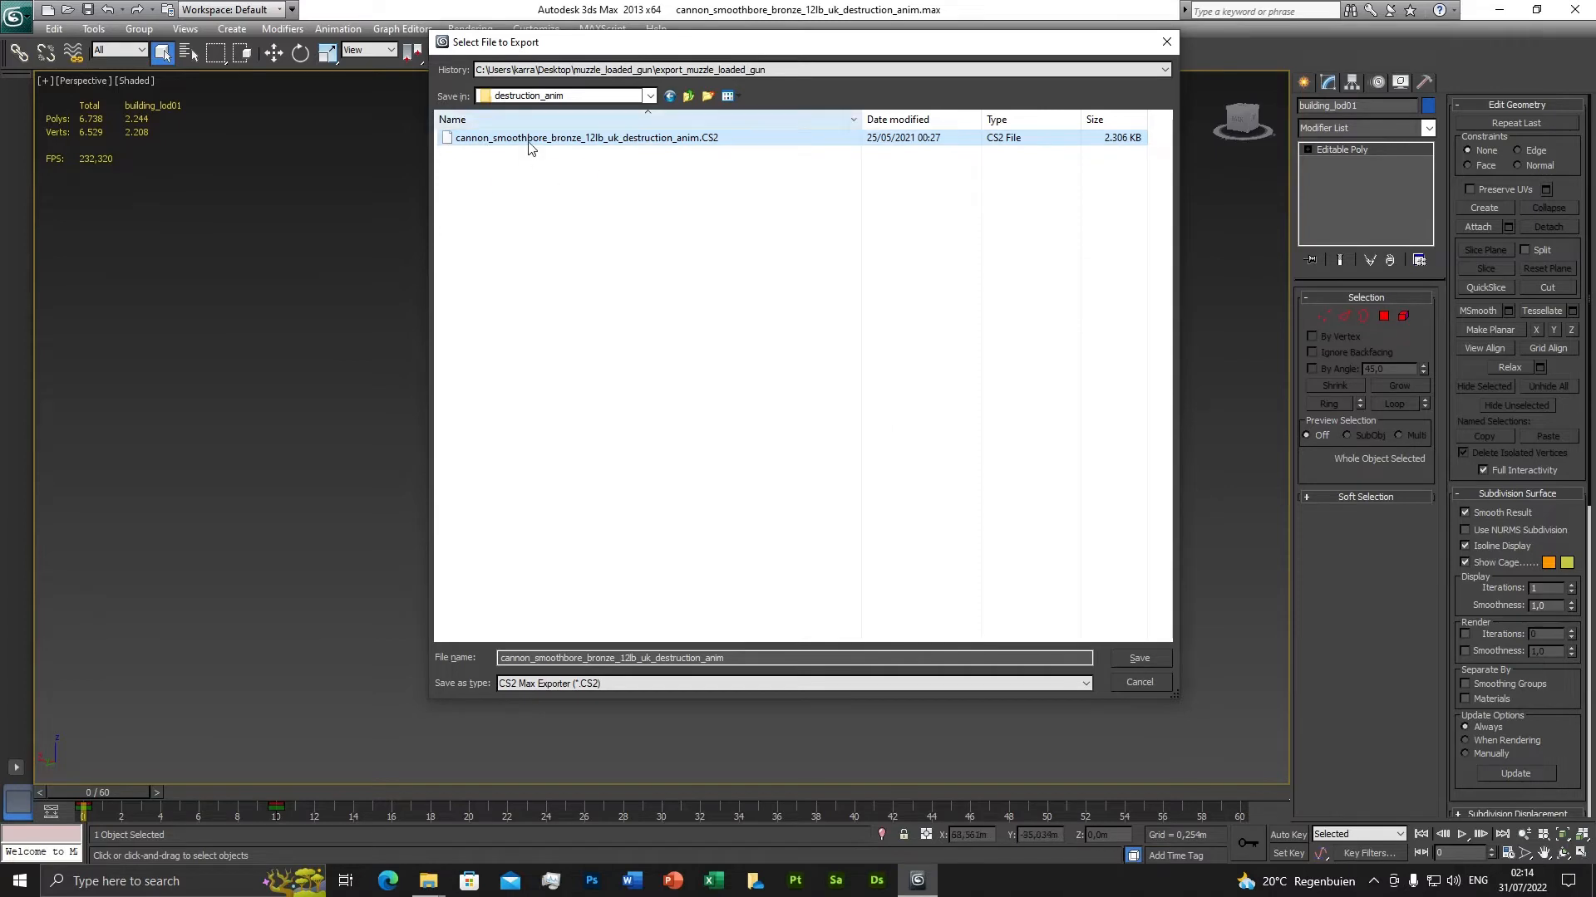
click(1137, 658)
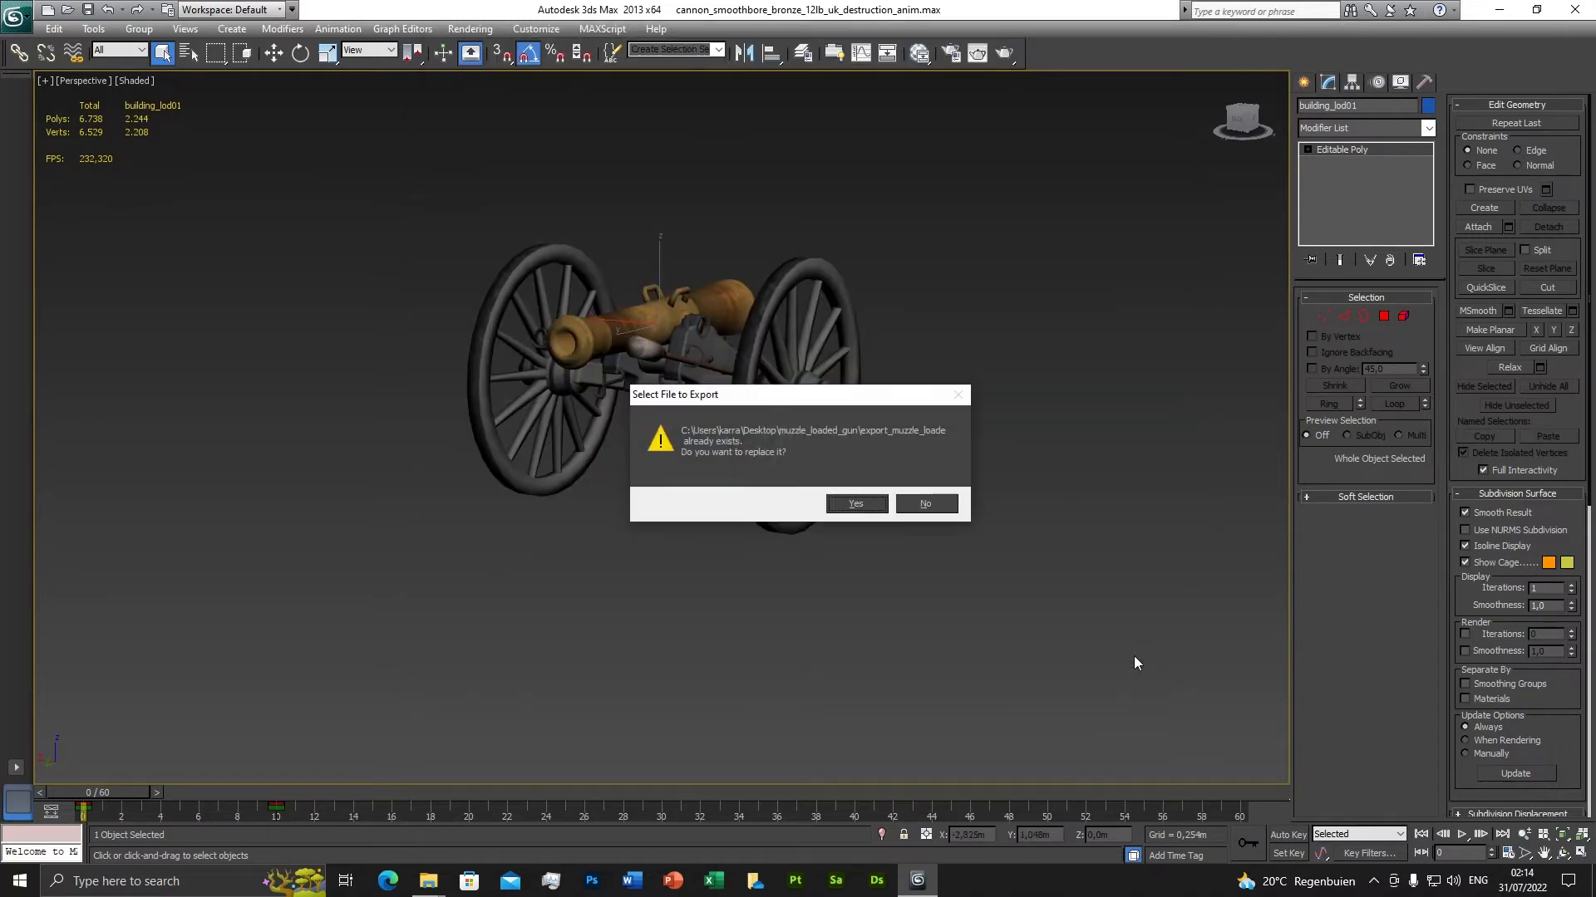
click(853, 505)
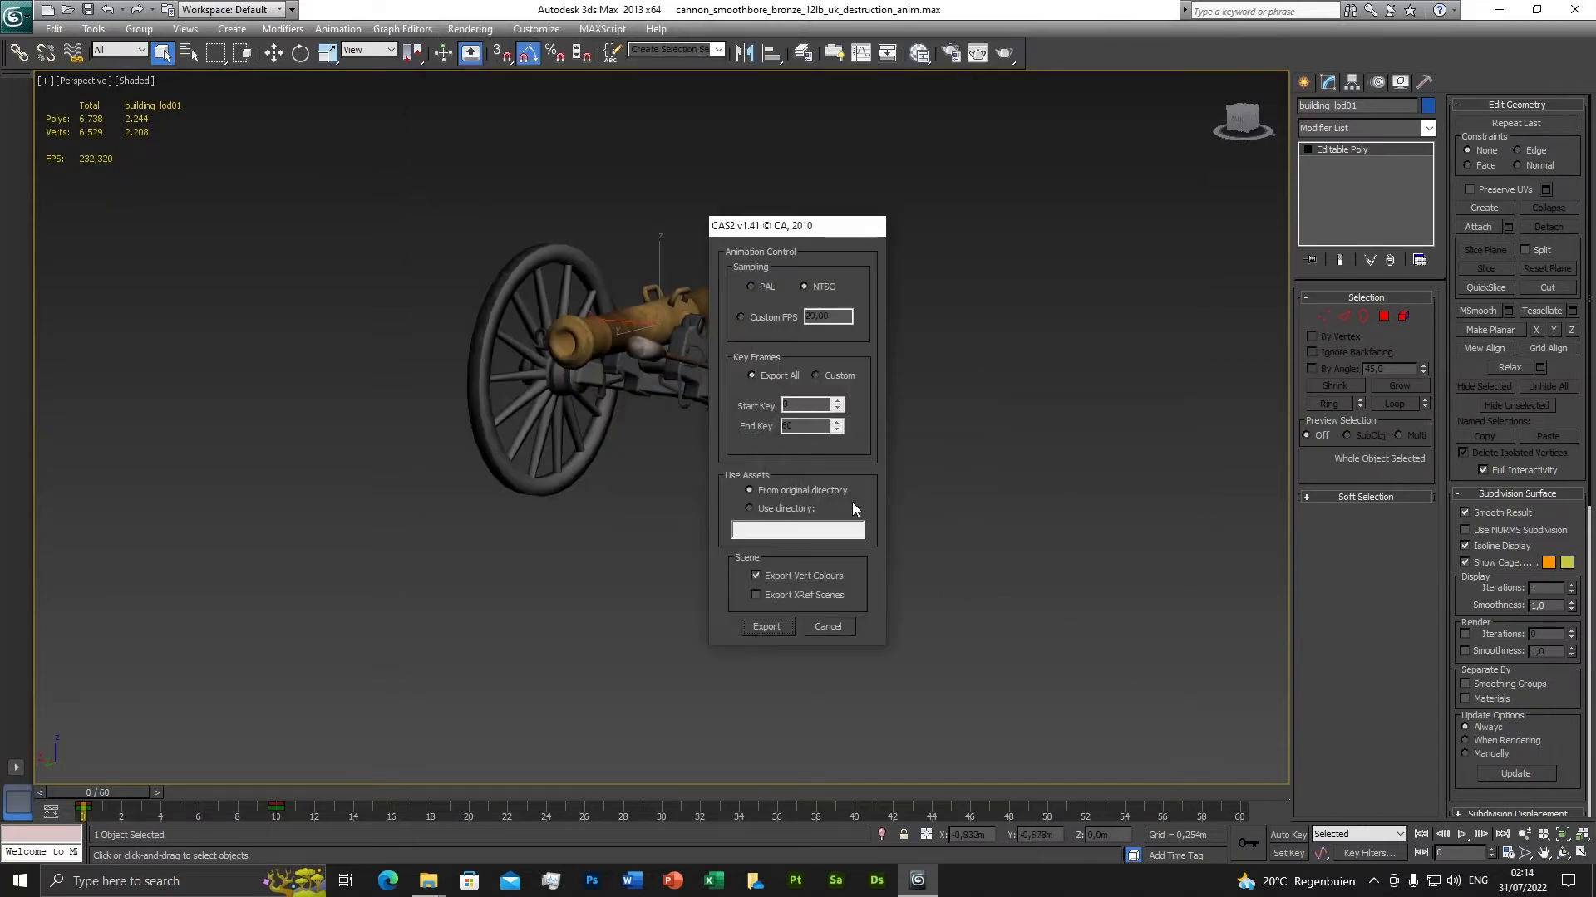
click(766, 627)
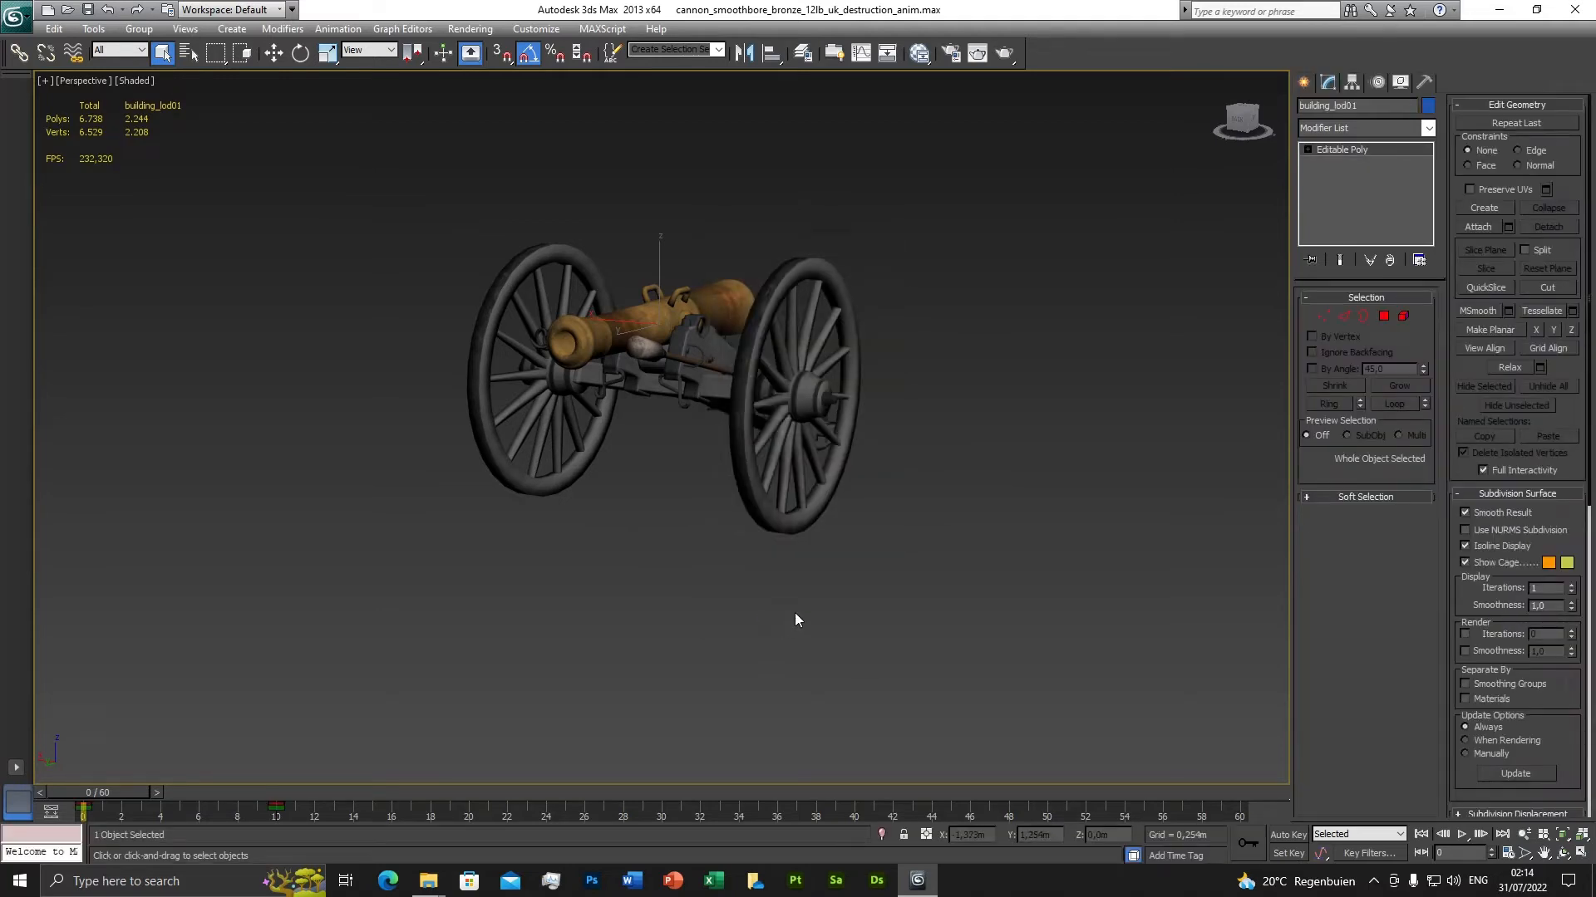
Select all four building_lod01 parts of the cannon by name from the scene's object list.
scroll(794, 612, down, 2)
scroll(794, 612, up, 2)
alt+middle_drag(821, 605, 876, 604)
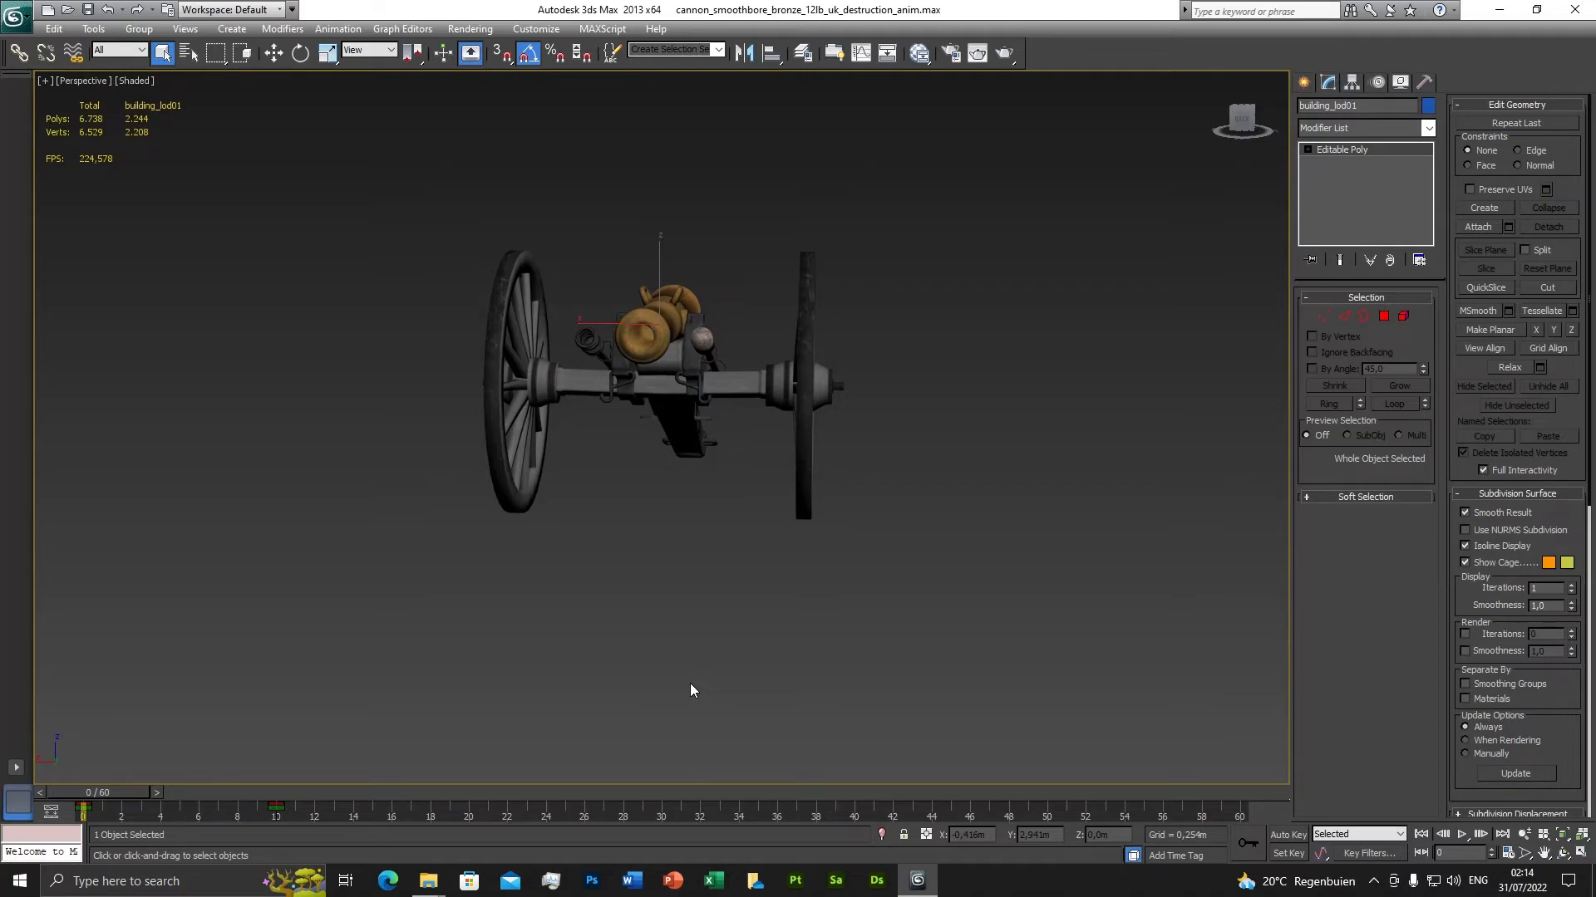
scroll(690, 683, down, 3)
drag(447, 232, 887, 547)
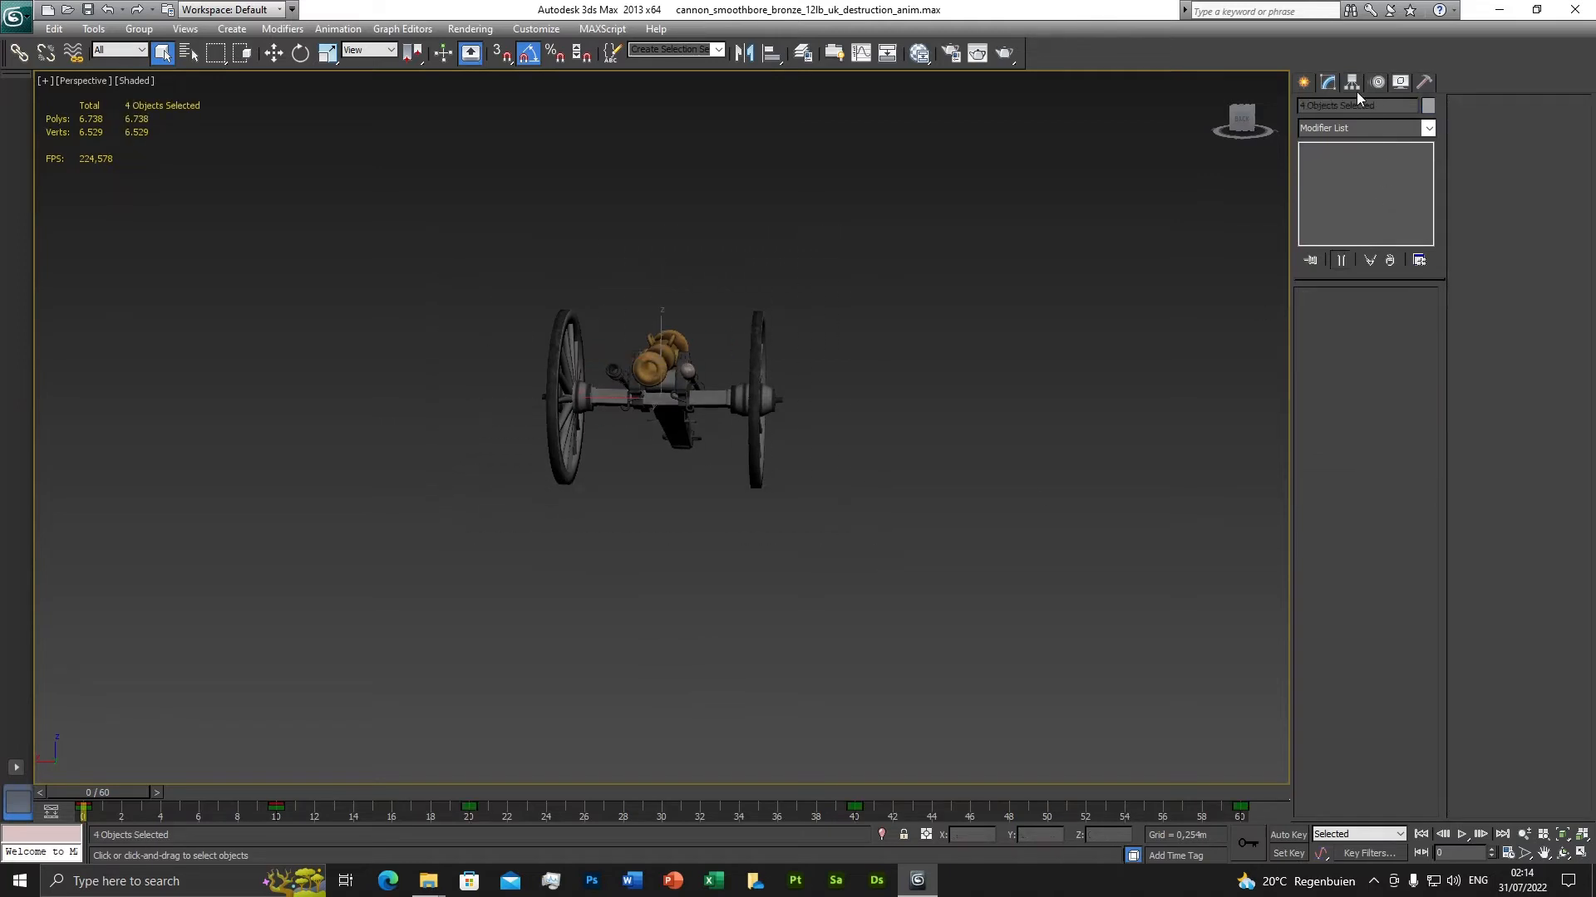
click(1306, 83)
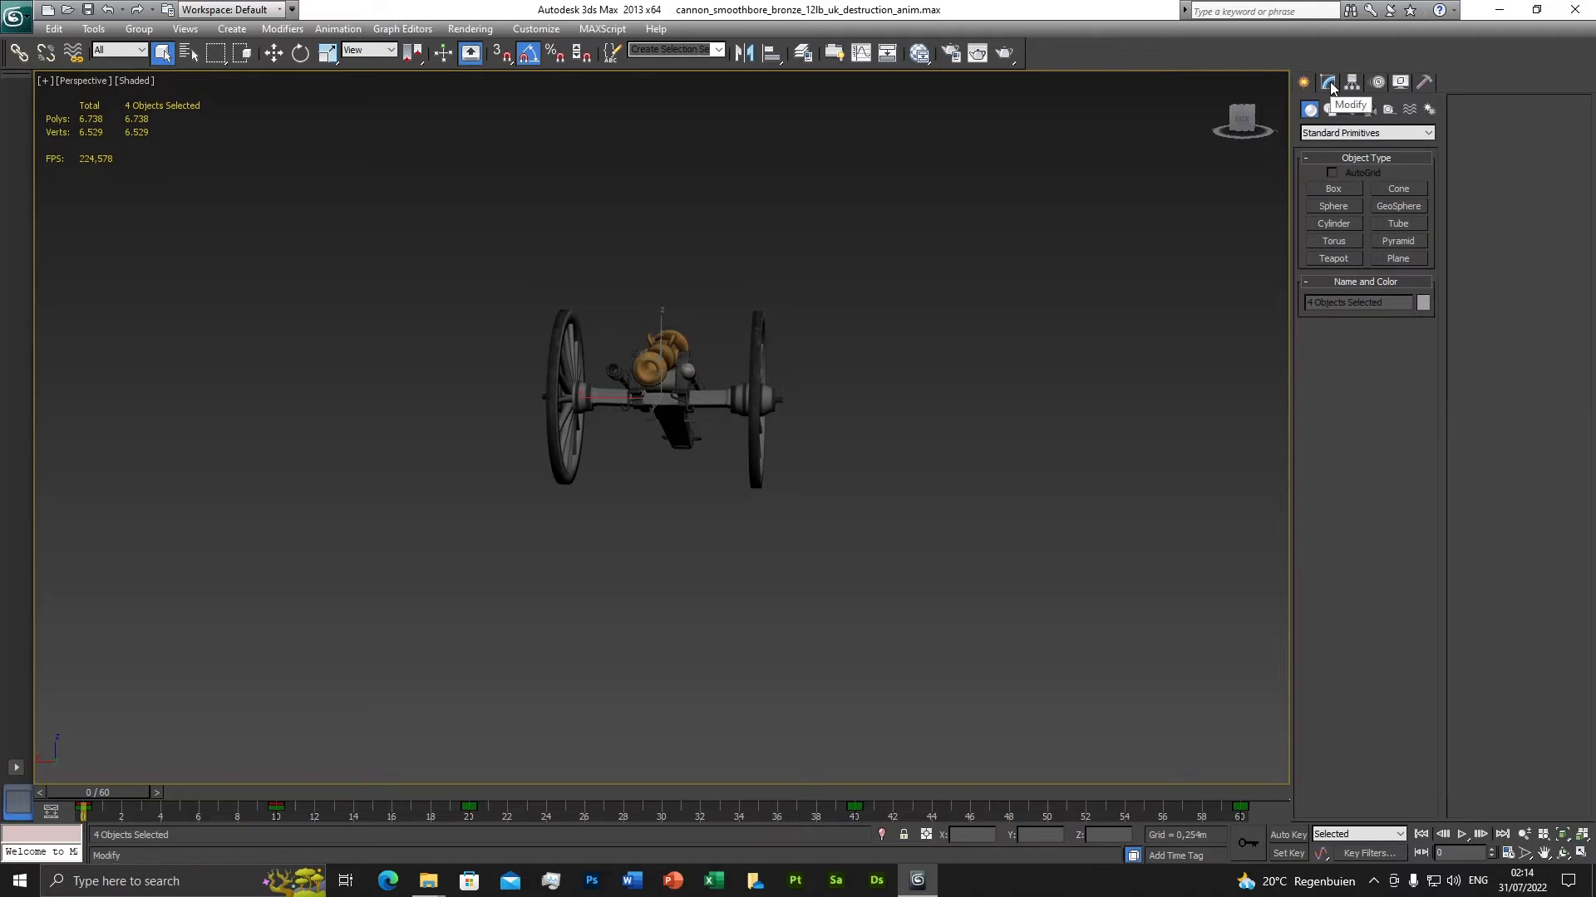
click(1330, 84)
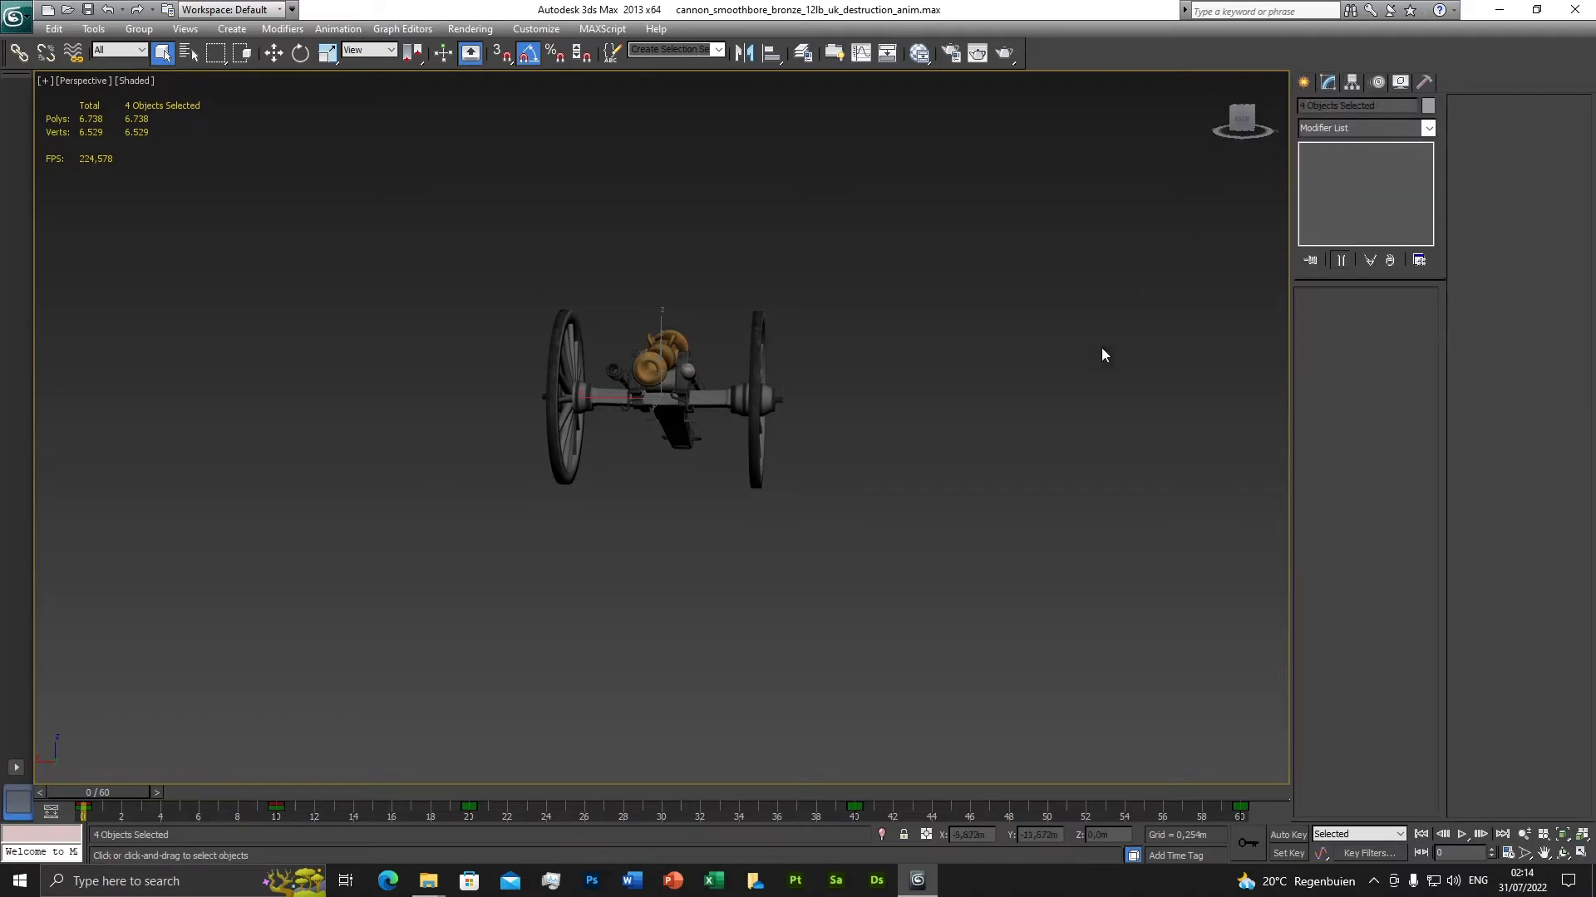
drag(457, 253, 941, 583)
click(190, 53)
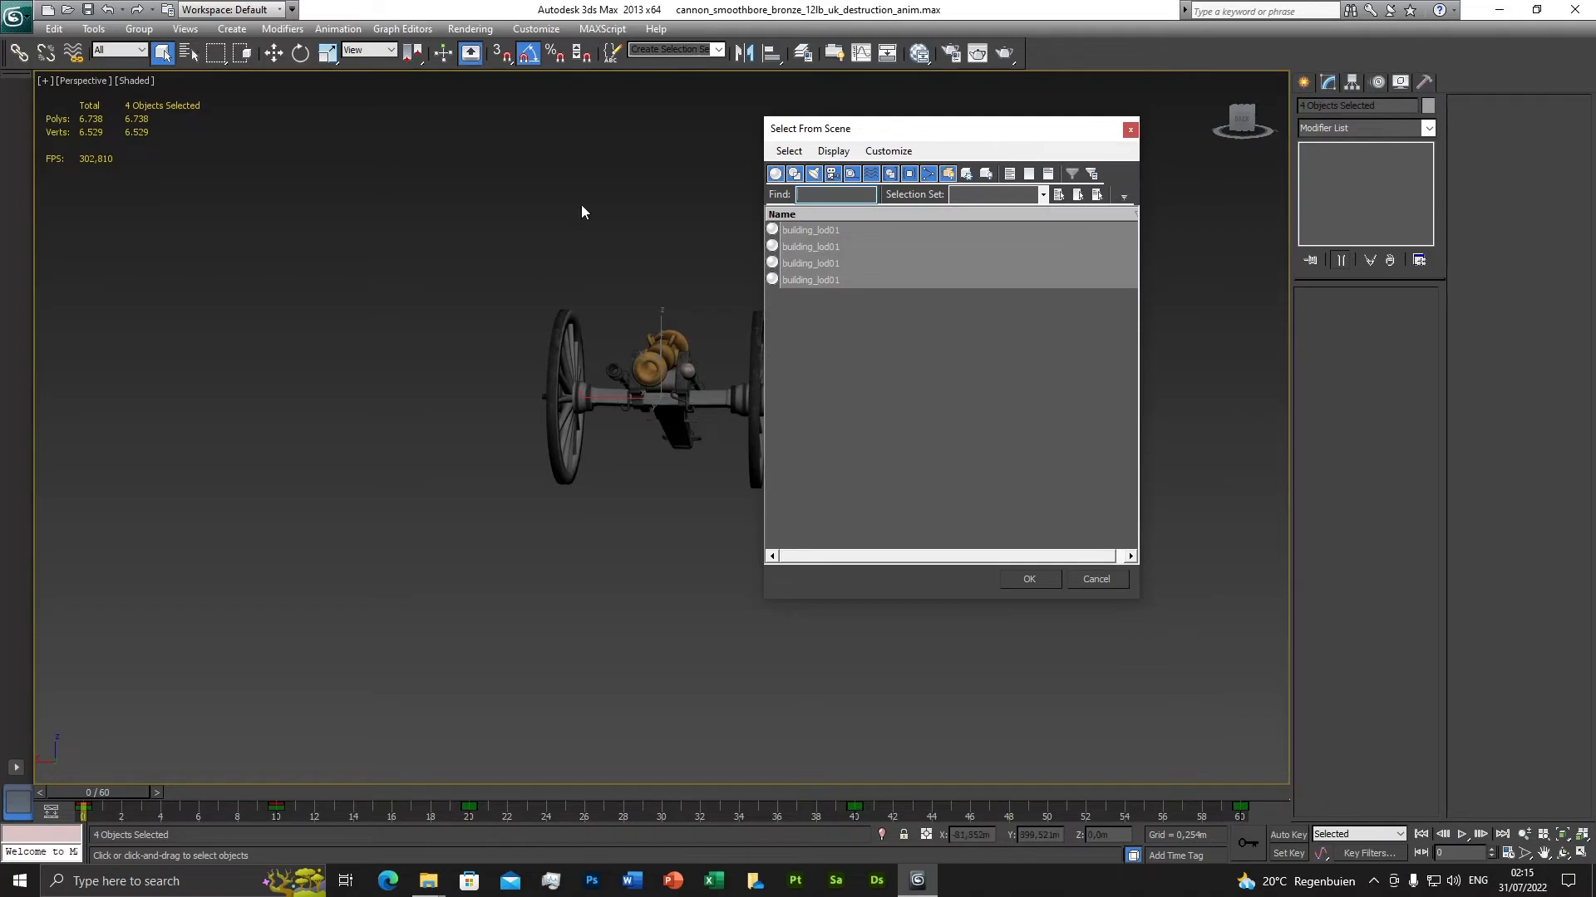
click(803, 232)
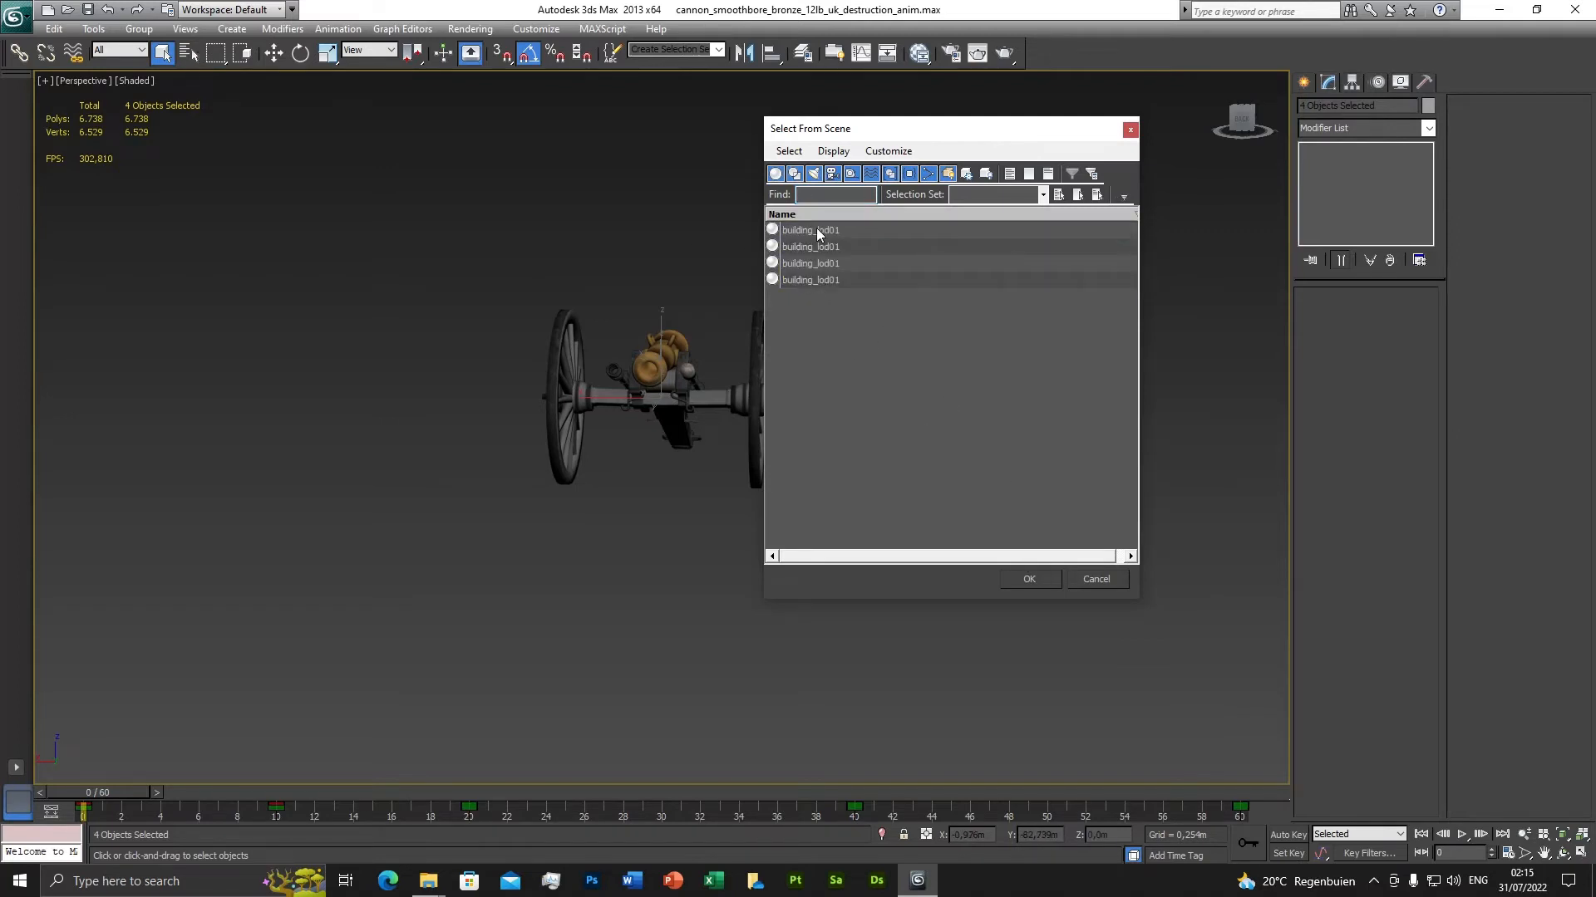
shift+click(819, 280)
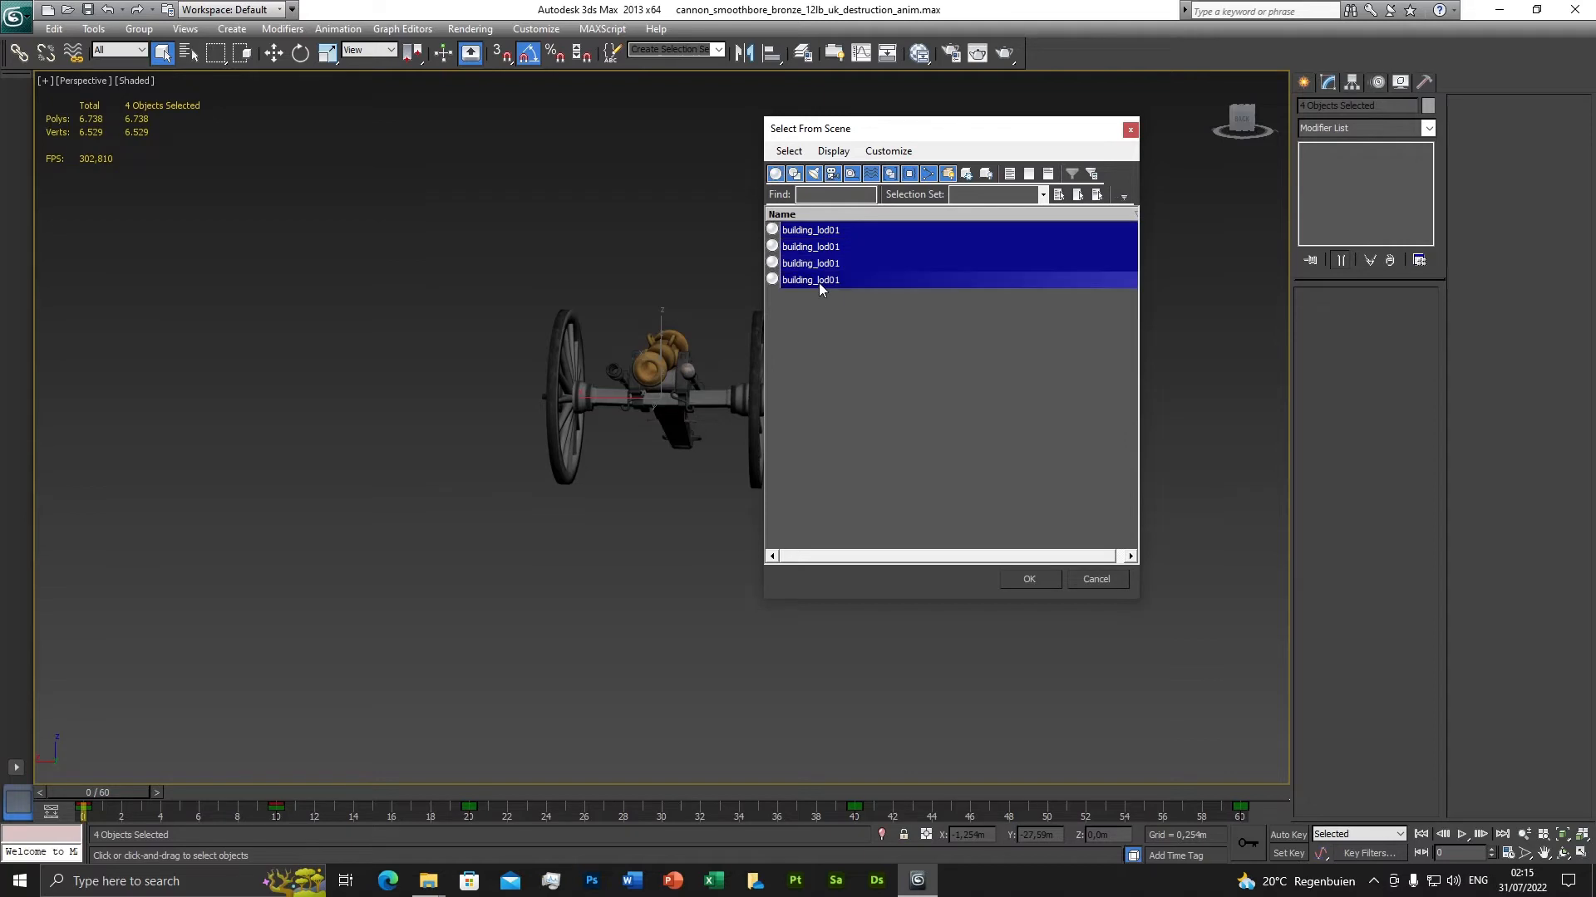
click(1034, 580)
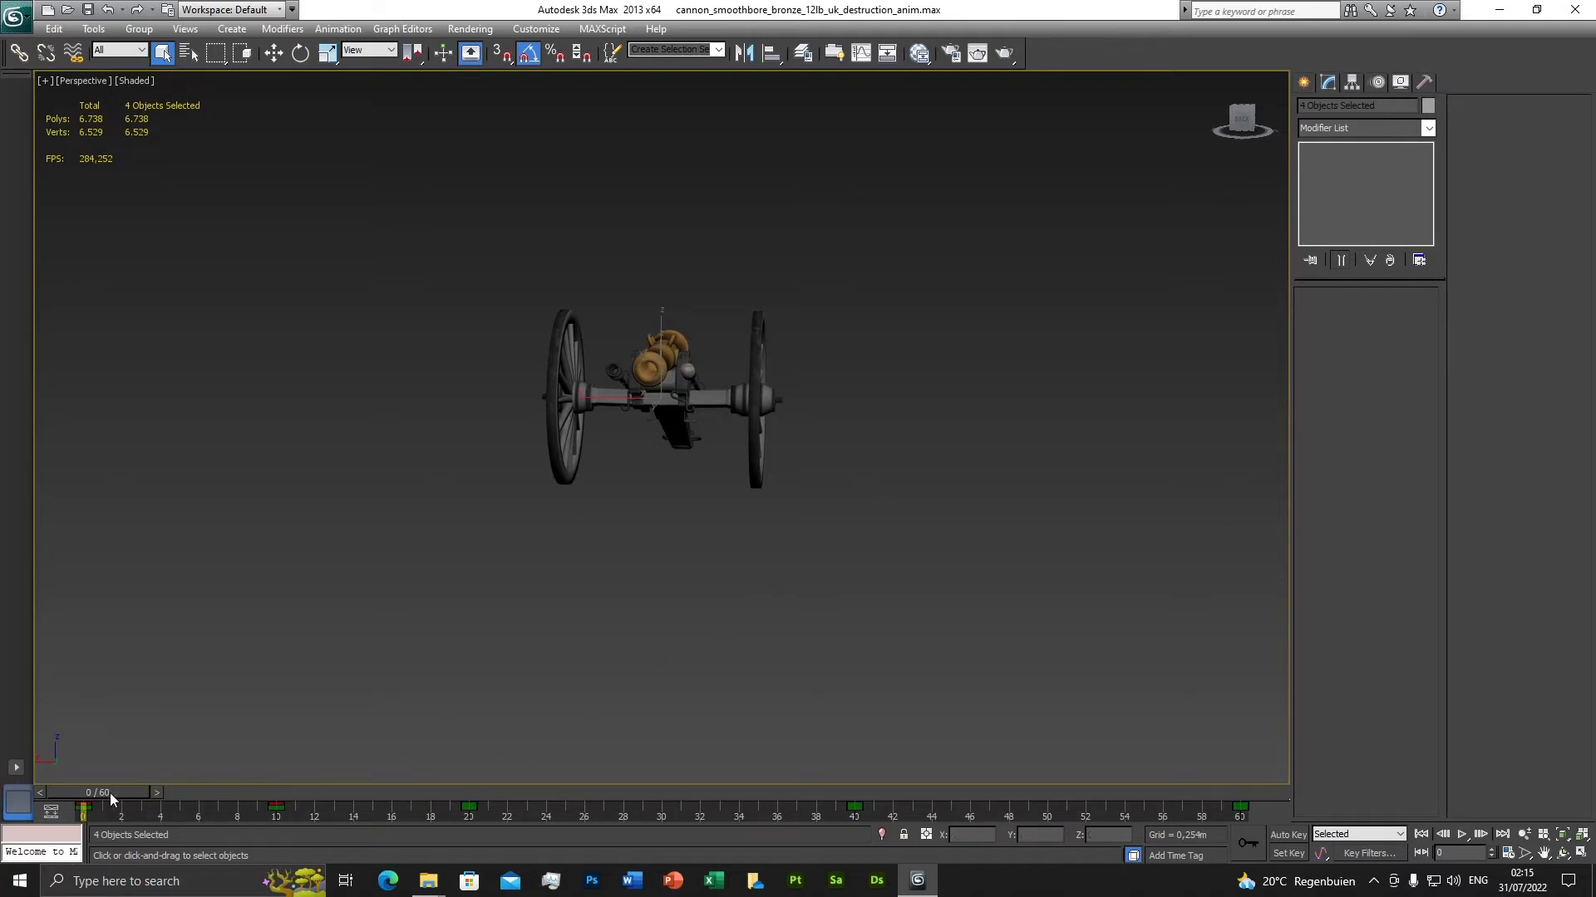
Go to frame 60, delete all keyframes of the selected cannon parts, and return to frame 0.
drag(99, 796, 1255, 793)
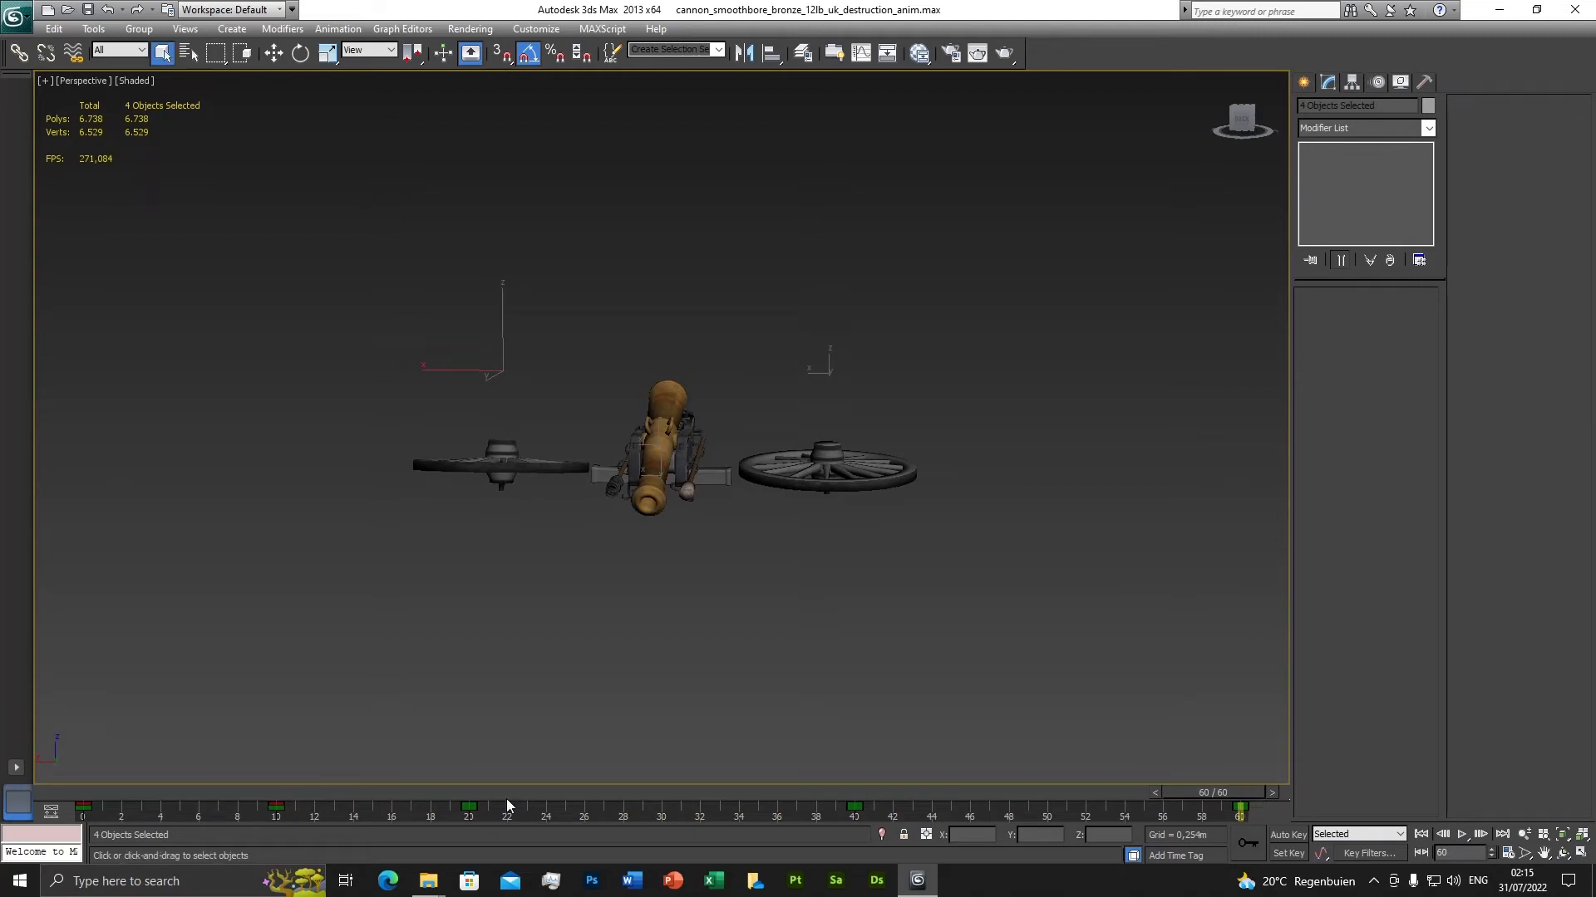
drag(69, 811, 1263, 814)
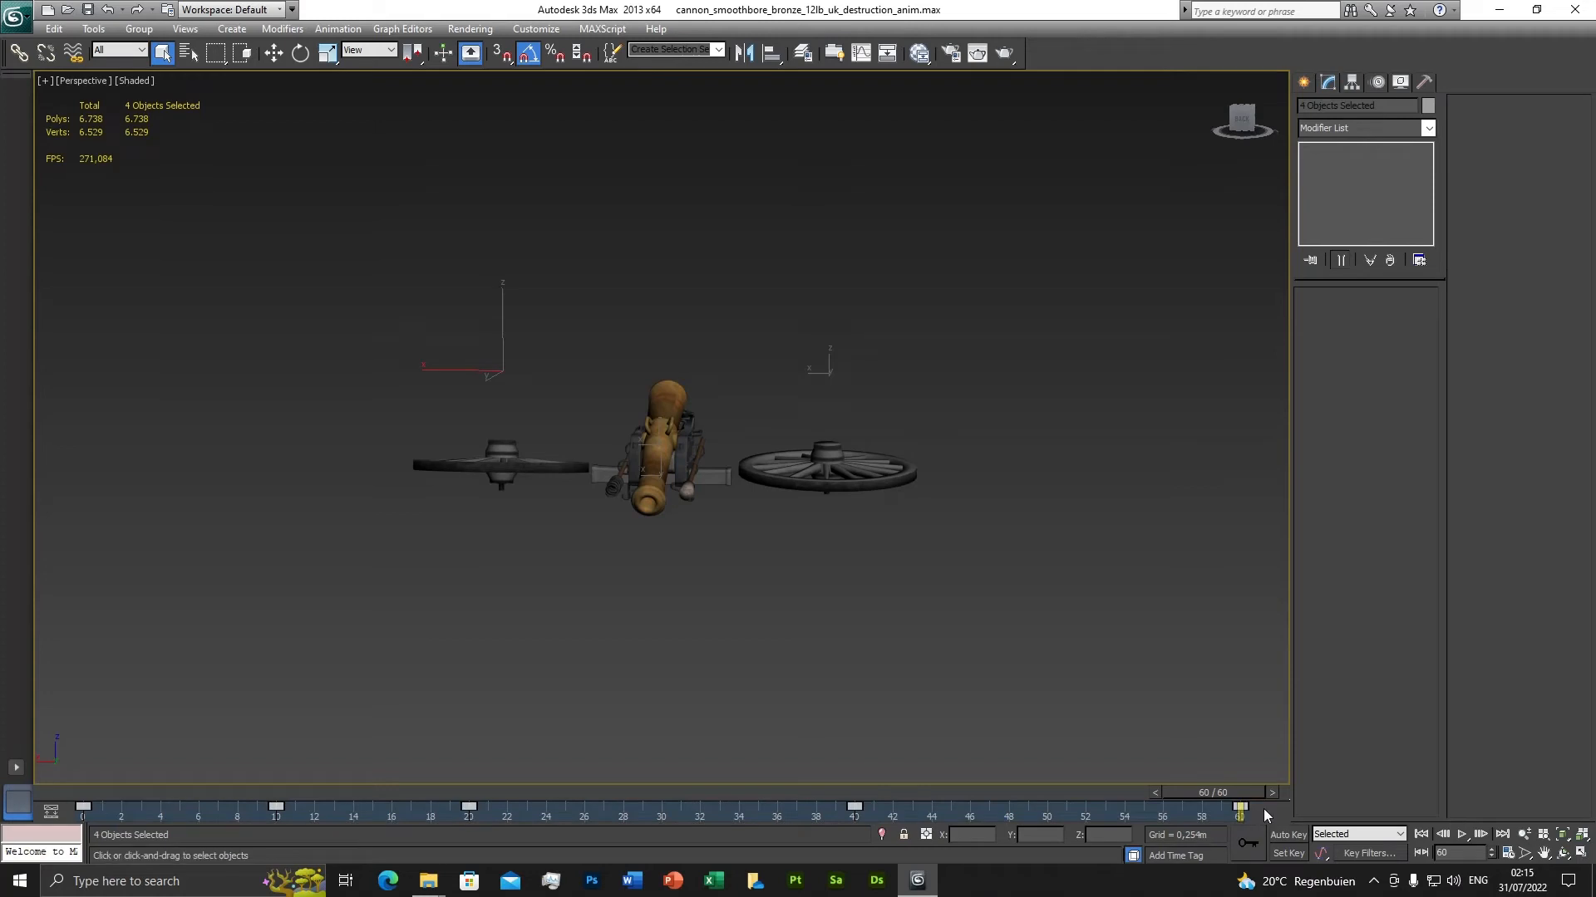
key(Delete)
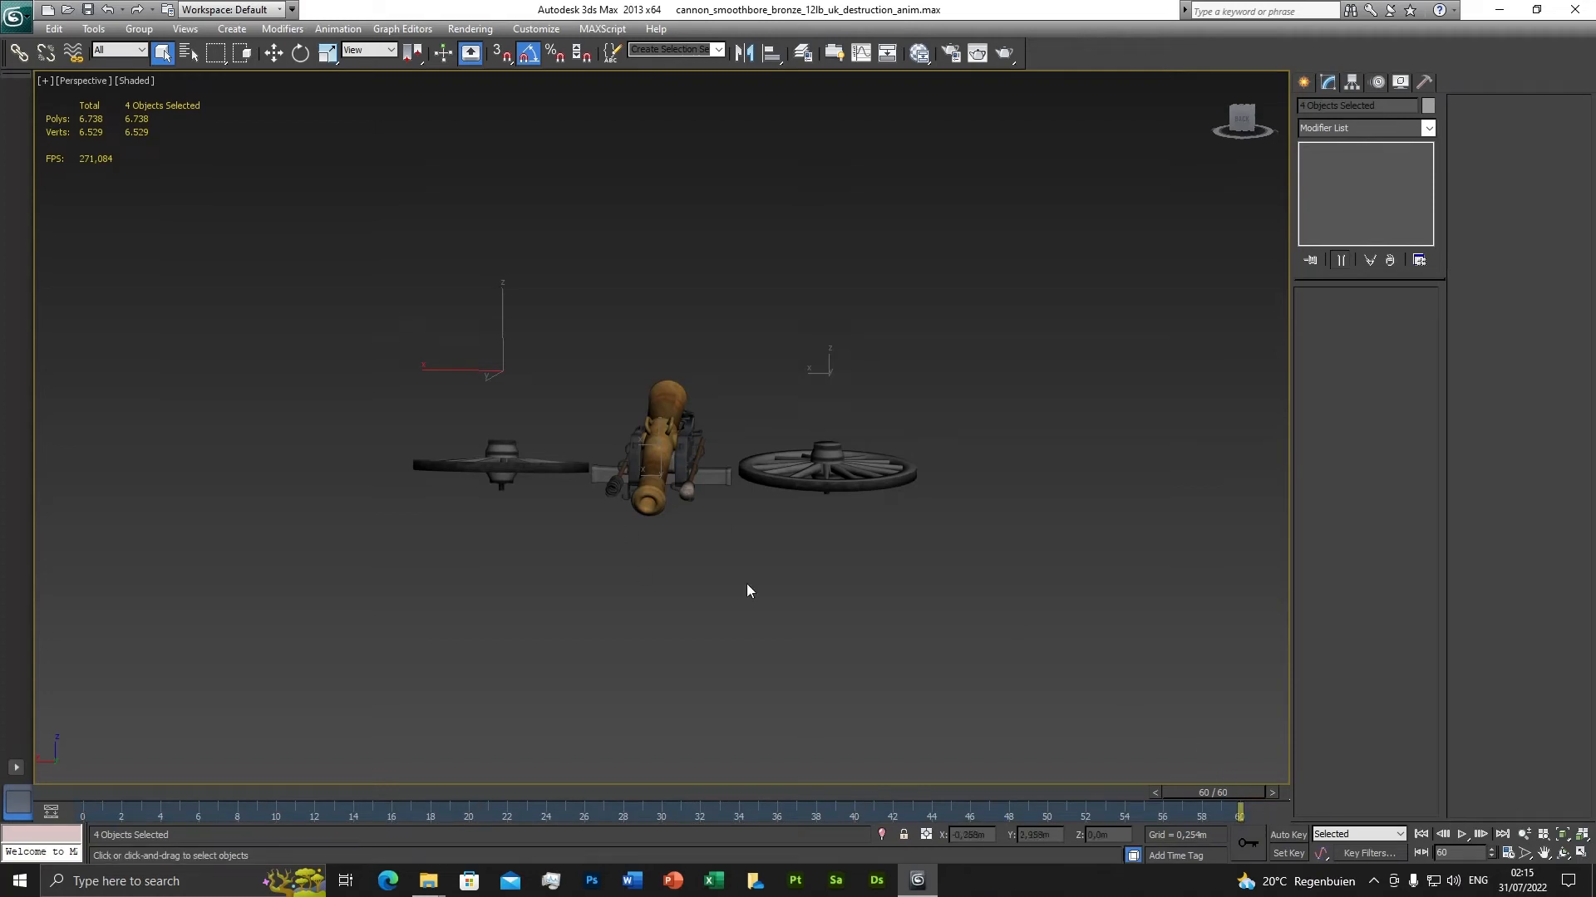
drag(1200, 788, 84, 821)
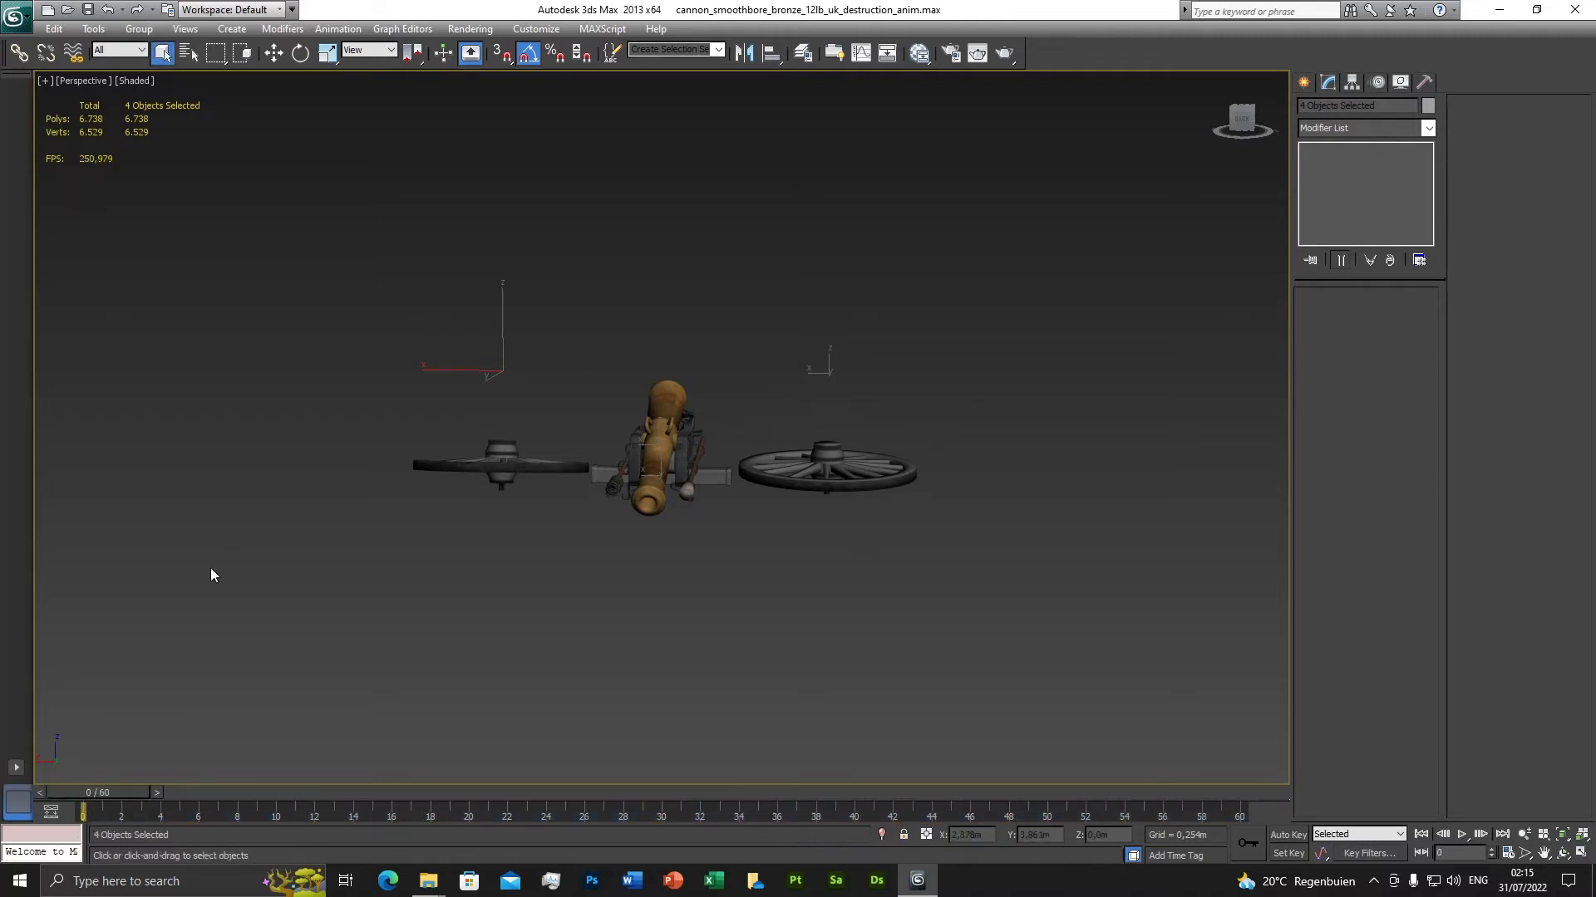
click(19, 15)
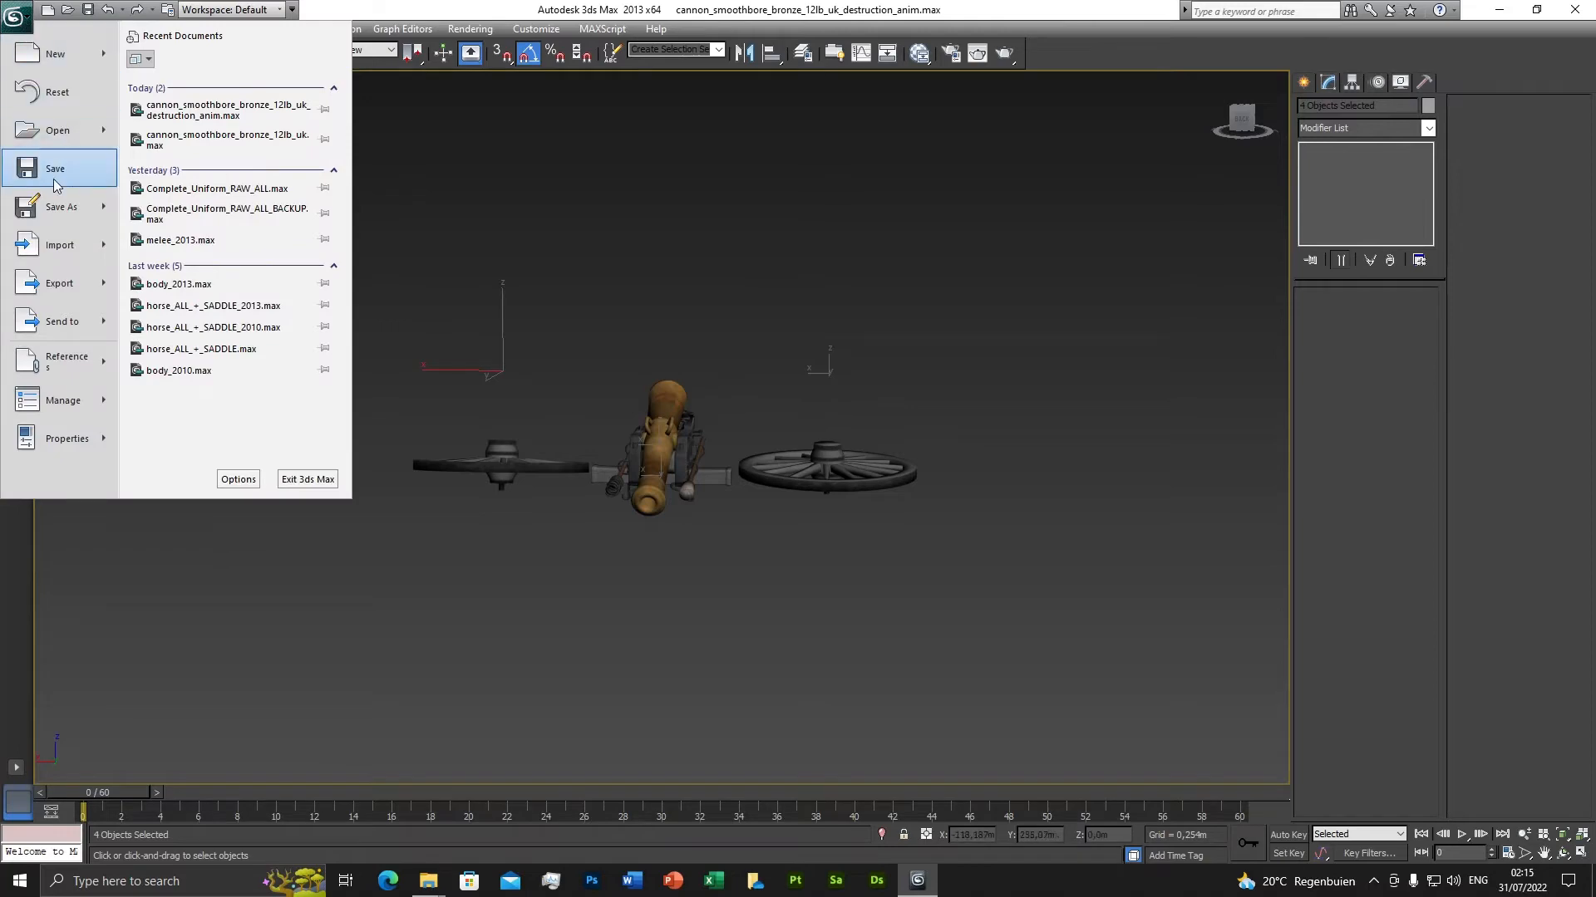
click(55, 207)
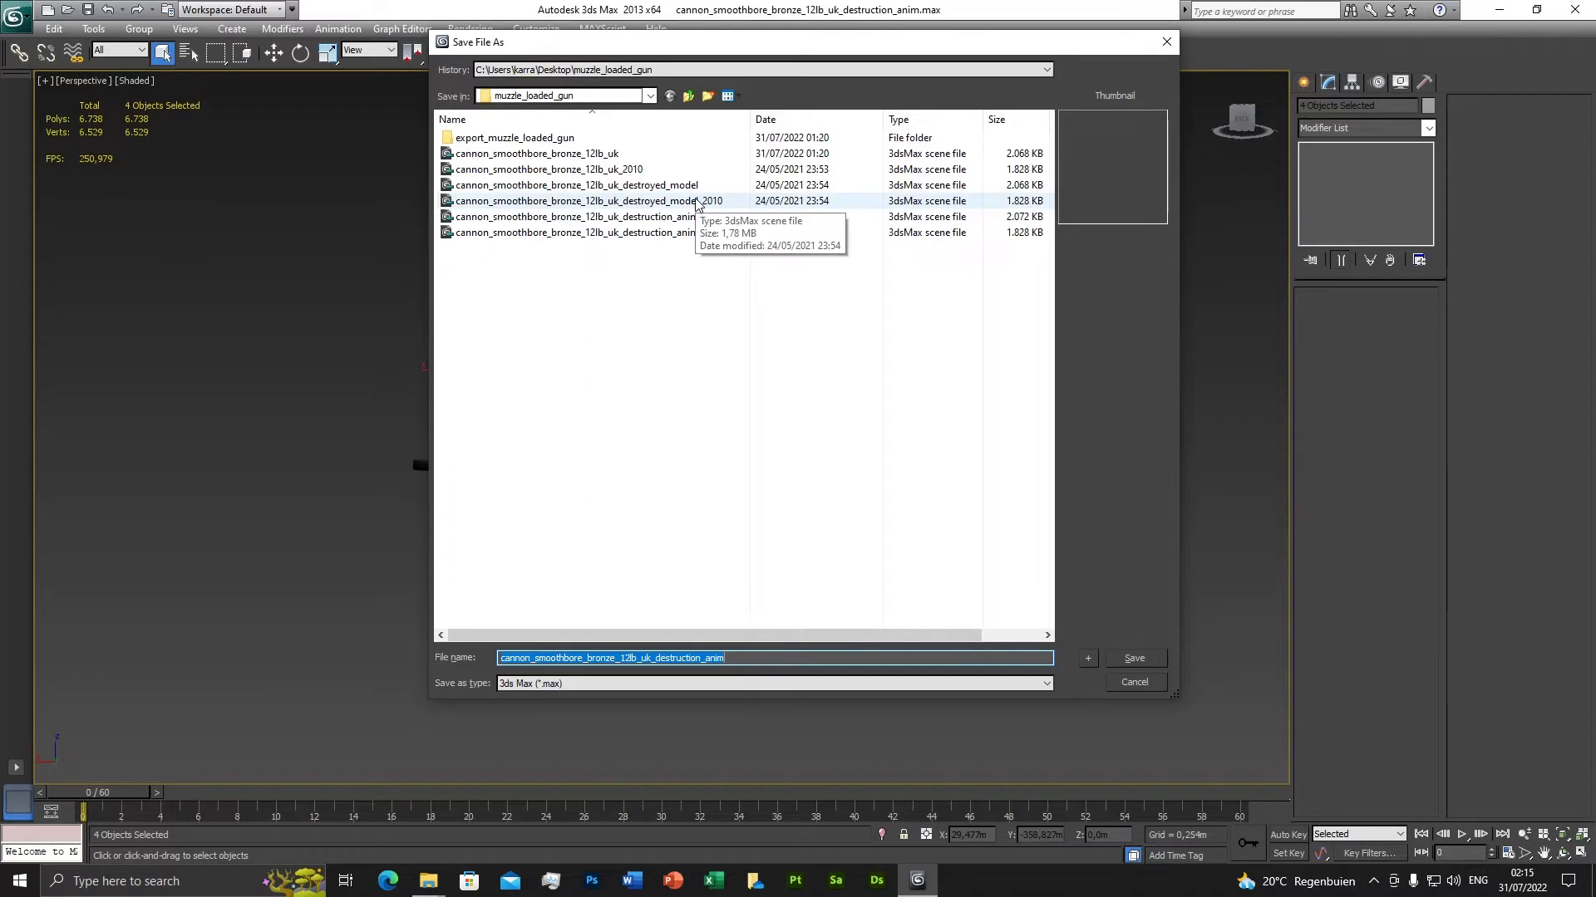
click(649, 186)
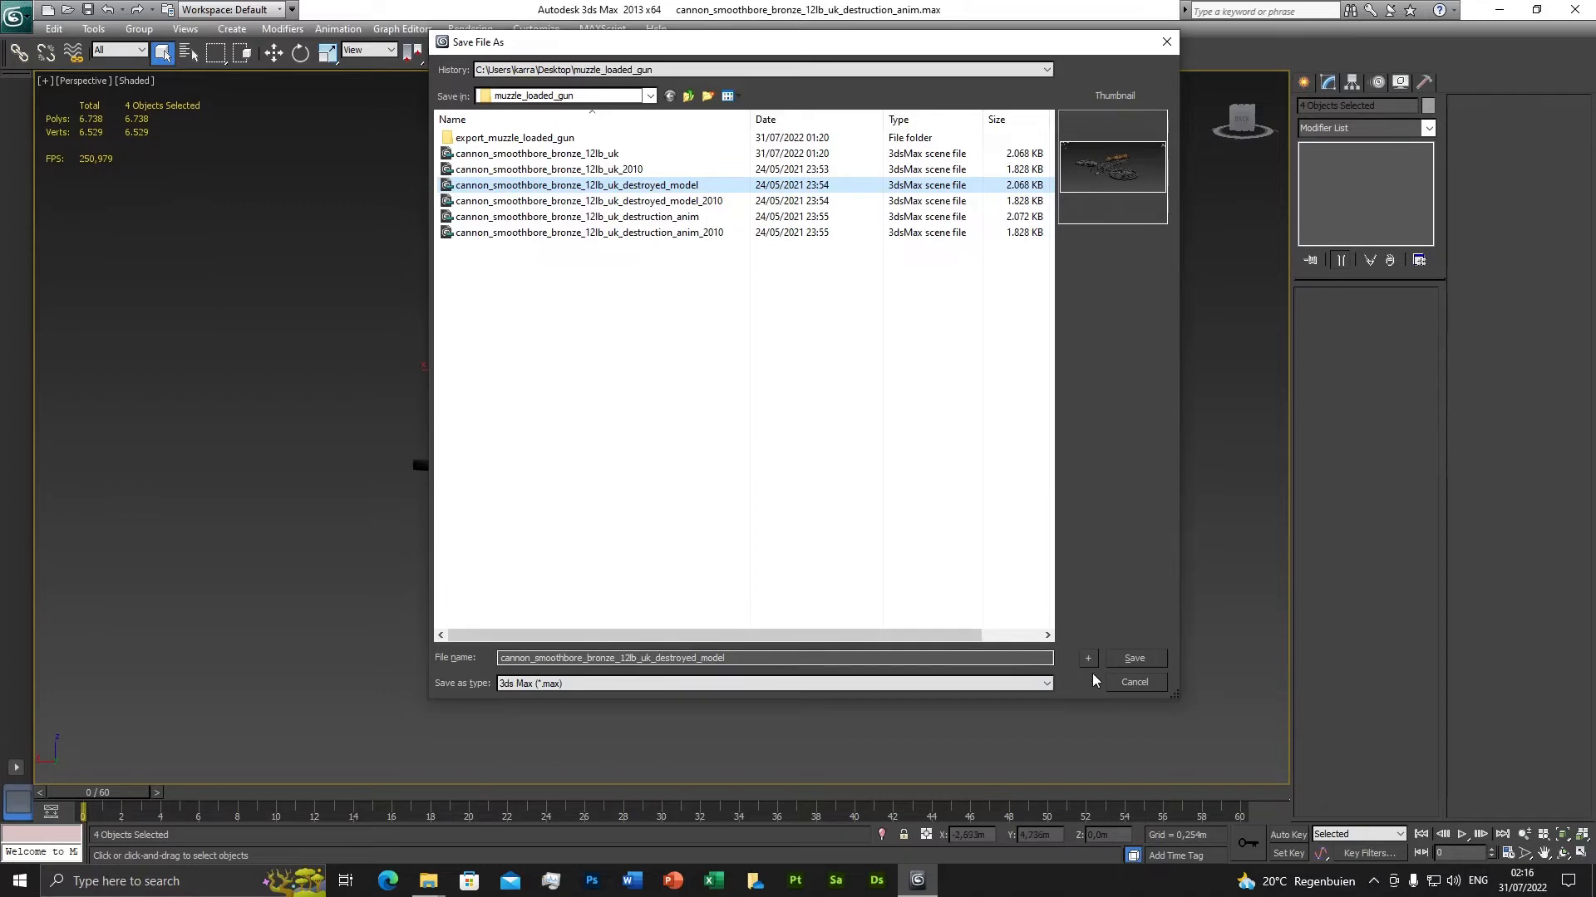
click(1128, 684)
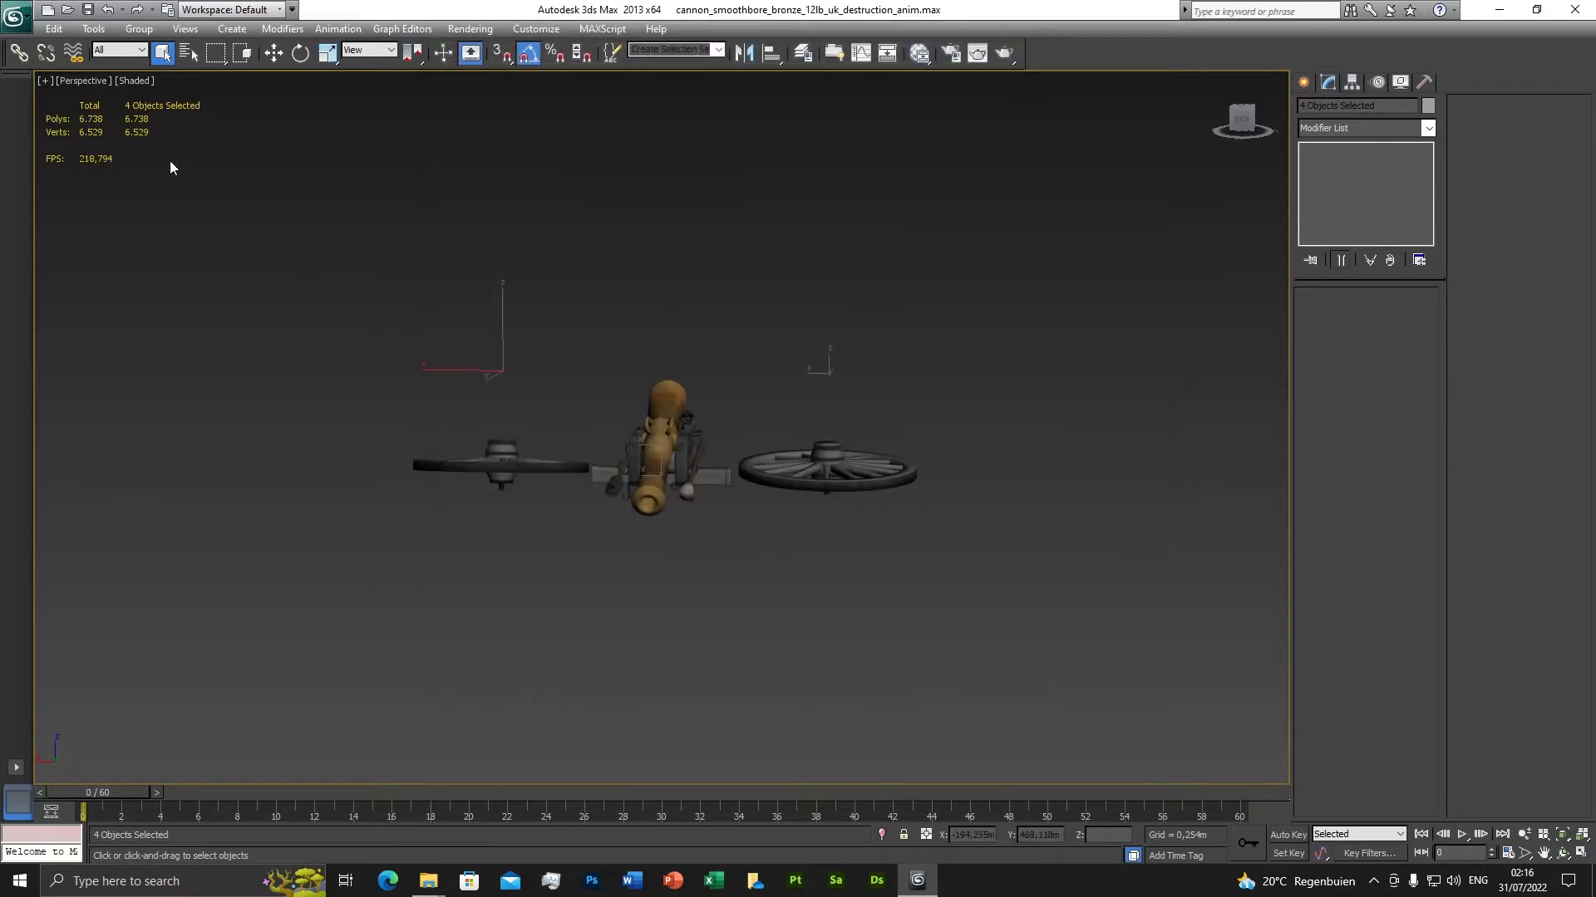
Open the scene cannon_smoothbore_bronze_12lb_uk_destroyed_model without saving the current changes, and view the collapsed cannon from above.
click(25, 26)
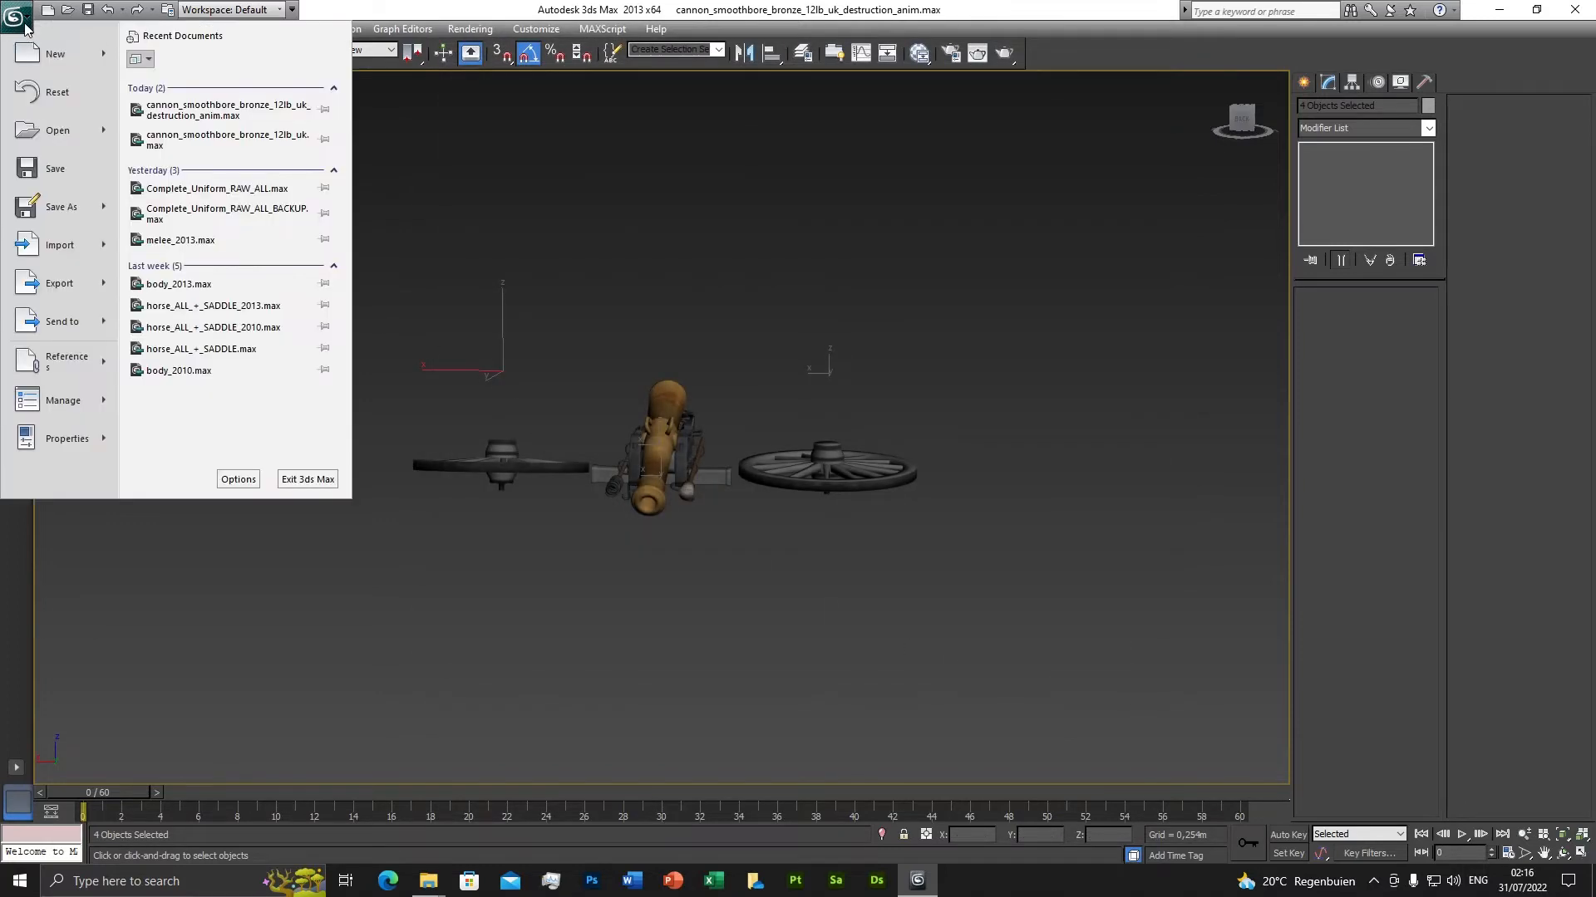
click(79, 132)
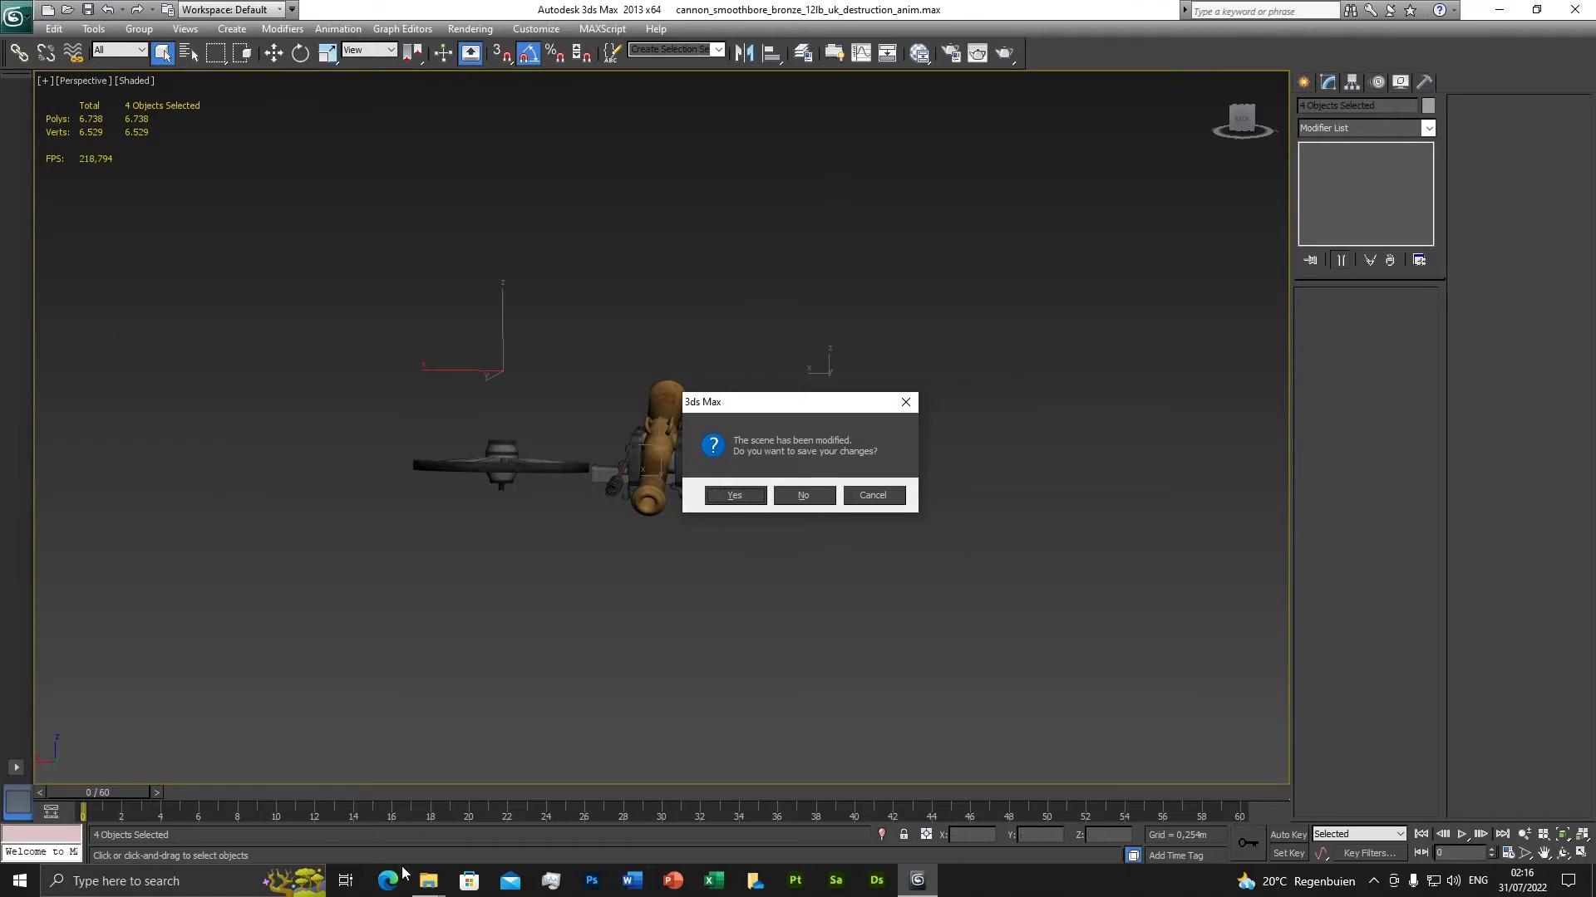
click(803, 496)
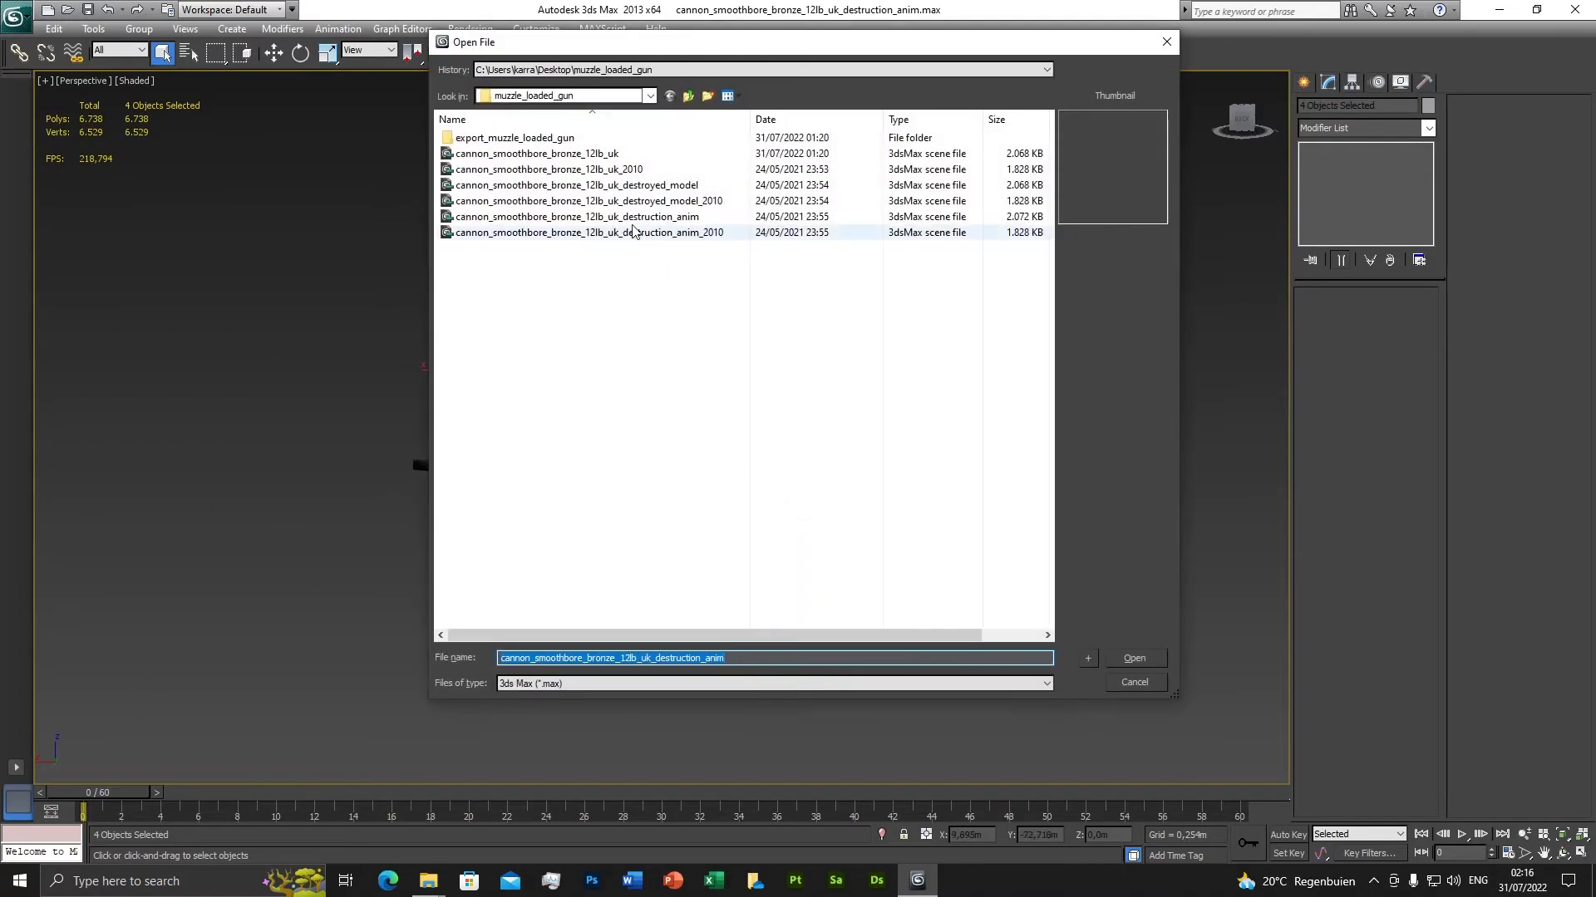
double_click(643, 186)
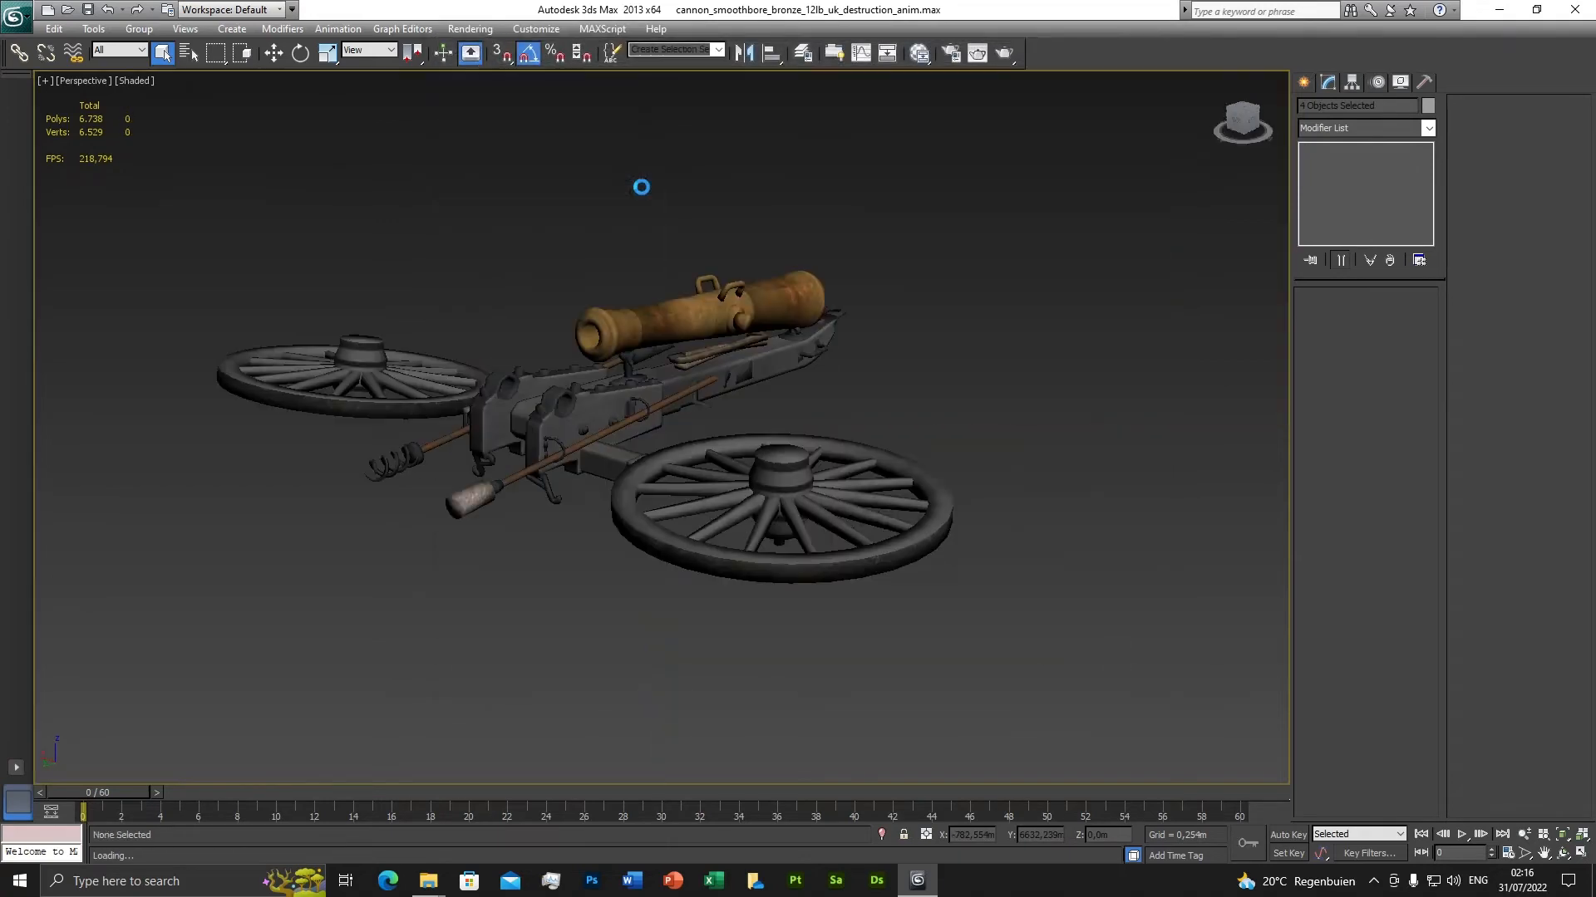
click(993, 589)
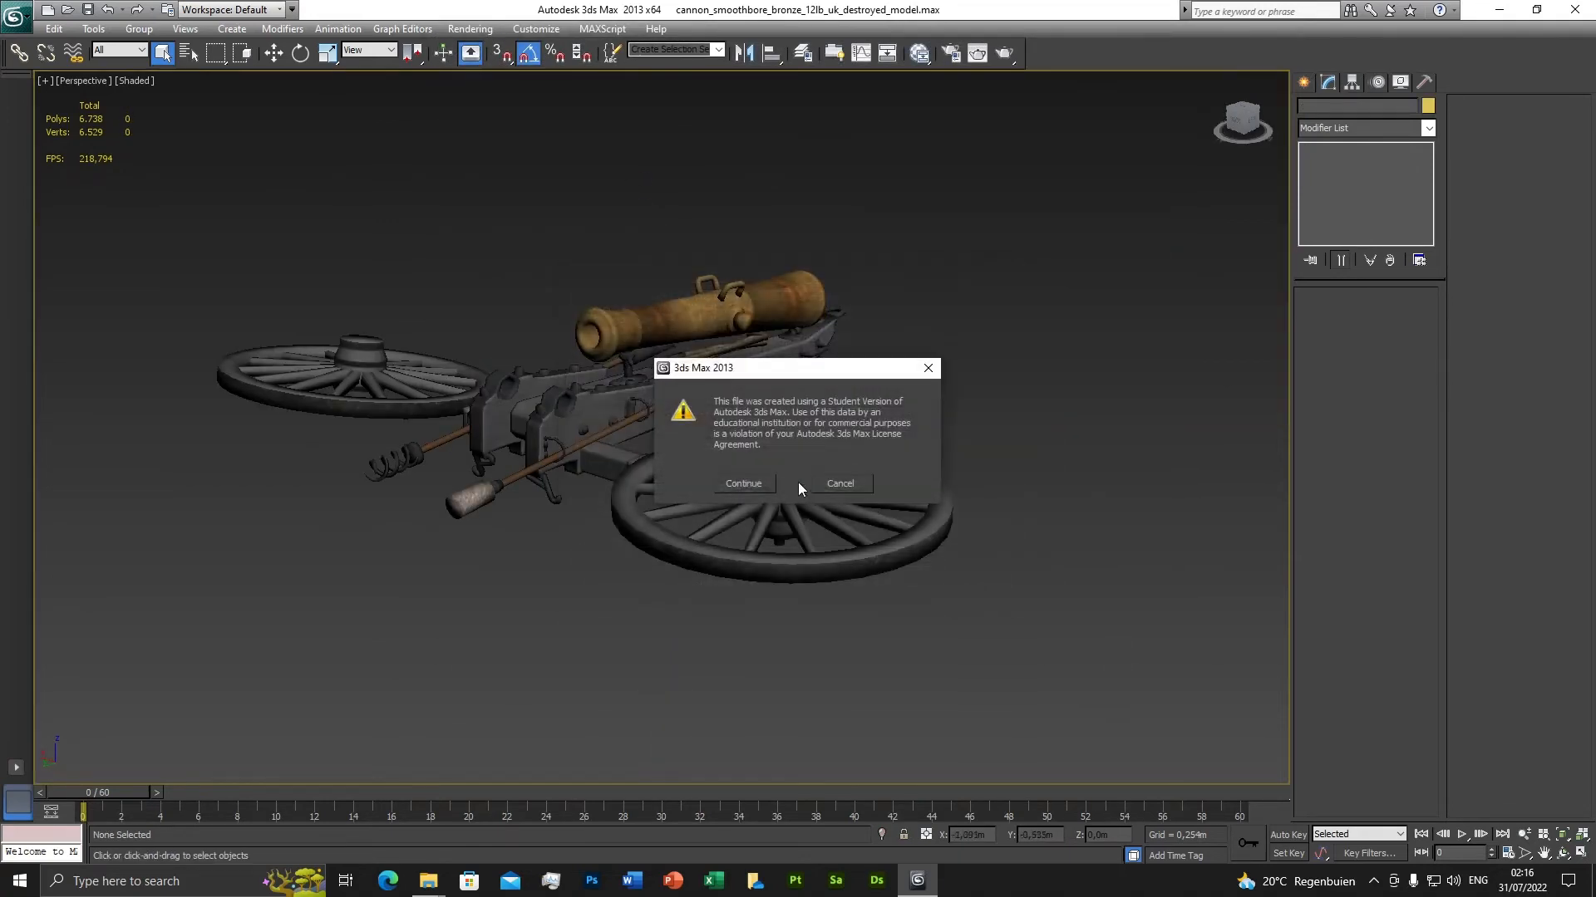
click(748, 484)
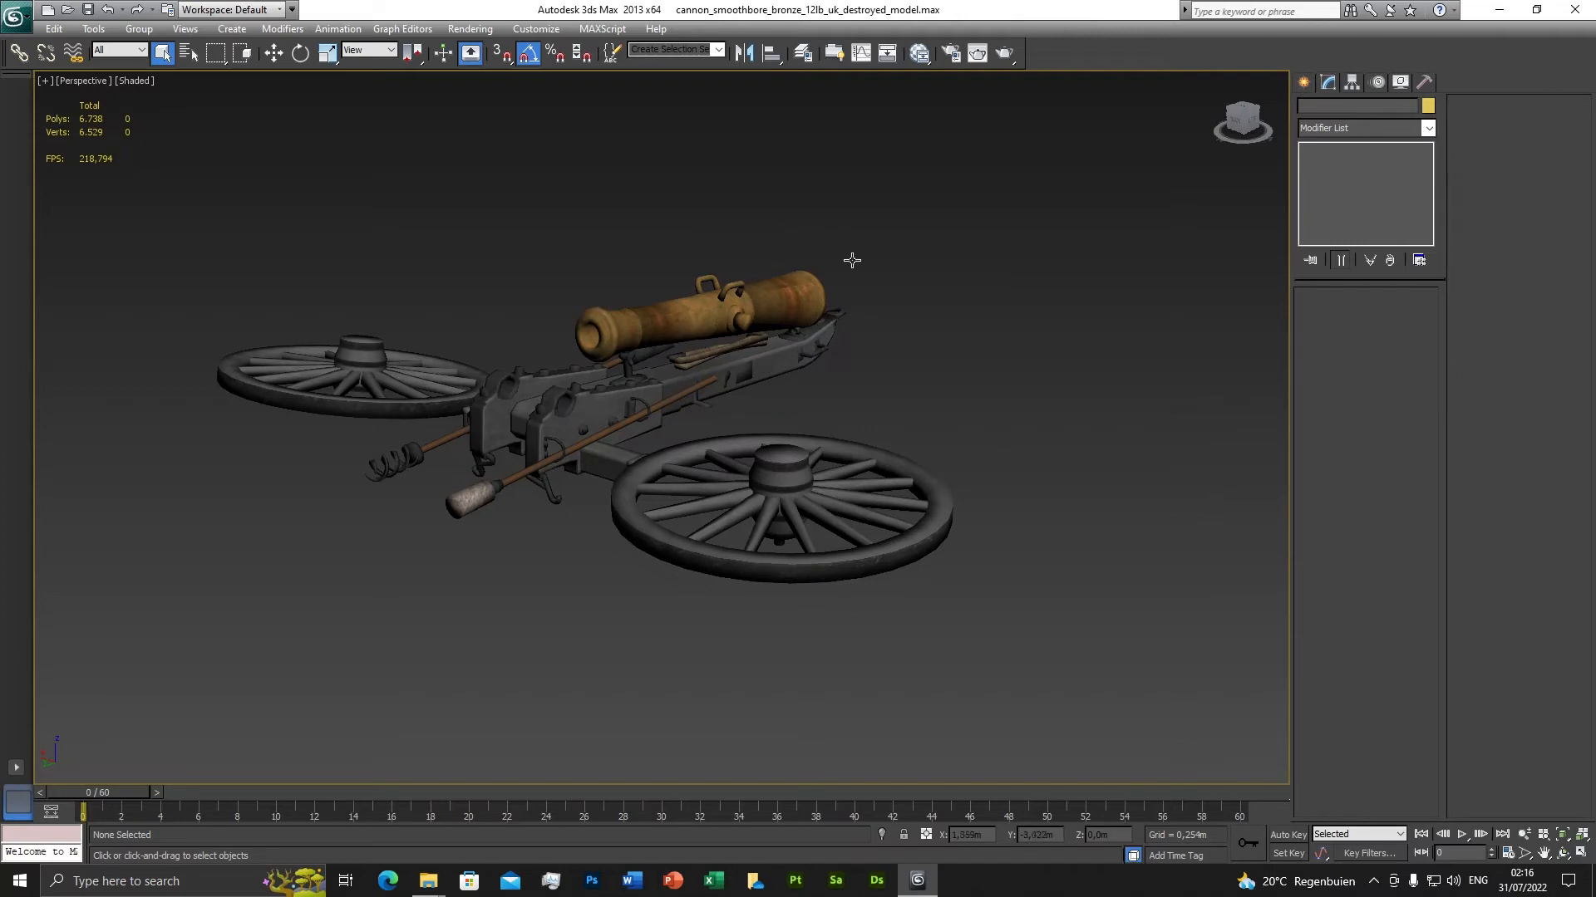
alt+middle_drag(586, 592, 717, 465)
scroll(717, 464, up, 3)
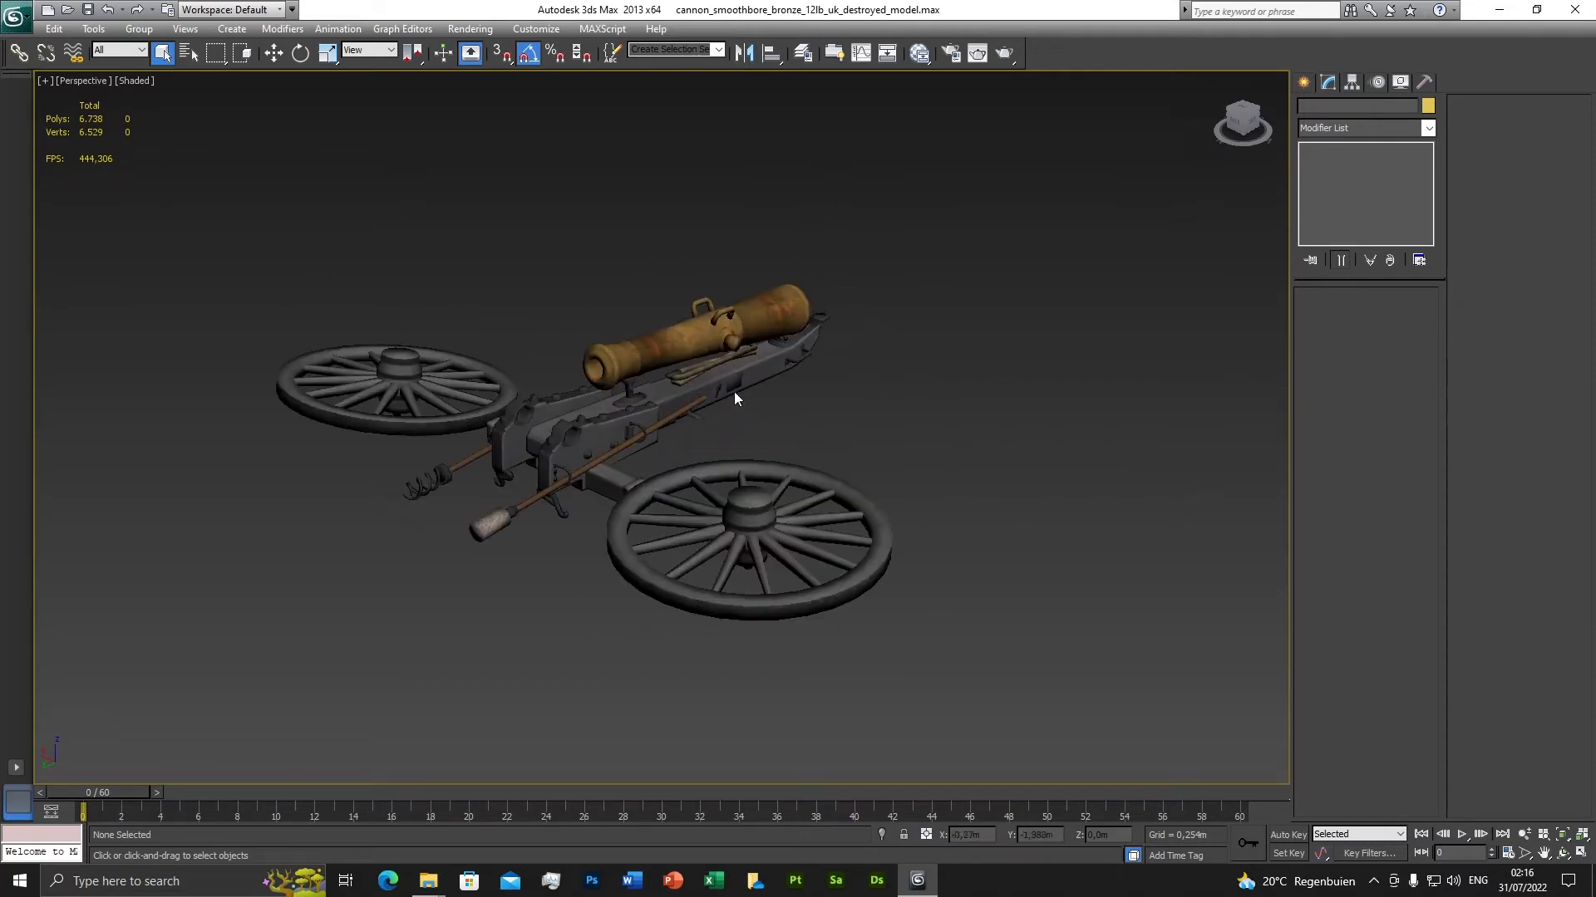
Select all four parts of the collapsed cannon and open the UVW Remove utility for them with Set Gray off.
scroll(486, 420, down, 3)
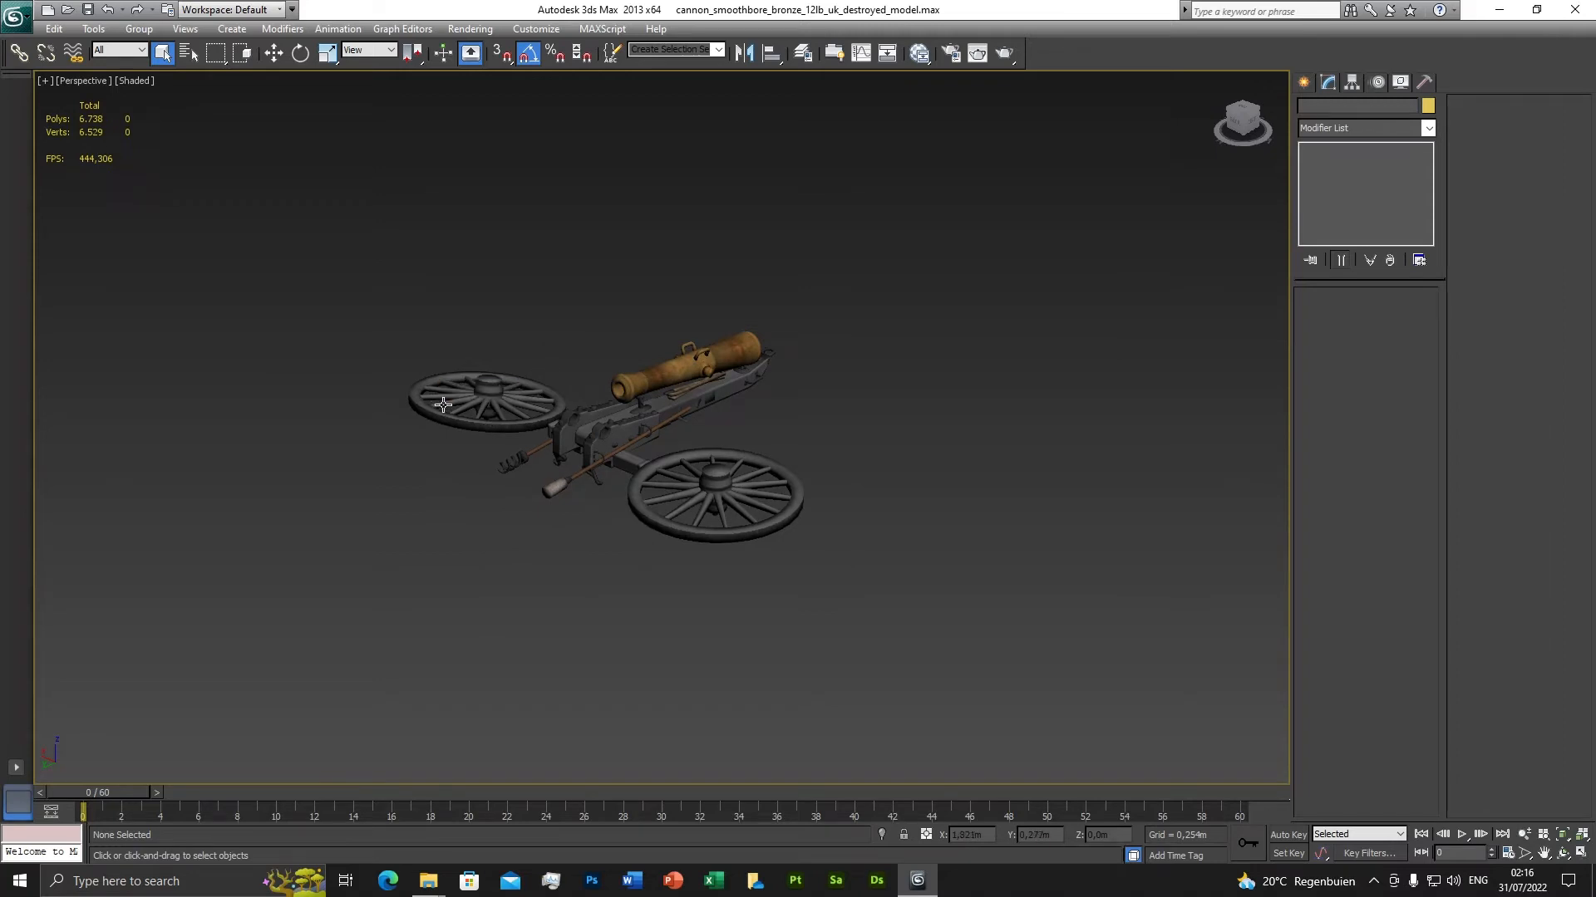
drag(540, 412, 910, 644)
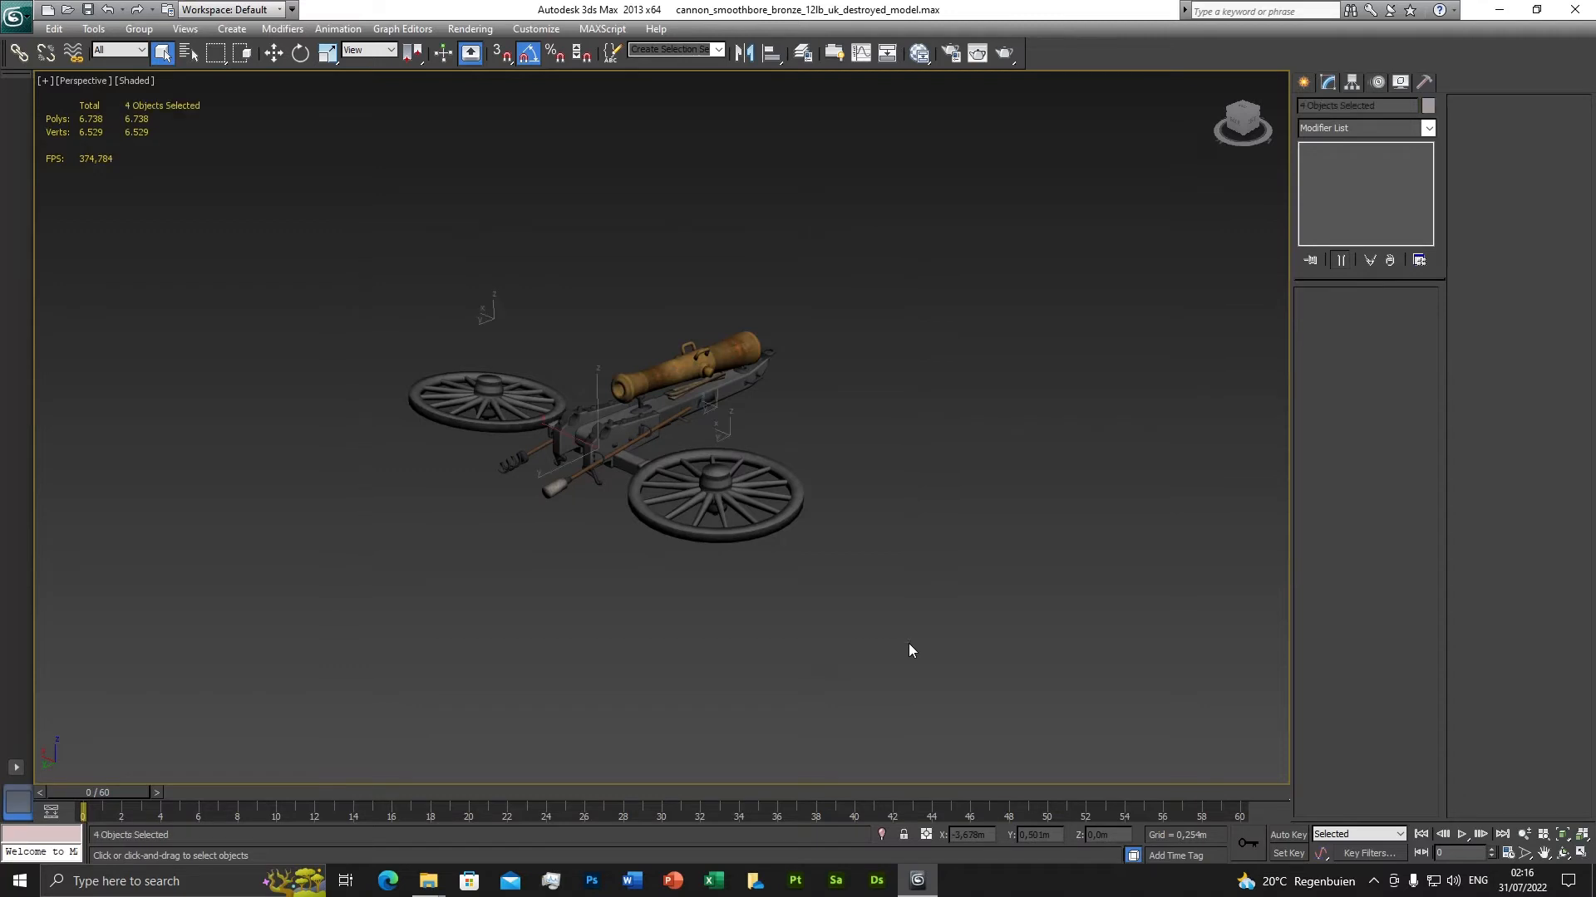
click(1424, 82)
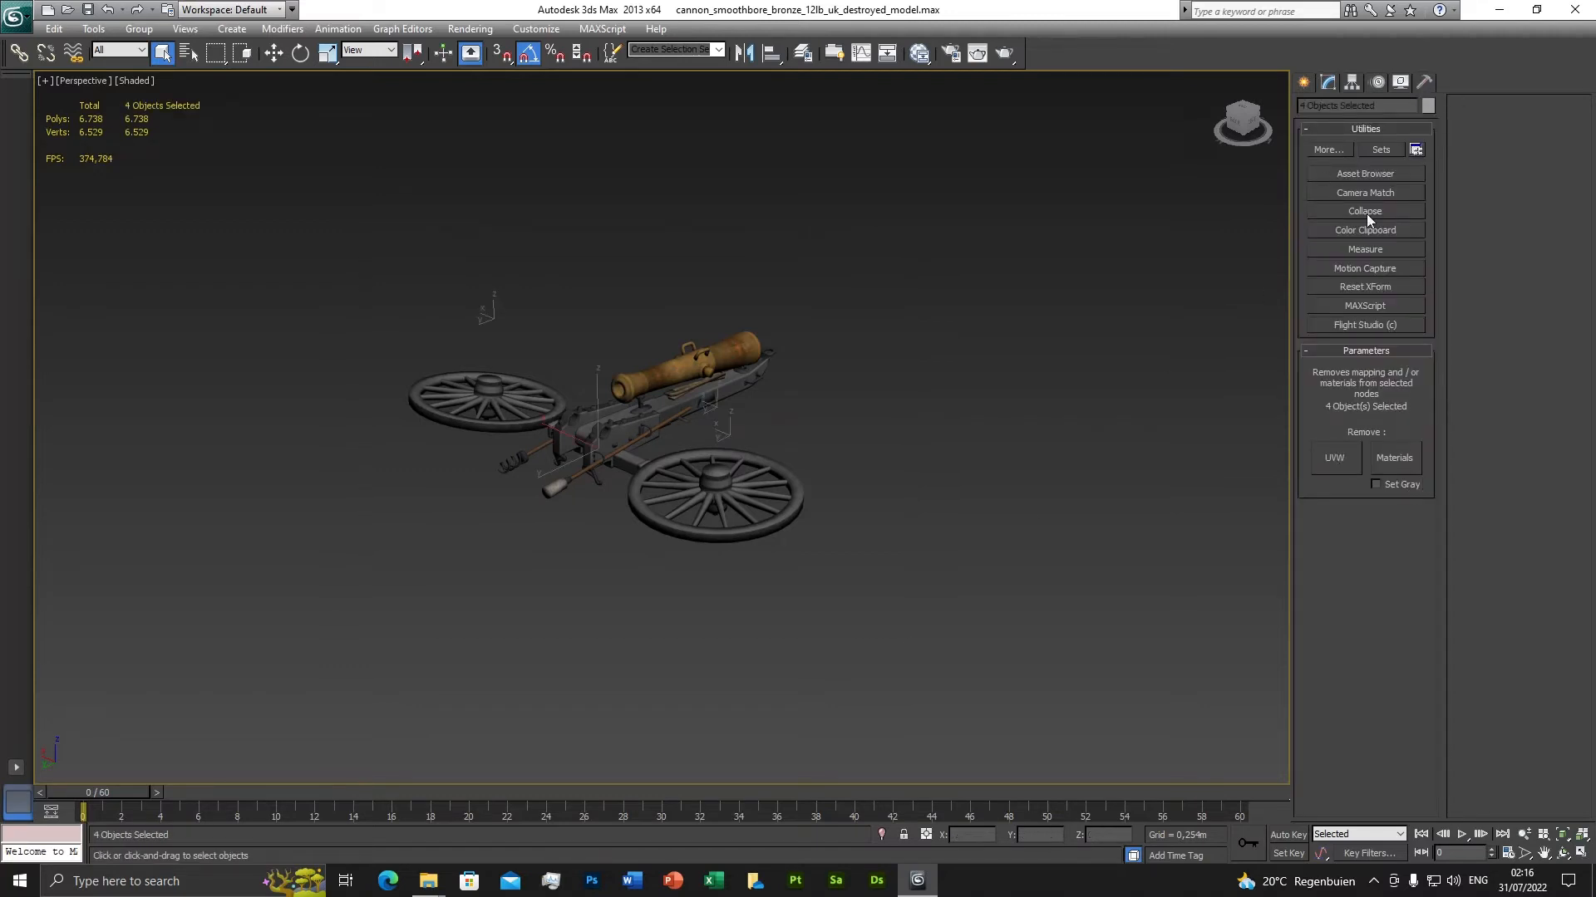
click(1329, 151)
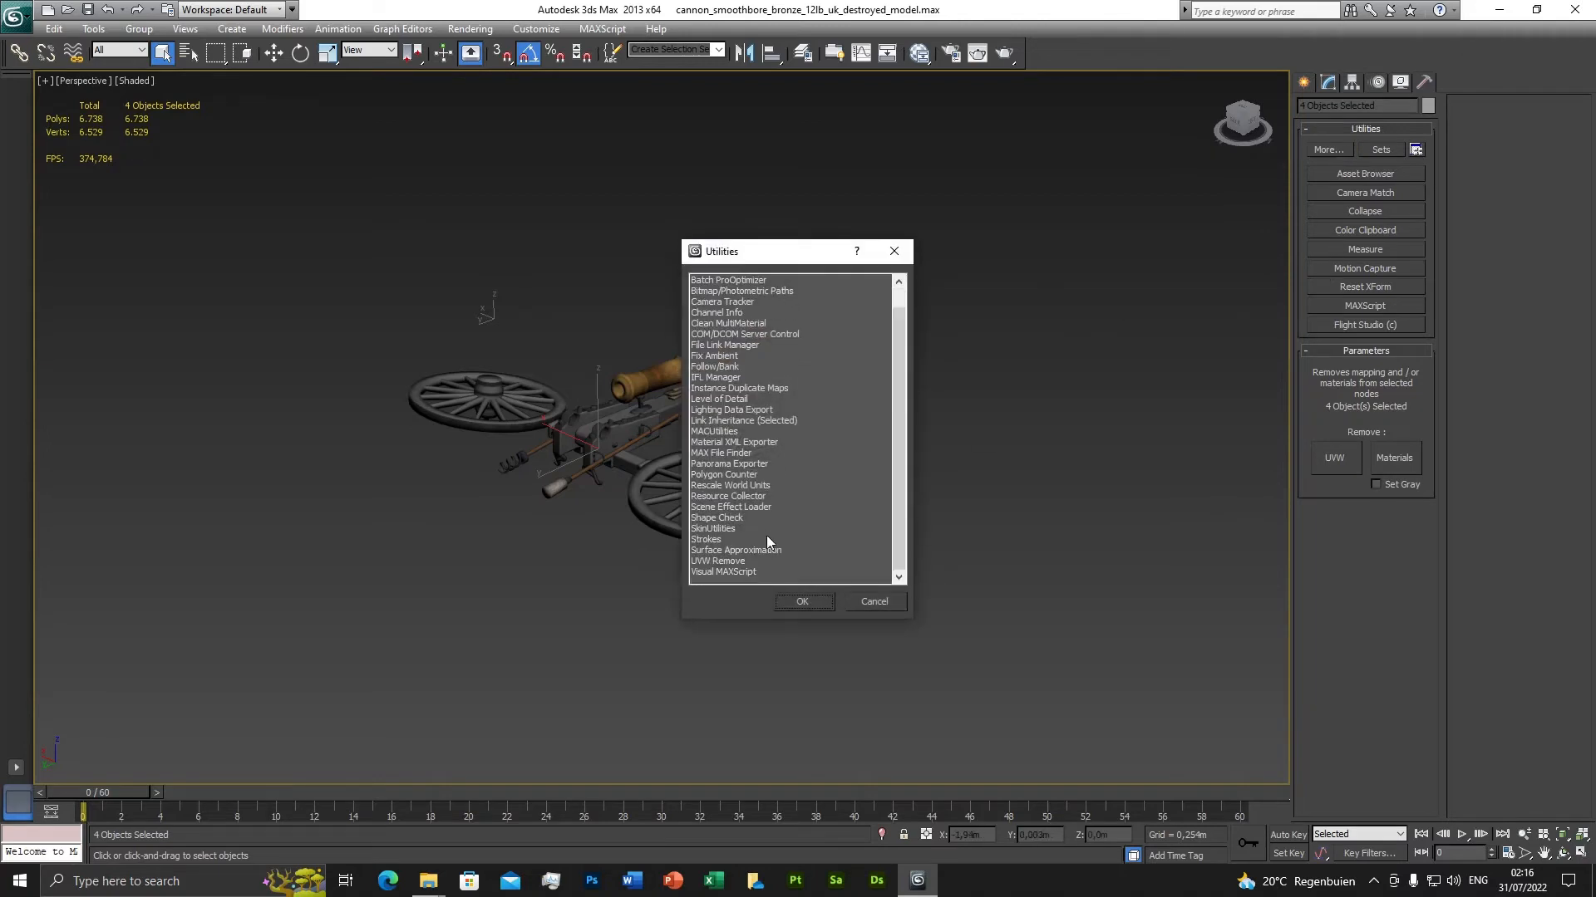
double_click(730, 561)
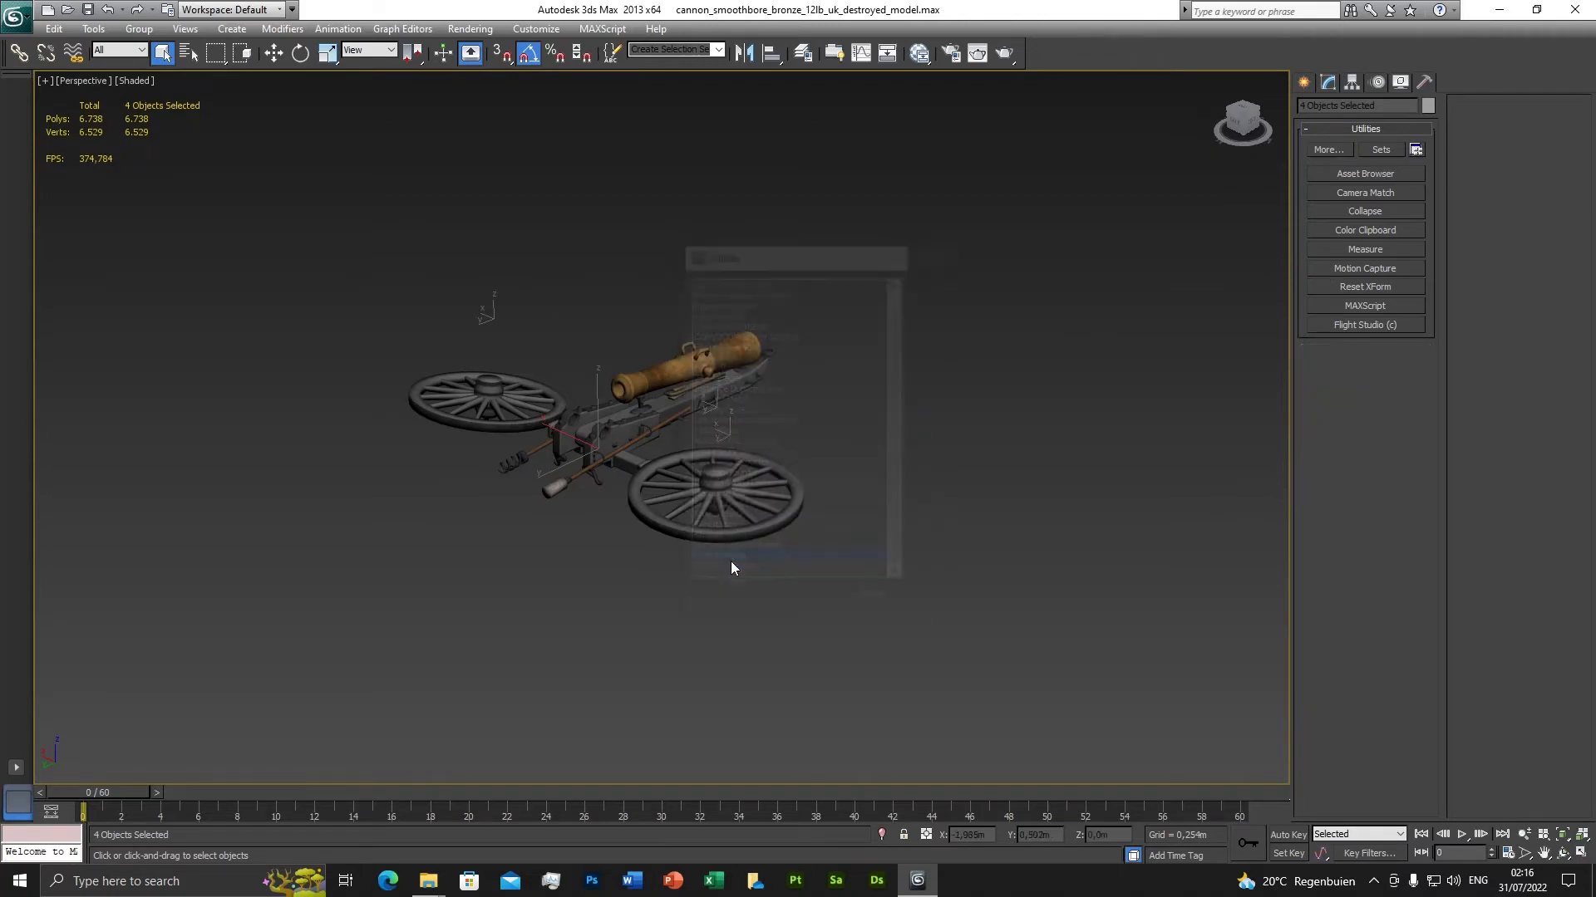
click(1328, 149)
scroll(786, 559, down, 1)
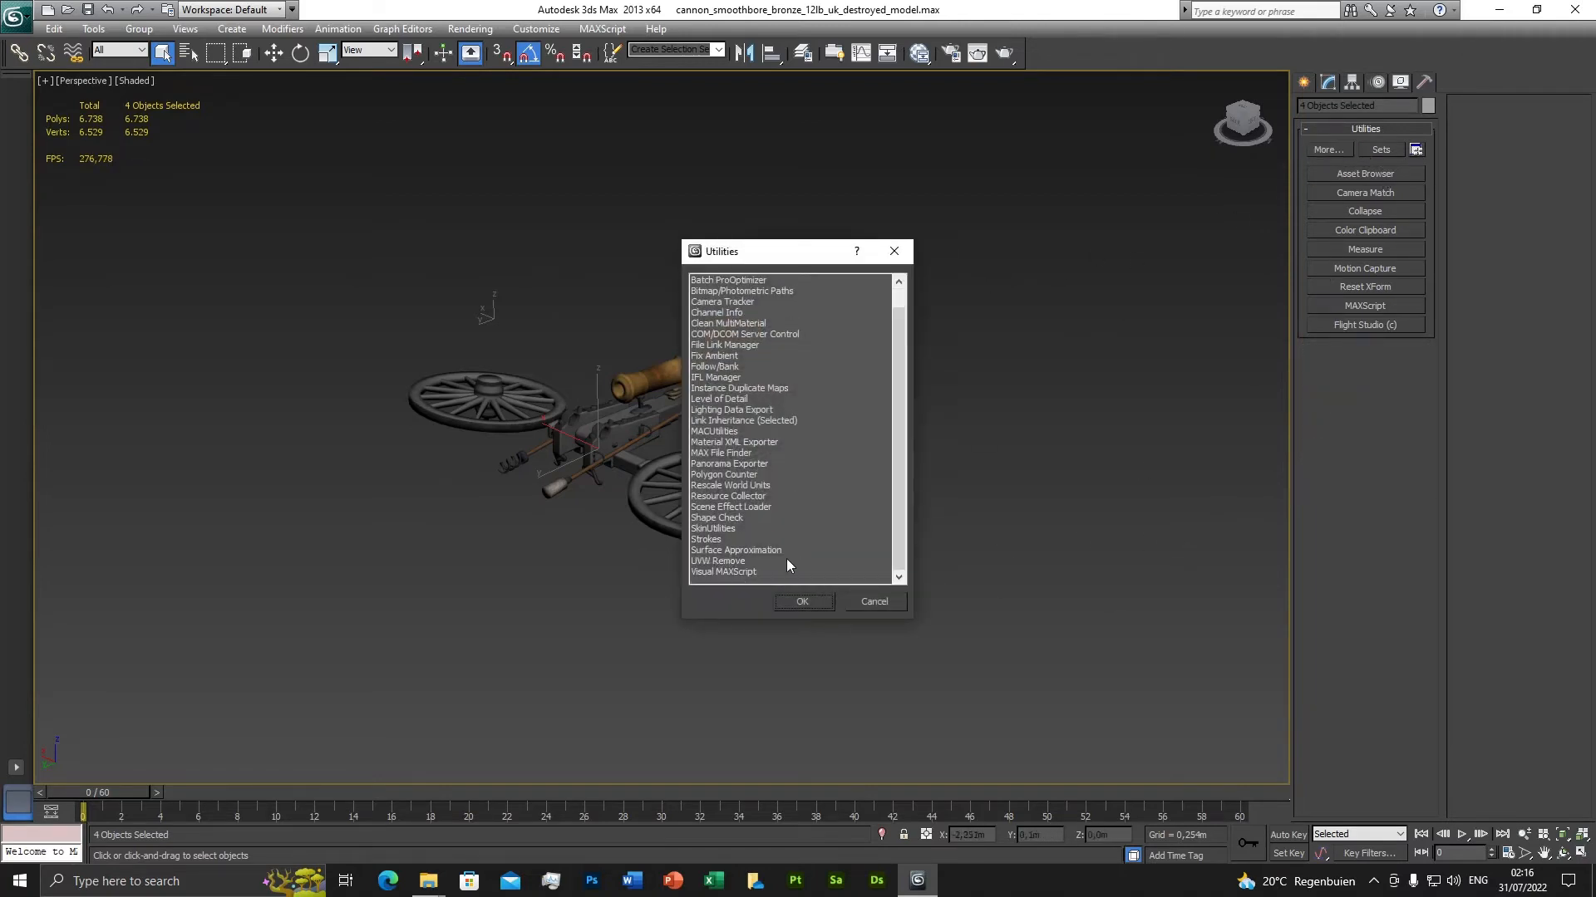
double_click(786, 559)
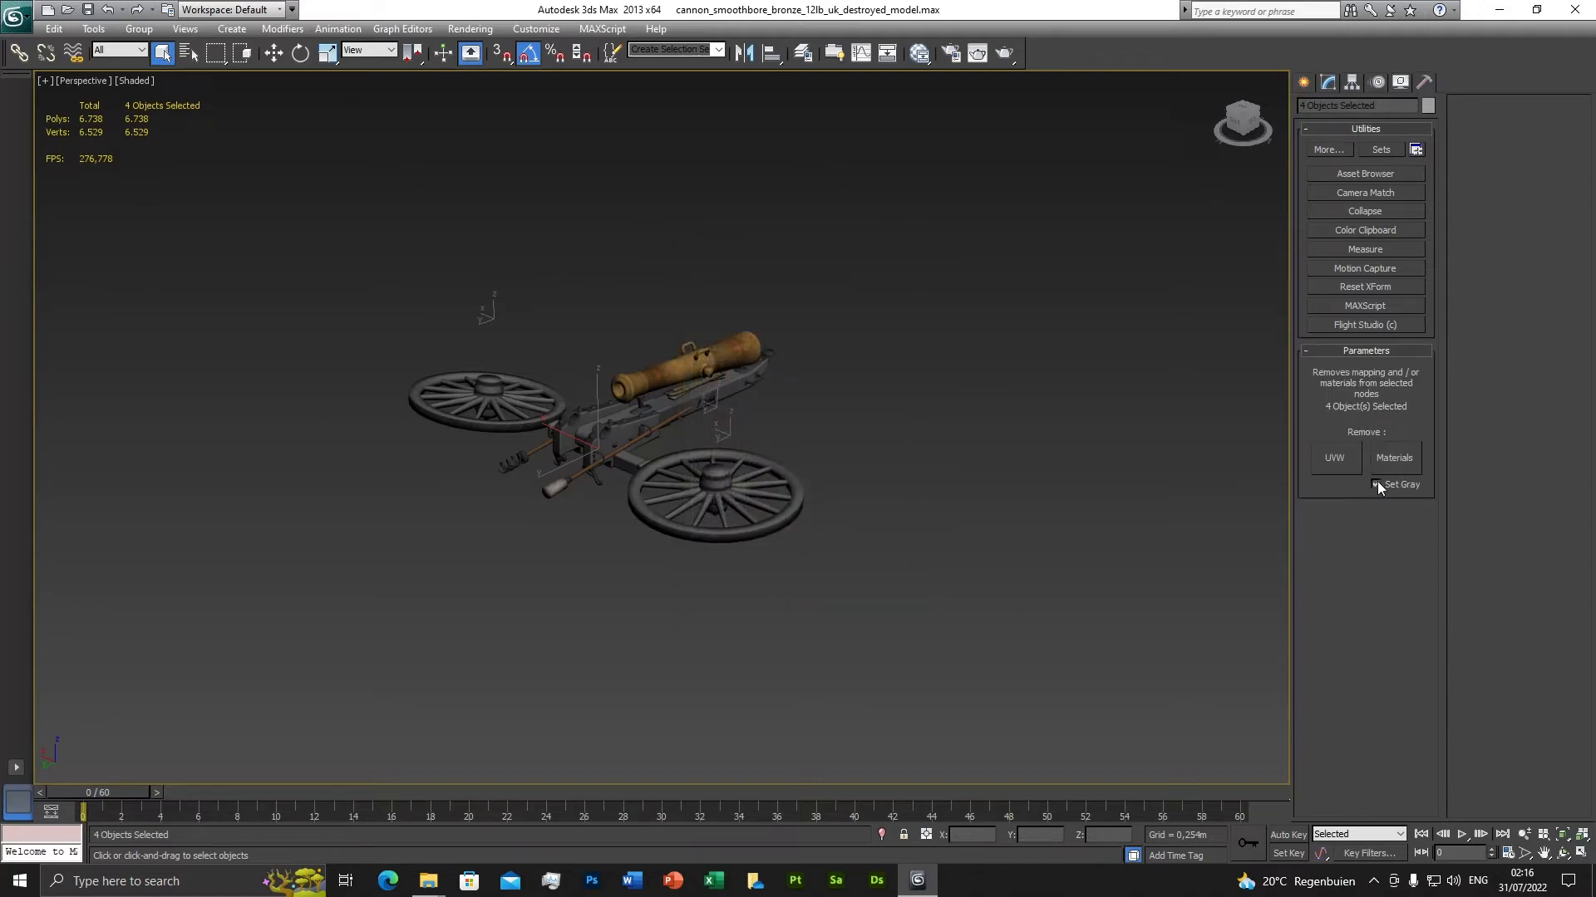
click(1375, 483)
In the Slate Material Editor, enlarge the diffuse bitmap previews of the barrel and carriage materials and move both clear of the other nodes.
click(919, 53)
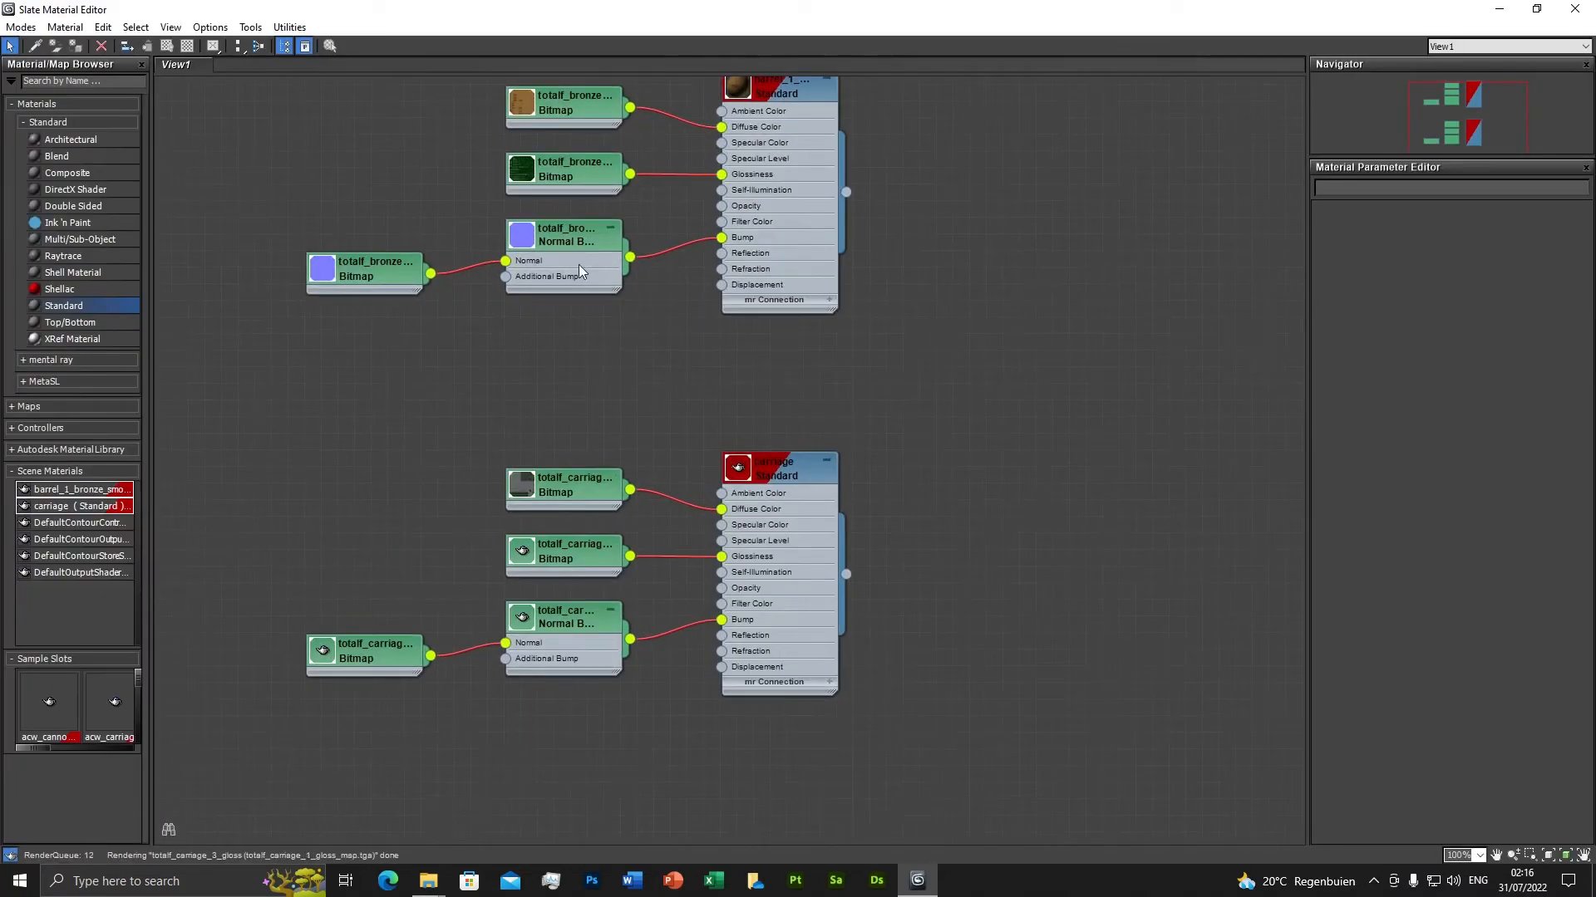
key(z)
double_click(640, 222)
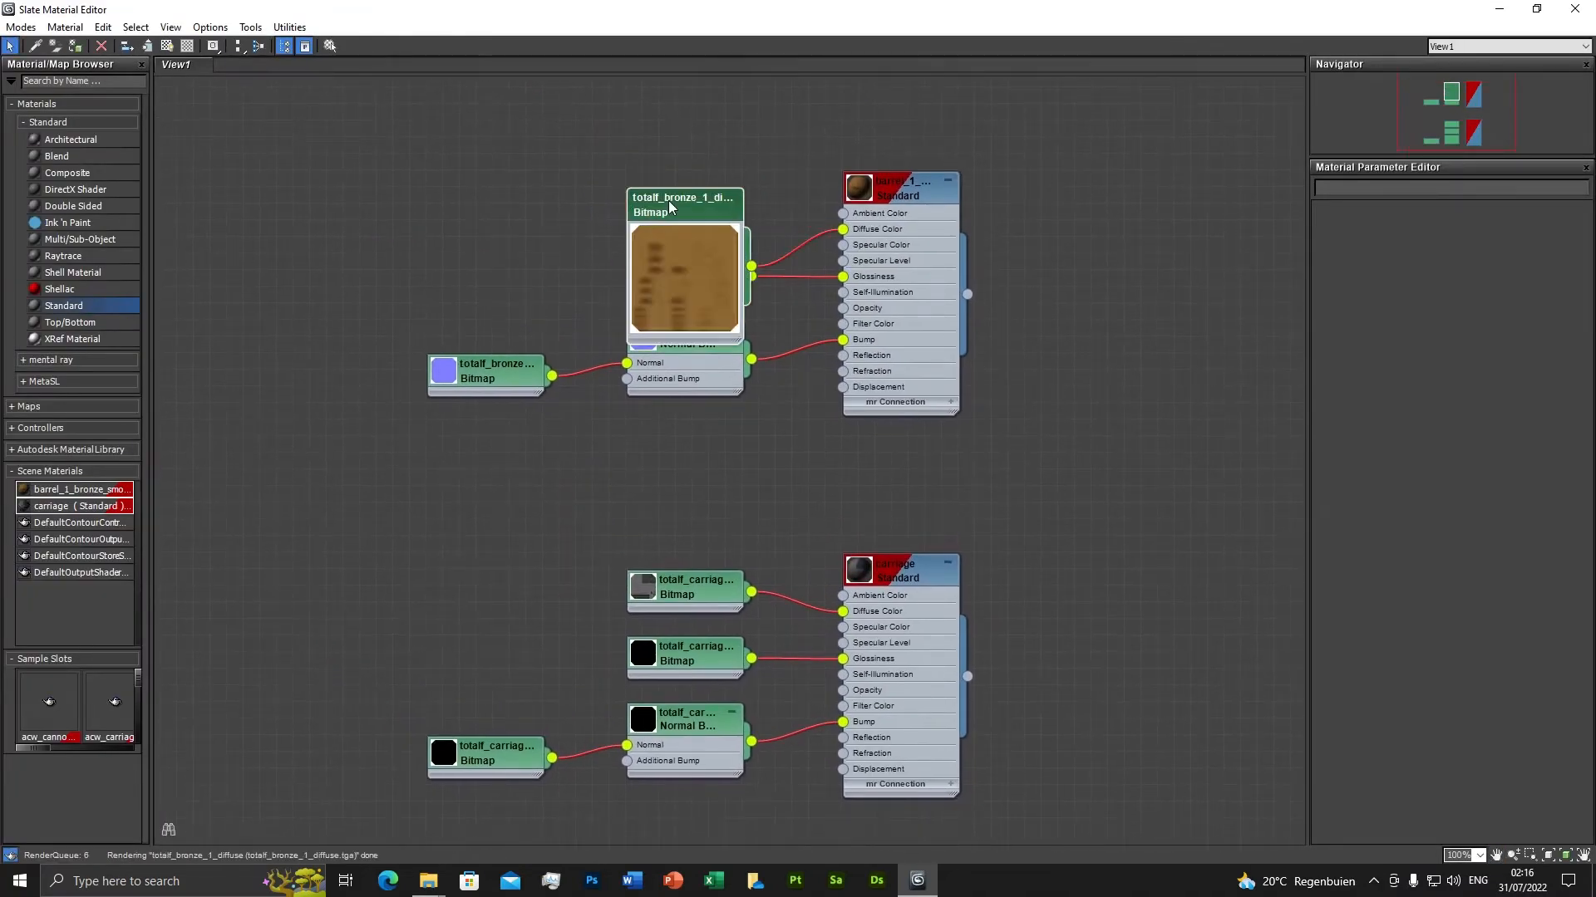
drag(641, 221, 475, 170)
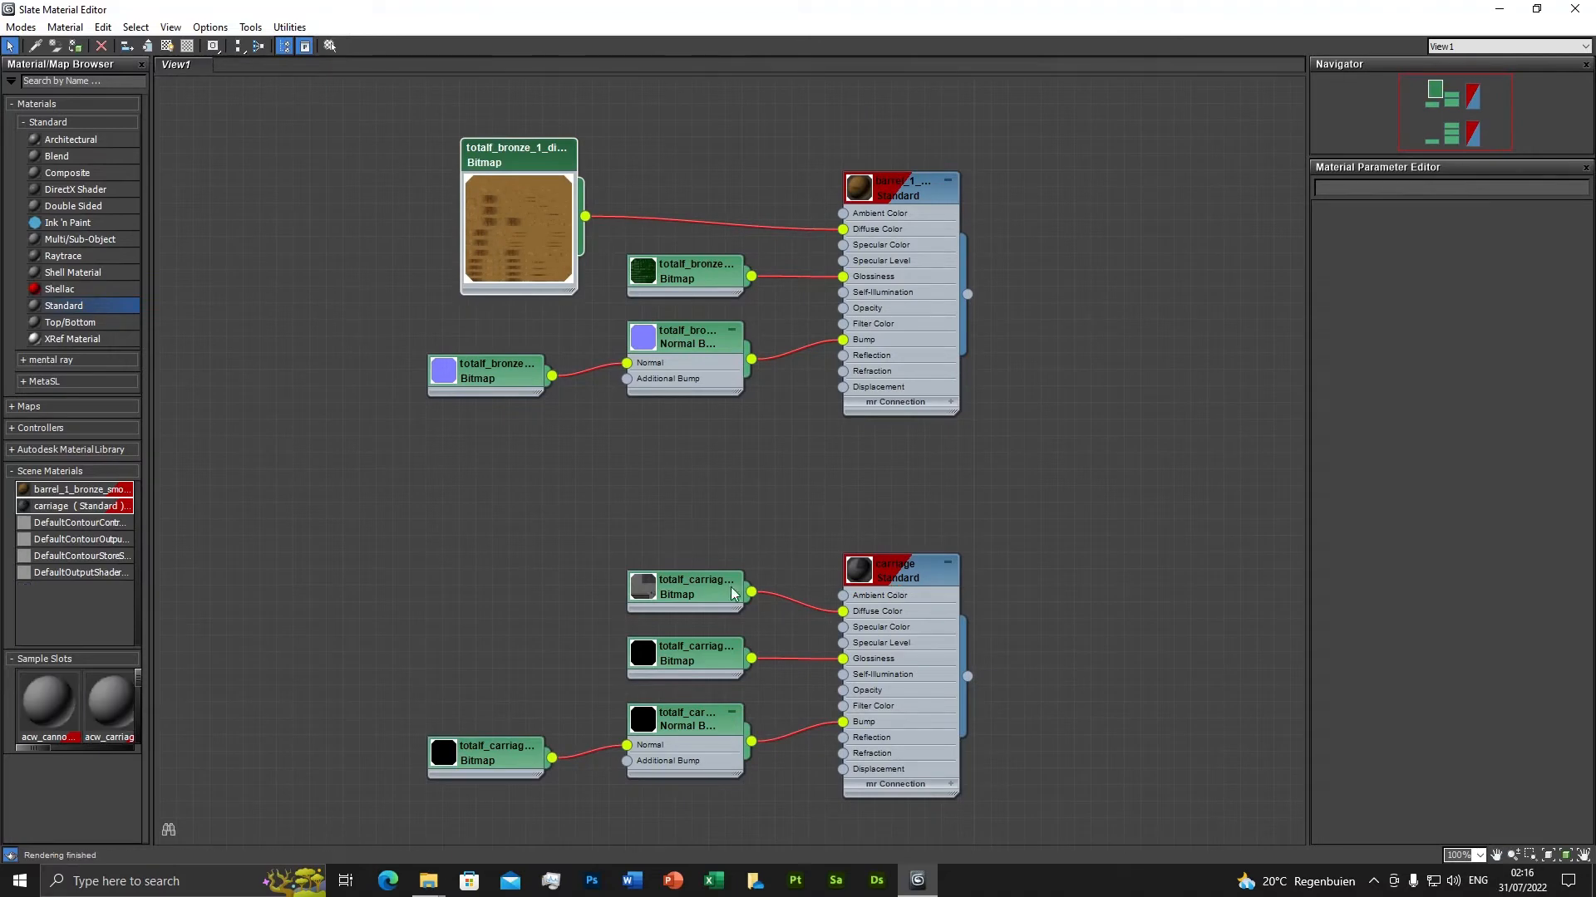
double_click(665, 592)
drag(665, 592, 465, 525)
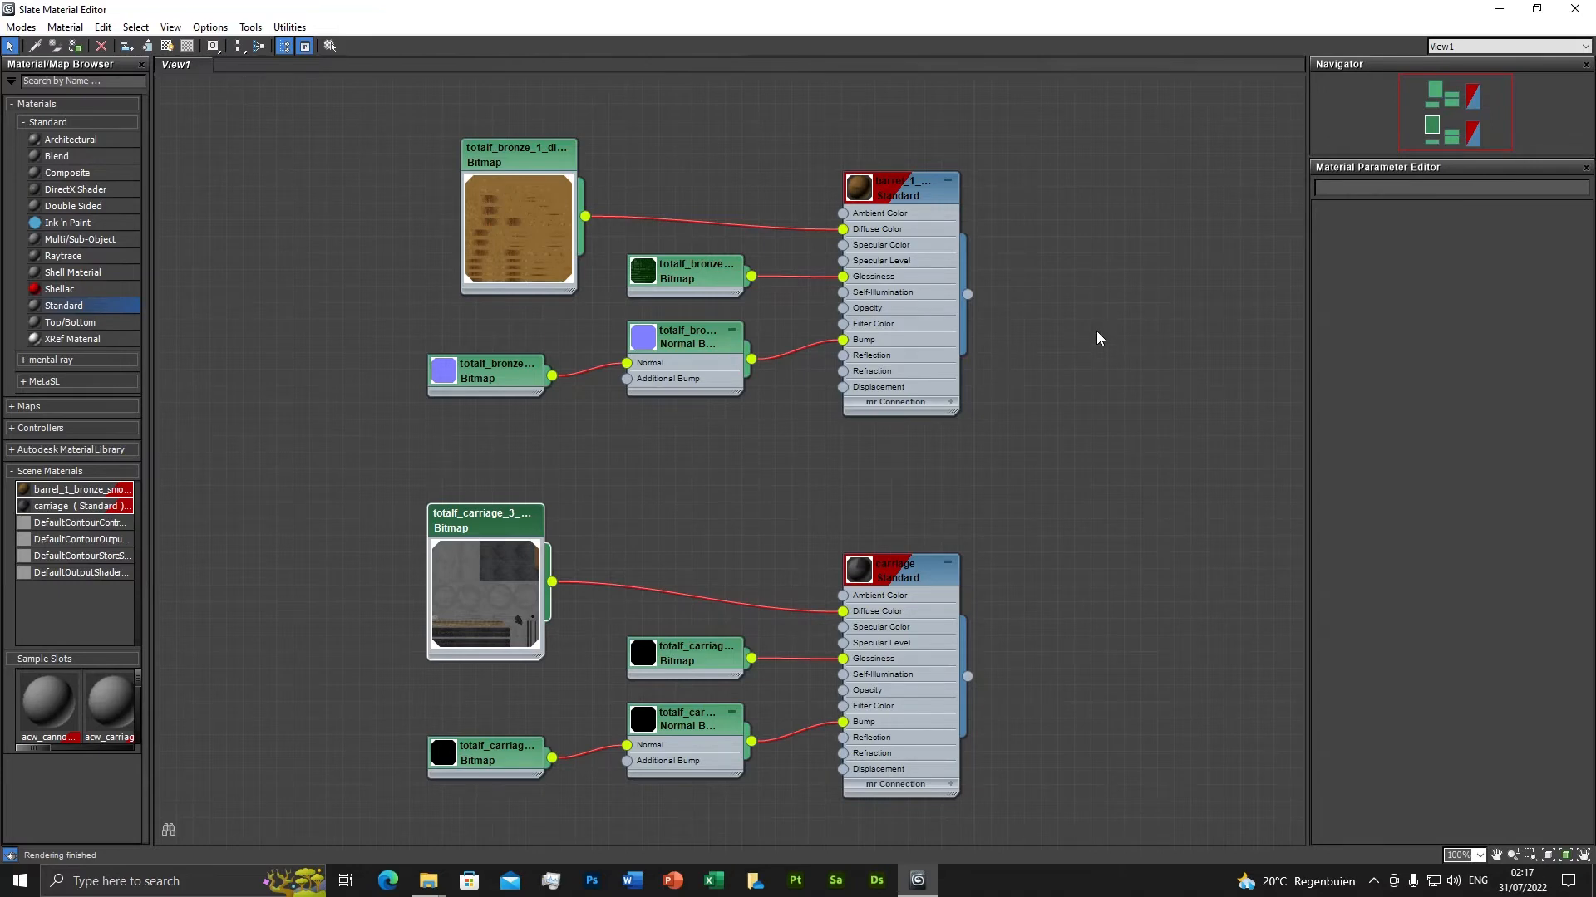
click(1576, 9)
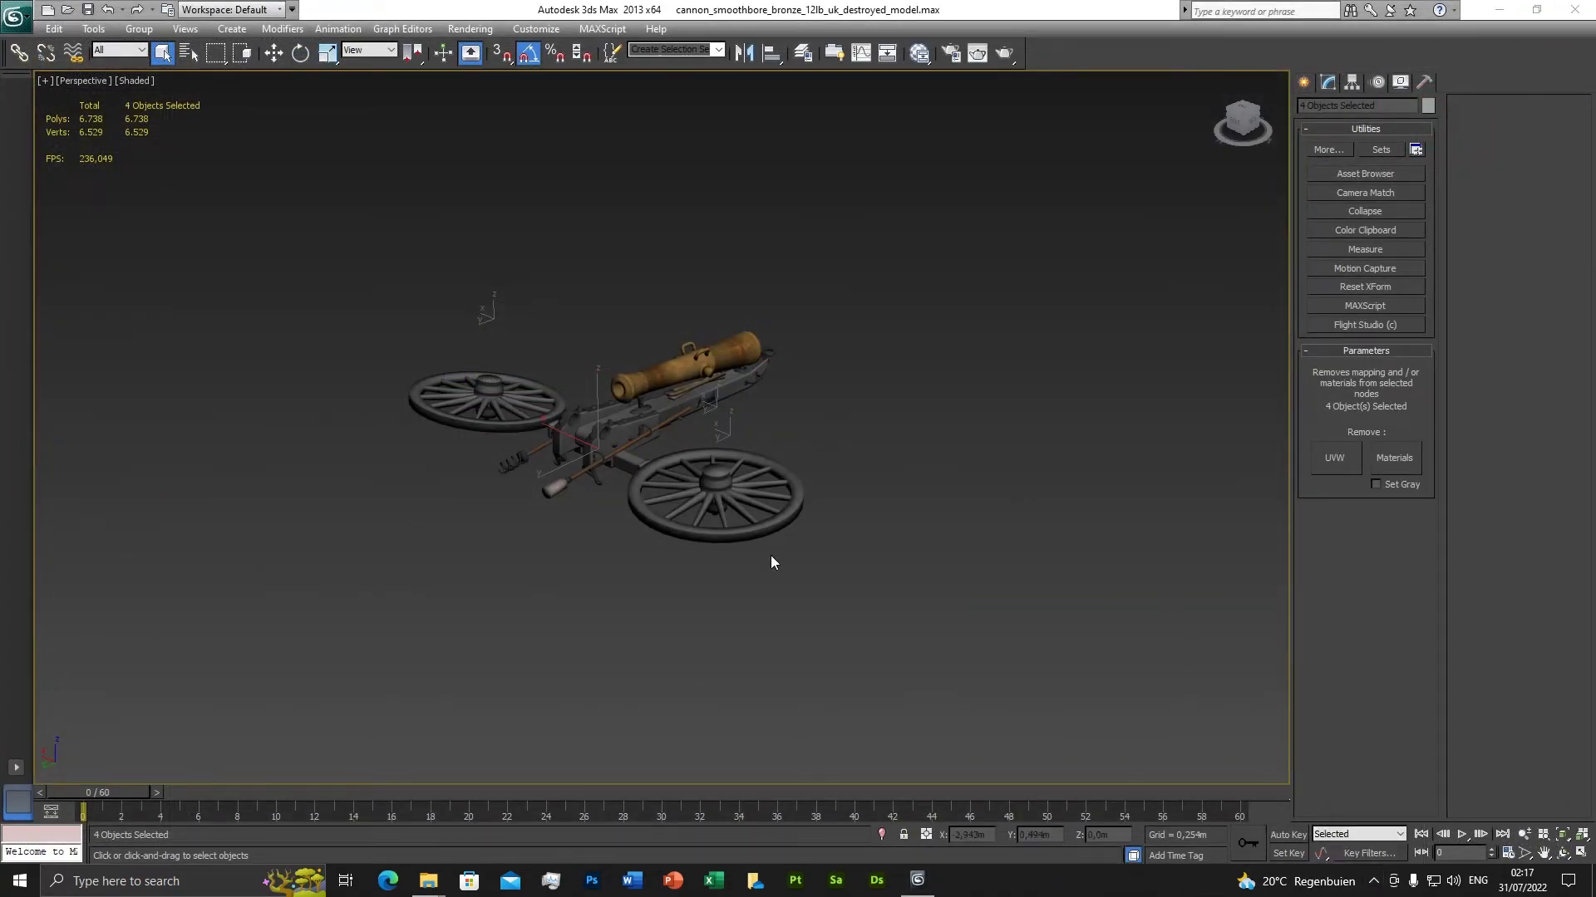
Deselect the cannon parts and begin a CS2 export into the destroyed folder inside export_muzzle_loaded_gun.
scroll(758, 541, up, 4)
scroll(756, 515, down, 4)
click(246, 150)
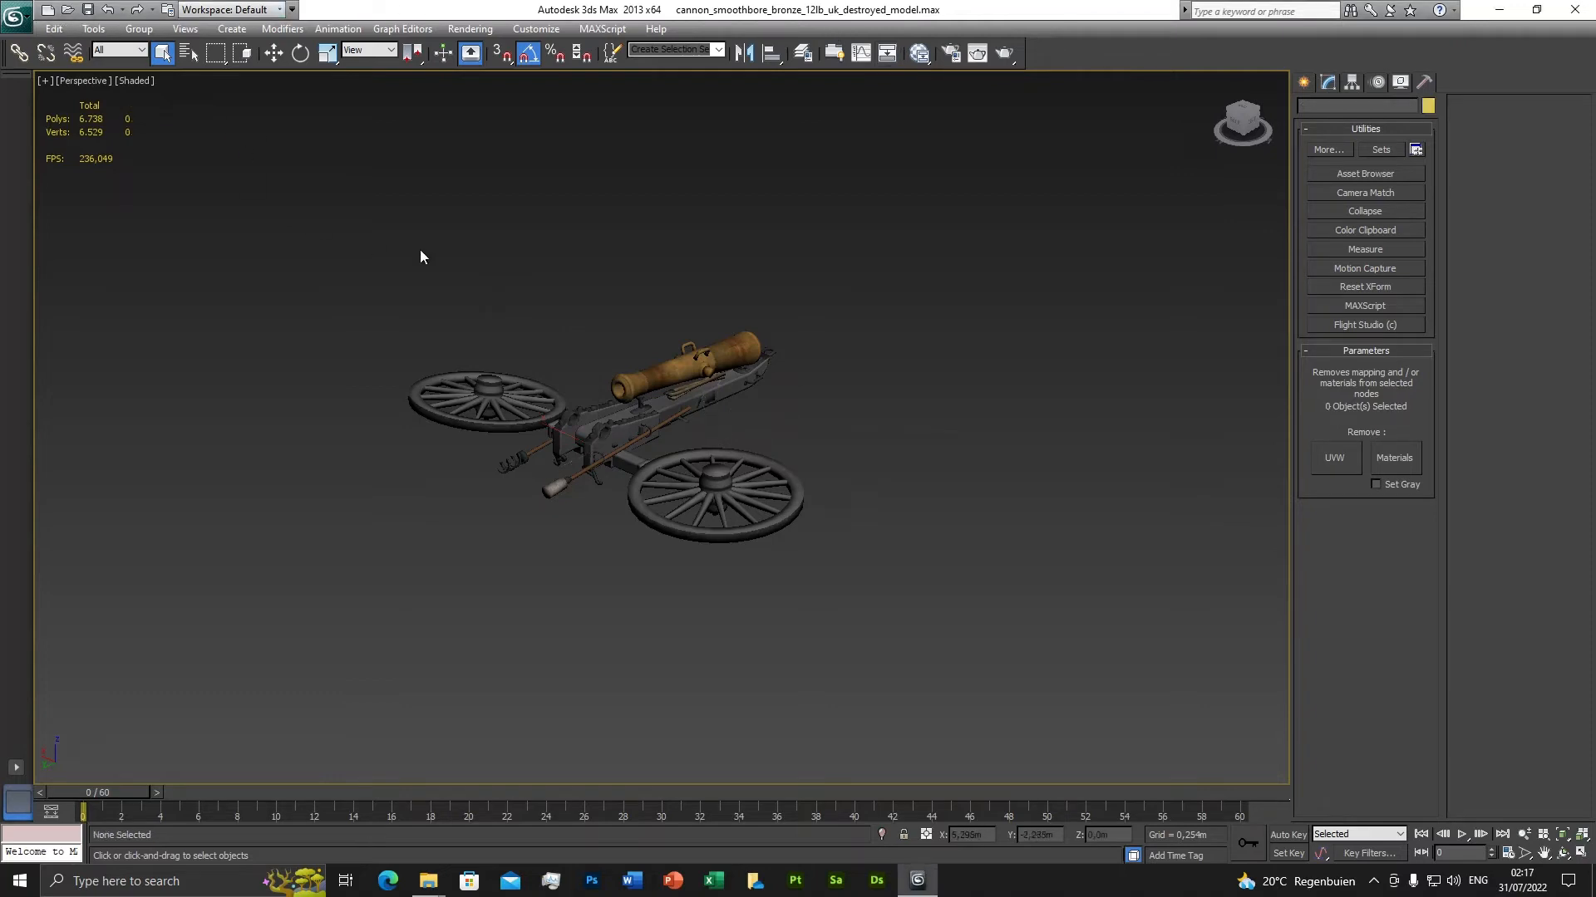
click(15, 15)
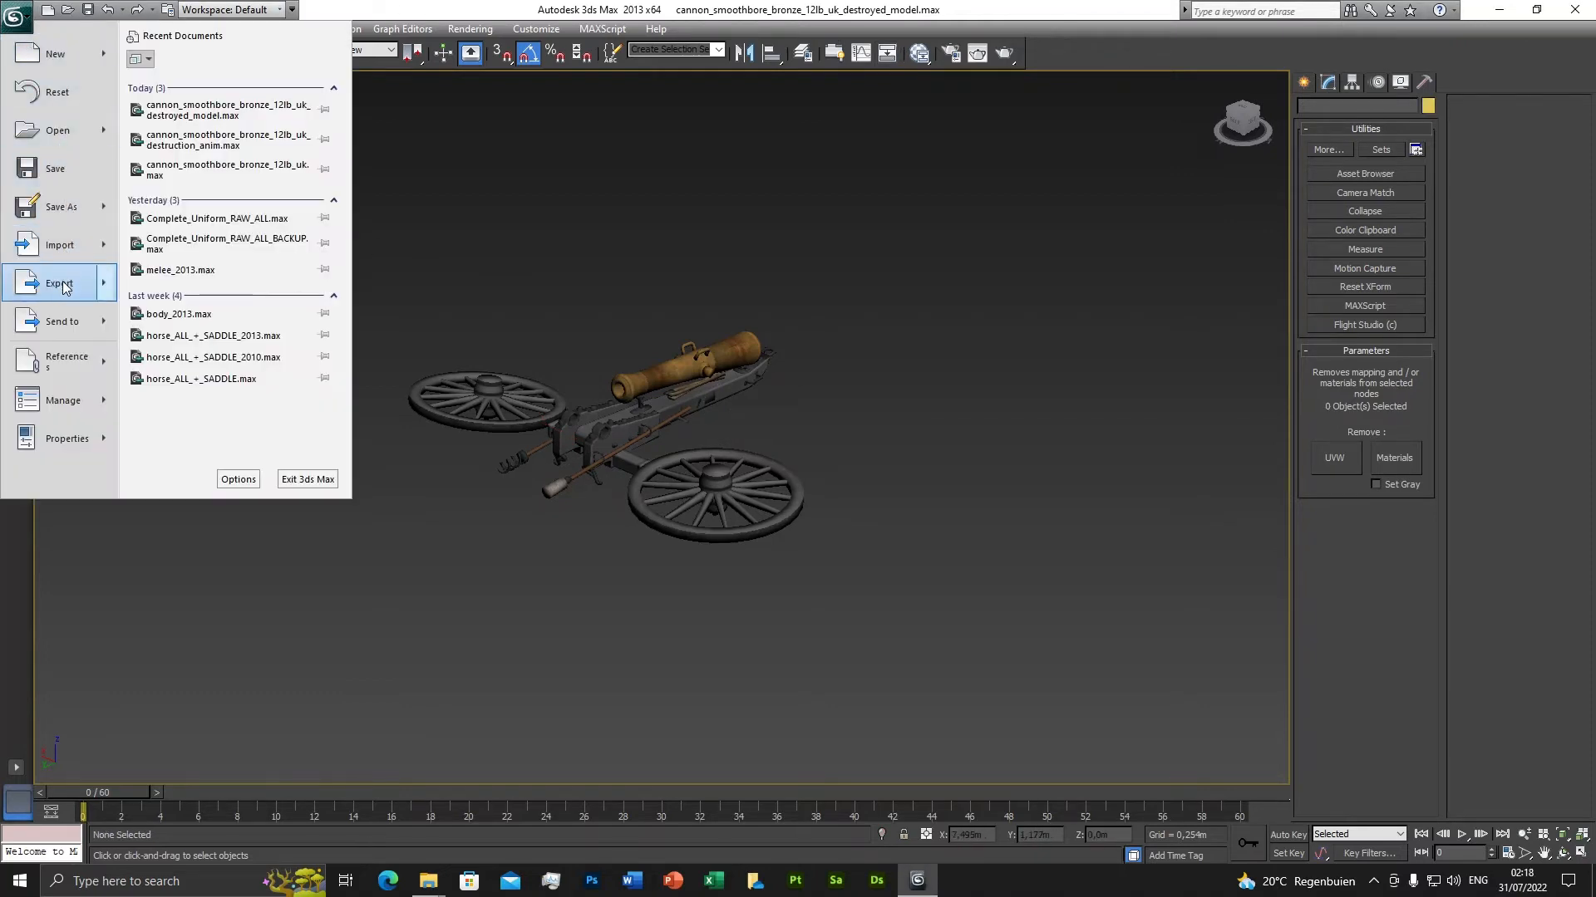
mouse_move(65, 287)
click(171, 79)
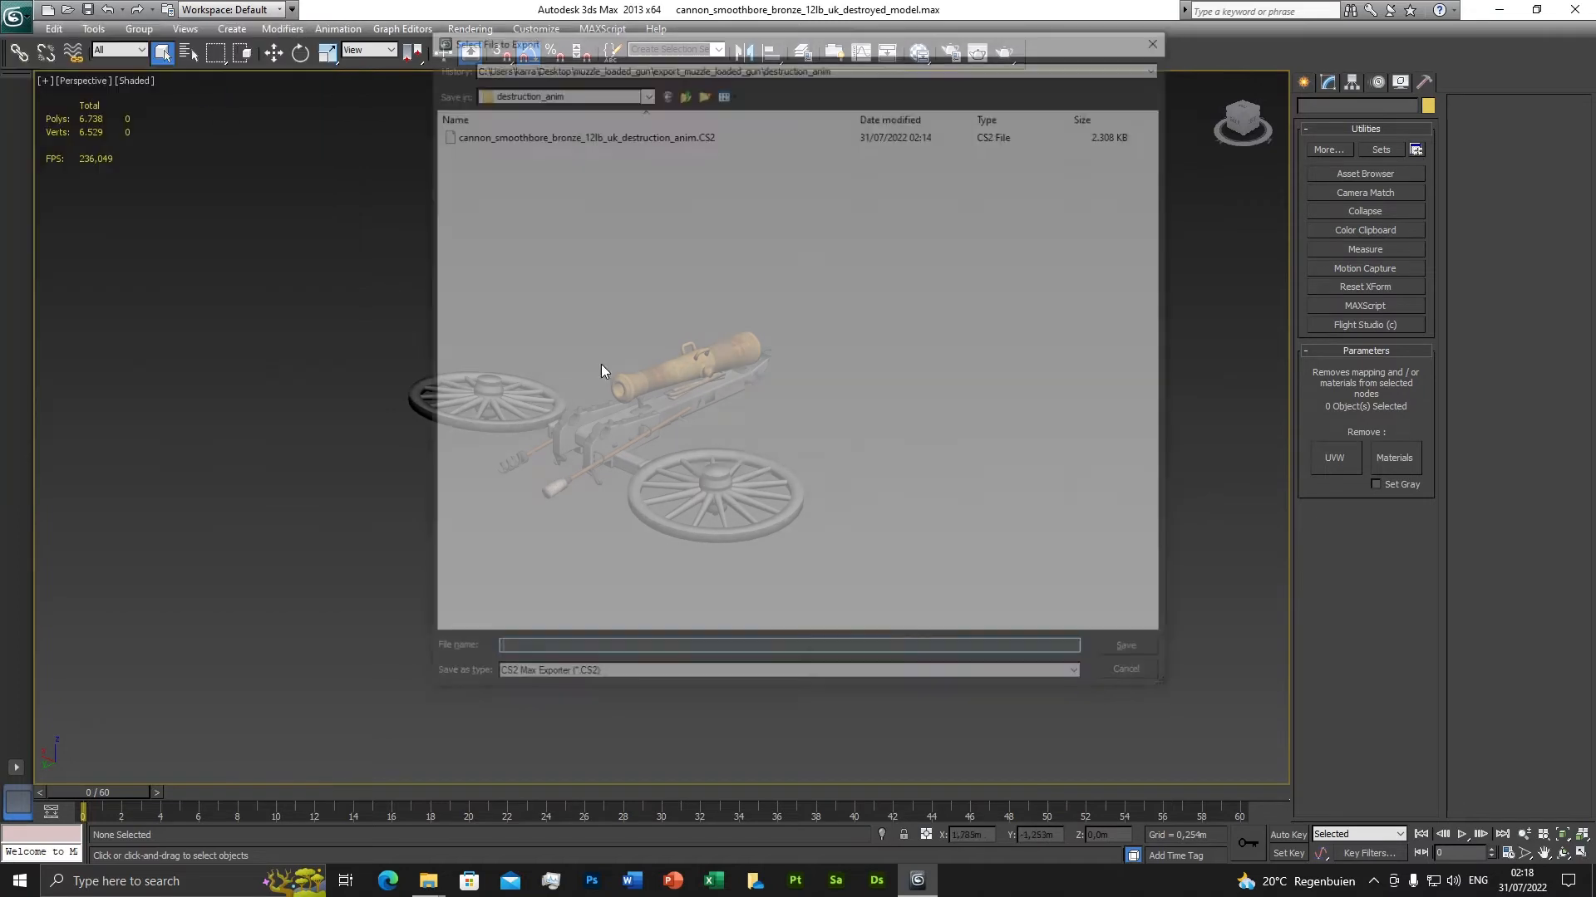
click(582, 96)
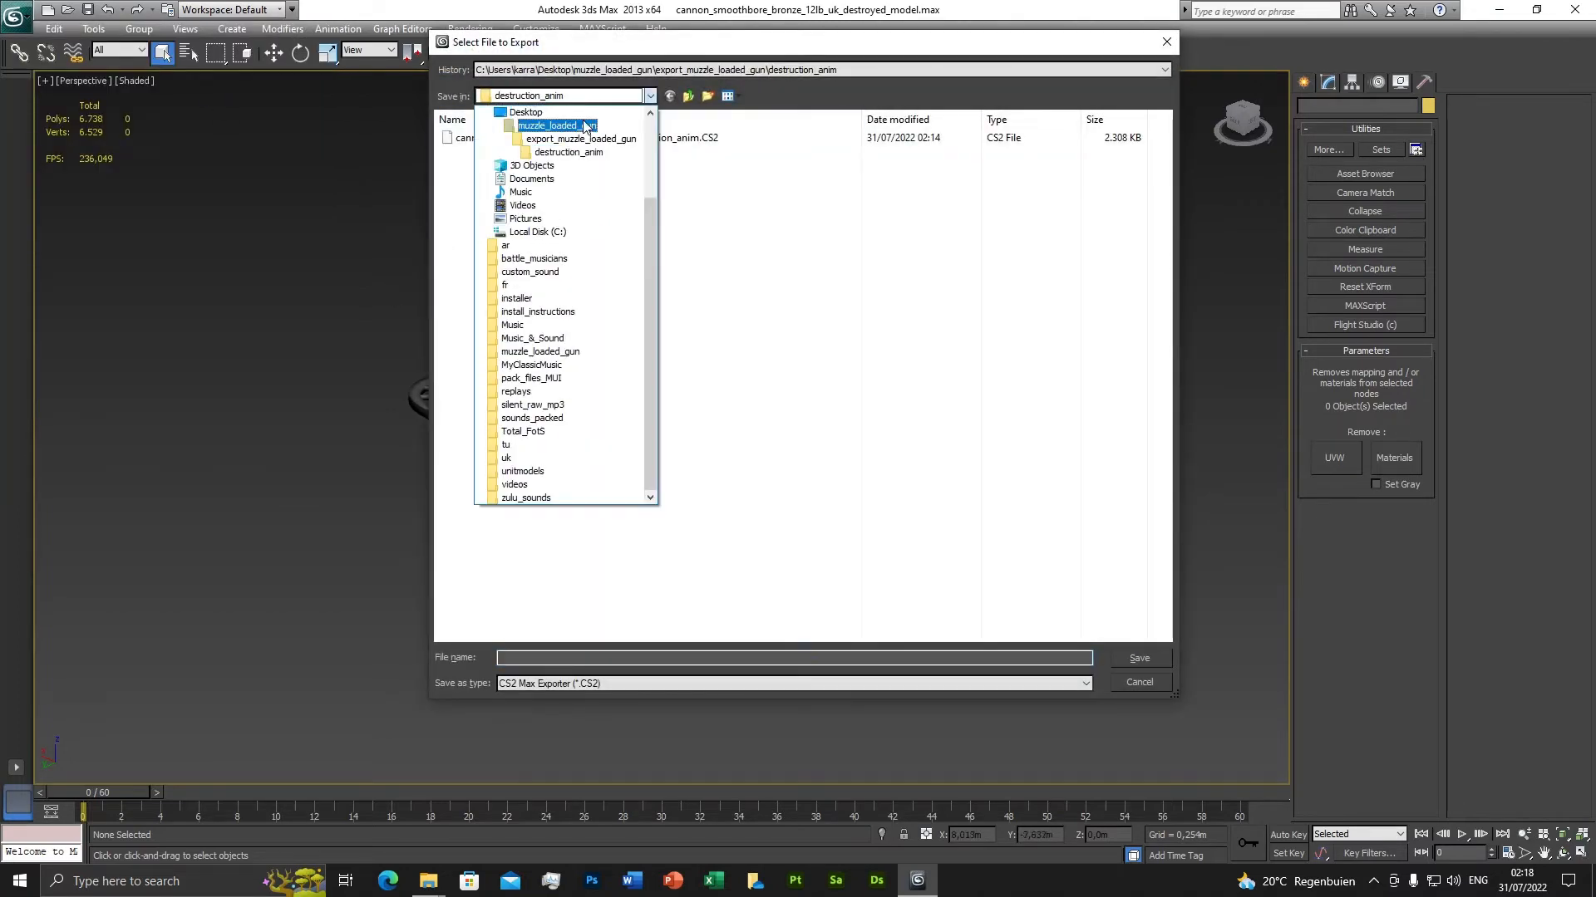
click(570, 96)
click(573, 96)
click(545, 173)
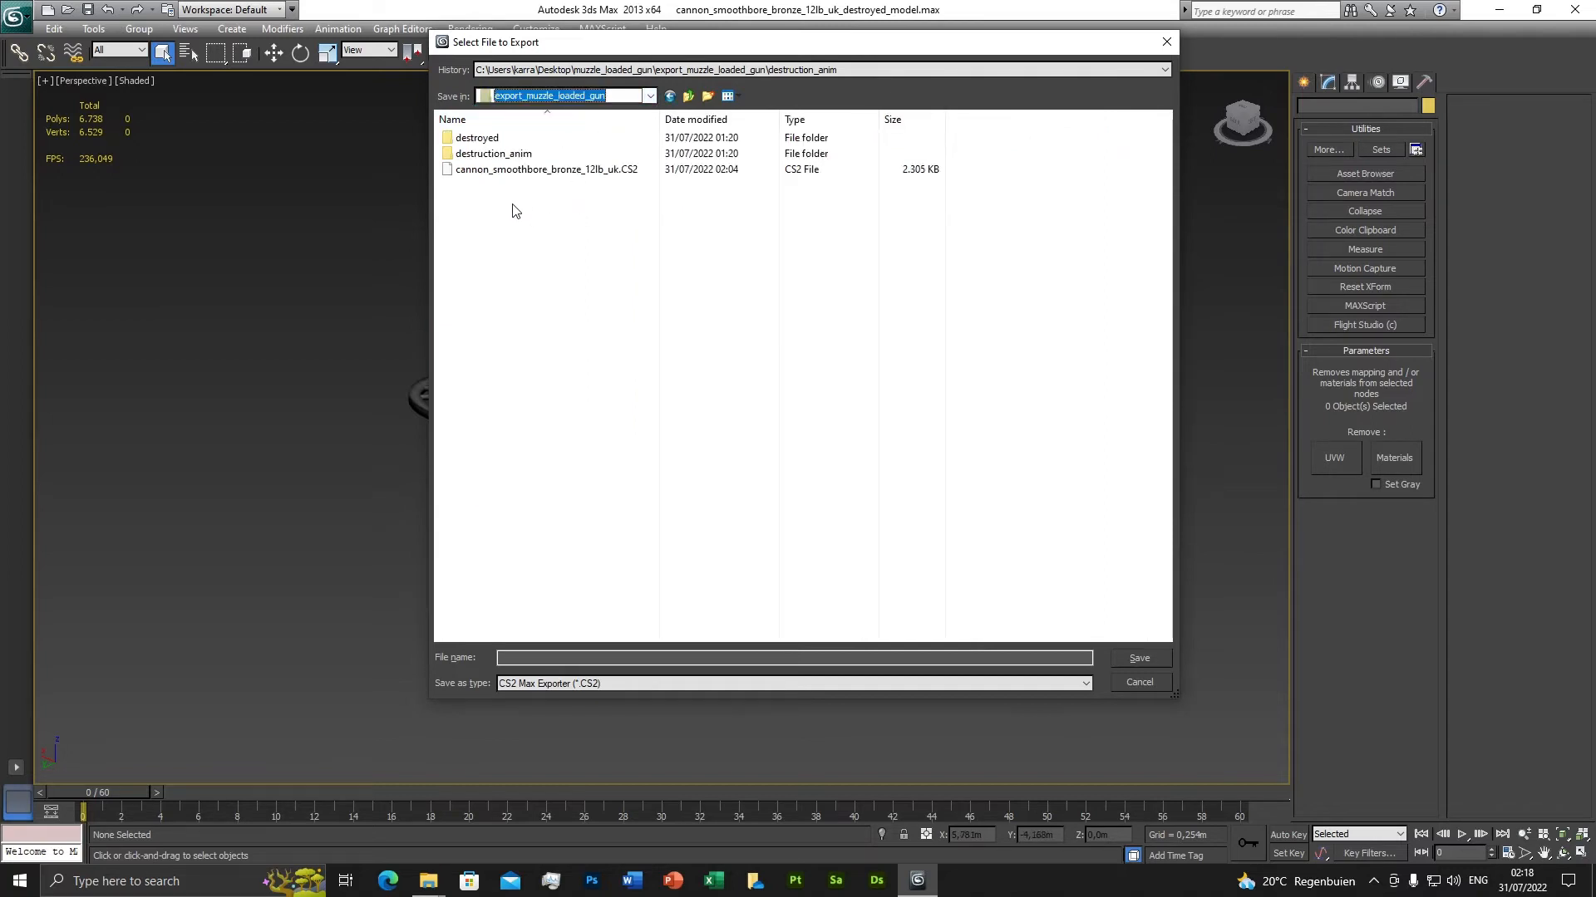
double_click(480, 138)
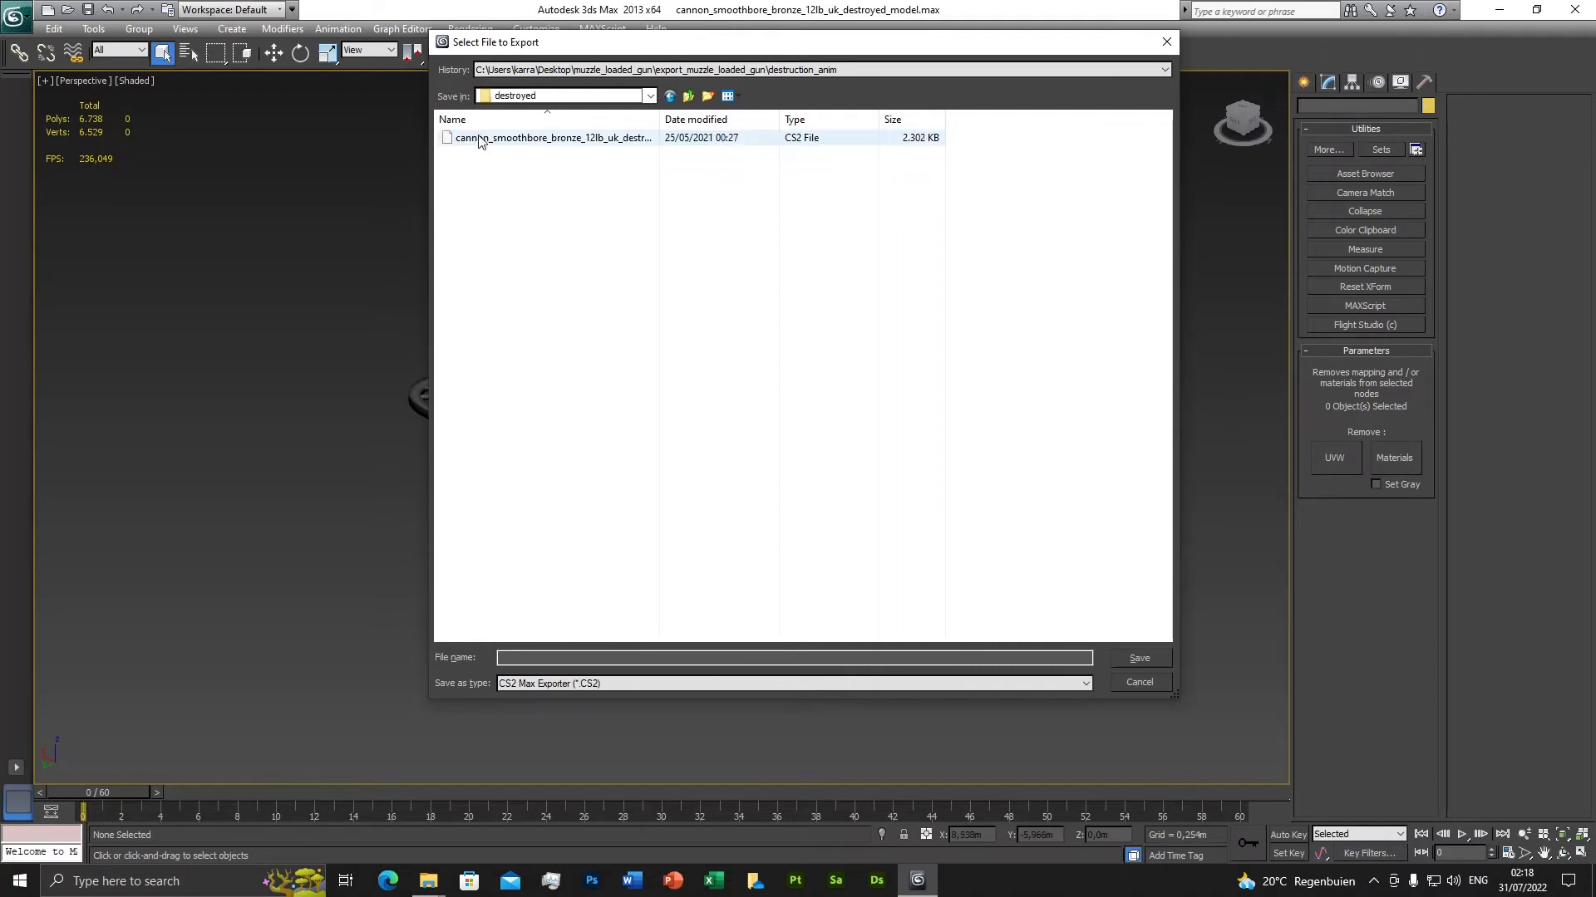
Export the scene as cannon_smoothbore_bronze_12lb_uk_destroyed_model.CS2, replacing the existing file, with NTSC sampling and all key frames.
click(534, 143)
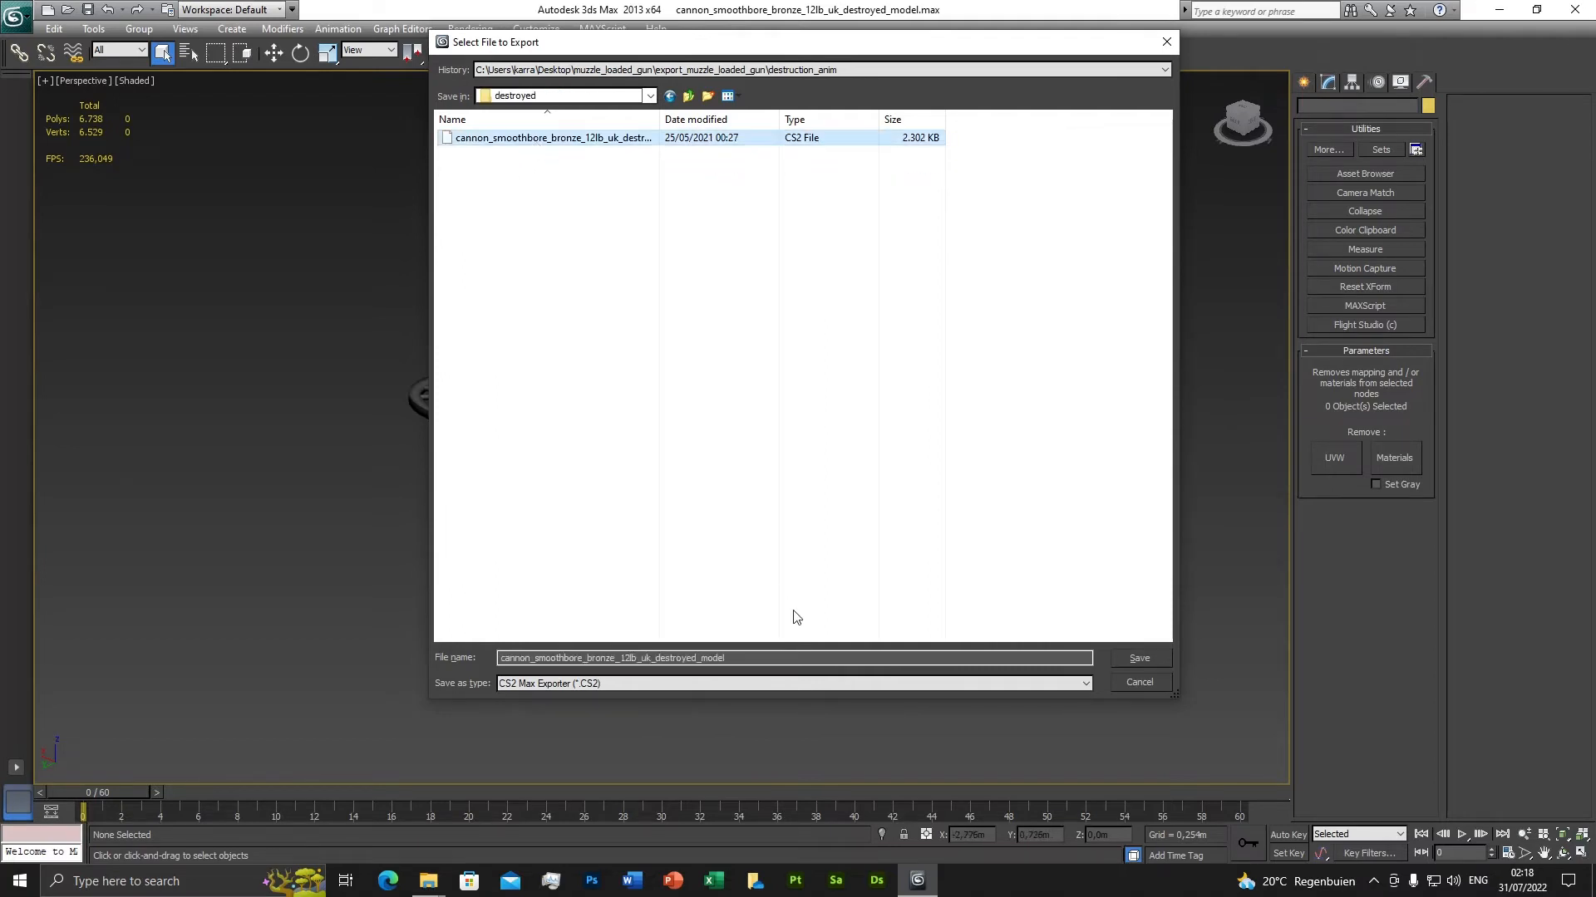
click(1135, 661)
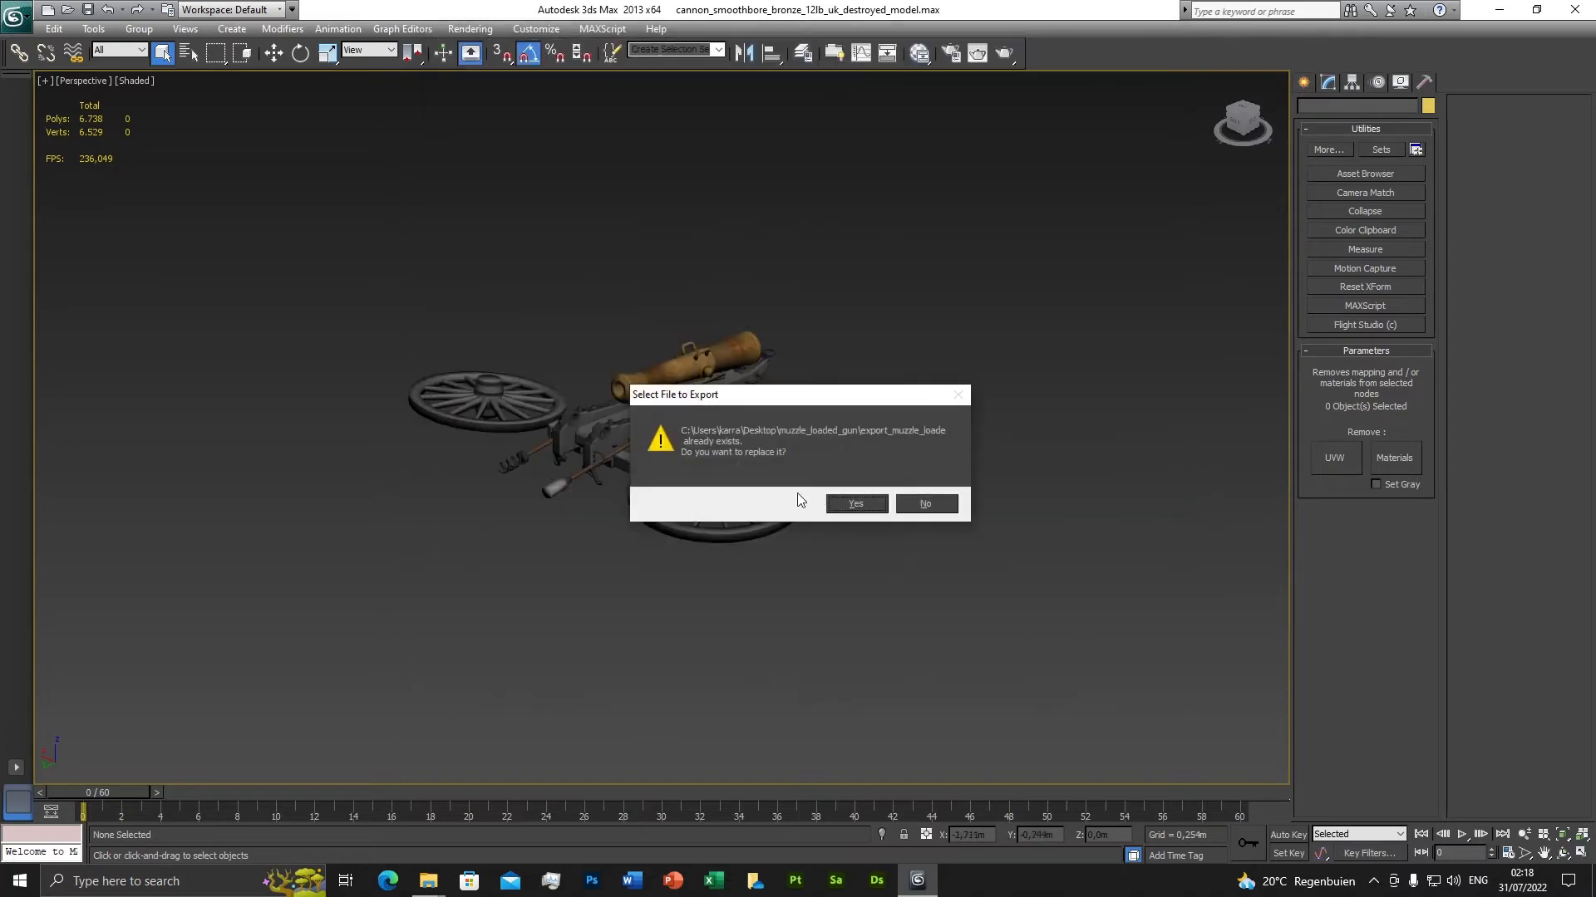
click(856, 504)
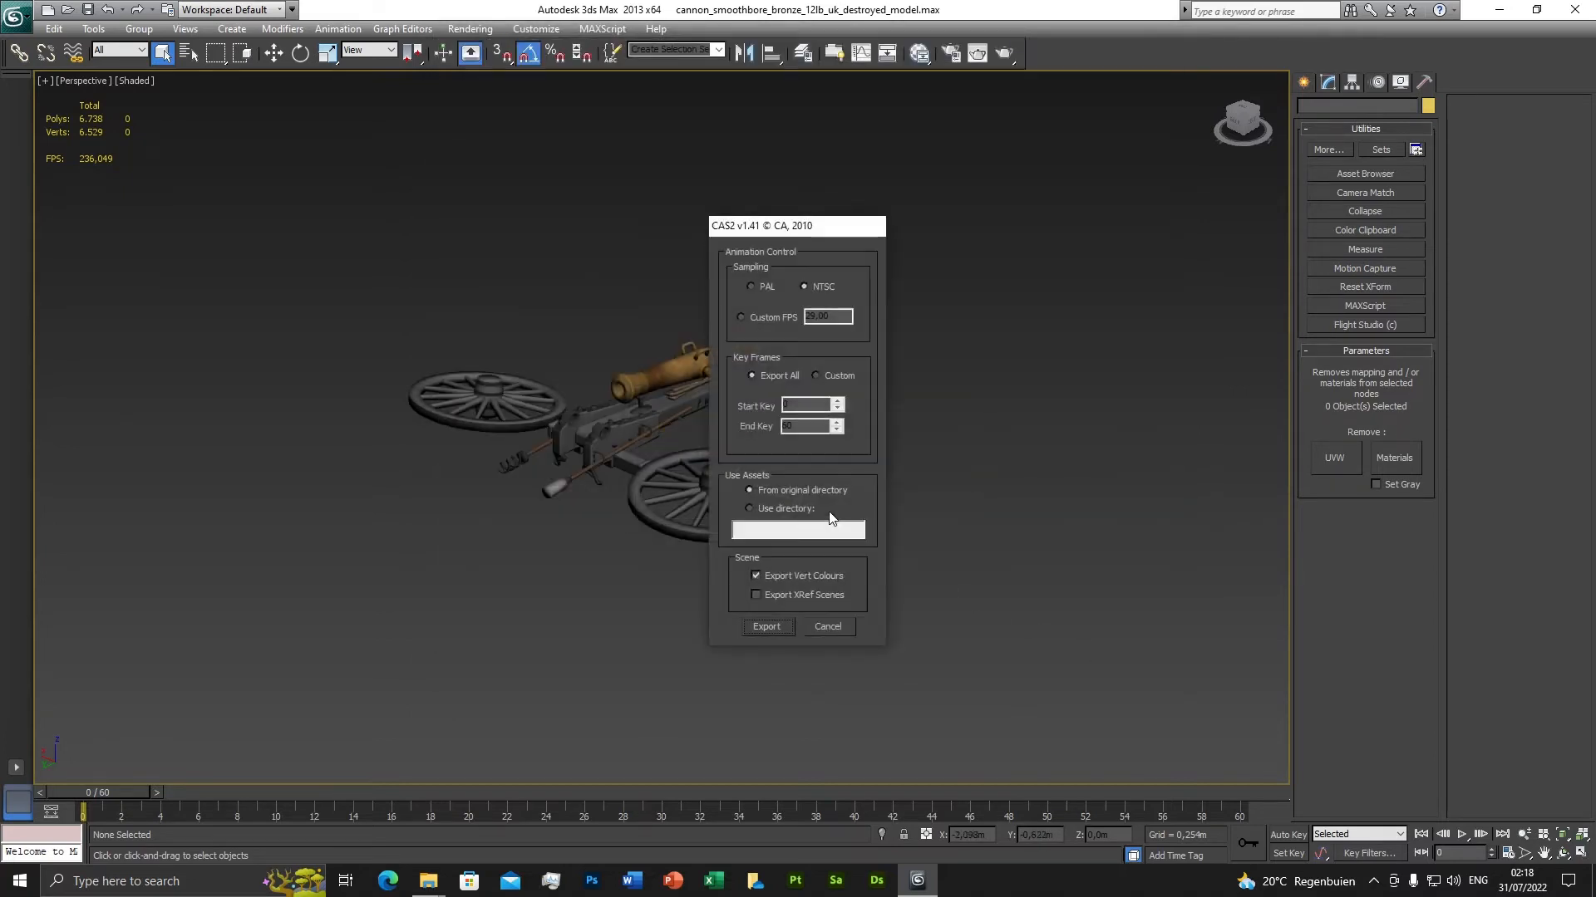
click(777, 628)
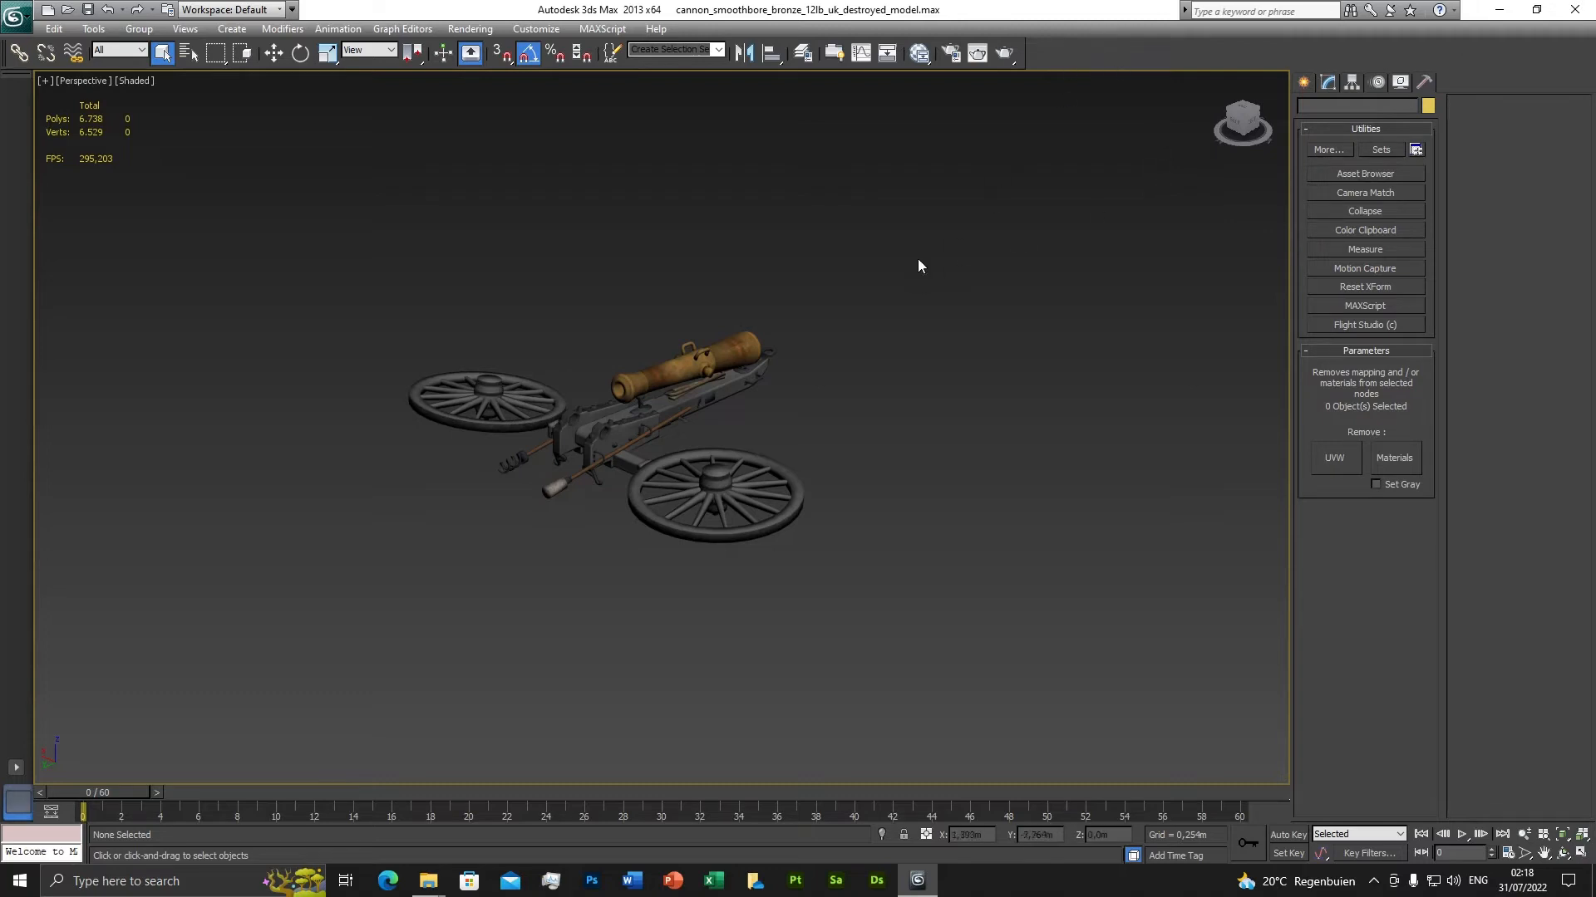
Select the bronze barrel and examine the shader types offered in its Building Attributes, leaving the list without choosing another.
scroll(825, 425, up, 4)
click(670, 314)
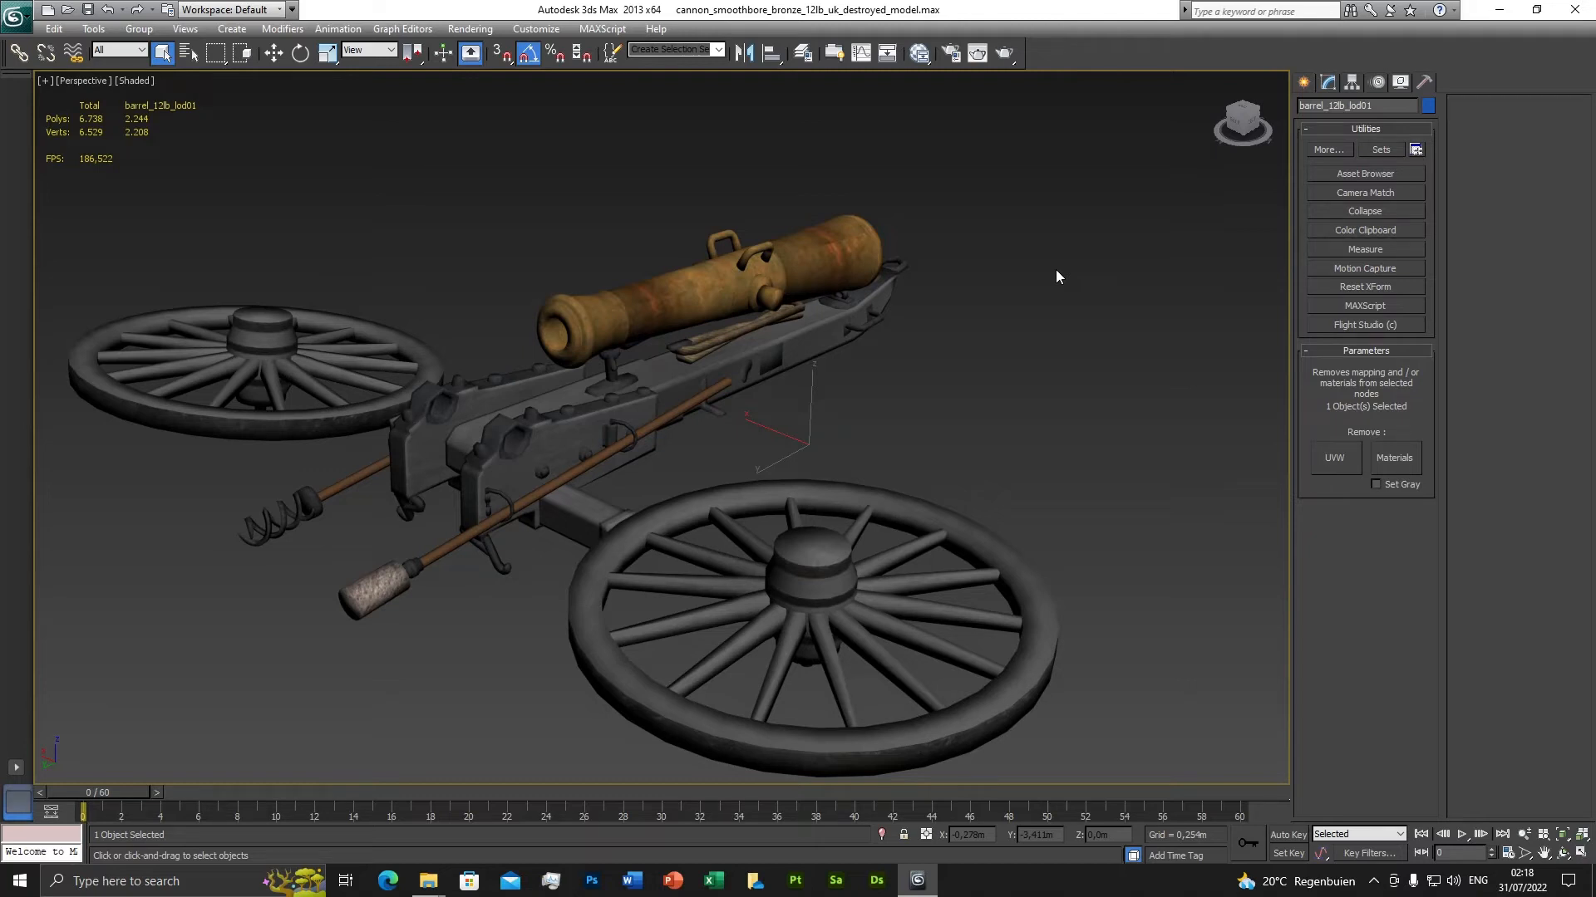
click(1328, 82)
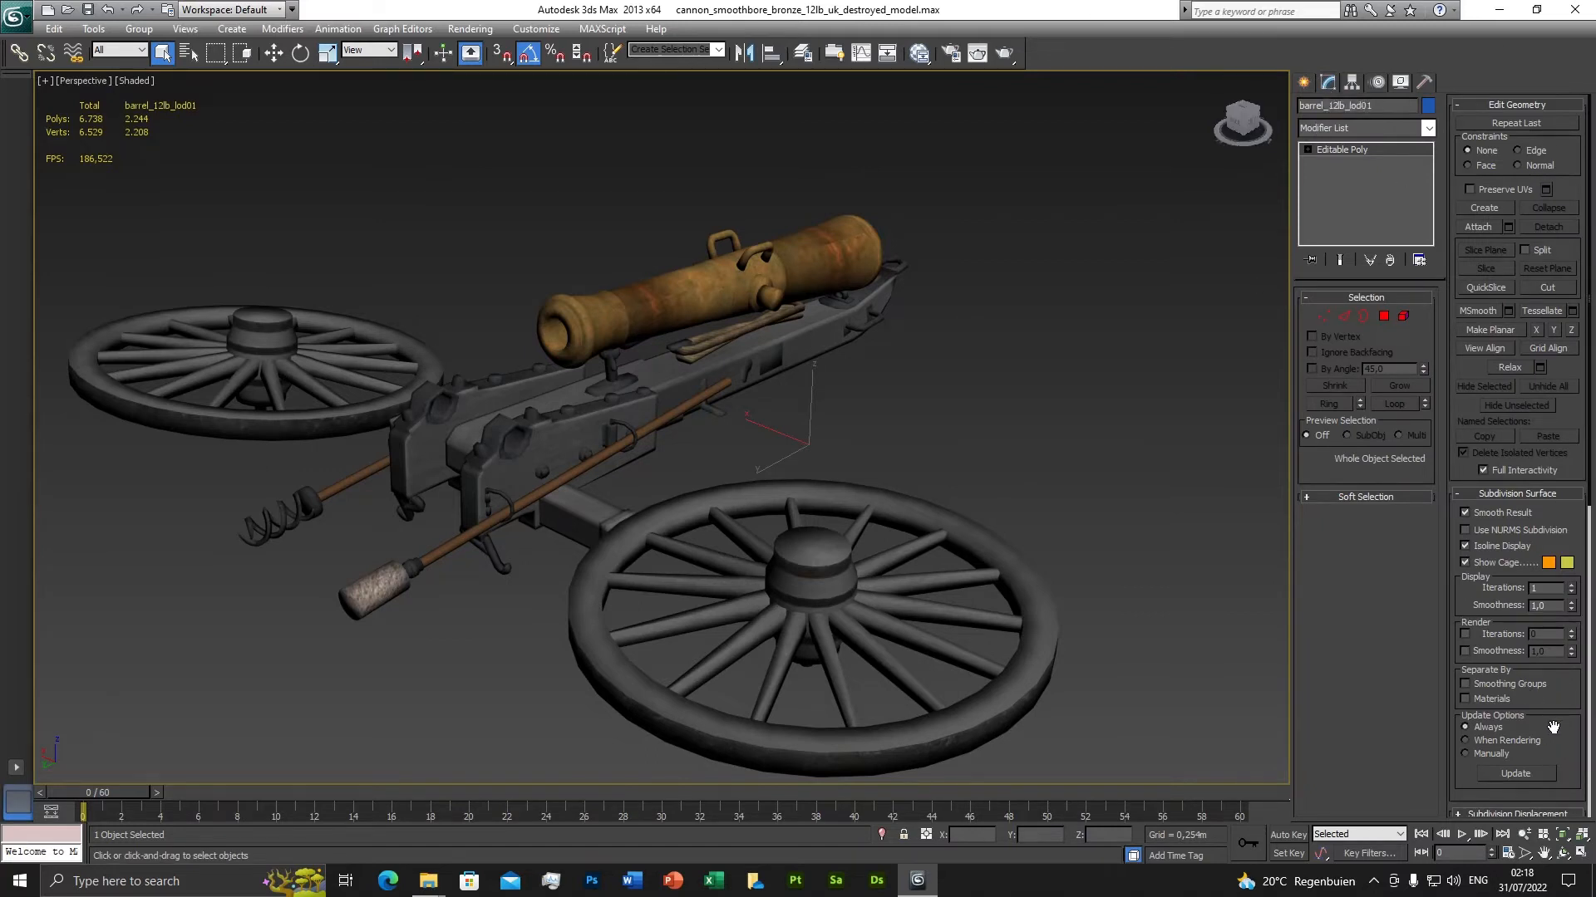
drag(1554, 738, 1543, 194)
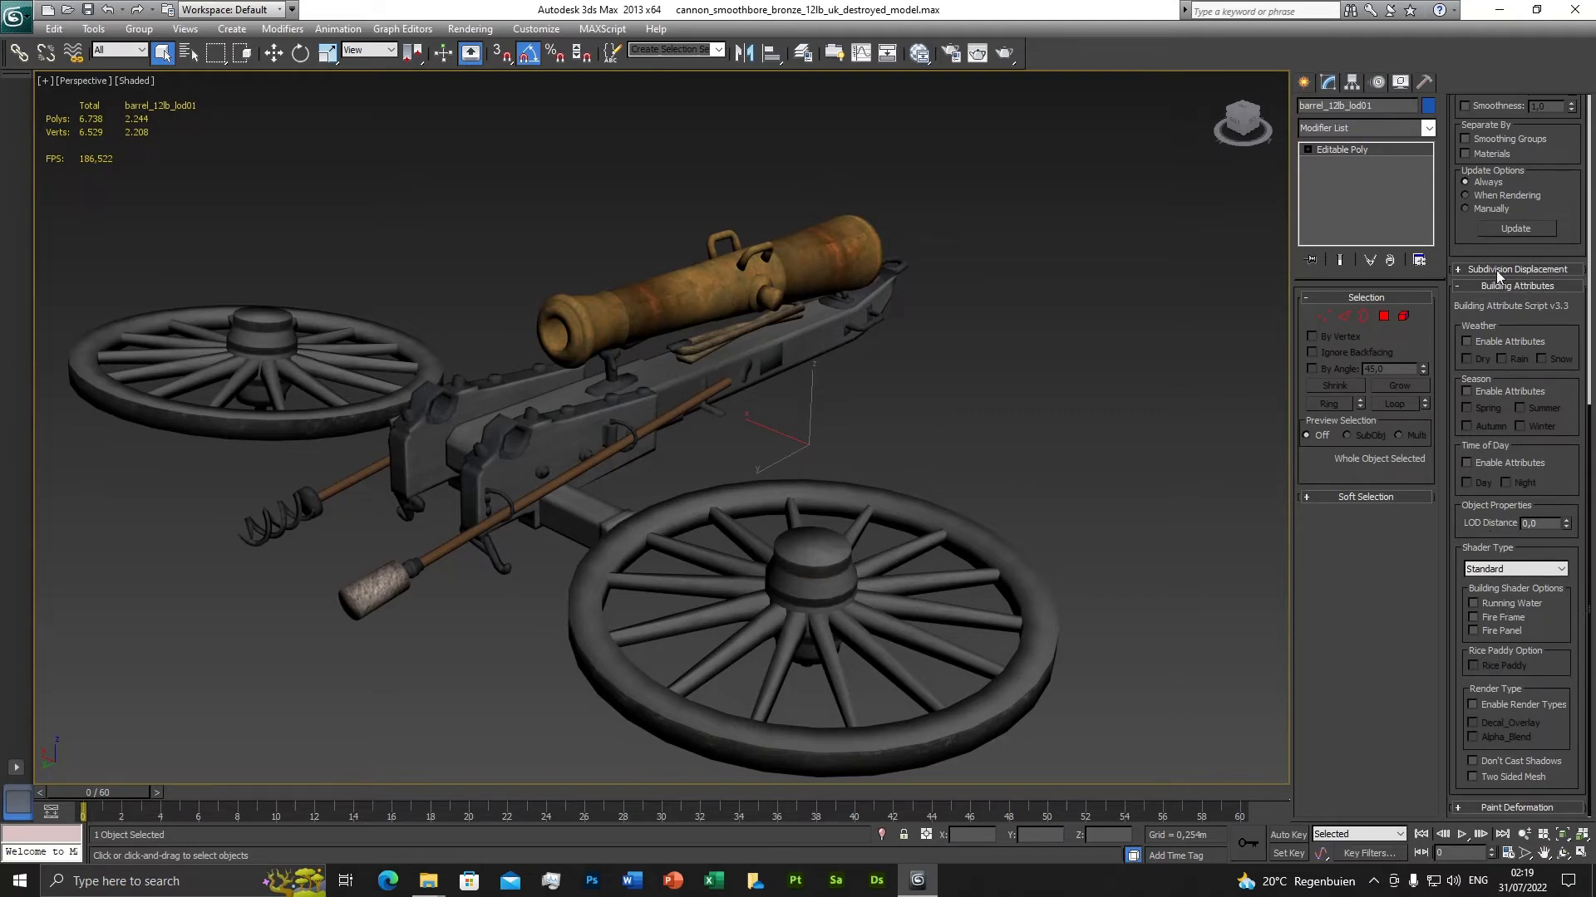
click(1504, 570)
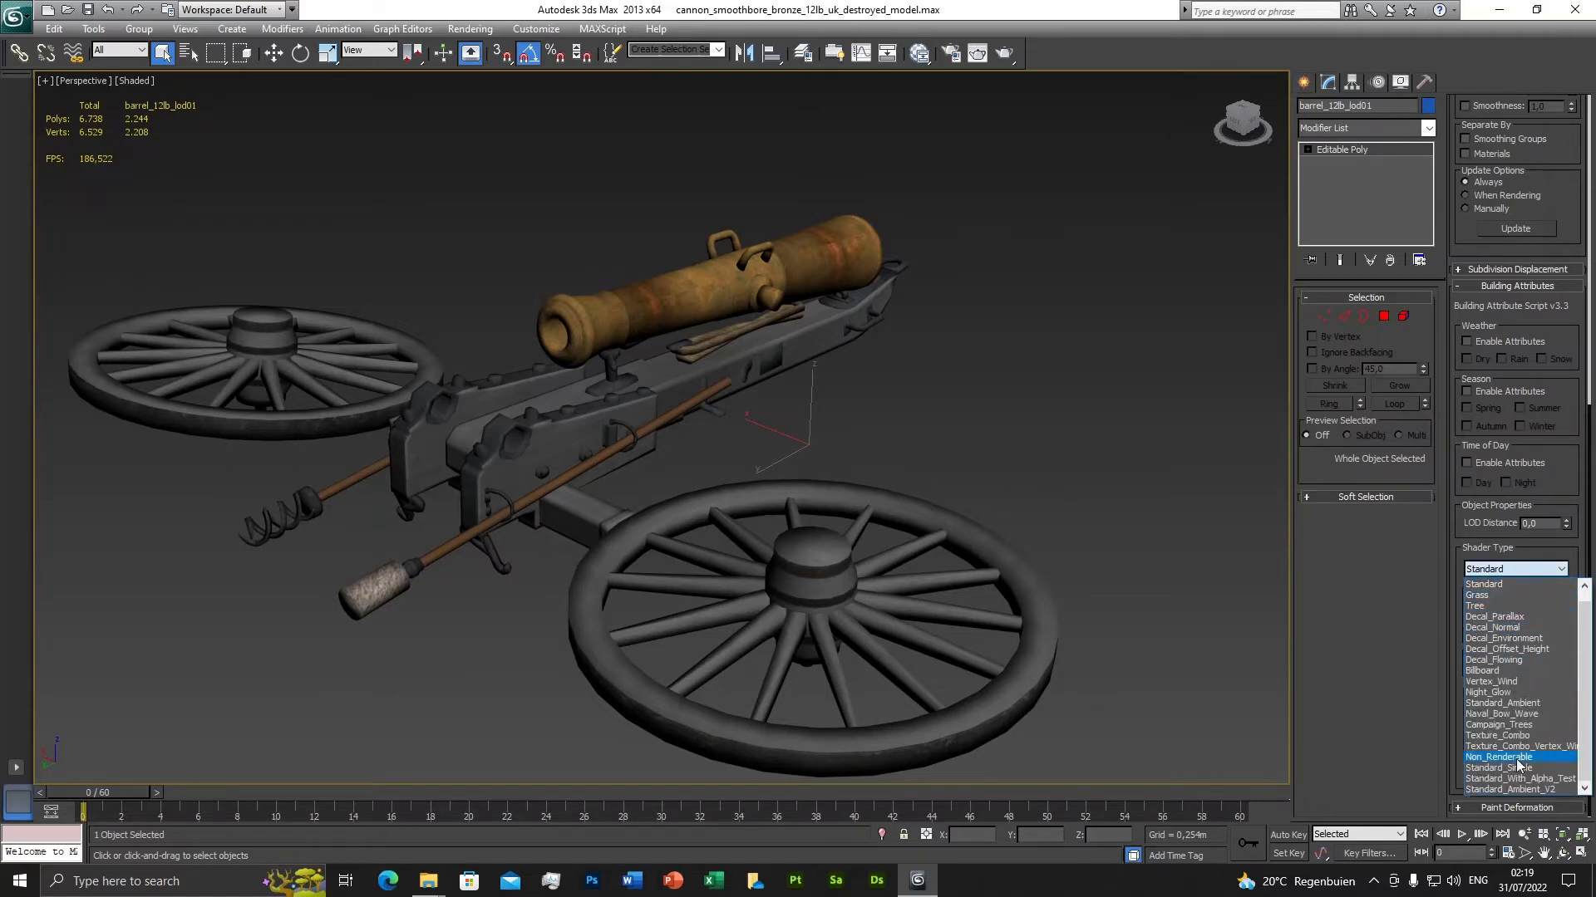
click(1393, 661)
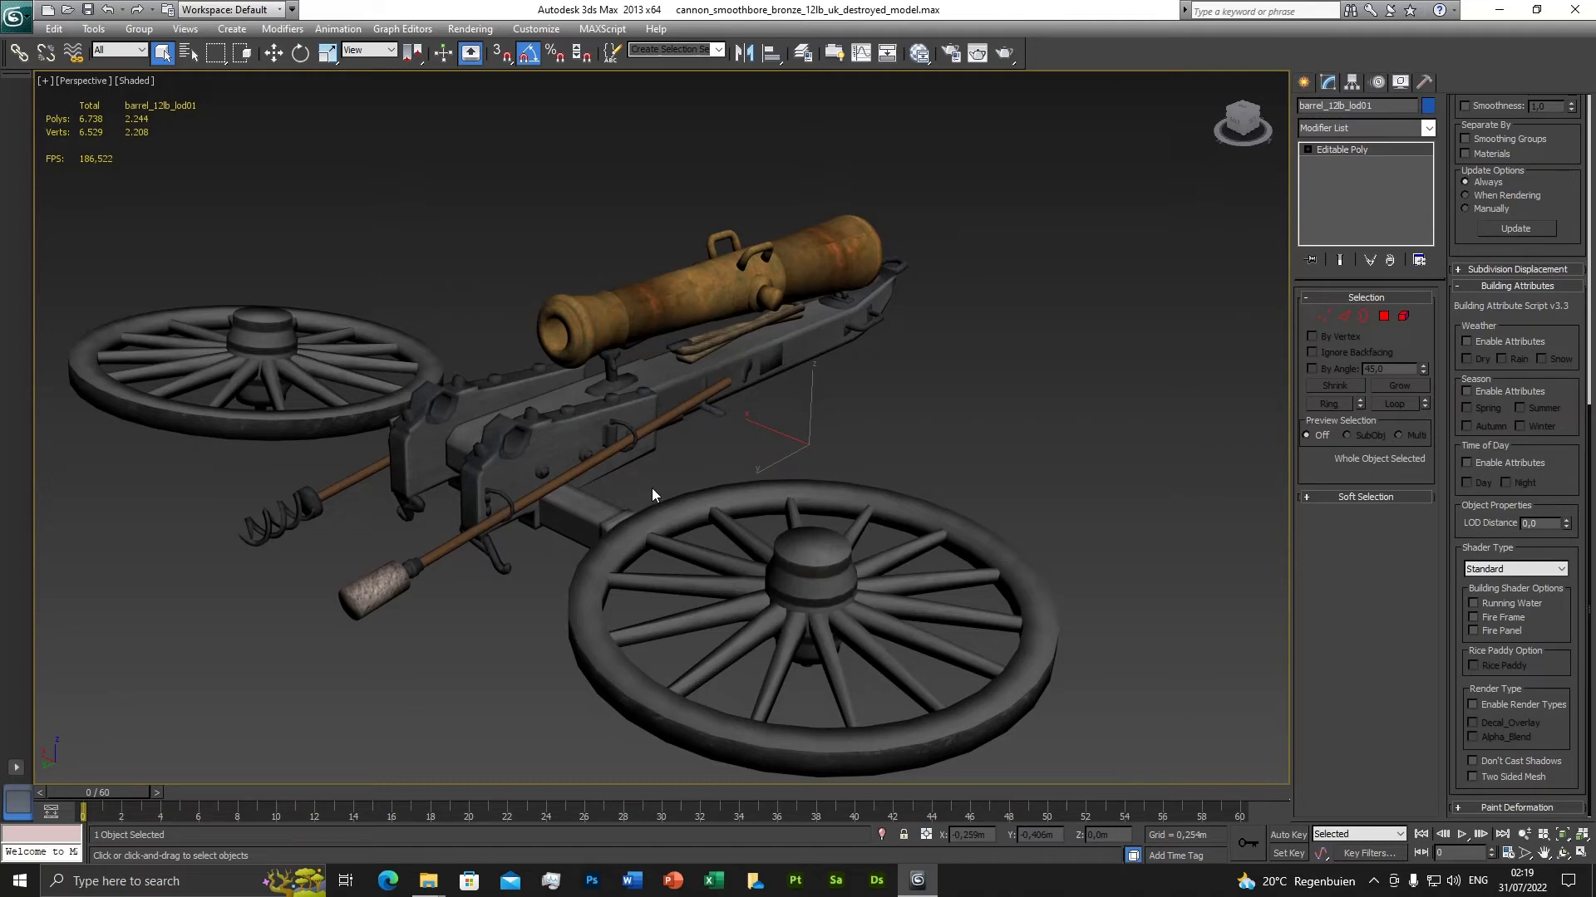
scroll(652, 487, down, 3)
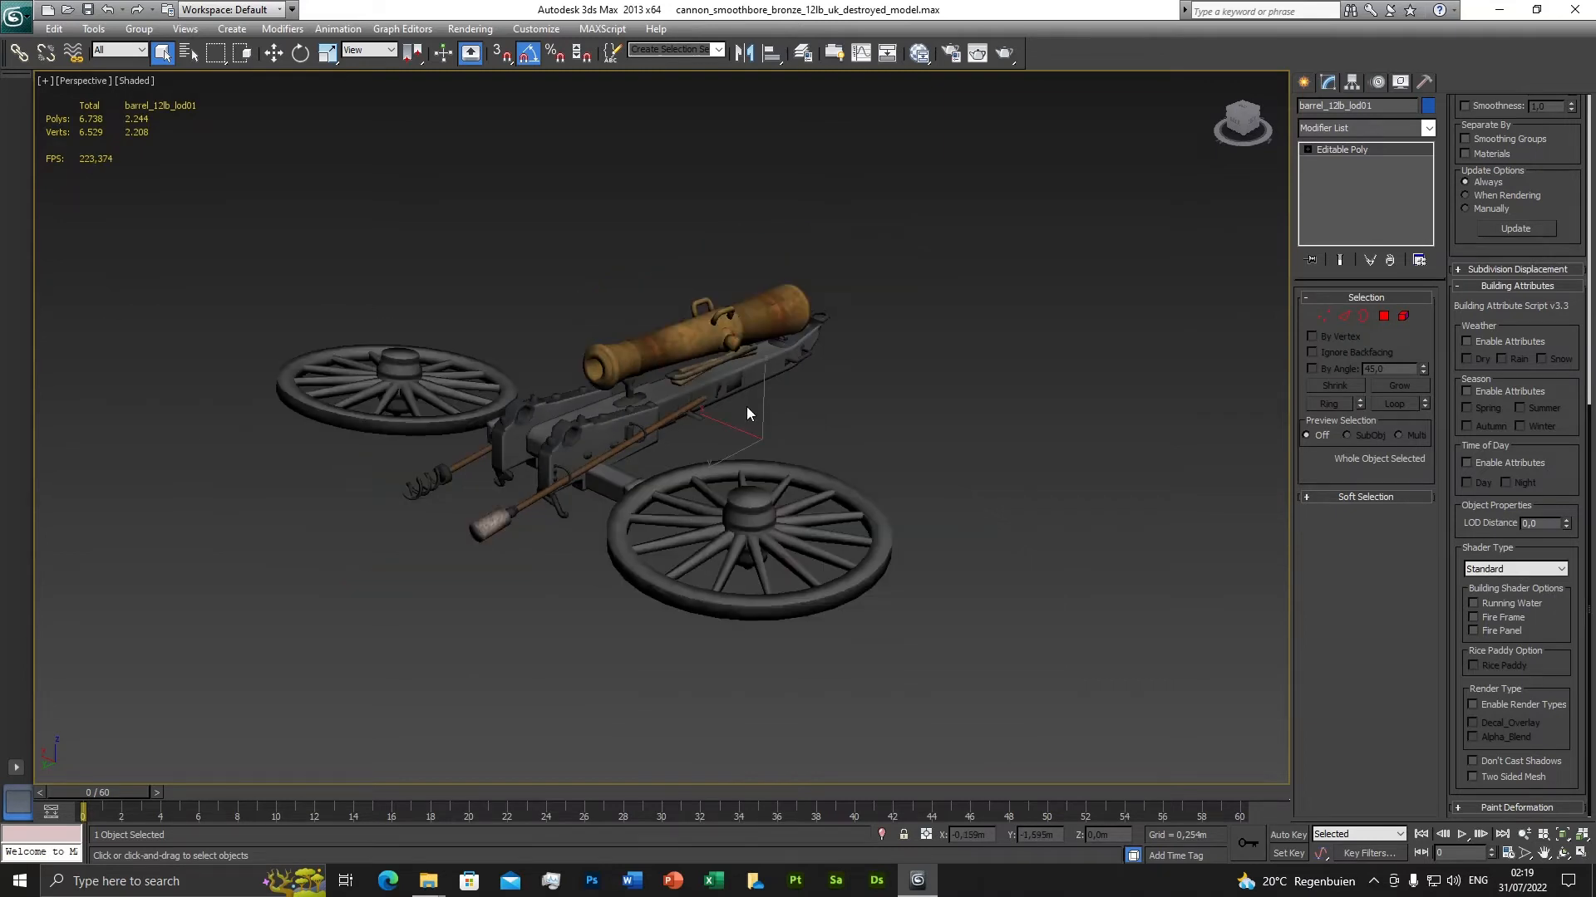
click(428, 881)
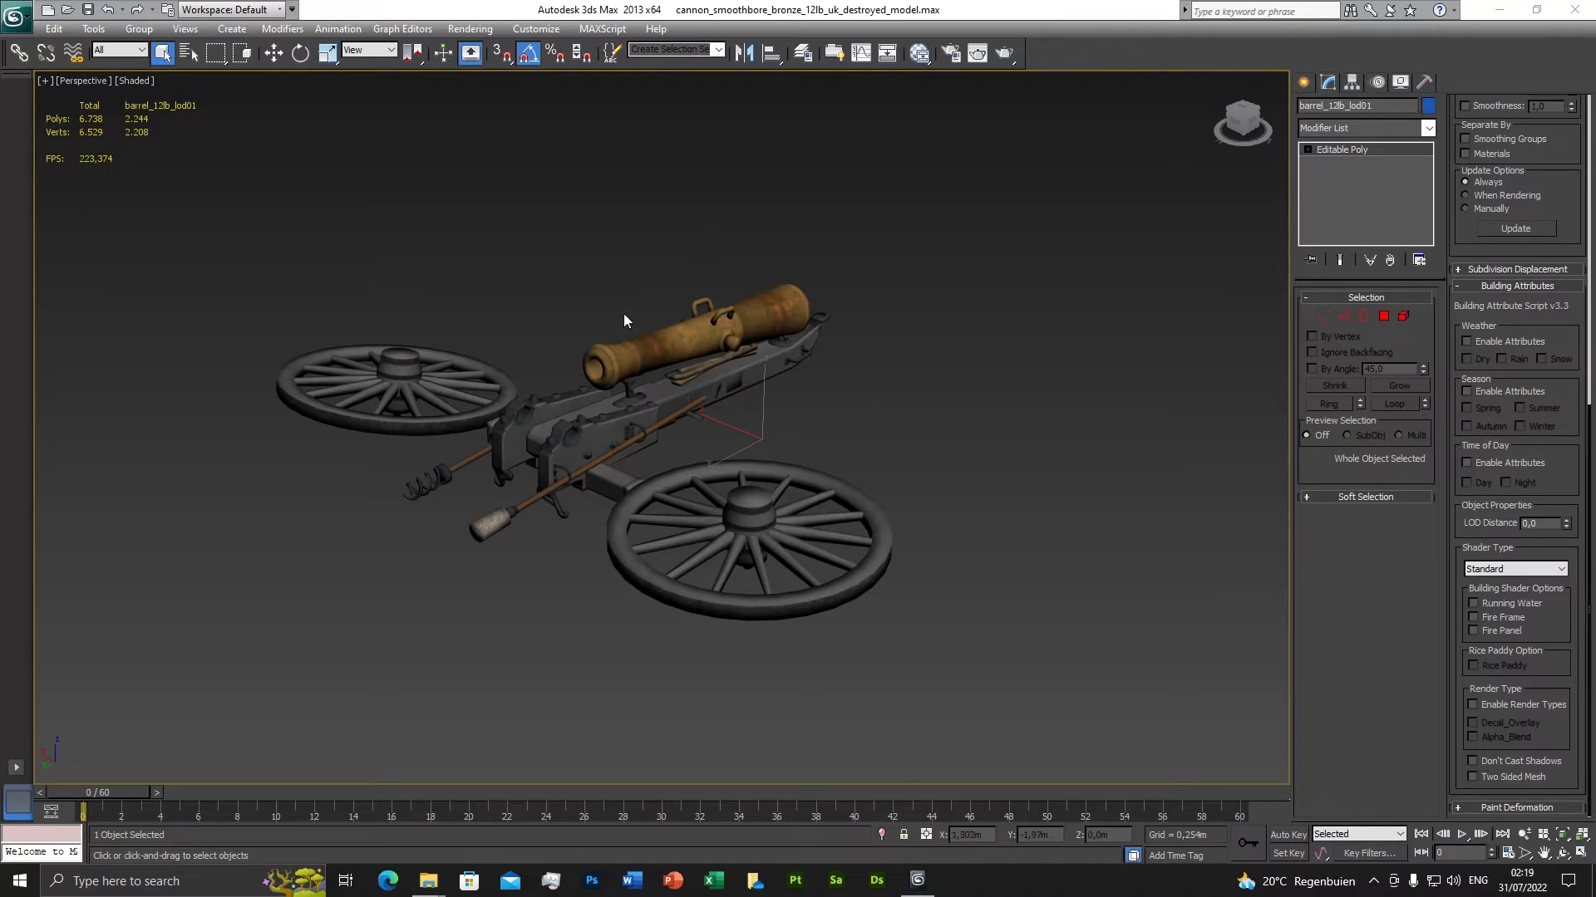
scroll(499, 303, down, 3)
click(652, 373)
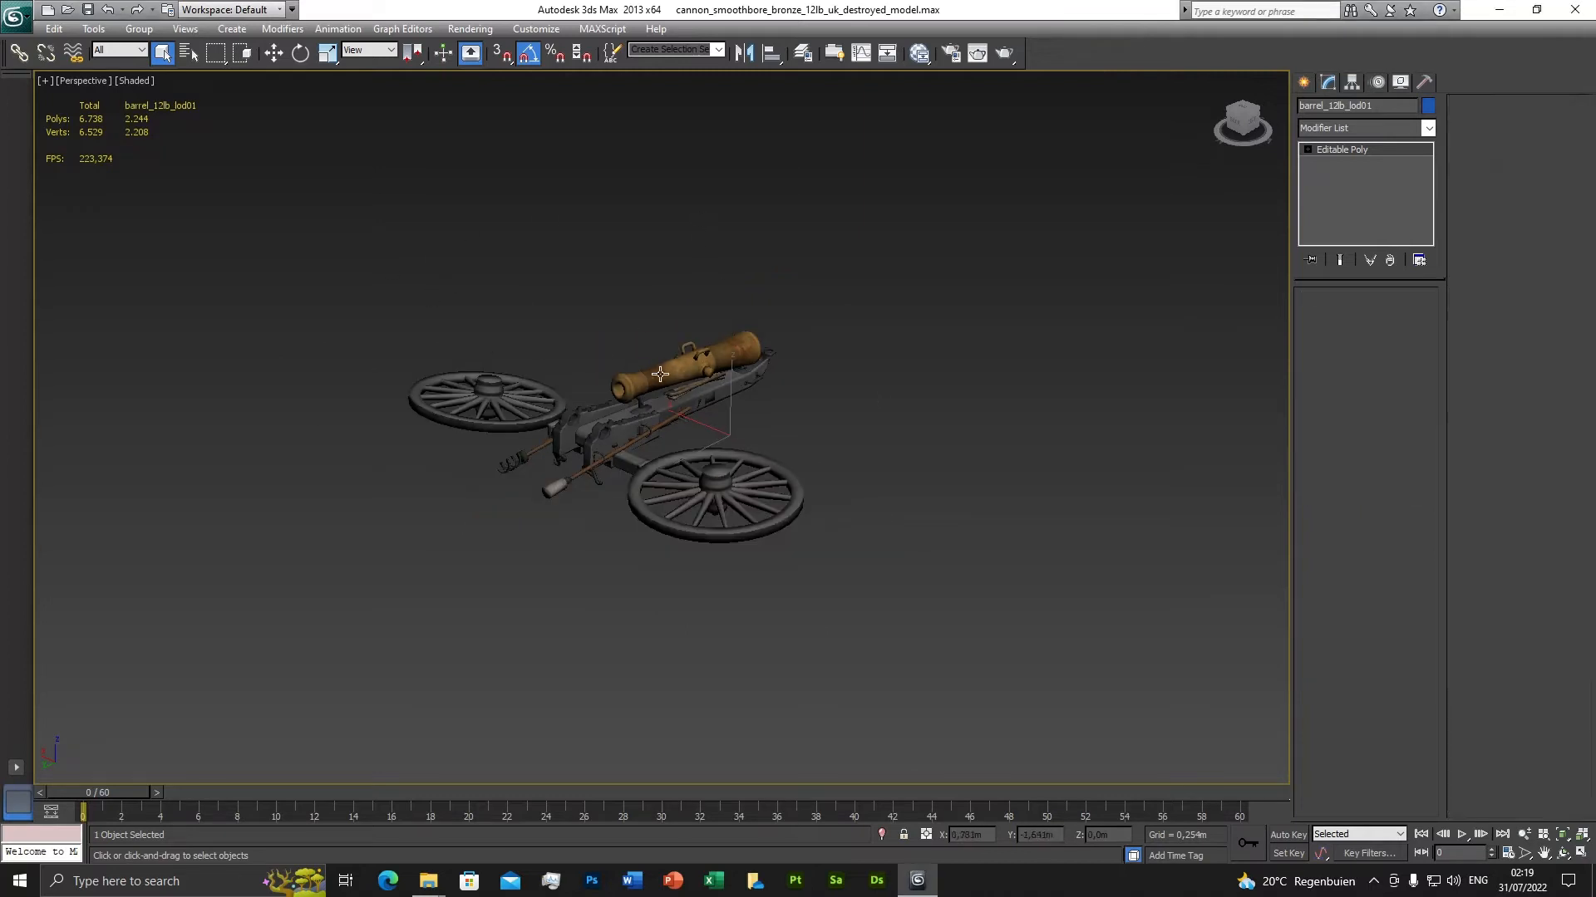
click(640, 408)
click(614, 433)
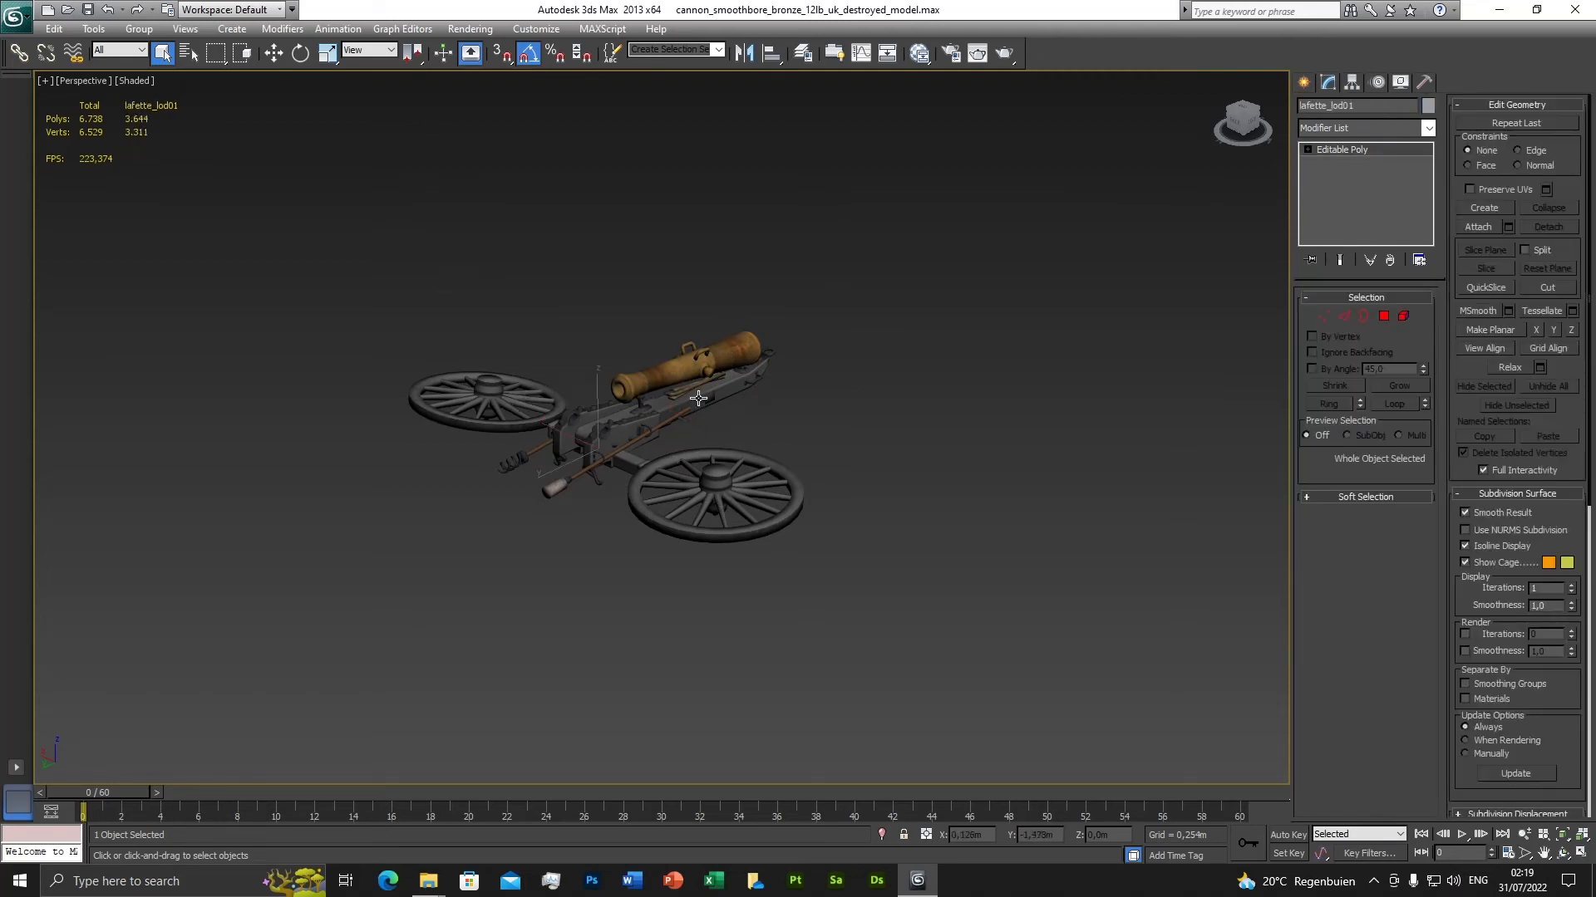
click(680, 370)
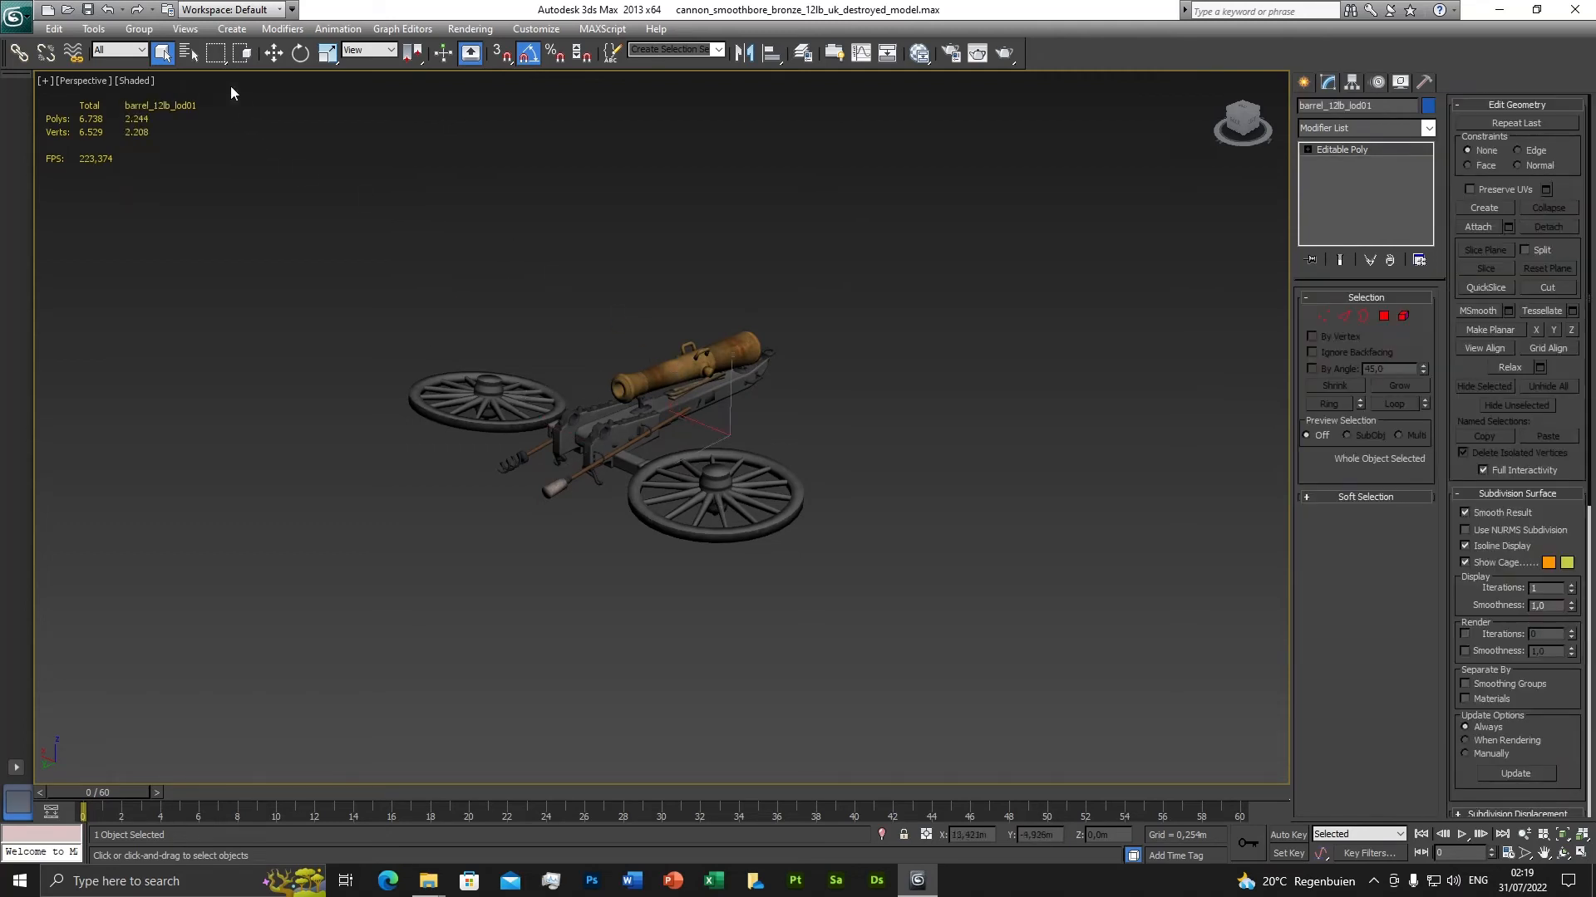
Run Attributes_Script from the Shogun2TW scripts folder and place its Rigid Attributes dialog clear of the cannon.
click(600, 29)
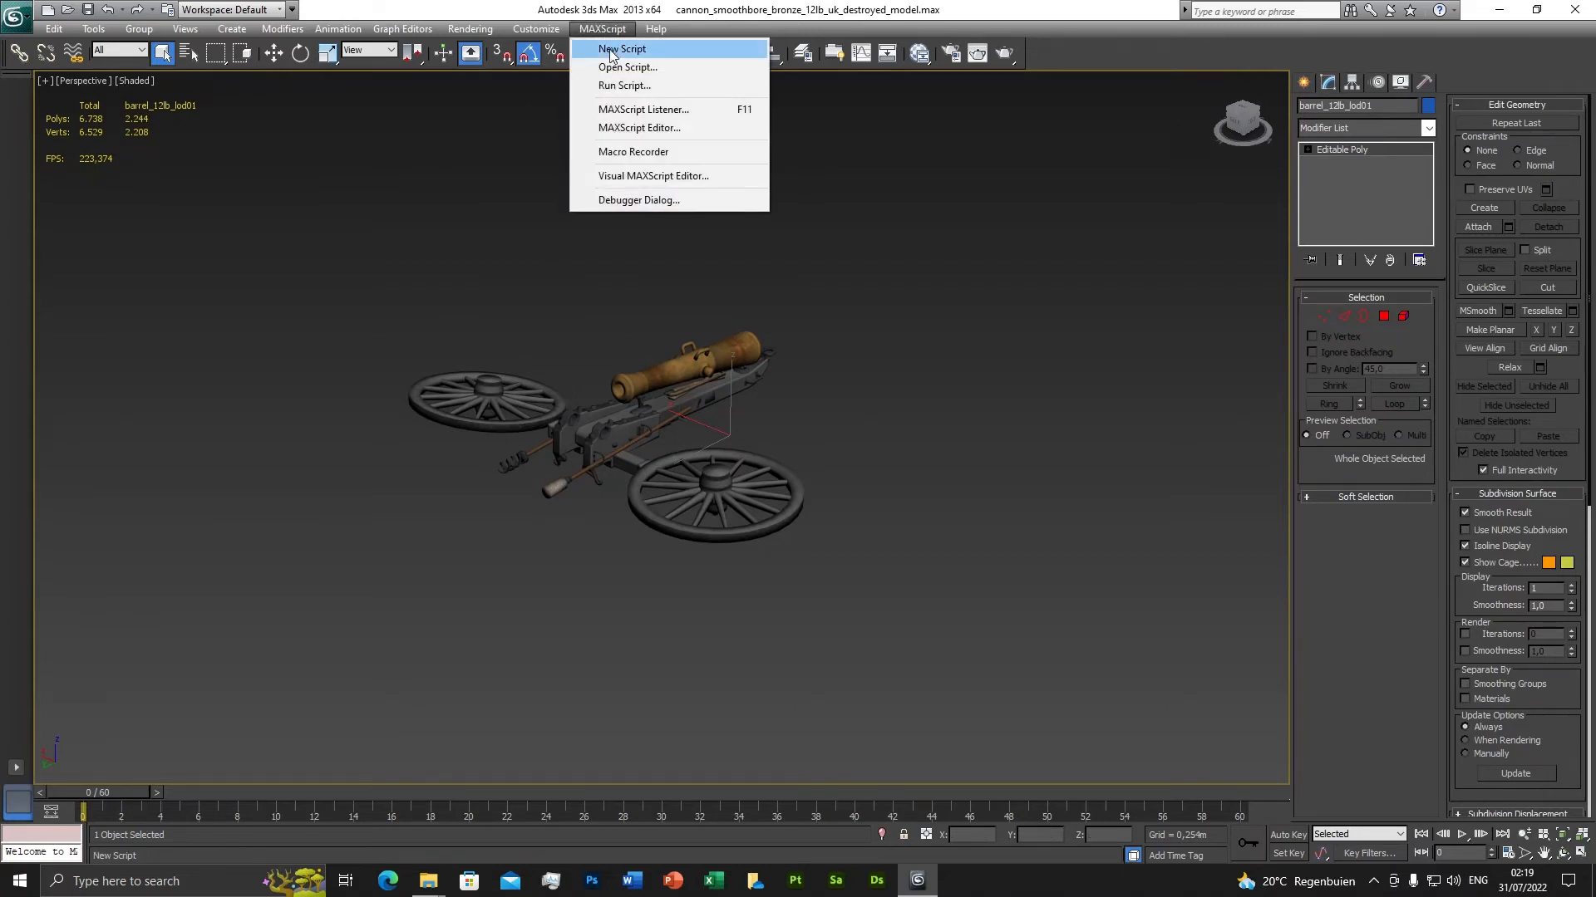
click(613, 86)
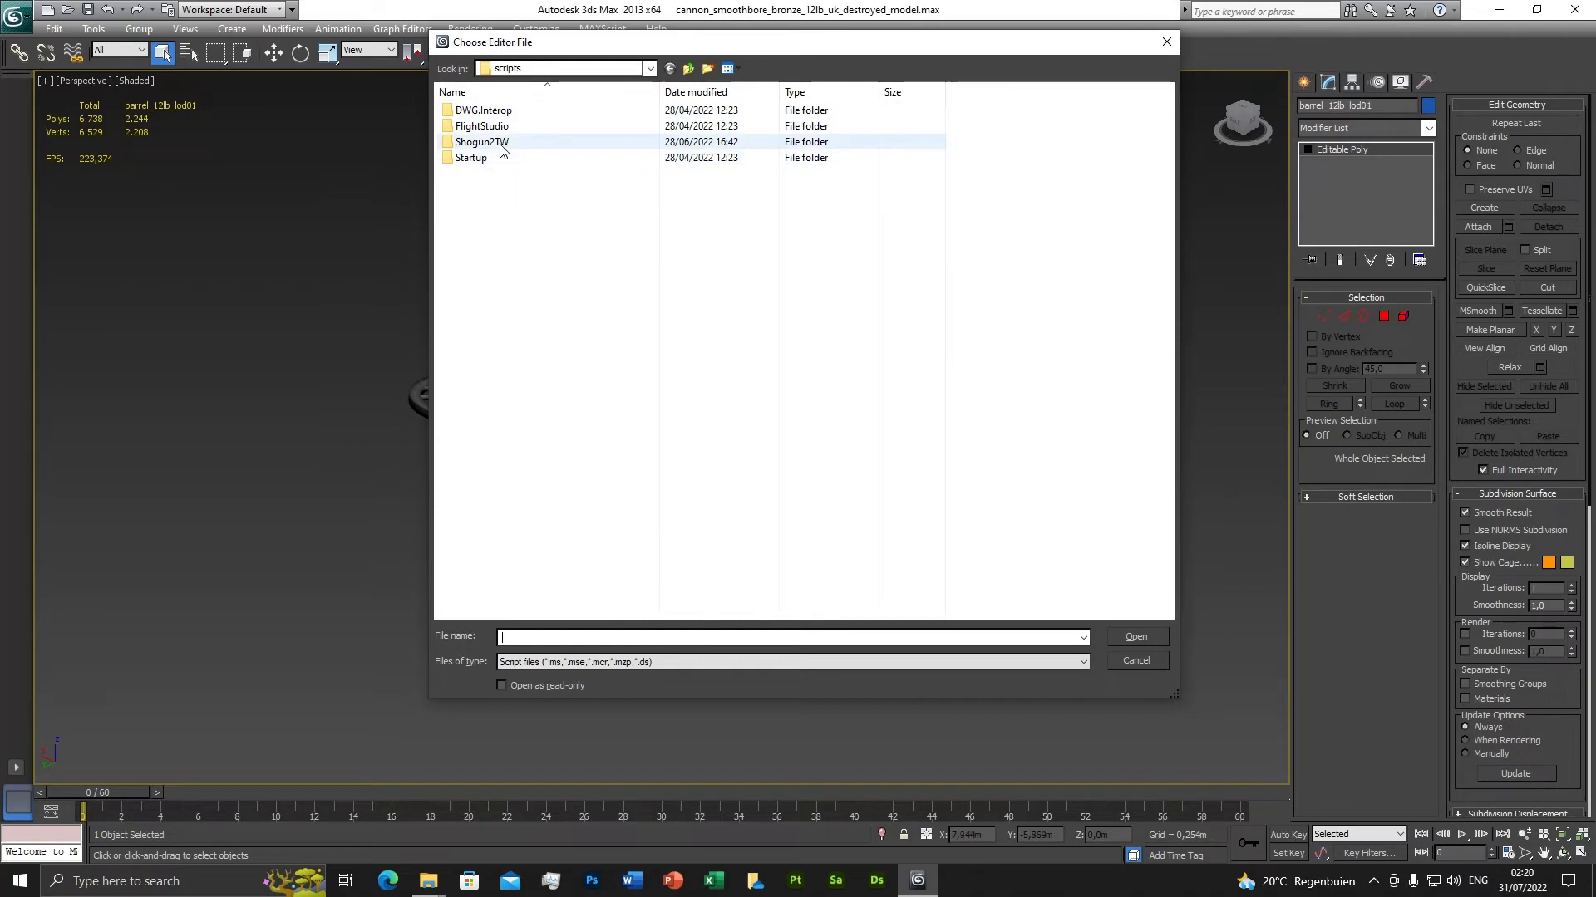
double_click(497, 141)
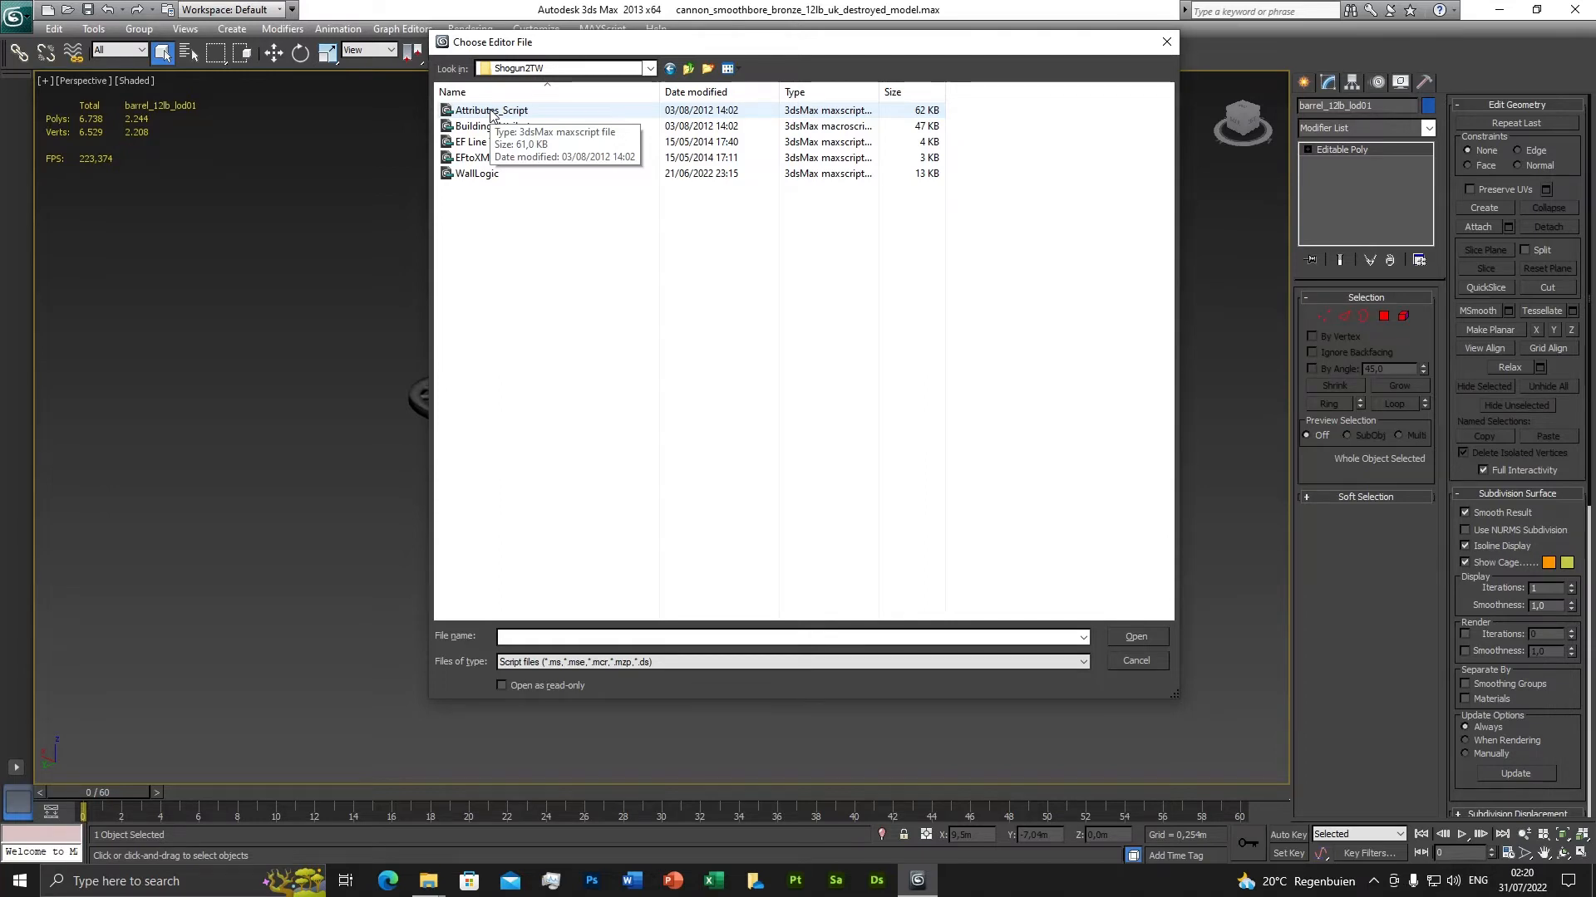
click(493, 112)
double_click(499, 113)
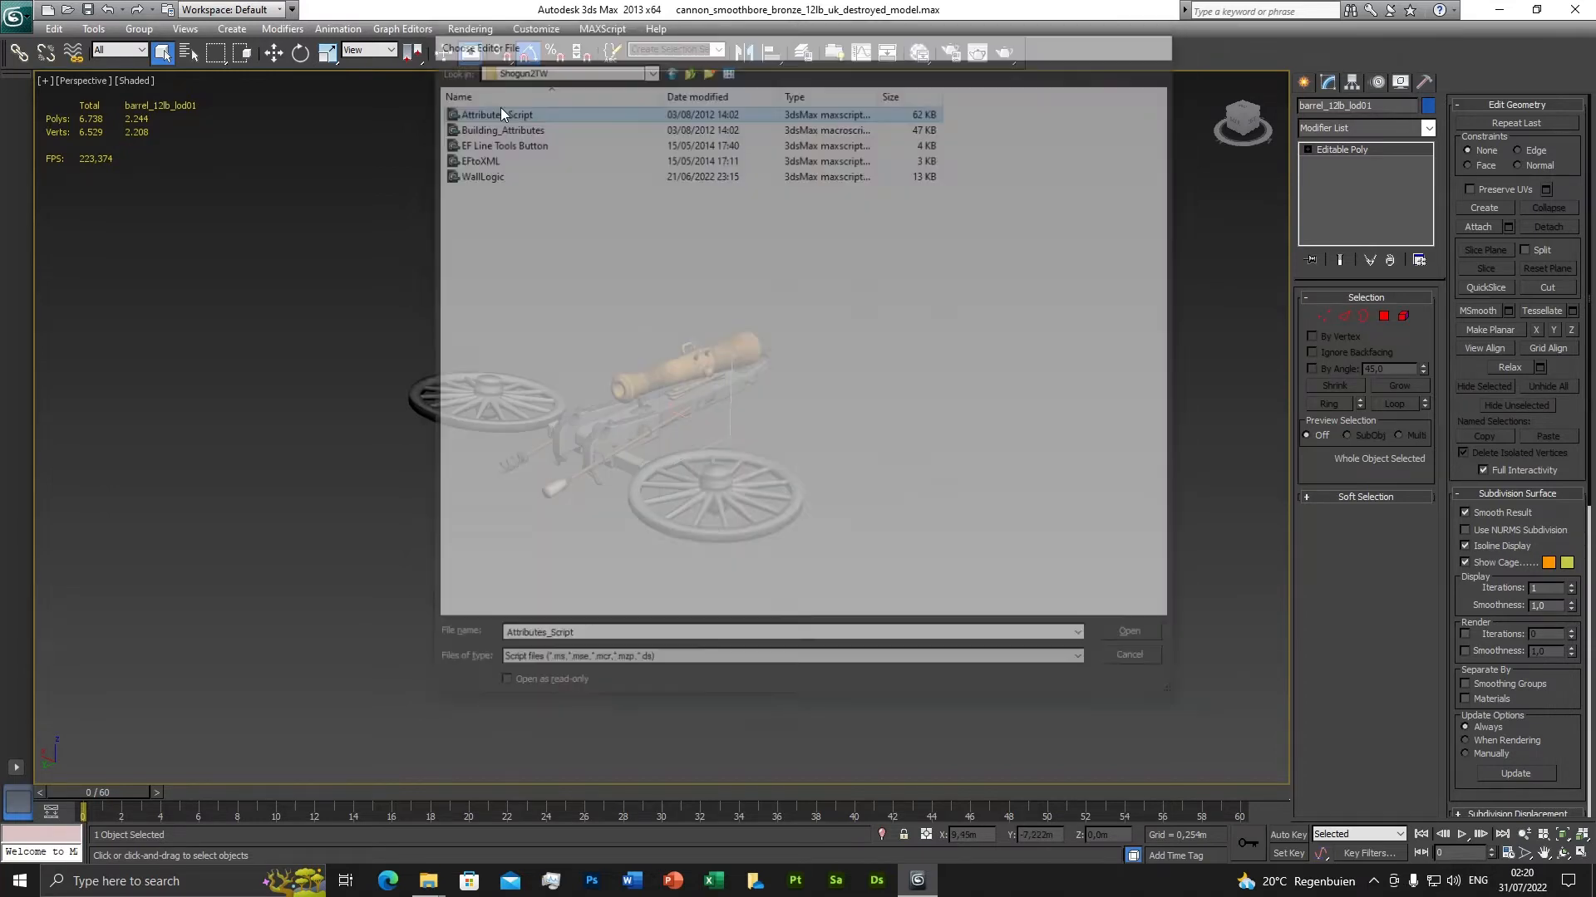
drag(788, 282, 1030, 143)
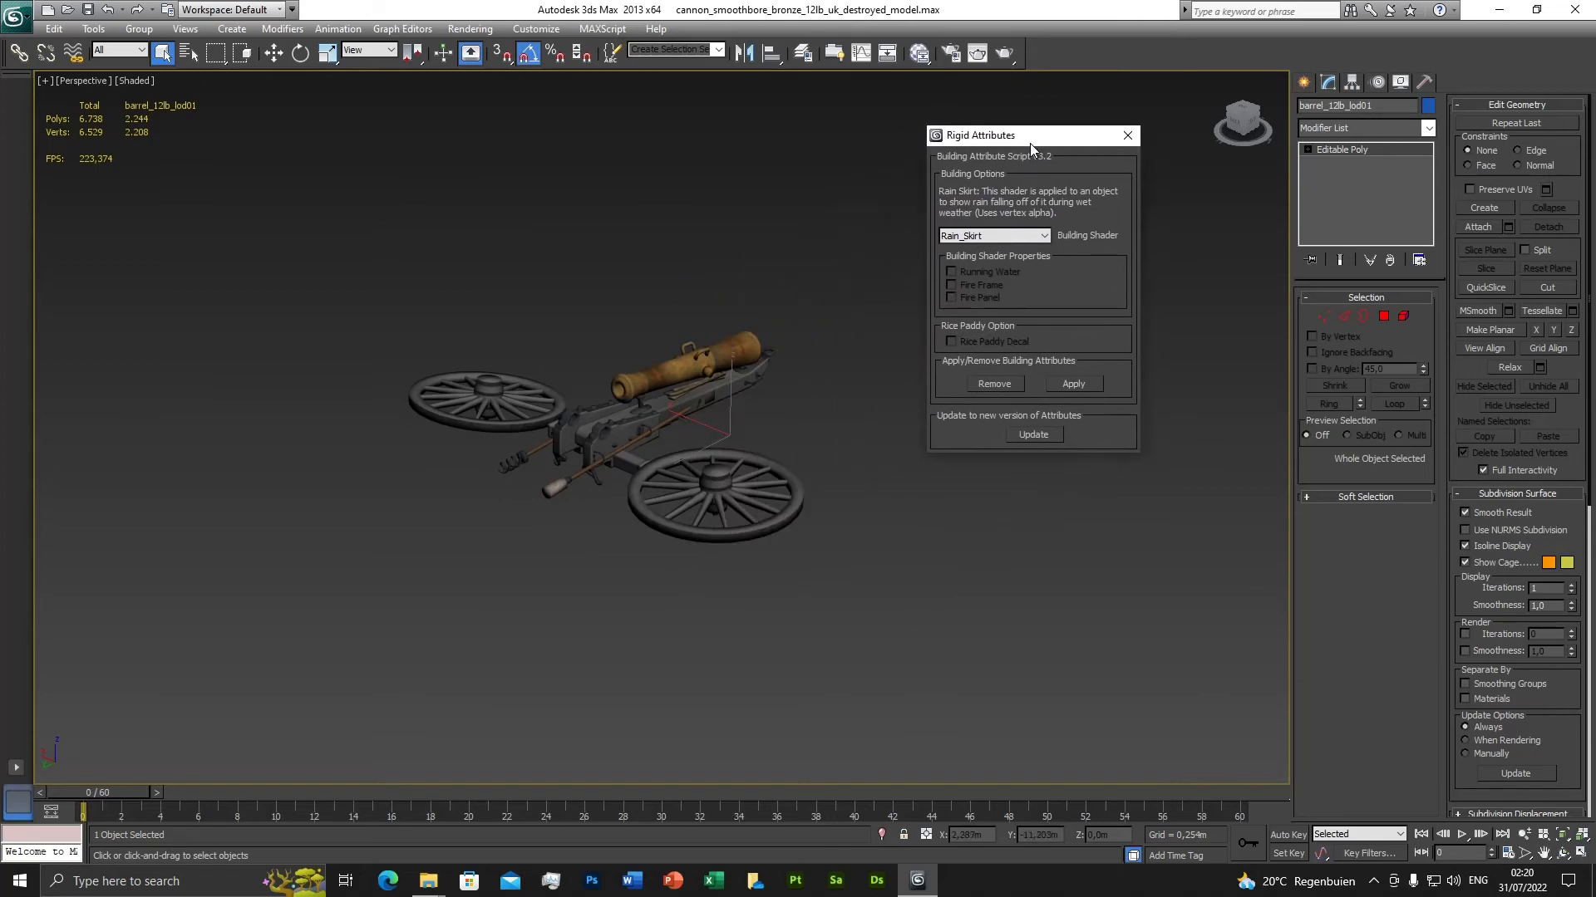
Set the Rigid Attributes building shader to Standard with Running Water enabled, and move the dialog nearer the cannon.
click(980, 236)
click(980, 261)
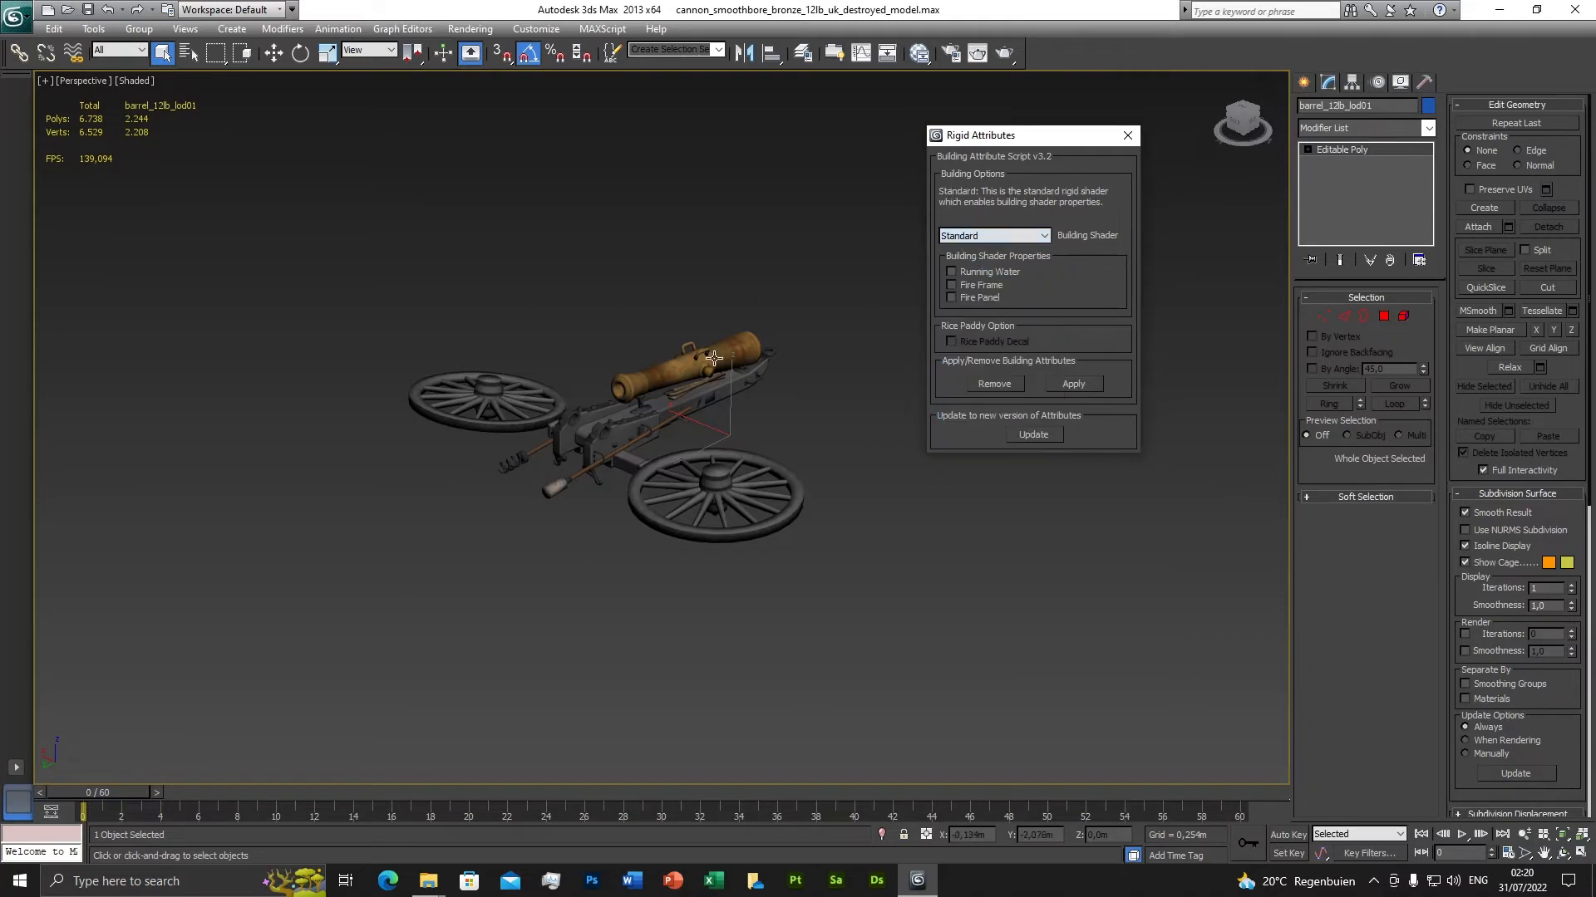
click(952, 272)
drag(1014, 134, 910, 123)
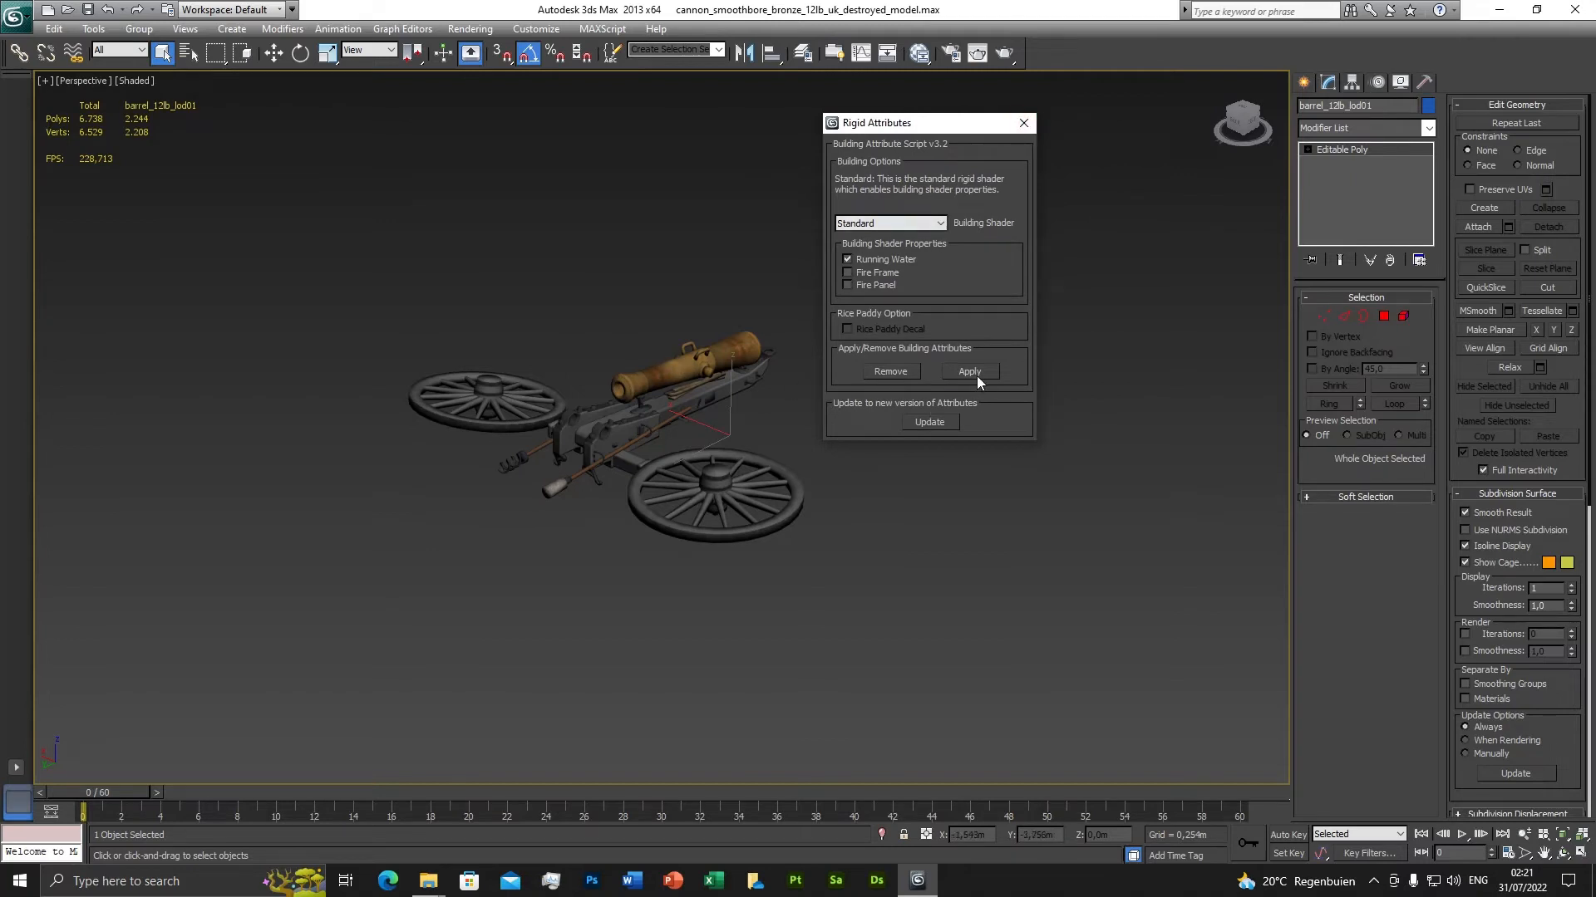
Select the left wheel, remove its building attributes and reapply them with the Standard shader and Running Water.
click(720, 527)
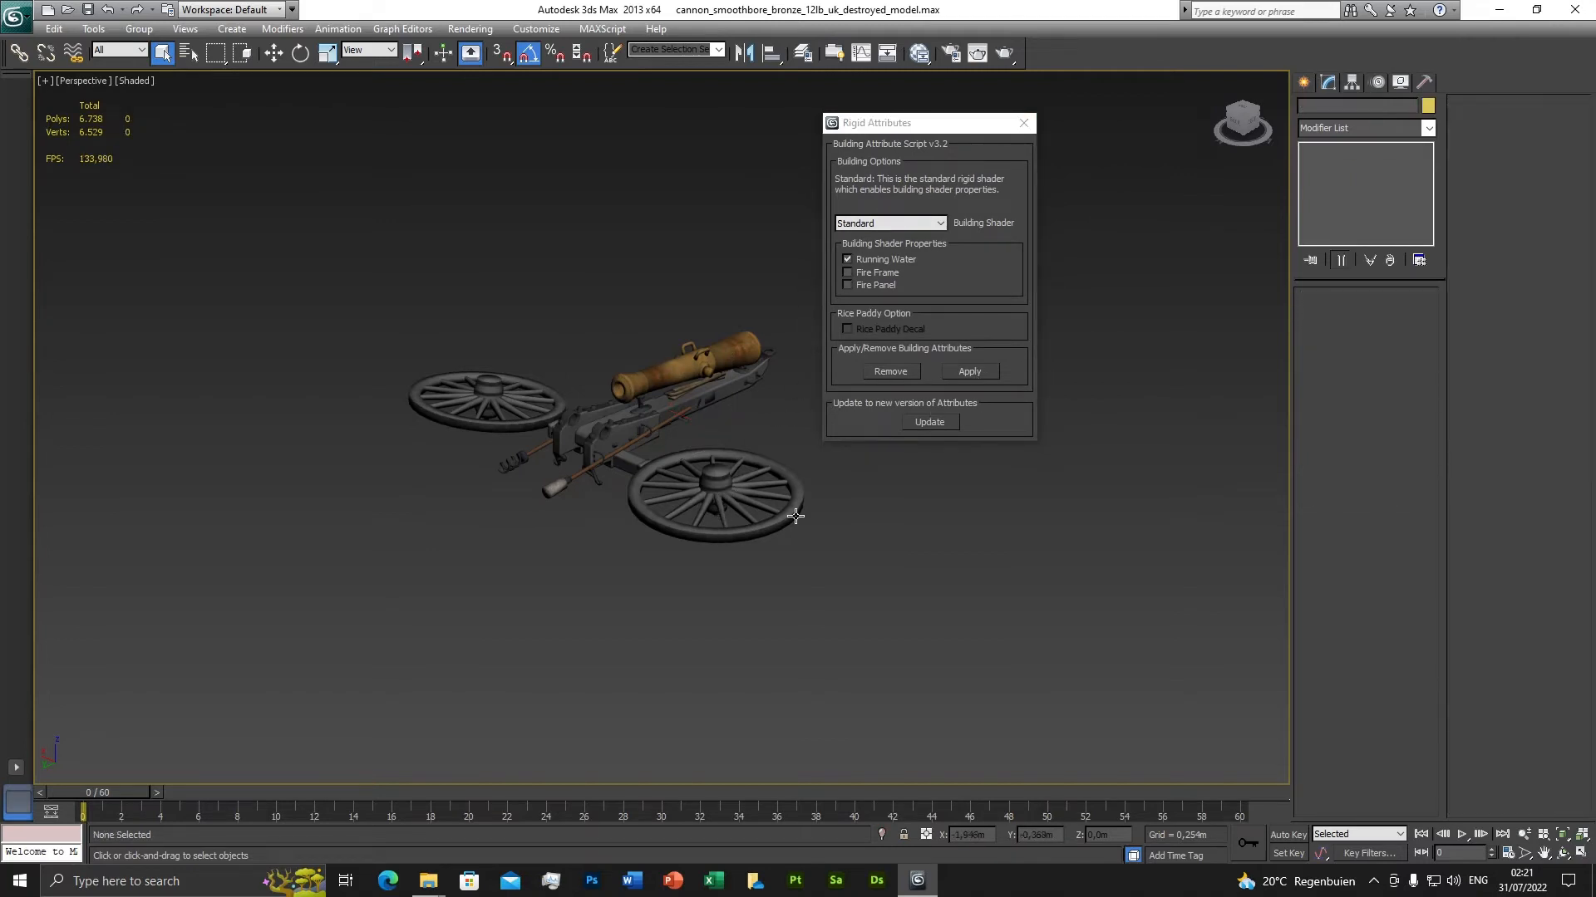
click(716, 536)
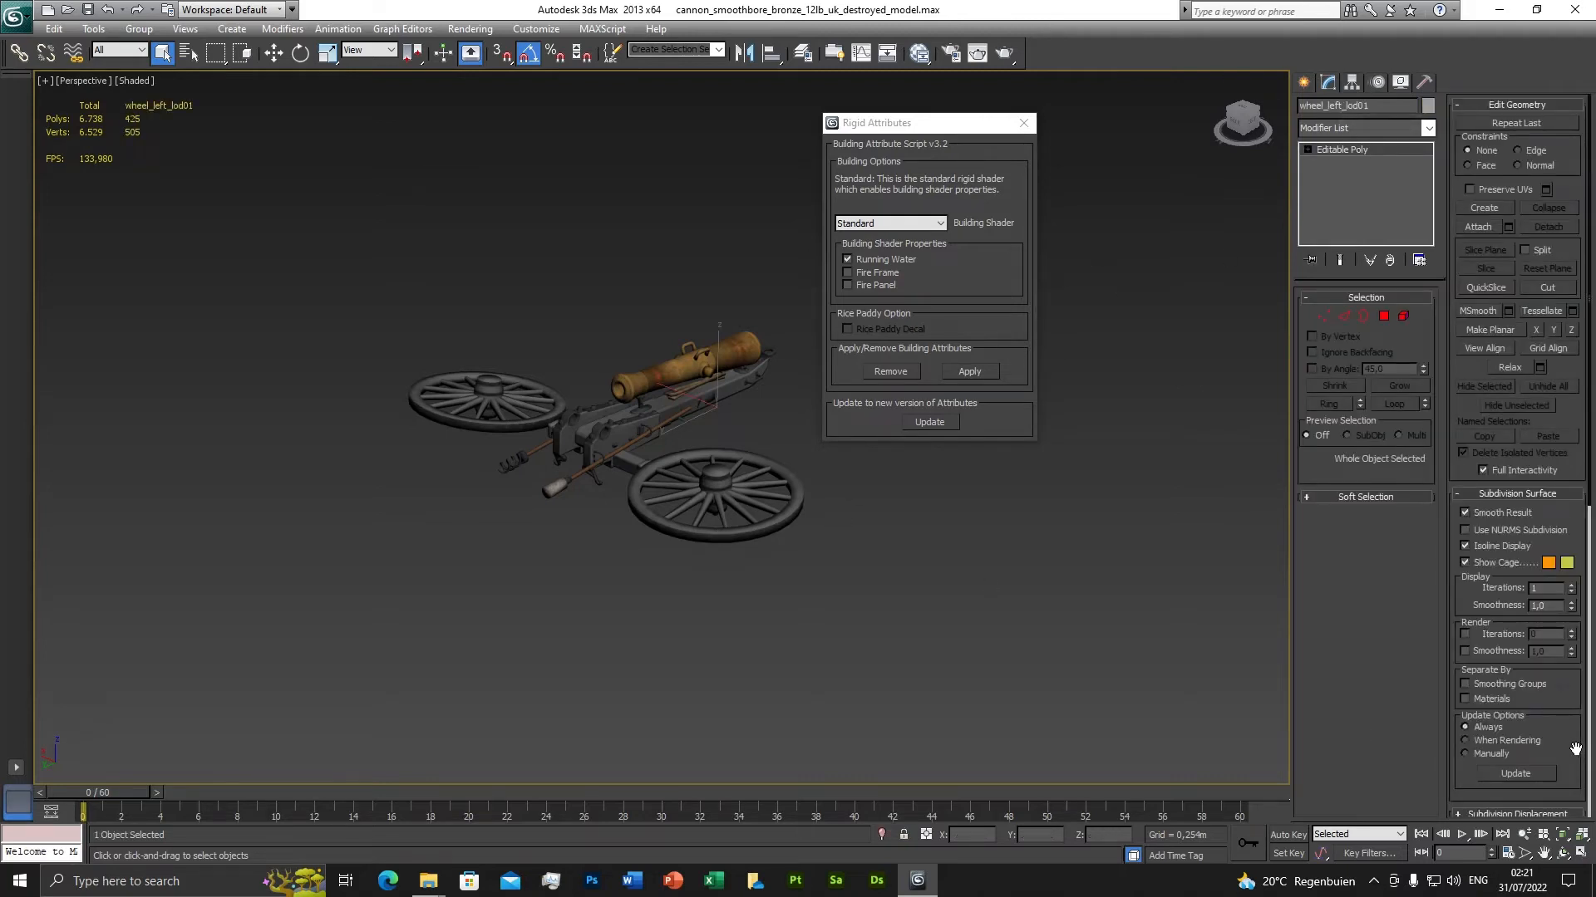
scroll(1575, 749, down, 10)
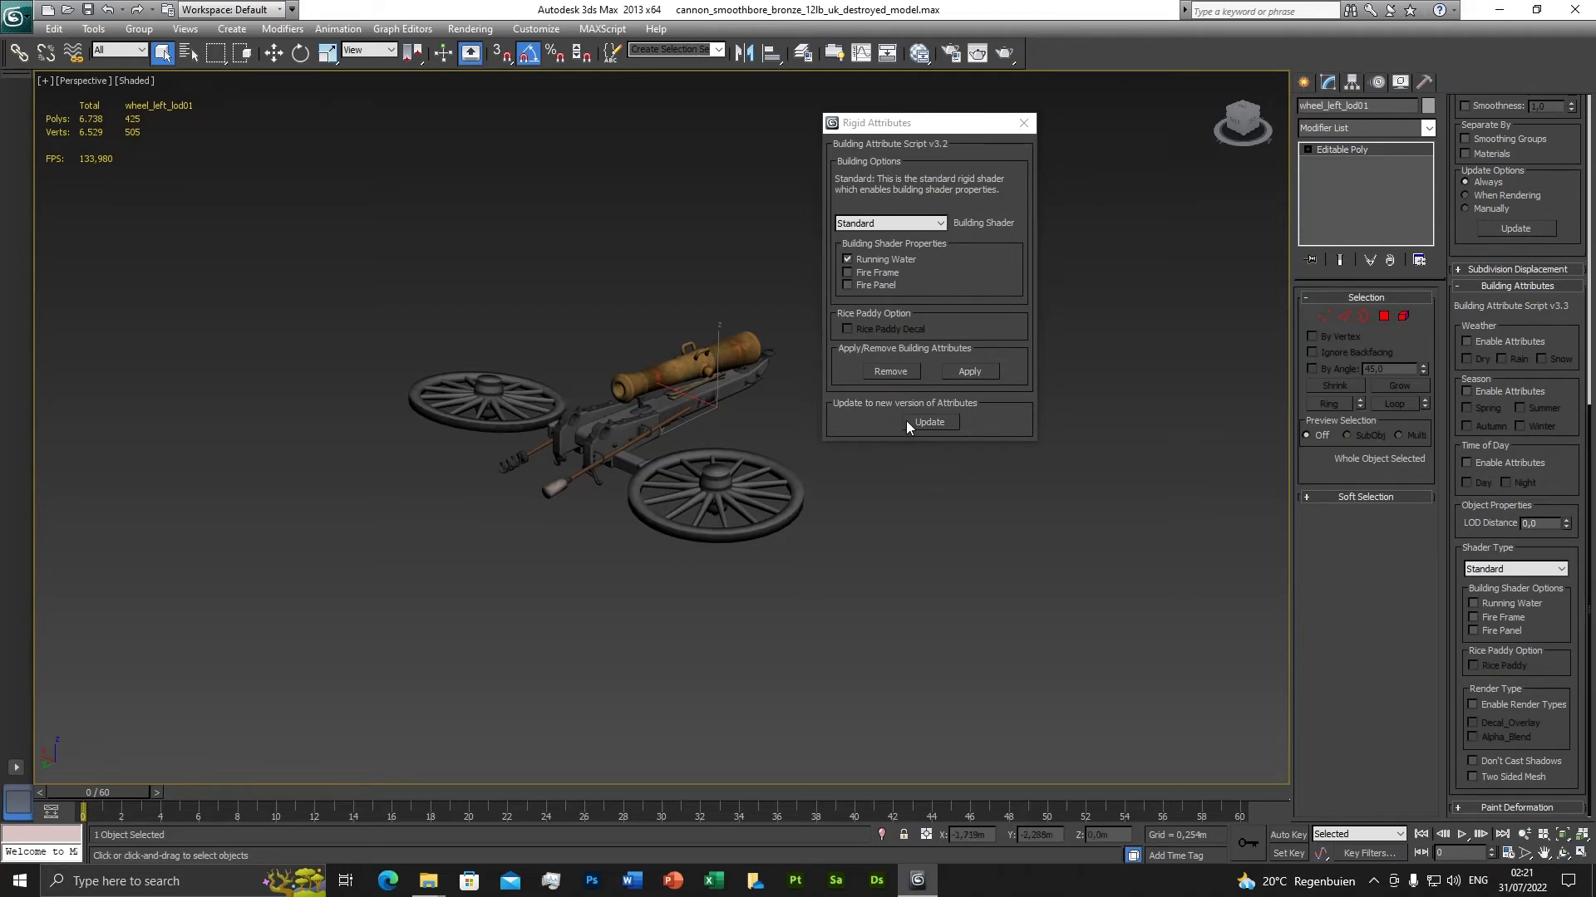
click(891, 372)
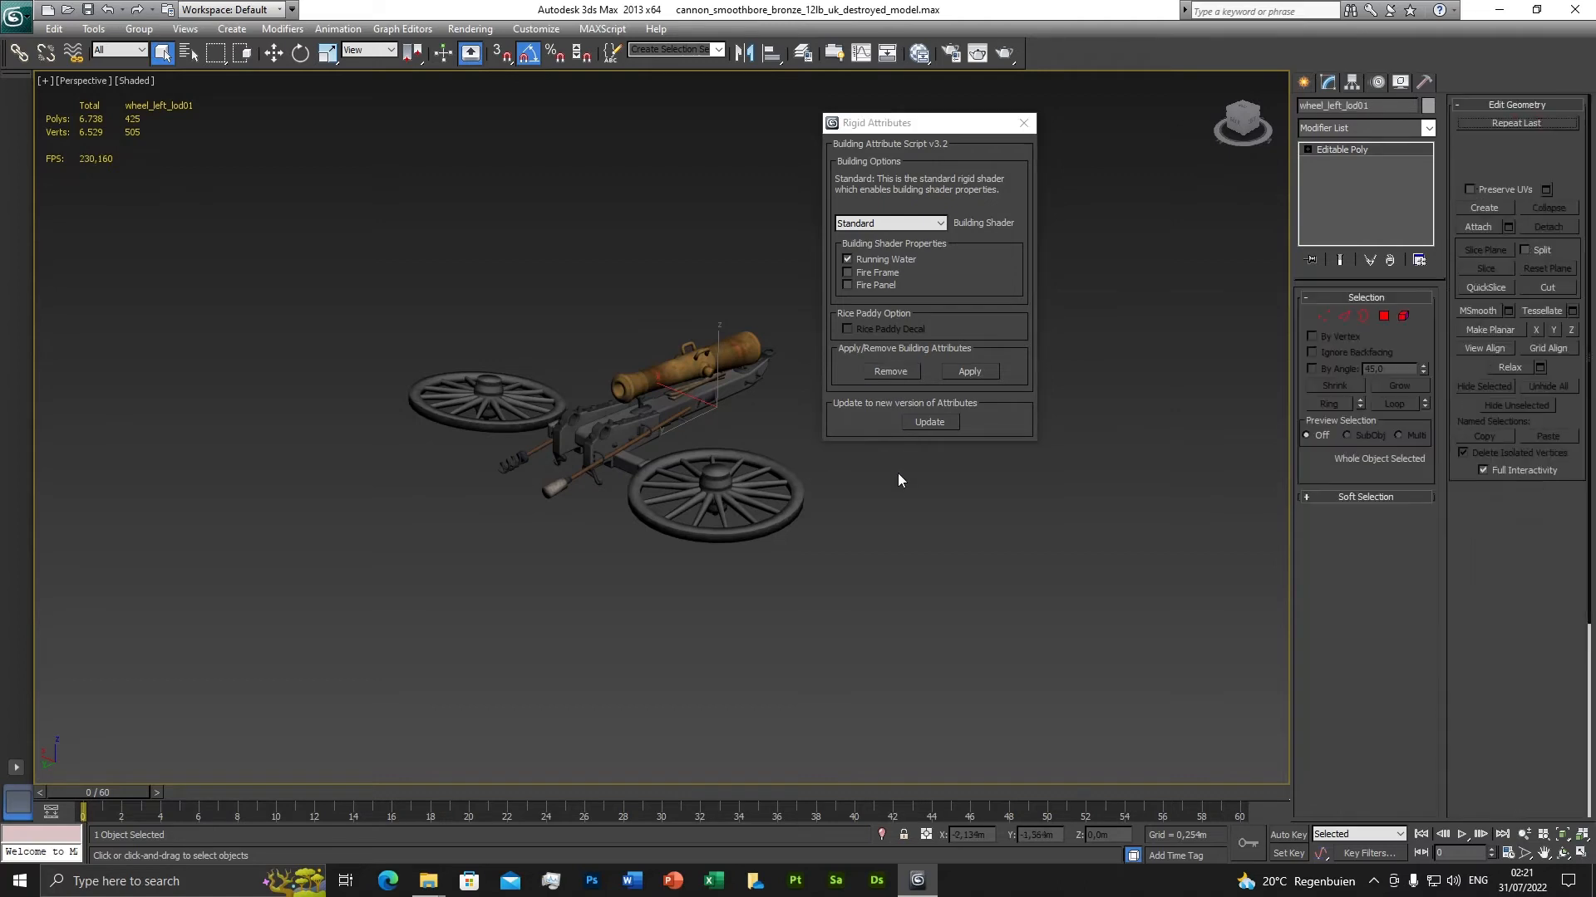
scroll(1574, 742, down, 5)
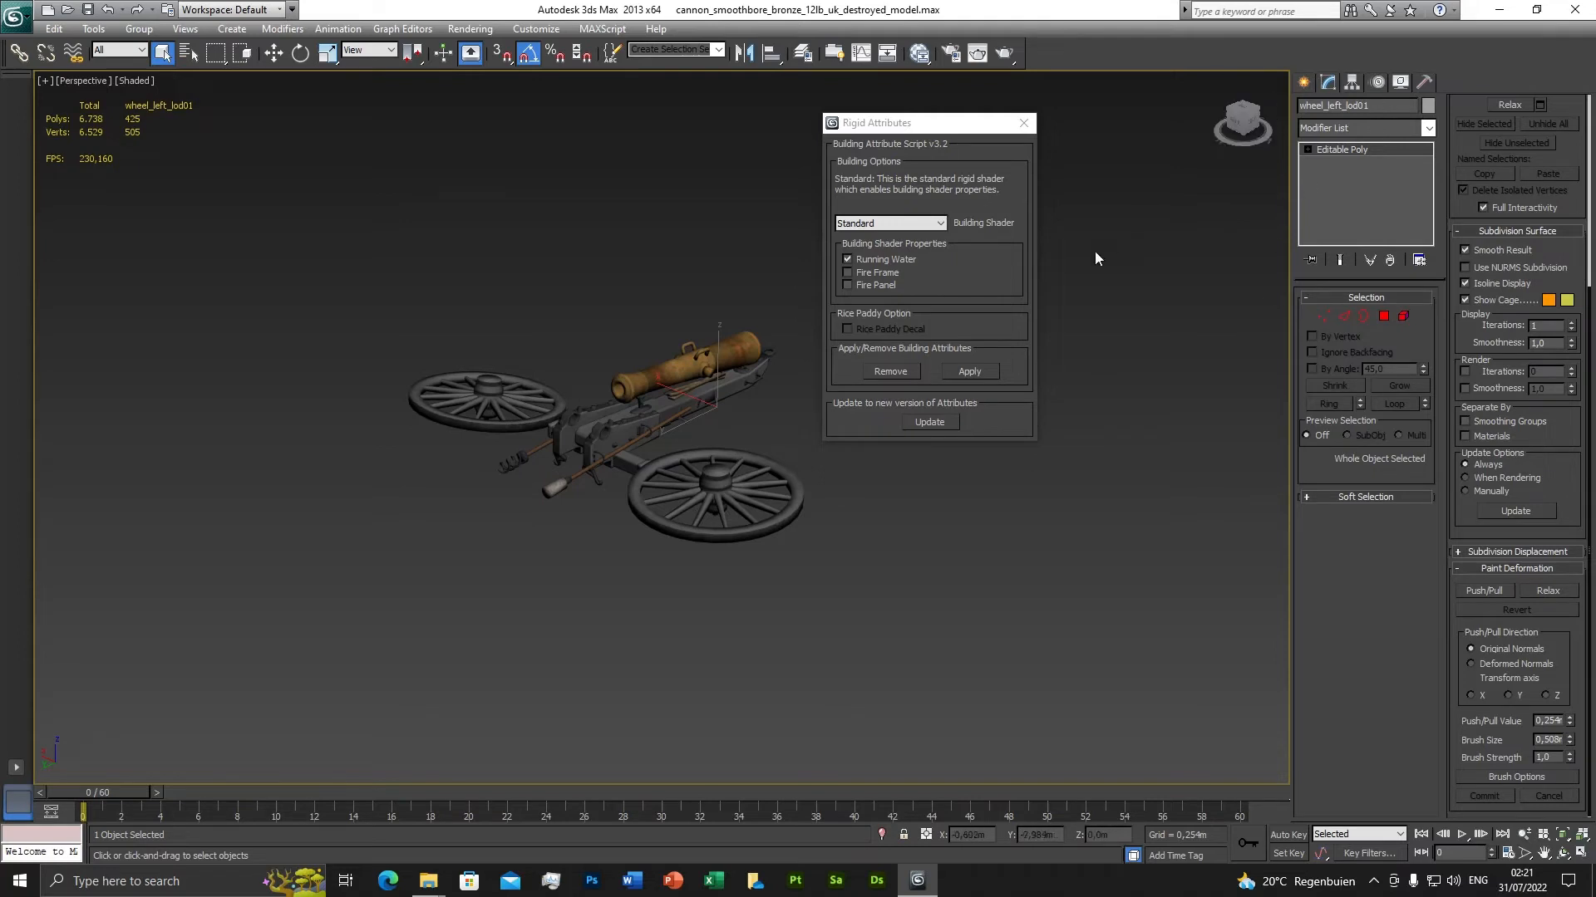
click(975, 374)
click(963, 371)
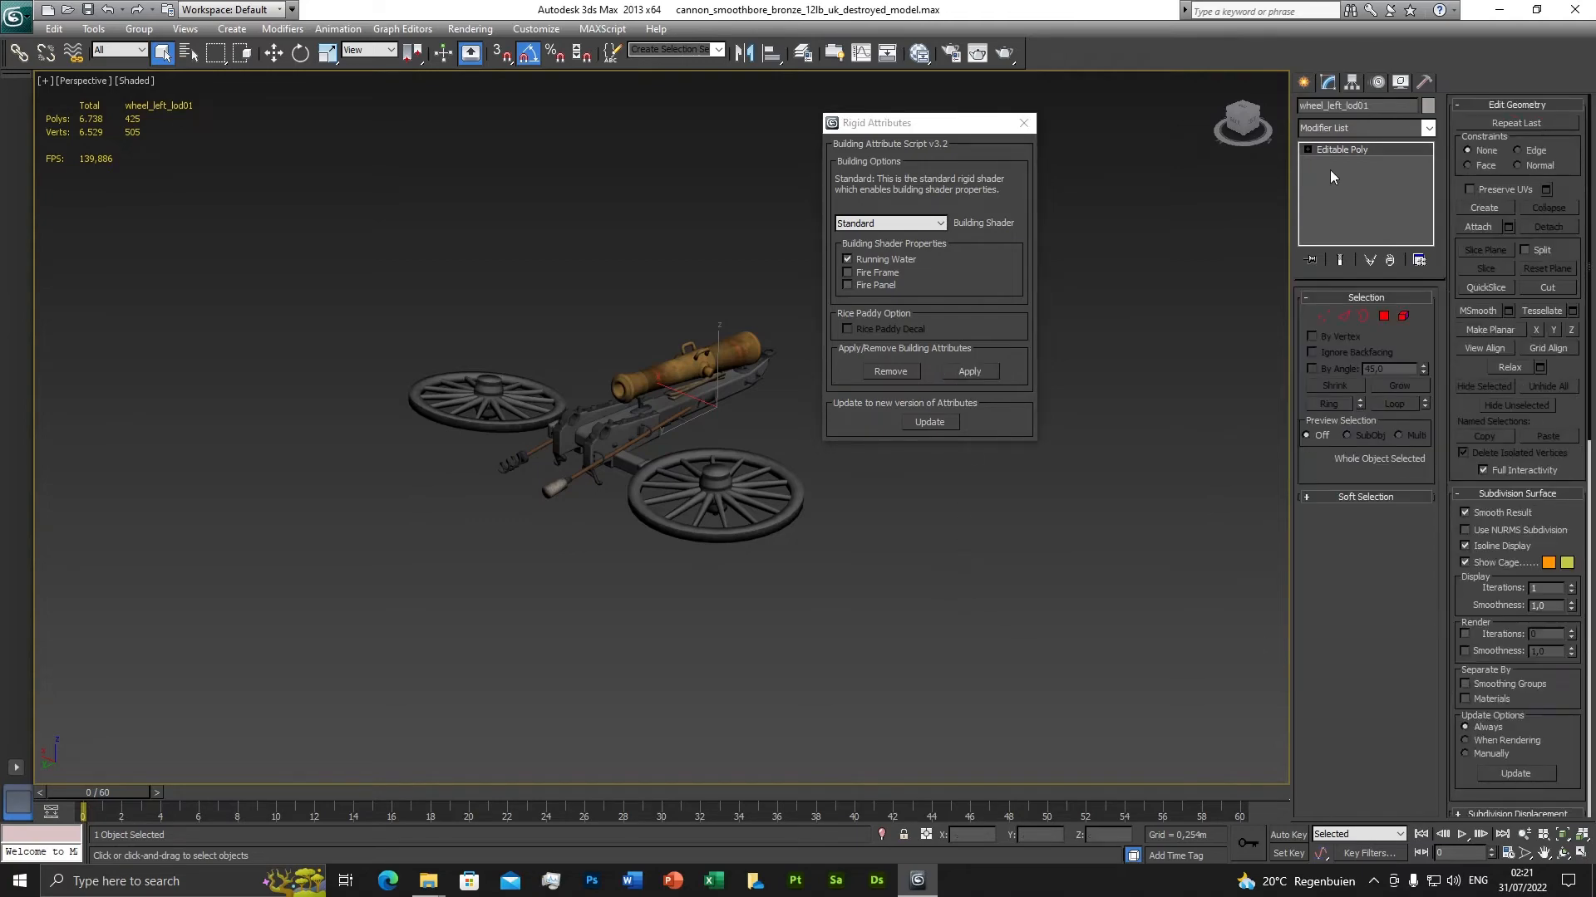
Bring the left wheel's Building Attributes settings into view and close the Rigid Attributes dialog.
scroll(1534, 602, down, 9)
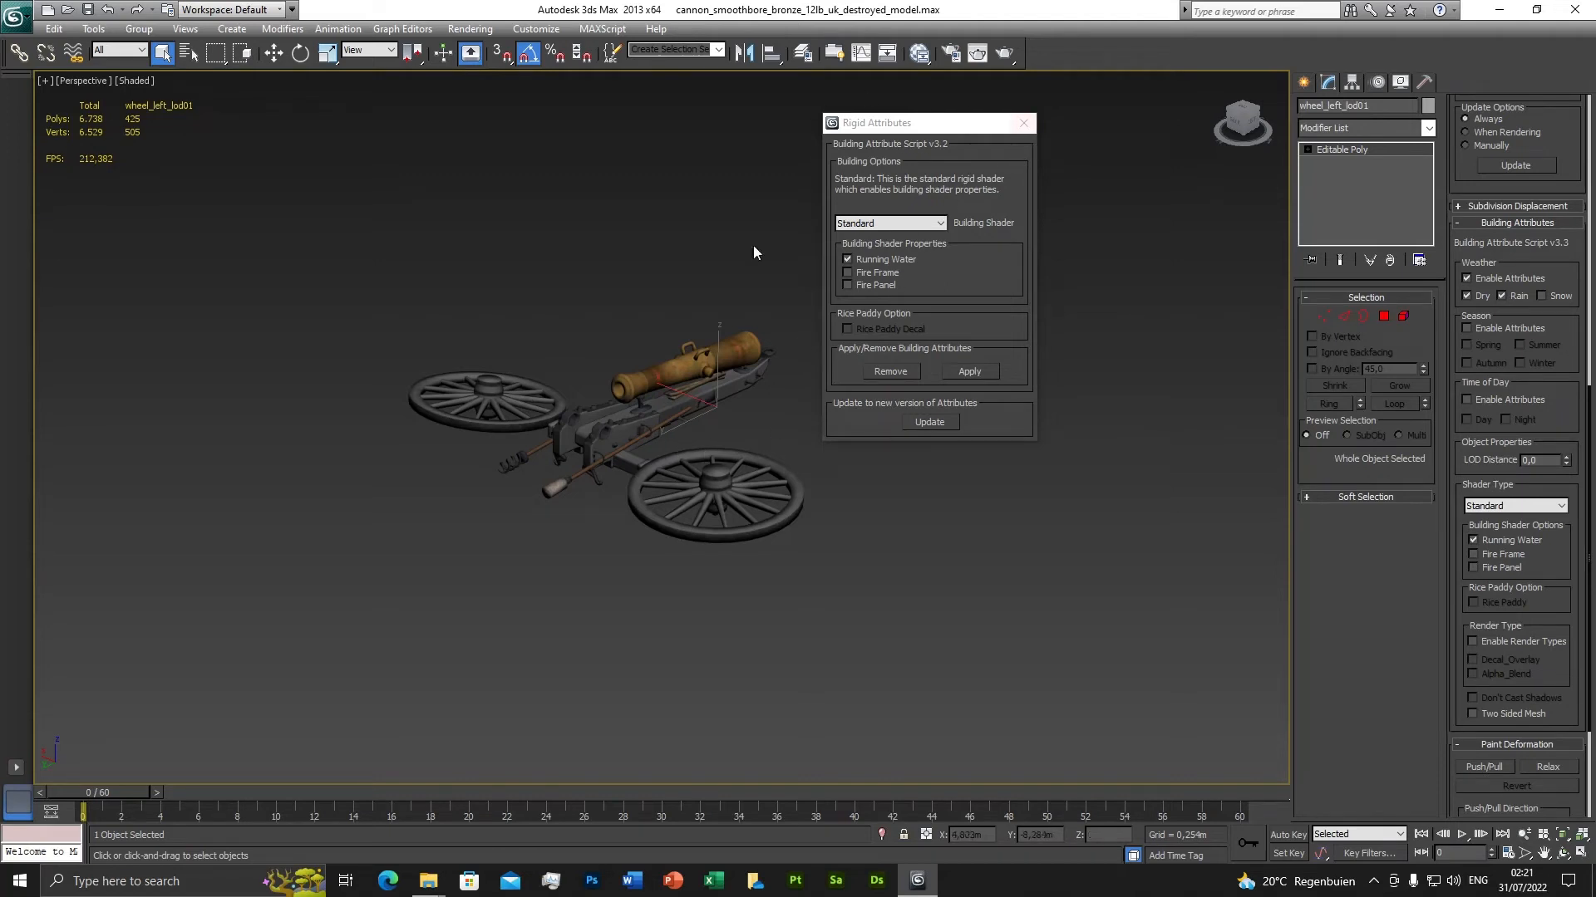
click(1021, 124)
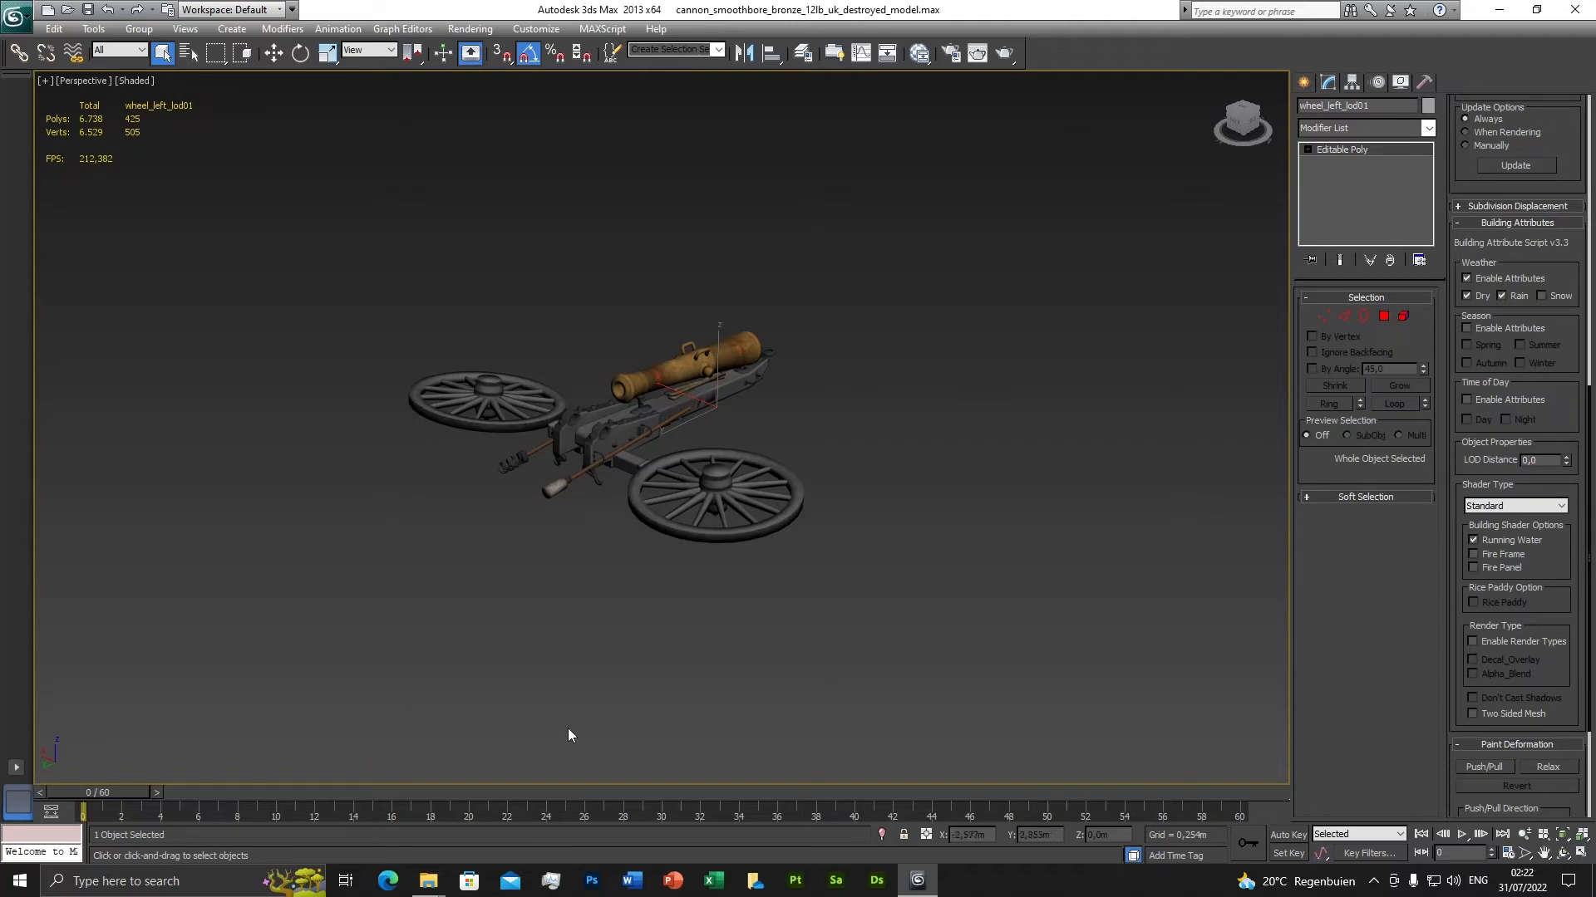
Switch to the modding folder in File Explorer, open max_exporter\scripts, and move the window aside from the cannon model.
click(429, 882)
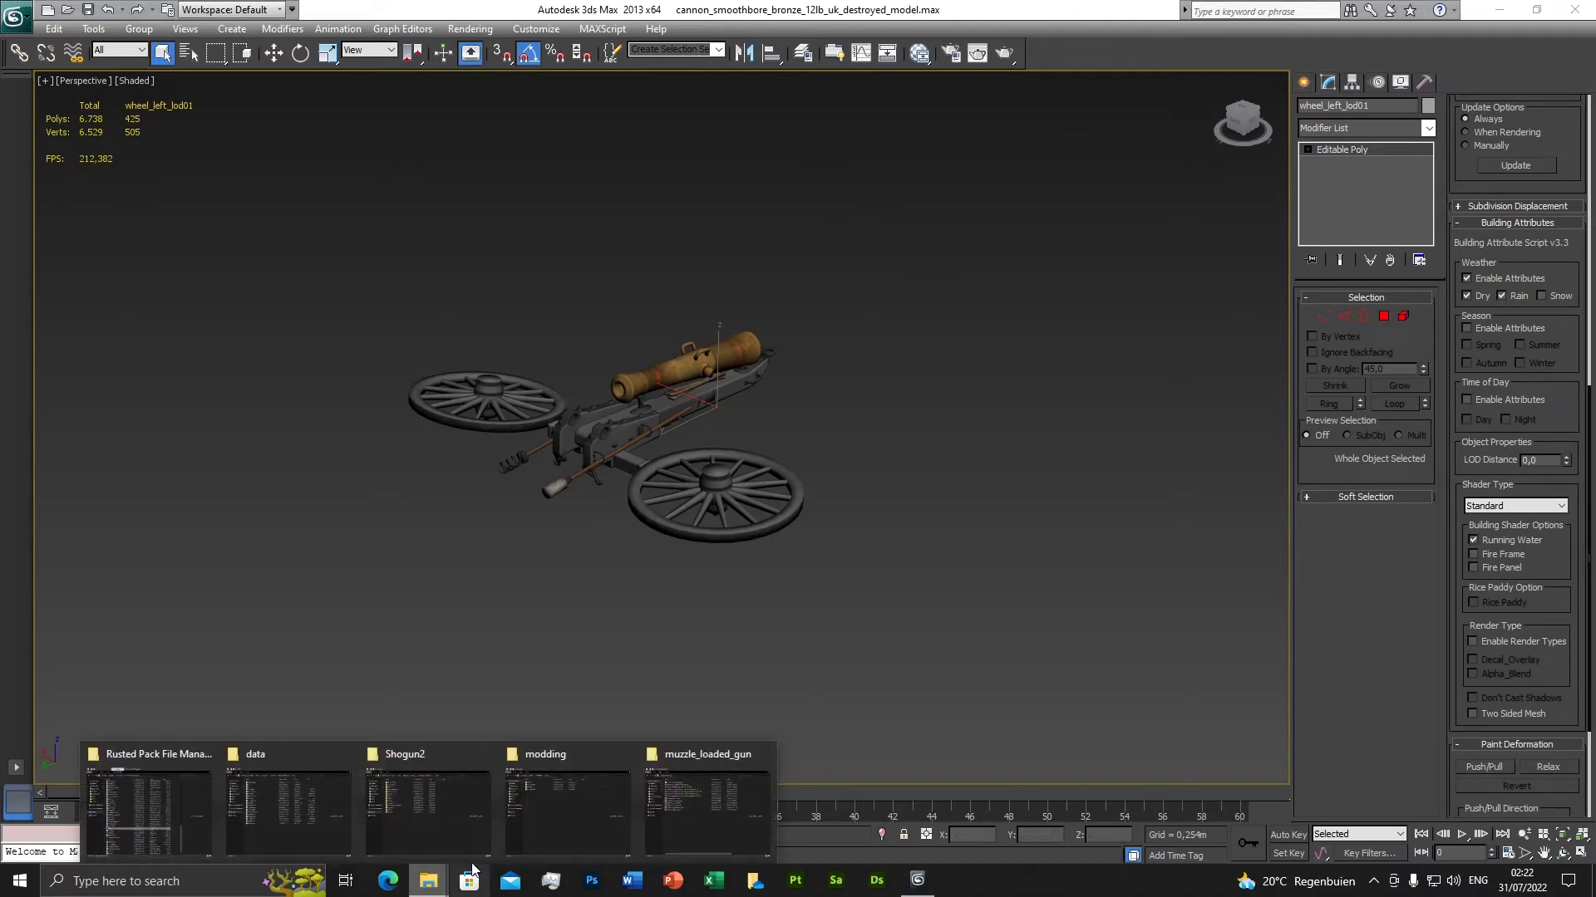
click(600, 829)
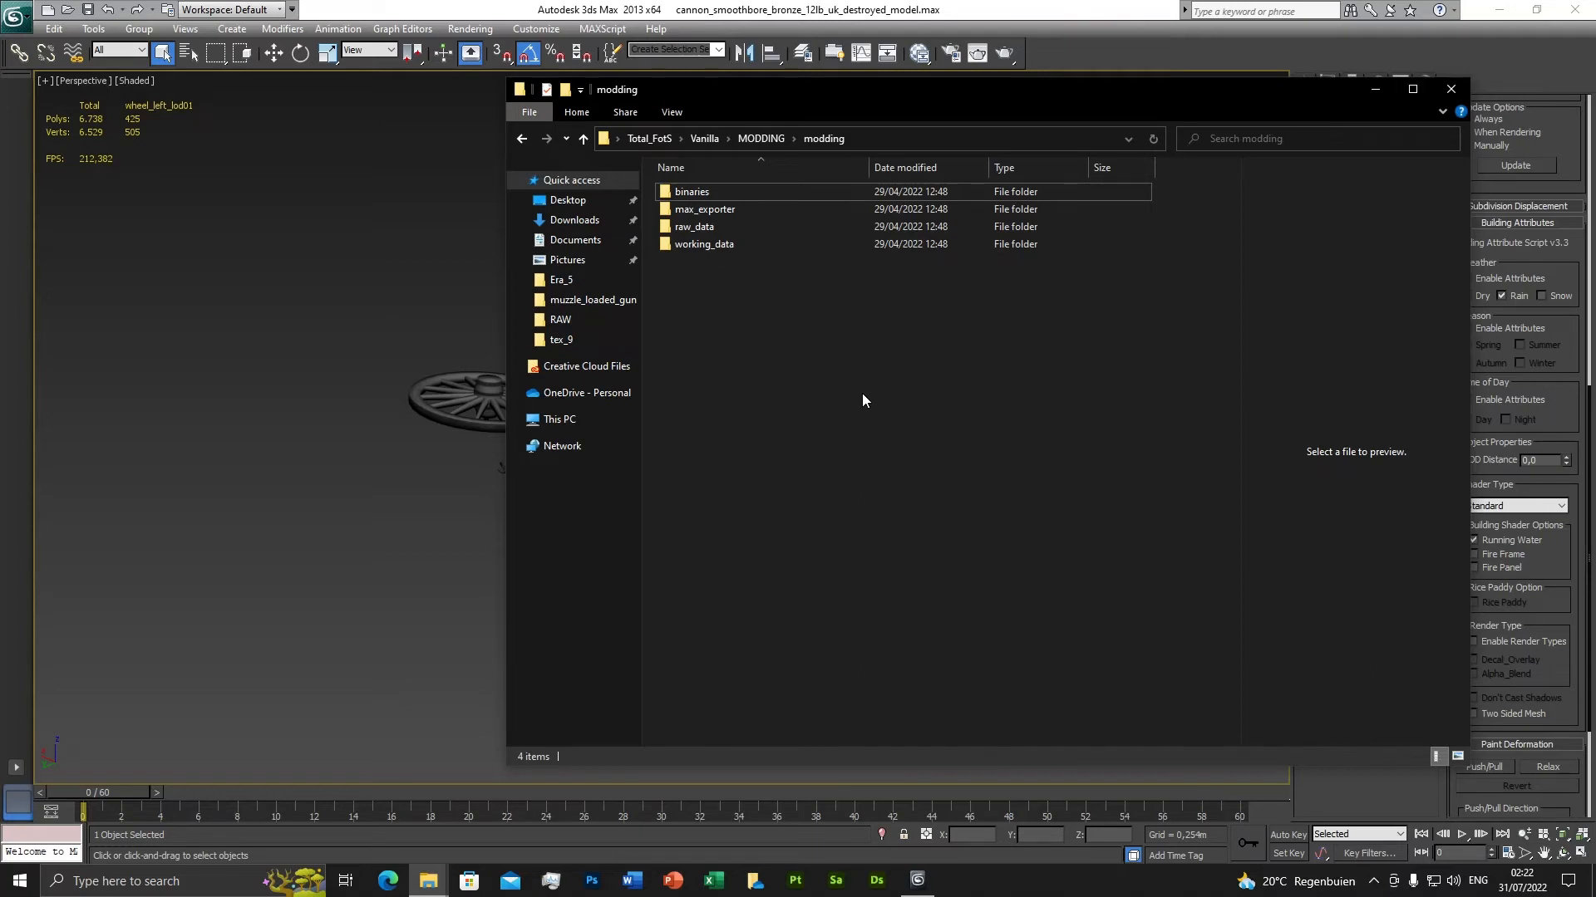
double_click(714, 216)
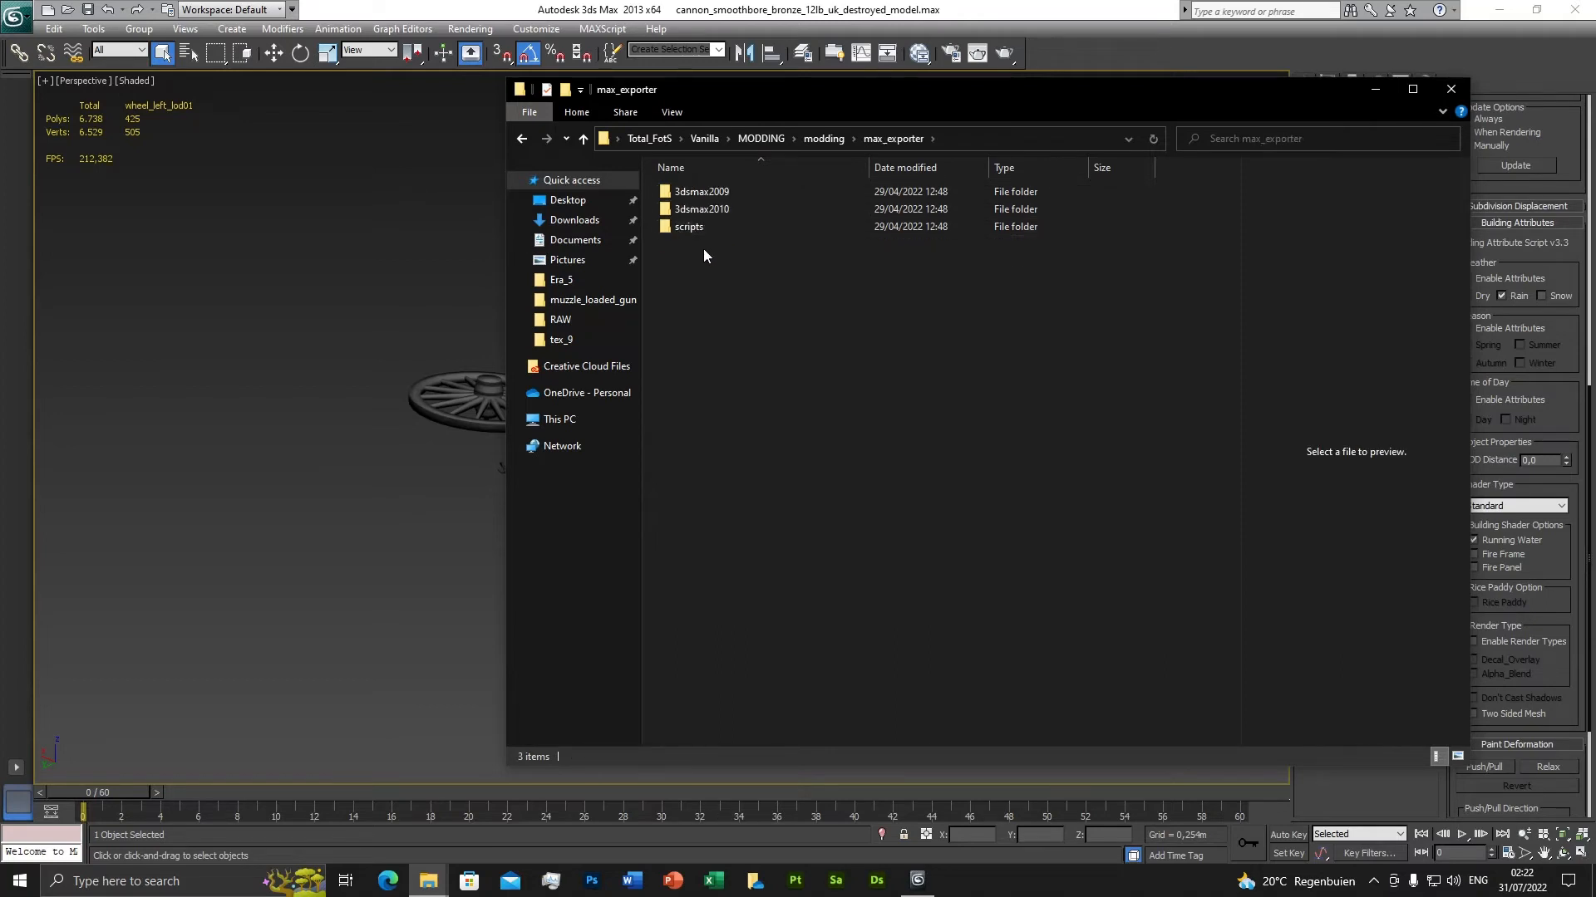
click(700, 228)
double_click(699, 228)
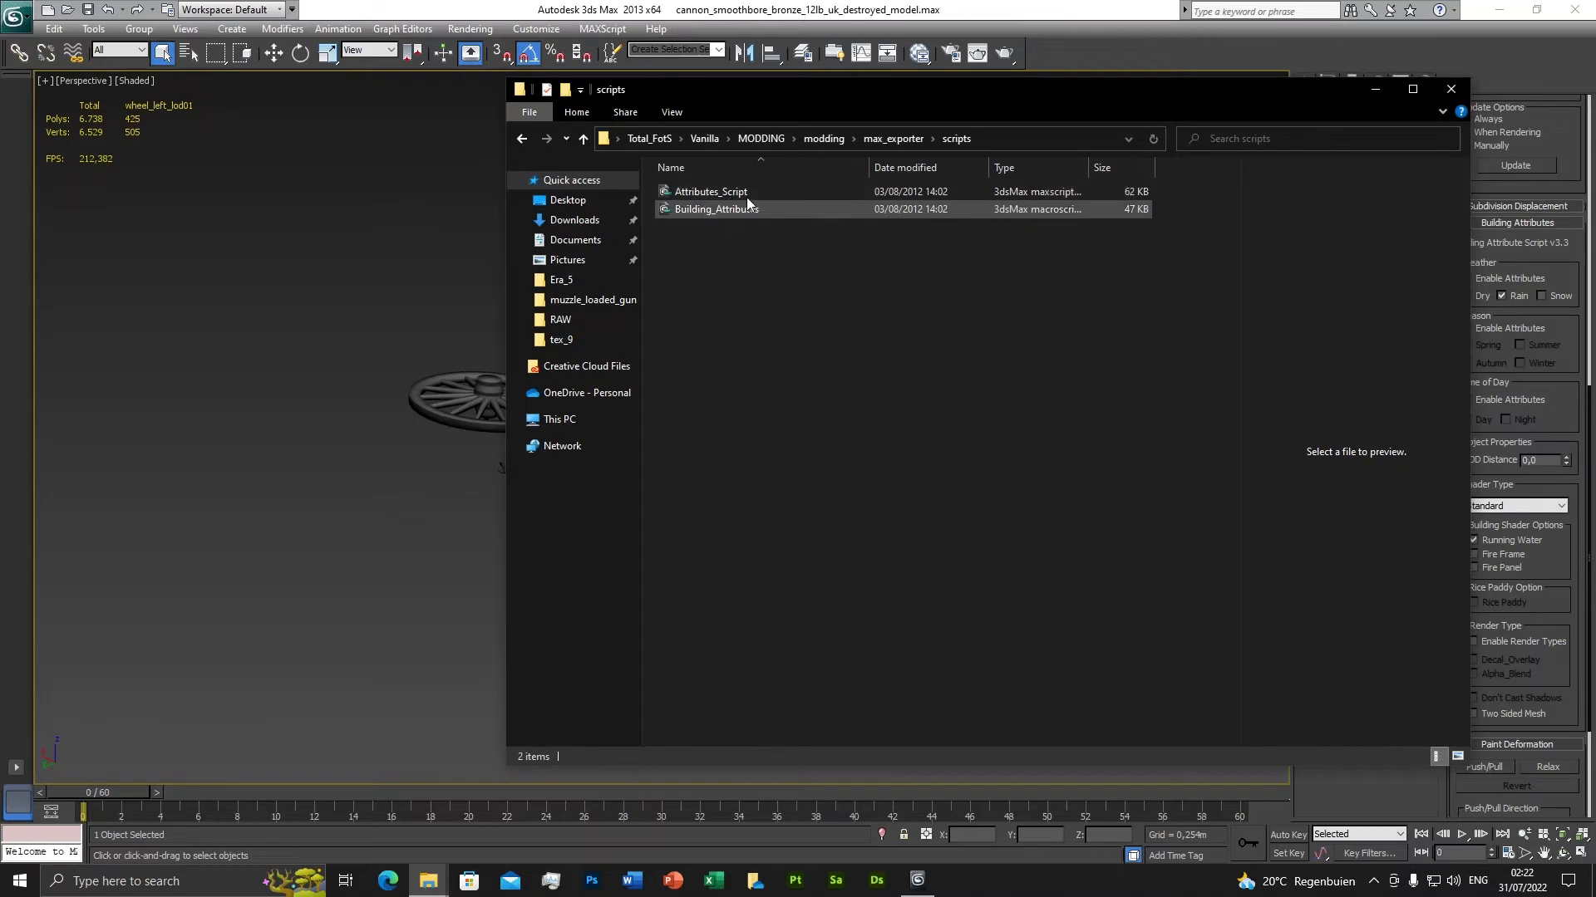
drag(927, 84, 1296, 108)
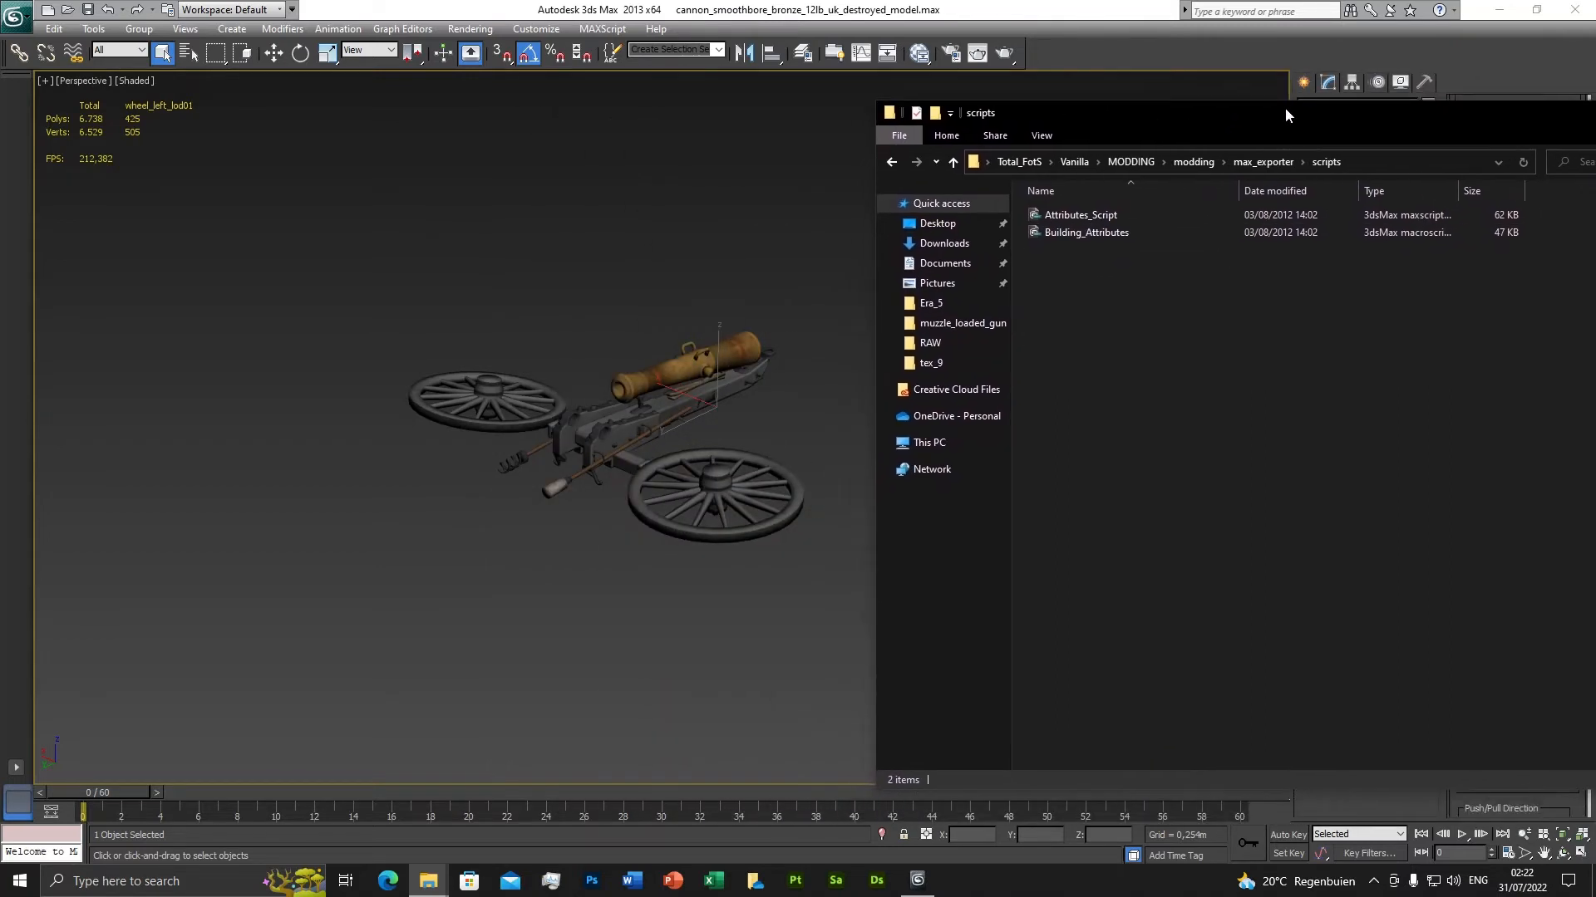
Bring up the Open Script file dialog in 3ds Max and browse to the 3ds Max 2013 scripts folder.
click(605, 30)
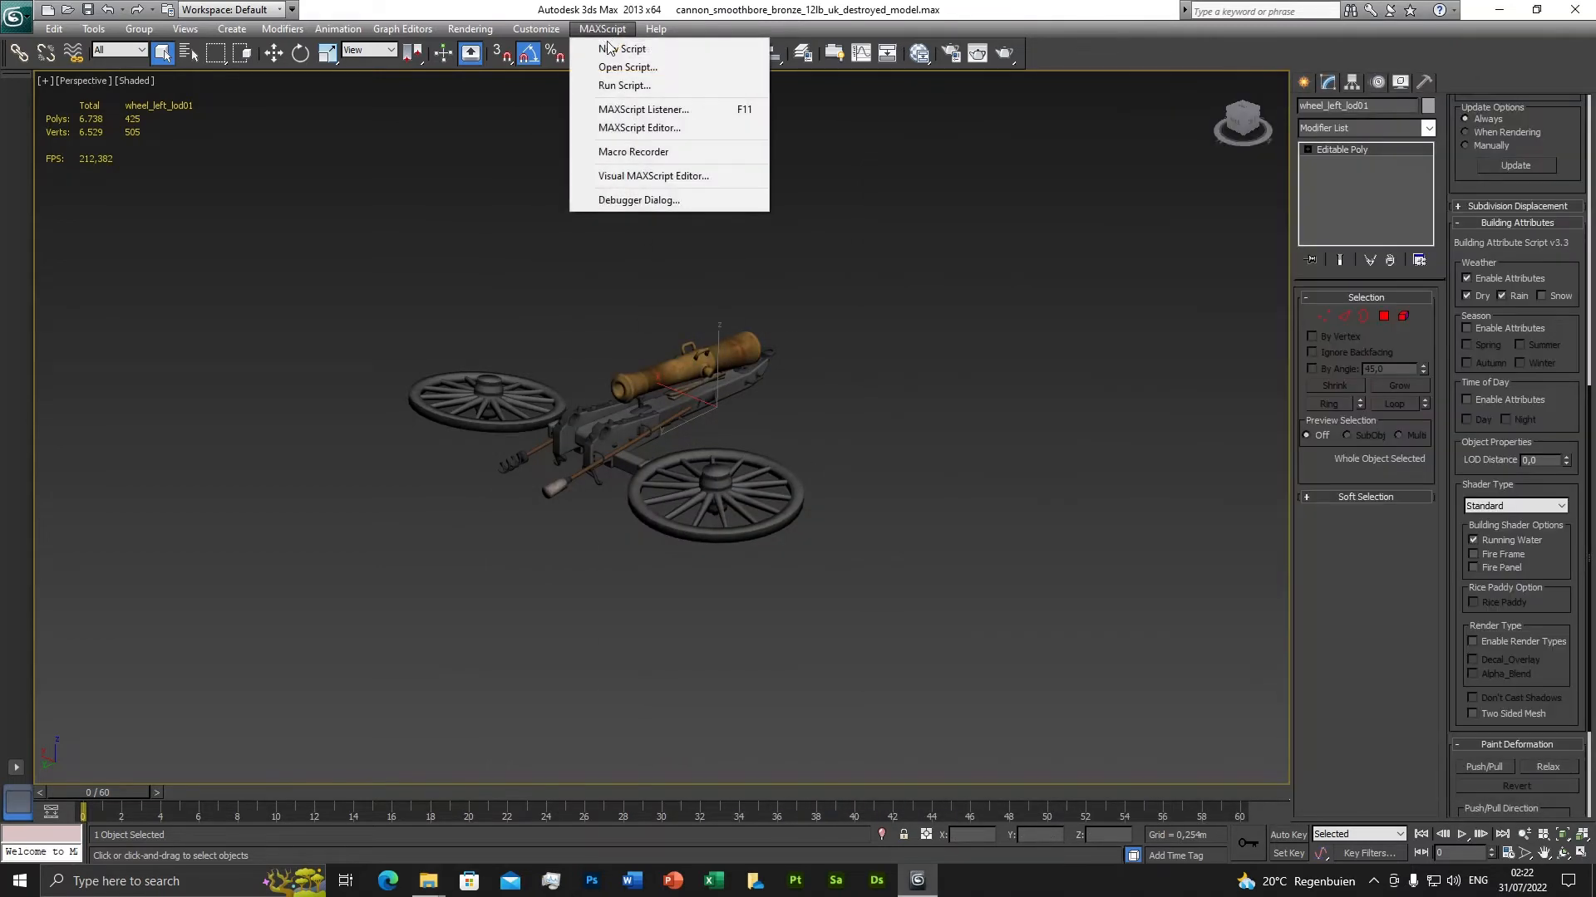
click(611, 67)
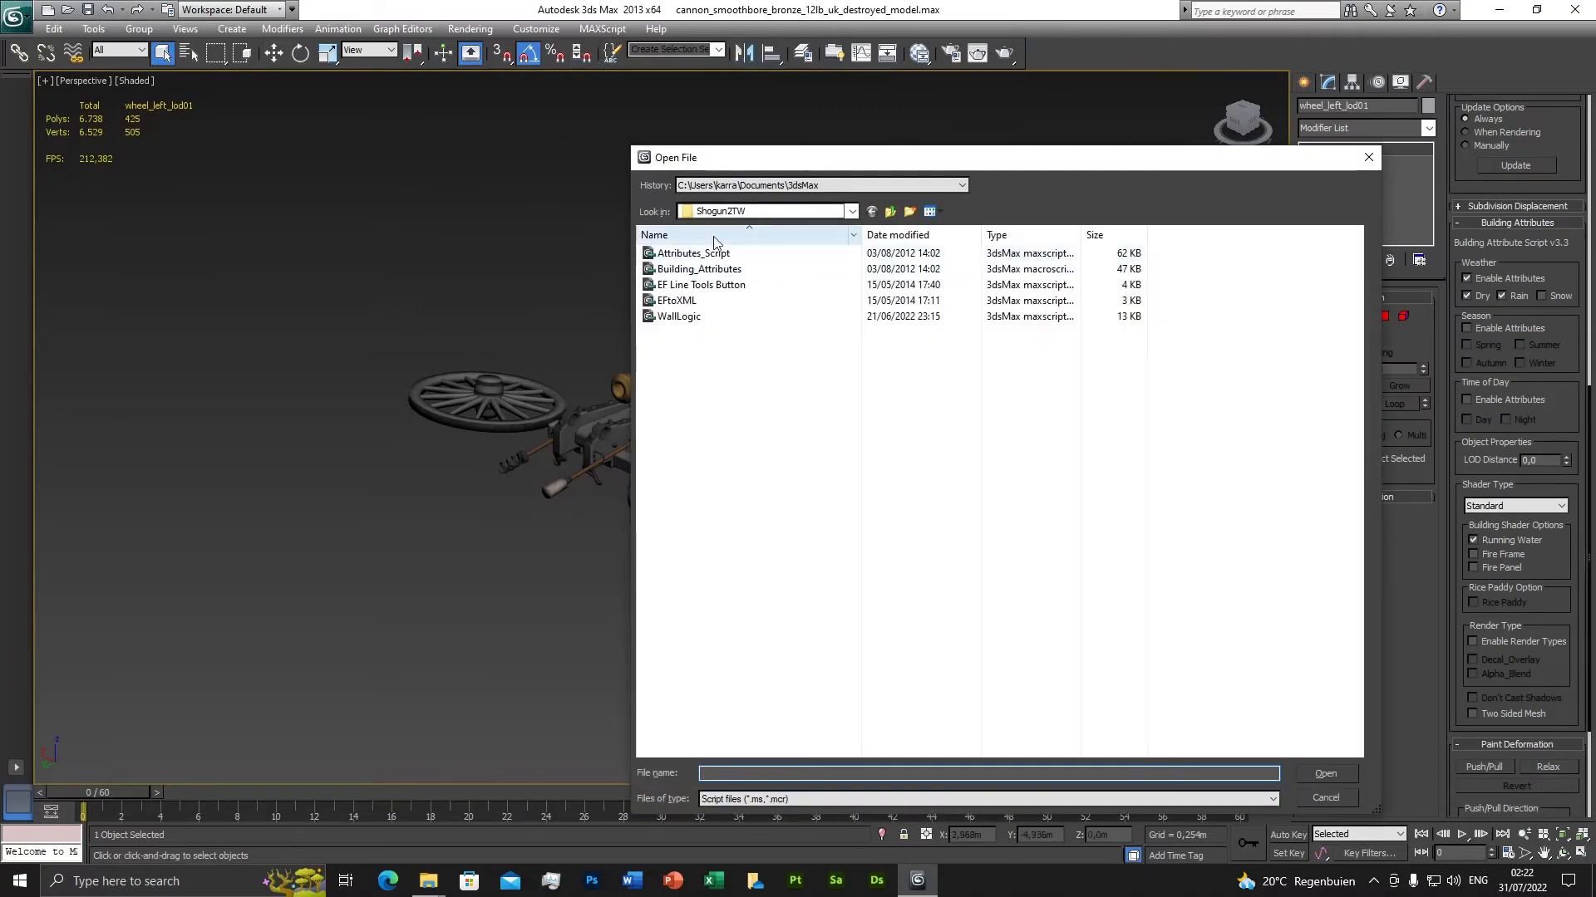
click(761, 212)
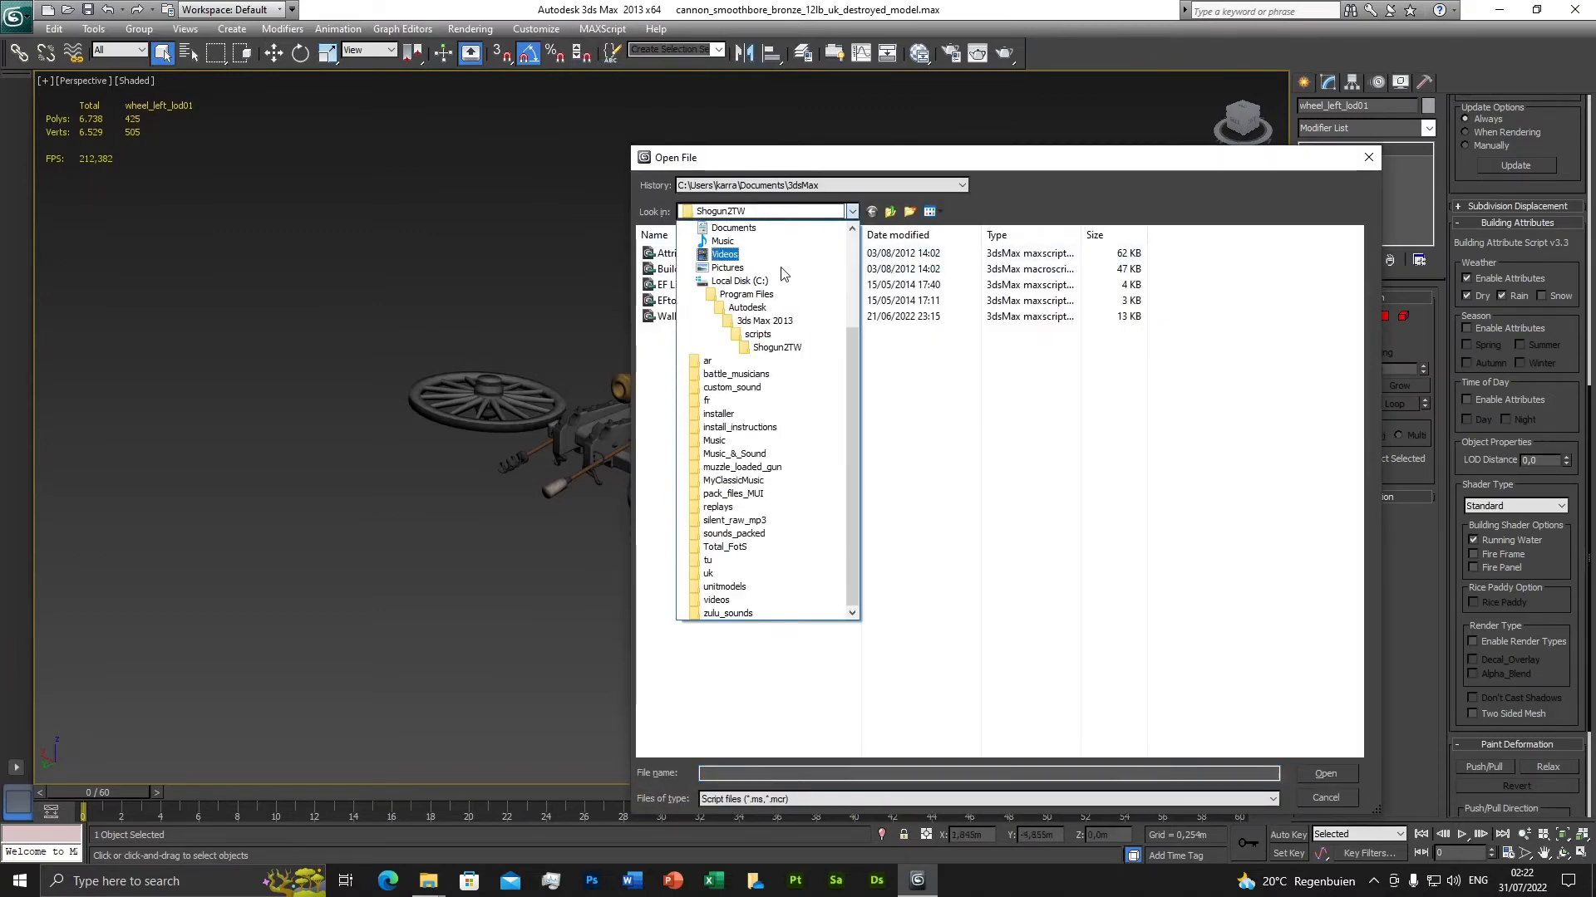
click(748, 336)
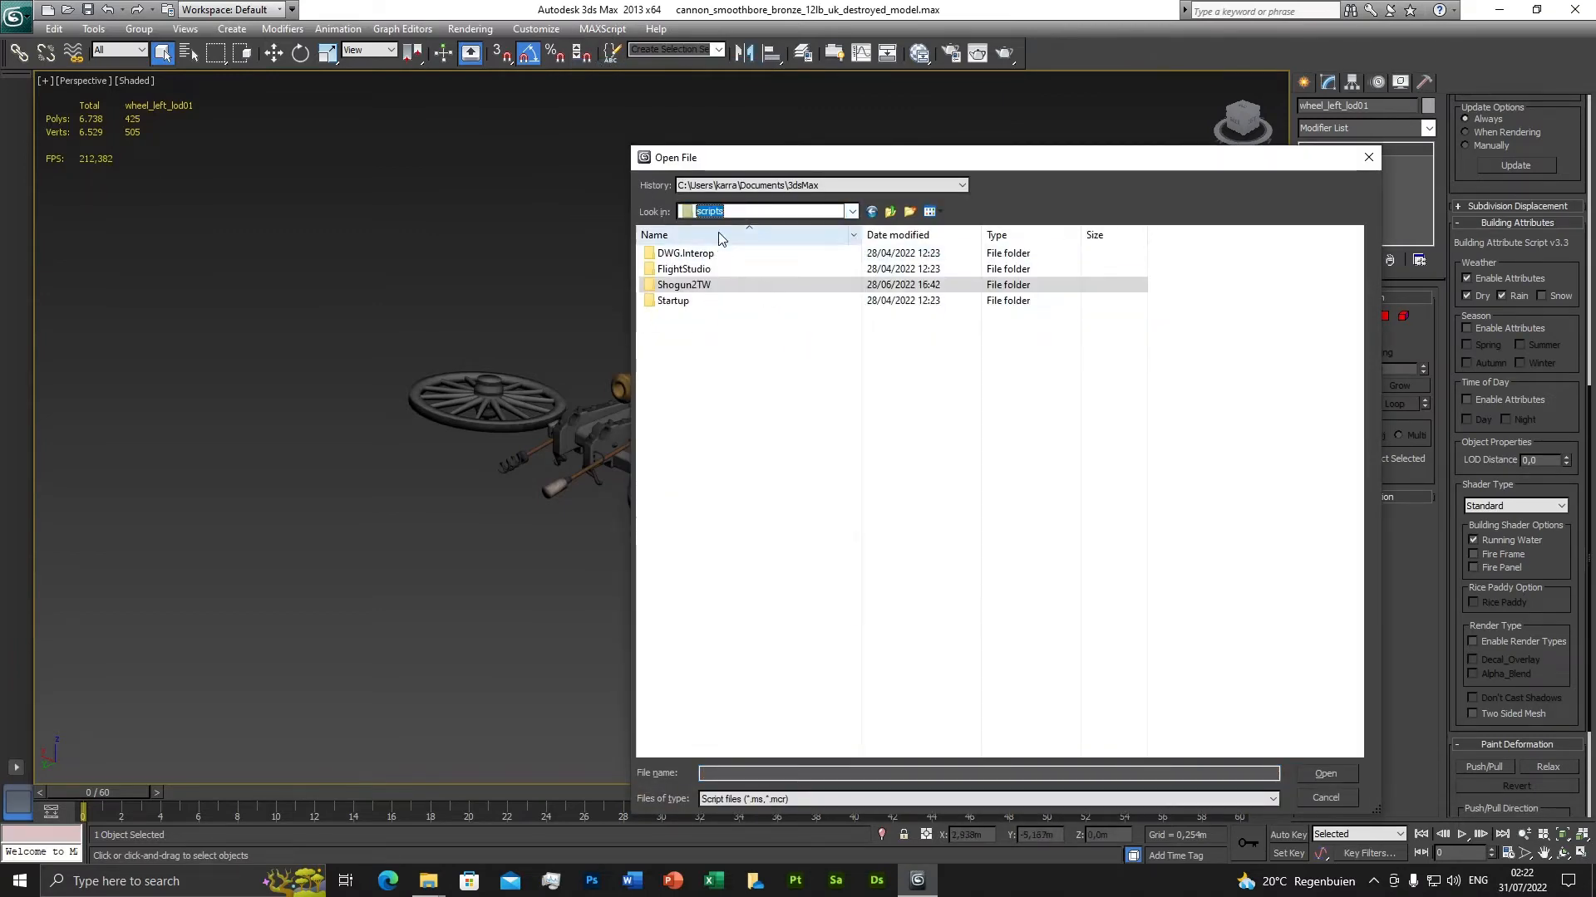
double_click(686, 285)
click(768, 212)
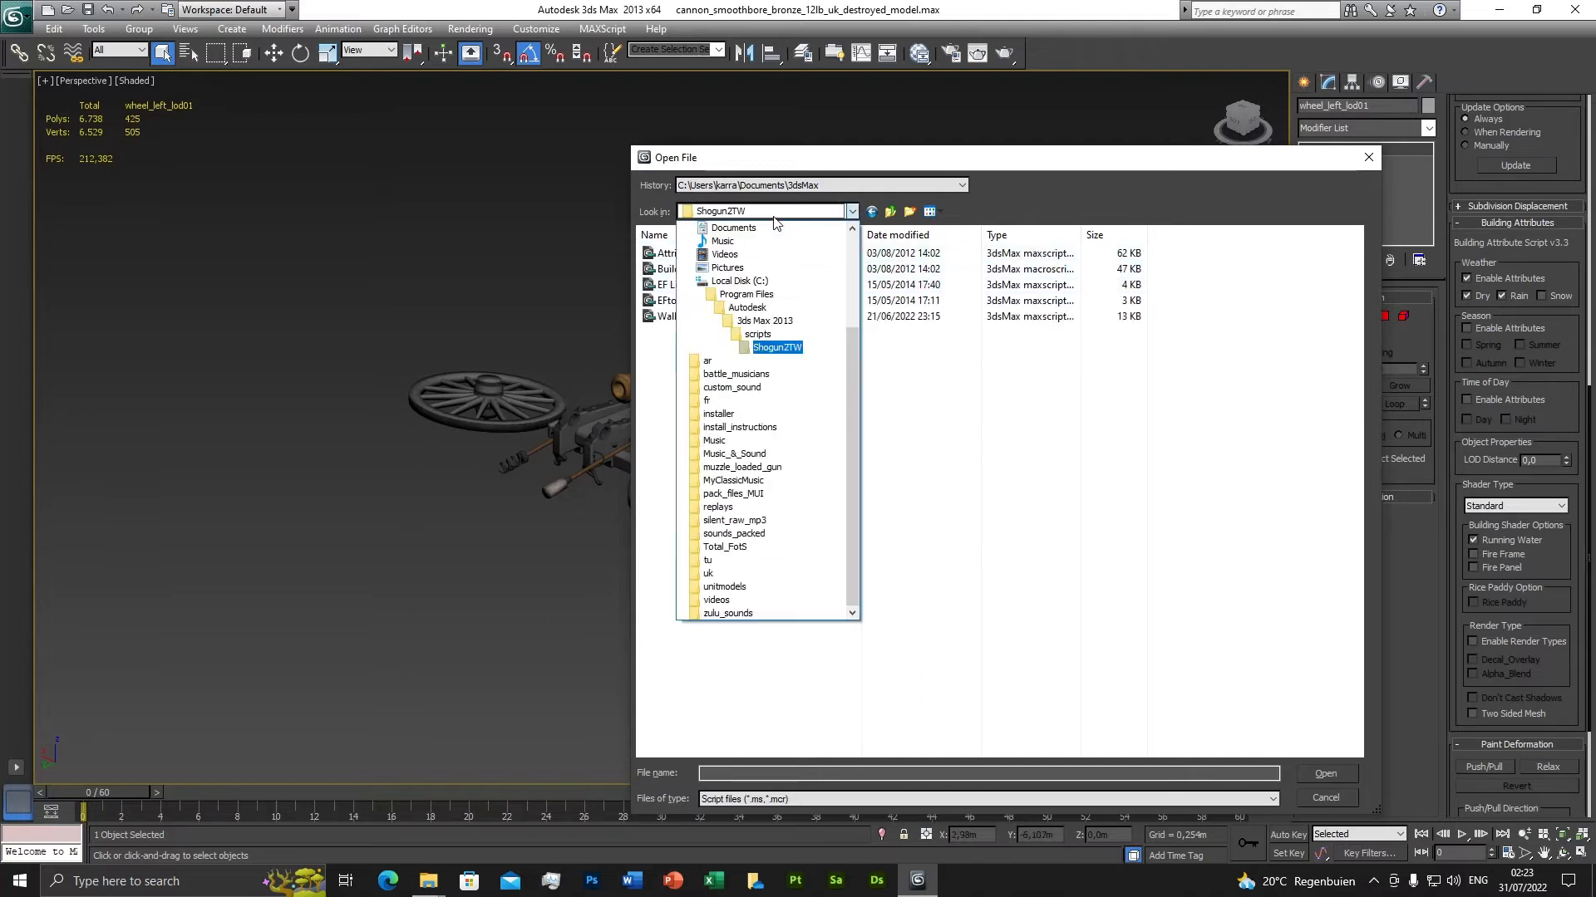
click(769, 341)
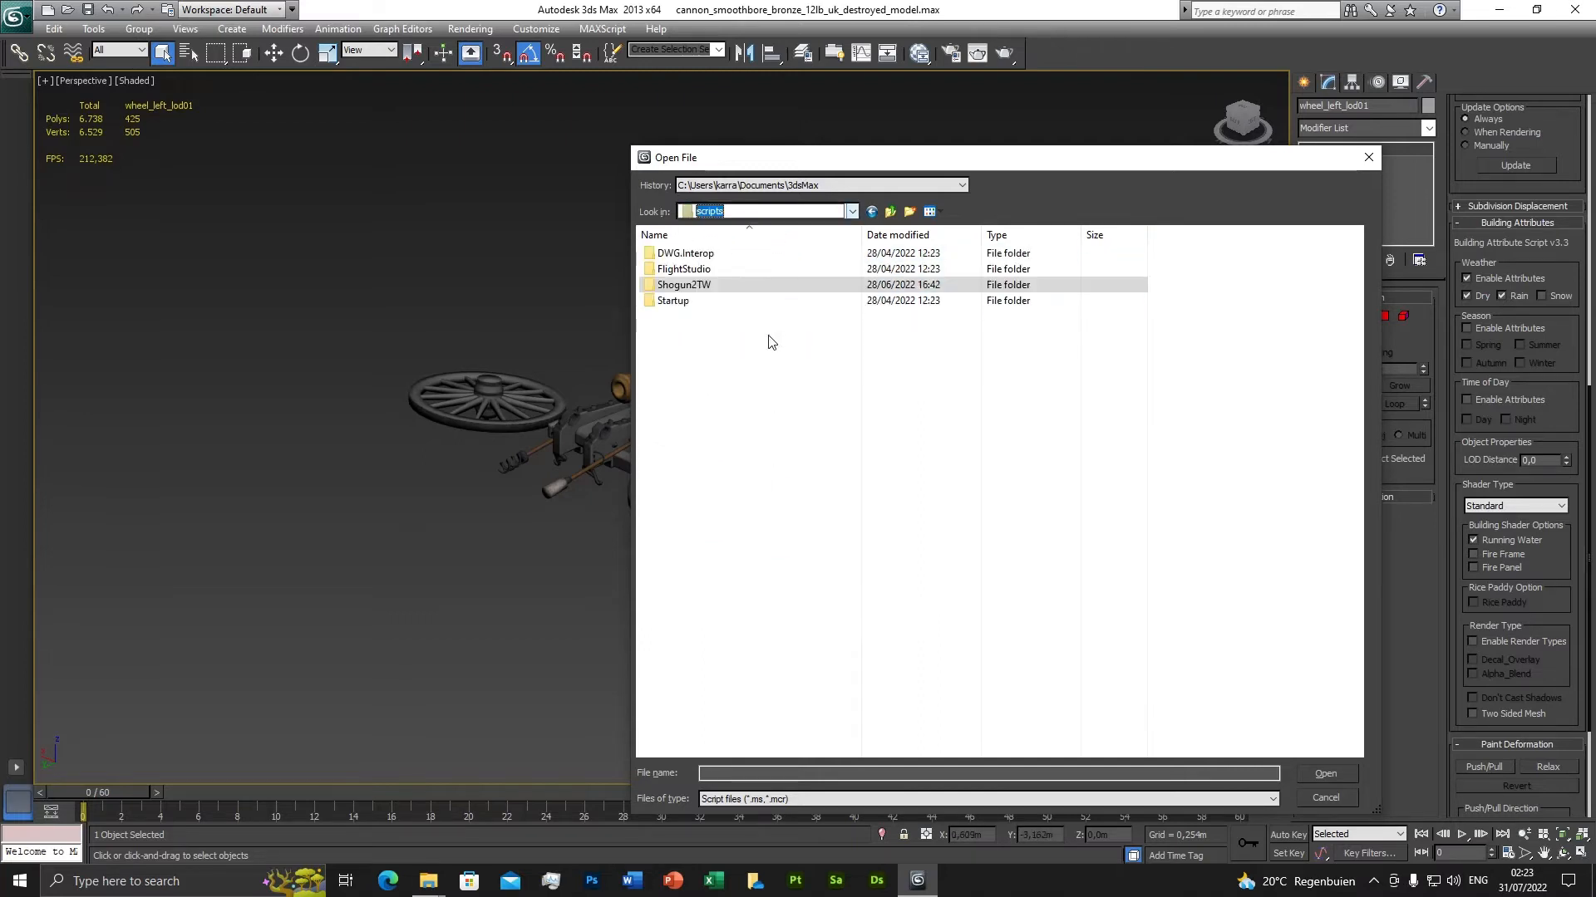
Create a folder named Shogun2TWShaders_Scripts inside the scripts folder and open it.
right_click(680, 348)
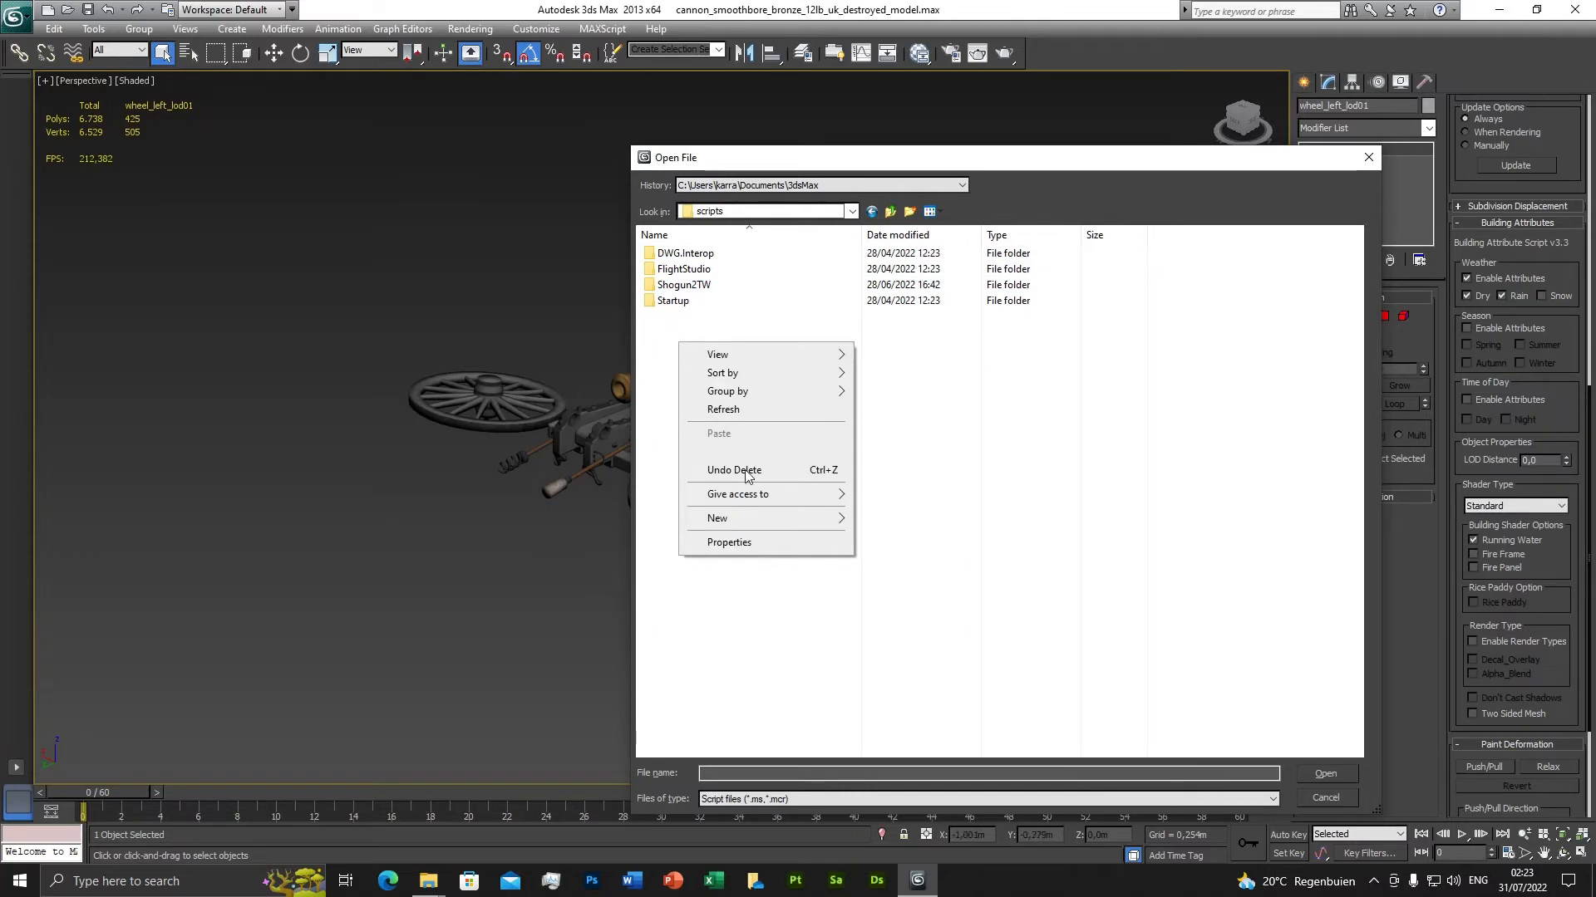
mouse_move(791, 519)
click(894, 521)
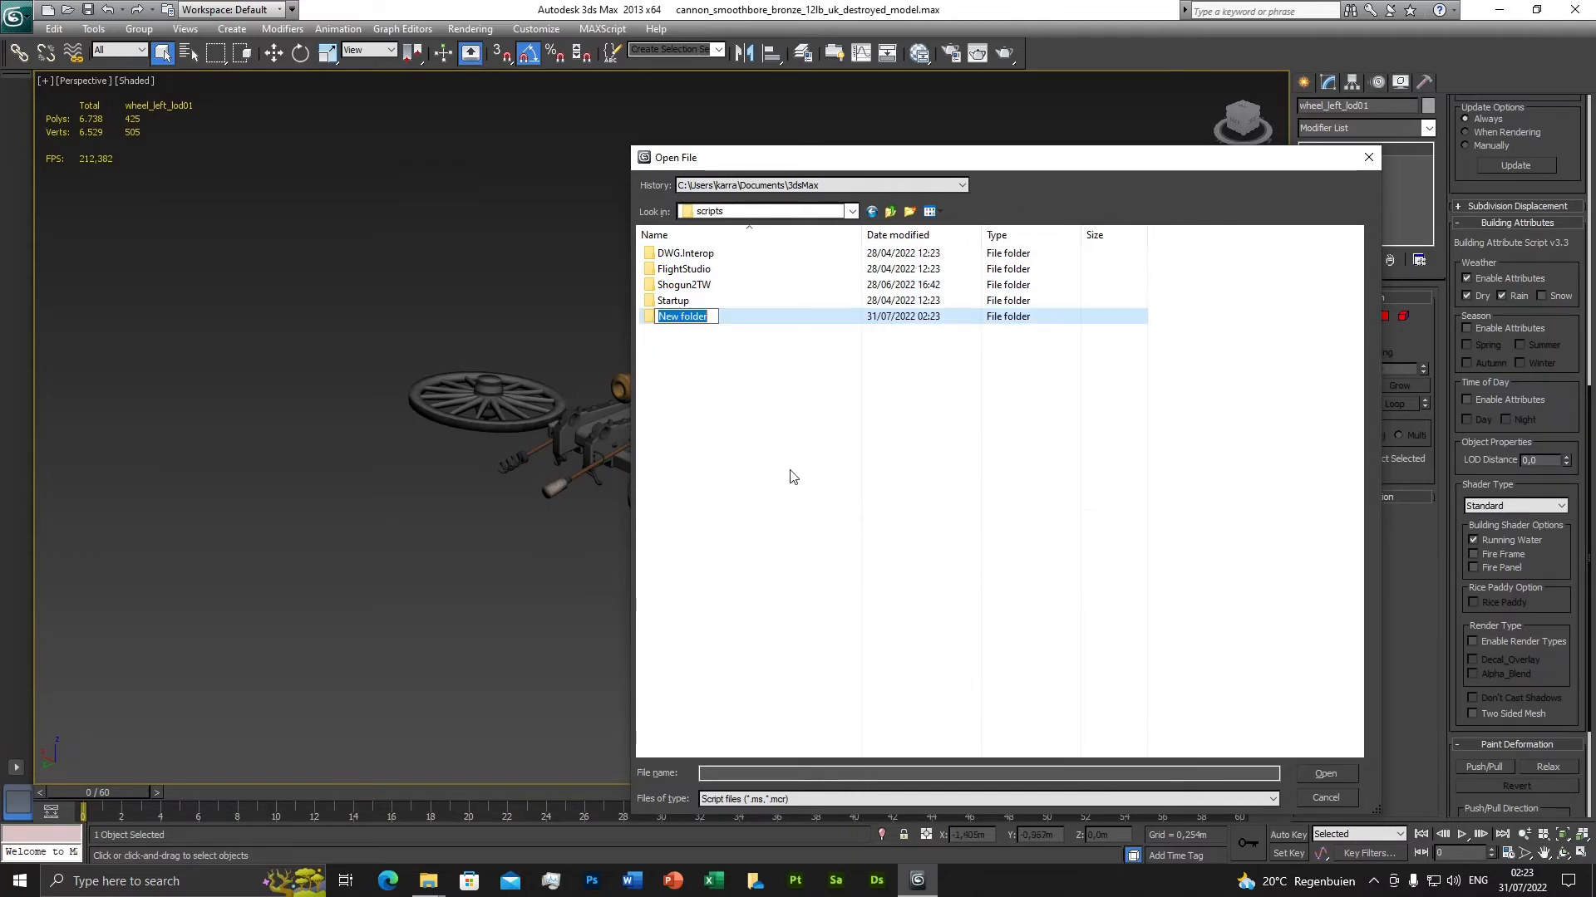
text(Shogun2TWShaders)
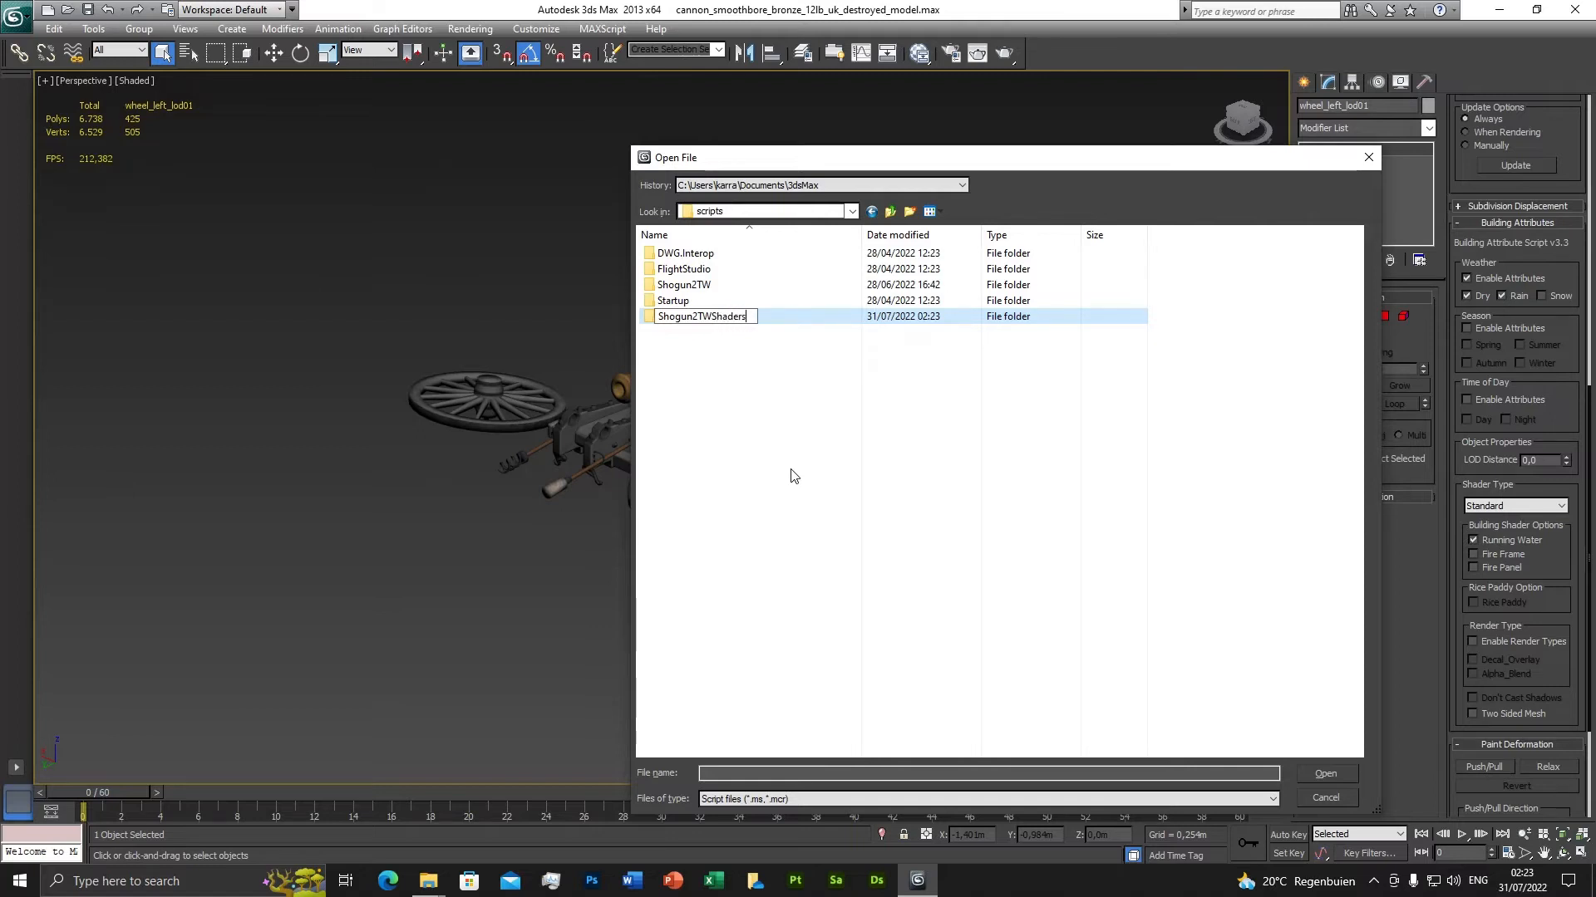
text(_Scripts)
key(Return)
double_click(723, 319)
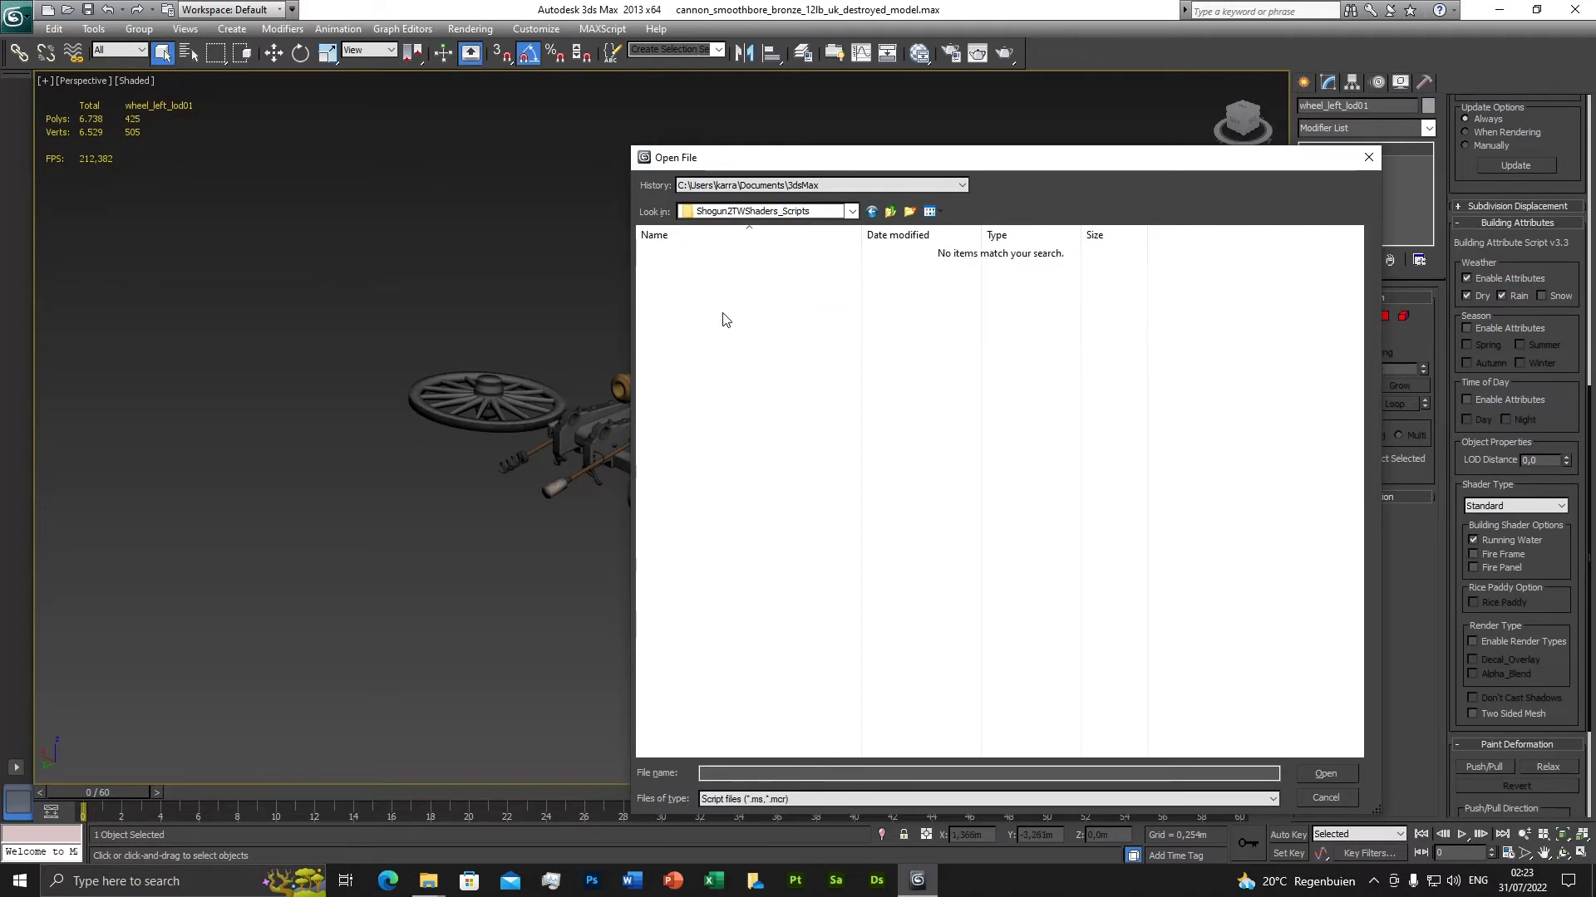
Copy the Attributes_Script and Building_Attributes files from the max_exporter scripts folder in File Explorer.
mouse_move(434, 890)
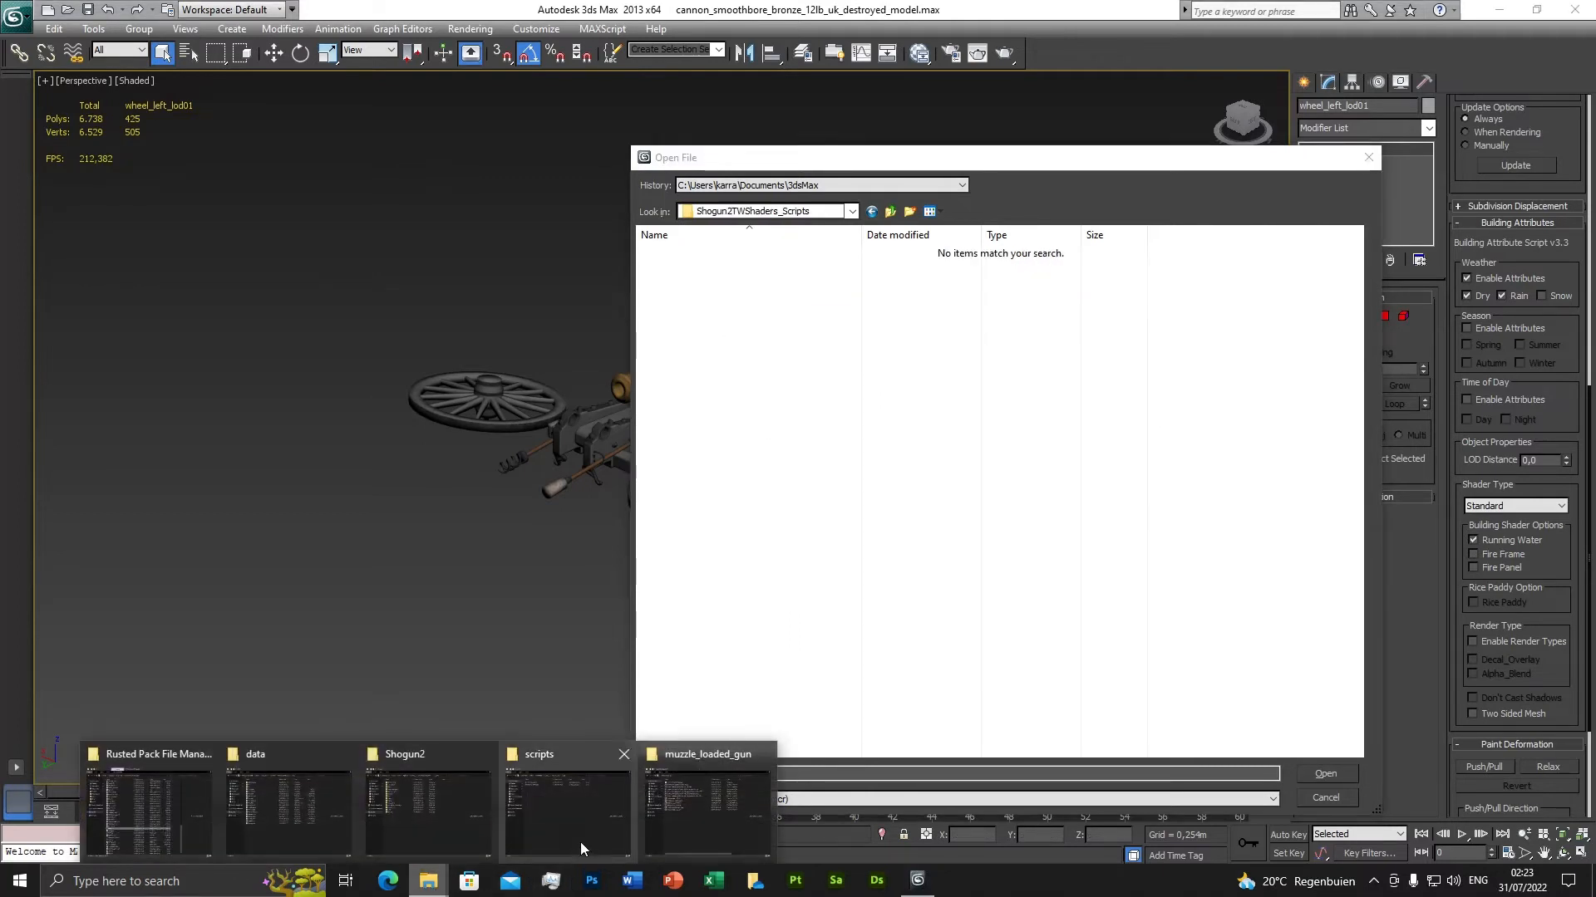
click(568, 802)
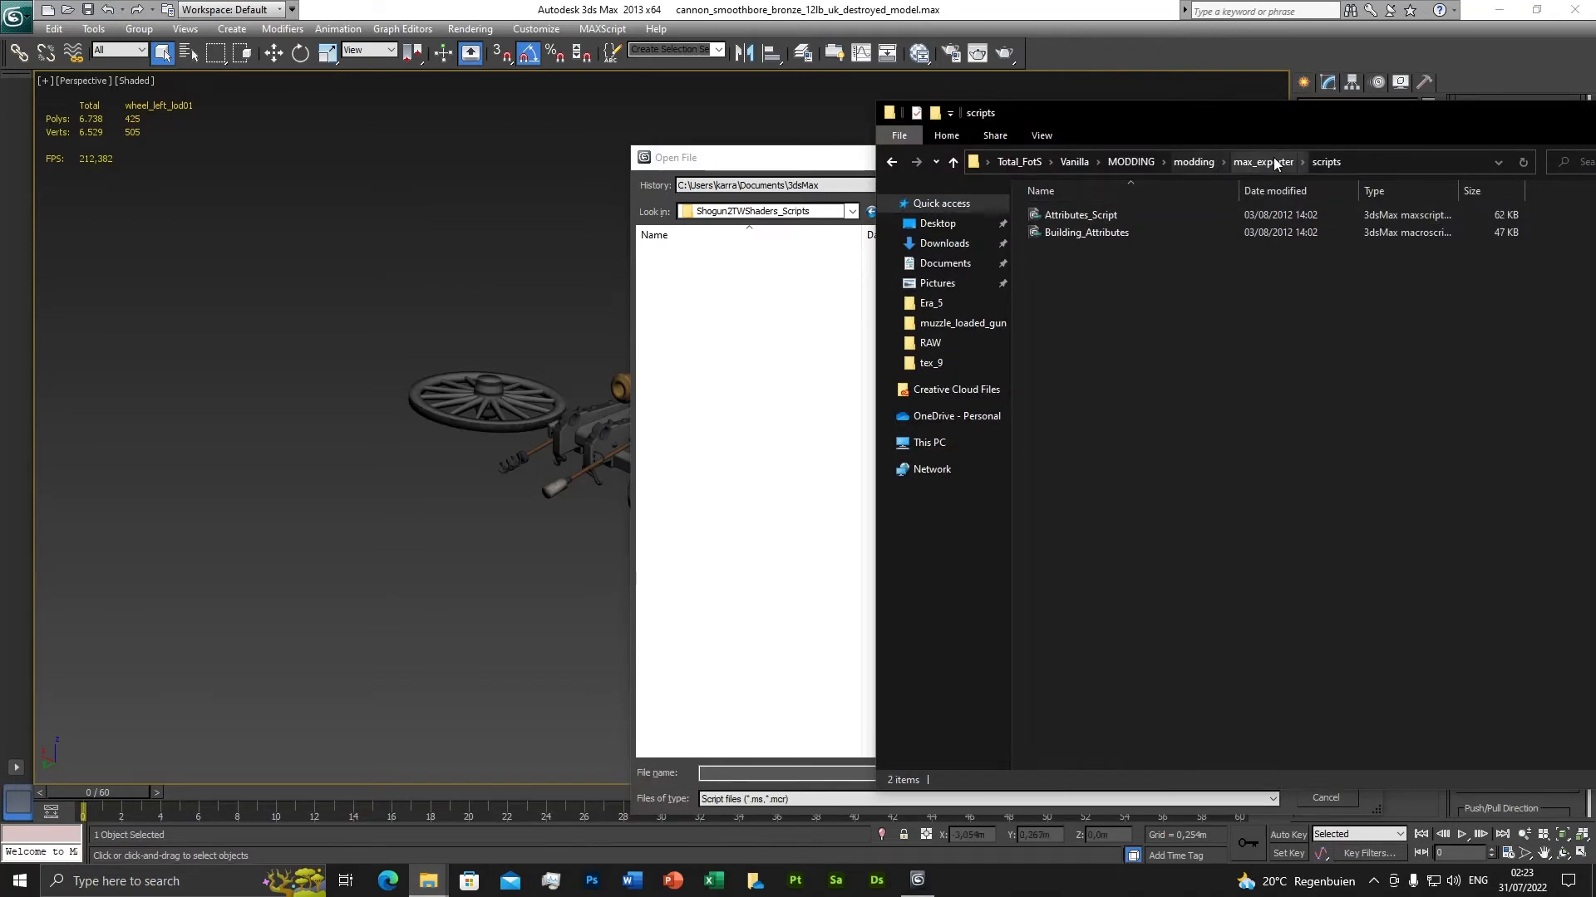
click(1086, 216)
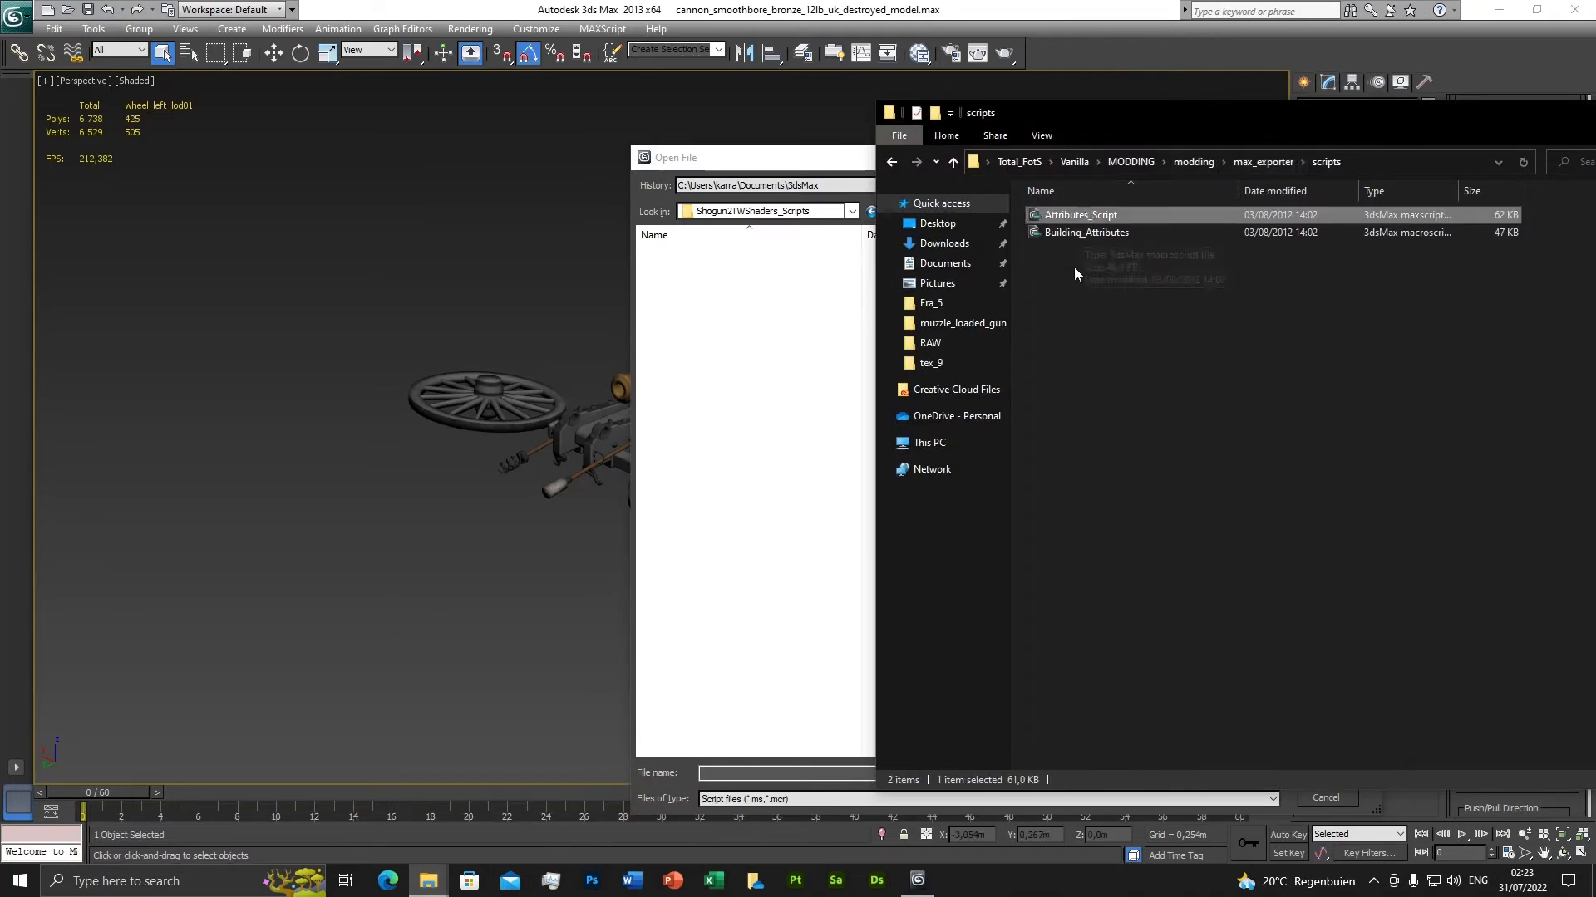
drag(1088, 278, 1107, 221)
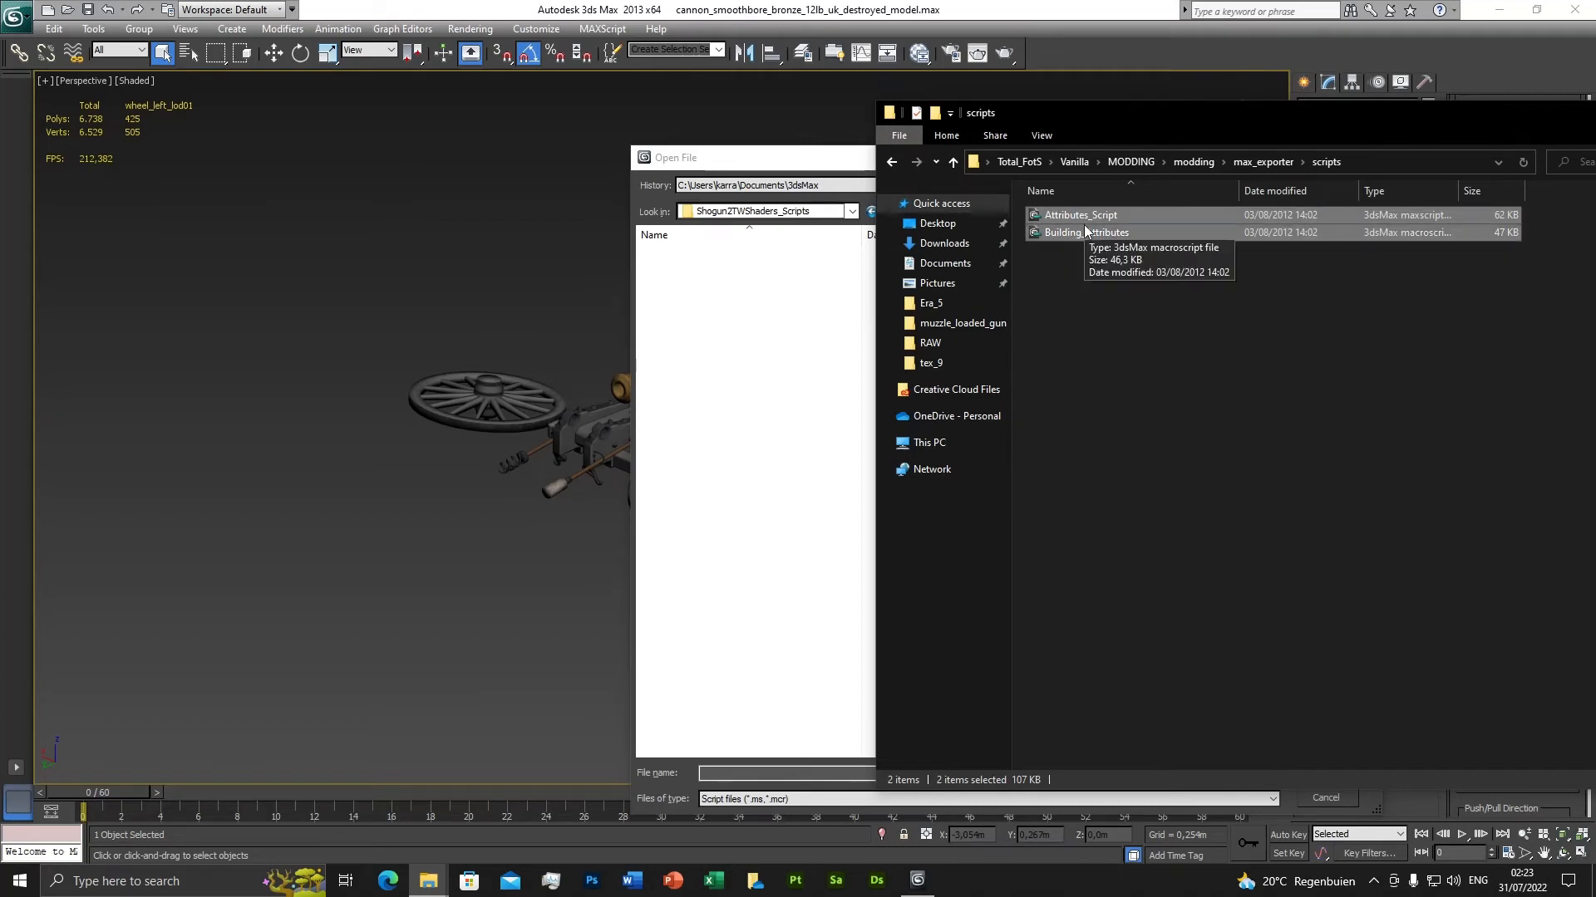
right_click(1086, 232)
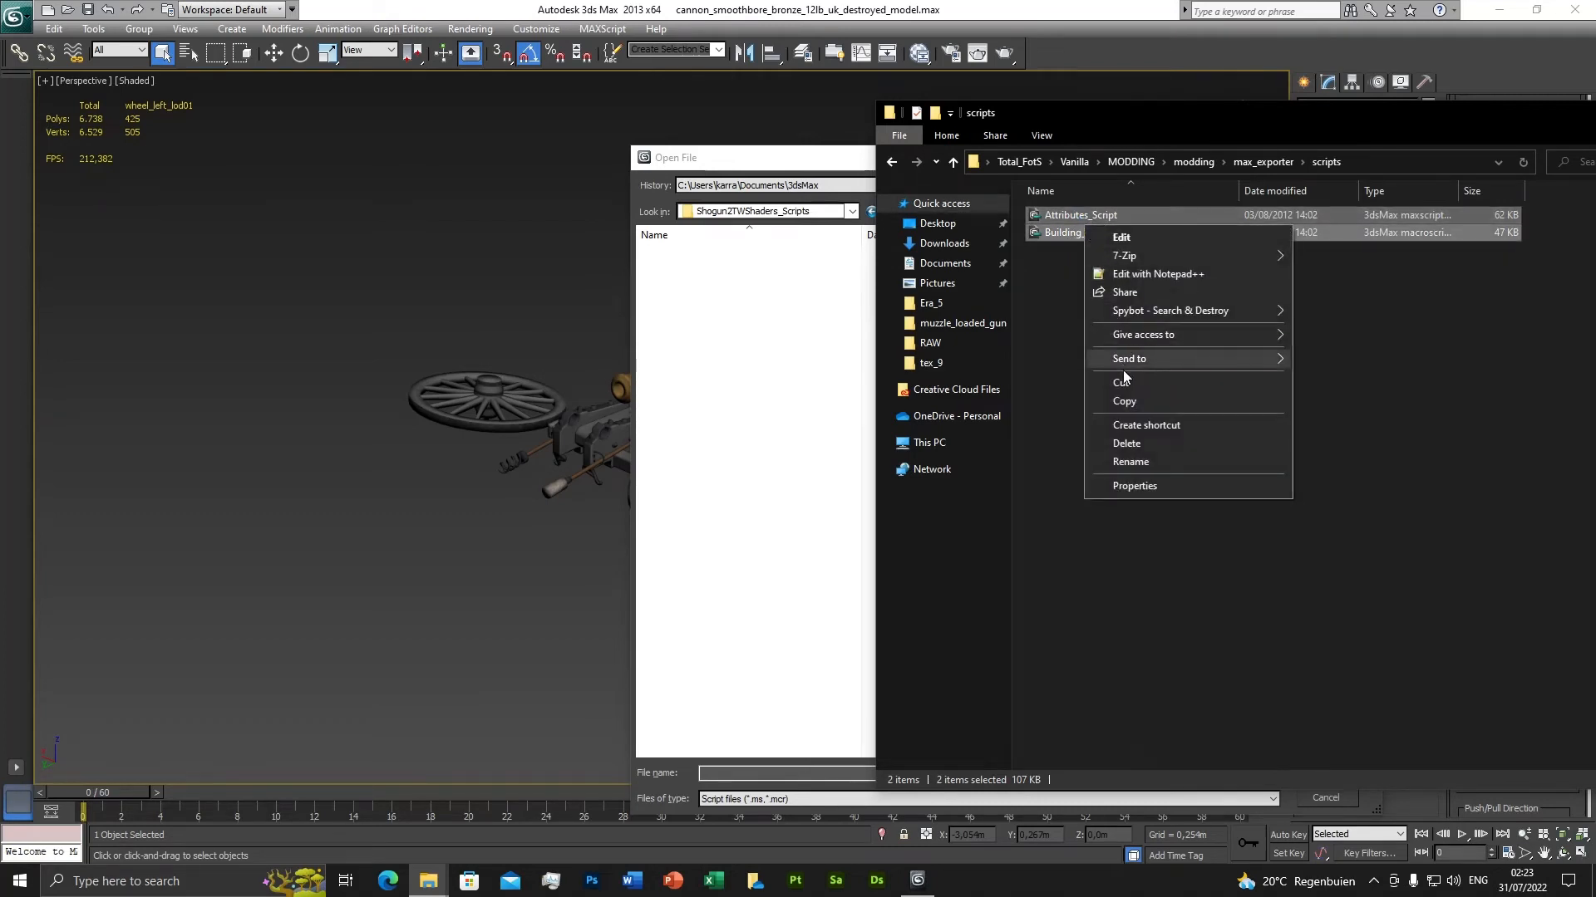
click(1124, 400)
Paste the two copied script files into Shogun2TWShaders_Scripts and dismiss the file dialog without opening a script.
click(796, 369)
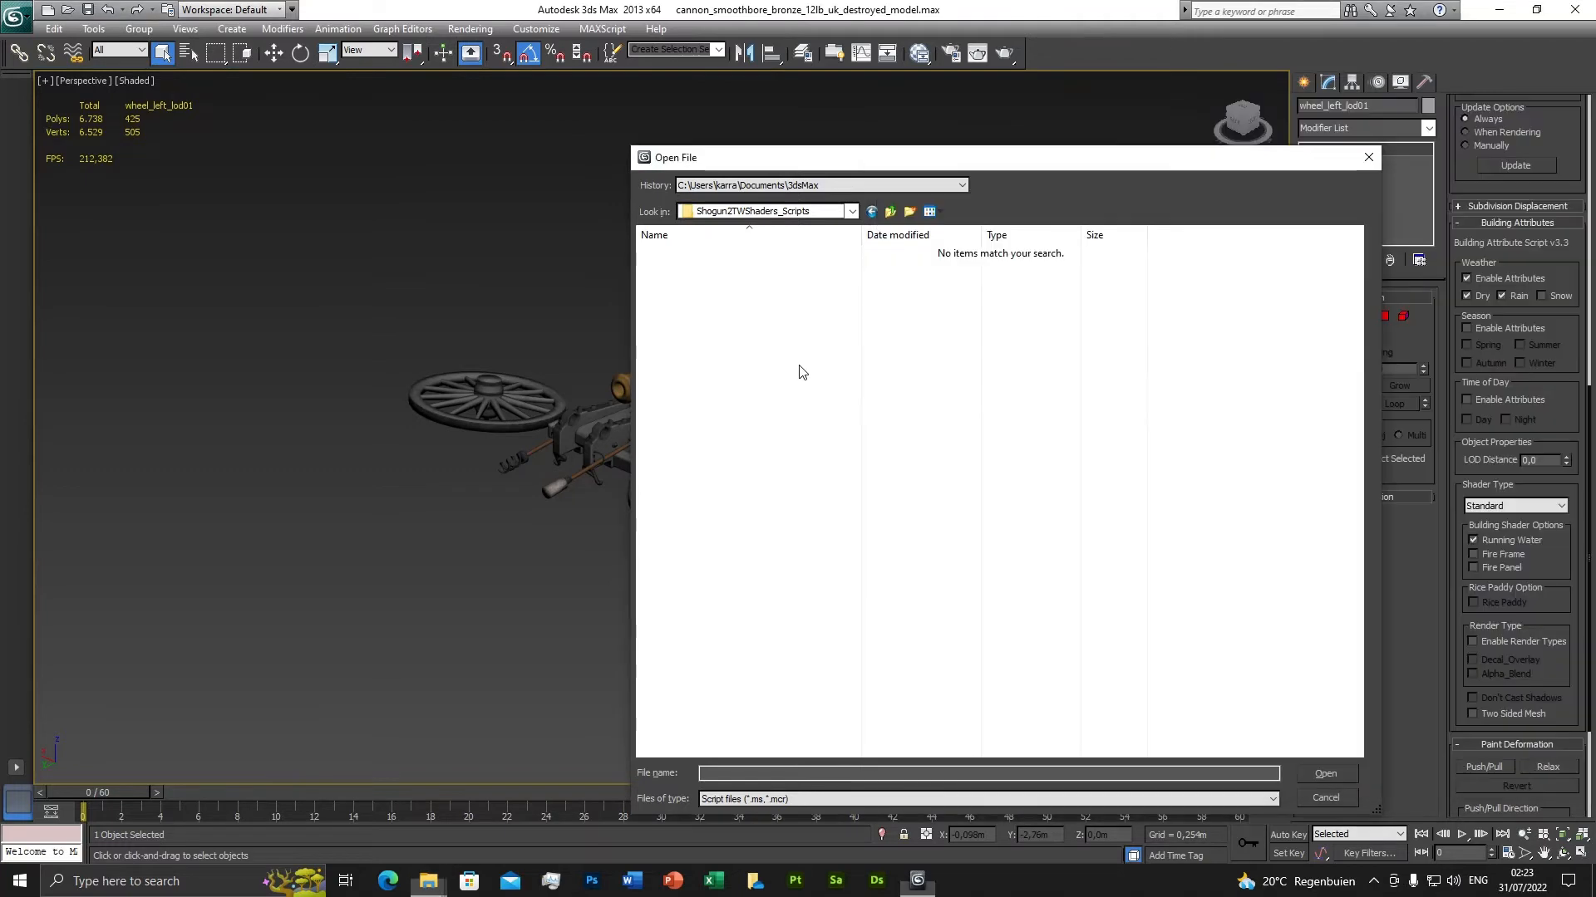
key(ctrl+v)
right_click(763, 324)
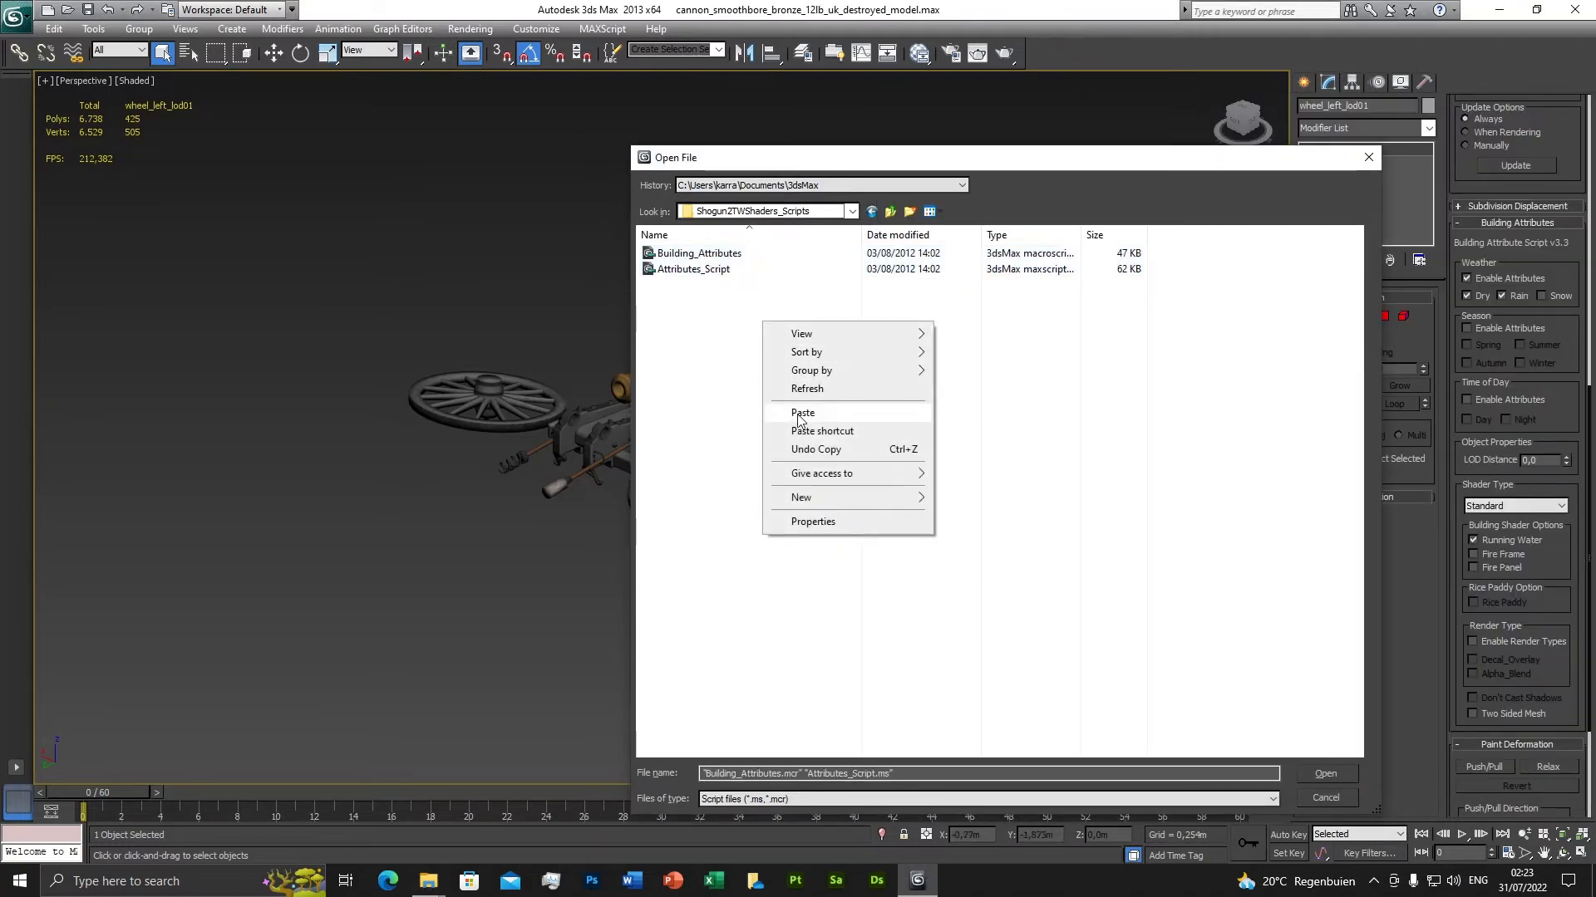
click(800, 413)
click(441, 356)
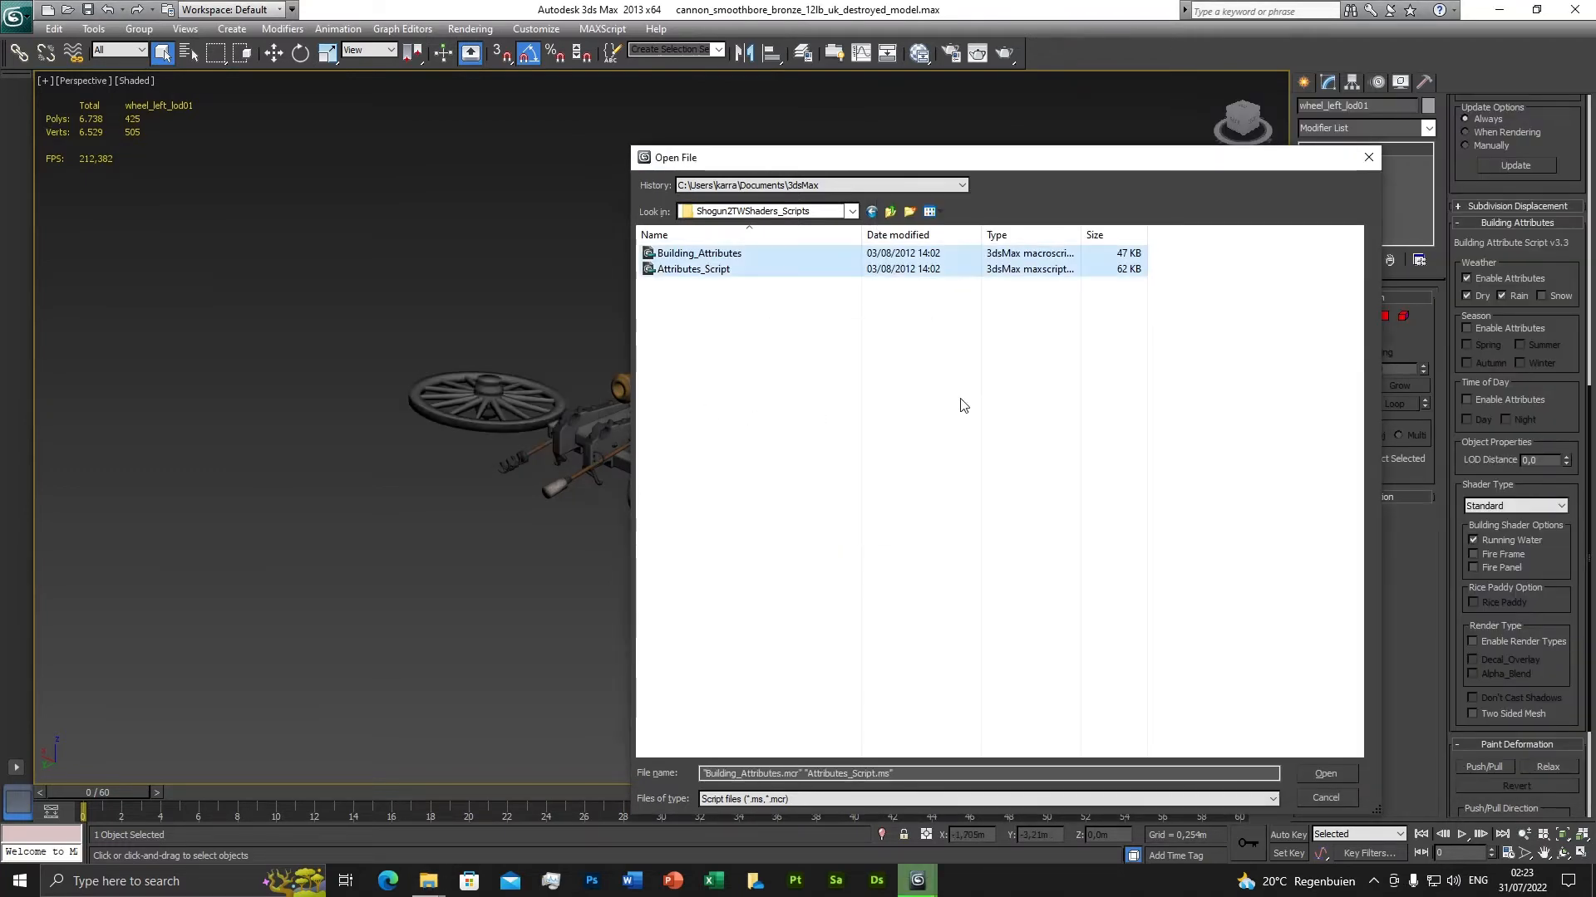
click(851, 211)
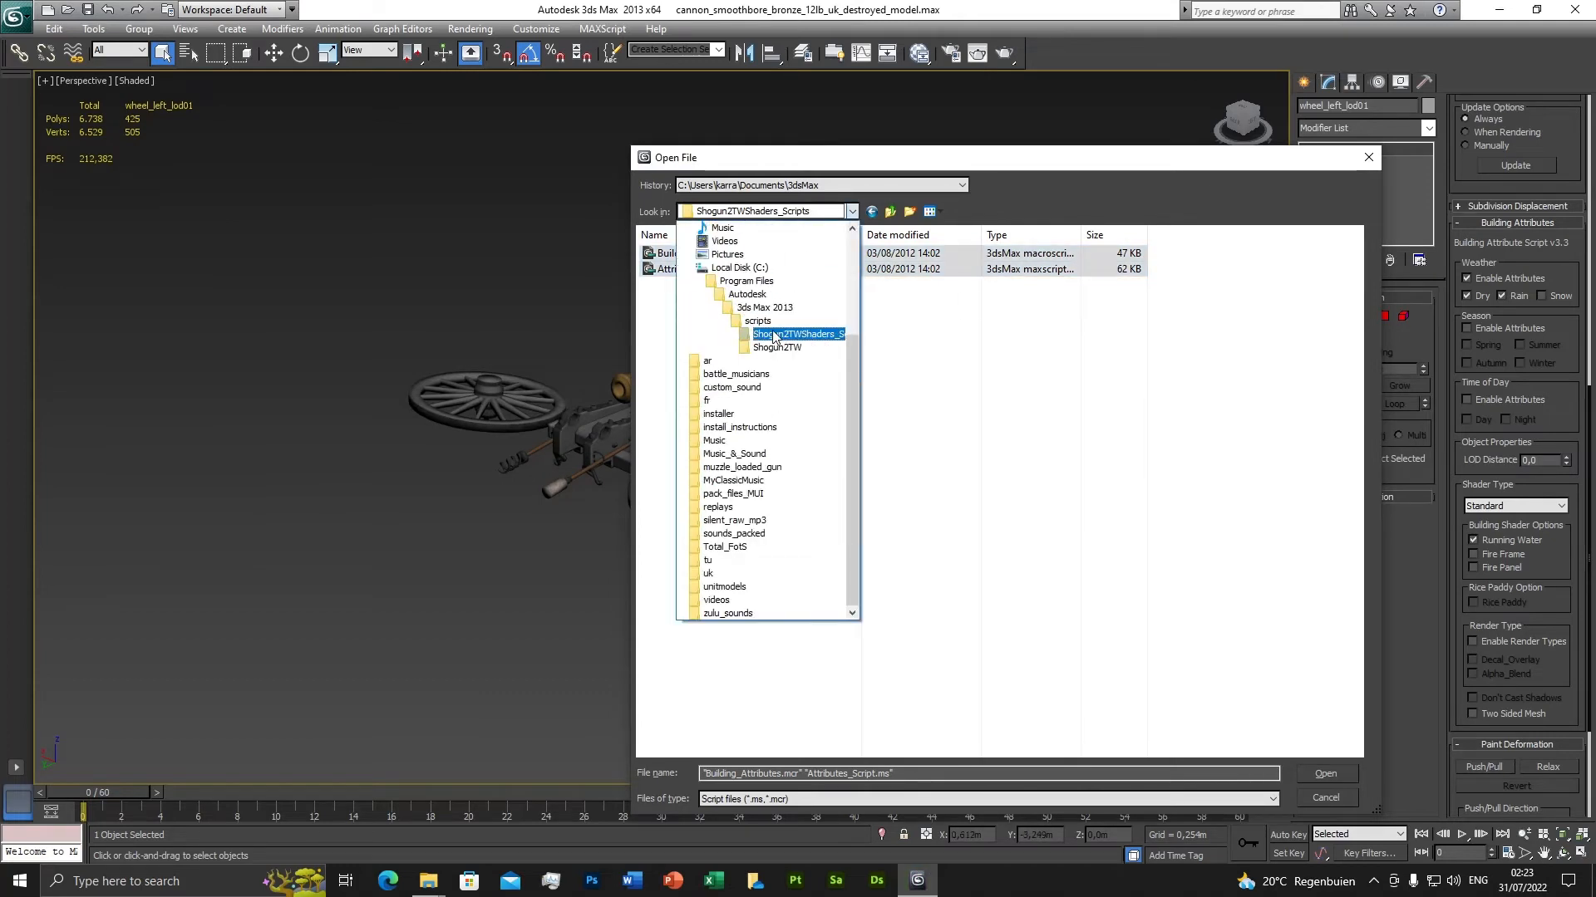
click(772, 336)
click(1204, 670)
click(1330, 796)
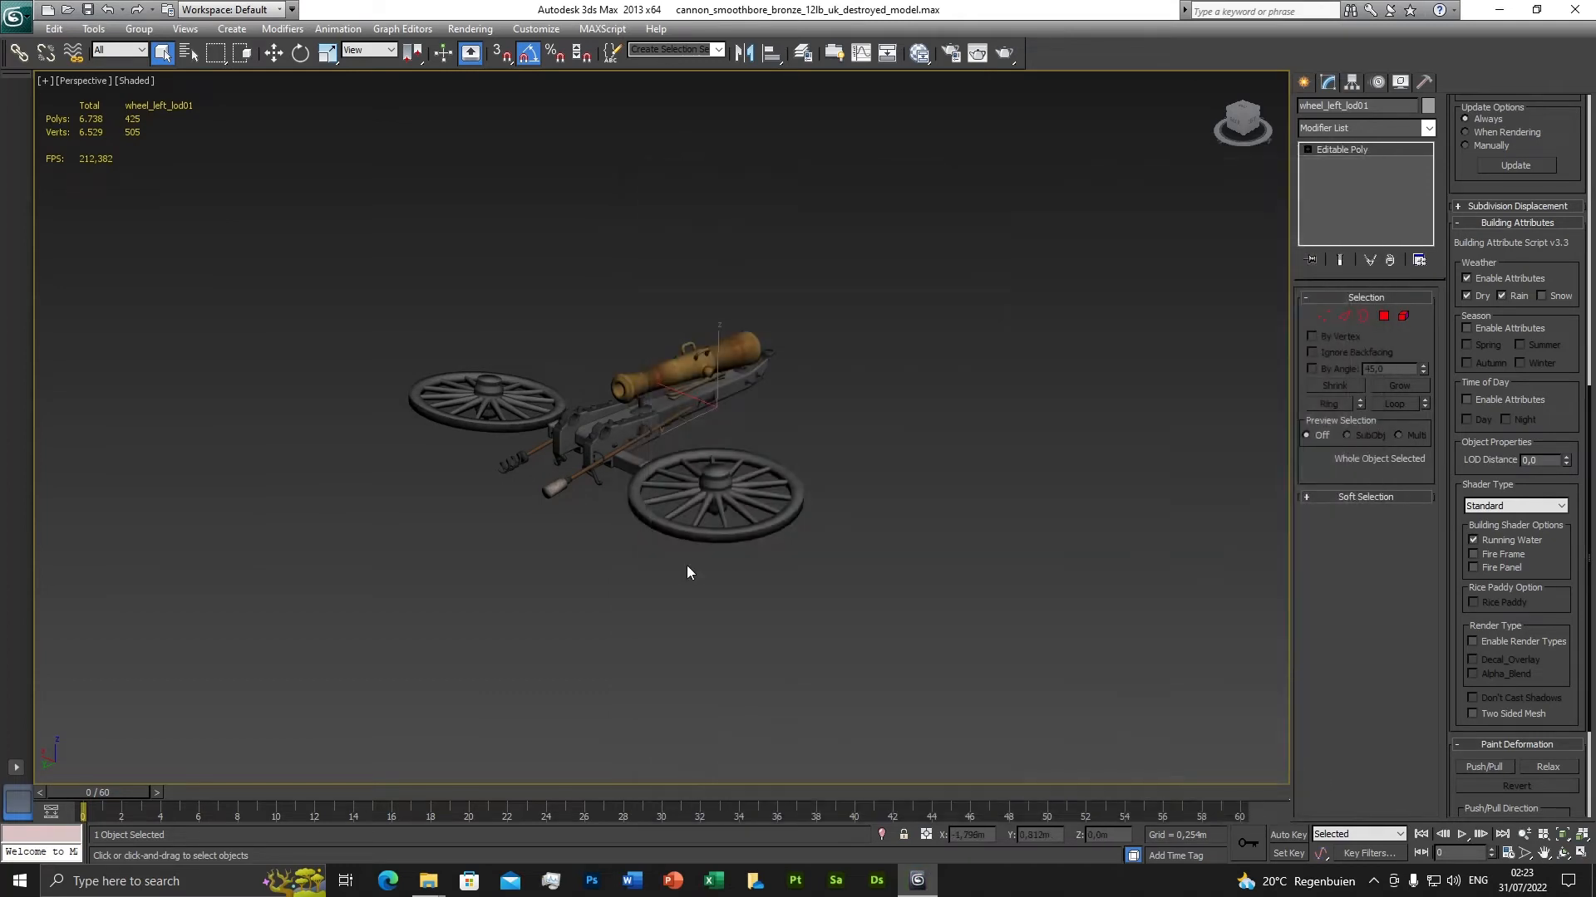
Open Attributes_Script from the Shogun2TWShaders_Scripts folder and put the File Explorer window away.
click(602, 28)
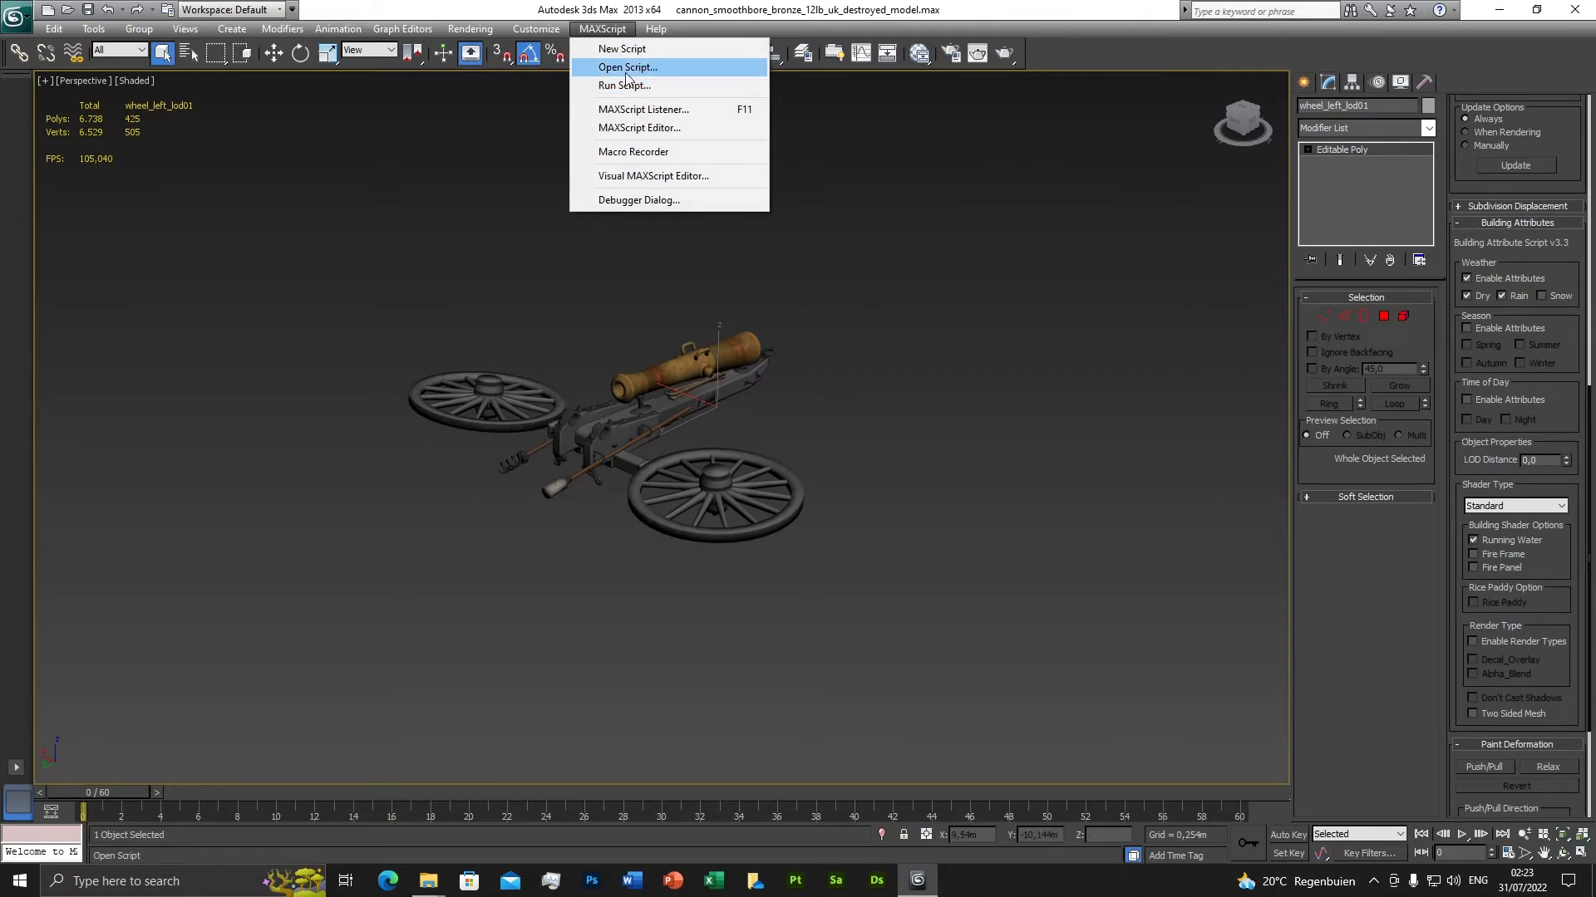
click(626, 64)
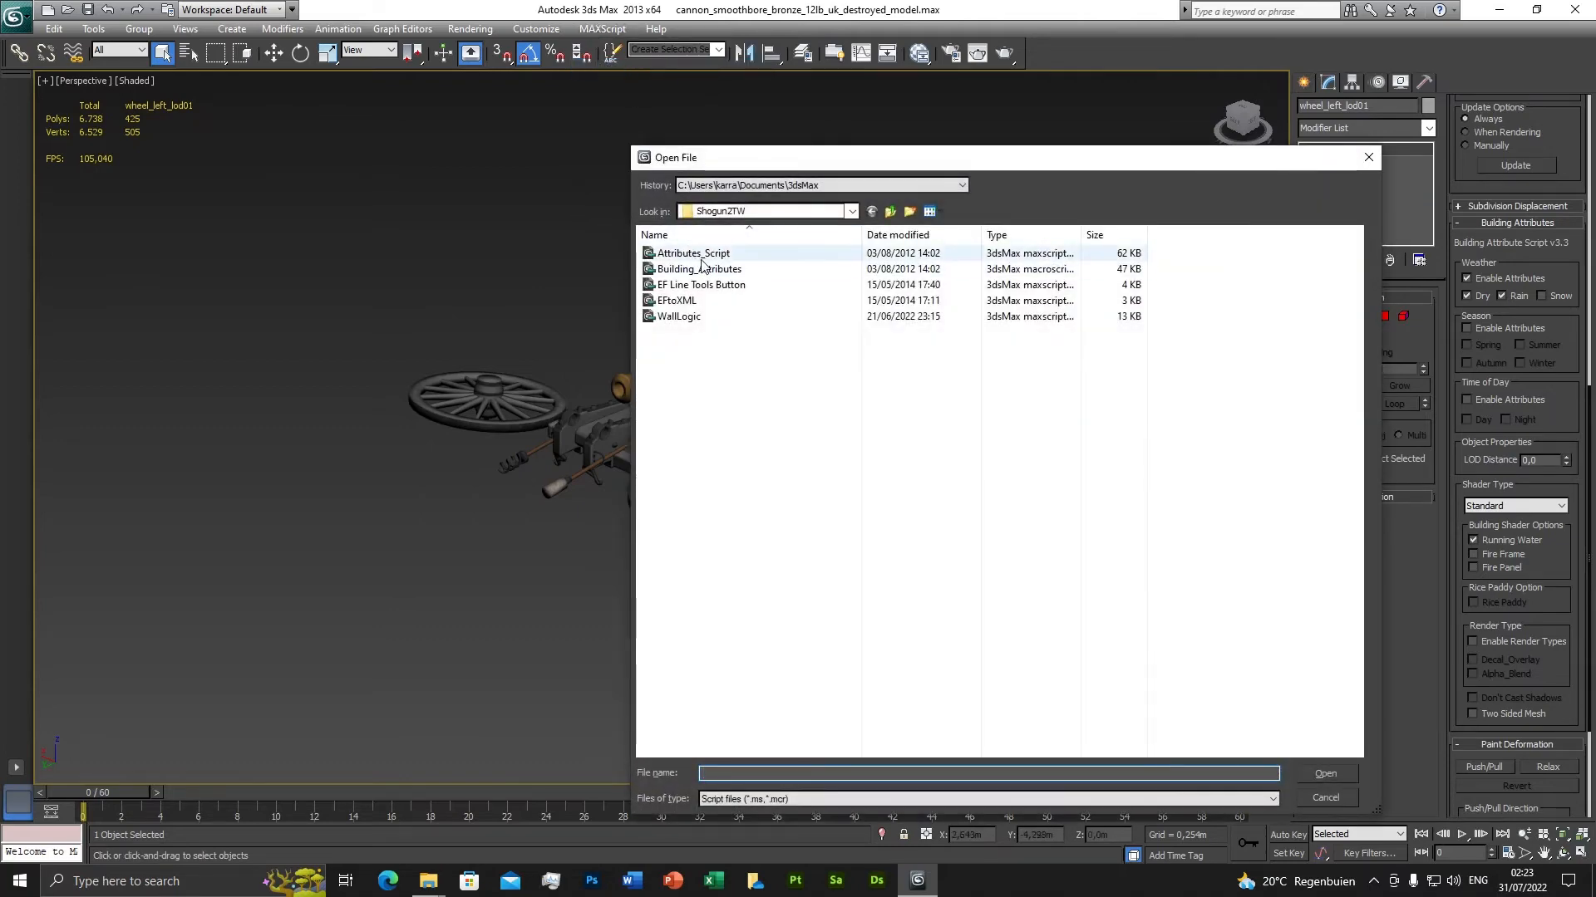
click(758, 213)
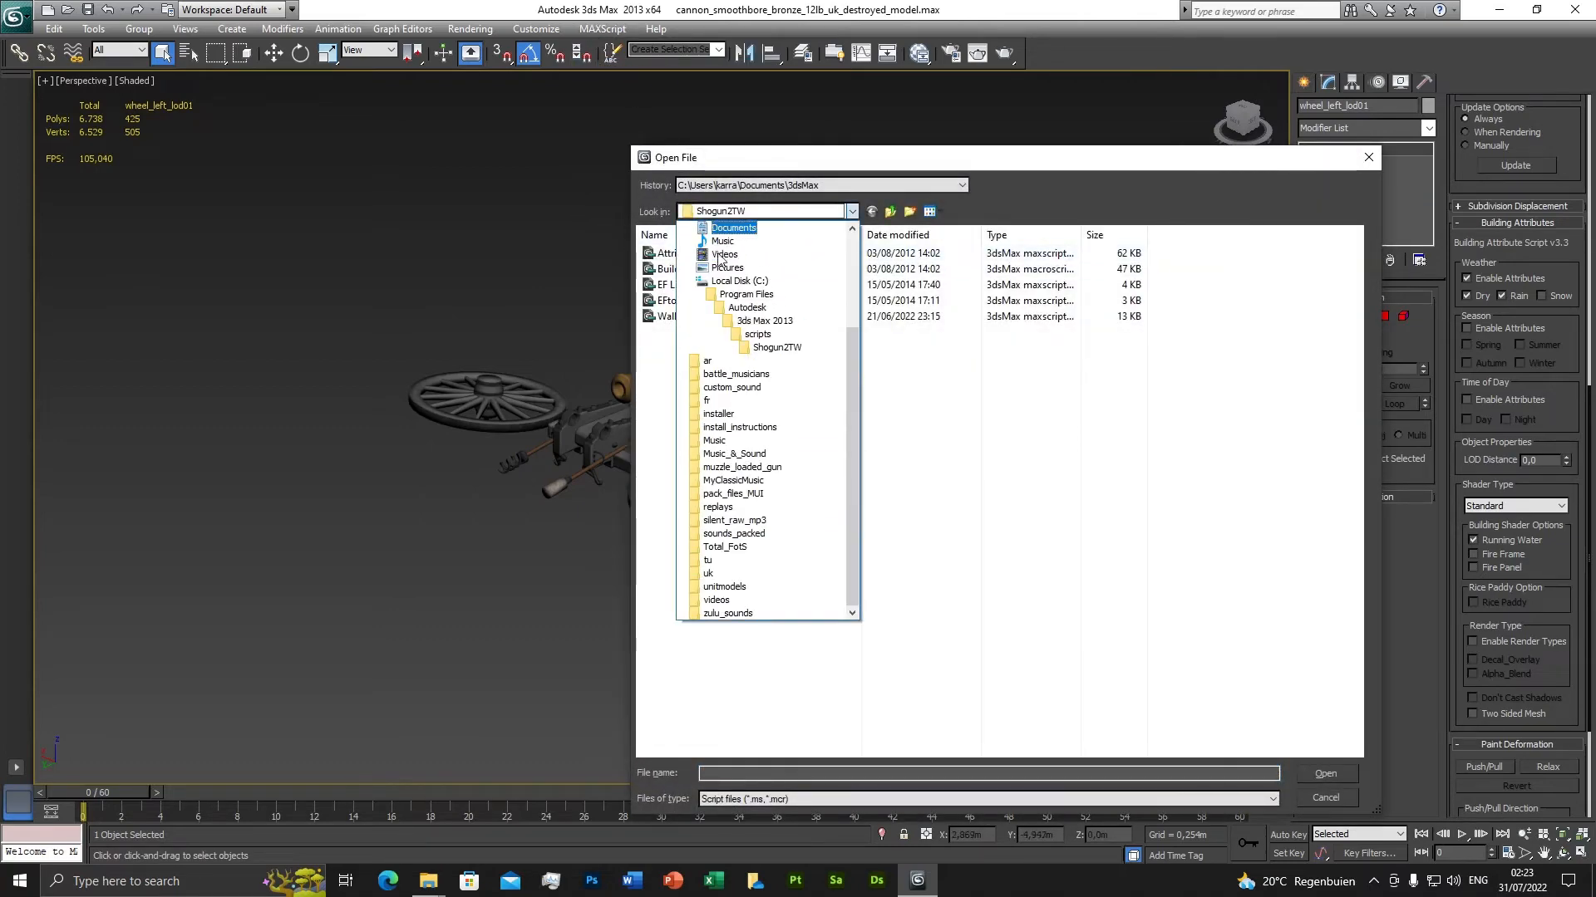
click(772, 346)
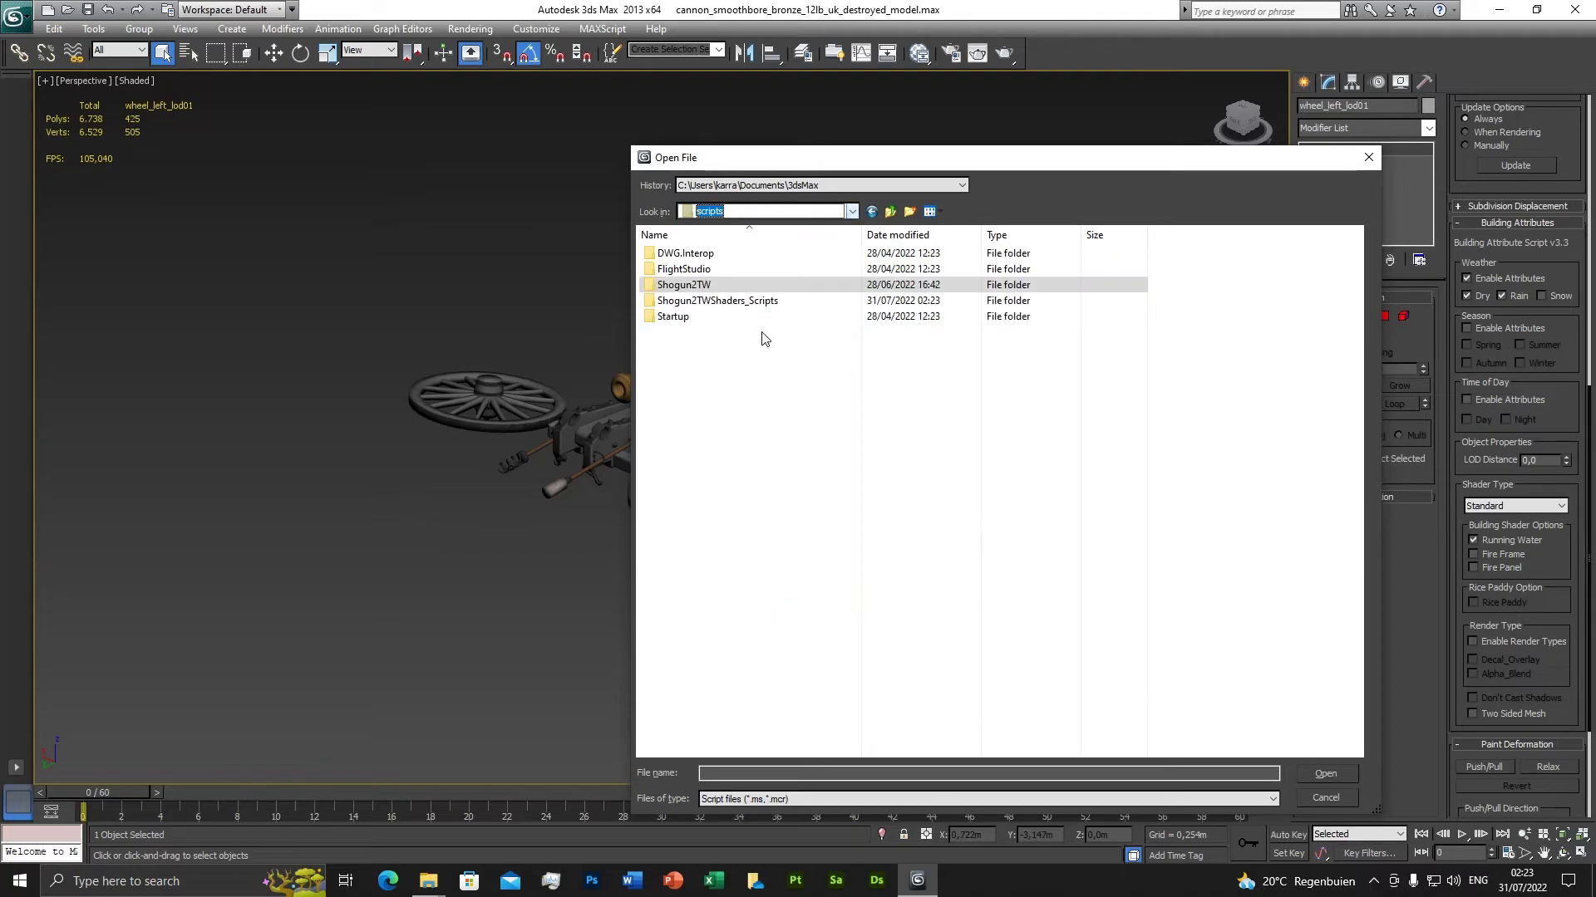
double_click(706, 300)
double_click(693, 253)
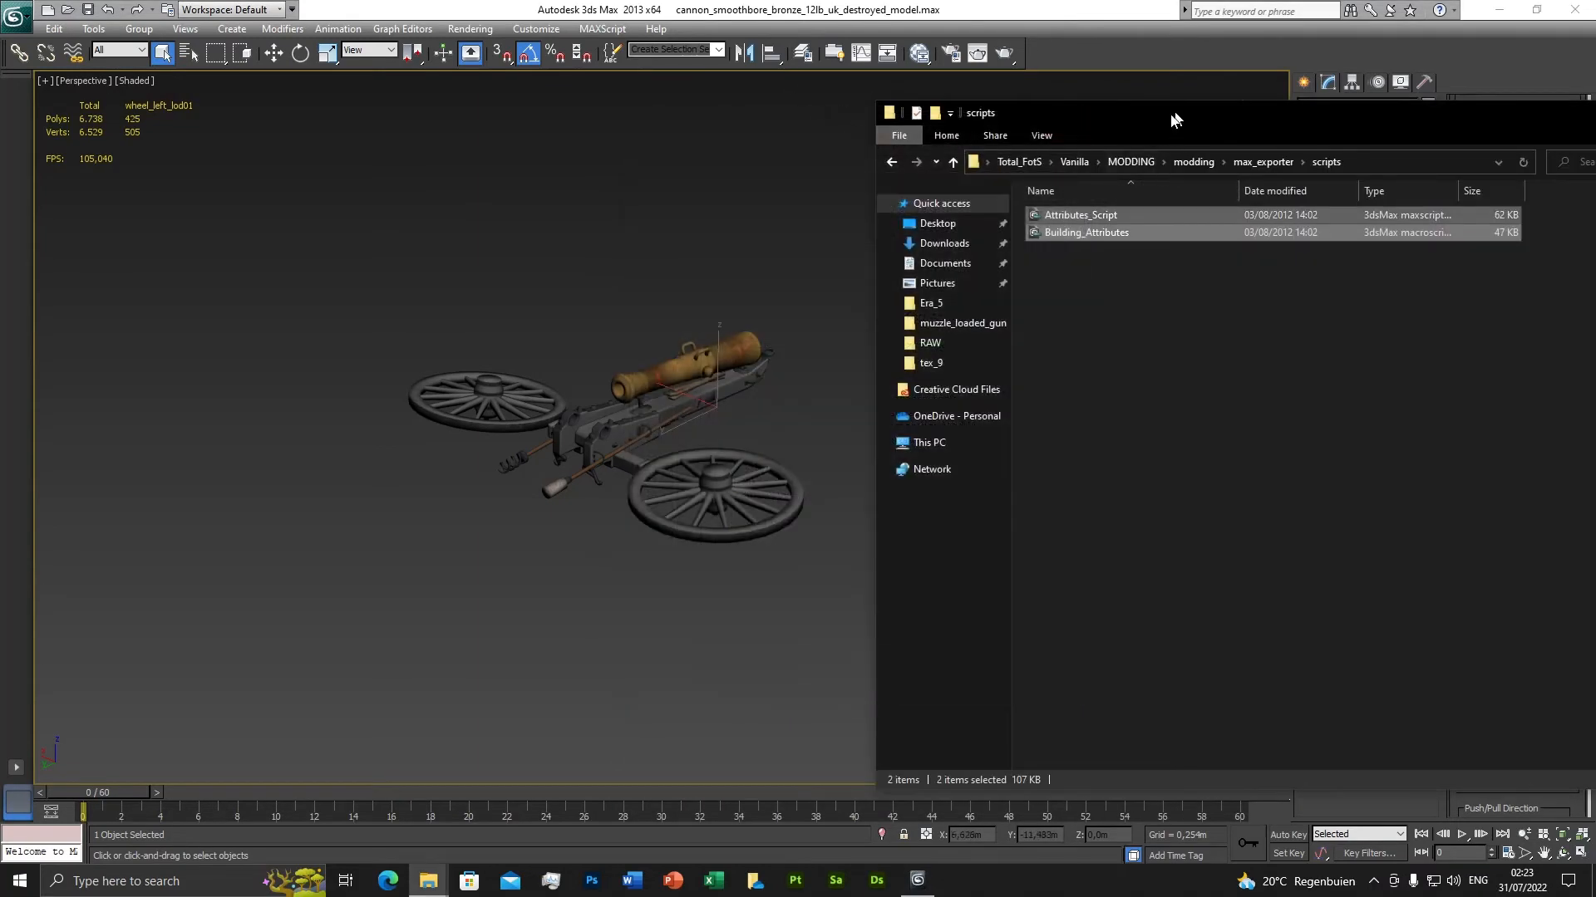
click(1253, 118)
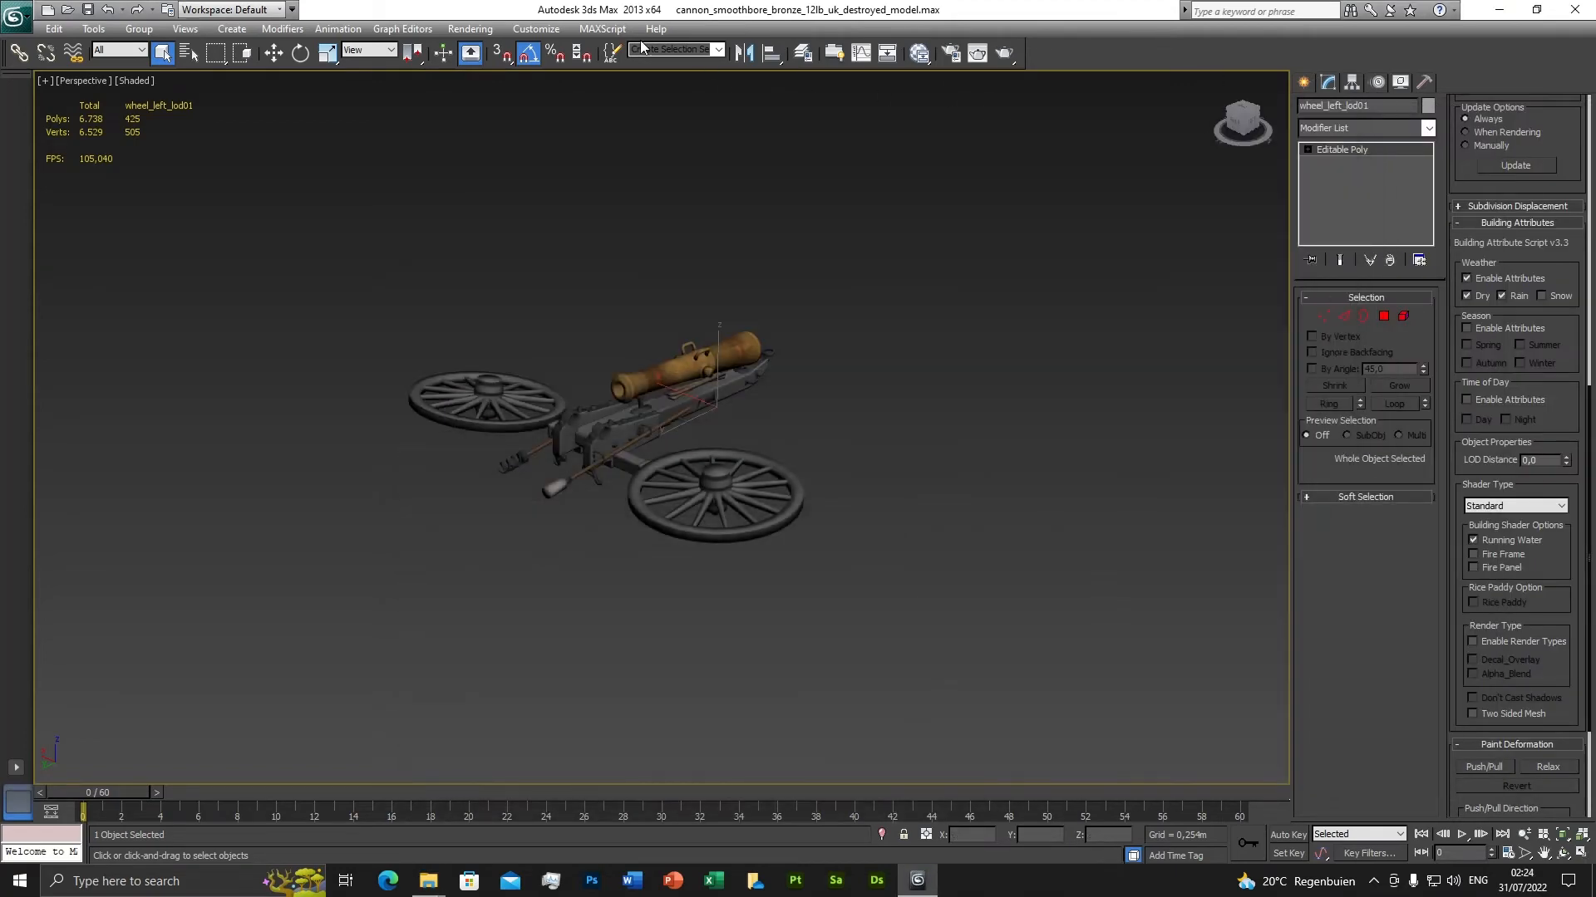
click(602, 28)
click(622, 68)
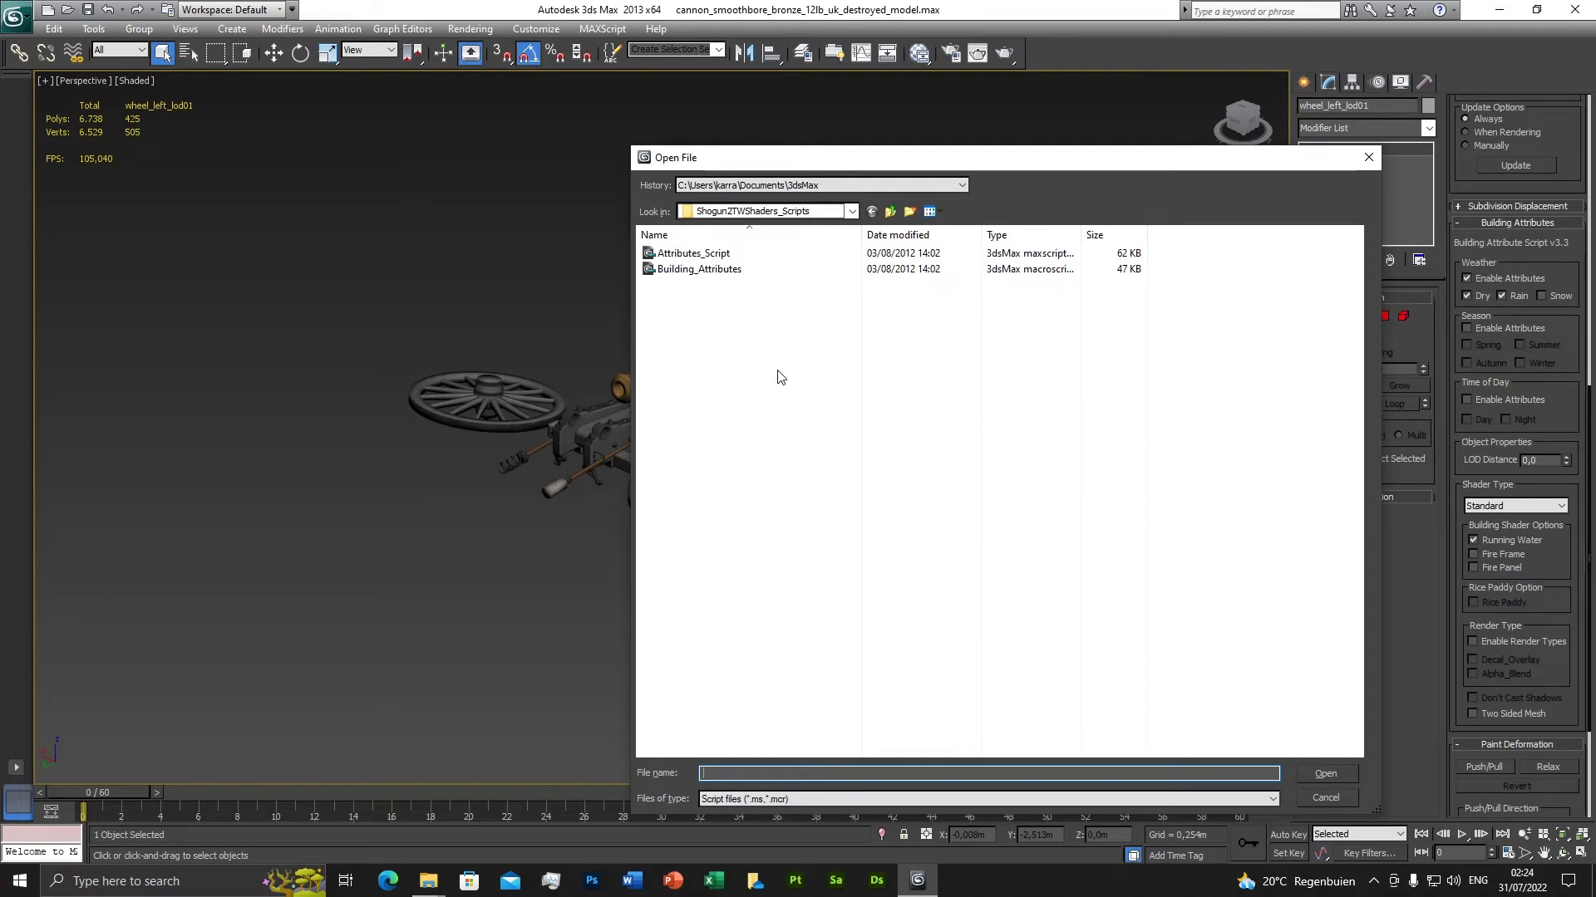
click(1363, 162)
Run Attributes_Script from the Shogun2TWShaders_Scripts folder and close the Rigid Attributes window without applying anything.
click(602, 29)
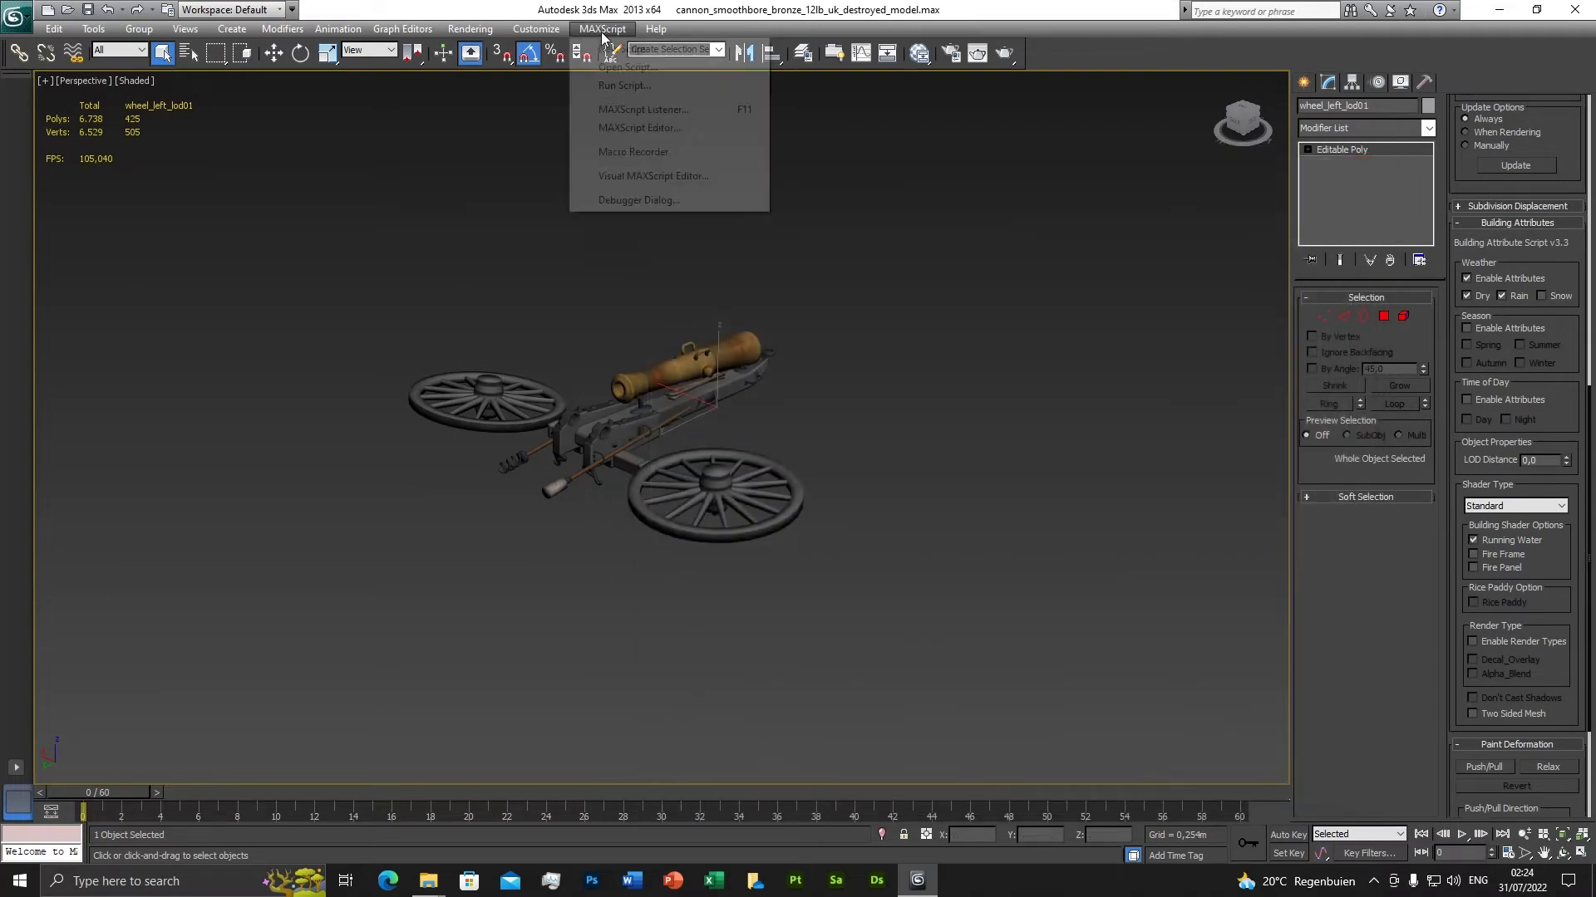
click(622, 68)
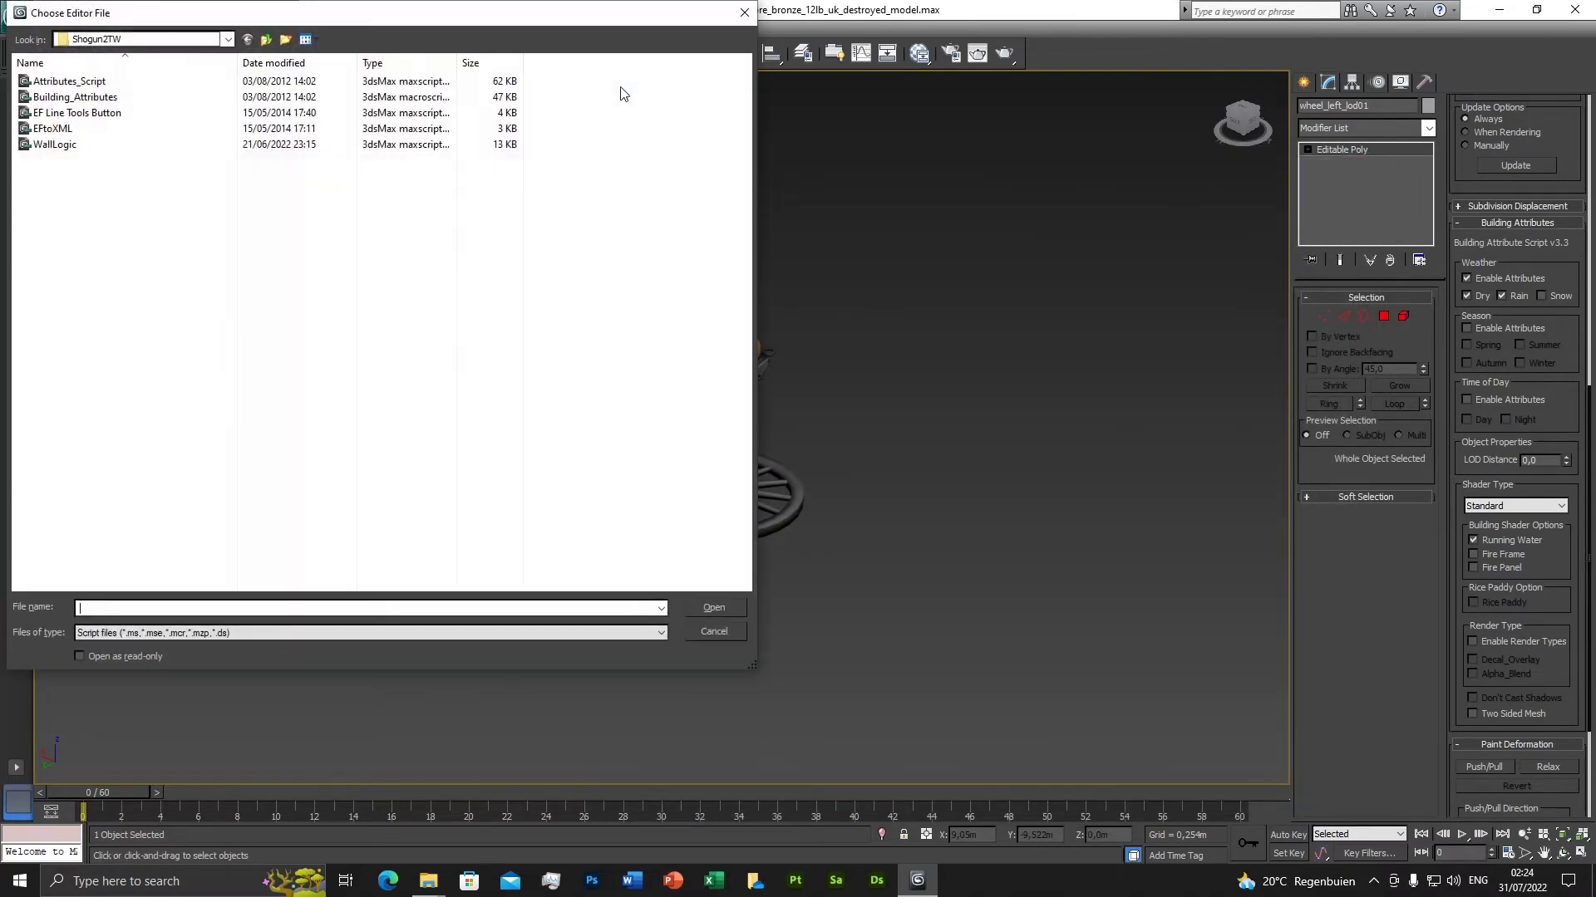
click(226, 39)
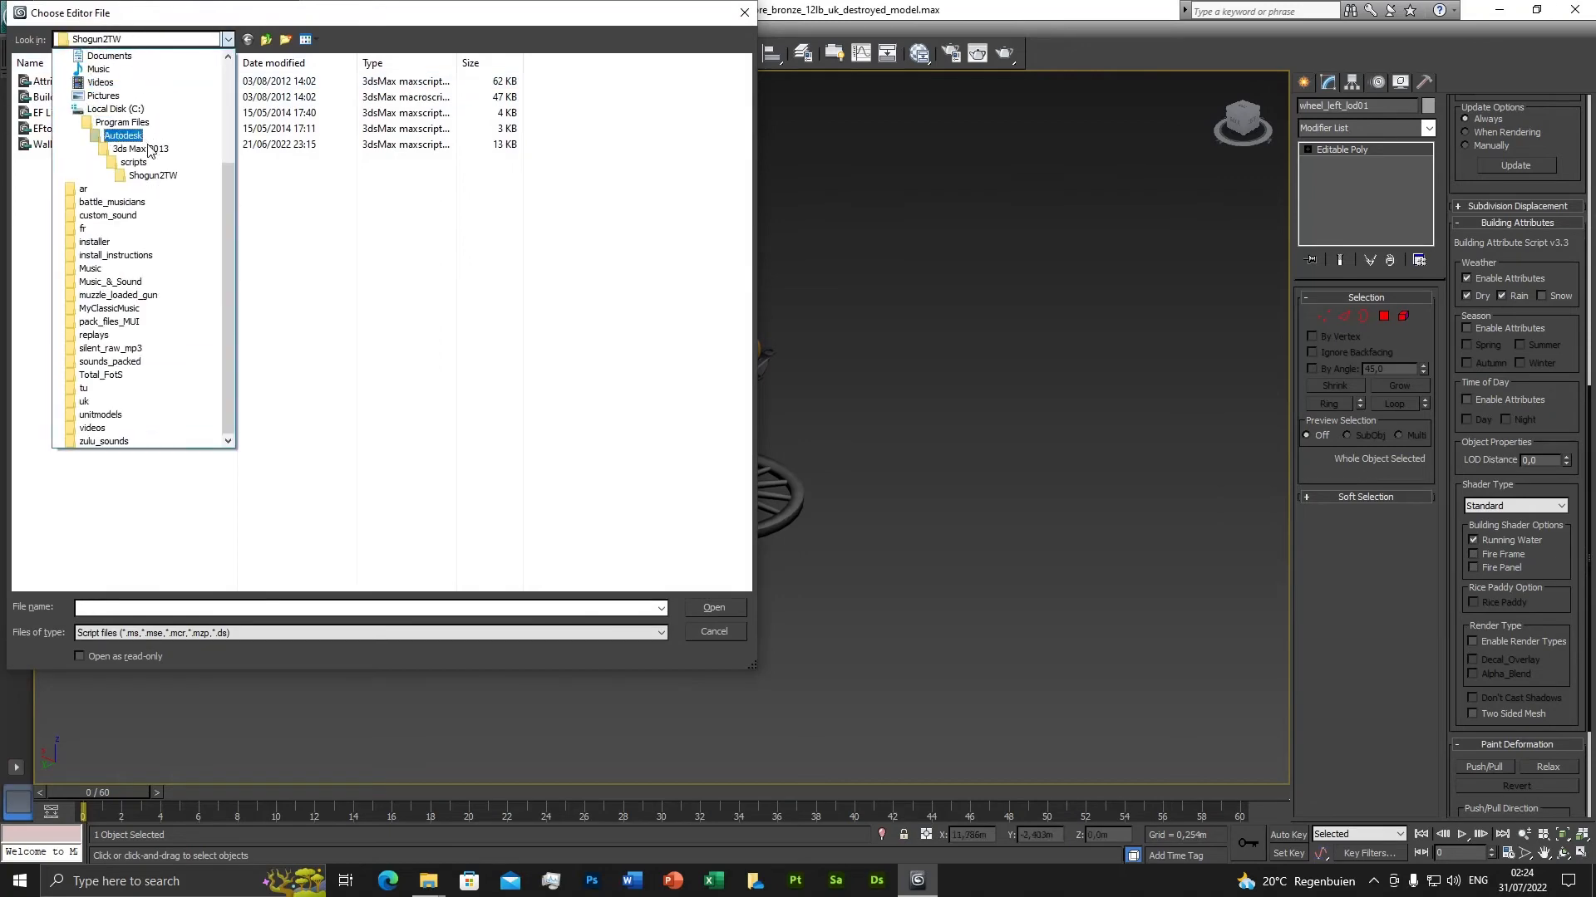
click(137, 175)
double_click(73, 130)
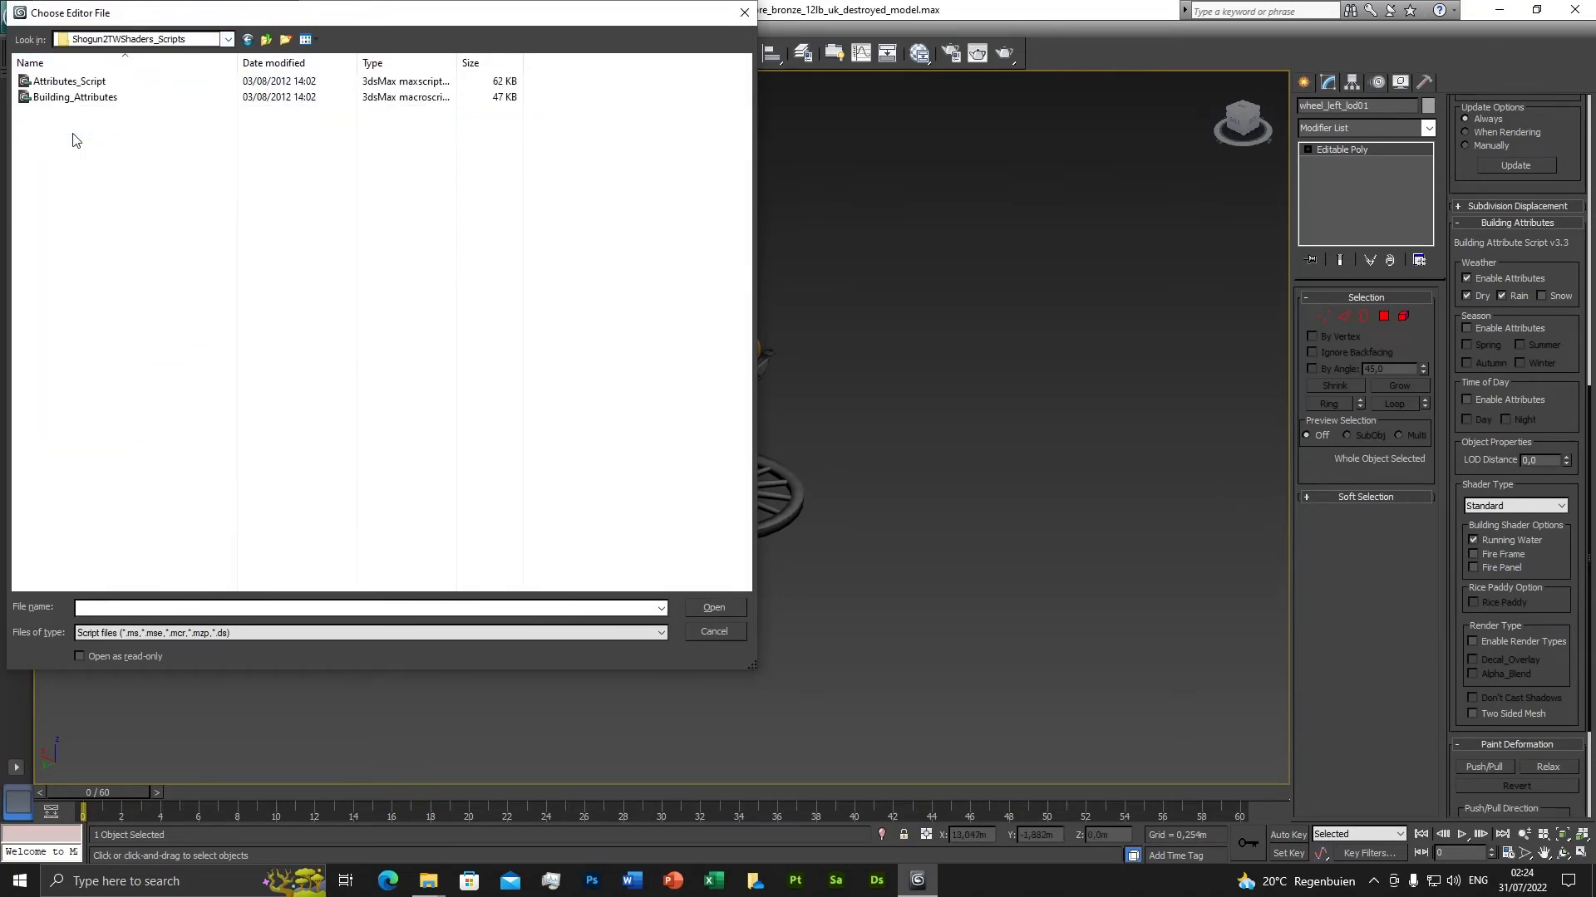
double_click(69, 82)
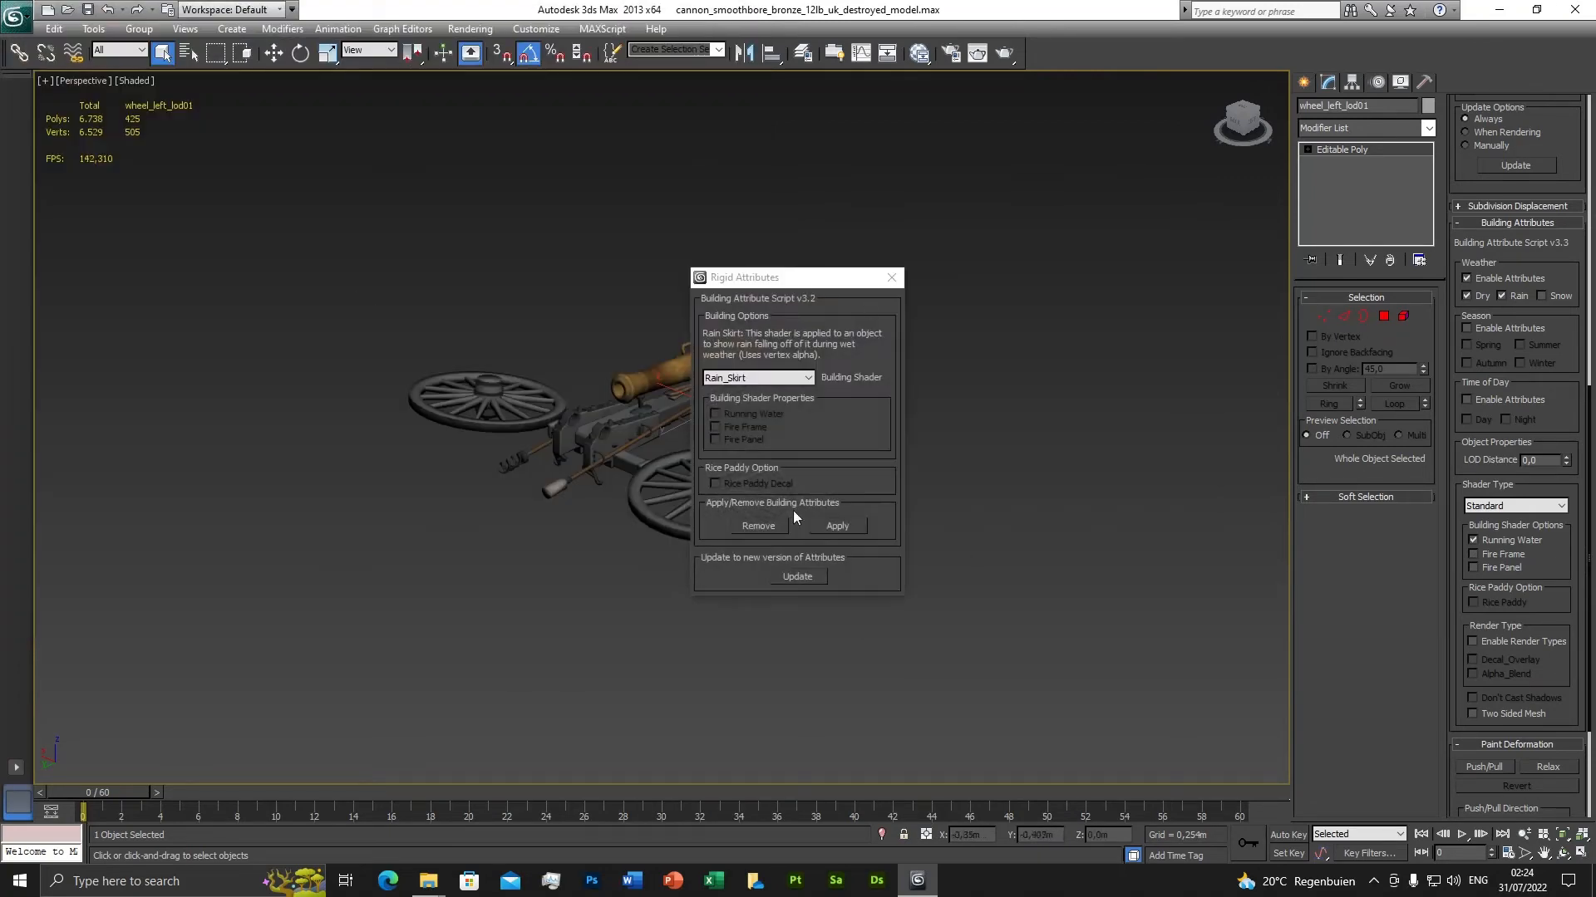
click(891, 276)
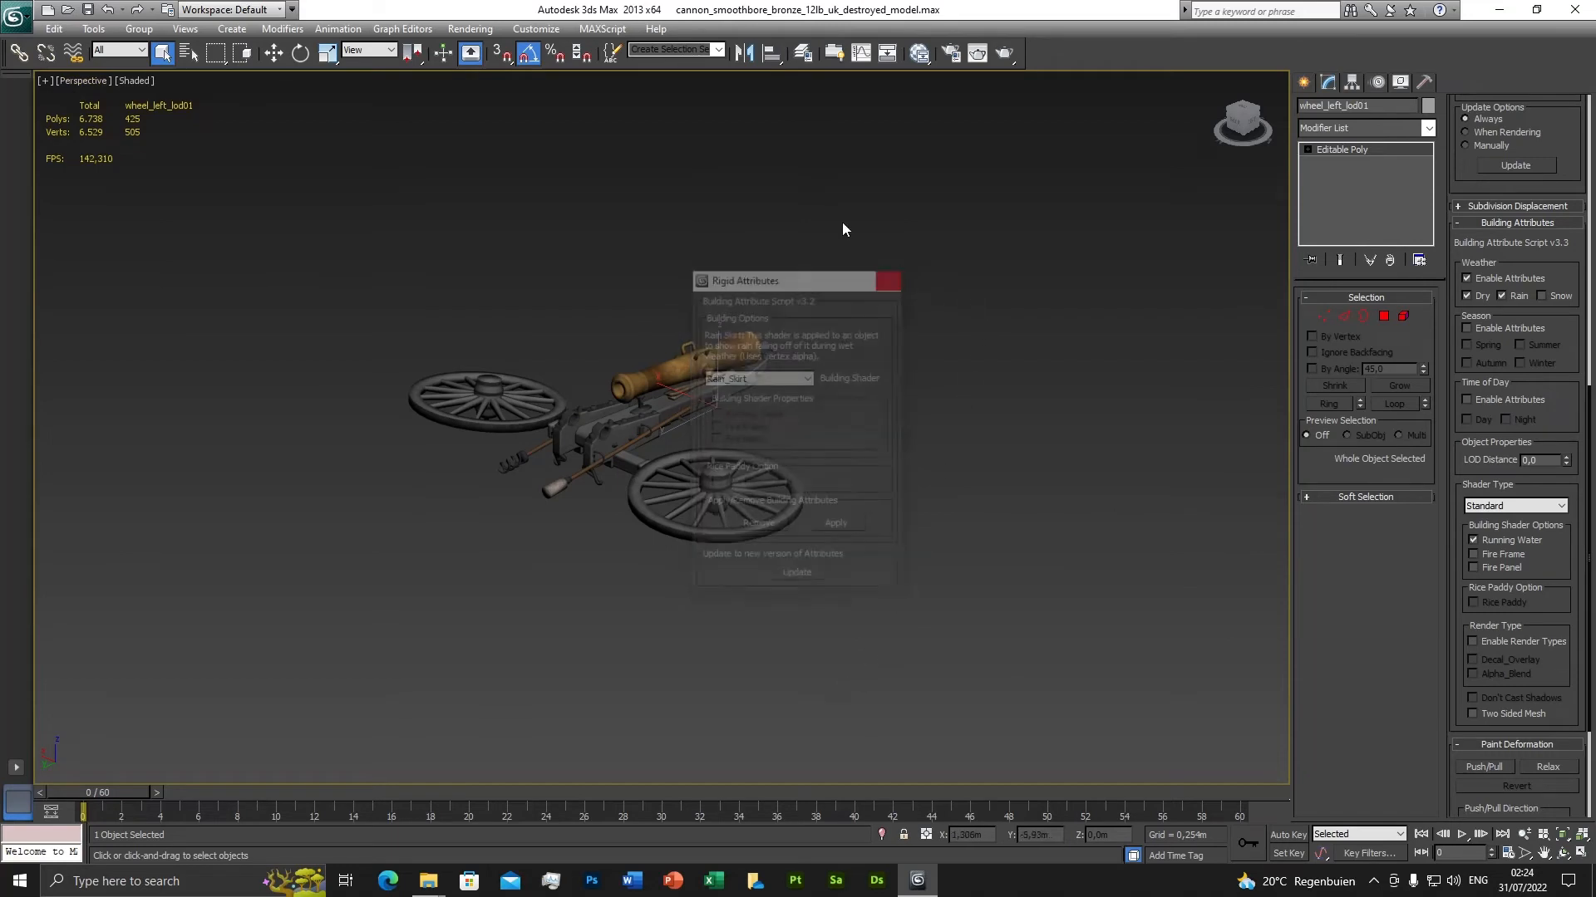
Delete the Shogun2TWShaders_Scripts folder from the 3ds Max 2013 scripts folder and dismiss the file dialog.
click(603, 29)
click(611, 84)
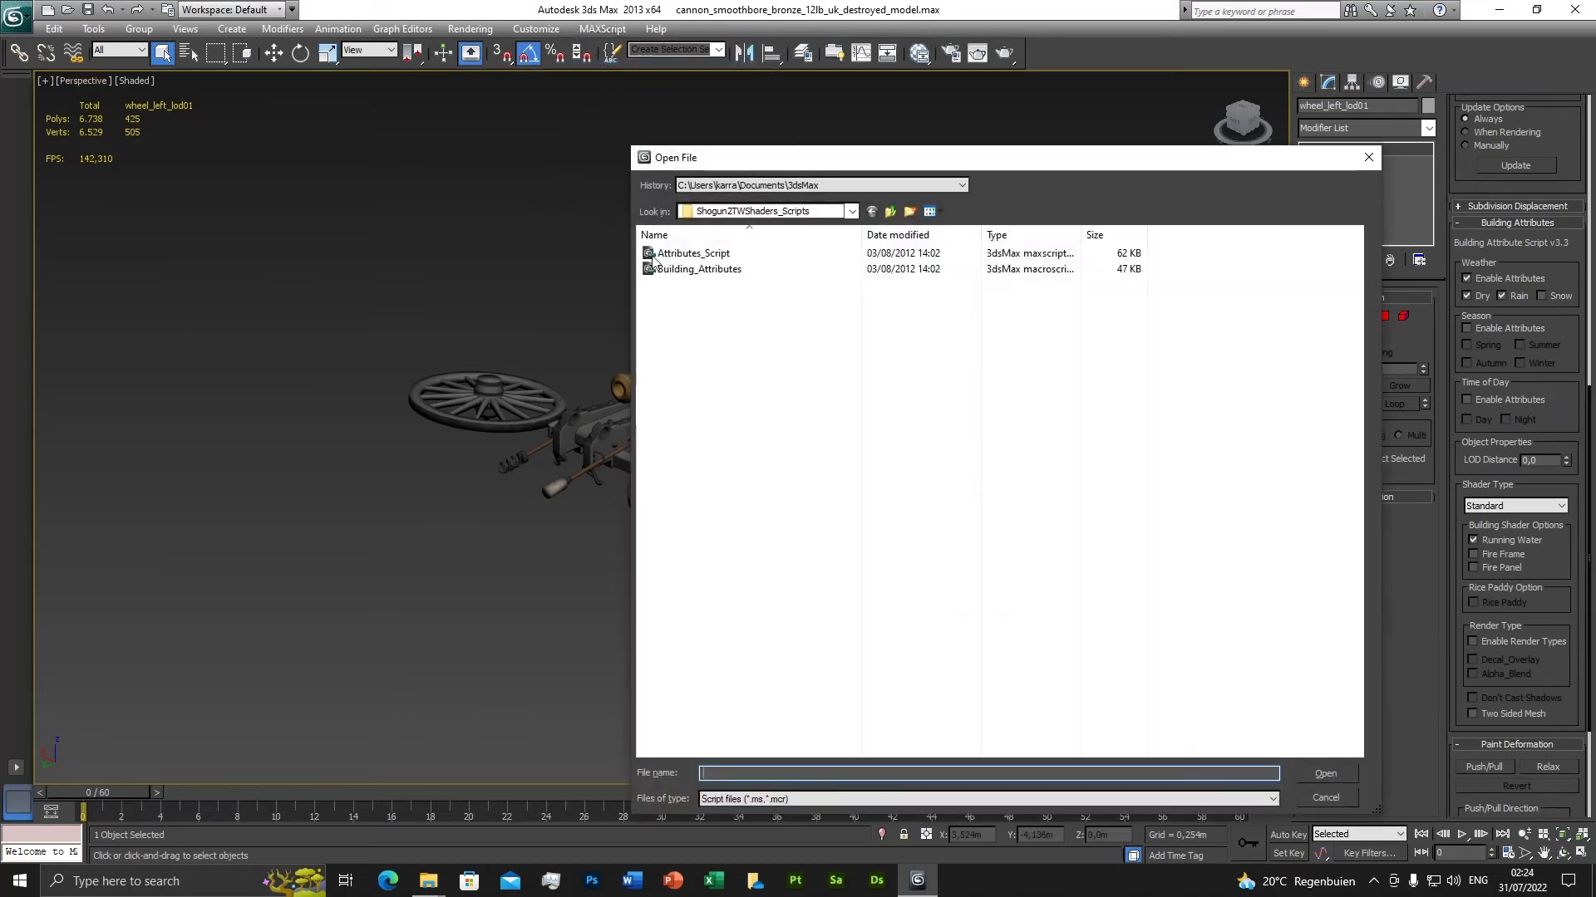
click(750, 213)
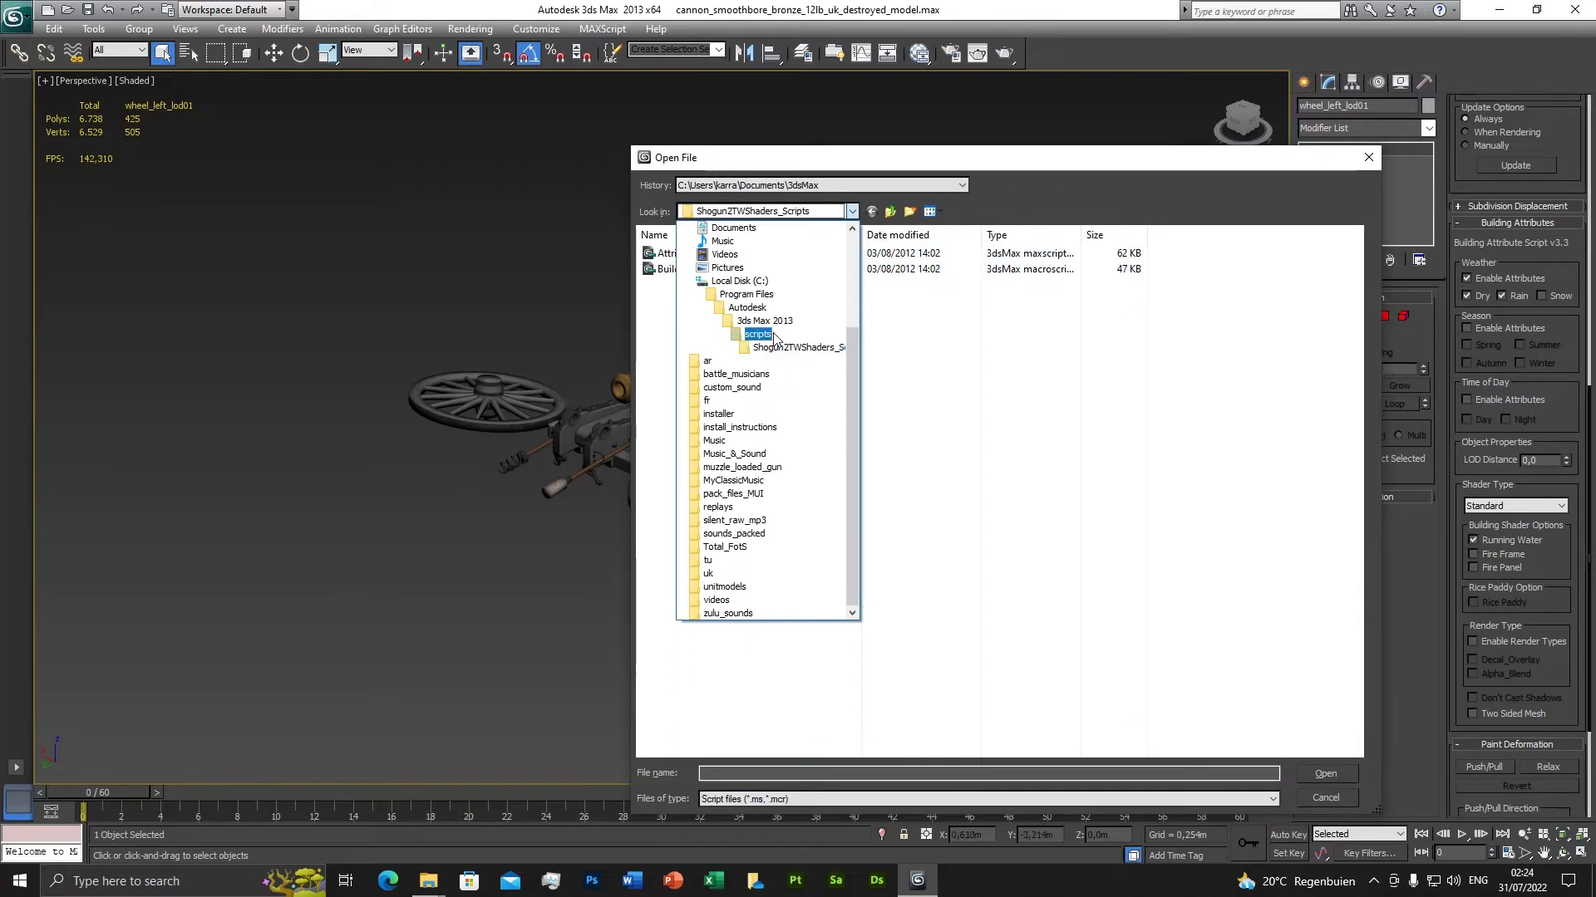
click(773, 336)
right_click(690, 302)
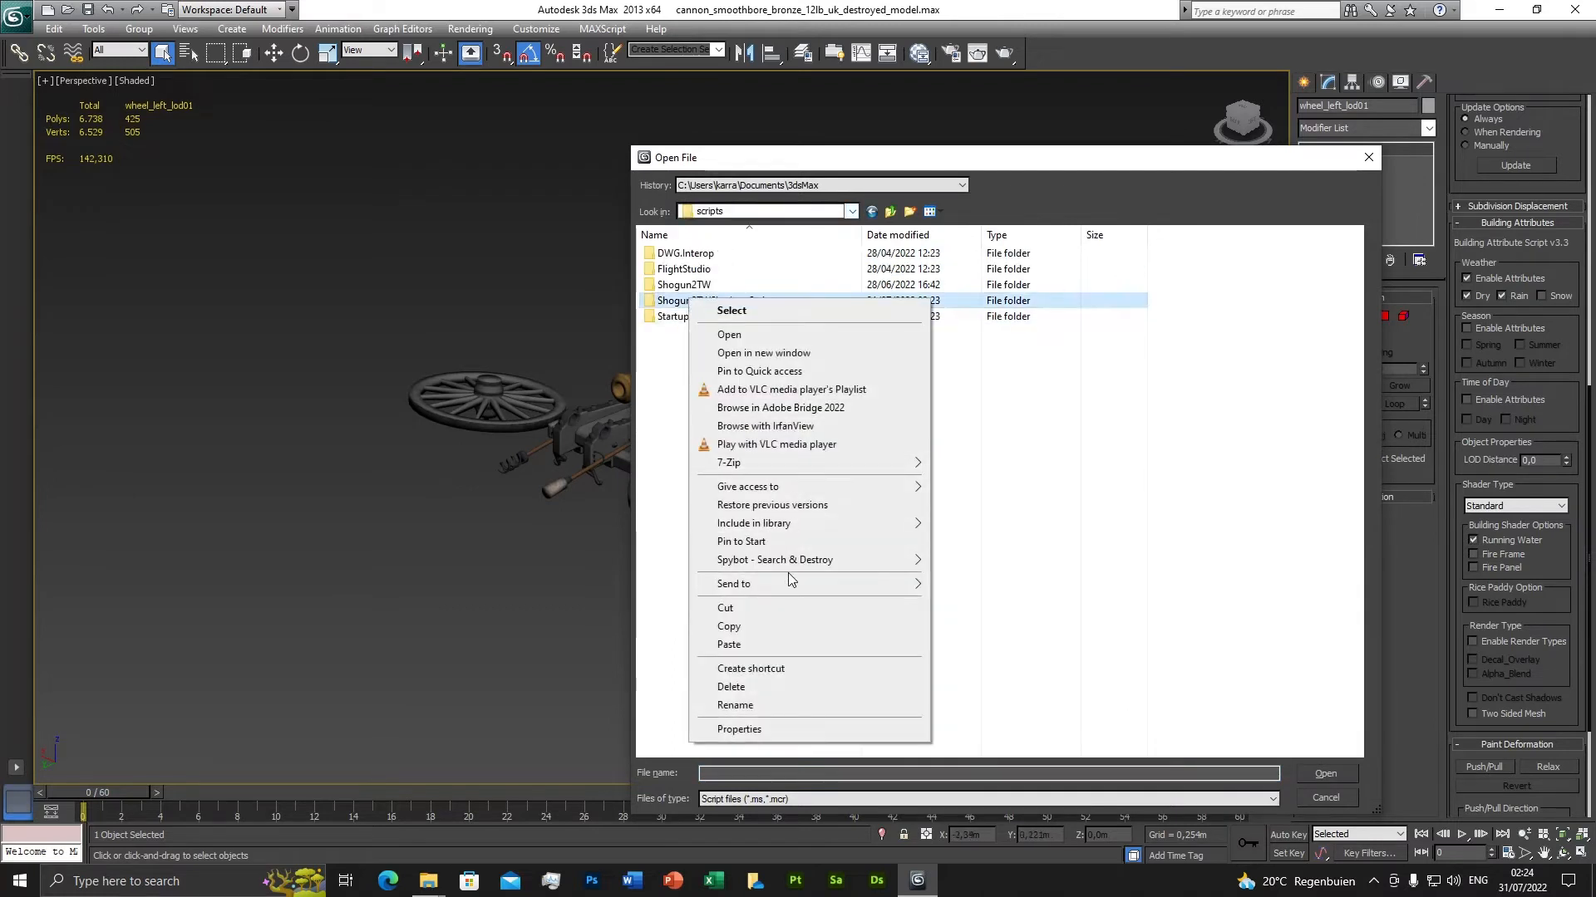
click(743, 687)
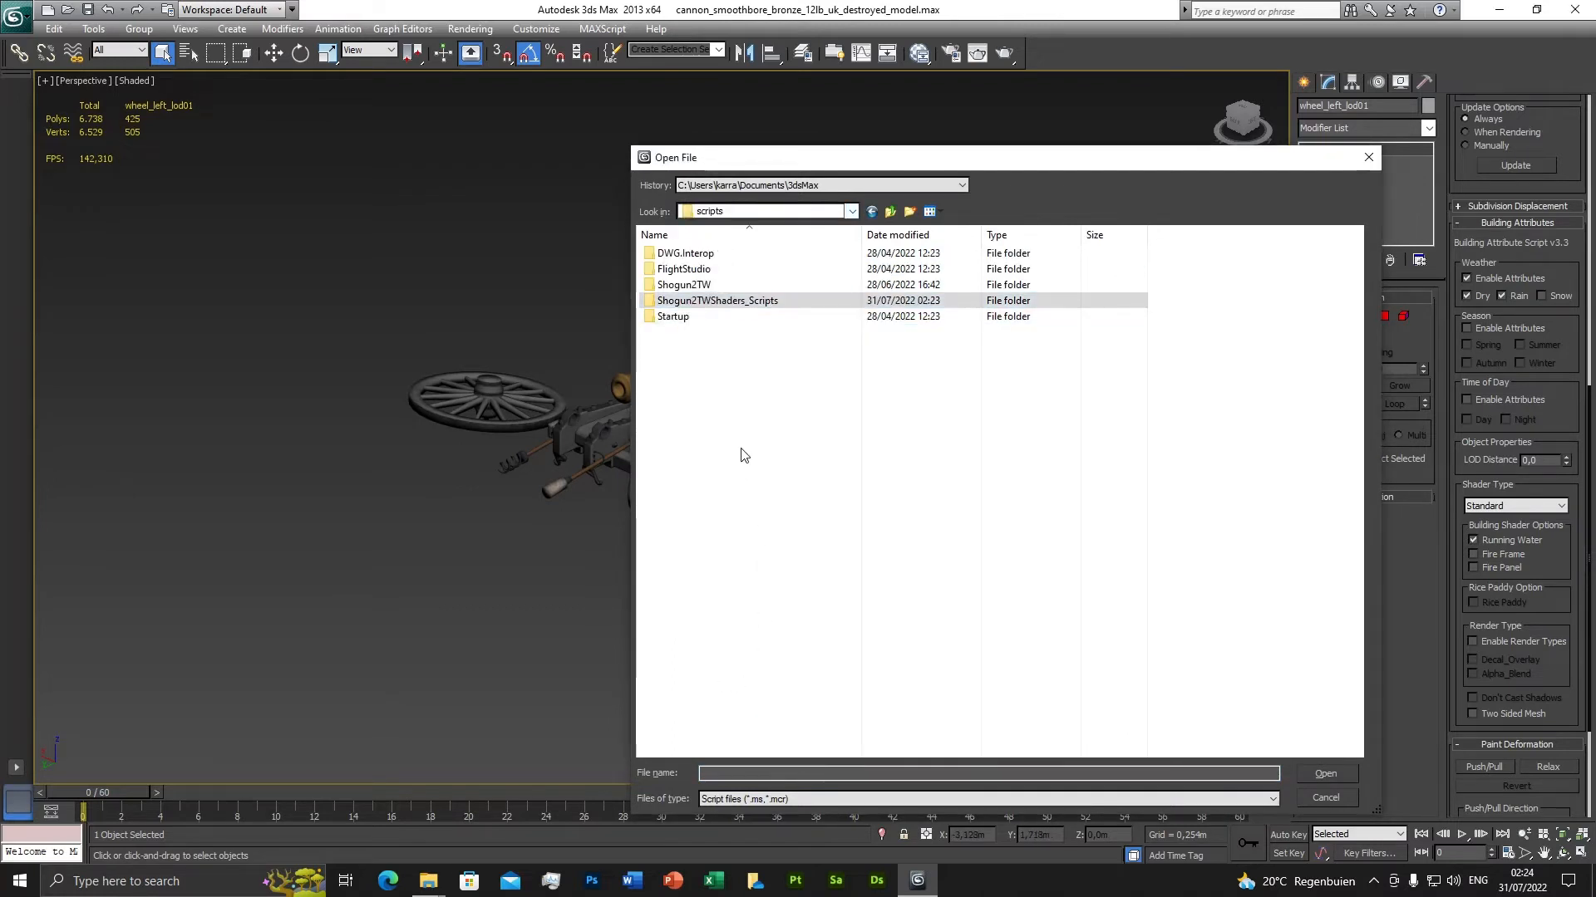
click(1369, 157)
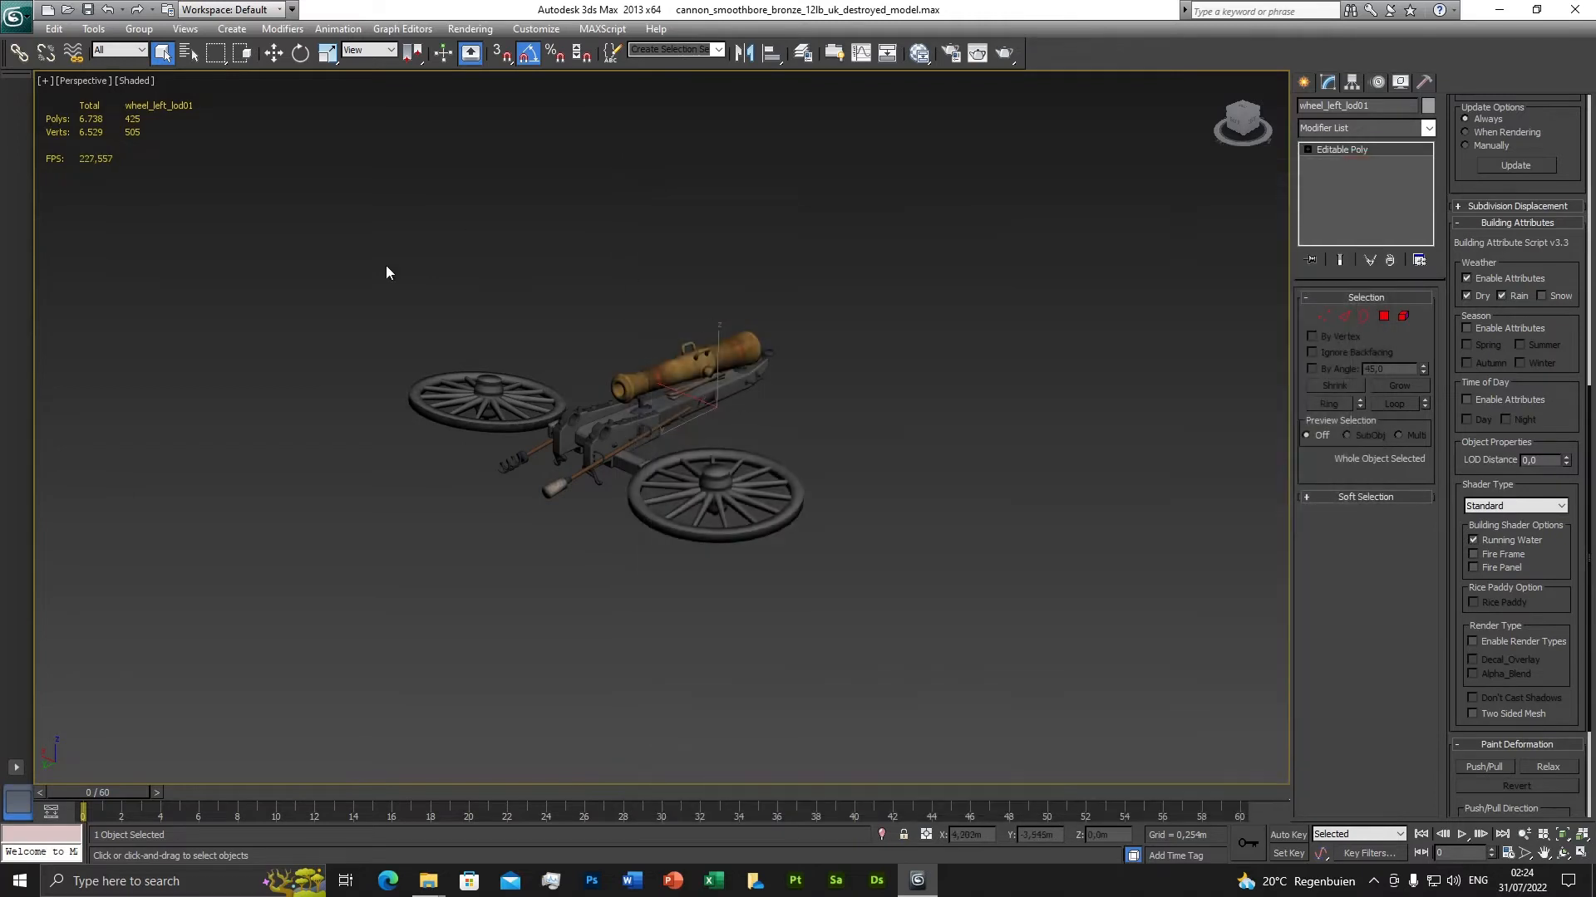
Select the bronze cannon barrel in the perspective view.
scroll(614, 457, up, 3)
click(428, 405)
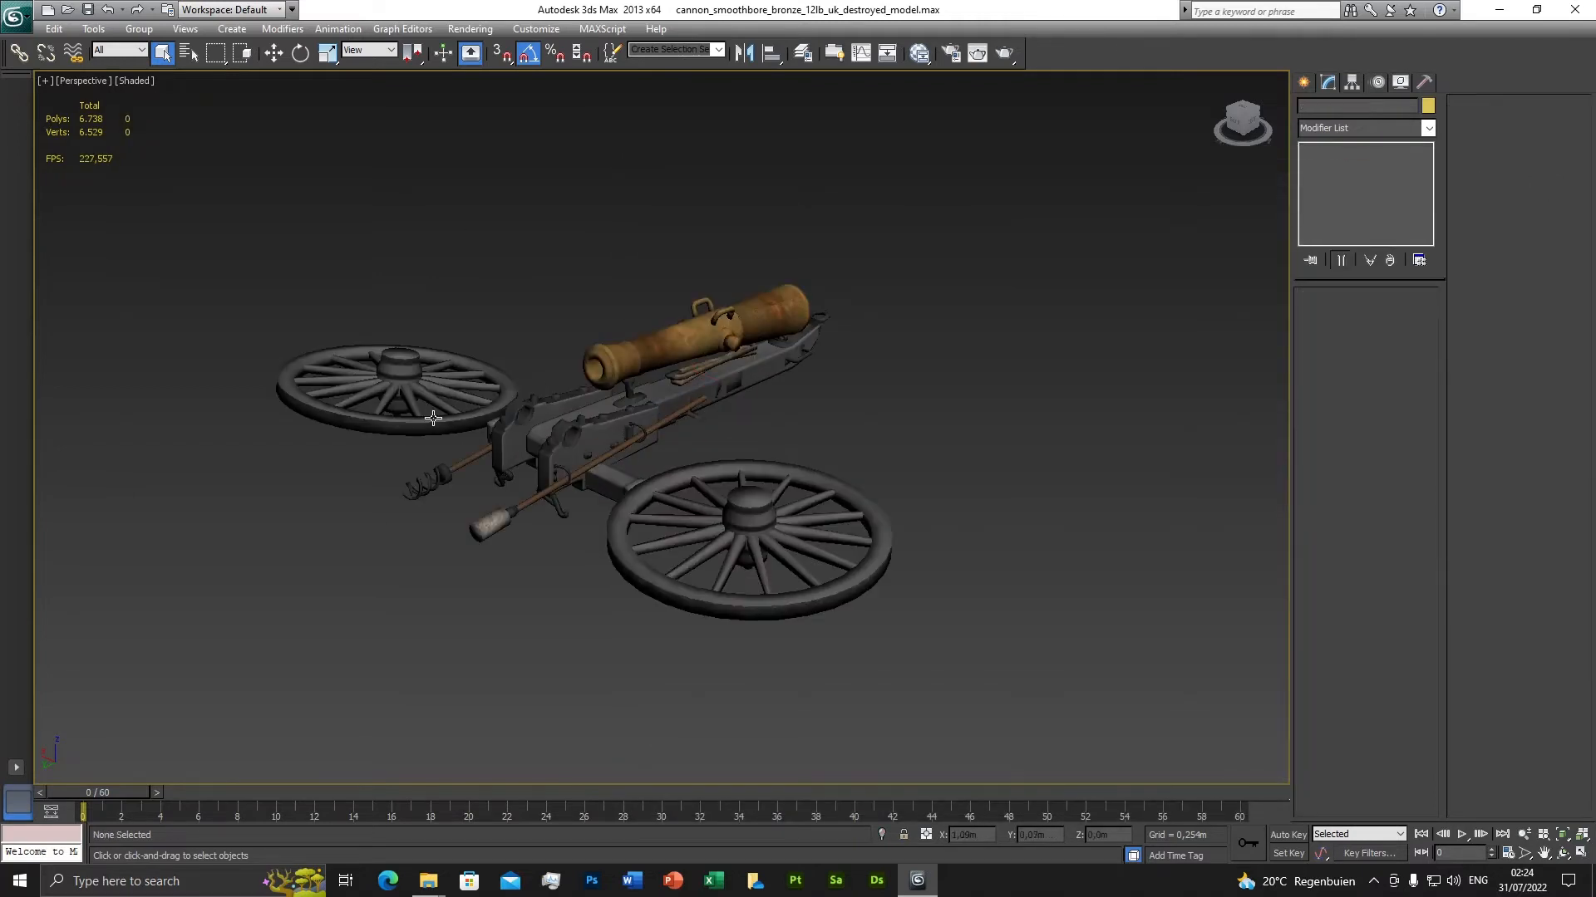
click(684, 330)
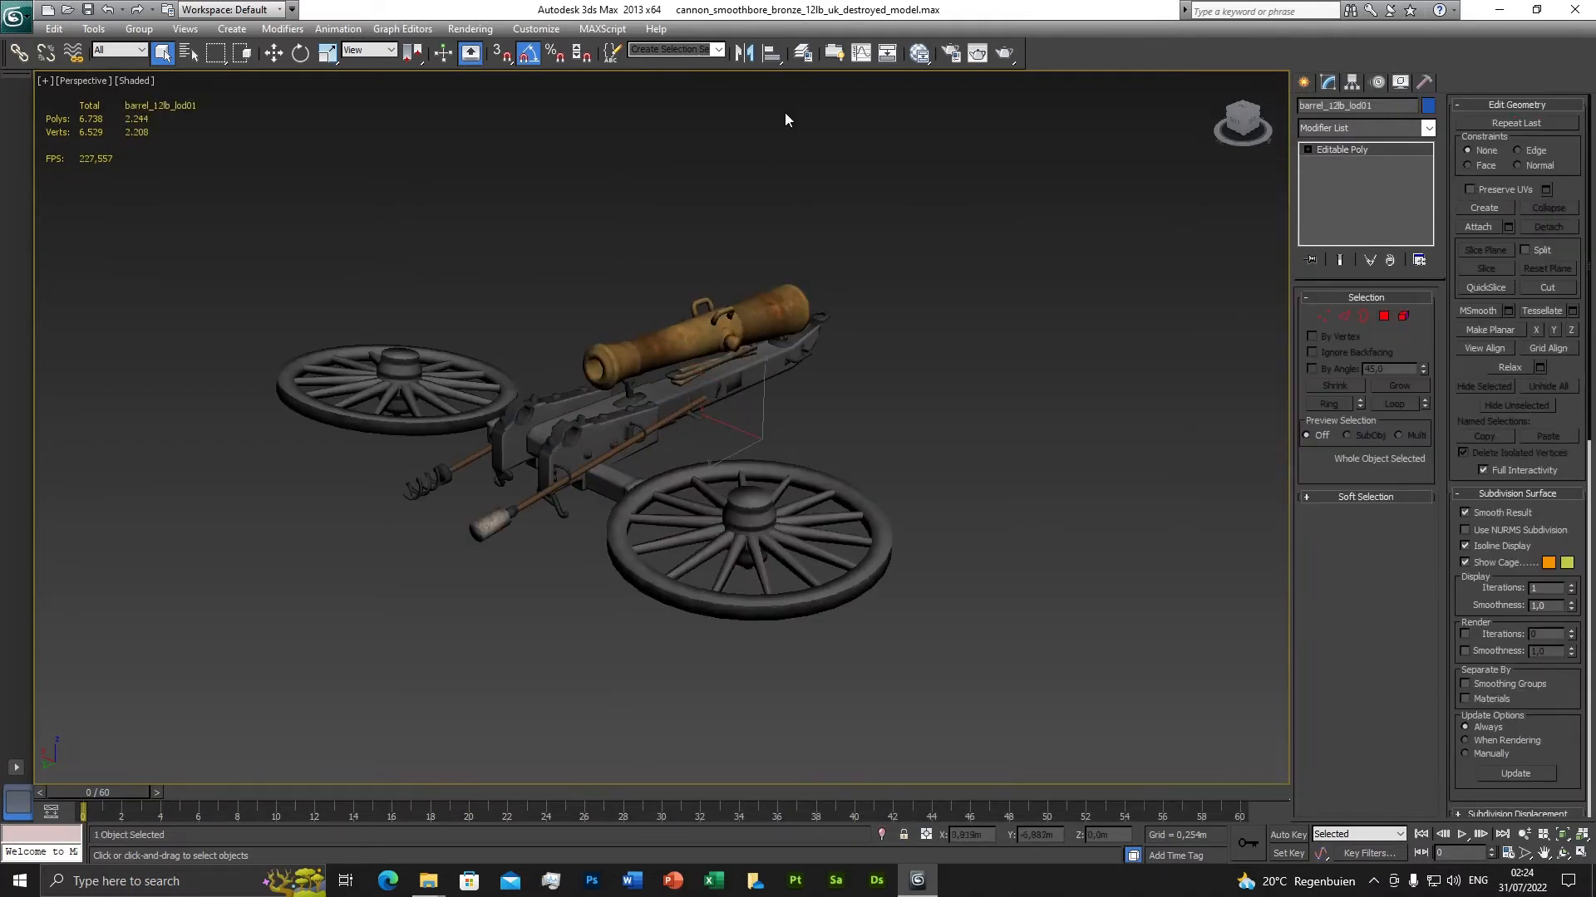
click(603, 29)
click(624, 86)
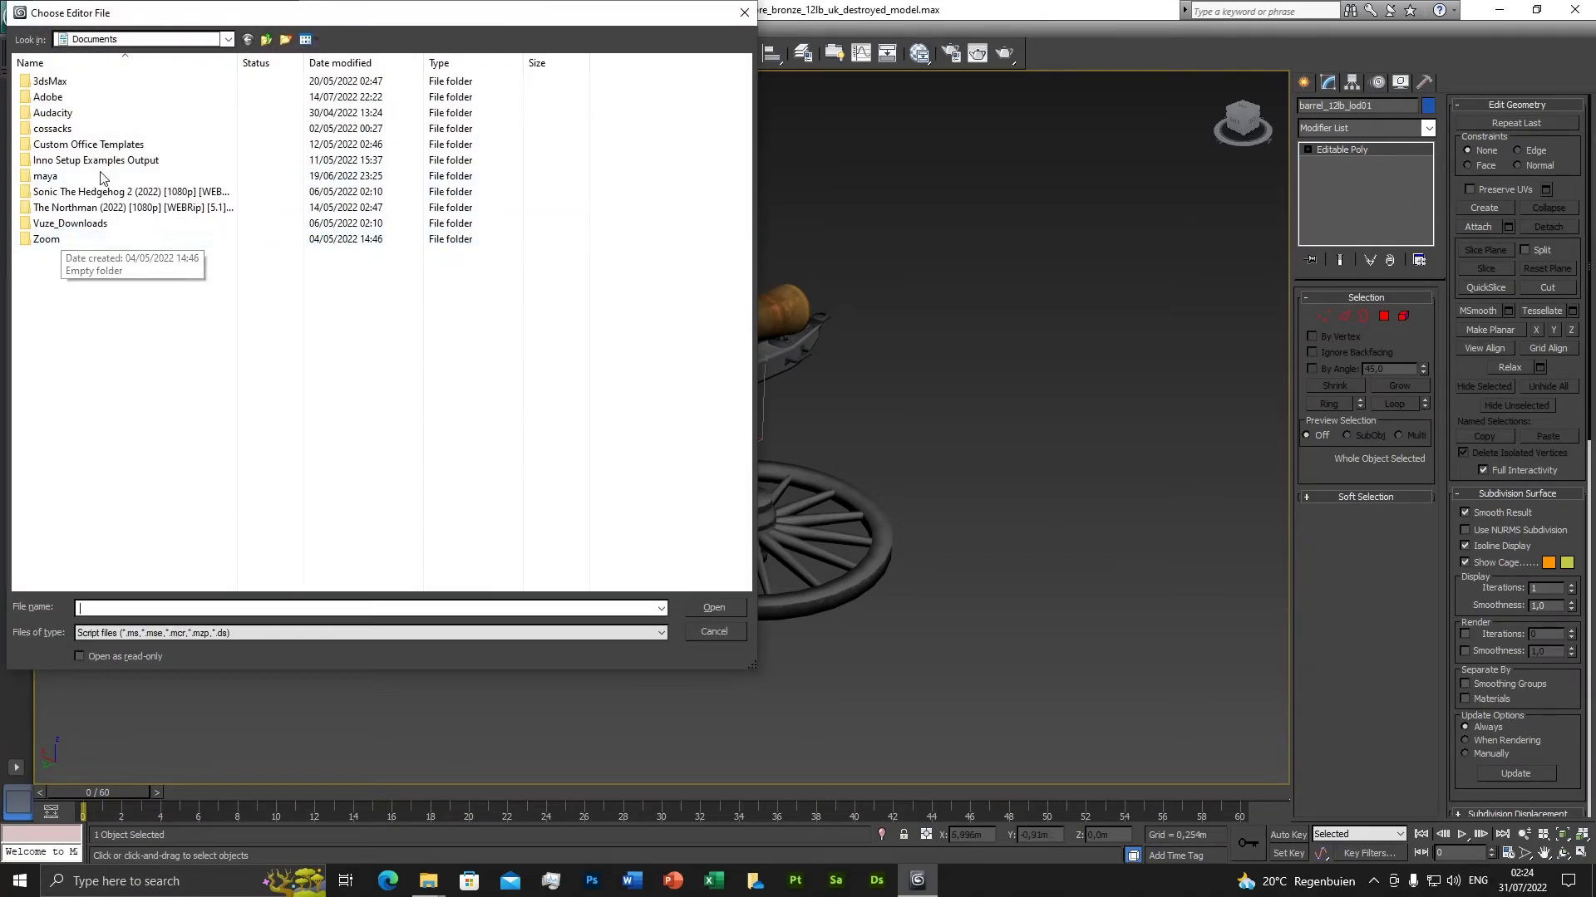
double_click(53, 113)
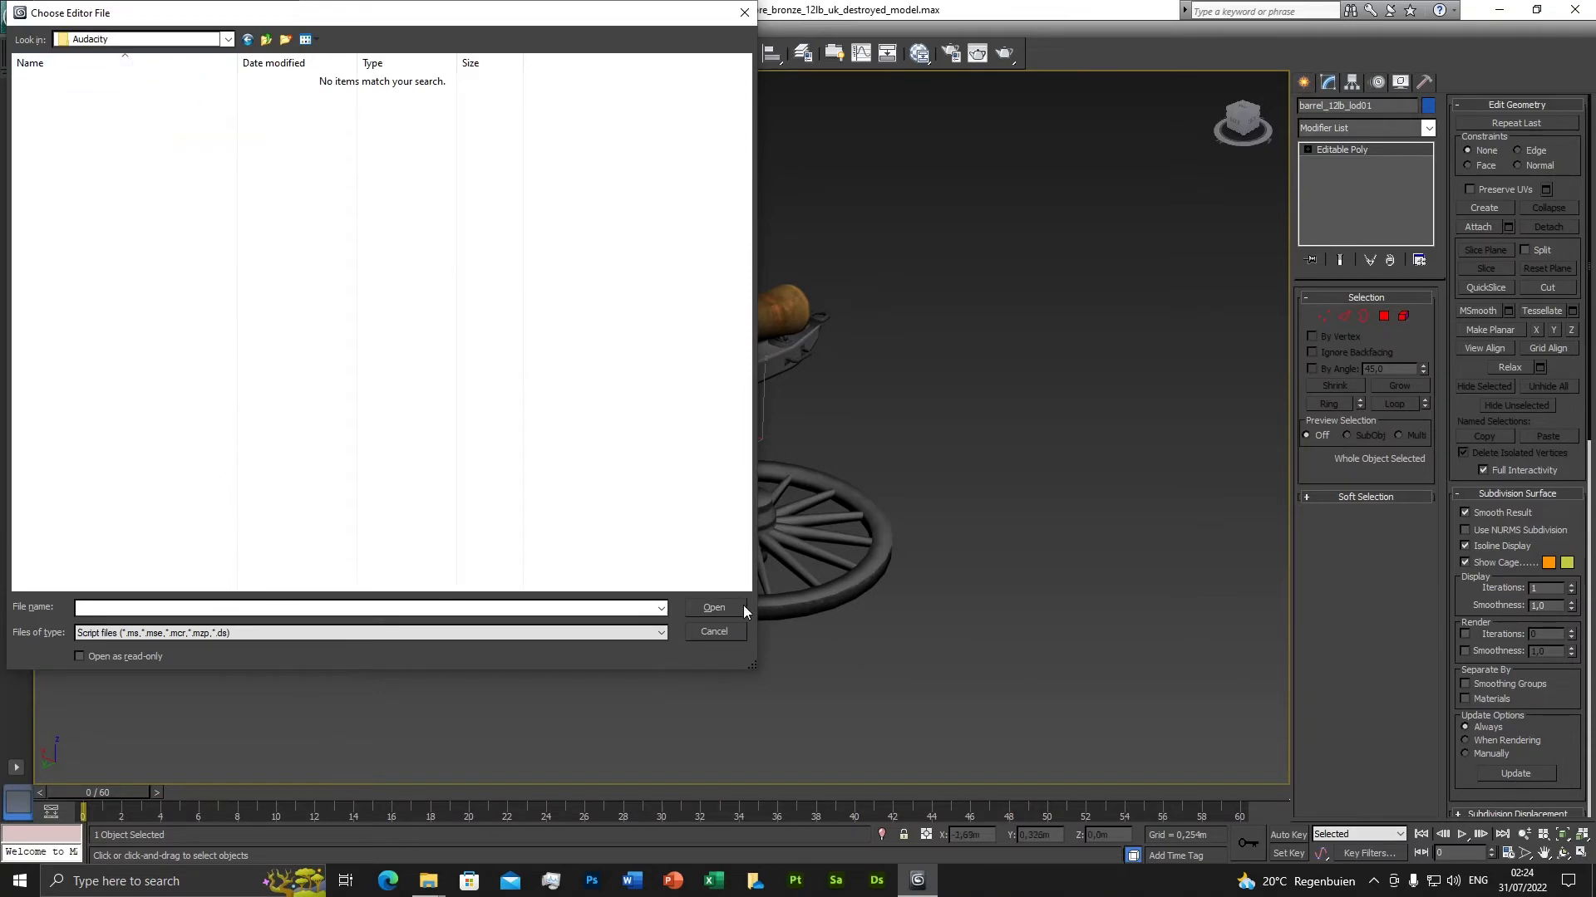
click(696, 629)
Start opening a script file and look for the scripts inside the 3dsMax folder in Documents.
click(587, 30)
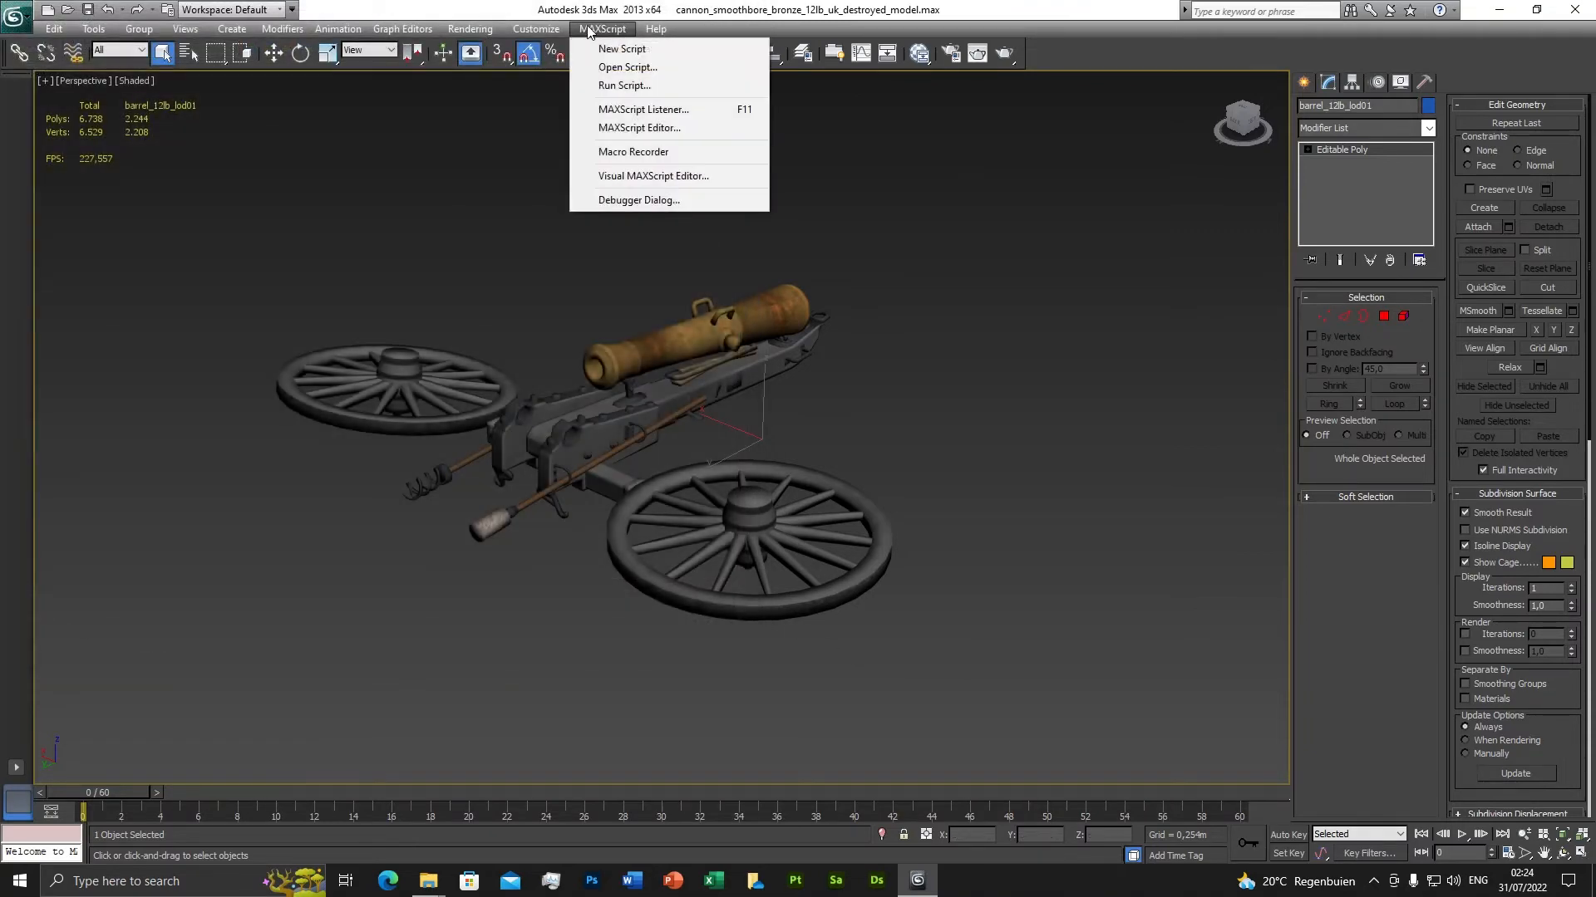
click(598, 66)
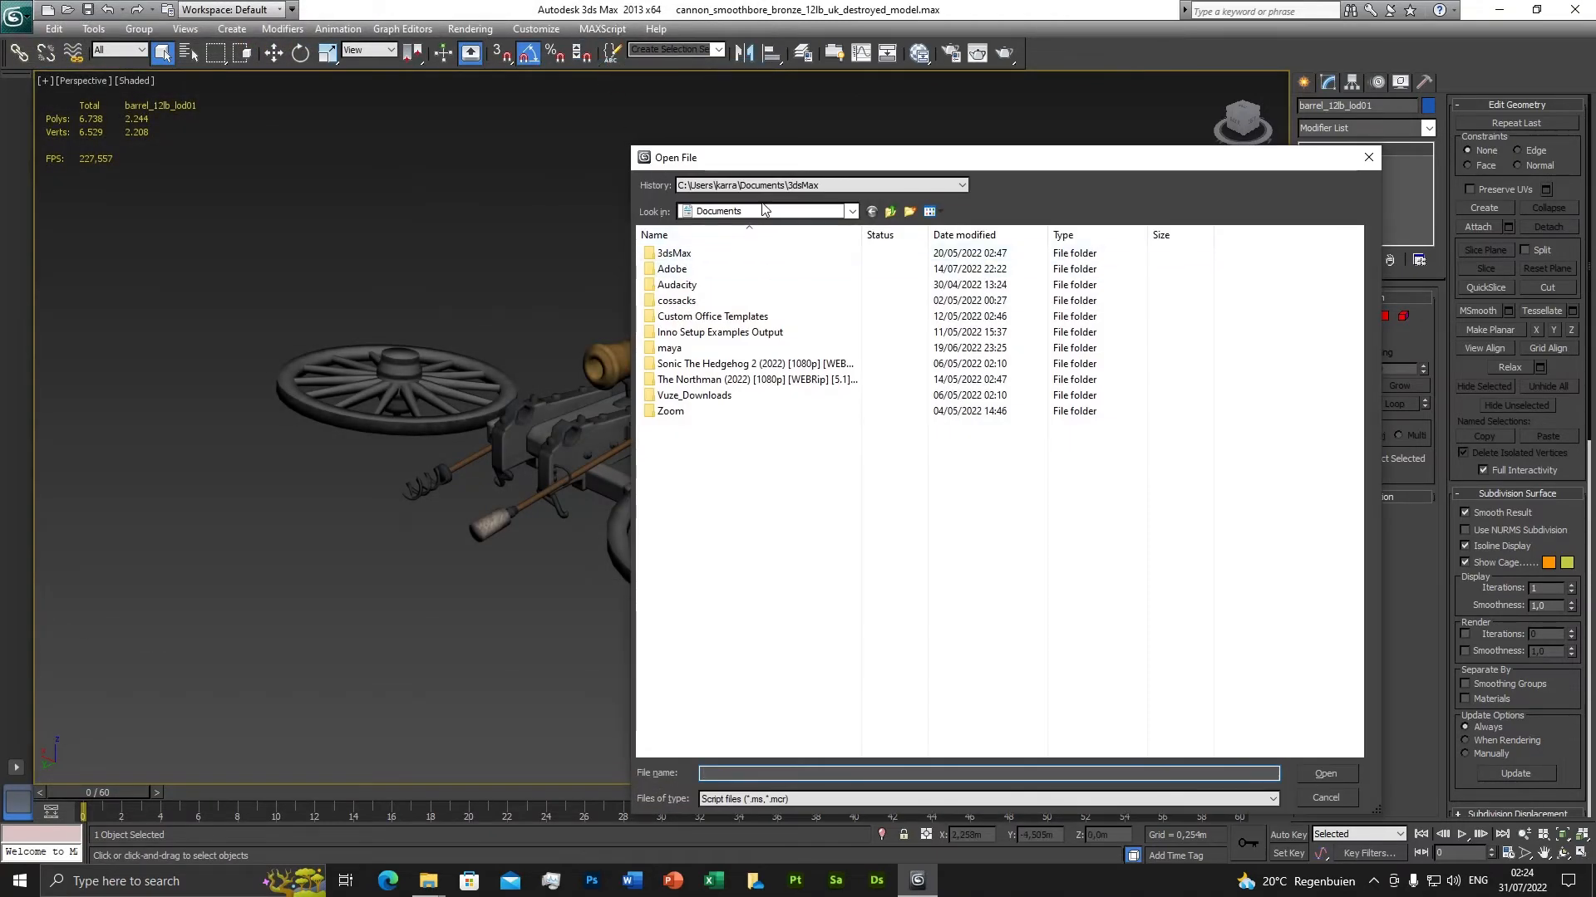
click(763, 210)
click(931, 504)
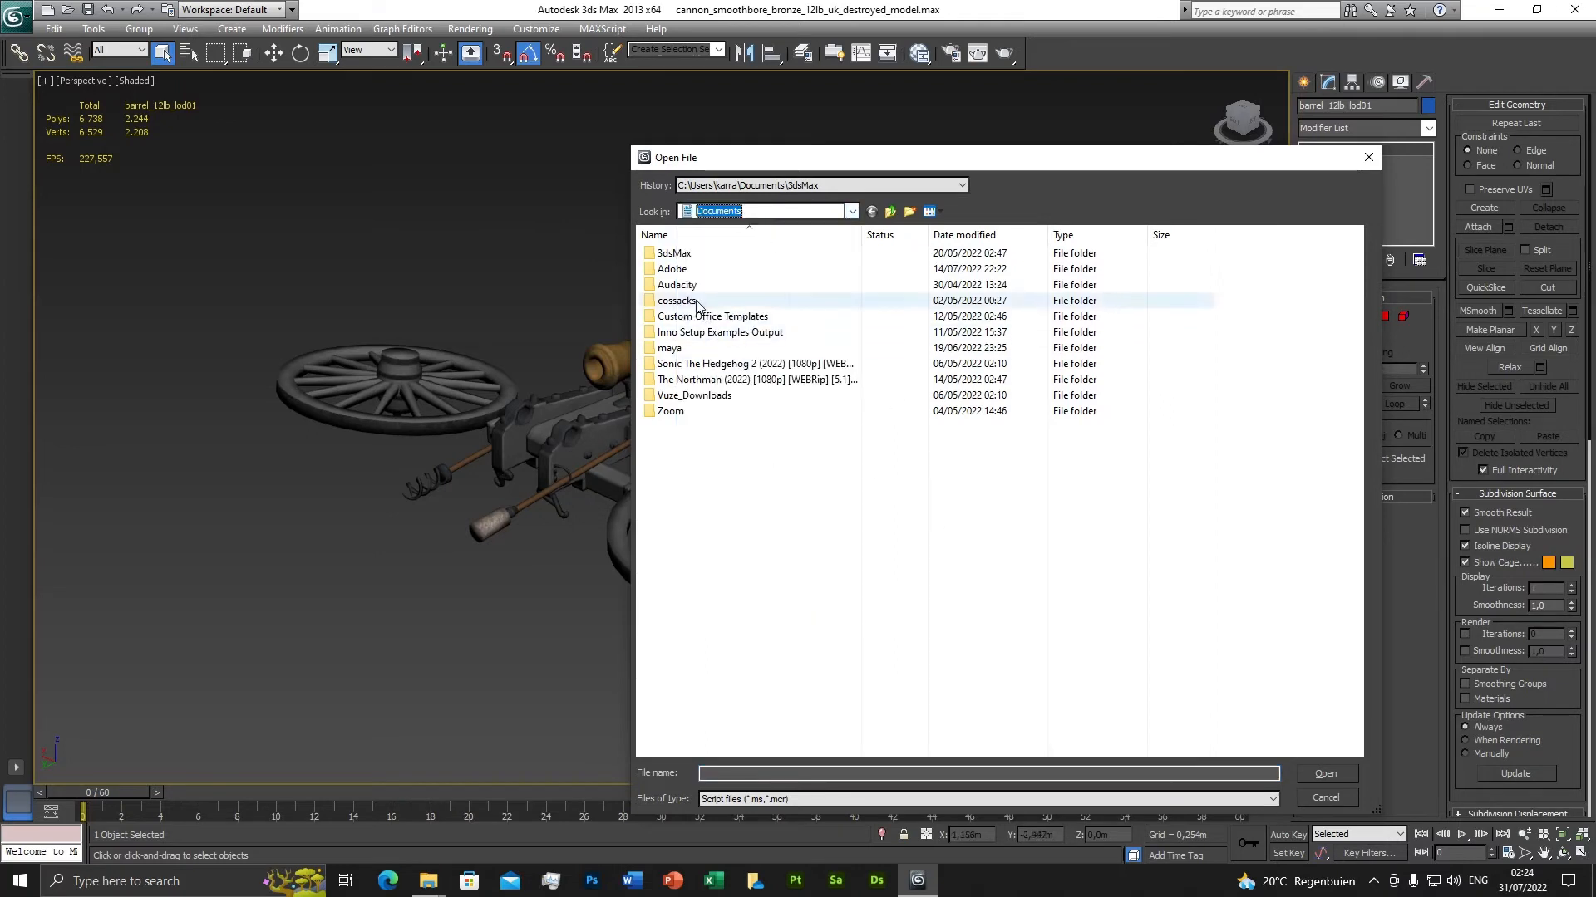
double_click(687, 255)
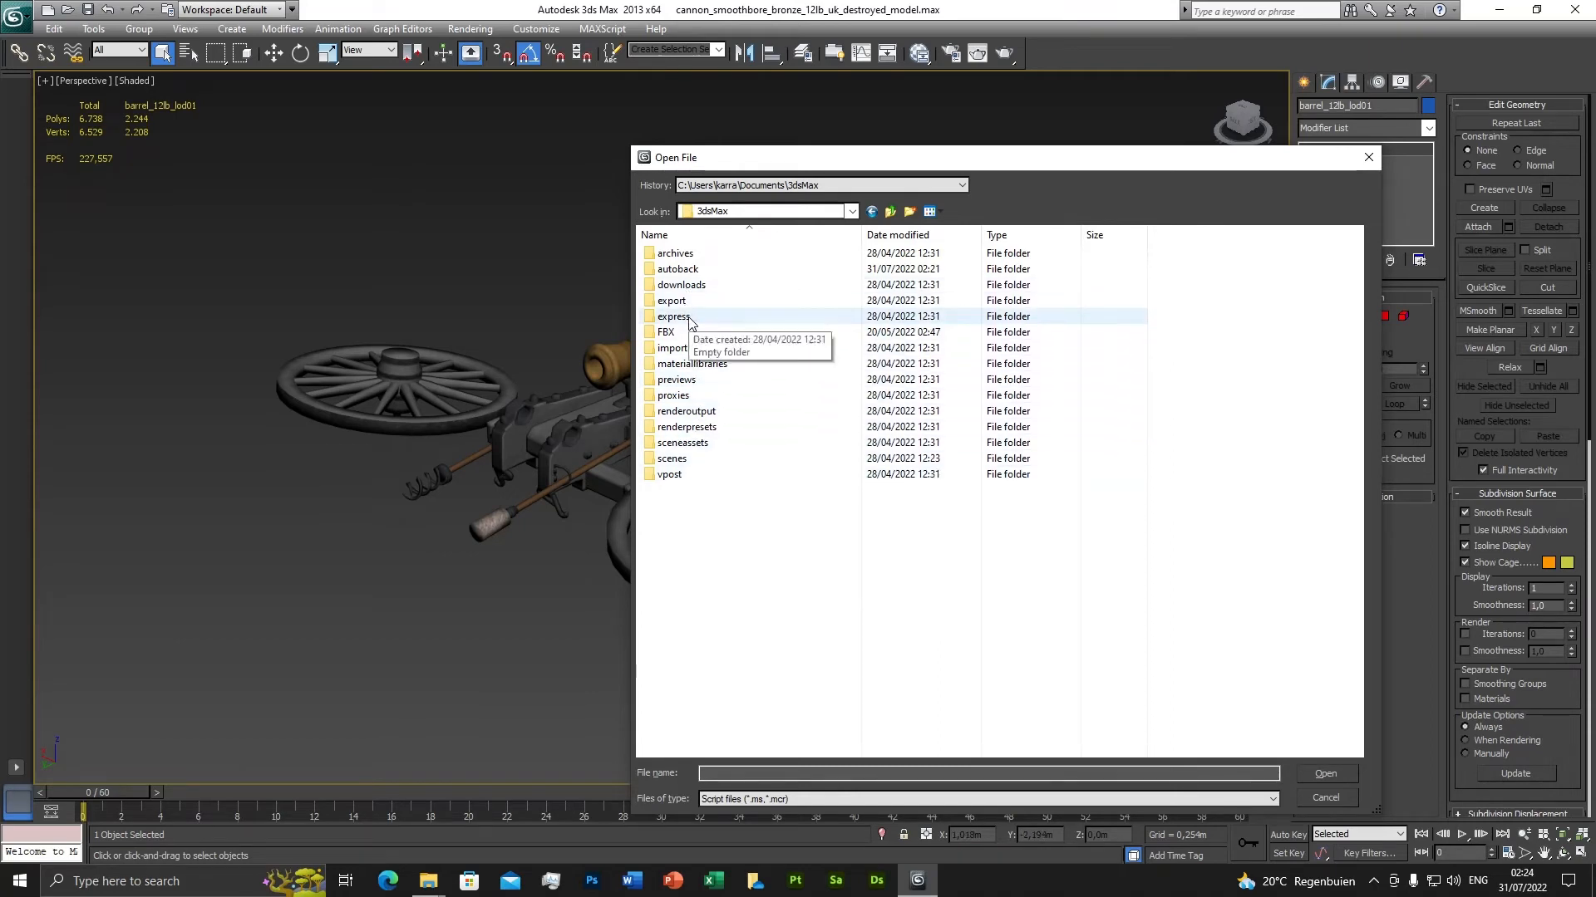
click(737, 212)
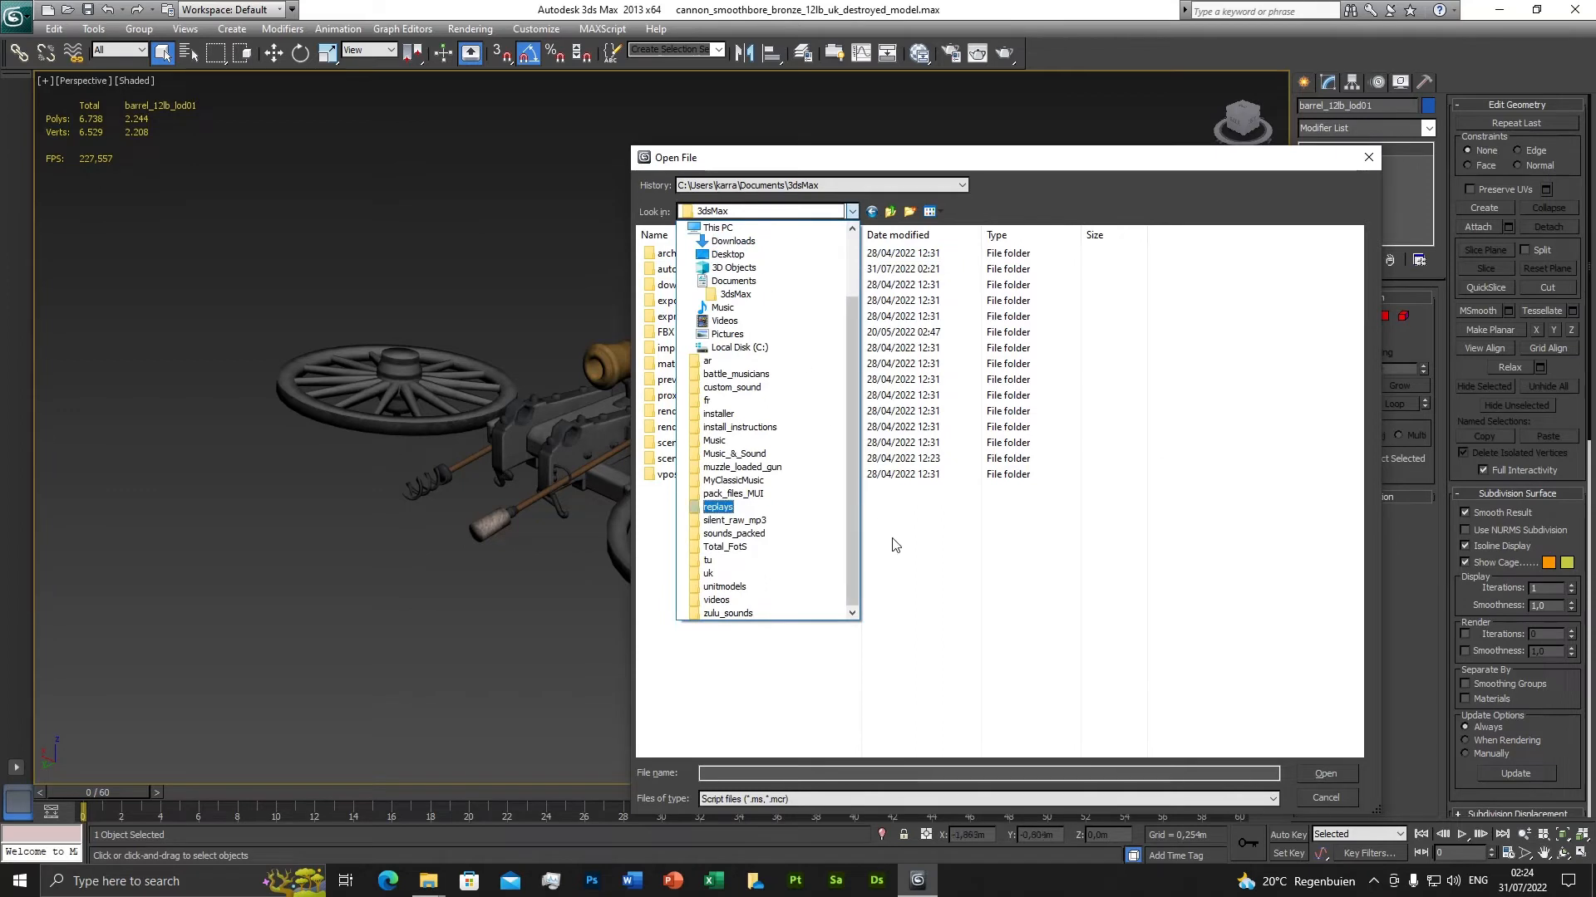
click(993, 579)
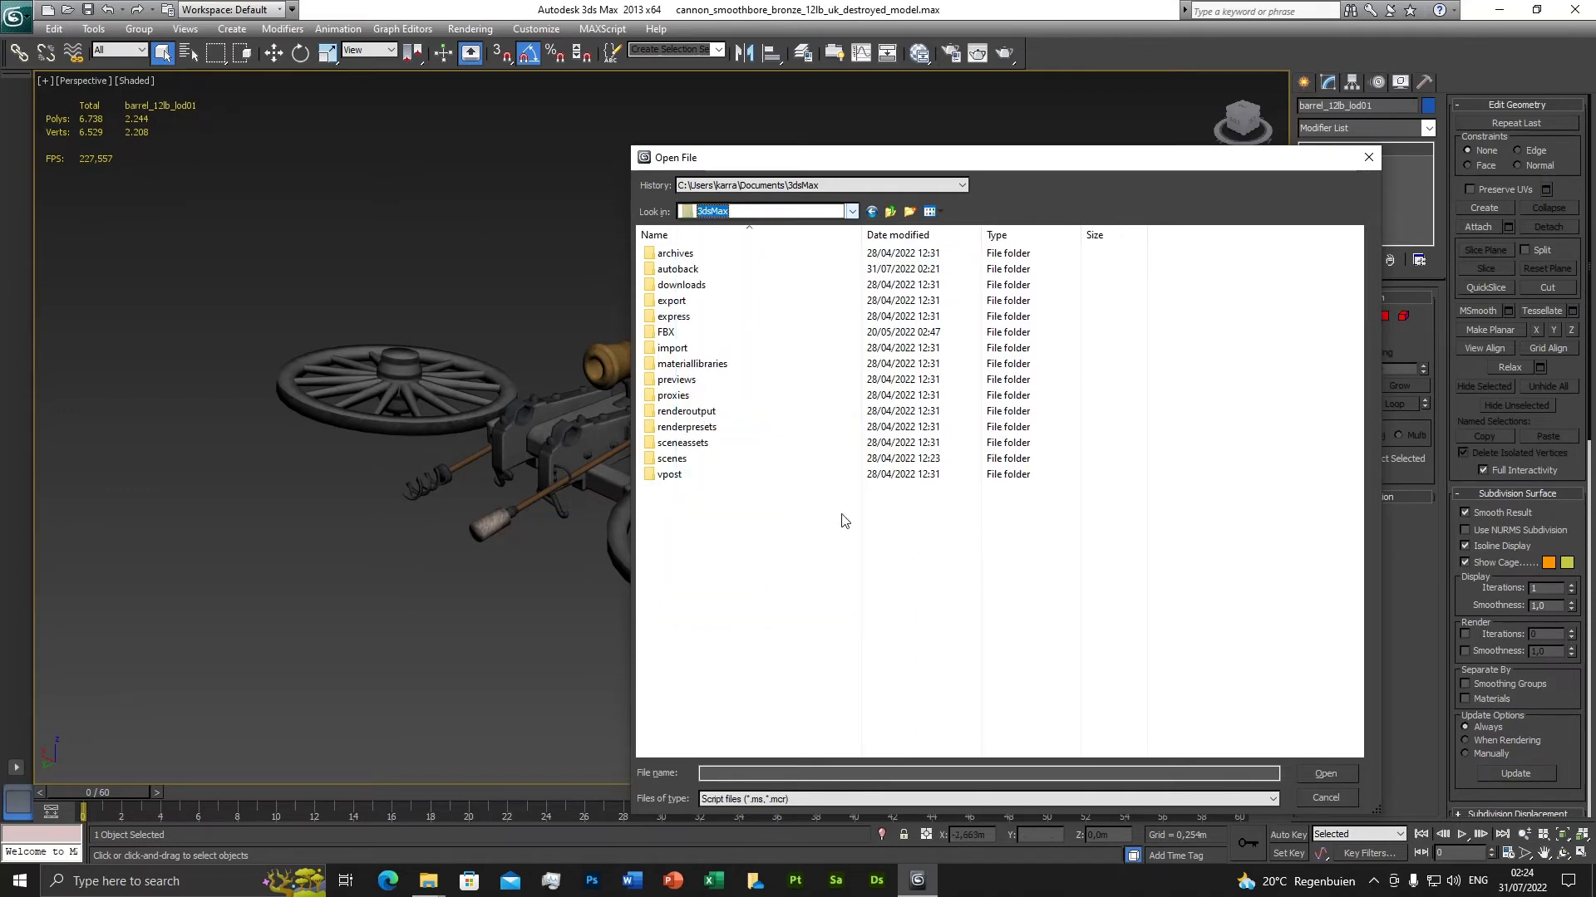
Browse the script file dialog to the scripts folder of 3ds Max 2013 under Program Files\Autodesk on drive C.
click(757, 213)
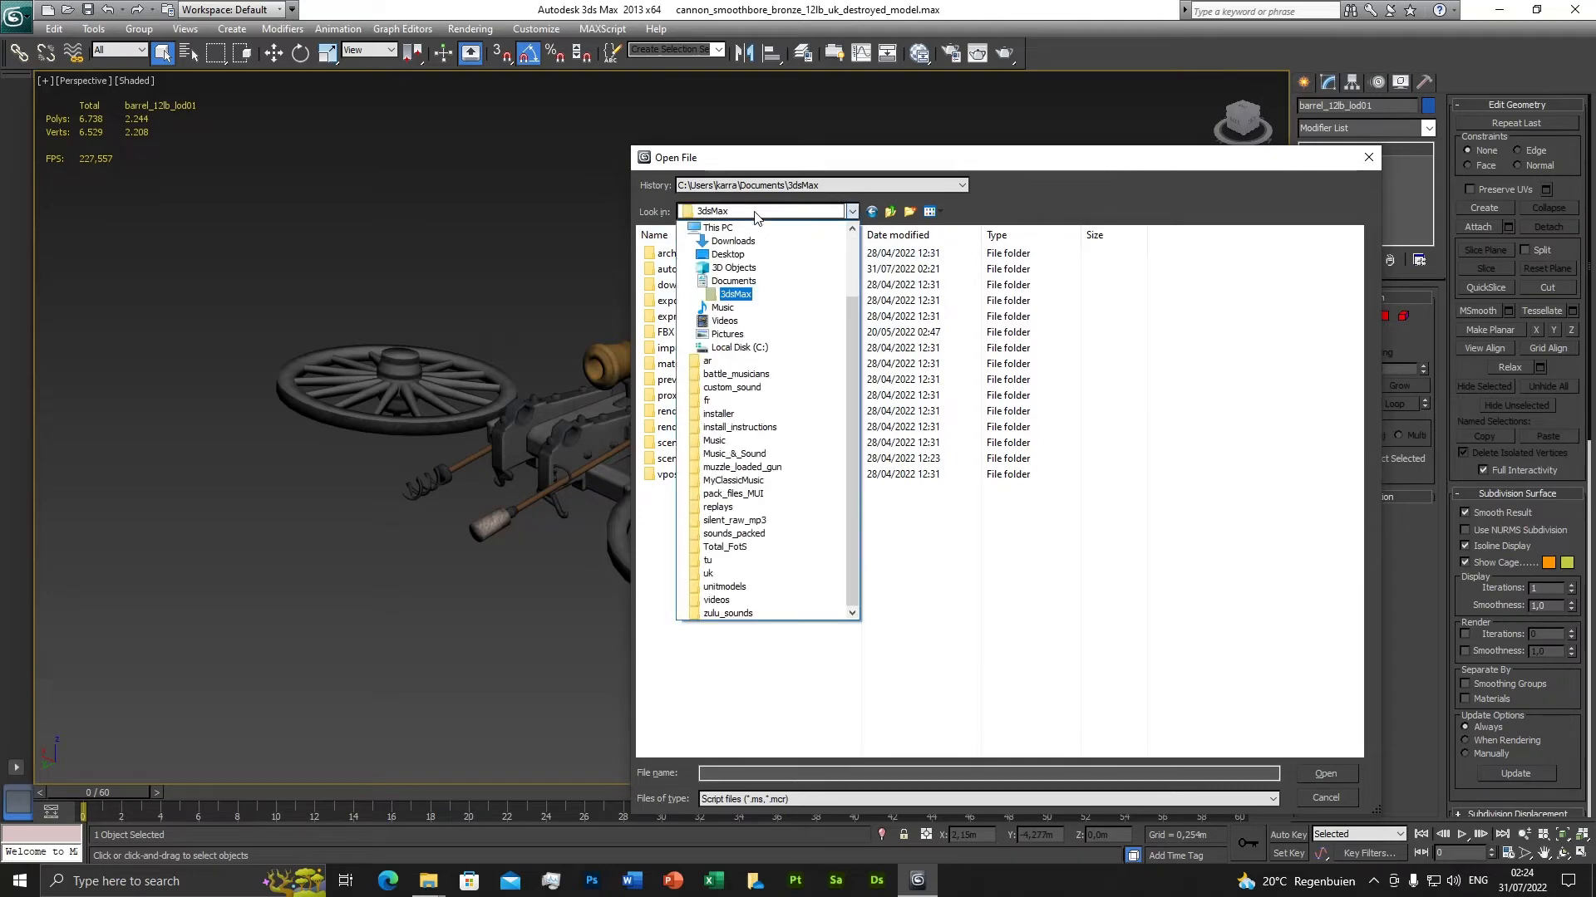
click(736, 348)
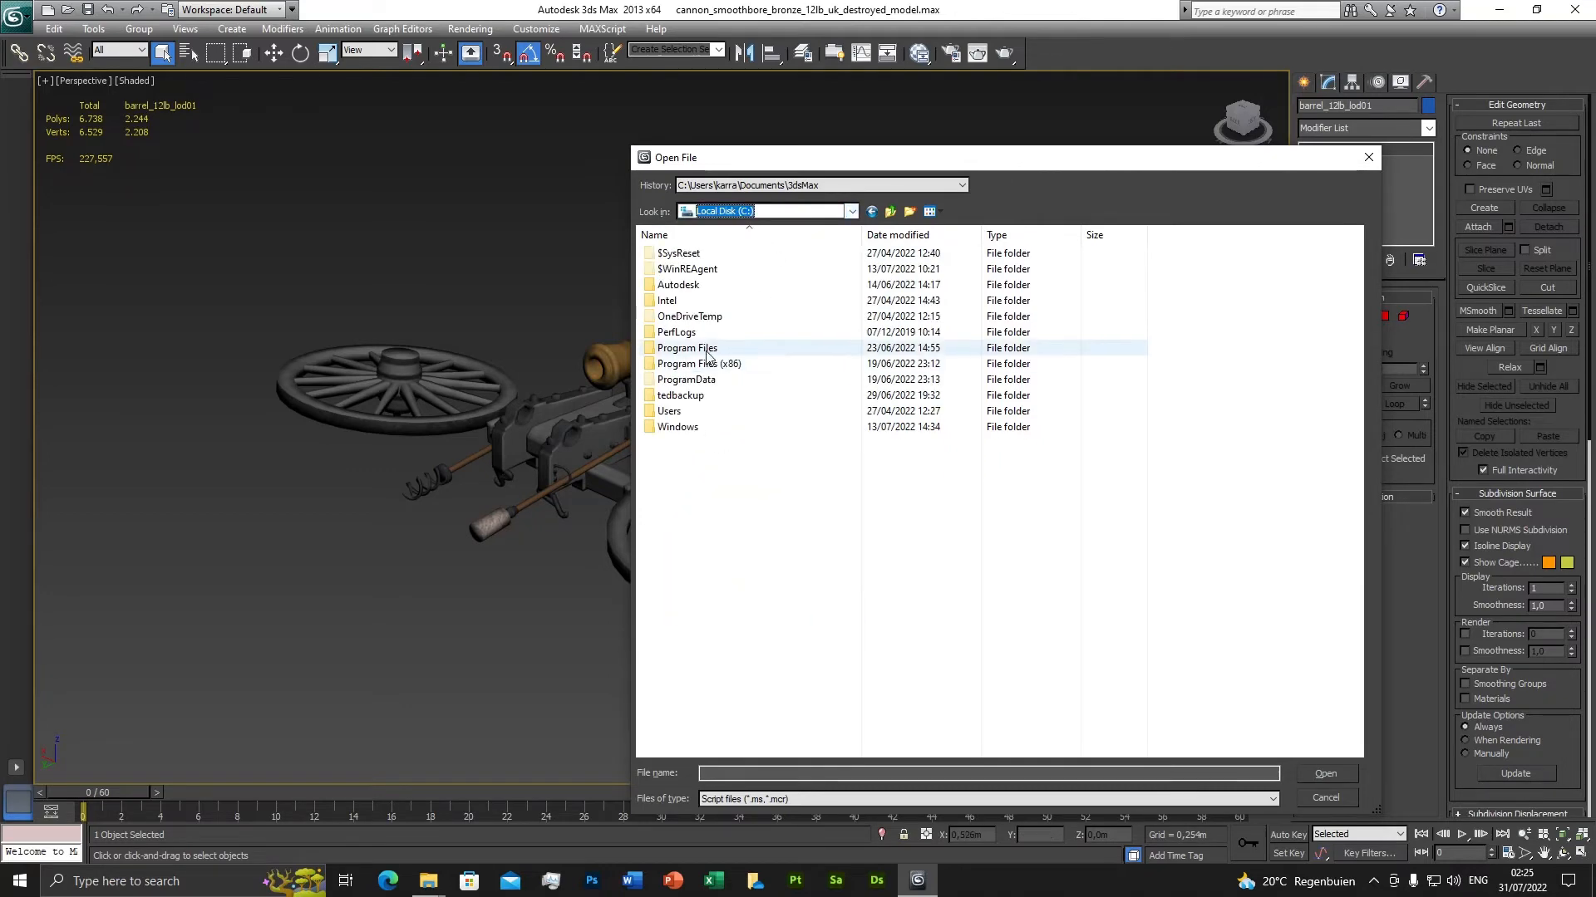
double_click(687, 347)
scroll(702, 428, down, 3)
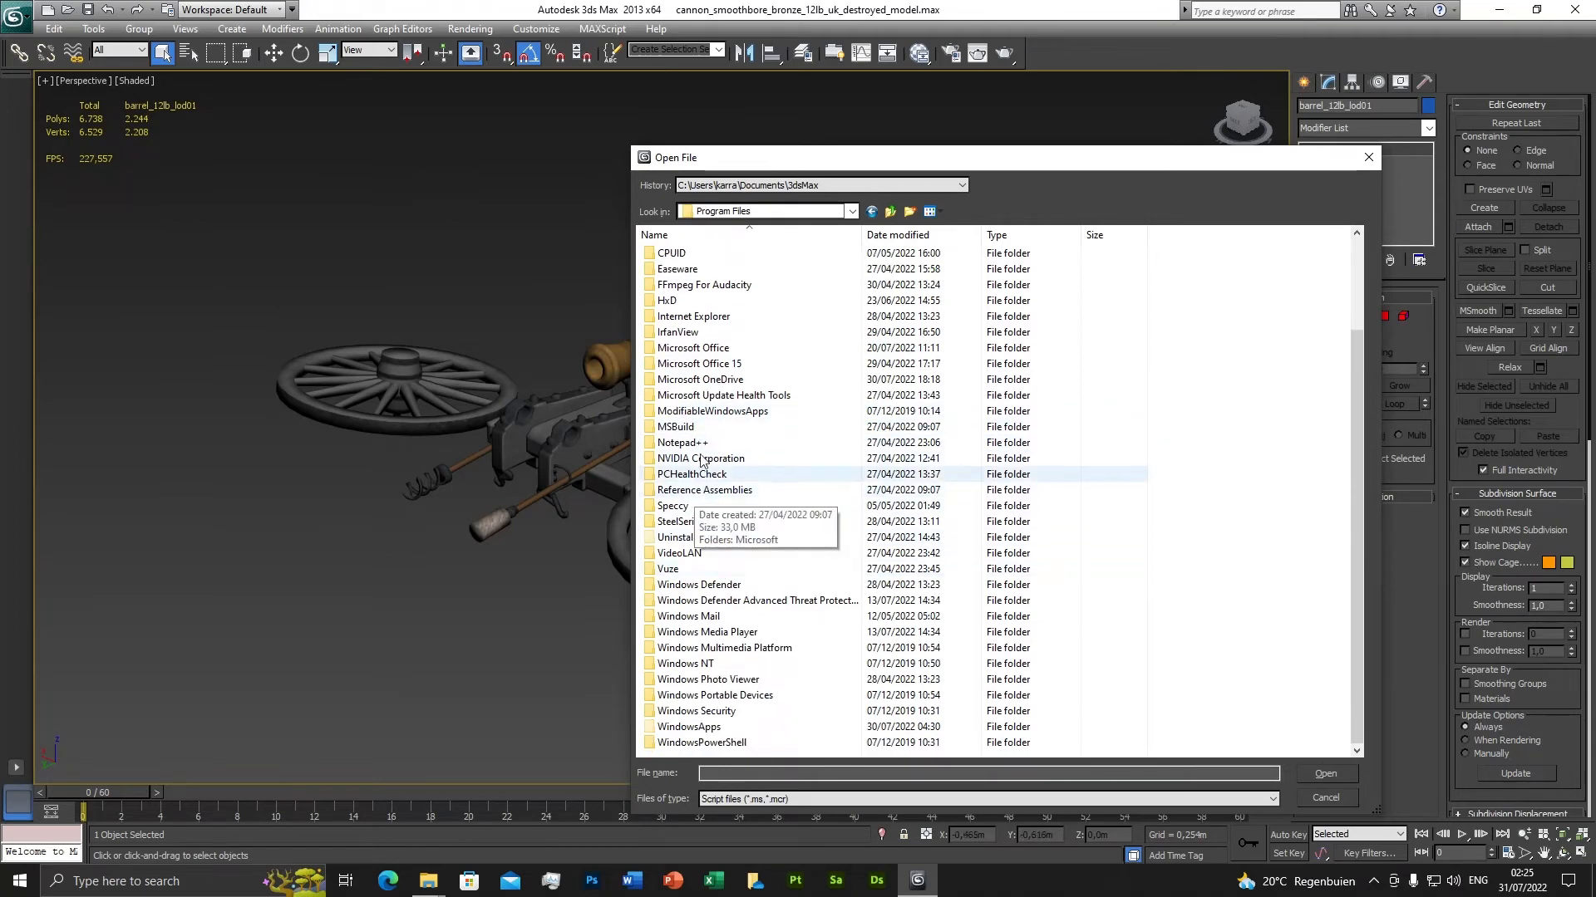
scroll(702, 457, up, 2)
scroll(700, 453, up, 1)
scroll(698, 432, down, 2)
scroll(694, 391, up, 3)
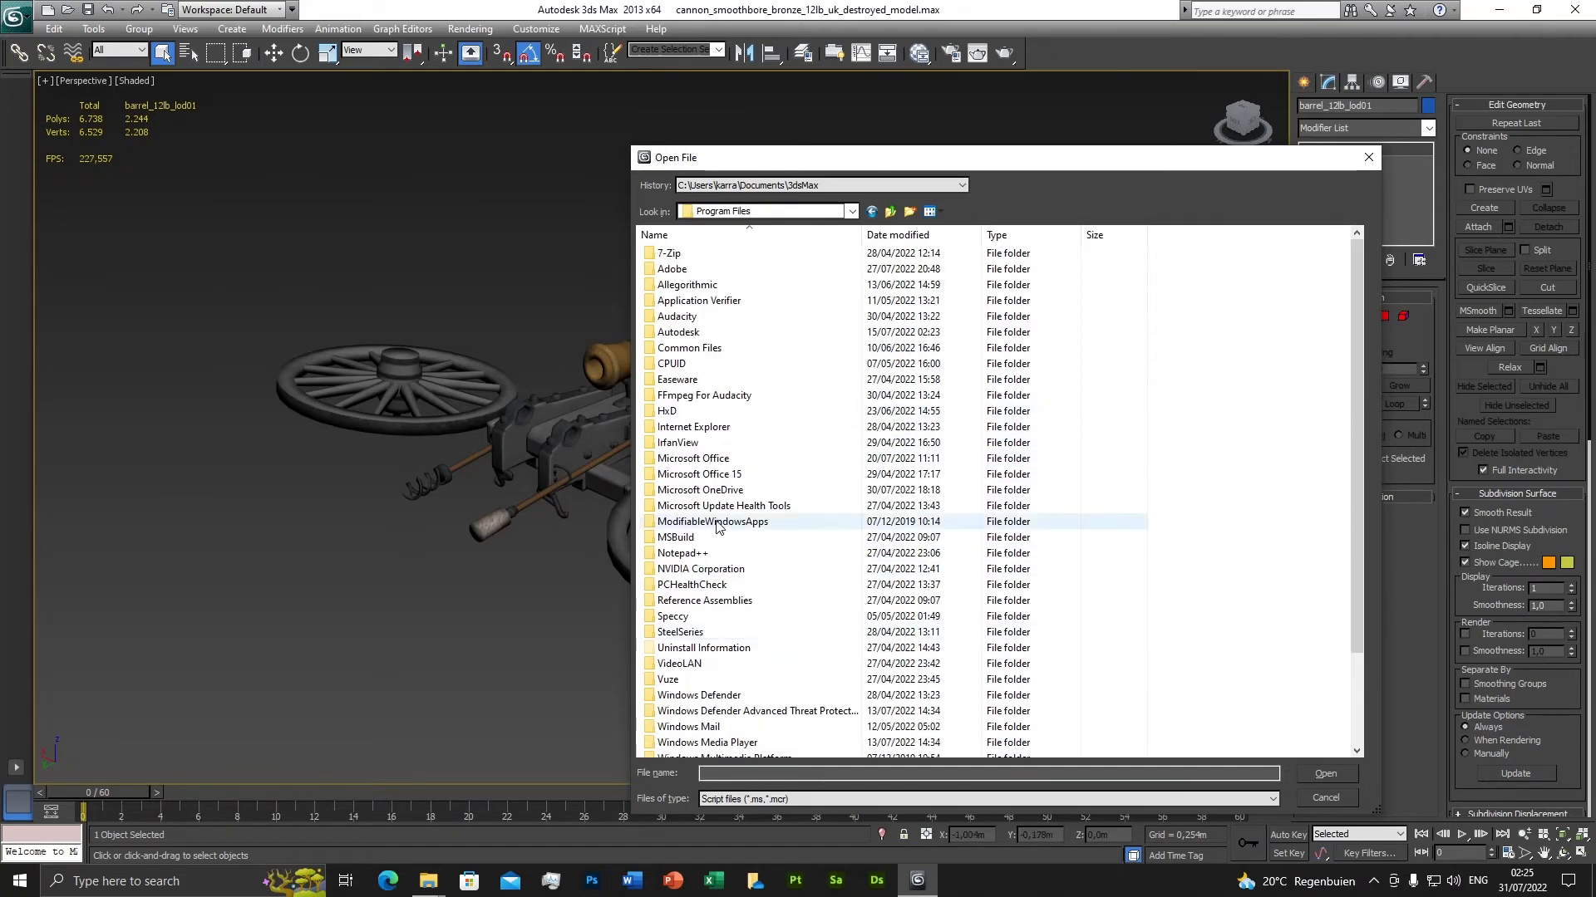
double_click(689, 332)
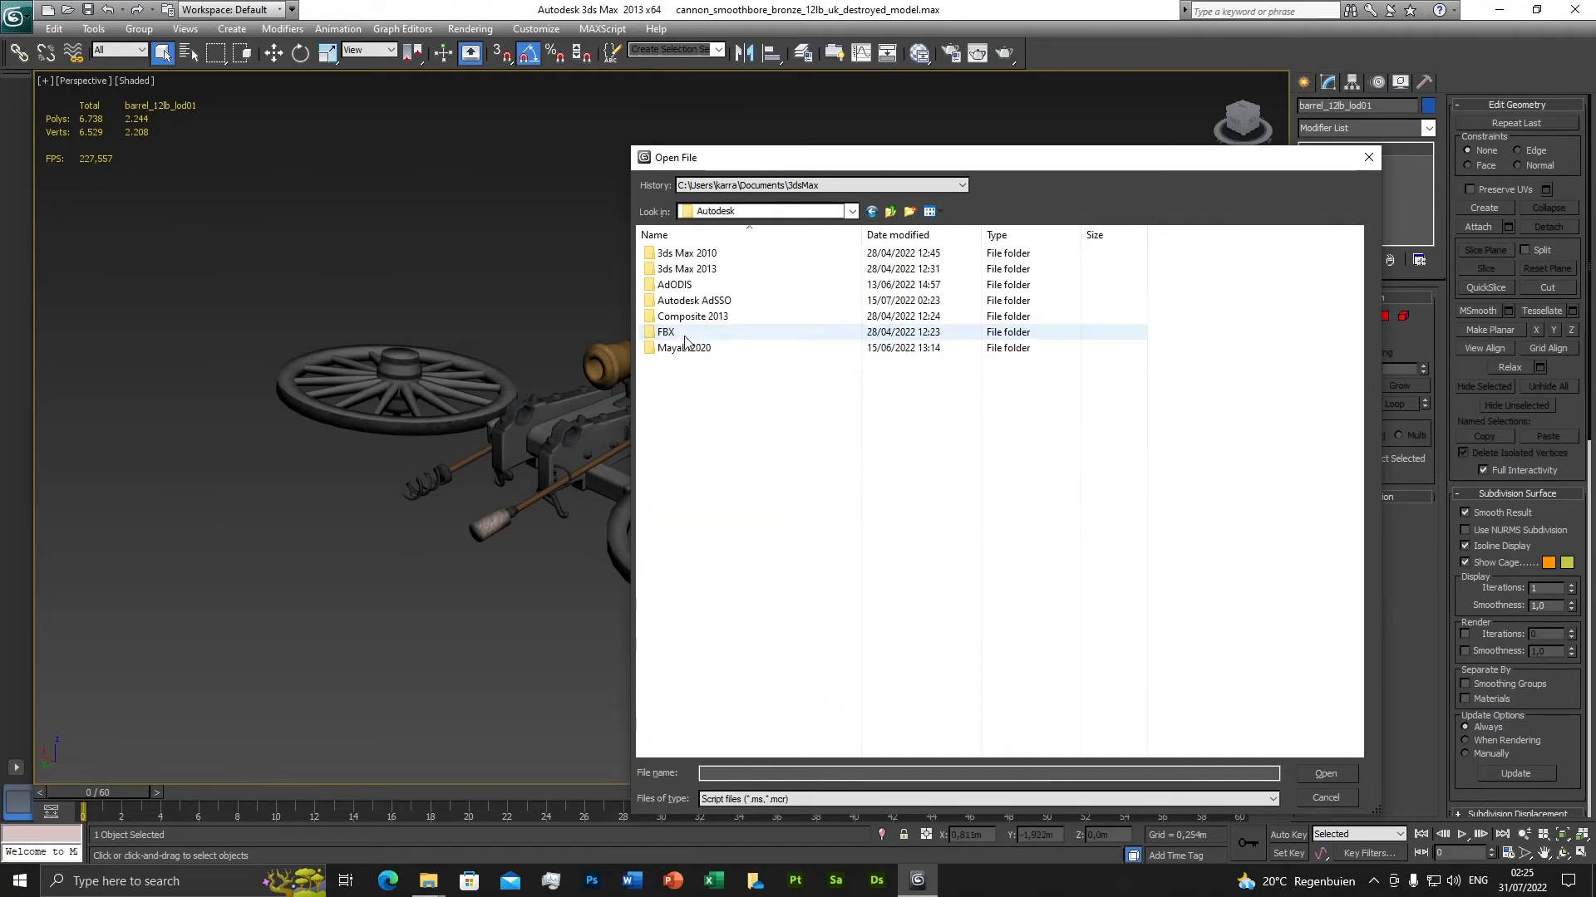
double_click(696, 268)
scroll(694, 499, down, 6)
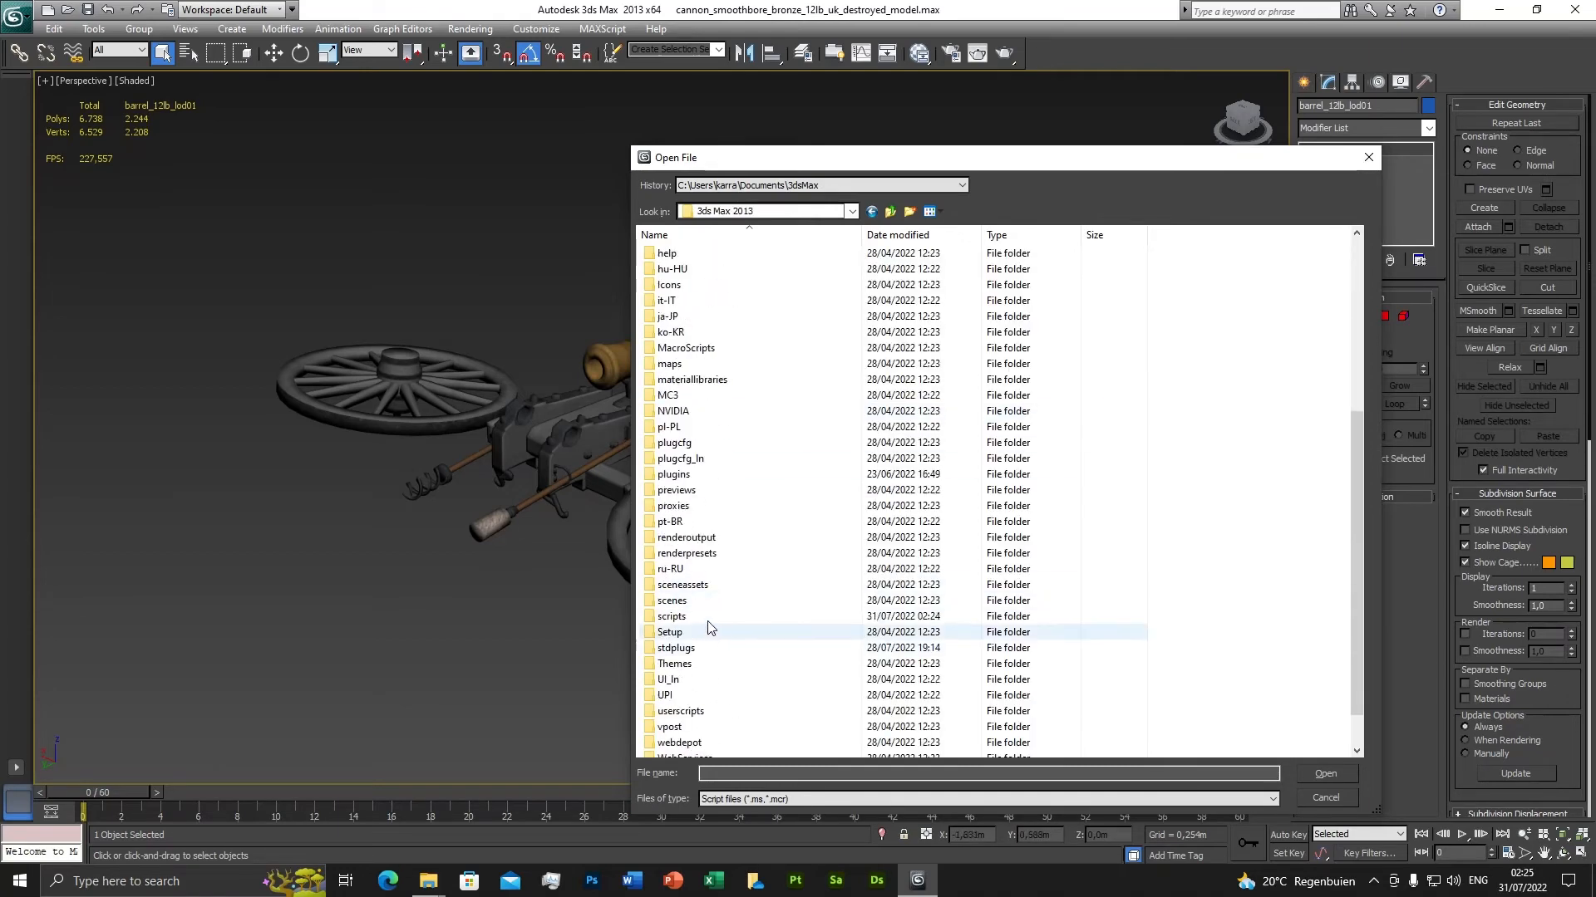
double_click(685, 617)
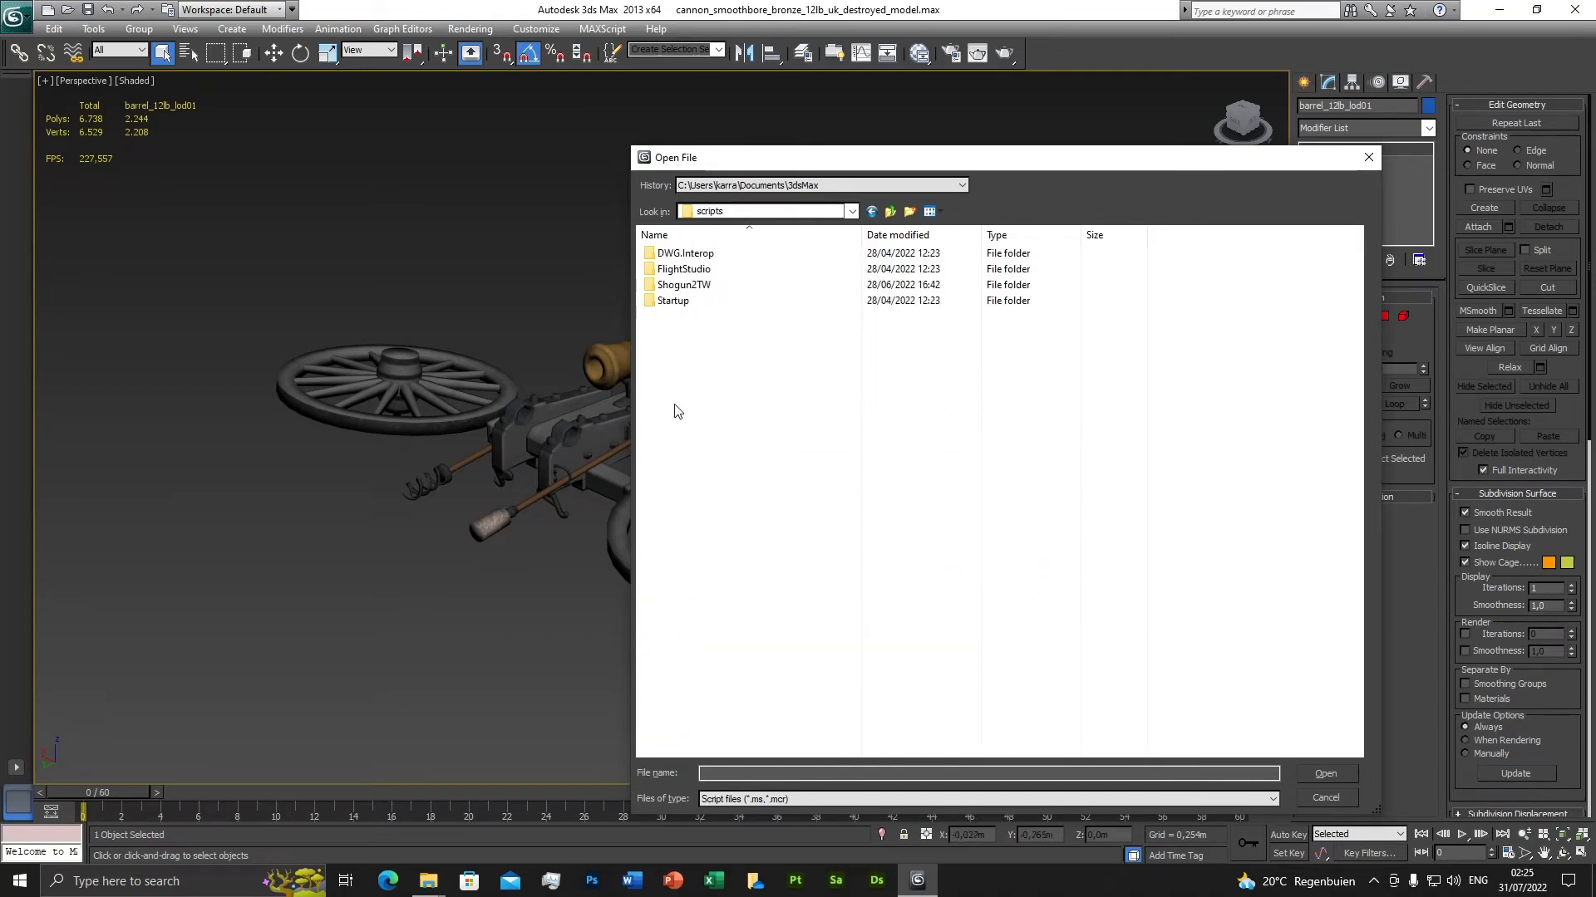
Open Attributes_Script from the Shogun2TW folder in the script editor, view its code and close the editor.
double_click(697, 286)
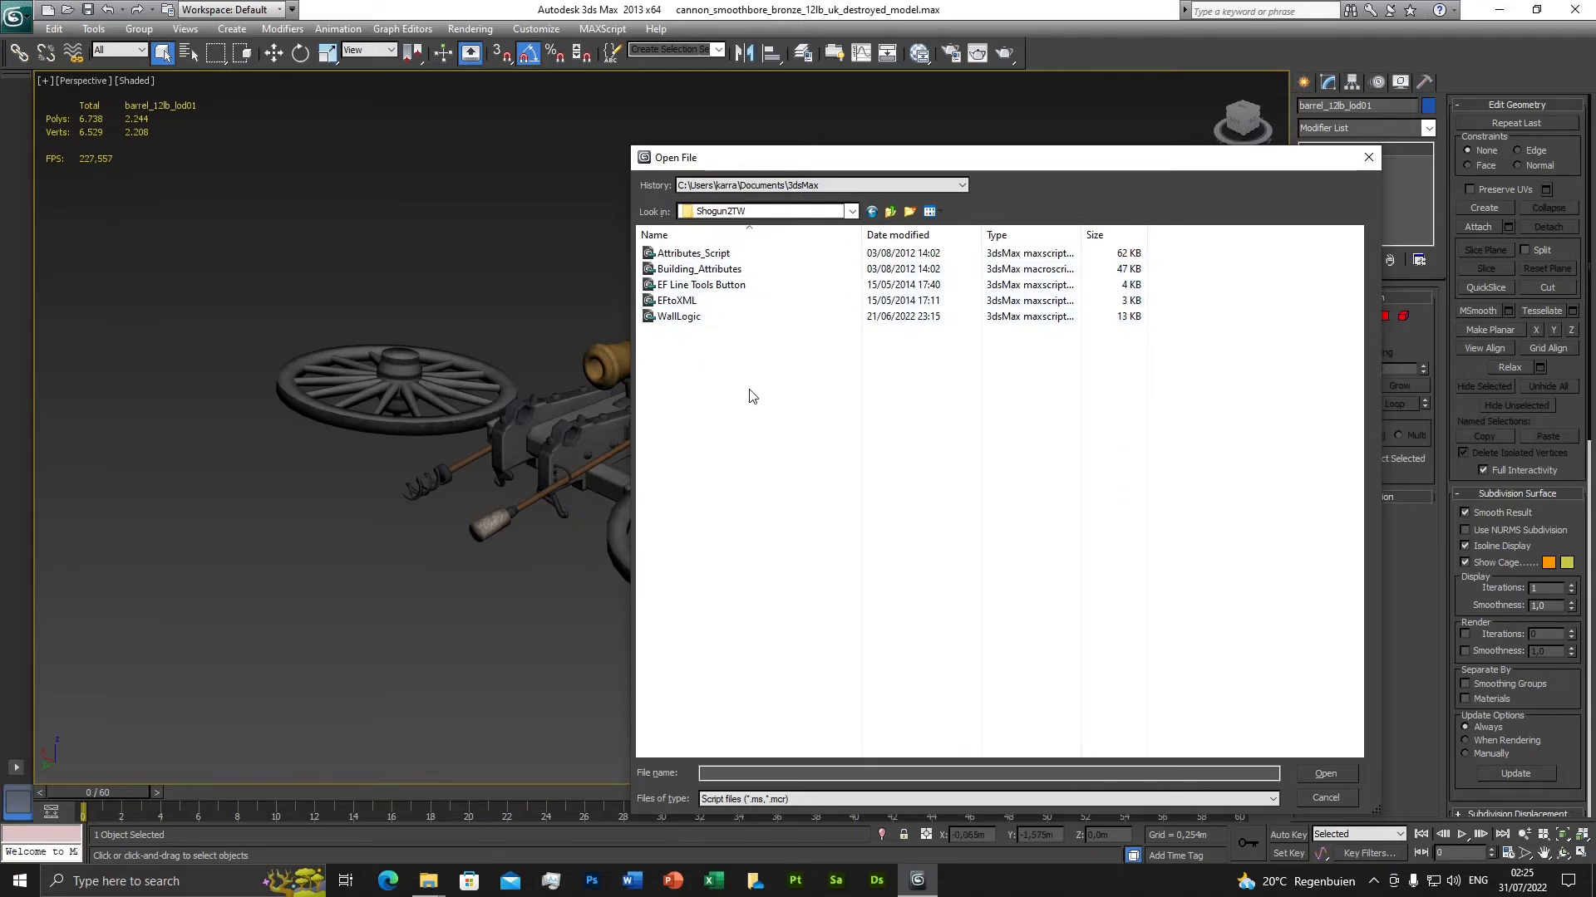
click(695, 320)
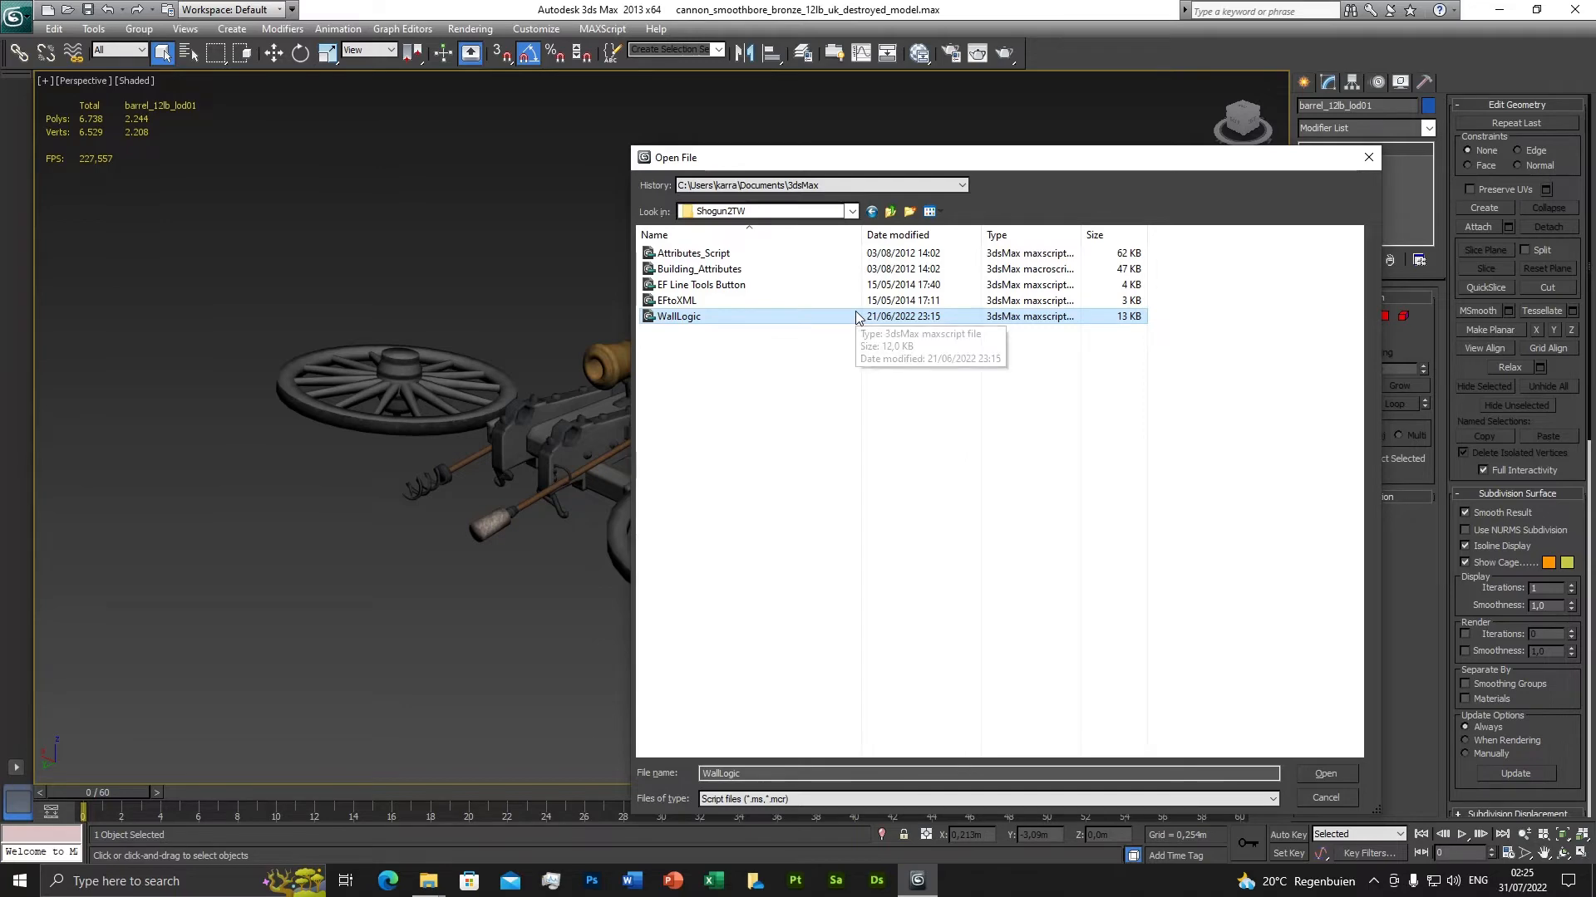
double_click(702, 255)
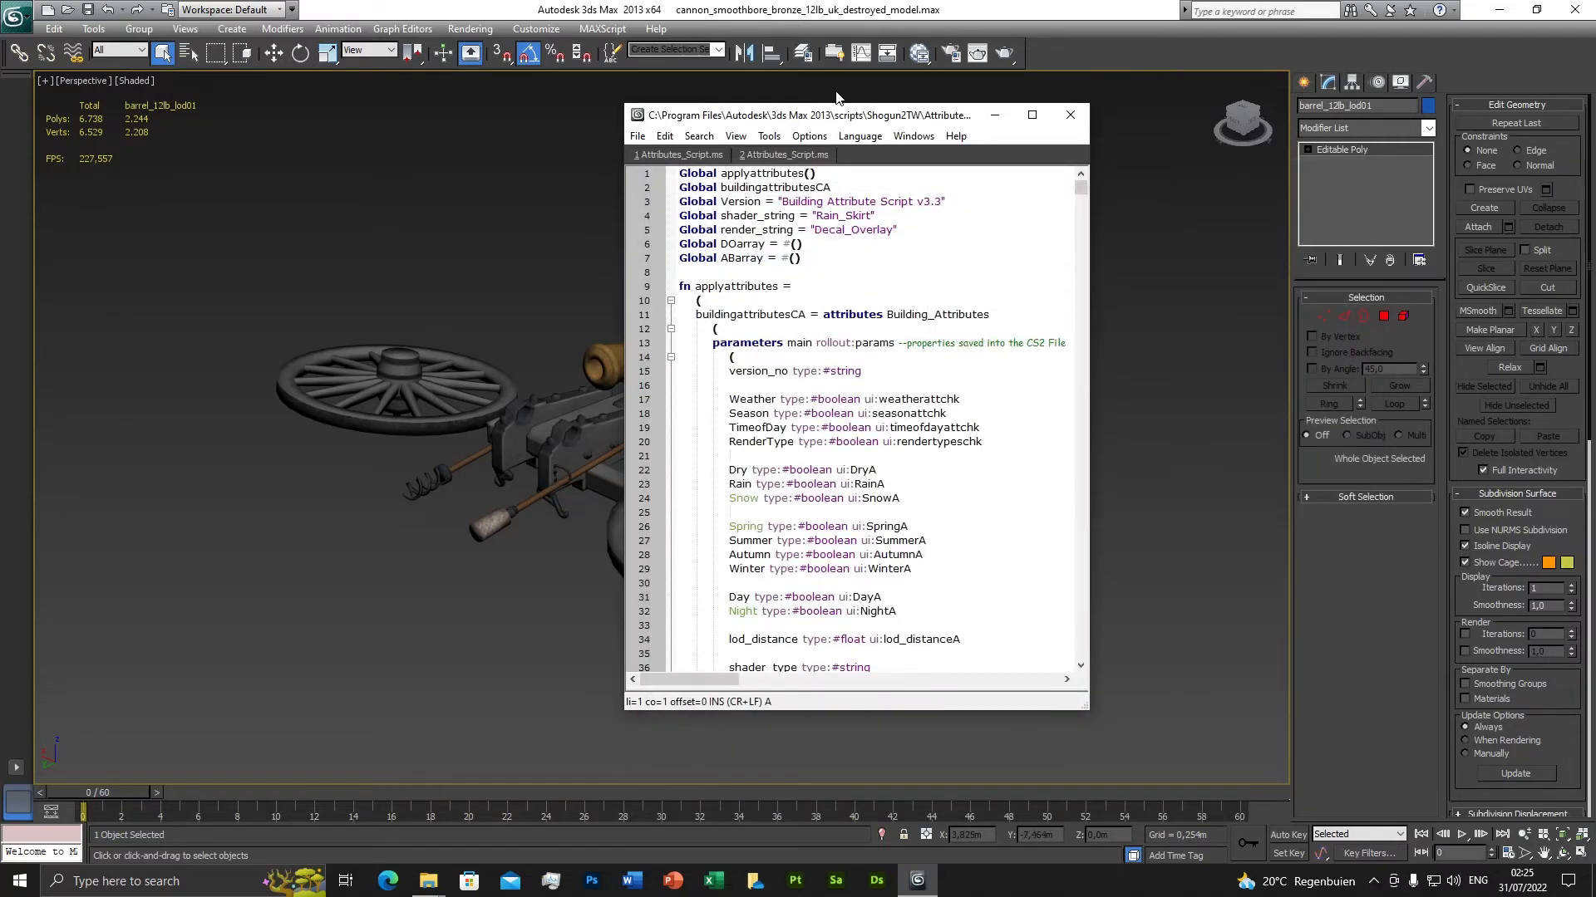
click(1071, 115)
Run Attributes_Script from the Shogun2TW folder for the selected barrel and set the building shader to Standard.
click(603, 28)
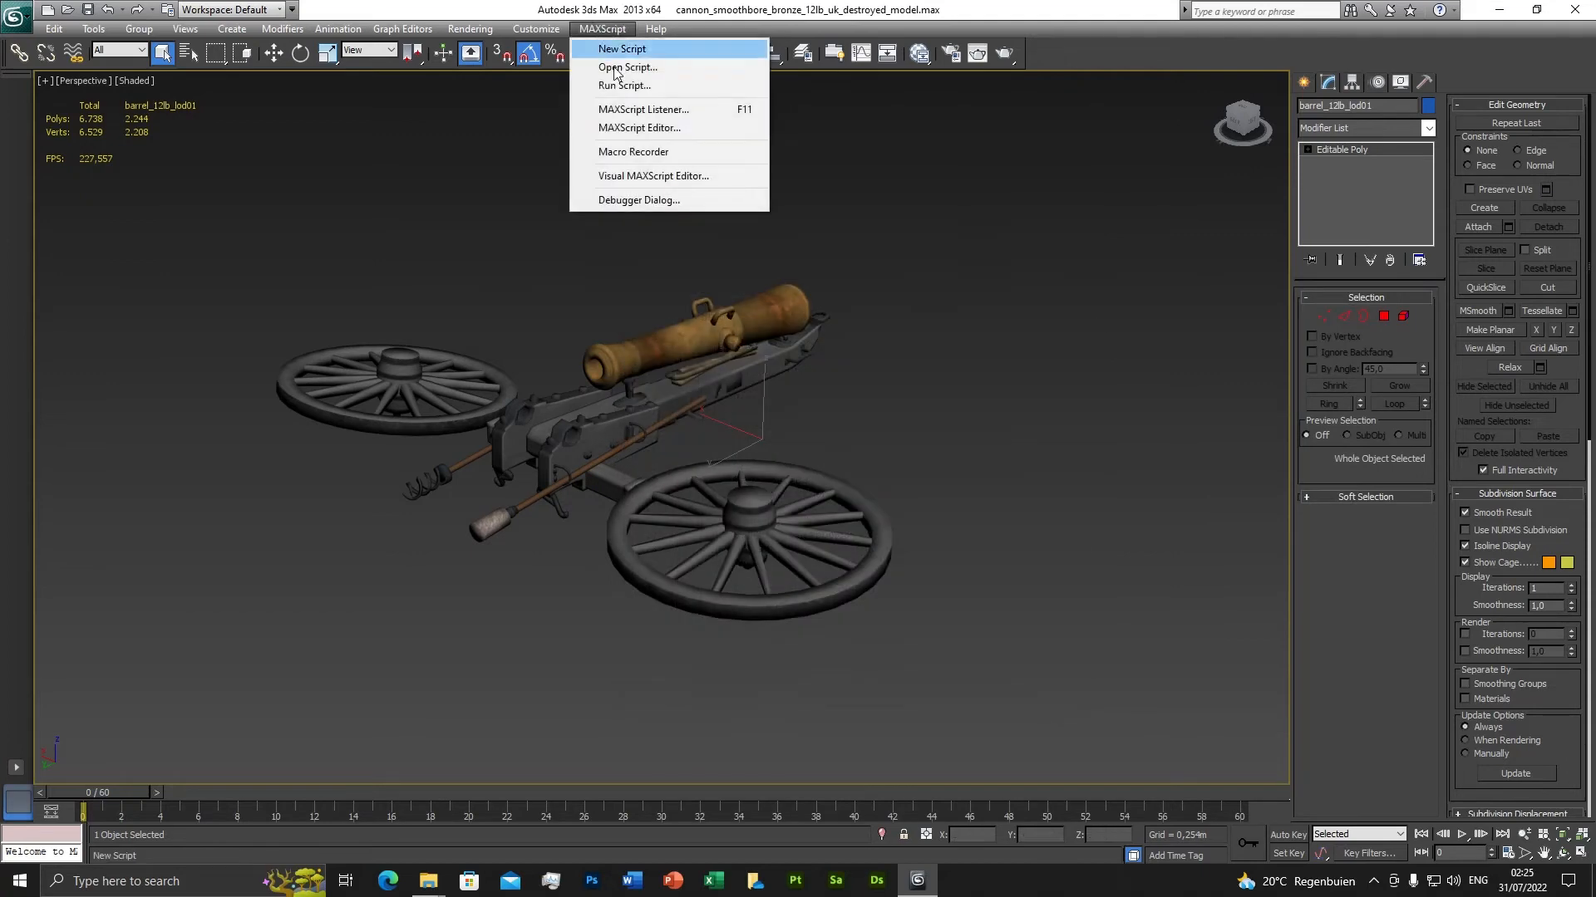
click(615, 68)
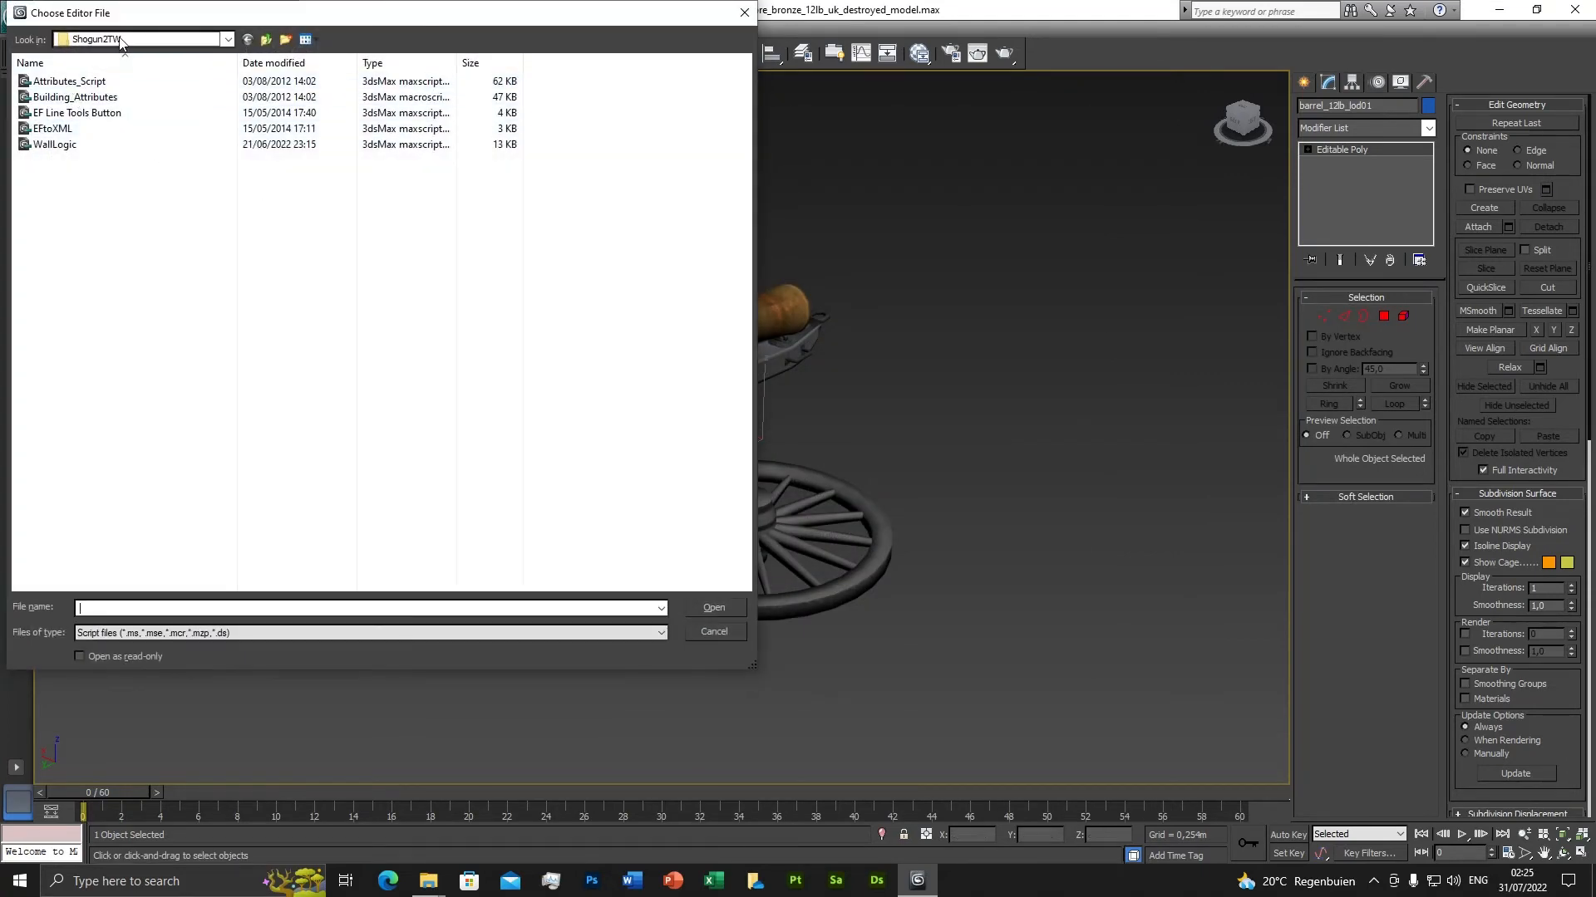
double_click(69, 82)
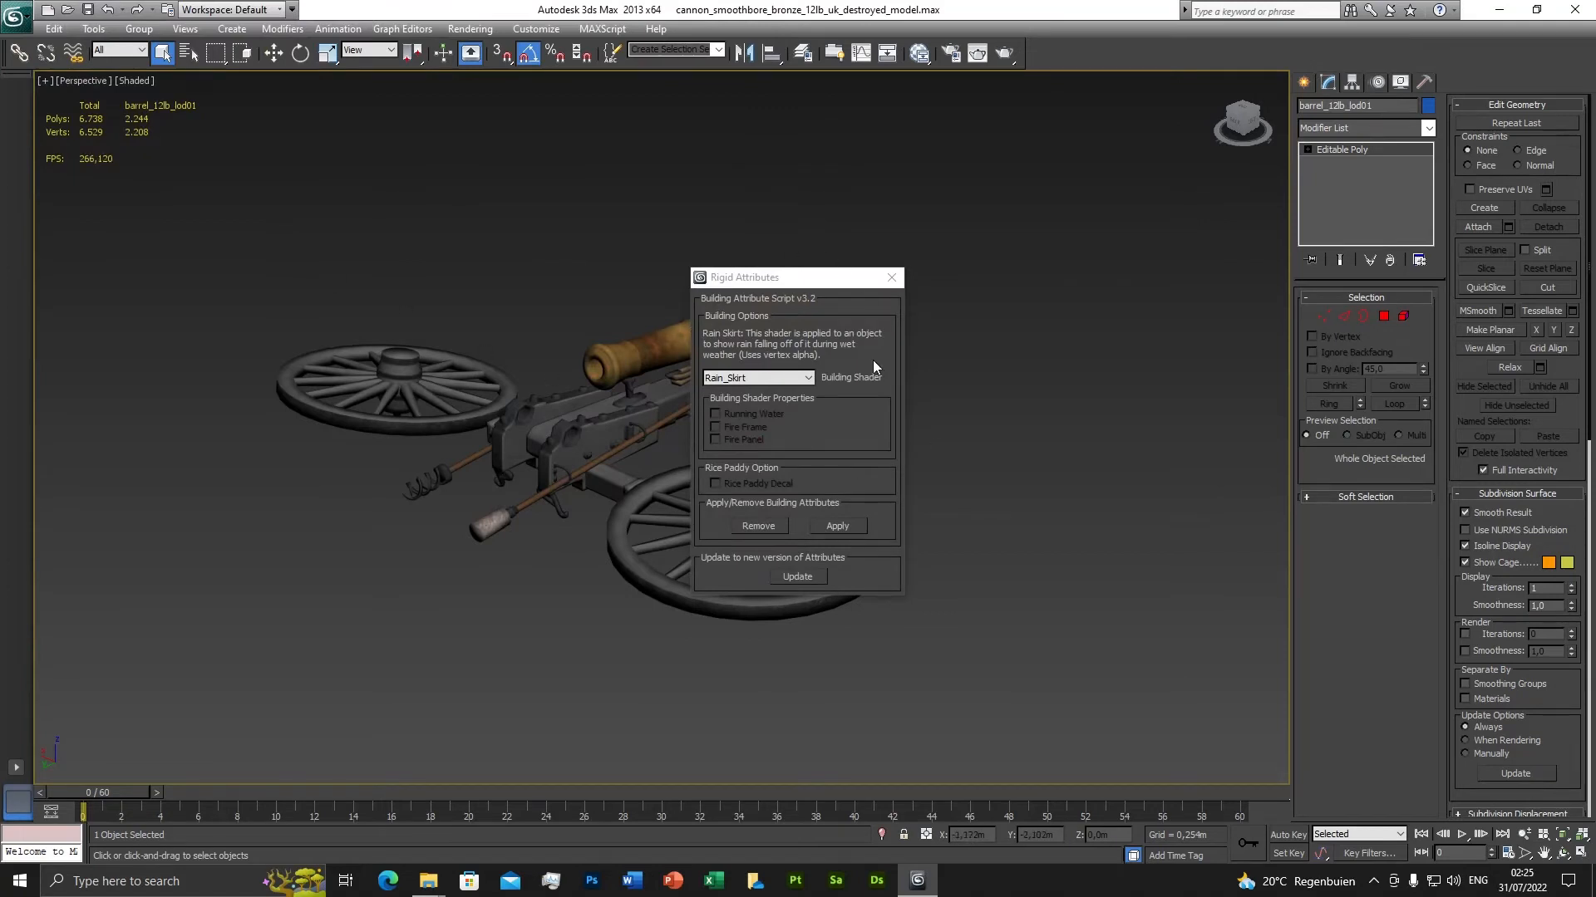
click(802, 379)
click(732, 414)
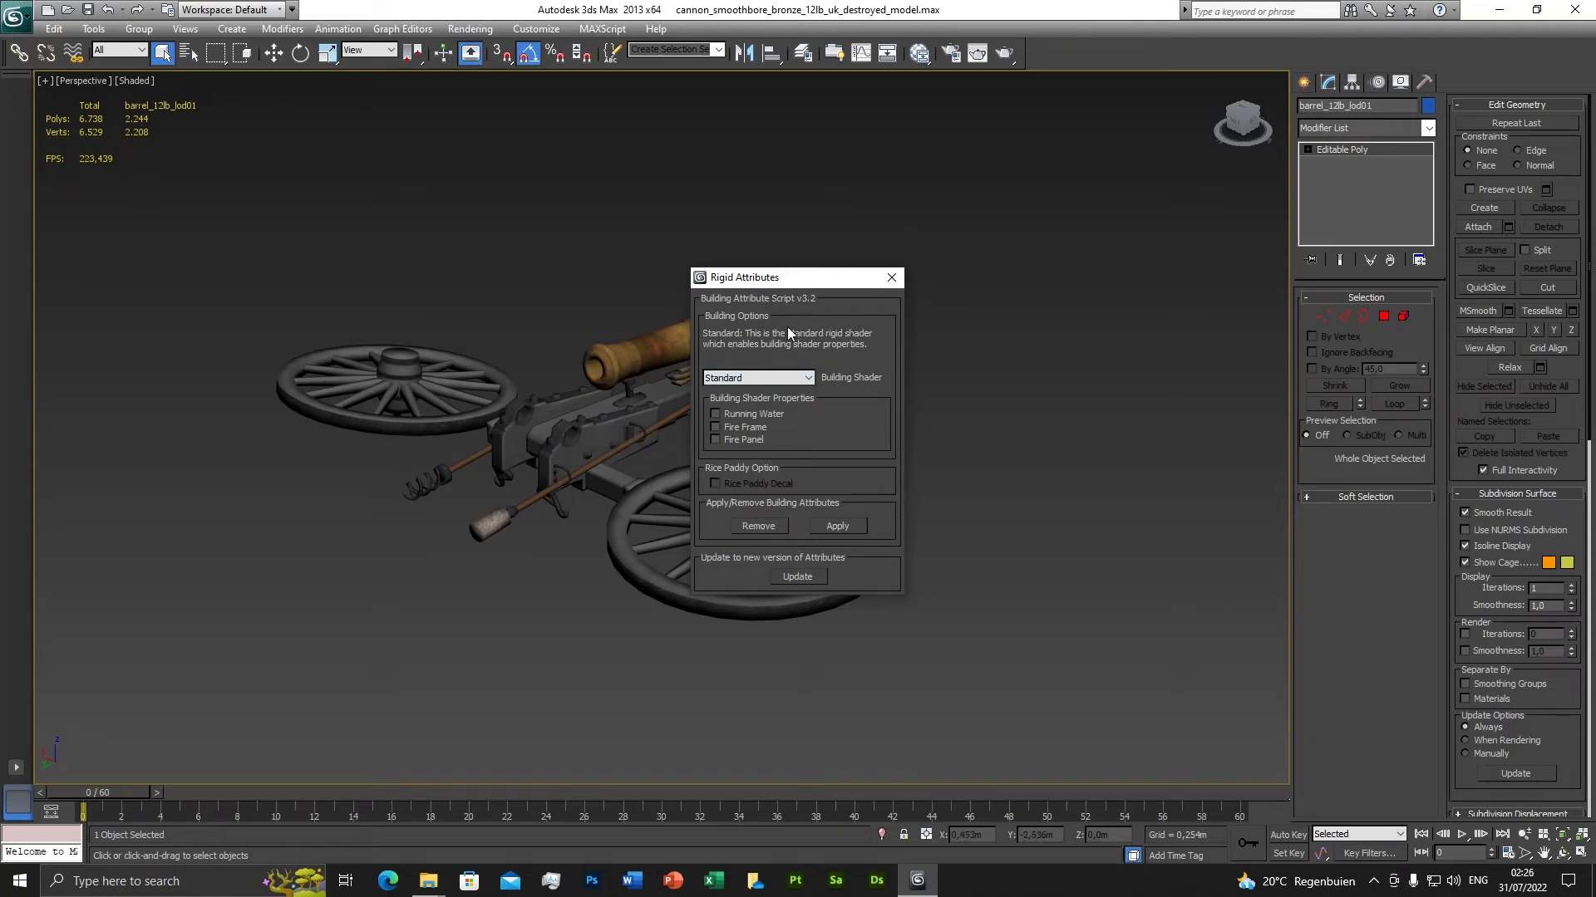
Check the building shader choices and close the Rigid Attributes dialog.
click(781, 377)
click(833, 365)
click(891, 280)
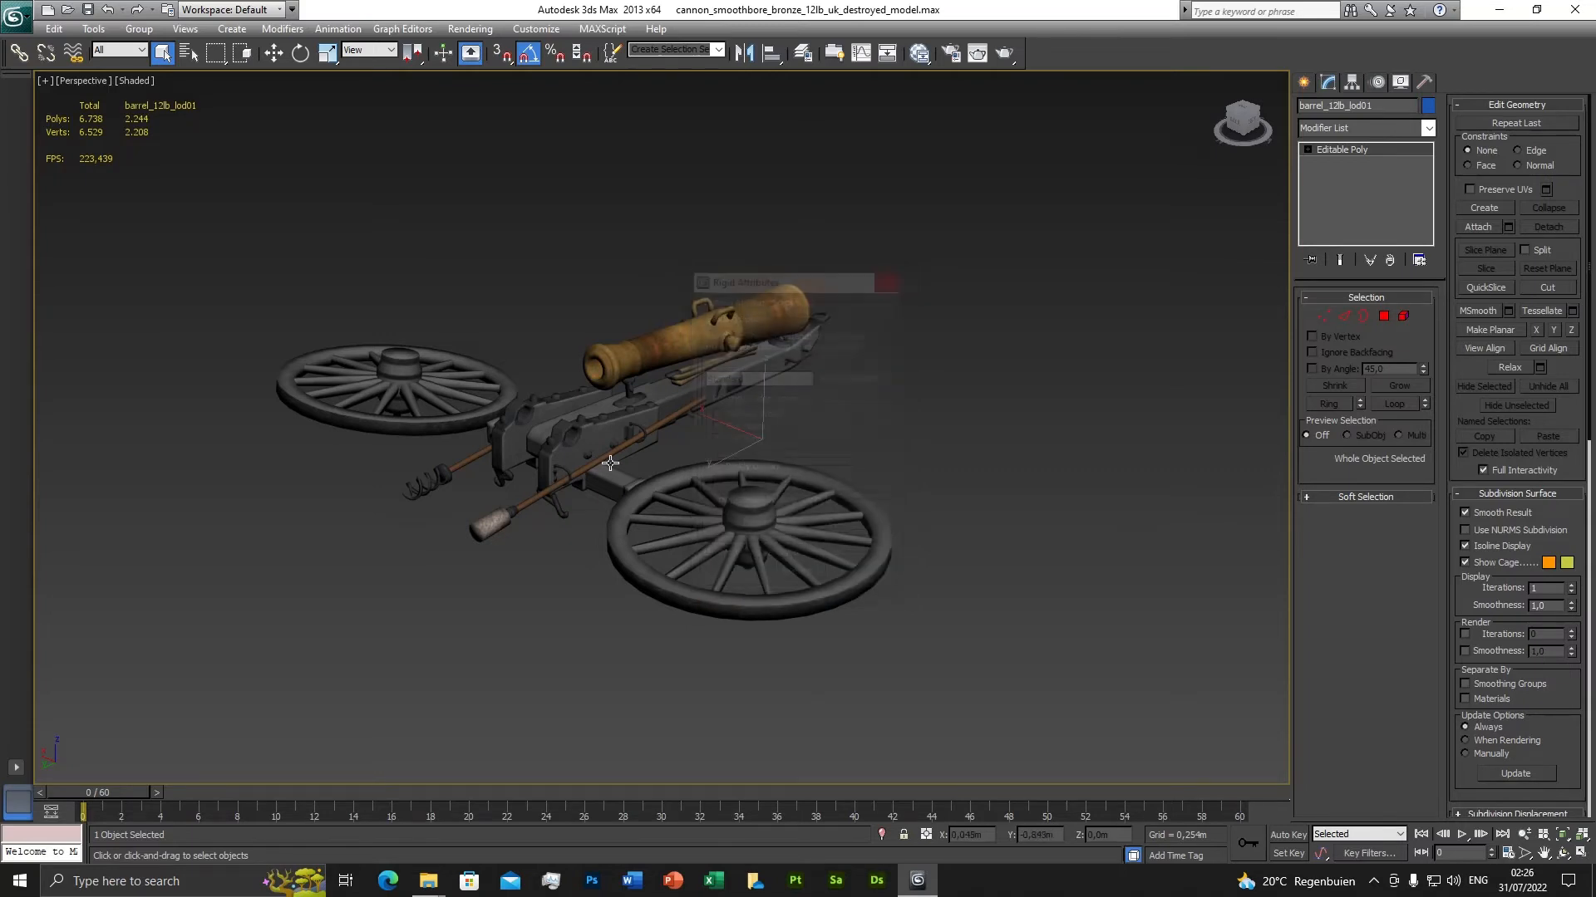
Examine the selected barrel's Building Attributes settings, including weather, season, time of day, LOD distance, shader type and render type.
scroll(748, 379, down, 3)
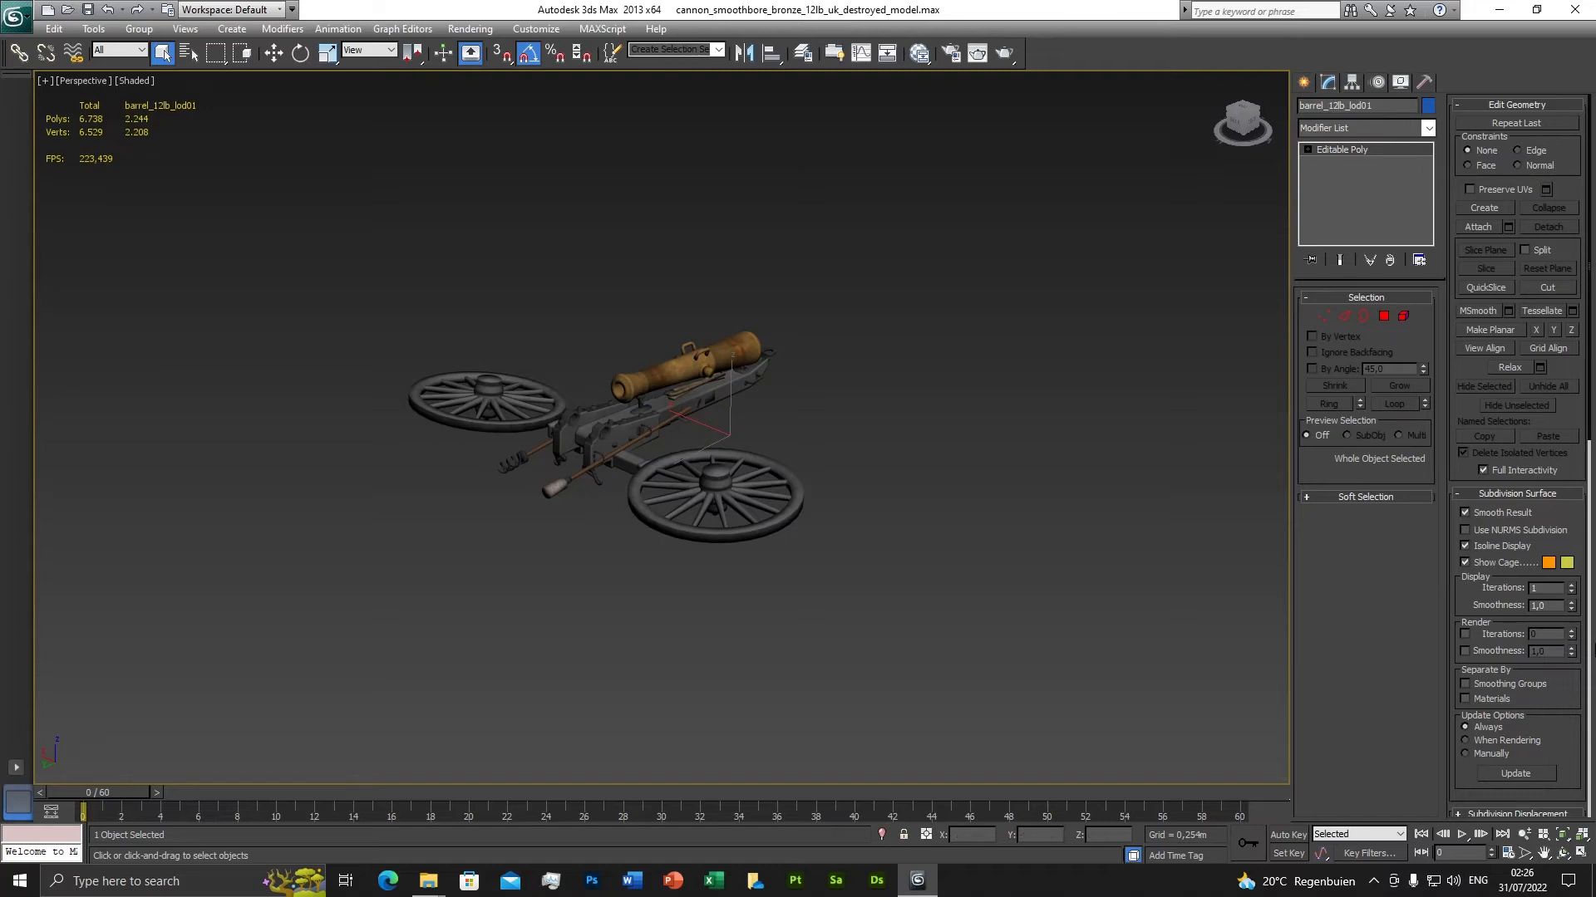
scroll(1521, 402, down, 10)
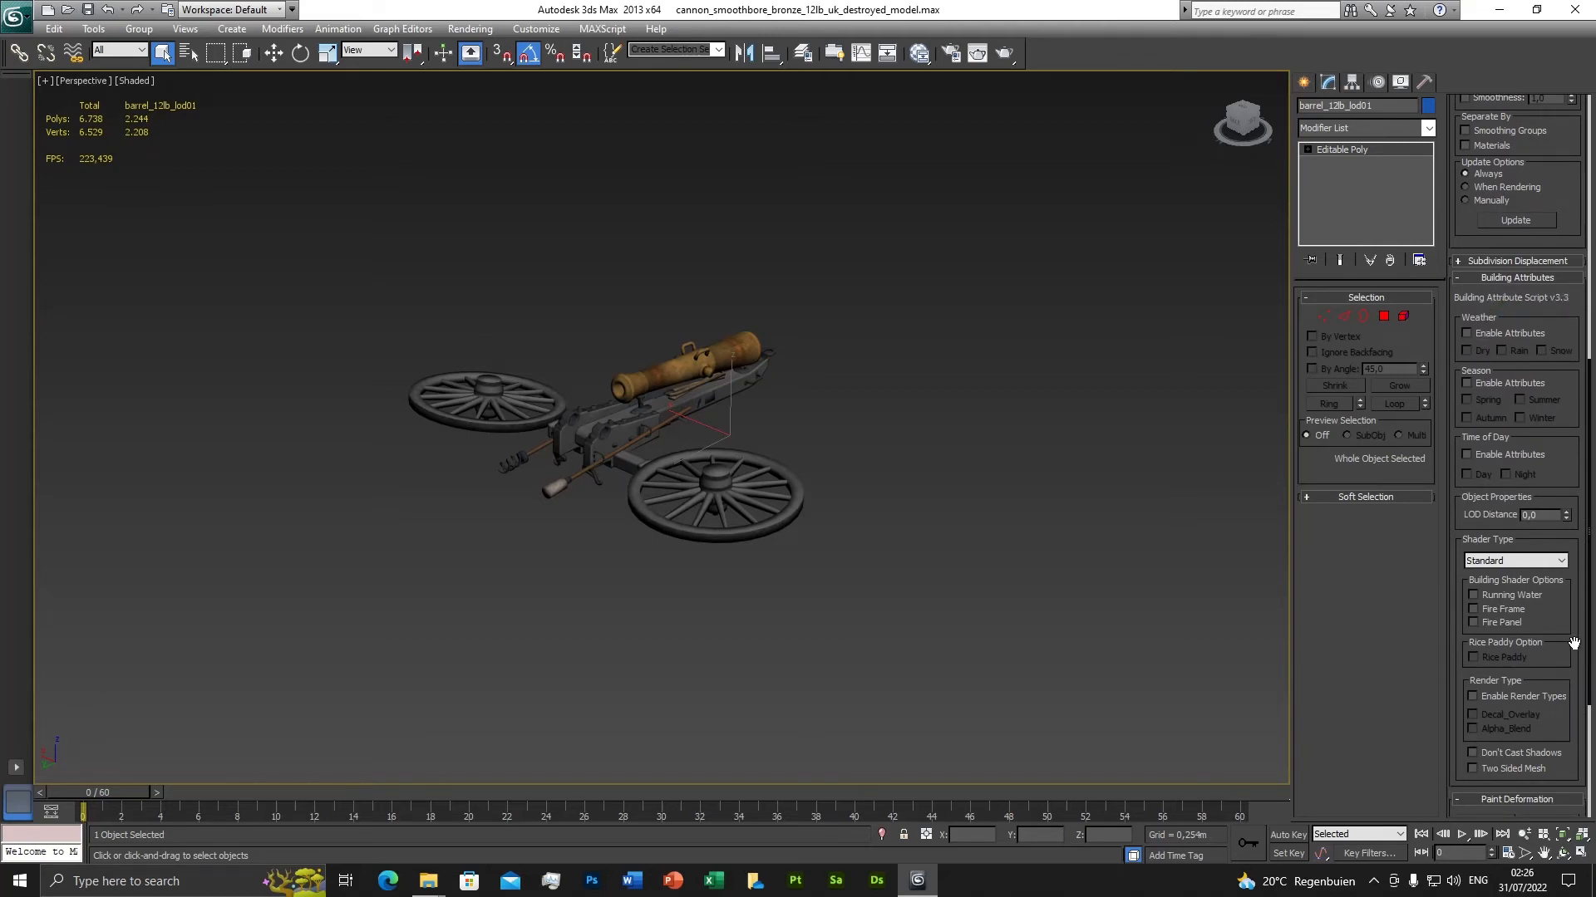
drag(1573, 643, 1554, 413)
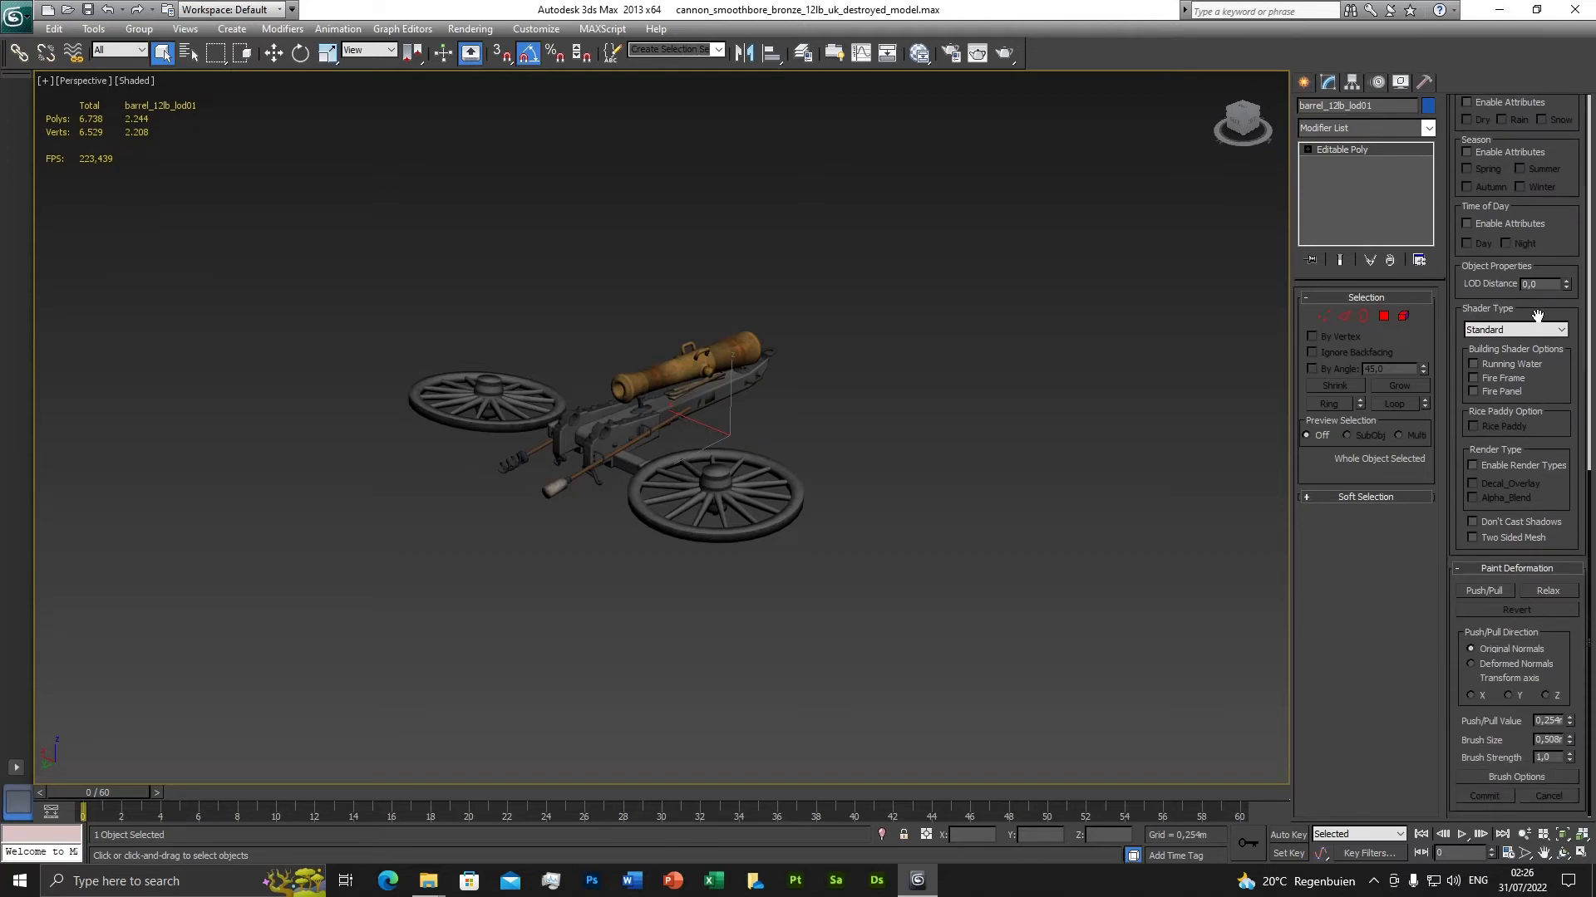
drag(1536, 316, 1534, 341)
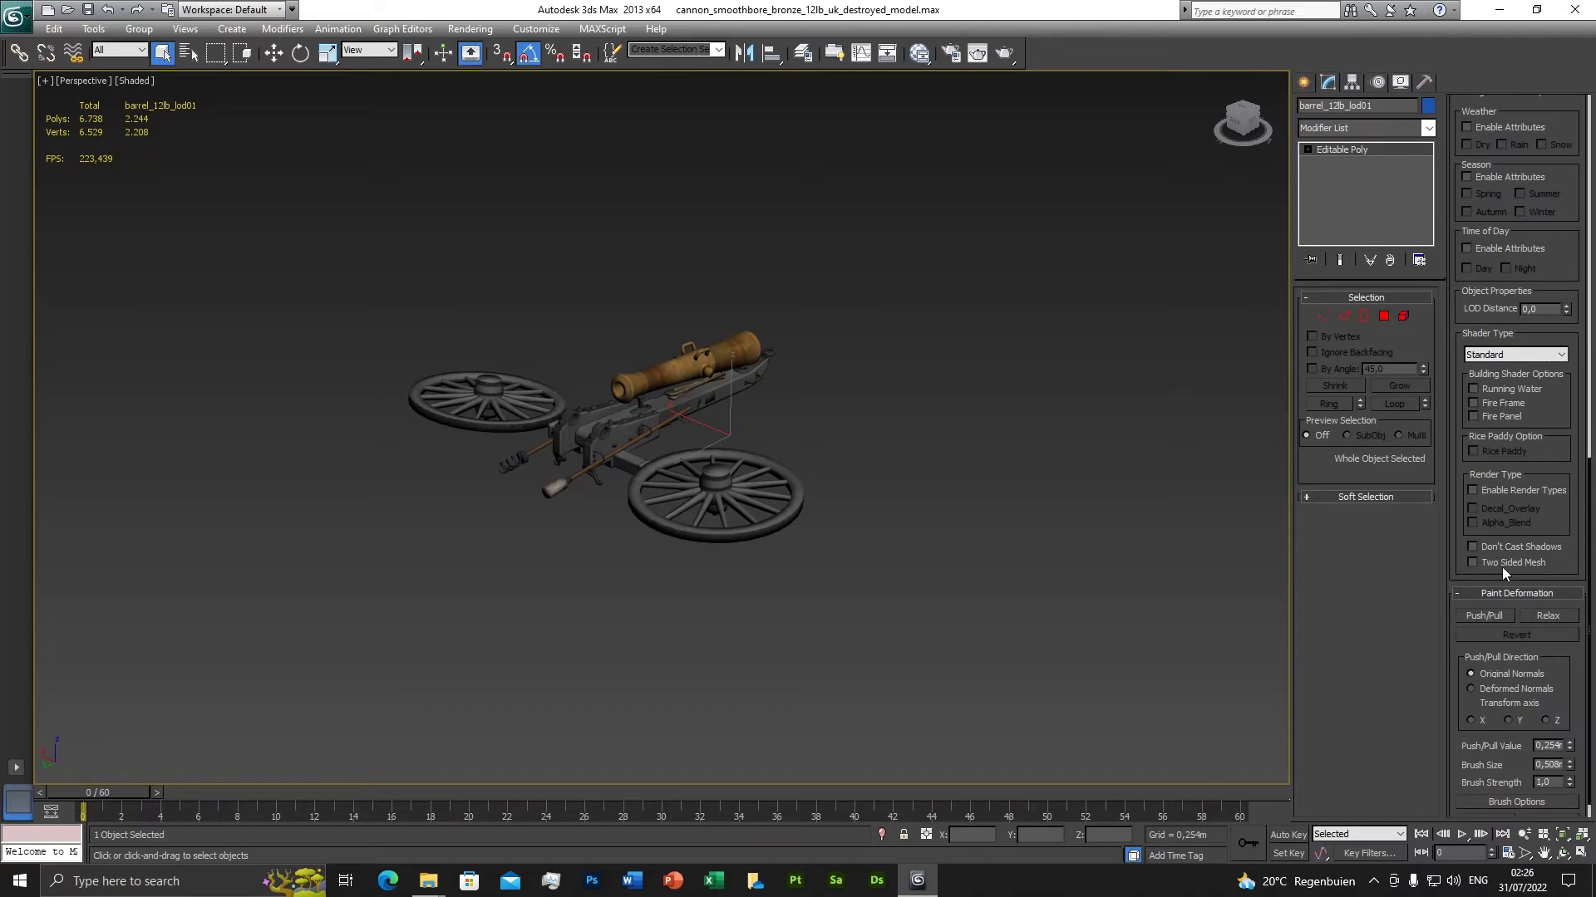
drag(1578, 519, 1578, 614)
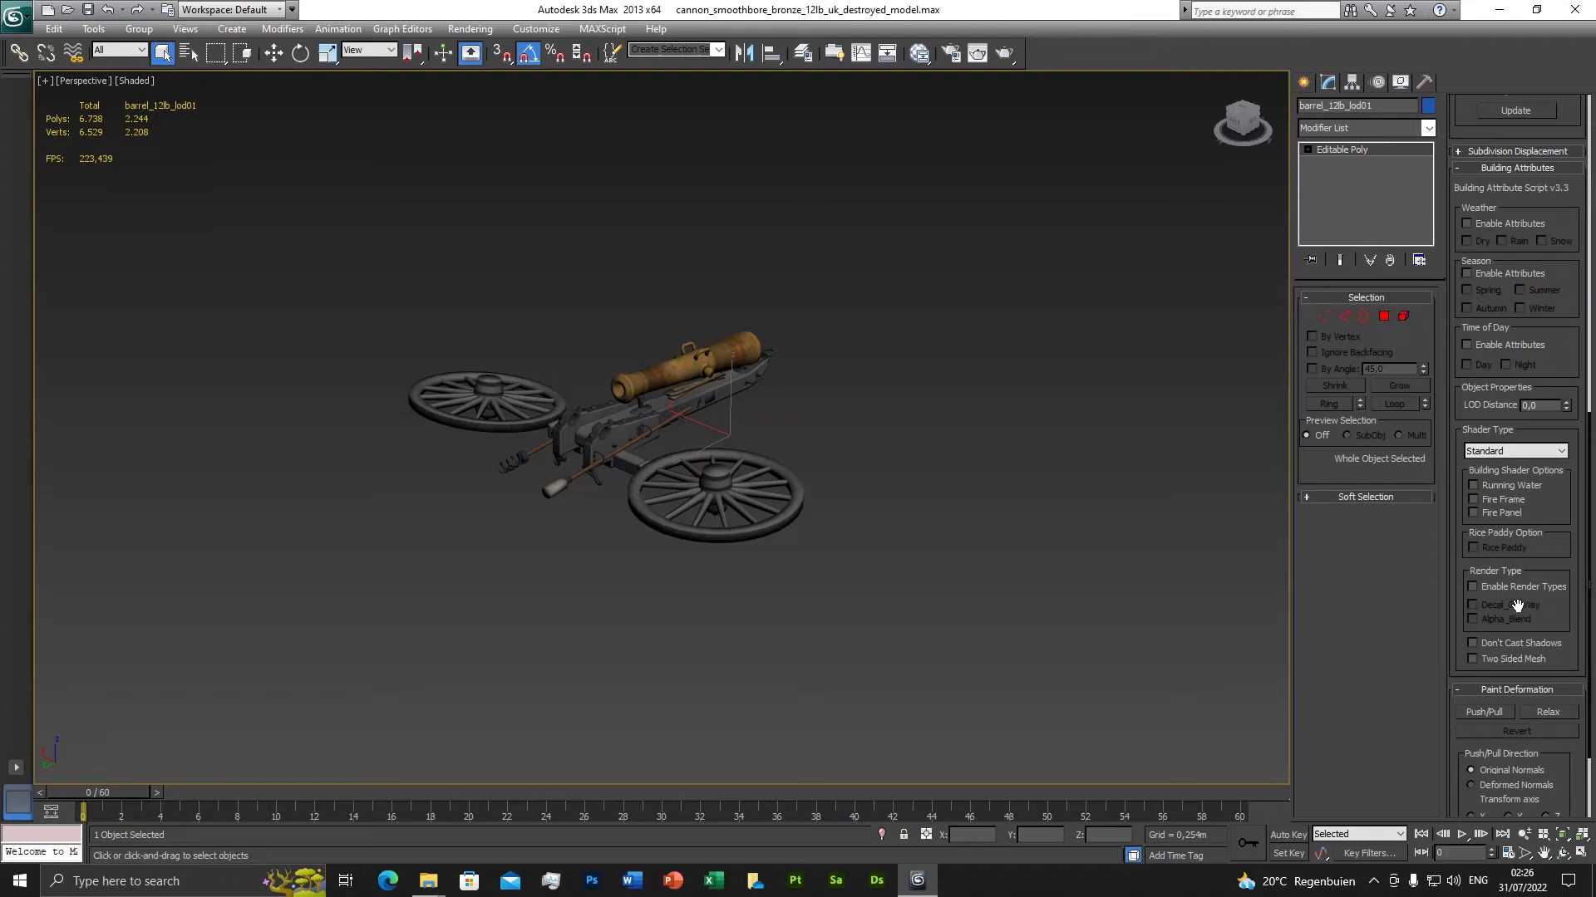
mouse_move(1562, 497)
mouse_down()
mouse_move(1562, 800)
mouse_move(1557, 512)
mouse_up()
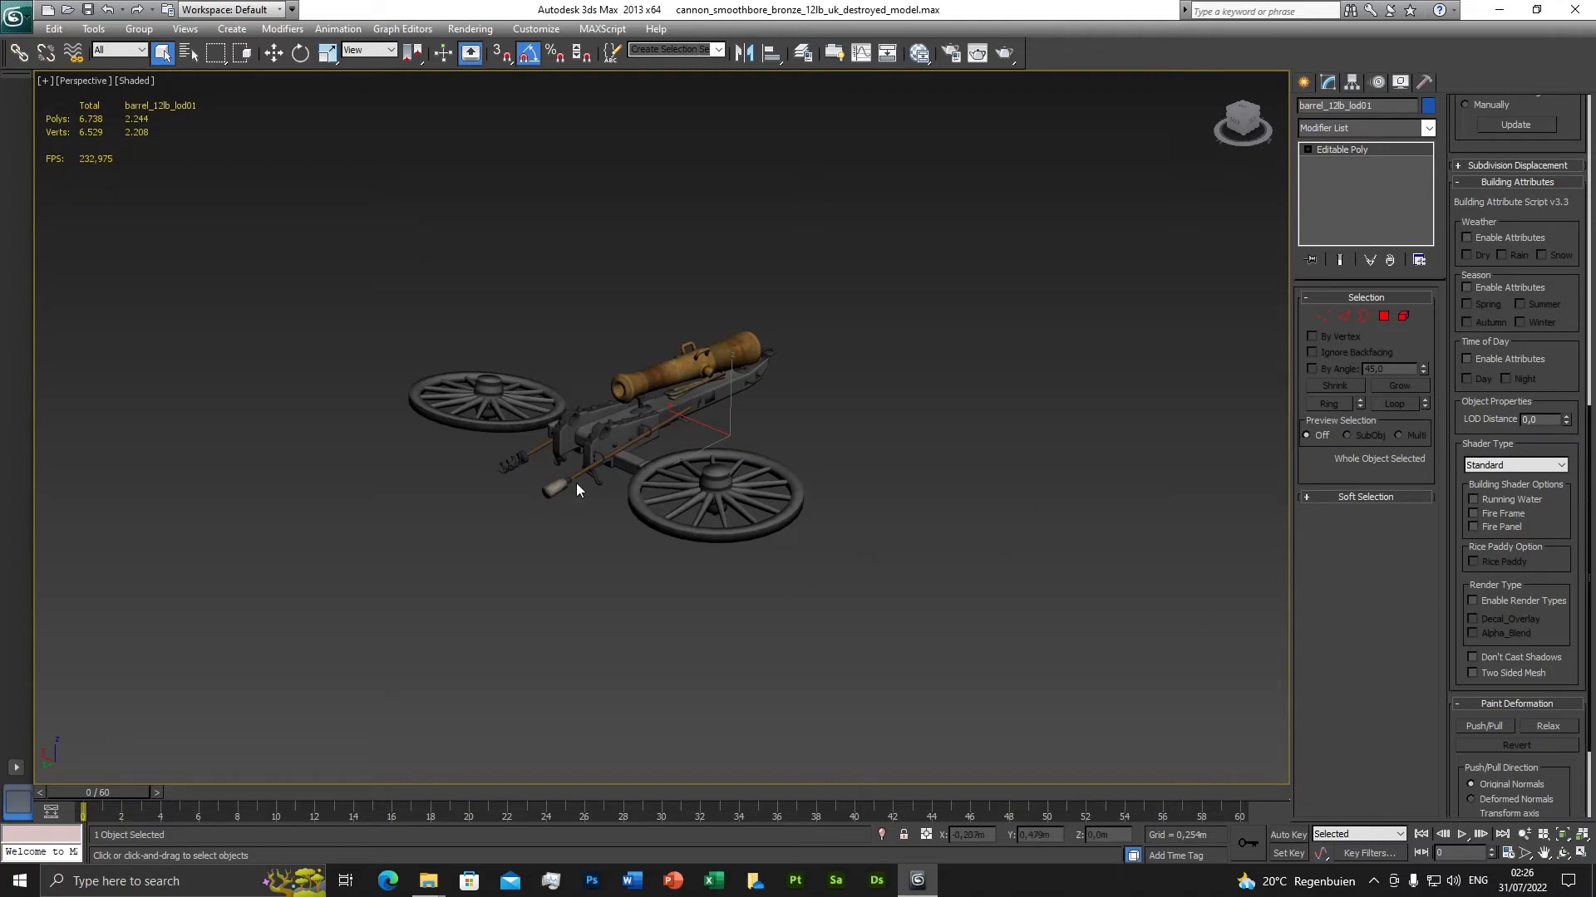
scroll(576, 482, up, 3)
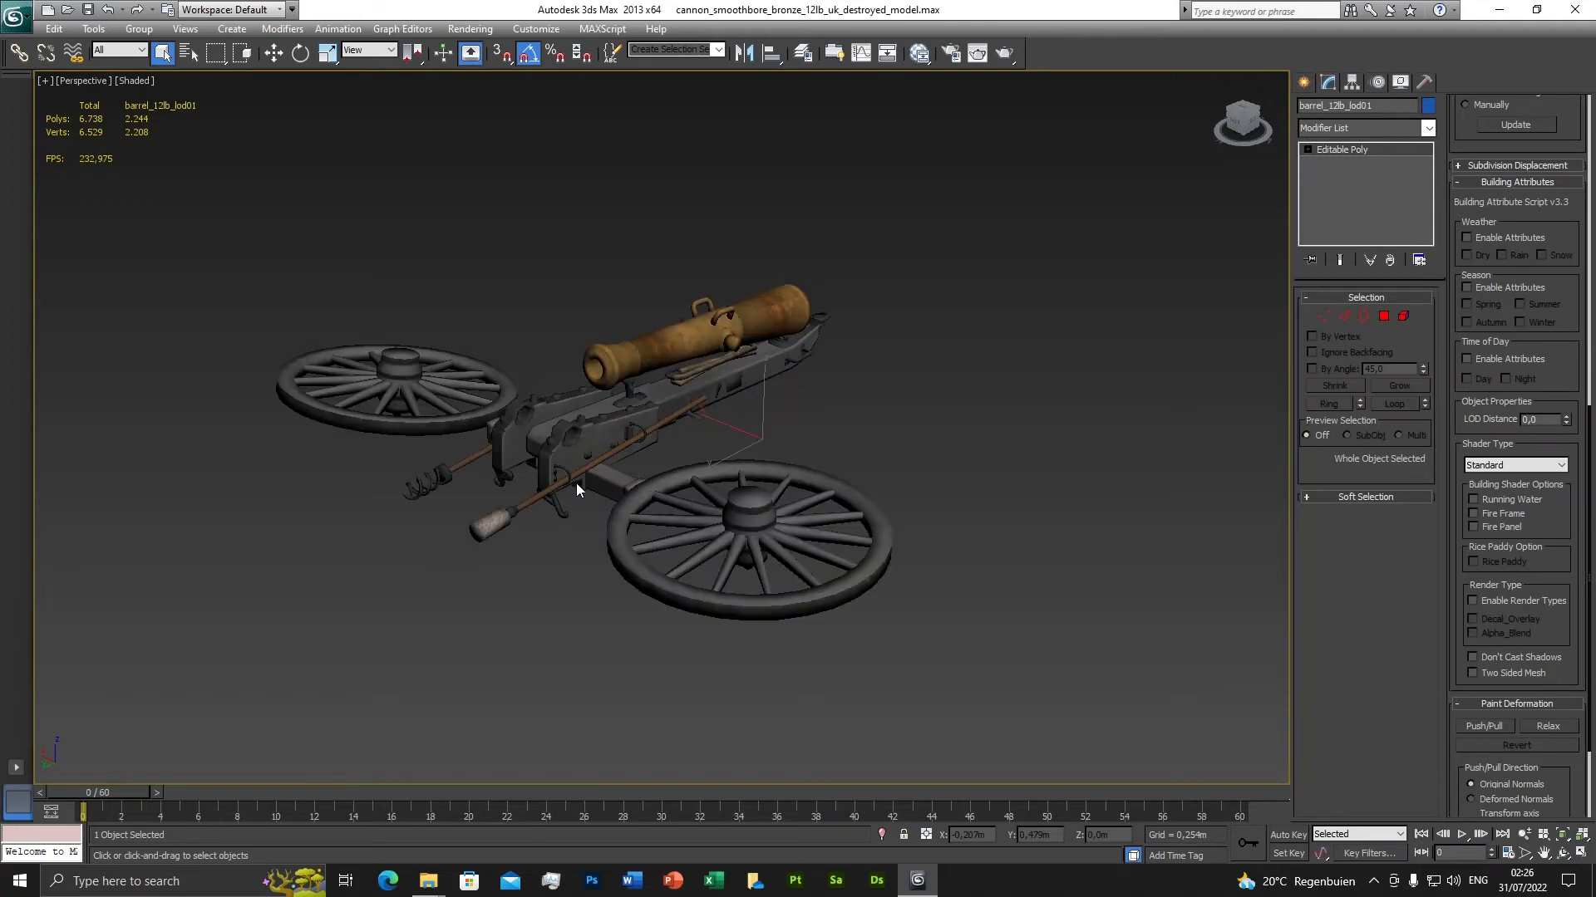
Close 3ds Max with the destroyed cannon model and return to the desktop.
click(1572, 18)
click(805, 494)
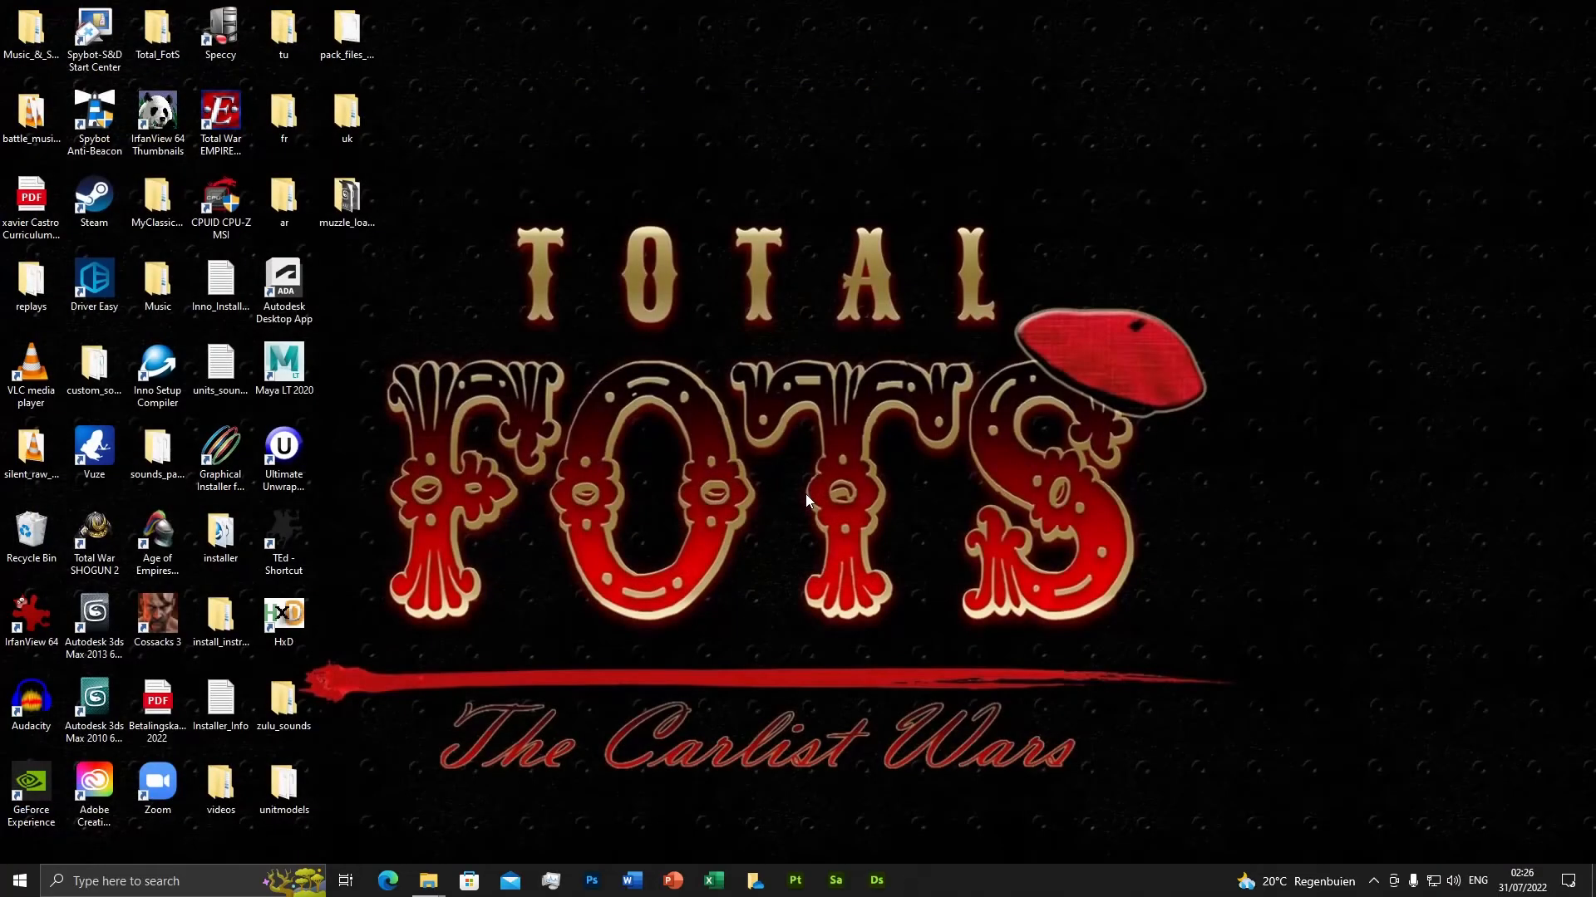
click(1373, 881)
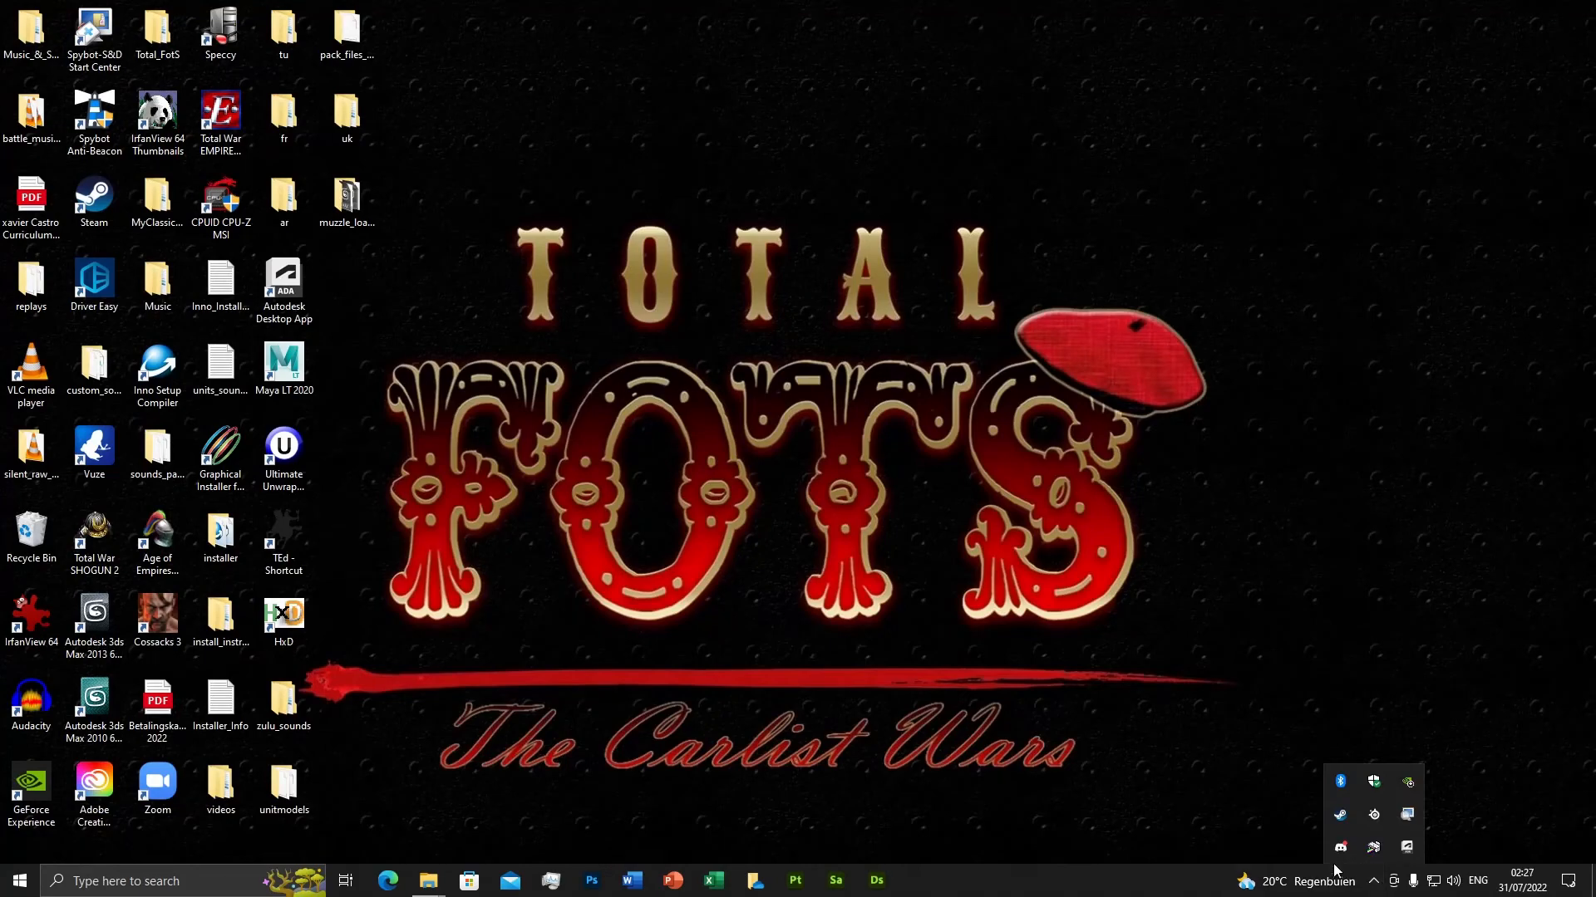
click(1062, 878)
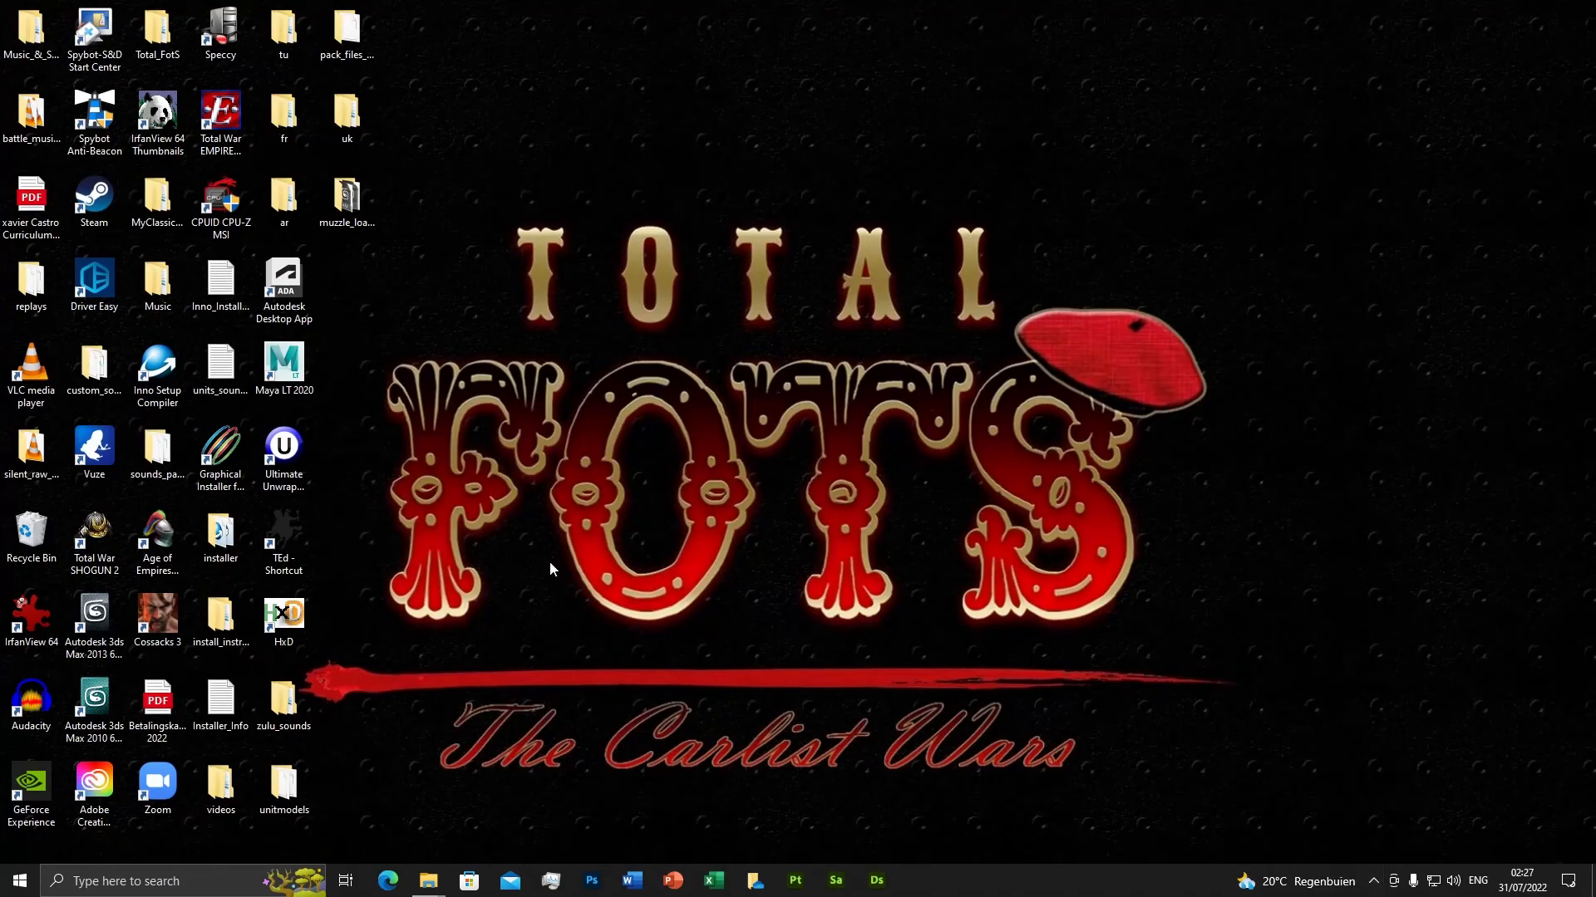
Open rules.bob from the export_muzzle_loaded_gun folder in Notepad++, read its model and texture rules, and close the editor.
double_click(346, 197)
double_click(680, 142)
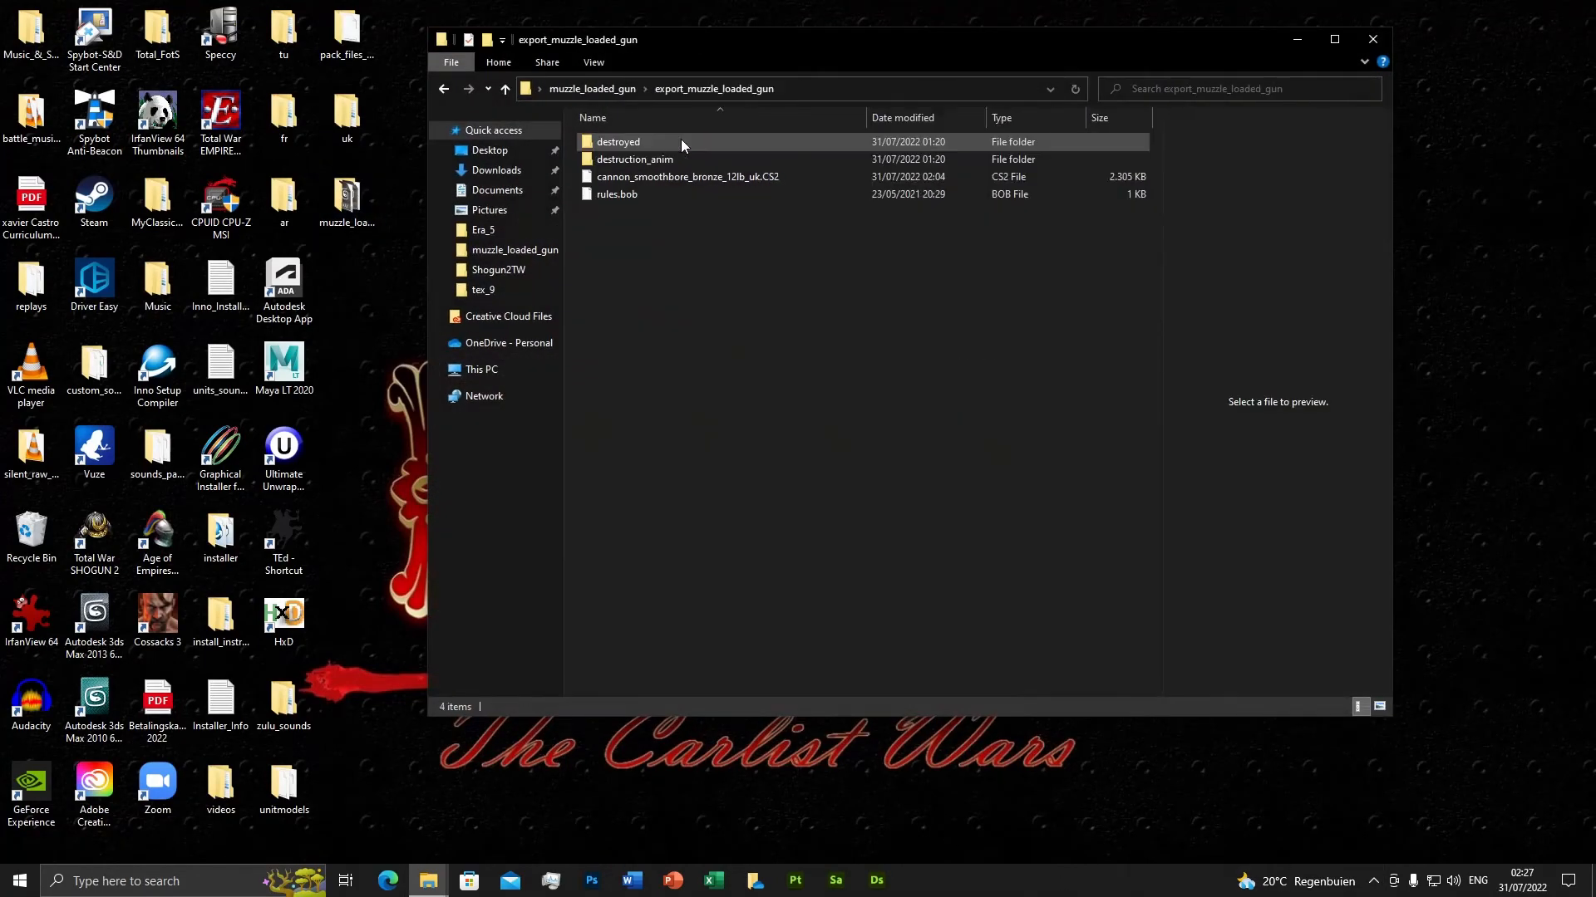
click(620, 196)
right_click(620, 196)
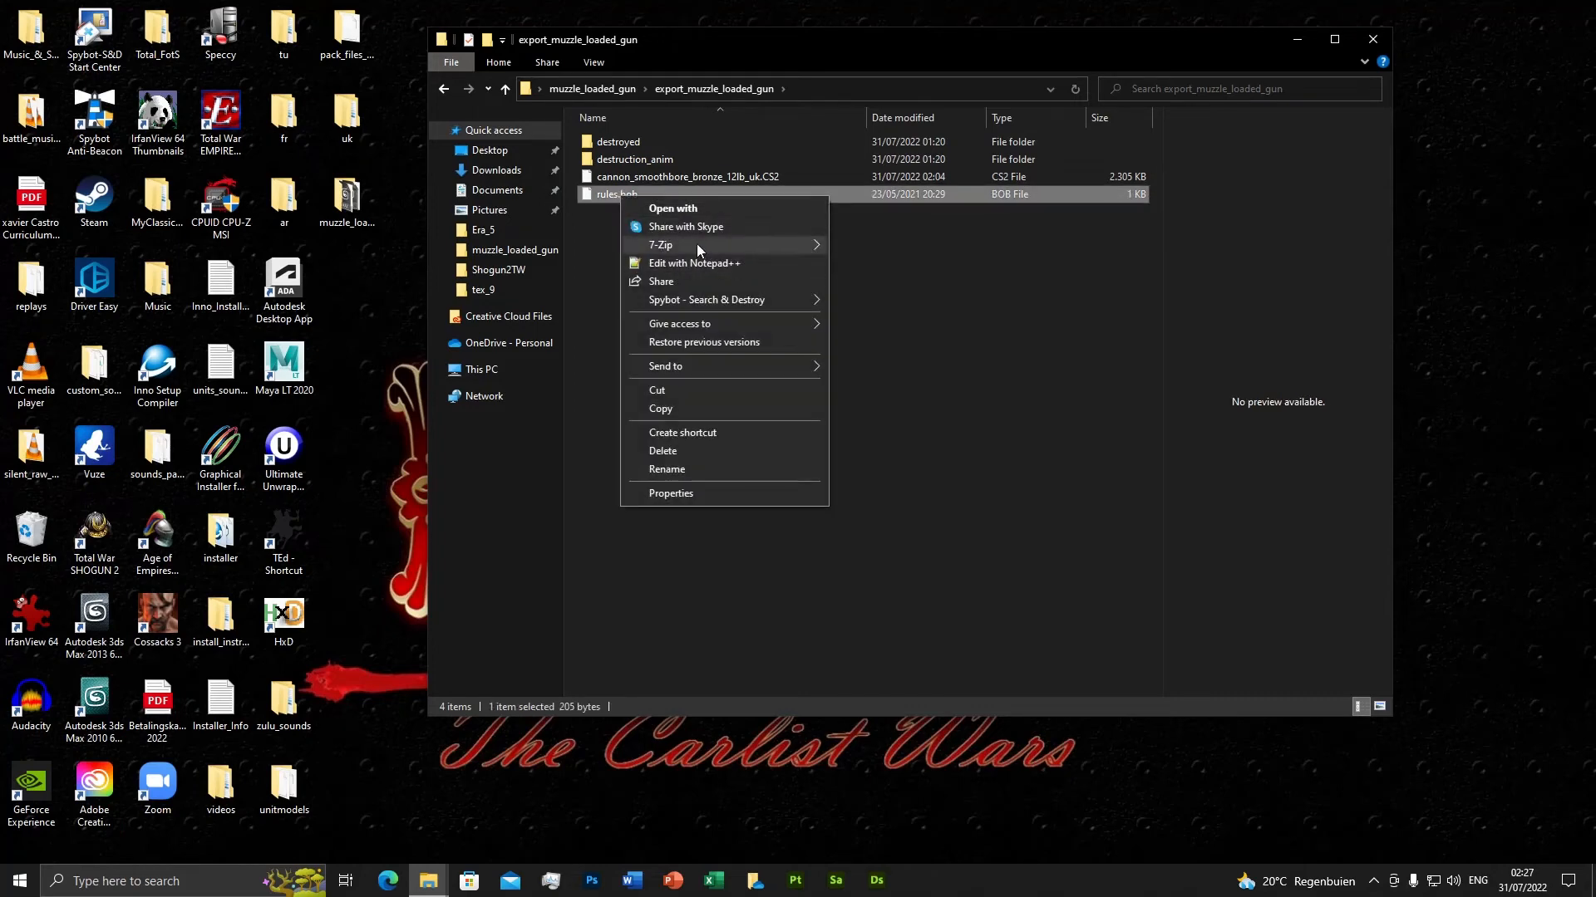
click(942, 296)
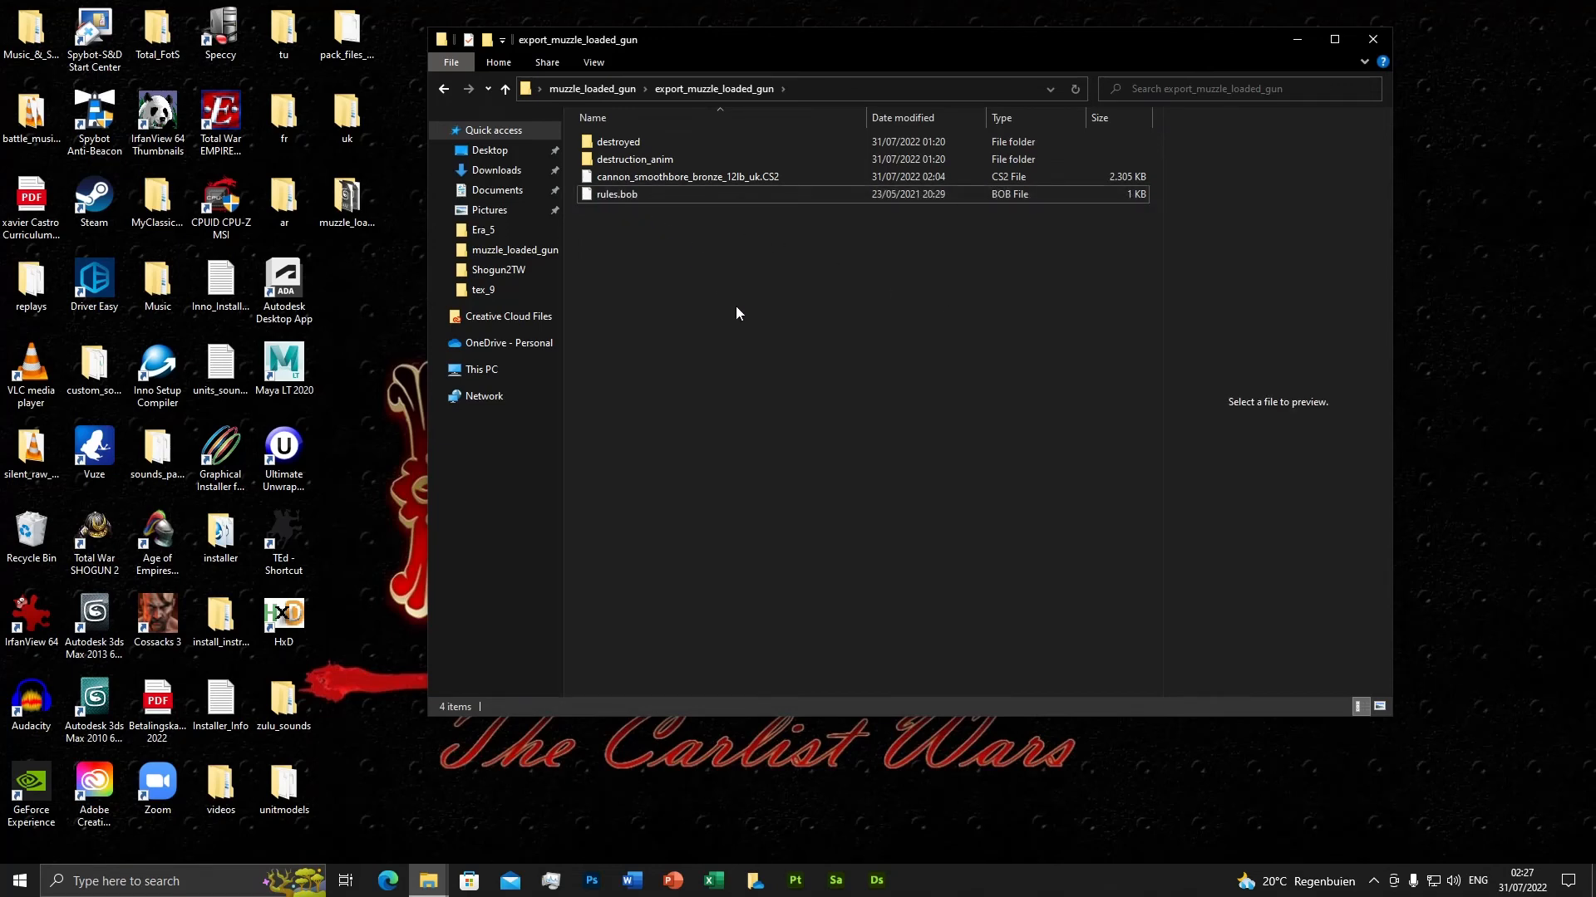
click(619, 193)
right_click(619, 193)
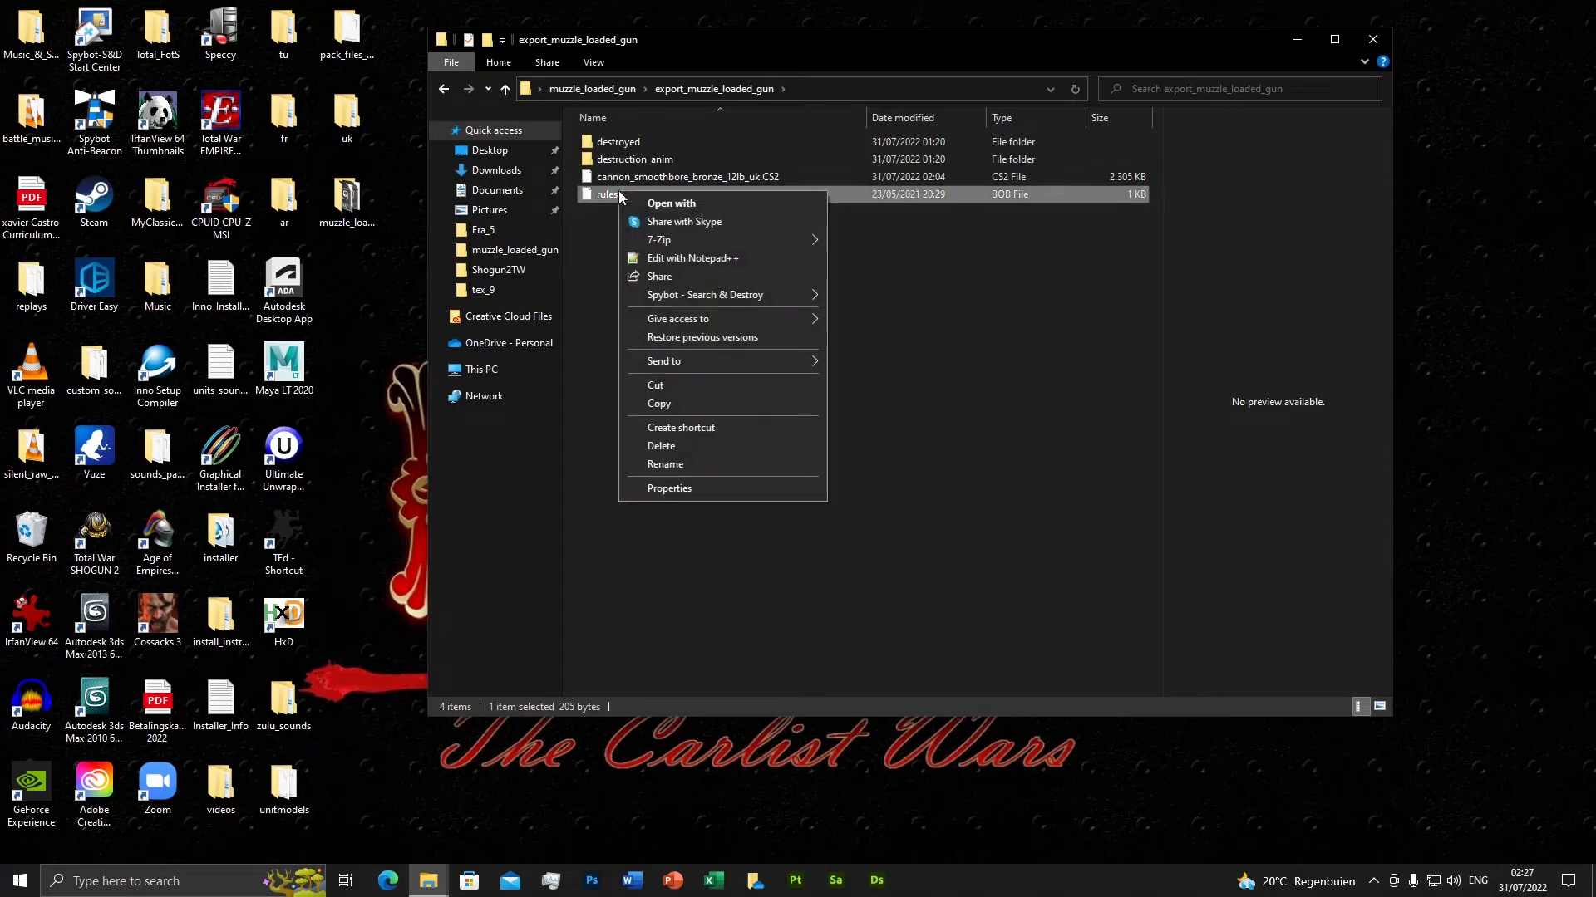
click(671, 258)
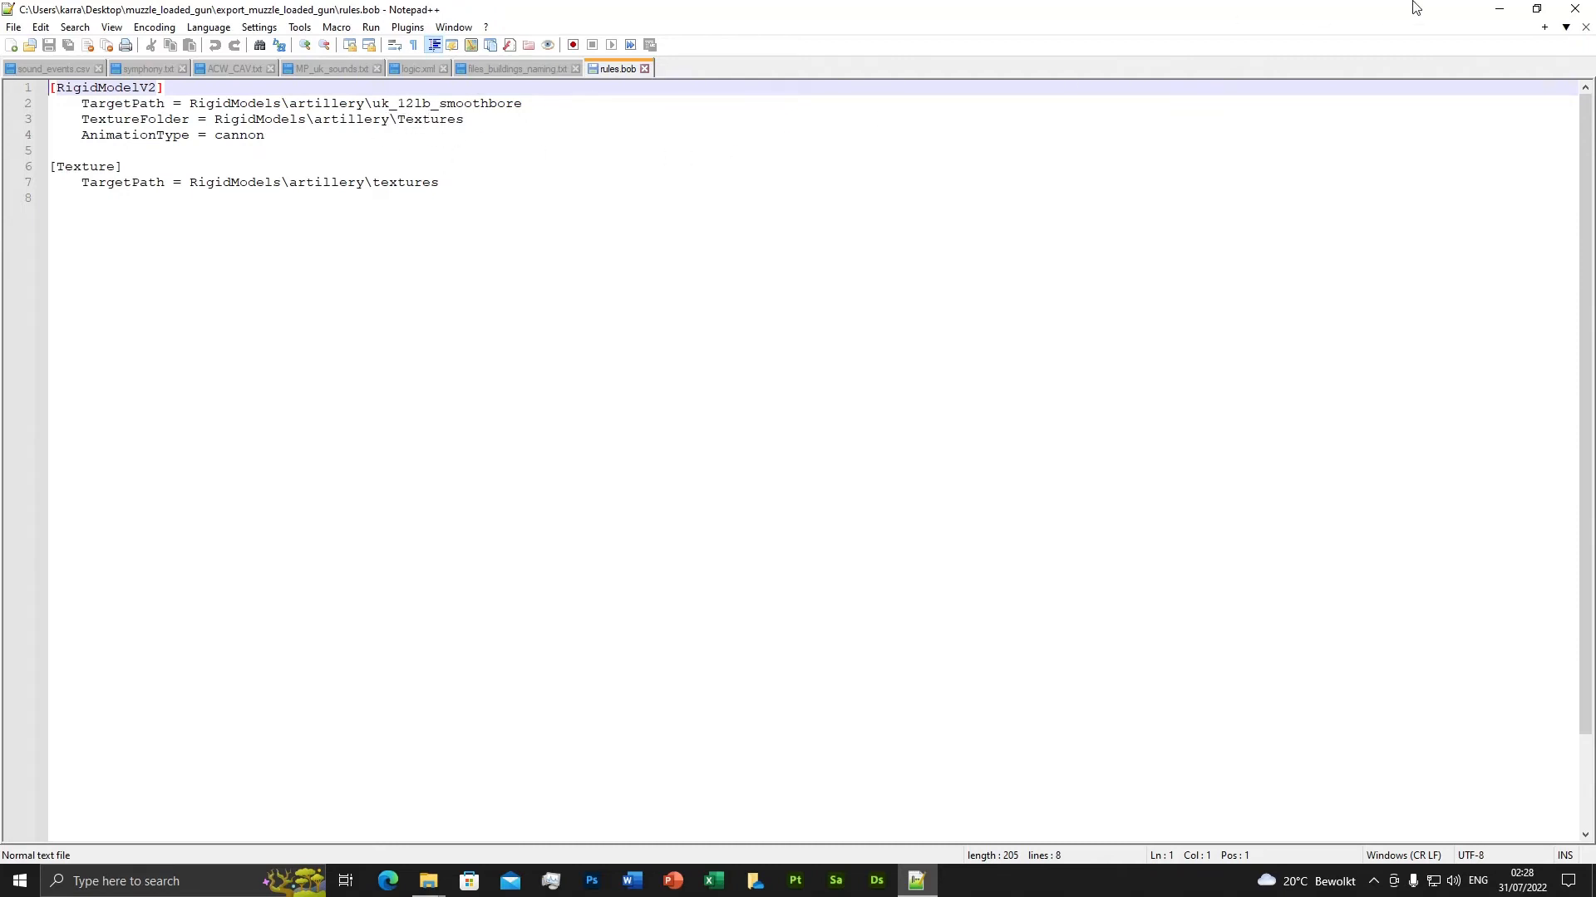
click(644, 68)
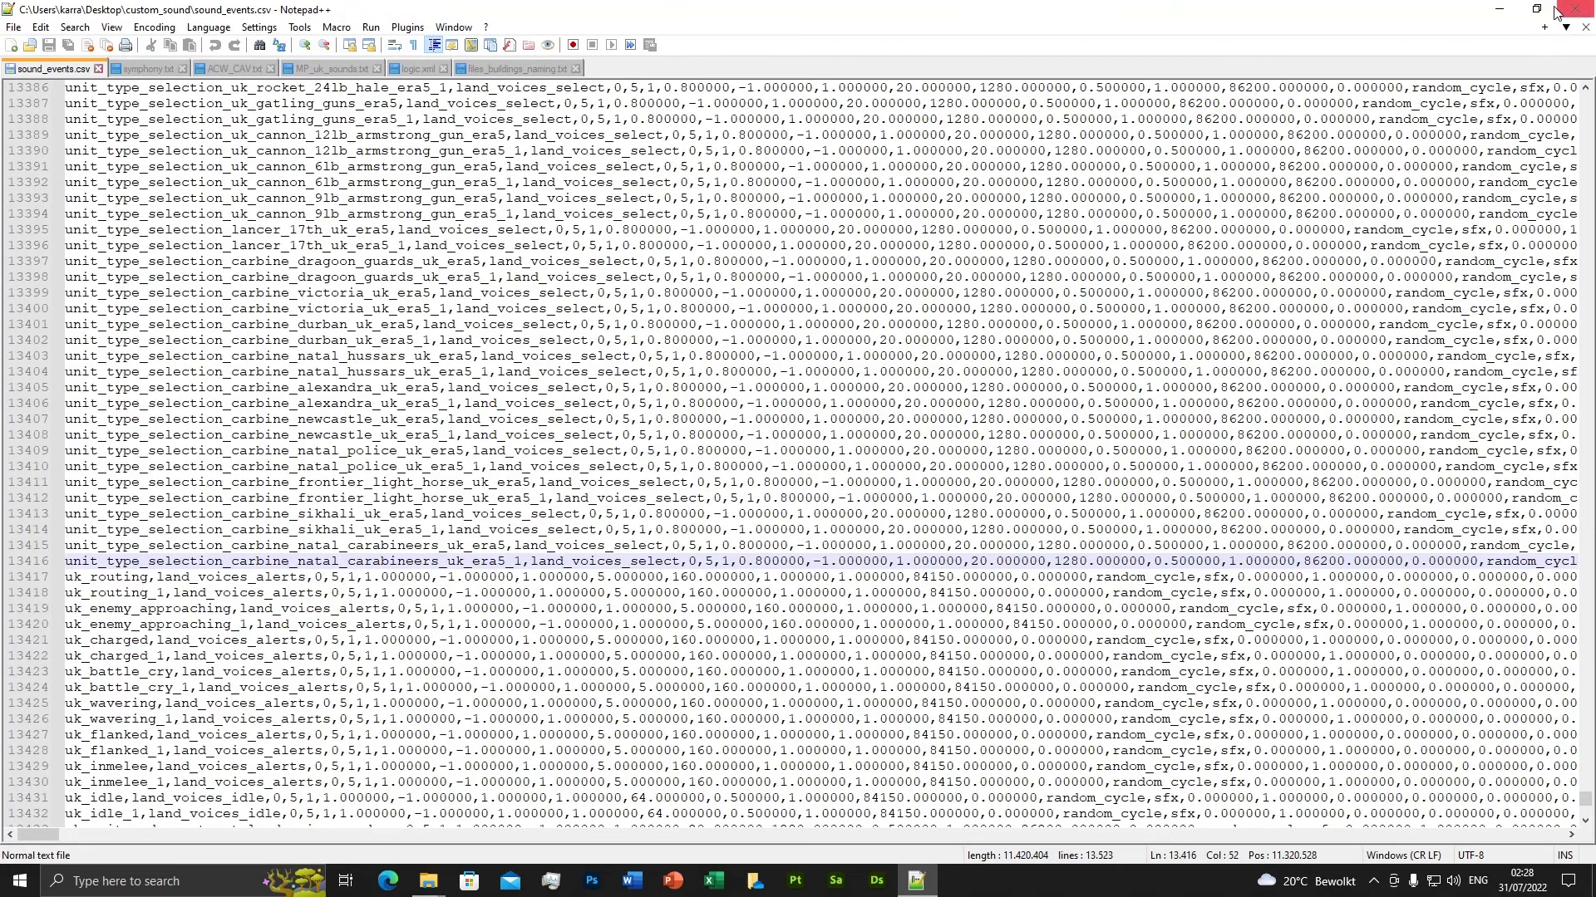
click(1575, 9)
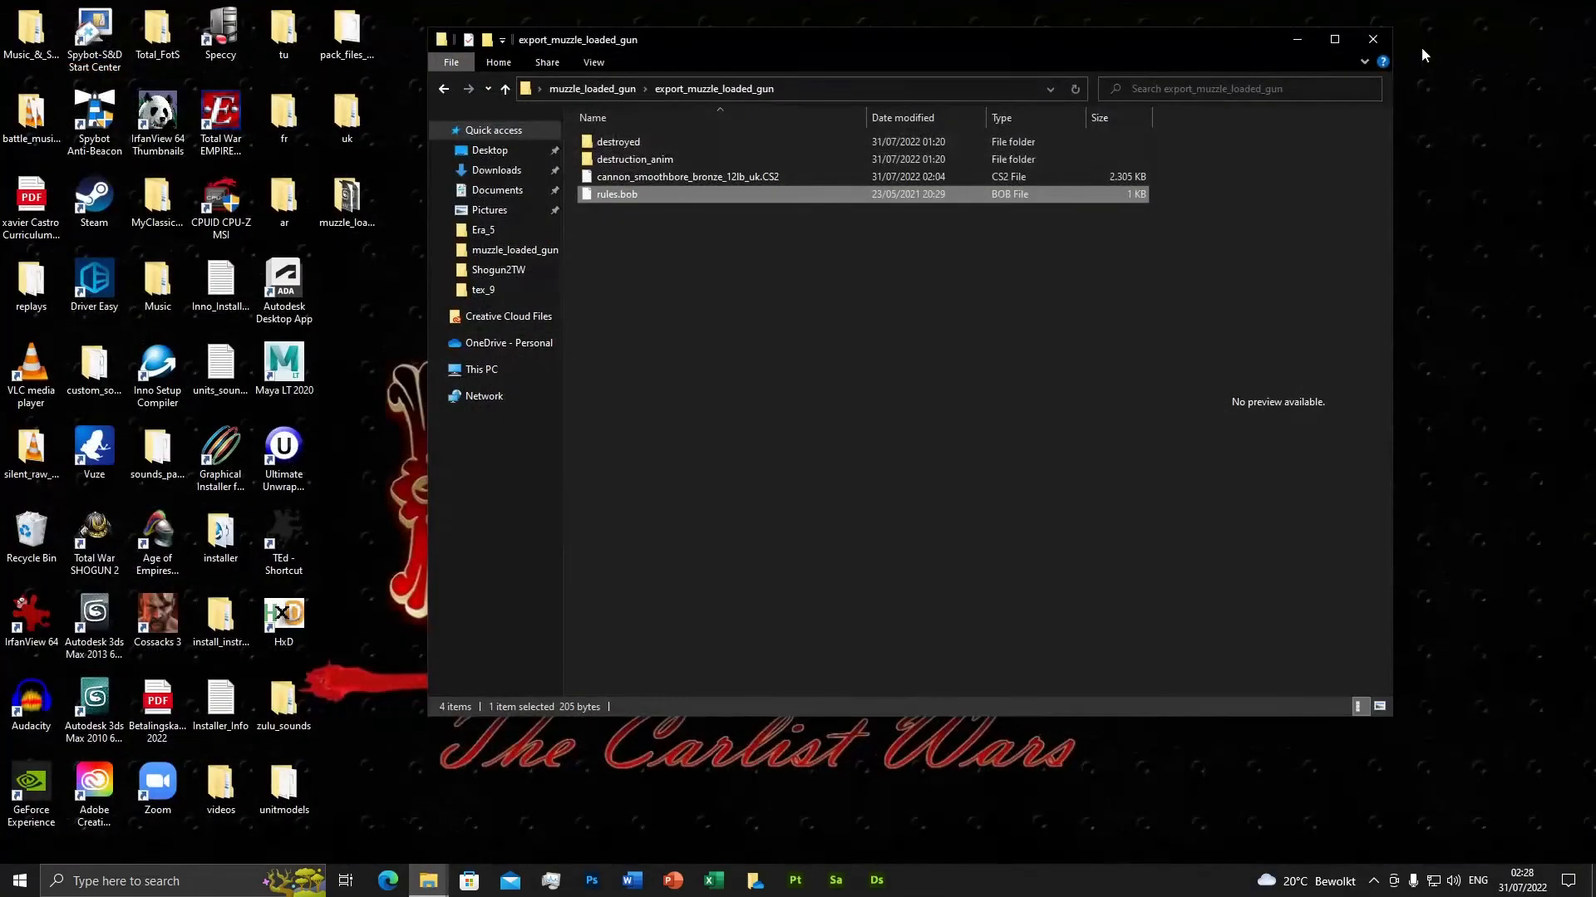
Open rules.bob from the destruction_anim folder in Notepad++, check its AnimationType rule, and close the editor.
double_click(642, 161)
click(630, 157)
right_click(628, 161)
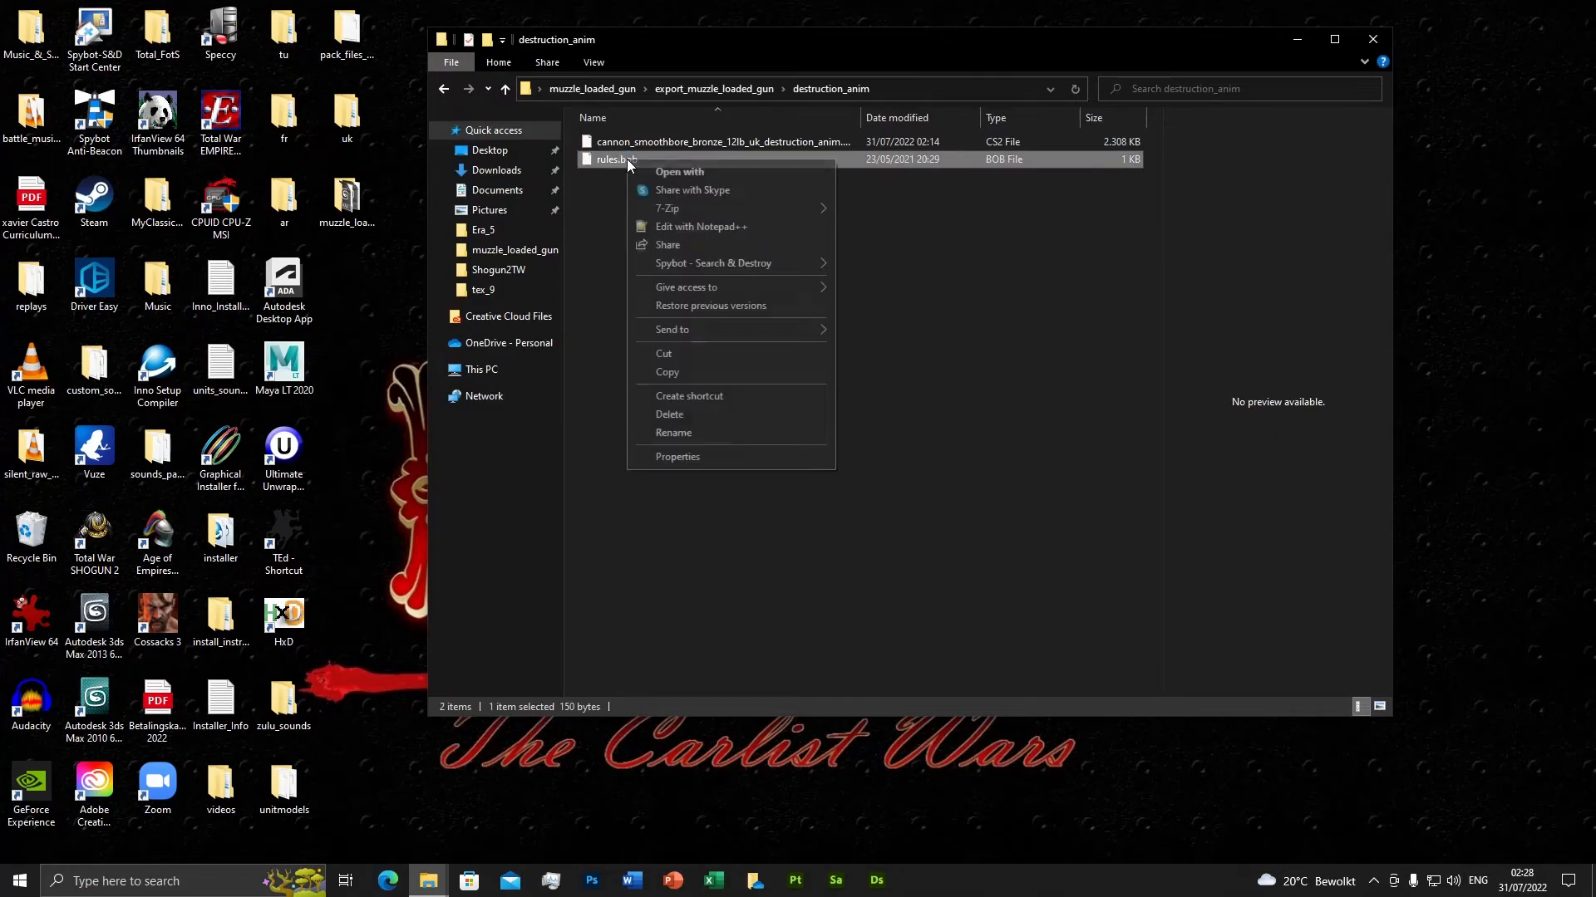
click(691, 227)
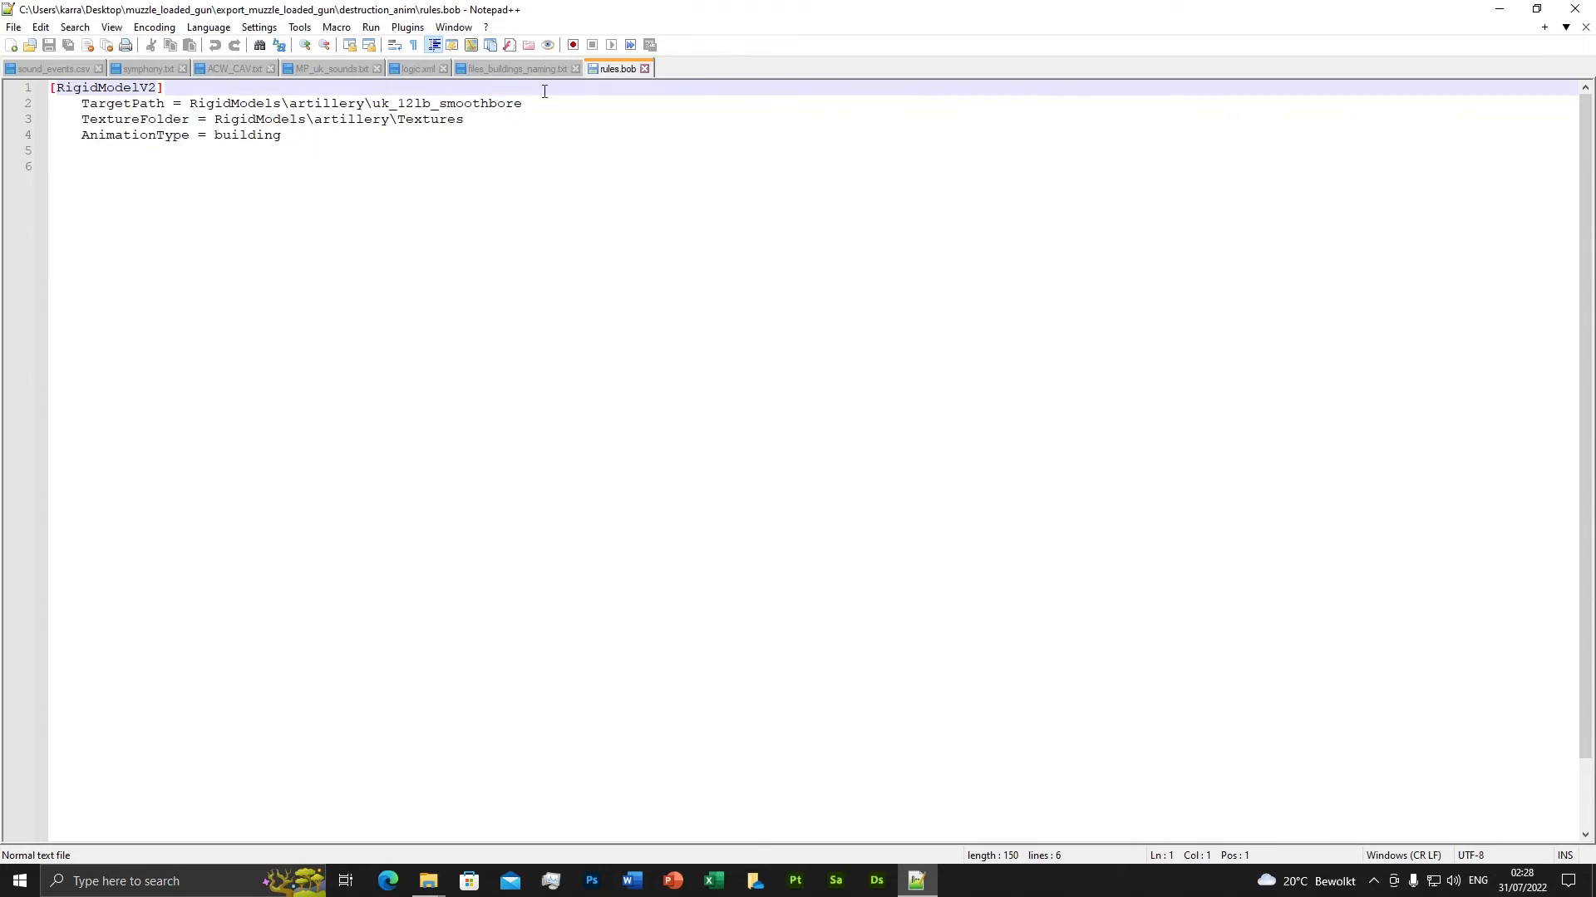
click(644, 68)
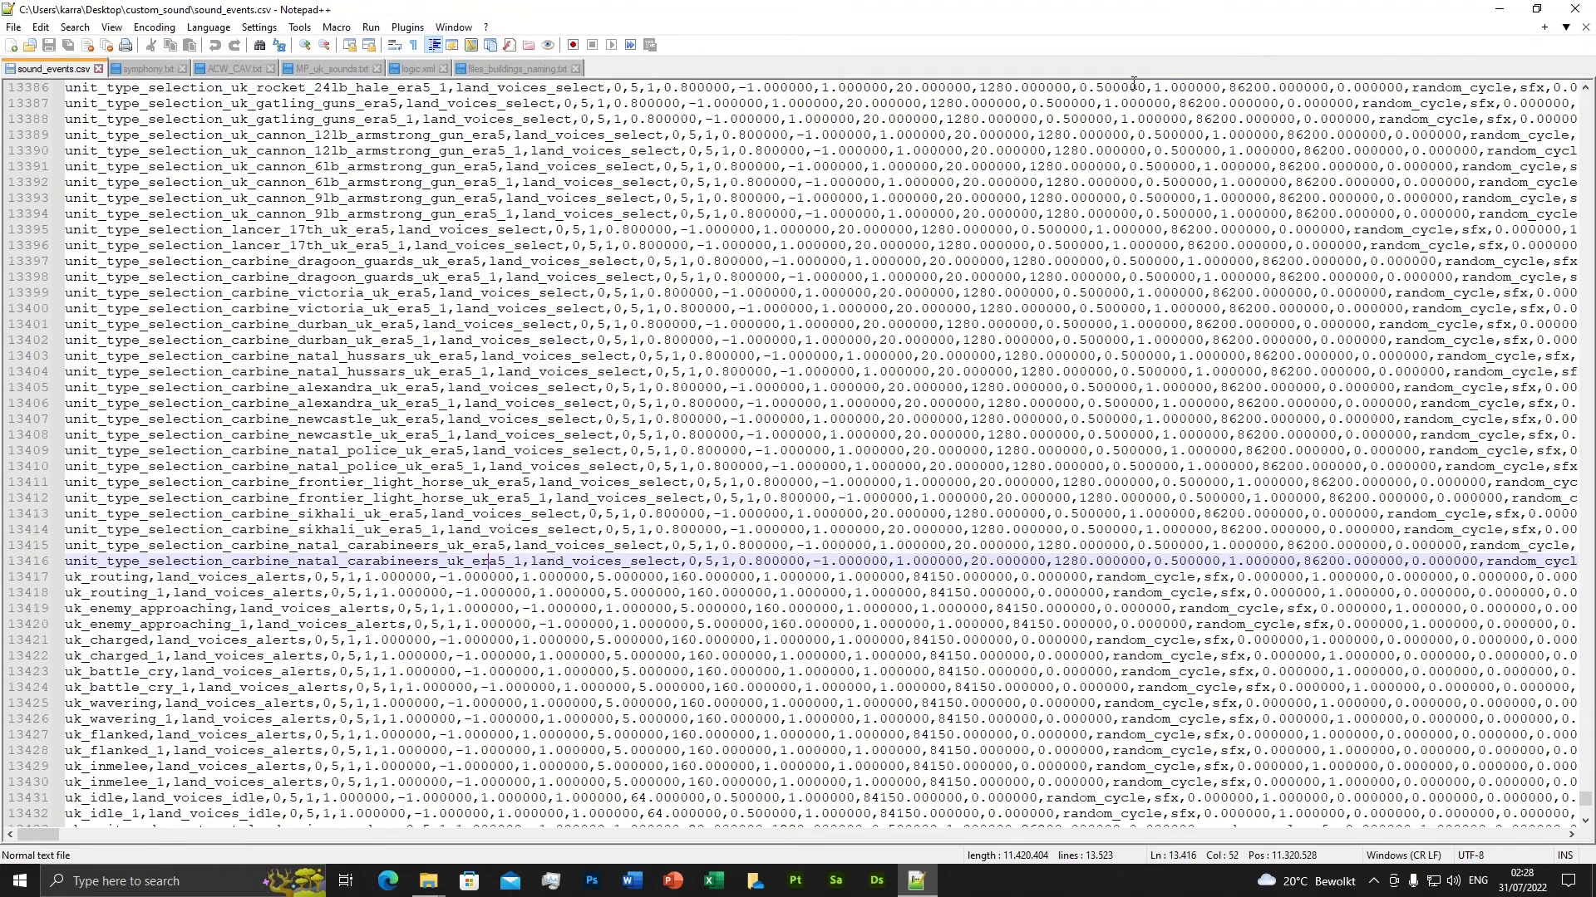
click(1577, 8)
Open rules.bob from the destroyed folder in Notepad++, read its target path and texture folder, and close the editor.
click(746, 88)
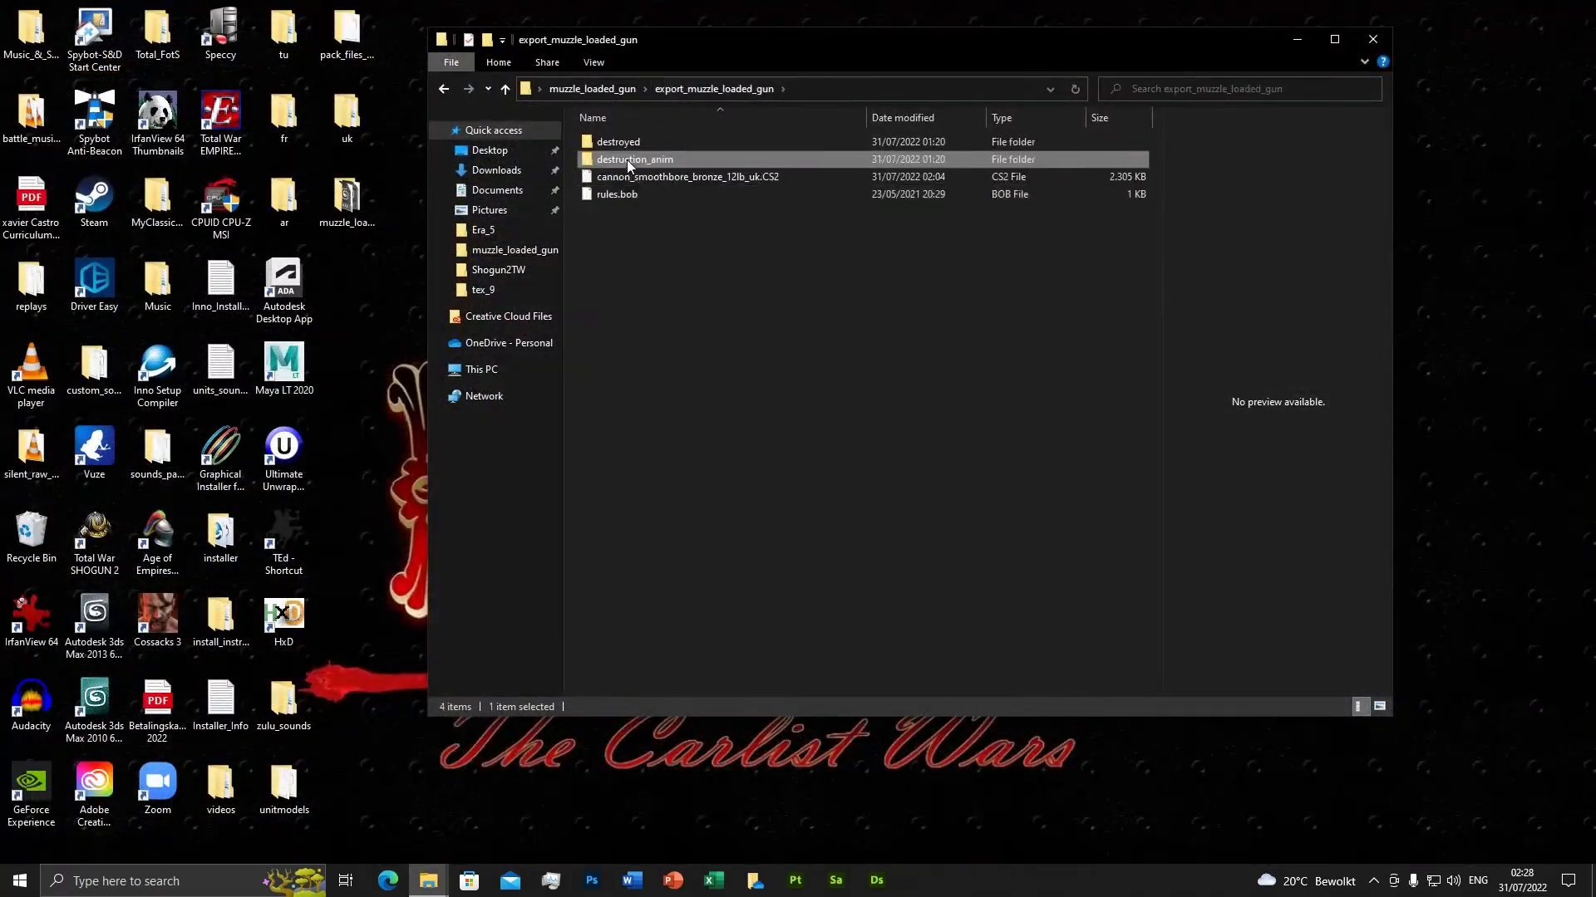
double_click(620, 141)
click(623, 160)
right_click(619, 157)
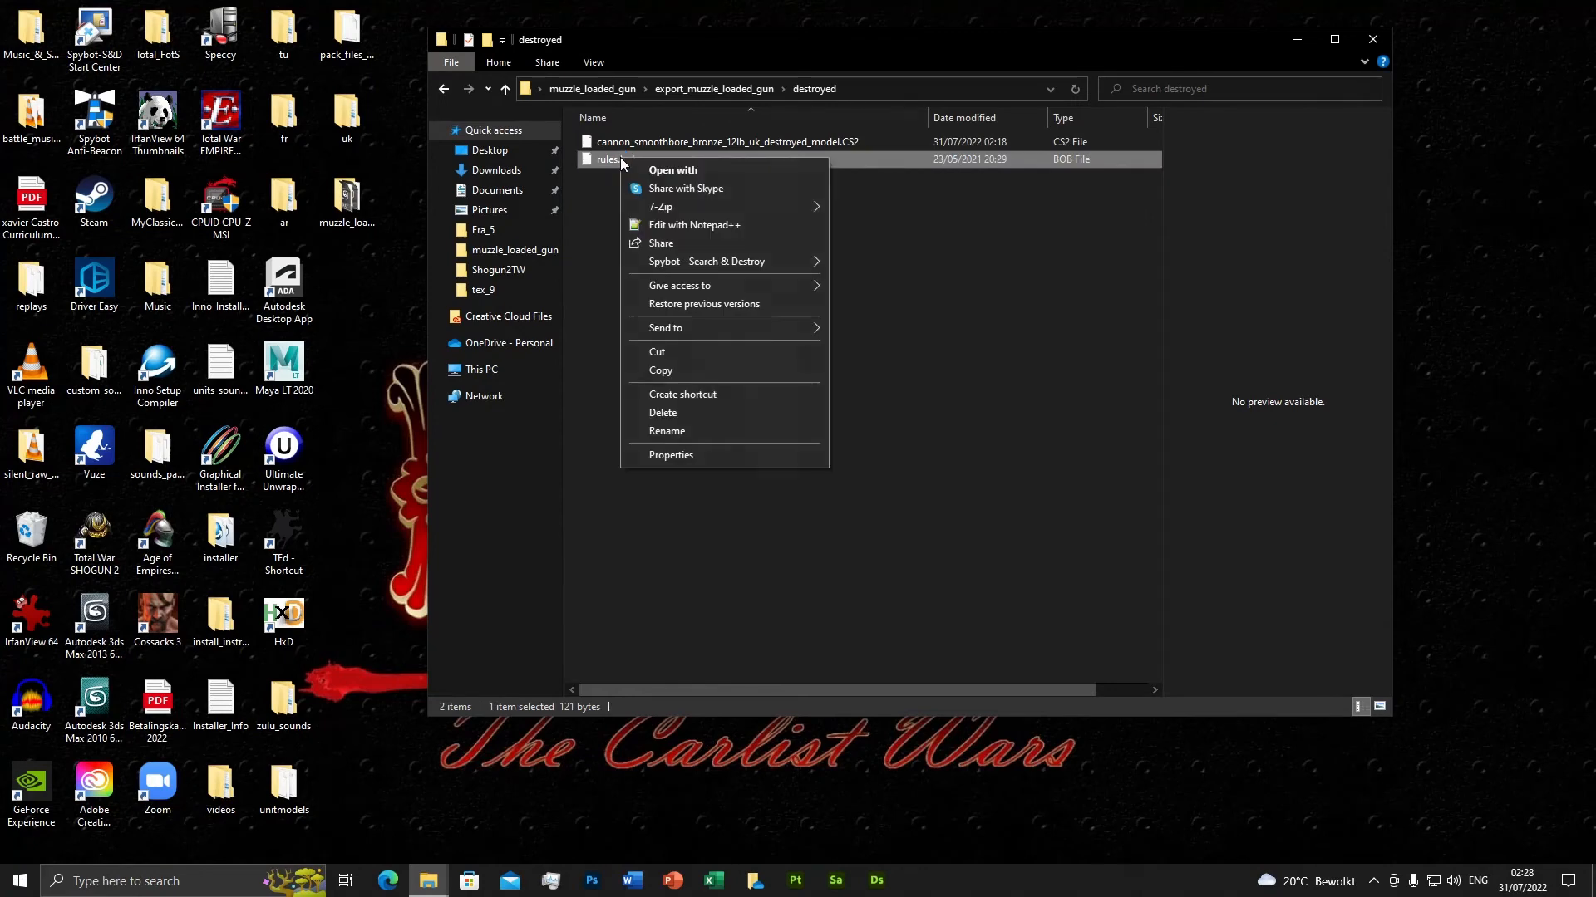
click(676, 222)
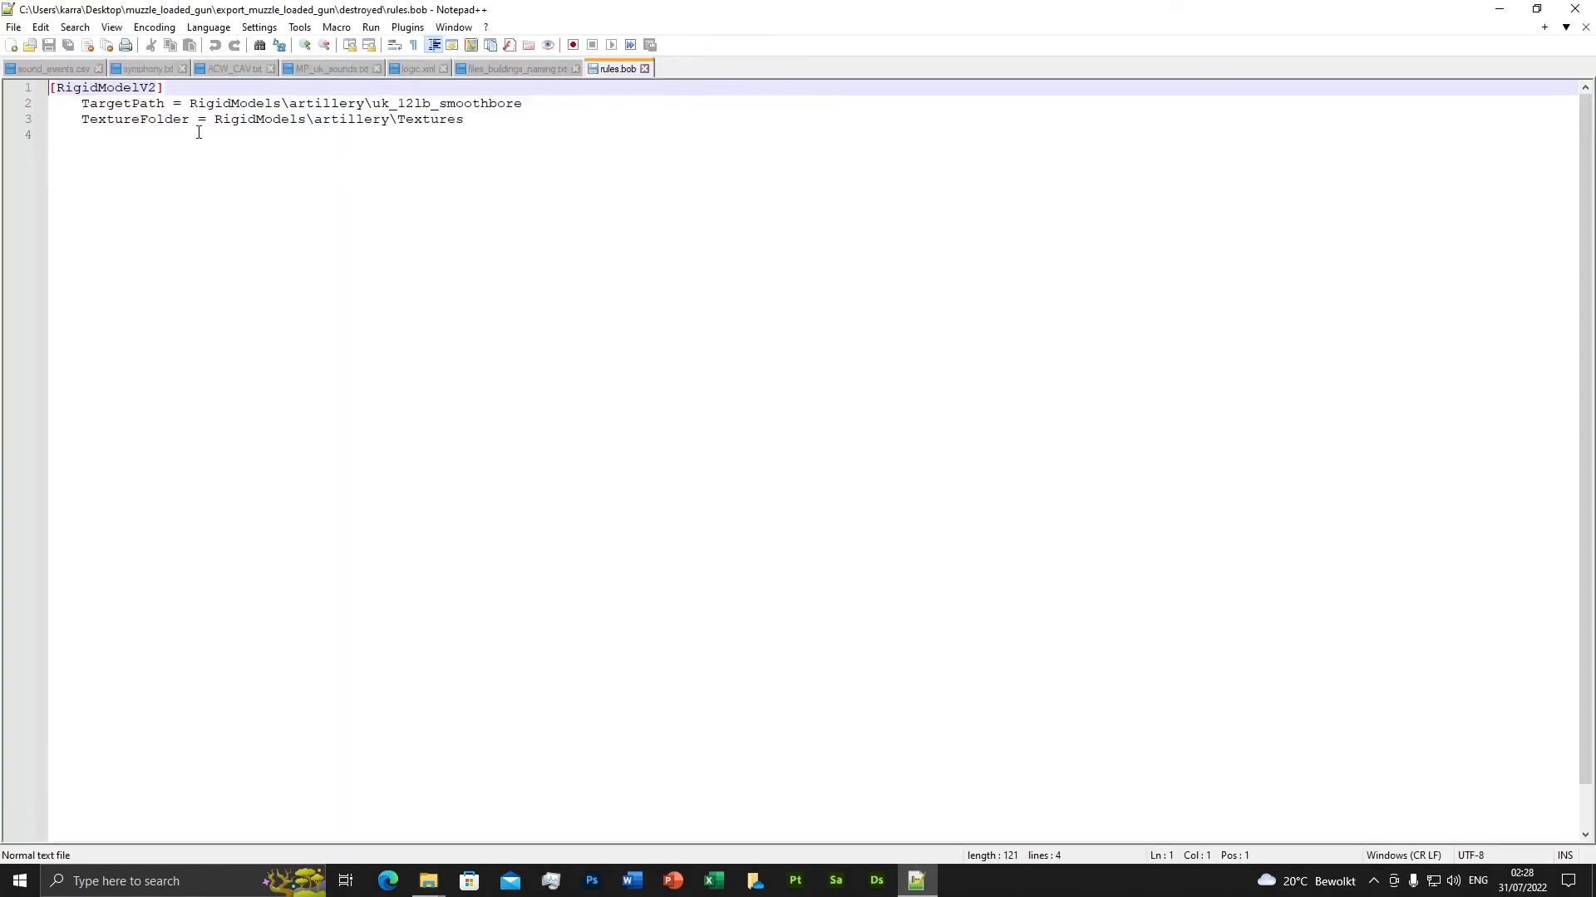
click(644, 69)
click(1574, 8)
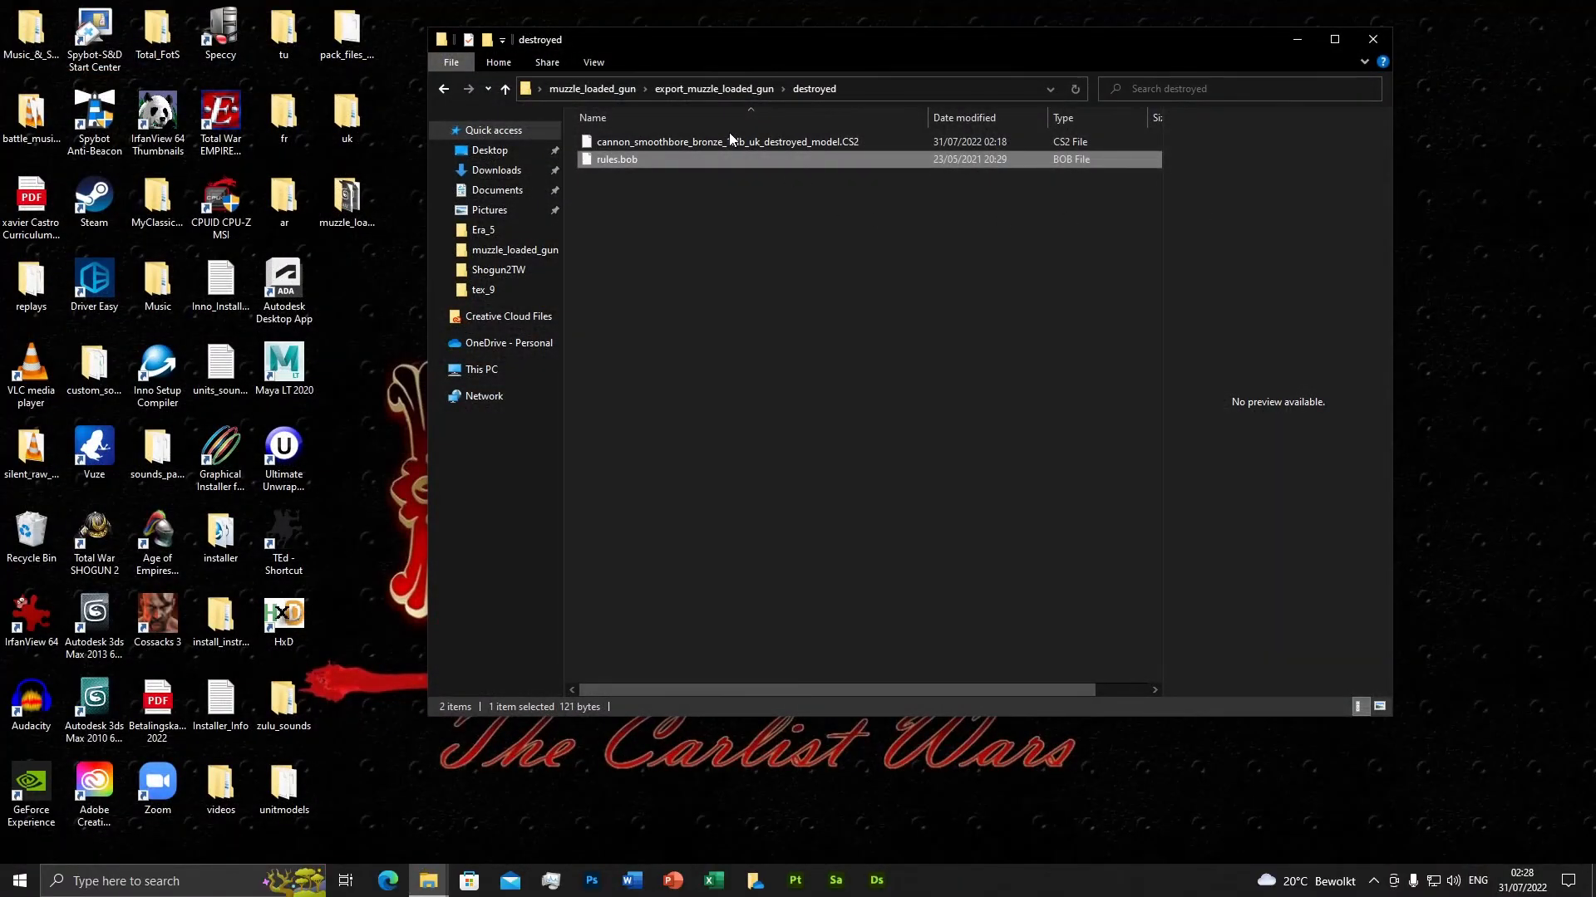
Return to the export_muzzle_loaded_gun folder, then switch to the scripts folder window and go up to the modding folder.
click(703, 88)
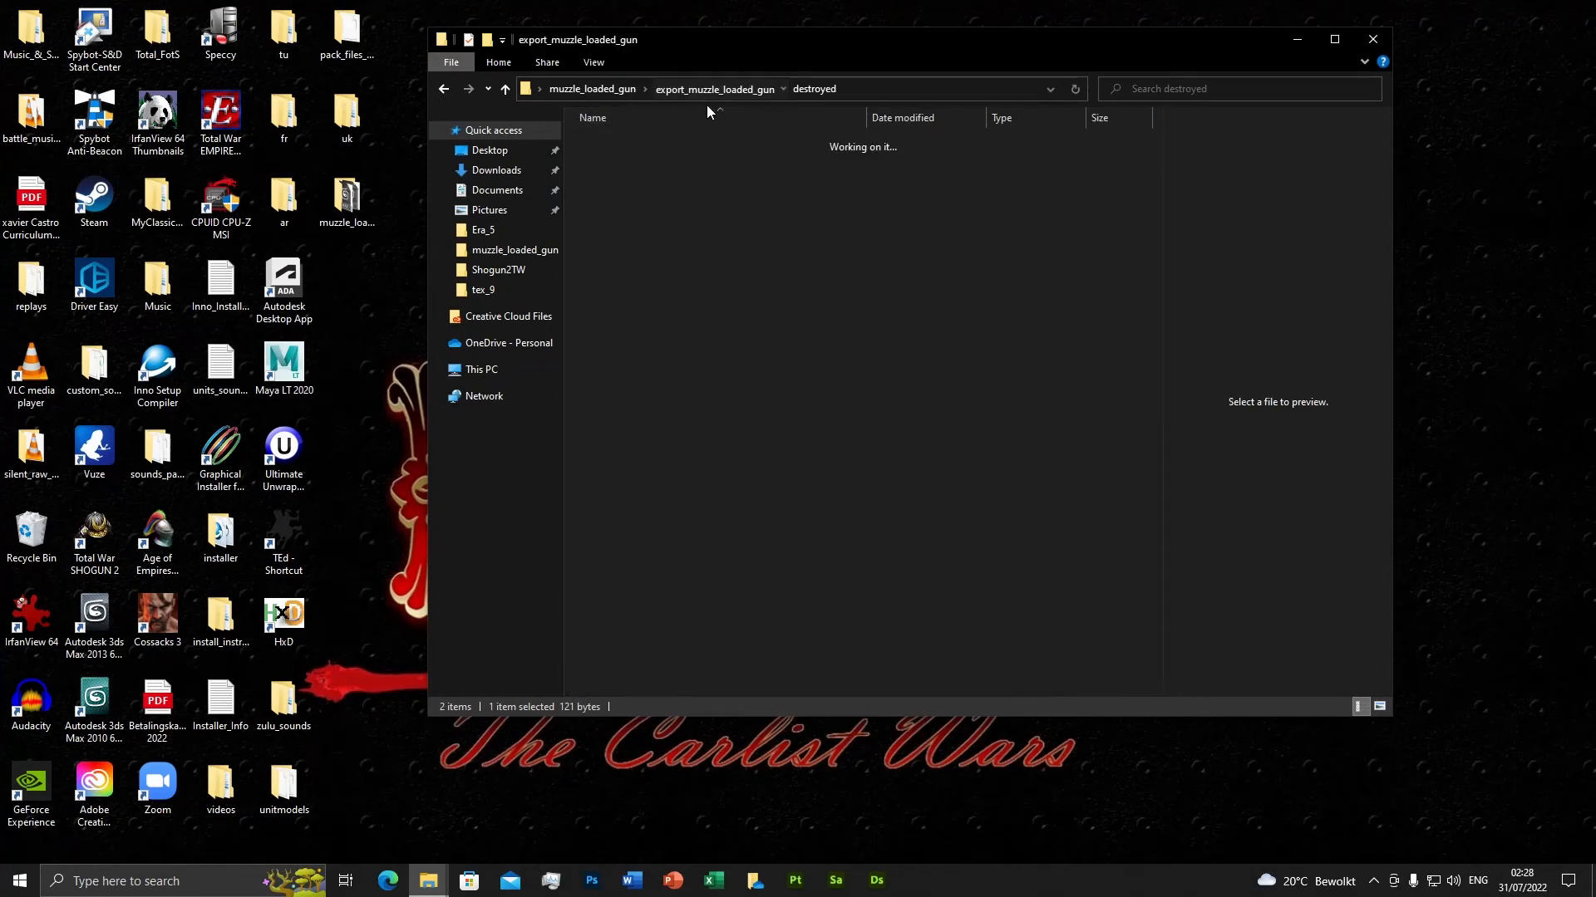
click(742, 404)
click(428, 882)
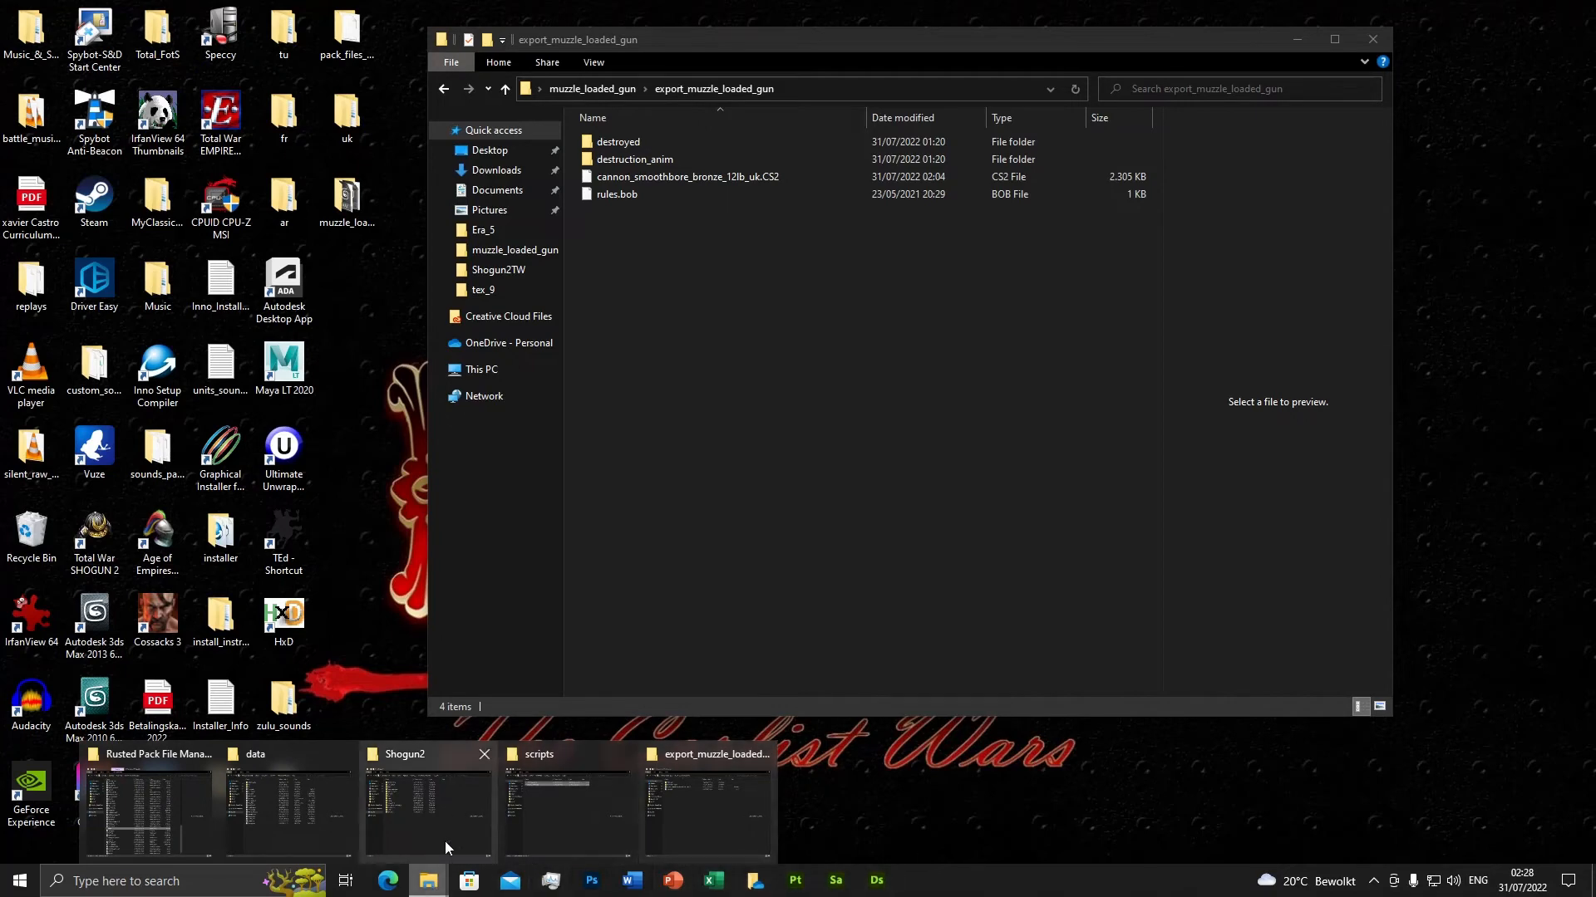
click(567, 804)
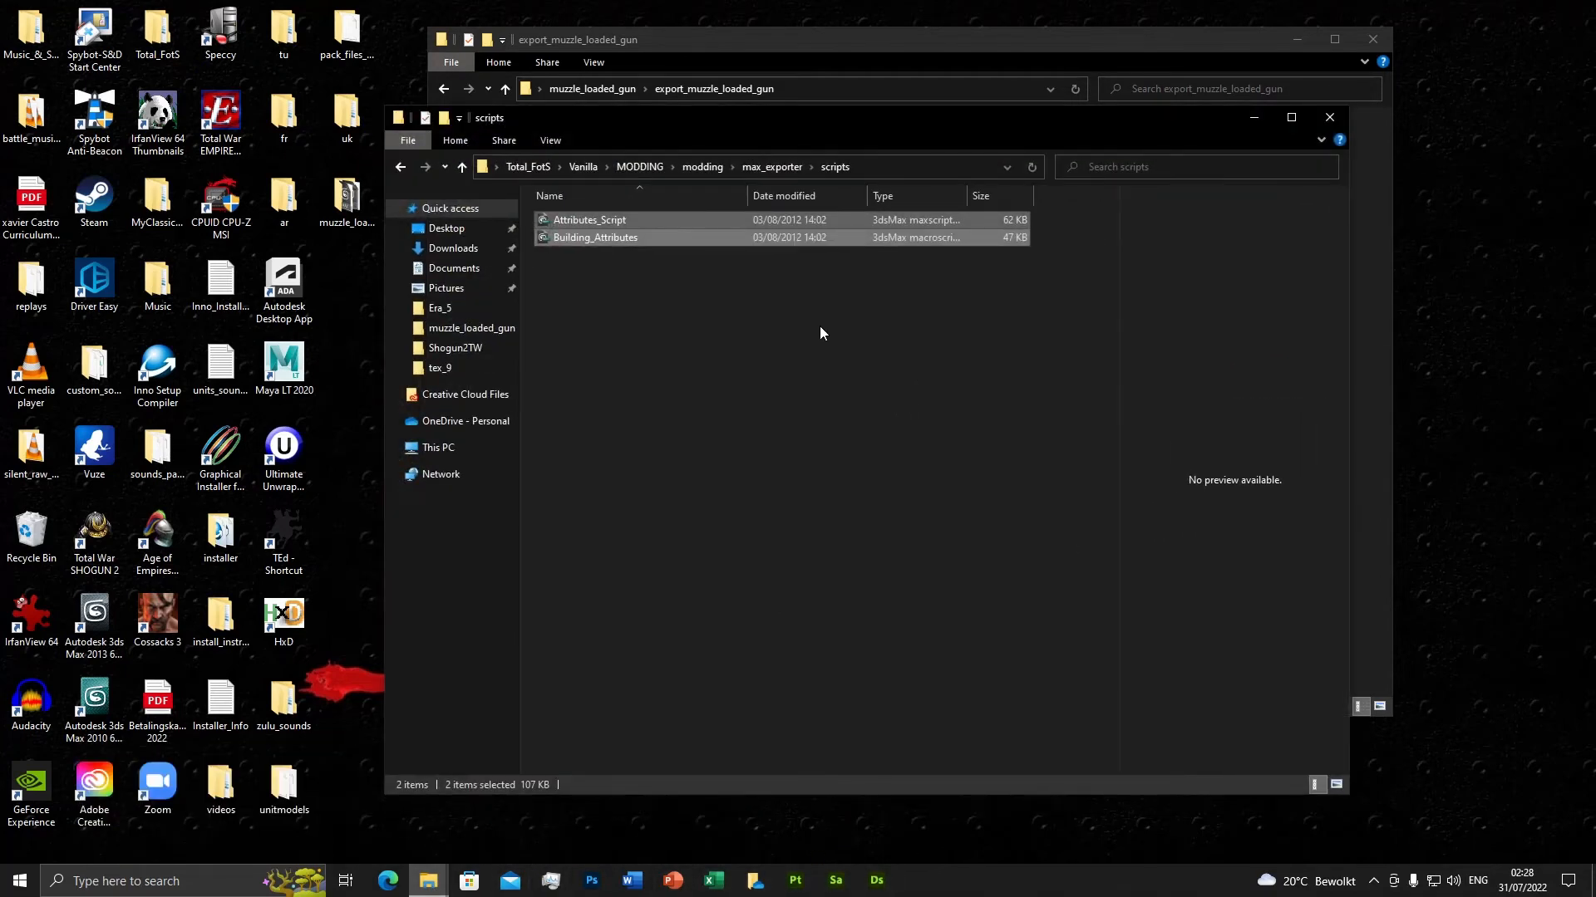
click(686, 166)
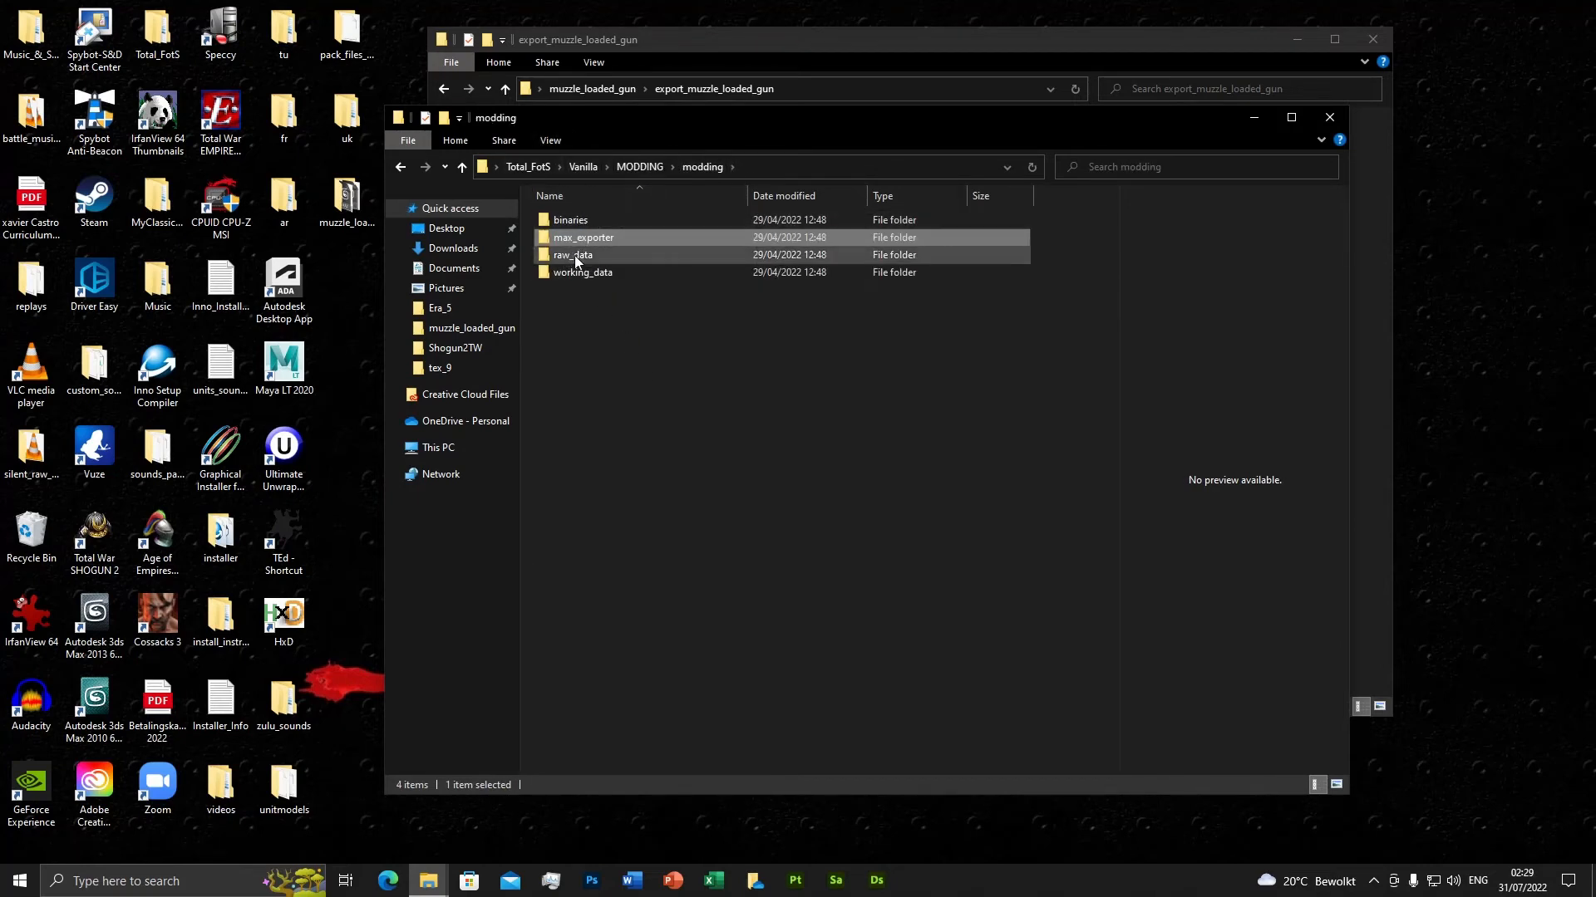
mouse_move(592, 238)
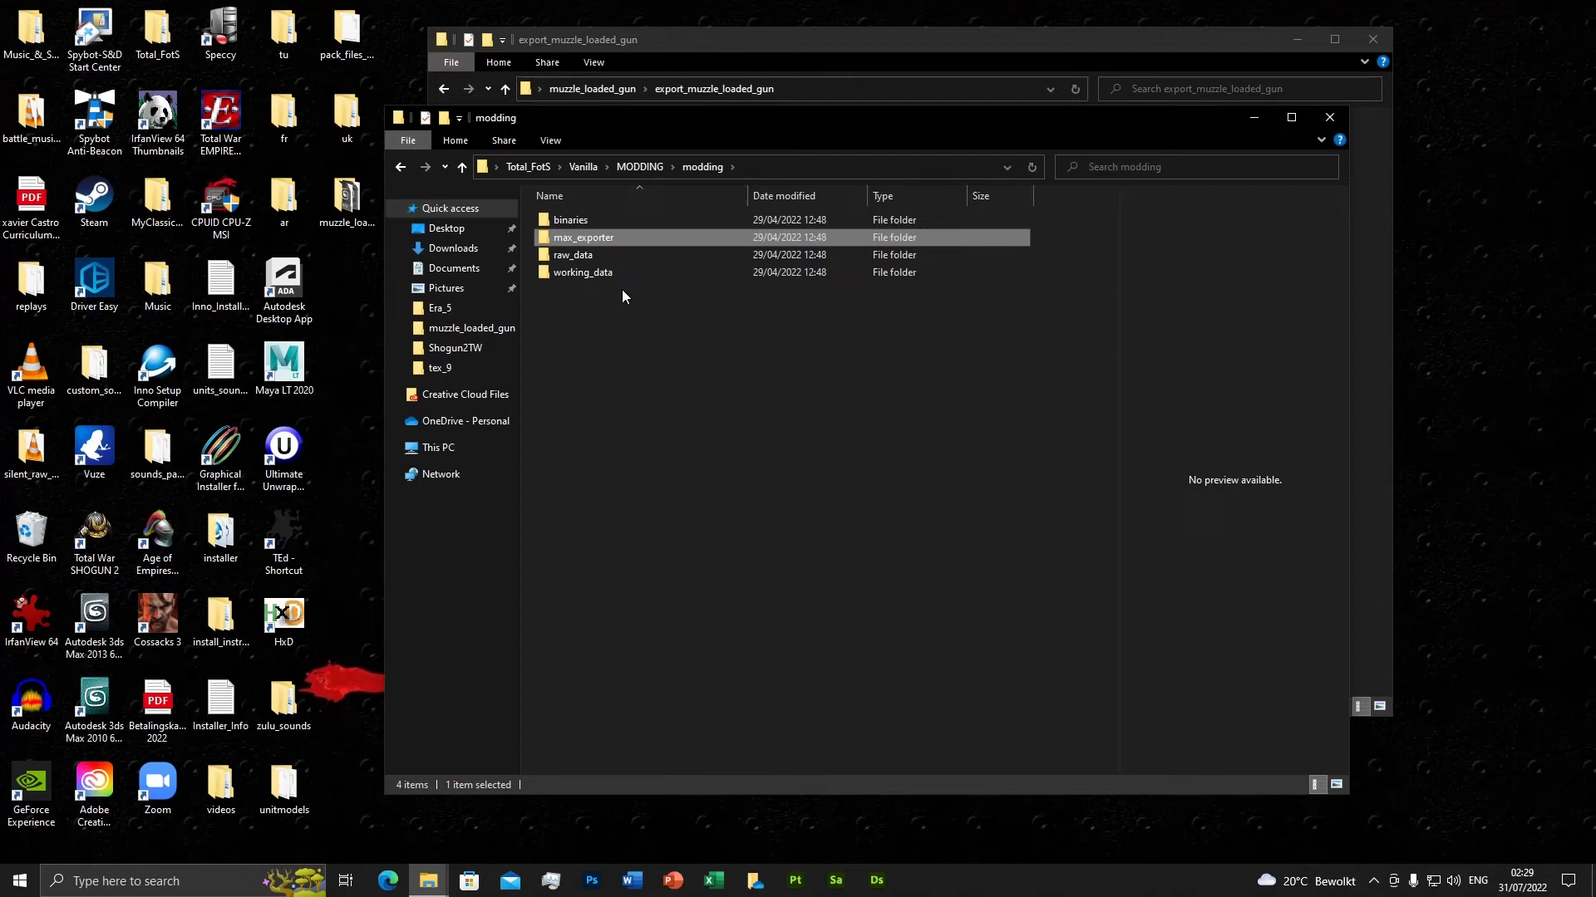
drag(824, 146, 898, 110)
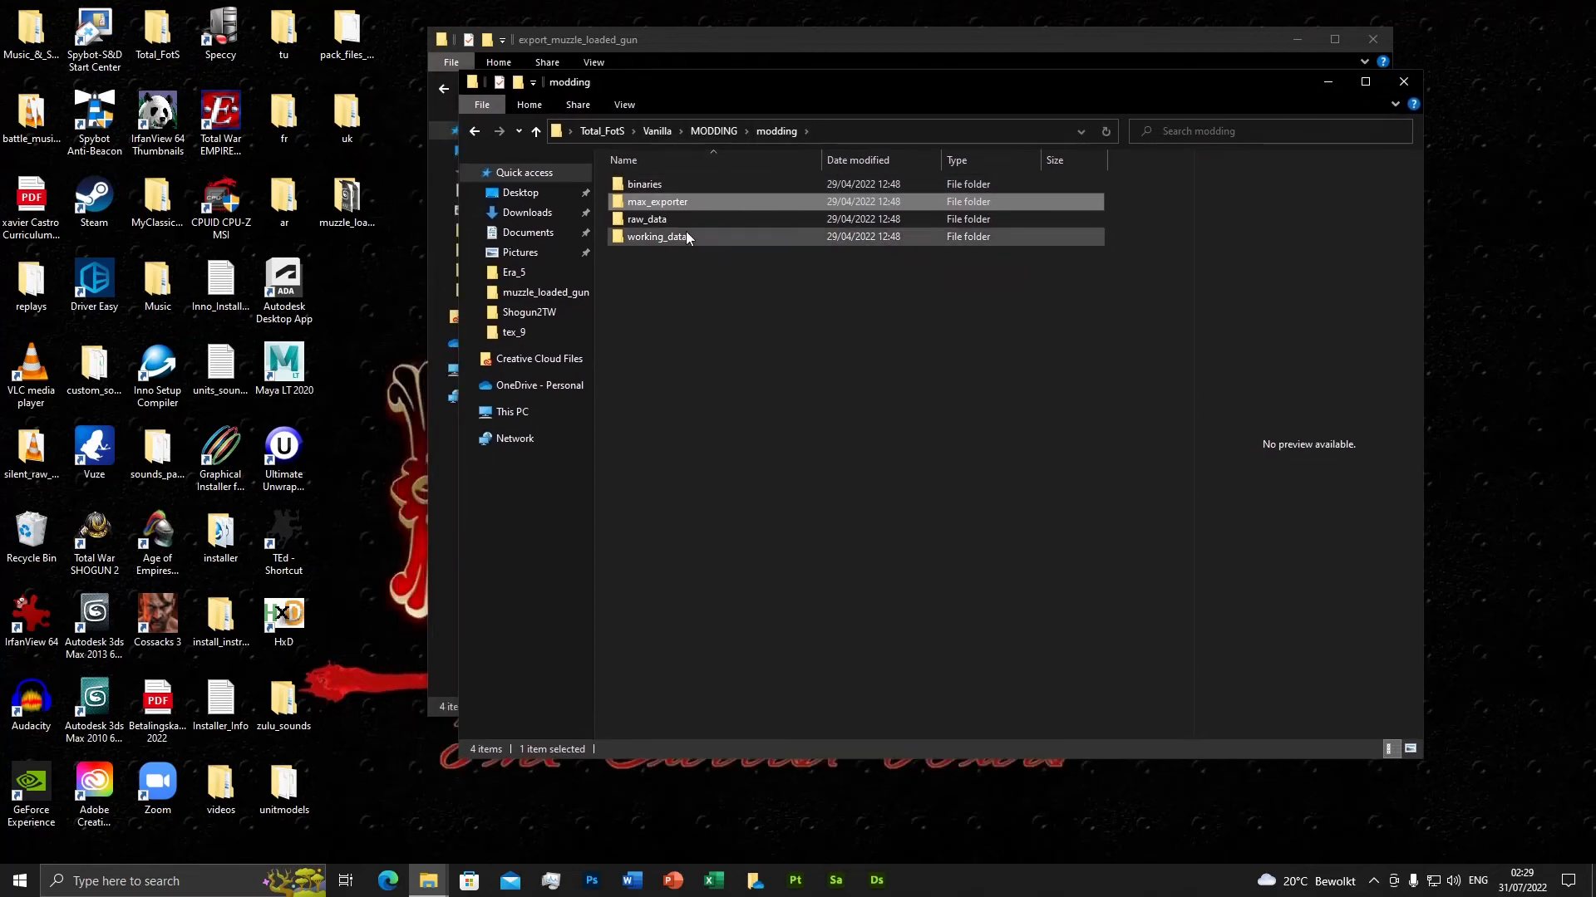
Browse from the modding folder to the artillery models folder under raw_data\art\battle\land\models.
double_click(652, 217)
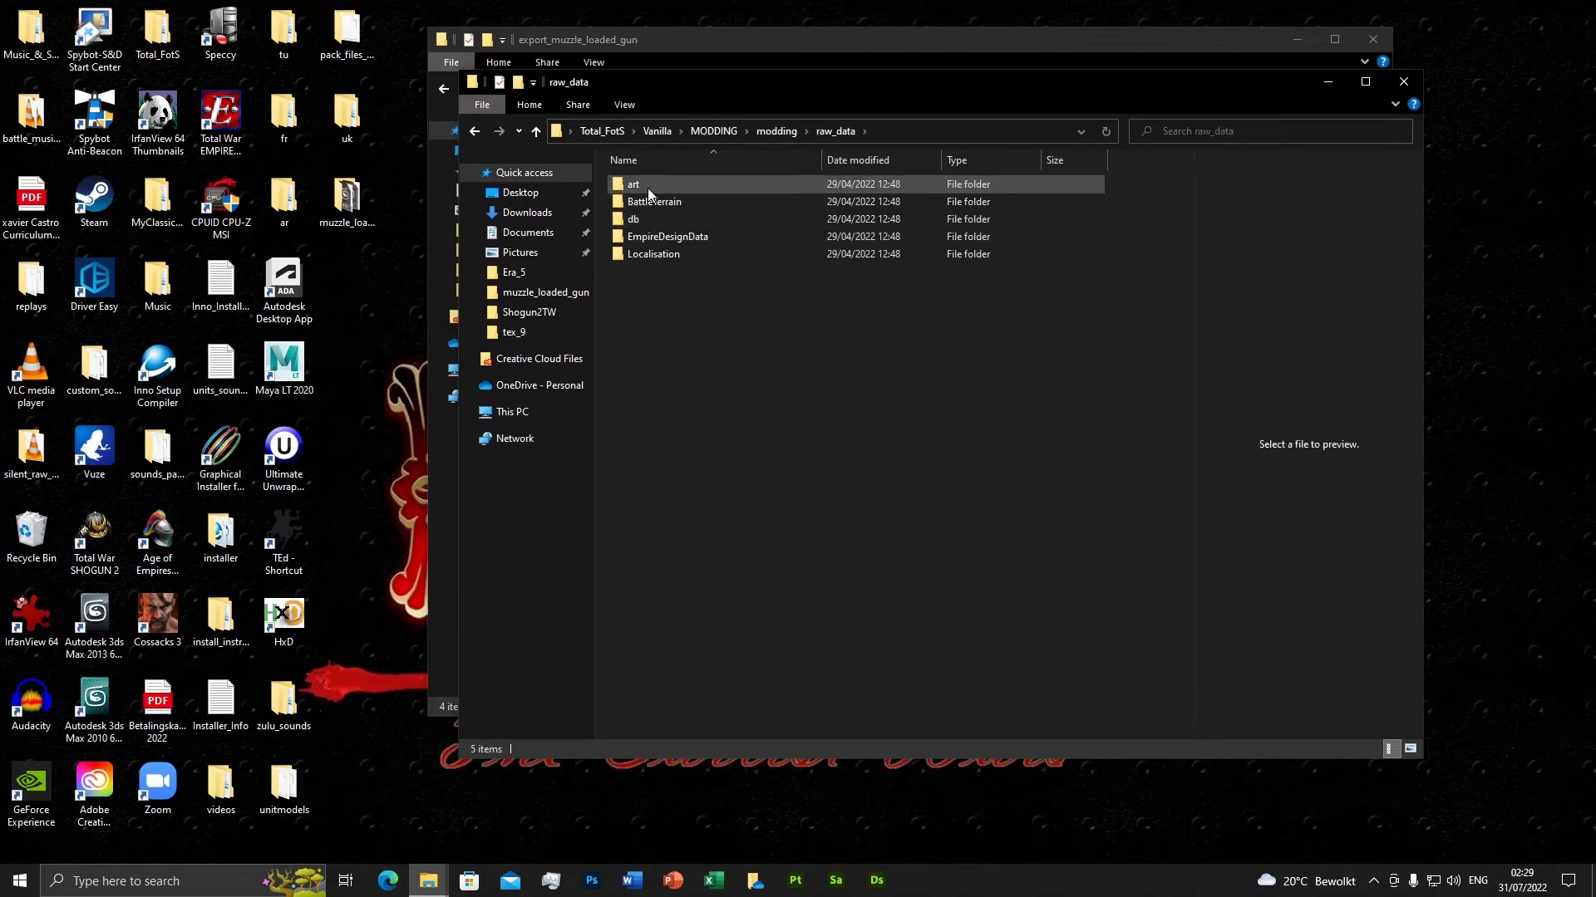
double_click(646, 188)
double_click(646, 188)
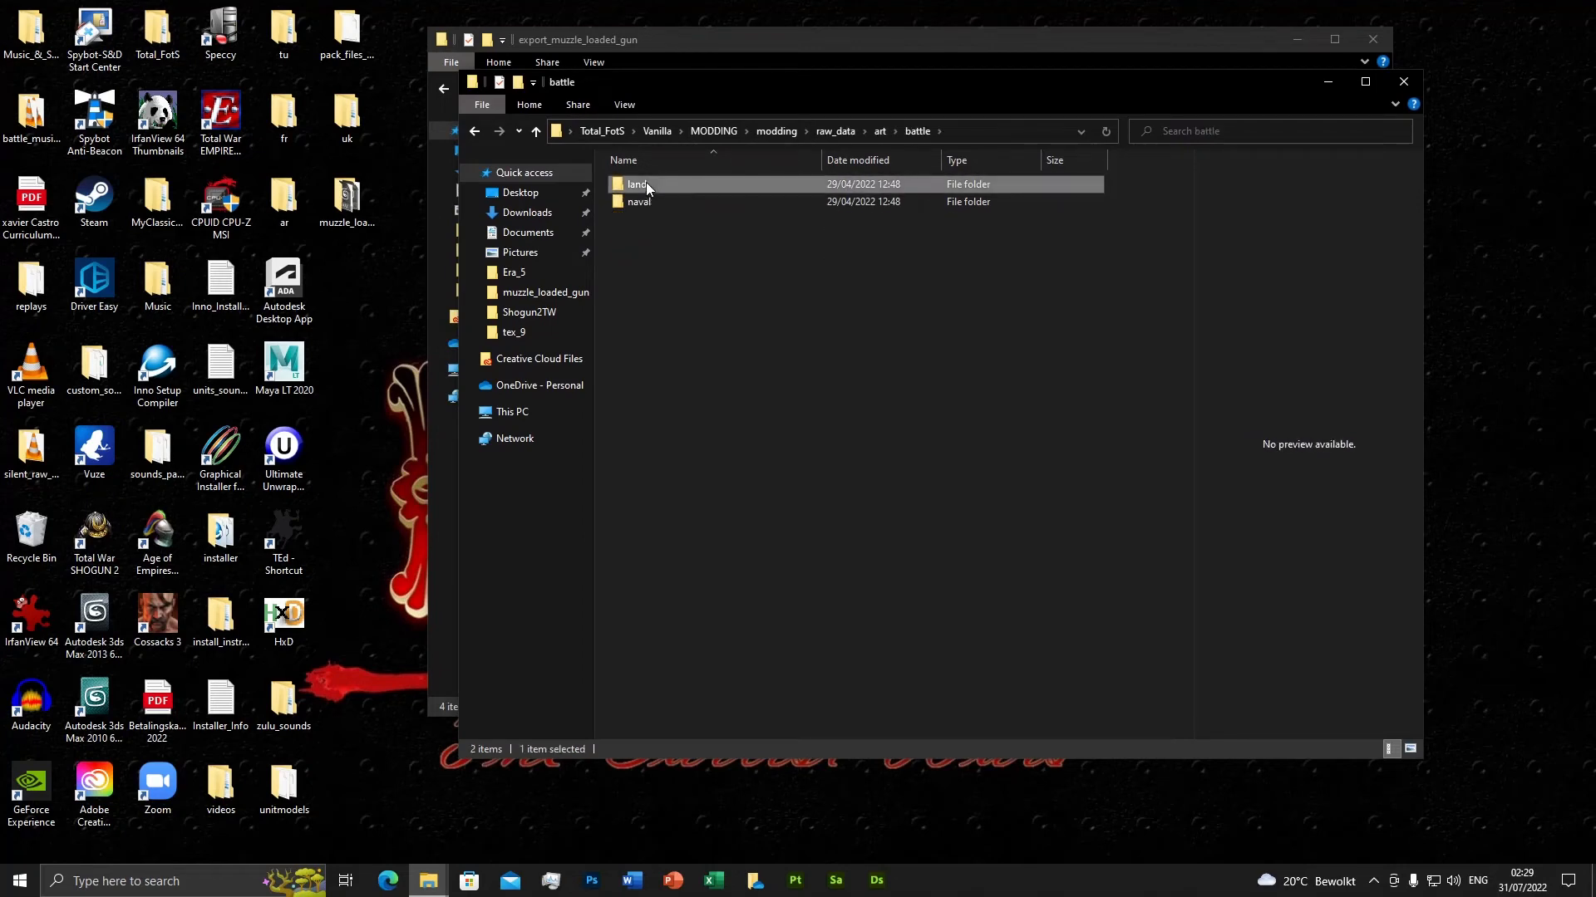
double_click(645, 182)
double_click(646, 188)
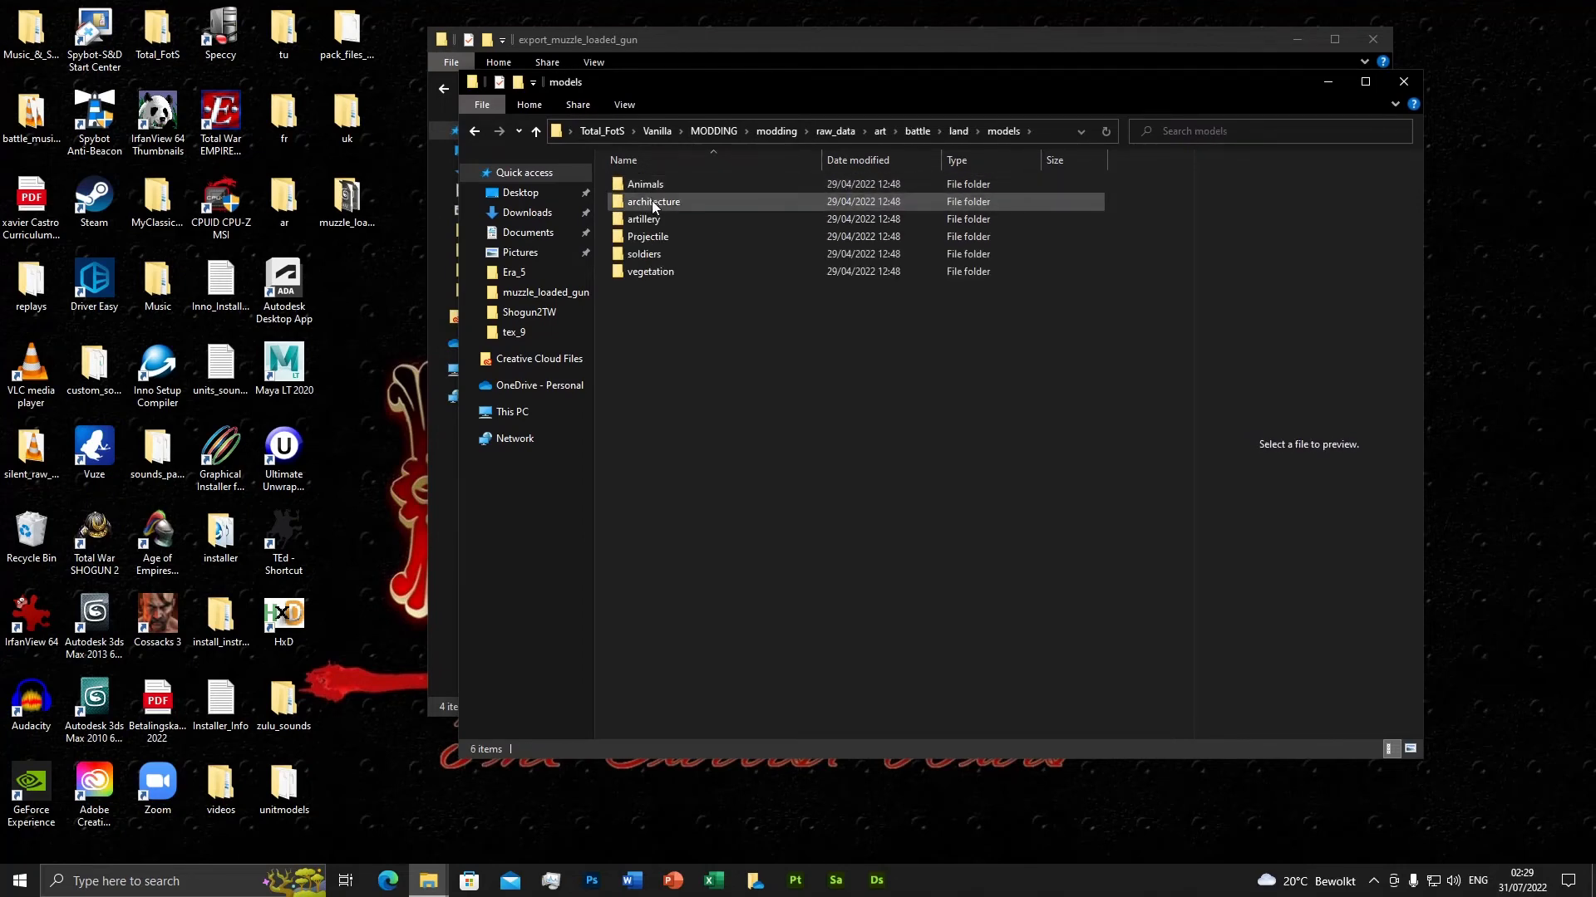
double_click(648, 220)
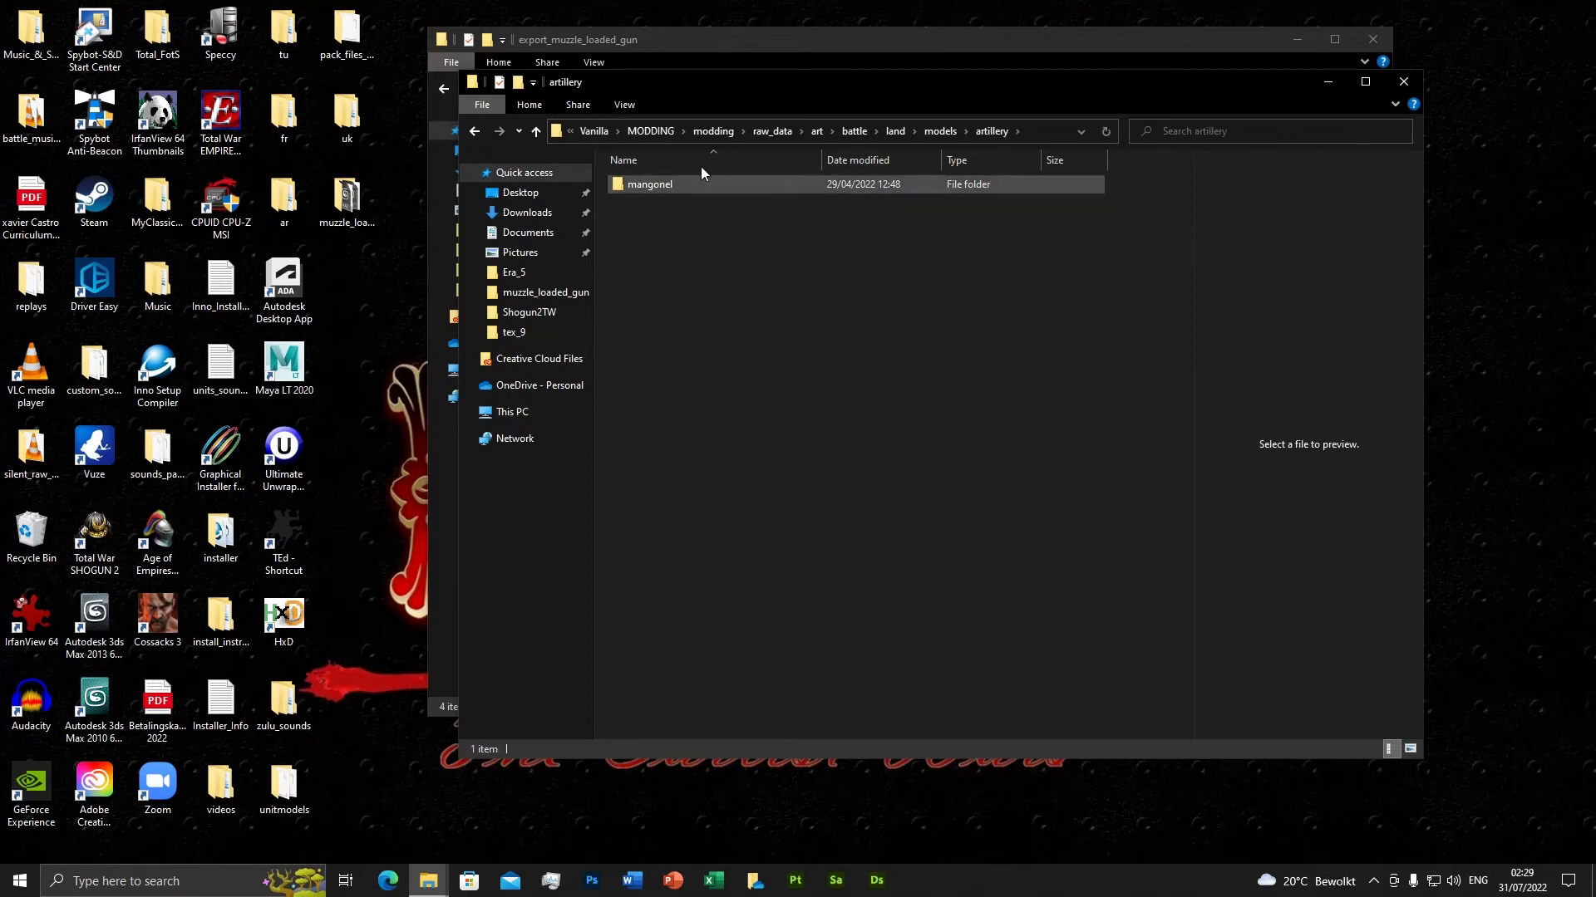
Copy the export_muzzle_loaded_gun folder from muzzle_loaded_gun into the artillery models folder and check the copied contents.
drag(811, 99, 561, 134)
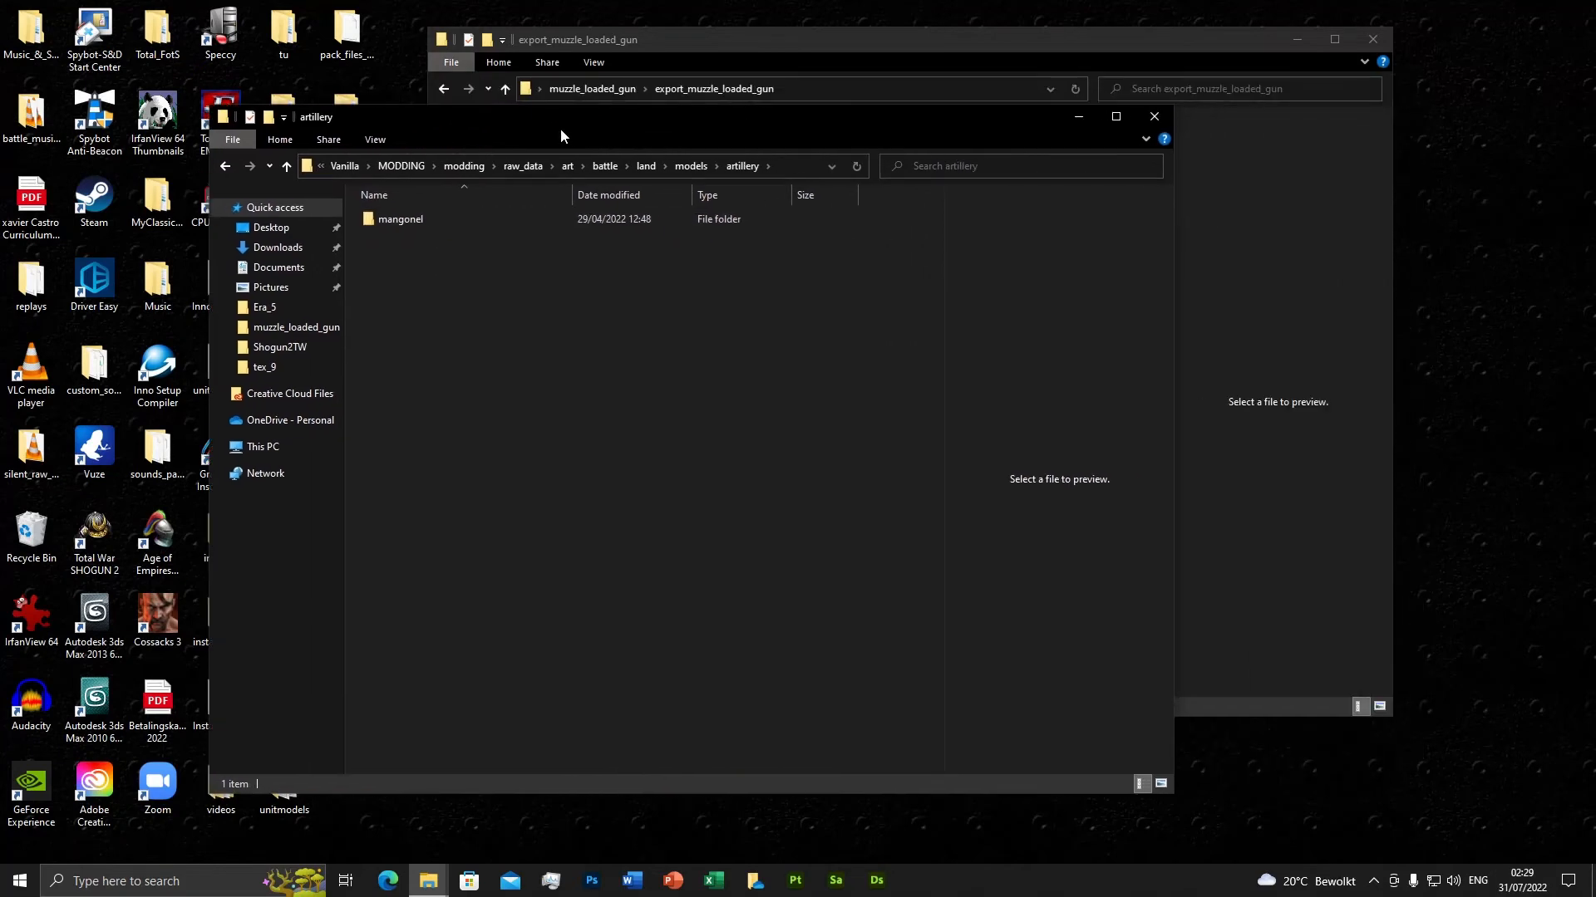
click(842, 52)
click(597, 86)
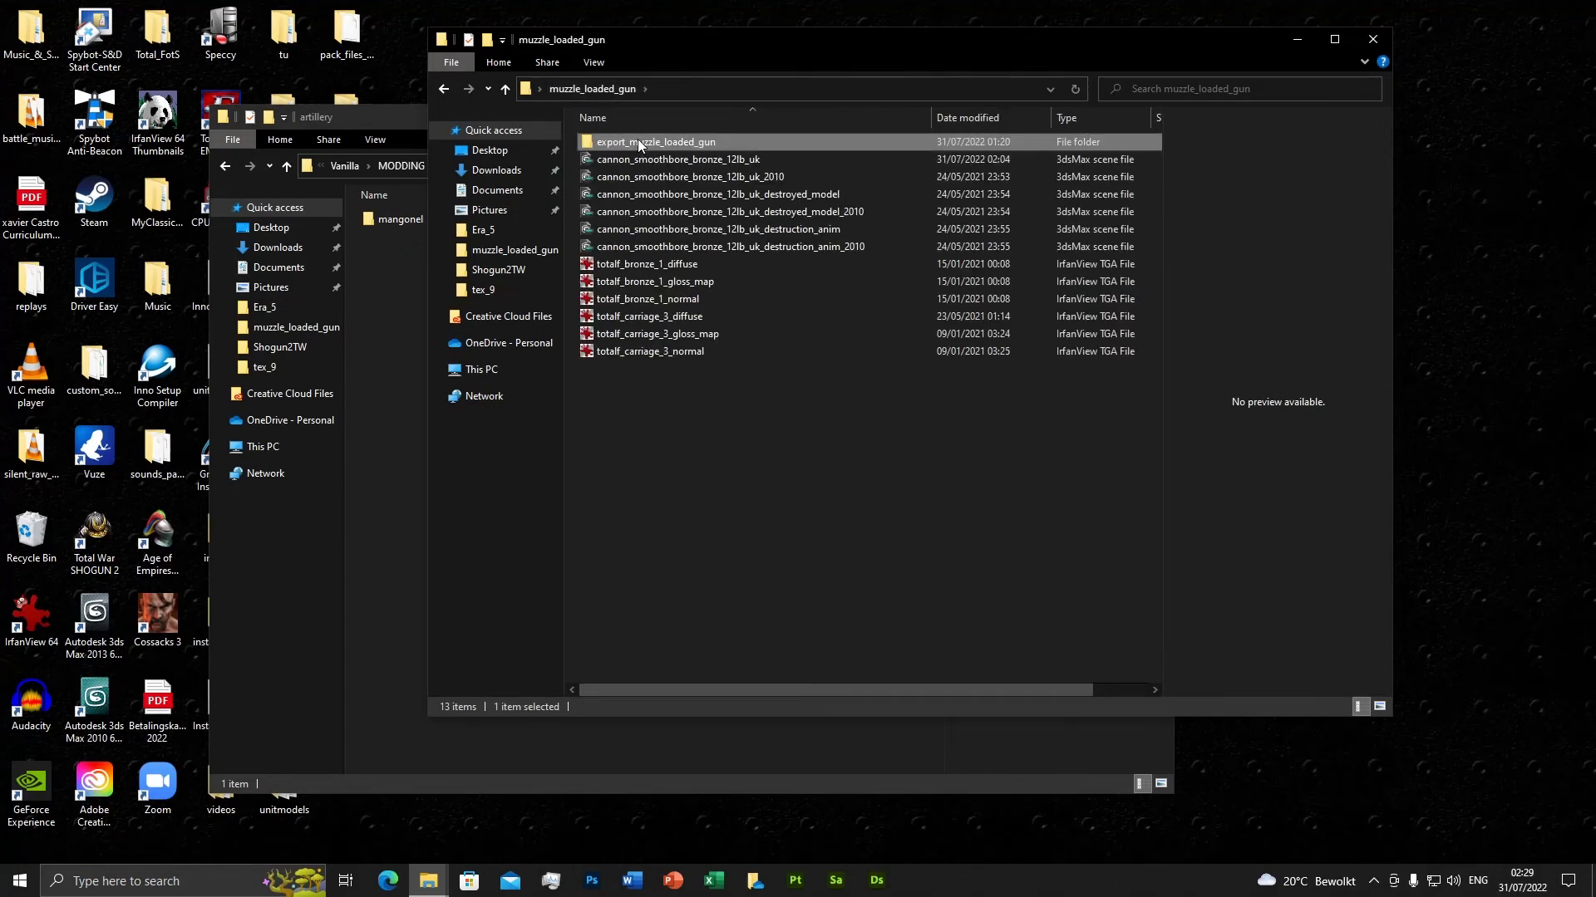
click(413, 312)
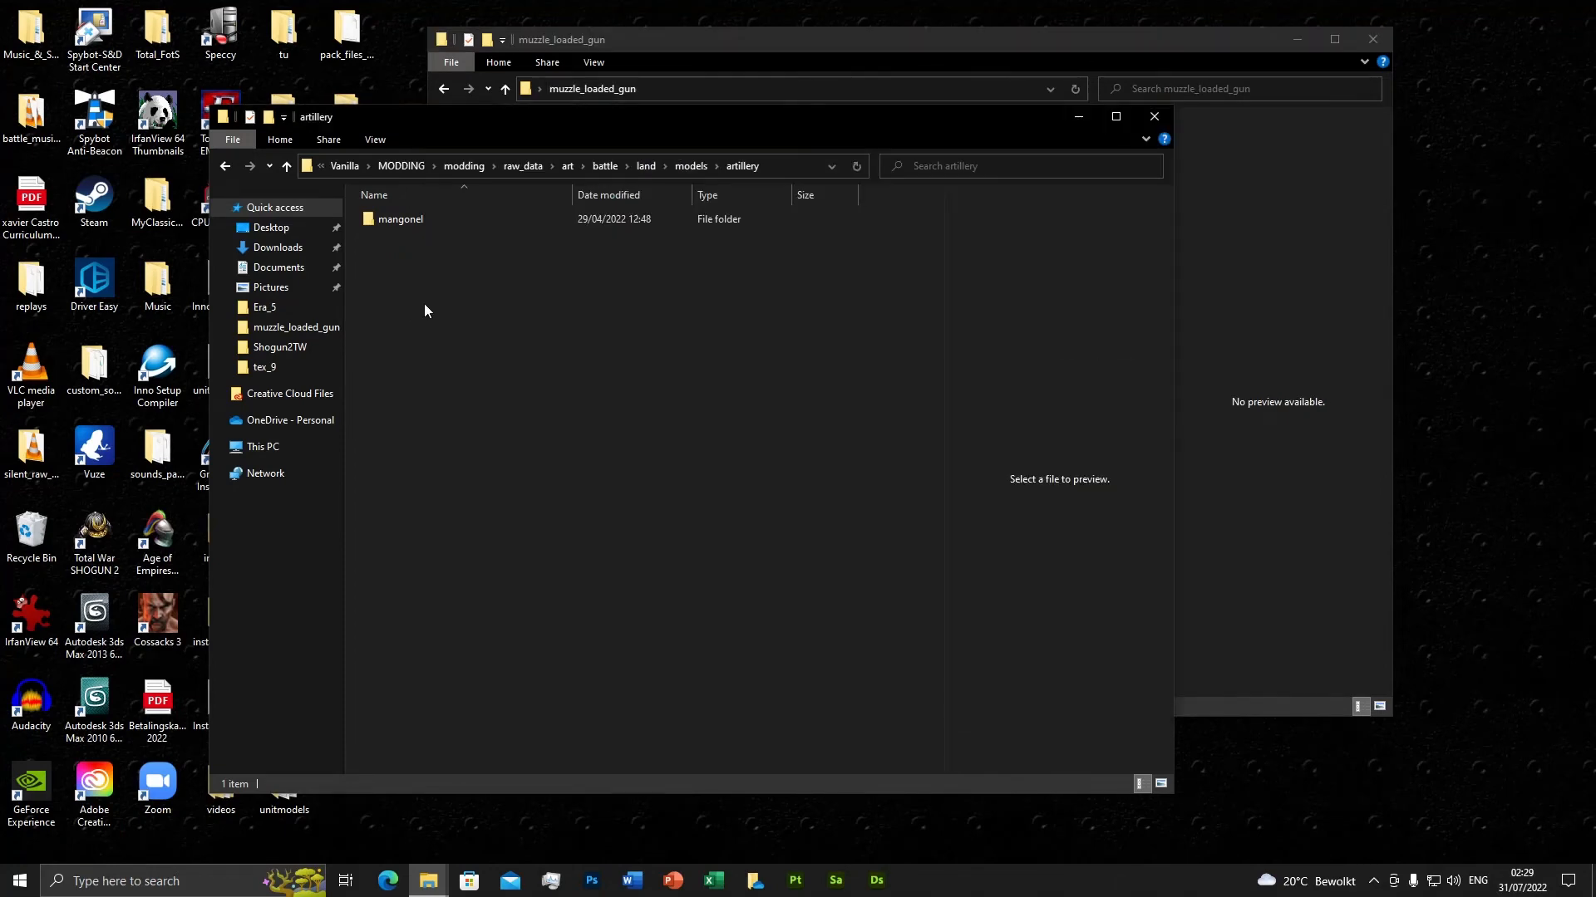
key(ctrl+v)
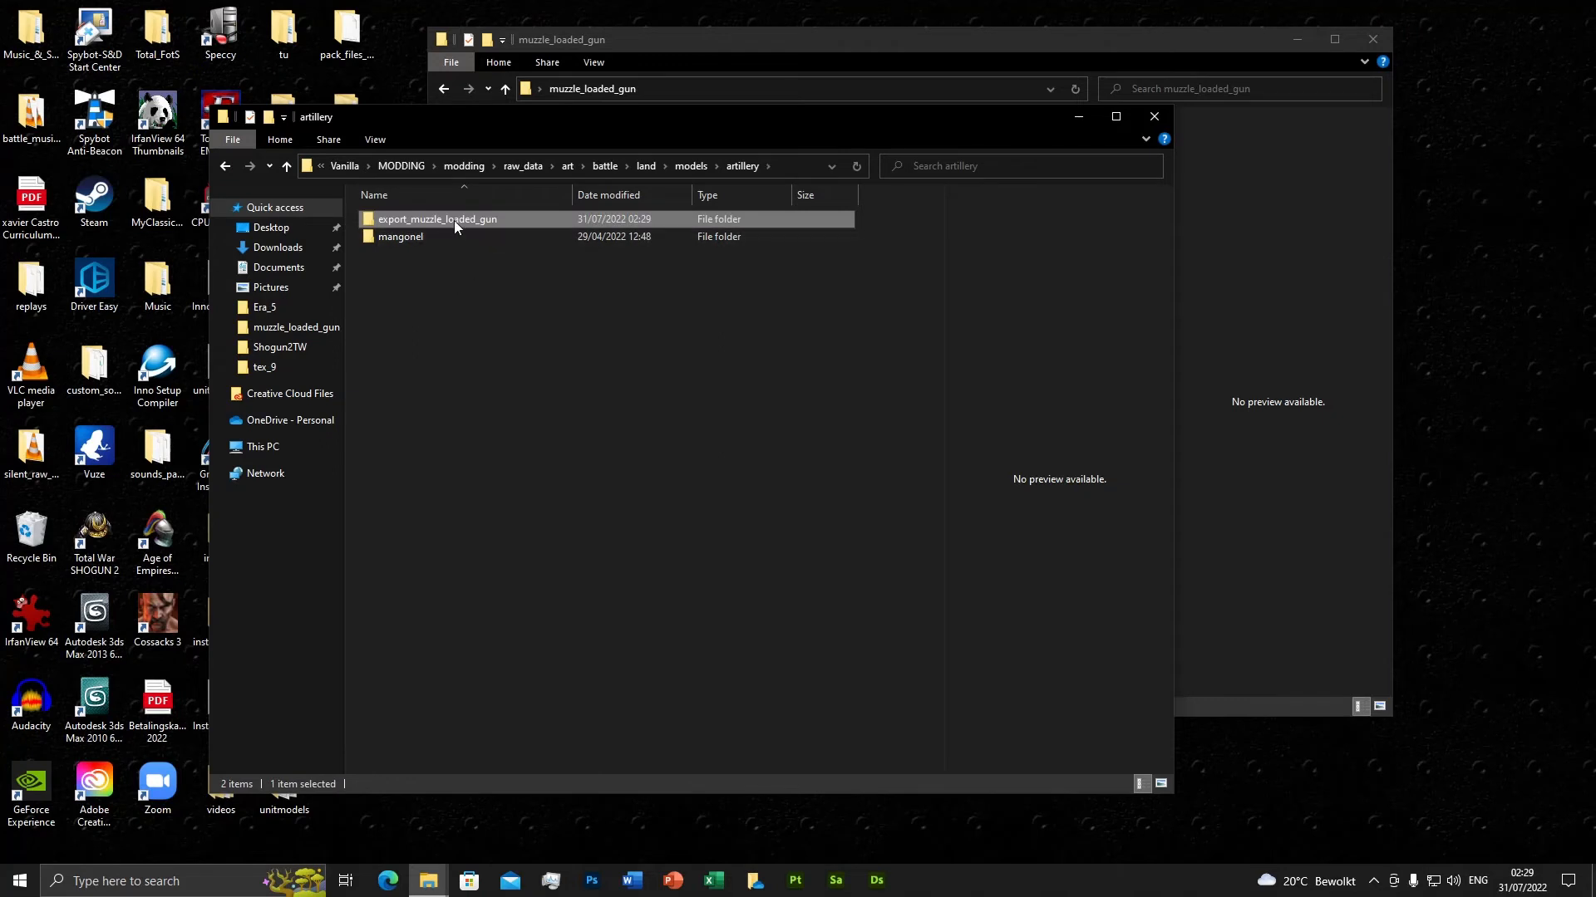
double_click(449, 219)
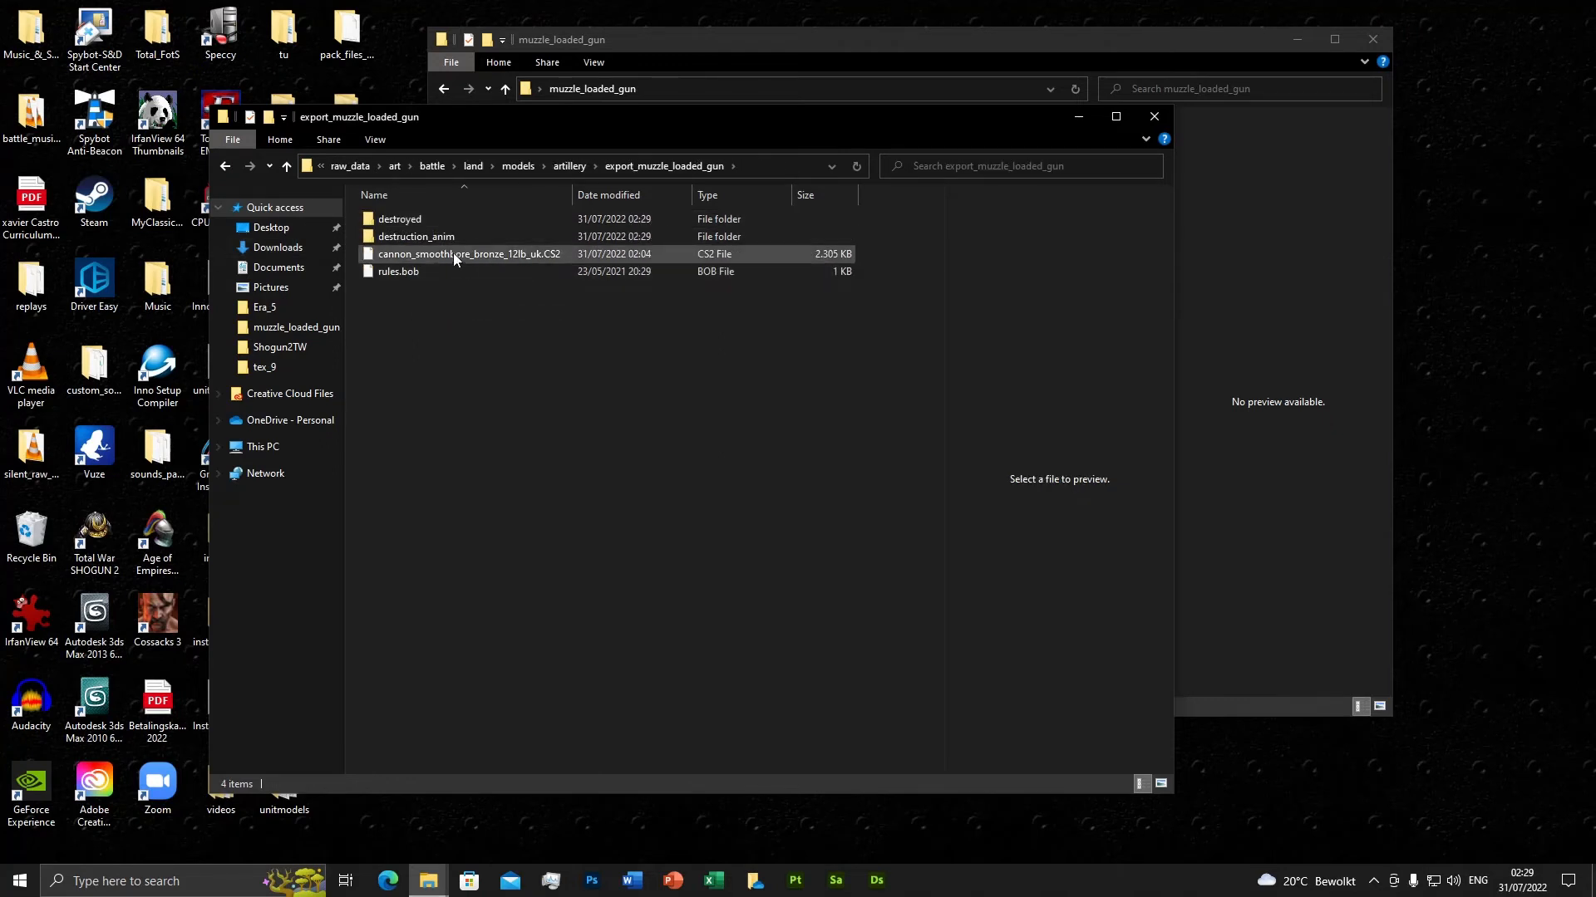
click(225, 165)
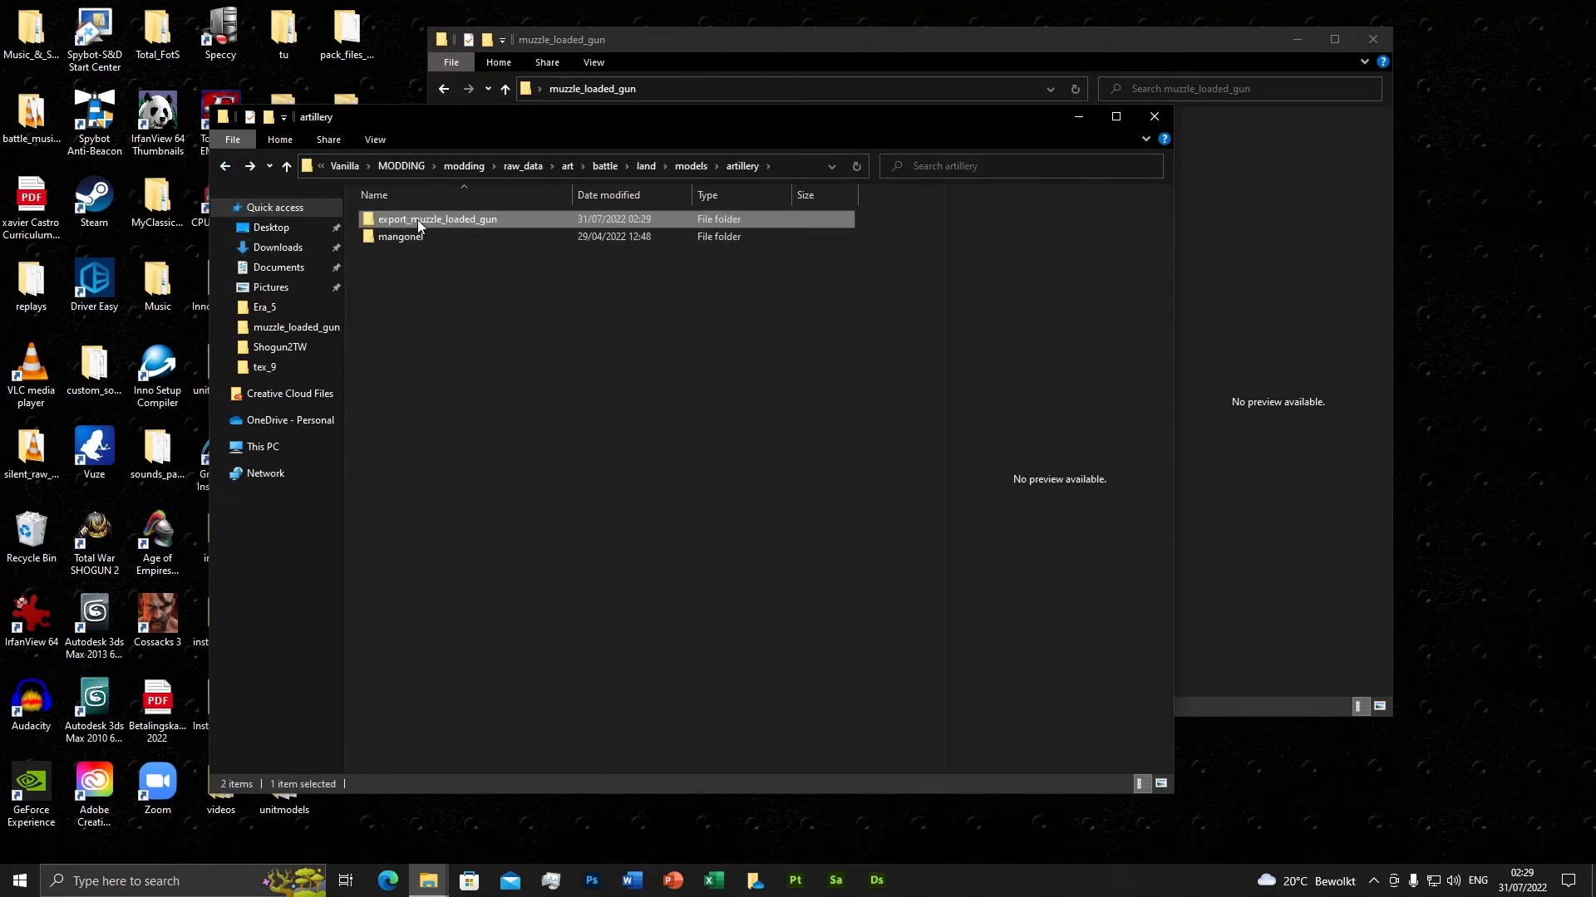
Rename the copied export folder to cannon_smoothbore_12lb_uk and compare the name with the CS2 file inside it.
click(417, 219)
text(cann)
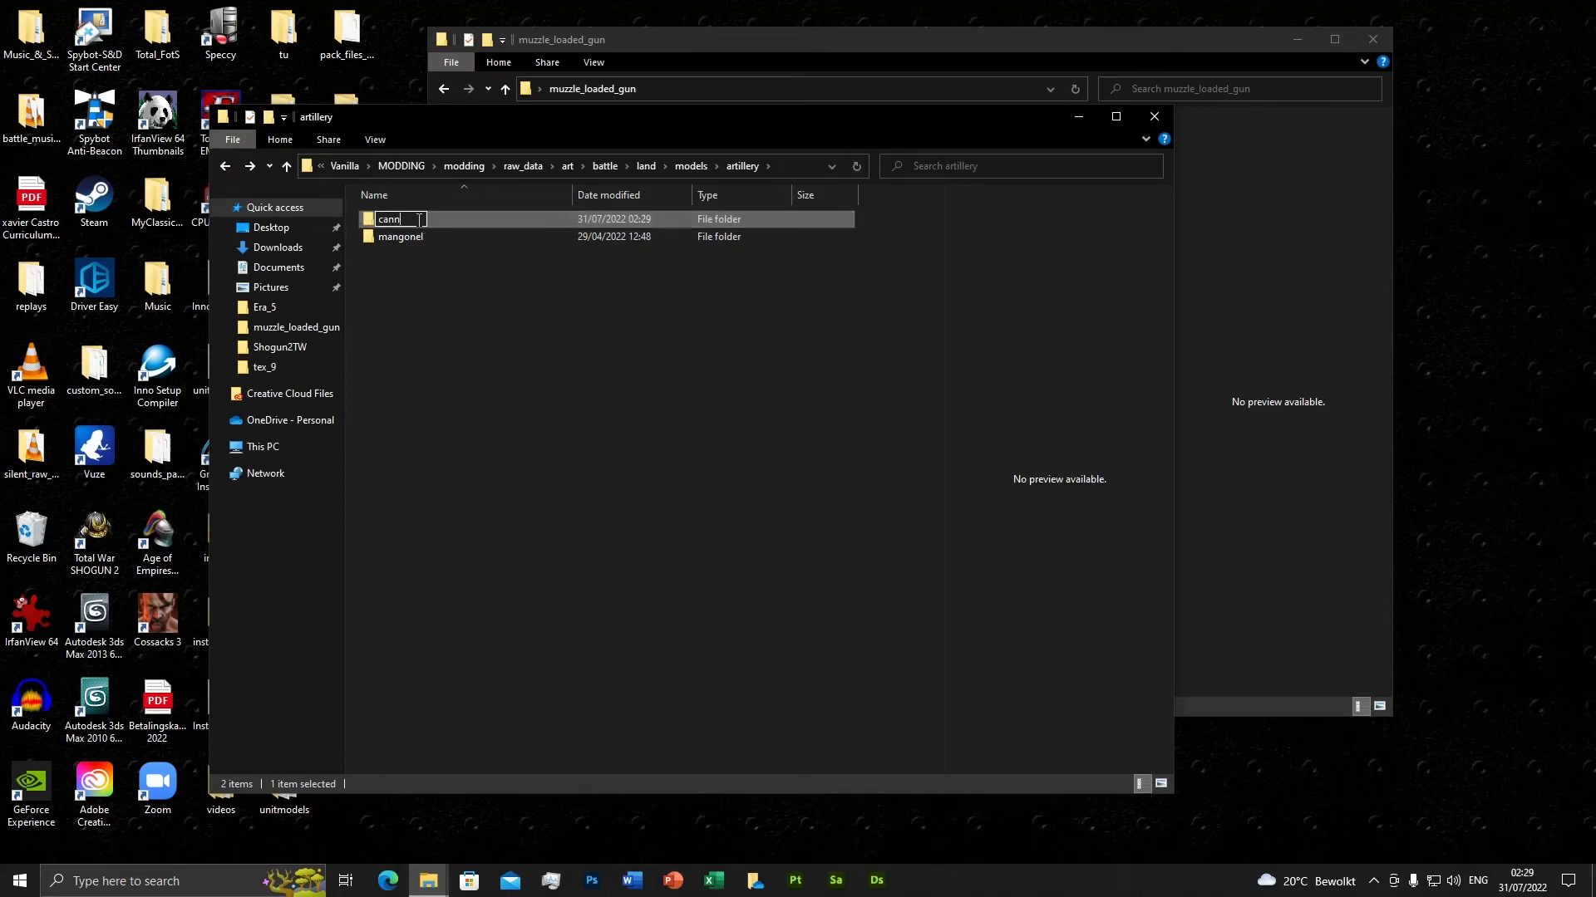
text(on_smoothbore_12lb_uk)
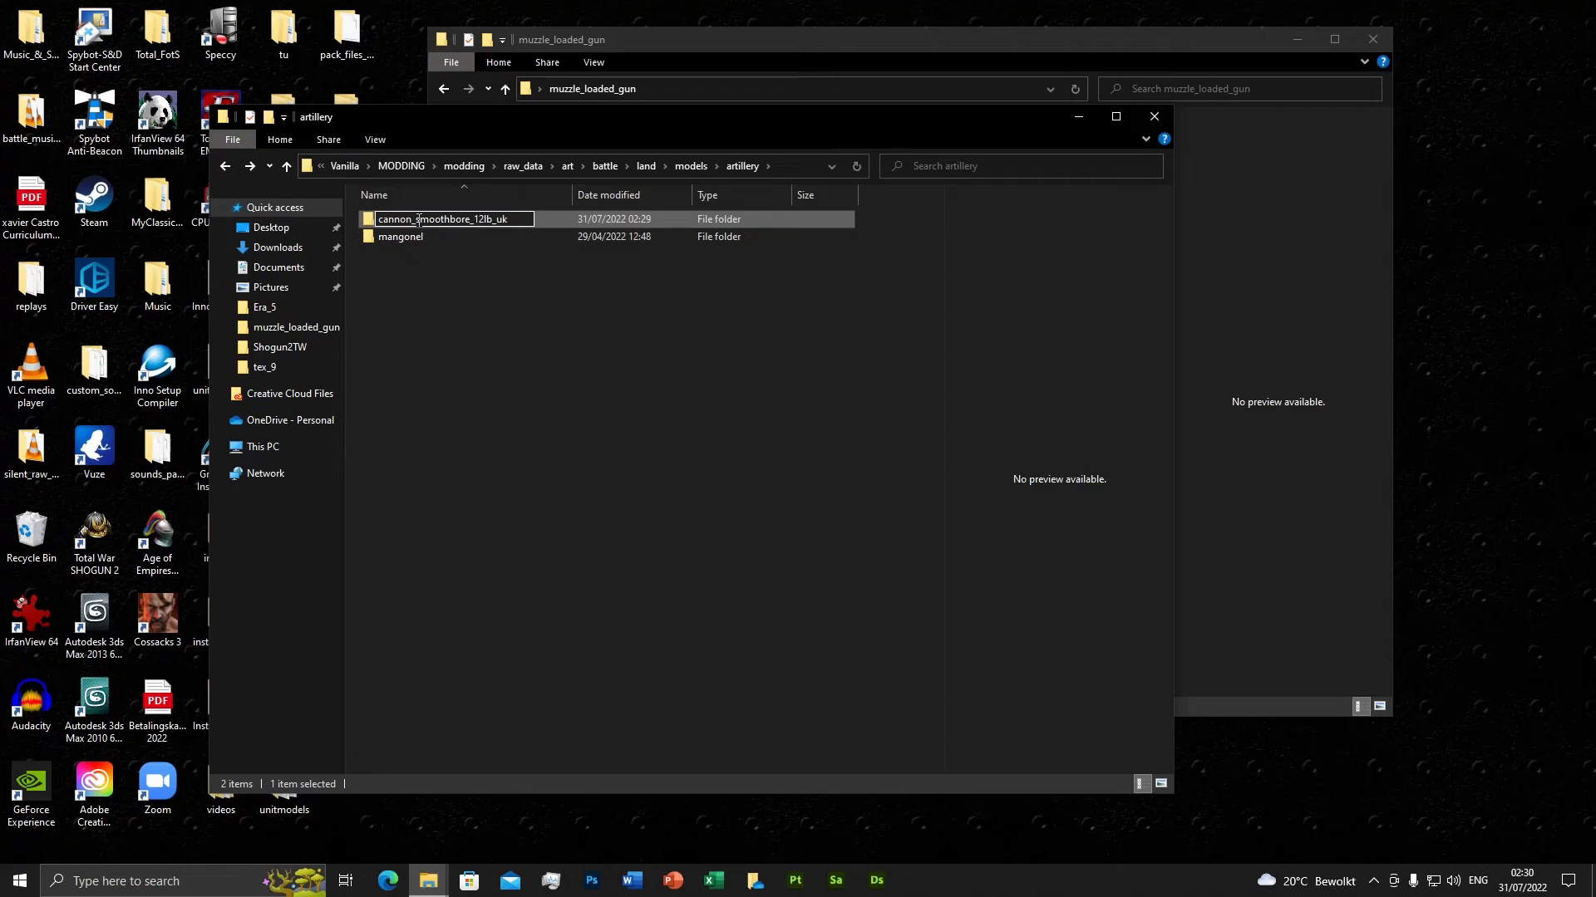
key(Return)
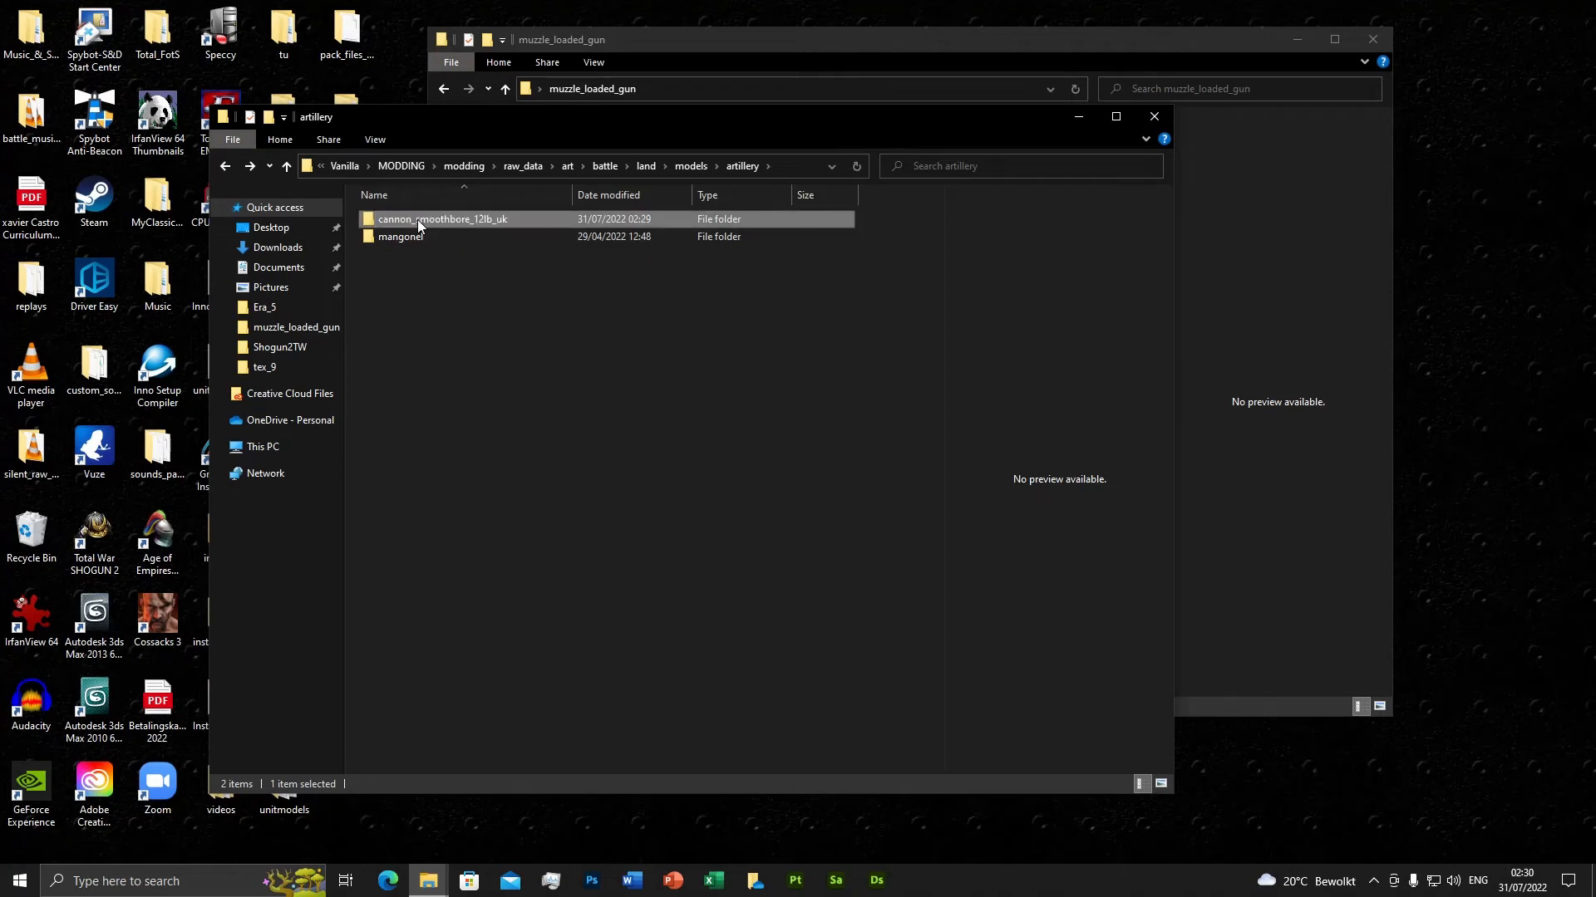
double_click(417, 220)
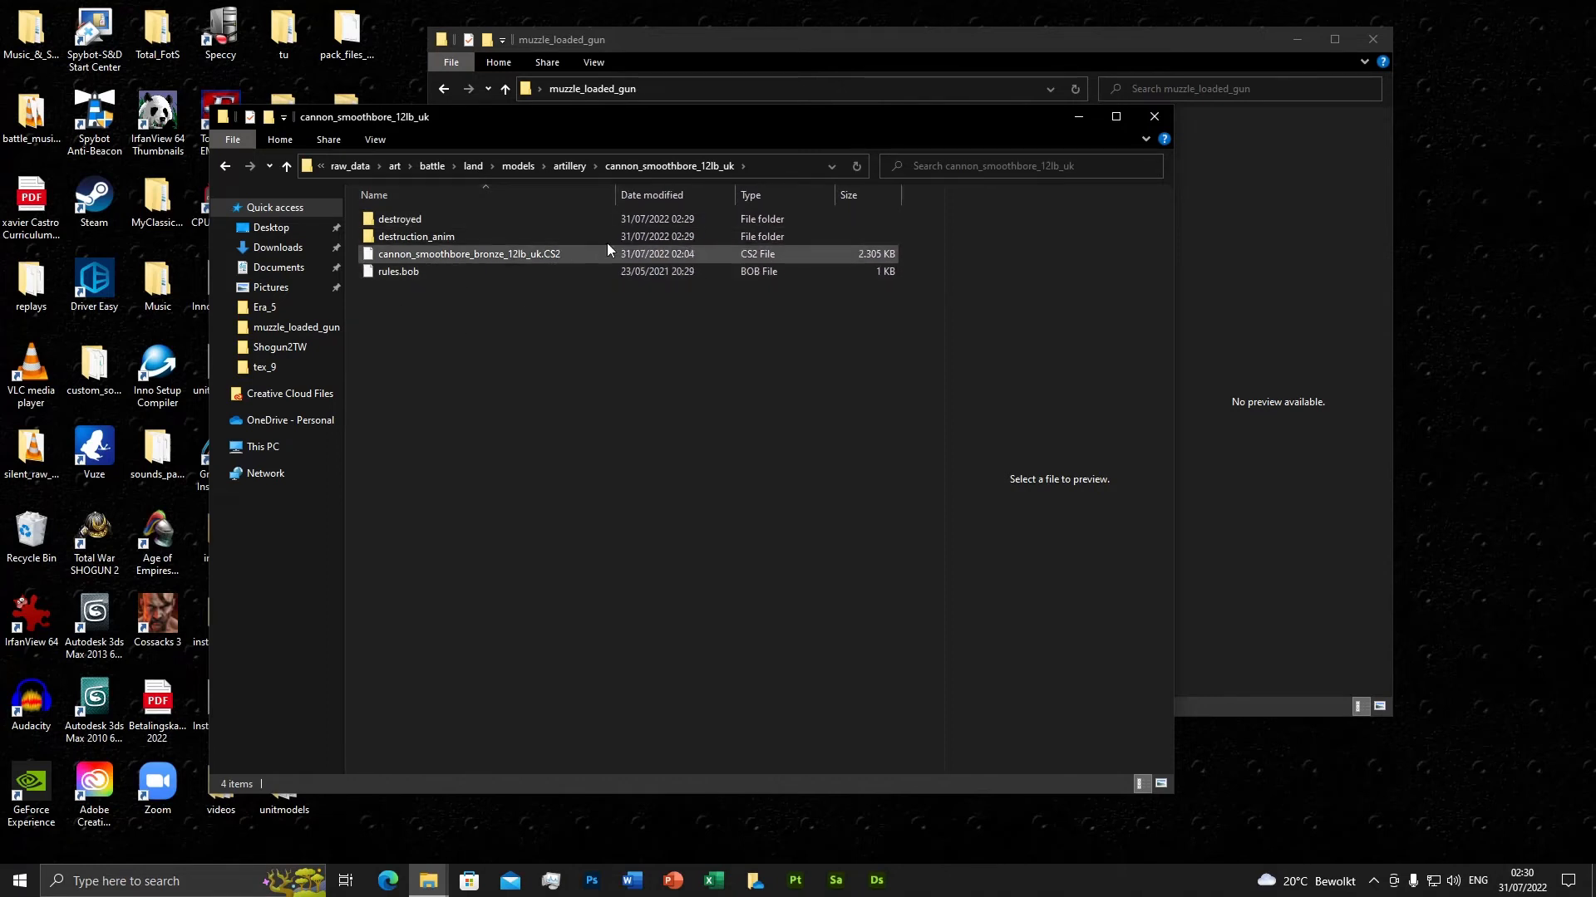
click(569, 166)
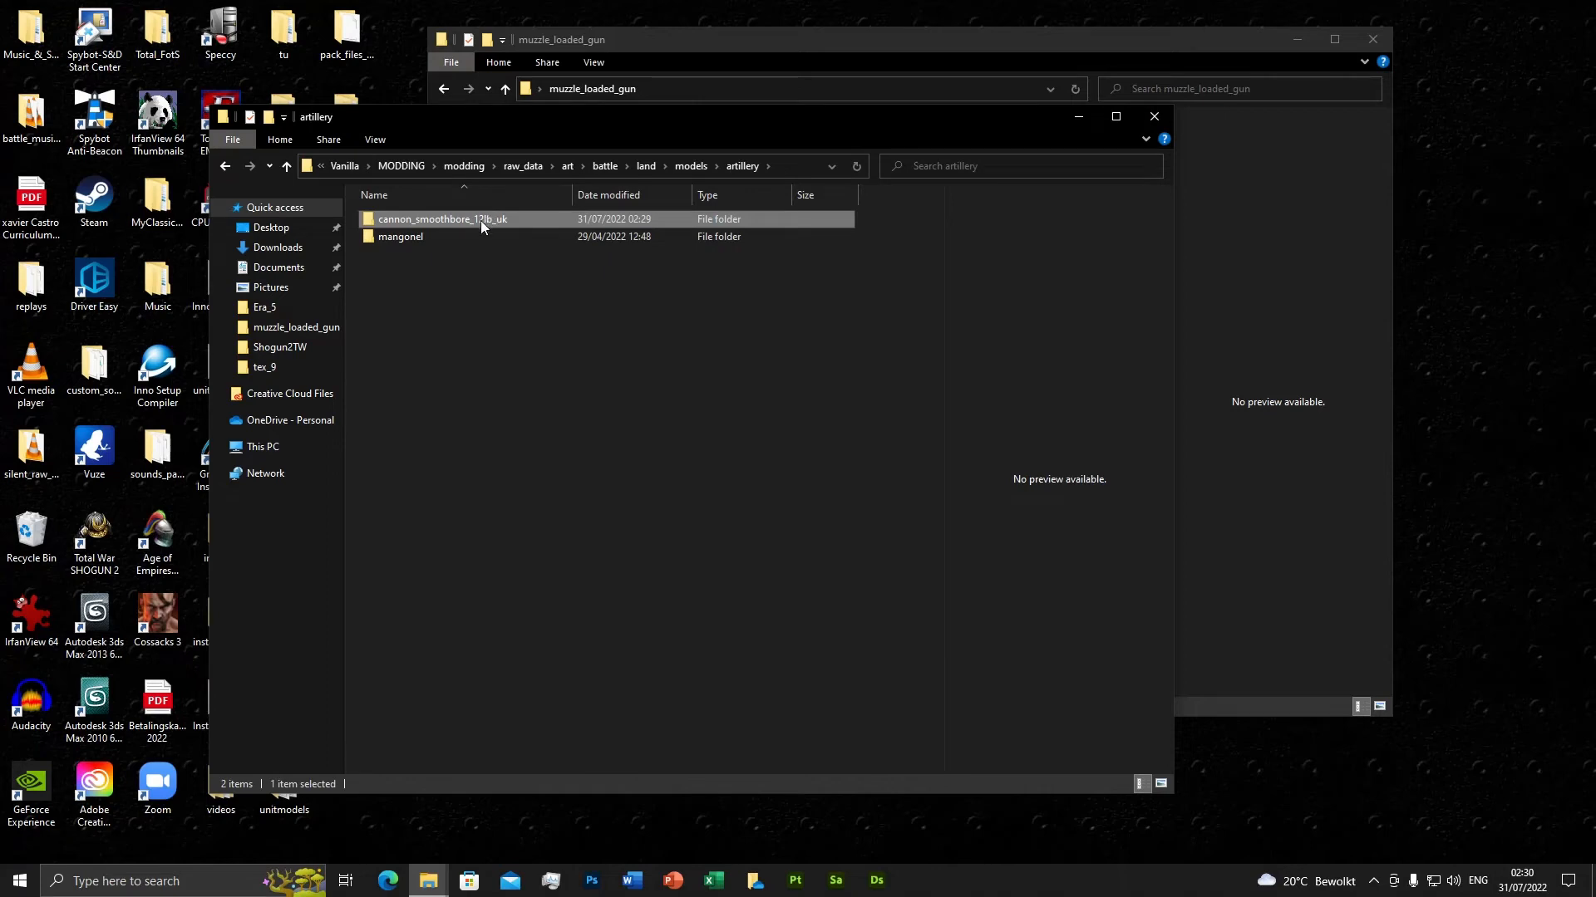
Insert bronze_ into the cannon folder's name to make it cannon_smoothbore_bronze_12lb_uk, and recheck its contents.
click(480, 221)
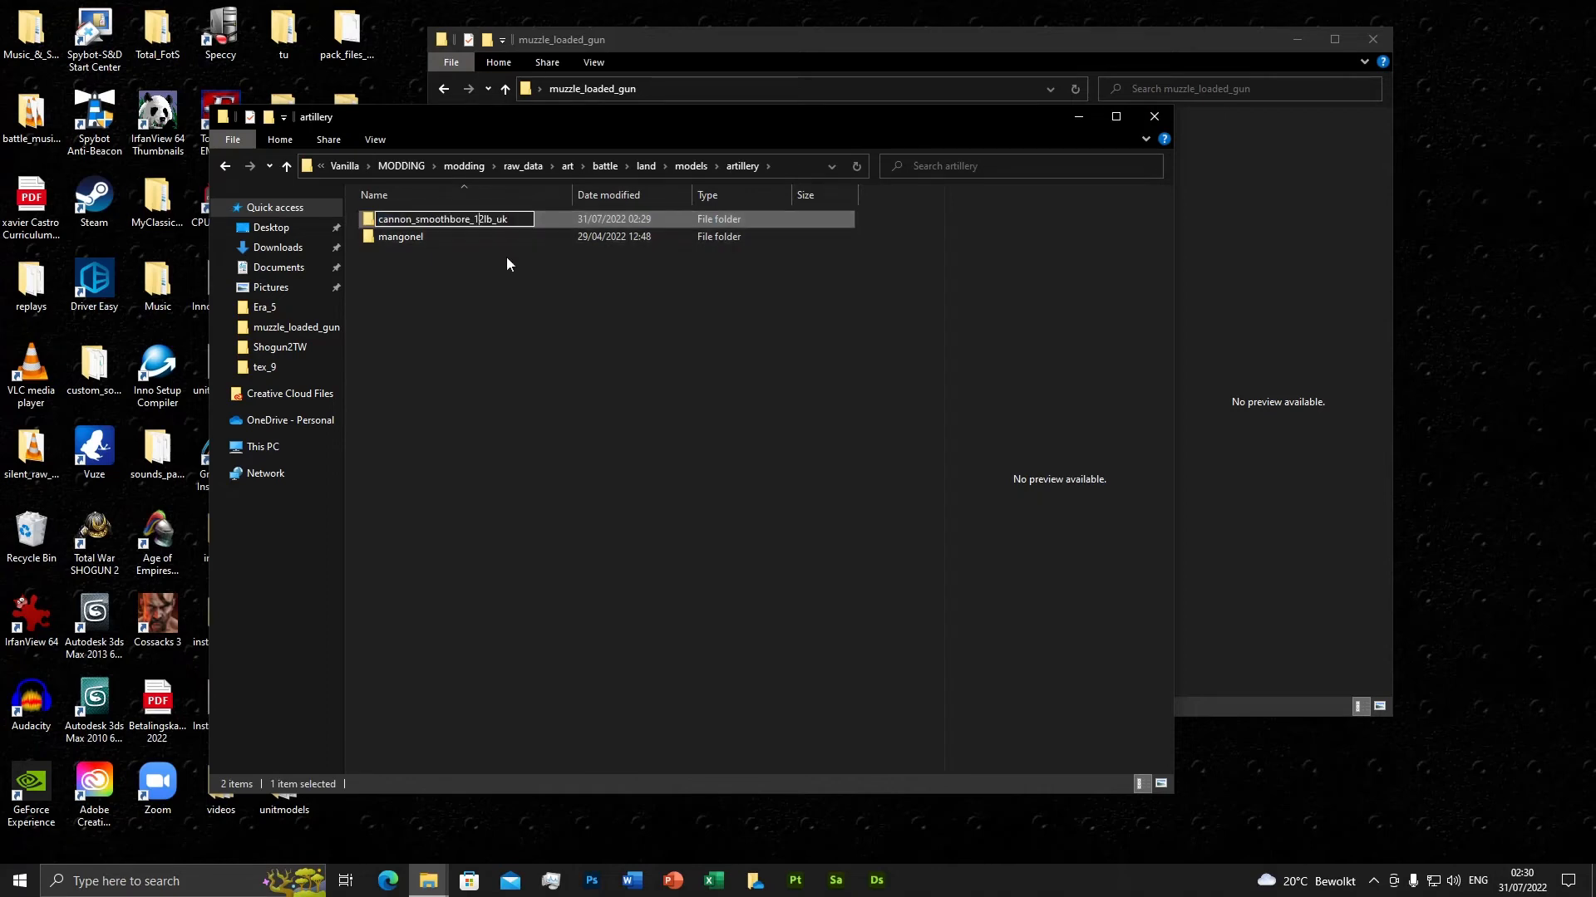
text(bronze_)
key(Return)
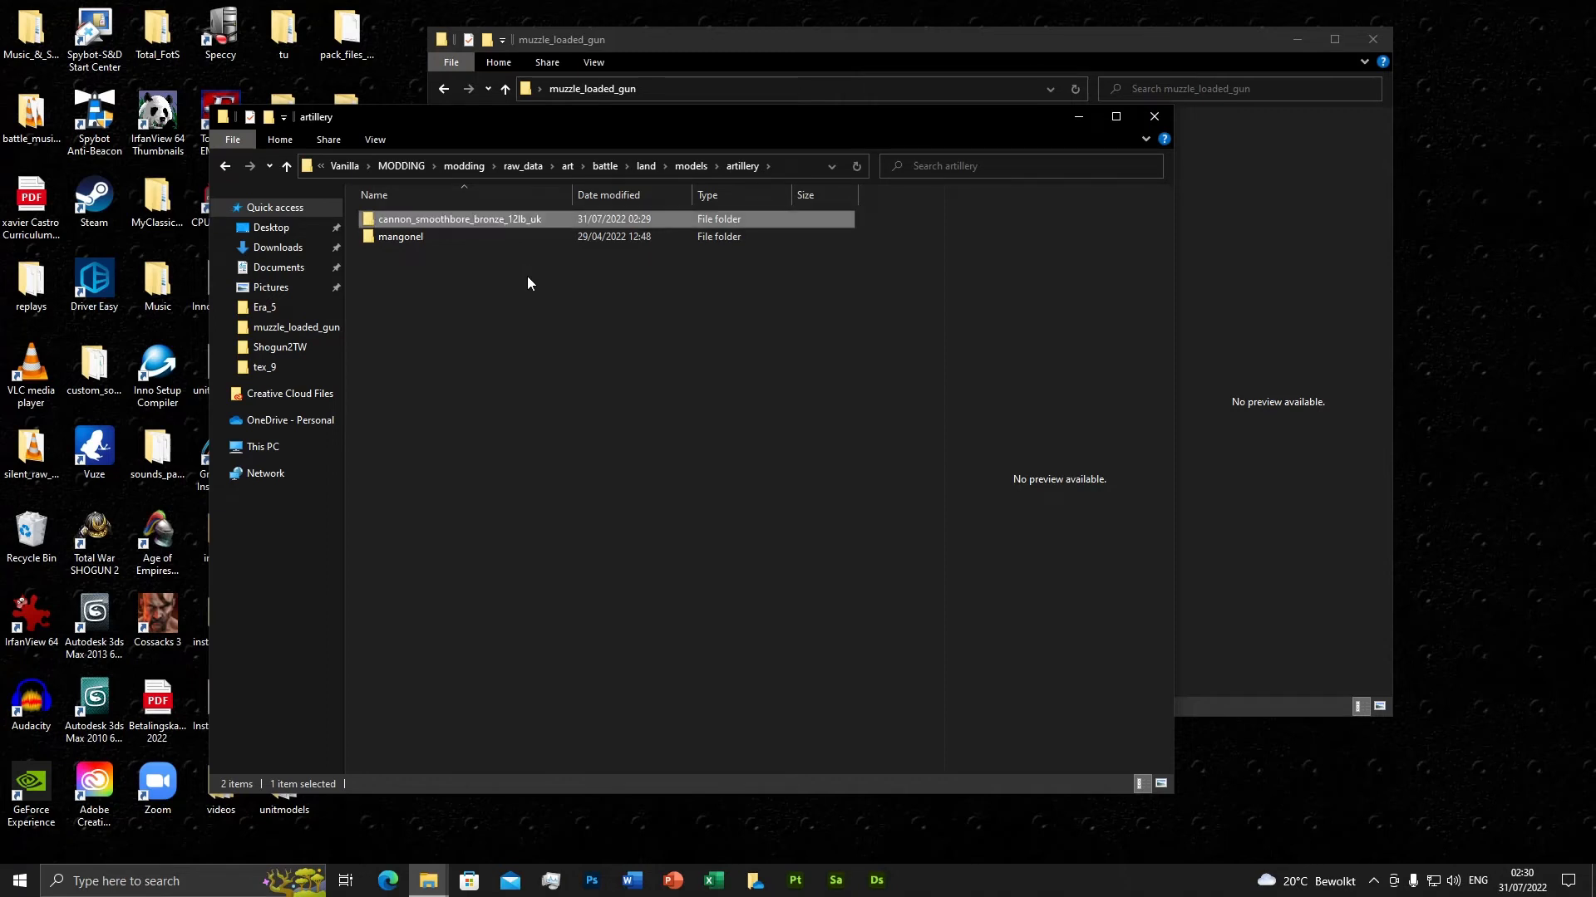
double_click(490, 219)
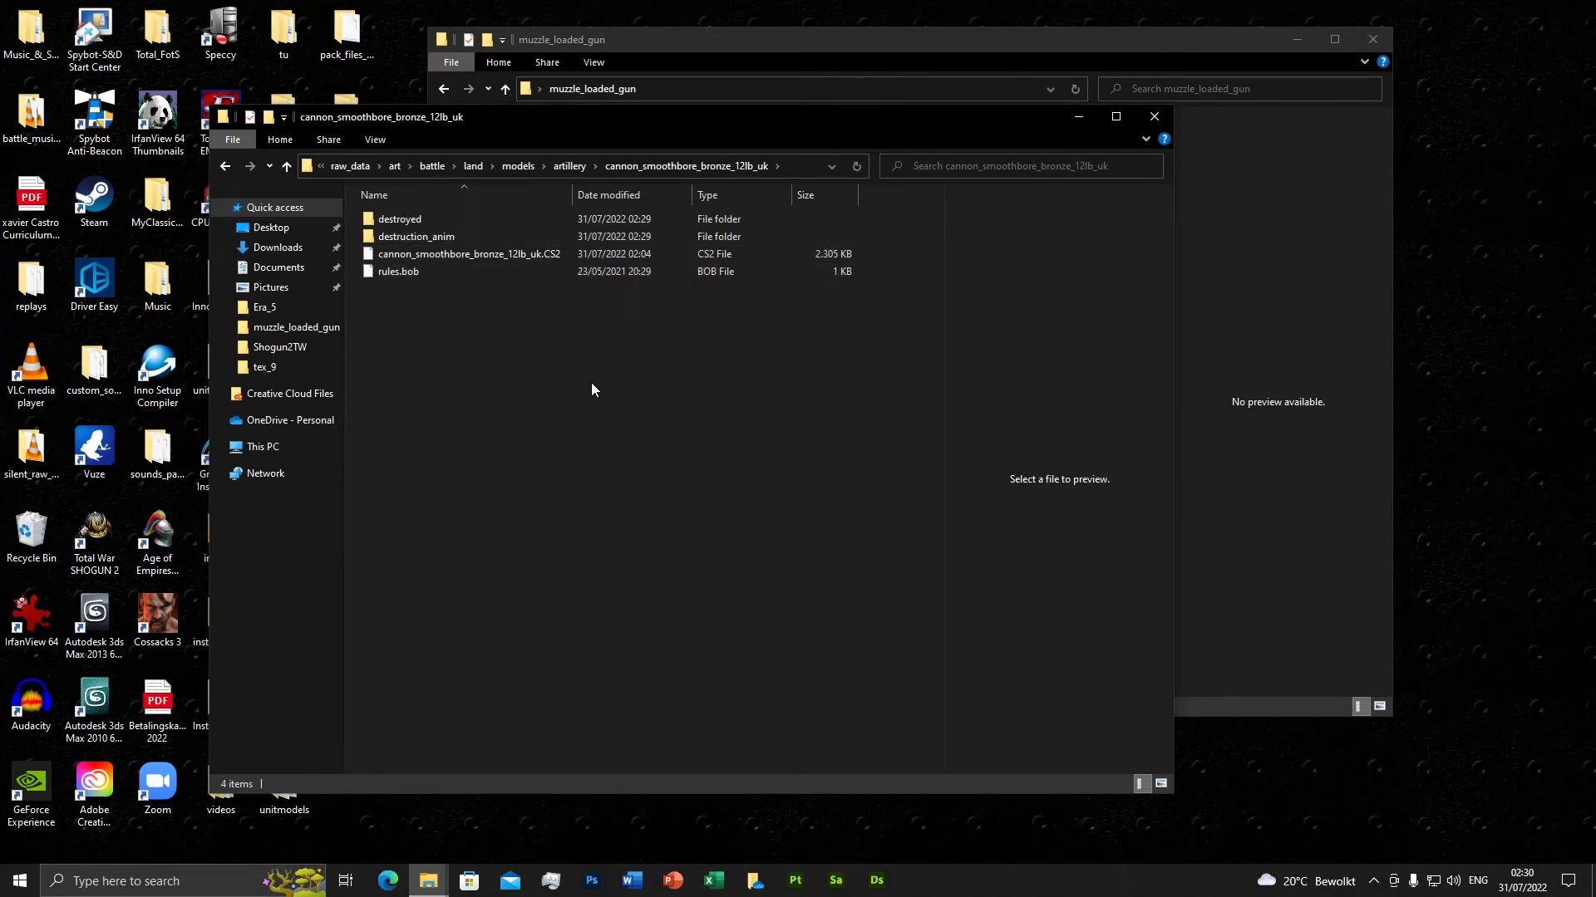
click(569, 166)
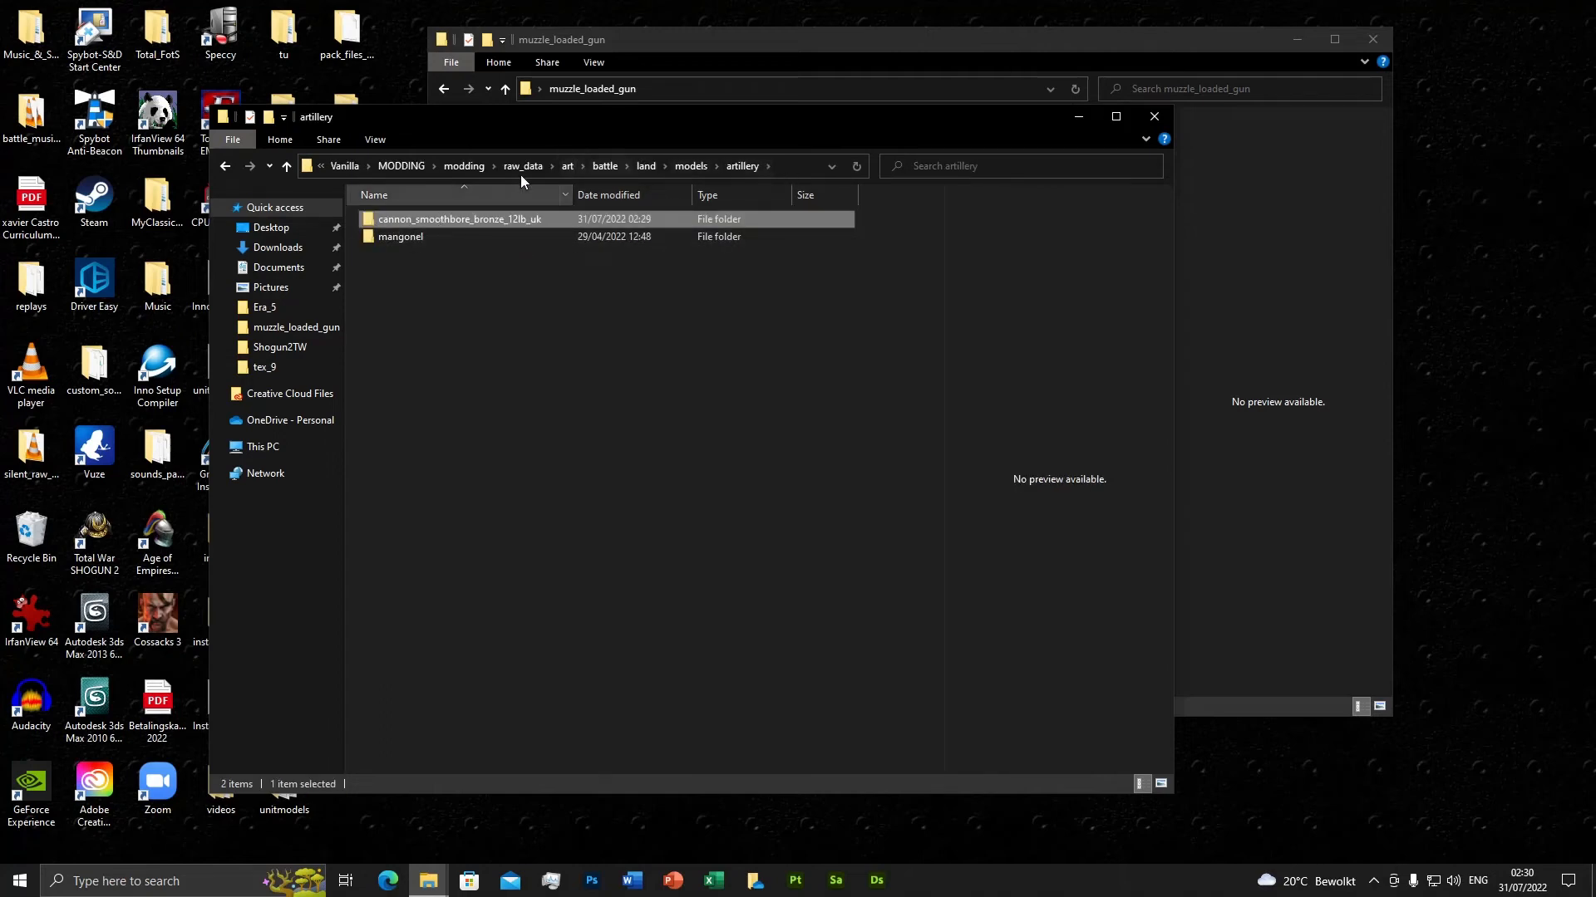
Go up to the modding folder and launch BOB.Release from the binaries folder.
drag(743, 126, 876, 106)
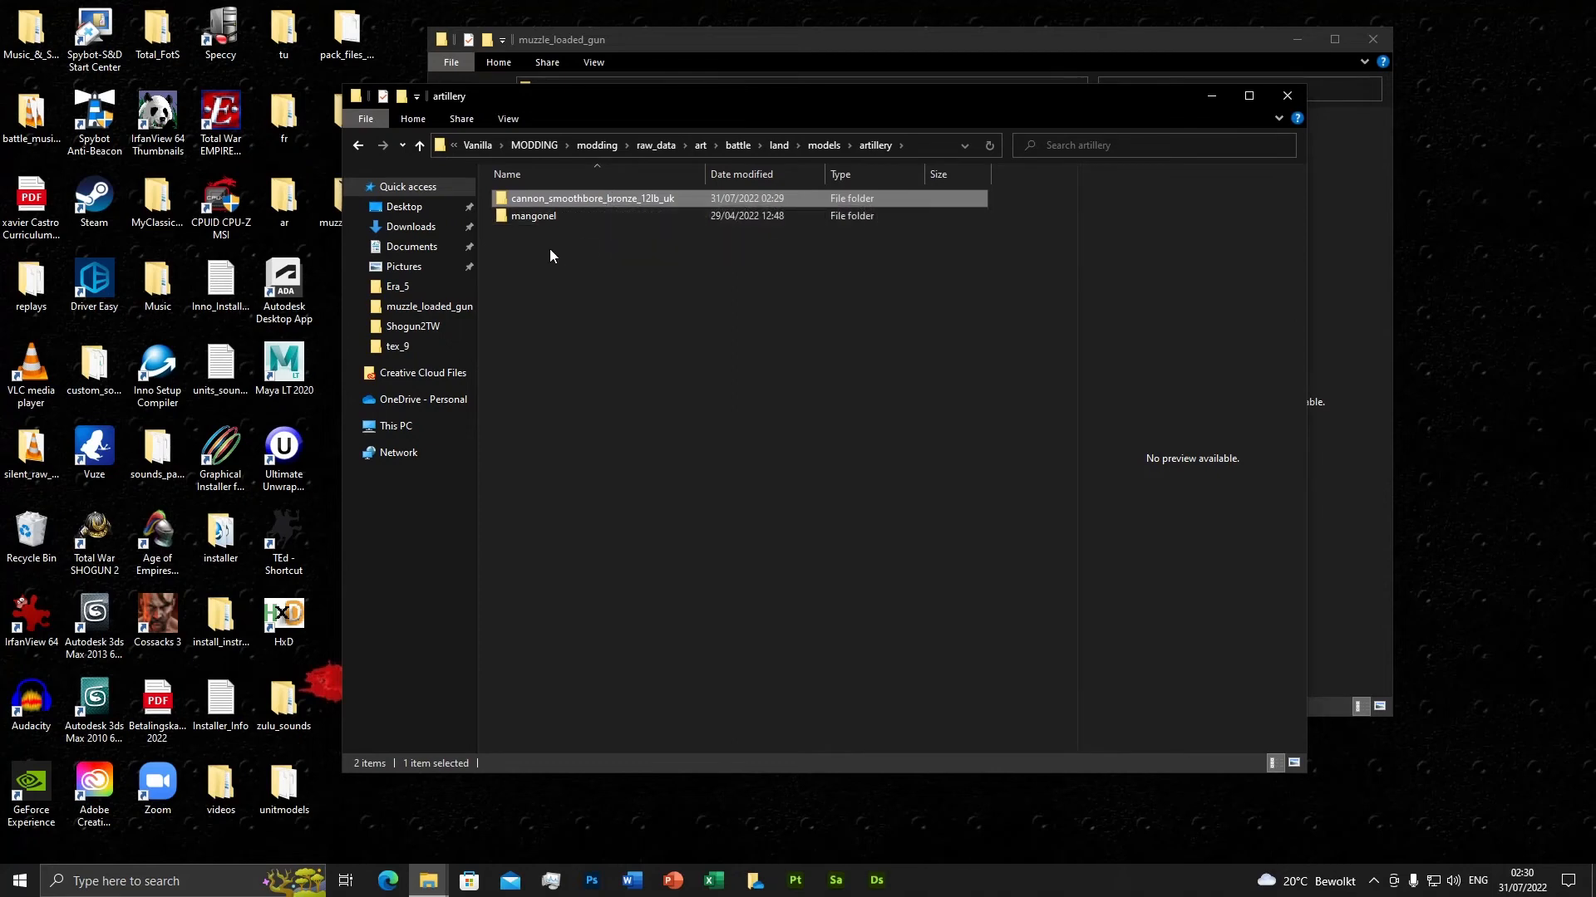
click(596, 146)
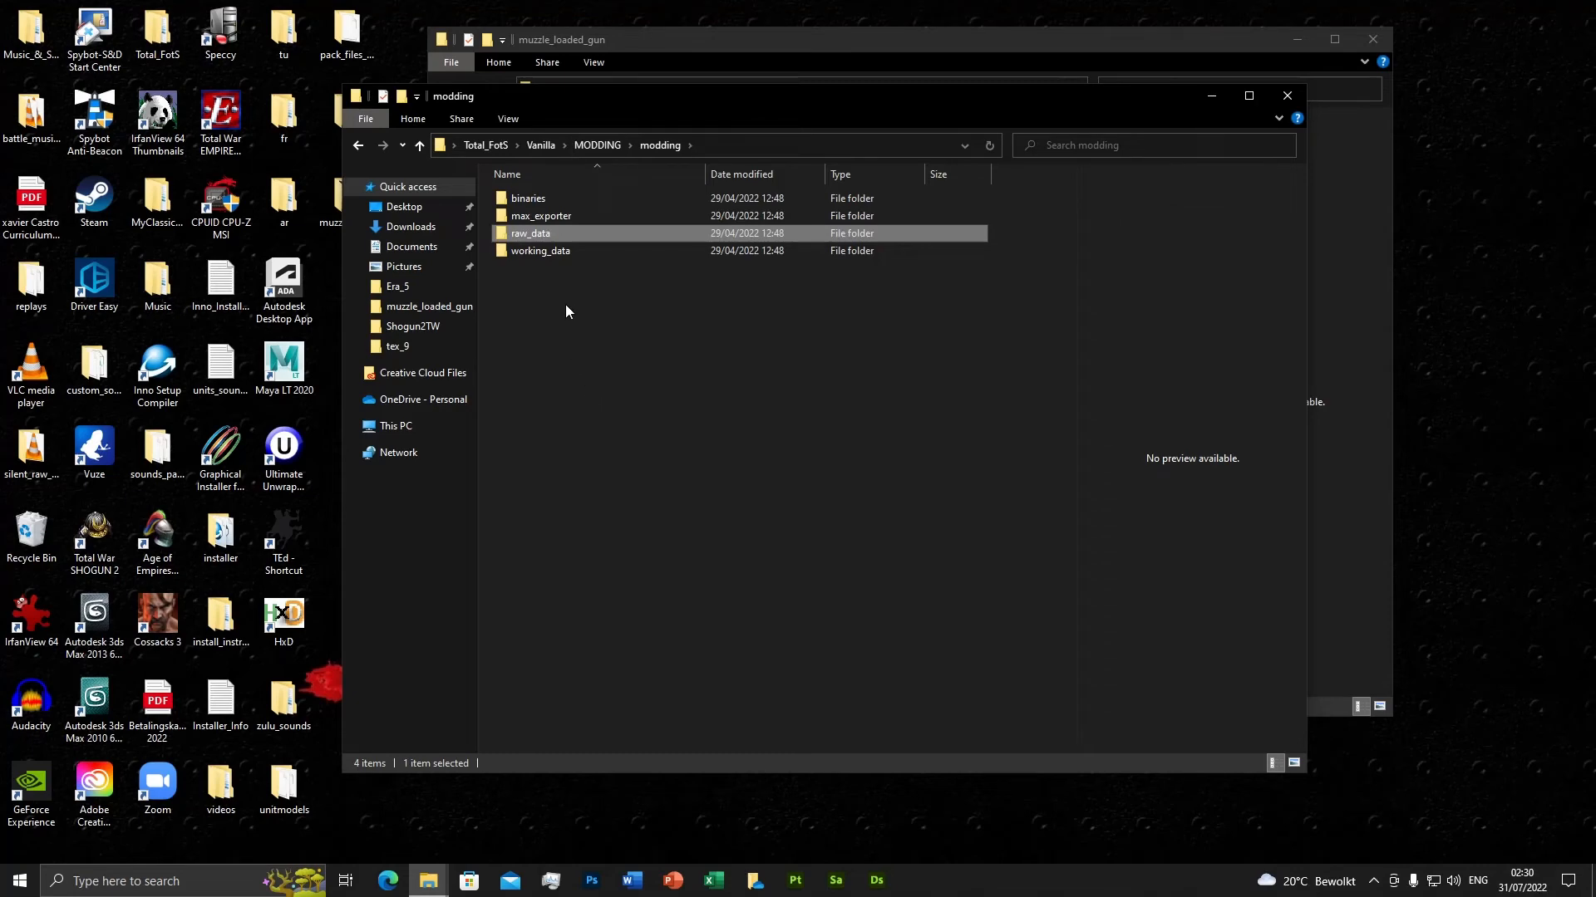
double_click(533, 199)
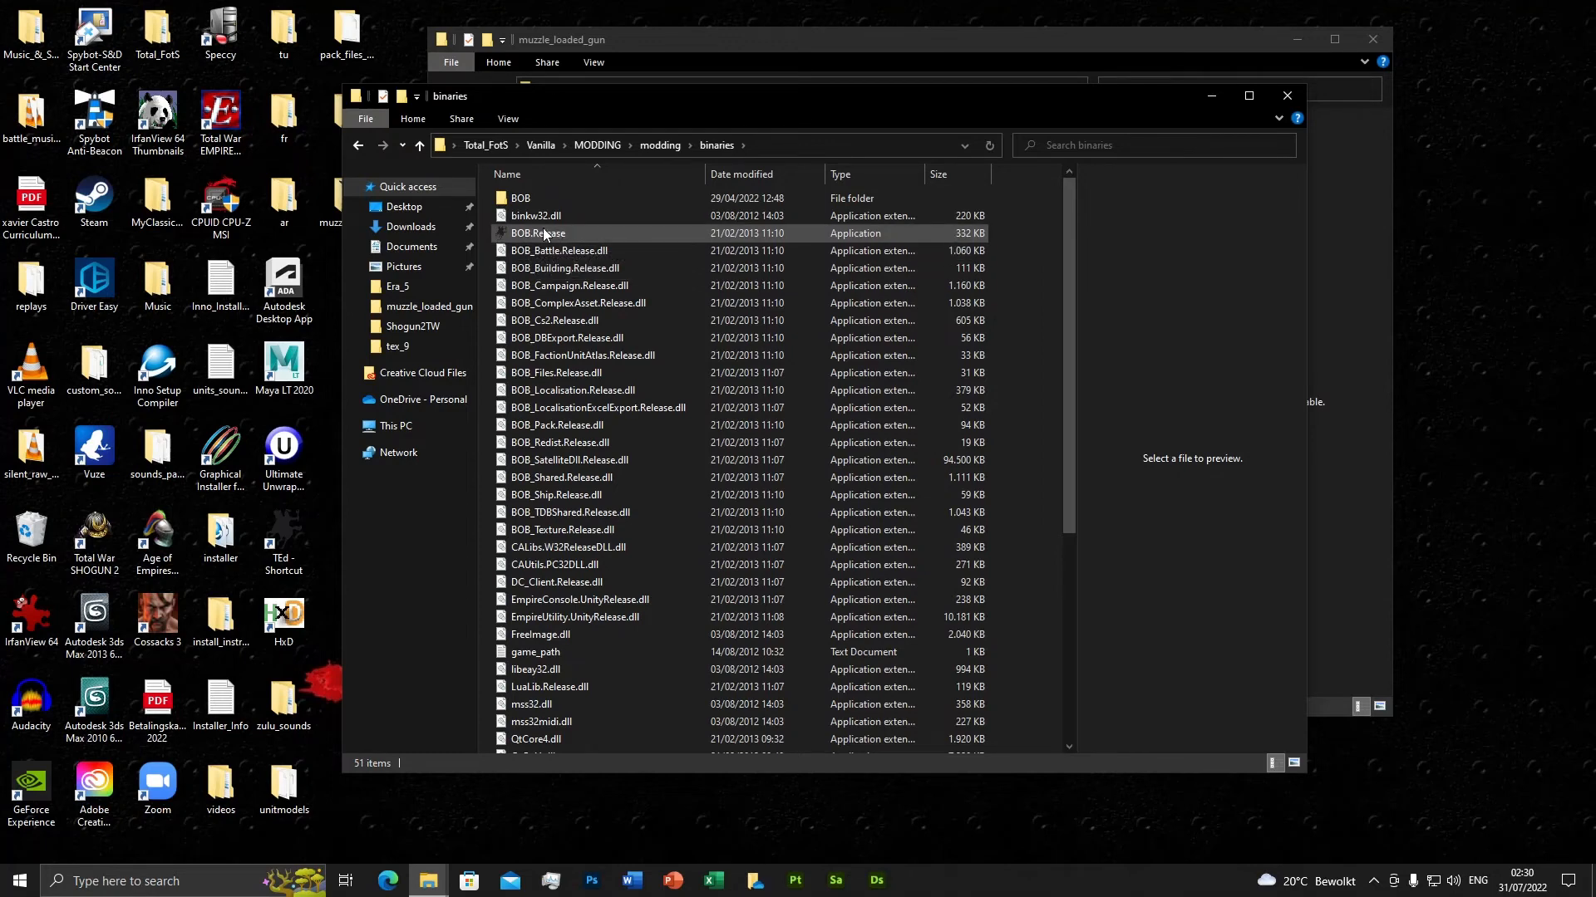
double_click(545, 234)
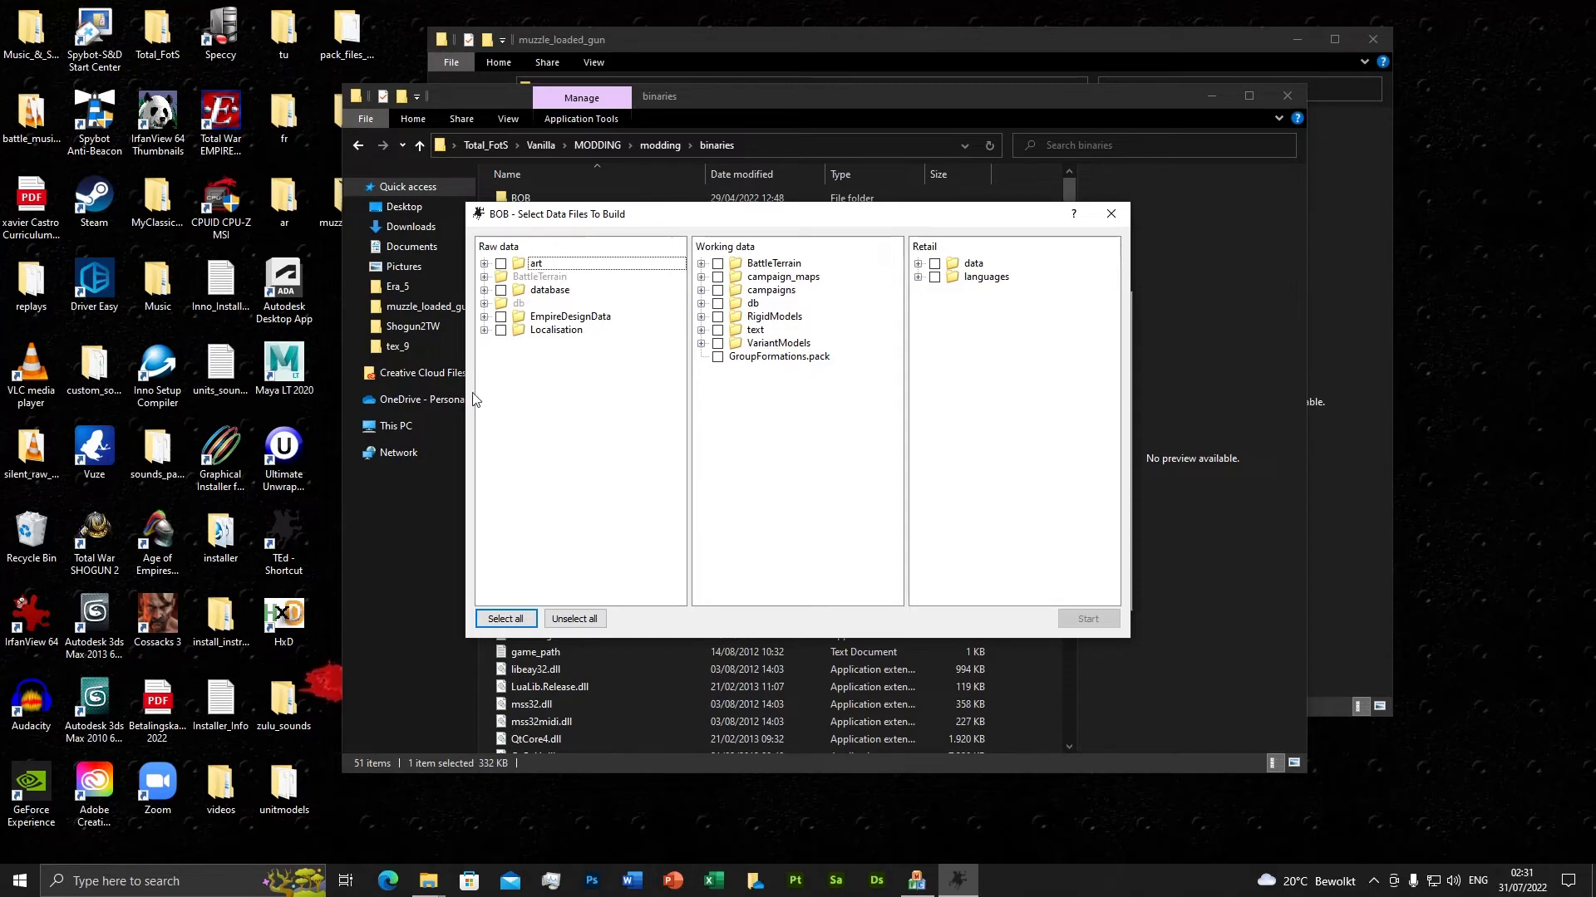
Expand the raw data tree to art/battle/land/models/artillery and widen the raw data pane to show the full folder names.
click(483, 264)
click(500, 276)
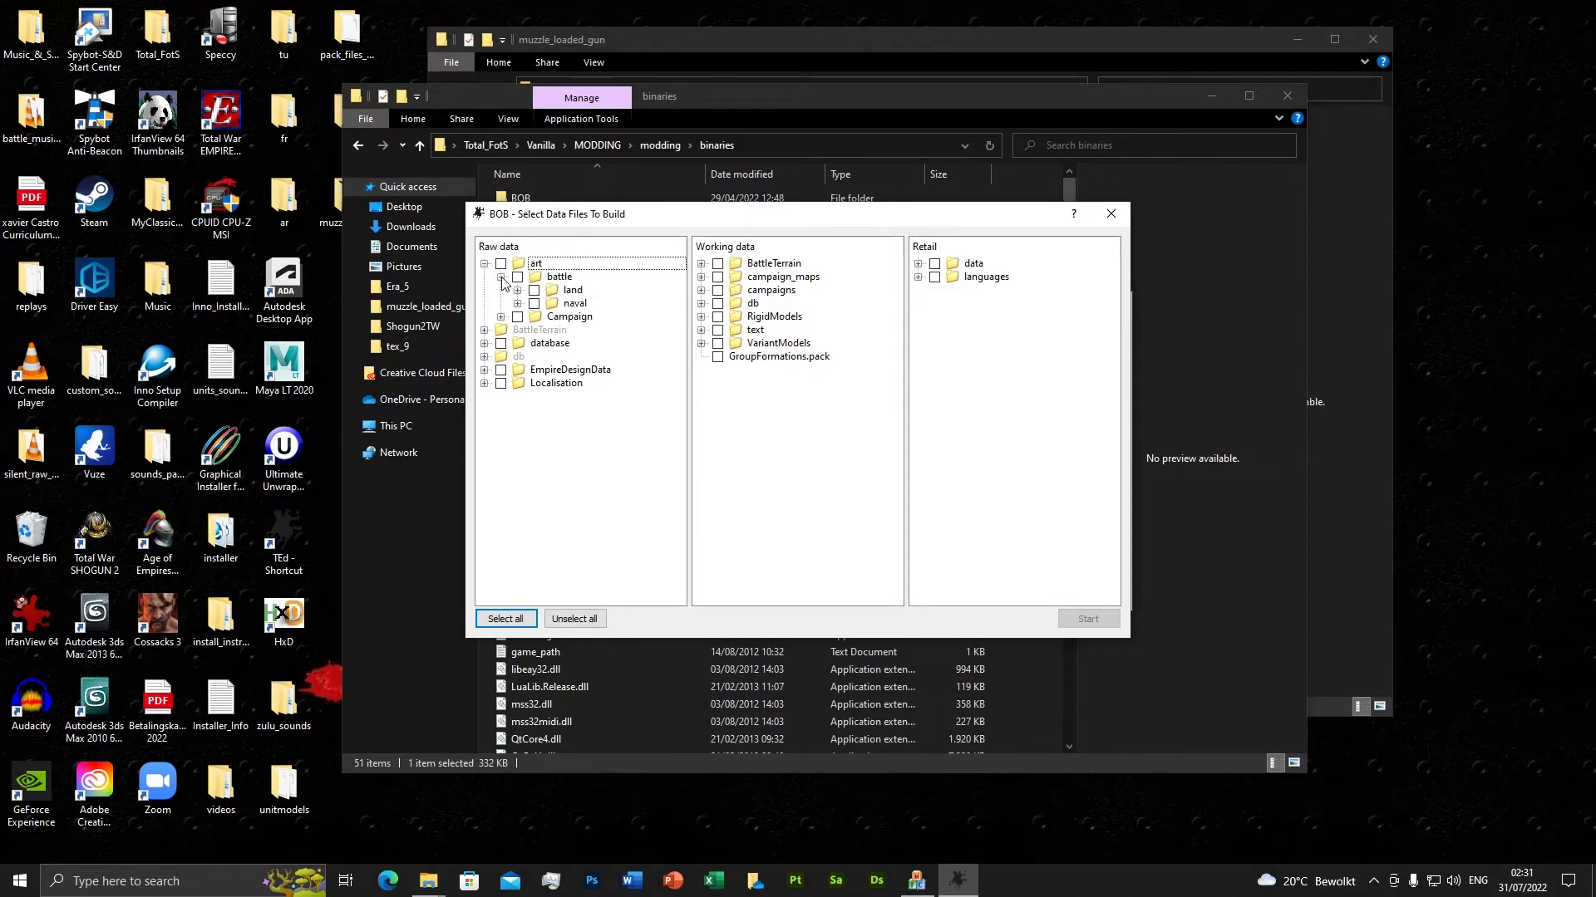
click(517, 290)
click(533, 303)
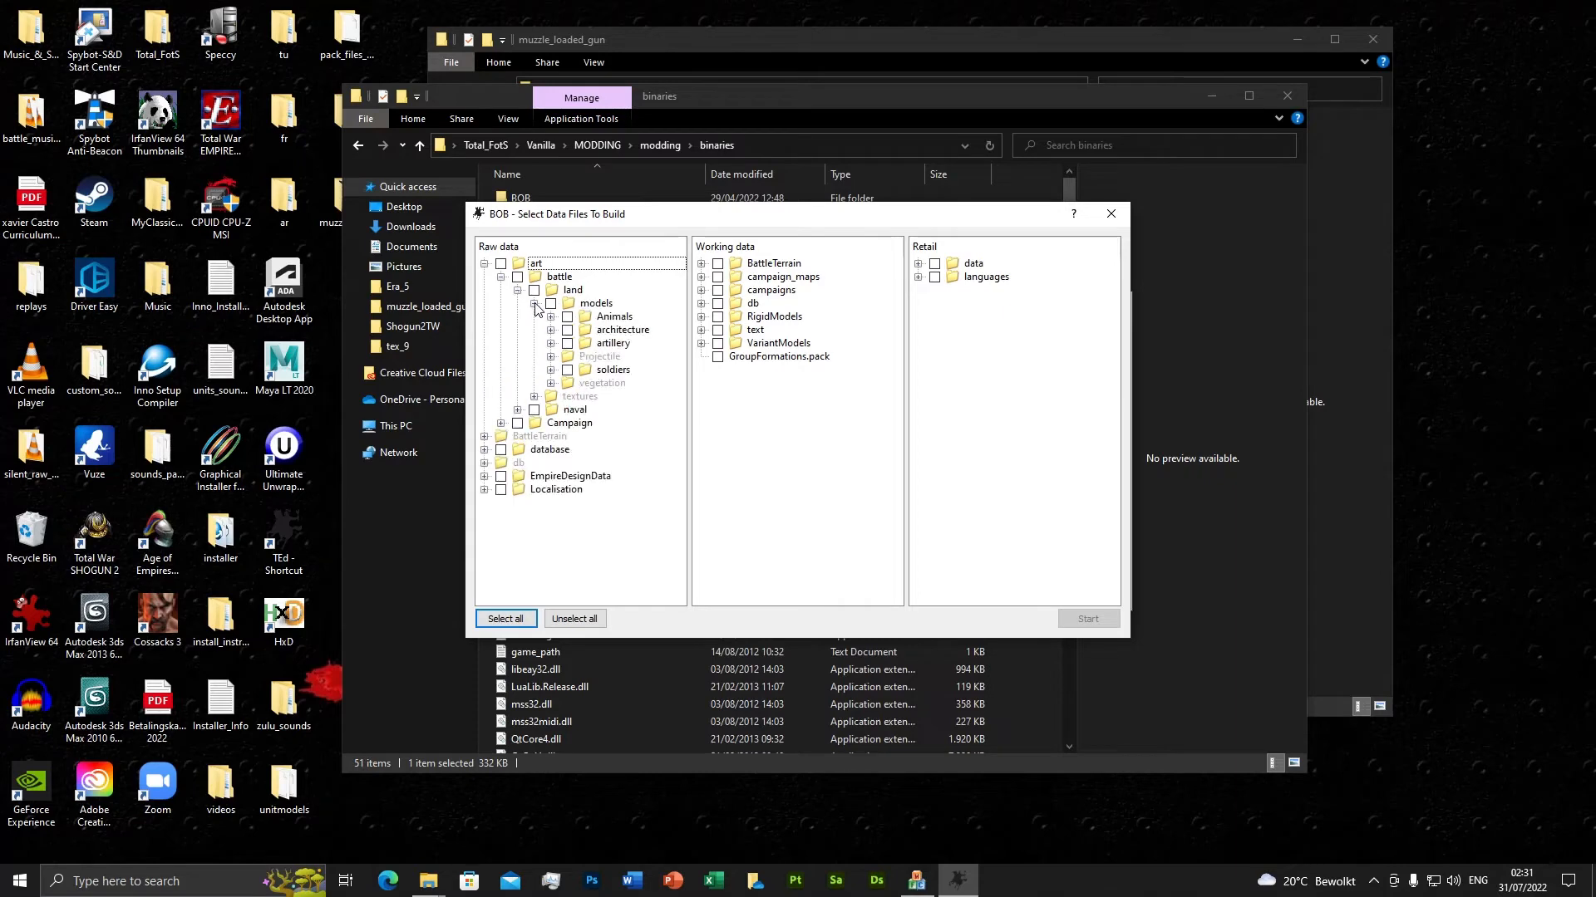
click(551, 343)
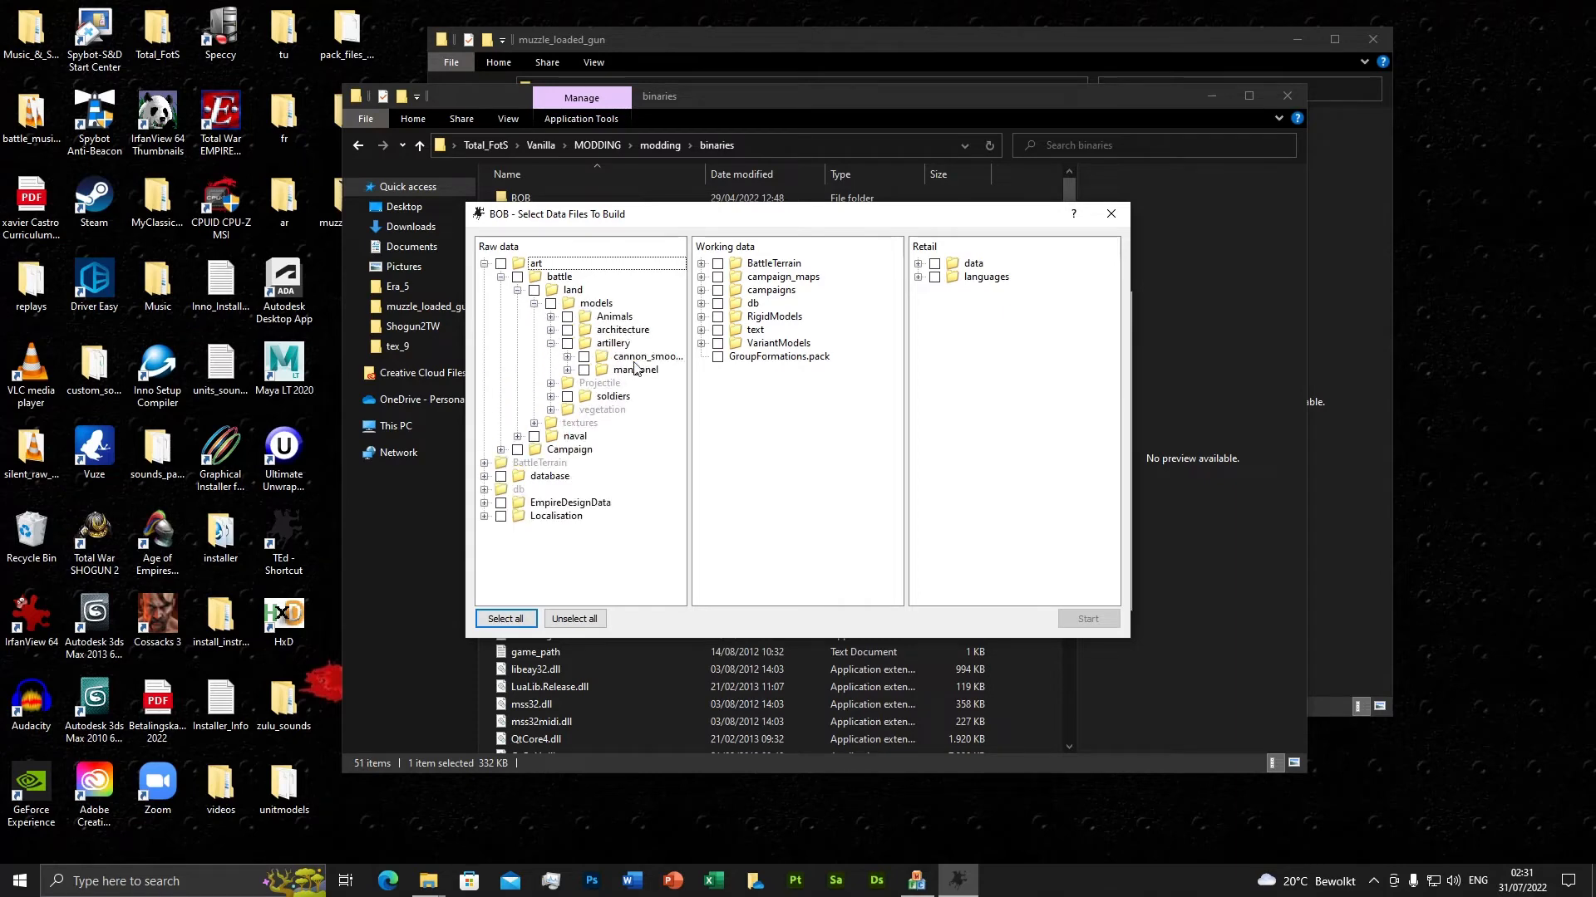
drag(690, 374, 802, 372)
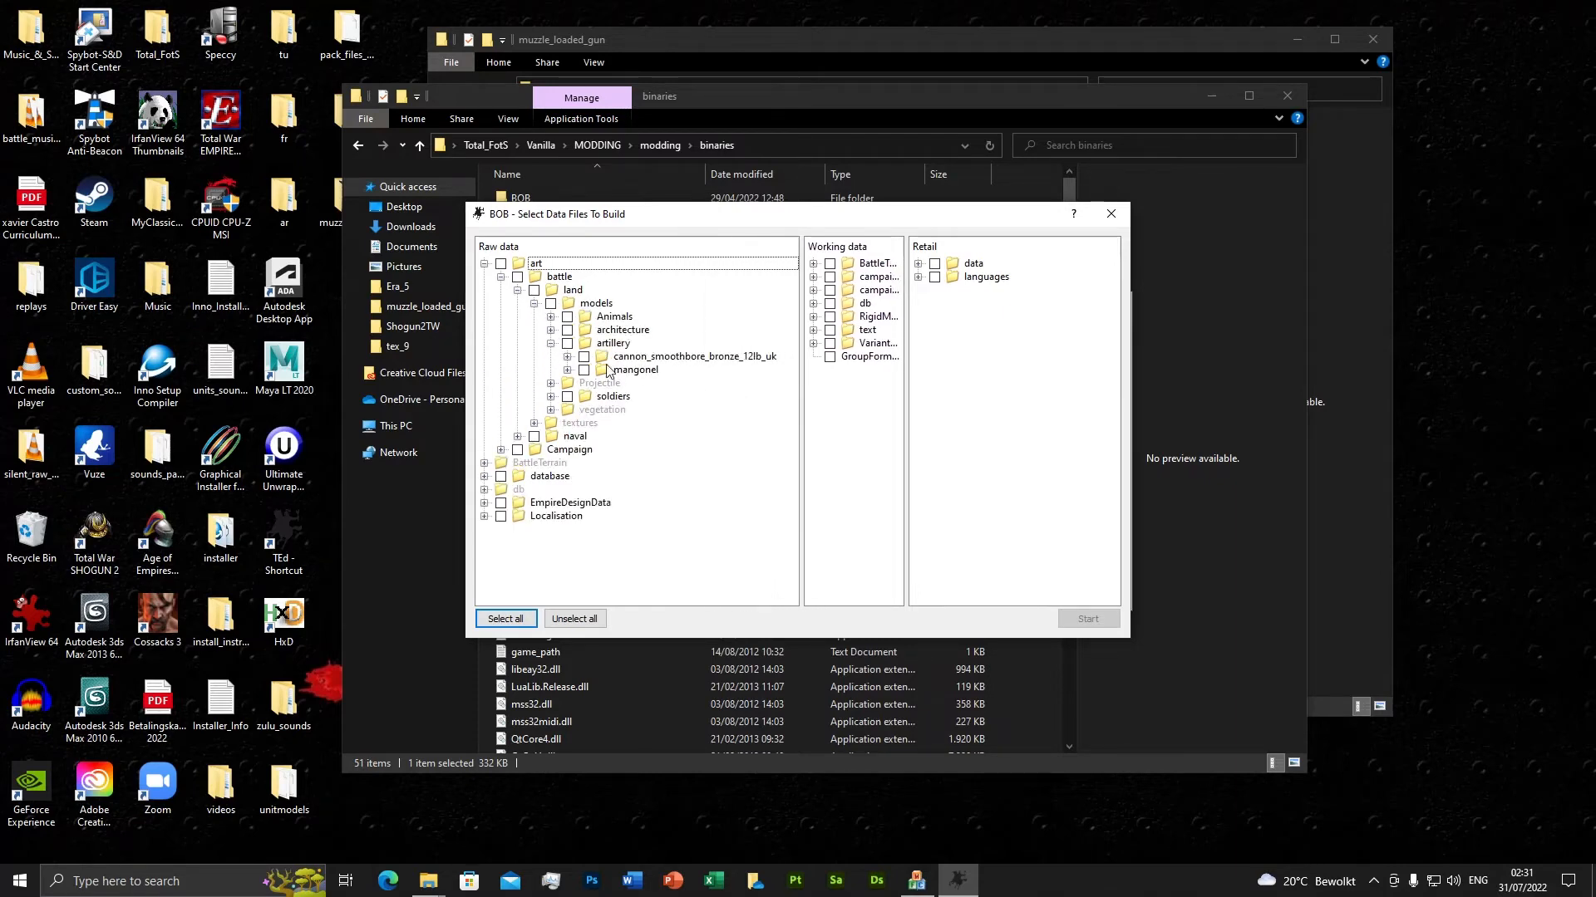
Examine the files in the cannon_smoothbore_bronze_12lb_uk folder and its destroyed and destruction_anim subfolders, then collapse them again.
click(567, 356)
click(567, 356)
click(566, 357)
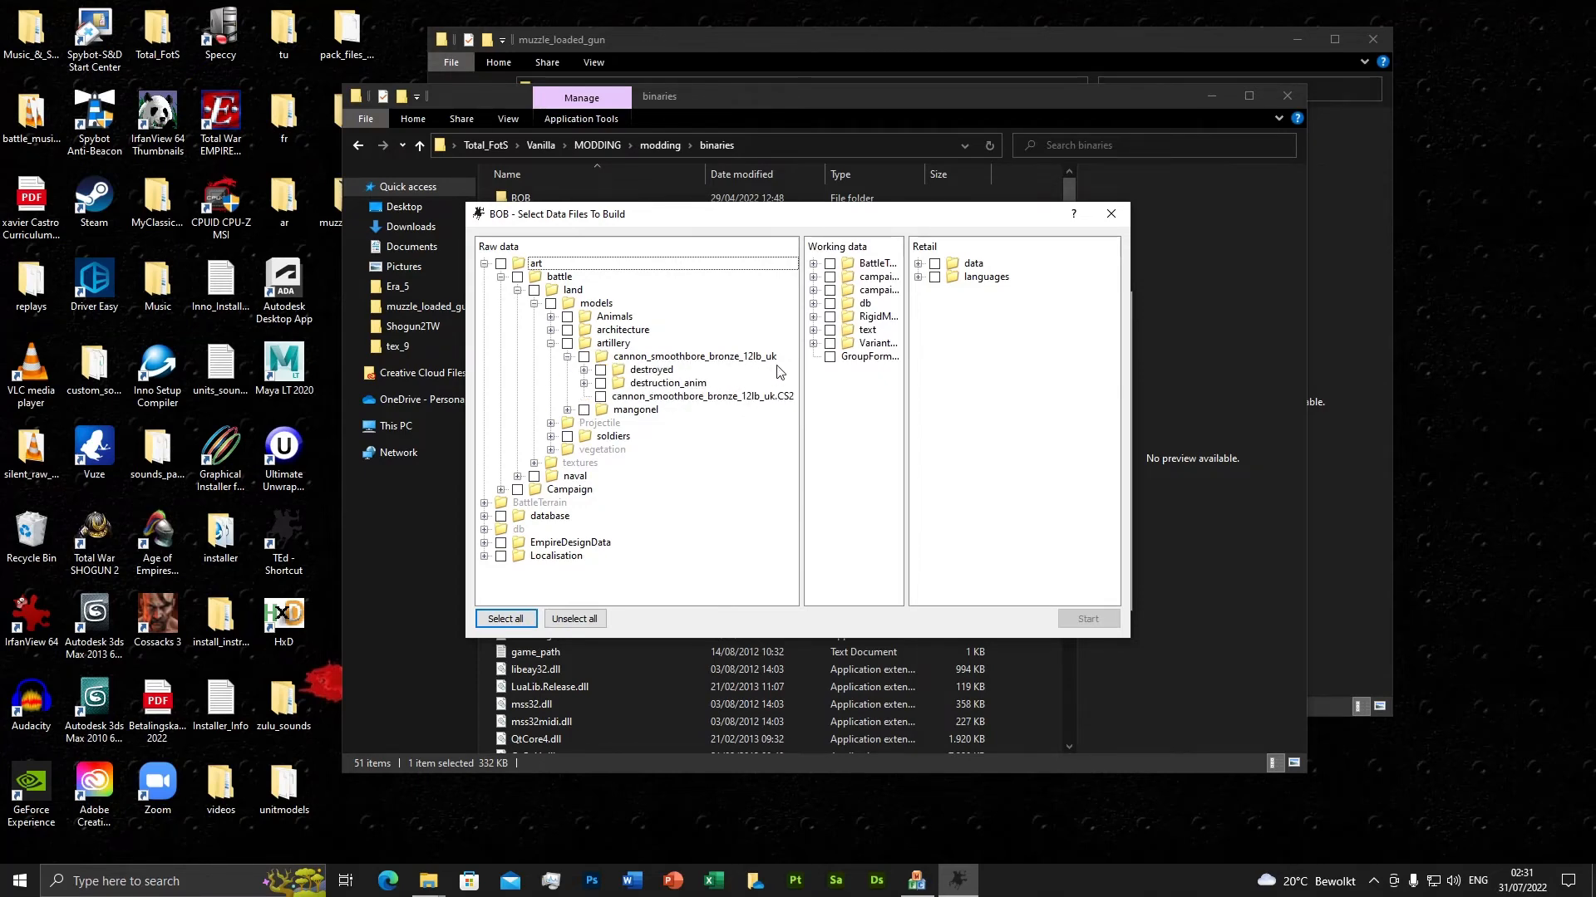
click(585, 371)
click(584, 397)
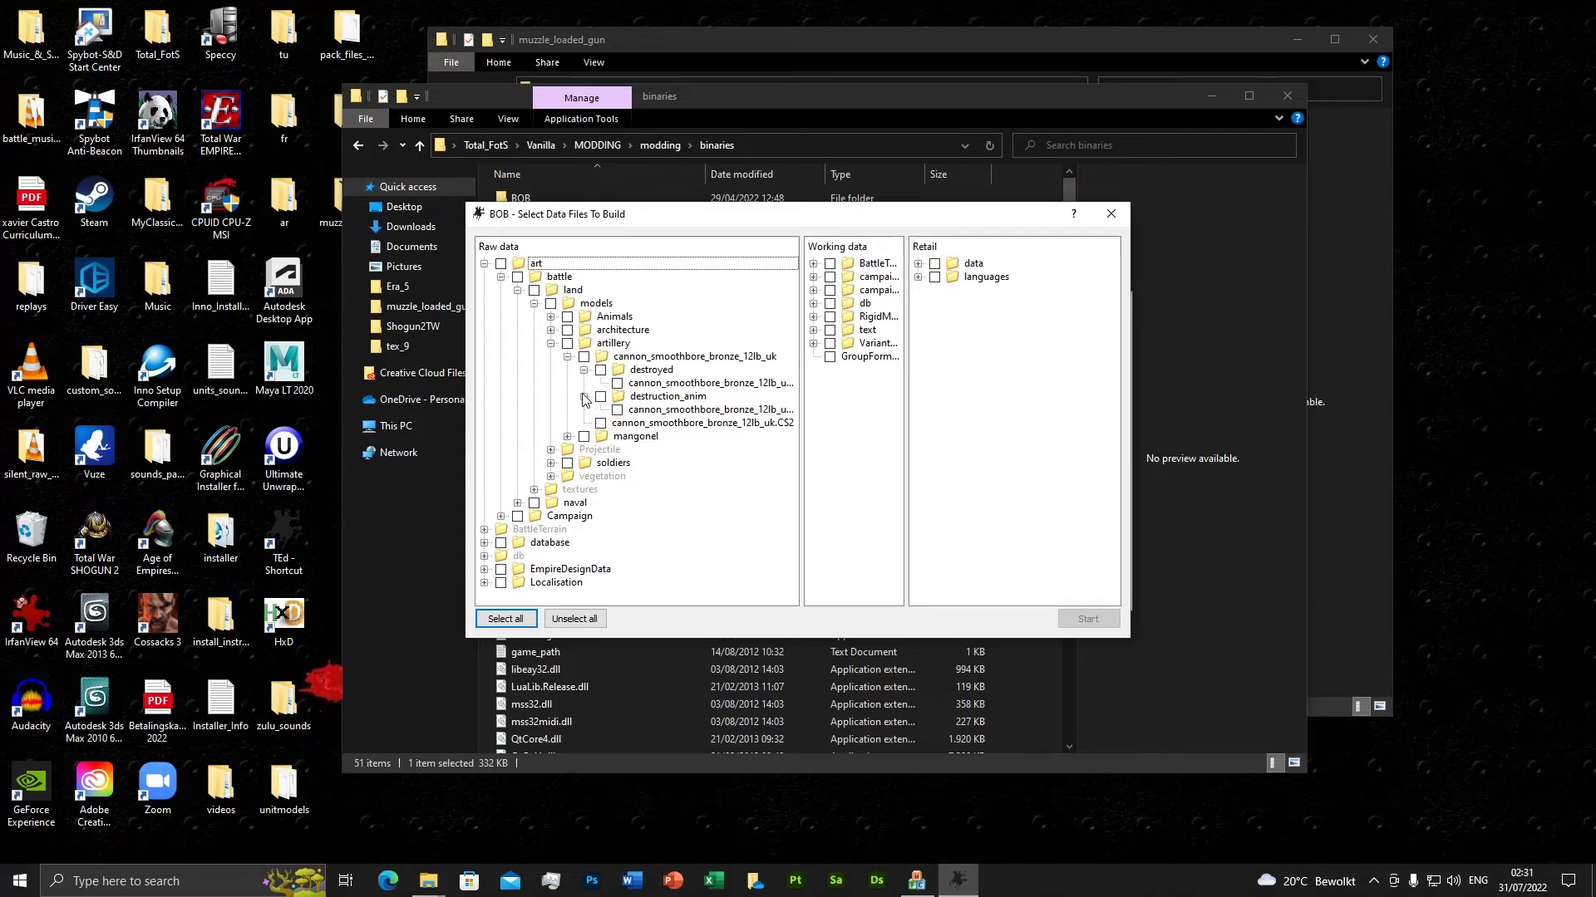
click(584, 398)
click(584, 371)
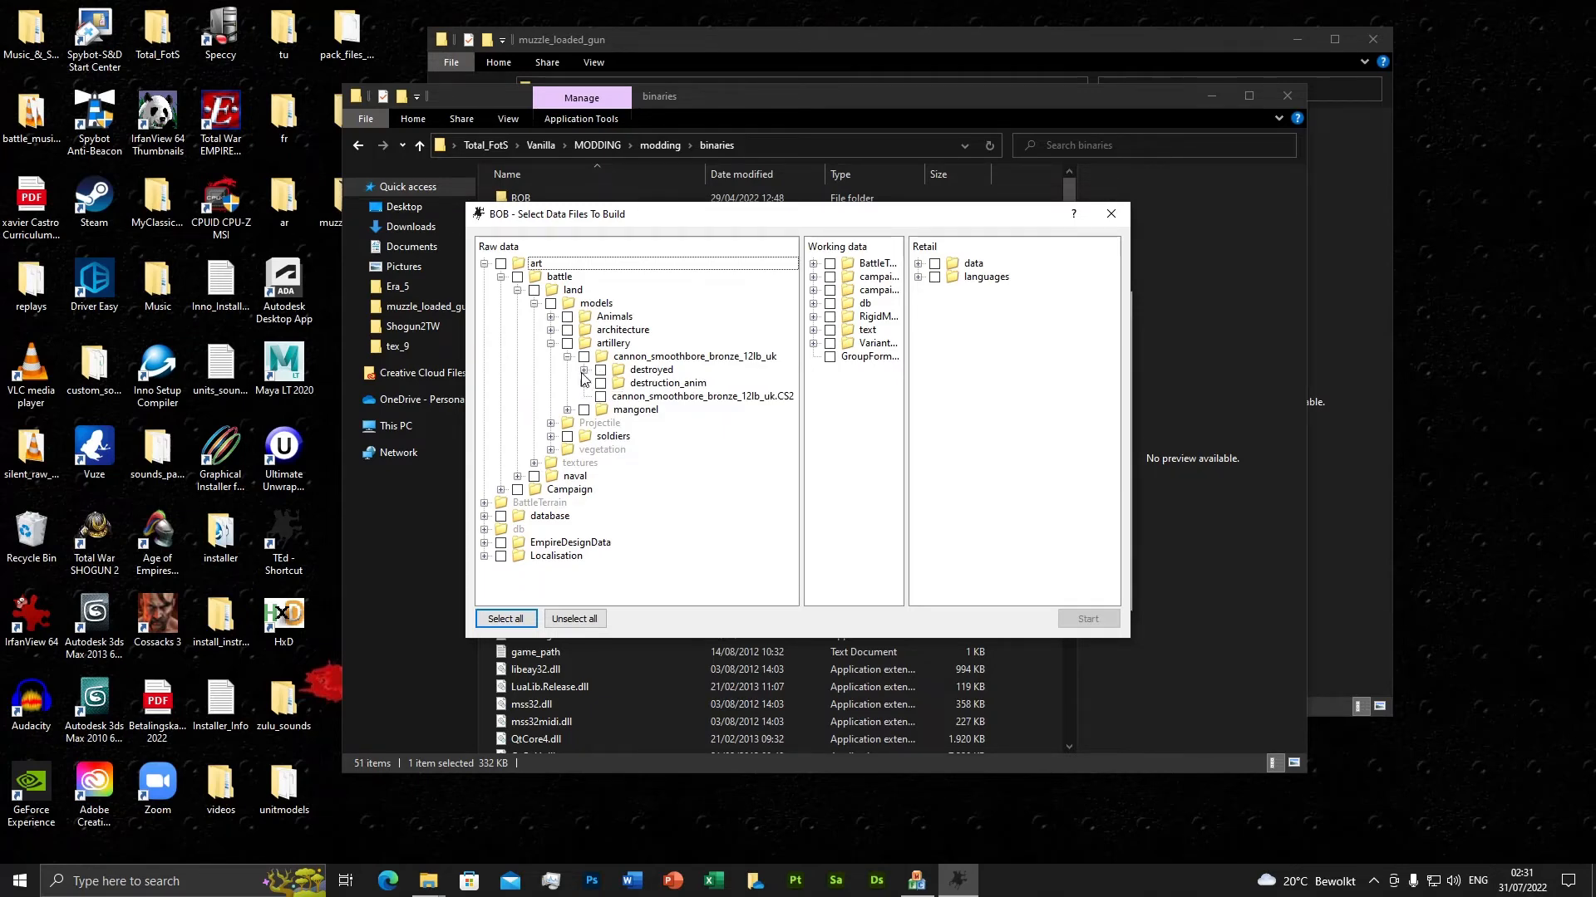
click(567, 356)
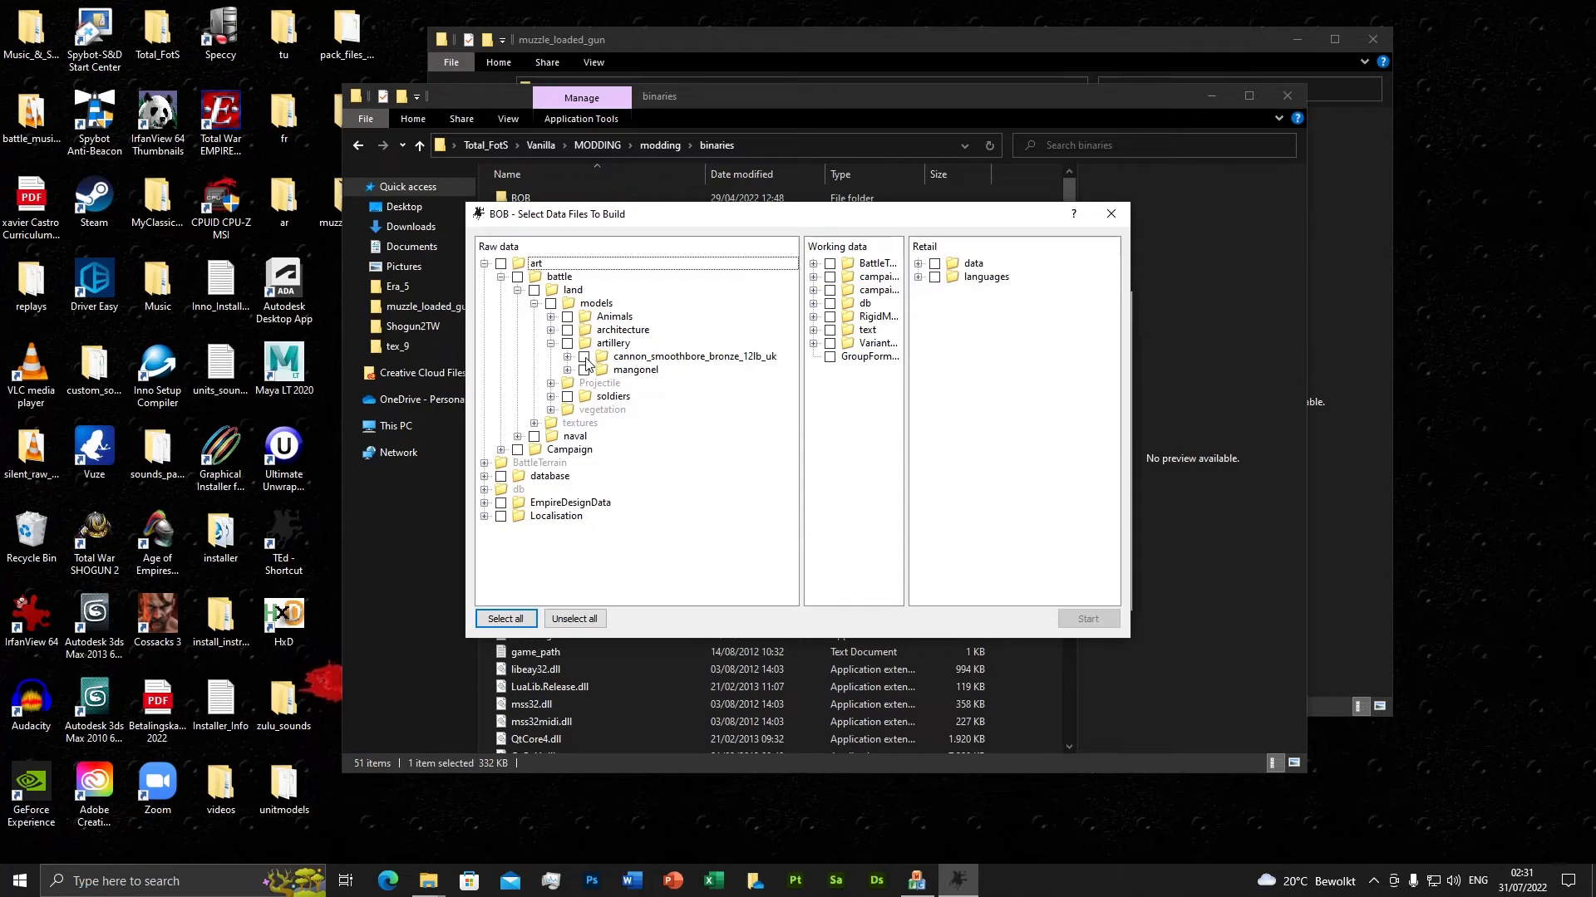
Mark the cannon_smoothbore_bronze_12lb_uk folder with all its Cs2 convert actions and start the build.
click(586, 361)
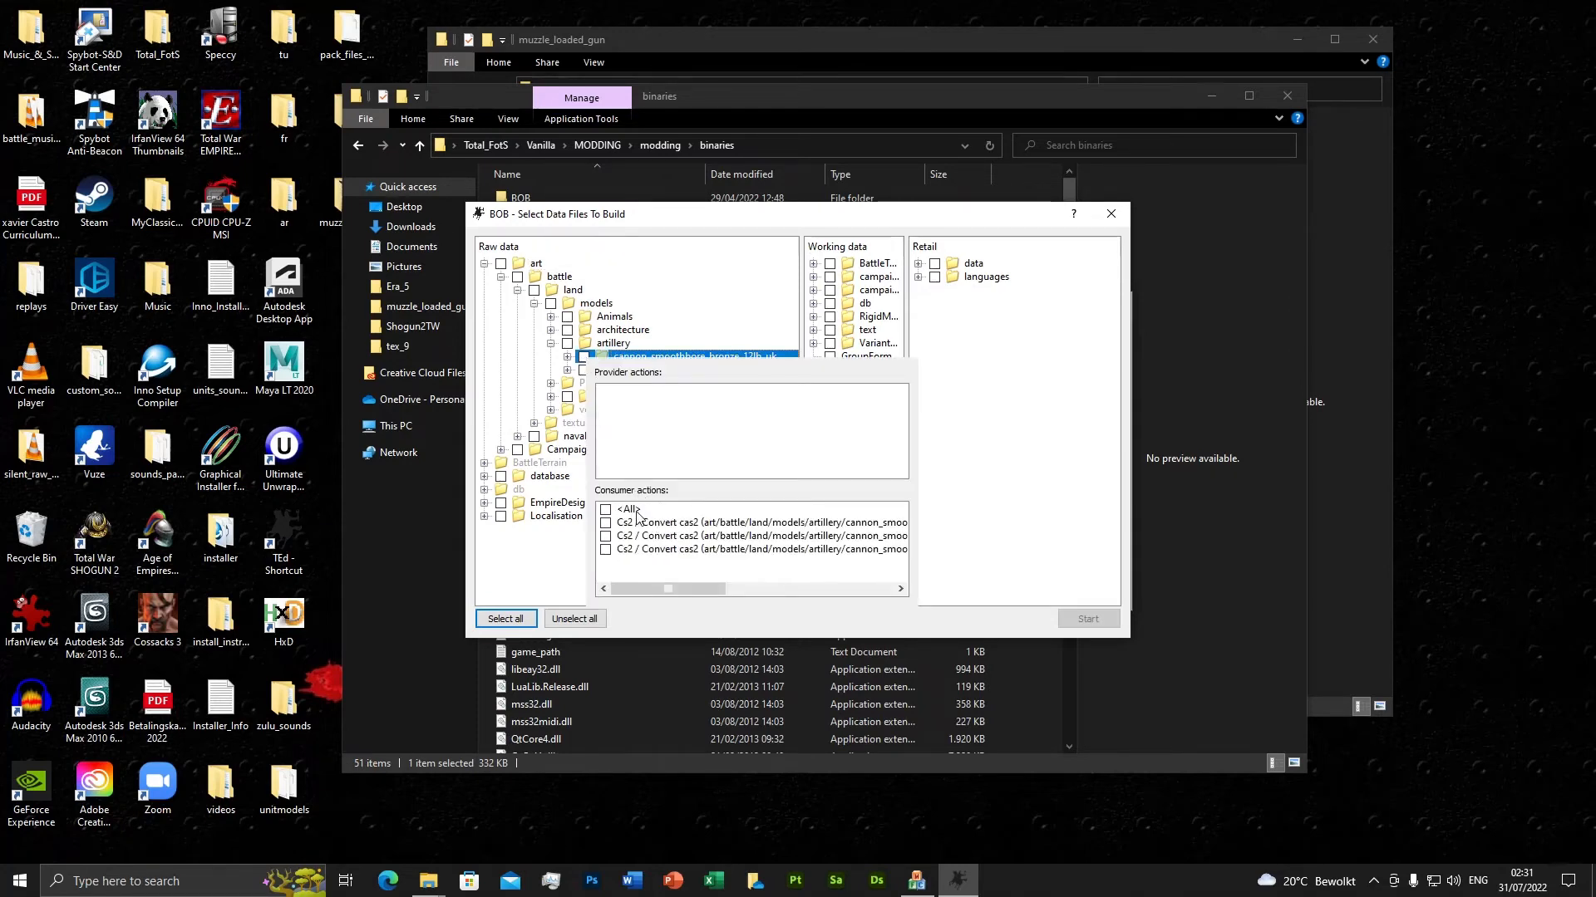
click(607, 510)
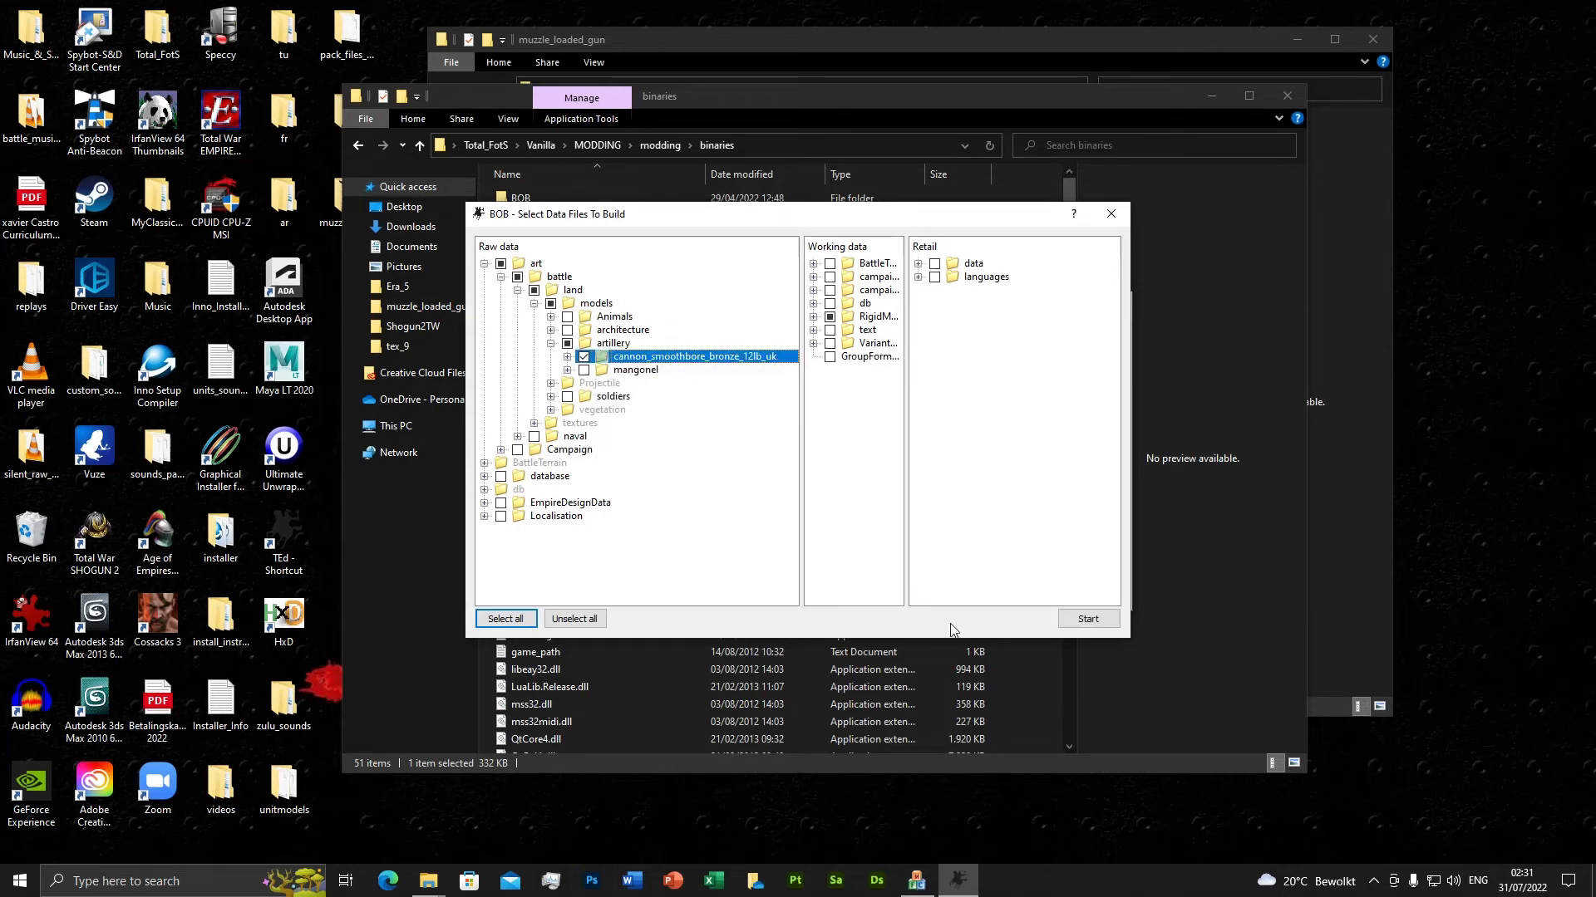
click(1089, 620)
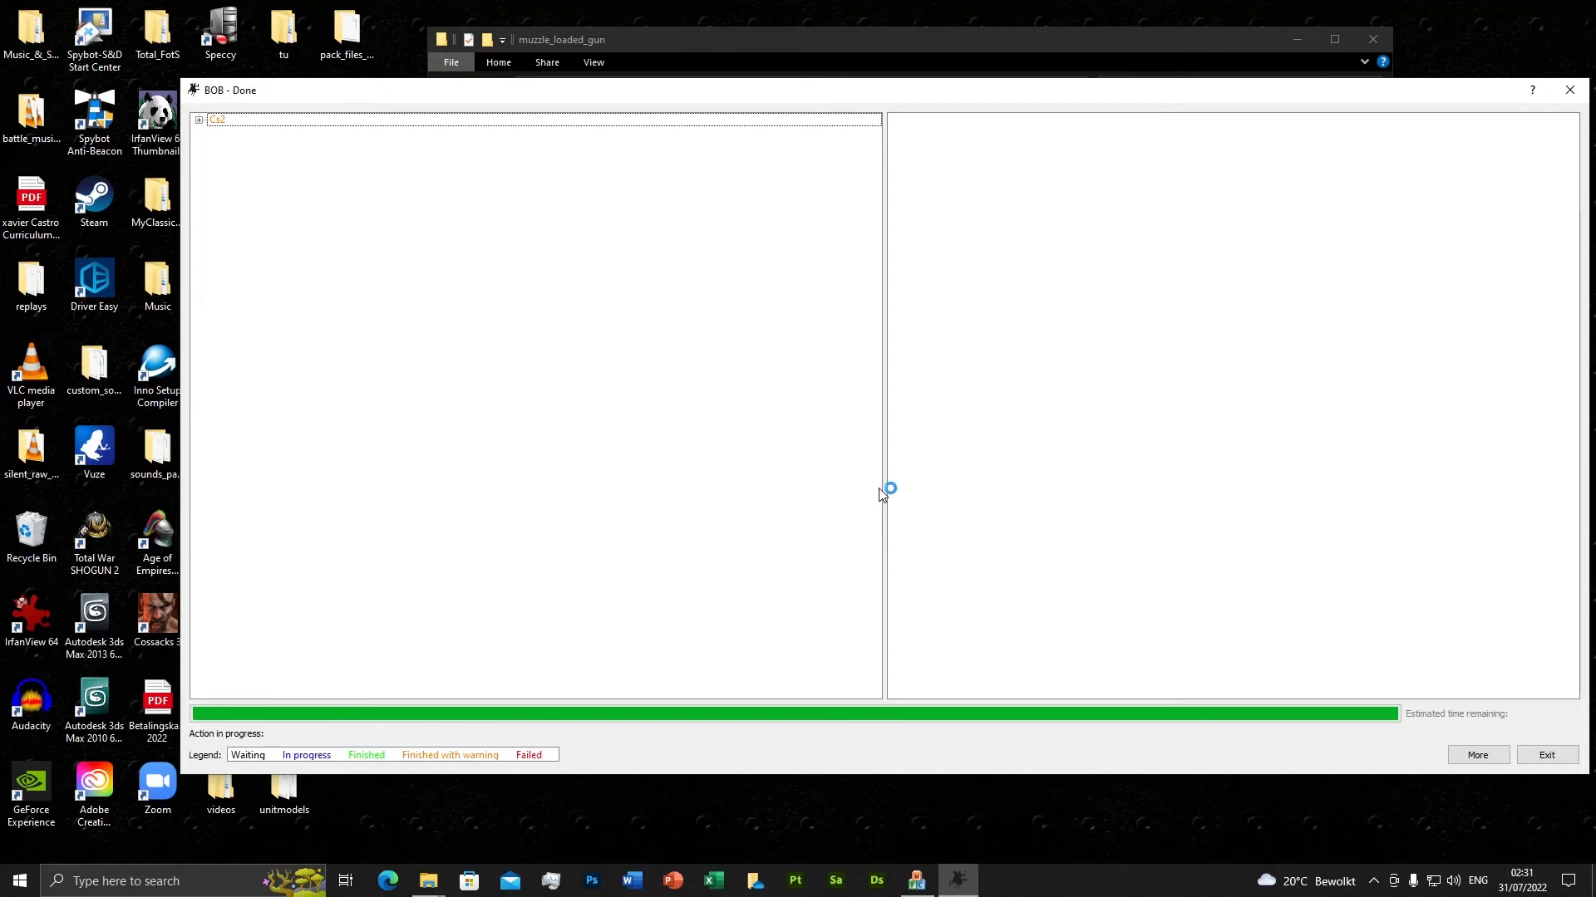
Expand the Cs2 build results and read the main cannon model's conversion log through to its end.
click(200, 120)
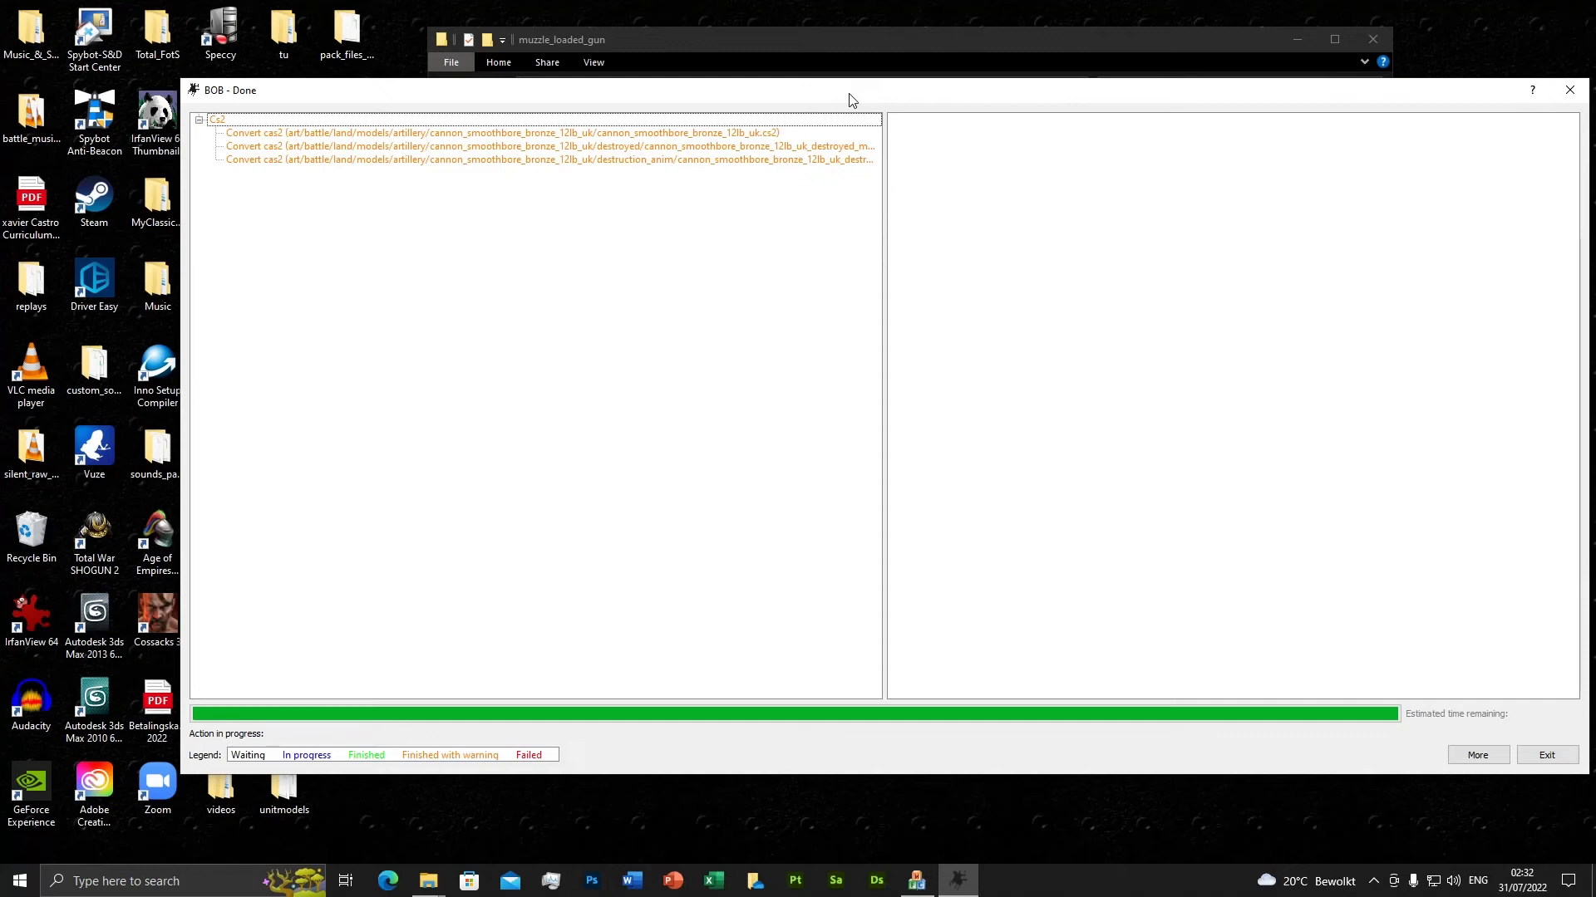
click(527, 133)
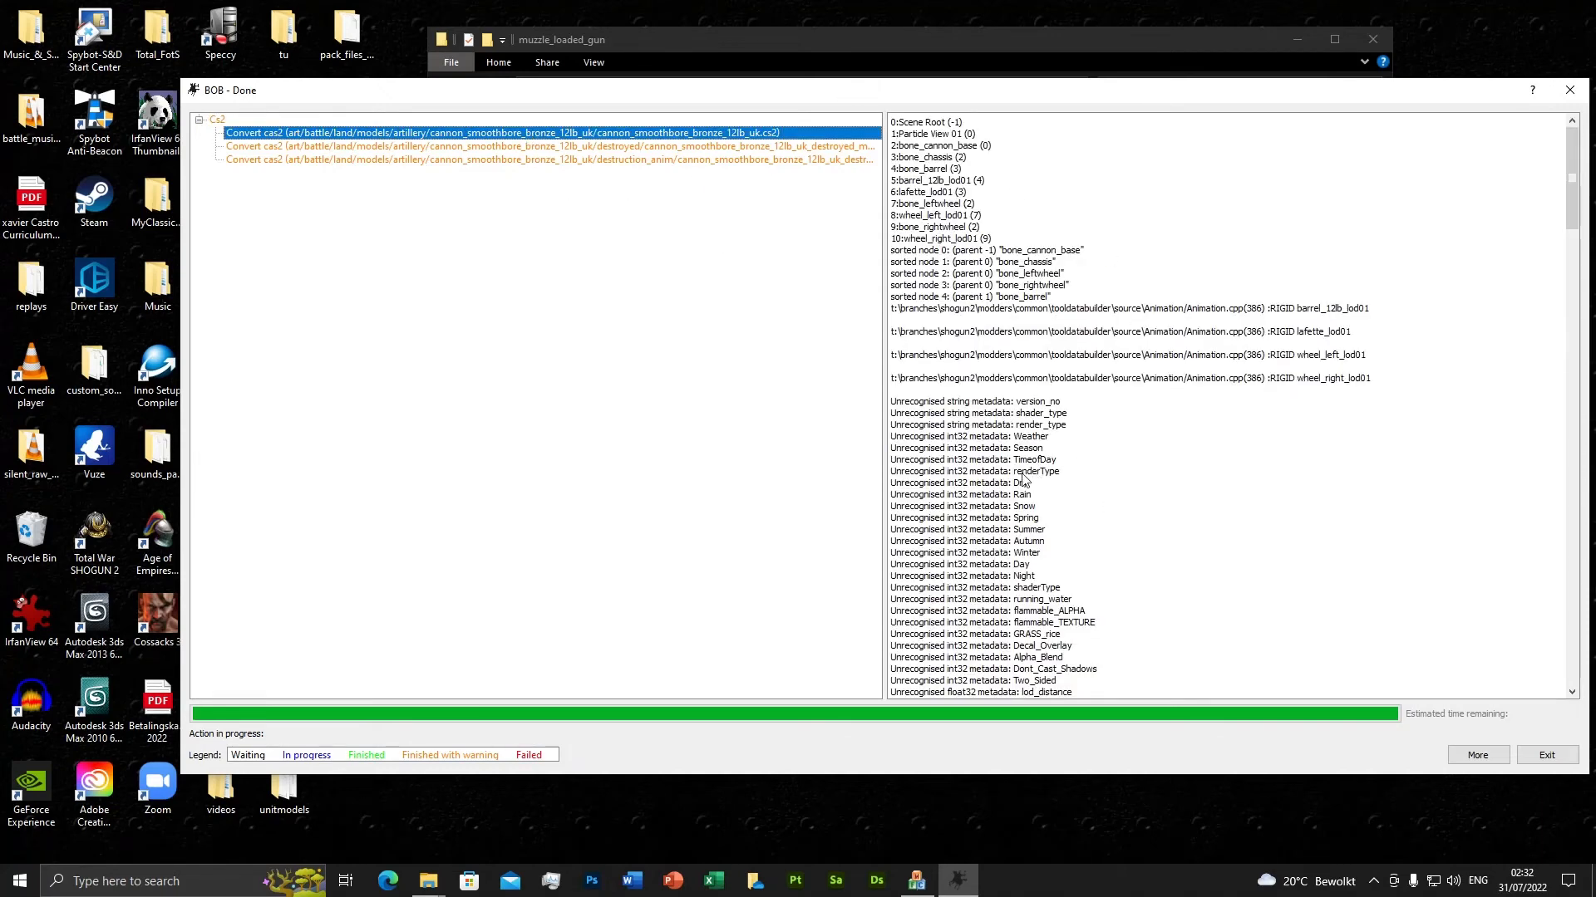
scroll(1018, 482, down, 4)
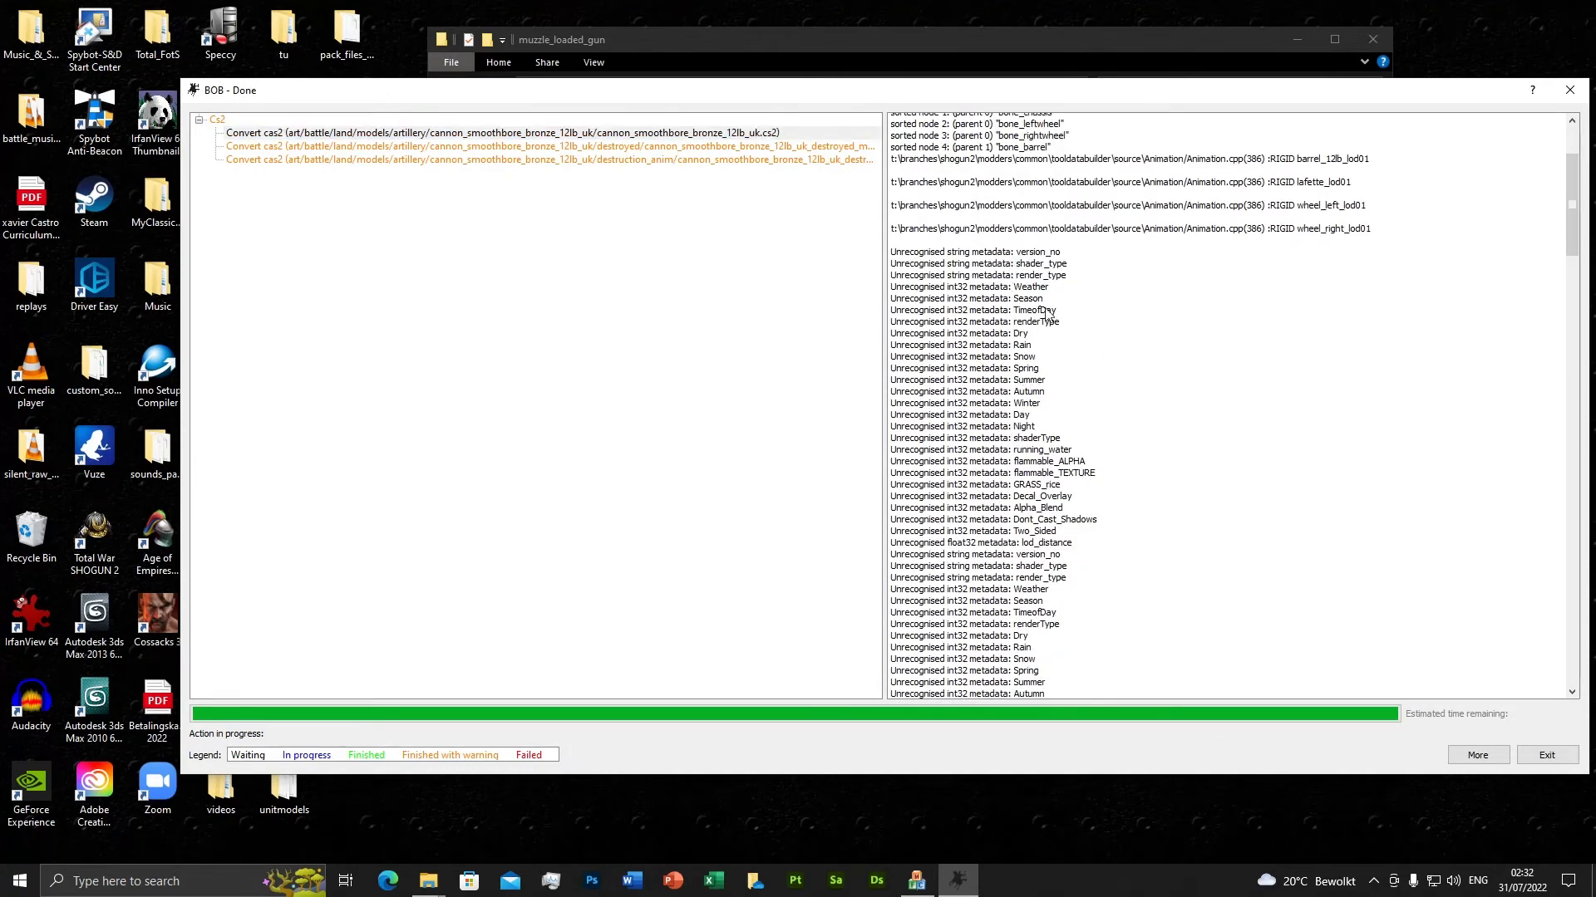
scroll(1052, 266, down, 10)
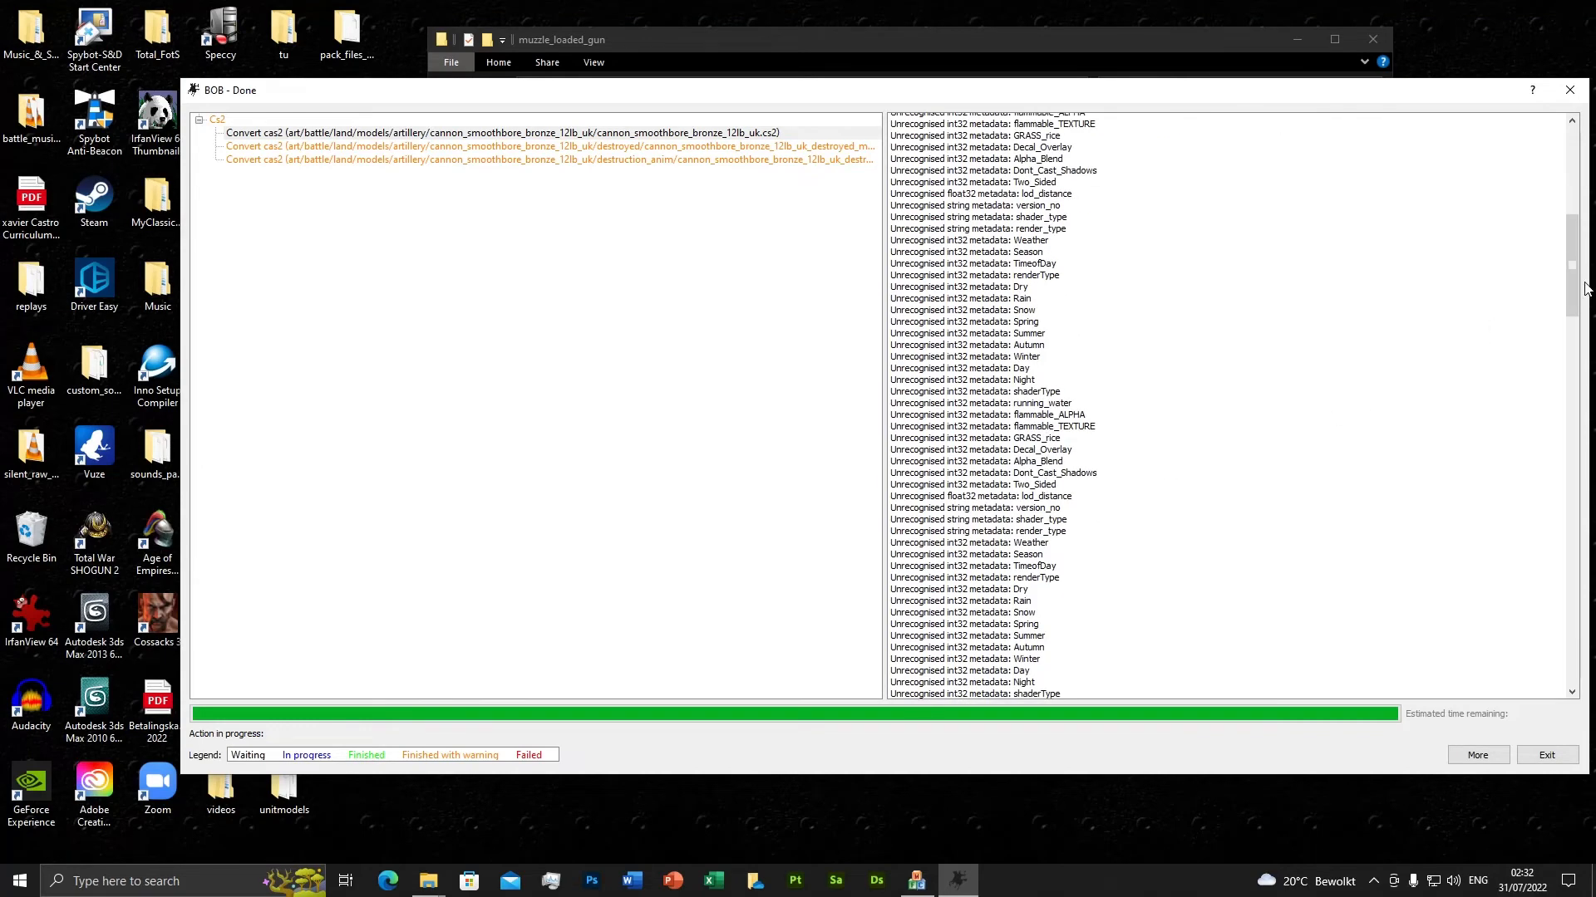
drag(1571, 295, 1571, 662)
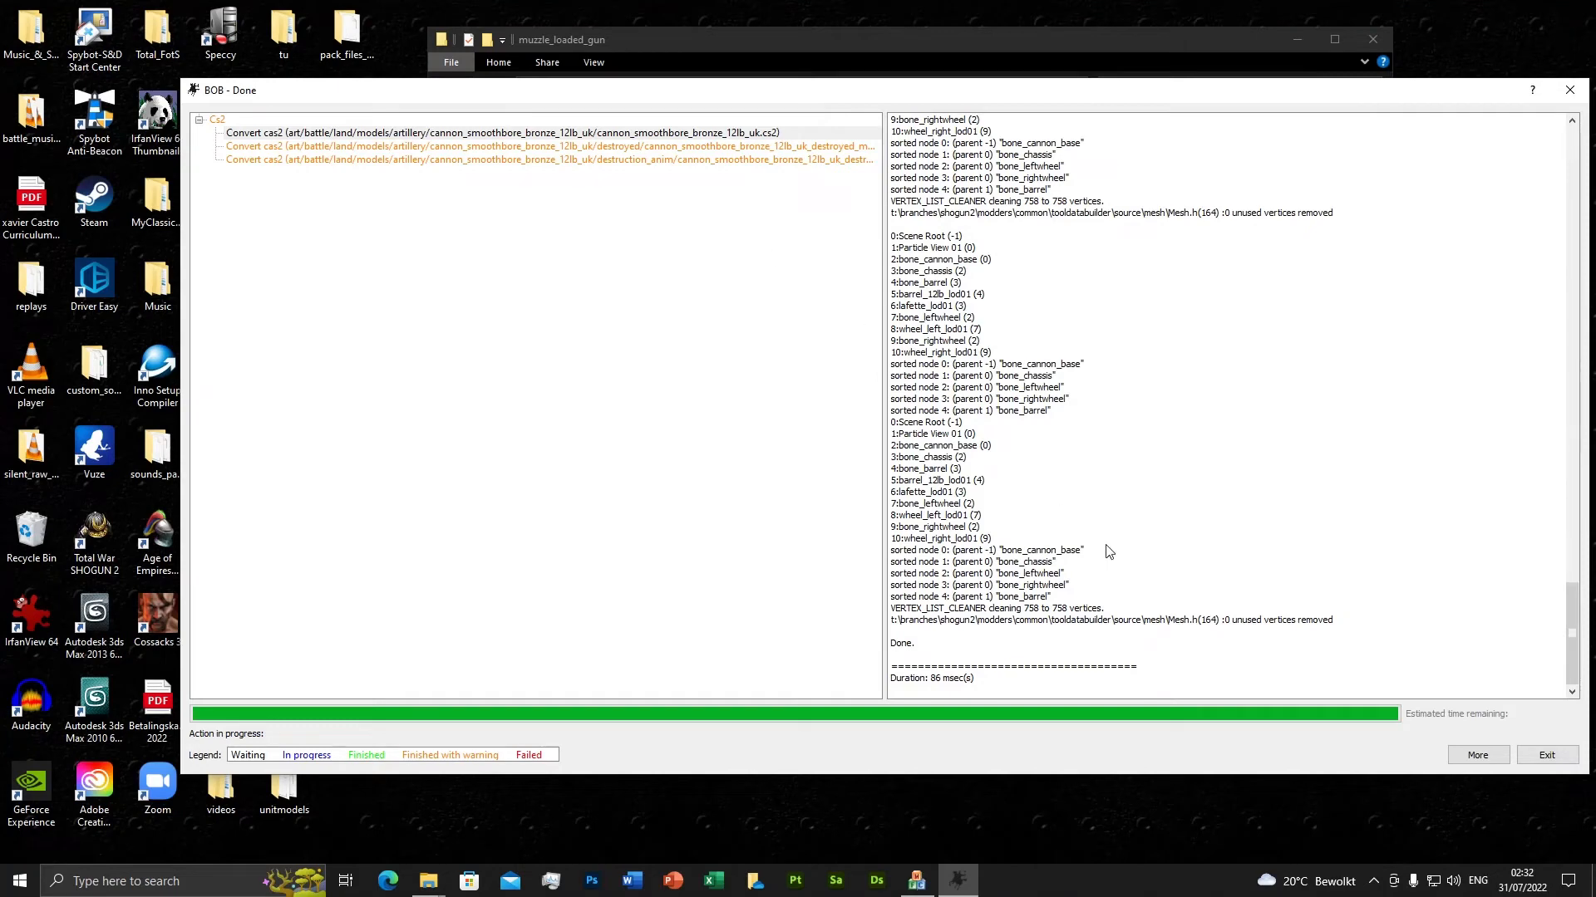
Review the conversion logs of the destroyed and destruction_anim cannon models alongside the main cannon model's log.
scroll(1108, 551, up, 15)
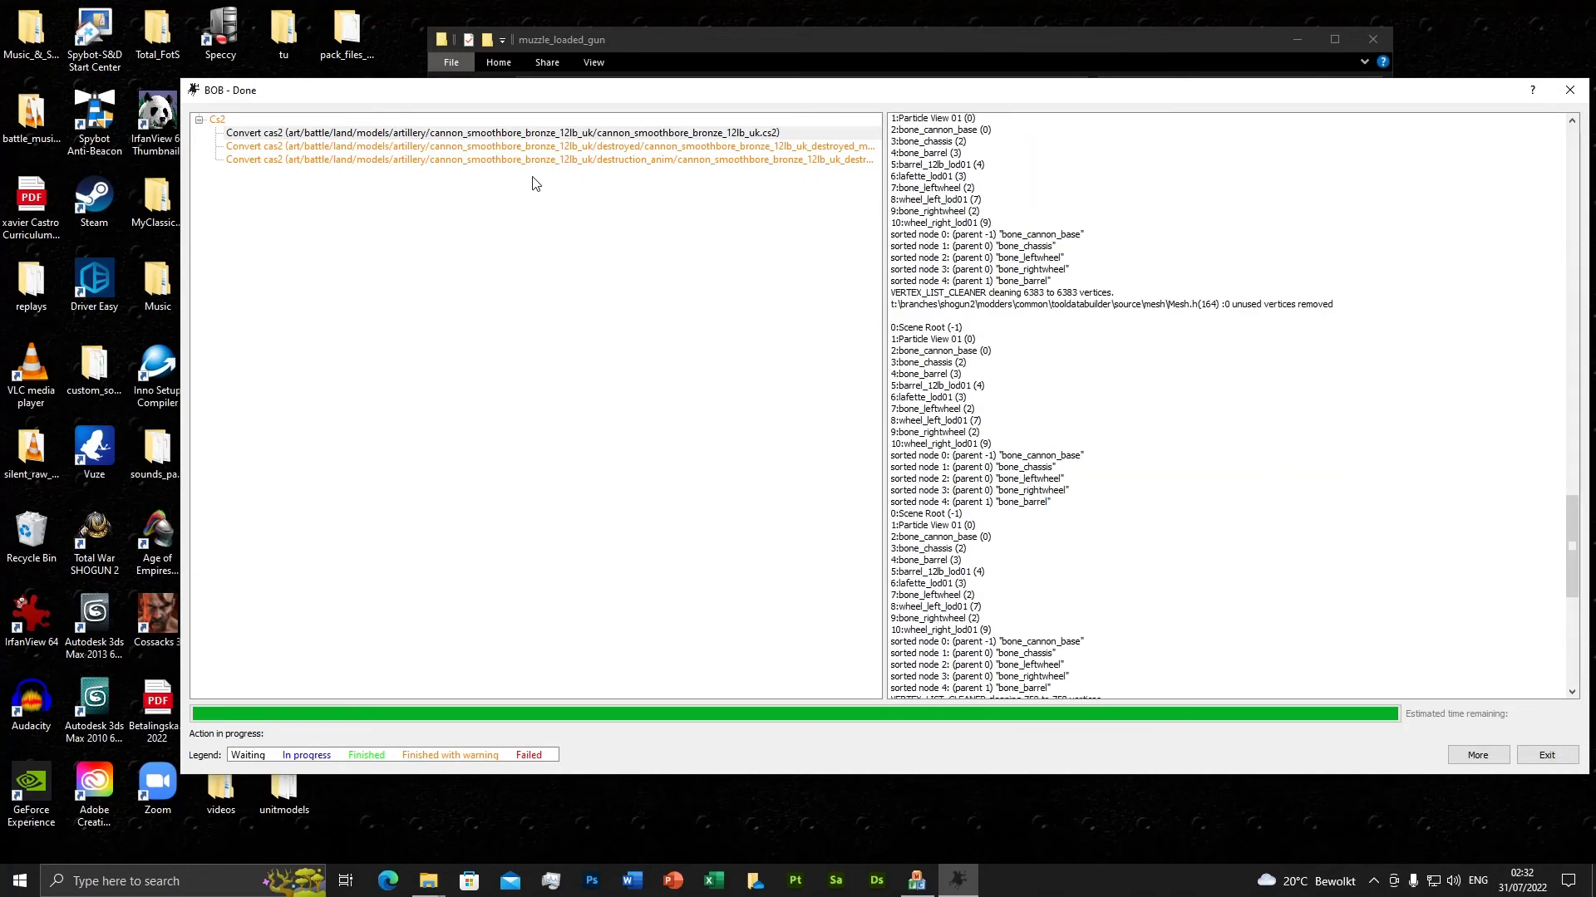
click(527, 148)
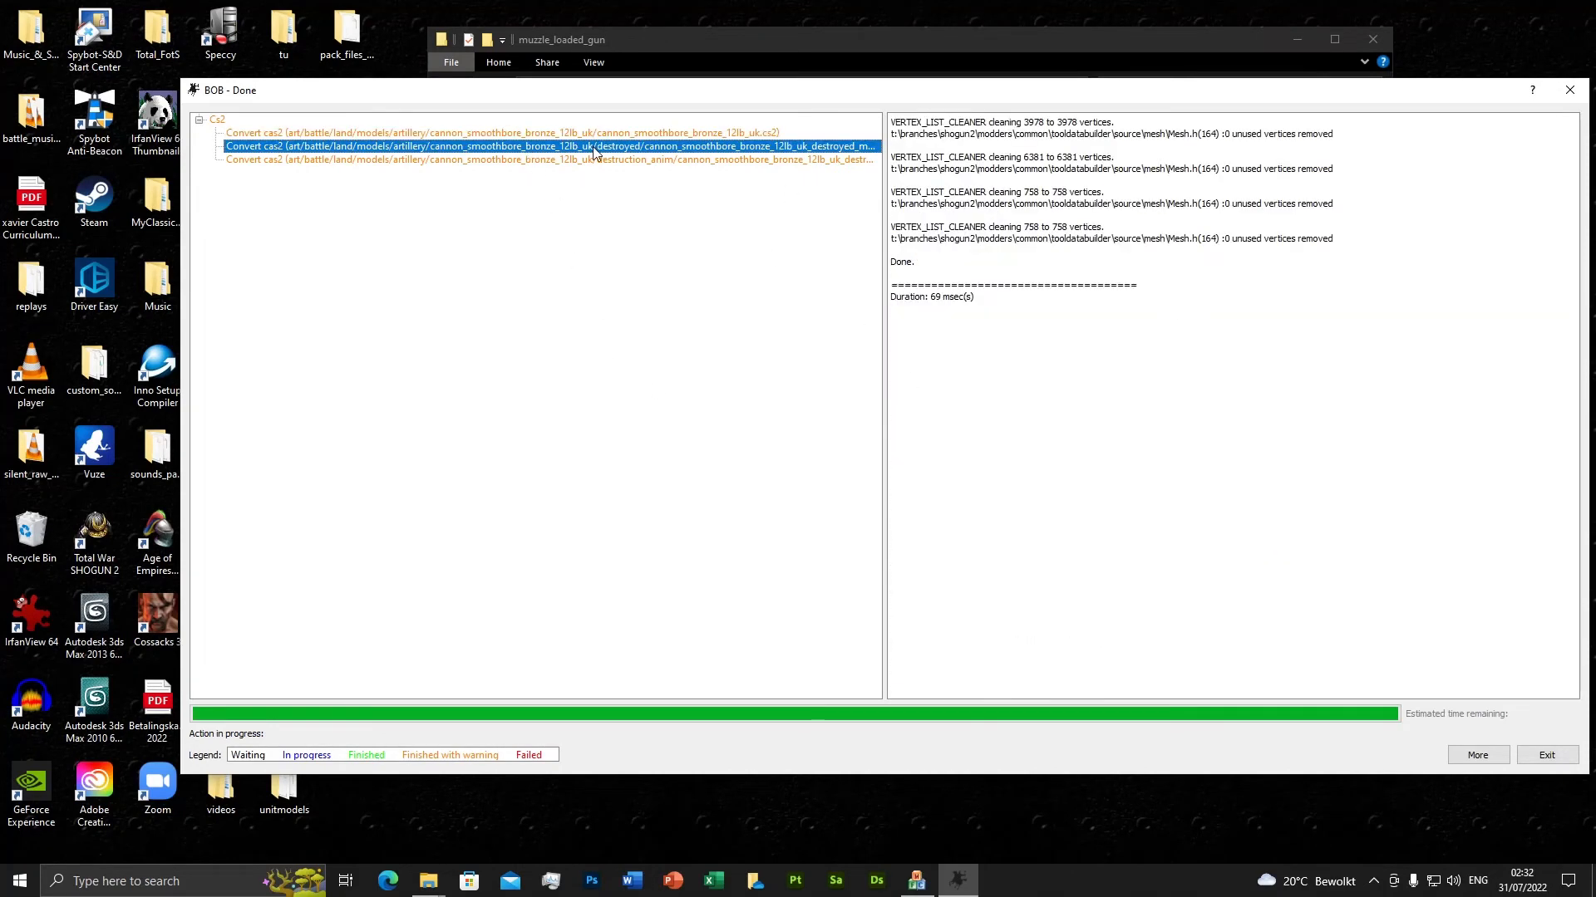
click(549, 159)
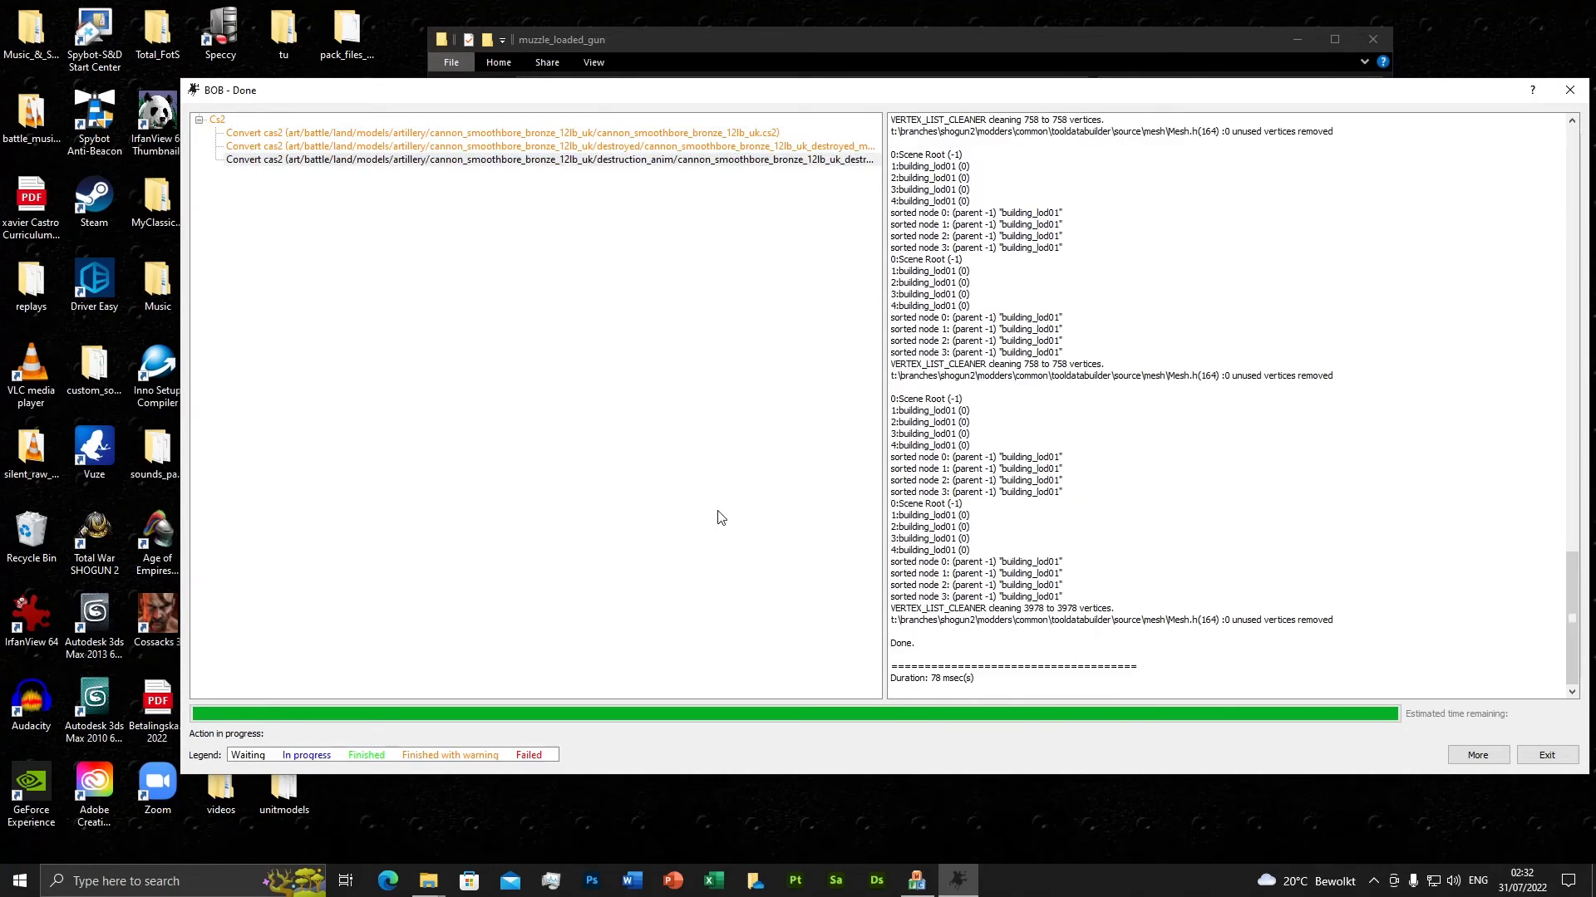
click(523, 262)
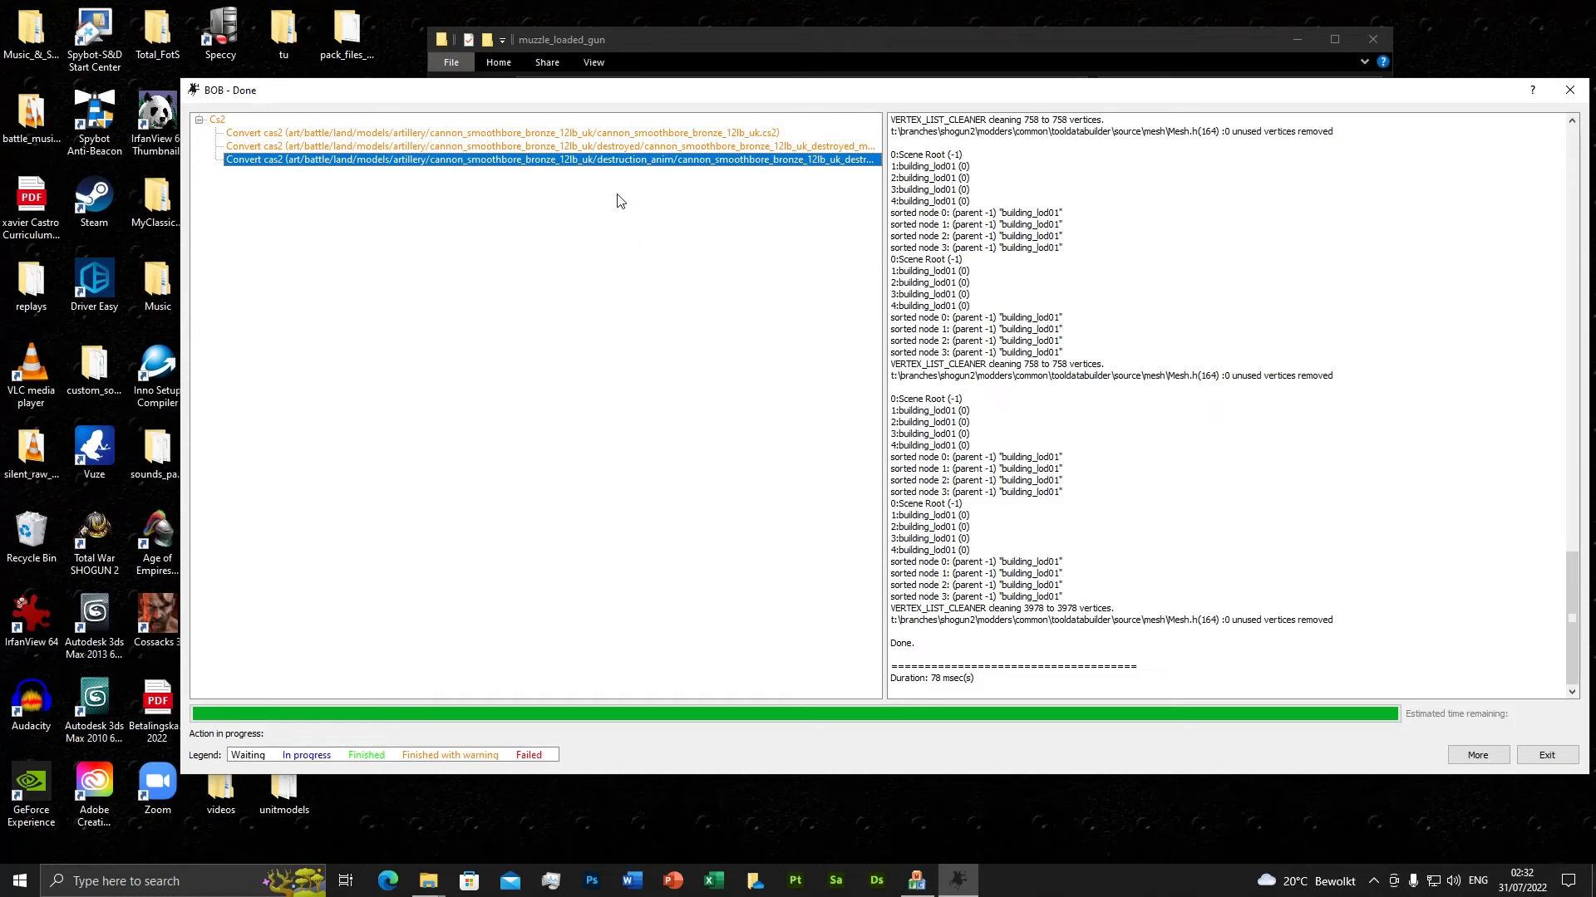
click(657, 133)
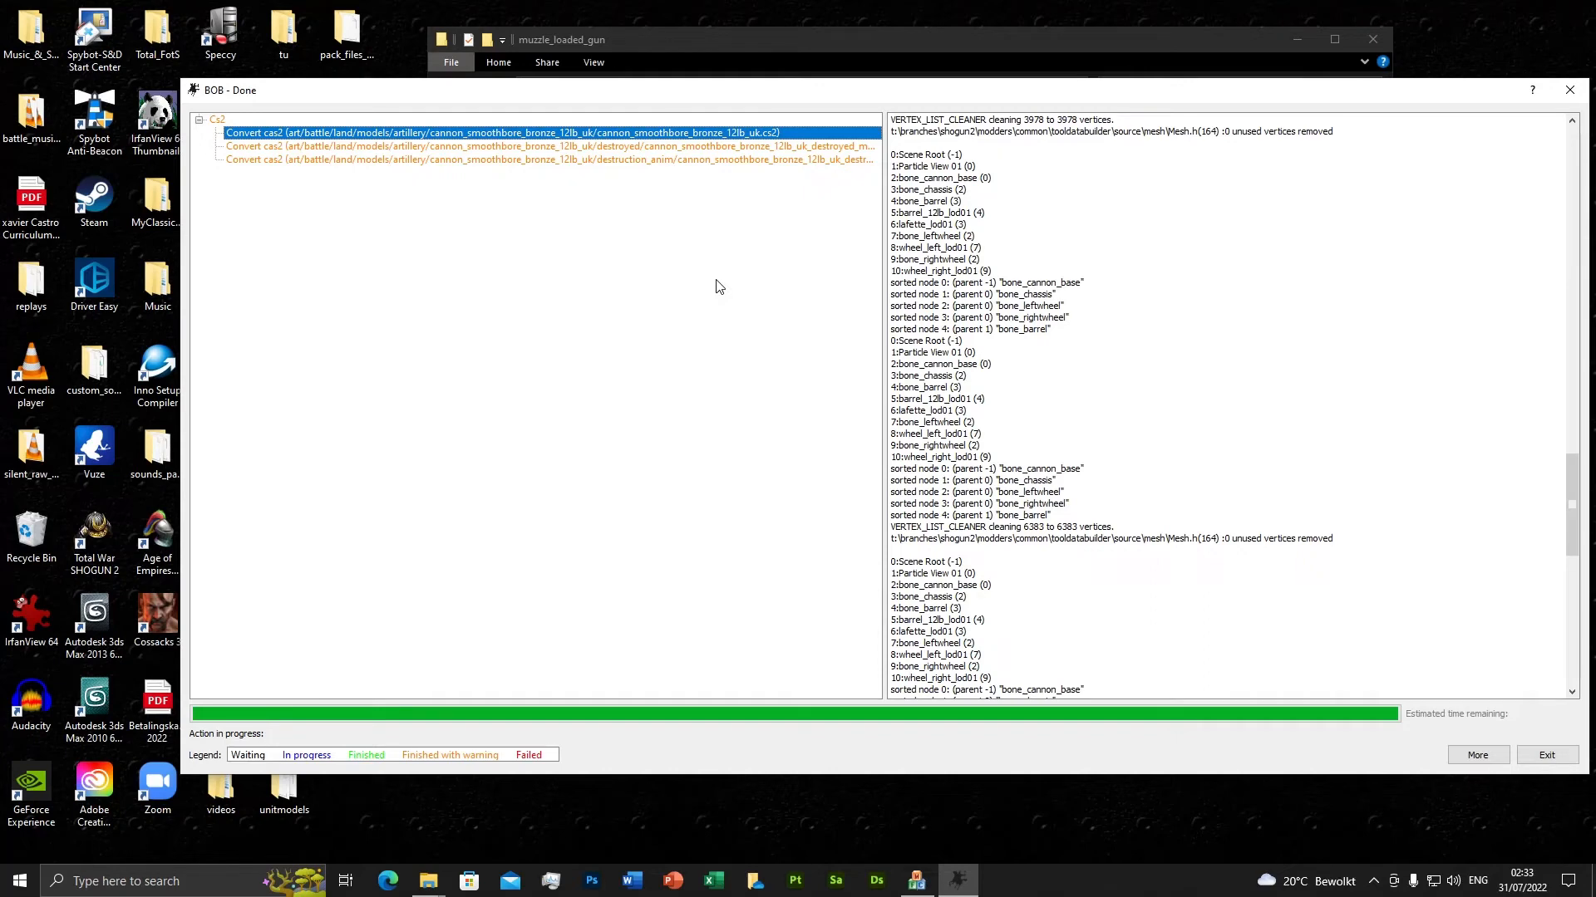
click(609, 146)
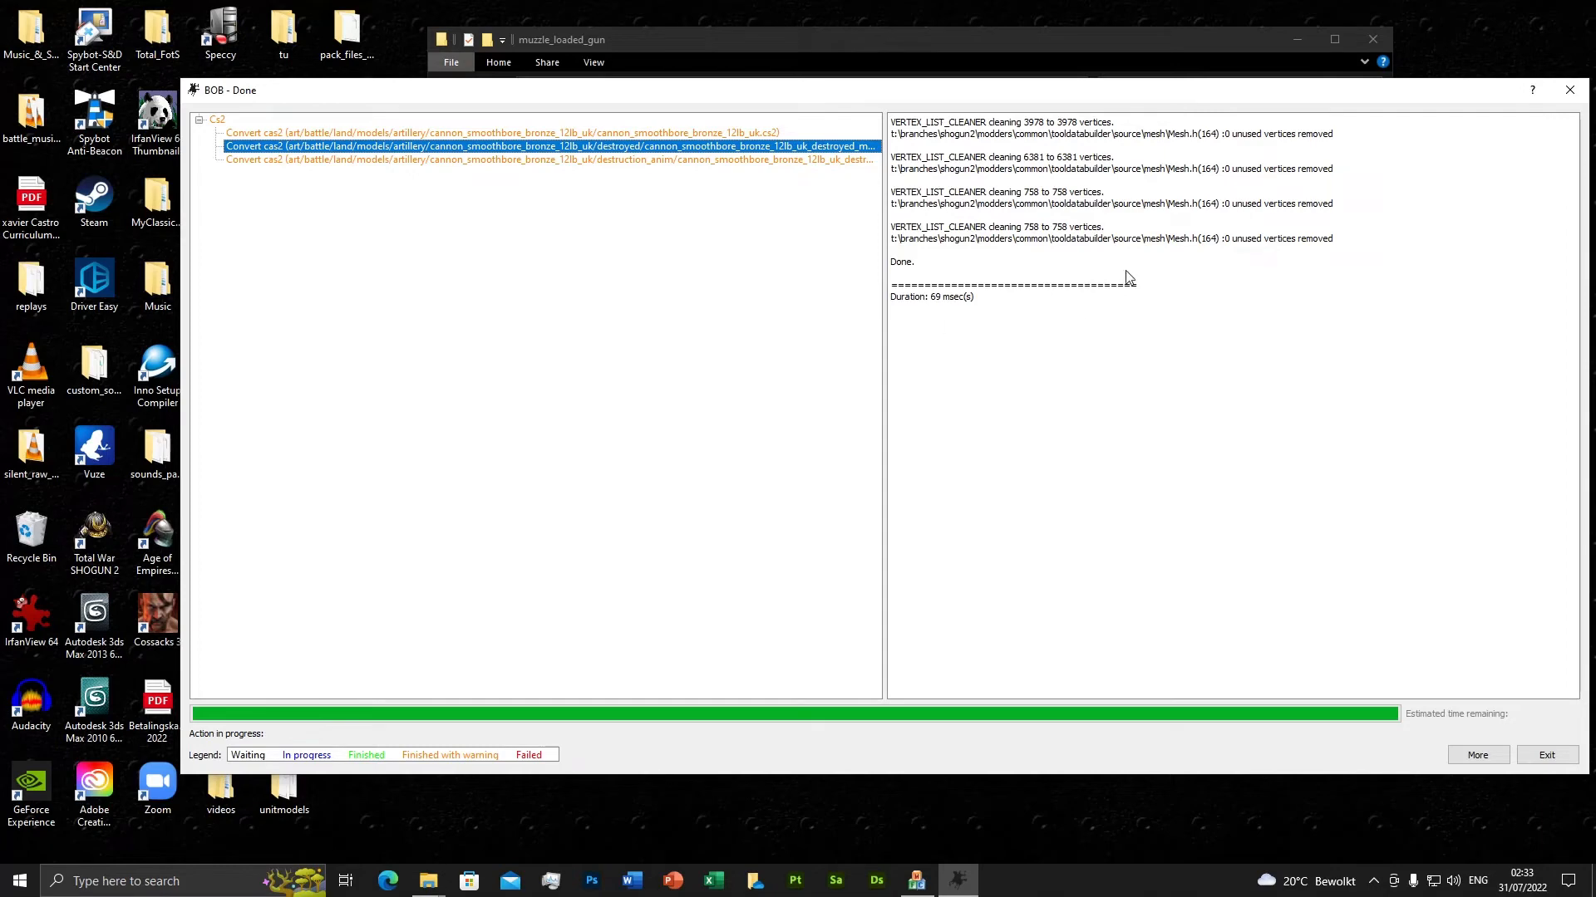
Read the unrecognised metadata entries in the main cannon model's conversion log, then return to the log's beginning.
click(641, 134)
scroll(1118, 509, down, 7)
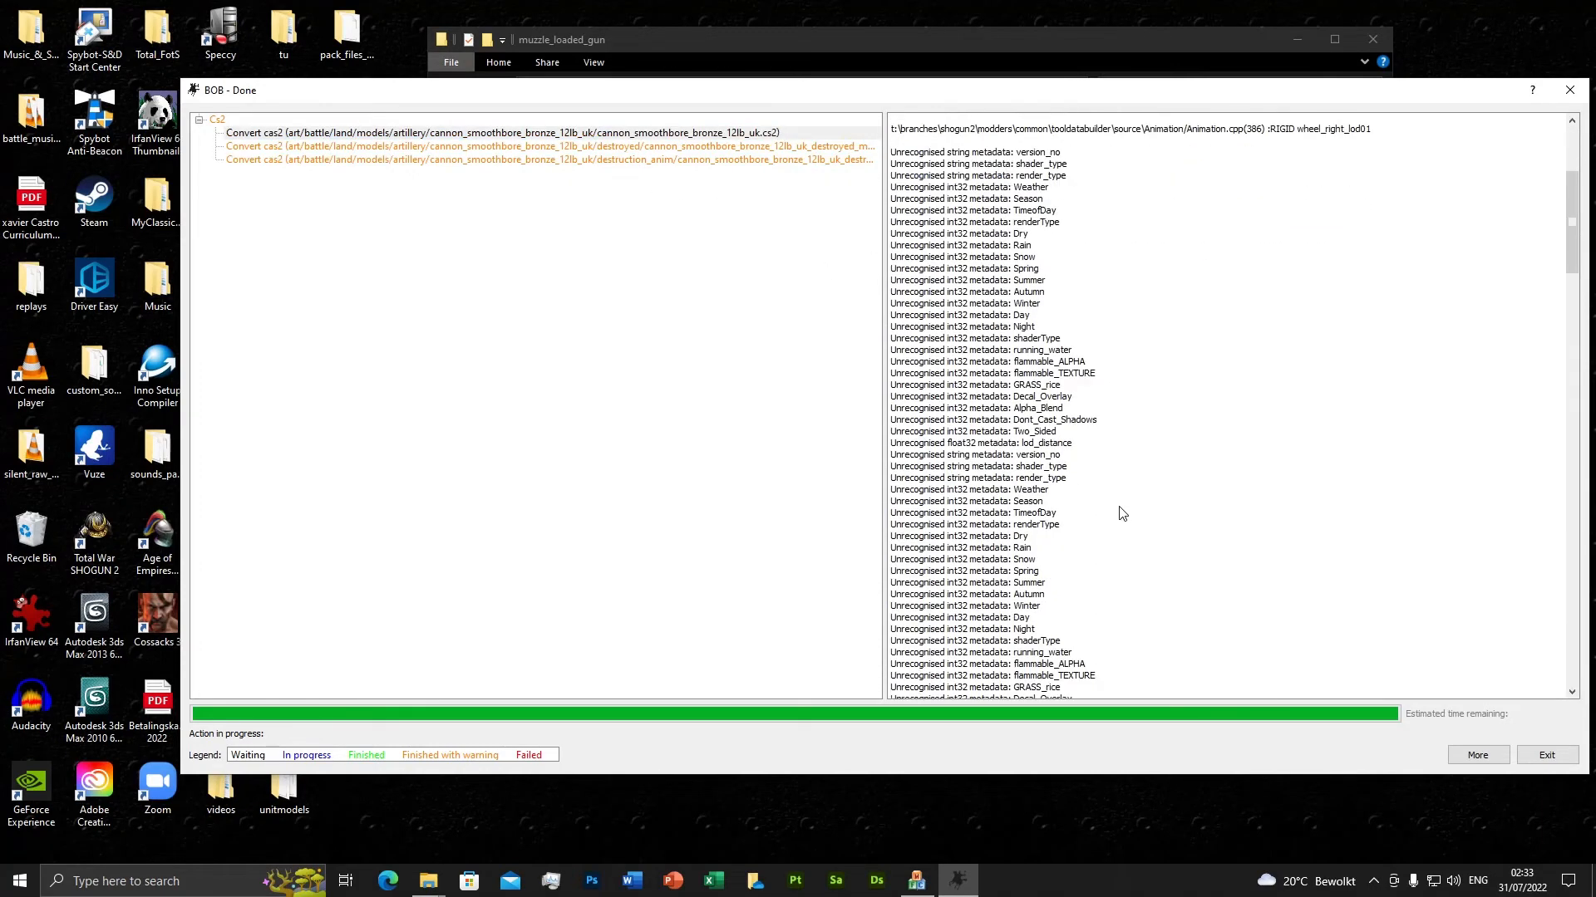
scroll(1117, 509, up, 3)
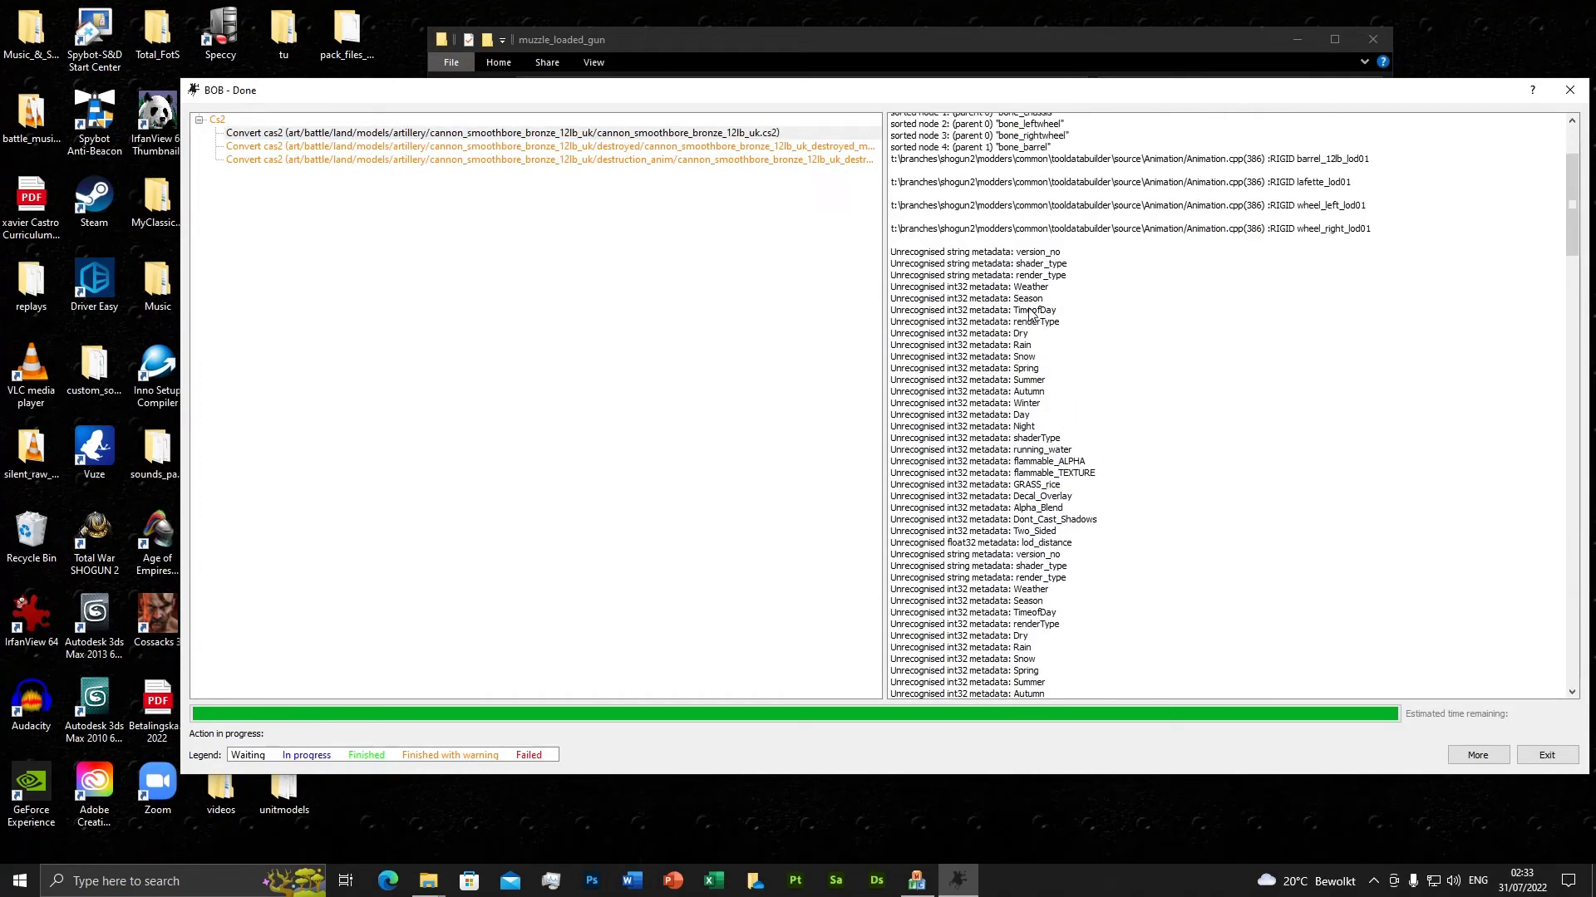
scroll(1009, 341, down, 1)
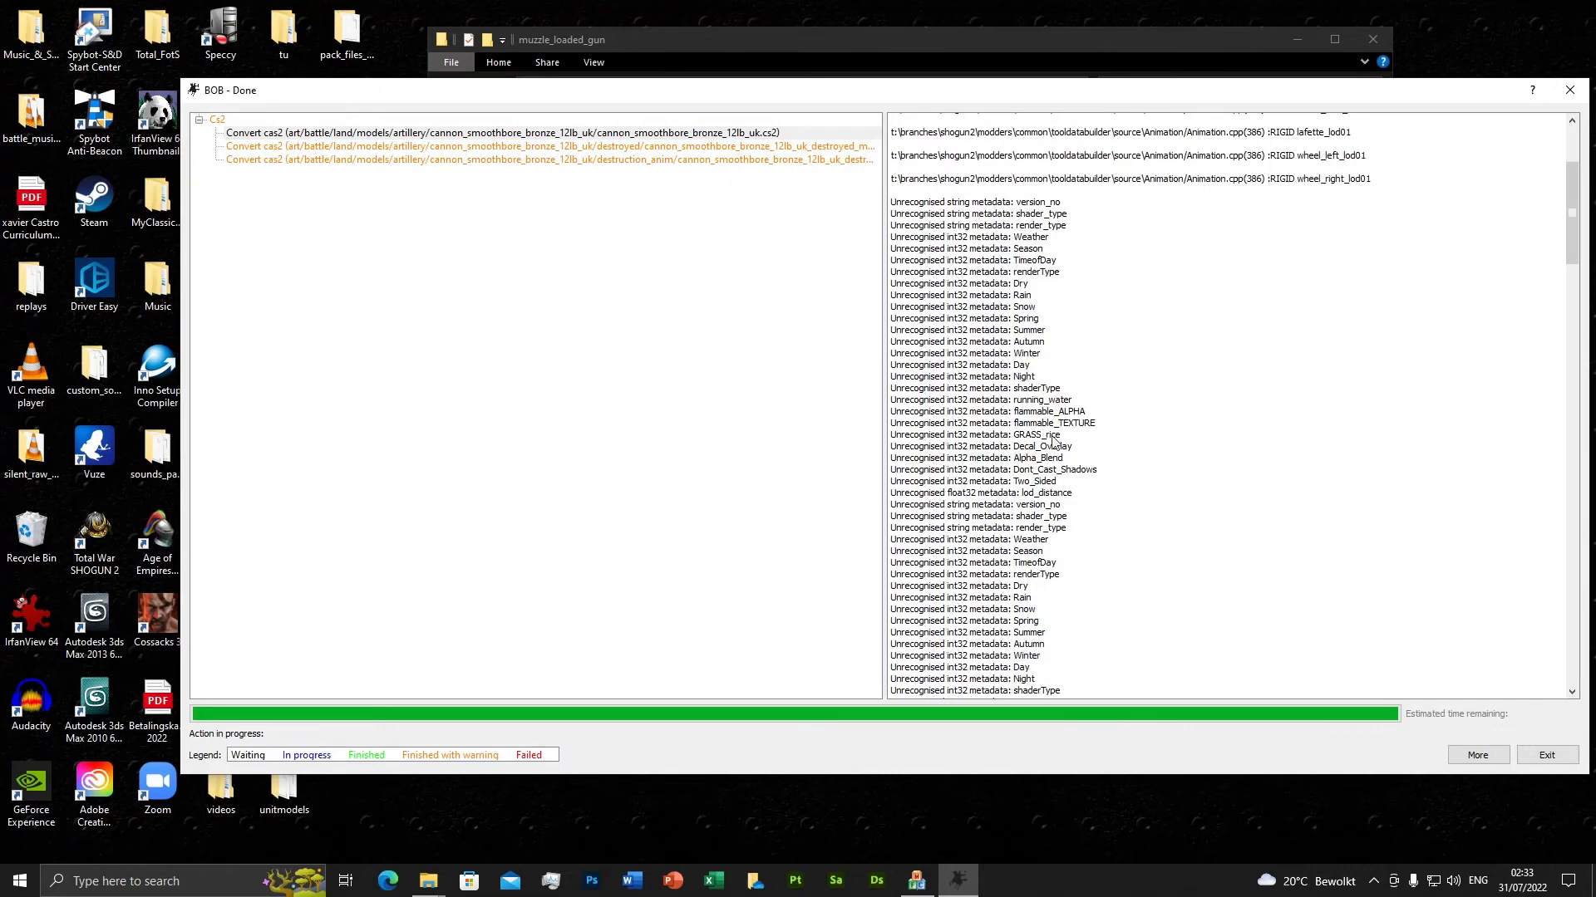
scroll(1084, 415, down, 3)
scroll(1081, 431, down, 3)
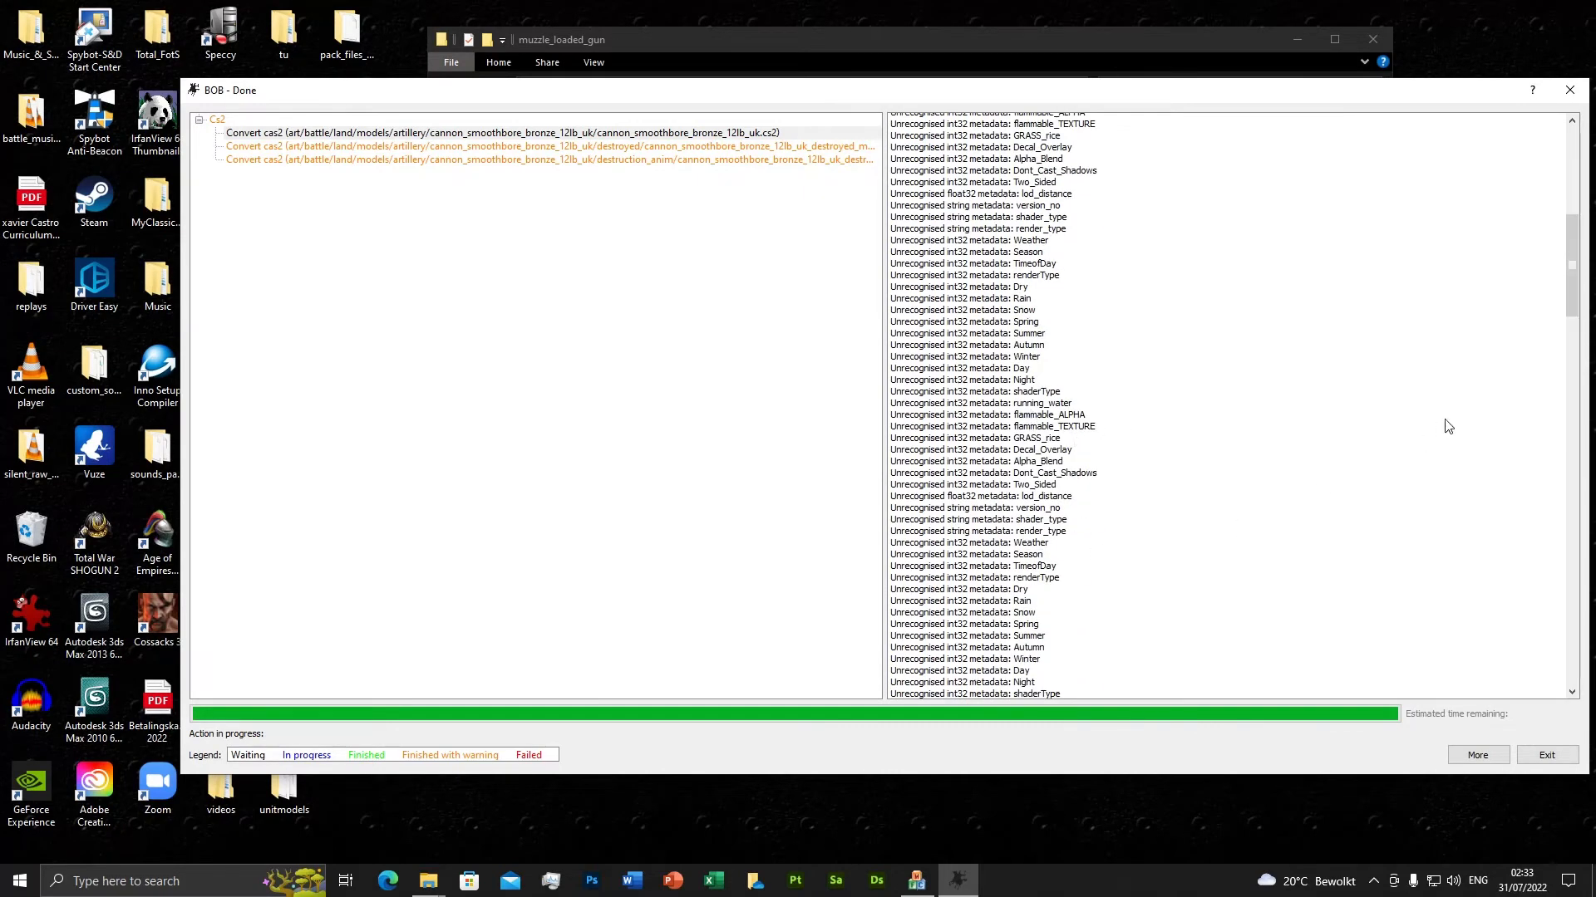
drag(1571, 221, 1570, 133)
Exit BOB and open working_data/RigidModels/artillery/uk_12lb_smoothbore in File Explorer with the full file names shown.
click(1547, 754)
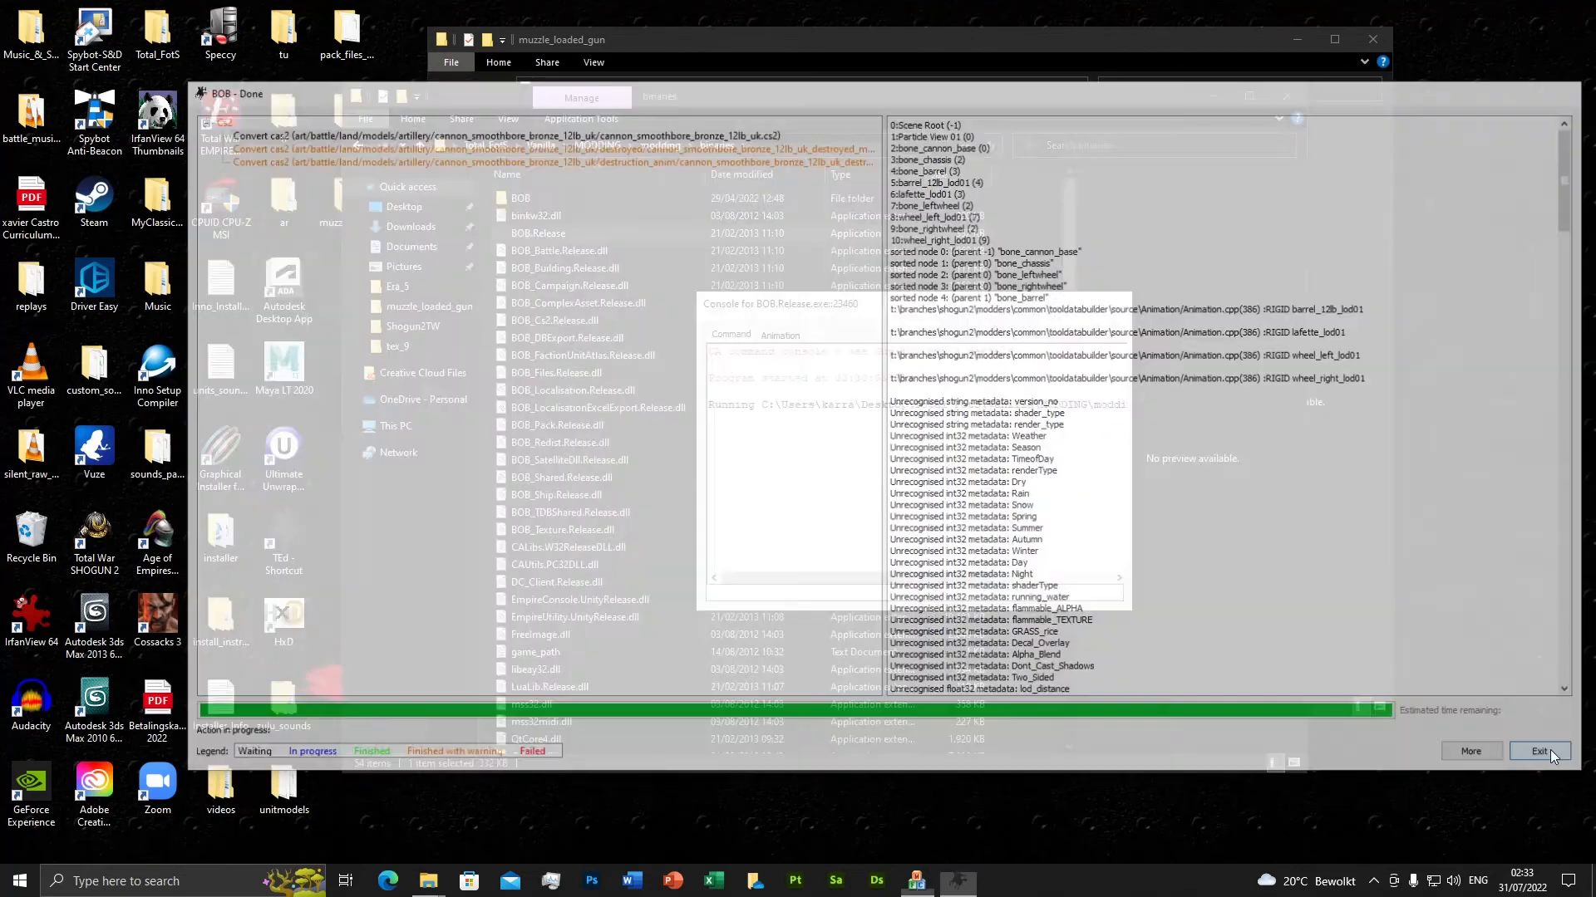
drag(912, 106, 1026, 58)
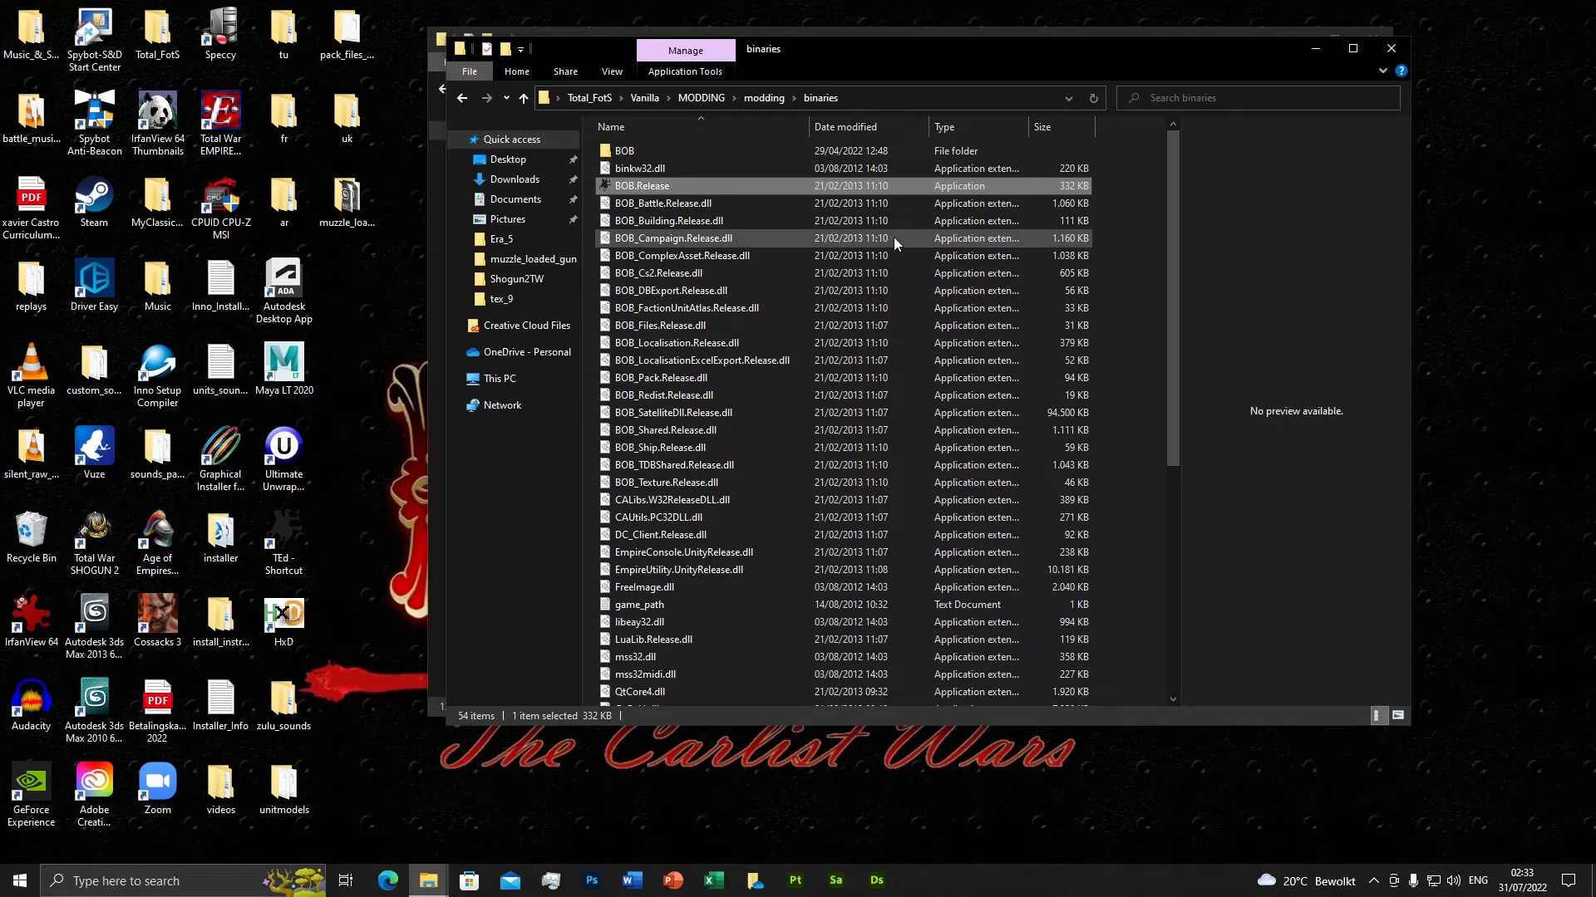
click(751, 97)
double_click(643, 202)
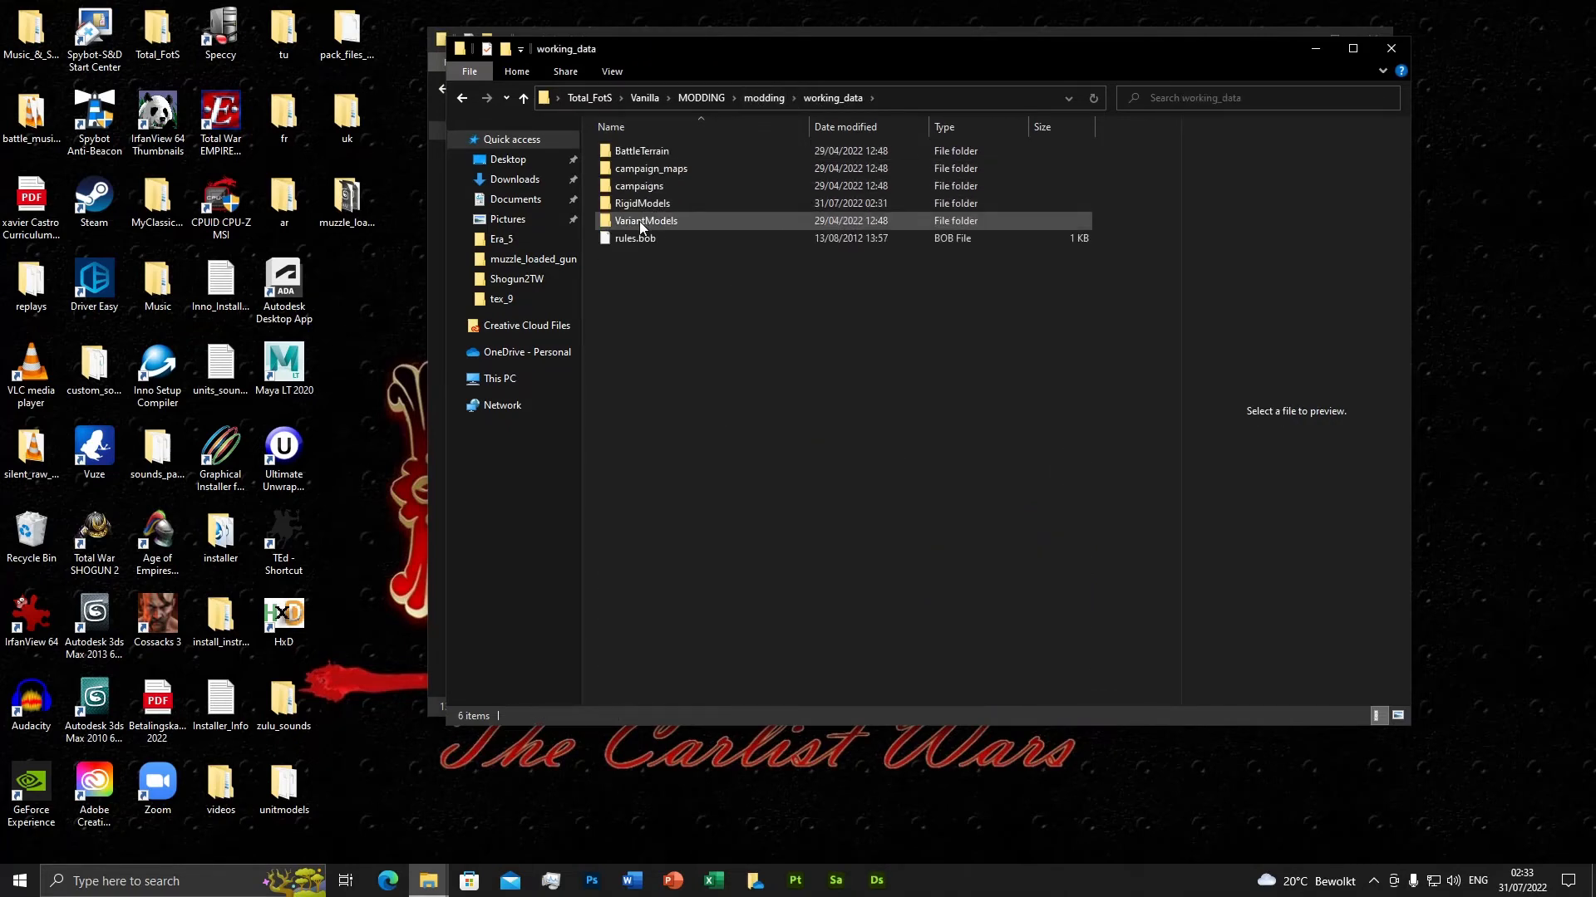
double_click(643, 204)
double_click(640, 150)
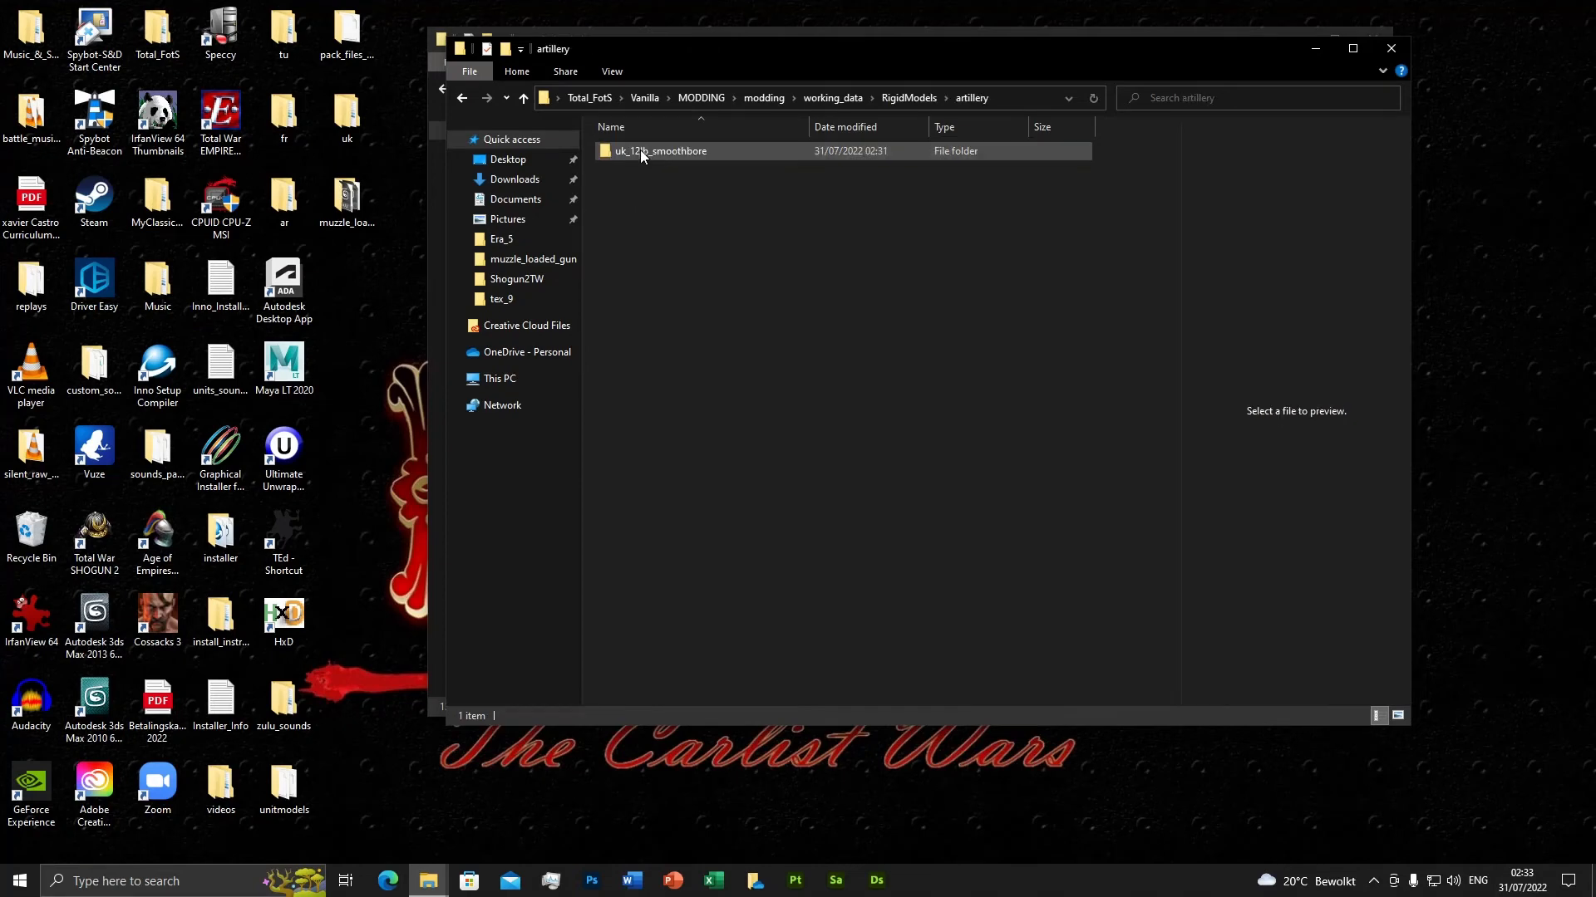
double_click(655, 151)
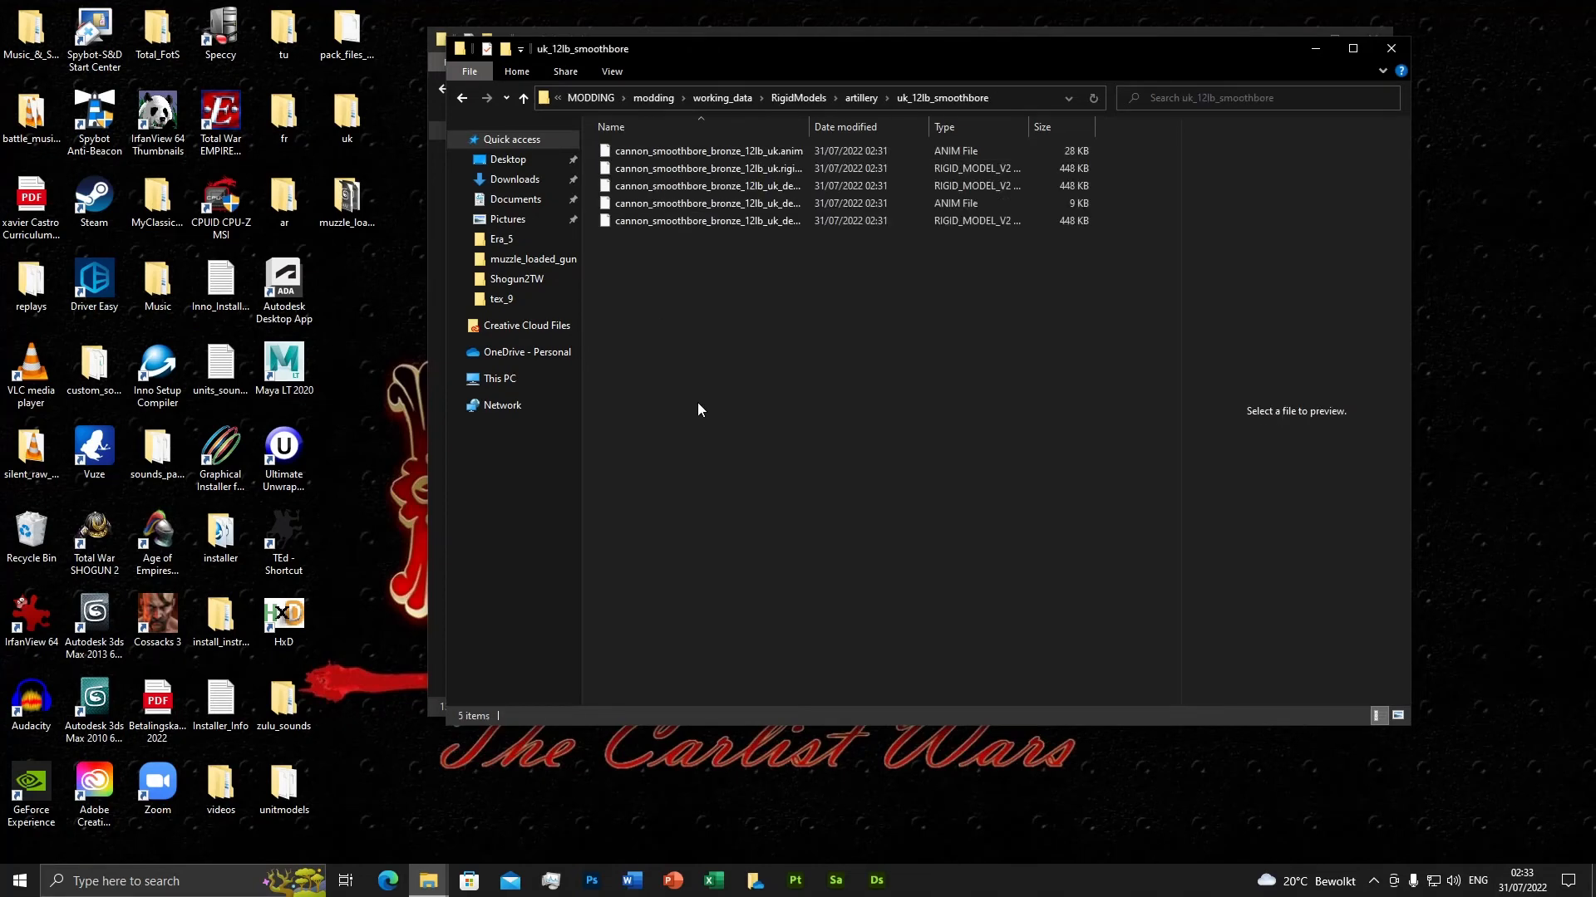
drag(808, 126, 970, 126)
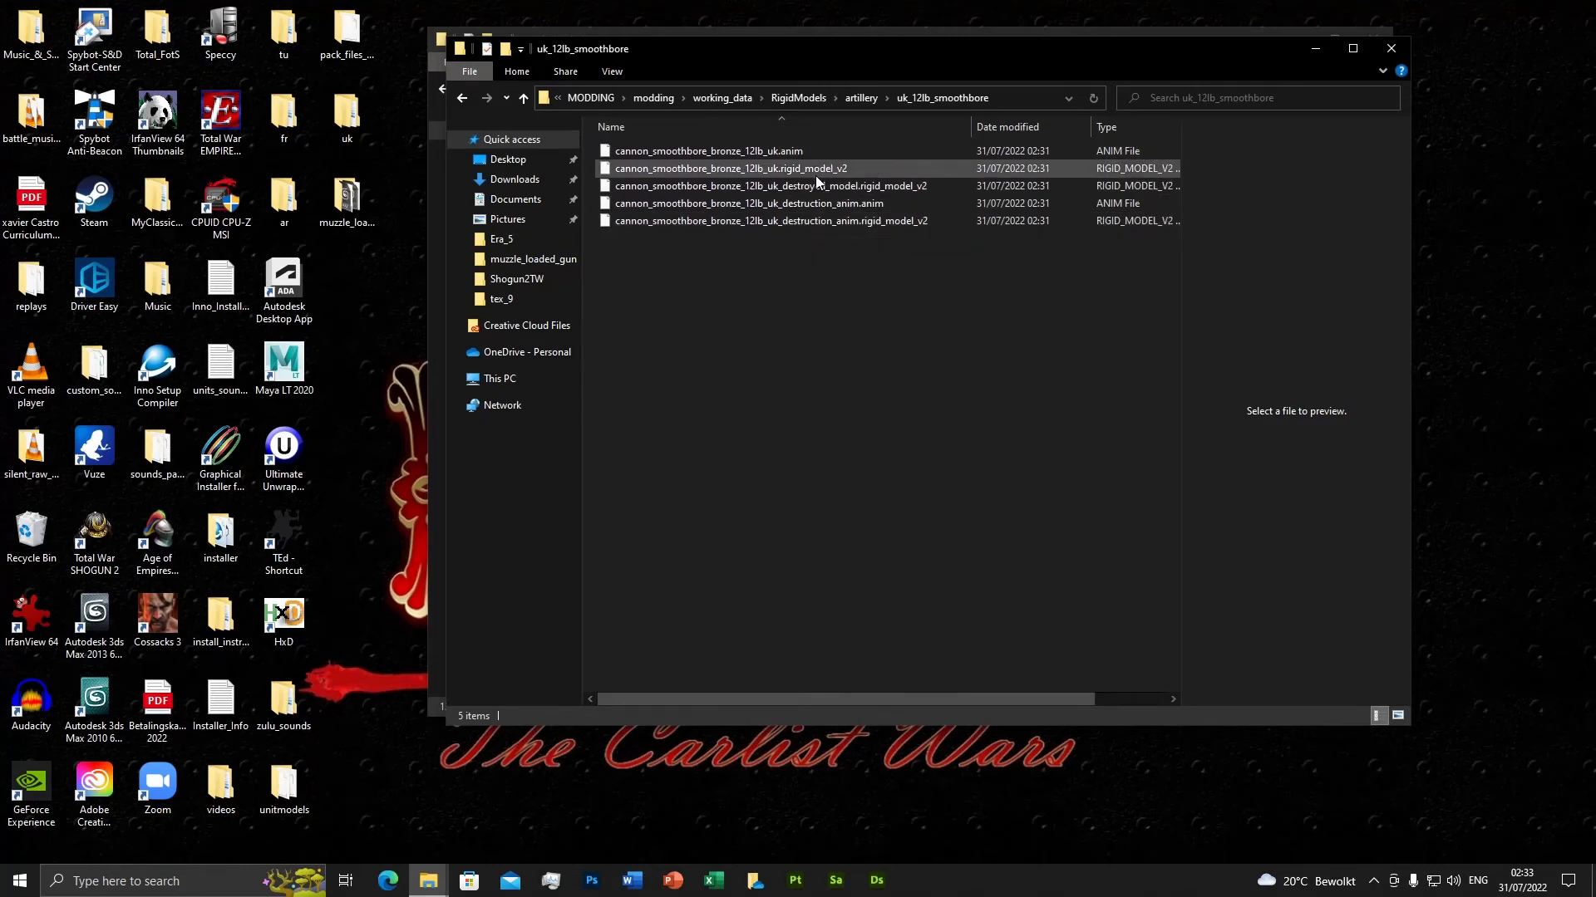
Retrace the output path from RigidModels to uk_12lb_smoothbore and examine its converted anim and rigid_model_v2 files.
click(861, 98)
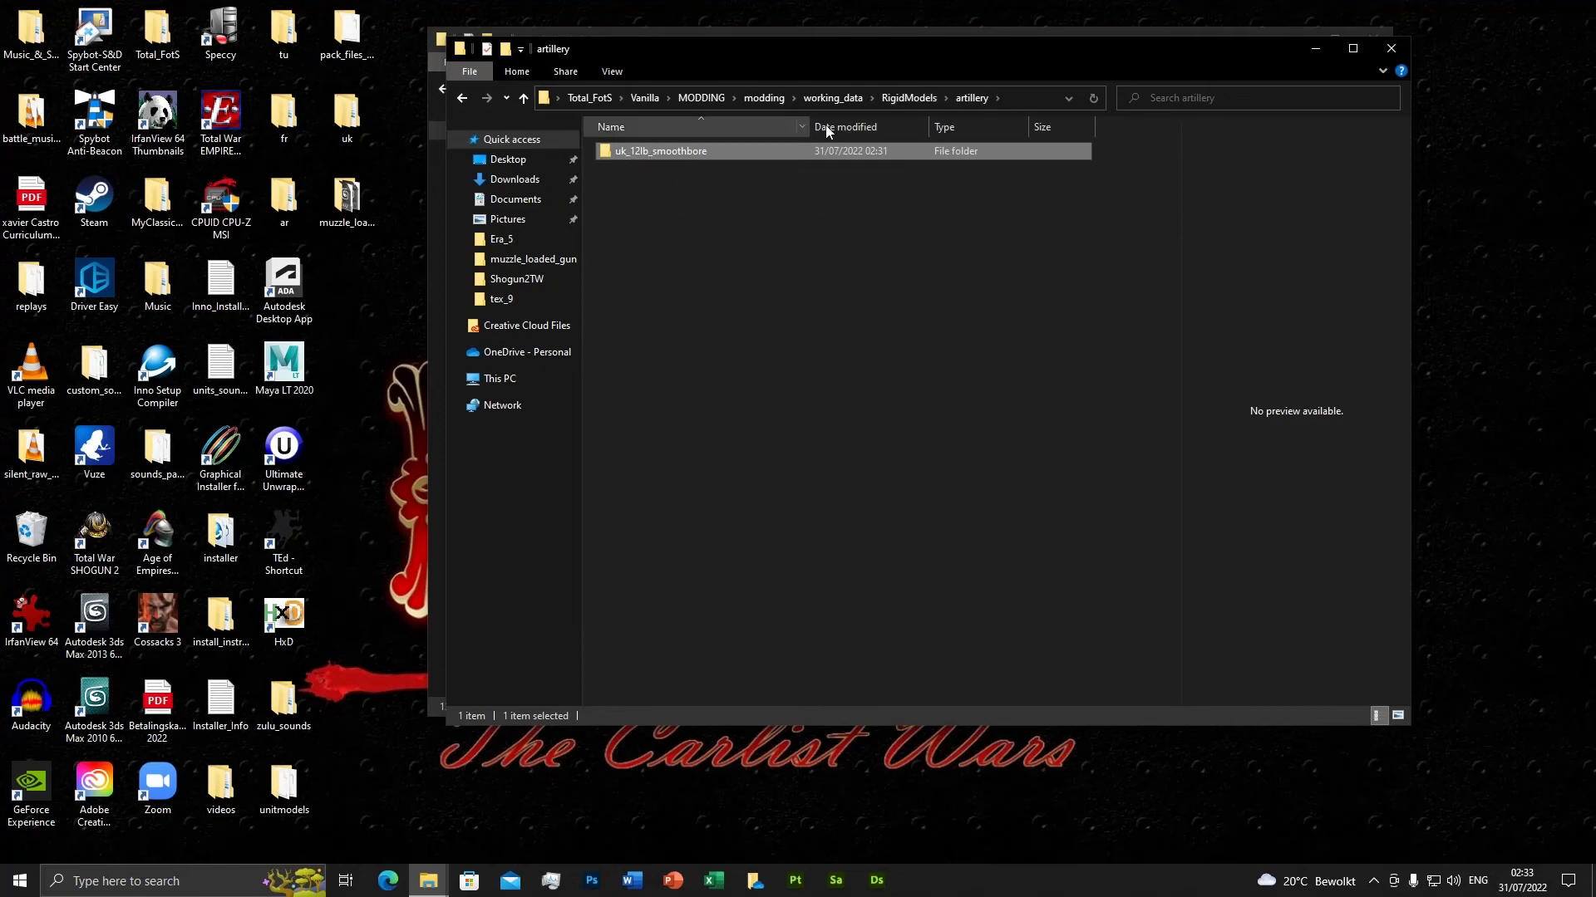
click(907, 99)
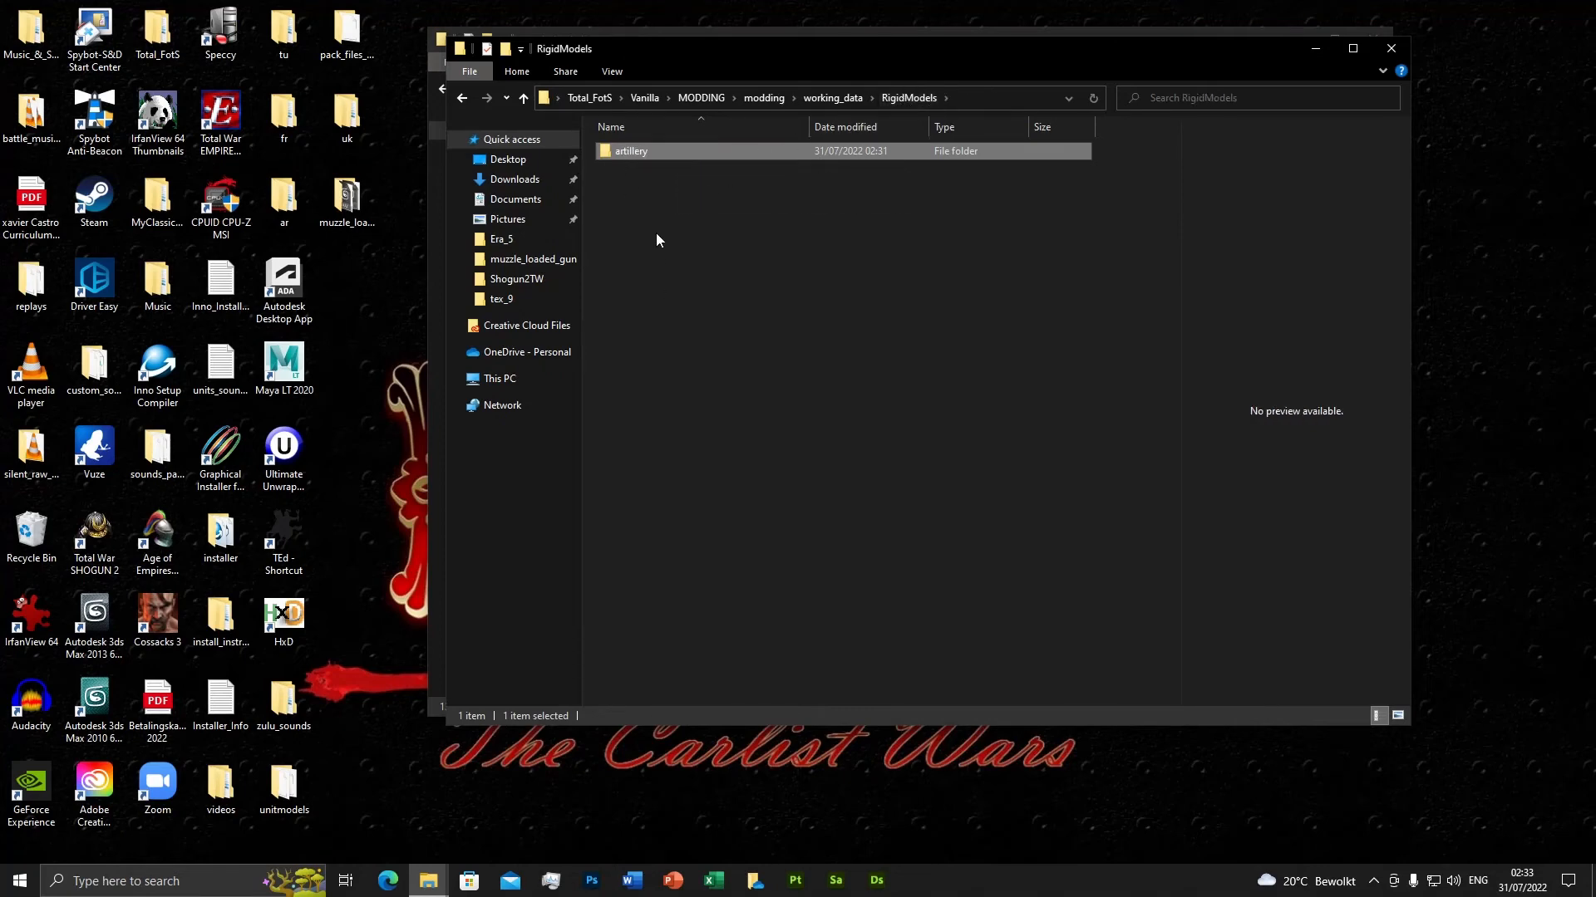
double_click(655, 151)
double_click(678, 151)
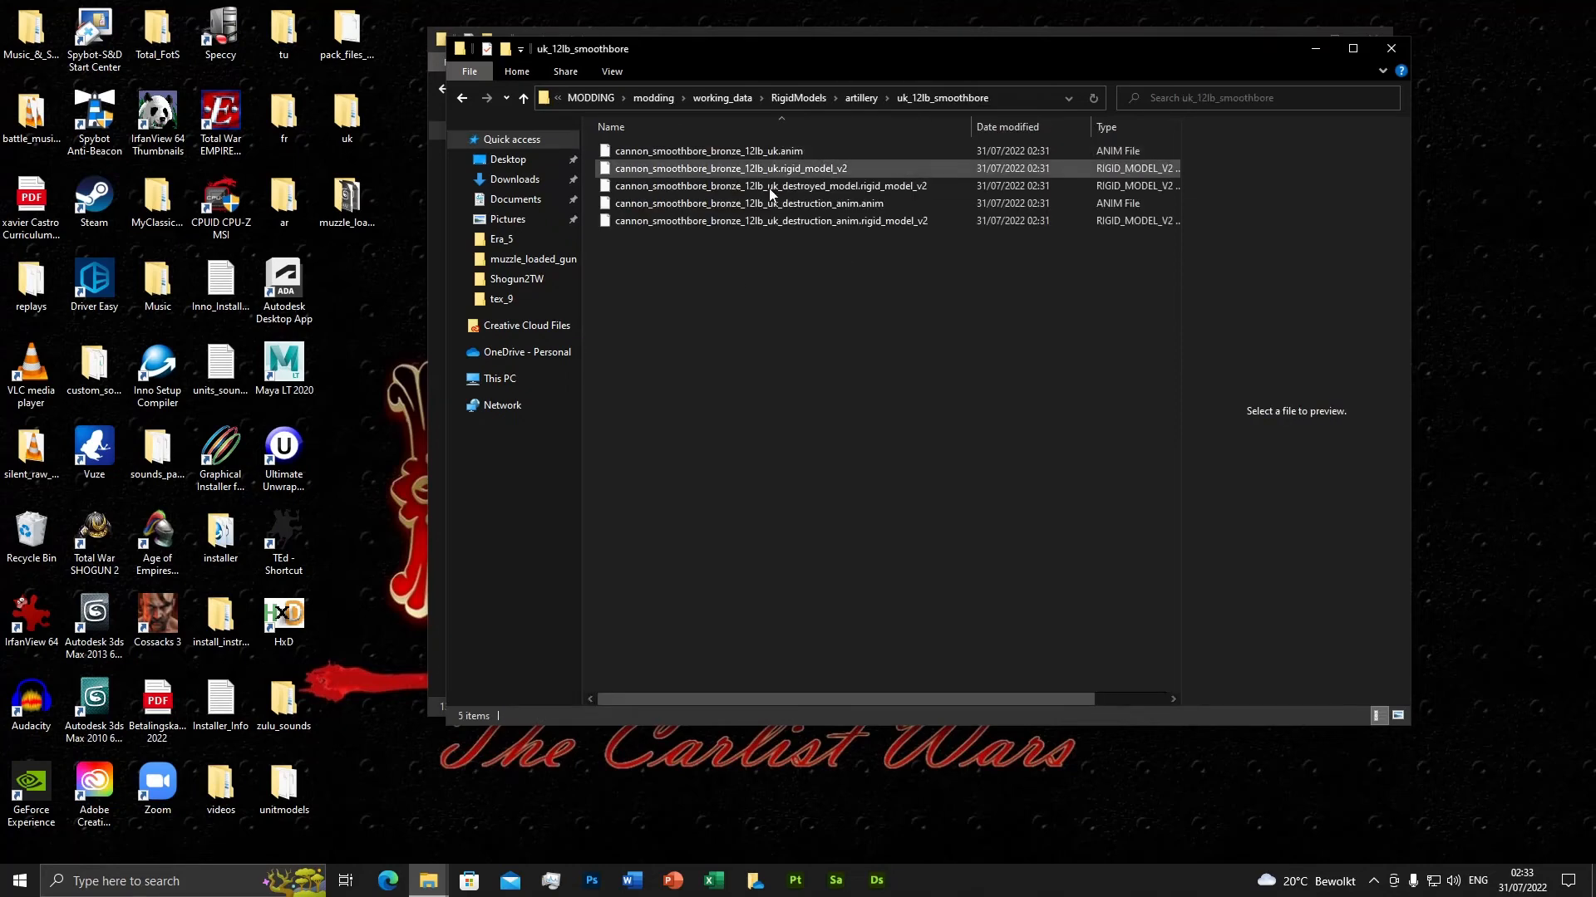
click(744, 146)
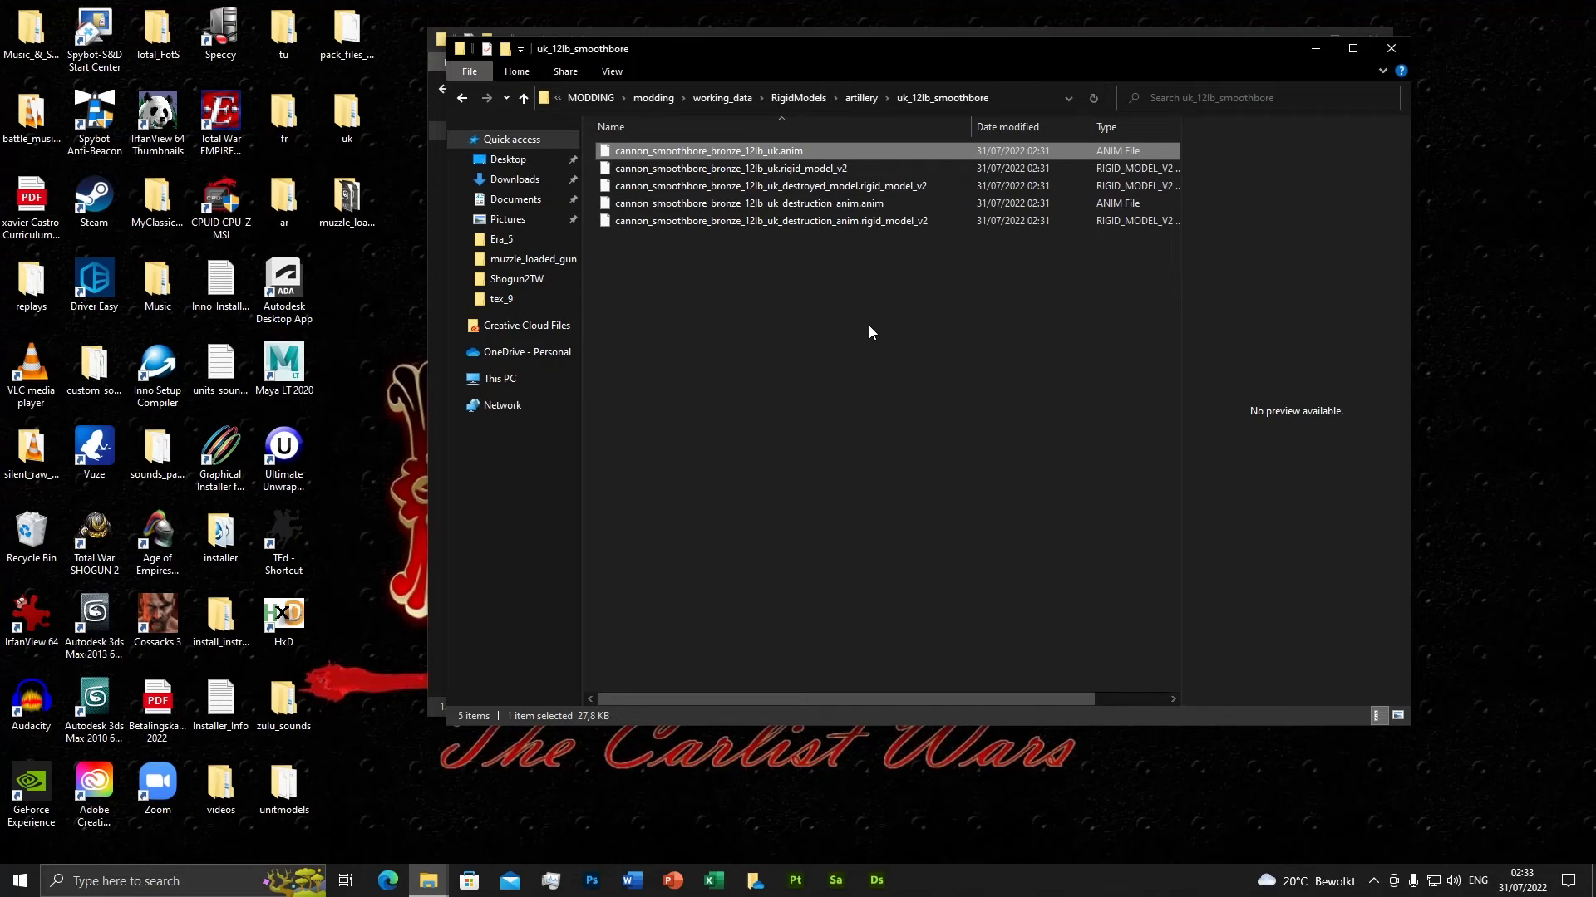
click(842, 186)
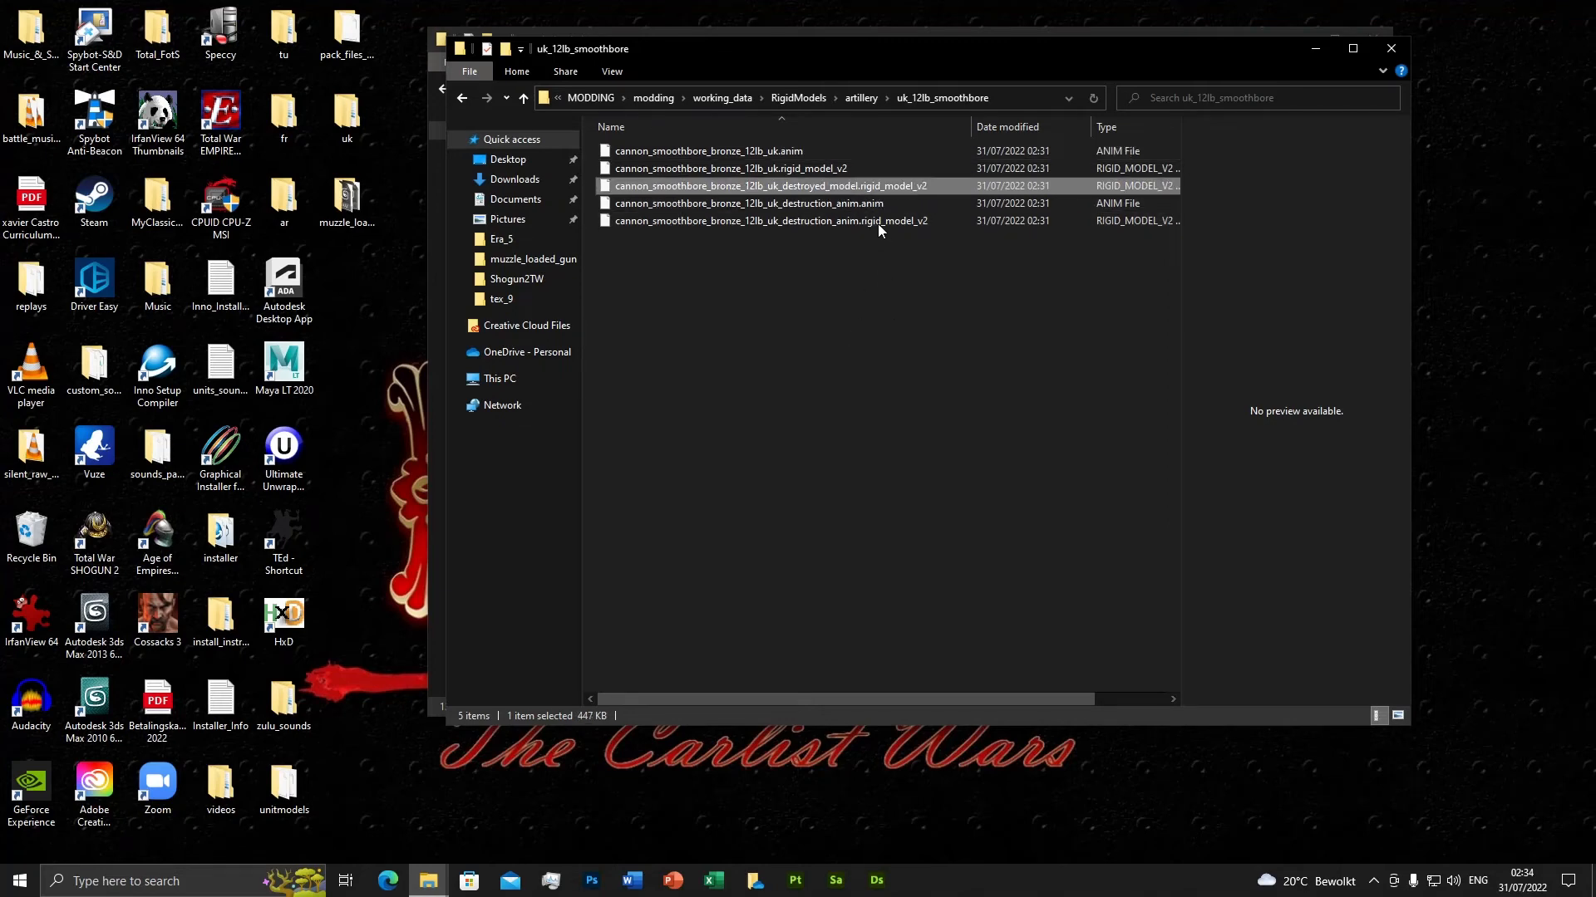
click(843, 205)
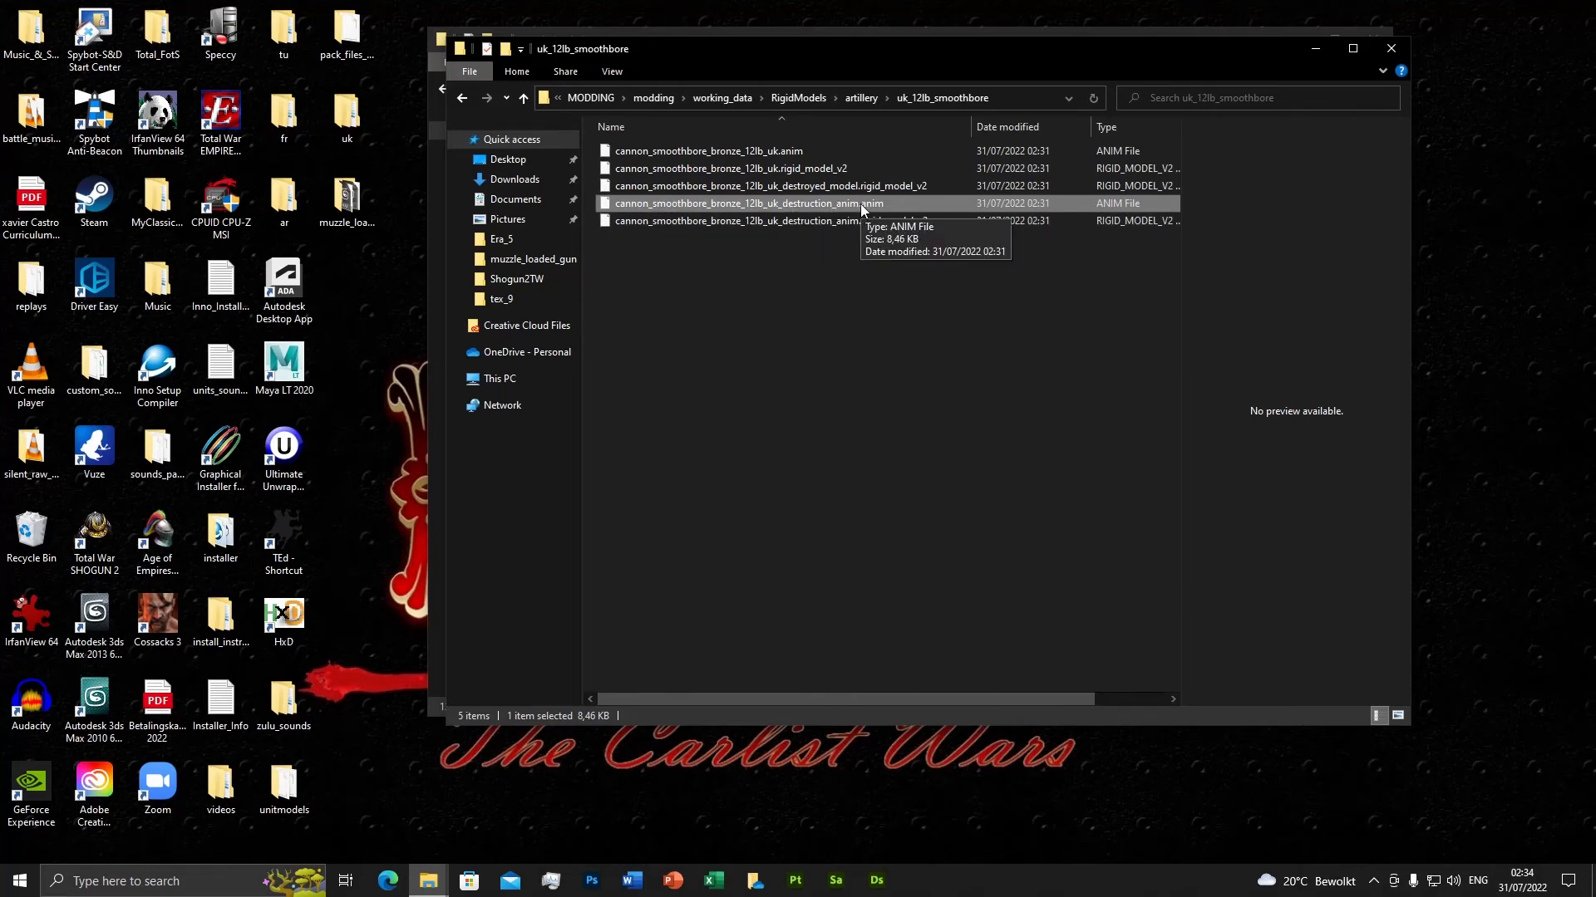
click(885, 329)
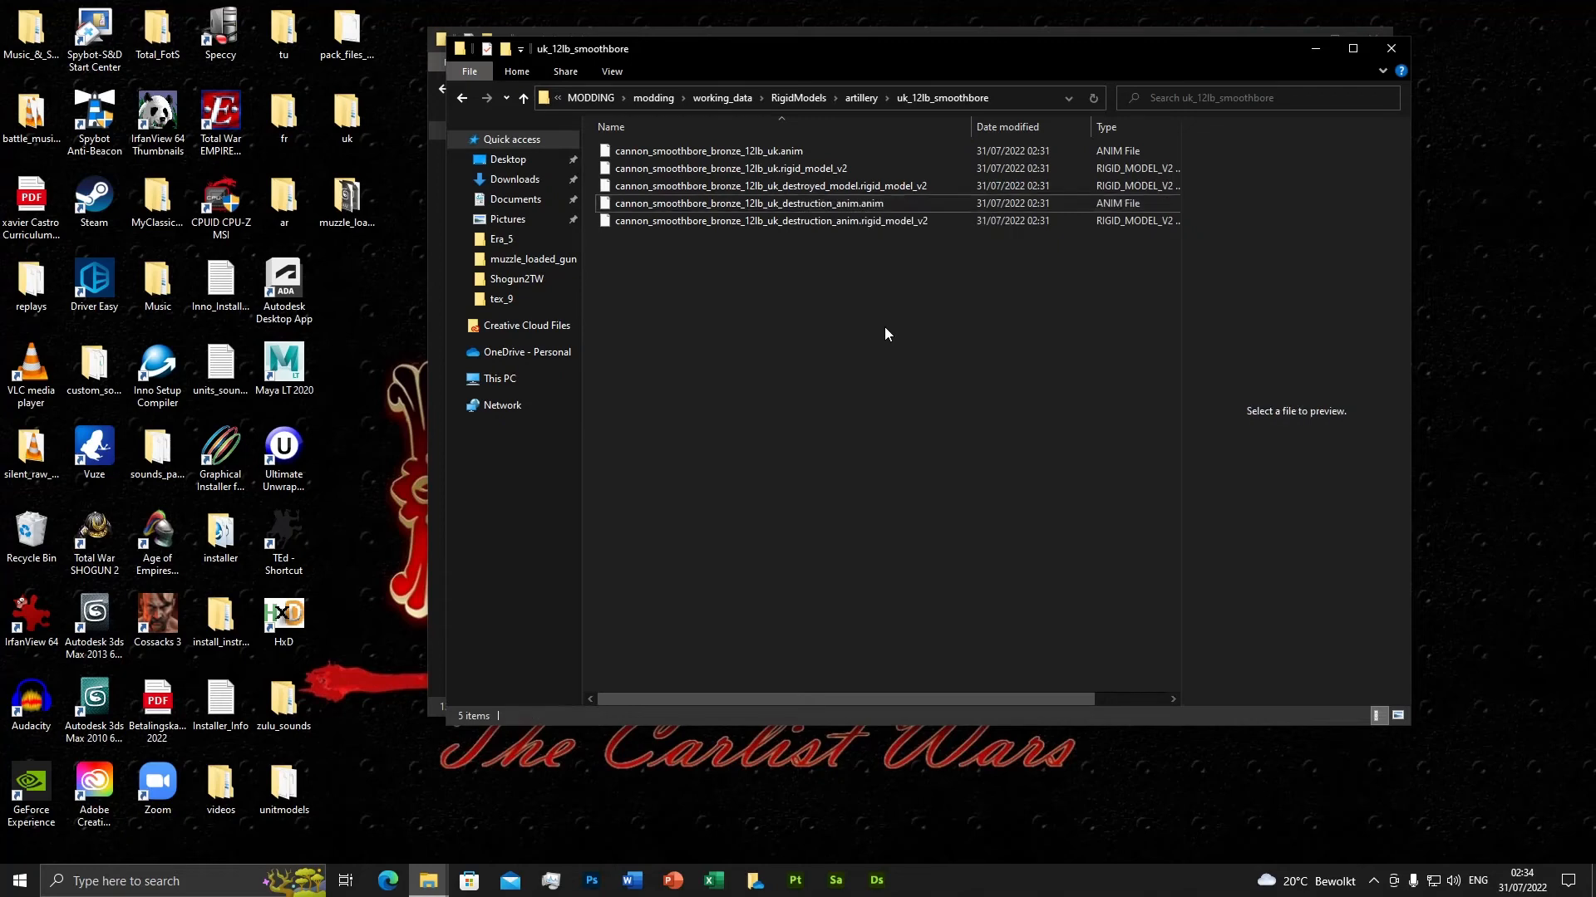
Return to the modding folder and open raw_data/art/battle/land/models/soldiers/VariantModels/UnitParts/Japan.
click(654, 97)
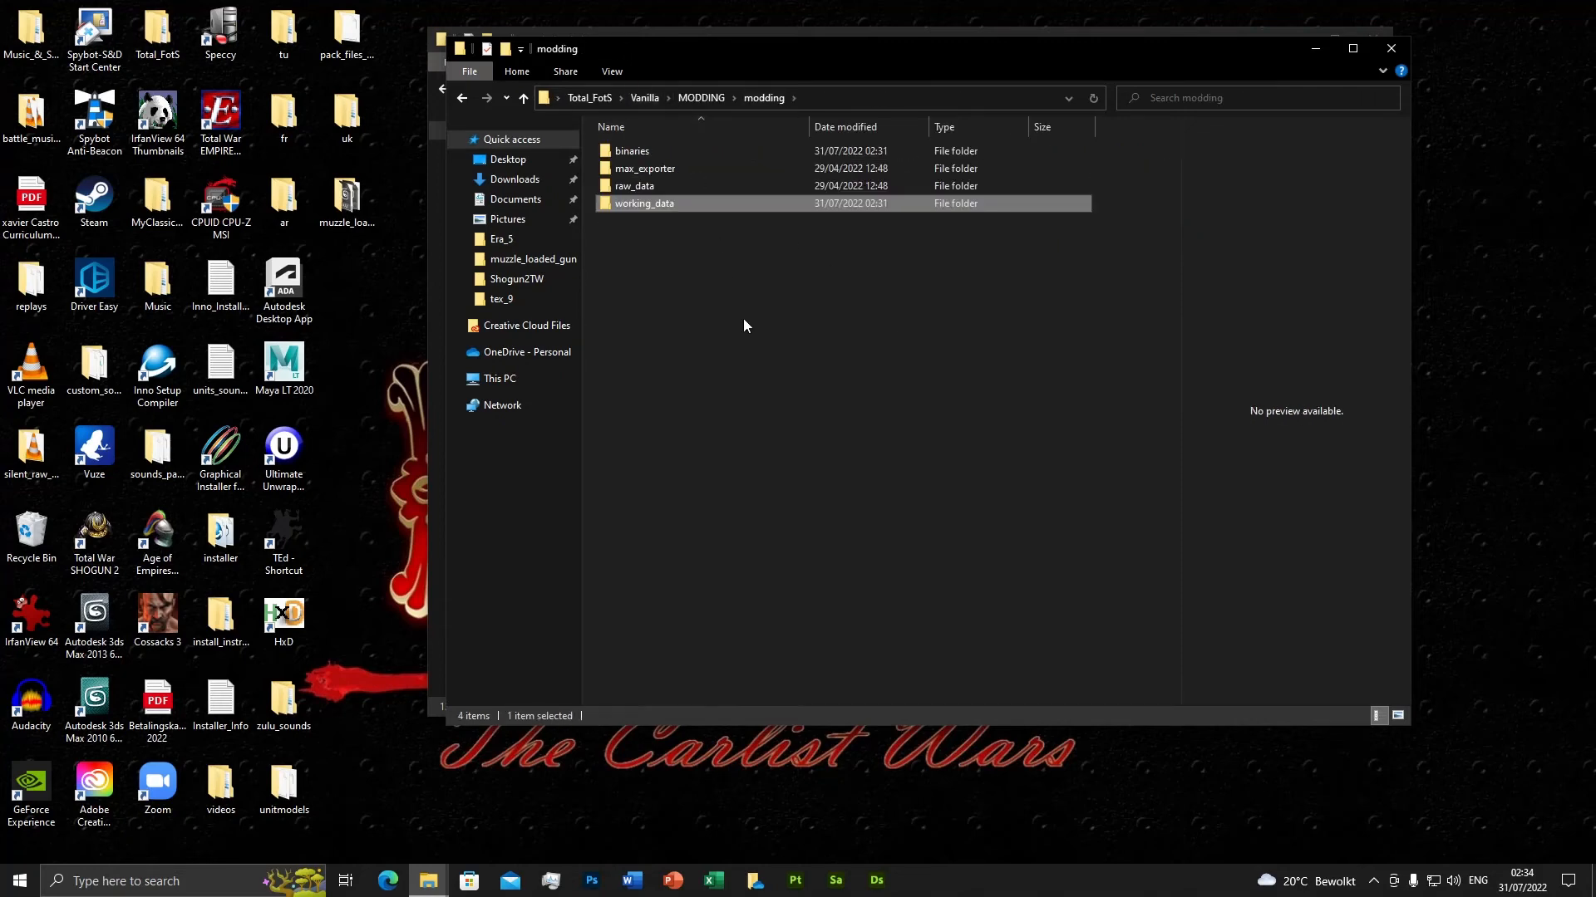
click(1381, 880)
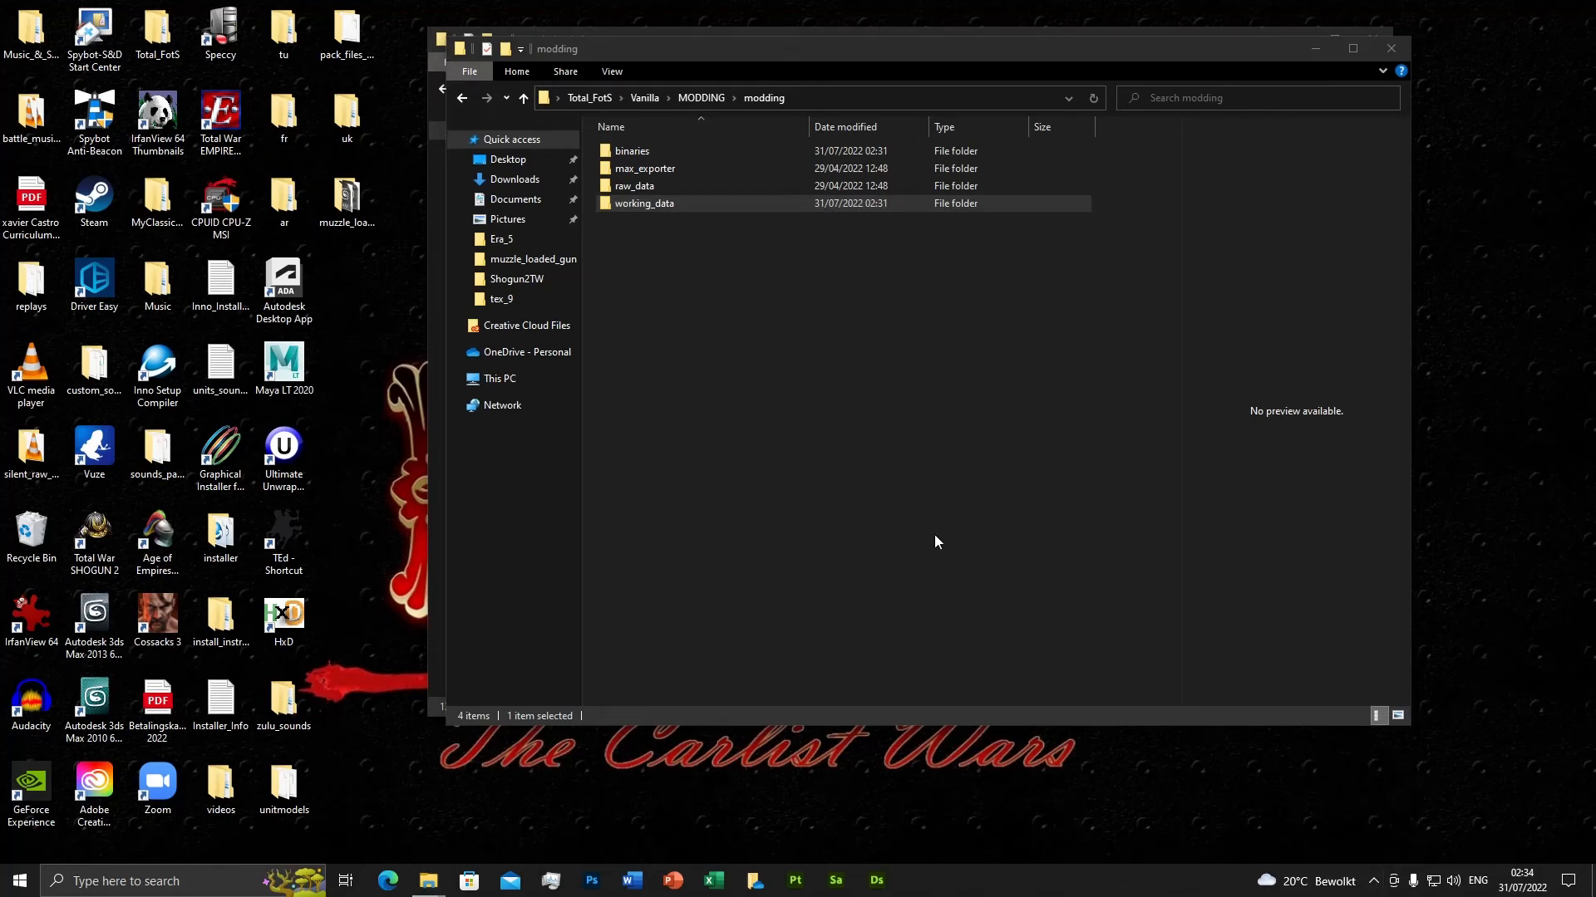
double_click(645, 190)
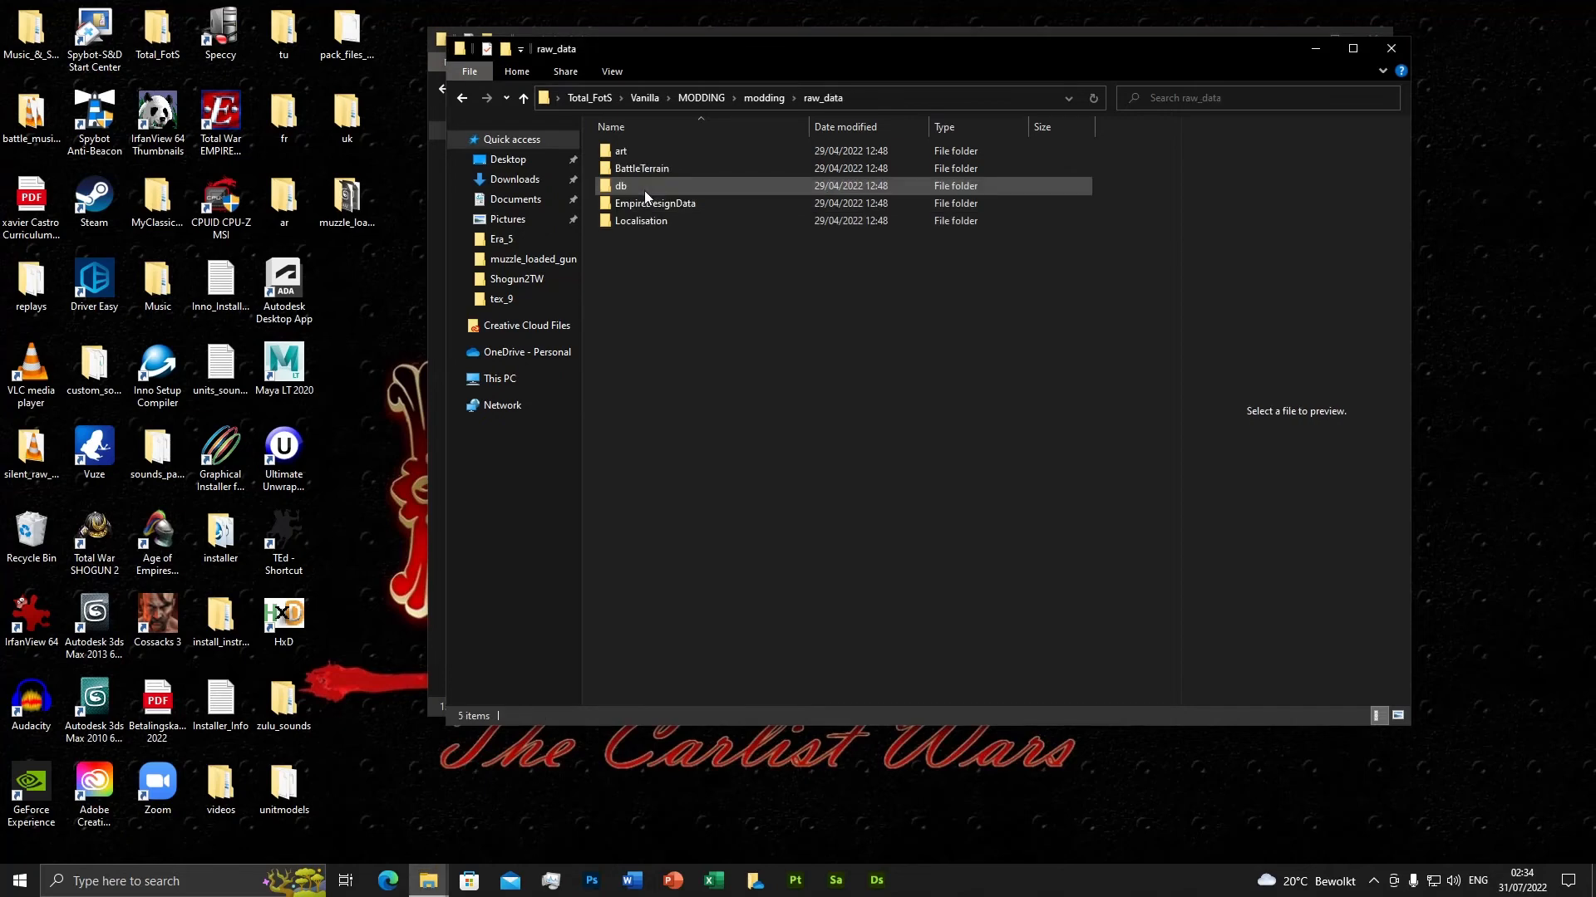
double_click(638, 151)
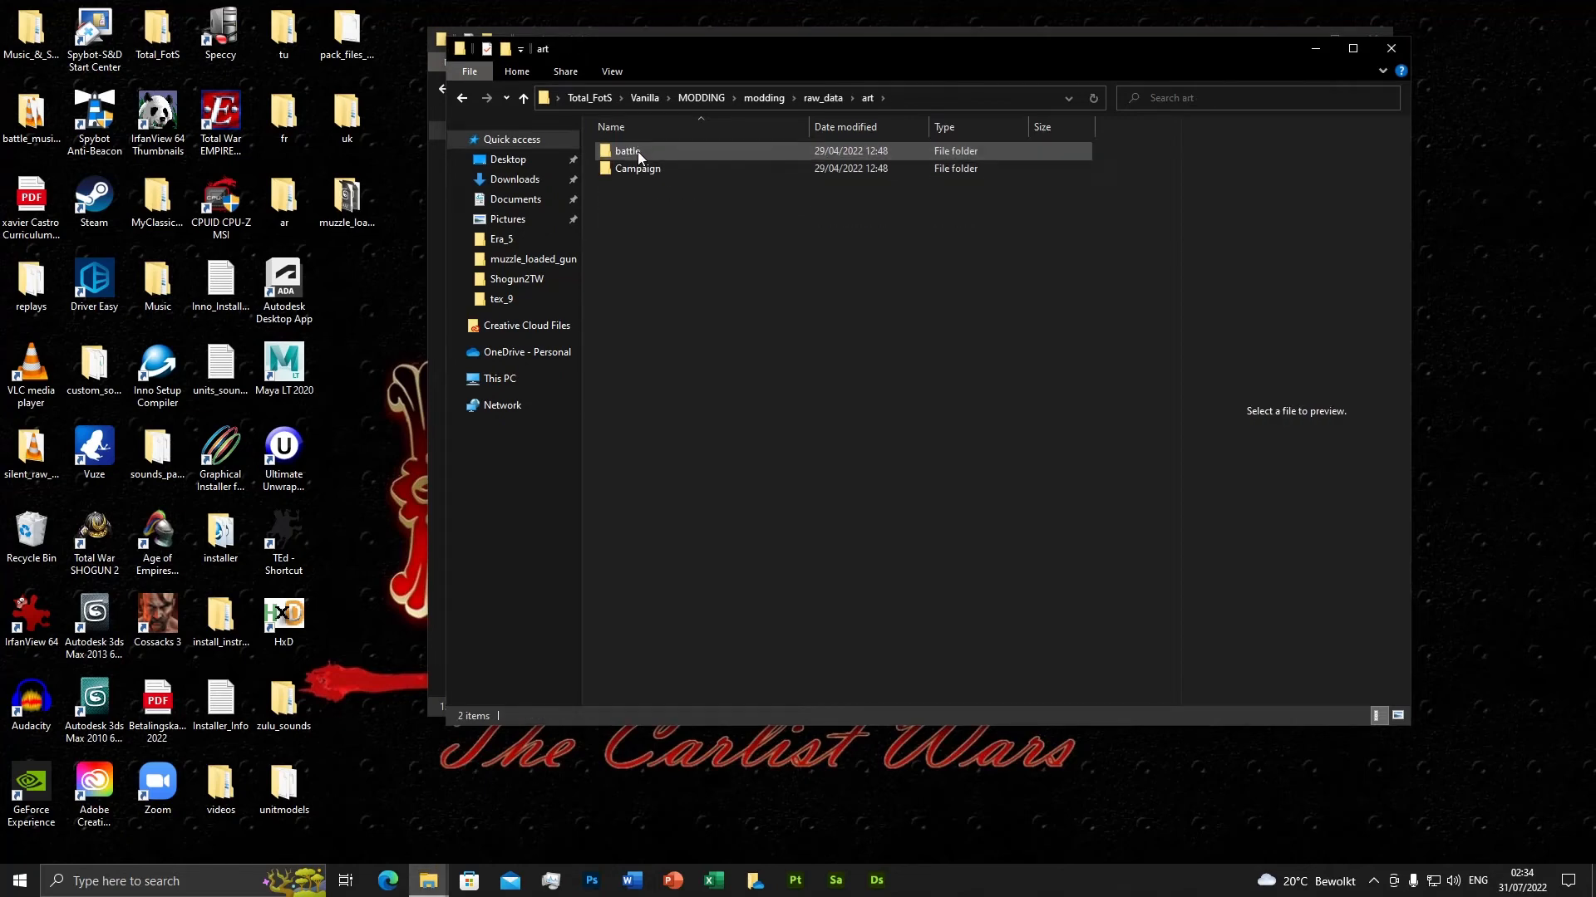
double_click(638, 153)
double_click(636, 152)
double_click(638, 154)
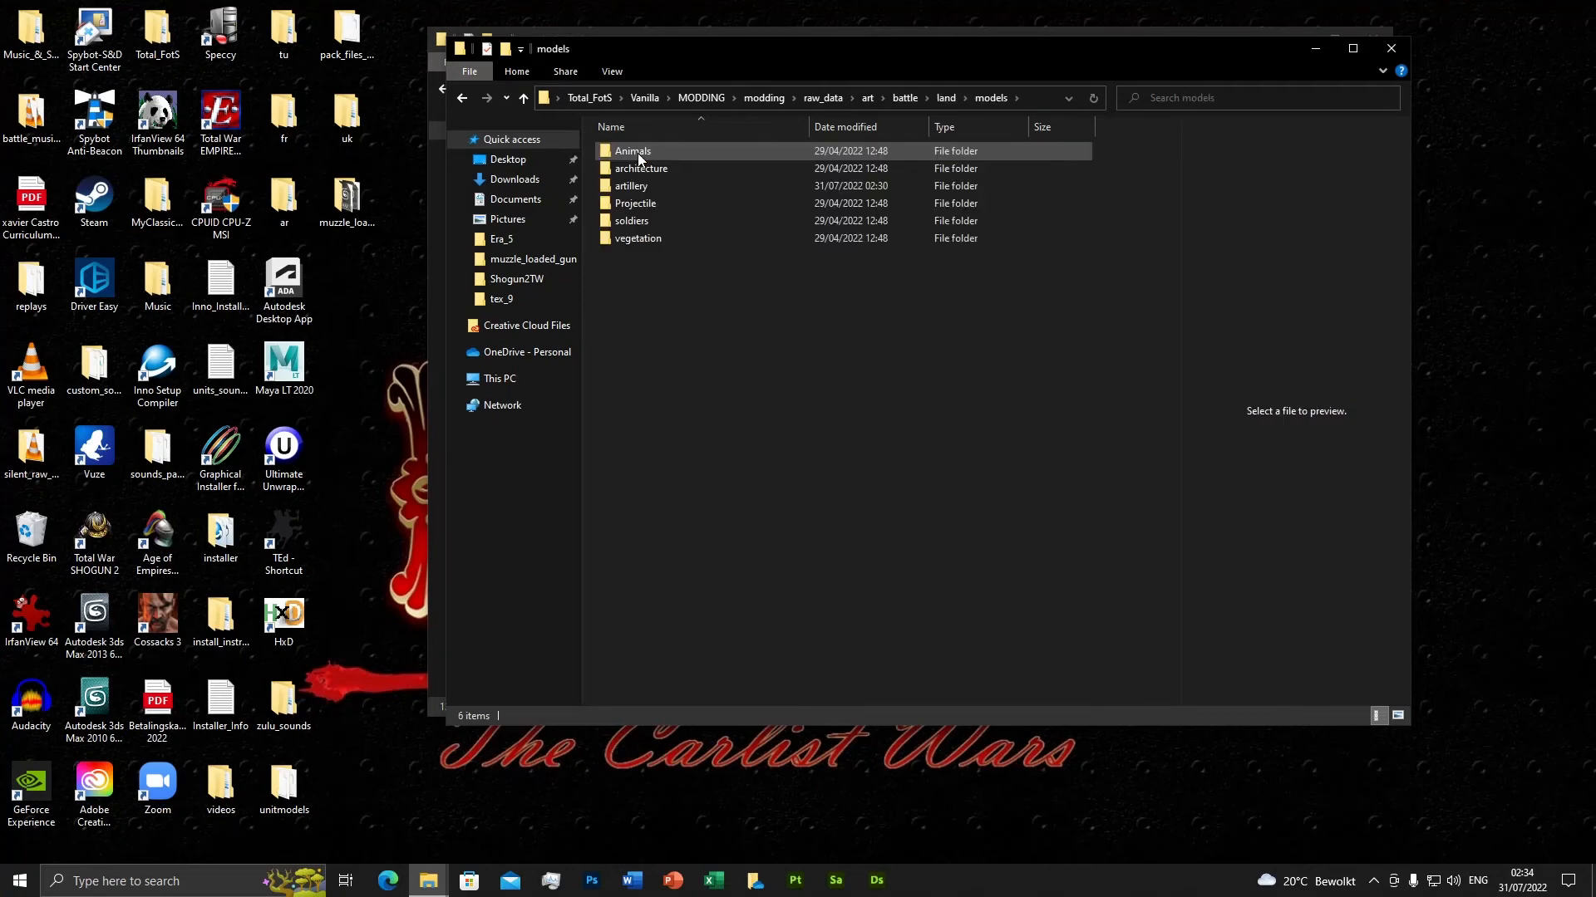
double_click(640, 222)
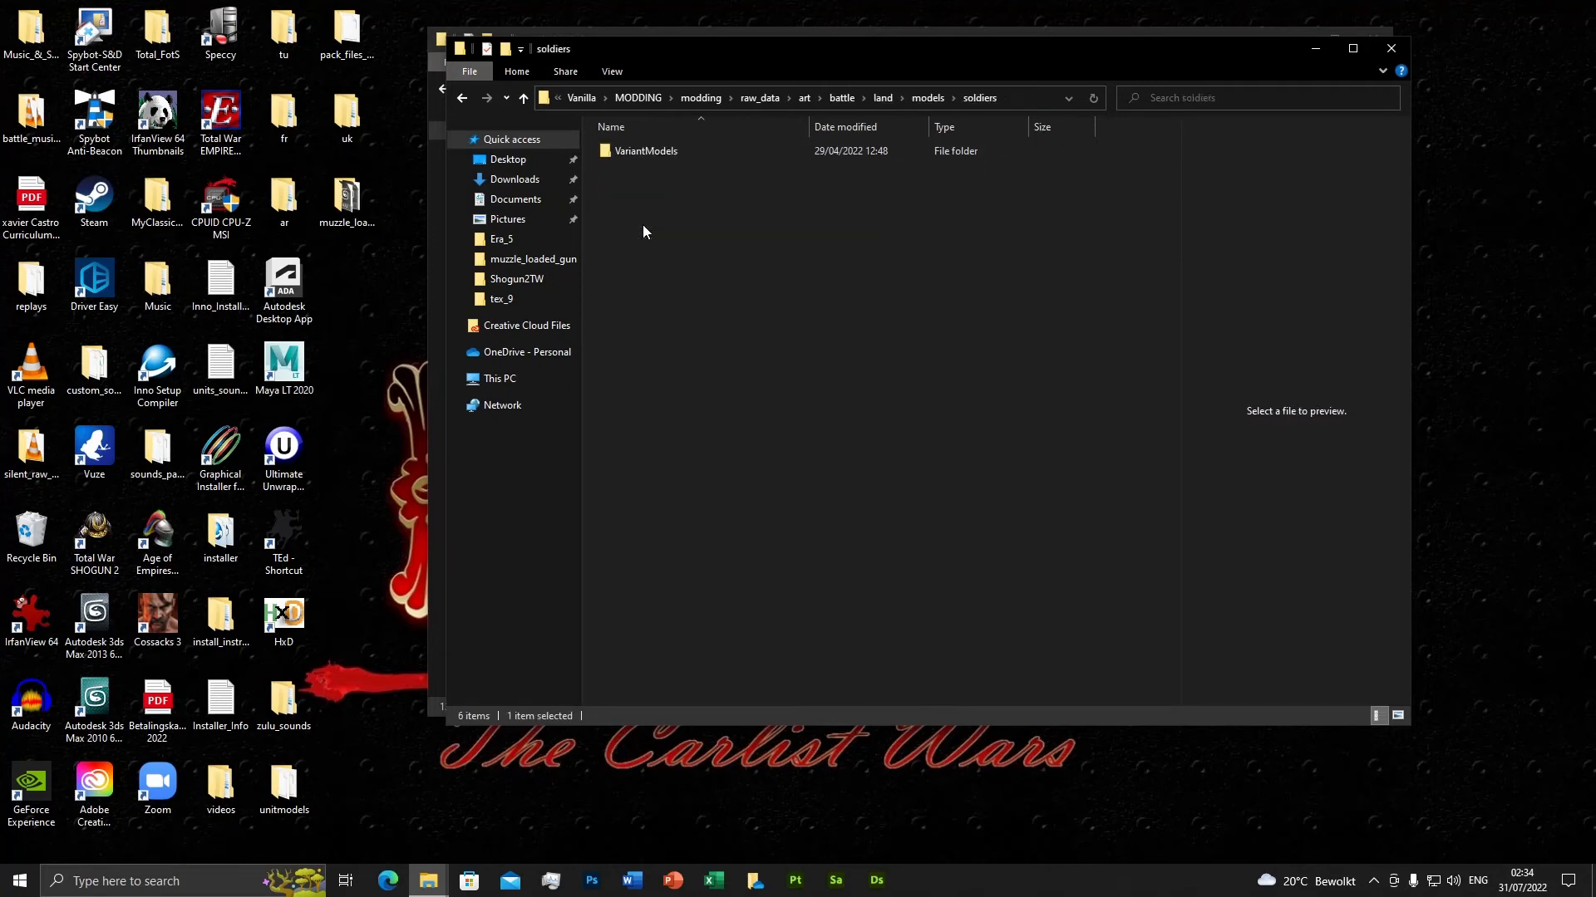
double_click(645, 152)
double_click(646, 152)
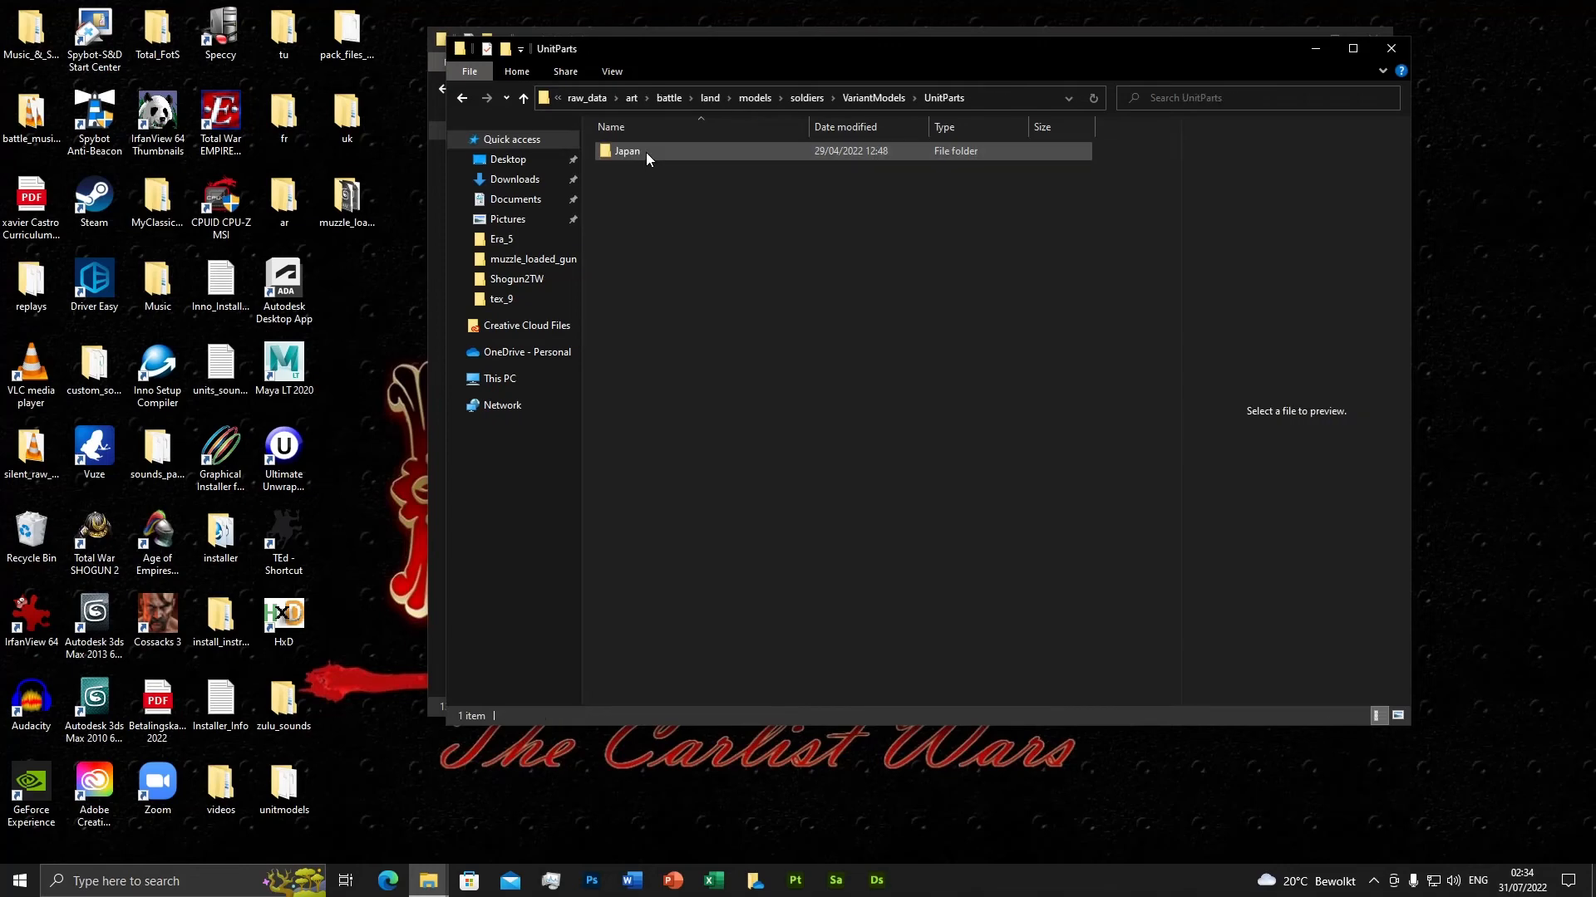
double_click(646, 152)
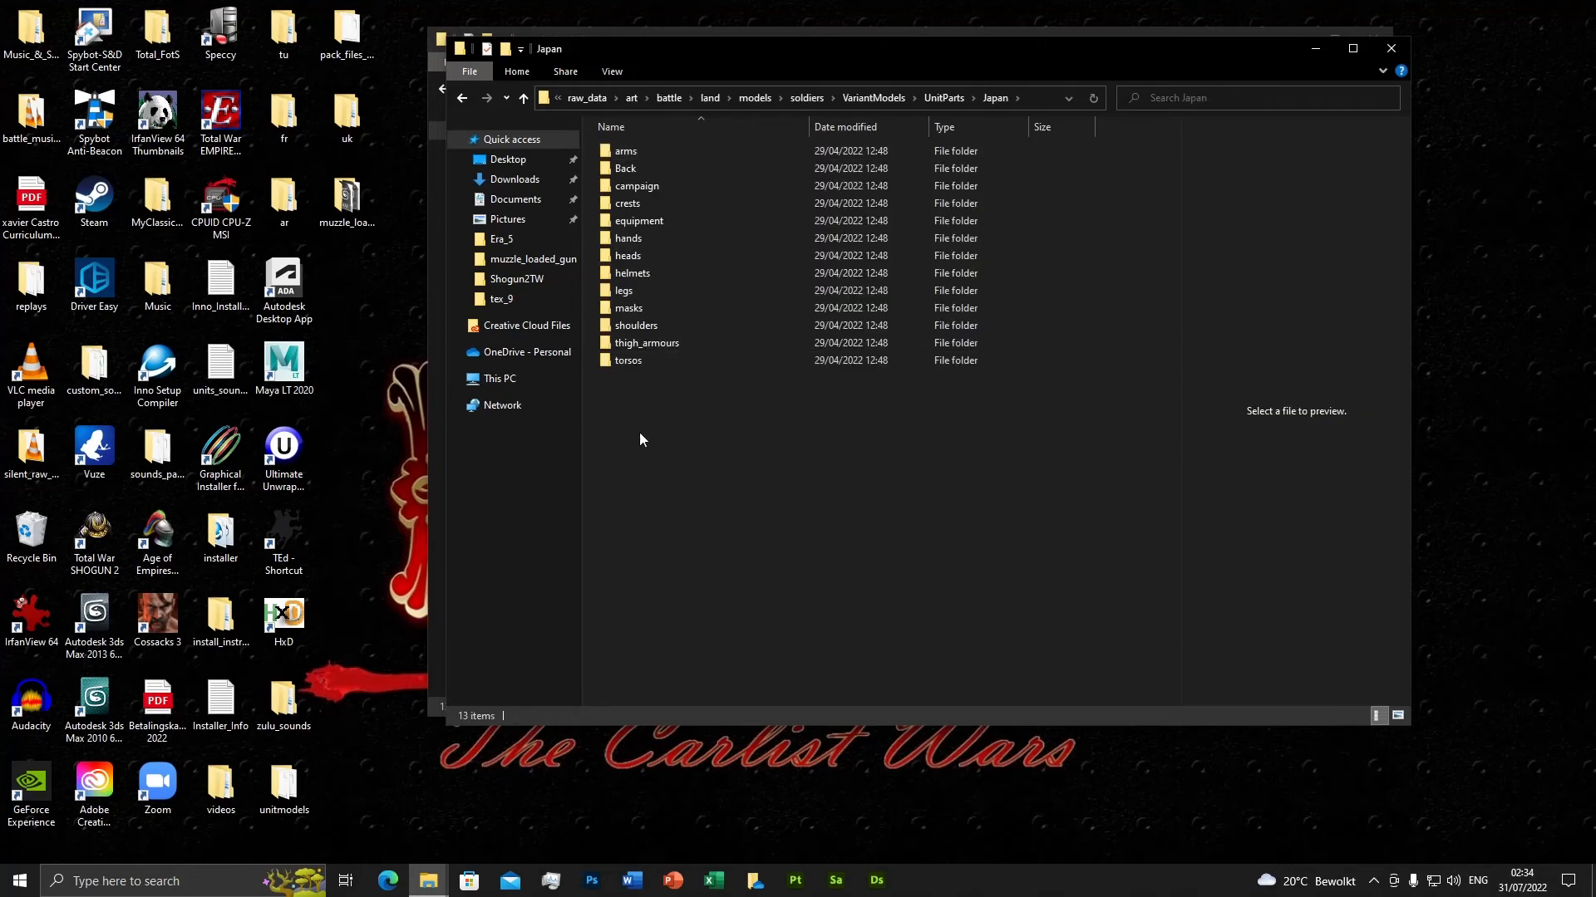
Create a new folder named raw in the Japan unit parts folder.
right_click(625, 385)
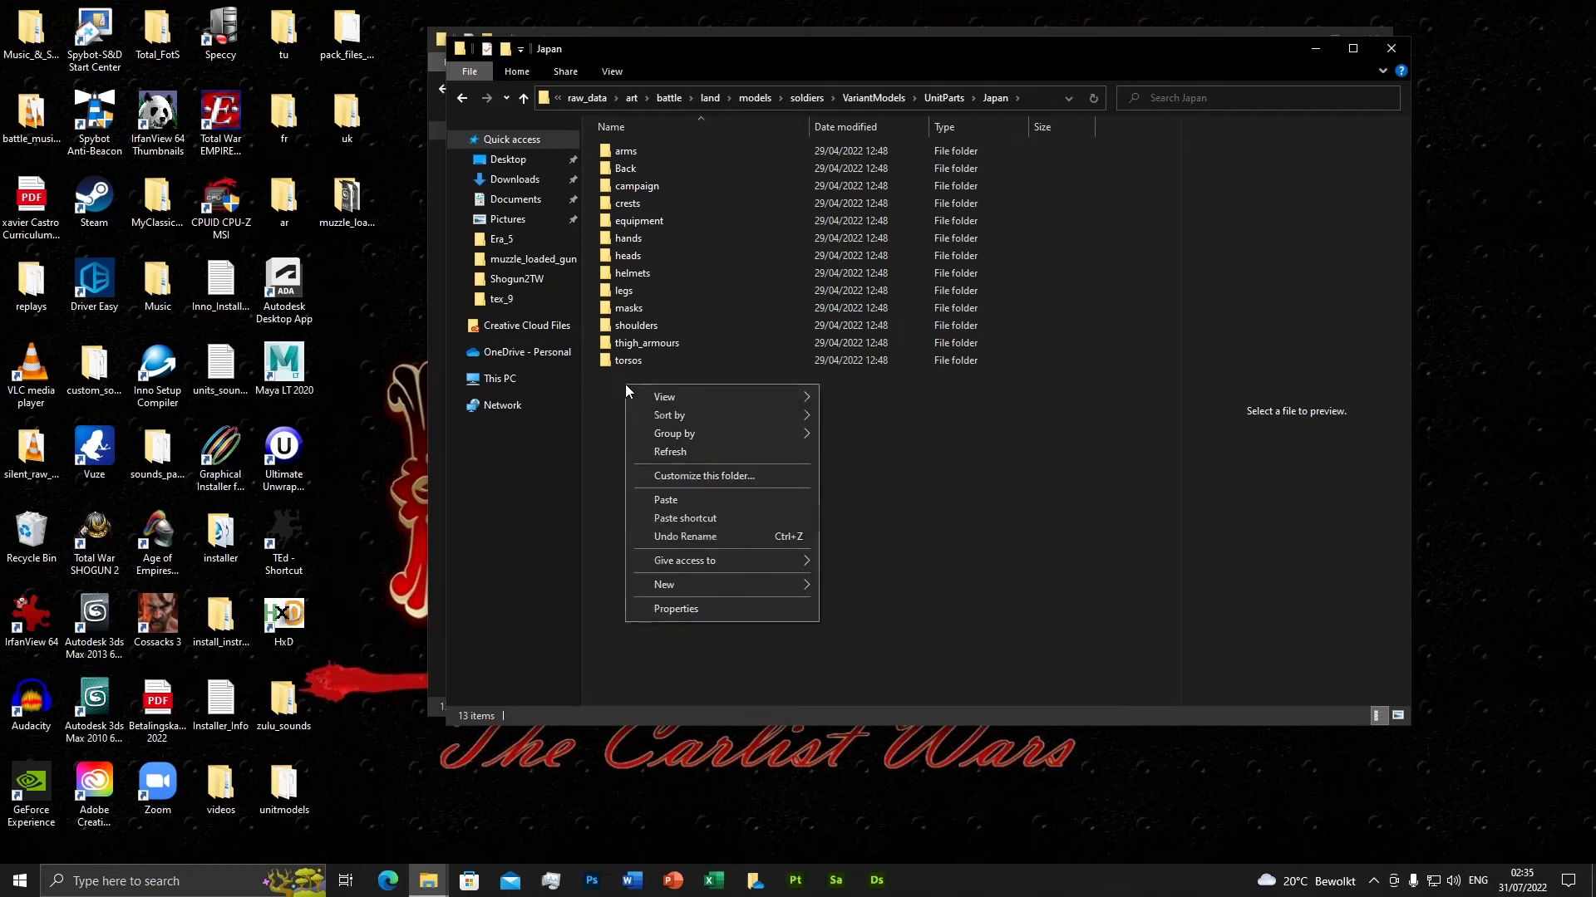
mouse_move(784, 585)
click(856, 587)
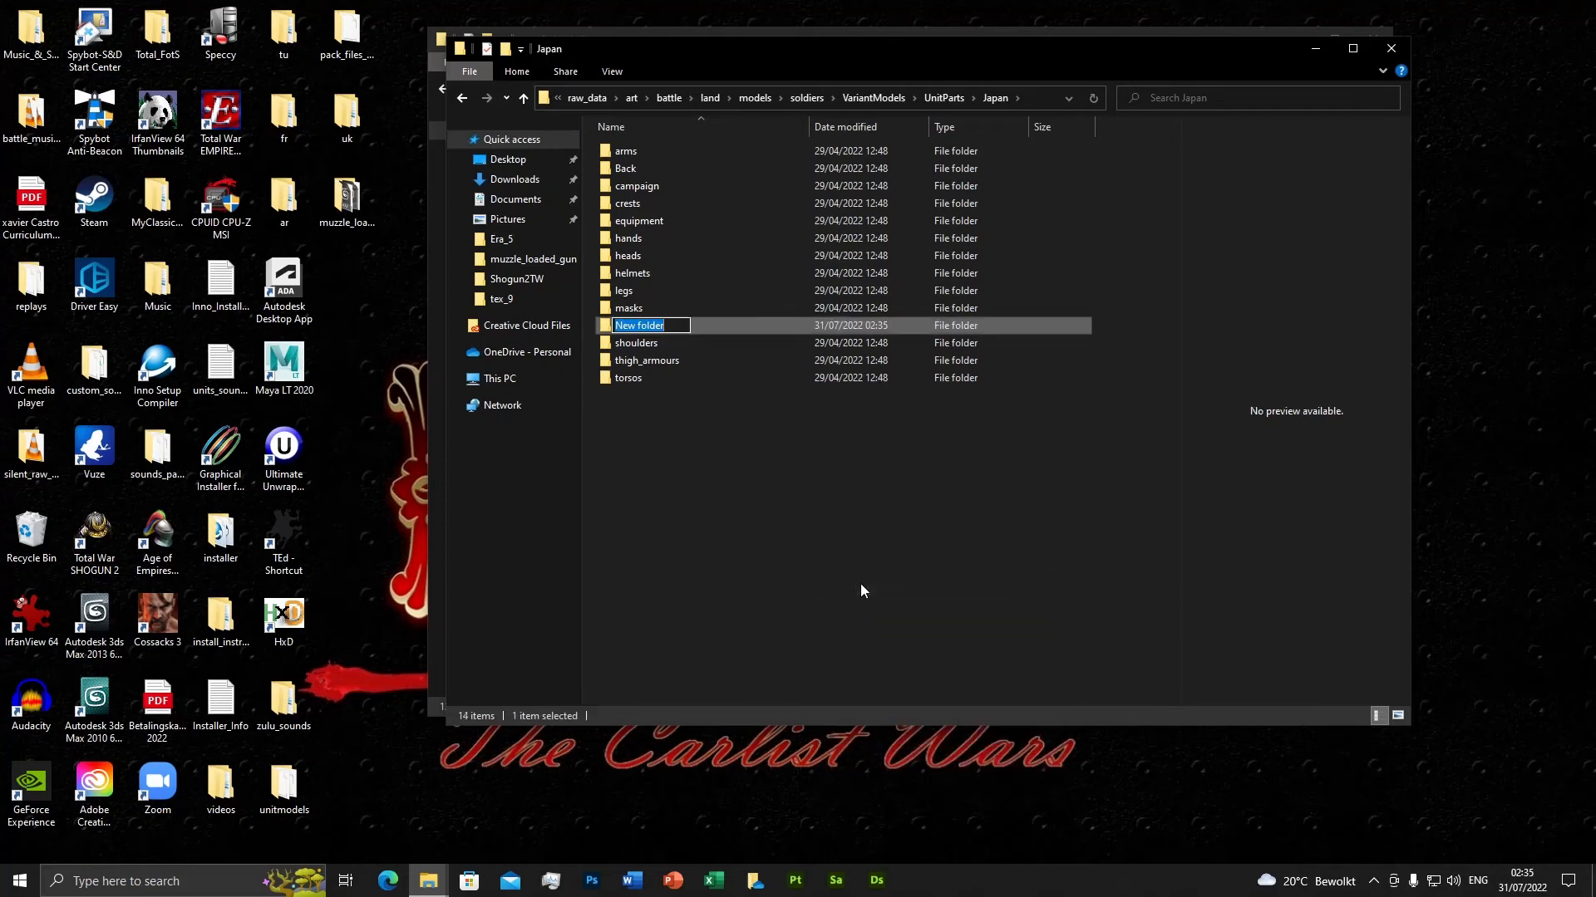
text(raw)
key(Return)
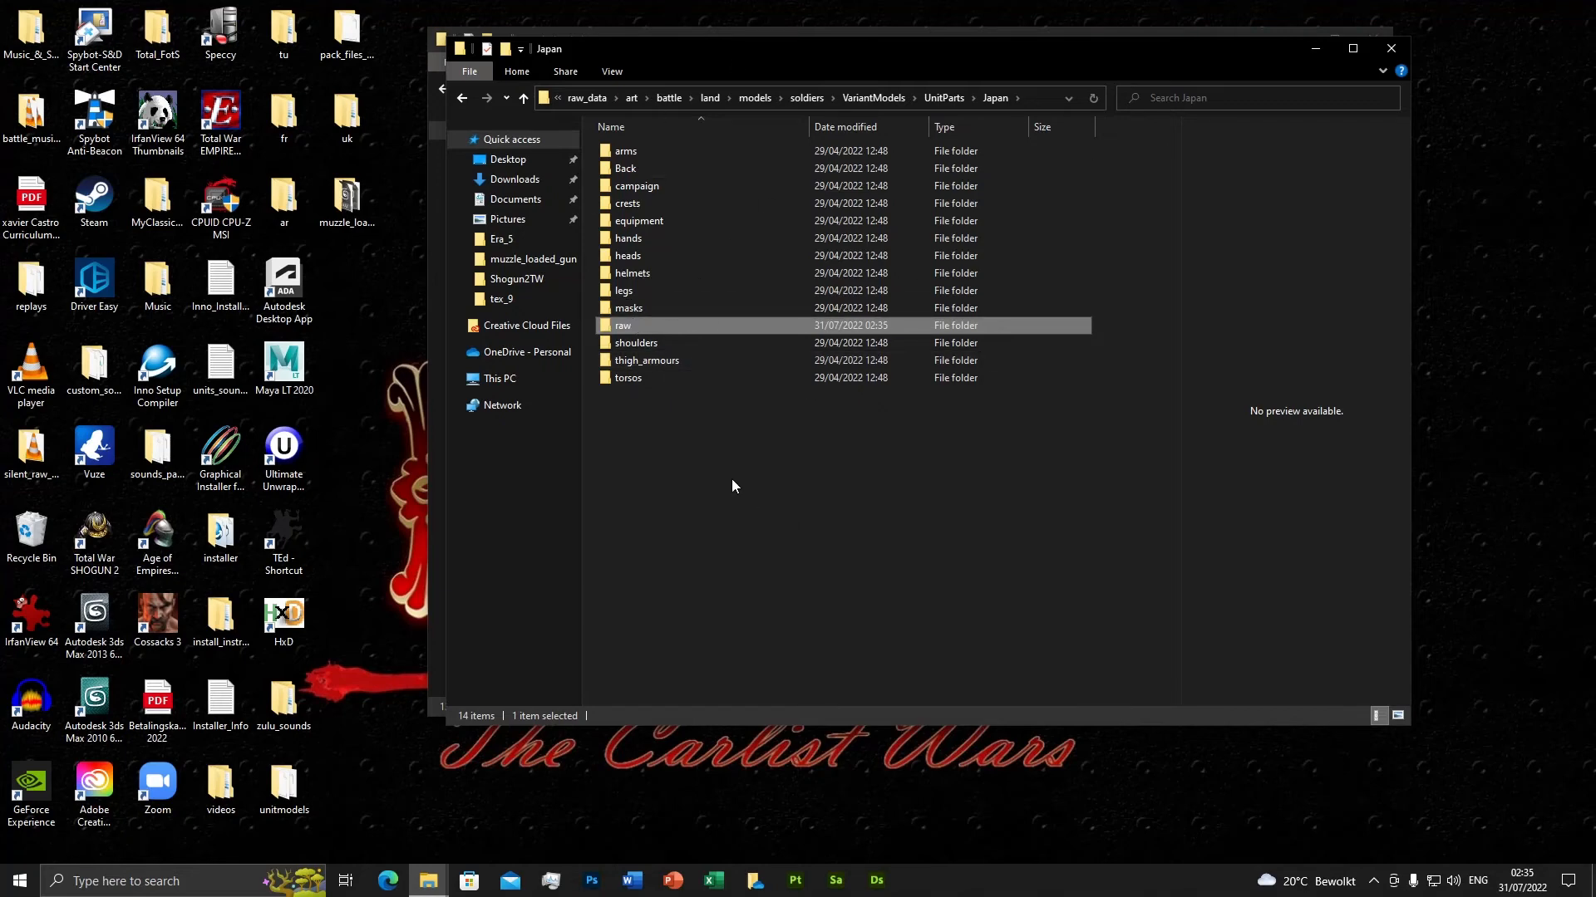
Copy rules.bob from the Japan arms folder into the new raw folder.
double_click(626, 151)
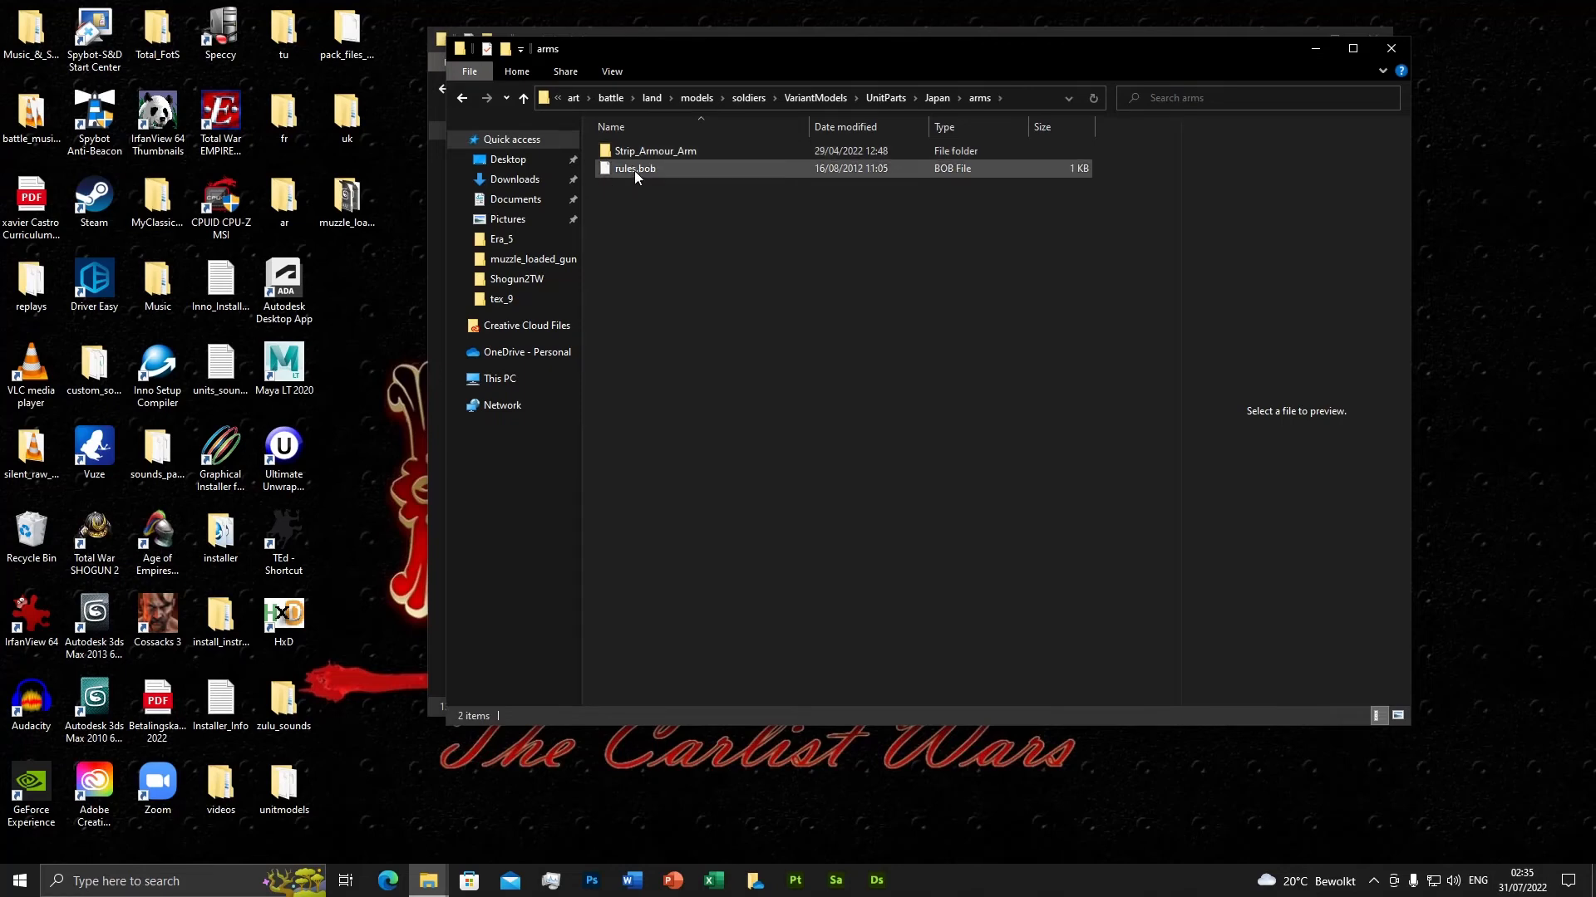
click(635, 171)
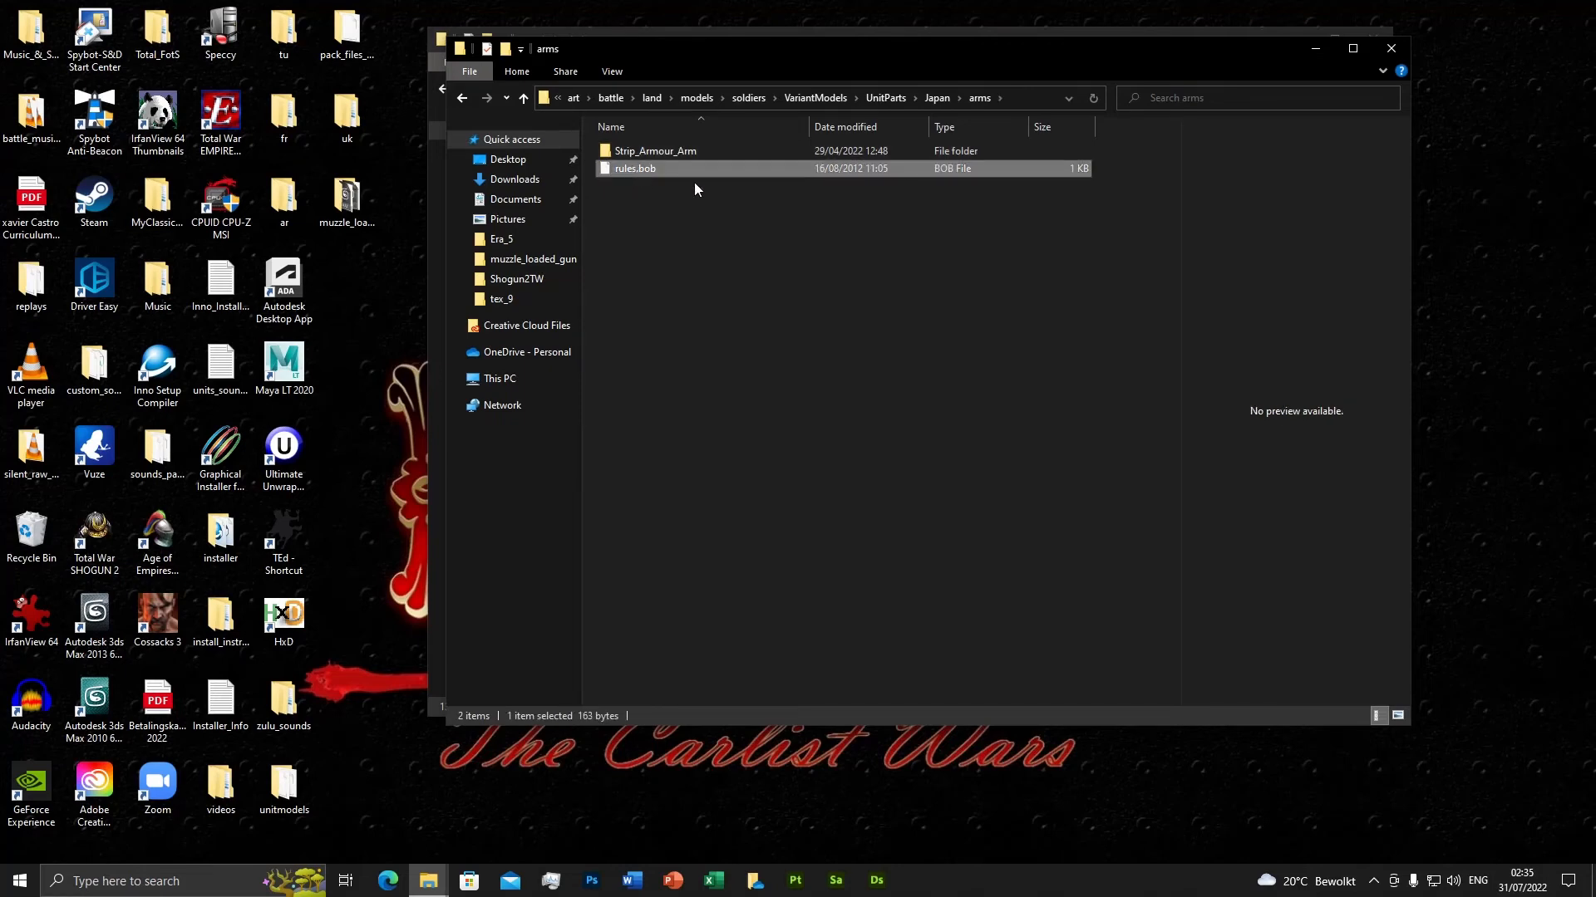
right_click(649, 171)
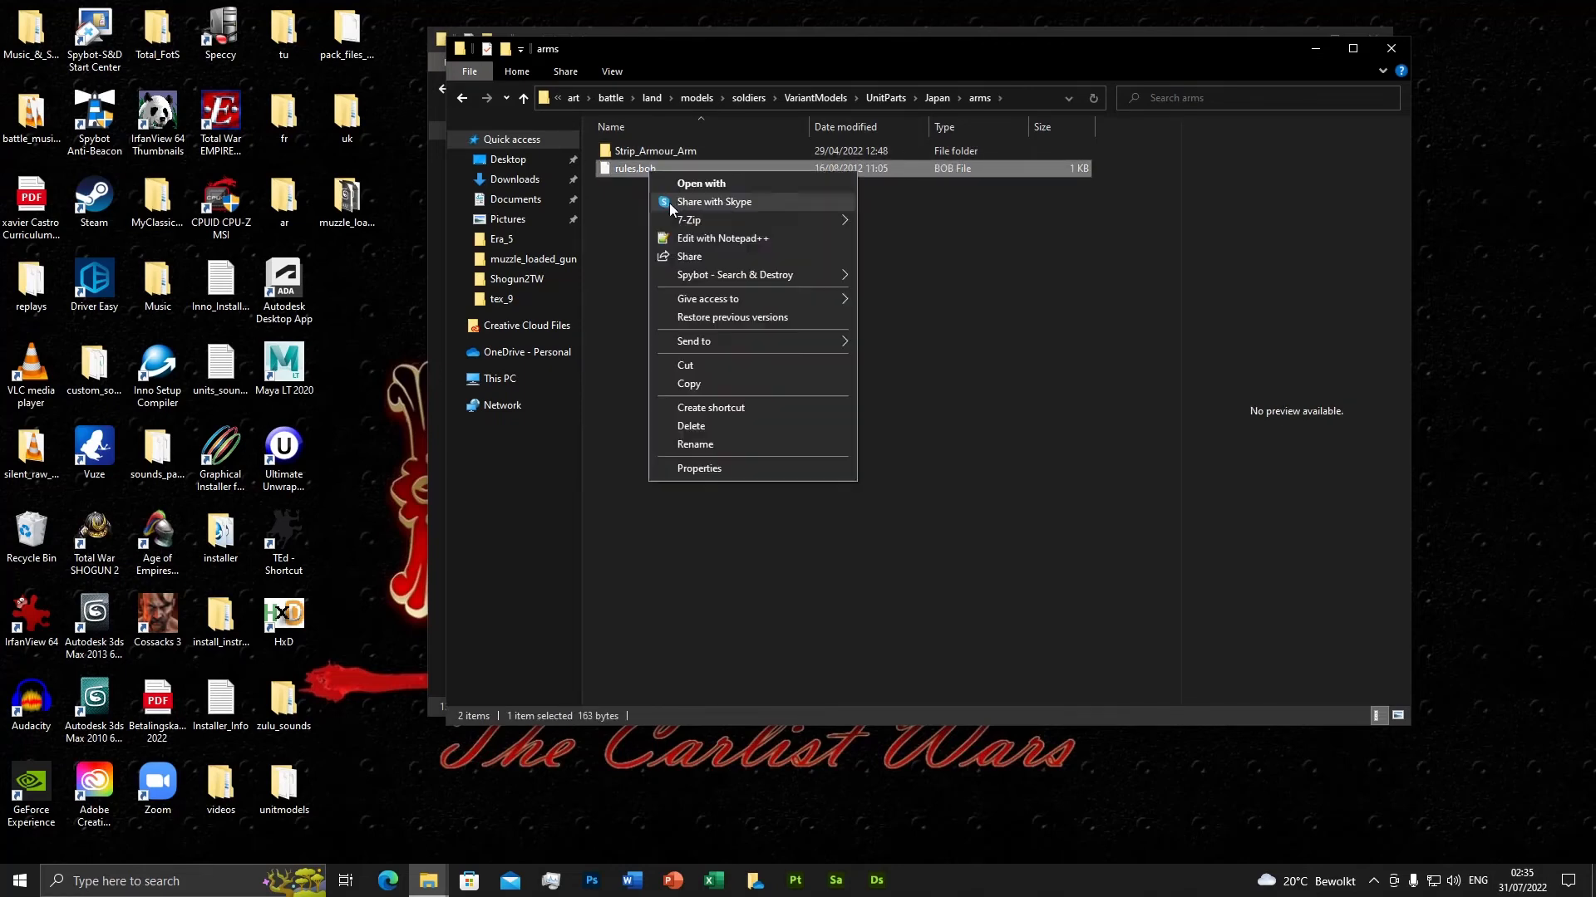
click(696, 380)
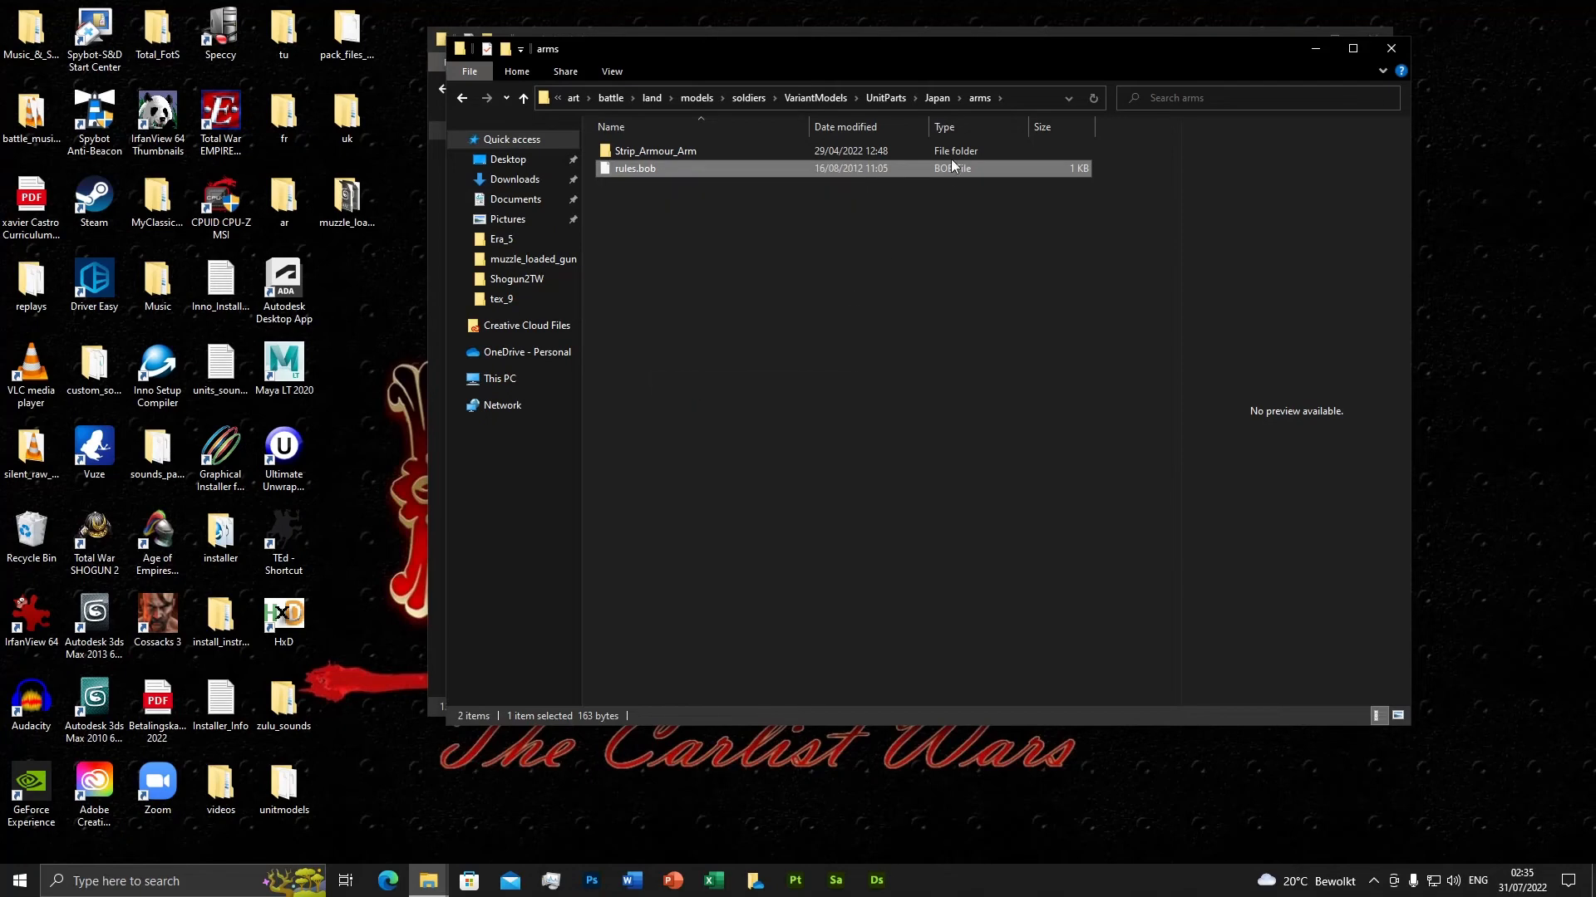
click(934, 98)
double_click(631, 325)
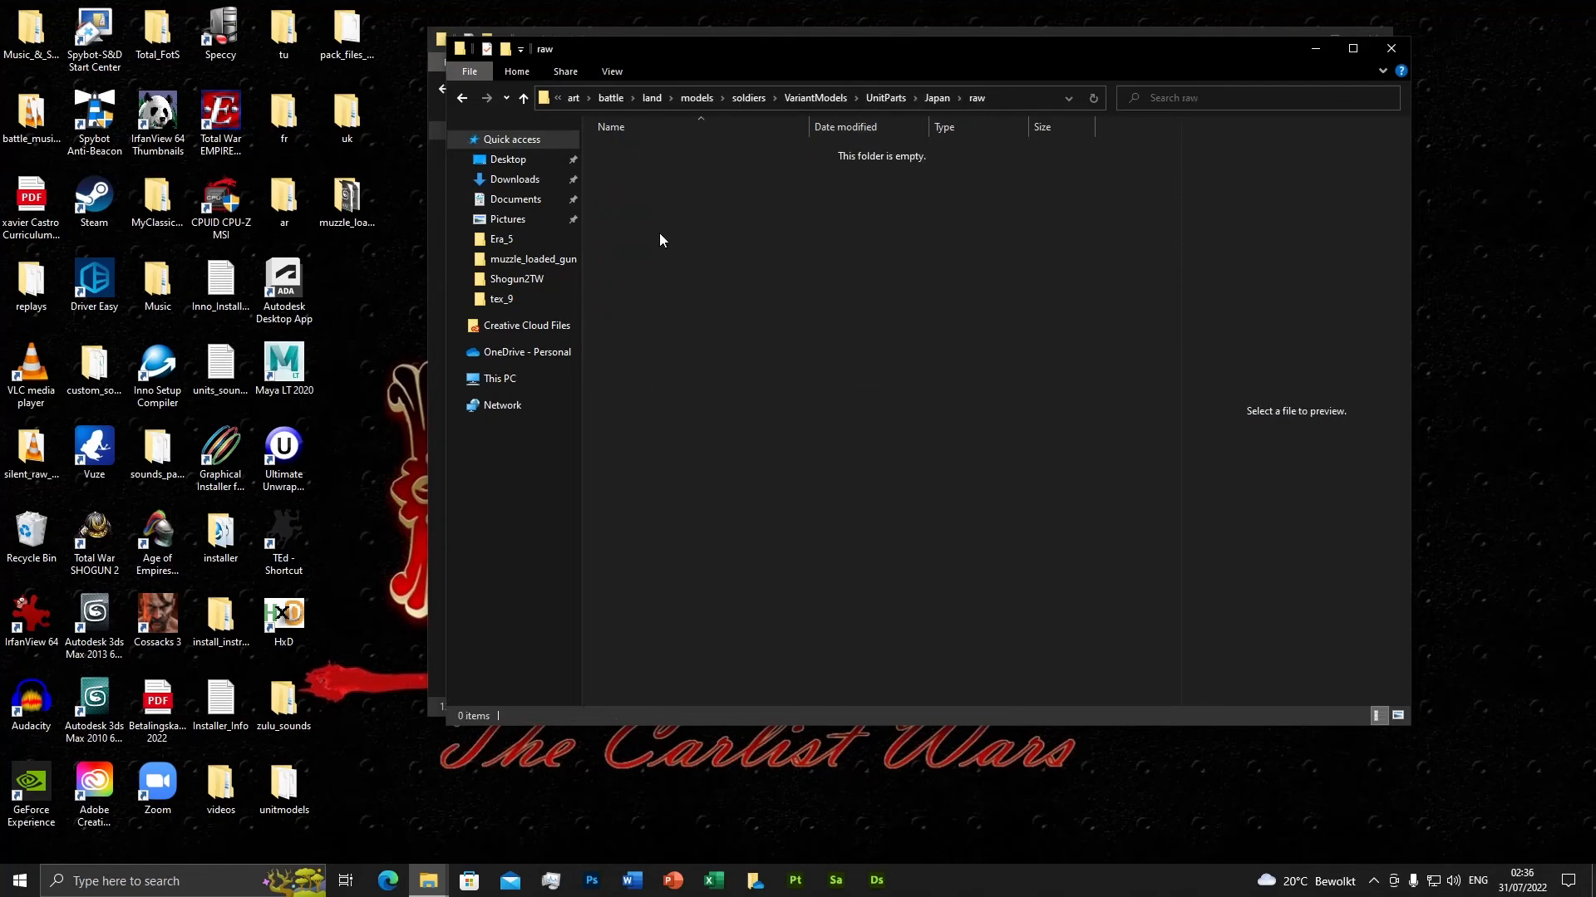
key(ctrl+v)
Open the copied rules.bob in Notepad++ and change the VariantMeshPart TargetPath to VariantModels\UnitParts\Japan\raw.
right_click(637, 152)
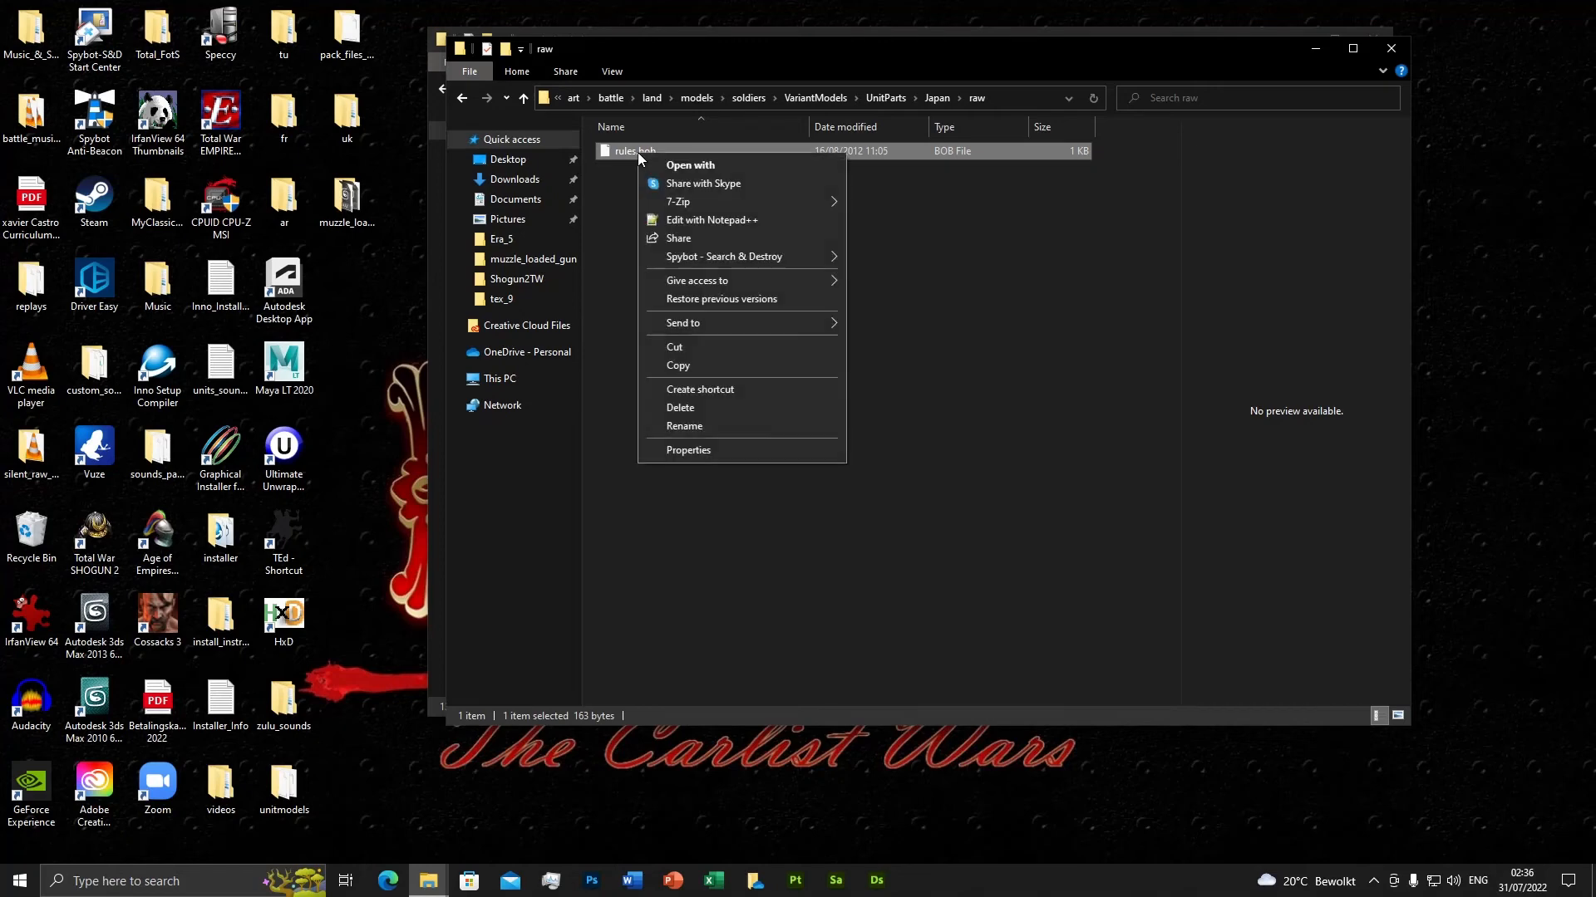
click(686, 209)
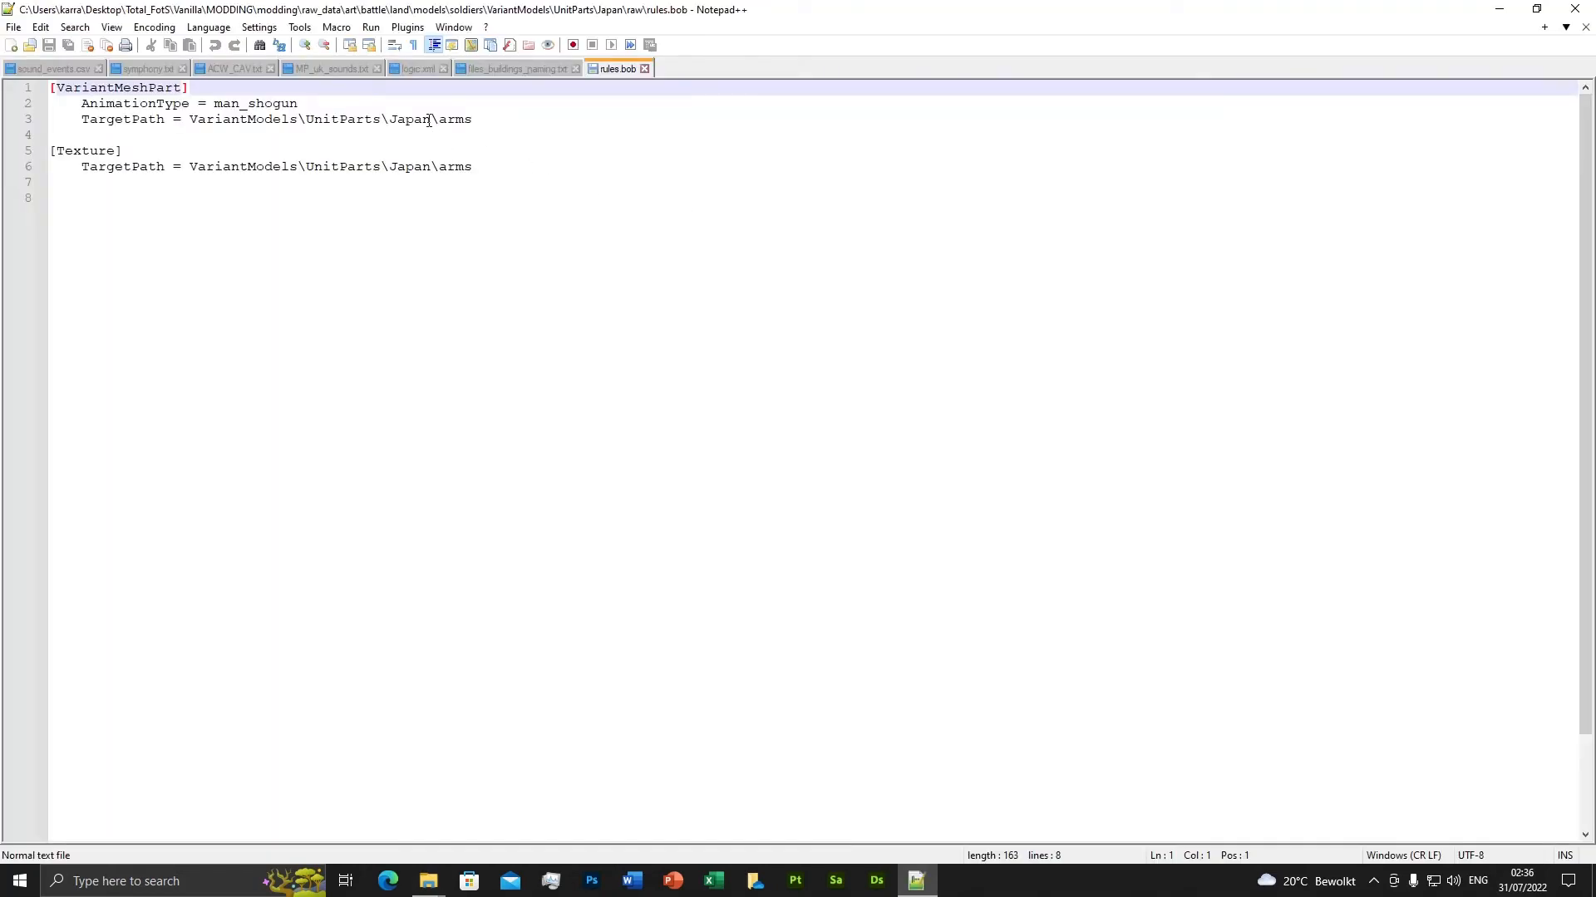
click(486, 120)
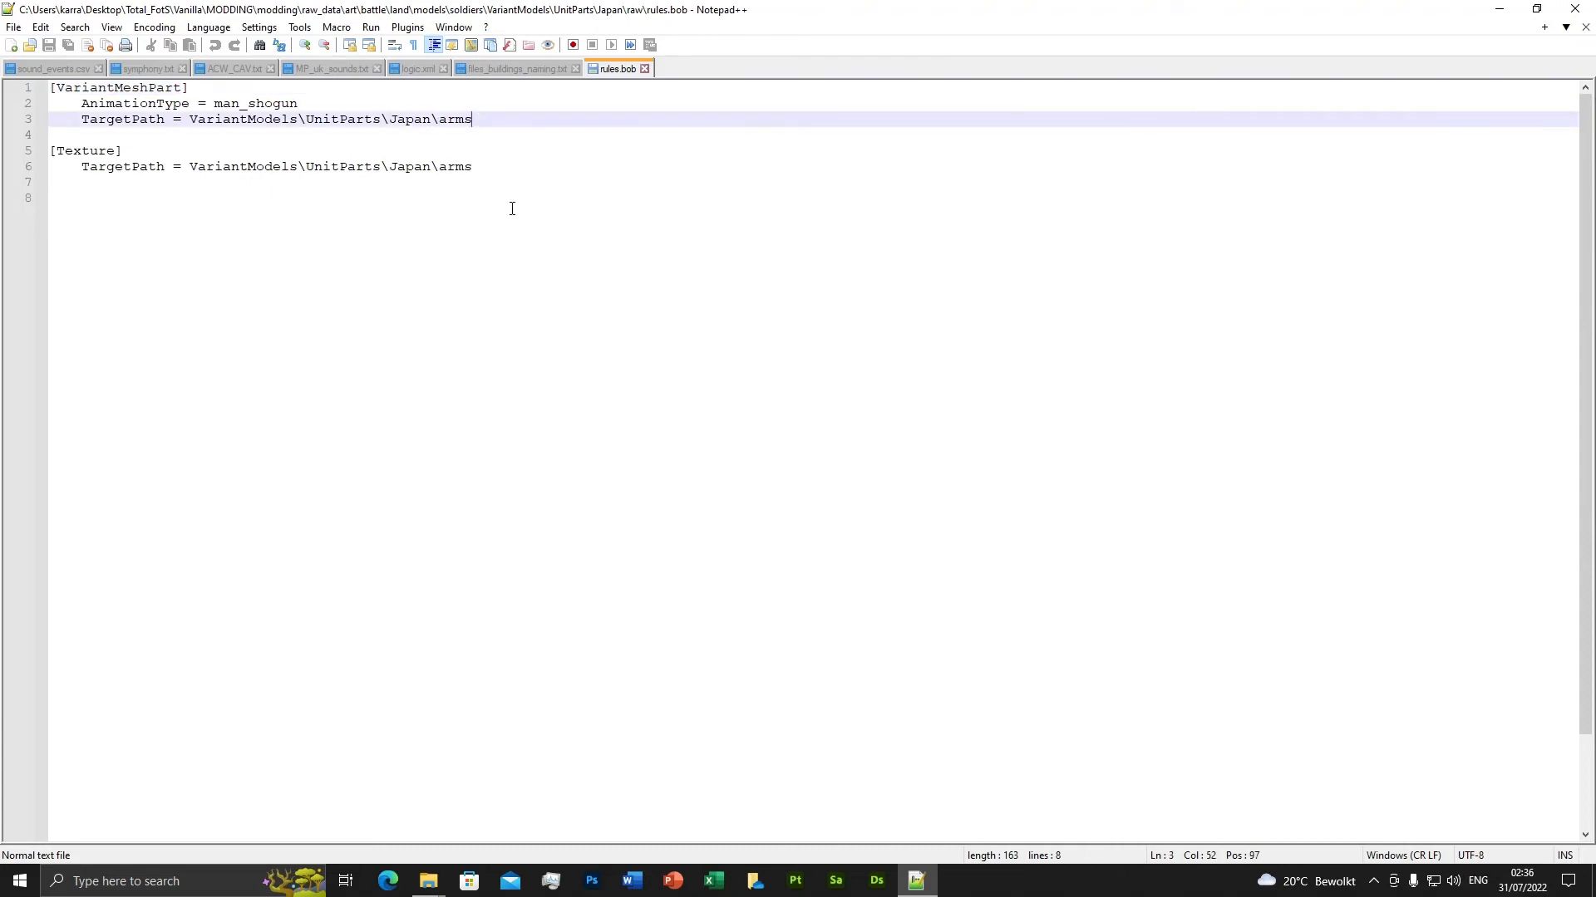
key(BackSpace)
key(BackSpace)
key(BackSpace)
key(BackSpace)
text(raw)
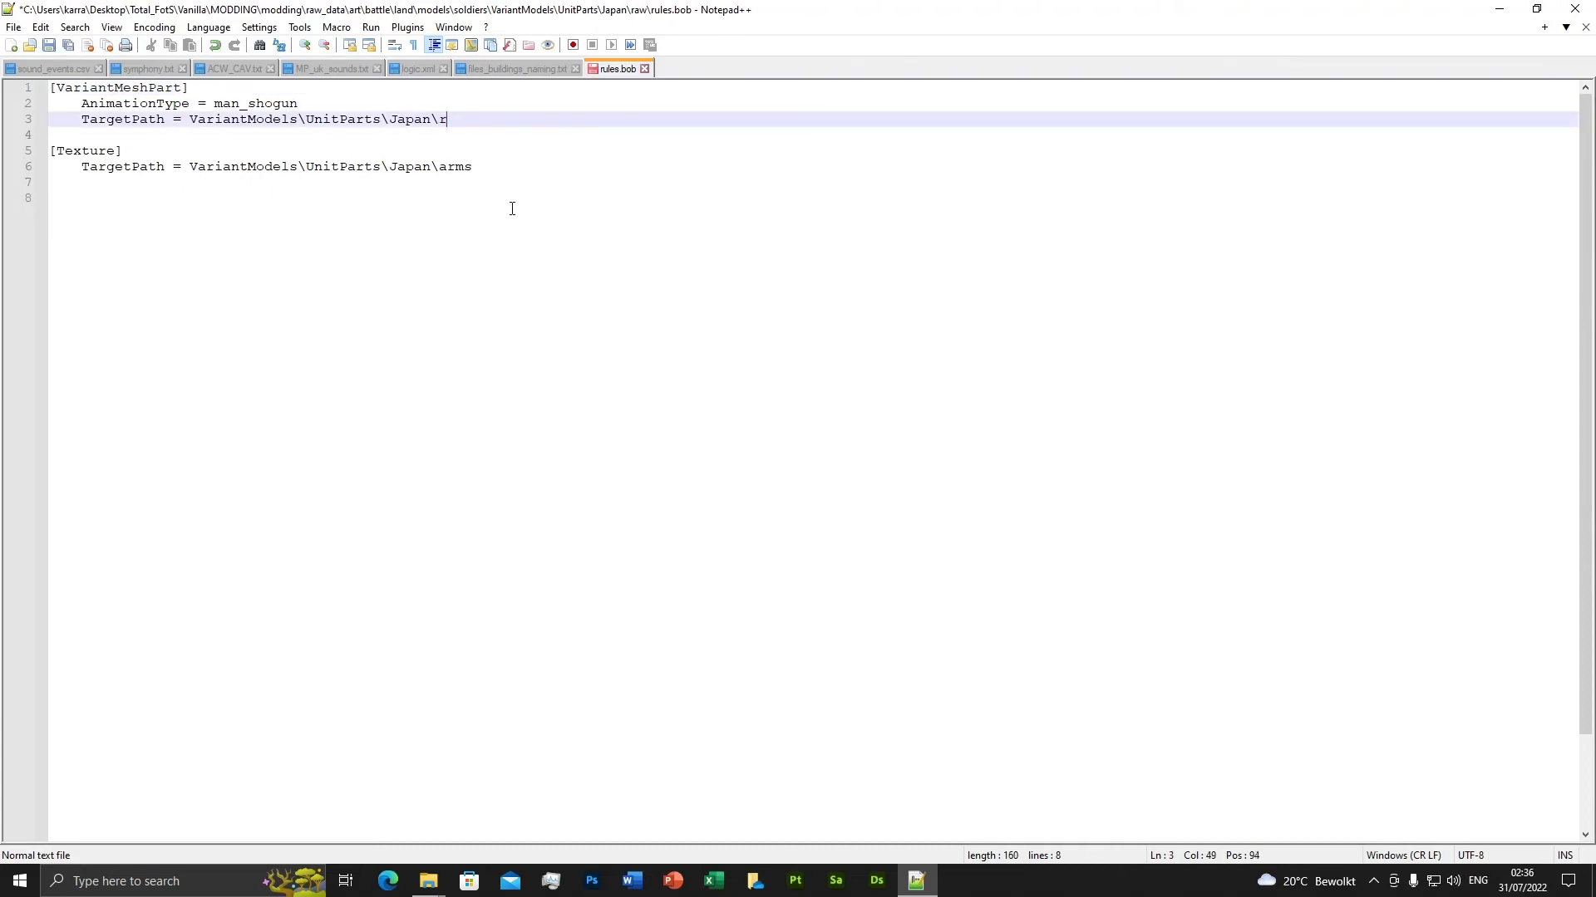
Change the Texture TargetPath to VariantModels\UnitParts\Japan\raw, save rules.bob and close Notepad++.
click(479, 167)
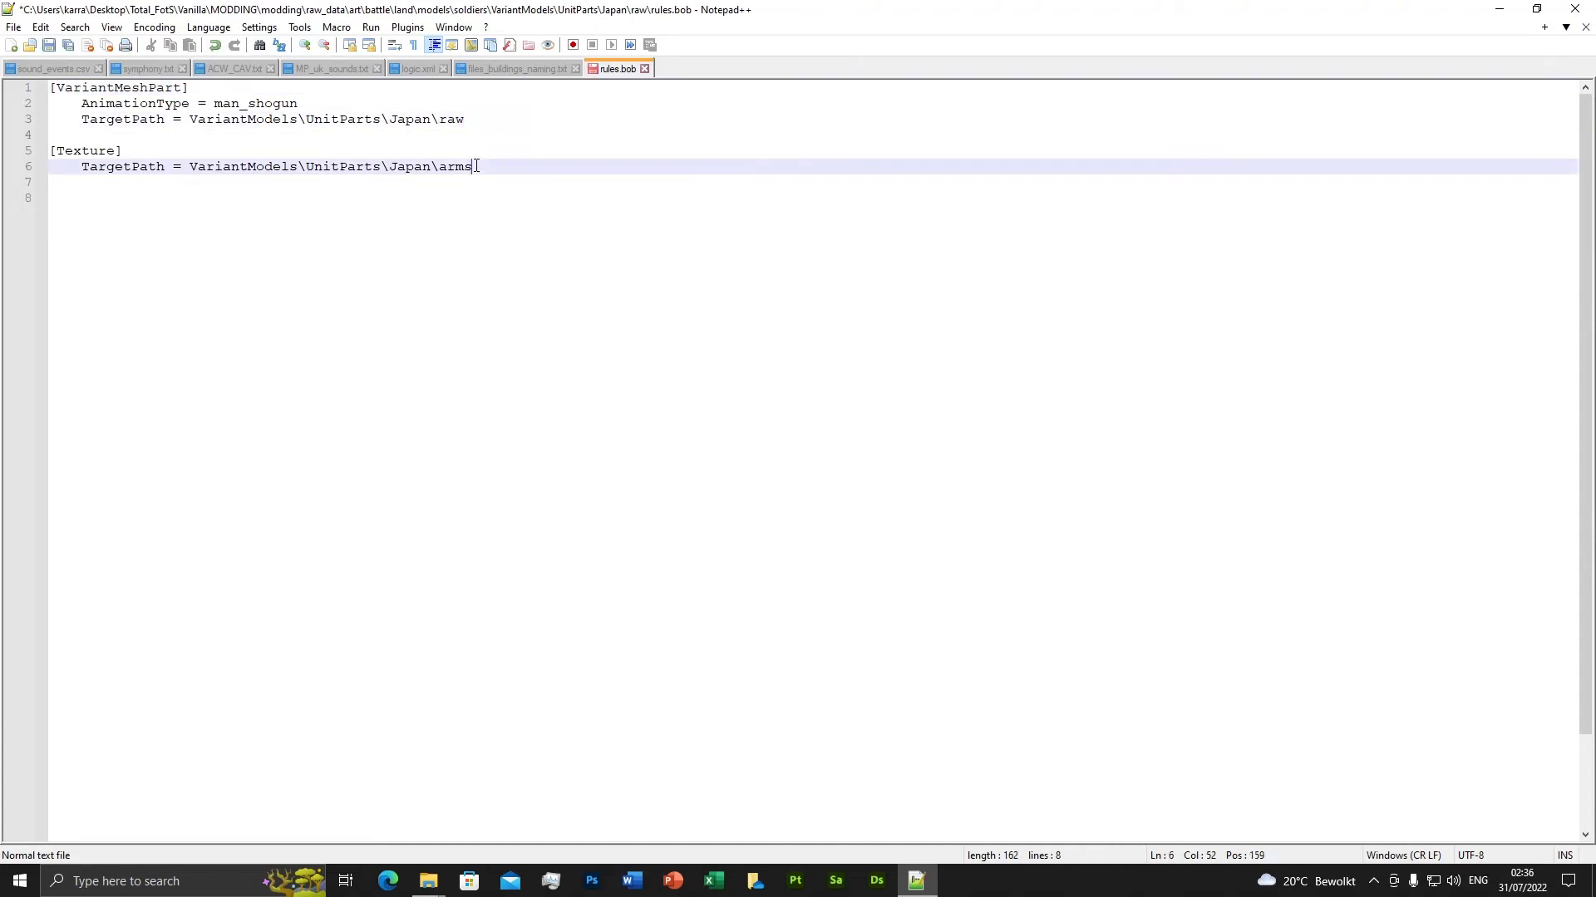
key(BackSpace)
key(BackSpace)
key(BackSpace)
key(BackSpace)
text(raw)
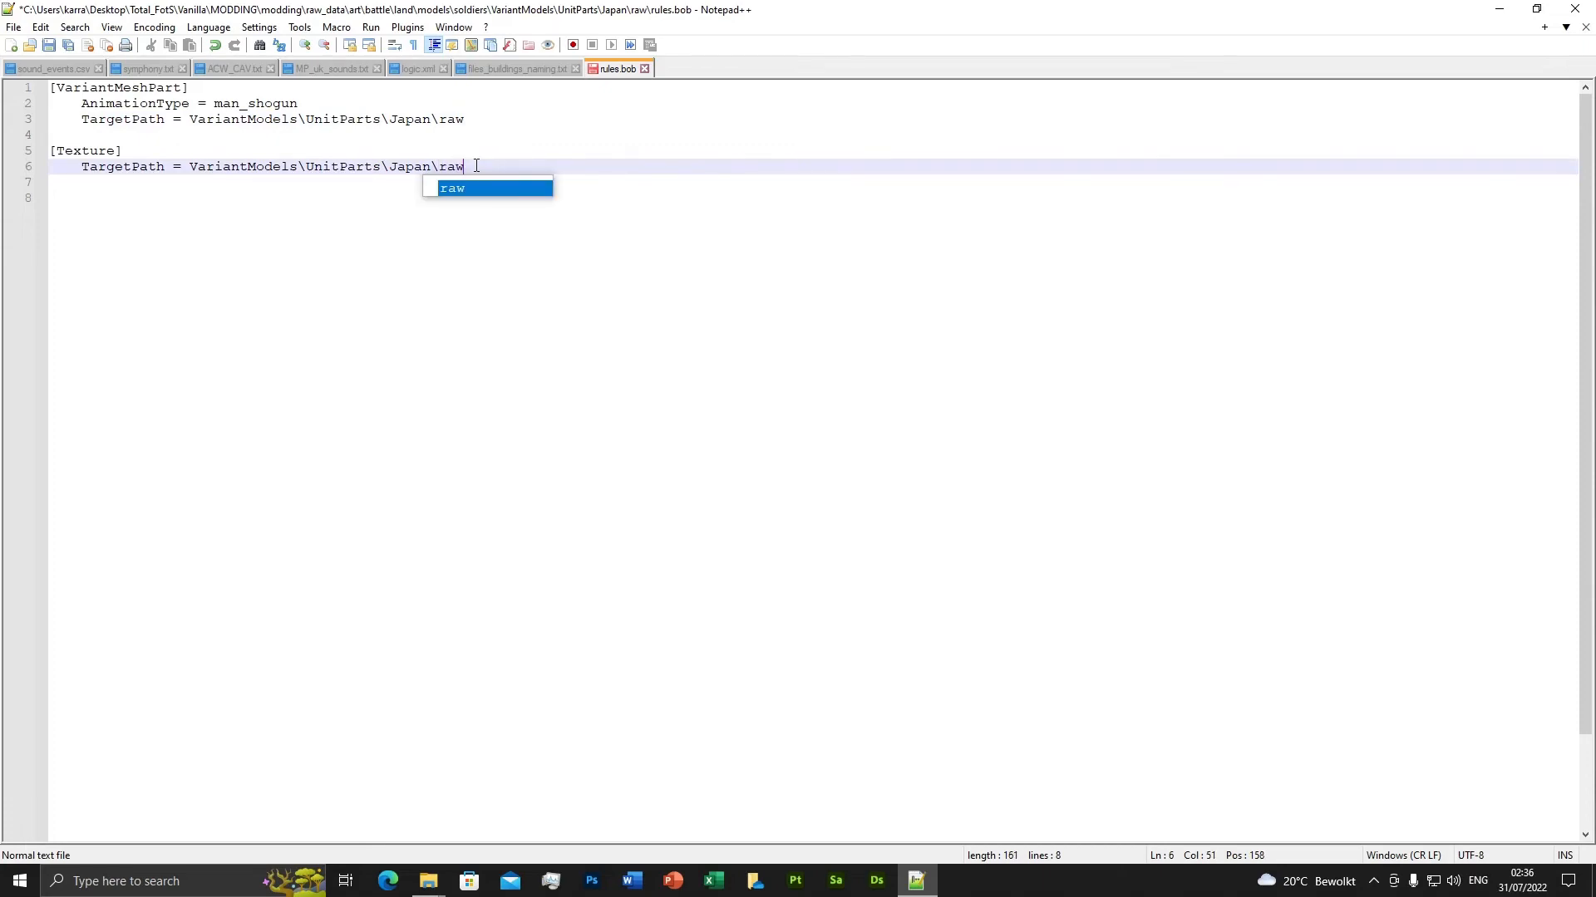
click(51, 46)
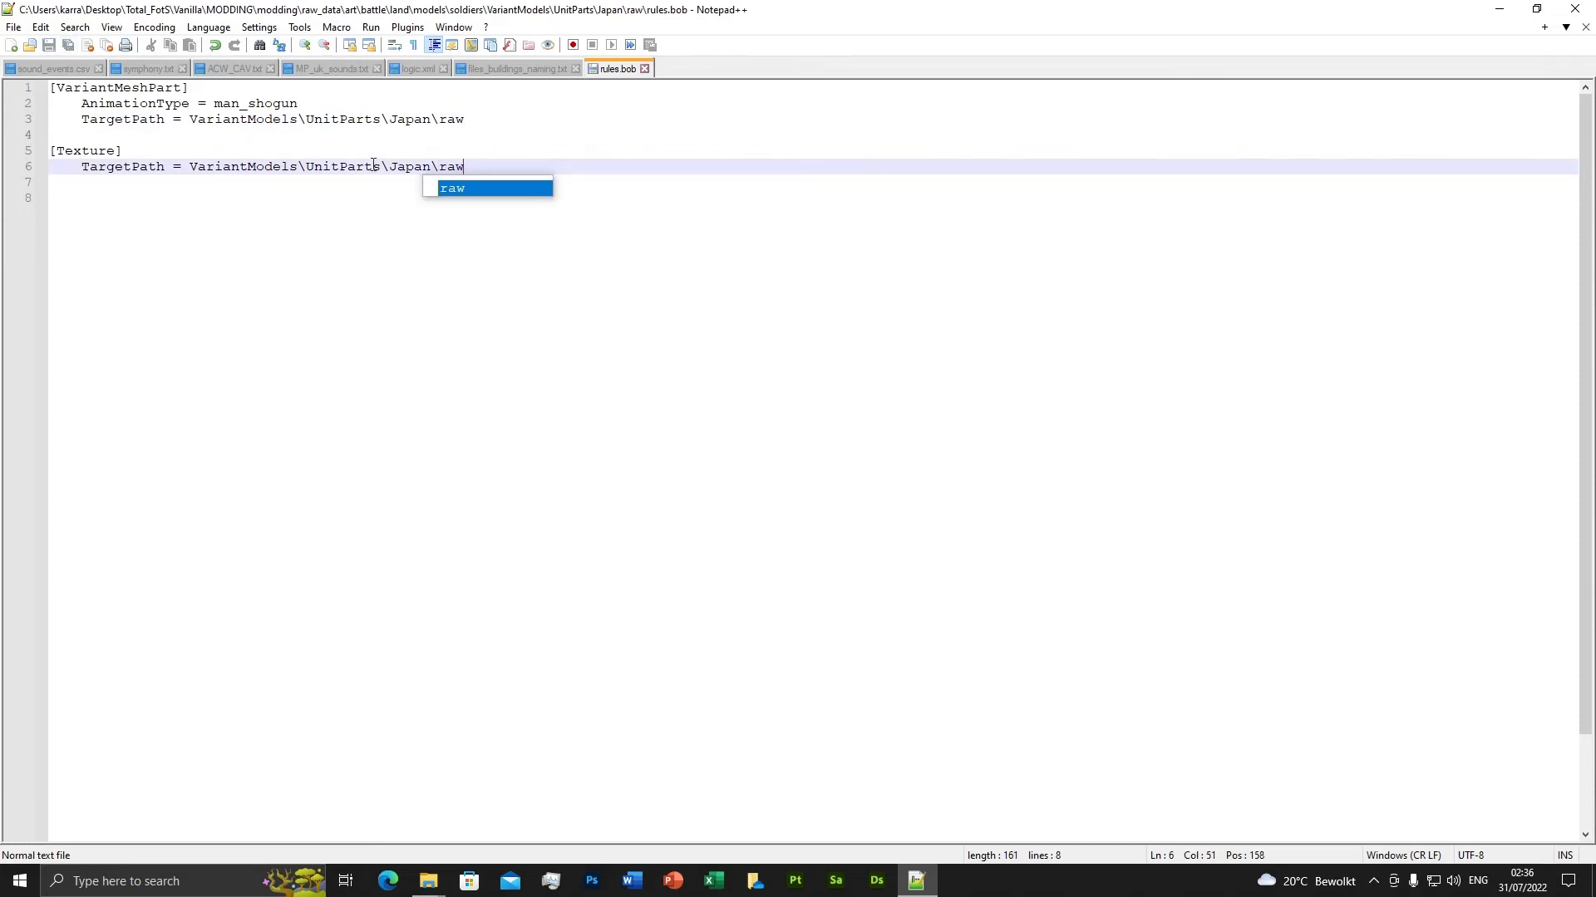
click(644, 69)
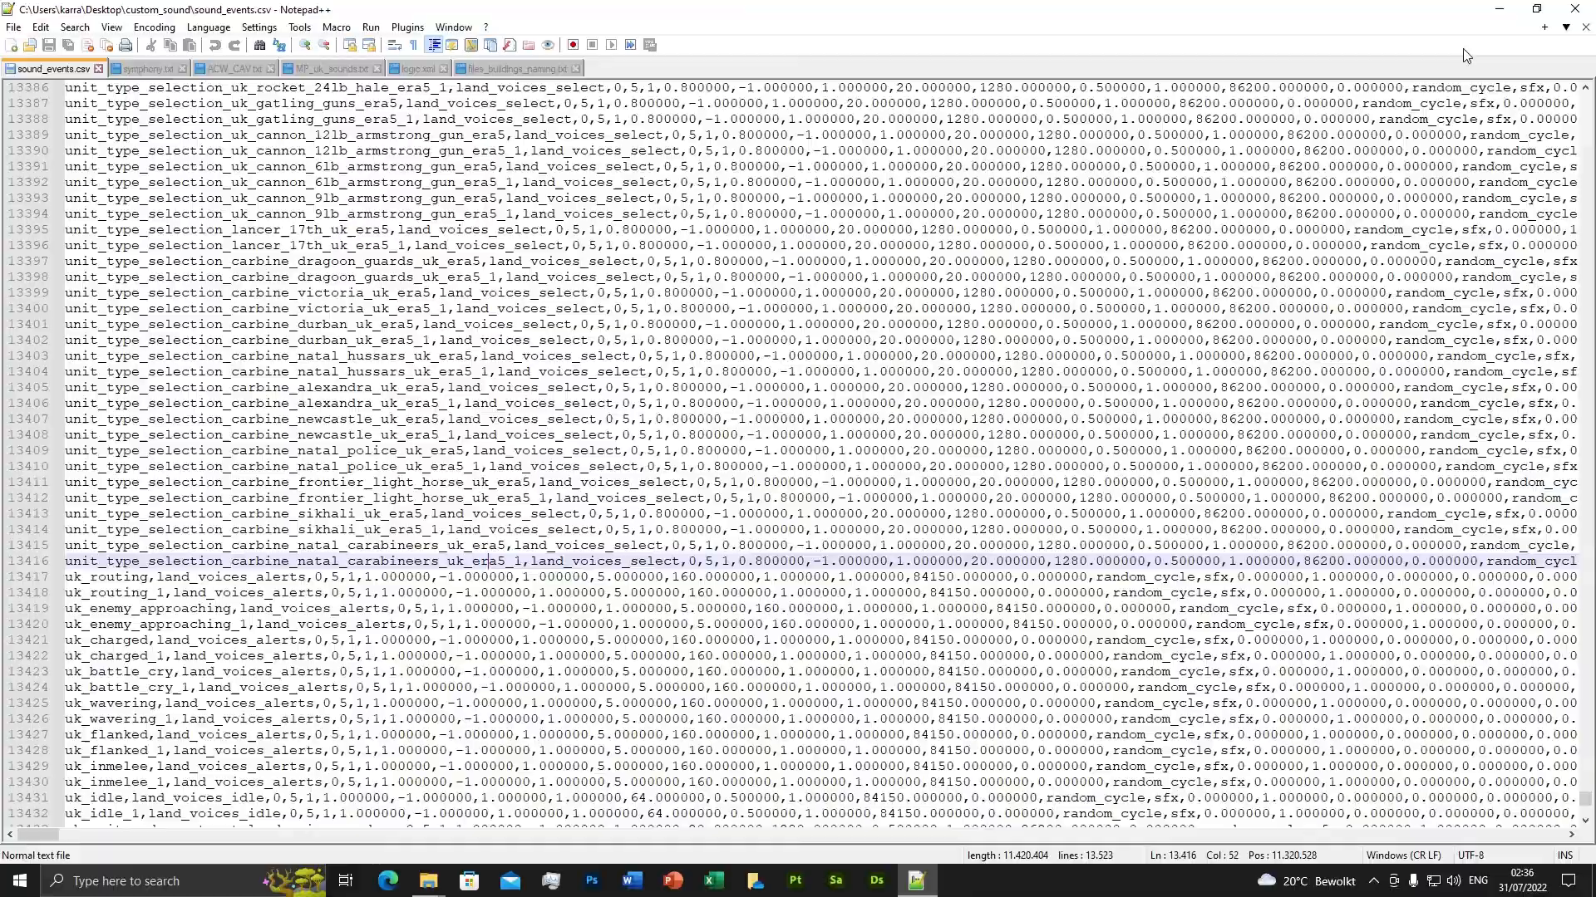
click(1574, 8)
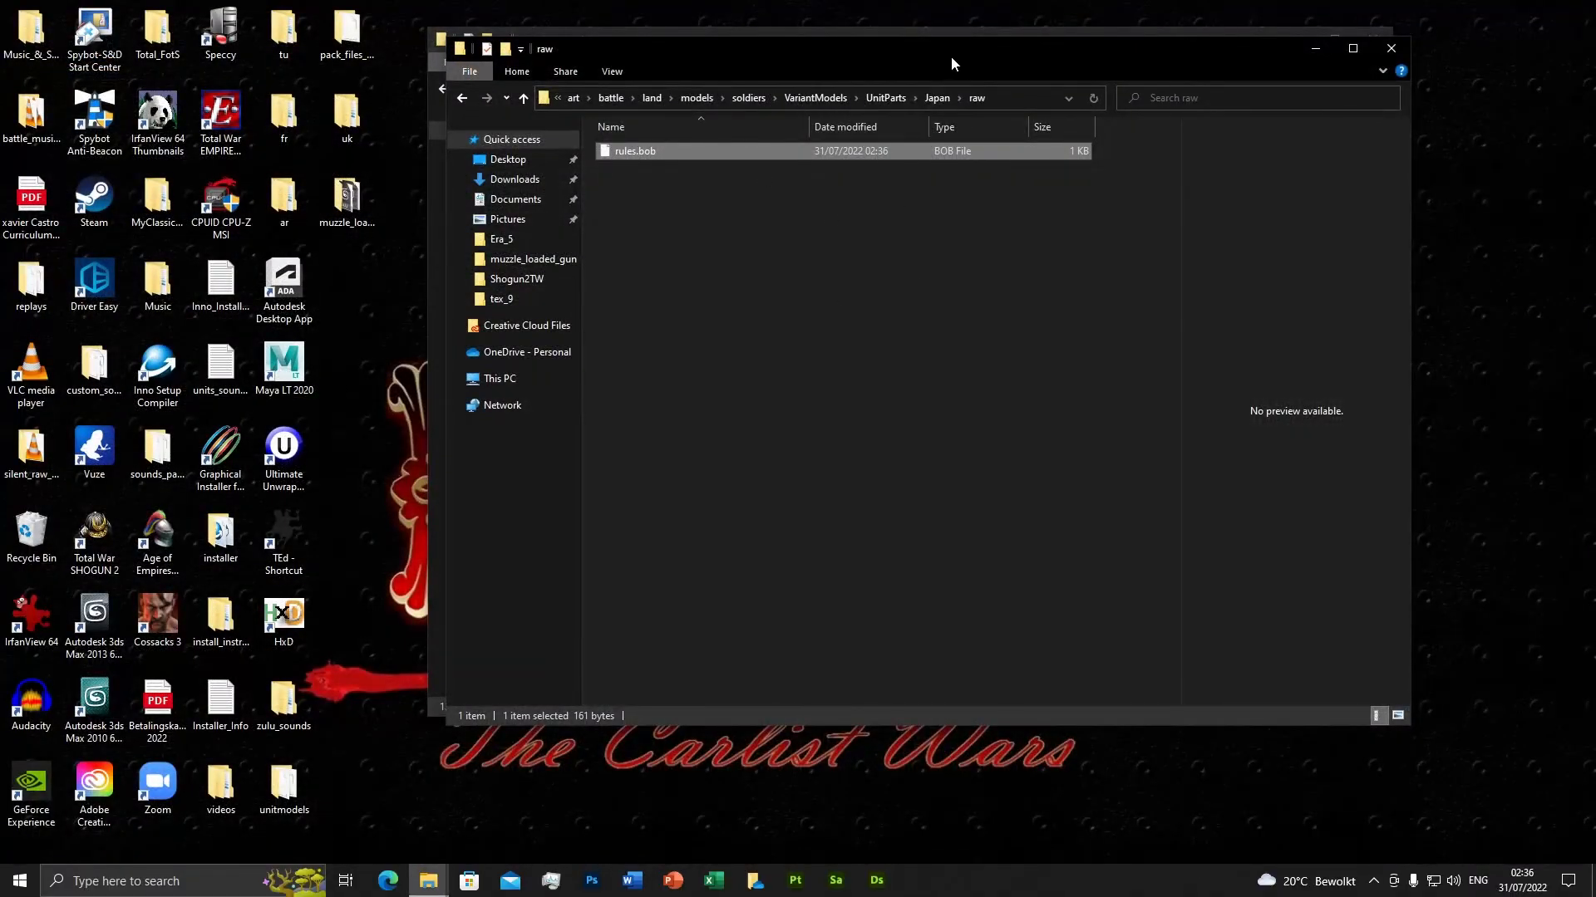
Examine the folder structure of arms/Strip_Armour_Arm as a reference and return to the Japan folder.
drag(951, 56, 672, 99)
click(657, 141)
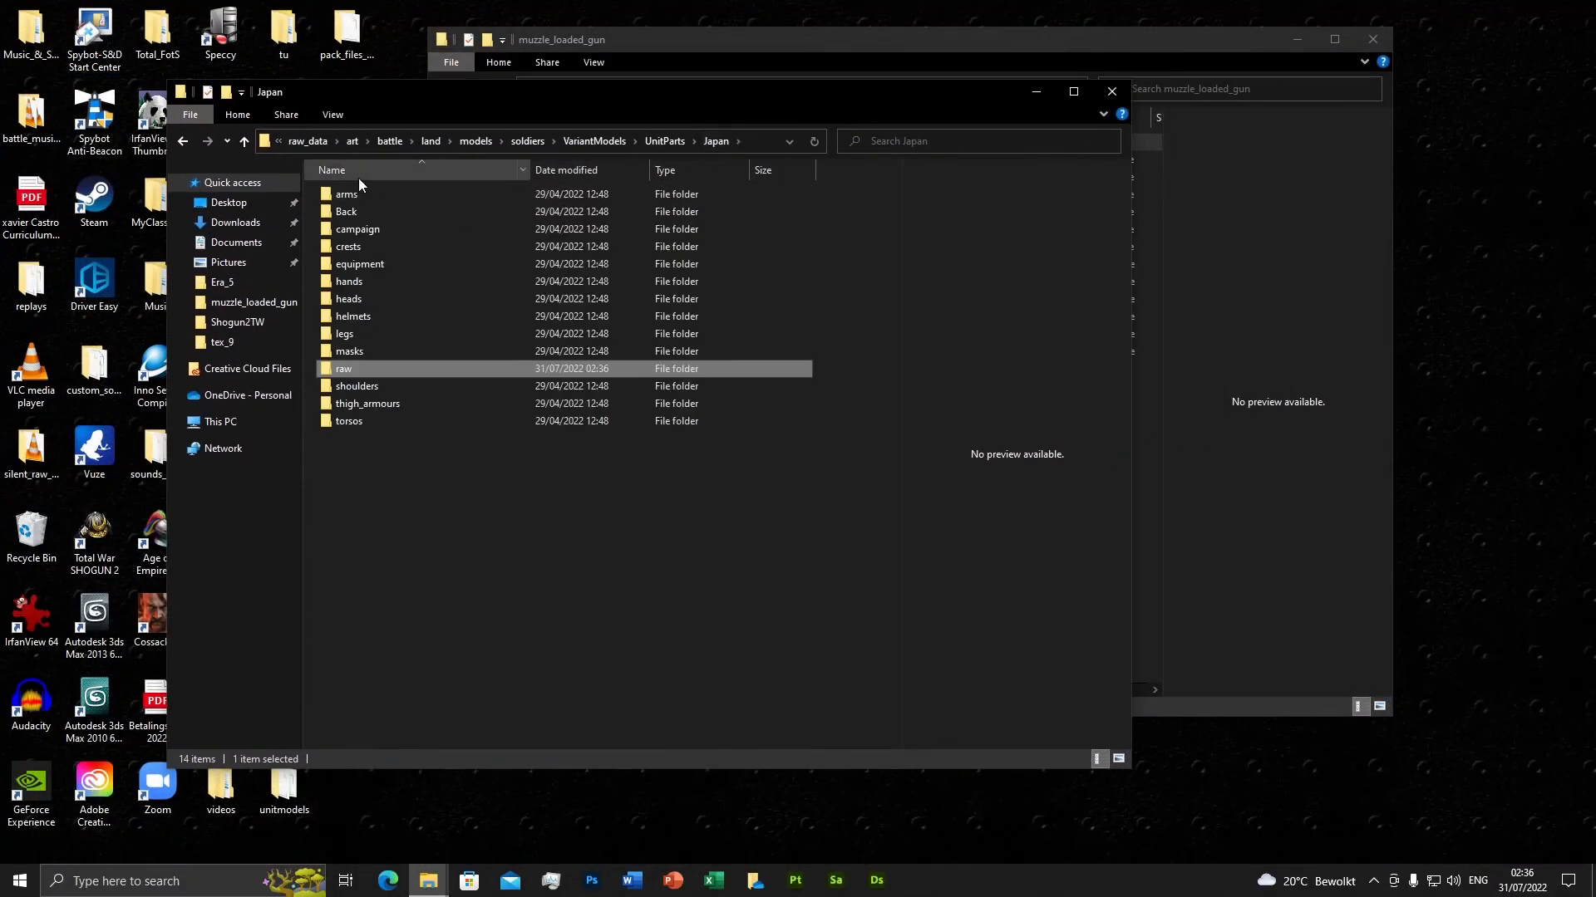
double_click(345, 196)
double_click(354, 196)
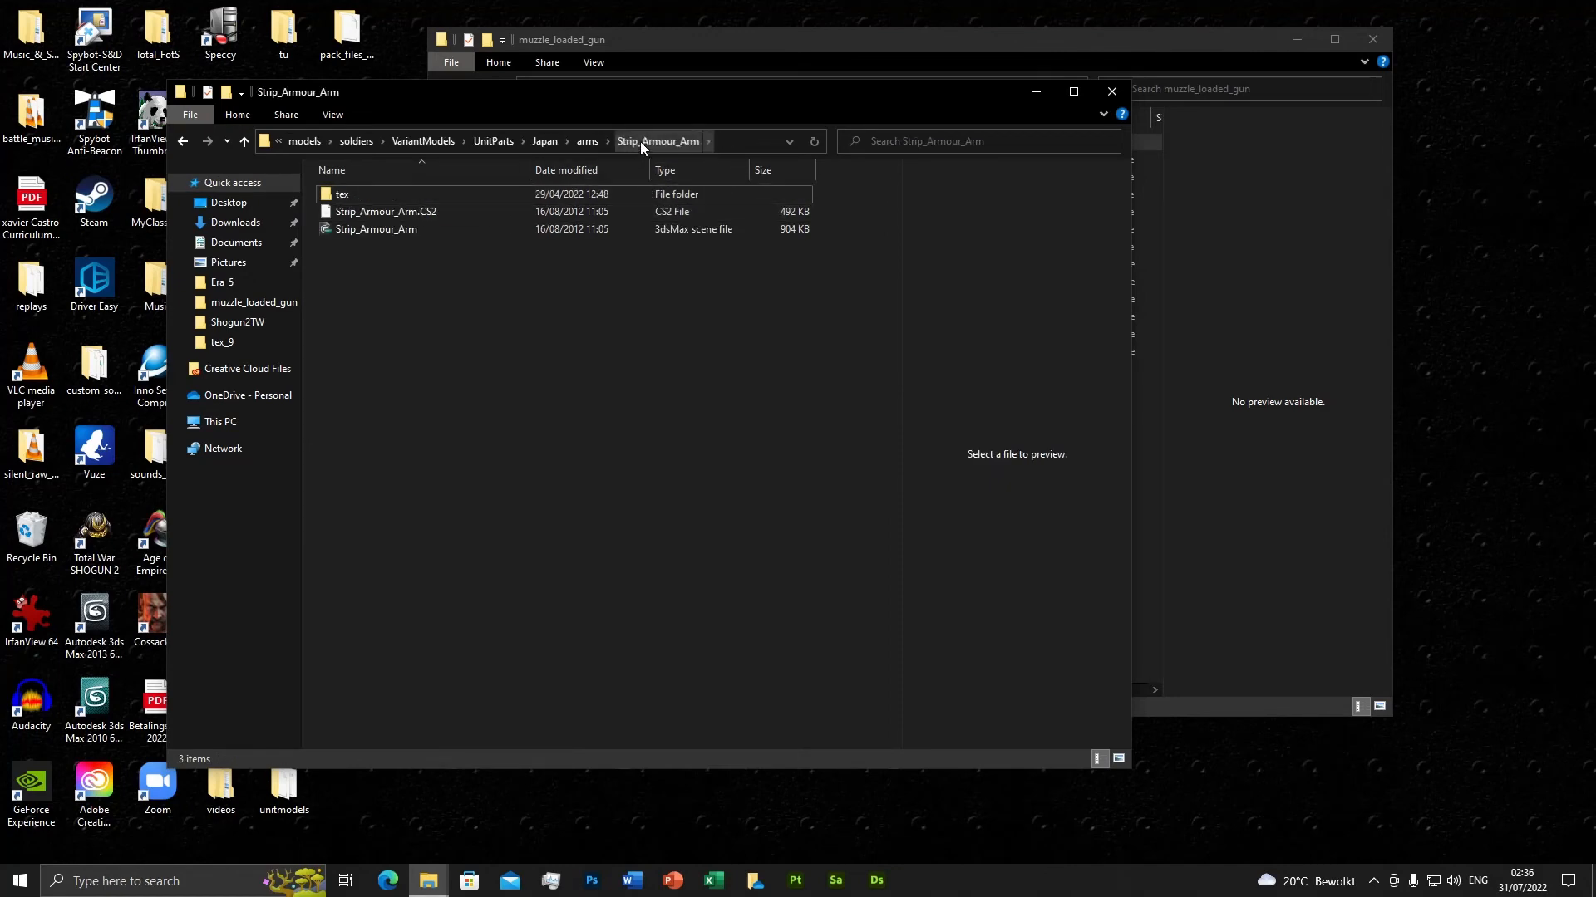
click(587, 141)
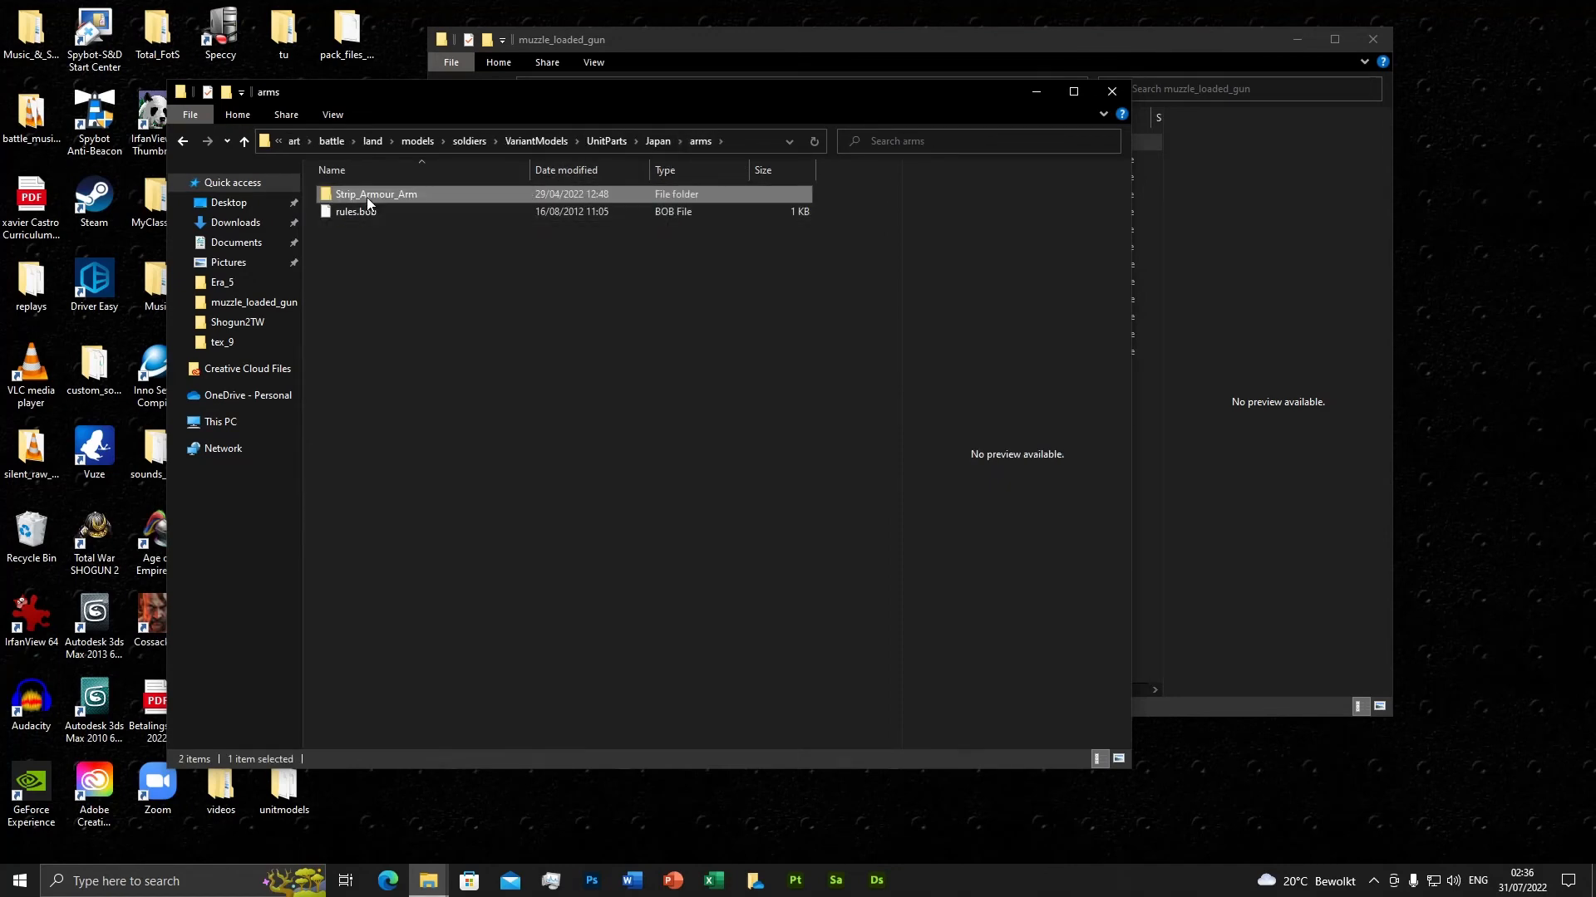
click(657, 142)
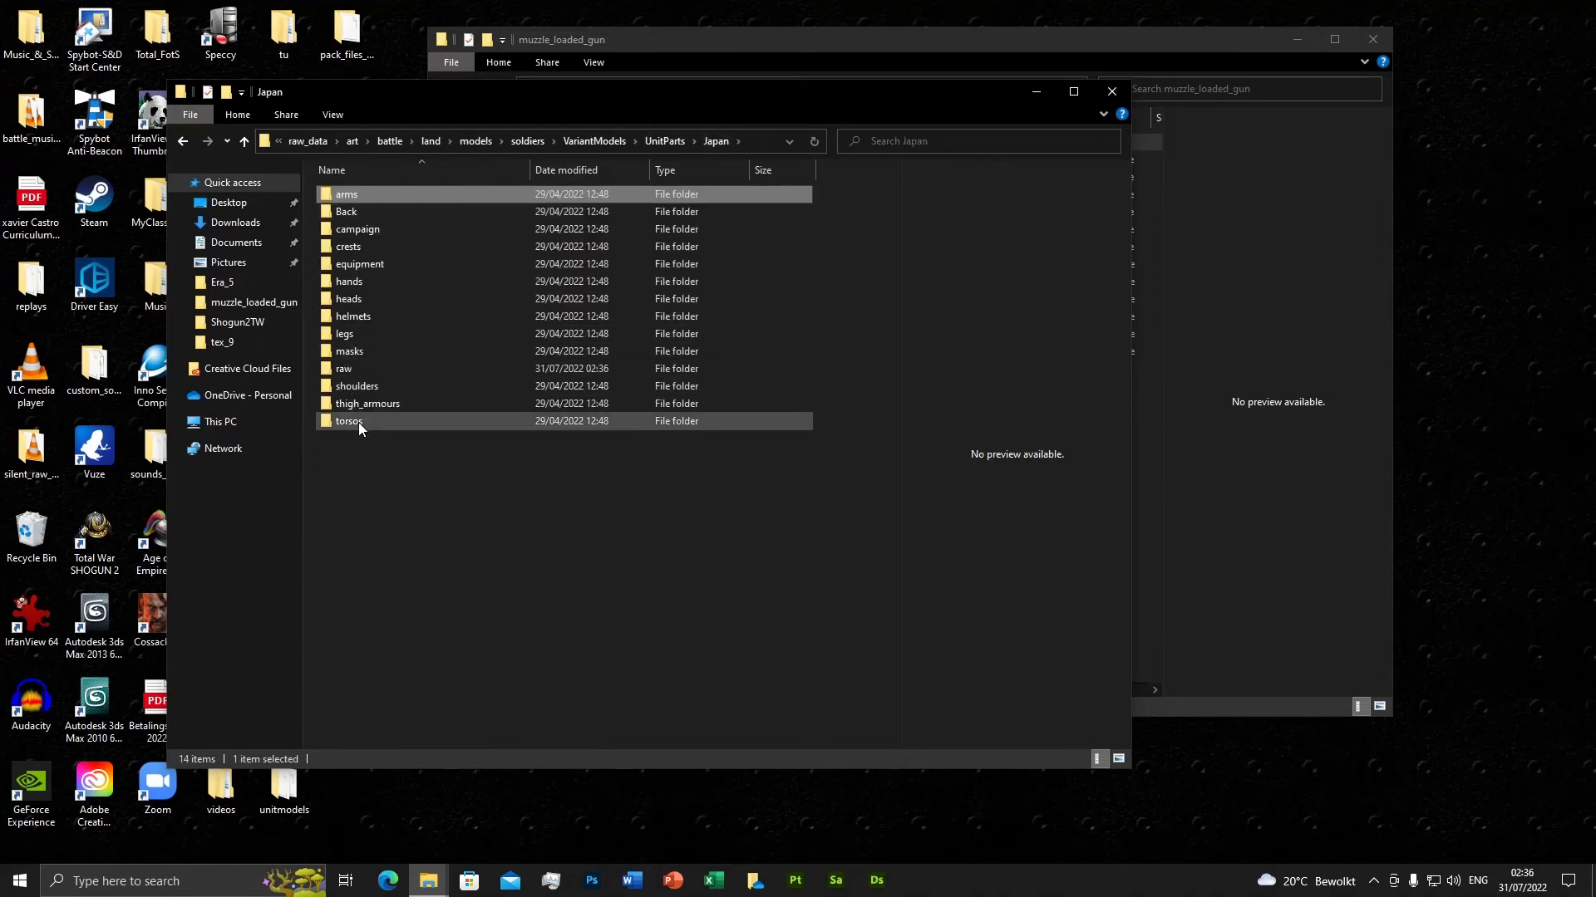
Create a new folder named tex inside the Japan raw folder.
double_click(345, 368)
right_click(351, 246)
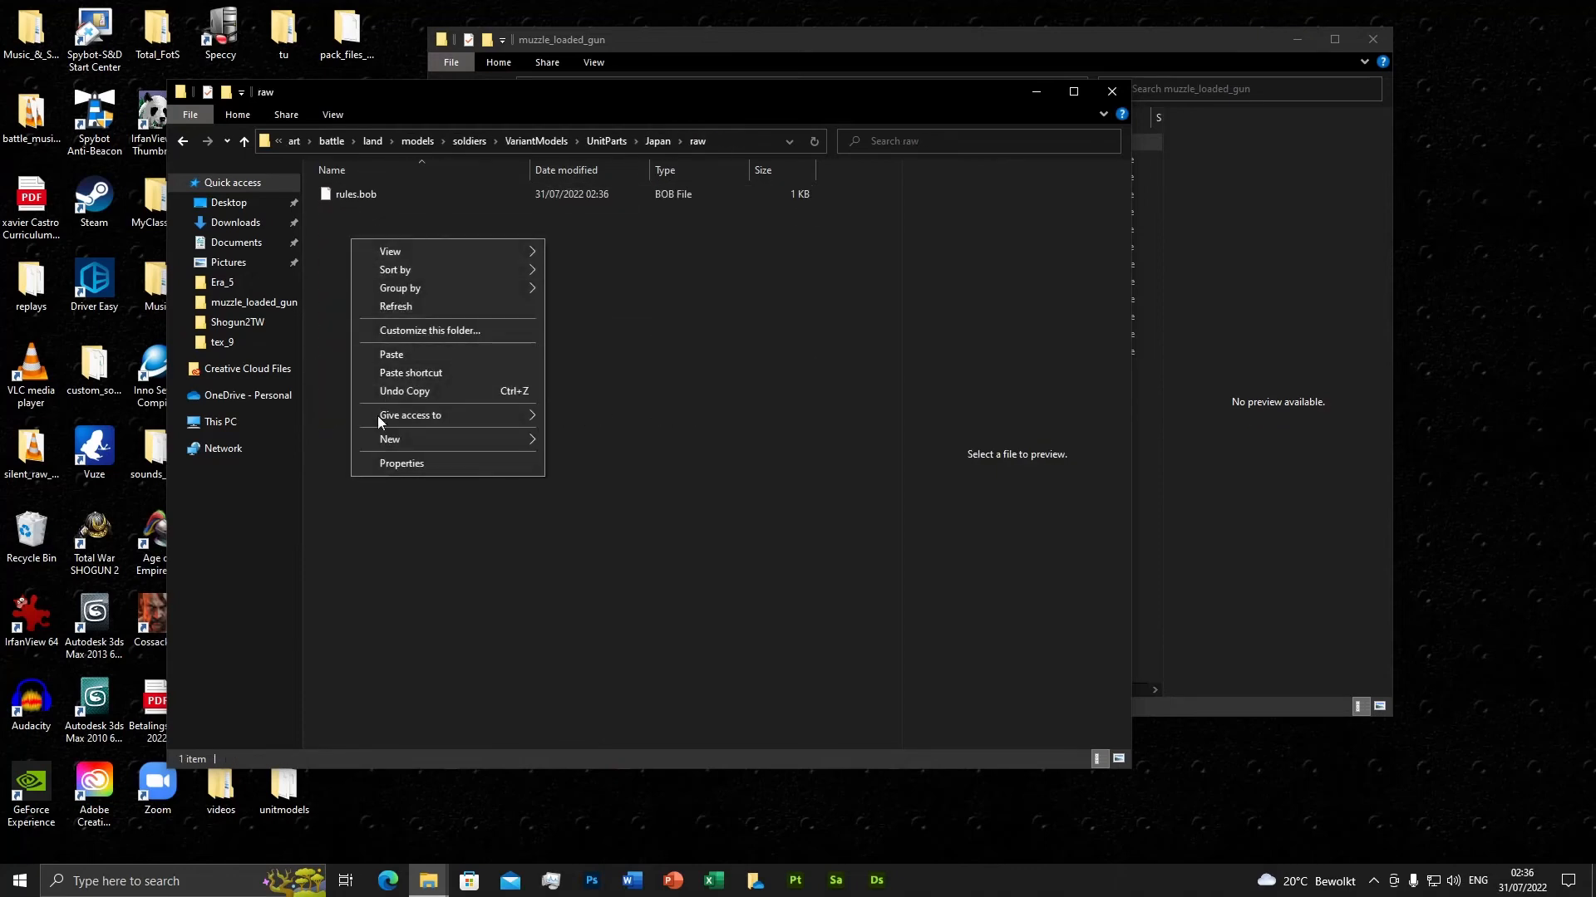
mouse_move(506, 434)
click(582, 446)
text(tex)
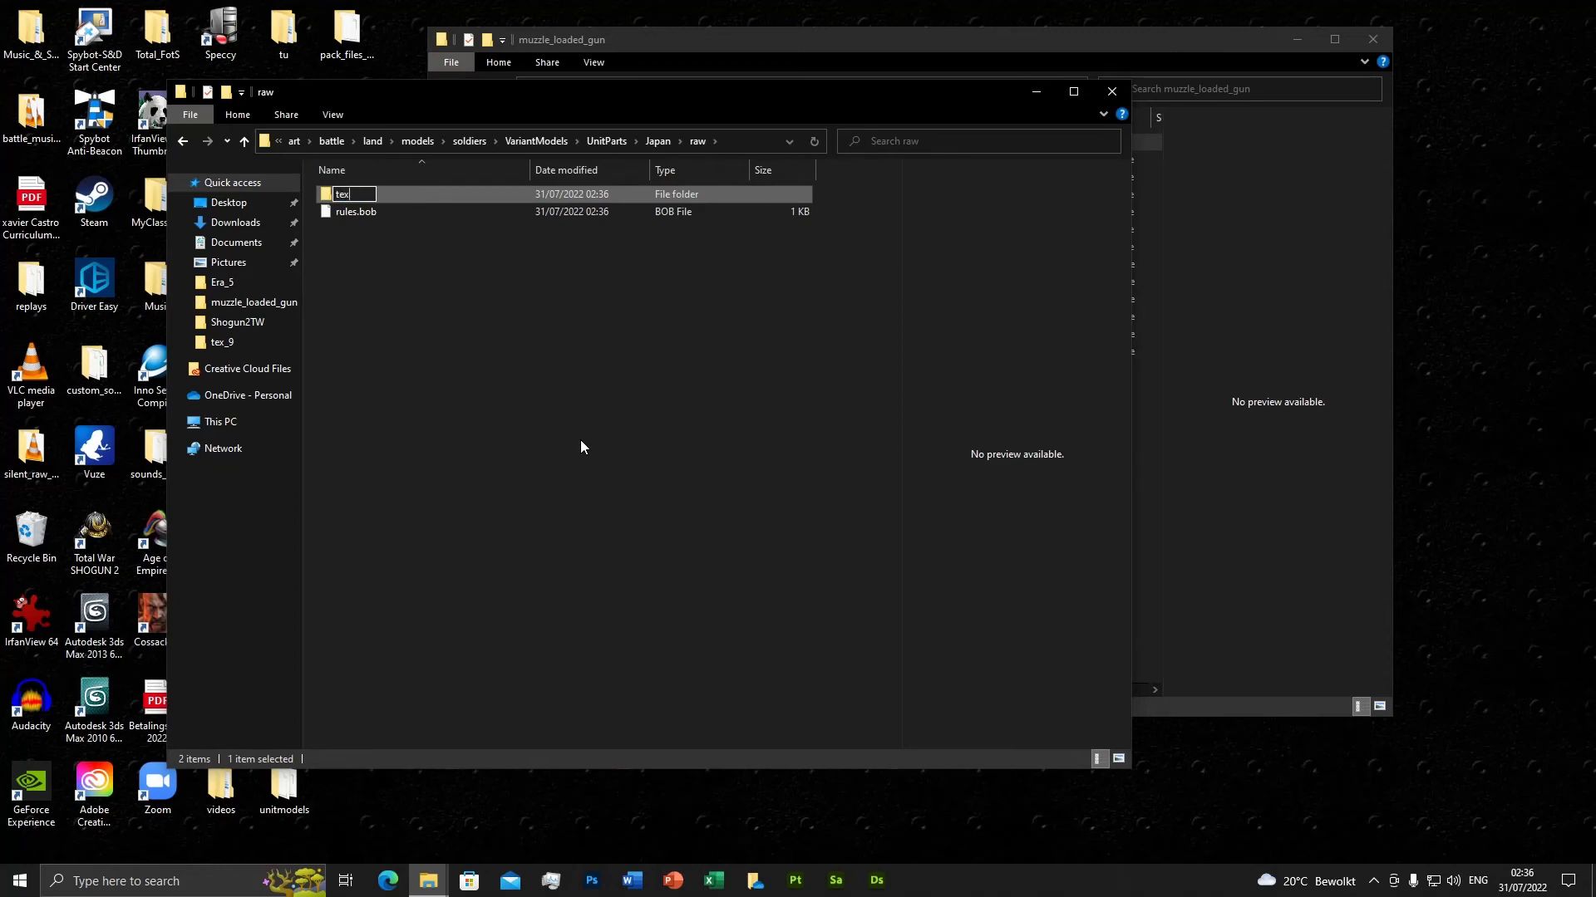
key(Return)
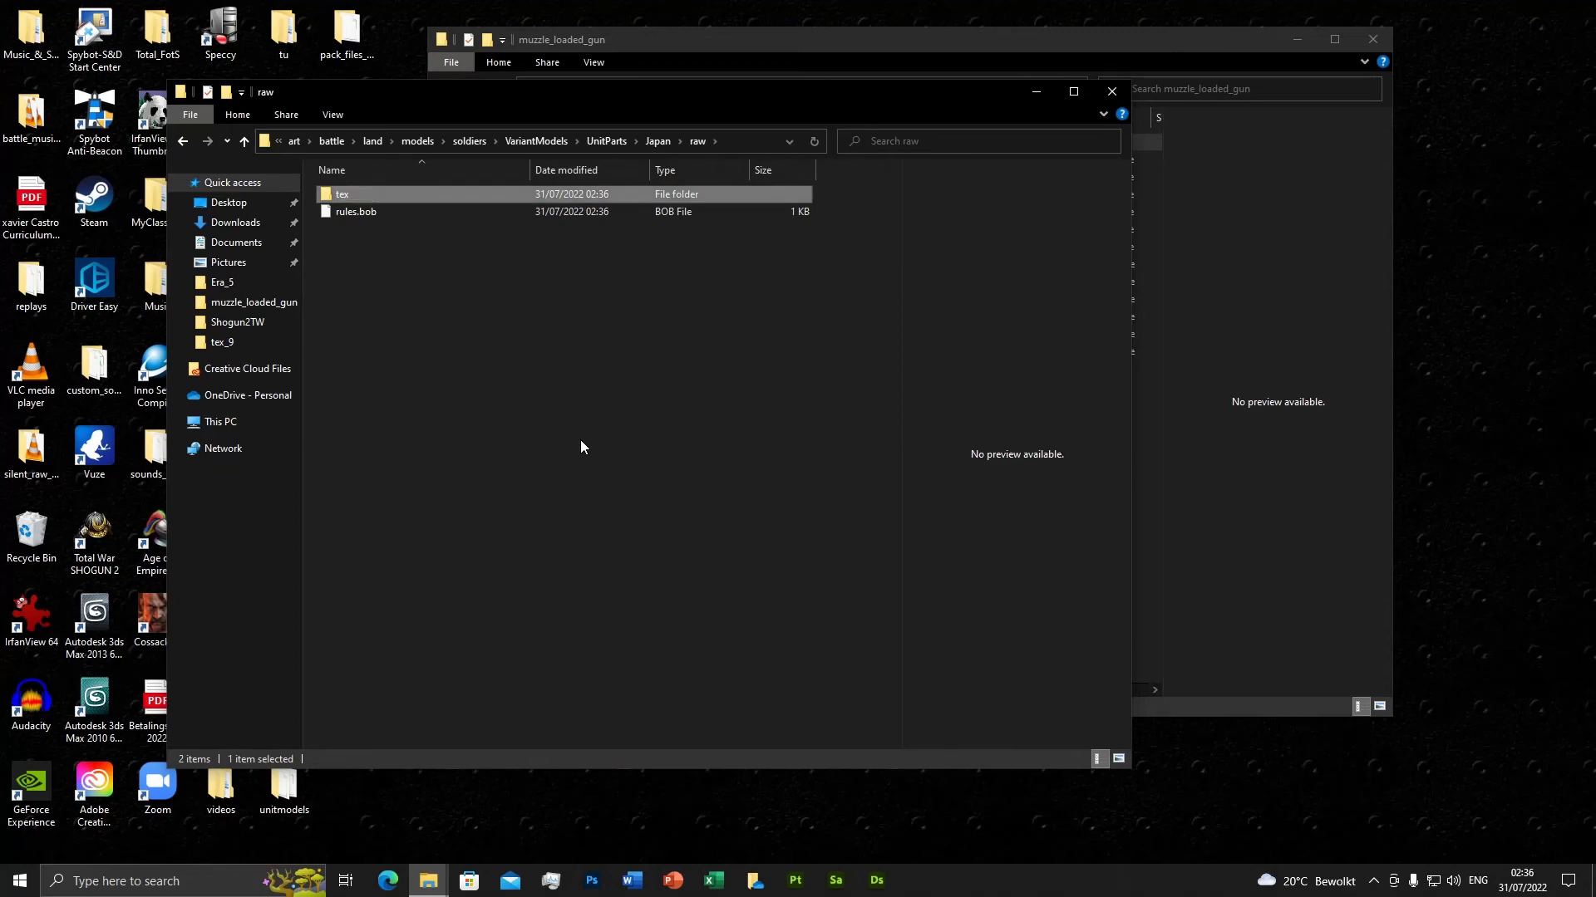
Examine the folder structure of Back/Horo as a reference and return to the Japan folder.
click(657, 142)
double_click(355, 213)
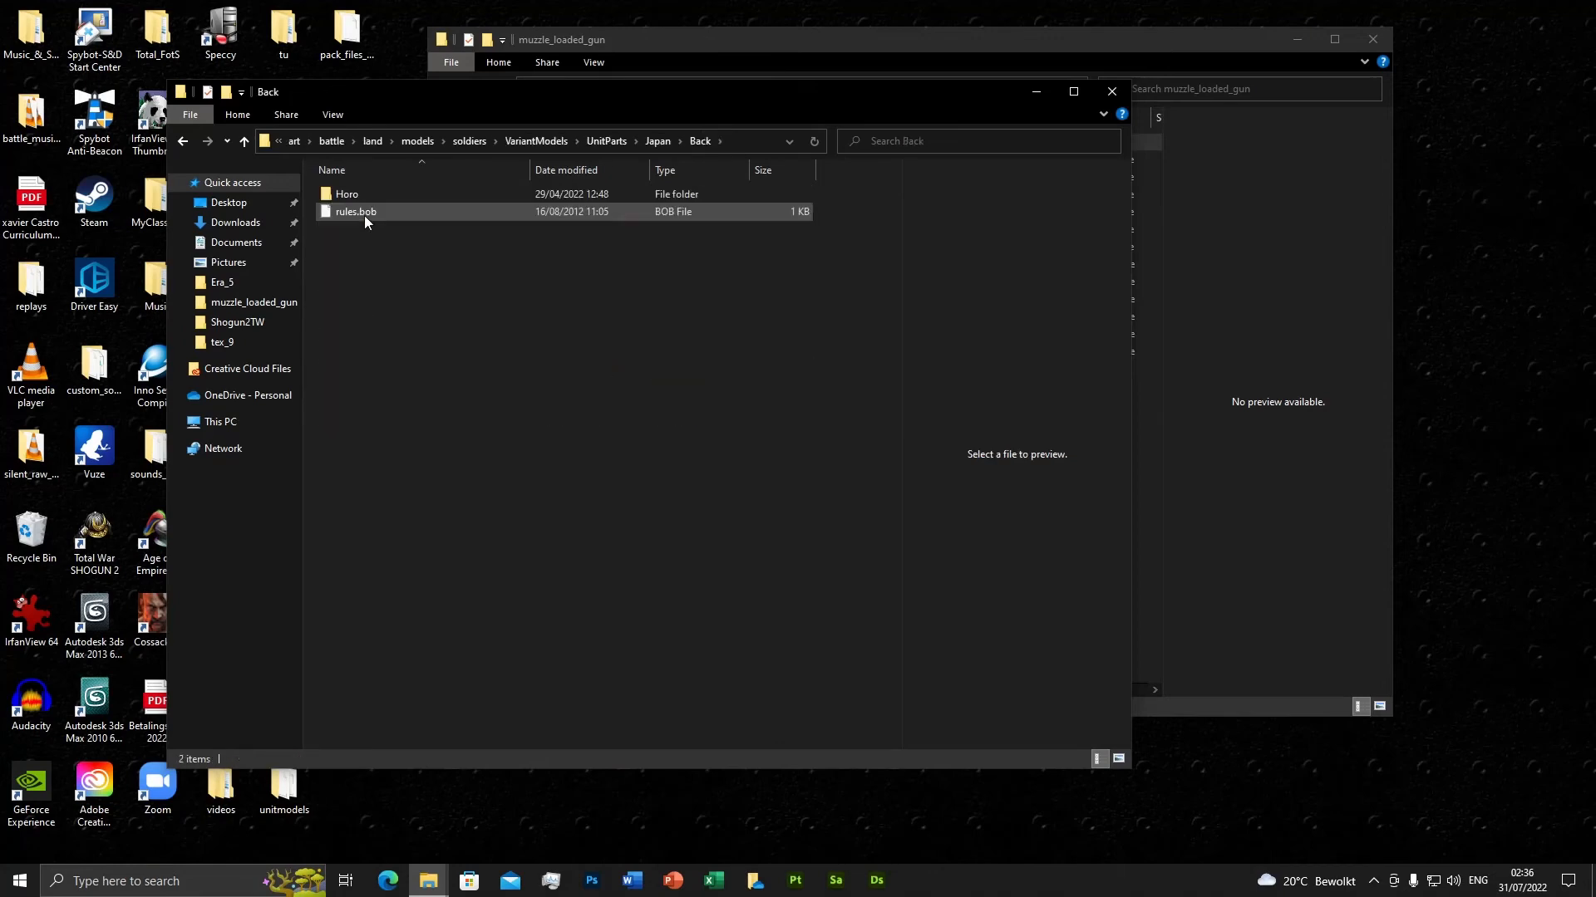
double_click(347, 196)
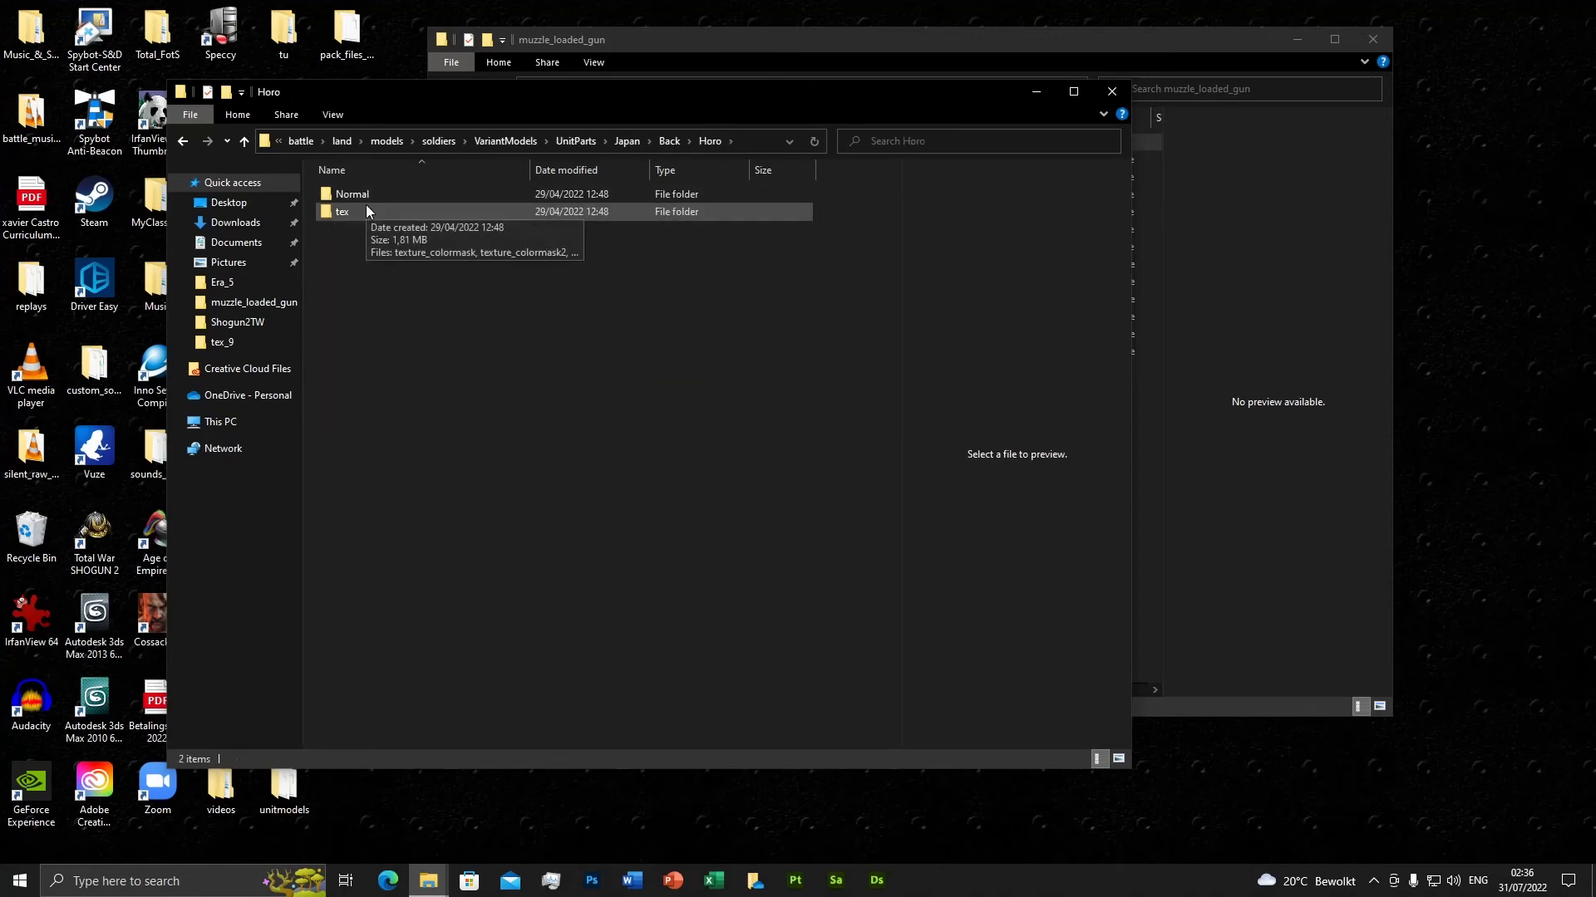
click(183, 141)
click(183, 140)
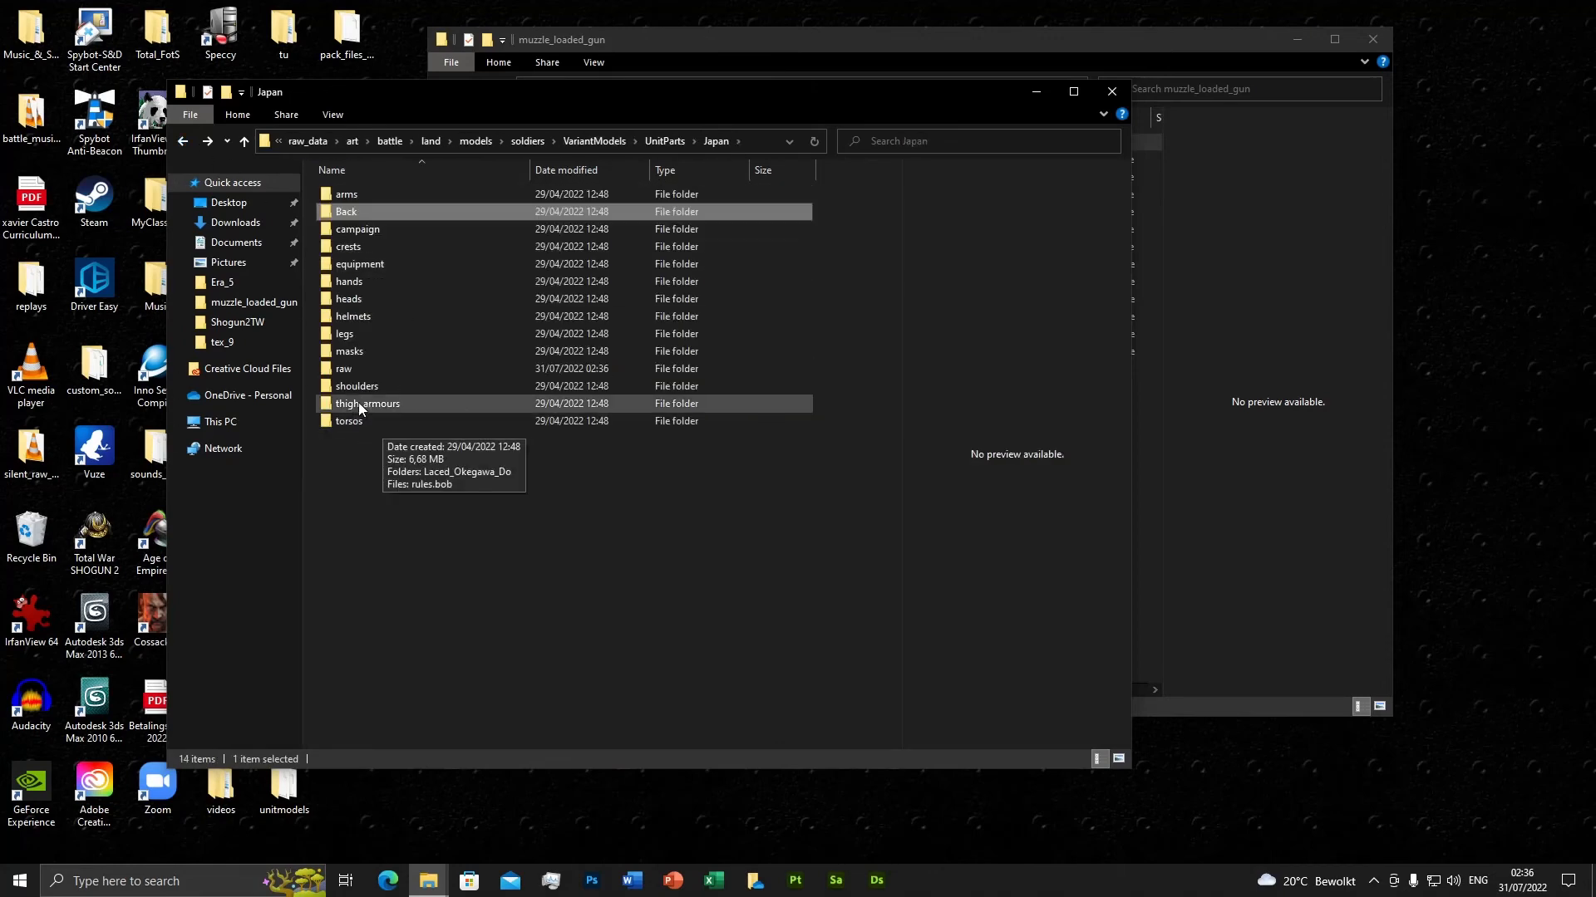
Rename the tex folder inside the Japan raw folder as raw.
double_click(353, 368)
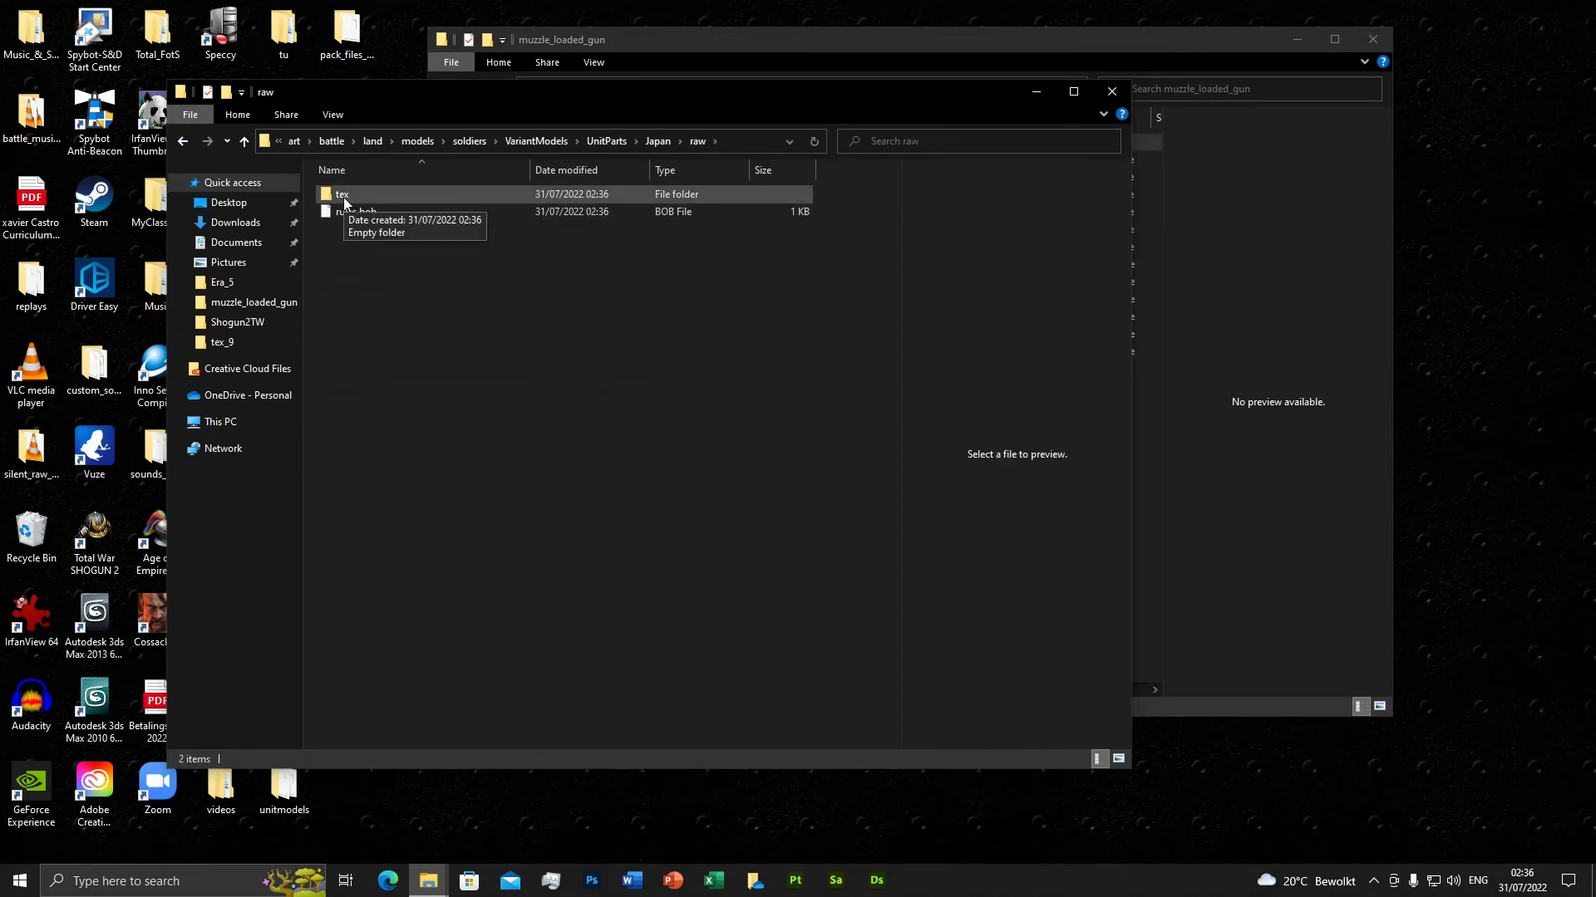
click(348, 199)
click(347, 199)
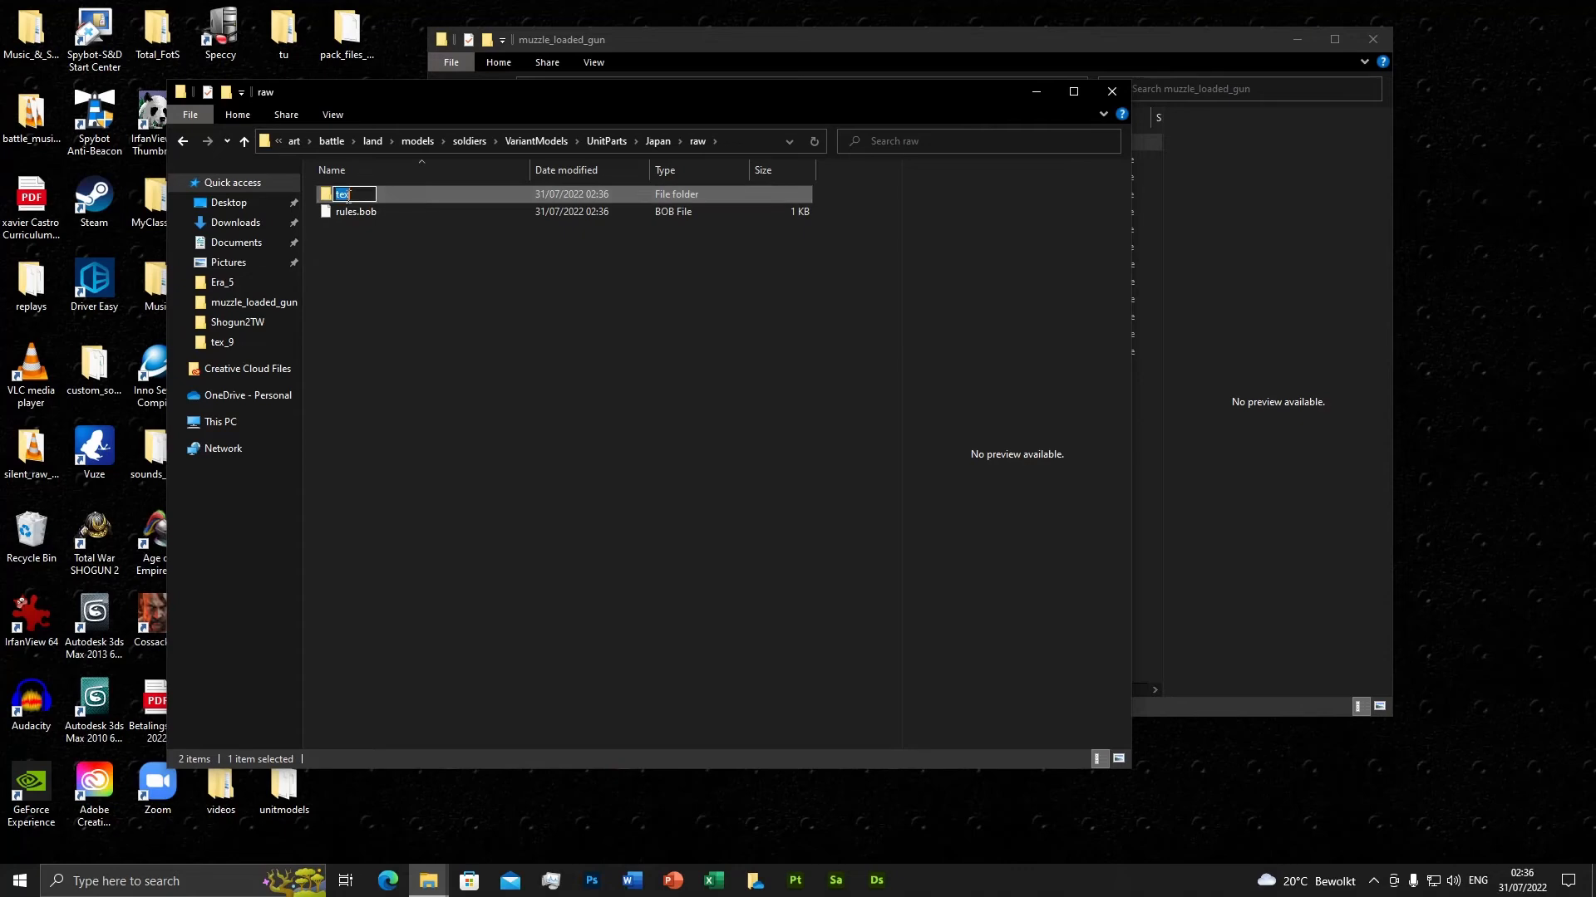
text(raw)
key(BackSpace)
key(BackSpace)
text(aw)
key(Return)
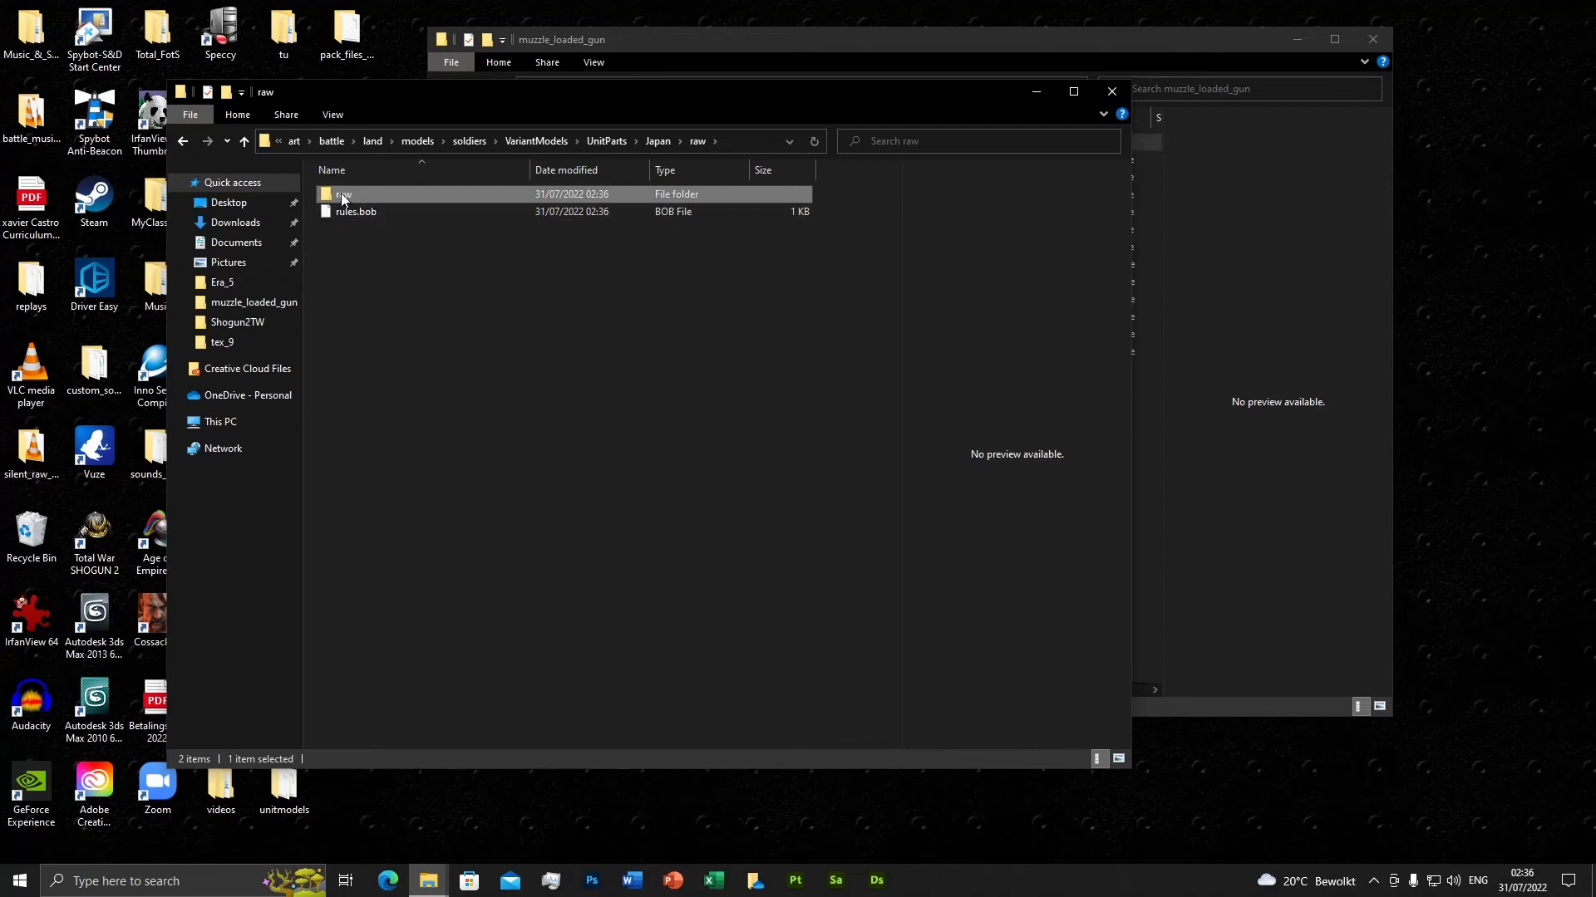
Create a new folder named tex inside the inner raw folder.
double_click(341, 194)
right_click(349, 228)
mouse_move(496, 419)
click(564, 425)
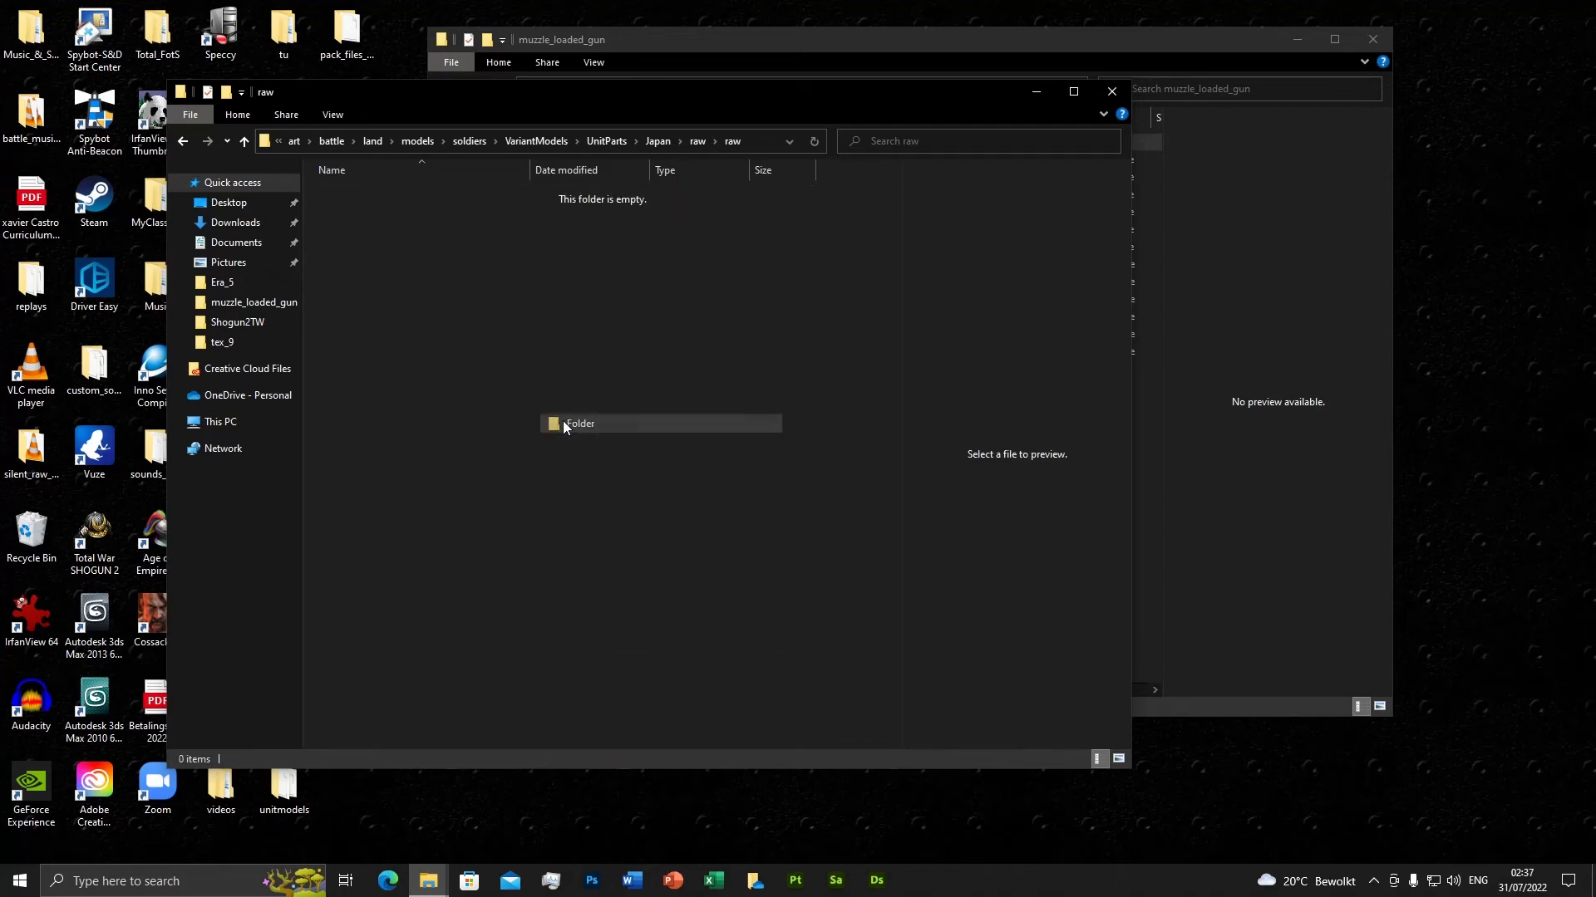
text(tex)
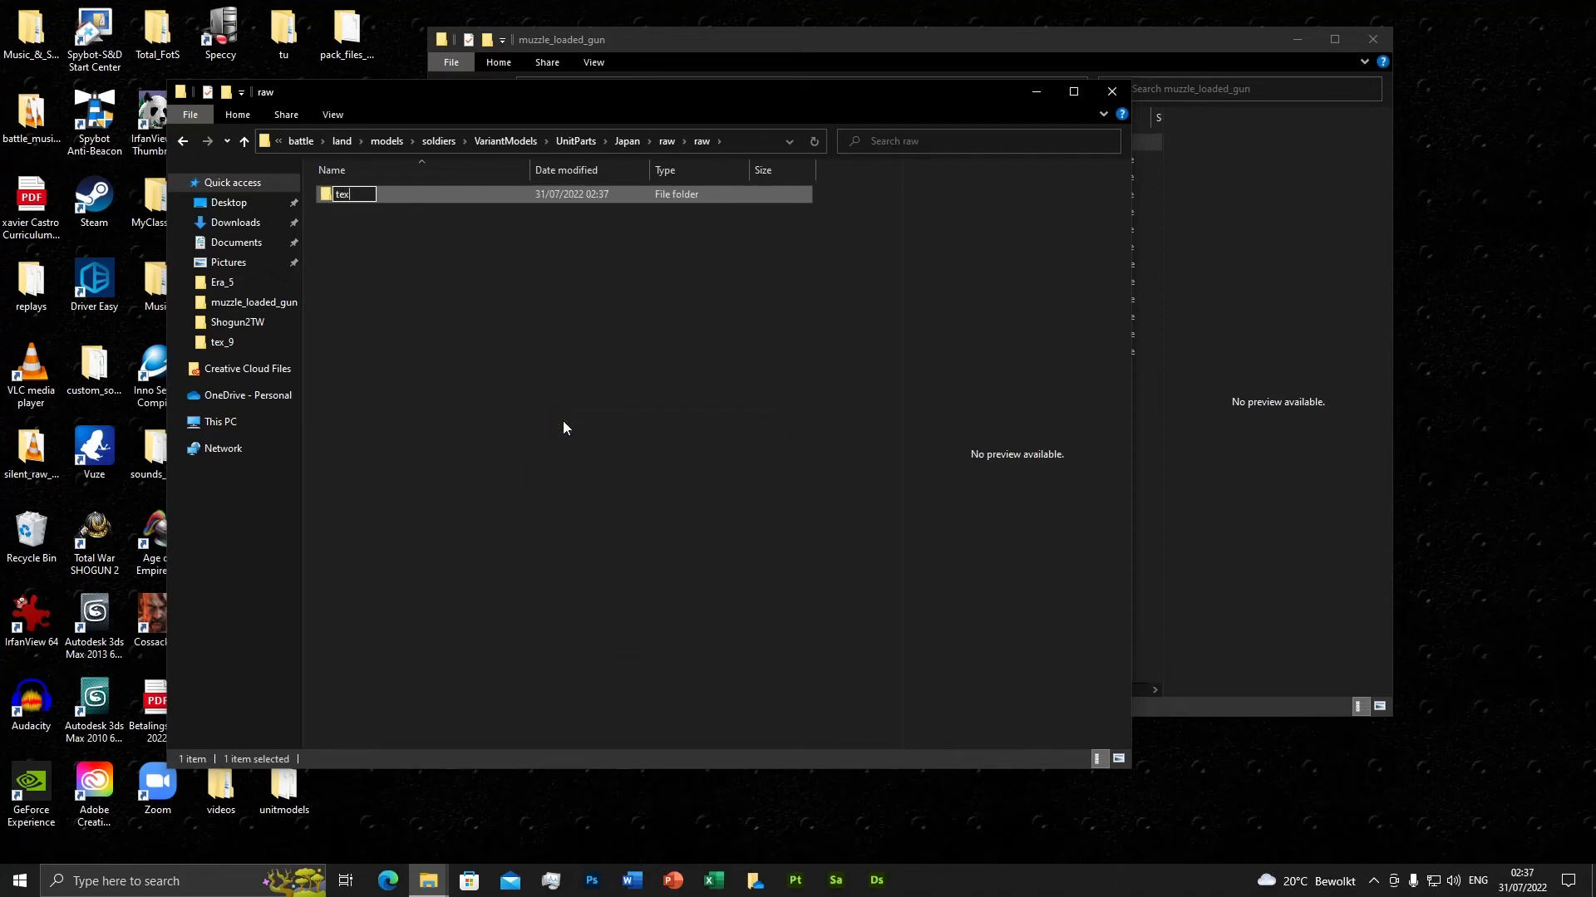
key(Return)
Copy the six totalf_bronze_1 and totalf_carriage_3 TGA textures from muzzle_loaded_gun into raw/raw/tex.
click(1140, 51)
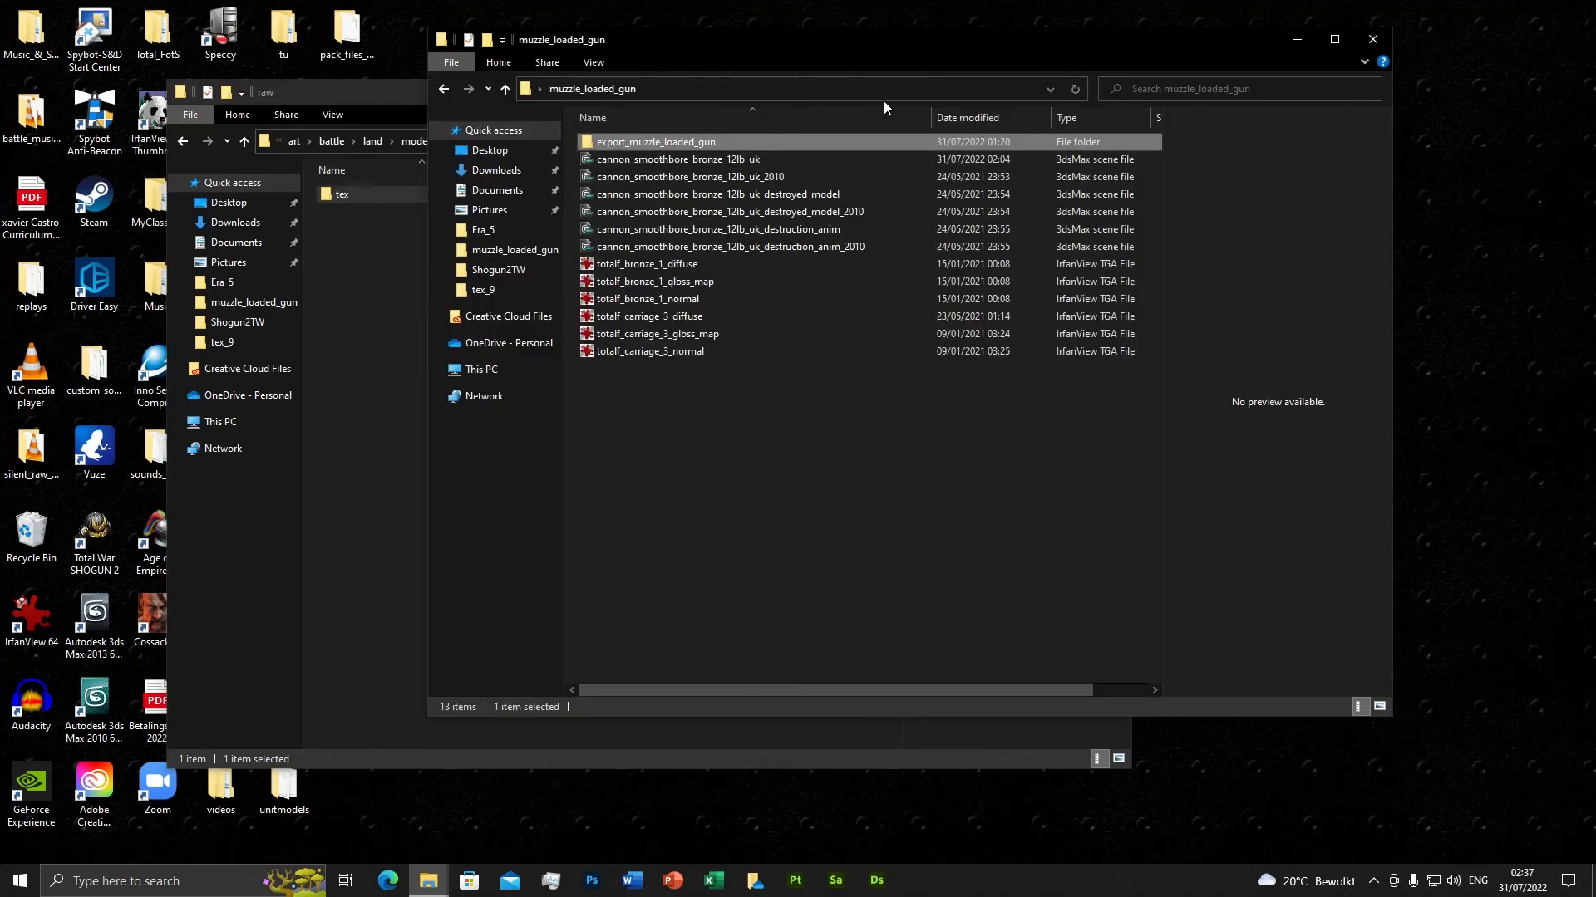
click(675, 266)
shift+click(665, 352)
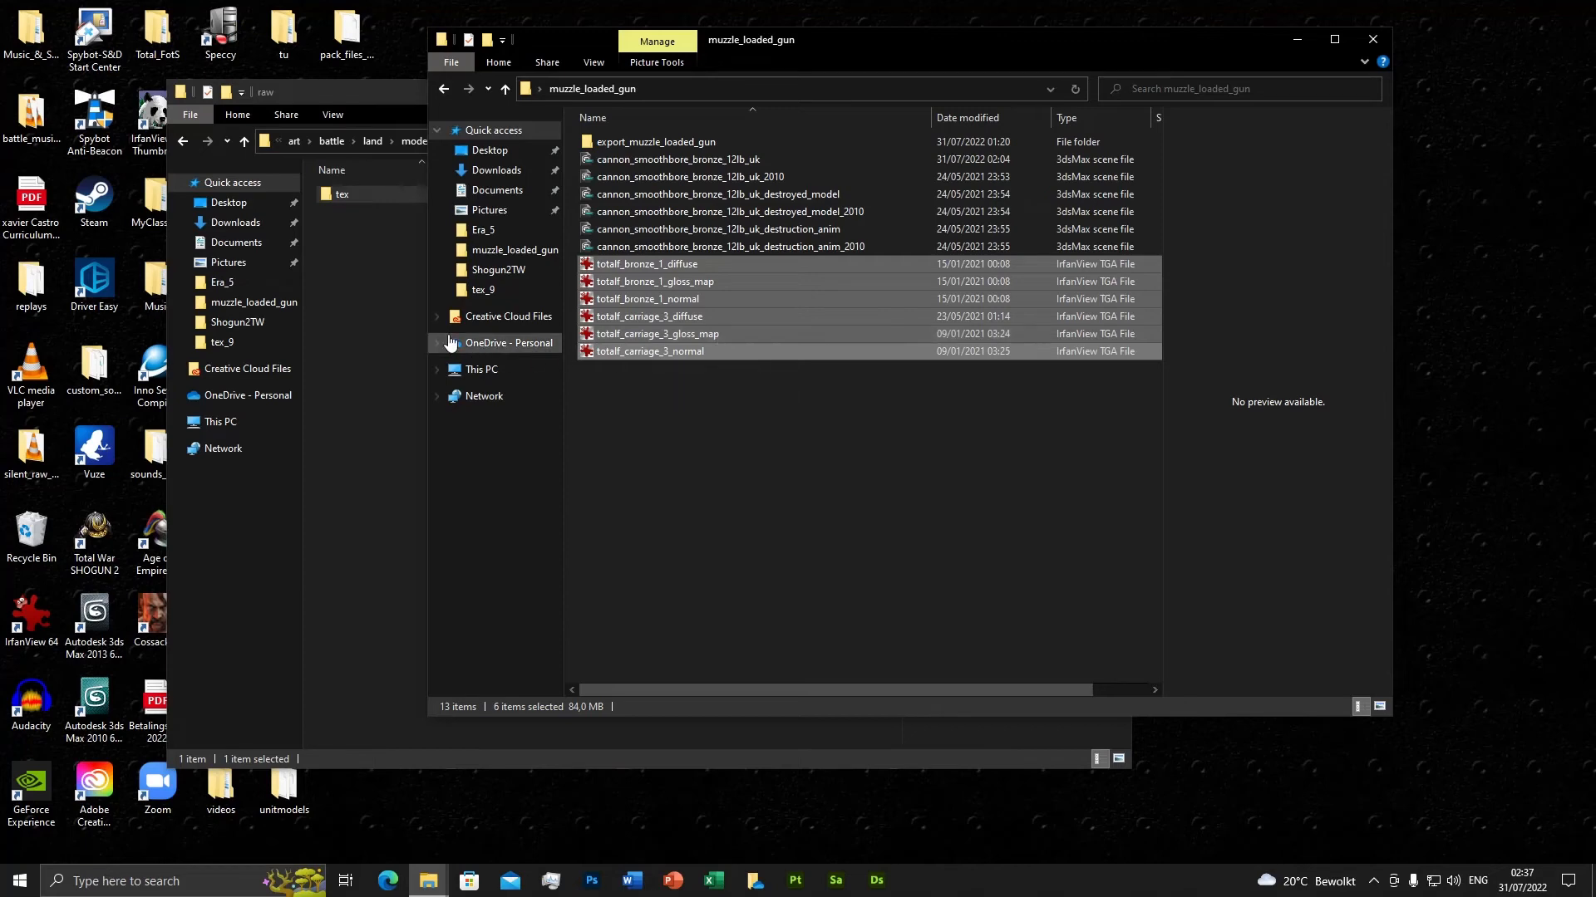
click(346, 242)
double_click(343, 197)
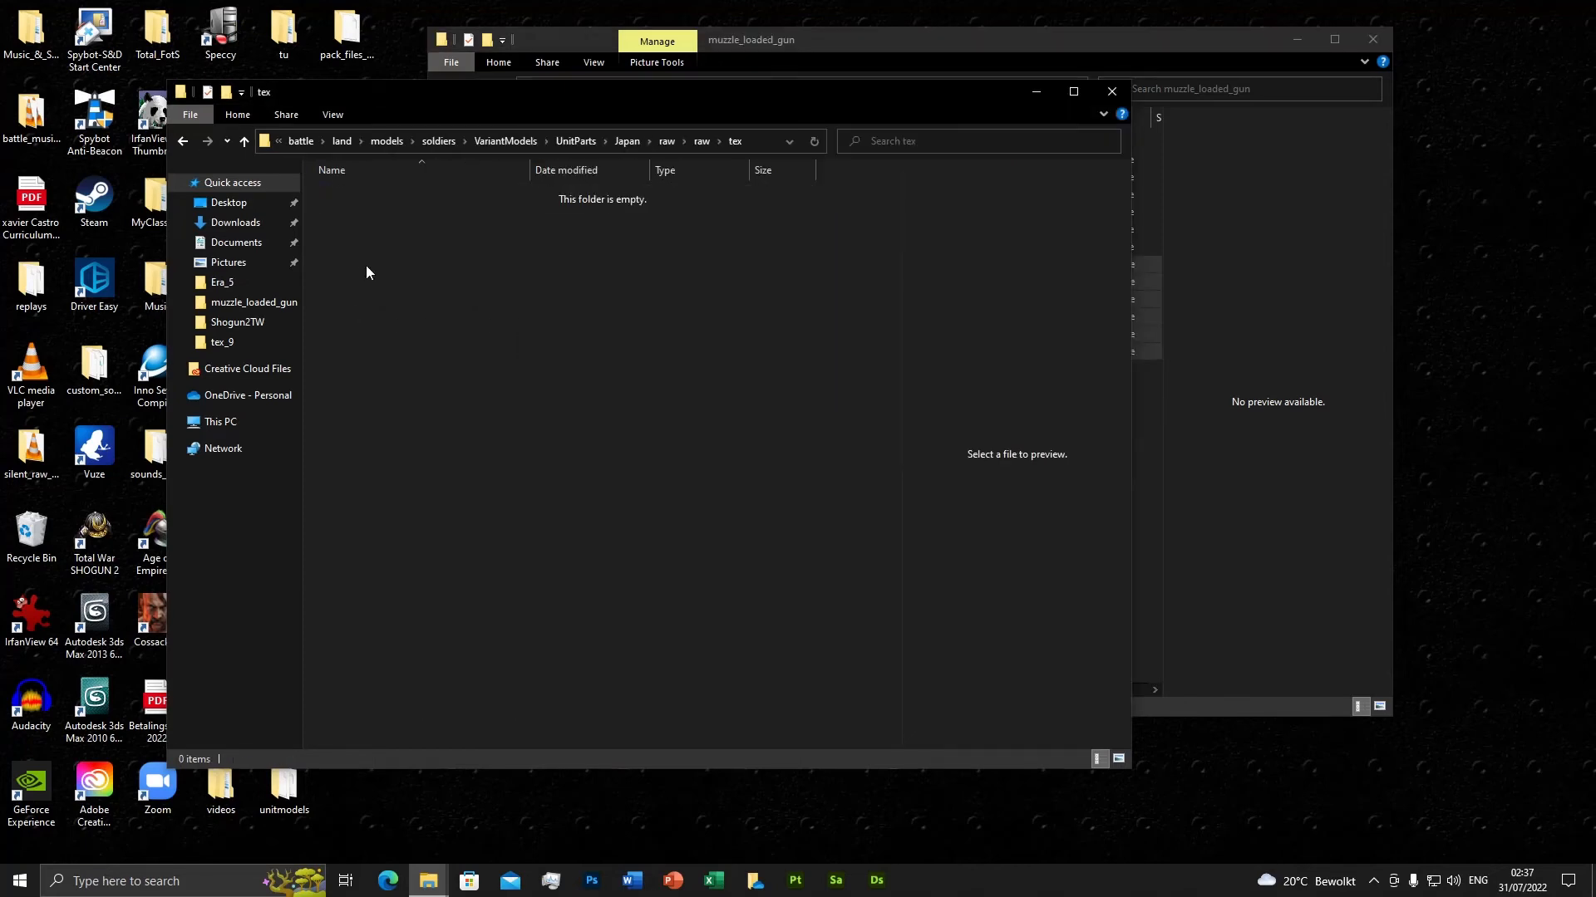
key(ctrl+v)
click(432, 364)
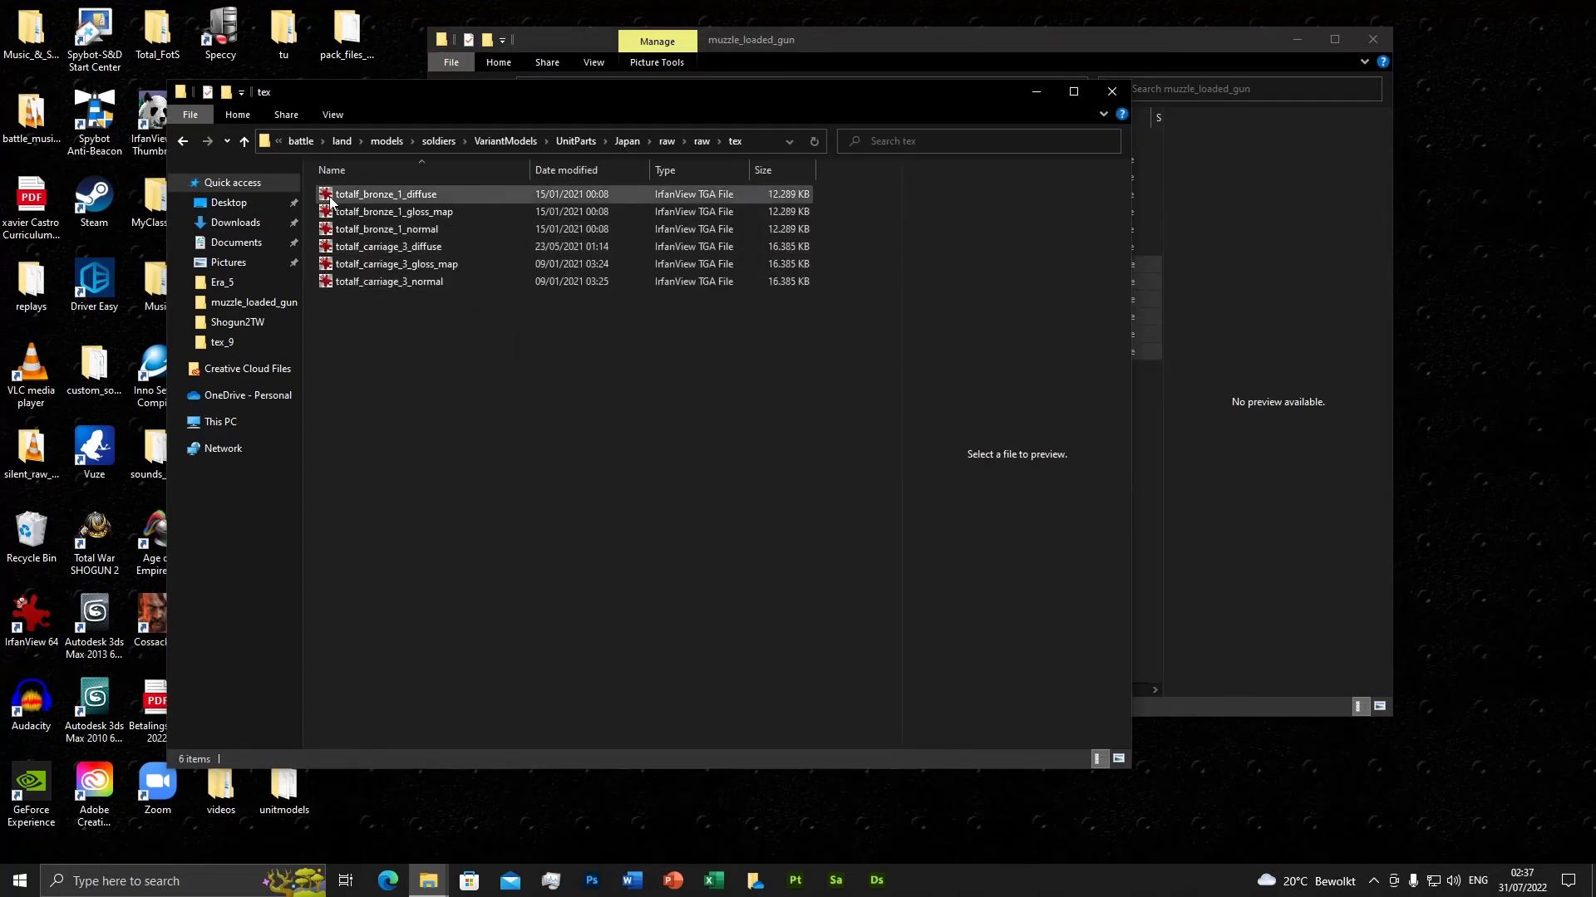
Launch BOB.Release from the modding/binaries folder.
click(305, 147)
click(484, 141)
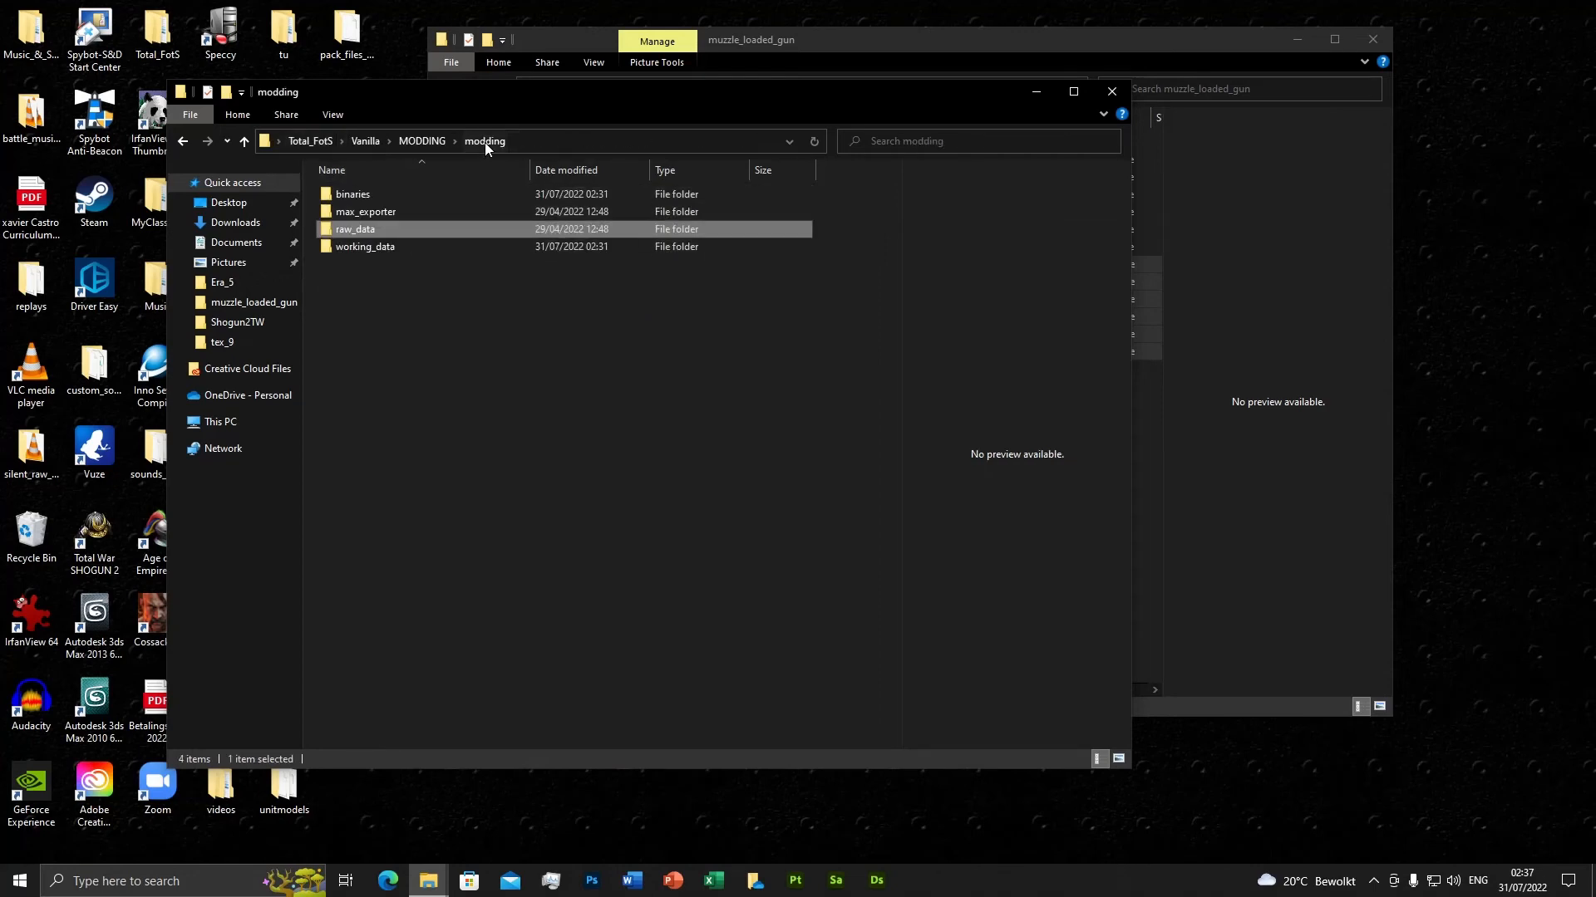
double_click(356, 194)
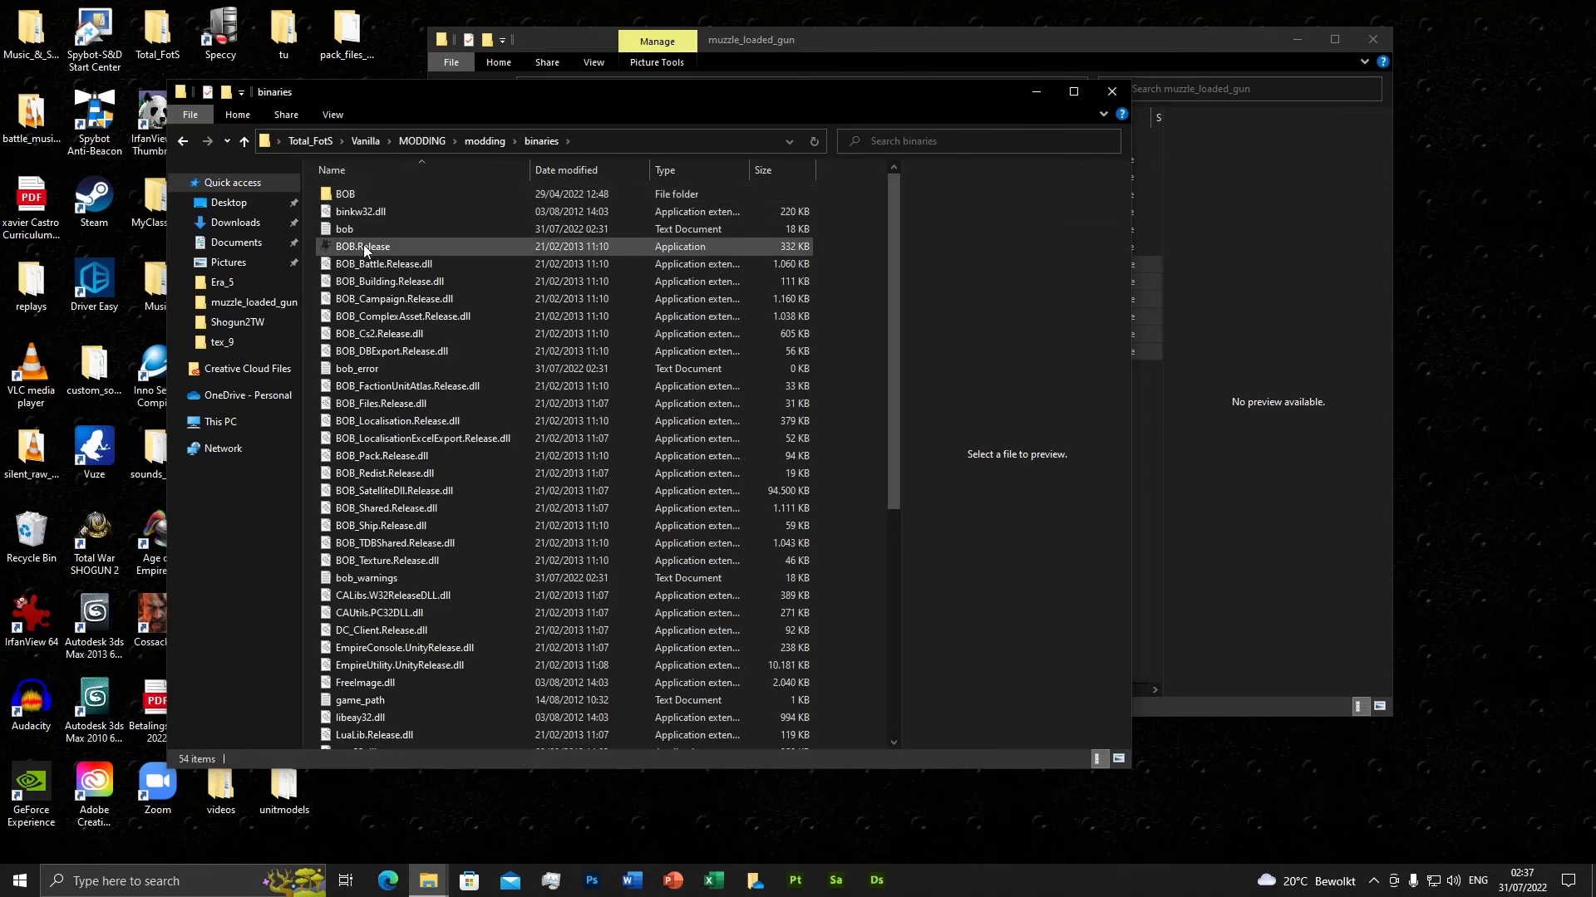
click(364, 247)
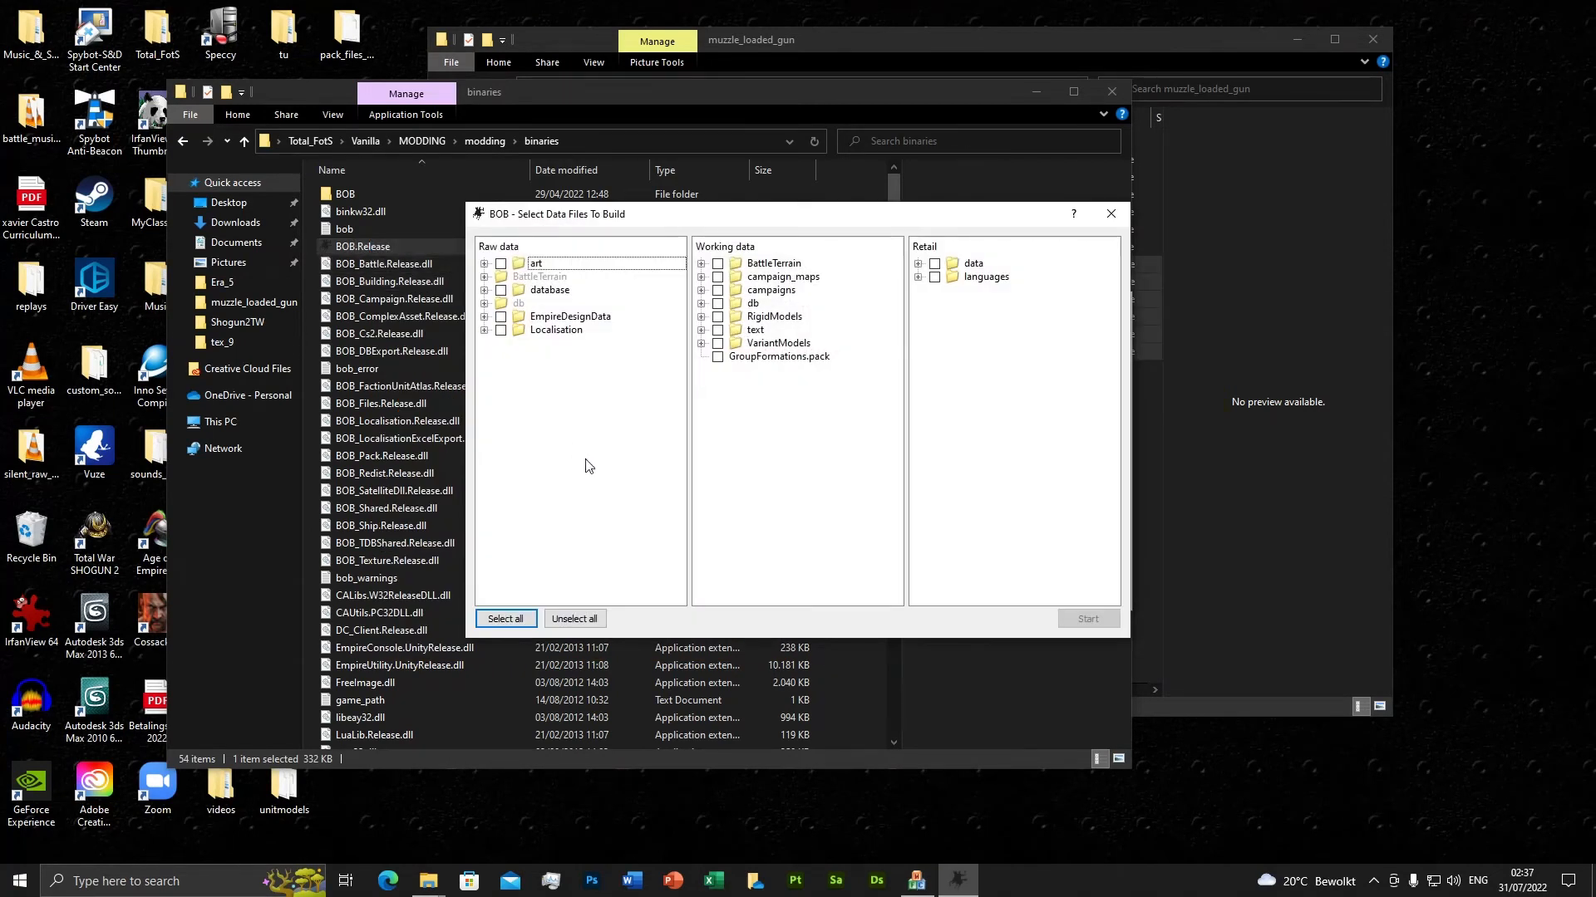
Expand the raw data tree down to art/battle/land/models/soldiers/VariantModels/UnitParts/Japan/raw/raw, widening the raw data pane.
click(483, 264)
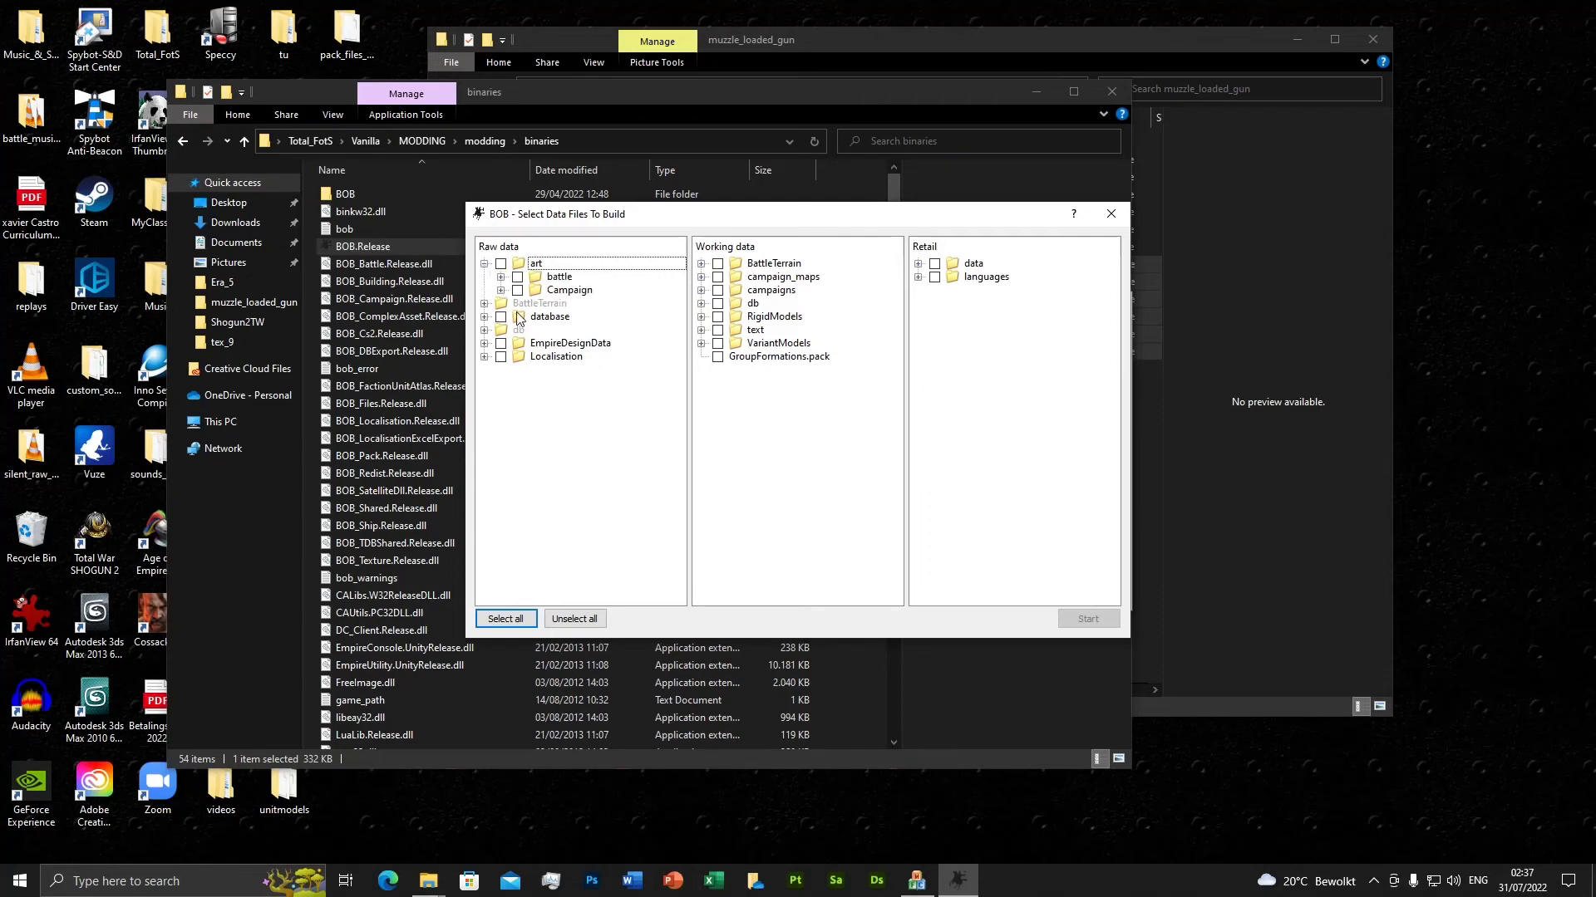
click(500, 277)
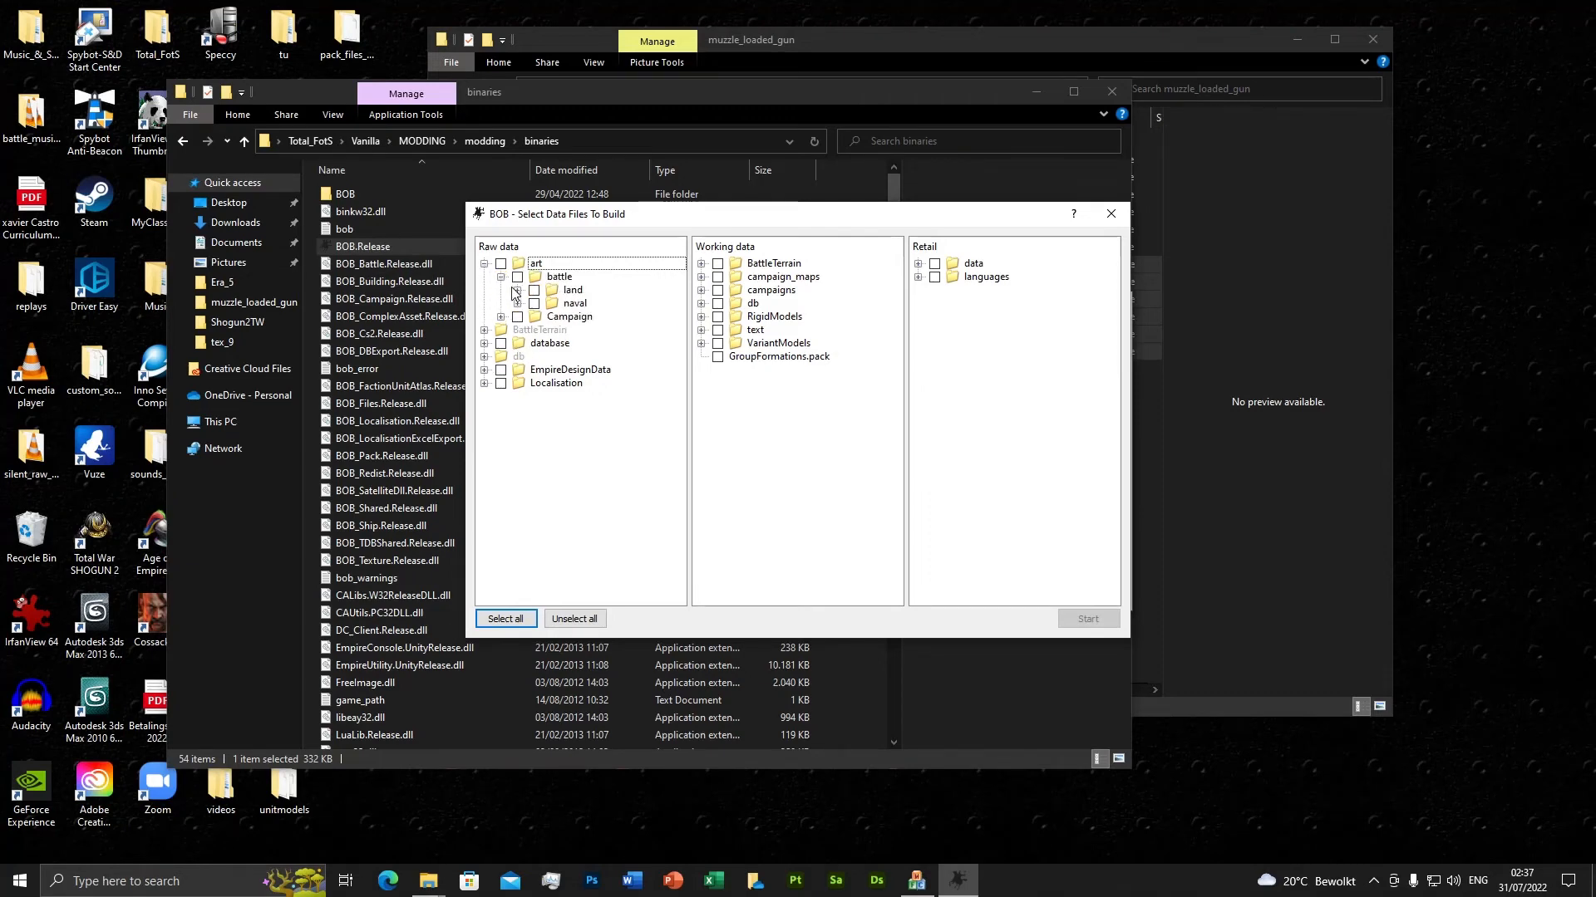
click(516, 290)
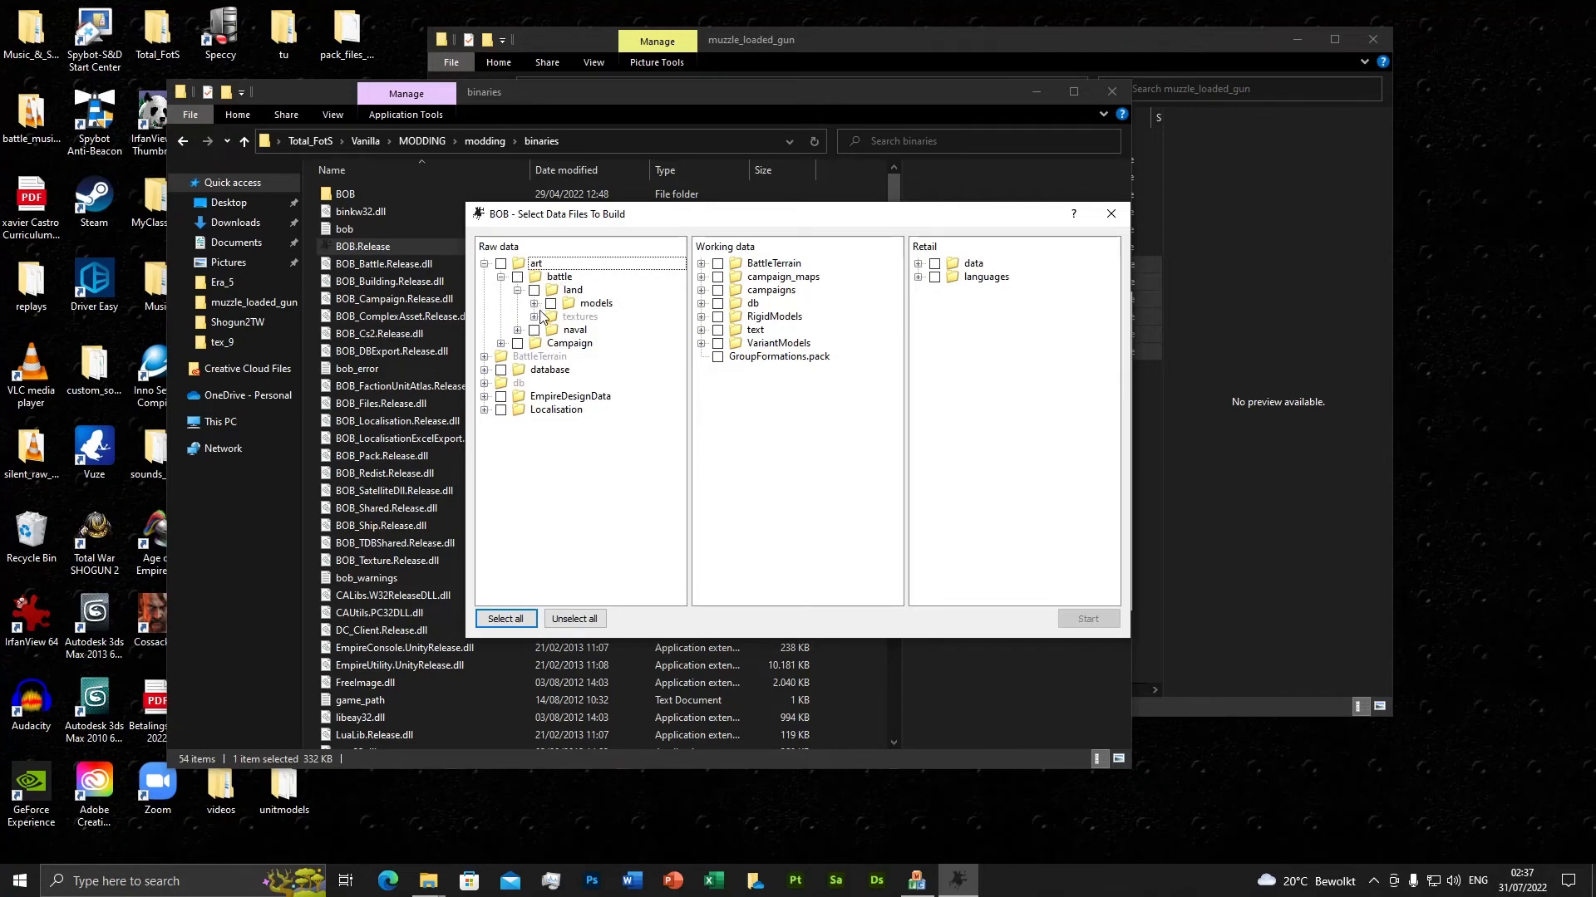
click(533, 304)
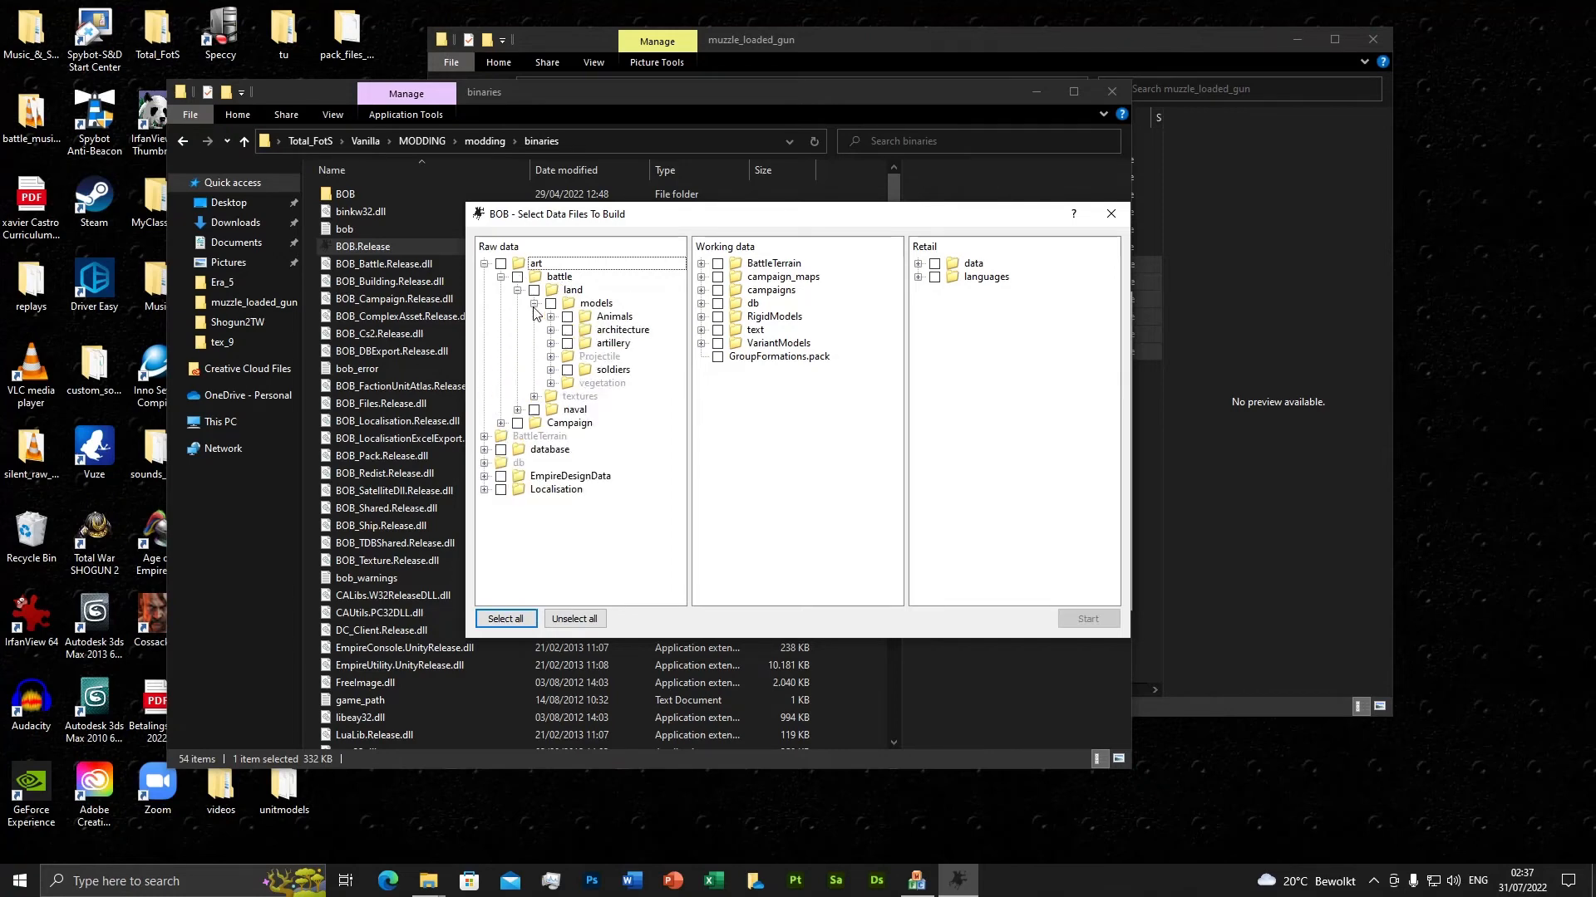
click(550, 370)
click(567, 383)
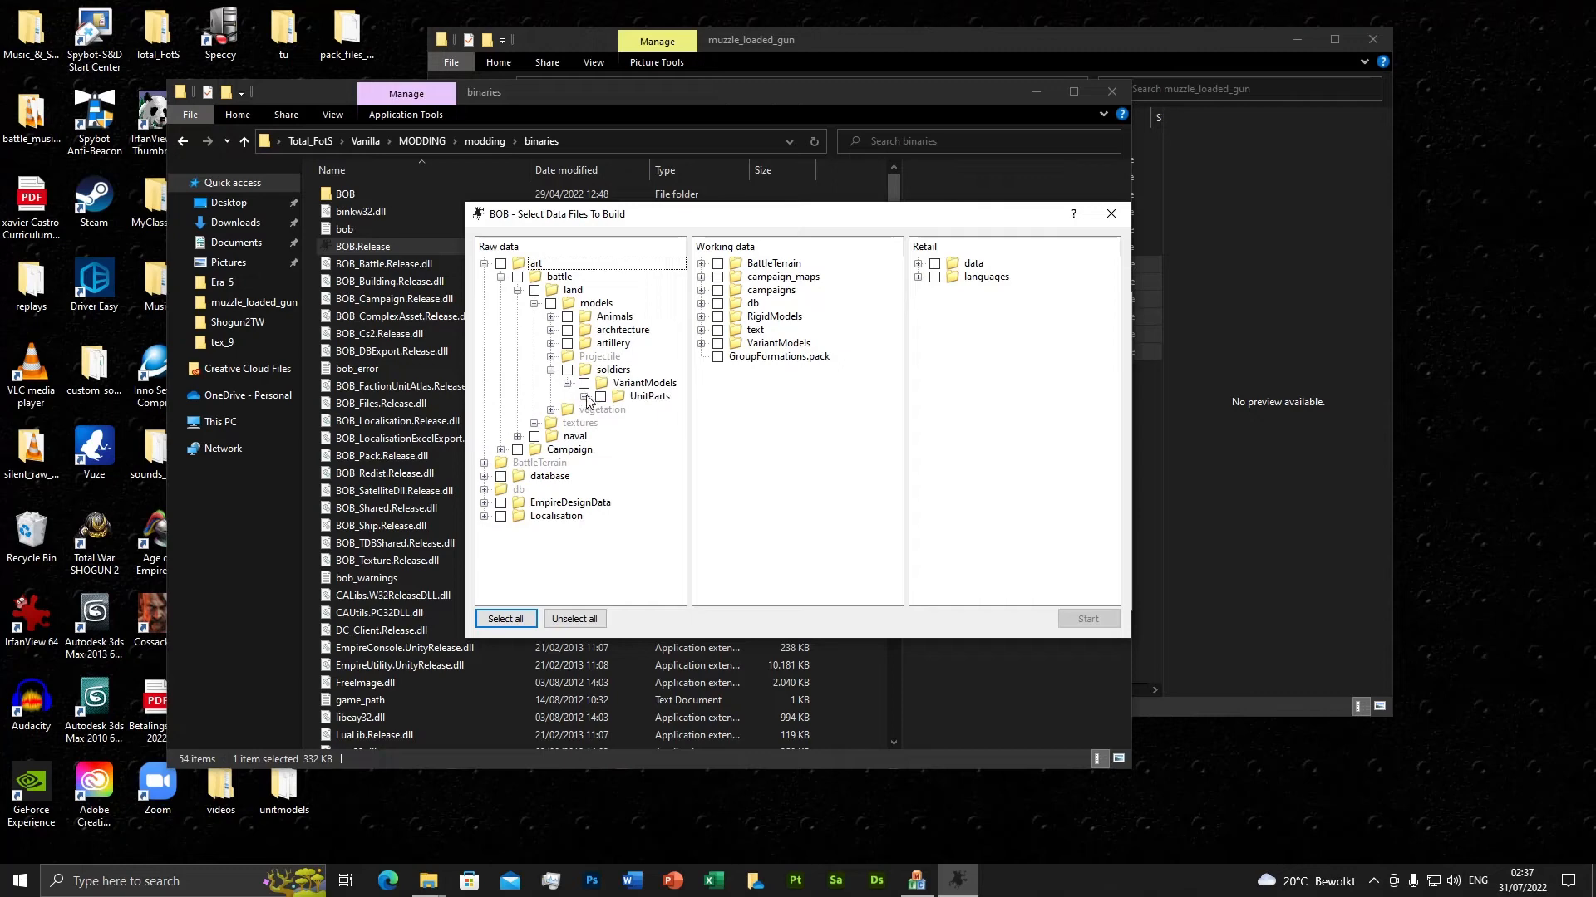
click(584, 396)
click(600, 410)
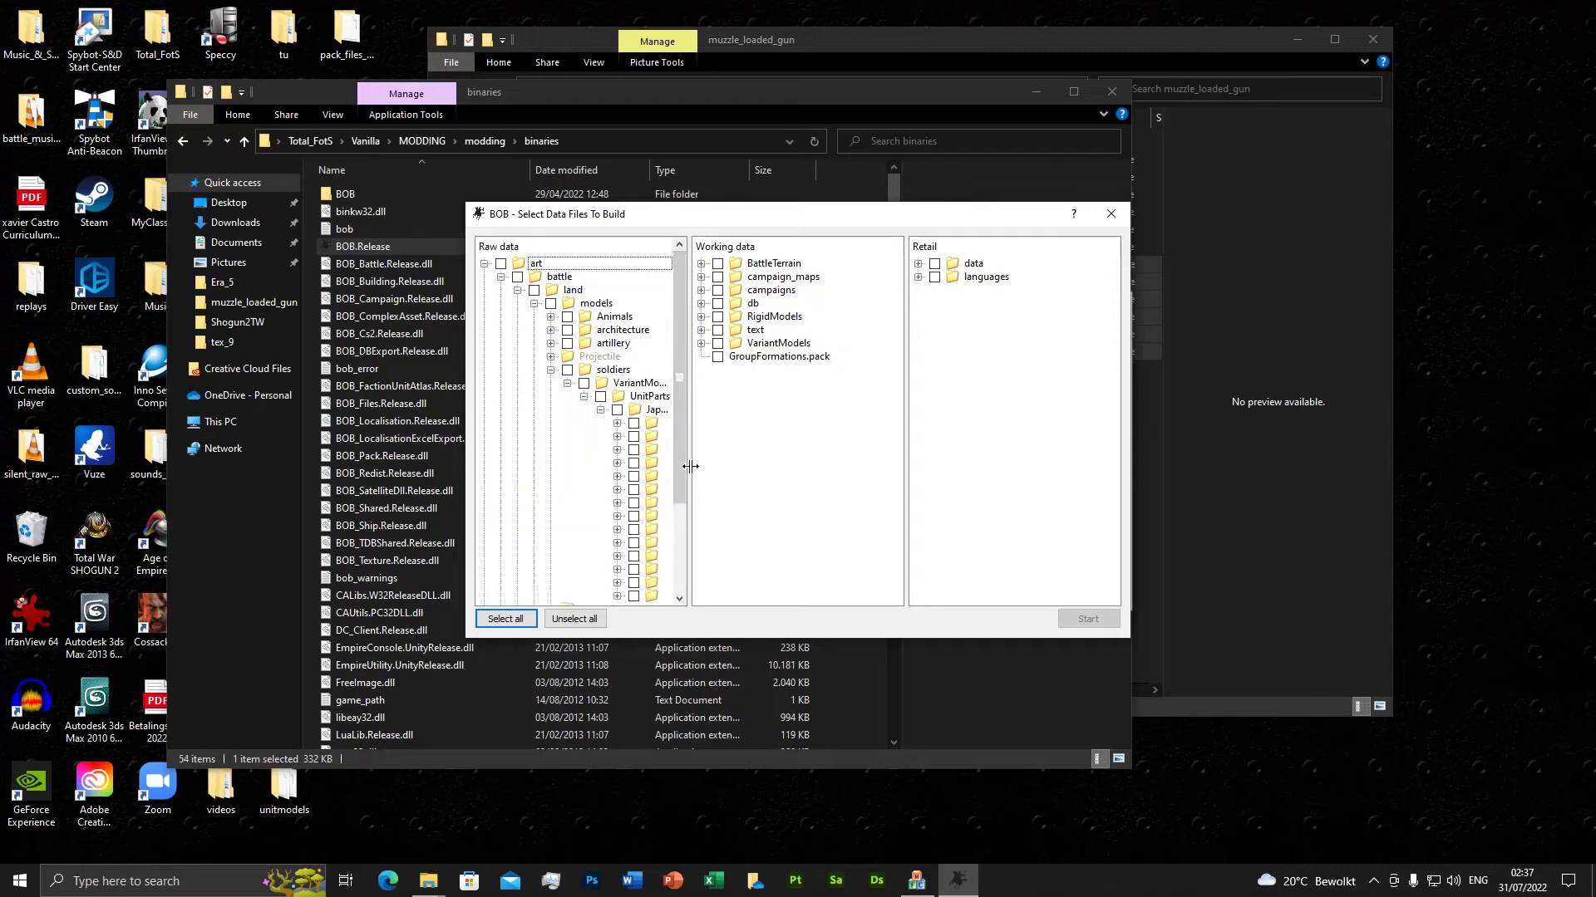
drag(690, 466, 831, 466)
scroll(732, 499, down, 3)
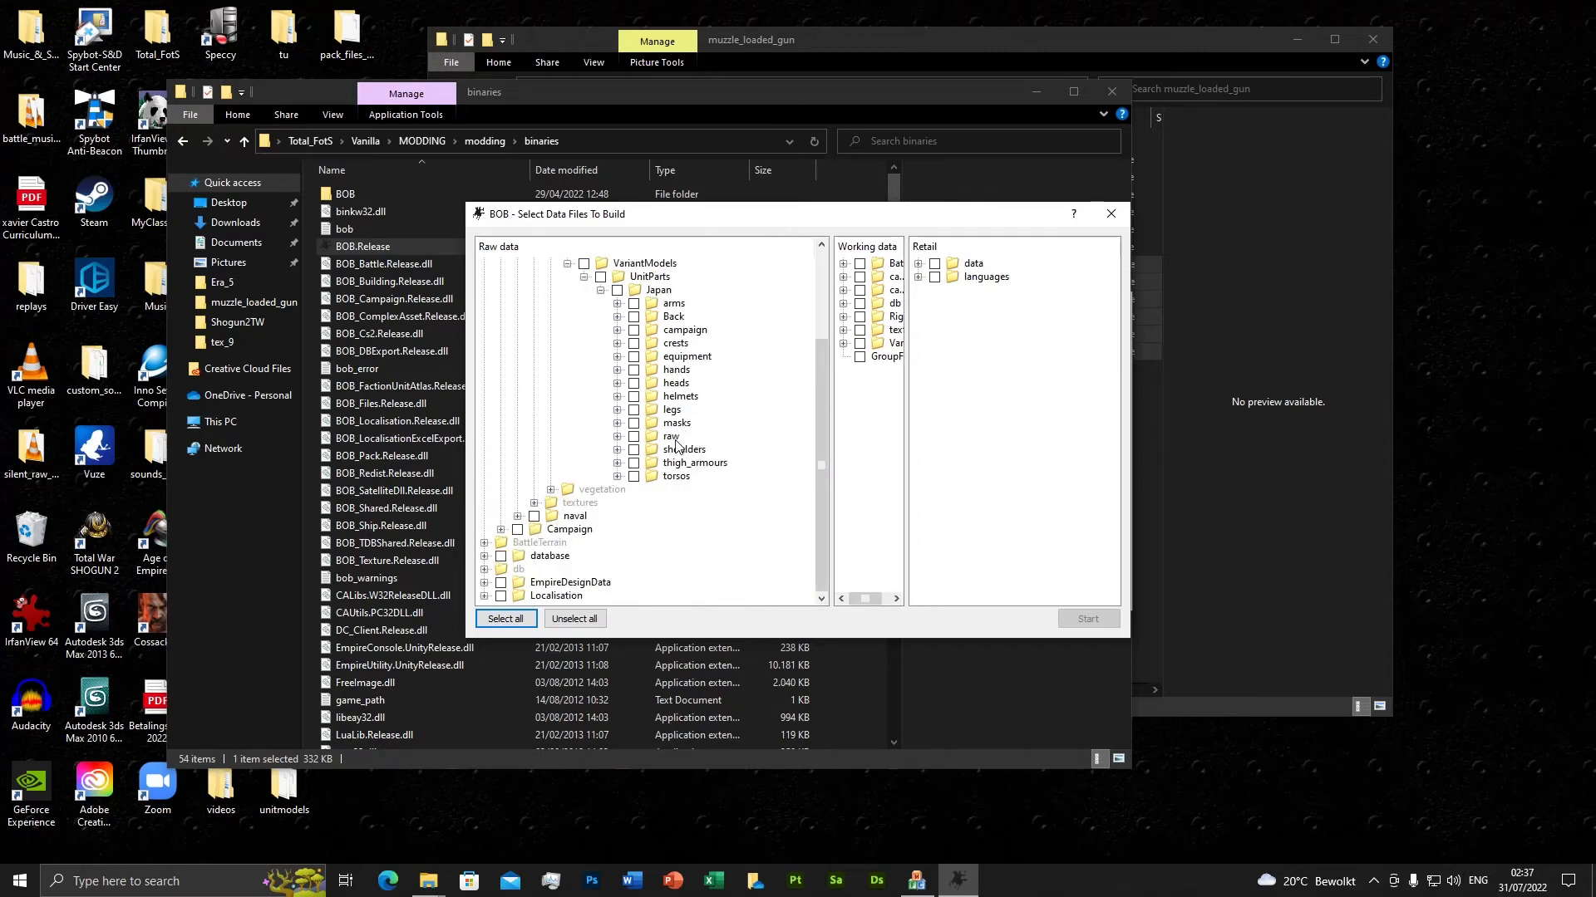
click(617, 436)
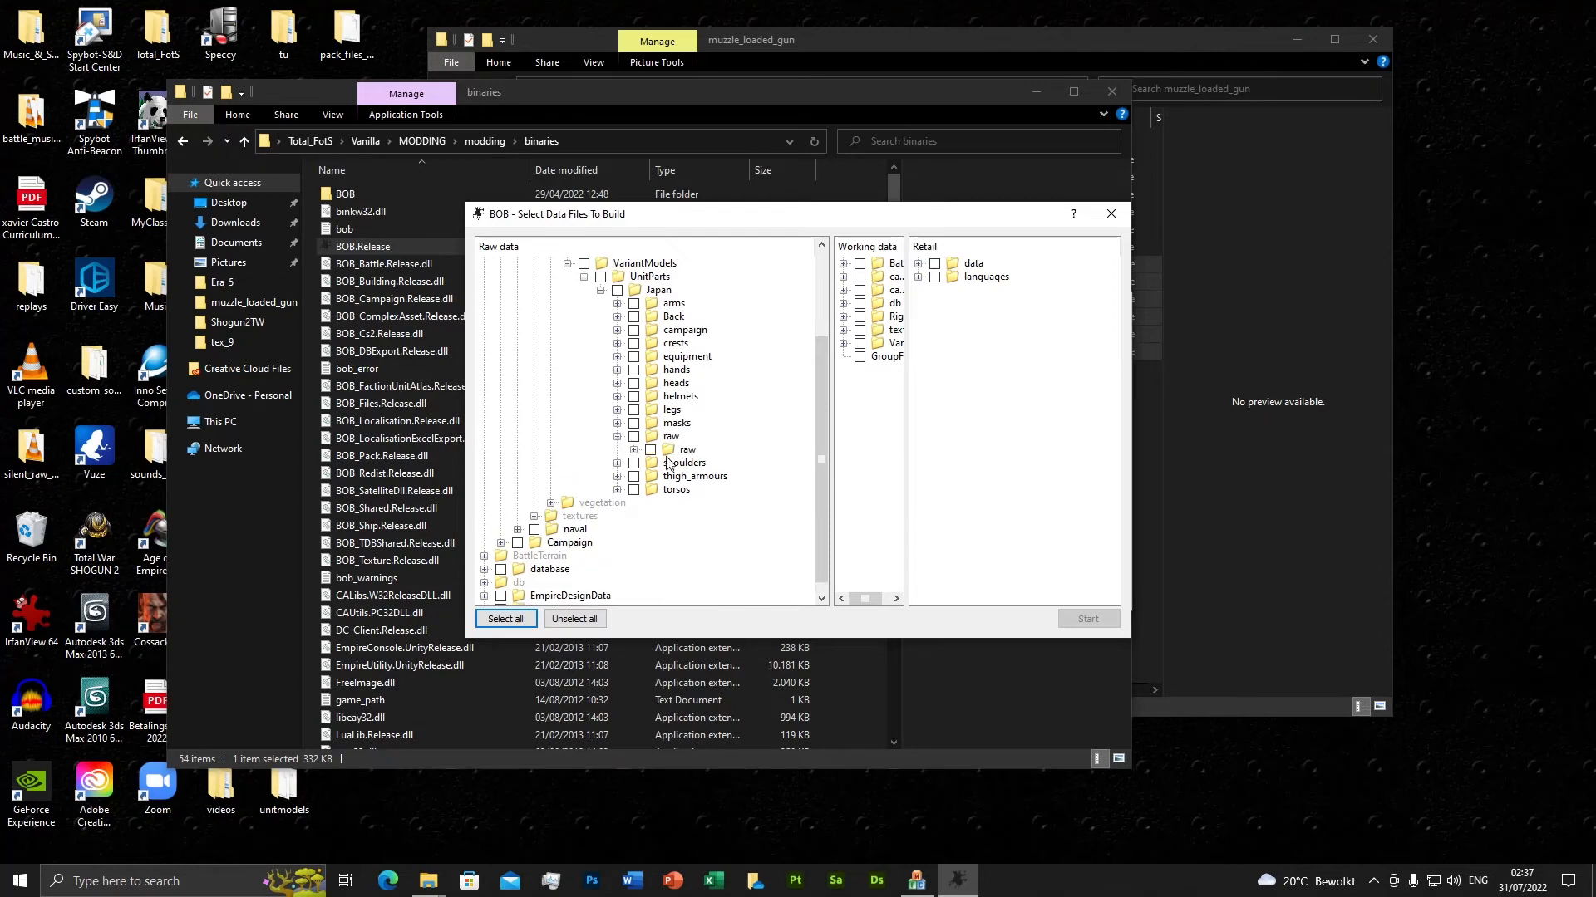
click(634, 450)
Enable all texture conversion actions for the tex folder with the totalf_bronze_1 and totalf_carriage_3 TGA files, and start the build.
click(678, 465)
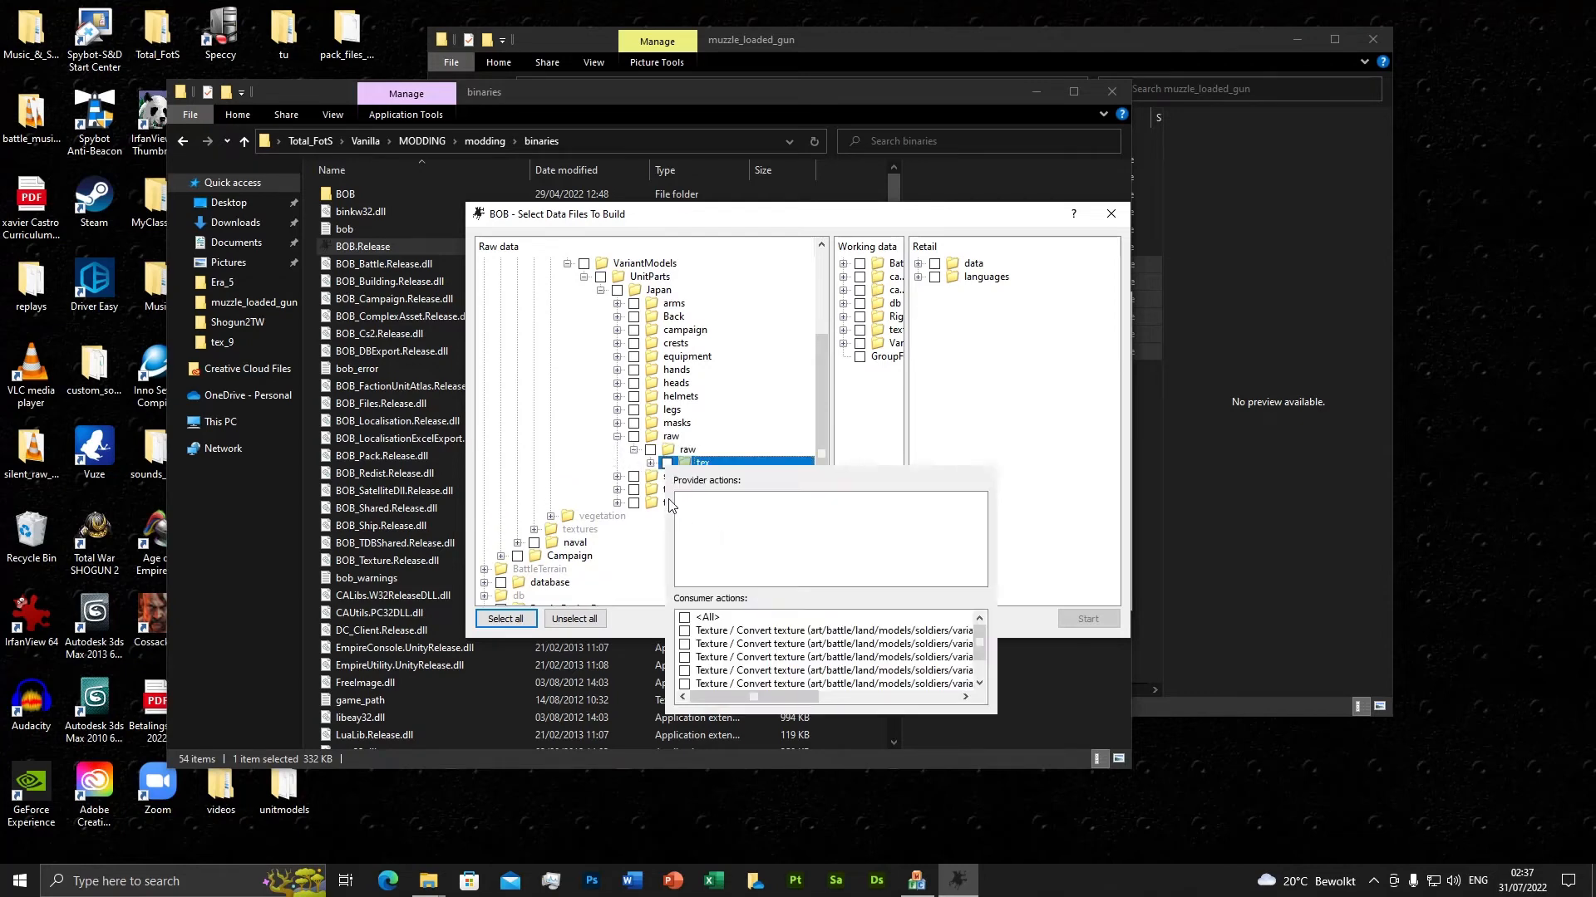
click(684, 618)
click(1028, 631)
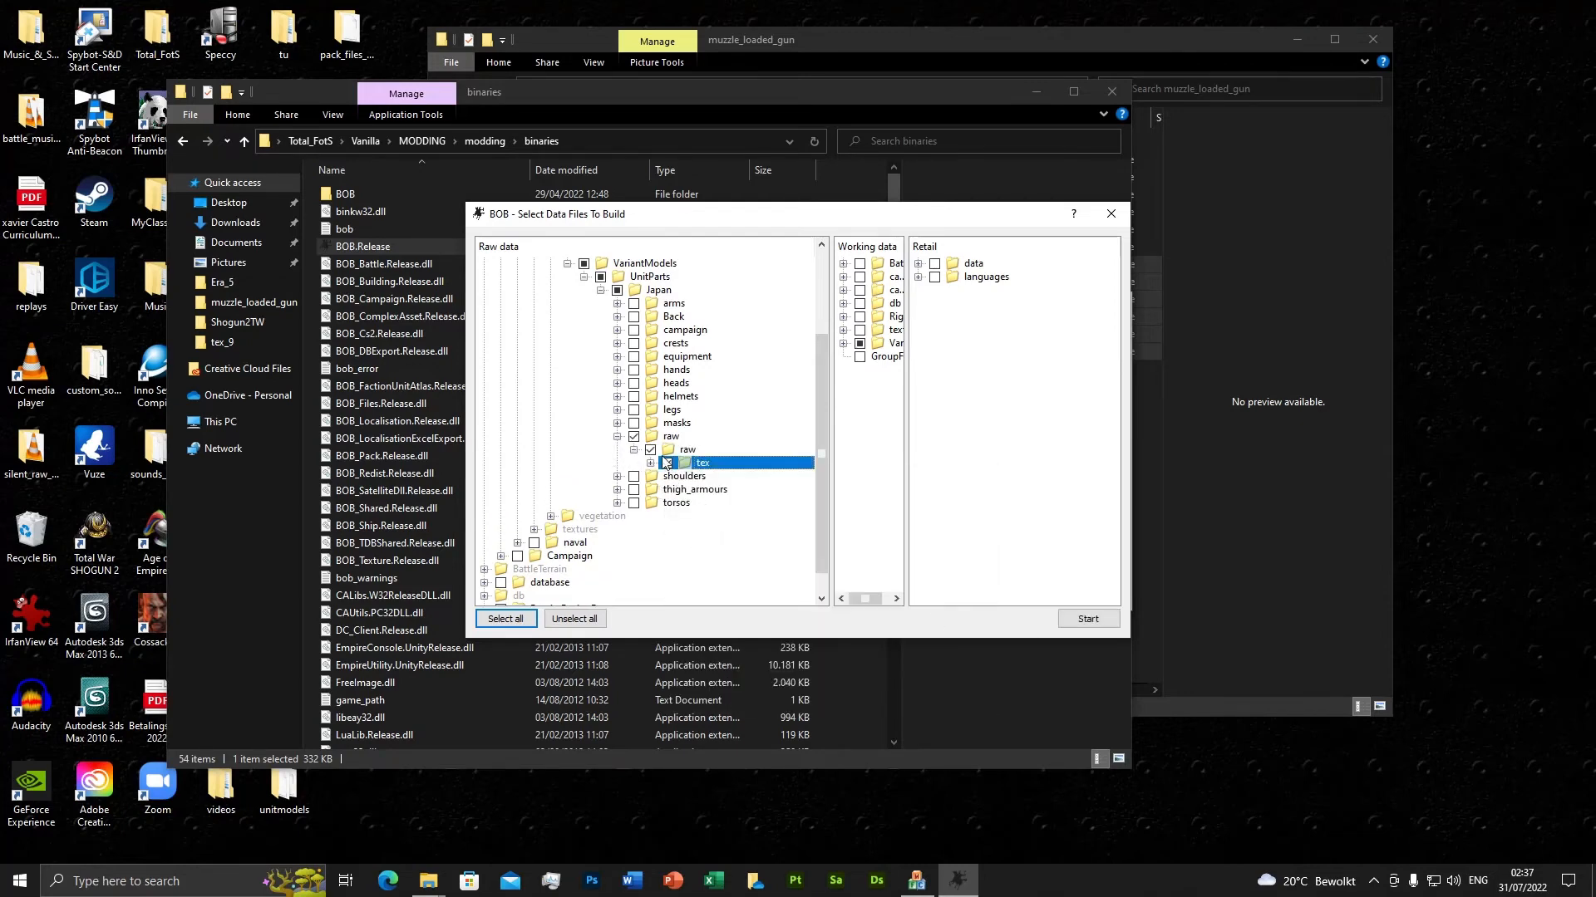
click(651, 463)
scroll(710, 503, down, 3)
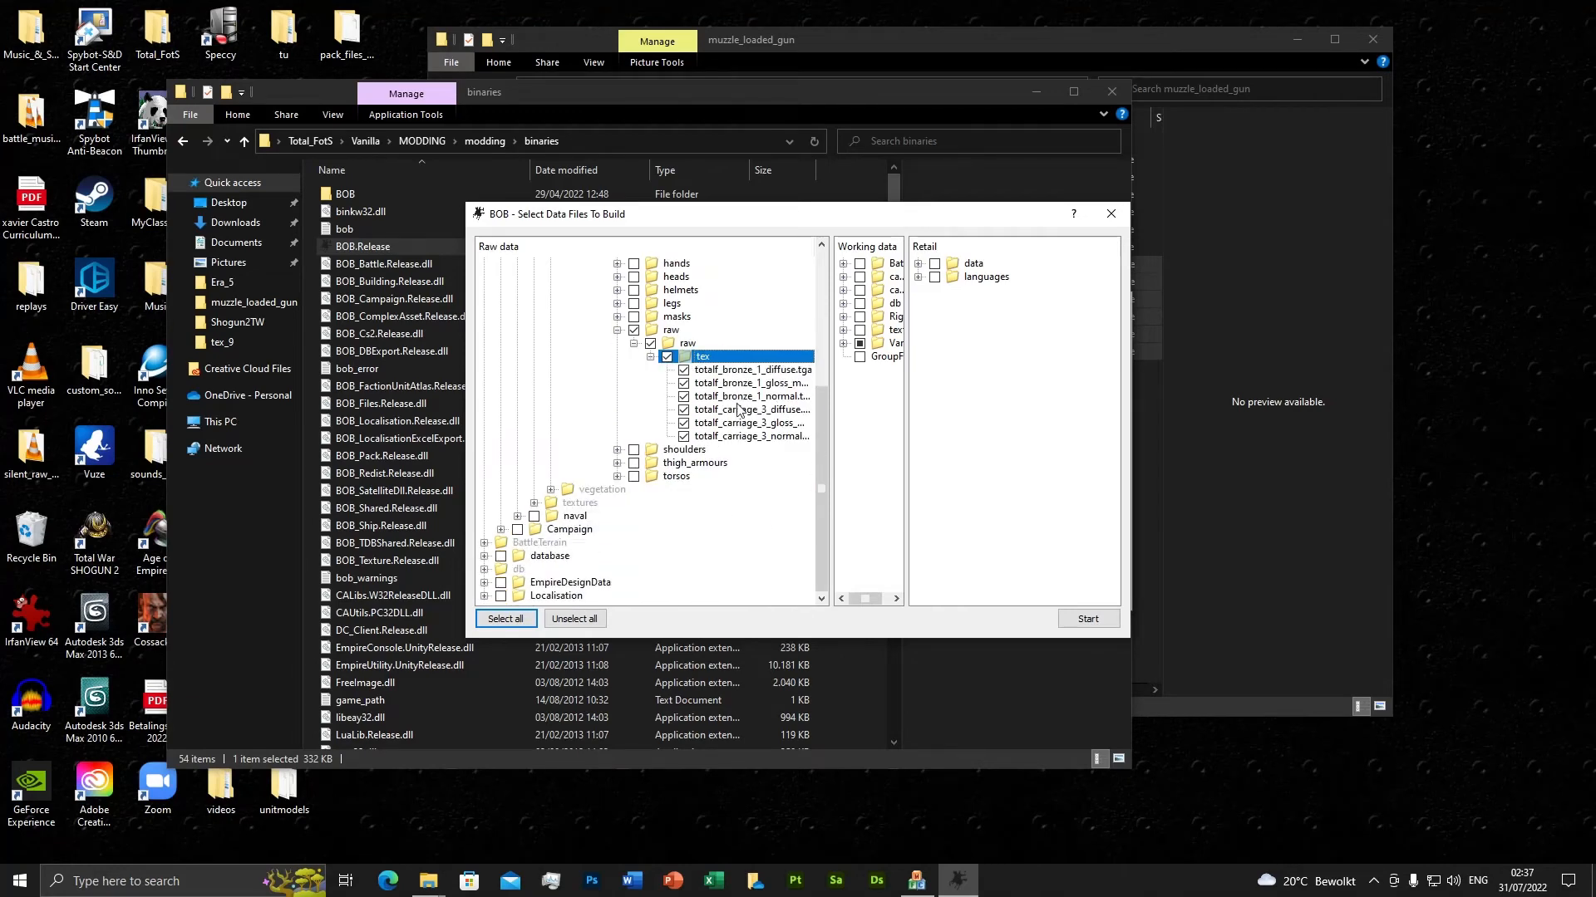
click(1073, 623)
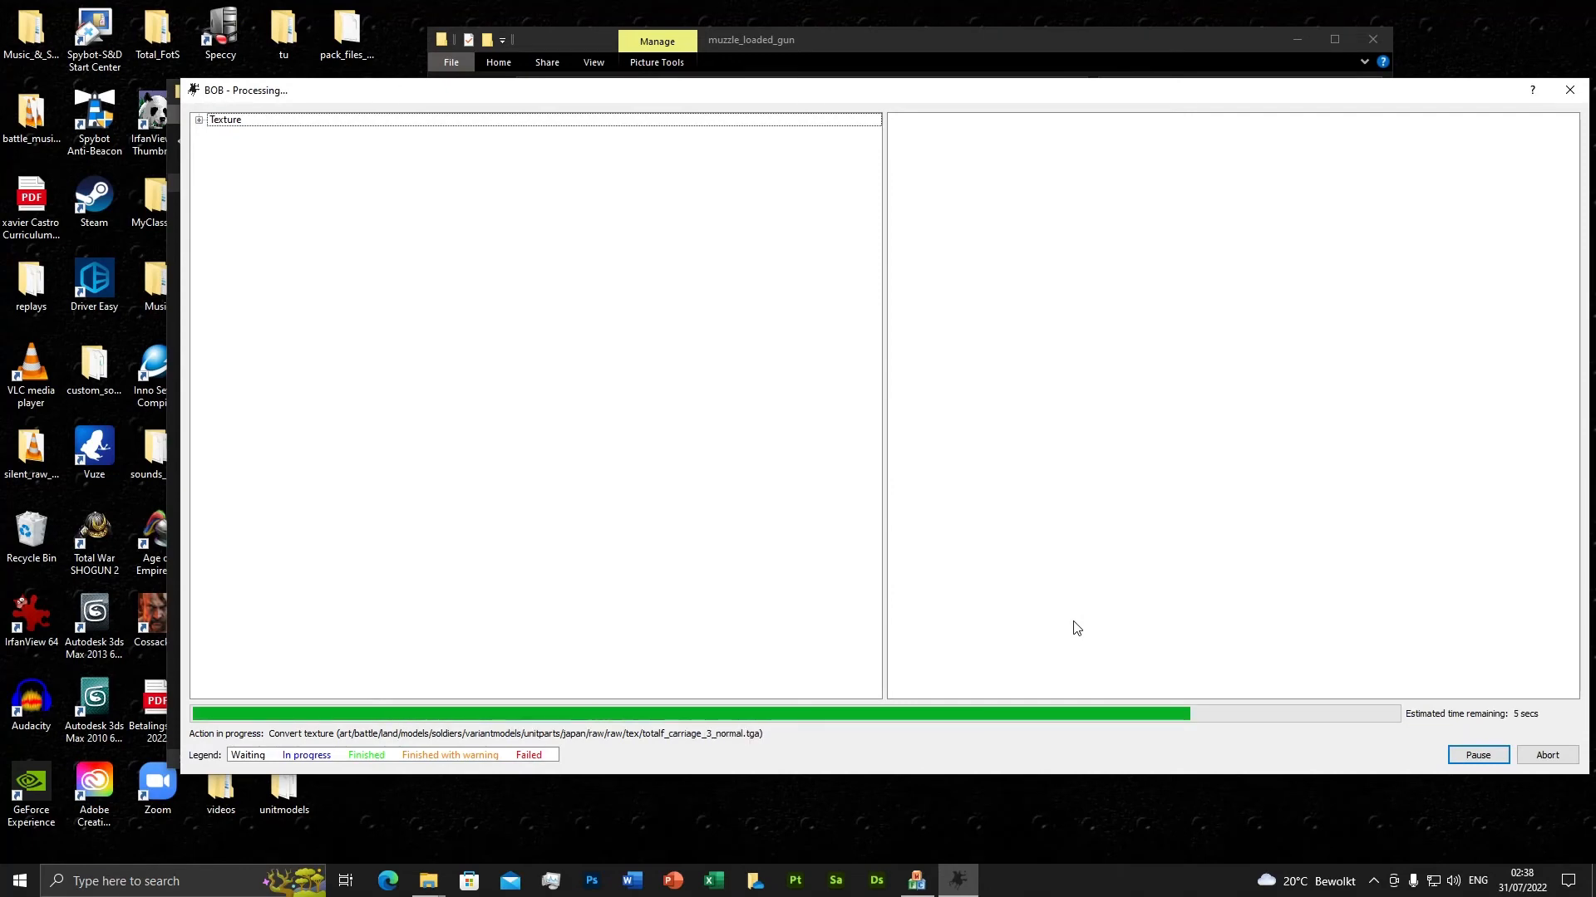
Examine the conversion logs for the three totalf_bronze_1 textures and totalf_carriage_3_diffuse, and exit BOB.
click(199, 120)
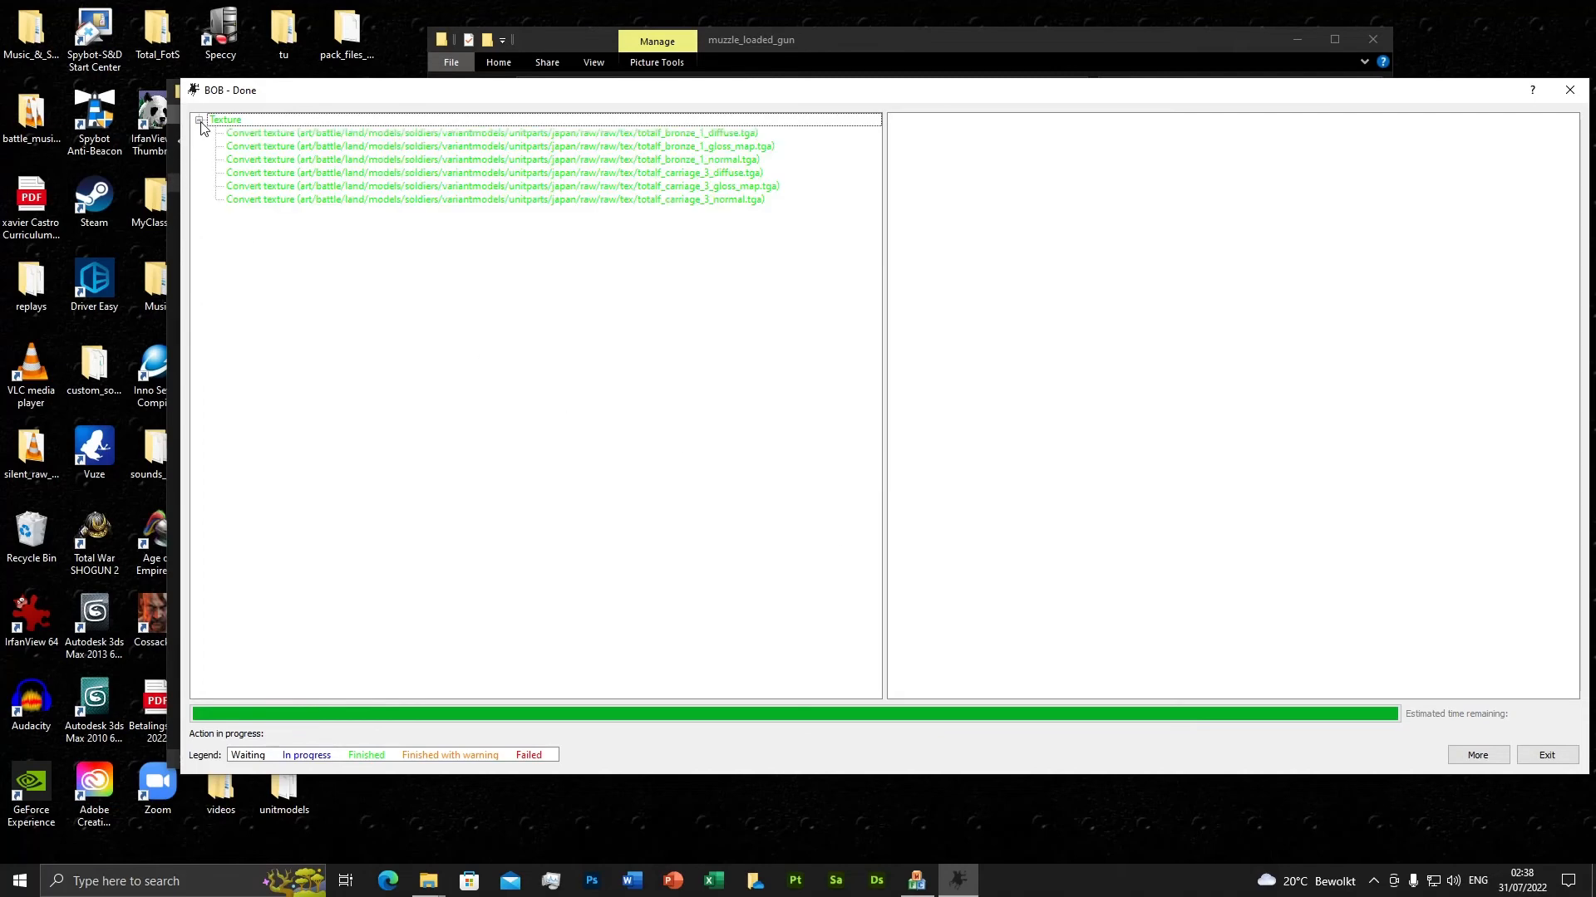
click(602, 134)
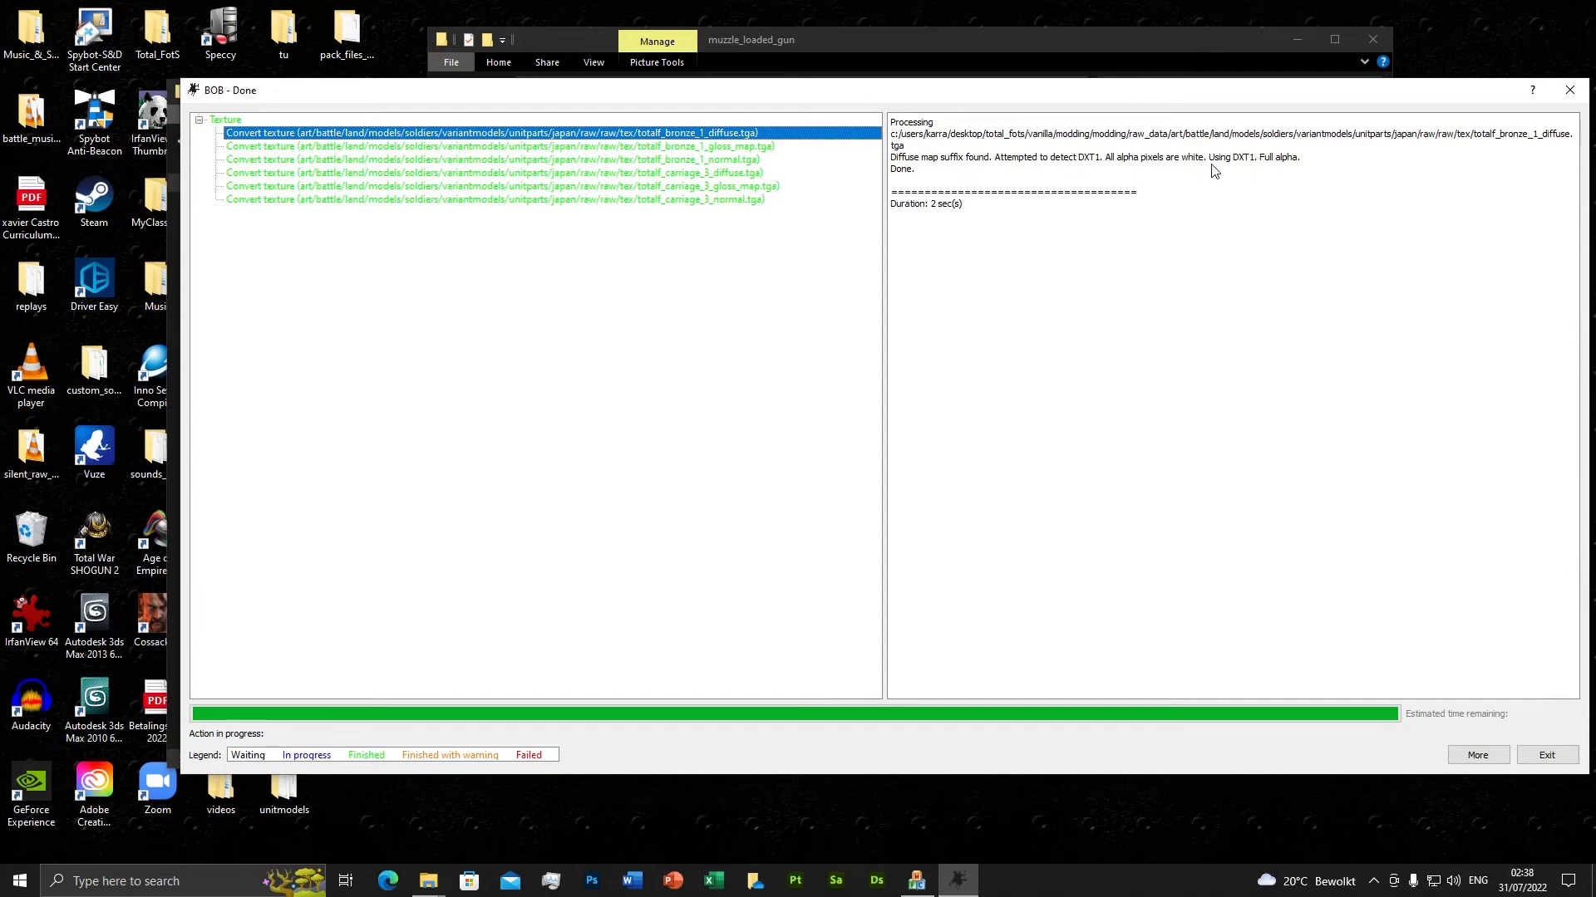
click(678, 146)
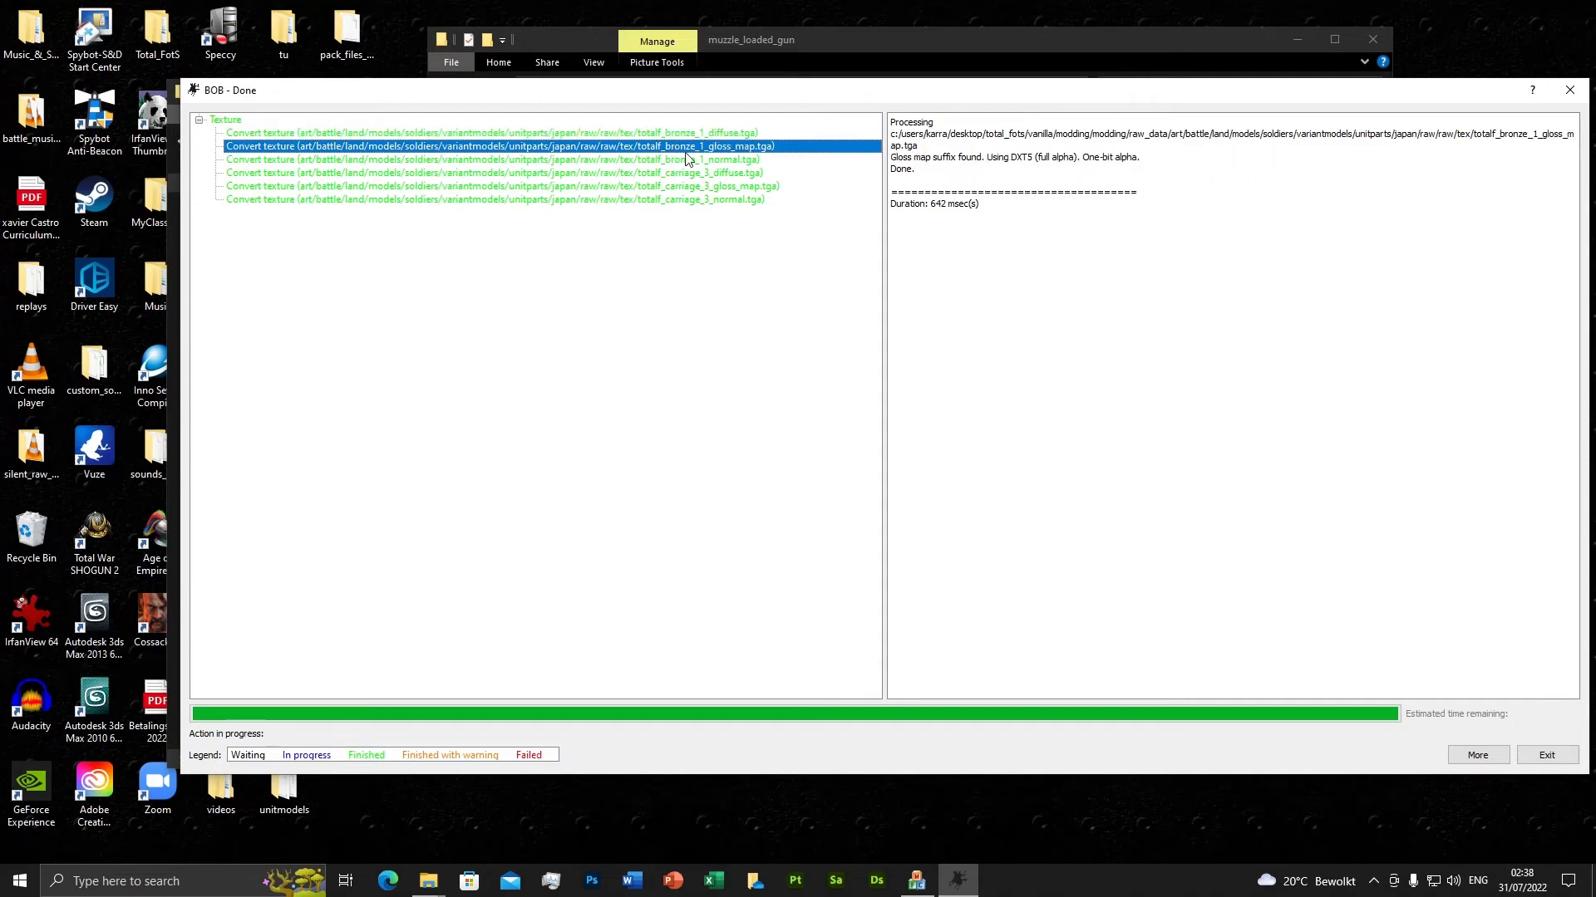
click(721, 162)
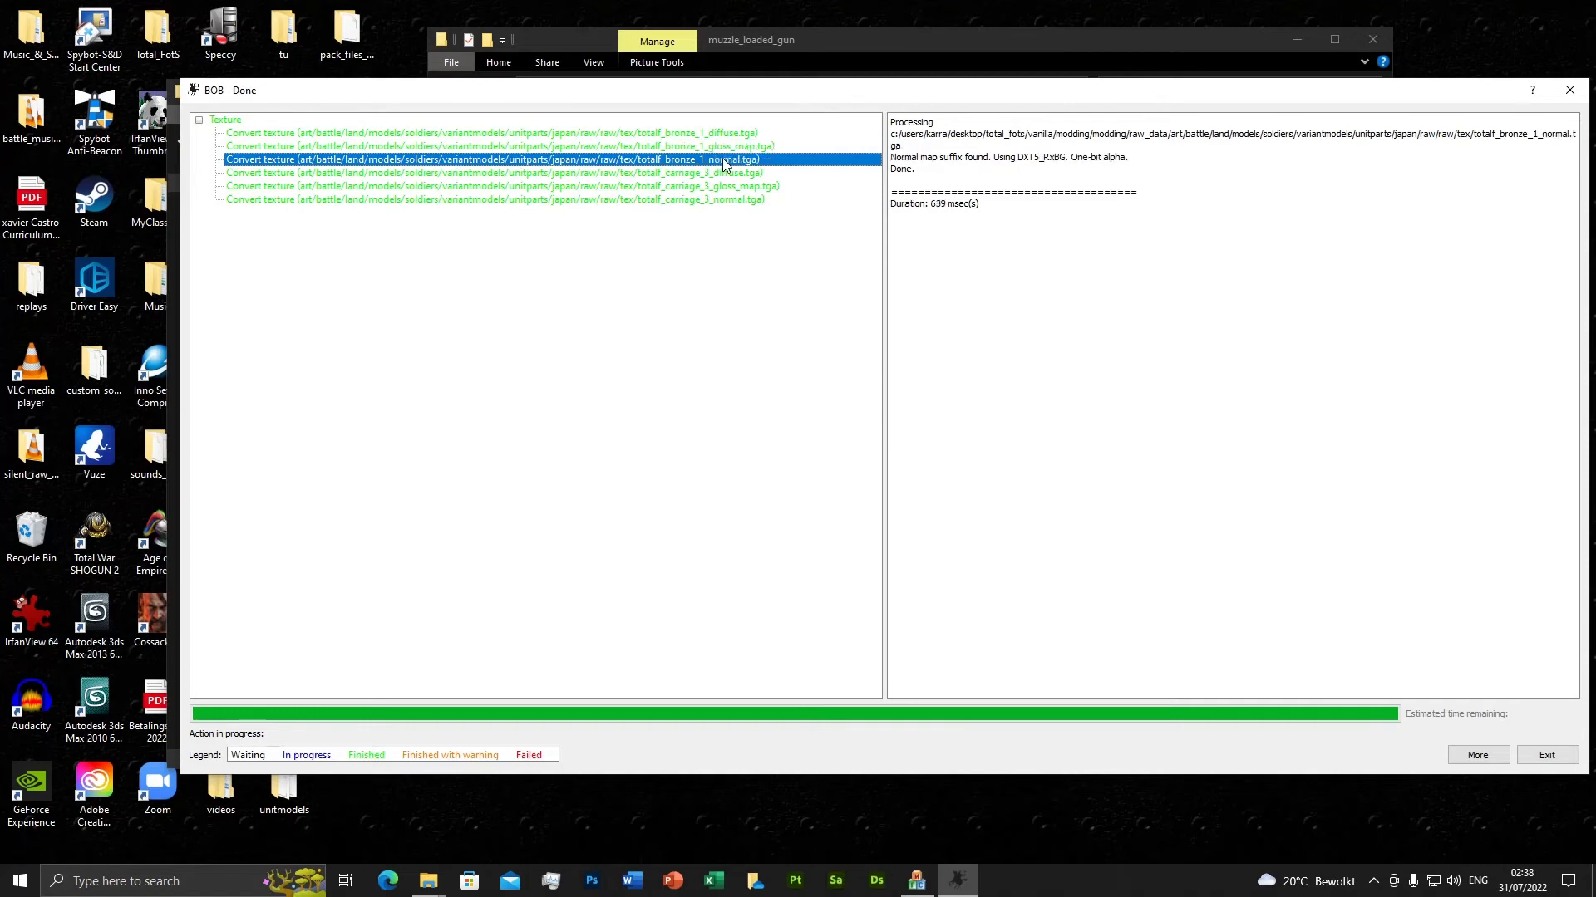
click(727, 154)
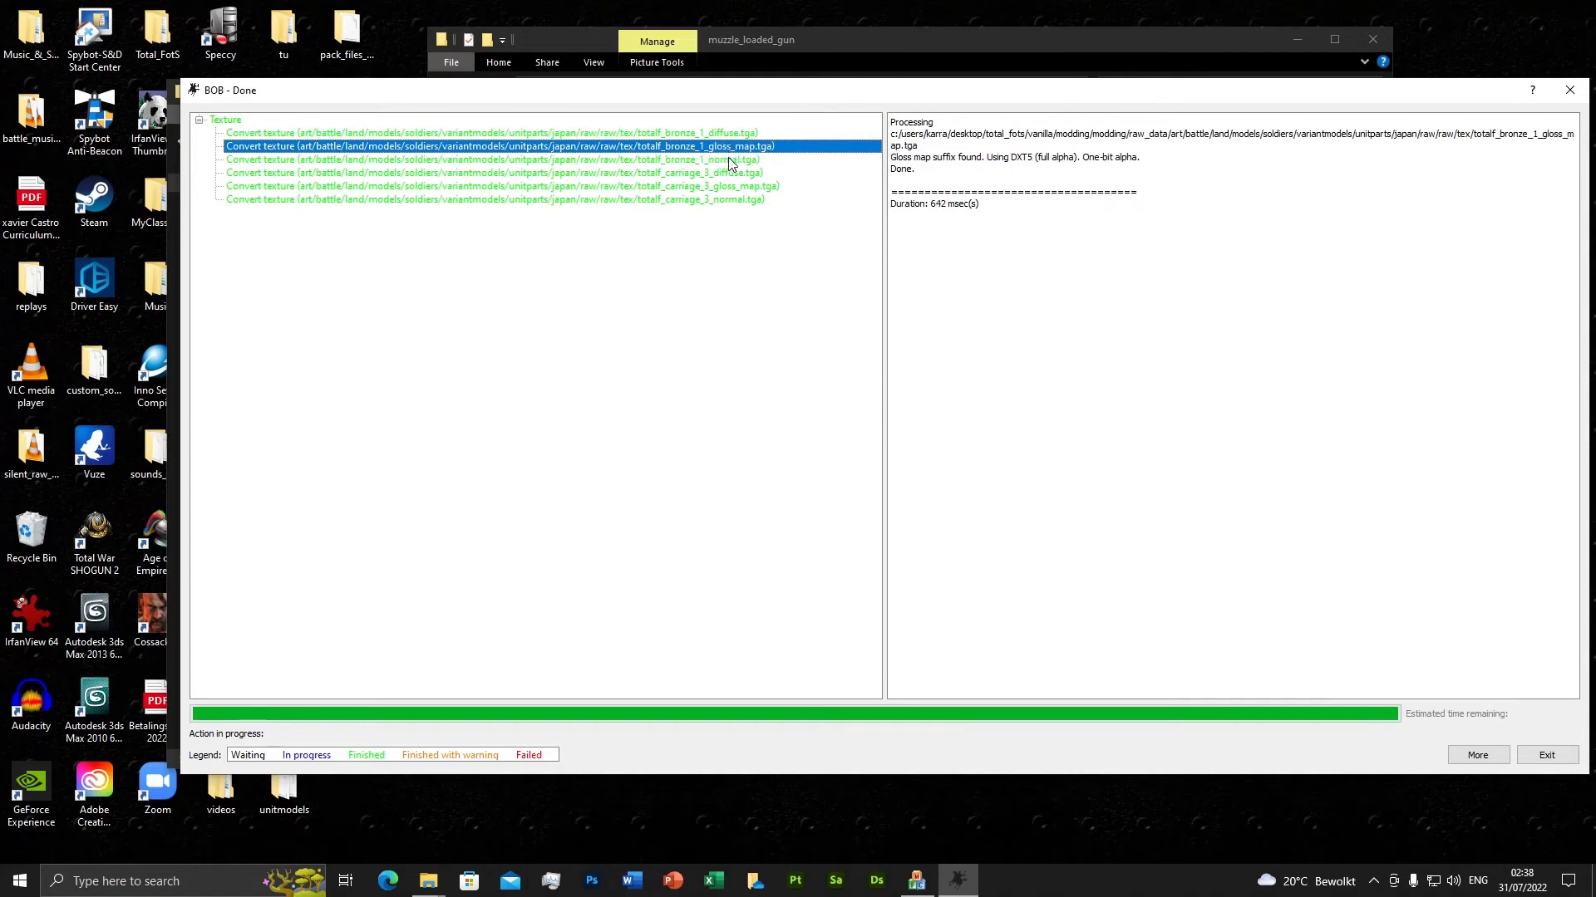
click(731, 161)
click(723, 172)
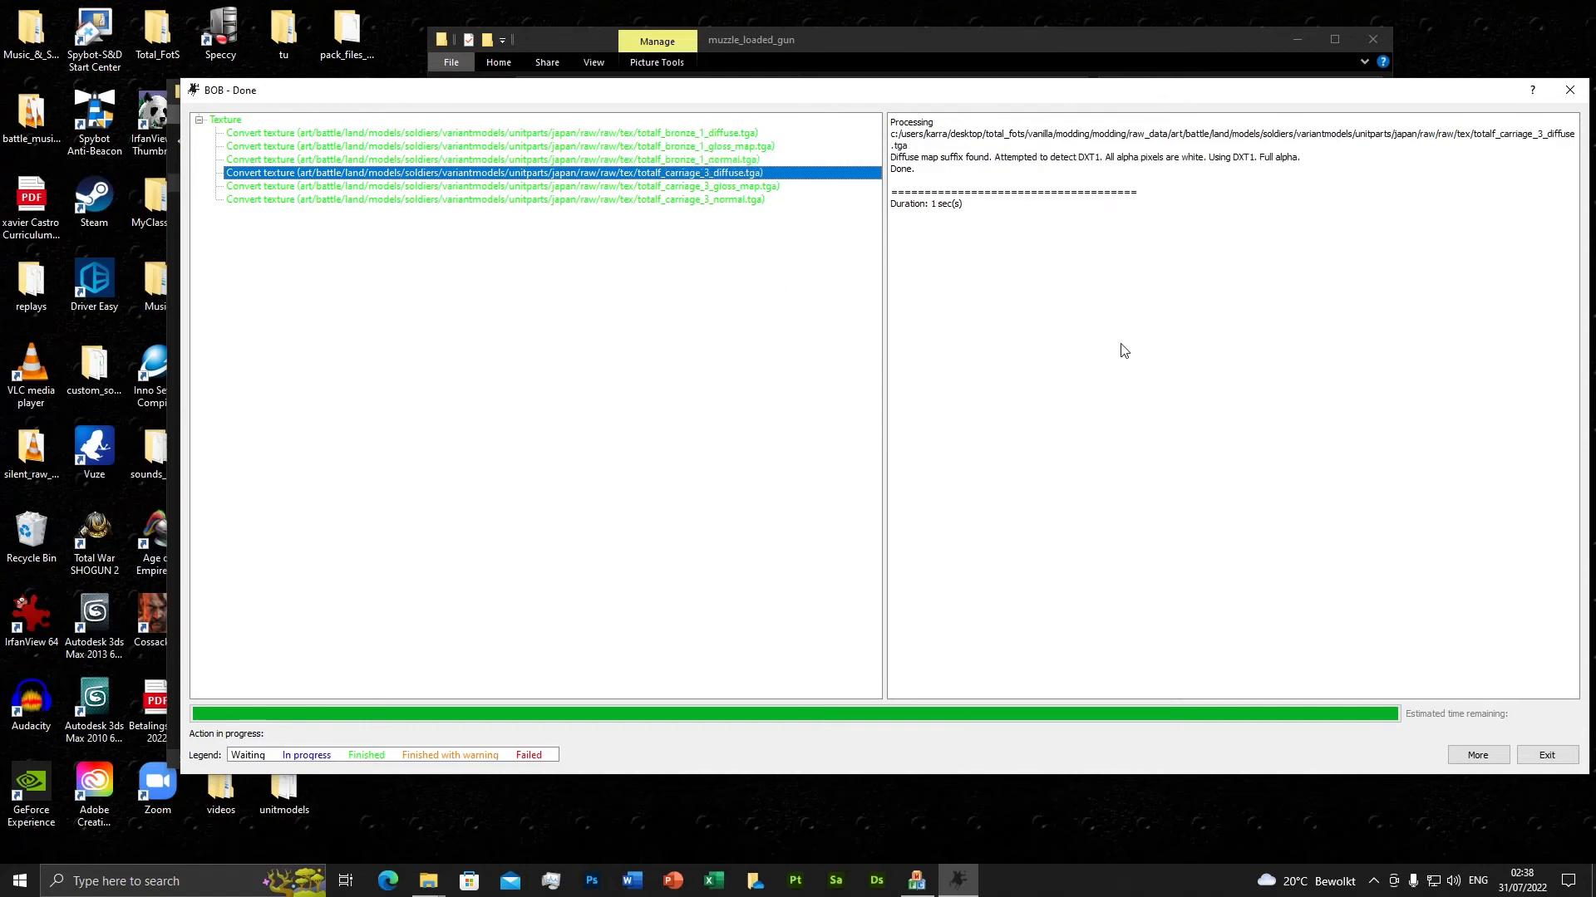
click(1547, 757)
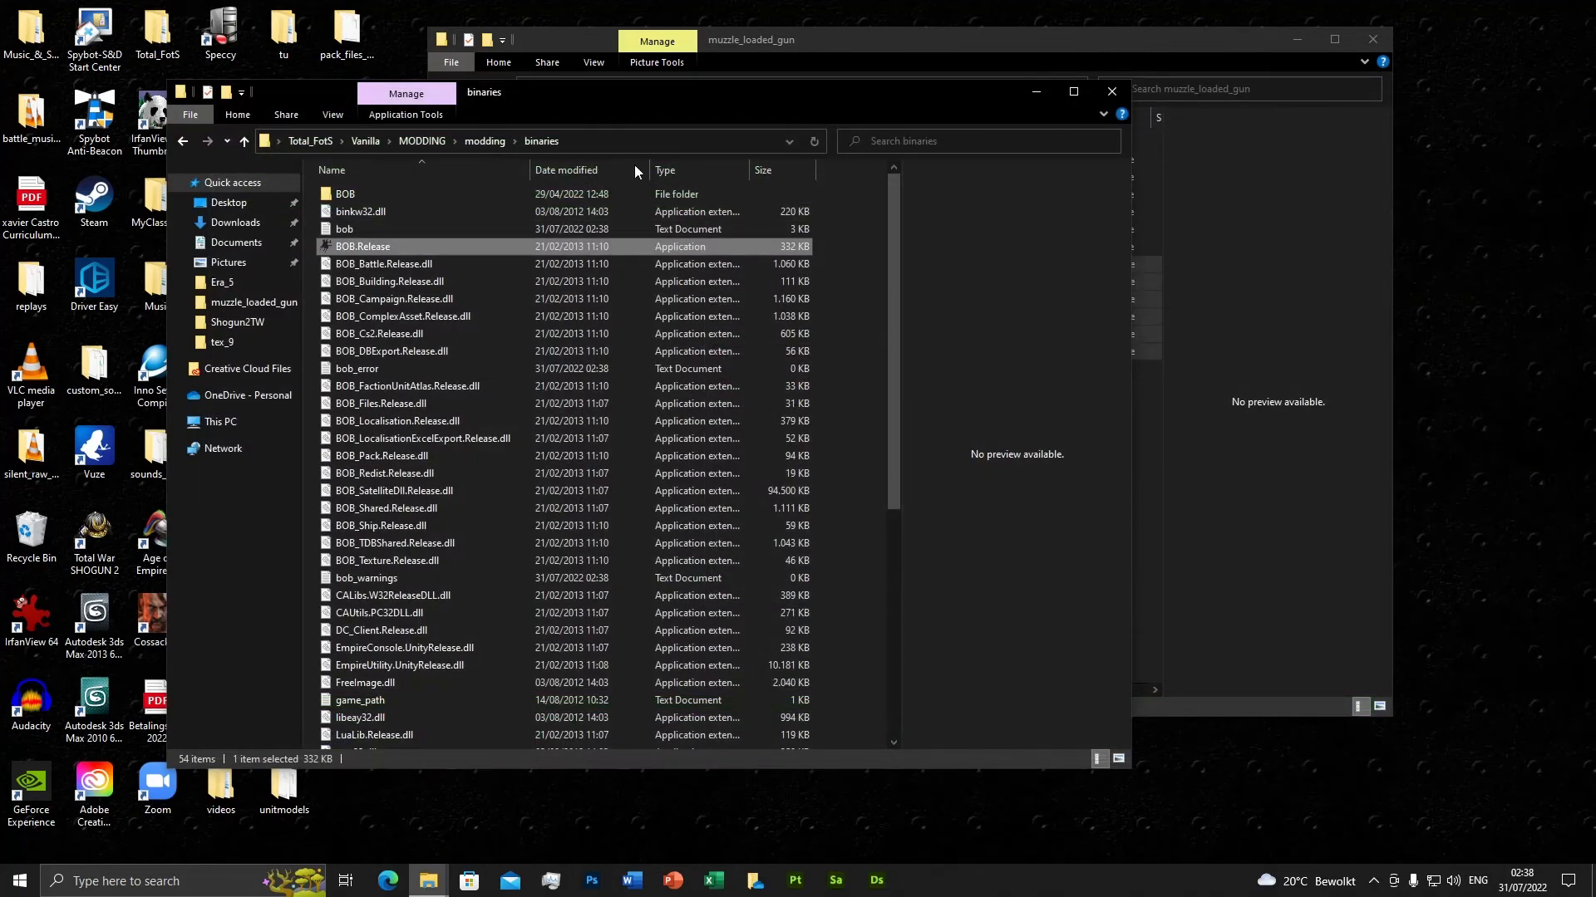
Select all six converted totalf textures in working_data/VariantModels/UnitParts/Japan/raw/raw/tex.
click(483, 143)
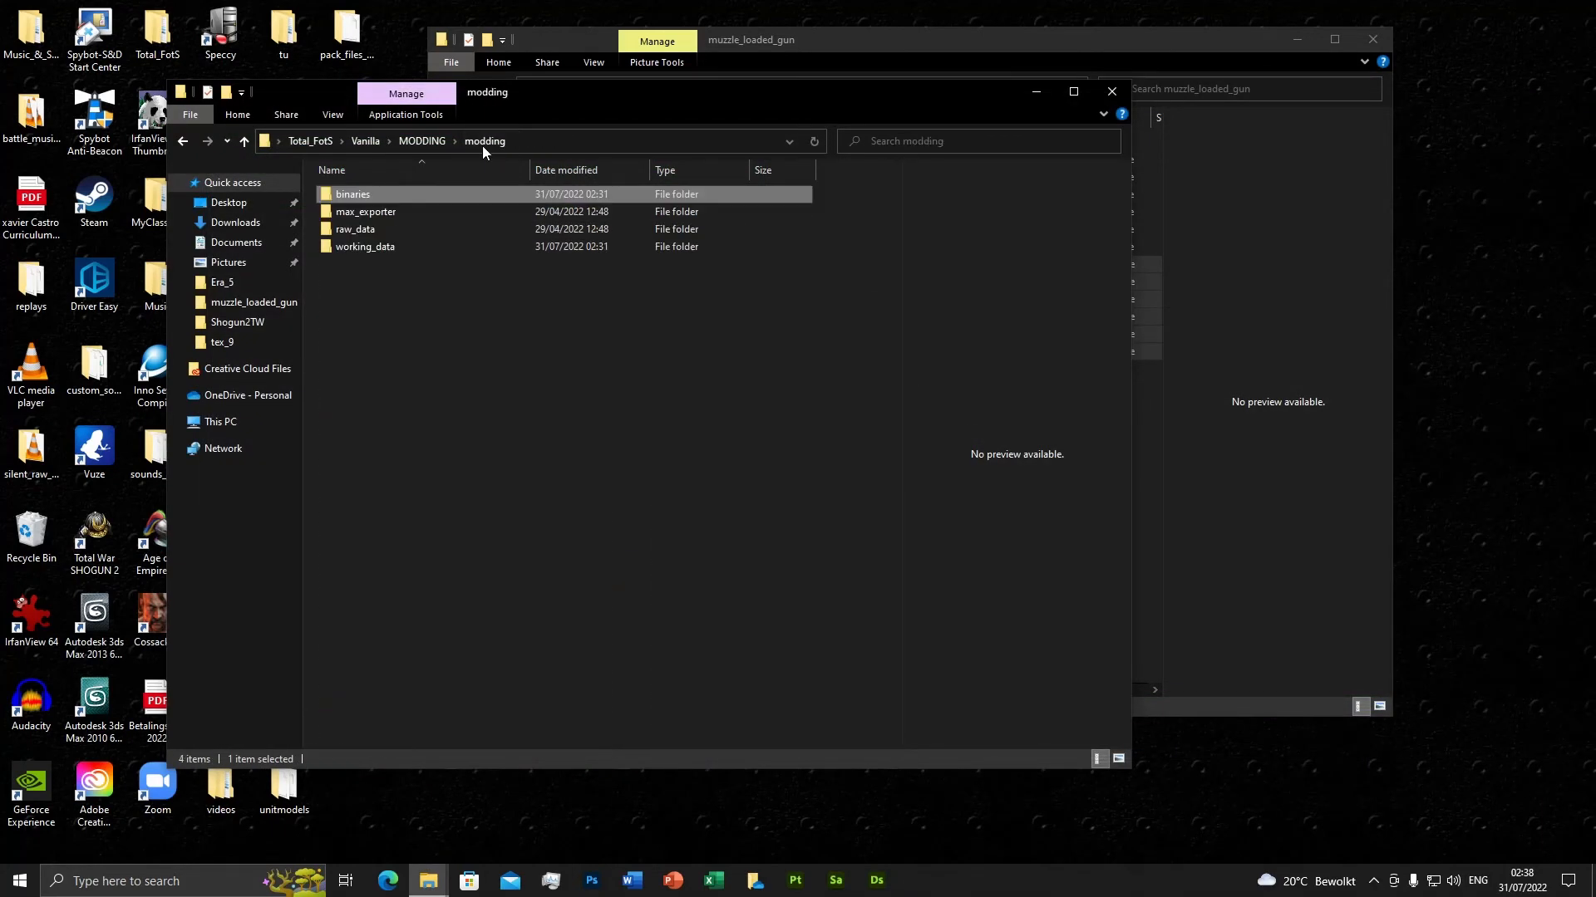
double_click(363, 247)
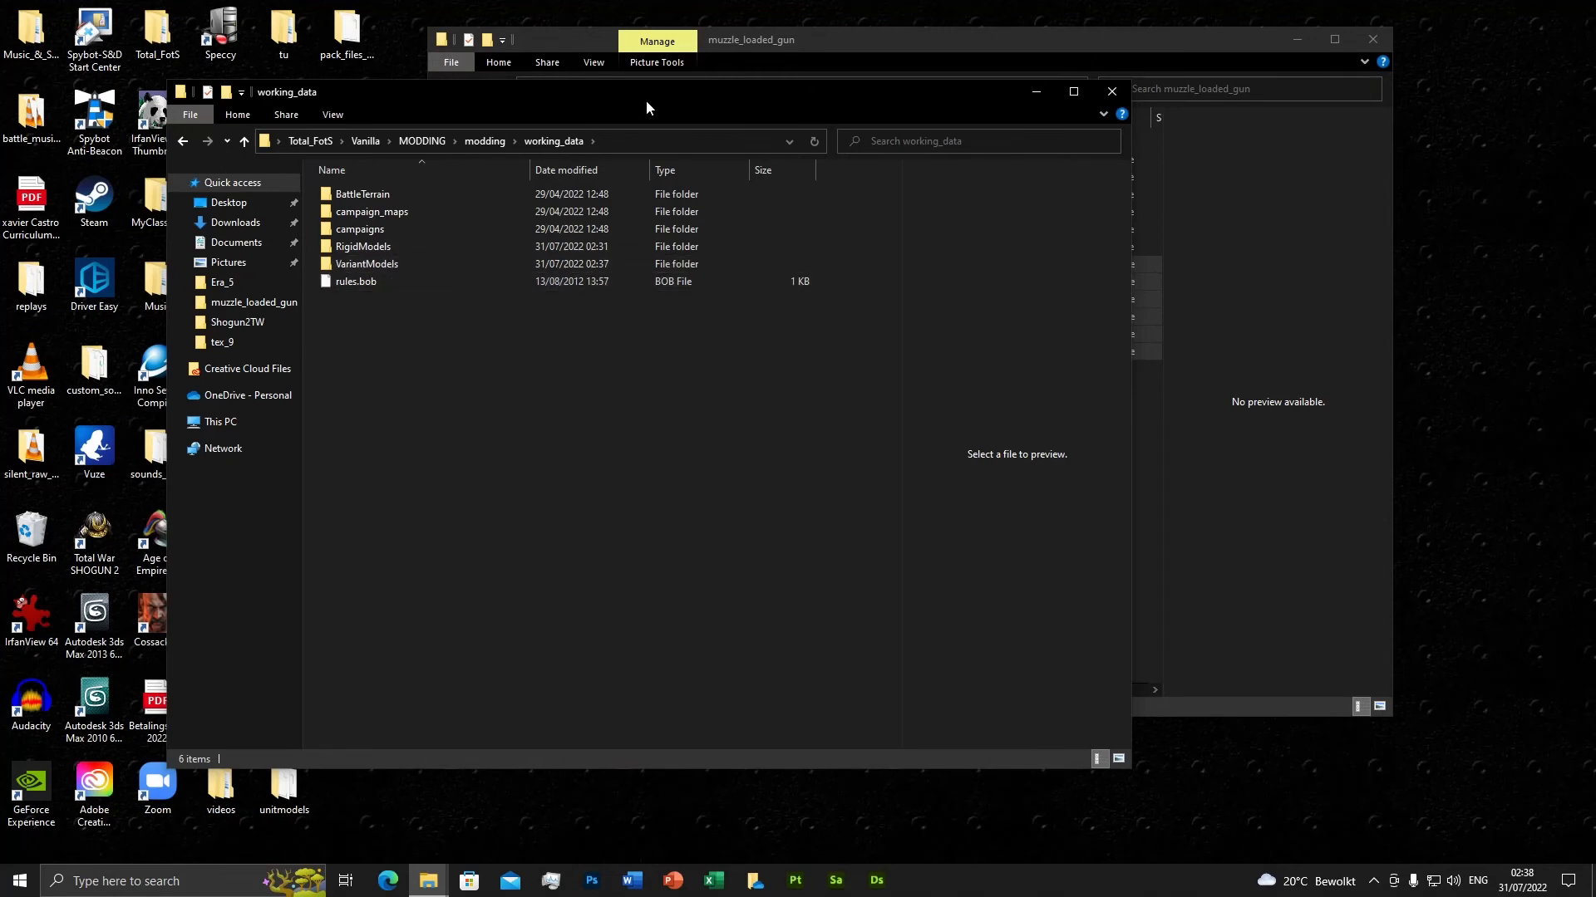
drag(659, 95, 947, 93)
double_click(658, 261)
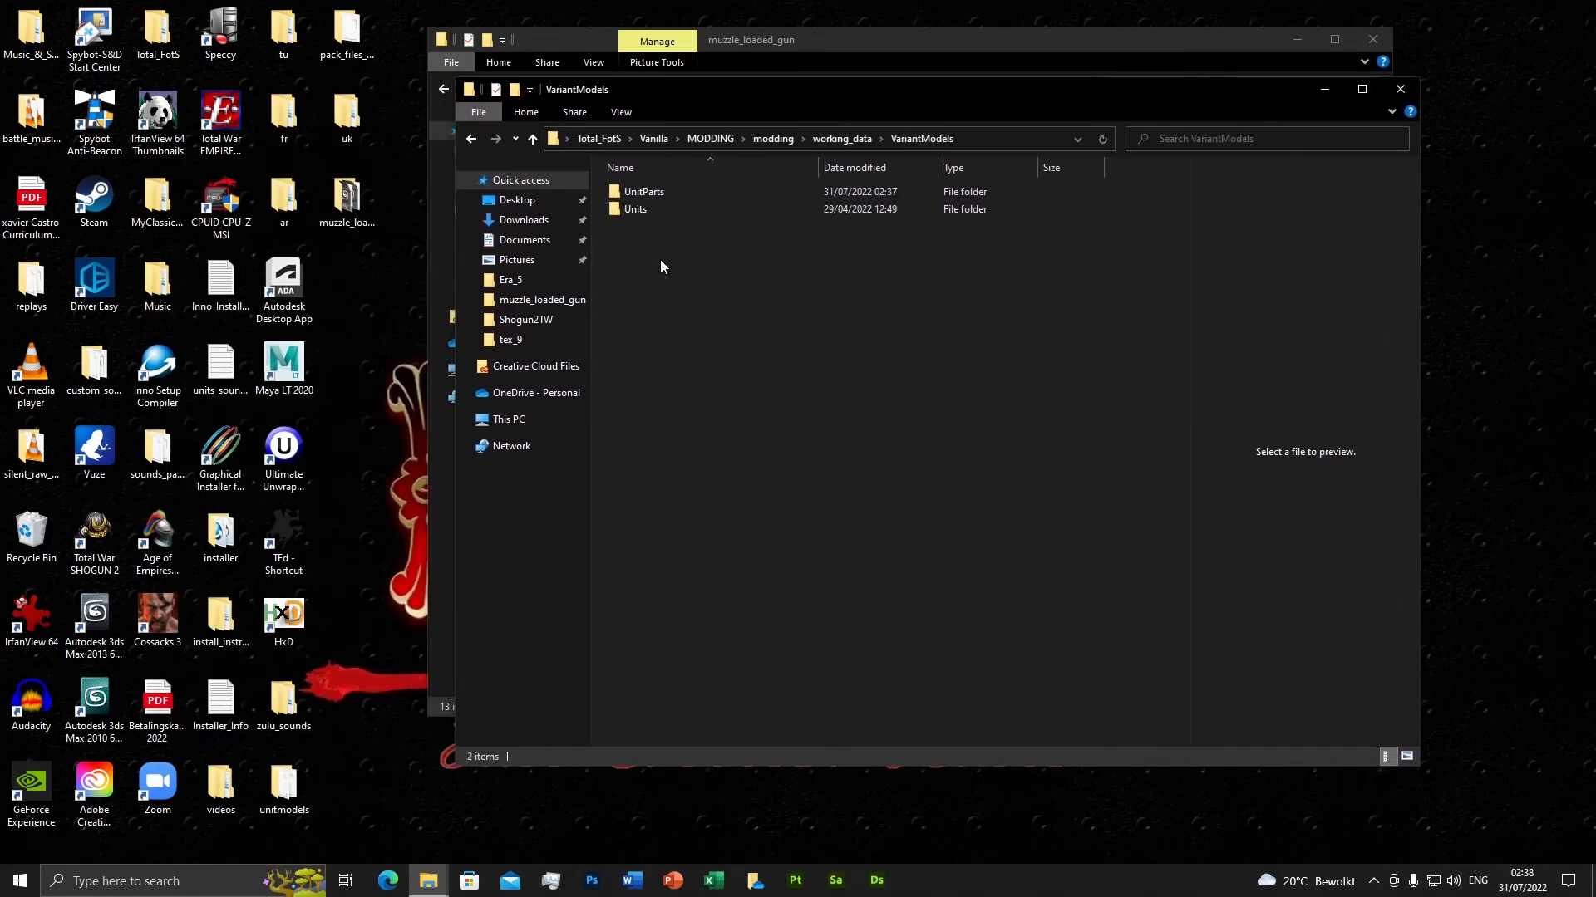
double_click(650, 192)
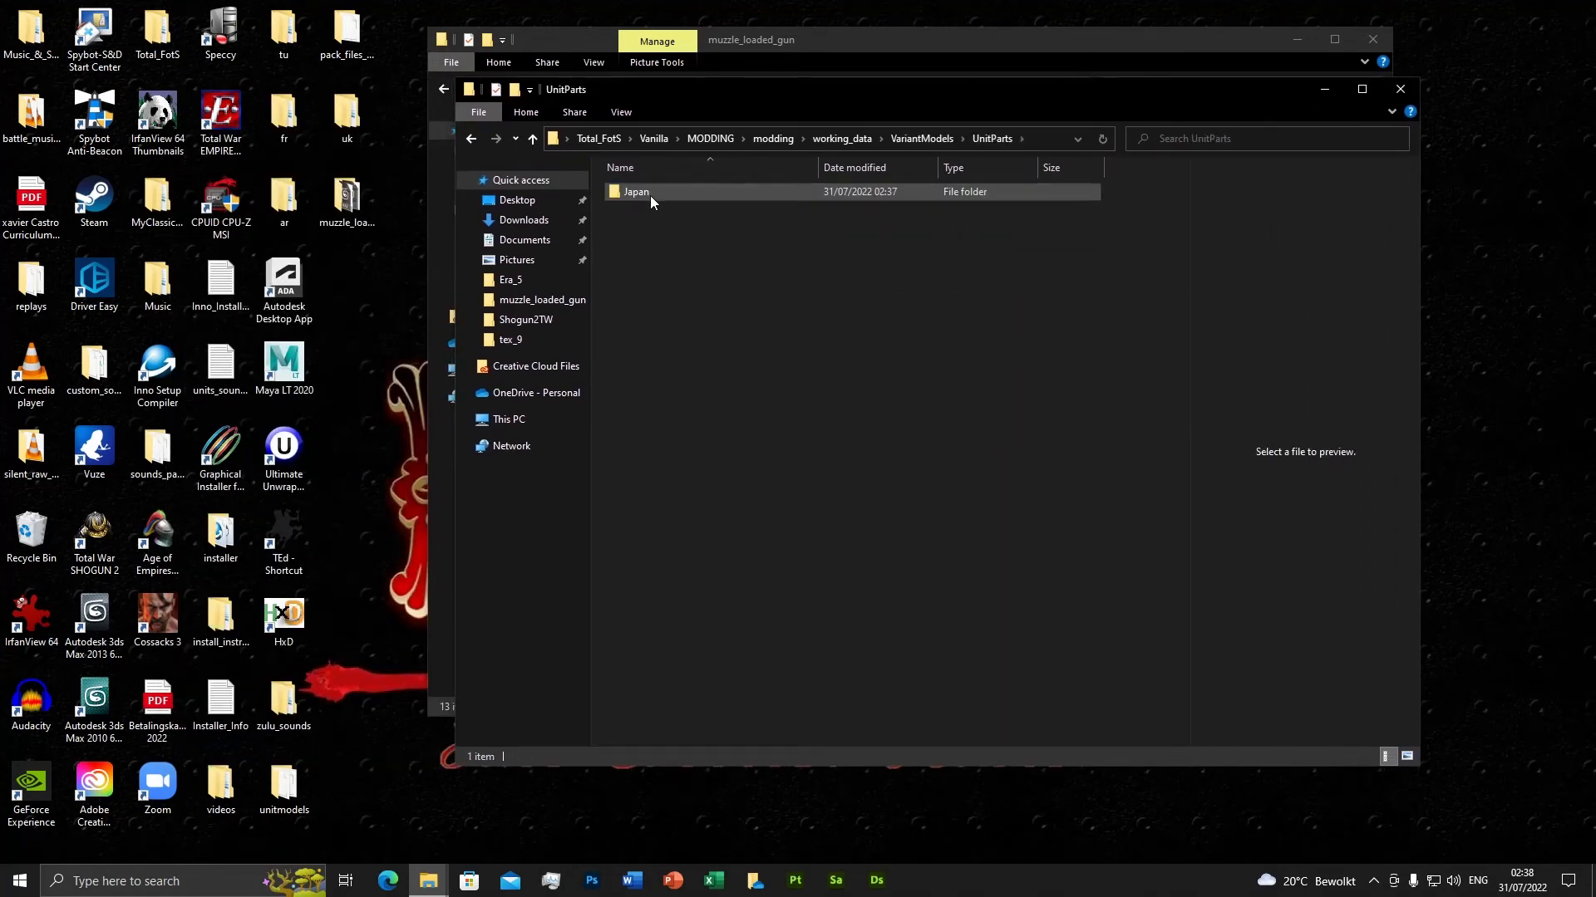
double_click(650, 192)
double_click(650, 192)
double_click(649, 196)
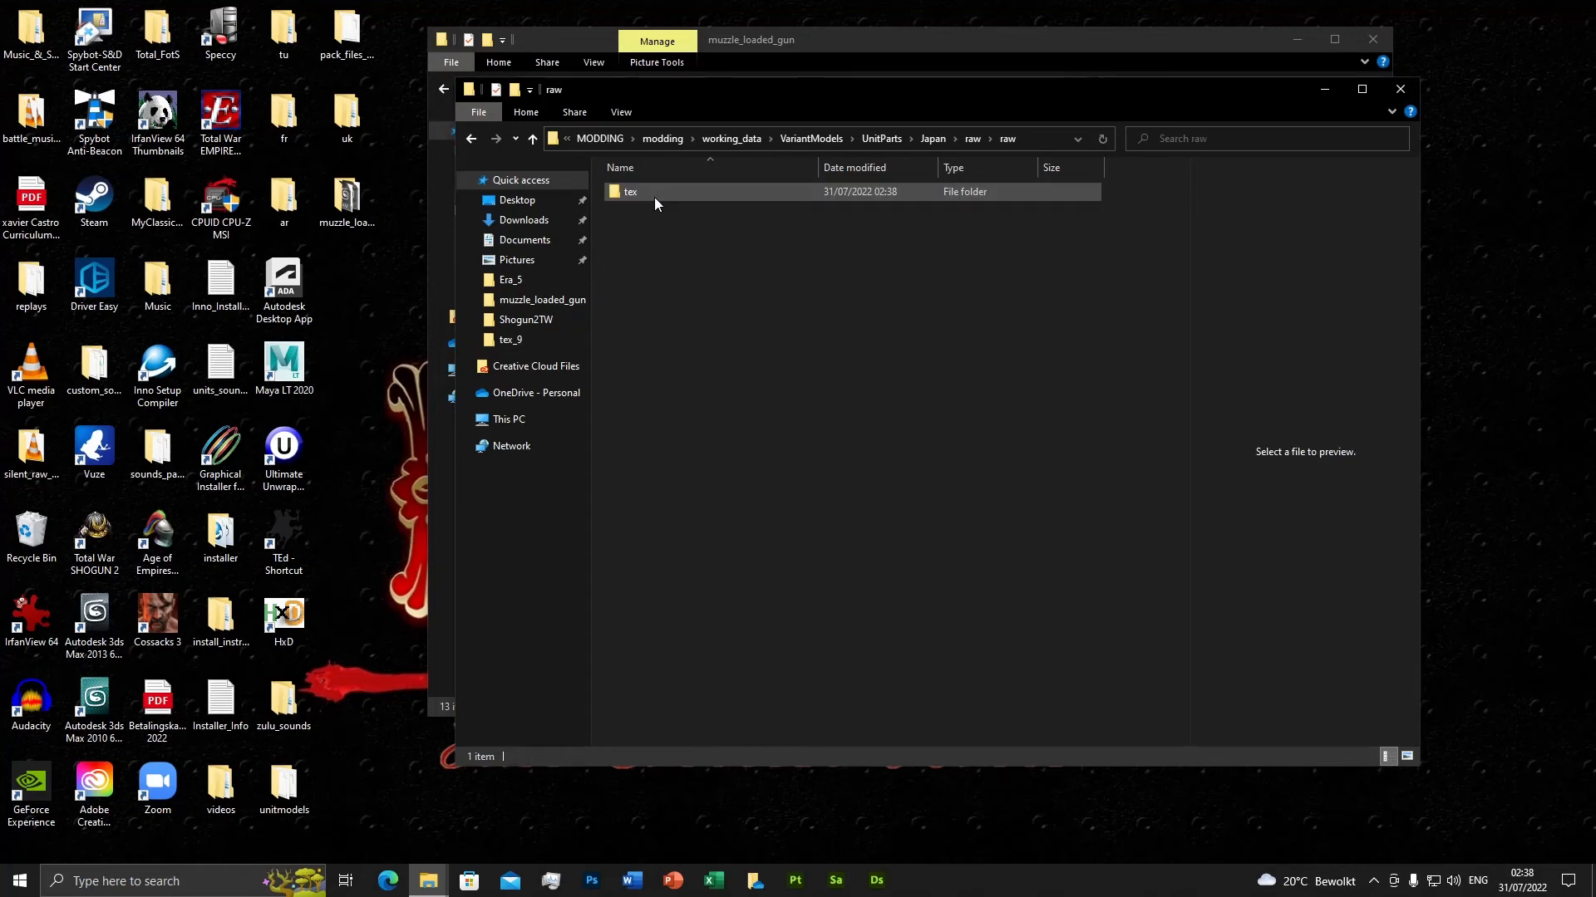
double_click(655, 197)
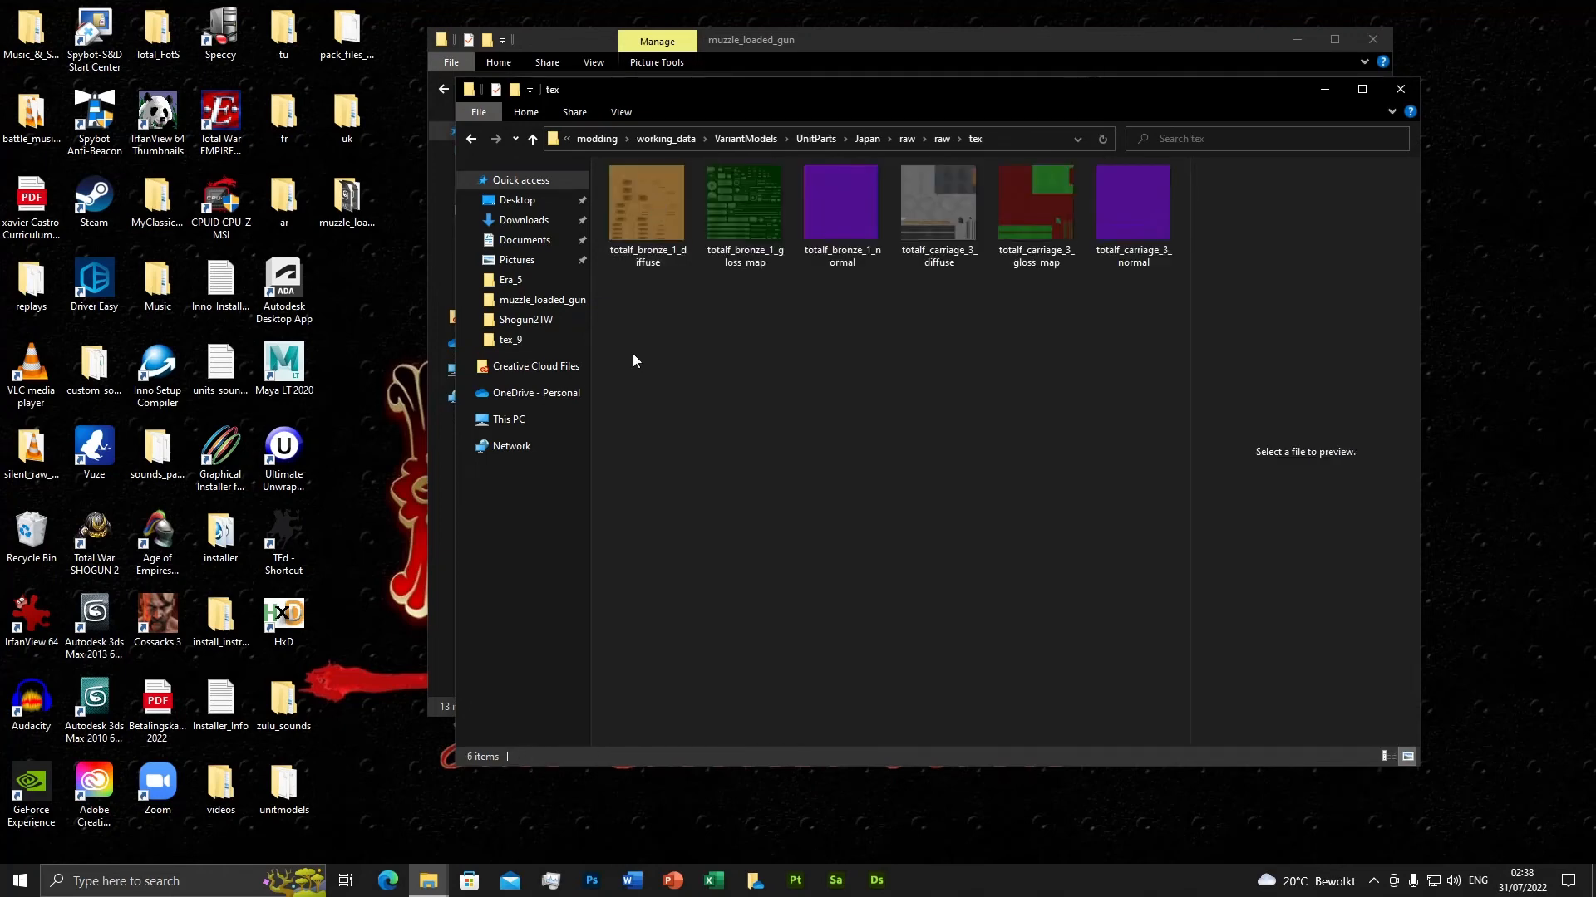
drag(623, 320, 1145, 176)
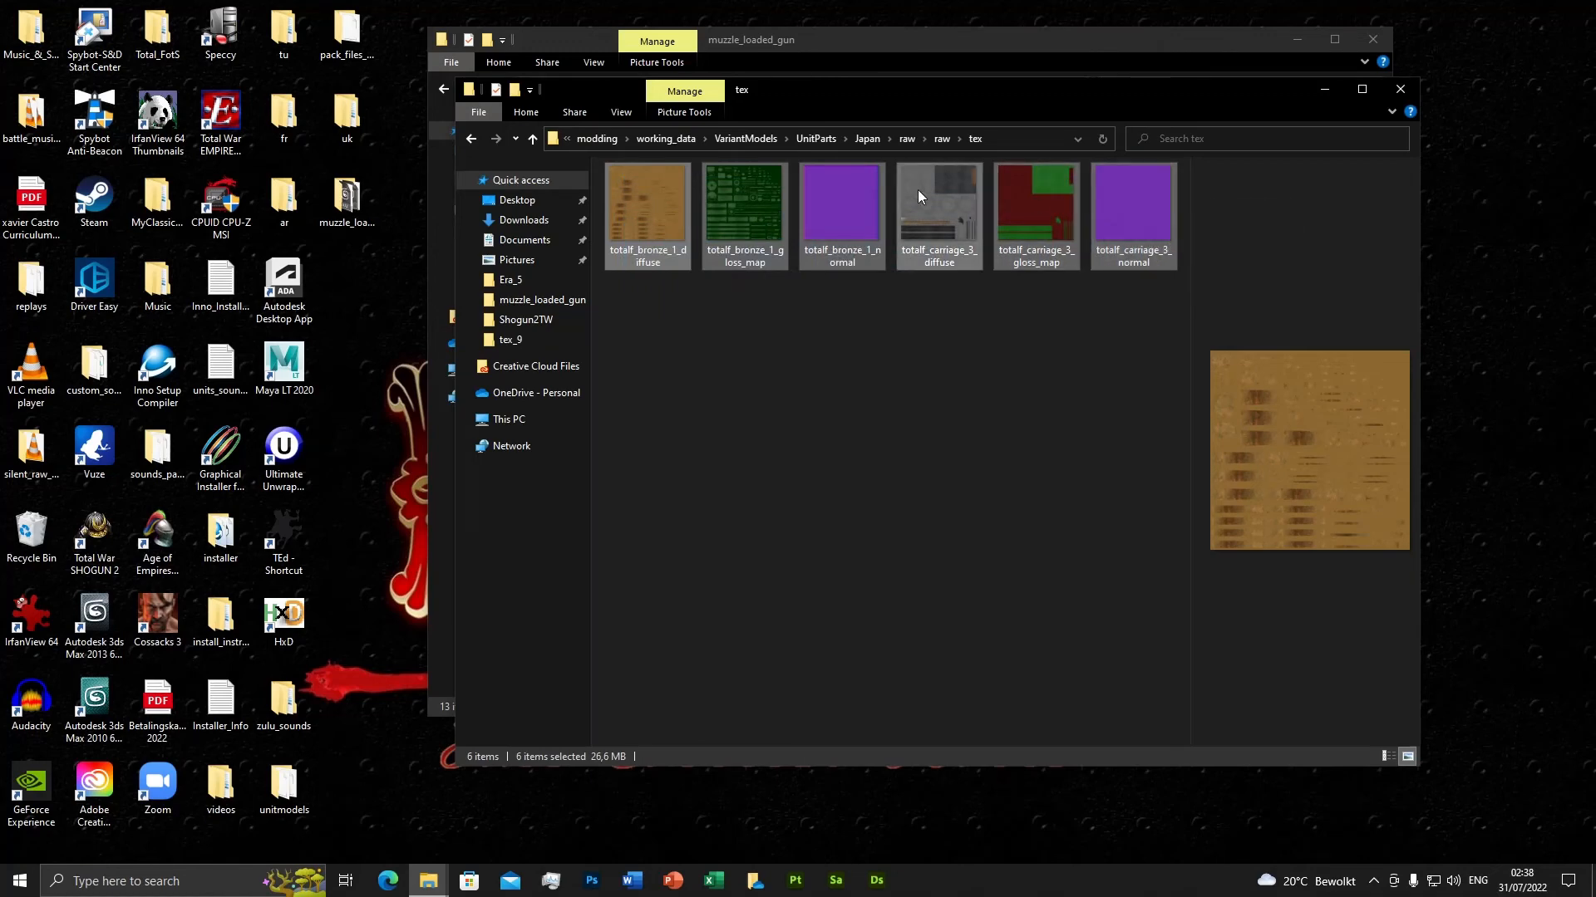
Create a new folder named textures in working_data/RigidModels/artillery and open it.
click(674, 138)
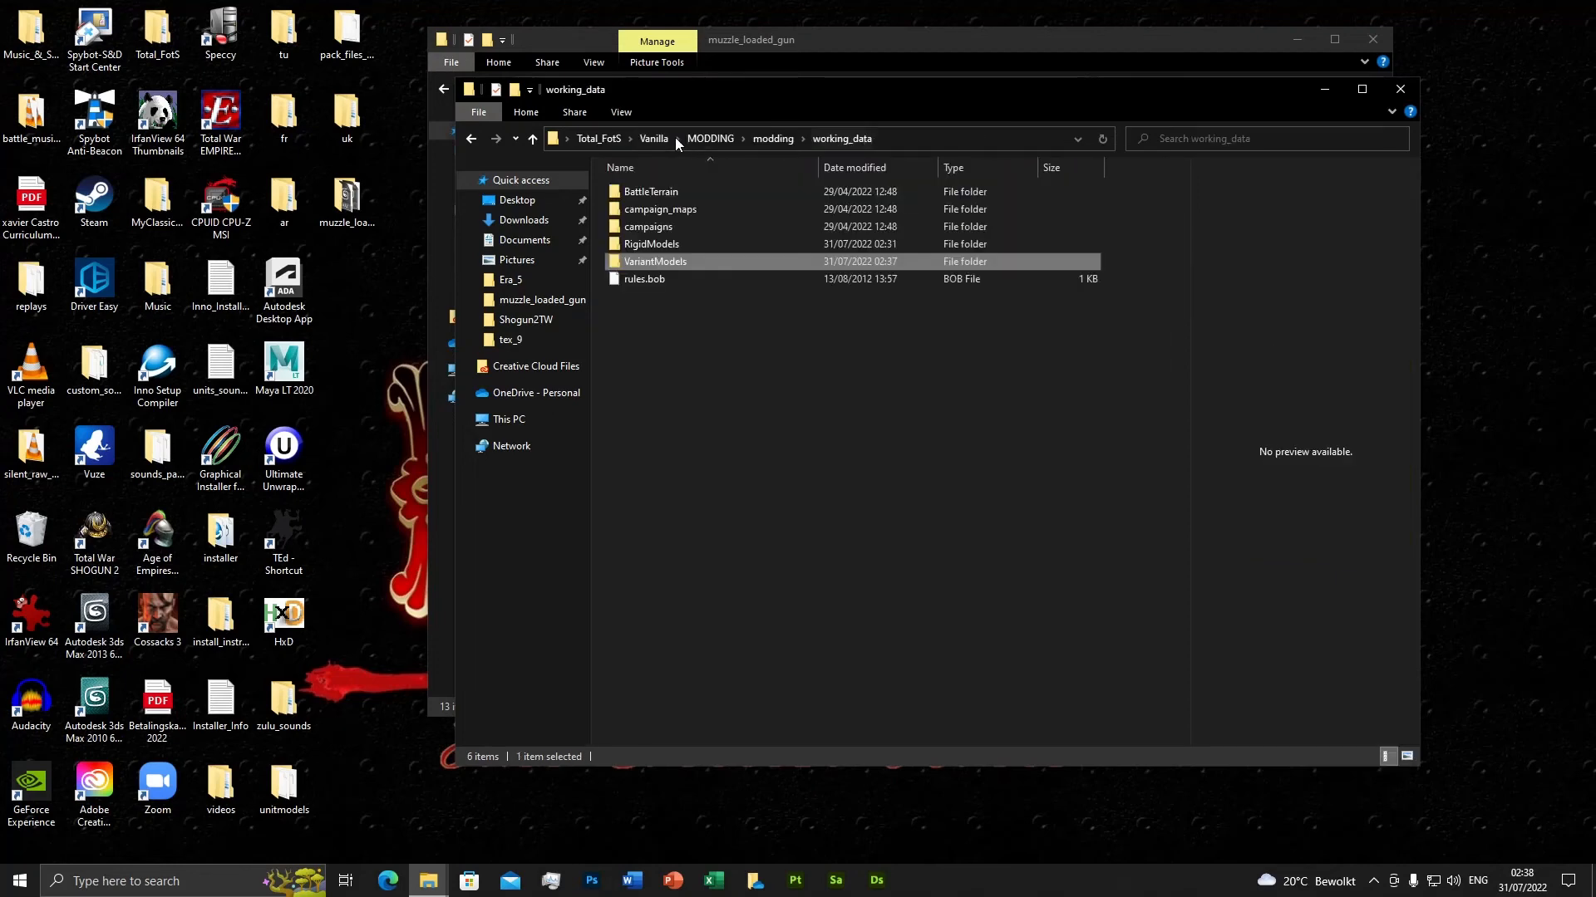
double_click(653, 246)
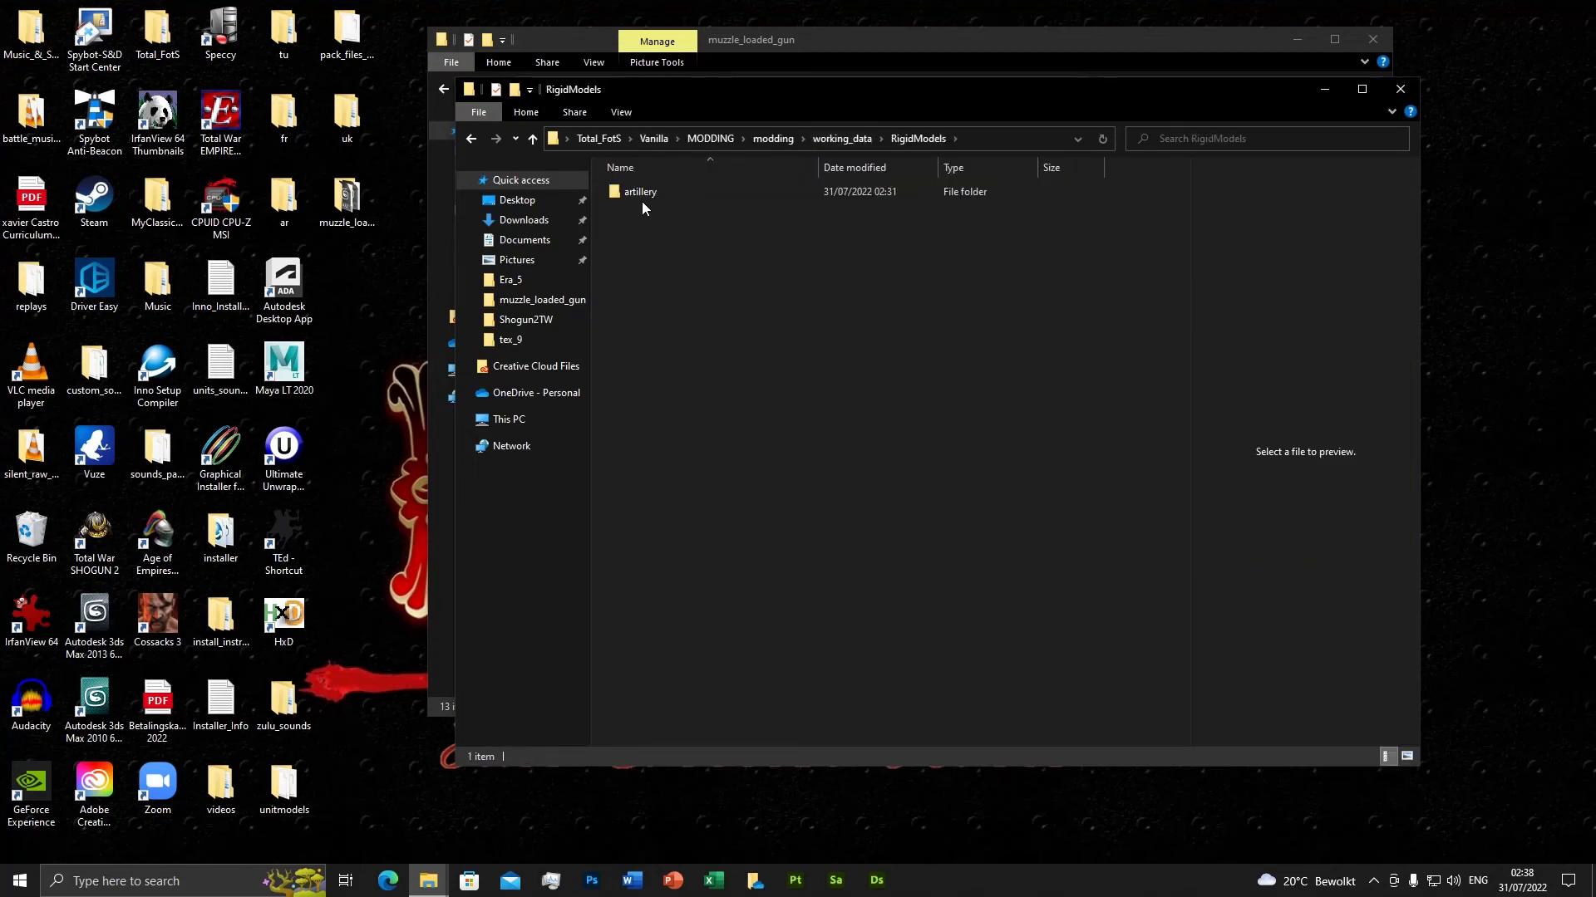
double_click(642, 194)
right_click(637, 277)
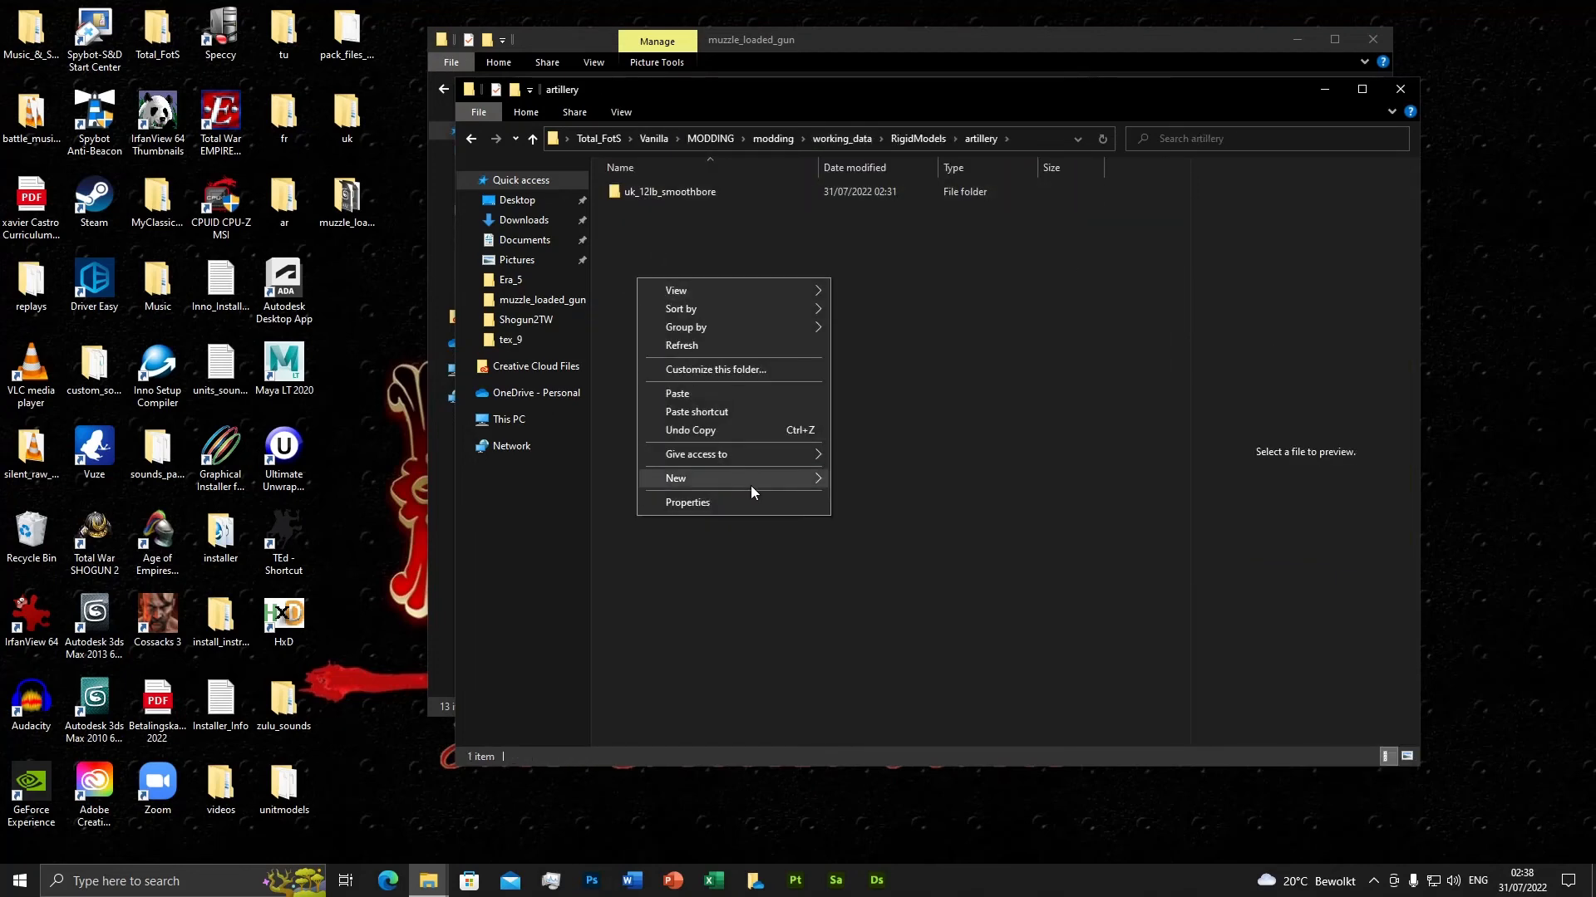
mouse_move(751, 486)
click(881, 479)
text(t)
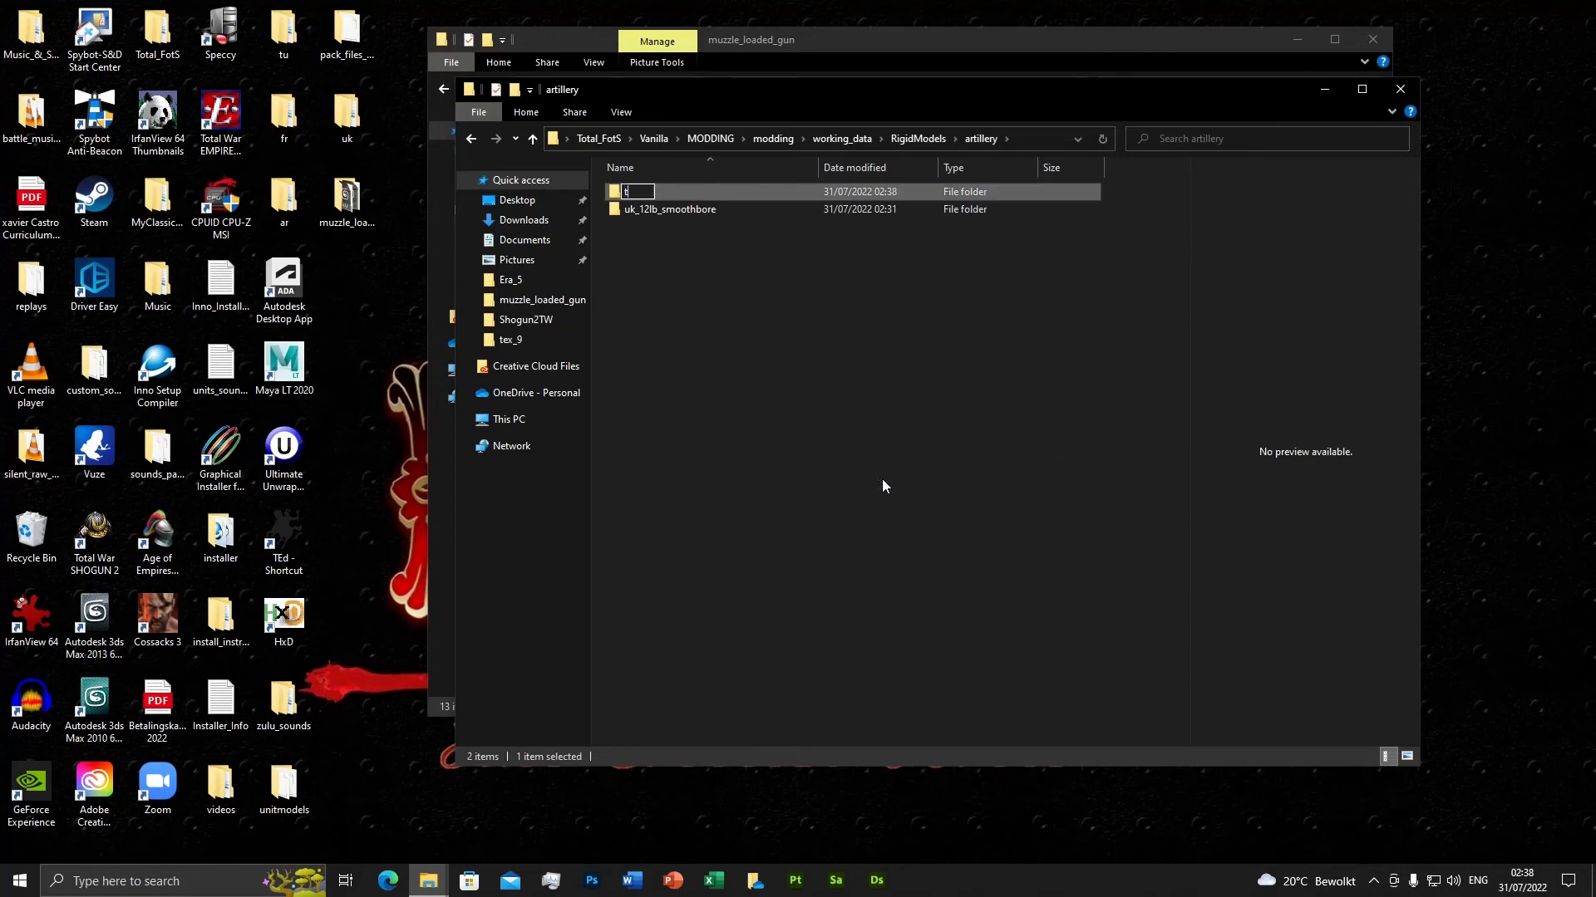
text(extures)
key(Return)
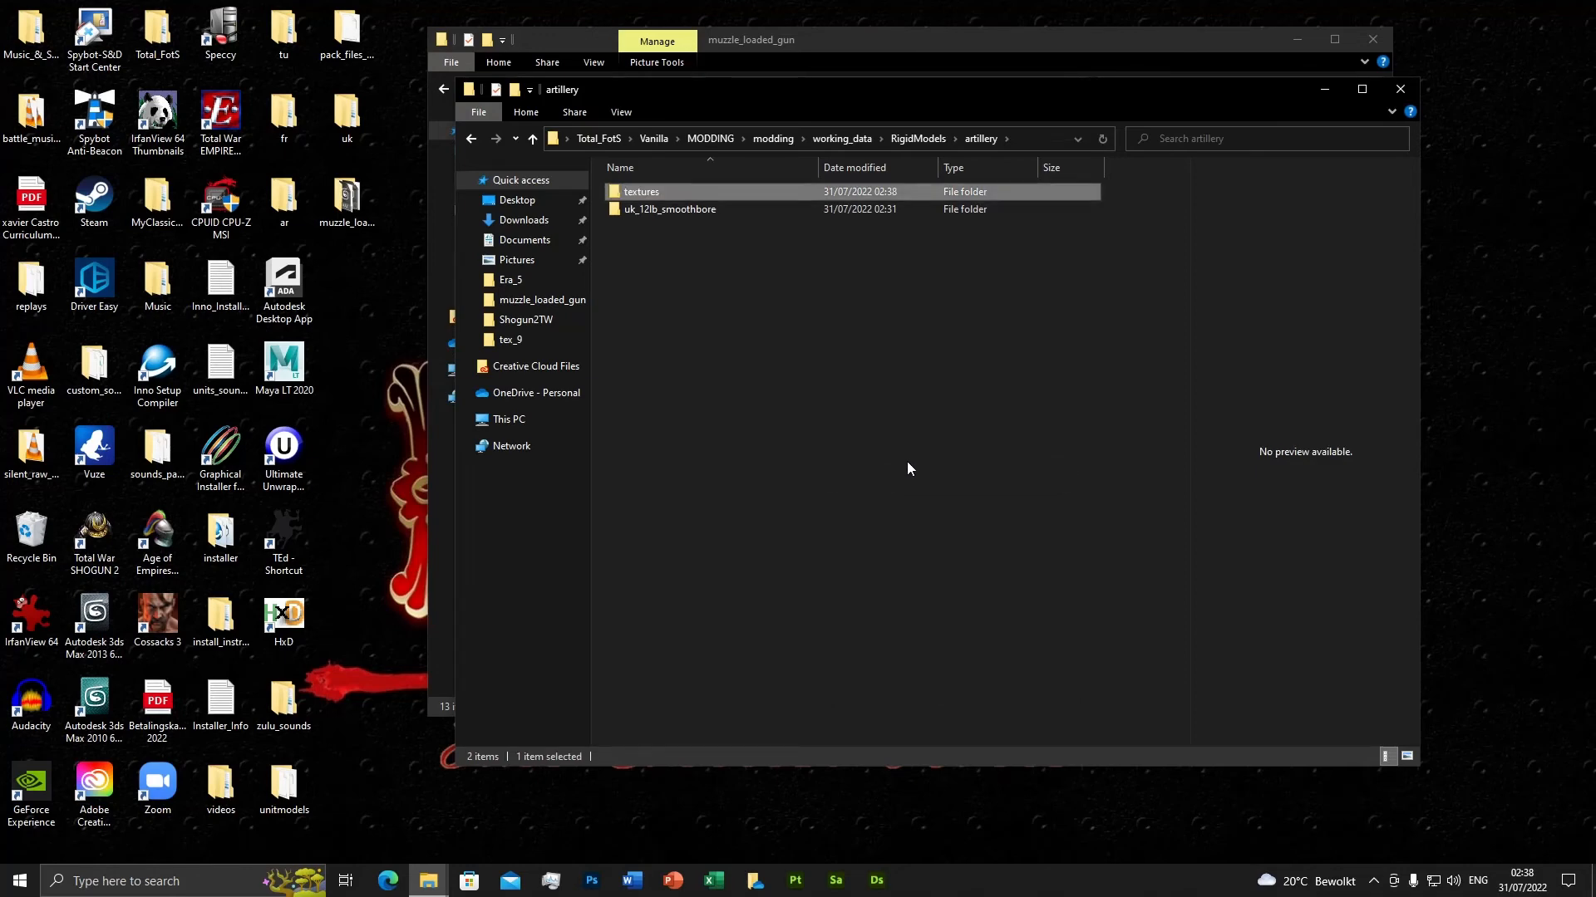
double_click(642, 191)
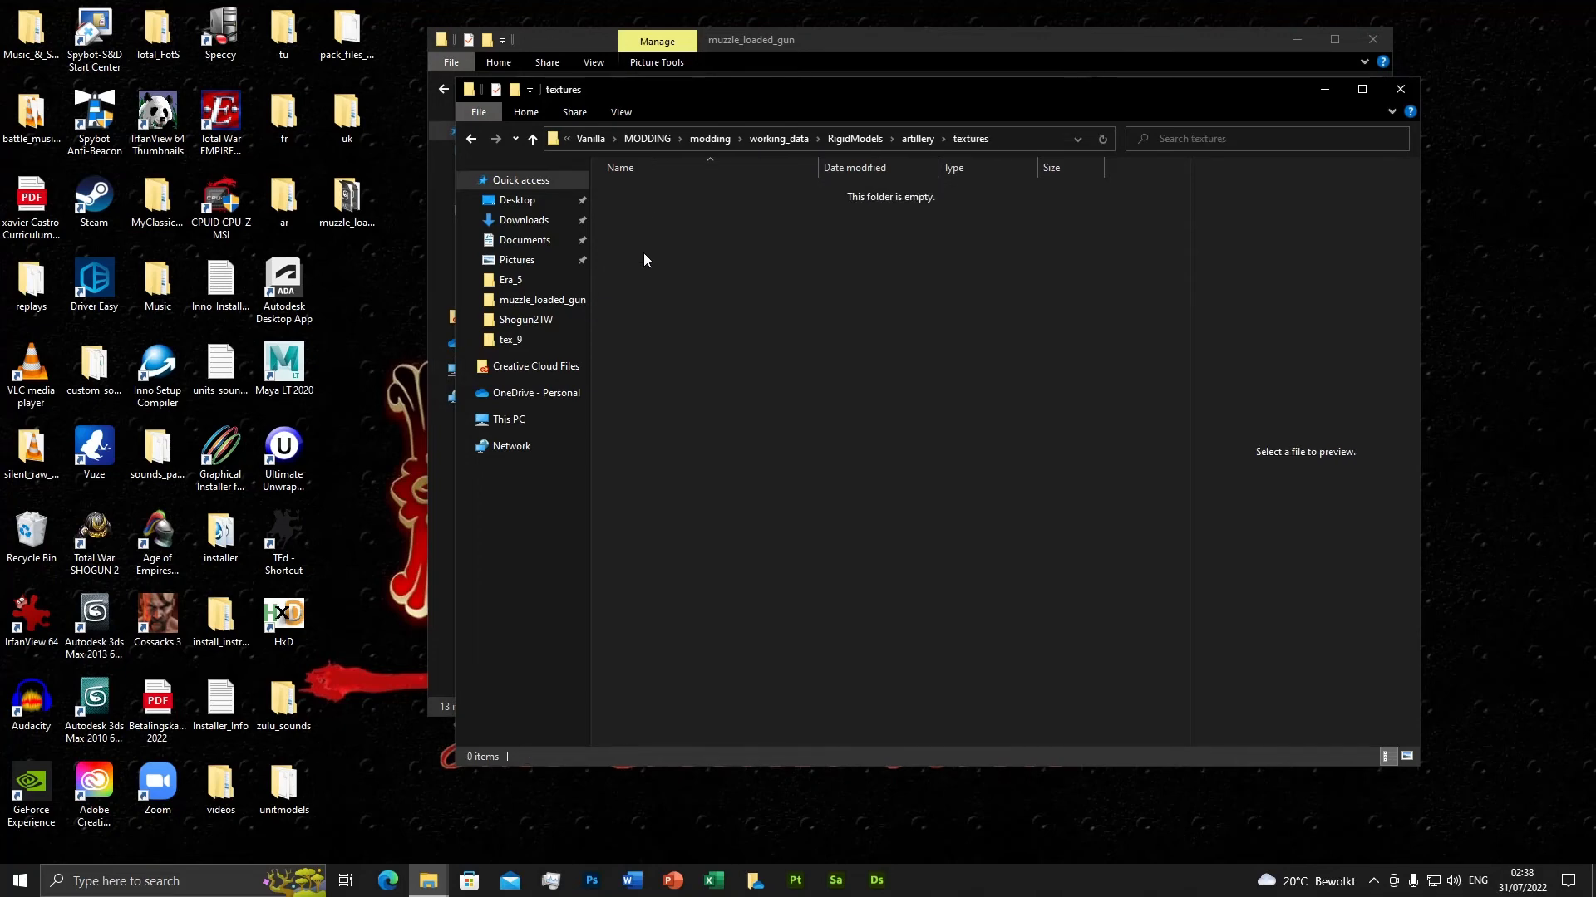
Paste the six converted totalf textures into the artillery textures folder and go back up to the modding folder.
key(ctrl+v)
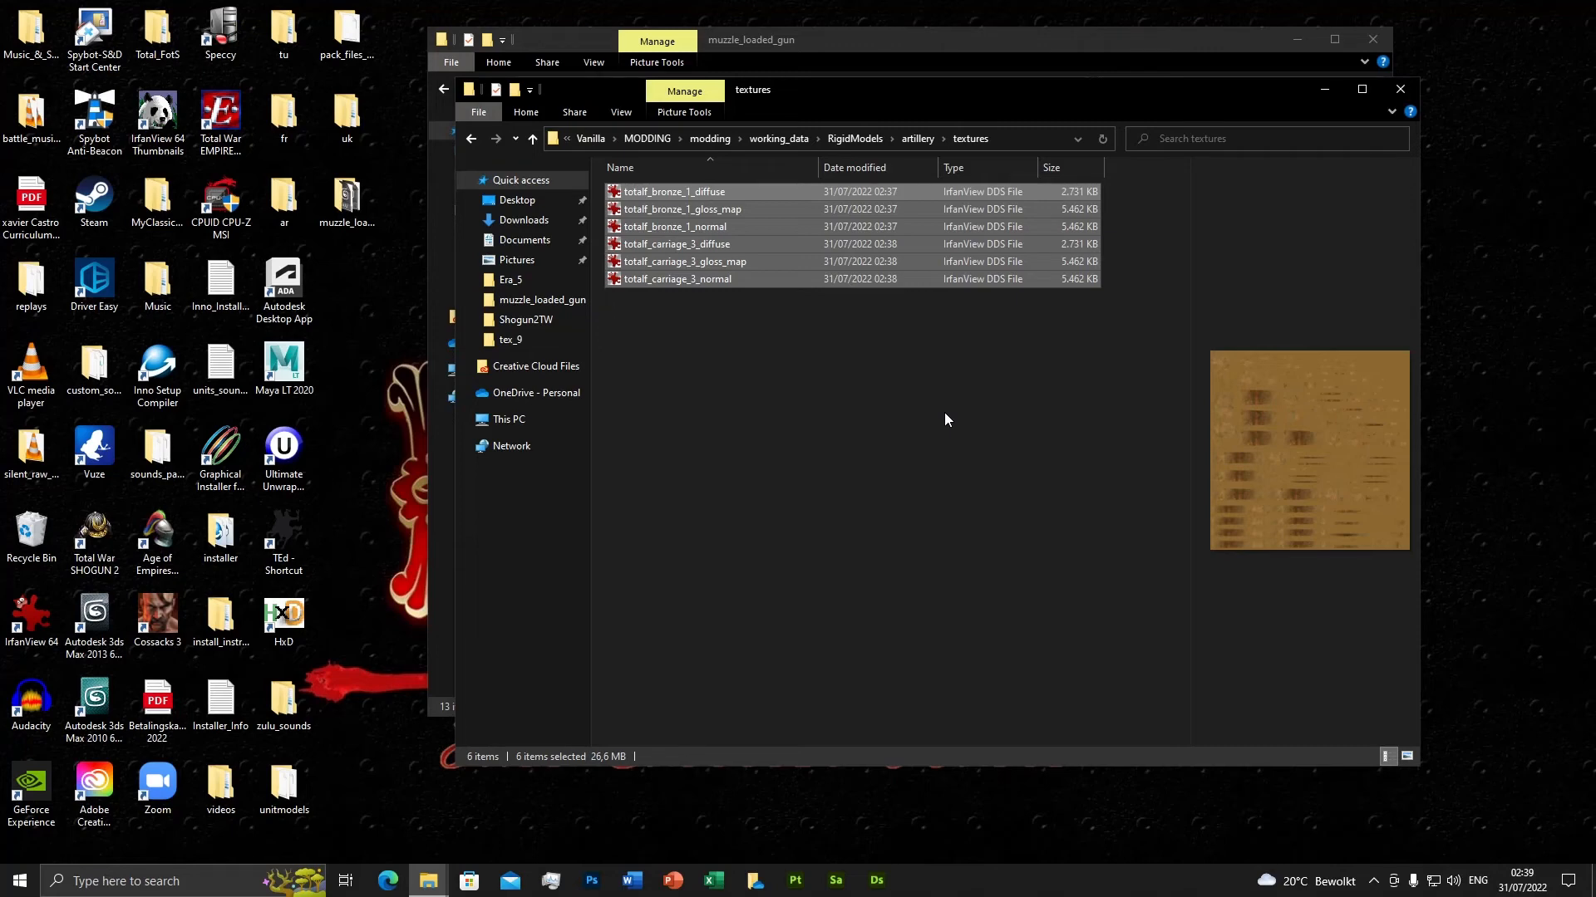
click(866, 139)
click(766, 138)
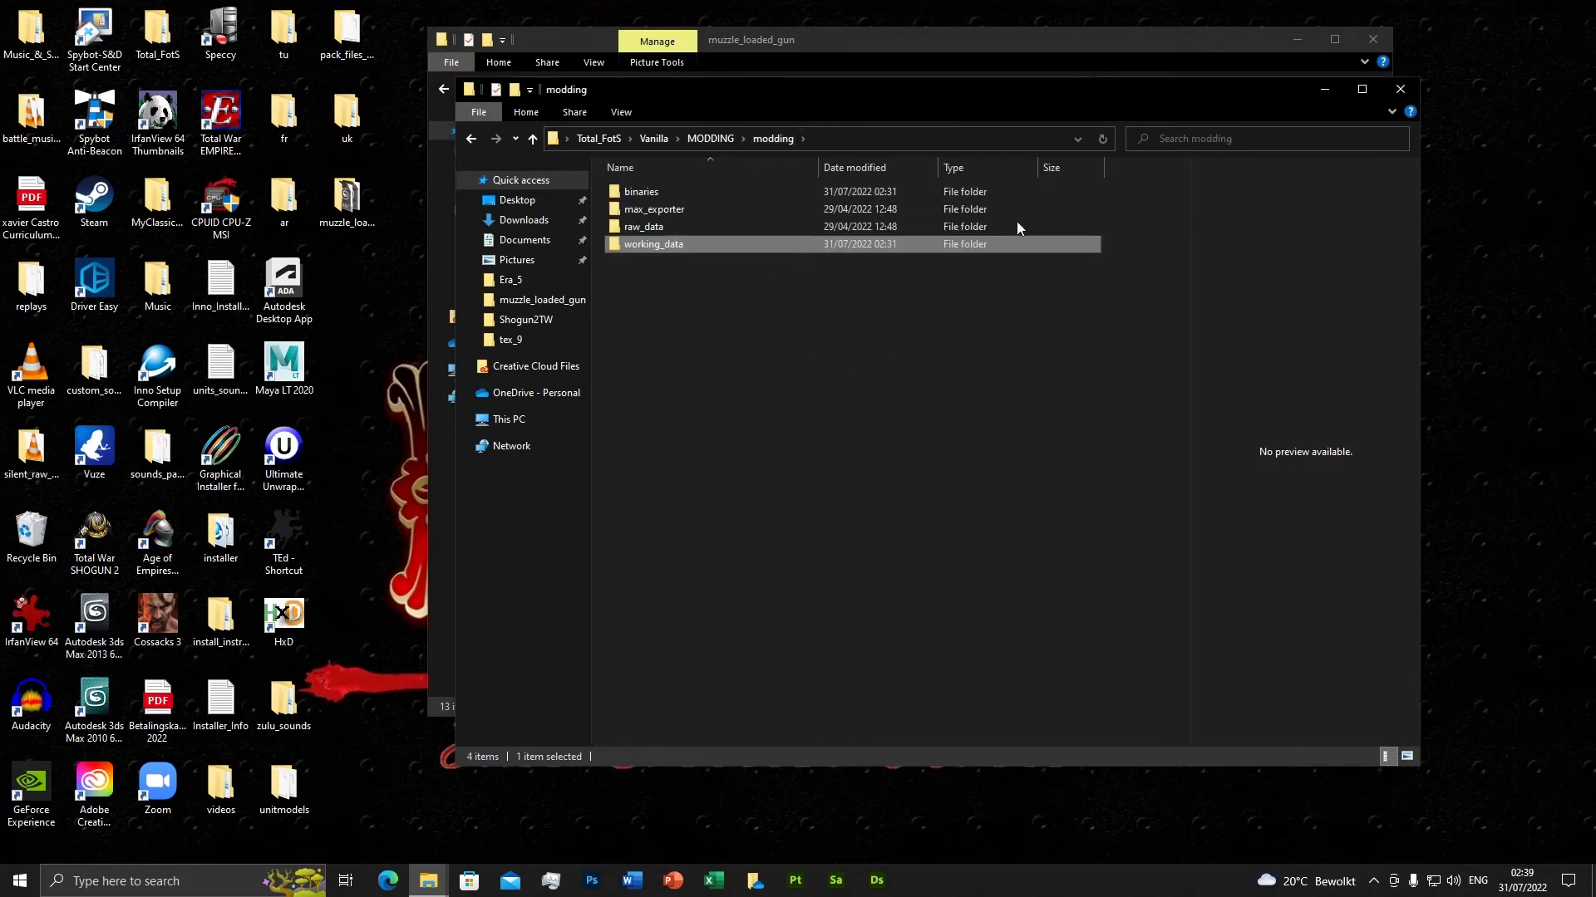
Launch TWeak.Release from the modding toolkit's binaries folder.
drag(1020, 93, 1091, 101)
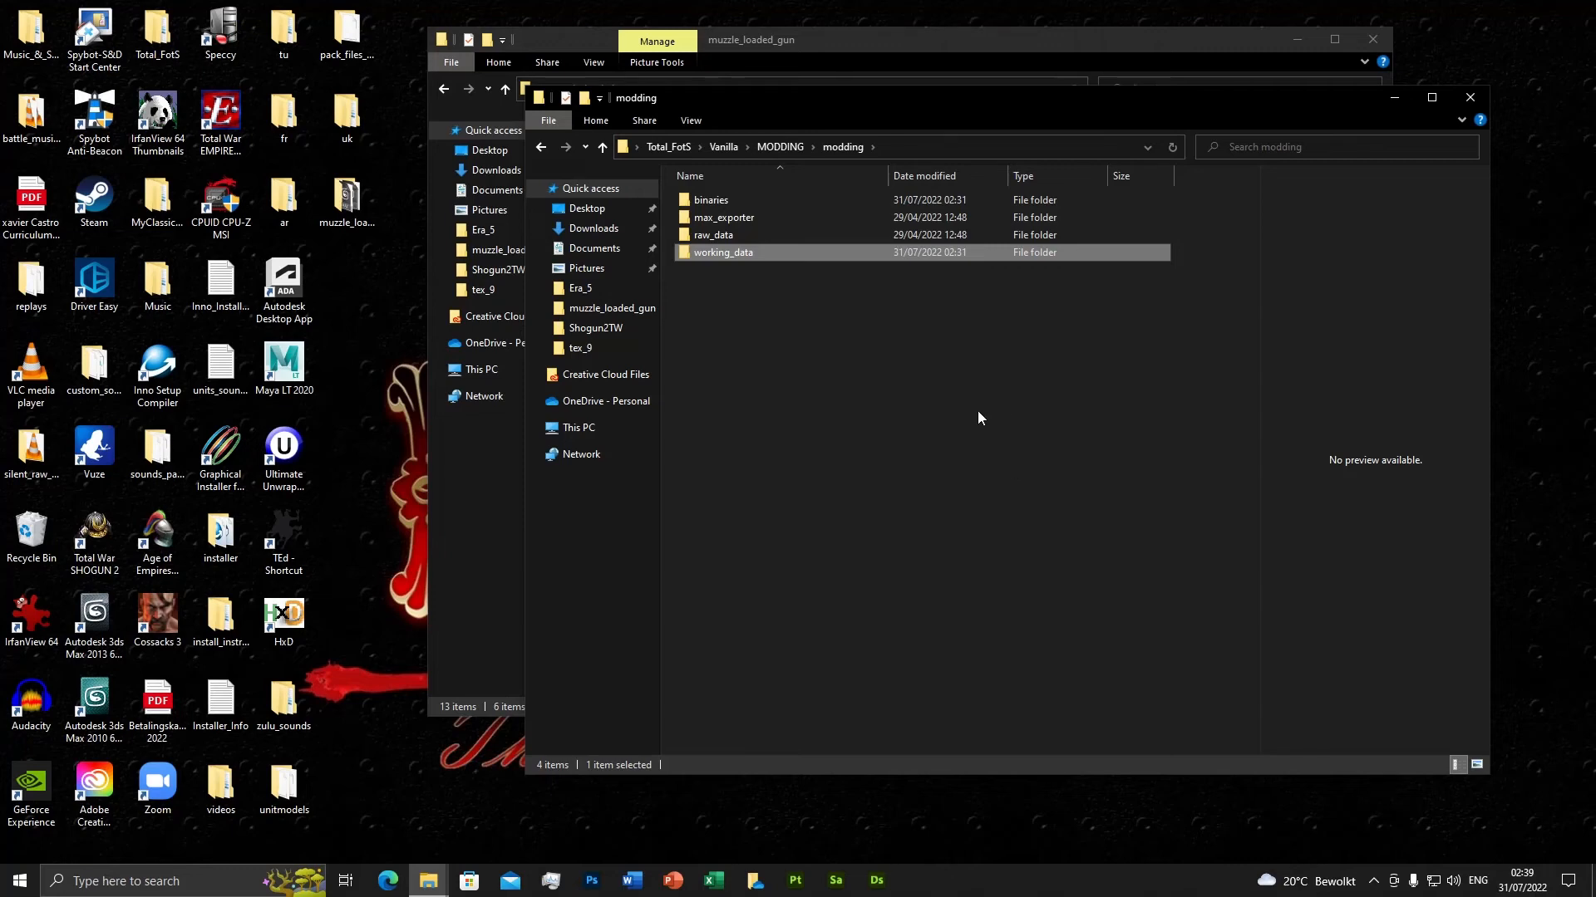
double_click(725, 203)
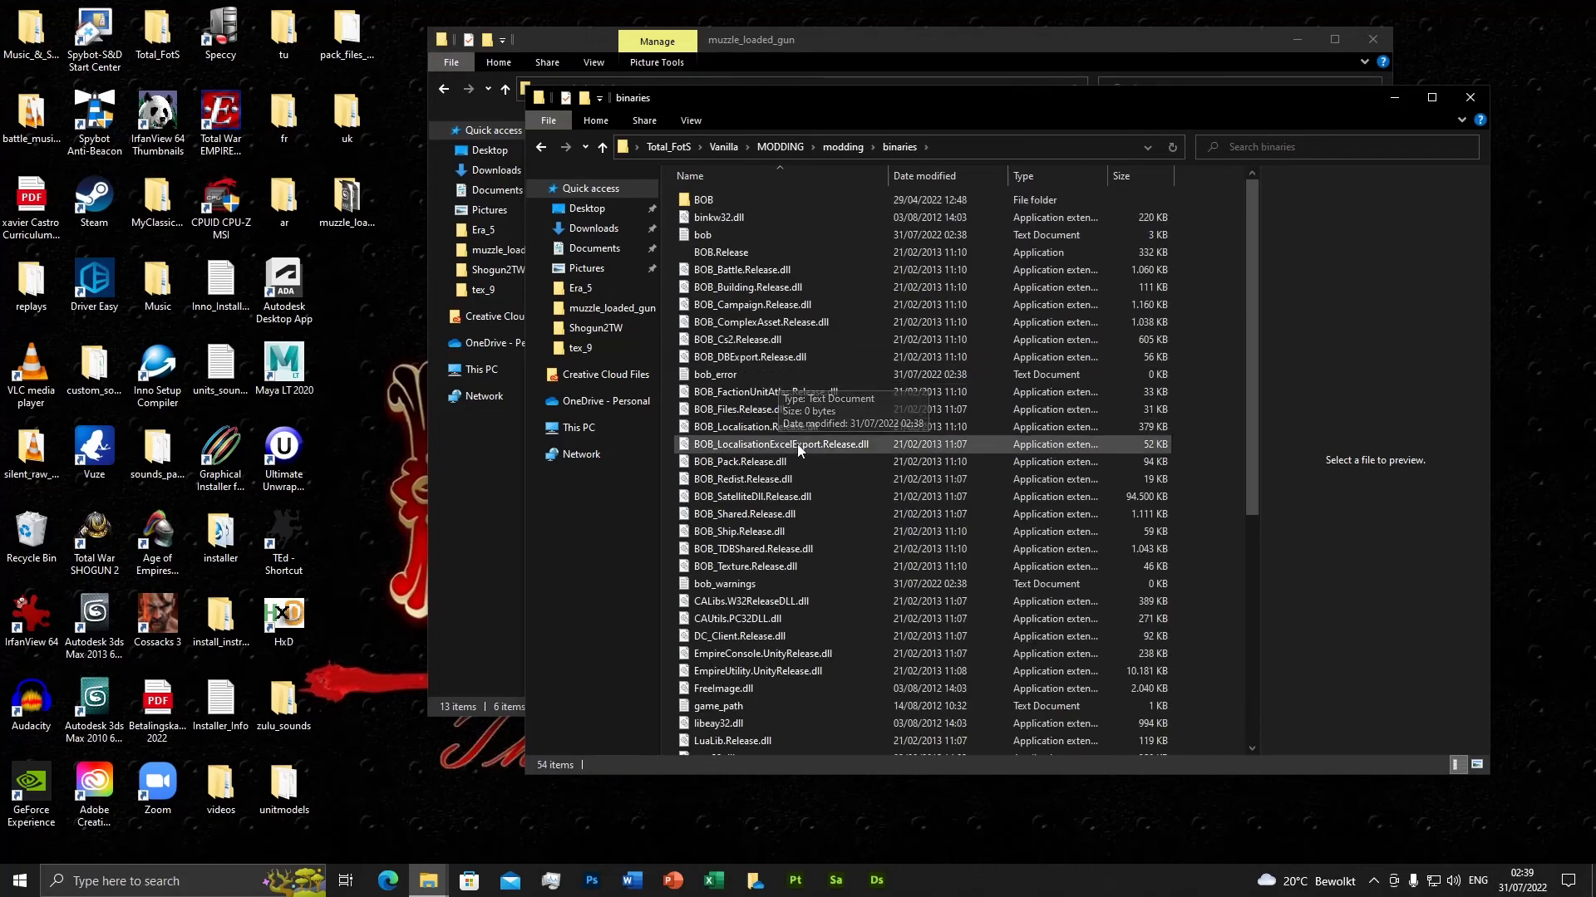
scroll(796, 444, down, 7)
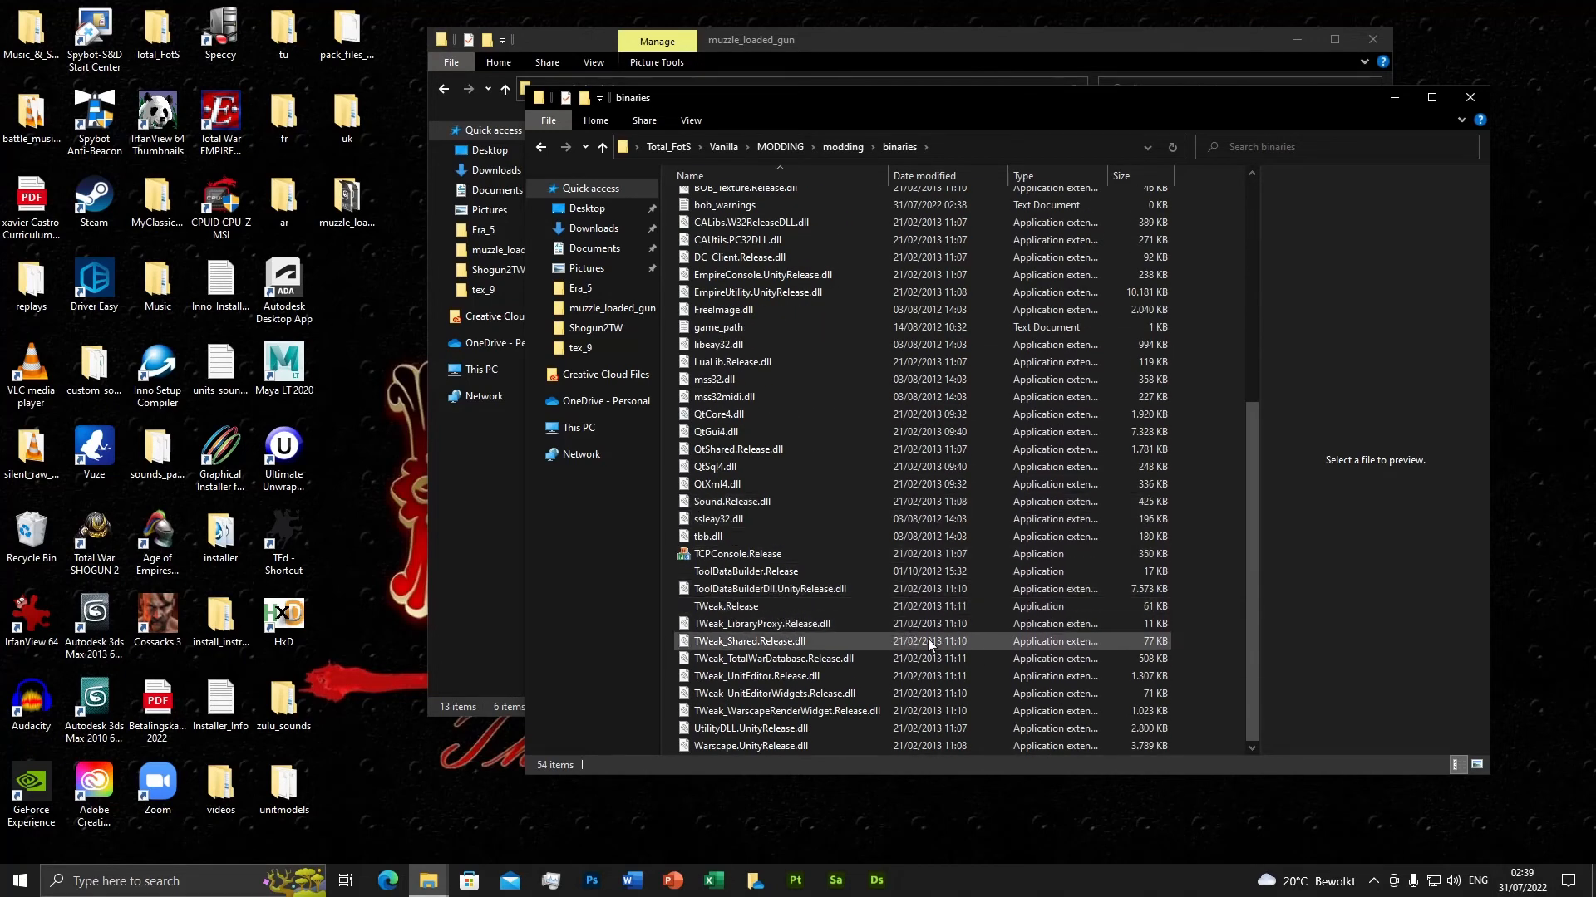
click(721, 605)
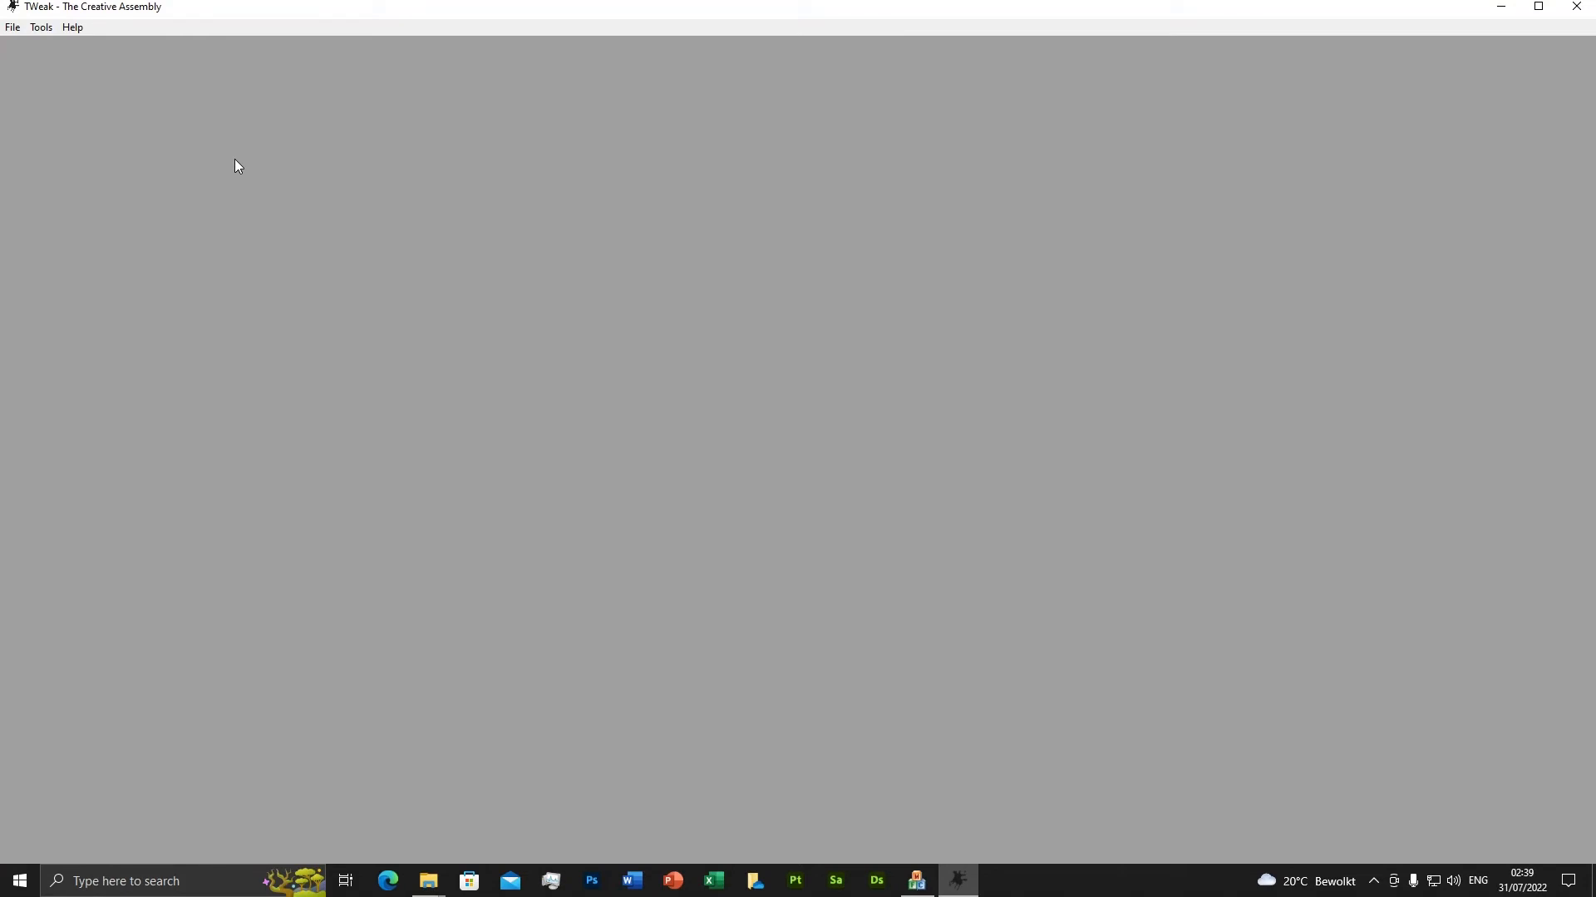
Open the DAVE database editor and connect it to the raw_data/db database.
click(41, 30)
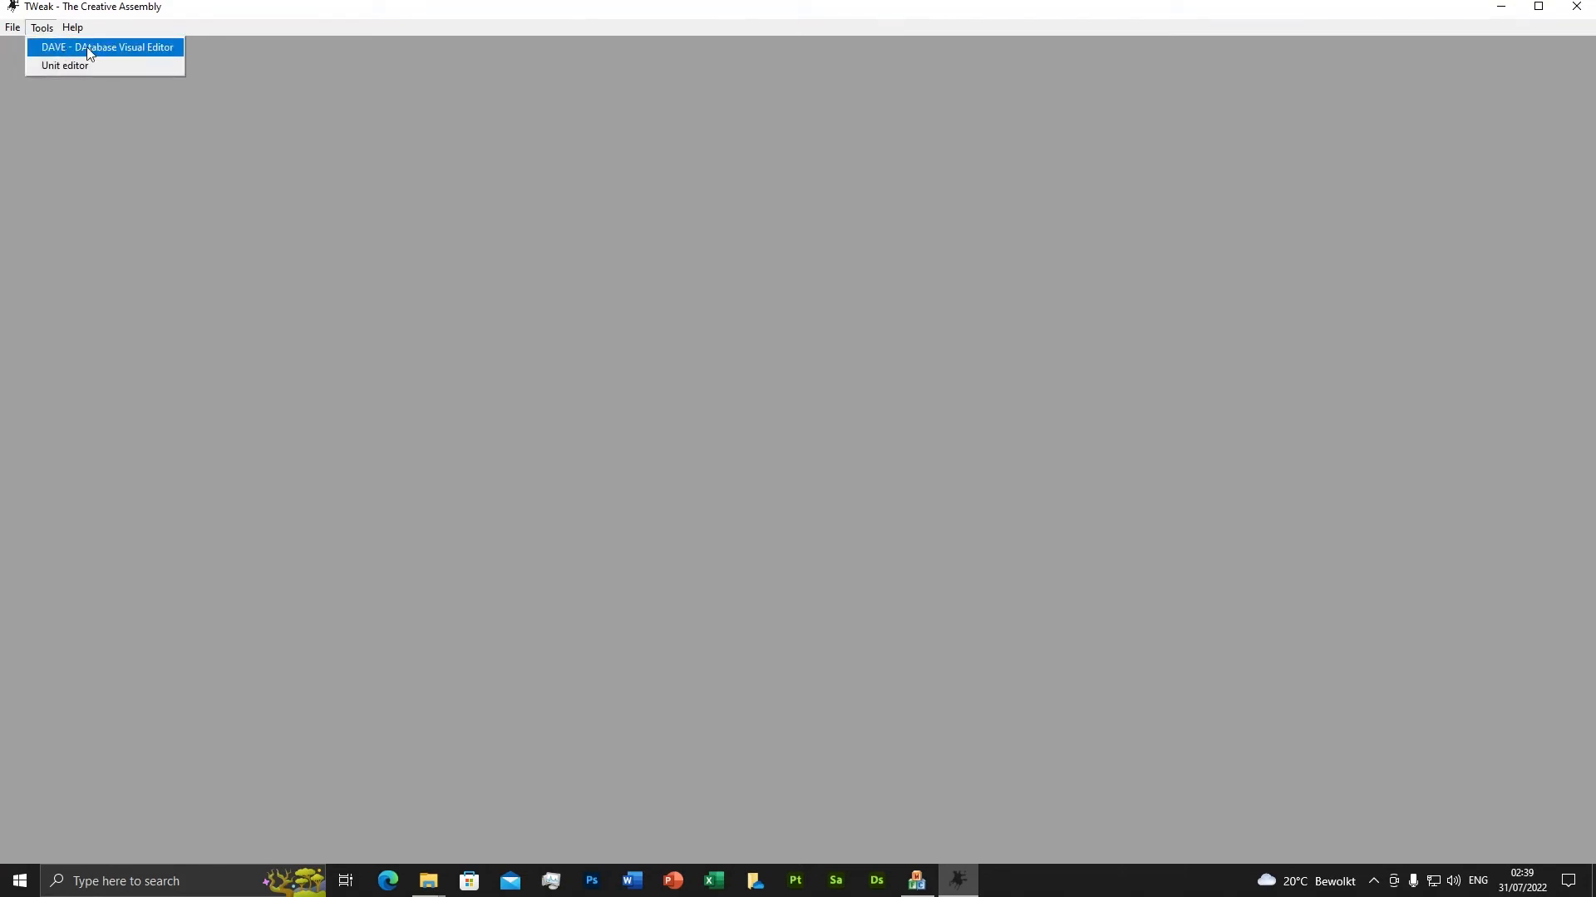
click(86, 47)
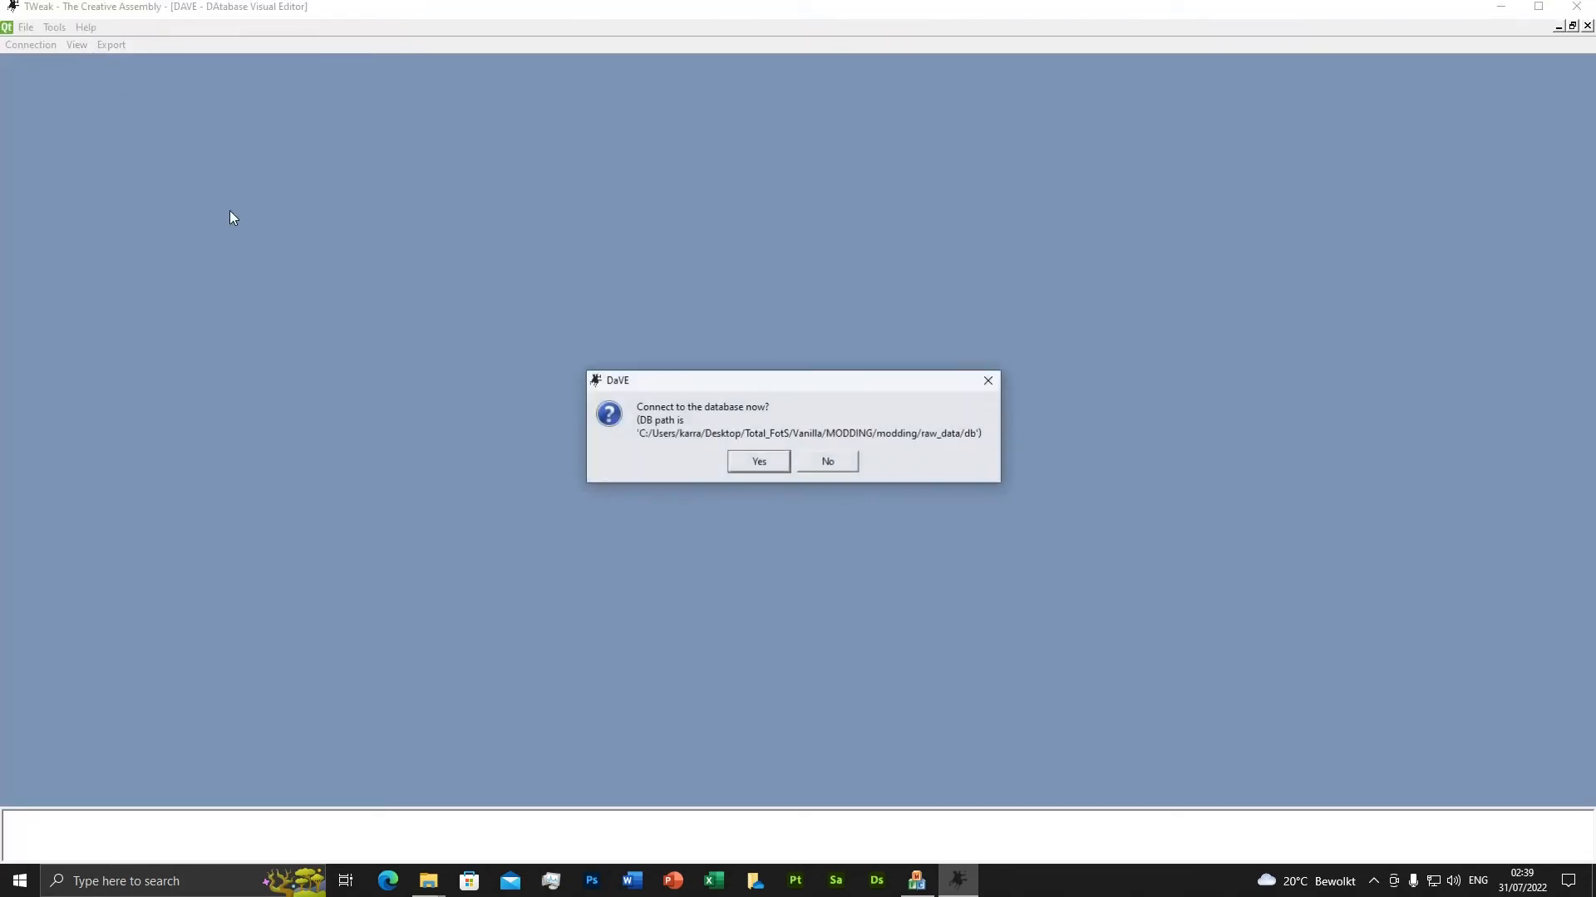
click(745, 464)
Open the warscape_rigid table from the Table Launcher and maximise its data editor.
click(78, 45)
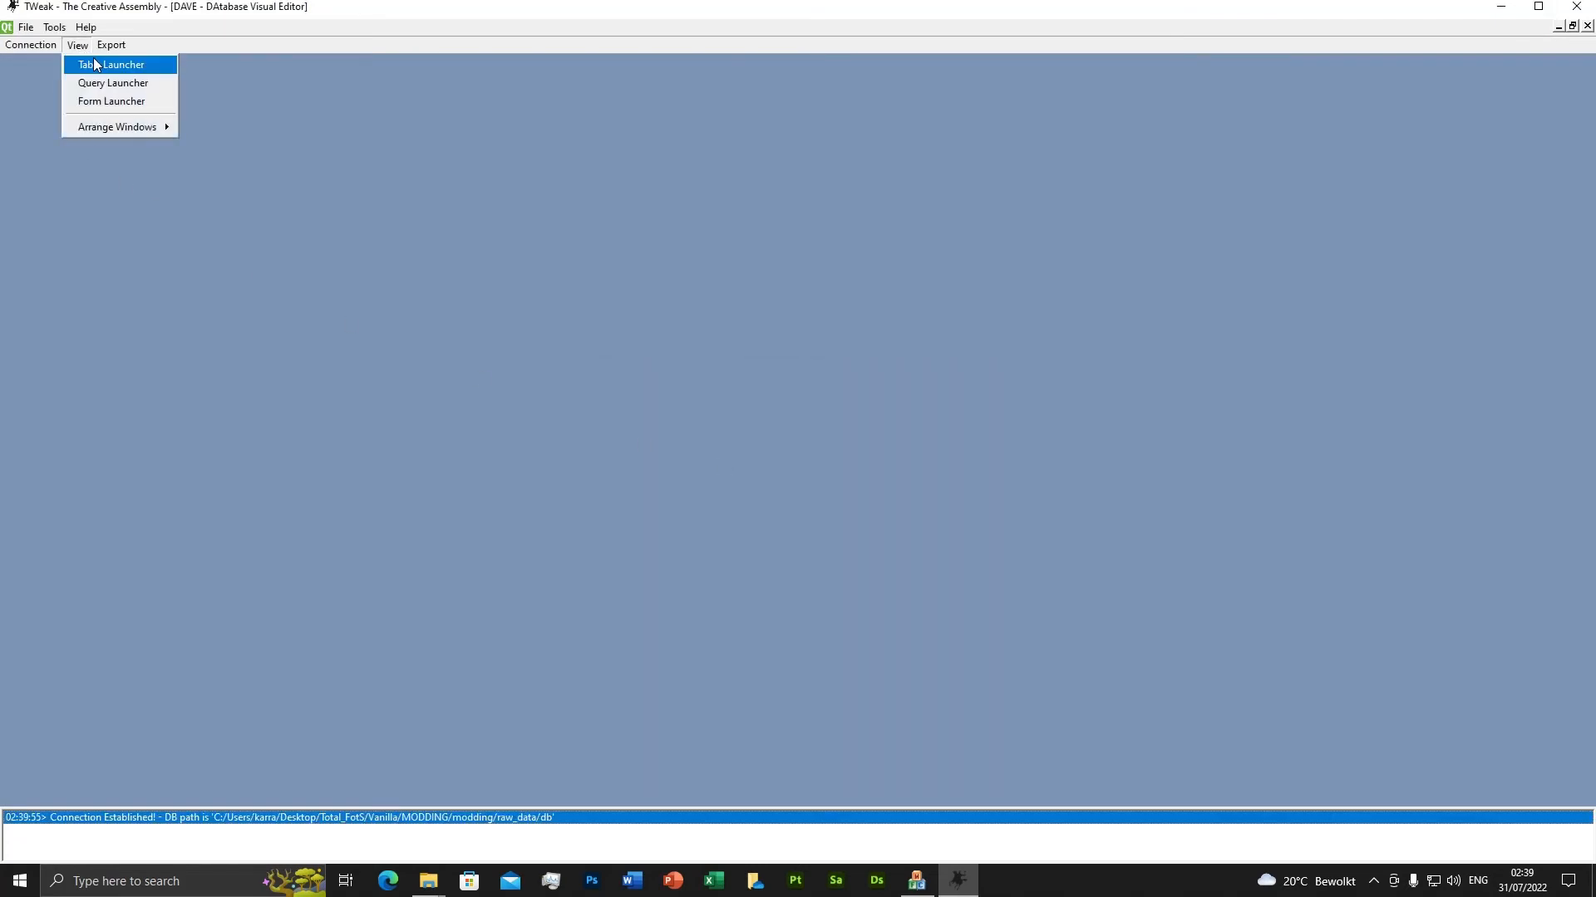
click(95, 60)
drag(363, 106, 363, 442)
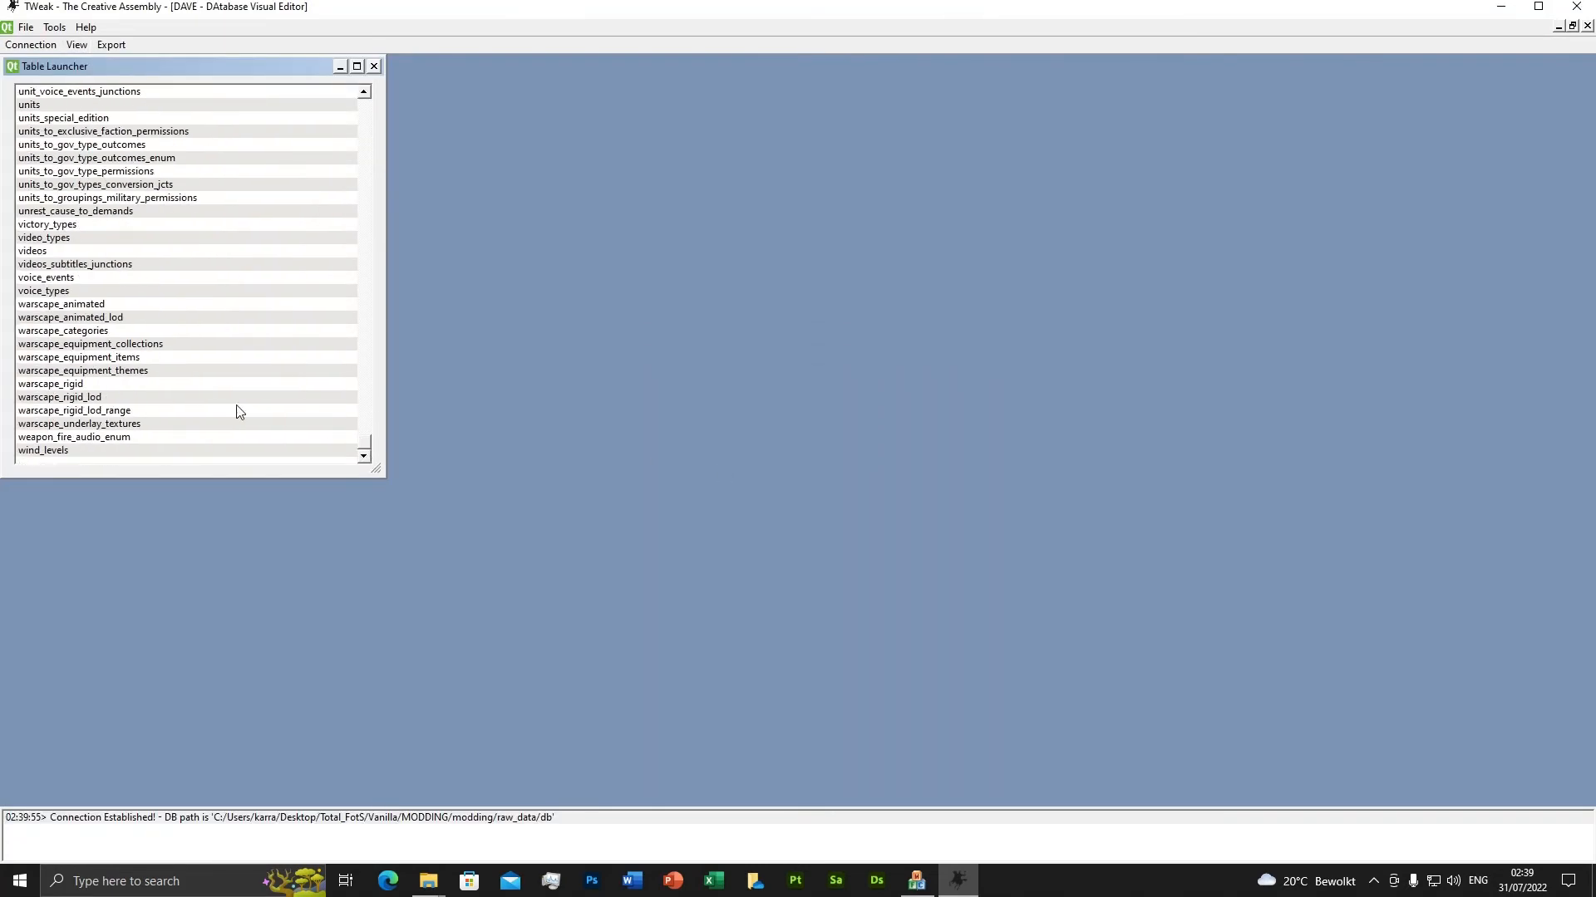
double_click(80, 385)
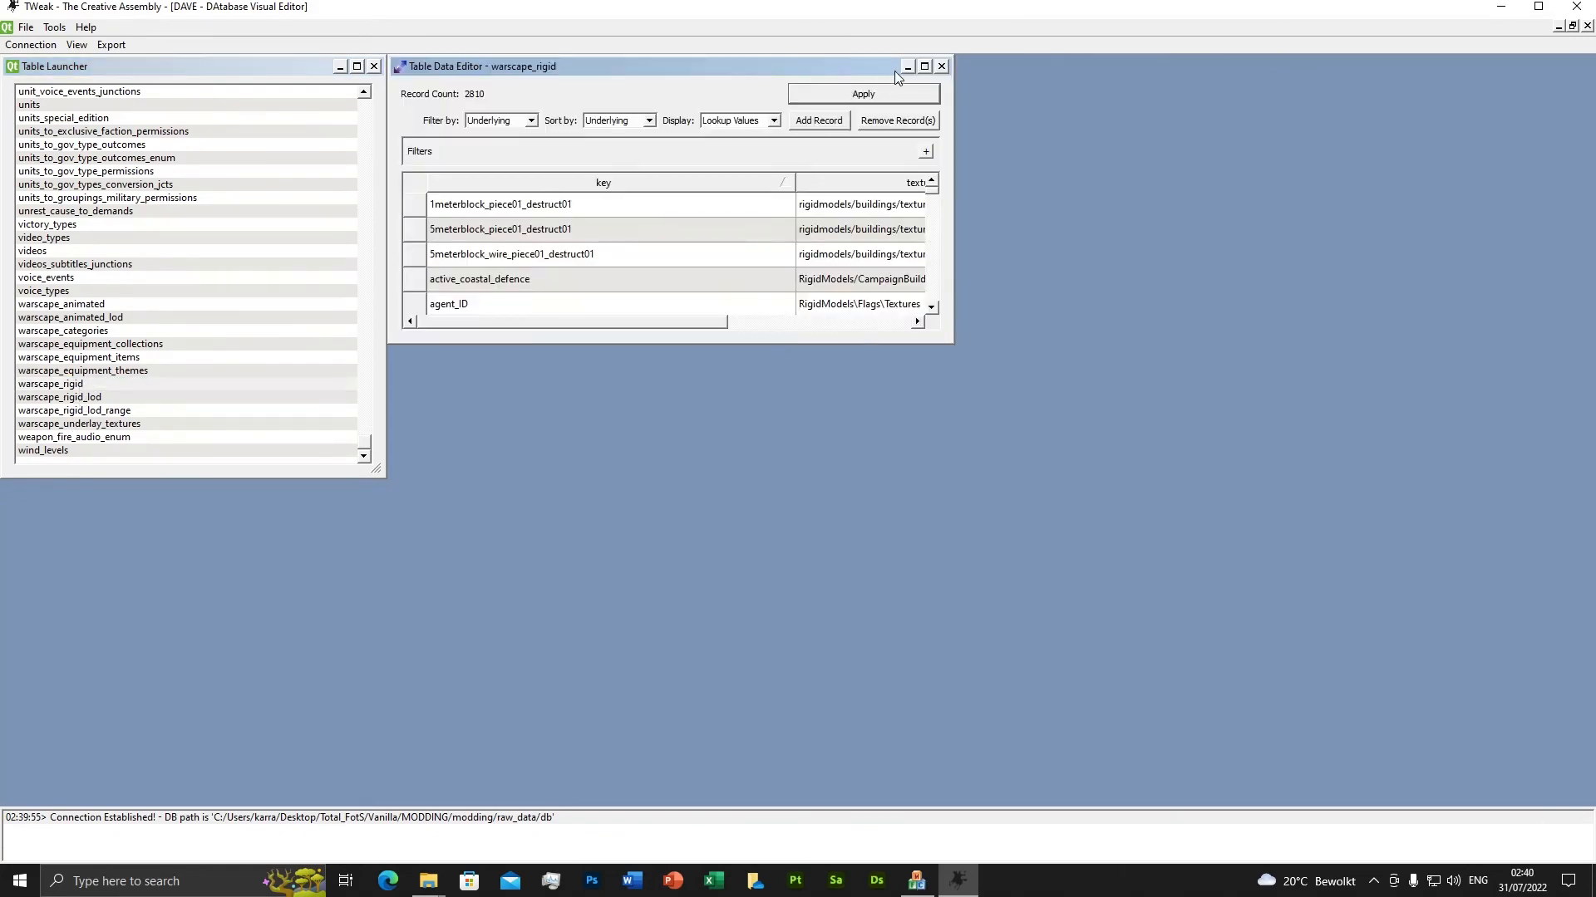
click(924, 66)
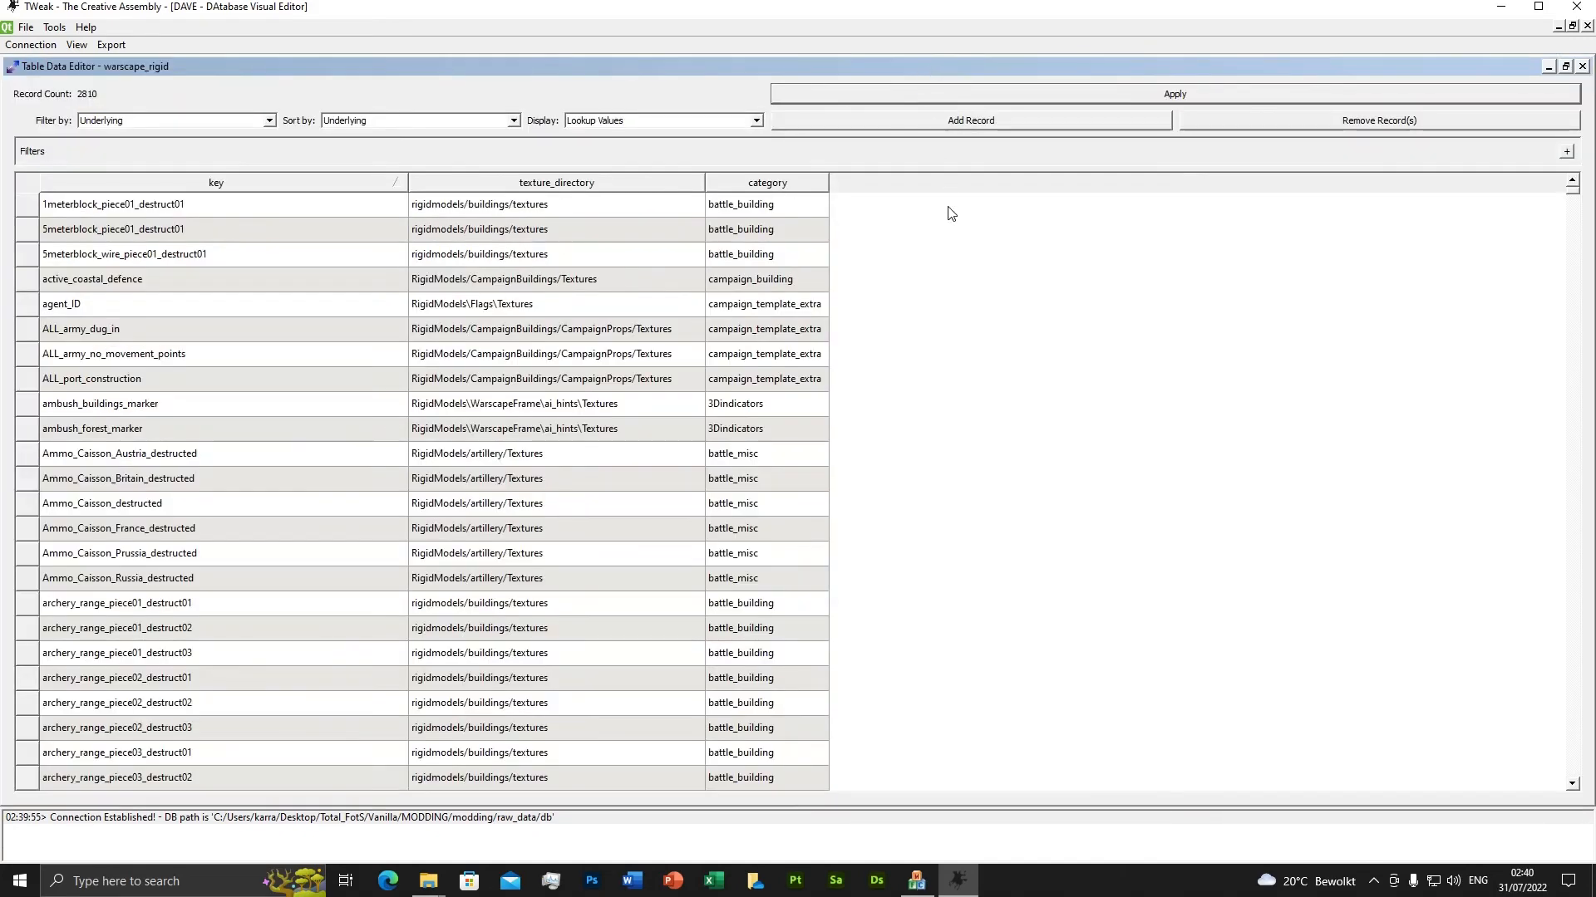
Add a new record to warscape_rigid and look through the existing keys for a comparable cannon entry.
click(938, 122)
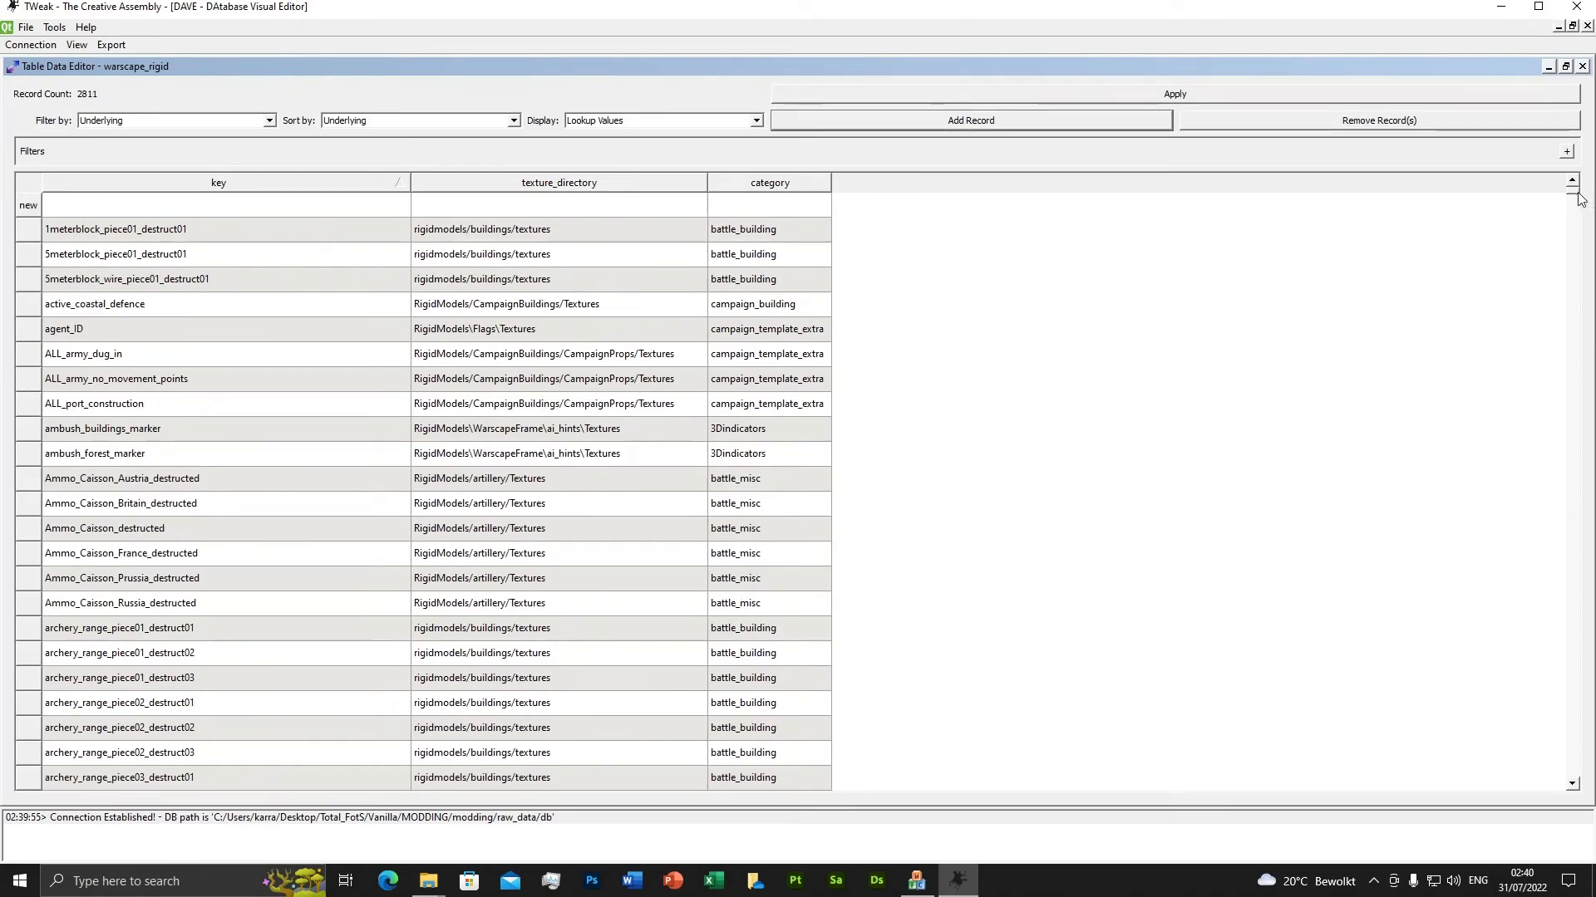
drag(1574, 192, 1553, 292)
scroll(314, 558, up, 15)
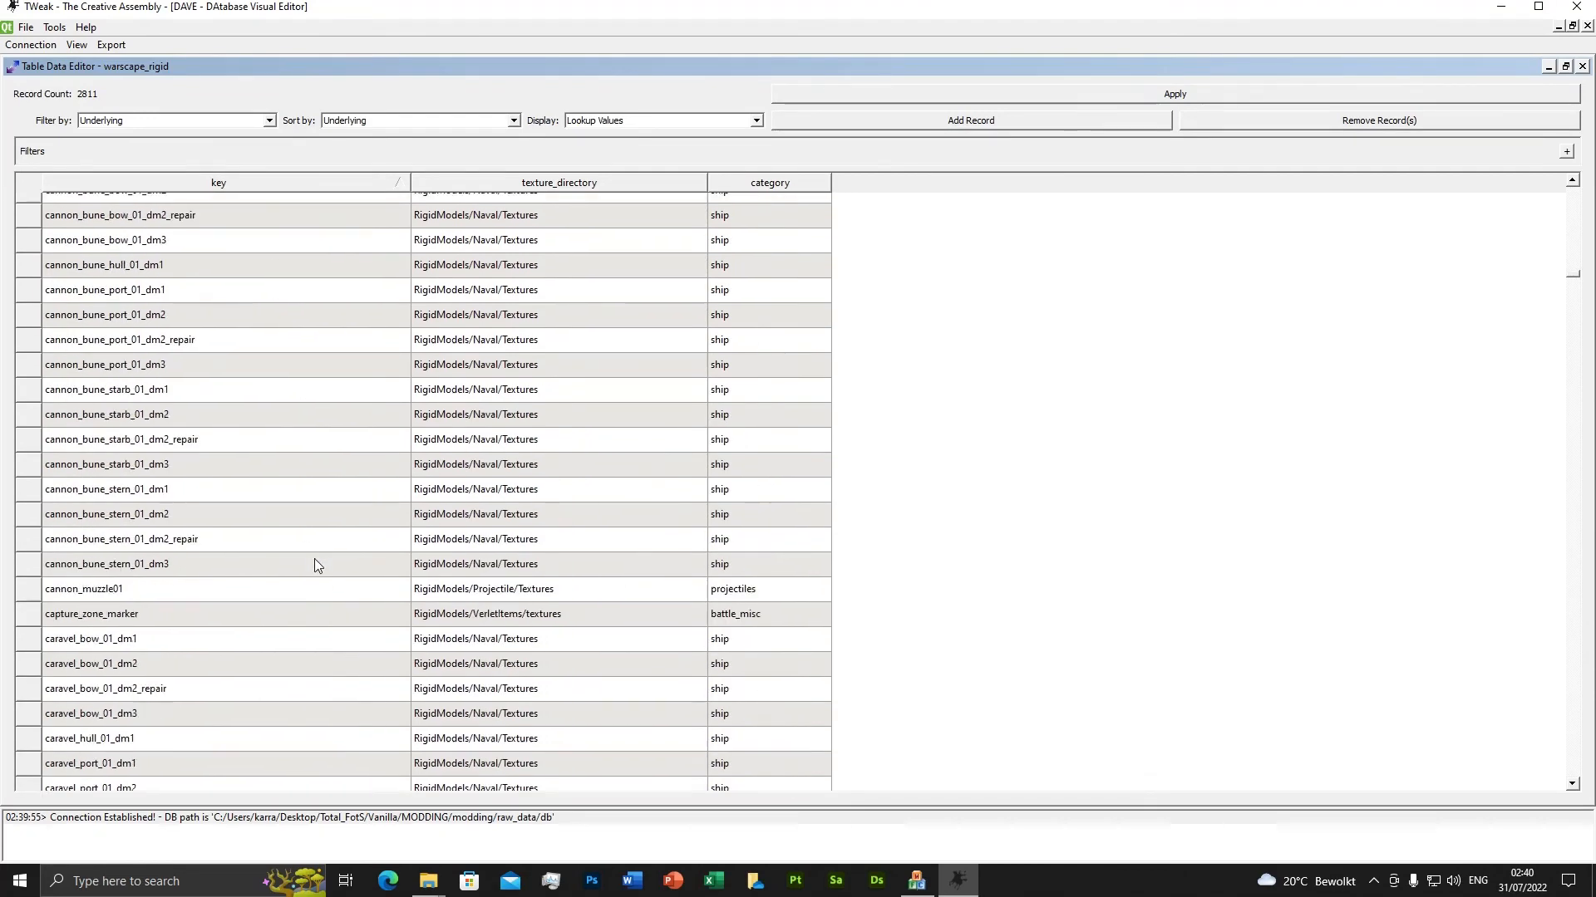
scroll(252, 602, down, 3)
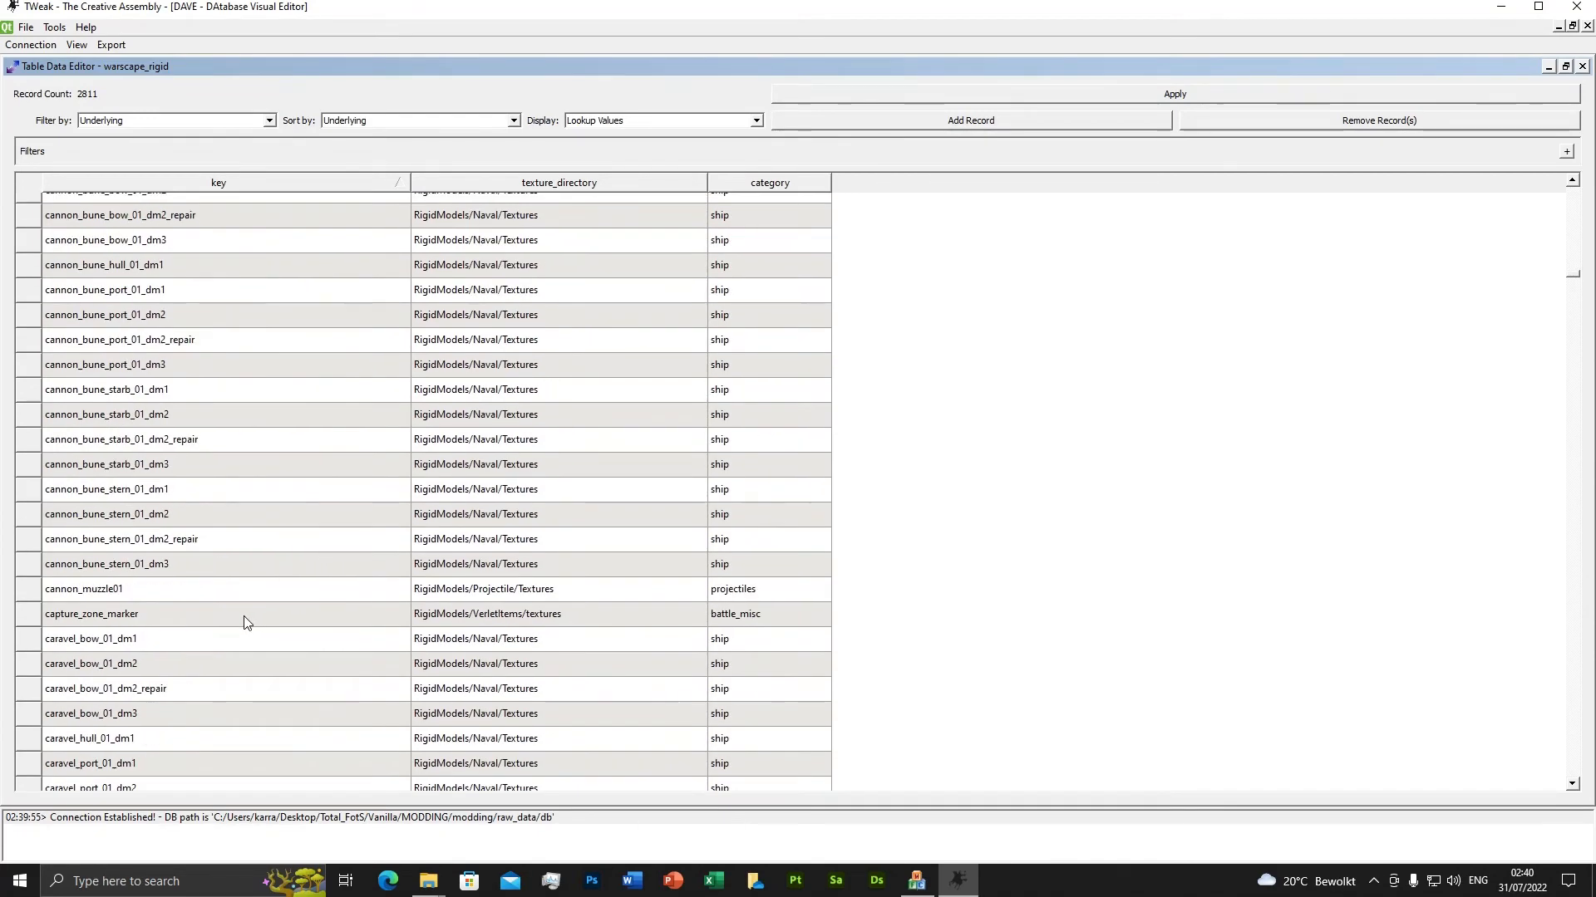
scroll(241, 623, up, 20)
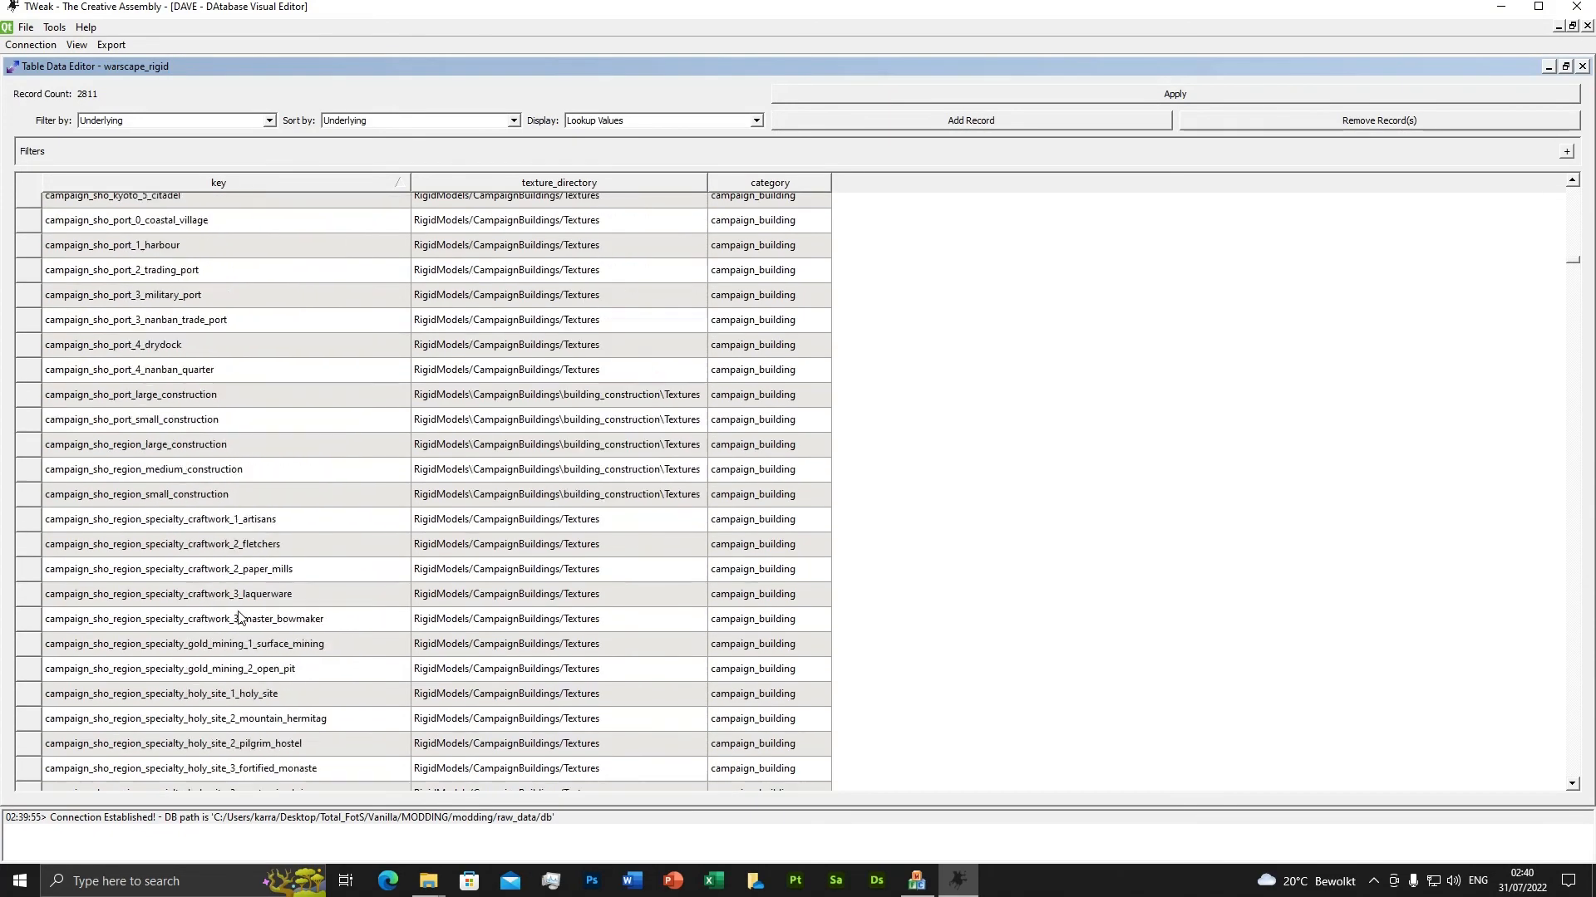
scroll(241, 617, down, 8)
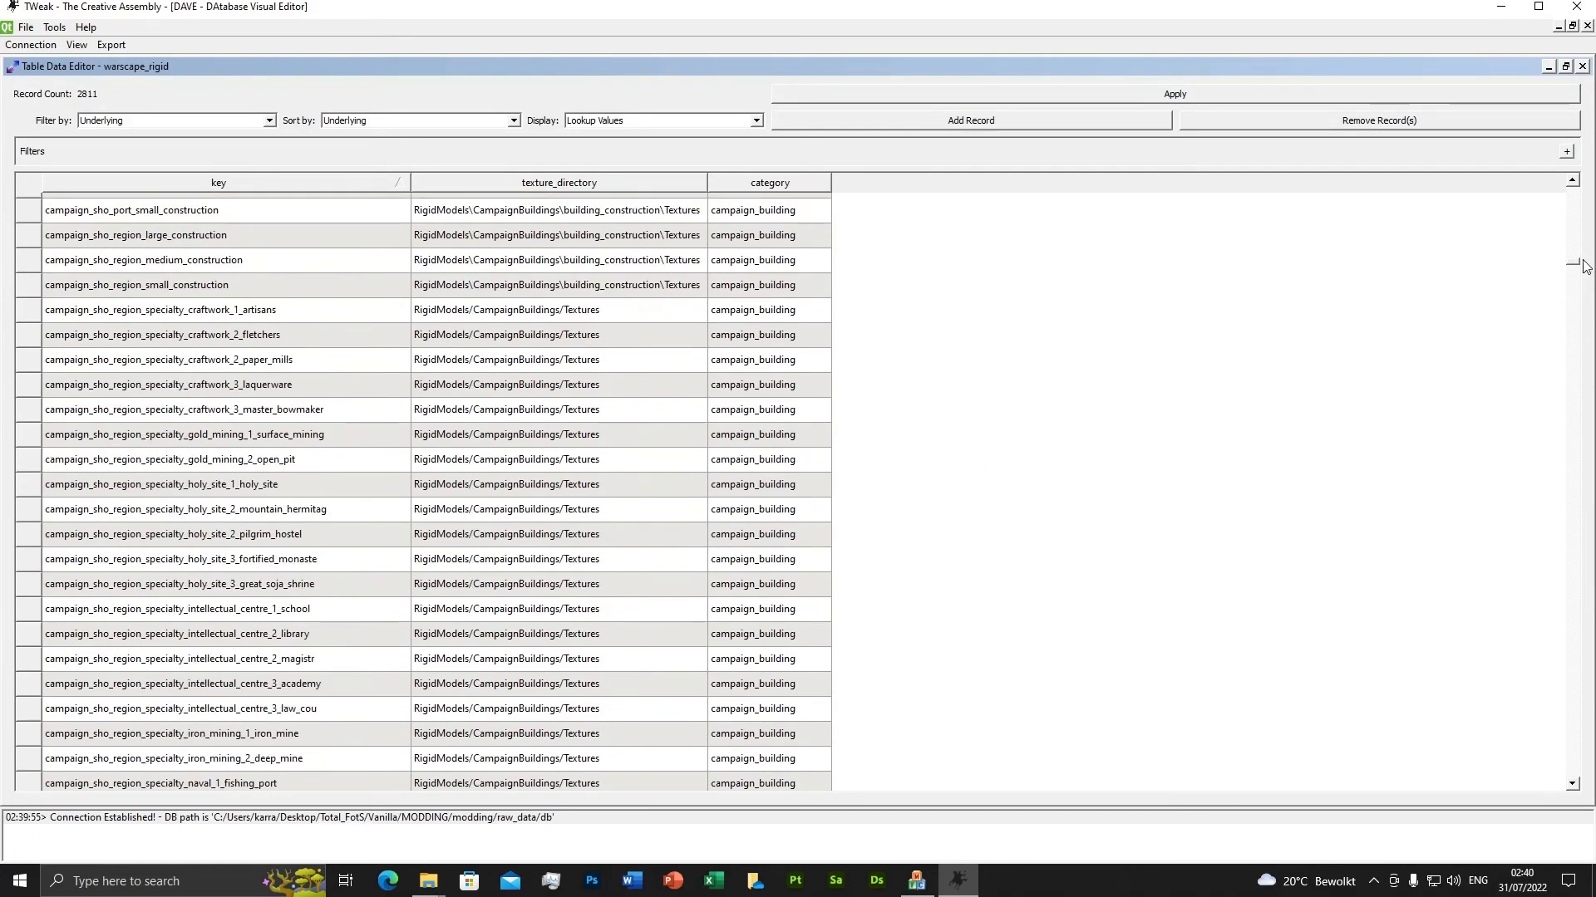
drag(1570, 271, 1534, 192)
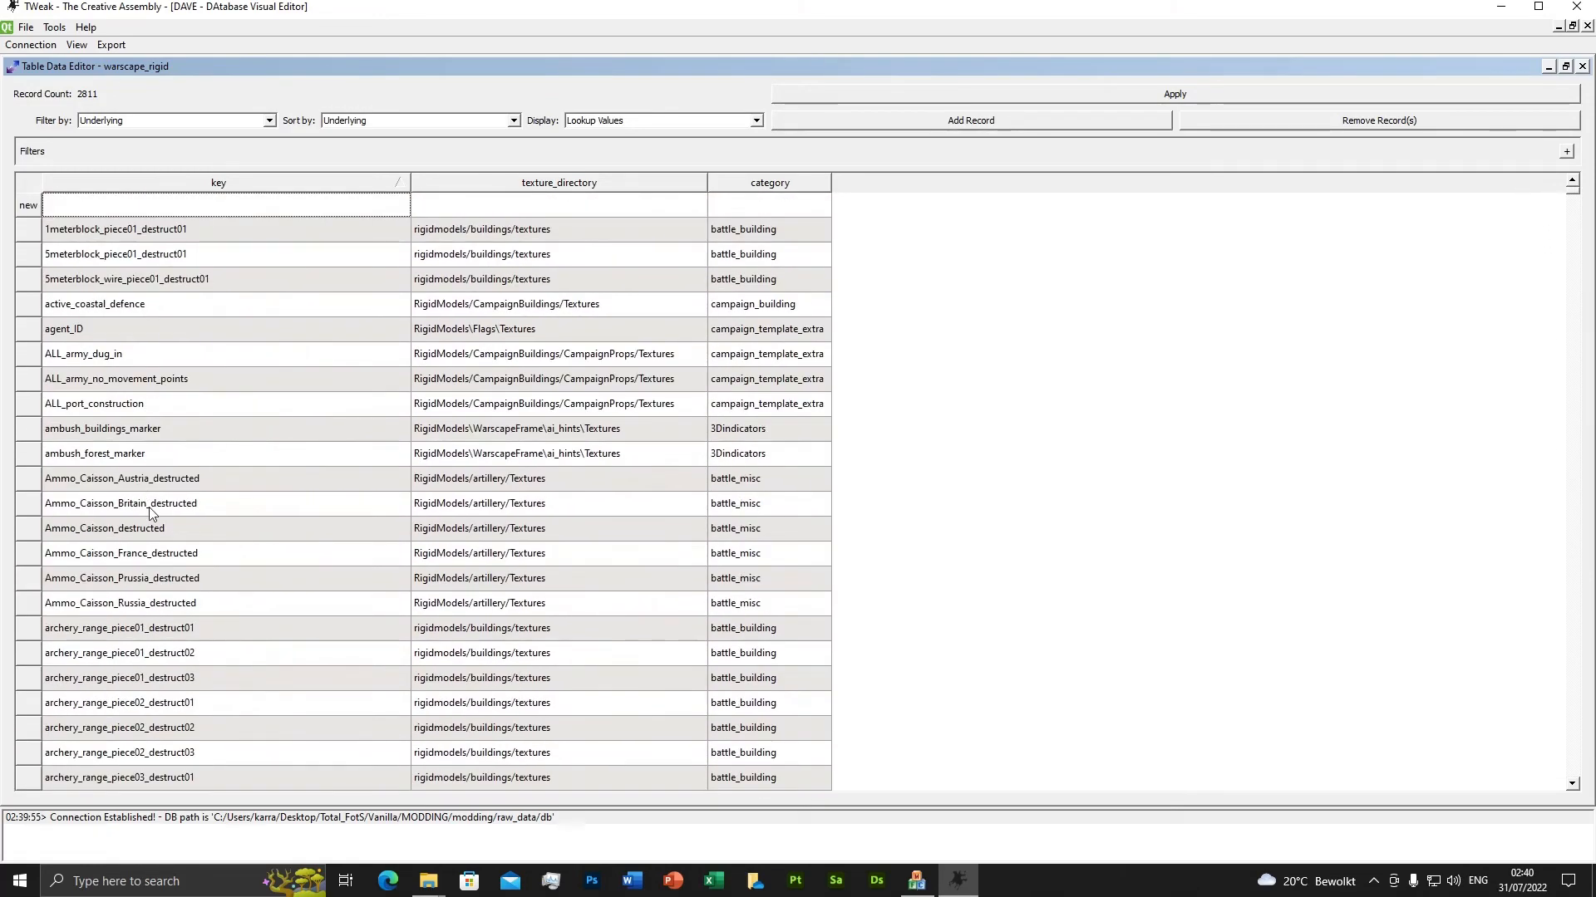
Copy the armstrong_gun_destroyed record into the new record, giving it texture directory RigidModels/artillery/Textures and category battle_misc.
scroll(119, 481, down, 4)
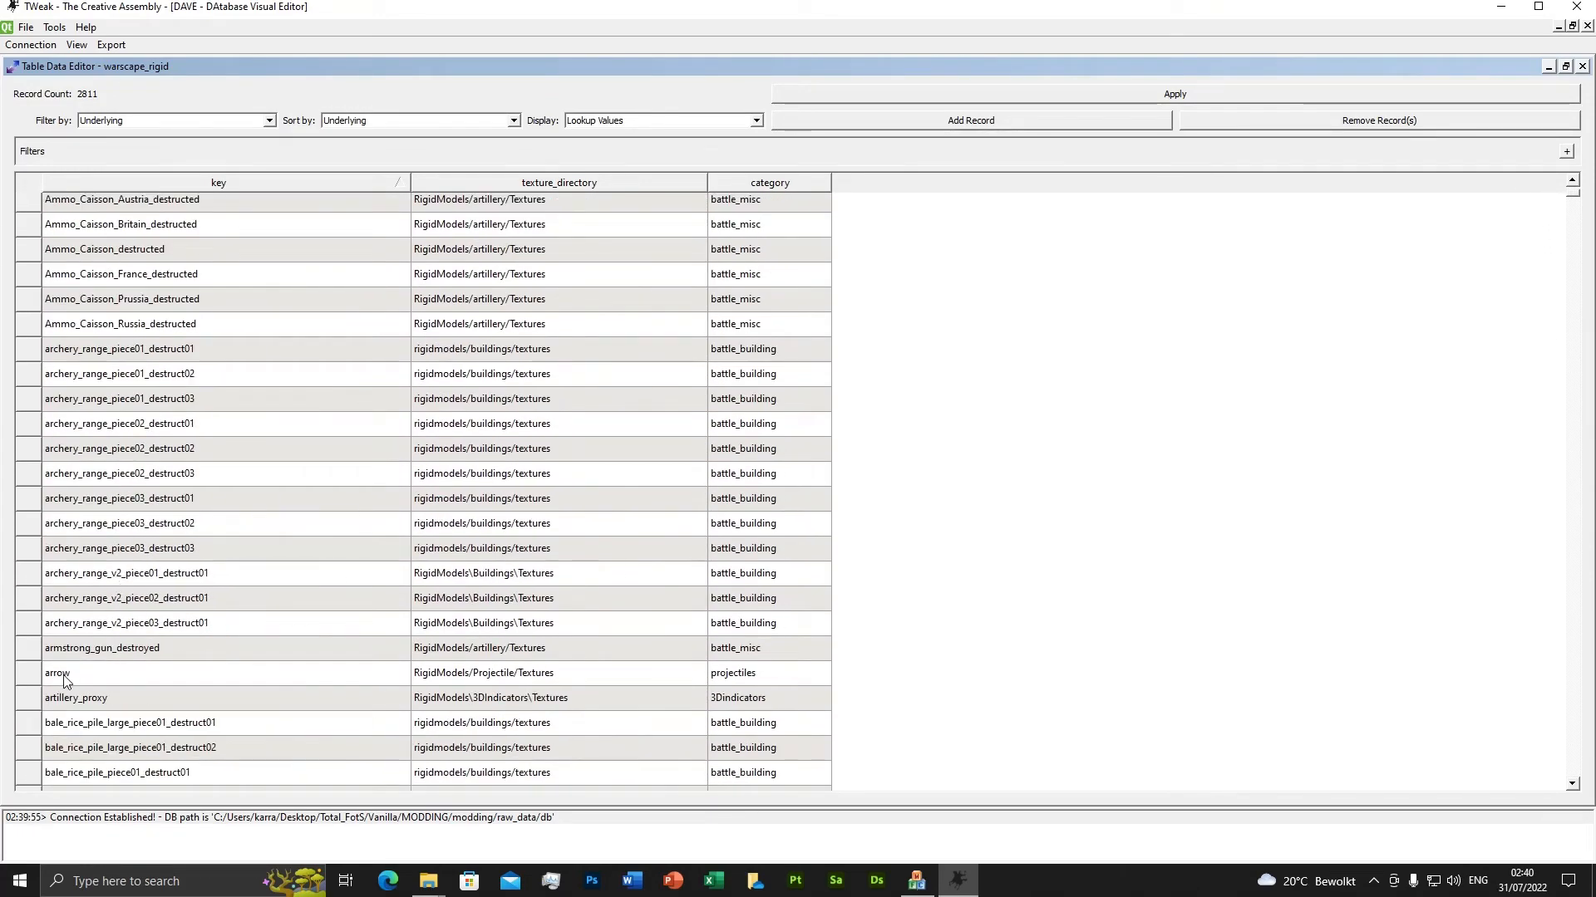
click(30, 652)
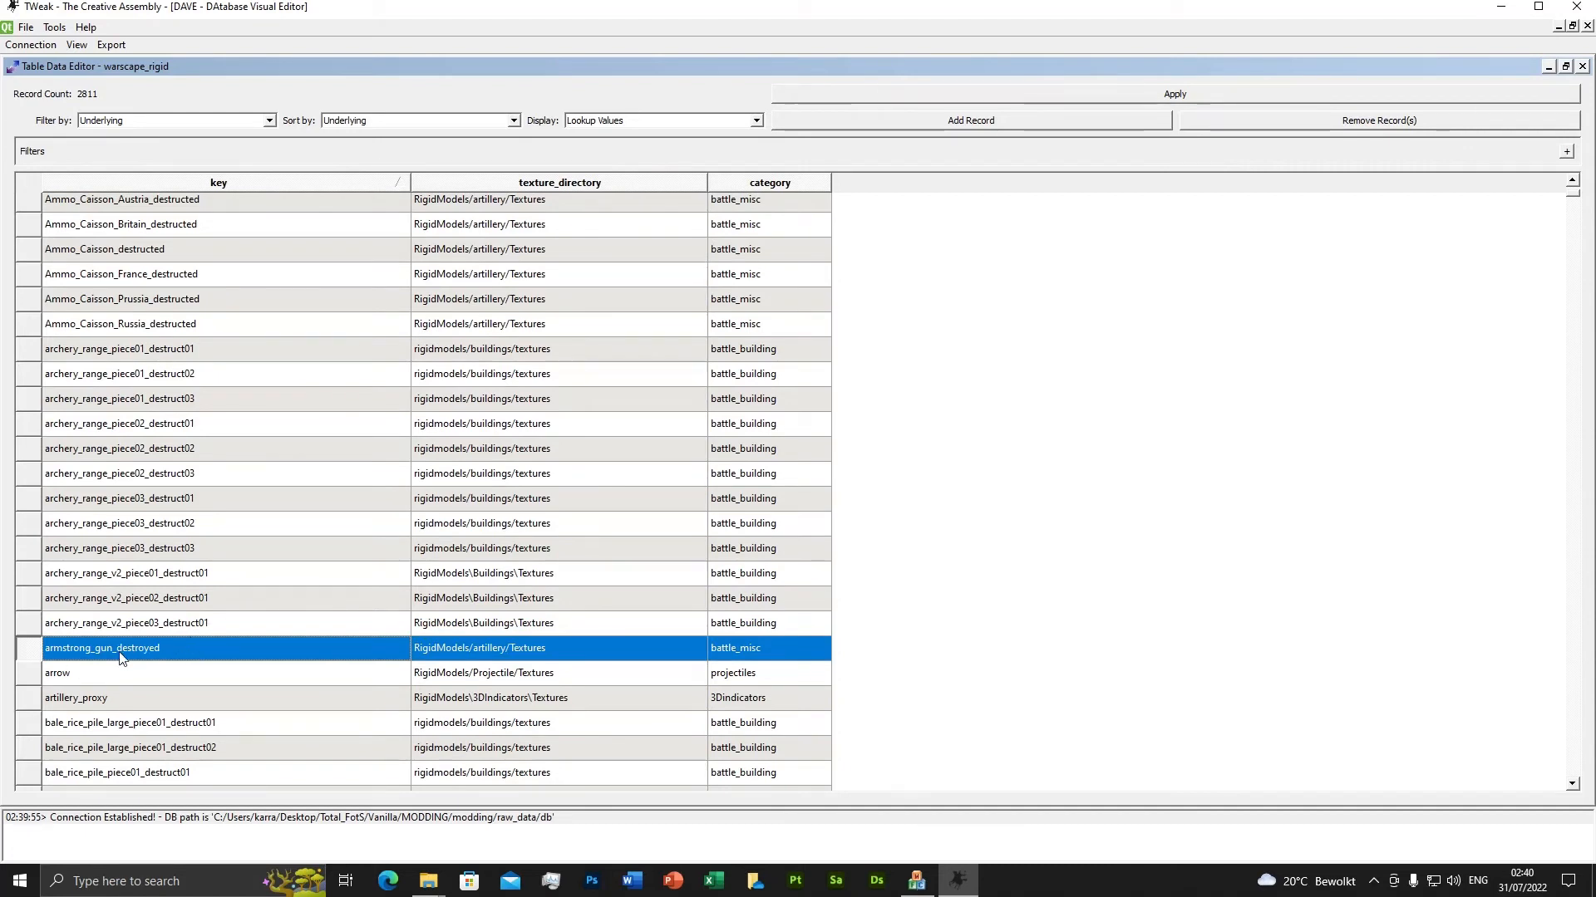
click(34, 678)
click(30, 658)
drag(1571, 191, 1554, 171)
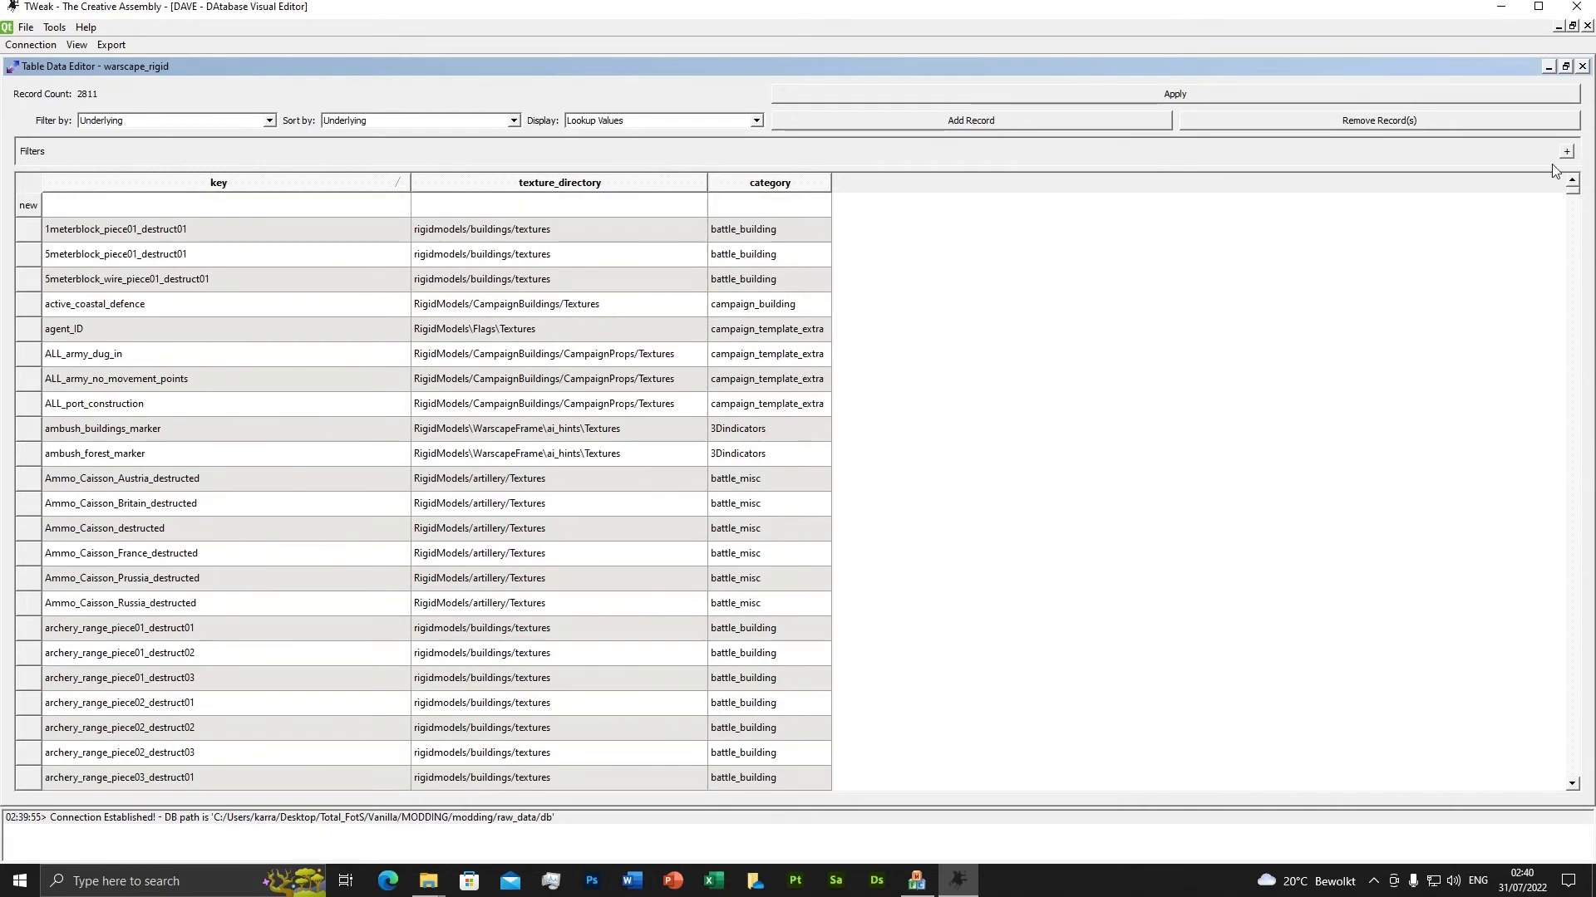
click(84, 204)
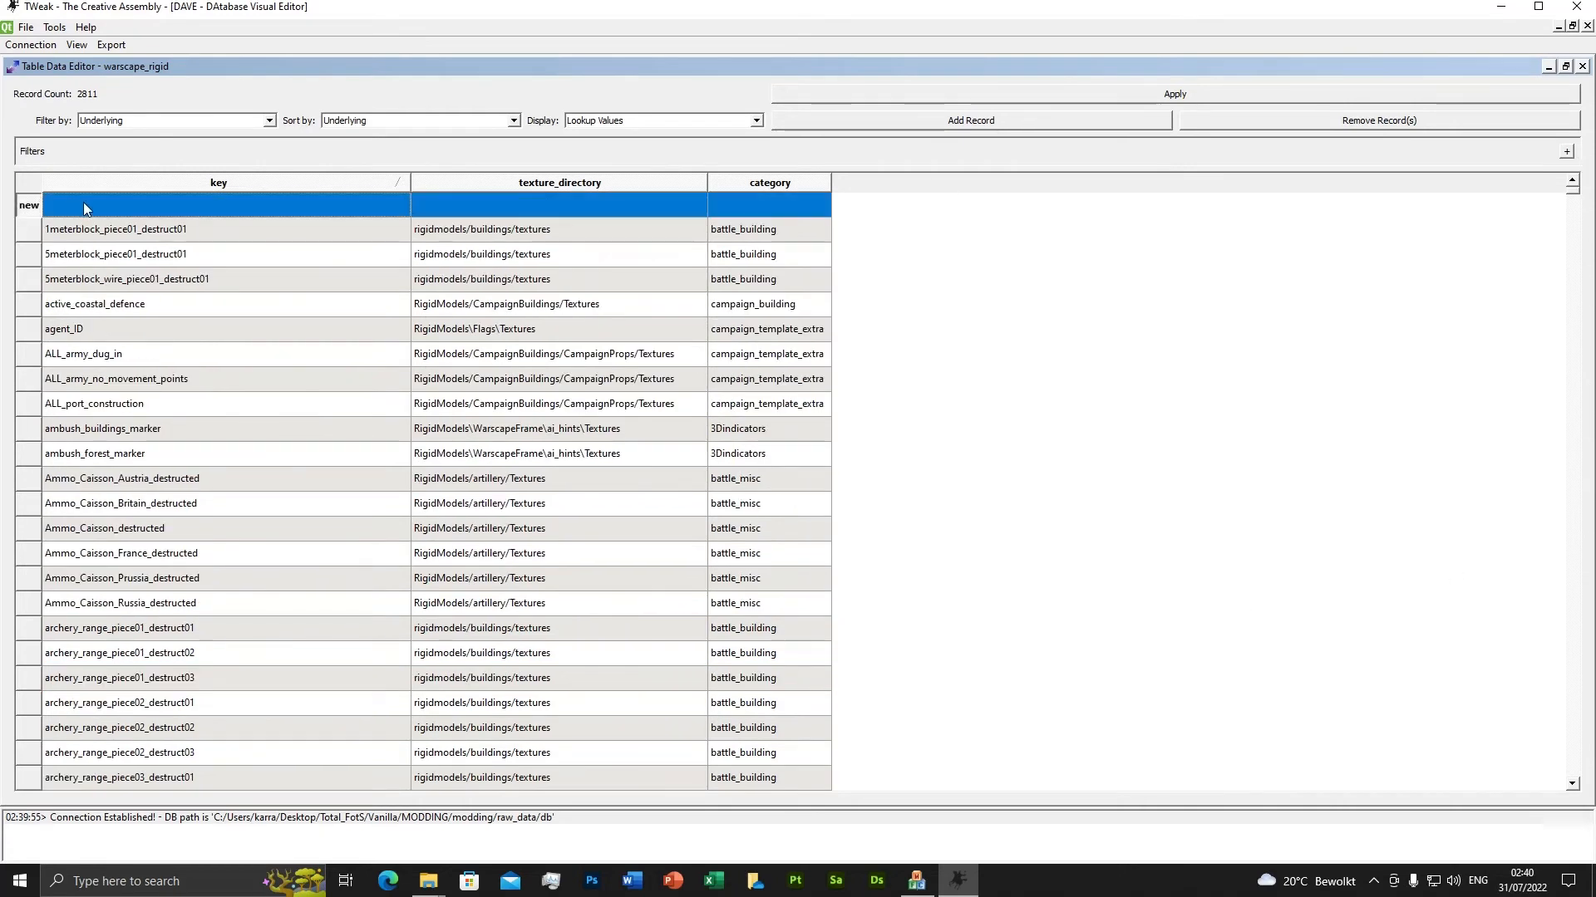
key(ctrl+v)
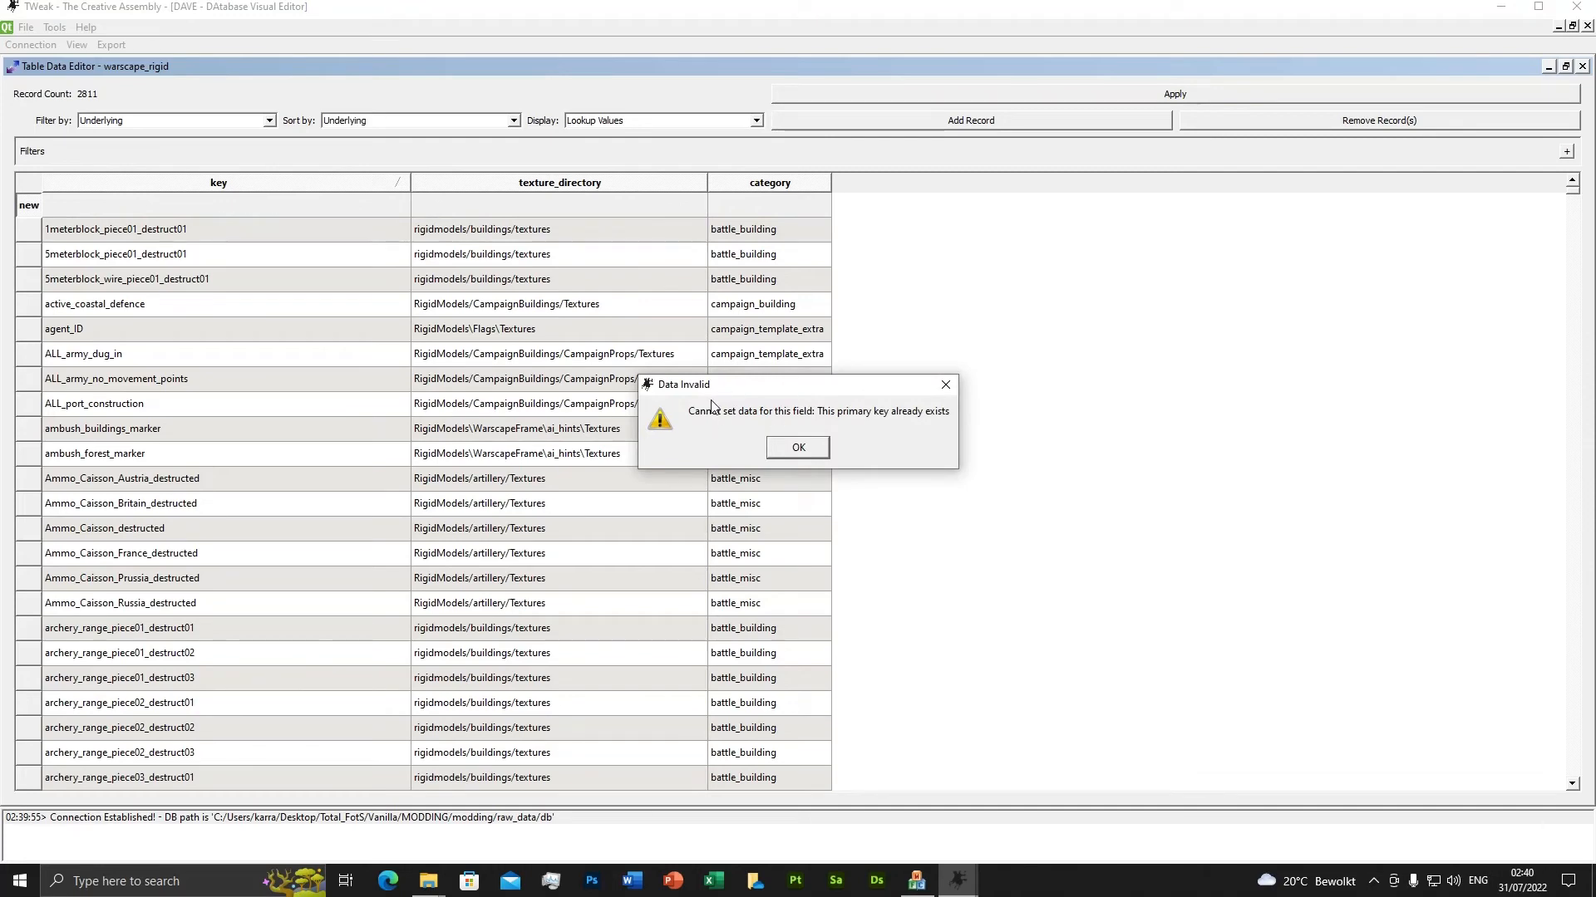
click(802, 453)
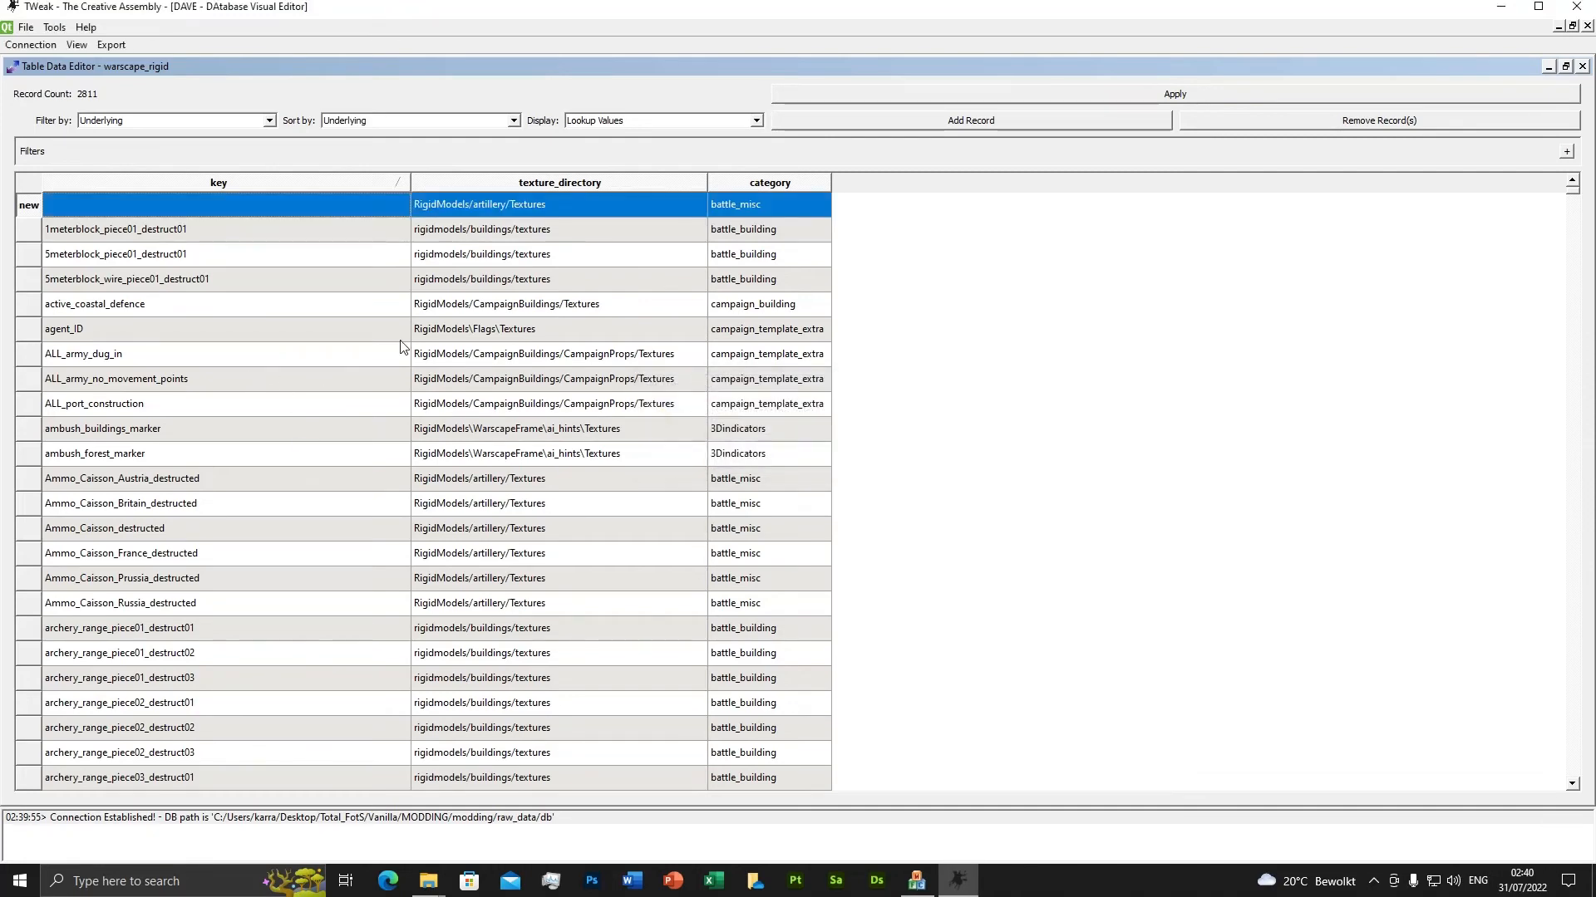
Copy the key armstrong_gun_destroyed into the key field of the new record.
scroll(158, 632, down, 5)
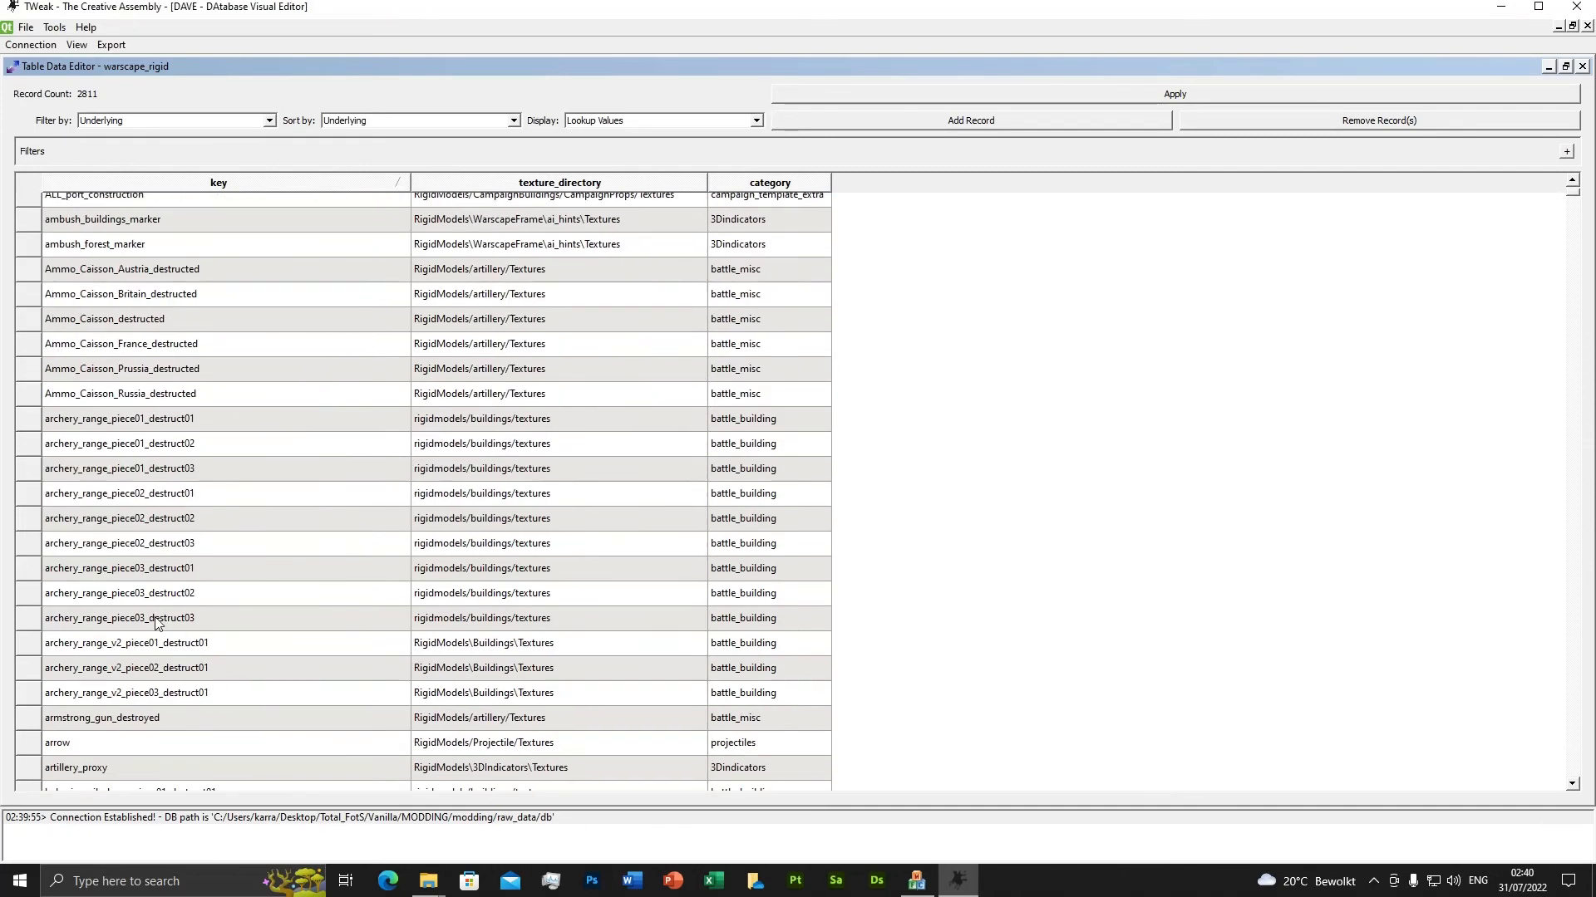
click(116, 581)
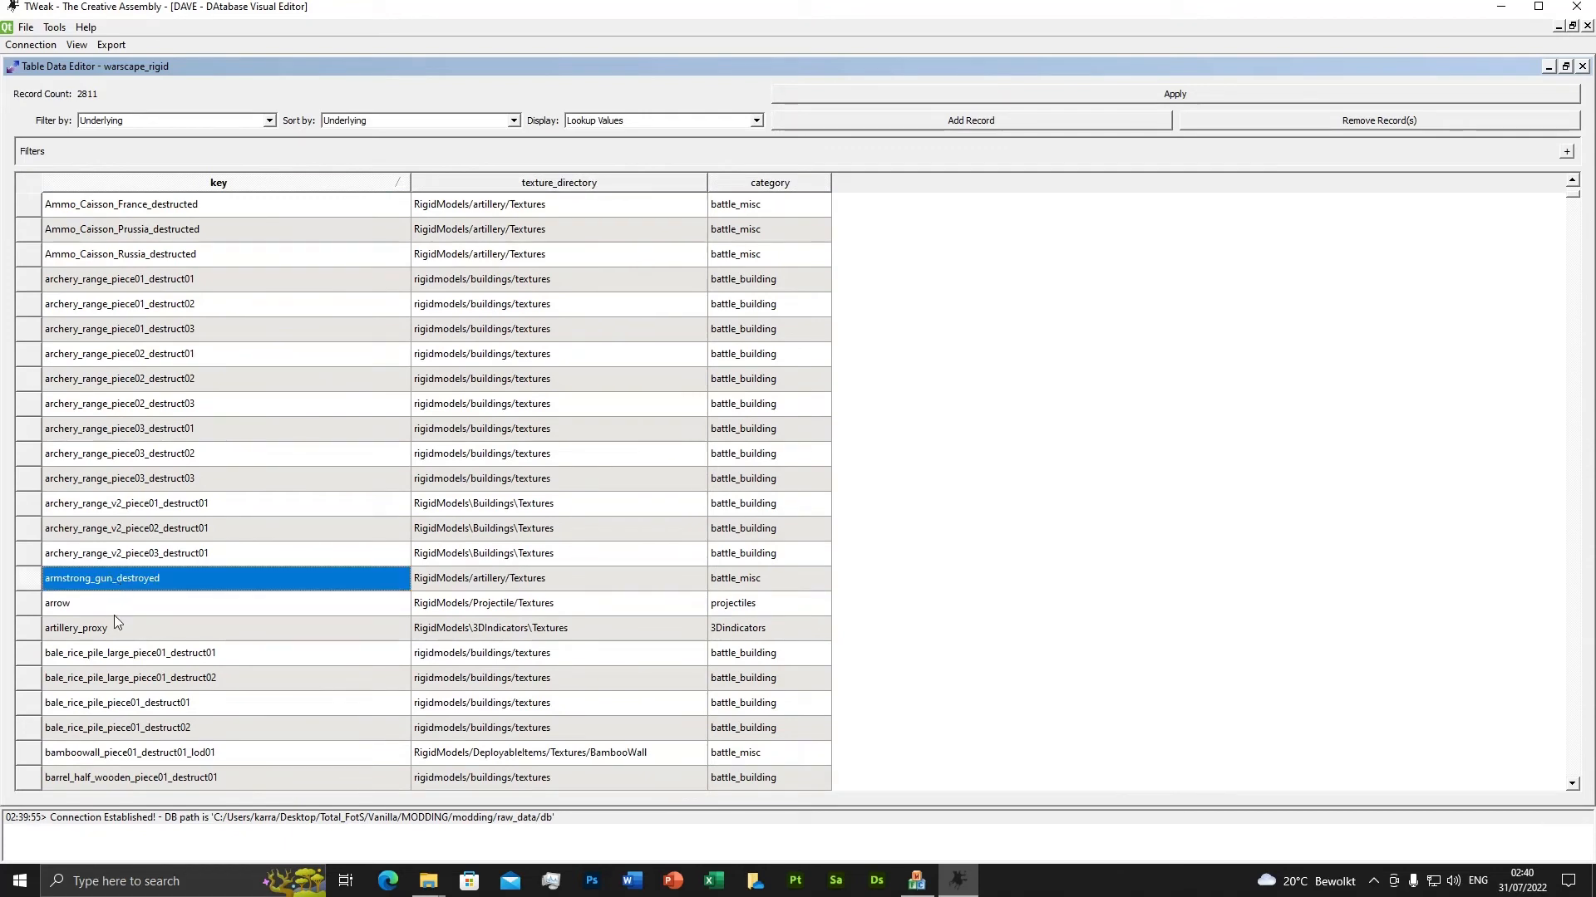
click(121, 605)
click(145, 586)
scroll(1578, 200, up, 5)
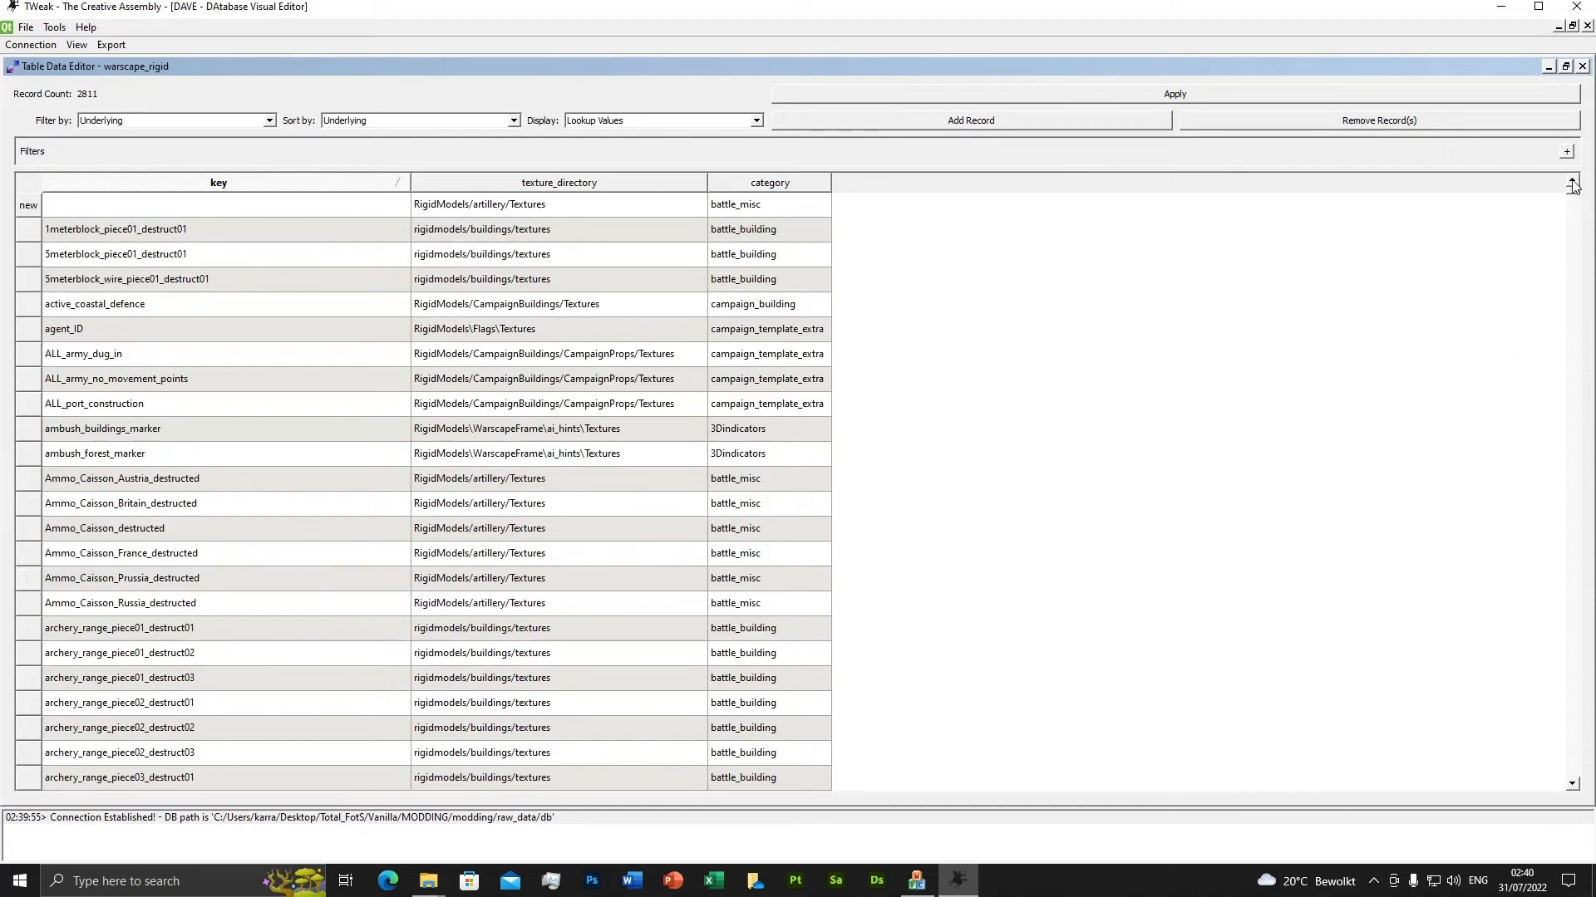
double_click(172, 204)
text(armstrong_gun_destroyed)
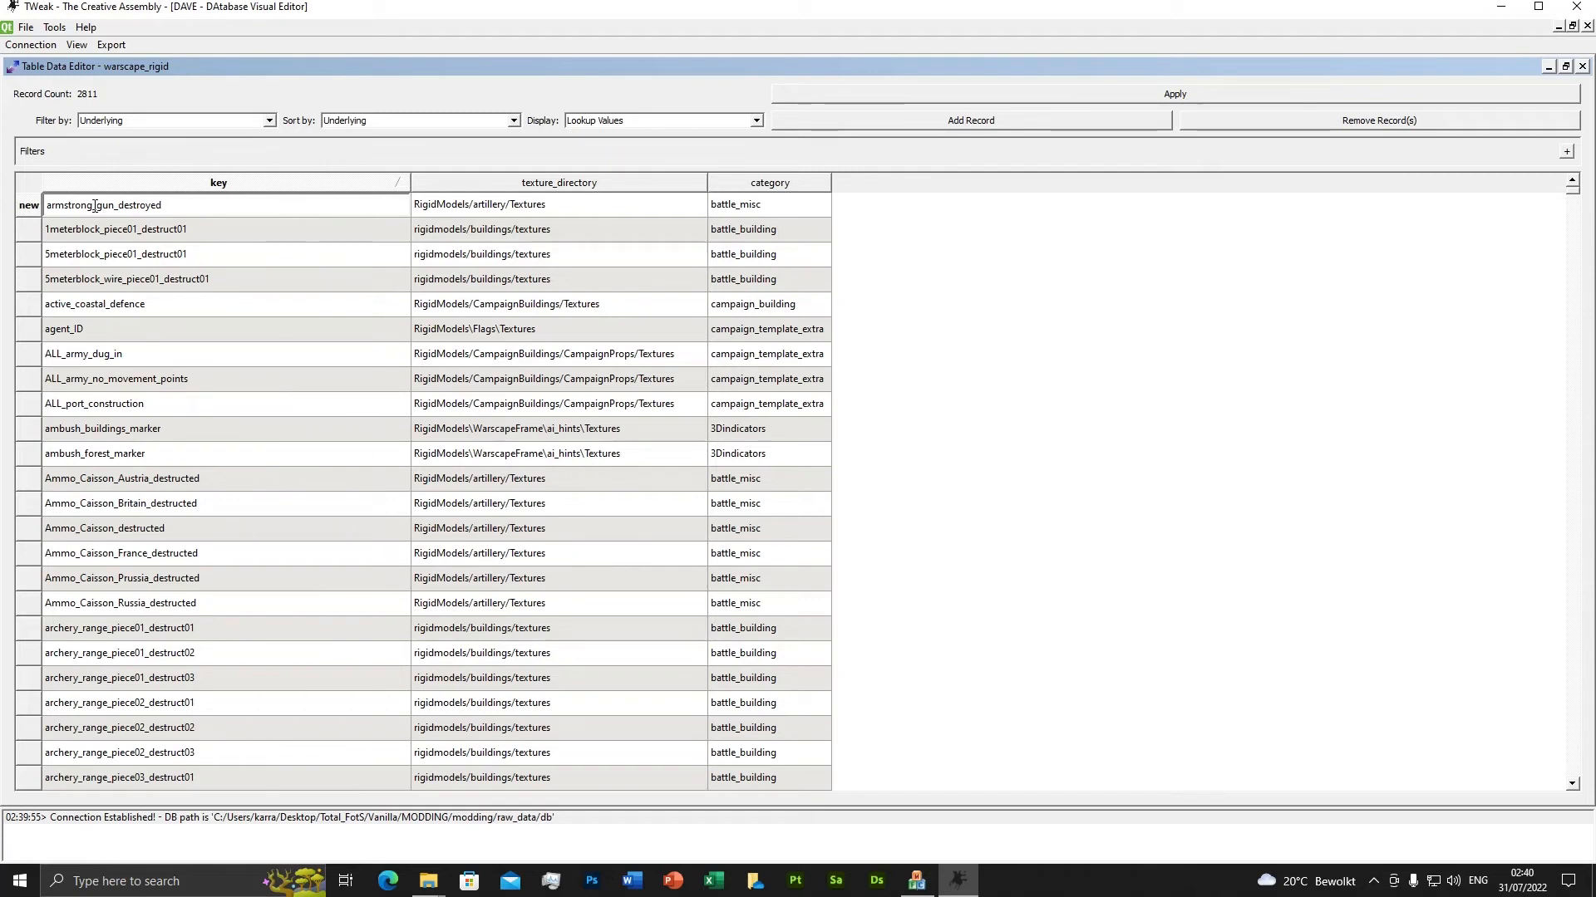
Change the new record's key to cannon_smoothbore_12lb_uk_destroyed.
key(BackSpace)
key(BackSpace)
key(BackSpace)
key(BackSpace)
key(BackSpace)
key(BackSpace)
key(BackSpace)
key(BackSpace)
key(BackSpace)
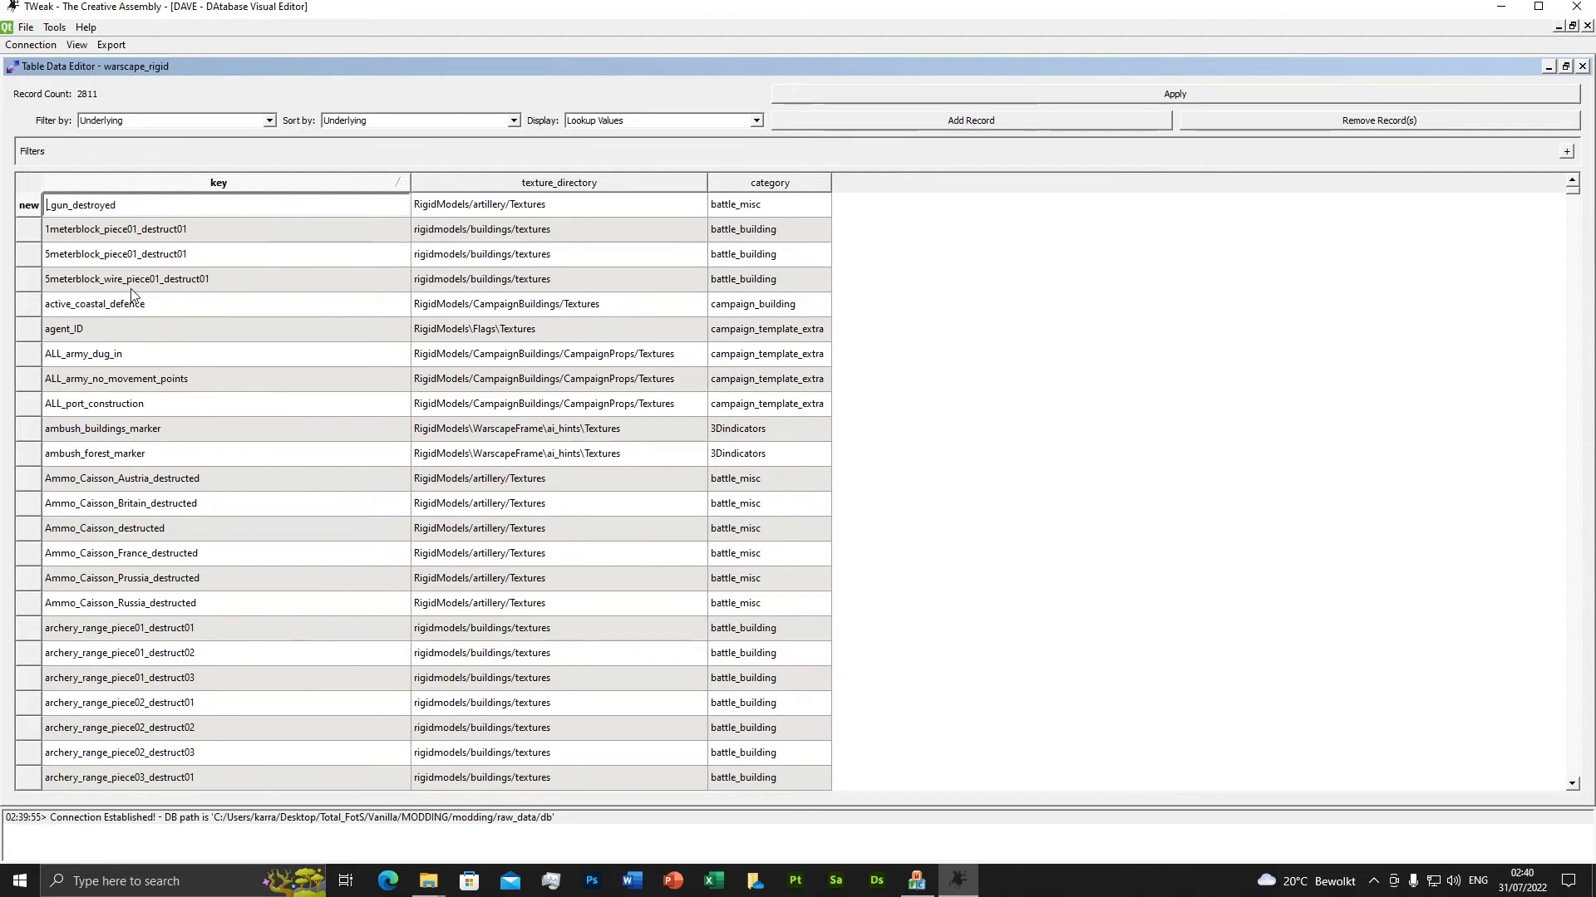
text(uk_)
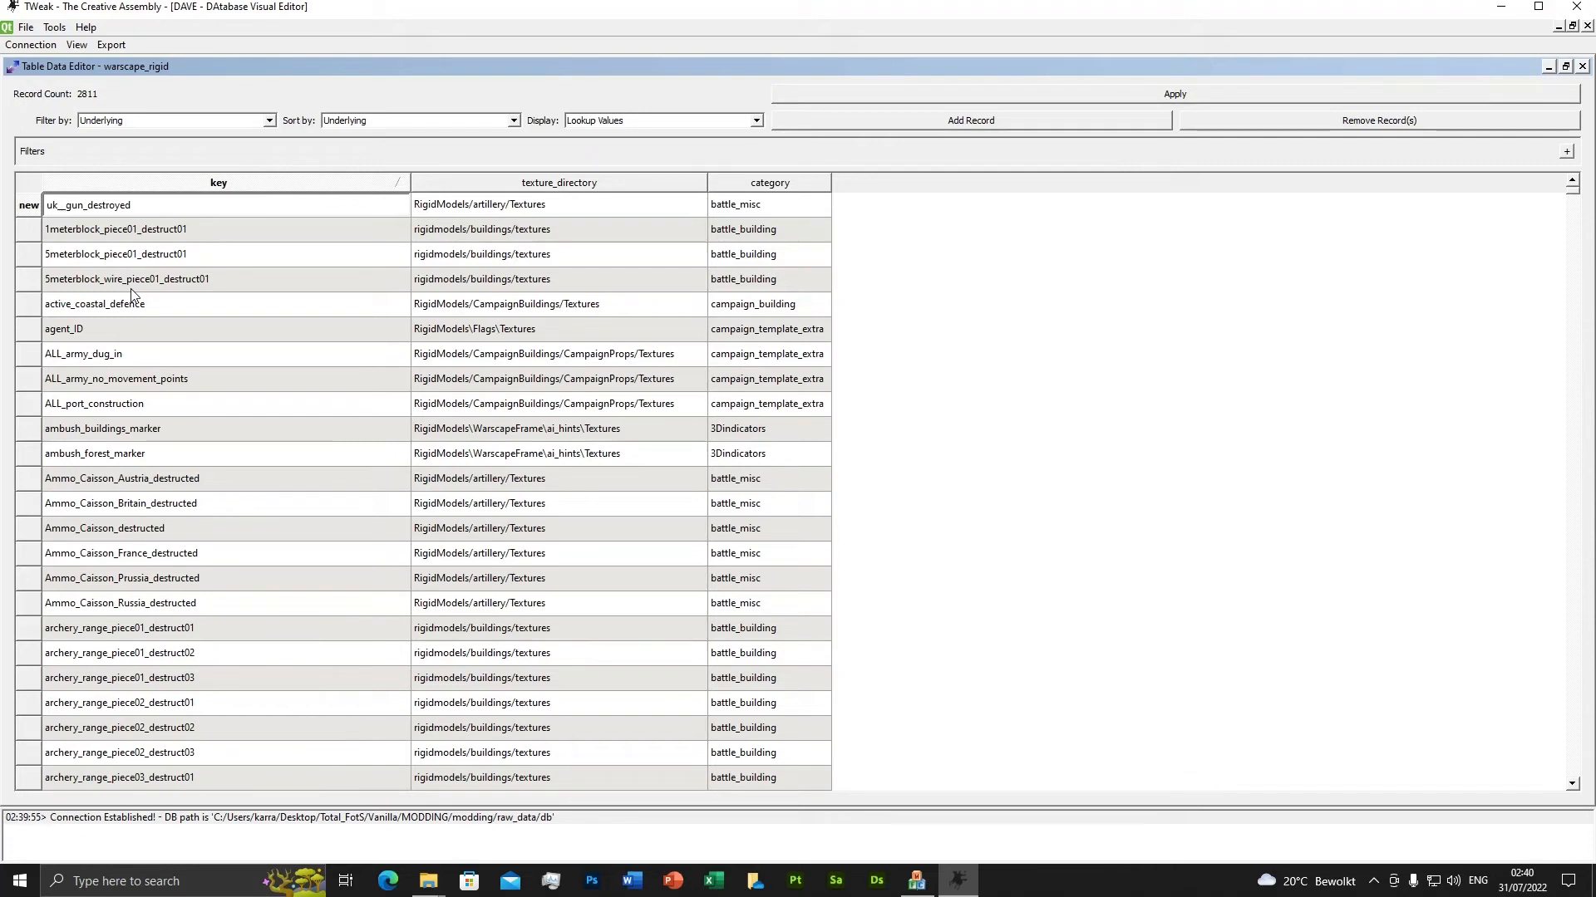
key(BackSpace)
key(BackSpace)
key(BackSpace)
text(cannon)
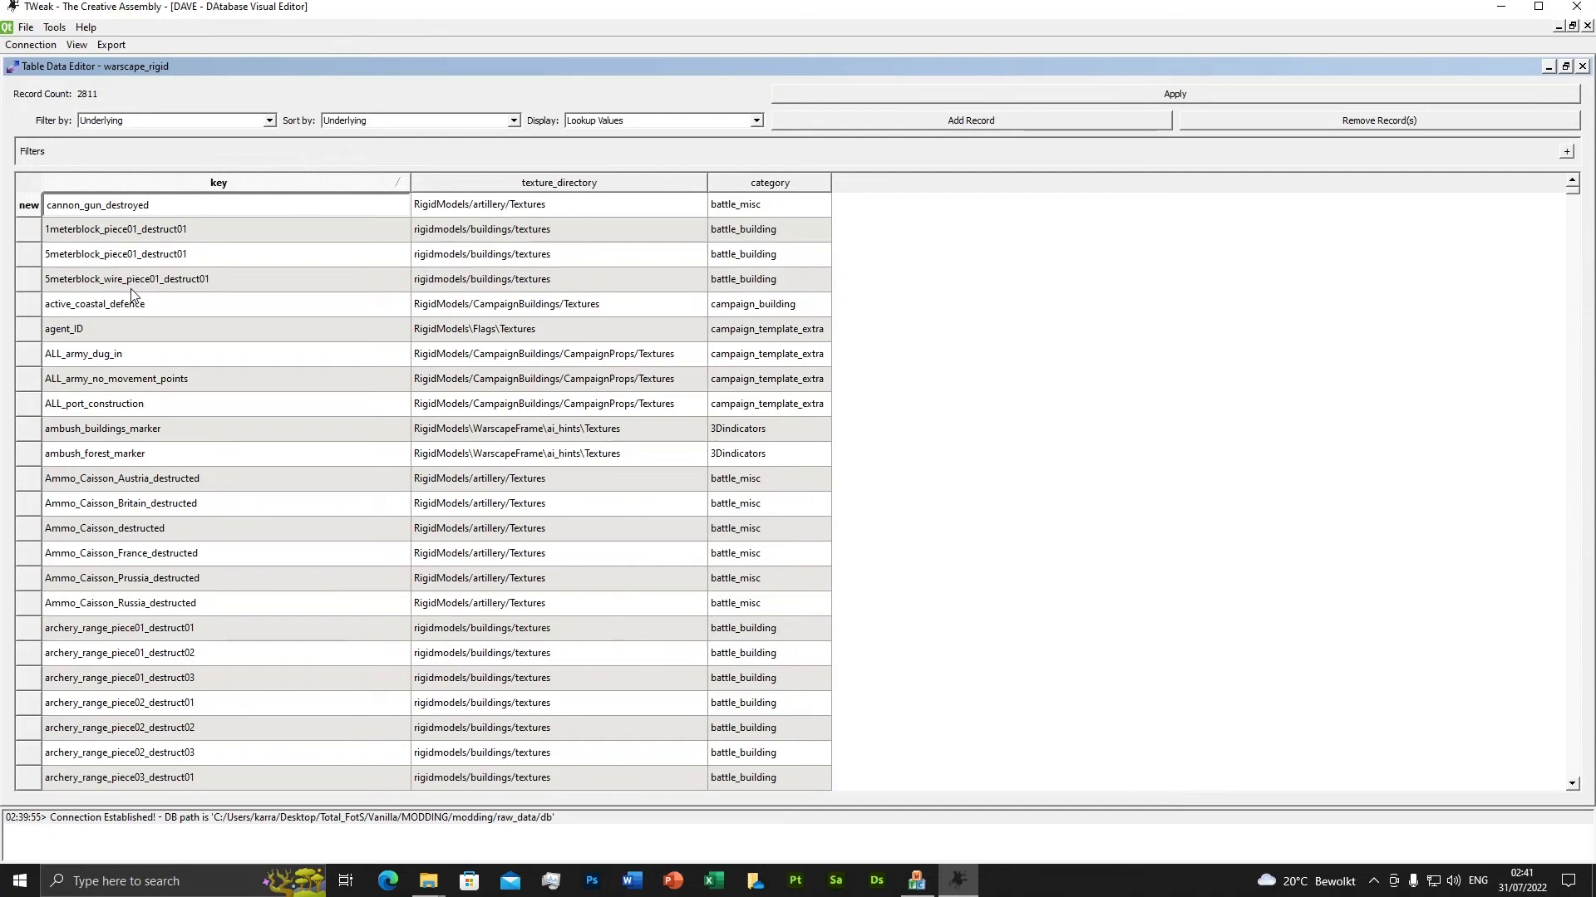
key(Delete)
key(Delete)
key(Delete)
key(Delete)
text(_smoothbore_12lb)
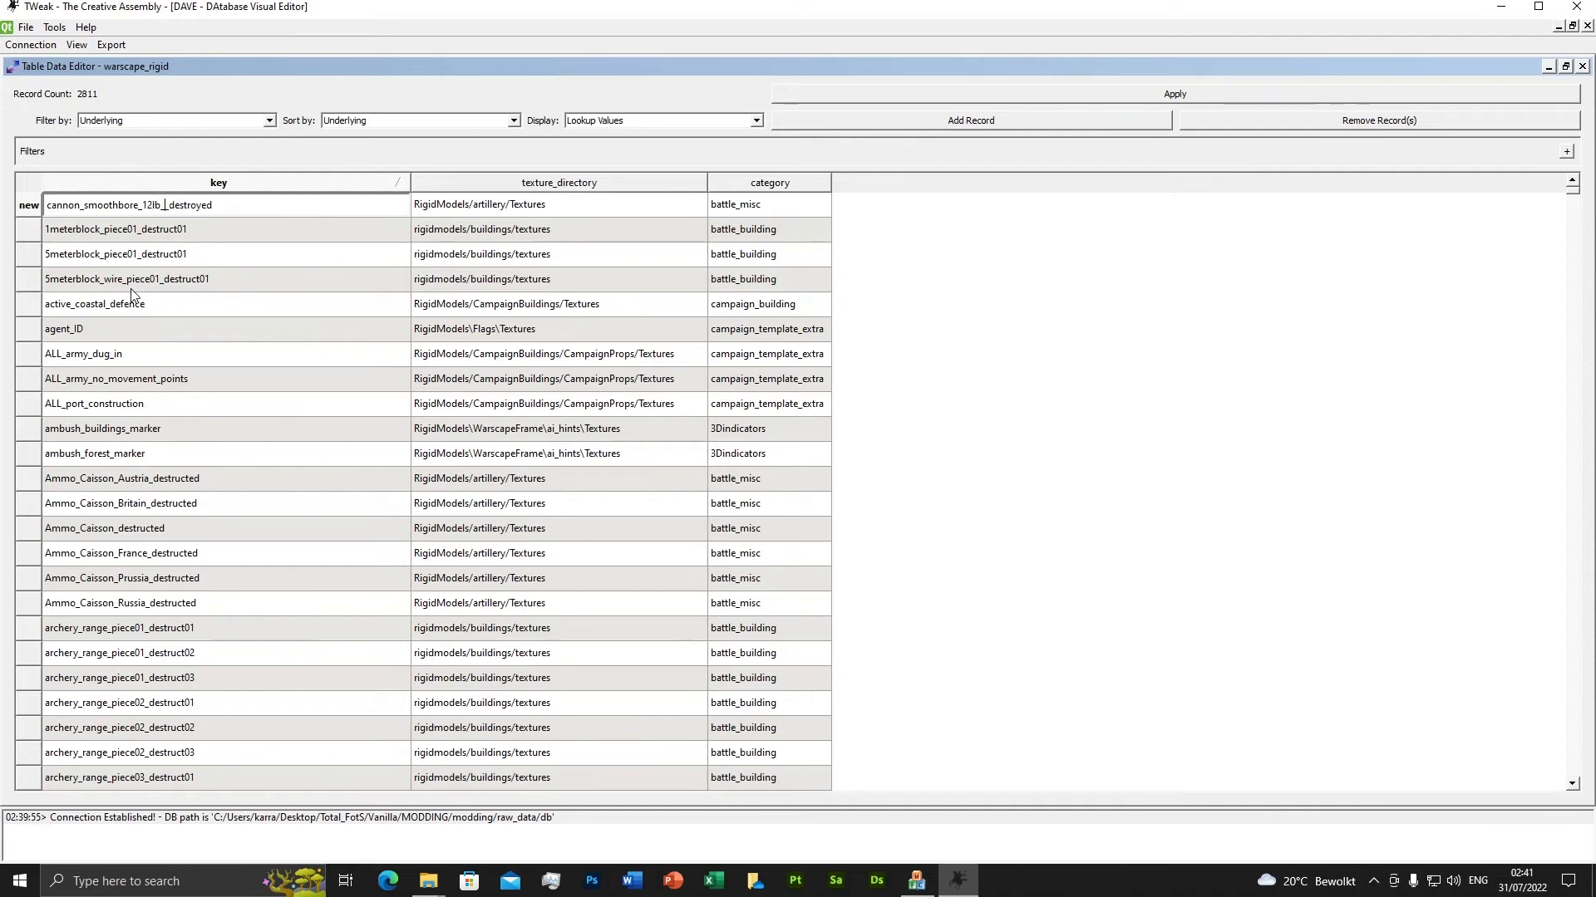
text(_uk)
key(Return)
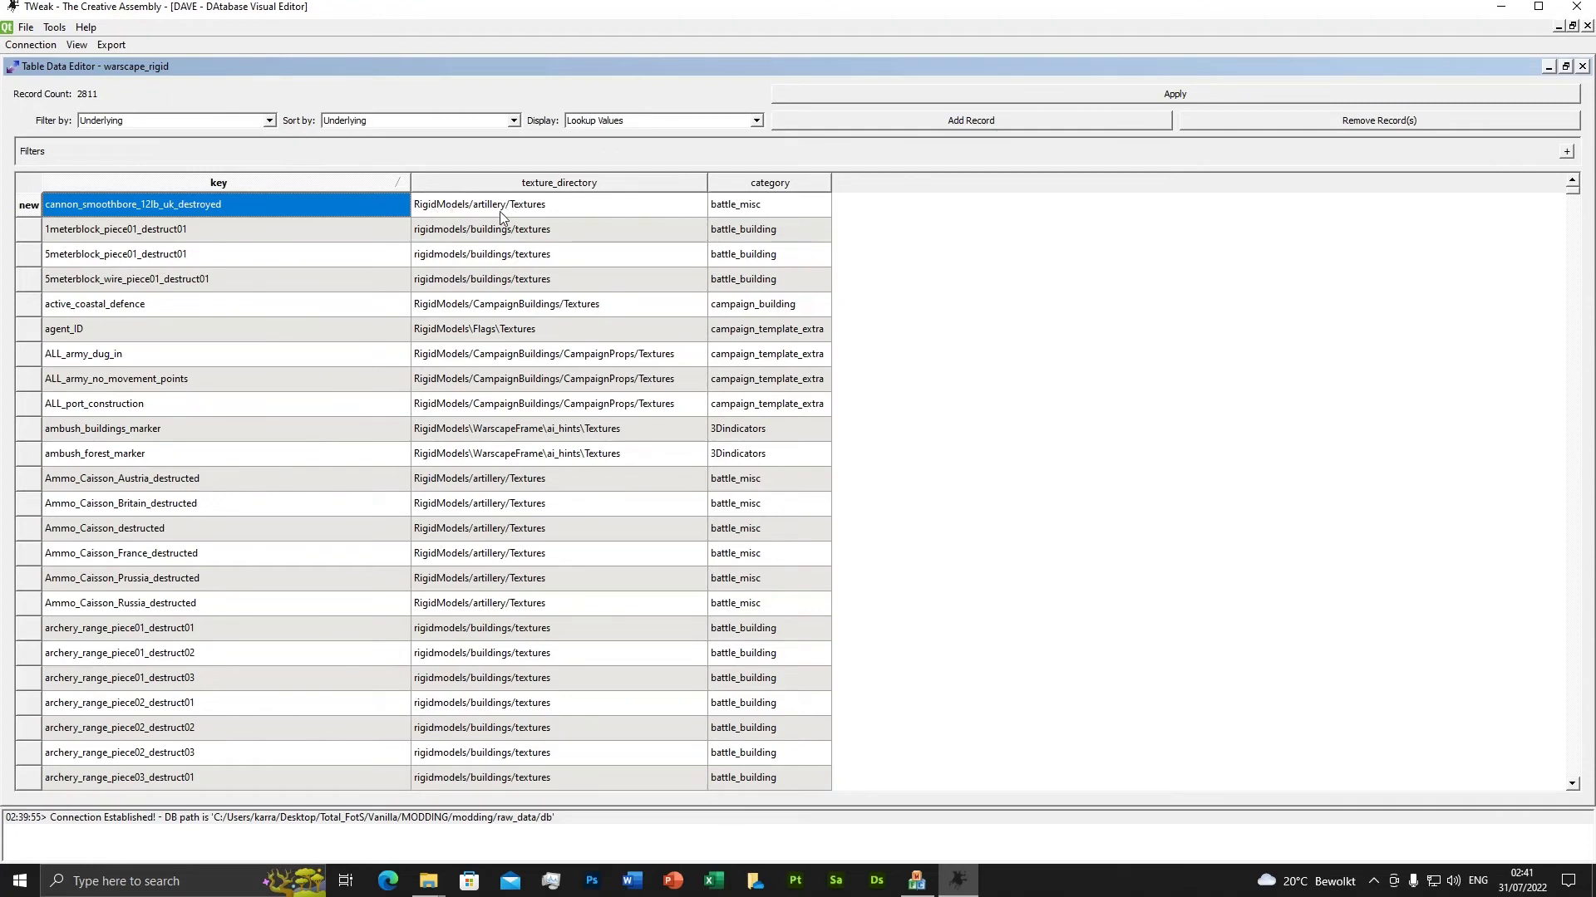
Check in File Explorer that the working_data/RigidModels/artillery/textures folder matches the new record's texture directory.
click(428, 880)
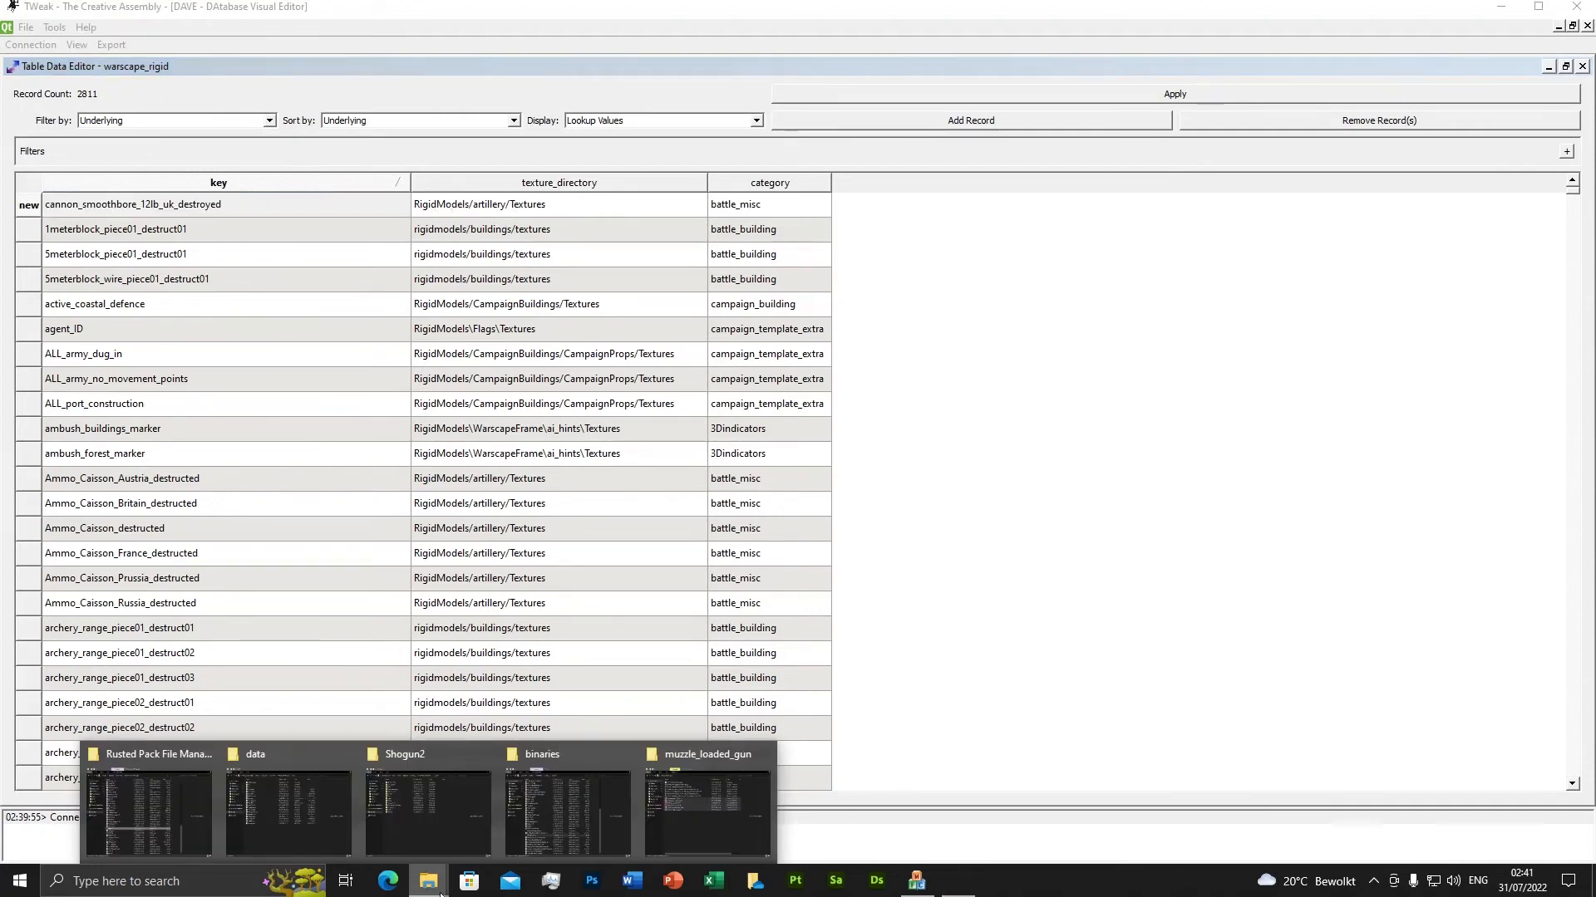
click(567, 810)
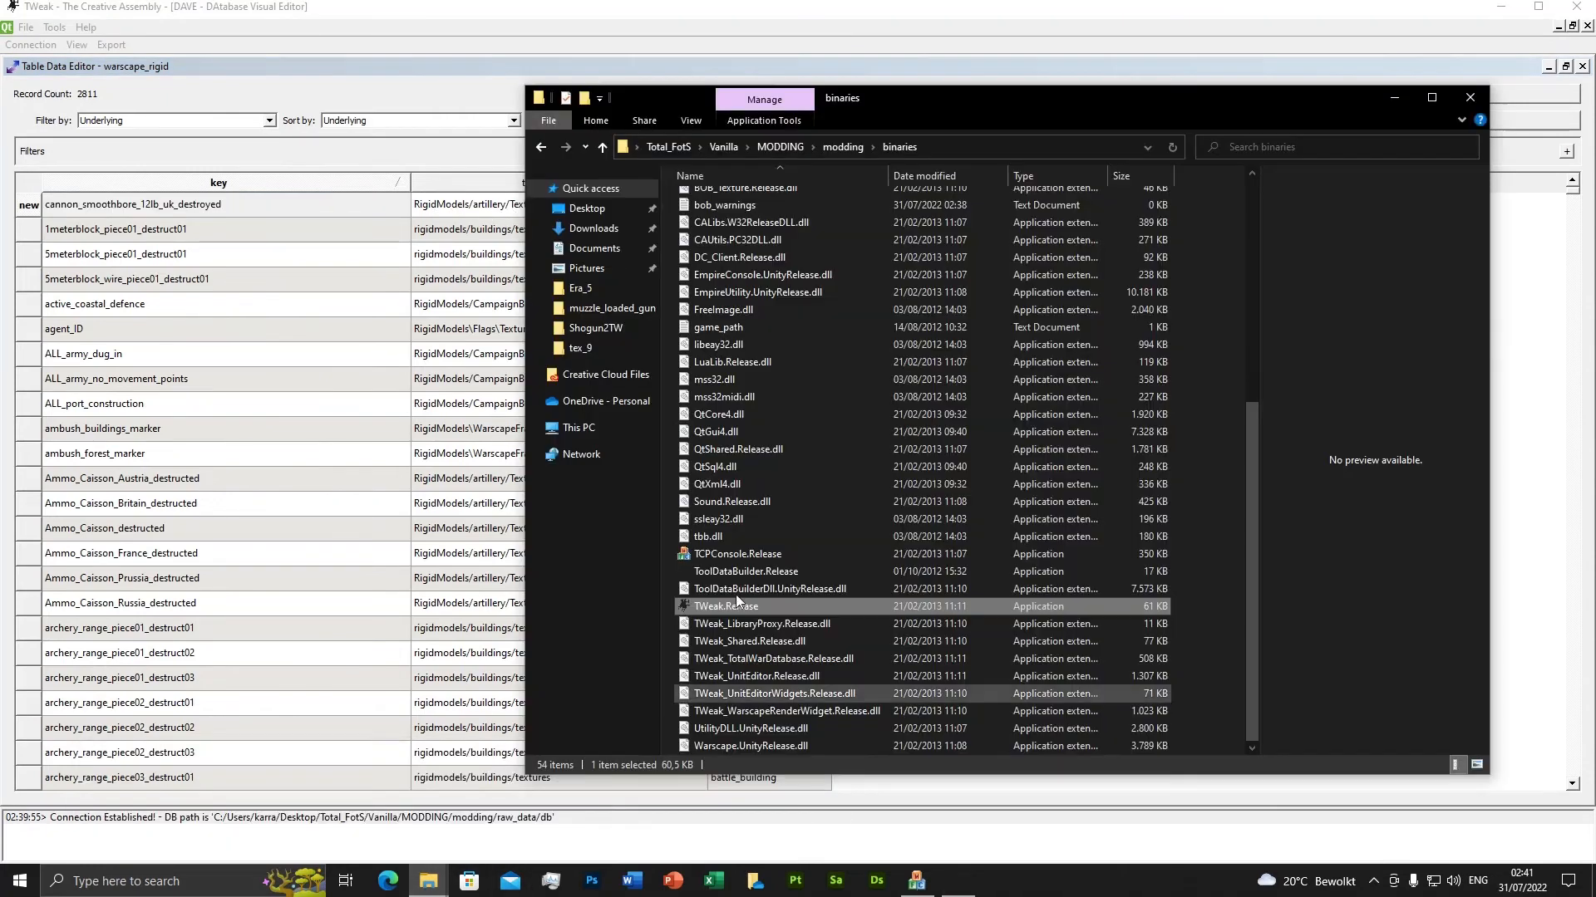
click(840, 148)
double_click(737, 252)
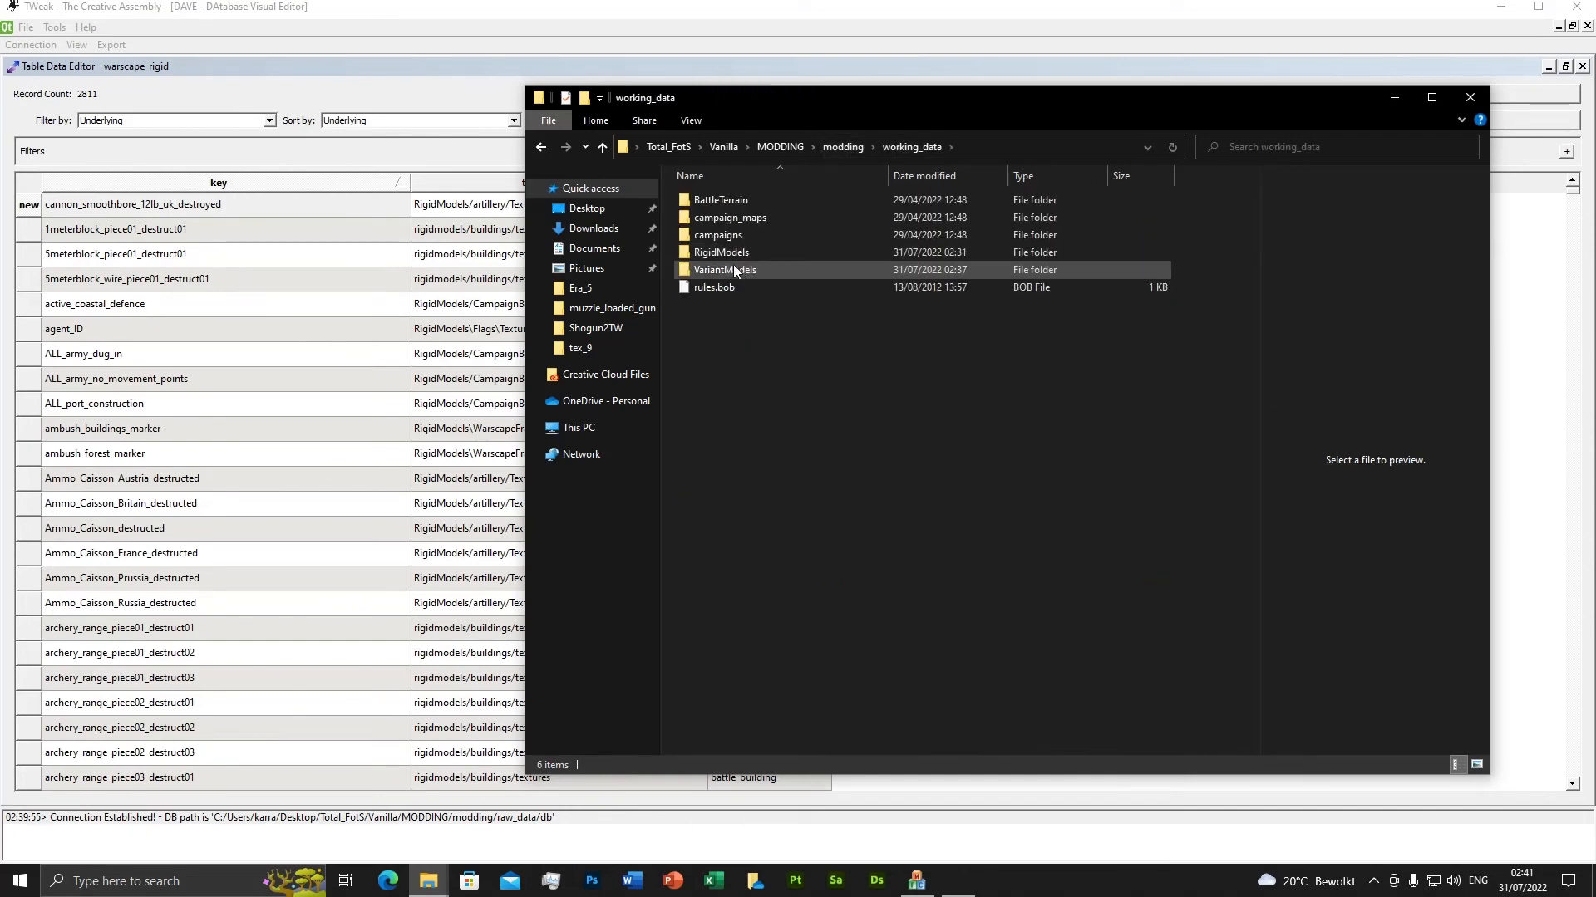
double_click(736, 223)
double_click(732, 205)
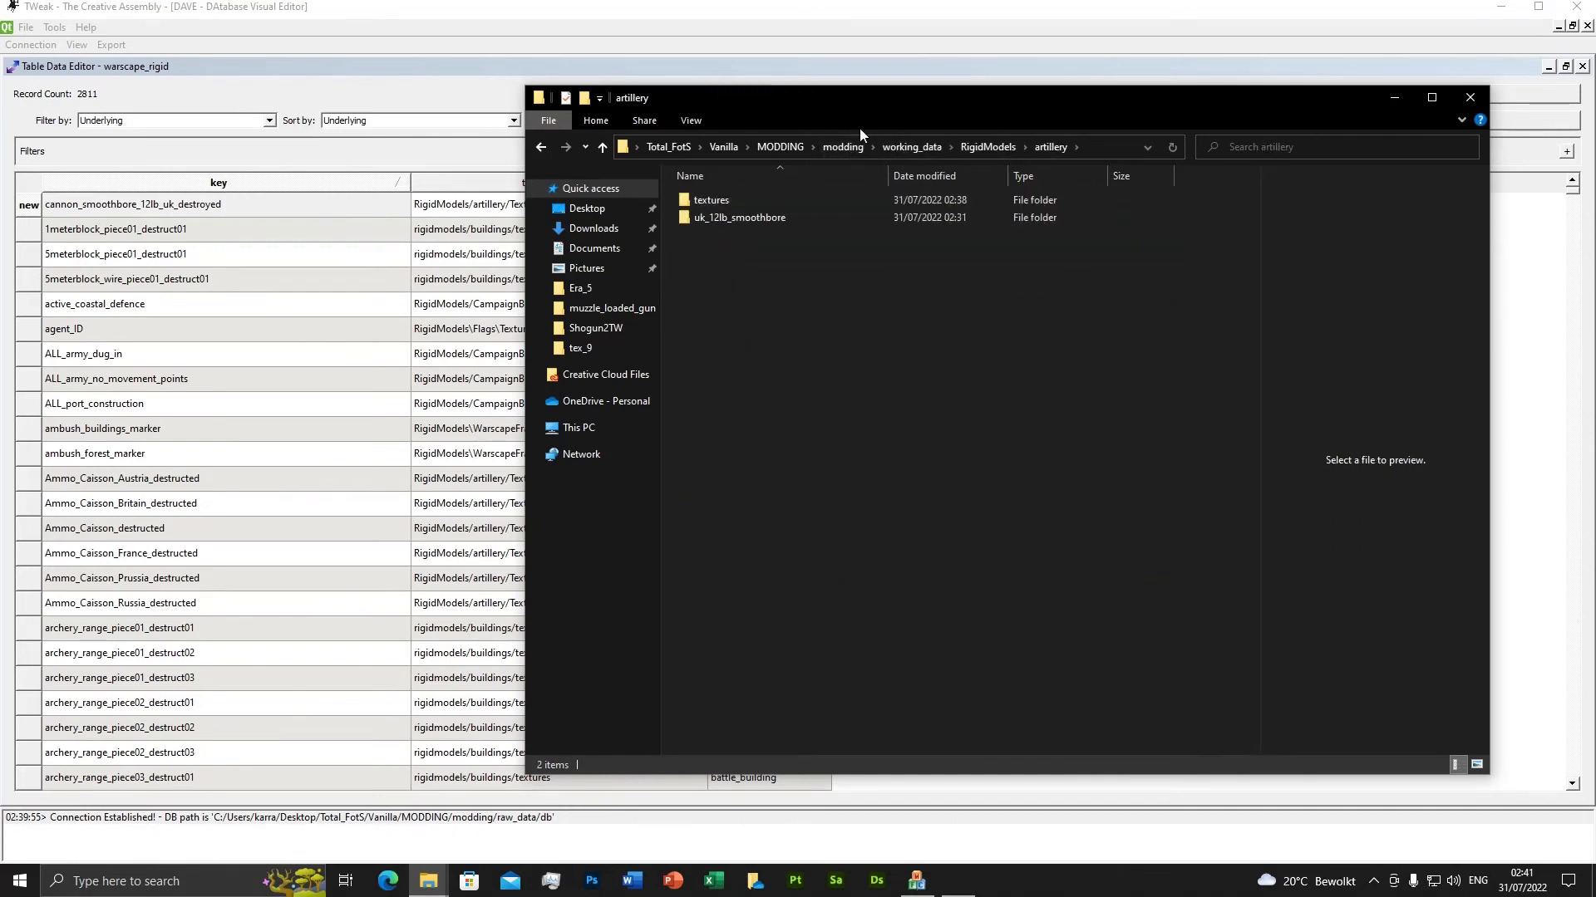
drag(912, 98, 1191, 92)
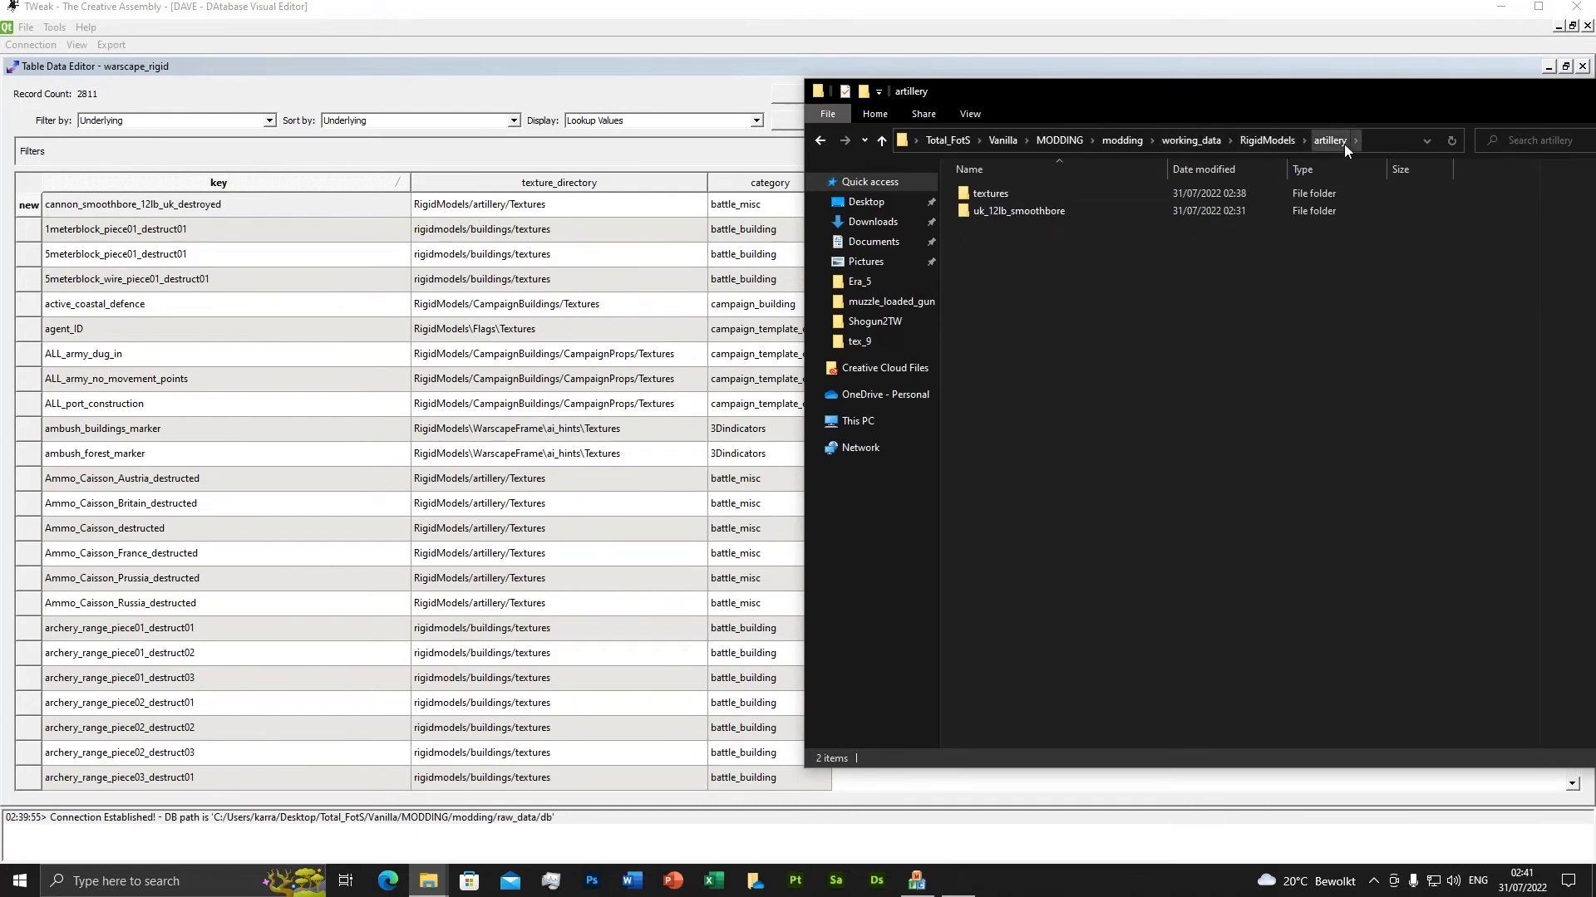
double_click(979, 194)
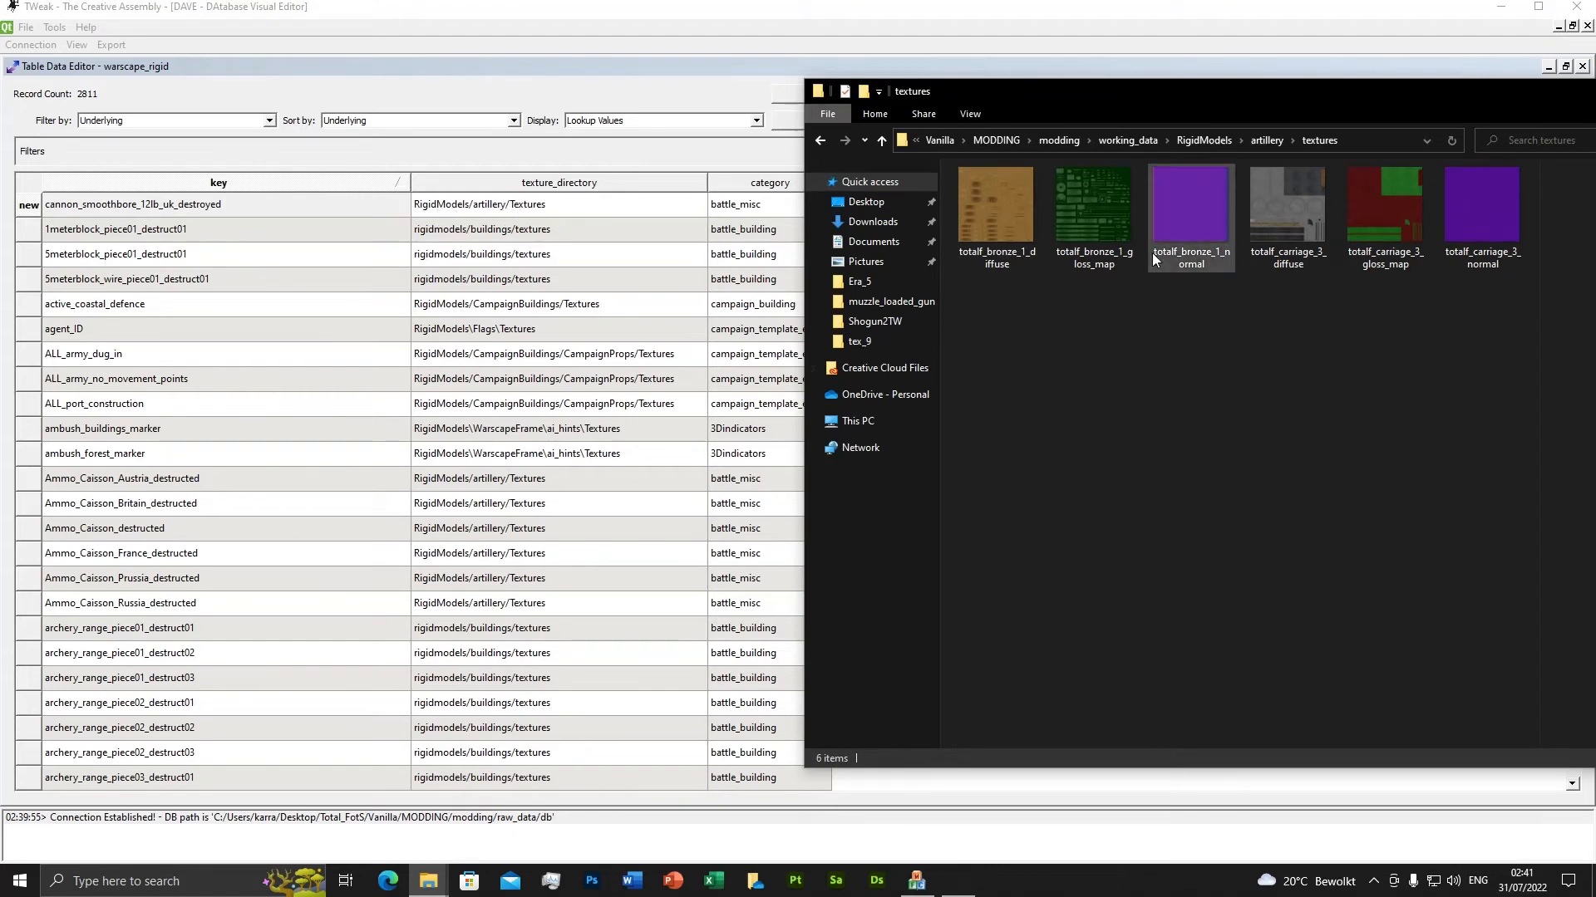
drag(1222, 90, 1110, 92)
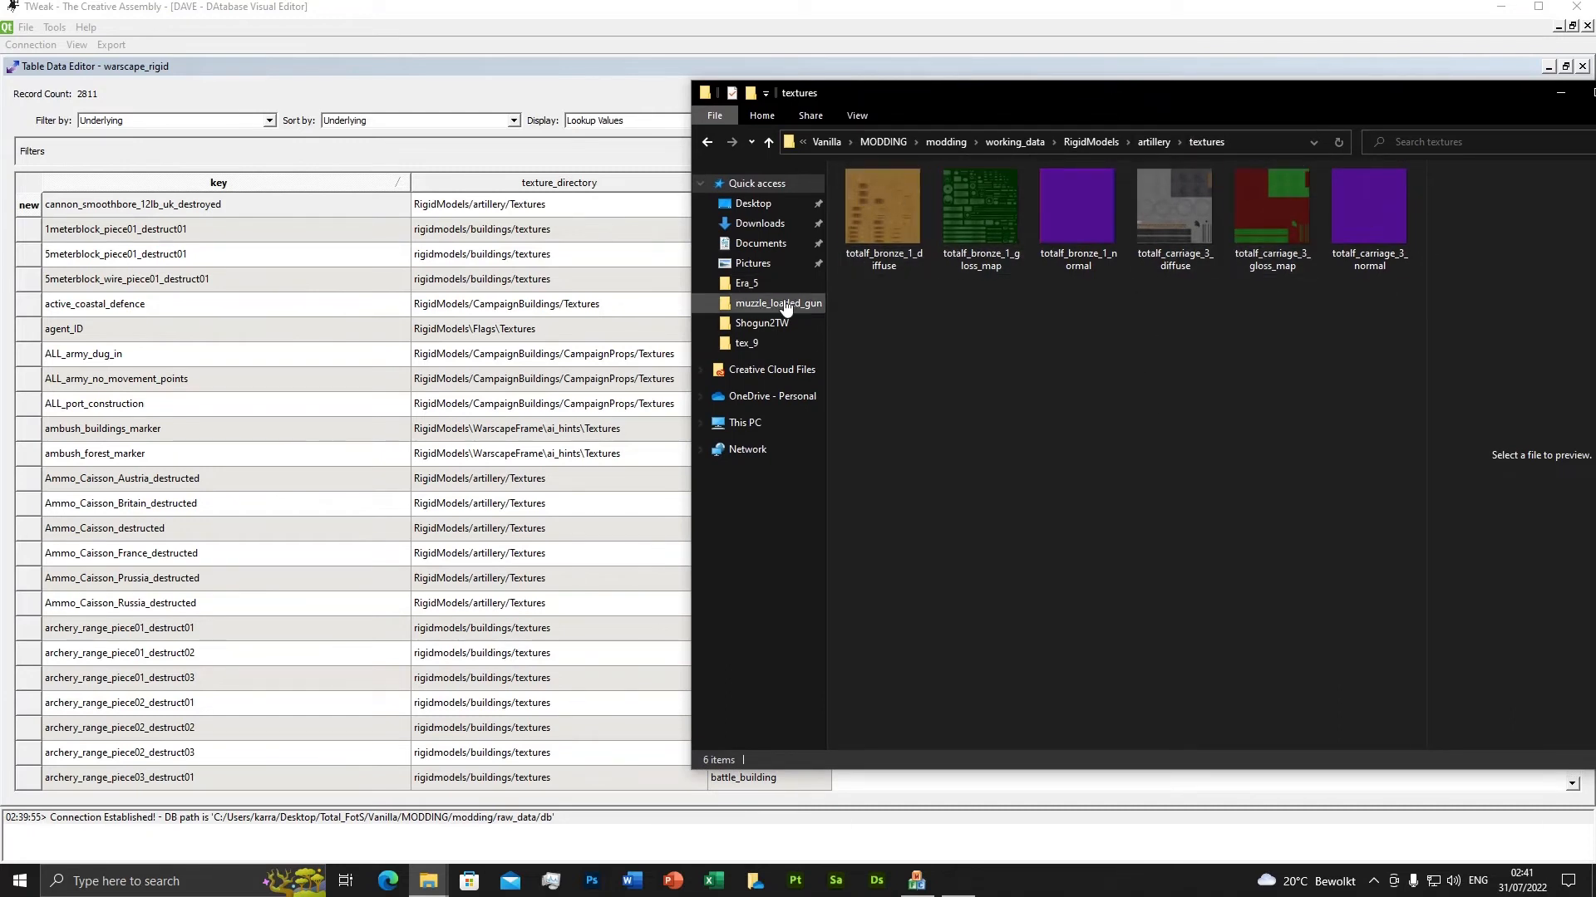
drag(1159, 93, 1029, 94)
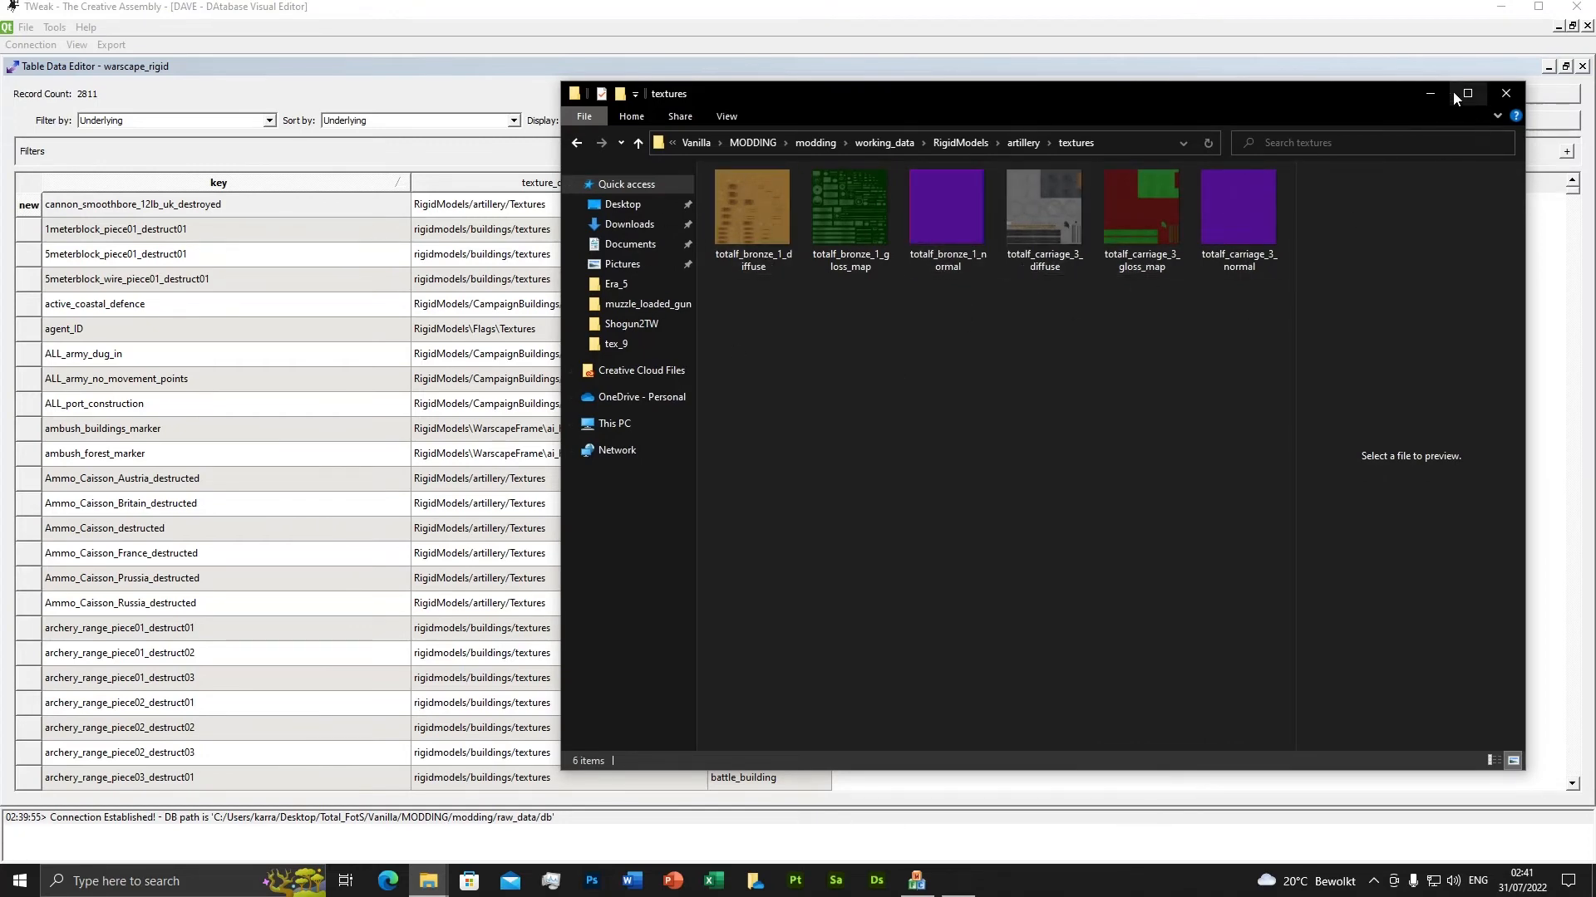
click(1430, 92)
Apply the new cannon_smoothbore_12lb_uk_destroyed record to the warscape_rigid table.
click(208, 237)
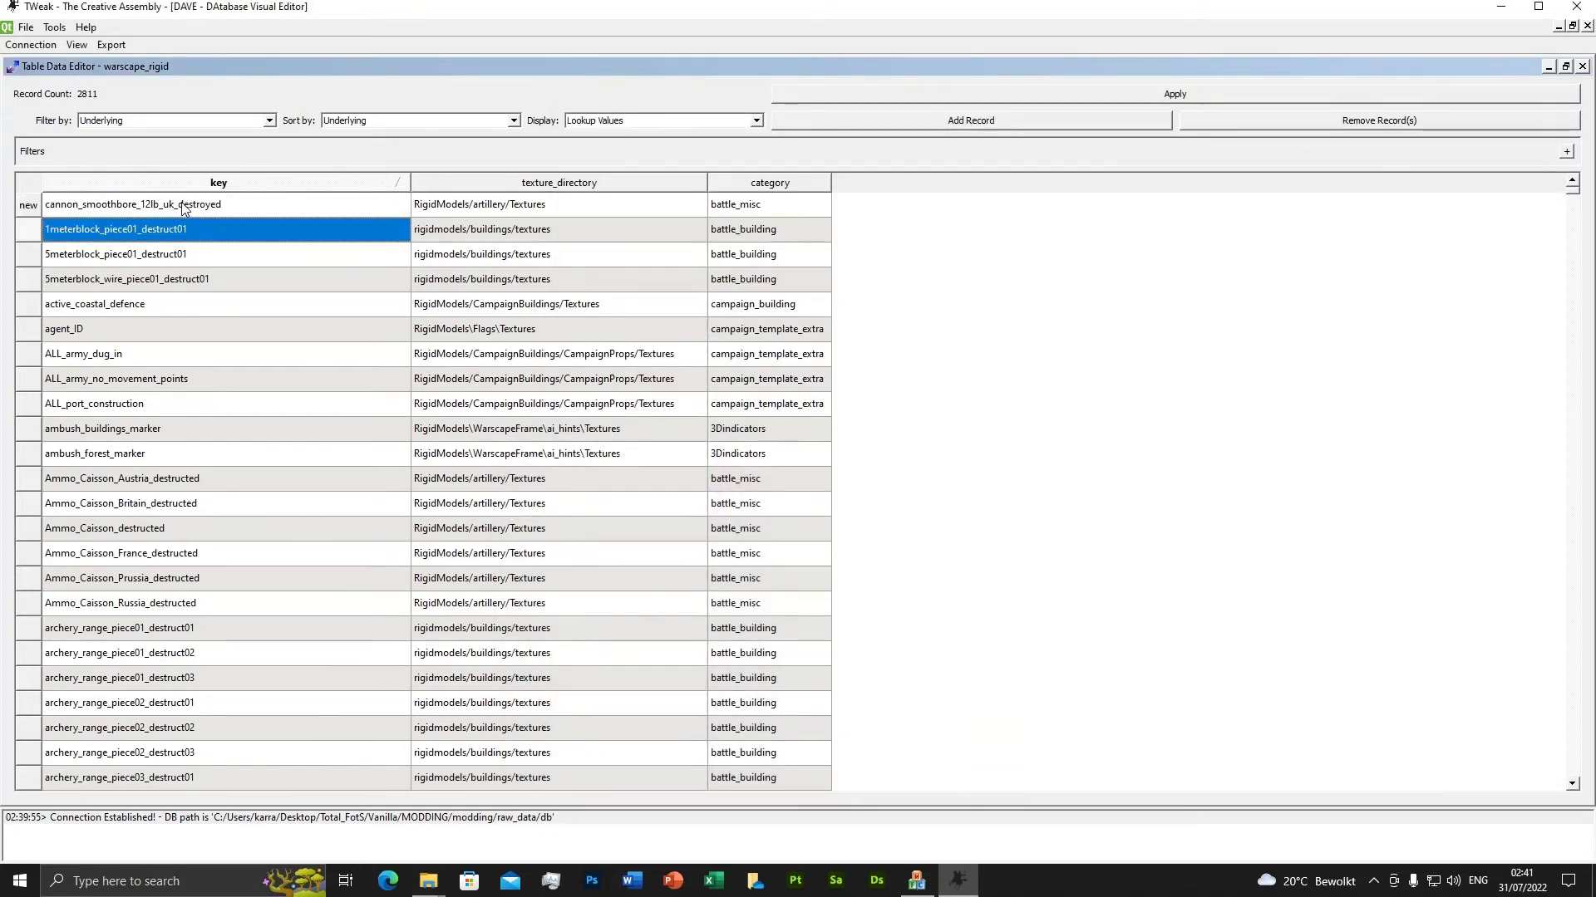
click(183, 207)
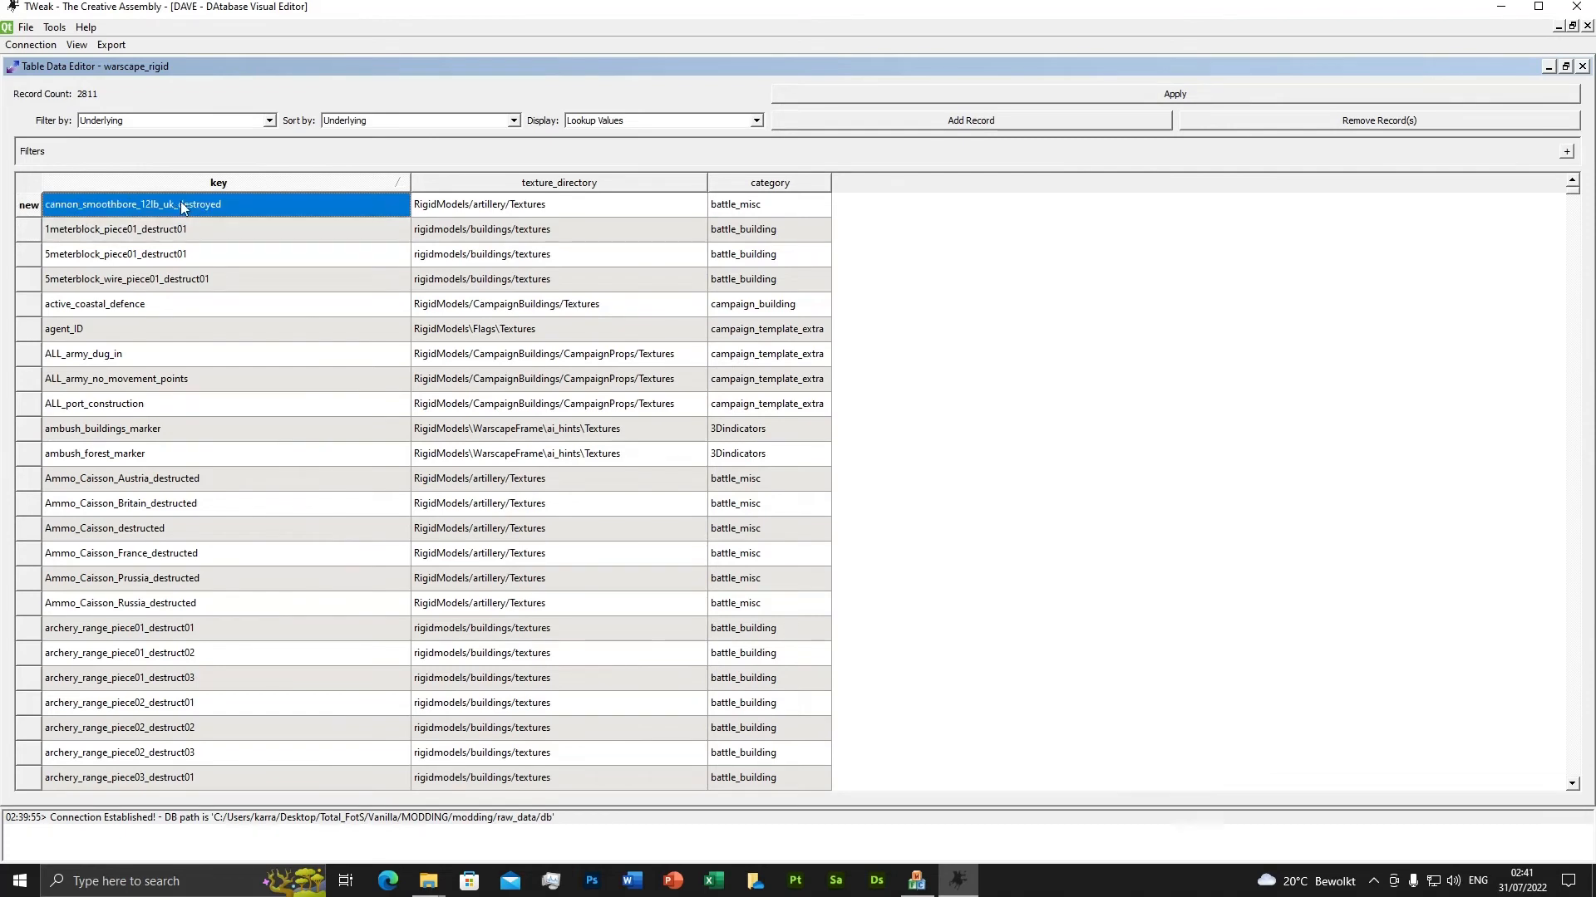
click(1151, 98)
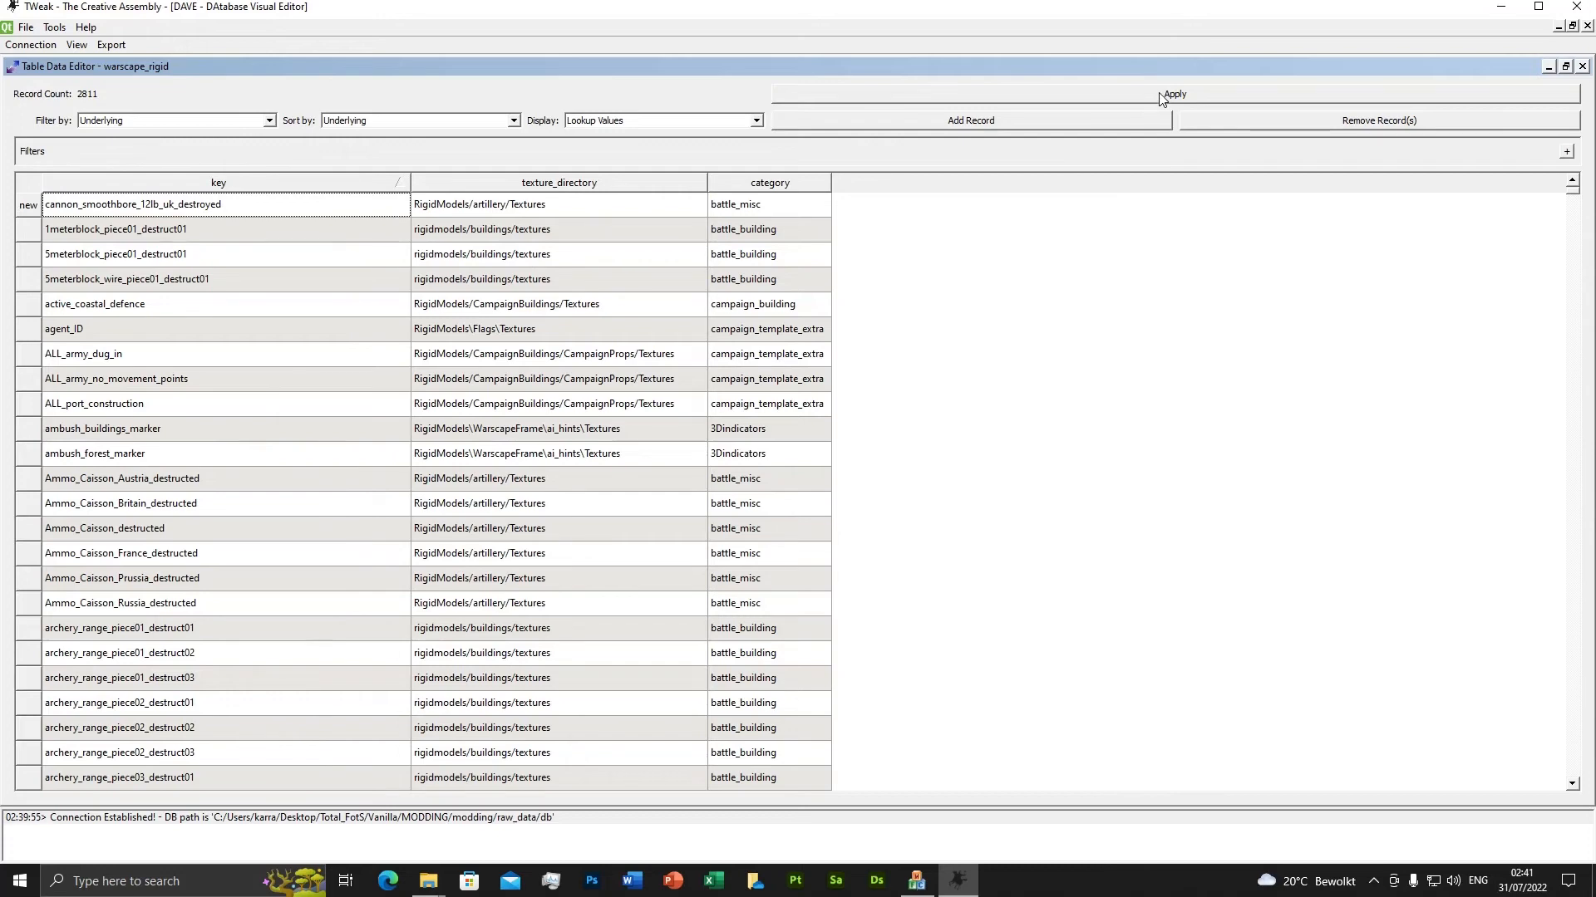
click(1161, 96)
Open the warscape_rigid_lod table in a maximized editor and sort its records by rigid.
double_click(91, 396)
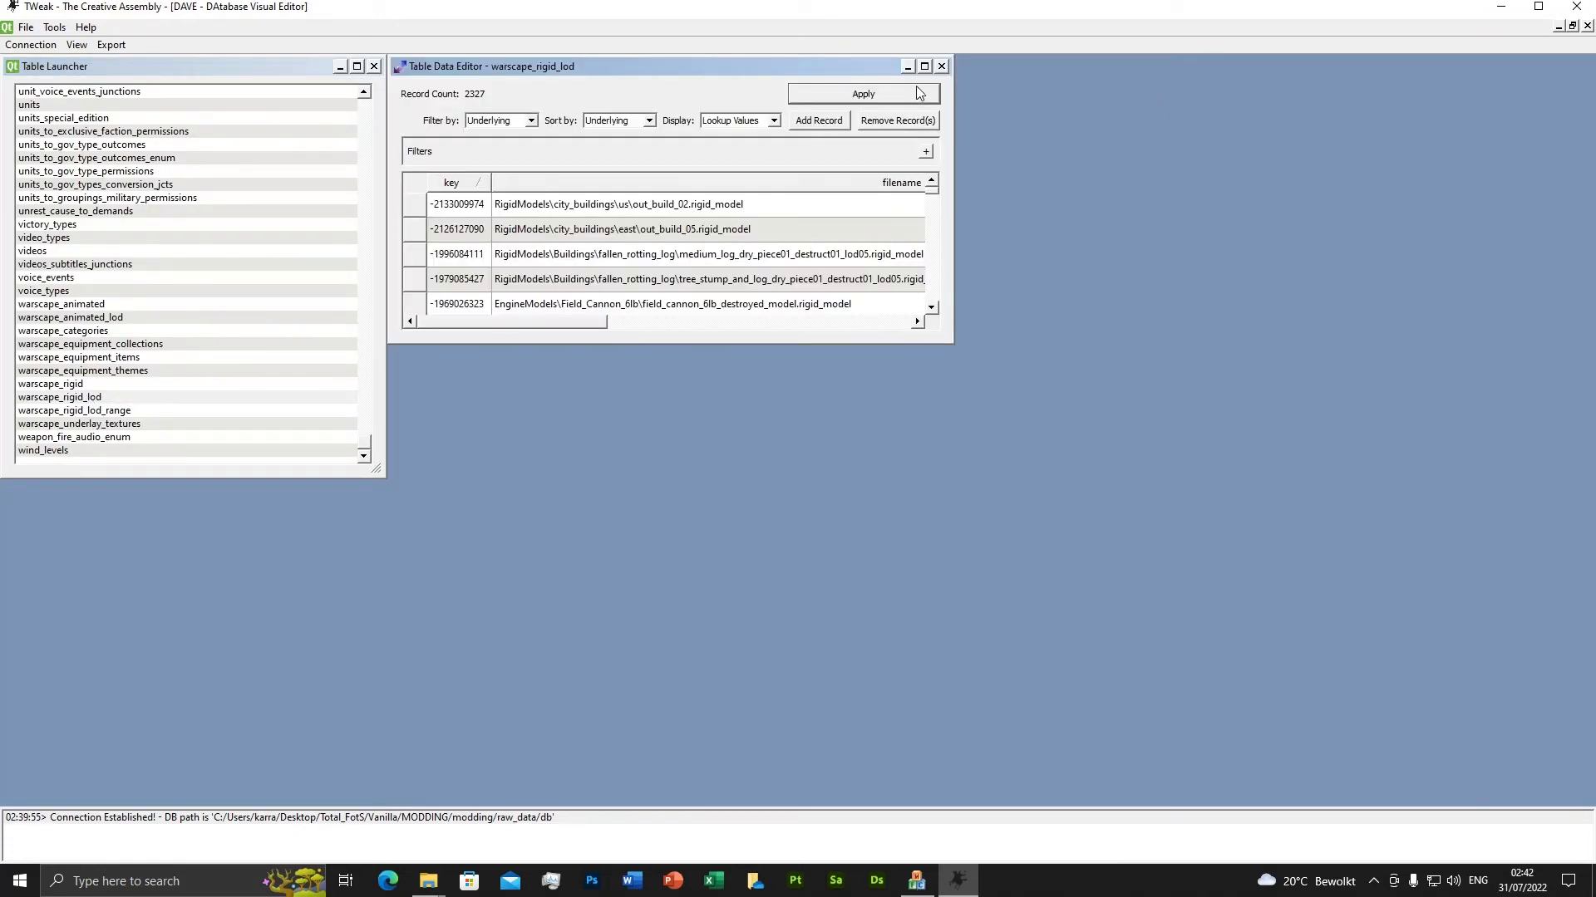
click(924, 66)
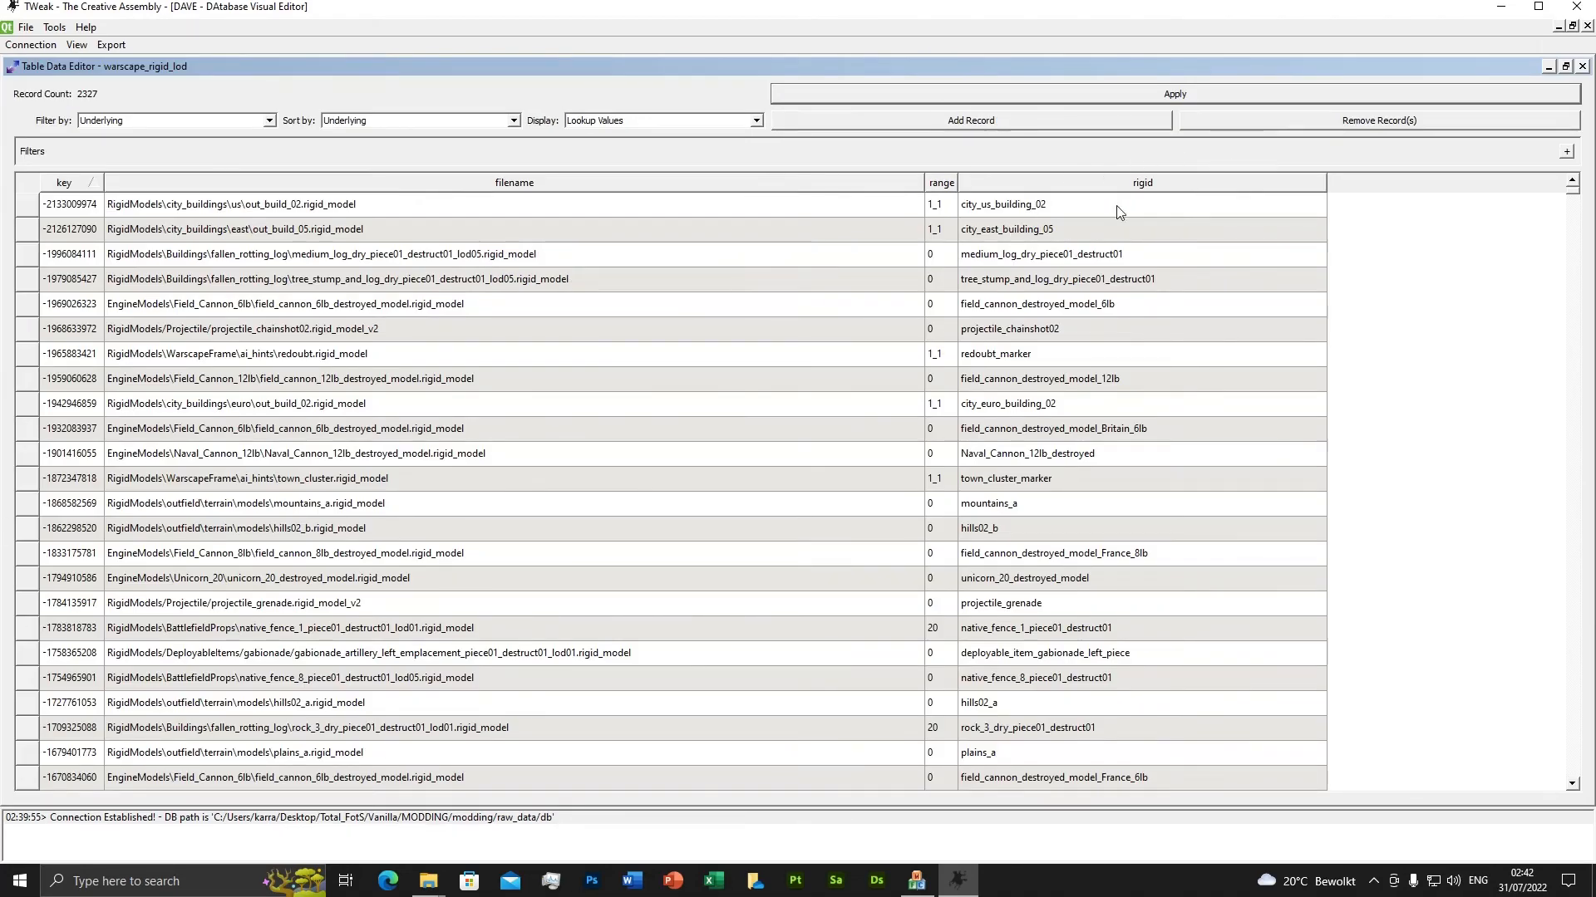
click(1140, 185)
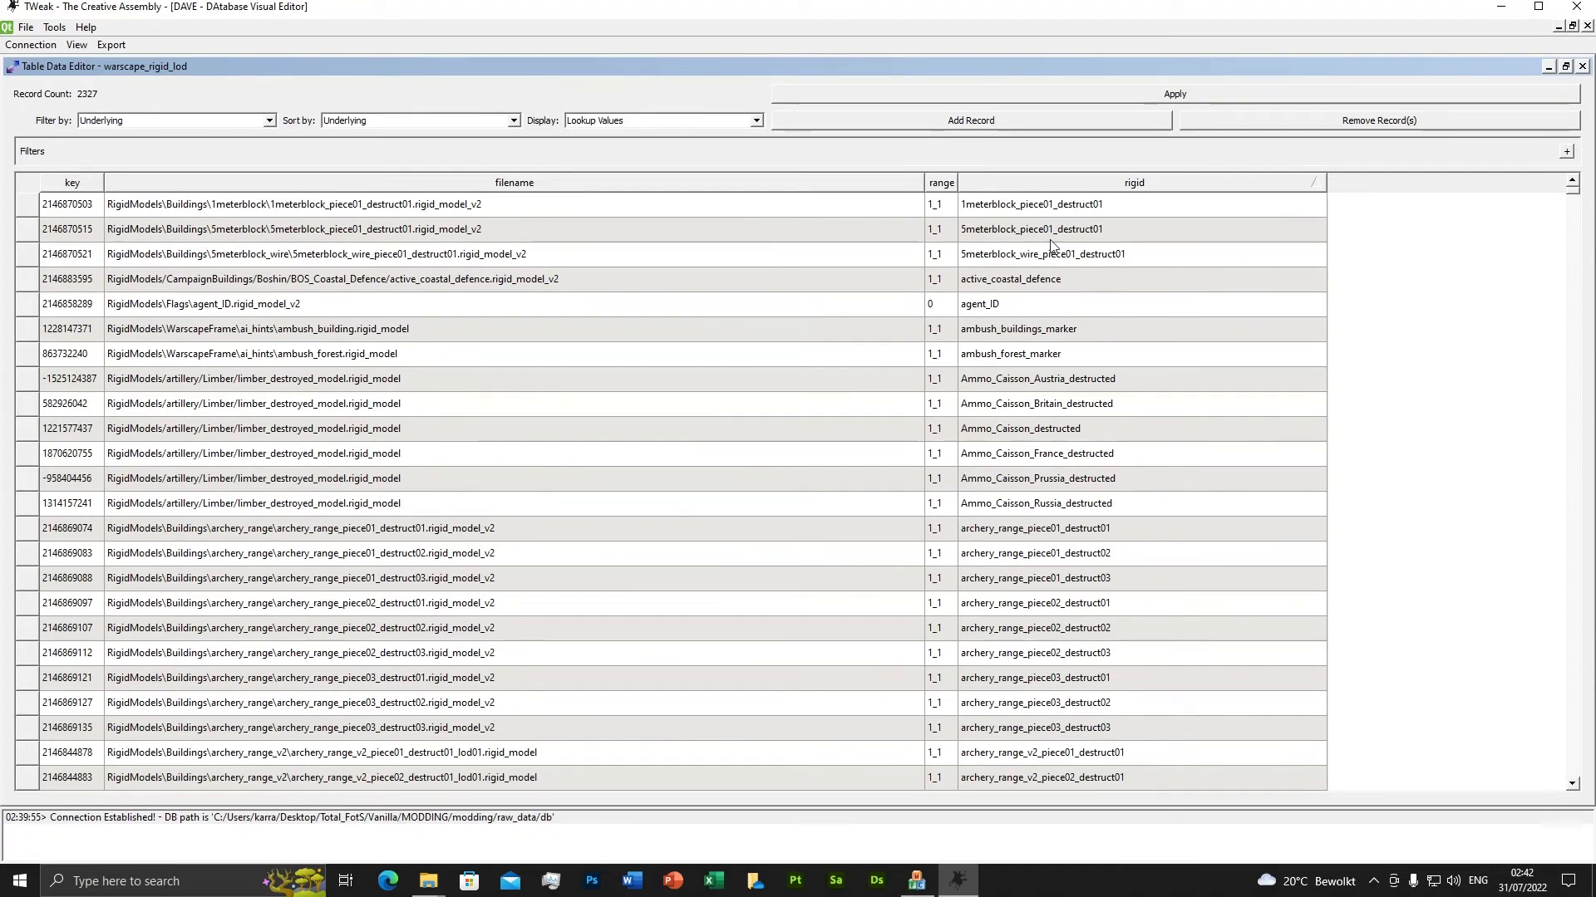
Add a new warscape_rigid_lod record with rigid cannon_smoothbore_12lb_uk_destroyed and range 0.
click(1024, 123)
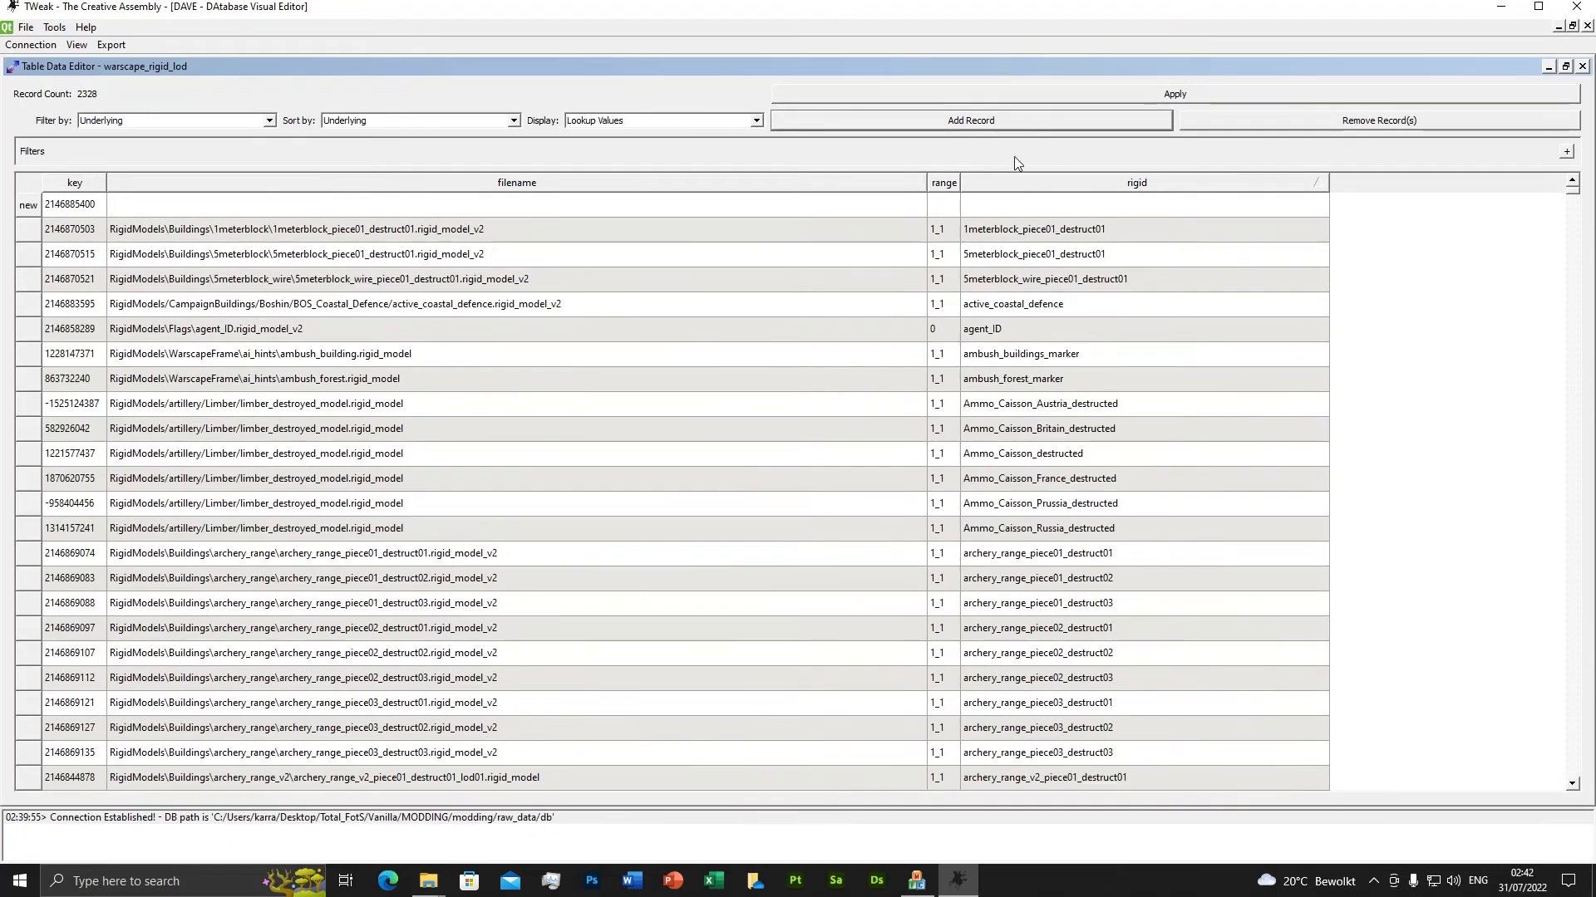
click(1020, 206)
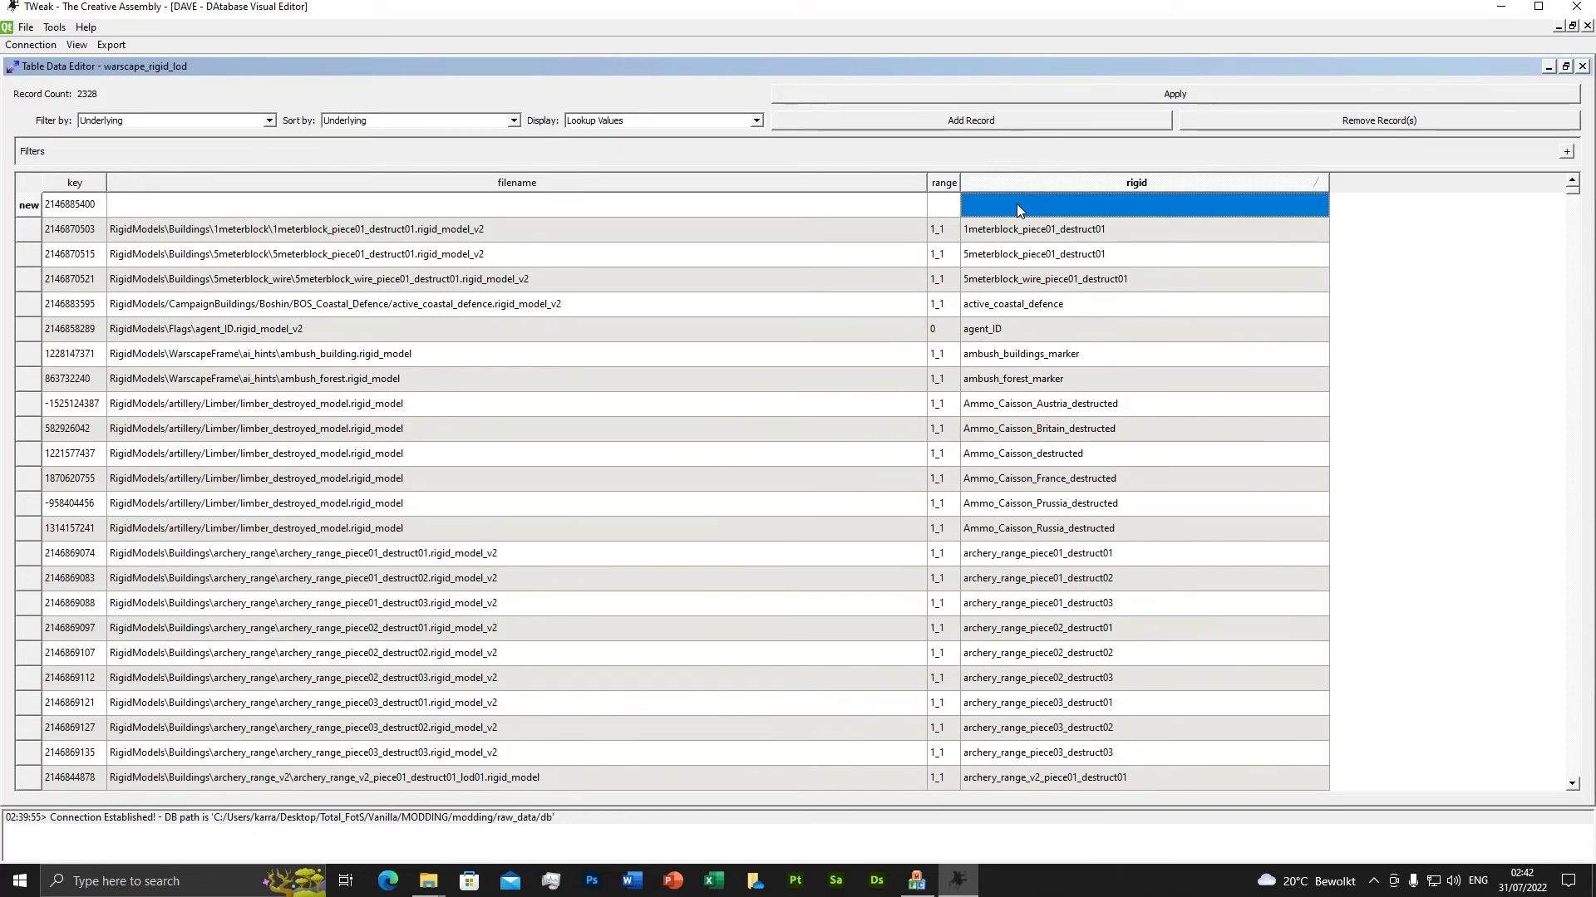
text(cannon_smoothbore_12lb_uk_destroyed)
click(940, 206)
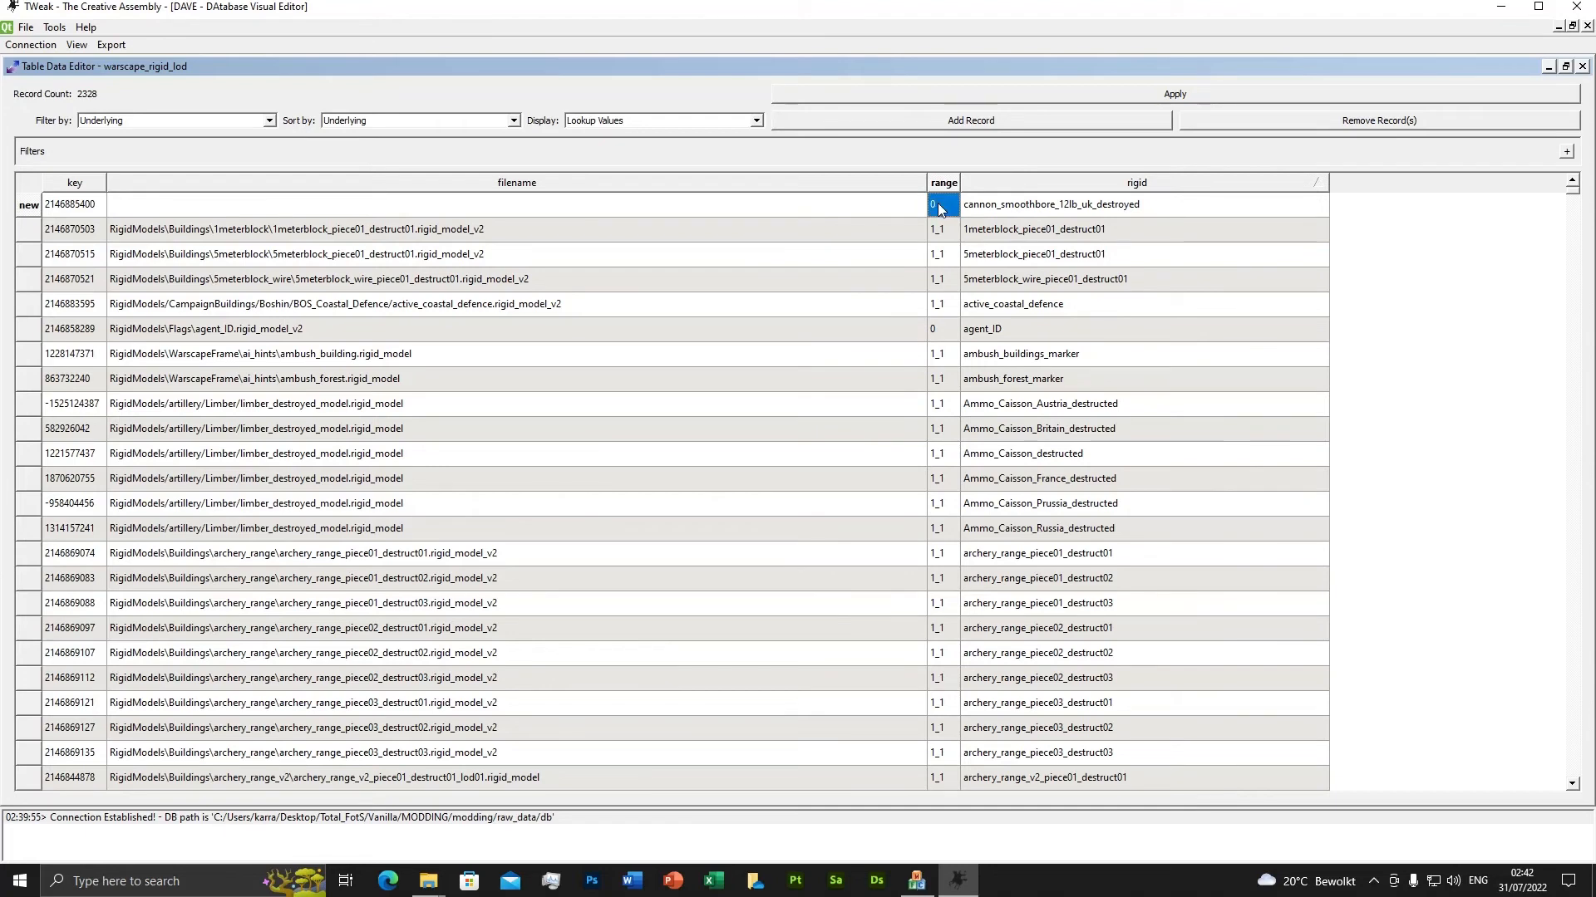
Copy the armstrong_gun_destroyed record's filename, RigidModels/artillery/Armstrong_Gun/armstrong_gun_destroyed_model.rigid_model_v2, into the new record's filename field.
scroll(1028, 548, down, 5)
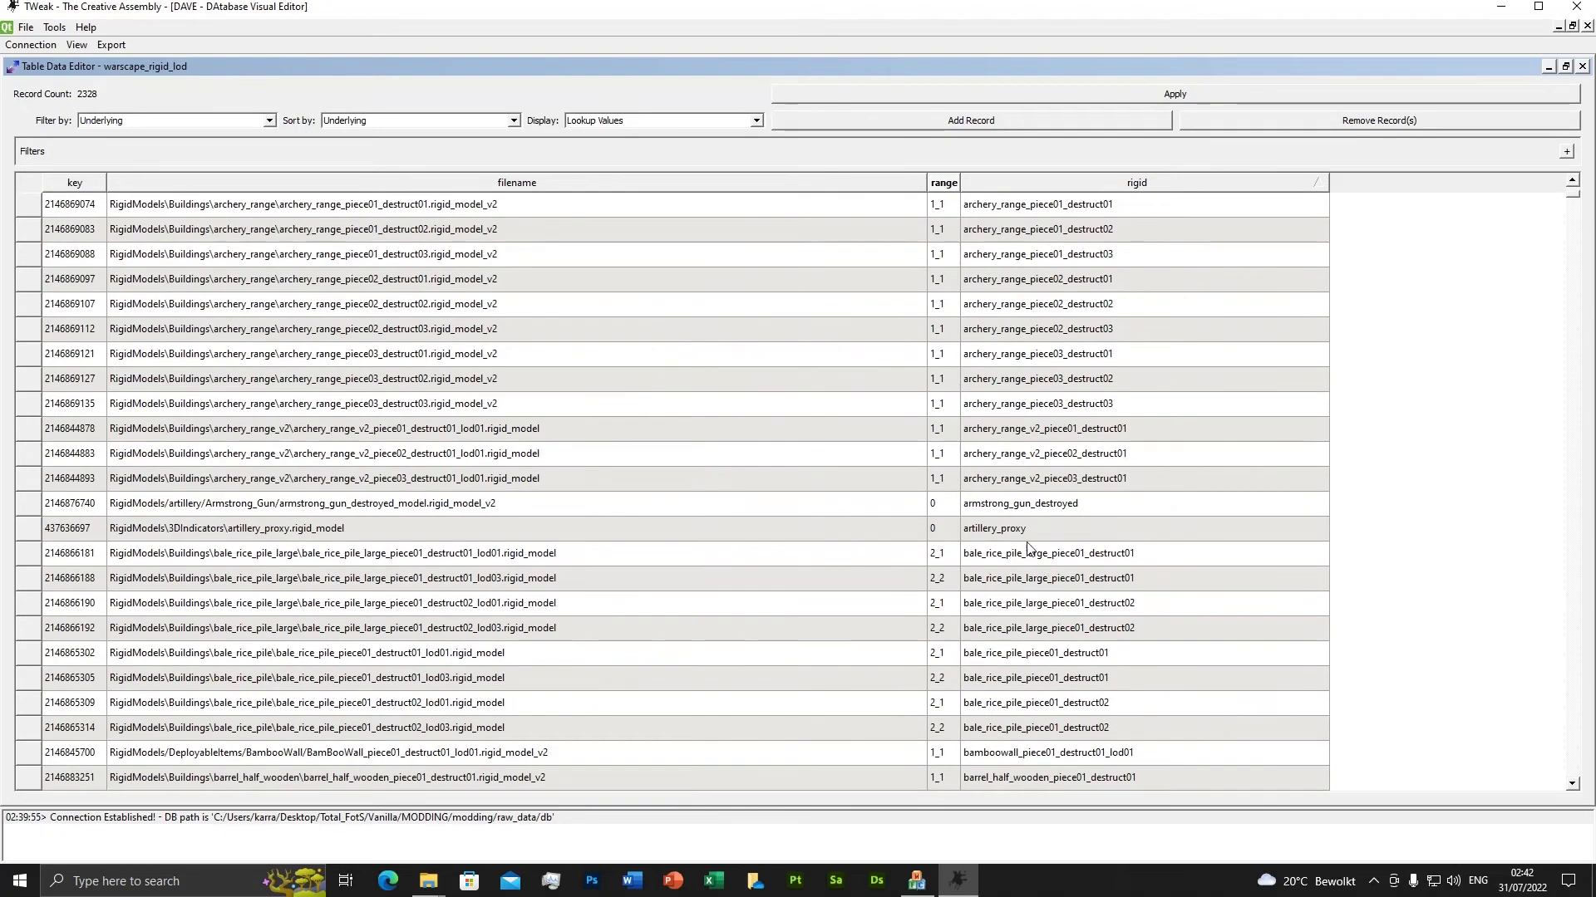
click(376, 505)
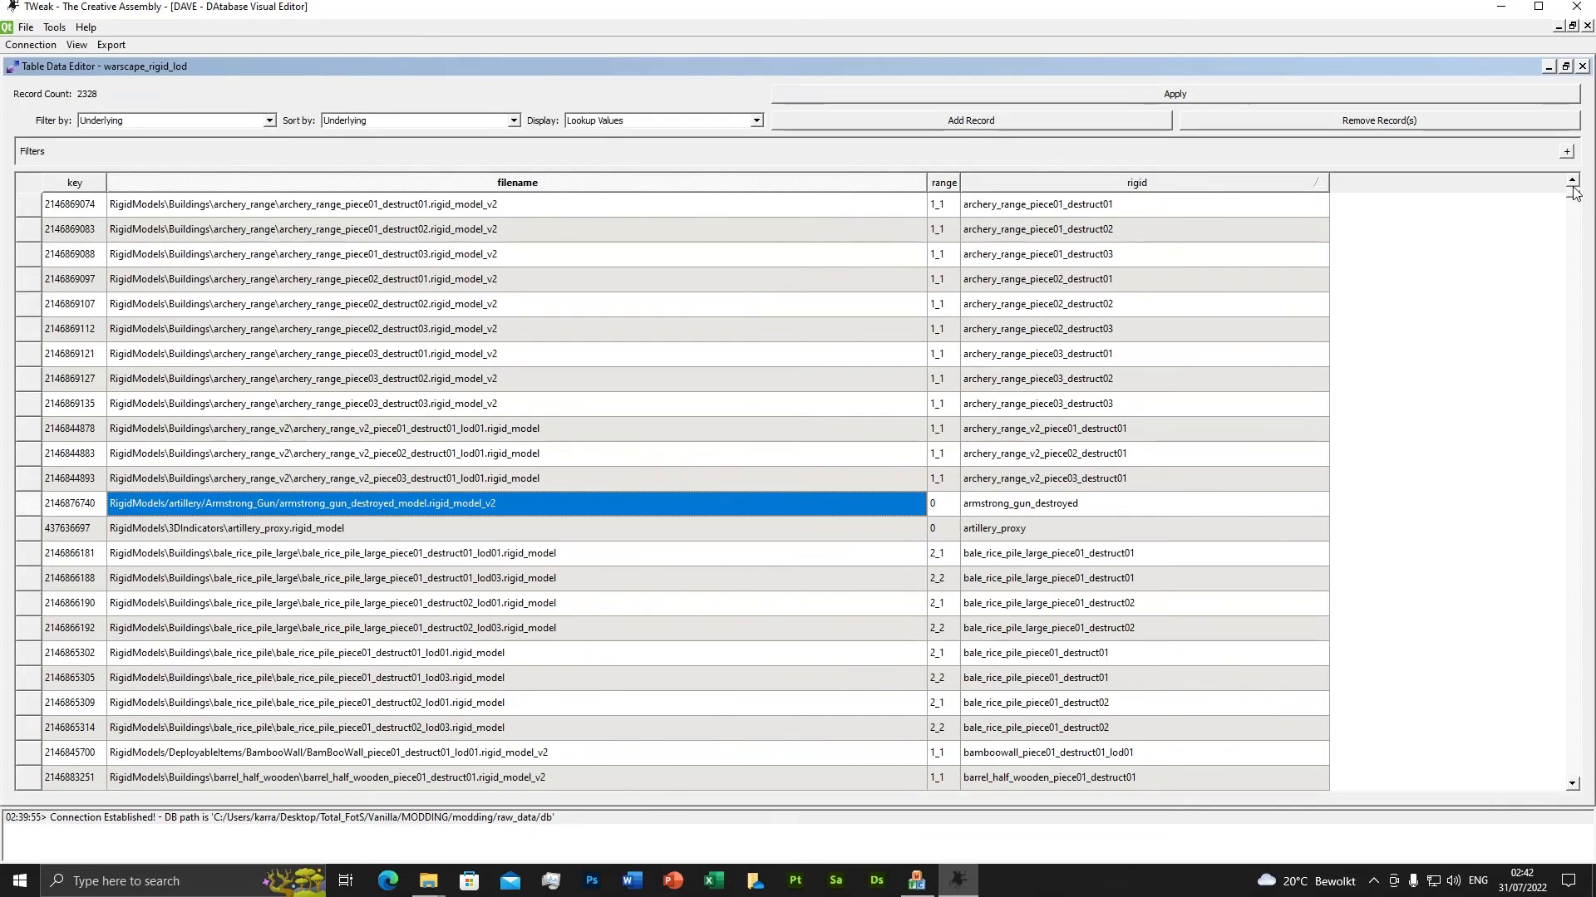
scroll(1573, 192, up, 5)
click(433, 206)
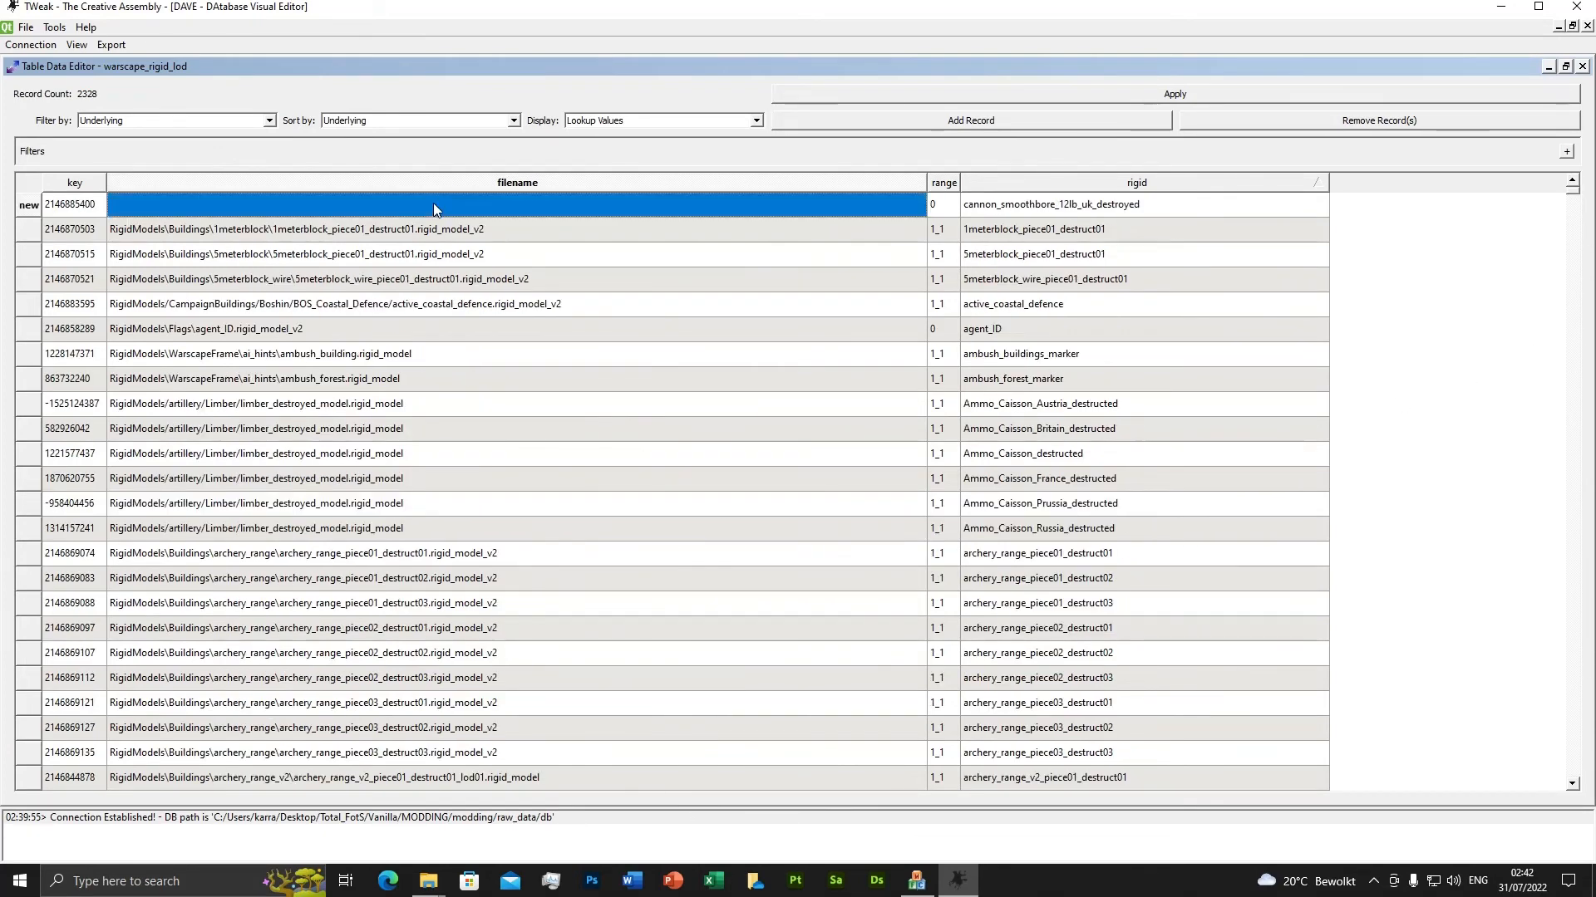
text(RigidModels/artillery/Armstrong_Gun/armstrong_gun_destroyed_model.rigid_model_v2)
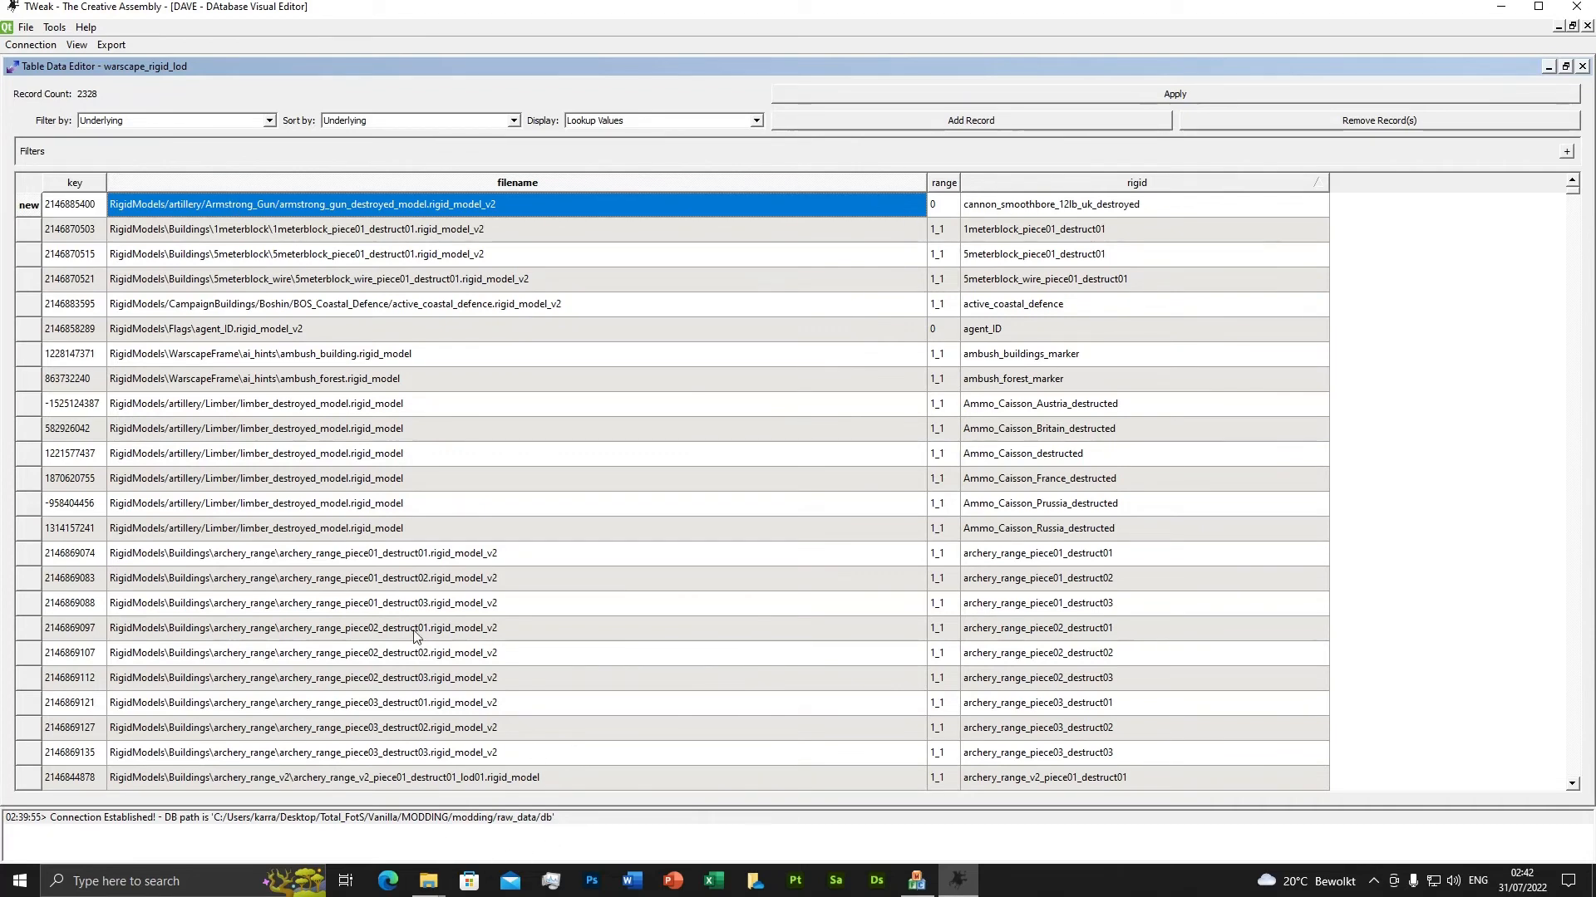
click(428, 883)
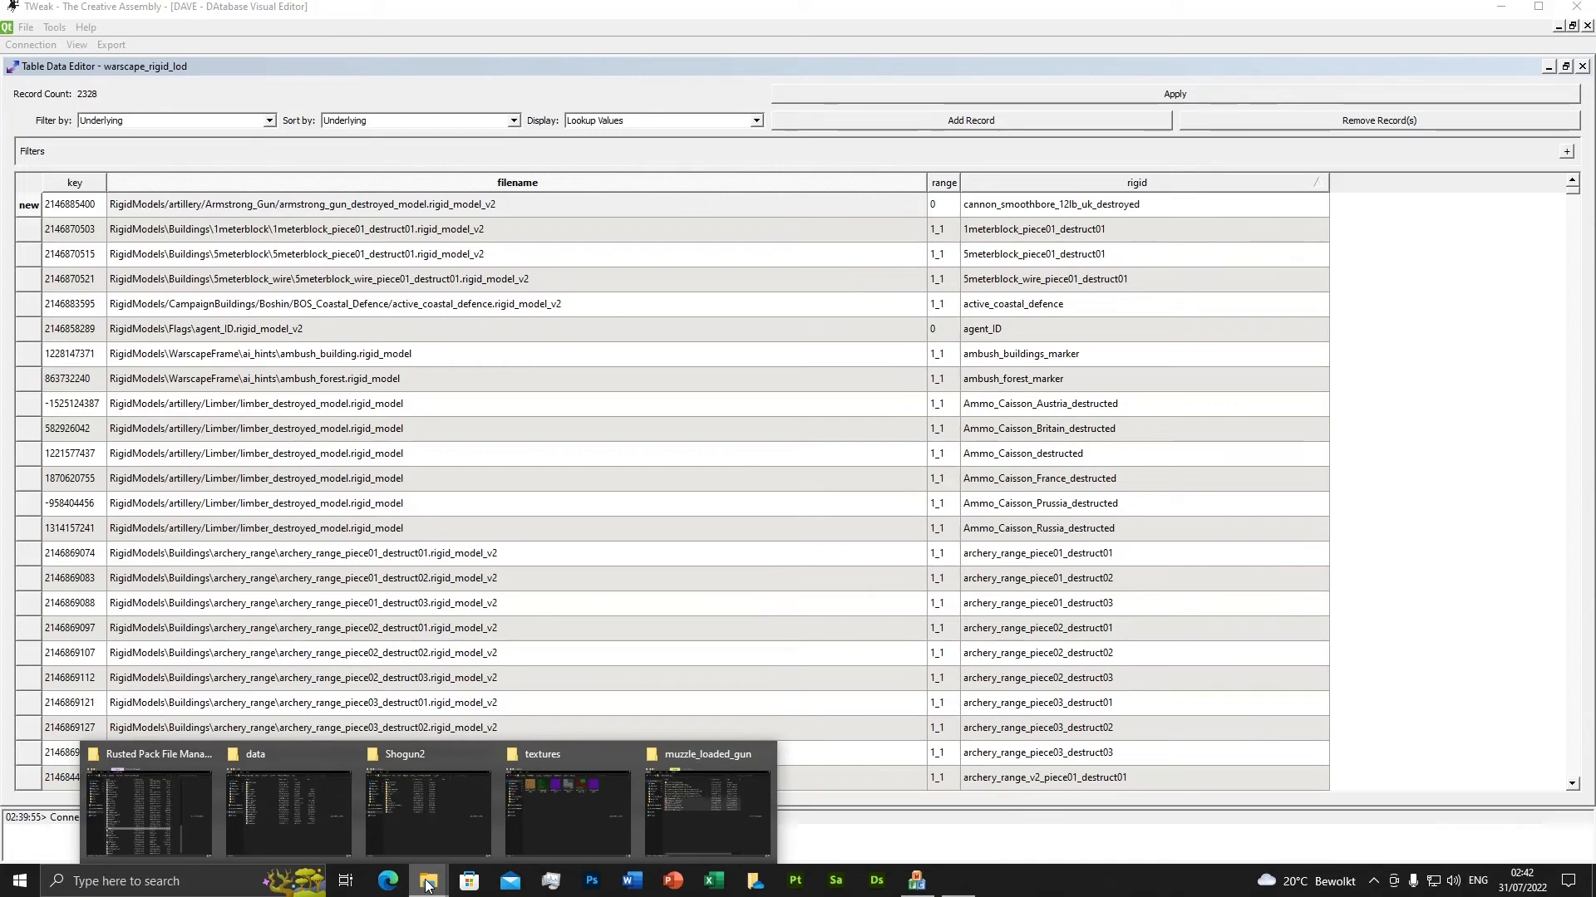
click(707, 811)
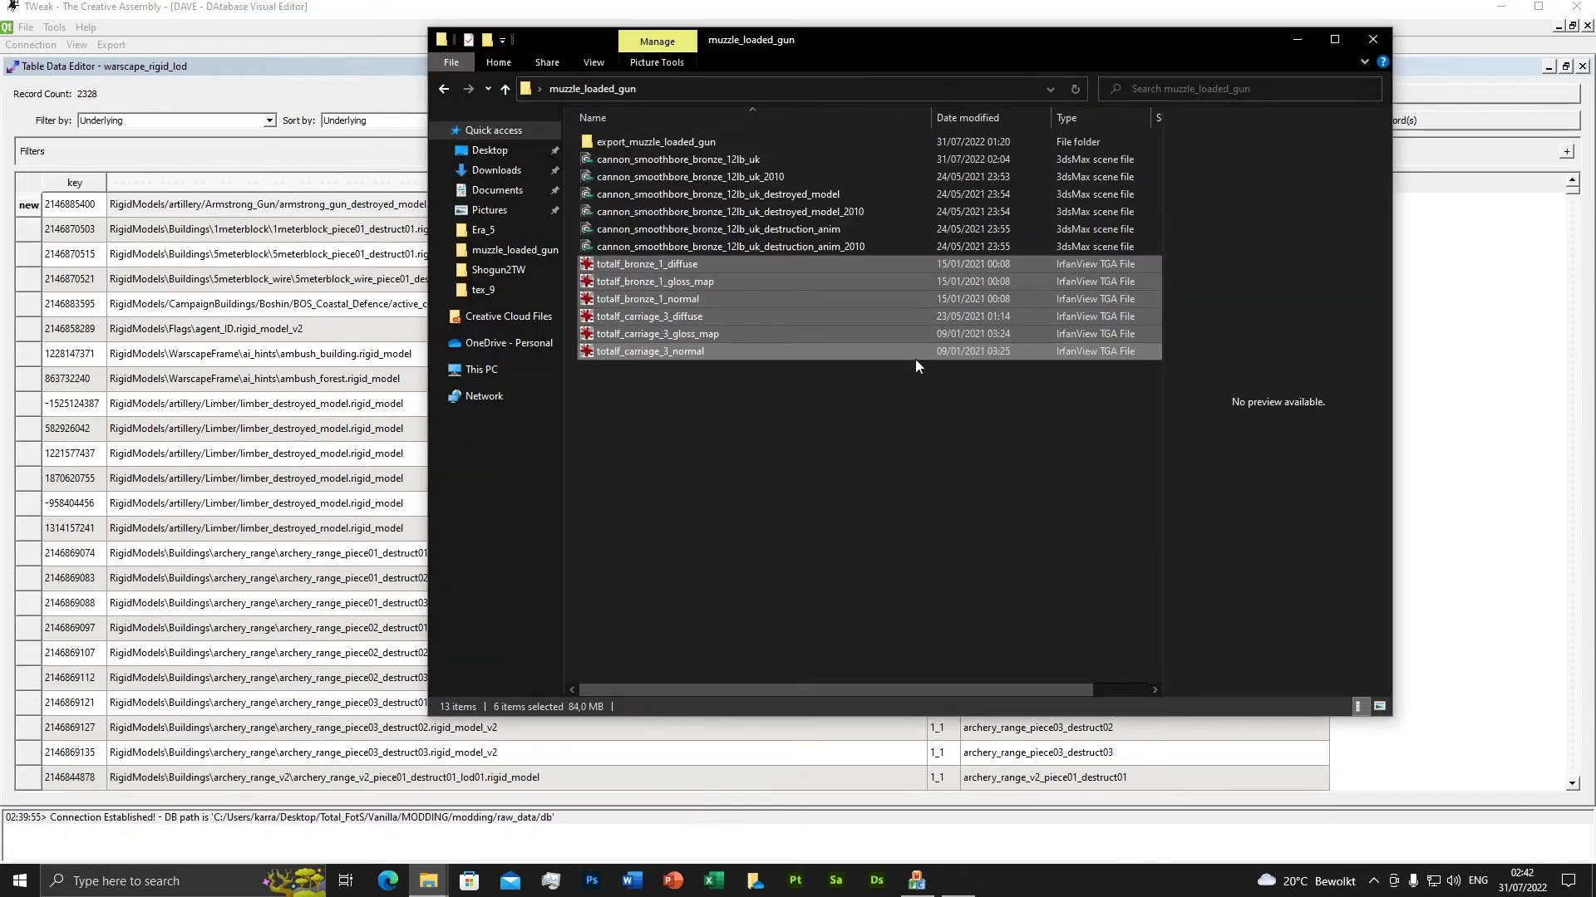
click(1296, 39)
Copy the folder name uk_12lb_smoothbore from the RigidModels/artillery folder in File Explorer.
click(426, 883)
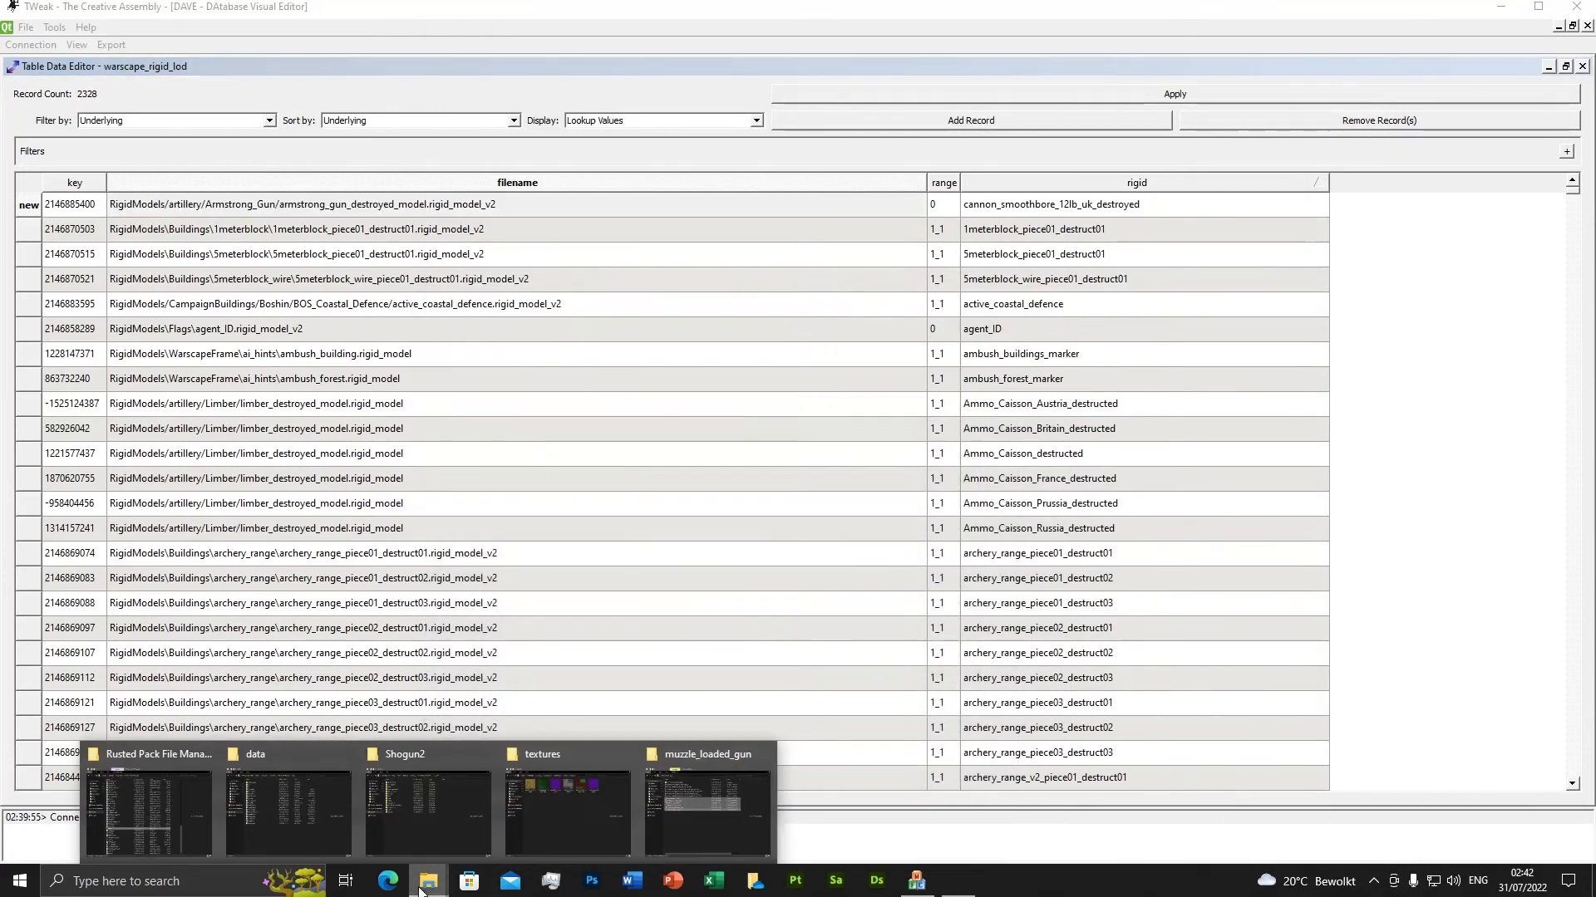
click(614, 802)
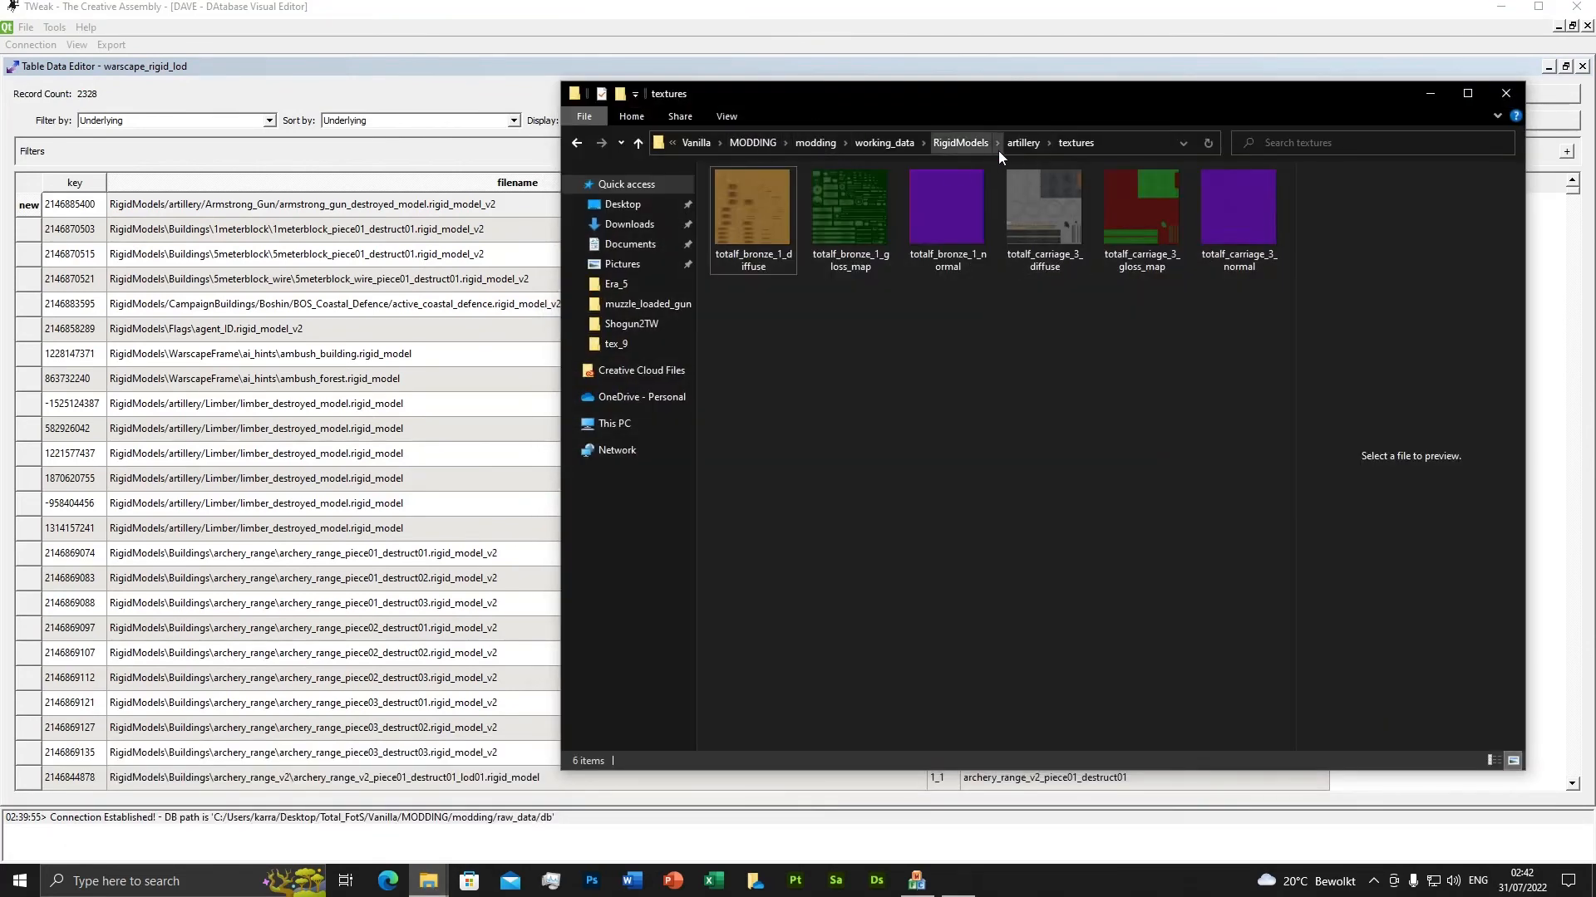
click(1026, 143)
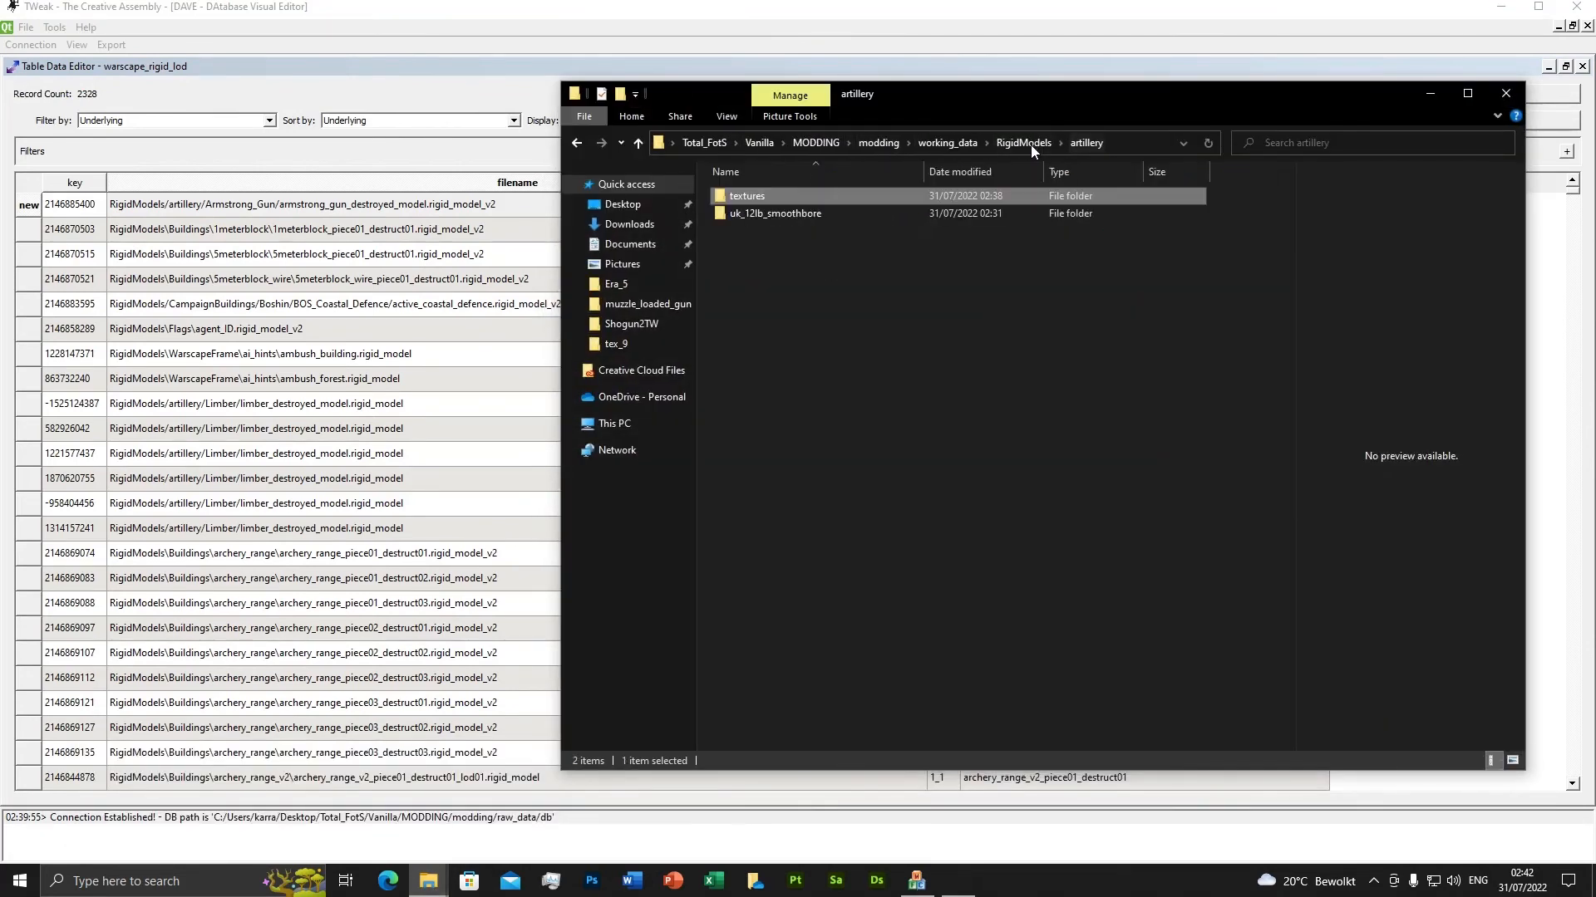
click(804, 209)
click(771, 216)
key(ctrl+c)
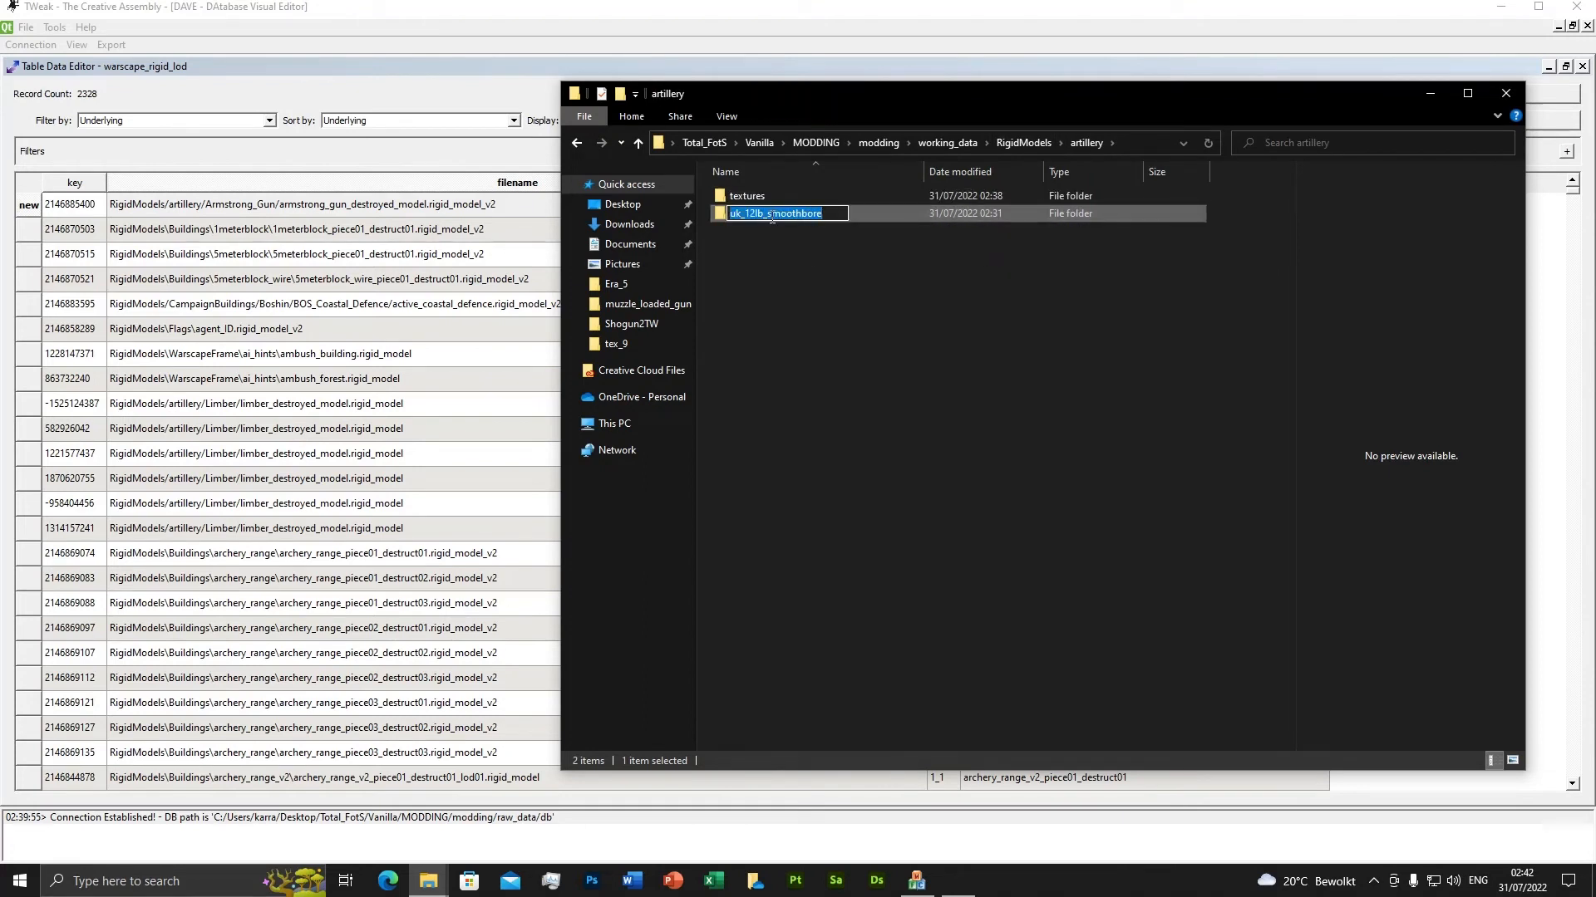
click(806, 312)
Replace the folder Armstrong_Gun with uk_12lb_smoothbore in the new record's filename path.
click(277, 209)
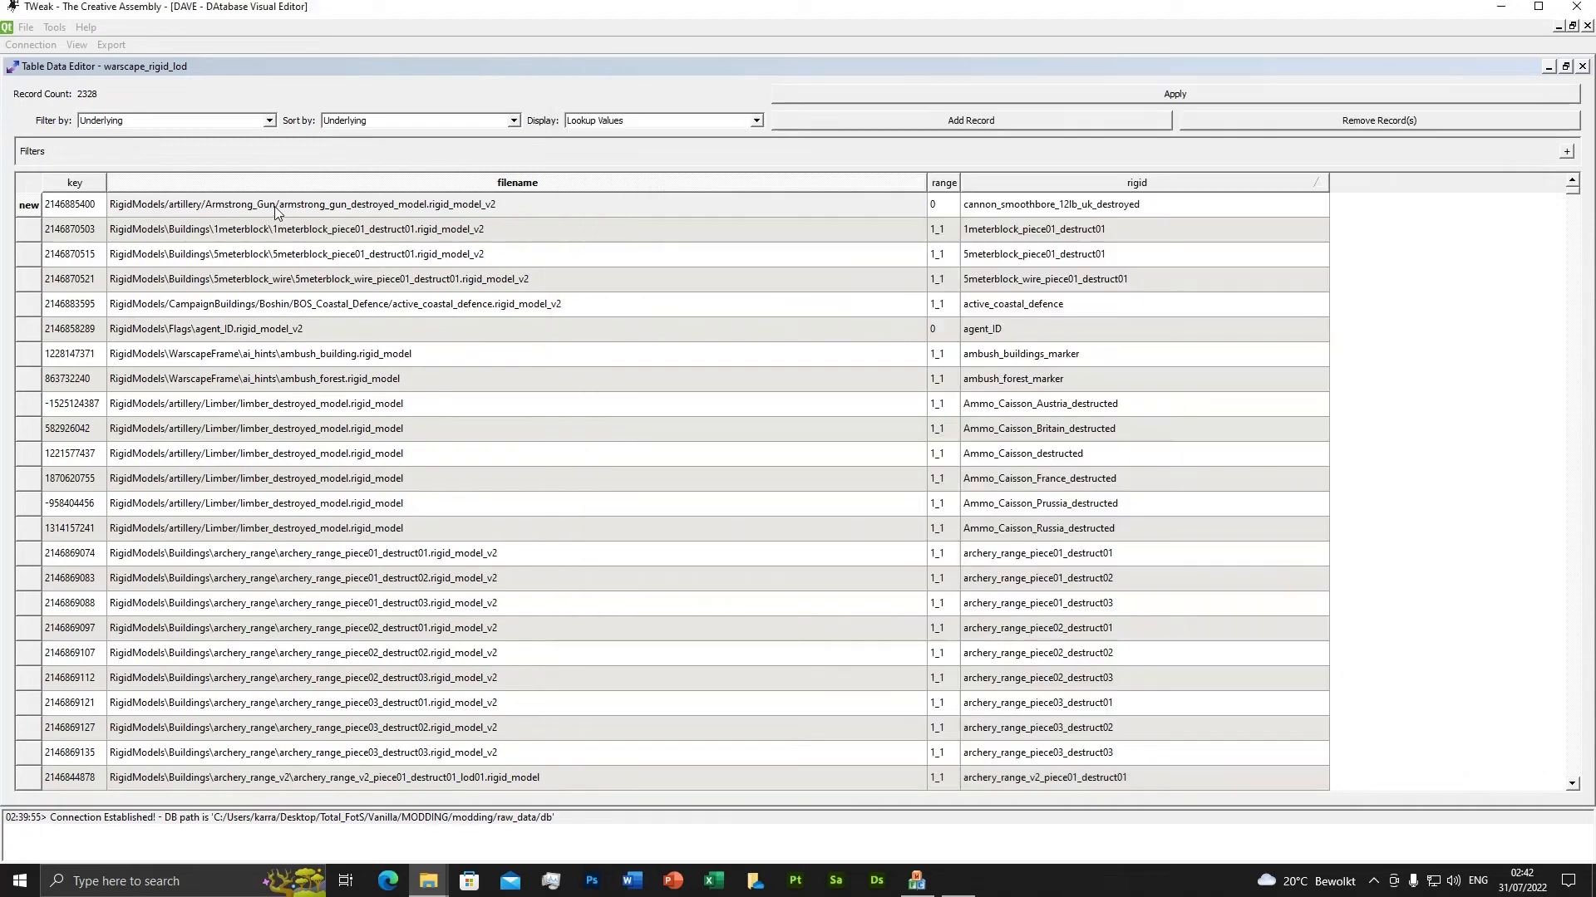
click(277, 209)
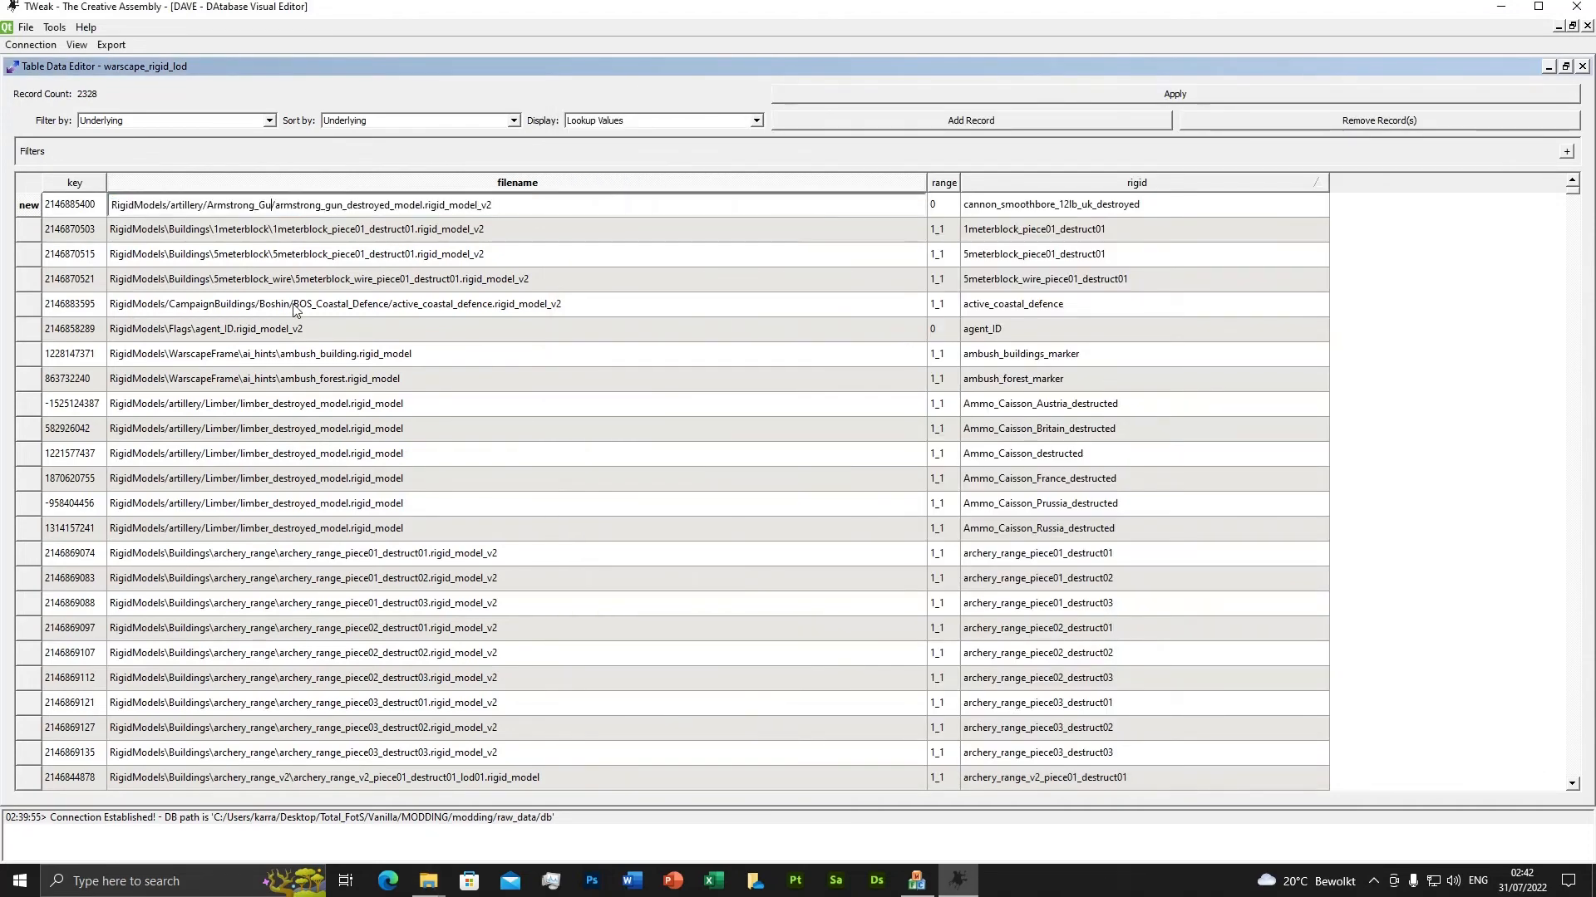
key(BackSpace)
key(BackSpace)
key(BackSpace)
key(BackSpace)
key(BackSpace)
key(BackSpace)
key(BackSpace)
key(BackSpace)
key(BackSpace)
key(BackSpace)
key(BackSpace)
key(BackSpace)
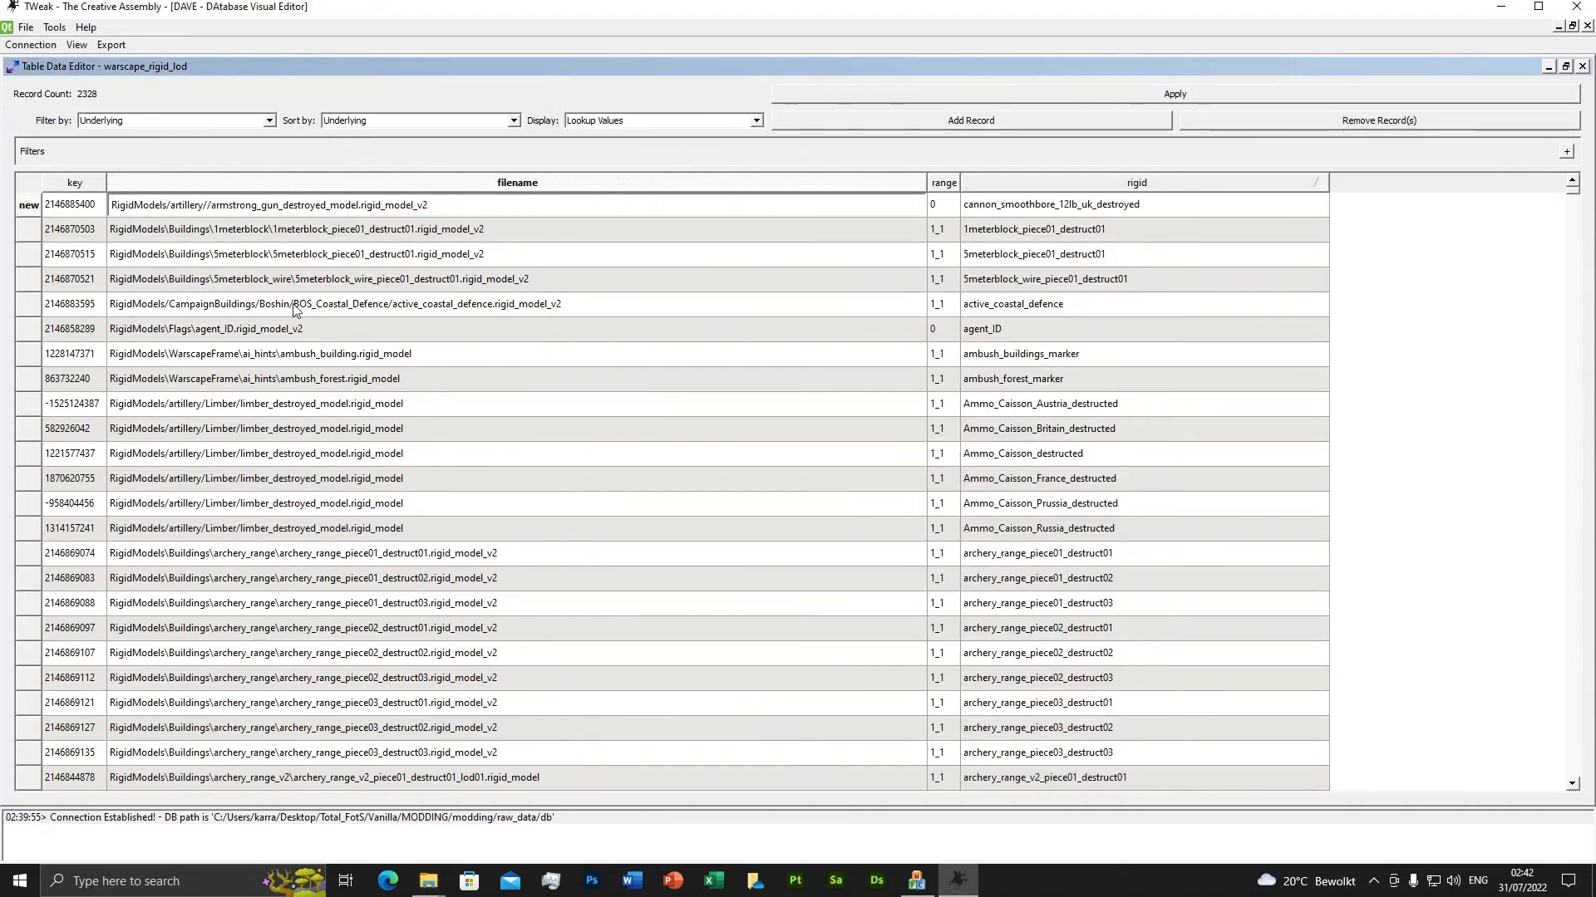
key(ctrl+v)
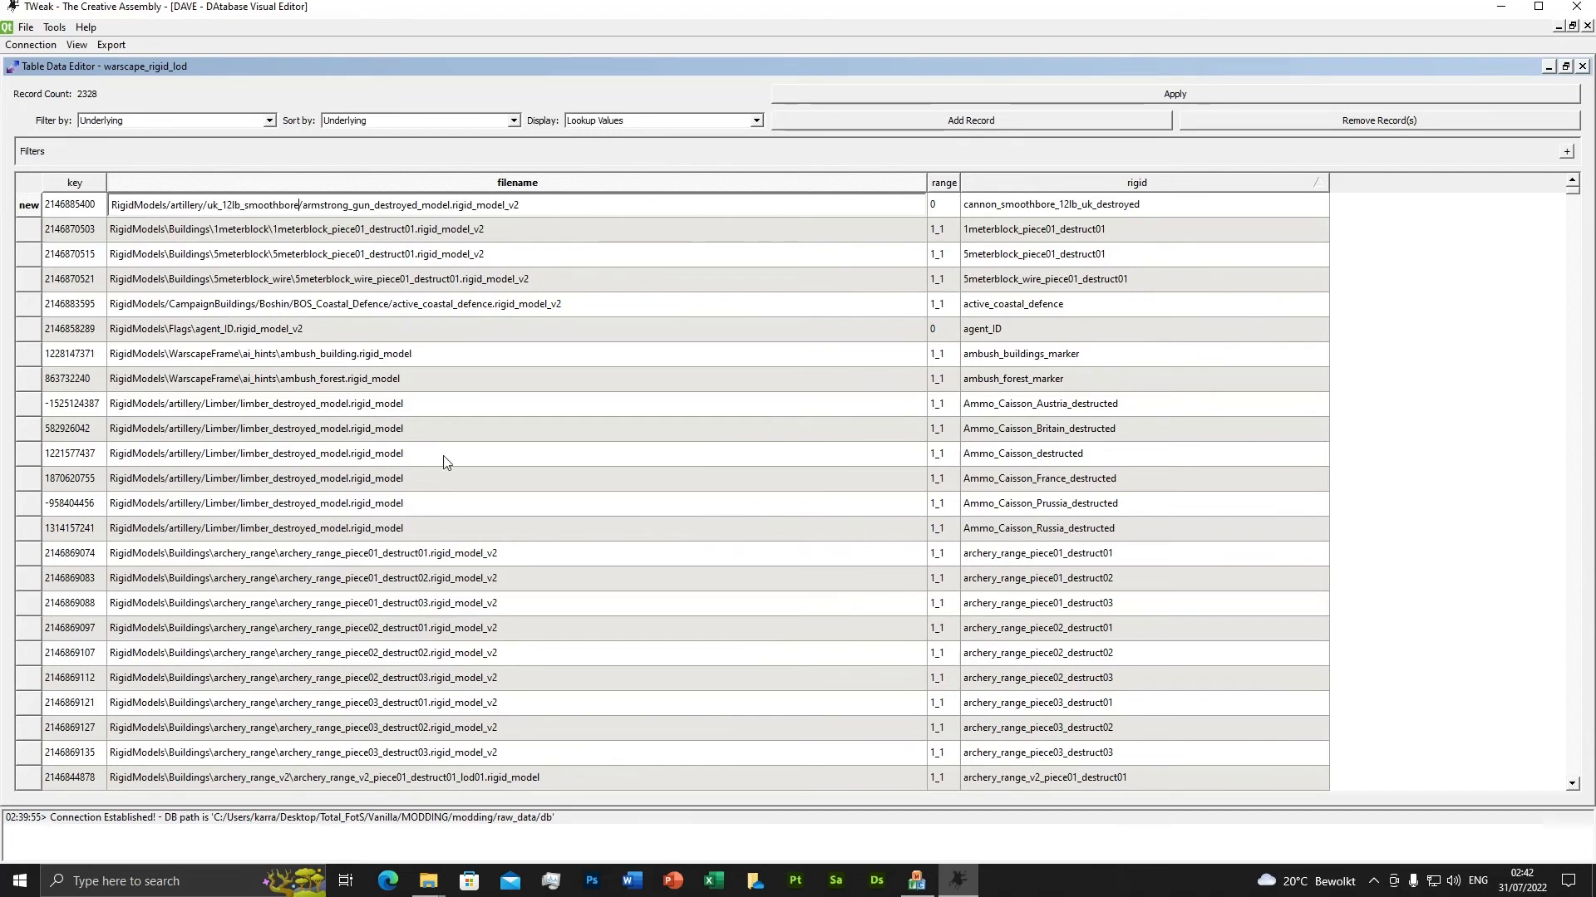
Copy the file name cannon_smoothbore_bronze_12lb_uk_destroyed_model from the uk_12lb_smoothbore folder in File Explorer, leaving out the extension.
mouse_move(428, 881)
click(584, 810)
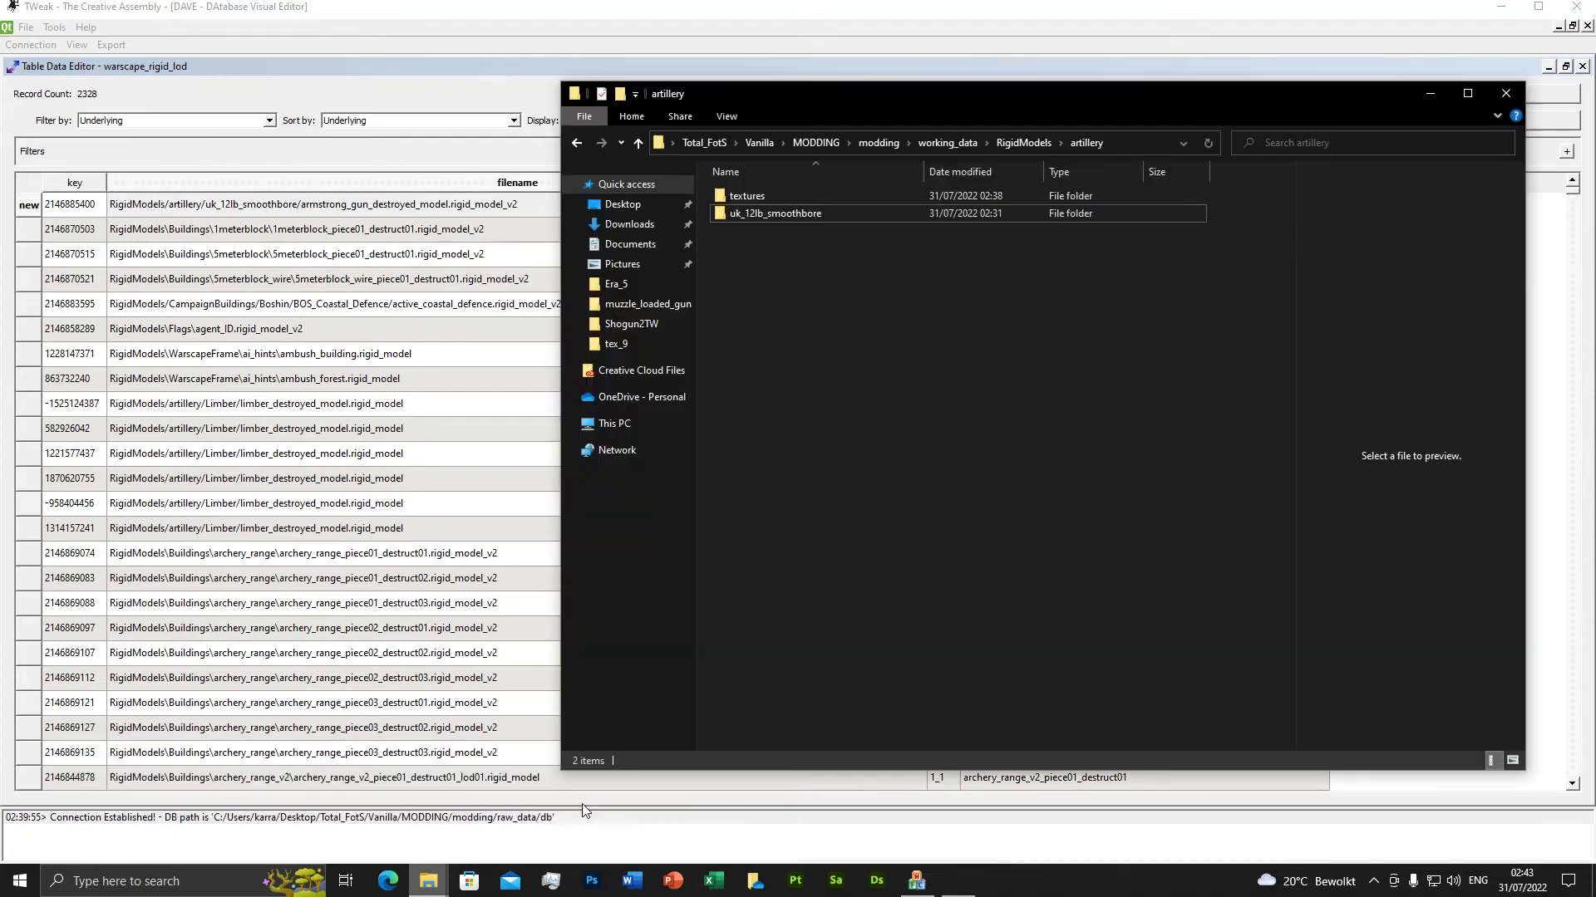
double_click(790, 222)
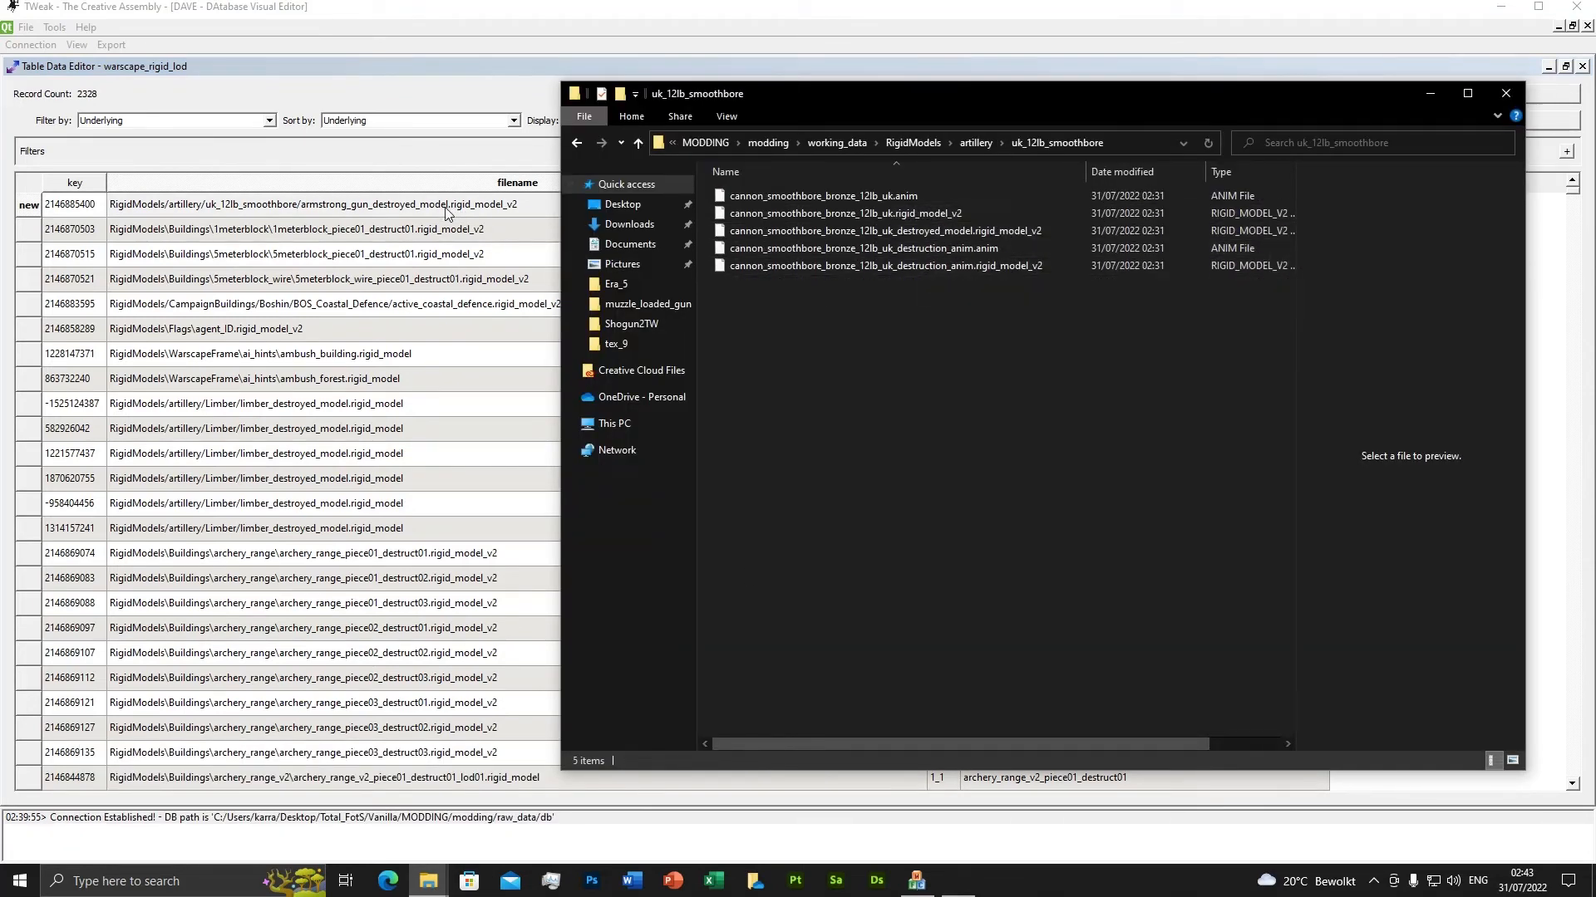
click(890, 230)
click(736, 231)
key(ctrl+c)
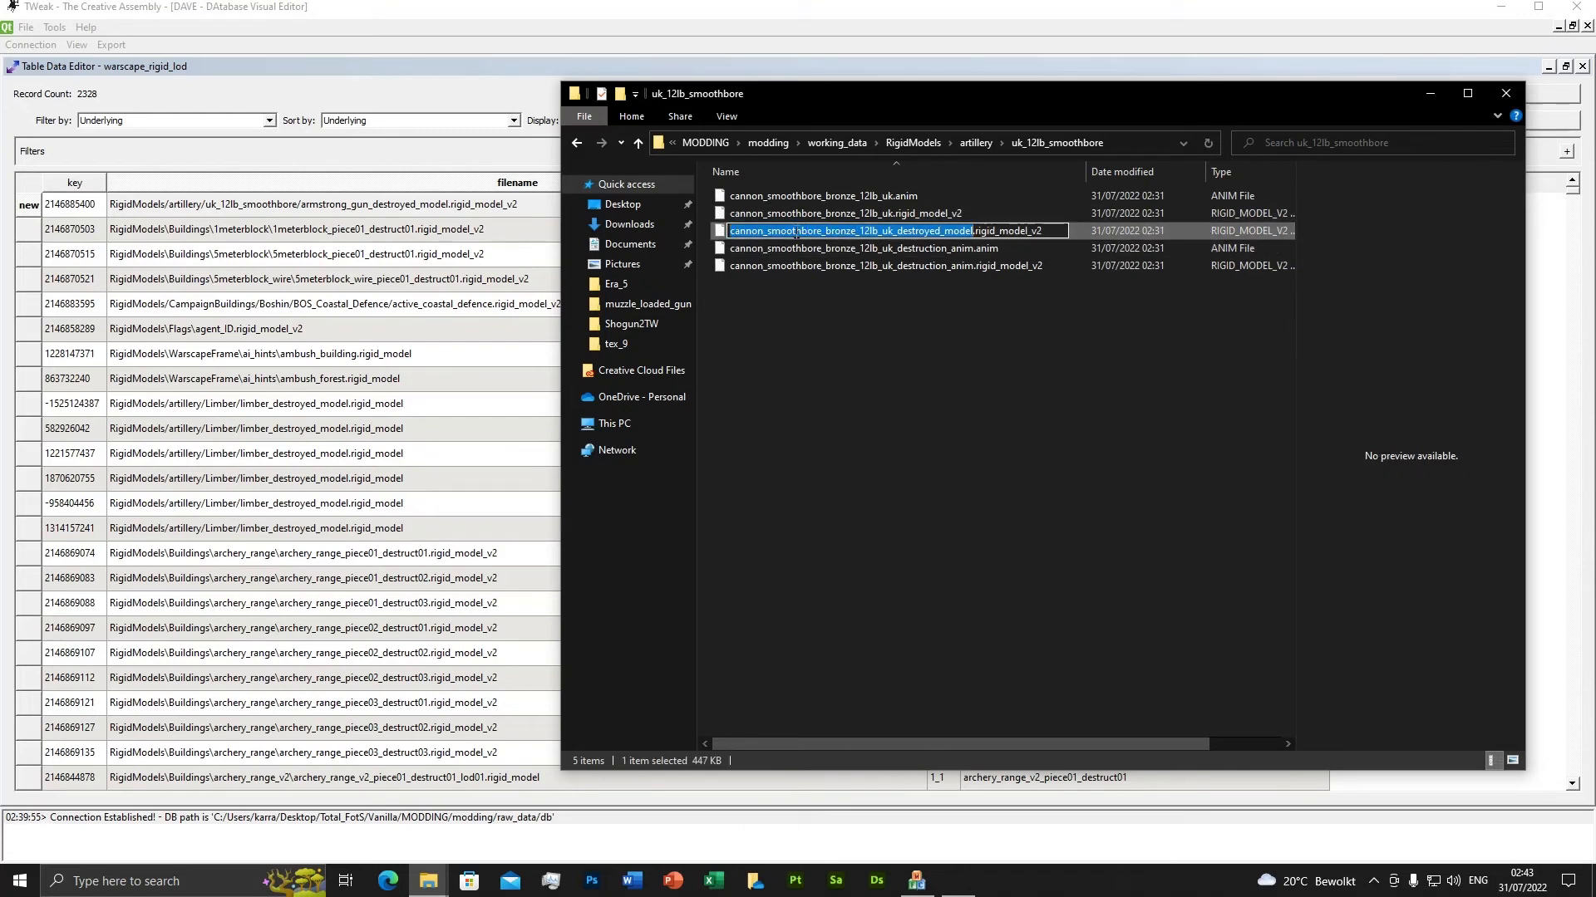
click(827, 341)
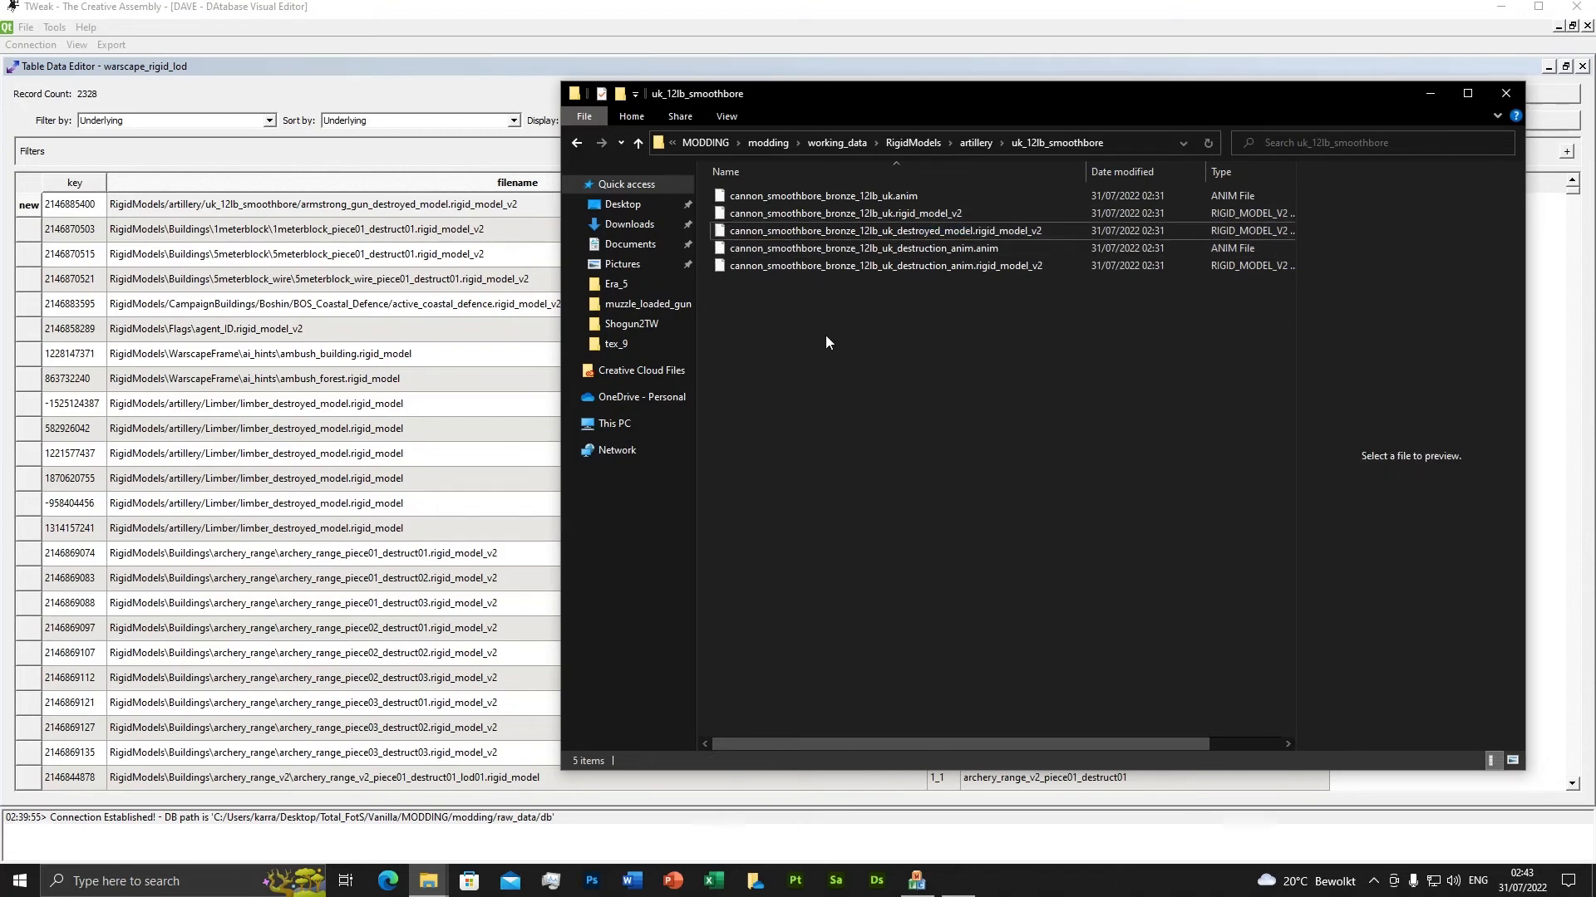
Delete armstrong_gun_destroyed_model from the new record's filename in warscape_rigid_lod, keeping the folder path and the .rigid_model_v2 extension.
double_click(449, 206)
click(453, 205)
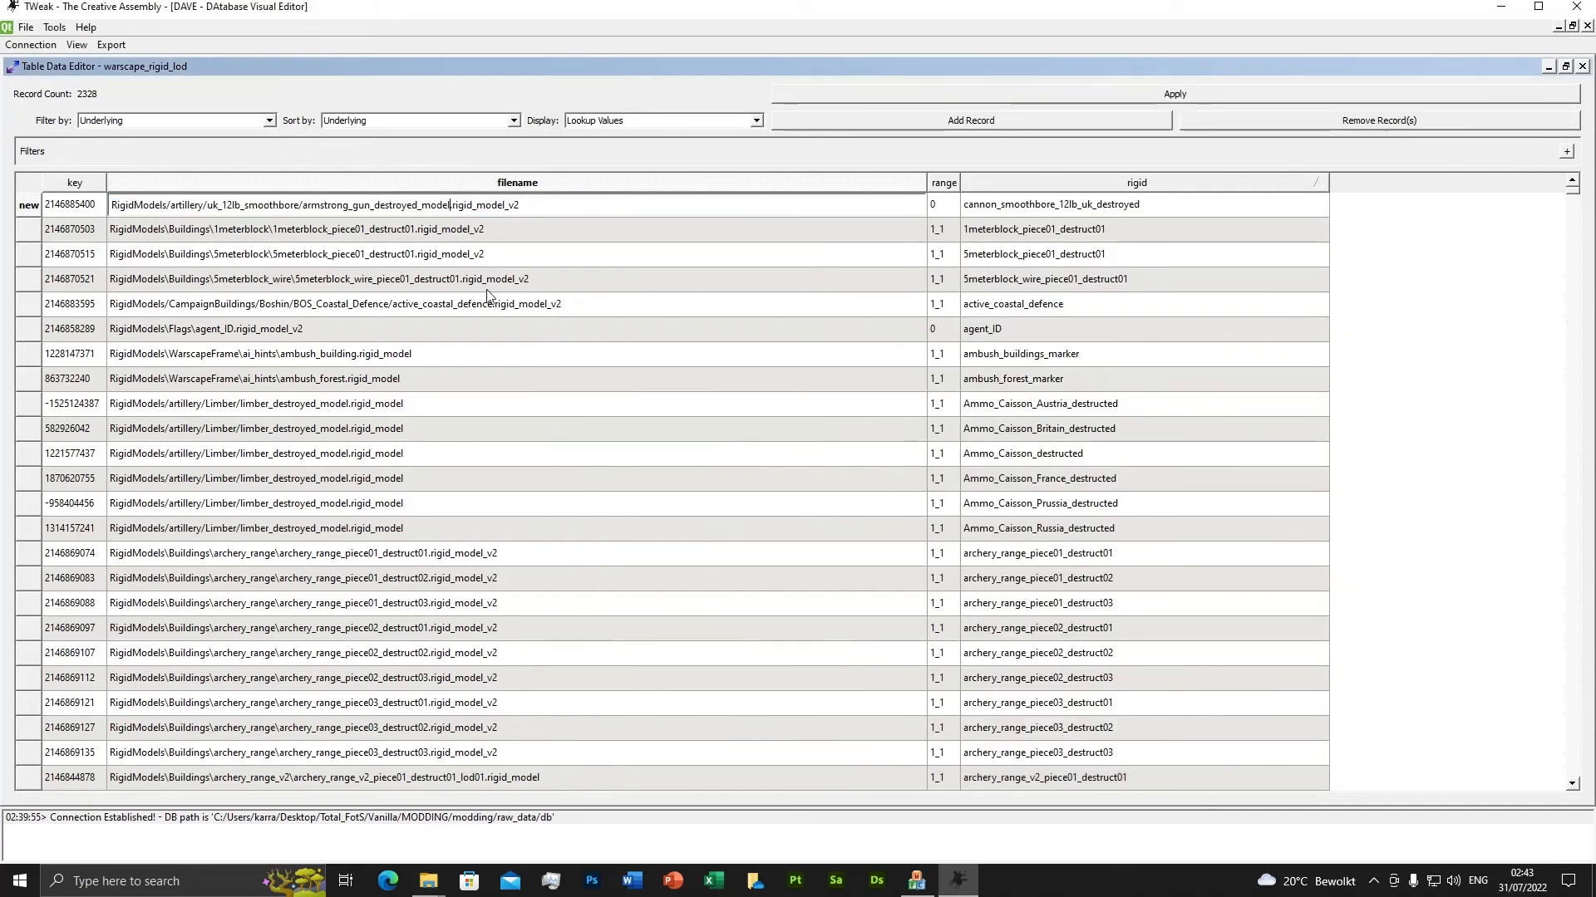
key(BackSpace)
key(BackSpace)
key(BackSpace)
key(BackSpace)
key(BackSpace)
key(BackSpace)
key(BackSpace)
key(BackSpace)
key(BackSpace)
key(BackSpace)
key(BackSpace)
key(BackSpace)
key(BackSpace)
key(BackSpace)
key(BackSpace)
key(BackSpace)
key(BackSpace)
key(BackSpace)
key(BackSpace)
key(BackSpace)
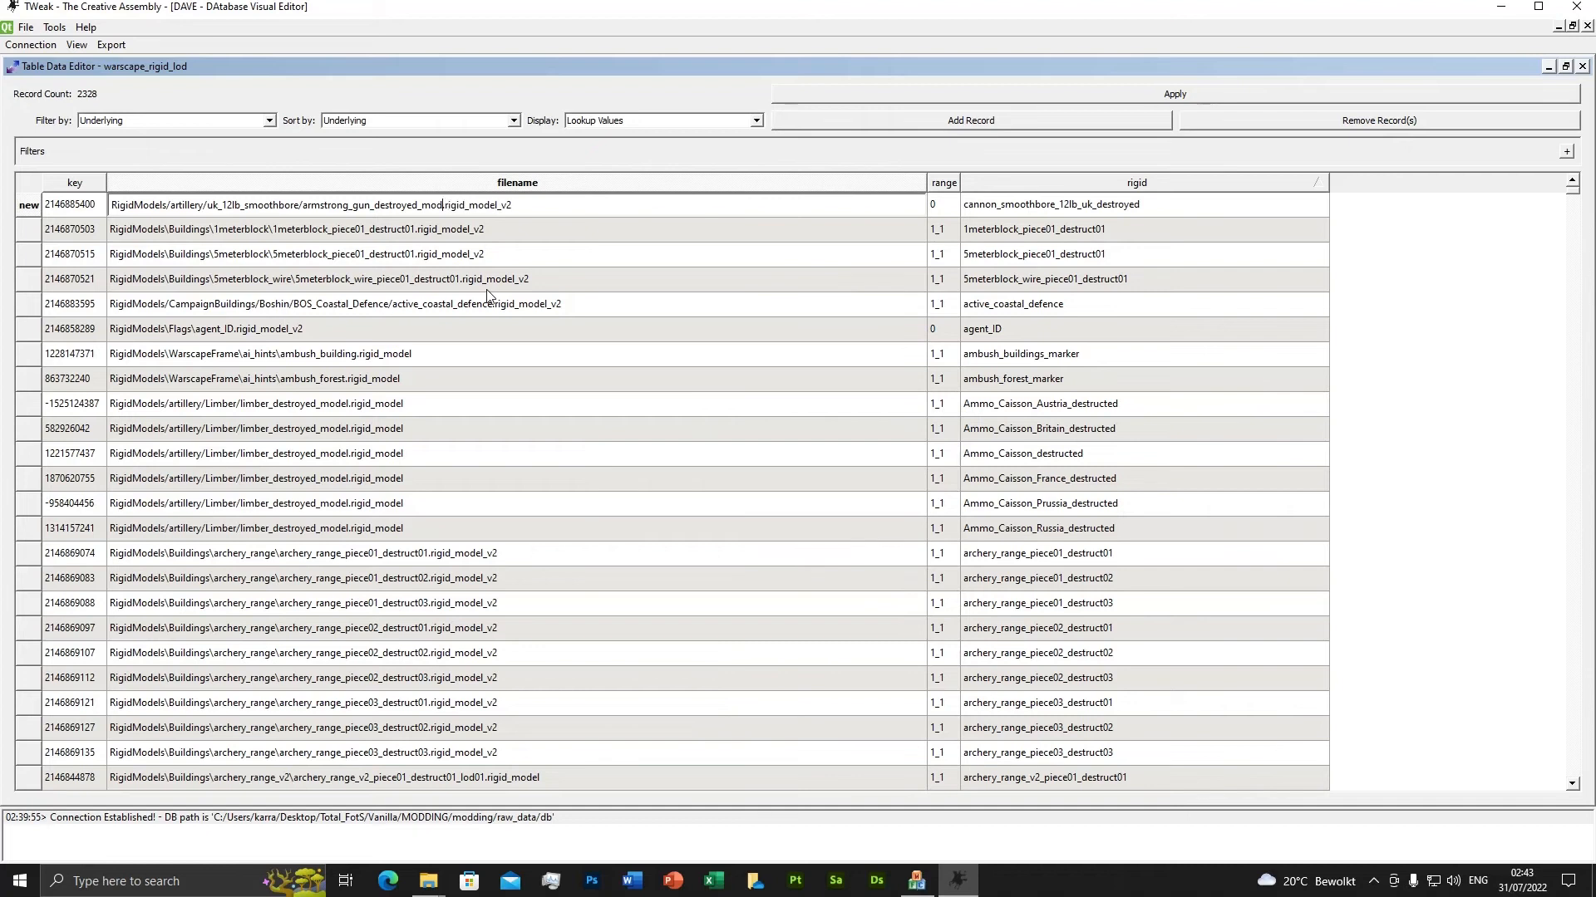
Change the model name in the new record's filename to cannon_smoothbore_bronze_12lb_uk_destroyed_model, keeping the RigidModels/artillery/uk_12lb_smoothbore path and .rigid_model_v2 extension.
key(BackSpace)
key(BackSpace)
key(BackSpace)
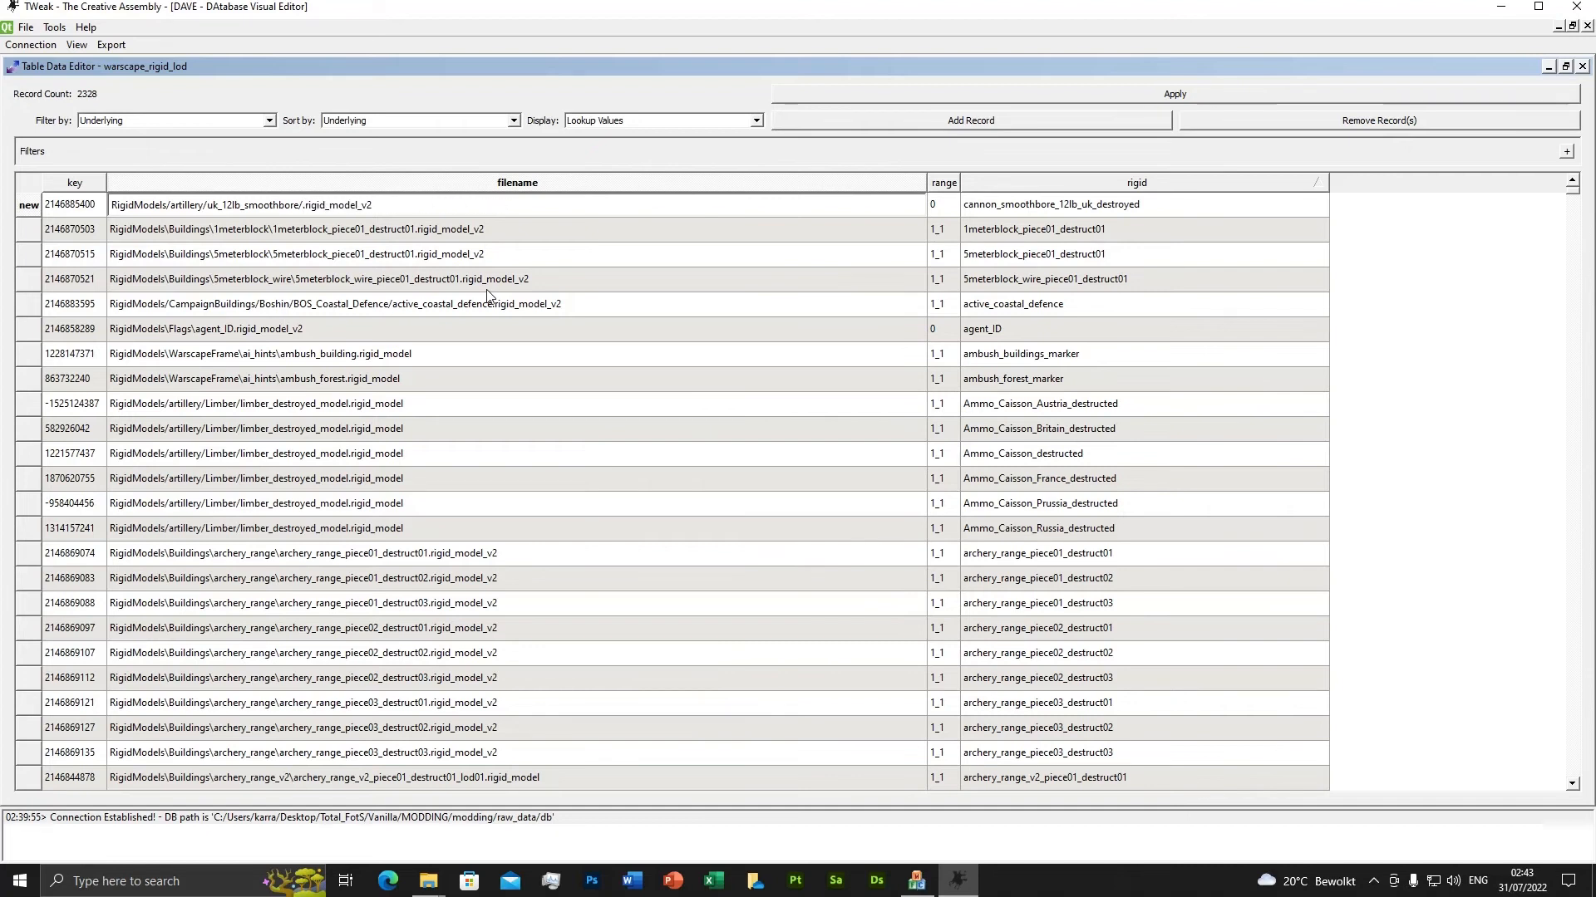
key(ctrl+v)
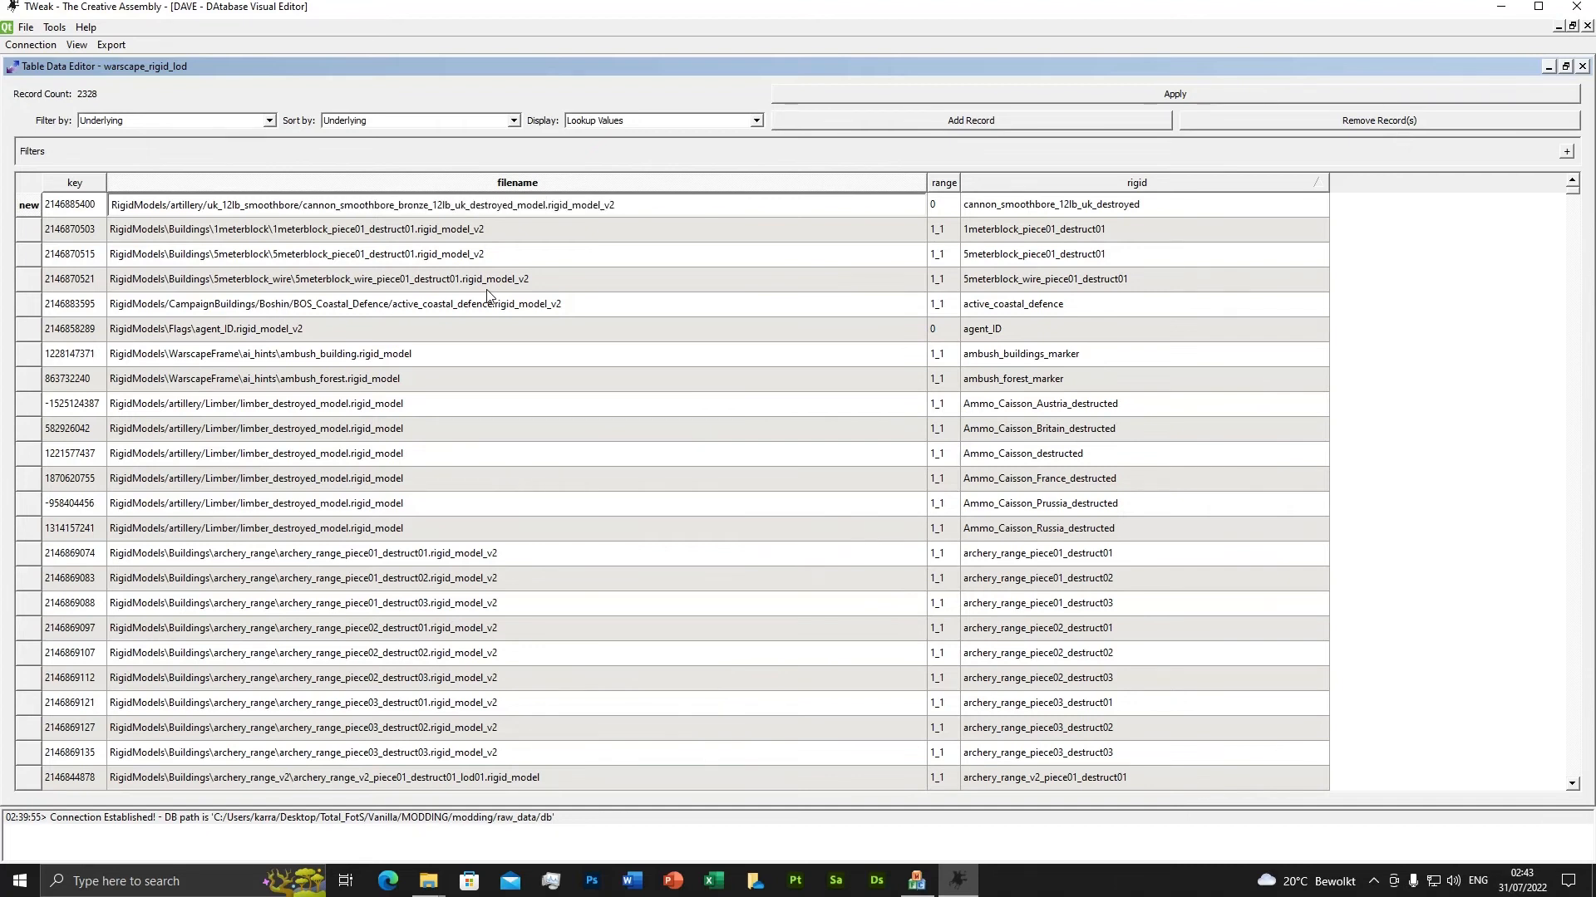
key(Return)
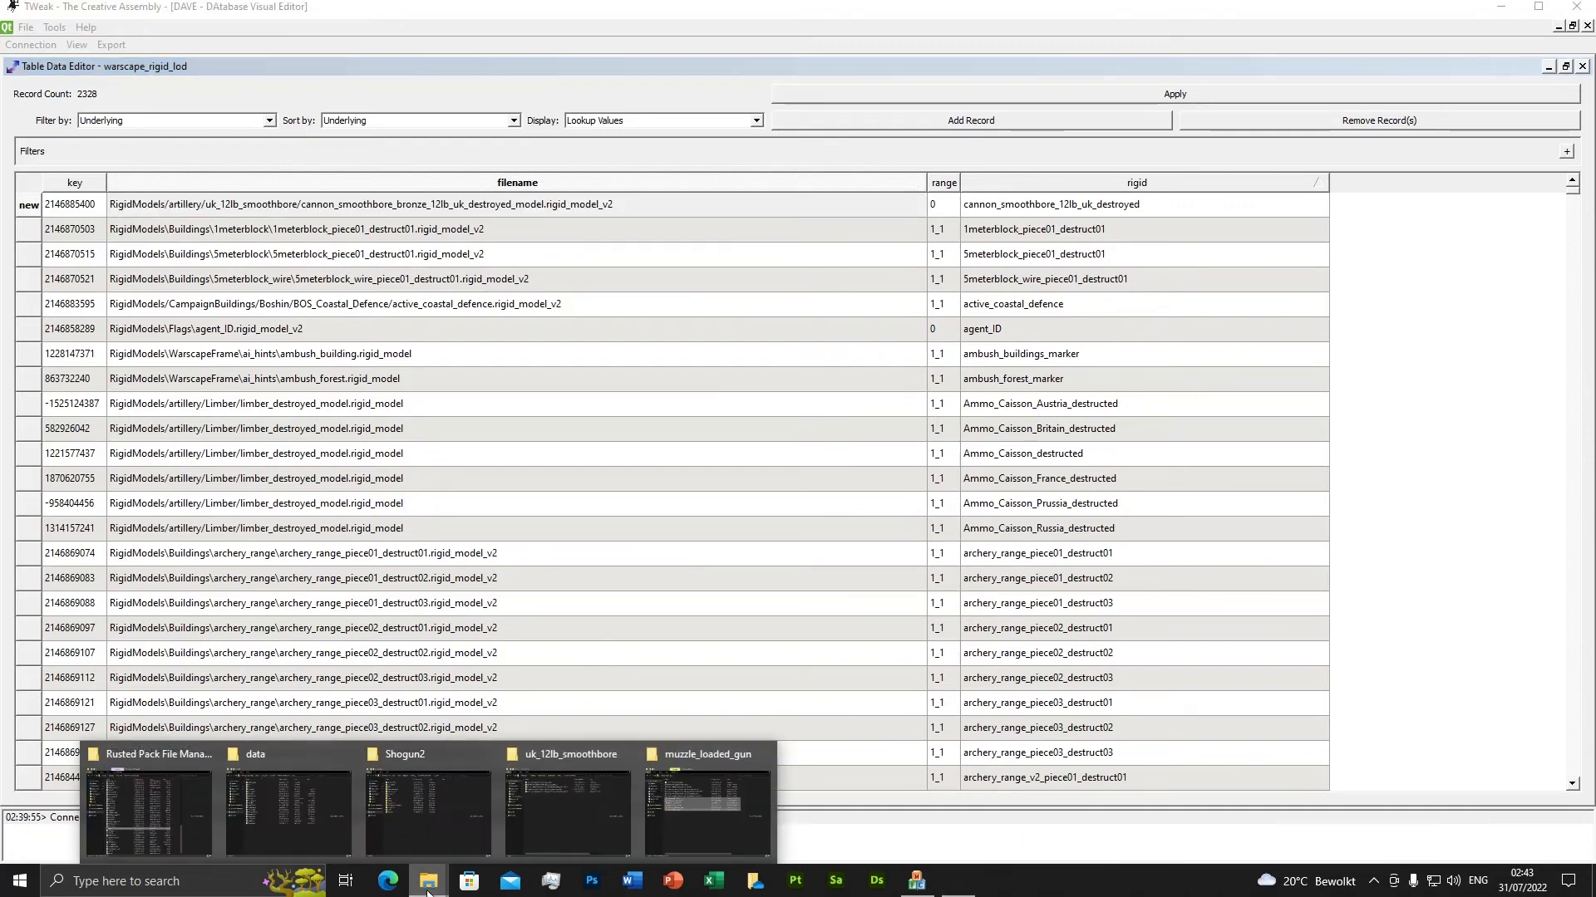
Compare the destroyed model's filename with the files in the uk_12lb_smoothbore folder, and apply the warscape_rigid_lod changes.
click(555, 836)
drag(970, 103, 454, 236)
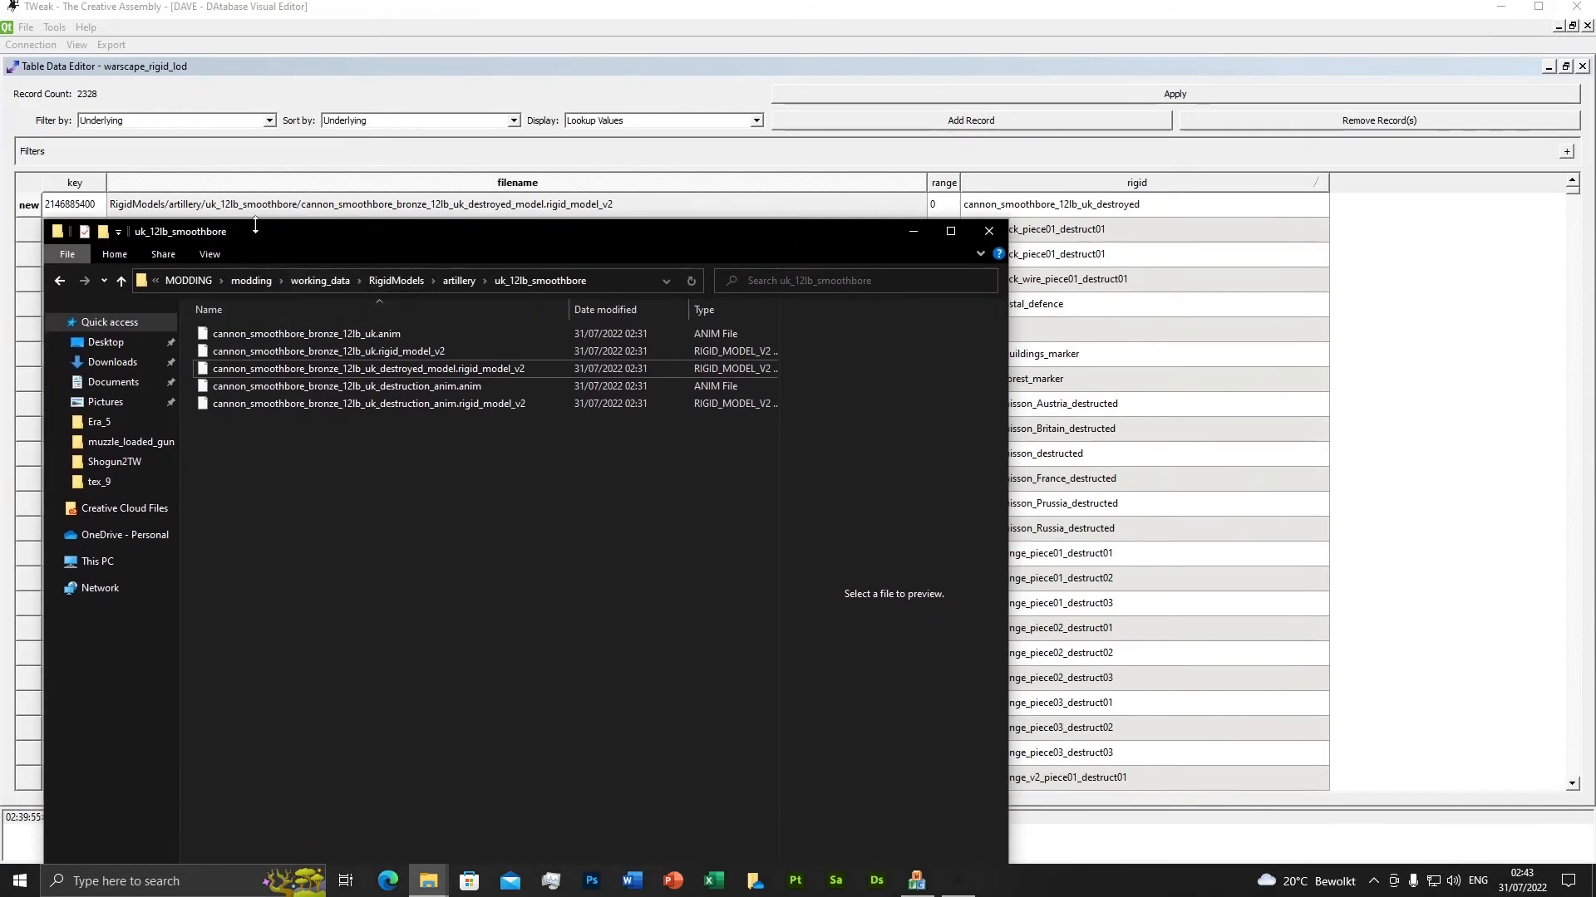
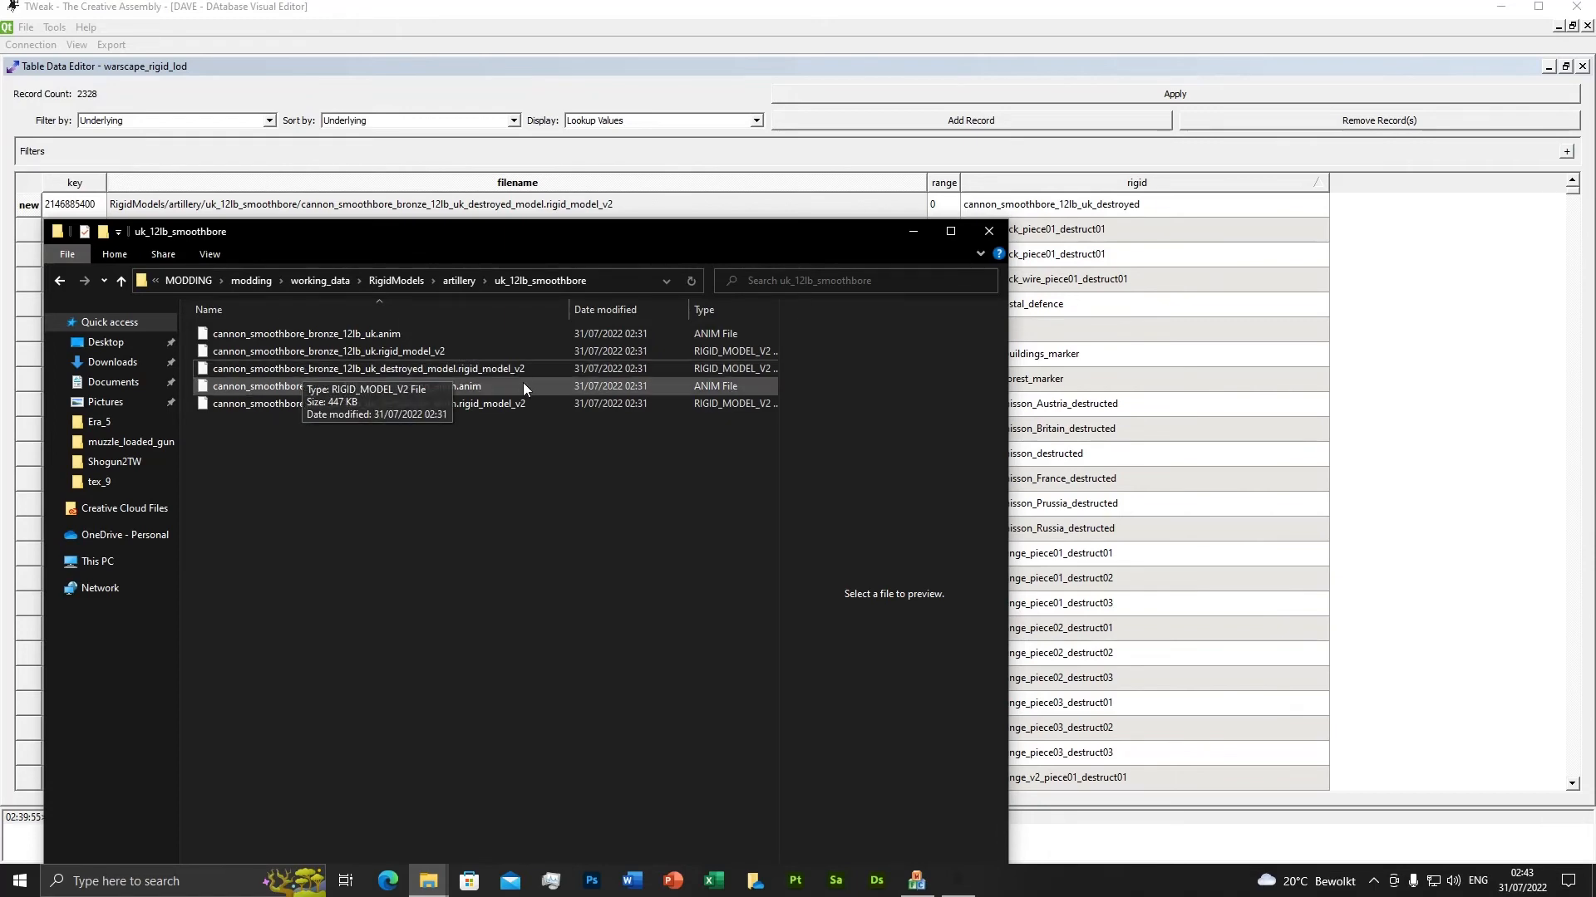
click(913, 231)
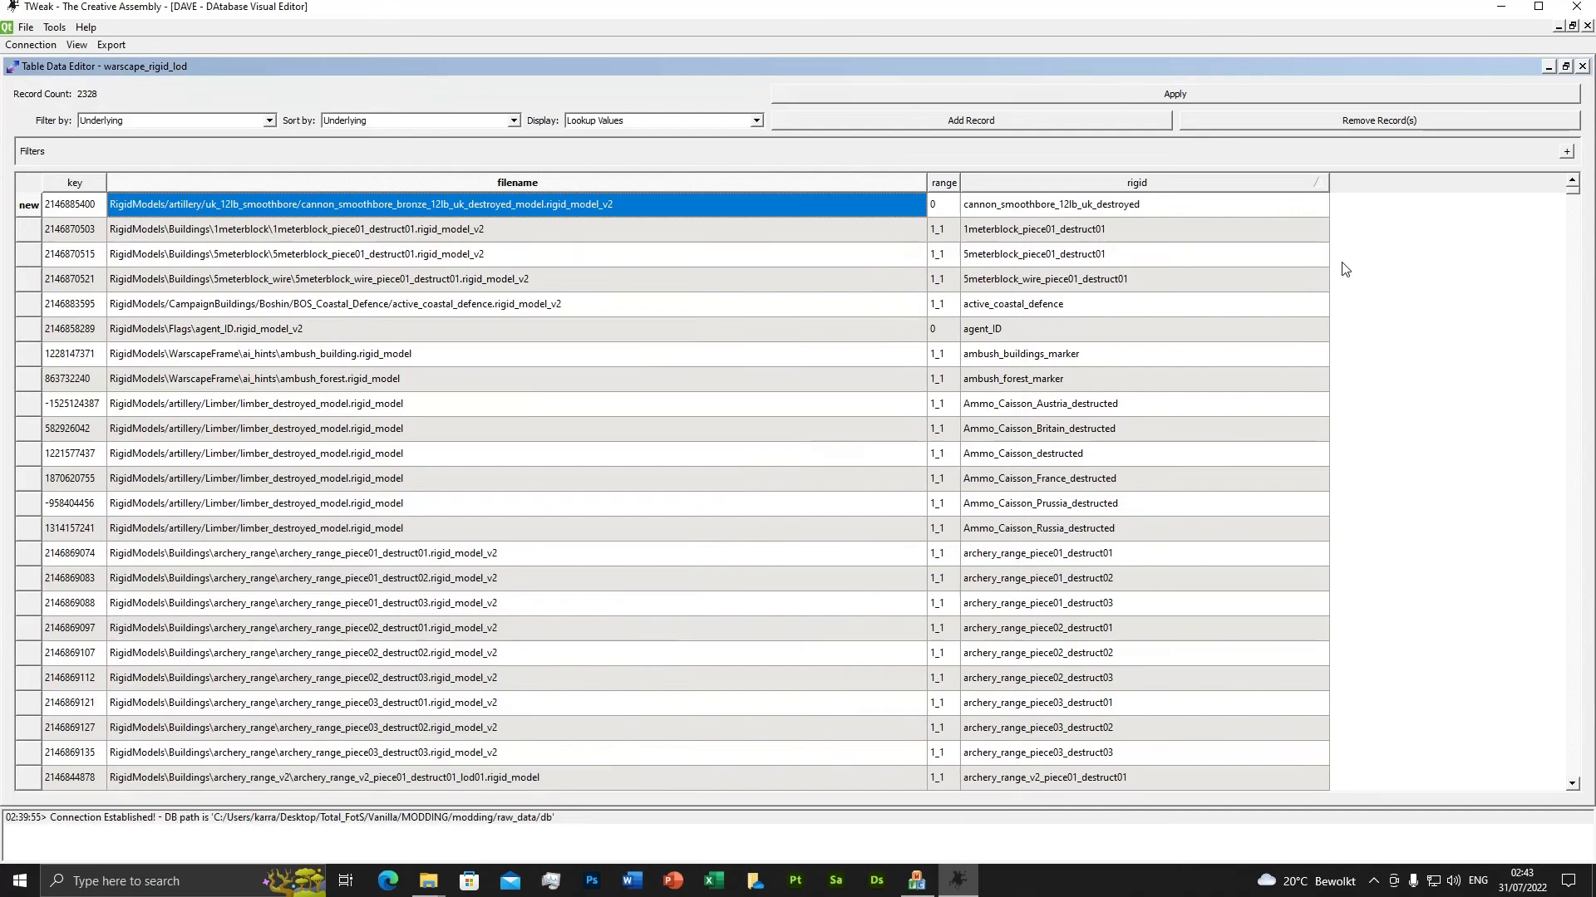
click(1160, 96)
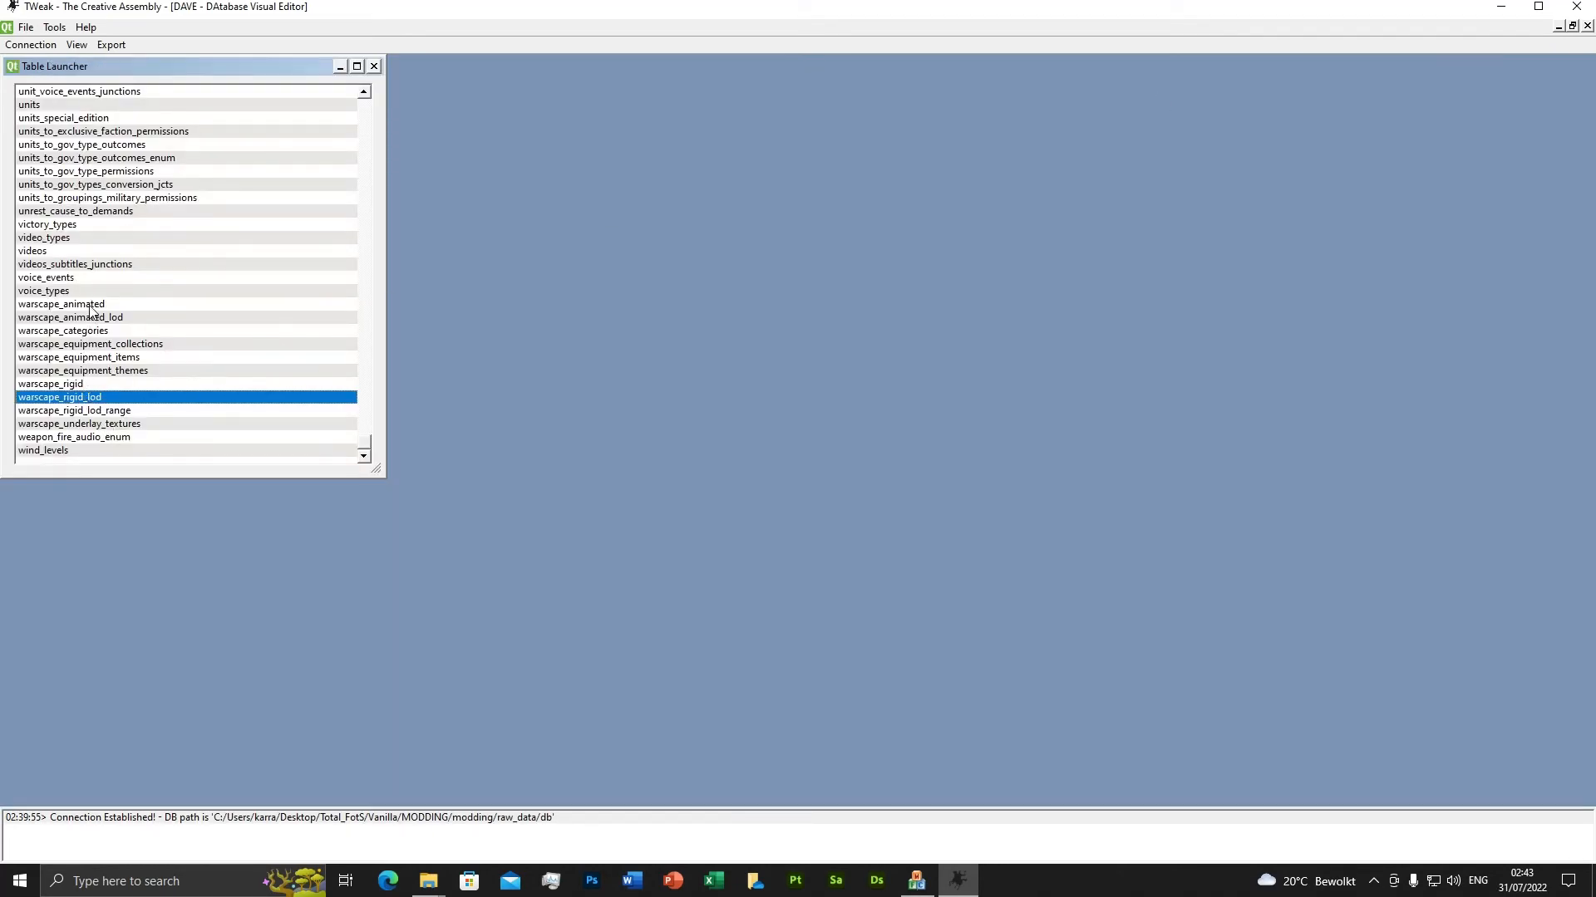
Open the warscape_animated table enlarged and add a new record.
double_click(89, 305)
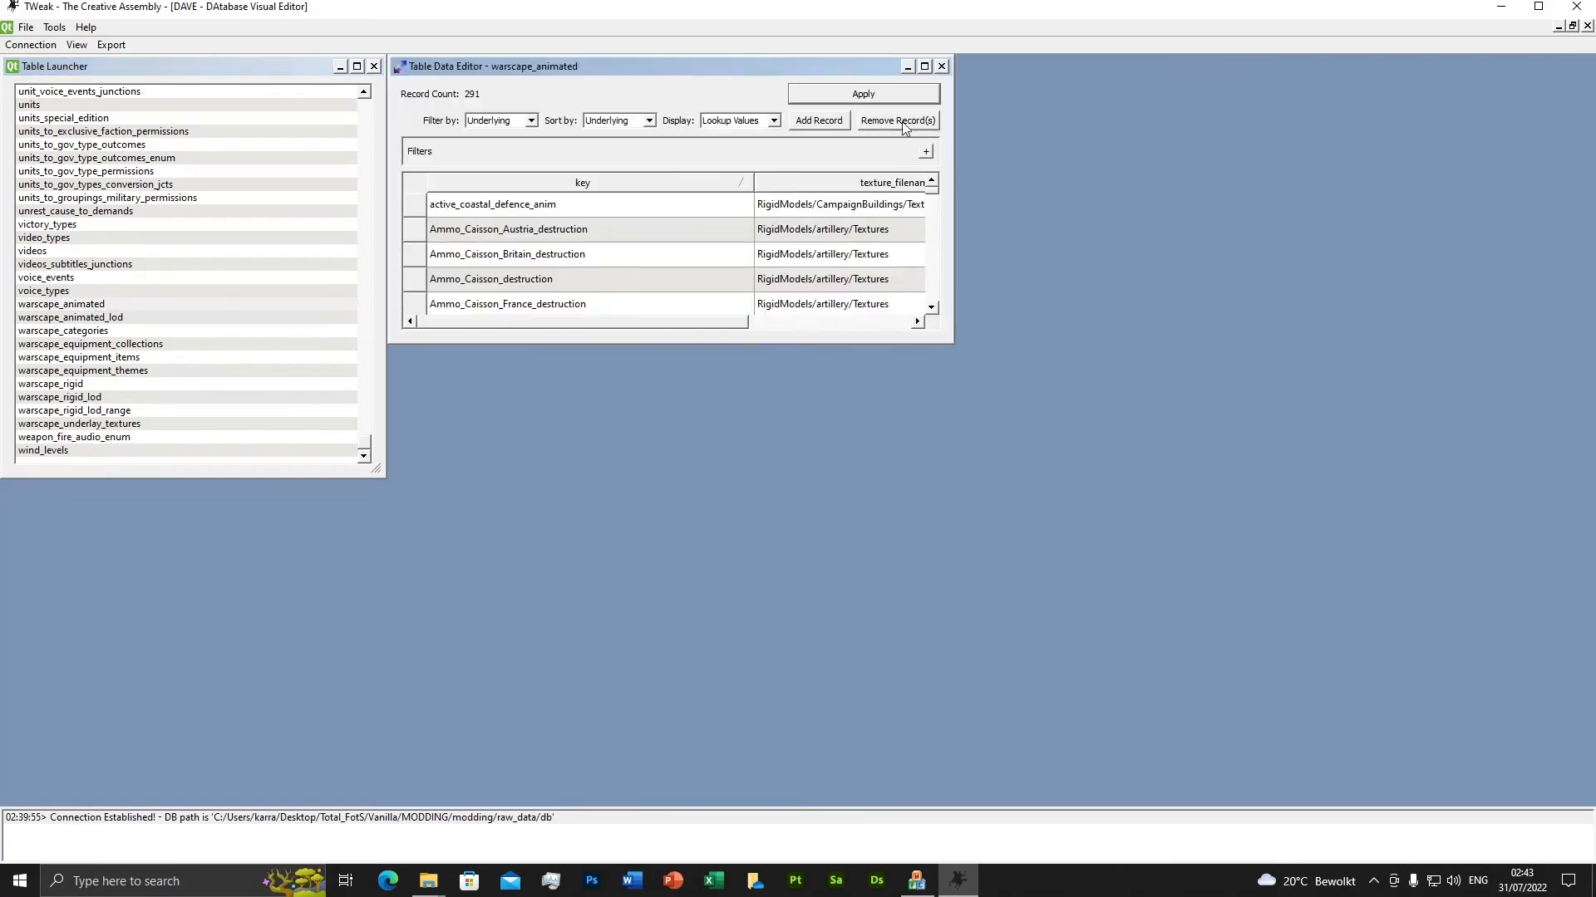
click(924, 65)
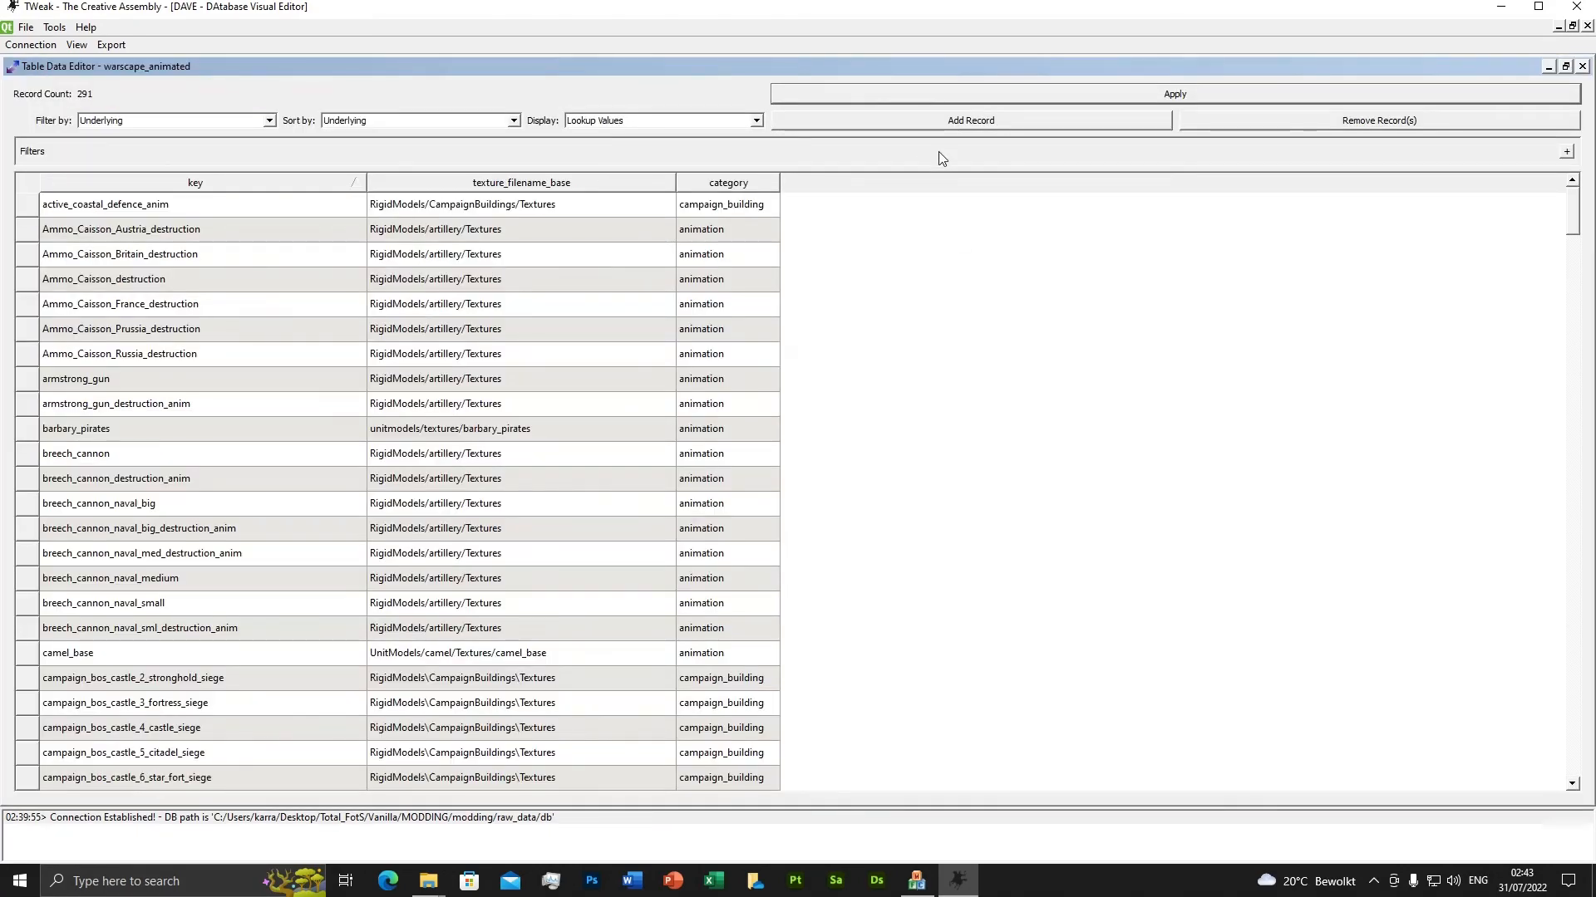
click(946, 125)
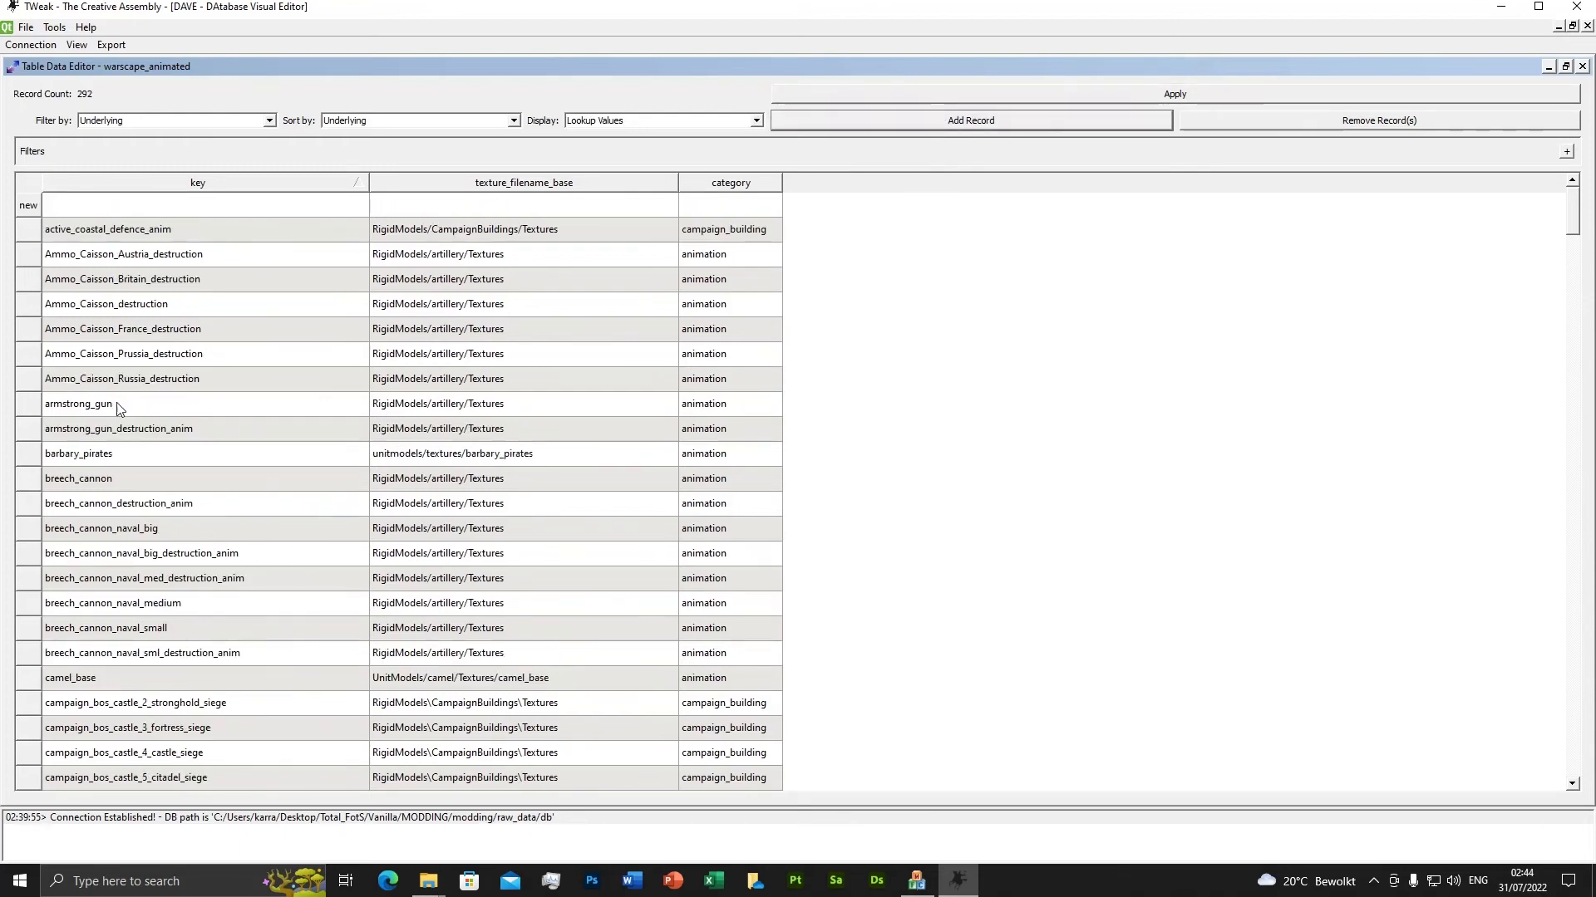
Copy the armstrong_gun and armstrong_gun_destruction_anim rows and paste them into new records, dismissing the duplicate-key warnings.
click(511, 403)
drag(28, 404, 124, 428)
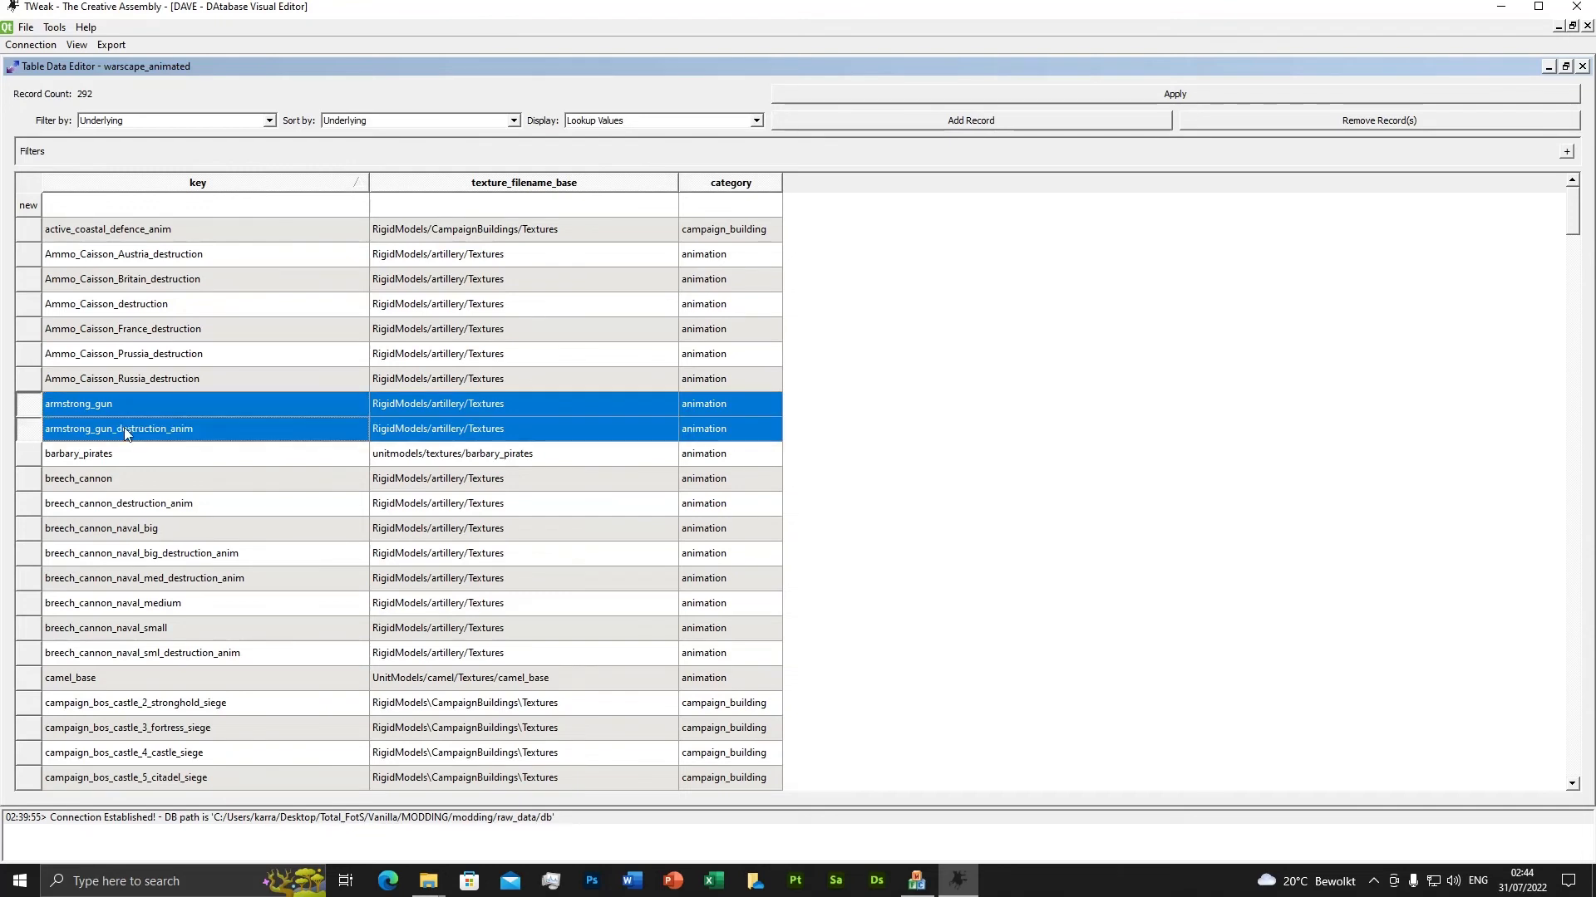
click(23, 208)
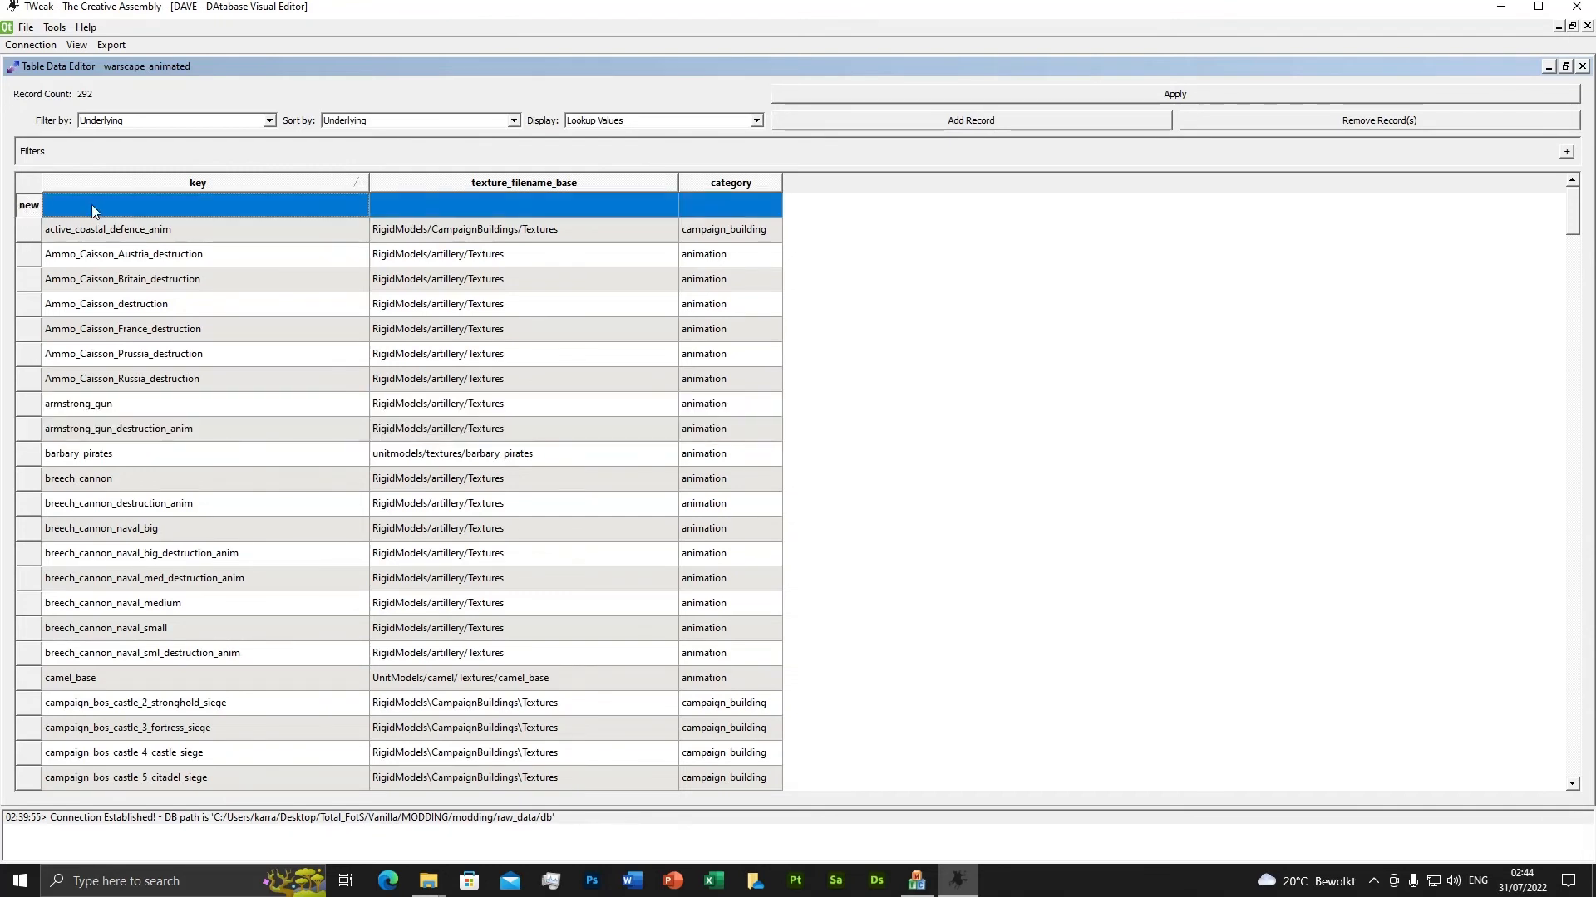
key(ctrl+v)
click(729, 460)
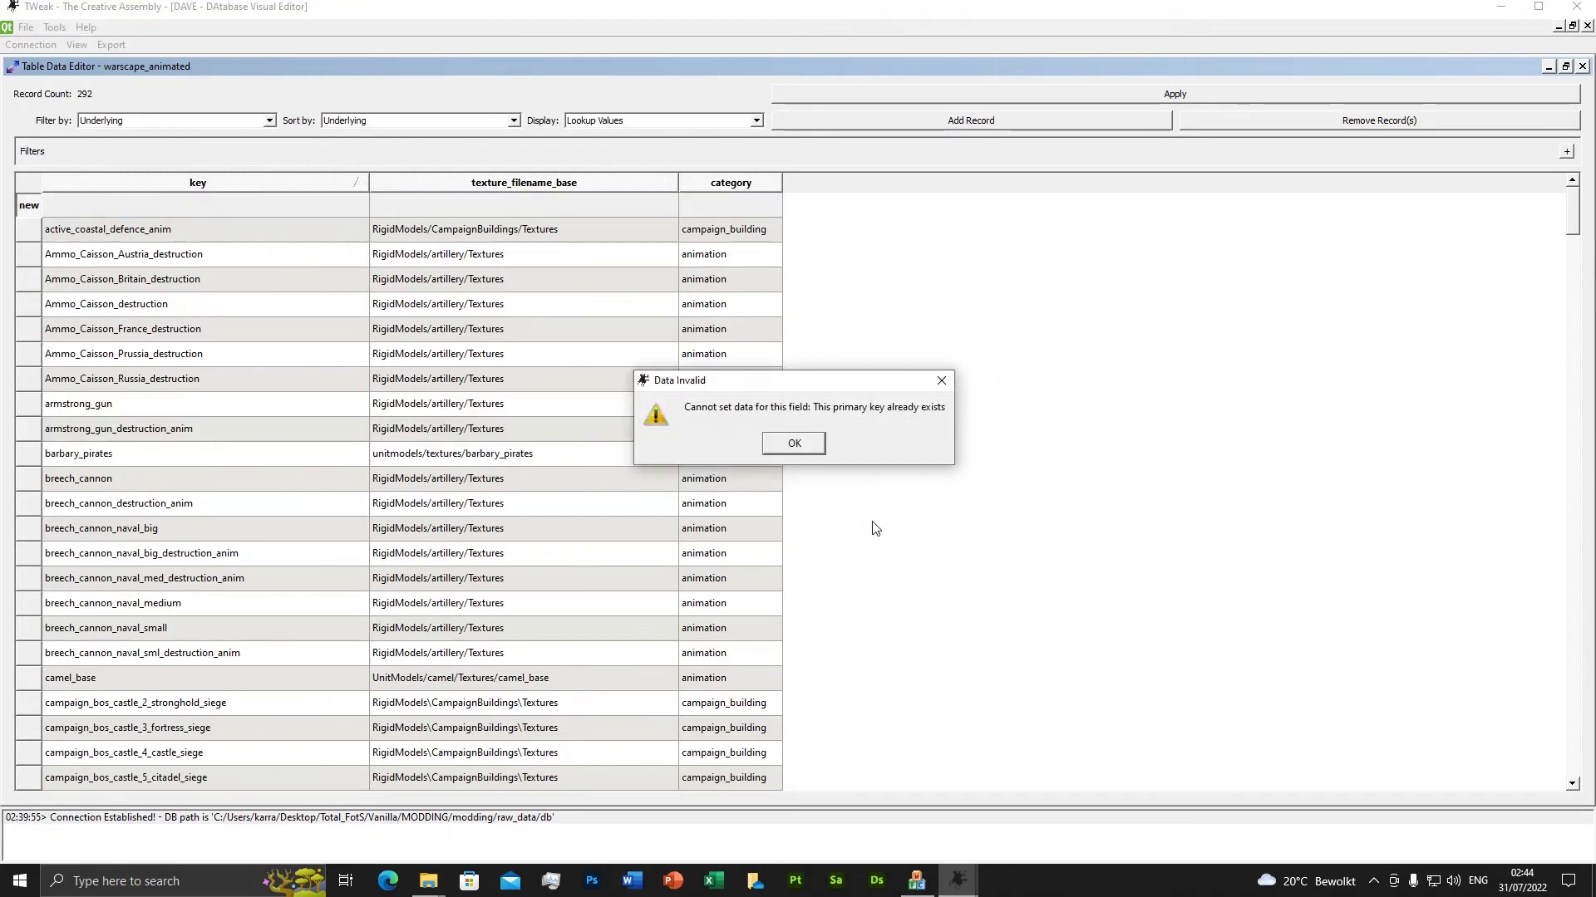
click(797, 442)
click(805, 445)
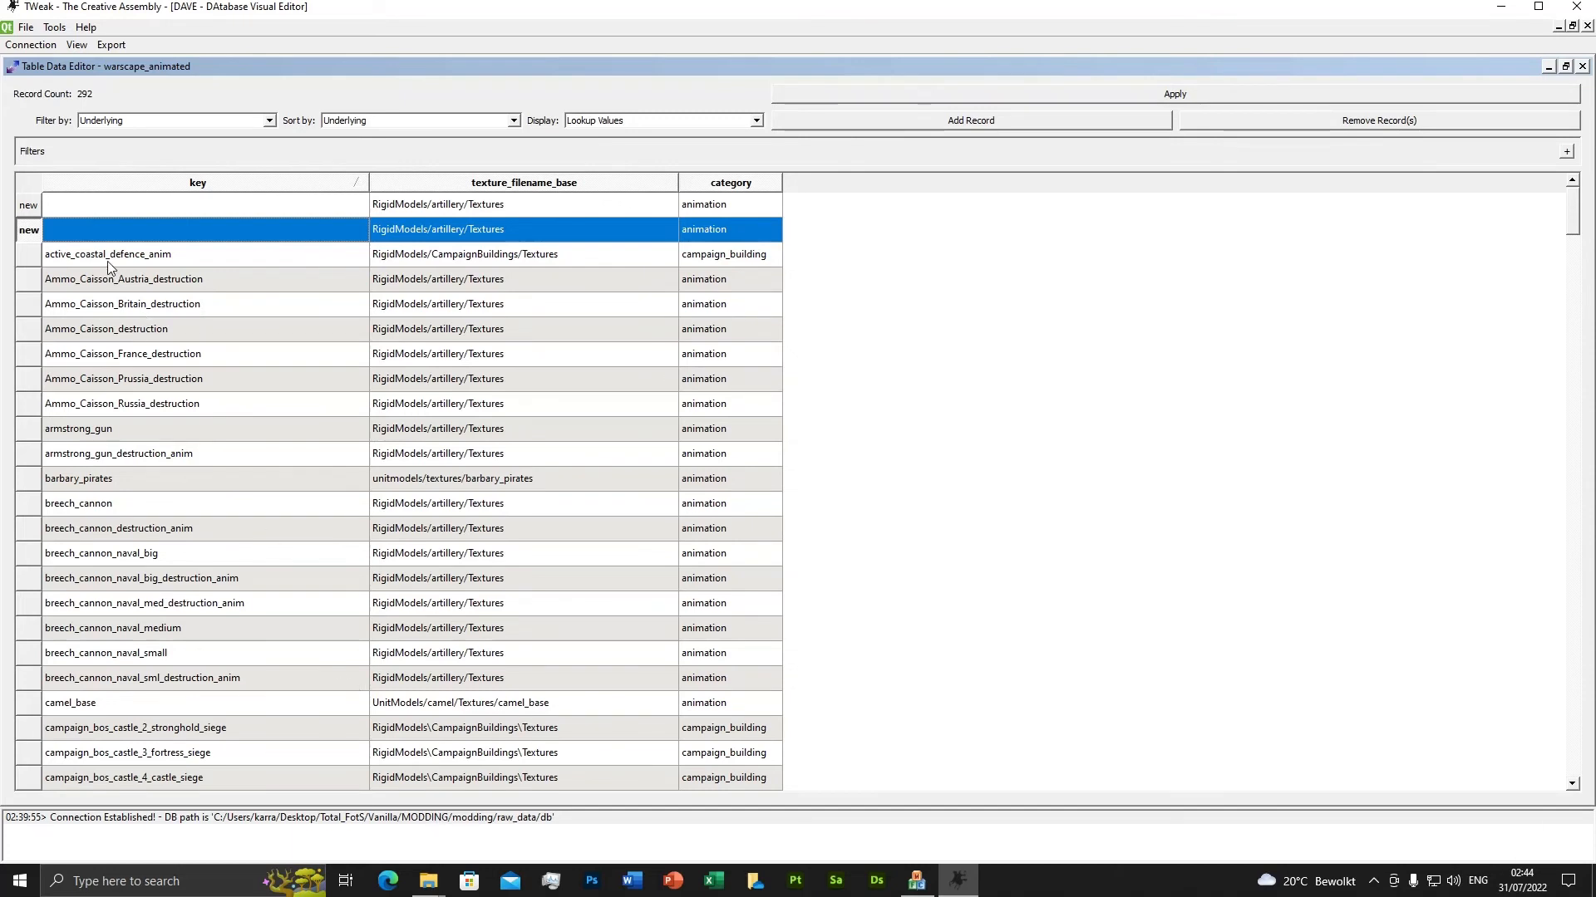
Set the key of the second new record to "cannon_smoothbore 12lb_uk".
click(94, 206)
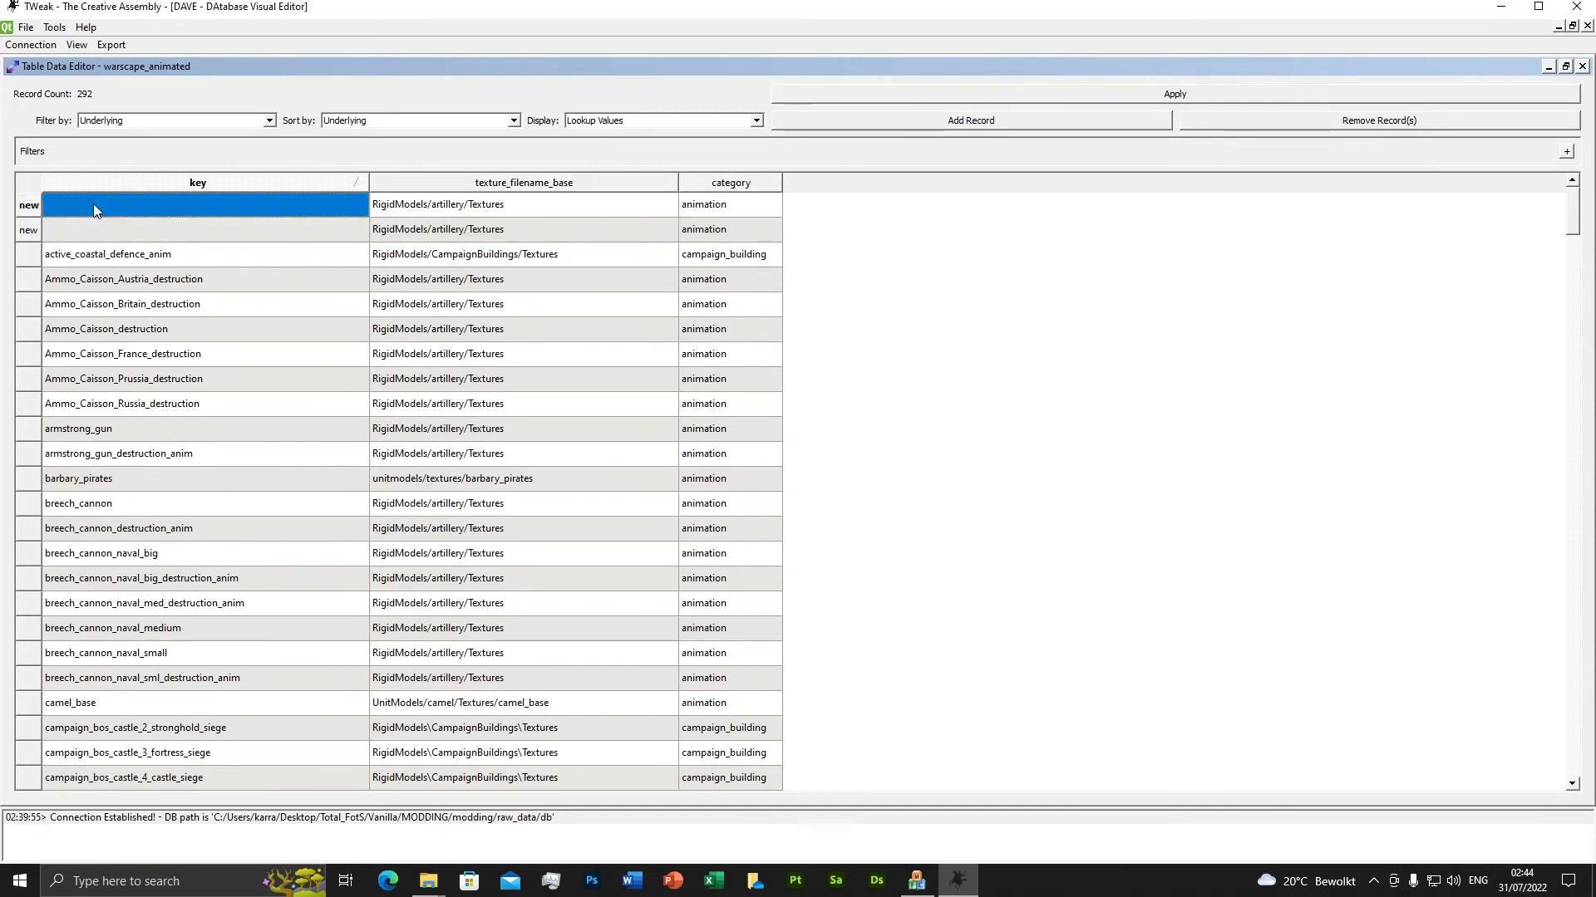
click(87, 230)
text(ca)
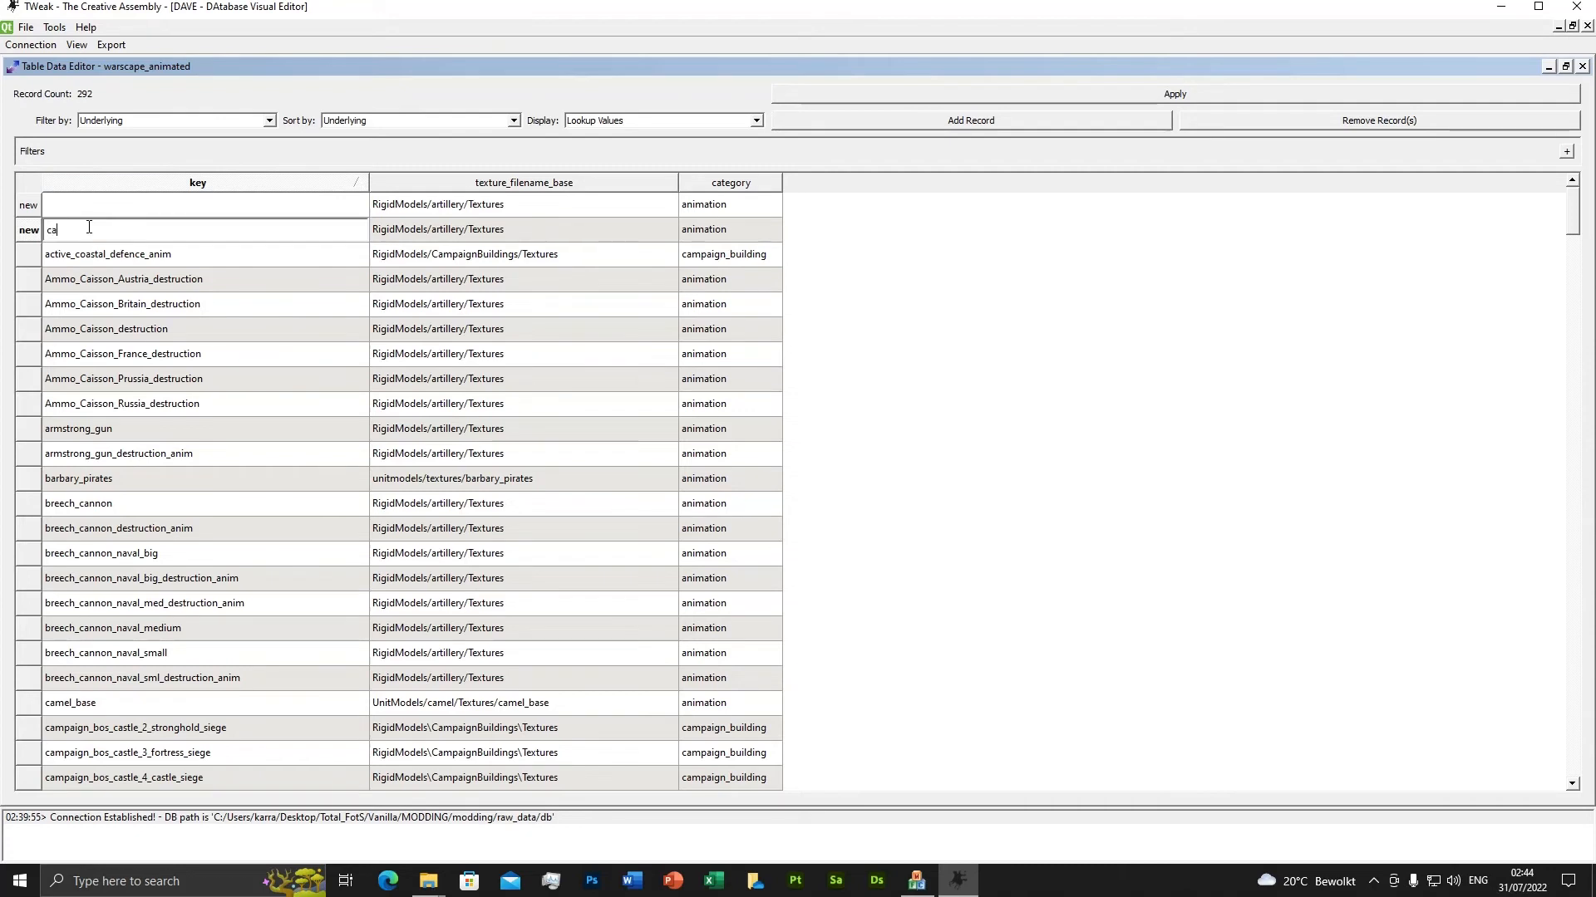
text(nnon)
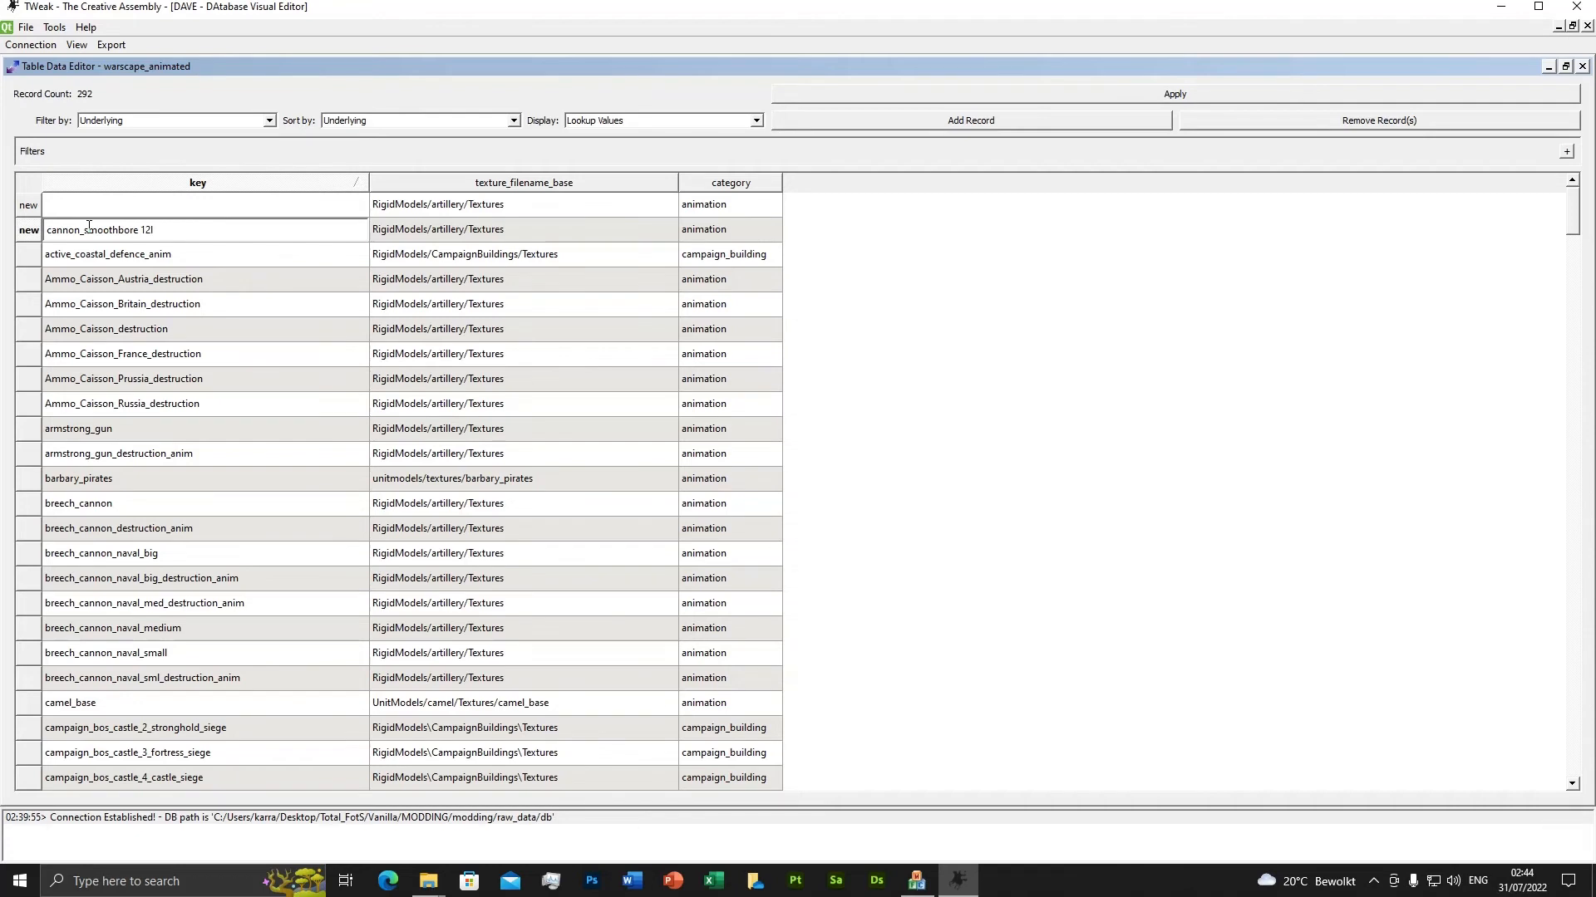
text(b_uk)
key(Return)
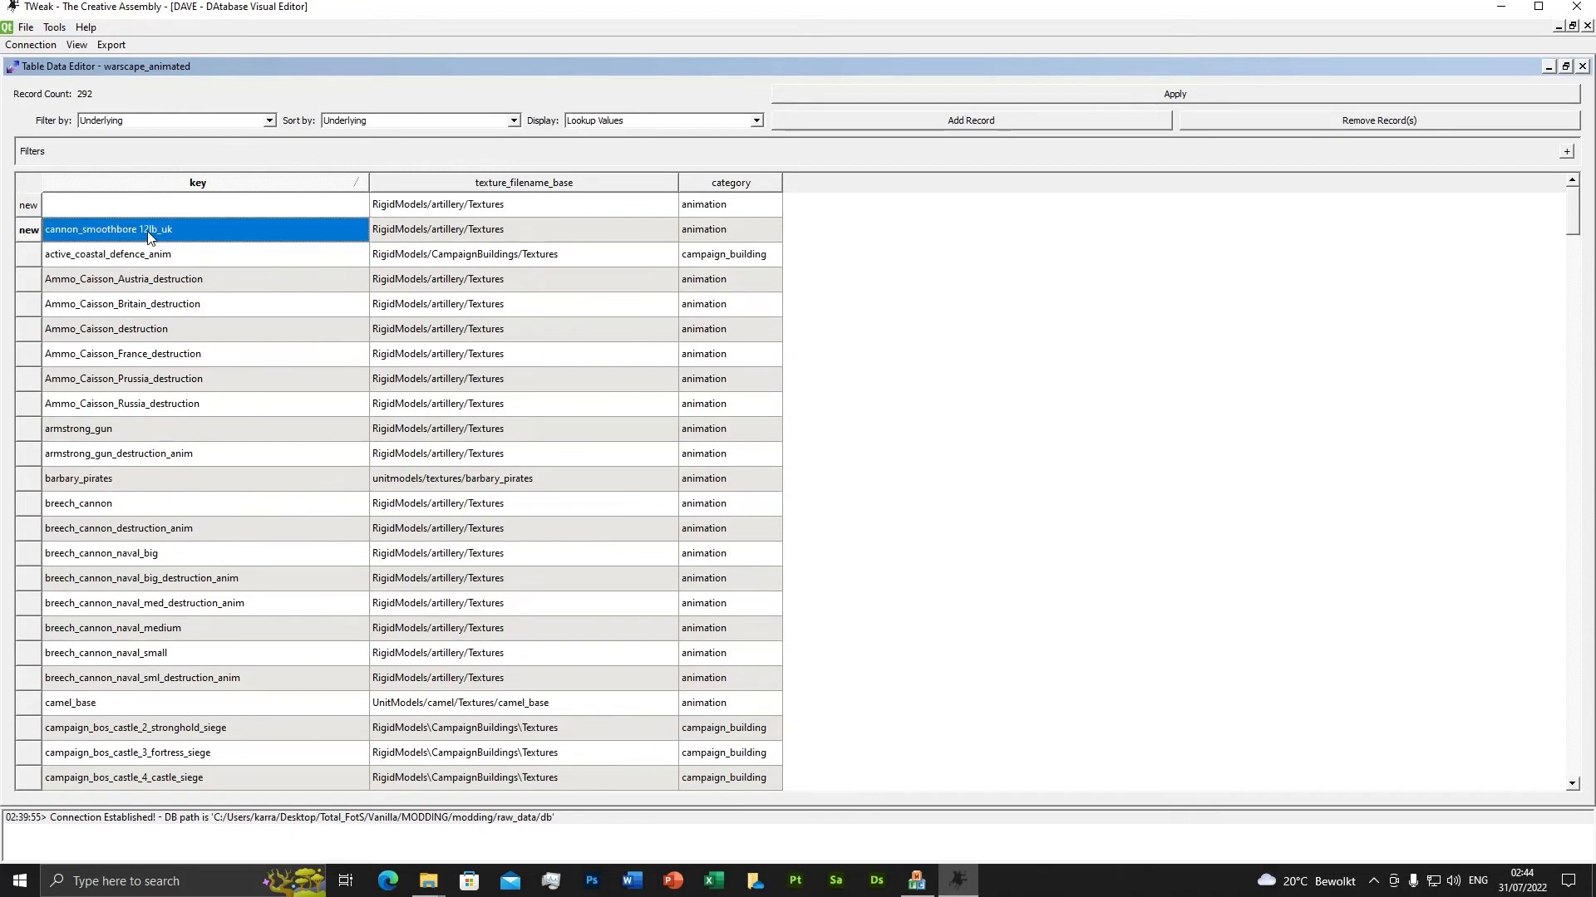
Set the key of the first new record to "cannon_smoothbore 12lb_uk_destruction_anim".
click(151, 208)
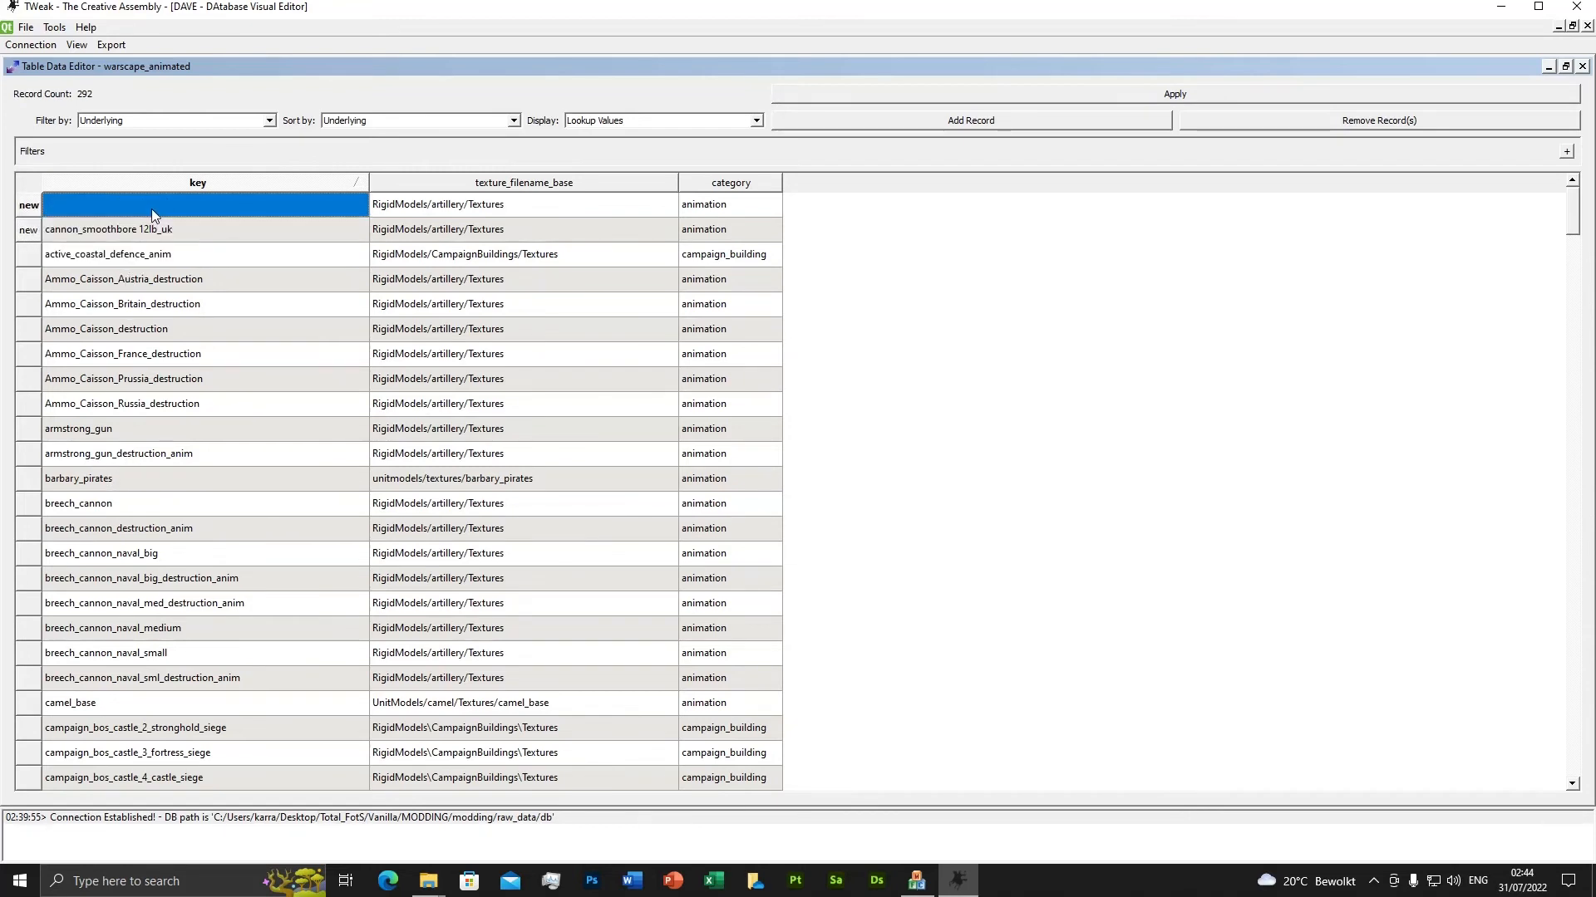
click(152, 207)
text(cannon_smoothbore 12lb_uk)
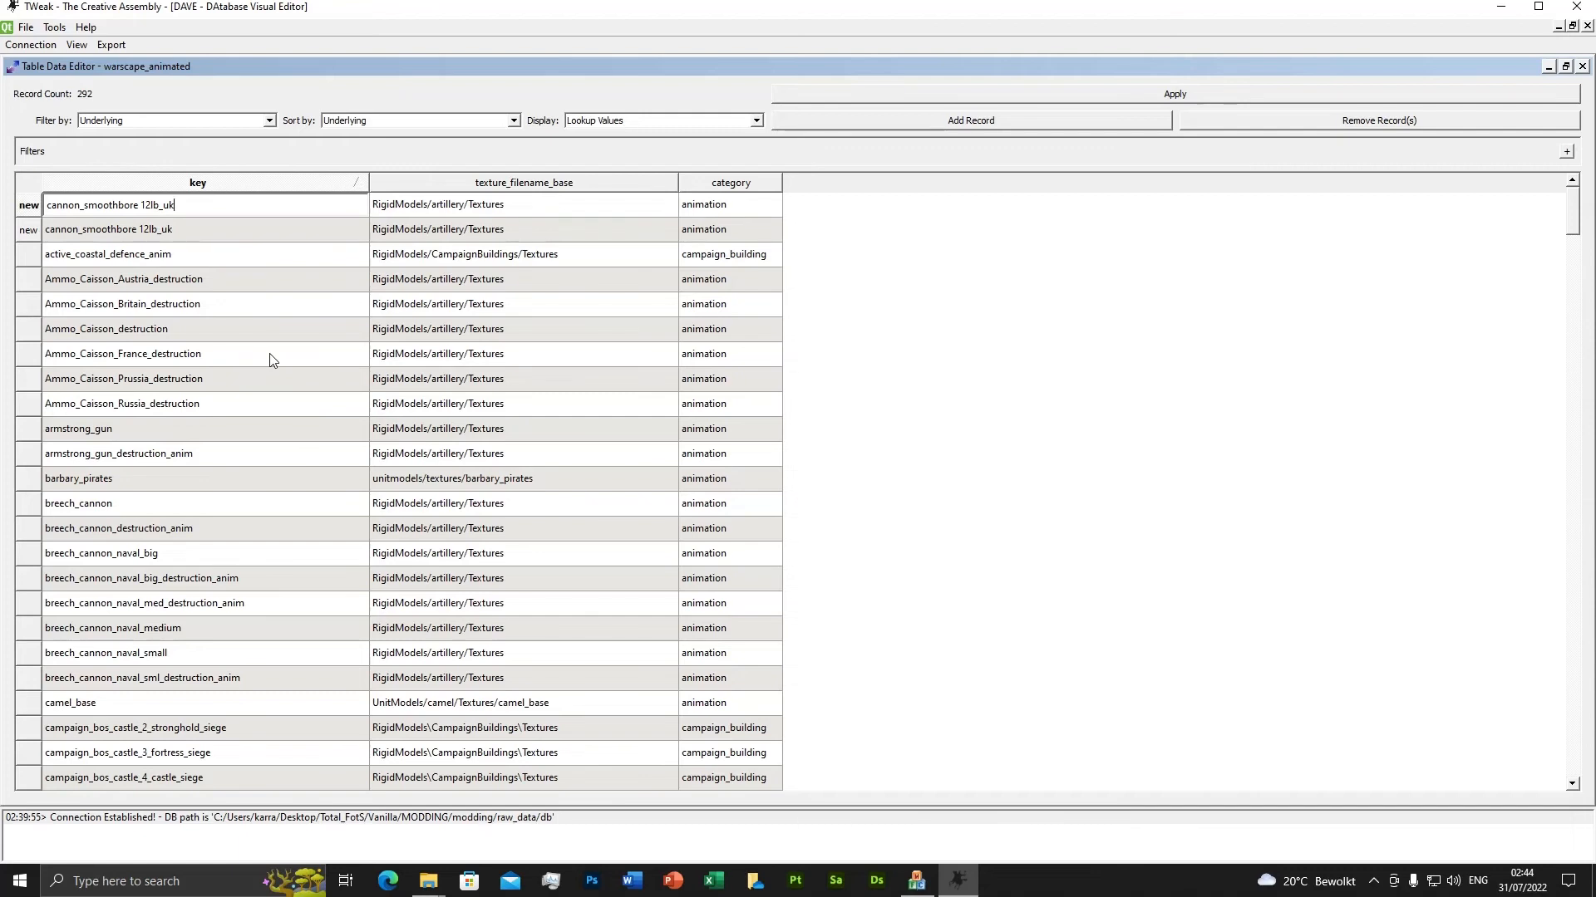
text(_destruction_anim)
key(Return)
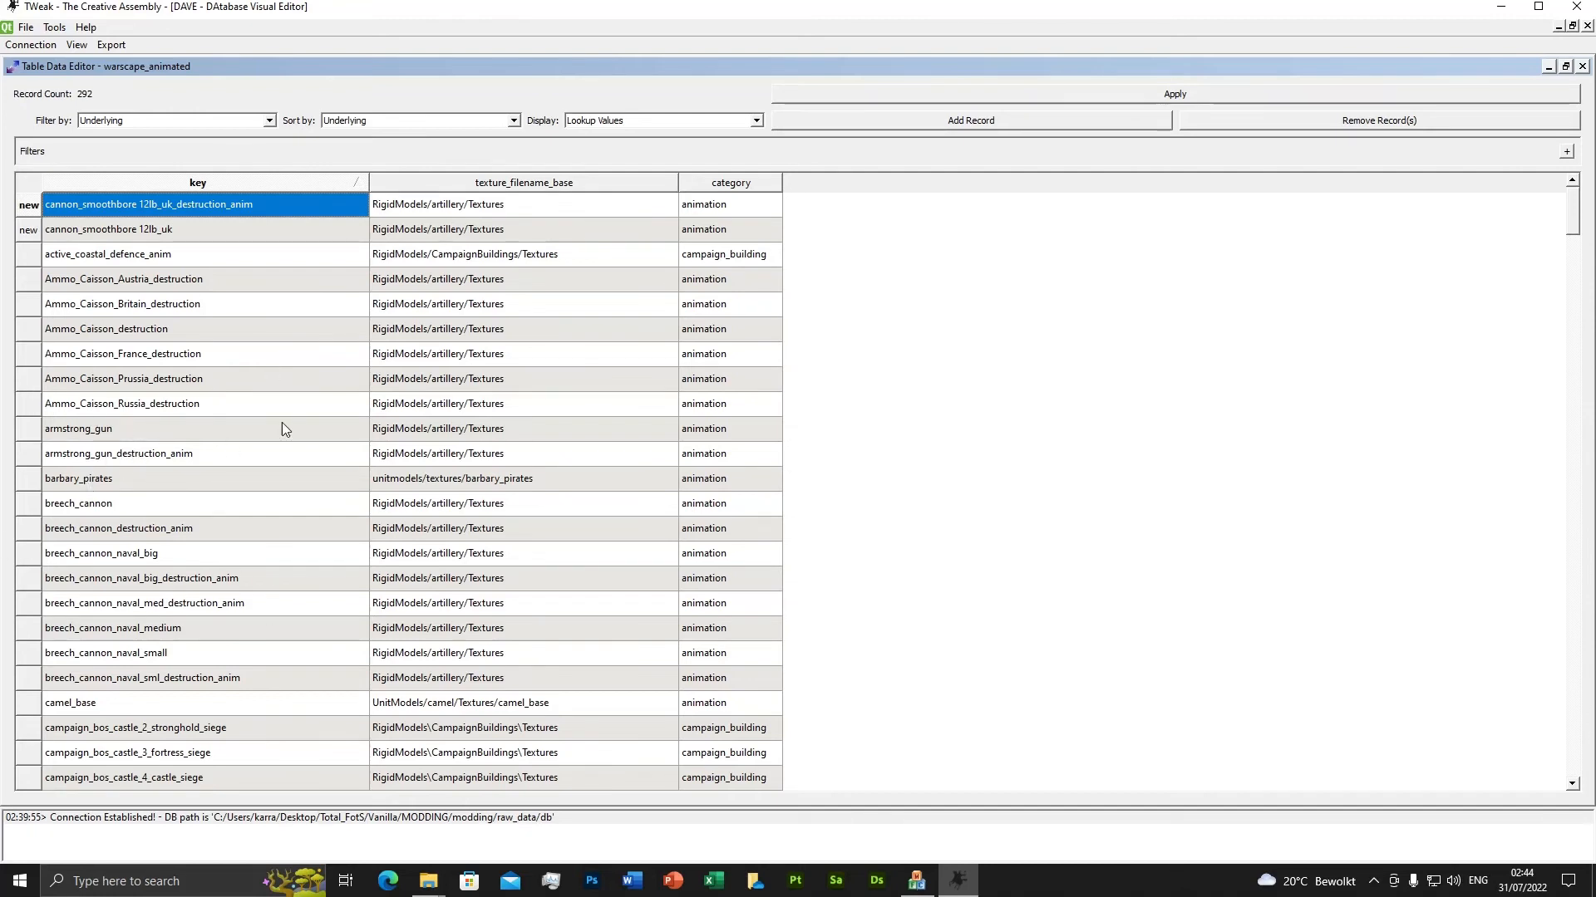
click(1022, 278)
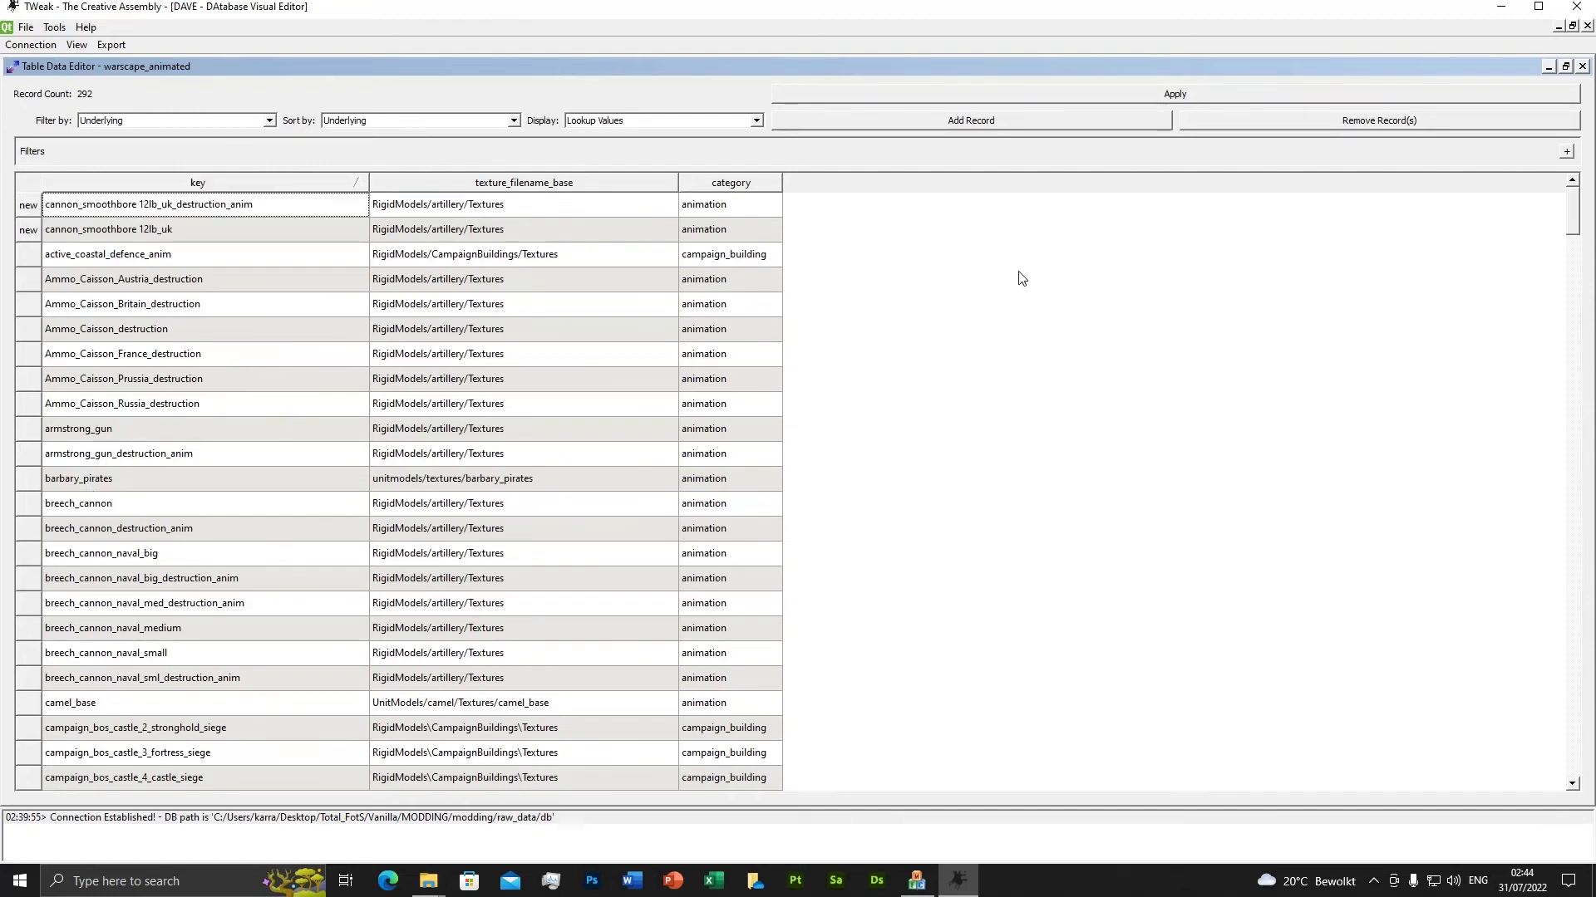
Copy the keys of both new cannon_smoothbore records and apply the warscape_animated changes.
click(222, 227)
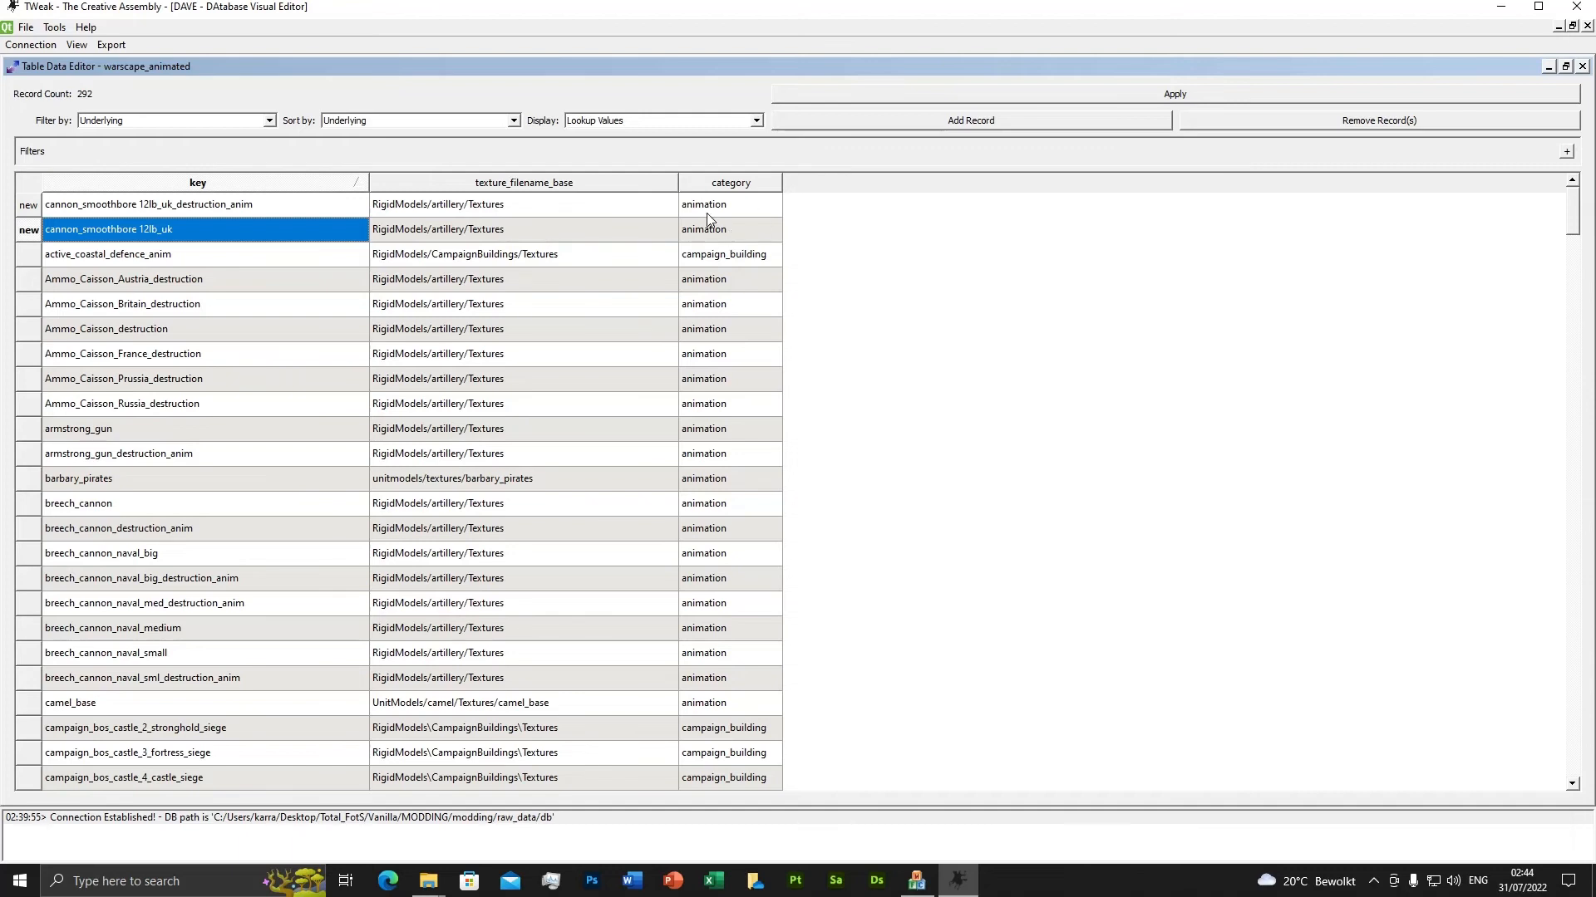
click(224, 208)
shift+click(190, 233)
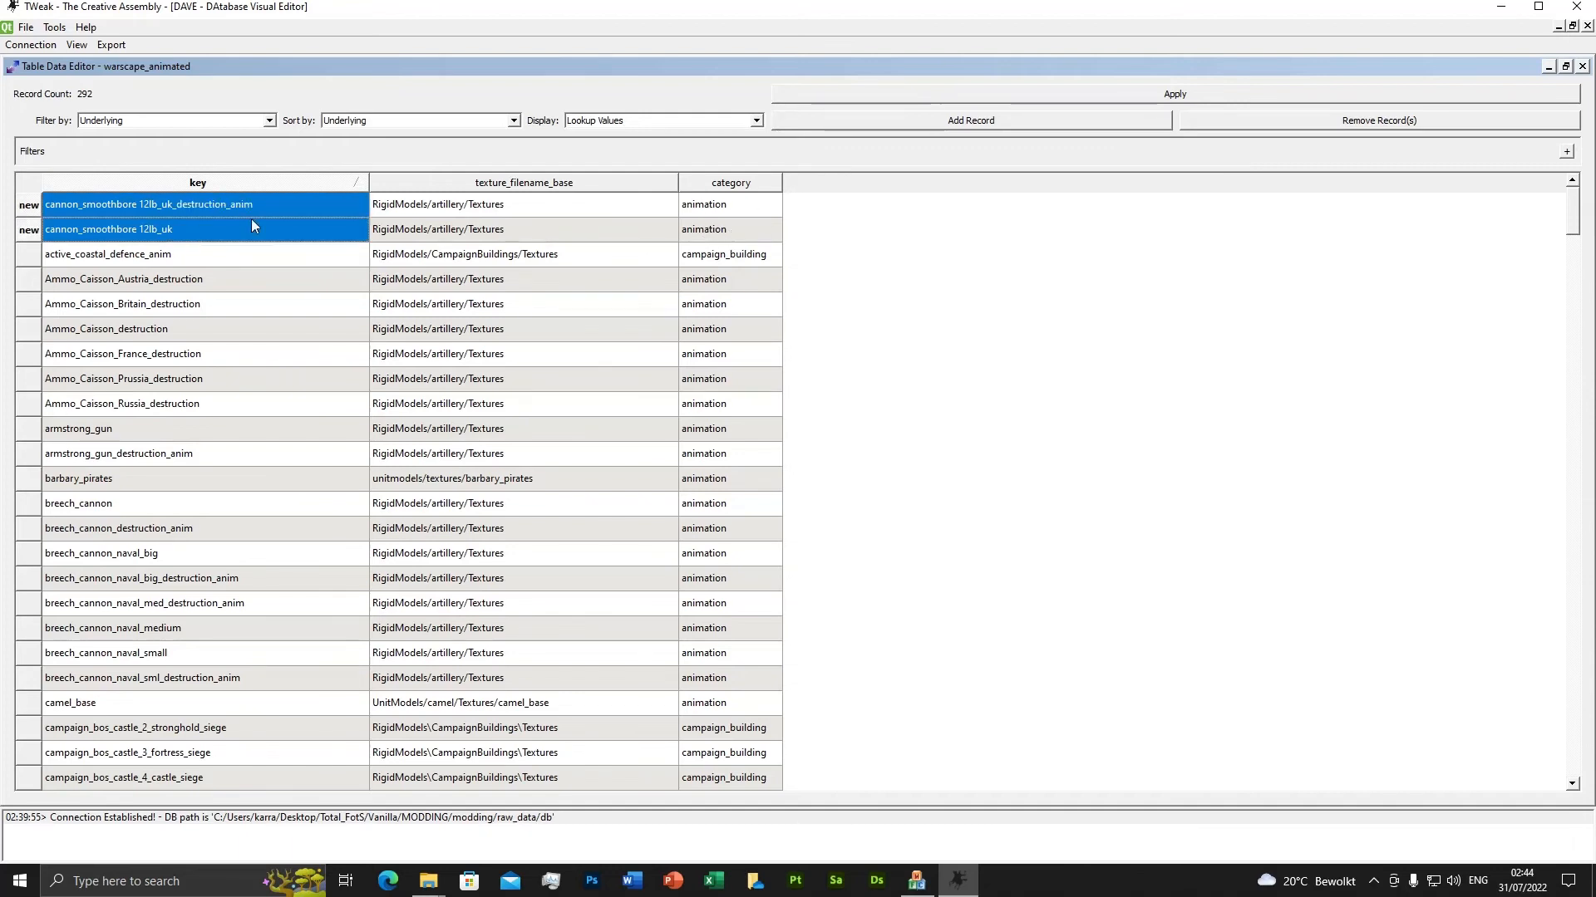
click(1155, 97)
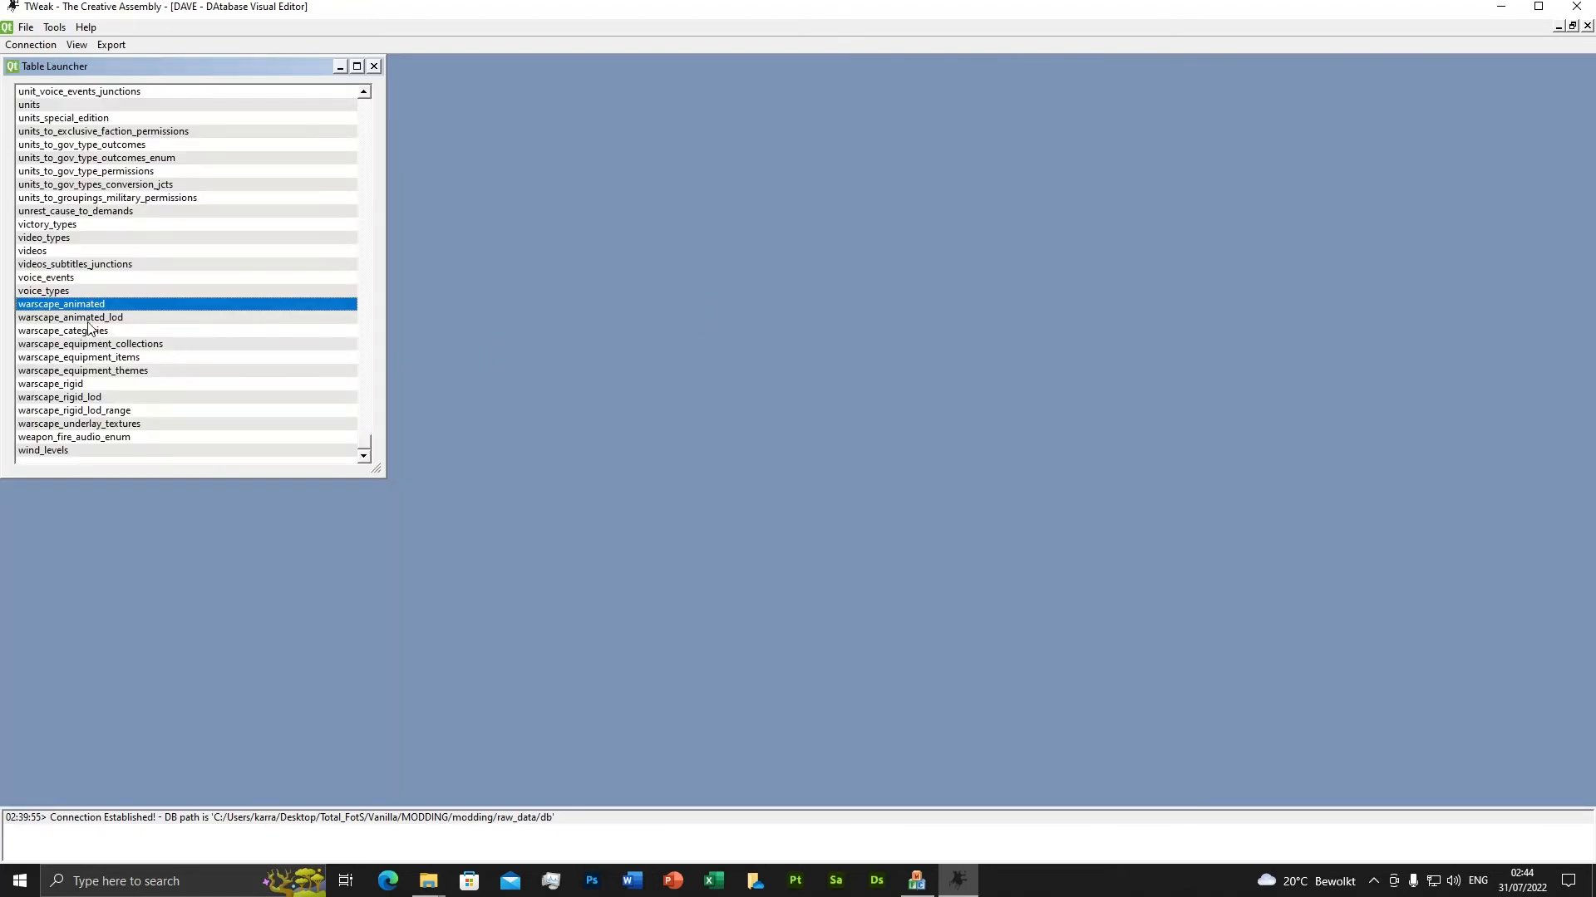
Open the warscape_animated_lod table enlarged, sort it by the animated column and add a new record.
double_click(88, 320)
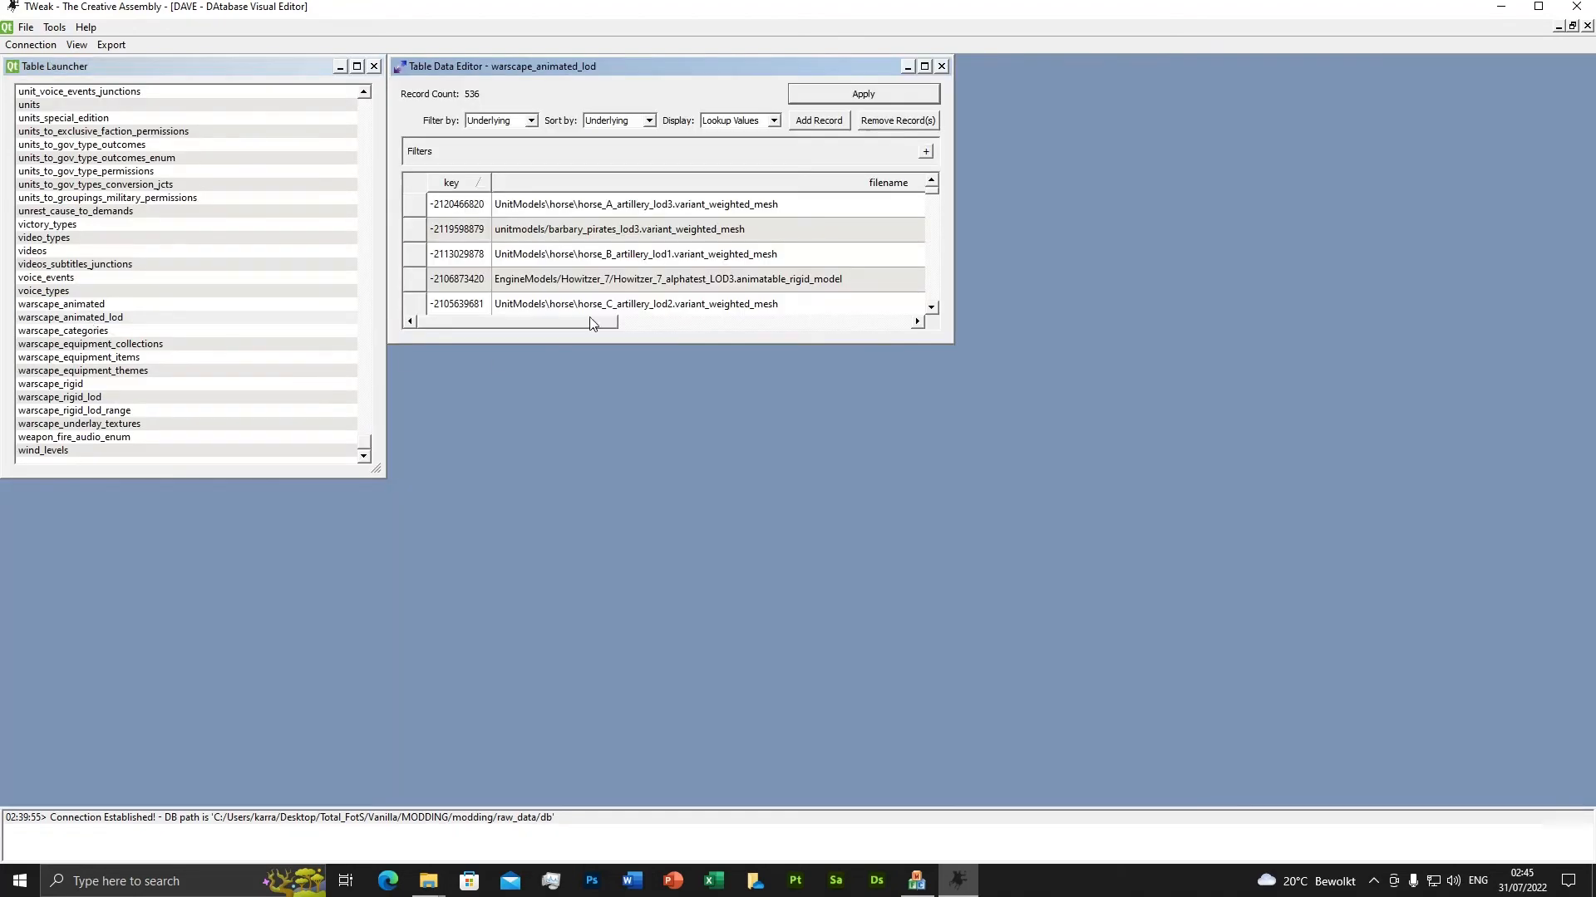
click(924, 66)
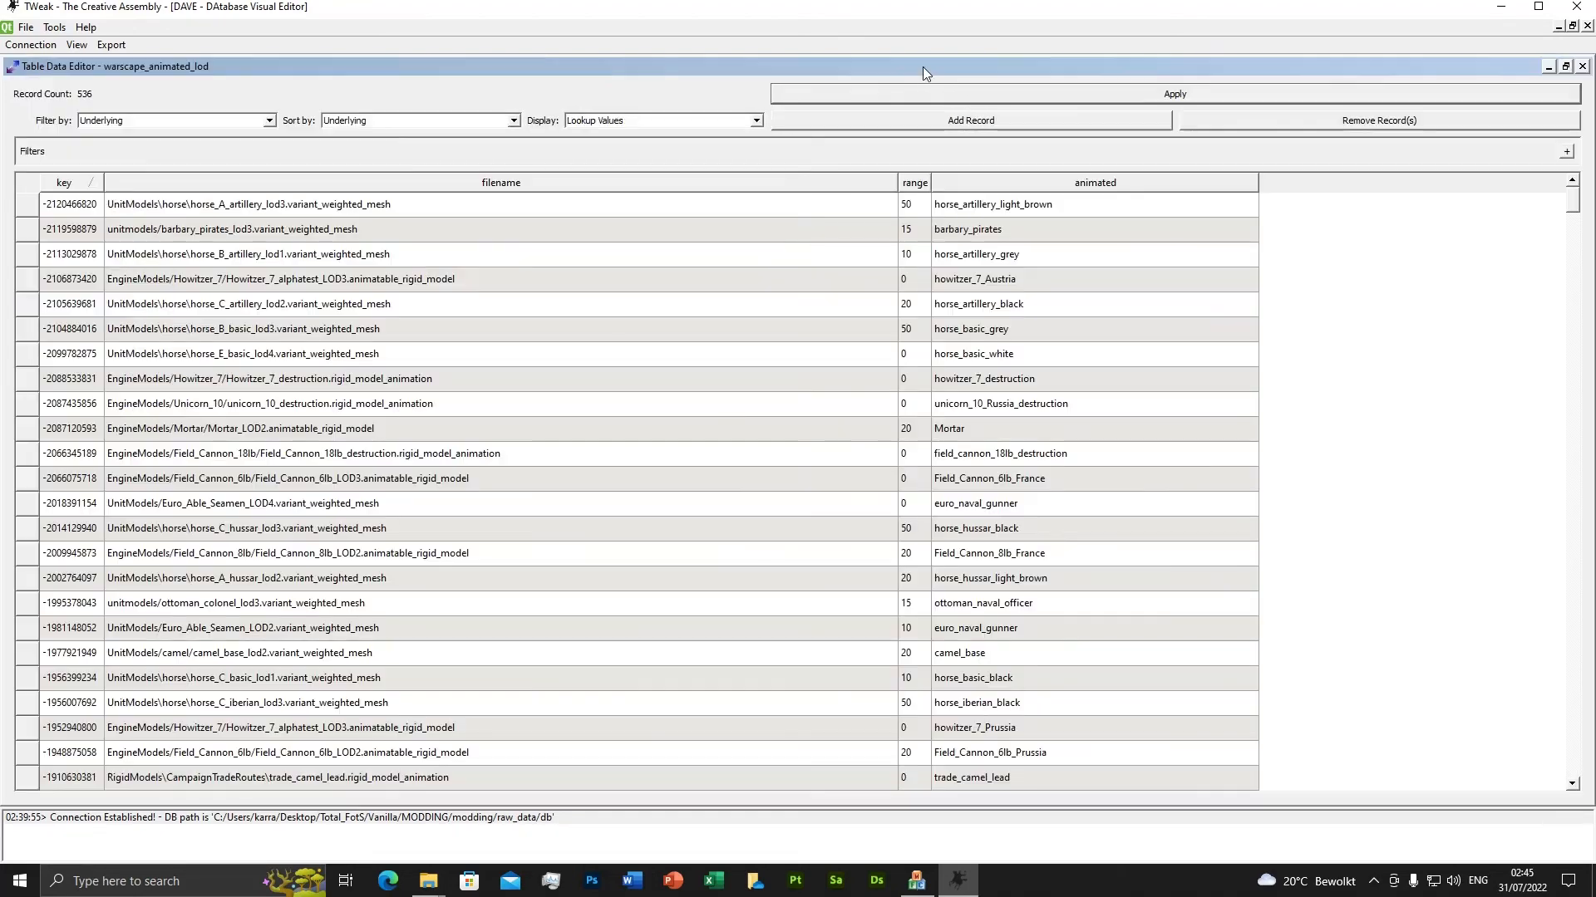
click(1054, 188)
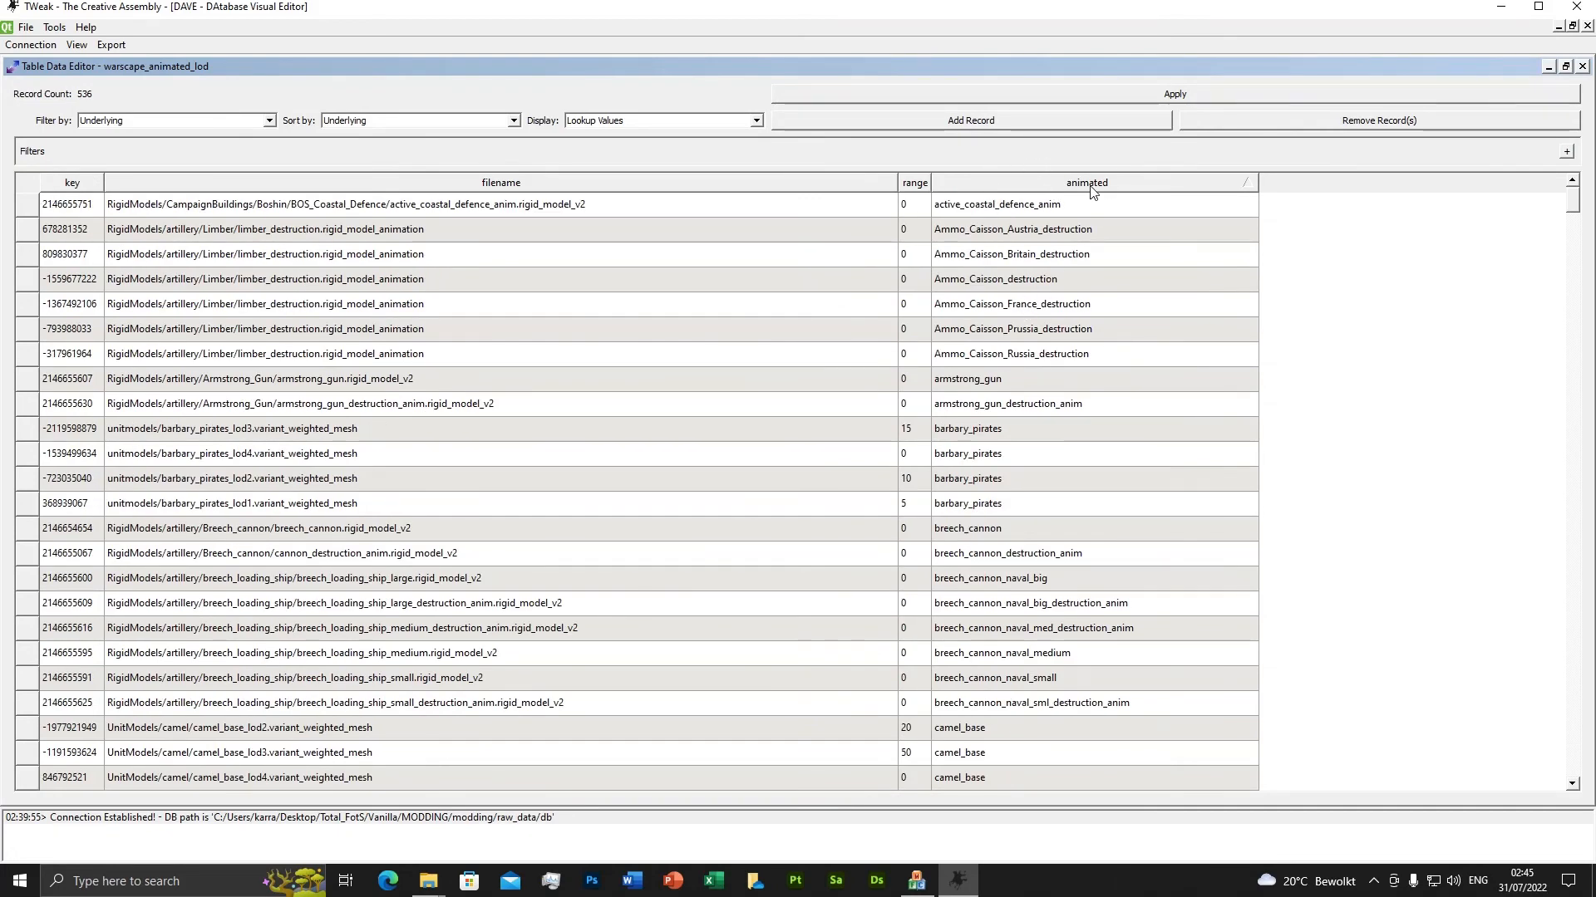
click(1014, 124)
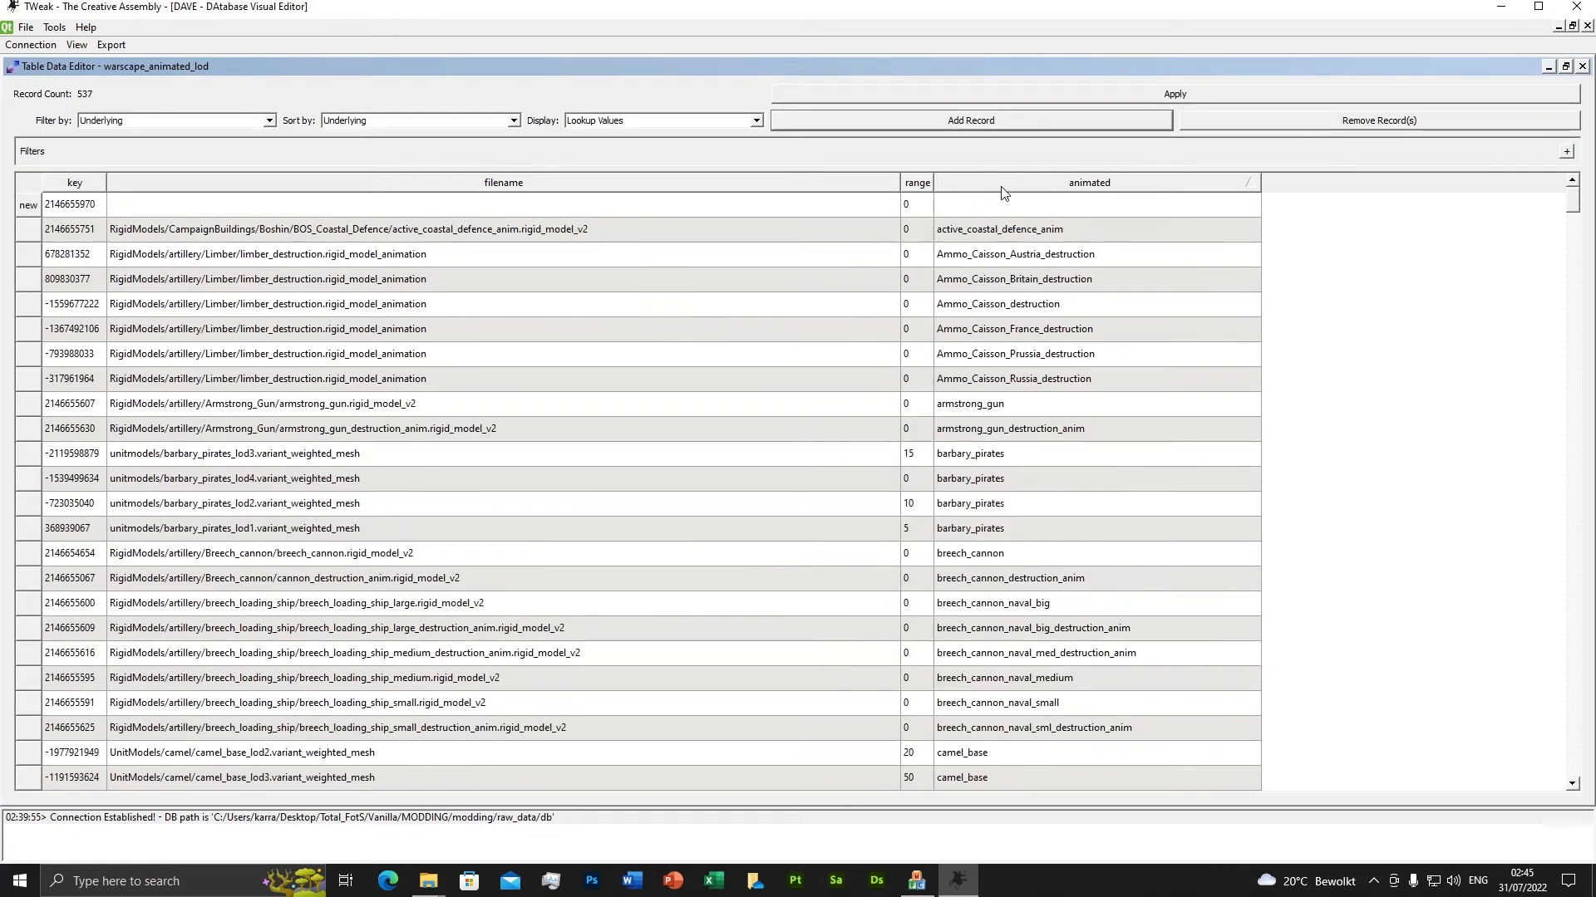
Paste the two copied cannon_smoothbore keys into the animated column, creating an additional record for the second key.
click(1003, 206)
key(ctrl+v)
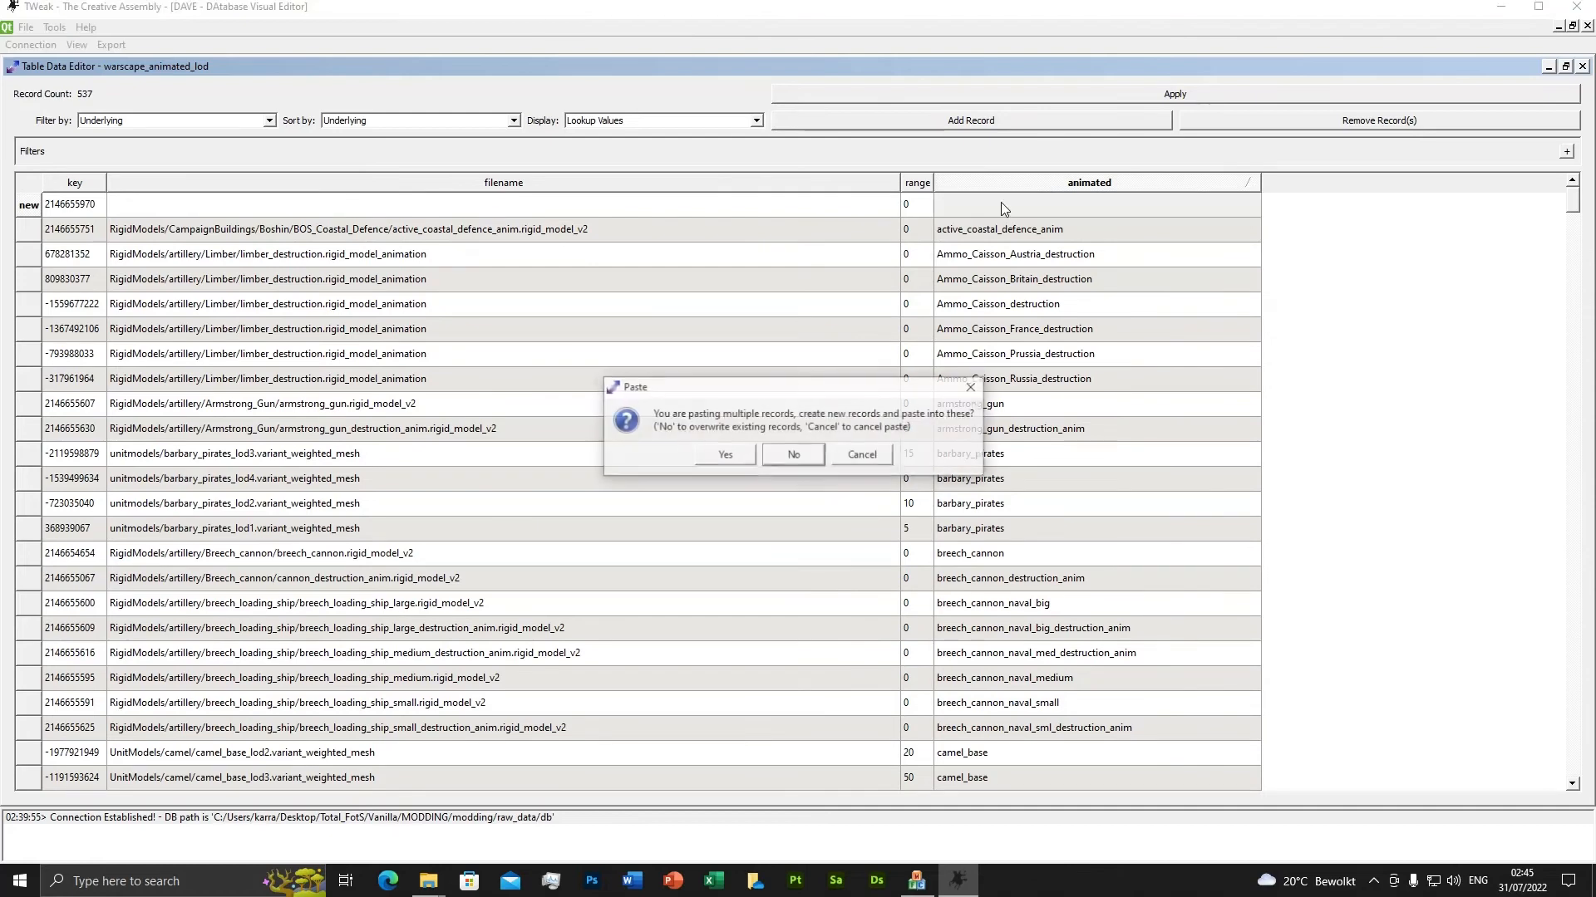
click(748, 454)
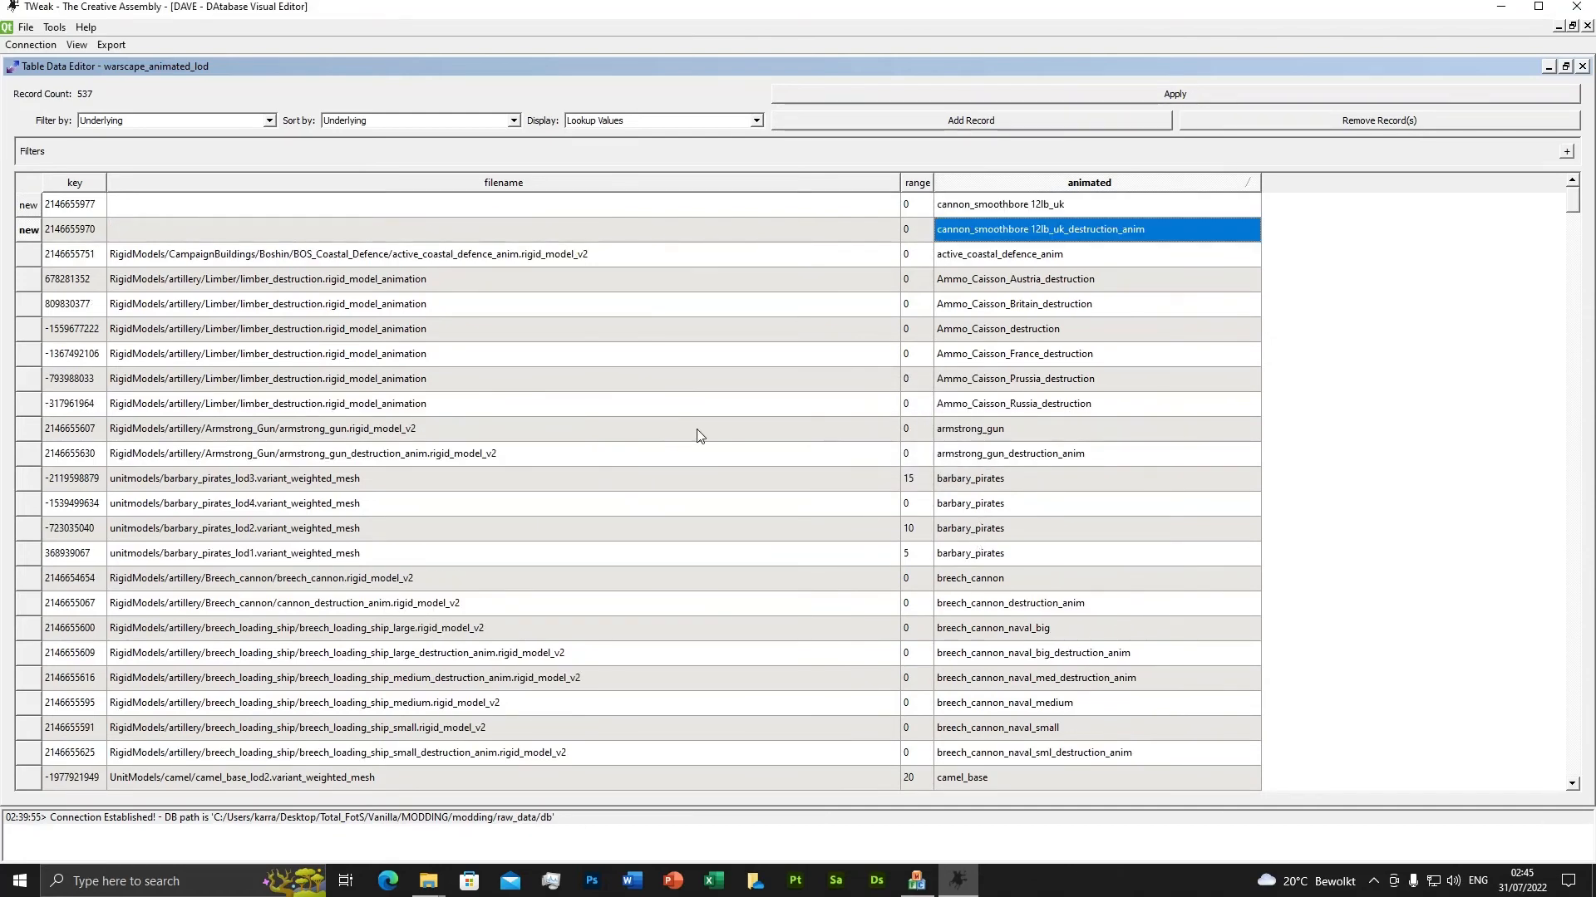
Copy the armstrong_gun and armstrong_gun_destruction_anim filenames into the matching cannon_smoothbore 12lb_uk and destruction_anim records.
click(367, 430)
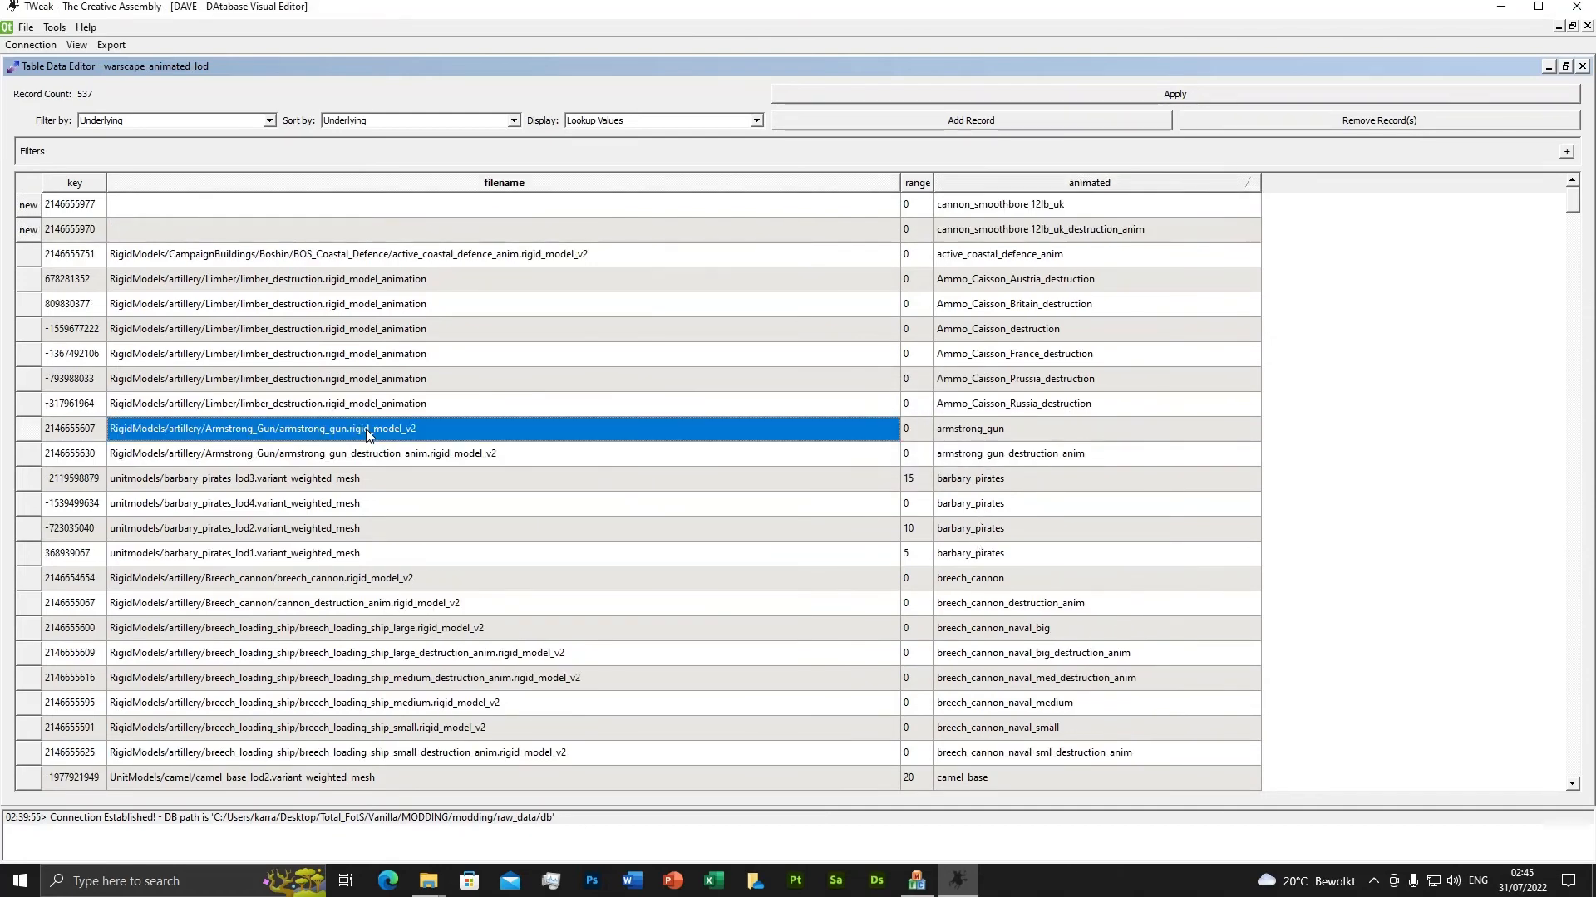
click(418, 210)
text(RigidModels/artillery/Armstrong_Gun/armstrong_gun.rigid_model_v2)
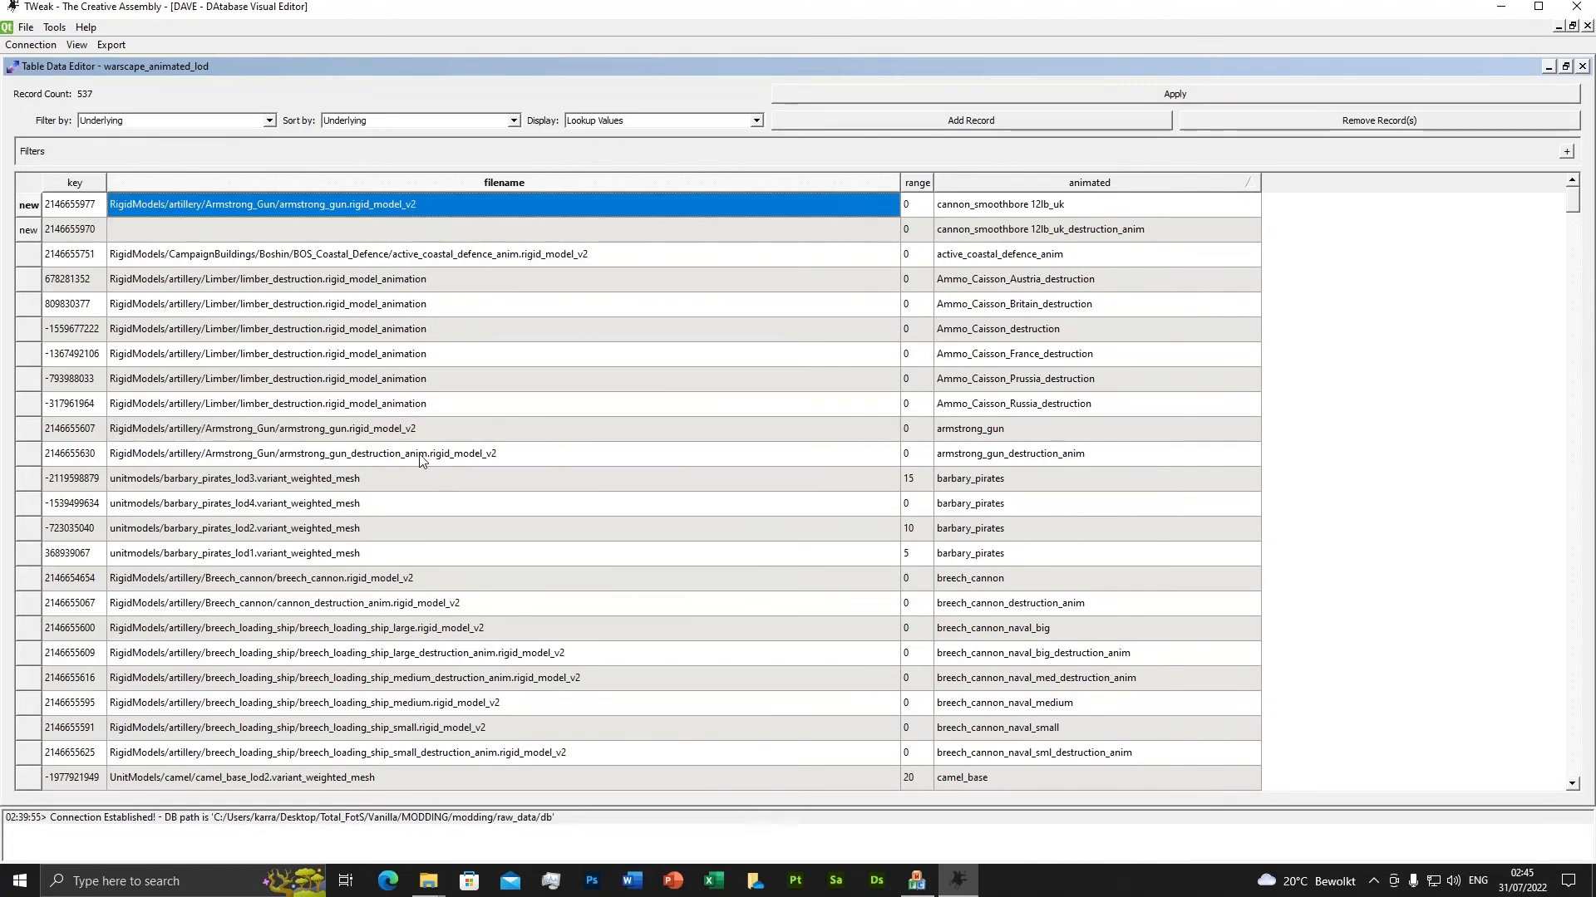
click(420, 454)
click(402, 232)
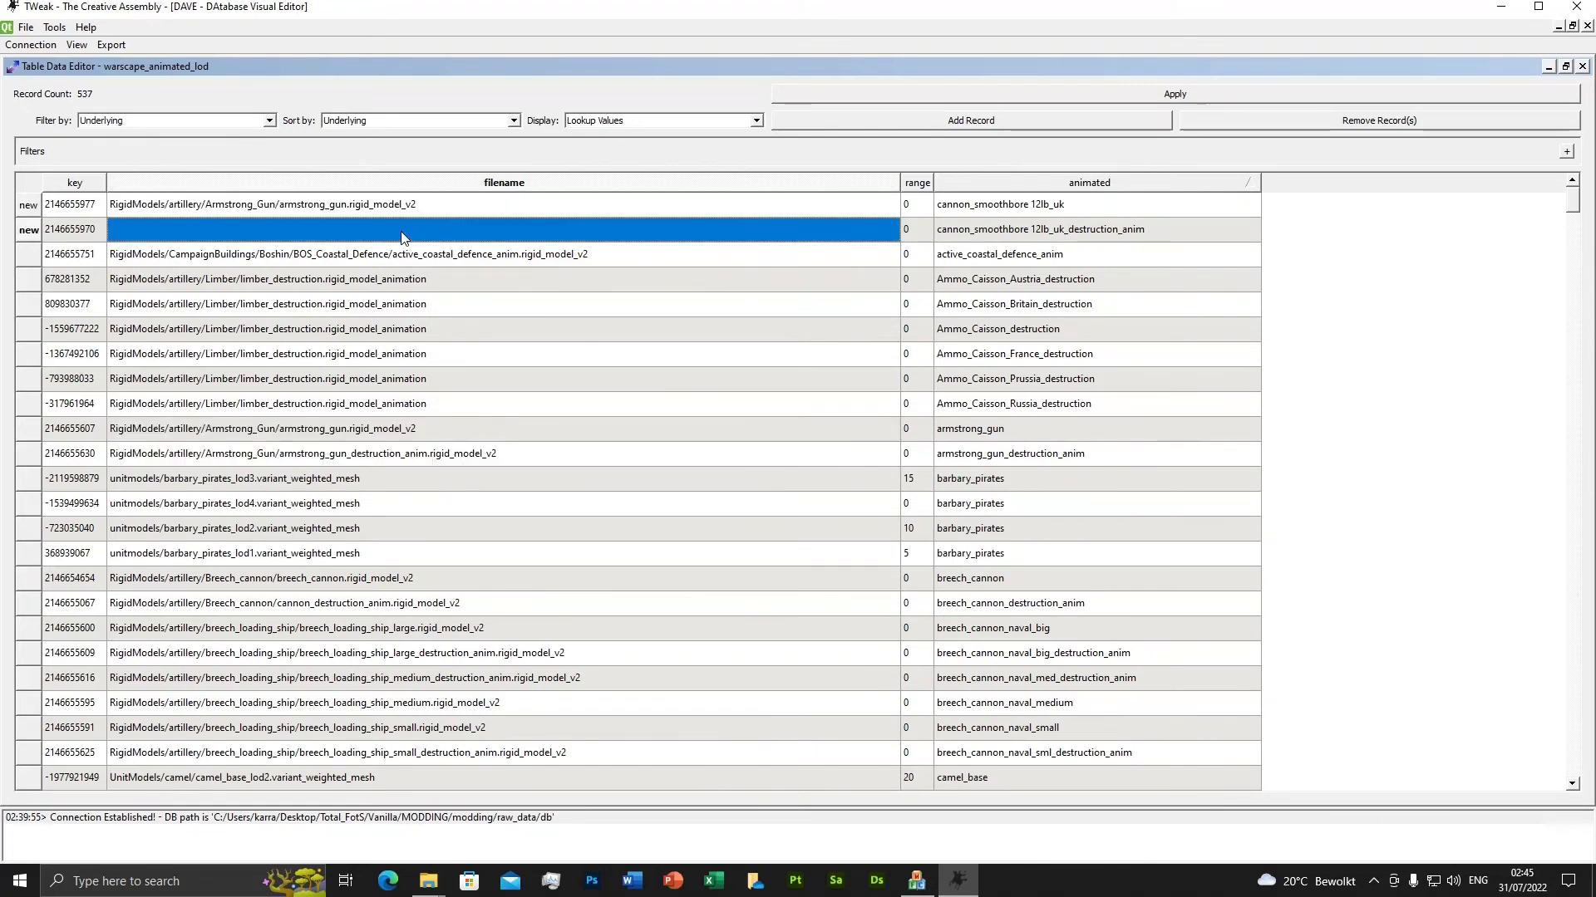
text(RigidModels/artillery/Armstrong_Gun/armstrong_gun_destruction_anim.rigid_model_v2)
Switch to File Explorer and copy the uk_12lb_smoothbore folder's name from the RigidModels artillery folder.
click(438, 879)
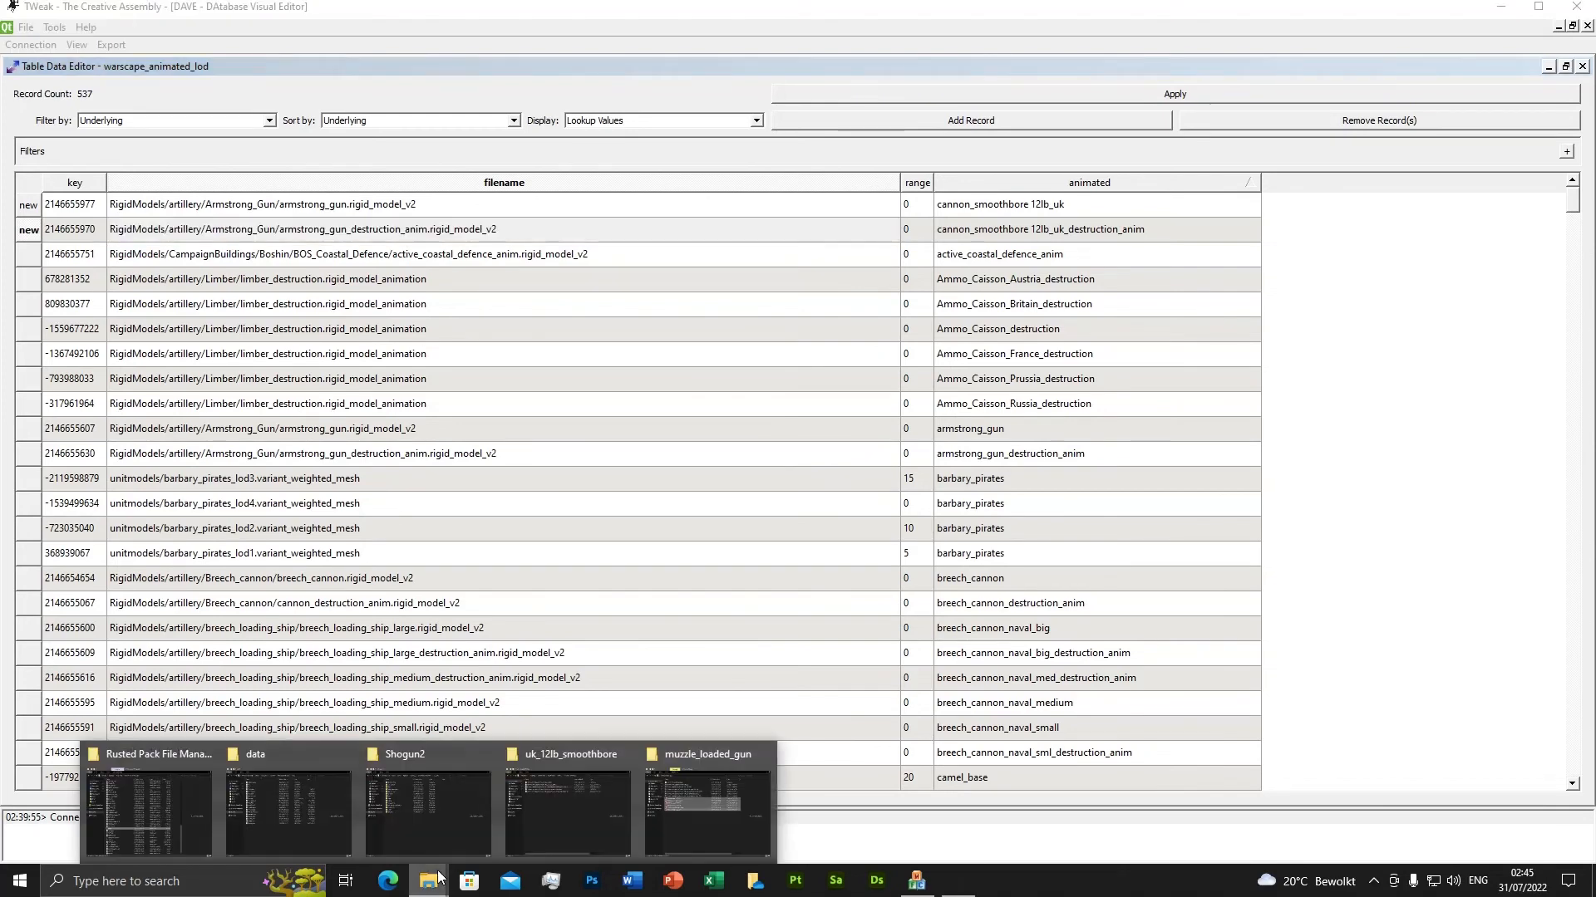
click(520, 835)
drag(610, 251, 1095, 298)
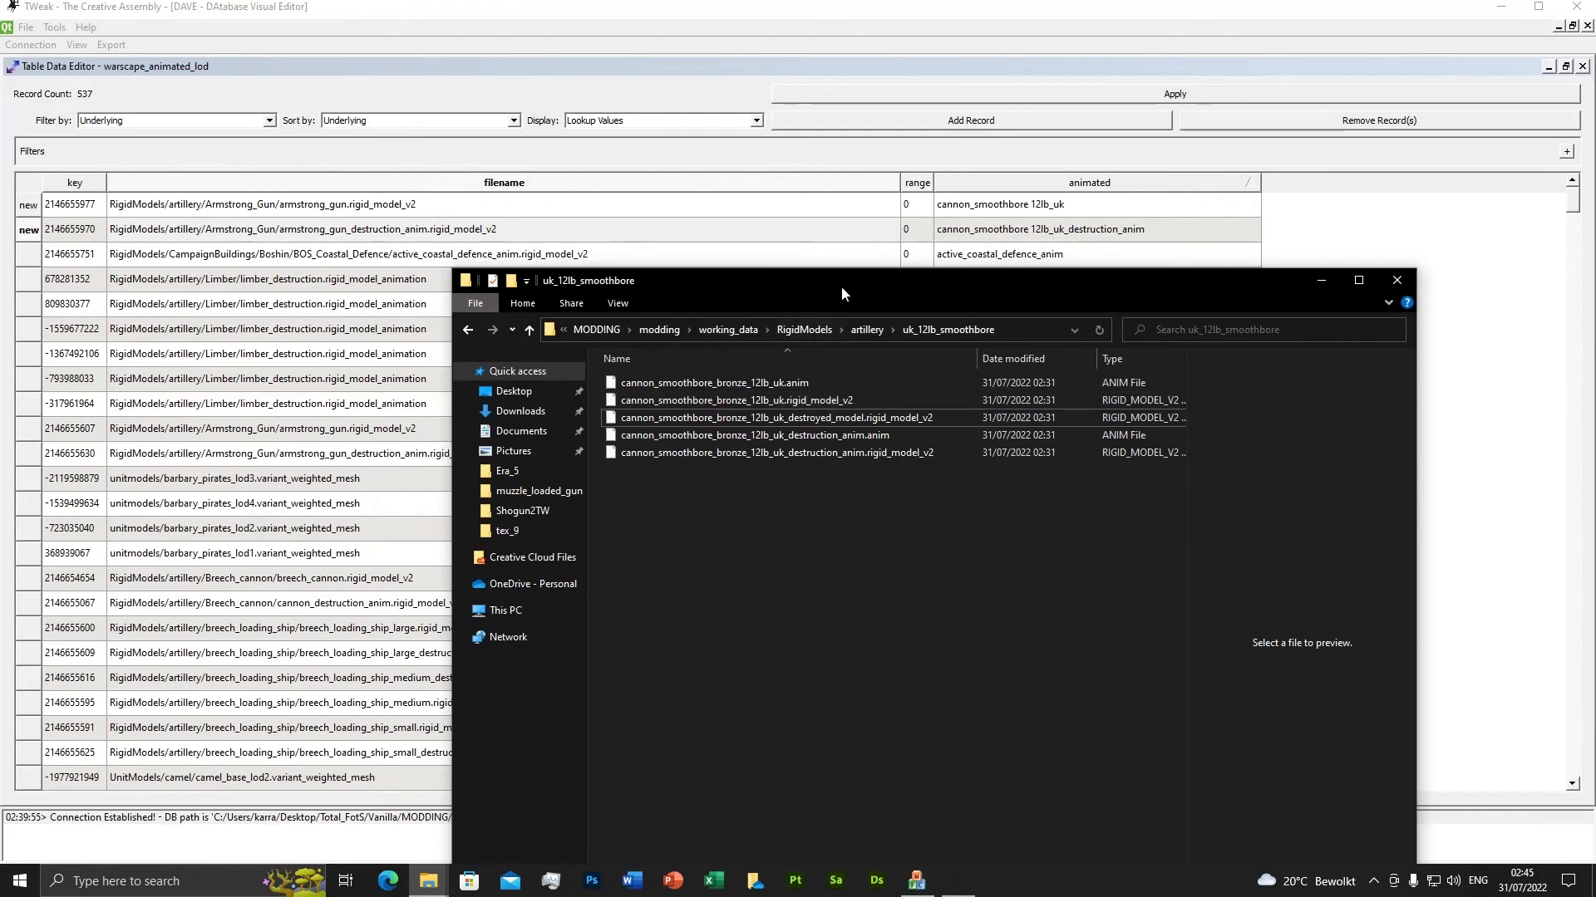
double_click(637, 382)
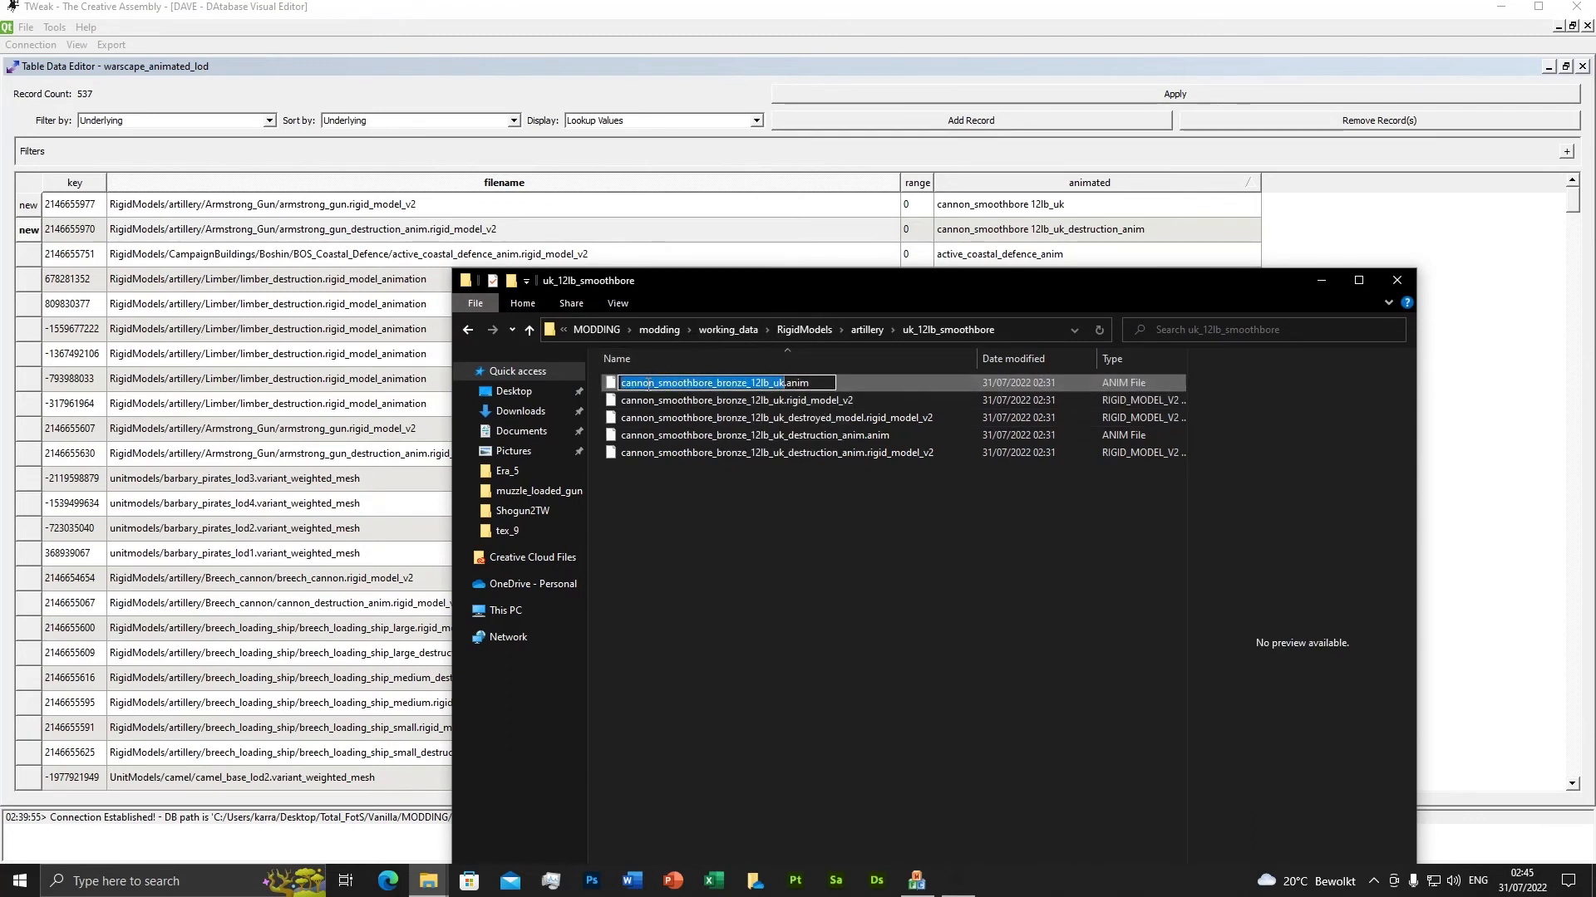
key(Escape)
click(864, 329)
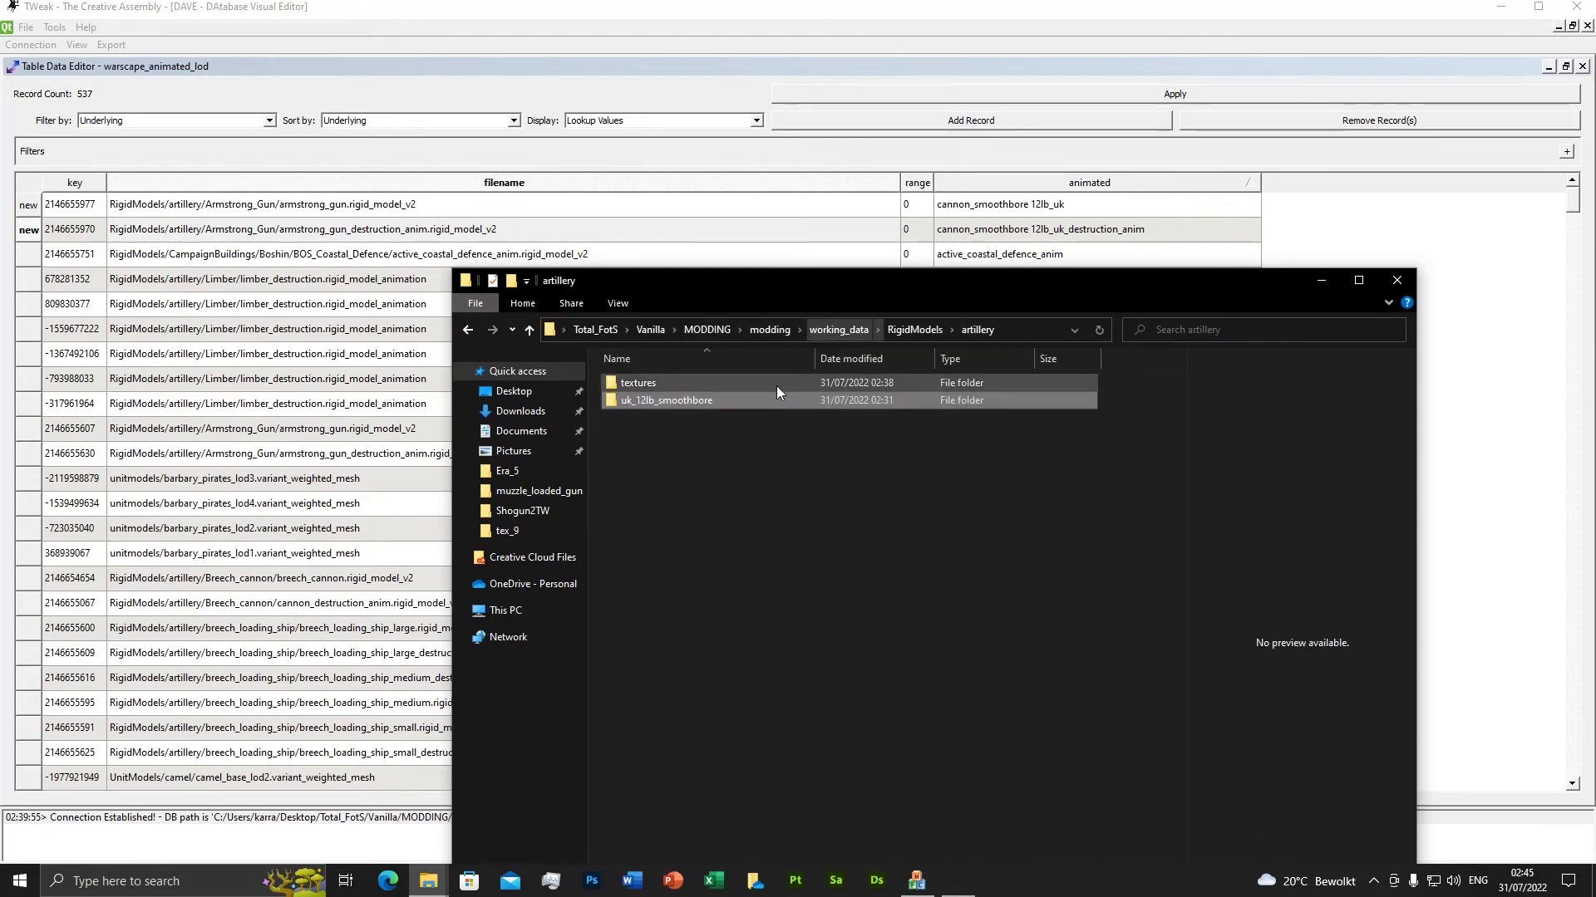
double_click(676, 400)
key(ctrl+c)
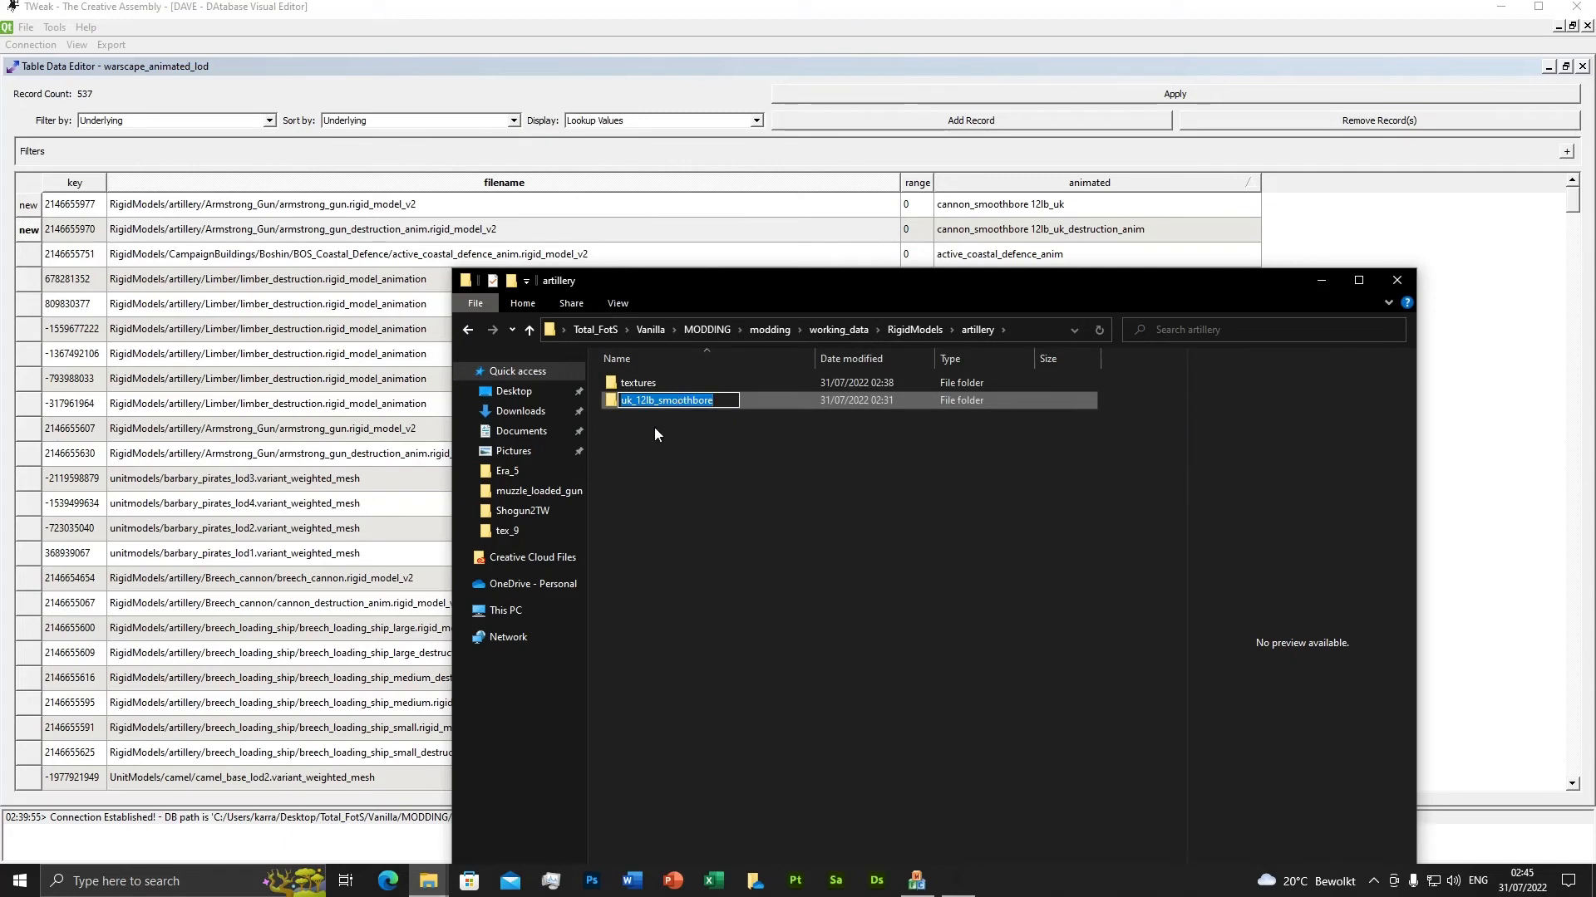
Replace the Armstrong_Gun folder with uk_12lb_smoothbore in the filename path of the cannon_smoothbore 12lb_uk record.
click(279, 208)
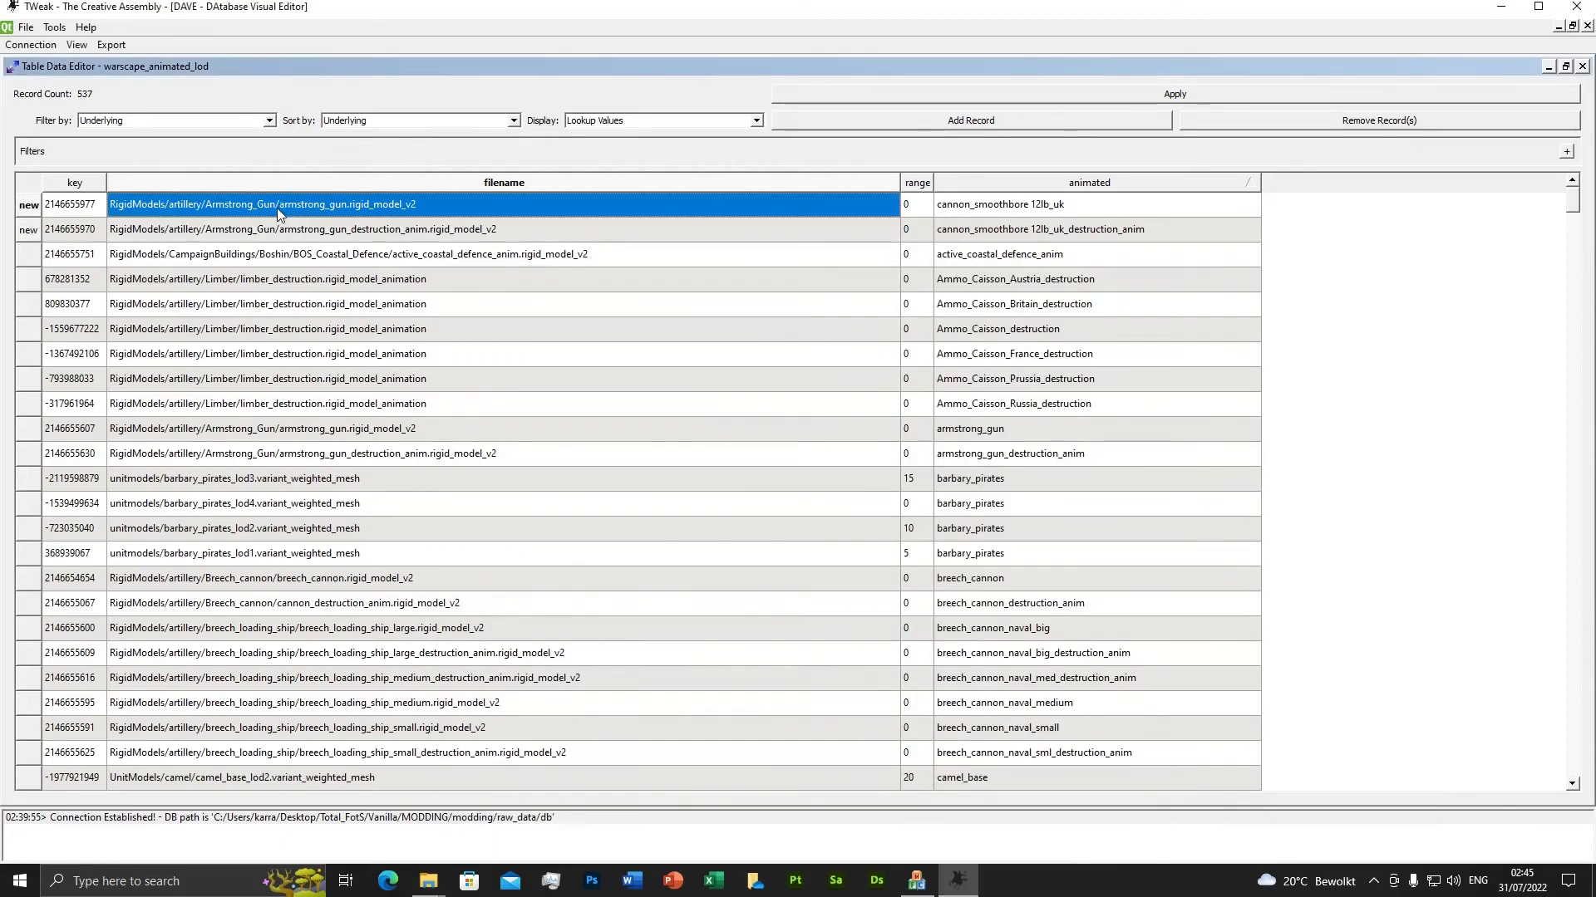
double_click(277, 208)
key(BackSpace)
key(BackSpace)
key(BackSpace)
key(BackSpace)
key(BackSpace)
key(BackSpace)
key(BackSpace)
key(BackSpace)
key(BackSpace)
key(BackSpace)
key(BackSpace)
key(BackSpace)
key(BackSpace)
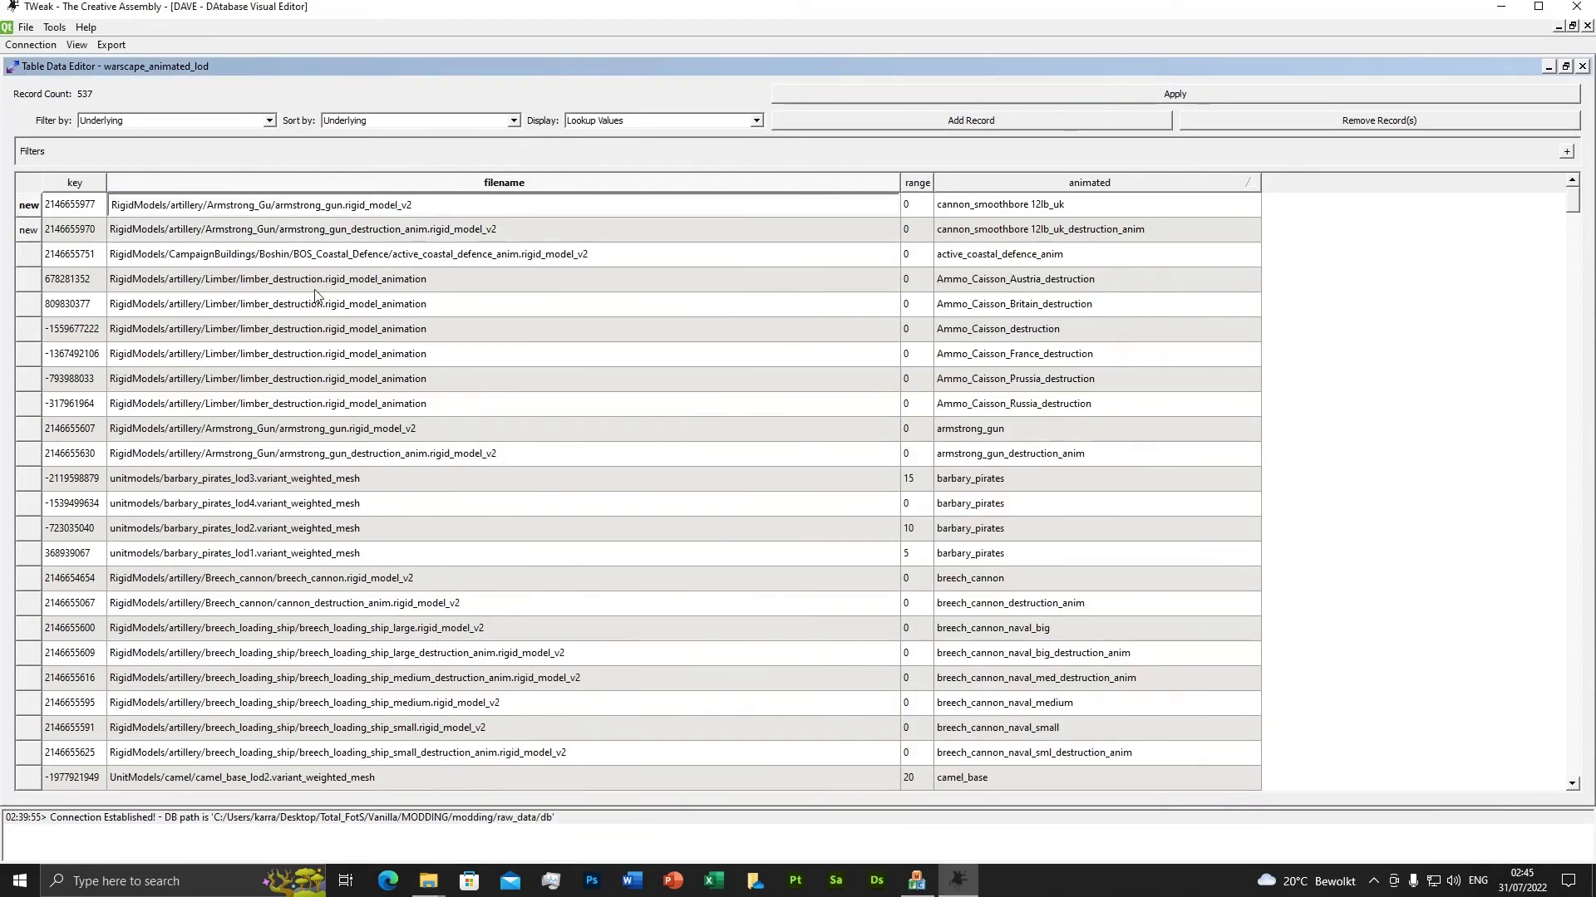
key(ctrl+v)
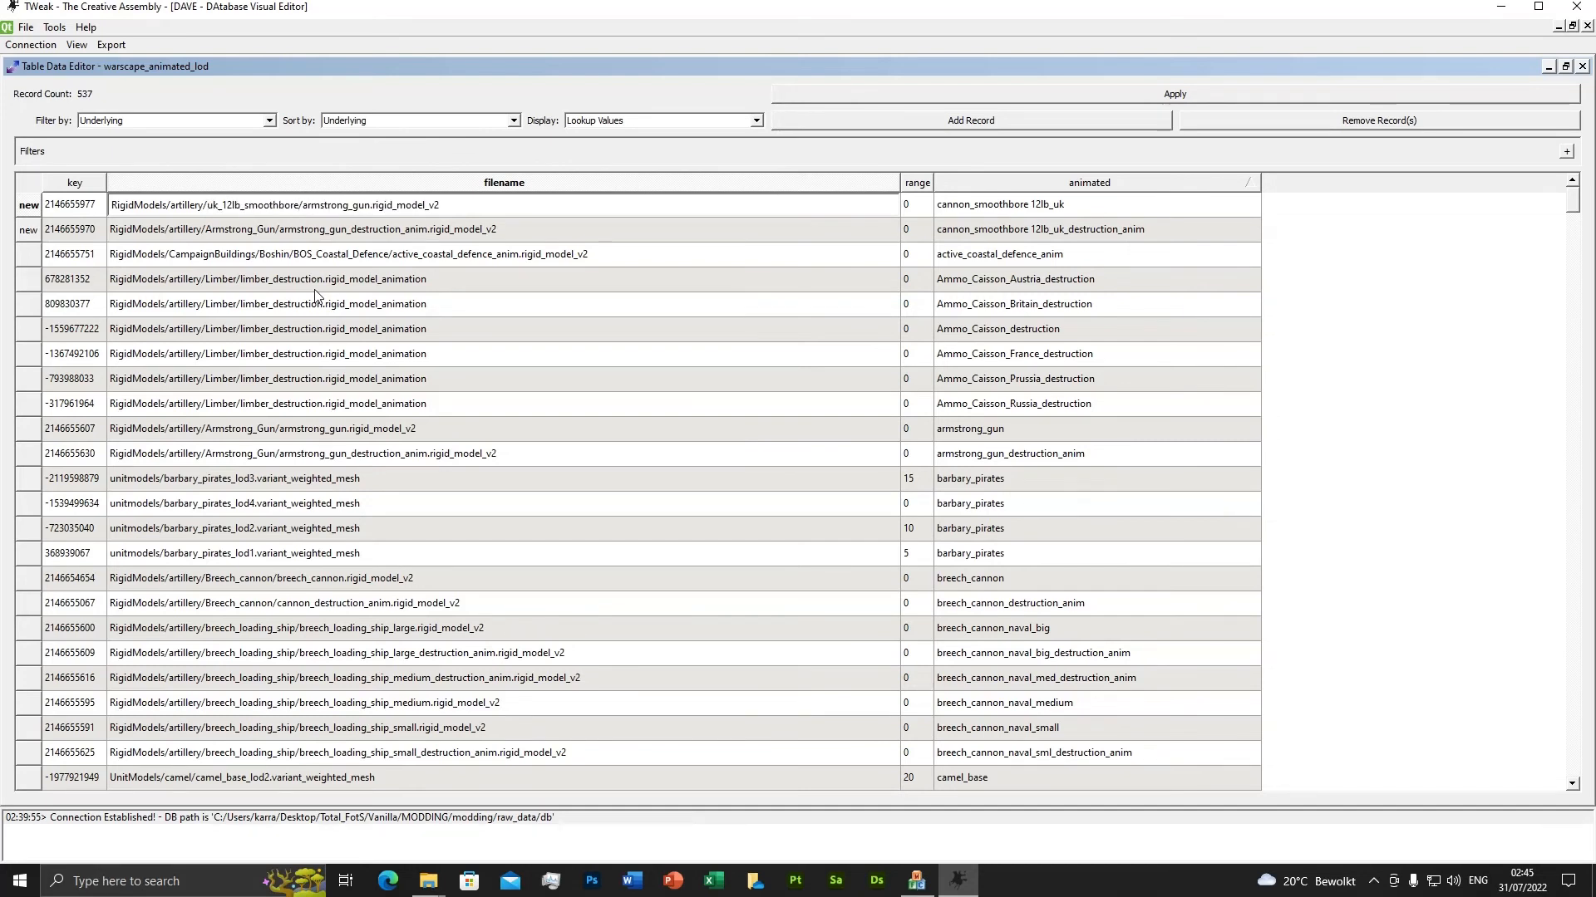
Replace the Armstrong_Gun folder with uk_12lb_smoothbore in the filename path of the 12lb_uk_destruction_anim record.
double_click(276, 230)
click(277, 230)
key(BackSpace)
key(BackSpace)
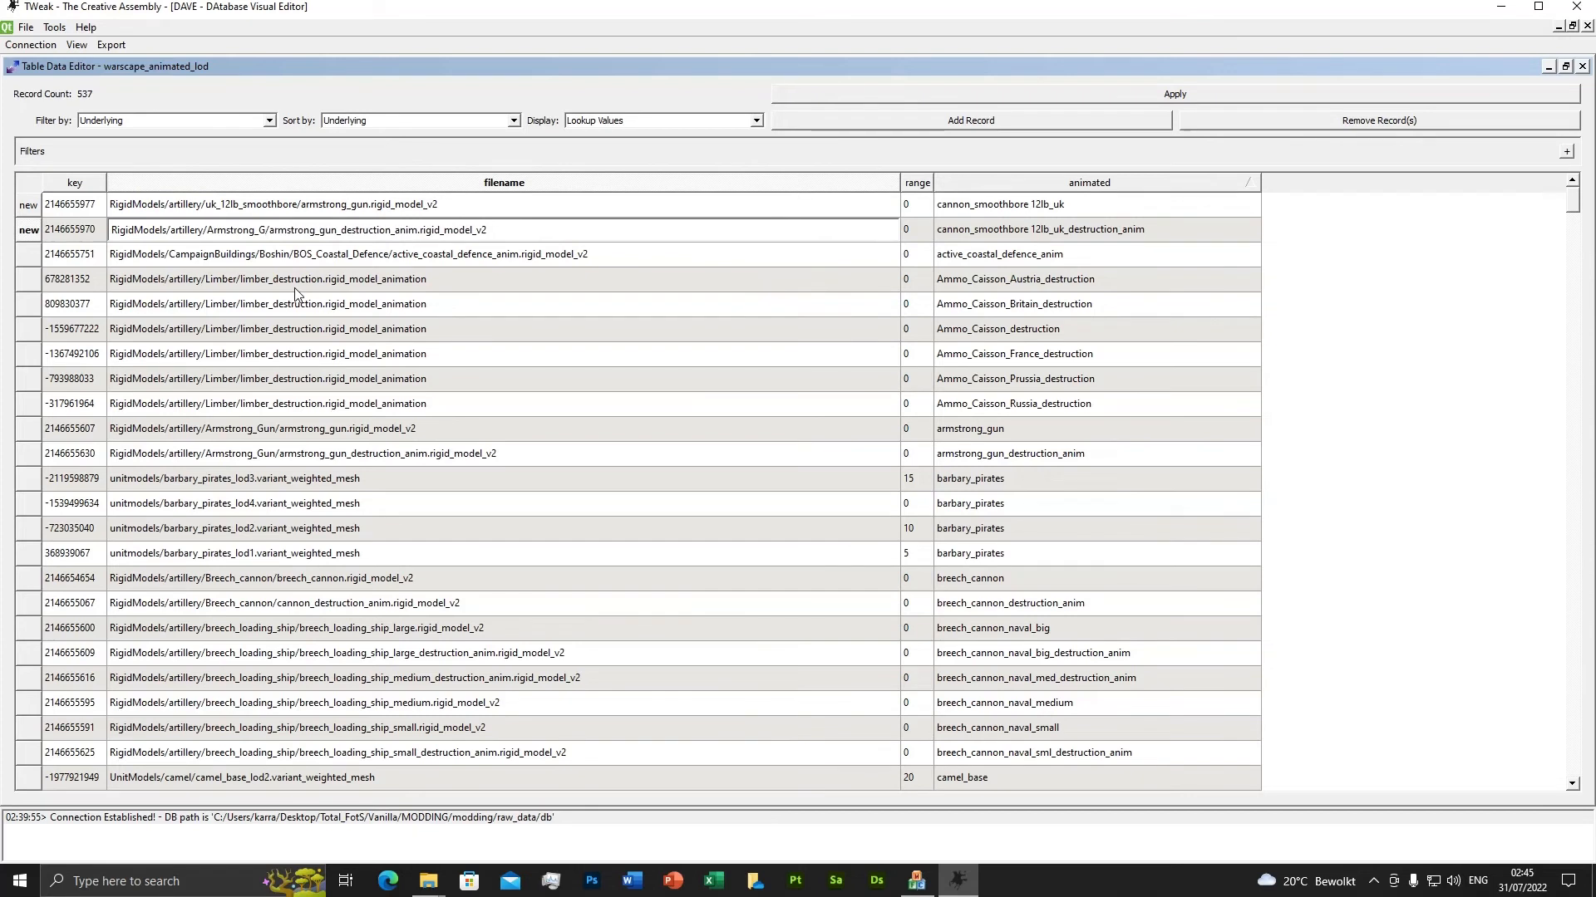
key(BackSpace)
key(BackSpace)
key(BackSpace)
key(BackSpace)
key(BackSpace)
key(BackSpace)
key(BackSpace)
key(BackSpace)
key(BackSpace)
key(BackSpace)
key(BackSpace)
key(BackSpace)
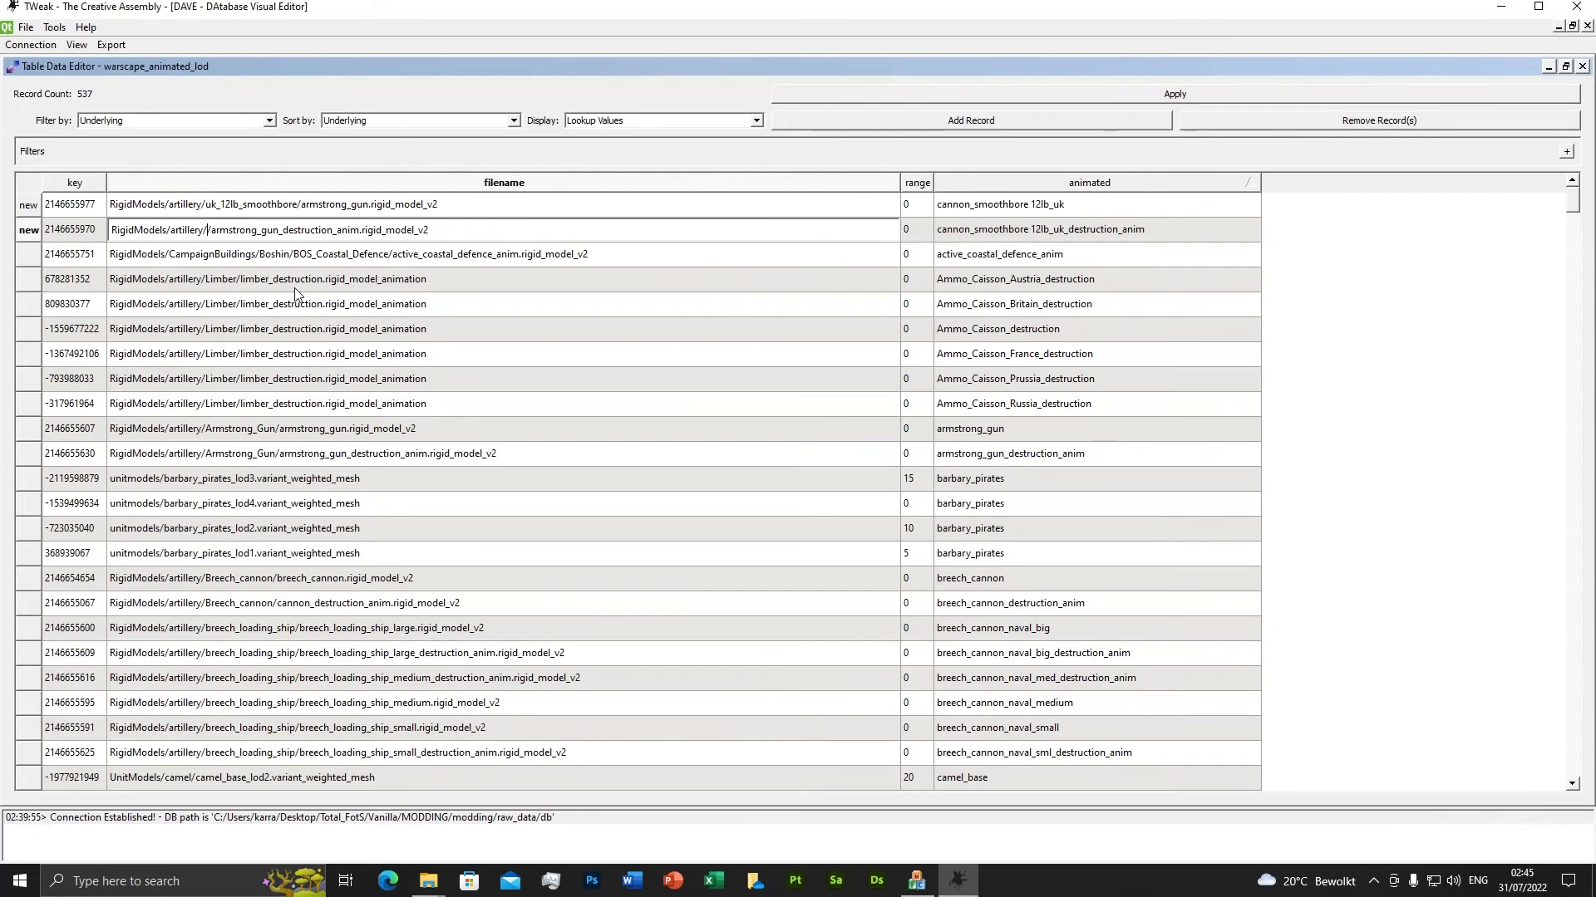
text(uk_12lb_smoothbore/)
key(Return)
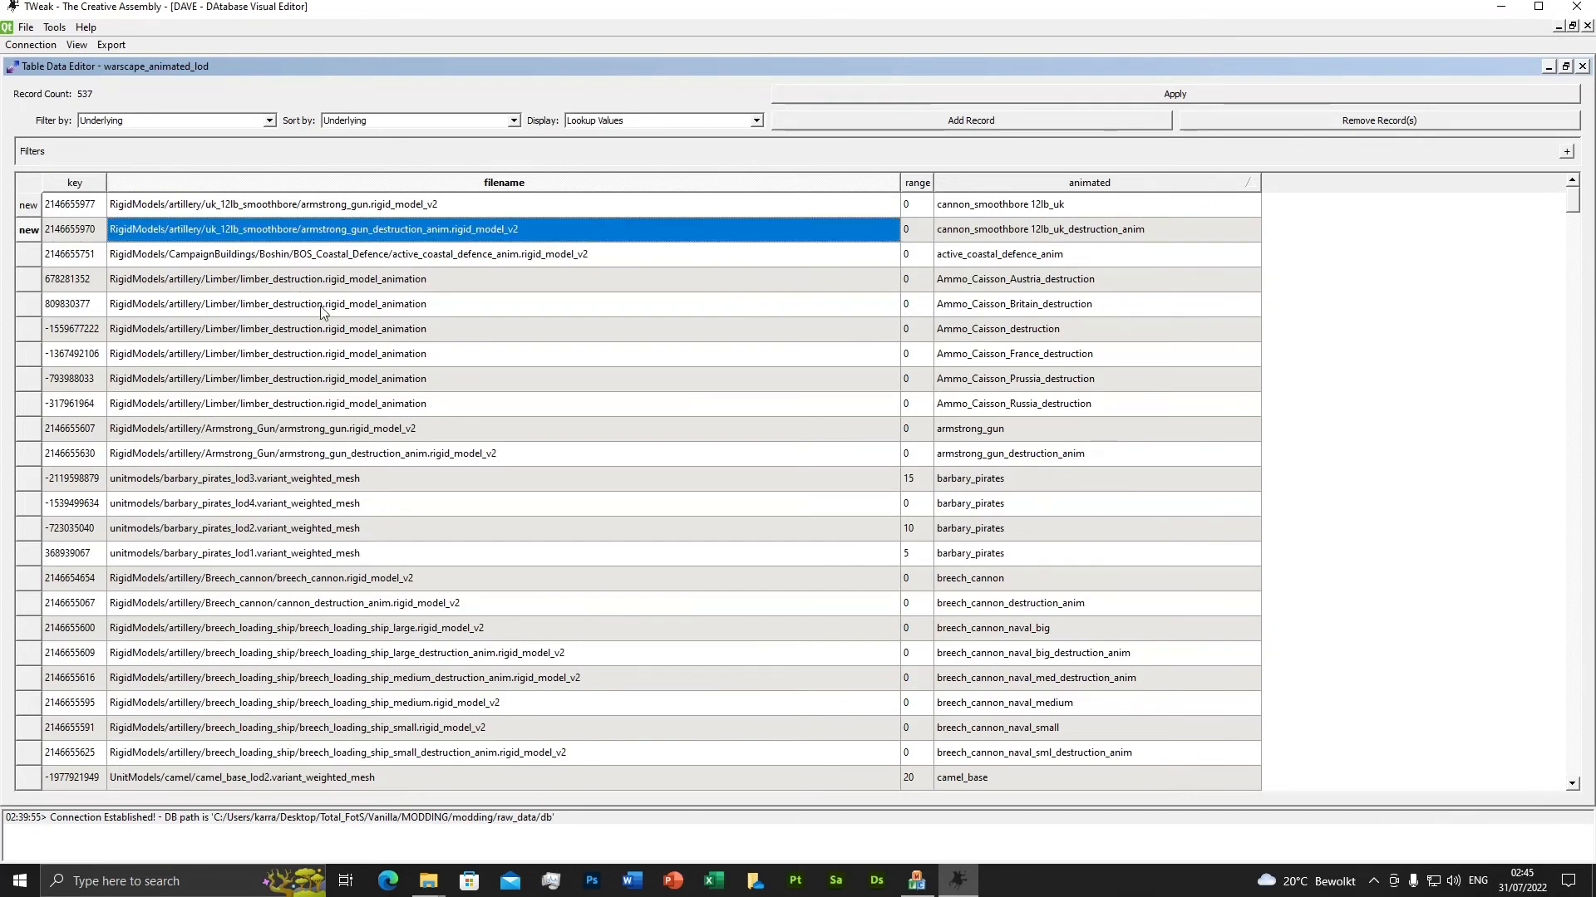
Open the uk_12lb_smoothbore folder in File Explorer and copy the base name cannon_smoothbore_bronze_12lb_uk from its anim file.
click(425, 883)
click(519, 842)
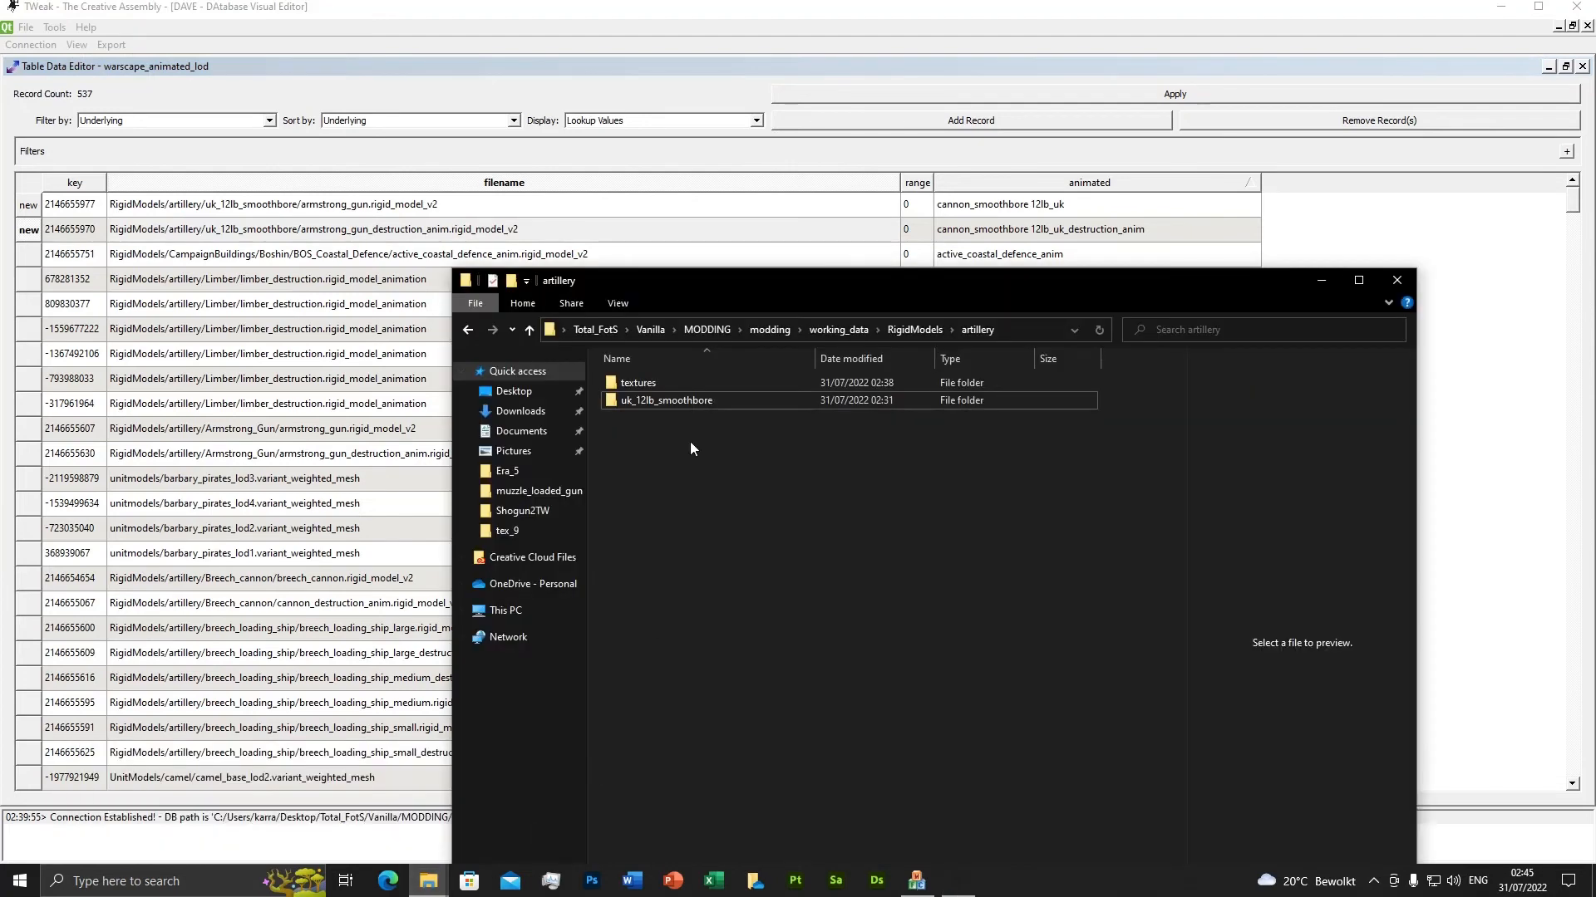
double_click(680, 396)
click(730, 382)
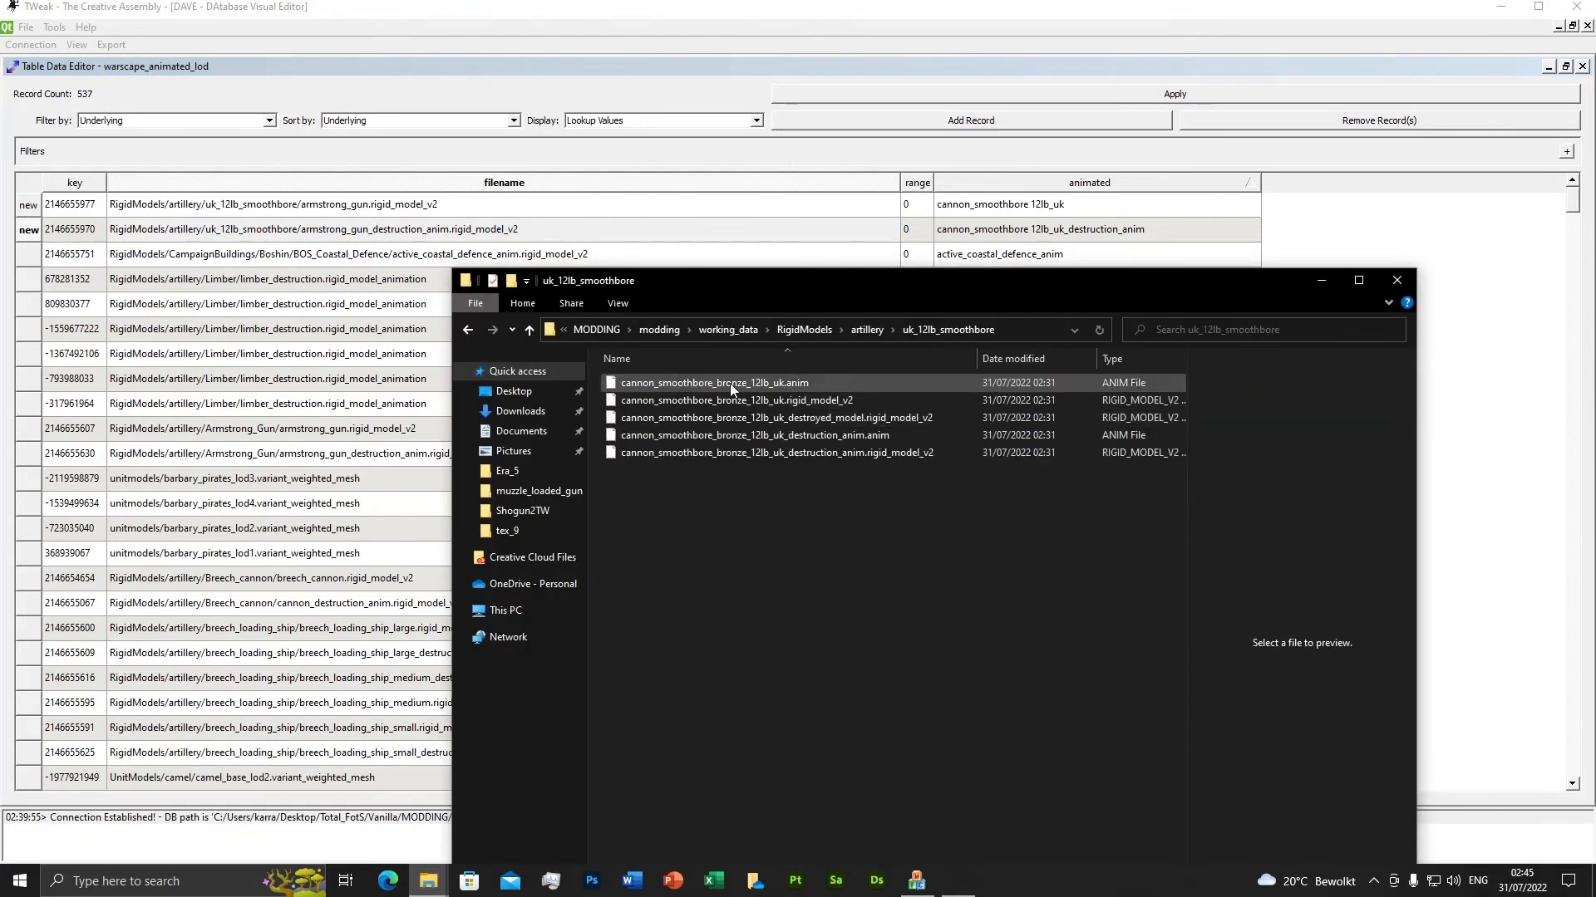
click(658, 382)
key(ctrl+c)
click(683, 480)
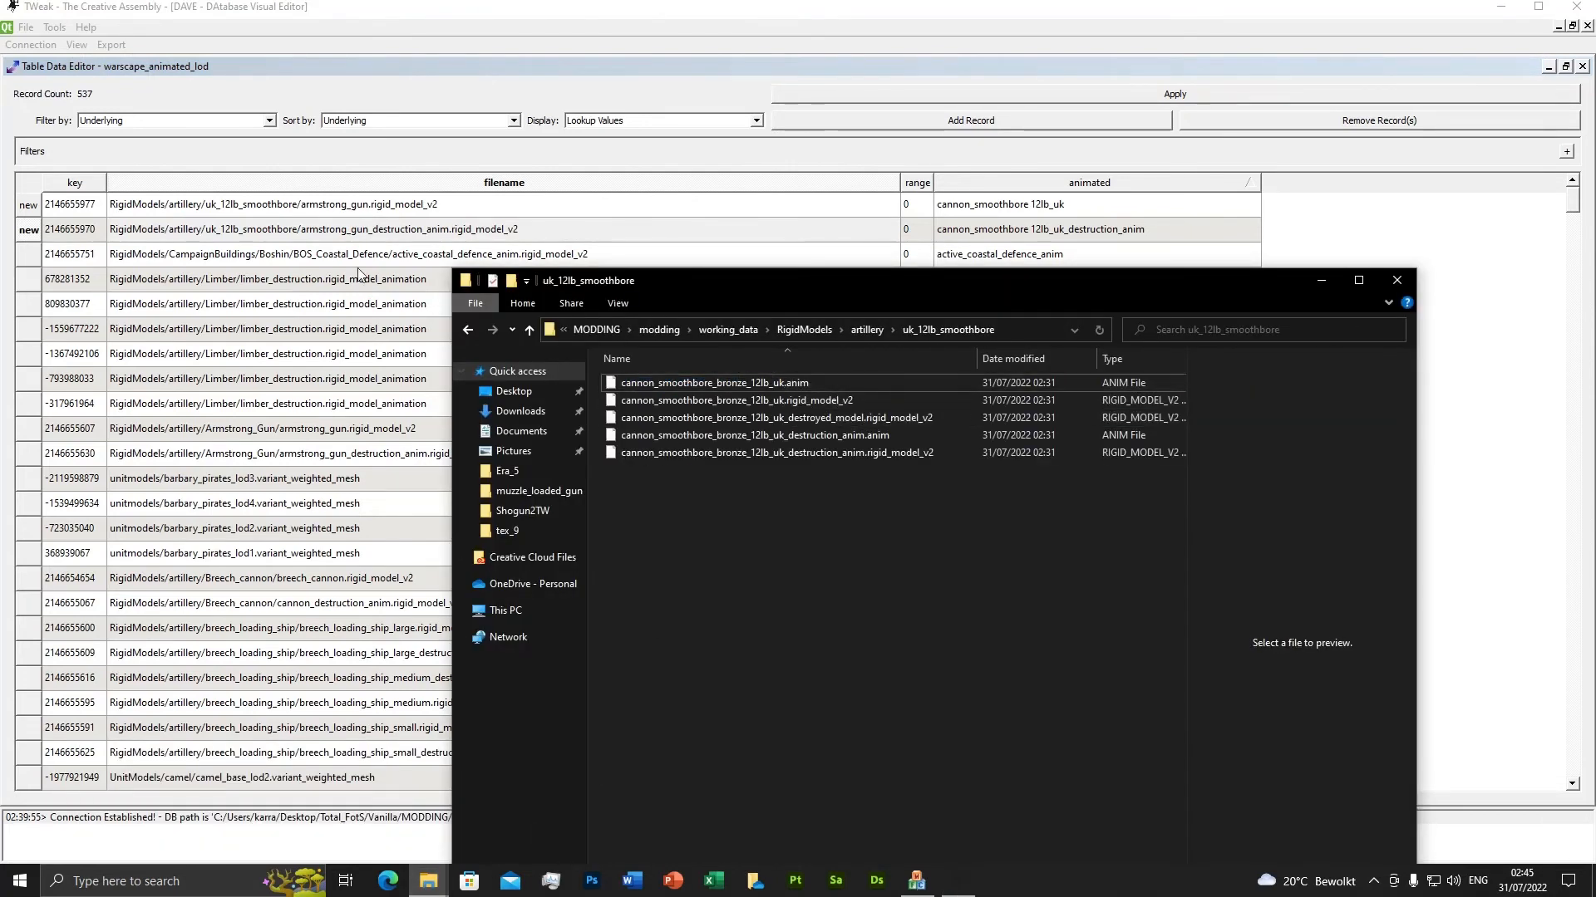
Replace armstrong_gun with cannon_smoothbore_bronze_12lb_uk in the filename of the cannon_smoothbore 12lb_uk record.
double_click(368, 208)
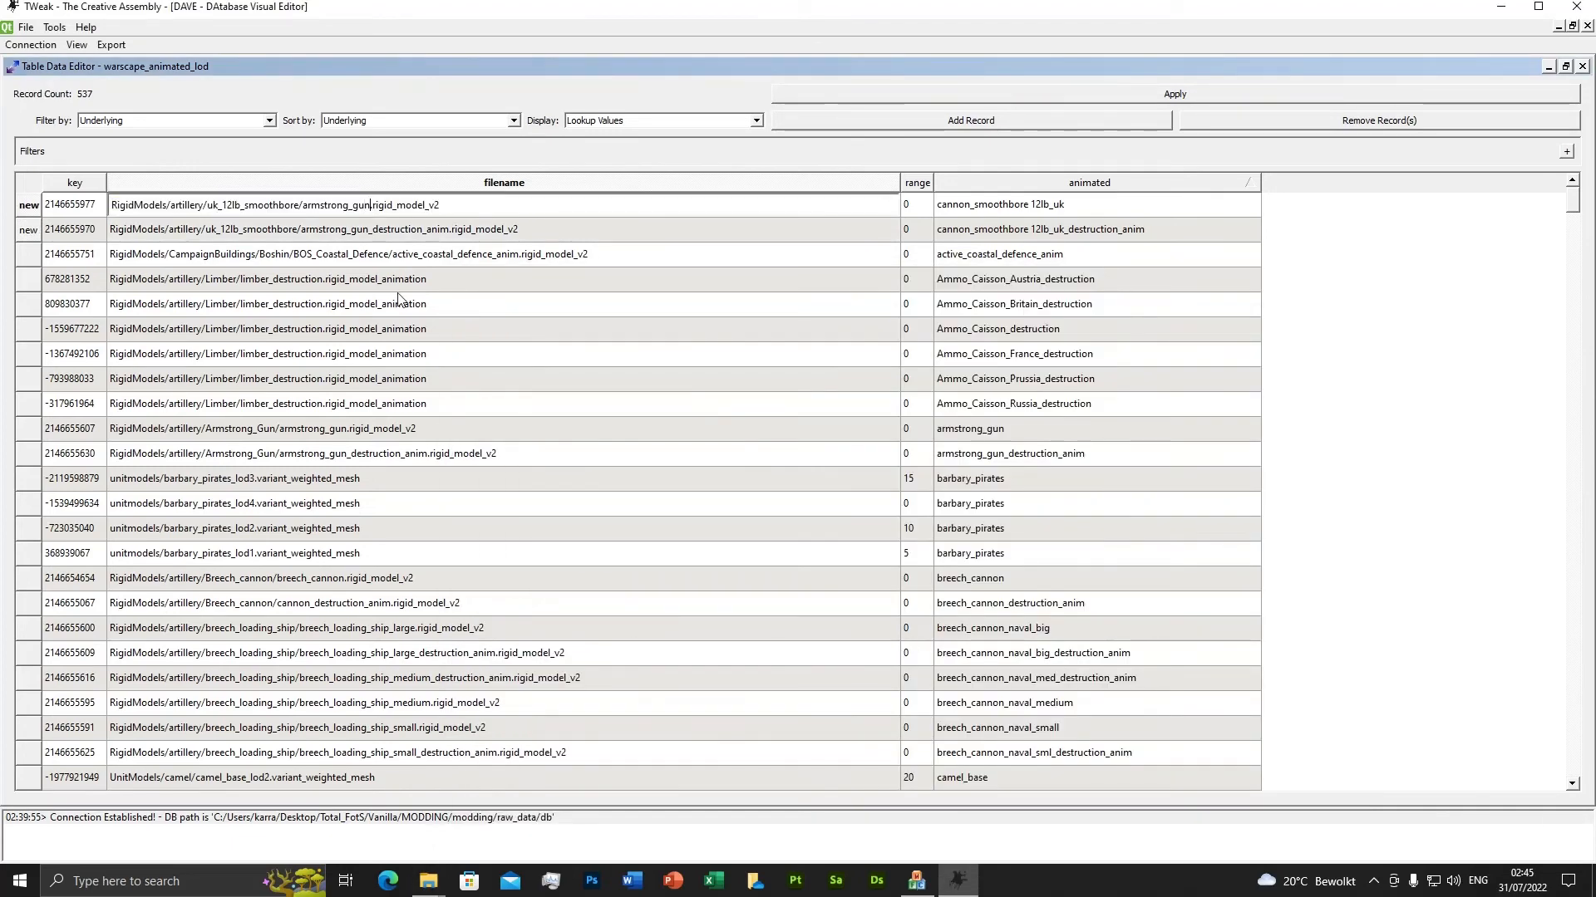
key(BackSpace)
key(BackSpace)
key(BackSpace)
key(BackSpace)
key(BackSpace)
key(BackSpace)
key(BackSpace)
key(BackSpace)
key(BackSpace)
key(BackSpace)
key(BackSpace)
key(BackSpace)
key(BackSpace)
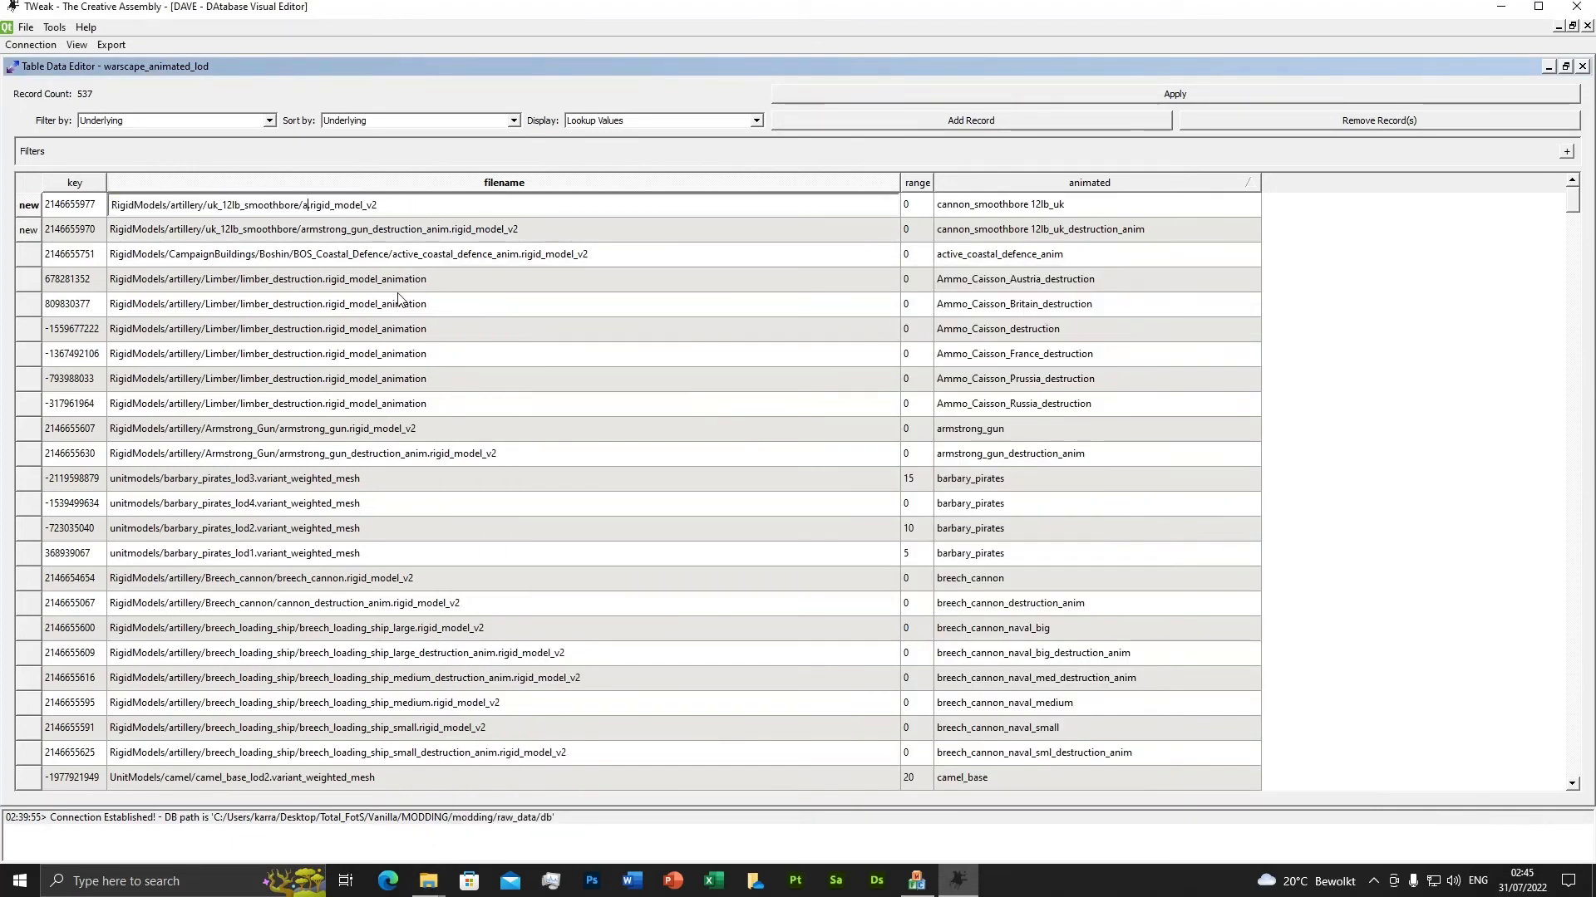
key(ctrl+v)
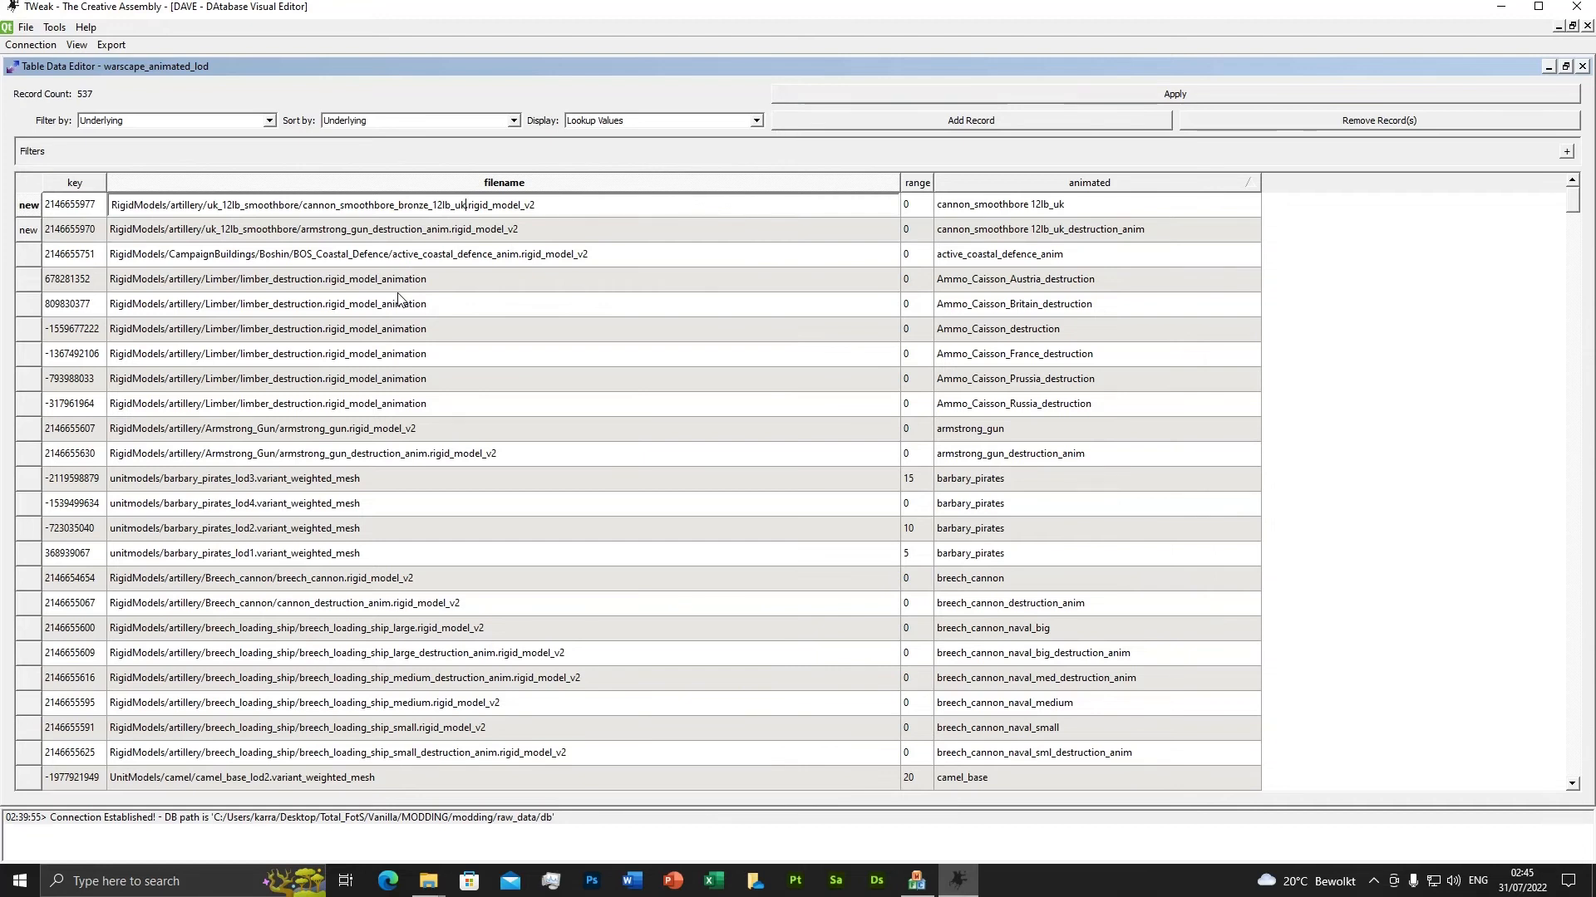
key(Return)
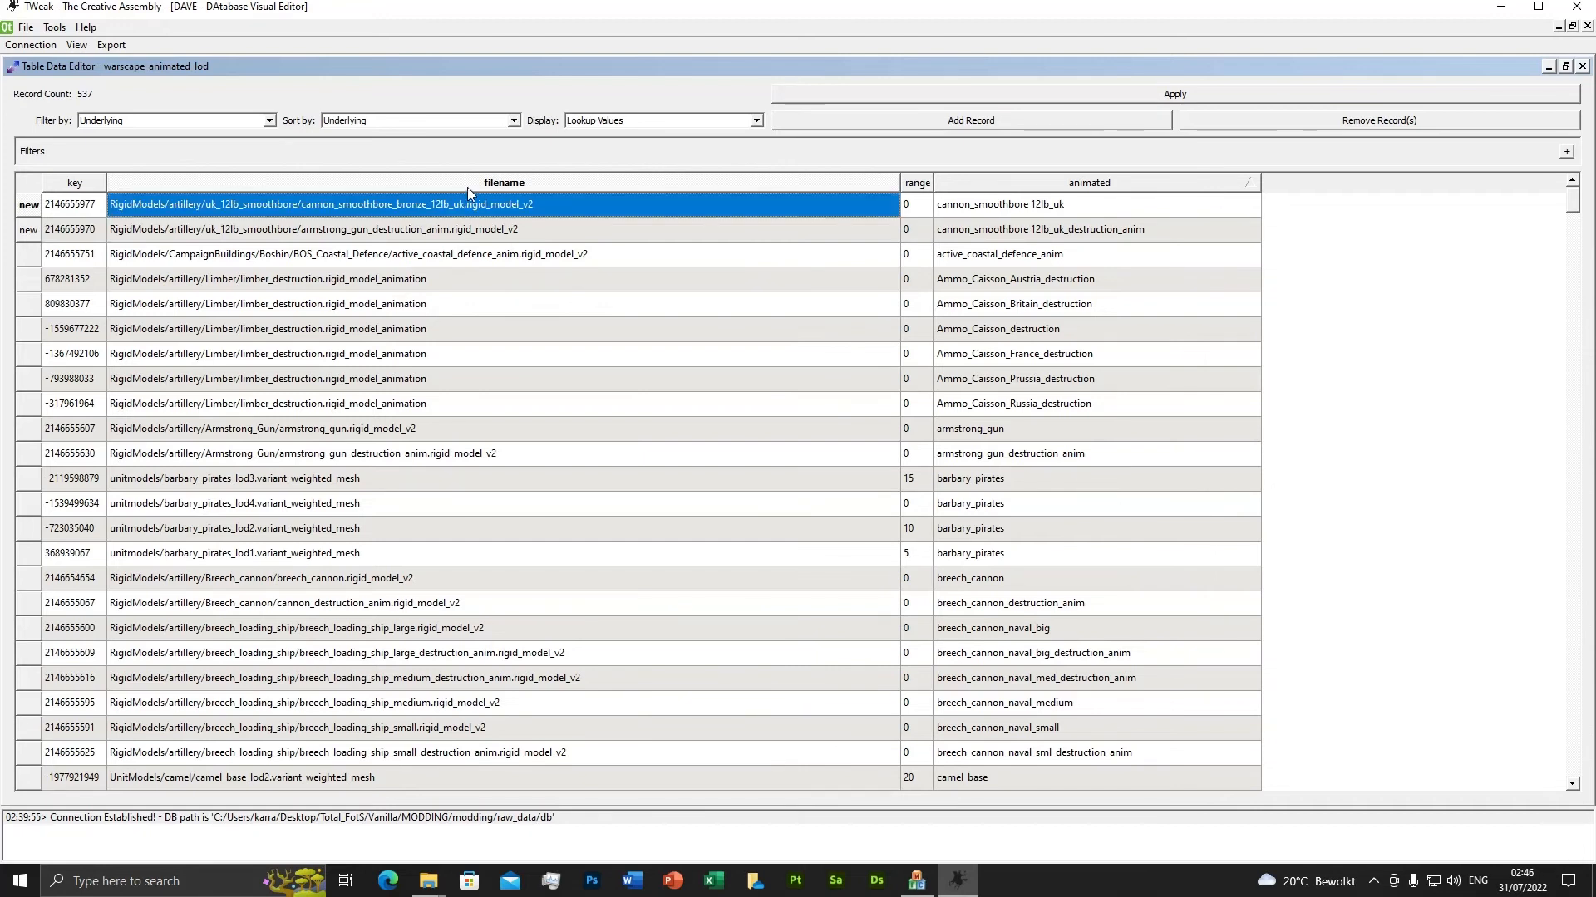
Copy the base name cannon_smoothbore_bronze_12lb_uk_destruction_anim from its anim file in File Explorer and minimise the folder window.
click(429, 882)
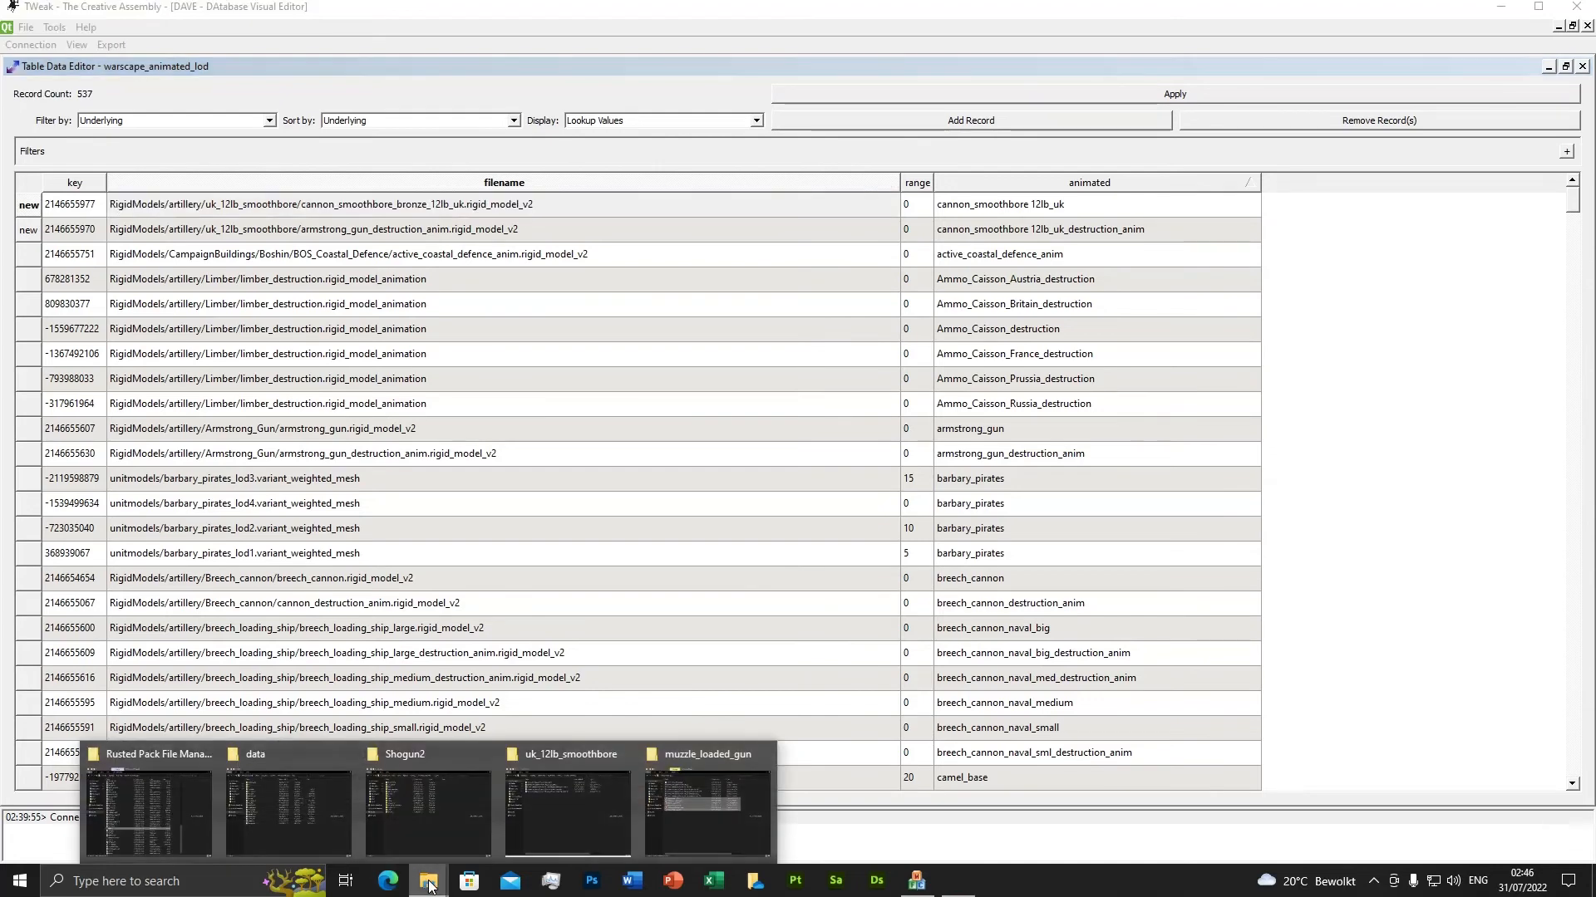
click(536, 826)
click(707, 436)
key(ctrl+c)
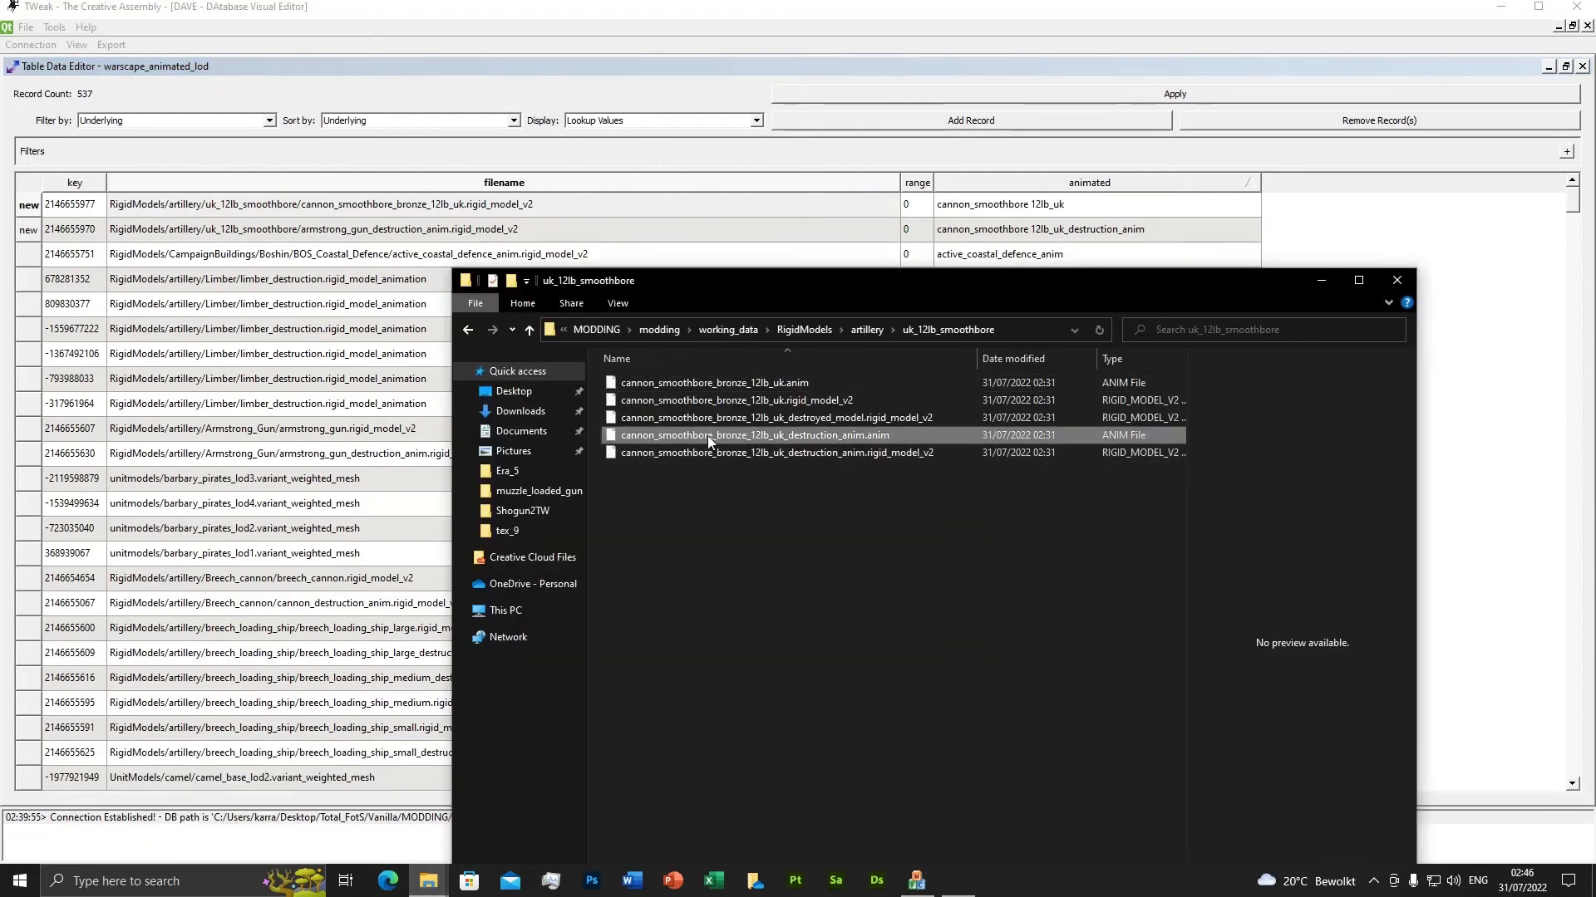
key(Escape)
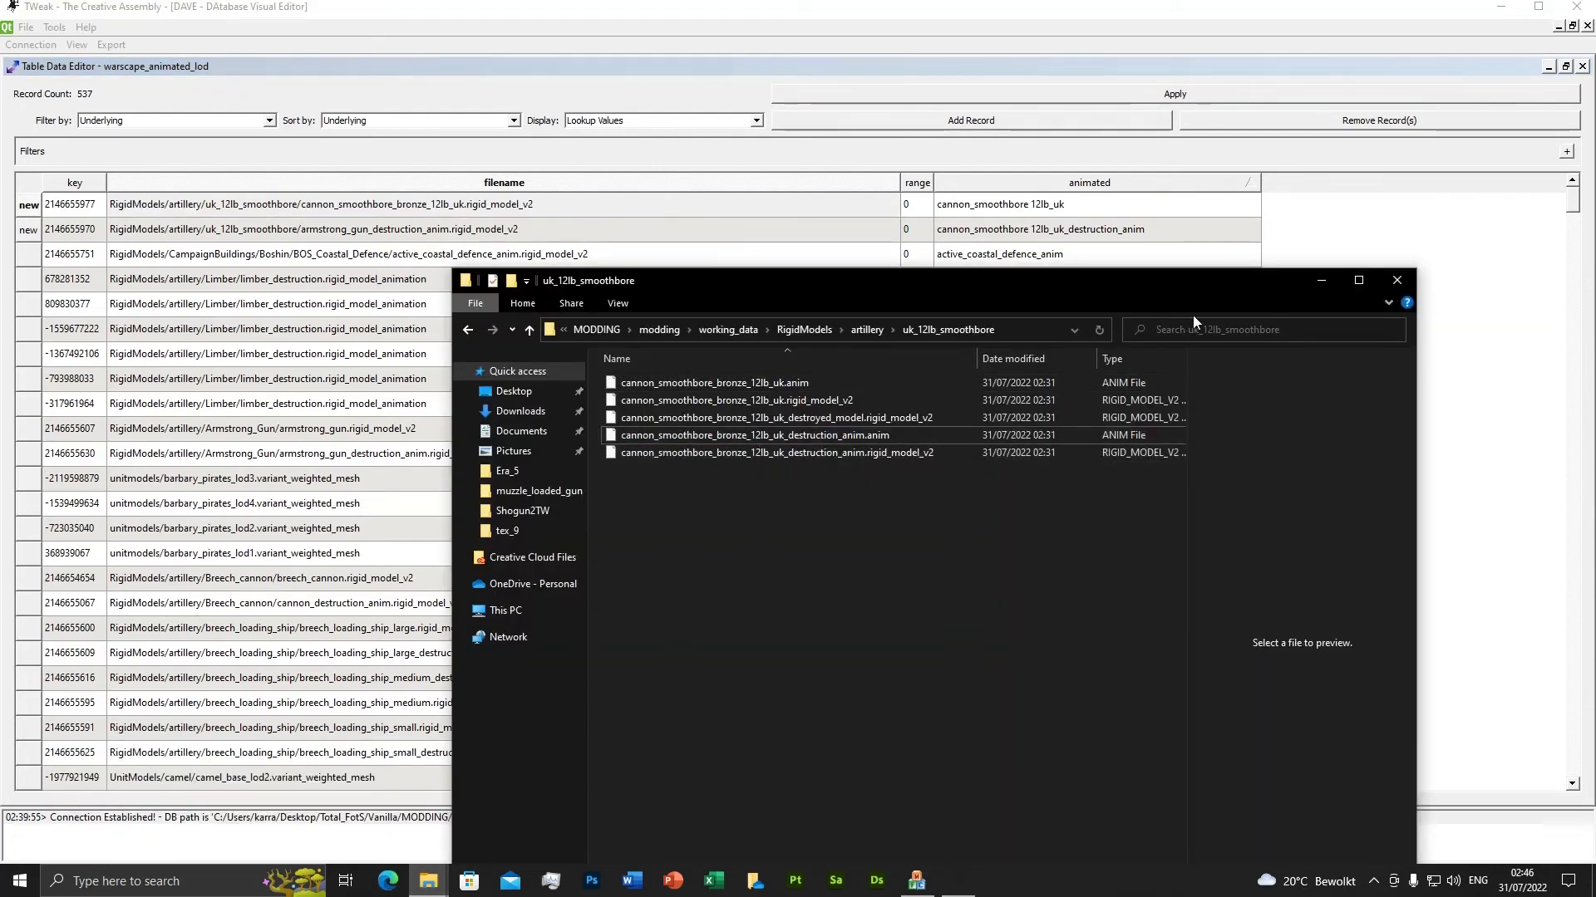
click(1321, 280)
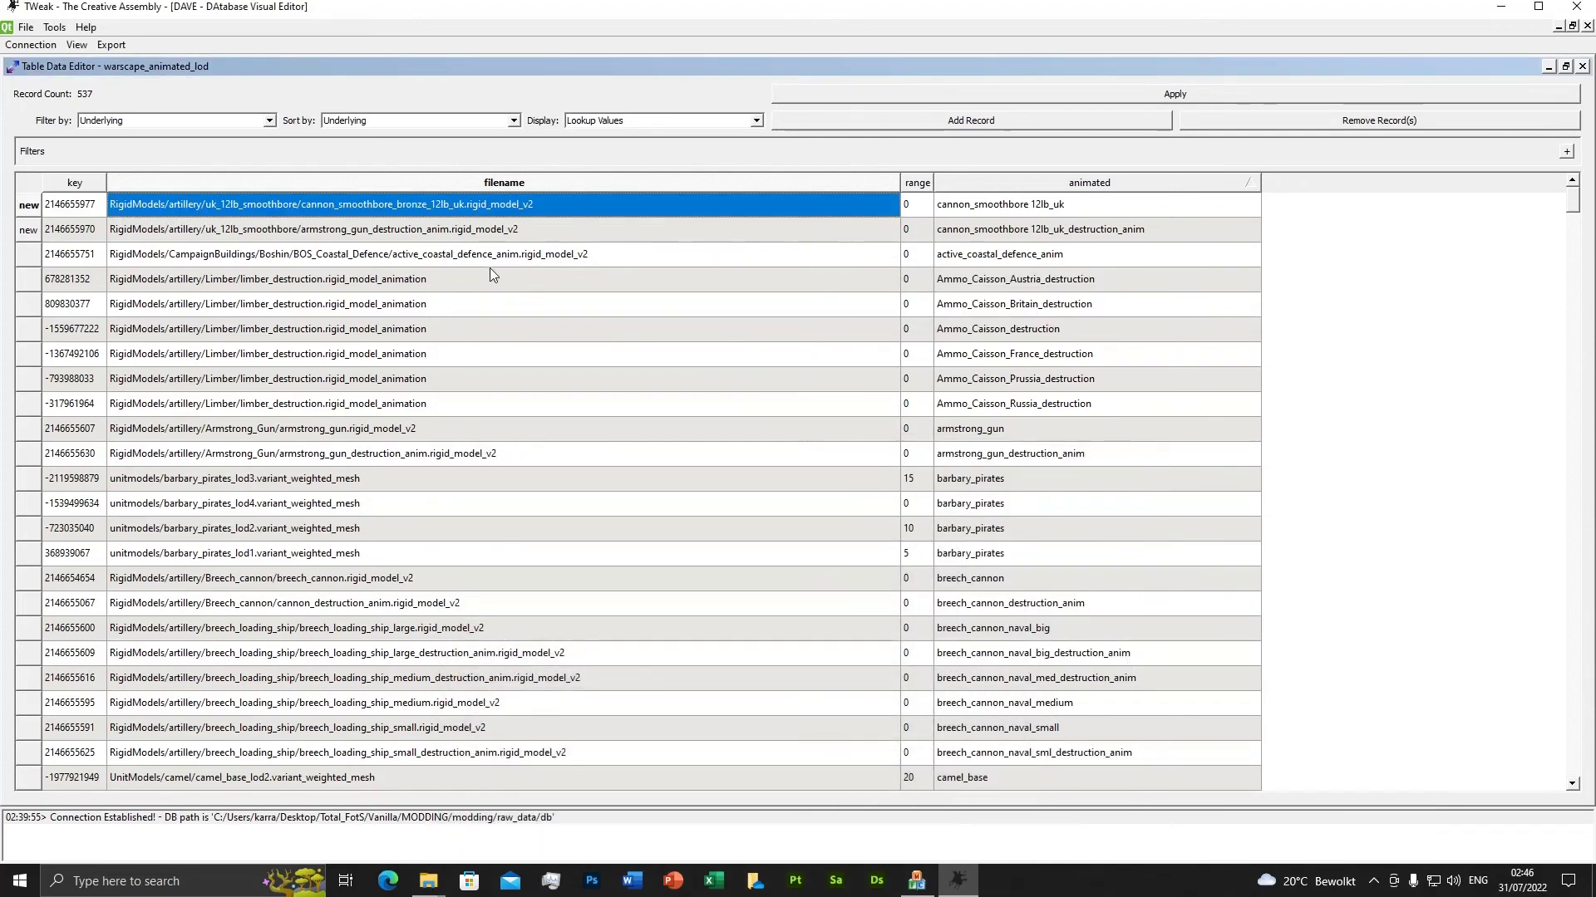
Replace armstrong_gun_destruction_anim with cannon_smoothbore_bronze_12lb_uk_destruction_anim in the filename of the 12lb_uk_destruction_anim record.
double_click(455, 235)
key(BackSpace)
key(BackSpace)
key(BackSpace)
key(BackSpace)
key(BackSpace)
key(BackSpace)
key(BackSpace)
key(BackSpace)
key(BackSpace)
key(BackSpace)
key(BackSpace)
key(BackSpace)
key(BackSpace)
key(BackSpace)
key(BackSpace)
key(BackSpace)
key(BackSpace)
key(BackSpace)
key(BackSpace)
key(BackSpace)
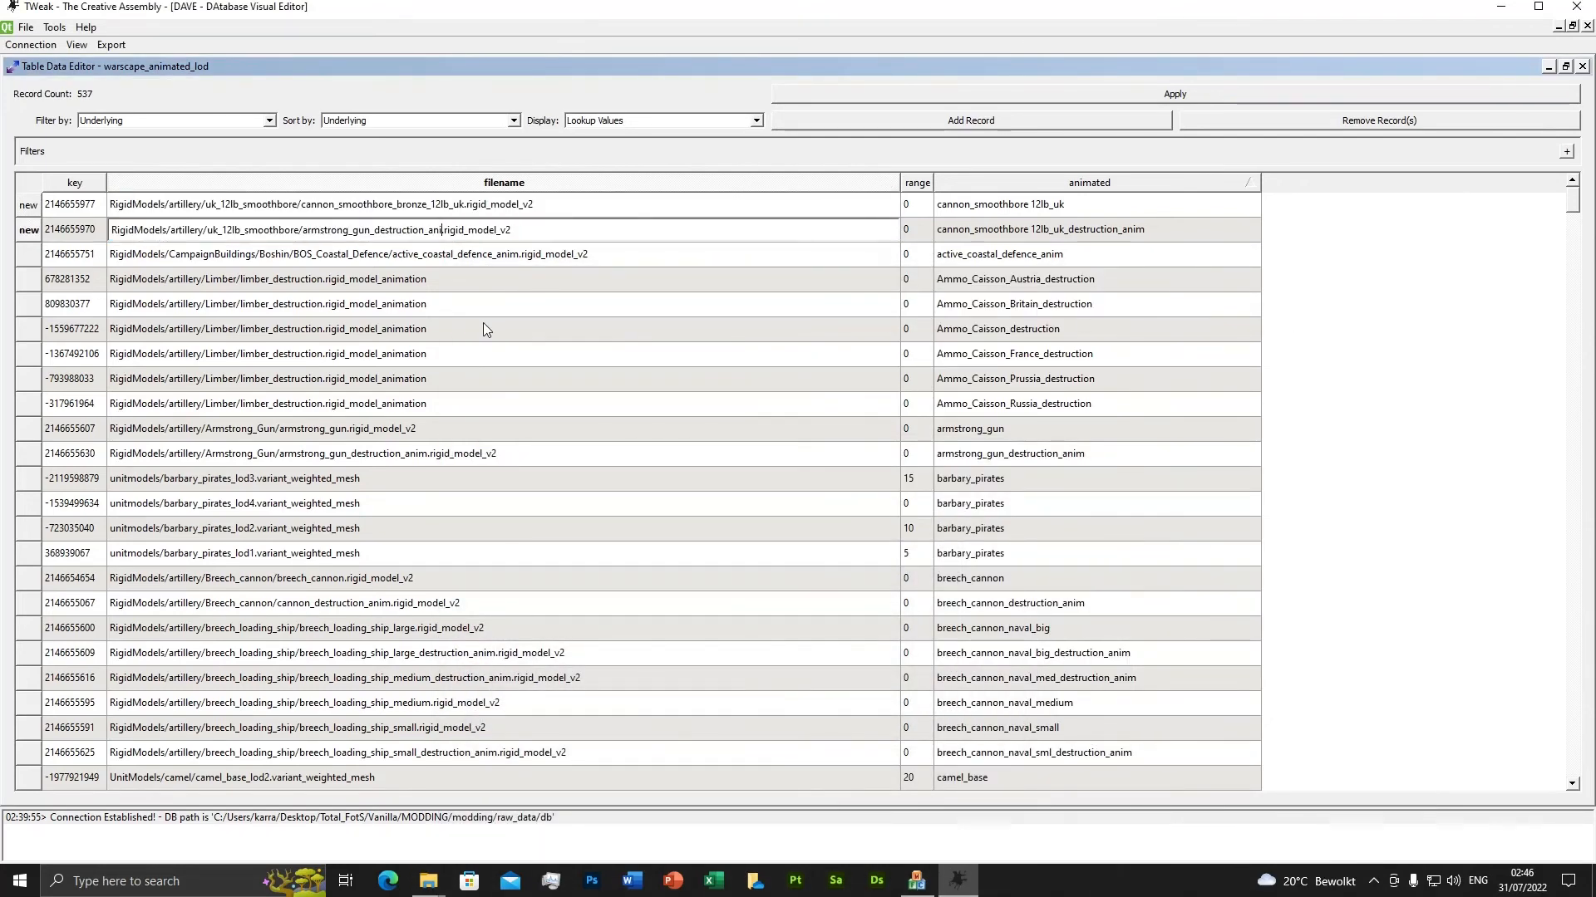
key(BackSpace)
key(BackSpace)
key(BackSpace)
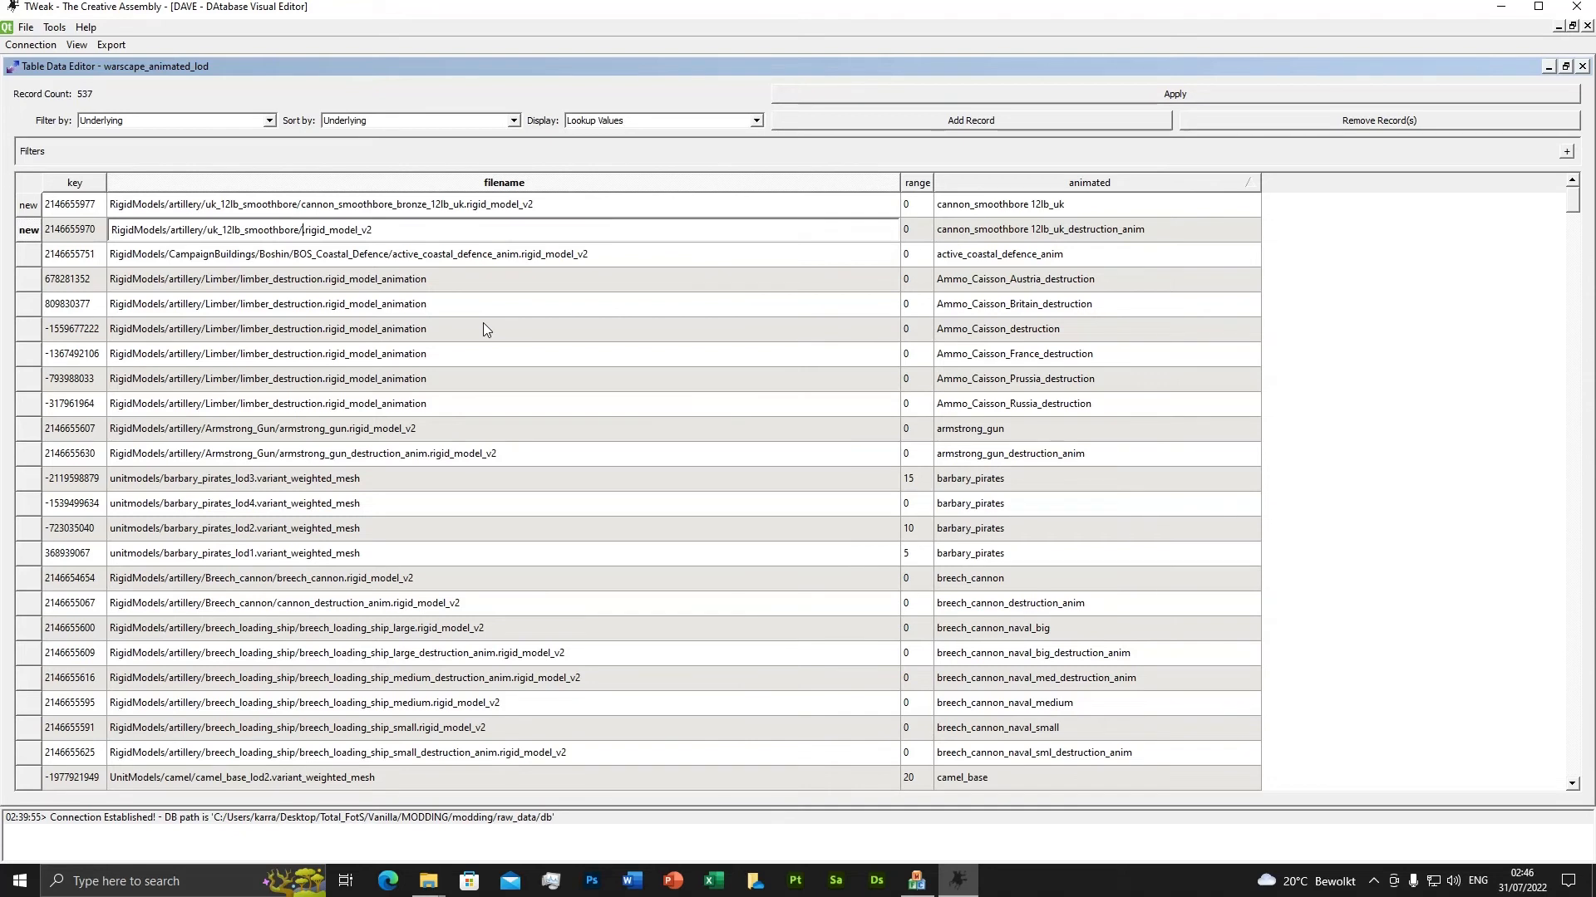
key(ctrl+v)
key(Return)
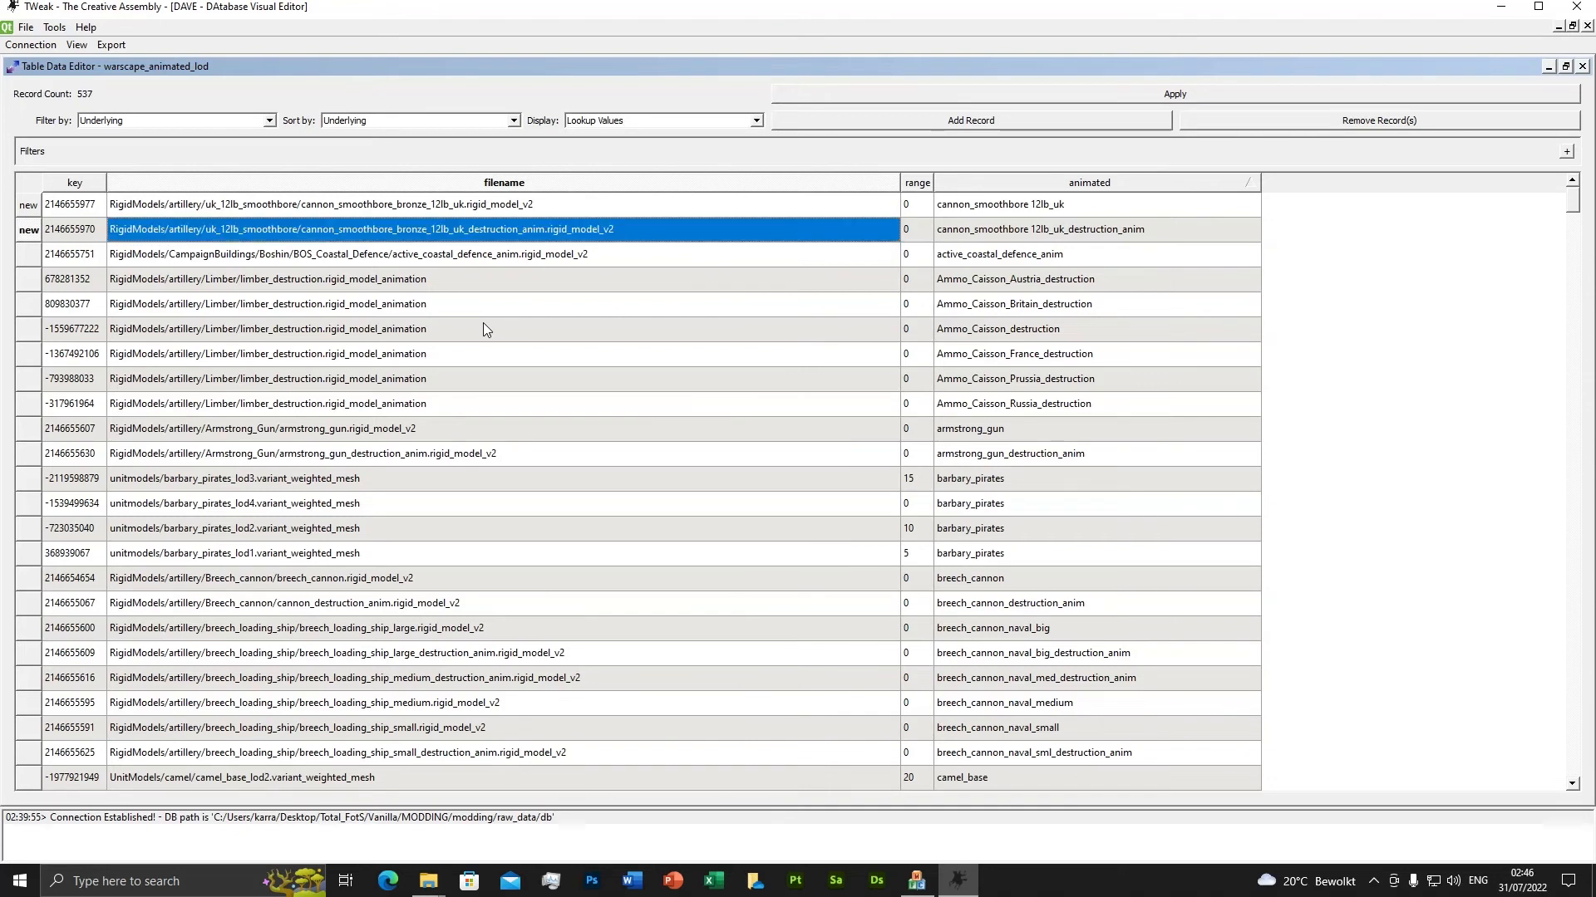
Compare the model and animation files in the uk_12lb_smoothbore folder with the two new warscape_animated_lod filenames.
click(445, 885)
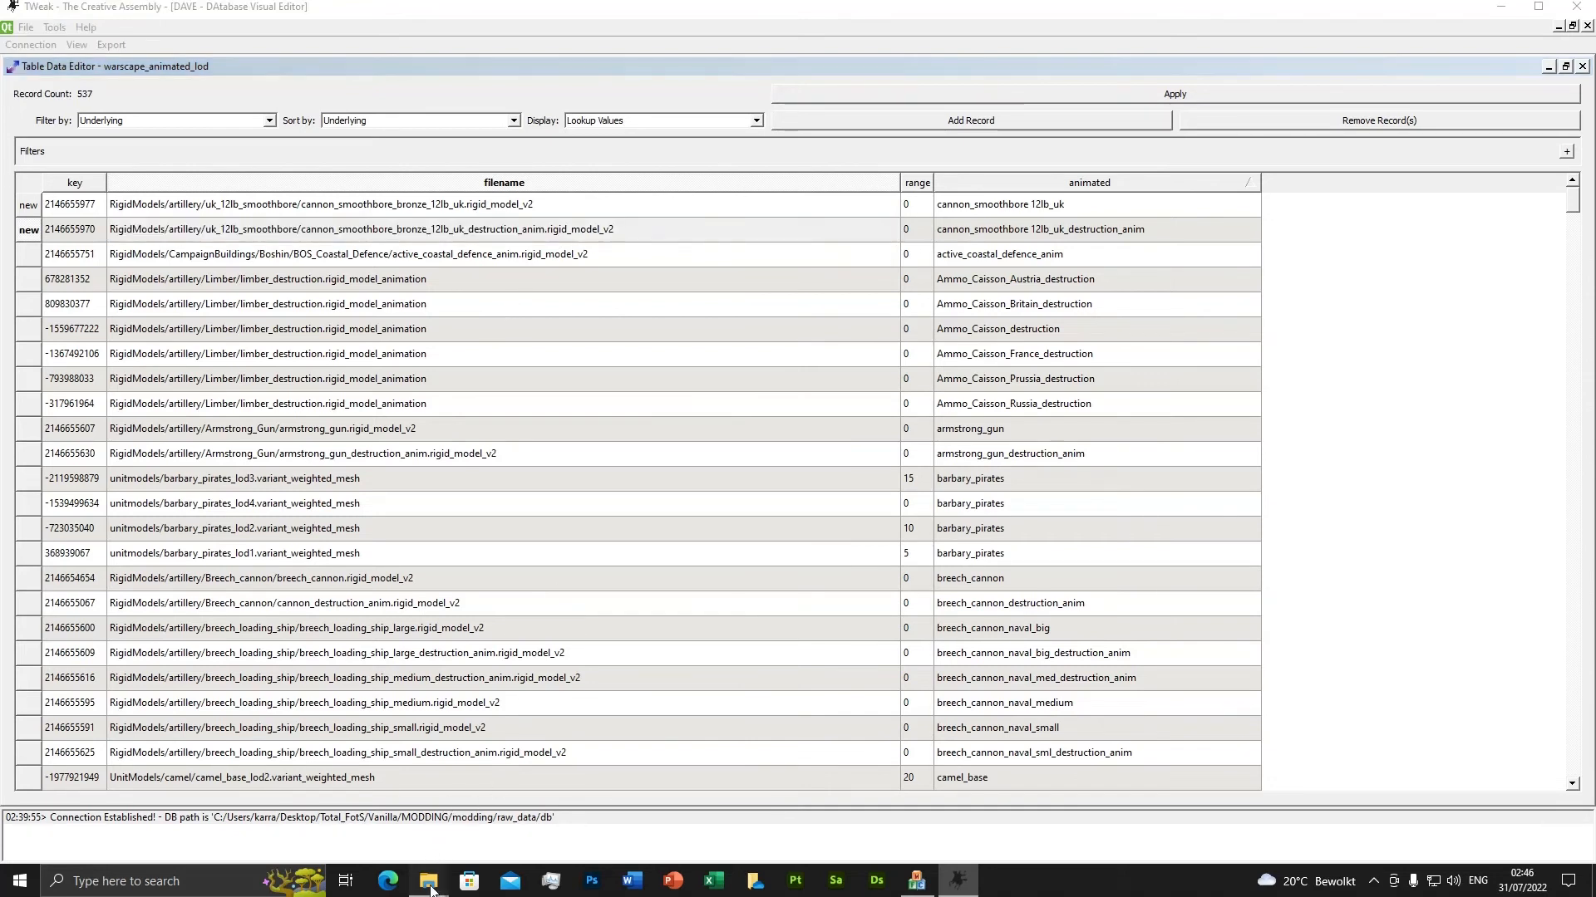
click(568, 806)
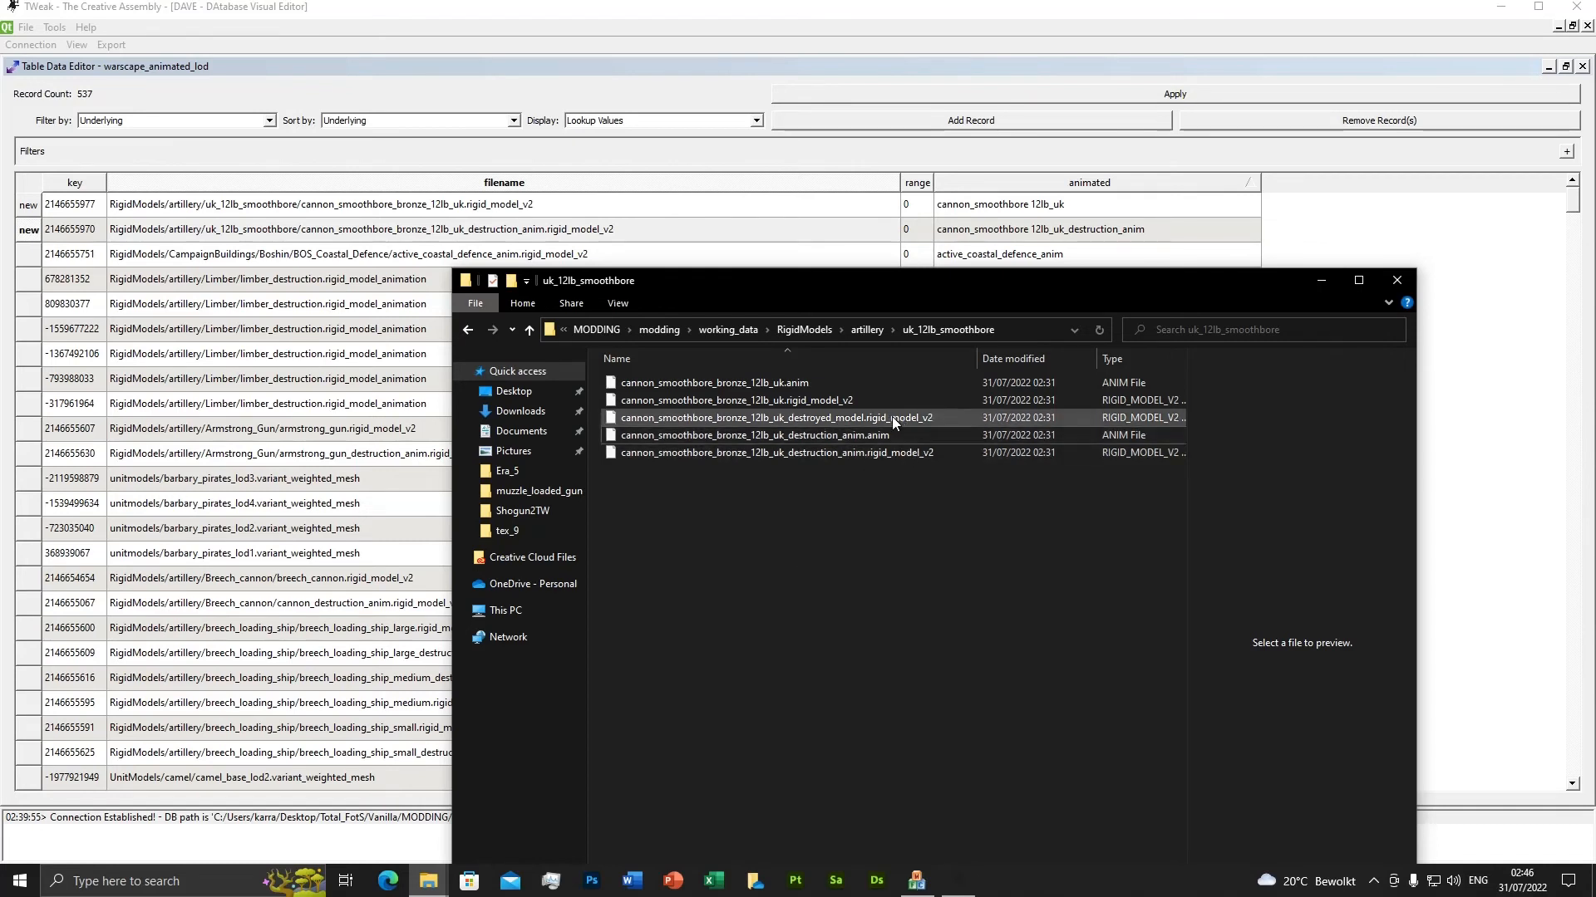
click(1320, 281)
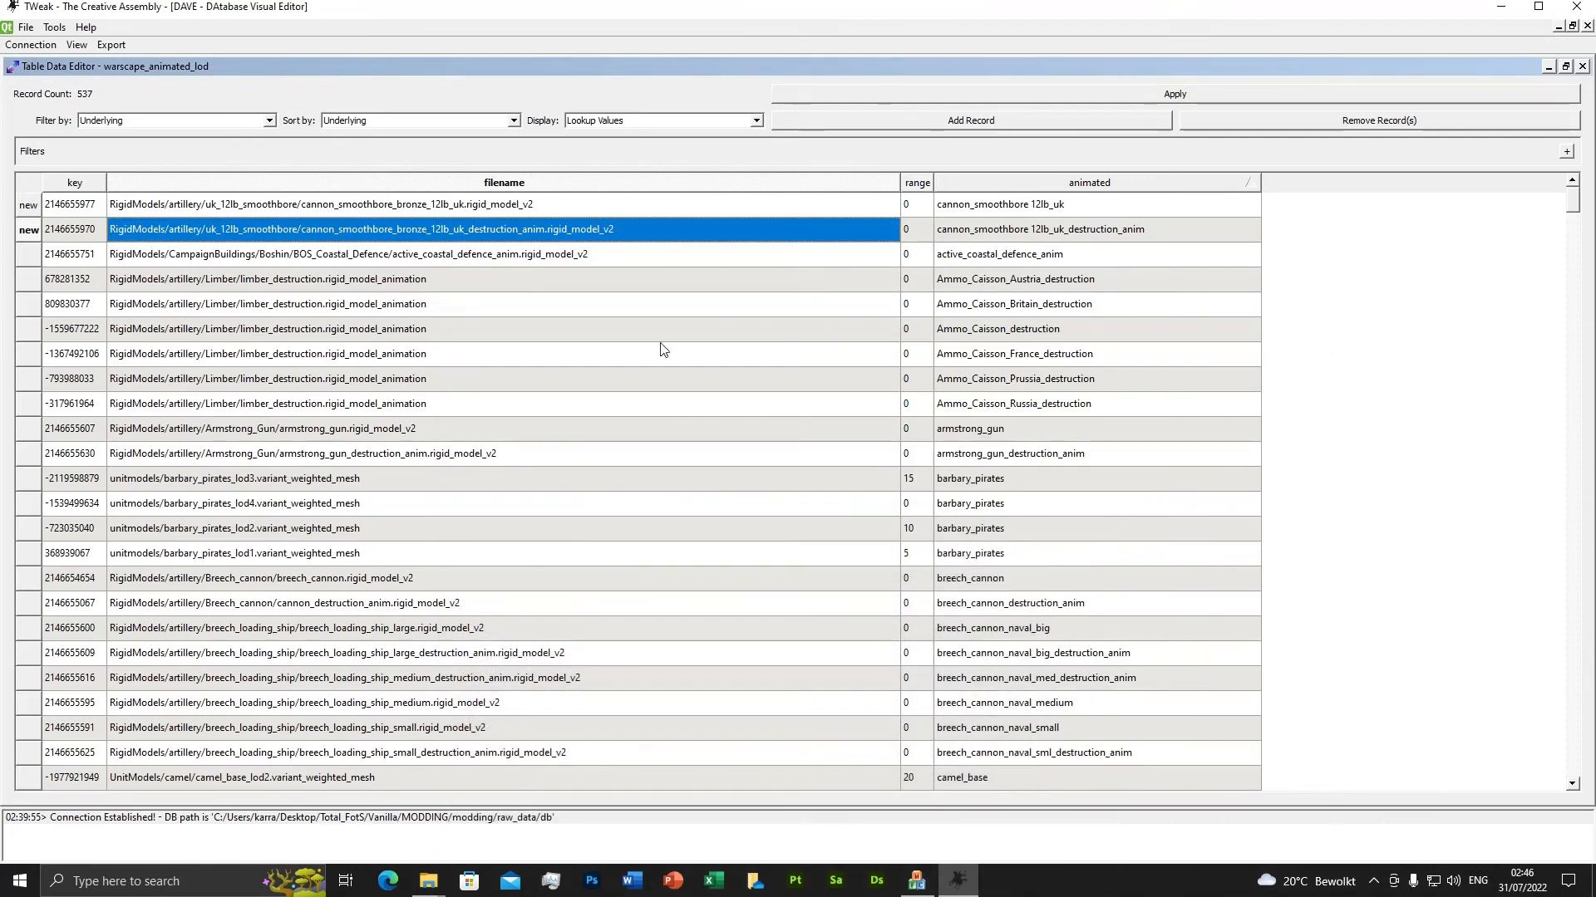
mouse_move(423, 886)
click(545, 827)
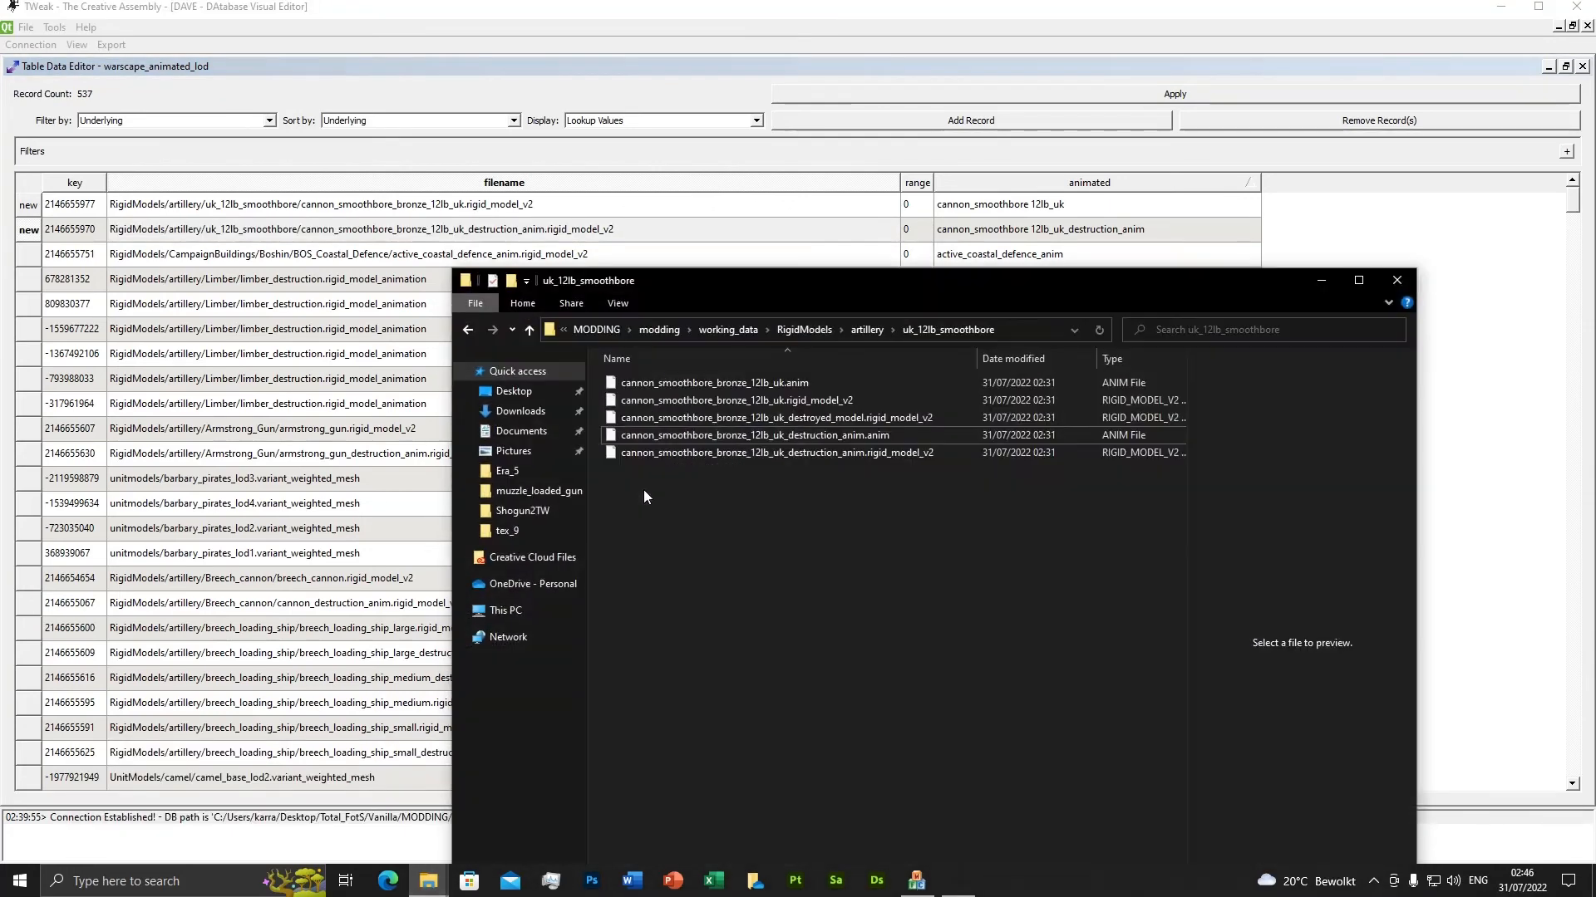
drag(750, 288, 376, 266)
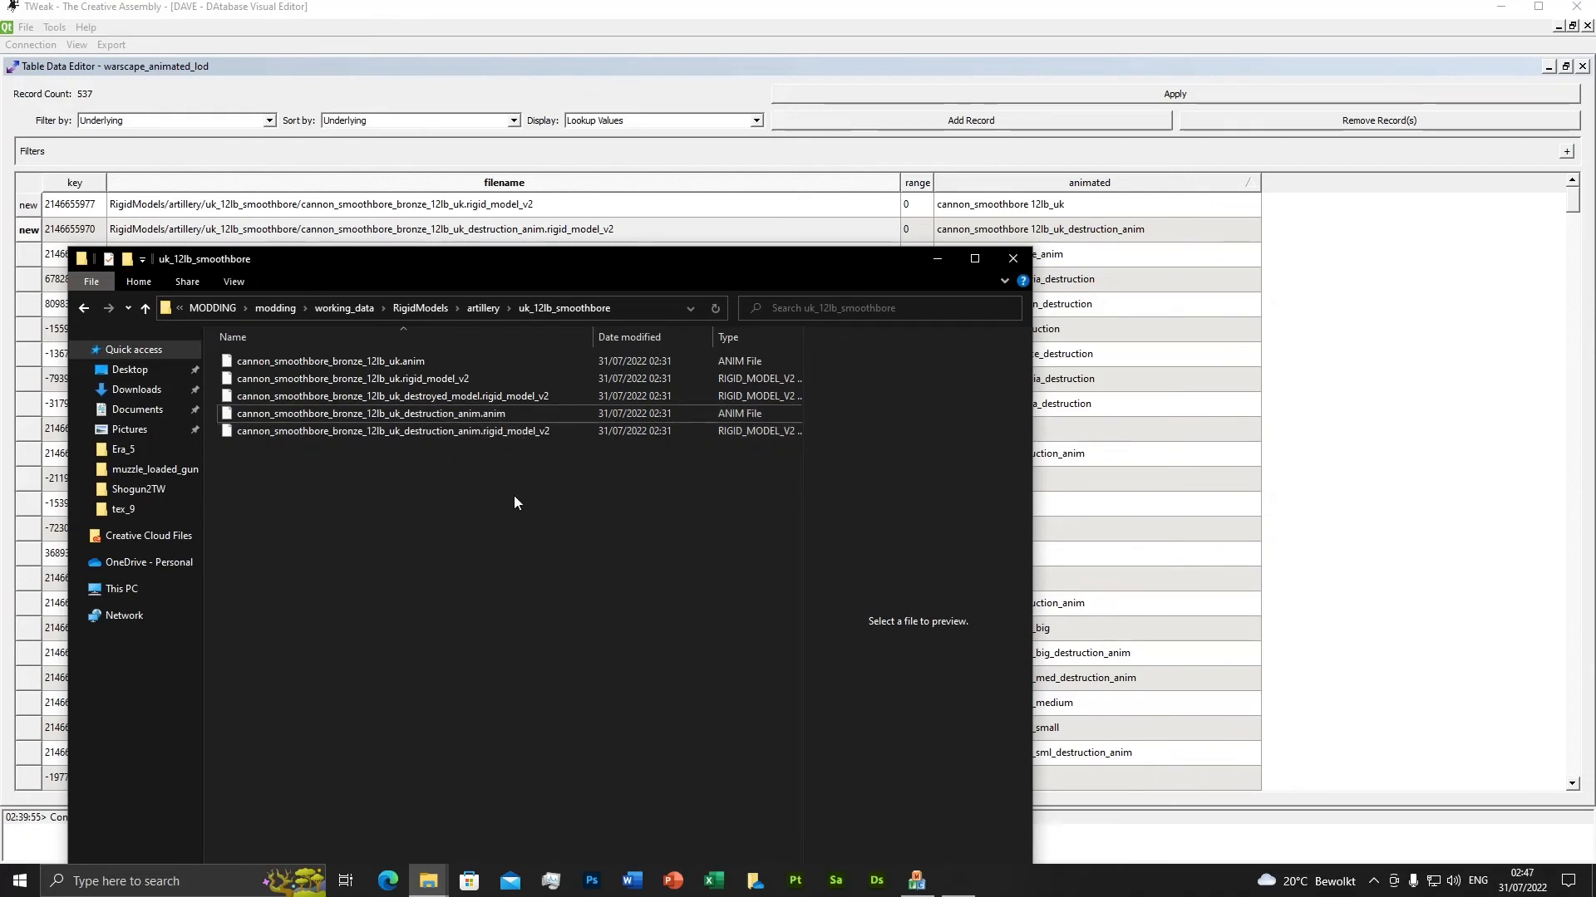
click(932, 259)
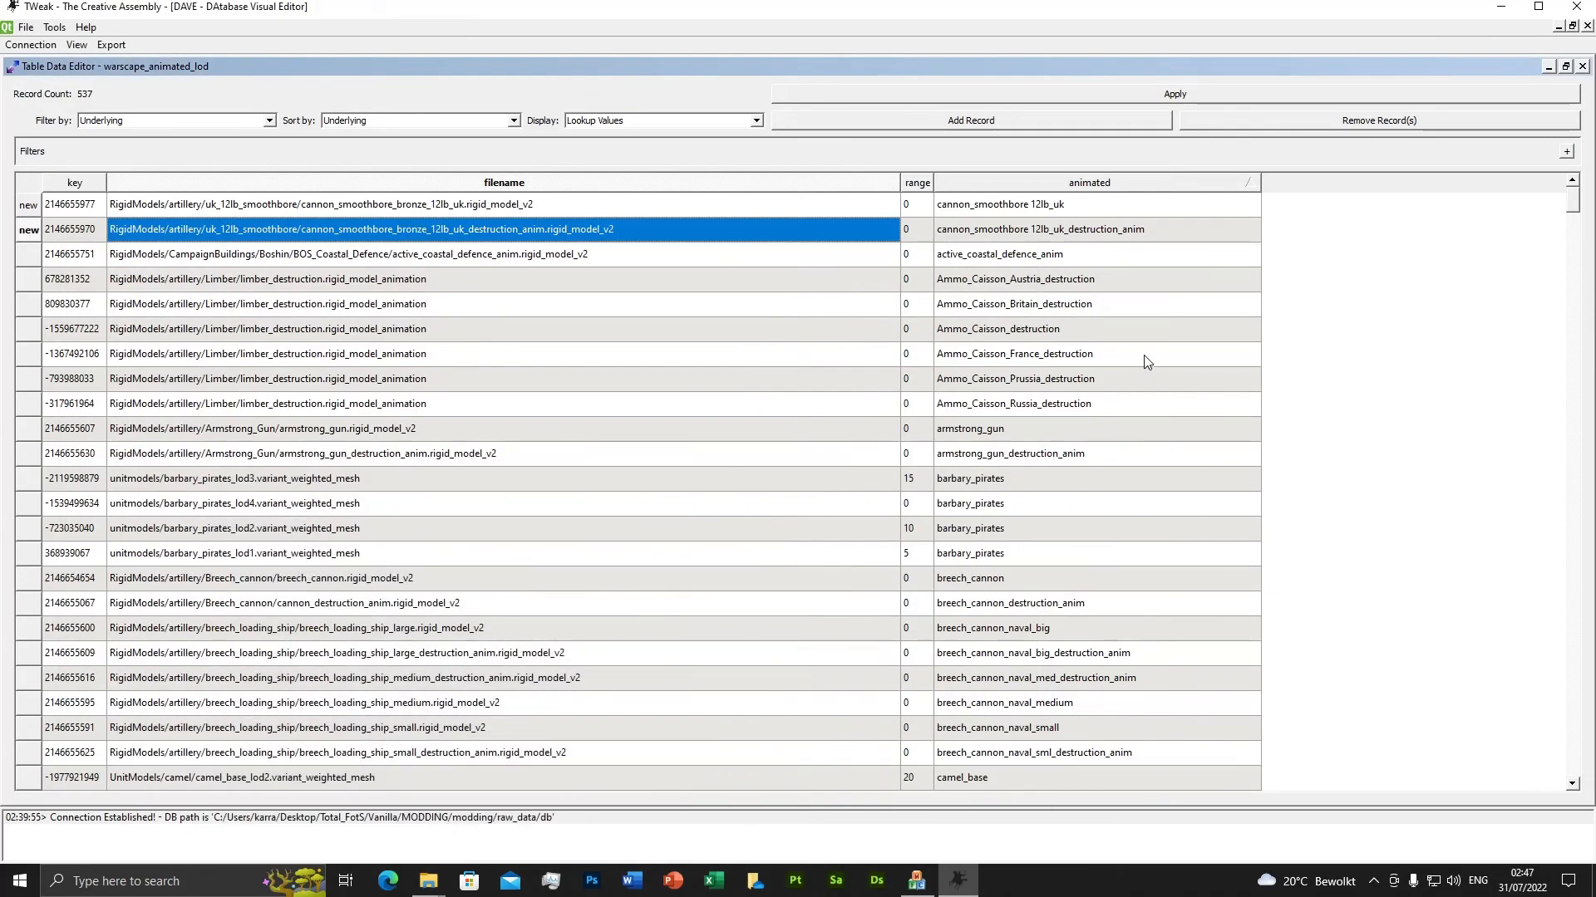
Apply the warscape_animated_lod changes and open the gun_types table, leaving its window minimised.
click(1160, 93)
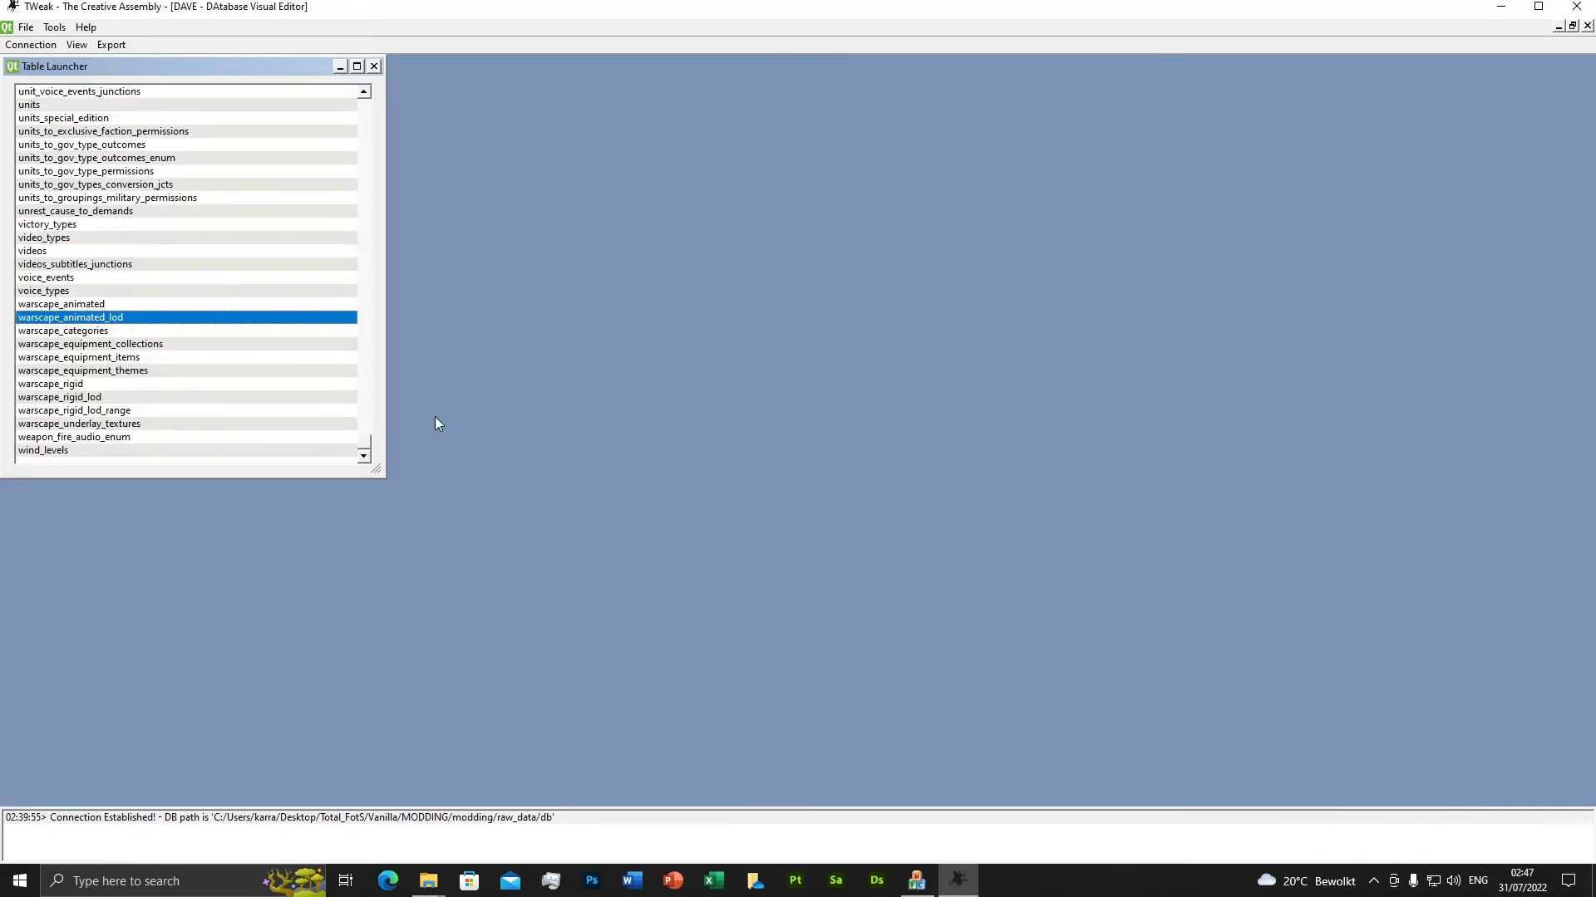
drag(363, 441, 355, 315)
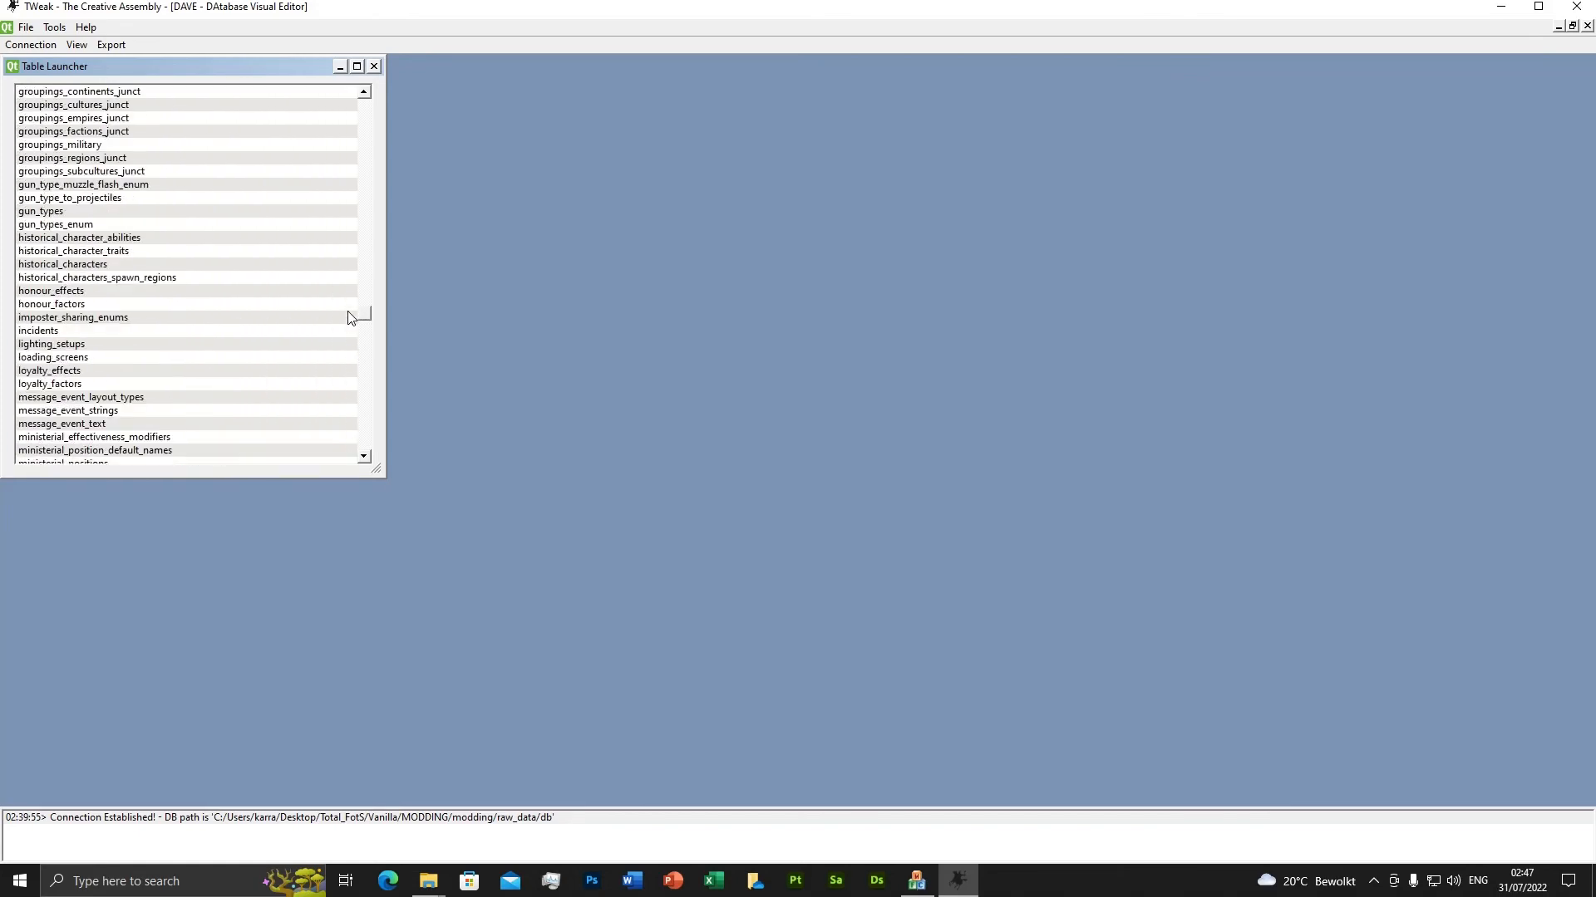
double_click(55, 213)
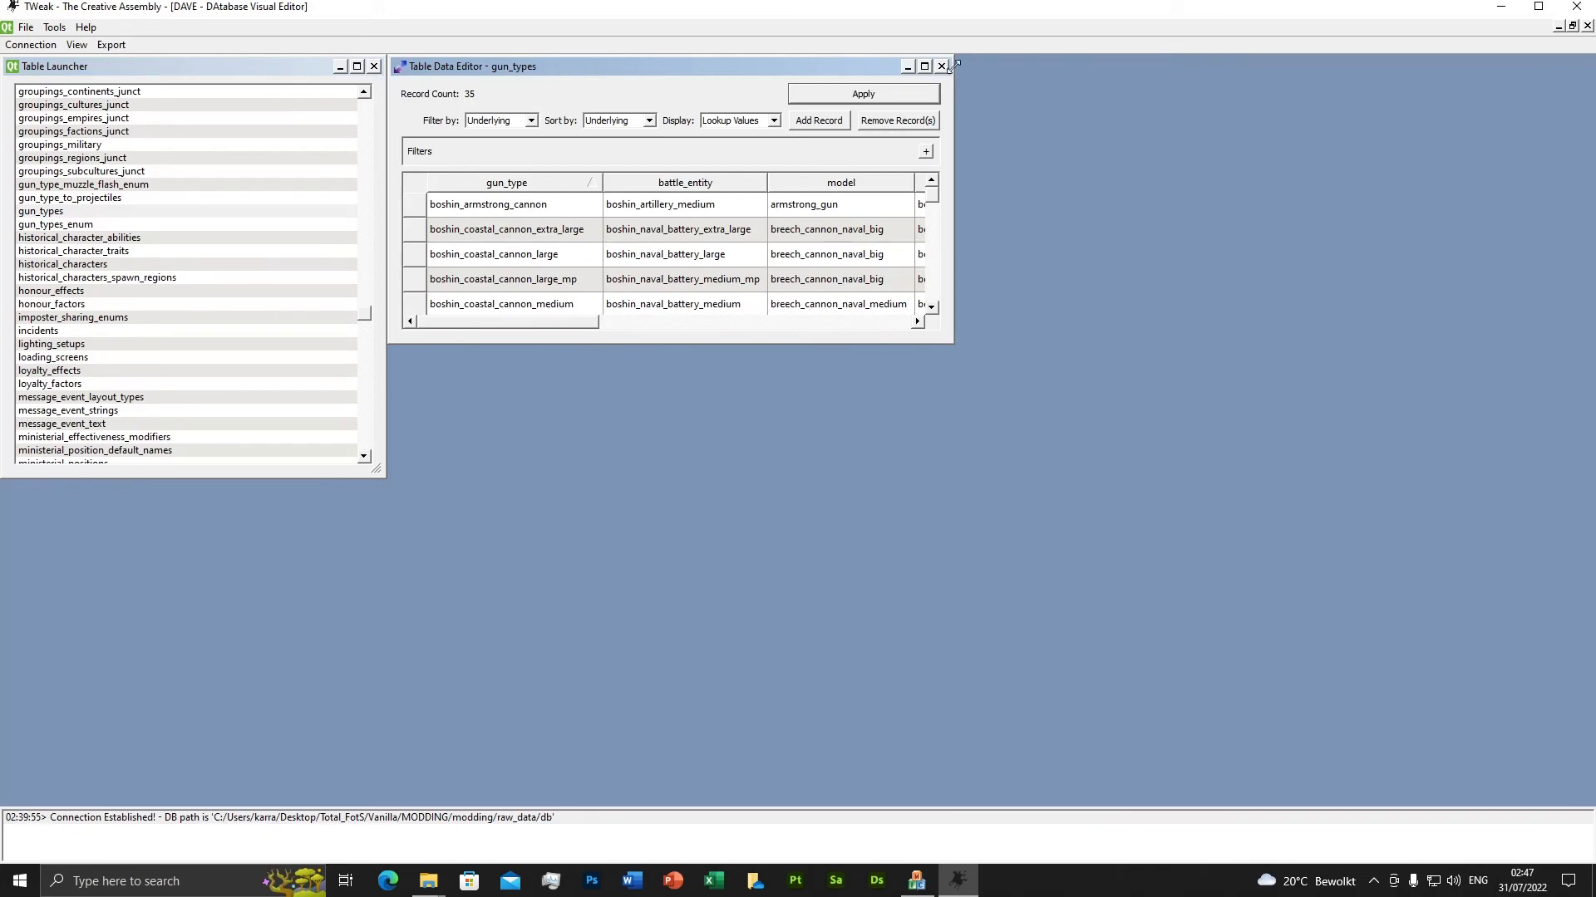
click(908, 67)
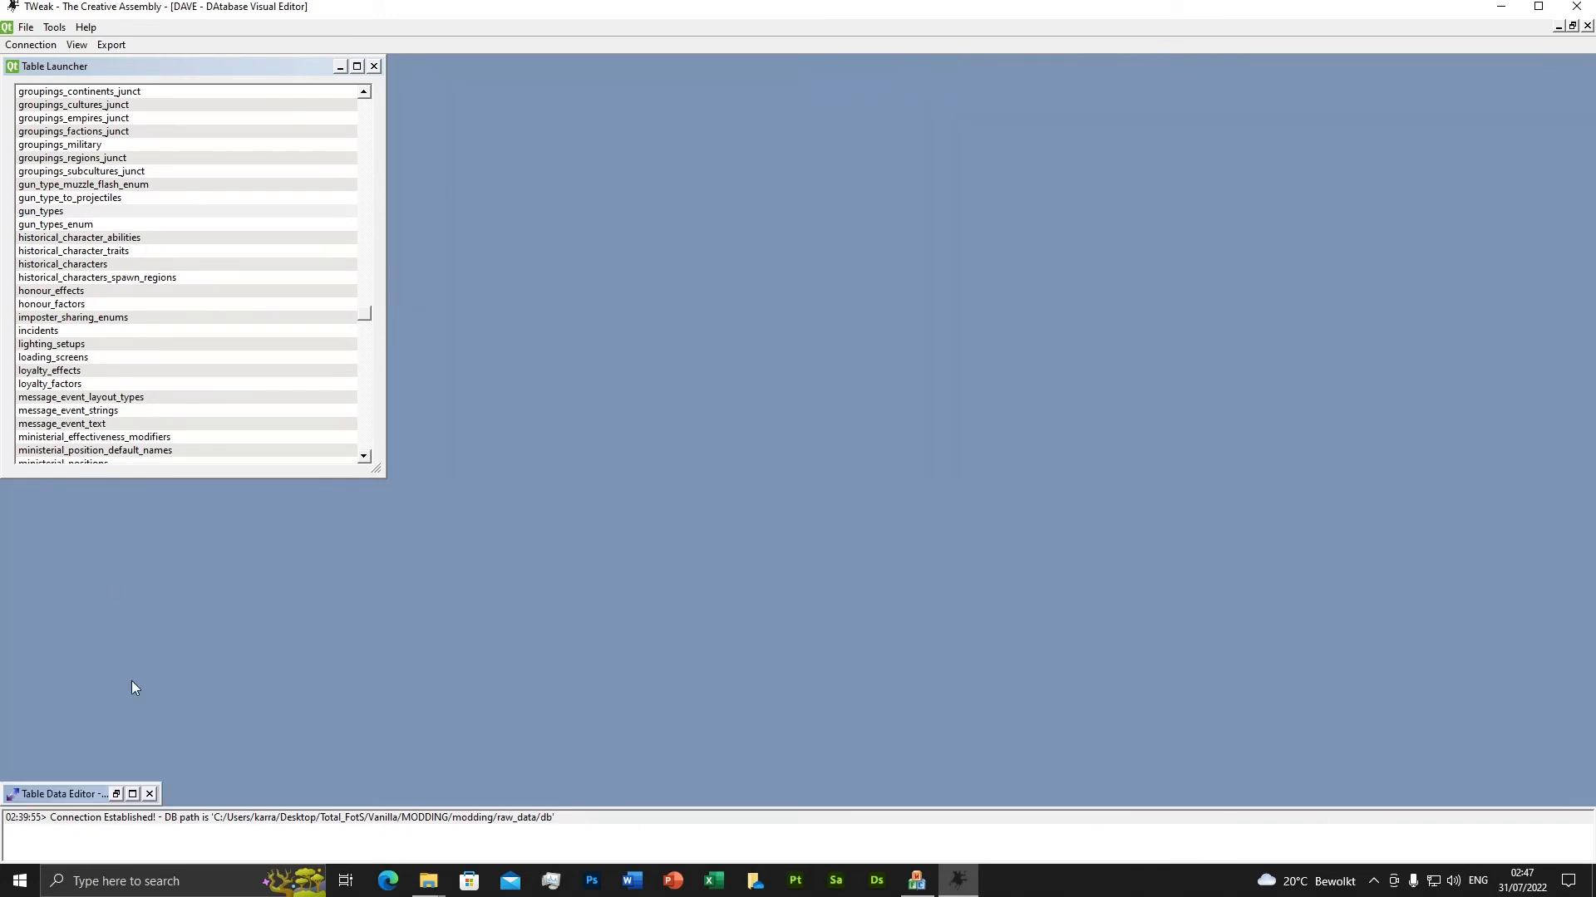
Restore the gun_types table, add a blank record and select the napoleaon_land_cannon row.
click(132, 794)
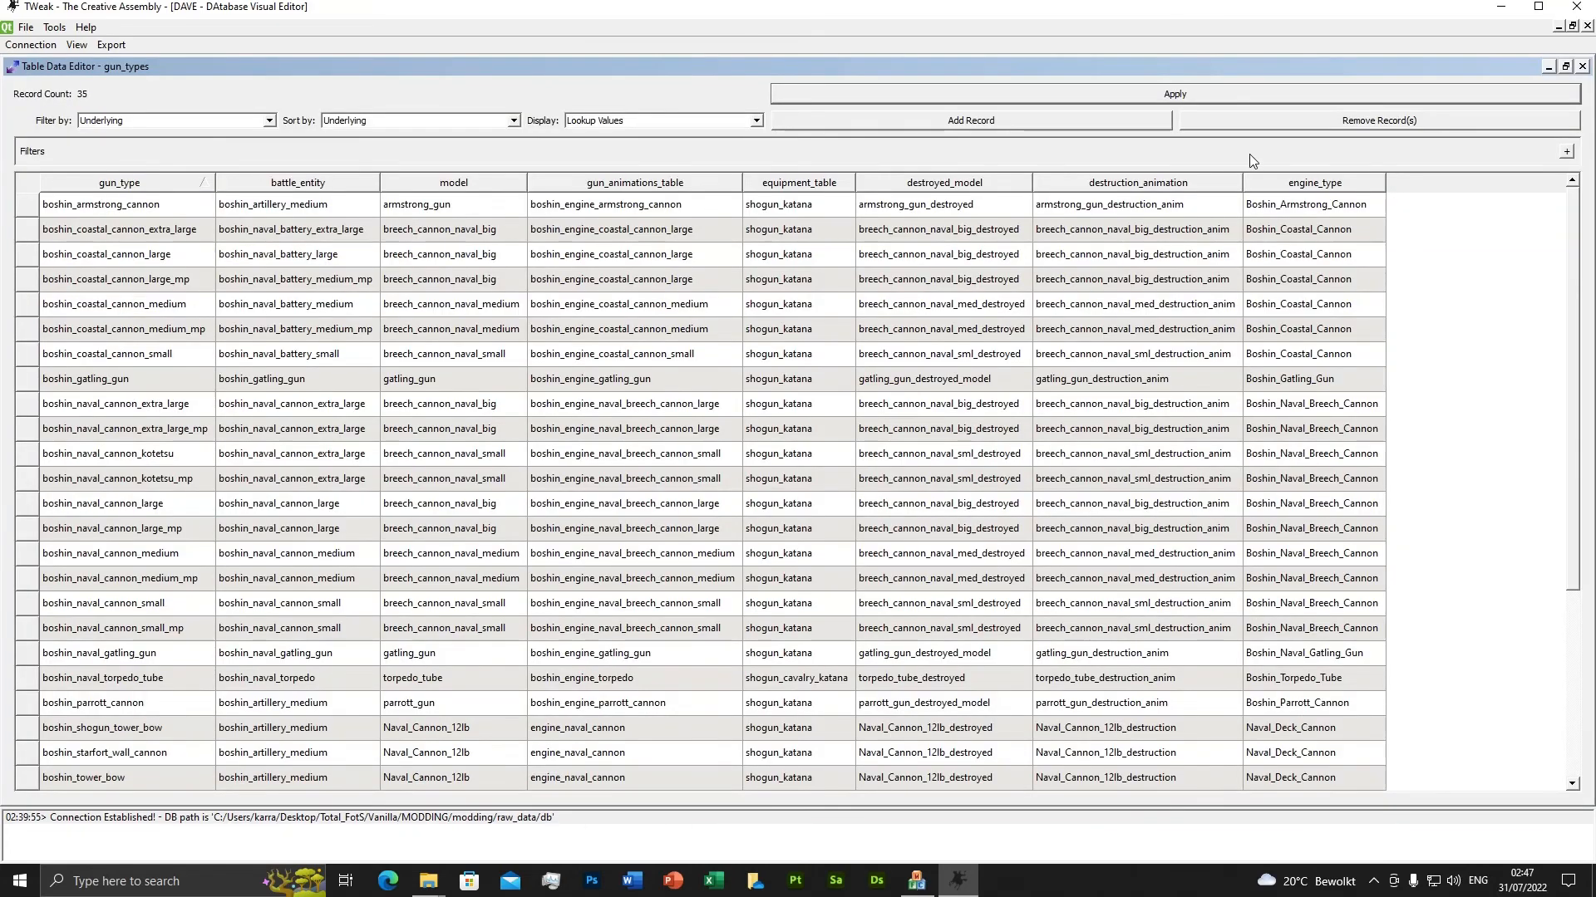
click(1001, 123)
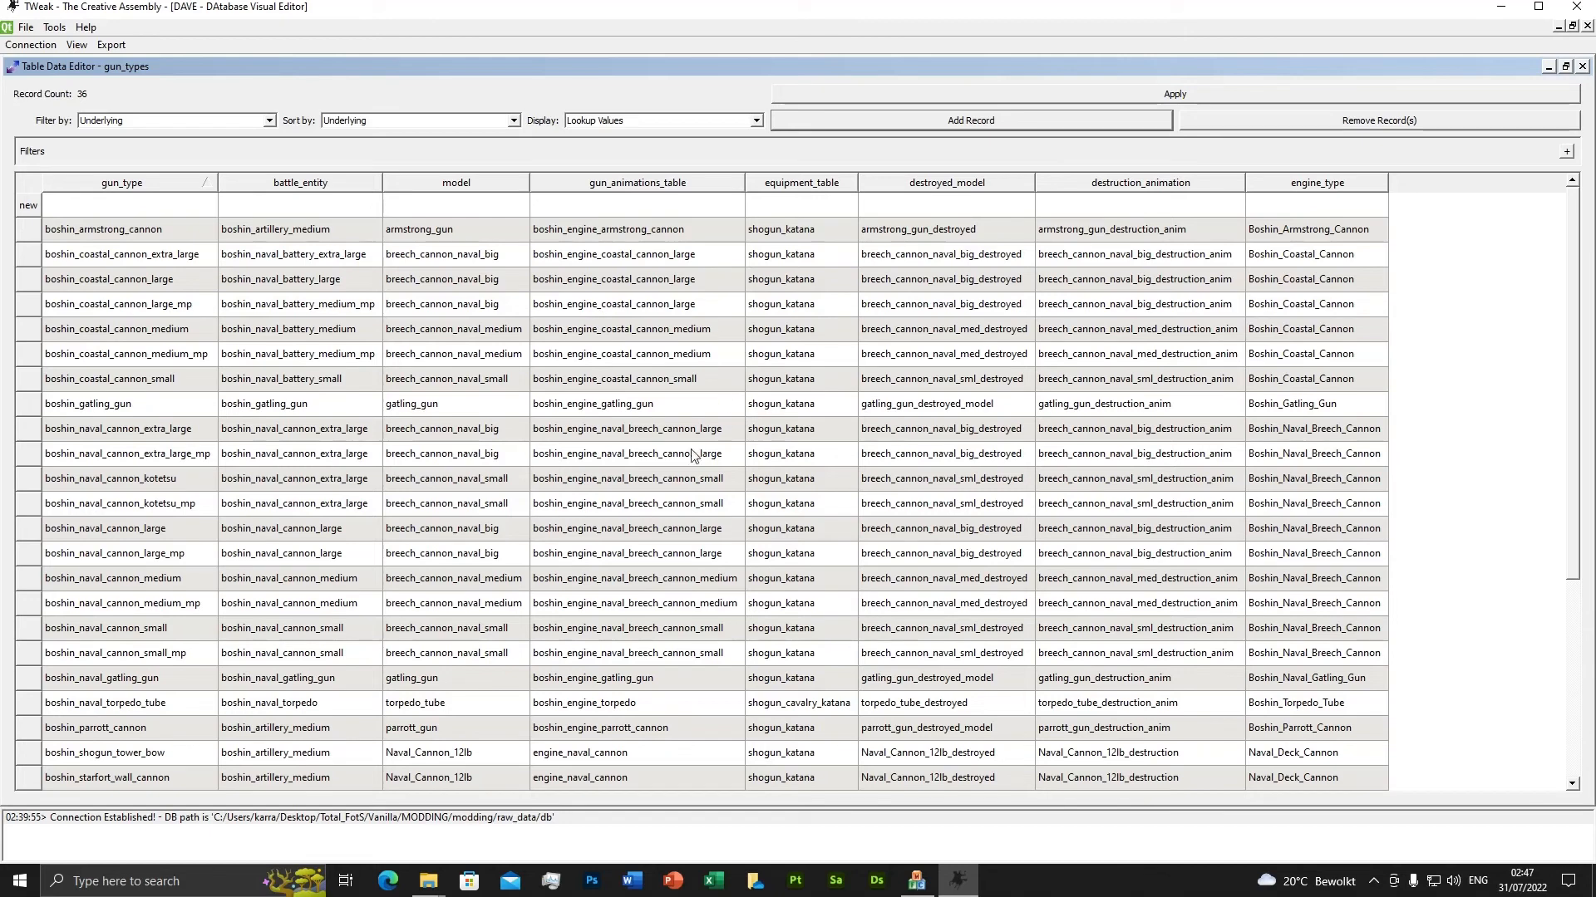
scroll(667, 513, down, 2)
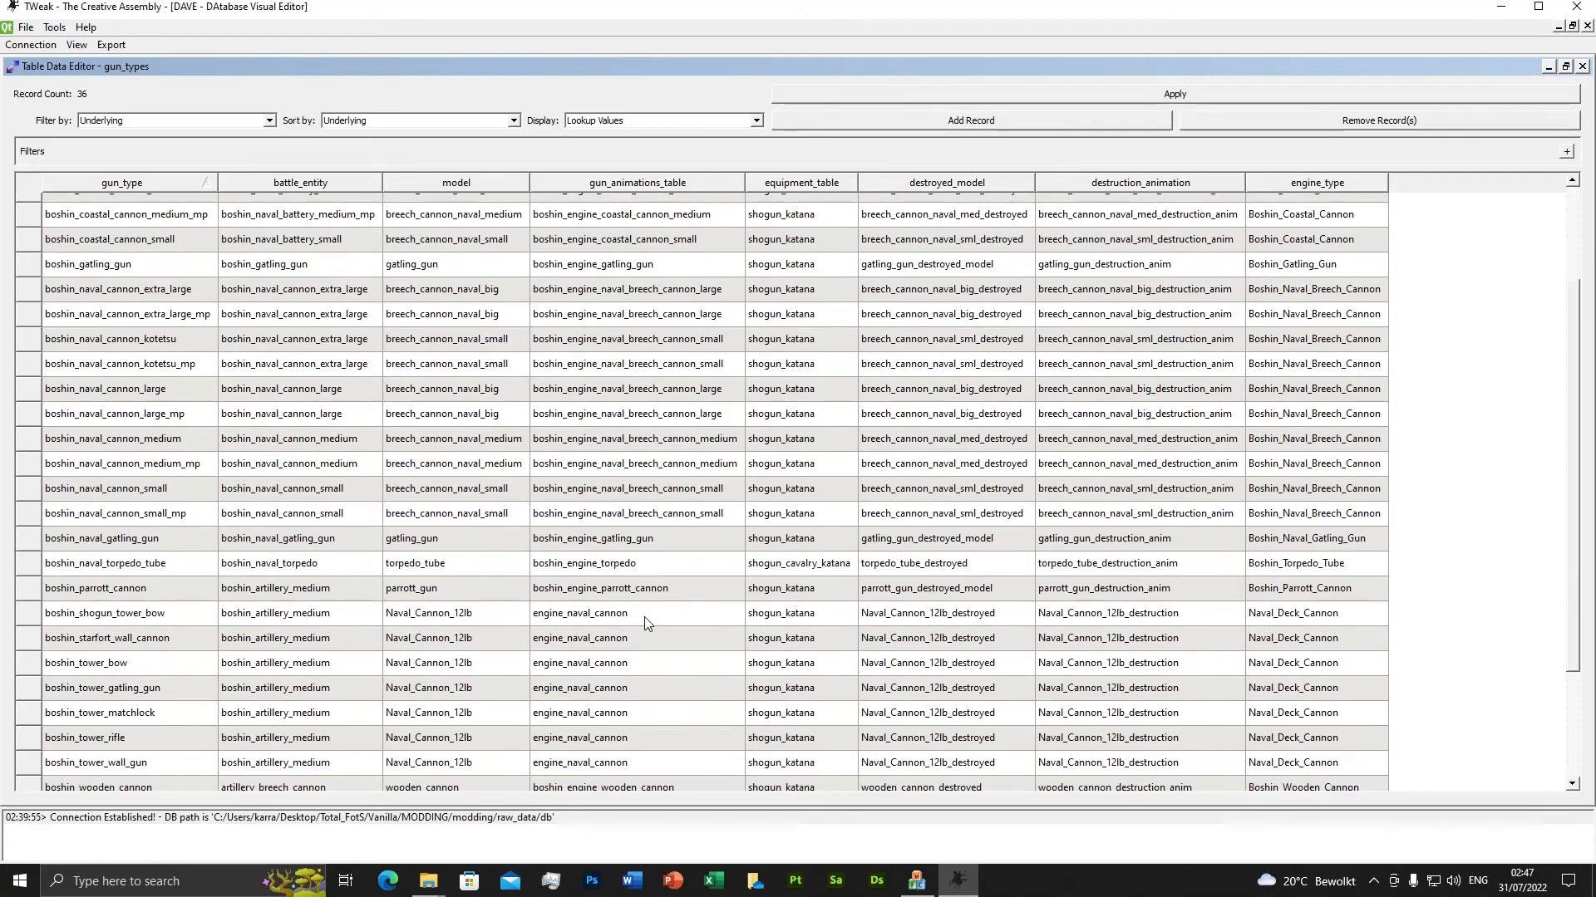
scroll(216, 524, up, 3)
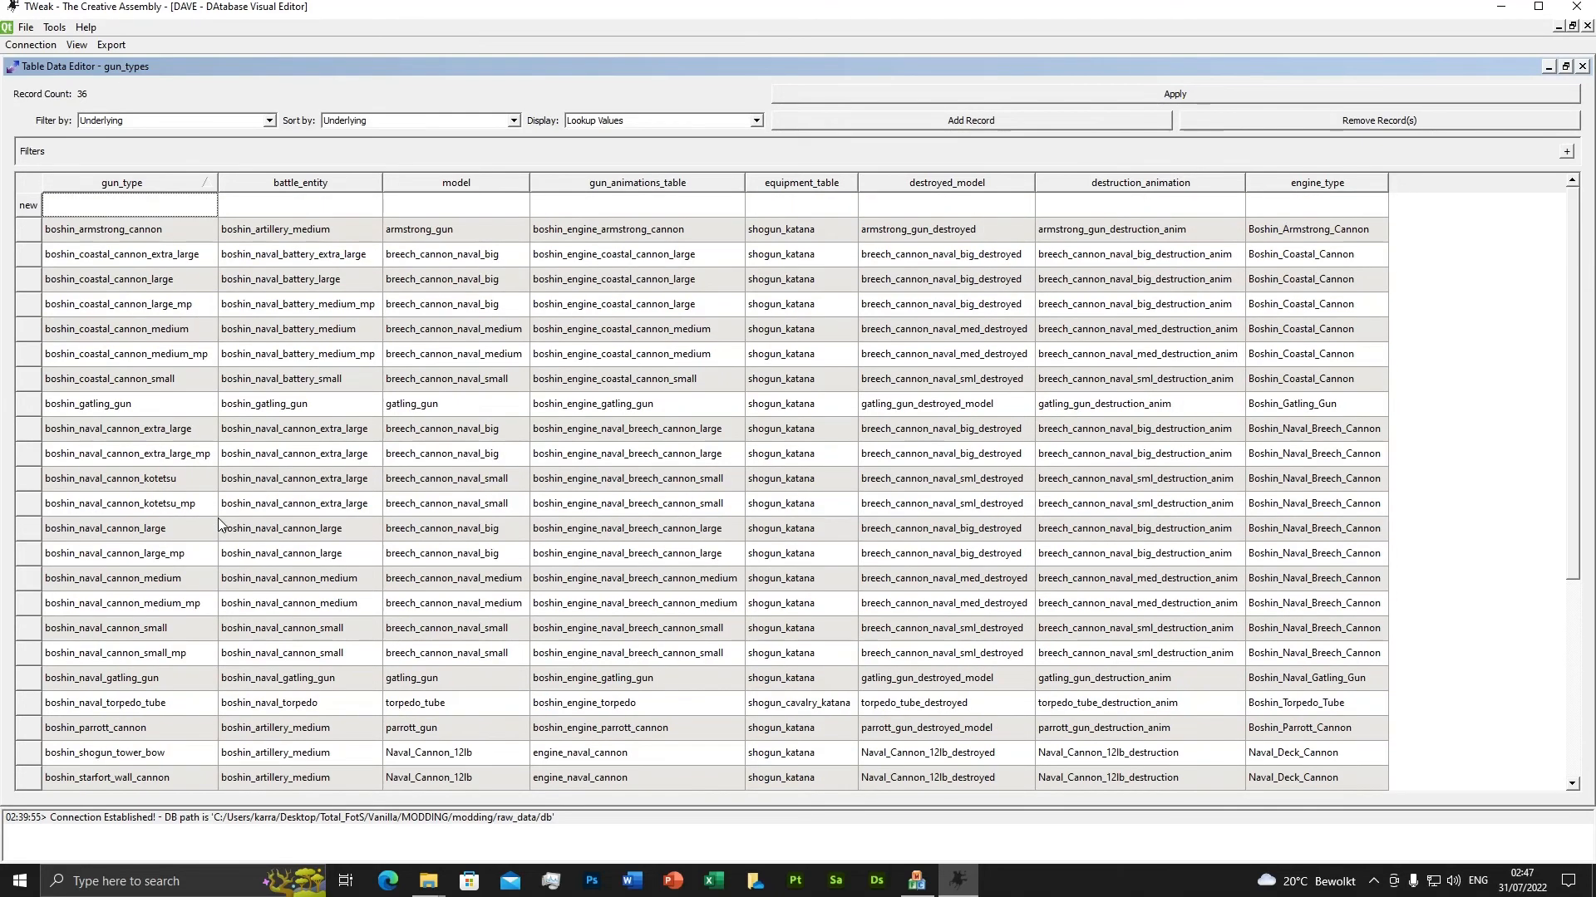
scroll(216, 524, down, 4)
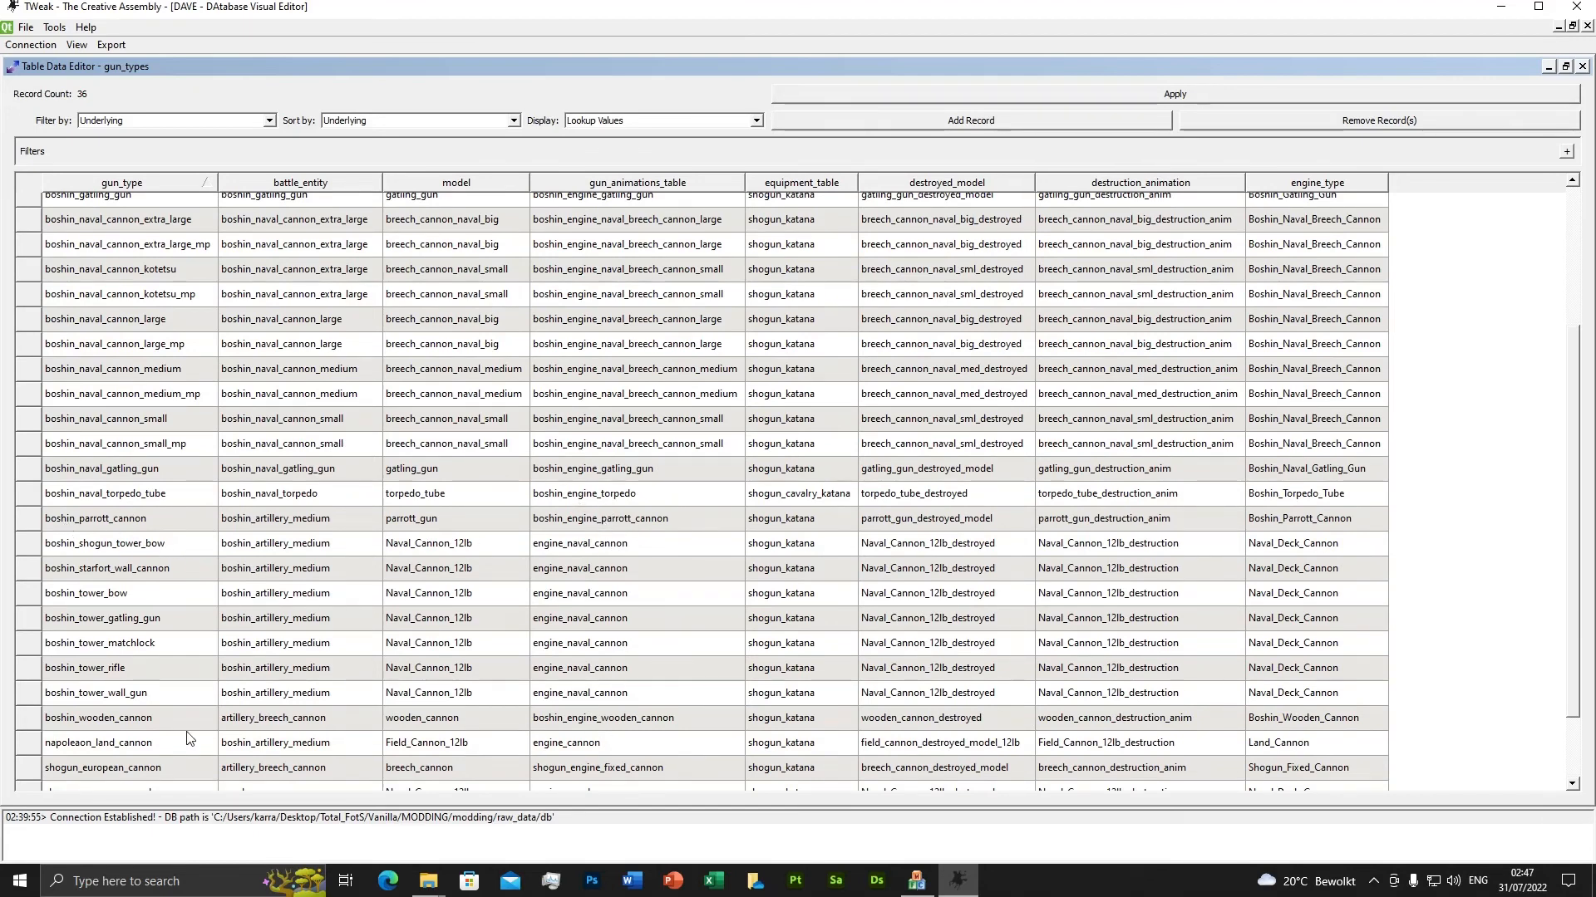
click(90, 743)
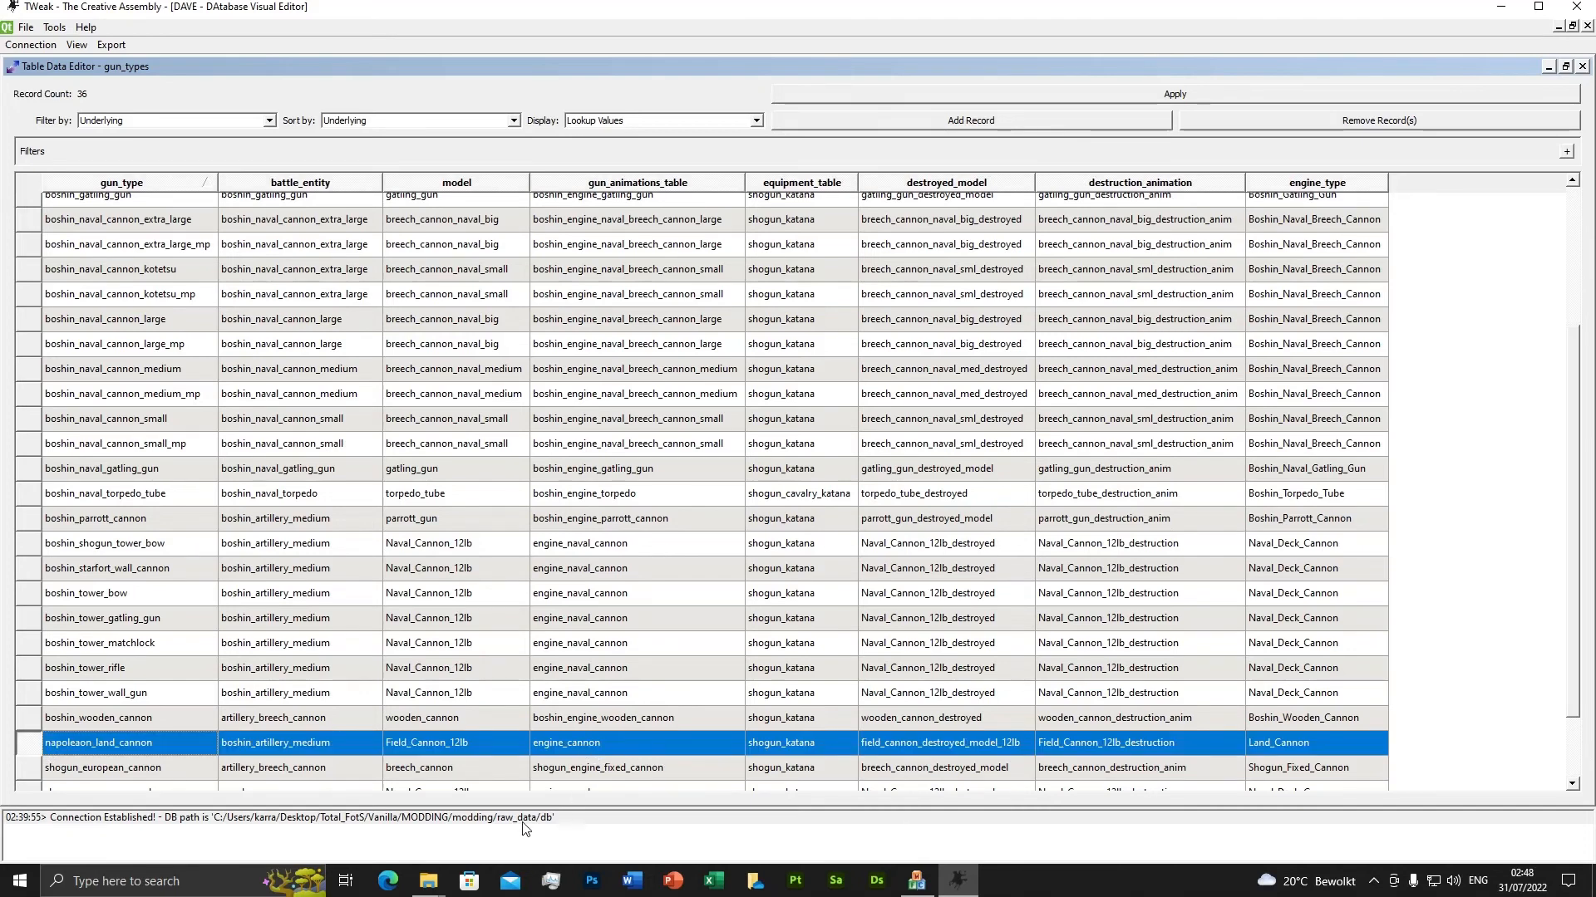
Open rules.bob from the export_muzzle_loaded_gun folder in Notepad++.
click(433, 879)
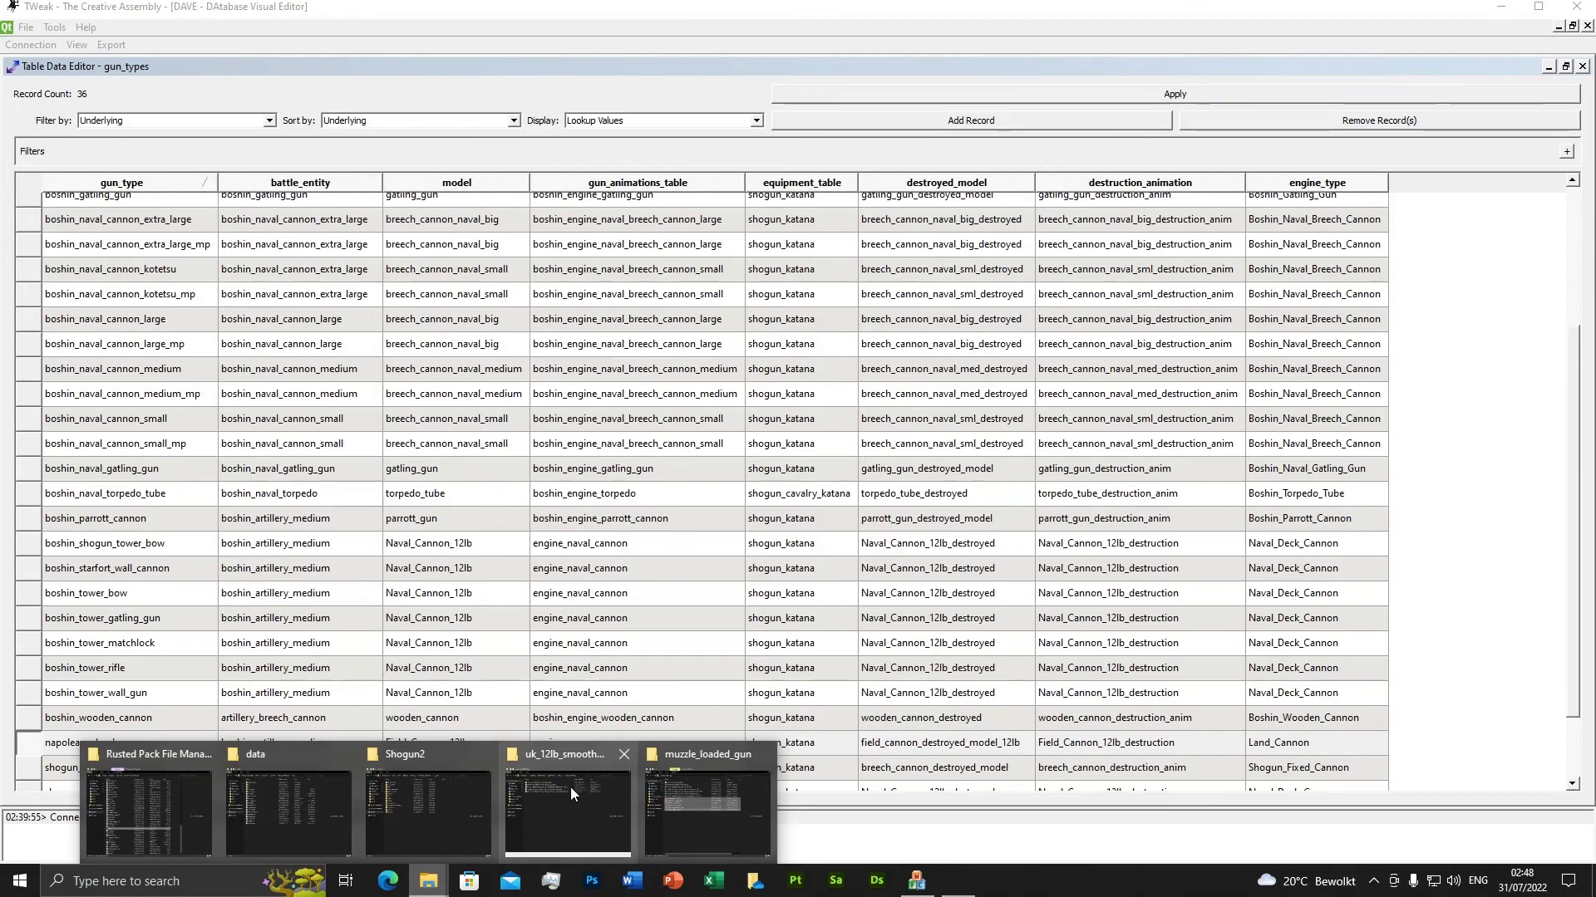
click(718, 810)
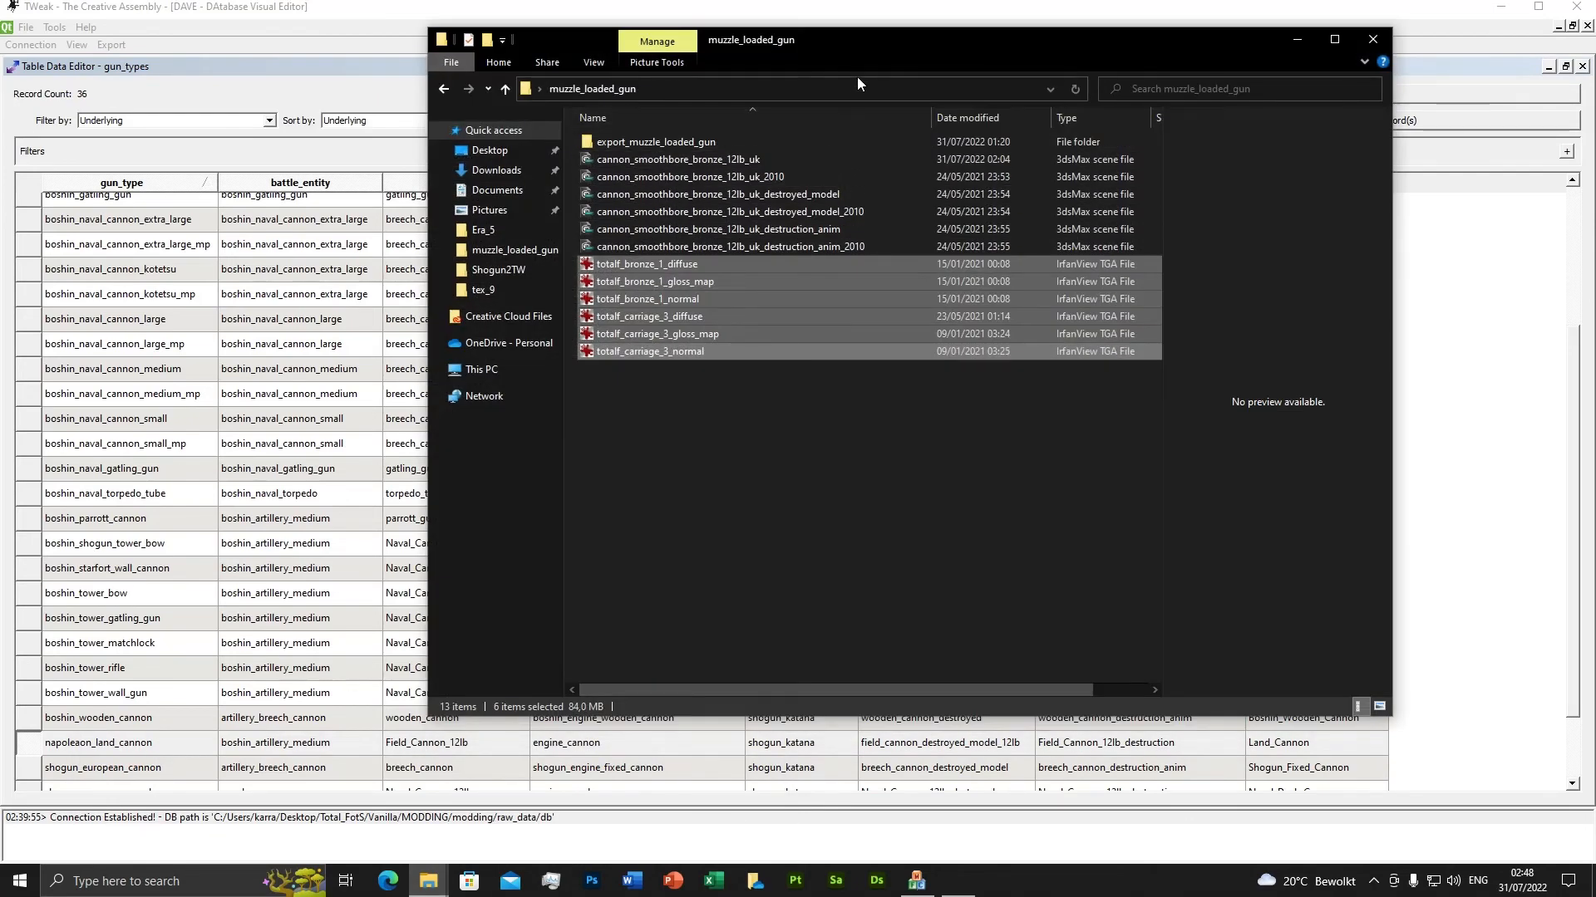
drag(864, 55, 1168, 133)
double_click(1032, 240)
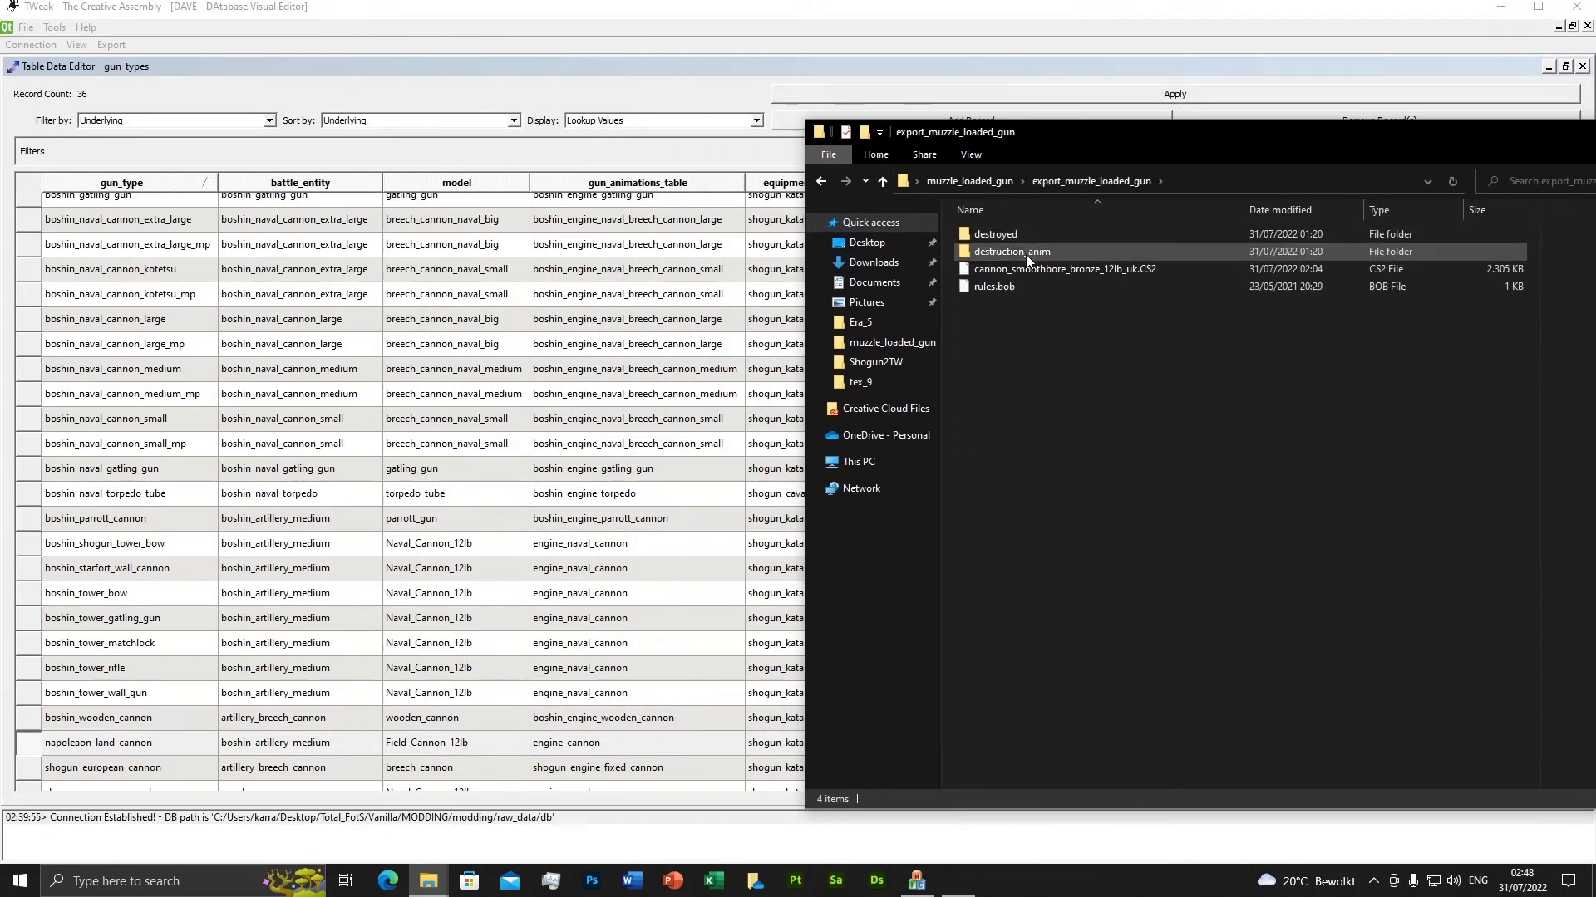
click(998, 288)
right_click(998, 291)
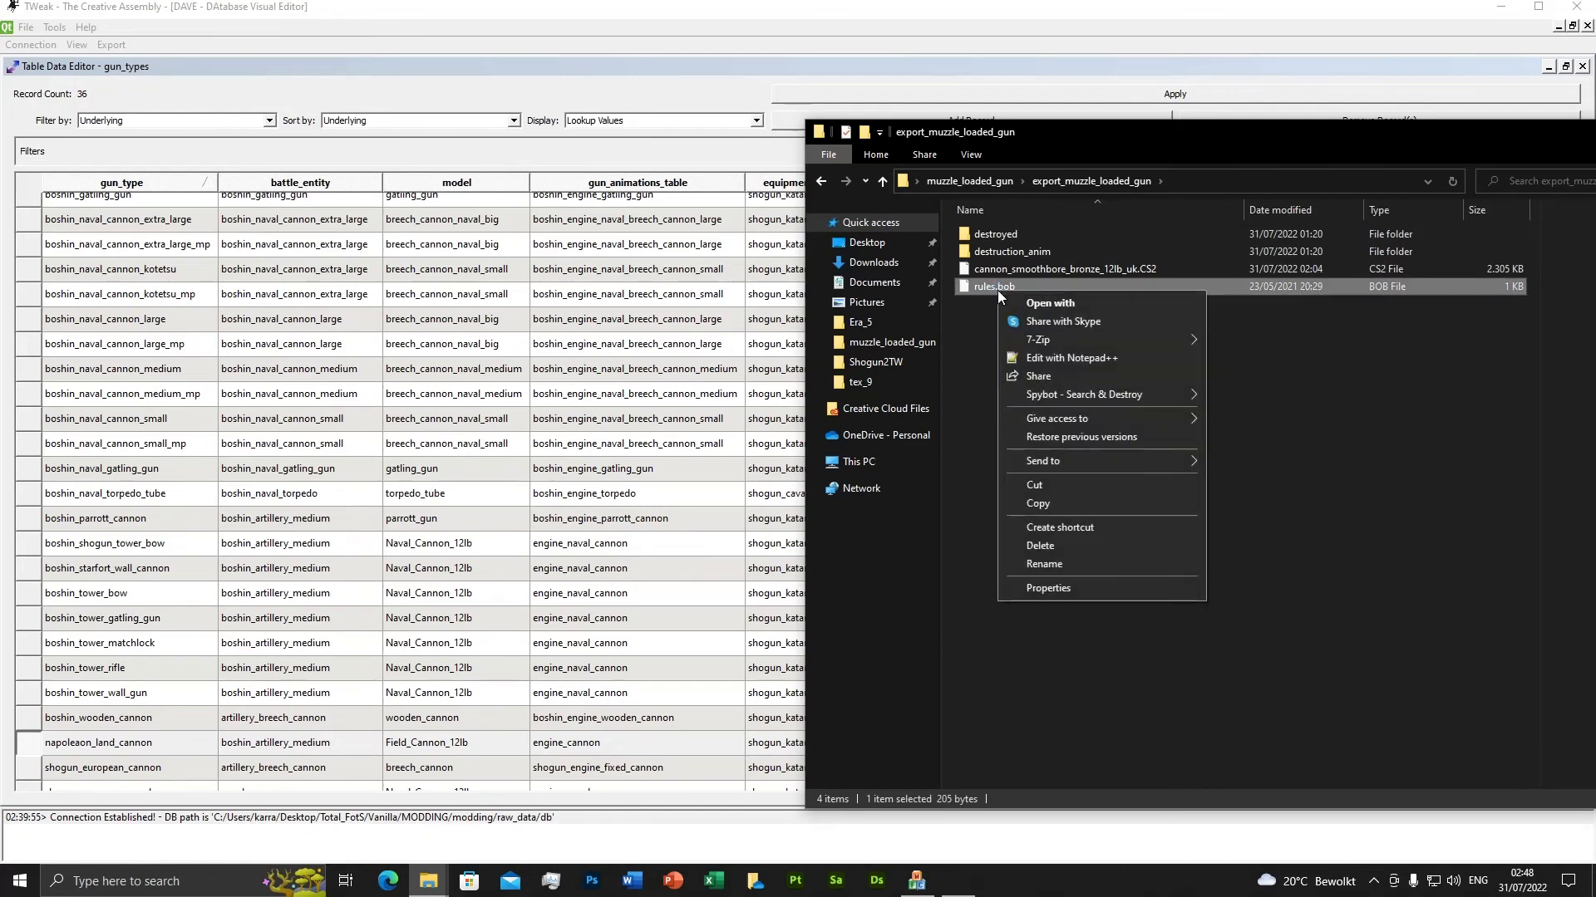
click(1045, 357)
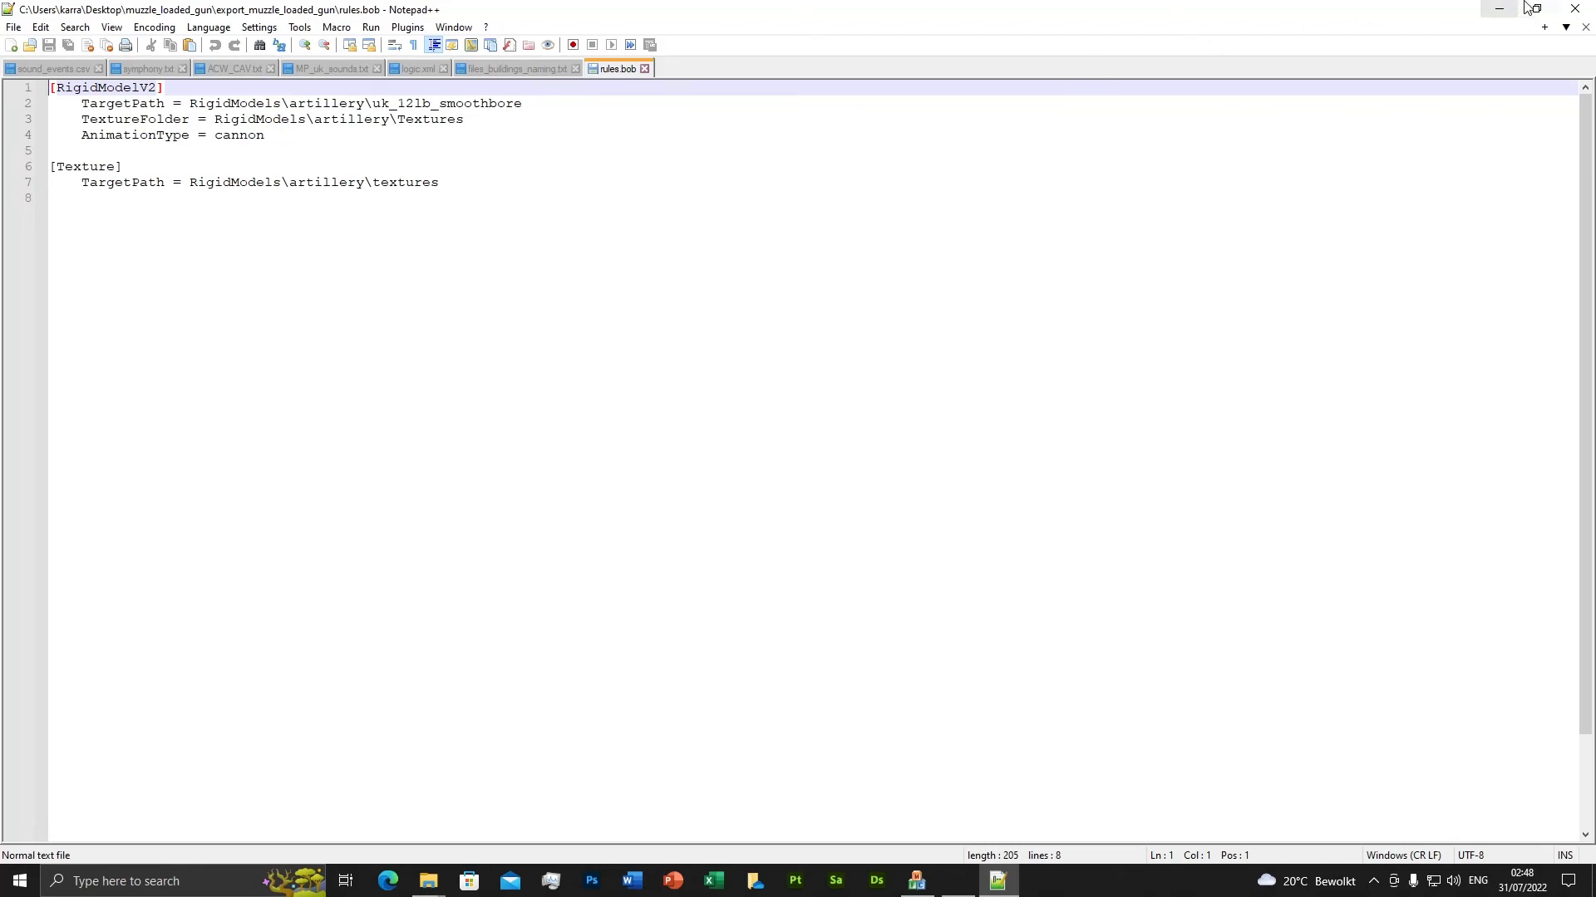
Place a reduced rules.bob window beside the gun_types rows to compare its AnimationType with the gun_animations_table column.
click(1500, 10)
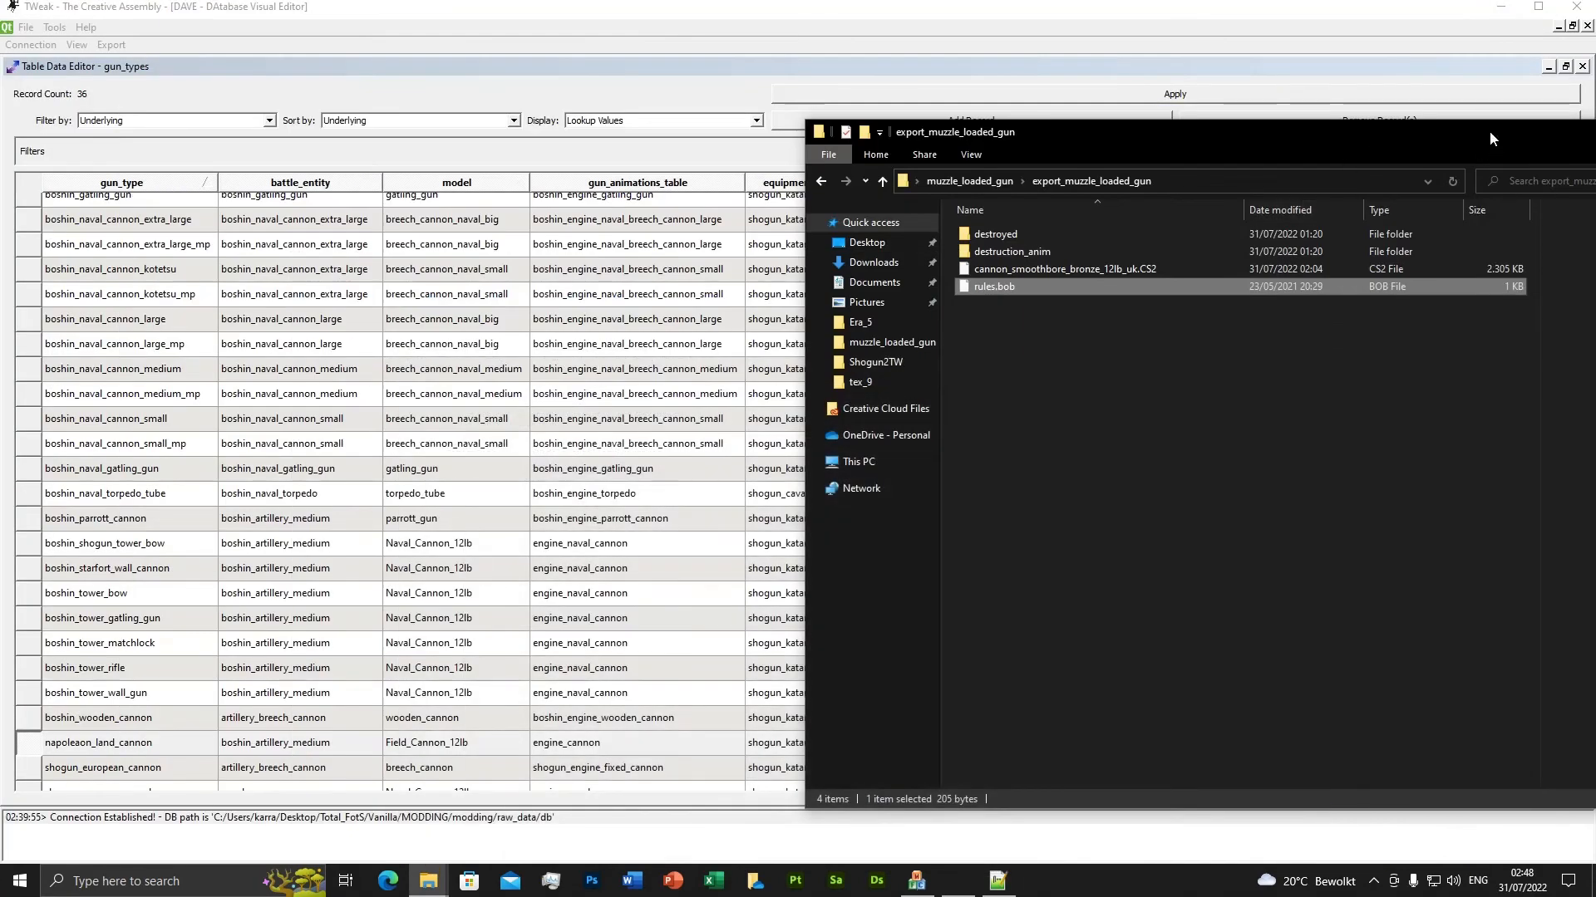
click(1356, 122)
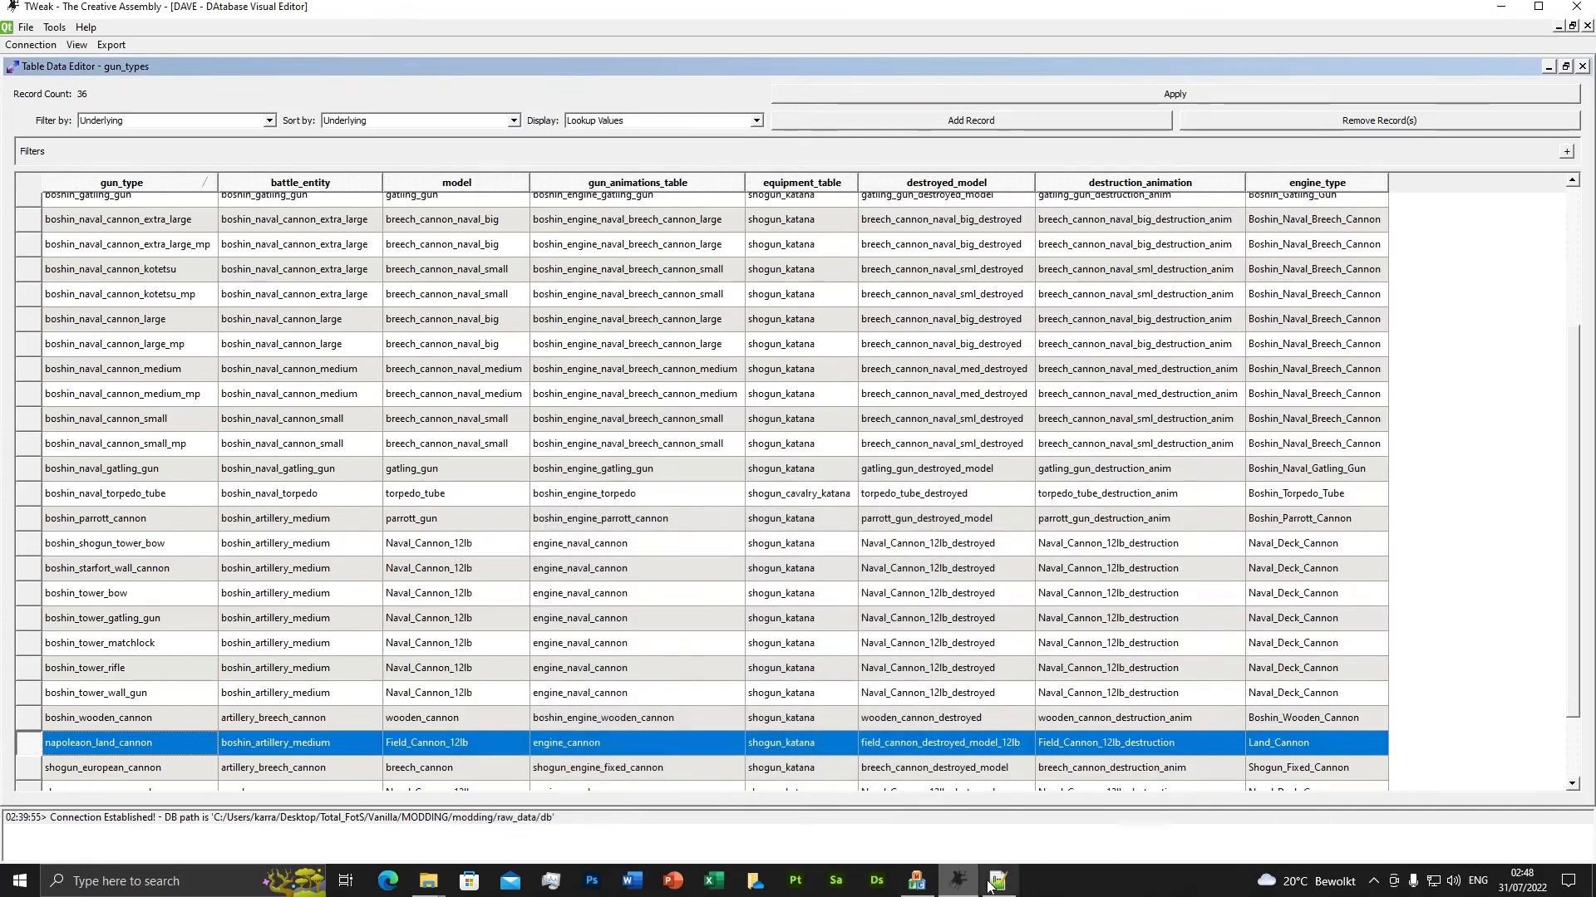
click(997, 881)
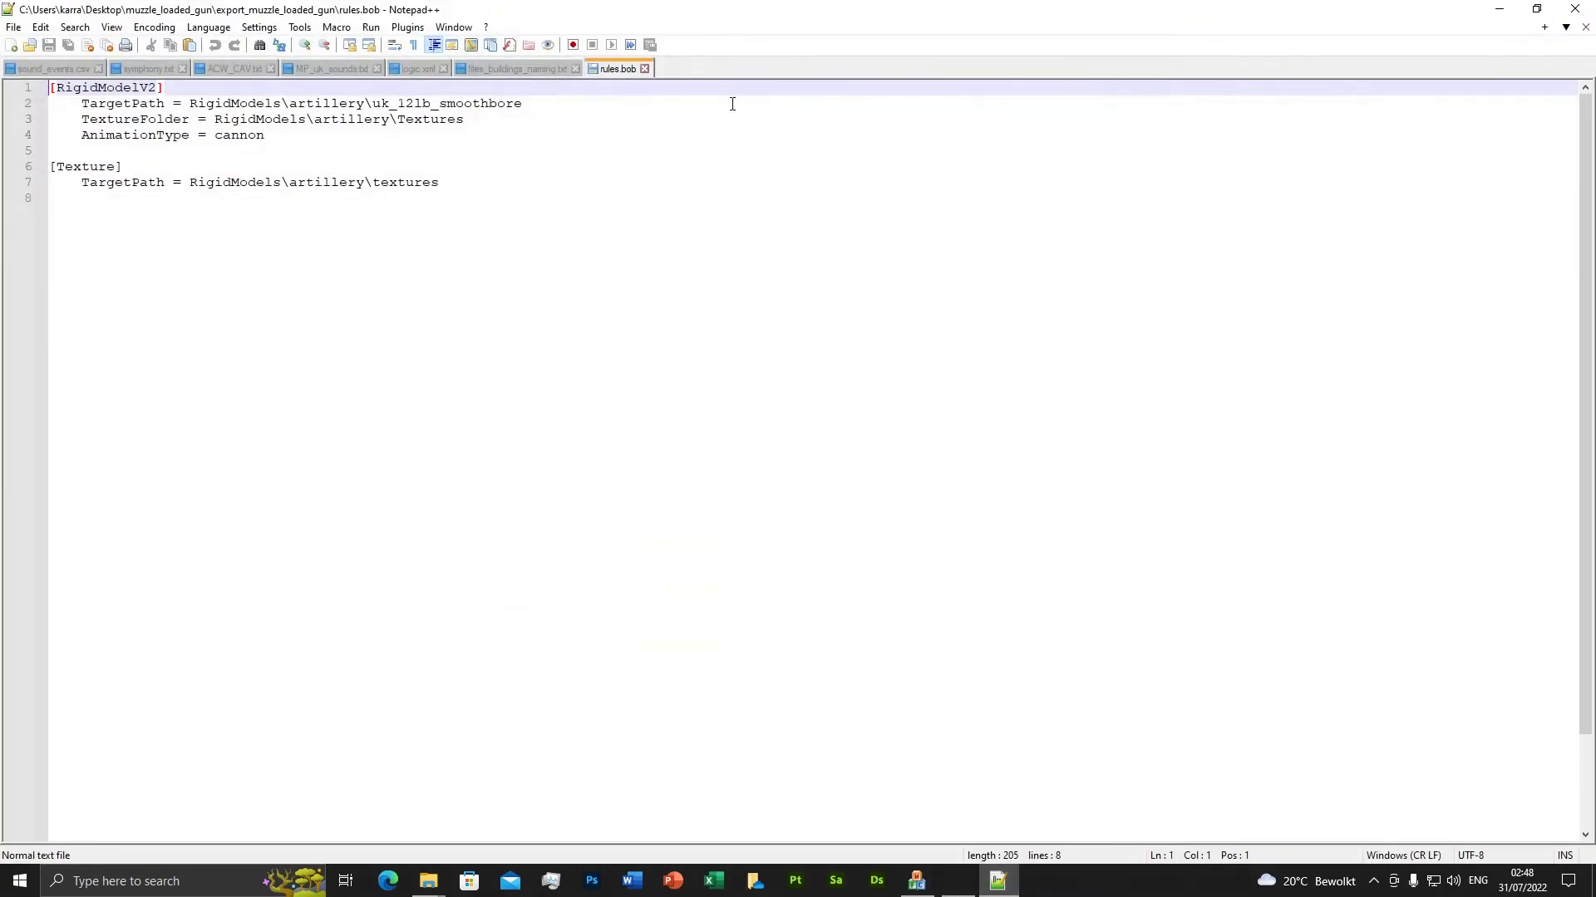
click(1536, 9)
drag(1003, 78, 1212, 136)
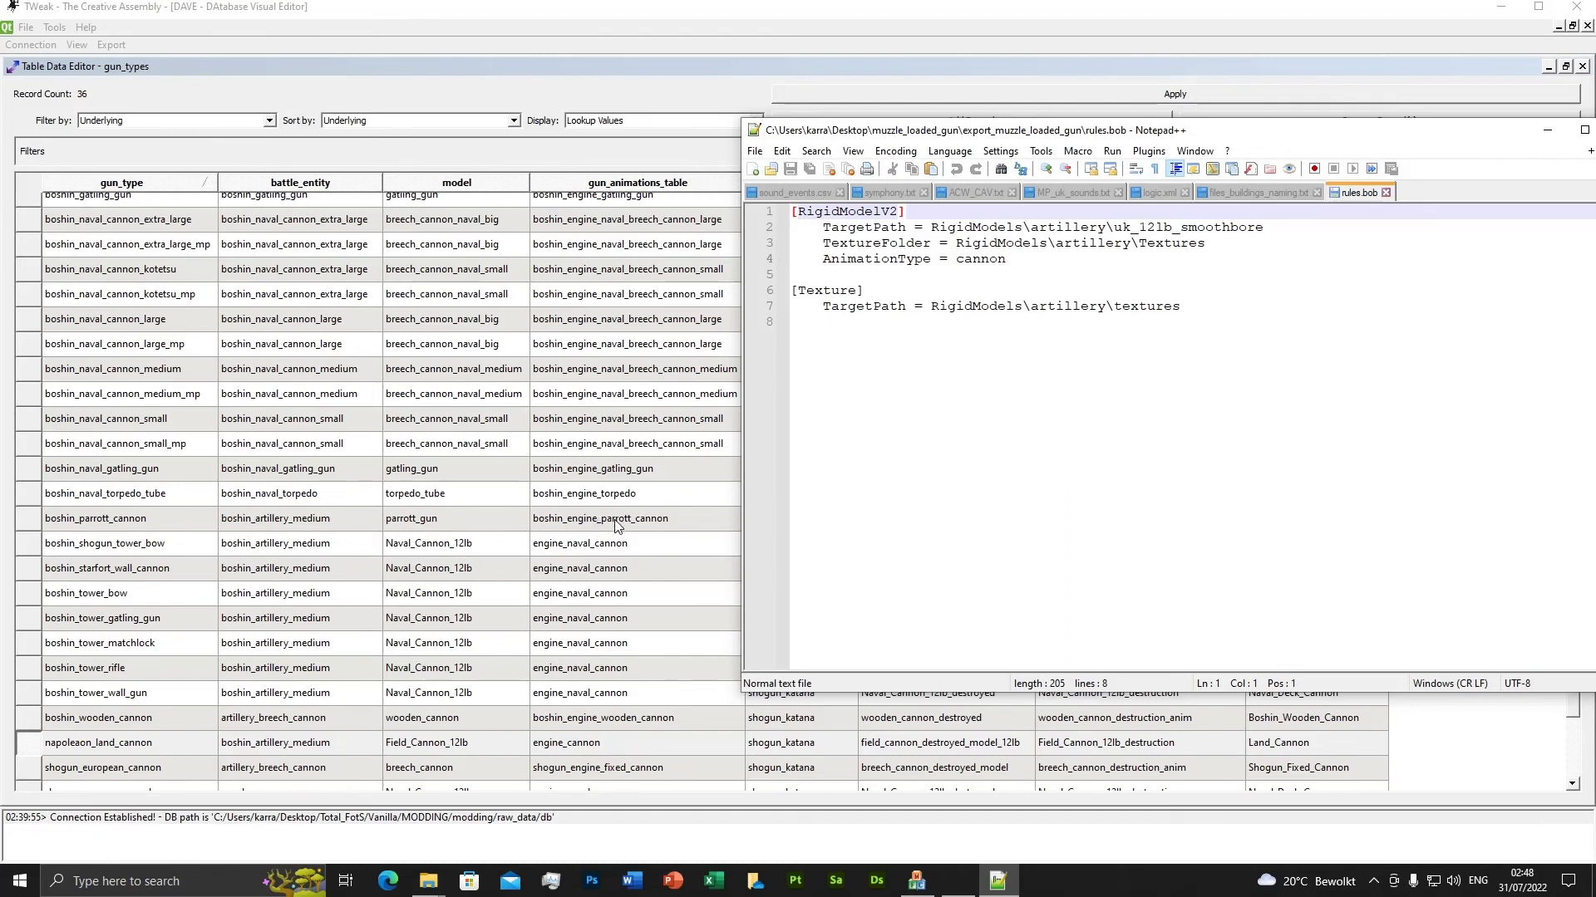
Try the prefix parrot_ before cannon in the AnimationType of rules.bob, remove it again and save the file.
click(964, 257)
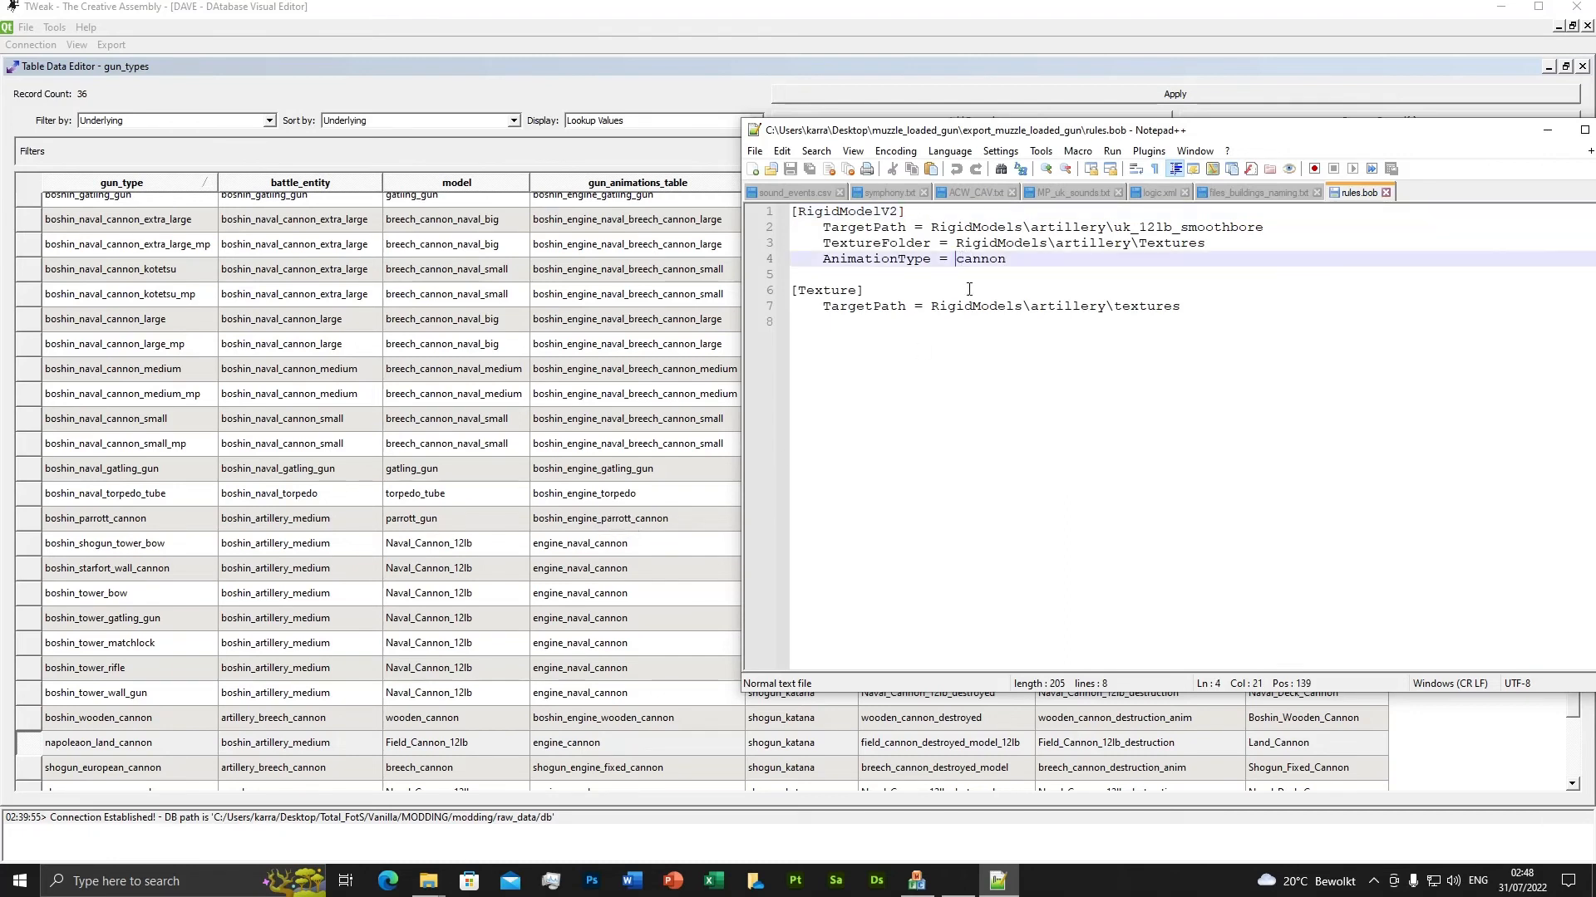
text(parrot)
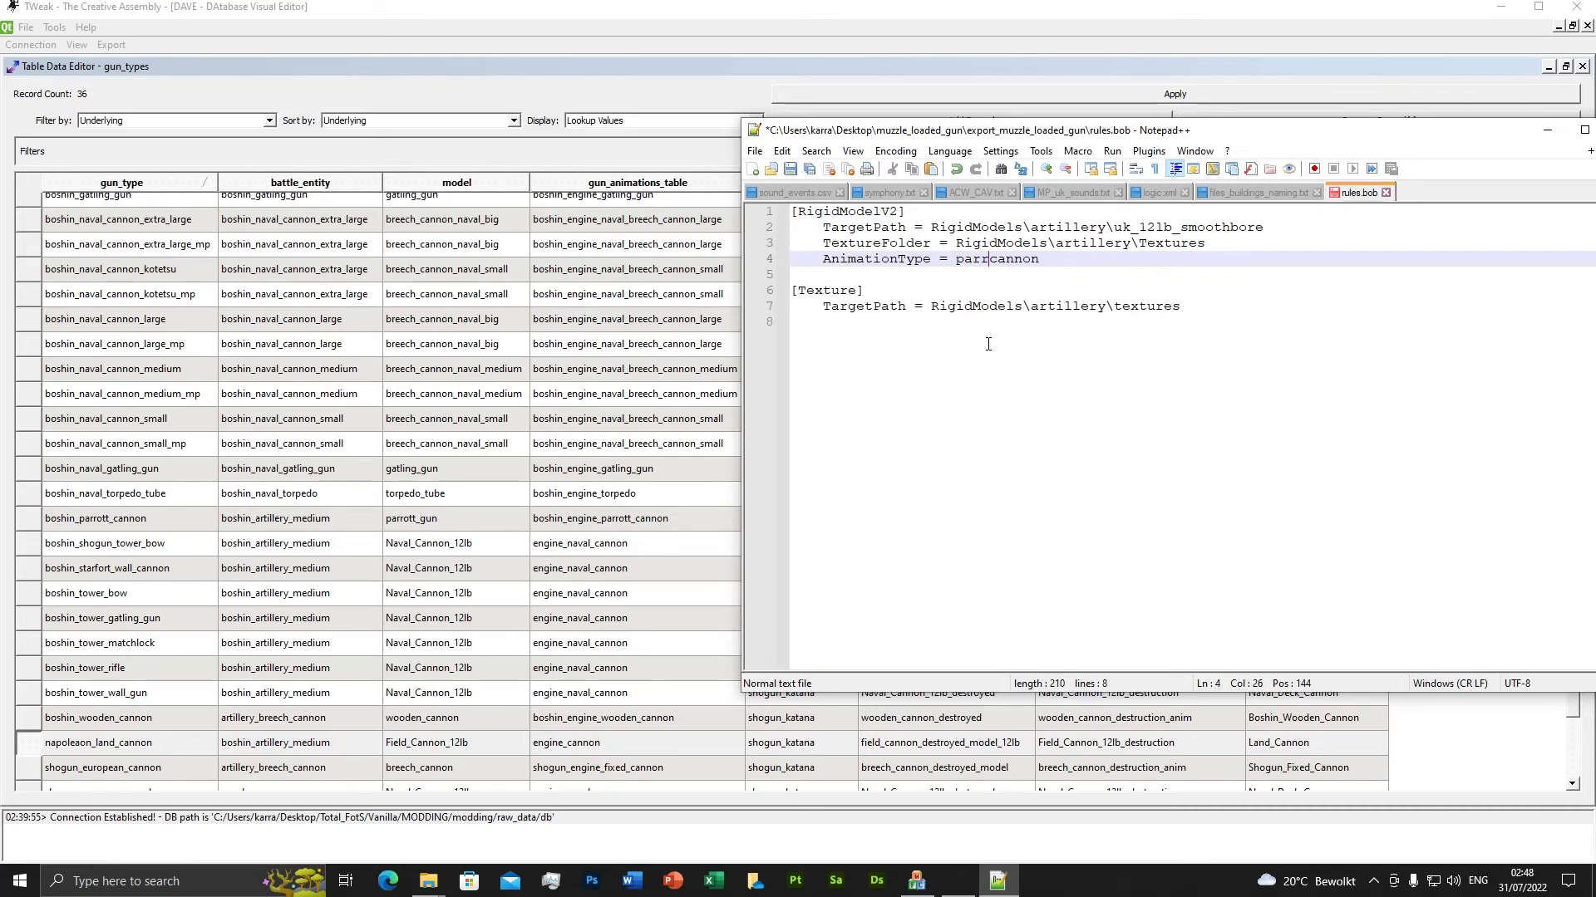
text(_)
key(BackSpace)
key(BackSpace)
key(BackSpace)
key(BackSpace)
key(BackSpace)
key(BackSpace)
key(BackSpace)
key(ctrl+s)
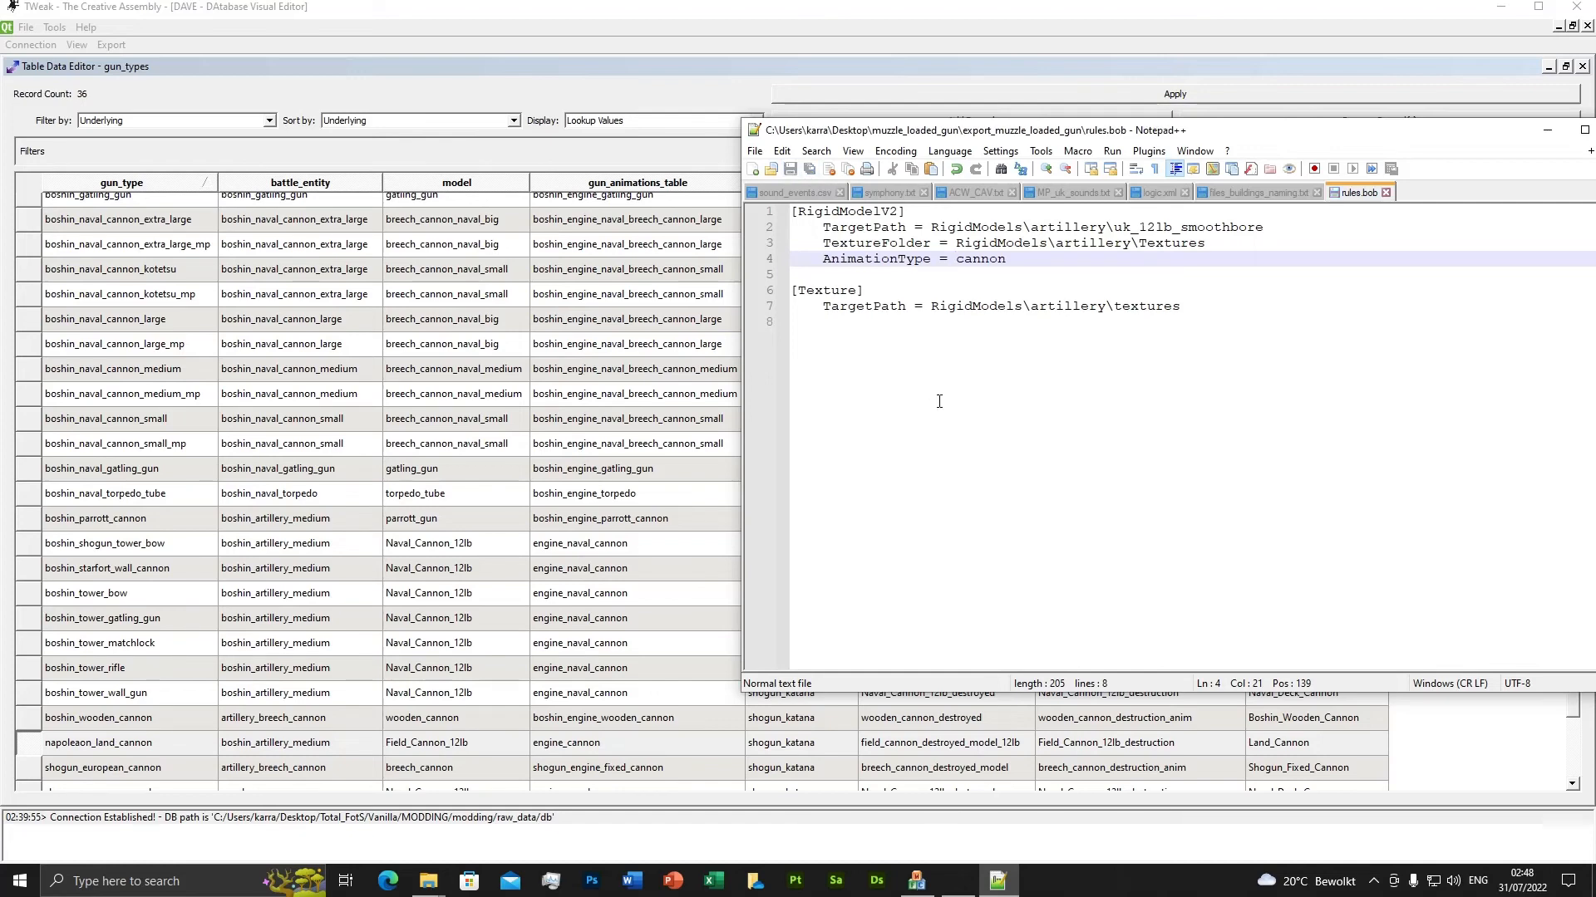
Try the prefix armstrong_ before cannon in the AnimationType of rules.bob, undo it and save the file.
scroll(569, 435, up, 3)
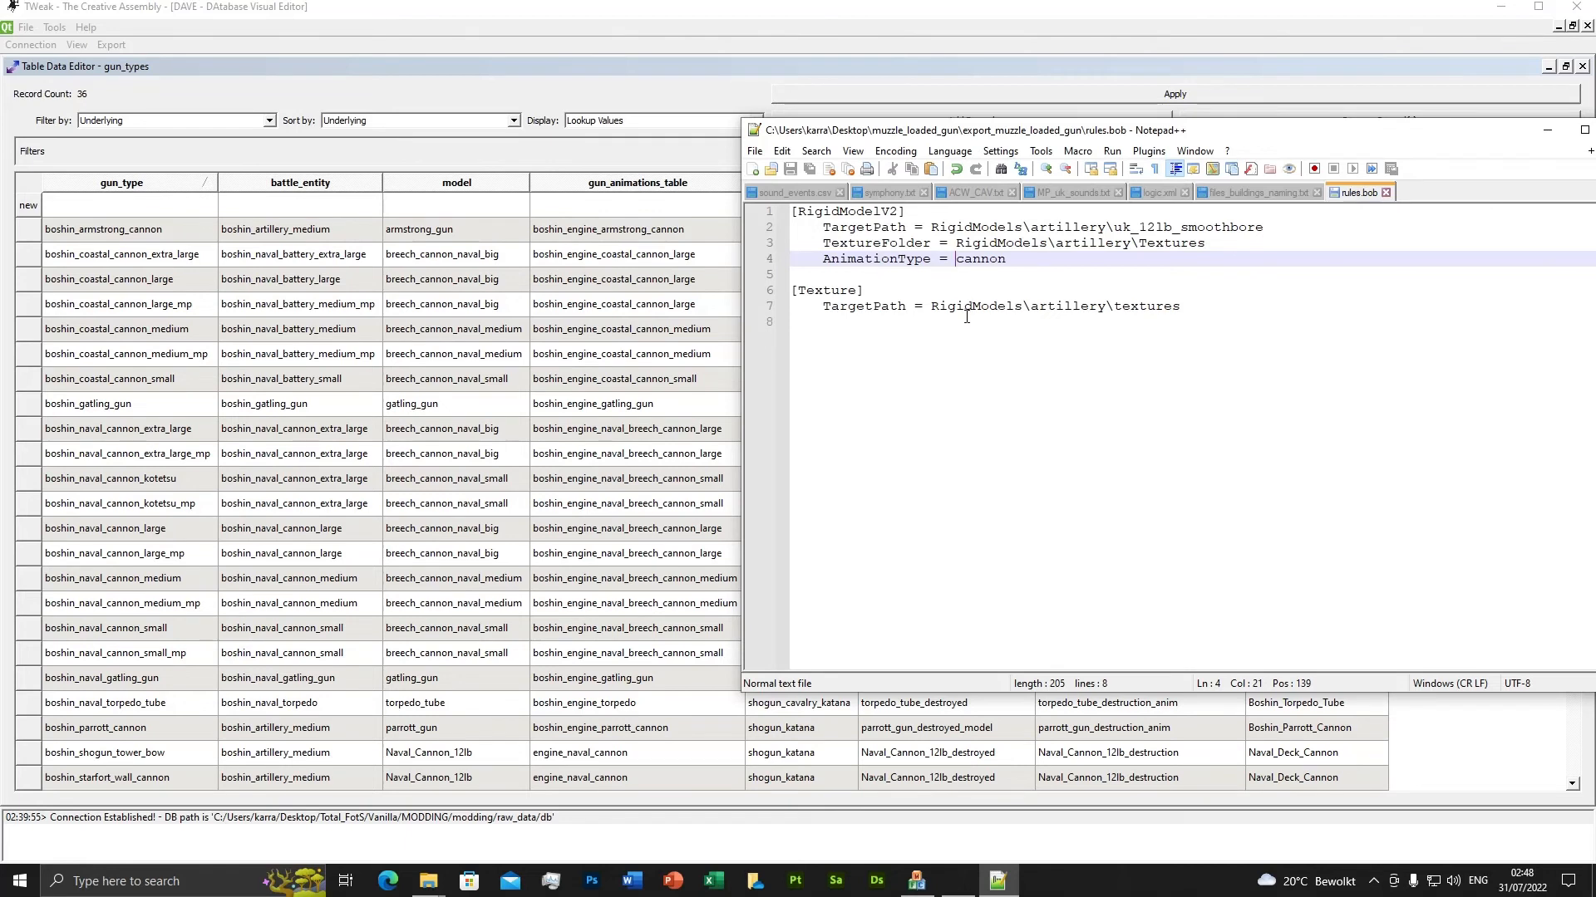
text(armstro)
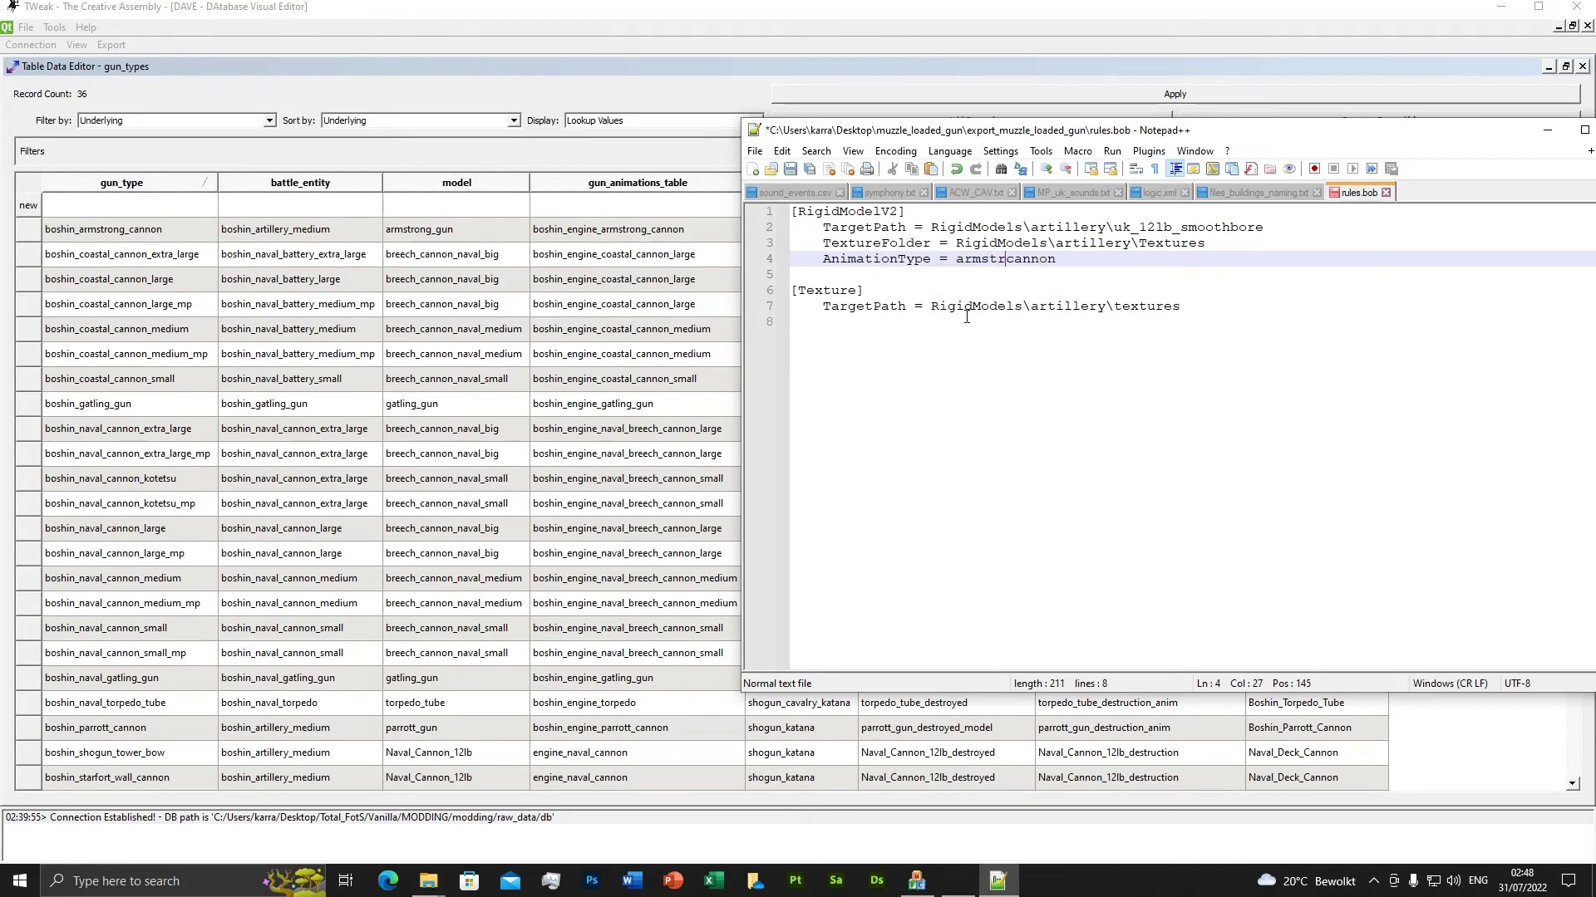
text(ng_)
key(ctrl+z)
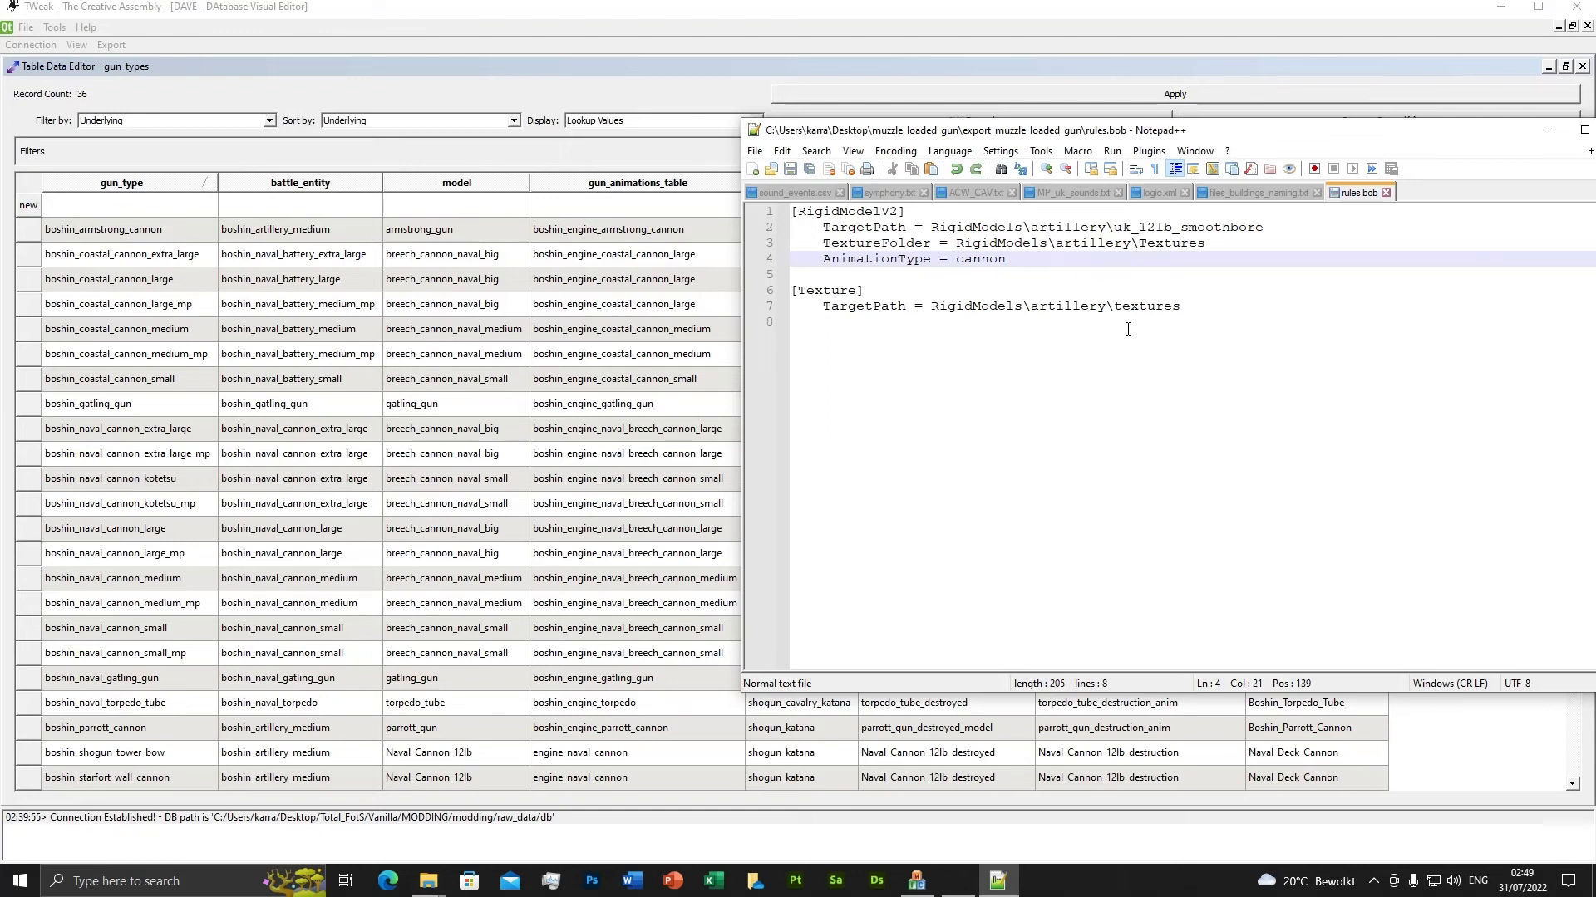
key(ctrl+z)
key(ctrl+y)
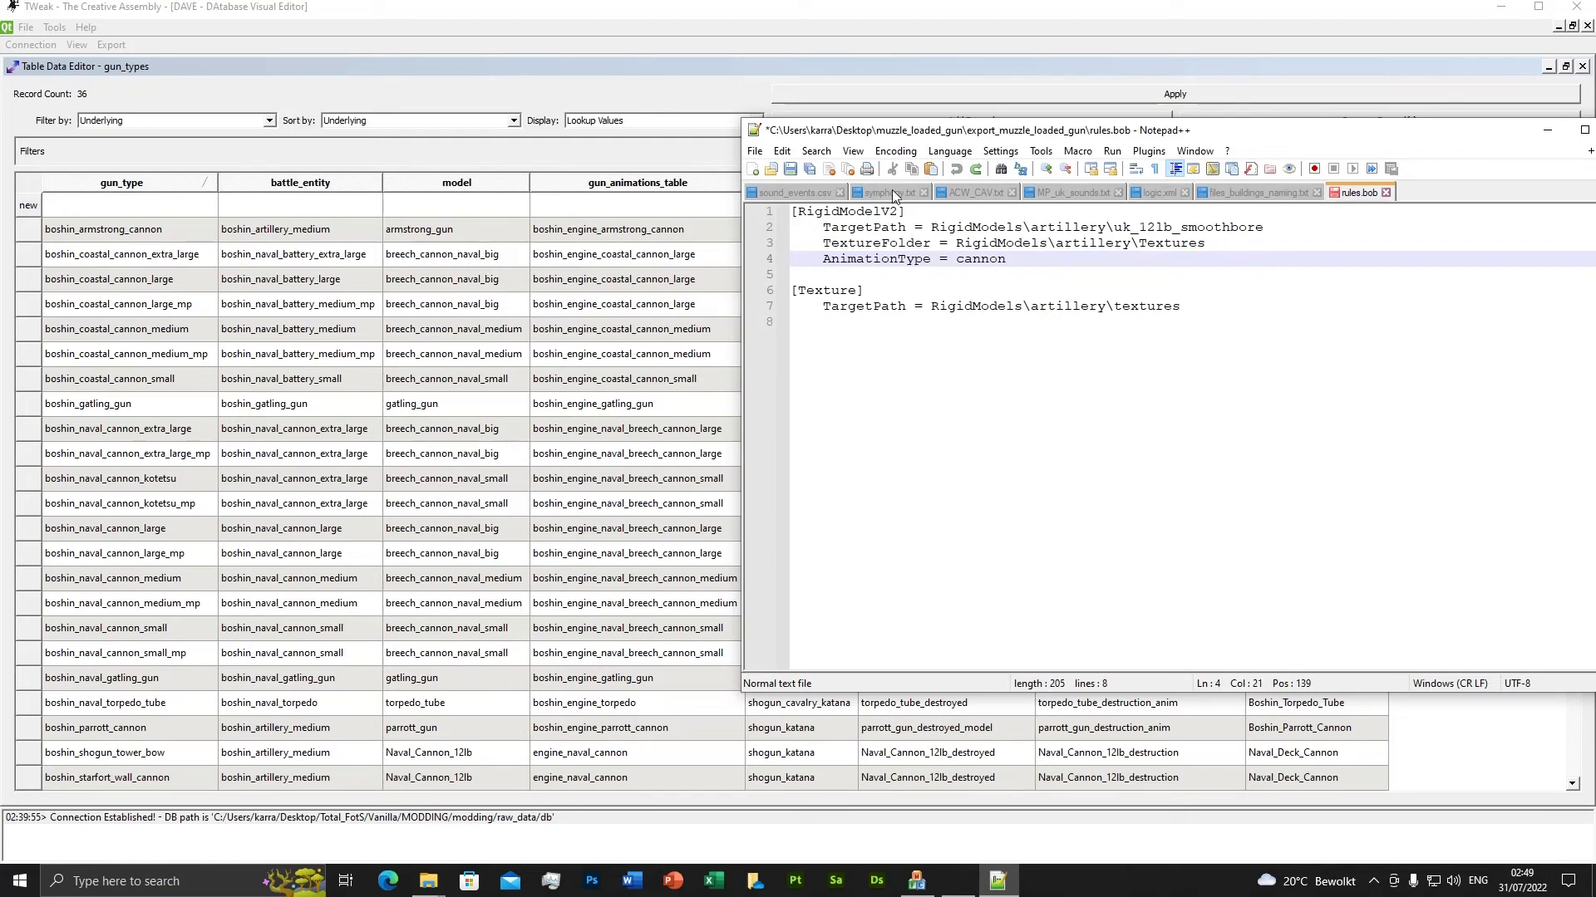
key(ctrl+s)
Check the gun_types animation entries against rules.bob, close the file and close Notepad++.
scroll(644, 682, down, 4)
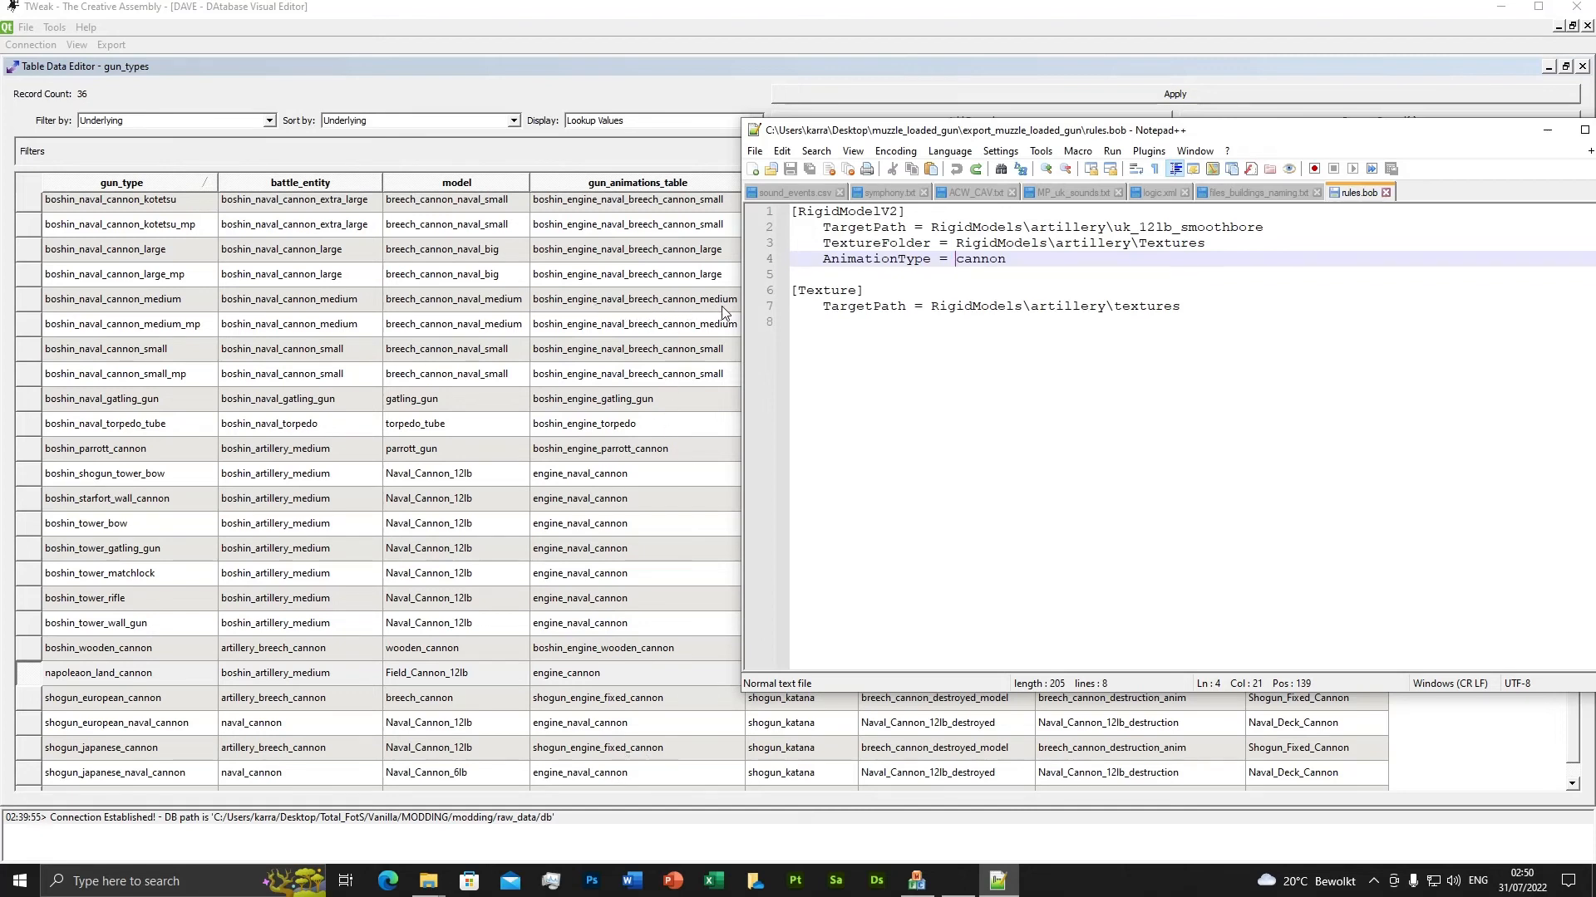
scroll(680, 327, up, 2)
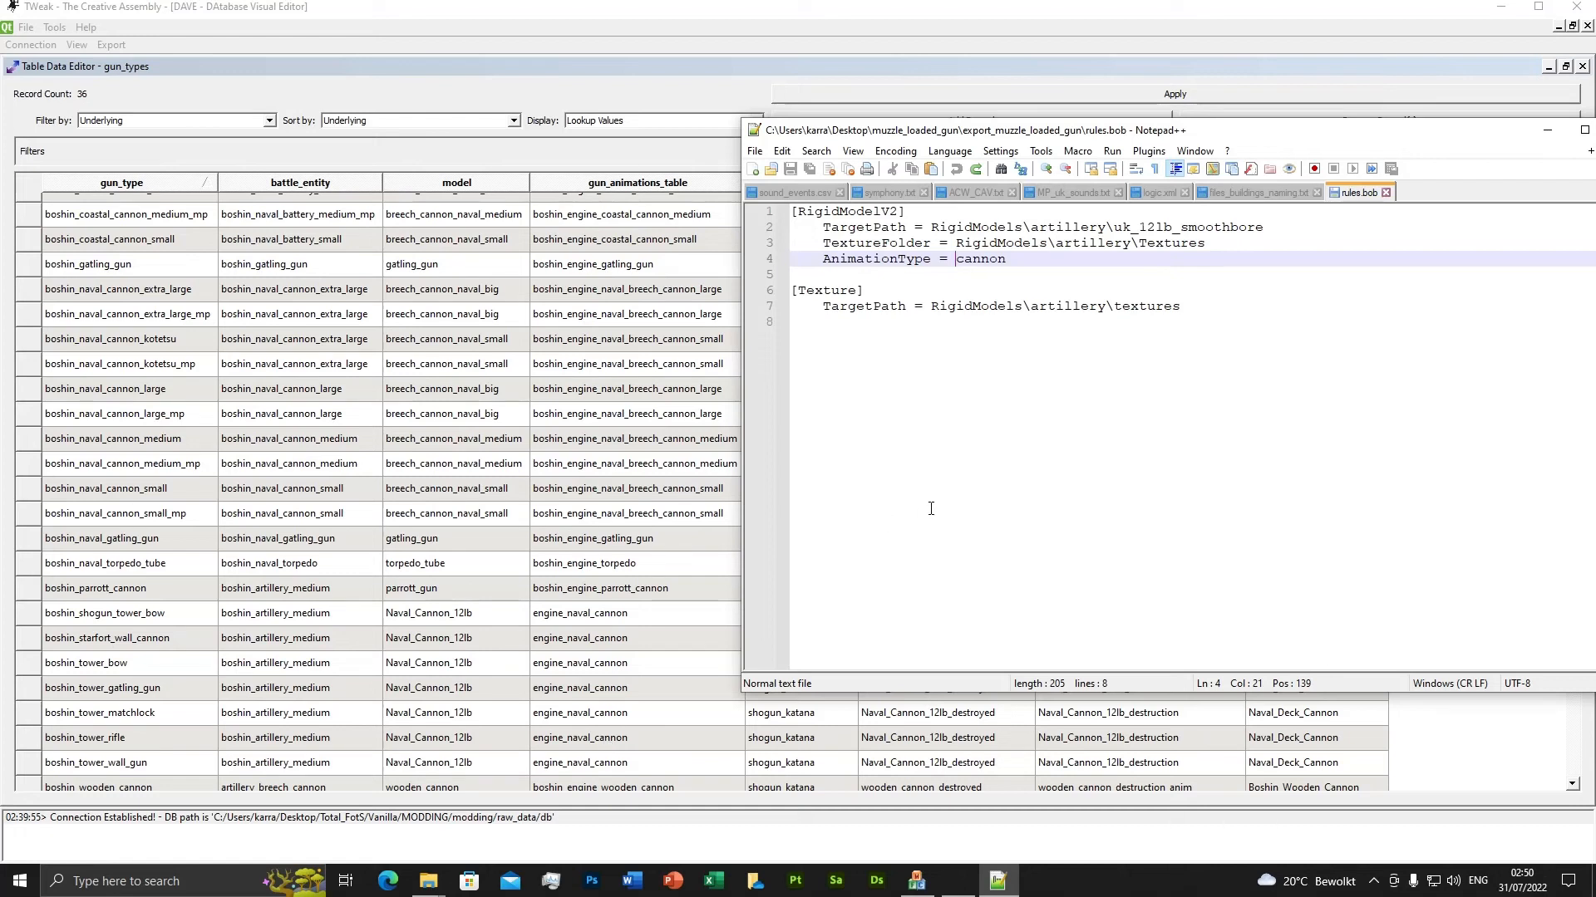
drag(1251, 133, 1119, 126)
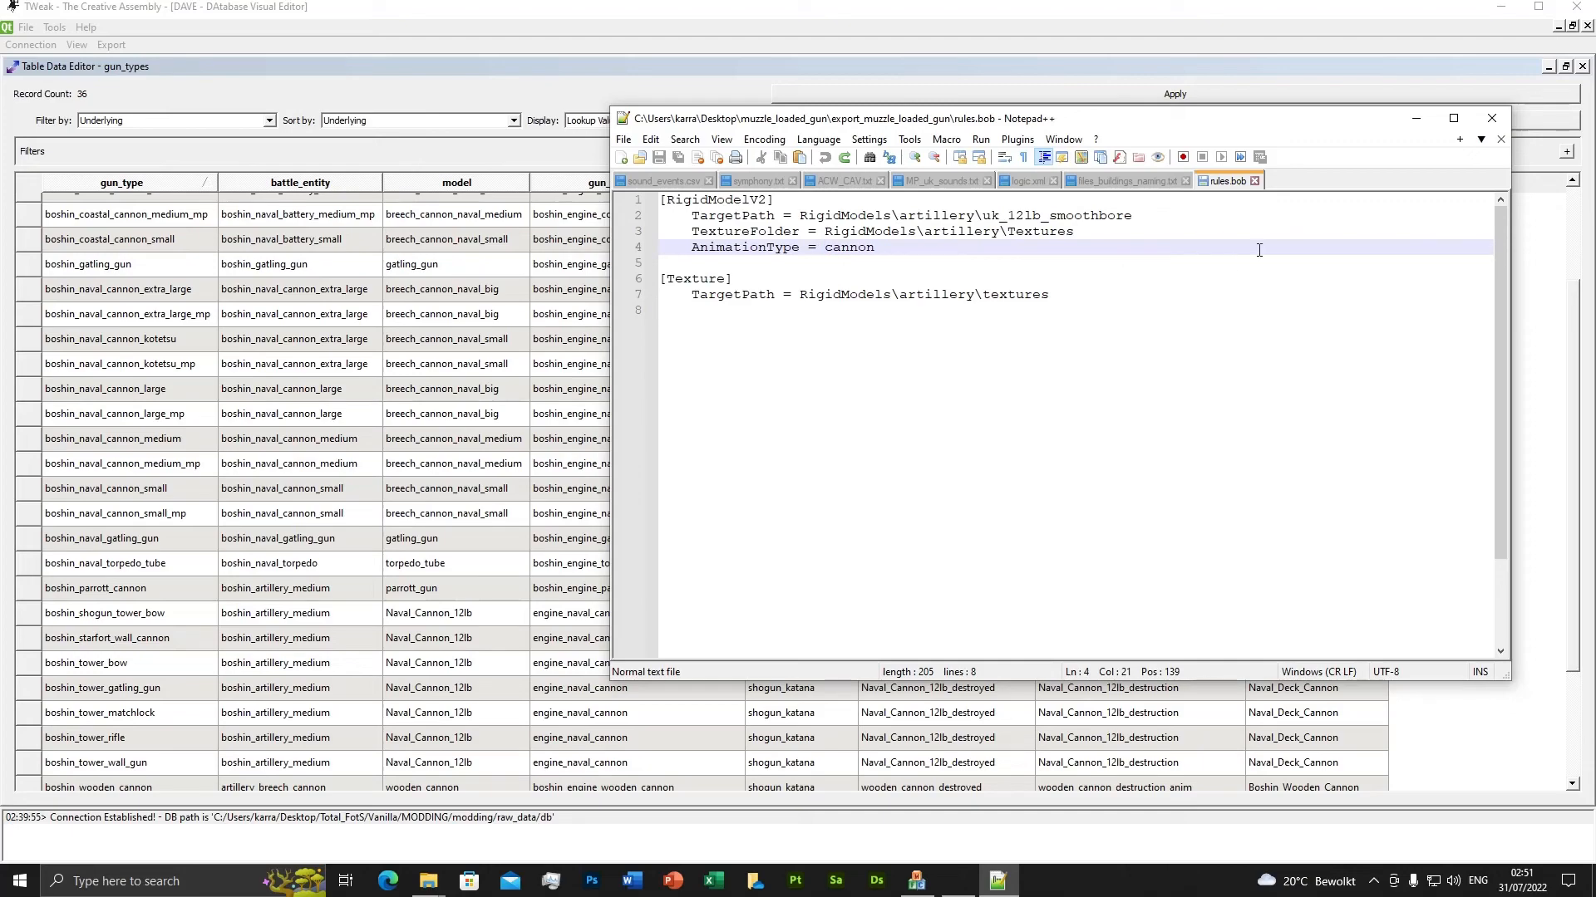
click(1254, 180)
click(1491, 118)
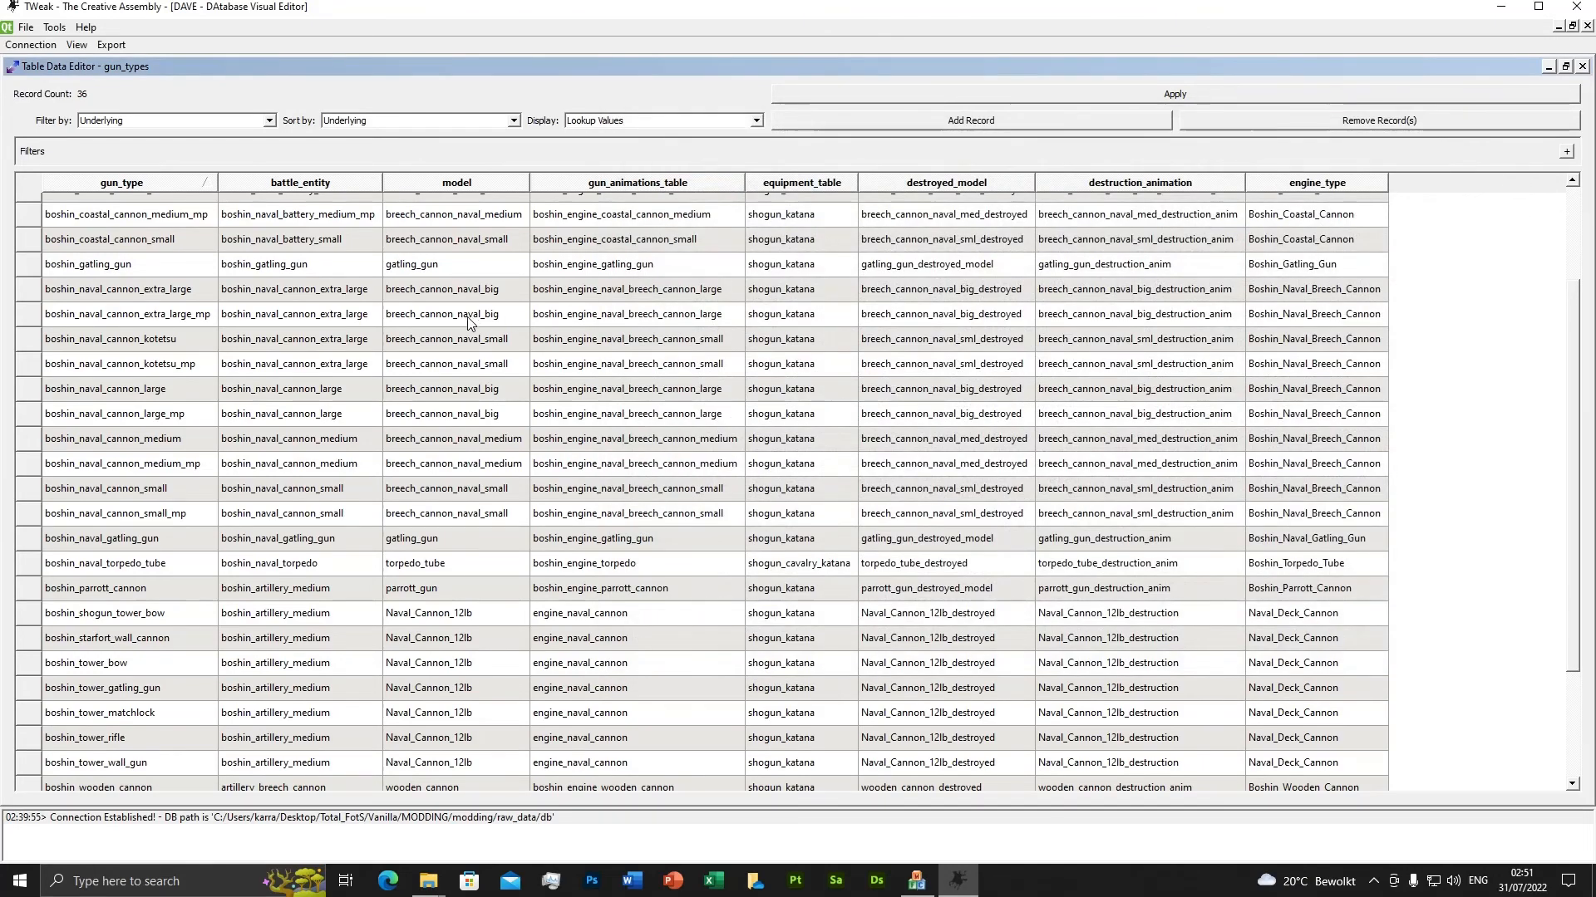
Copy the napoleaon_land_cannon record's values into the new gun_types record and dismiss the duplicate primary key warning.
scroll(438, 349, up, 4)
scroll(396, 514, down, 4)
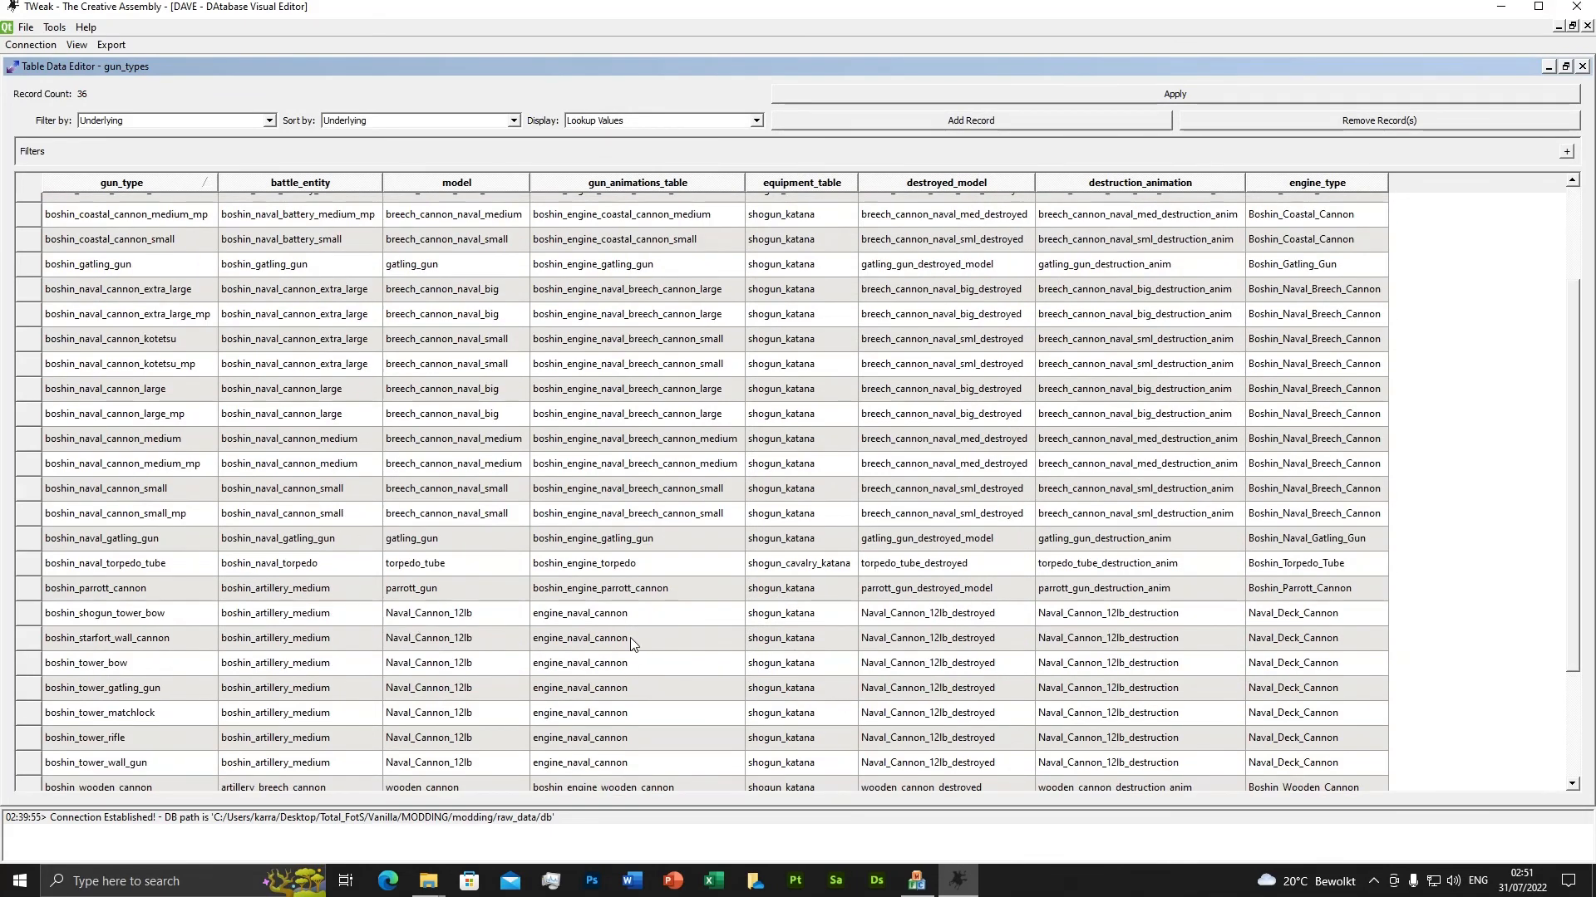
scroll(622, 705, down, 2)
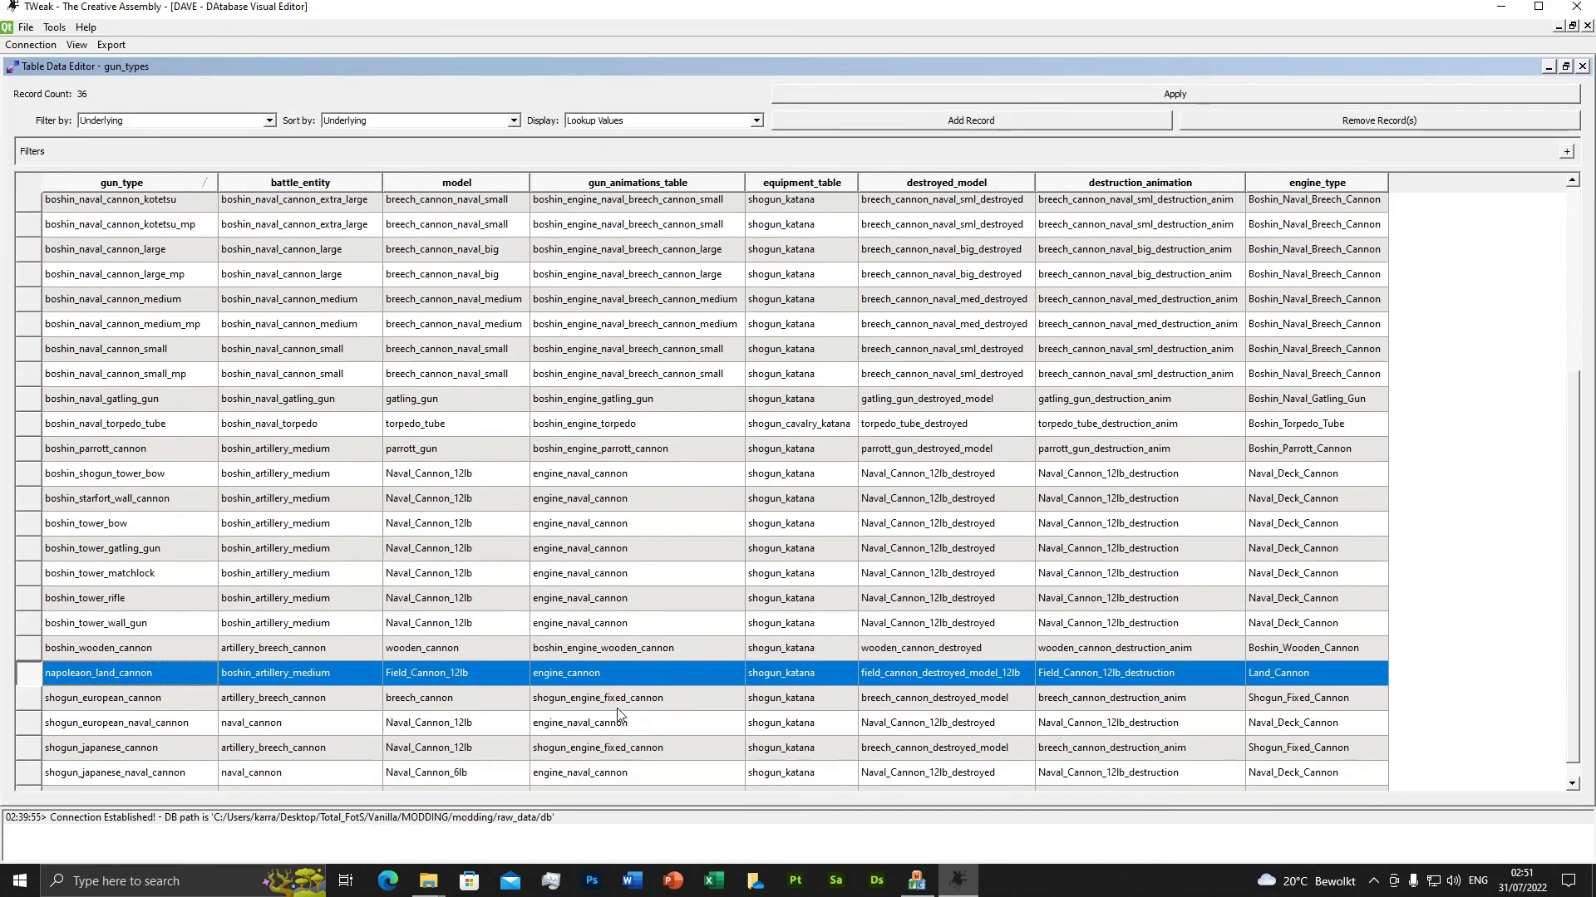
click(45, 702)
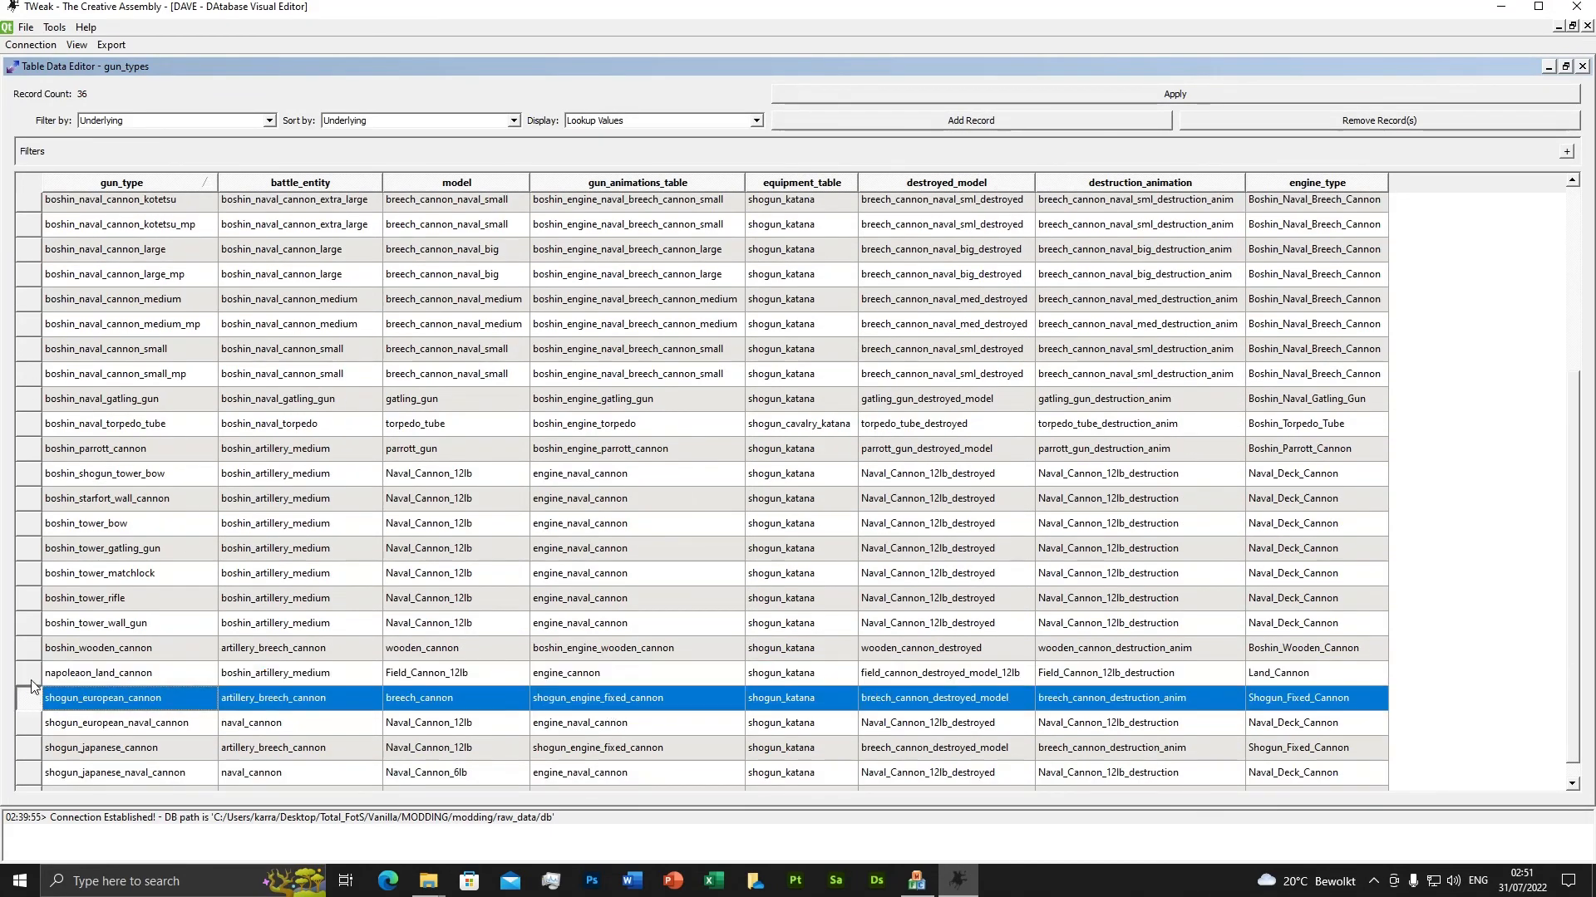
click(94, 679)
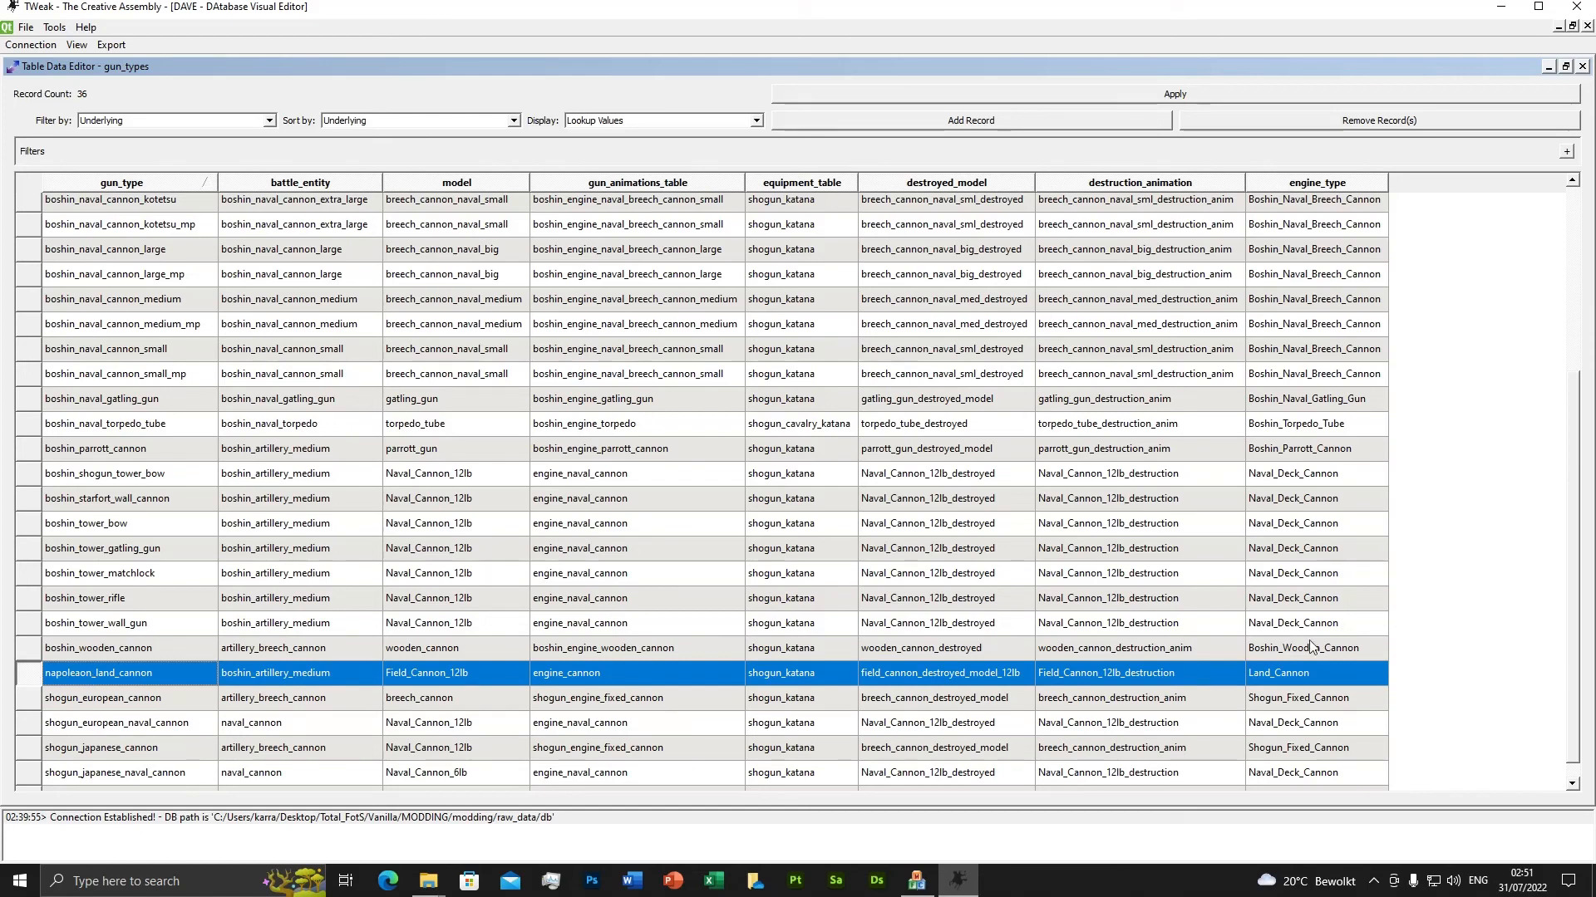
drag(1572, 545, 1572, 283)
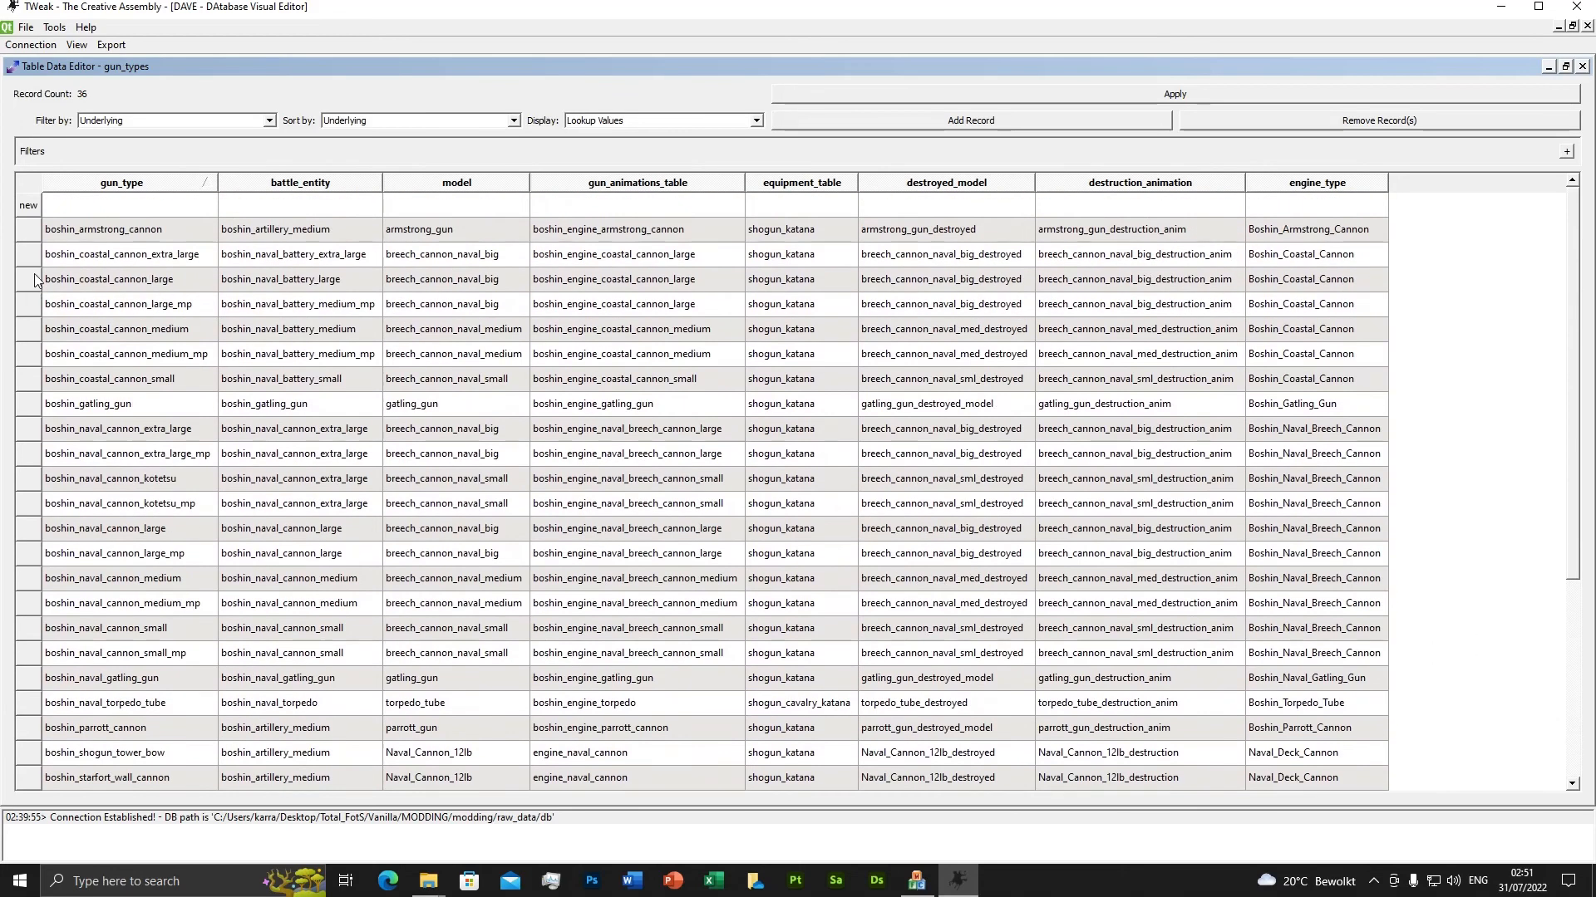
click(26, 209)
key(ctrl+v)
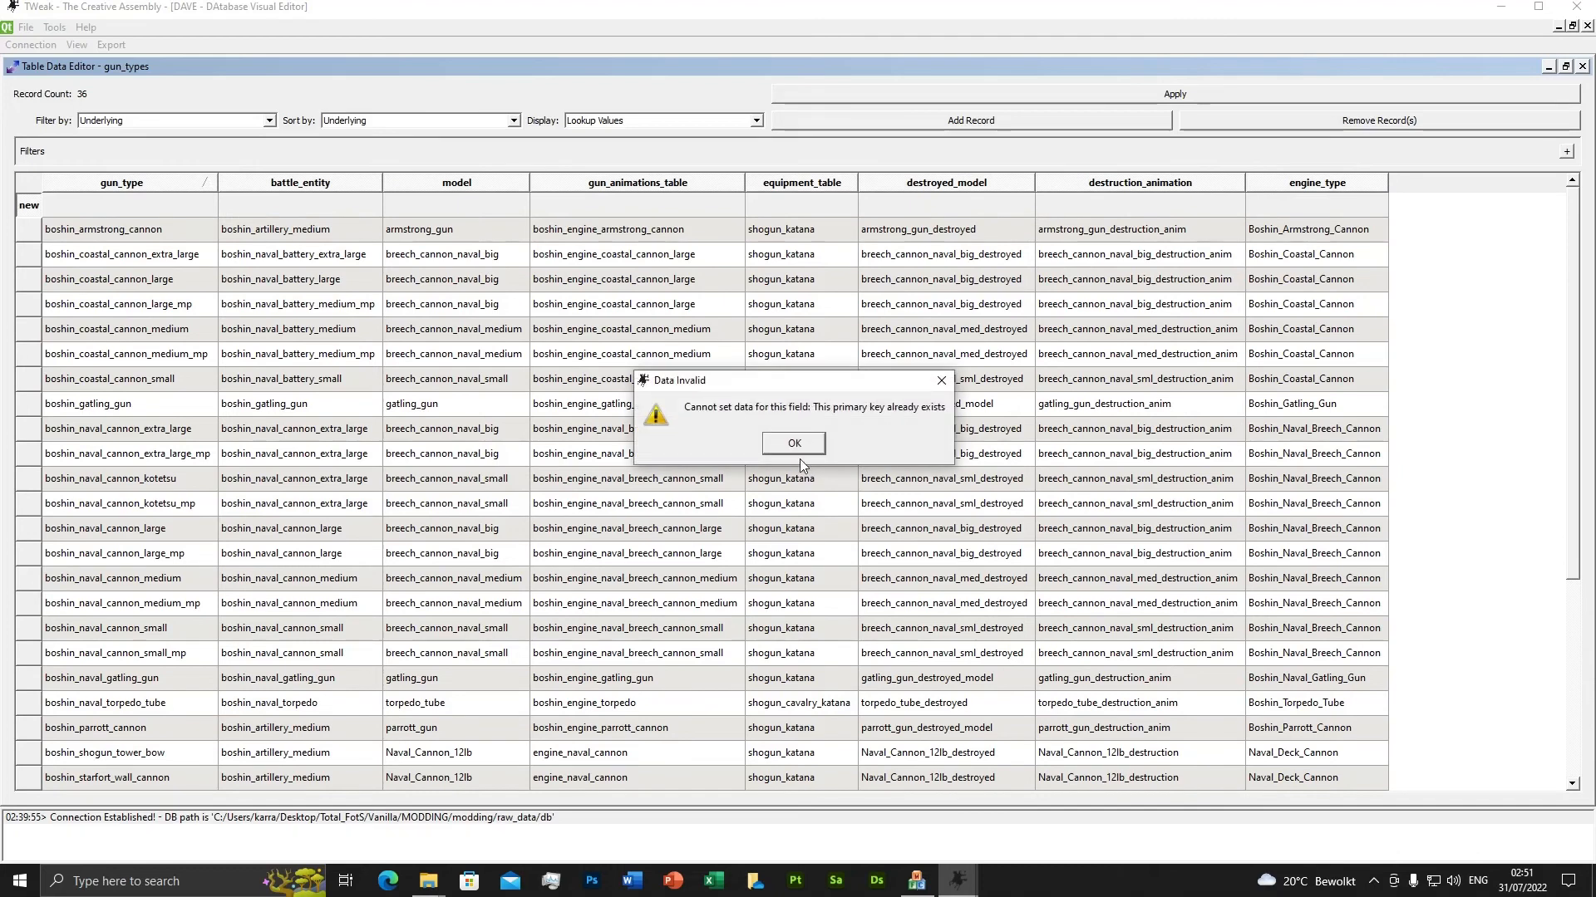
click(796, 444)
Set the new gun_types record's gun_type to cannon_12lb_smoothbore_uk.
click(121, 223)
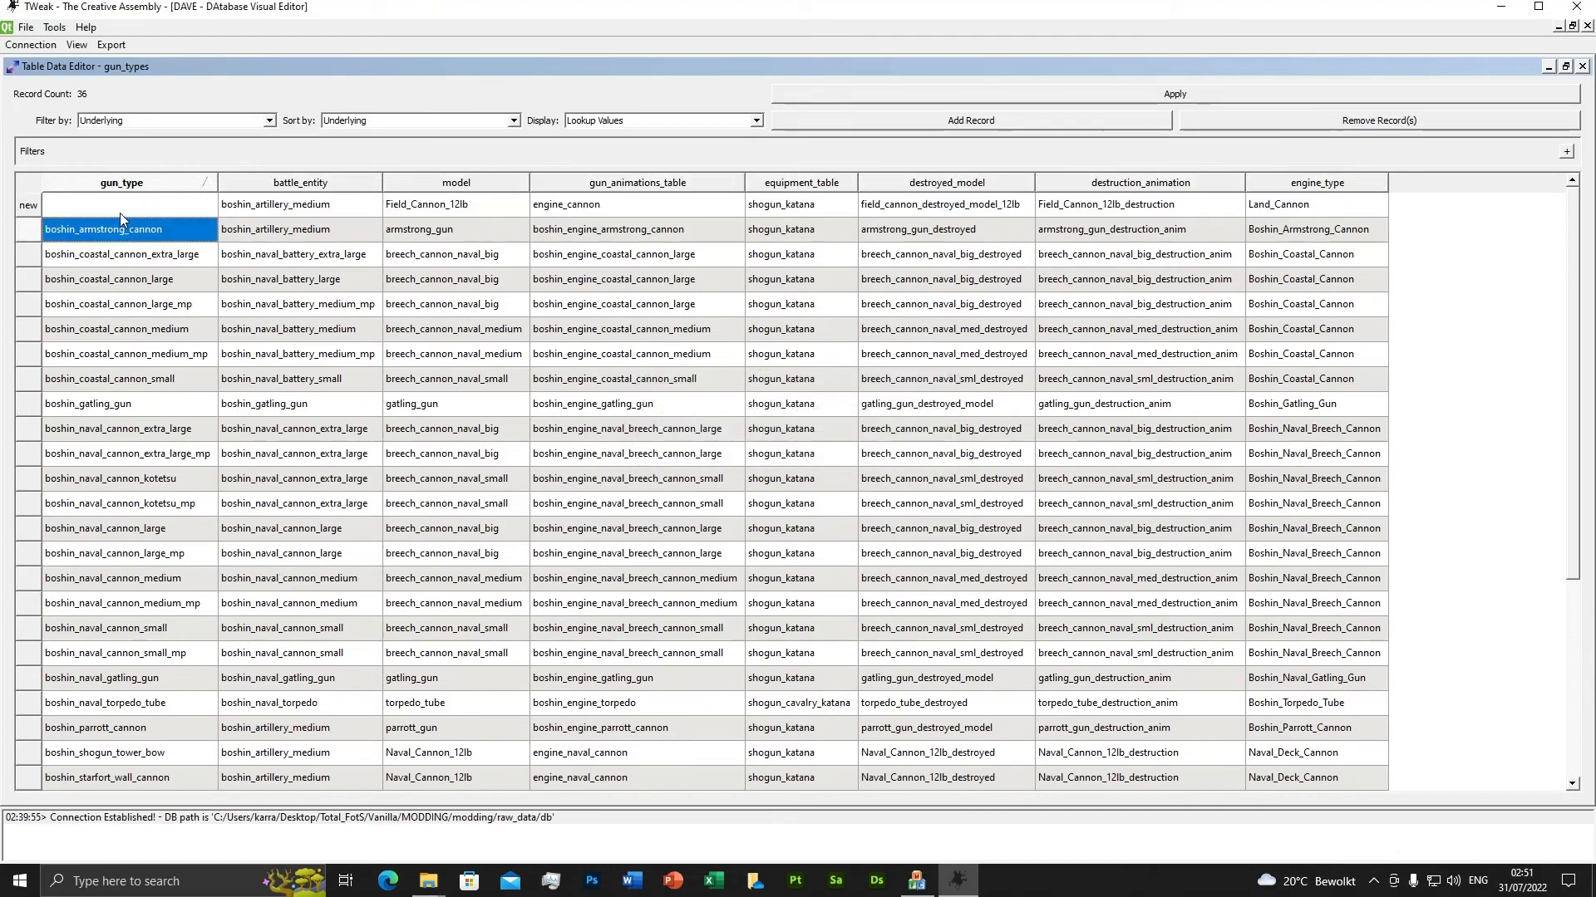
click(91, 204)
double_click(90, 204)
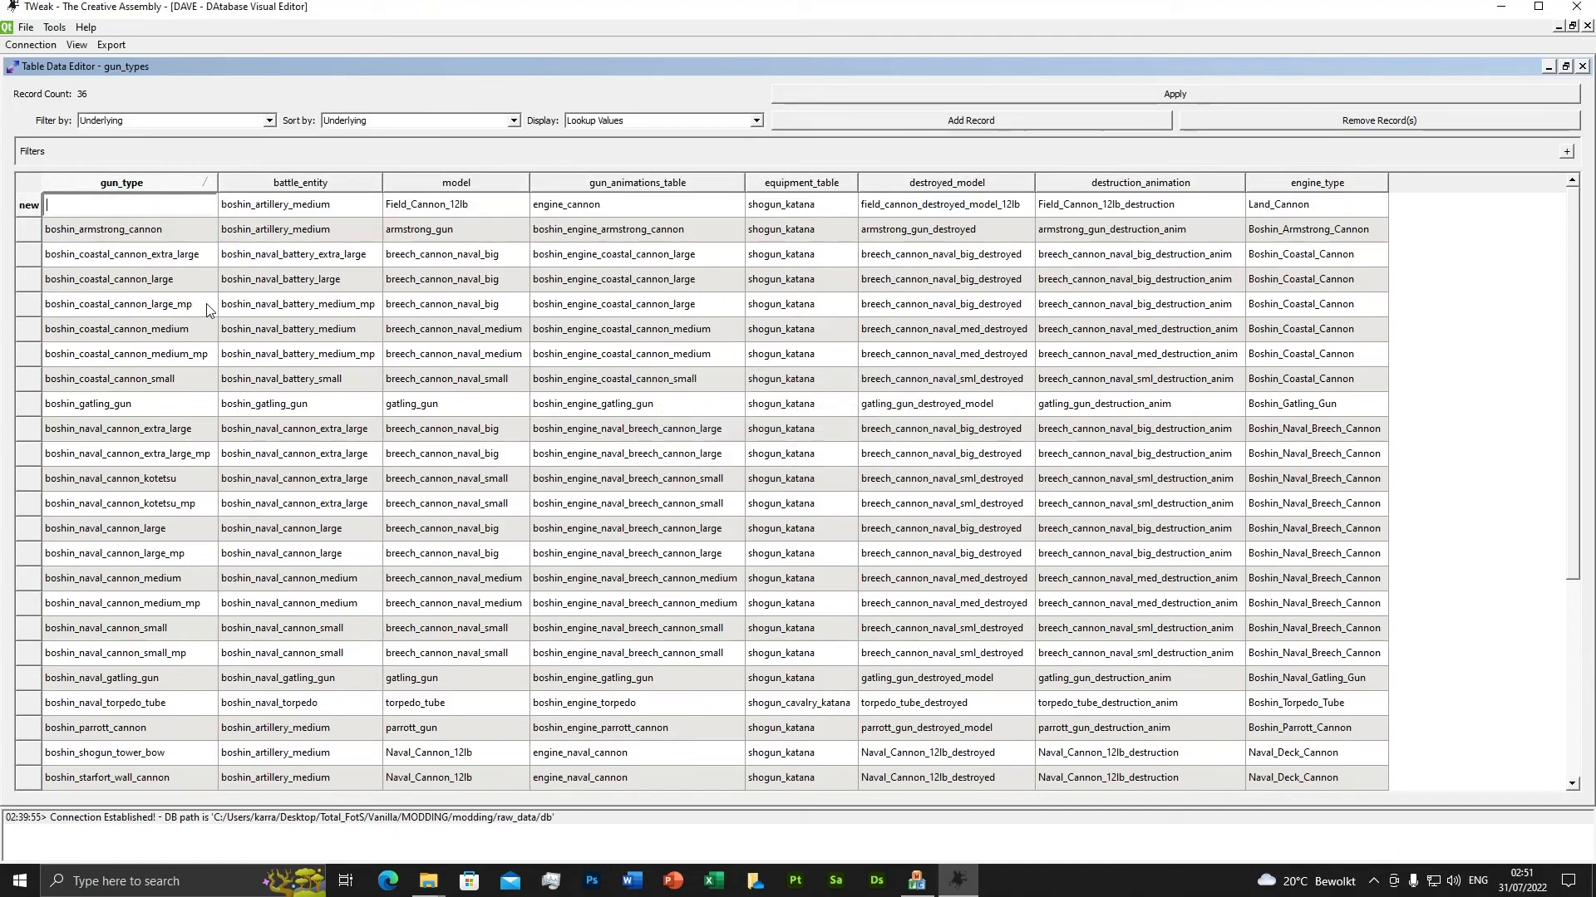
text(ca)
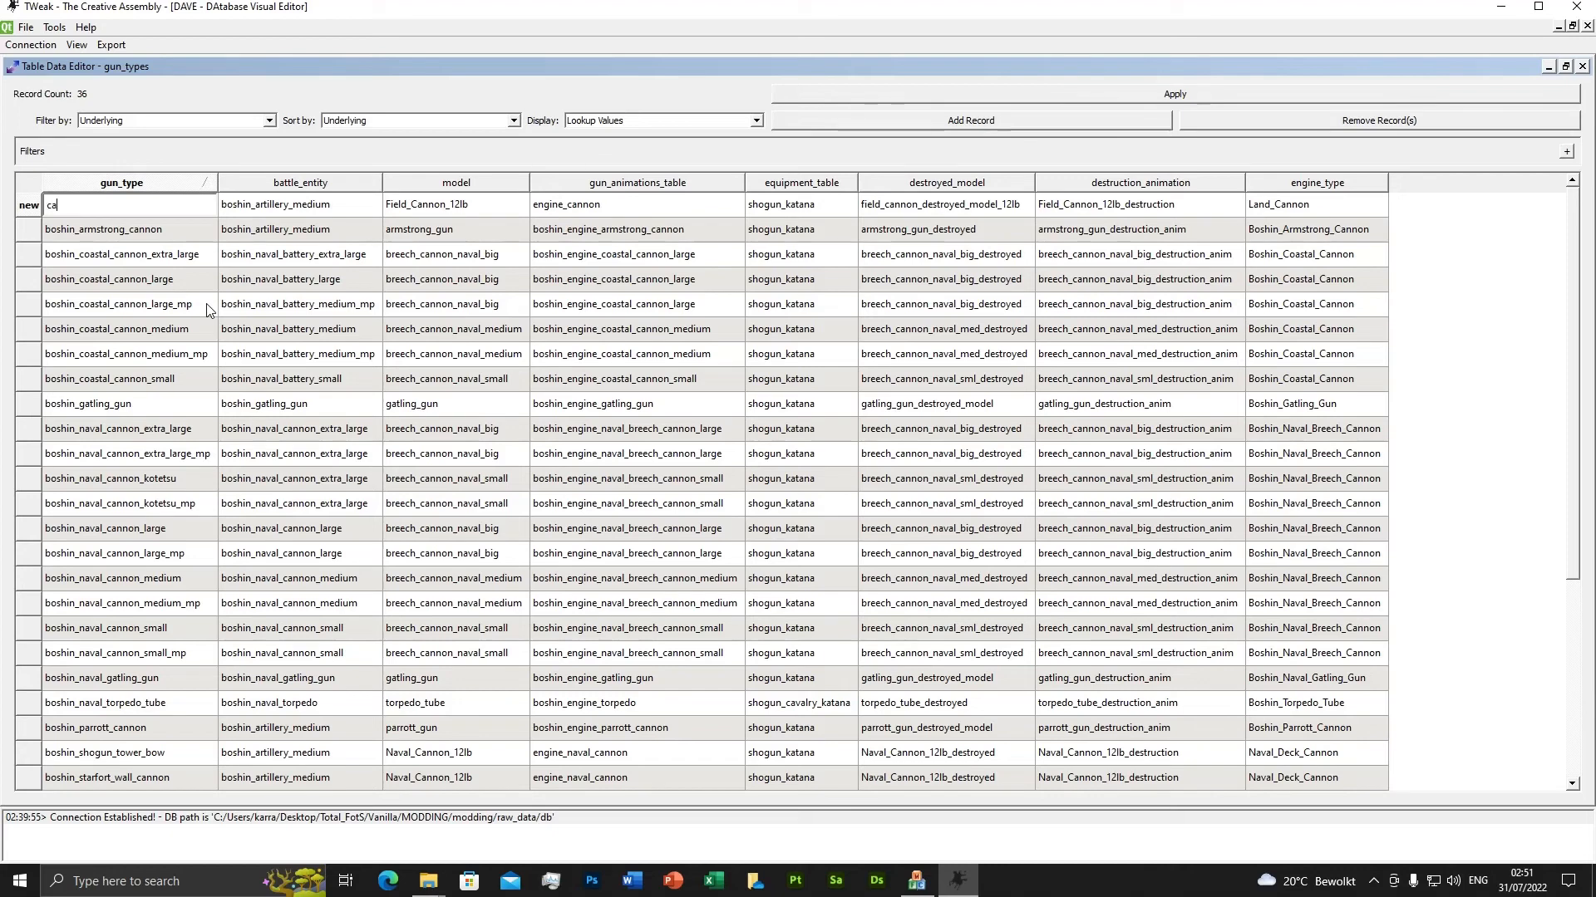
text(nnon_12)
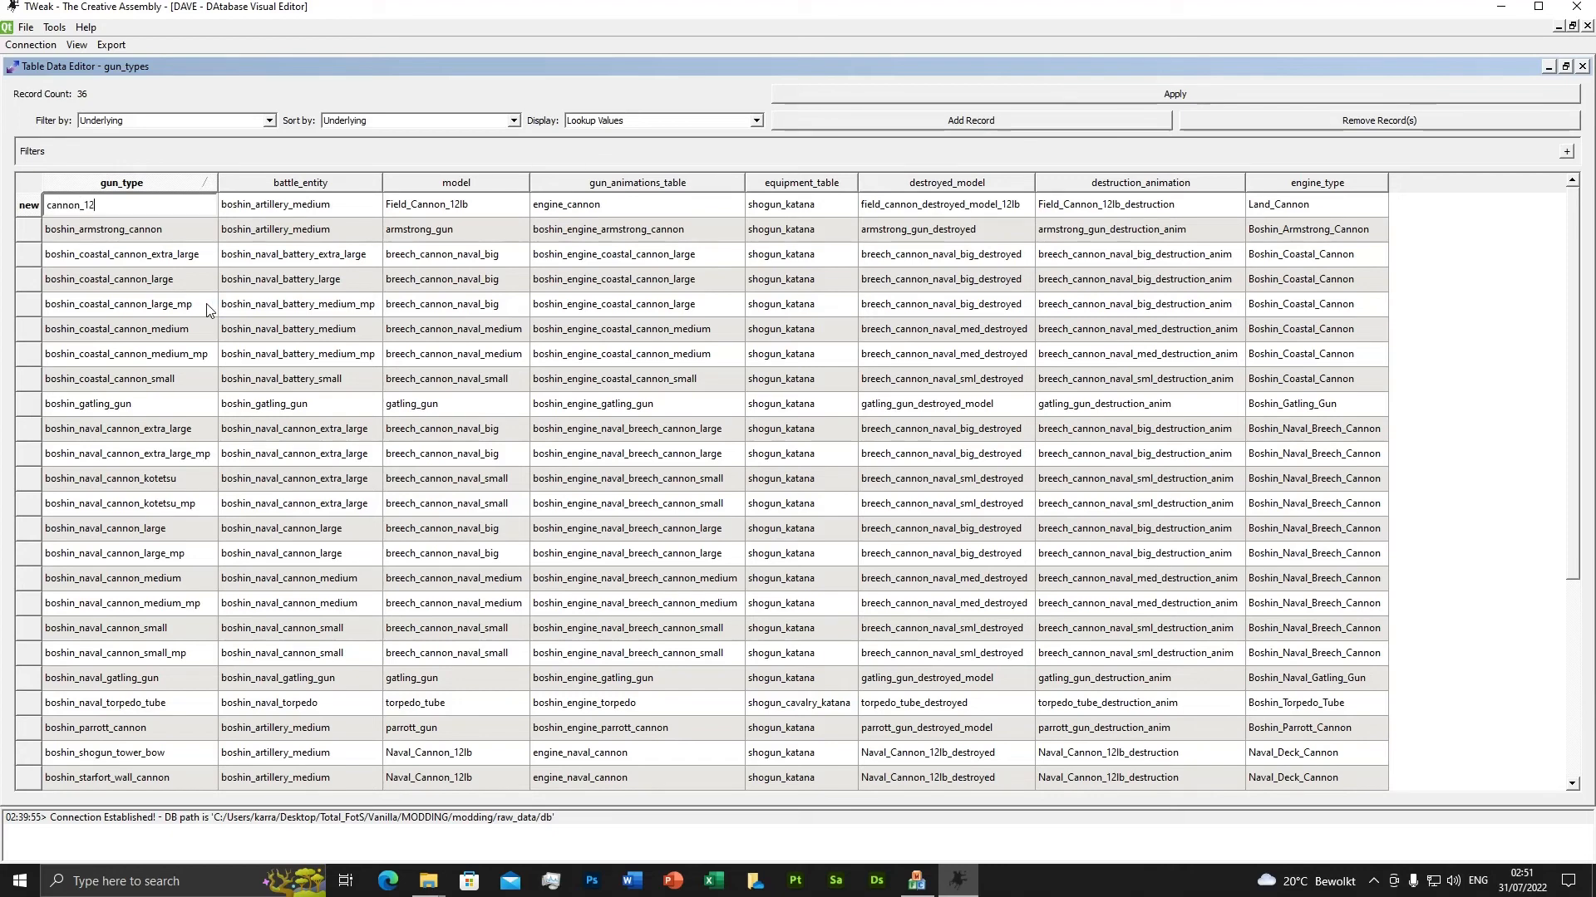
text(lb_smoothbore_uk)
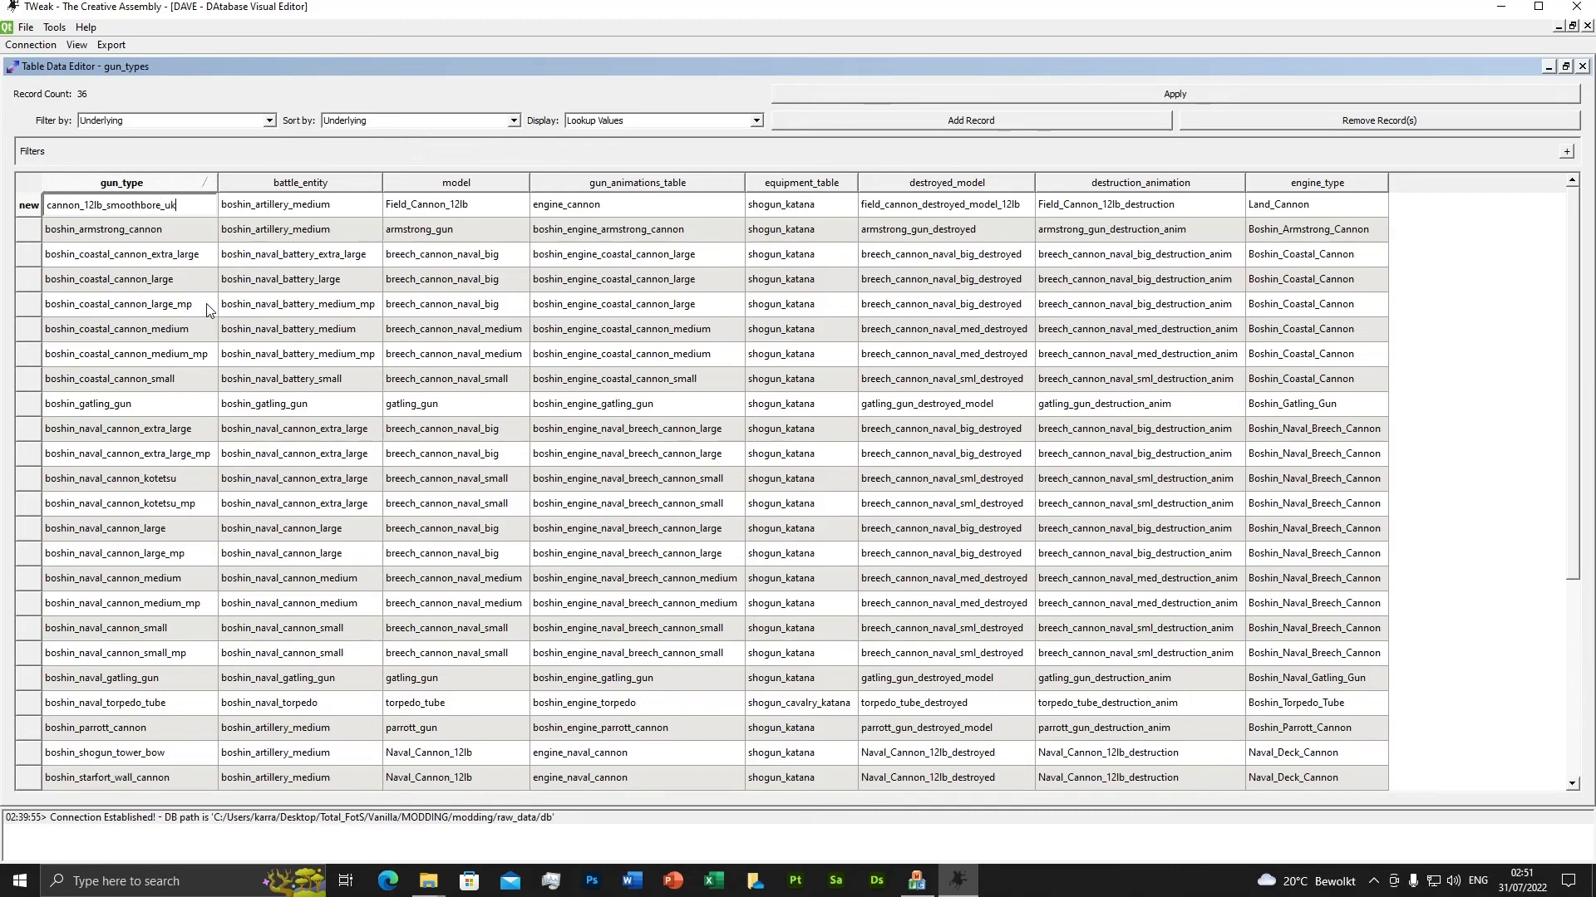
key(Return)
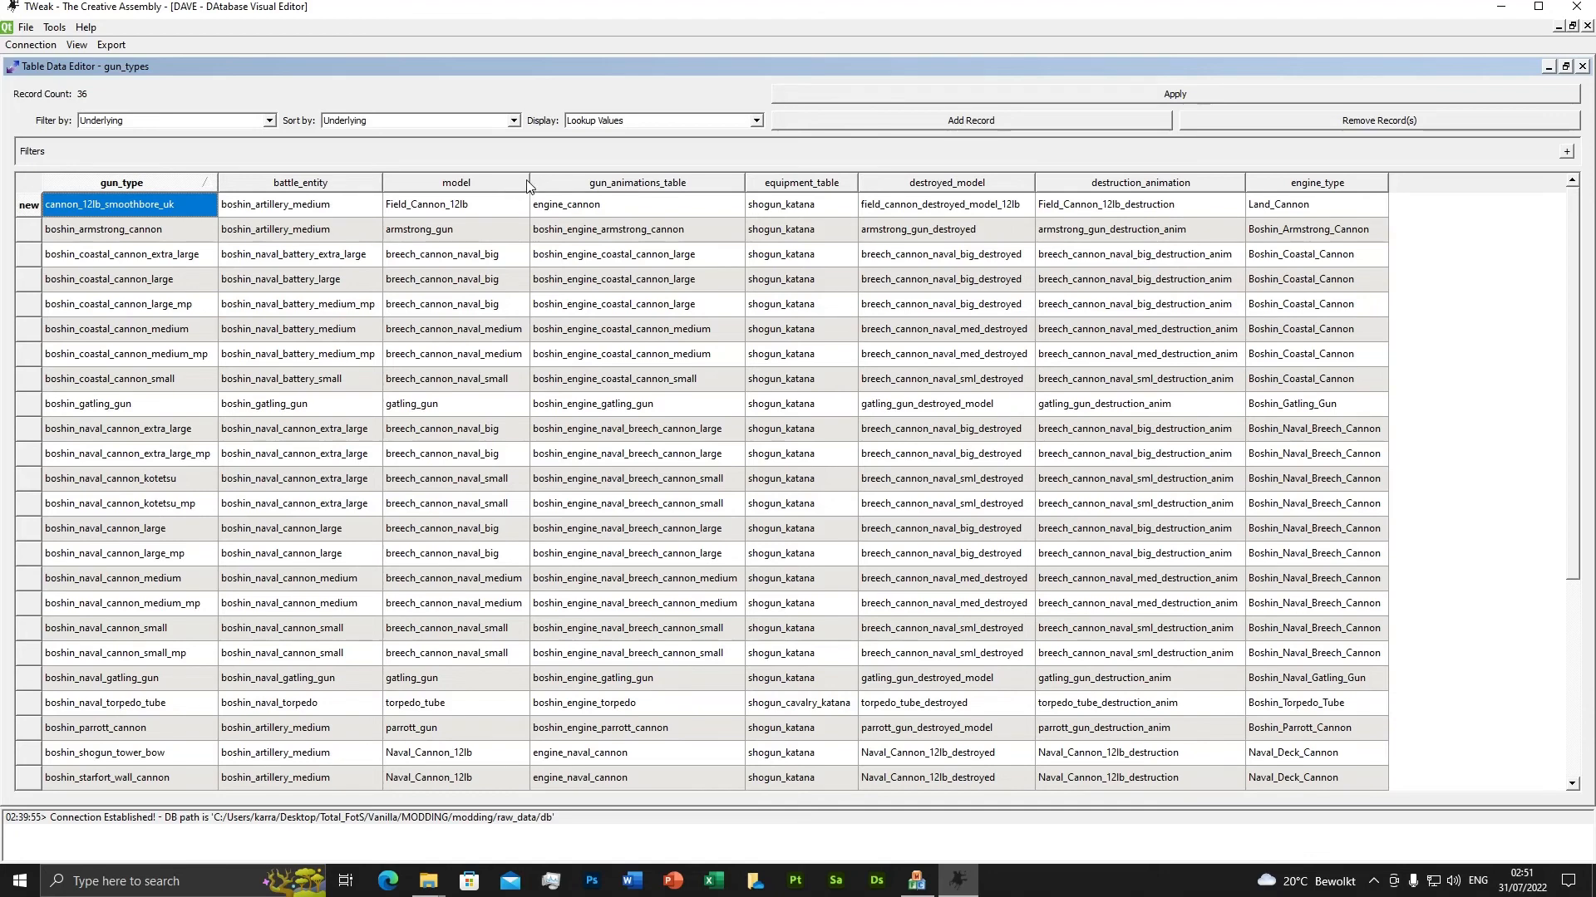
Widen the model column and set the new record's model to cannon_smoothbore 12lb_uk.
drag(530, 183, 574, 185)
click(471, 206)
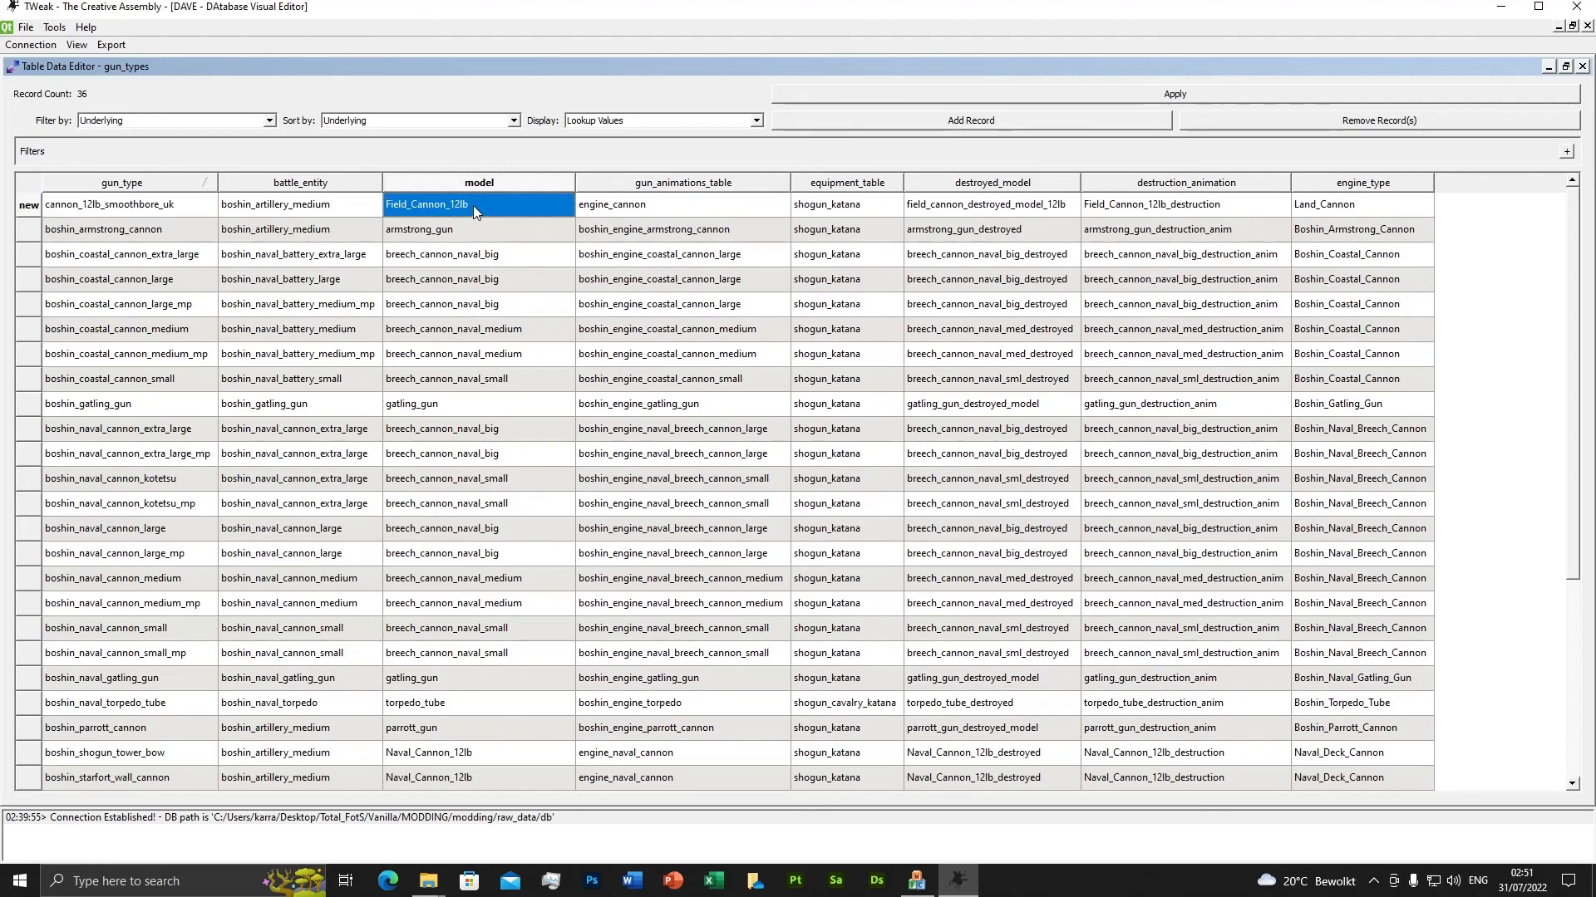
click(472, 206)
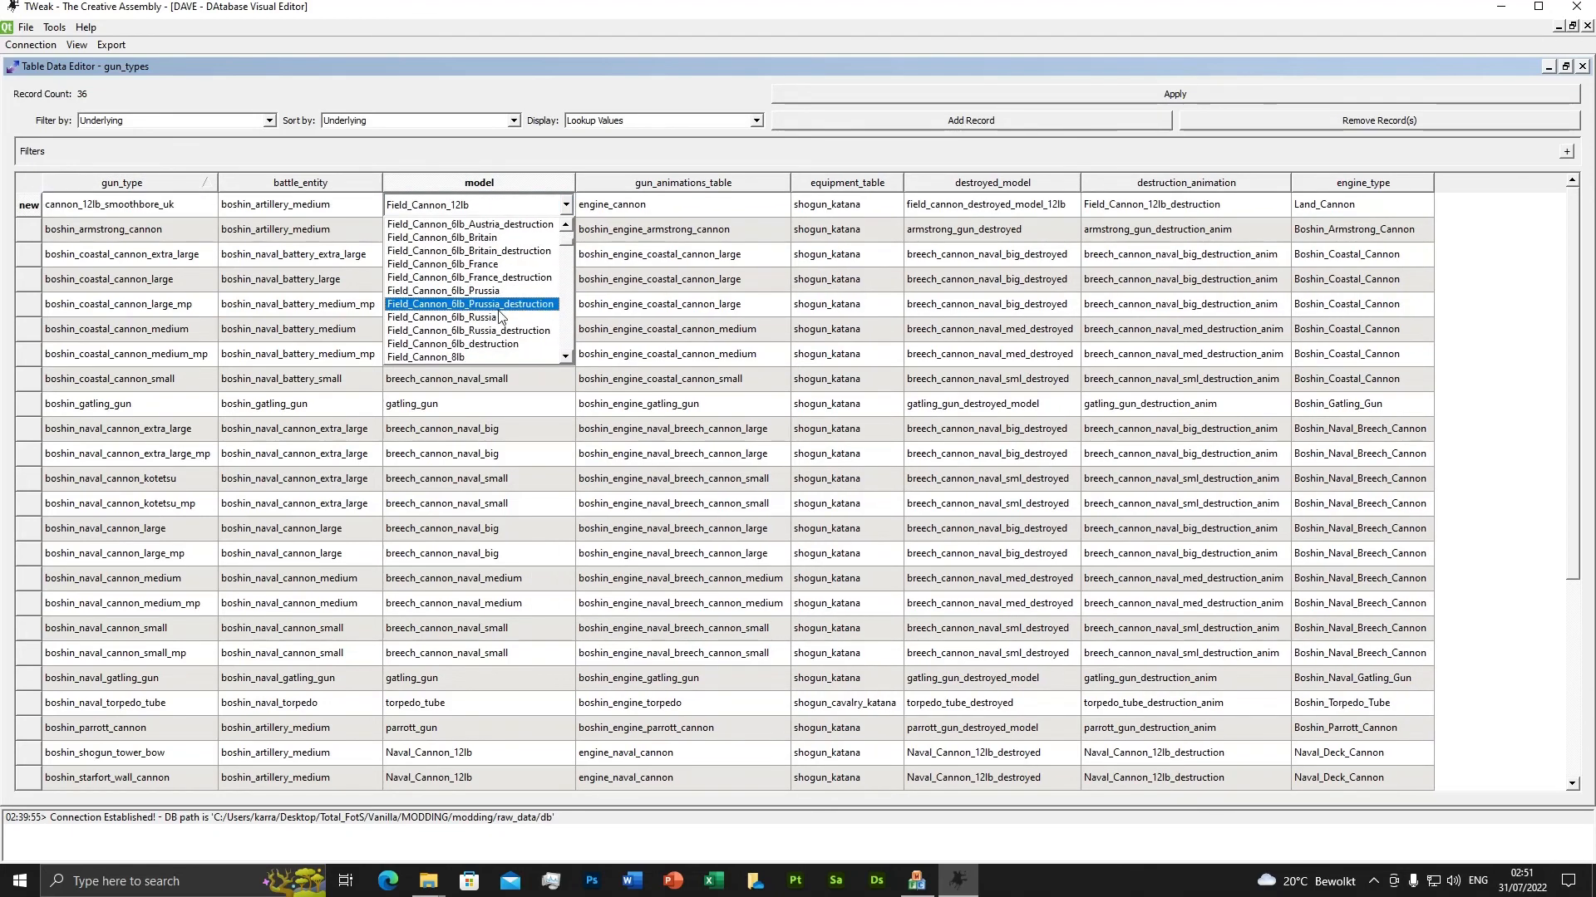
scroll(499, 318, down, 8)
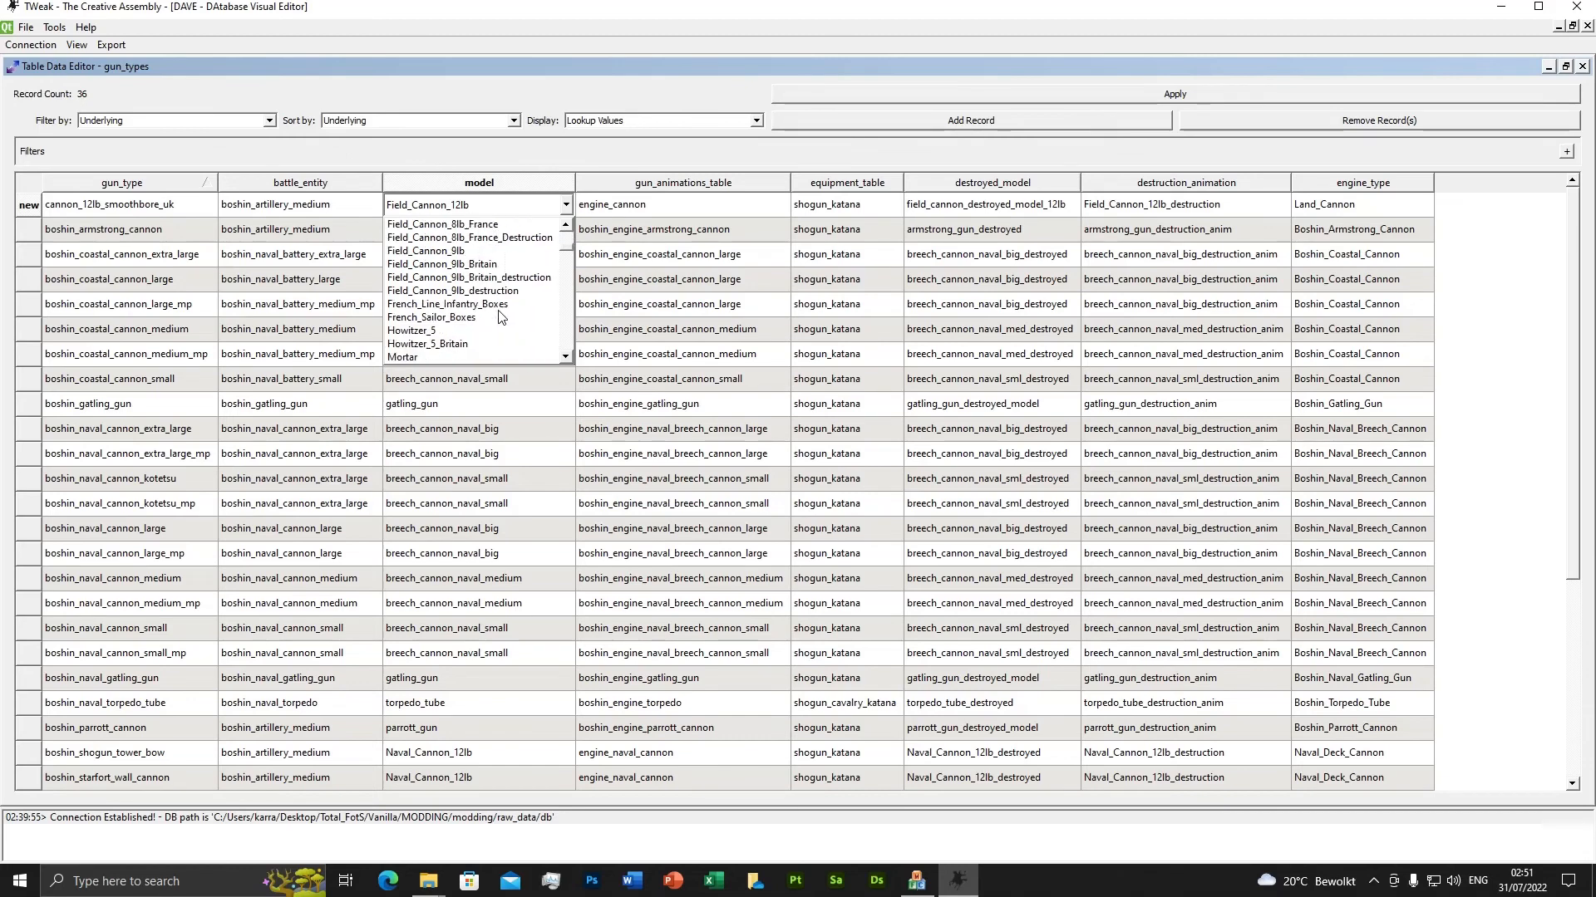
scroll(493, 321, down, 10)
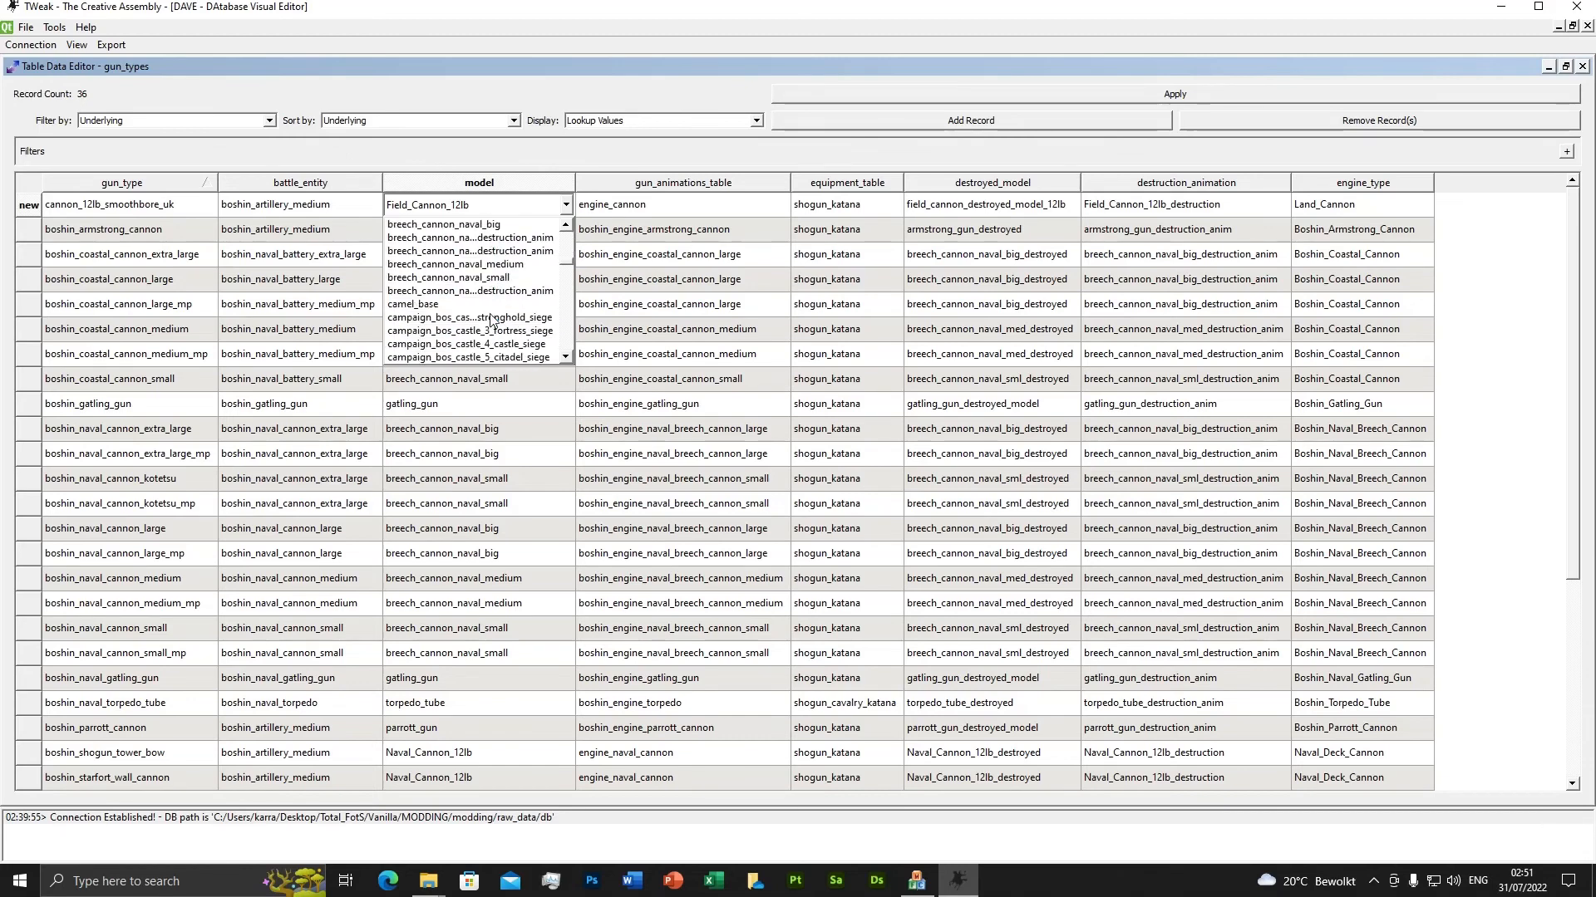
scroll(492, 320, down, 8)
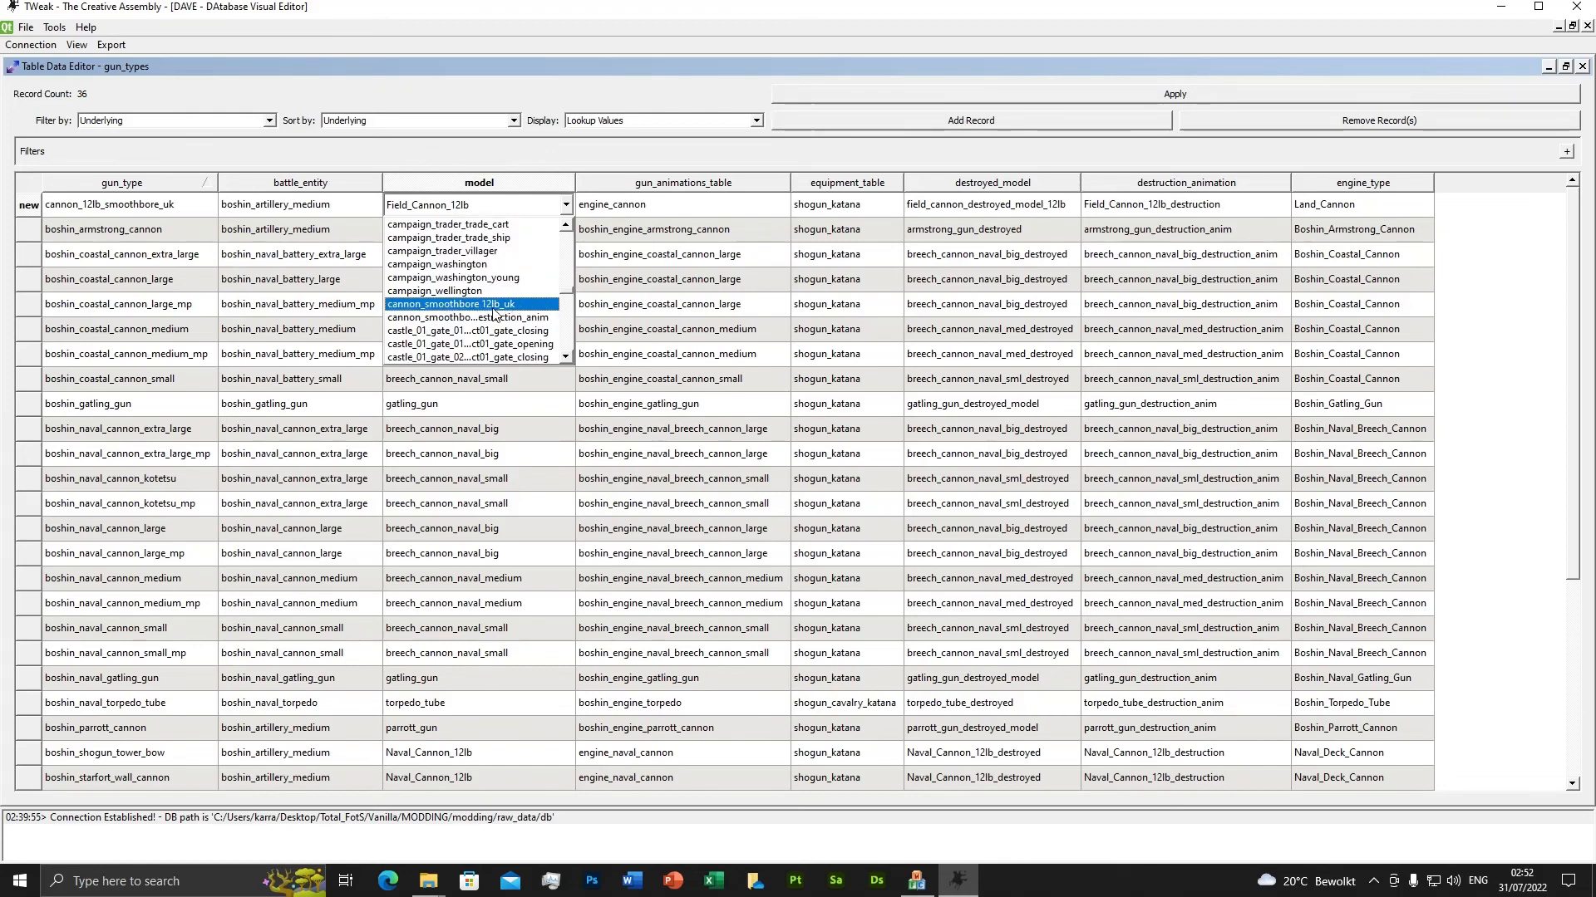
click(495, 306)
click(504, 236)
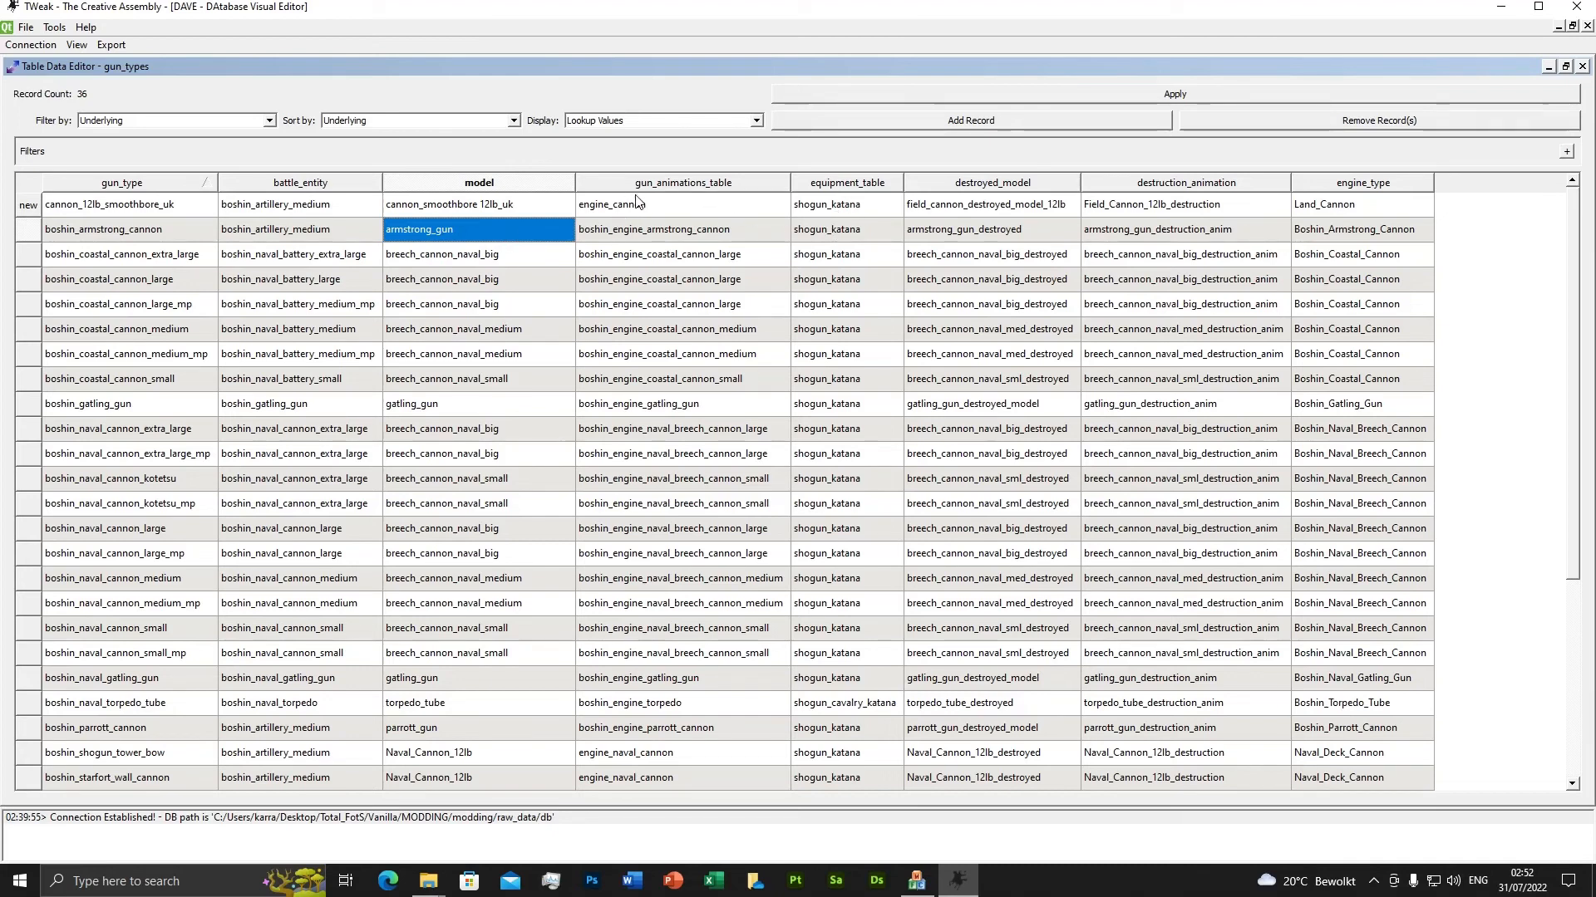
Widen the destroyed_model column and set the new record's destroyed_model to cannon_smoothbore_12lb_uk_destroyed.
click(665, 209)
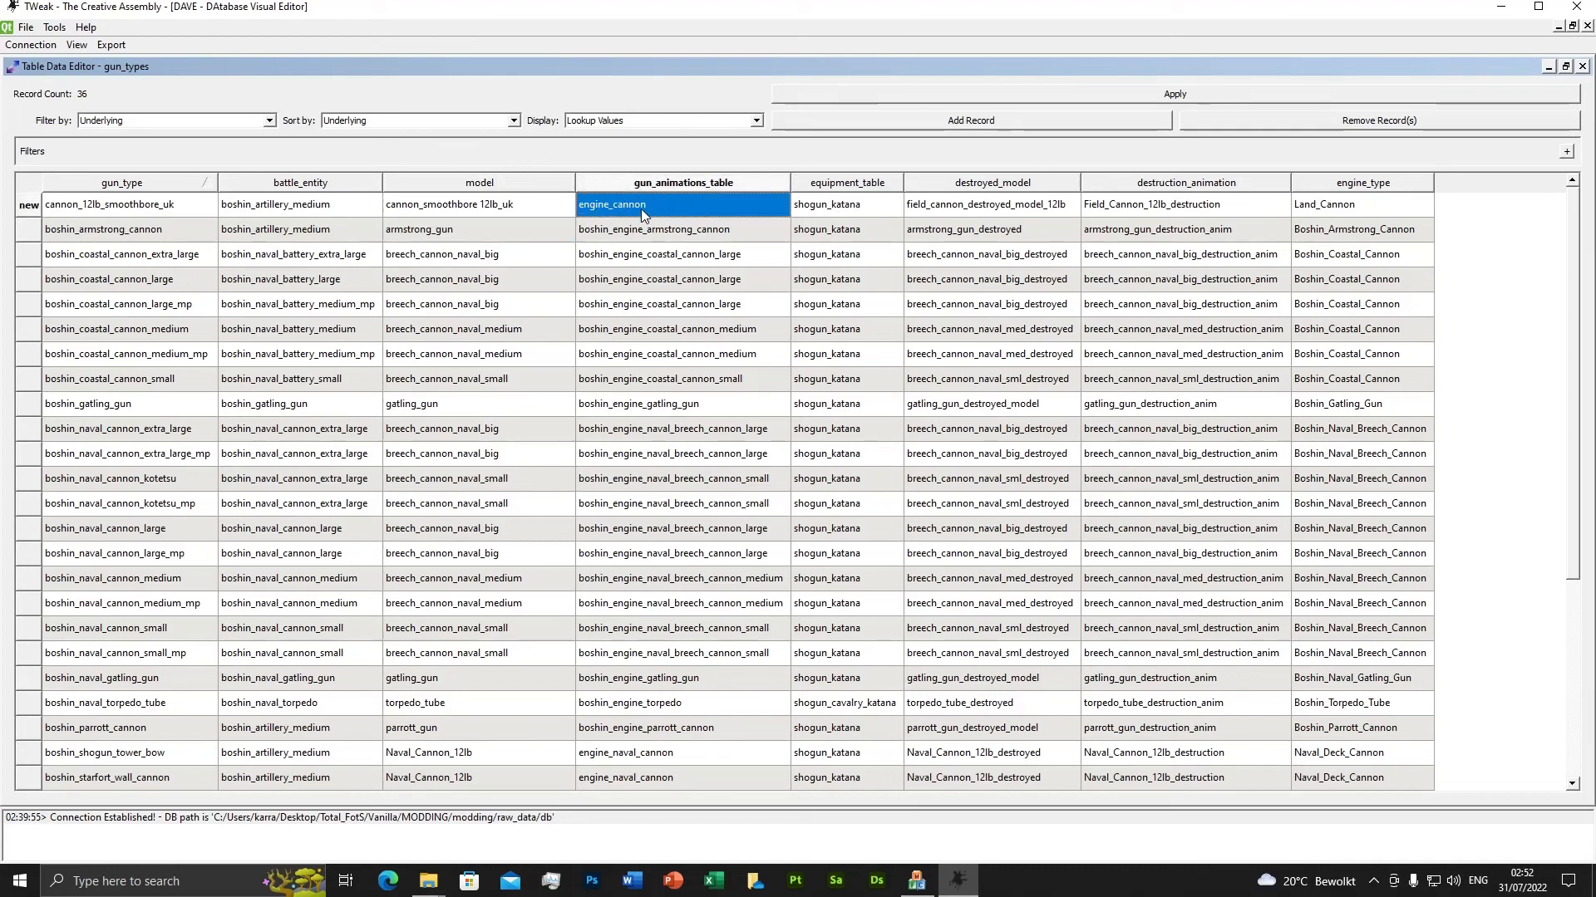
click(831, 209)
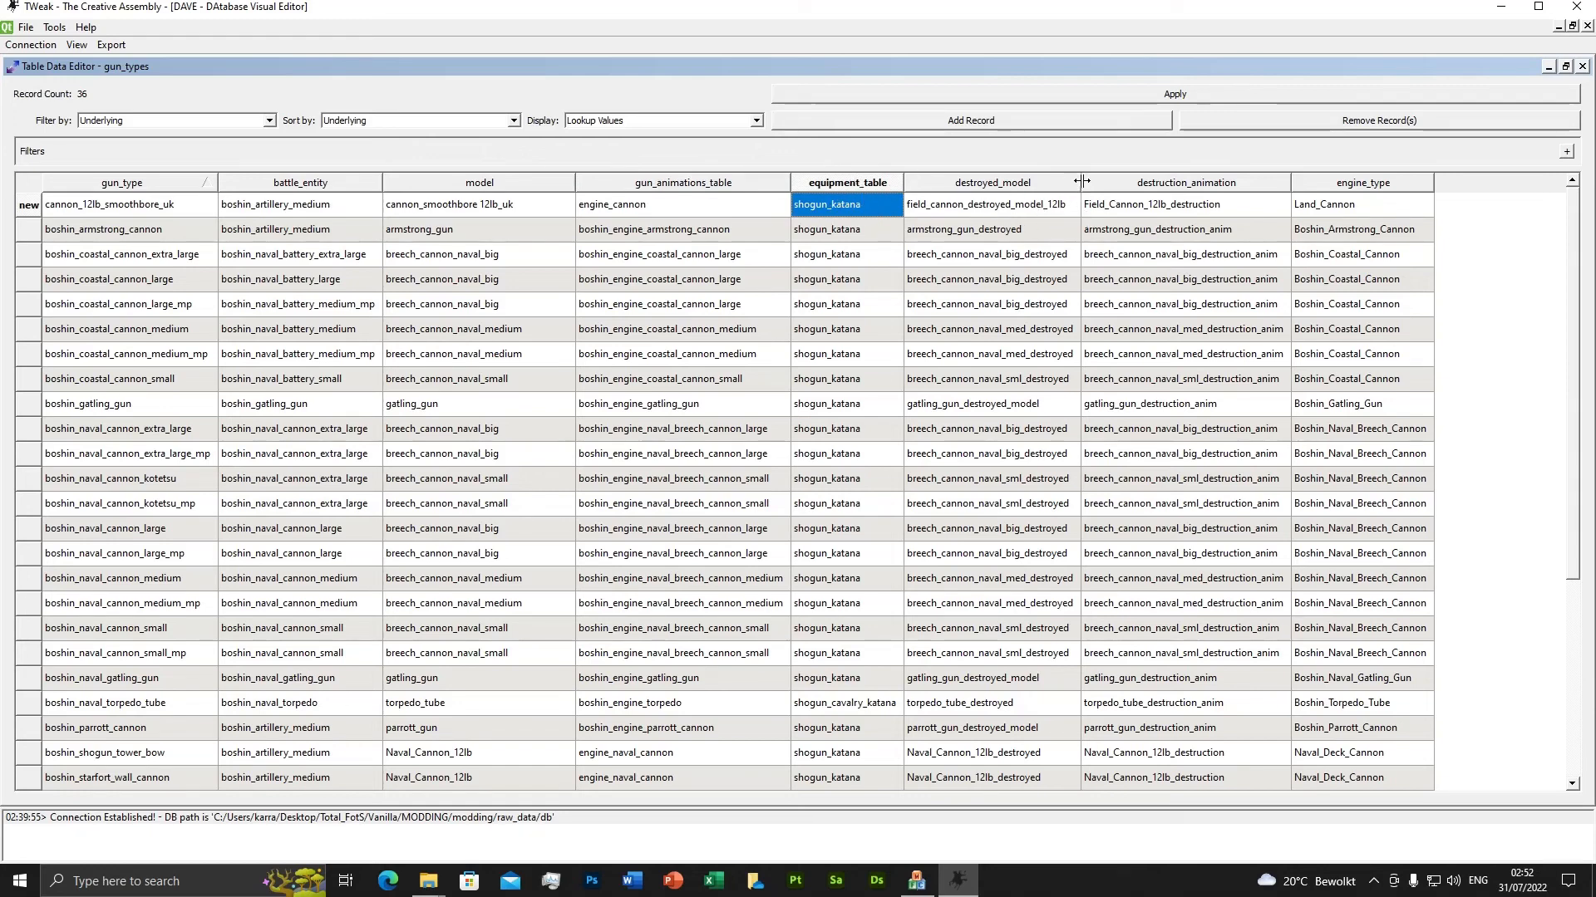
drag(1081, 182, 1137, 181)
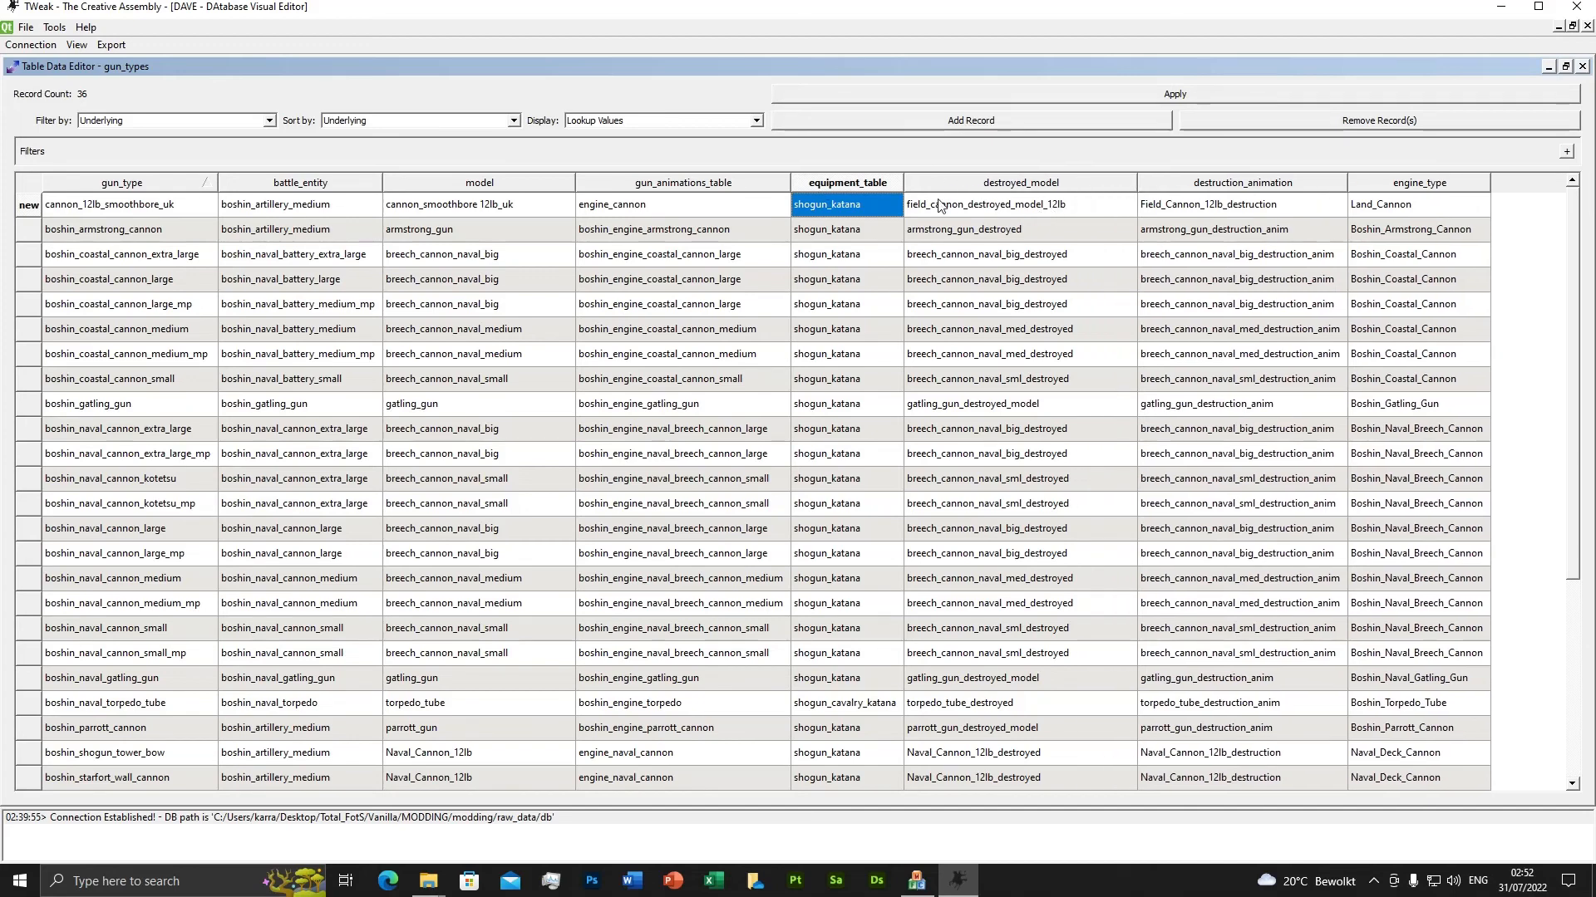
double_click(1018, 207)
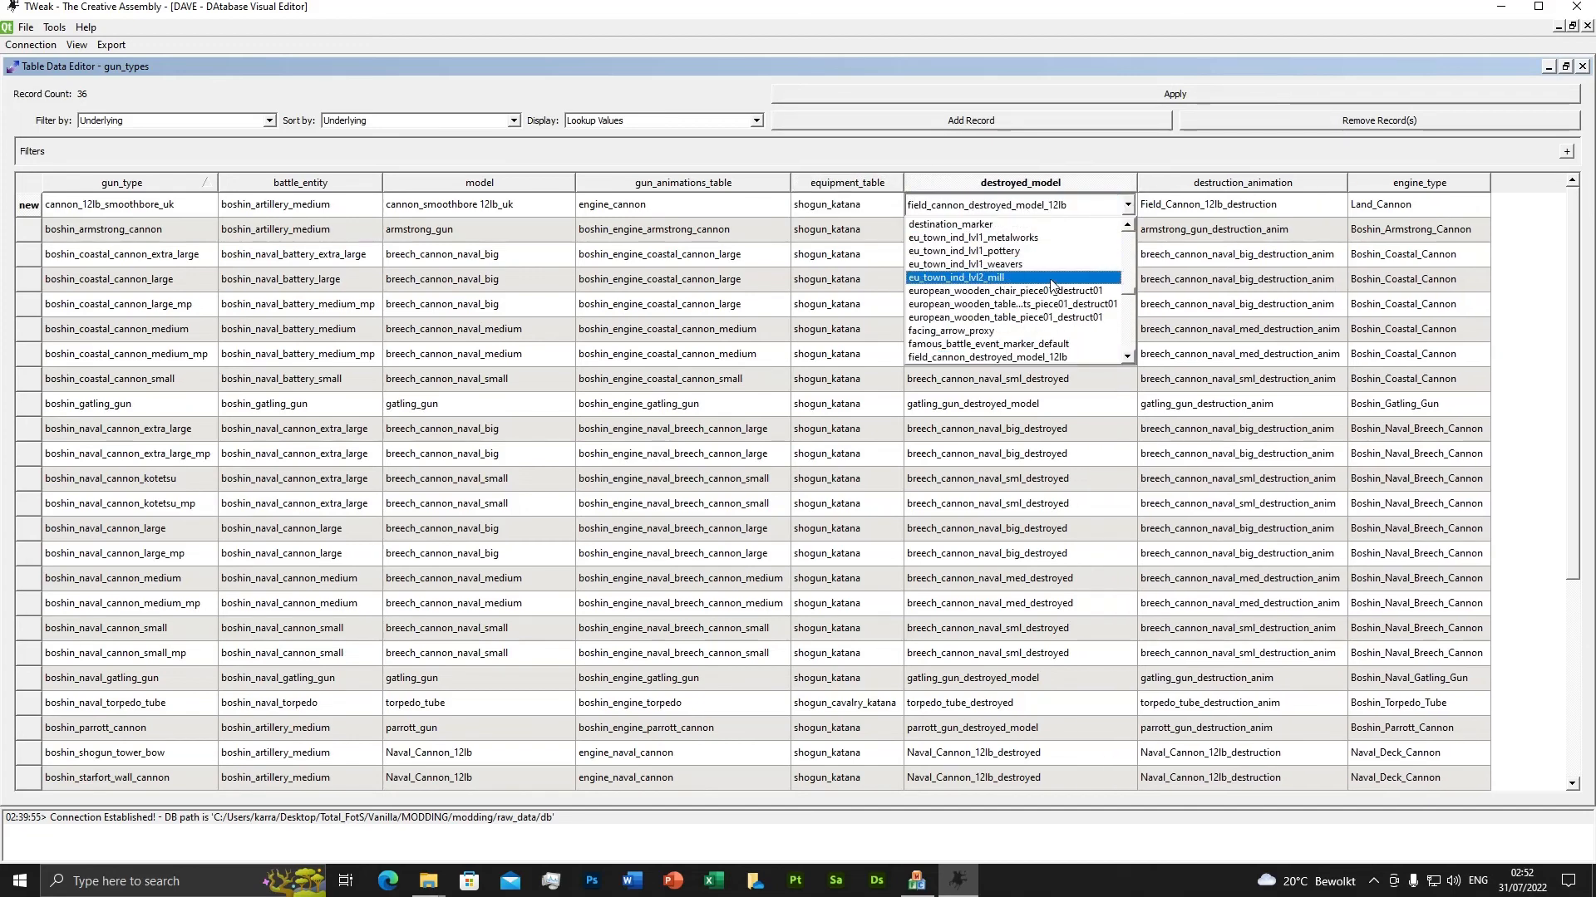
scroll(1046, 286, down, 2)
scroll(1045, 291, up, 5)
scroll(1045, 292, up, 5)
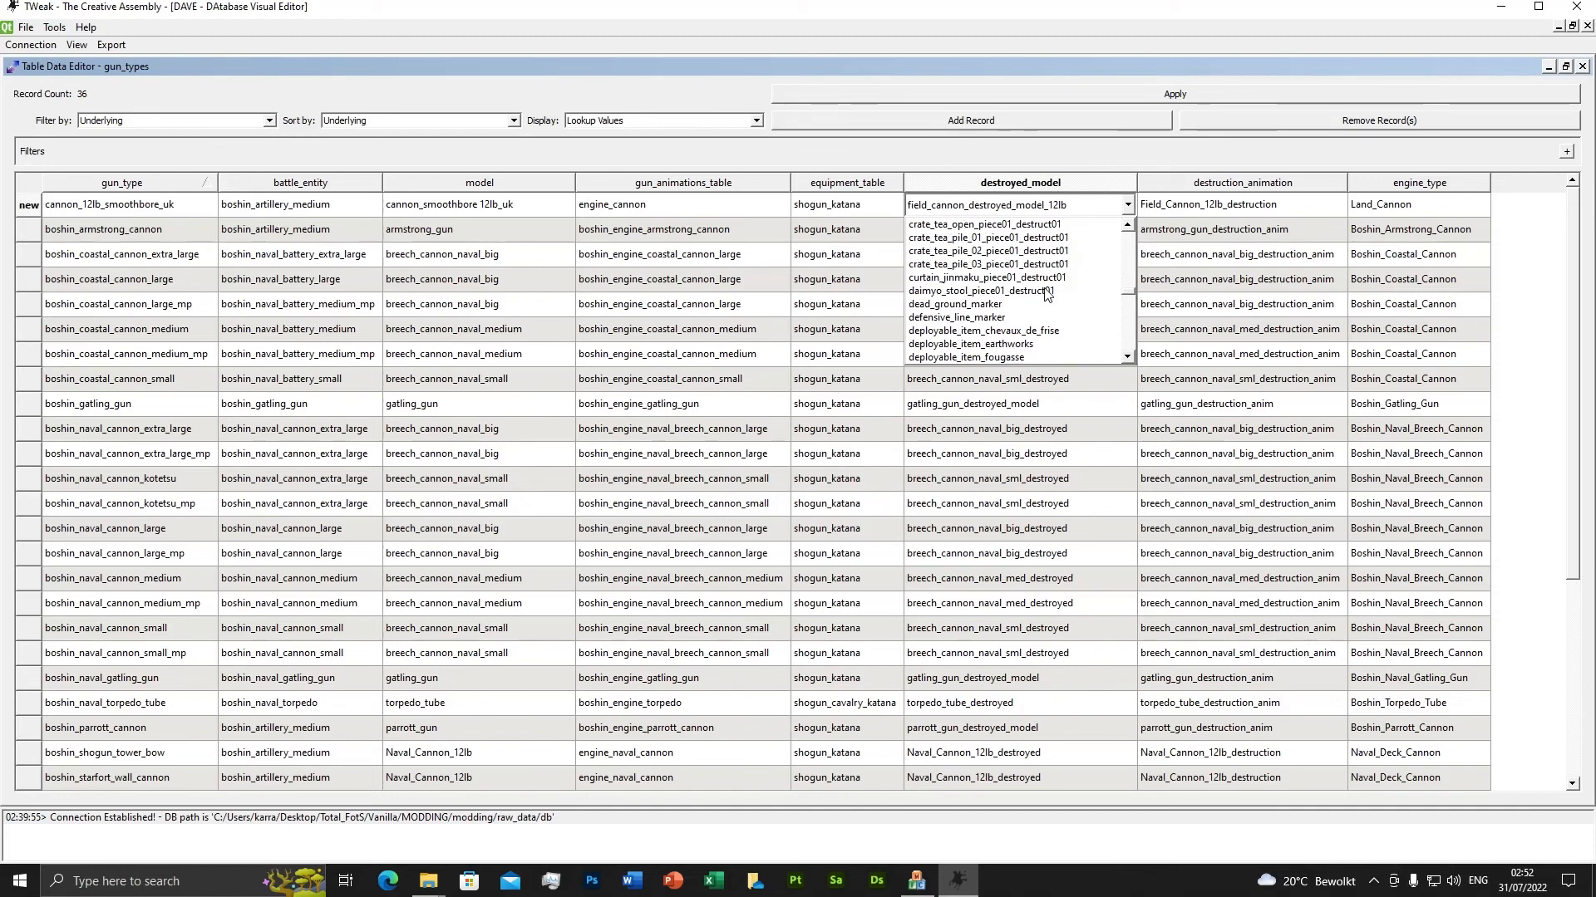
scroll(1046, 293, up, 4)
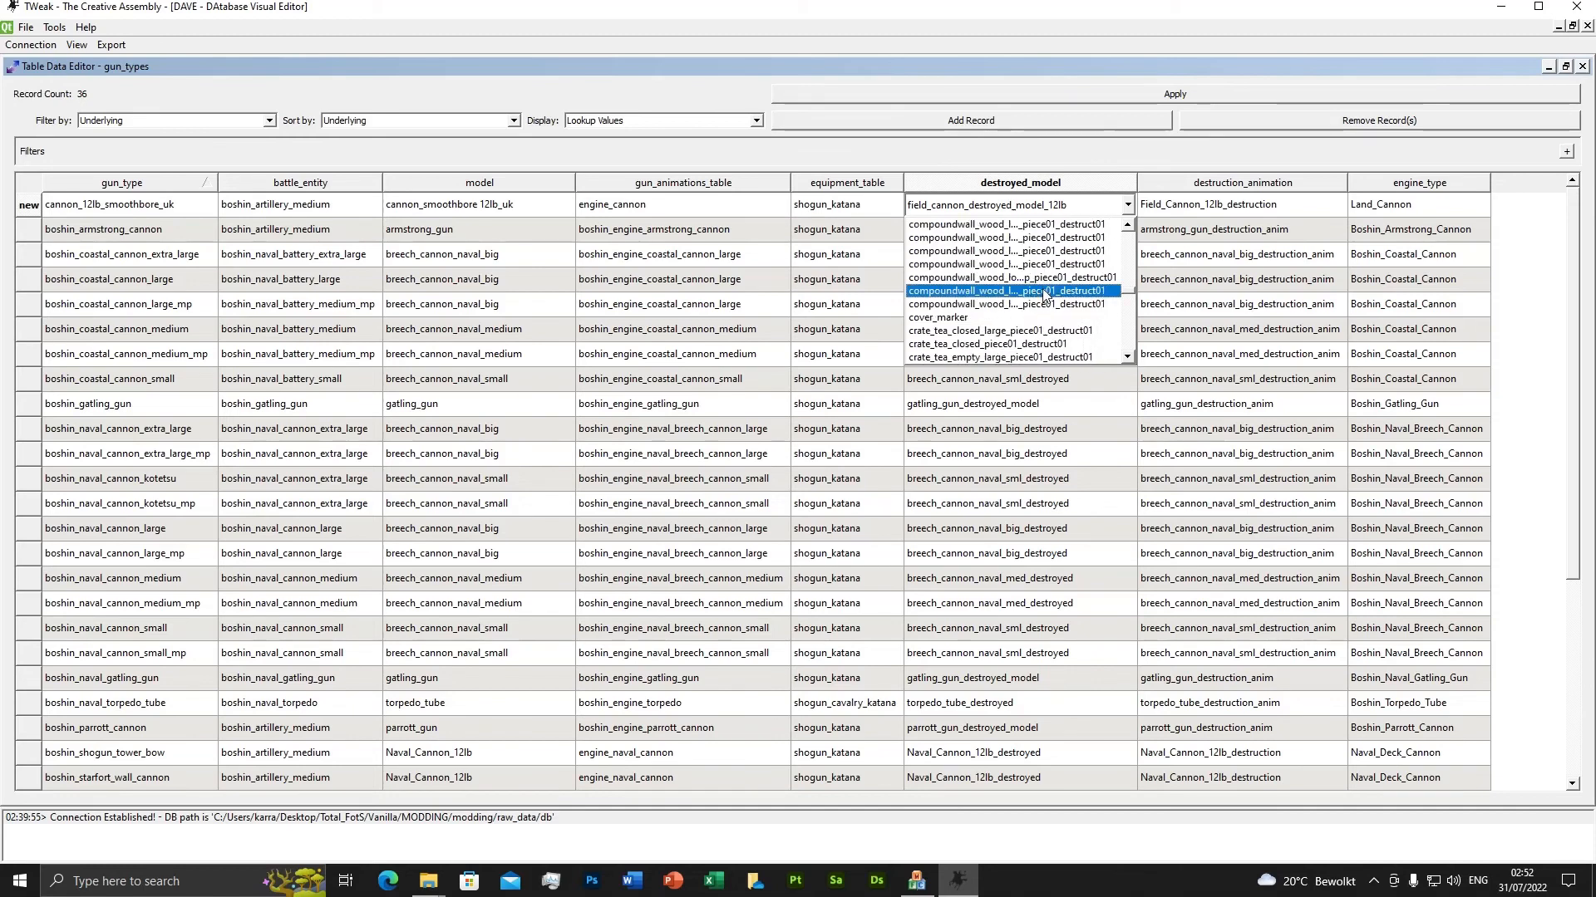
scroll(1045, 294, up, 4)
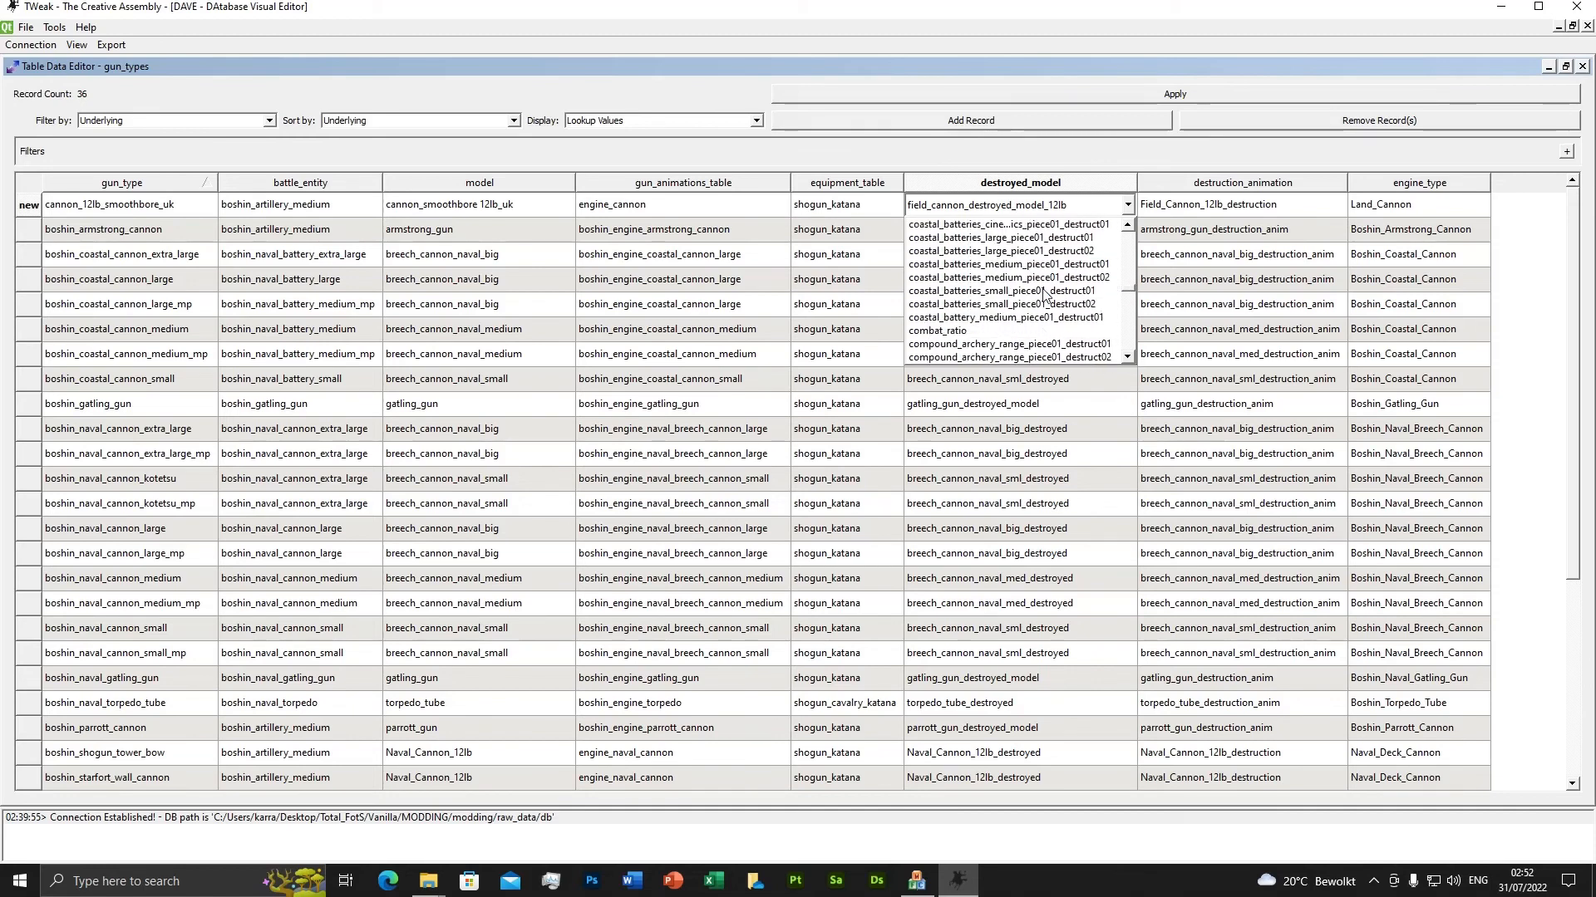
scroll(1045, 295, up, 5)
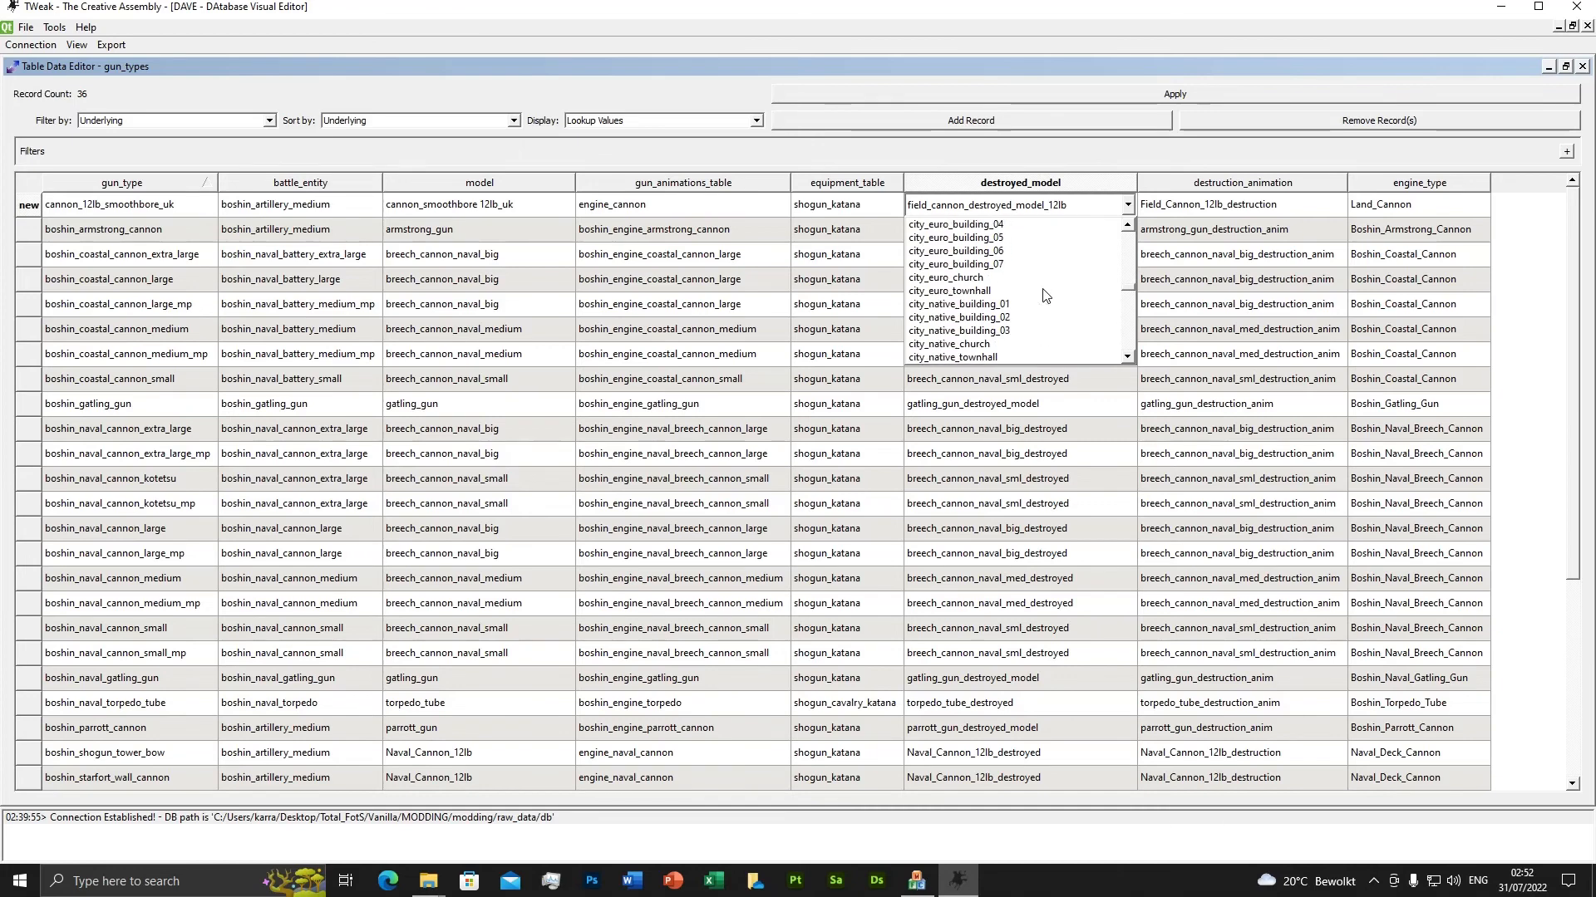
scroll(1045, 295, up, 5)
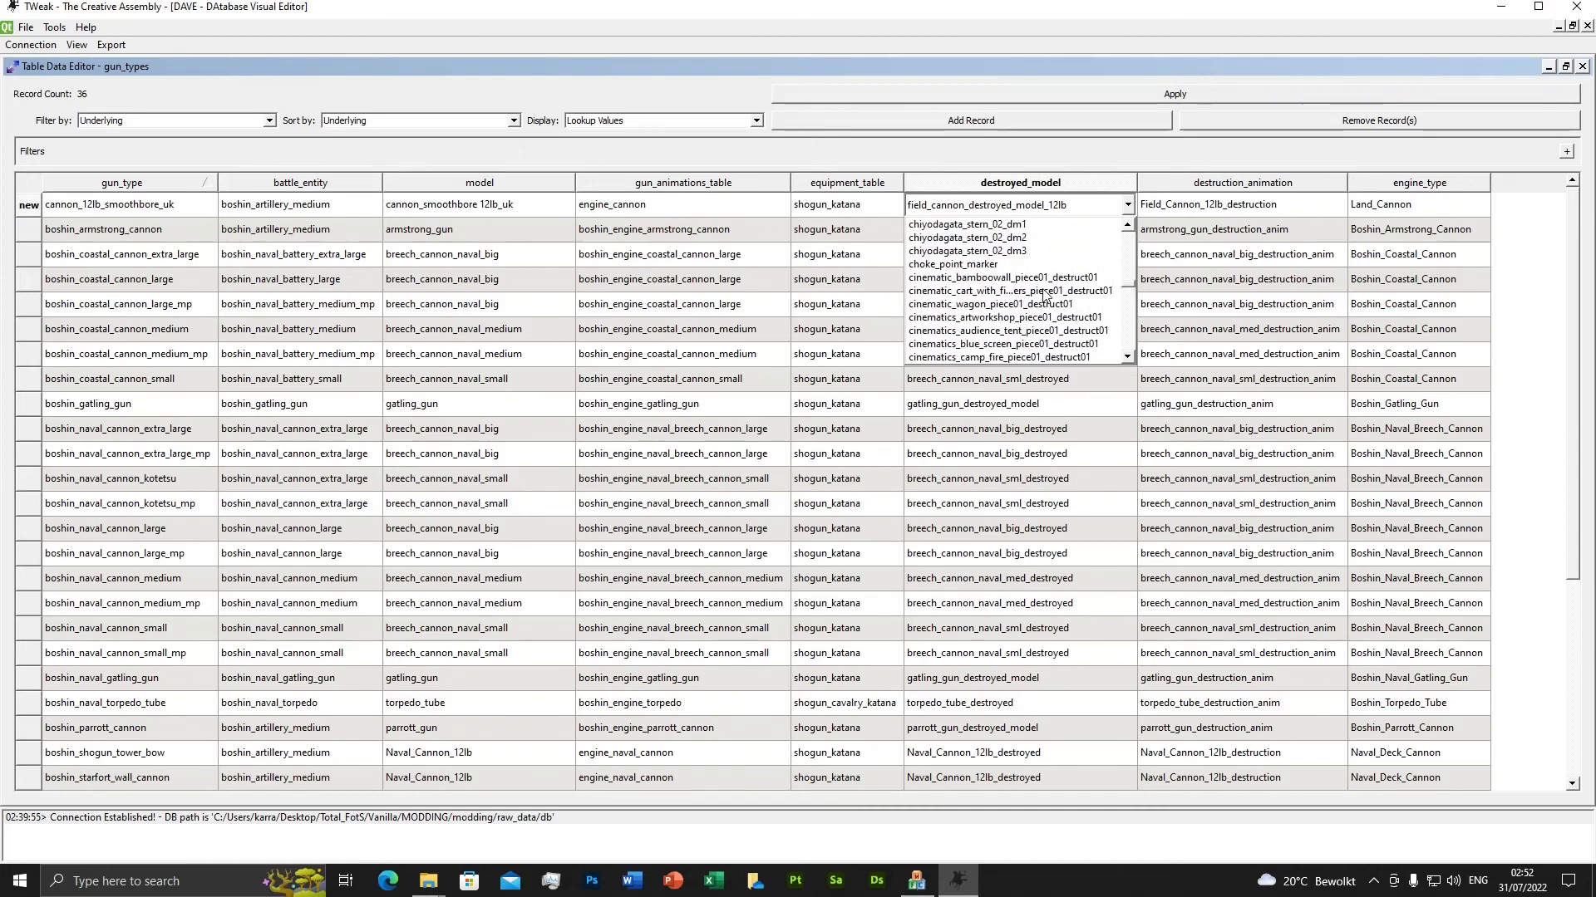
scroll(1045, 295, up, 5)
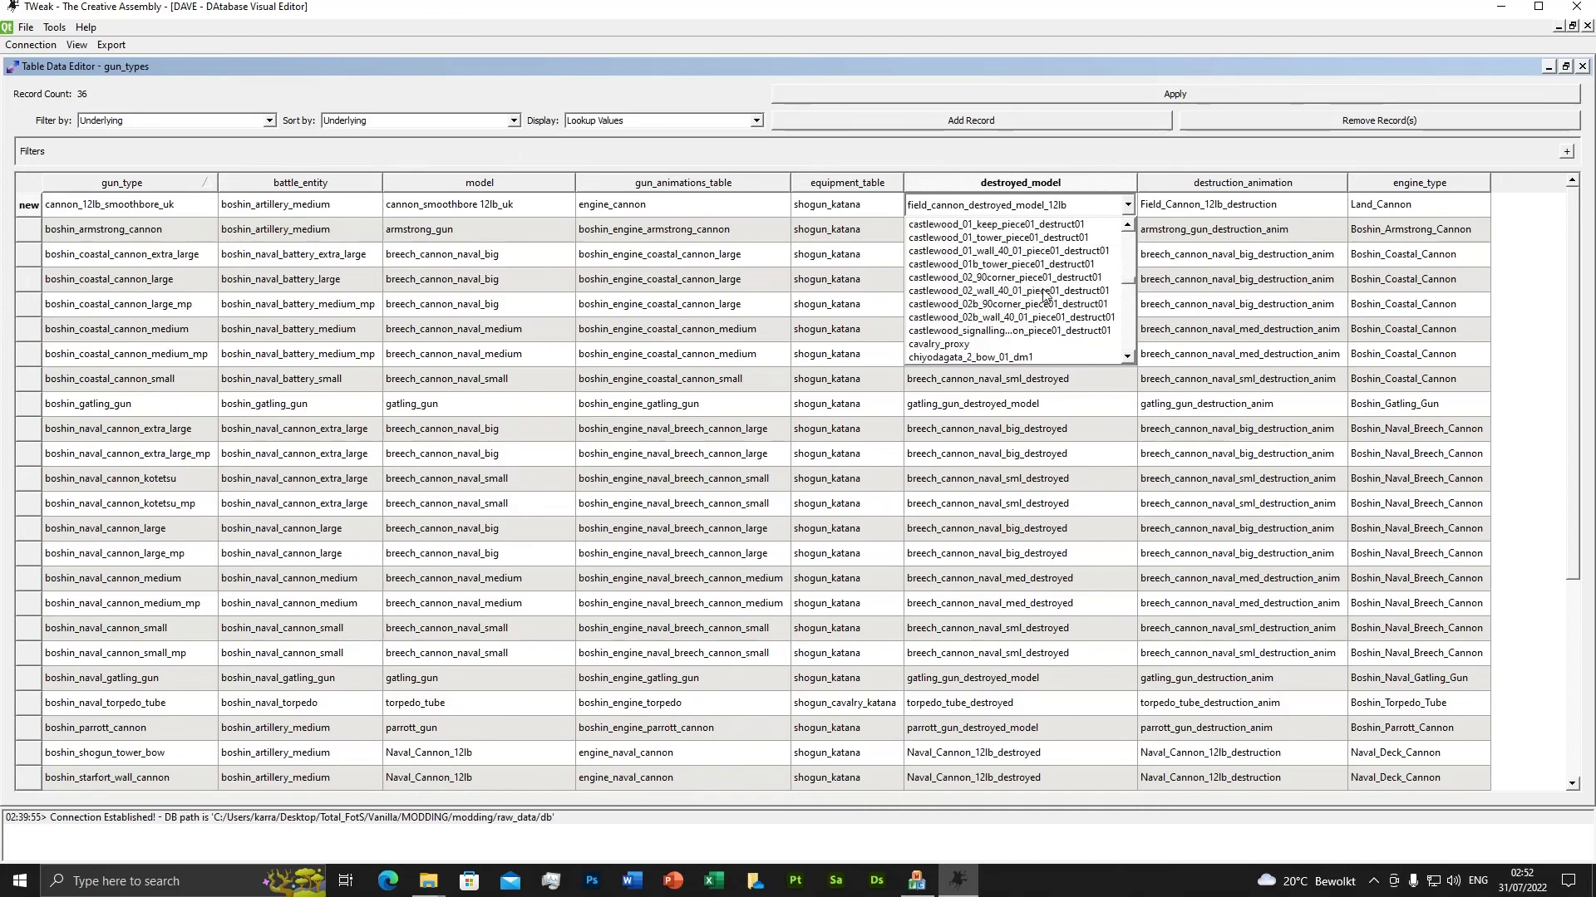
scroll(1044, 295, up, 5)
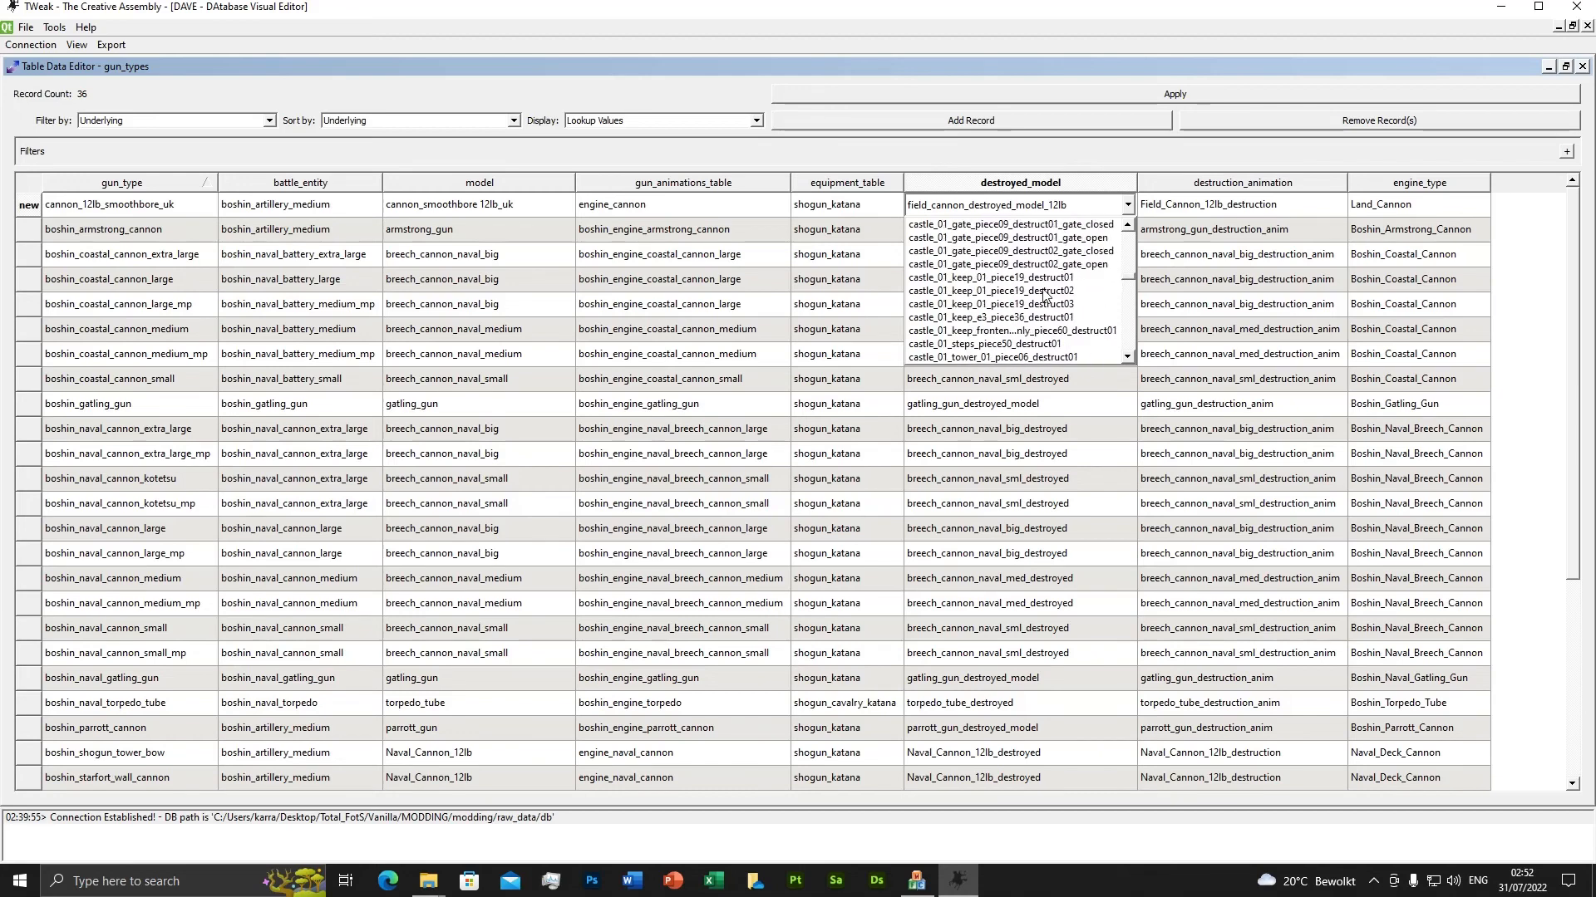
scroll(1045, 295, up, 5)
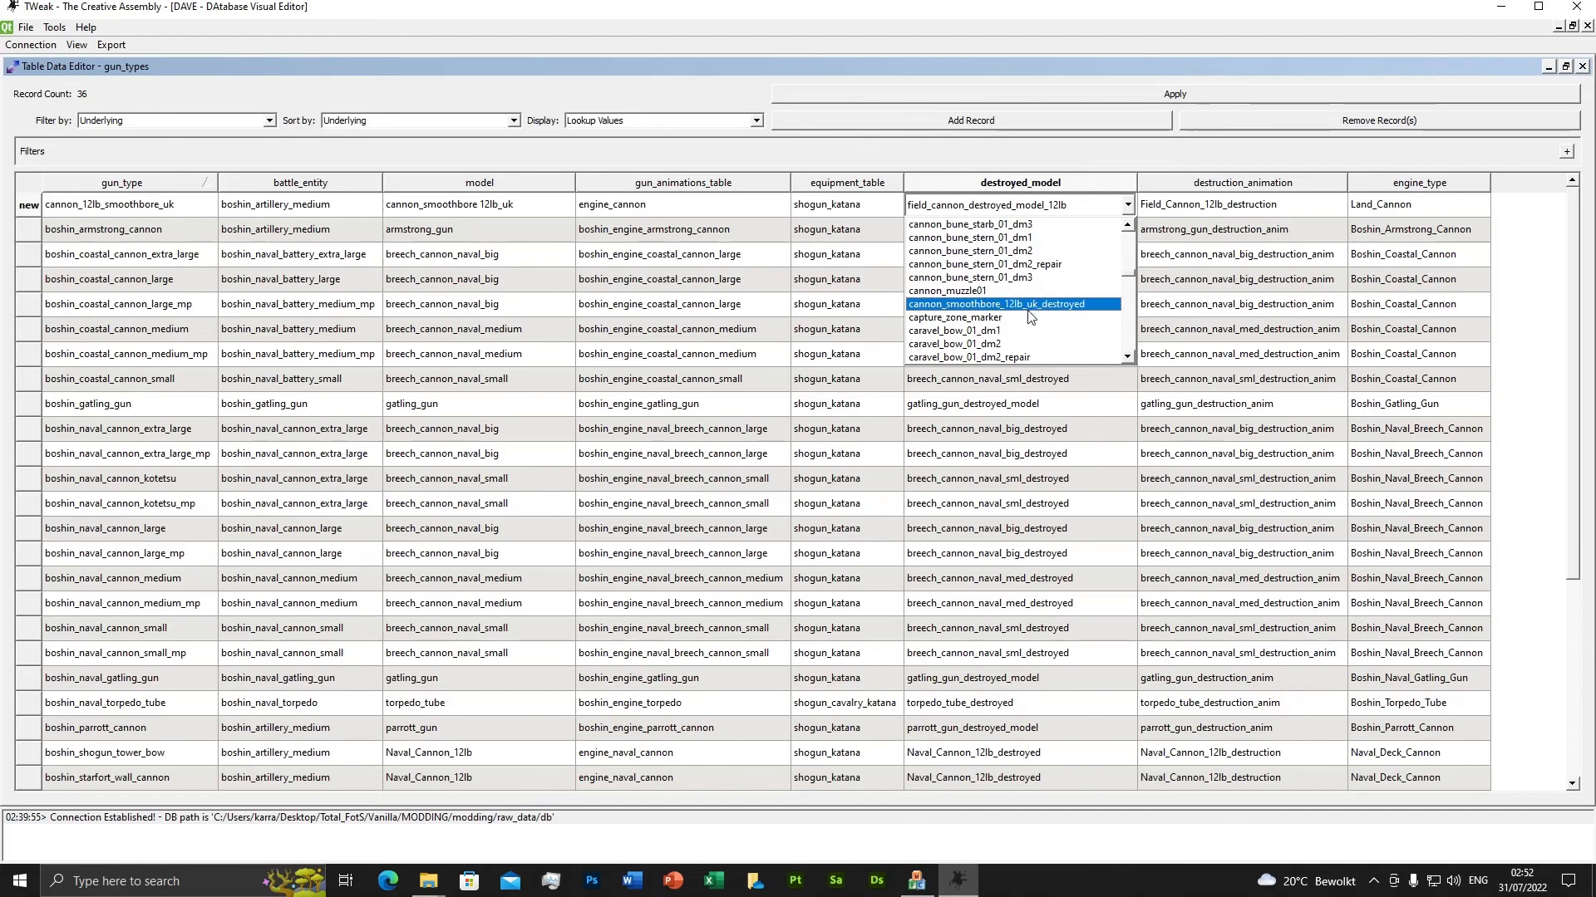
scroll(1012, 299, up, 5)
scroll(1022, 324, down, 5)
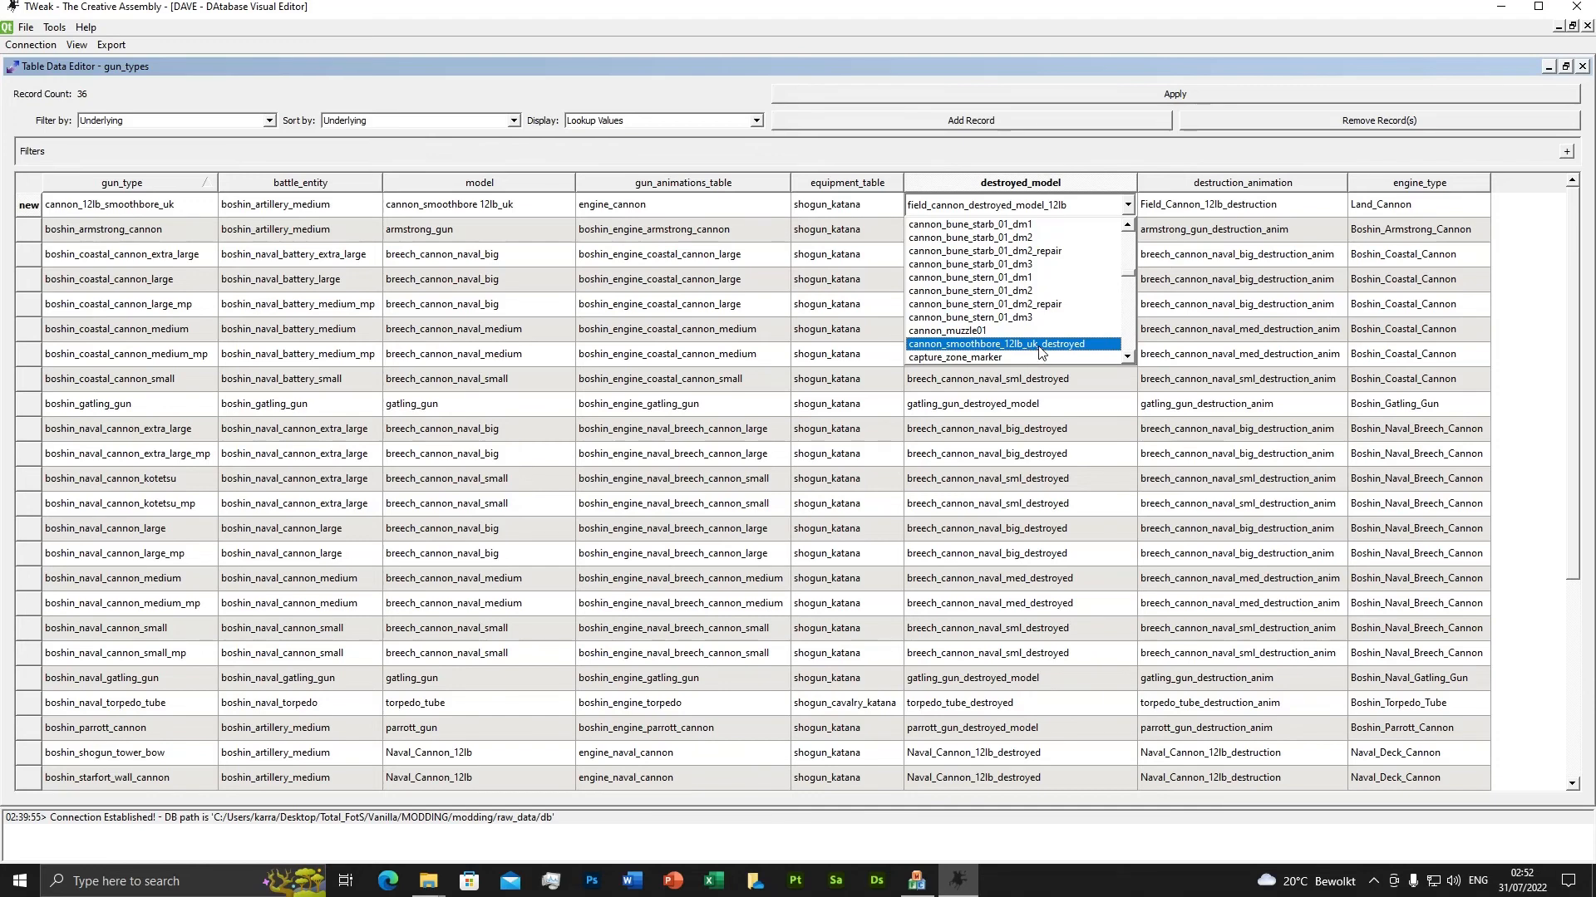
click(1073, 351)
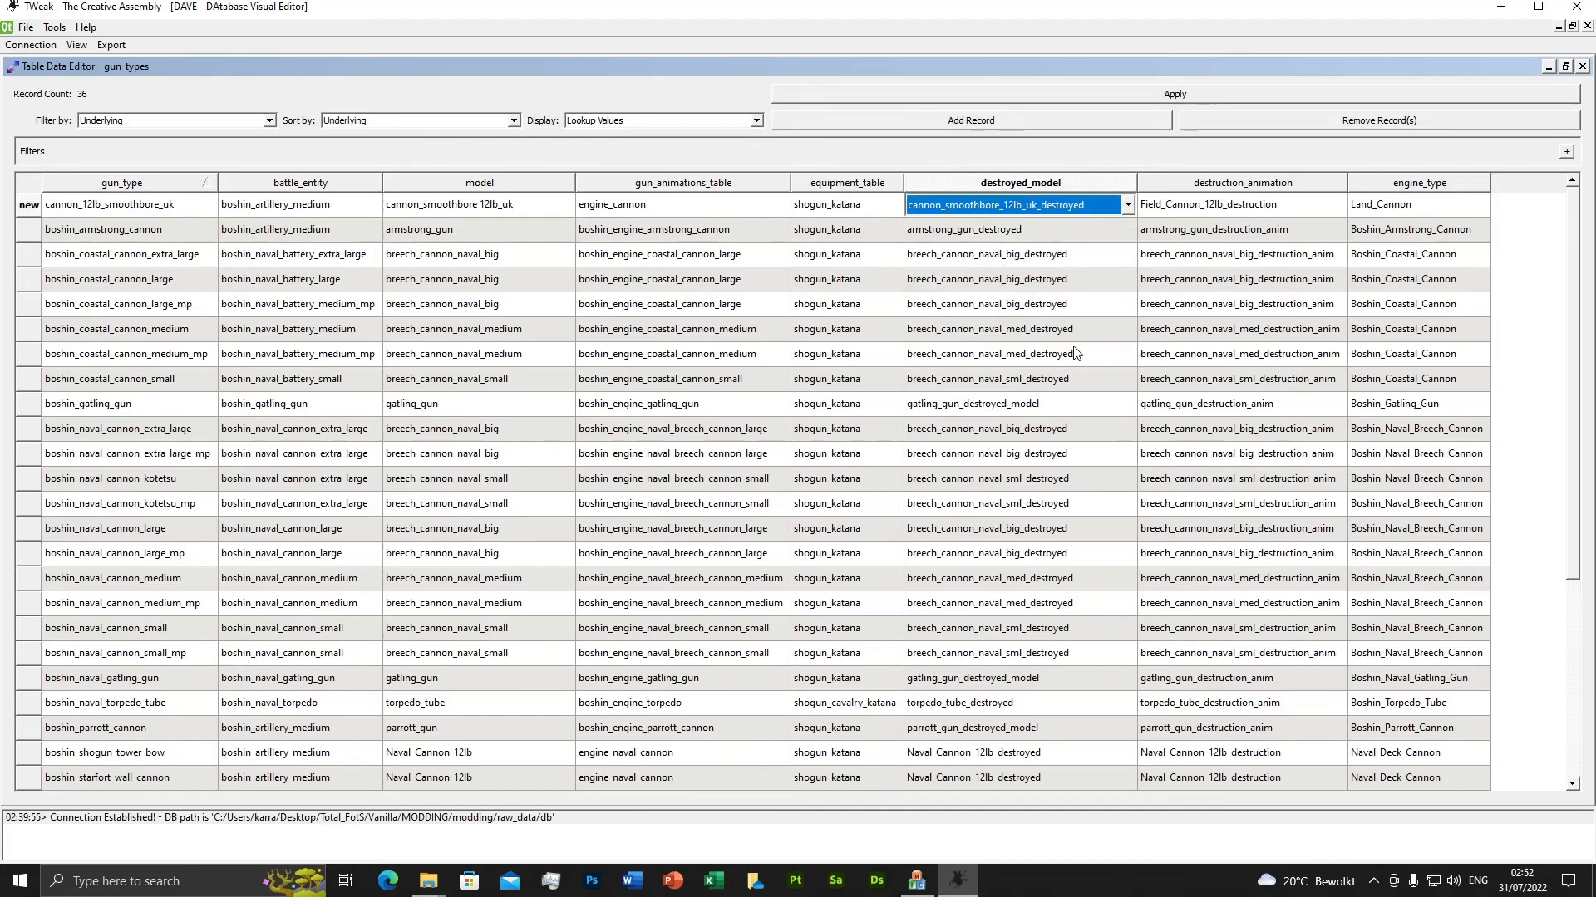
Set the new record's destruction_animation to cannon_smoothbore 12lb_uk_destruction_anim and widen that column to fit.
click(1248, 208)
click(1248, 204)
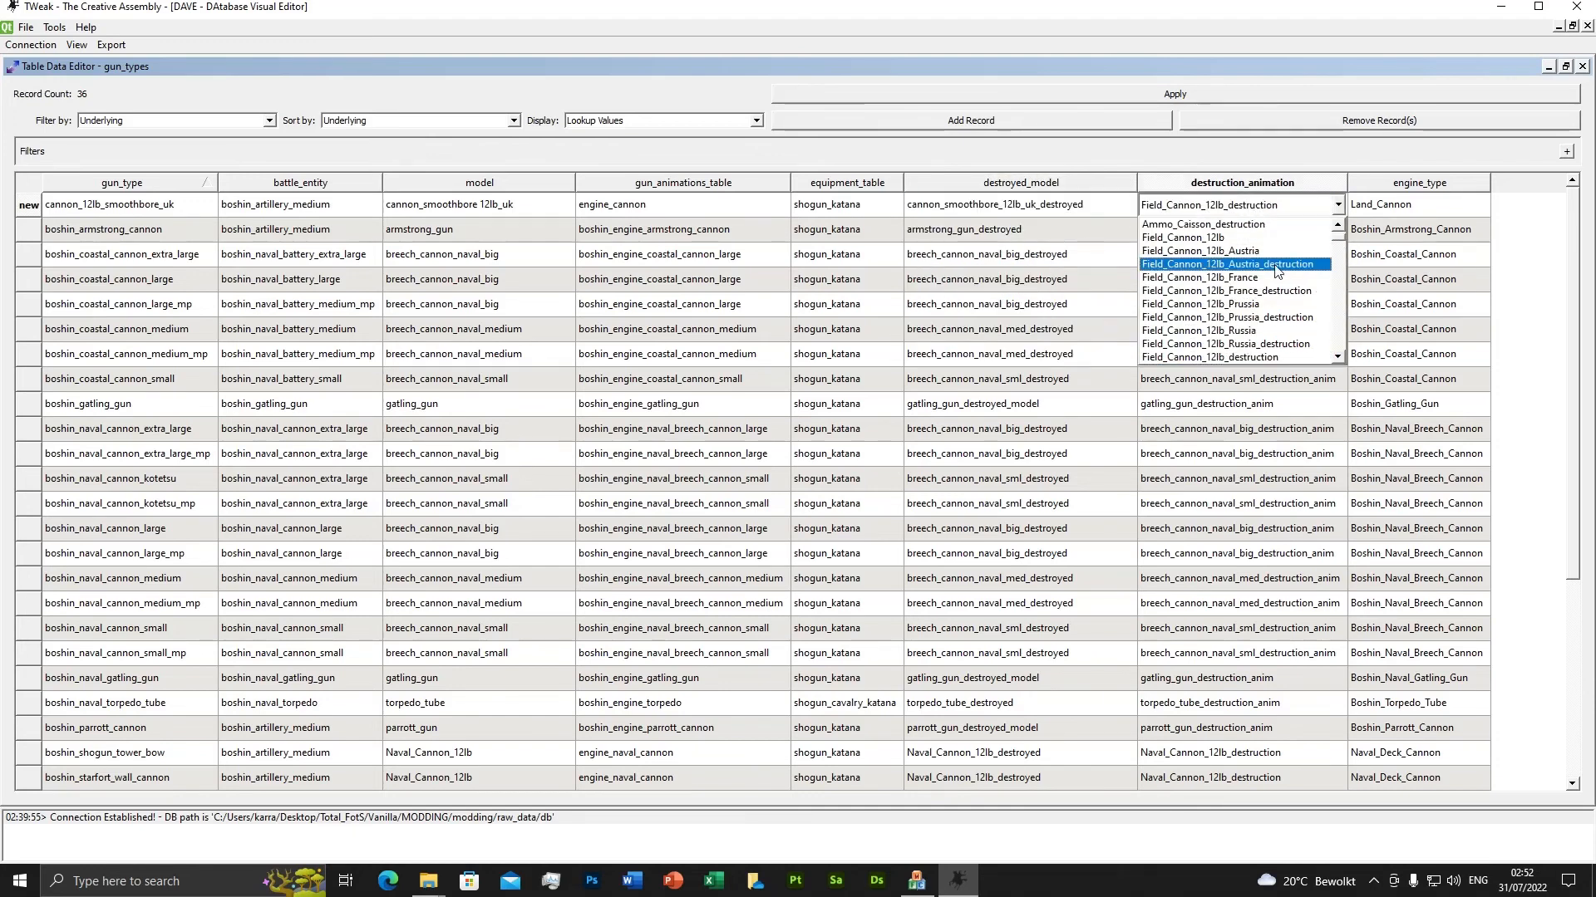
scroll(1280, 316, down, 10)
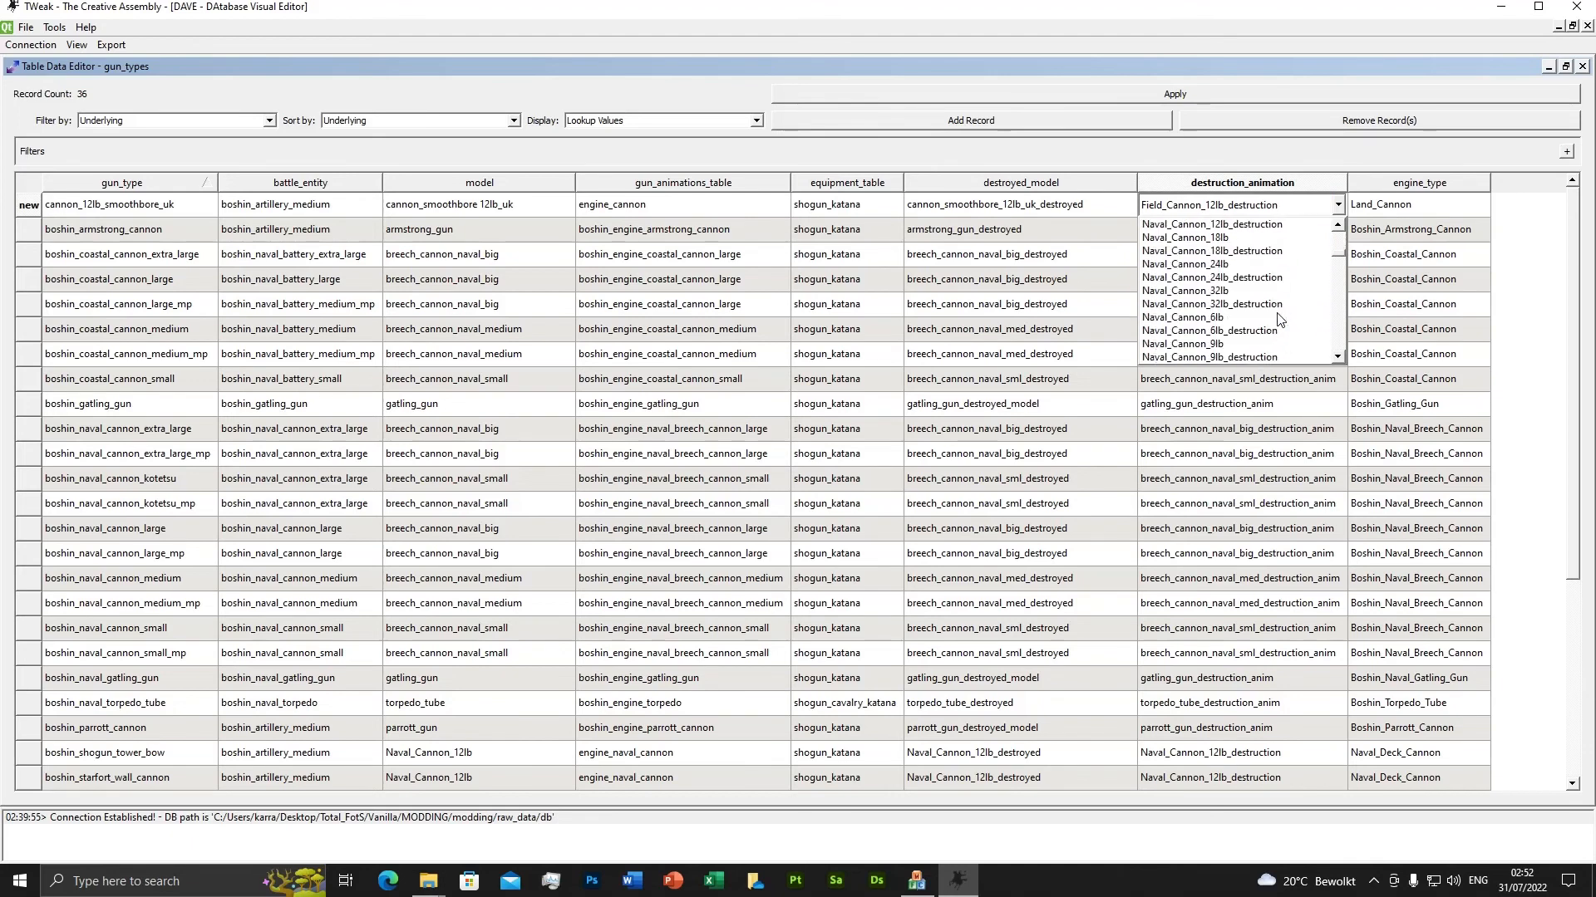
scroll(1279, 320, down, 10)
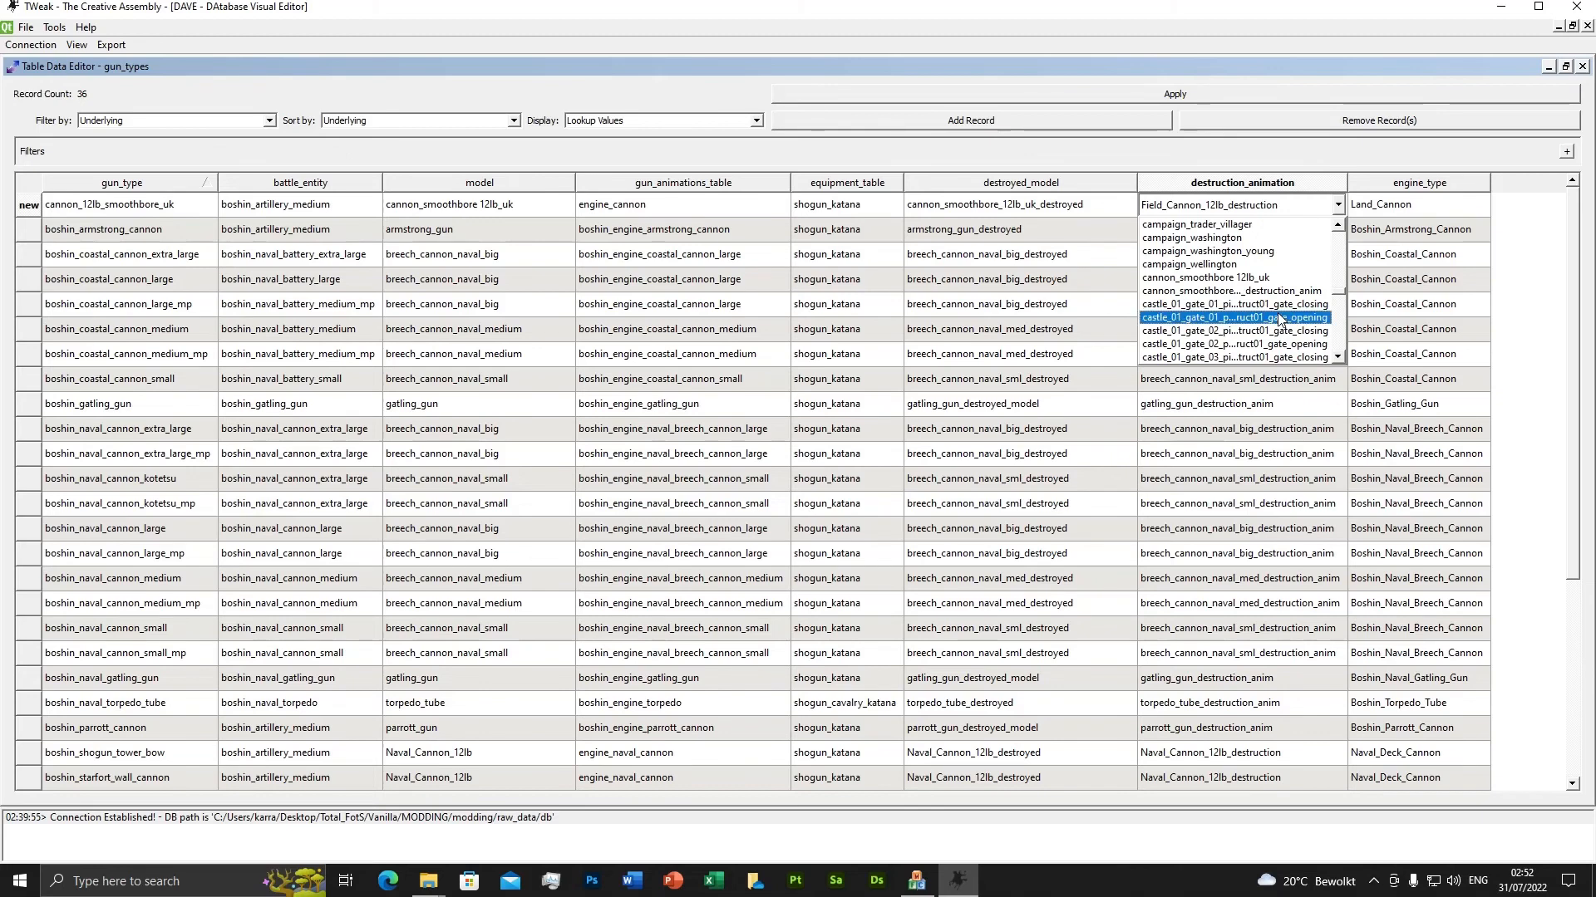
click(1264, 291)
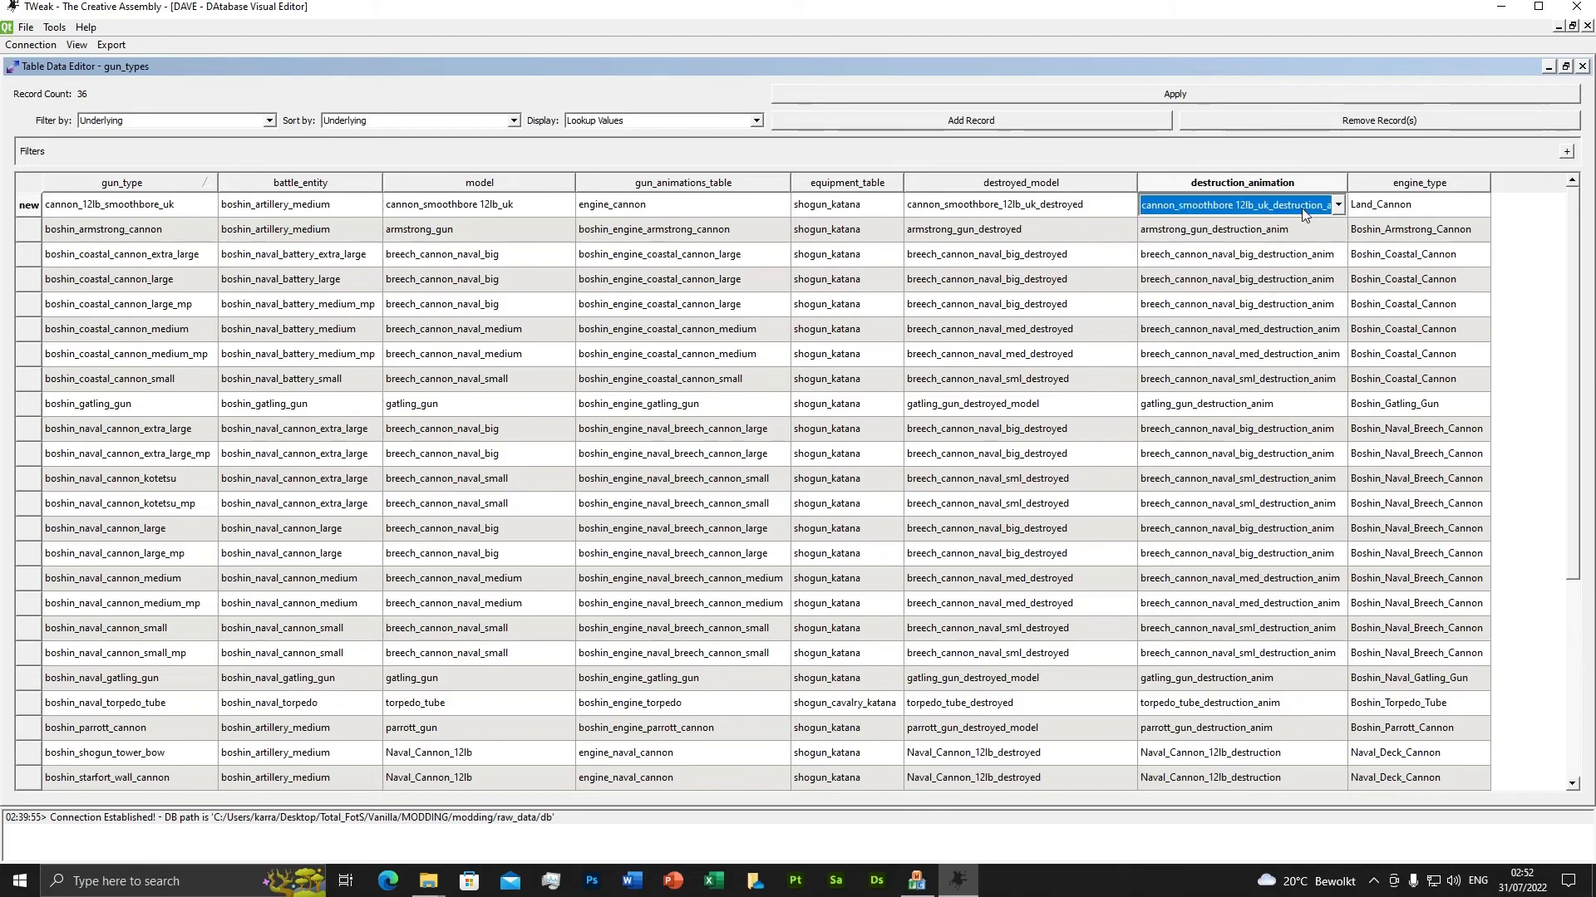
drag(1347, 183, 1396, 183)
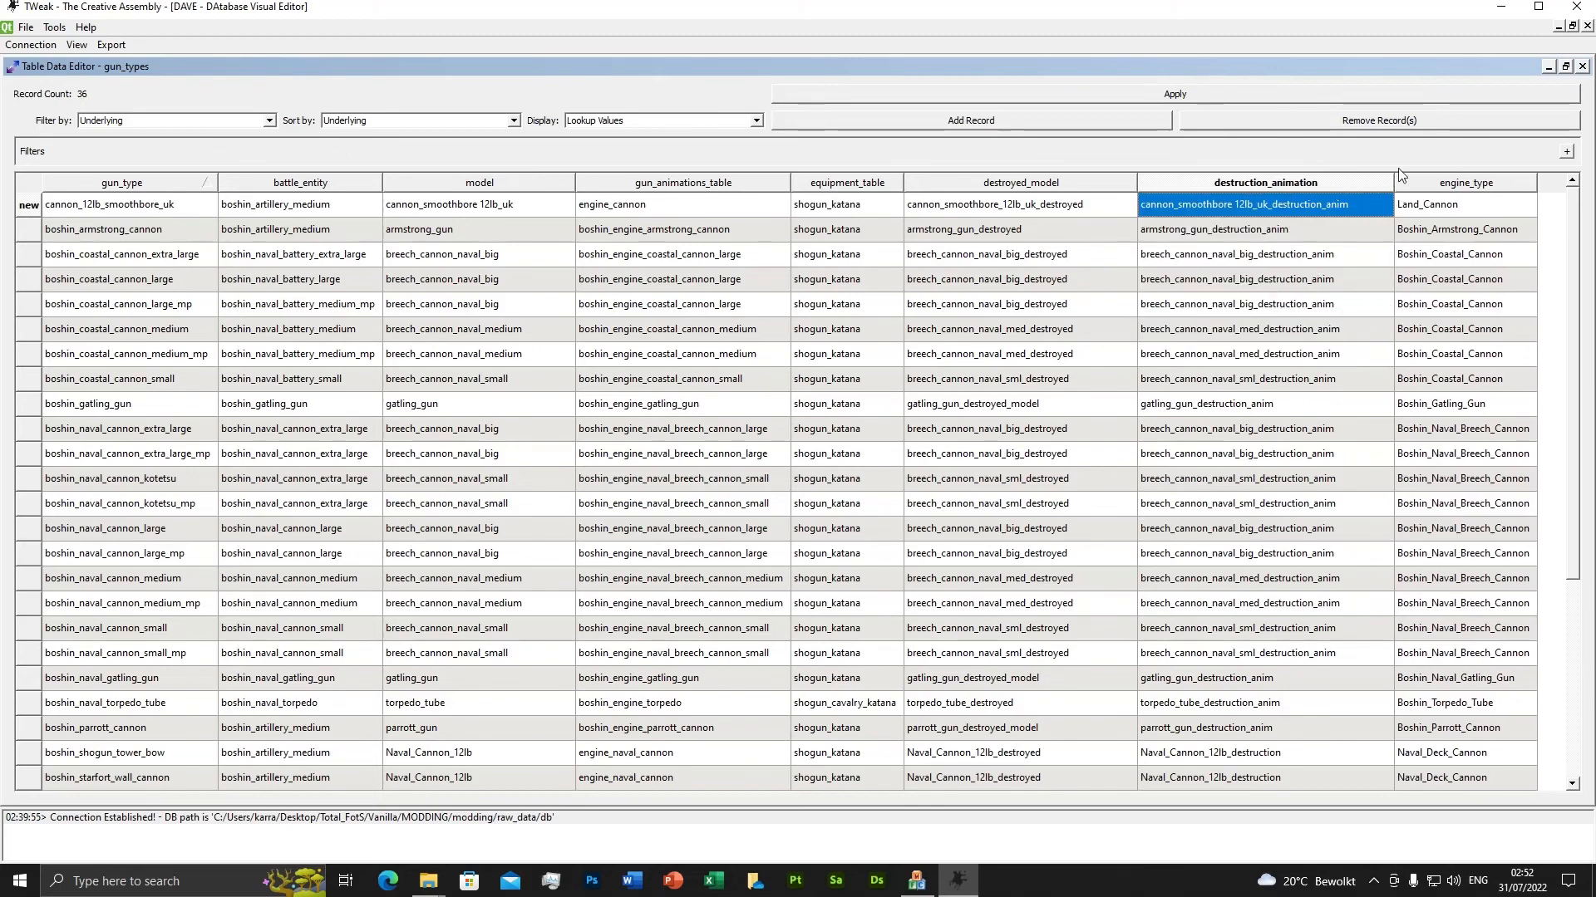
Check the new record's model, destroyed_model and destruction_animation entries and apply the gun_types changes.
click(501, 233)
mouse_move(499, 189)
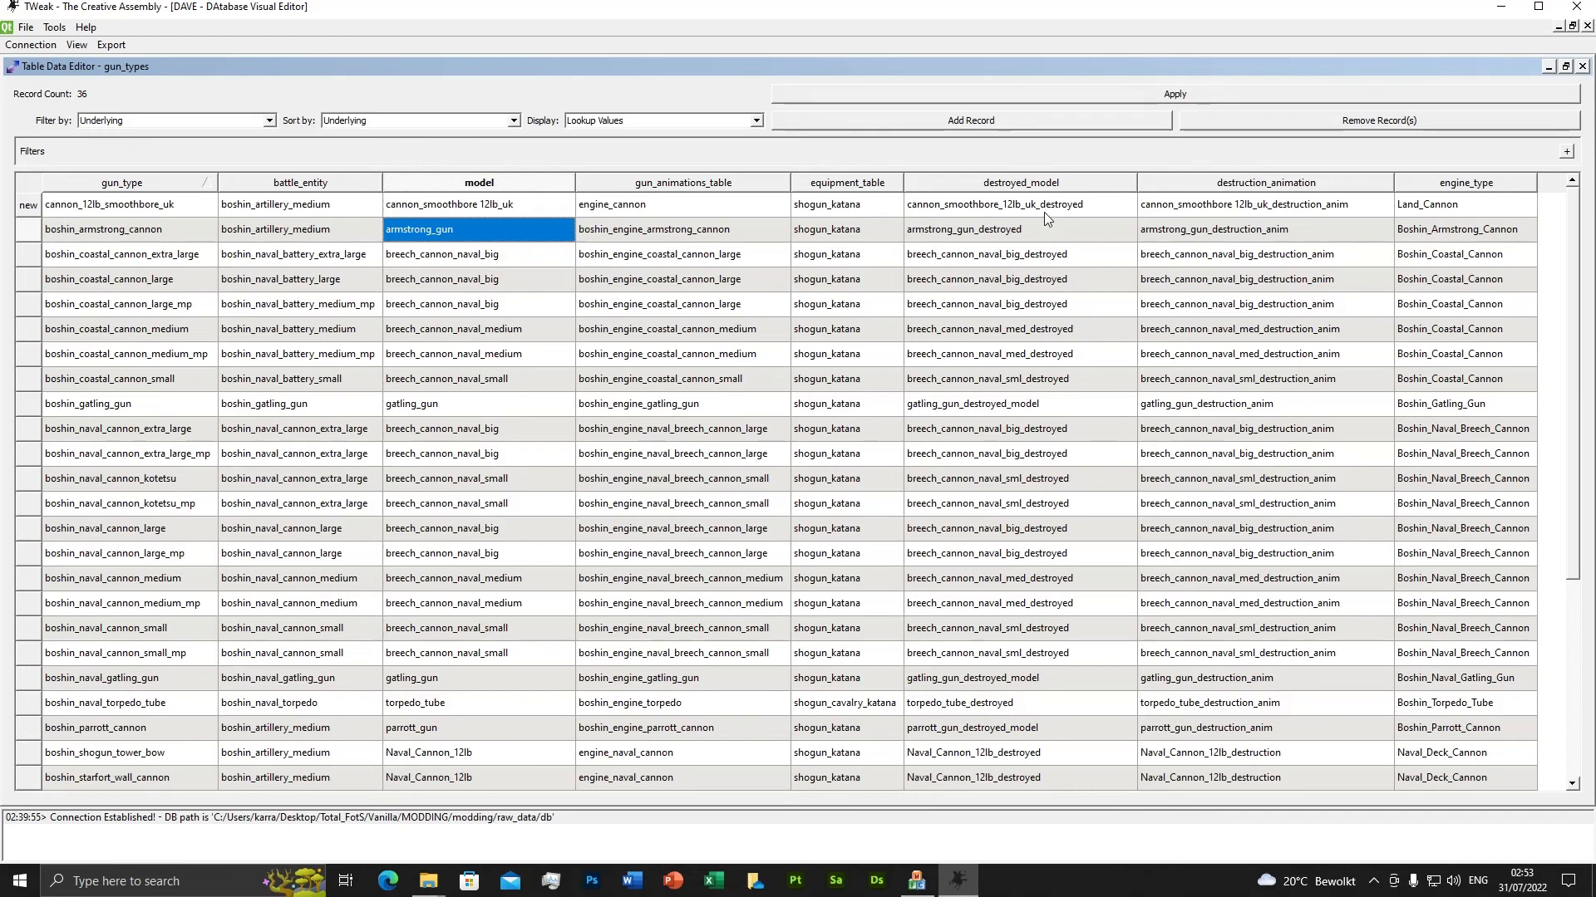
mouse_move(1045, 189)
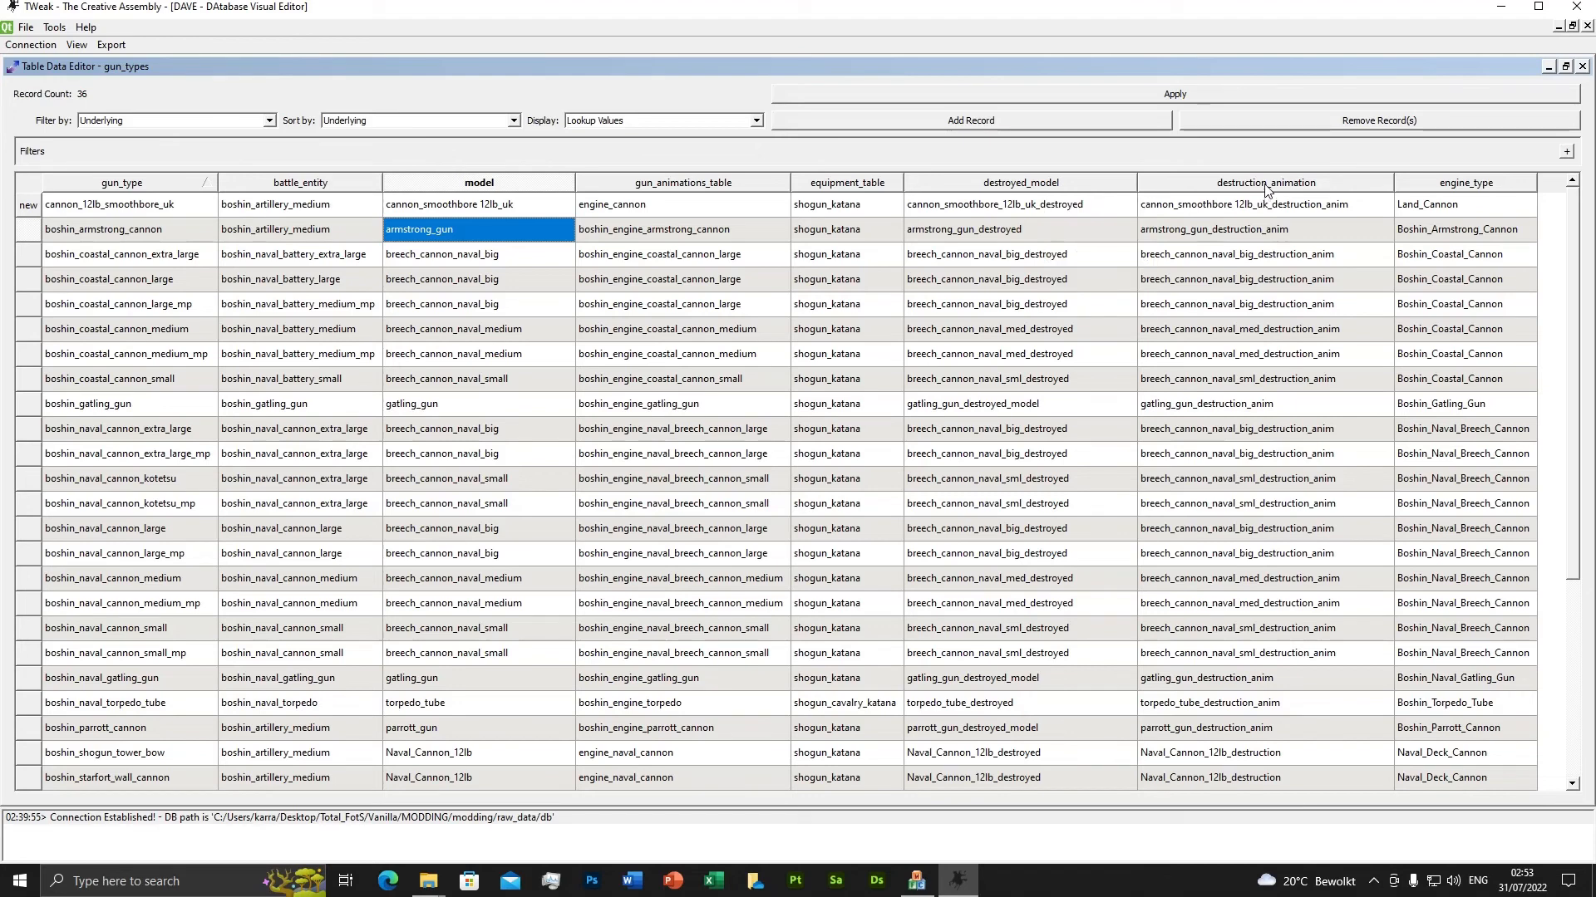
mouse_move(1265, 190)
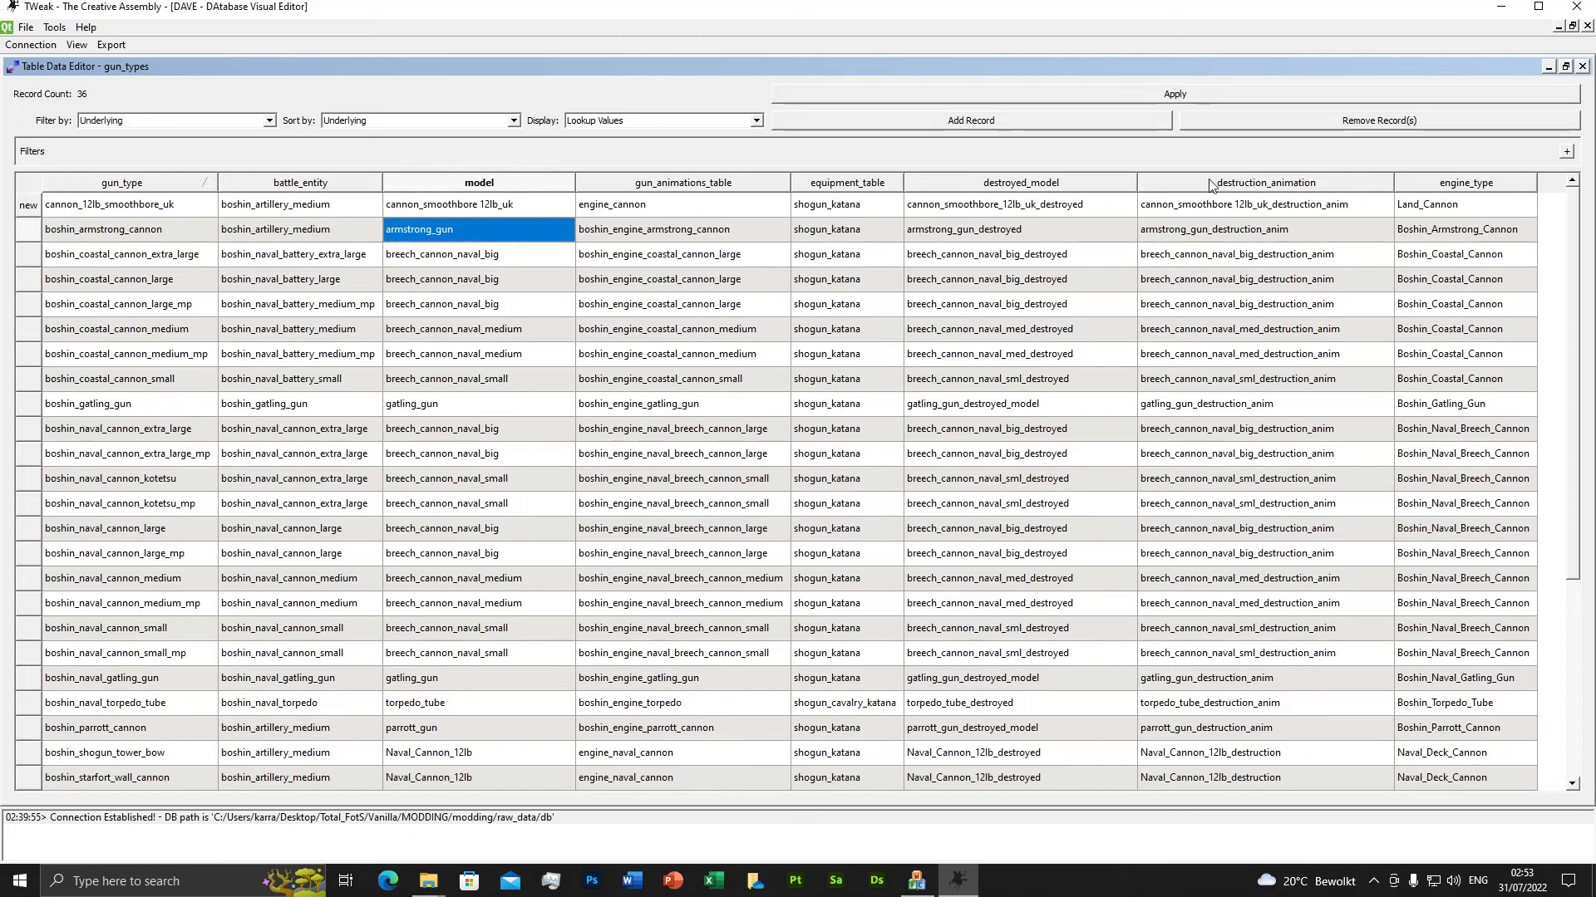
click(1175, 98)
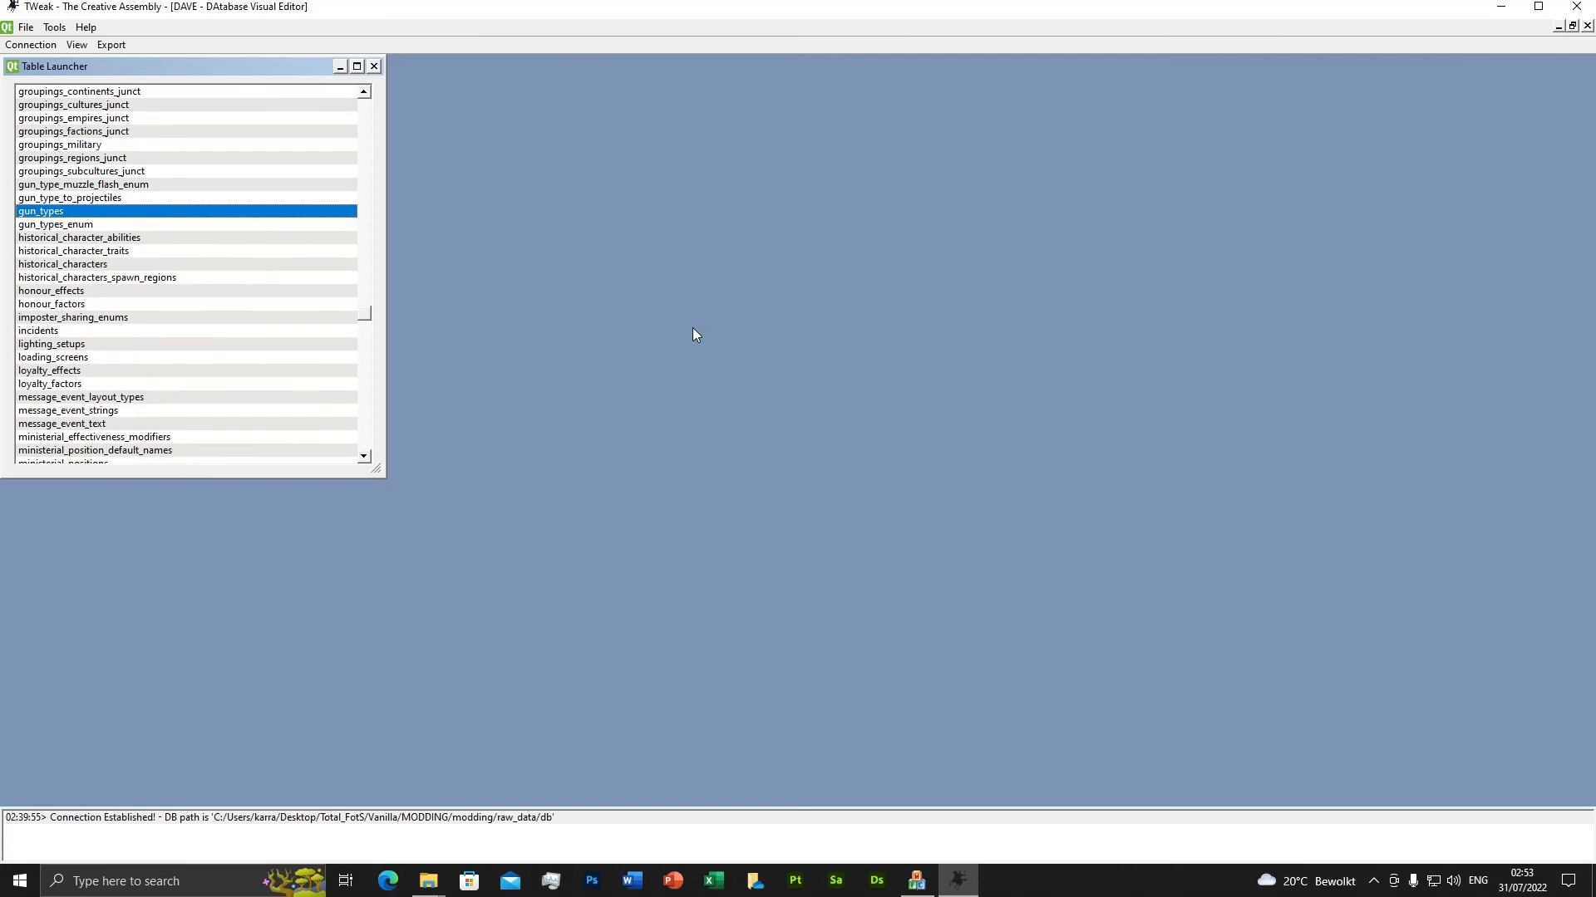
View the columns of the gun_type_to_projectiles table at full size and close it again.
double_click(77, 197)
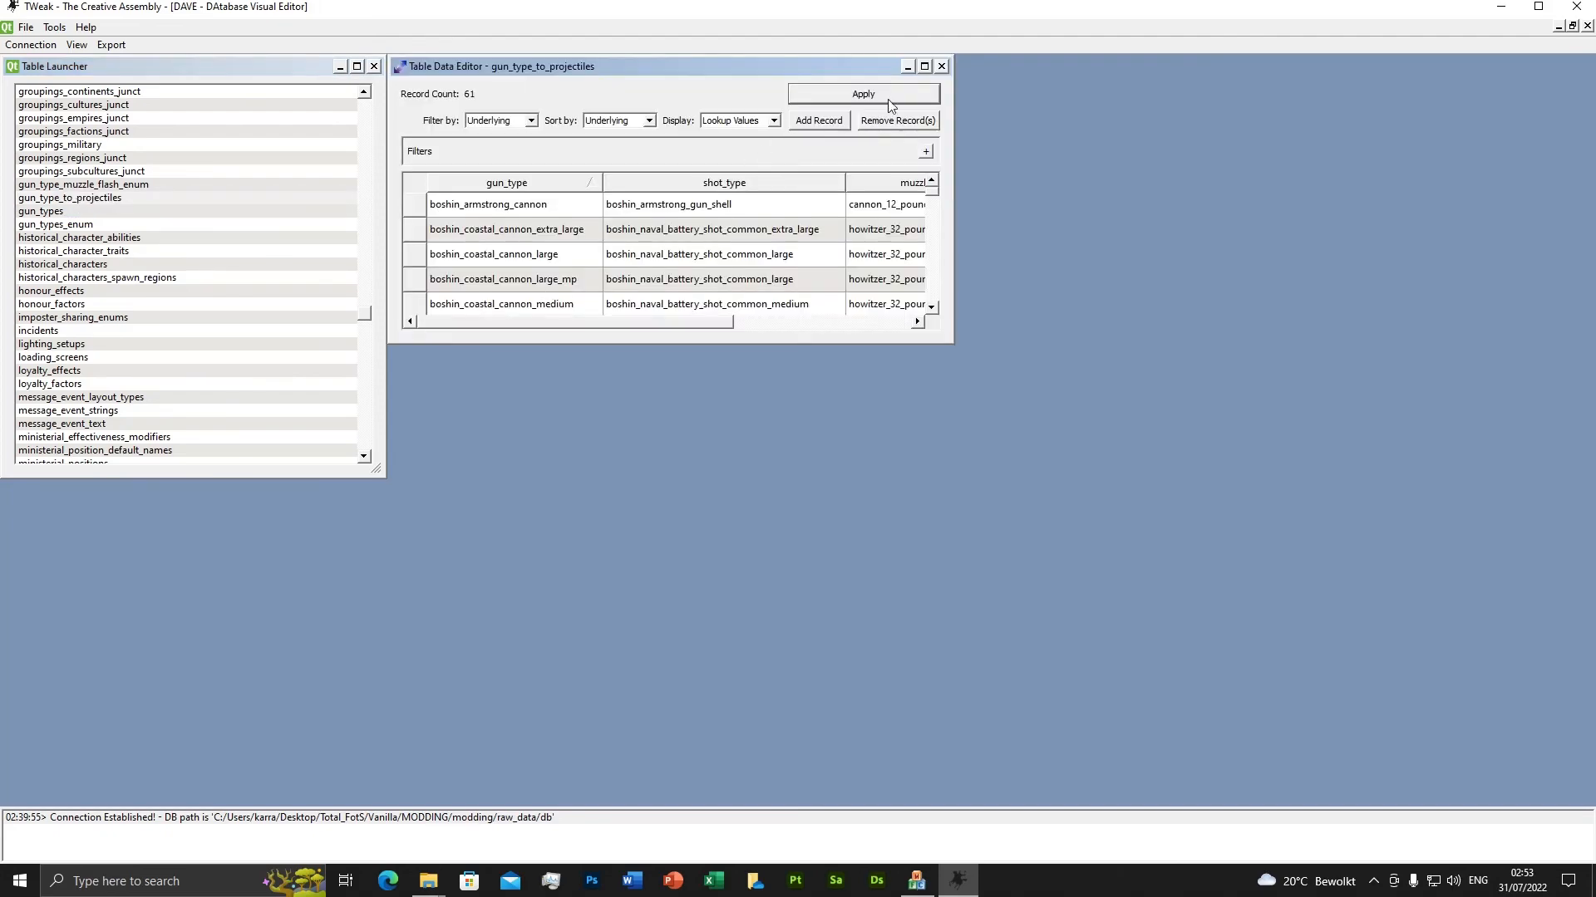
click(924, 67)
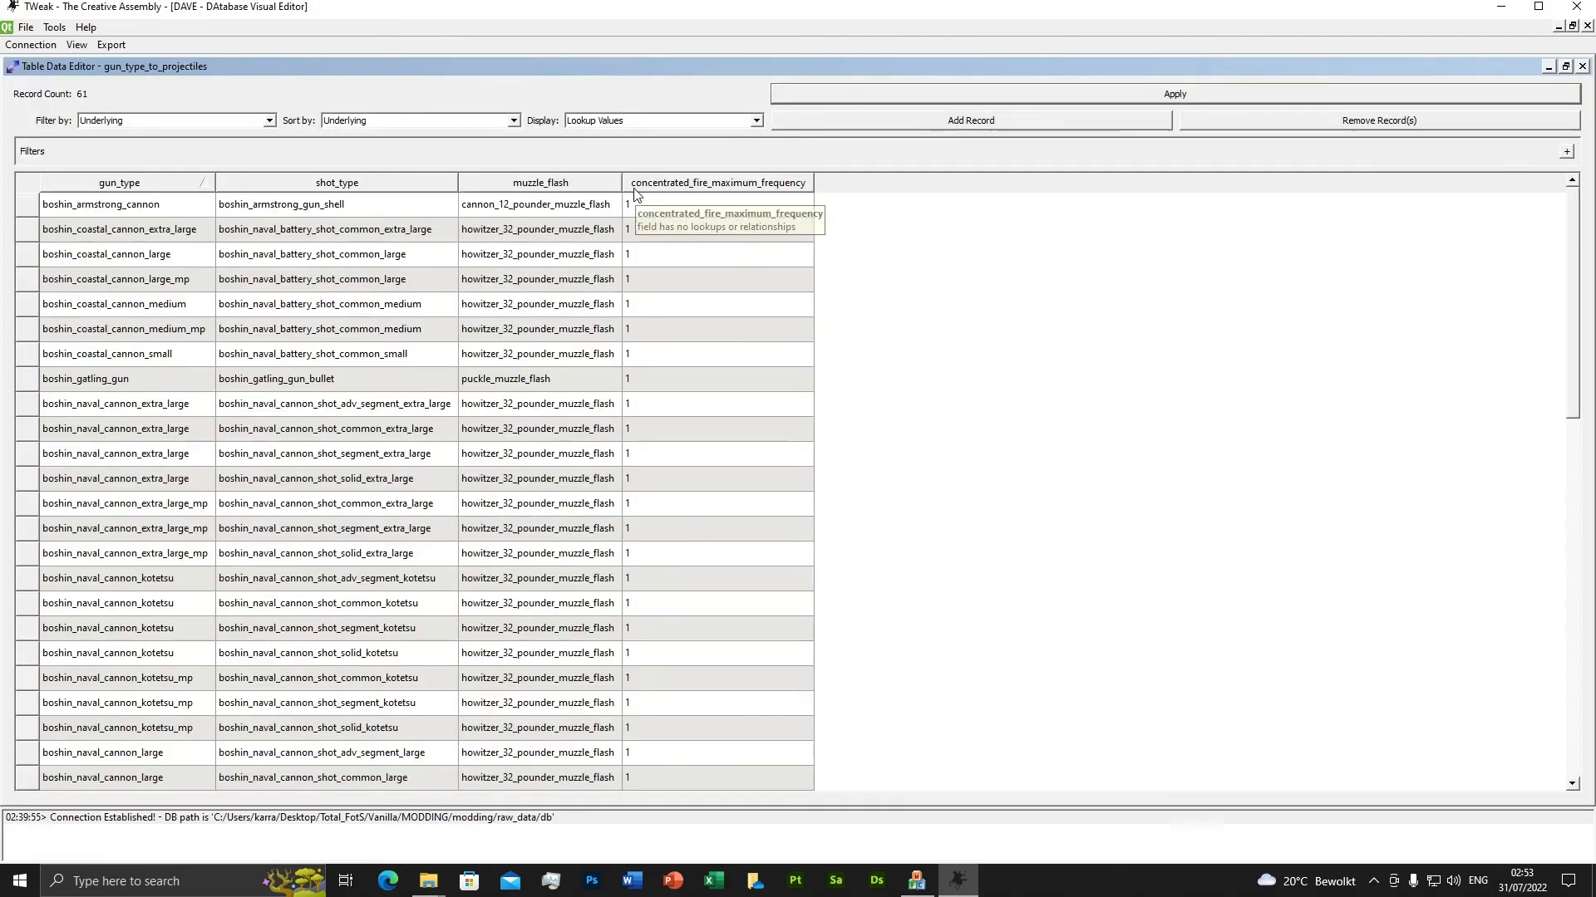
click(1581, 66)
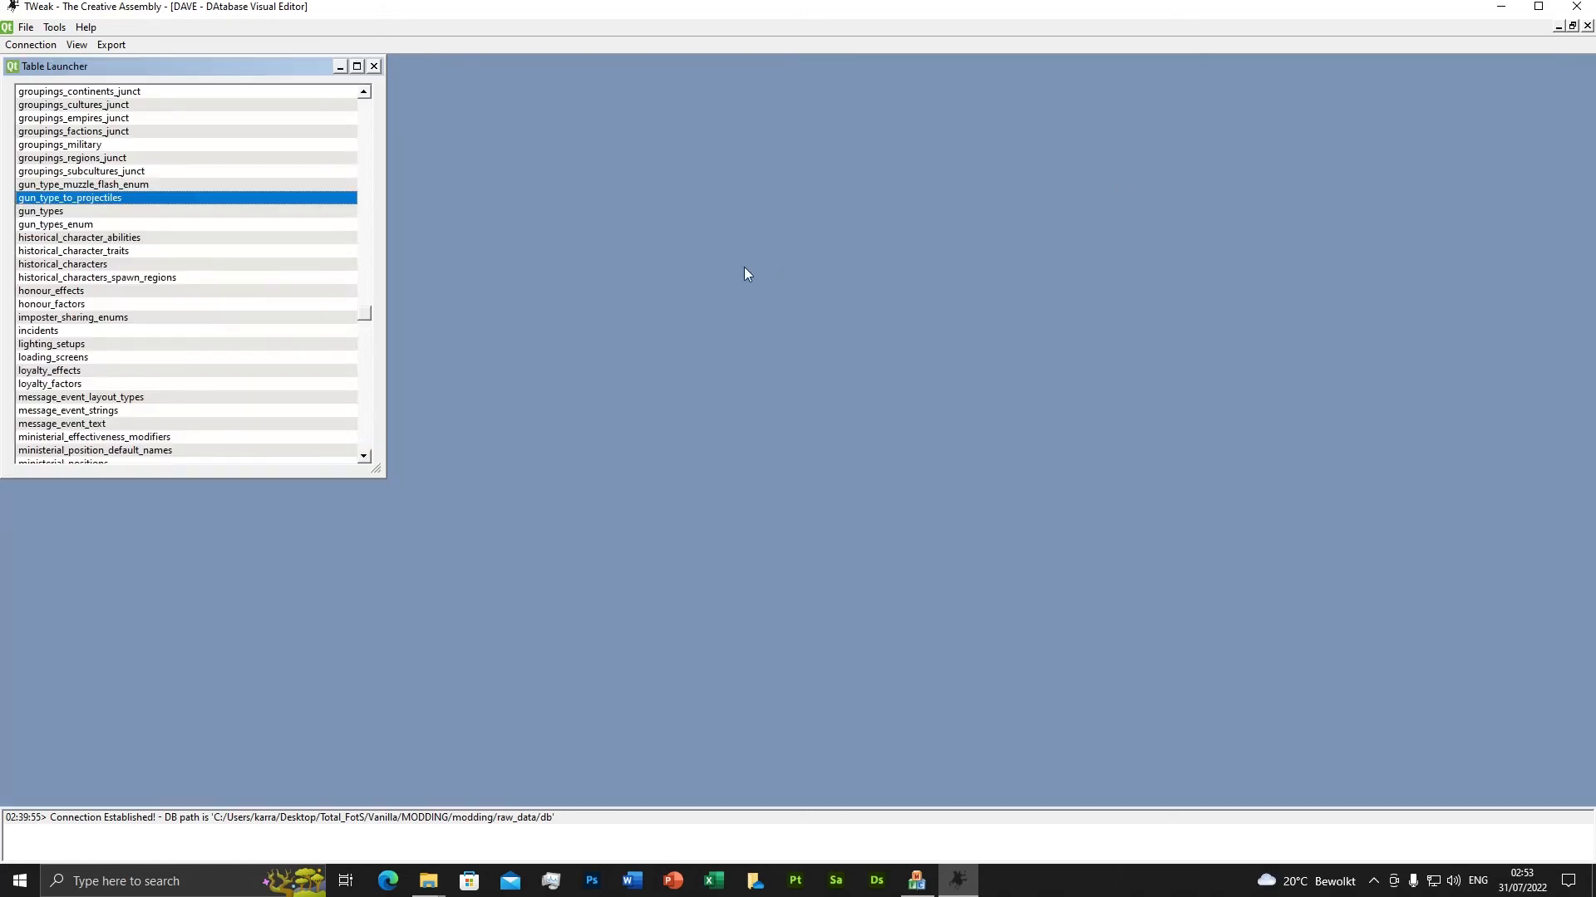
Open the projectiles table at full size and examine the fort_12_pounder_shot record.
scroll(143, 345, down, 15)
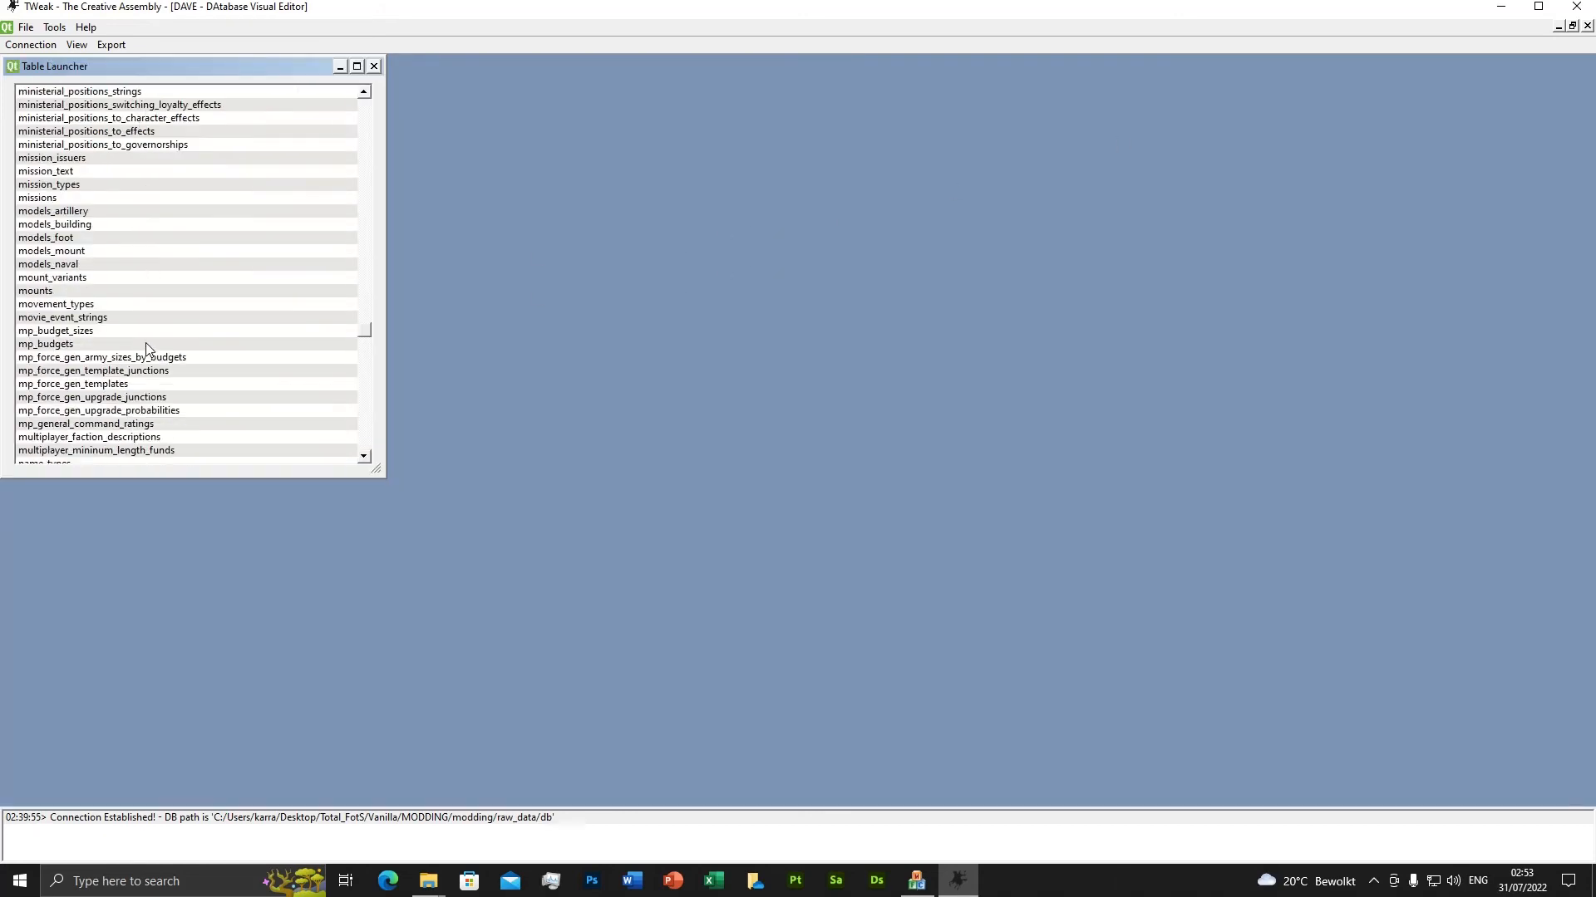
scroll(146, 347, down, 9)
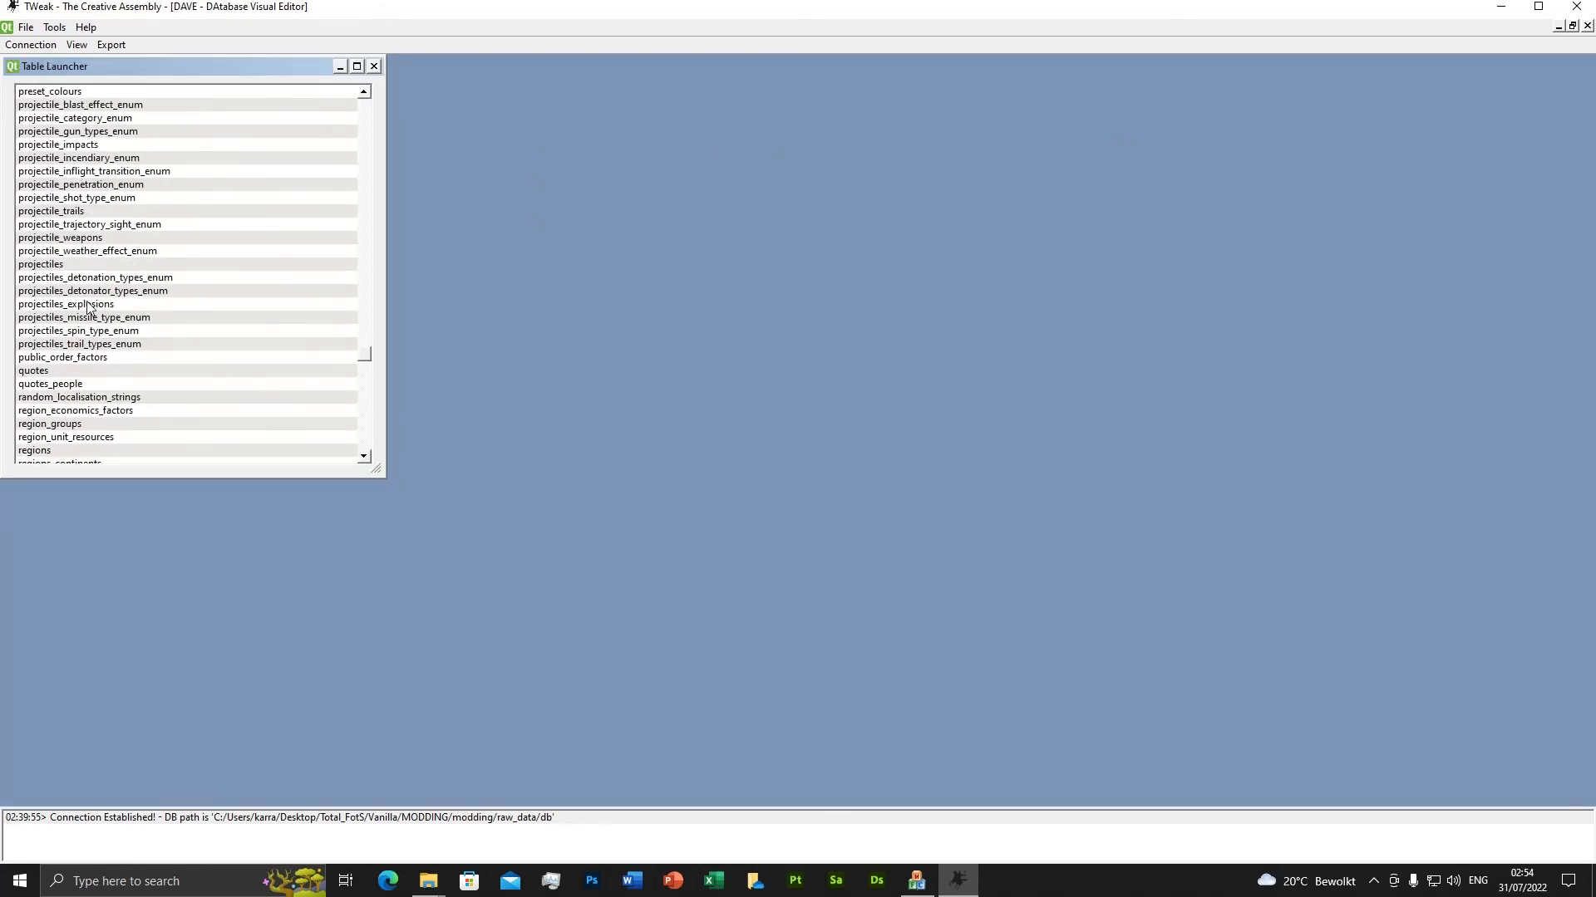
double_click(49, 265)
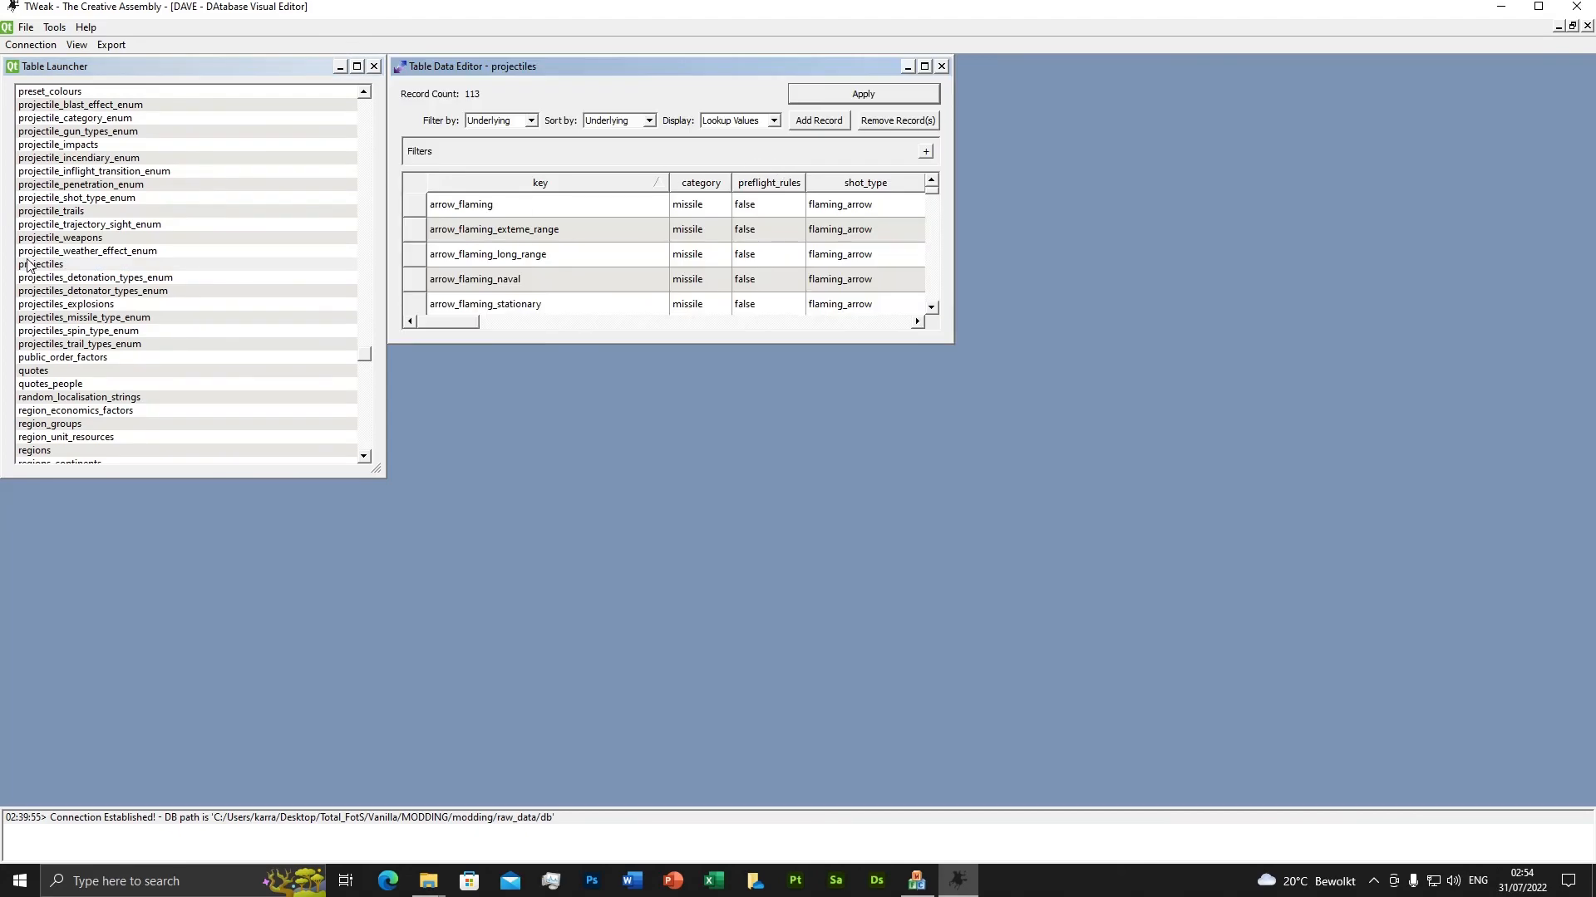
click(925, 66)
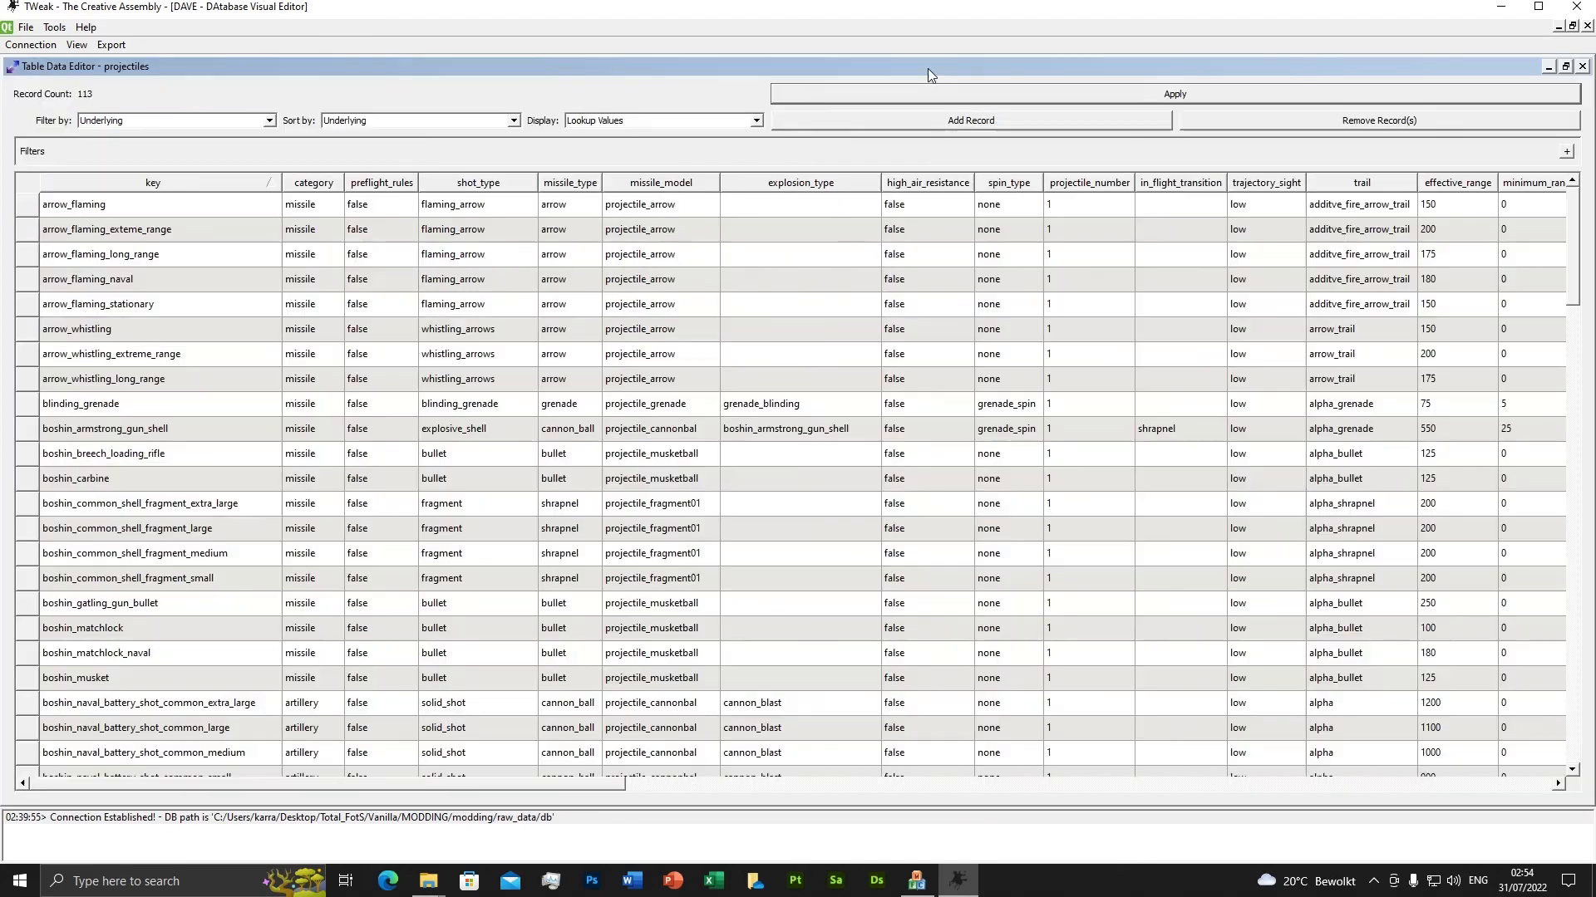
scroll(396, 466, down, 13)
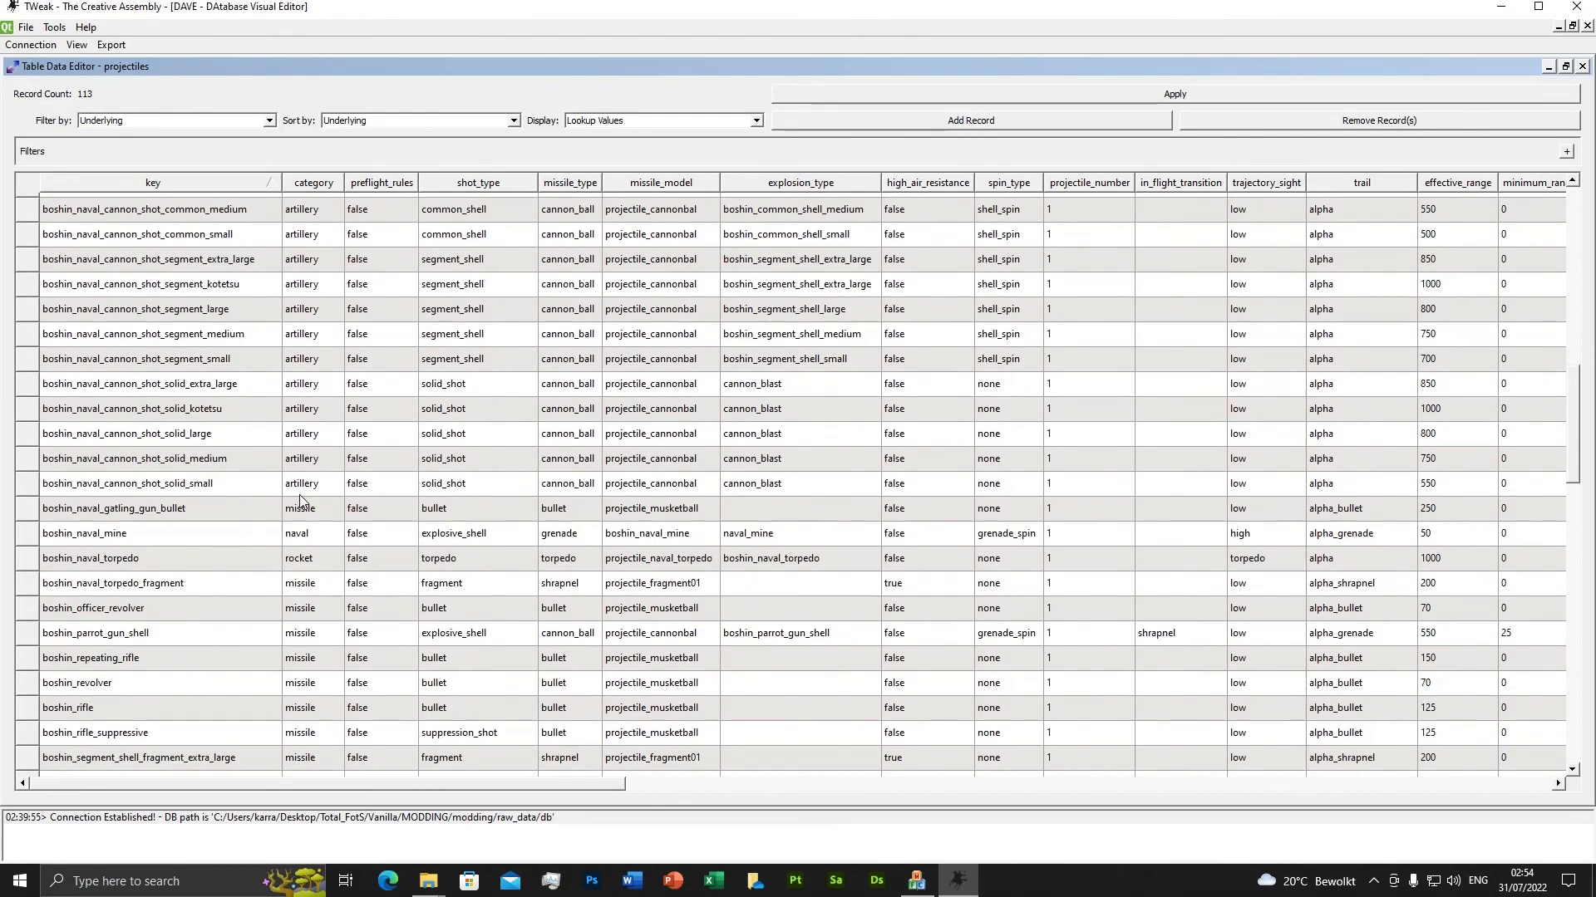
scroll(194, 440, down, 5)
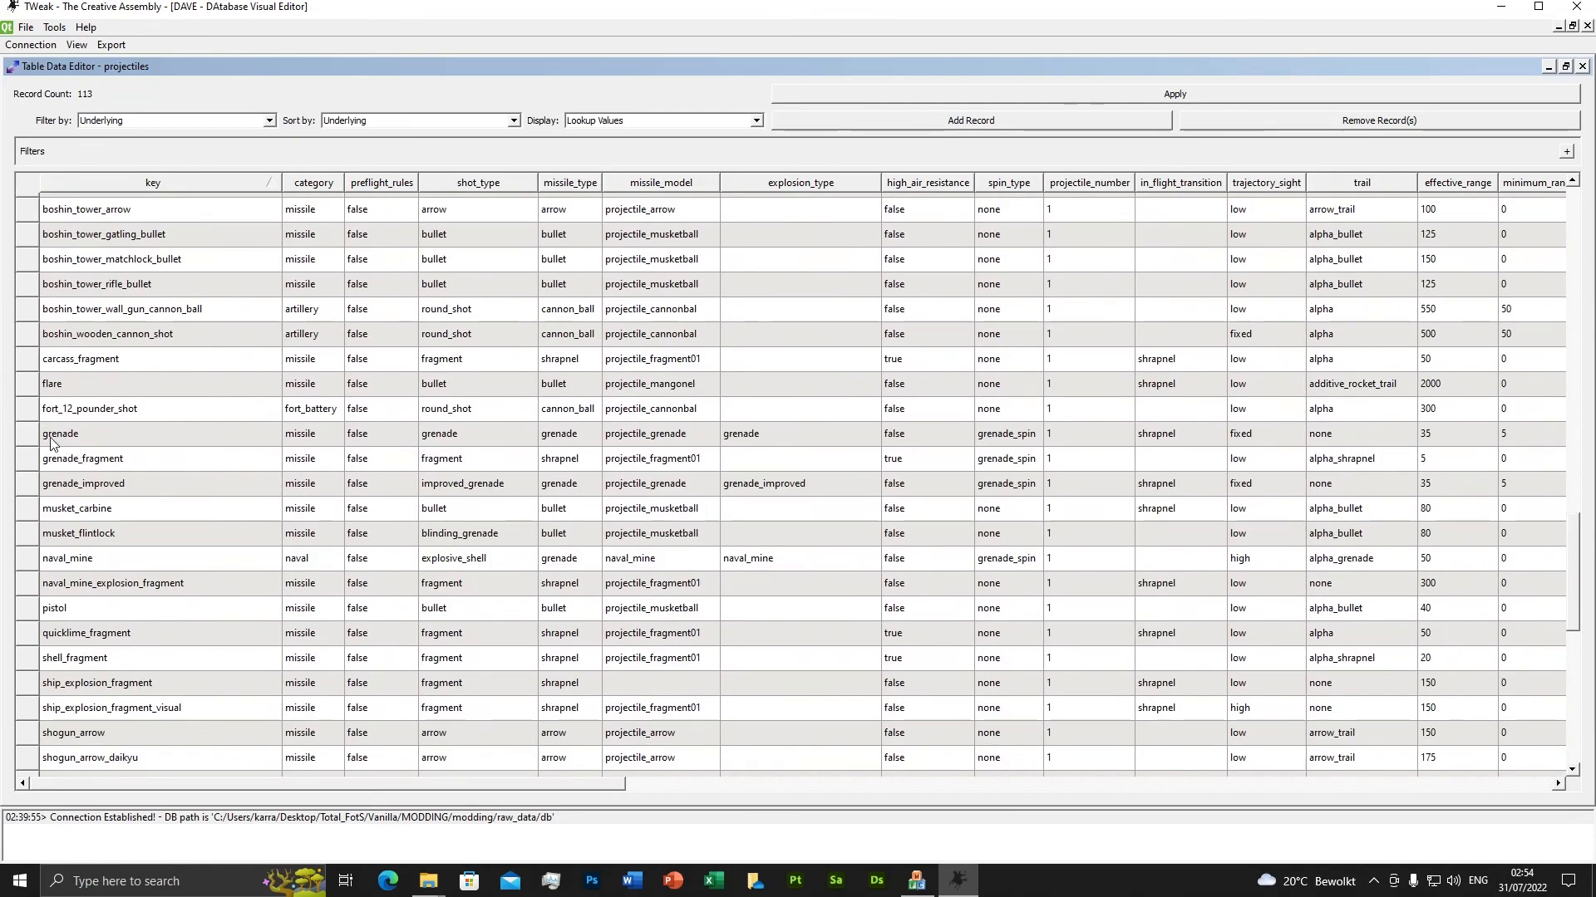
click(25, 411)
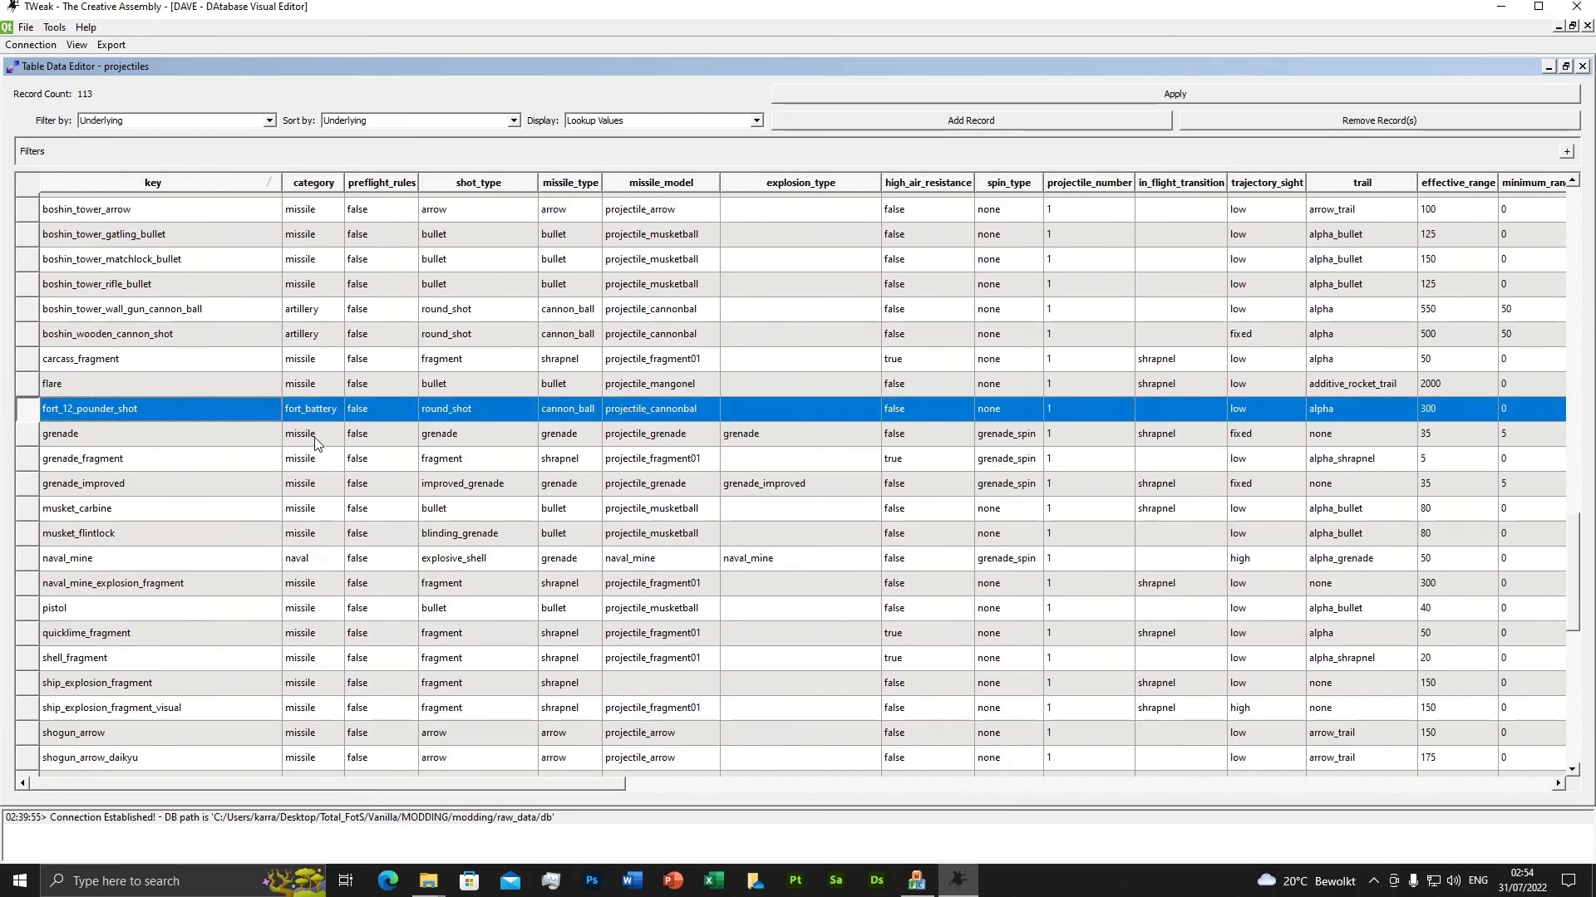
drag(451, 784, 314, 781)
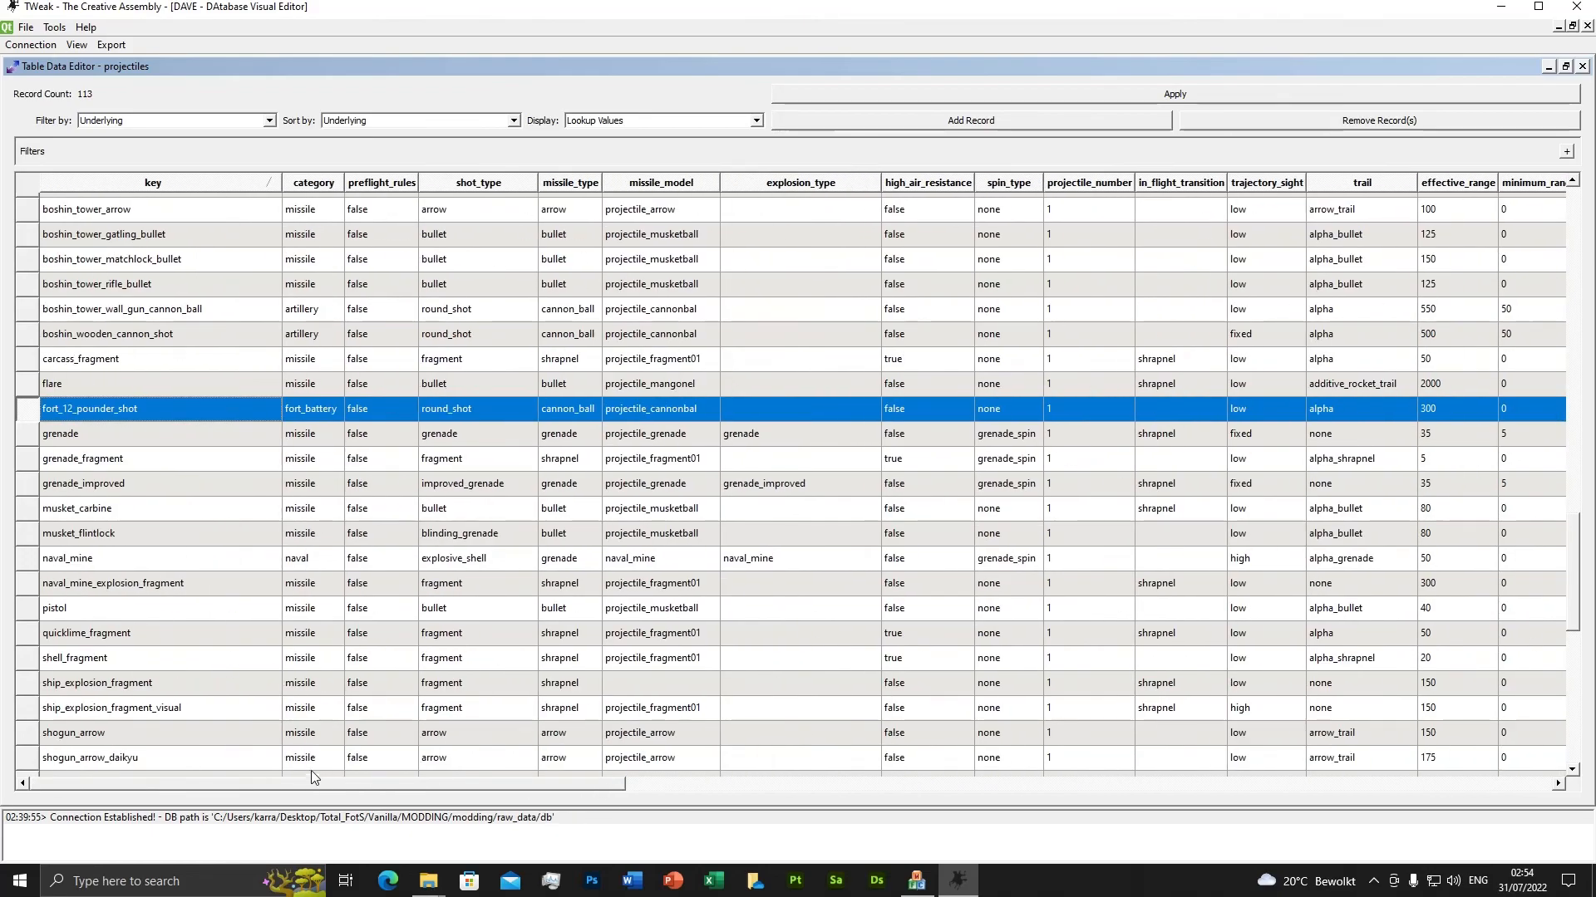
Look through the other projectiles records for a suitable cannon projectile and single out boshin_parrot_gun_shell.
scroll(76, 532, up, 2)
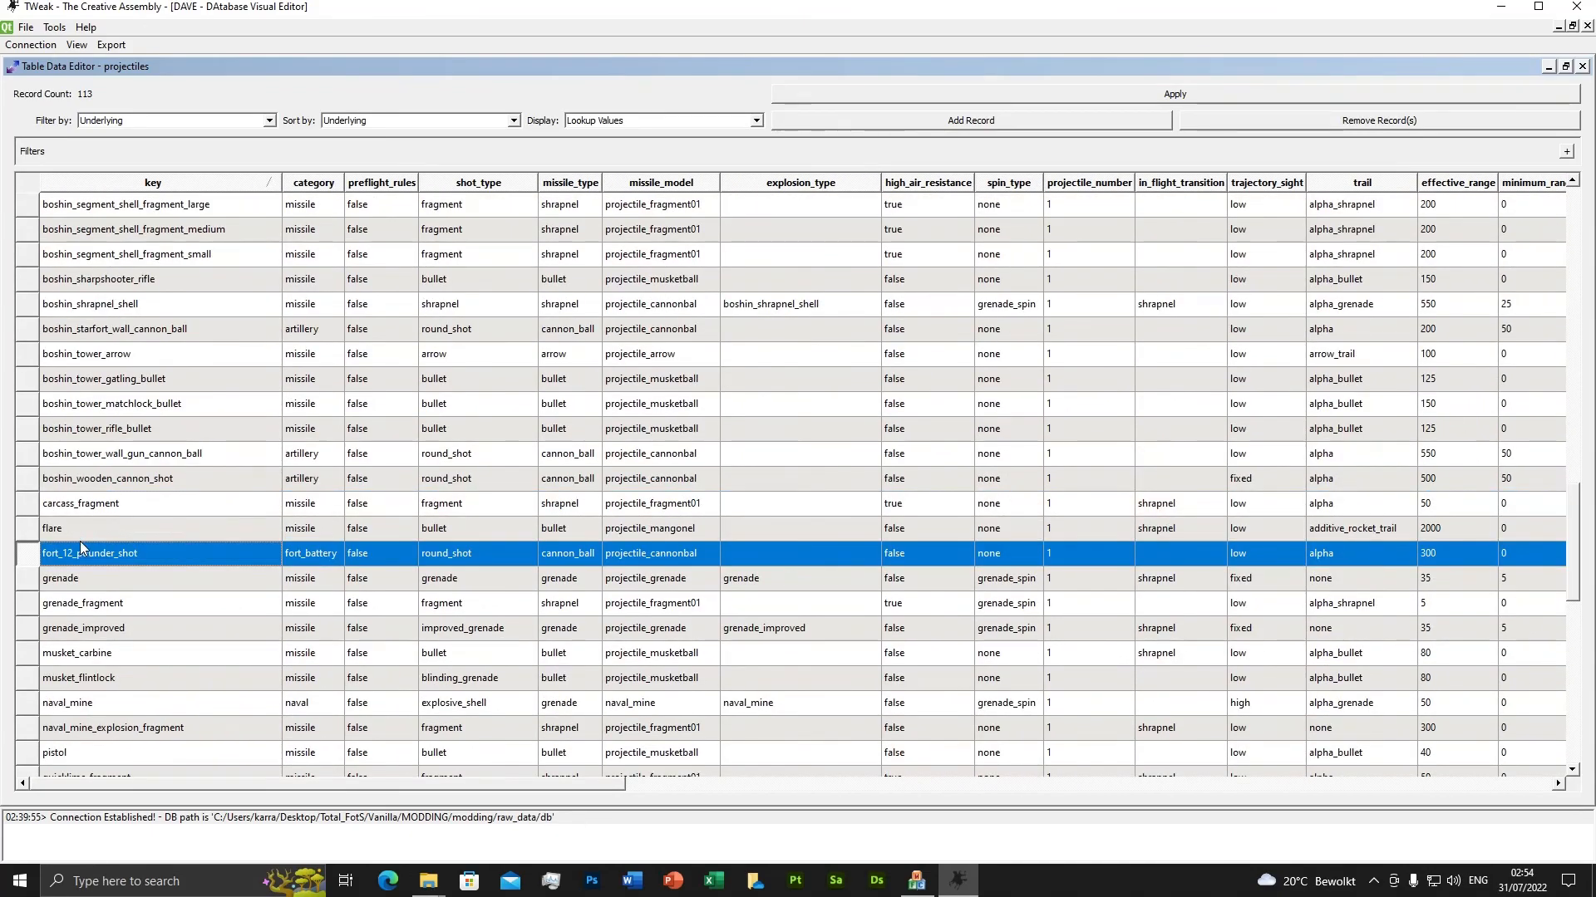
scroll(83, 545, up, 6)
scroll(75, 532, up, 12)
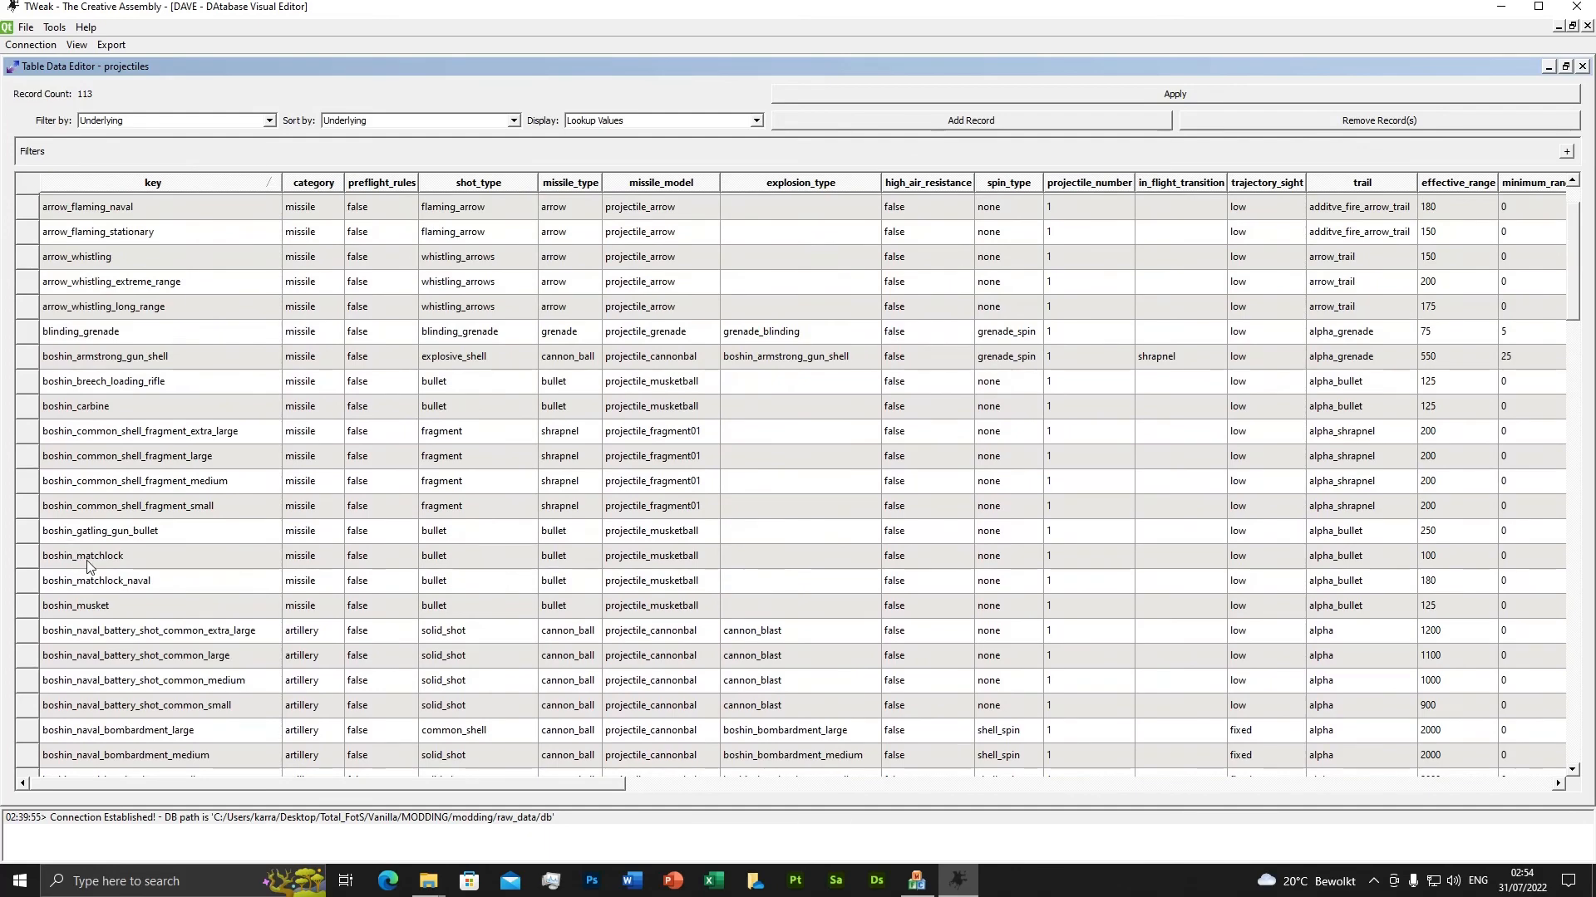
scroll(83, 581, down, 10)
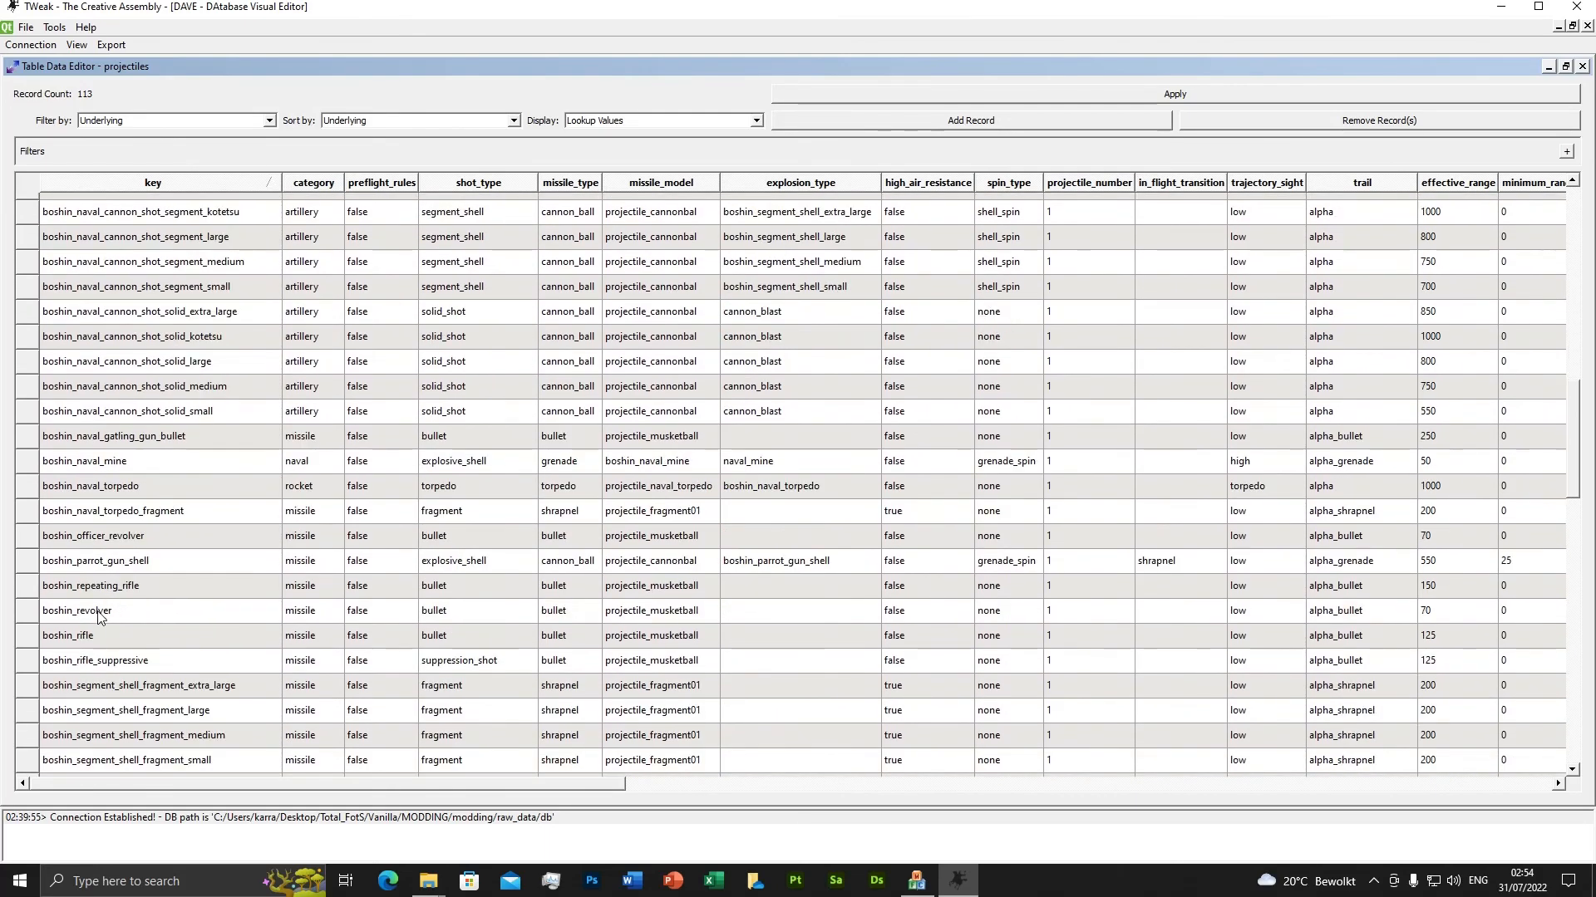
click(31, 562)
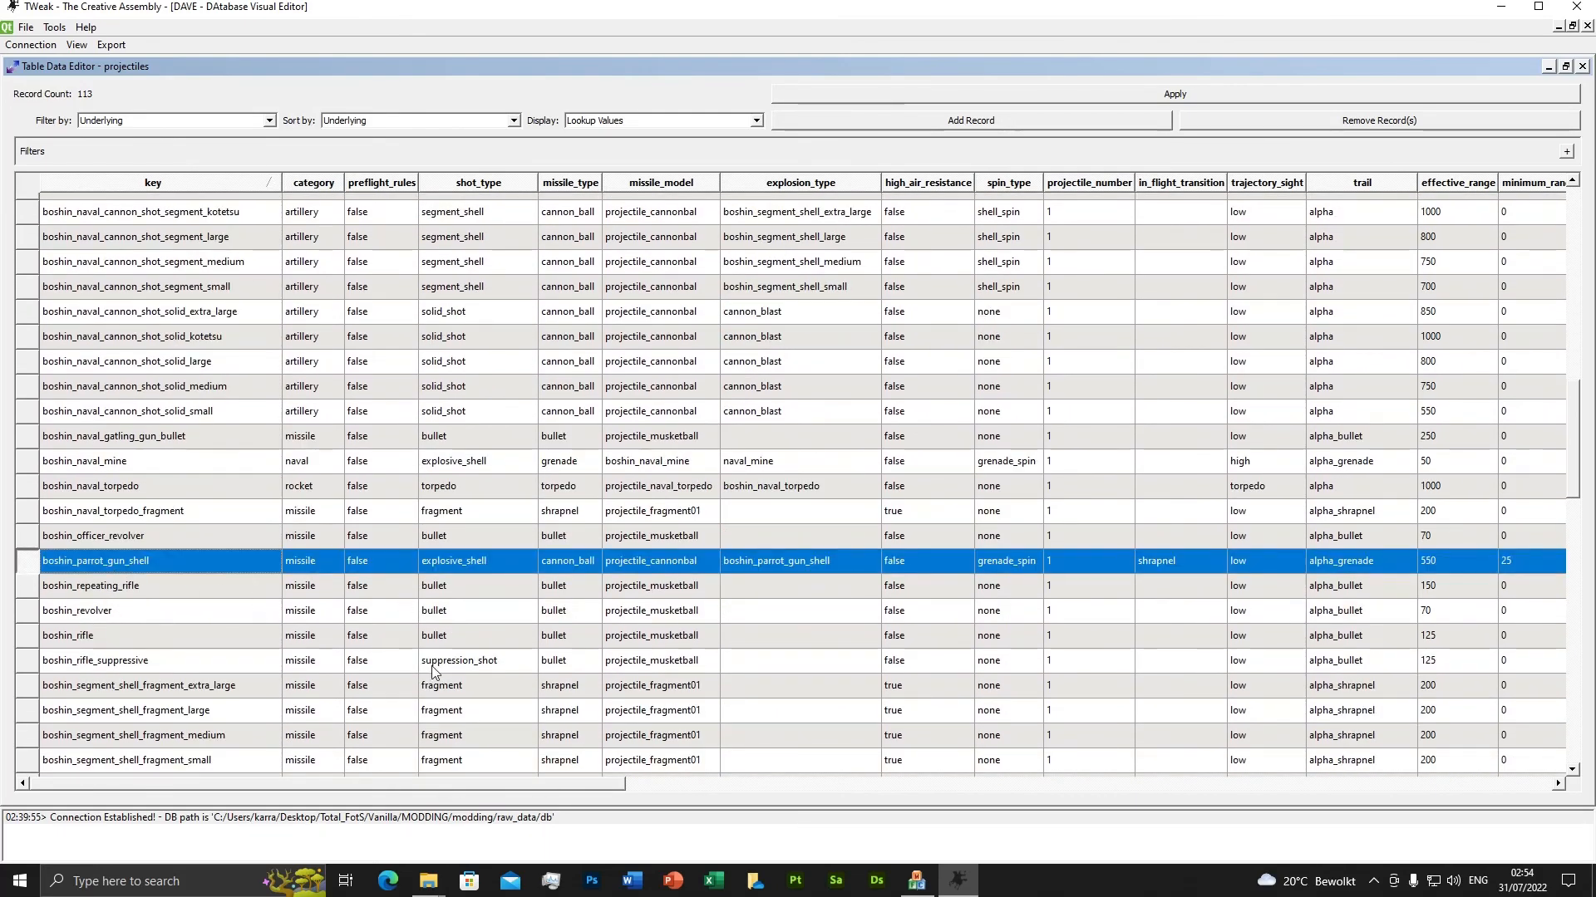
scroll(427, 677, up, 9)
scroll(350, 619, down, 7)
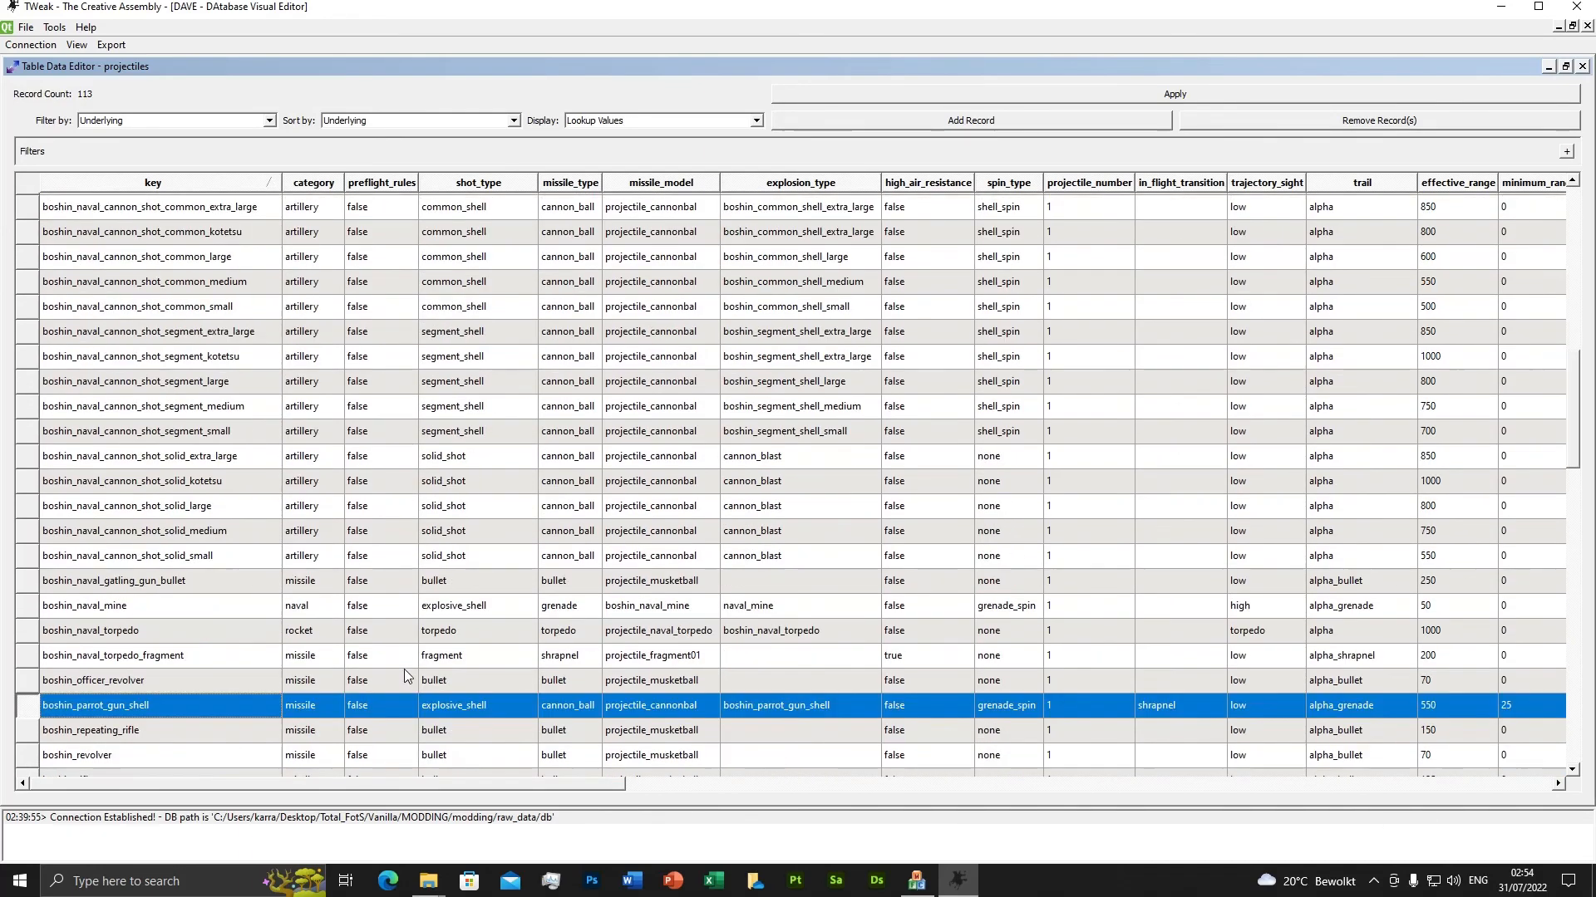
drag(582, 786, 515, 794)
scroll(486, 580, down, 2)
scroll(486, 579, down, 3)
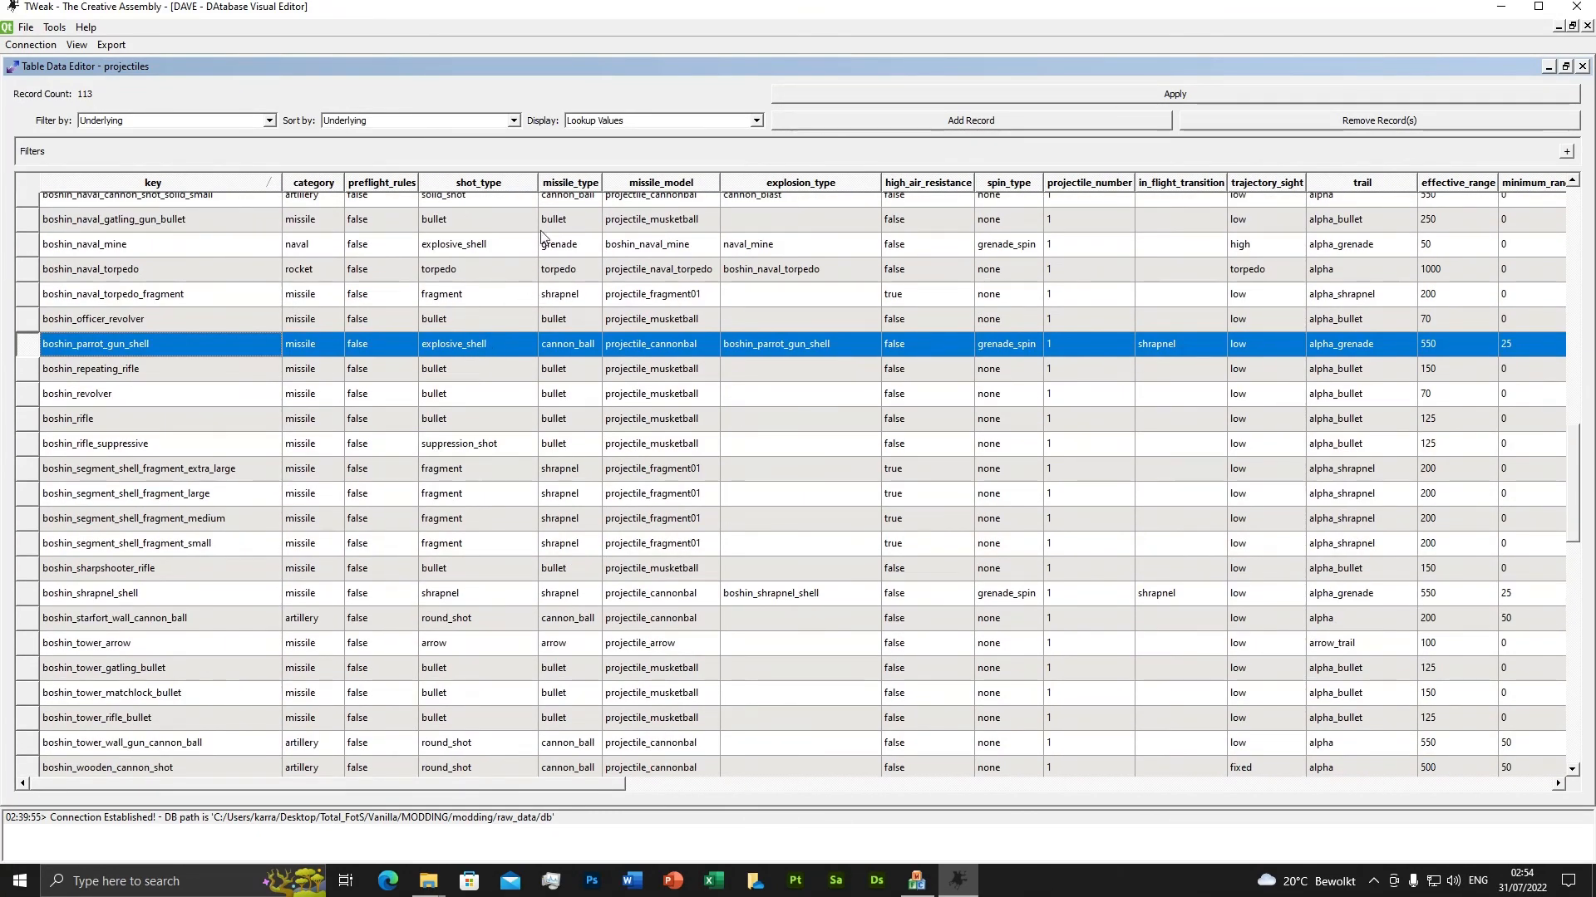
Review the available shot_type options for boshin_parrot_gun_shell without changing its entry.
double_click(495, 347)
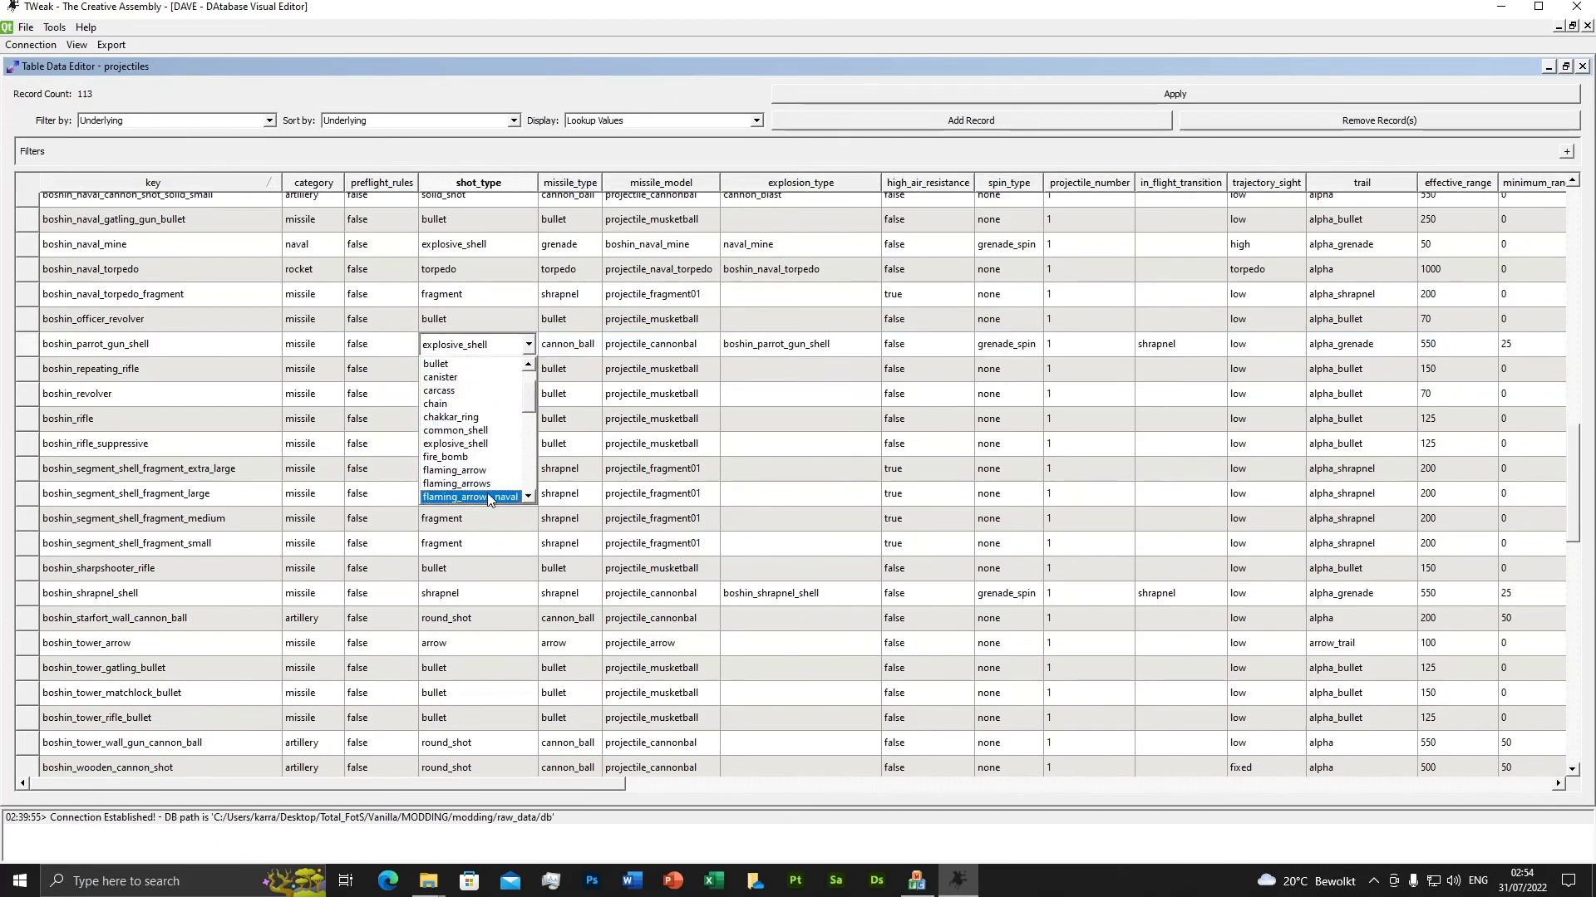
scroll(464, 447, down, 4)
scroll(465, 445, down, 8)
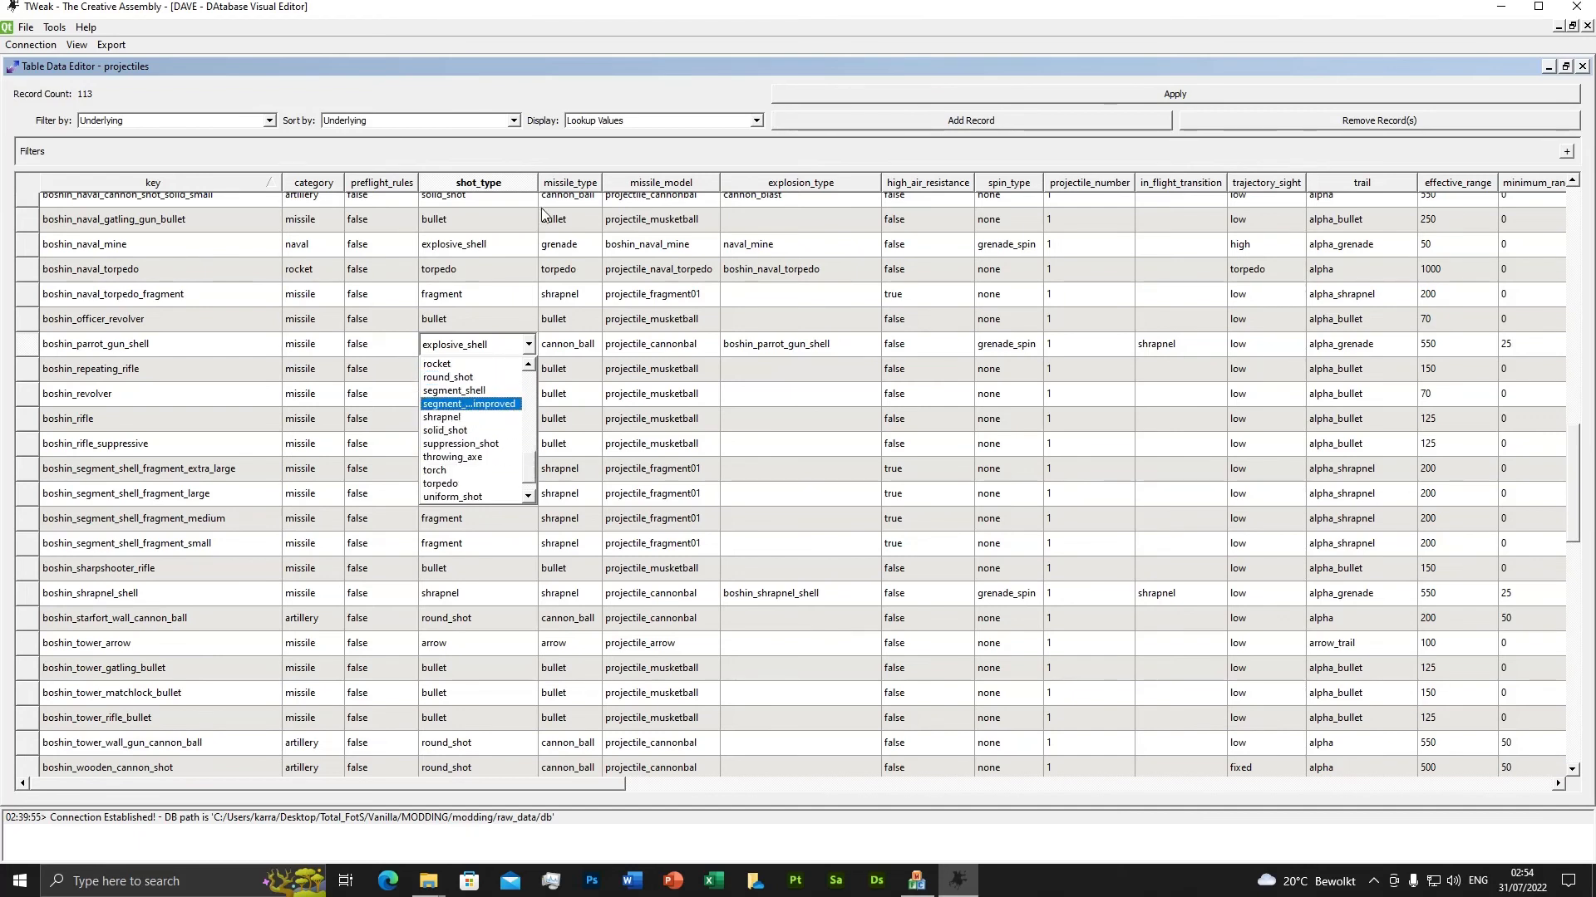
click(542, 159)
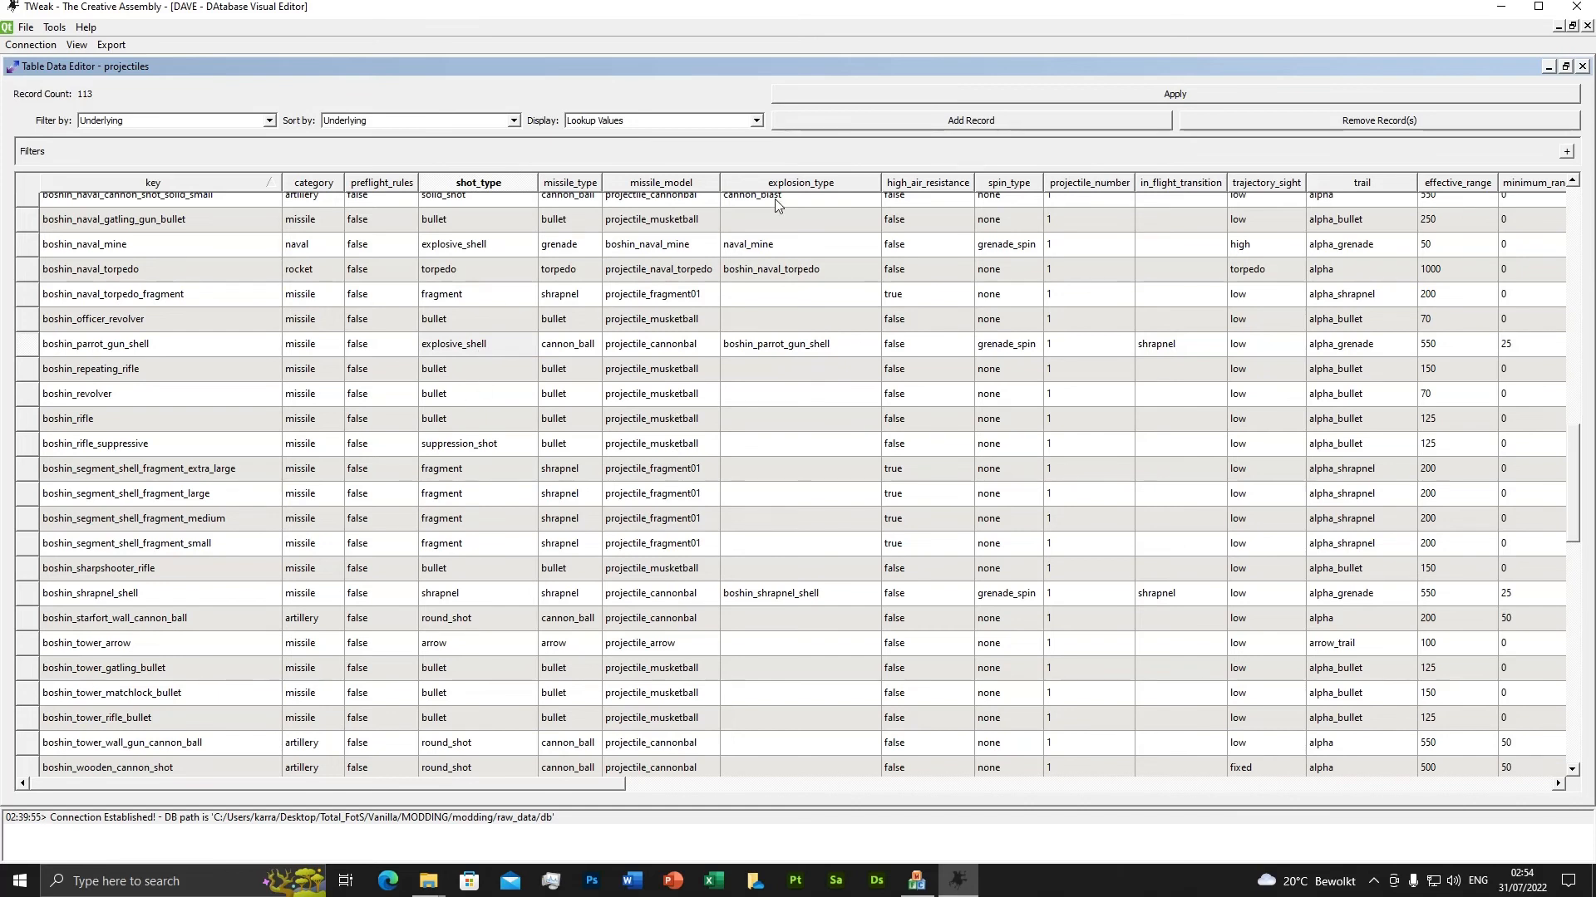
Check the missile_model entry of boshin_parrot_gun_shell and close the projectiles table.
click(651, 352)
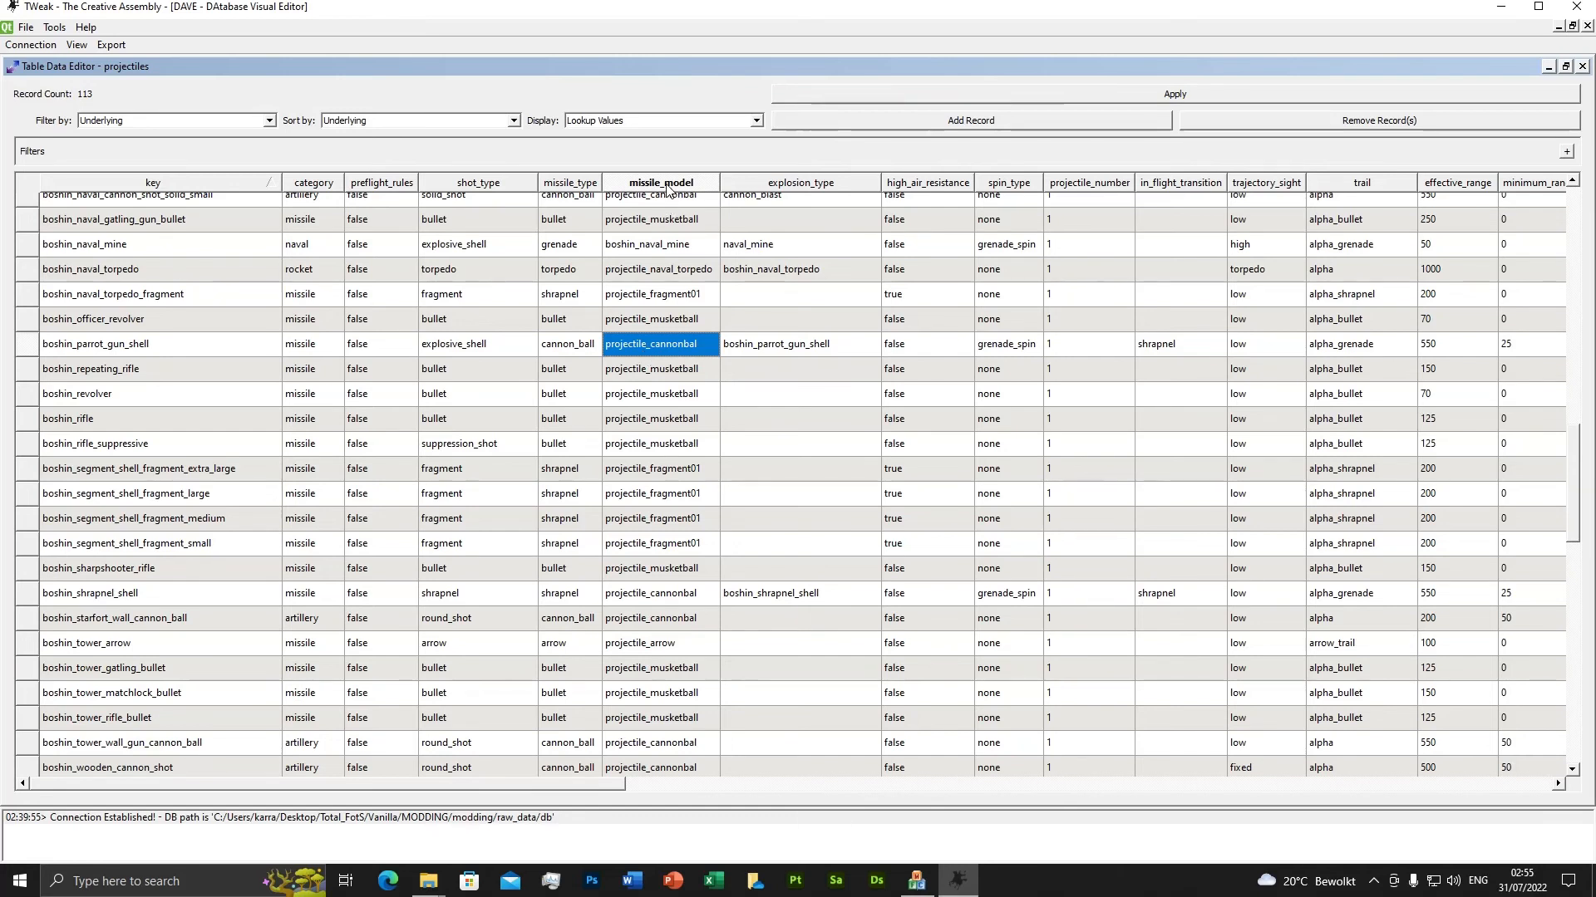
mouse_move(668, 190)
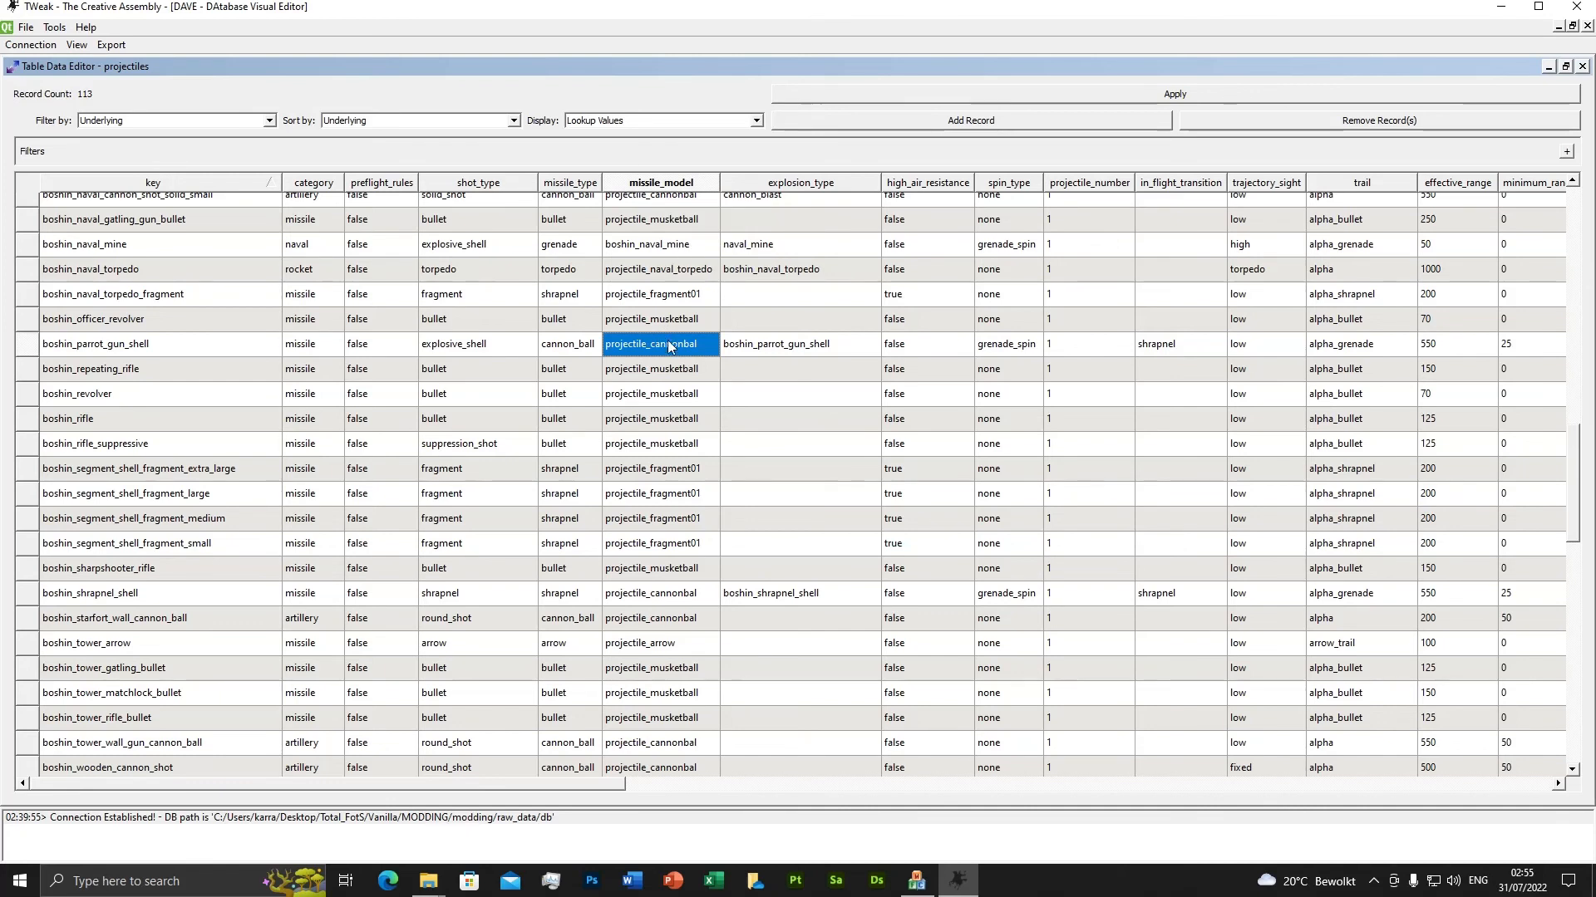
scroll(658, 348, up, 12)
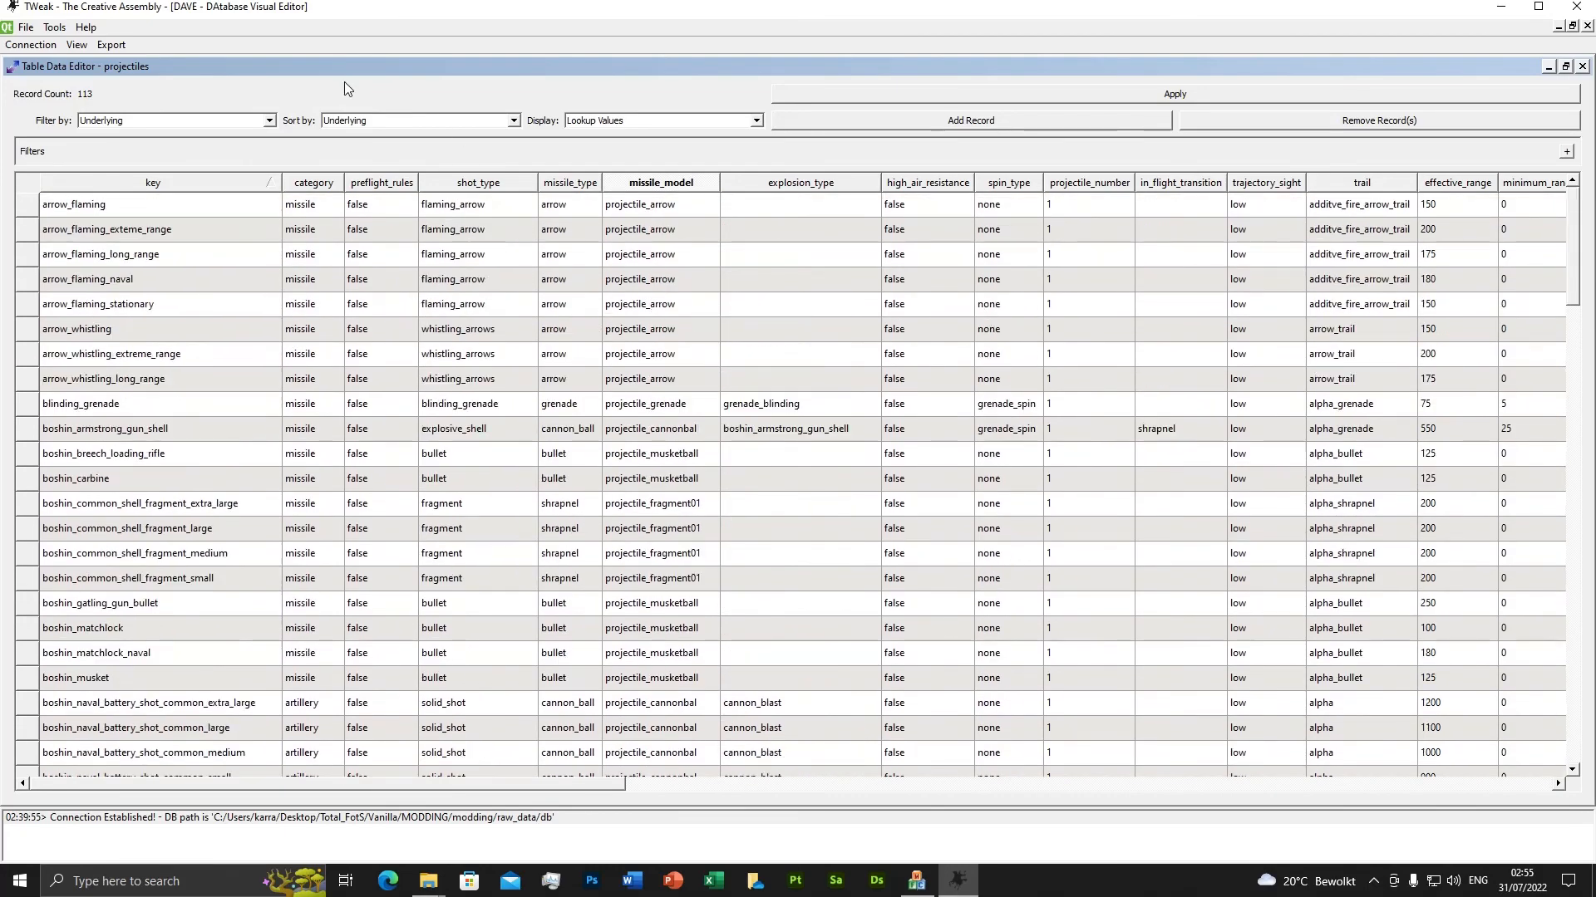
click(1581, 66)
Reopen the gun_type_to_projectiles table and enlarge it to fill the workspace.
scroll(250, 245, up, 20)
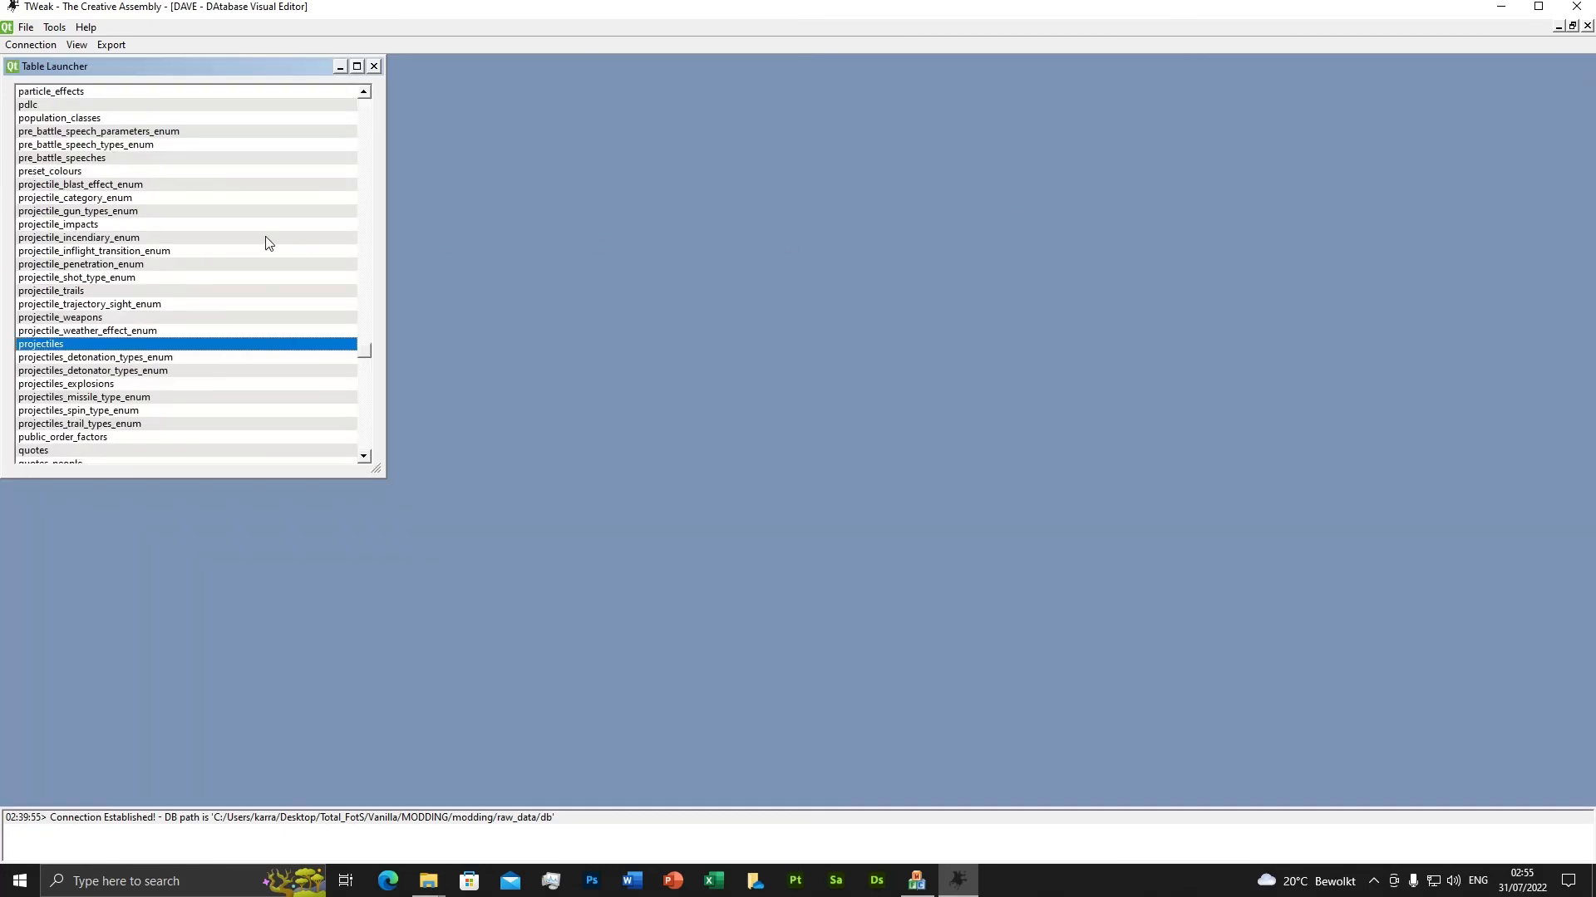
scroll(183, 263, up, 8)
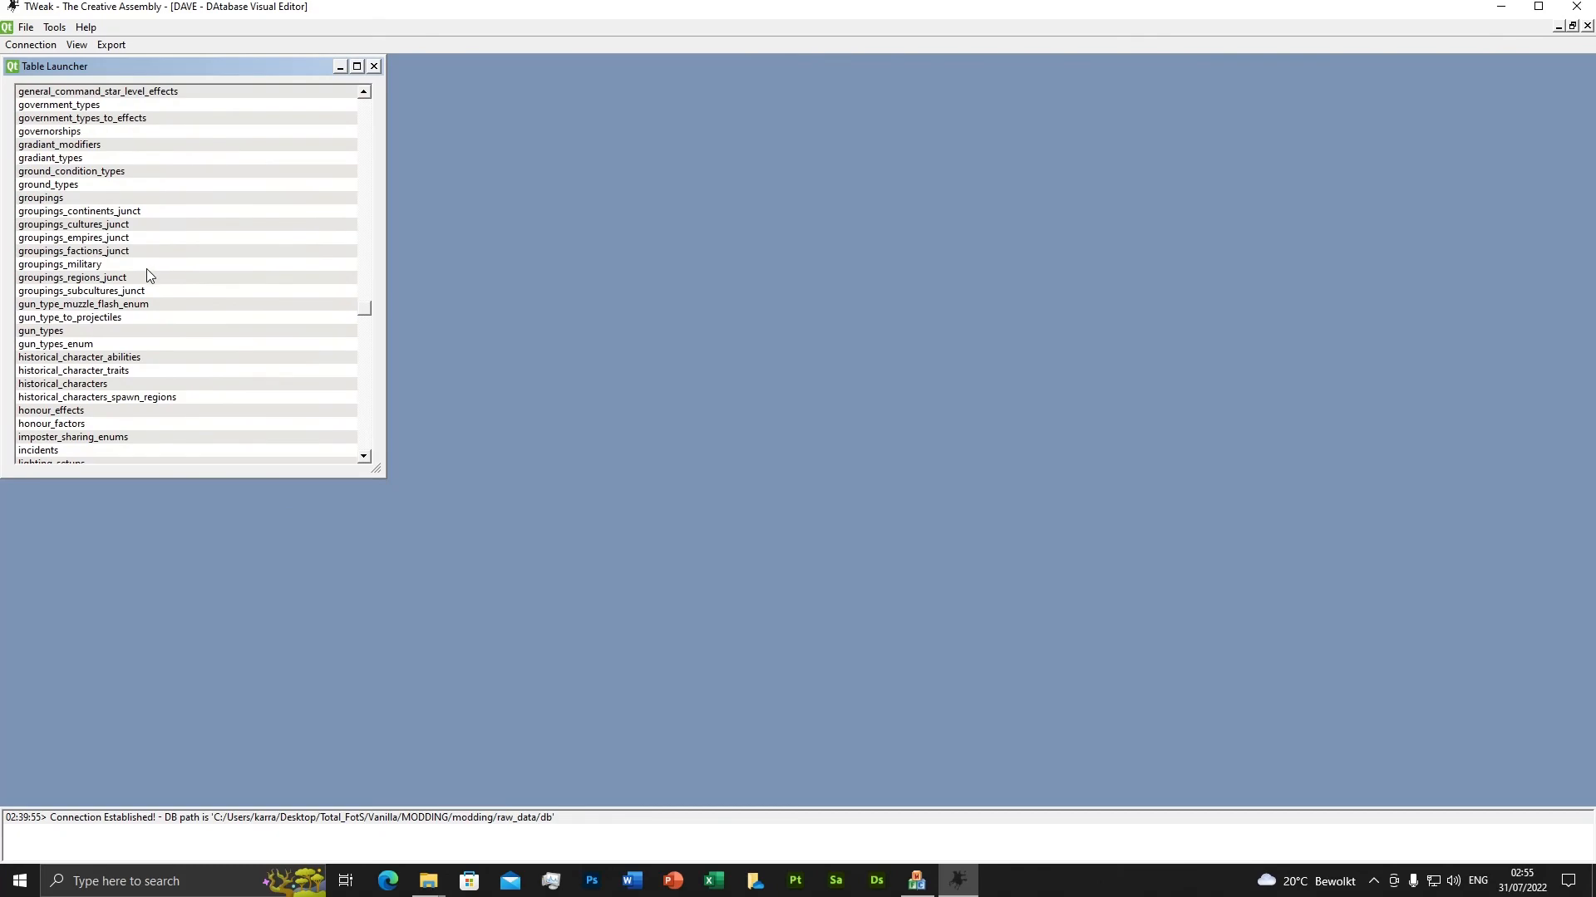
scroll(146, 268, down, 1)
double_click(50, 277)
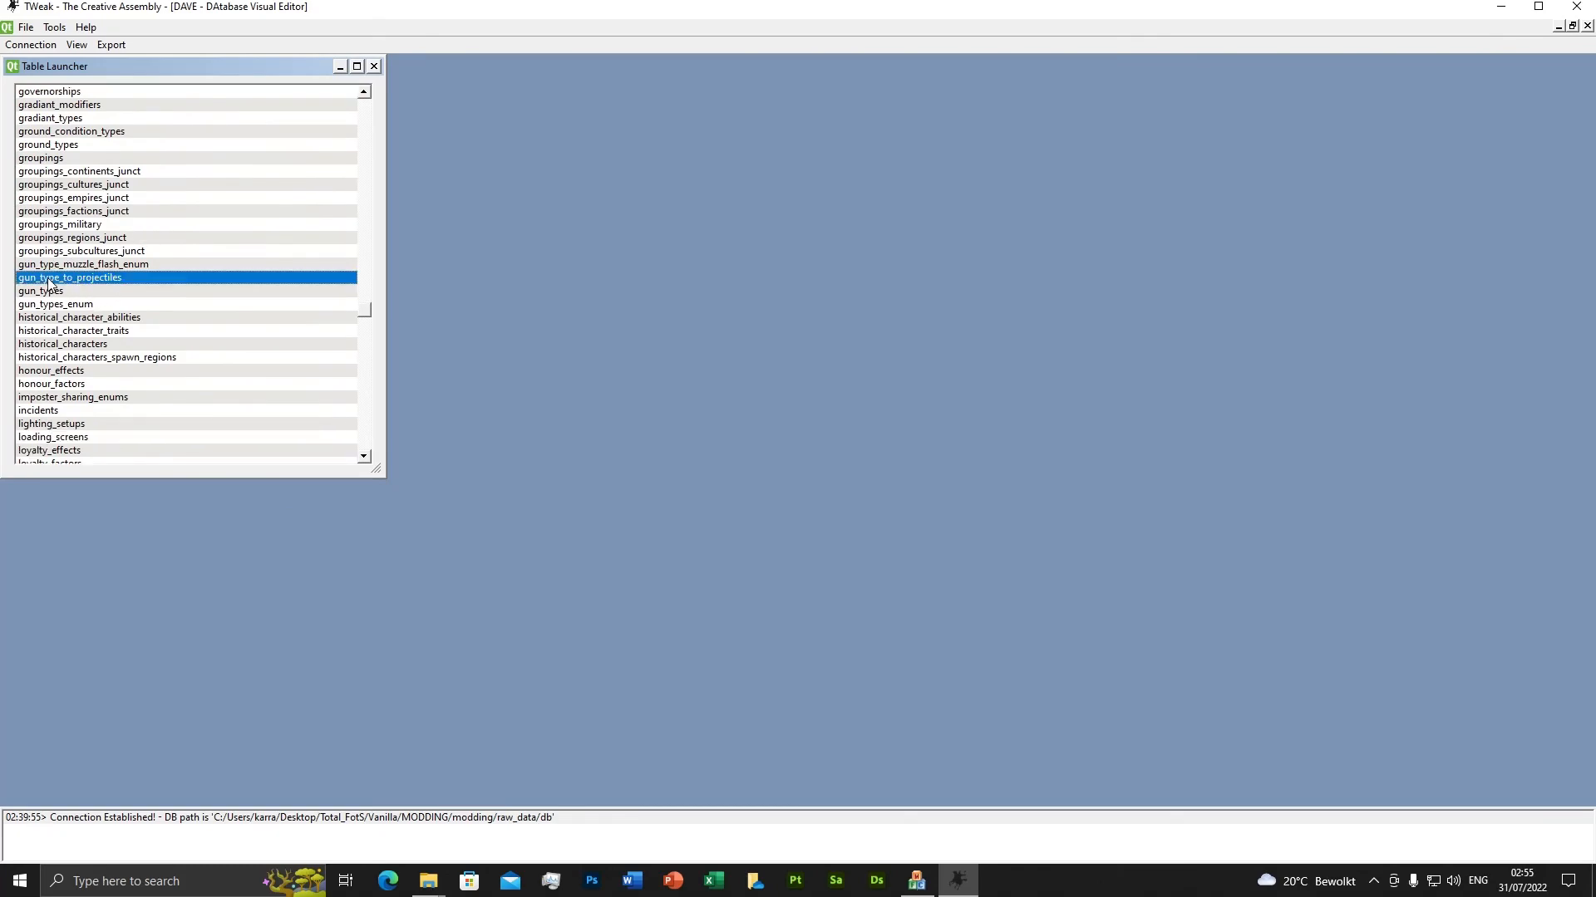
click(924, 65)
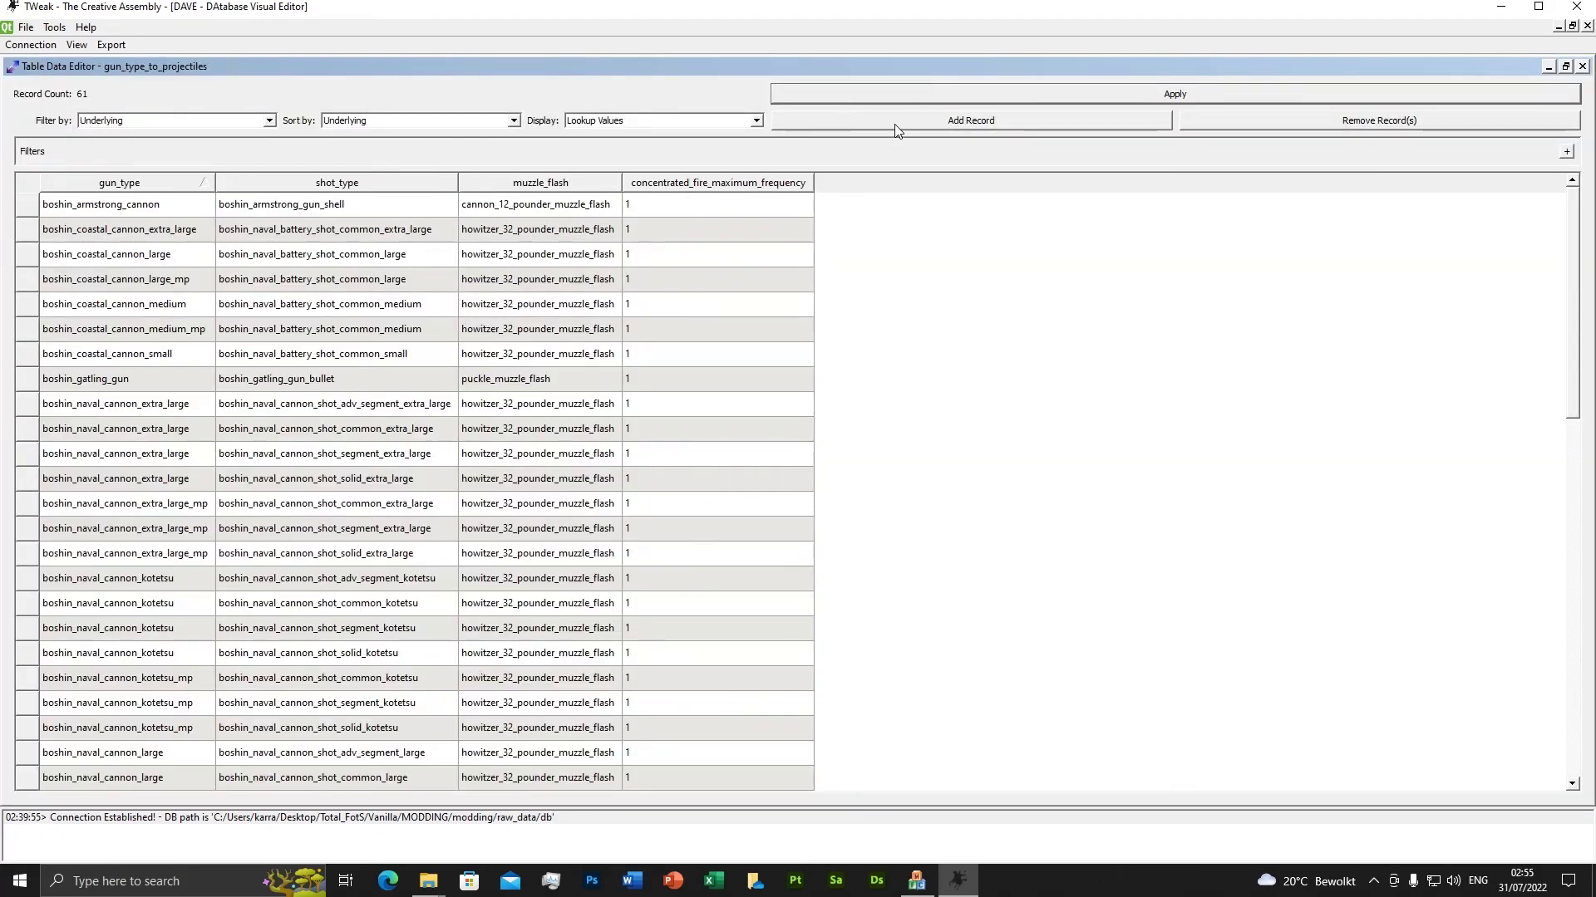
Add a gun_type_to_projectiles record with gun_type cannon_12lb_smoothbore_uk.
click(897, 123)
double_click(129, 206)
click(129, 206)
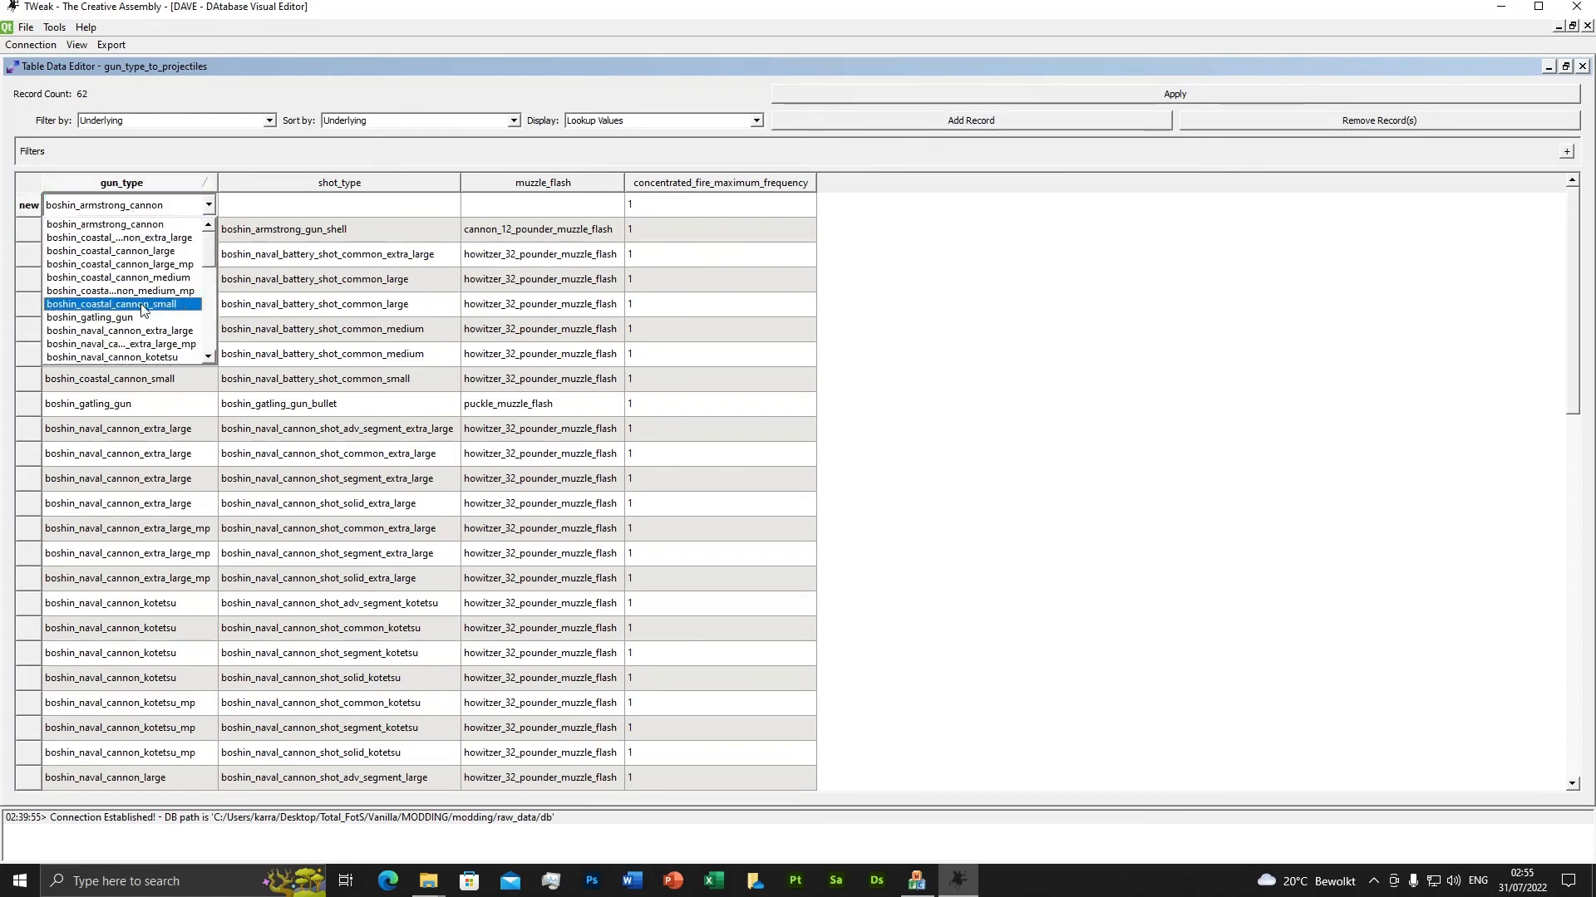
scroll(143, 311, down, 6)
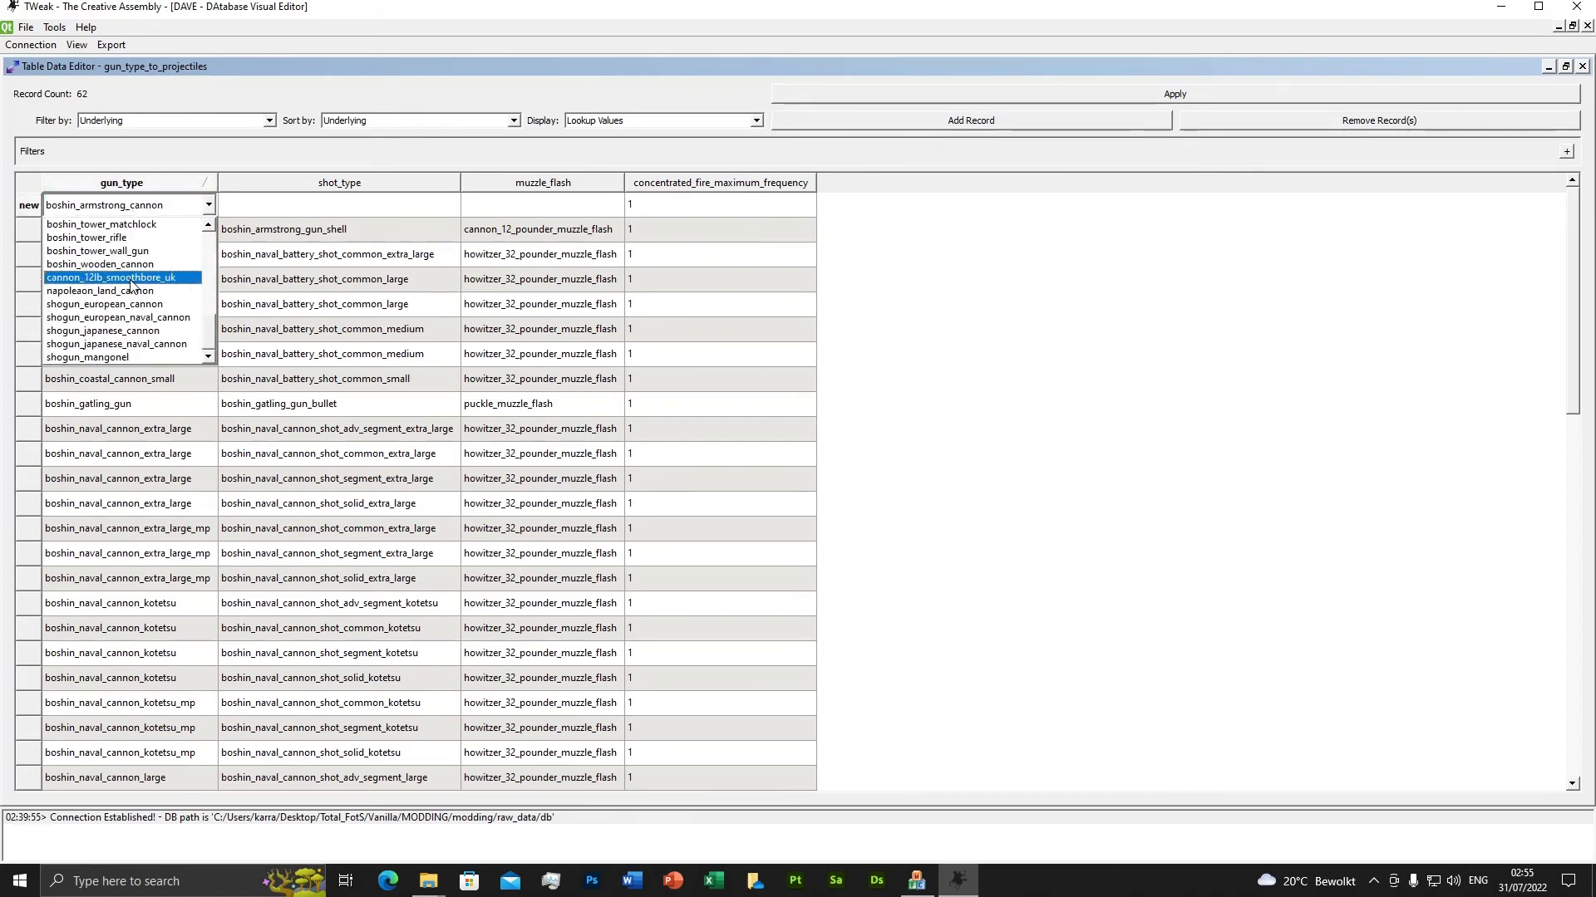
click(131, 285)
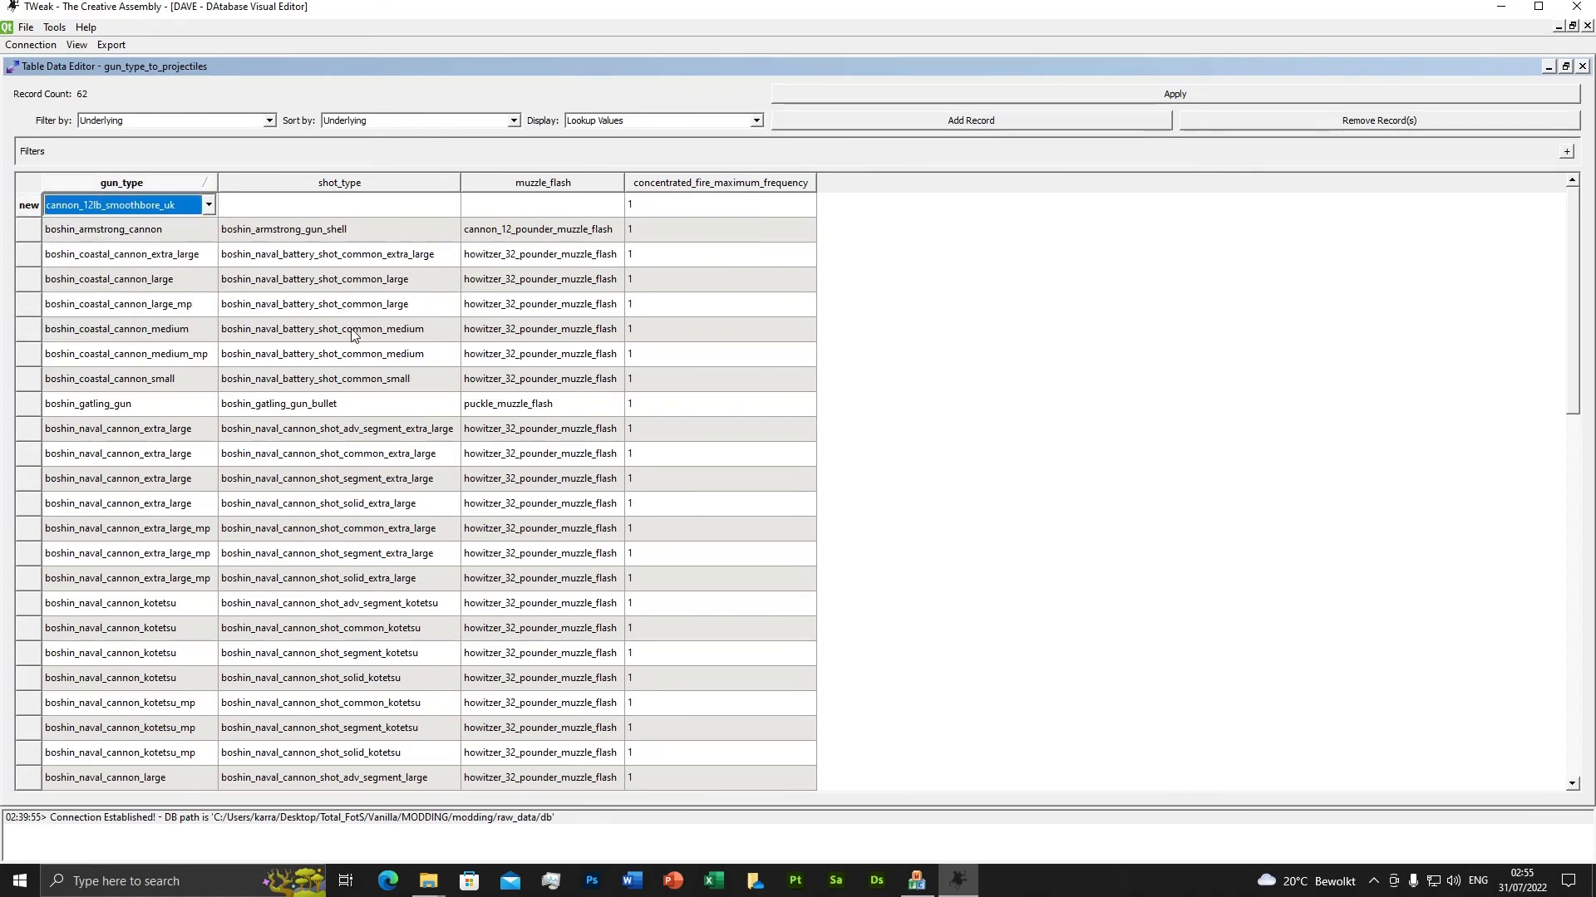
Copy the shot_type boshin_parrot_gun_shell from the boshin_parrott_cannon record into the new record.
scroll(406, 466, down, 5)
scroll(405, 465, down, 8)
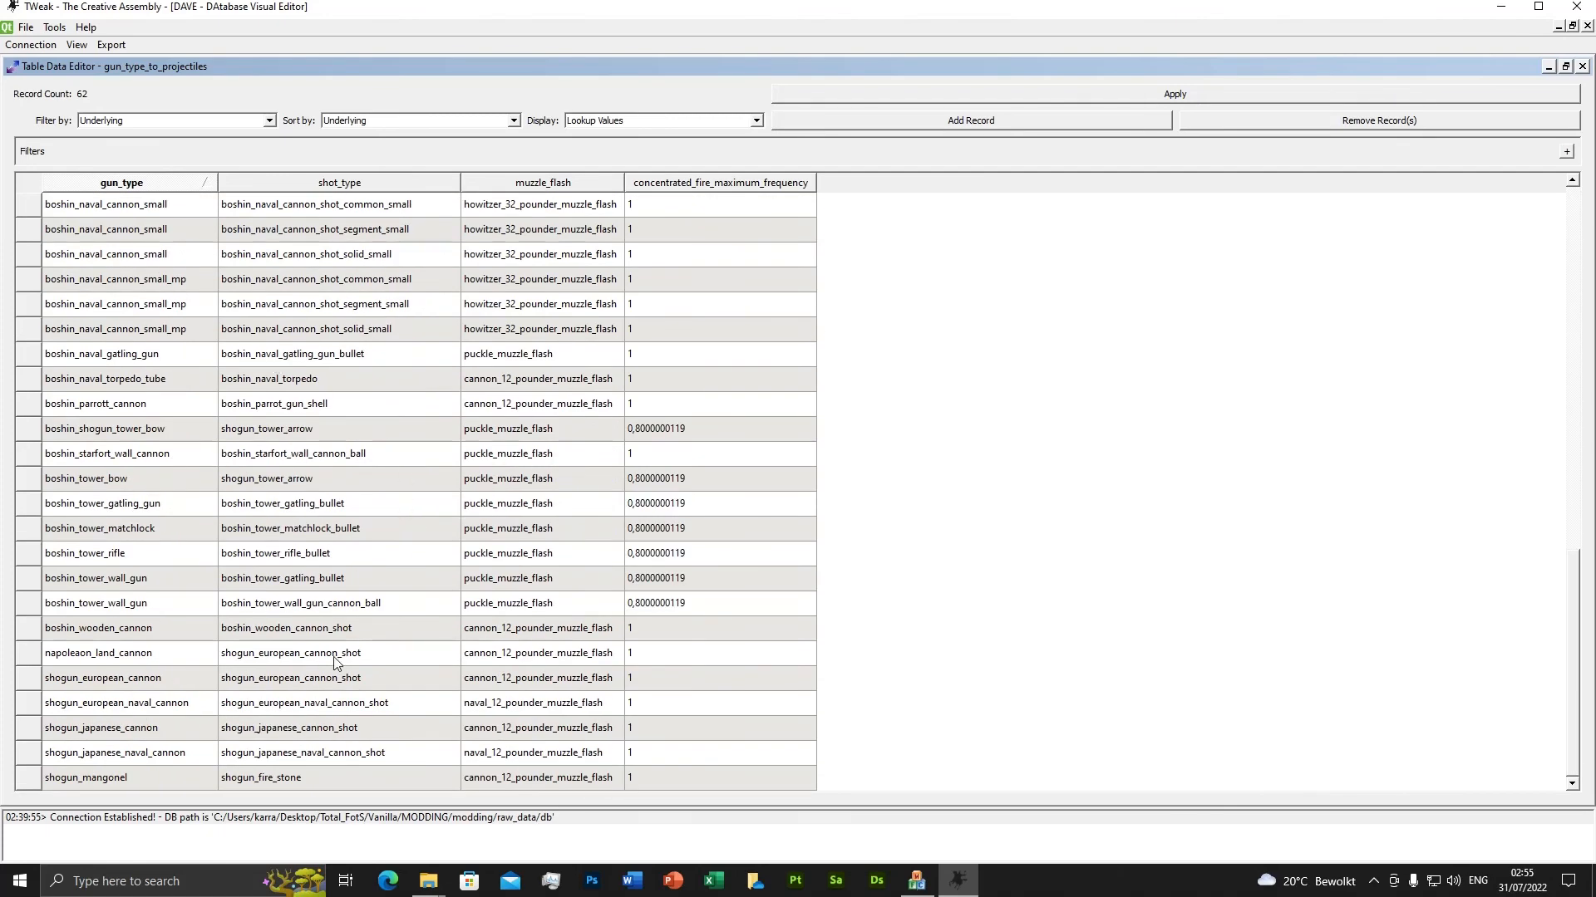
click(297, 407)
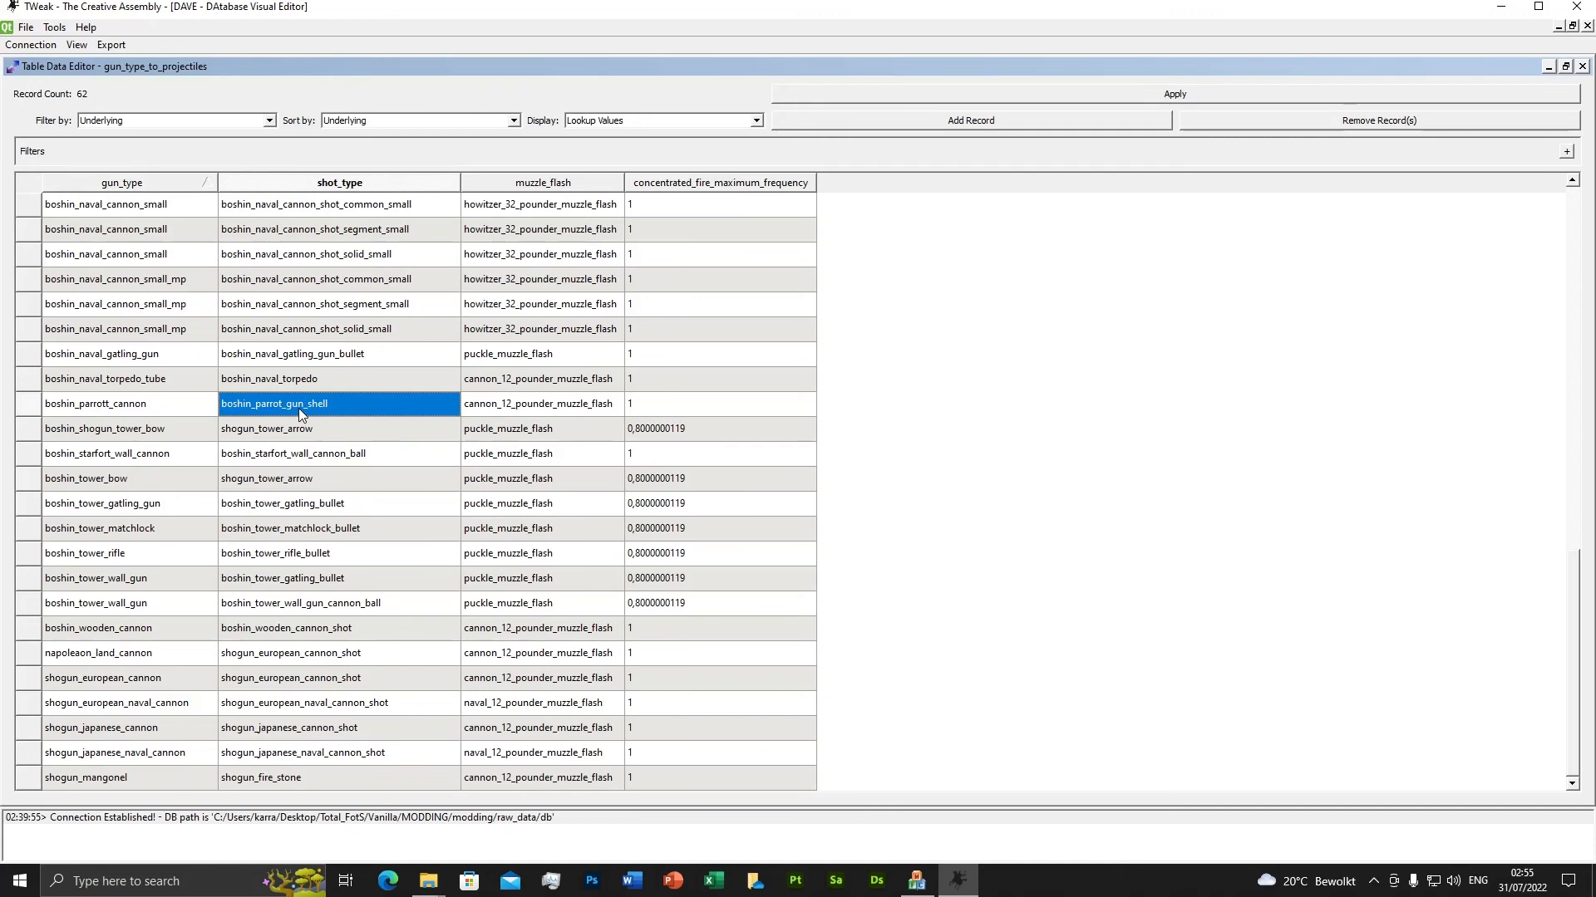
scroll(298, 408, up, 13)
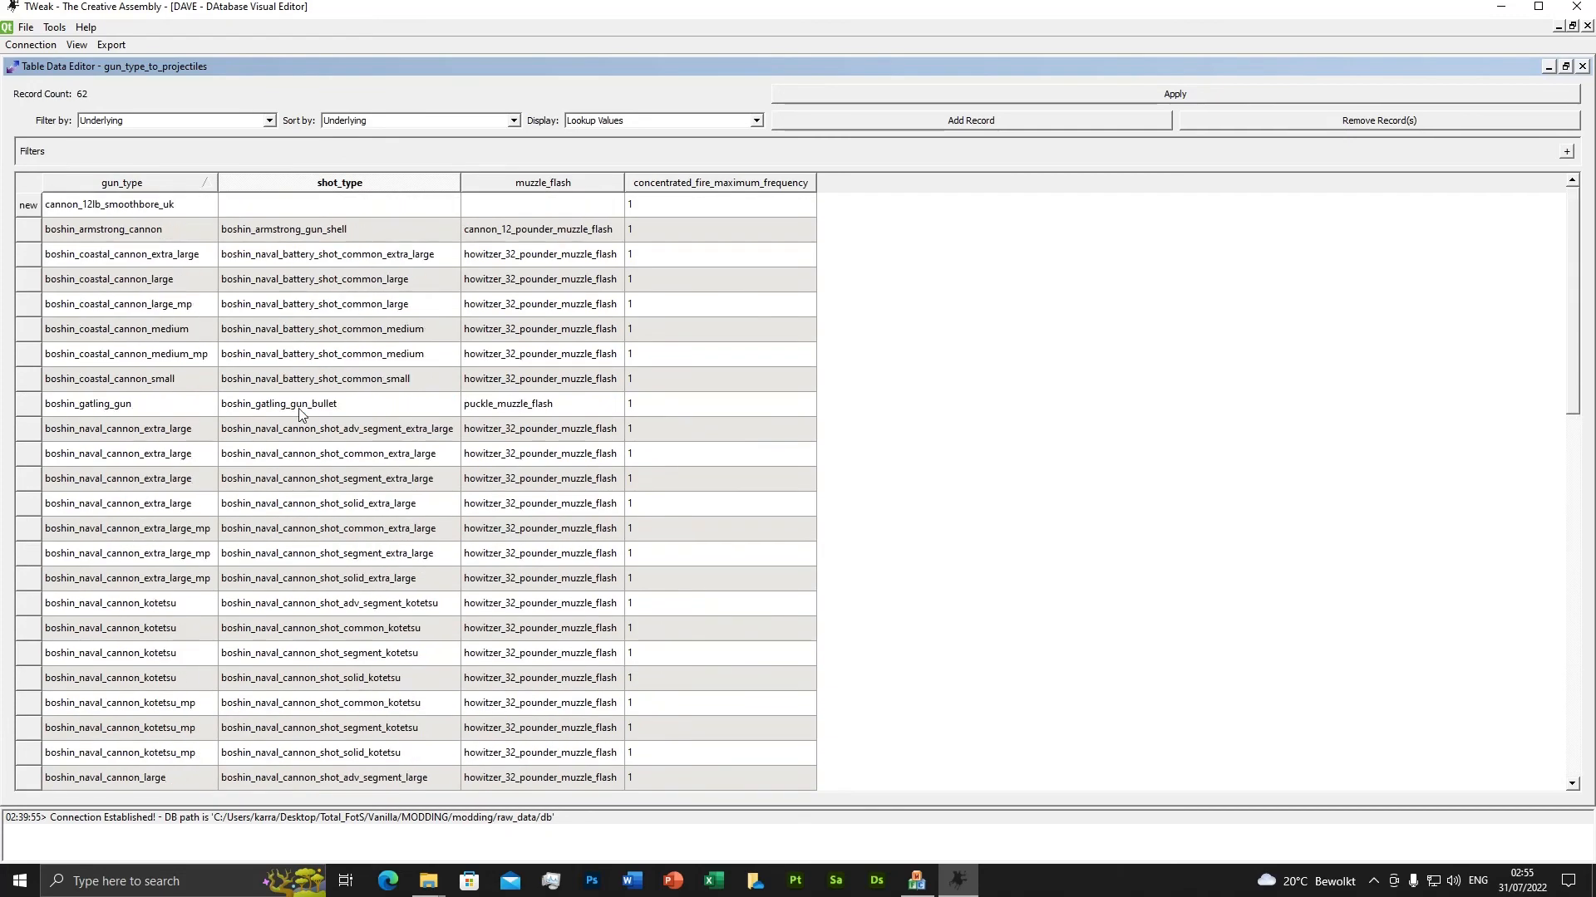
click(333, 207)
text(boshin_parrot_gun_shell)
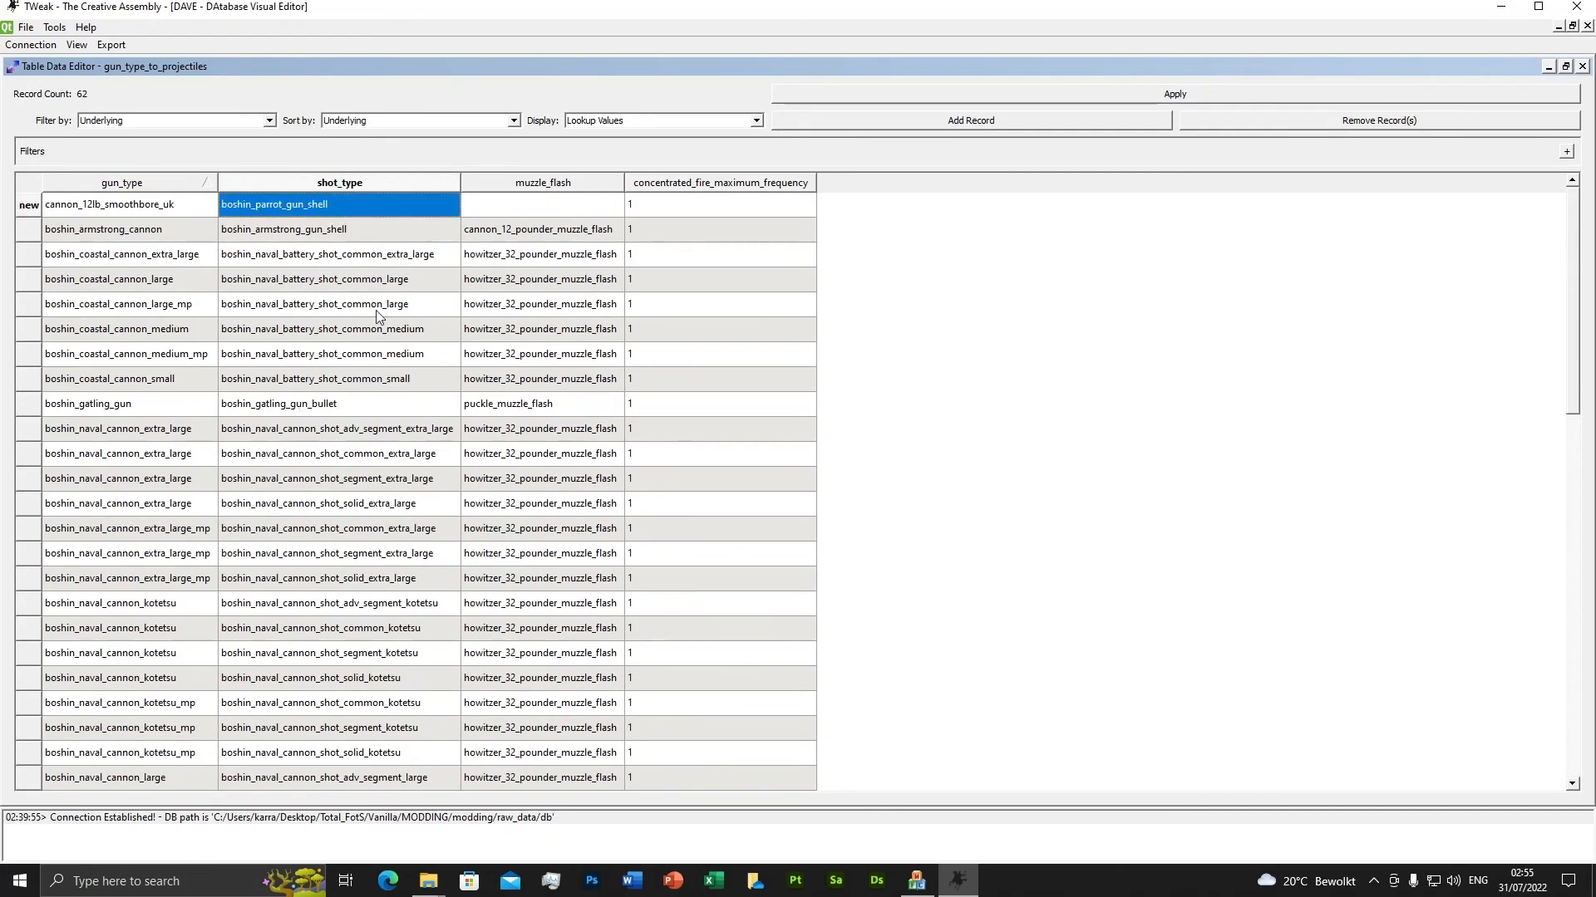
Set the new cannon_12lb_smoothbore_uk record's muzzle_flash to cannon_12_pounder_muzzle_flash, copied from an existing cannon record, and apply the changes.
scroll(385, 492, down, 11)
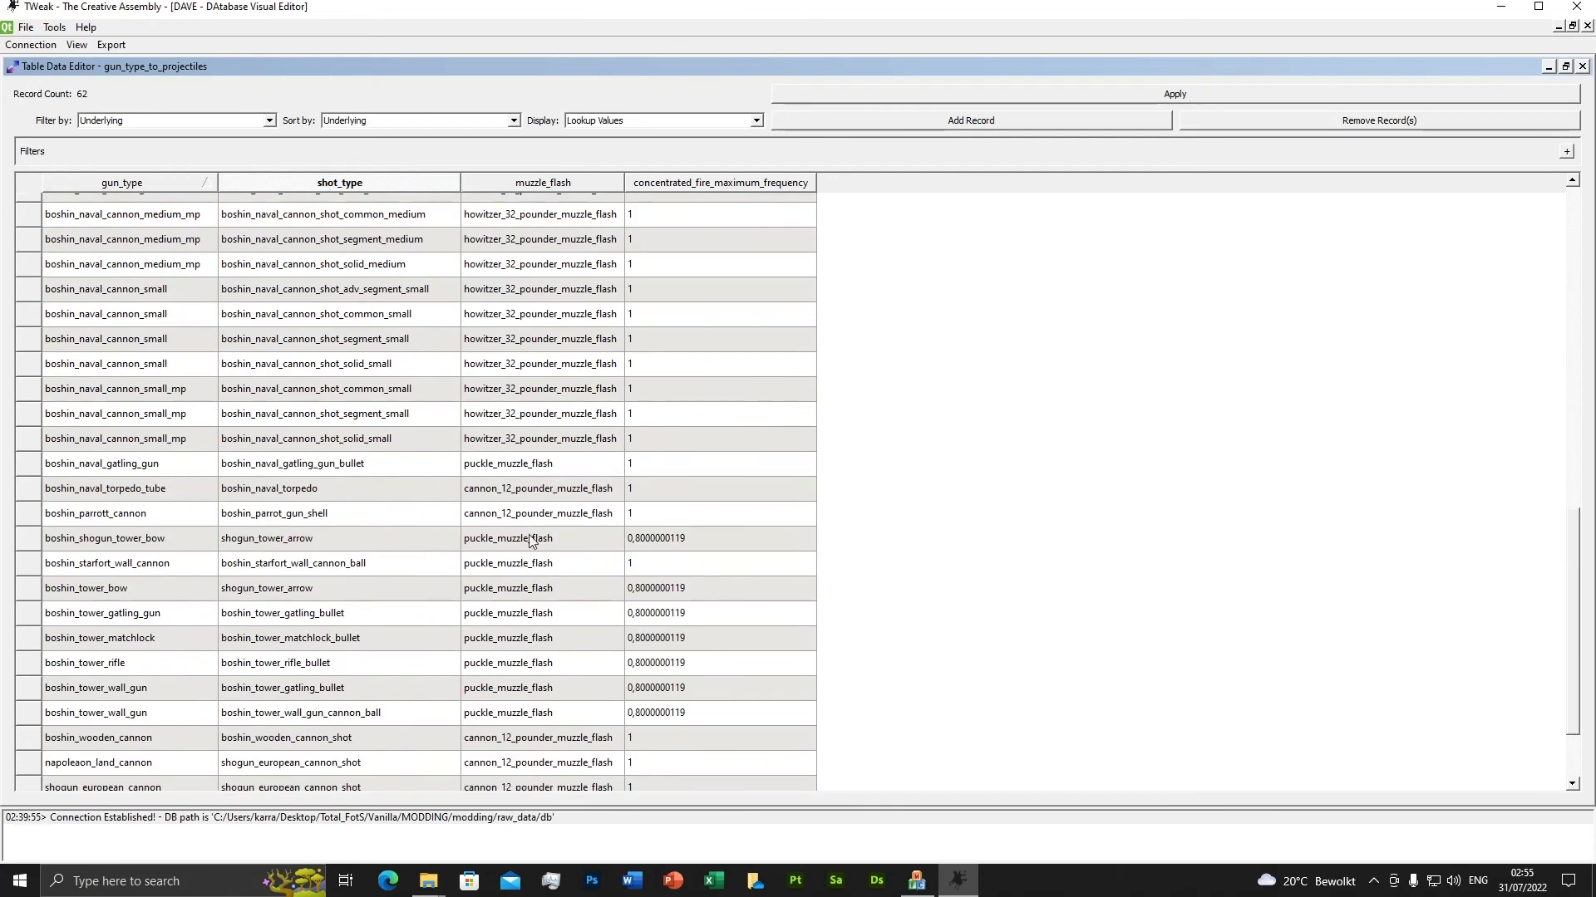
click(564, 490)
scroll(564, 488, up, 10)
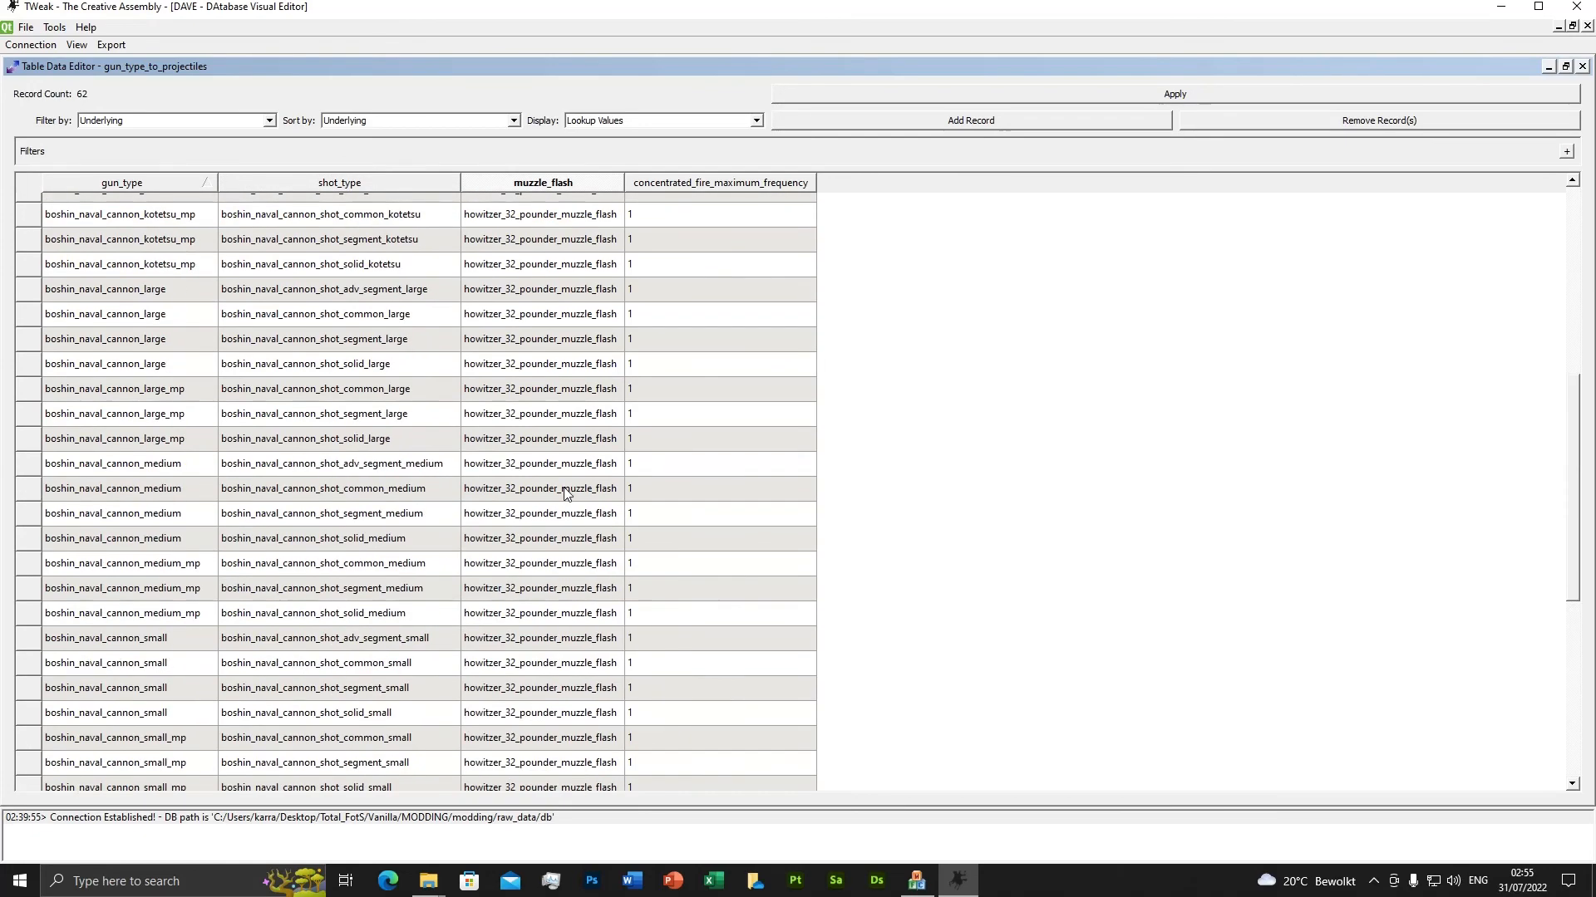
click(547, 211)
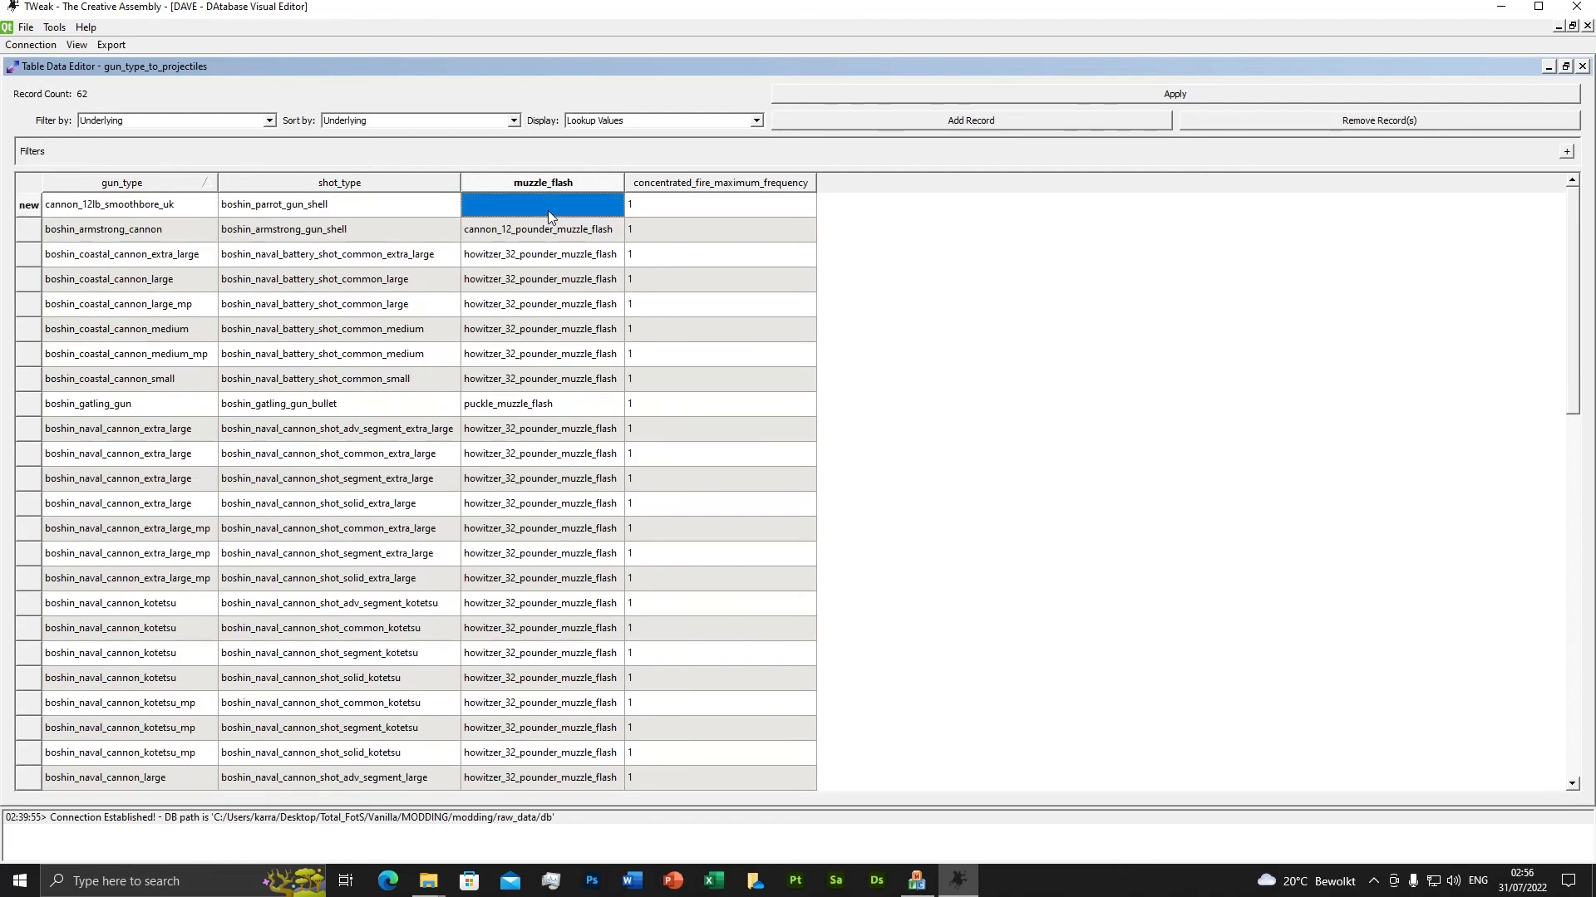
text(cannon_12_pounder_muzzle_flash)
click(962, 384)
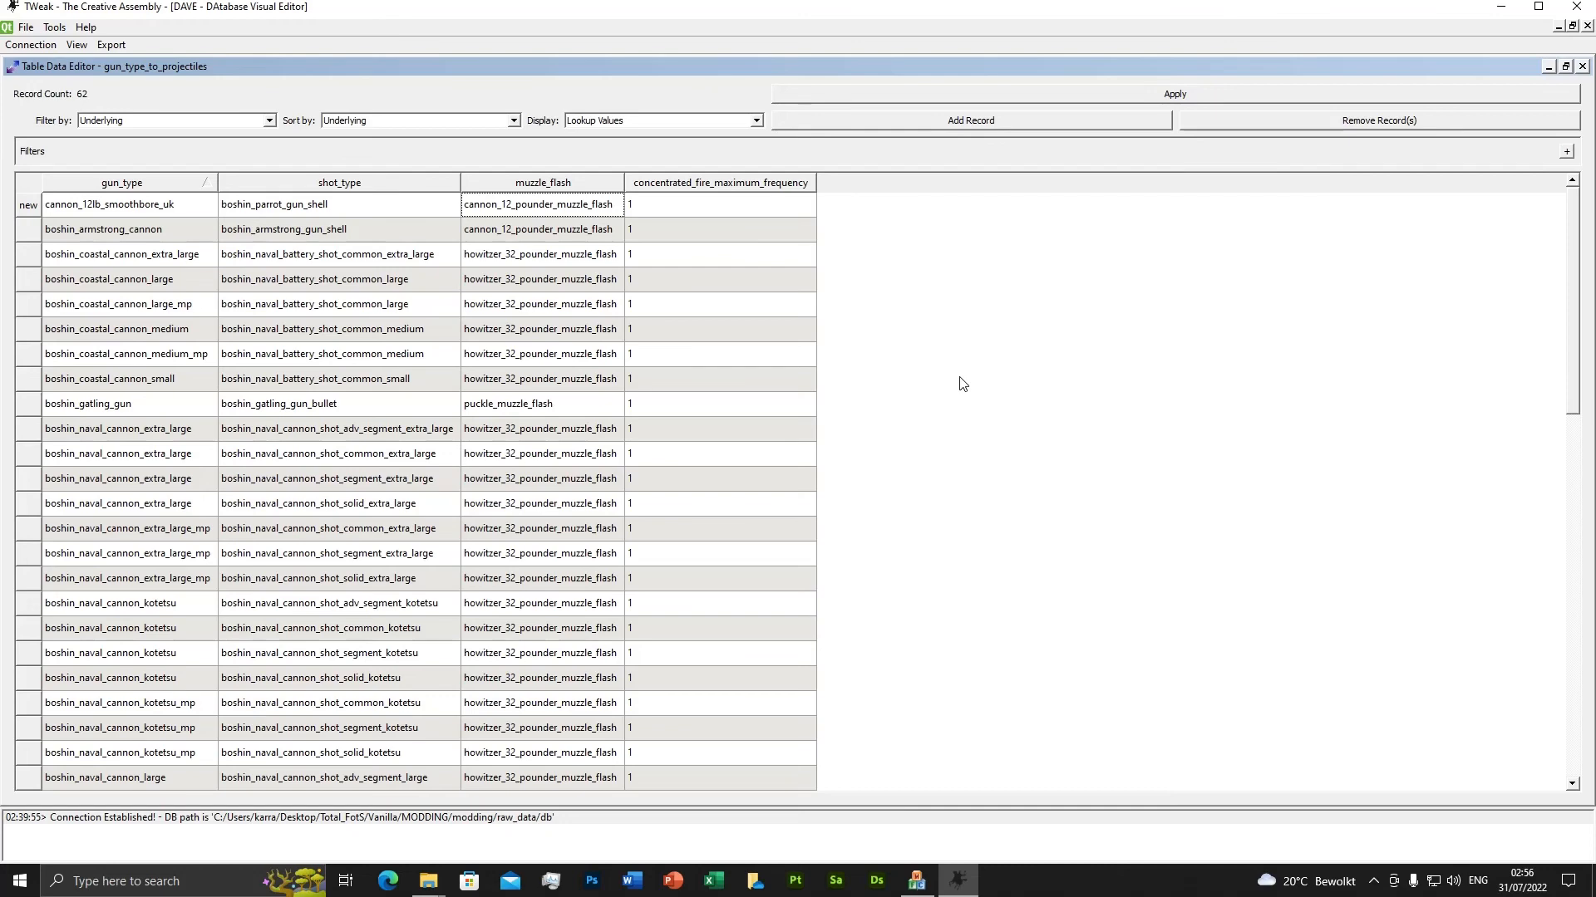
click(1179, 97)
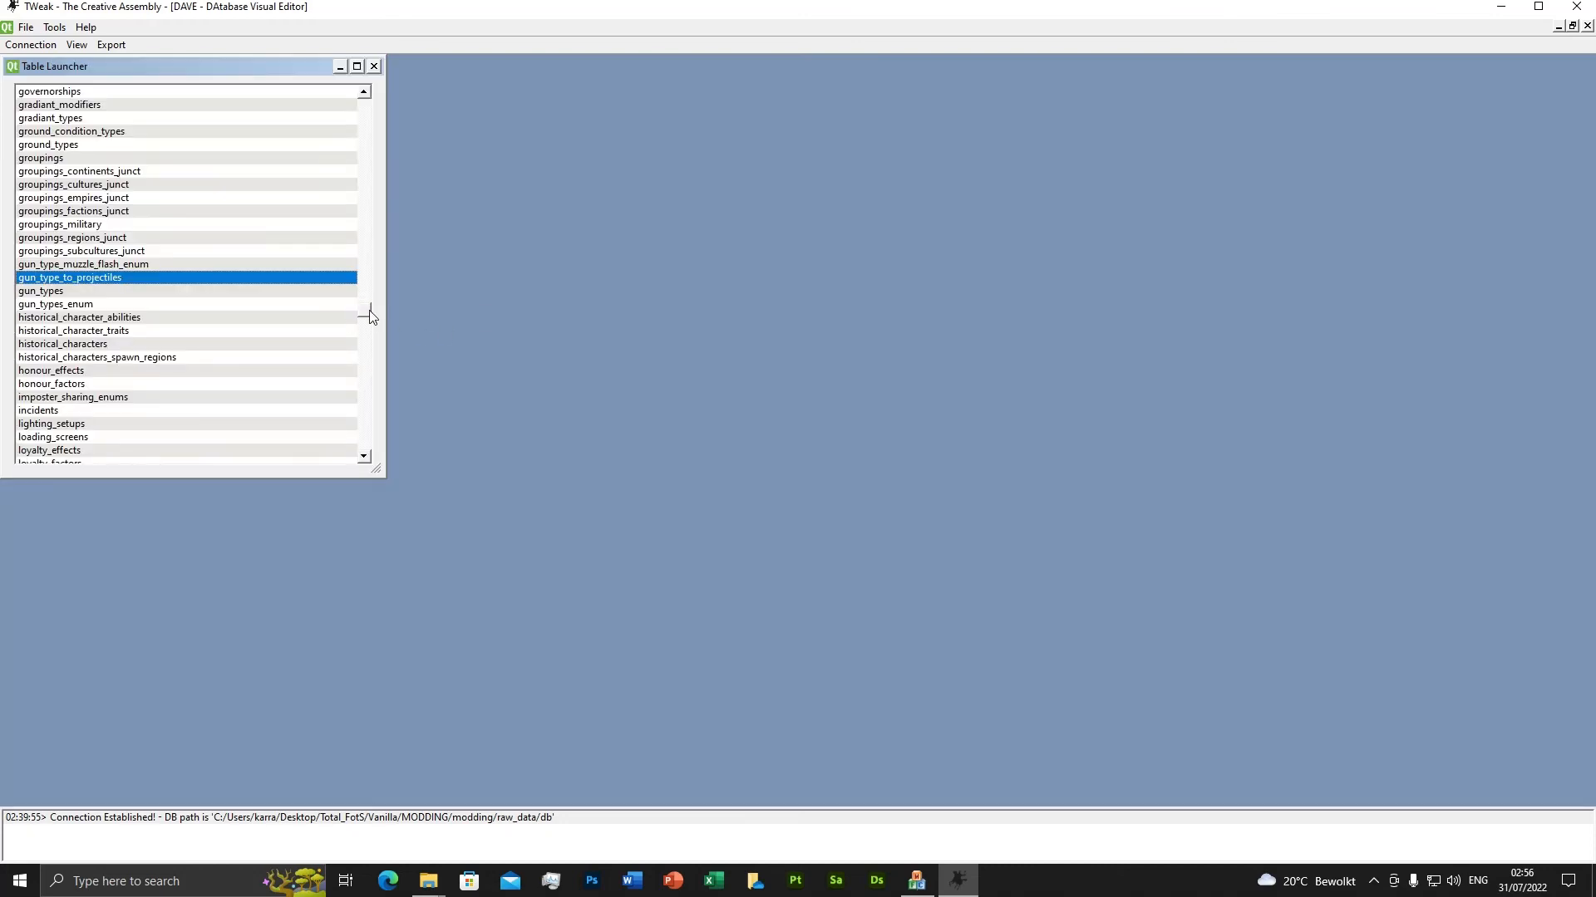
Open the units table at full size, examine the Boshin_Art_Parrot_Guns record, and close the table.
drag(370, 314, 370, 432)
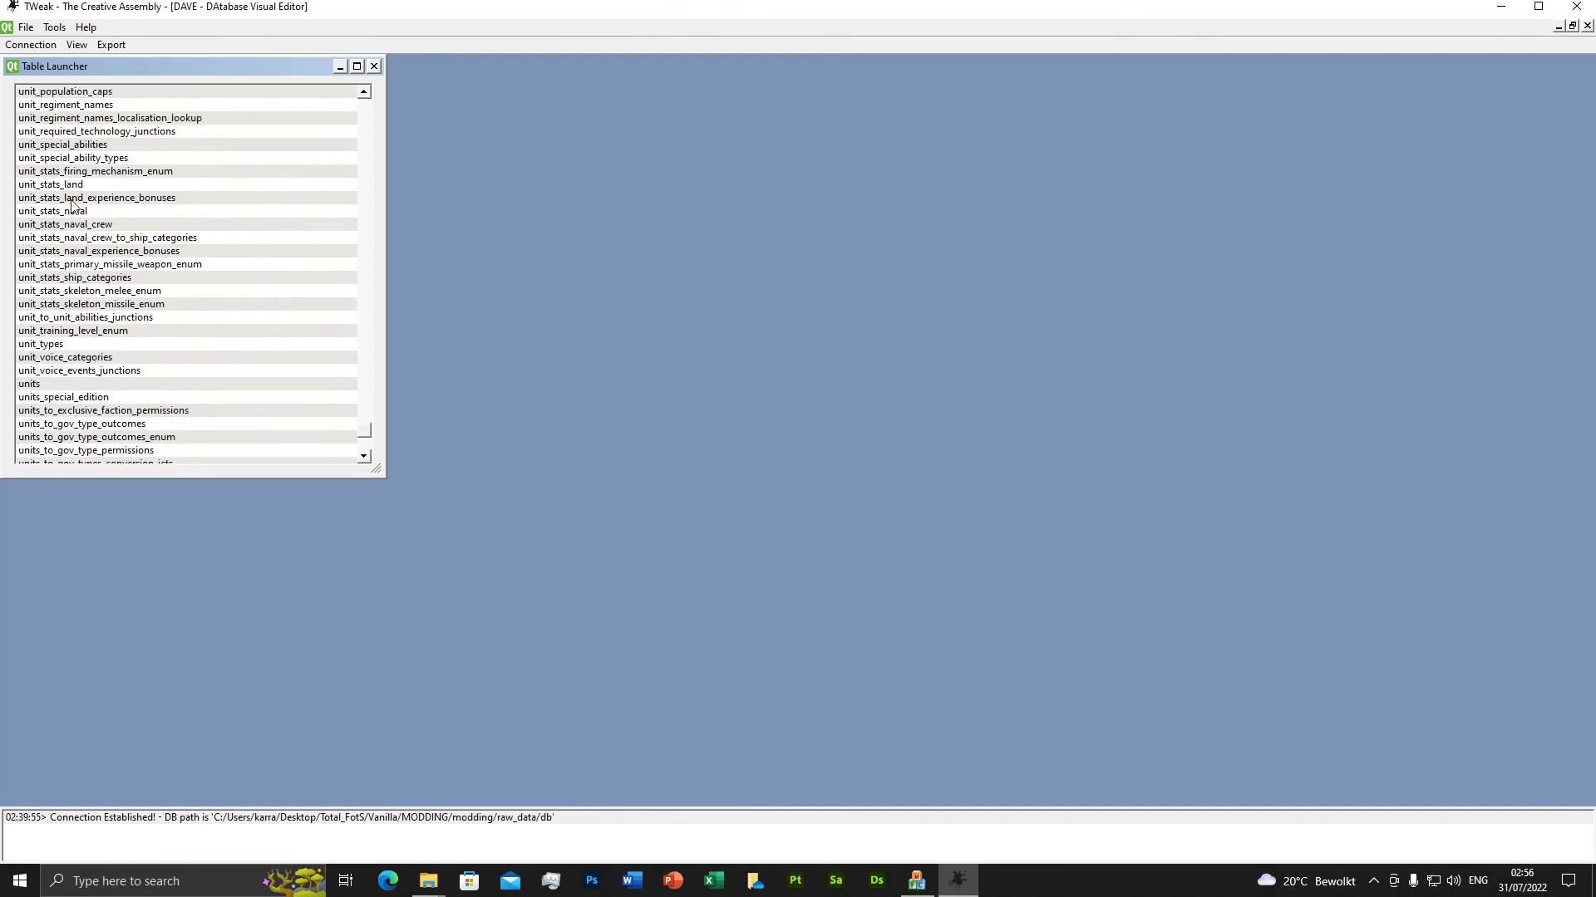
double_click(38, 387)
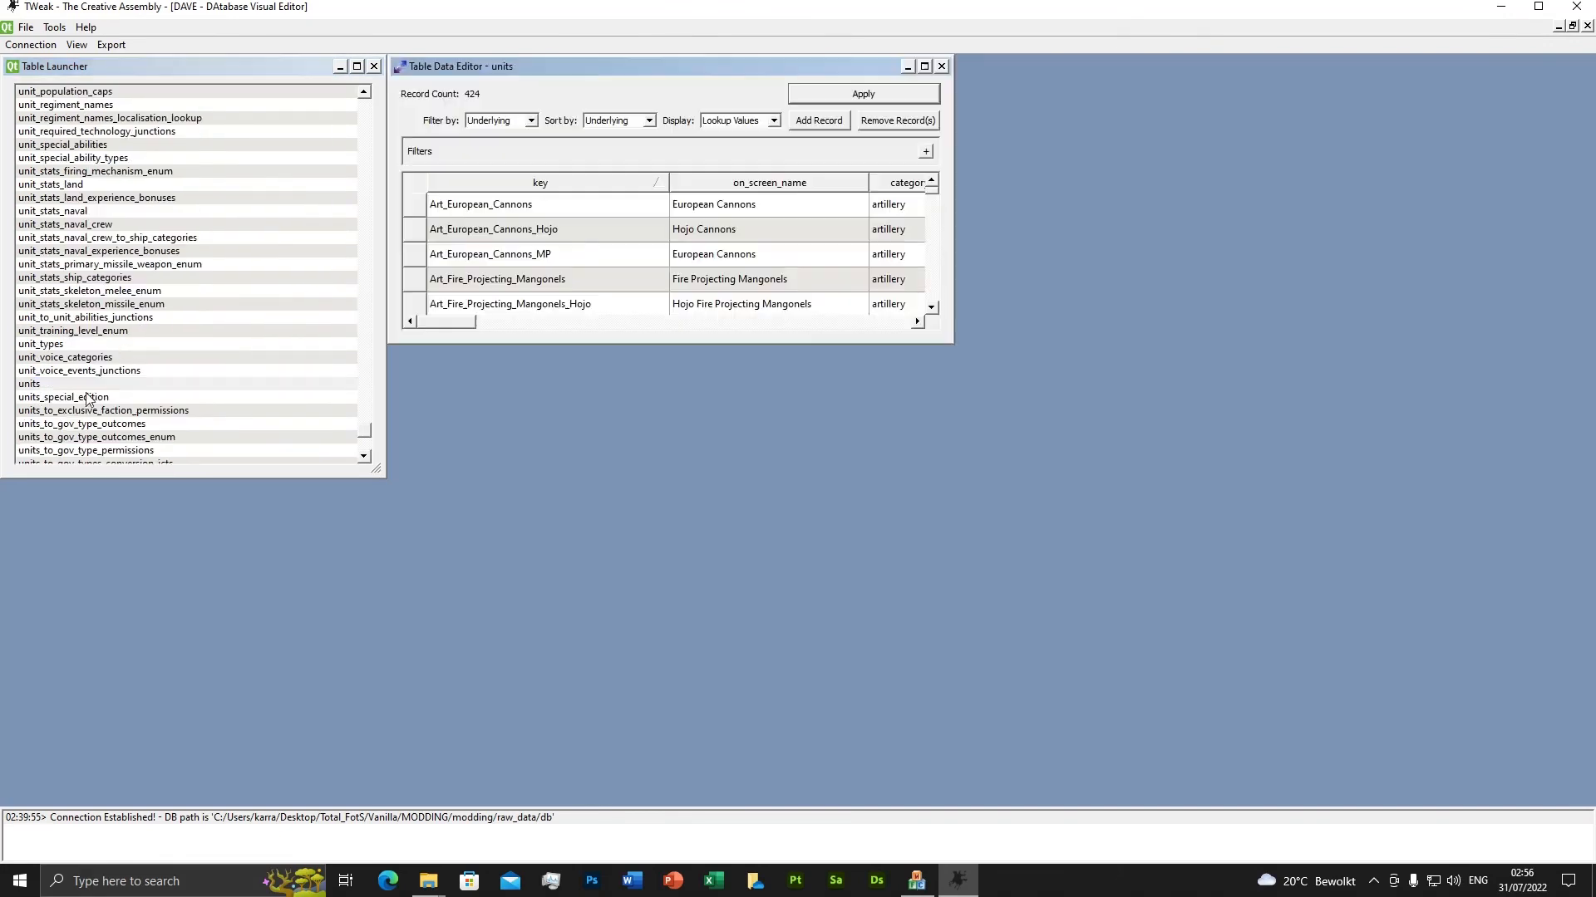
click(924, 65)
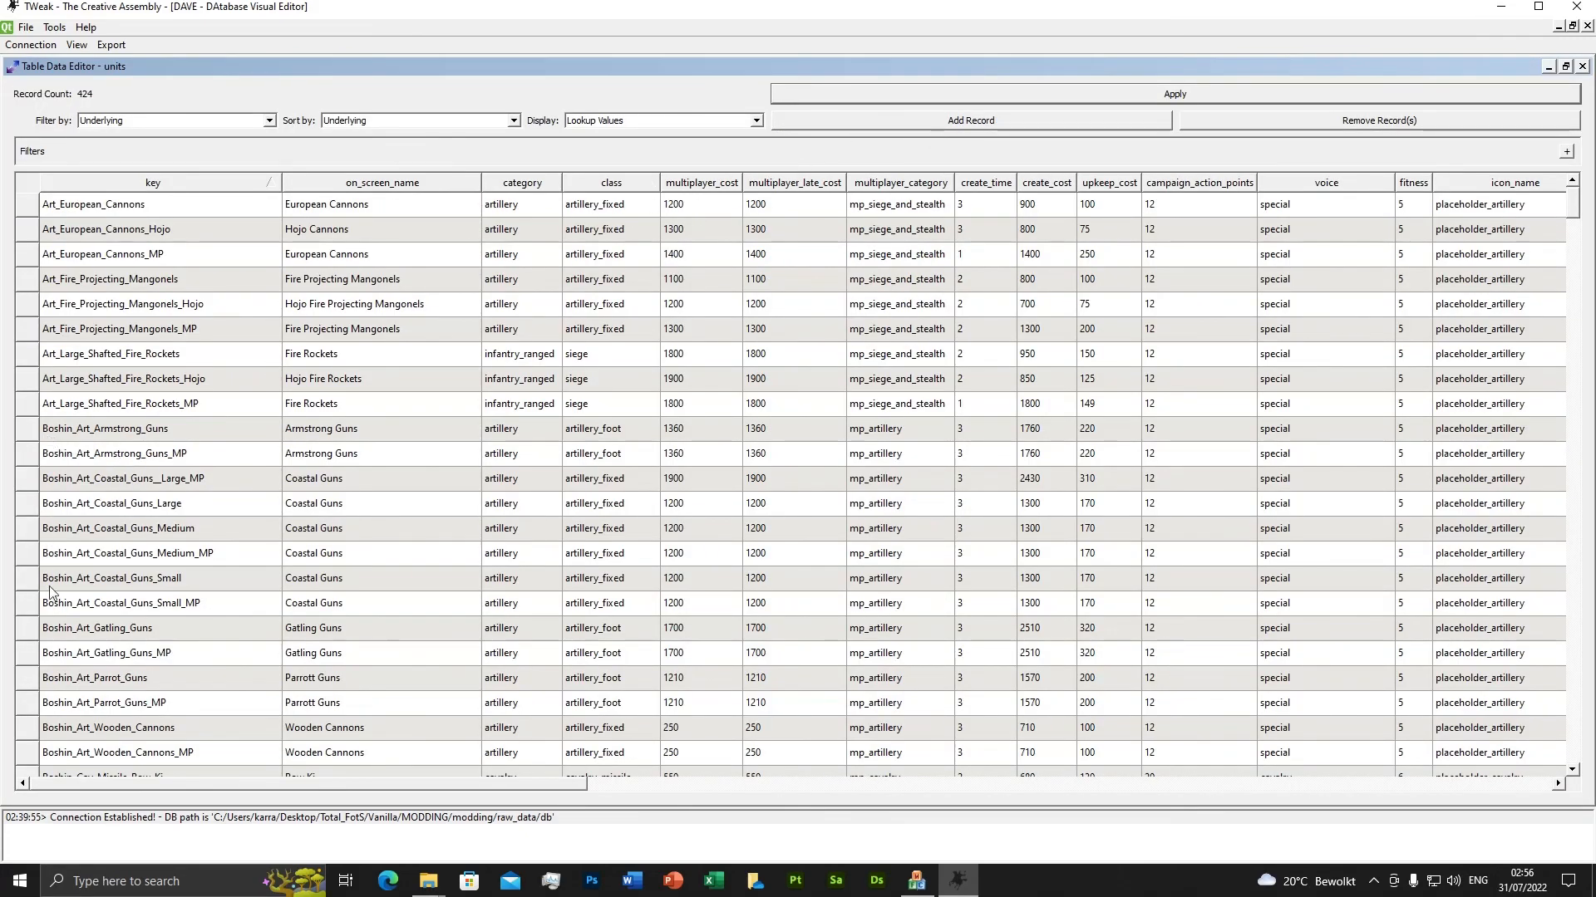
scroll(51, 649, down, 1)
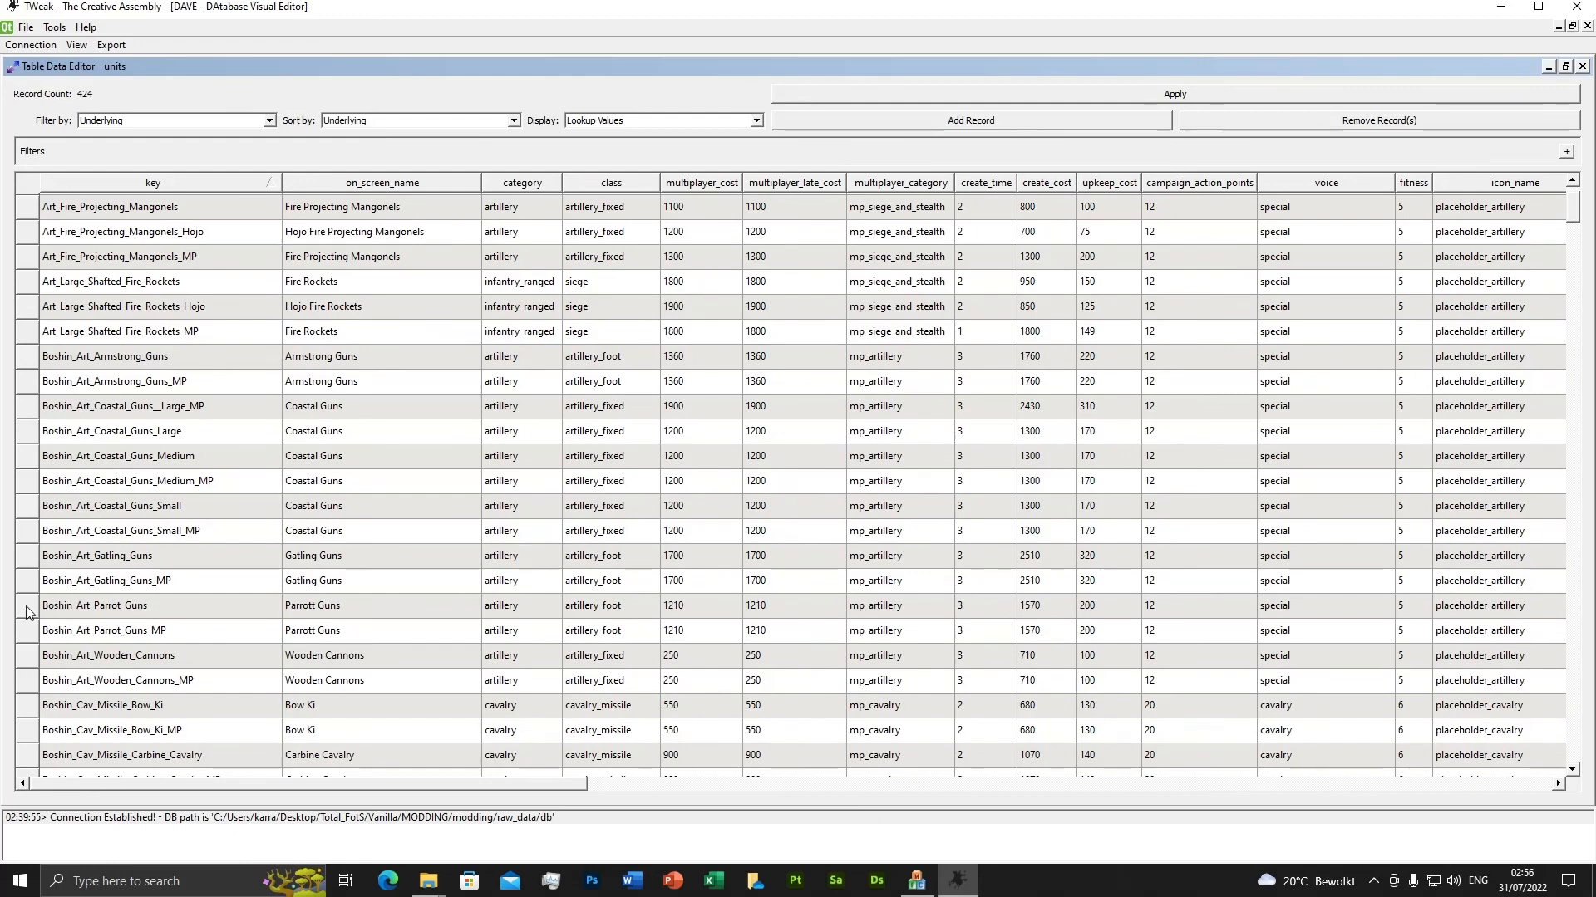
click(276, 605)
scroll(276, 605, up, 1)
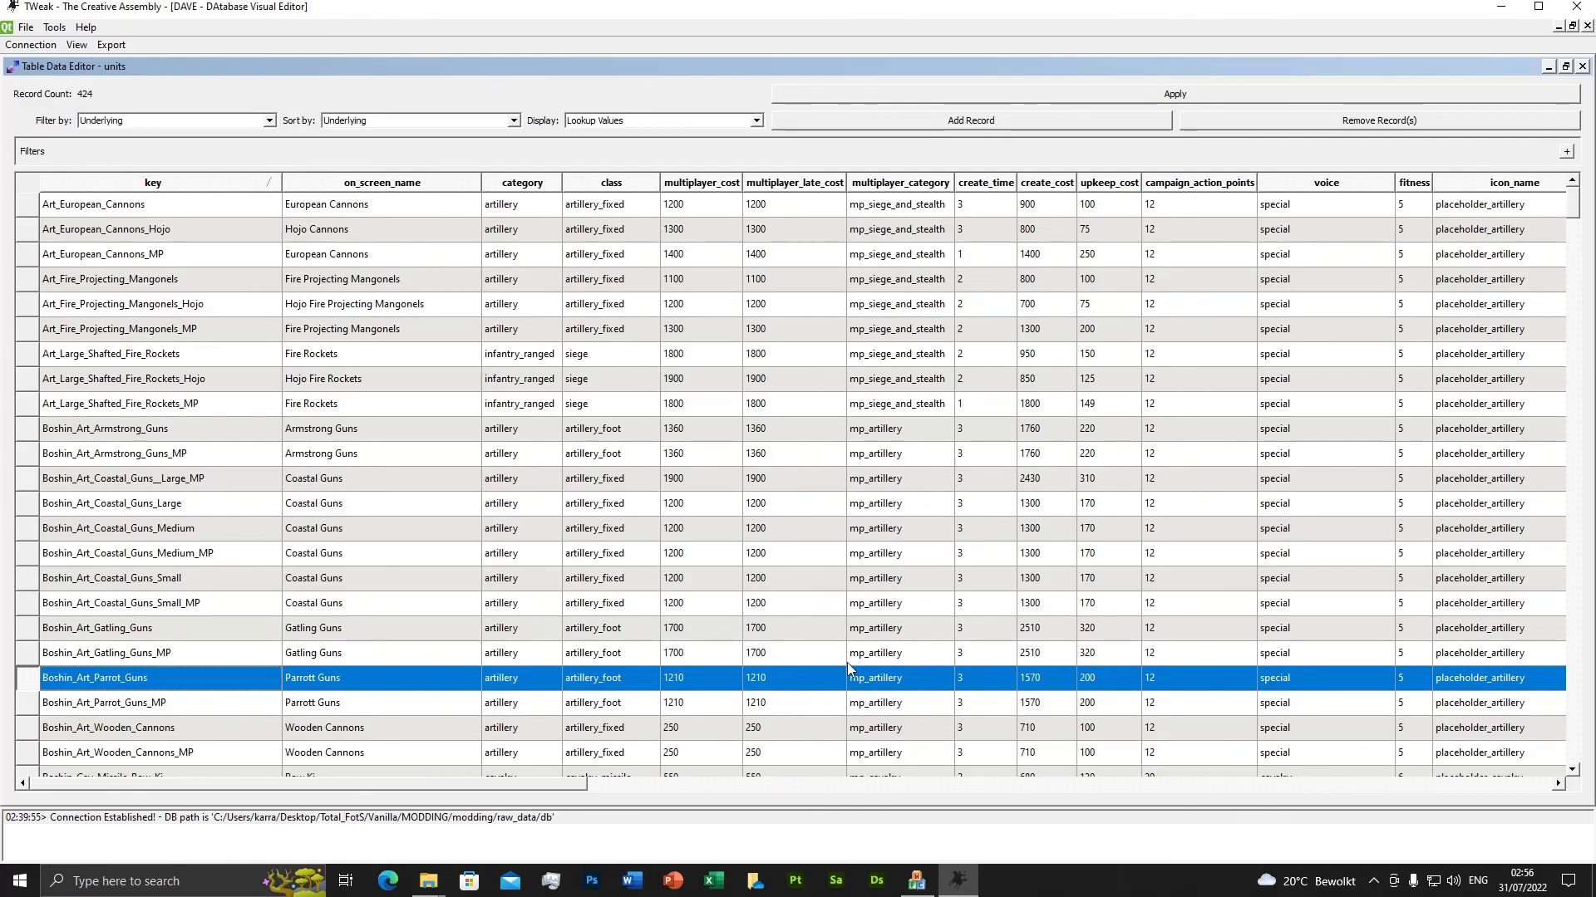
drag(541, 786, 427, 669)
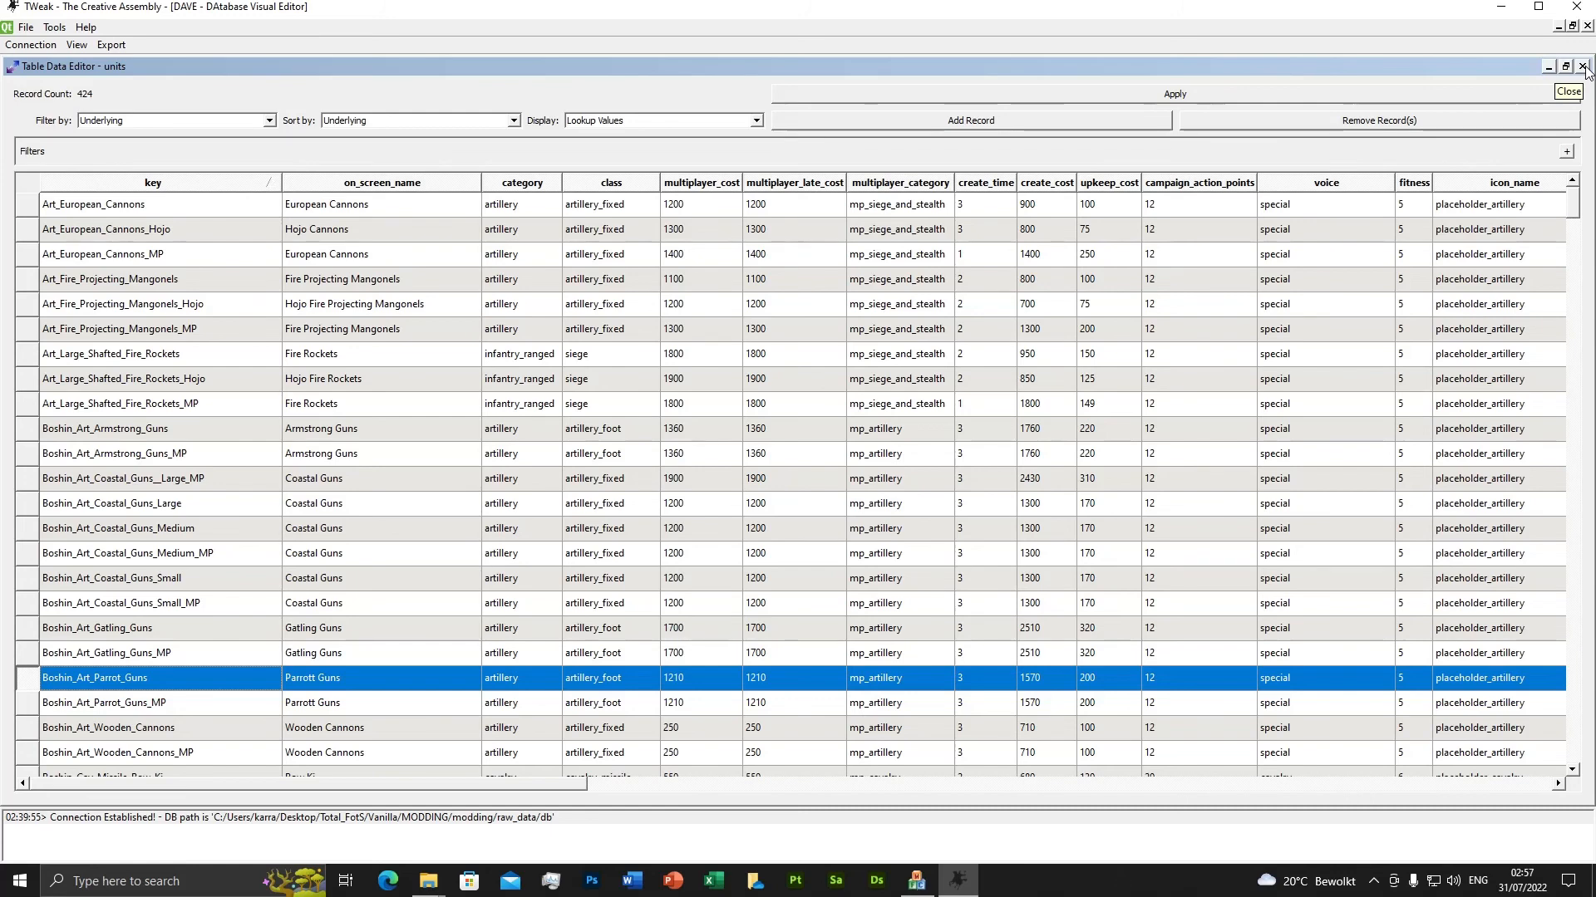
click(1582, 67)
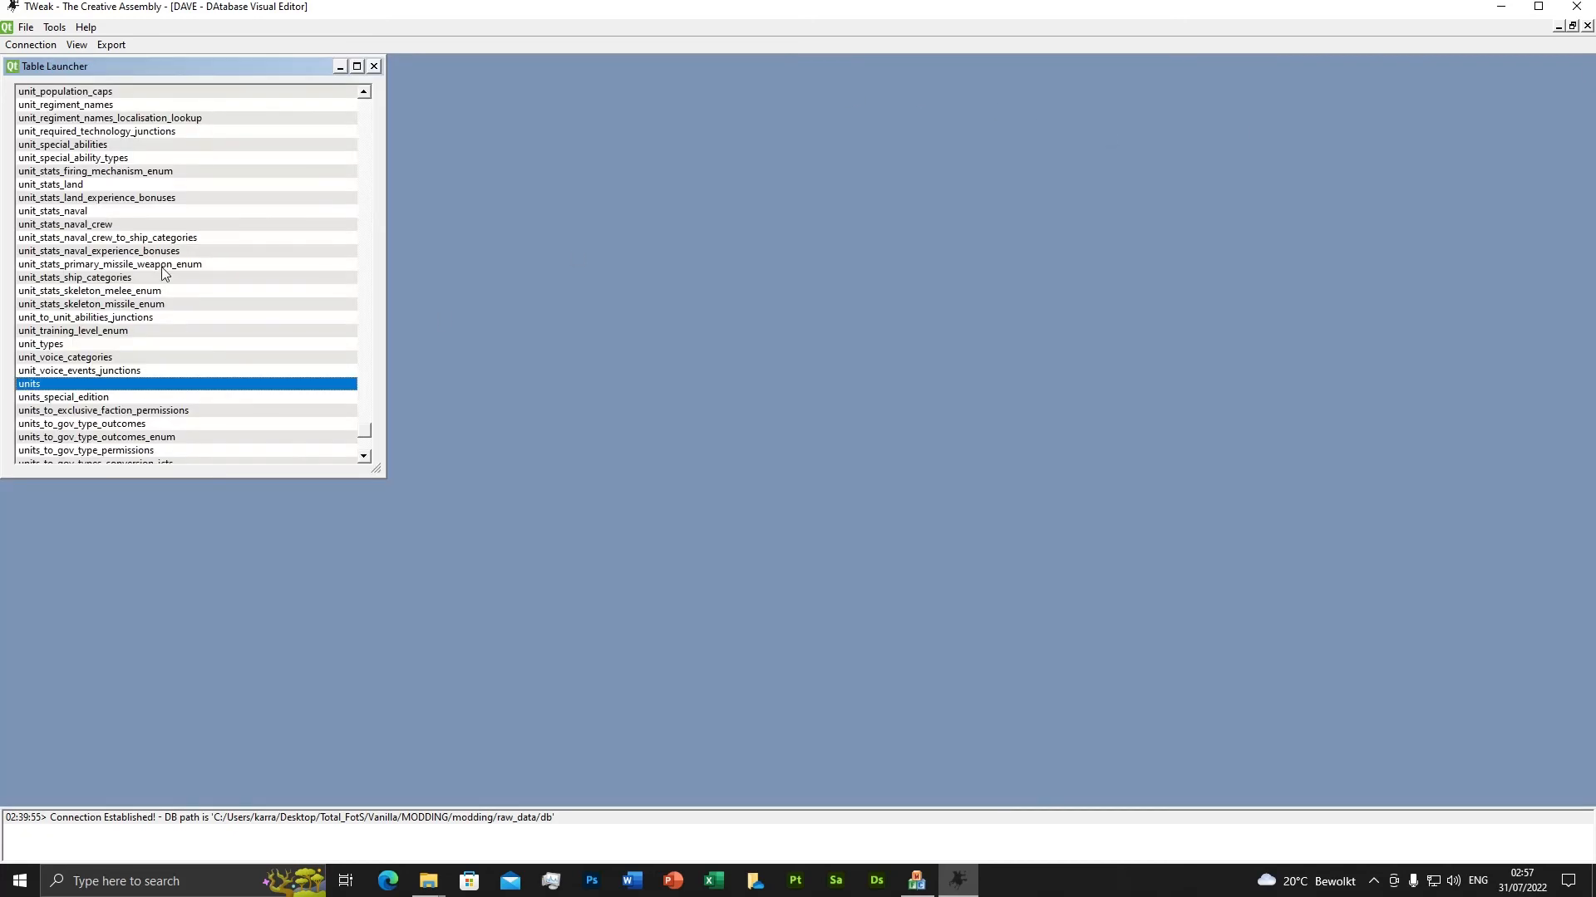
Open the unit_stats_land table at full size and locate the Boshin_Art_Parrot_Guns record's artillery_model and gun_type fields.
scroll(164, 273, up, 2)
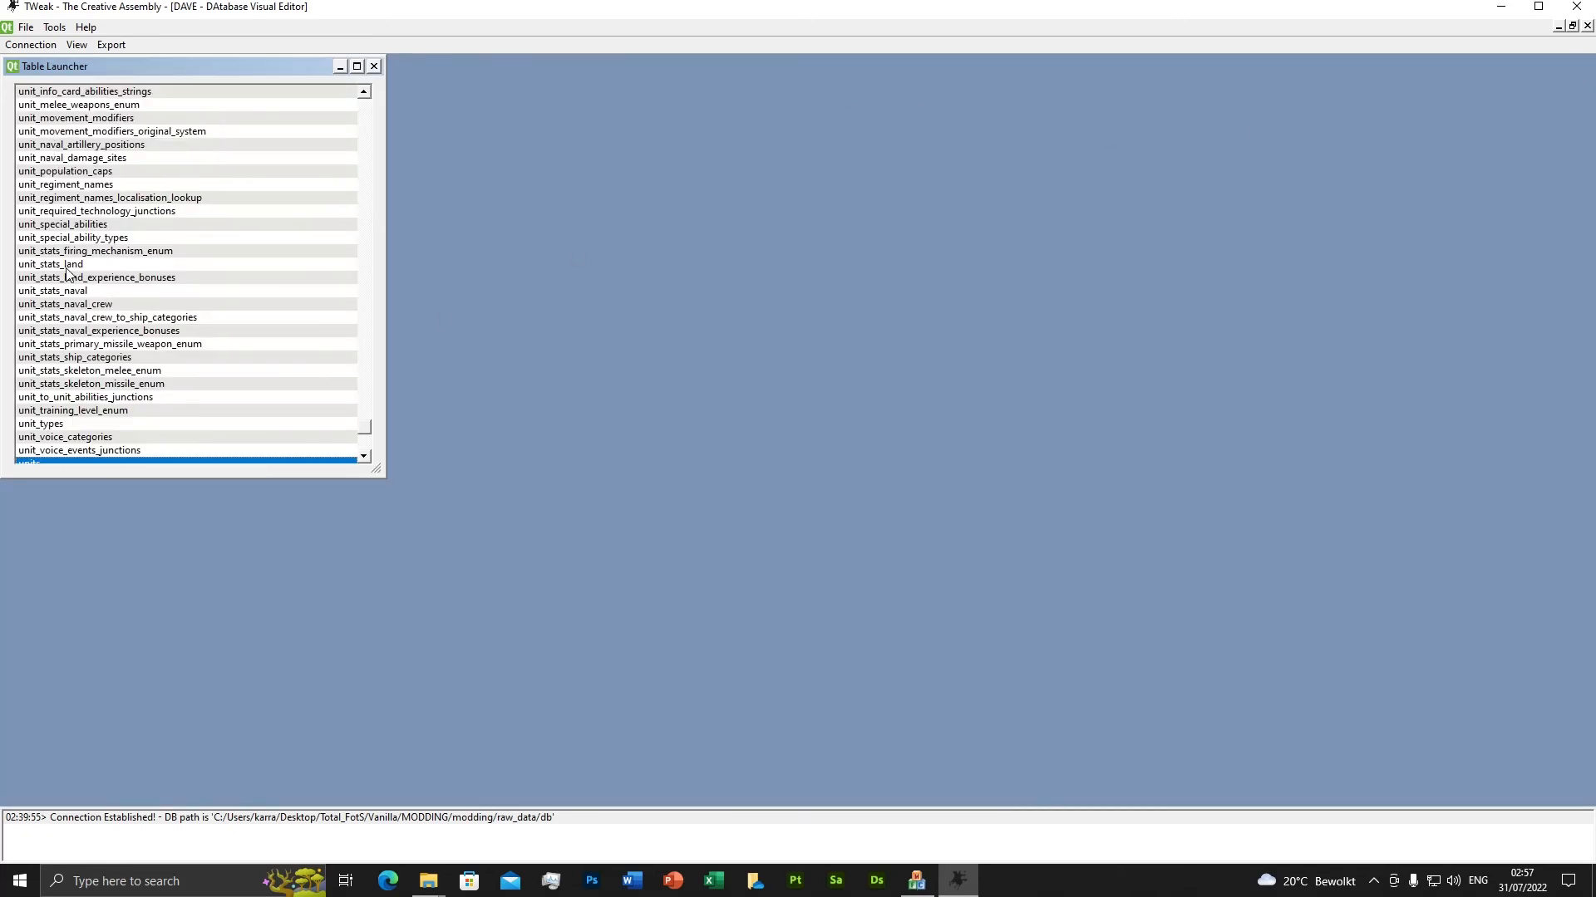
double_click(71, 264)
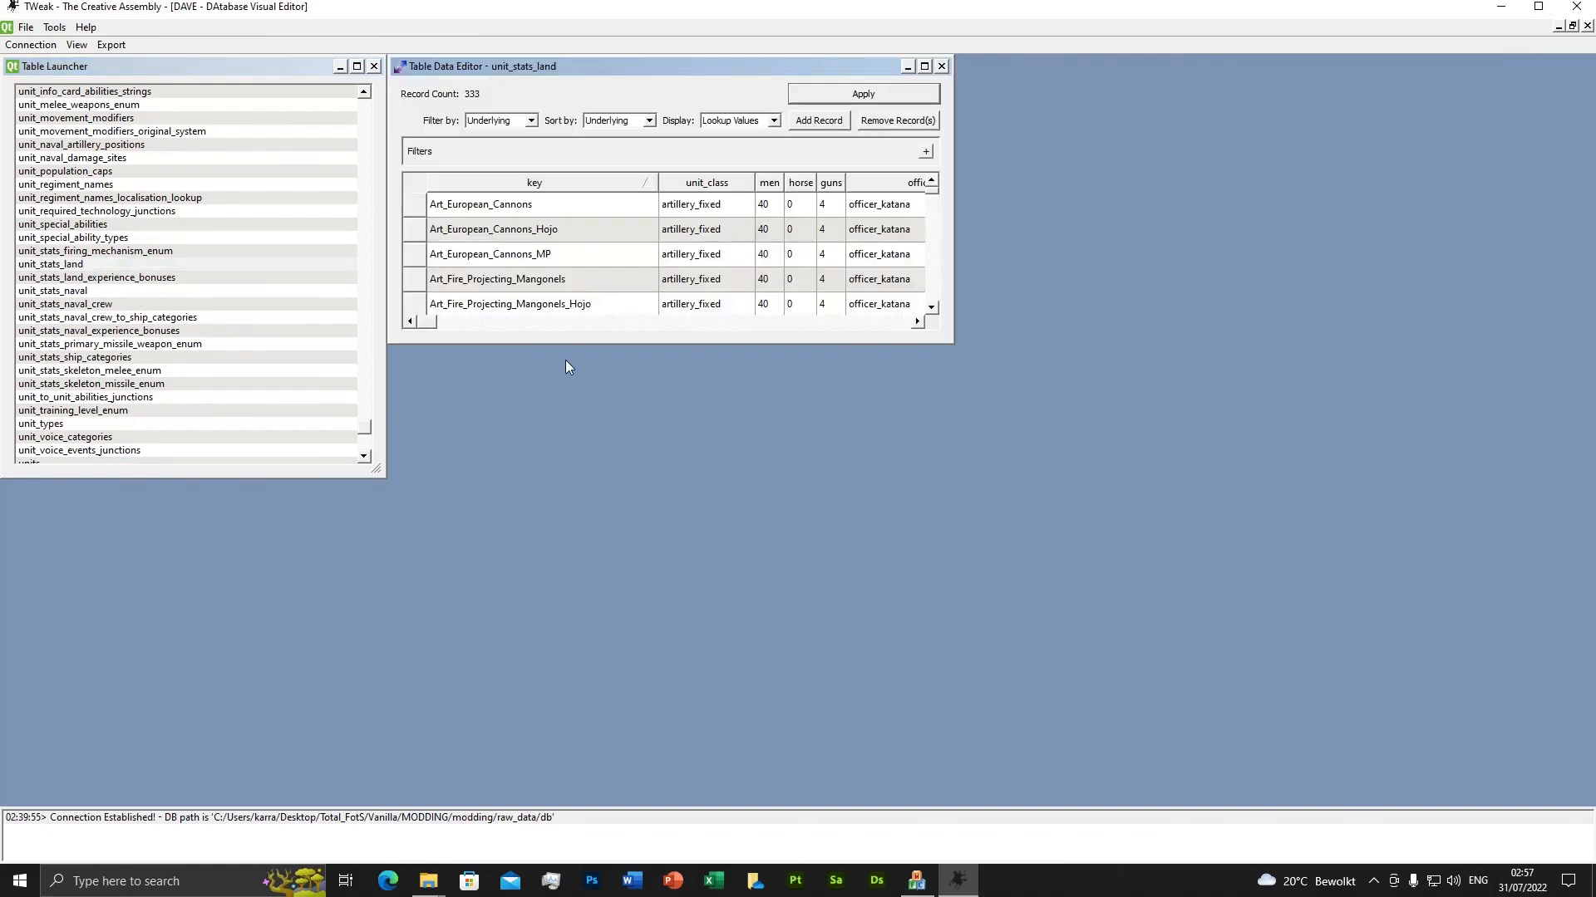
click(925, 67)
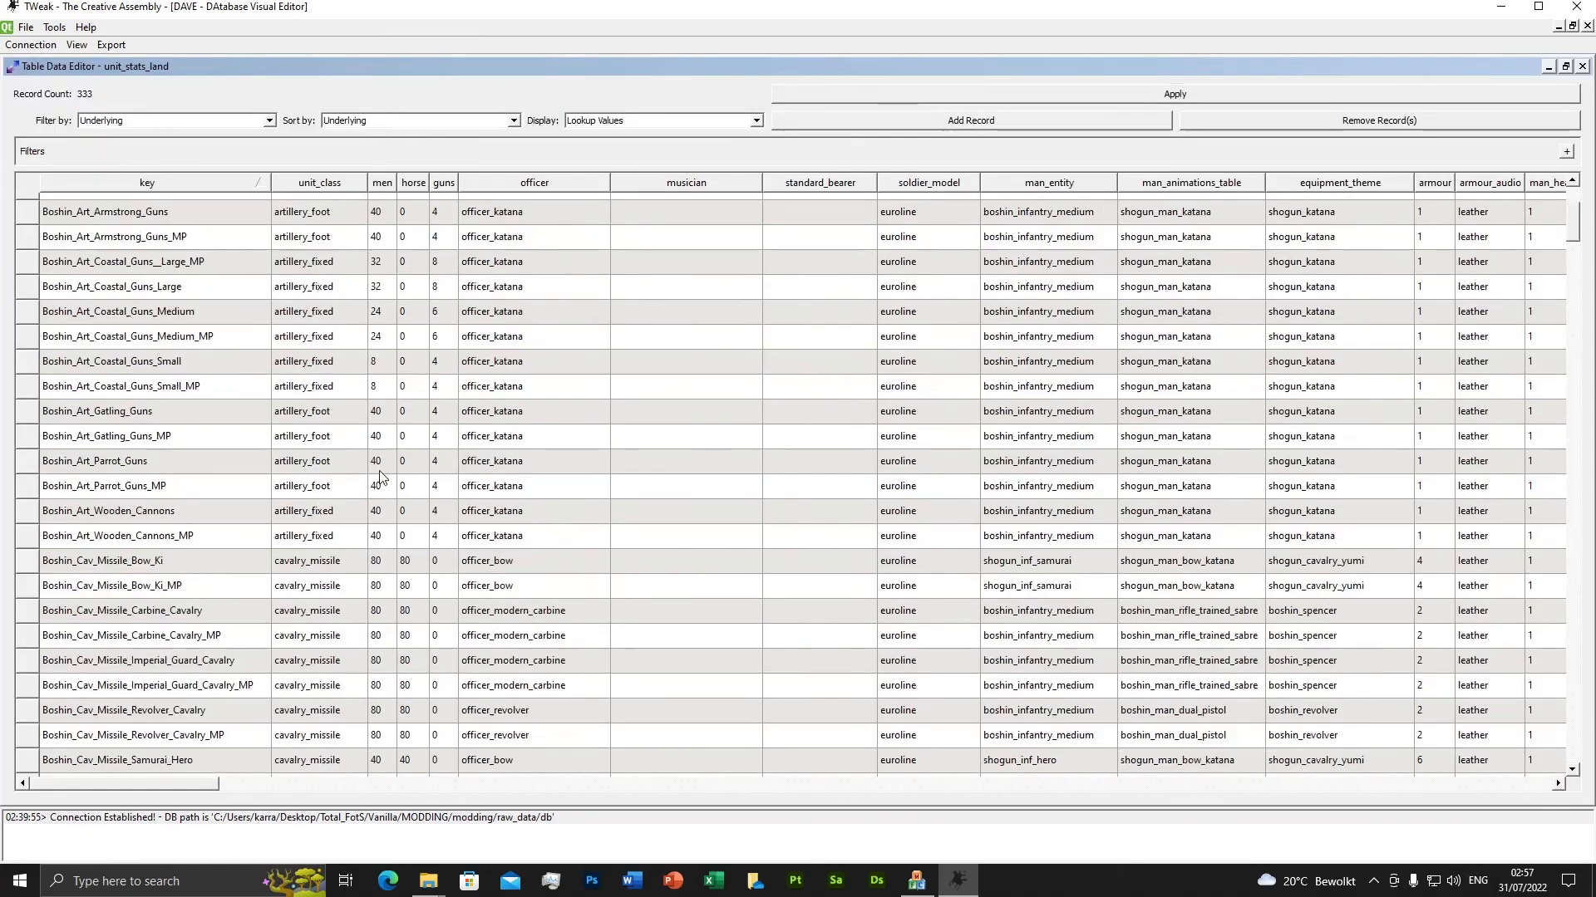
scroll(457, 436, down, 4)
click(25, 461)
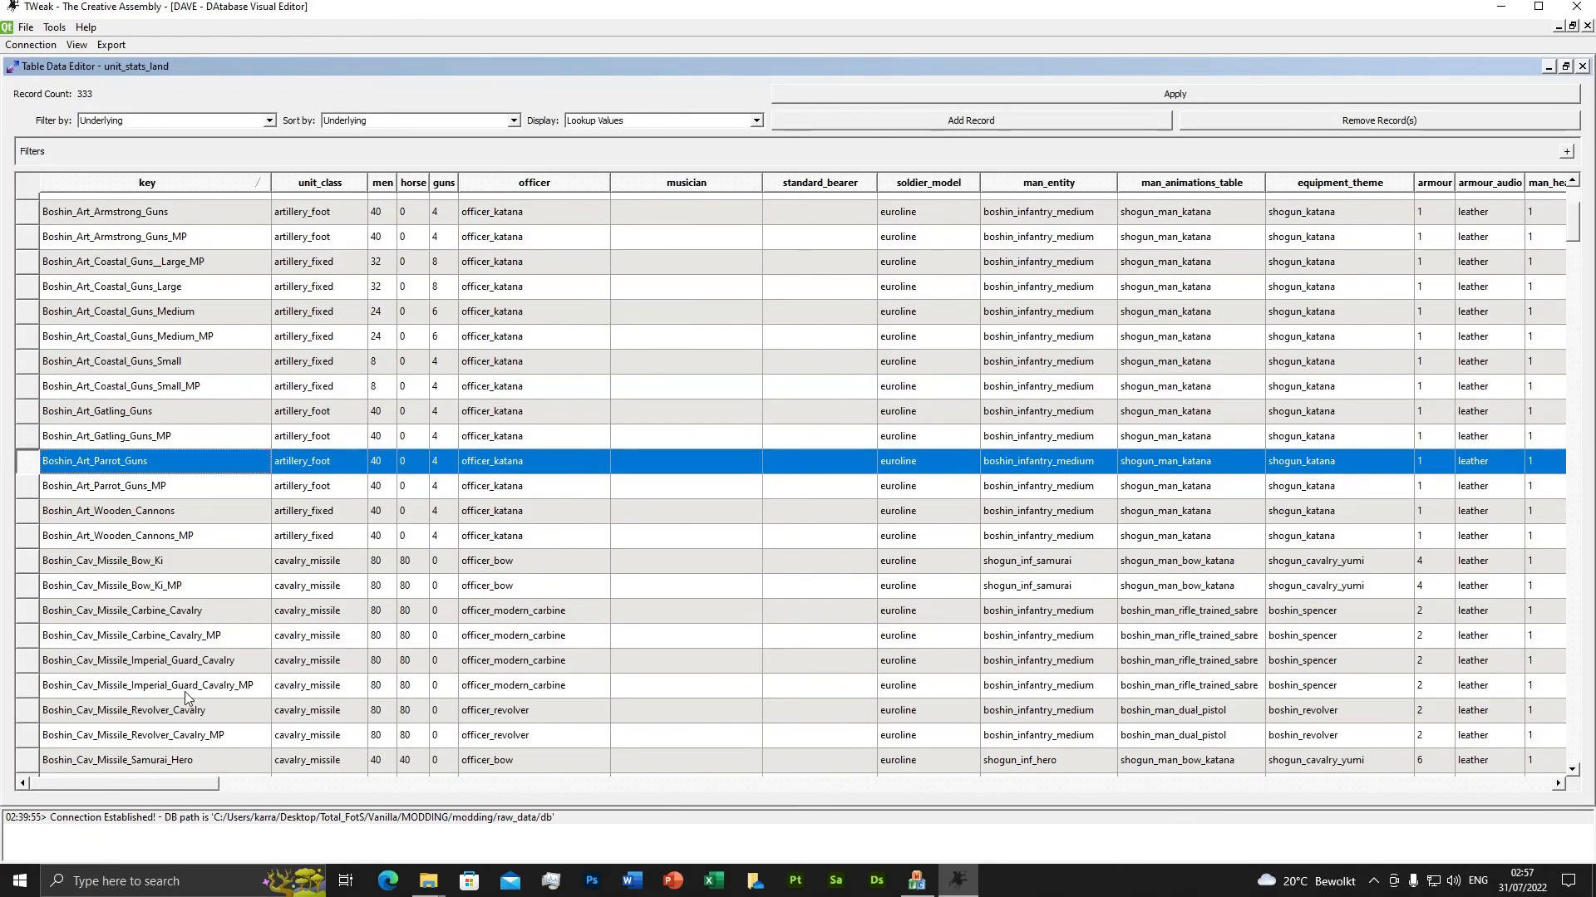
drag(194, 787, 405, 794)
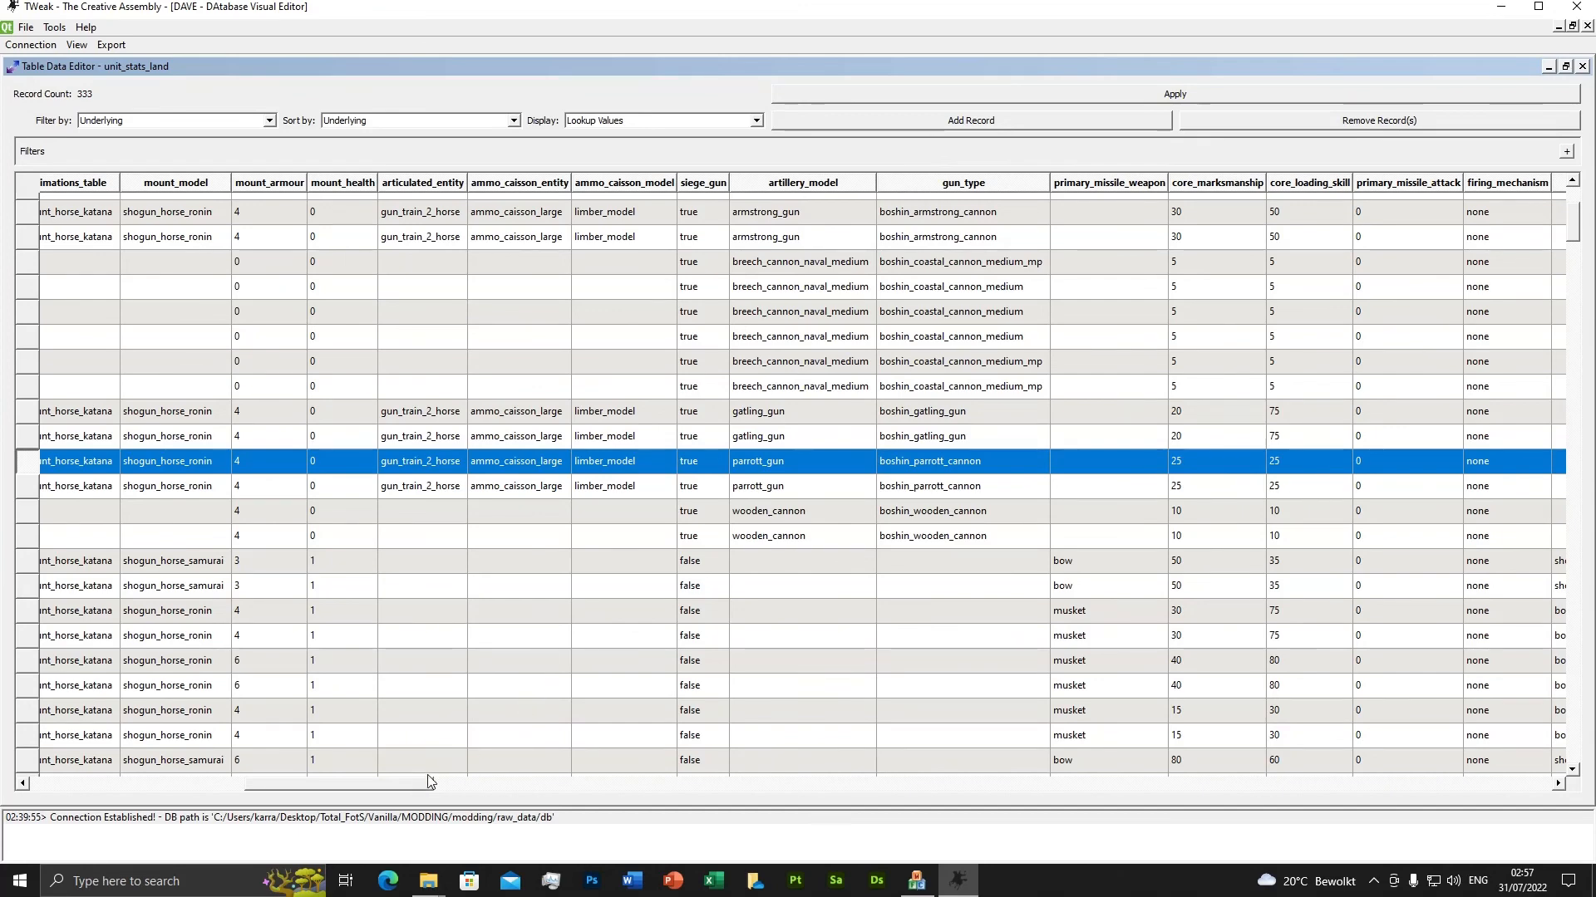
drag(413, 790, 430, 795)
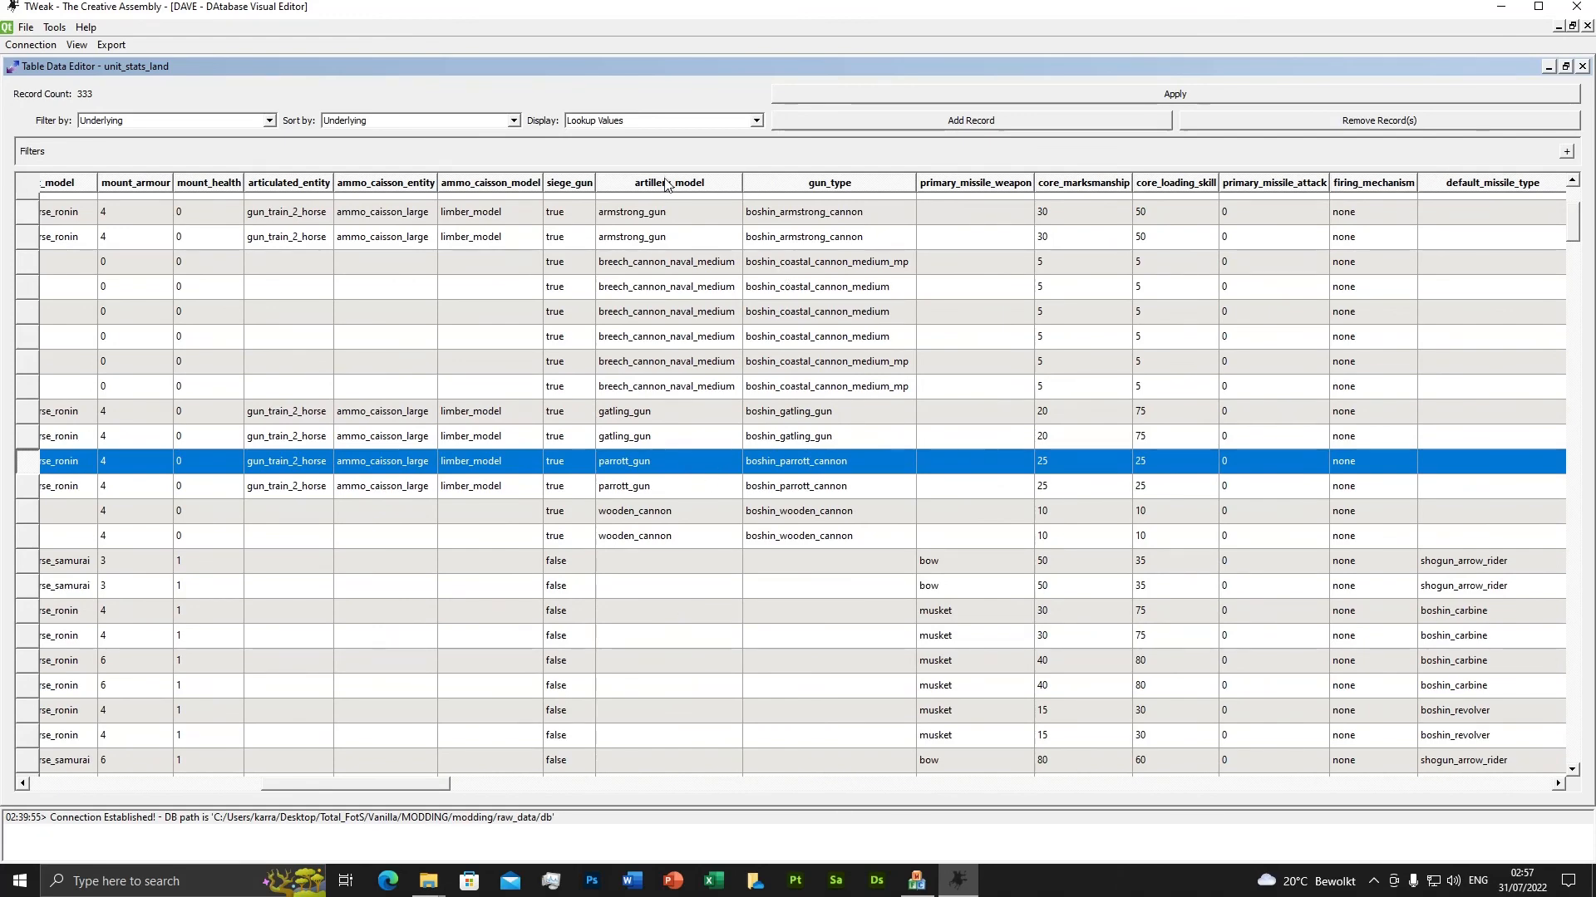
Widen the artillery_model column and set the Boshin_Art_Parrot_Guns record's artillery_model to cannon_smoothbore 12lb_uk.
drag(740, 190, 829, 191)
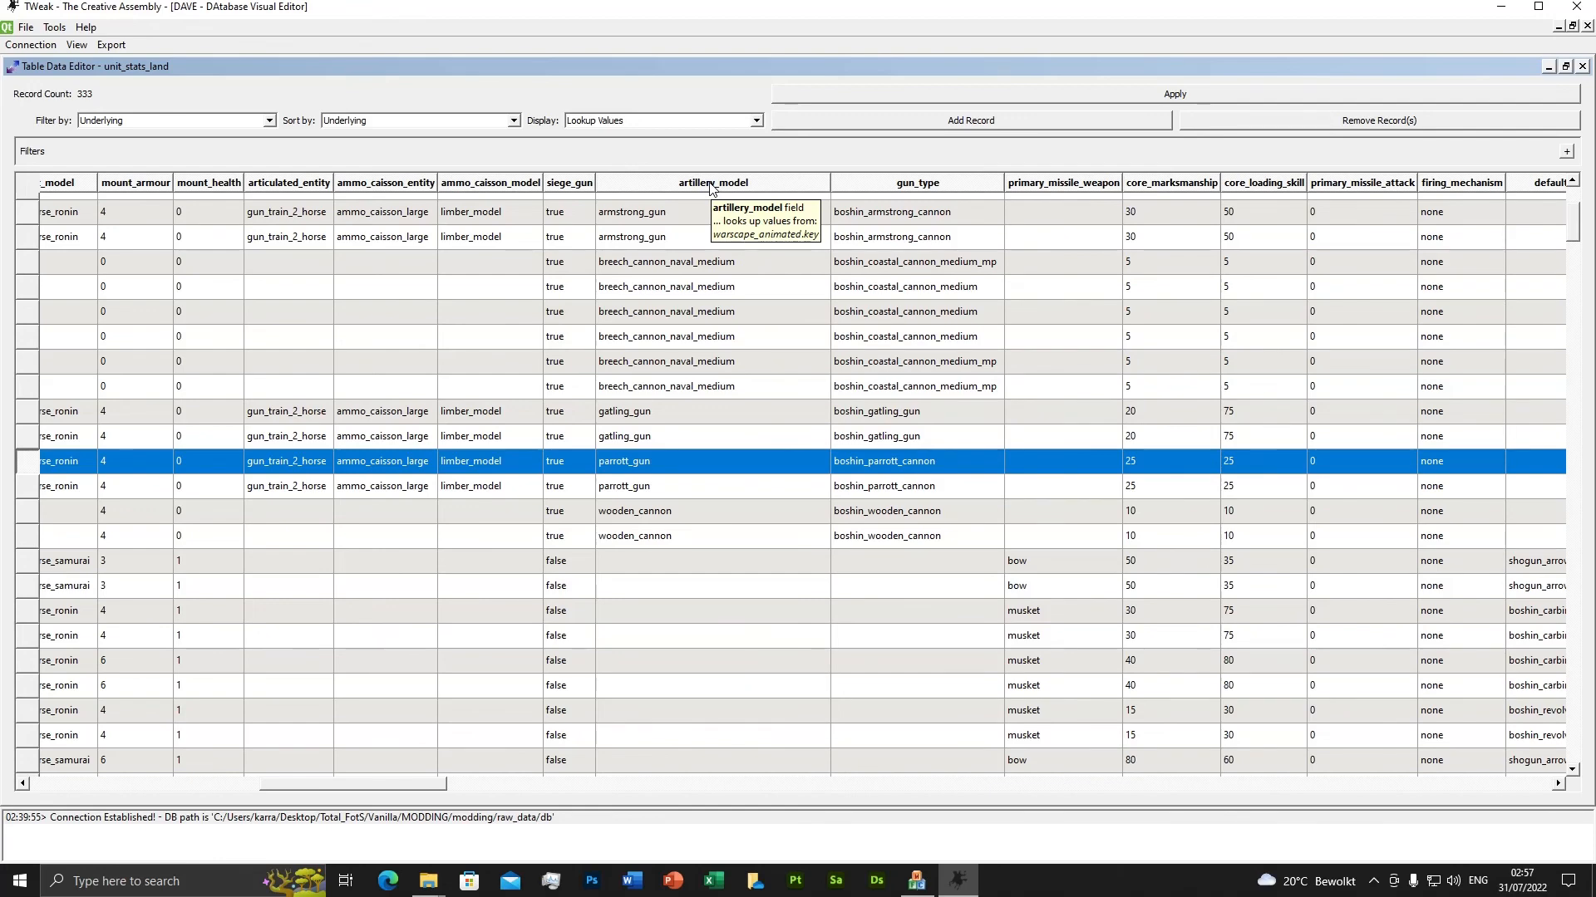
double_click(669, 461)
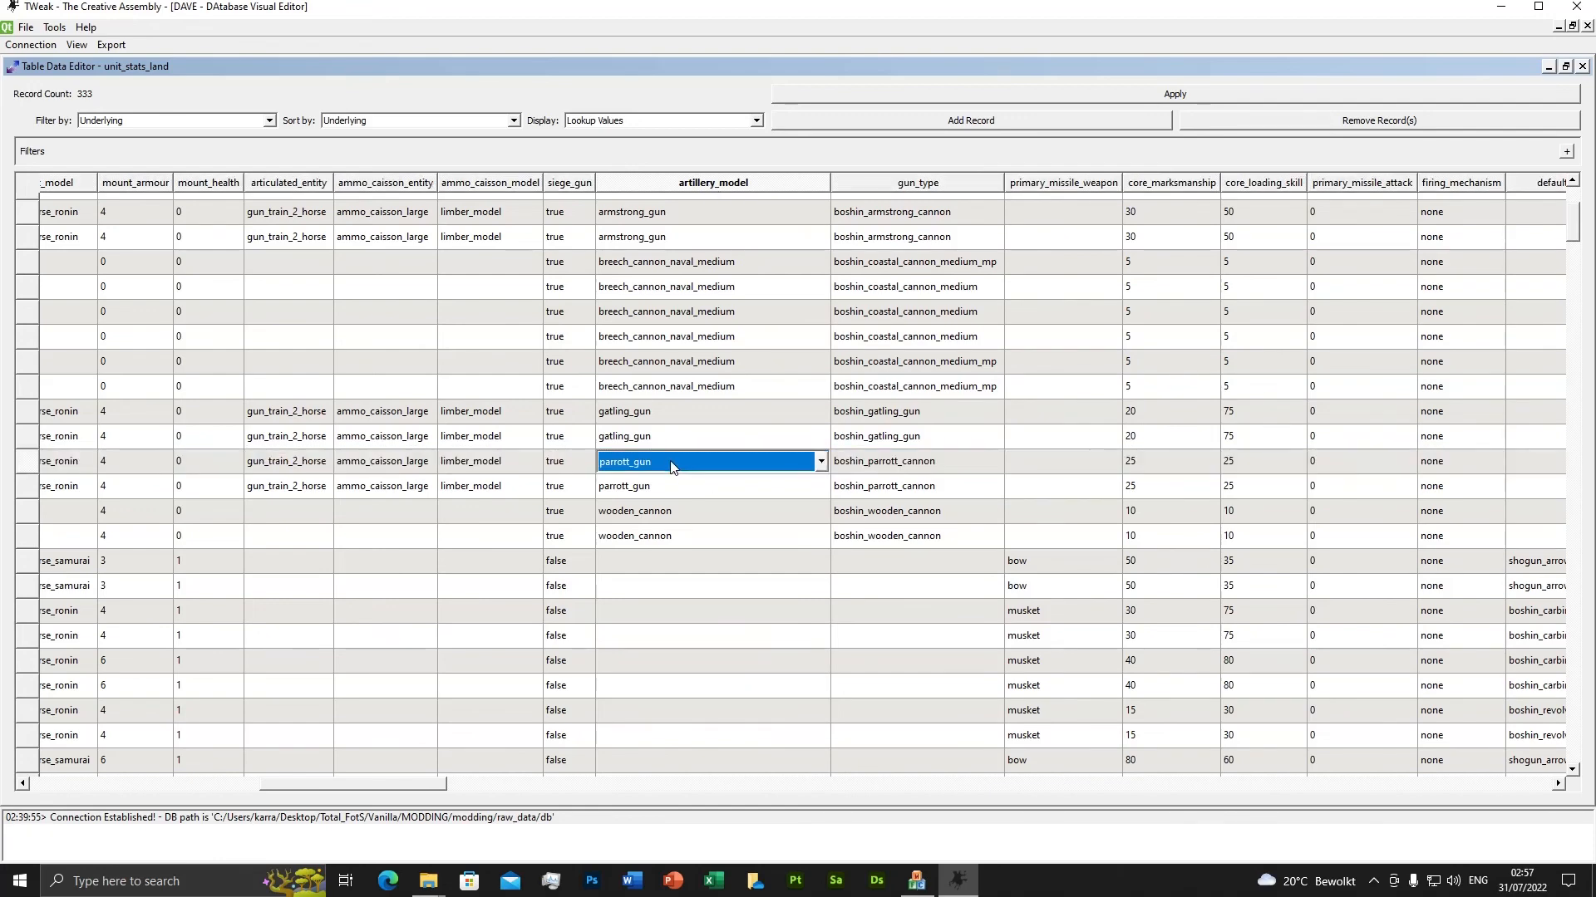
click(670, 462)
scroll(717, 542, down, 2)
scroll(720, 547, down, 1)
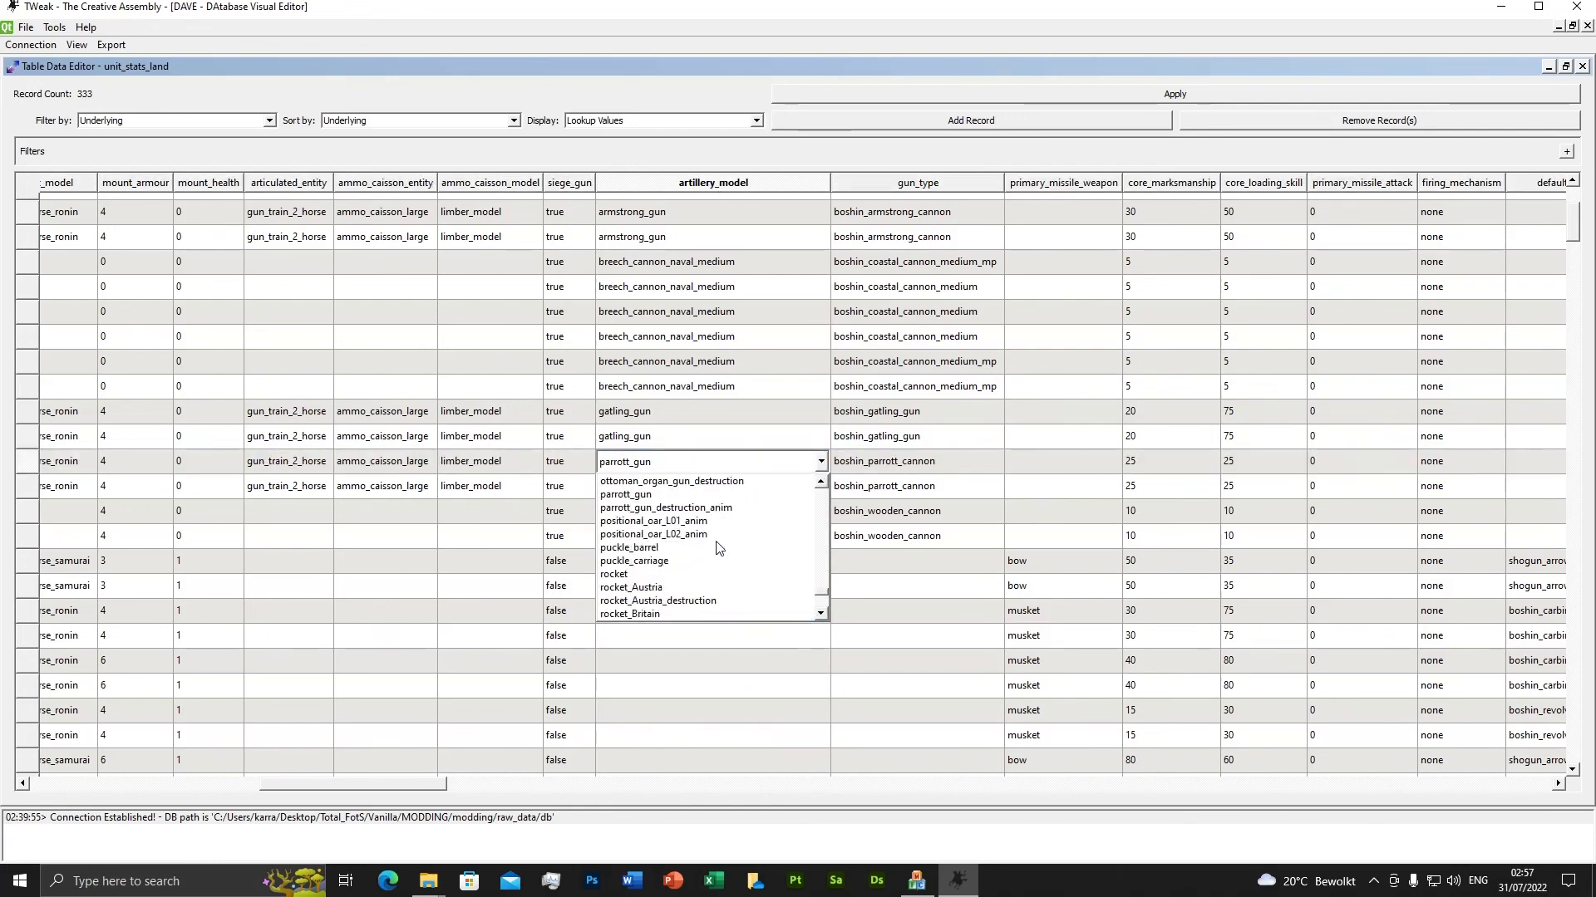
scroll(720, 548, up, 8)
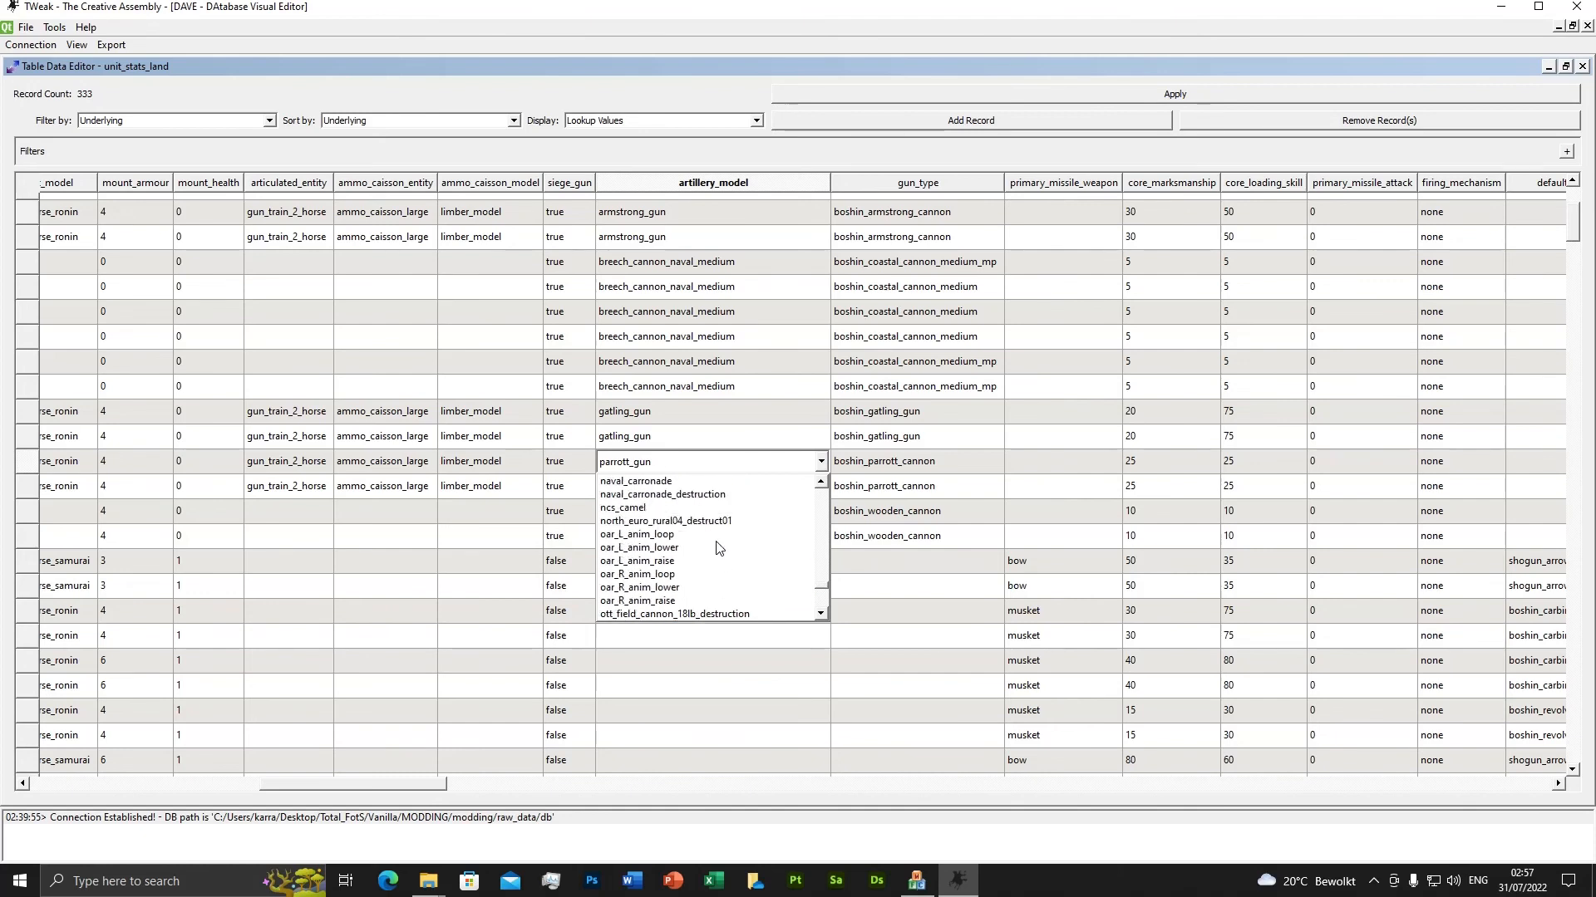
scroll(720, 548, up, 8)
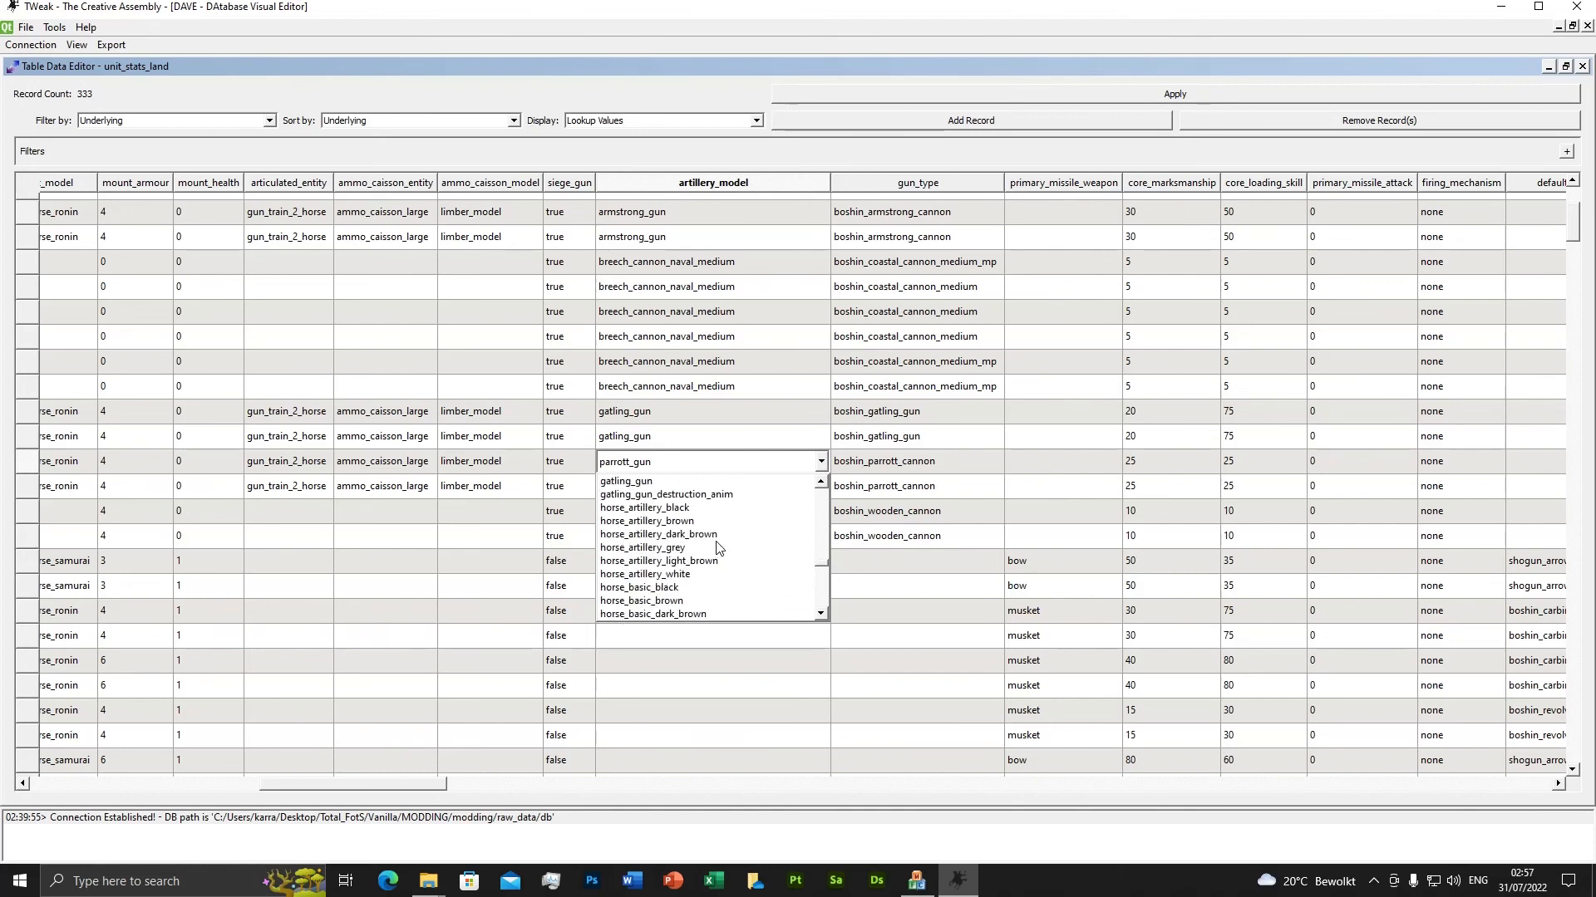
scroll(720, 548, up, 8)
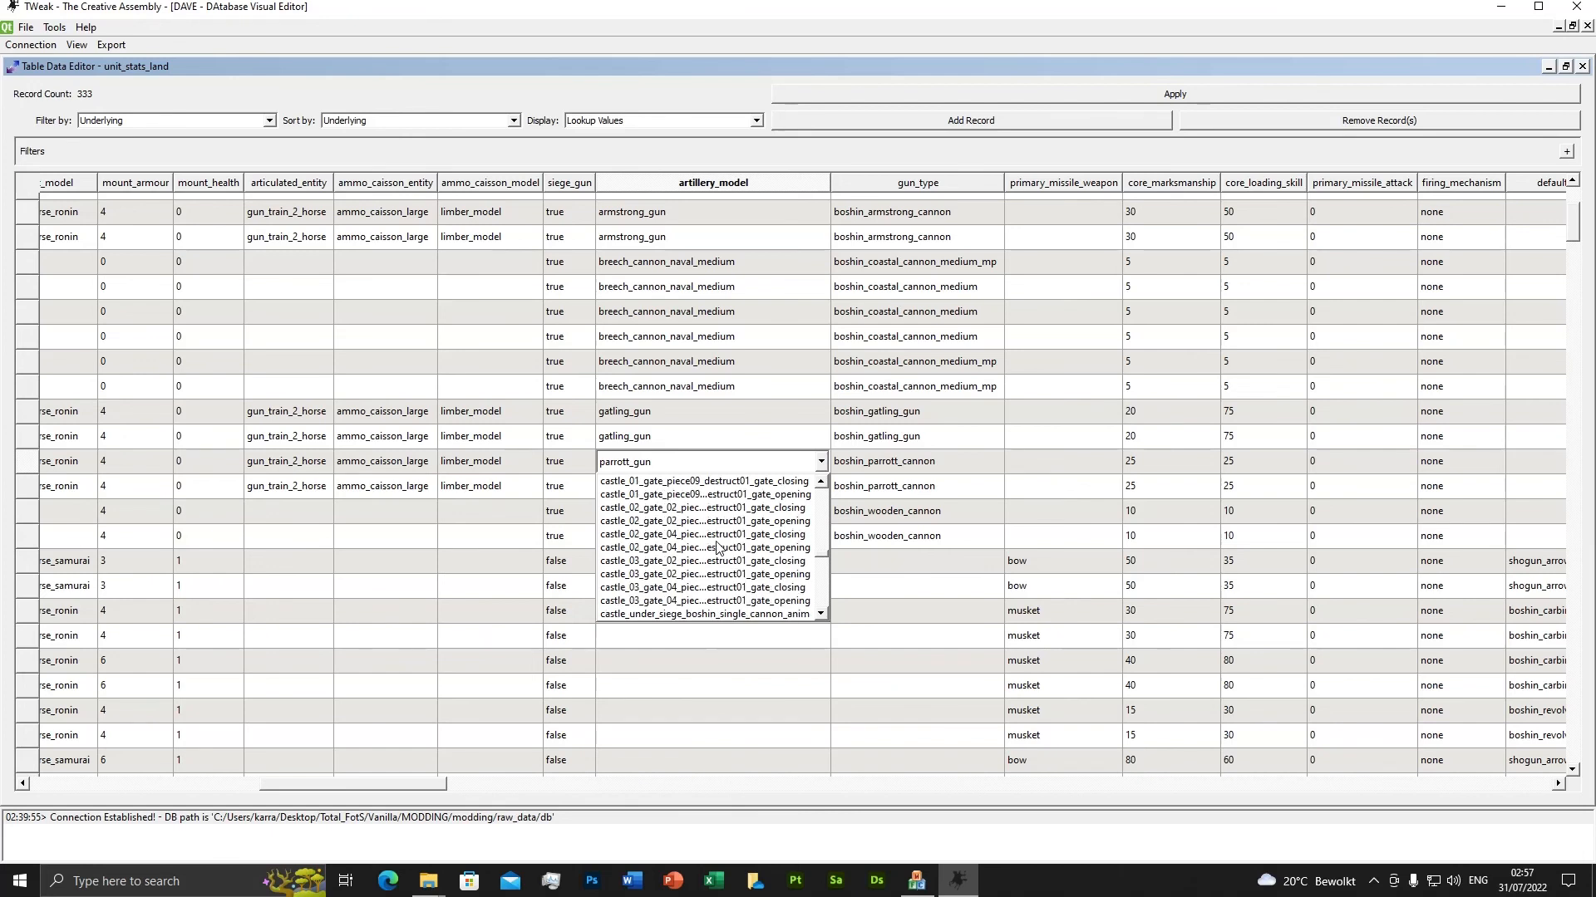
scroll(717, 550, up, 3)
scroll(717, 550, down, 3)
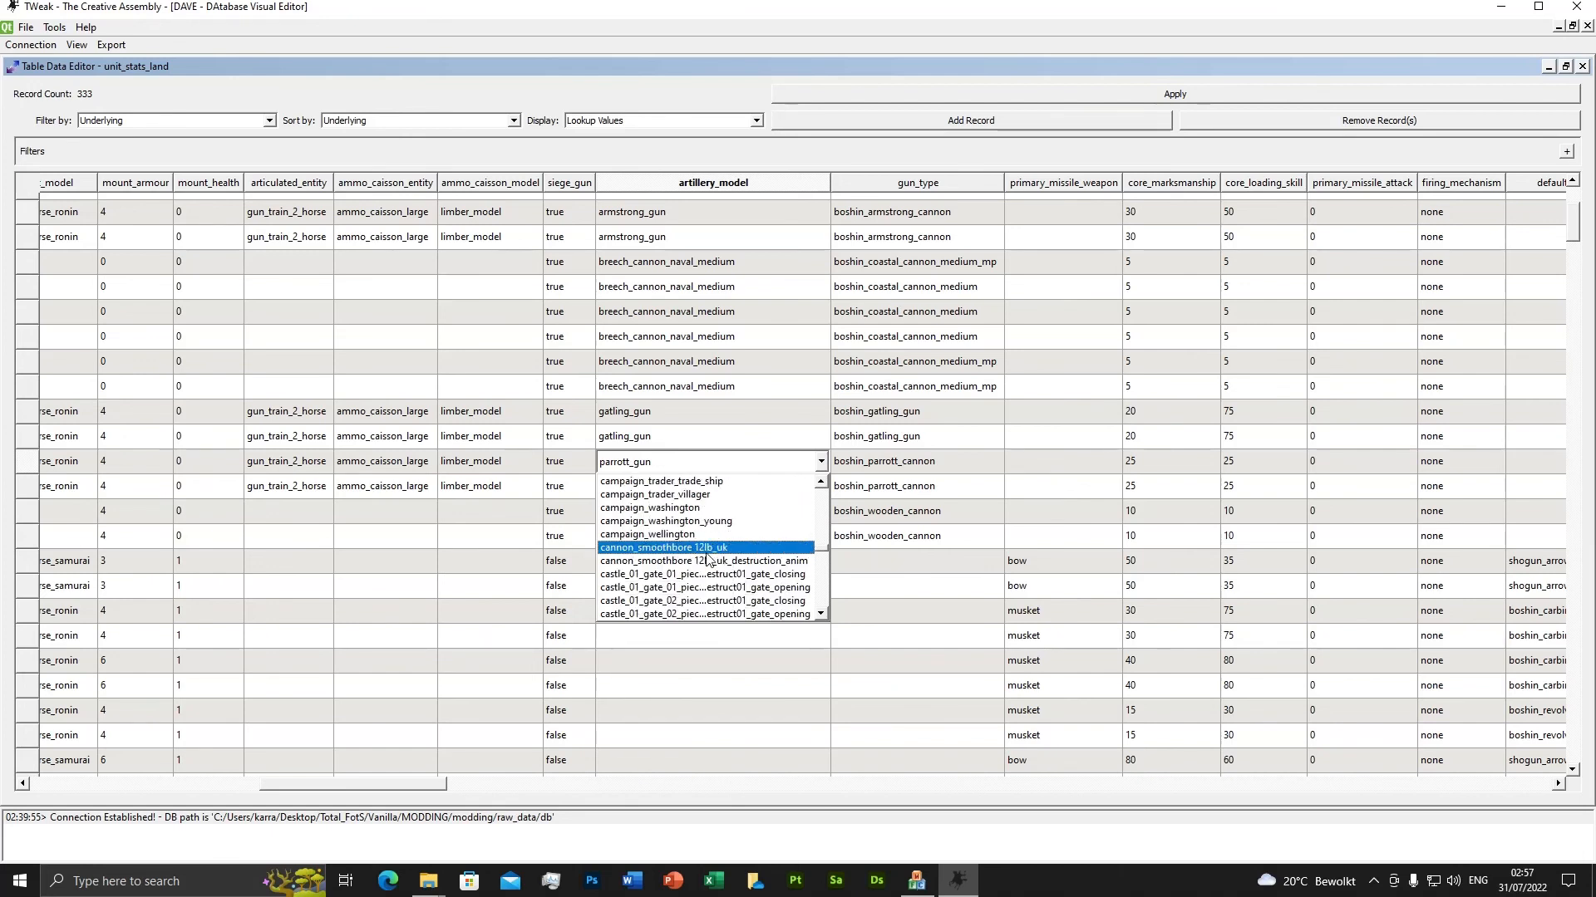
click(726, 548)
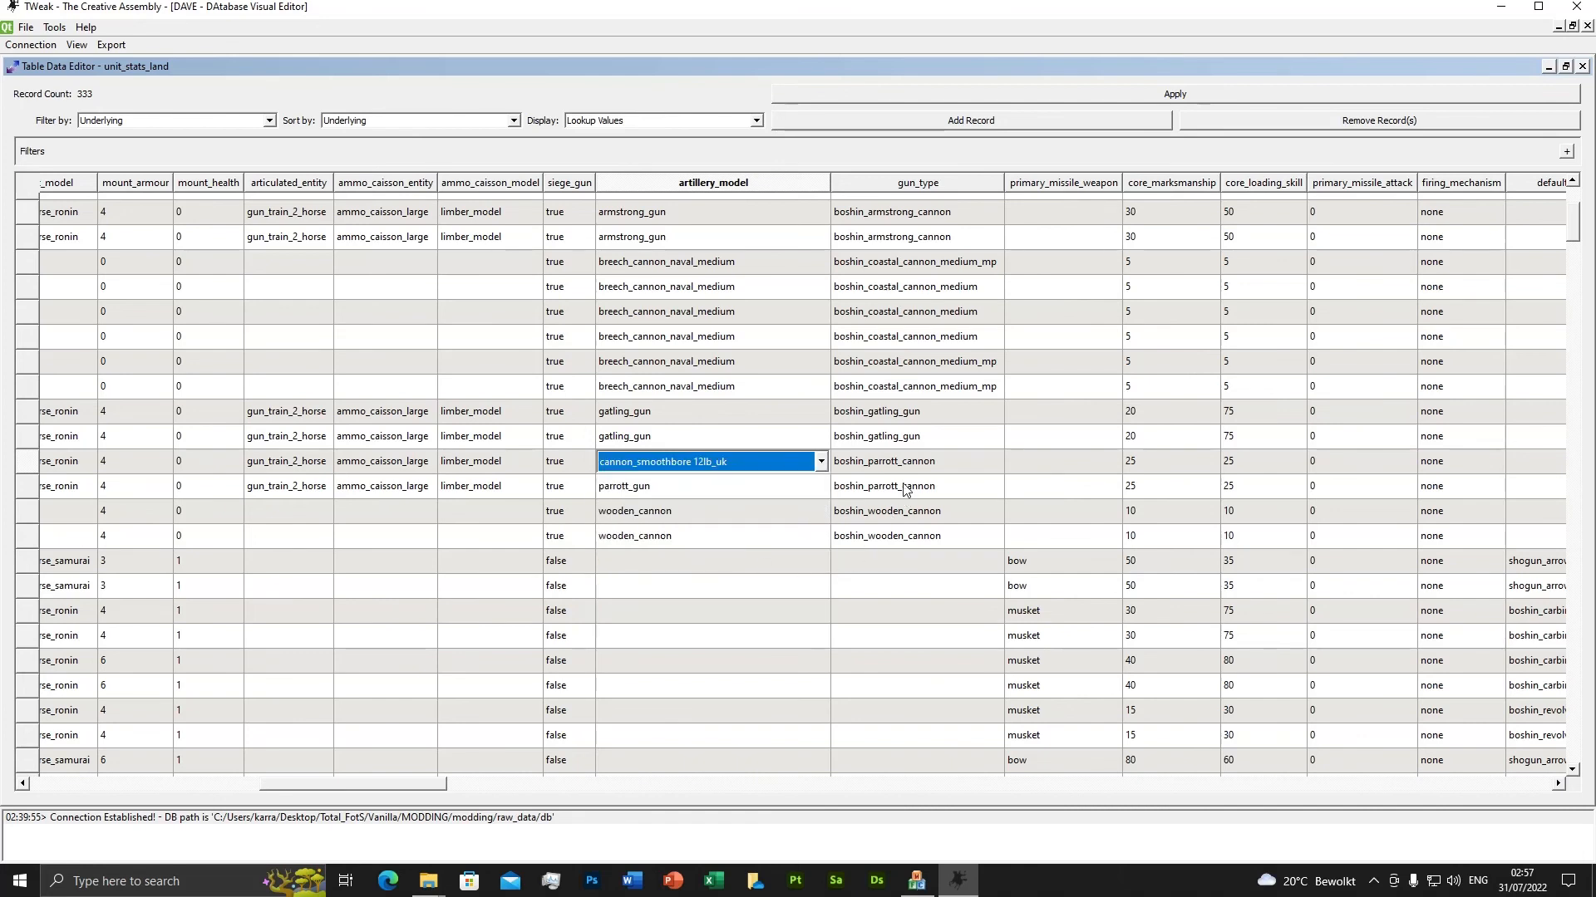
Widen the gun_type column and set the Boshin_Art_Parrot_Guns record's gun_type to cannon_12lb_smoothbore_uk.
double_click(1003, 178)
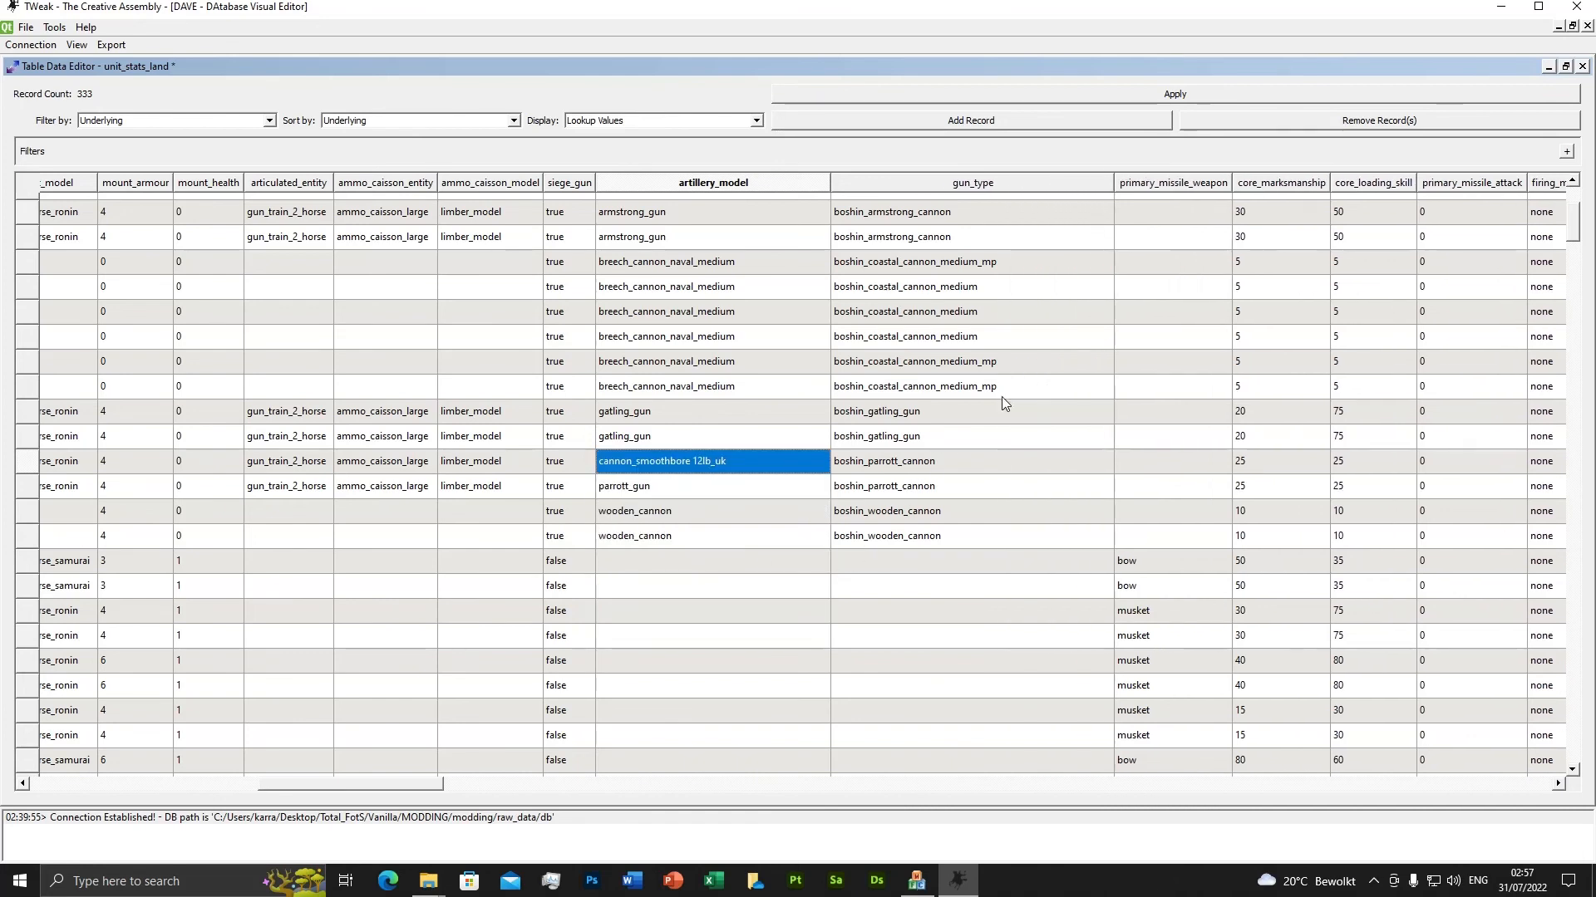
double_click(942, 465)
click(942, 462)
scroll(947, 565, down, 5)
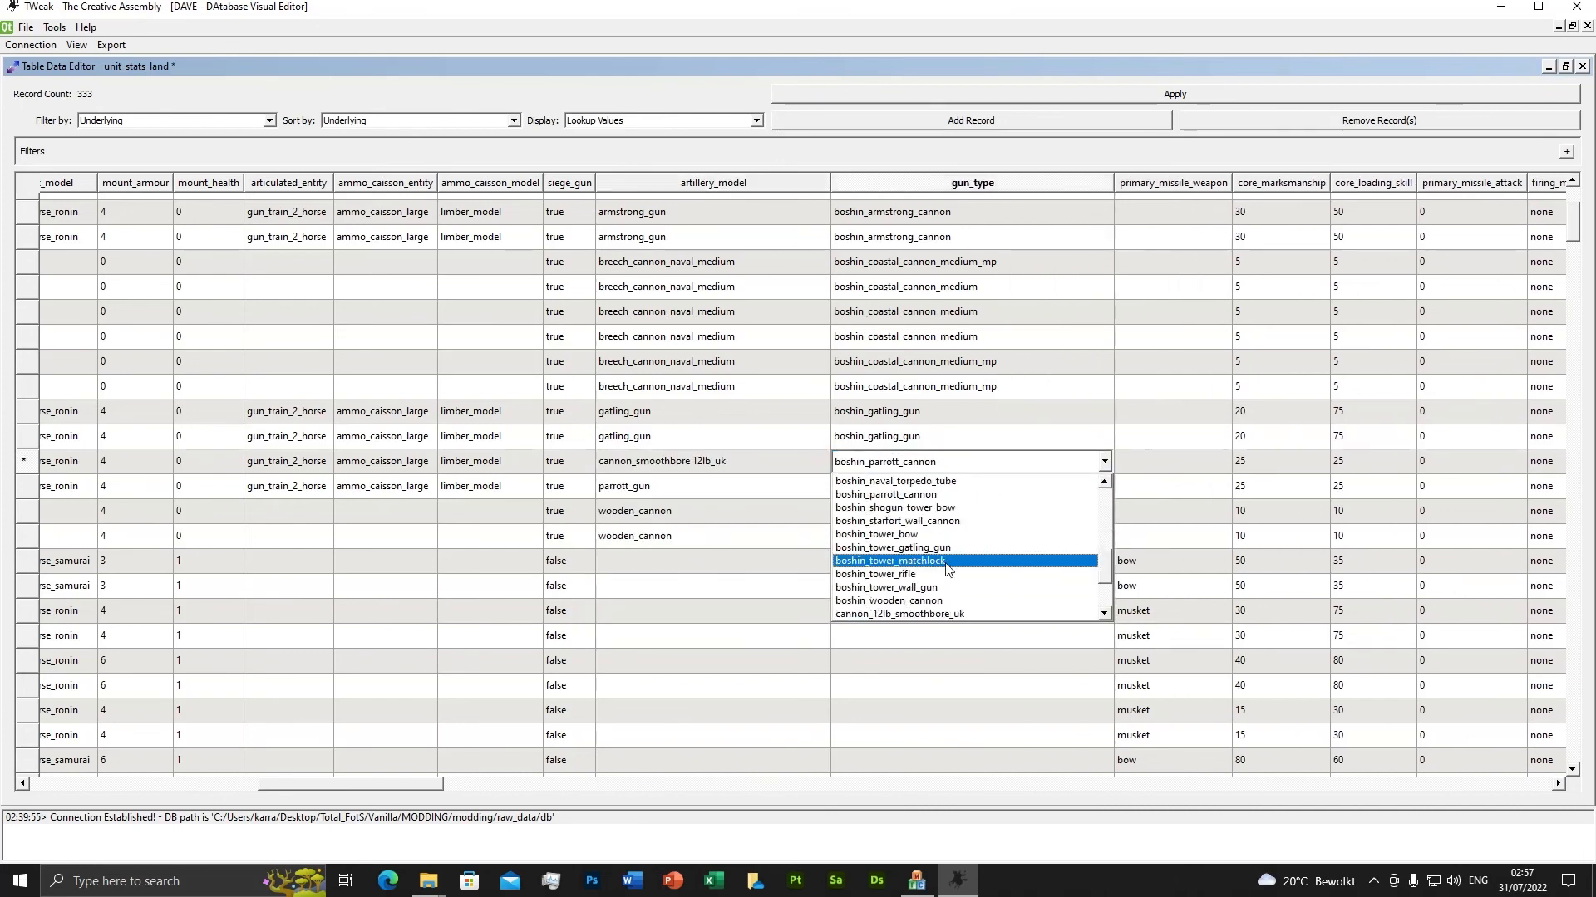
click(901, 521)
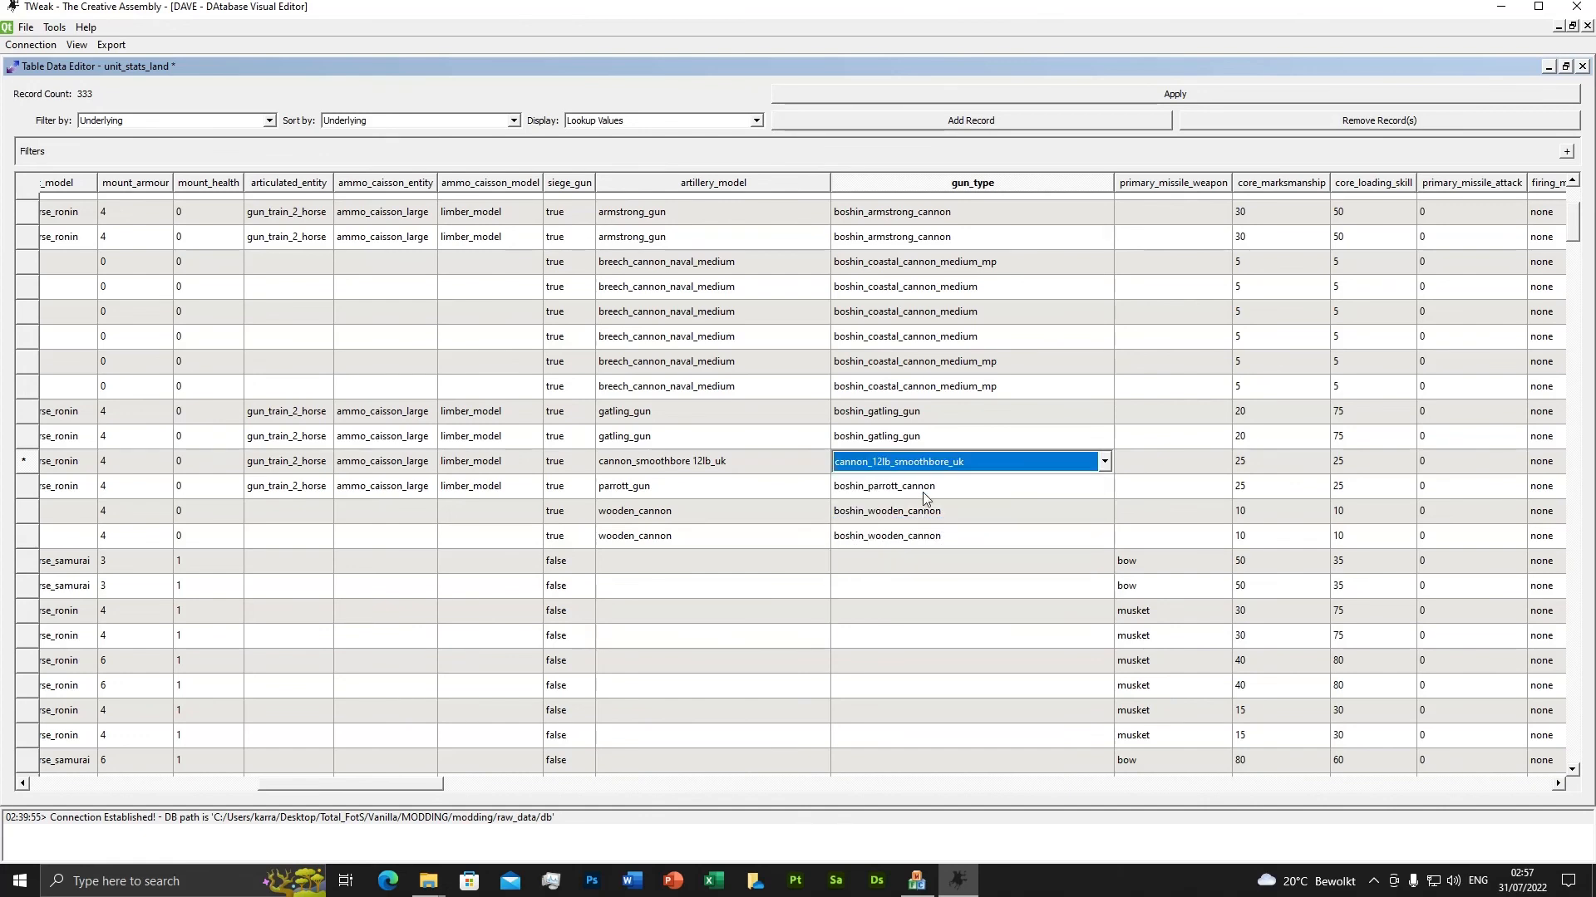
click(912, 486)
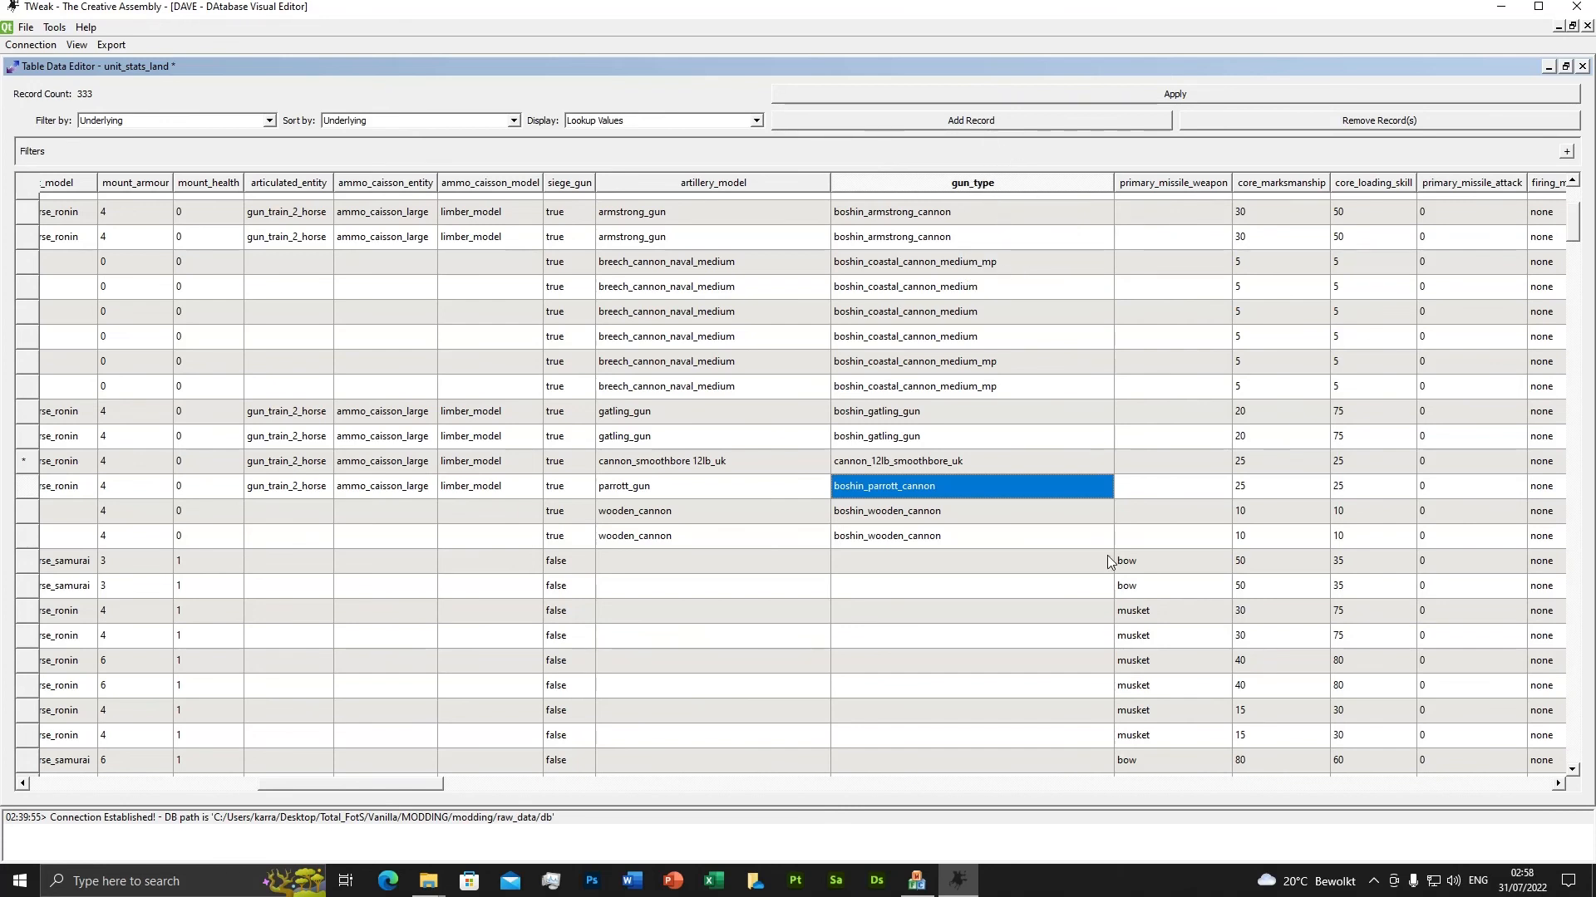
Copy artillery_model cannon_smoothbore 12lb_uk and gun_type cannon_12lb_smoothbore_uk into the Boshin_Art_Parrot_Guns_MP record and review both edited records.
click(665, 466)
click(663, 487)
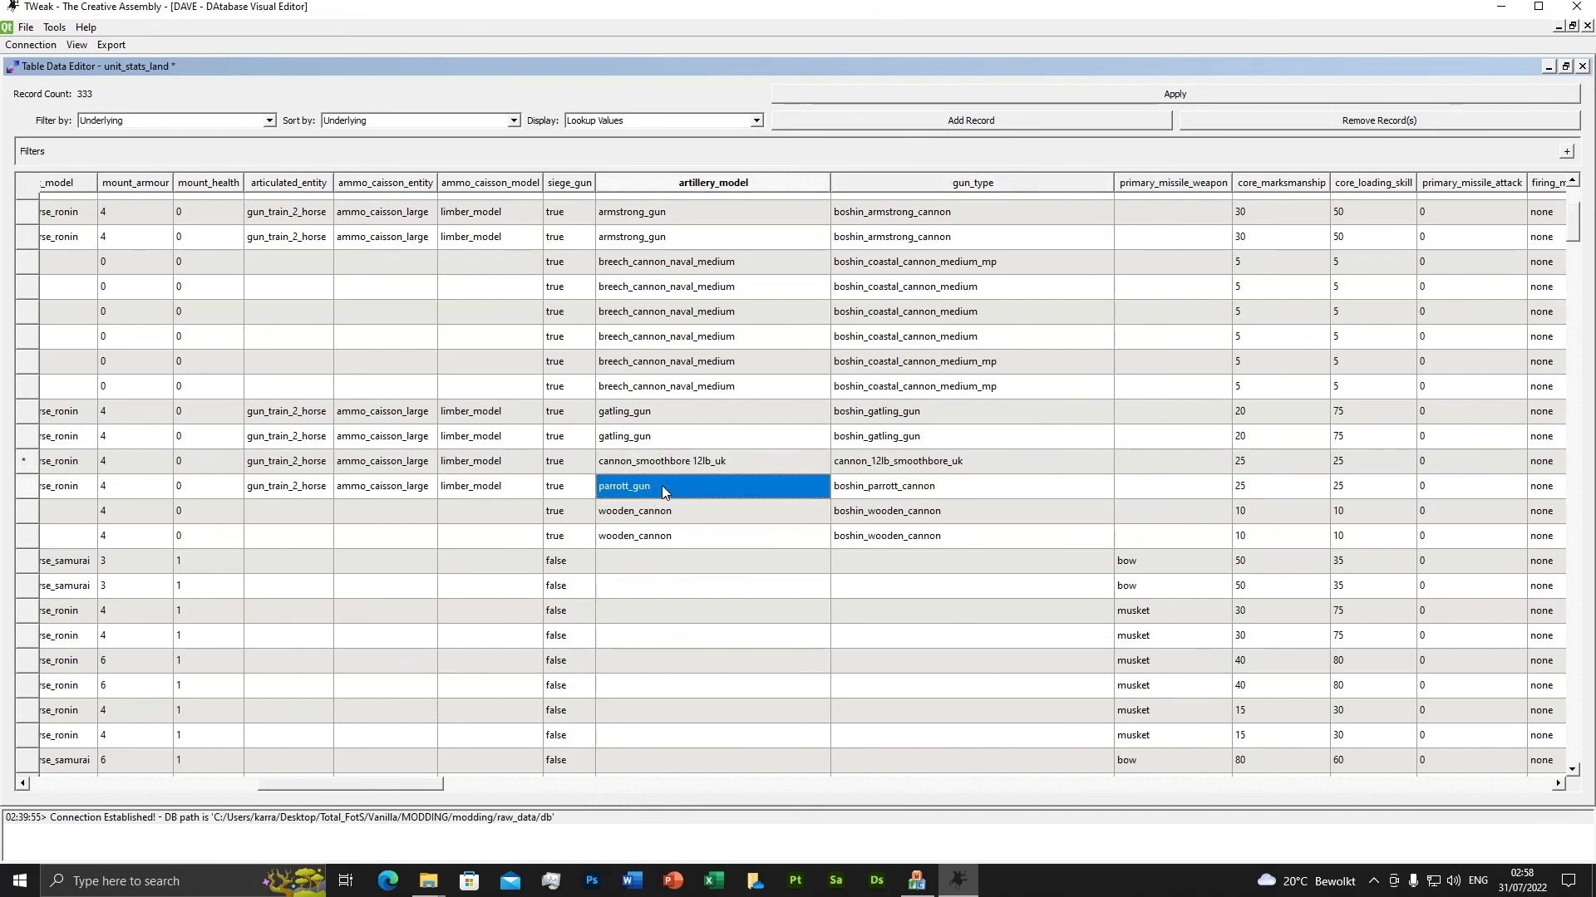
click(940, 466)
click(916, 487)
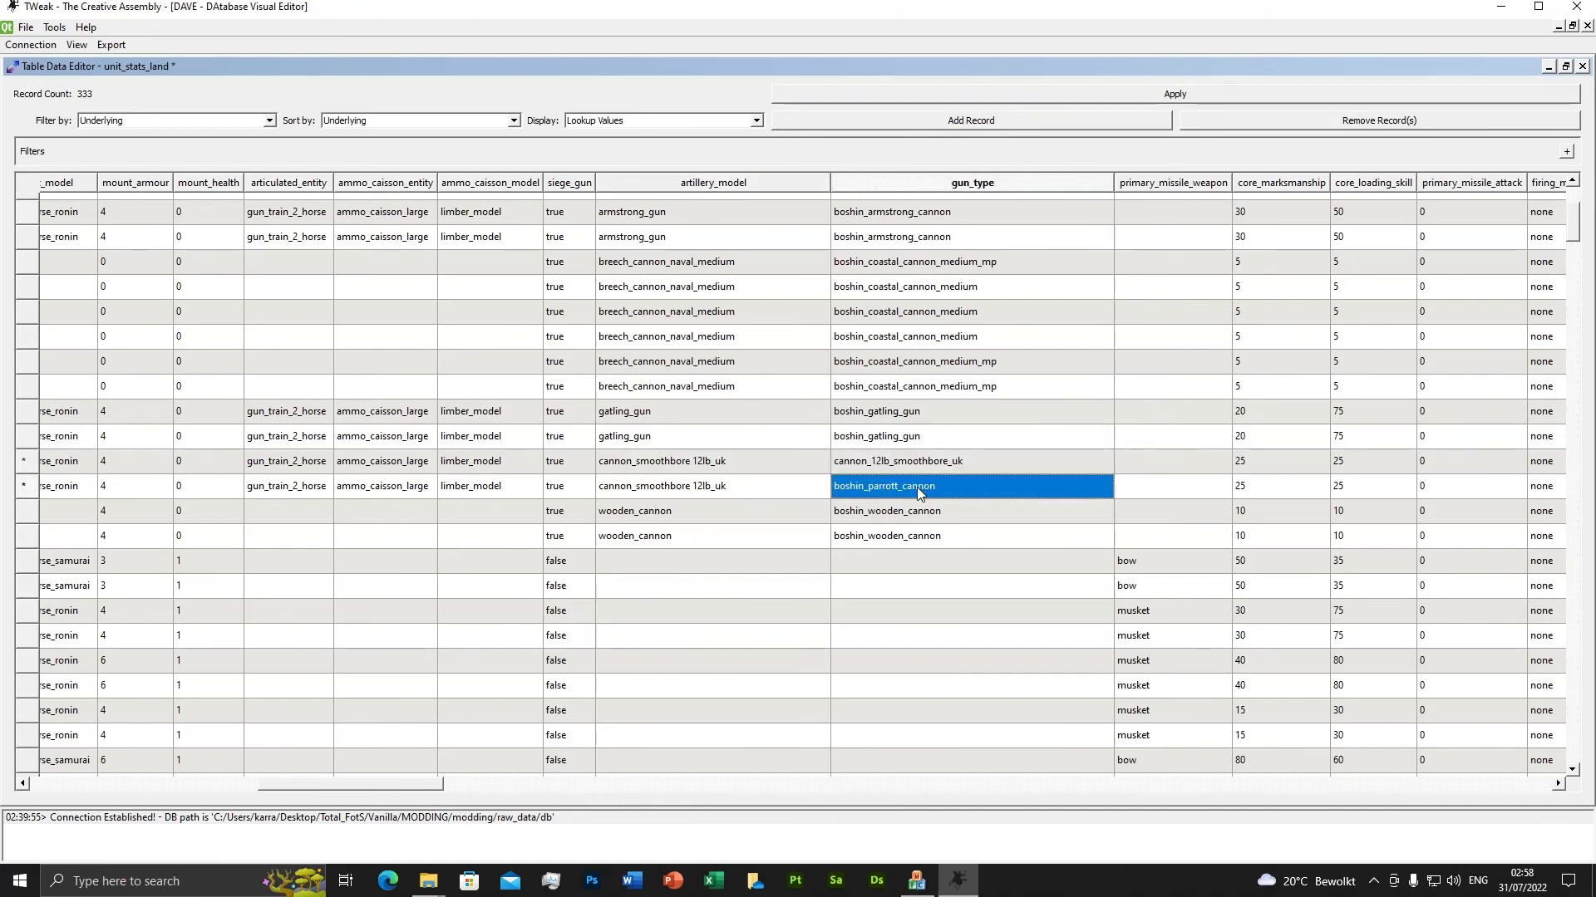
text(cannon_12lb_smoothbore_uk)
drag(369, 787, 137, 785)
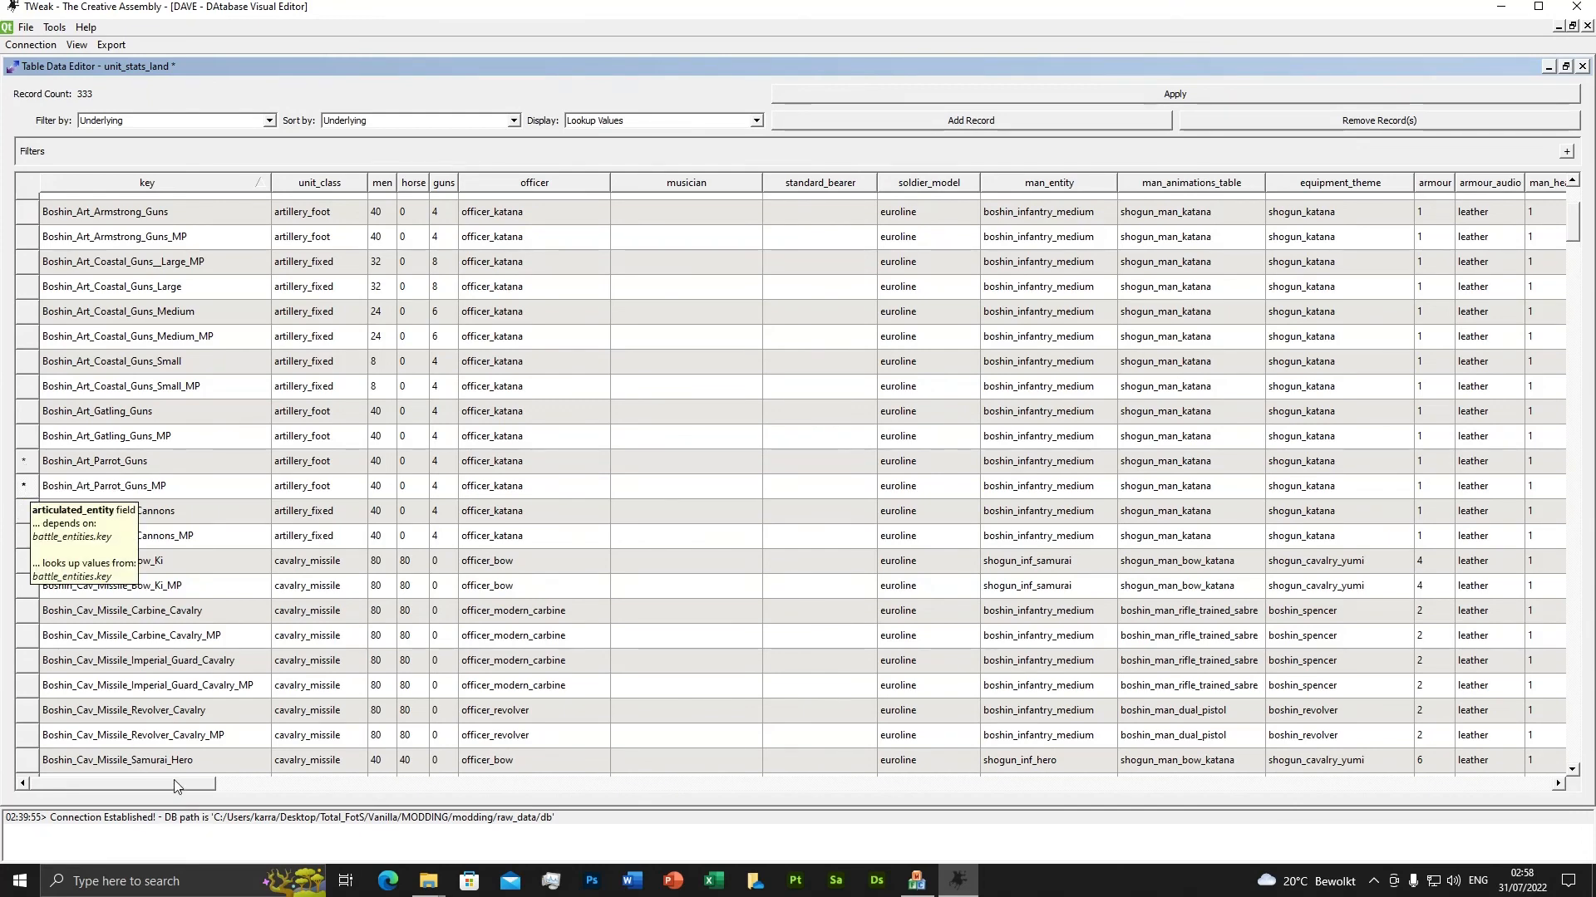
drag(177, 787, 438, 818)
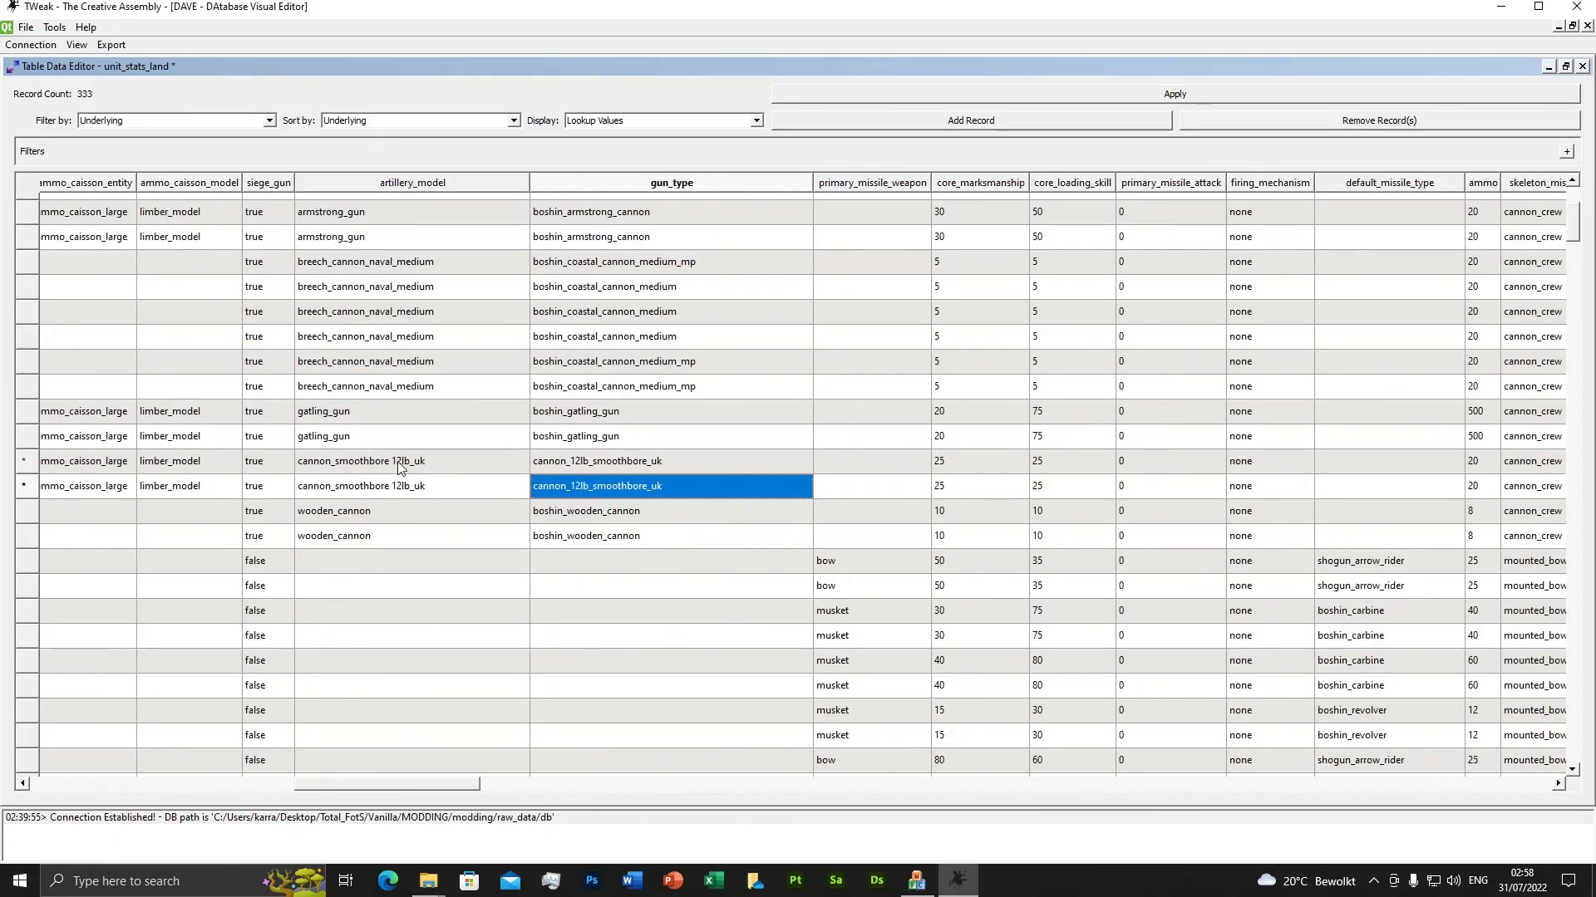
drag(408, 785, 125, 784)
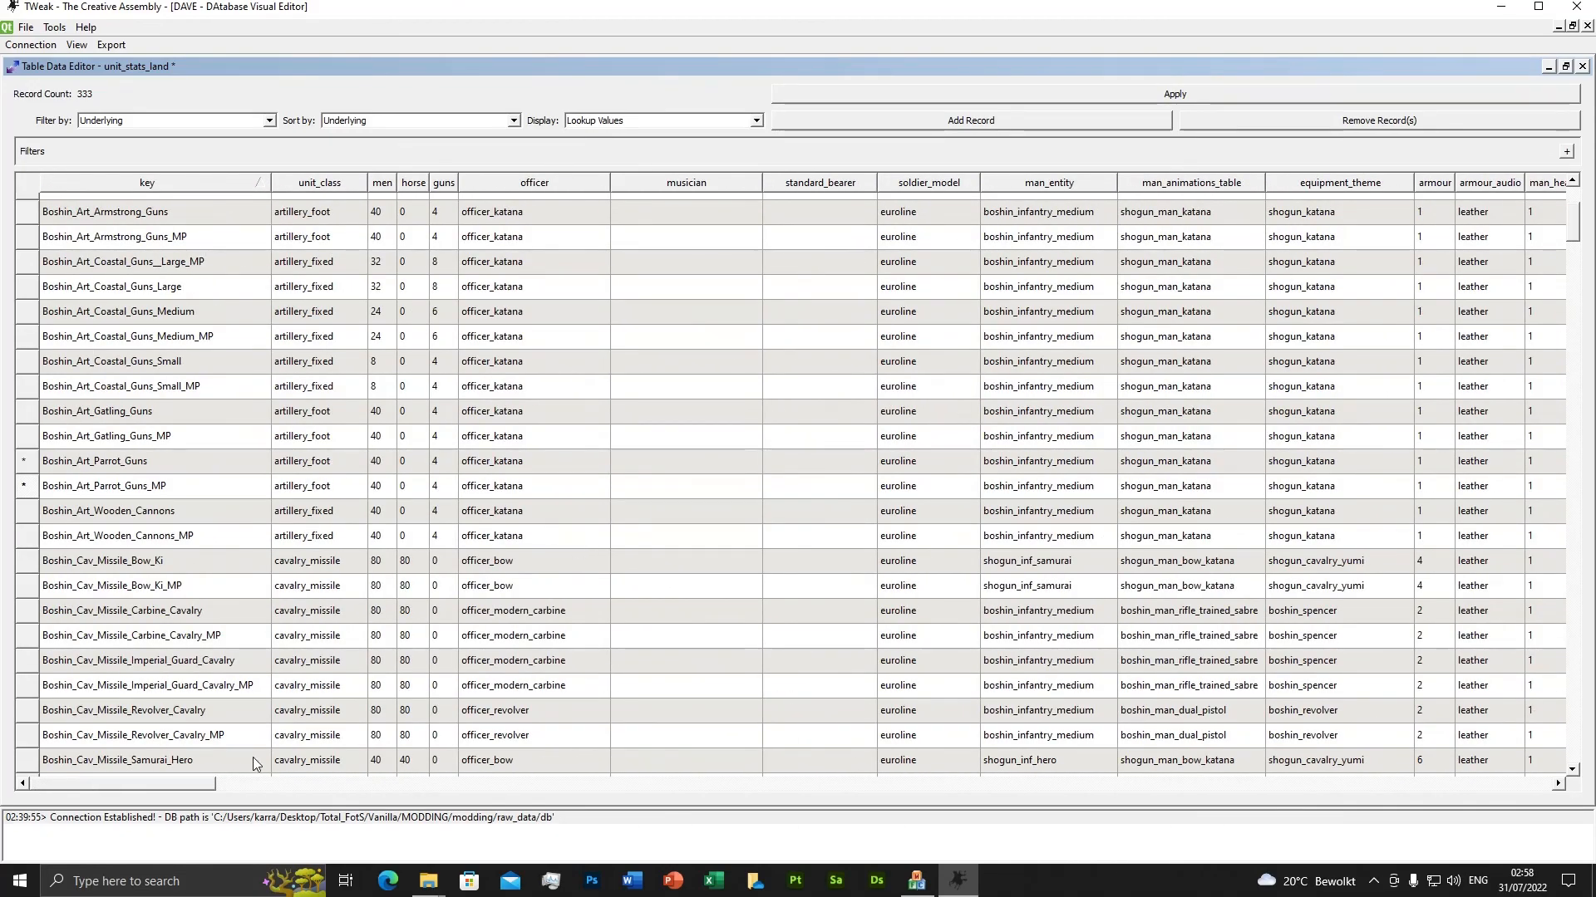
Apply the edits to the Parrott gun records in unit_stats_land and close the table and the database editor.
drag(200, 785, 482, 808)
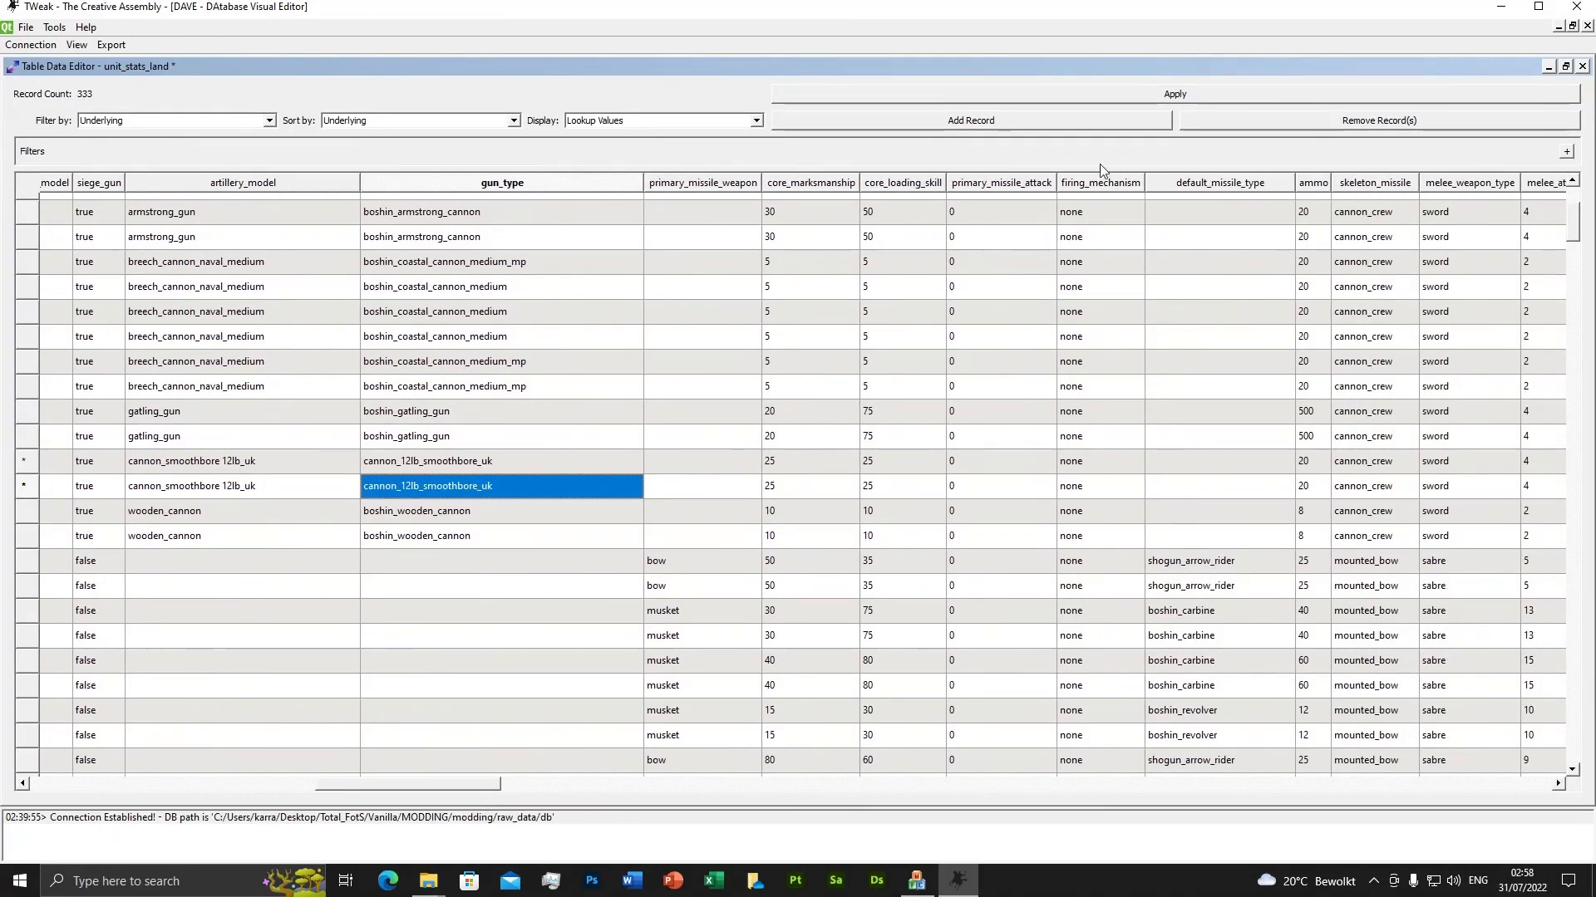
click(1172, 95)
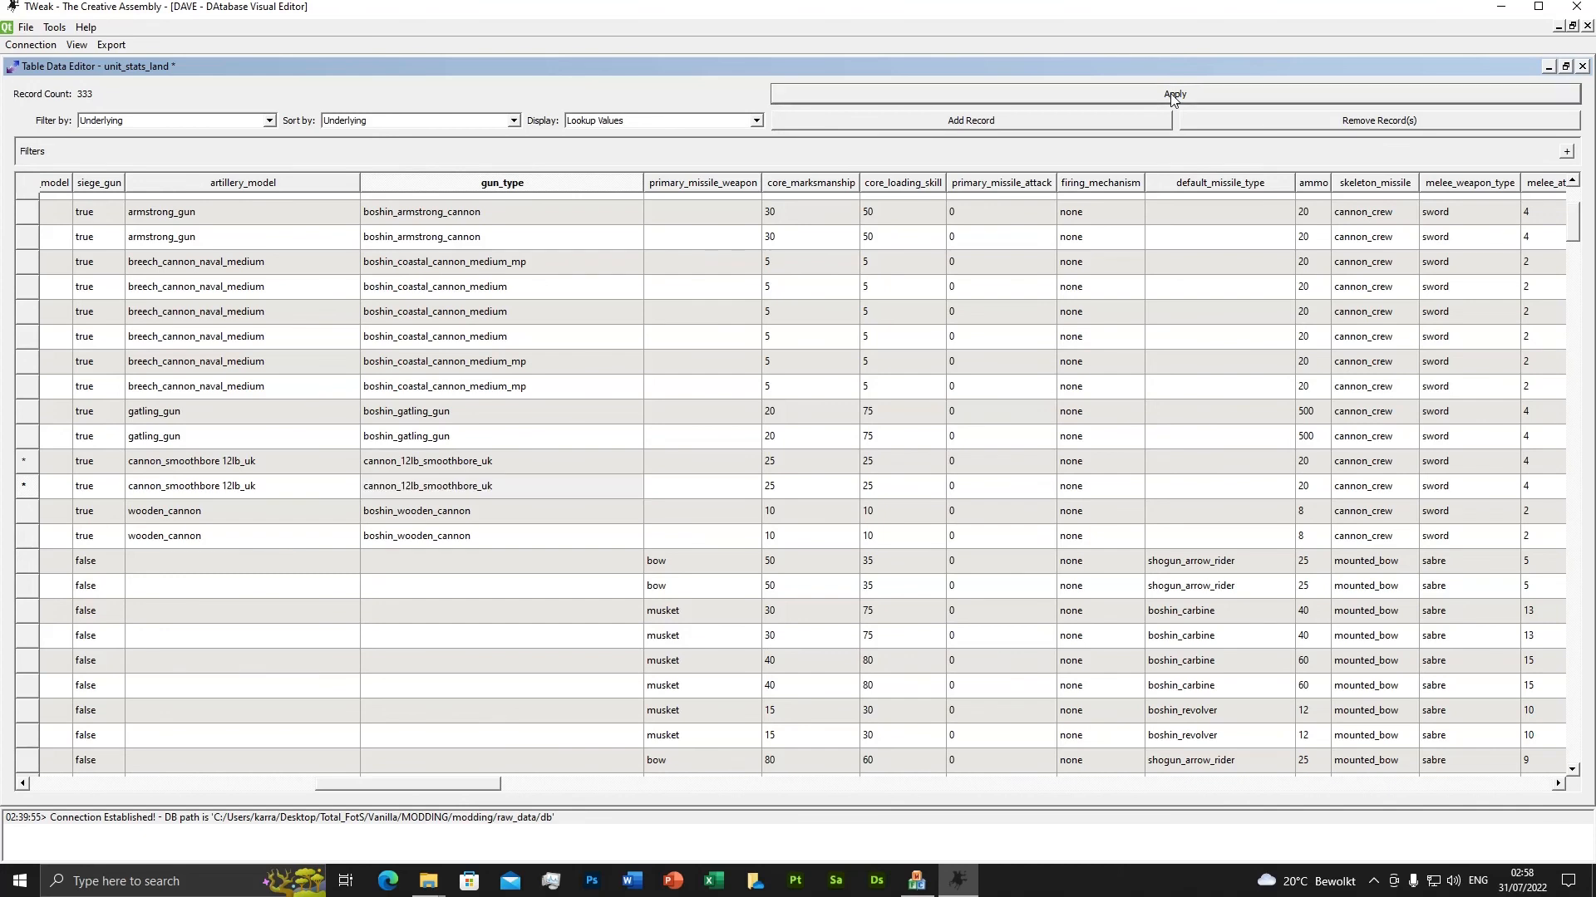
click(1372, 881)
click(1164, 886)
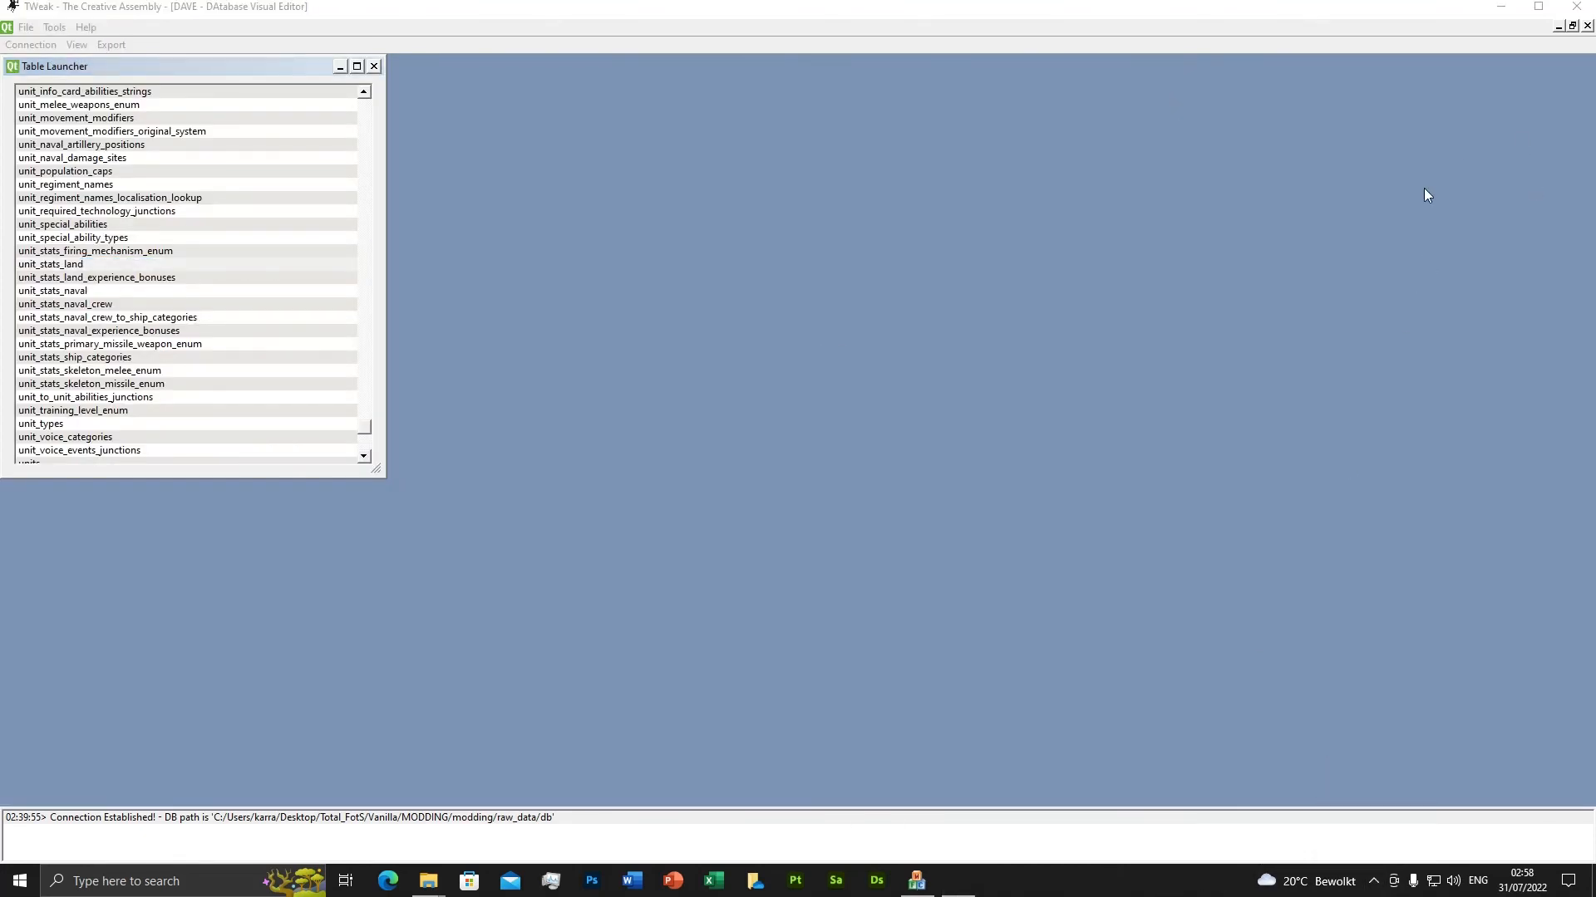
click(1586, 26)
Find Default_Boshin_Parrot_Guns among the land units of the Unit editor and open it for editing.
click(37, 30)
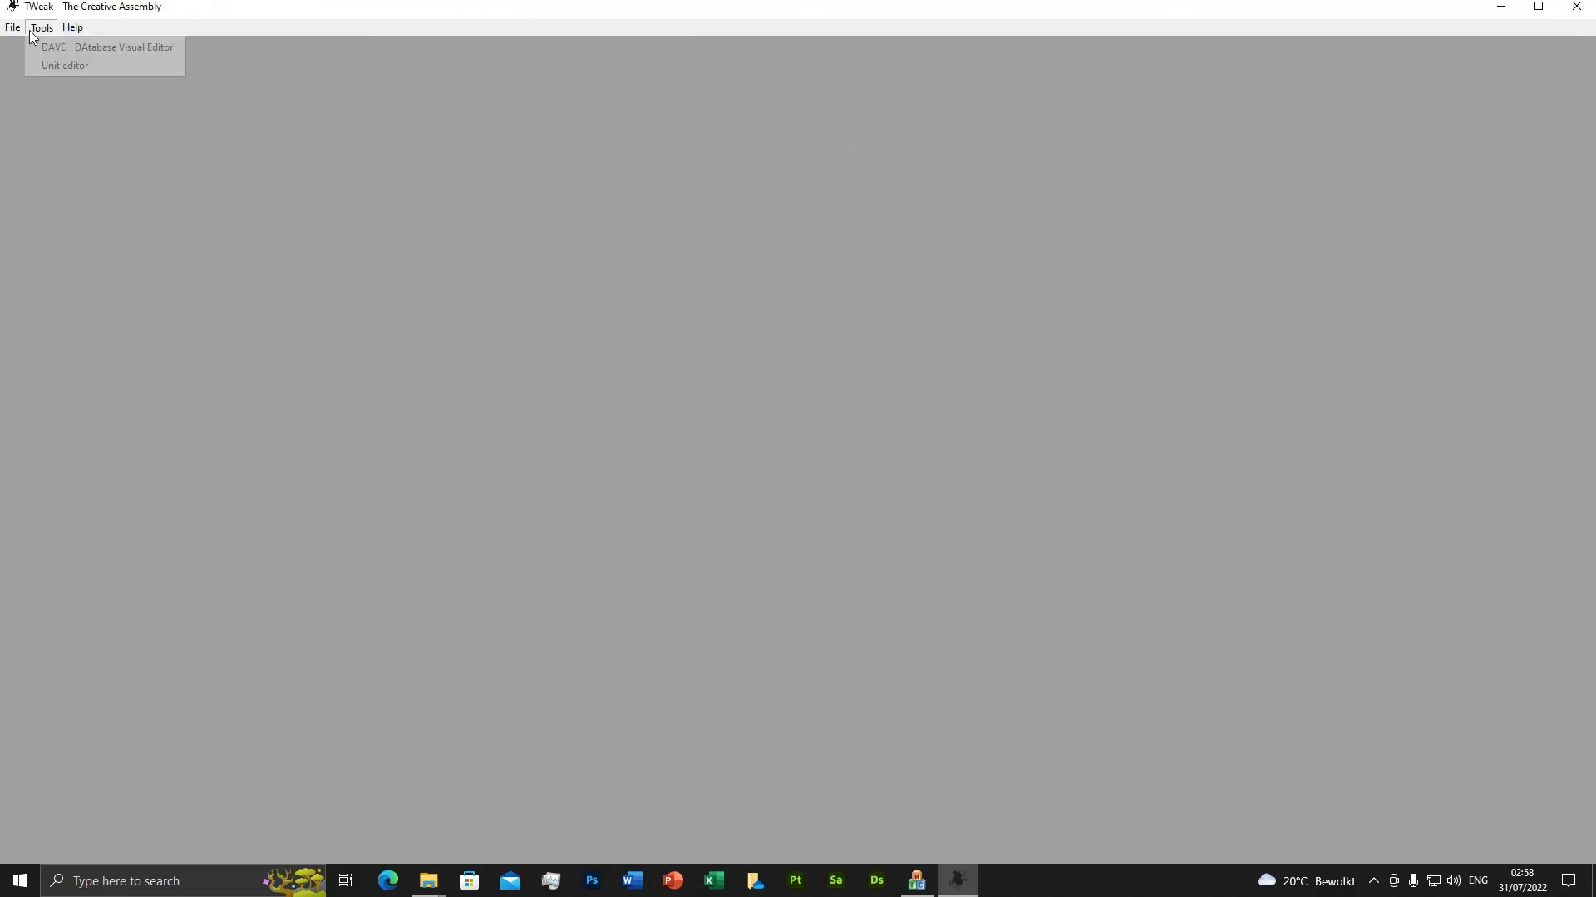
click(52, 51)
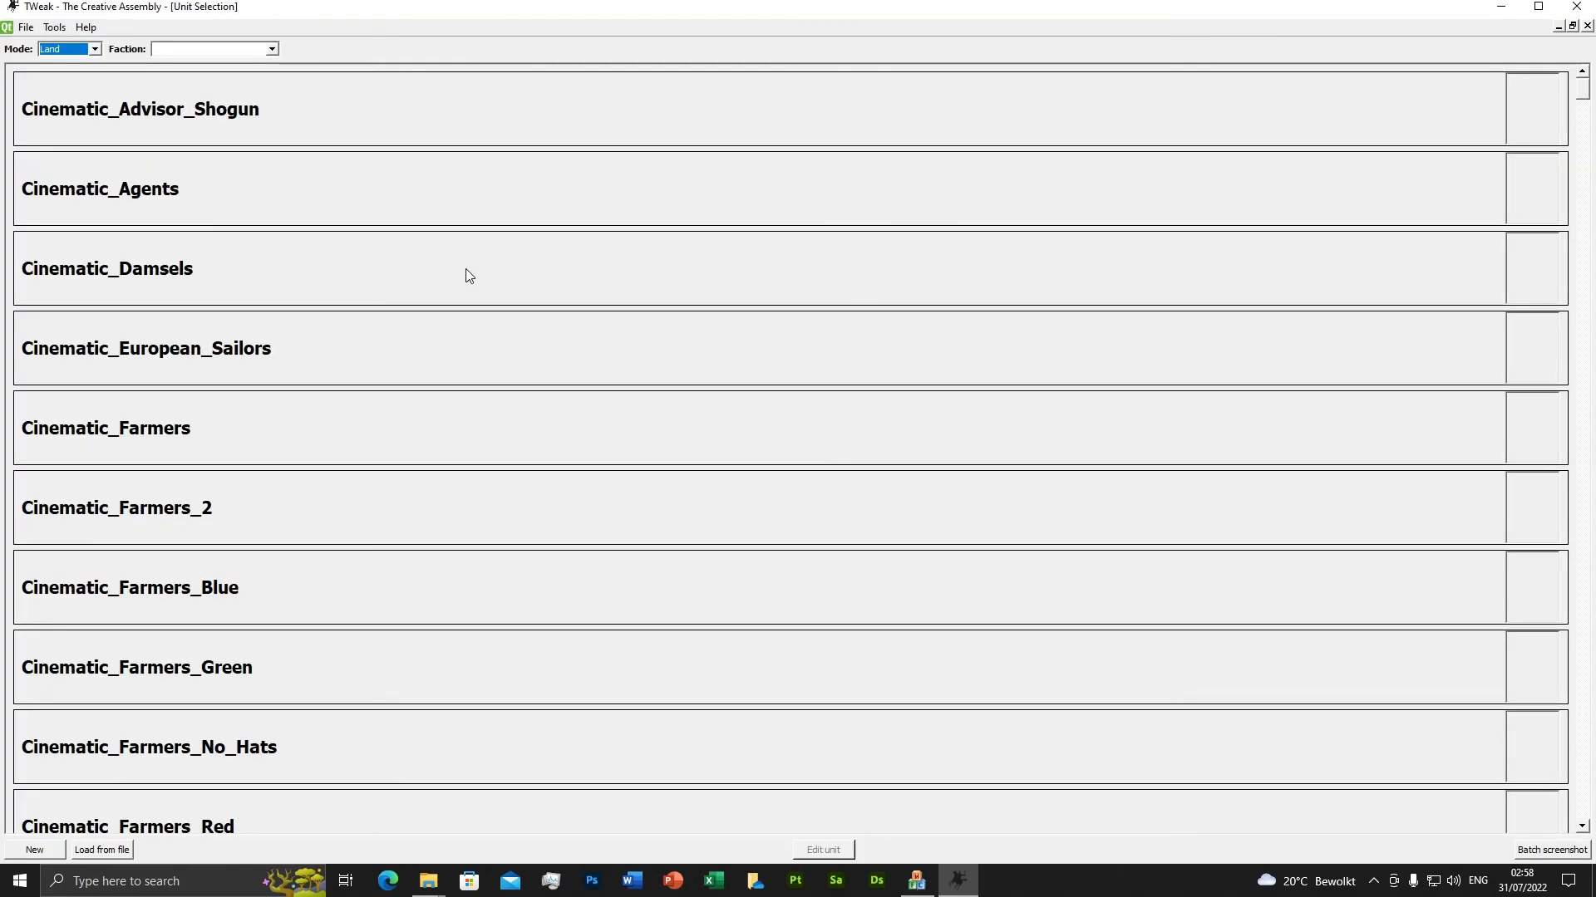
scroll(466, 274, down, 8)
scroll(431, 338, down, 12)
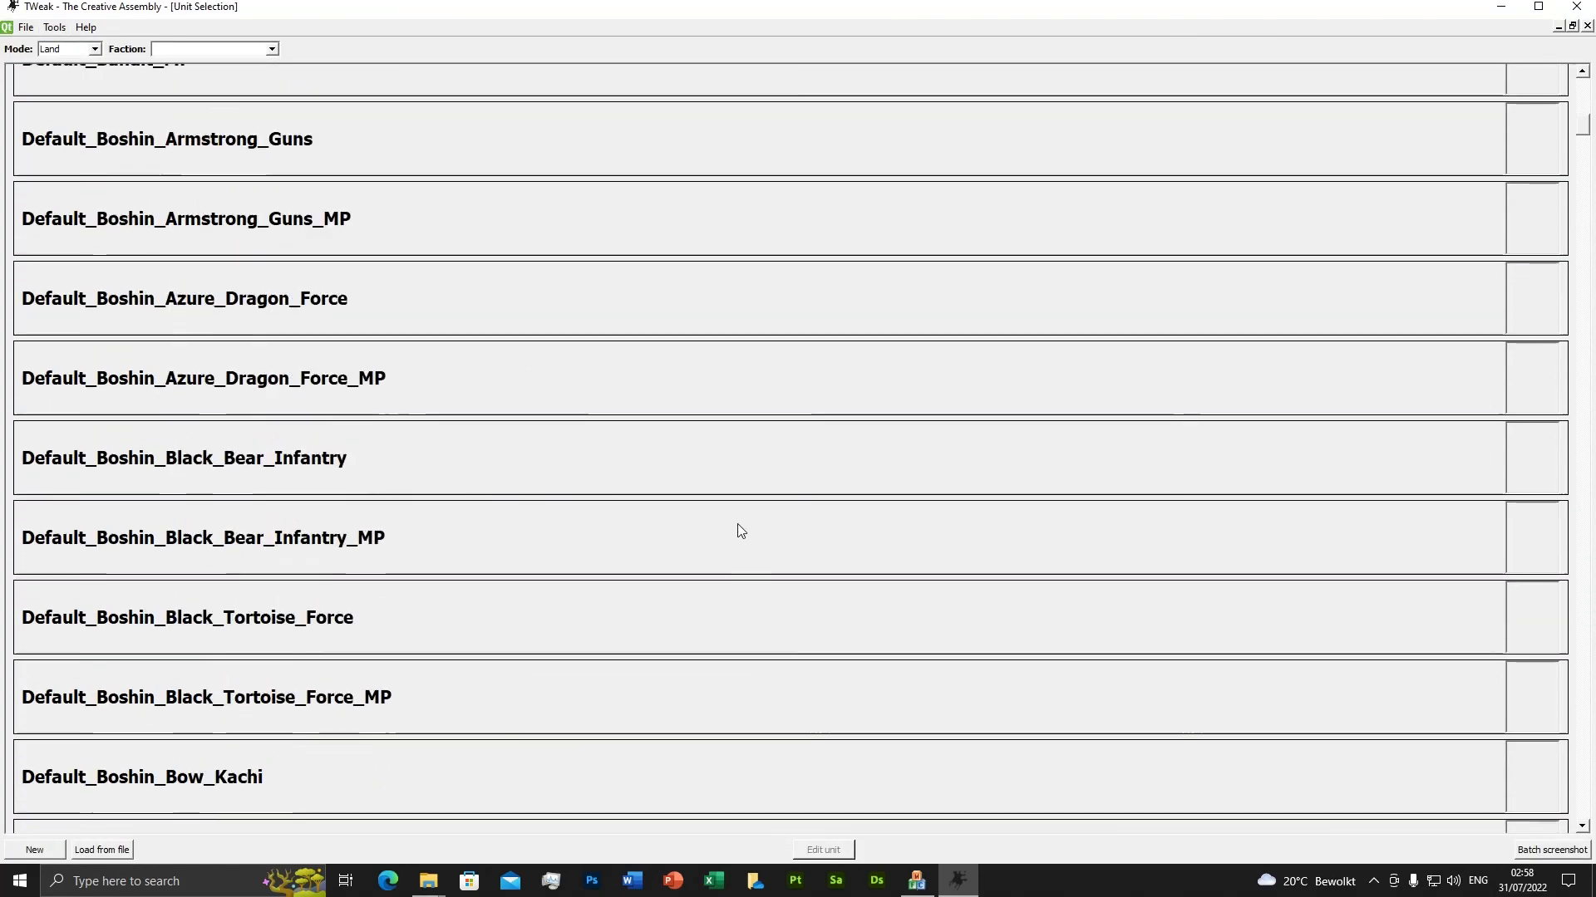
scroll(1550, 164, down, 13)
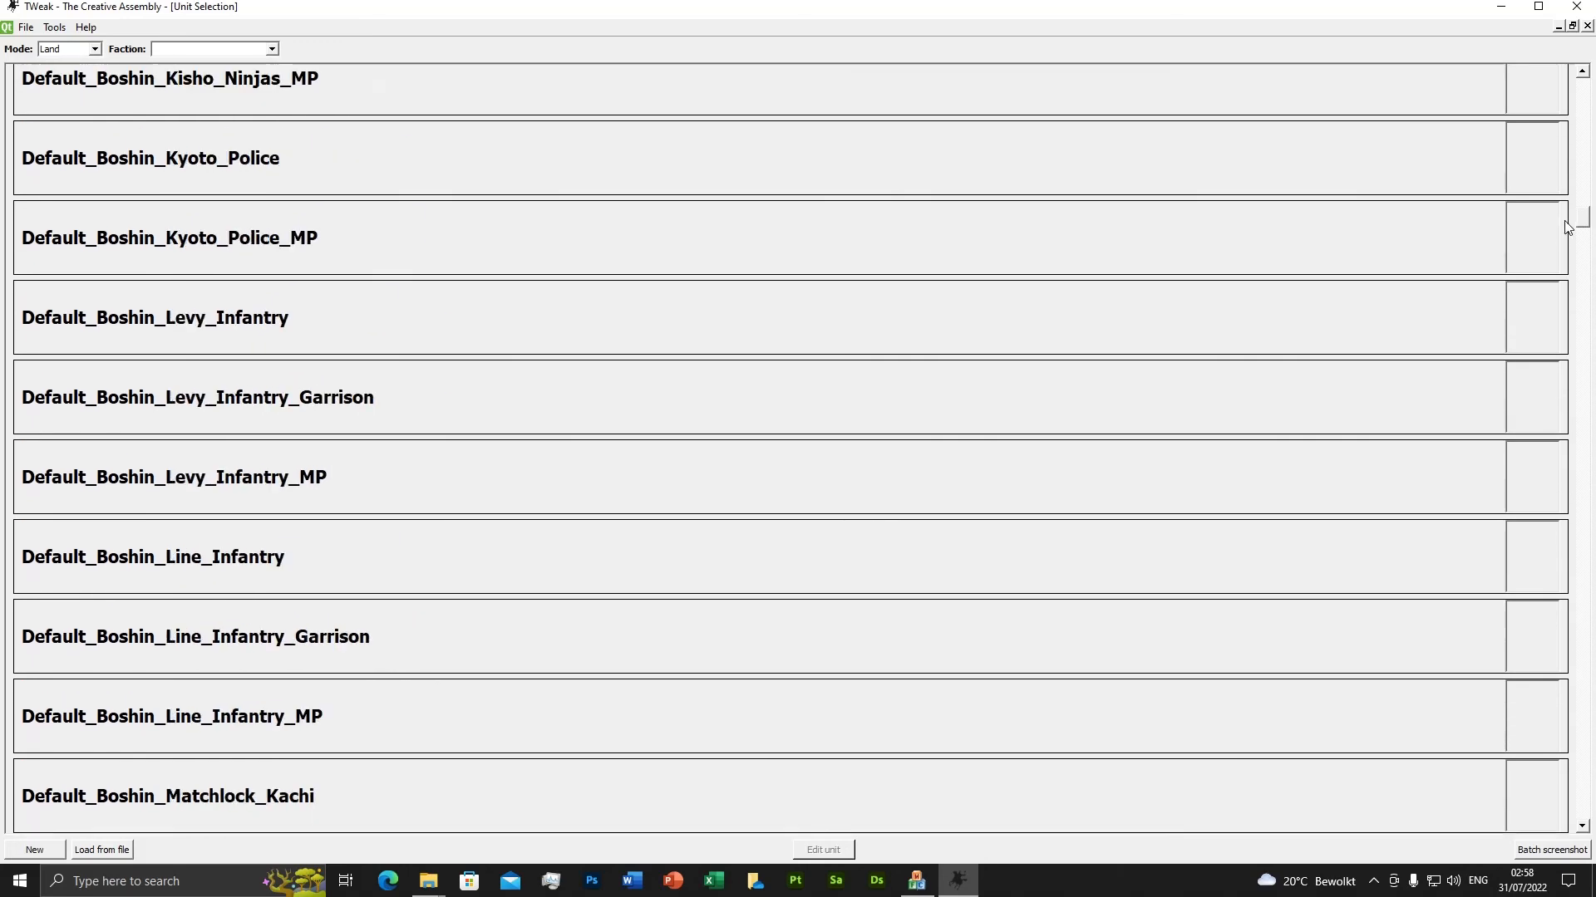
scroll(1563, 254, down, 6)
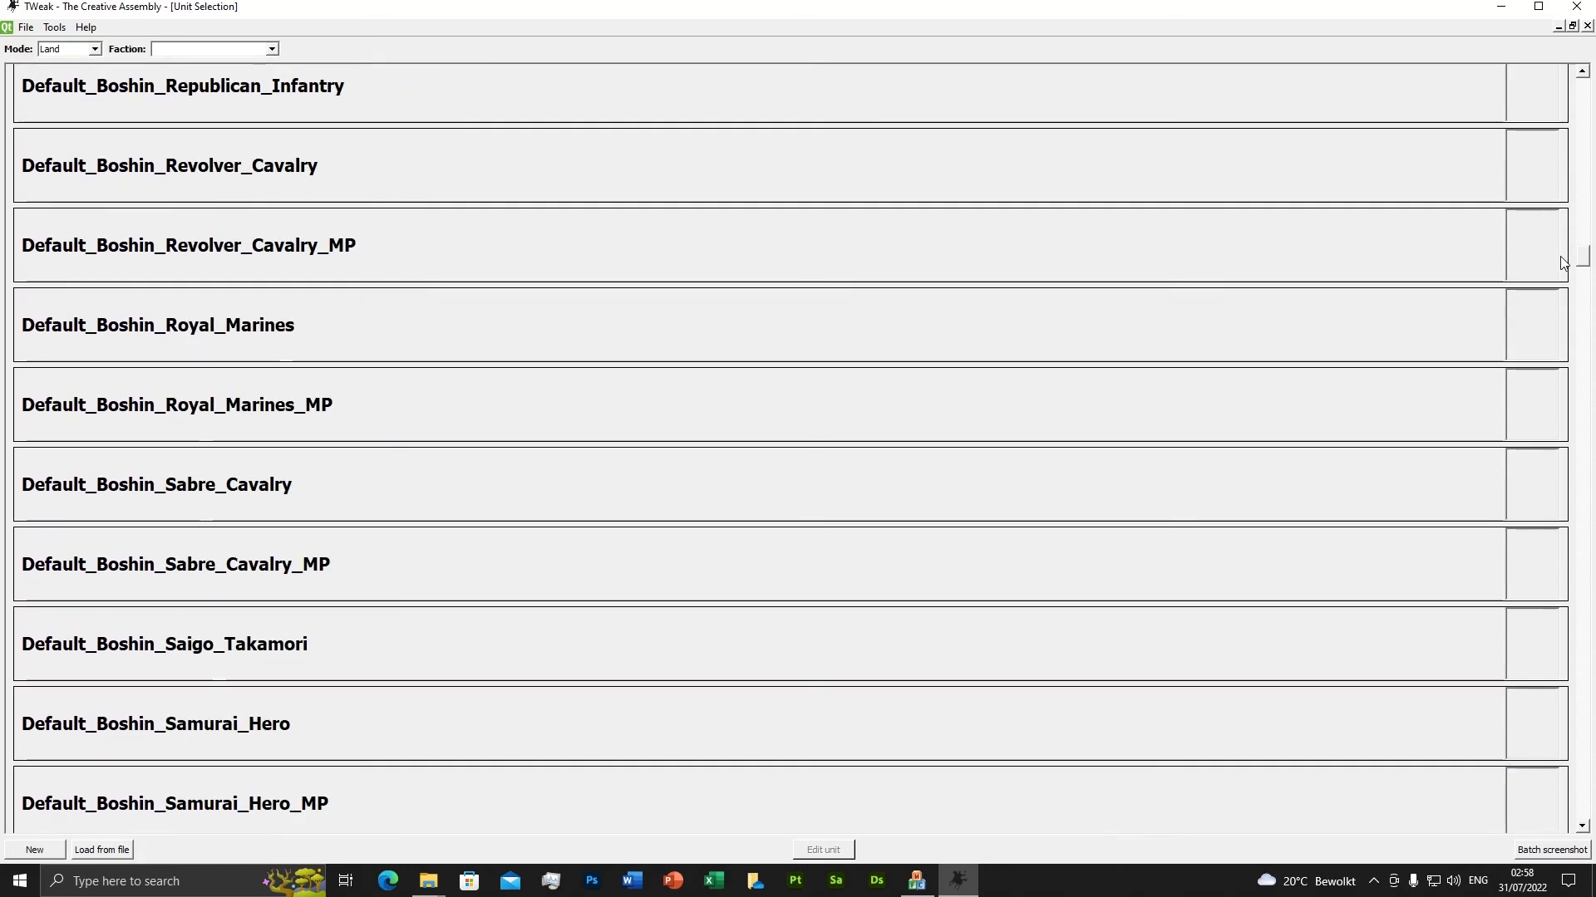
scroll(1560, 253, up, 4)
scroll(1557, 241, up, 9)
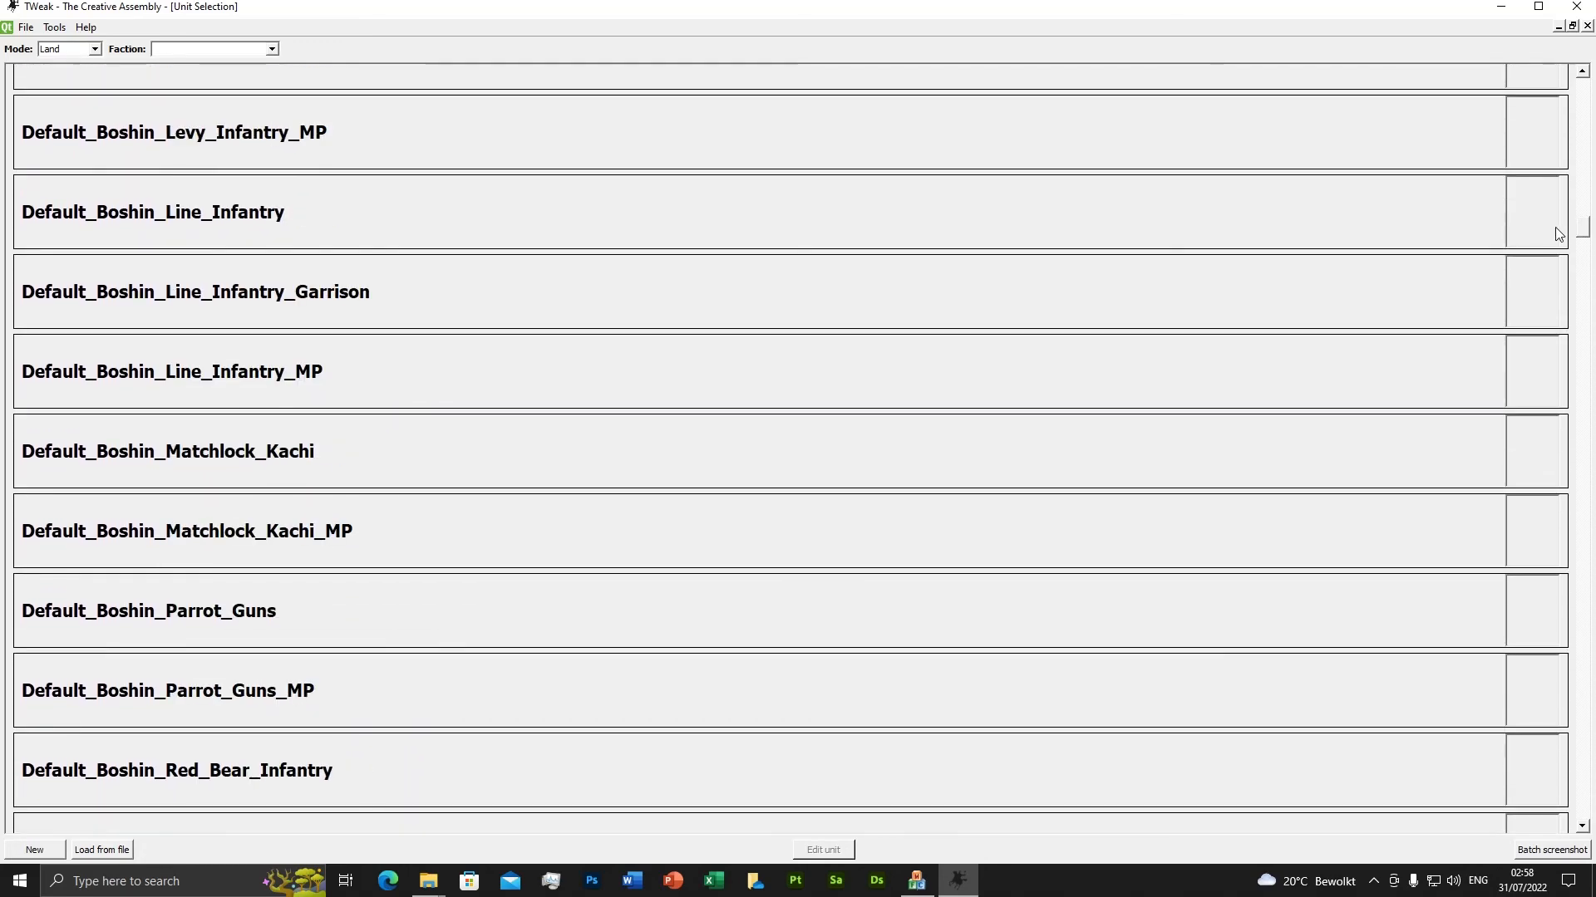
scroll(306, 729, up, 1)
click(332, 661)
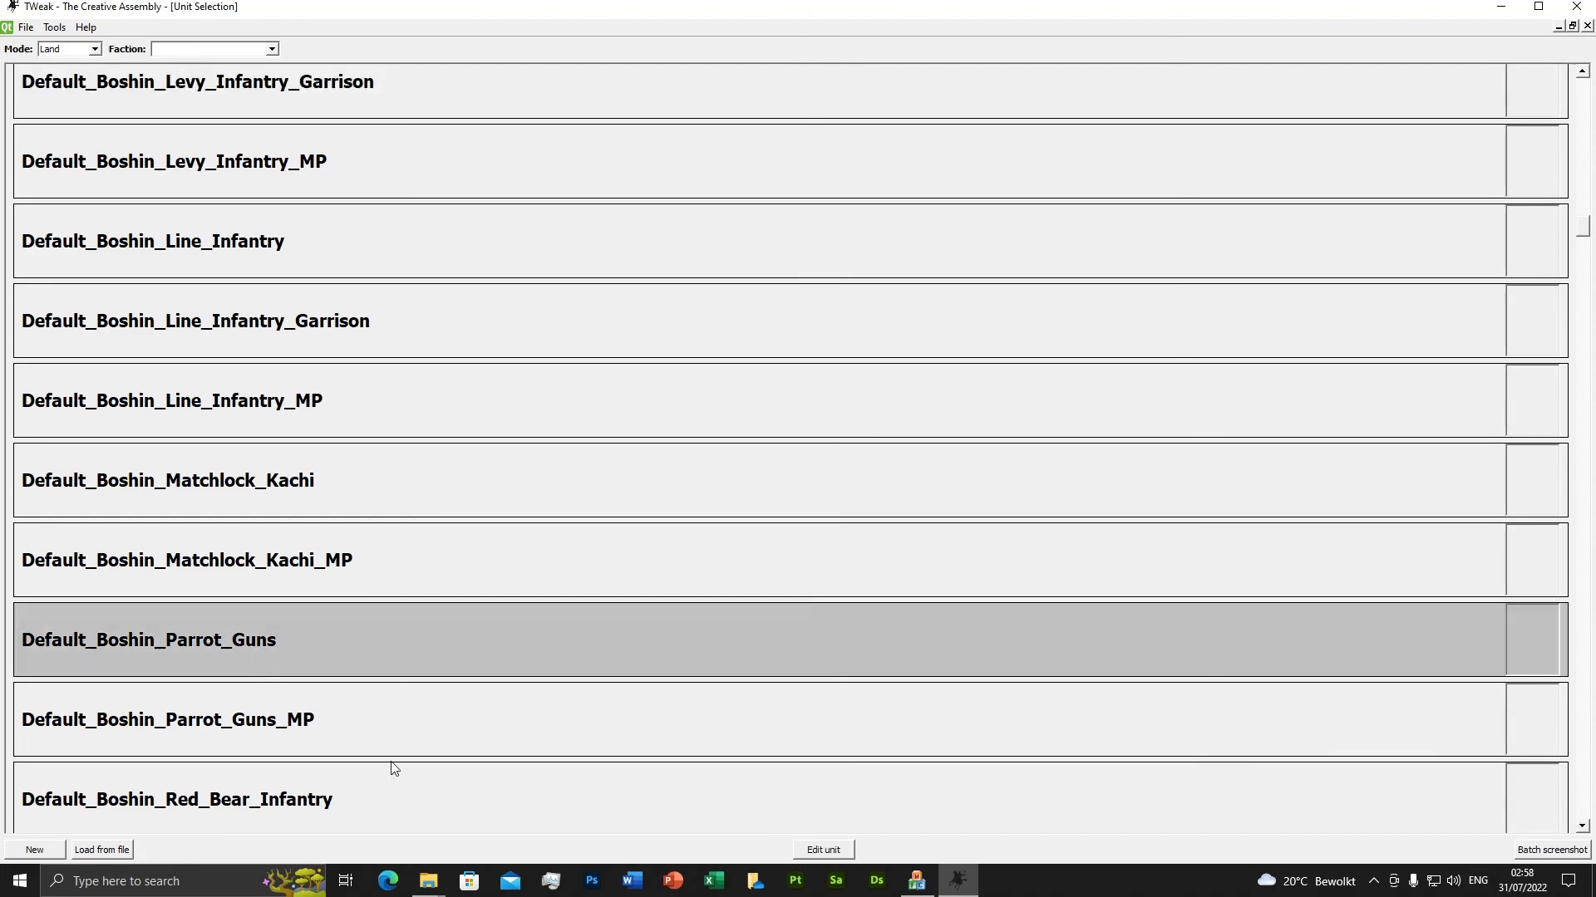
click(814, 849)
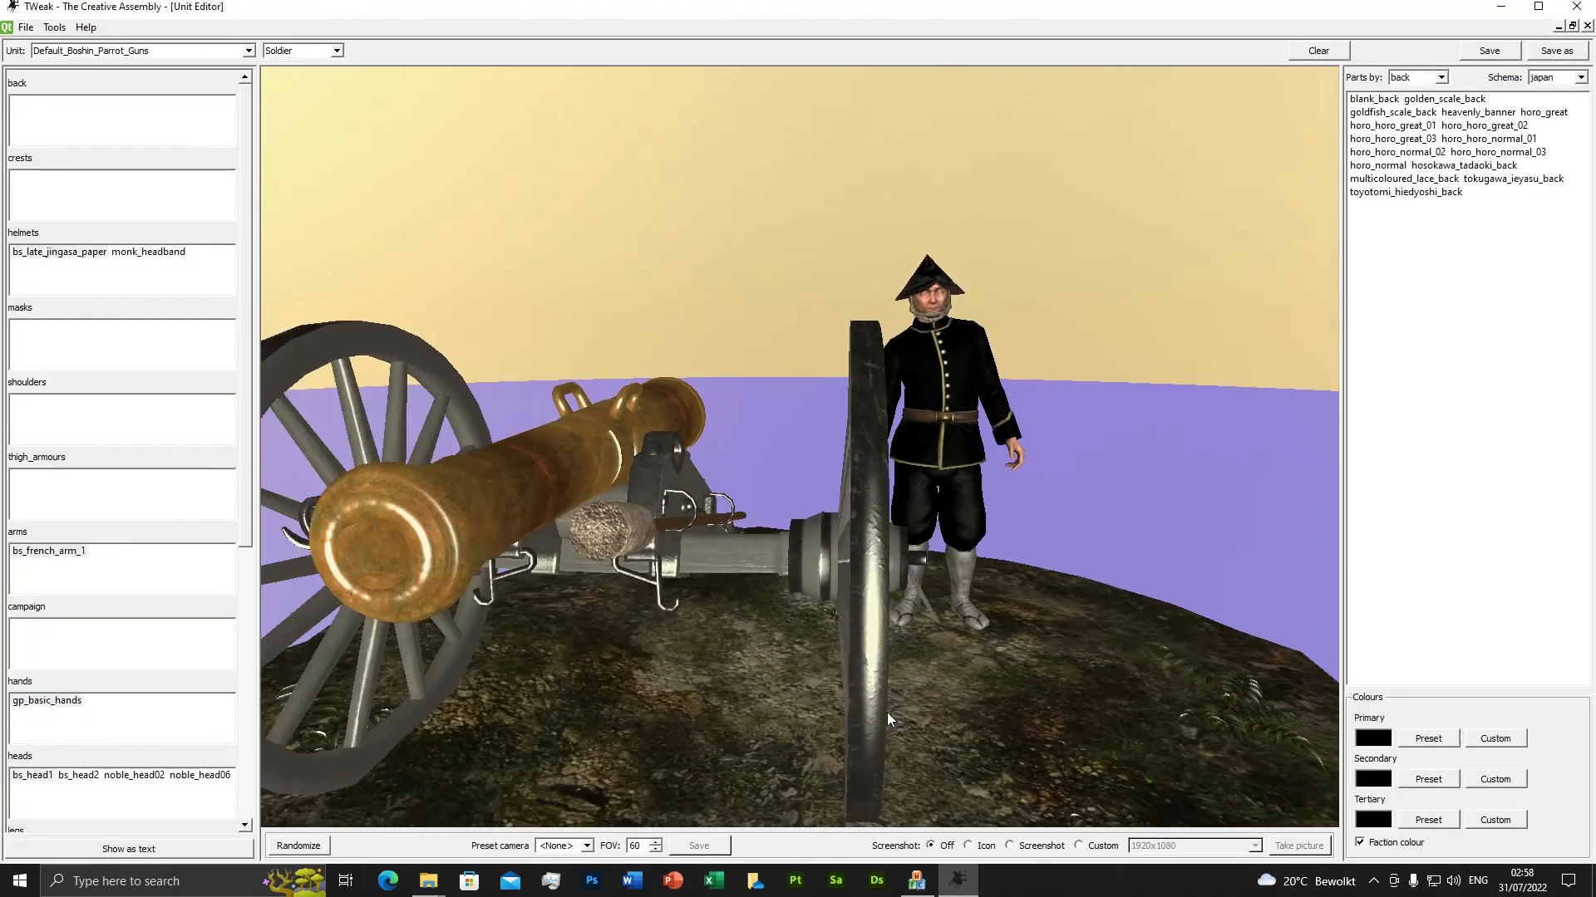
Examine the cannon model and its crewman from several sides in the unit preview, and close the modding tool.
drag(886, 712, 766, 694)
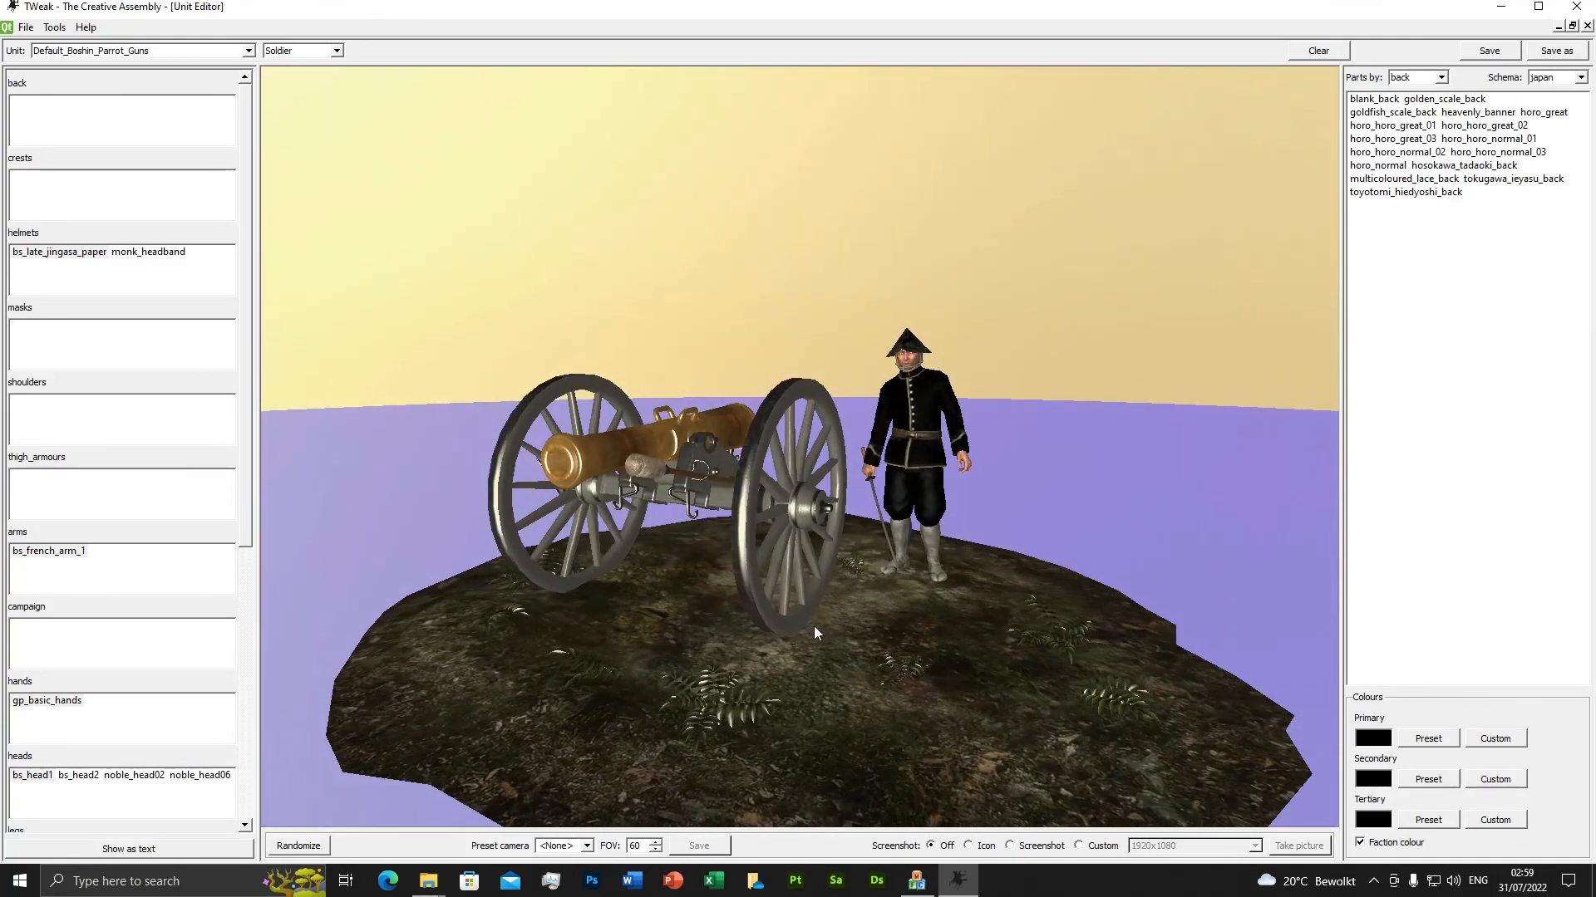
scroll(813, 626, up, 5)
drag(756, 623, 826, 585)
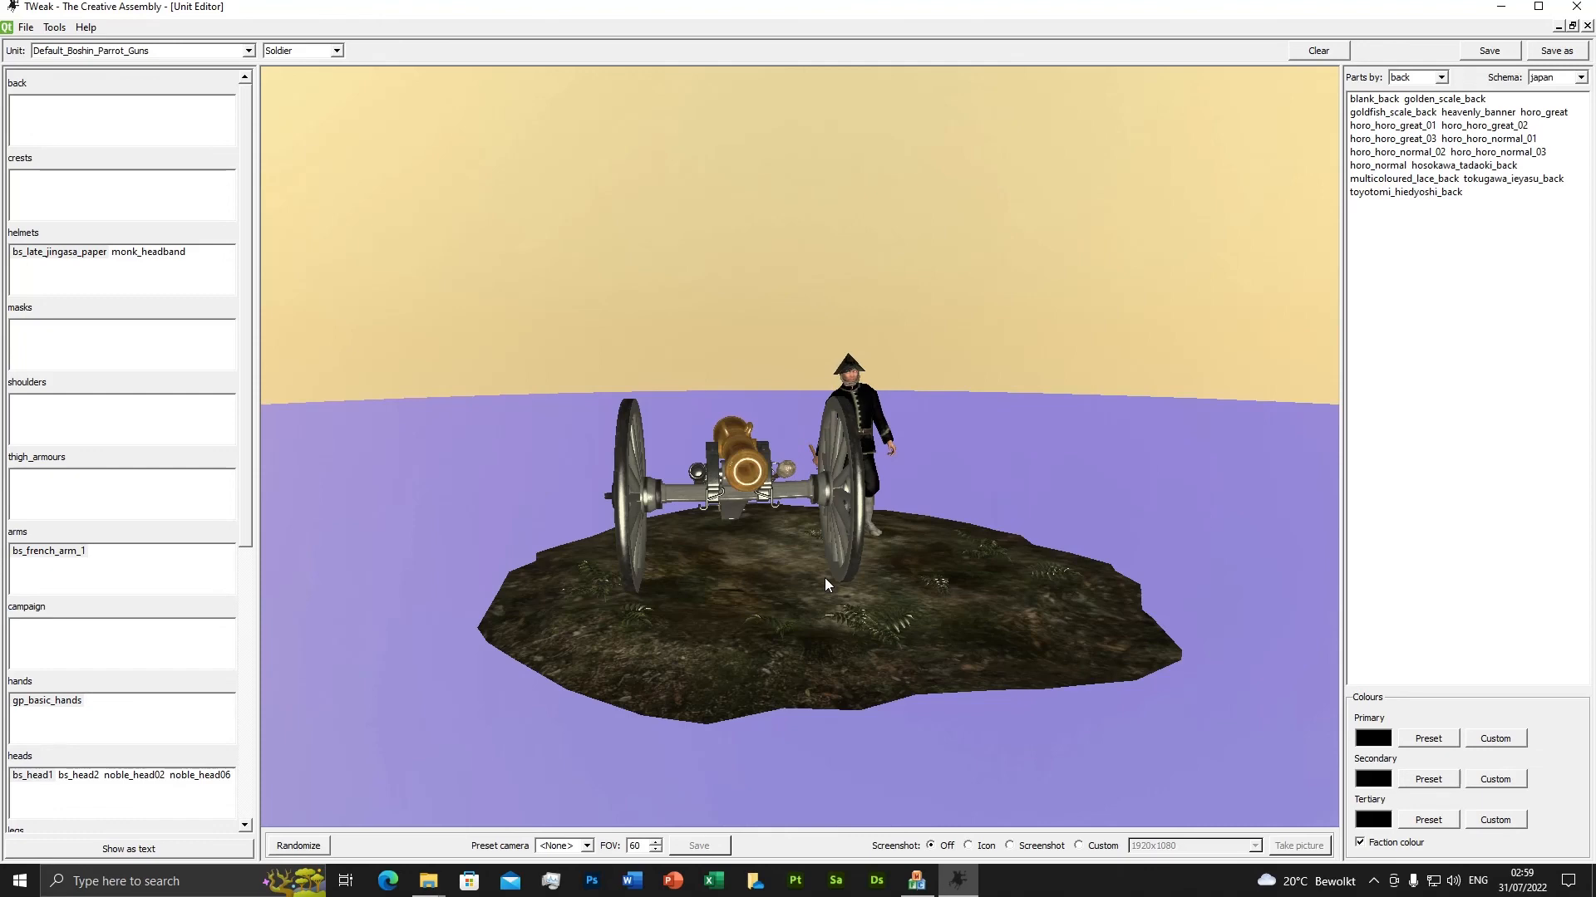
drag(824, 577, 894, 612)
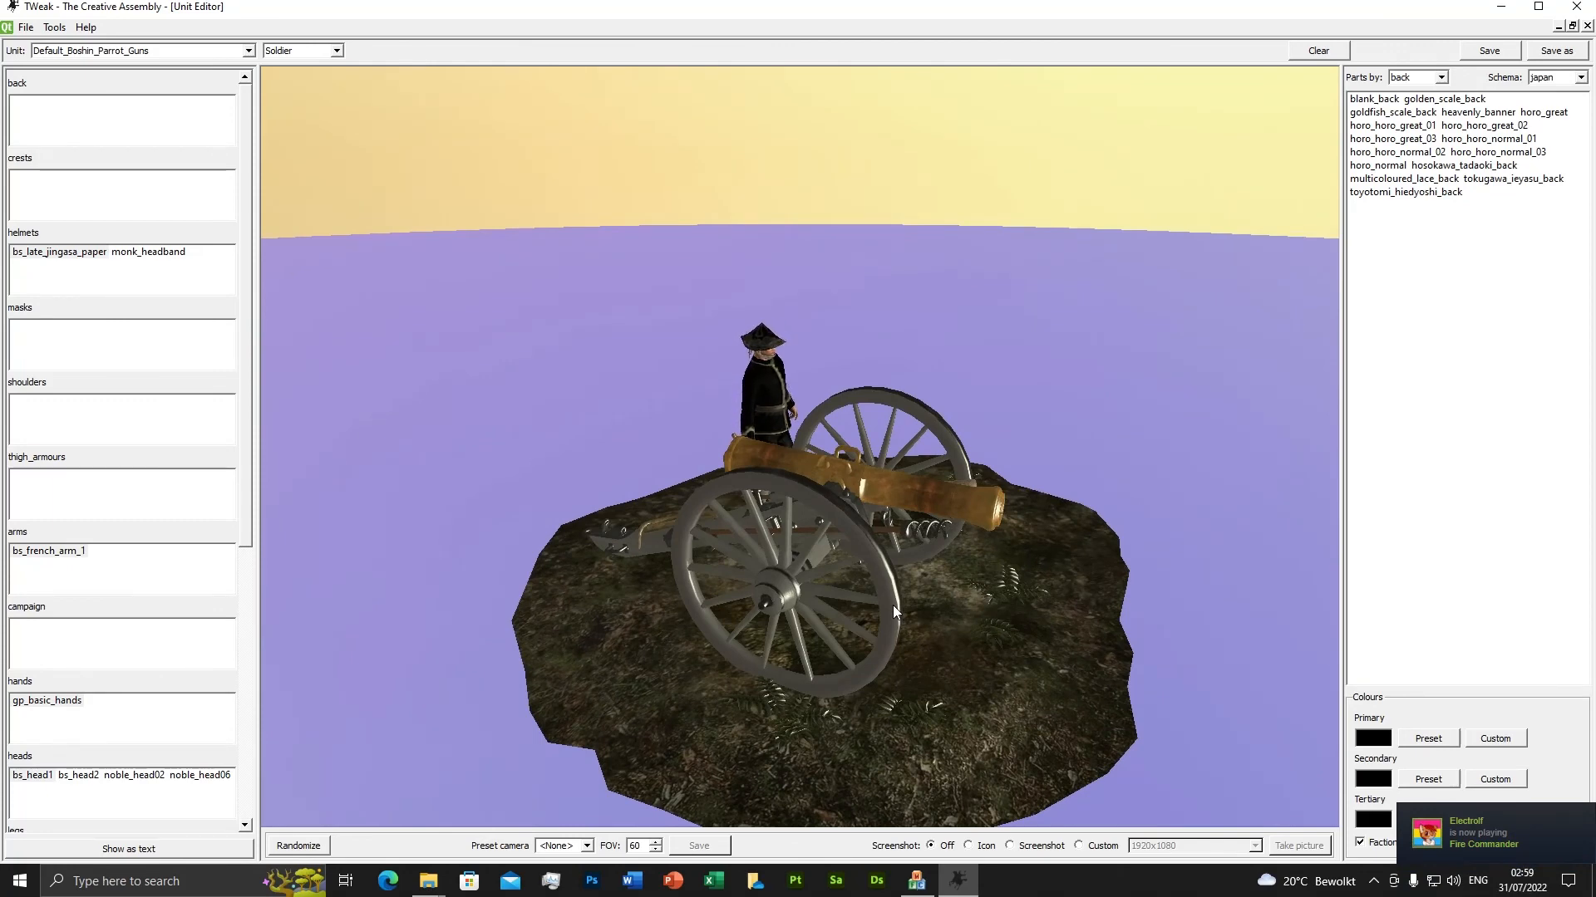
drag(891, 601, 864, 576)
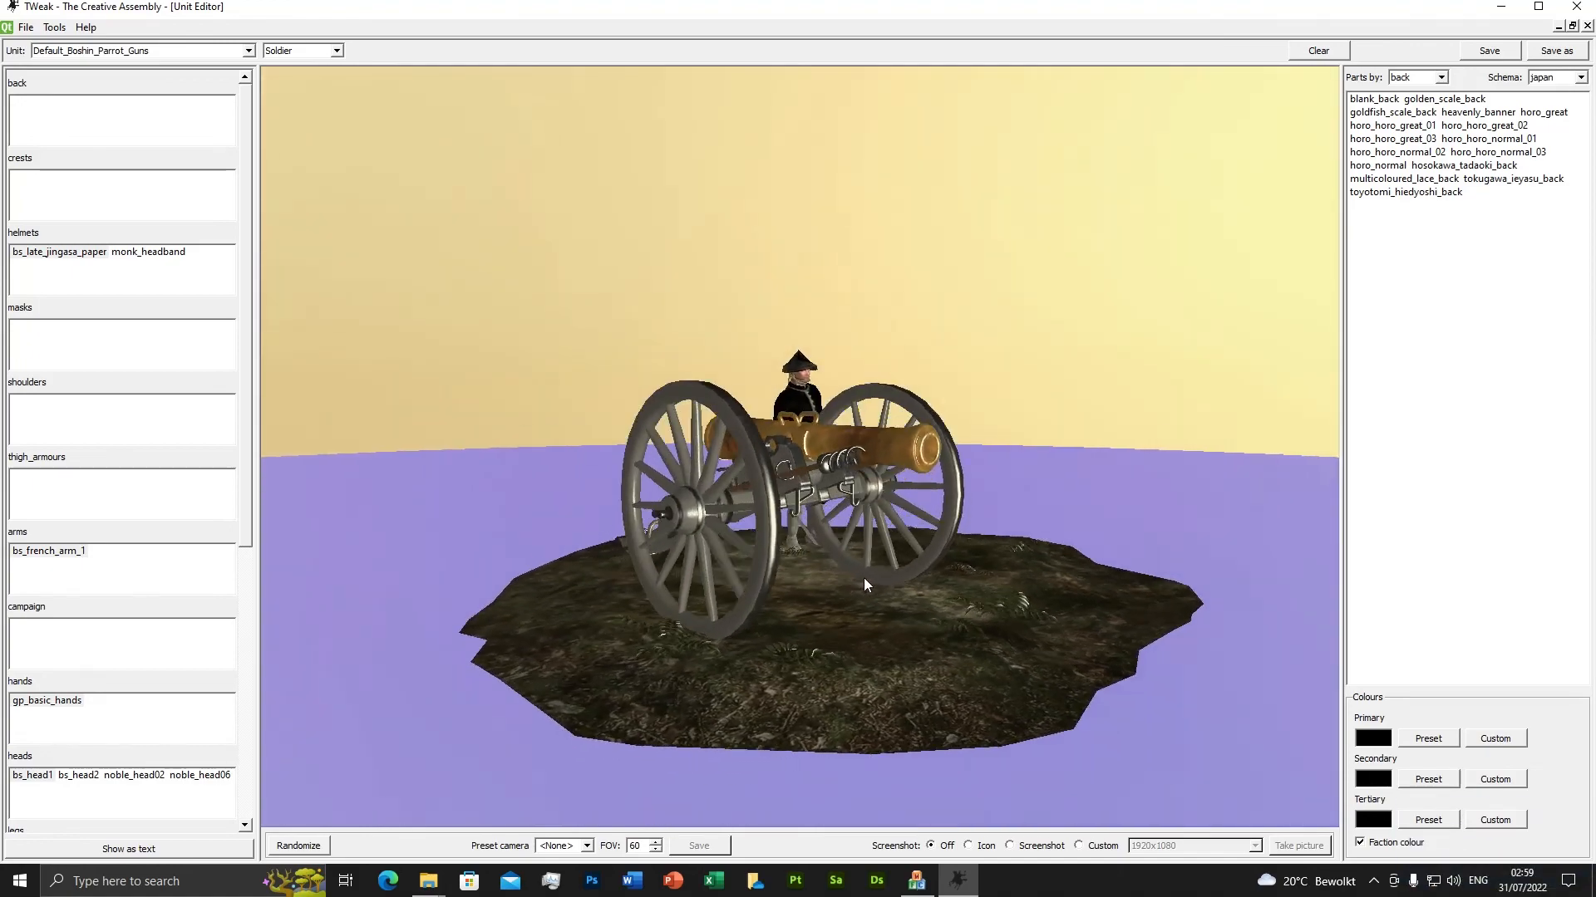
scroll(865, 577, up, 3)
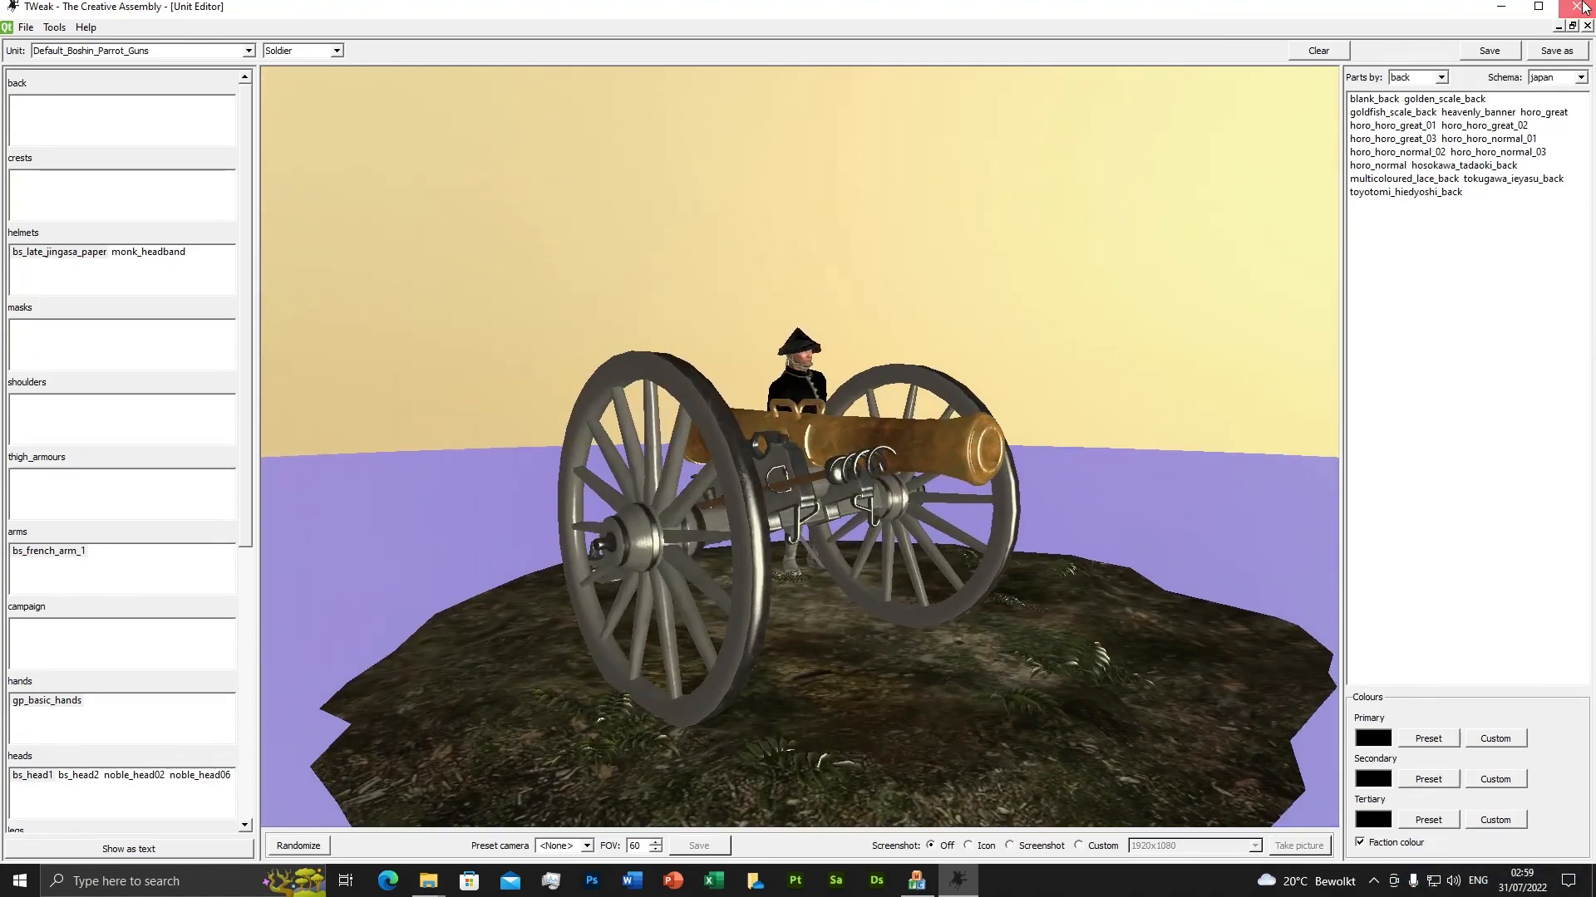
click(1577, 7)
click(700, 486)
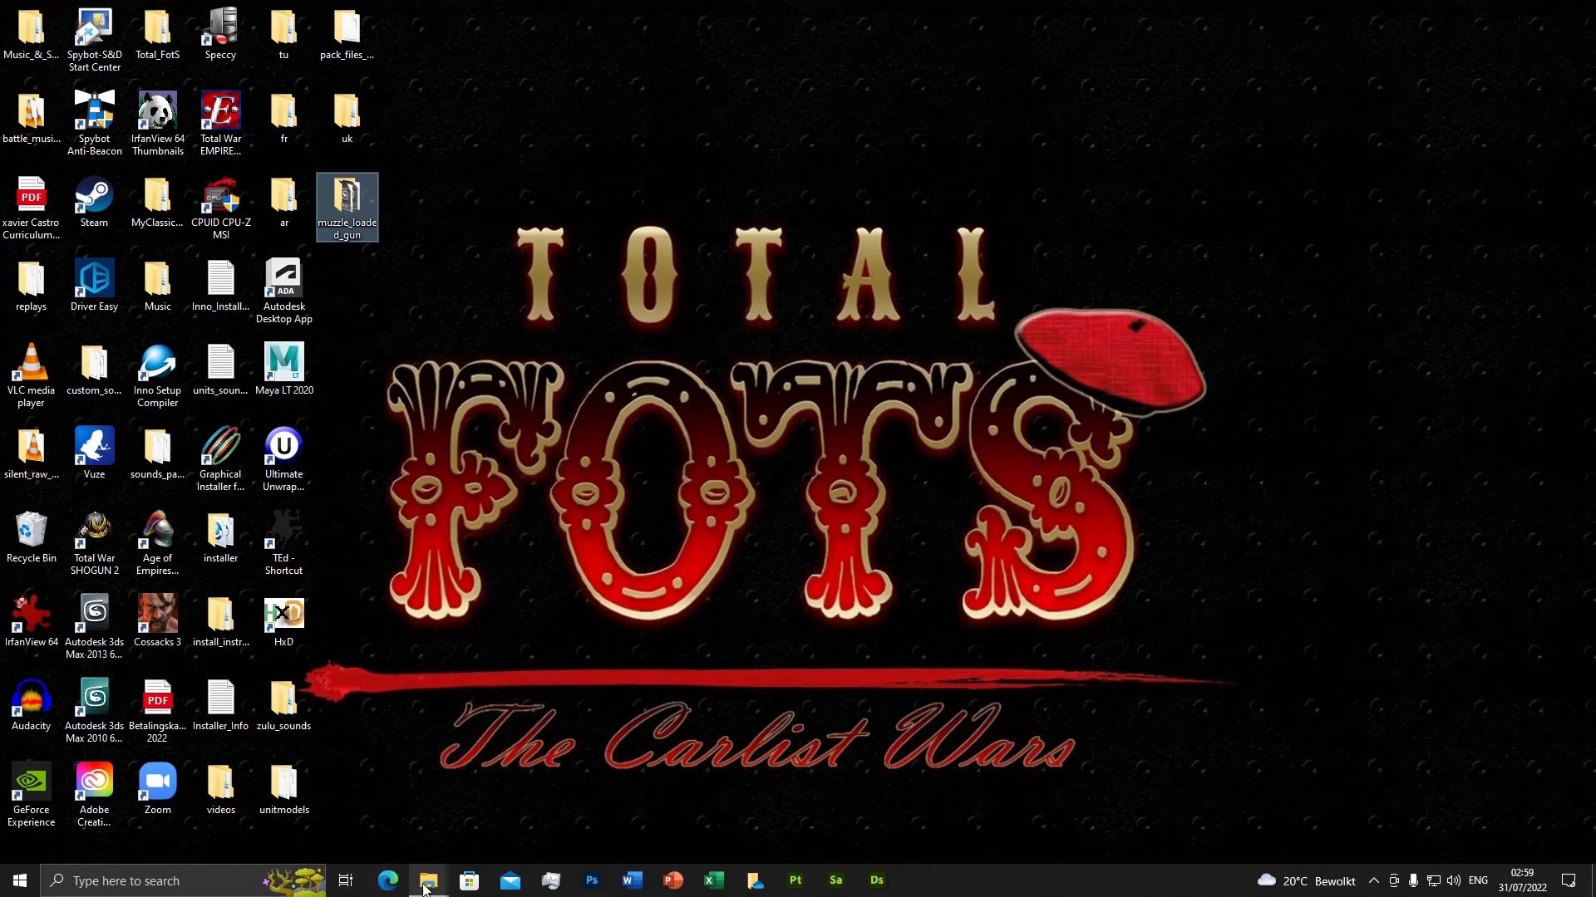
Go from the uk_12lb_smoothbore folder to the modding kit's binaries folder and launch BOB.Release.
click(425, 886)
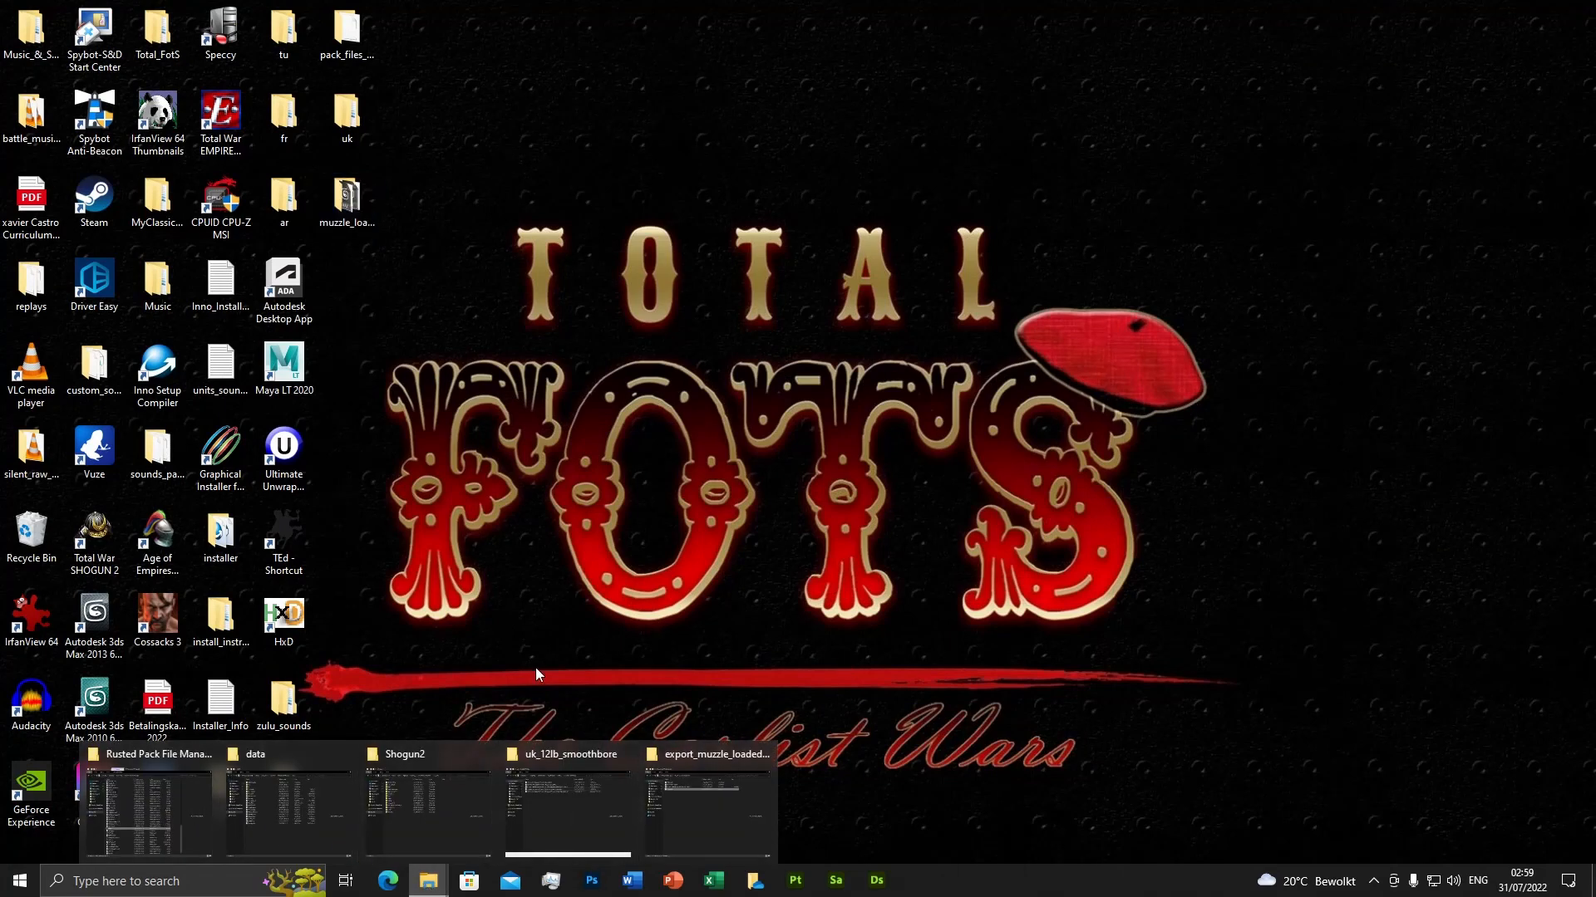
click(567, 802)
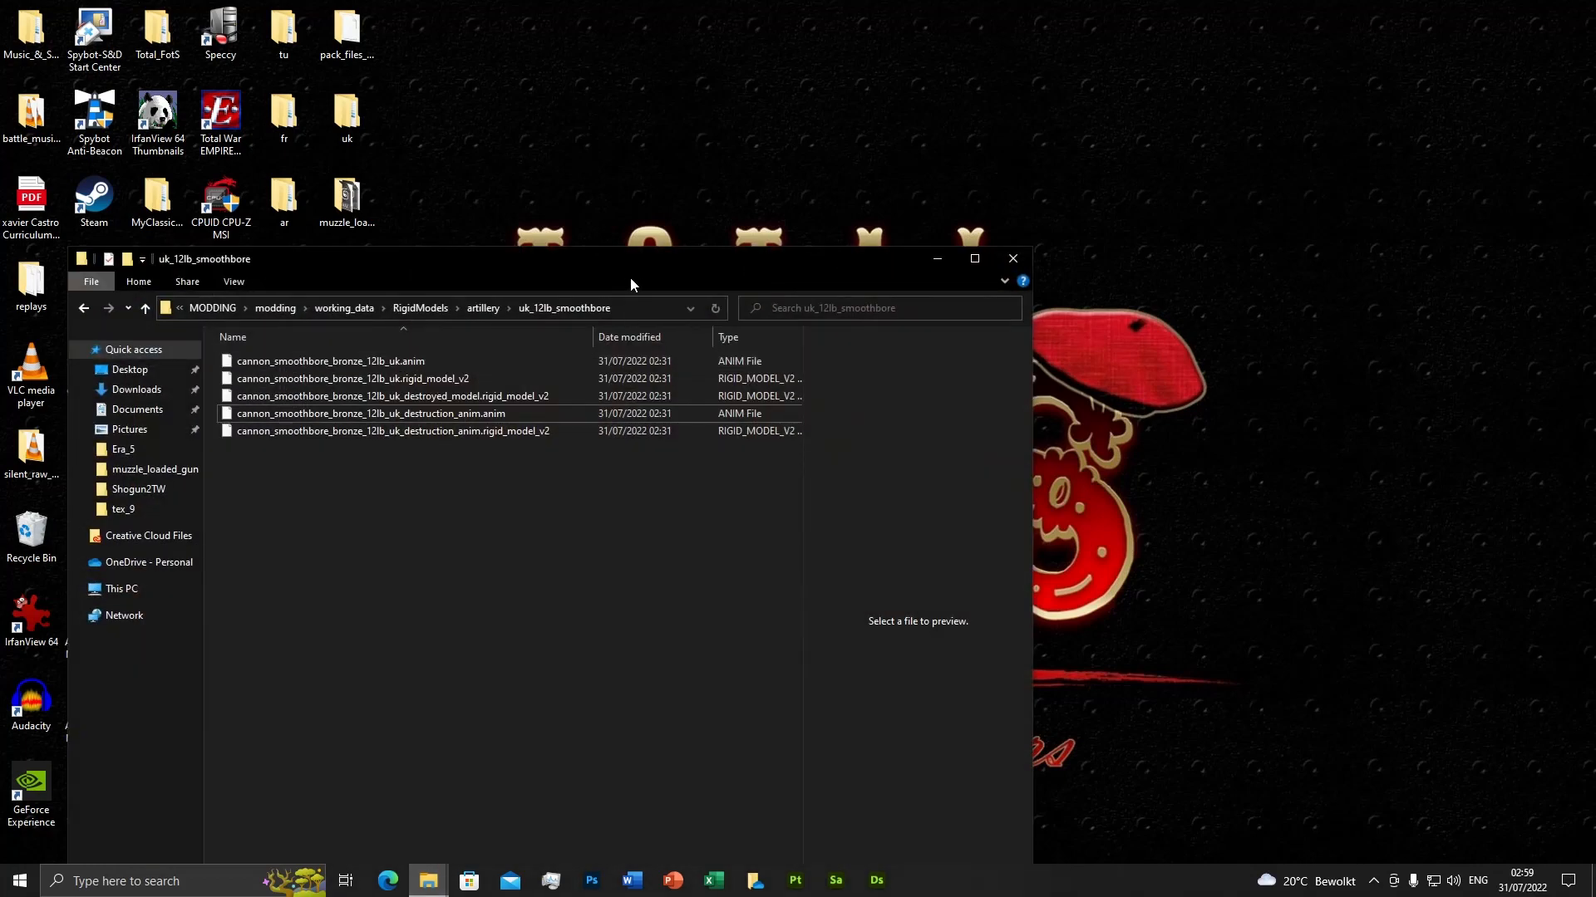
drag(630, 283, 1119, 50)
click(771, 78)
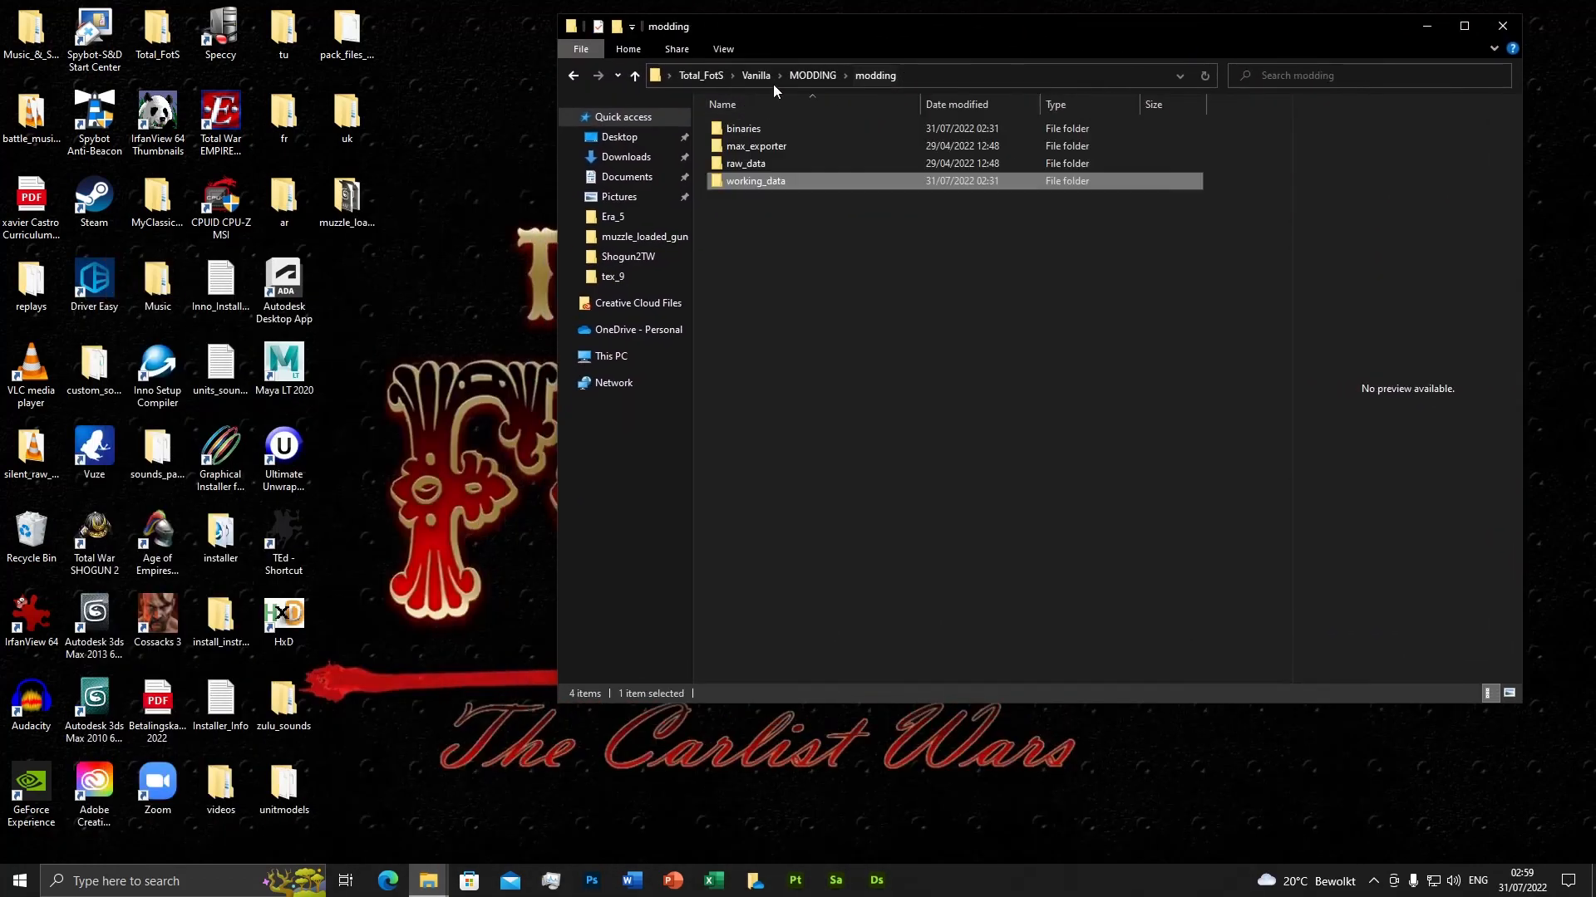
double_click(753, 131)
scroll(821, 351, down, 3)
scroll(821, 352, up, 3)
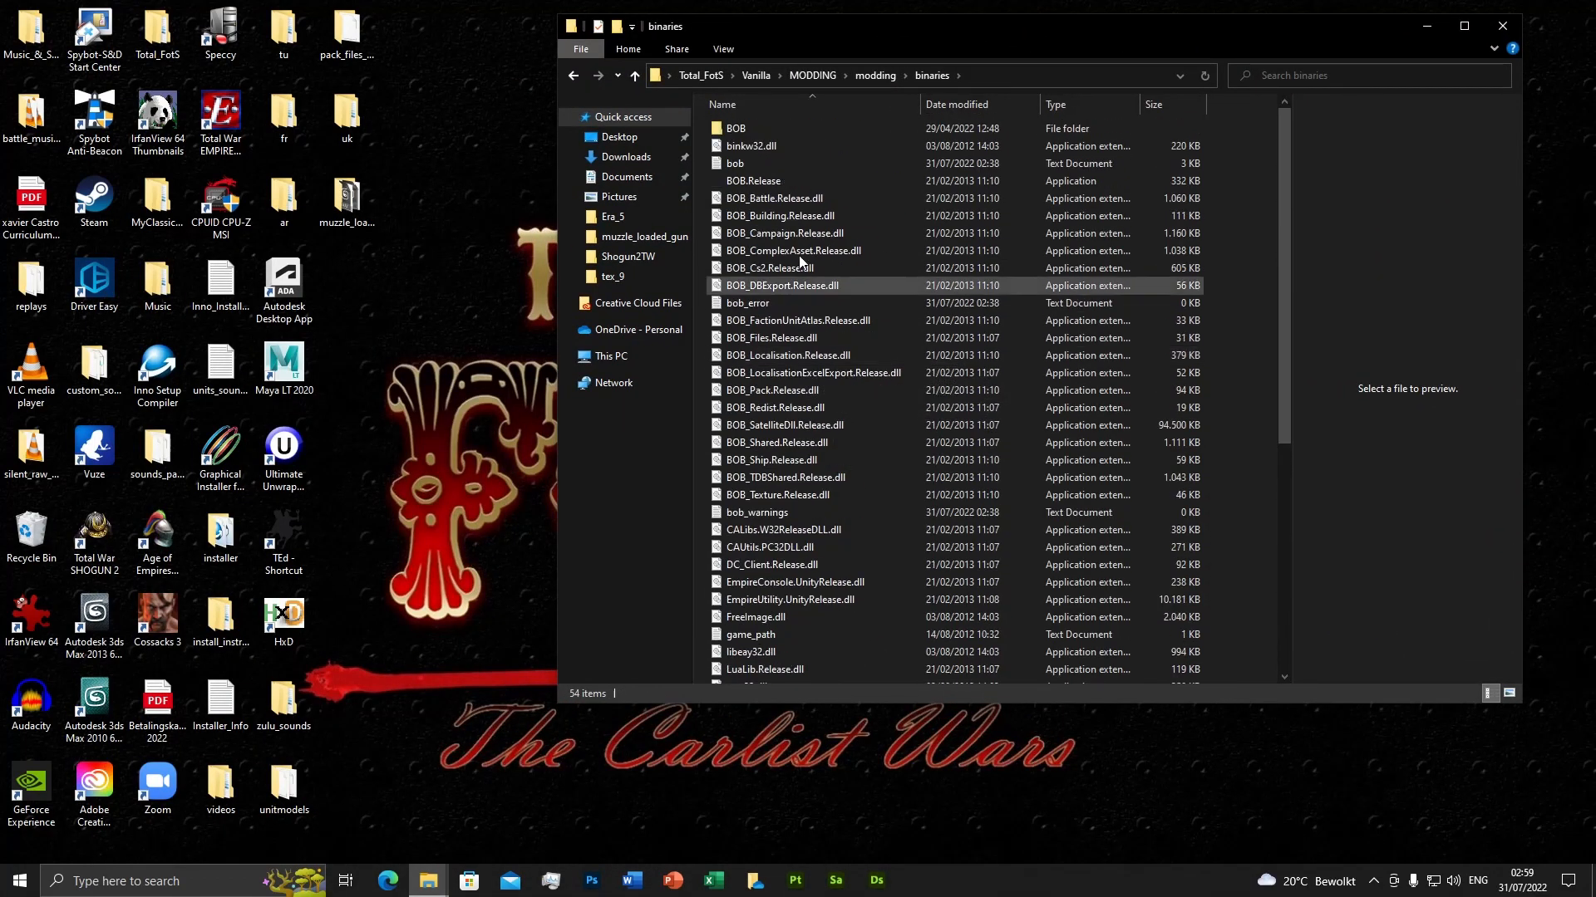
double_click(755, 181)
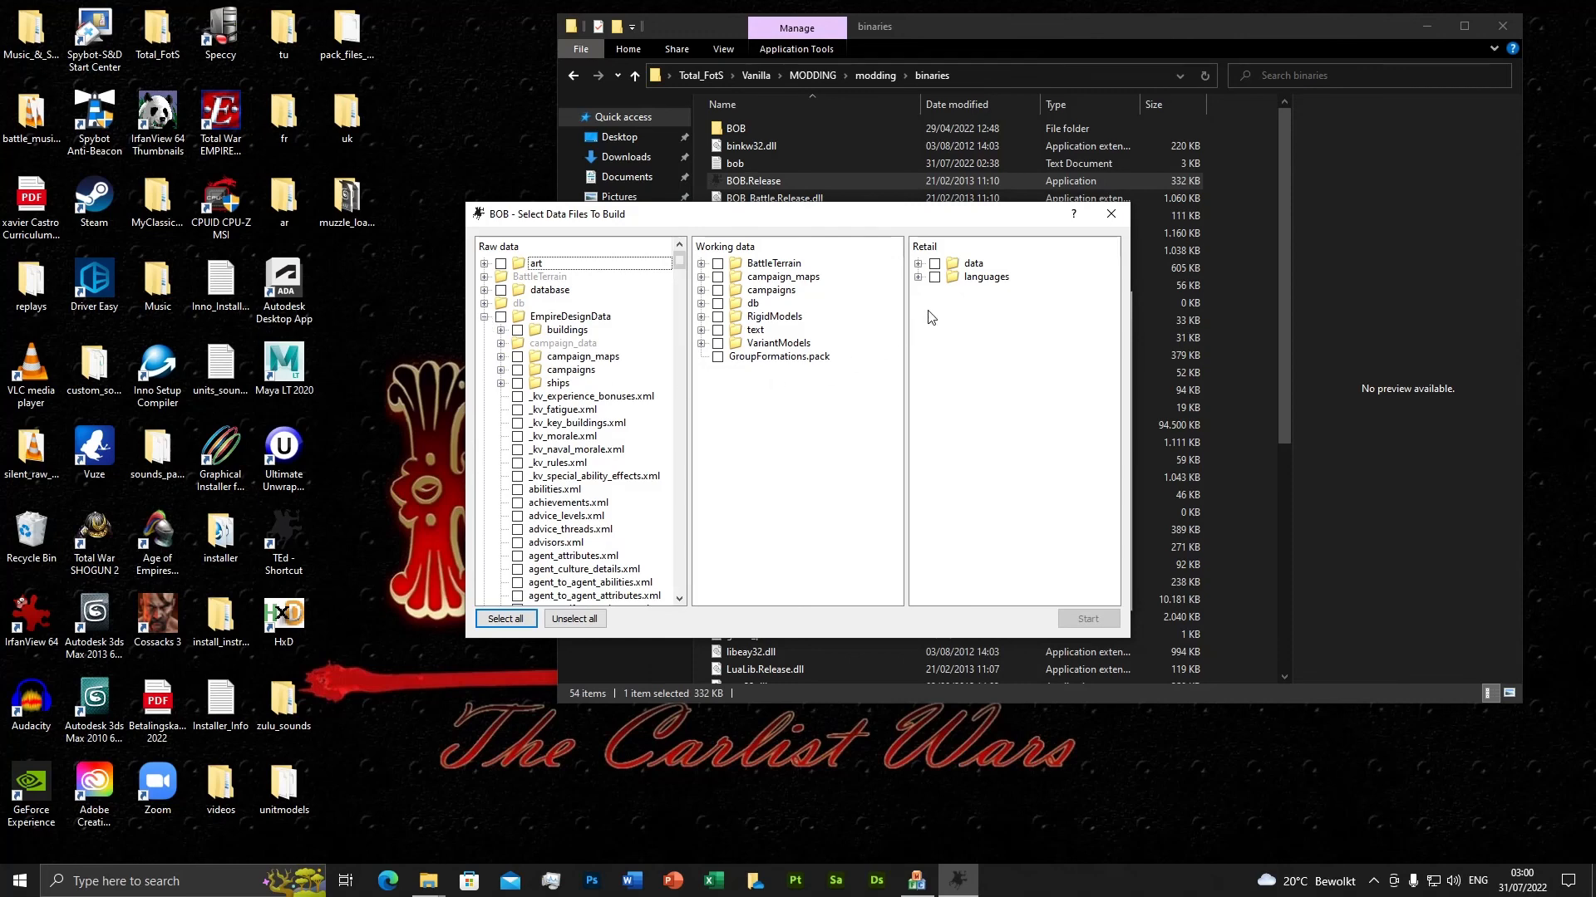
Include the retail data folder and the XML exports of warscape_animated and warscape_animated_lod in the build.
click(935, 264)
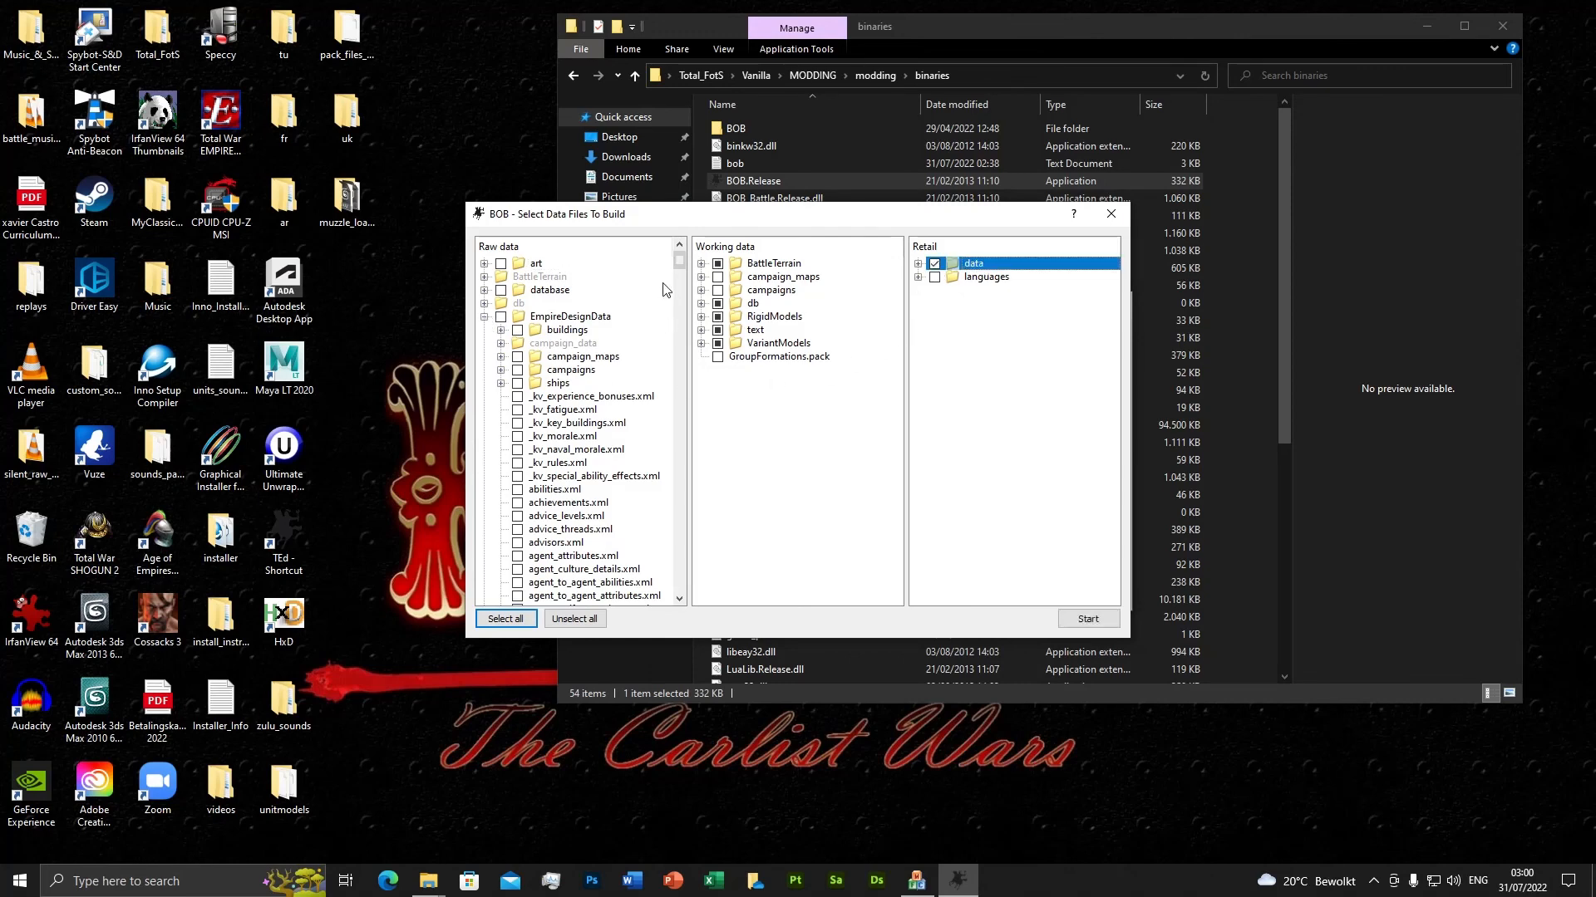
drag(680, 262, 675, 616)
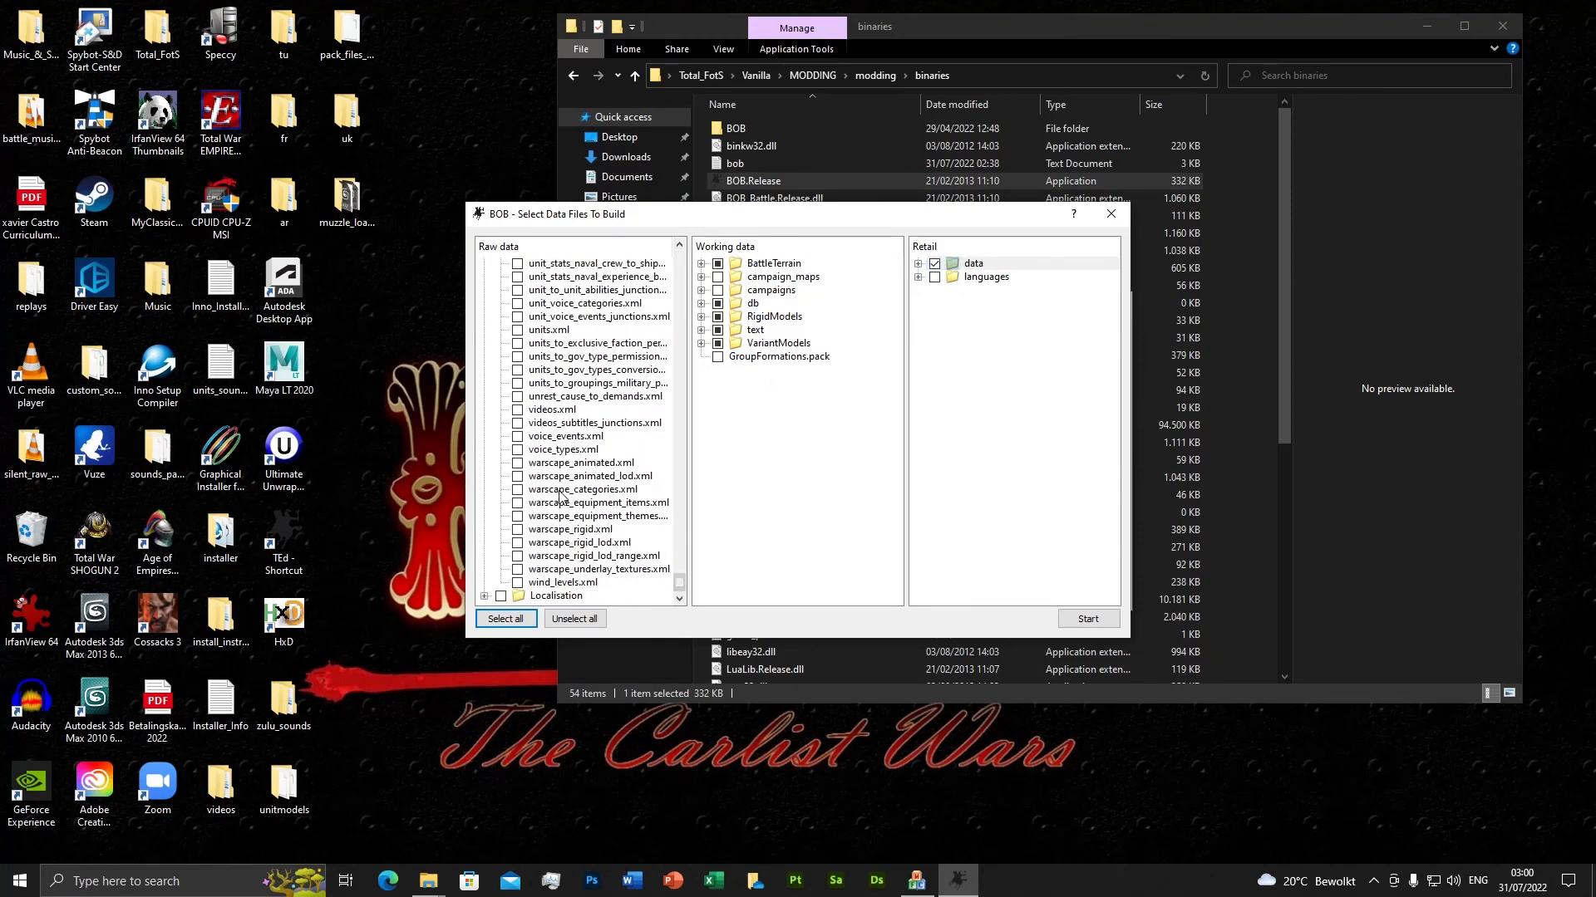
right_click(513, 462)
click(532, 498)
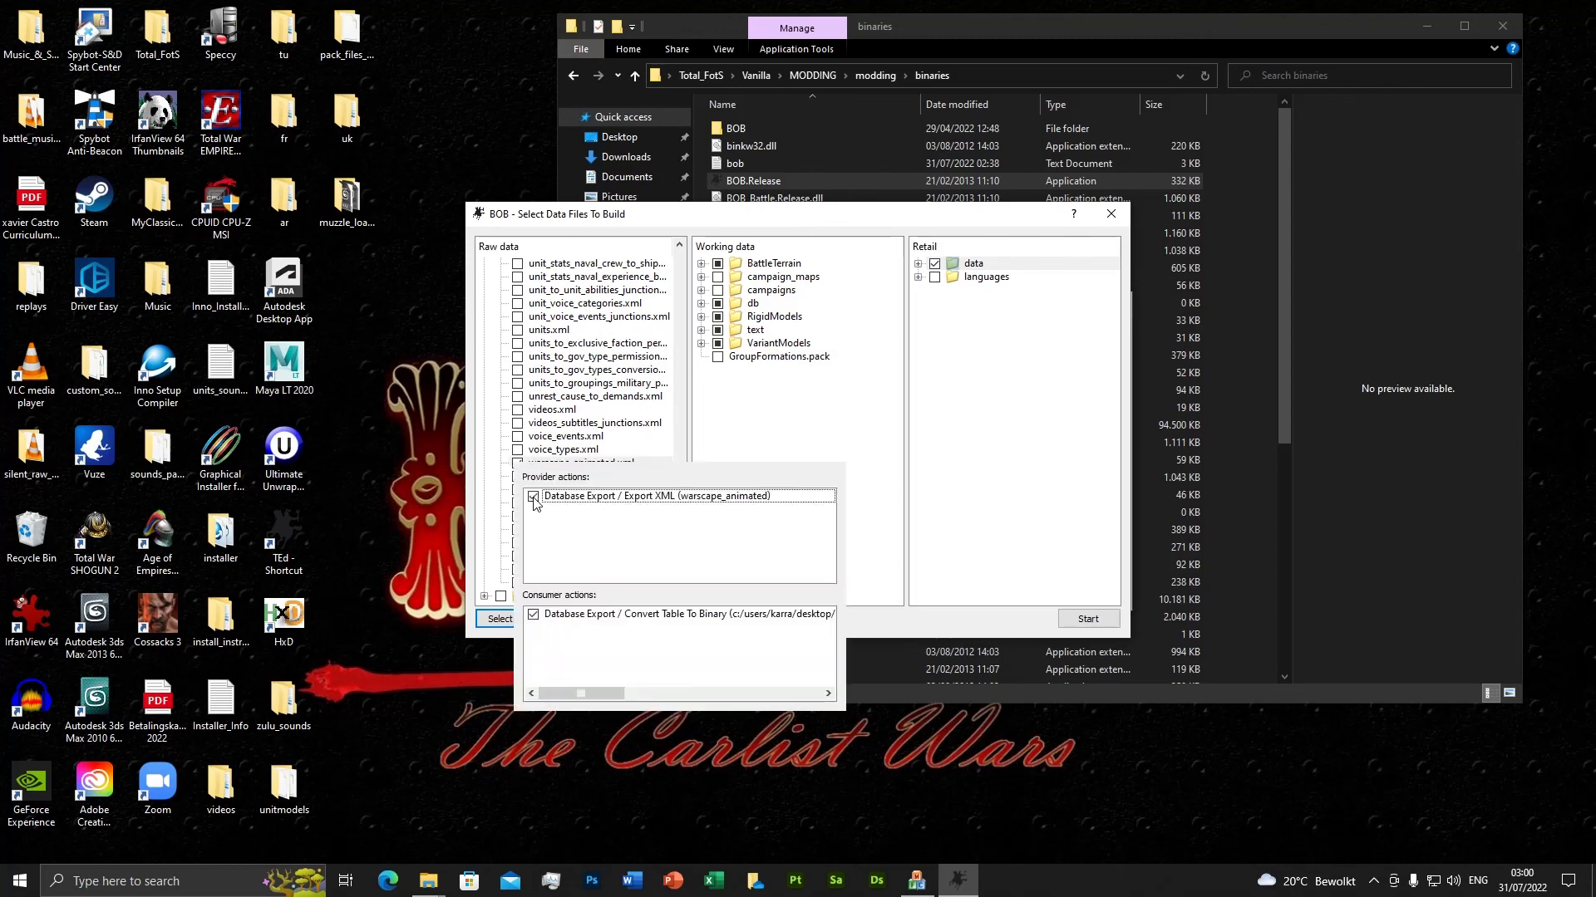
click(864, 629)
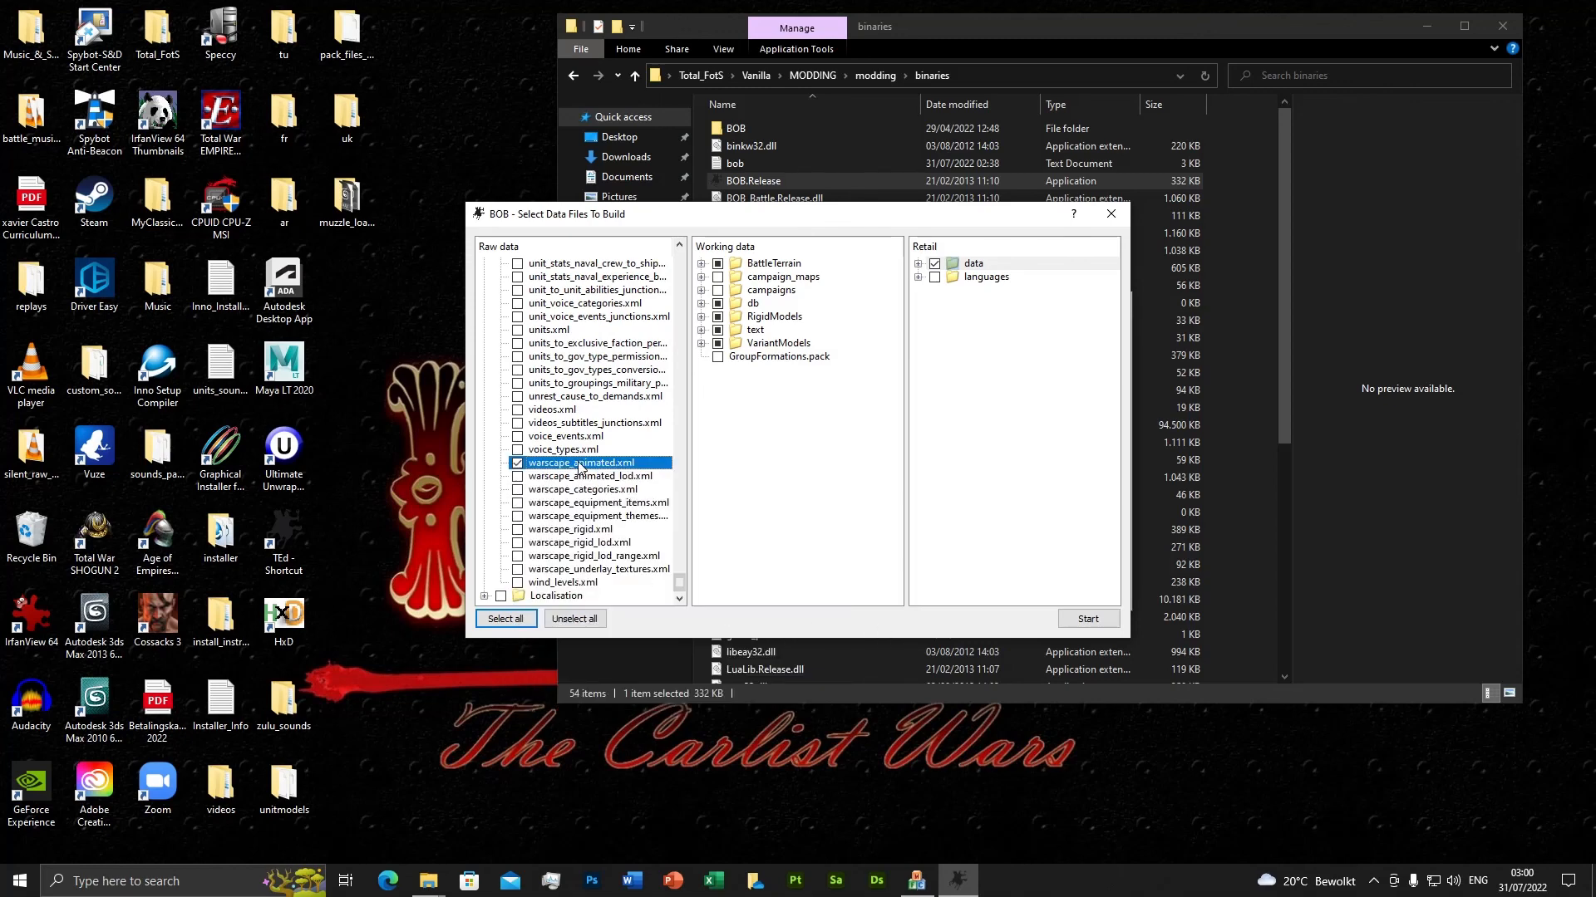
right_click(523, 482)
click(538, 510)
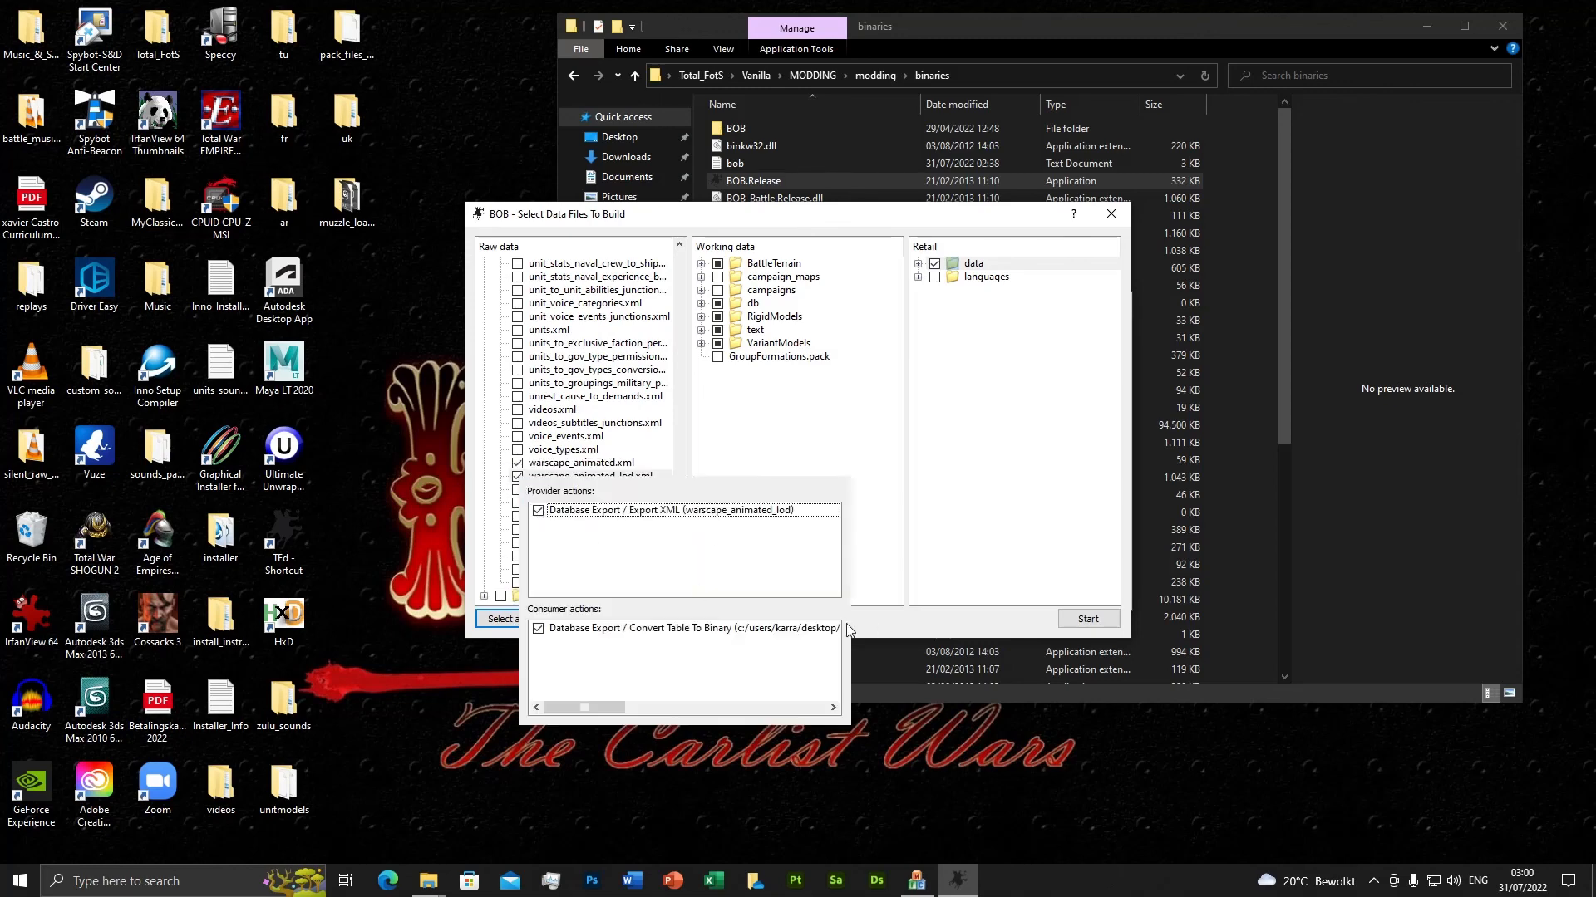
click(851, 630)
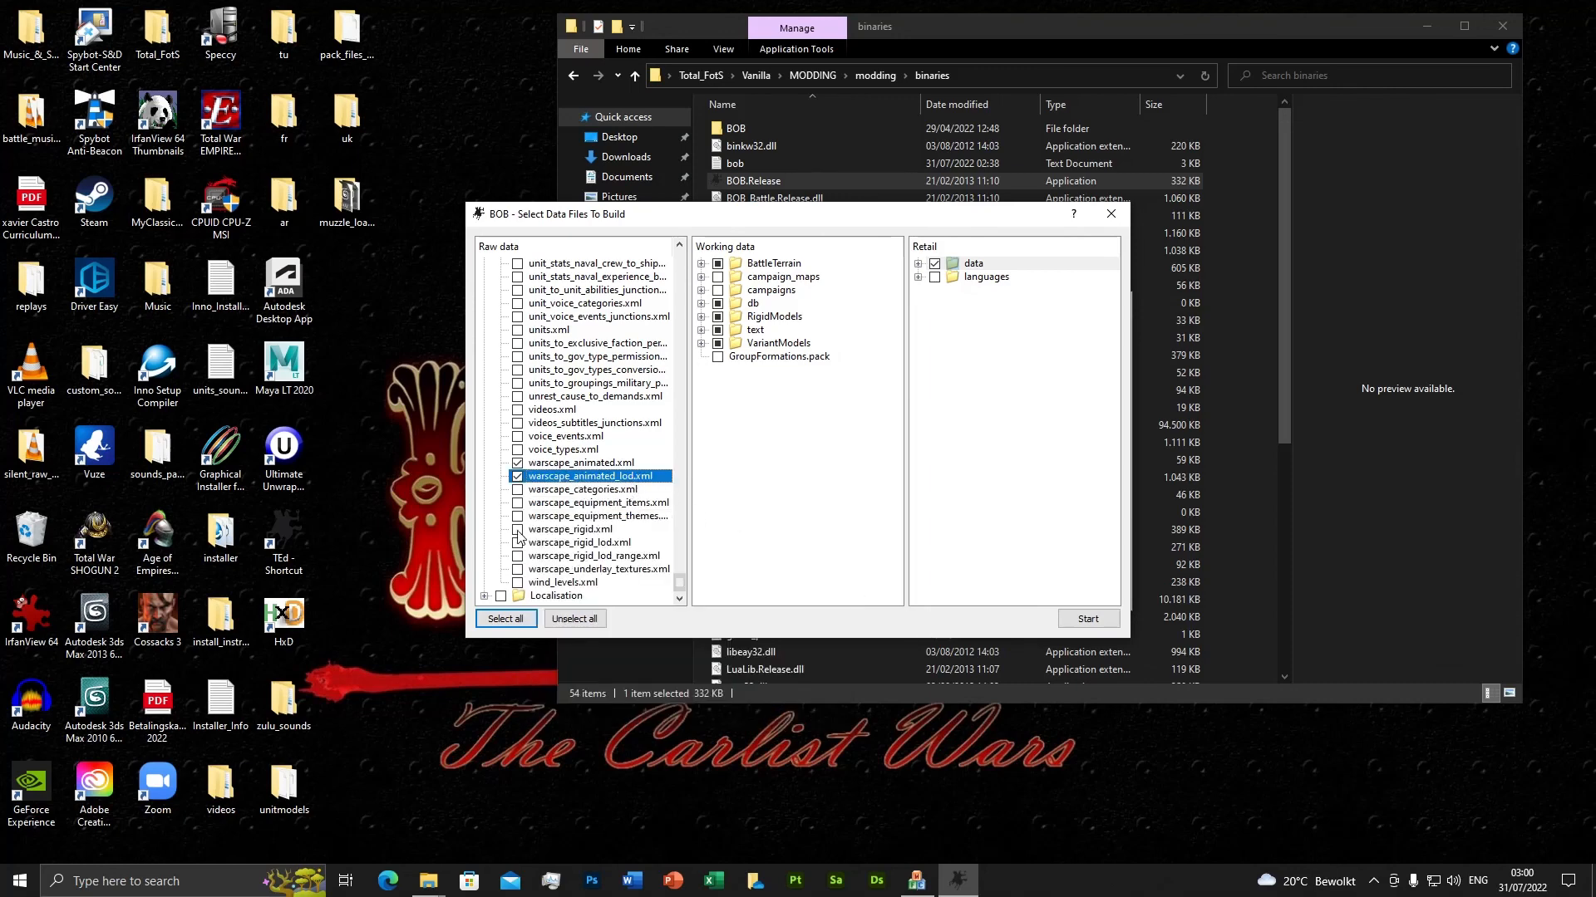
Include the XML exports of the warscape_rigid and warscape_rigid_lod tables in the build.
right_click(518, 534)
click(540, 566)
click(896, 625)
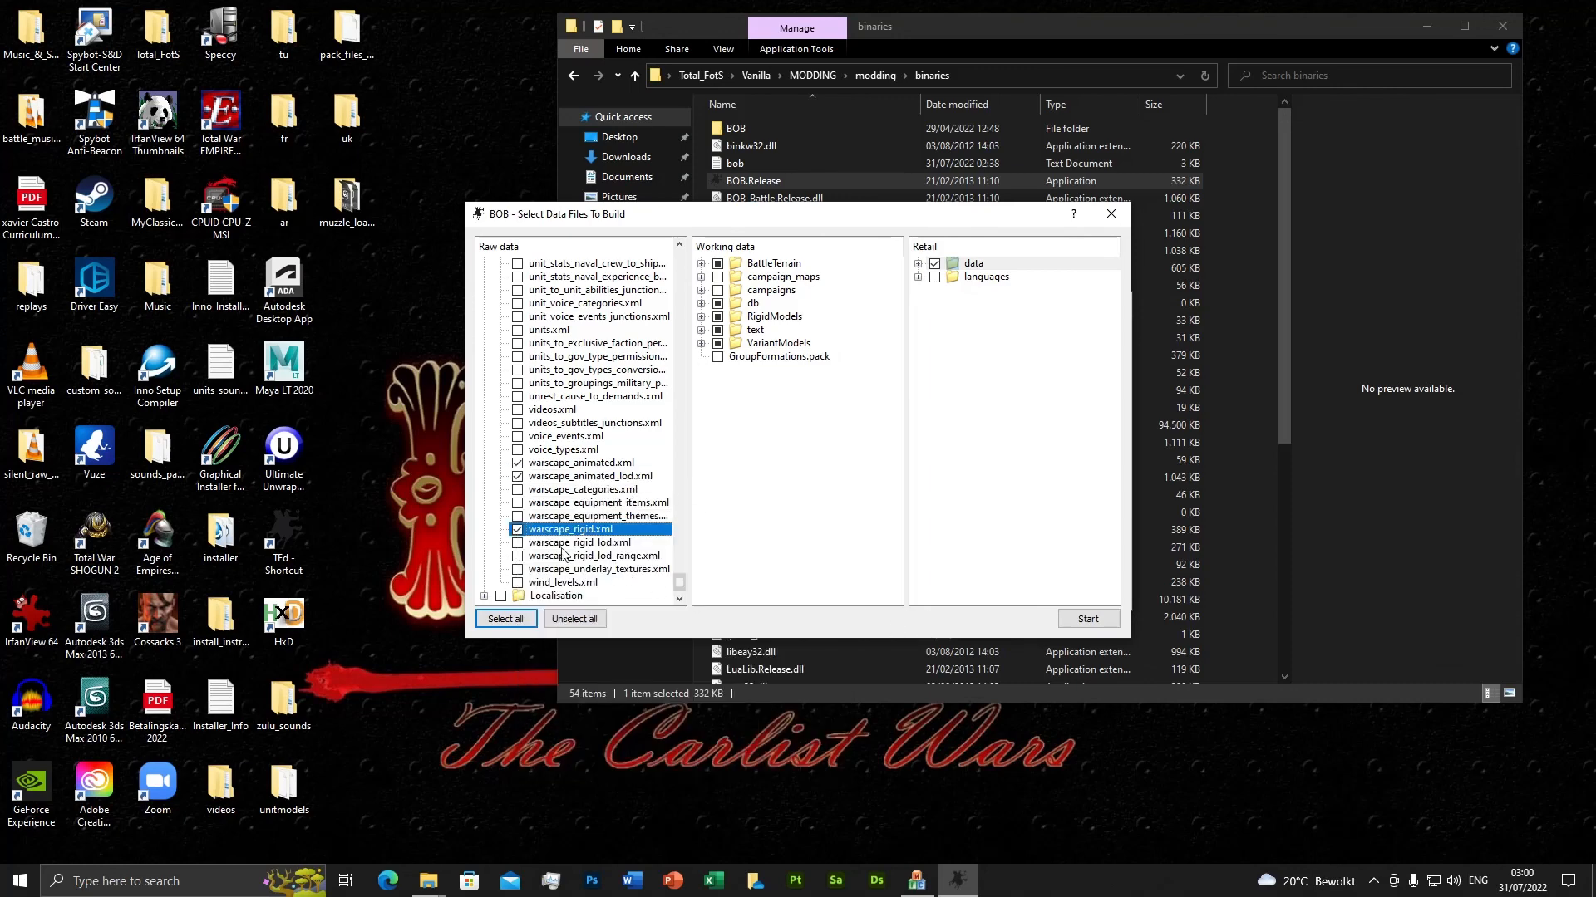
right_click(521, 544)
click(541, 580)
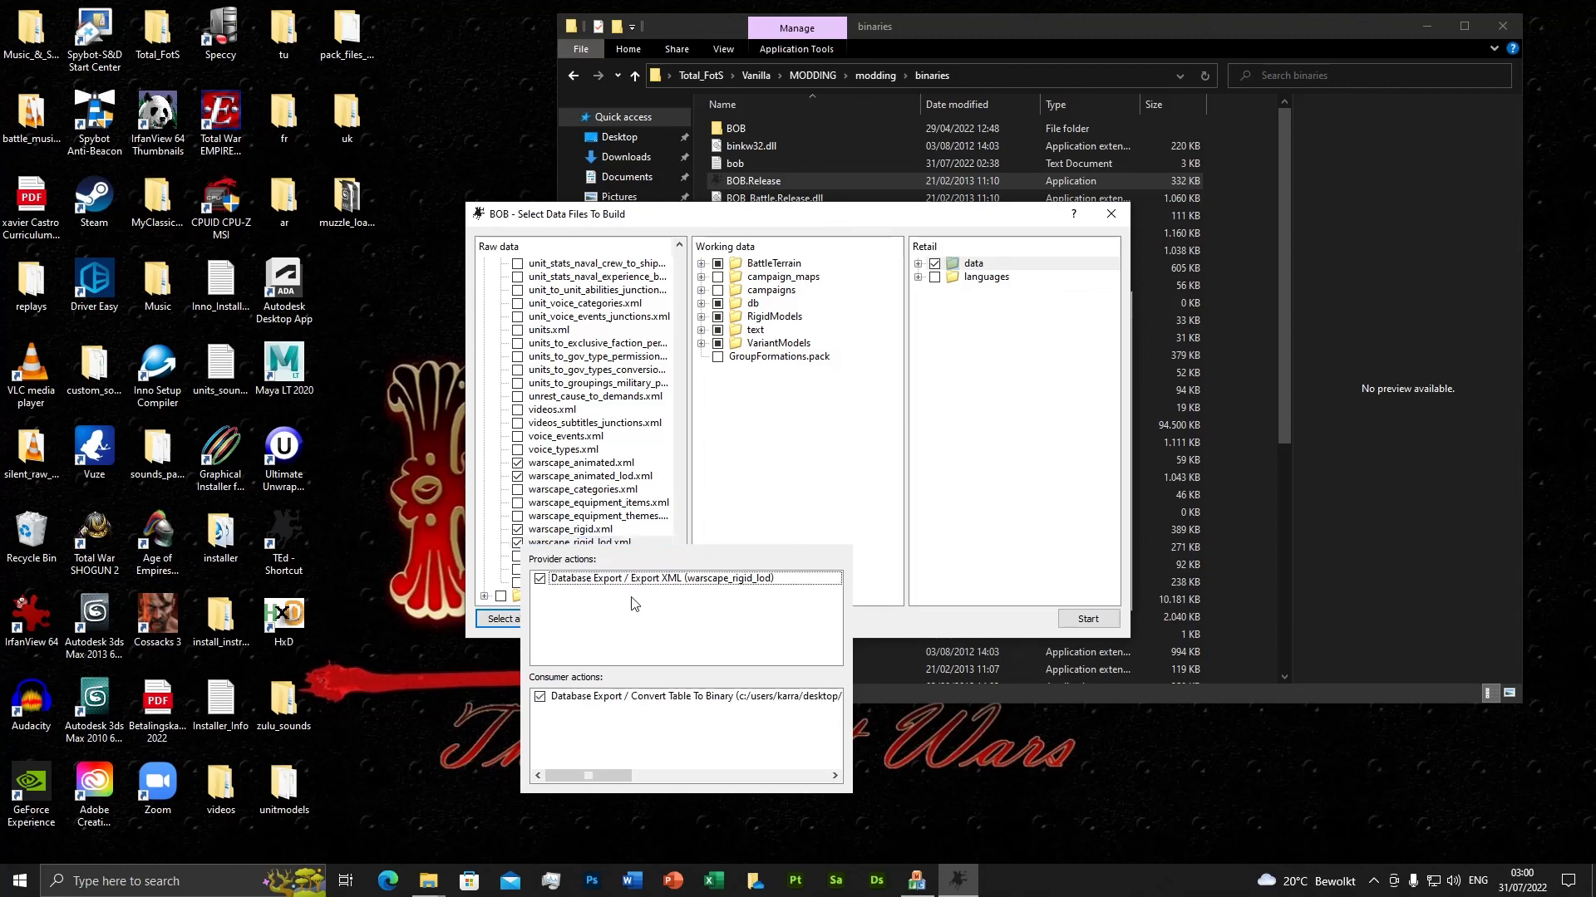
click(919, 627)
Include the XML exports of the gun_types and gun_type_to_projectiles tables in the build.
drag(680, 583, 678, 472)
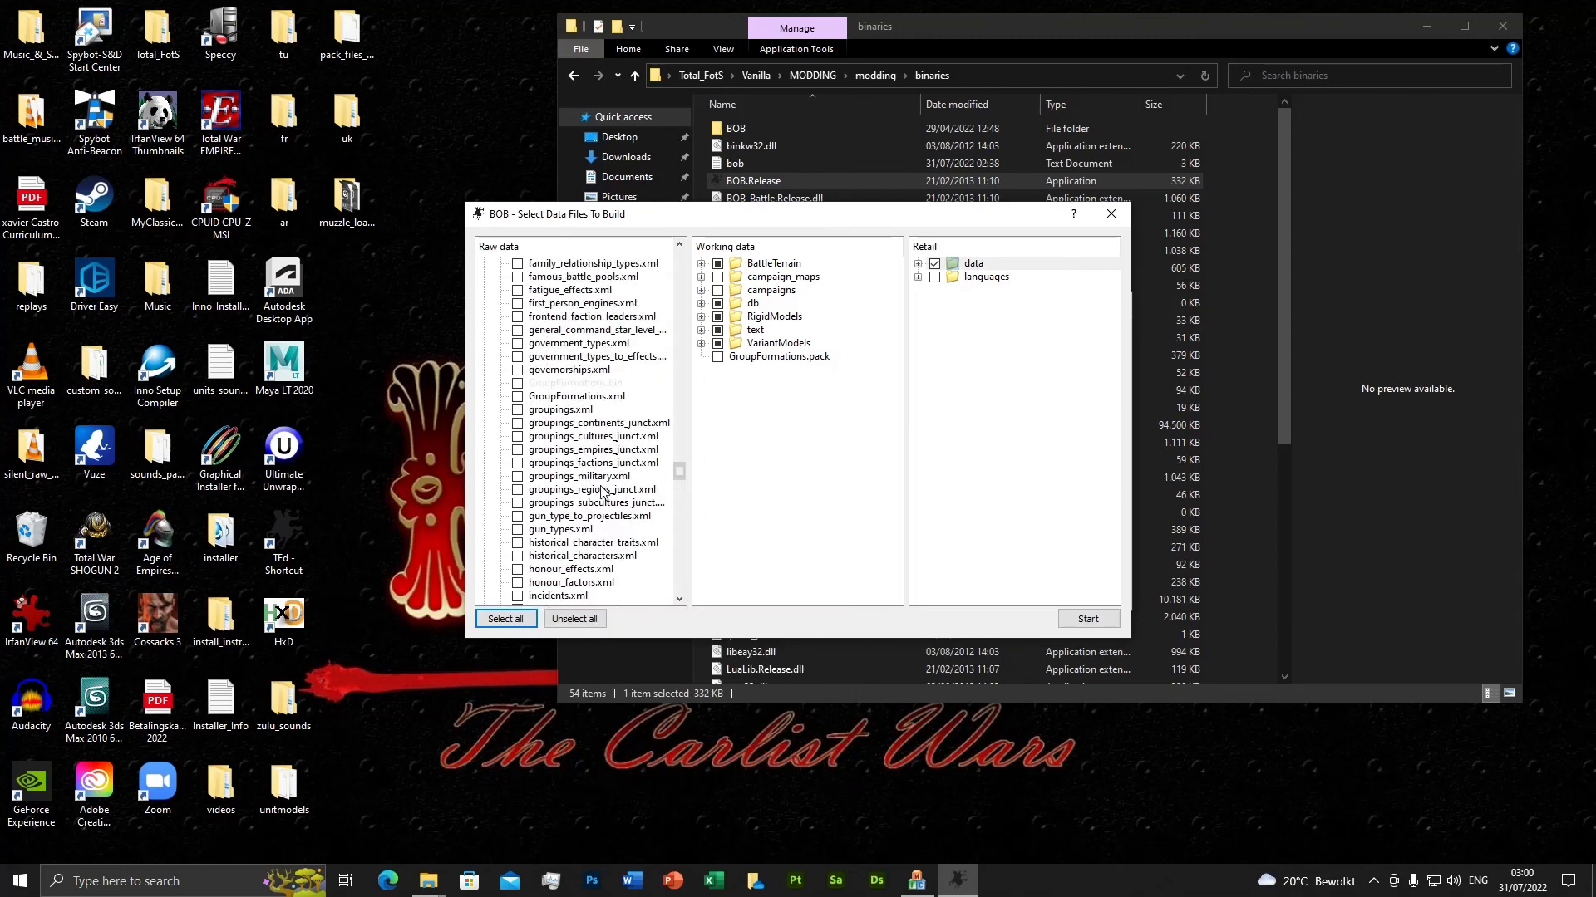
scroll(602, 492, down, 3)
right_click(522, 411)
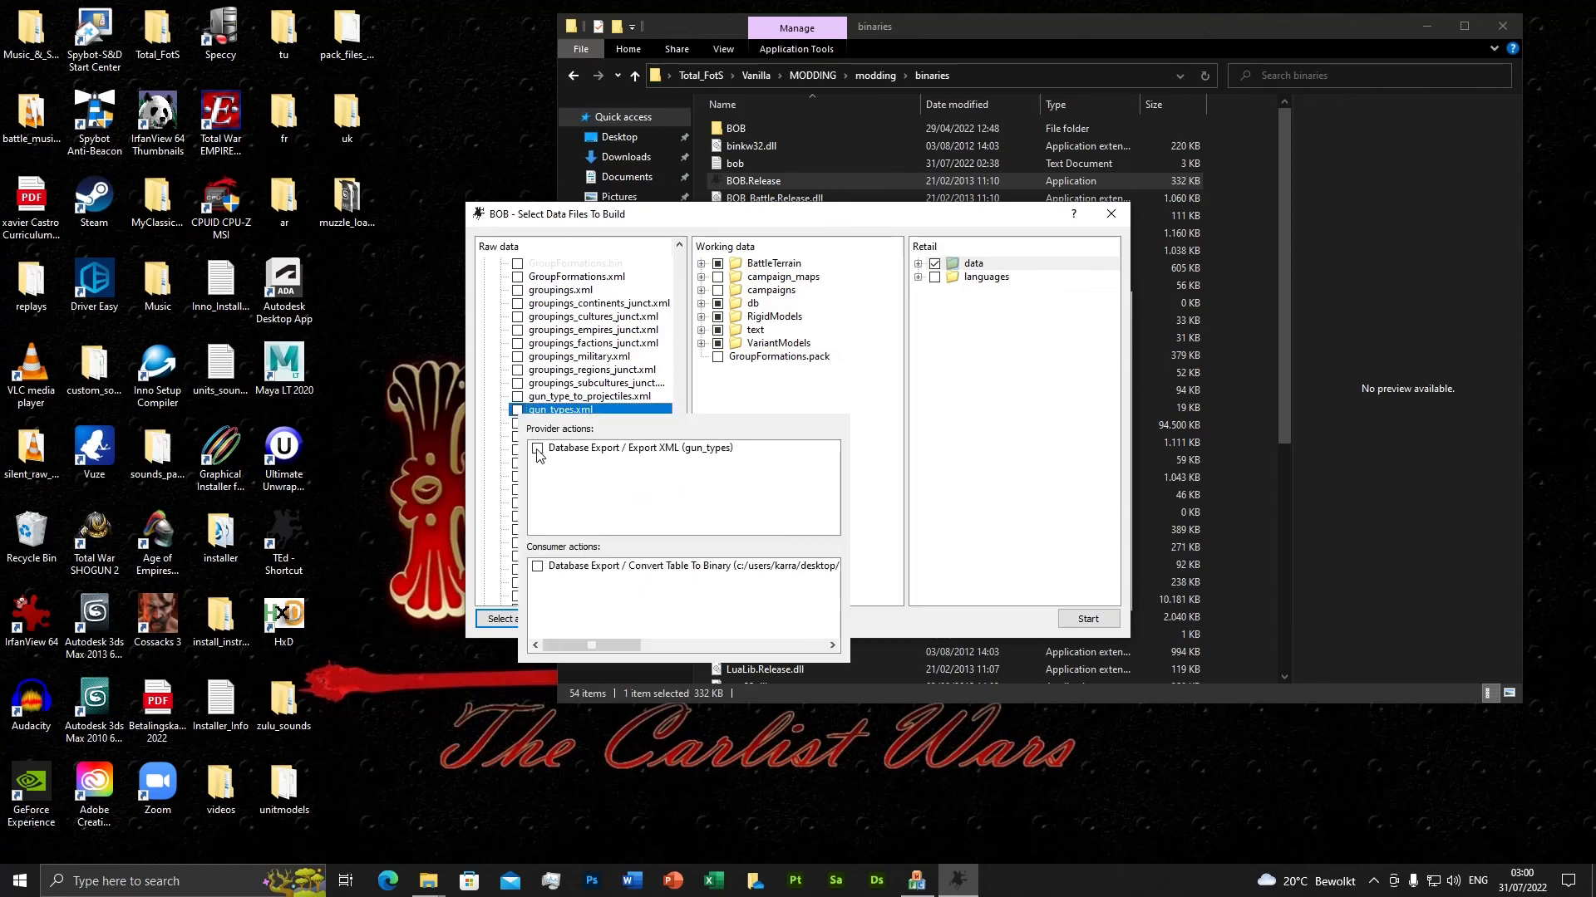
click(537, 449)
right_click(533, 397)
click(540, 433)
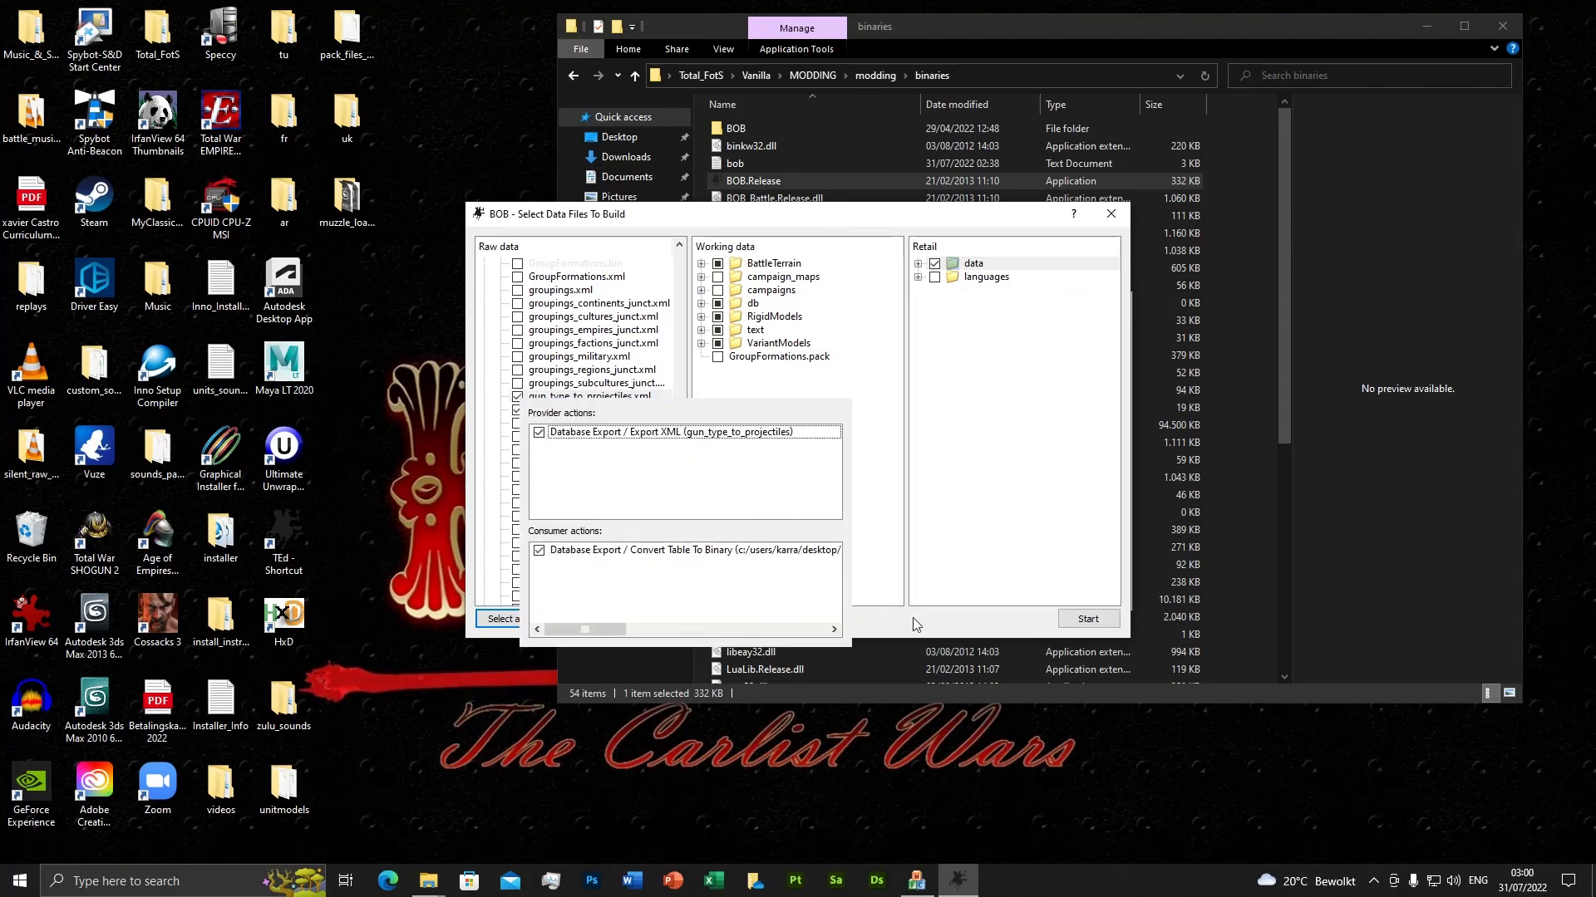
Include the XML export of the projectiles table in the build.
drag(677, 481, 681, 515)
scroll(680, 515, down, 1)
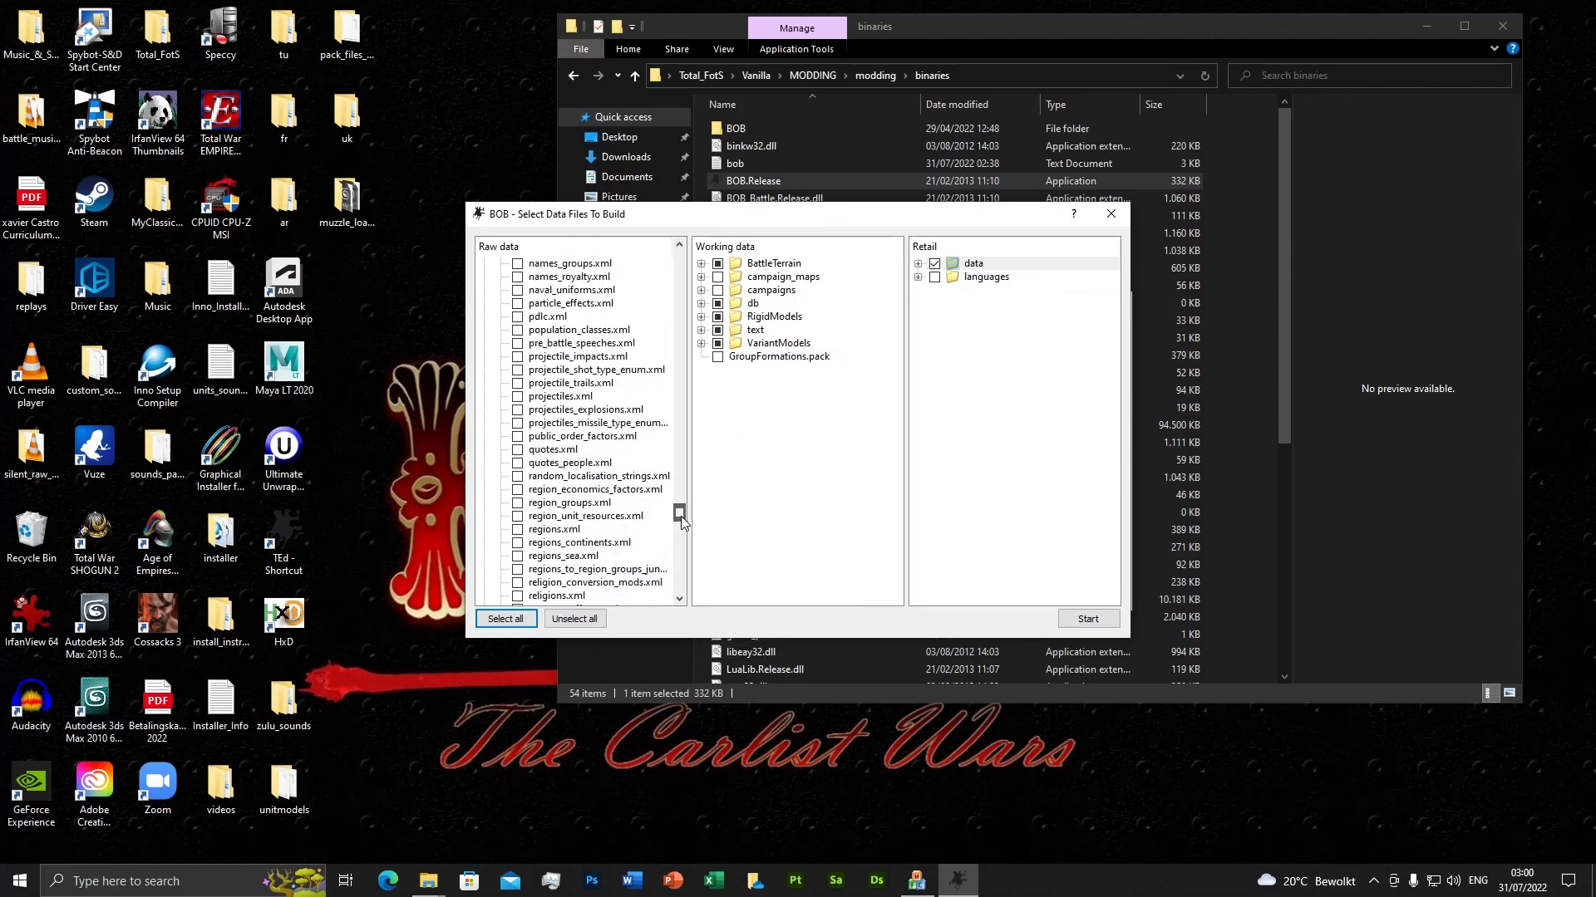
right_click(520, 400)
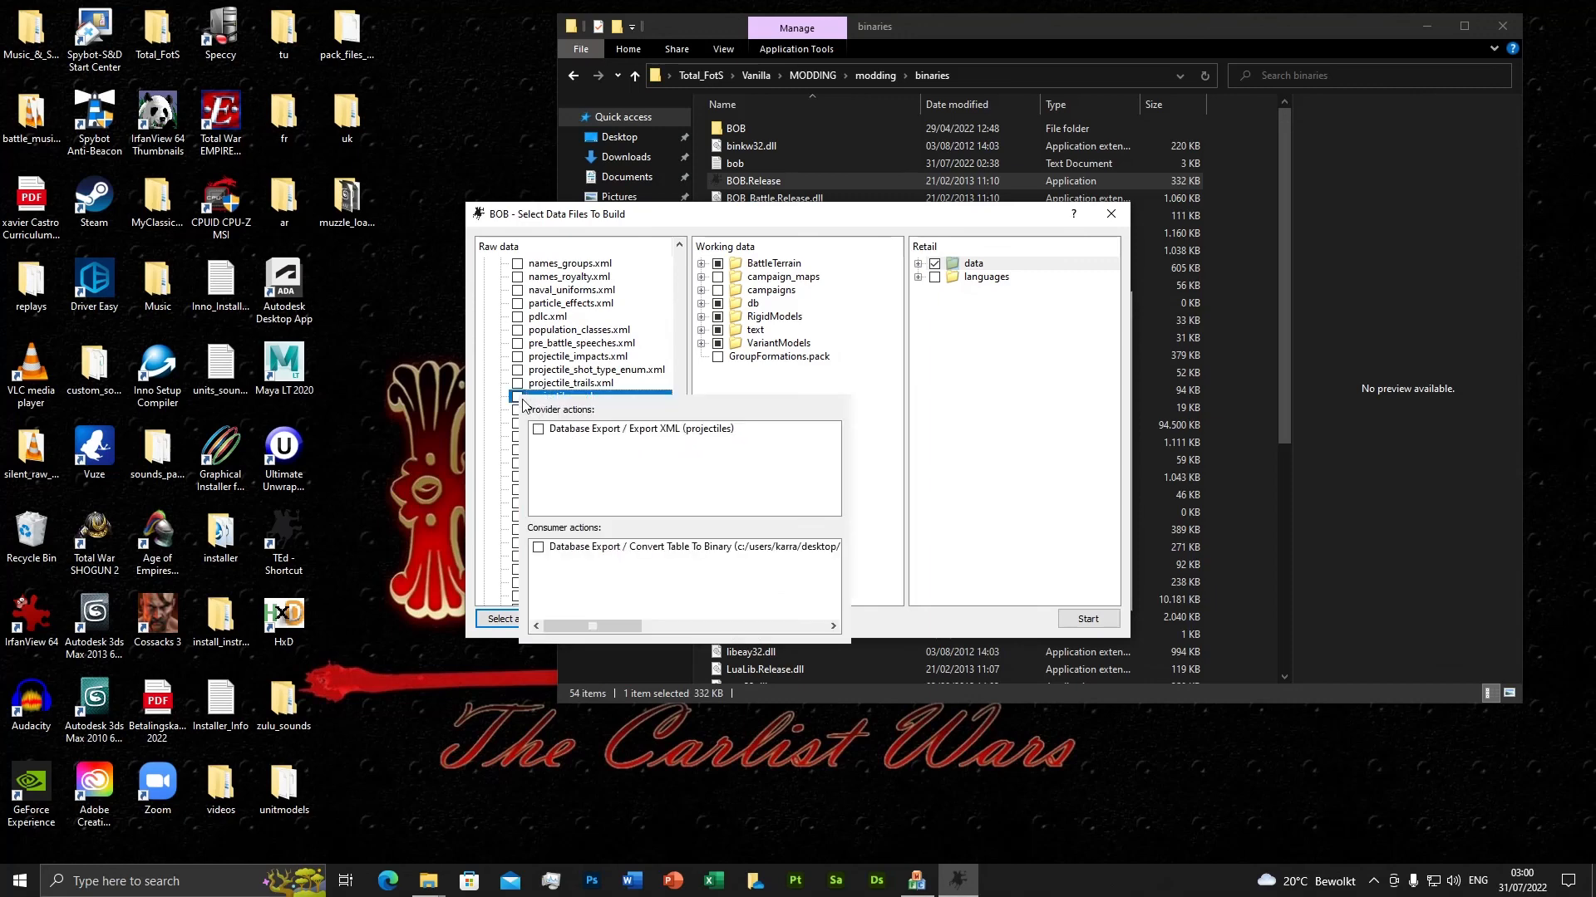
click(541, 429)
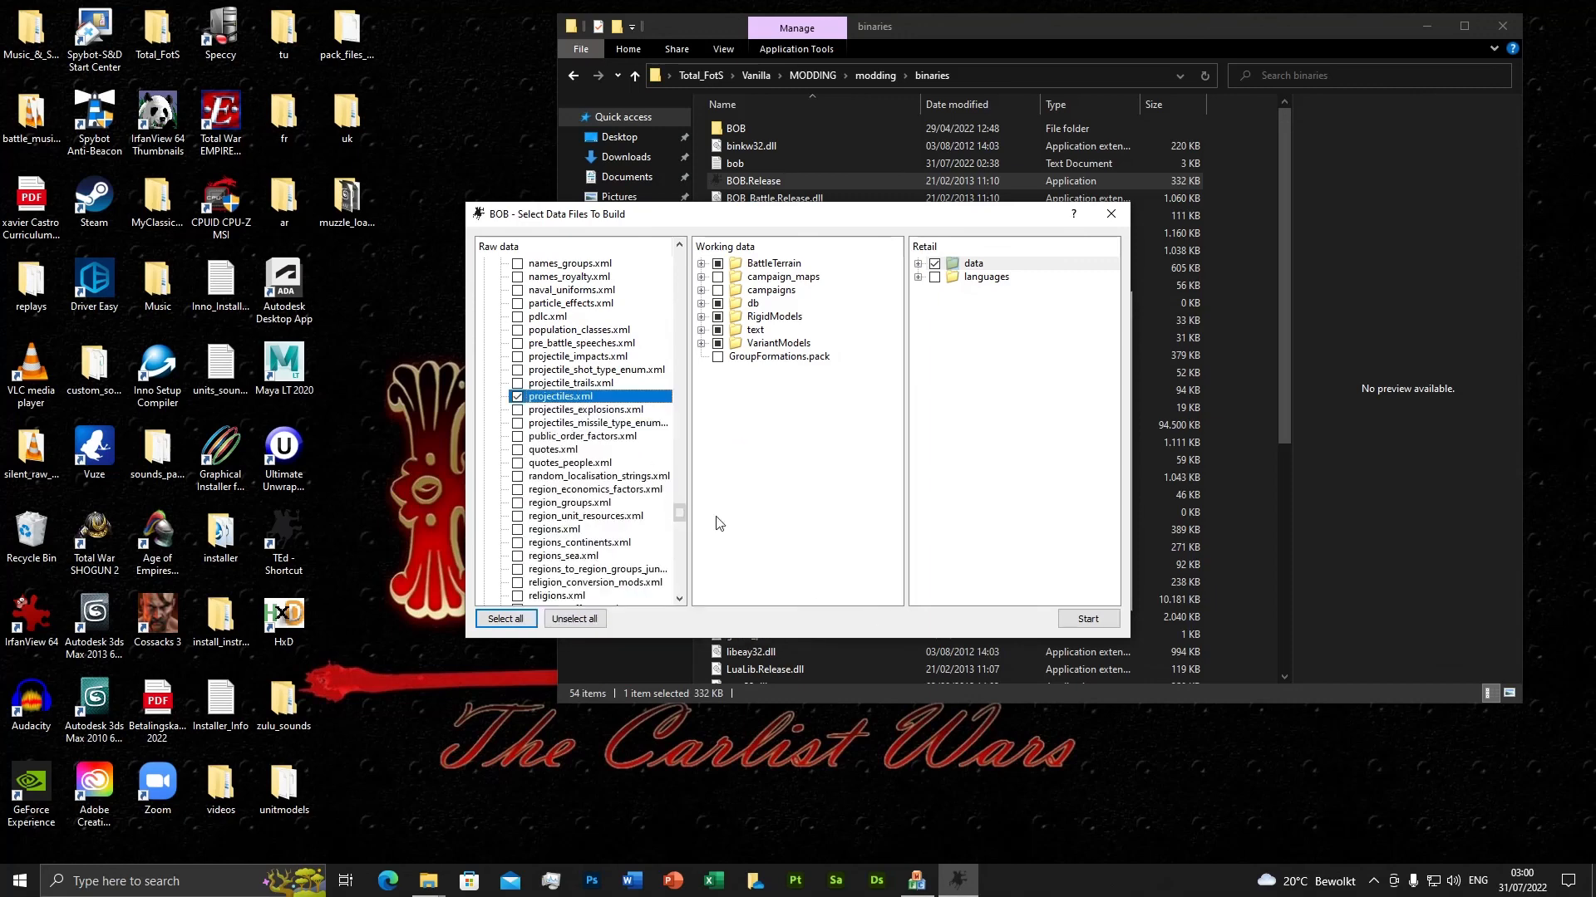
Include the units table in the build with both its XML export and its localisable content.
drag(684, 517, 692, 588)
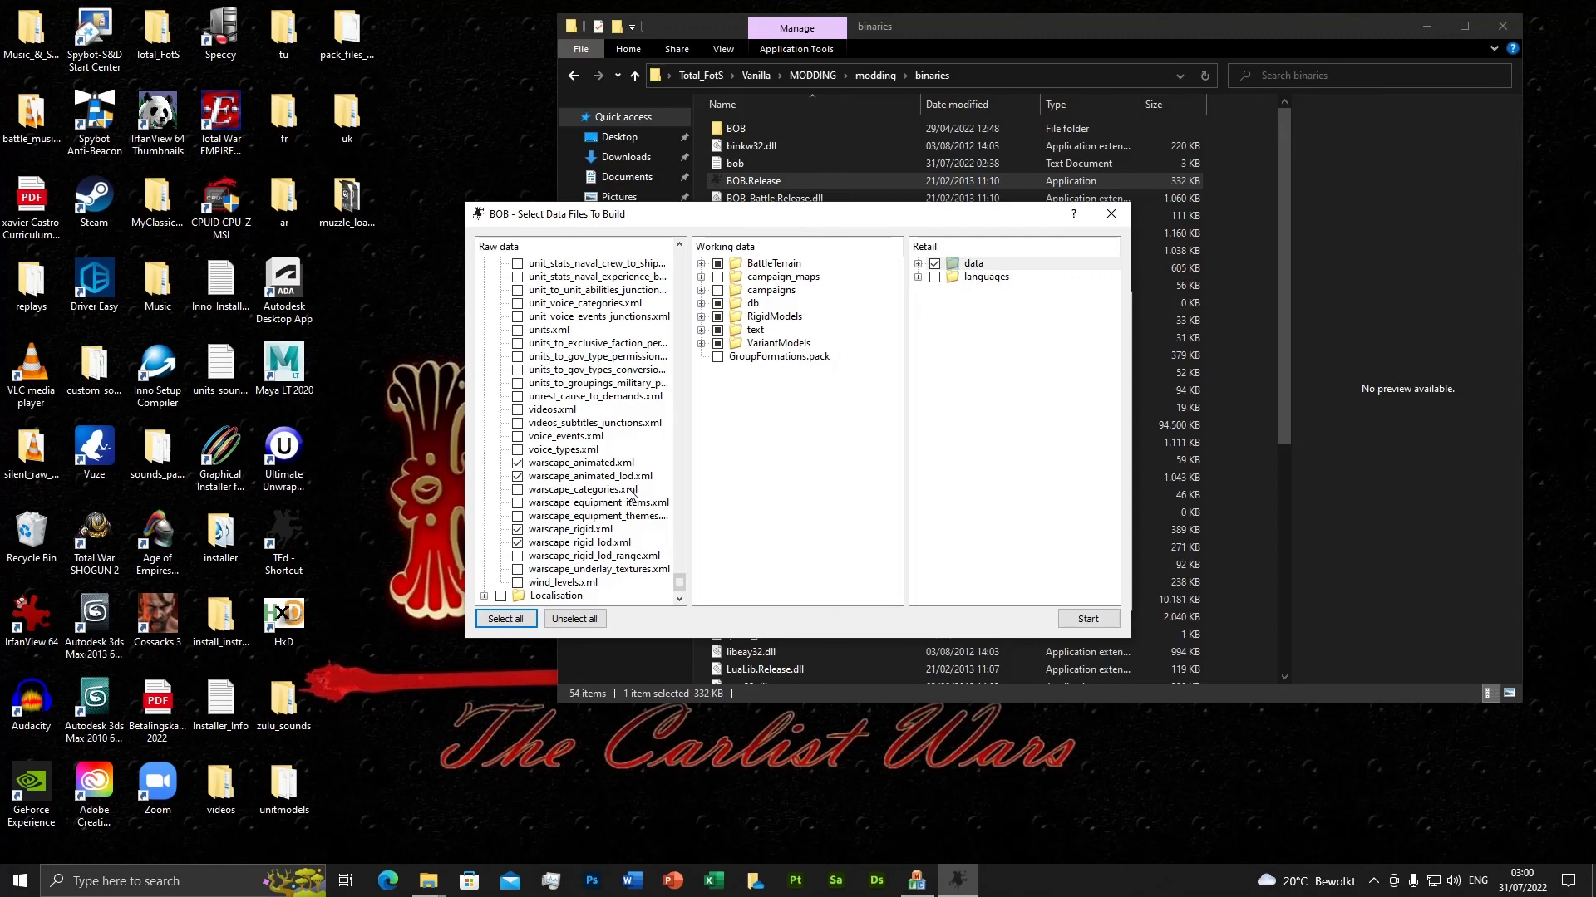
scroll(631, 493, up, 1)
right_click(520, 376)
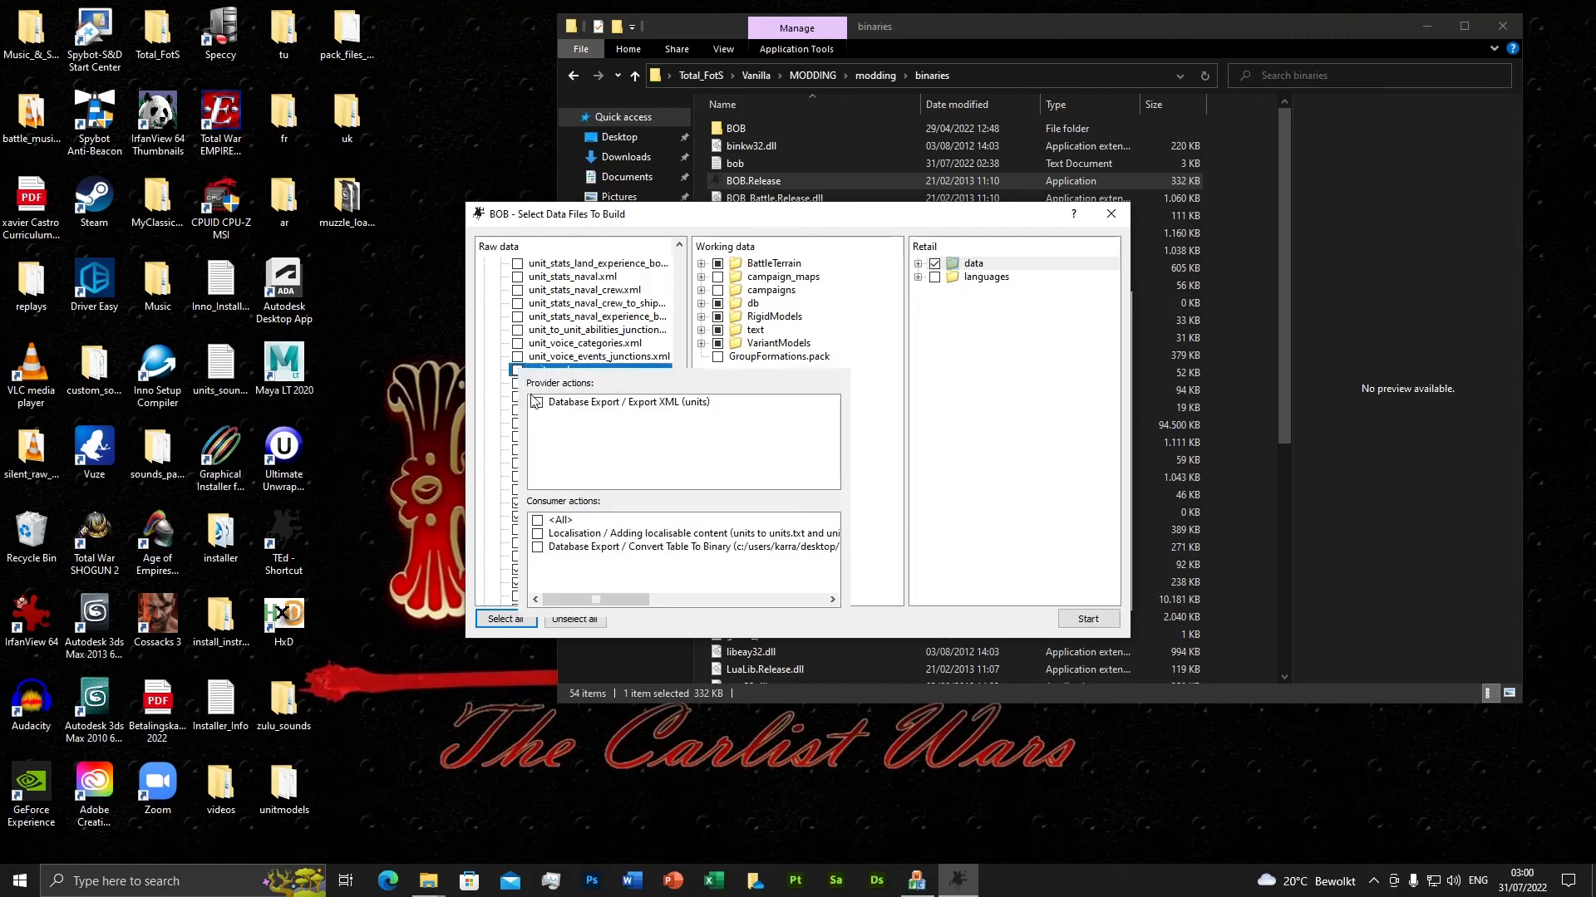
click(537, 402)
click(537, 533)
click(867, 621)
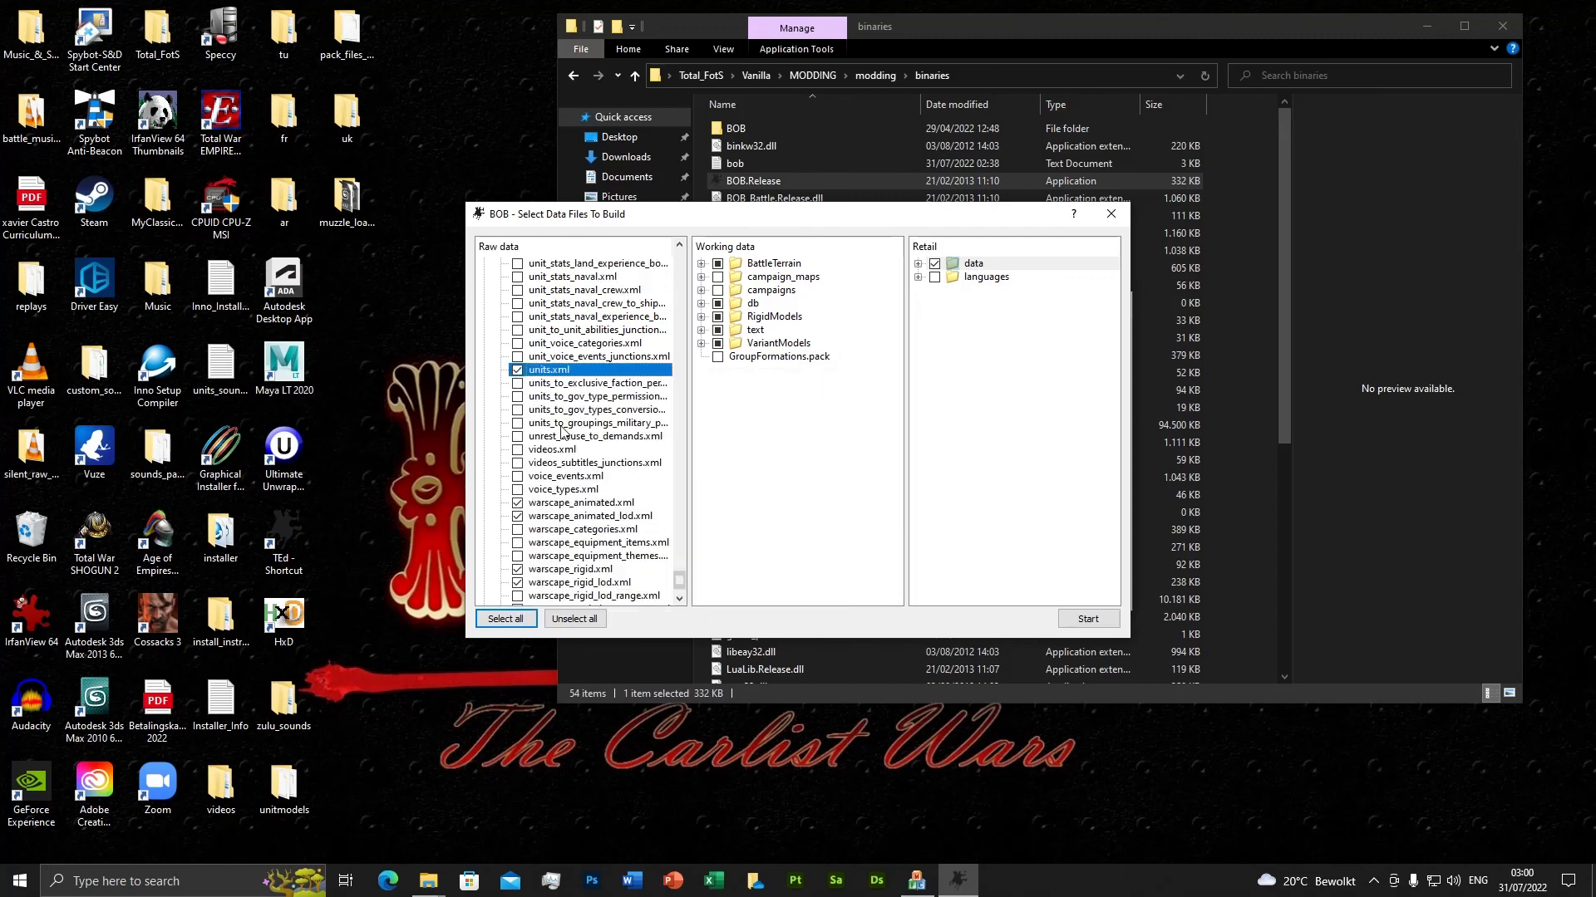
Include the XML exports of the units_to_exclusive_faction_permissions and units_to_groupings_military_permissions tables in the build.
right_click(517, 387)
click(534, 417)
click(878, 628)
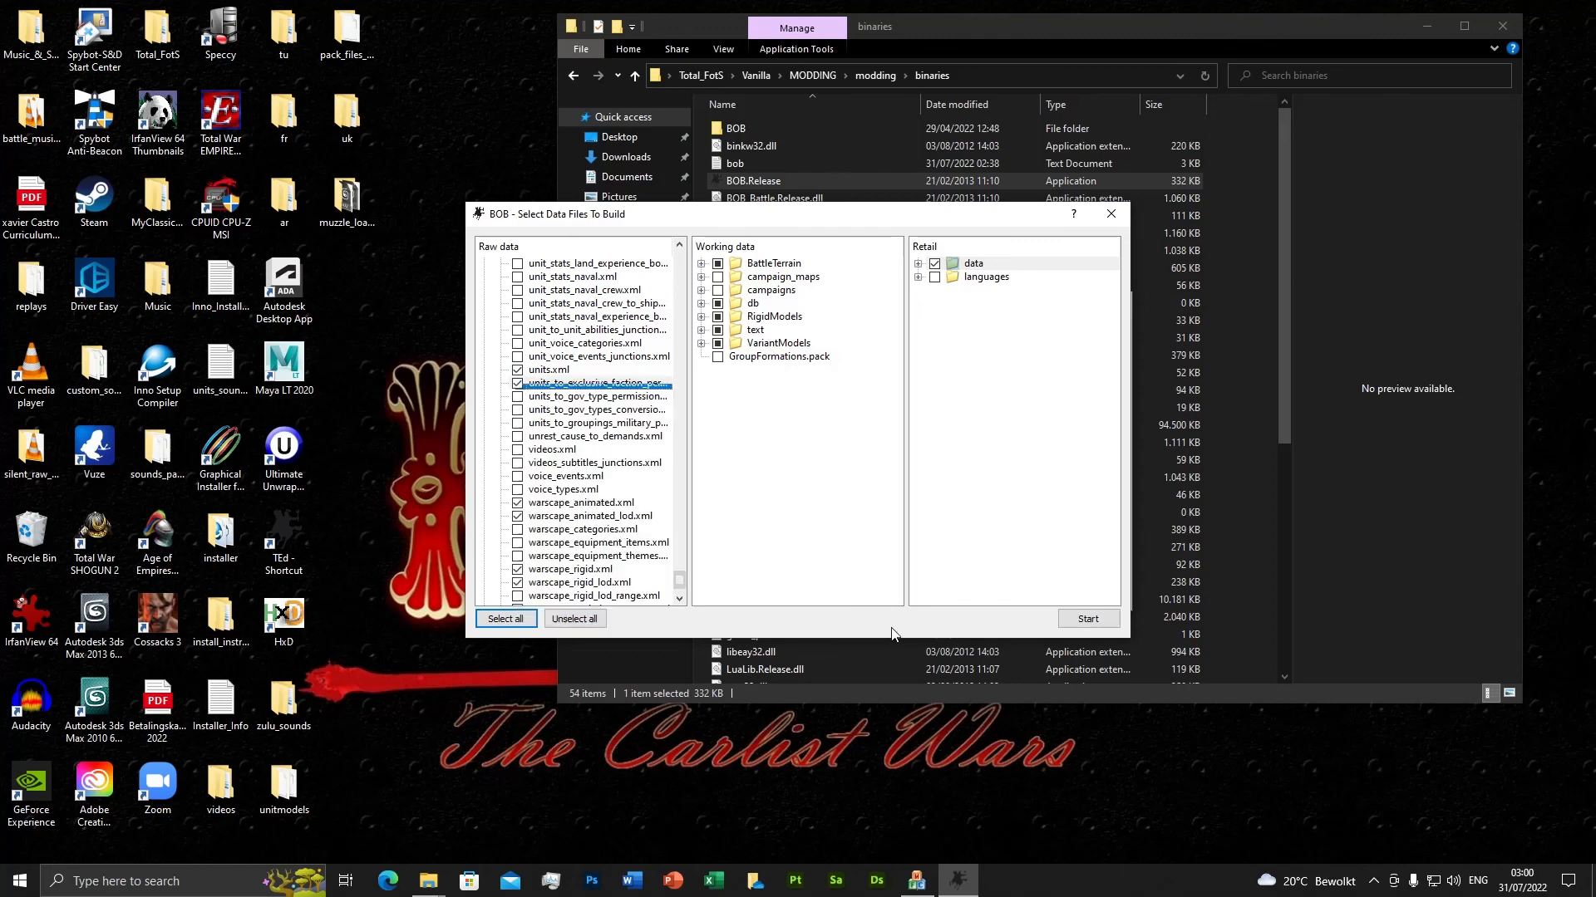
drag(689, 409, 748, 406)
right_click(516, 425)
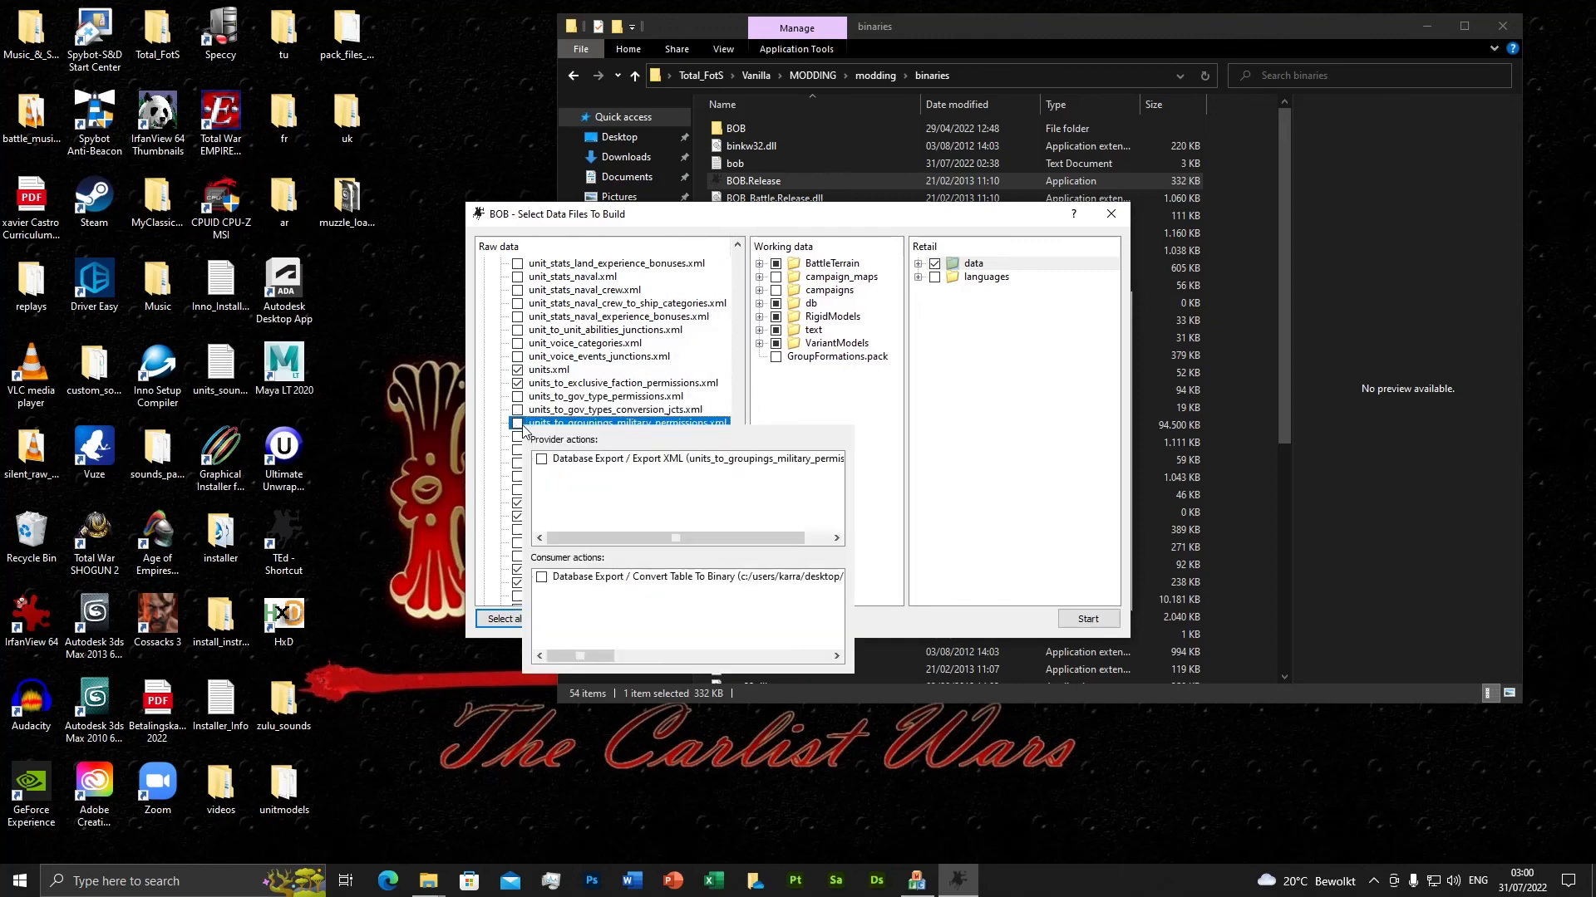
click(542, 463)
click(877, 658)
Include the XML exports of the unit_to_unit_abilities_junctions and unit_stats_land tables in the build.
scroll(734, 537, up, 2)
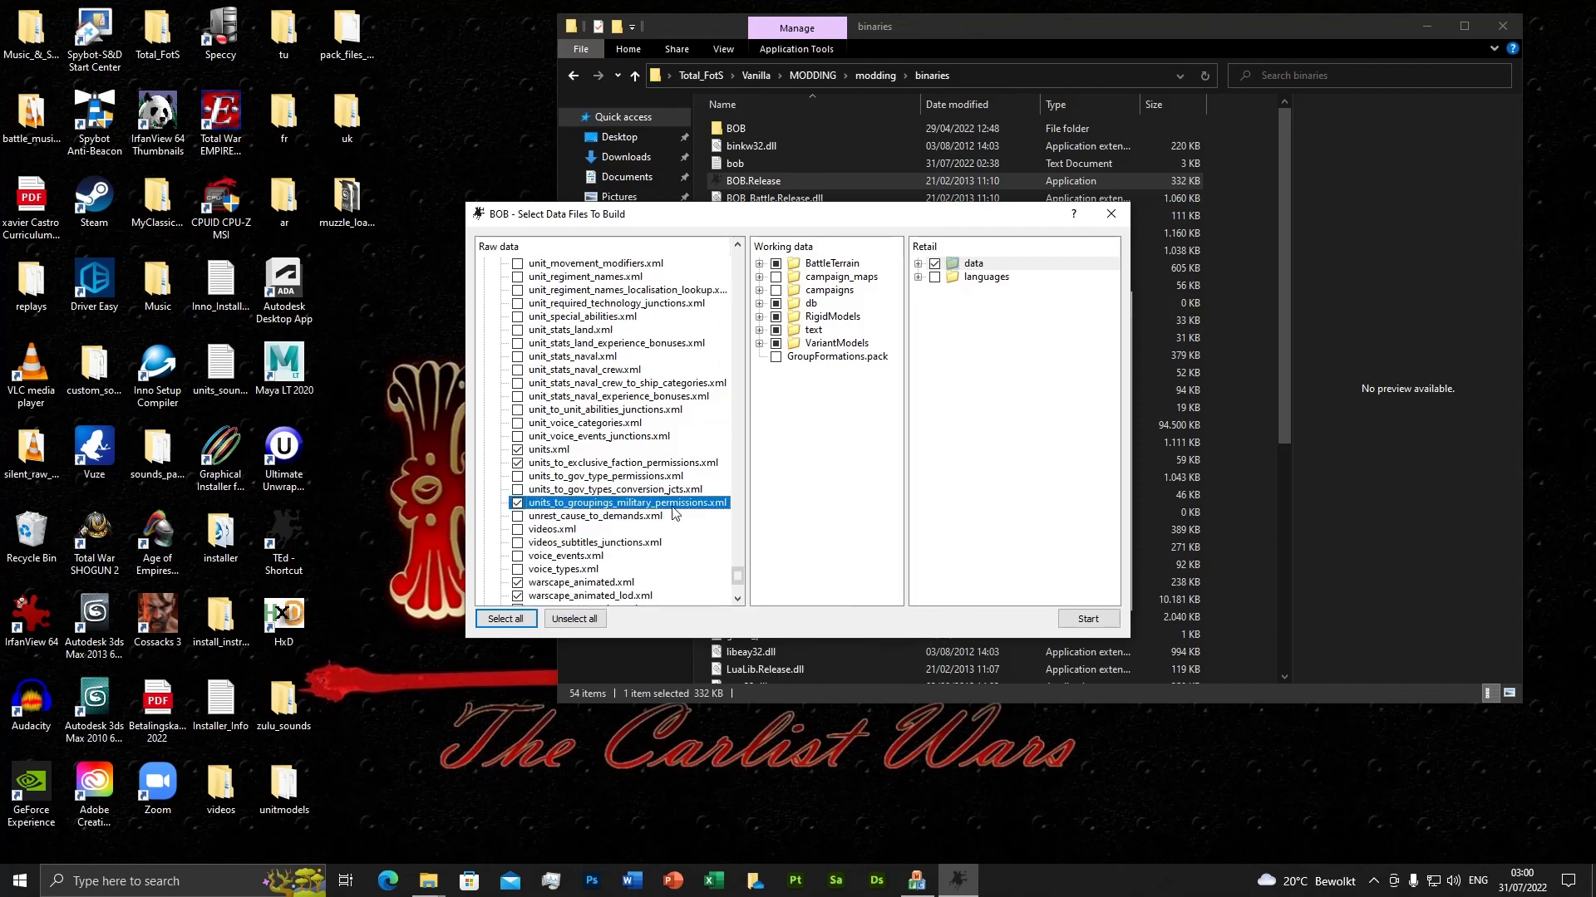
right_click(530, 416)
click(542, 457)
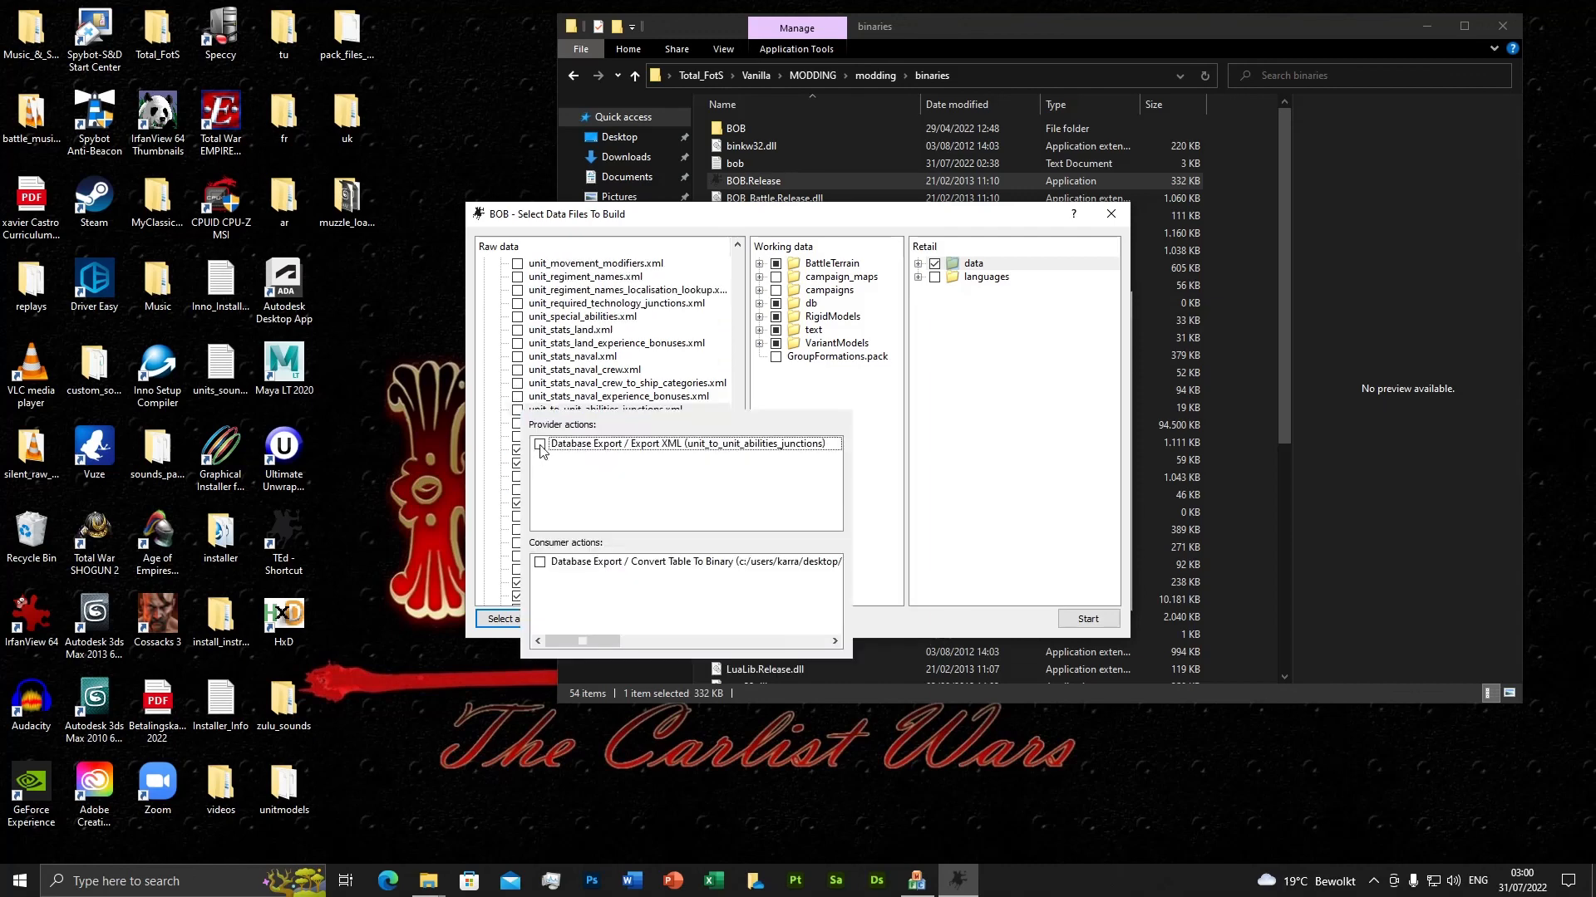
click(893, 615)
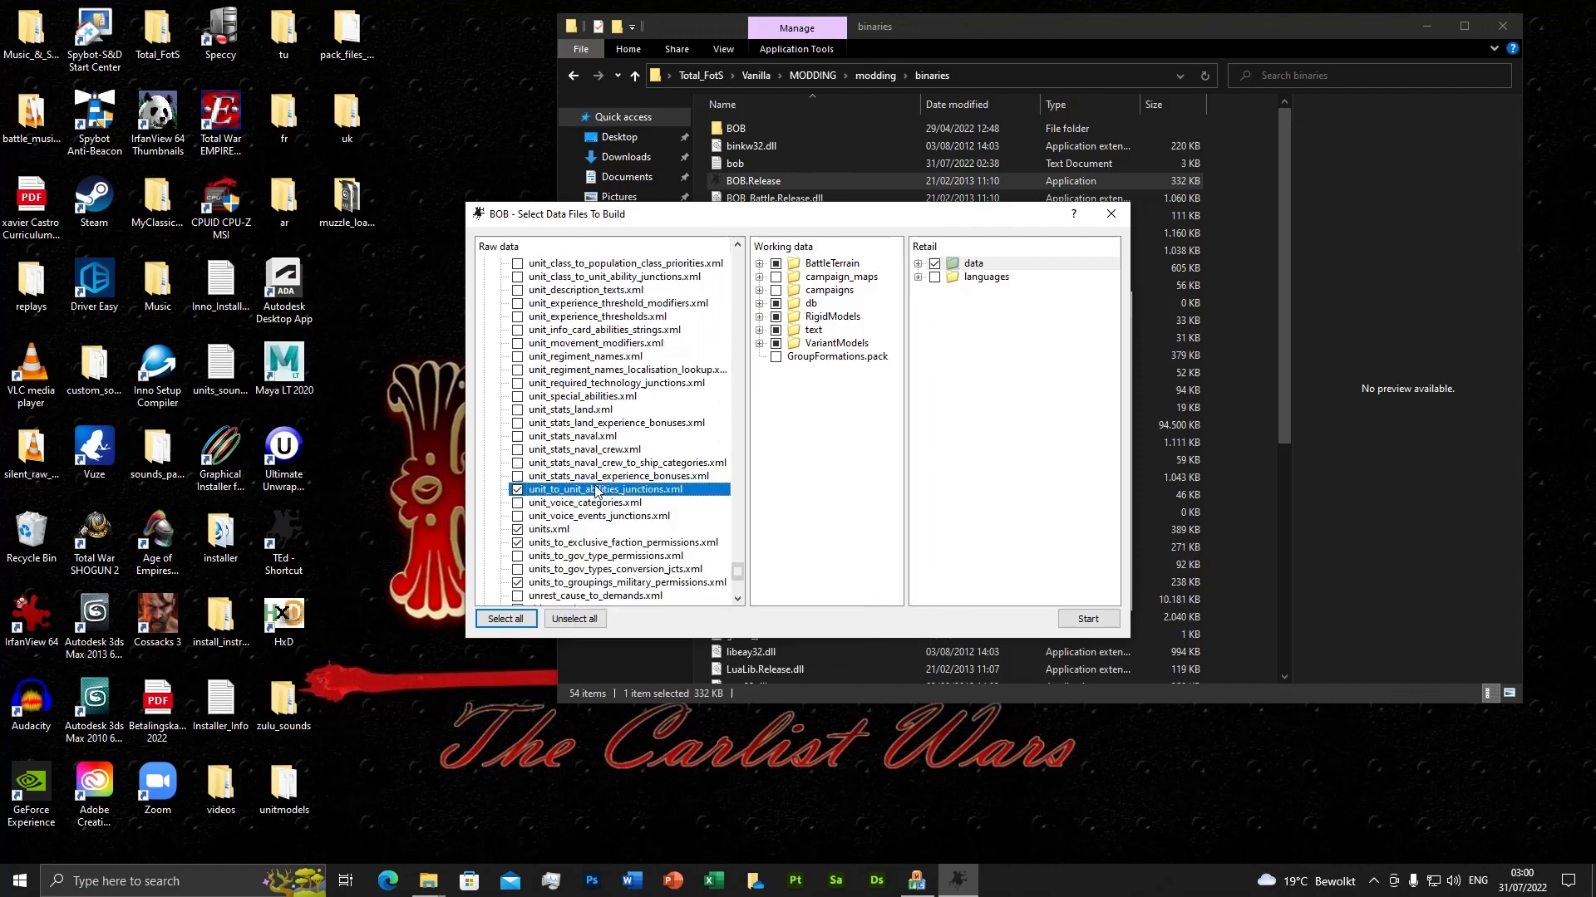
right_click(518, 411)
click(536, 444)
click(881, 611)
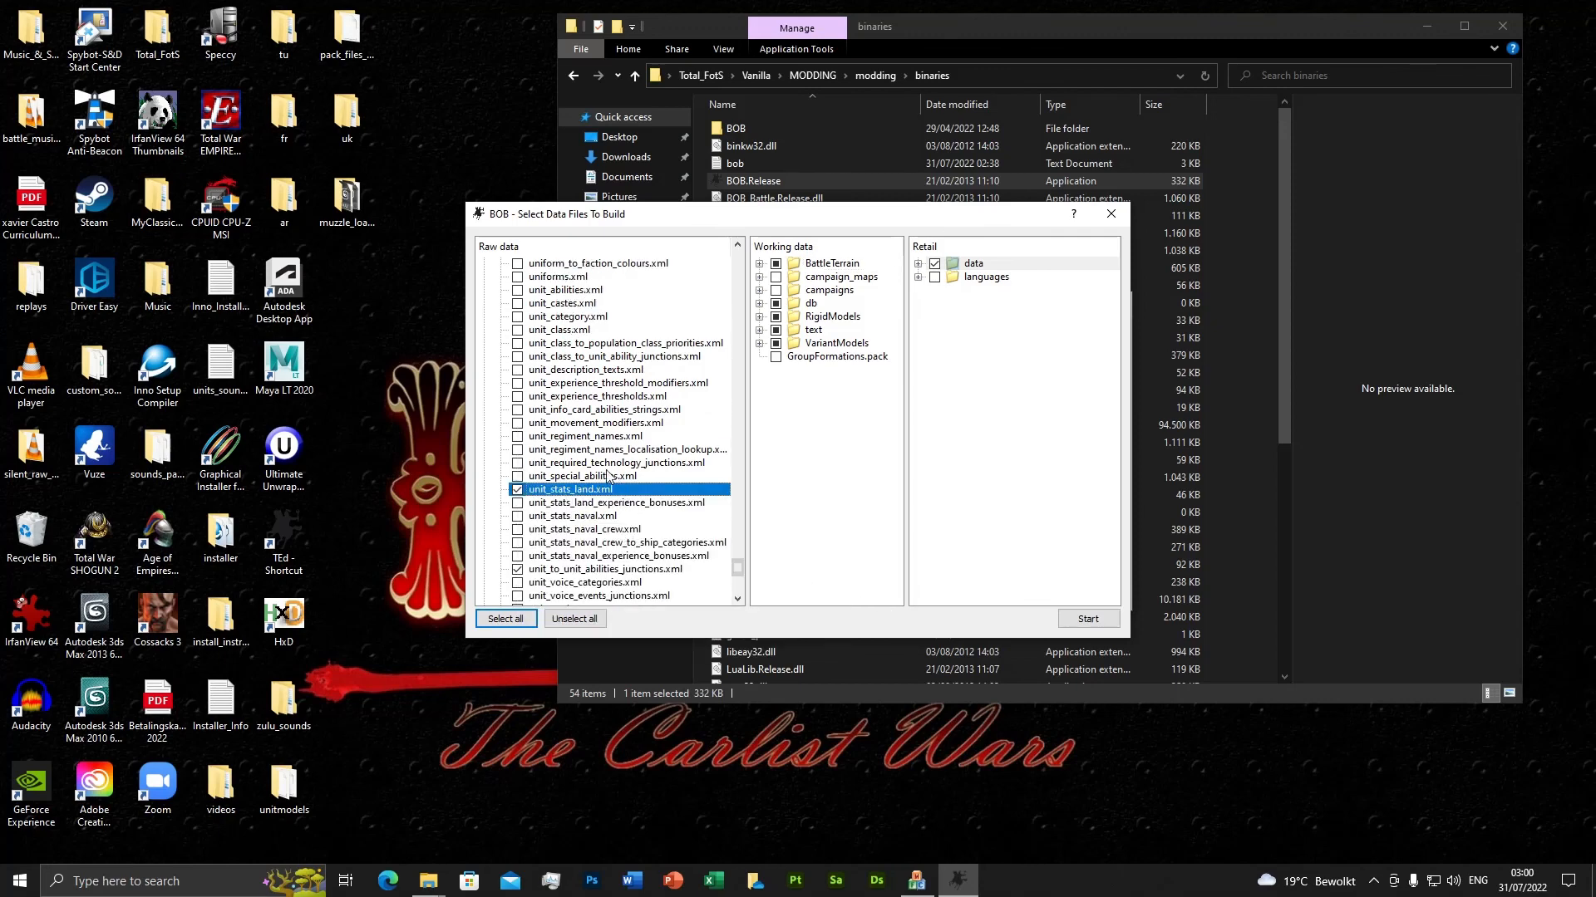
Include the XML exports of the uniforms and uniform_to_faction_colours tables in the build.
right_click(519, 279)
click(536, 311)
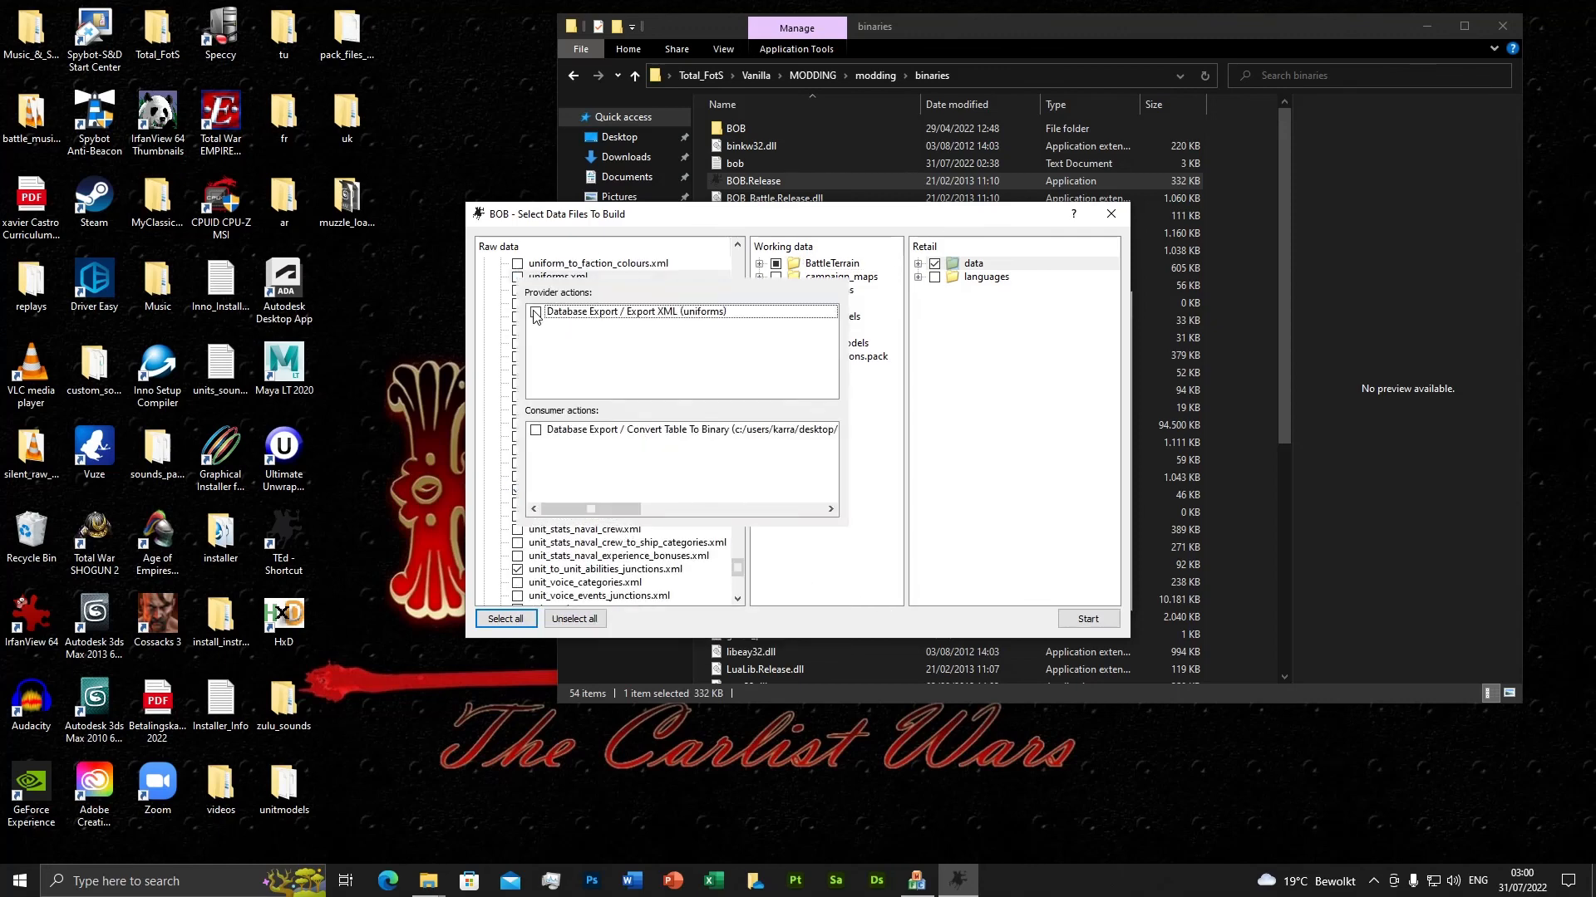
right_click(517, 264)
click(536, 311)
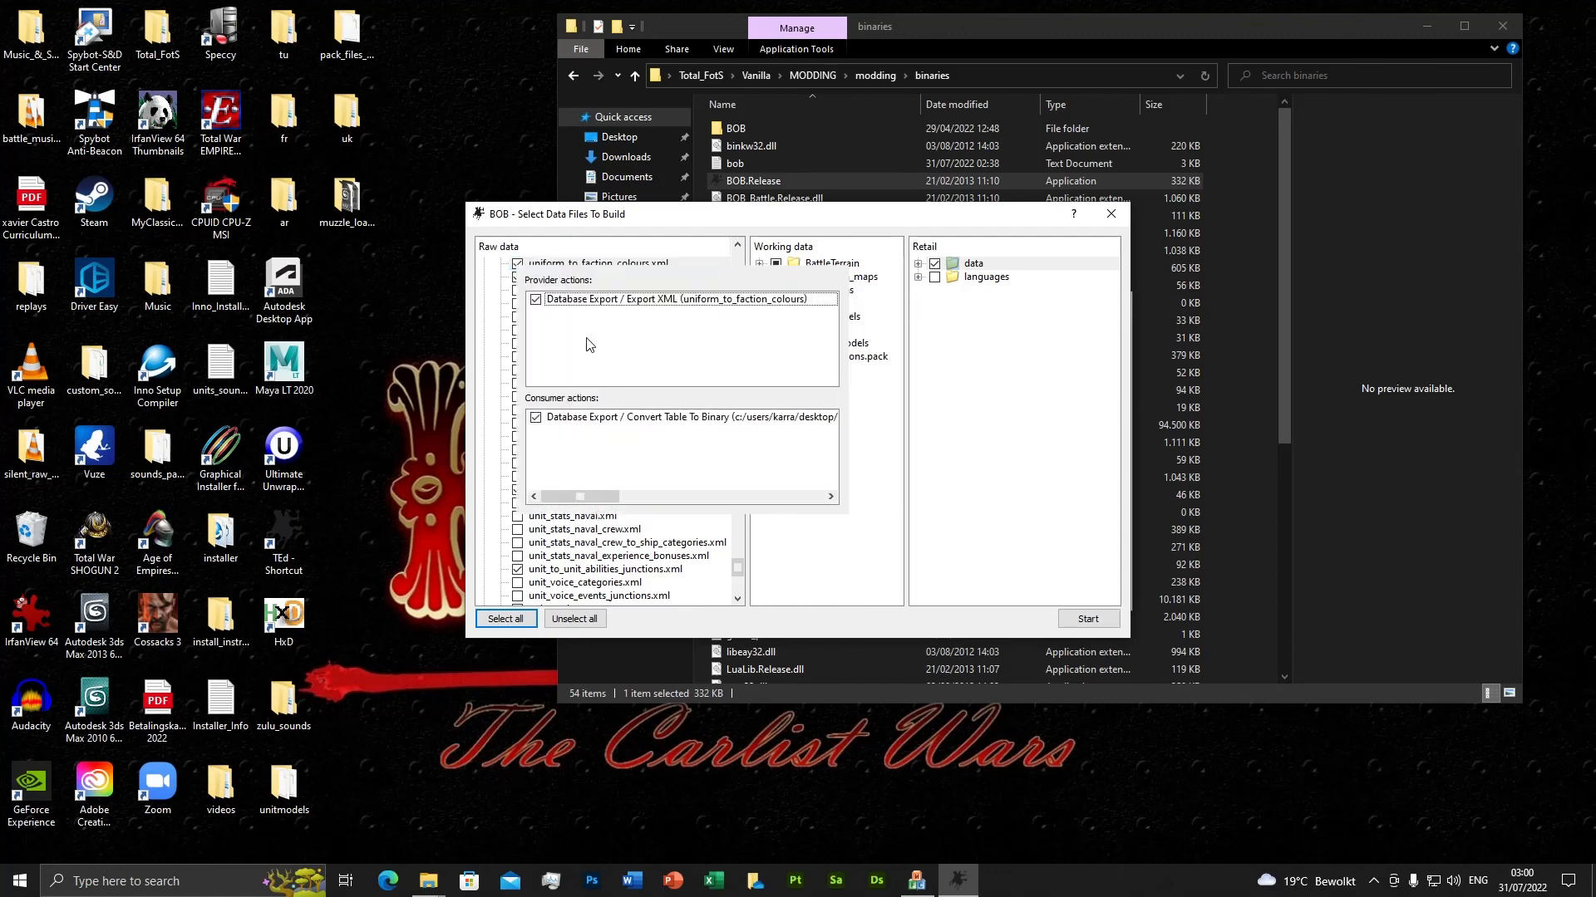
click(743, 564)
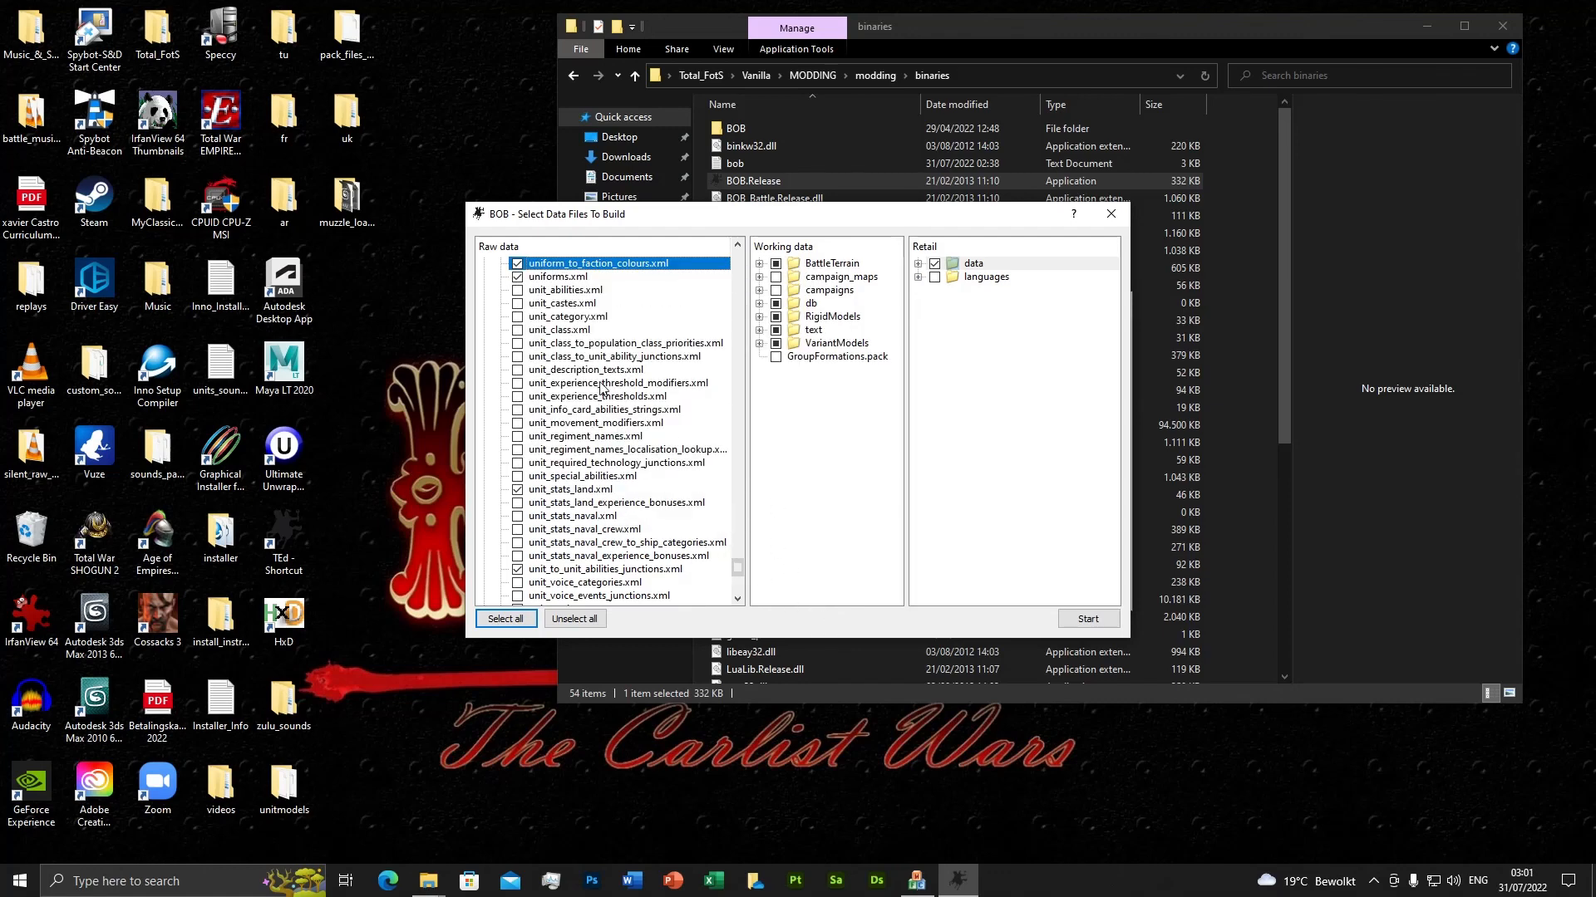
Include the unit_description_texts table in the build with its XML export and localisable content.
right_click(518, 372)
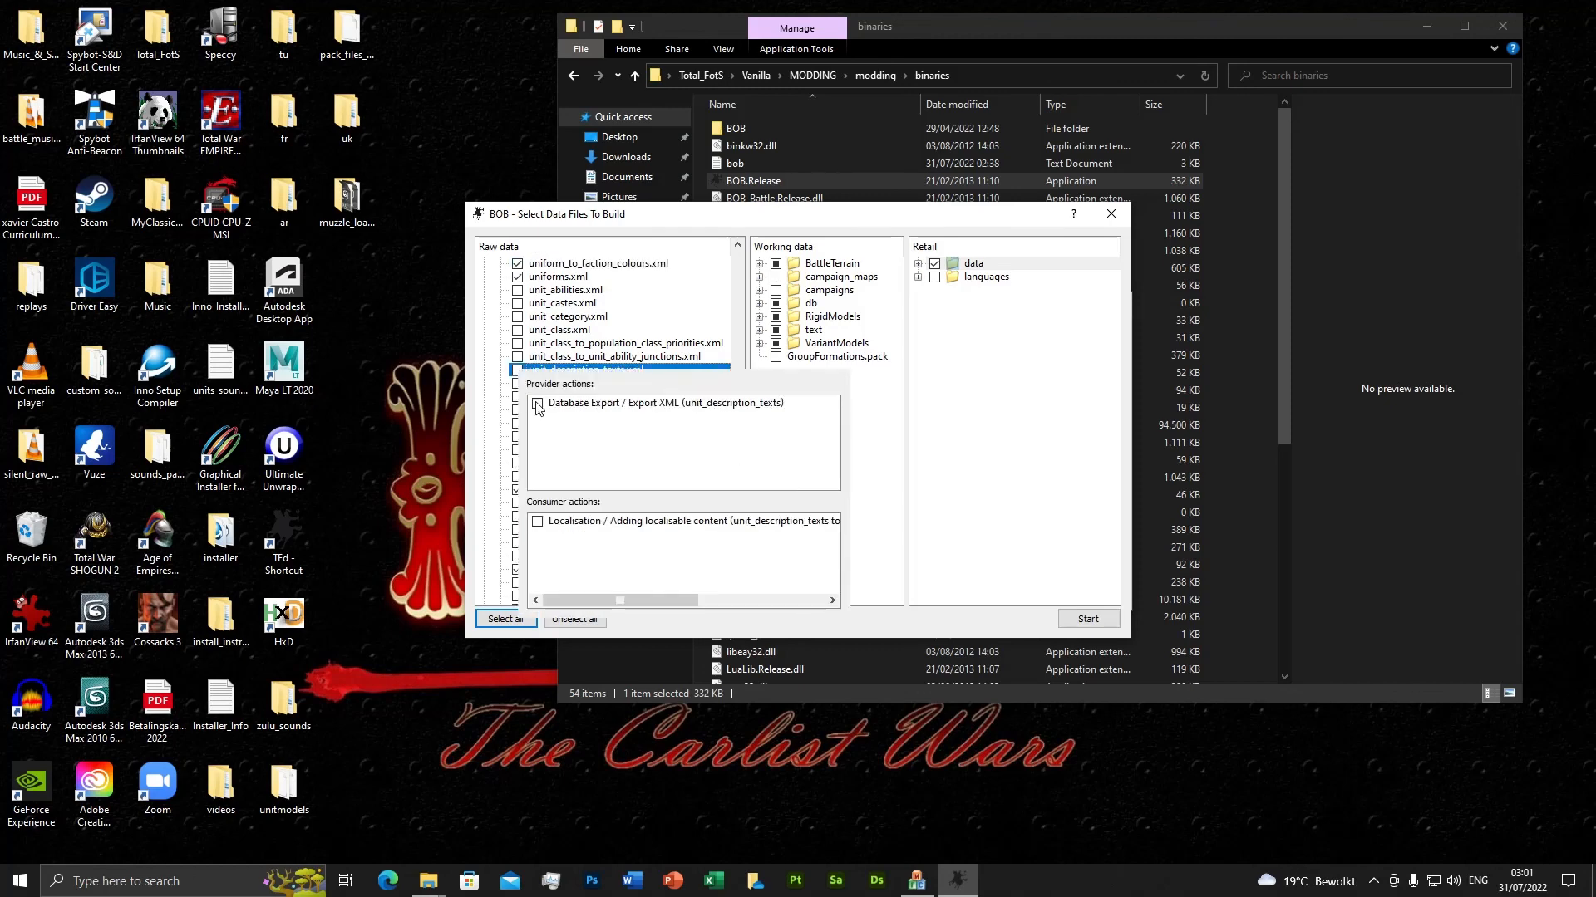
click(537, 524)
click(832, 606)
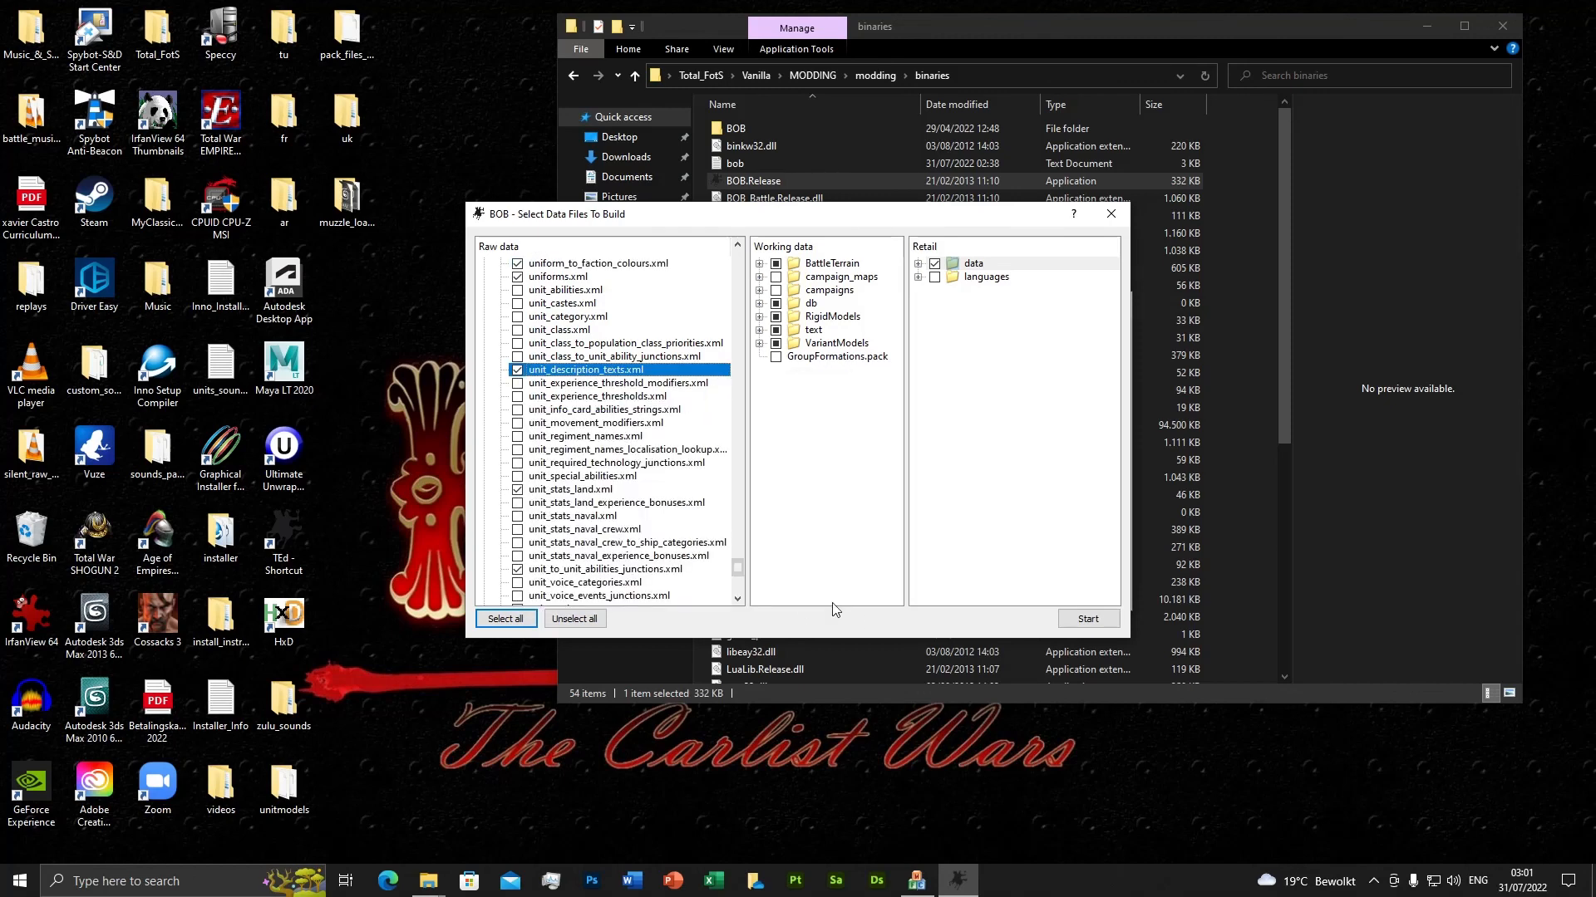
Include the XML export of the cdir_unit_qualities table in the build.
drag(737, 563, 738, 413)
scroll(663, 440, down, 3)
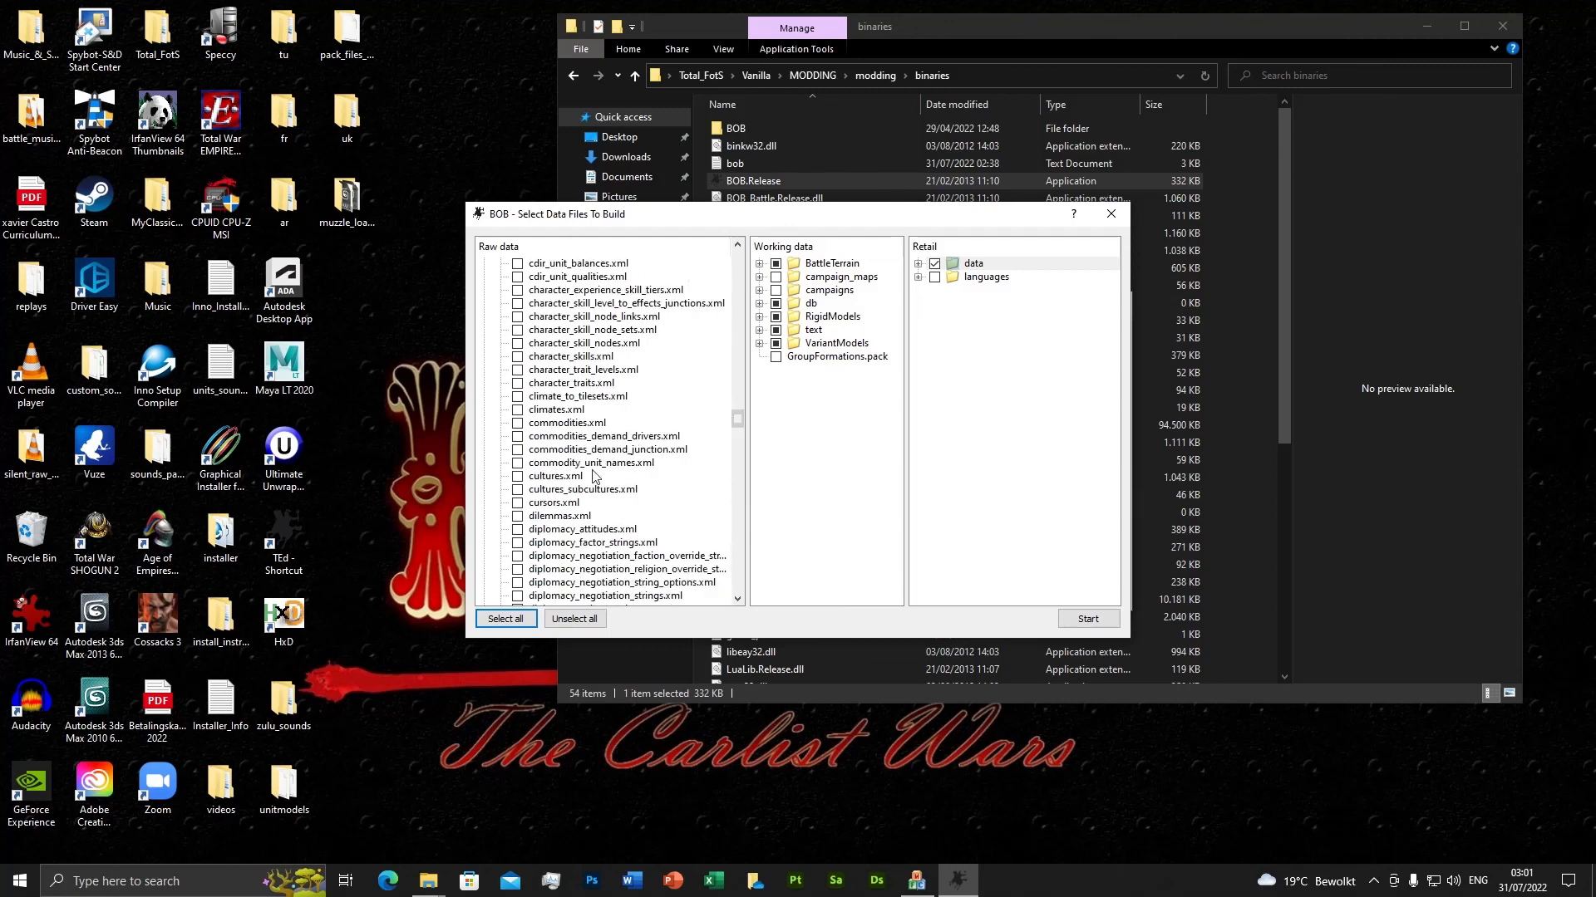
scroll(595, 476, up, 4)
click(517, 438)
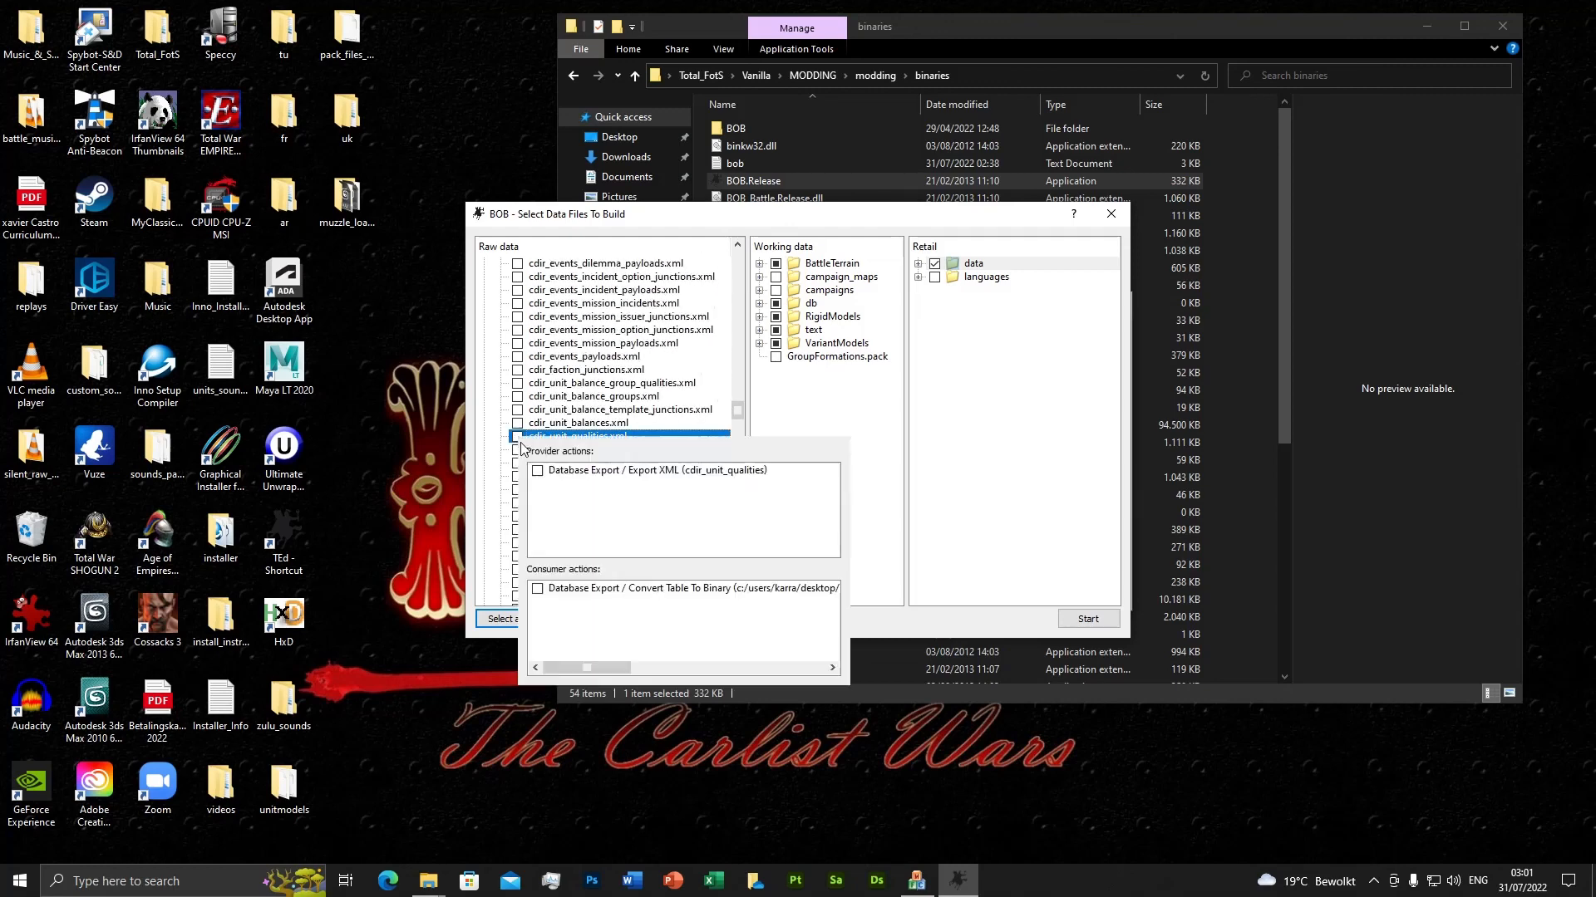
click(537, 472)
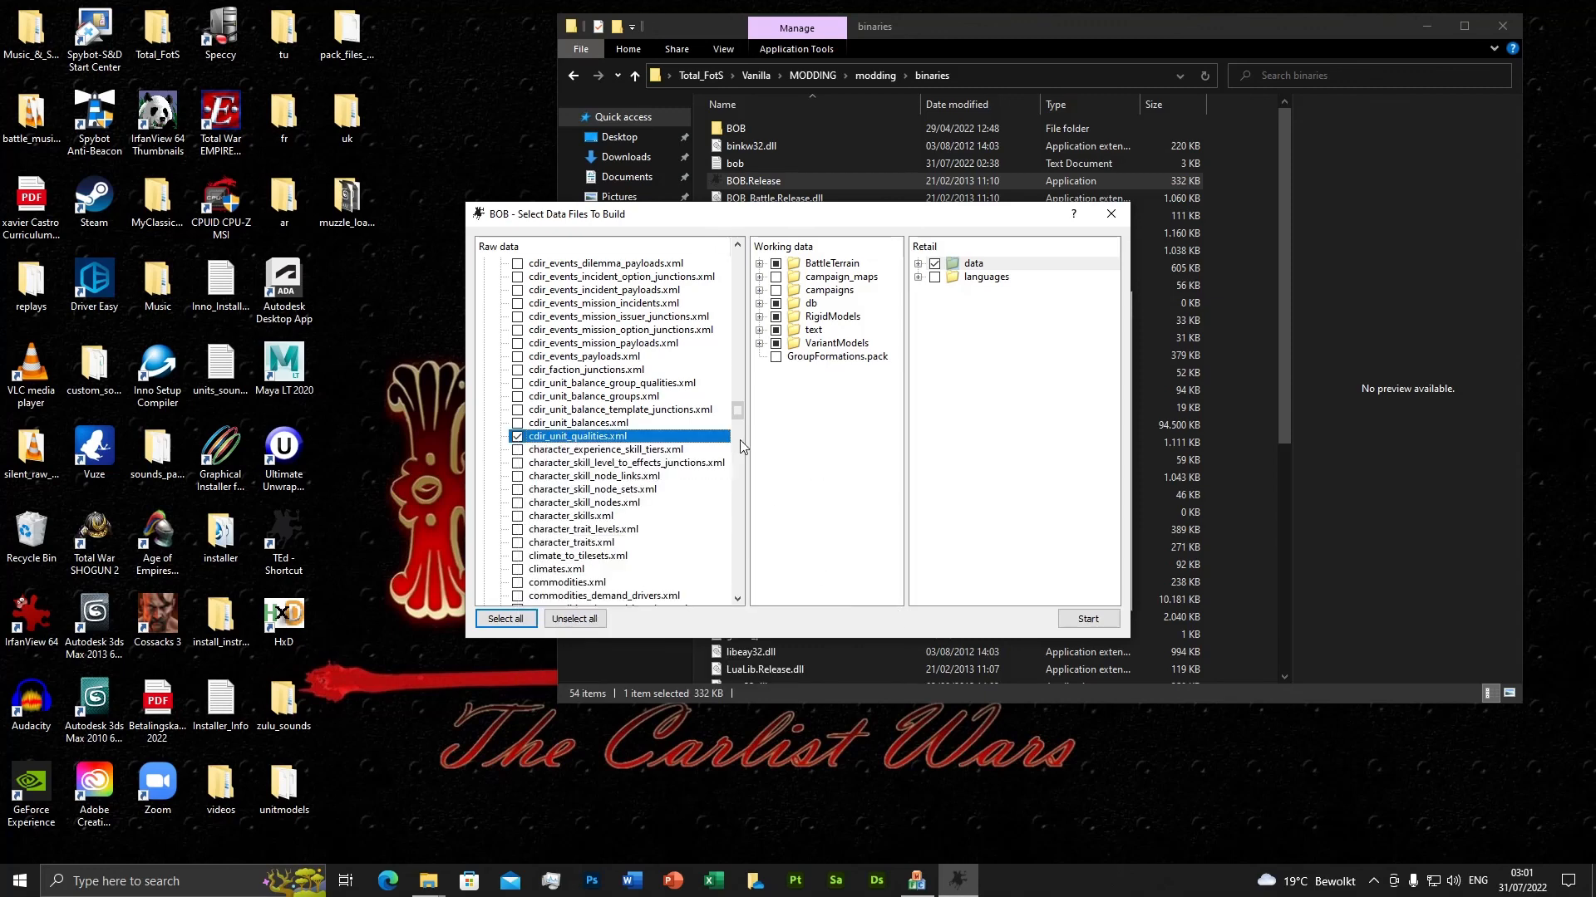
Include the XML export of the battle_personalities table in the build.
drag(738, 416, 736, 329)
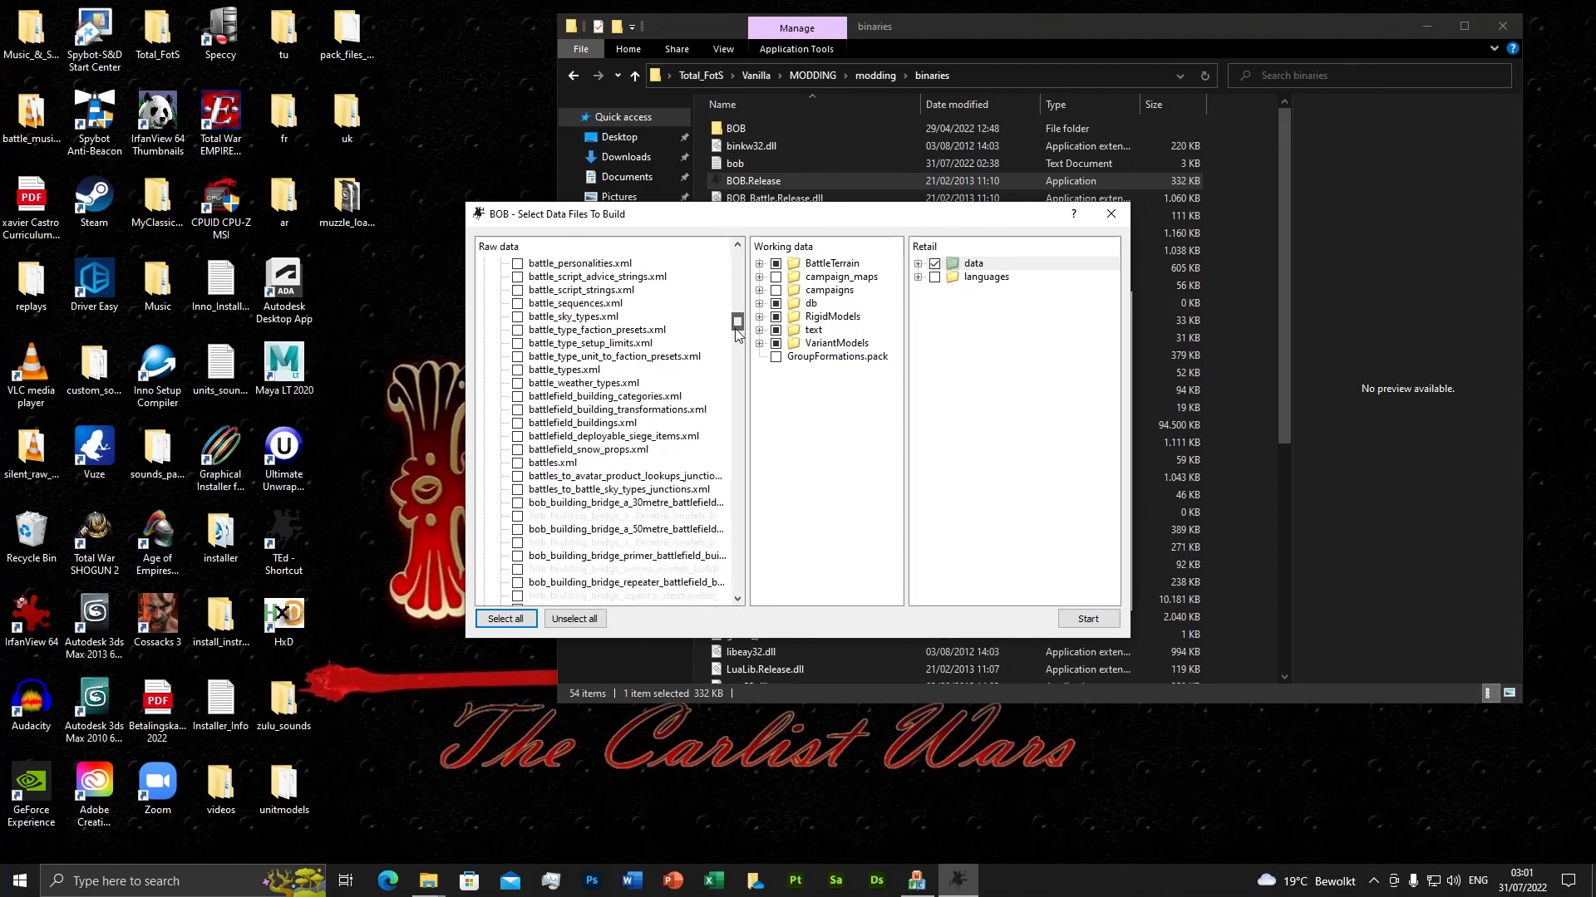
scroll(587, 492, down, 5)
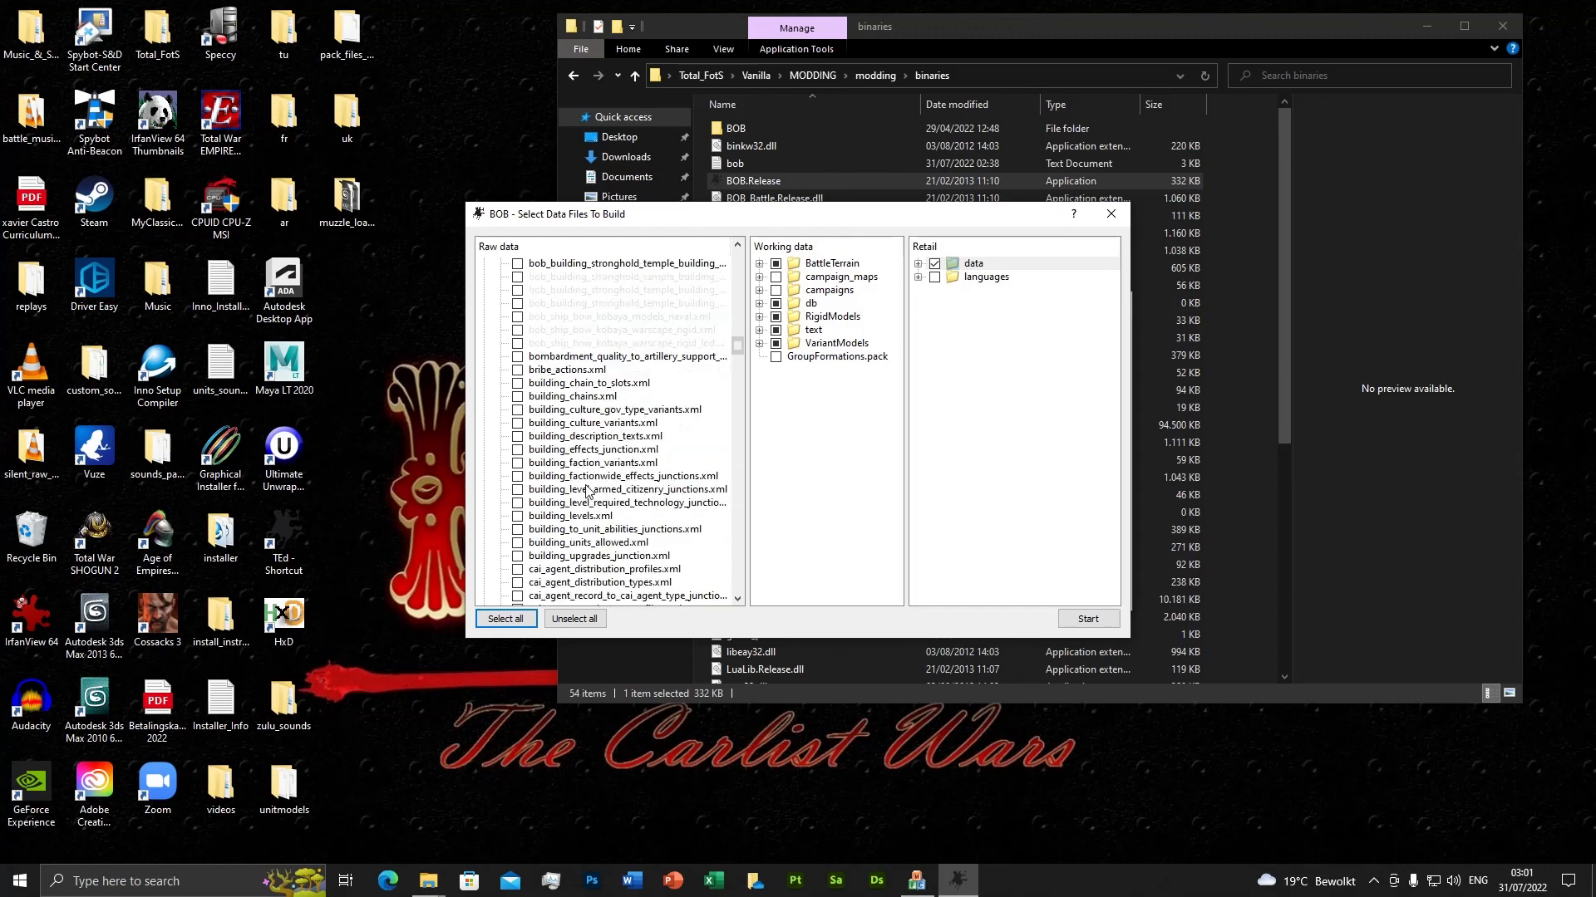
scroll(587, 492, down, 2)
scroll(586, 492, up, 9)
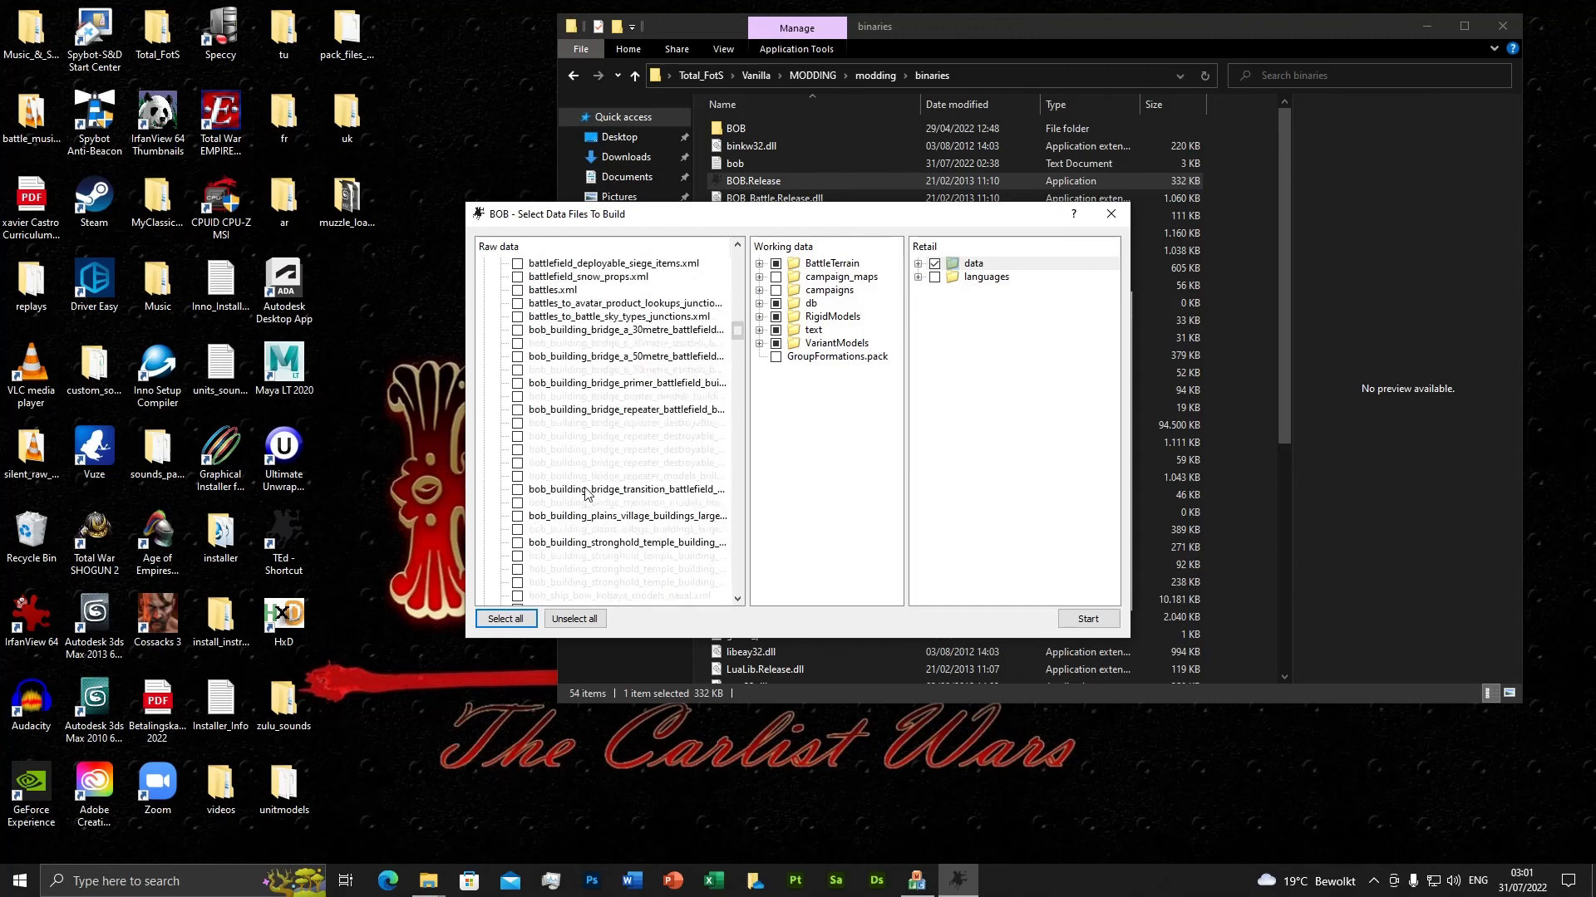
scroll(587, 492, up, 3)
scroll(564, 420, up, 2)
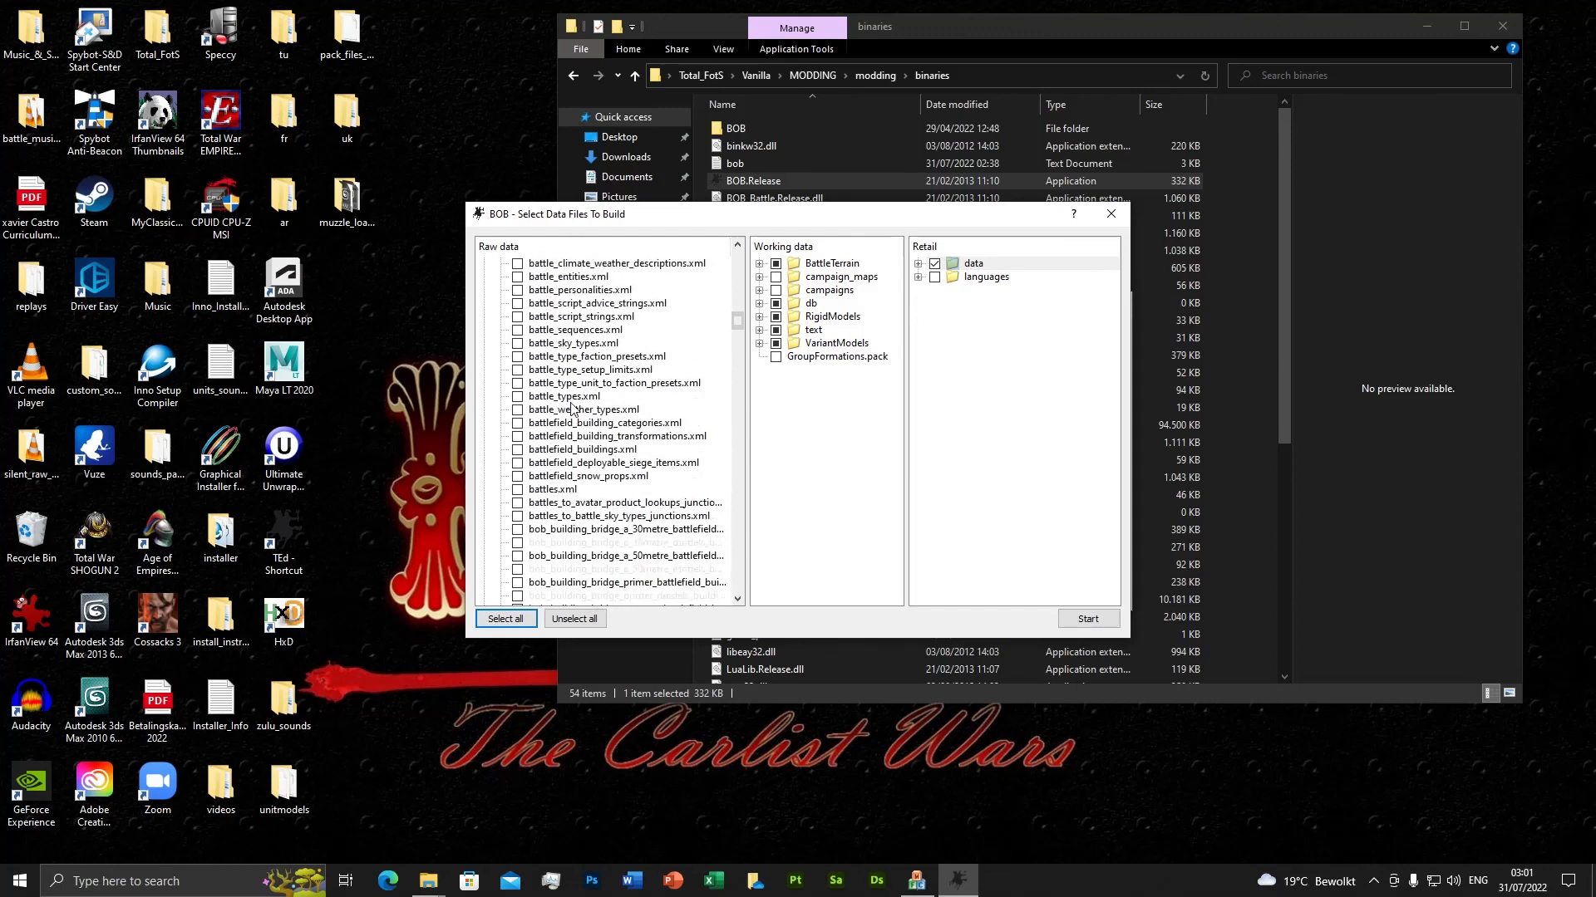
click(532, 291)
click(538, 327)
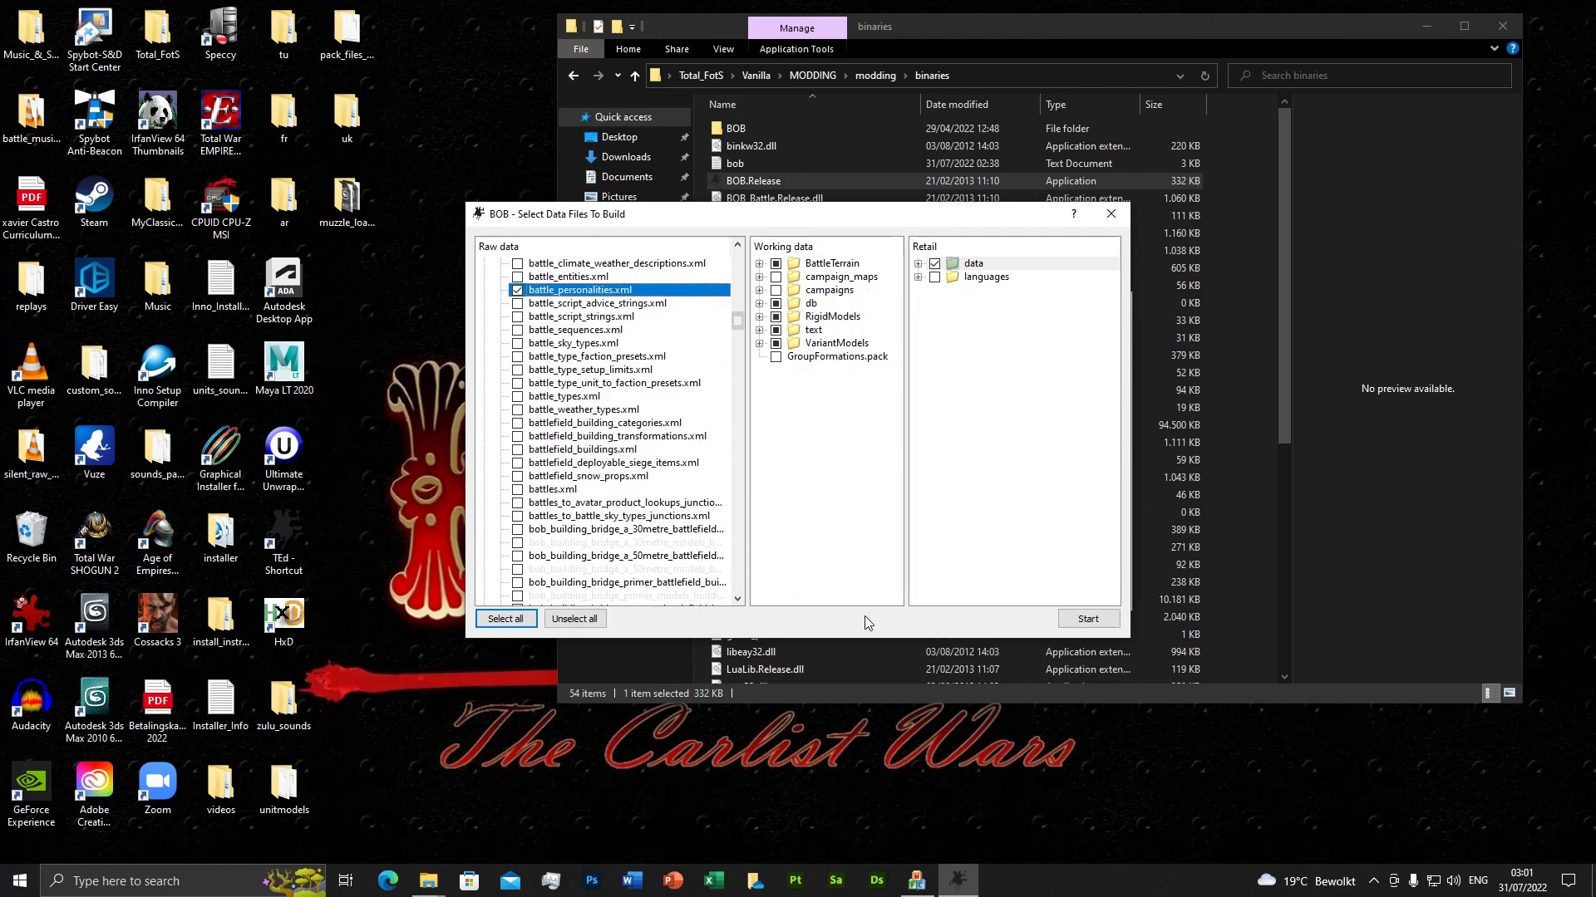
Run the build, check the expanded Database Export, Localisation and Pack results, and exit the build tool.
click(1083, 622)
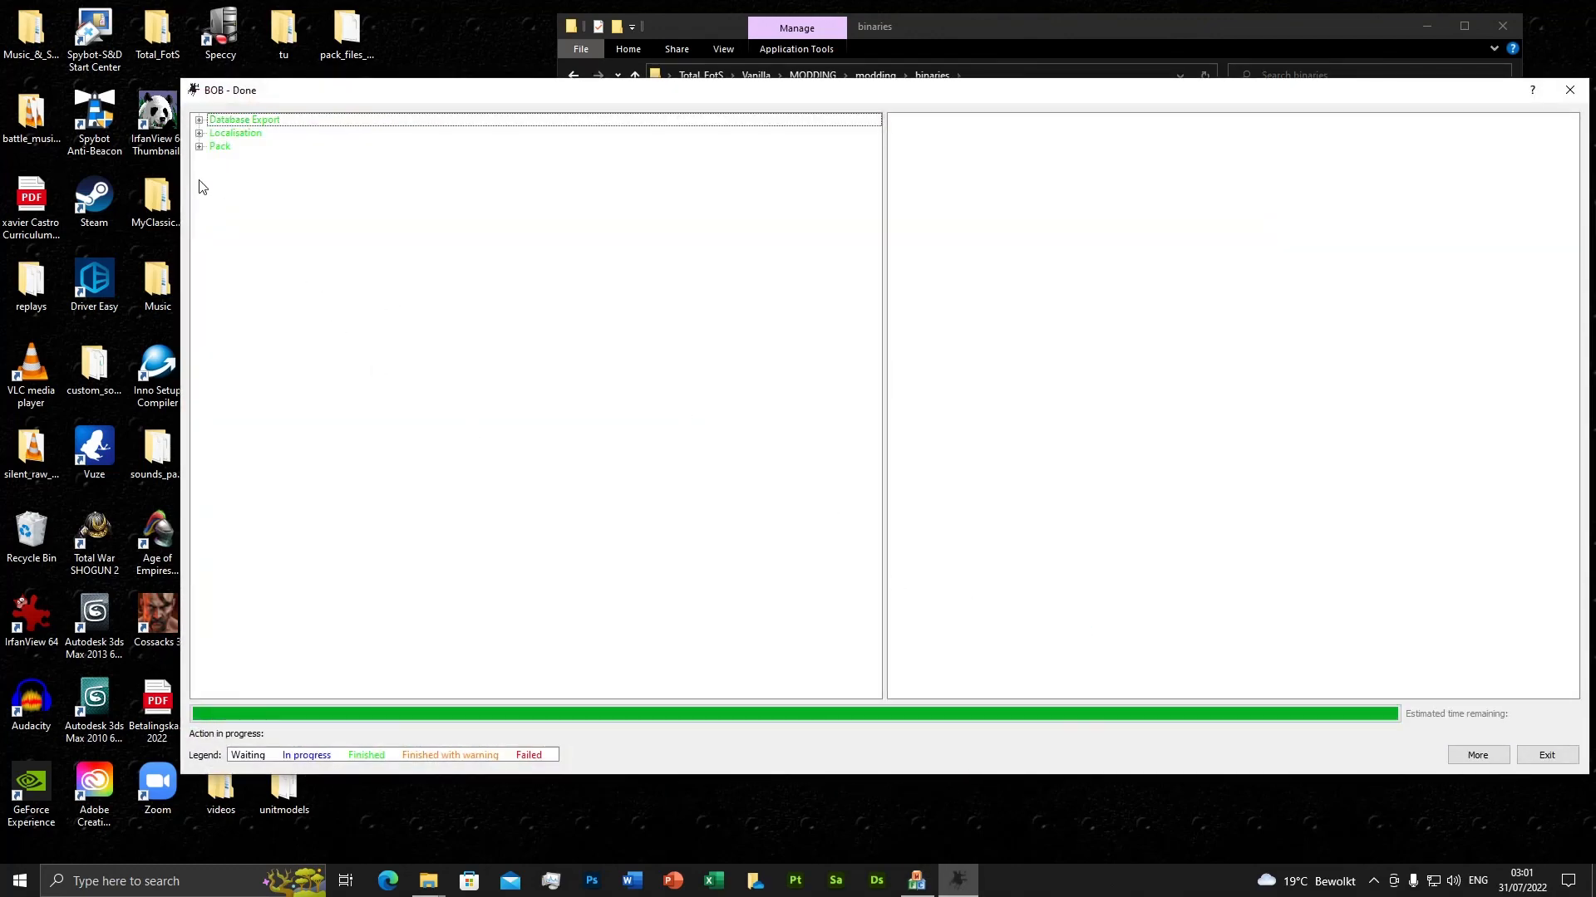
click(200, 146)
click(199, 133)
click(199, 120)
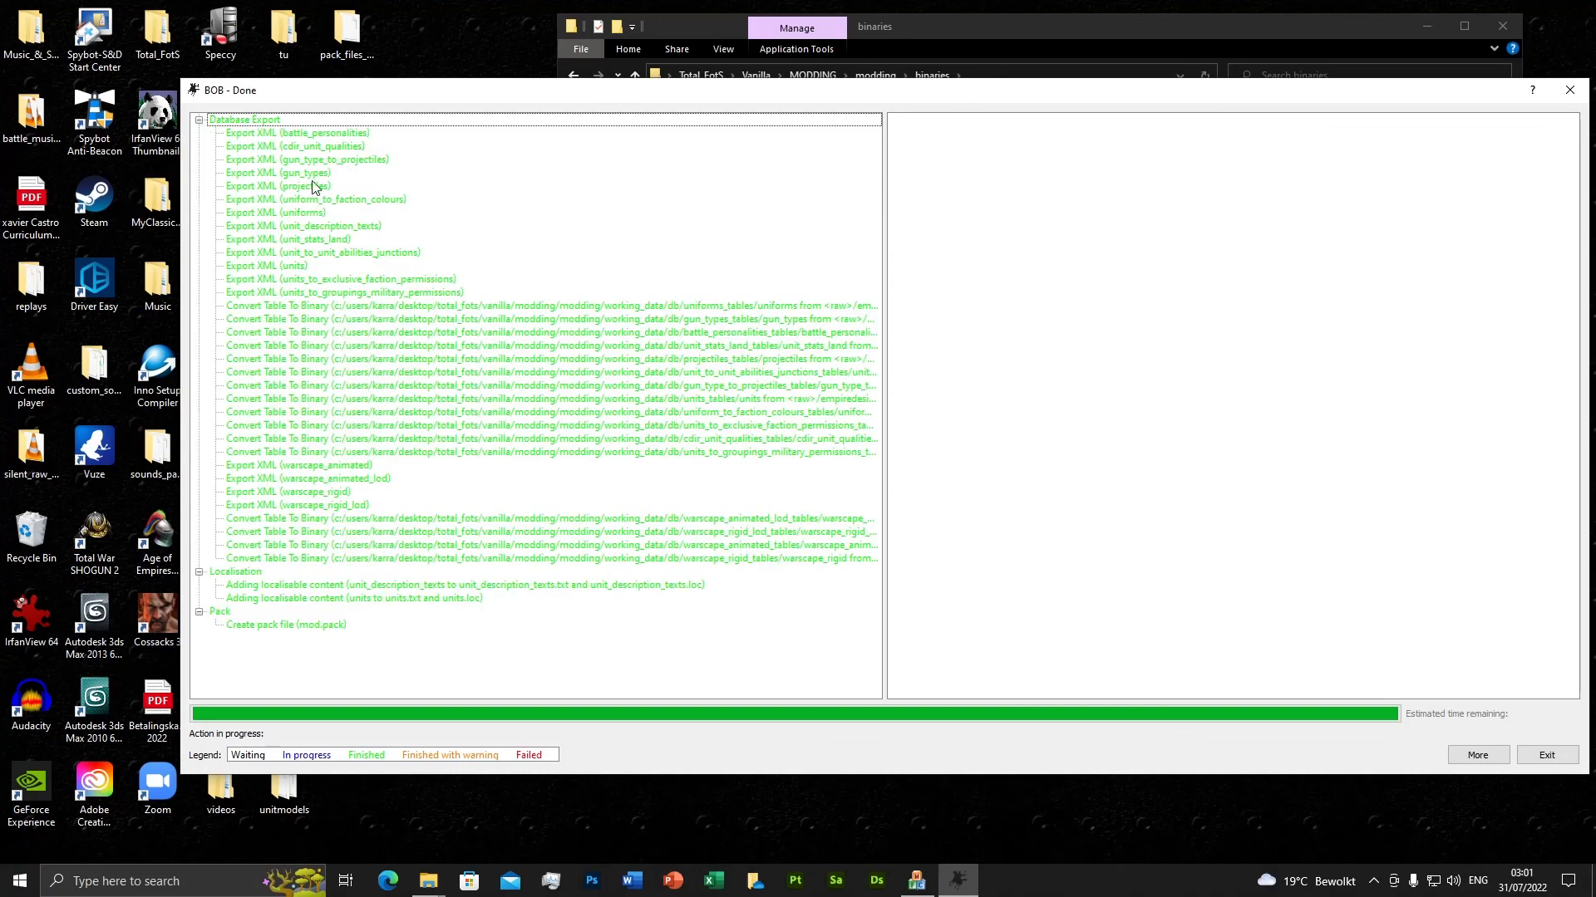
click(1540, 758)
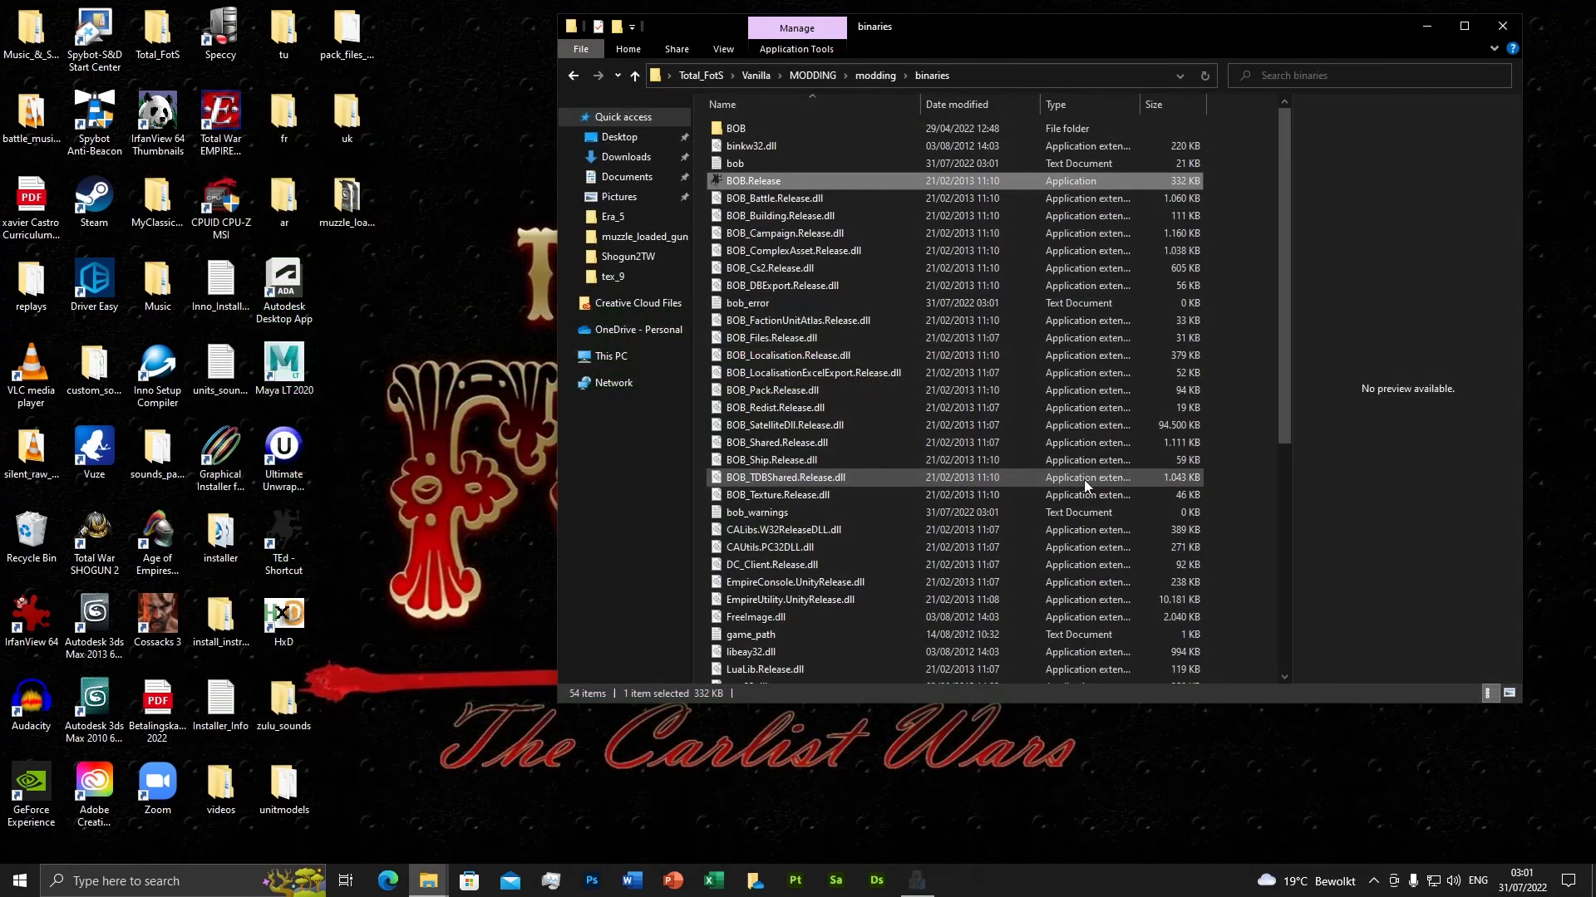
Go to the modding kit's retail data folder that holds mod.pack.
click(875, 76)
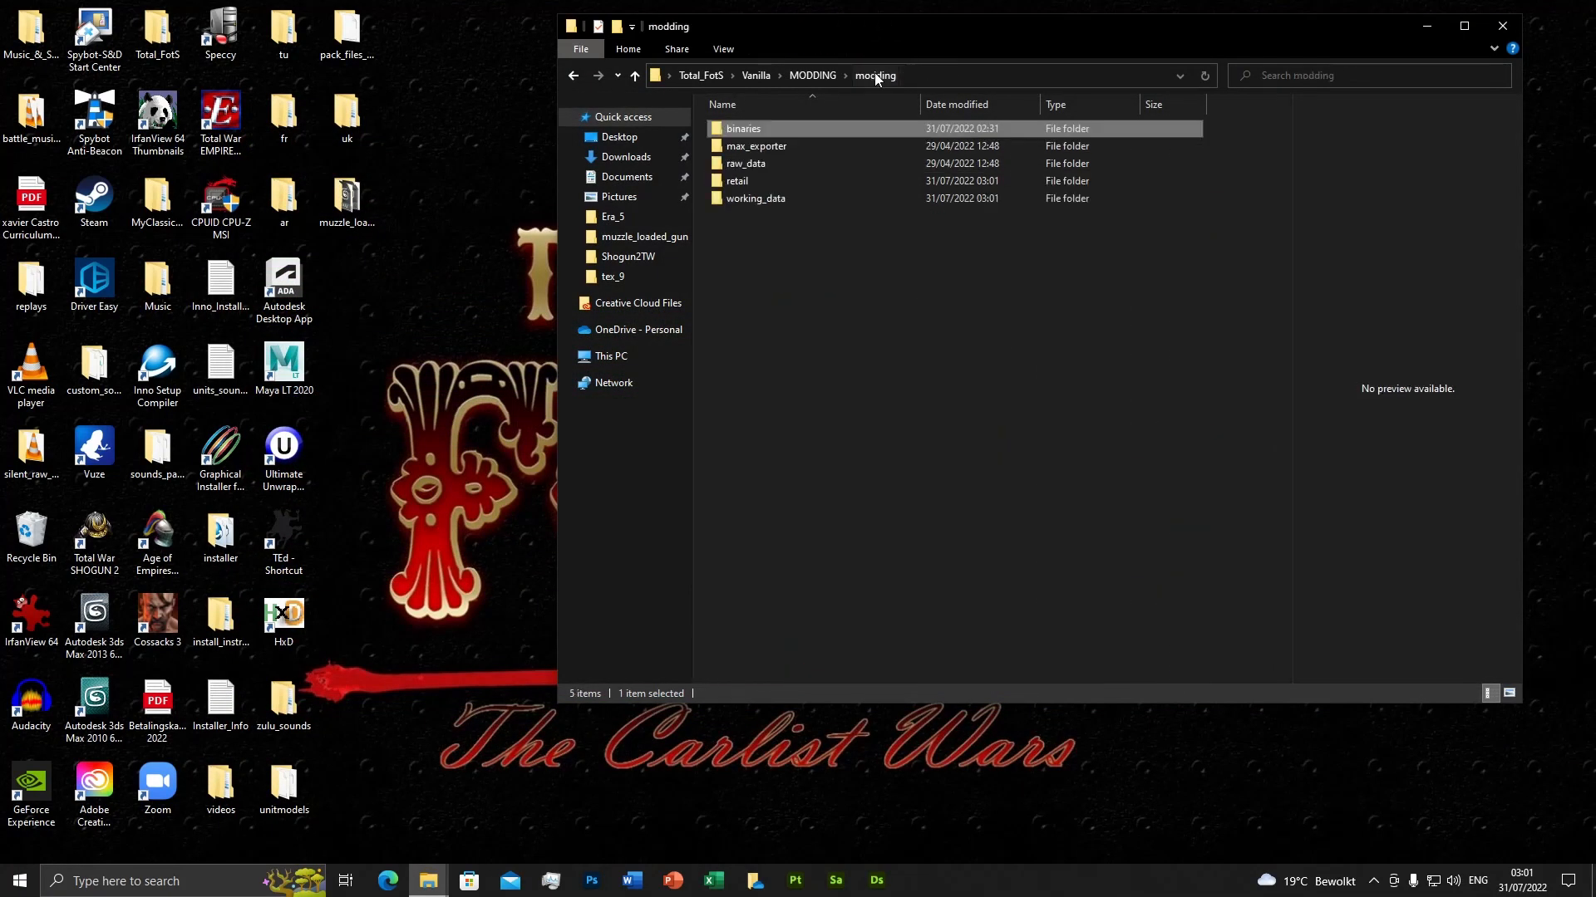
double_click(755, 180)
double_click(746, 130)
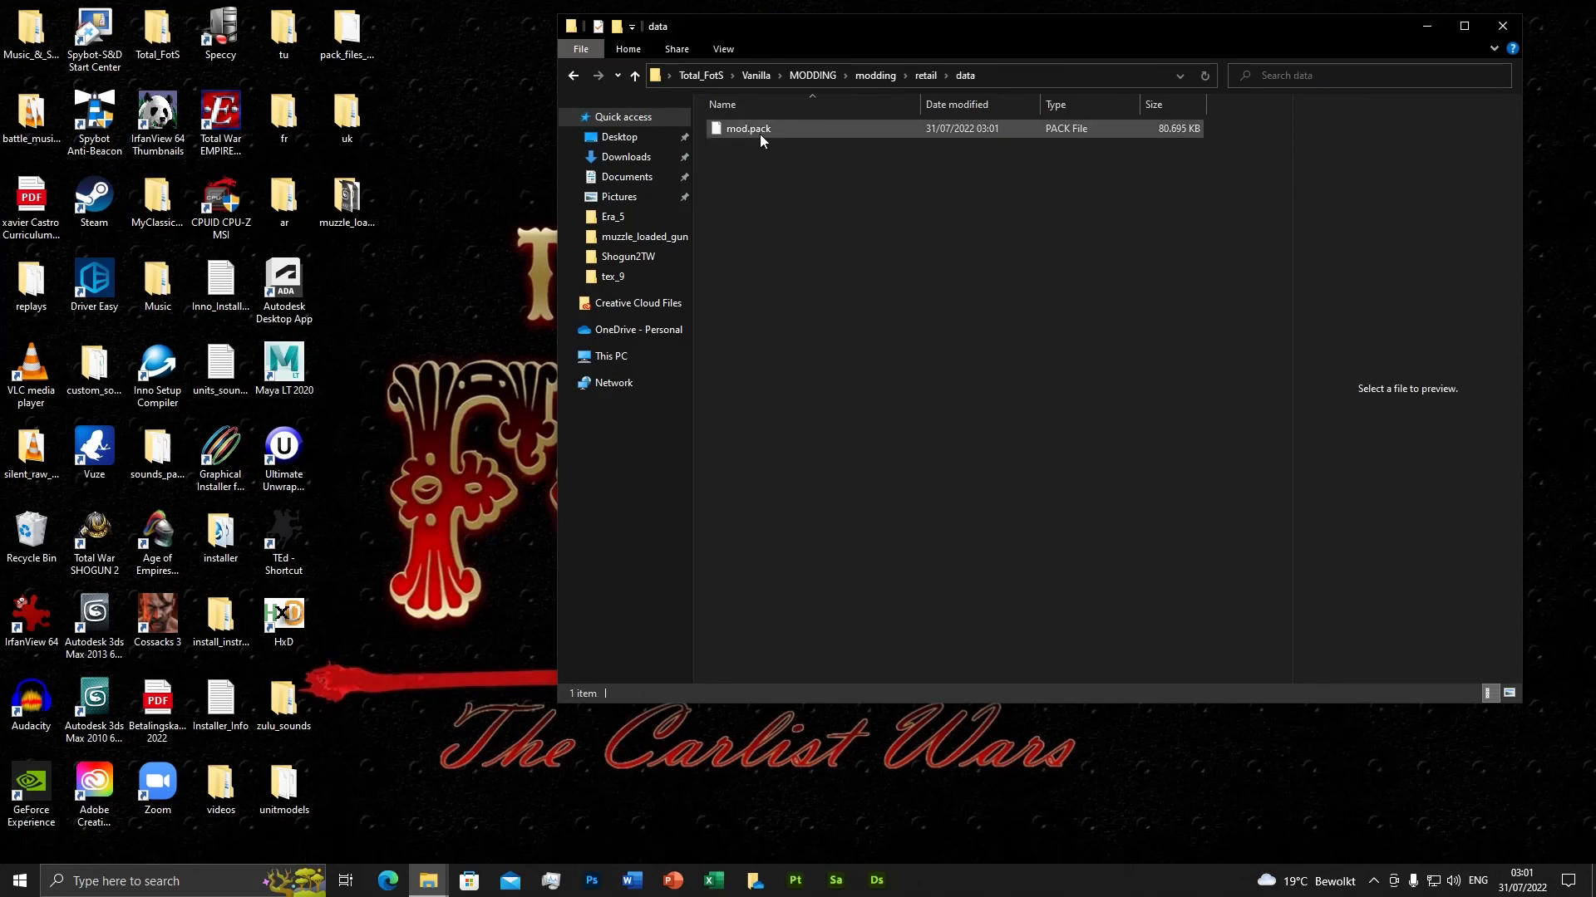
drag(1090, 32, 1033, 30)
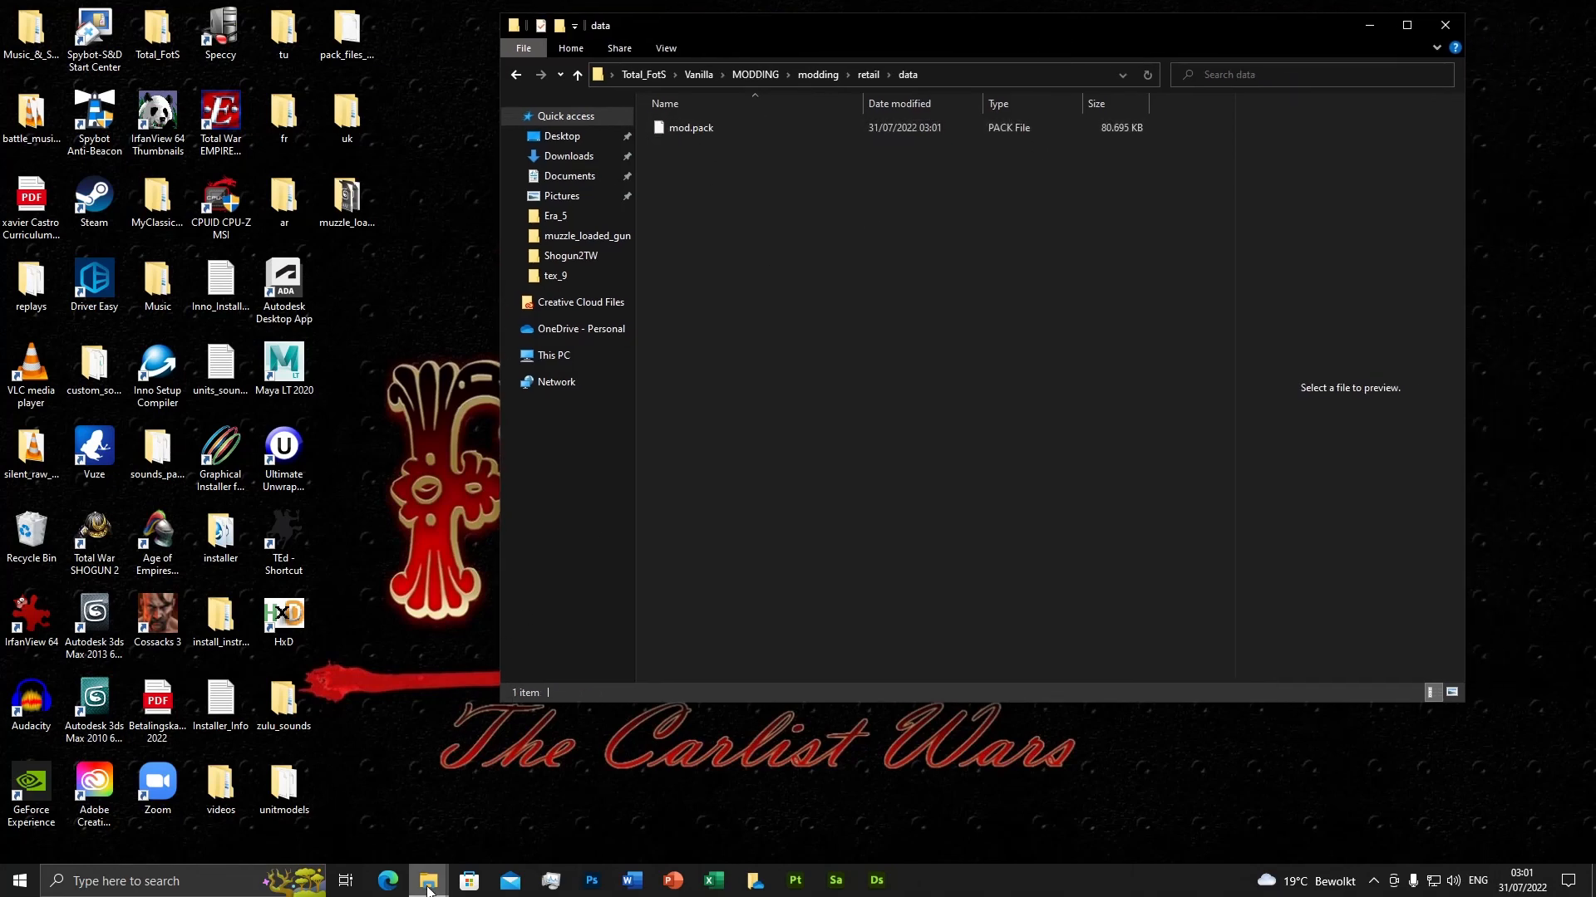
Start Rusted PackFile Manager by running rpfm from its folder in Total_FotS.
mouse_move(428, 879)
click(150, 810)
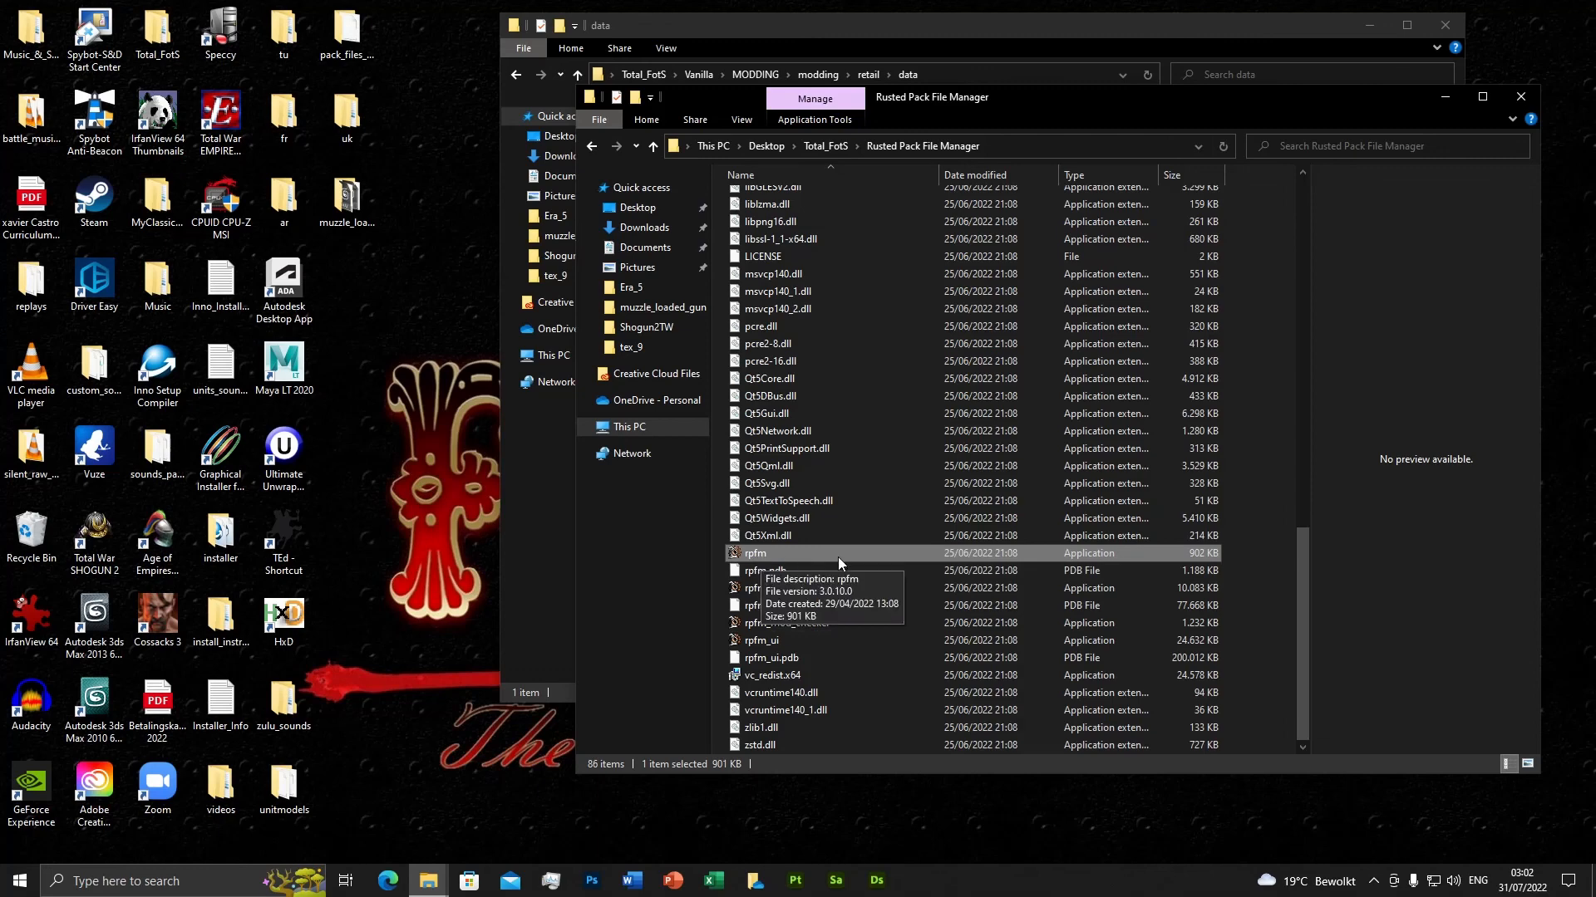
drag(1048, 93, 974, 67)
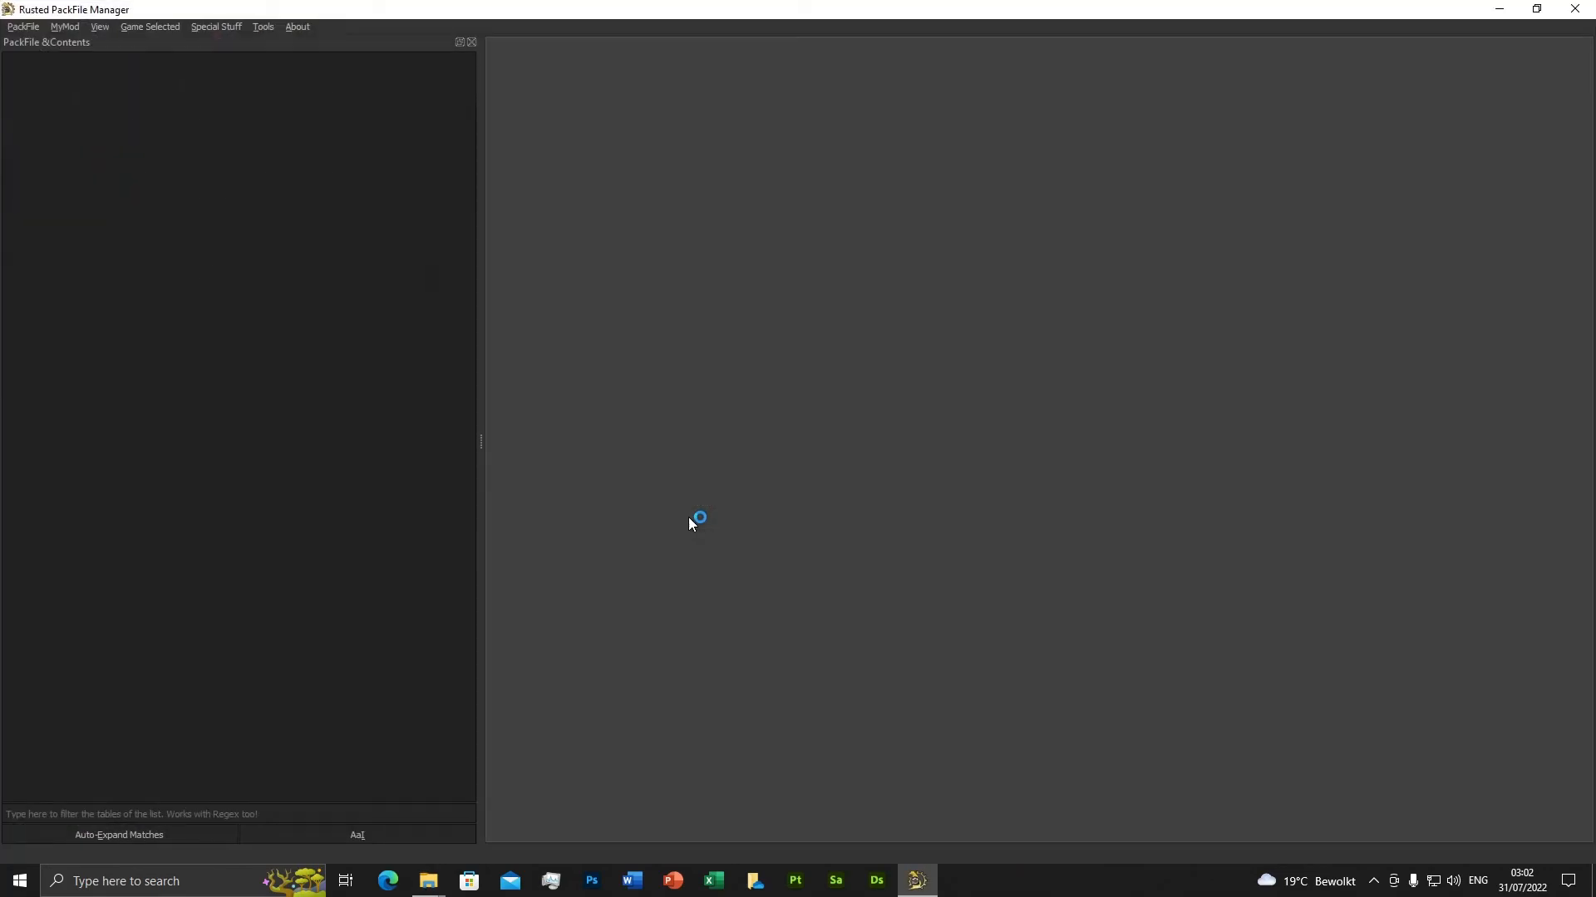
Open mod.pack from the Desktop folder Total_FotS\Vanilla\MODDING\modding\retail\data.
click(32, 28)
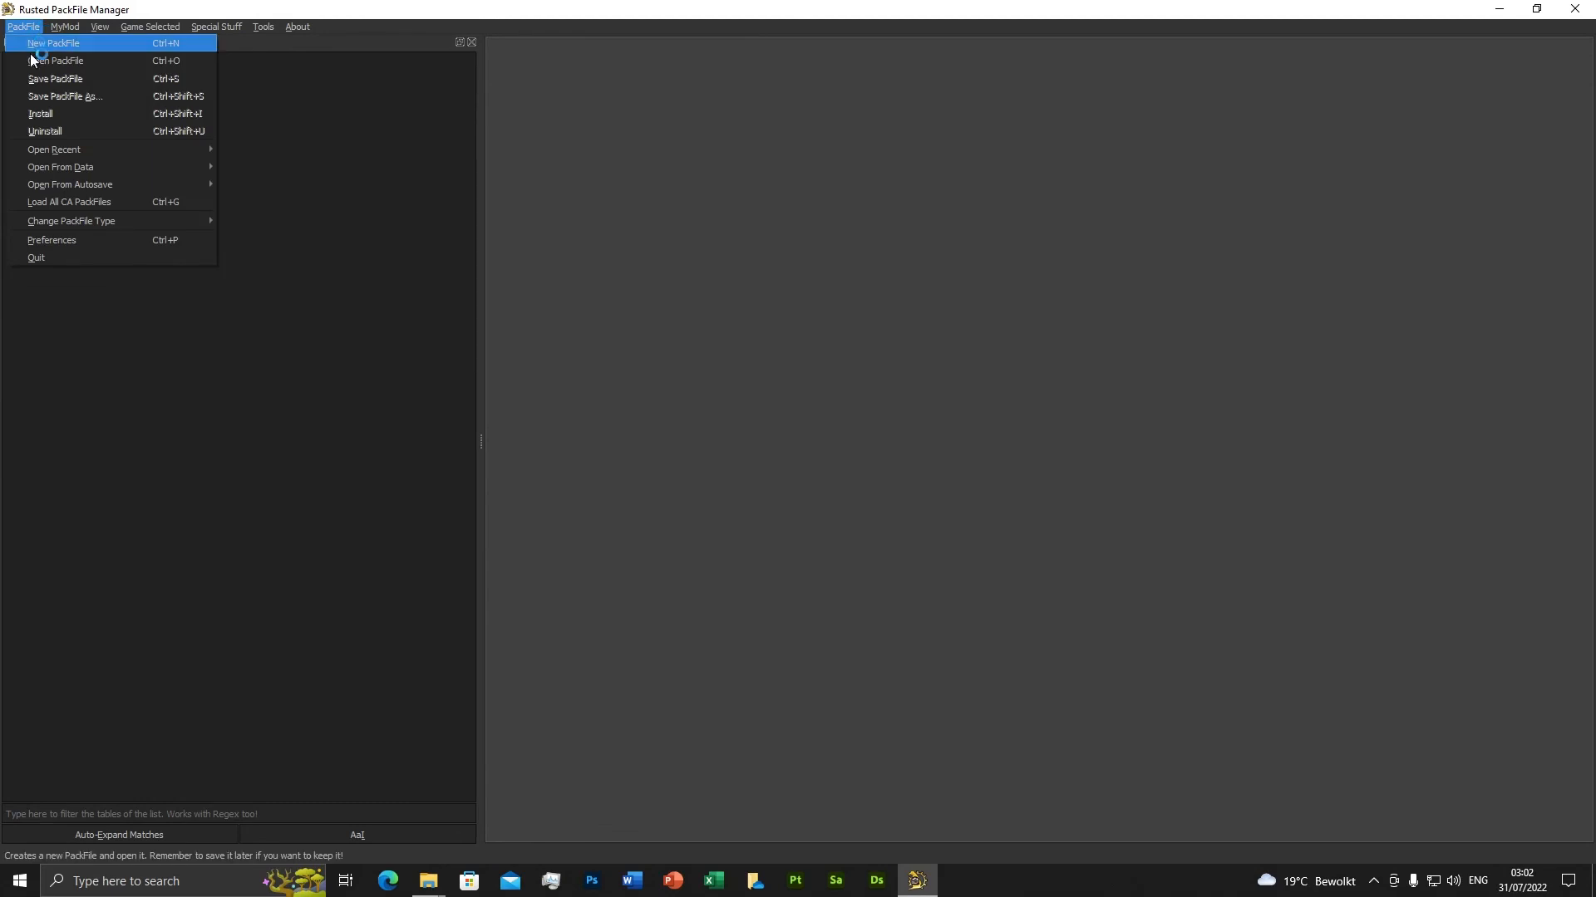
click(63, 59)
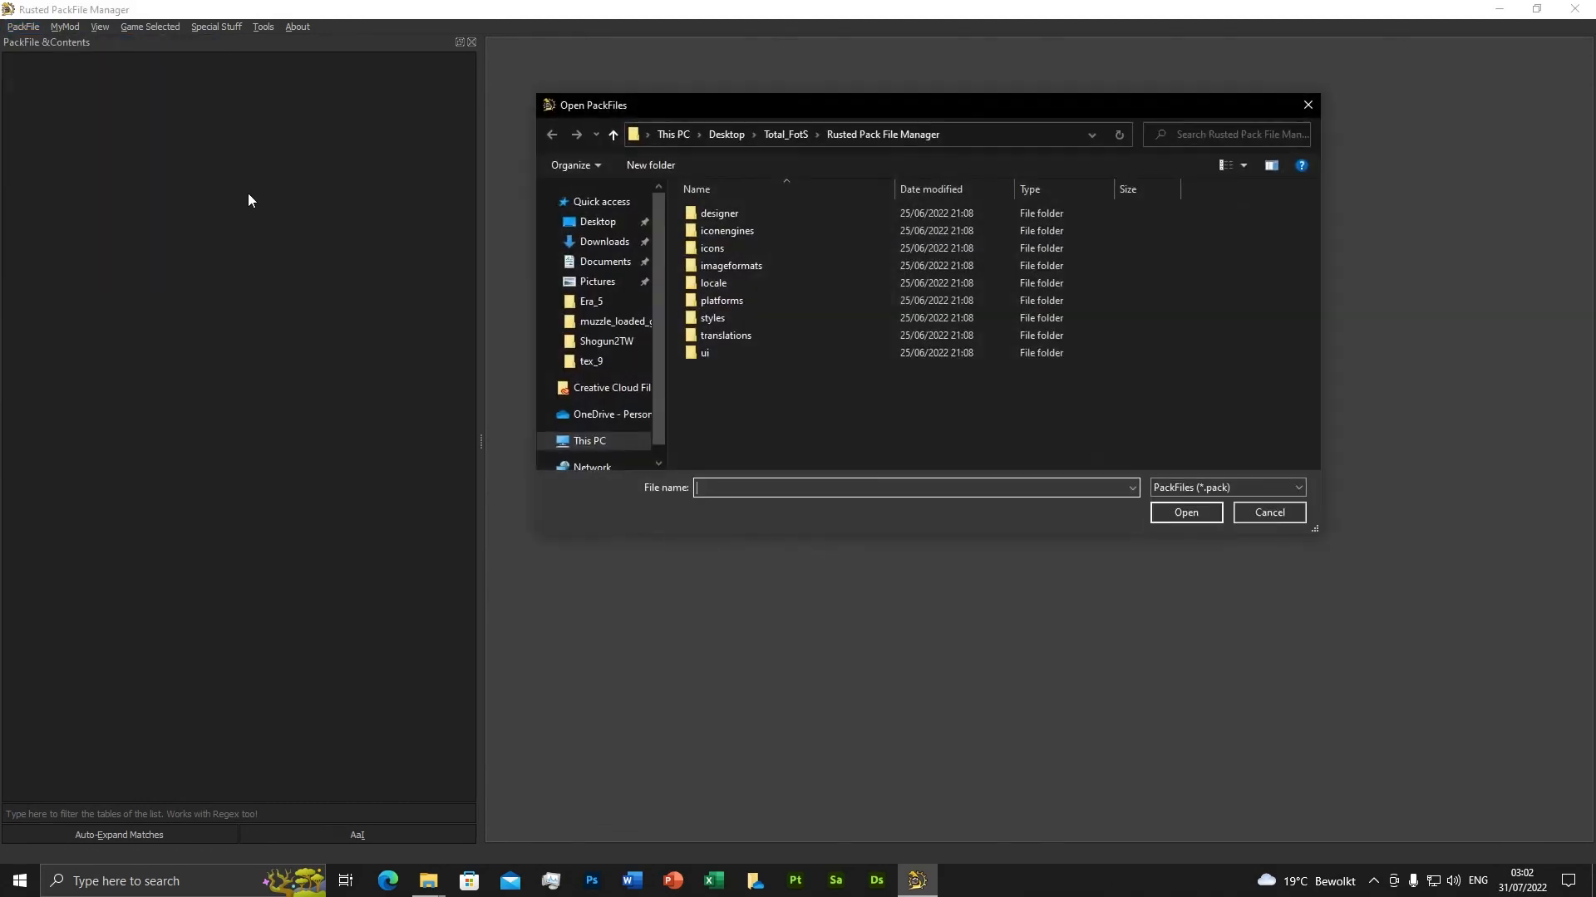
scroll(612, 320, down, 1)
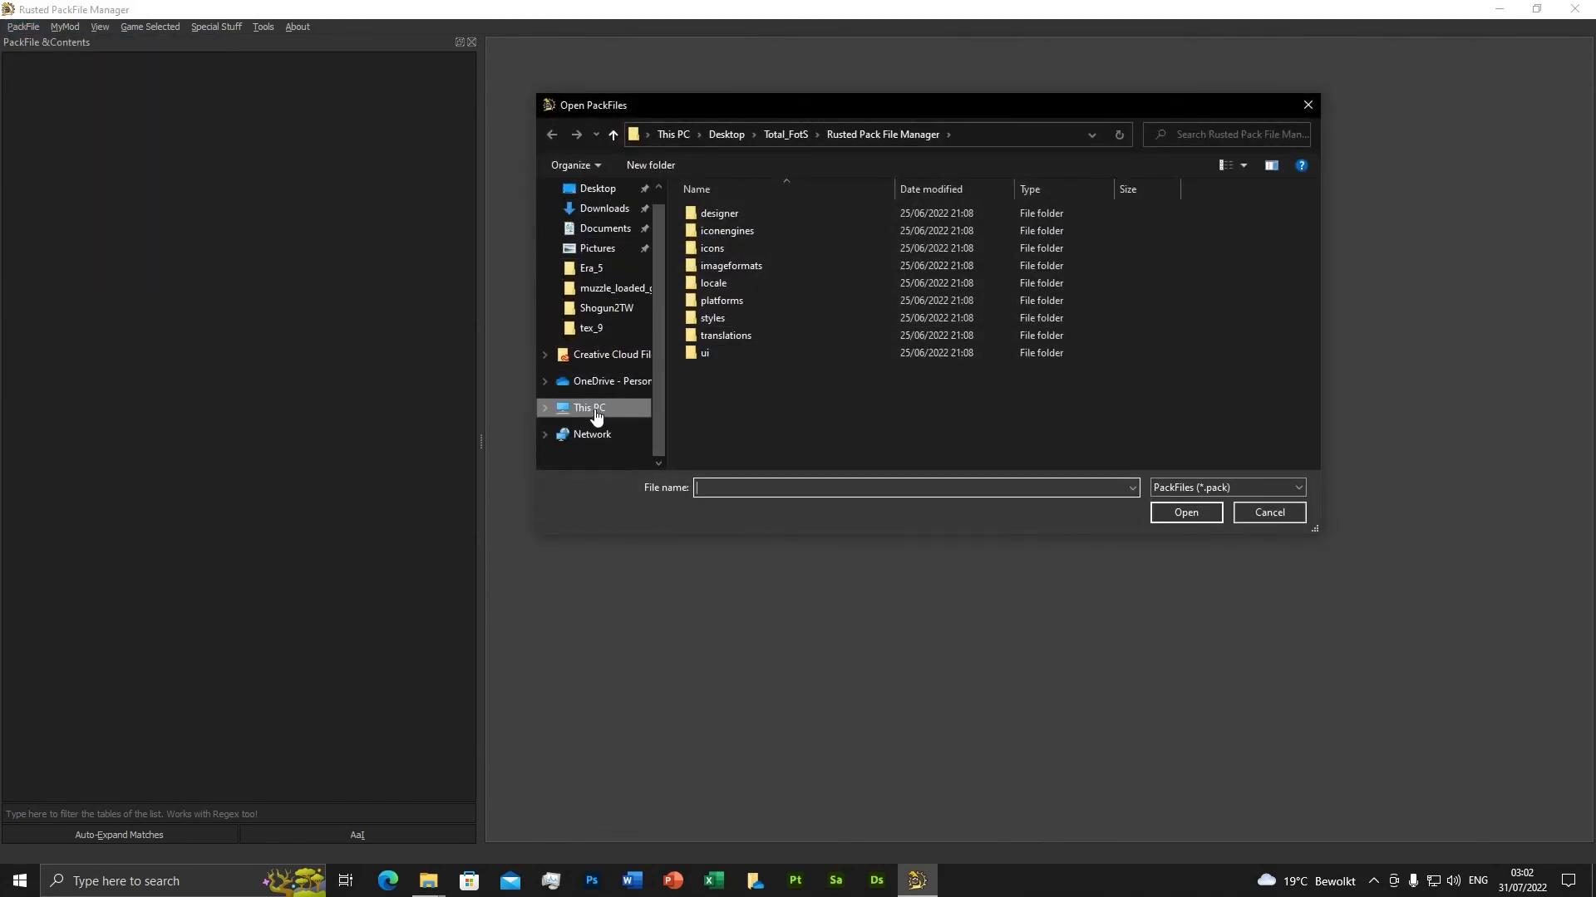
click(595, 410)
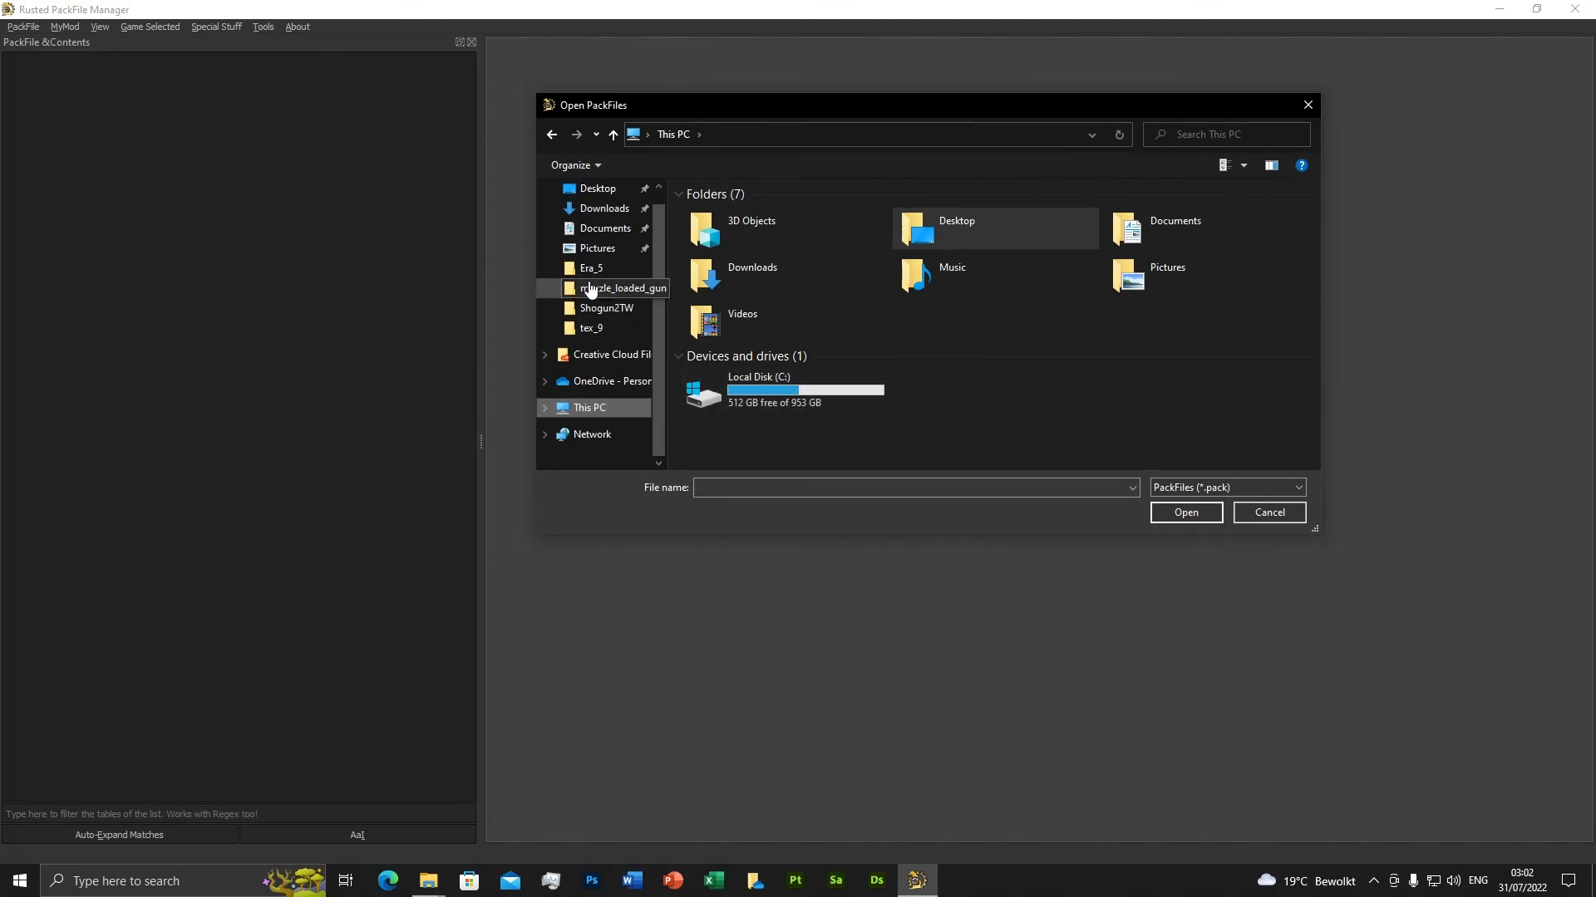
click(594, 191)
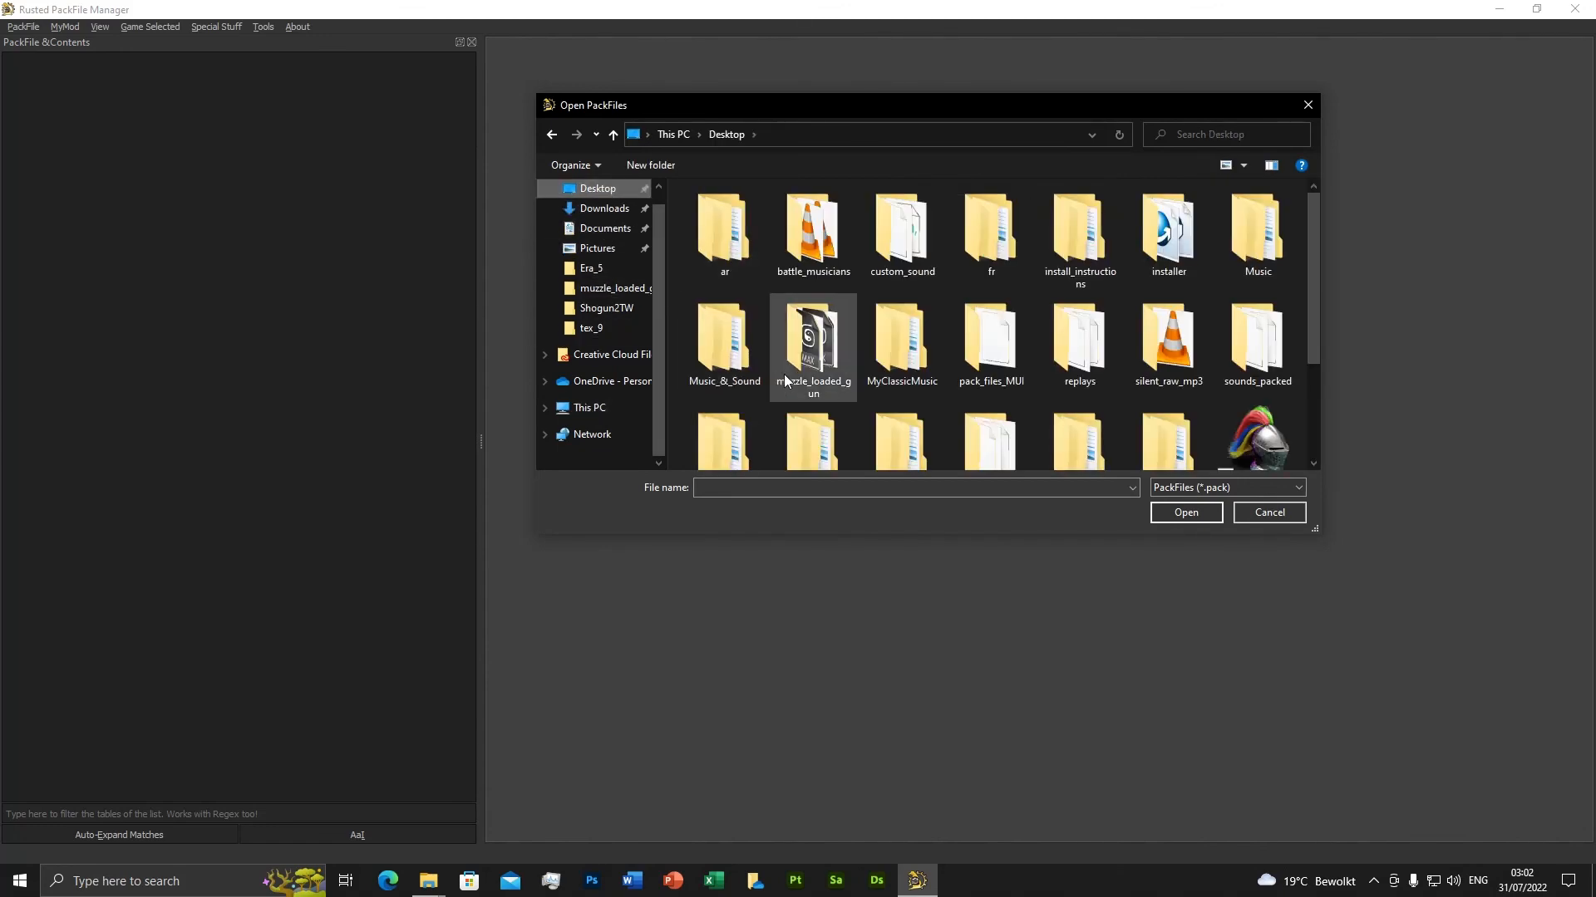
scroll(785, 374, down, 2)
scroll(1061, 367, up, 1)
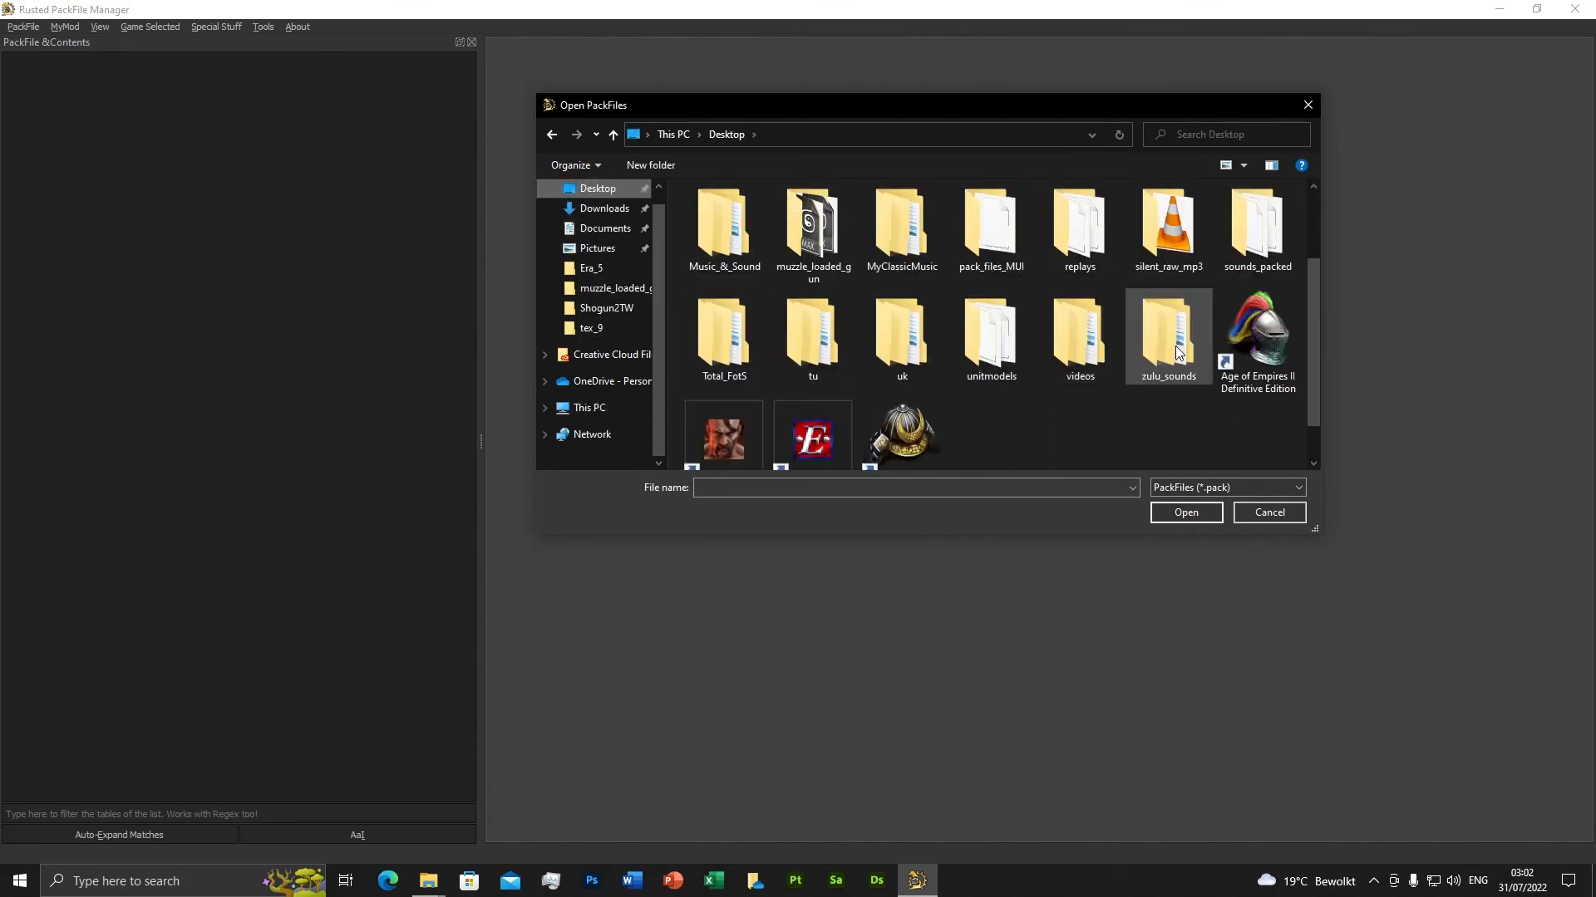
scroll(1096, 343, up, 1)
scroll(1097, 343, down, 1)
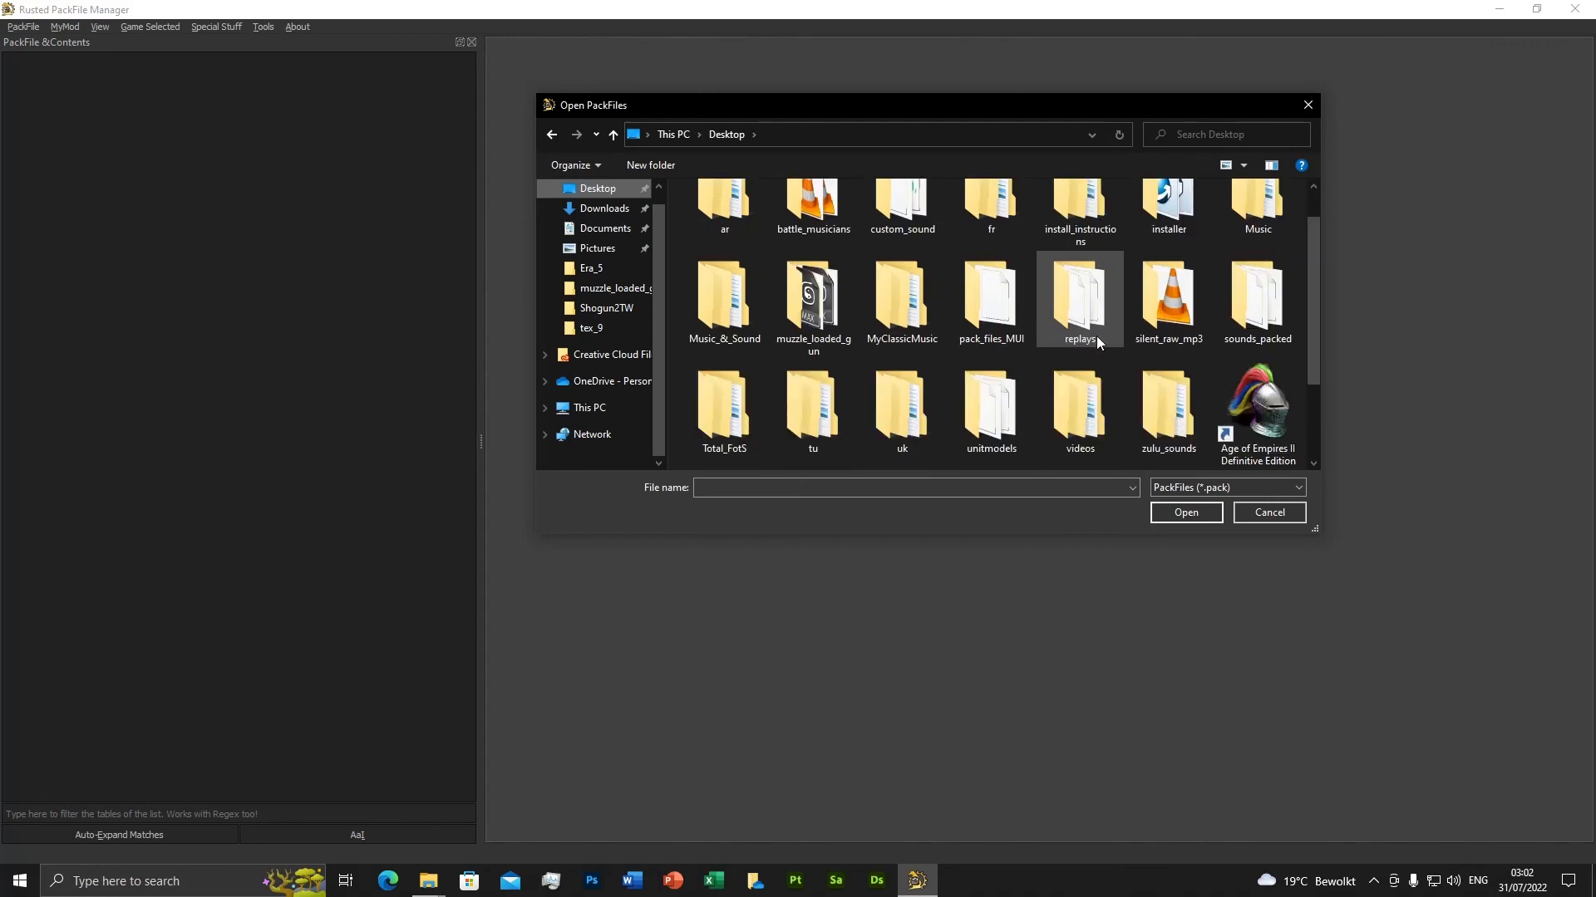
double_click(716, 436)
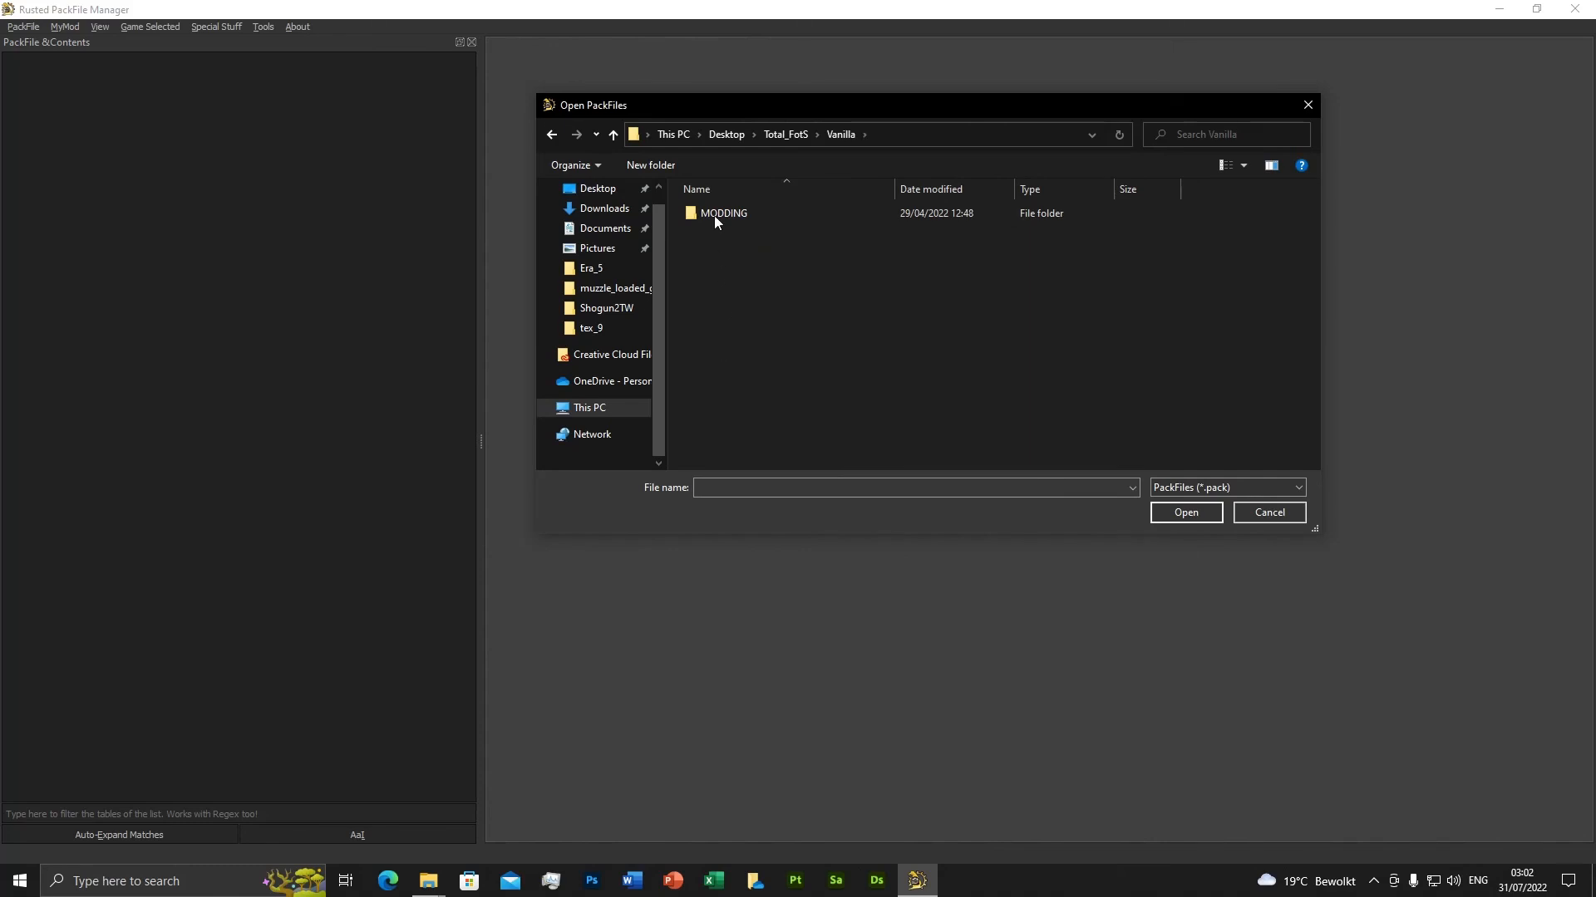
double_click(715, 213)
double_click(721, 214)
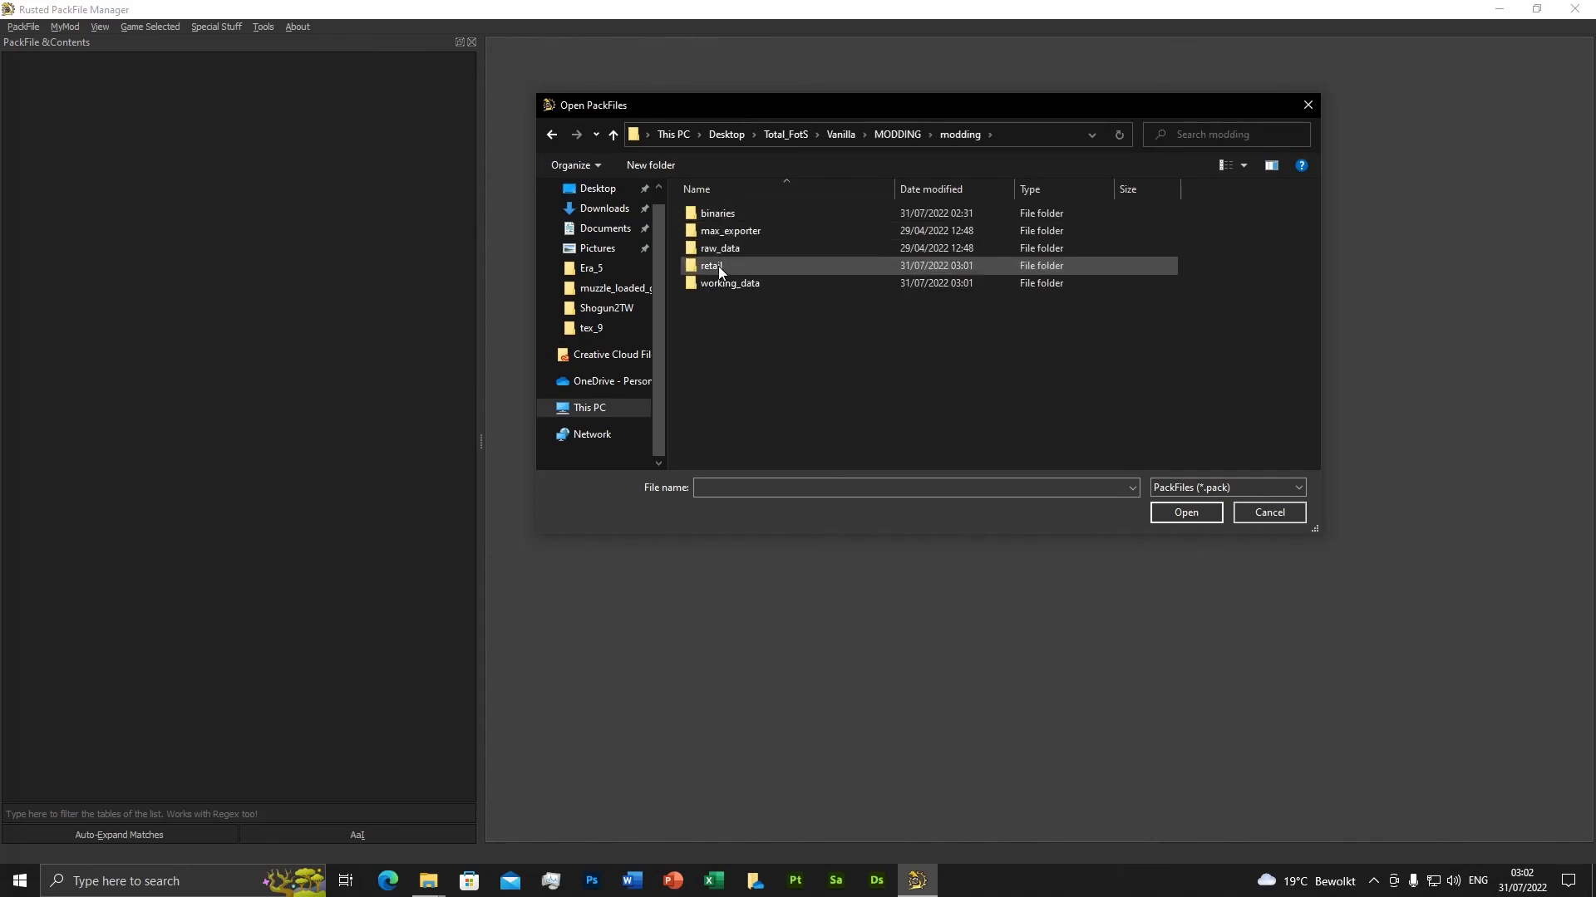
double_click(716, 266)
double_click(717, 216)
double_click(716, 215)
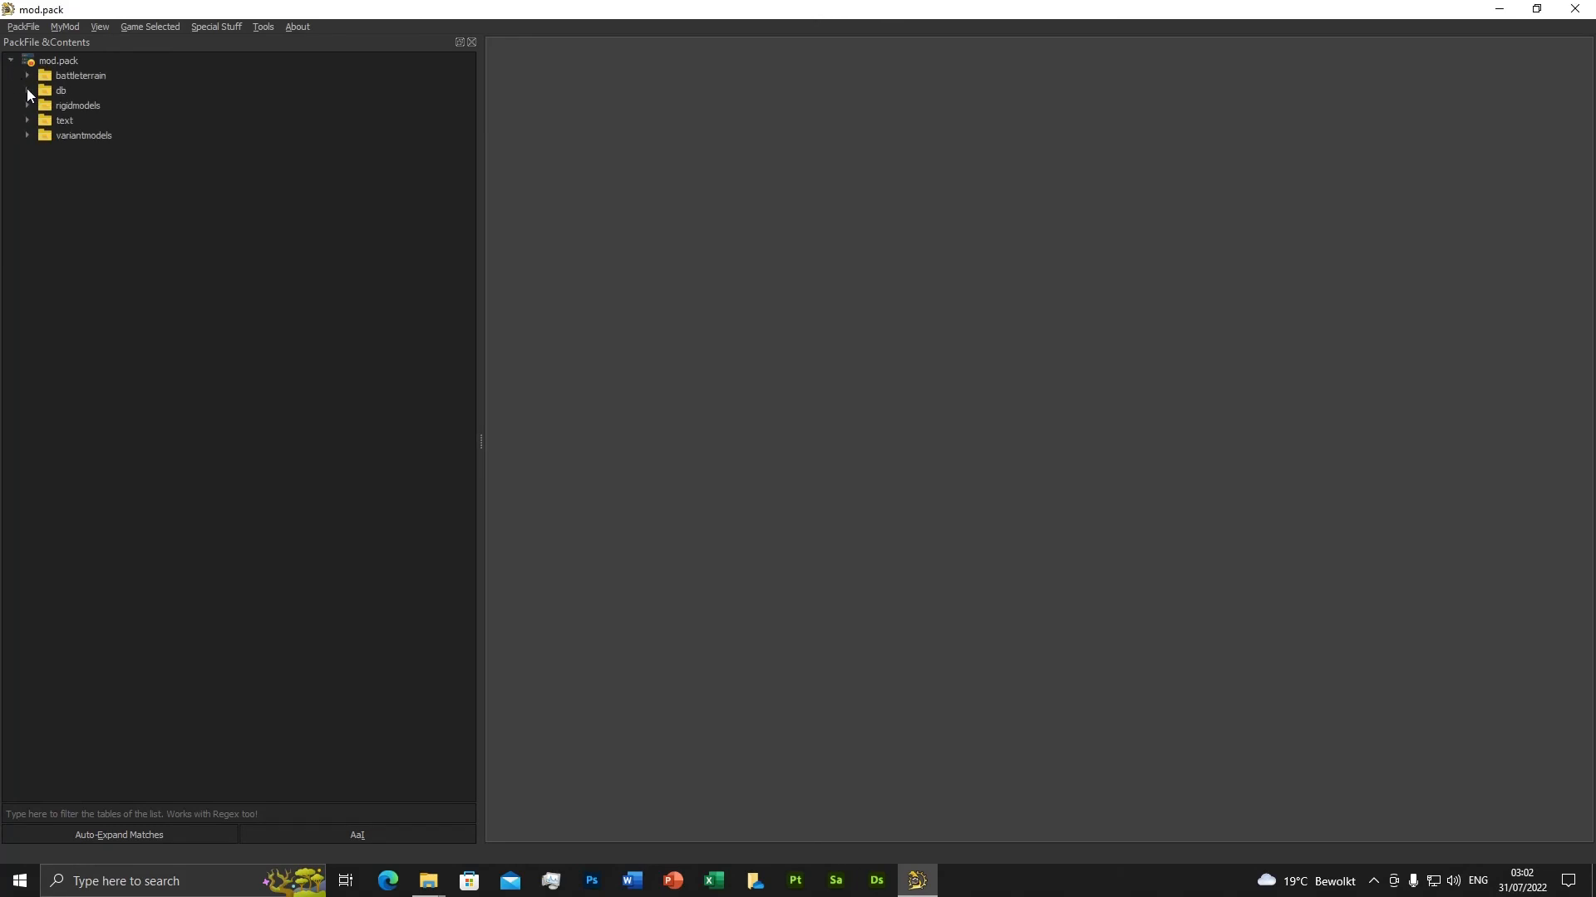
Check the pack's db tables, localisation texts, and the artillery textures and uk_12lb_smoothbore model files under rigidmodels.
click(27, 90)
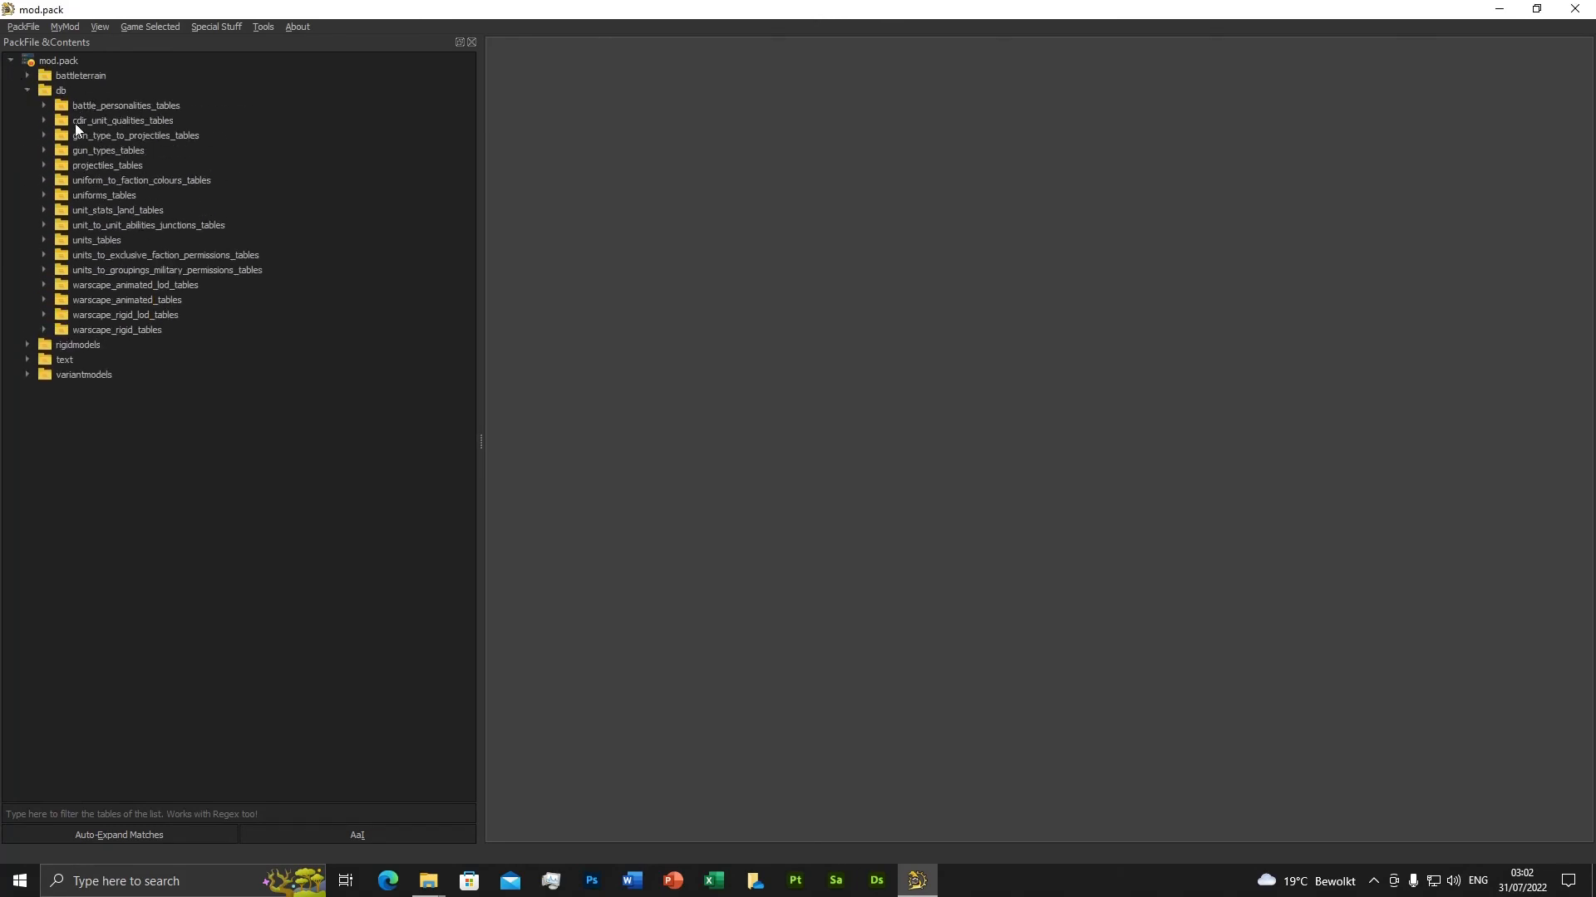
click(27, 359)
click(44, 375)
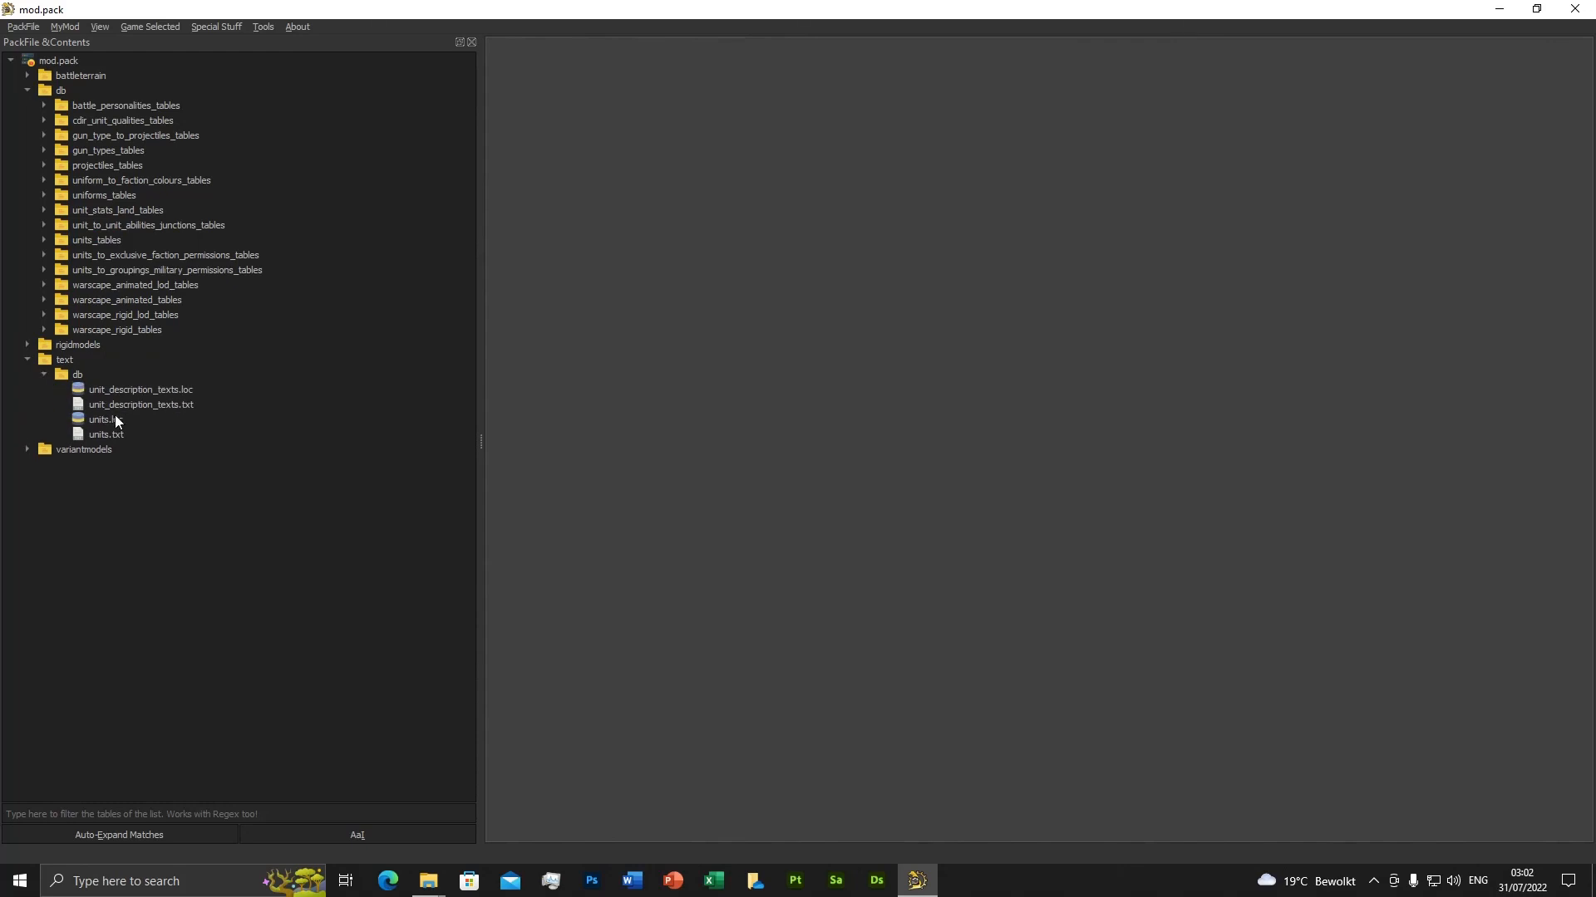
click(27, 360)
click(27, 345)
click(44, 360)
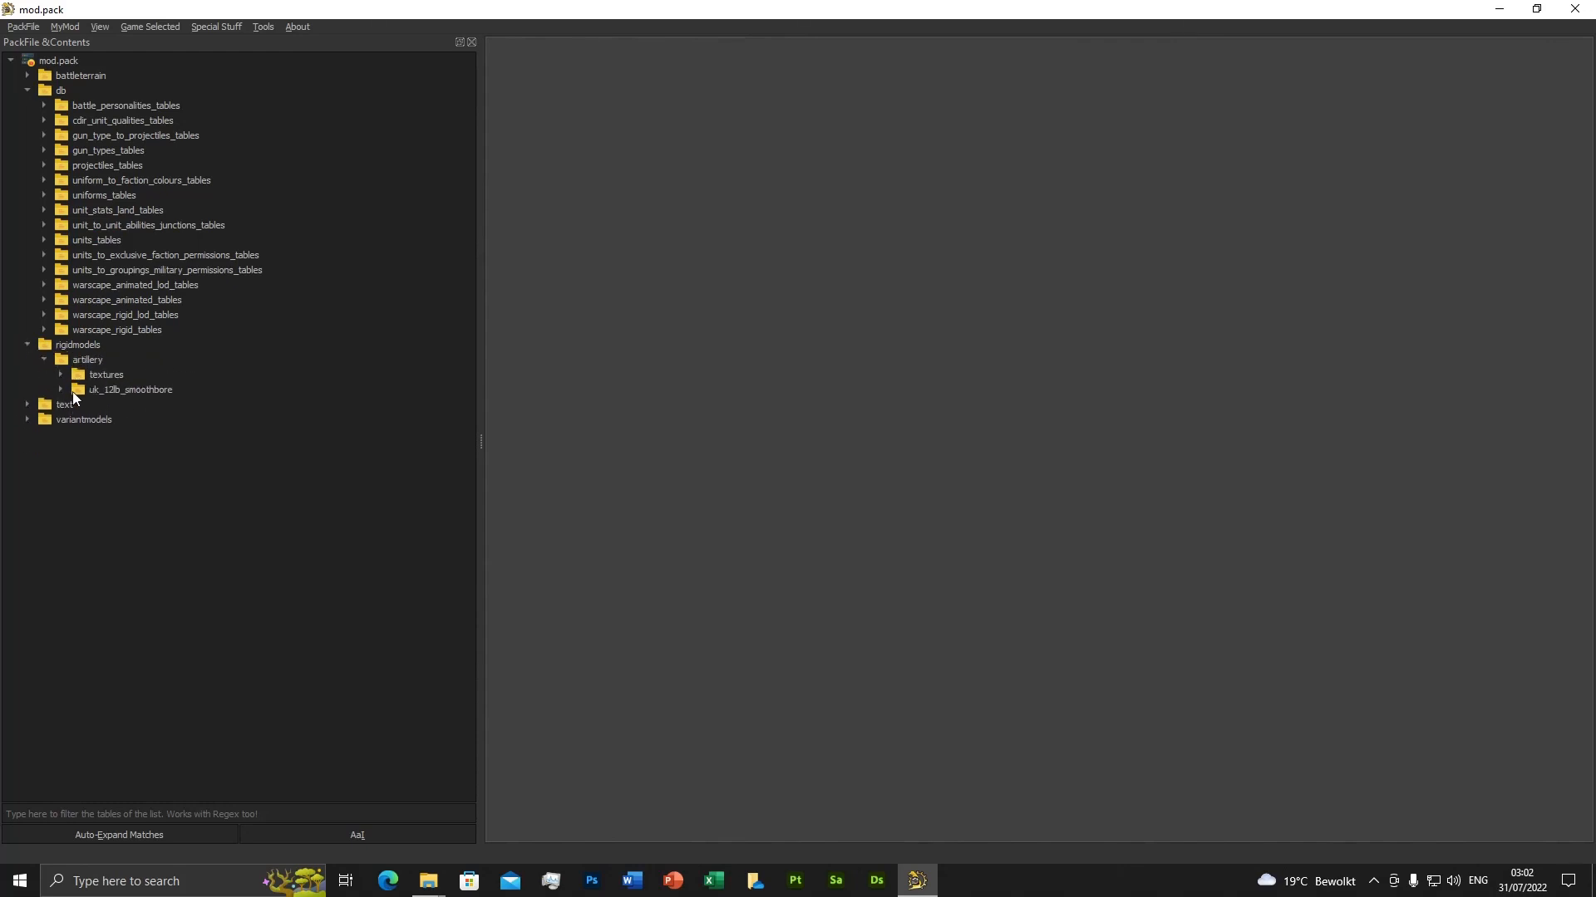
click(61, 374)
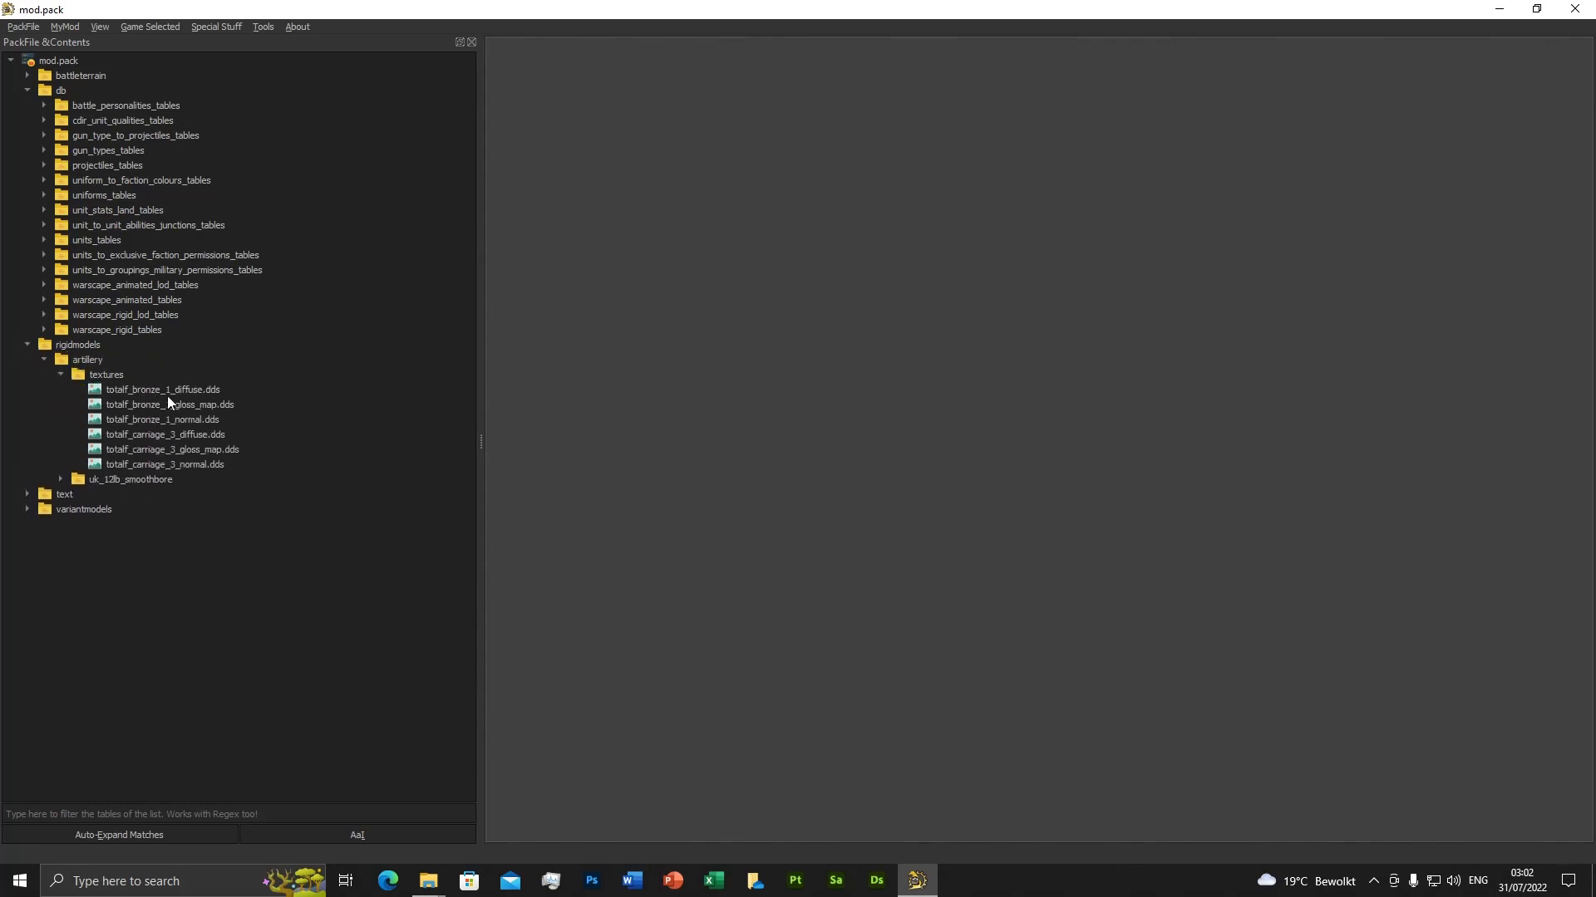
click(61, 479)
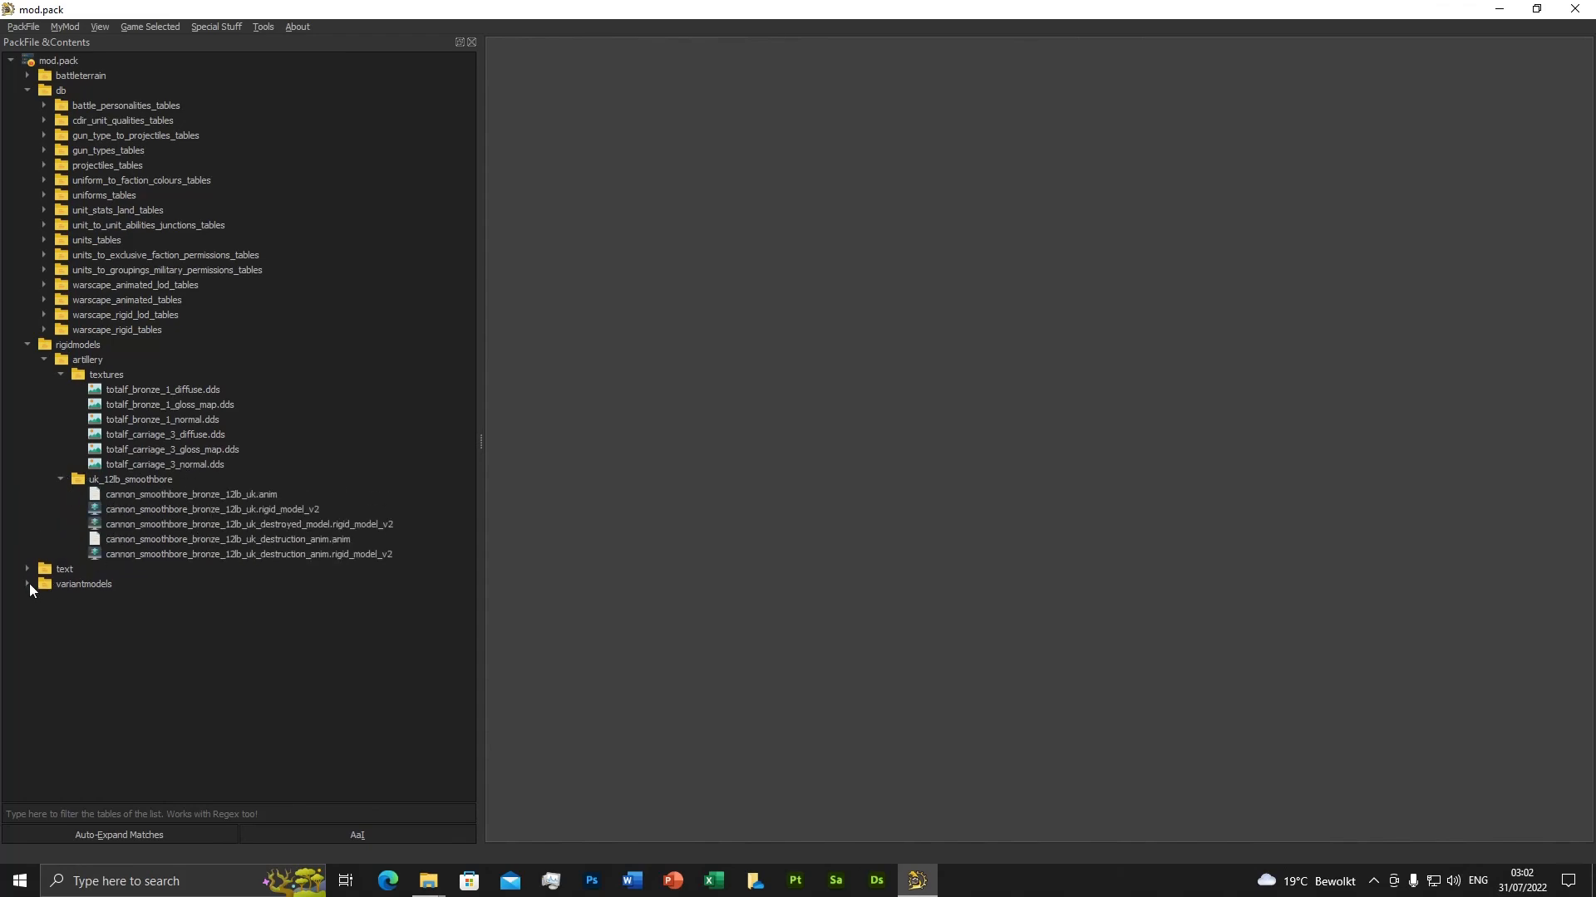
Look through the unit variants under variantmodels and show the localisation files in the text folder again.
click(28, 584)
click(44, 614)
scroll(121, 627, down, 4)
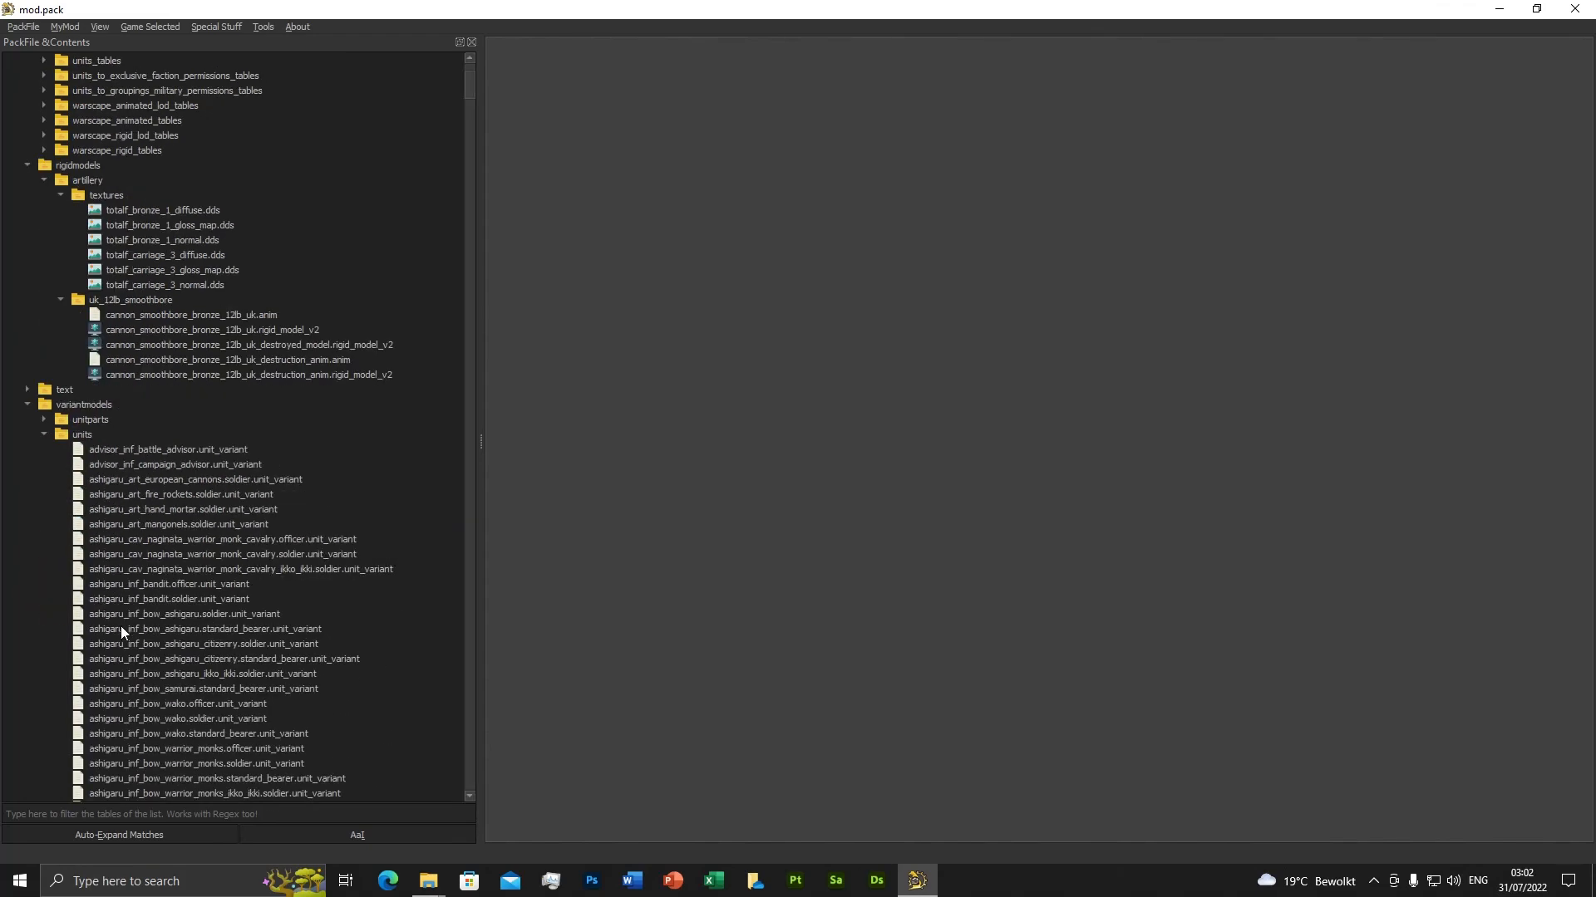
scroll(125, 623, down, 5)
scroll(140, 618, up, 5)
click(45, 440)
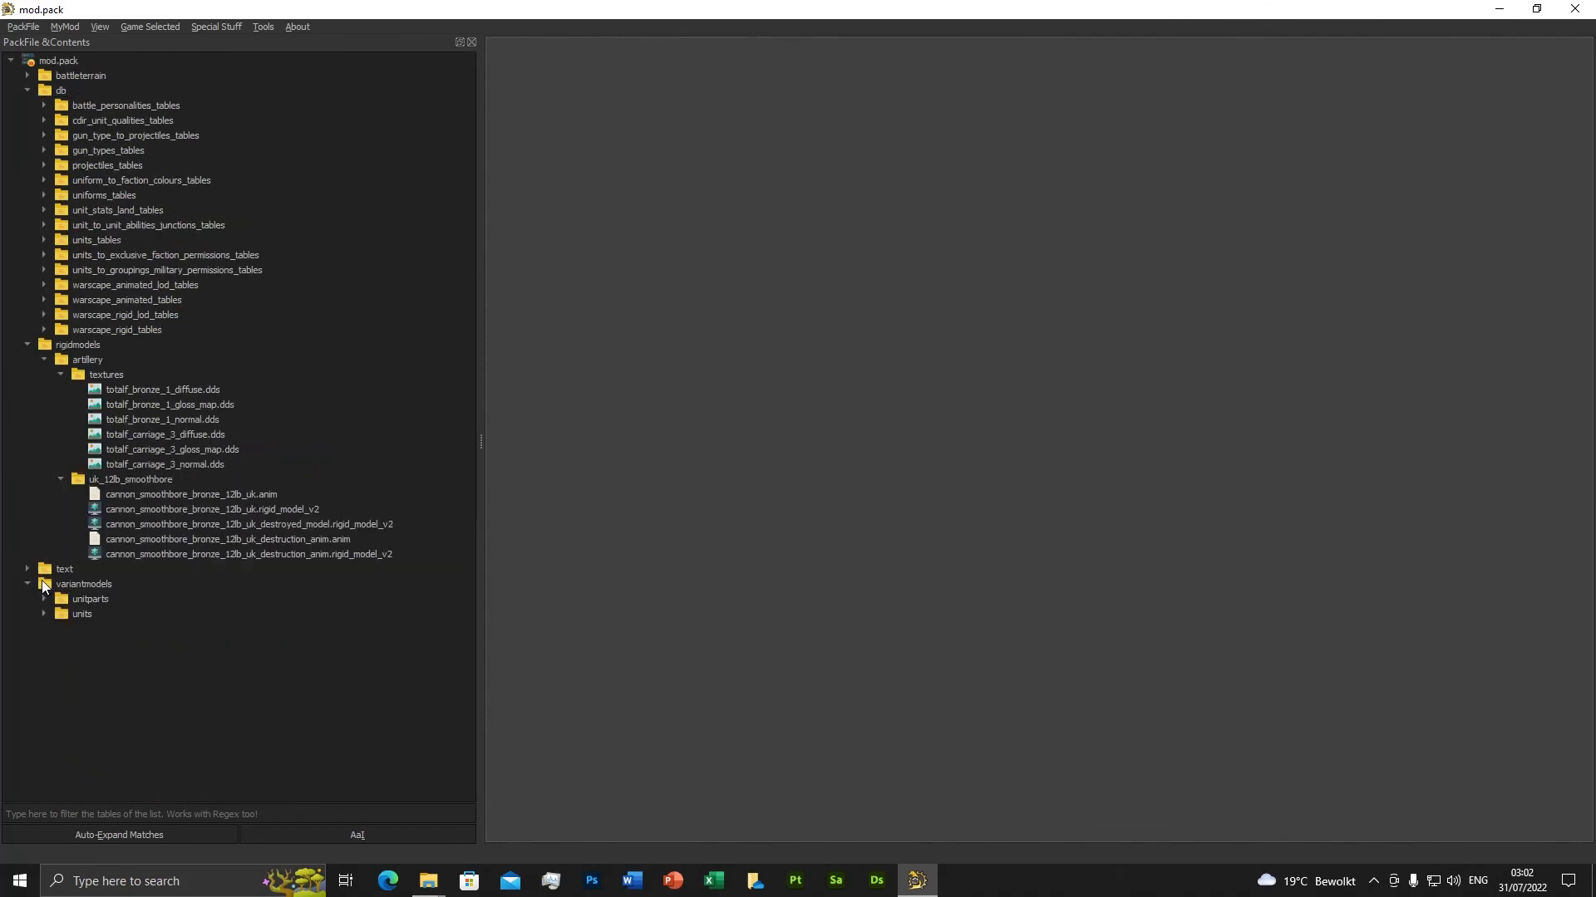
click(28, 570)
click(44, 584)
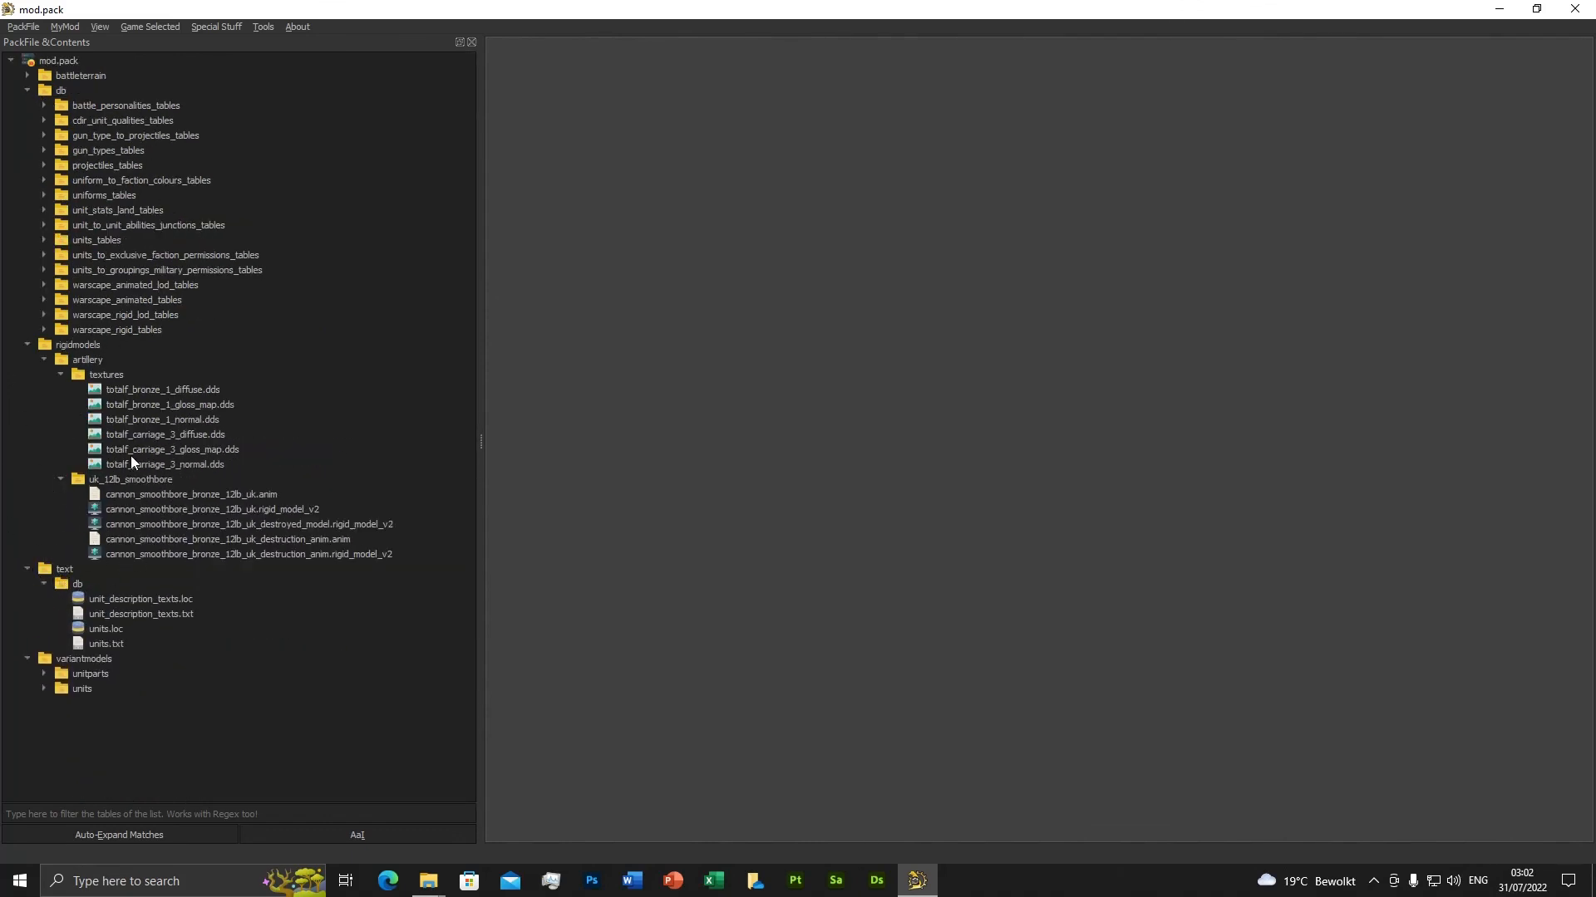
click(77, 662)
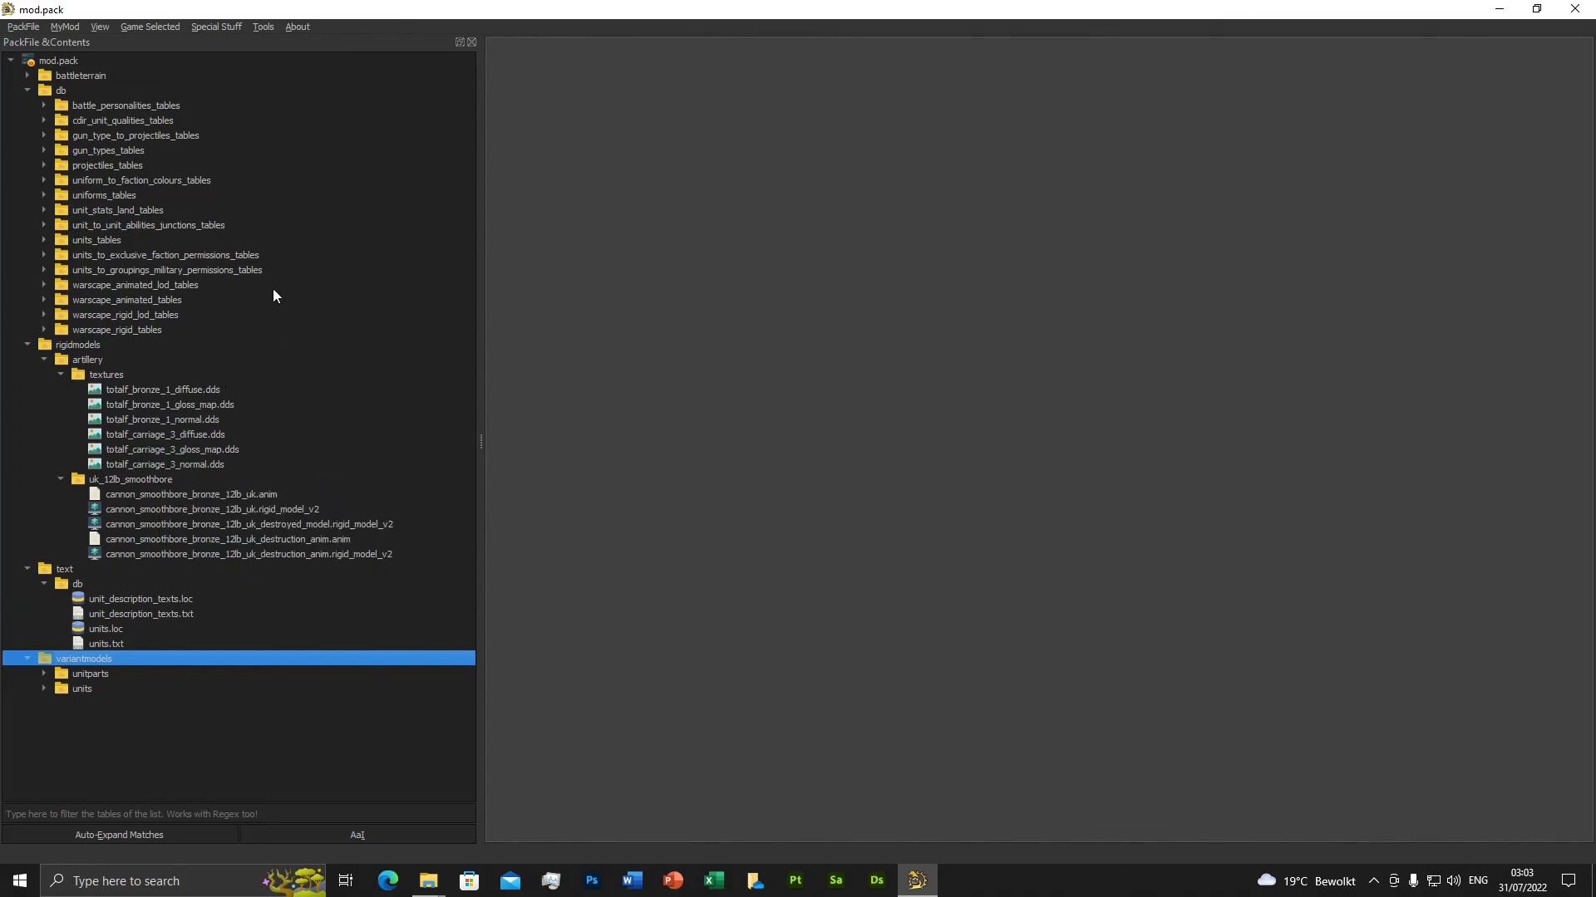
right_click(49, 59)
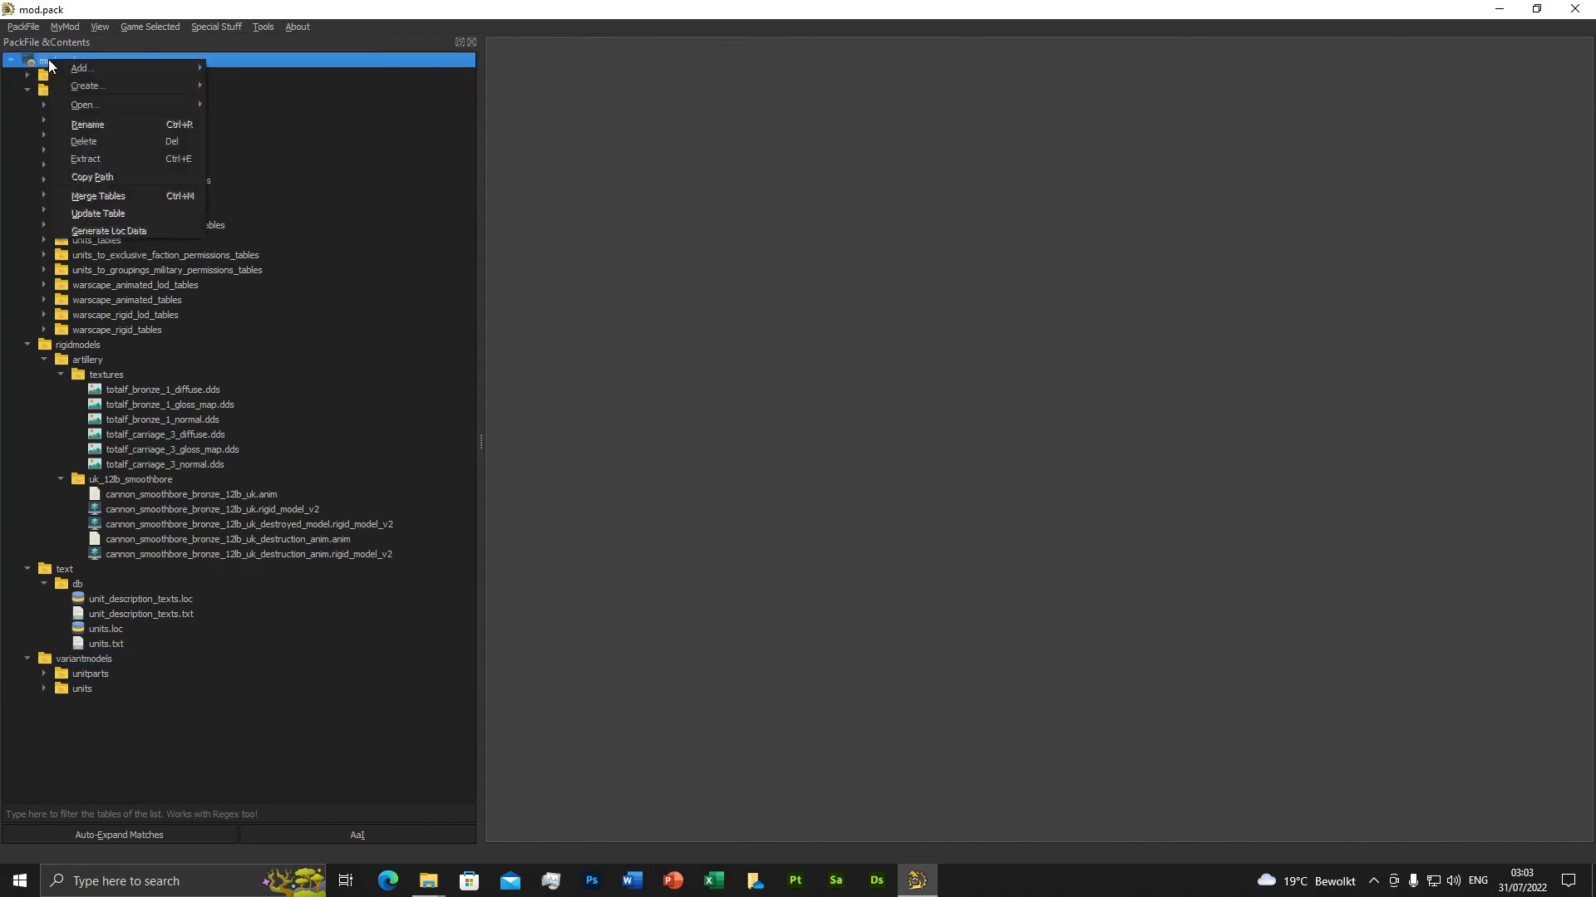
click(246, 49)
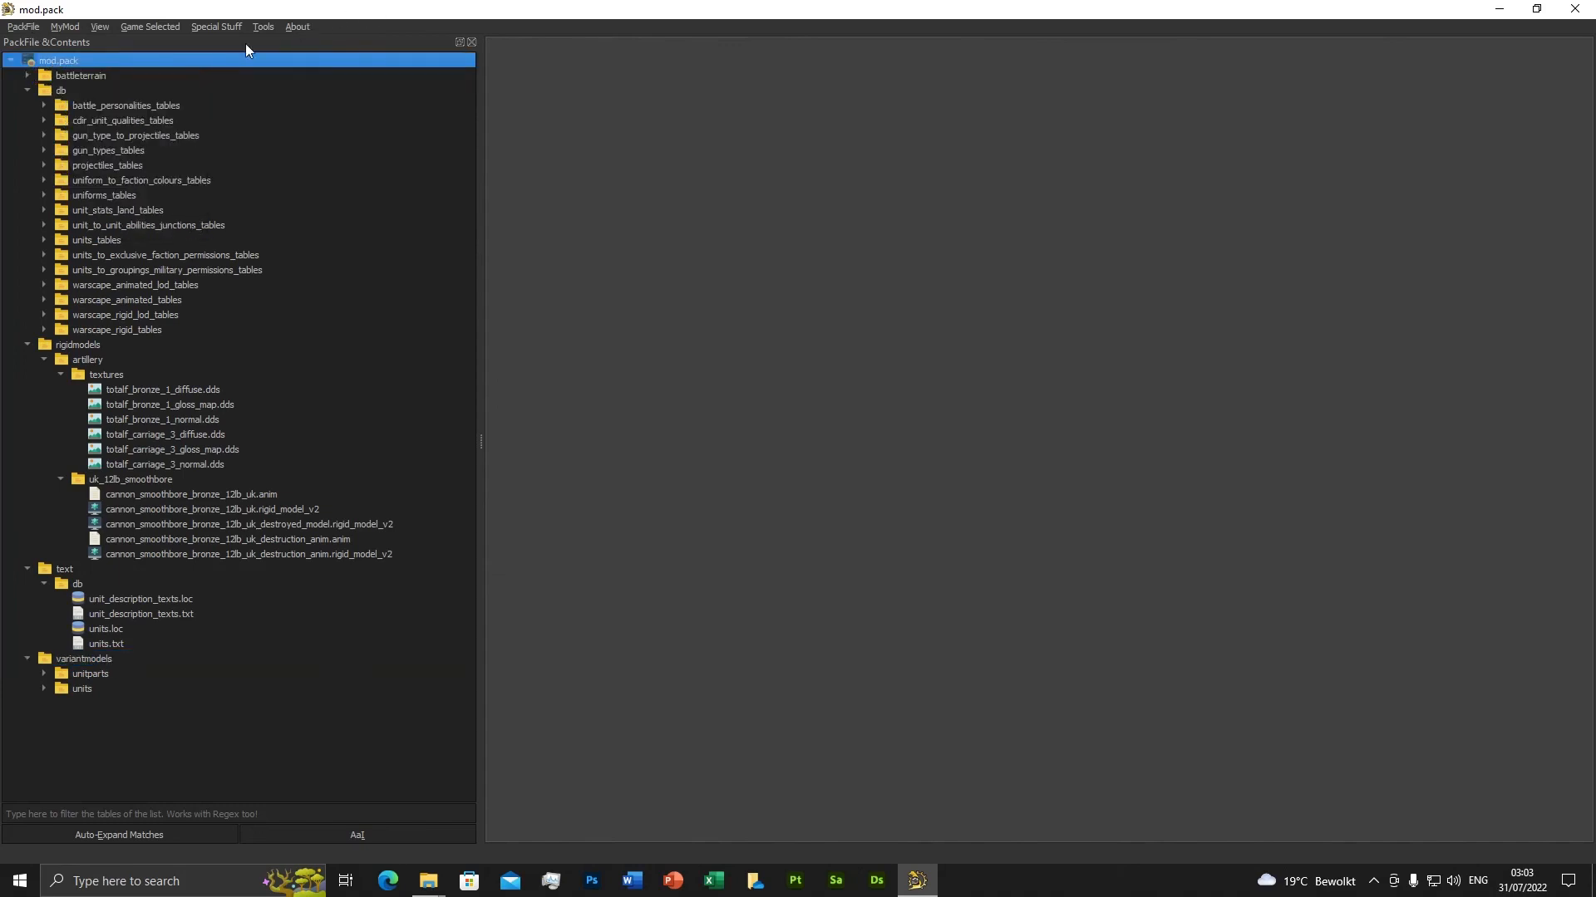
right_click(49, 58)
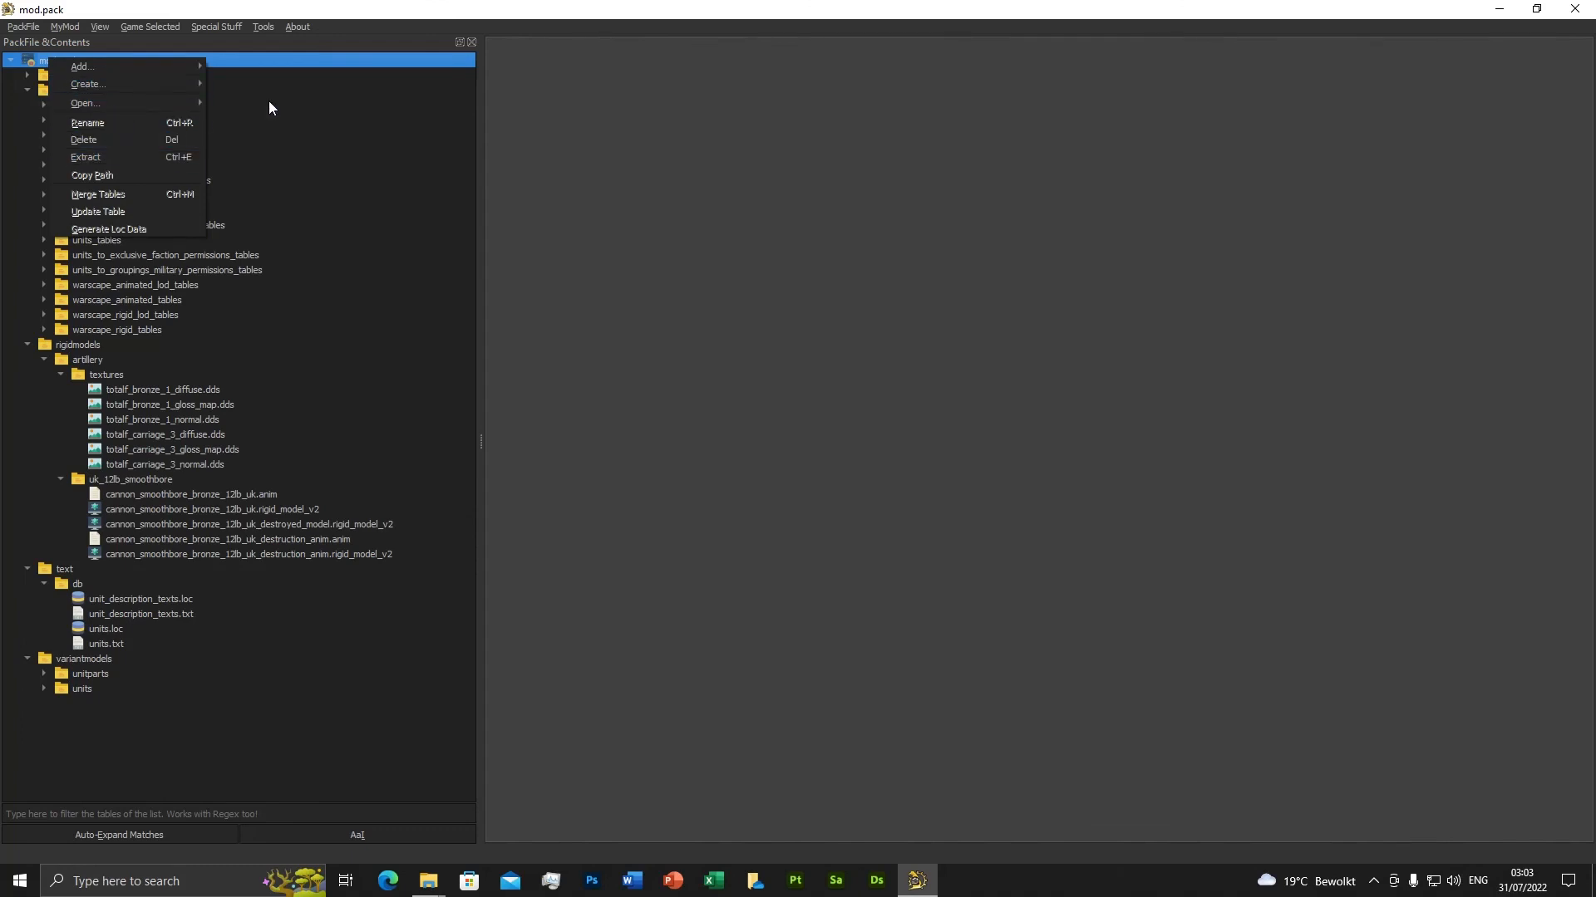
click(354, 19)
Collapse the db, rigidmodels, text and variantmodels folders, and close Rusted PackFile Manager.
click(27, 90)
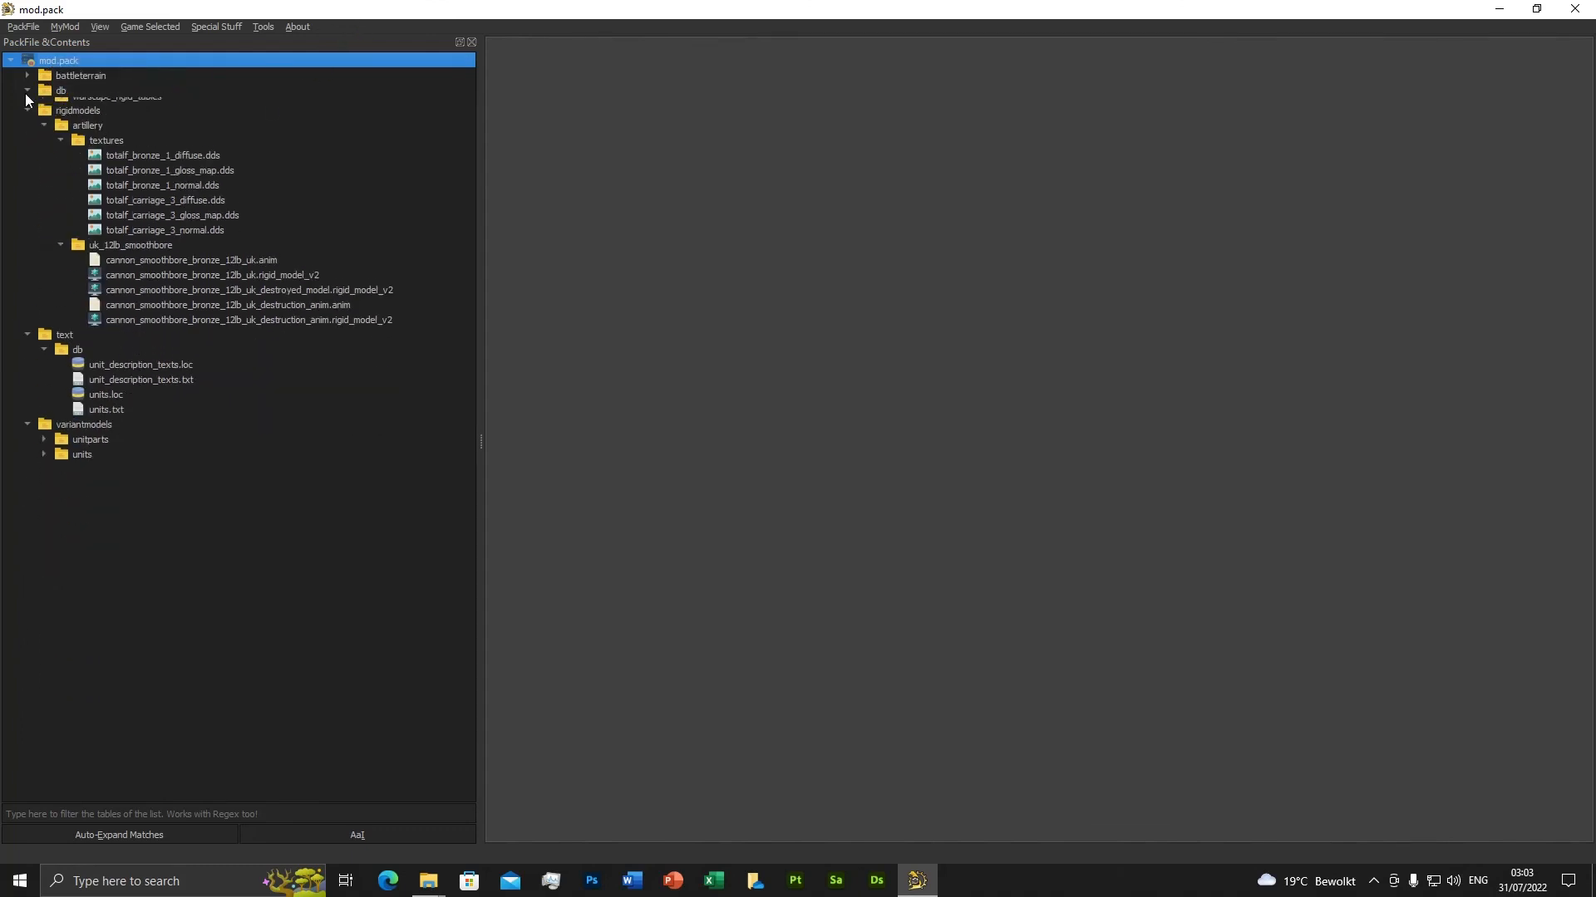
click(27, 105)
click(28, 120)
click(29, 134)
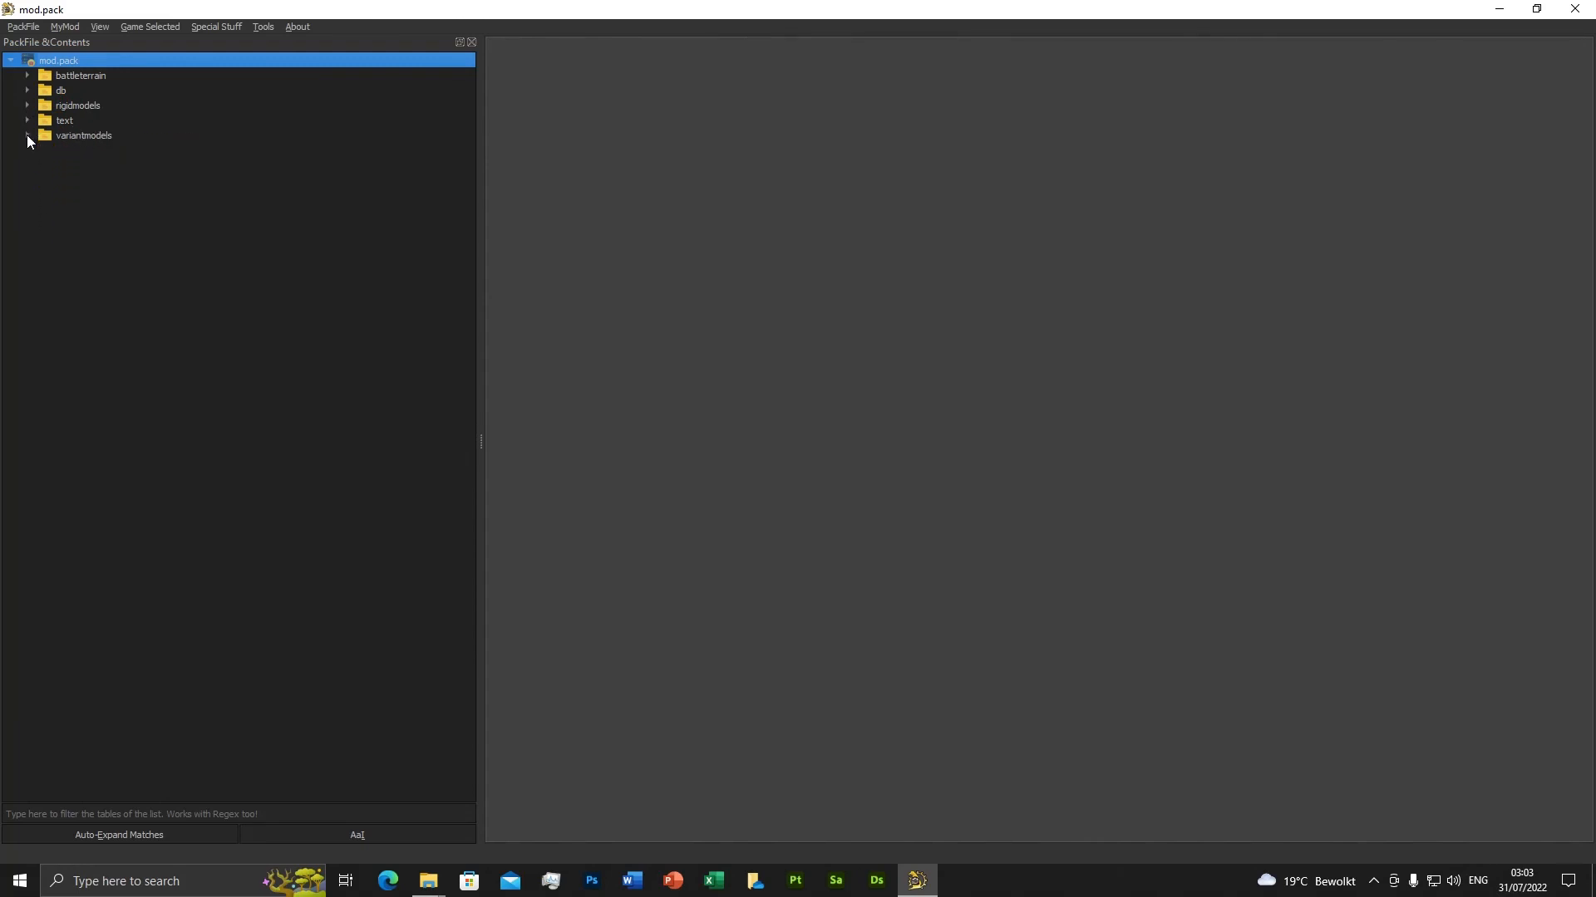
right_click(59, 64)
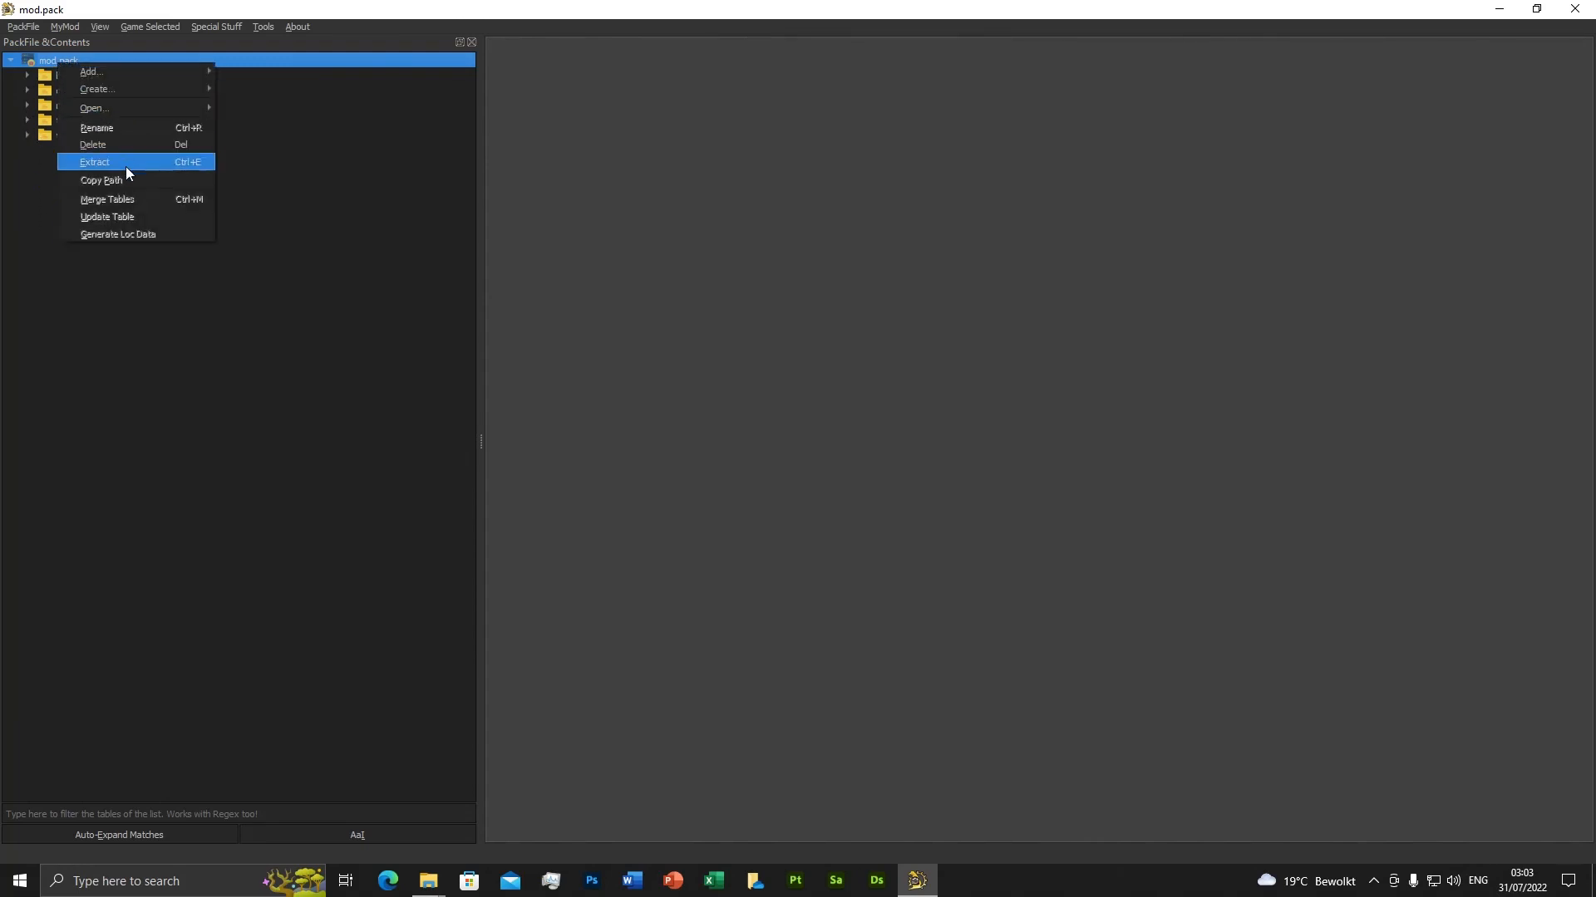
click(278, 176)
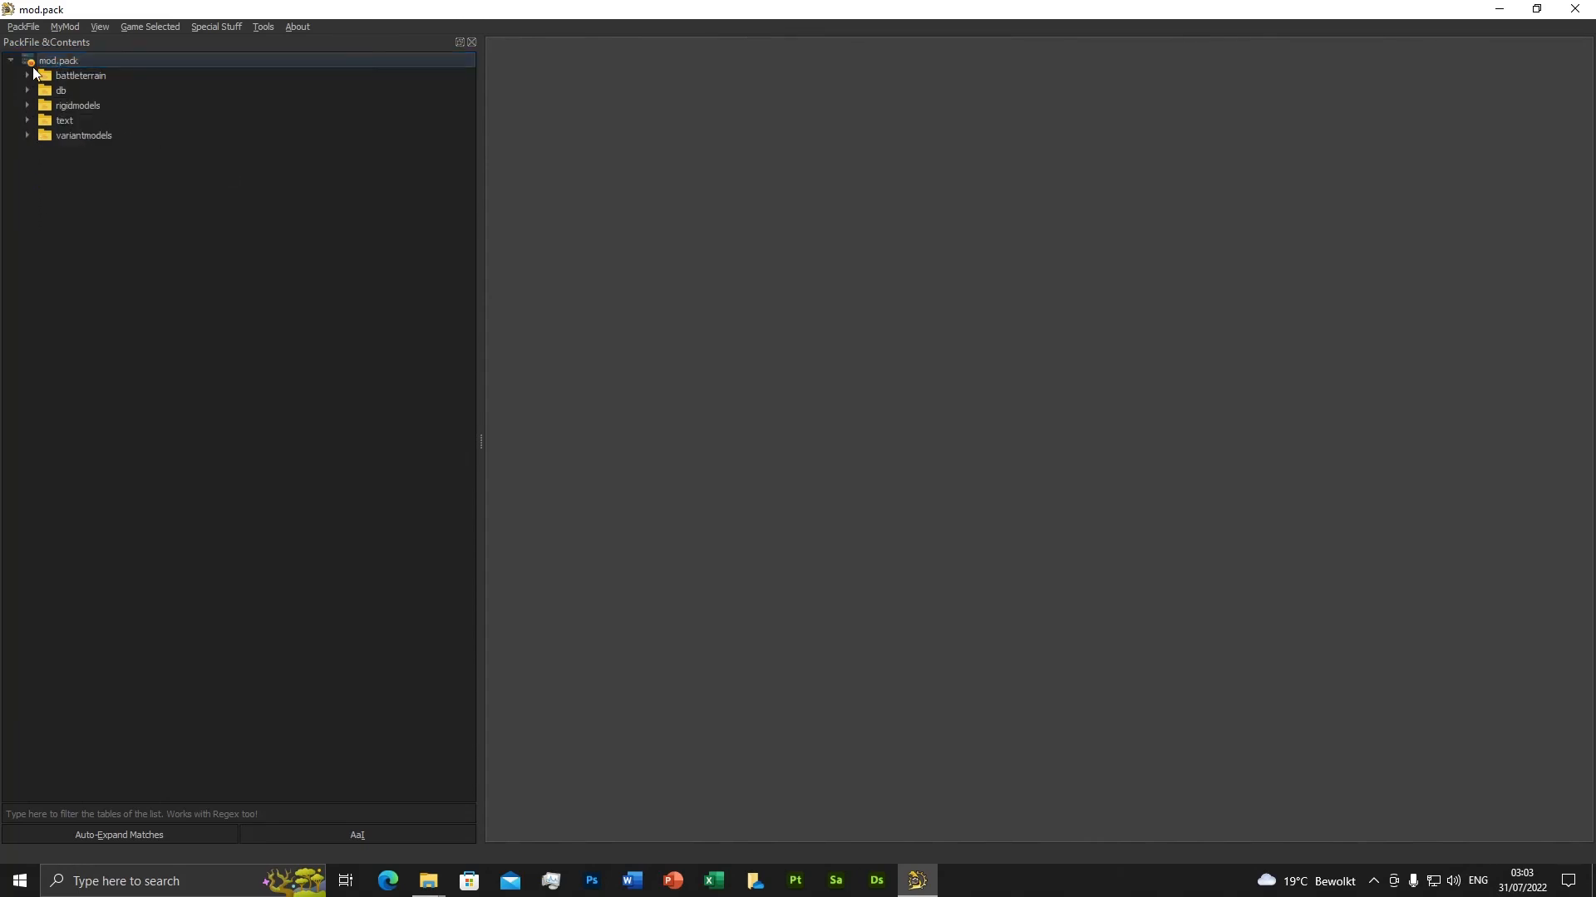
mouse_move(63, 66)
right_click(76, 60)
click(371, 187)
click(1586, 10)
Return to the modding kit's retail data folder in File Explorer and rename mod.pack as my_mod.pack.
mouse_move(427, 886)
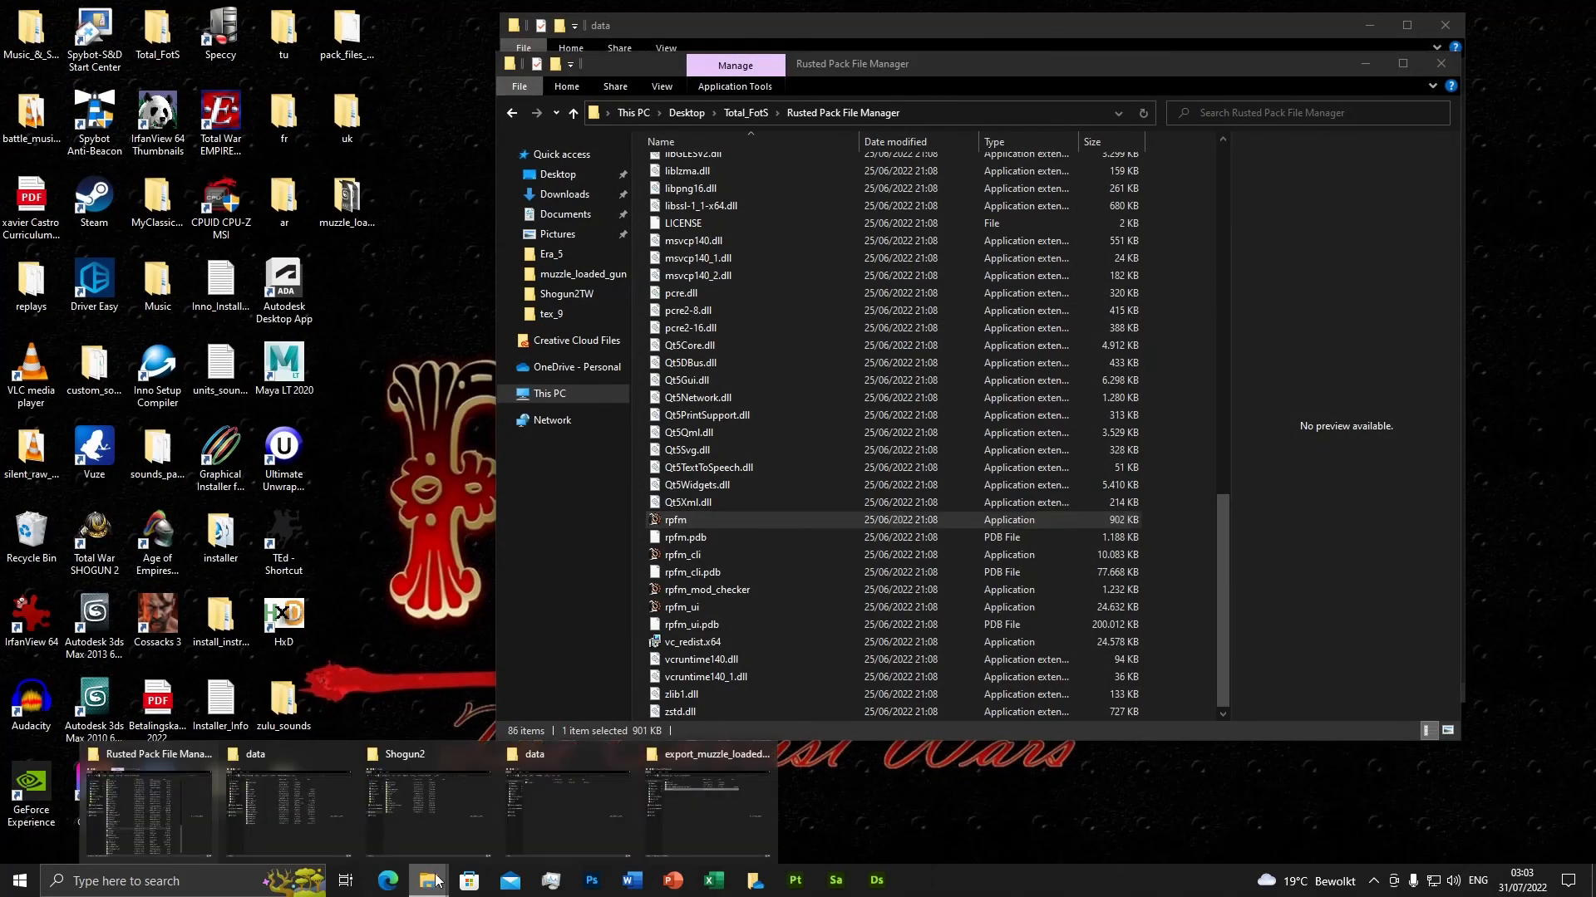
click(582, 813)
click(682, 129)
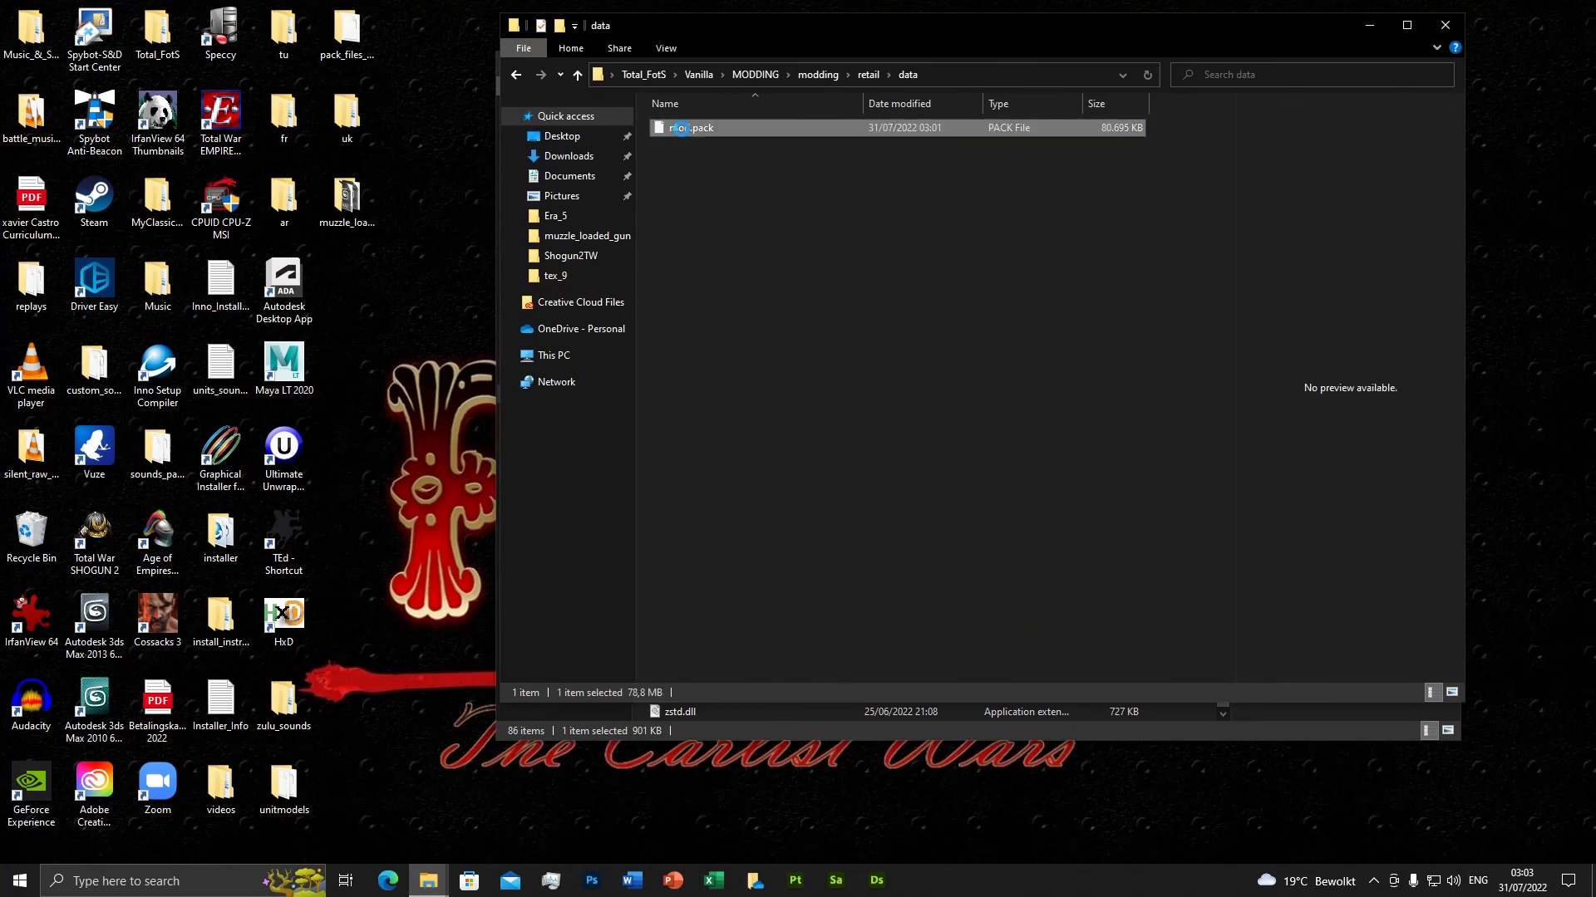
right_click(681, 128)
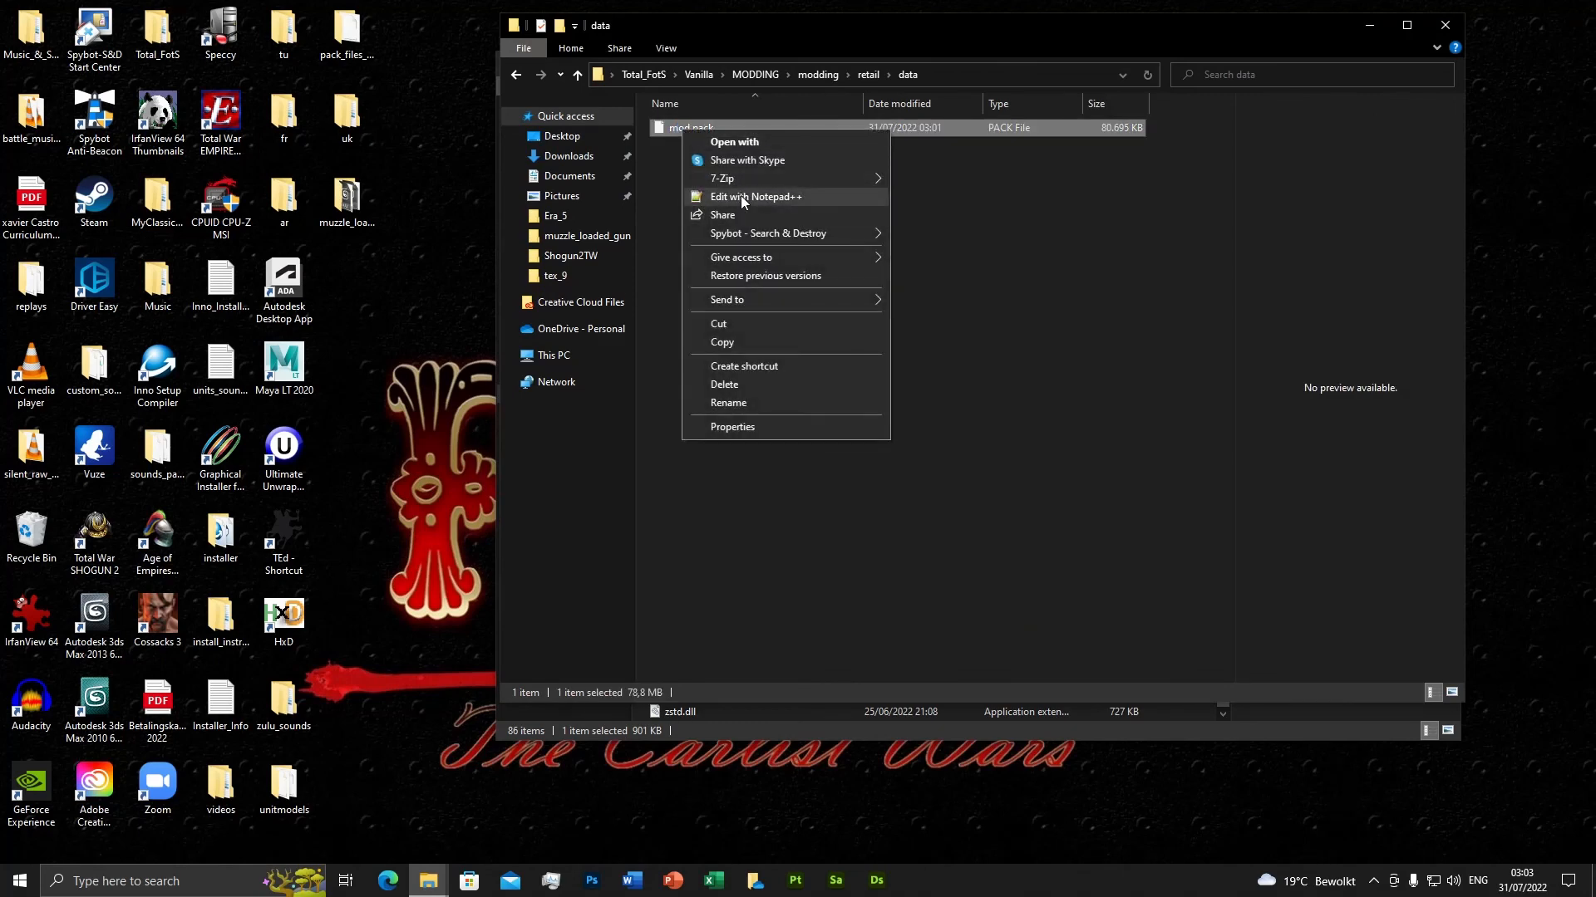
key(Escape)
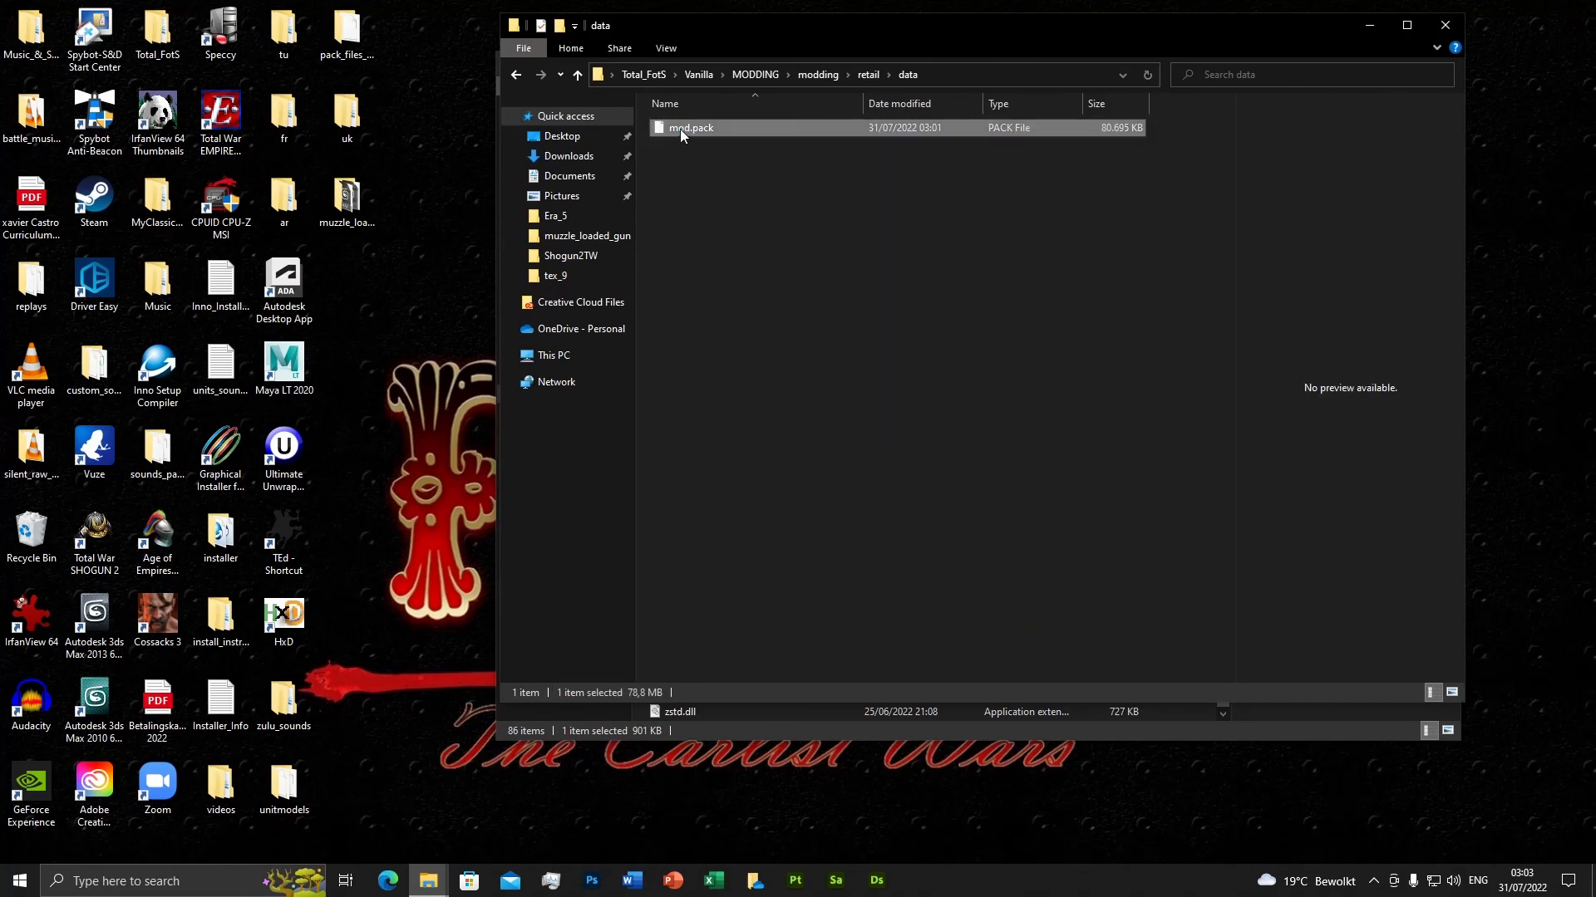
click(679, 129)
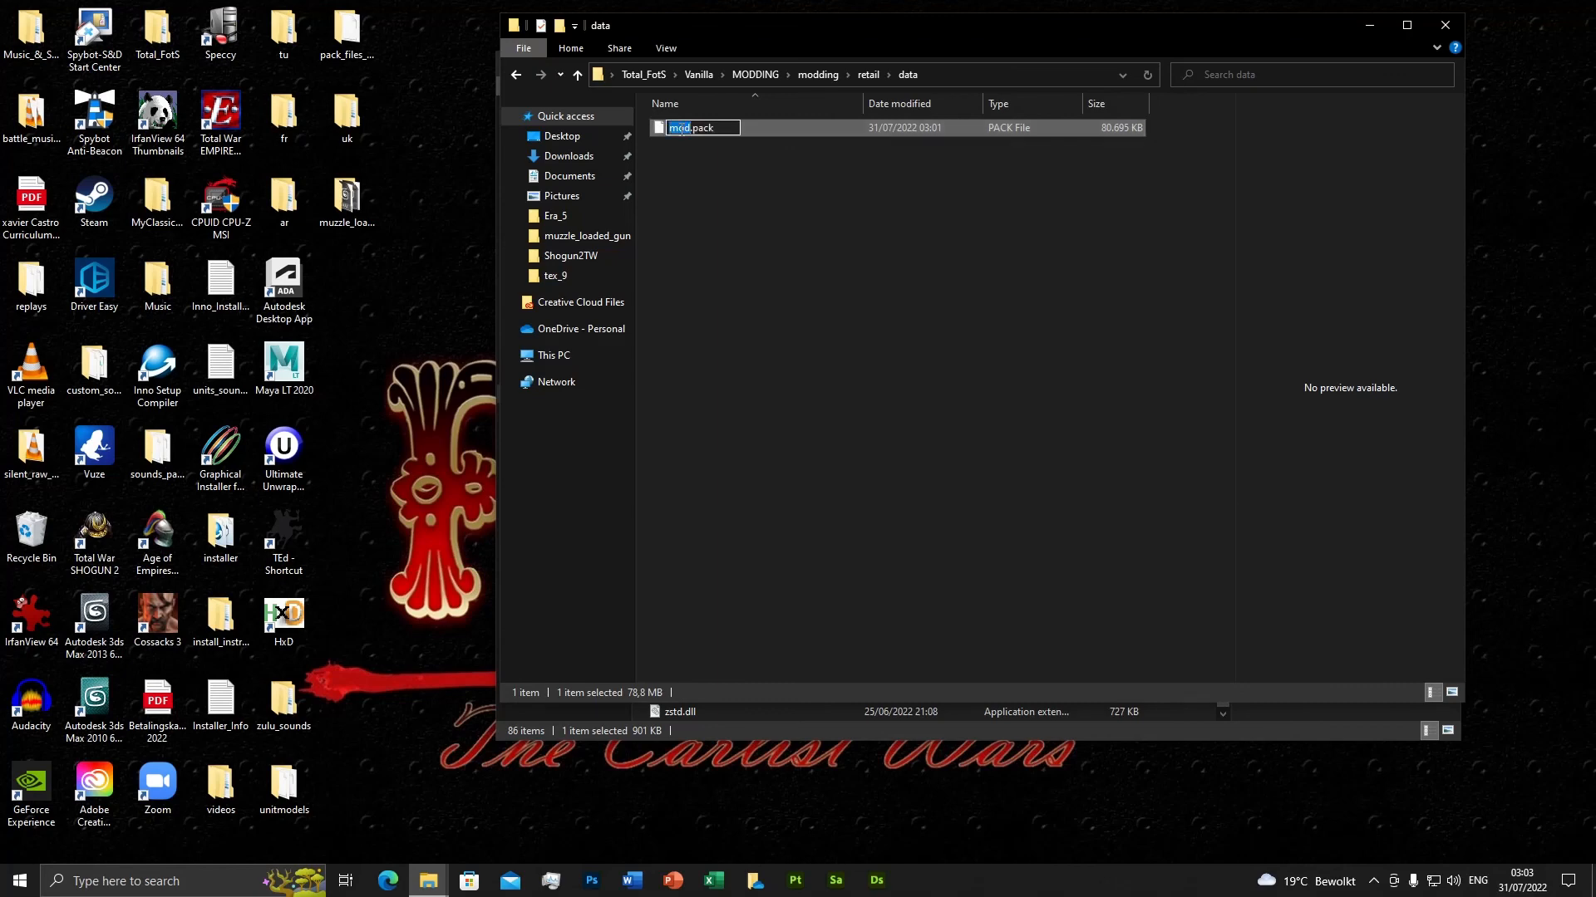
text(my)
text(_mod)
key(Return)
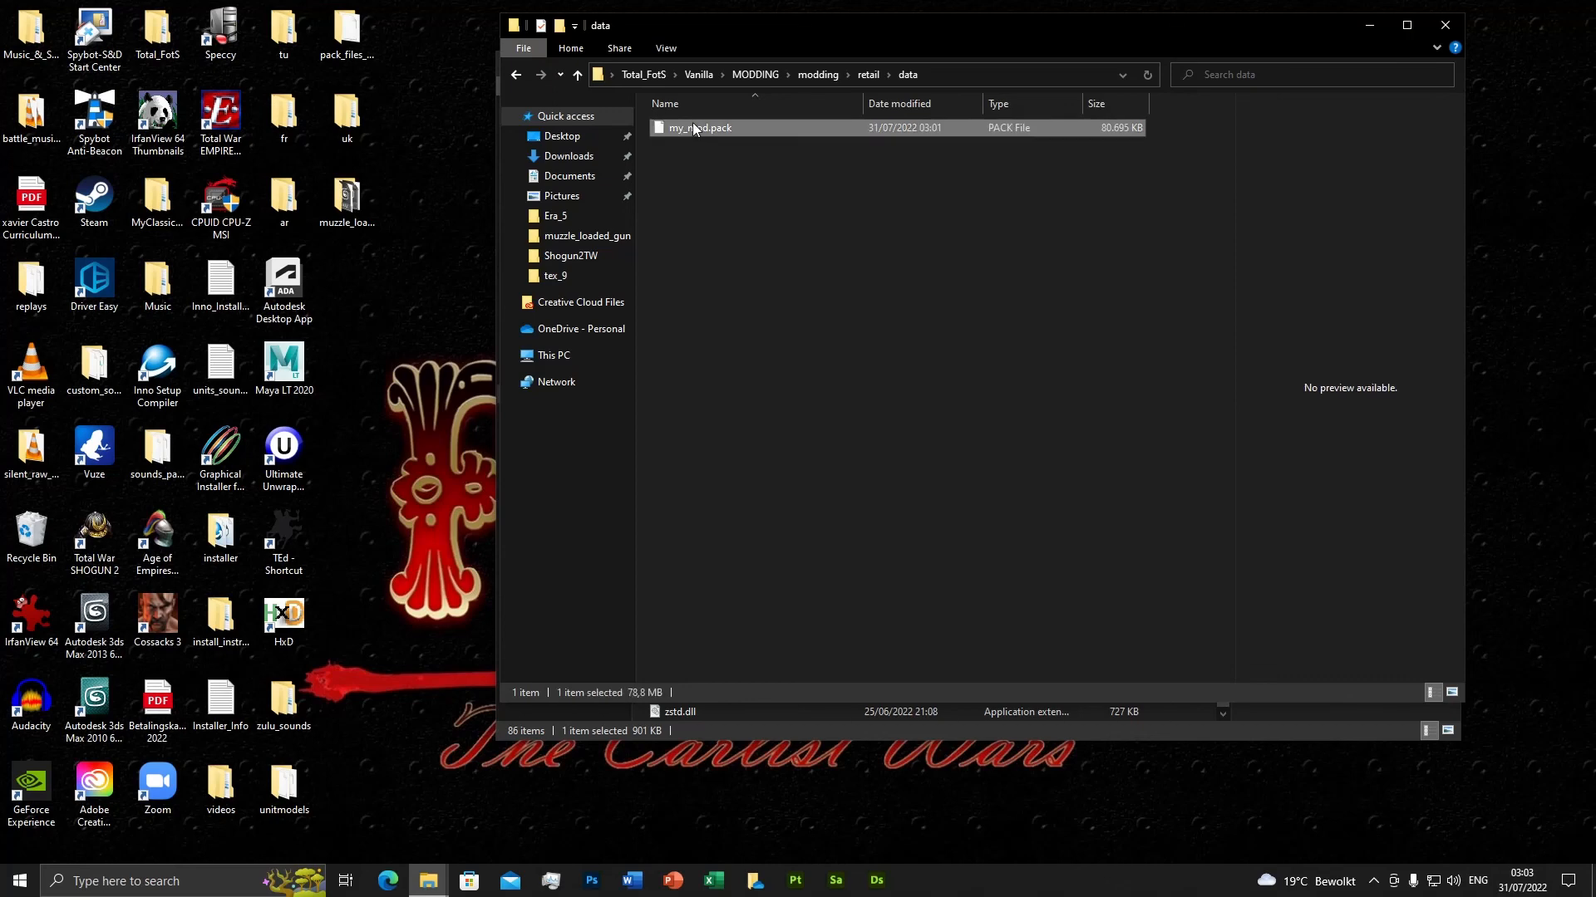
click(741, 252)
Copy my_mod.pack into the data folder of the Total War SHOGUN 2 installation under steamapps.
click(429, 883)
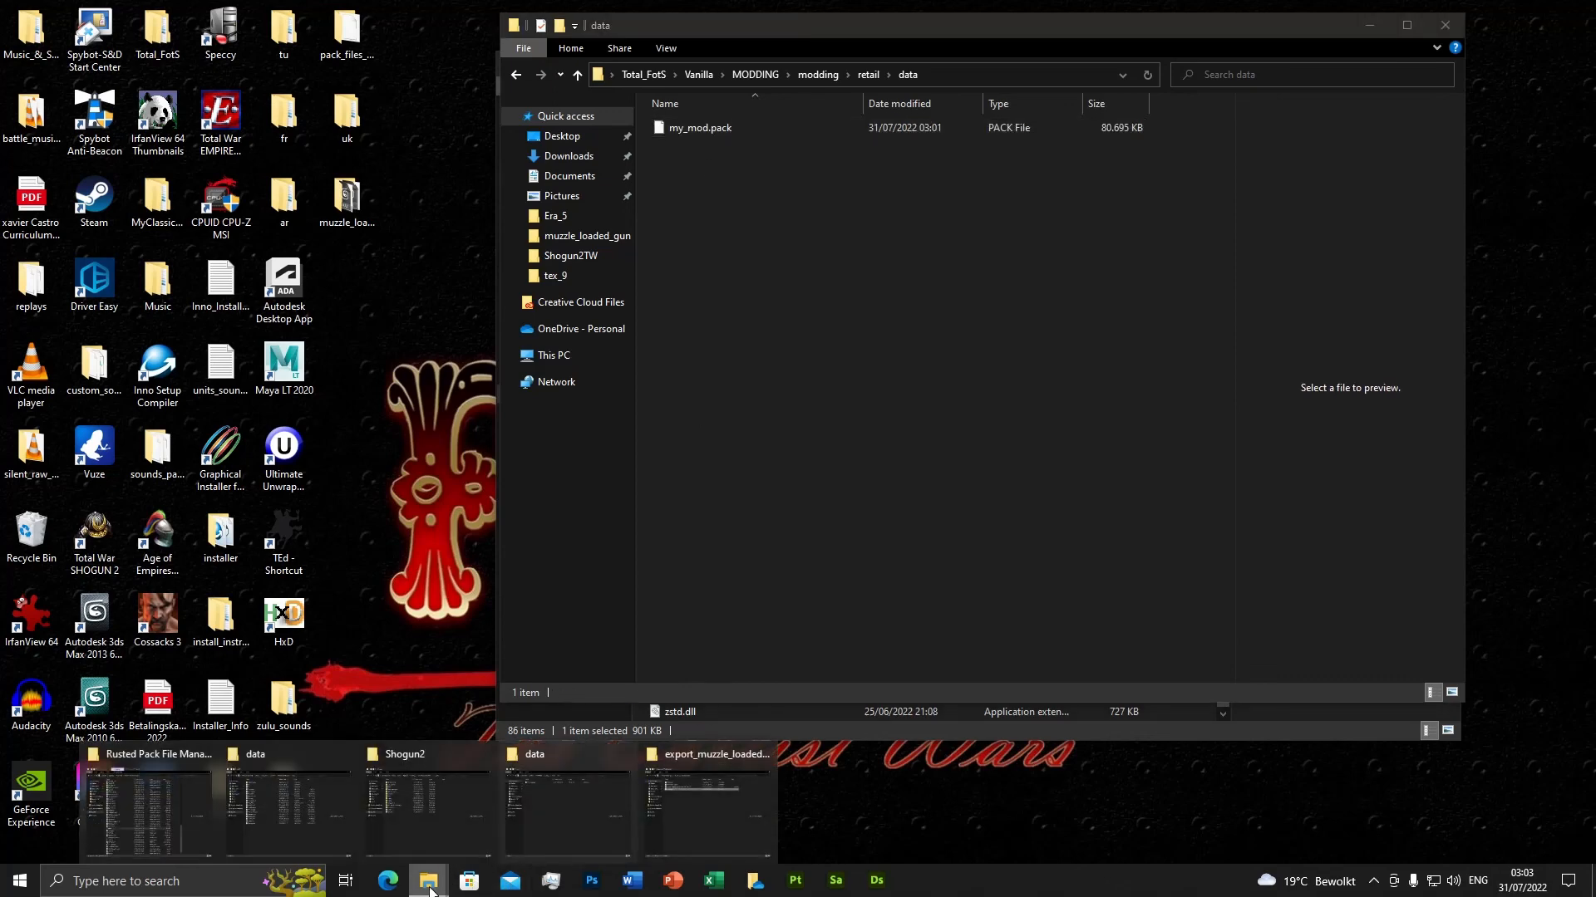
click(310, 782)
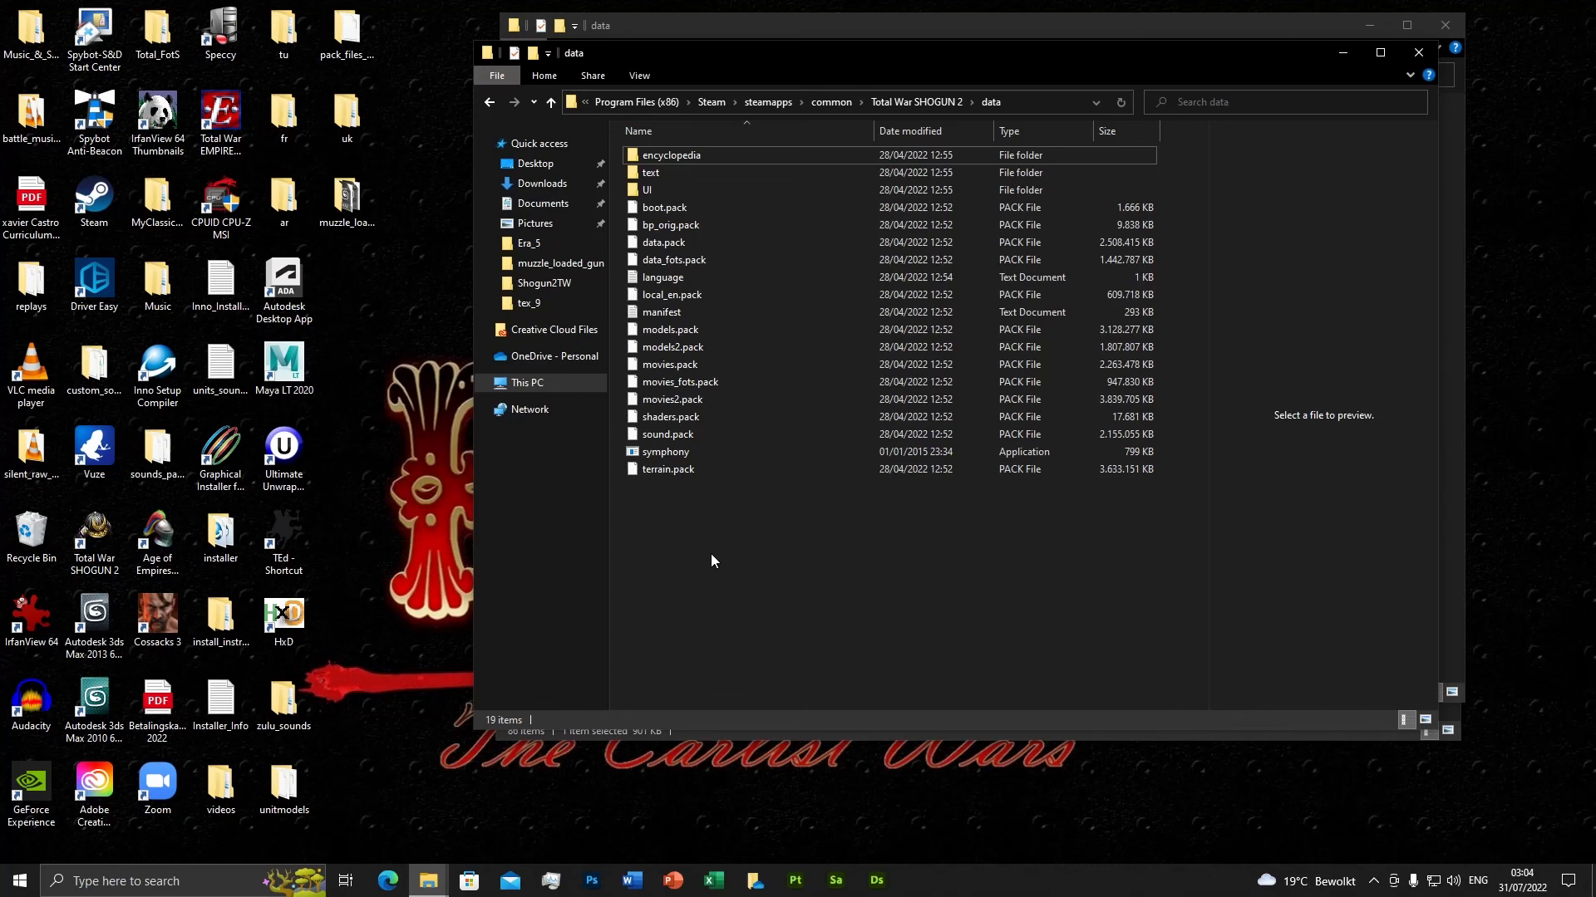
key(ctrl+v)
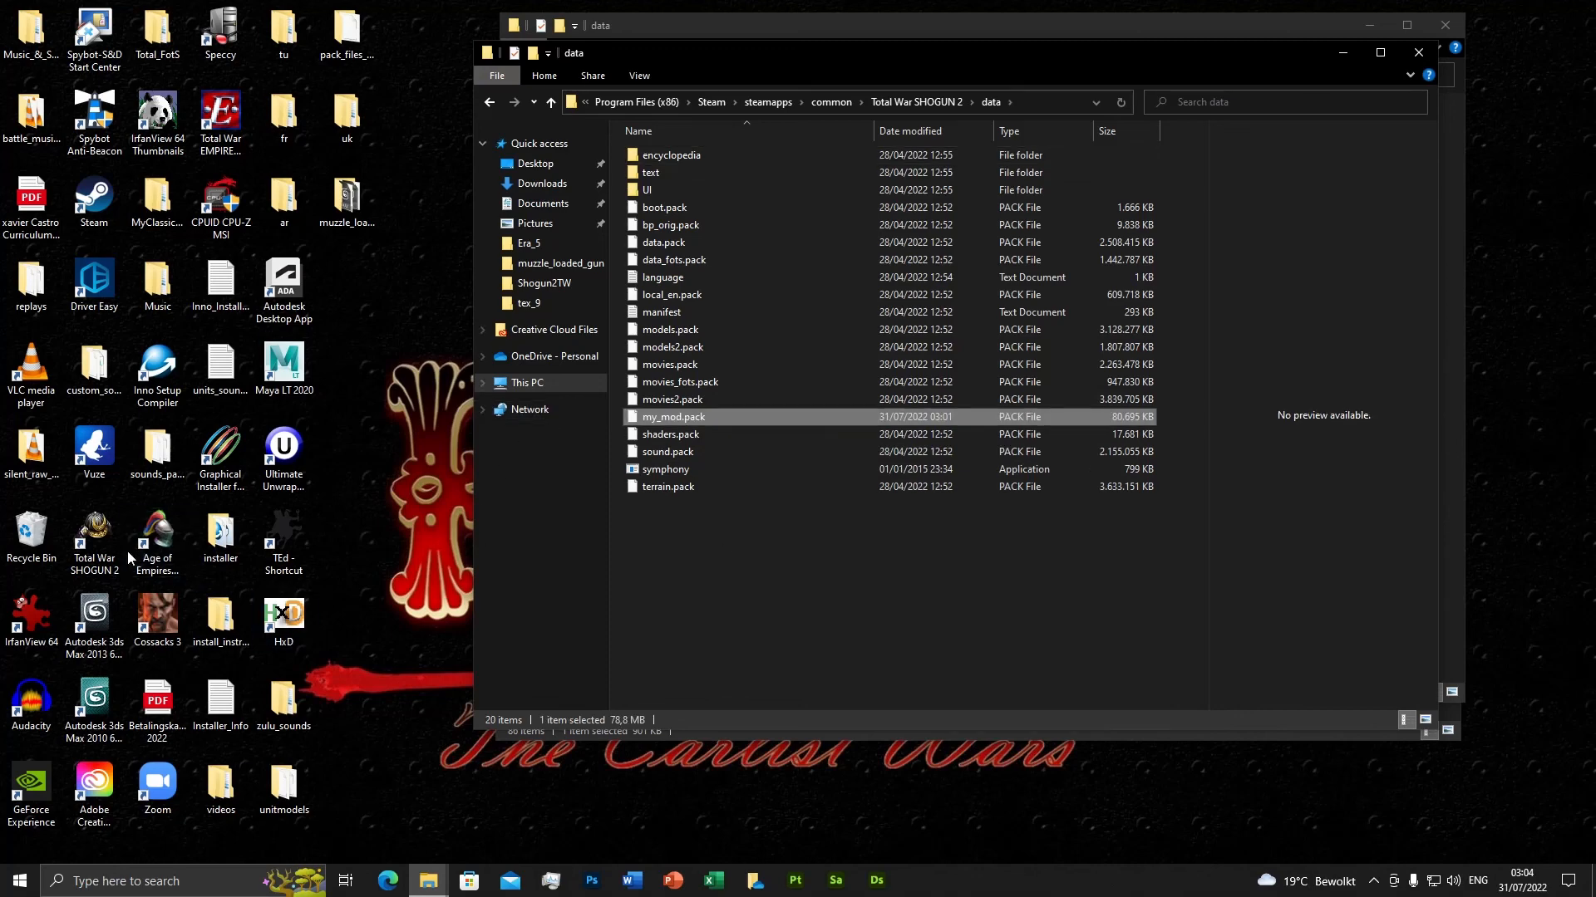
Check the mod list in the Total War: SHOGUN 2 Mod Manager, close it, and delete my_mod.pack from the game's data folder.
double_click(95, 545)
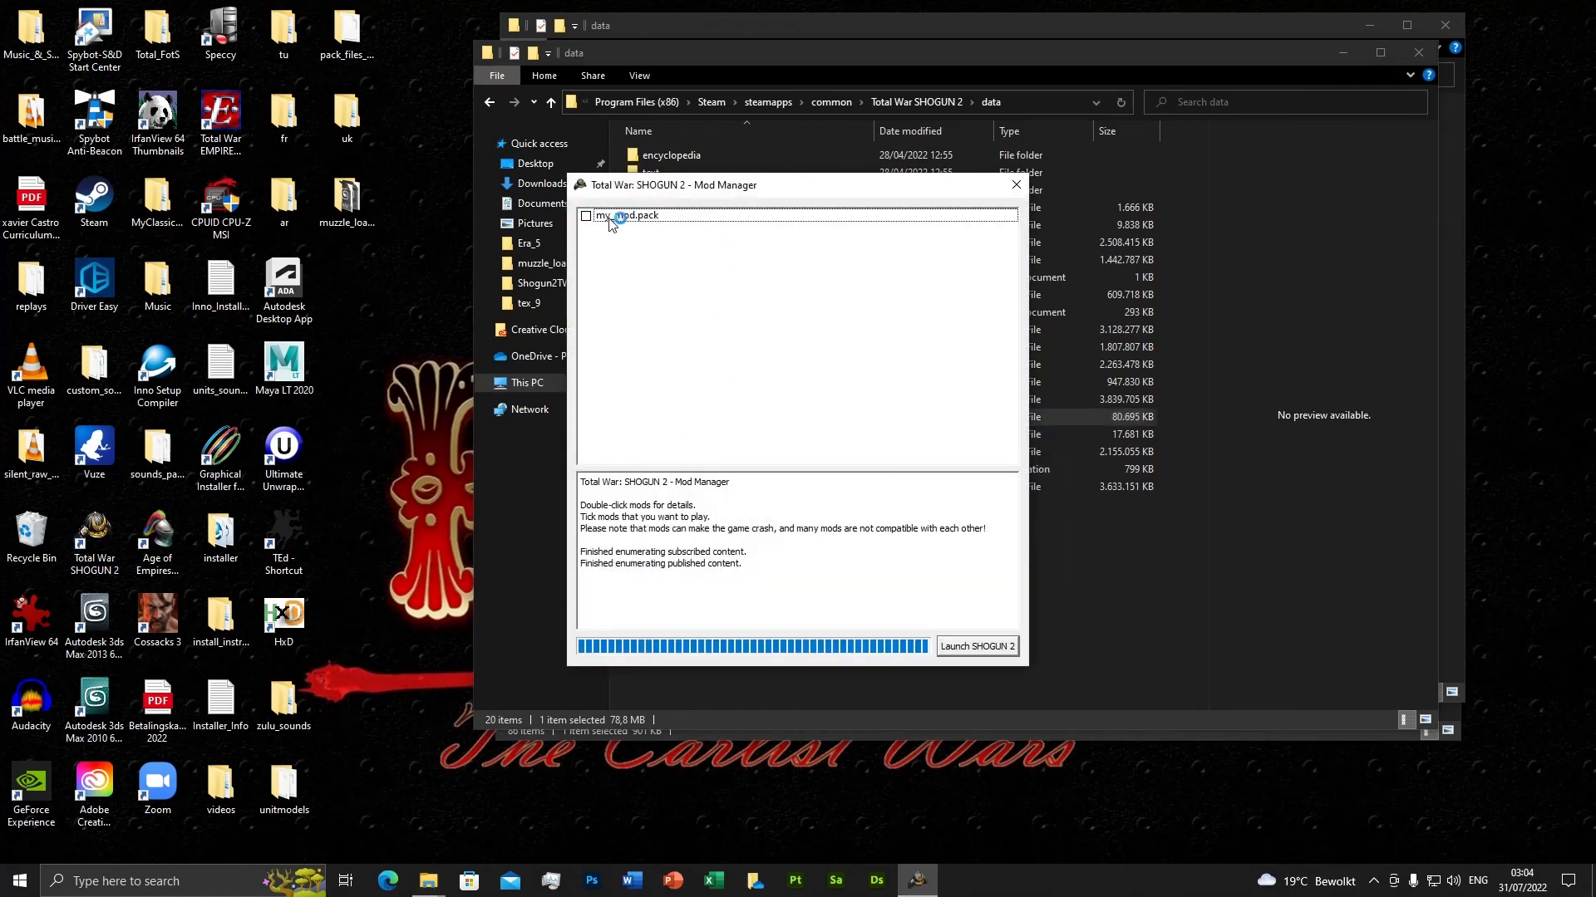
click(1015, 185)
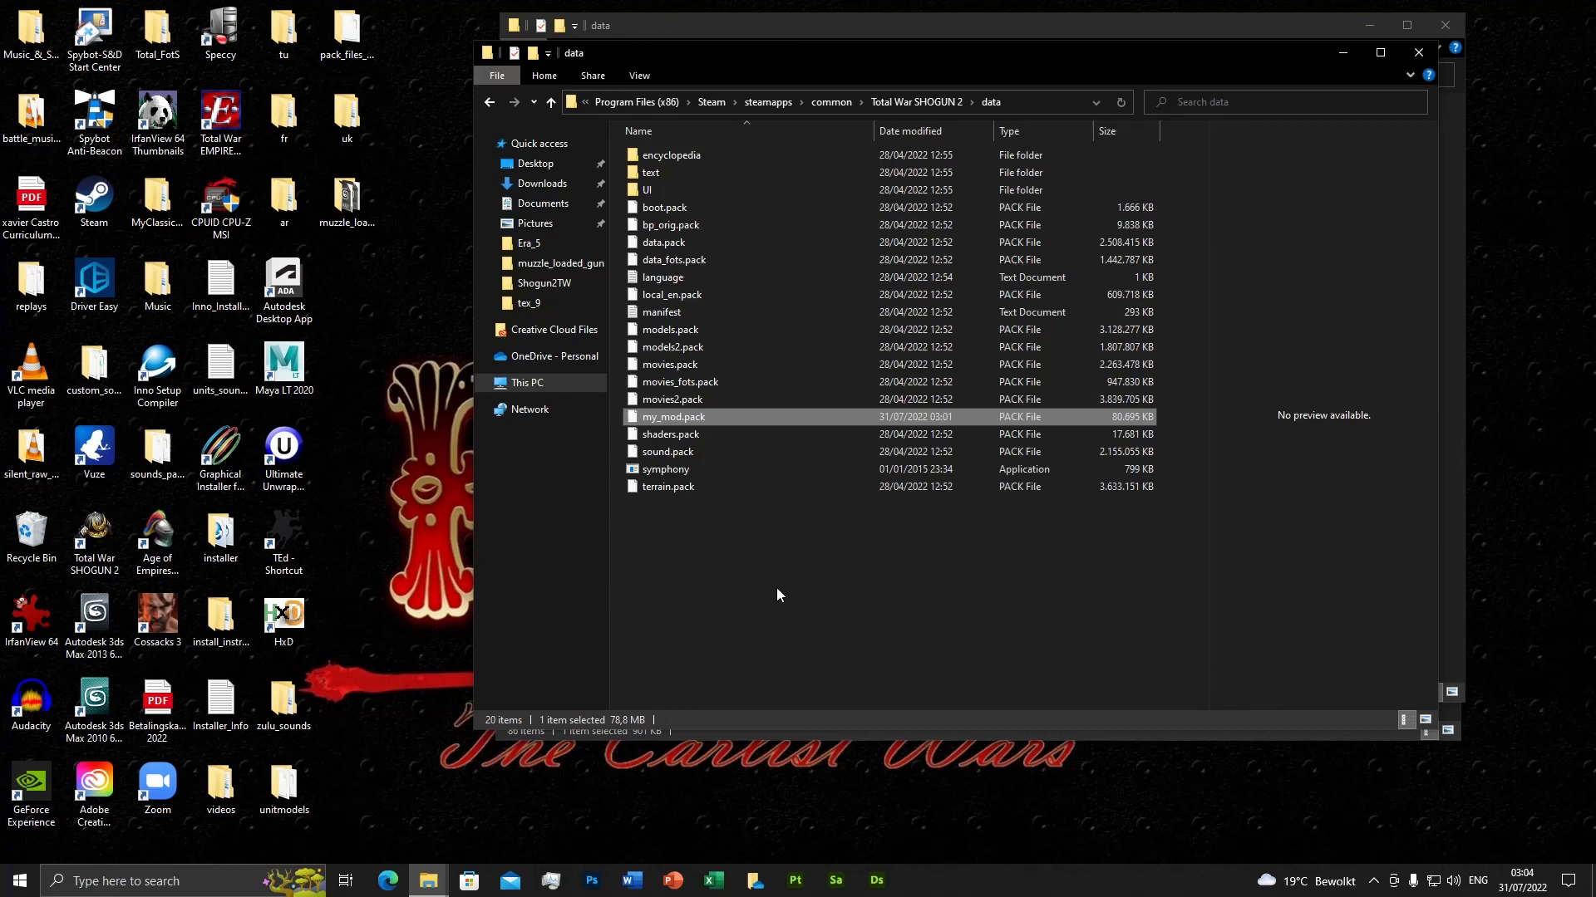
key(Delete)
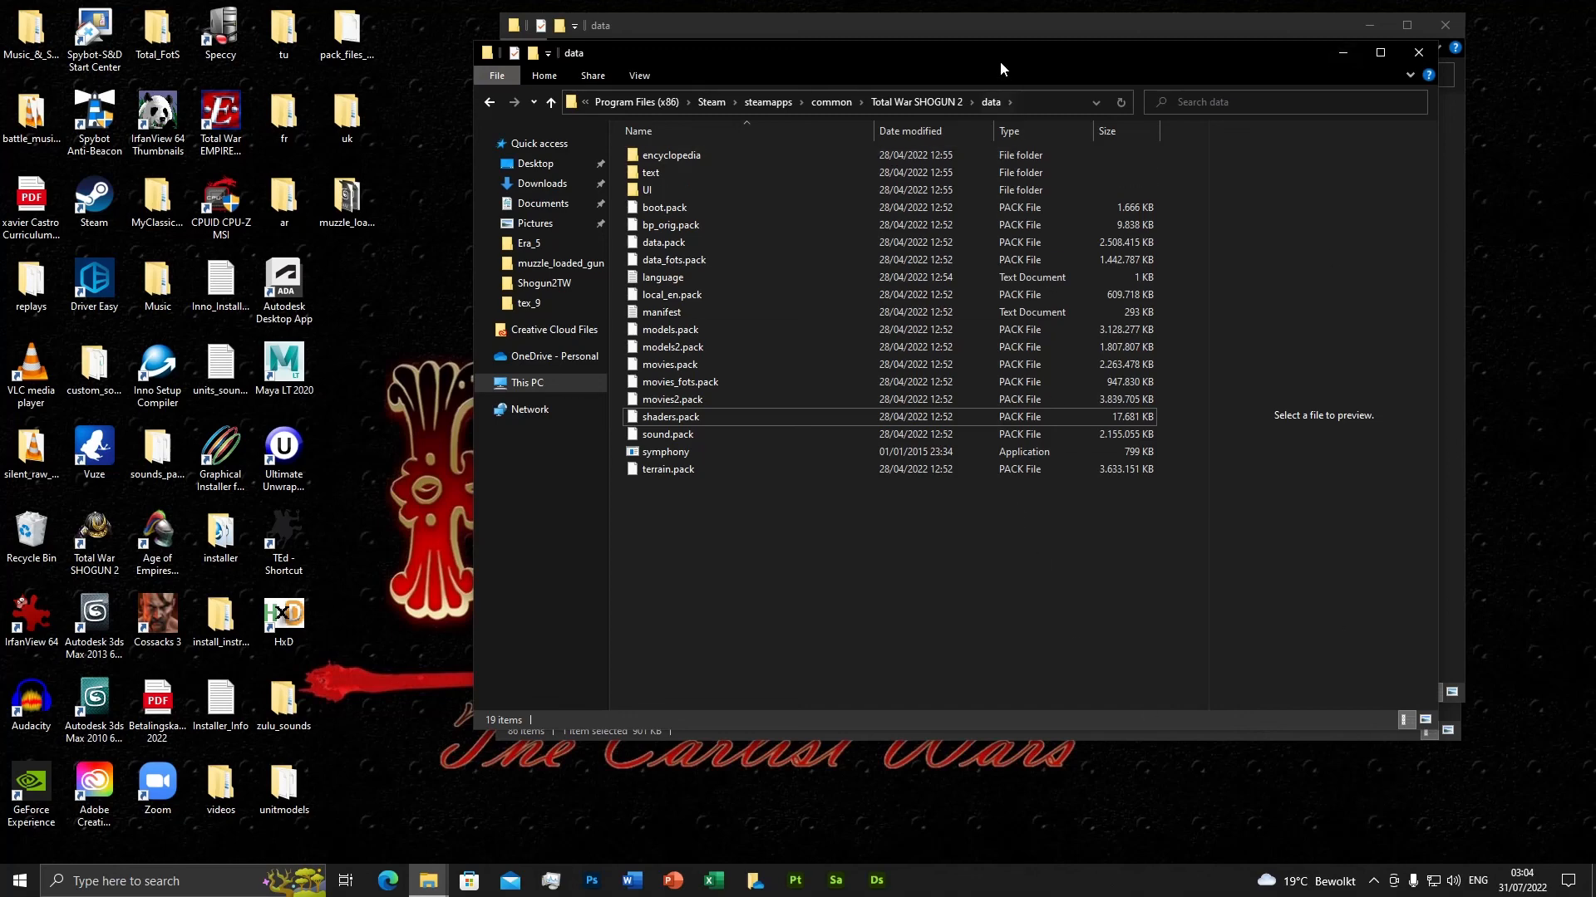
Minimize both data folder windows and the Rusted Pack File Manager folder window to show the desktop.
drag(999, 55, 861, 147)
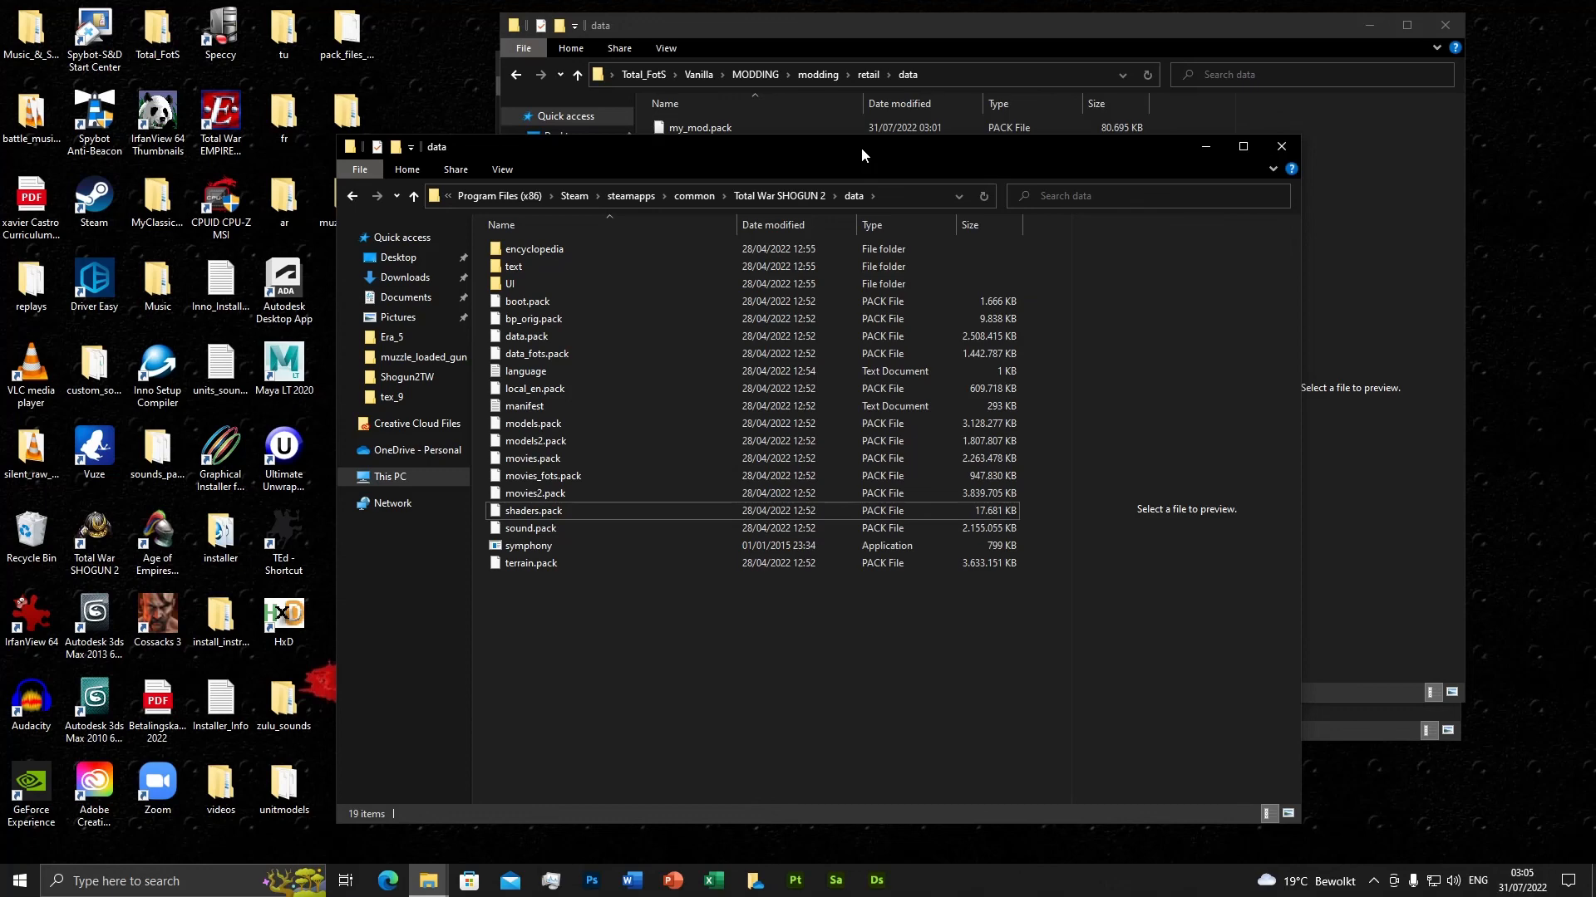
click(1205, 148)
click(1380, 34)
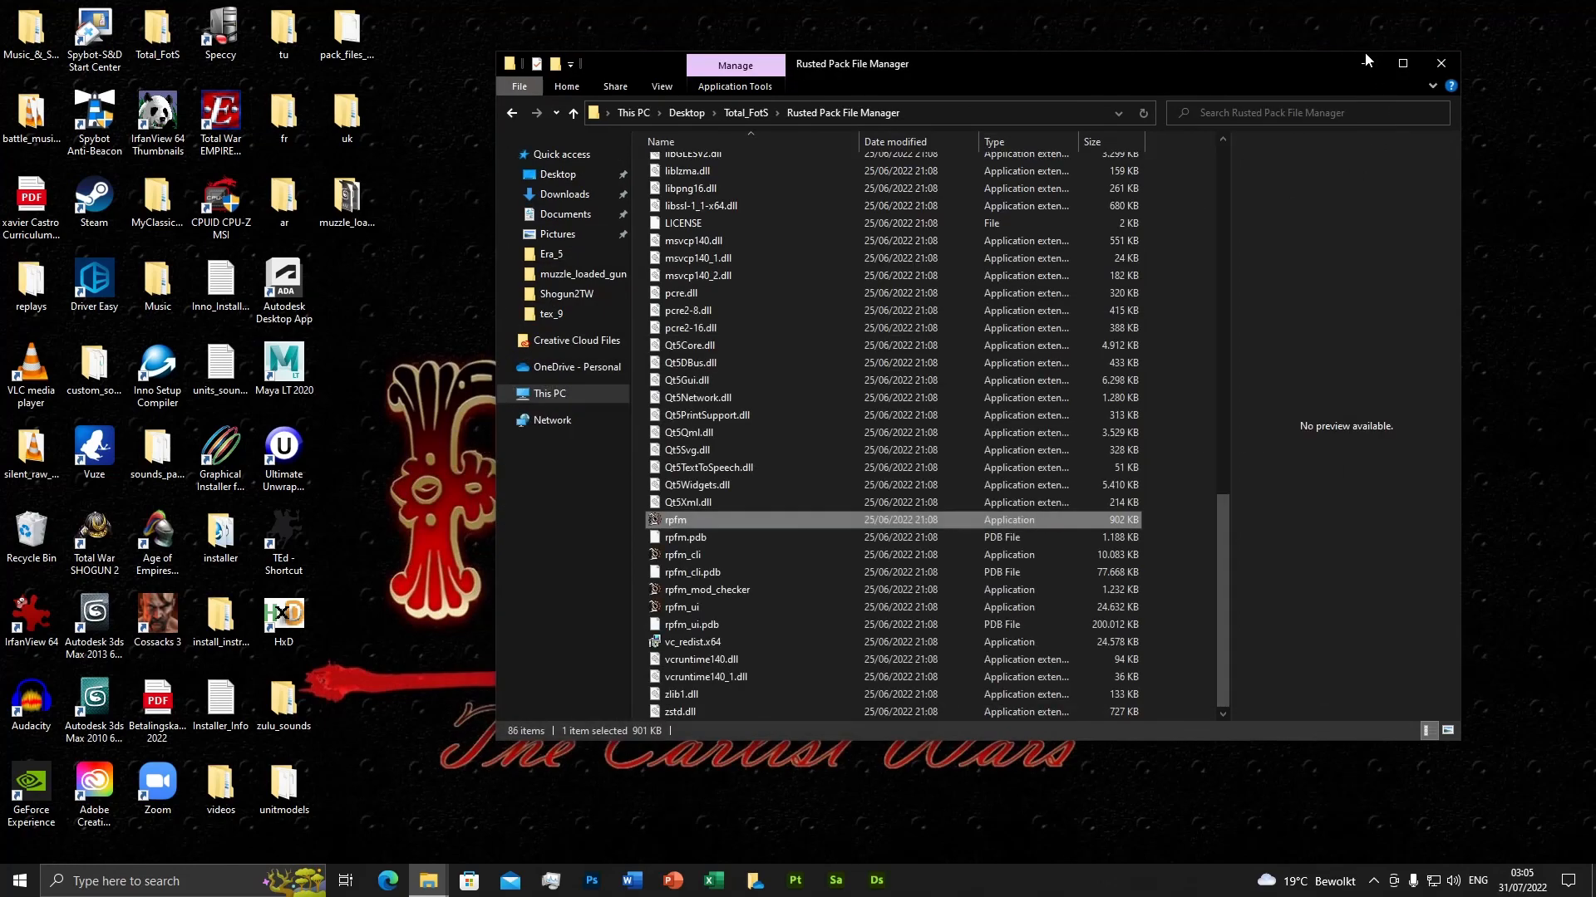
click(1364, 66)
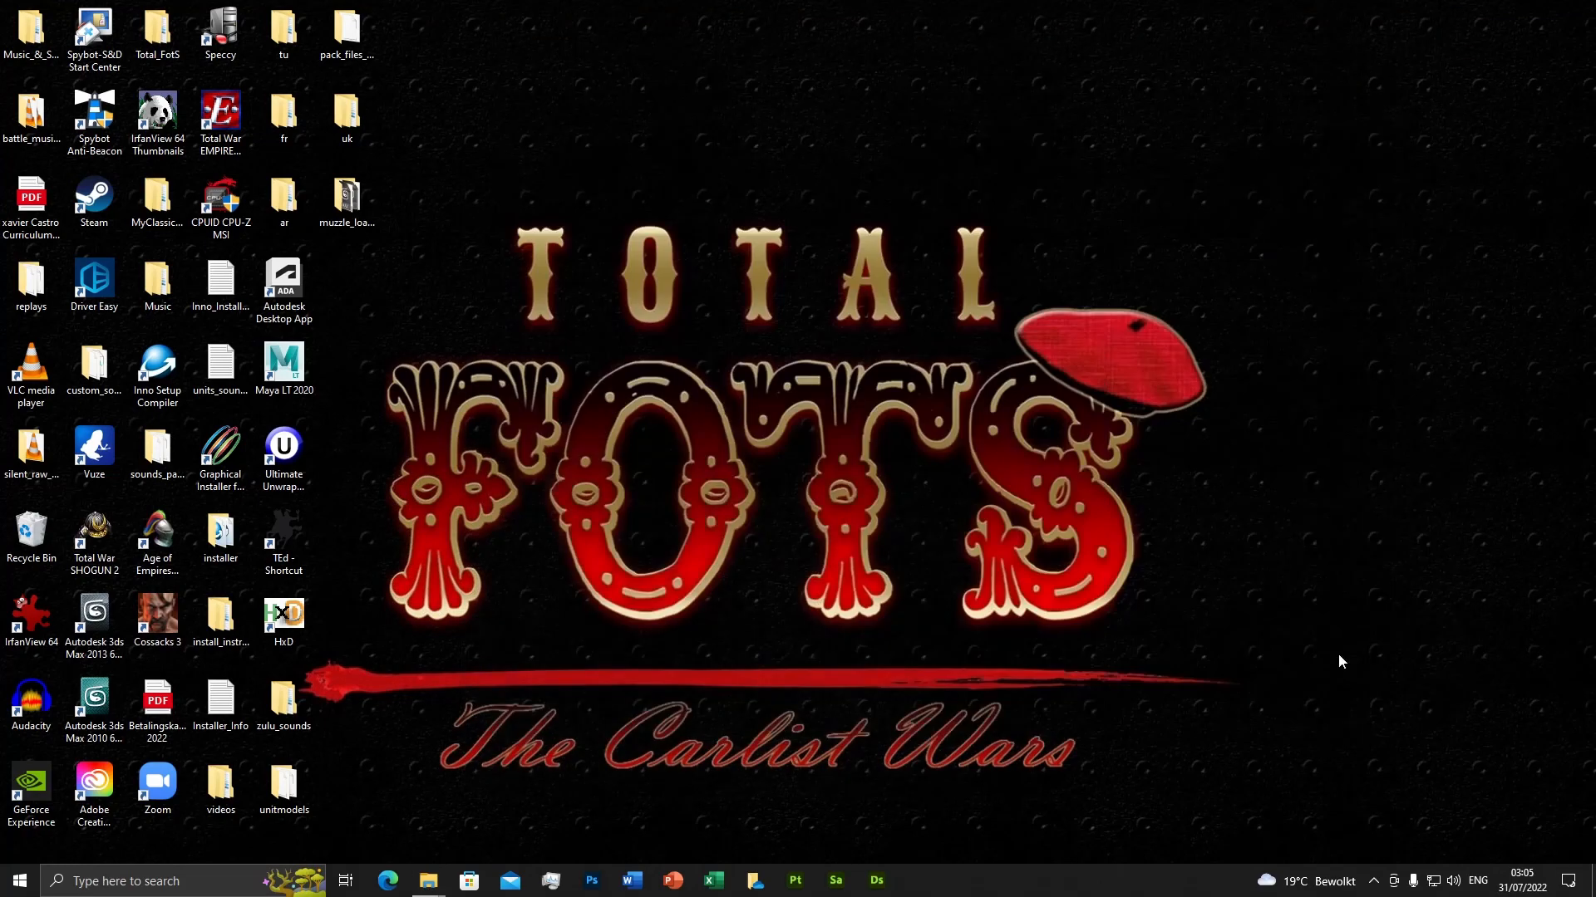